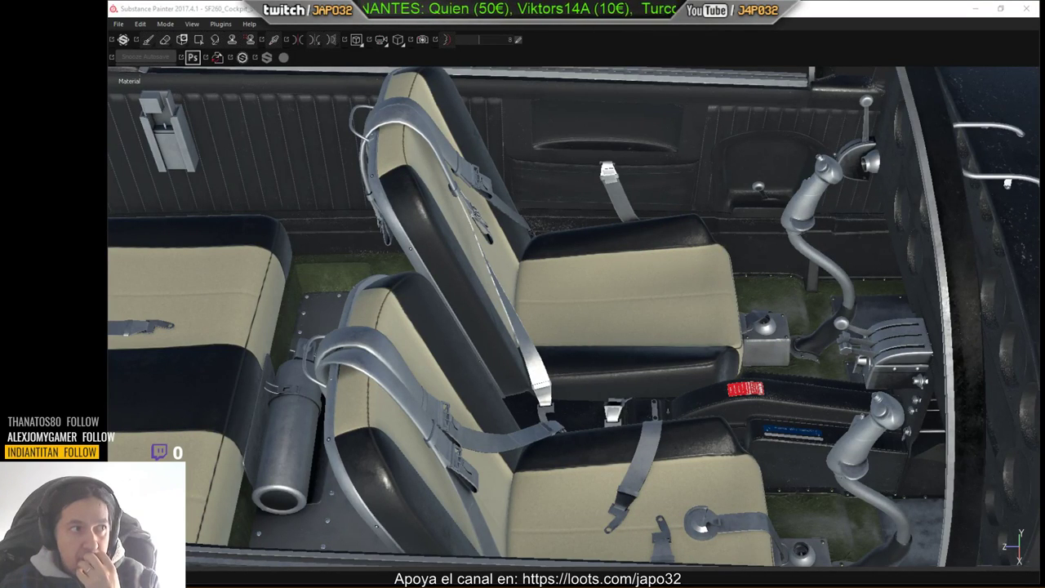
Step: Examine the cockpit interior from several angles, covering the seats, harness belts, side walls and floor
{"action": "left_click_drag", "start_coordinate": [762, 161], "coordinate": [1044, 161]}
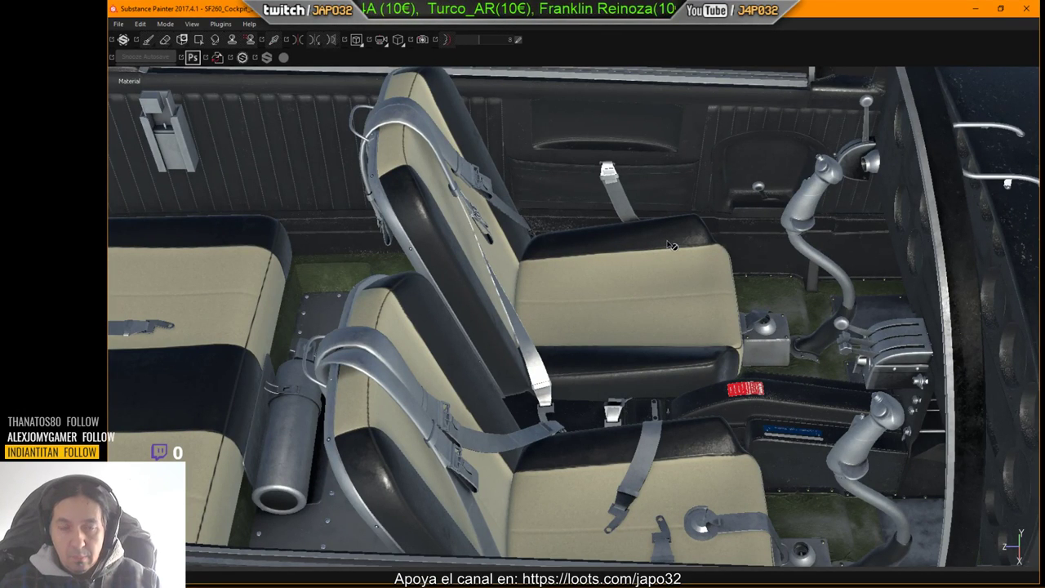
{"action": "mouse_move", "coordinate": [683, 237]}
{"action": "left_mouse_down", "text": "alt"}
{"action": "mouse_move", "coordinate": [753, 220]}
{"action": "mouse_move", "coordinate": [670, 277]}
{"action": "left_mouse_up", "text": "alt"}
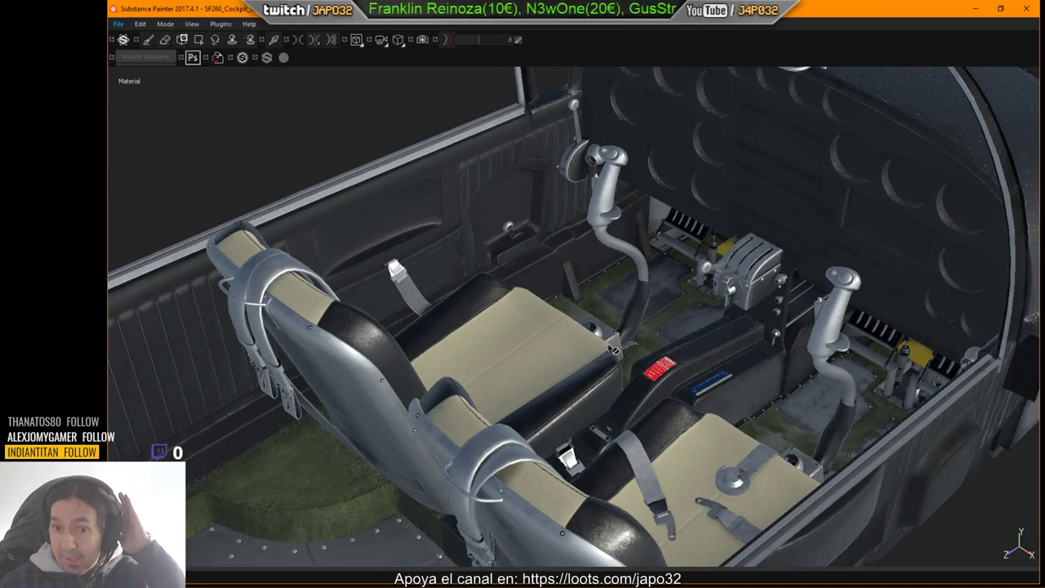
{"action": "left_click_drag", "start_coordinate": [623, 343], "coordinate": [629, 206], "text": "alt"}
{"action": "scroll", "coordinate": [618, 393], "scroll_direction": "up", "scroll_amount": 3}
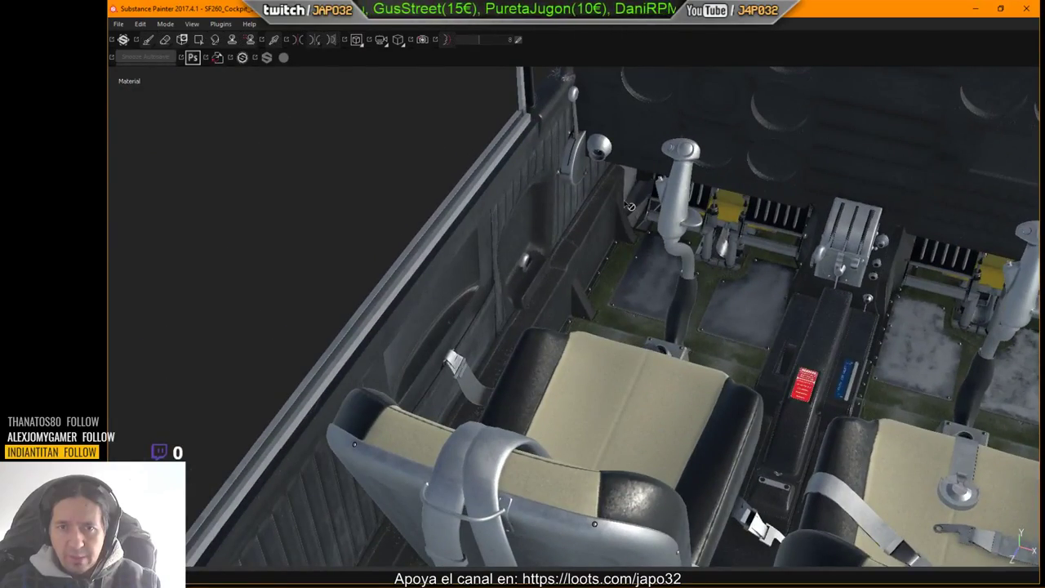
{"action": "left_click_drag", "start_coordinate": [717, 343], "coordinate": [667, 358], "text": "alt"}
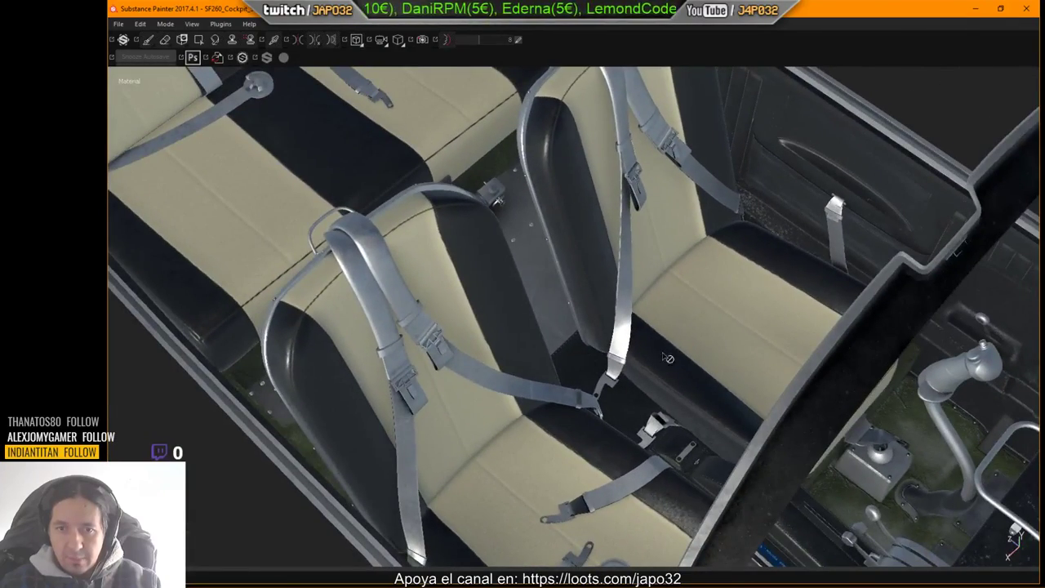
{"action": "left_click_drag", "start_coordinate": [573, 451], "coordinate": [623, 409], "text": "alt"}
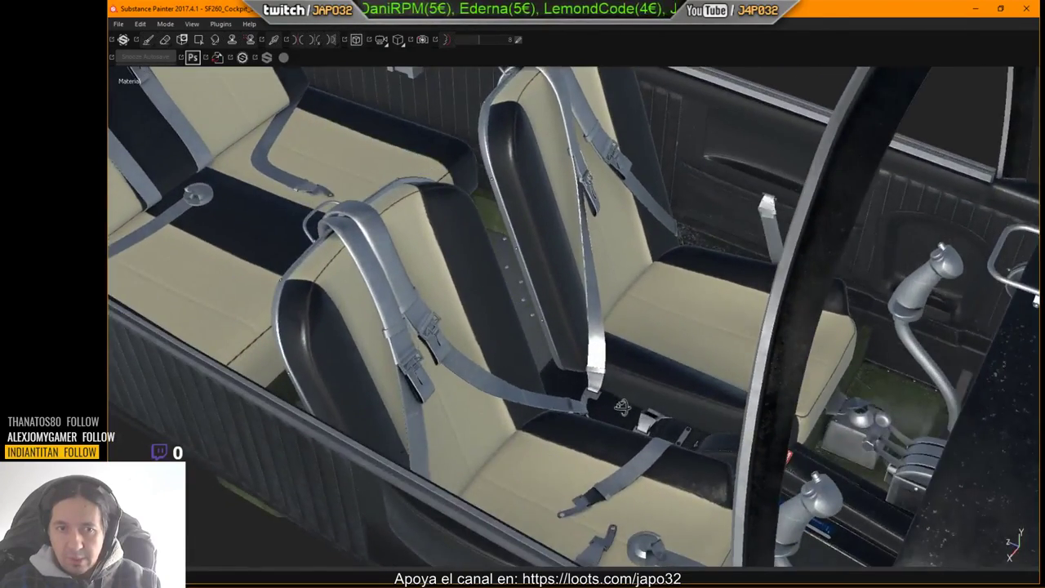
{"action": "right_click_drag", "start_coordinate": [355, 283], "coordinate": [992, 240], "text": "alt"}
{"action": "left_click_drag", "start_coordinate": [525, 332], "coordinate": [500, 371], "text": "alt"}
{"action": "right_click_drag", "start_coordinate": [500, 371], "coordinate": [441, 371], "text": "alt"}
{"action": "left_click_drag", "start_coordinate": [490, 359], "coordinate": [744, 249], "text": "alt"}
Step: Bring back the interface panels and hide the Seats texture set to expose the cockpit side wall
{"action": "key", "text": "Tab"}
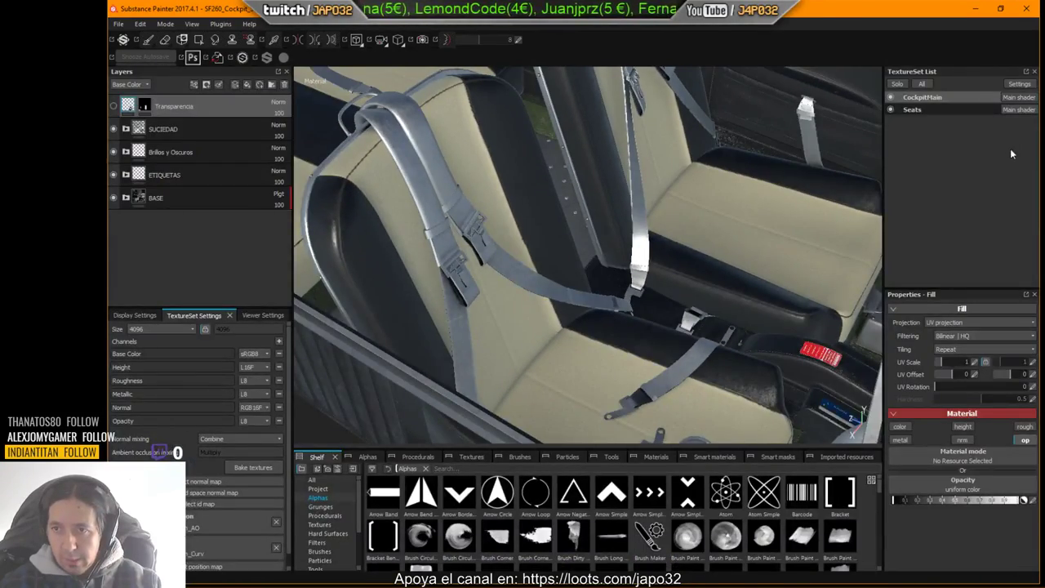
{"action": "left_click", "coordinate": [890, 110]}
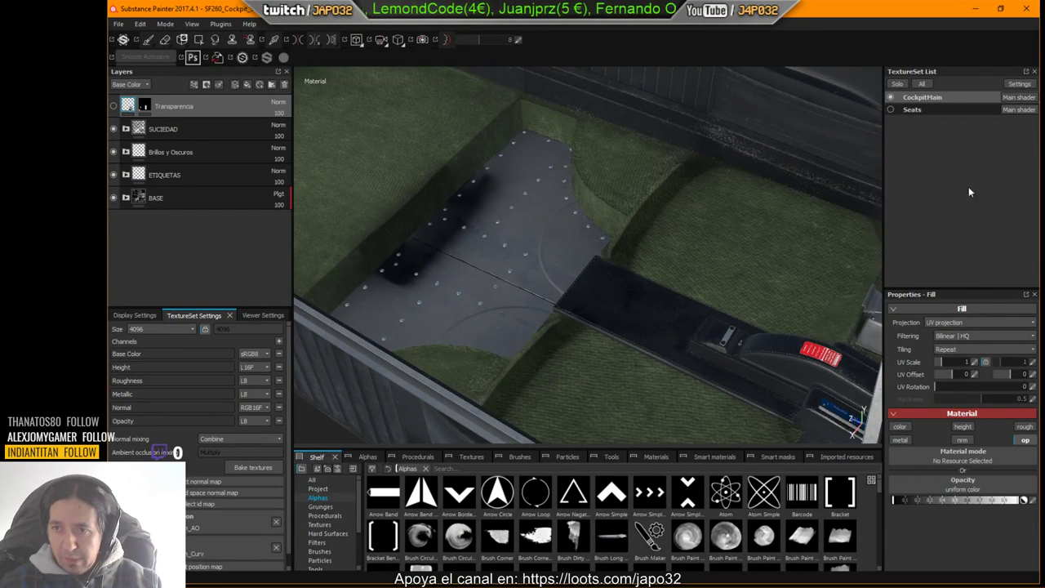
{"action": "left_click_drag", "start_coordinate": [714, 254], "coordinate": [840, 275], "text": "alt"}
{"action": "middle_click_drag", "start_coordinate": [840, 275], "coordinate": [760, 322], "text": "alt"}
{"action": "right_click_drag", "start_coordinate": [761, 321], "coordinate": [831, 296], "text": "alt"}
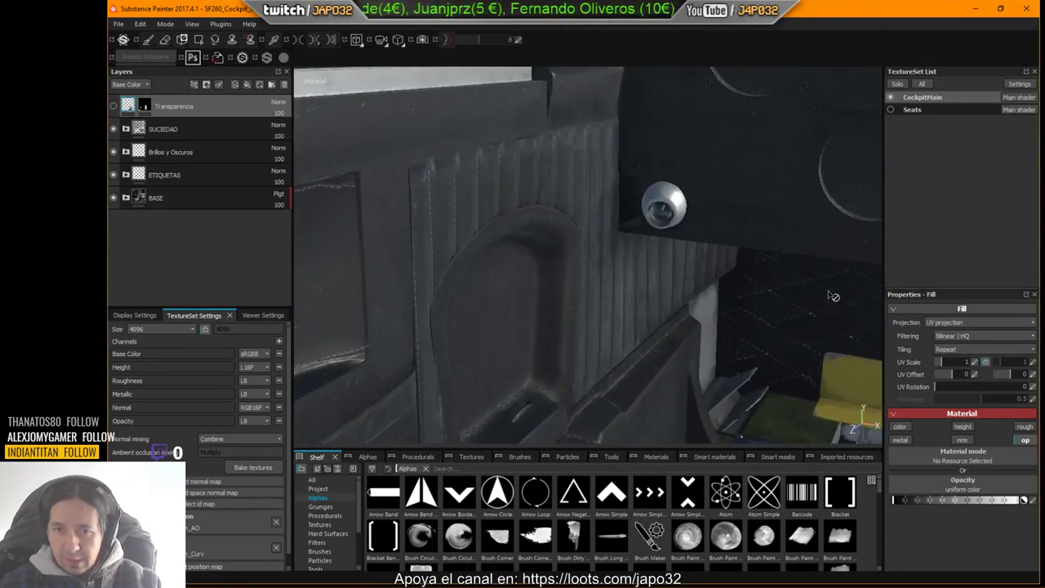
{"action": "left_click_drag", "start_coordinate": [831, 297], "coordinate": [691, 280], "text": "alt"}
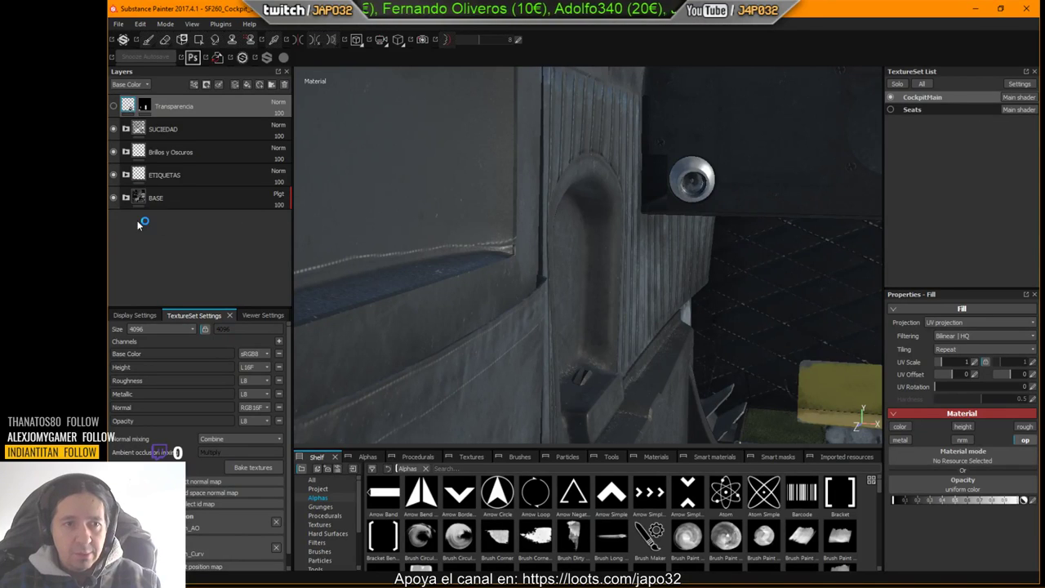
Step: Expand the BASE layer group and collapse its Tornillos subgroup
{"action": "left_click", "coordinate": [128, 198]}
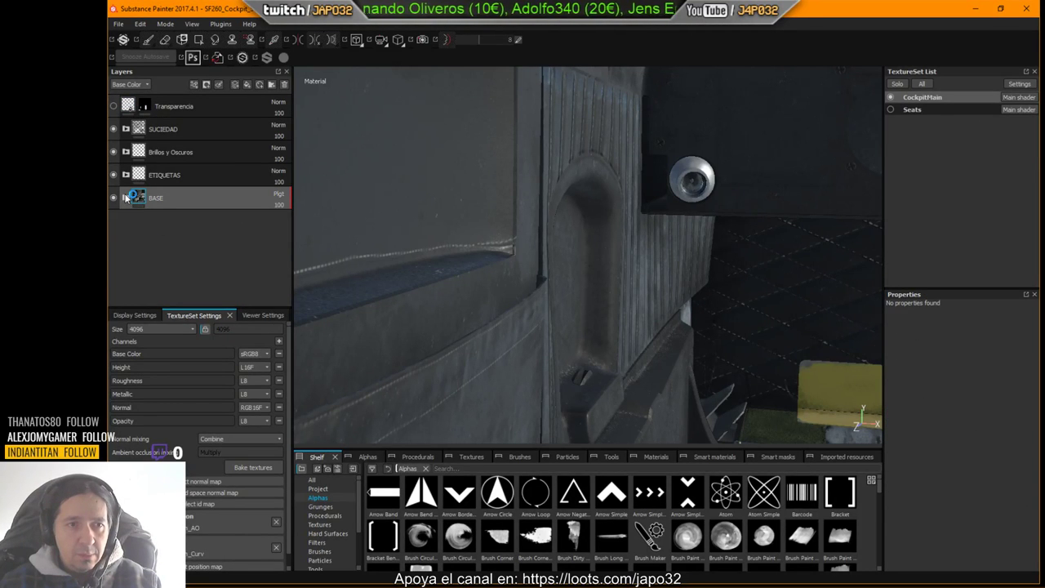
{"action": "left_click", "coordinate": [126, 198]}
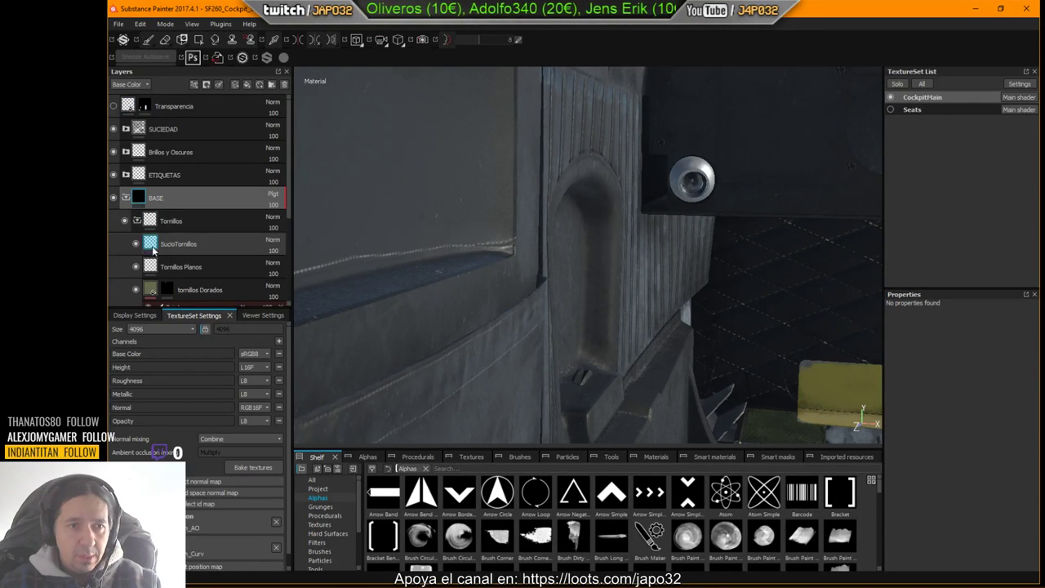
{"action": "scroll", "coordinate": [152, 250], "scroll_direction": "down", "scroll_amount": 2}
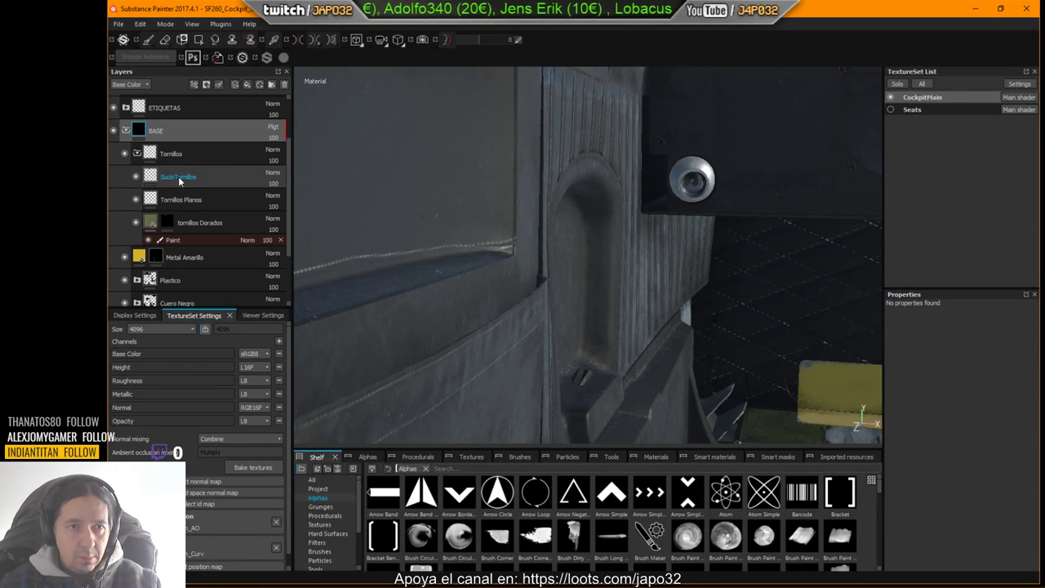
{"action": "left_click", "coordinate": [136, 154]}
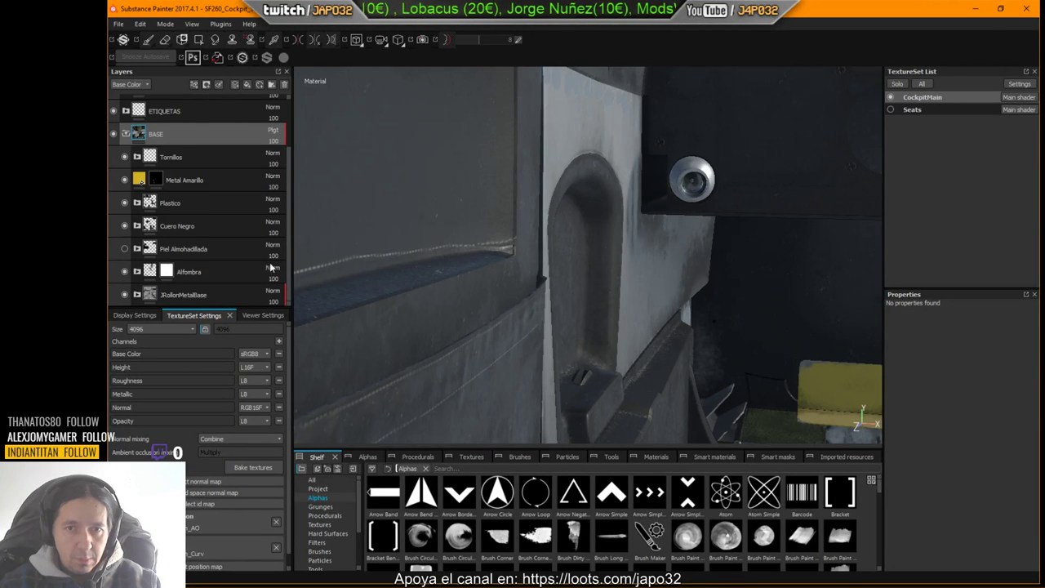
Step: Turn the Piel Almohadillada group's visibility back on and expand the group
{"action": "left_click_drag", "start_coordinate": [628, 256], "coordinate": [719, 254], "text": "alt"}
{"action": "right_click_drag", "start_coordinate": [719, 255], "coordinate": [420, 249], "text": "alt"}
{"action": "left_click_drag", "start_coordinate": [420, 250], "coordinate": [554, 268], "text": "alt"}
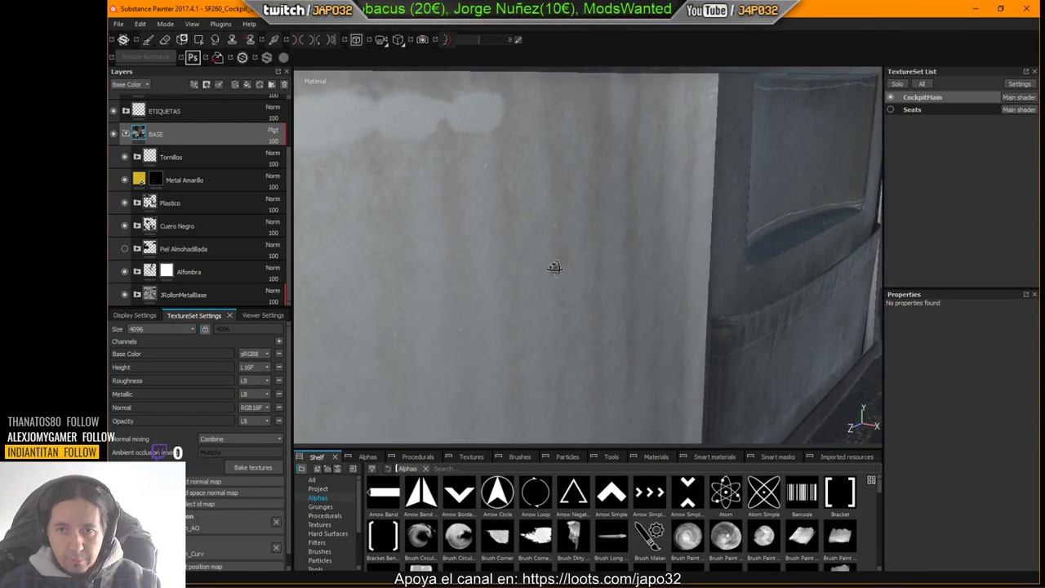
{"action": "left_click", "coordinate": [125, 248]}
{"action": "left_click", "coordinate": [136, 248]}
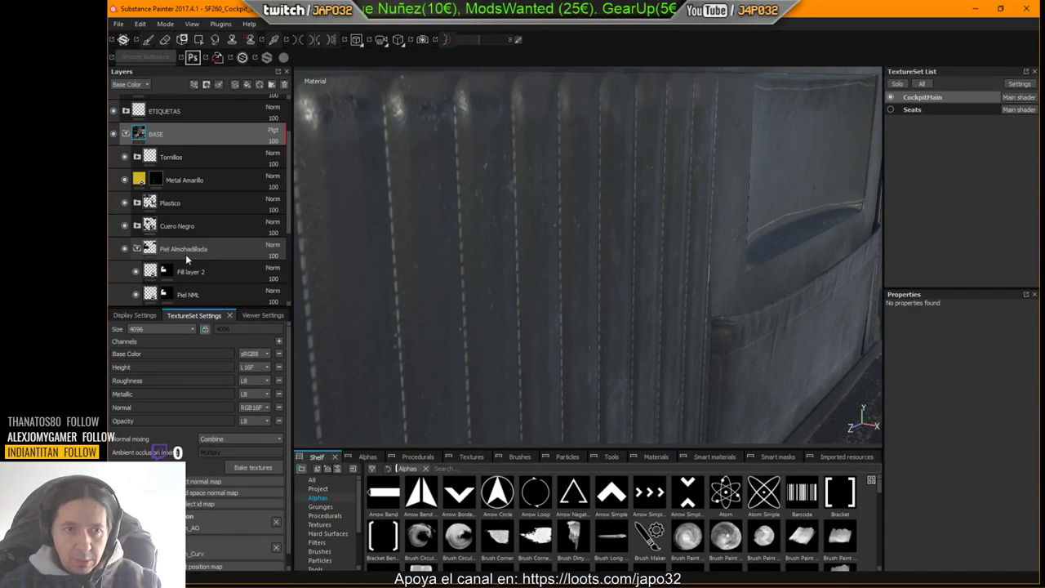
Step: Add a fill layer above Fill layer 2 in the Piel Almohadillada group and leave only its roughness channel active
{"action": "left_click_drag", "start_coordinate": [749, 268], "coordinate": [586, 237], "text": "alt"}
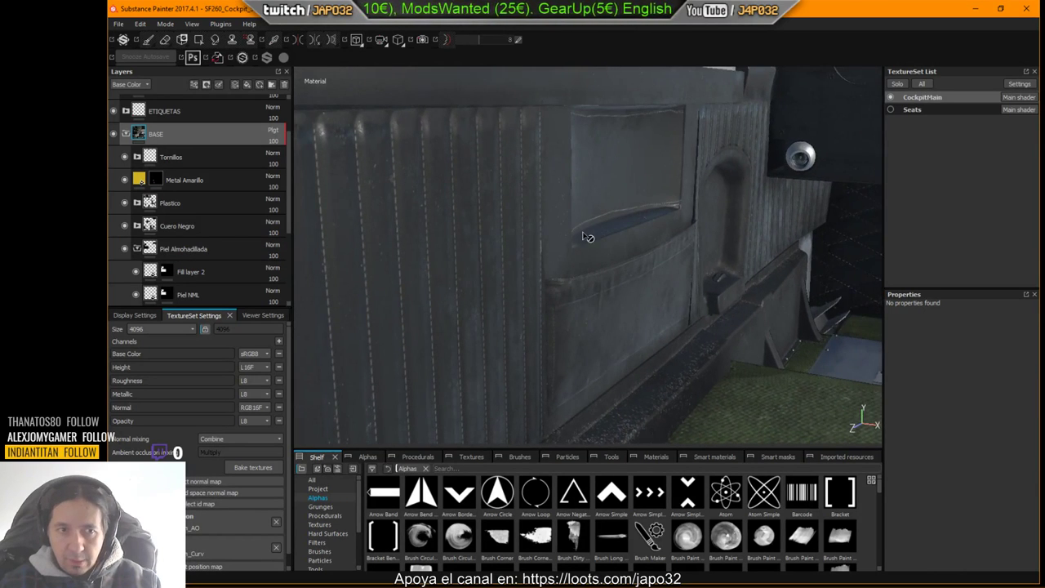
{"action": "left_click", "coordinate": [254, 280]}
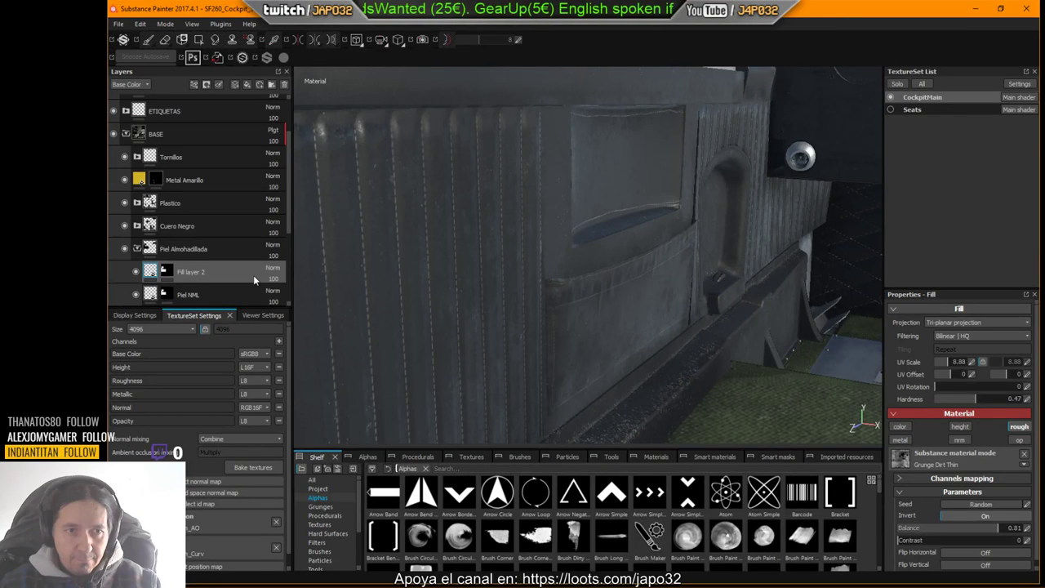
{"action": "double_click", "coordinate": [251, 274]}
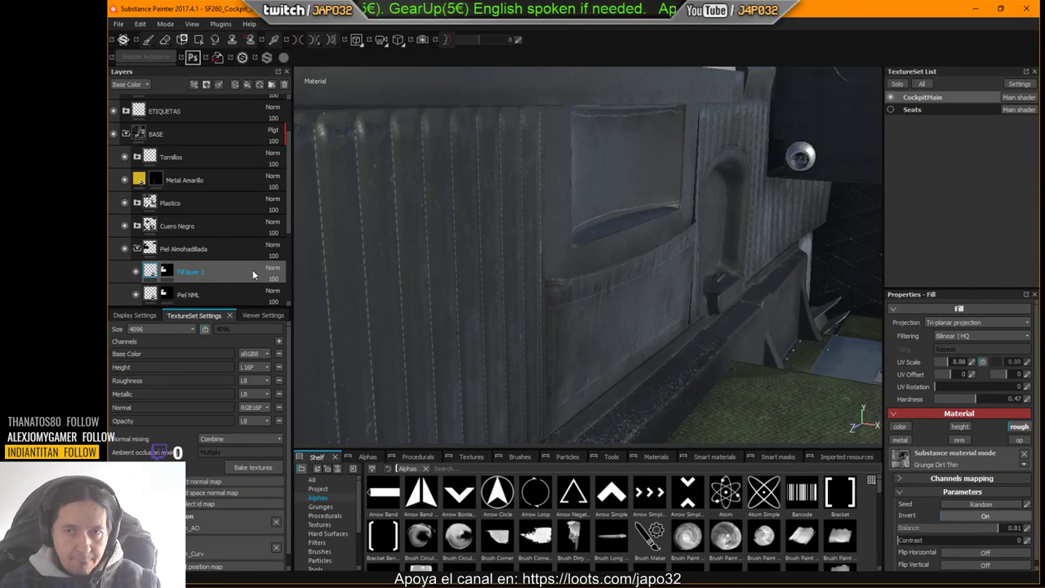
{"action": "left_click", "coordinate": [256, 267]}
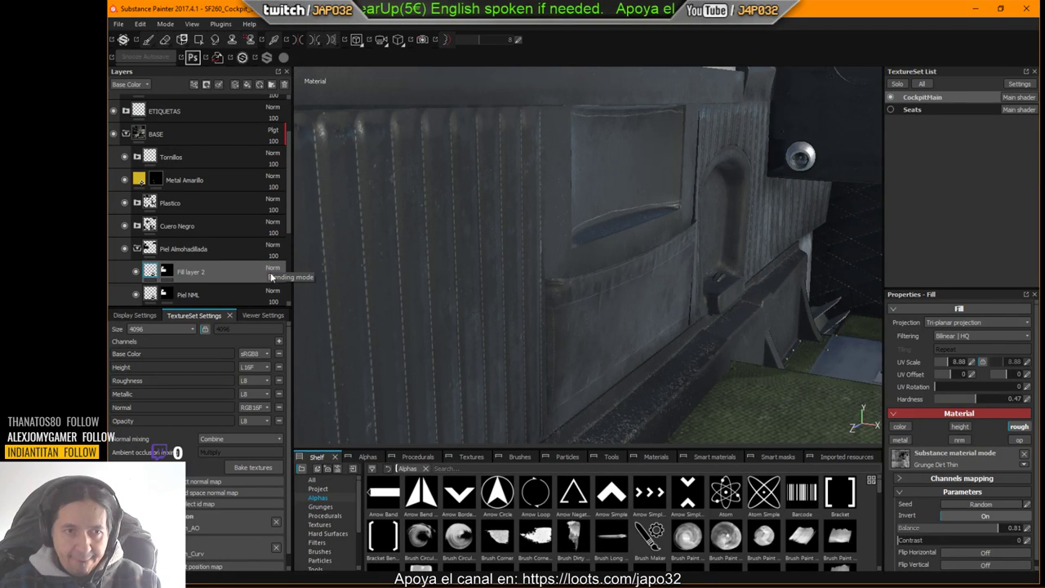
{"action": "scroll", "coordinate": [277, 229], "scroll_direction": "down", "scroll_amount": 6}
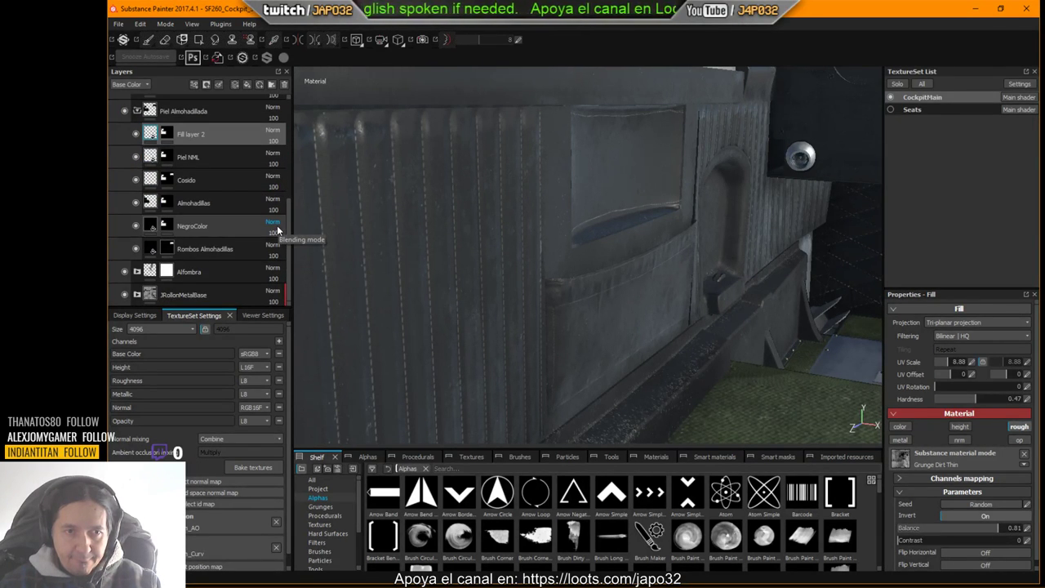
{"action": "scroll", "coordinate": [277, 231], "scroll_direction": "up", "scroll_amount": 4}
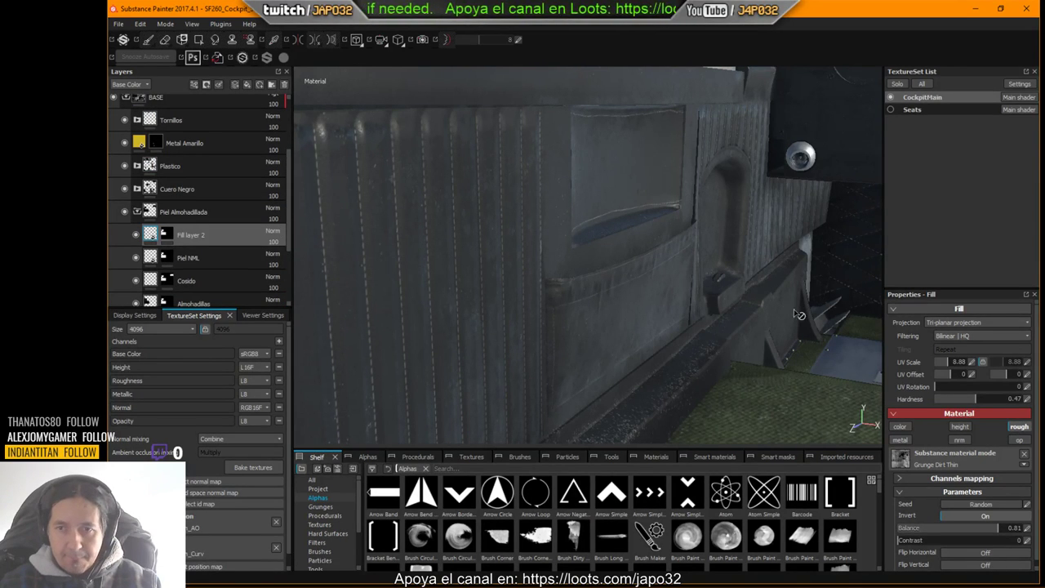
{"action": "left_click", "coordinate": [248, 85]}
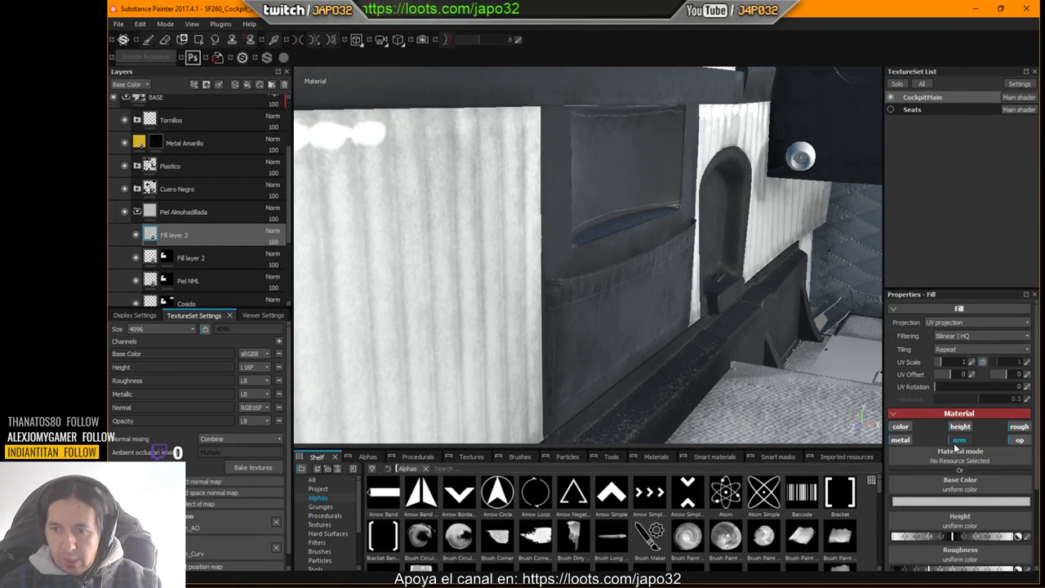
{"action": "left_click", "coordinate": [908, 441]}
{"action": "left_click", "coordinate": [960, 426]}
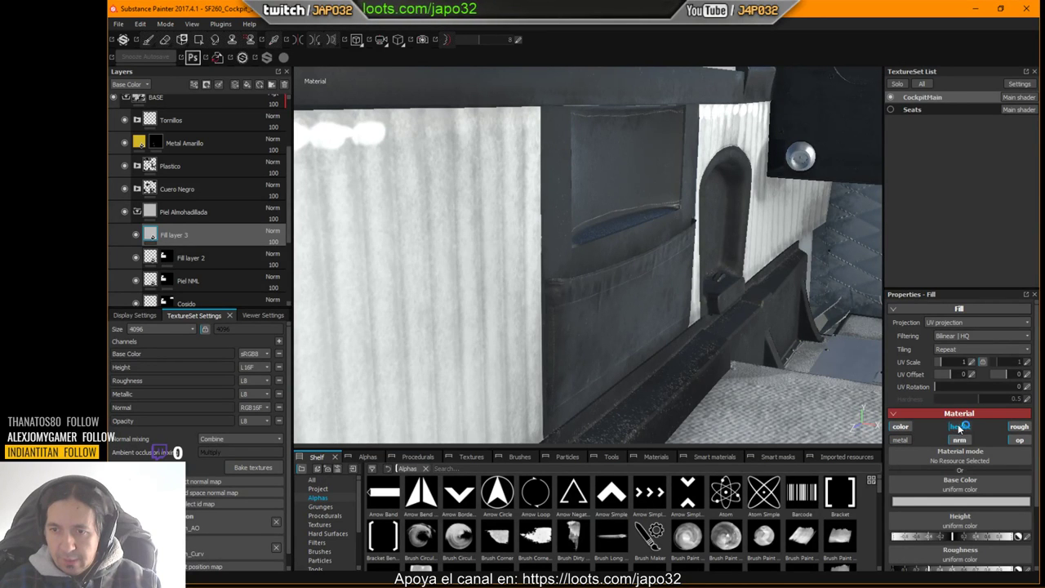
{"action": "left_click", "coordinate": [900, 427]}
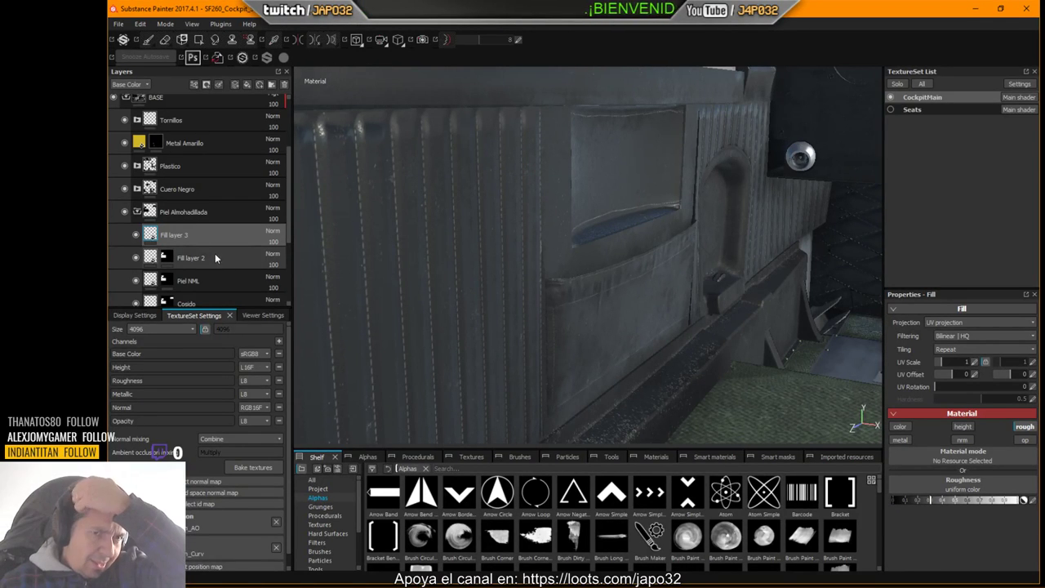
Step: Add a black mask to the new fill layer and paste Fill layer 2's mask into it
{"action": "right_click", "coordinate": [154, 236]}
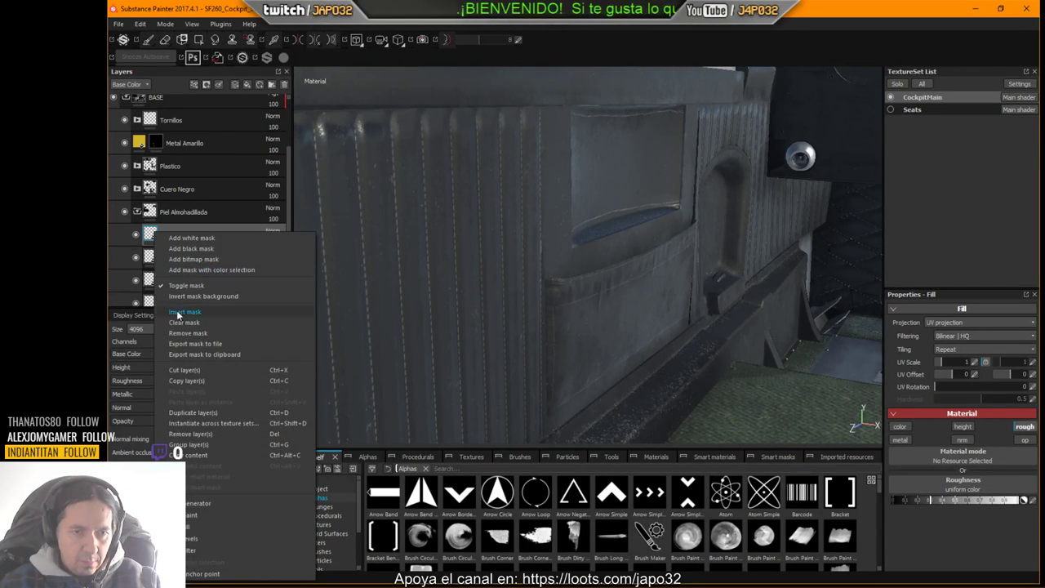
{"action": "left_click", "coordinate": [196, 252]}
{"action": "left_click", "coordinate": [166, 258]}
{"action": "right_click", "coordinate": [166, 259]}
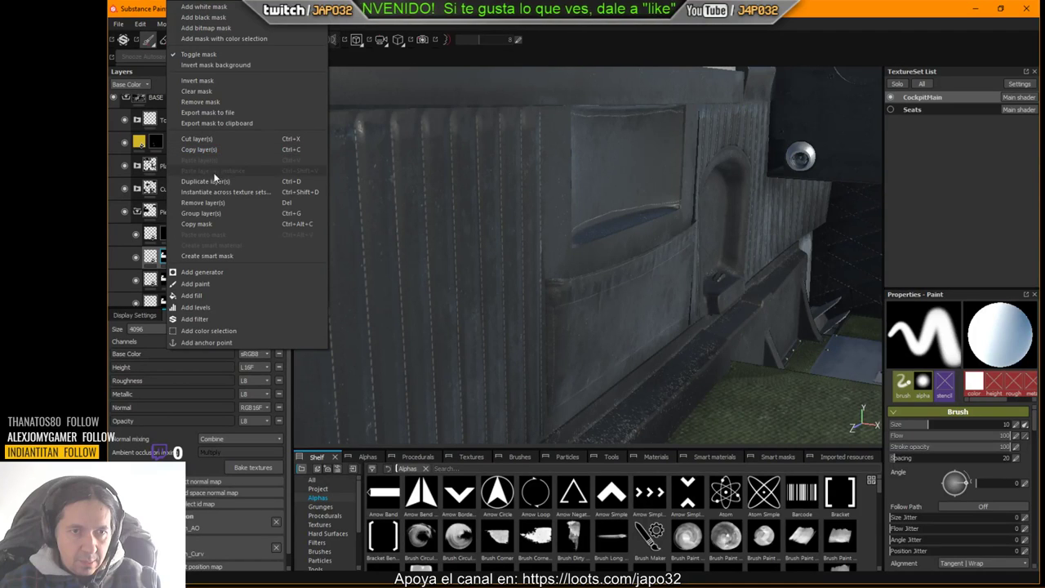
{"action": "left_click", "coordinate": [209, 223]}
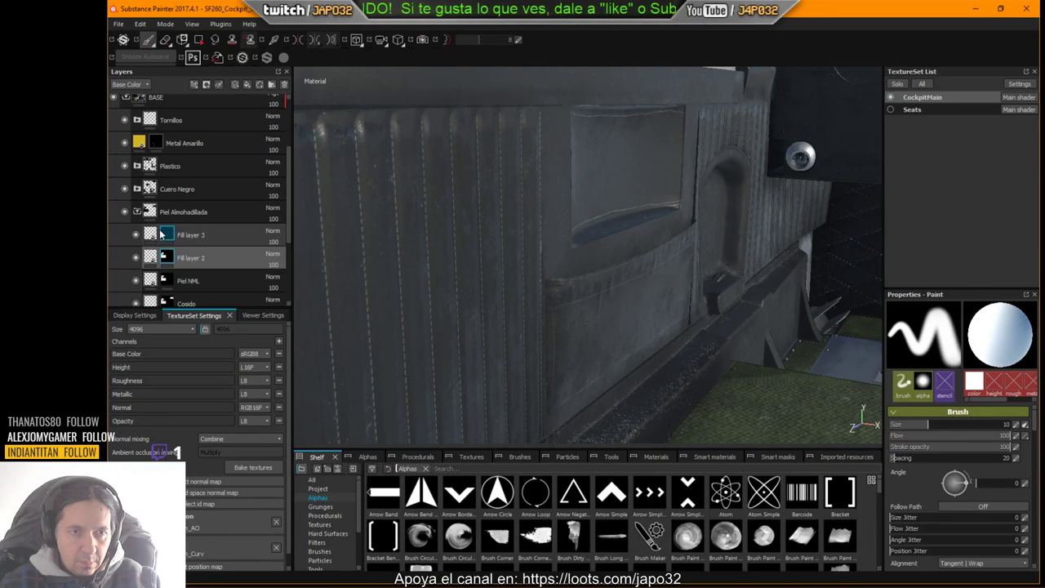
{"action": "right_click", "coordinate": [165, 235]}
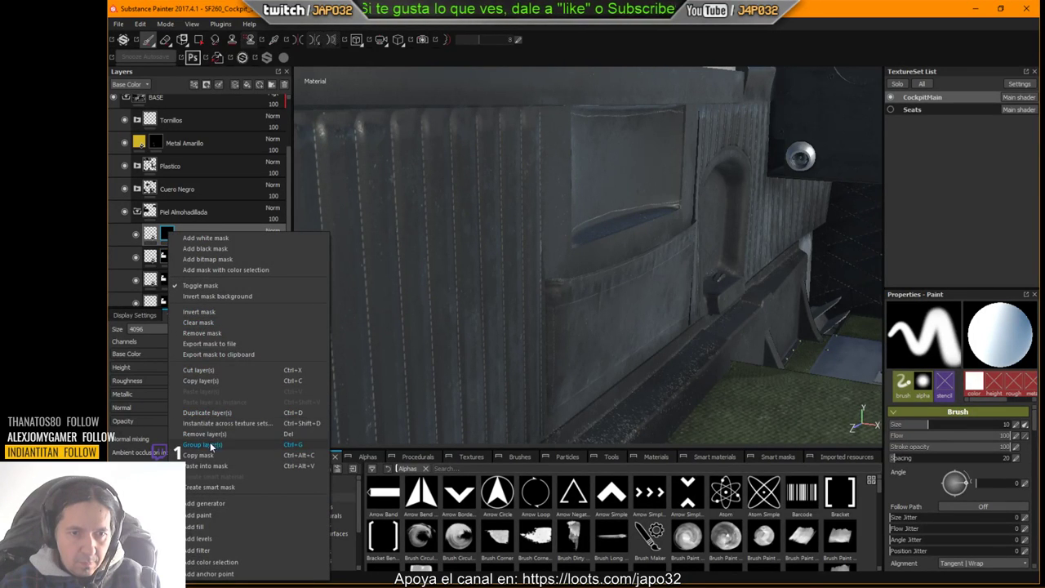
{"action": "left_click", "coordinate": [206, 466]}
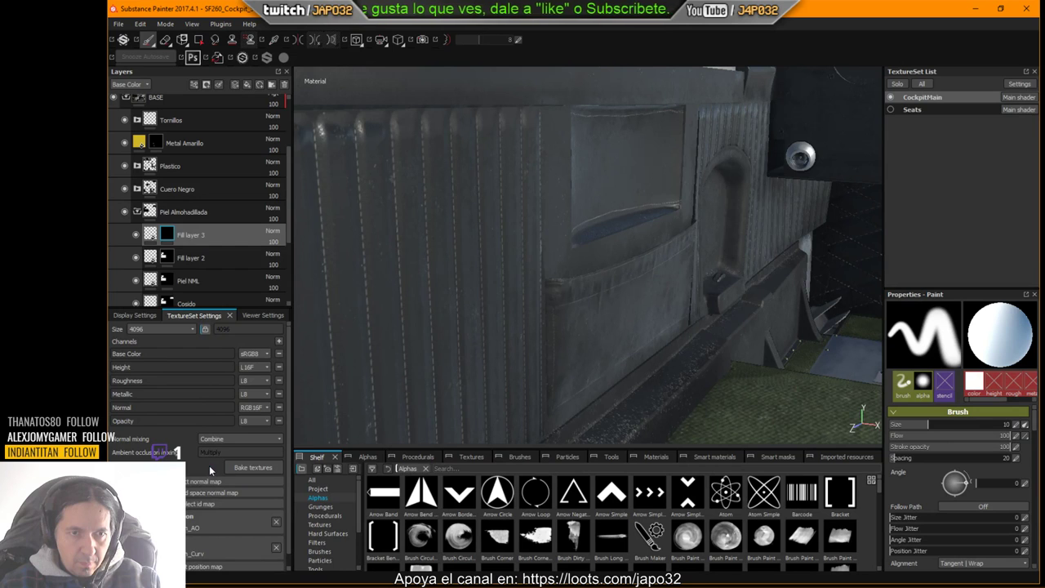
Step: Rename the new fill layer as Correccion Reflexion and hide Fill layer 2
{"action": "double_click", "coordinate": [220, 236]}
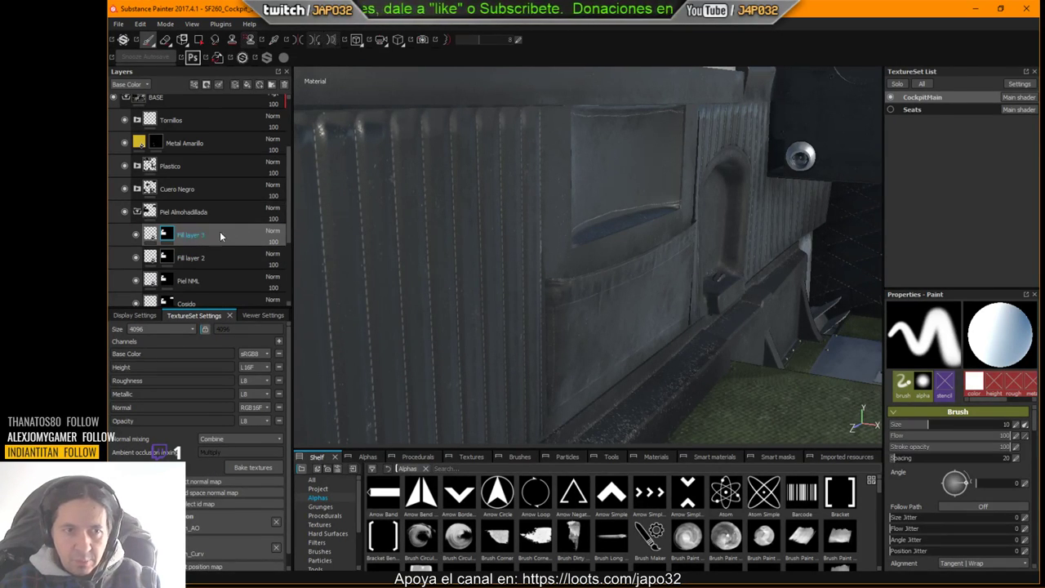
{"action": "double_click", "coordinate": [187, 236]}
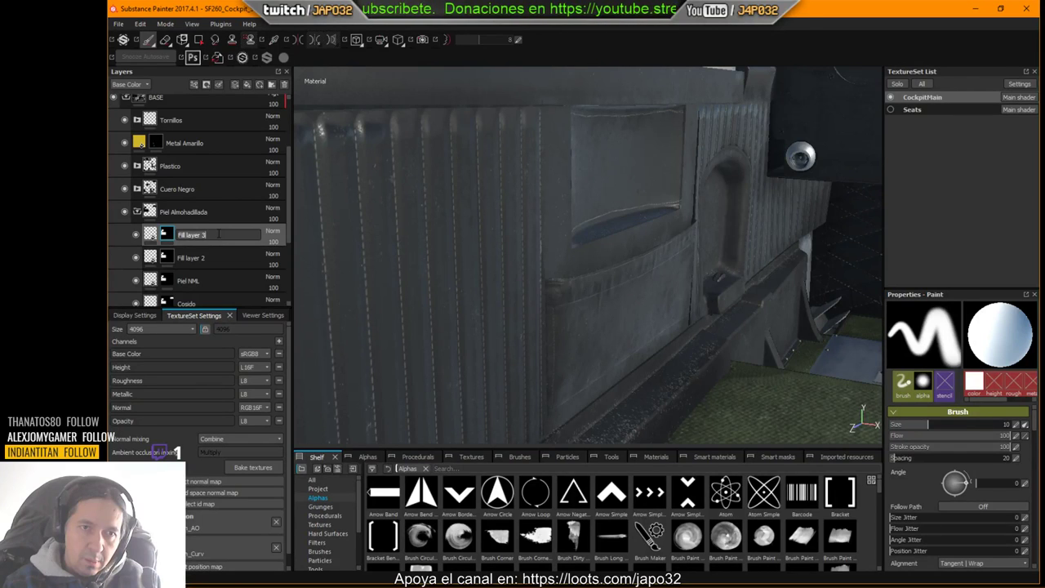
{"action": "type", "text": "Correc"}
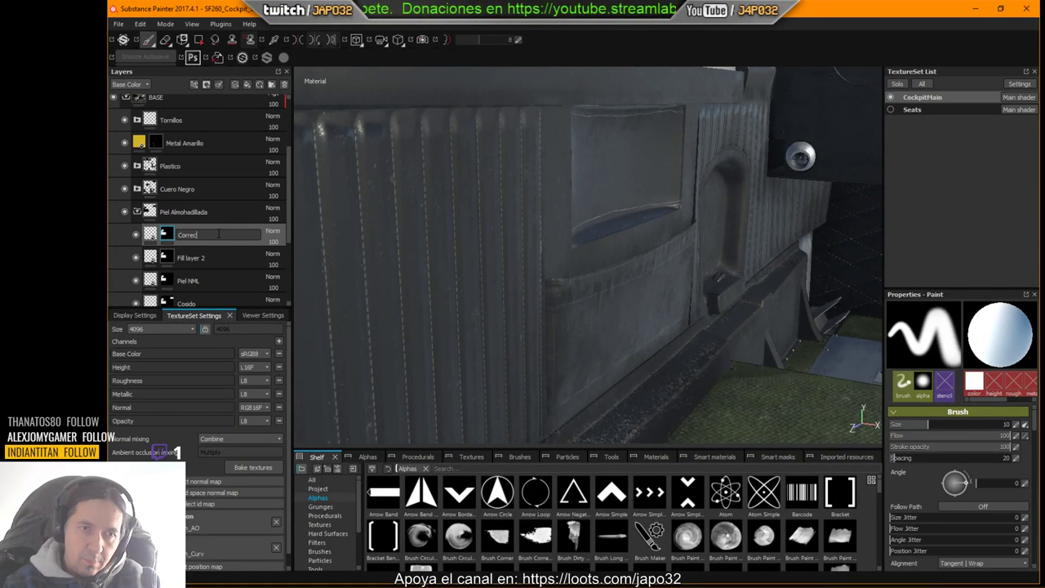
{"action": "type", "text": "cion Reflexi"}
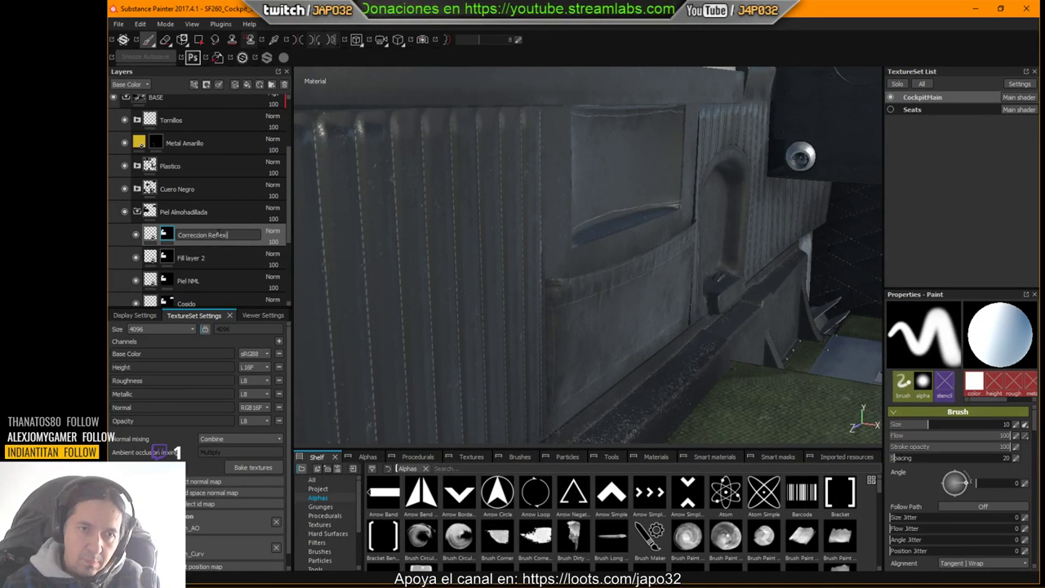
{"action": "type", "text": "on"}
{"action": "key", "text": "Return"}
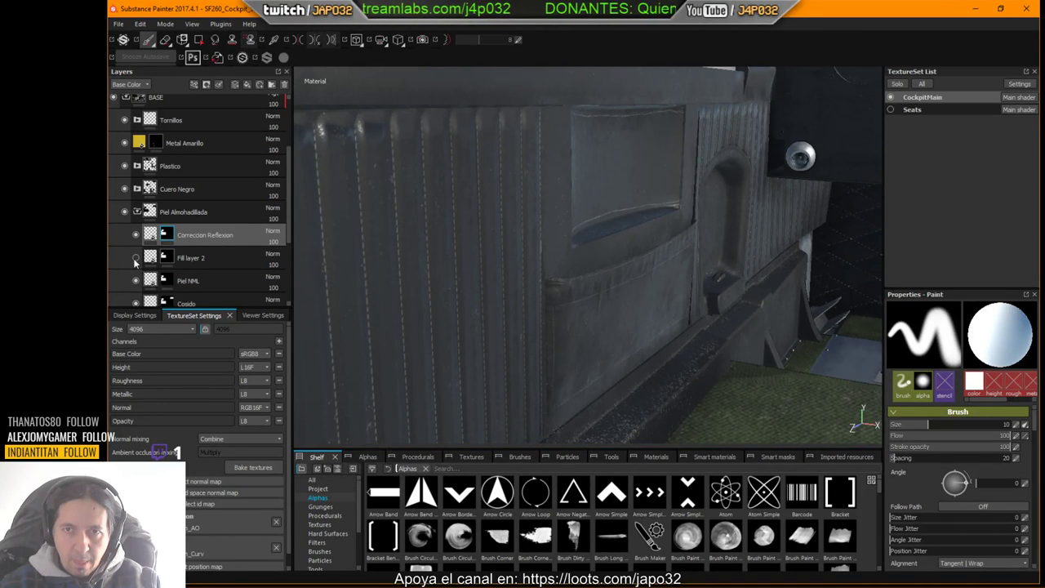
{"action": "left_click", "coordinate": [134, 258]}
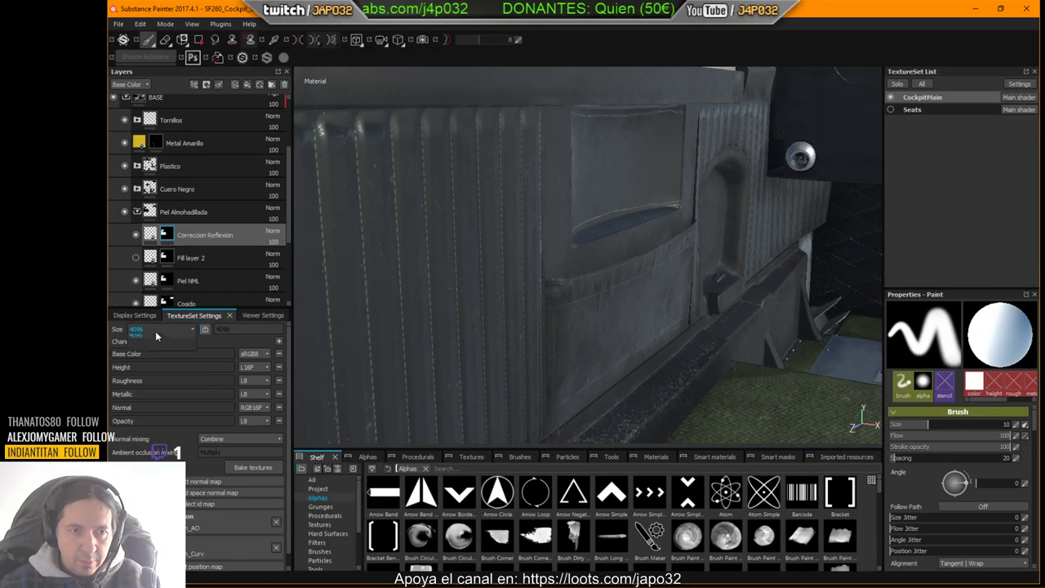
Step: Set the texture set size to 2048 and turn Fill layer 2's visibility back on
{"action": "left_click", "coordinate": [146, 368]}
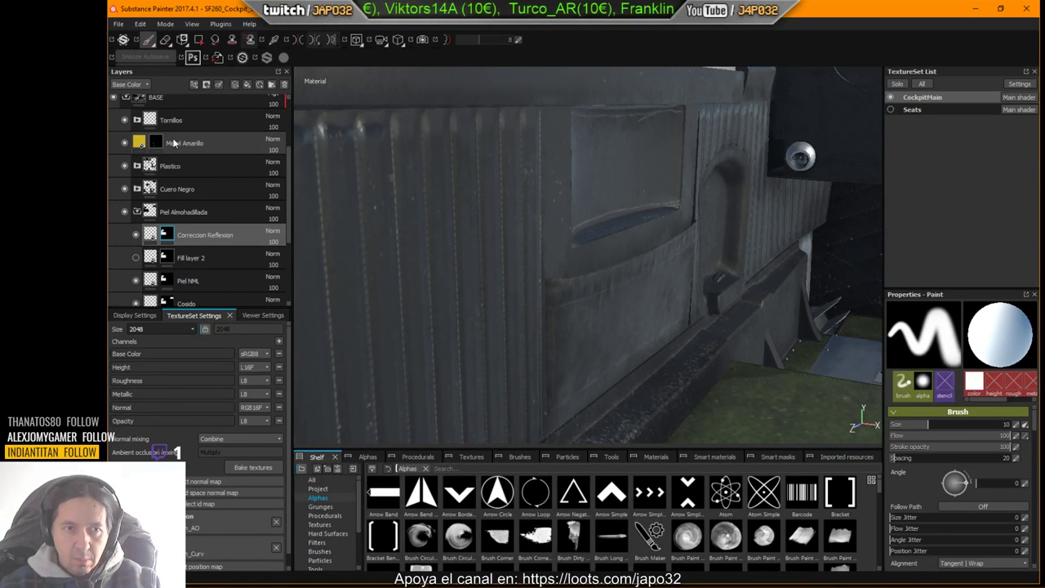
{"action": "left_click", "coordinate": [136, 258]}
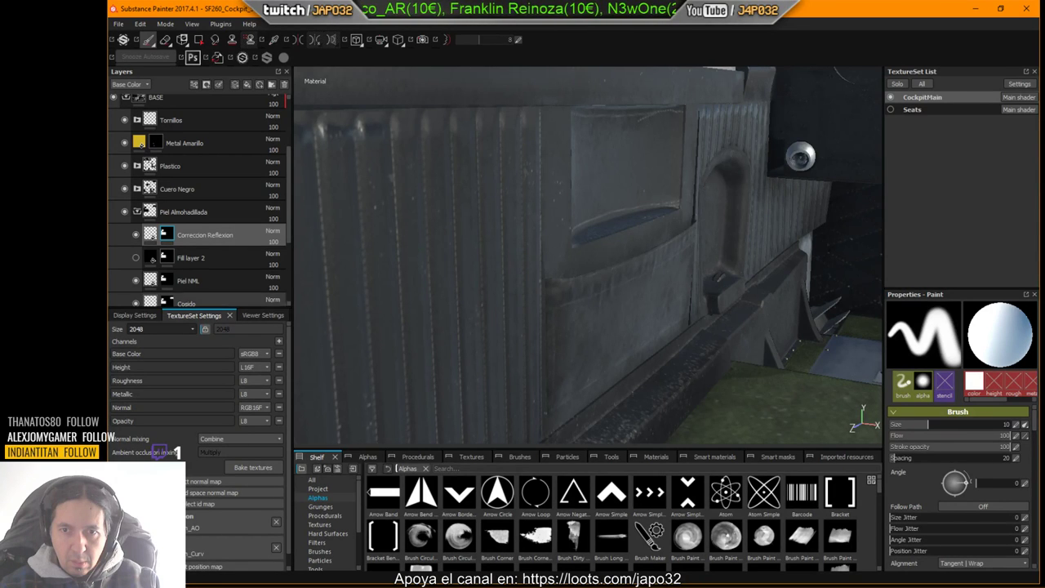
{"action": "left_click_drag", "start_coordinate": [690, 307], "coordinate": [506, 352], "text": "alt"}
{"action": "right_click_drag", "start_coordinate": [656, 271], "coordinate": [560, 270], "text": "alt"}
{"action": "left_click_drag", "start_coordinate": [560, 269], "coordinate": [421, 231], "text": "alt"}
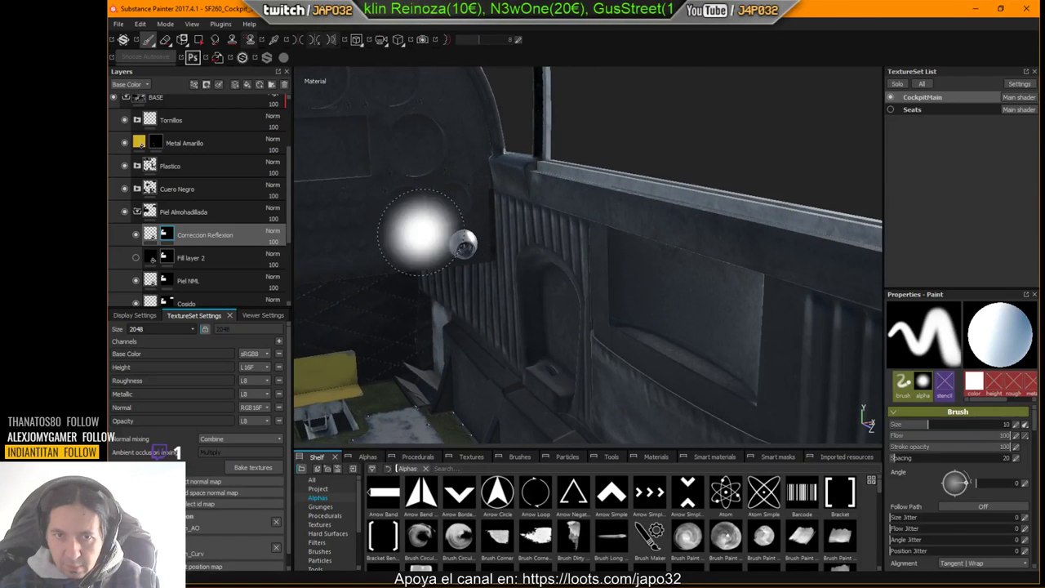
{"action": "left_click", "coordinate": [137, 258]}
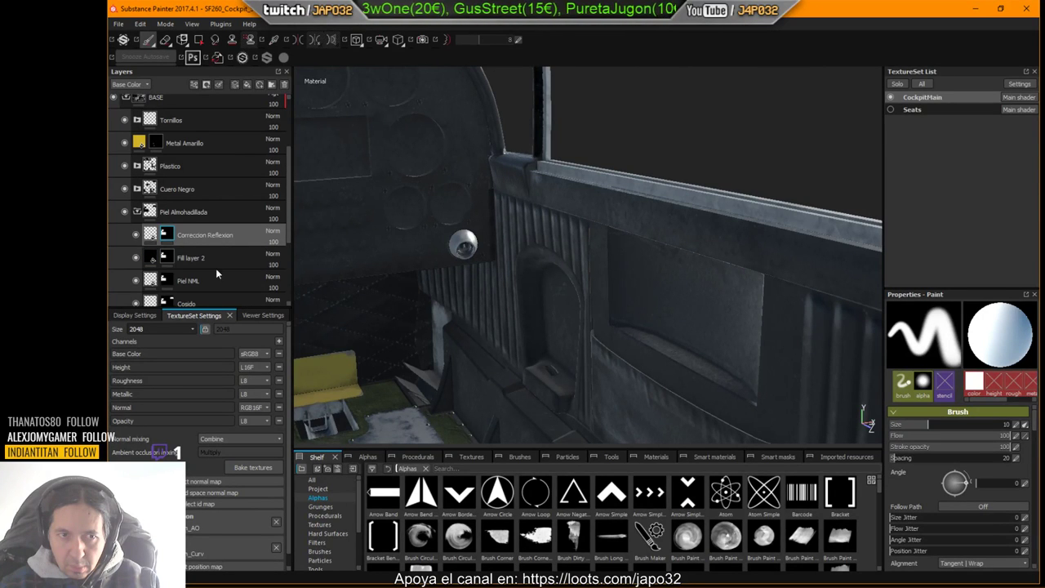
Step: Toggle the Piel Almohadillada group's visibility to compare the side panels and quilted wall with and without it, leaving it visible
{"action": "left_click_drag", "start_coordinate": [485, 320], "coordinate": [620, 214], "text": "alt"}
{"action": "left_click", "coordinate": [125, 212]}
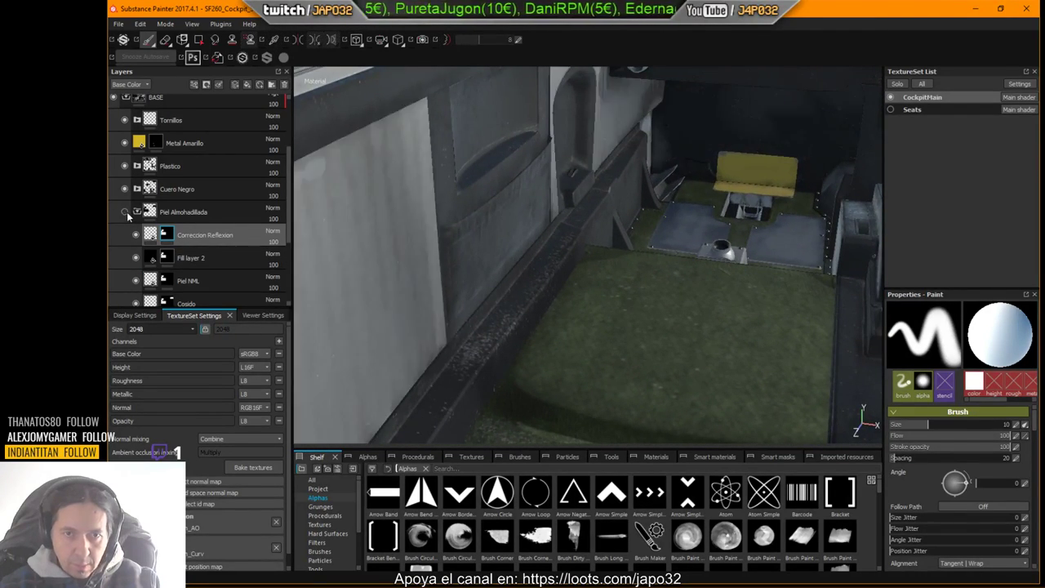
{"action": "left_click", "coordinate": [125, 212]}
{"action": "left_click", "coordinate": [125, 212]}
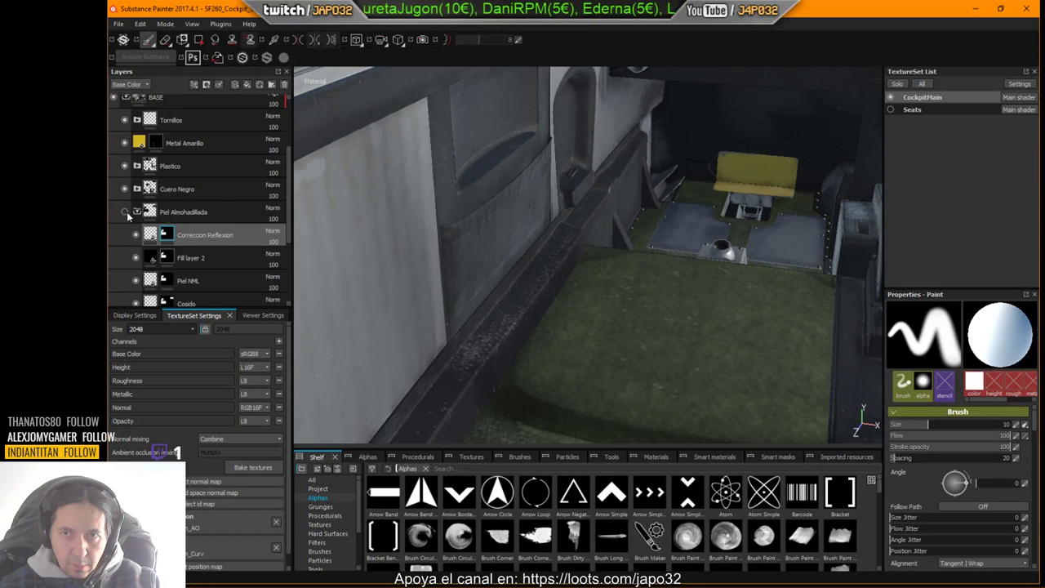
{"action": "left_click_drag", "start_coordinate": [467, 175], "coordinate": [326, 237], "text": "alt"}
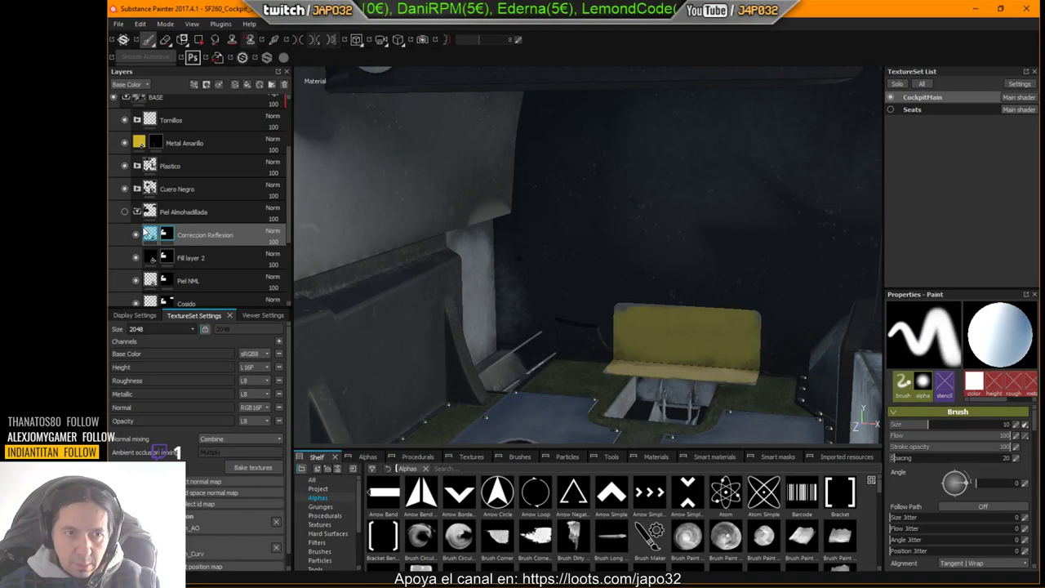
{"action": "left_click", "coordinate": [117, 212]}
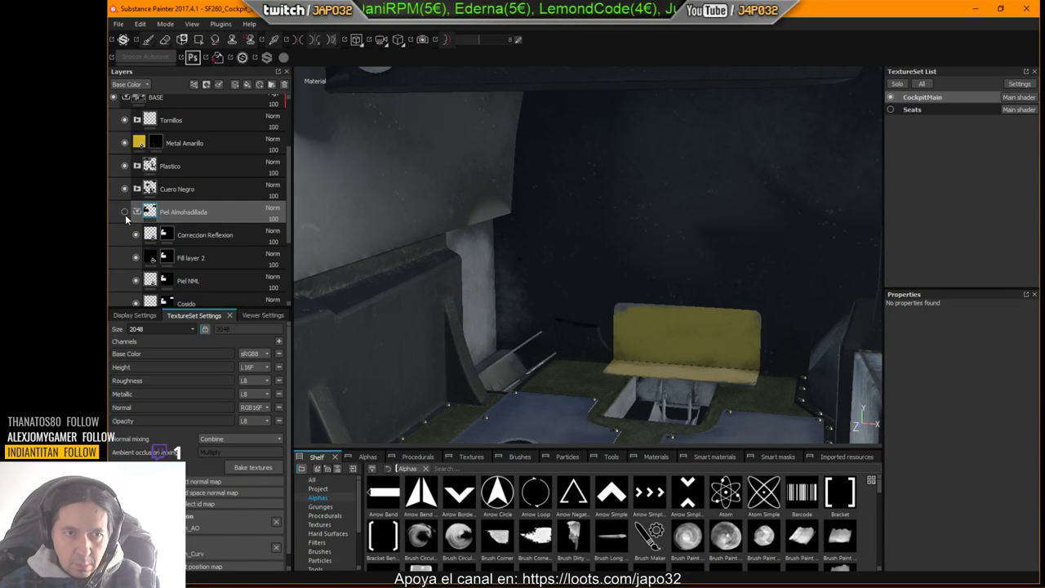
{"action": "left_click", "coordinate": [125, 213]}
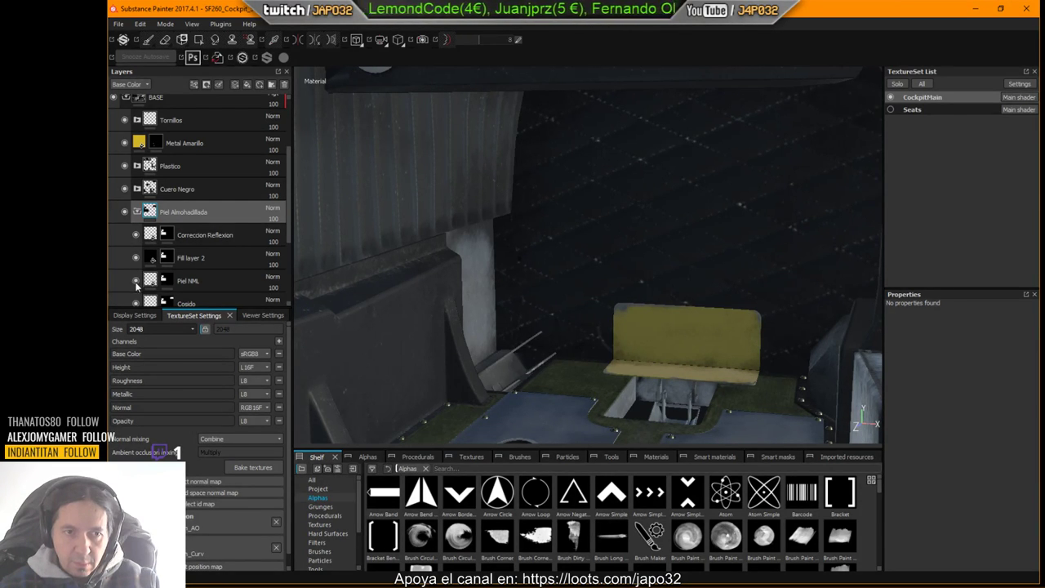
Step: Rename Fill layer 2 as No se
{"action": "double_click", "coordinate": [190, 258]}
{"action": "type", "text": "No se"}
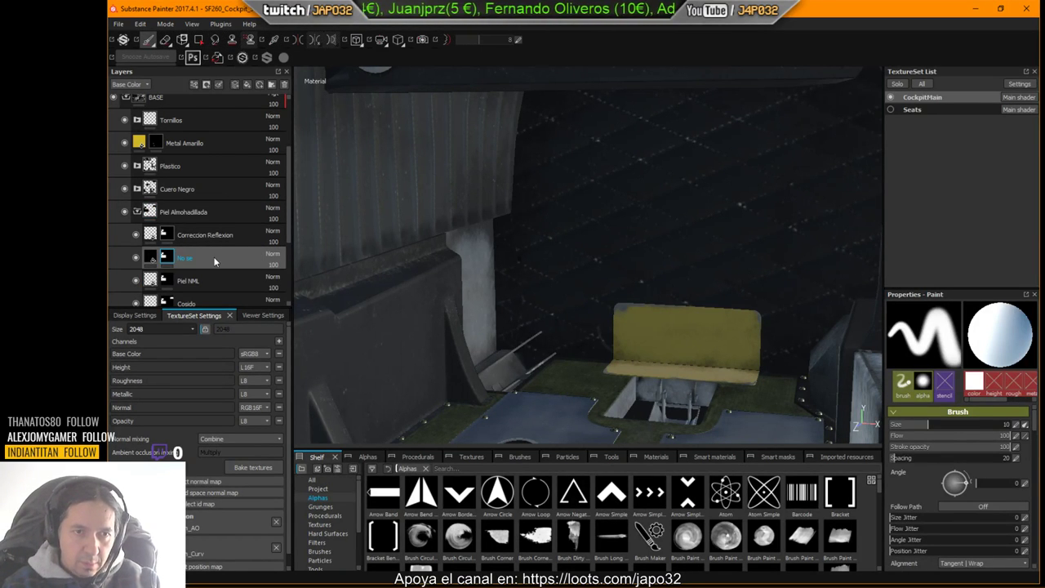
{"action": "key", "text": "Return"}
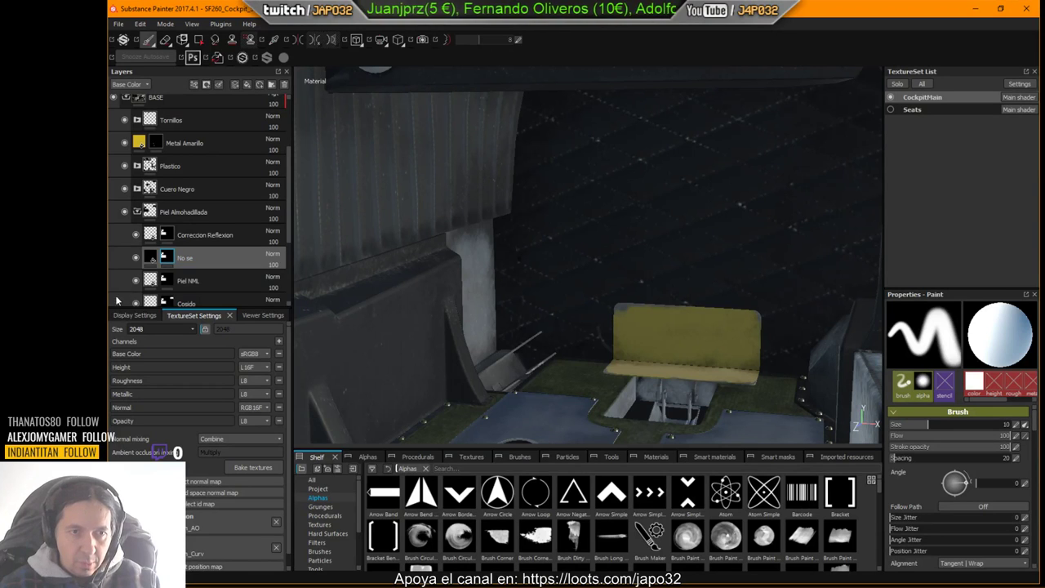
Step: Toggle the Piel NML, Cosido, Almohadillas and NegroColor layers one by one to check what each contributes to the ribbed side panel
{"action": "left_click", "coordinate": [136, 281]}
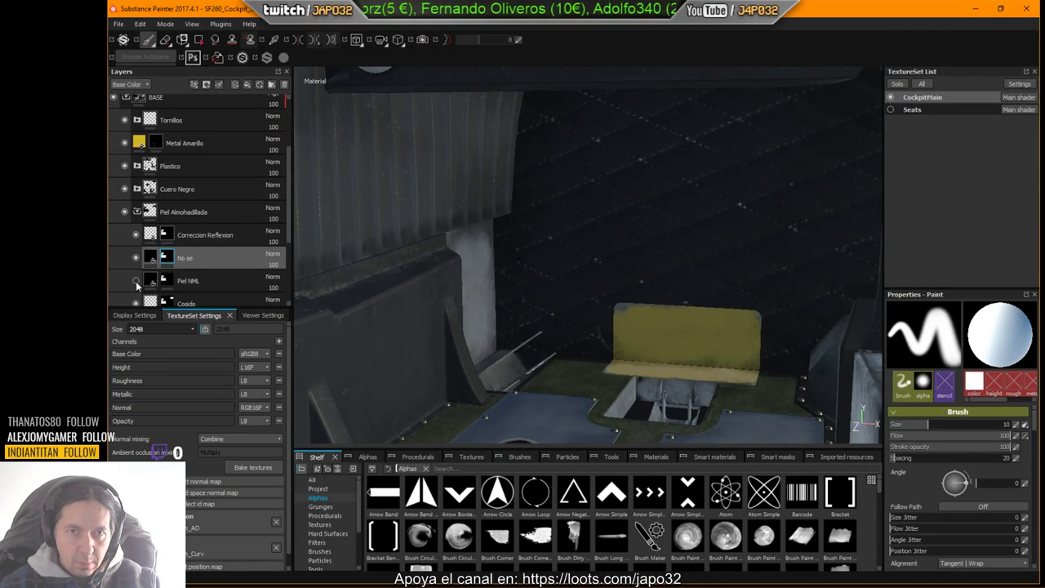
{"action": "middle_click_drag", "start_coordinate": [420, 169], "coordinate": [590, 351], "text": "alt"}
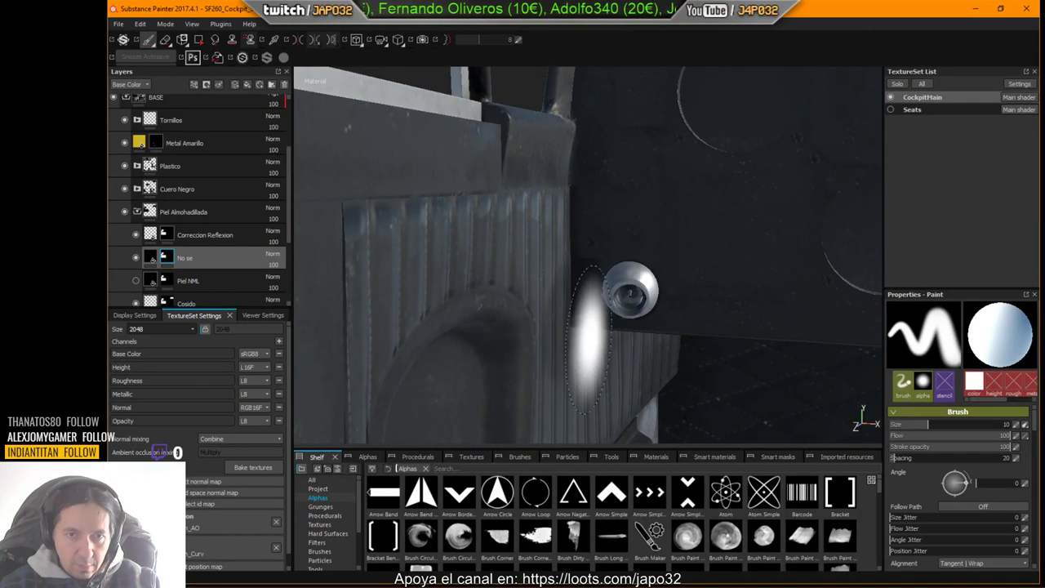
{"action": "right_click_drag", "start_coordinate": [505, 313], "coordinate": [720, 285], "text": "alt"}
{"action": "middle_click_drag", "start_coordinate": [617, 268], "coordinate": [626, 273], "text": "alt"}
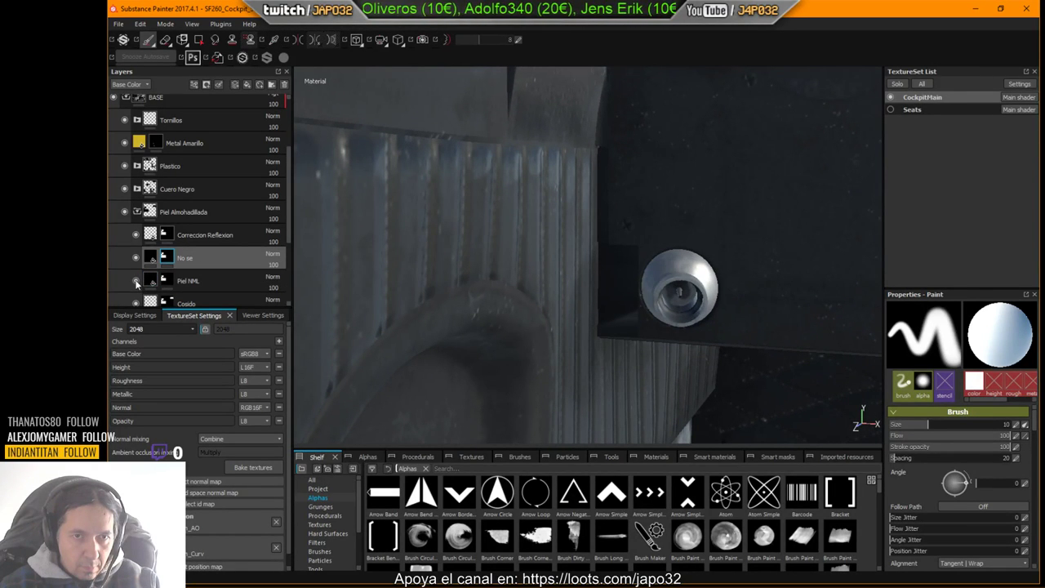
{"action": "scroll", "coordinate": [177, 272], "scroll_direction": "down", "scroll_amount": 1}
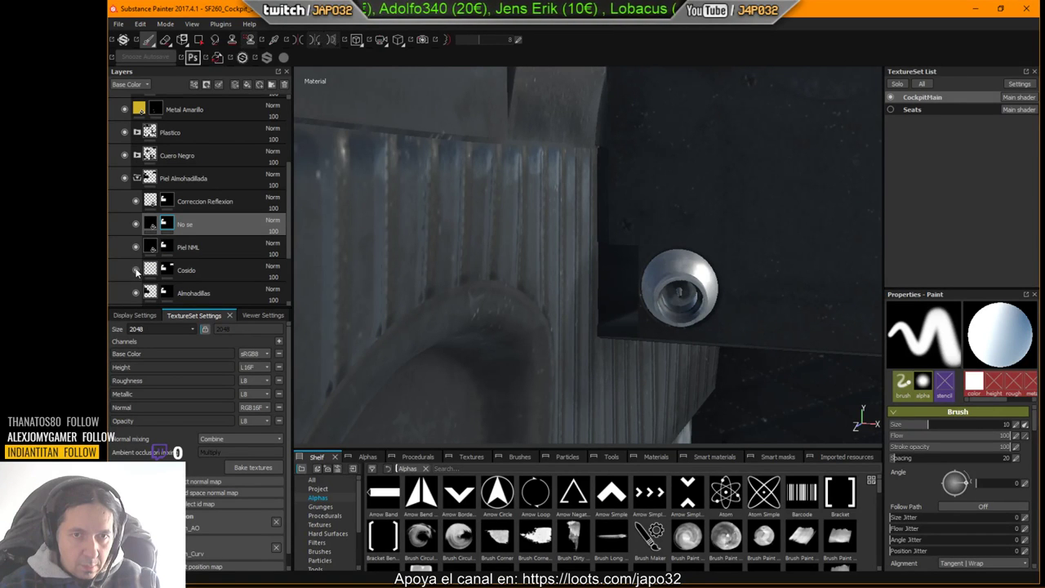
{"action": "scroll", "coordinate": [134, 299], "scroll_direction": "down", "scroll_amount": 1}
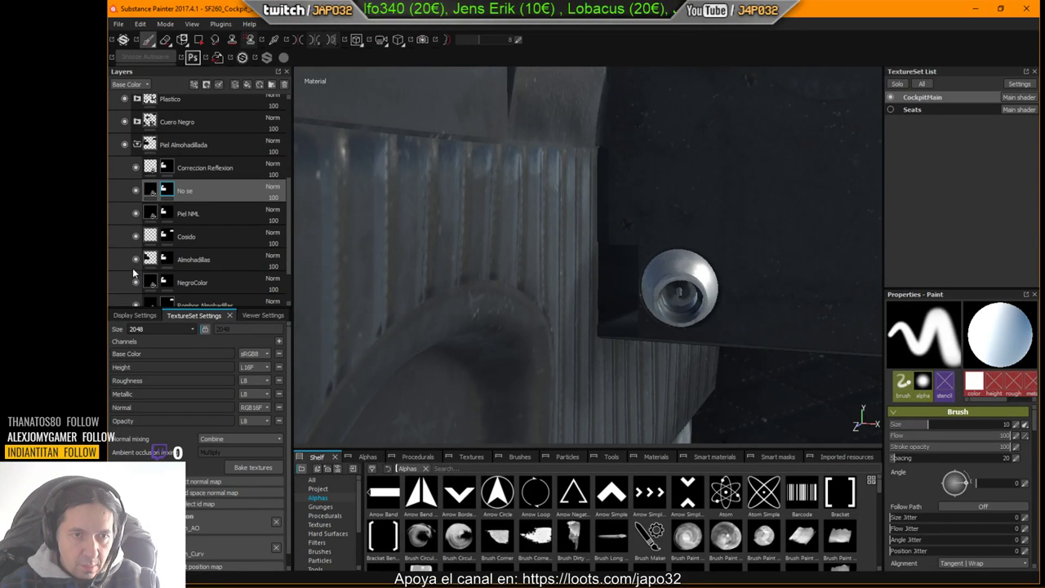
{"action": "left_click", "coordinate": [136, 260]}
{"action": "left_click", "coordinate": [135, 260]}
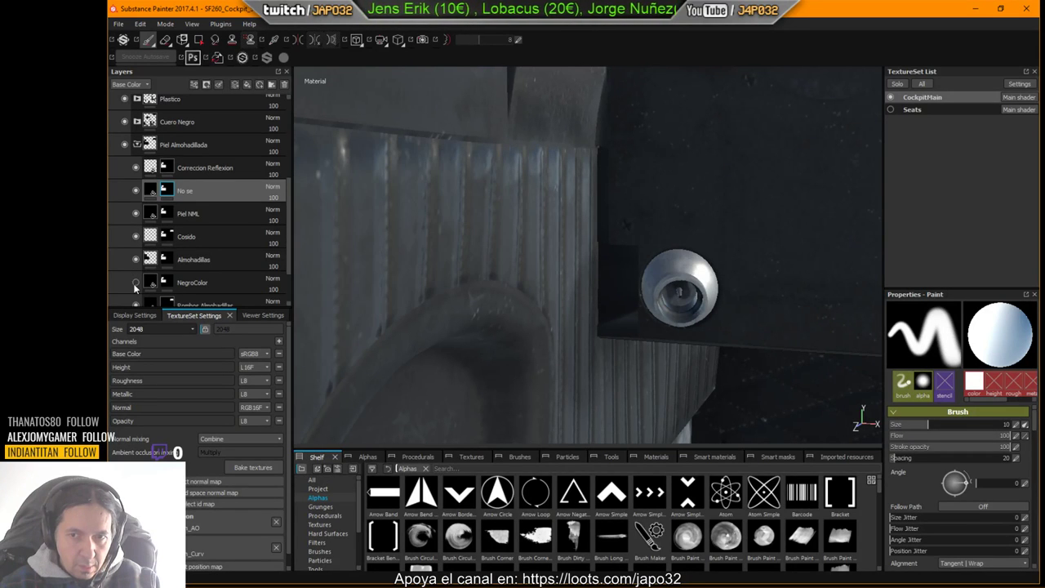
{"action": "scroll", "coordinate": [136, 288], "scroll_direction": "down", "scroll_amount": 1}
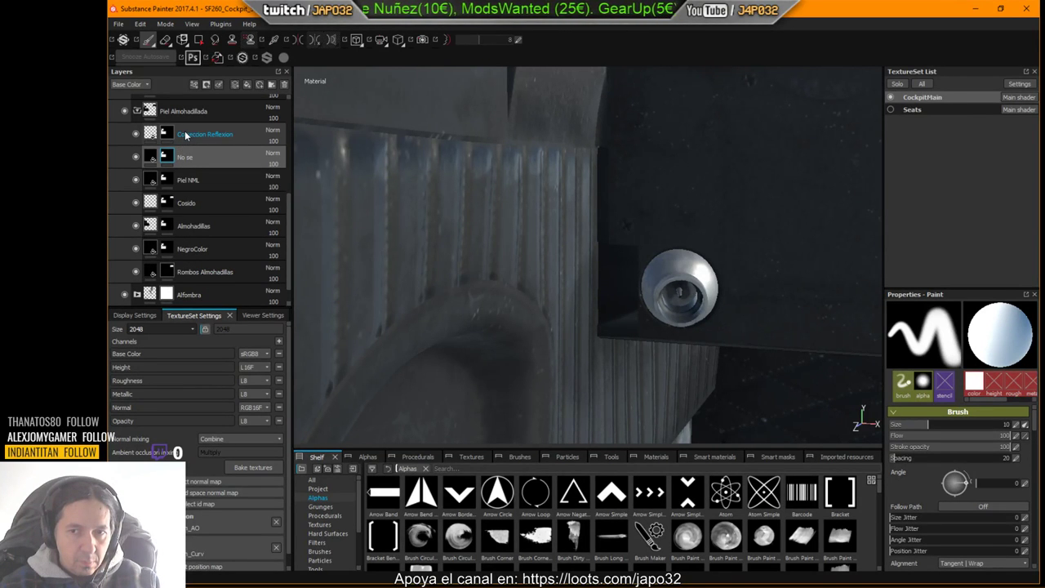
Step: Toggle Correccion Reflexion off and on and examine its effect on the quilted front wall and side panel
{"action": "mouse_move", "coordinate": [712, 303]}
{"action": "middle_mouse_down", "text": "alt"}
{"action": "mouse_move", "coordinate": [627, 242]}
{"action": "mouse_move", "coordinate": [580, 171]}
{"action": "middle_mouse_up", "text": "alt"}
{"action": "mouse_move", "coordinate": [580, 171]}
{"action": "left_mouse_down", "text": "alt"}
{"action": "mouse_move", "coordinate": [304, 124]}
{"action": "mouse_move", "coordinate": [360, 113]}
{"action": "left_mouse_up", "text": "alt"}
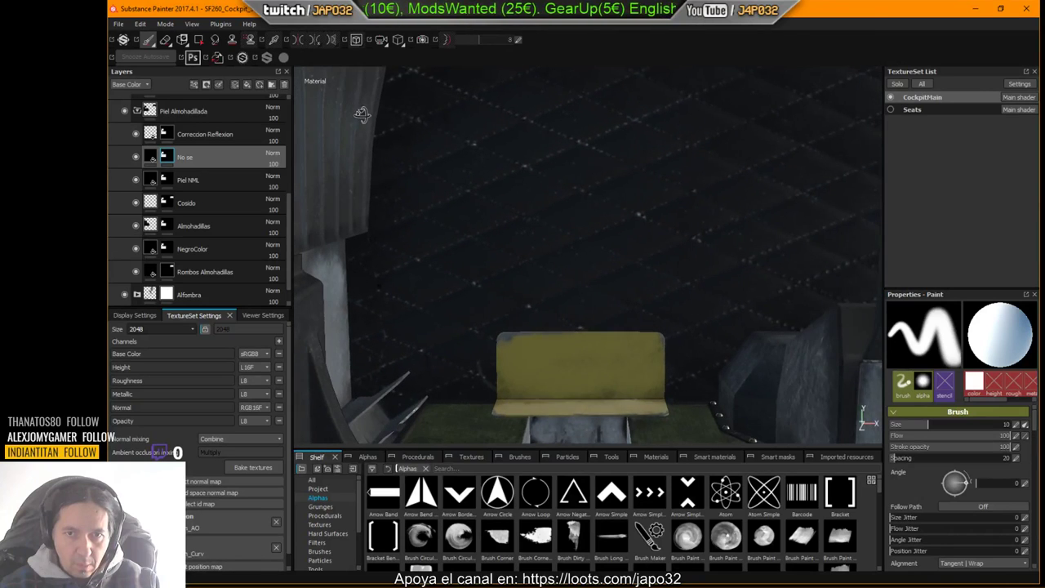
{"action": "left_click", "coordinate": [136, 135]}
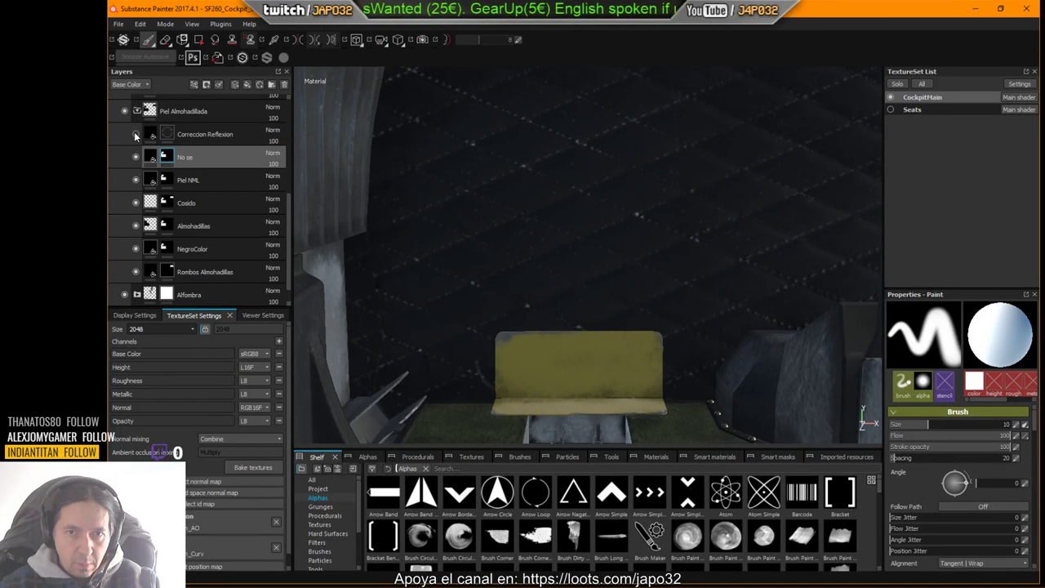
{"action": "left_click_drag", "start_coordinate": [408, 237], "coordinate": [362, 245], "text": "alt"}
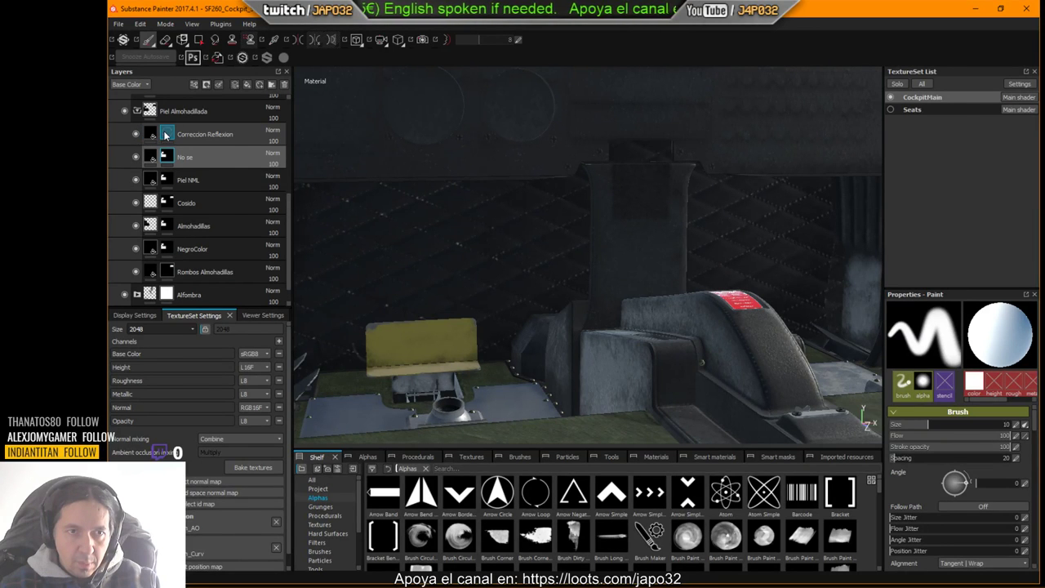
{"action": "mouse_move", "coordinate": [166, 135]}
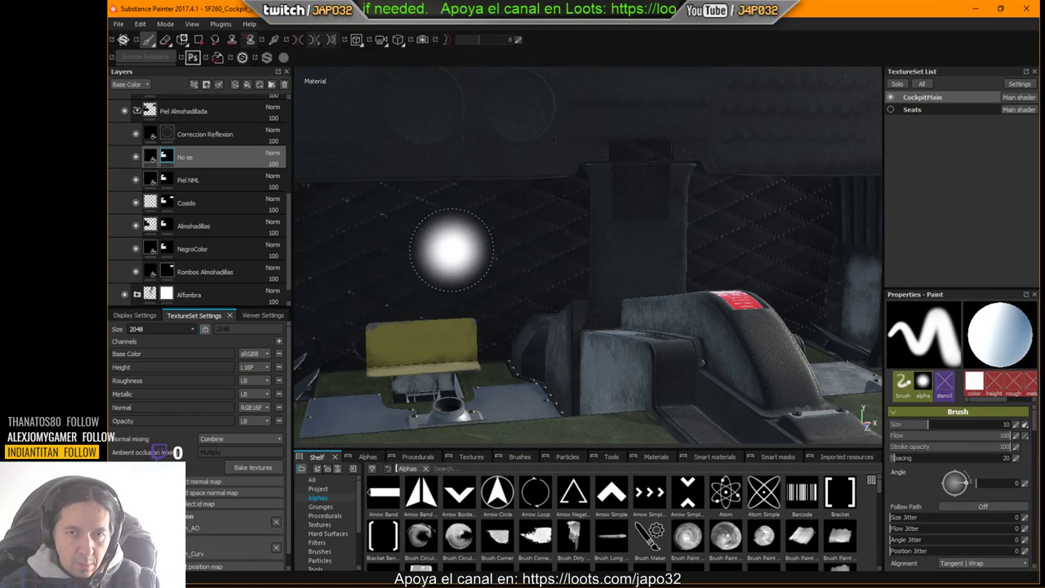
{"action": "mouse_move", "coordinate": [502, 269]}
{"action": "left_mouse_down", "text": "alt"}
{"action": "mouse_move", "coordinate": [602, 308]}
{"action": "mouse_move", "coordinate": [569, 338]}
{"action": "mouse_move", "coordinate": [511, 317]}
{"action": "mouse_move", "coordinate": [668, 299]}
{"action": "left_mouse_up", "text": "alt"}
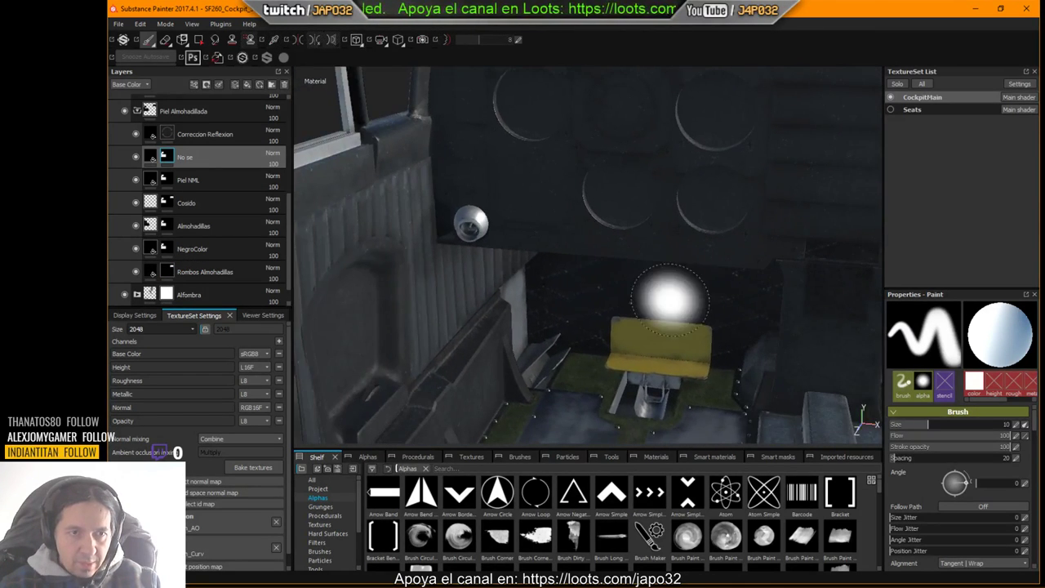
Step: Inspect the active channels and material settings of the Rombos Almohadillas, NegroColor and Almohadillas layers
{"action": "left_click", "coordinate": [155, 270]}
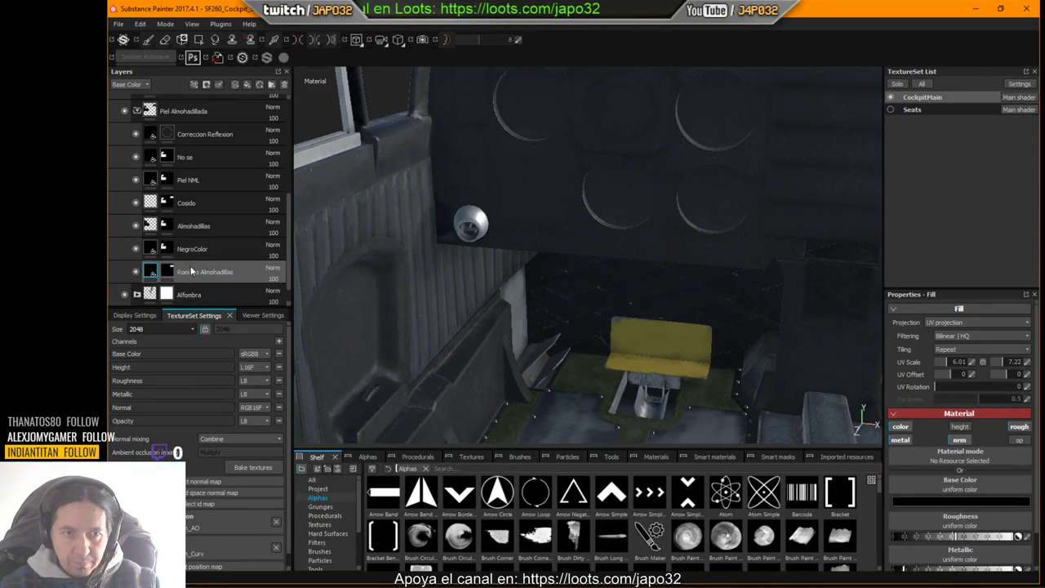
{"action": "scroll", "coordinate": [1003, 488], "scroll_direction": "down", "scroll_amount": 1}
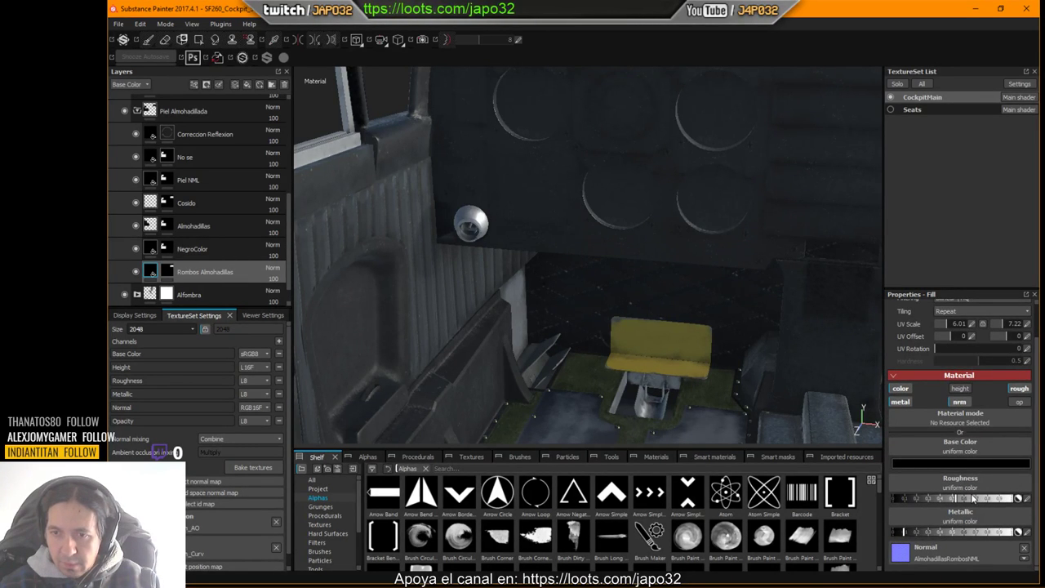
{"action": "left_click", "coordinate": [136, 272]}
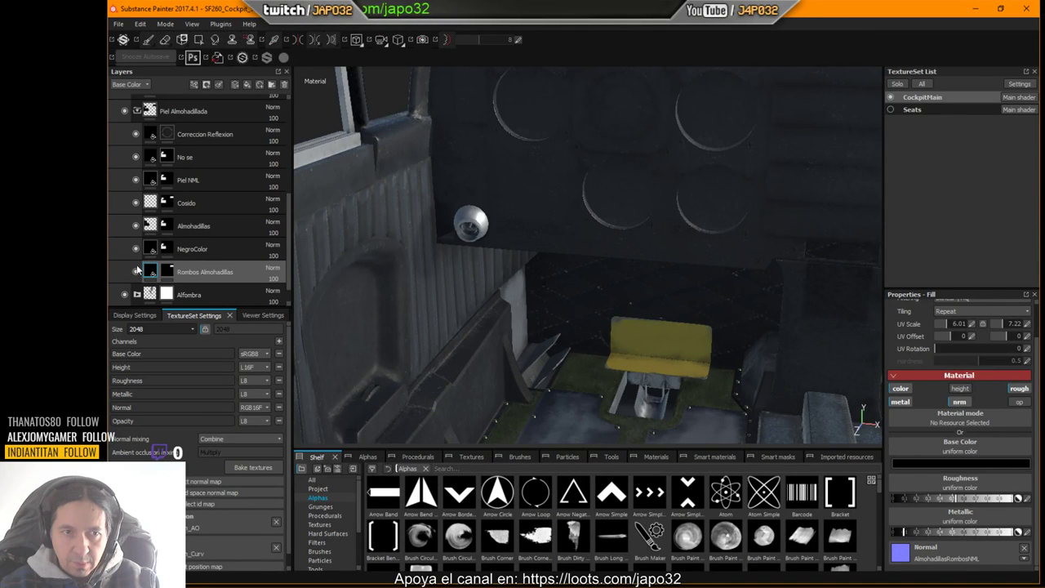
{"action": "left_click", "coordinate": [179, 247]}
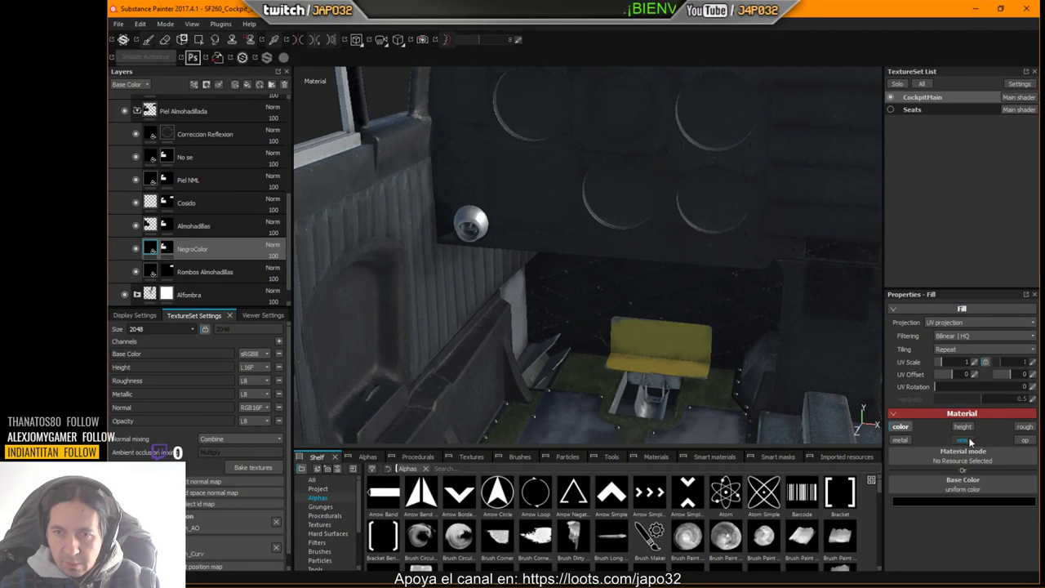
{"action": "left_click", "coordinate": [150, 231]}
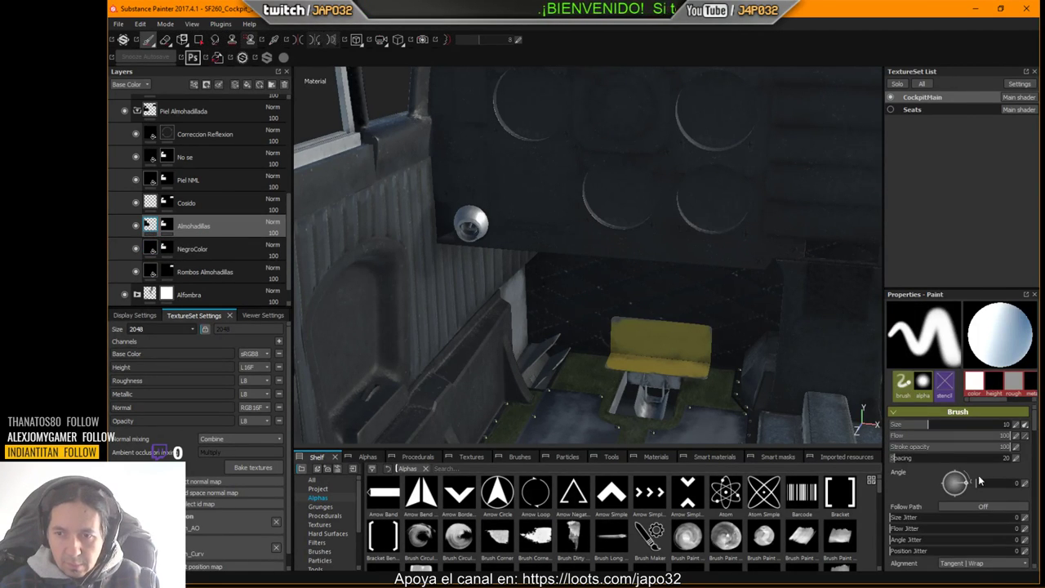
{"action": "scroll", "coordinate": [975, 473], "scroll_direction": "down", "scroll_amount": 3}
{"action": "scroll", "coordinate": [975, 472], "scroll_direction": "down", "scroll_amount": 5}
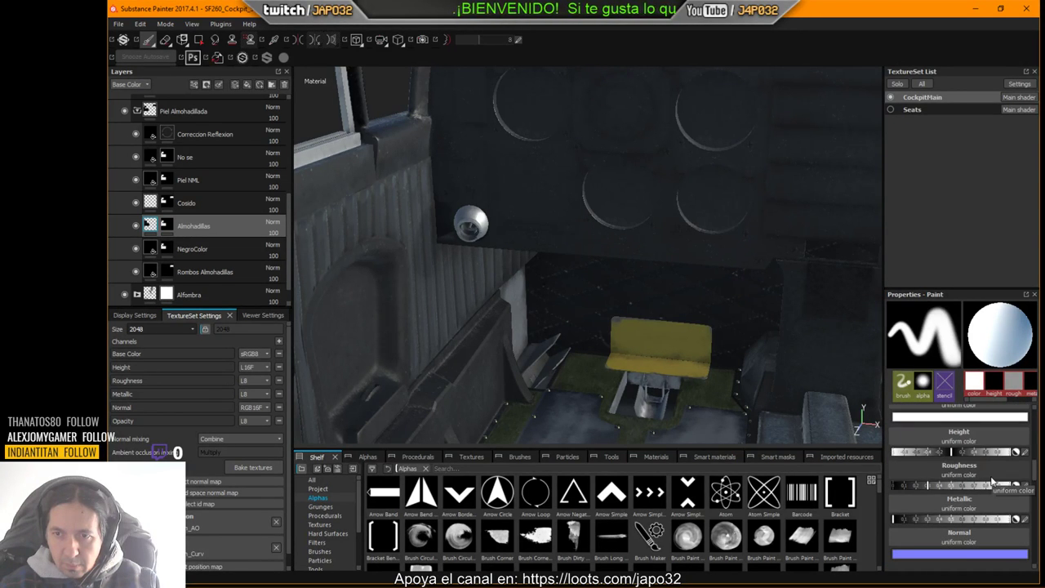
{"action": "scroll", "coordinate": [991, 481], "scroll_direction": "up", "scroll_amount": 3}
{"action": "scroll", "coordinate": [988, 474], "scroll_direction": "down", "scroll_amount": 1}
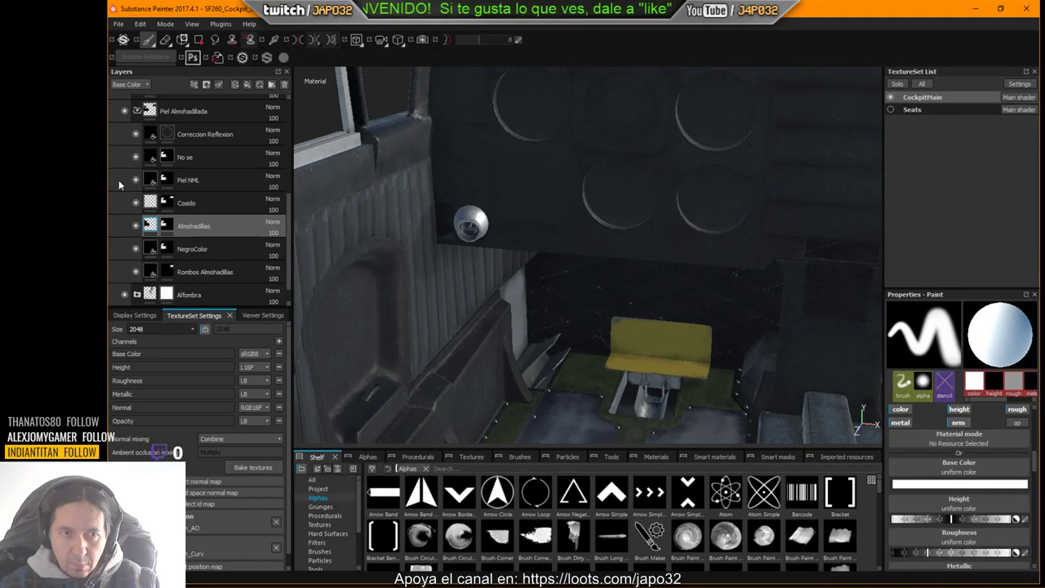
Step: Inspect the fill settings of Piel NML and No se, and compare the side panel's reflections with No se hidden
{"action": "left_click", "coordinate": [149, 179]}
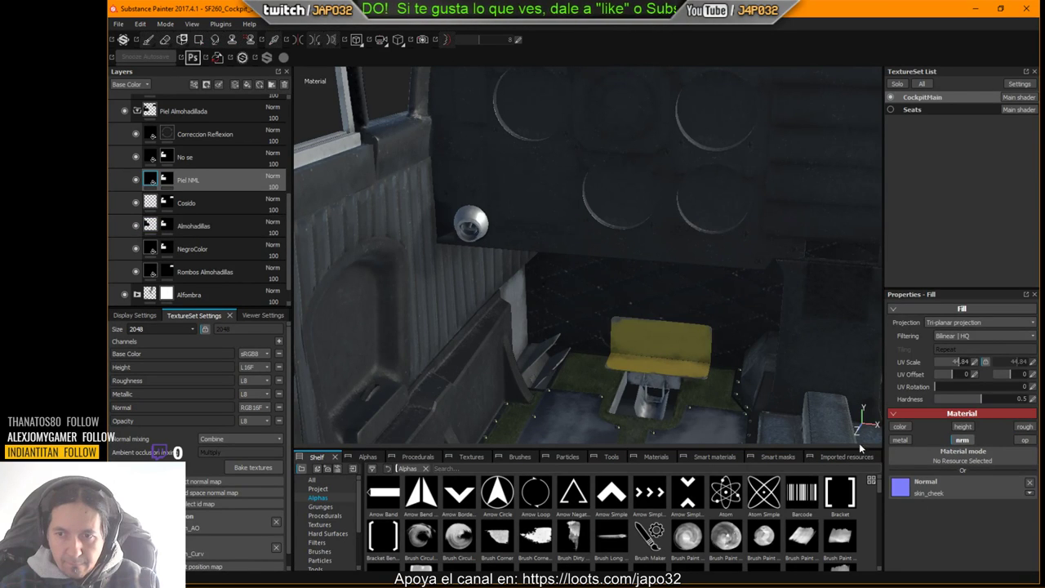
{"action": "left_click", "coordinate": [152, 155]}
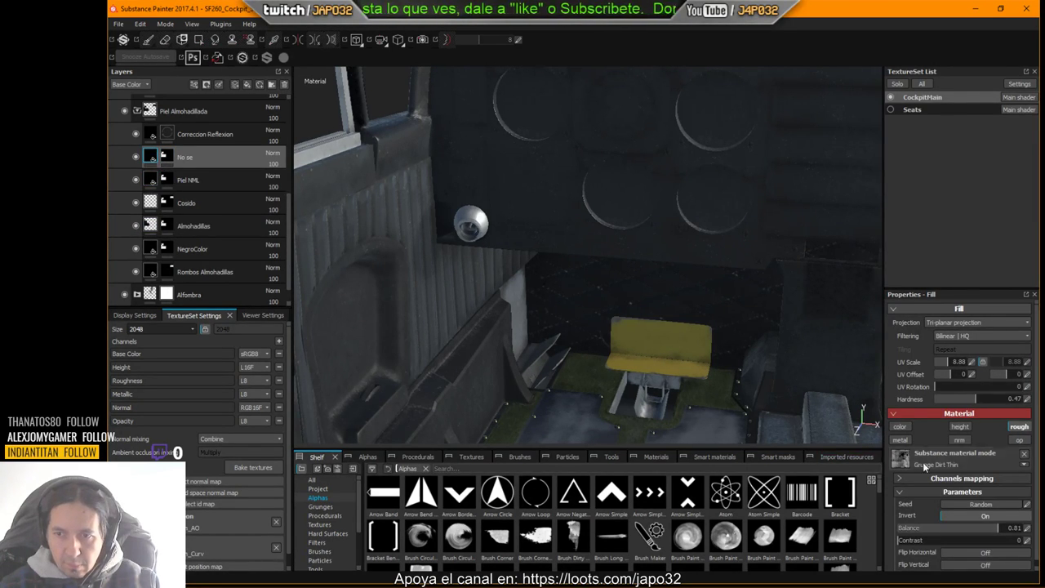
{"action": "scroll", "coordinate": [989, 485], "scroll_direction": "down", "scroll_amount": 1}
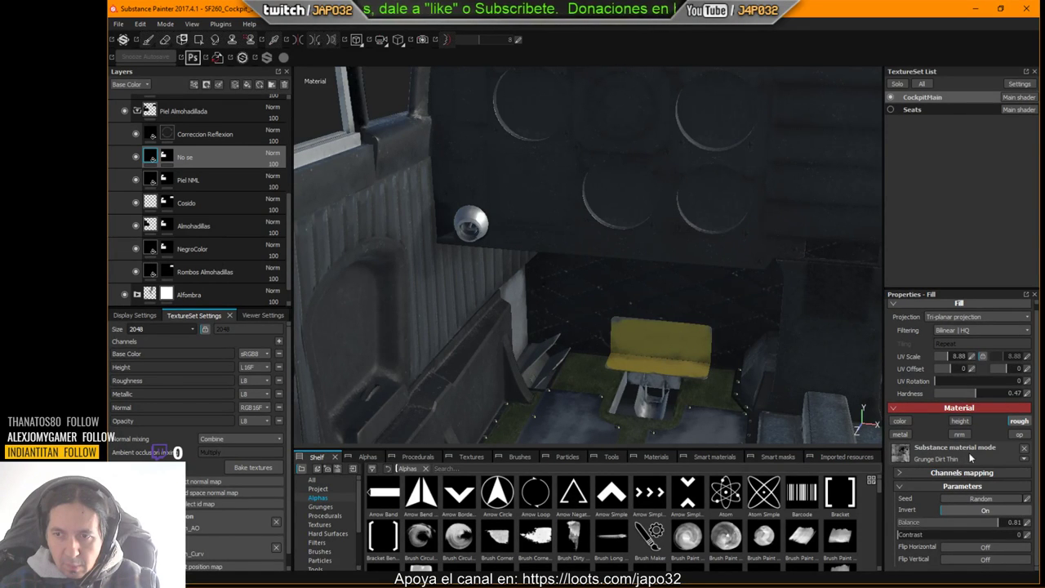
{"action": "scroll", "coordinate": [379, 318], "scroll_direction": "up", "scroll_amount": 3}
{"action": "middle_click_drag", "start_coordinate": [406, 237], "coordinate": [442, 294], "text": "alt"}
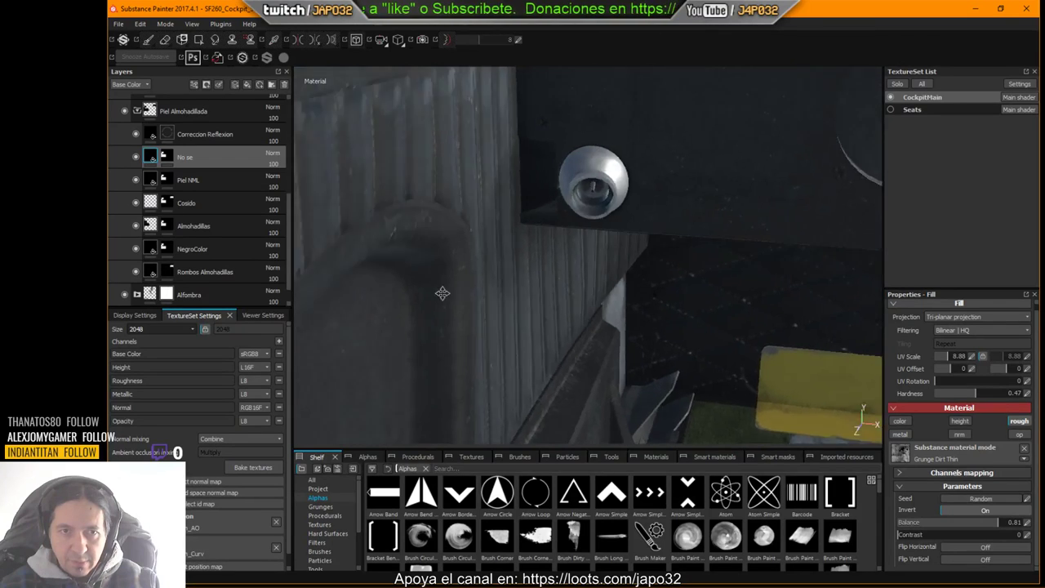
{"action": "left_click_drag", "start_coordinate": [441, 293], "coordinate": [490, 213], "text": "alt"}
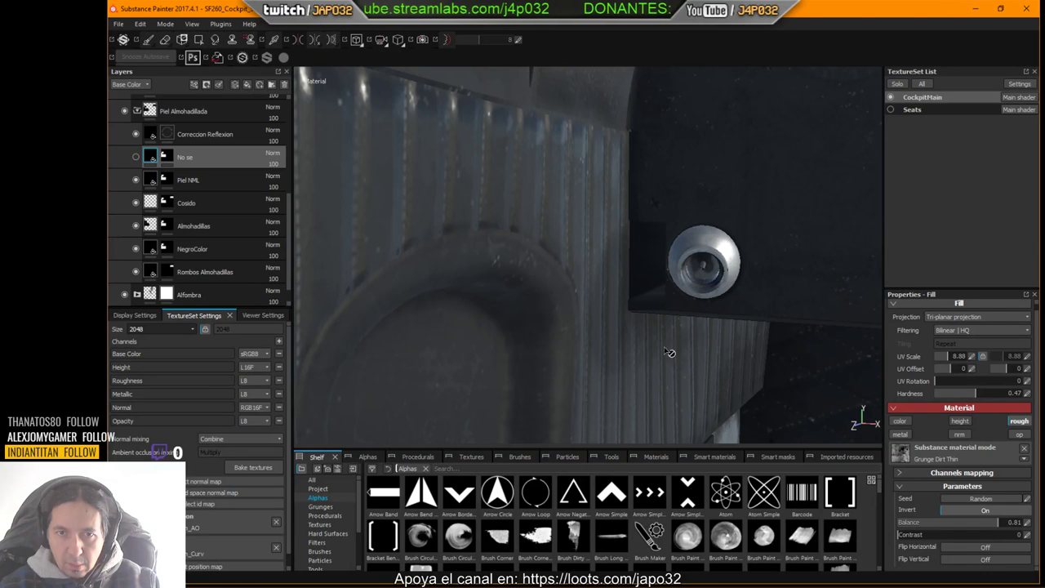
Step: Hide Correccion Reflexion and toggle the No se layer to compare the ribbed side panel's reflections, leaving No se shown
{"action": "right_click_drag", "start_coordinate": [670, 353], "coordinate": [331, 303], "text": "alt"}
{"action": "middle_click_drag", "start_coordinate": [585, 364], "coordinate": [552, 283], "text": "alt"}
{"action": "left_click_drag", "start_coordinate": [552, 283], "coordinate": [572, 257], "text": "alt"}
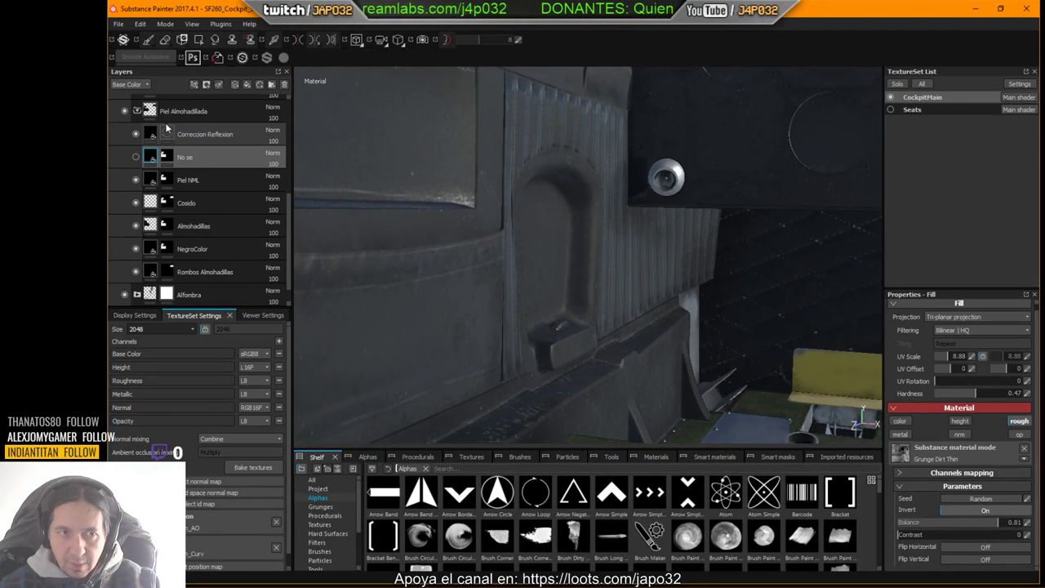
{"action": "left_click", "coordinate": [135, 134]}
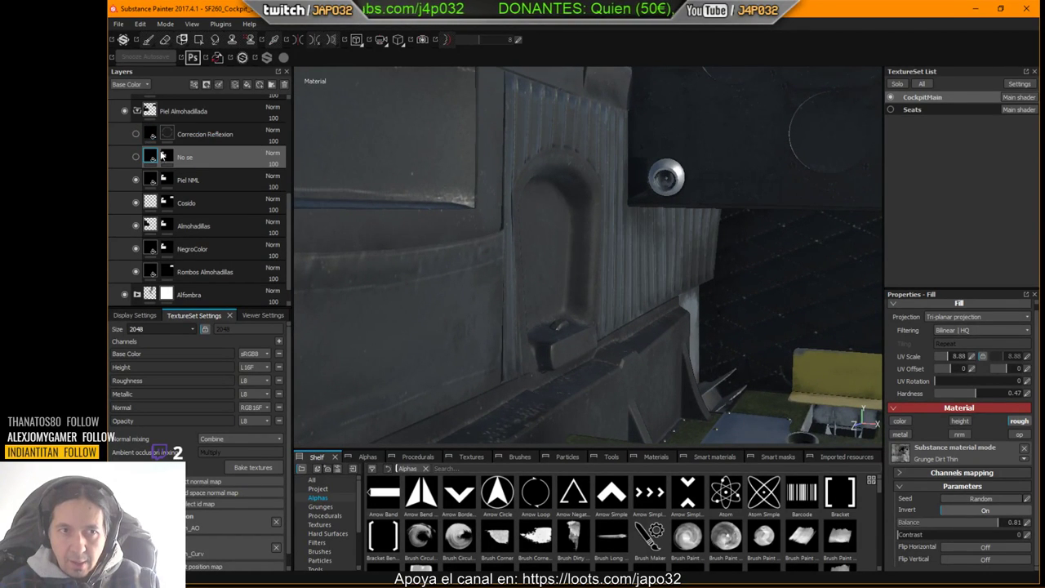
{"action": "right_click_drag", "start_coordinate": [648, 262], "coordinate": [647, 238], "text": "alt"}
{"action": "left_click_drag", "start_coordinate": [648, 238], "coordinate": [480, 240], "text": "alt"}
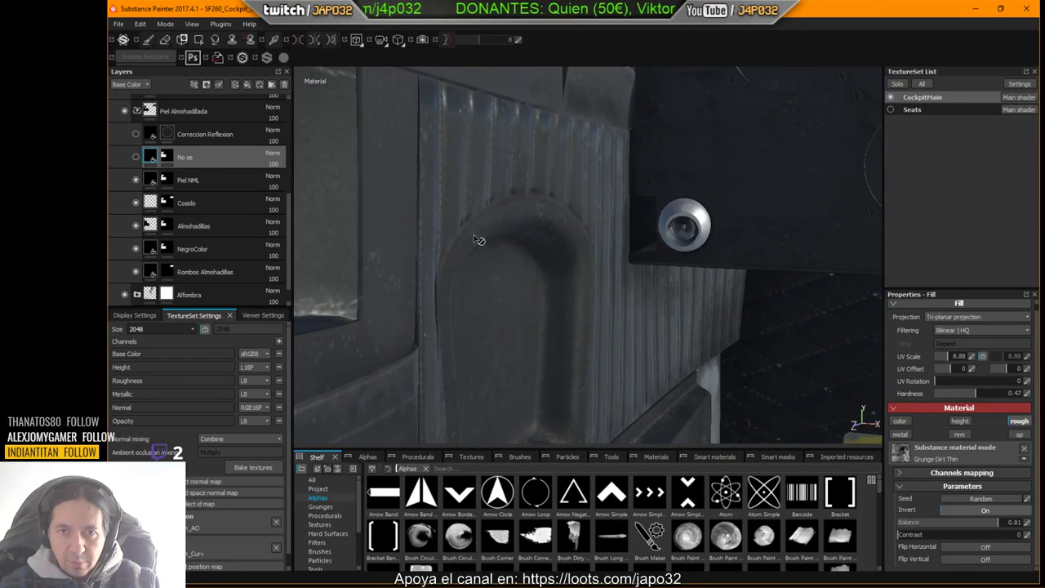
{"action": "left_click", "coordinate": [137, 156]}
{"action": "left_click", "coordinate": [136, 156]}
{"action": "left_click", "coordinate": [136, 156]}
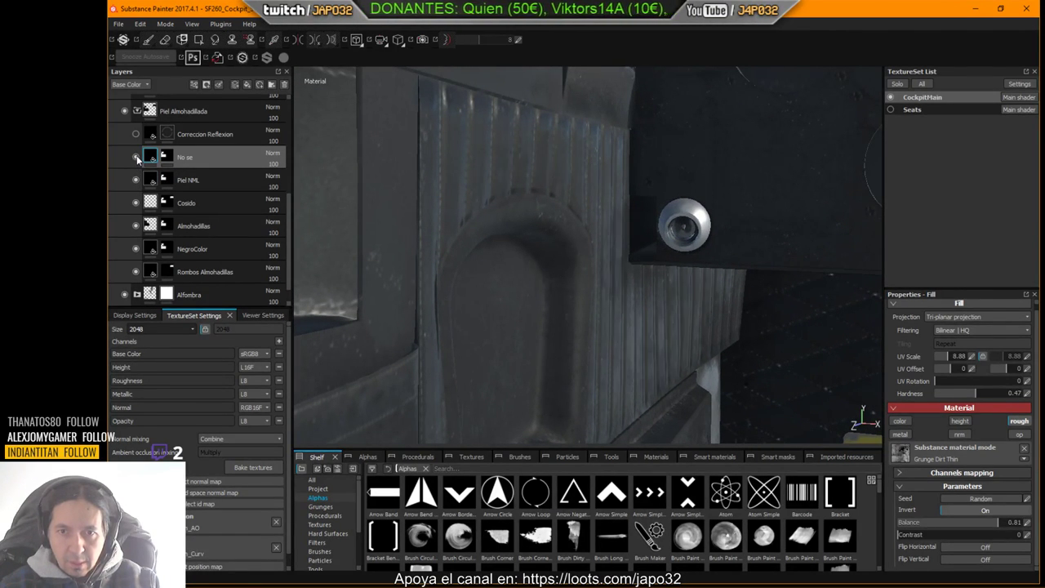
Step: Rename the No se layer as Ruido Roughness
{"action": "double_click", "coordinate": [199, 158]}
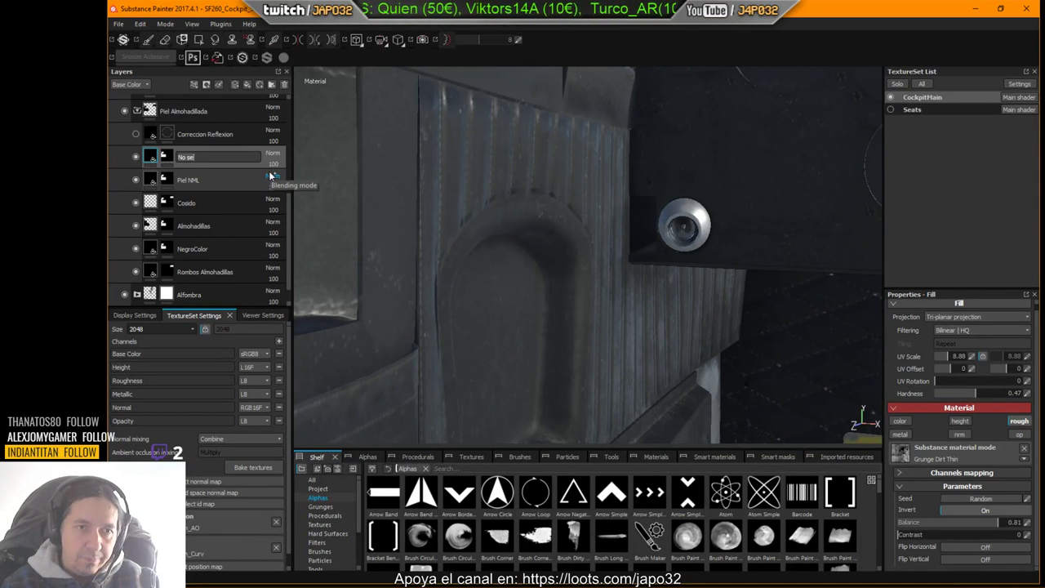
{"action": "type", "text": "Ruido Ro"}
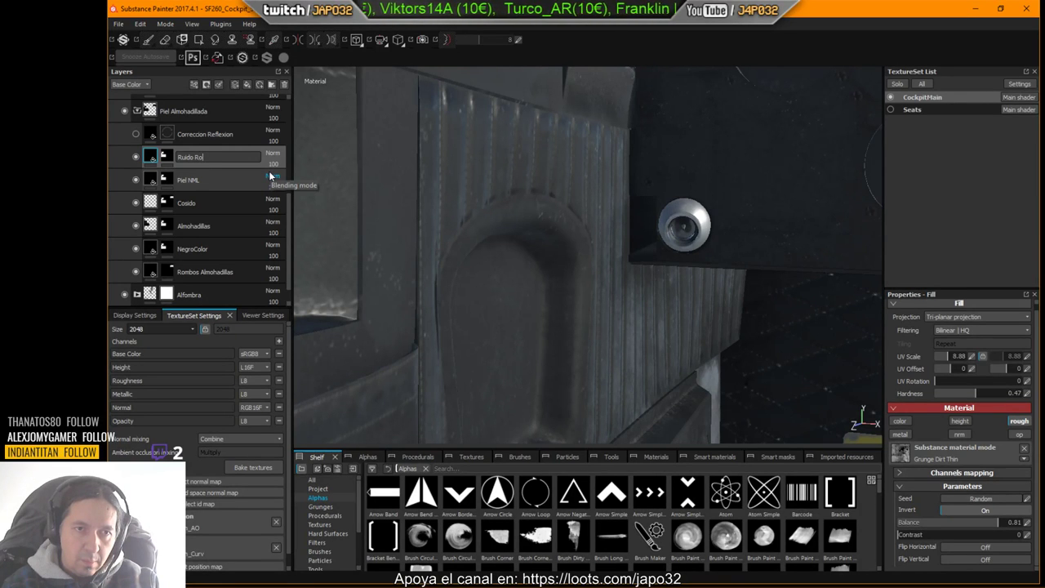
{"action": "type", "text": "ghne"}
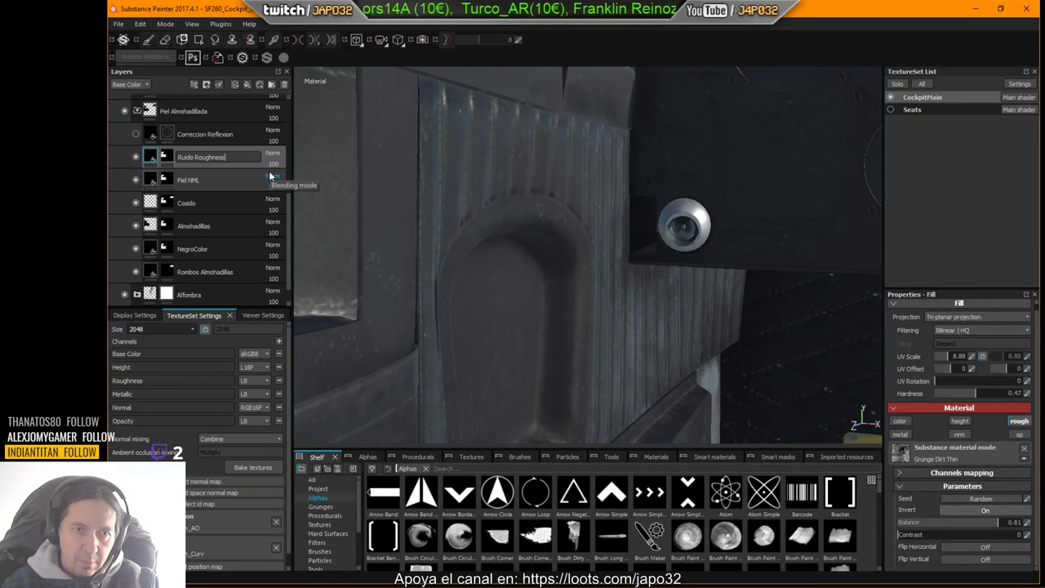
{"action": "type", "text": "ss"}
{"action": "key", "text": "BackSpace"}
{"action": "key", "text": "BackSpace"}
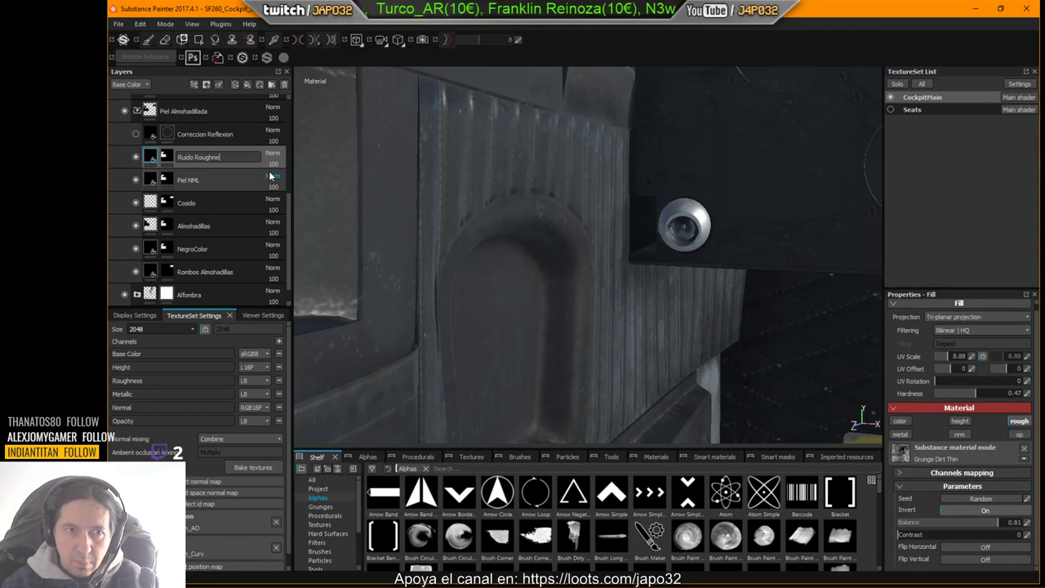
{"action": "type", "text": "ess"}
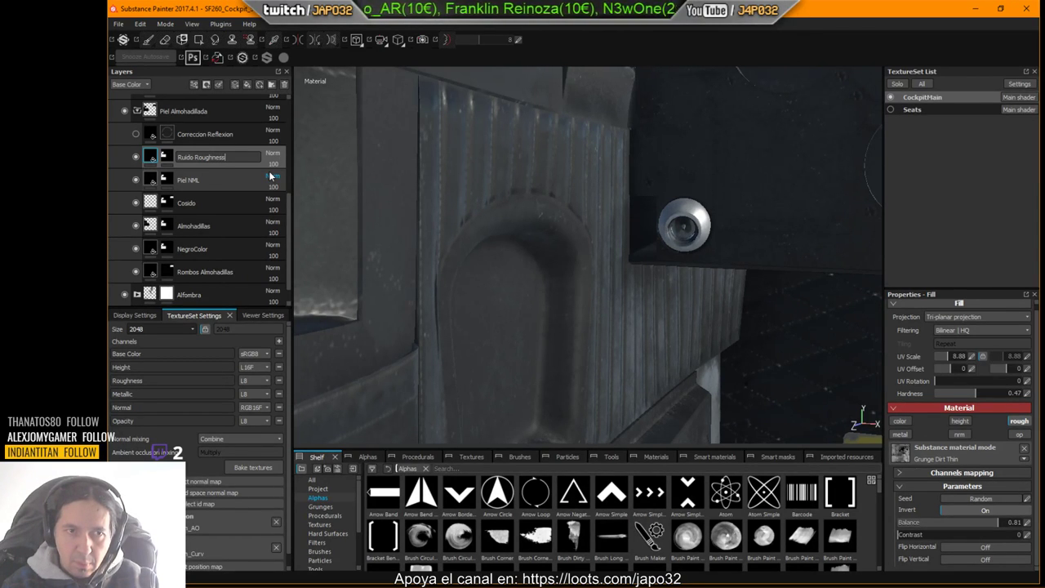
{"action": "key", "text": "Return"}
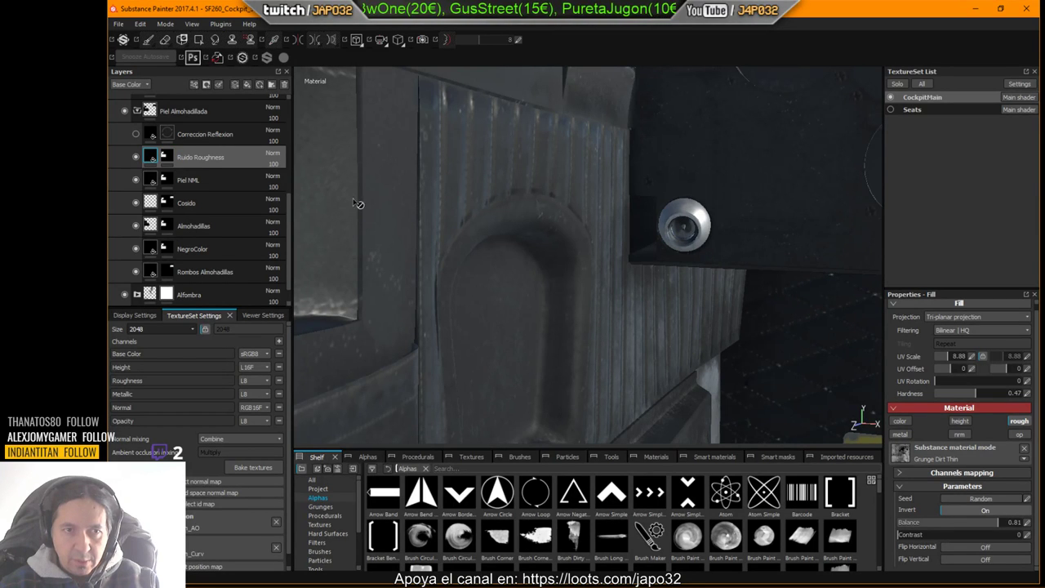
Step: Lower the Grunge Dirt Thin balance in Ruido Roughness to 0.22 and compare the side panel with the layer off and on
{"action": "left_click", "coordinate": [947, 472]}
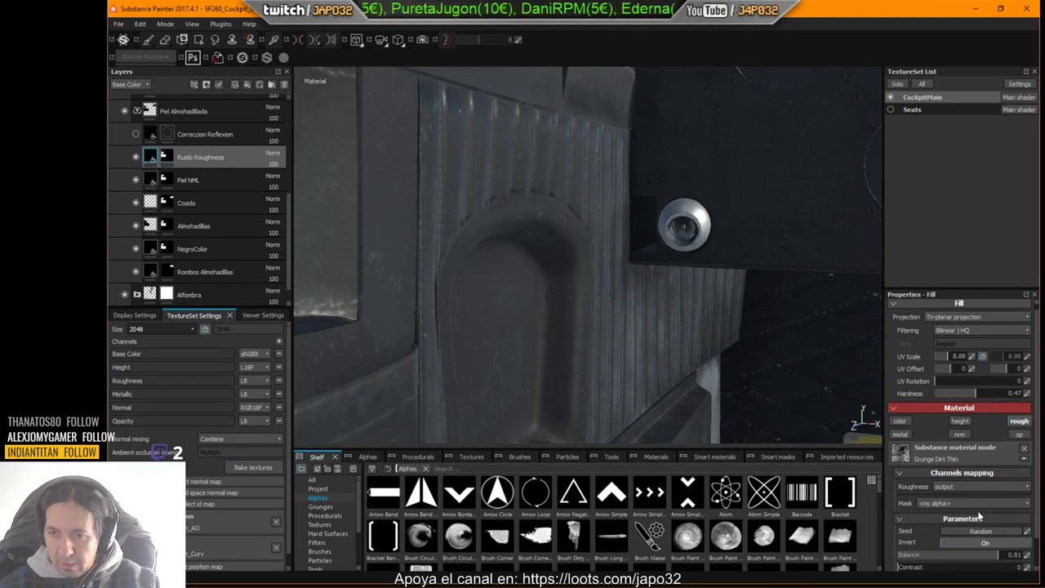
{"action": "scroll", "coordinate": [1000, 536], "scroll_direction": "down", "scroll_amount": 1}
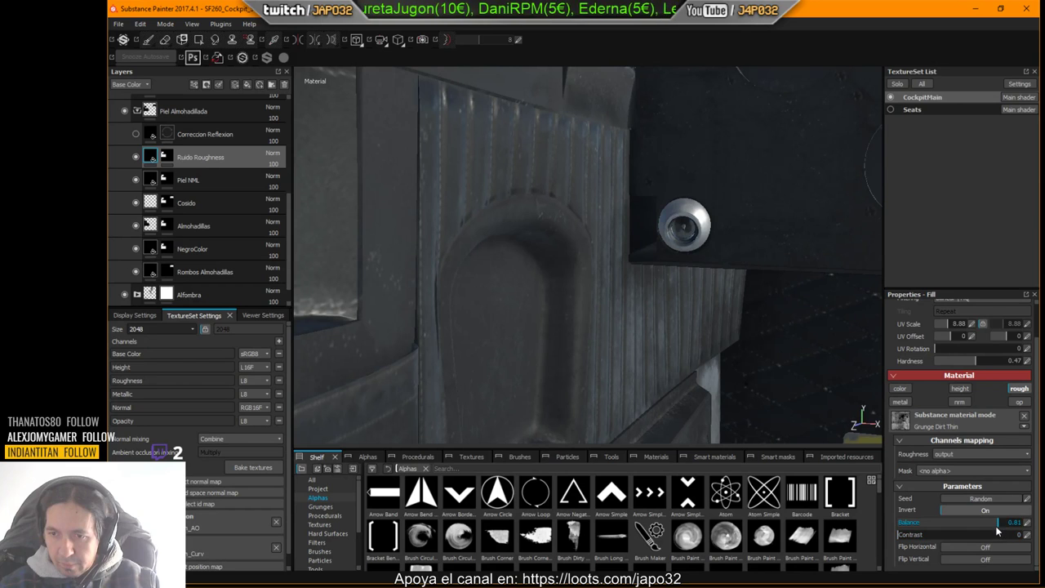
{"action": "left_click_drag", "start_coordinate": [996, 529], "coordinate": [925, 518]}
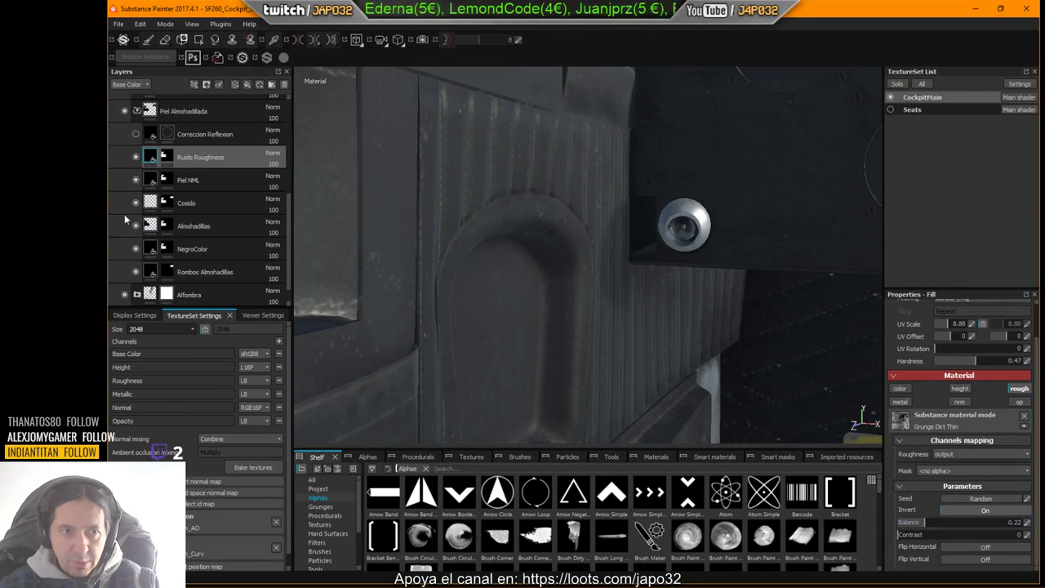
{"action": "left_click", "coordinate": [135, 157]}
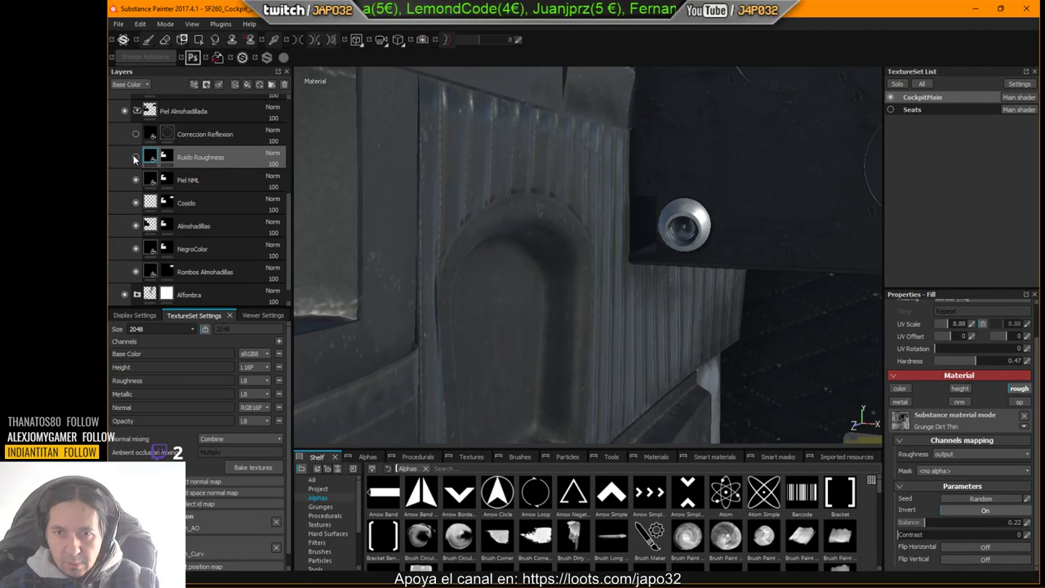
{"action": "left_click", "coordinate": [135, 158]}
{"action": "left_click", "coordinate": [135, 157]}
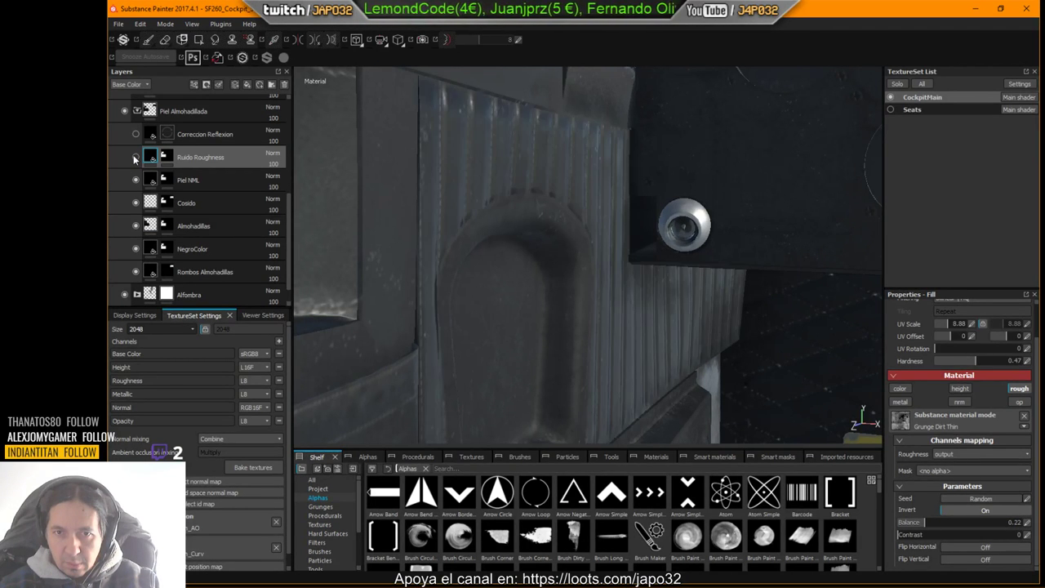
{"action": "left_click", "coordinate": [135, 158]}
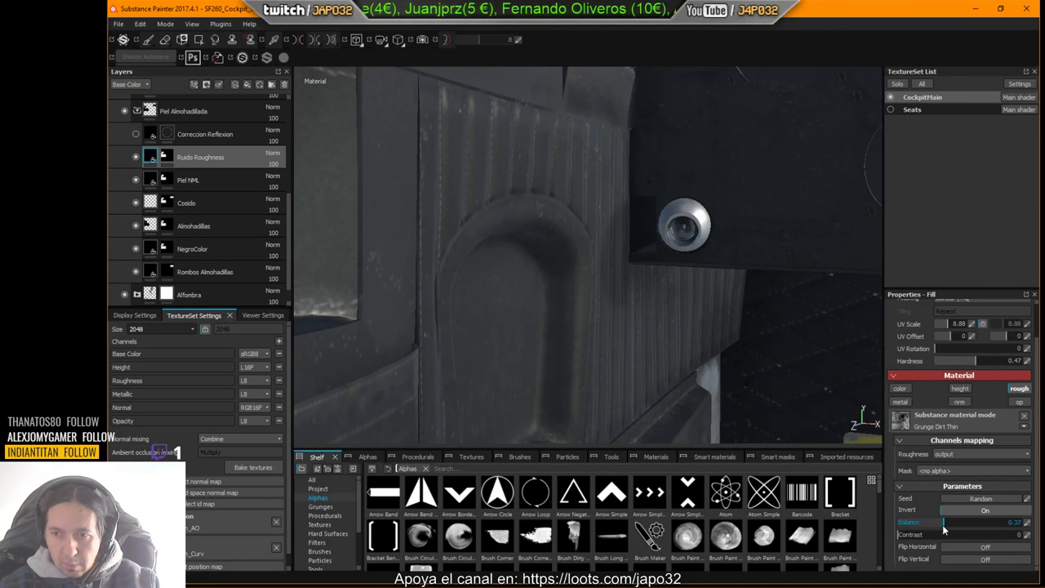
Step: Set the Grunge Dirt Thin balance of Ruido Roughness to 0.25 and check the layer's effect on the side panels
{"action": "left_click_drag", "start_coordinate": [932, 525], "coordinate": [986, 533]}
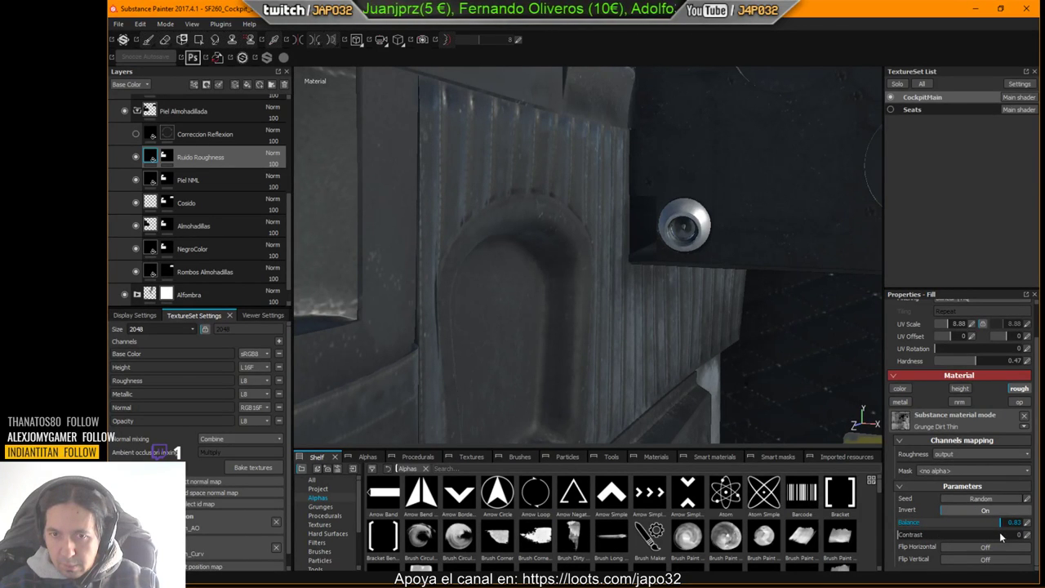
{"action": "mouse_move", "coordinate": [997, 532]}
{"action": "left_mouse_down"}
{"action": "mouse_move", "coordinate": [888, 529]}
{"action": "mouse_move", "coordinate": [996, 532]}
{"action": "mouse_move", "coordinate": [937, 536]}
{"action": "mouse_move", "coordinate": [1022, 546]}
{"action": "mouse_move", "coordinate": [996, 525]}
{"action": "mouse_move", "coordinate": [935, 534]}
{"action": "left_mouse_up"}
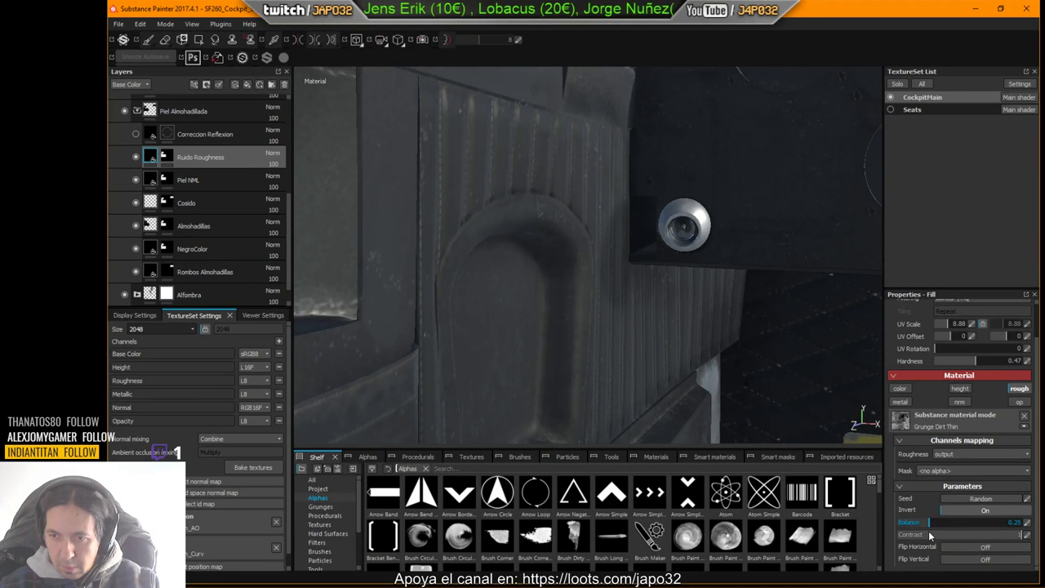
{"action": "mouse_move", "coordinate": [730, 326]}
{"action": "left_mouse_down", "text": "alt"}
{"action": "mouse_move", "coordinate": [695, 320]}
{"action": "mouse_move", "coordinate": [711, 299]}
{"action": "mouse_move", "coordinate": [737, 317]}
{"action": "mouse_move", "coordinate": [732, 335]}
{"action": "left_mouse_up", "text": "alt"}
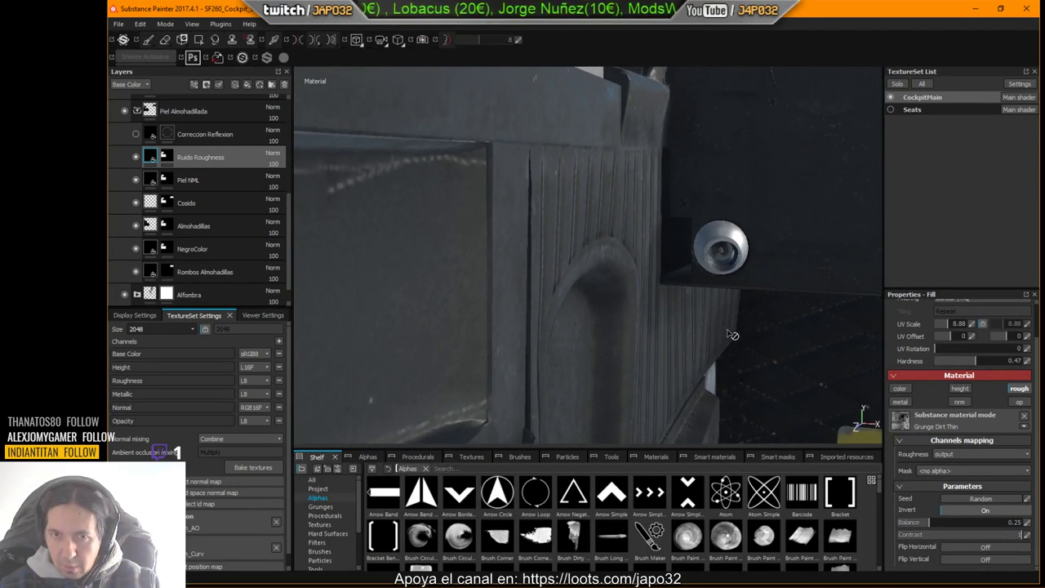
{"action": "left_click", "coordinate": [137, 158]}
{"action": "left_click", "coordinate": [137, 157]}
{"action": "mouse_move", "coordinate": [606, 227]}
{"action": "left_mouse_down", "text": "alt"}
{"action": "mouse_move", "coordinate": [501, 175]}
{"action": "mouse_move", "coordinate": [639, 208]}
{"action": "mouse_move", "coordinate": [618, 220]}
{"action": "left_mouse_up", "text": "alt"}
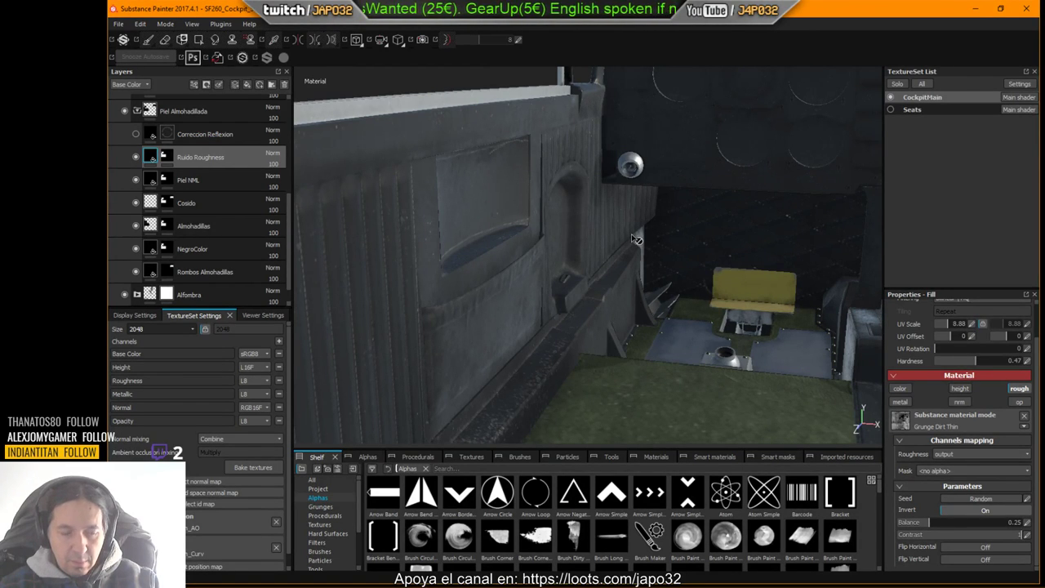
Step: Save the project as a new version named SF260_Cockpit_Seats_09.spp in the Textures folder
{"action": "left_click", "coordinate": [119, 24]}
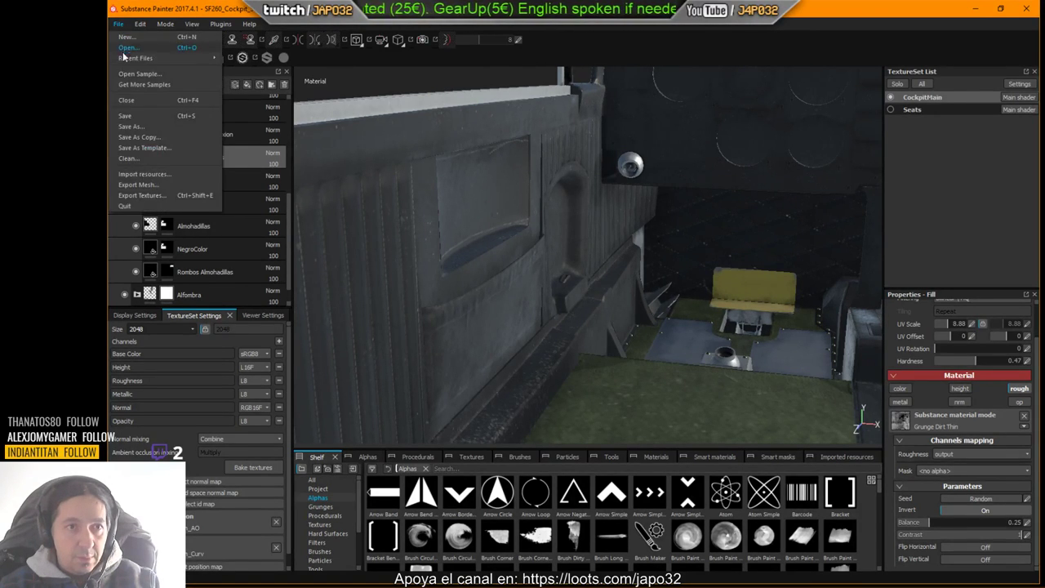
{"action": "left_click", "coordinate": [130, 126]}
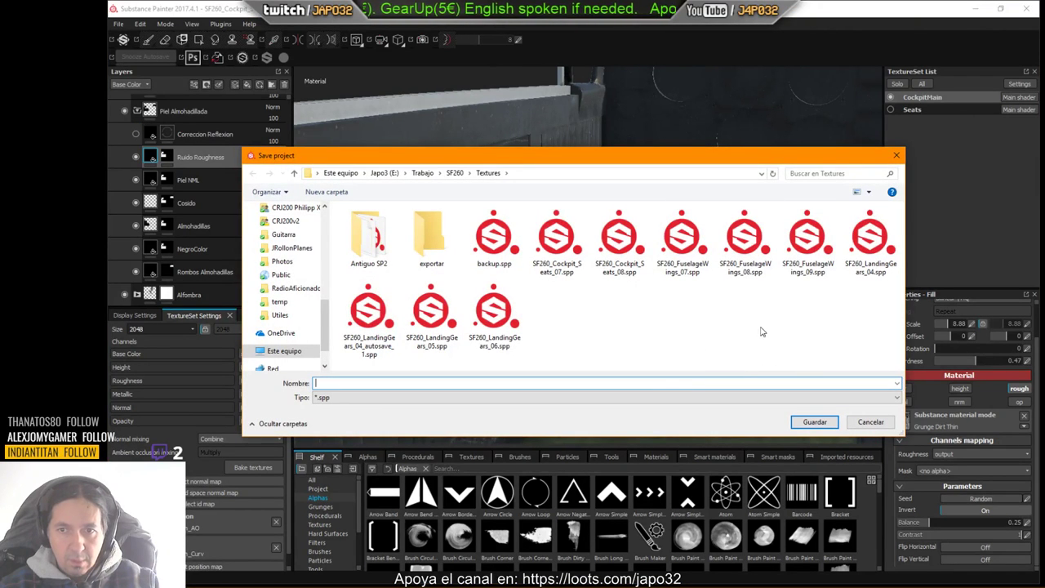
{"action": "left_click", "coordinate": [857, 192]}
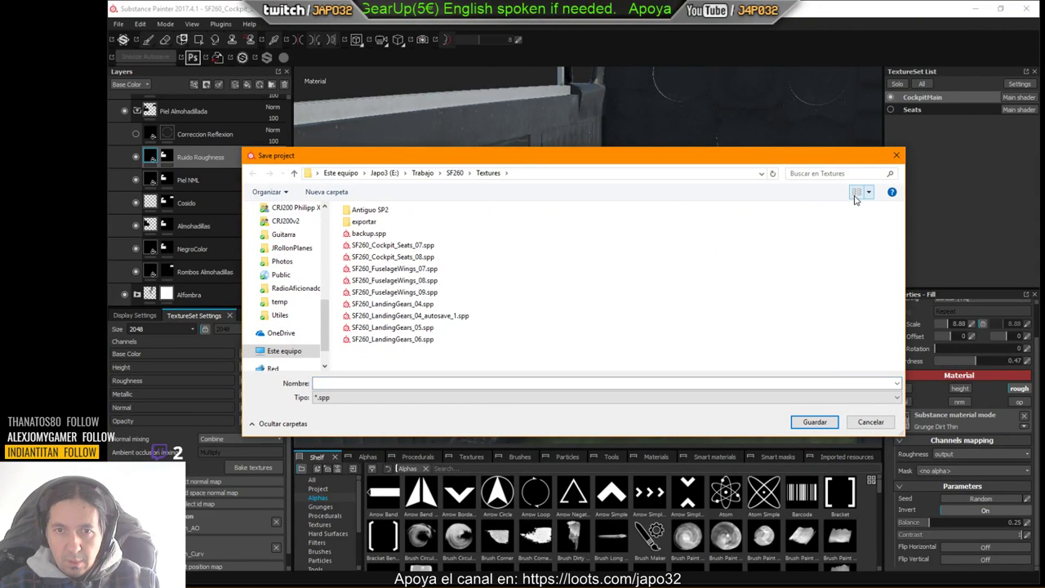
{"action": "left_click", "coordinate": [429, 257]}
{"action": "double_click", "coordinate": [380, 383]}
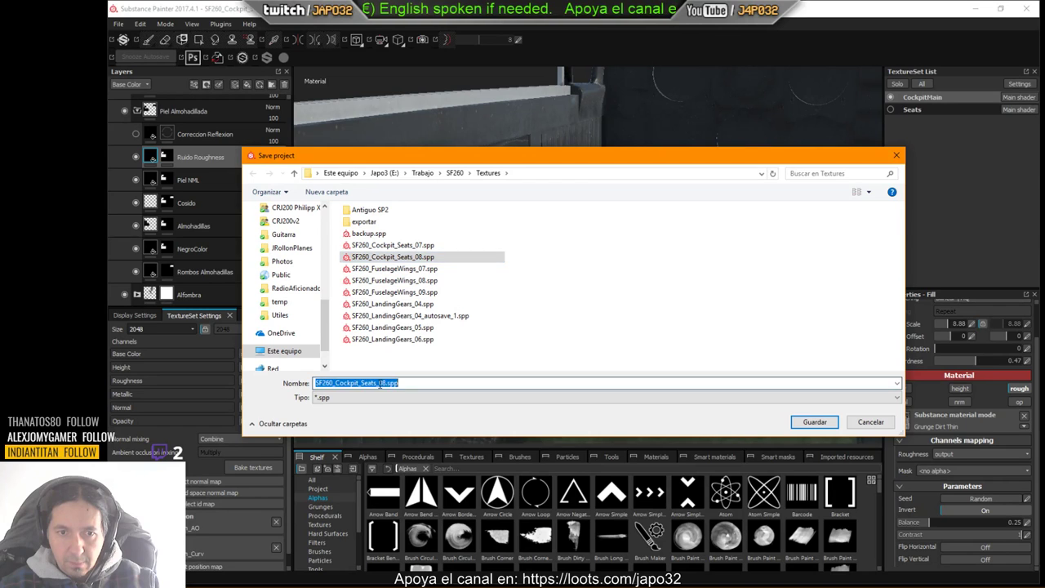
{"action": "left_click", "coordinate": [387, 383]}
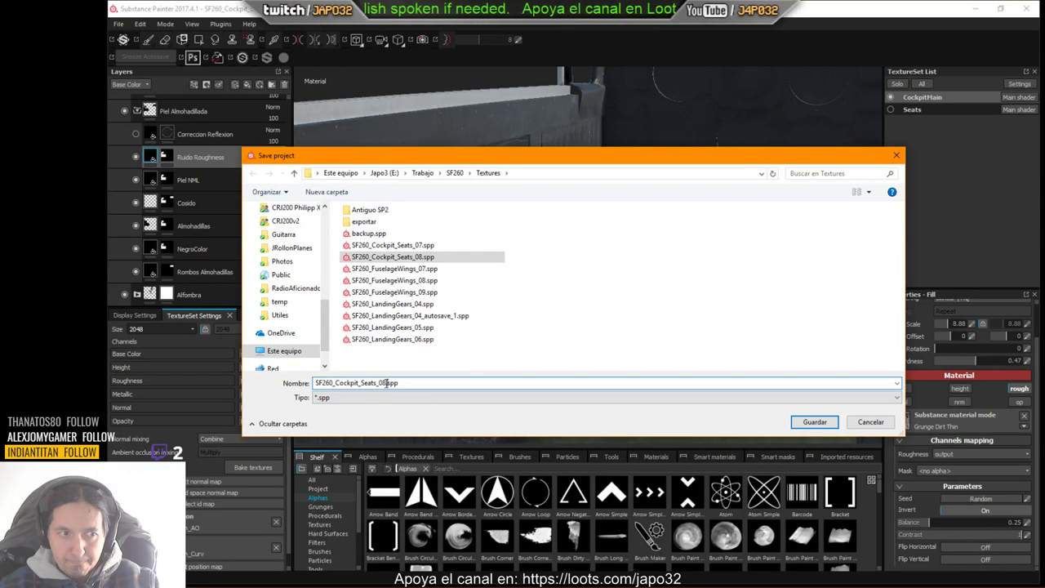
{"action": "key", "text": "Tab"}
{"action": "key", "text": "BackSpace"}
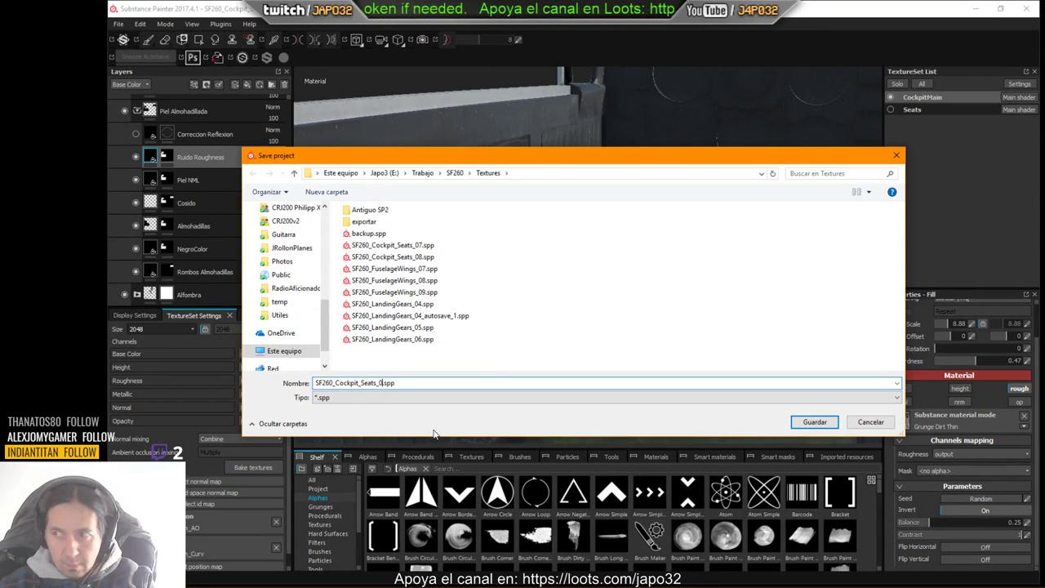
{"action": "type", "text": "9"}
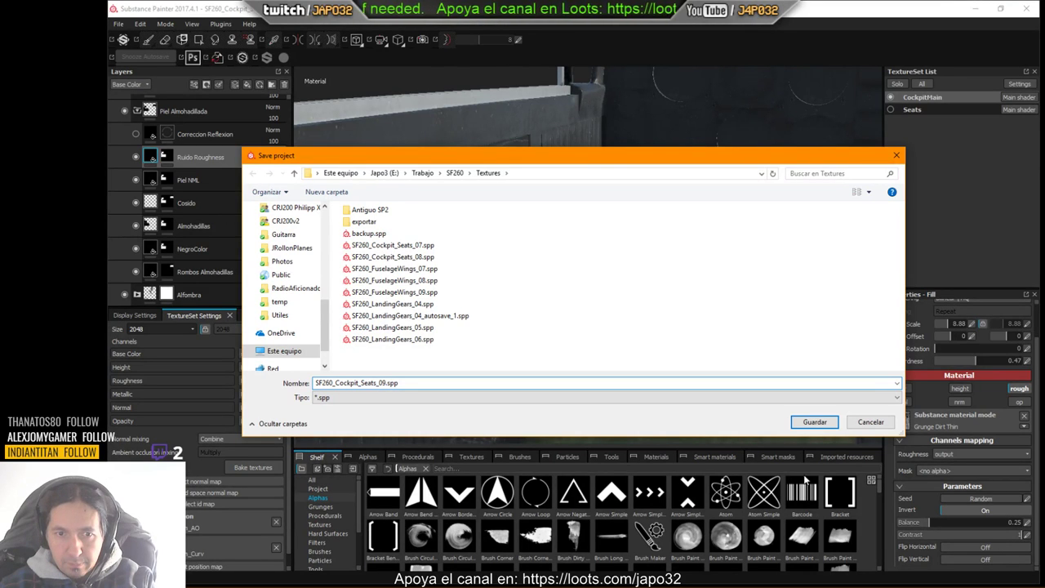
{"action": "left_click", "coordinate": [814, 423]}
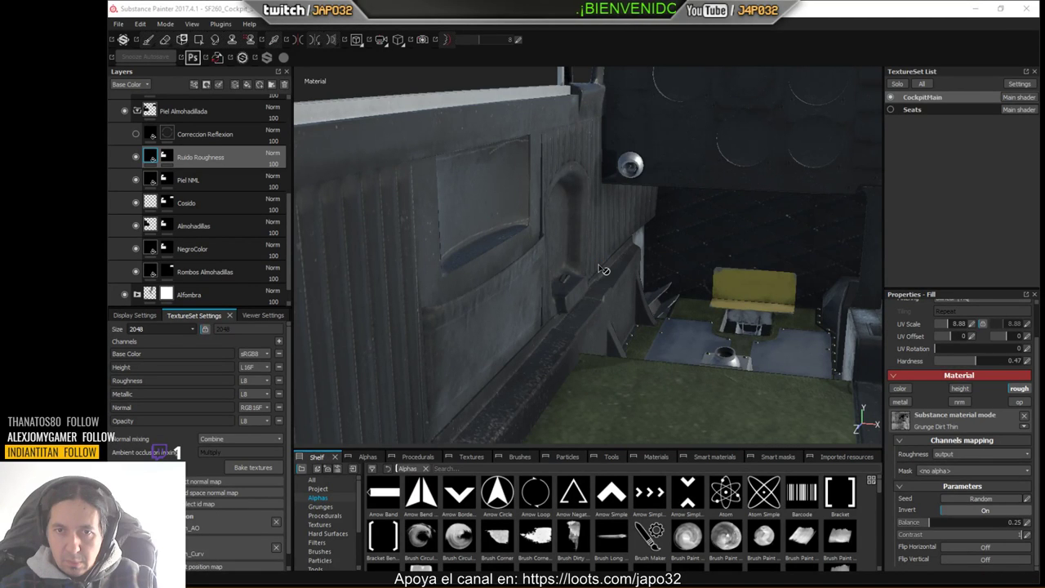
Step: Export only the CockpitMain texture set at 2048x2048 with the X-Plane configuration, excluding Seats
{"action": "right_click", "coordinate": [579, 272]}
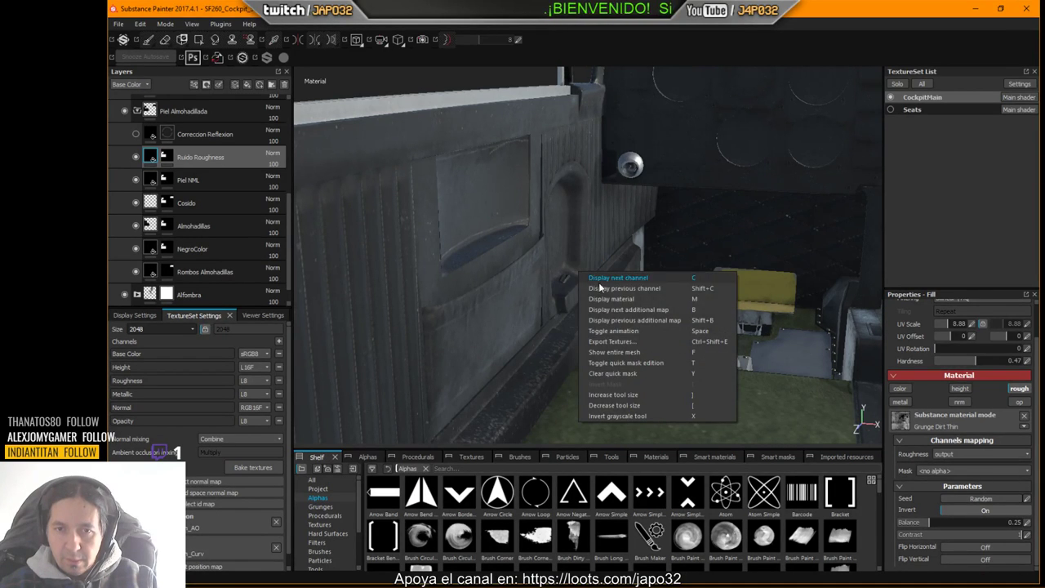
{"action": "left_click", "coordinate": [618, 349]}
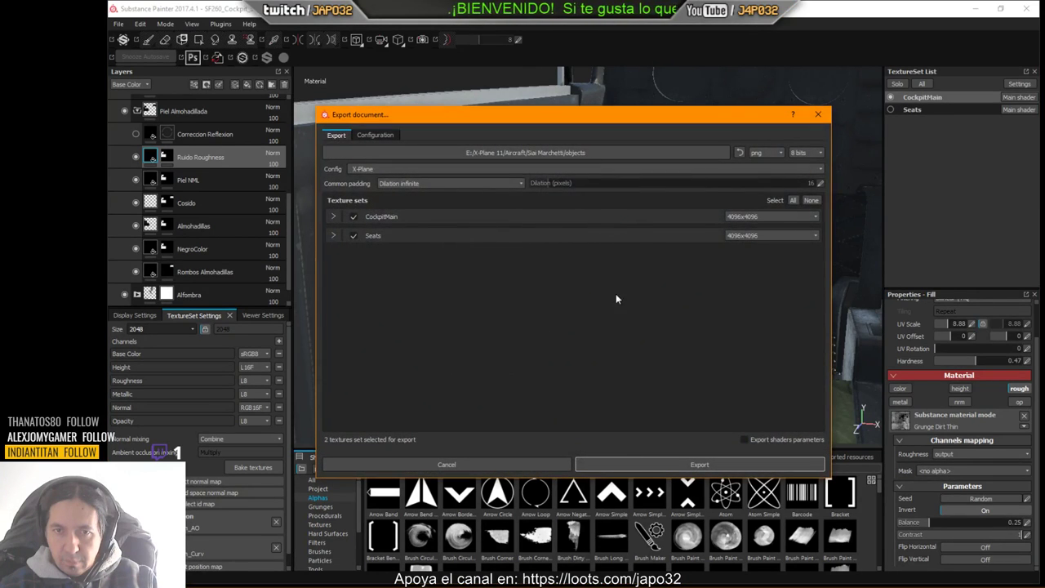
{"action": "left_click", "coordinate": [777, 219]}
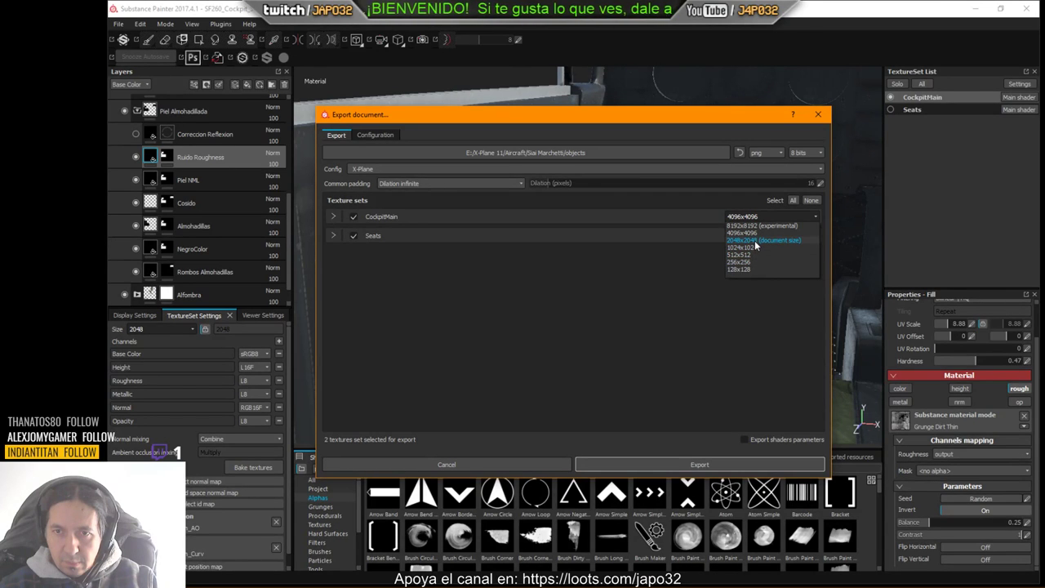
{"action": "left_click", "coordinate": [754, 240]}
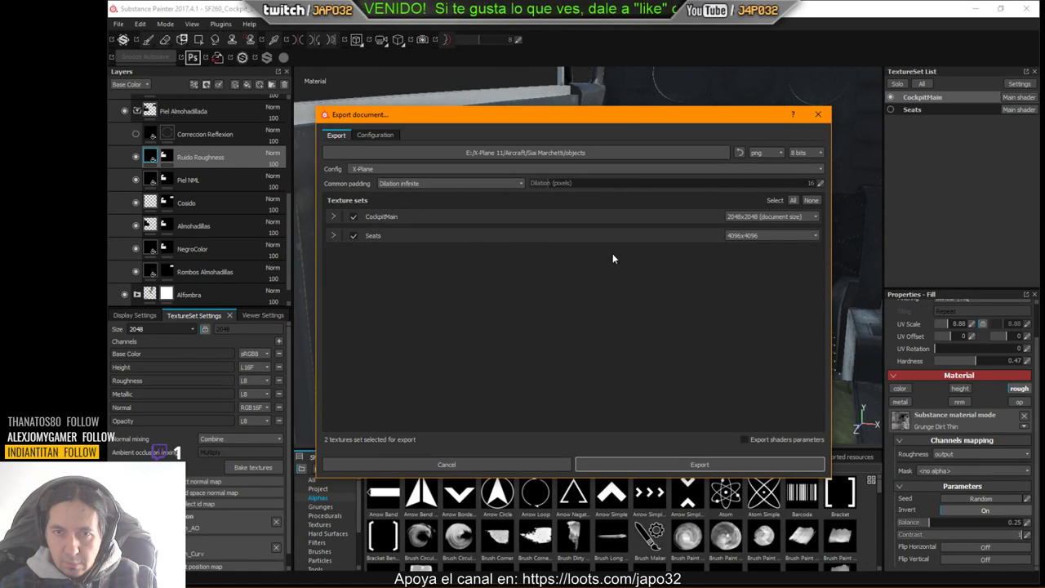
{"action": "left_click", "coordinate": [333, 235]}
{"action": "left_click", "coordinate": [338, 235]}
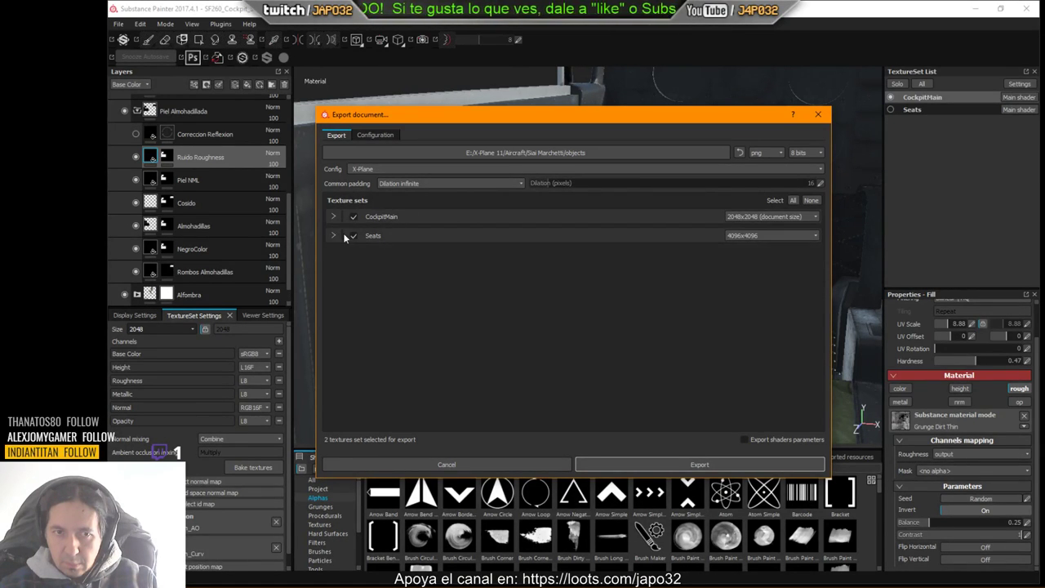
{"action": "left_click", "coordinate": [353, 236]}
{"action": "left_click", "coordinate": [724, 466]}
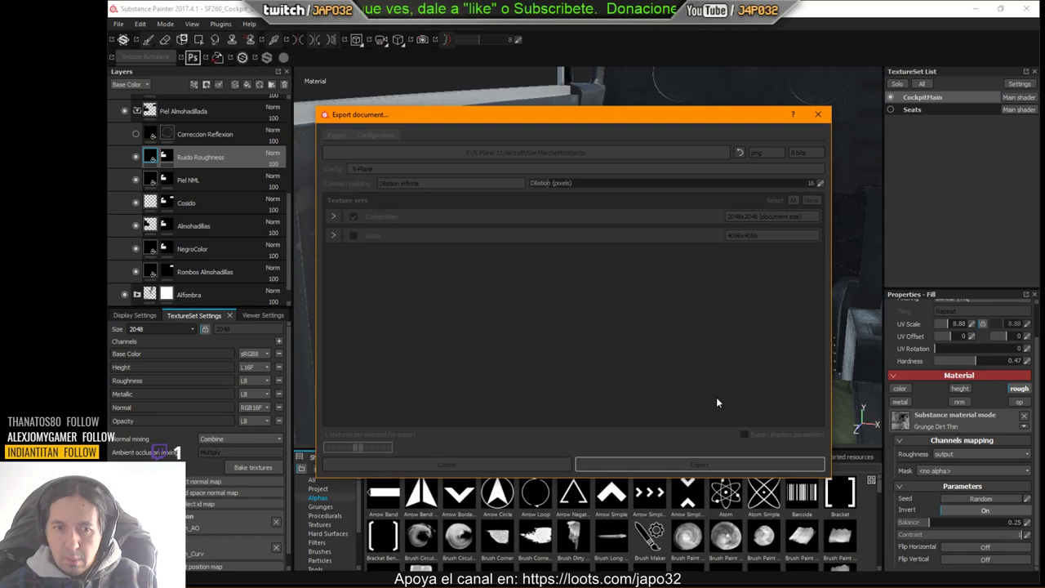
{"action": "left_click", "coordinate": [606, 308]}
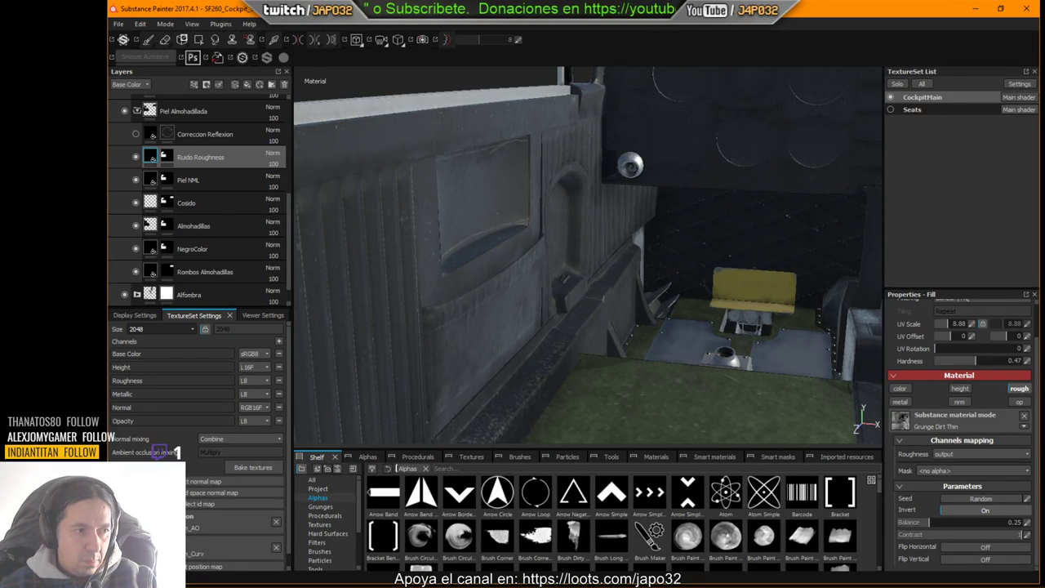
Step: Switch to X-Plane and examine the reflections on the cockpit's padded side panels from several viewpoints
{"action": "key", "text": "alt+Tab"}
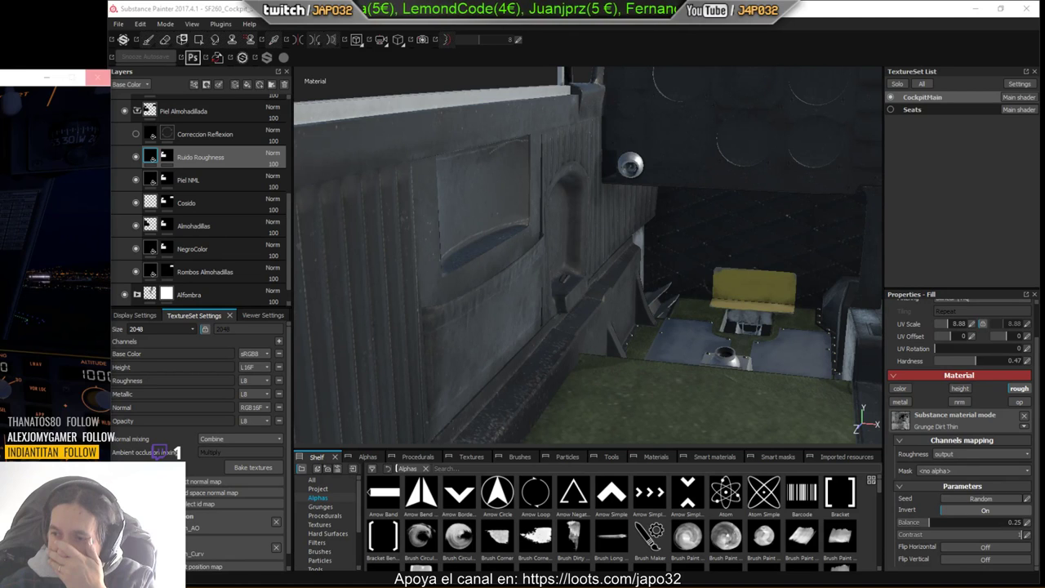
{"action": "left_click", "coordinate": [98, 77]}
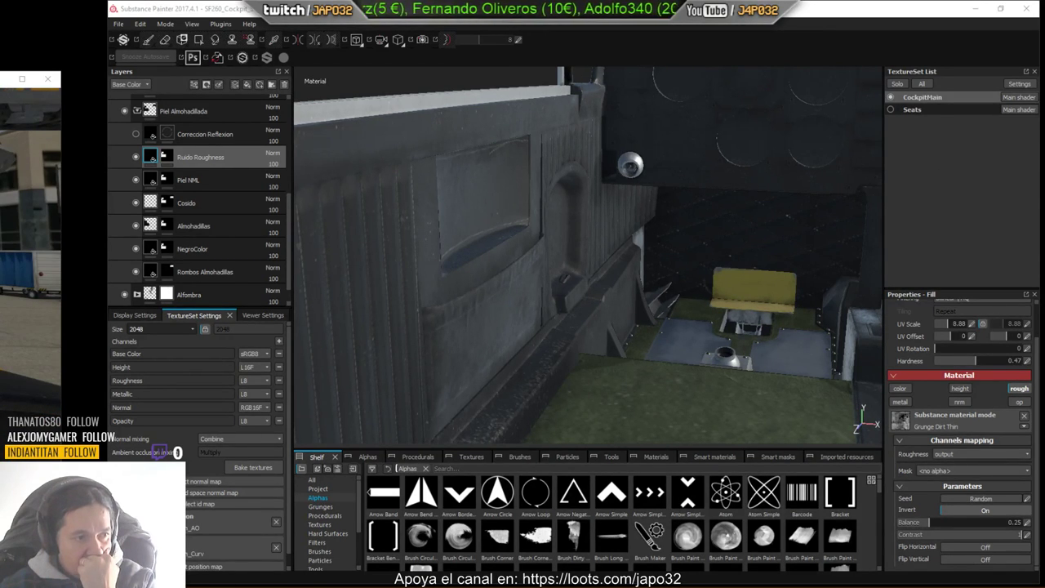
{"action": "key", "text": "alt+Tab"}
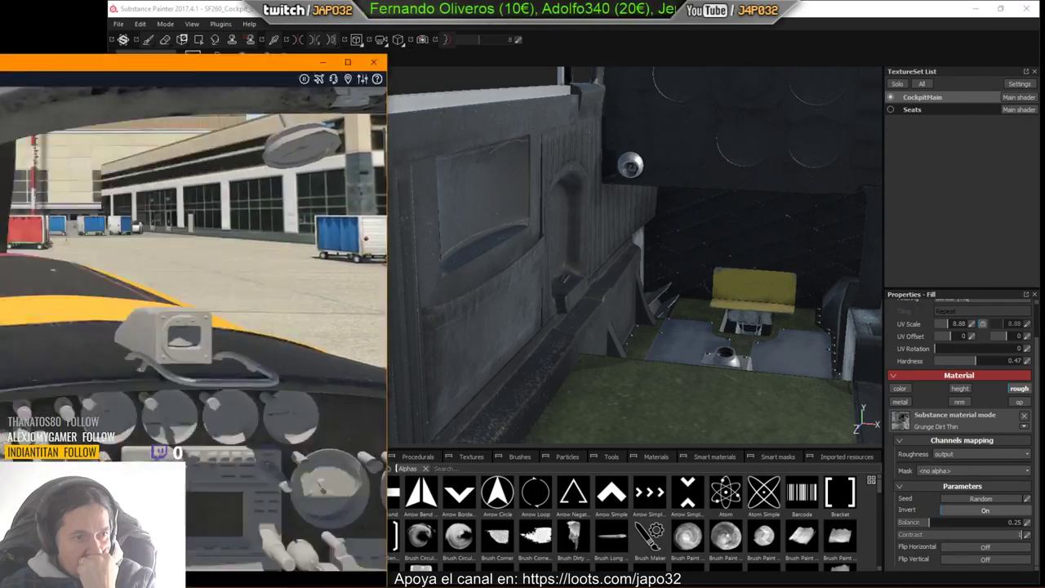
{"action": "mouse_move", "coordinate": [0, 62]}
{"action": "left_mouse_down"}
{"action": "mouse_move", "coordinate": [512, 51]}
{"action": "mouse_move", "coordinate": [494, 34]}
{"action": "left_mouse_up"}
{"action": "right_click_drag", "start_coordinate": [576, 289], "coordinate": [577, 322]}
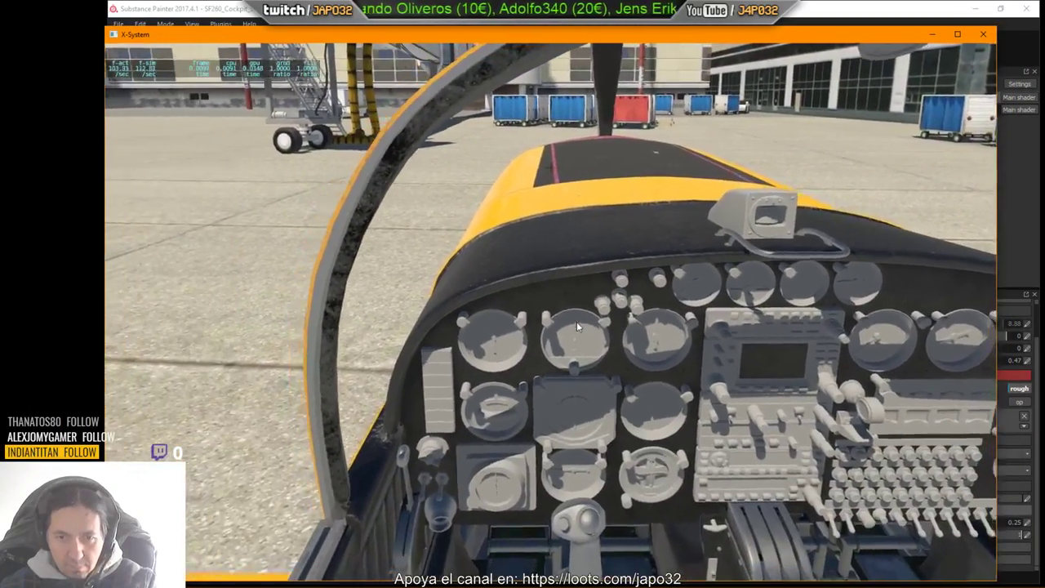
{"action": "key", "text": "Down"}
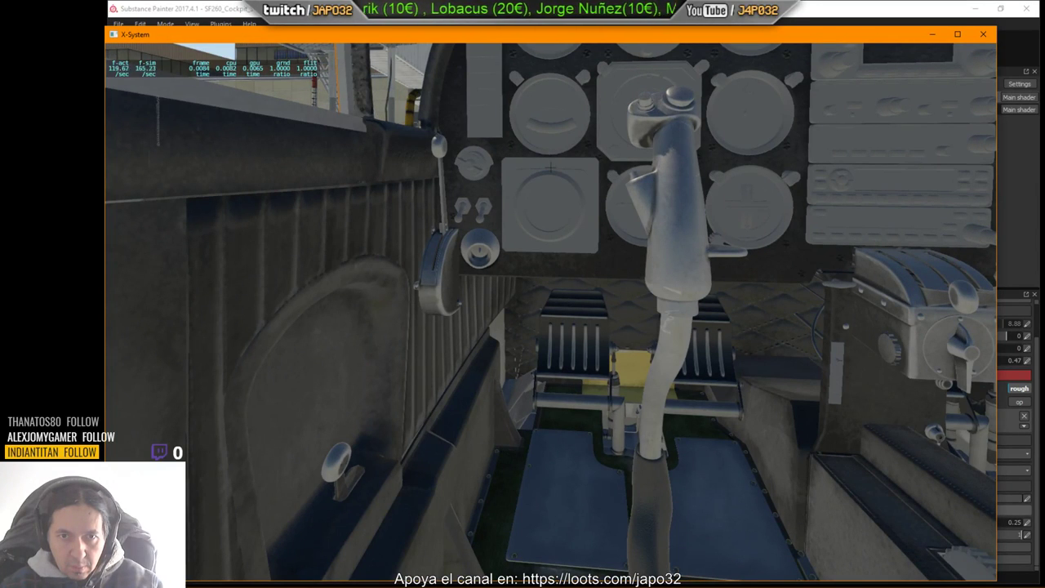
{"action": "key", "text": "Up"}
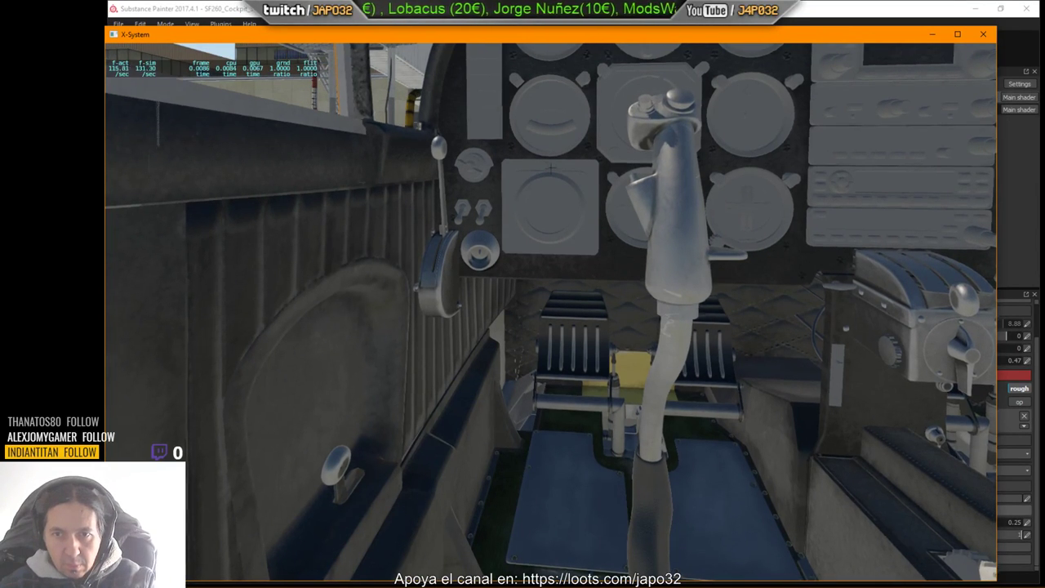
{"action": "right_click_drag", "start_coordinate": [559, 311], "coordinate": [559, 356]}
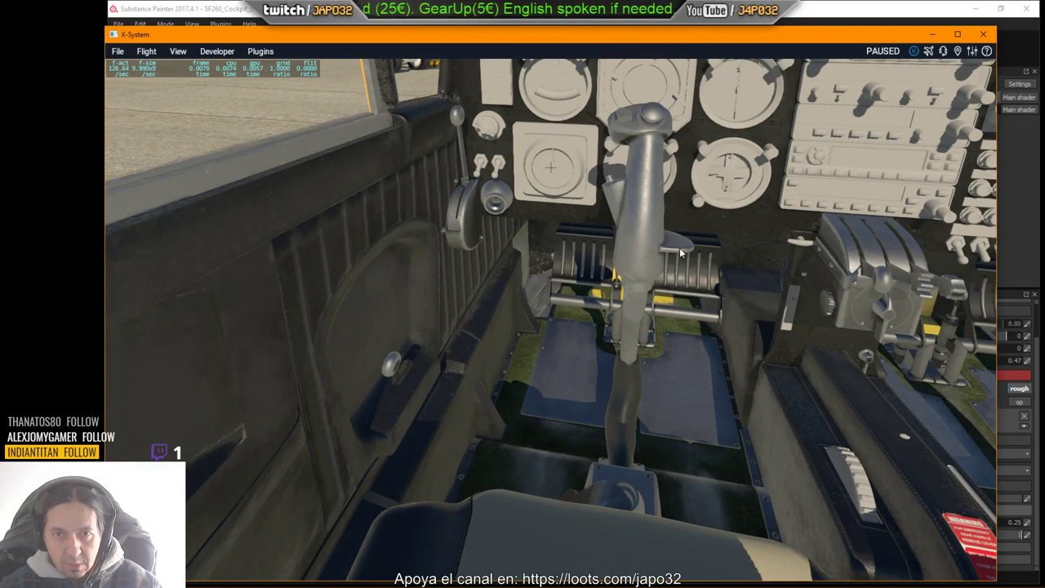
Step: Return to Substance Painter and set the Grunge Dirt Thin balance of Ruido Roughness to 0.81 and its contrast to 0.18
{"action": "key", "text": "alt+Tab"}
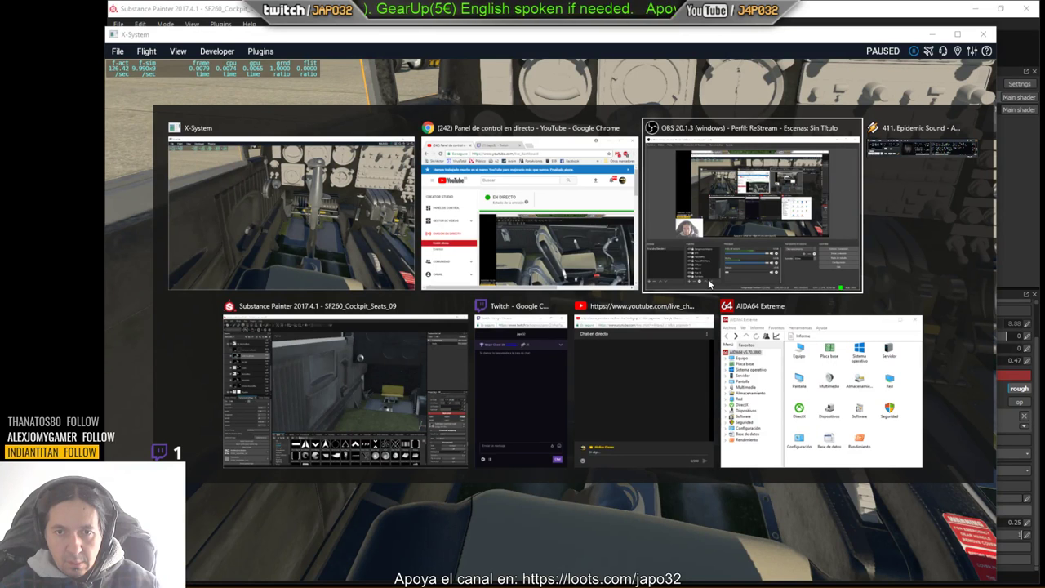
{"action": "key", "text": "alt+Tab"}
{"action": "key", "text": "alt+Tab"}
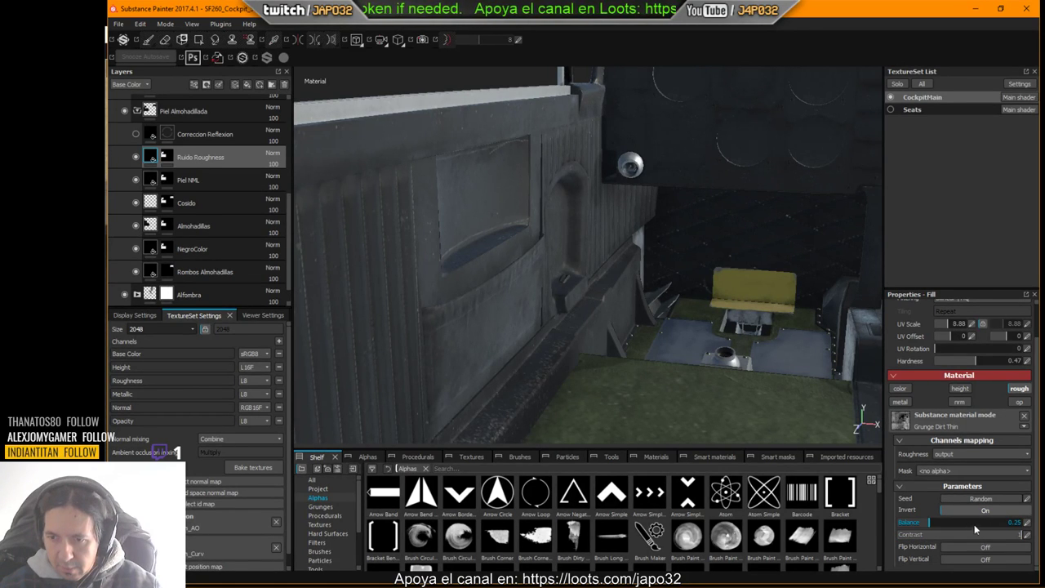
{"action": "left_click", "coordinate": [1001, 523]}
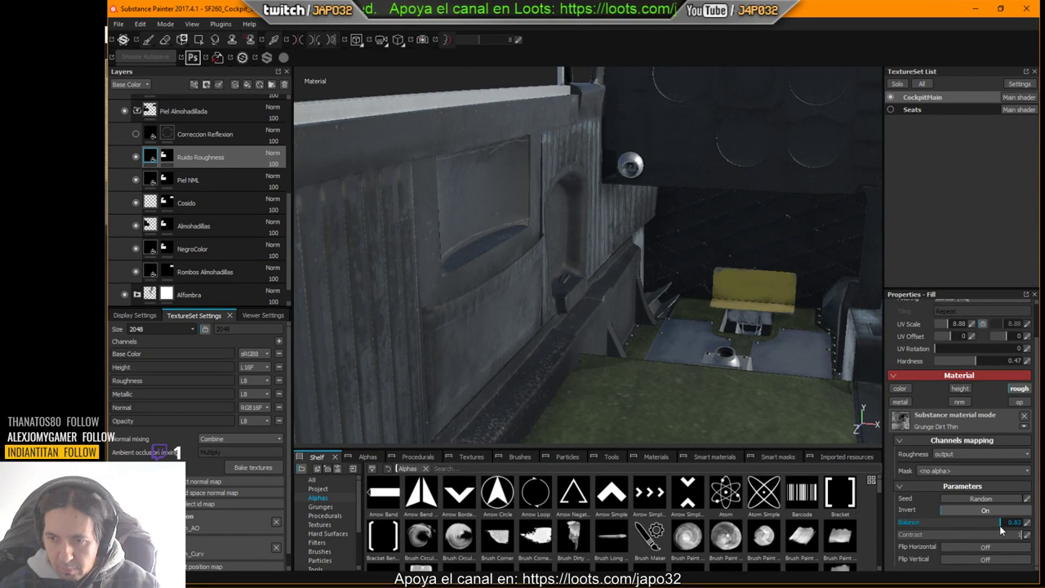
{"action": "left_click_drag", "start_coordinate": [1000, 525], "coordinate": [999, 530]}
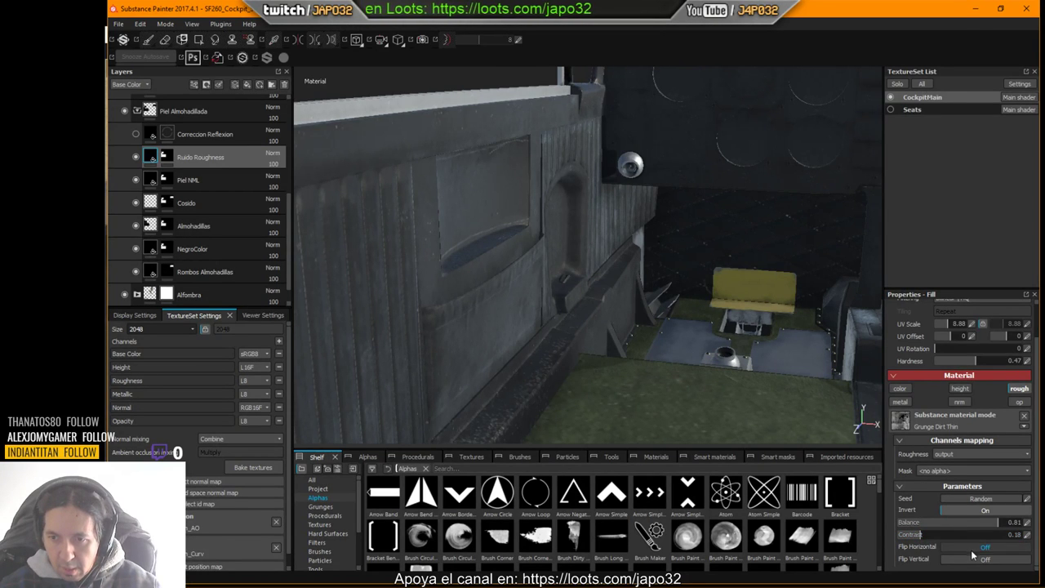
{"action": "left_click", "coordinate": [958, 483]}
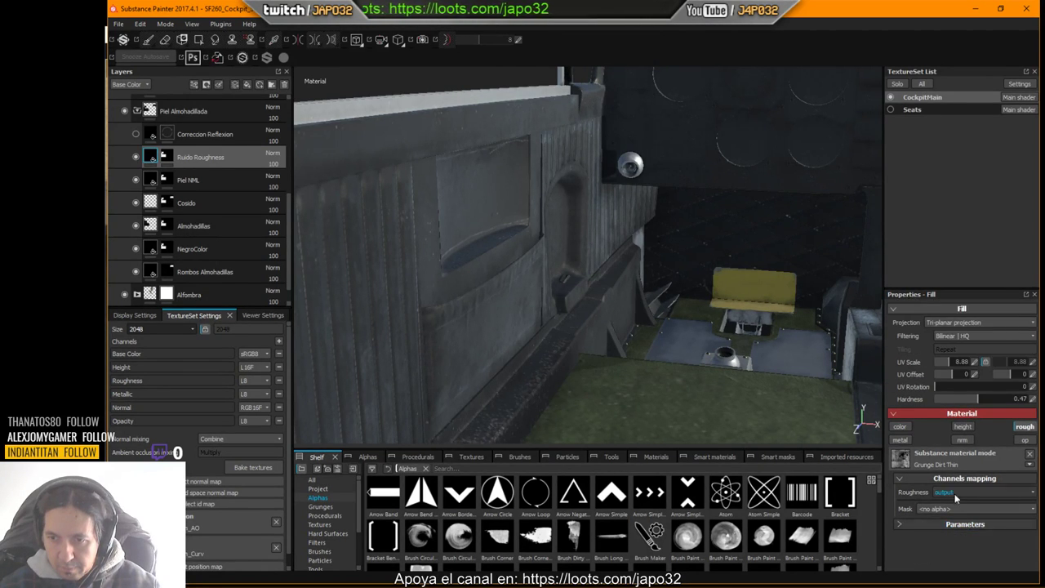
{"action": "left_click", "coordinate": [922, 521]}
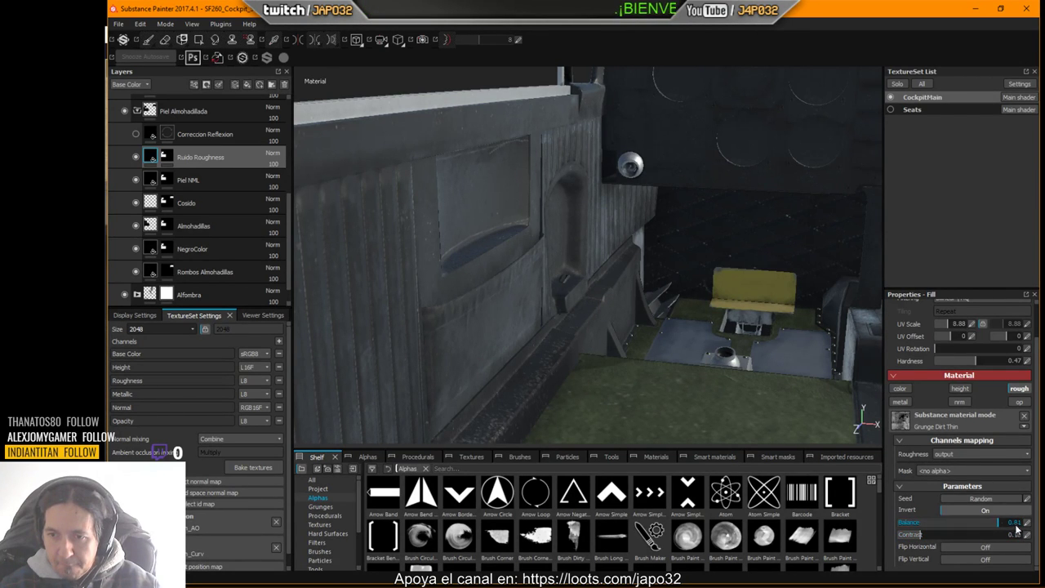
Step: Make the Correccion Reflexion layer visible and set its uniform roughness to 0.75
{"action": "left_click", "coordinate": [156, 133]}
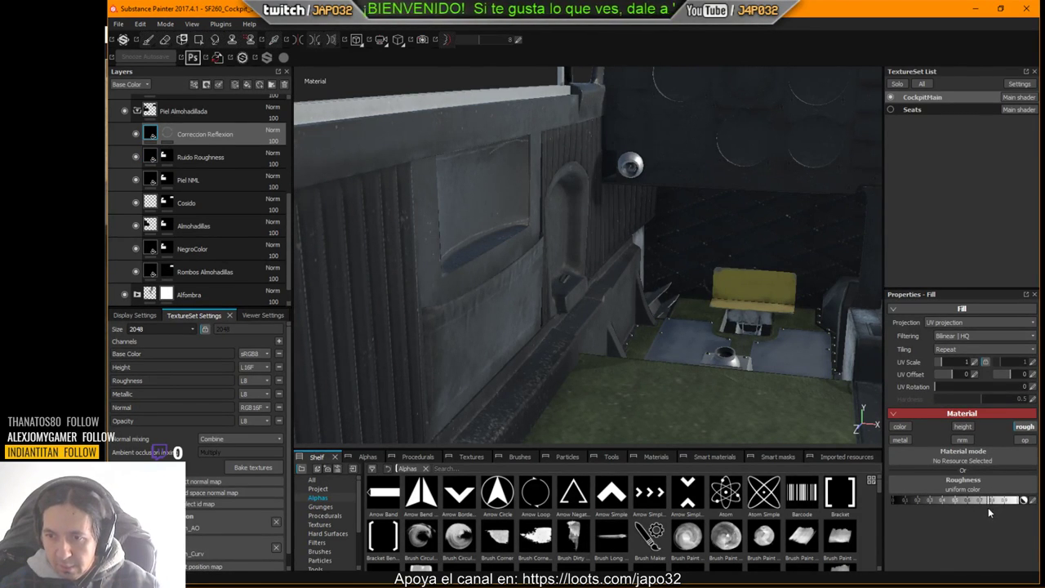
{"action": "left_click", "coordinate": [1031, 501]}
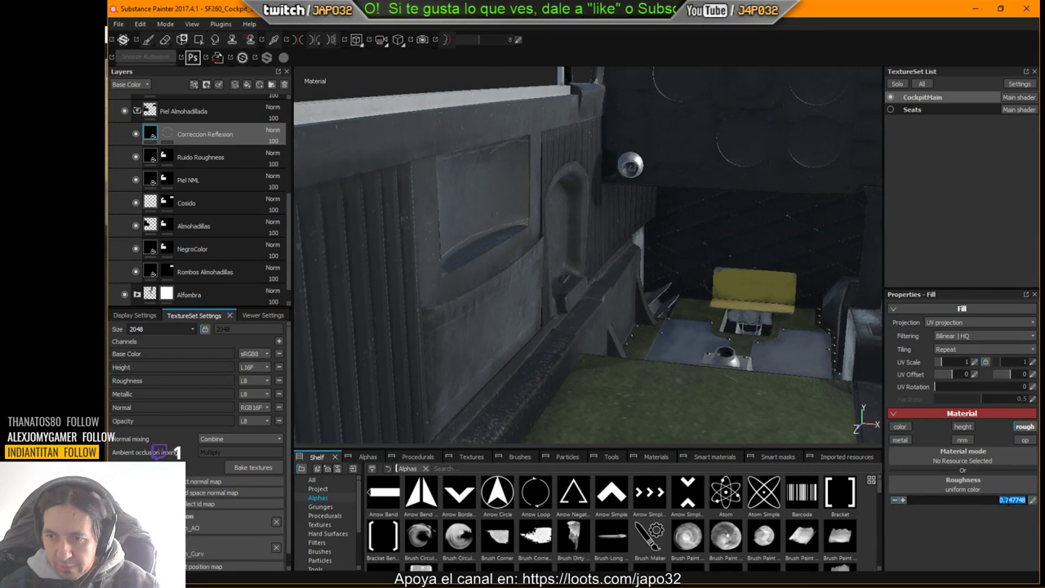
{"action": "left_click_drag", "start_coordinate": [1009, 500], "coordinate": [1028, 500]}
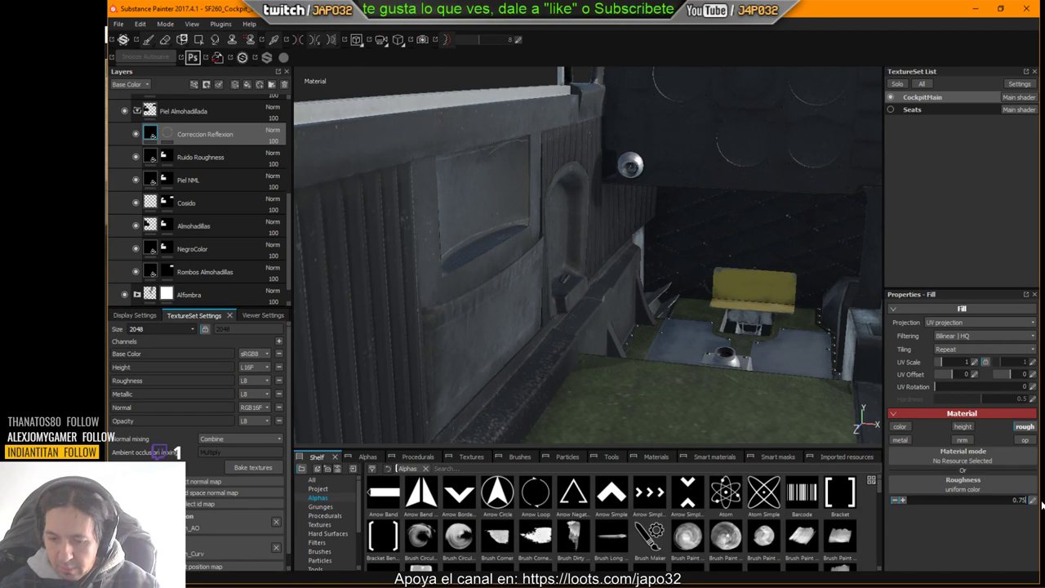
{"action": "key", "text": "Return"}
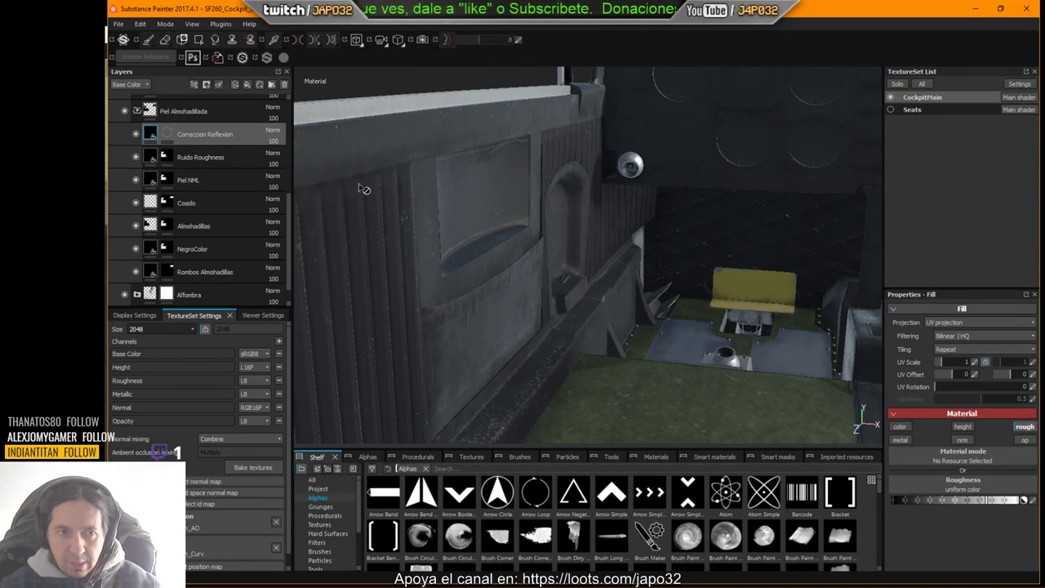
Step: Examine the padded side panel up close under different lighting, comparing it with the Correccion Reflexion layer off and on
{"action": "left_click_drag", "start_coordinate": [556, 233], "coordinate": [516, 222], "text": "alt"}
{"action": "right_click_drag", "start_coordinate": [538, 209], "coordinate": [673, 226], "text": "alt"}
{"action": "middle_click_drag", "start_coordinate": [673, 226], "coordinate": [551, 329], "text": "alt"}
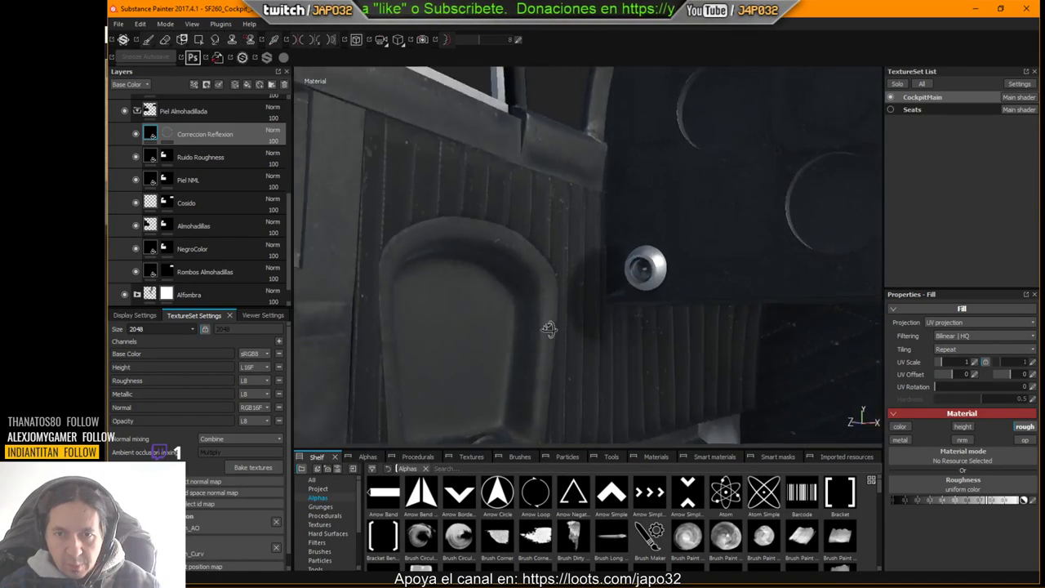
{"action": "left_click_drag", "start_coordinate": [550, 329], "coordinate": [590, 289], "text": "alt"}
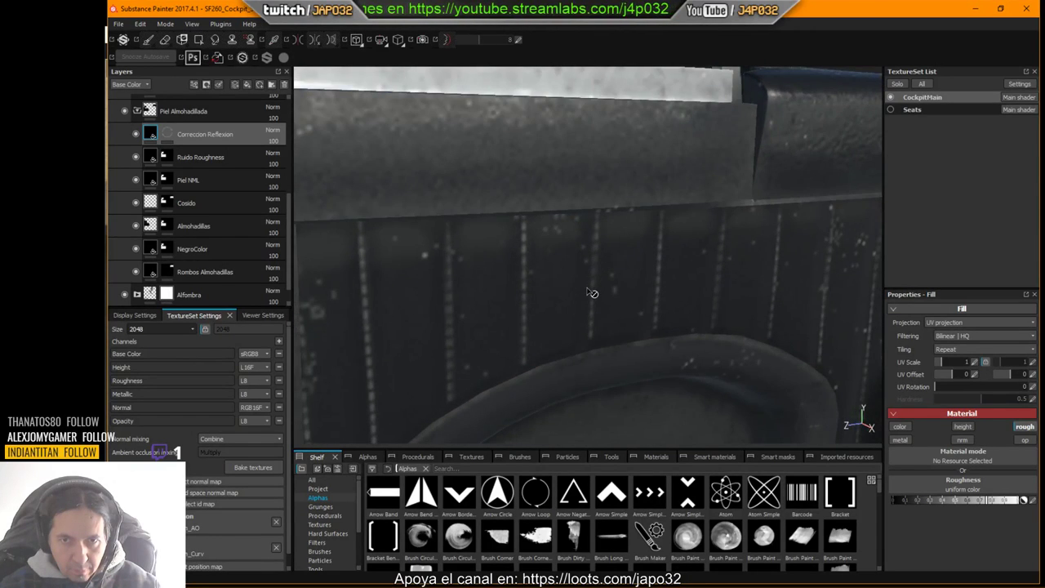
{"action": "mouse_move", "coordinate": [612, 286]}
{"action": "right_mouse_down", "text": "shift"}
{"action": "mouse_move", "coordinate": [644, 279]}
{"action": "mouse_move", "coordinate": [604, 279]}
{"action": "right_mouse_up", "text": "shift"}
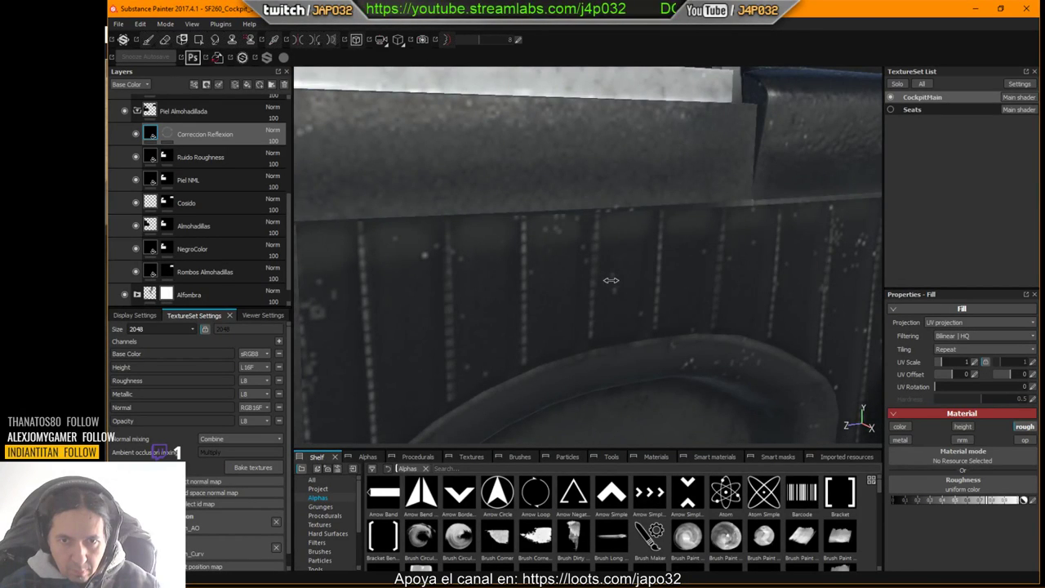
{"action": "left_click", "coordinate": [136, 134]}
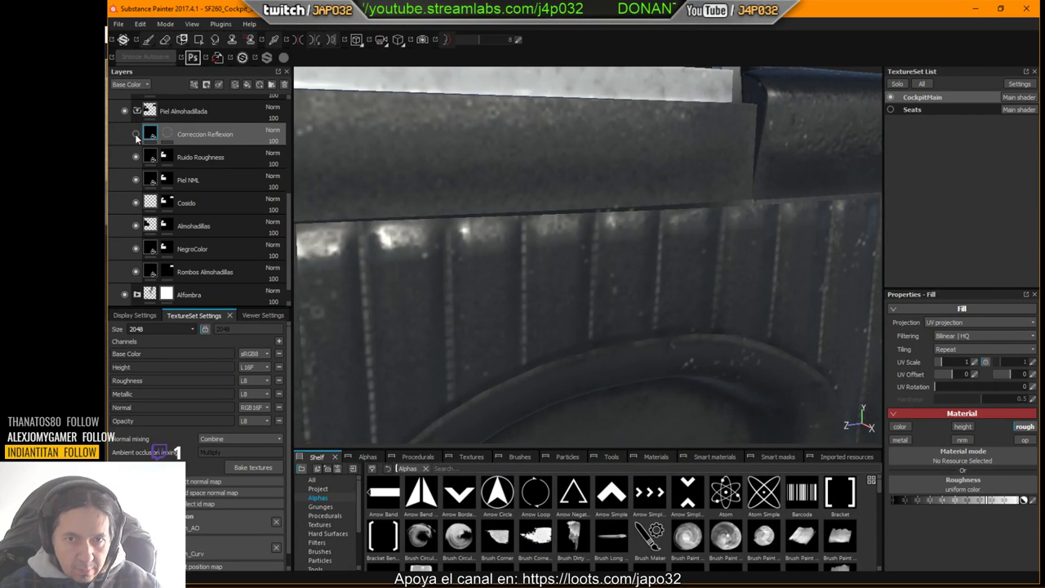
{"action": "left_click", "coordinate": [136, 134]}
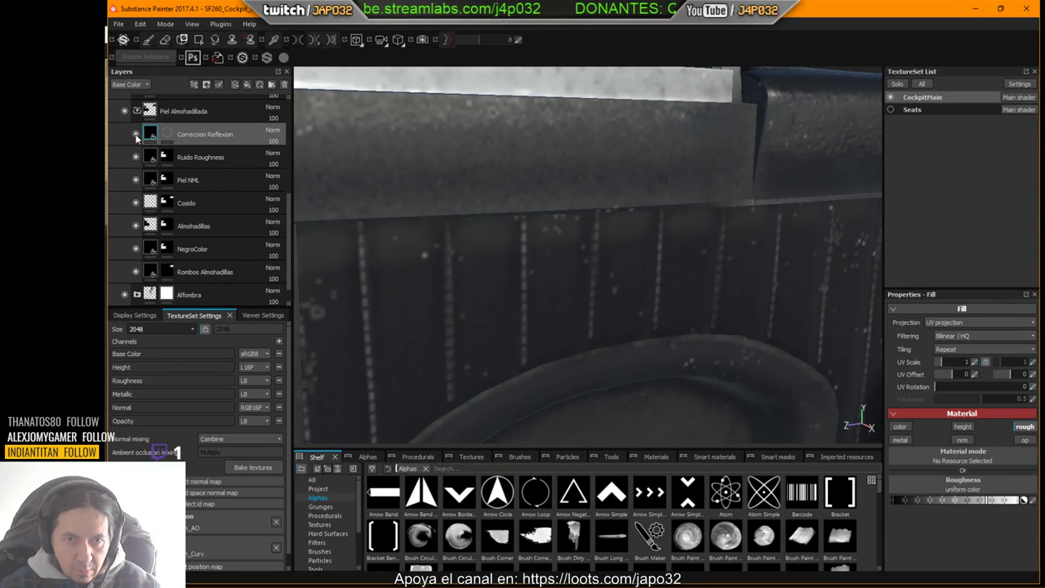
{"action": "left_click_drag", "start_coordinate": [581, 263], "coordinate": [614, 257], "text": "alt"}
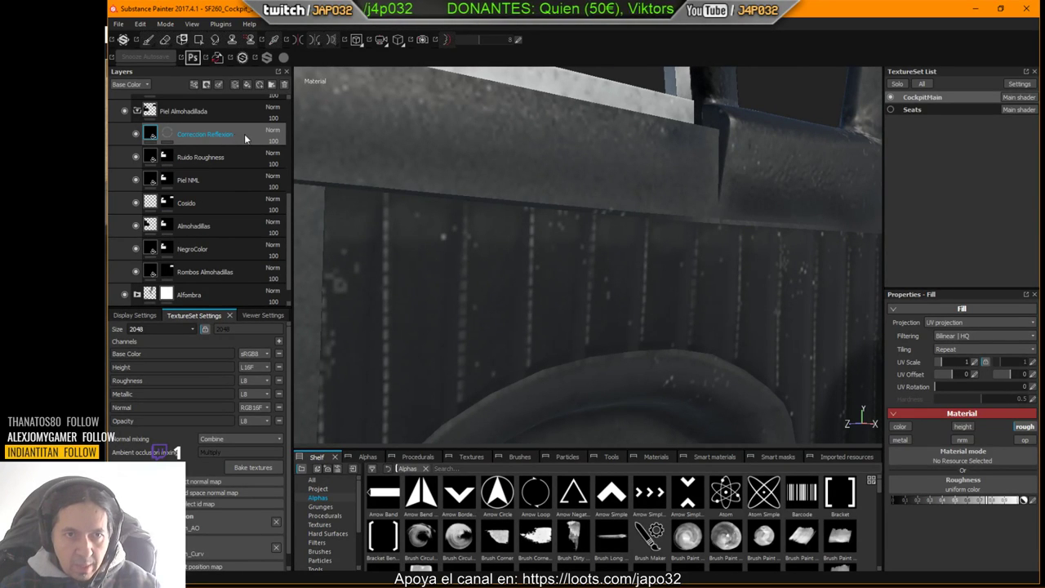
Step: Show the layer stack's Roughness channel and set the Correccion Reflexion blending mode to Multiply
{"action": "left_click", "coordinate": [147, 84]}
{"action": "left_click", "coordinate": [127, 108]}
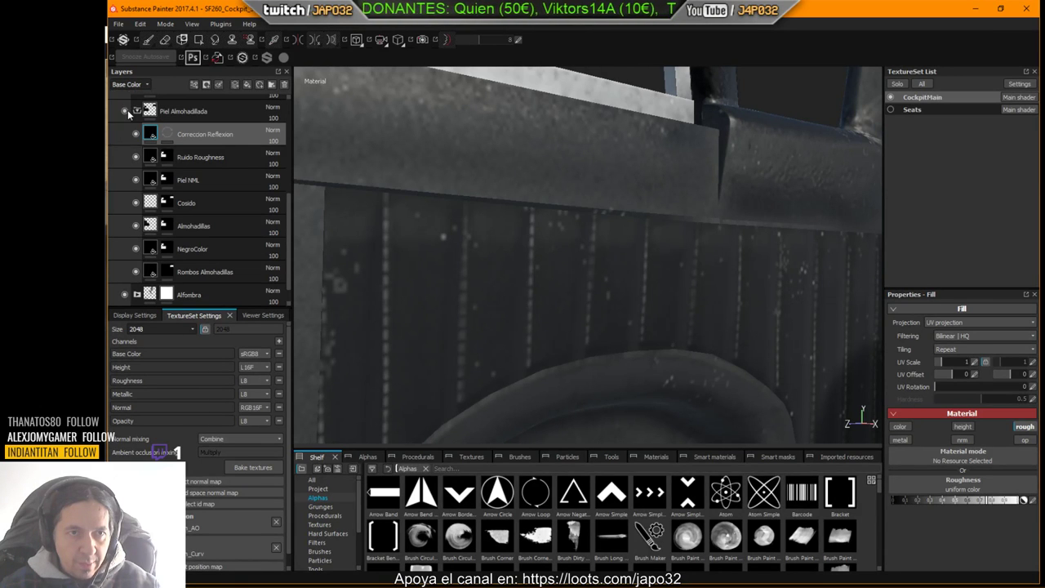
{"action": "left_click", "coordinate": [272, 133]}
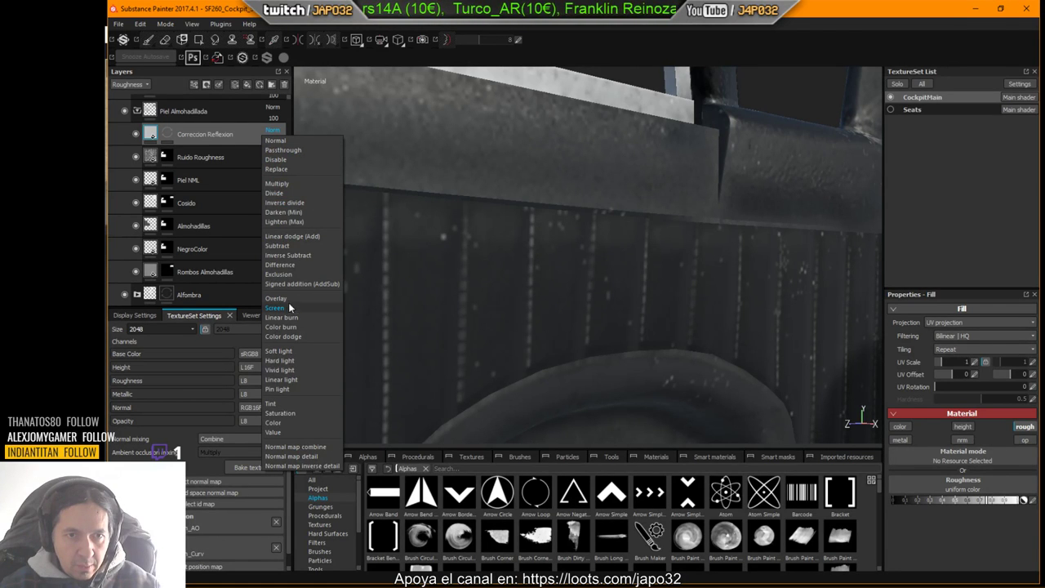
{"action": "left_click", "coordinate": [286, 185]}
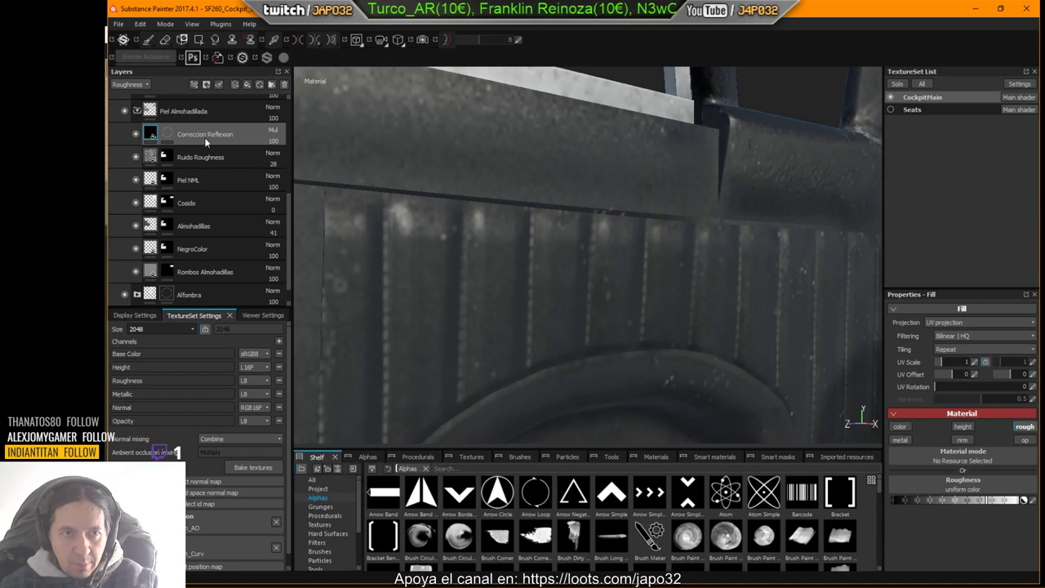
Step: Compare the panel's highlights with the multiplied Correccion Reflexion layer off and on
{"action": "left_click", "coordinate": [134, 135]}
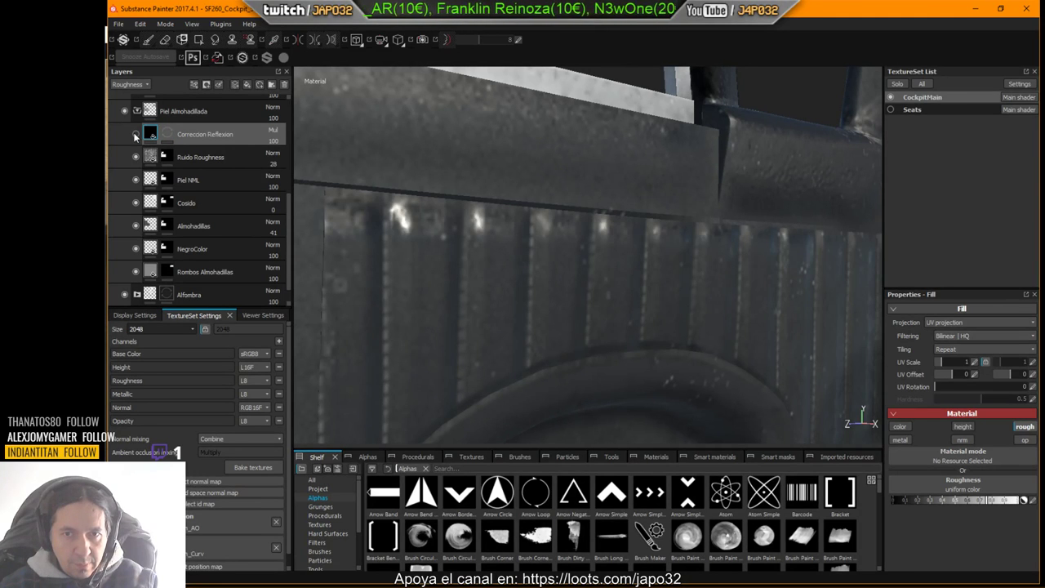
{"action": "left_click", "coordinate": [135, 135]}
{"action": "left_click", "coordinate": [135, 135]}
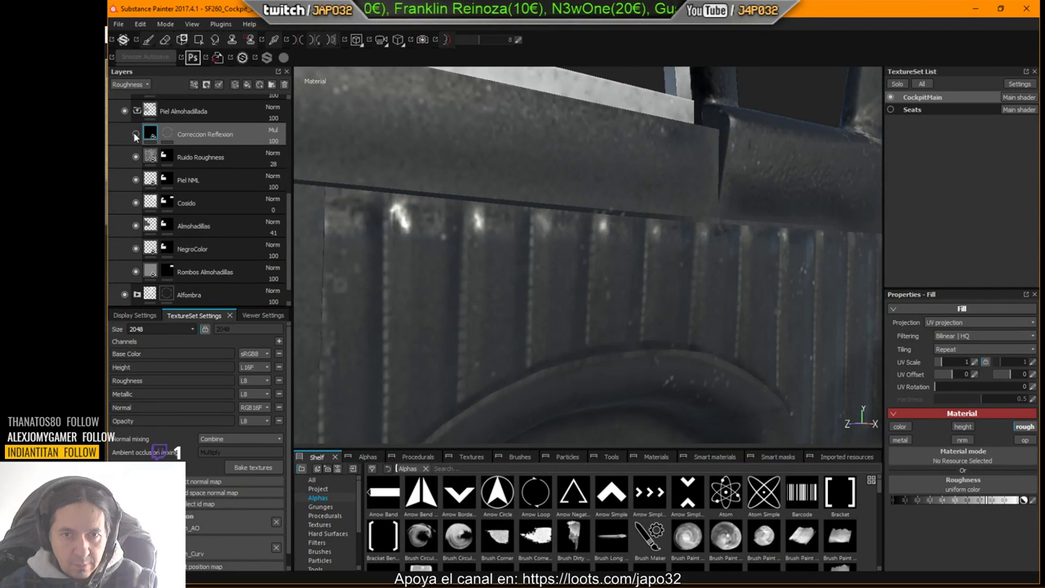
{"action": "left_click", "coordinate": [134, 134]}
{"action": "left_click", "coordinate": [135, 135]}
{"action": "left_click", "coordinate": [135, 135]}
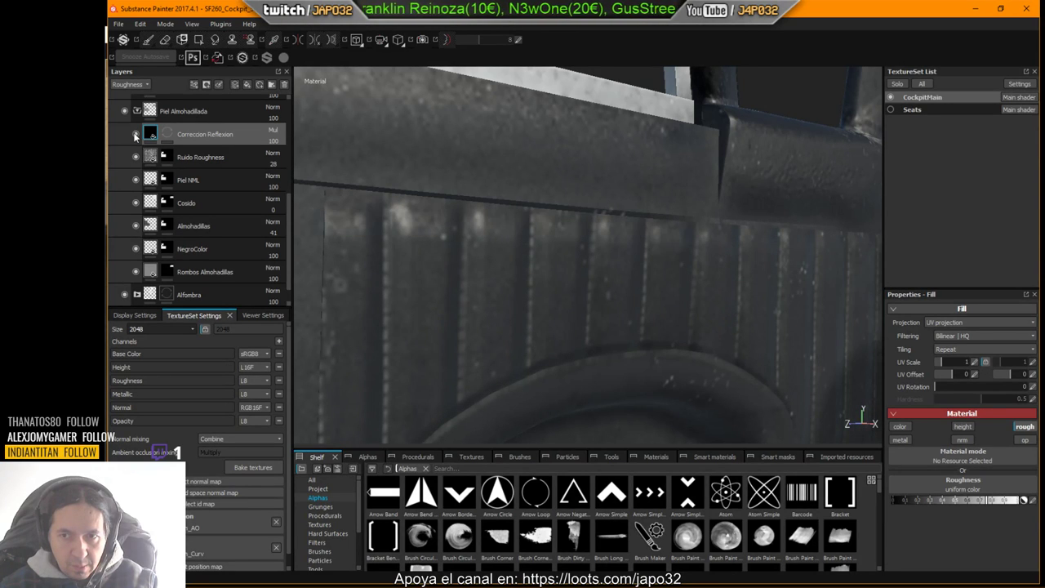
Step: Set the Correccion Reflexion roughness blending to Overlay and compare the side panel with the layer off and on
{"action": "left_click", "coordinate": [273, 130]}
{"action": "left_click", "coordinate": [299, 299]}
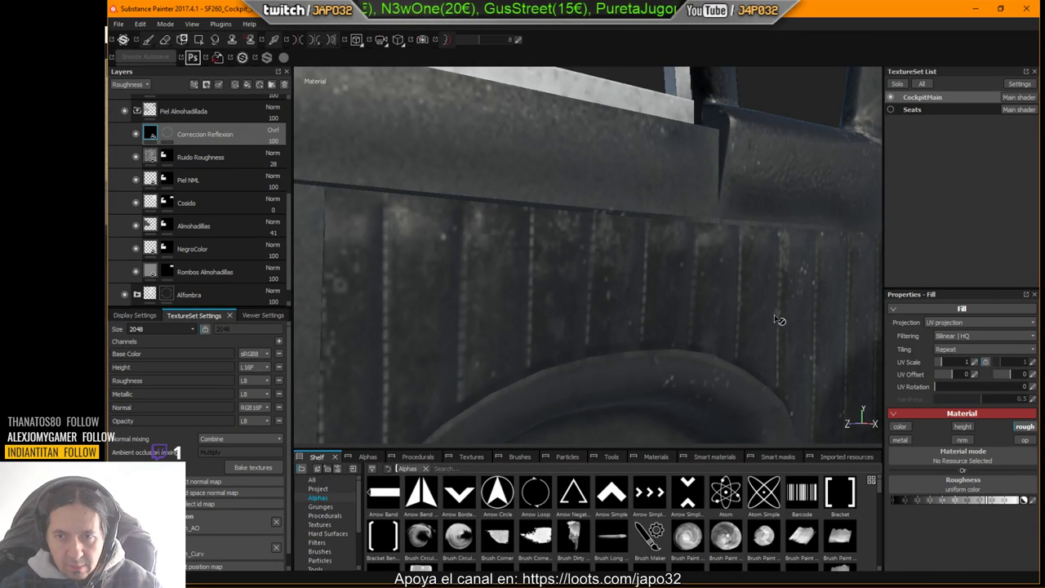
{"action": "left_click_drag", "start_coordinate": [714, 316], "coordinate": [644, 318], "text": "alt"}
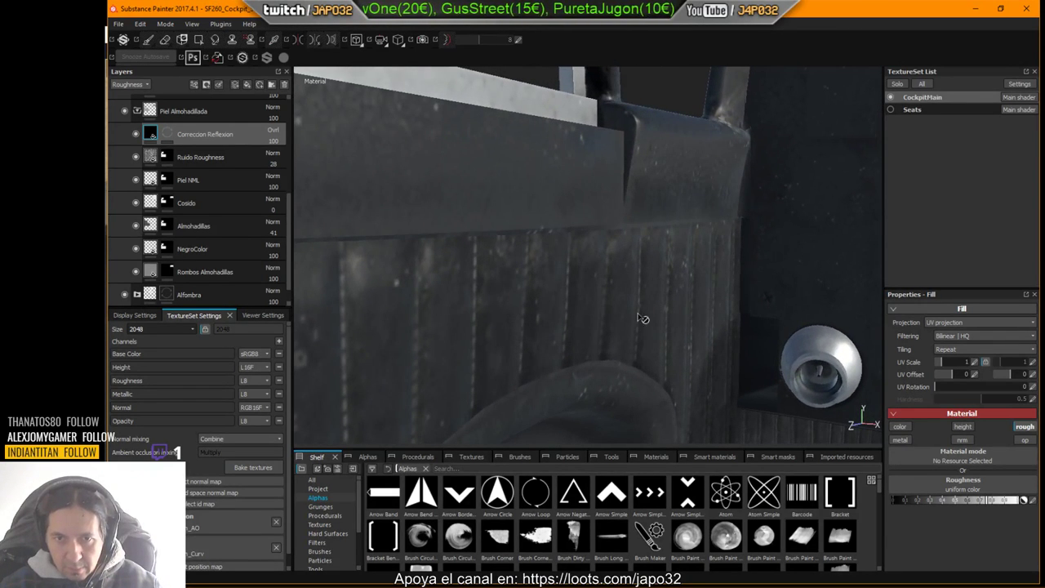
{"action": "left_click", "coordinate": [137, 134]}
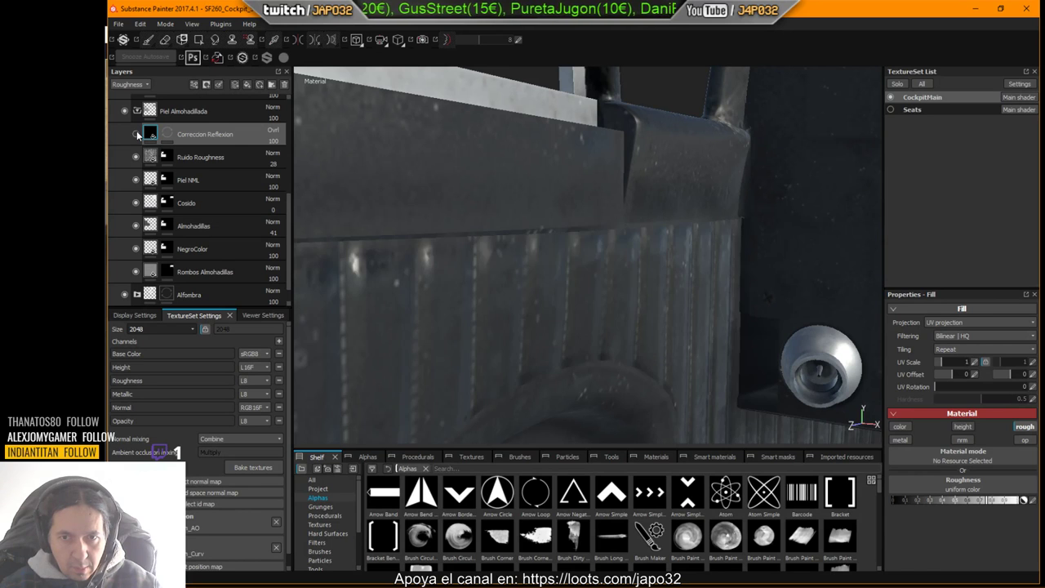
{"action": "left_click", "coordinate": [137, 134]}
{"action": "left_click", "coordinate": [138, 134]}
{"action": "left_click", "coordinate": [137, 134]}
{"action": "left_click", "coordinate": [137, 134]}
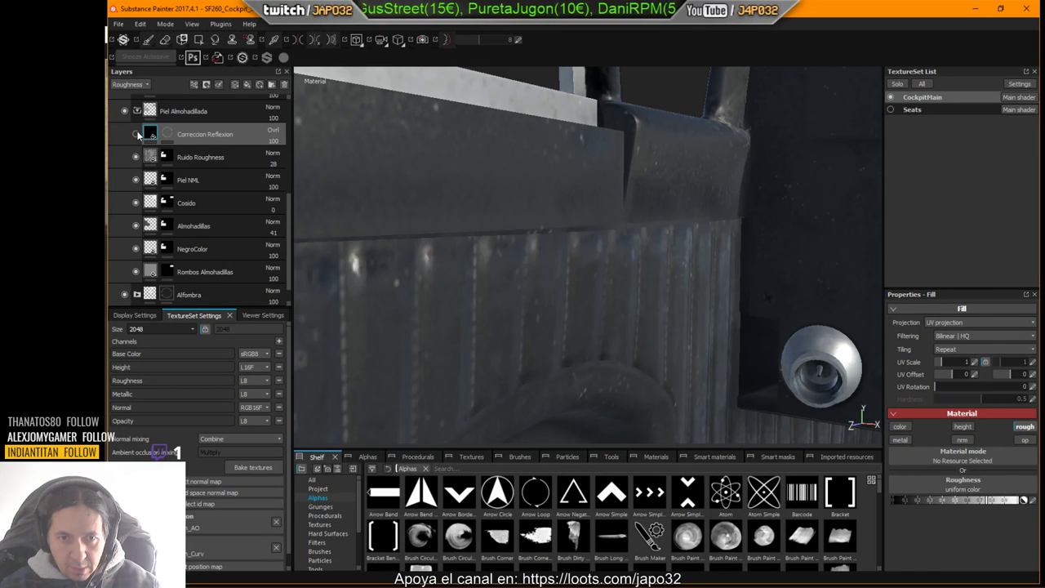
{"action": "left_click", "coordinate": [137, 134]}
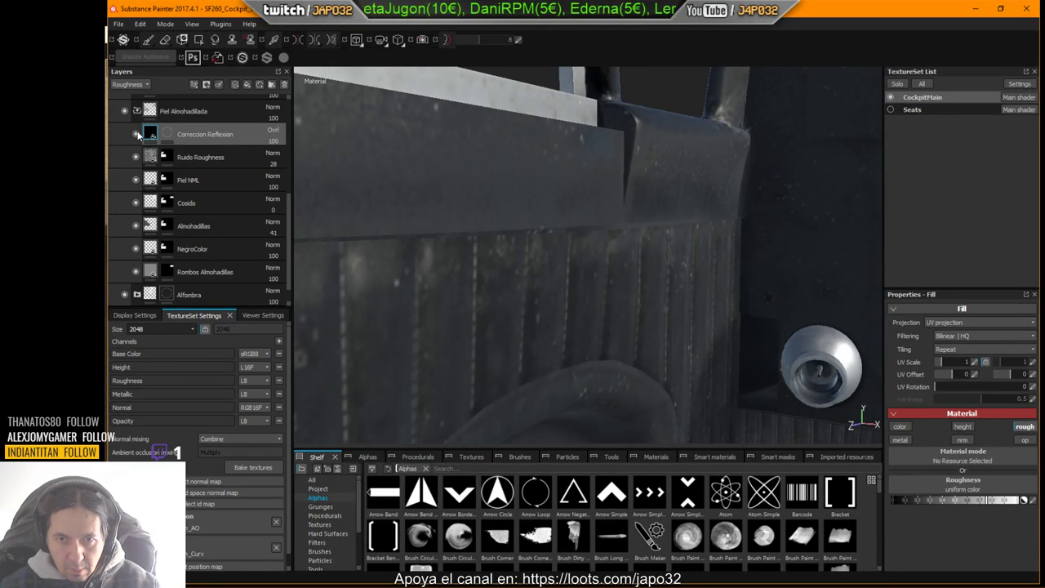
{"action": "left_click", "coordinate": [137, 134]}
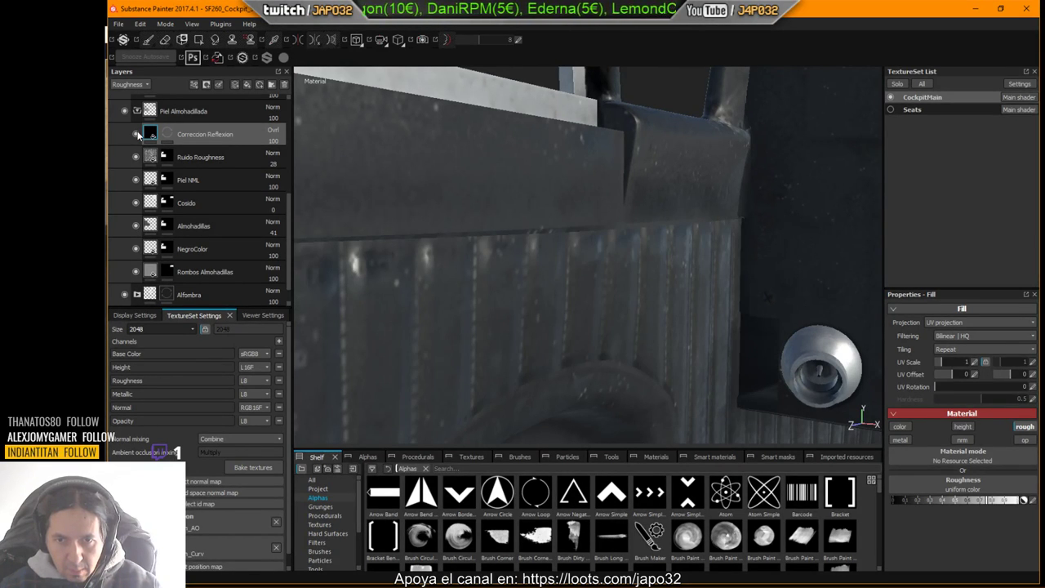
Step: Try Divide and Inverse divide as the Correccion Reflexion roughness blending, checking the padded side panel's reflections
{"action": "left_click_drag", "start_coordinate": [319, 234], "coordinate": [622, 269], "text": "alt"}
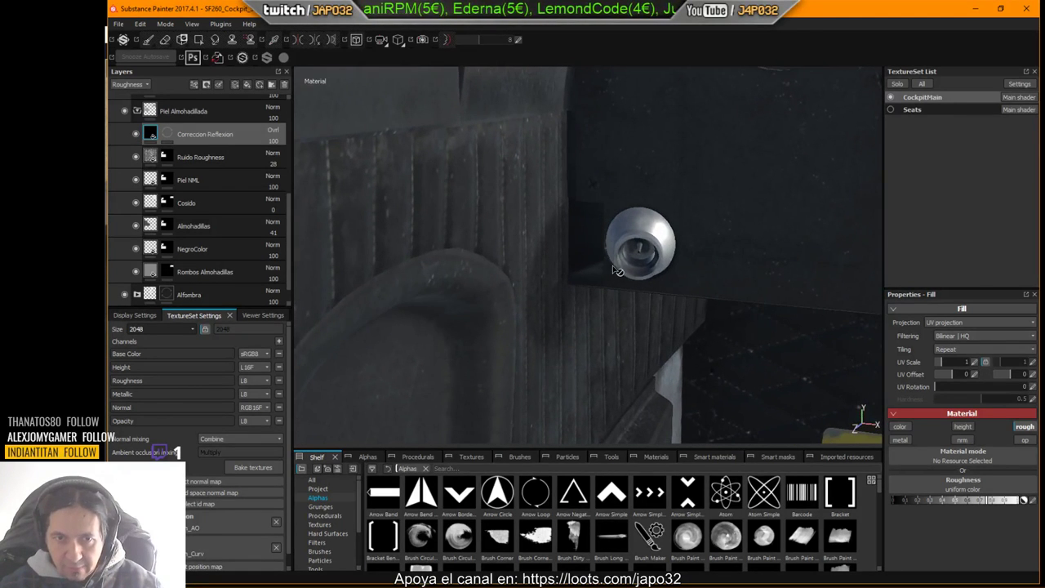
{"action": "left_click", "coordinate": [273, 130]}
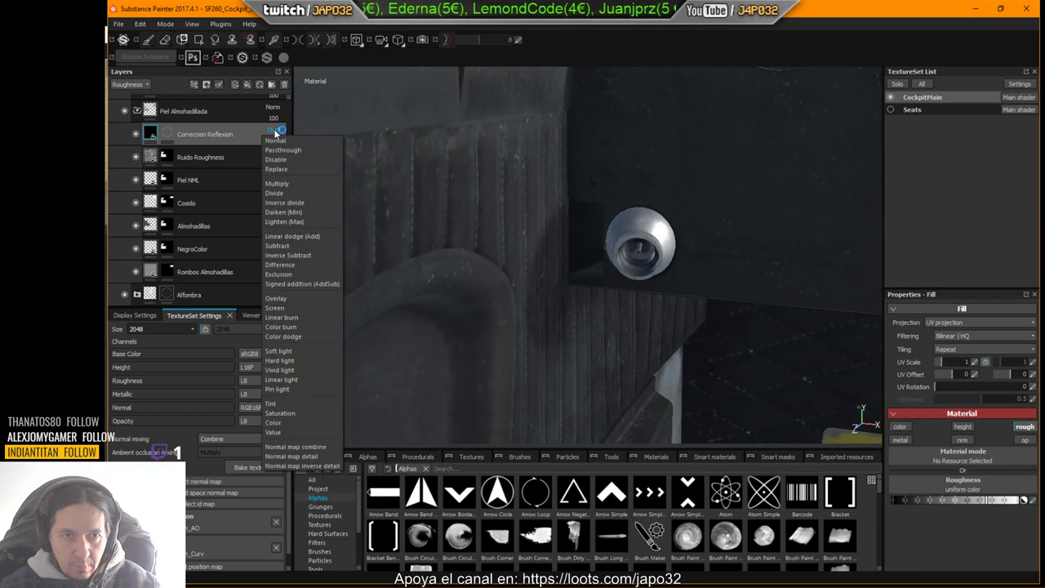
{"action": "left_click", "coordinate": [280, 194]}
{"action": "left_click_drag", "start_coordinate": [384, 245], "coordinate": [440, 237], "text": "alt"}
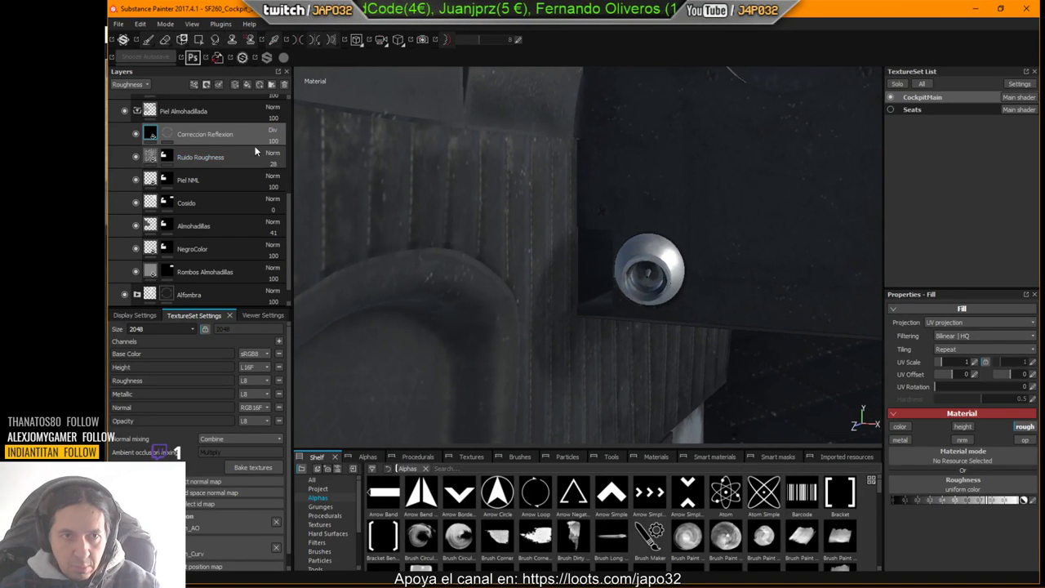
{"action": "left_click", "coordinate": [274, 133]}
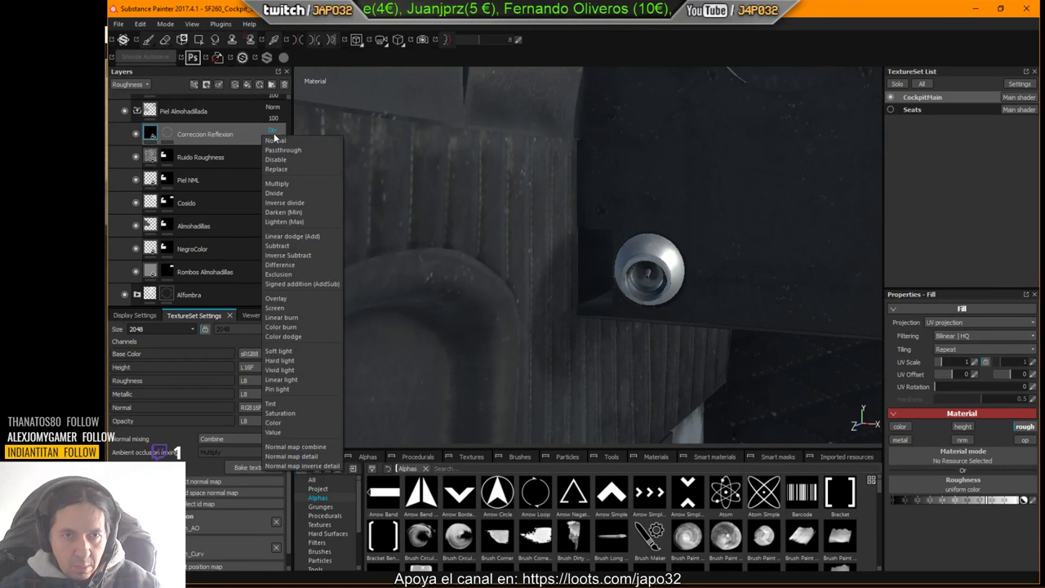
{"action": "left_click", "coordinate": [286, 204]}
{"action": "mouse_move", "coordinate": [480, 263]}
{"action": "left_mouse_down", "text": "alt"}
{"action": "mouse_move", "coordinate": [373, 242]}
{"action": "mouse_move", "coordinate": [455, 278]}
{"action": "mouse_move", "coordinate": [485, 272]}
{"action": "left_mouse_up", "text": "alt"}
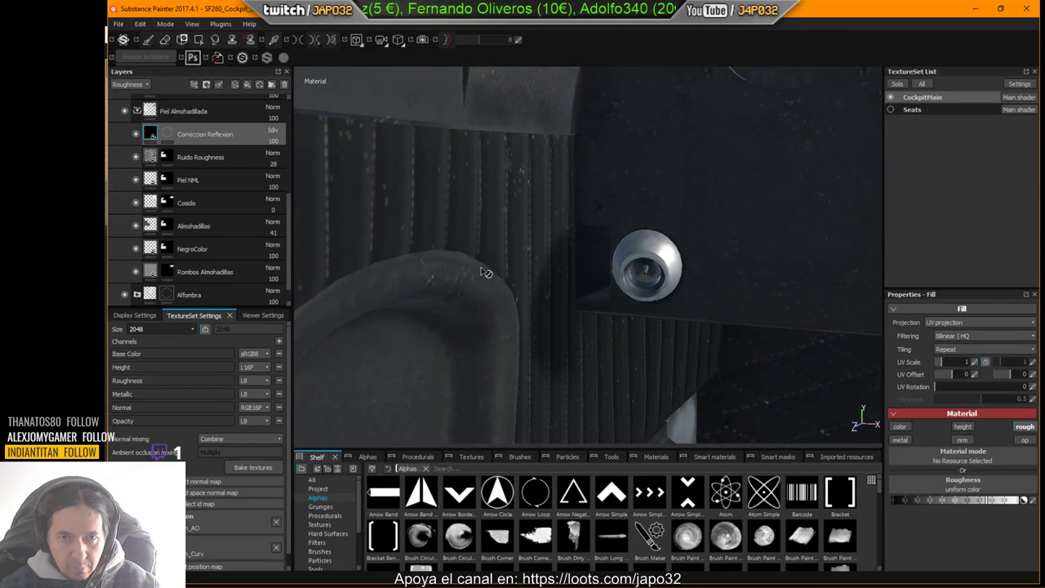
Step: Try Multiply and Darken (Min) blending on Correccion Reflexion, comparing the side panel with the darkened layer off and on
{"action": "left_click", "coordinate": [275, 133]}
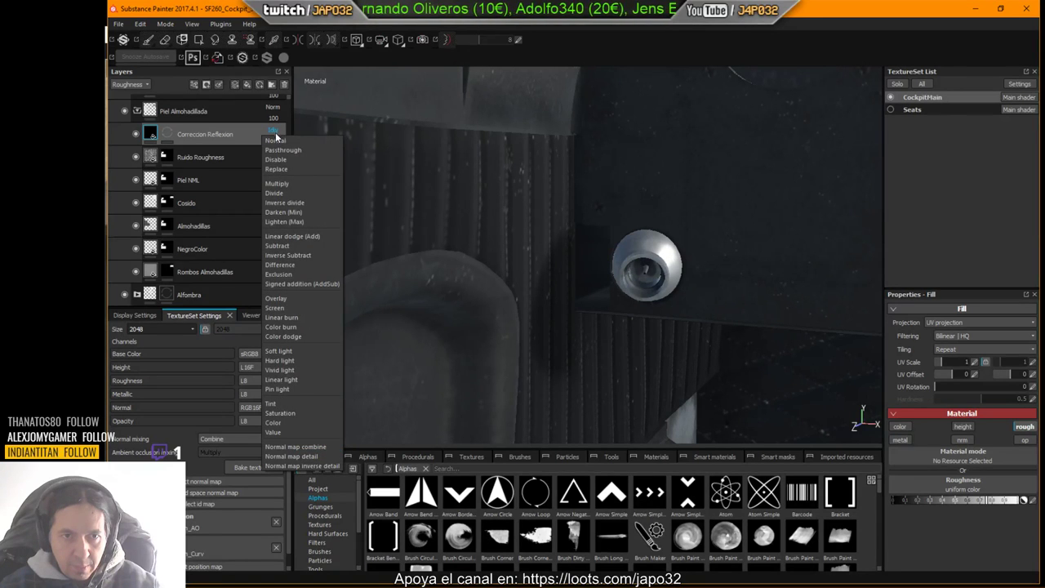
{"action": "left_click", "coordinate": [285, 185]}
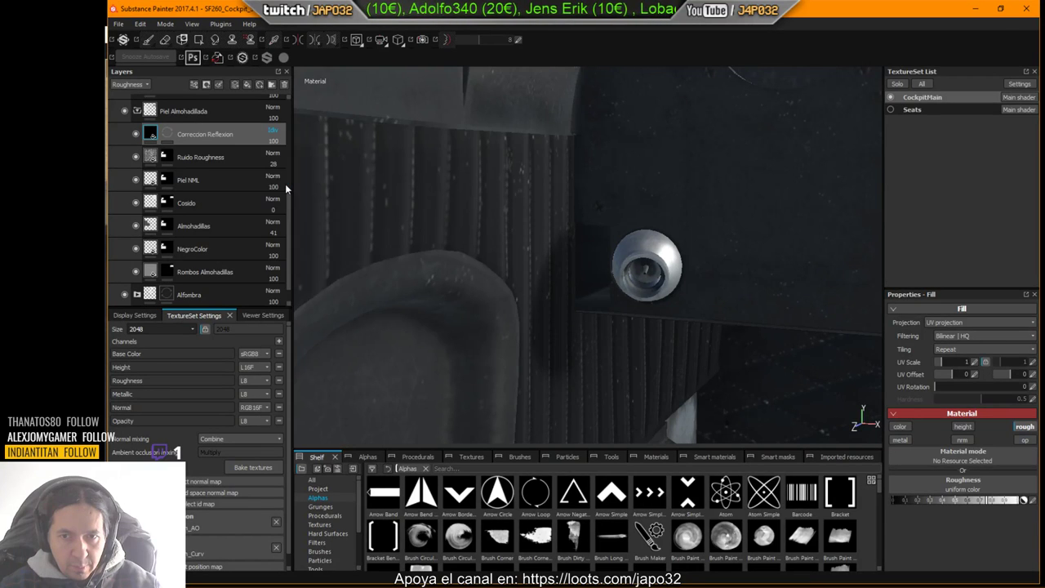
{"action": "left_click", "coordinate": [274, 136]}
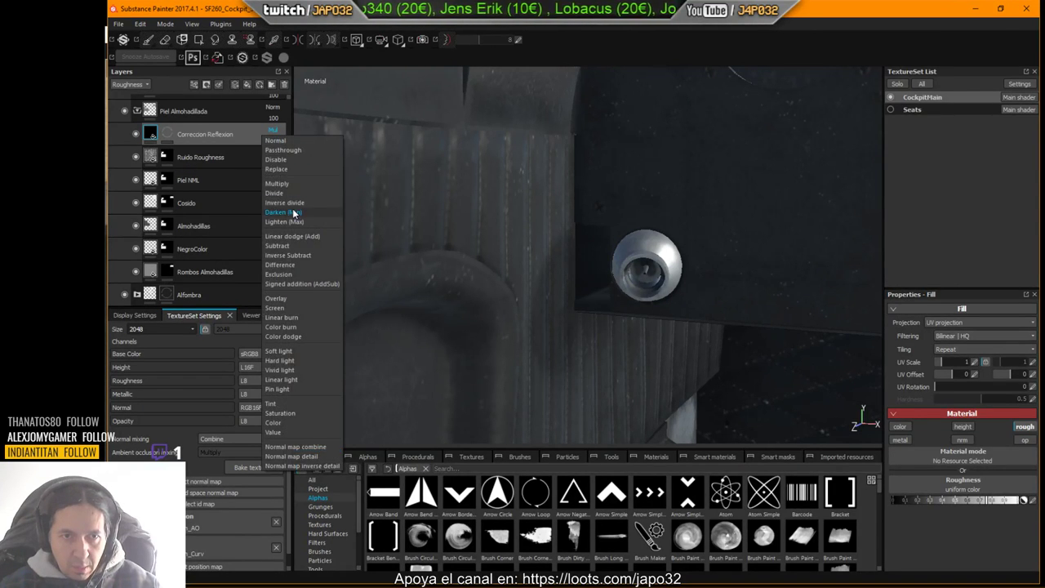
{"action": "left_click", "coordinate": [283, 212]}
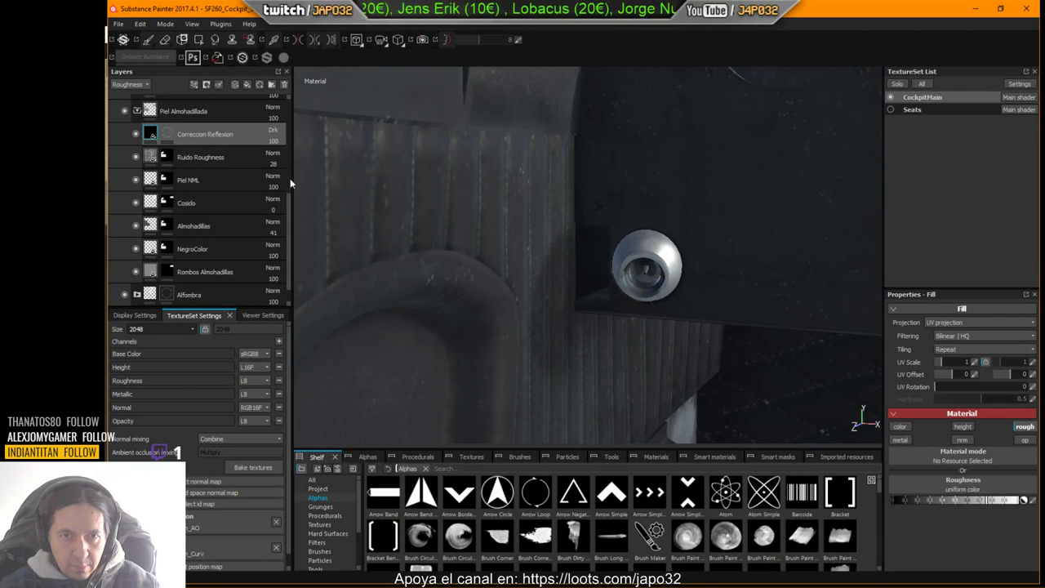
{"action": "left_click_drag", "start_coordinate": [463, 268], "coordinate": [408, 249], "text": "alt"}
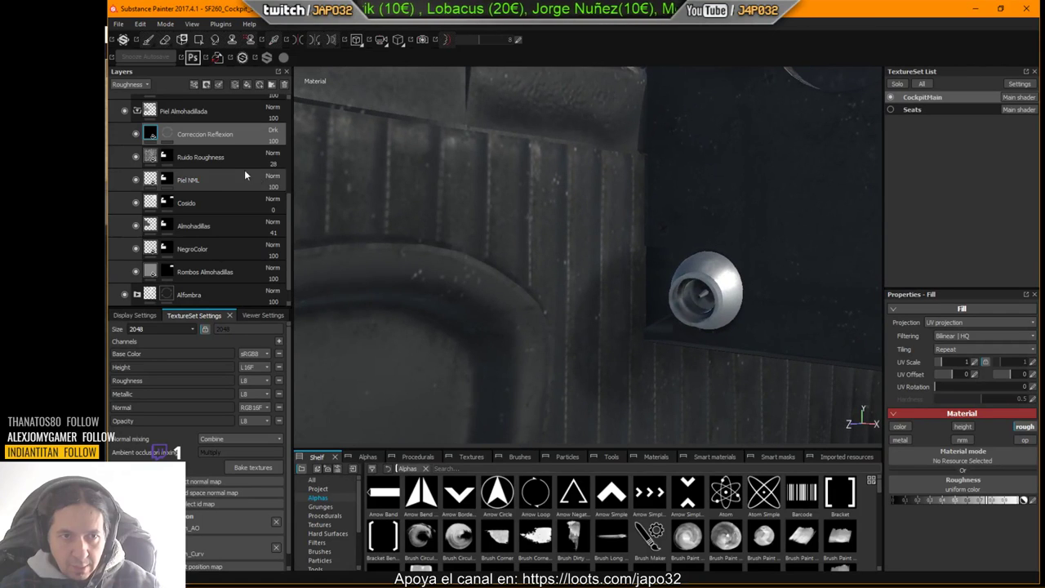
{"action": "left_click", "coordinate": [136, 133]}
{"action": "left_click", "coordinate": [136, 134]}
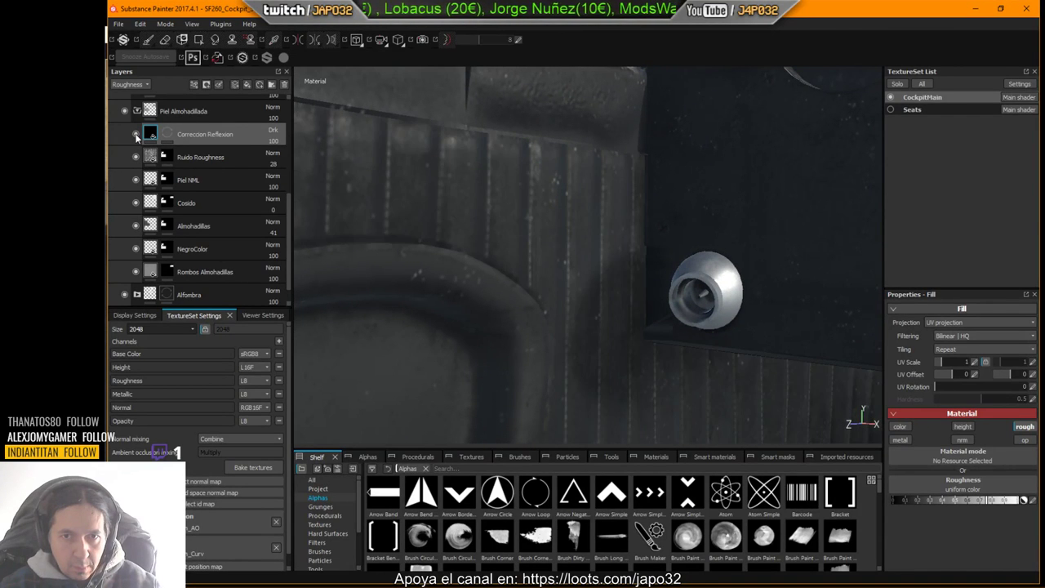
{"action": "left_click_drag", "start_coordinate": [405, 185], "coordinate": [316, 171], "text": "alt"}
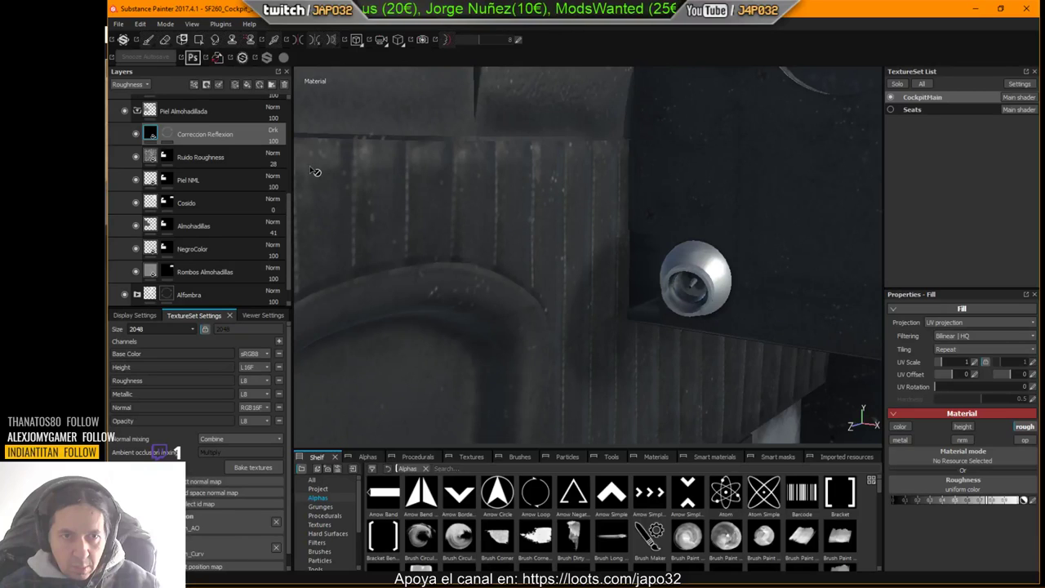
Step: Try Lighten (Max) on the Correccion Reflexion layer, inspect the panel, and return the blending to Darken (Min)
{"action": "left_click", "coordinate": [273, 130]}
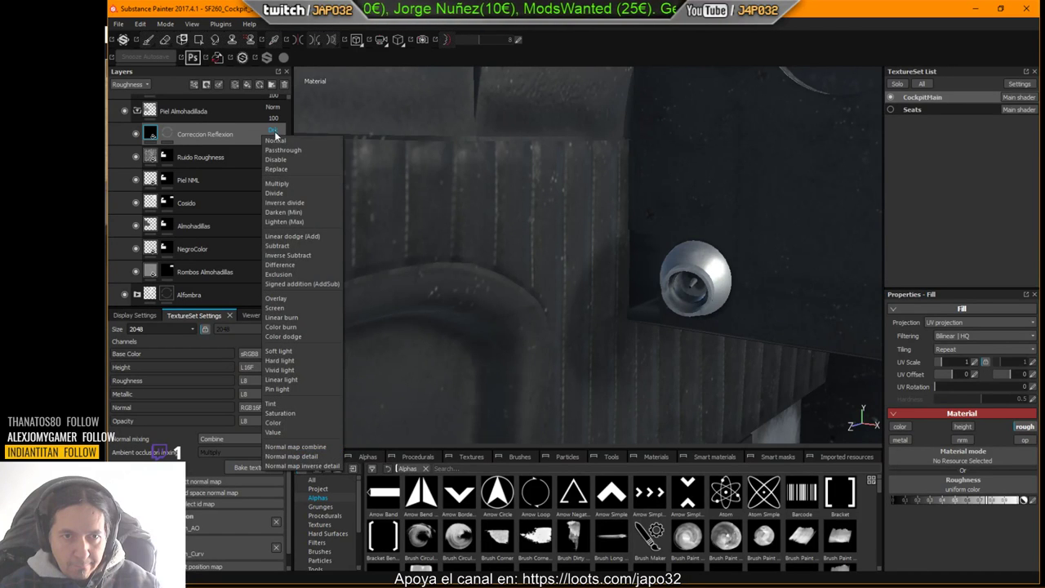
{"action": "left_click", "coordinate": [287, 221]}
{"action": "left_click_drag", "start_coordinate": [483, 257], "coordinate": [502, 249], "text": "alt"}
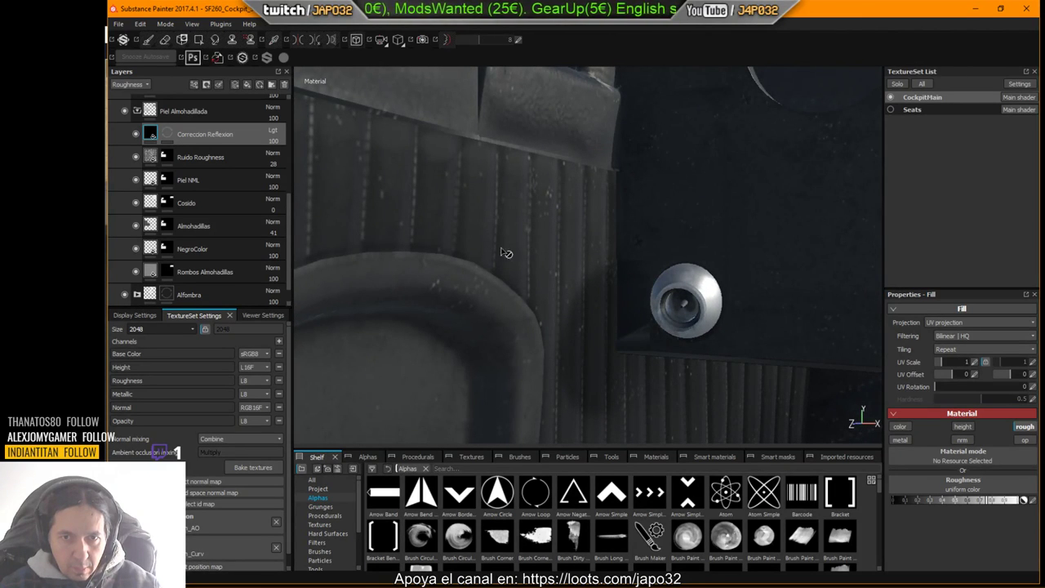
{"action": "left_click", "coordinate": [275, 132]}
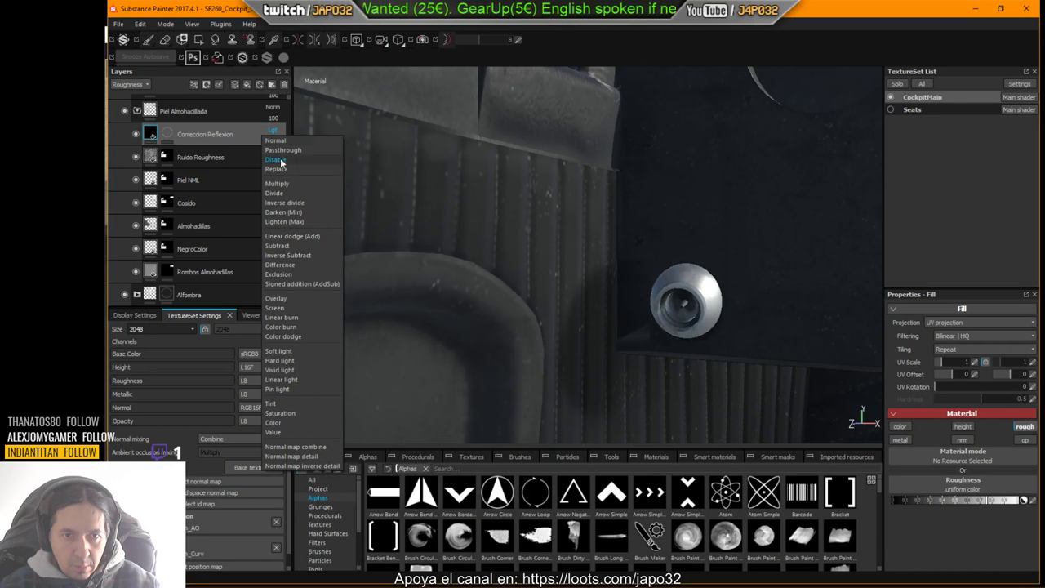
{"action": "left_click", "coordinate": [284, 212]}
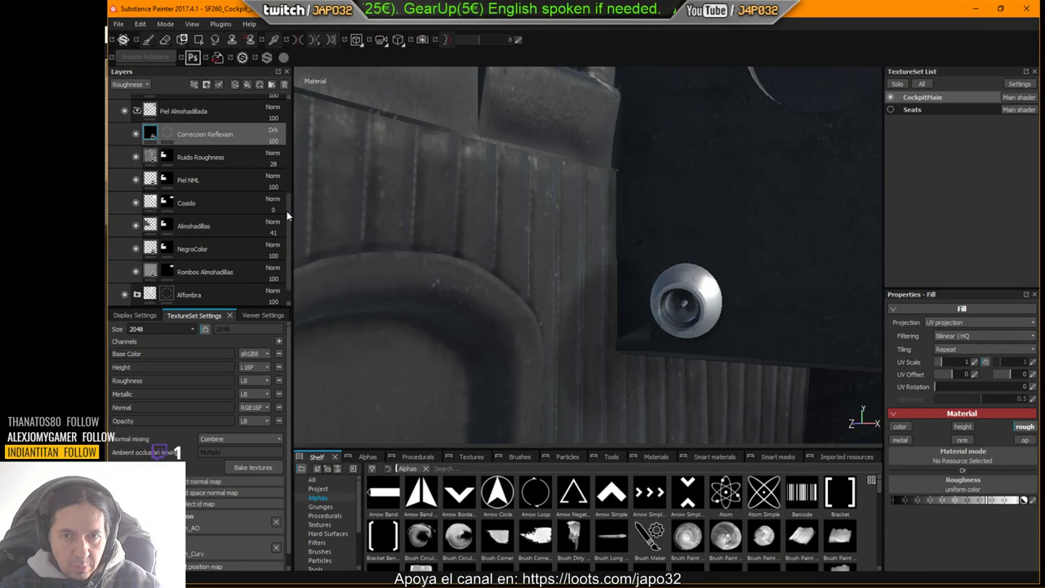
Step: Try Linear dodge (Add) and Subtract as the Correccion Reflexion roughness blending, checking the panel's highlights
{"action": "left_click", "coordinate": [275, 132]}
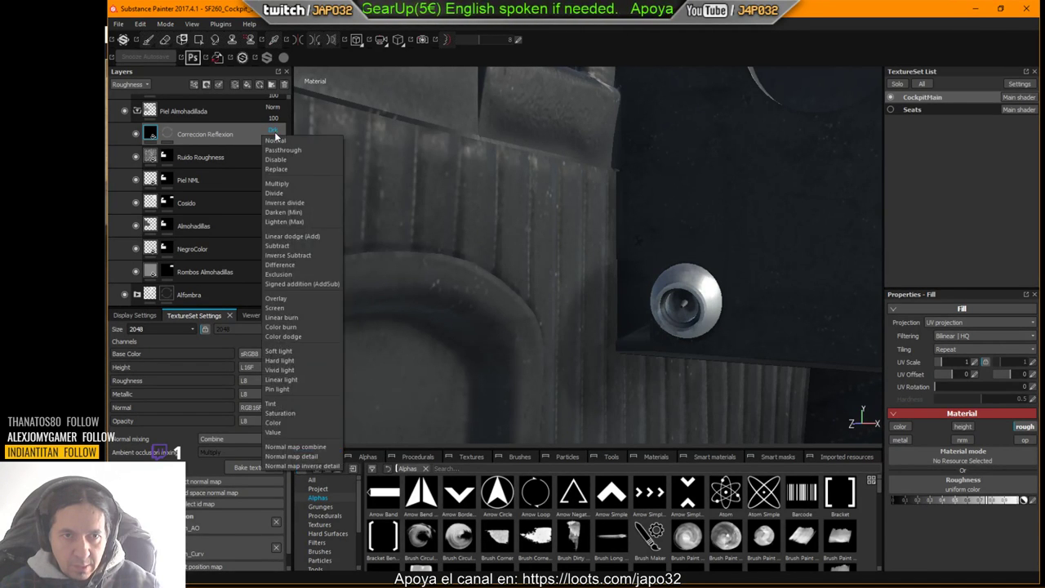
{"action": "left_click", "coordinate": [282, 235]}
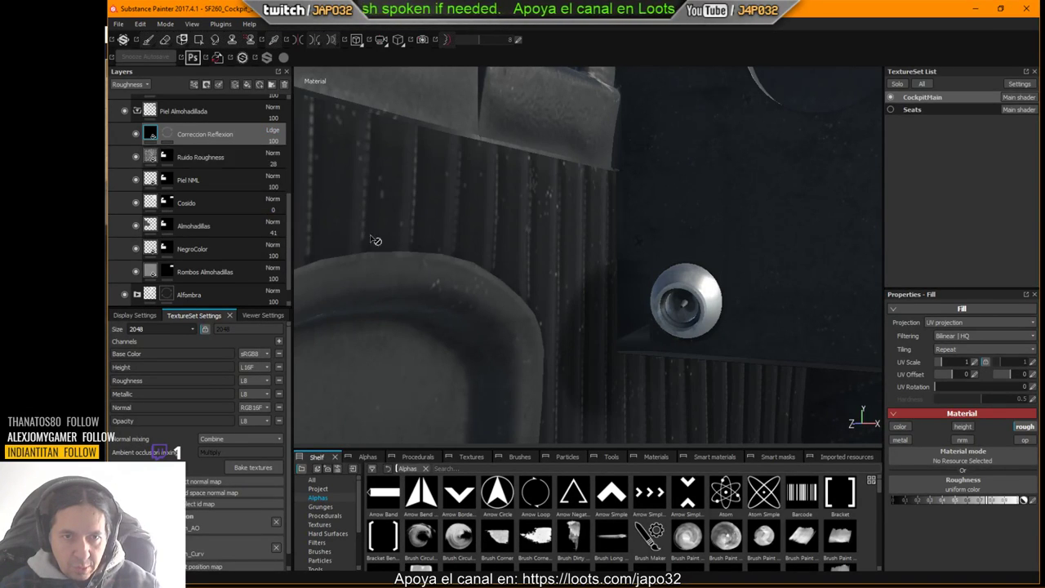
{"action": "left_click_drag", "start_coordinate": [371, 236], "coordinate": [497, 263], "text": "alt"}
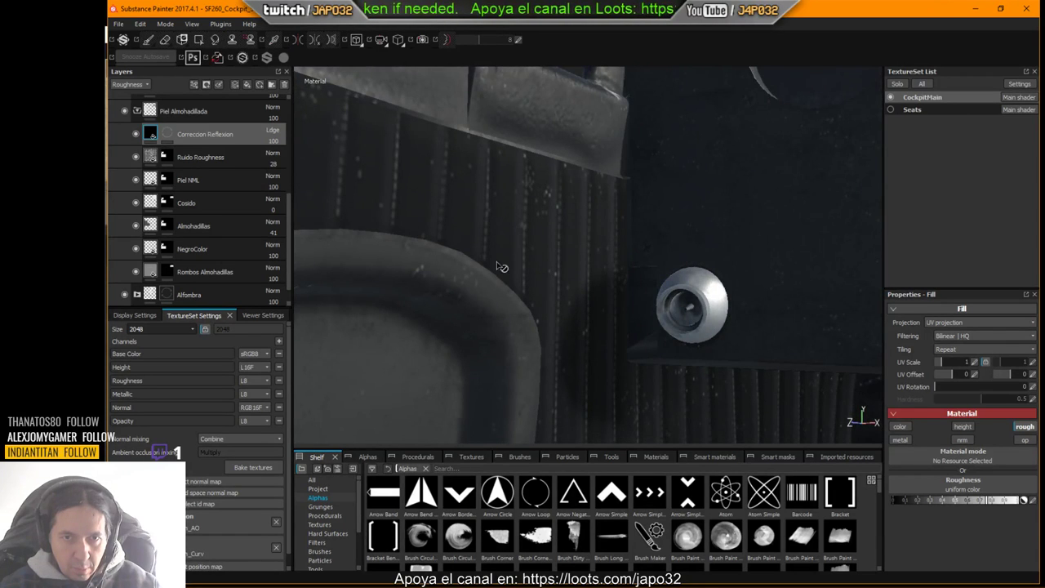
{"action": "left_click", "coordinate": [272, 130]}
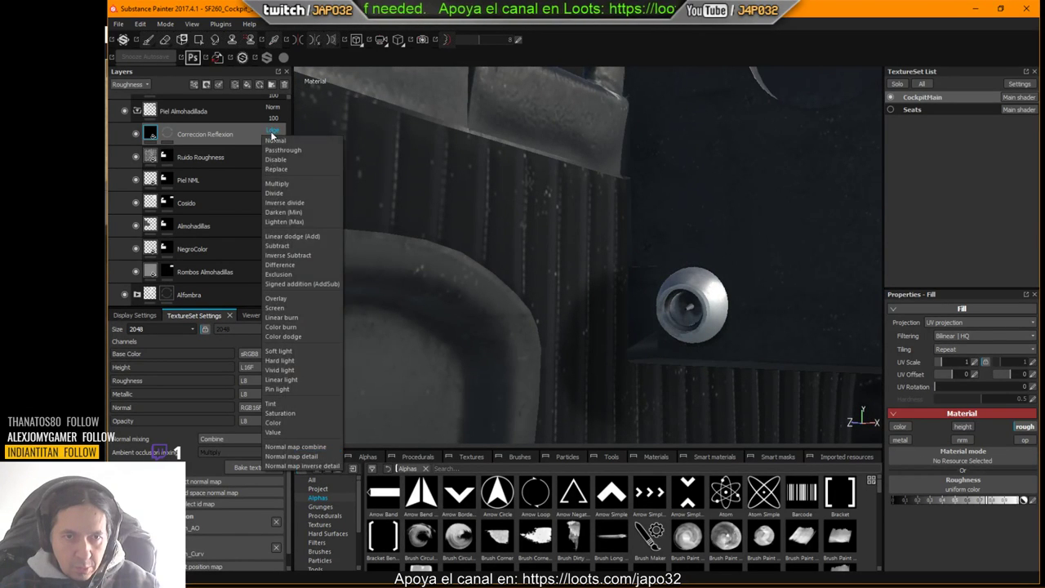
{"action": "left_click", "coordinate": [287, 246]}
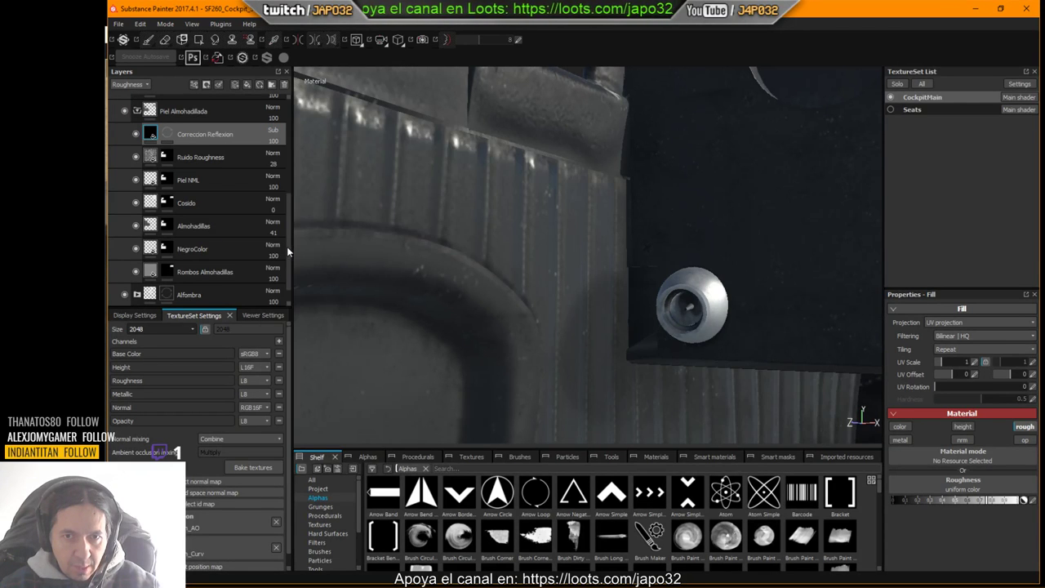
Step: Try Inverse Subtract and Difference on the Ruido Roughness layer and restore its blending mode to Normal
{"action": "left_click", "coordinate": [274, 155]}
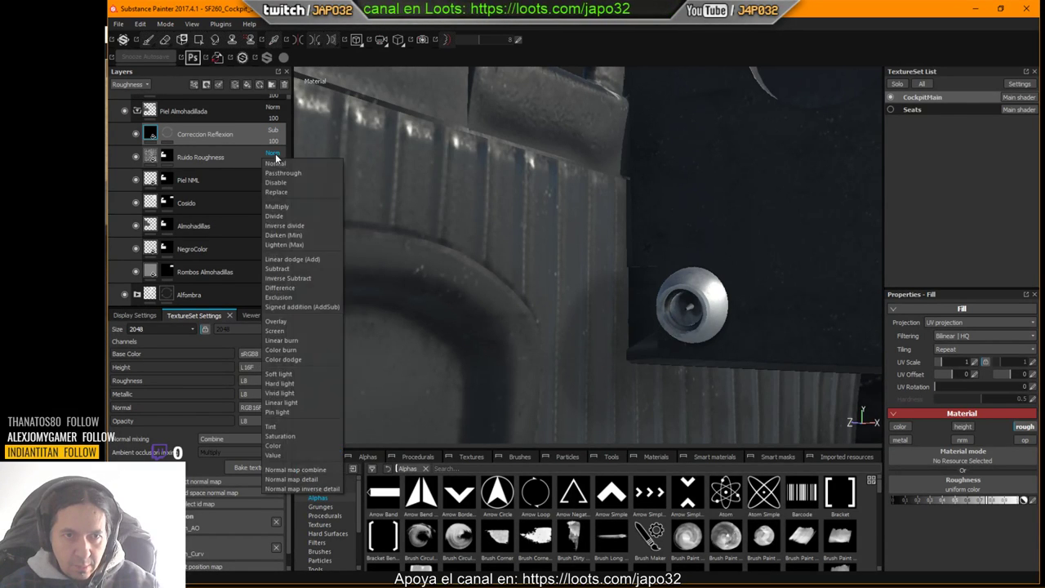
{"action": "left_click", "coordinate": [287, 278]}
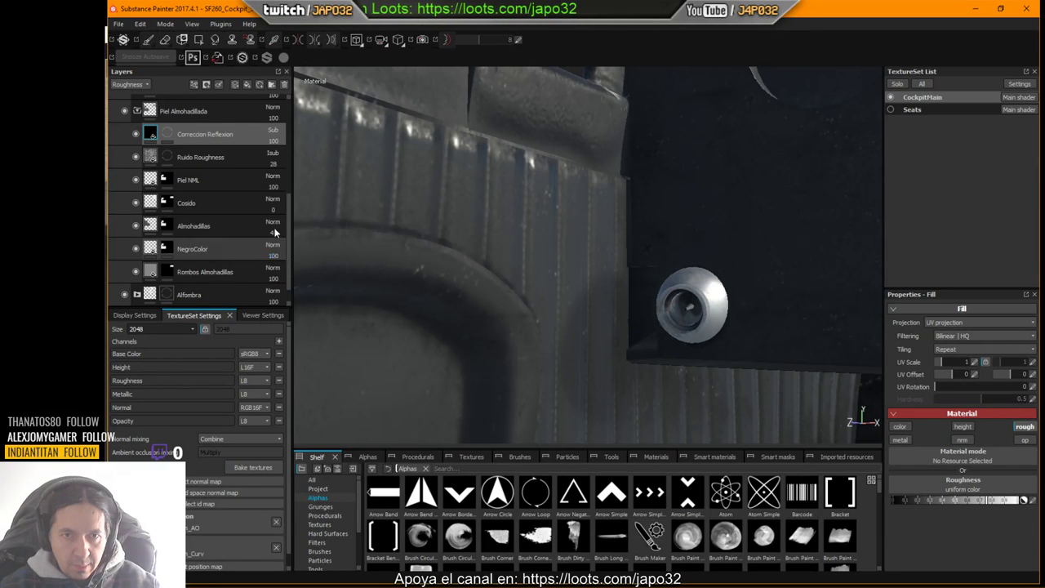
{"action": "left_click", "coordinate": [274, 154]}
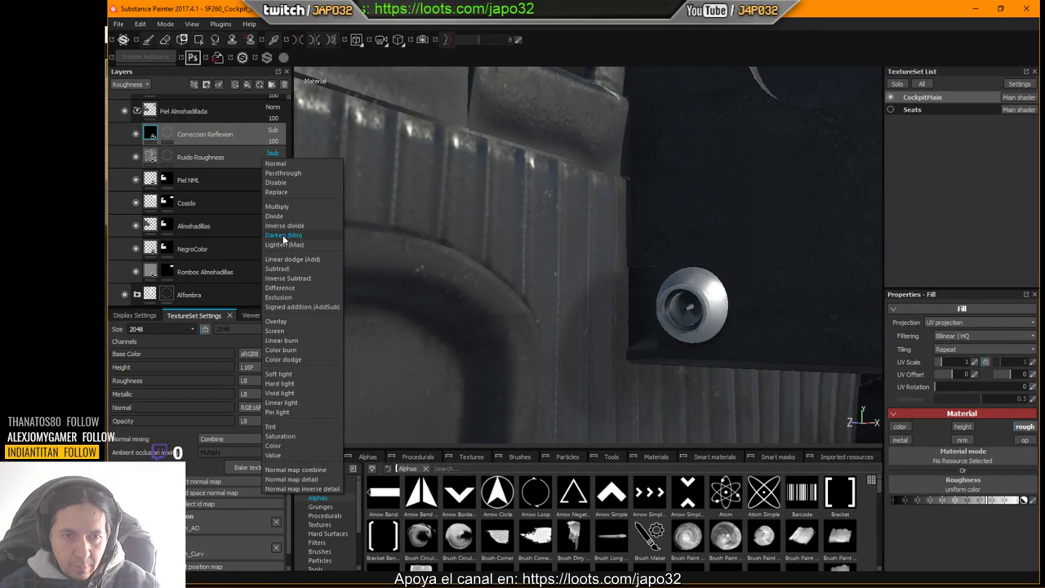
{"action": "left_click", "coordinate": [287, 288]}
{"action": "left_click", "coordinate": [274, 155]}
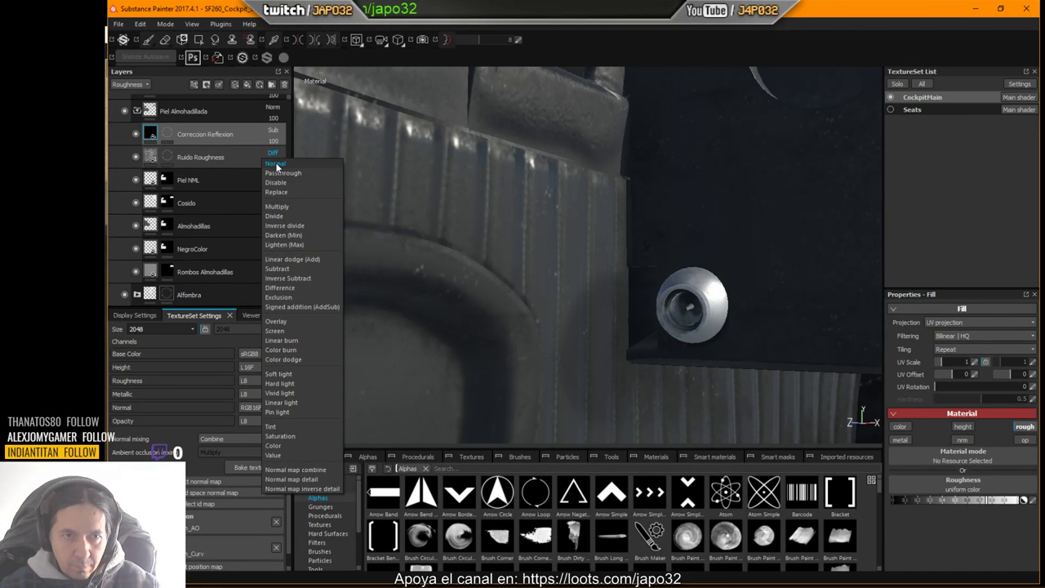
Step: Try Inverse Subtract and Difference as the Correccion Reflexion layer's roughness blending
{"action": "left_click", "coordinate": [275, 132]}
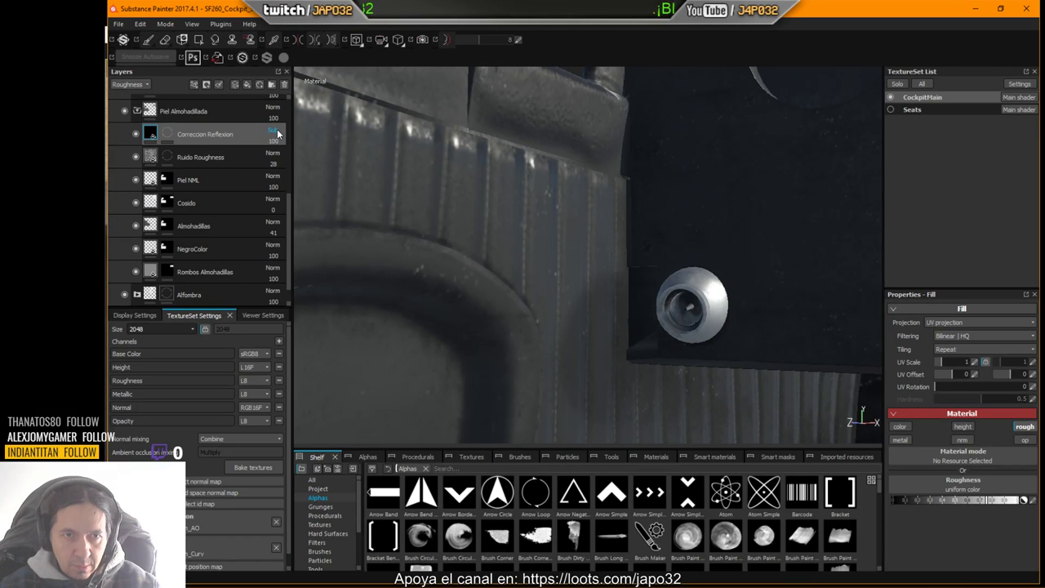
{"action": "left_click", "coordinate": [276, 132]}
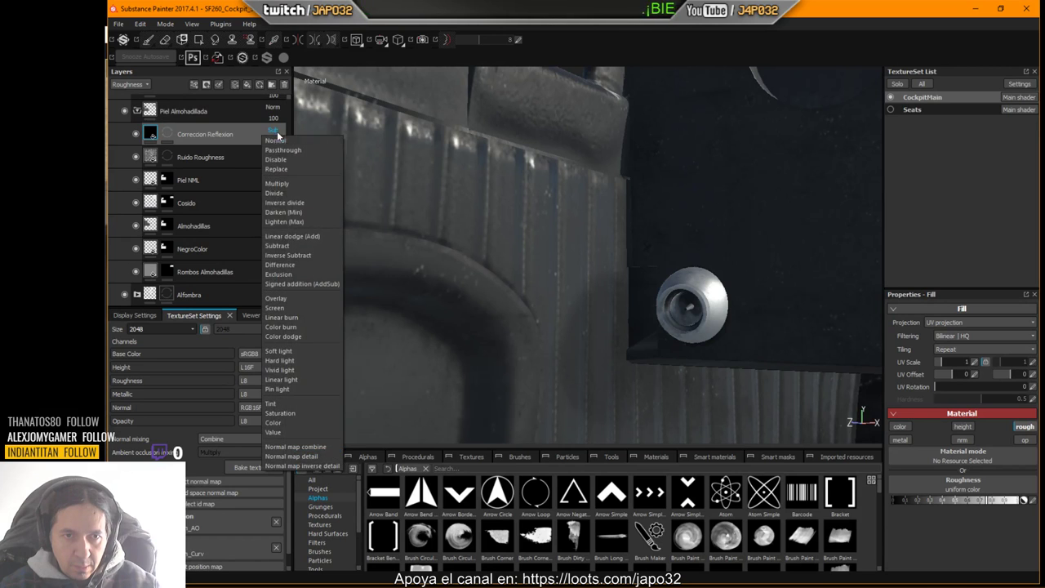
{"action": "left_click", "coordinate": [290, 254]}
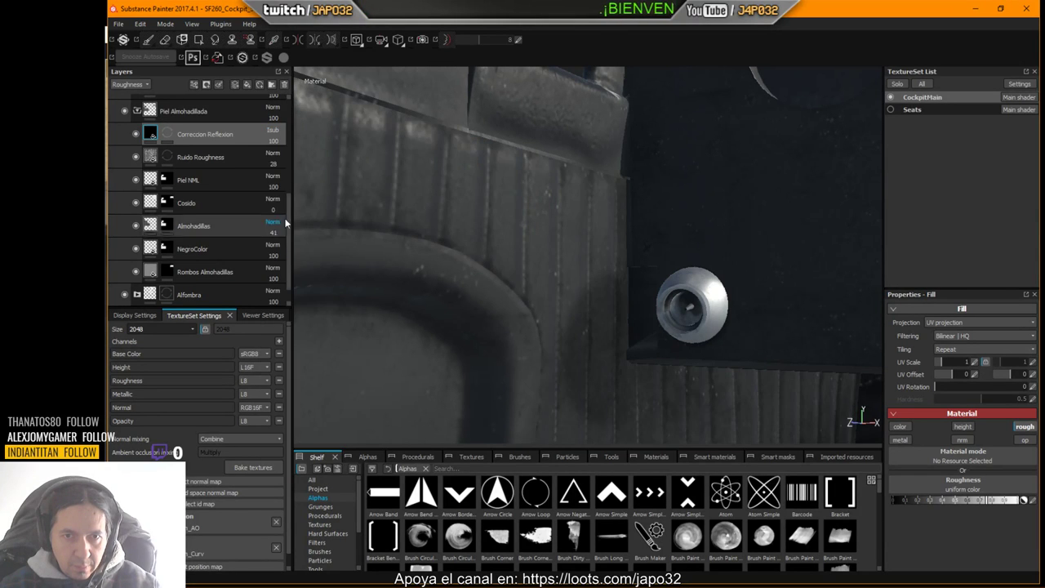
{"action": "left_click", "coordinate": [274, 130]}
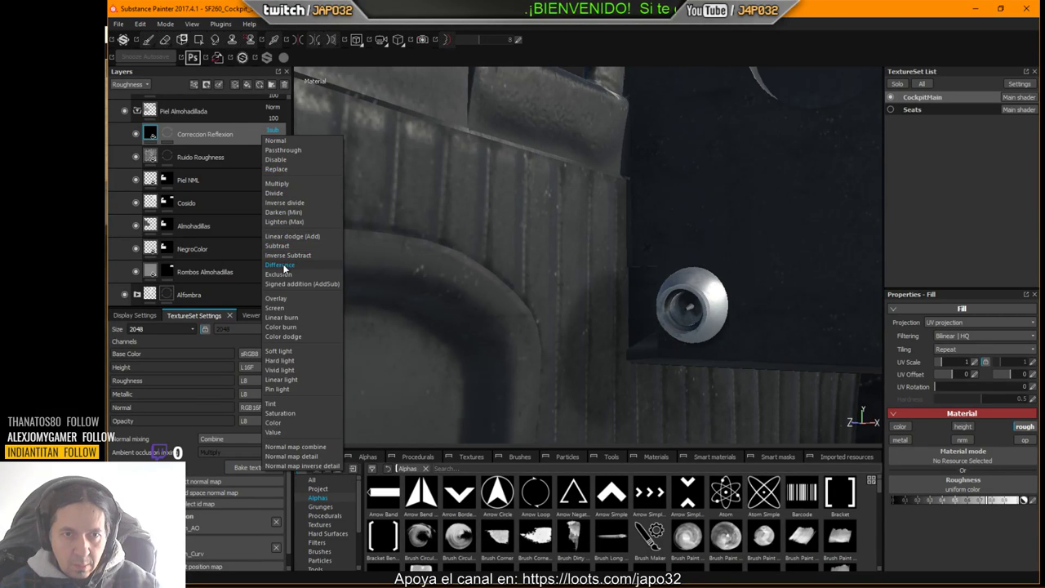
{"action": "left_click", "coordinate": [279, 265]}
Step: Try Exclusion blending on the Correccion Reflexion layer and inspect the side panel from another angle
{"action": "left_click", "coordinate": [277, 131]}
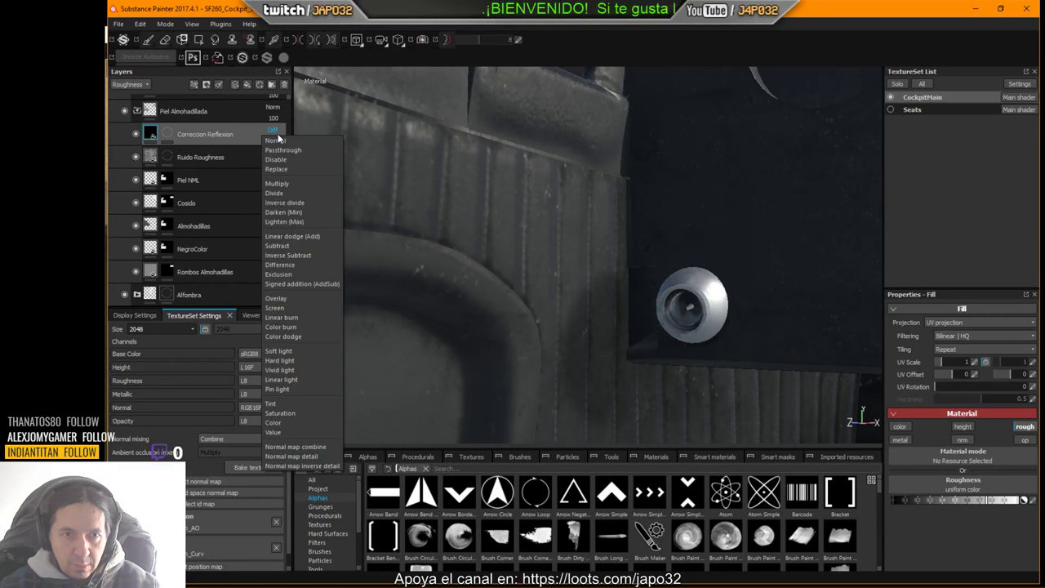
{"action": "left_click", "coordinate": [290, 274]}
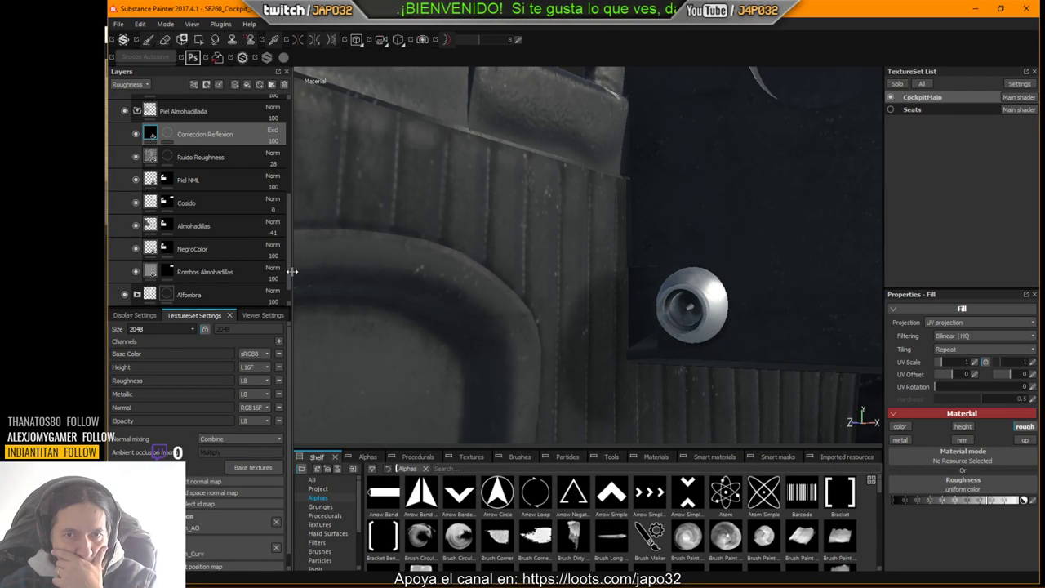
{"action": "mouse_move", "coordinate": [464, 299]}
{"action": "left_mouse_down", "text": "alt"}
{"action": "mouse_move", "coordinate": [483, 327]}
{"action": "mouse_move", "coordinate": [340, 289]}
{"action": "mouse_move", "coordinate": [450, 301]}
{"action": "mouse_move", "coordinate": [485, 321]}
{"action": "mouse_move", "coordinate": [469, 276]}
{"action": "mouse_move", "coordinate": [436, 289]}
{"action": "mouse_move", "coordinate": [551, 325]}
{"action": "mouse_move", "coordinate": [511, 334]}
{"action": "mouse_move", "coordinate": [473, 294]}
{"action": "left_mouse_up", "text": "alt"}
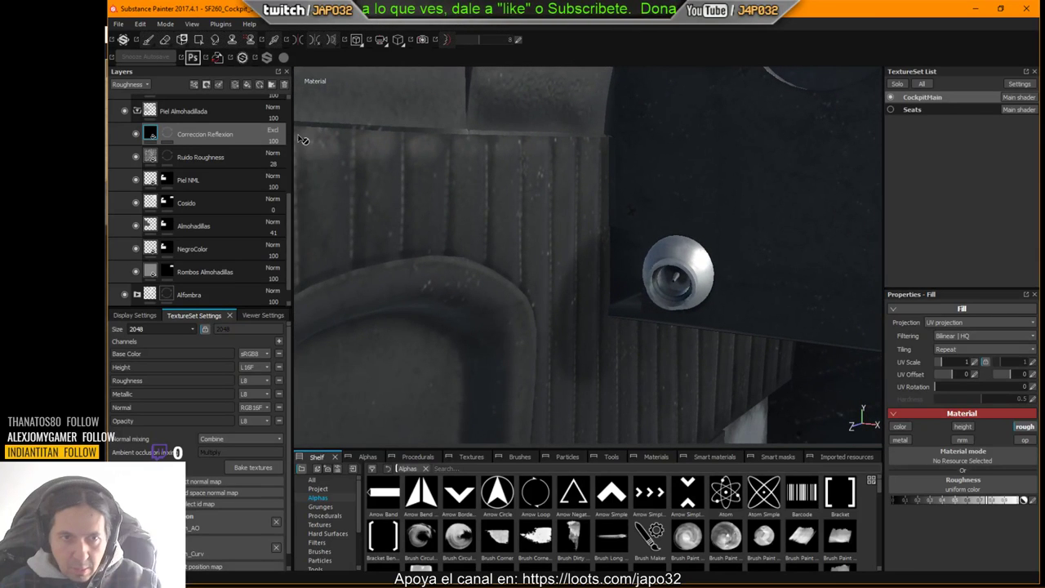
Step: Try Lighten (Max) and Signed addition (AddSub) as the Correccion Reflexion layer's roughness blending, checking the side panel
{"action": "left_click", "coordinate": [273, 130]}
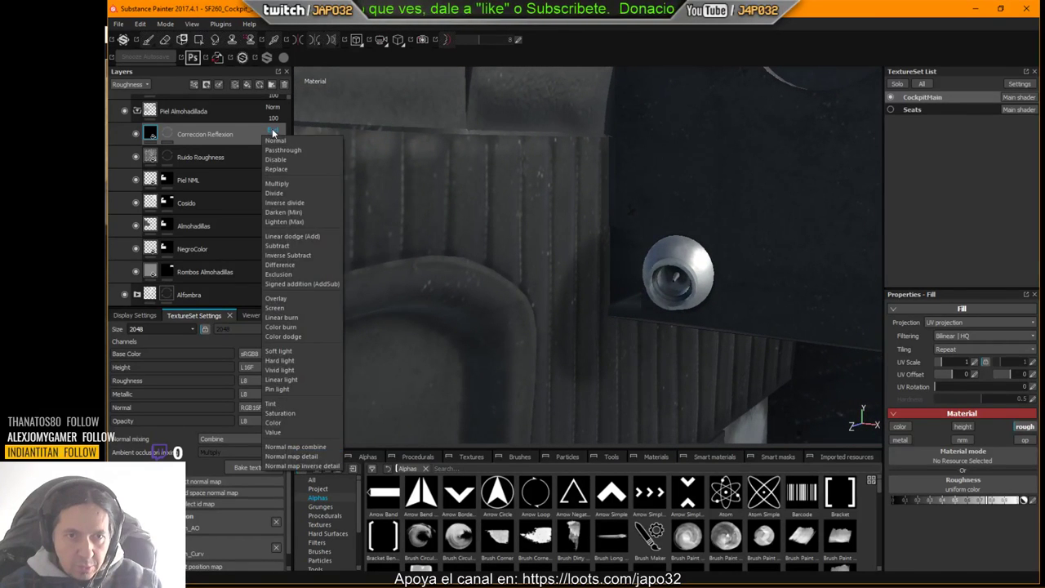
{"action": "left_click", "coordinate": [298, 221]}
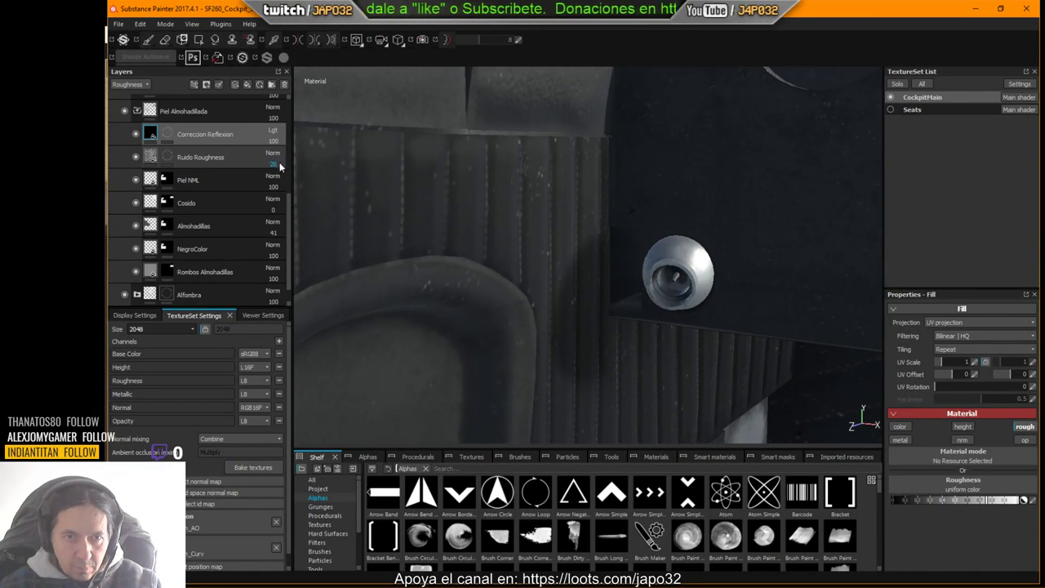
{"action": "left_click", "coordinate": [275, 131]}
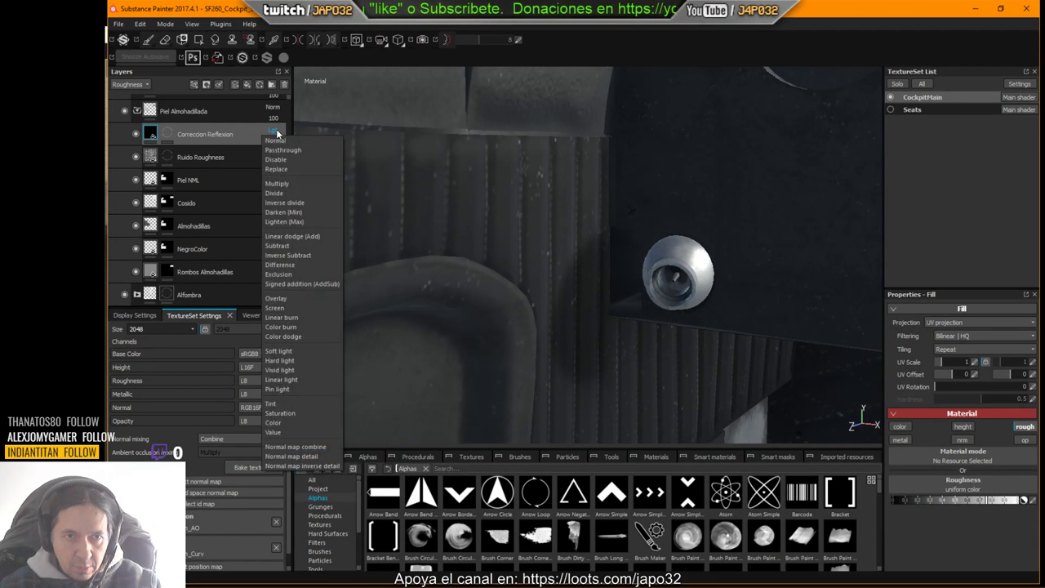
{"action": "left_click", "coordinate": [293, 284]}
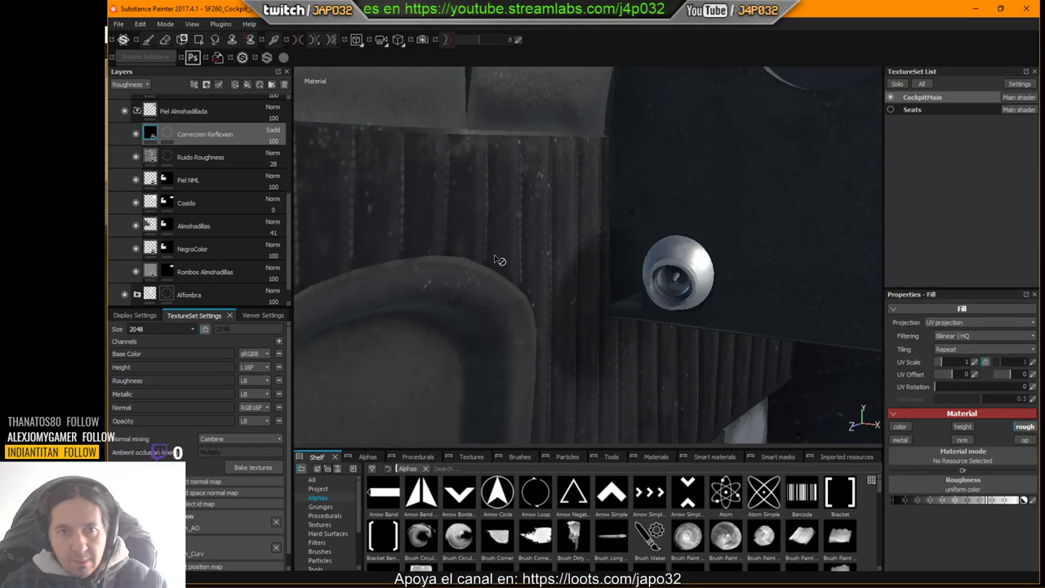
{"action": "left_click_drag", "start_coordinate": [500, 260], "coordinate": [504, 238], "text": "alt"}
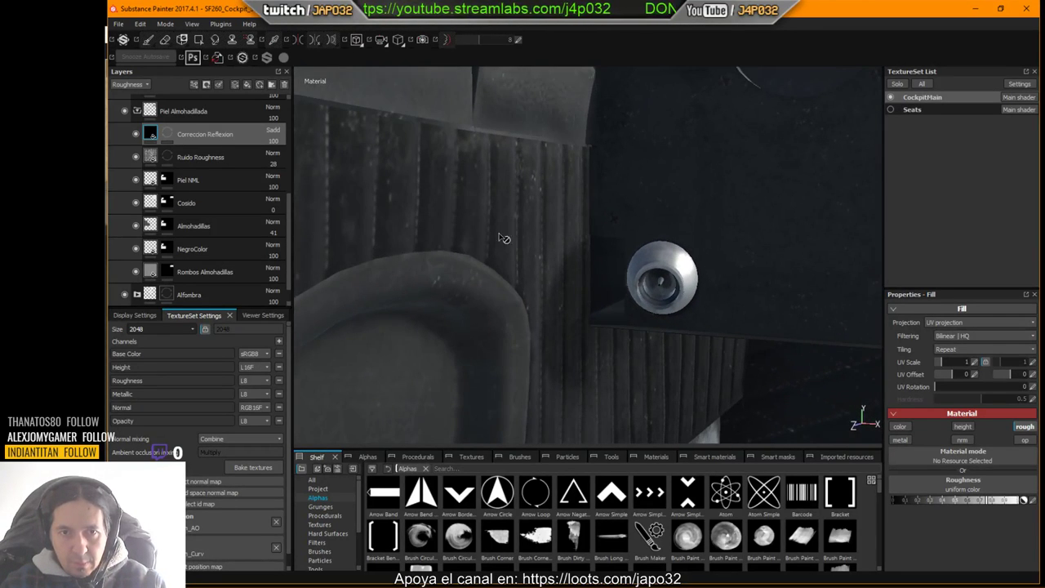
{"action": "left_click", "coordinate": [277, 133]}
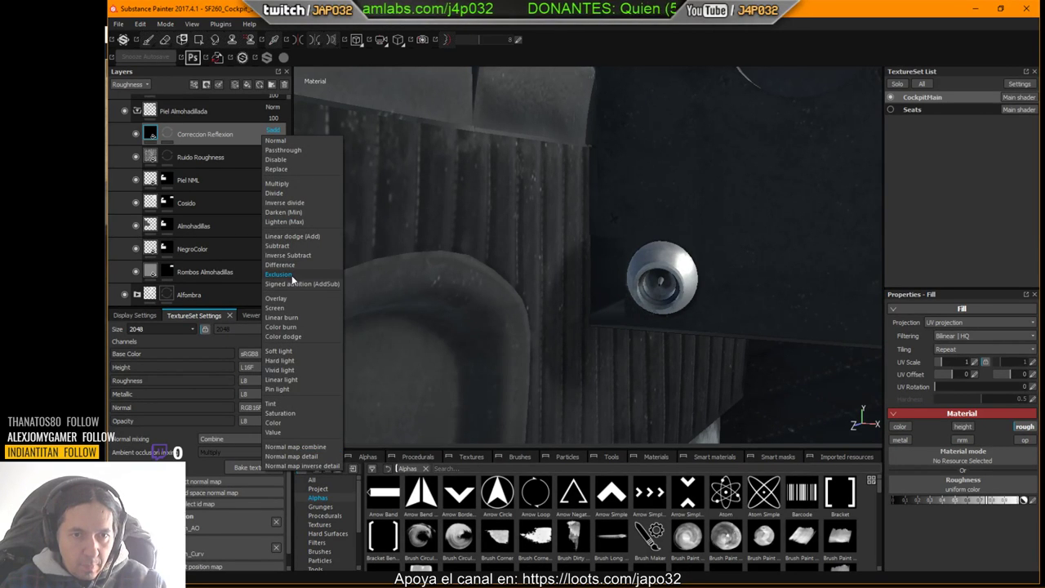
{"action": "left_click", "coordinate": [290, 284]}
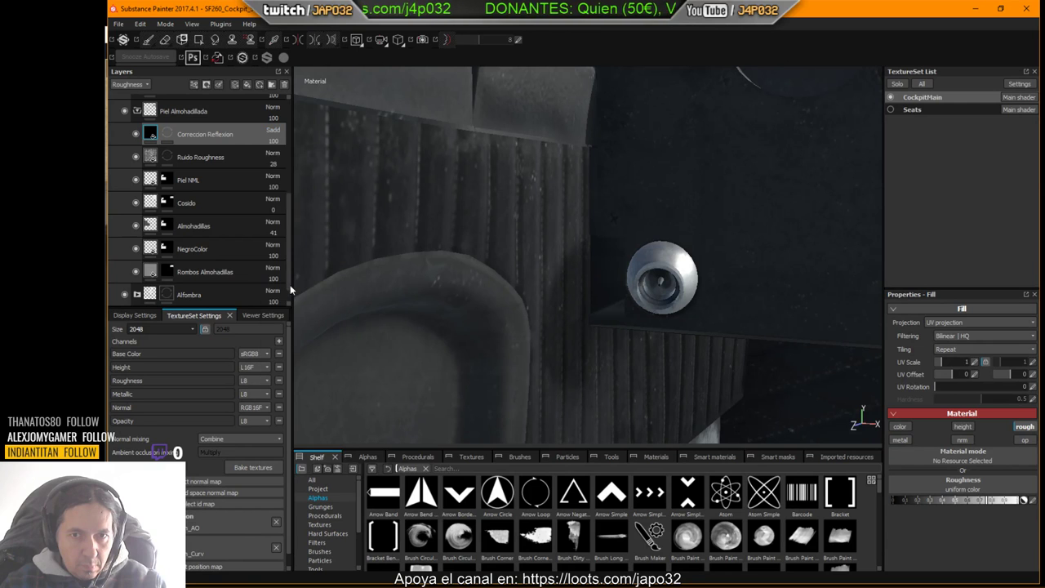
Step: Try Screen blending on the Correccion Reflexion layer and compare the side panel with the layer hidden and shown
{"action": "left_click", "coordinate": [278, 131]}
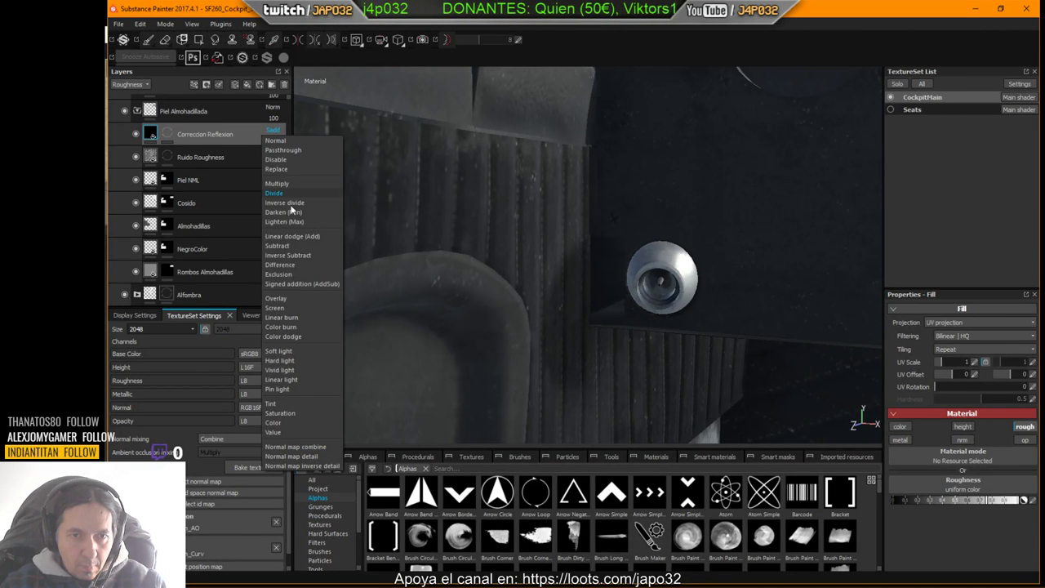
{"action": "left_click", "coordinate": [281, 307]}
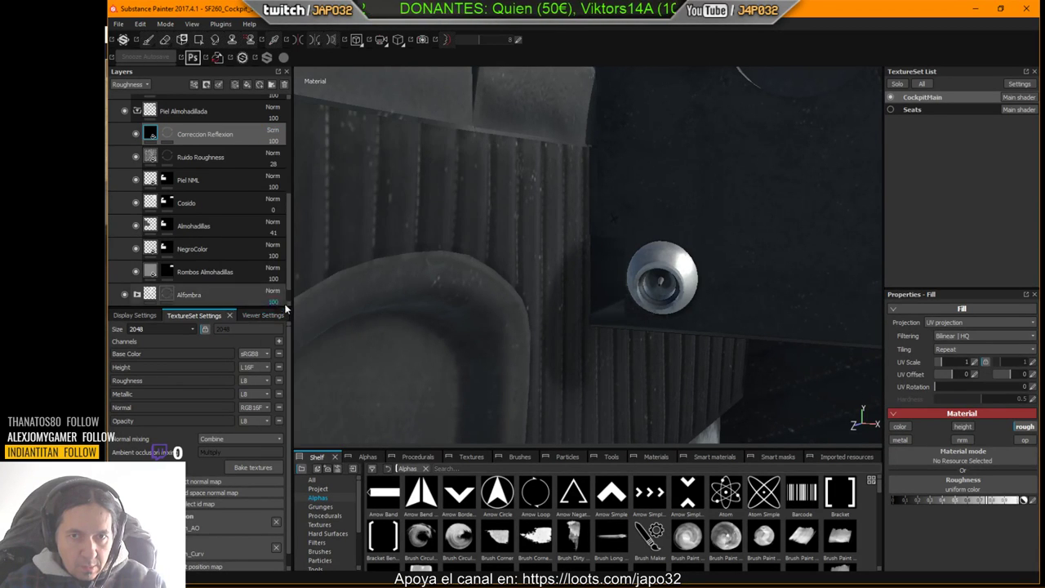
{"action": "left_click_drag", "start_coordinate": [531, 302], "coordinate": [563, 295], "text": "alt"}
{"action": "mouse_move", "coordinate": [564, 295]}
{"action": "right_mouse_down", "text": "shift"}
{"action": "mouse_move", "coordinate": [583, 297]}
{"action": "mouse_move", "coordinate": [570, 295]}
{"action": "right_mouse_up", "text": "shift"}
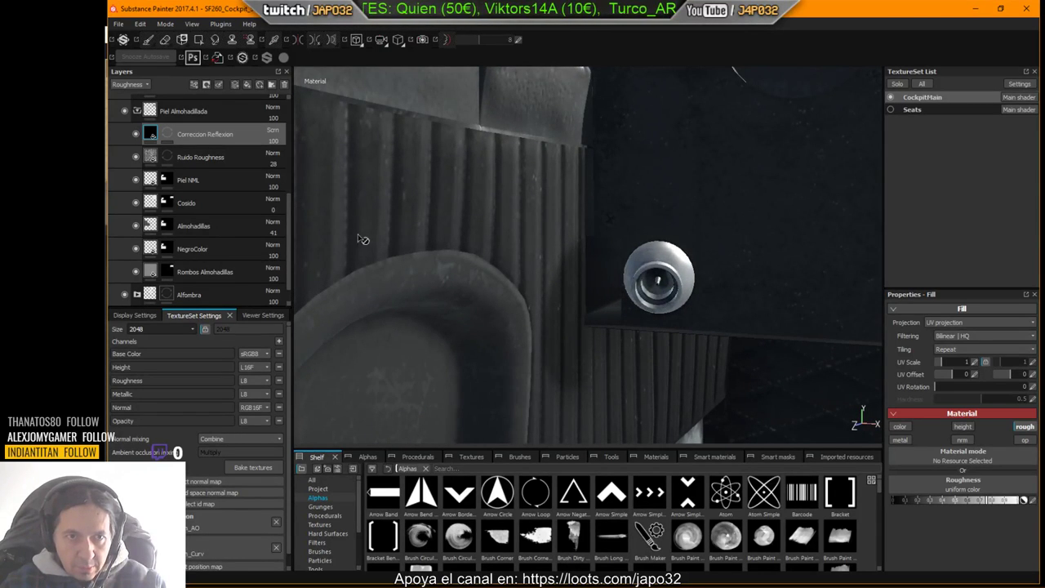
{"action": "left_click", "coordinate": [137, 137]}
{"action": "left_click", "coordinate": [137, 137]}
{"action": "left_click_drag", "start_coordinate": [455, 196], "coordinate": [625, 252], "text": "alt"}
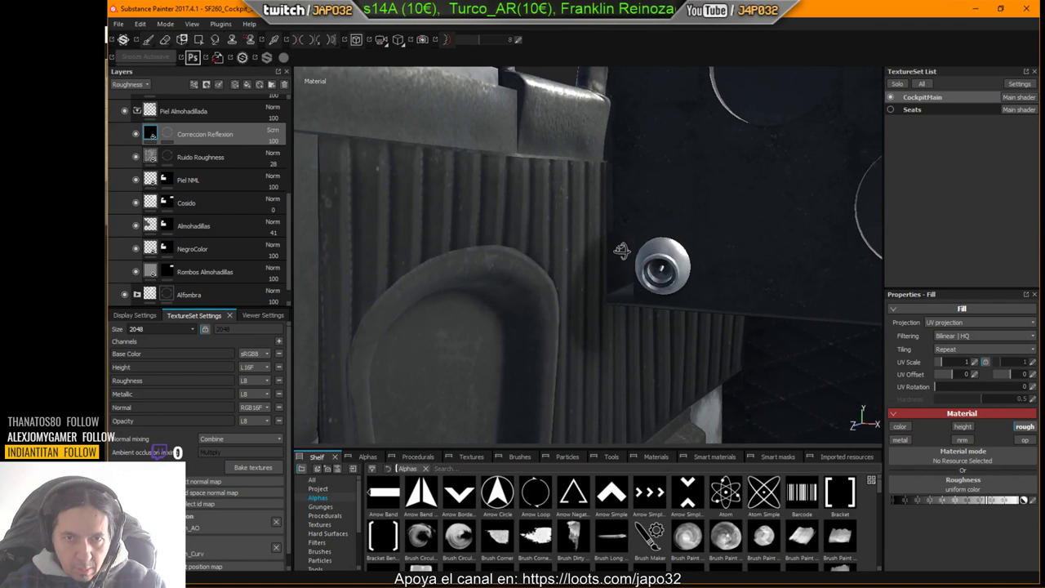
Step: Try Normal, Exclusion and Color dodge as the Correccion Reflexion layer's roughness blending under different lighting
{"action": "left_click", "coordinate": [281, 139]}
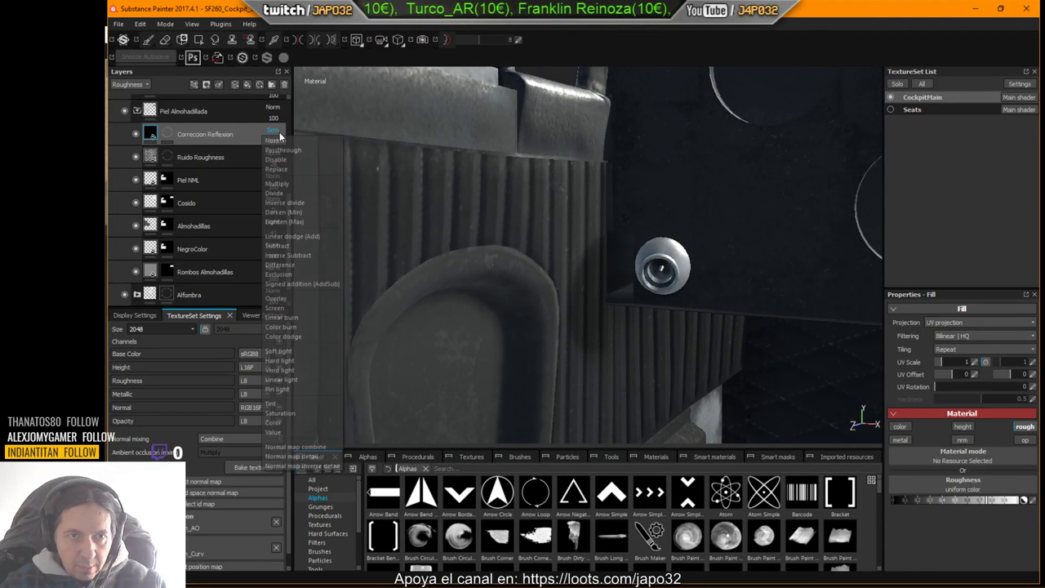
{"action": "left_click", "coordinate": [276, 140]}
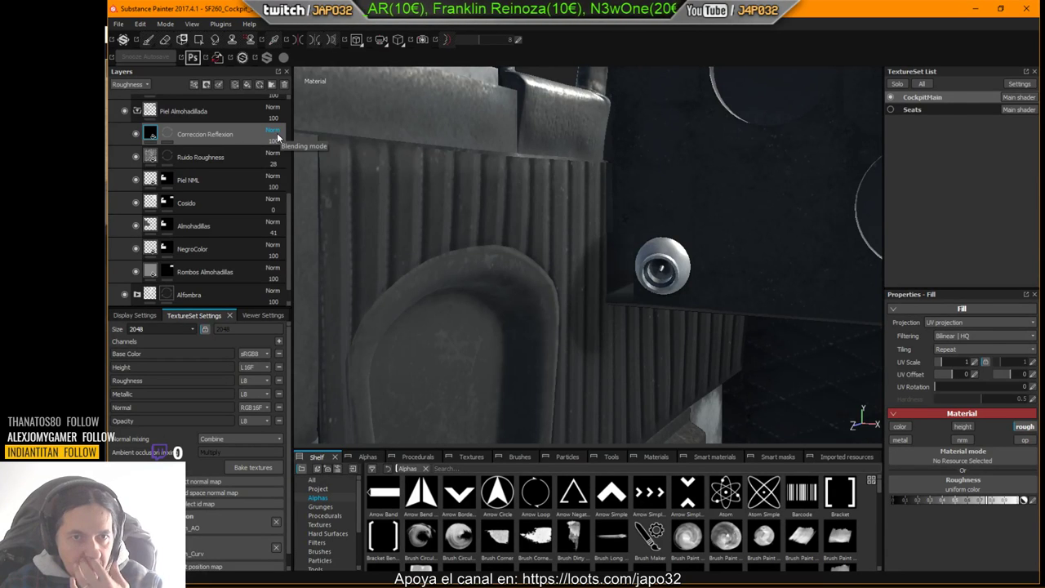
{"action": "left_click", "coordinate": [277, 137]}
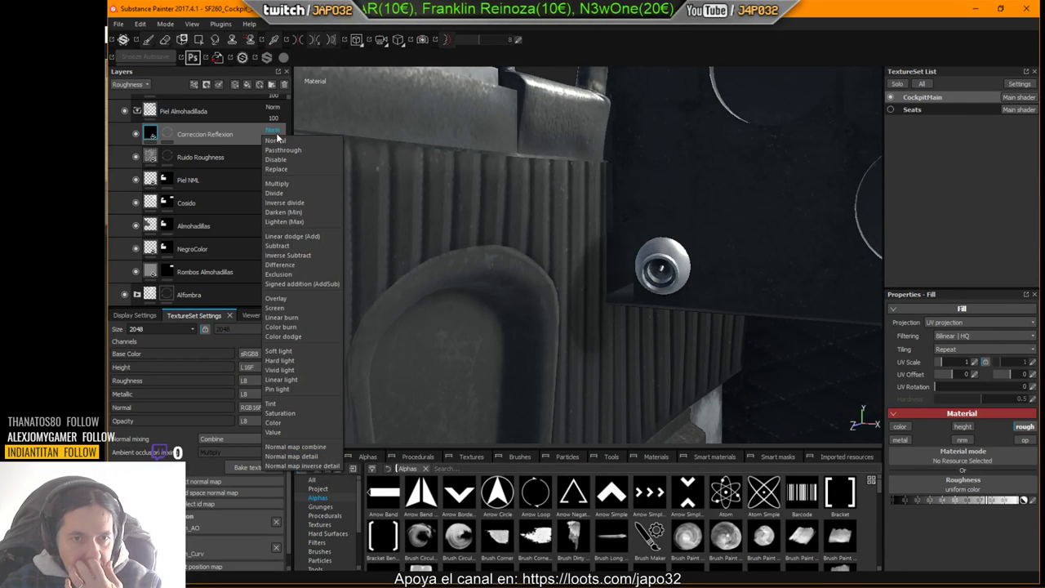
{"action": "left_click", "coordinate": [291, 274]}
{"action": "left_click_drag", "start_coordinate": [517, 301], "coordinate": [560, 298], "text": "alt"}
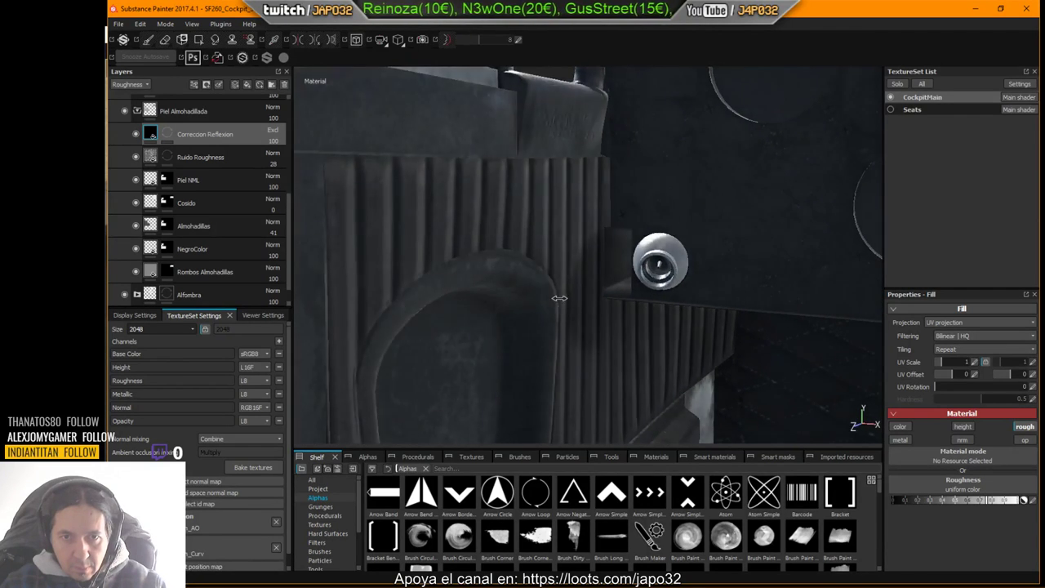
{"action": "right_click_drag", "start_coordinate": [560, 298], "coordinate": [539, 292], "text": "shift"}
{"action": "left_click", "coordinate": [275, 135]}
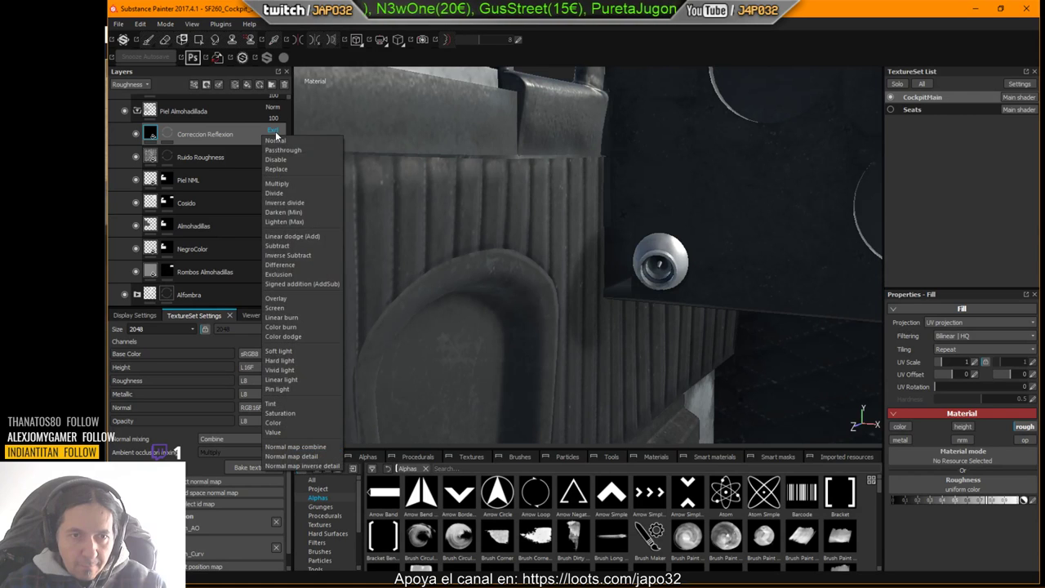
{"action": "left_click", "coordinate": [293, 335]}
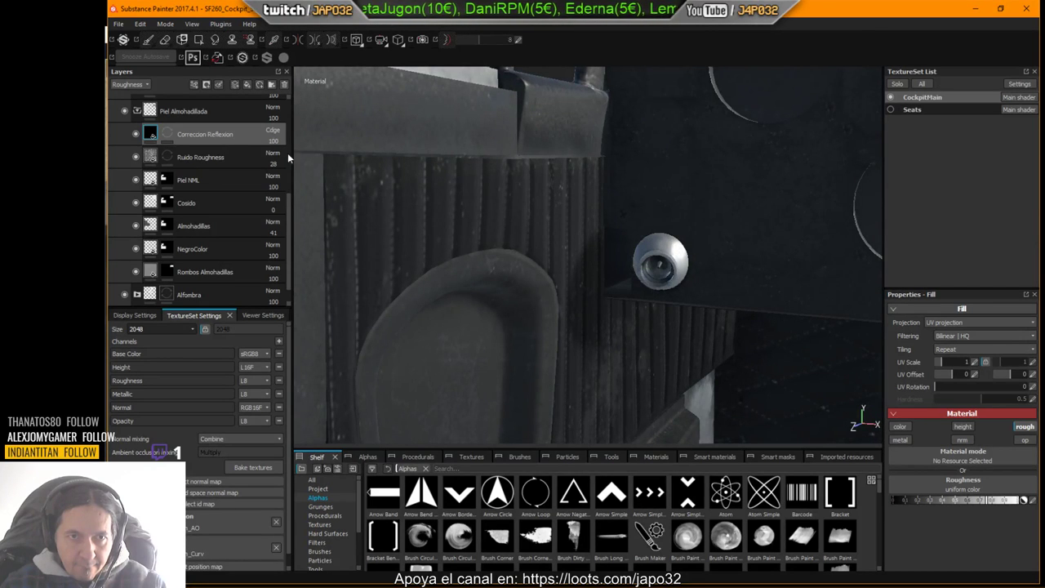
Step: Set the Correccion Reflexion layer's roughness blending to Soft light and compare the panel with the layer hidden and shown
{"action": "left_click", "coordinate": [274, 130]}
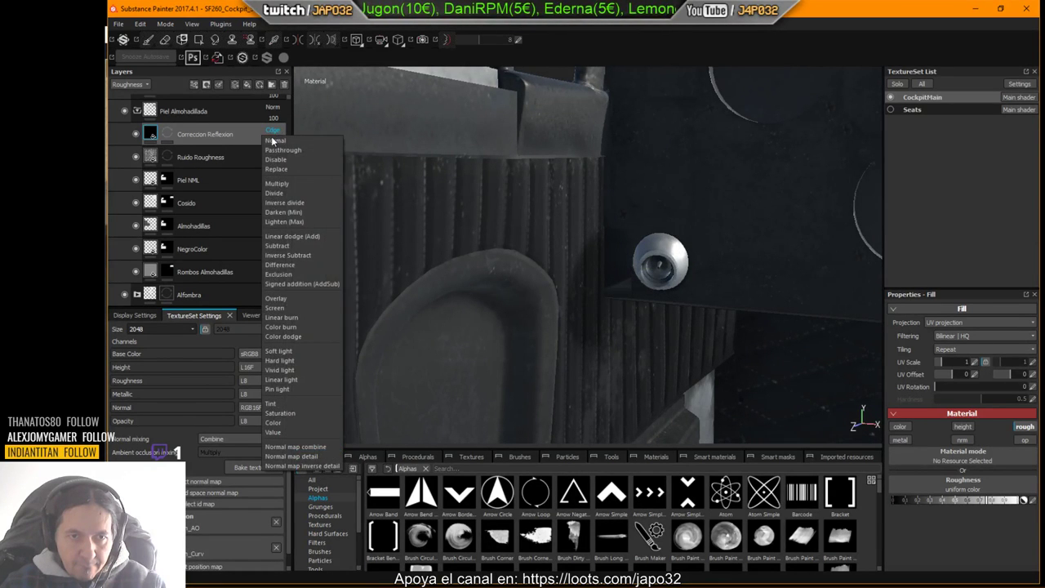
{"action": "left_click", "coordinate": [281, 351]}
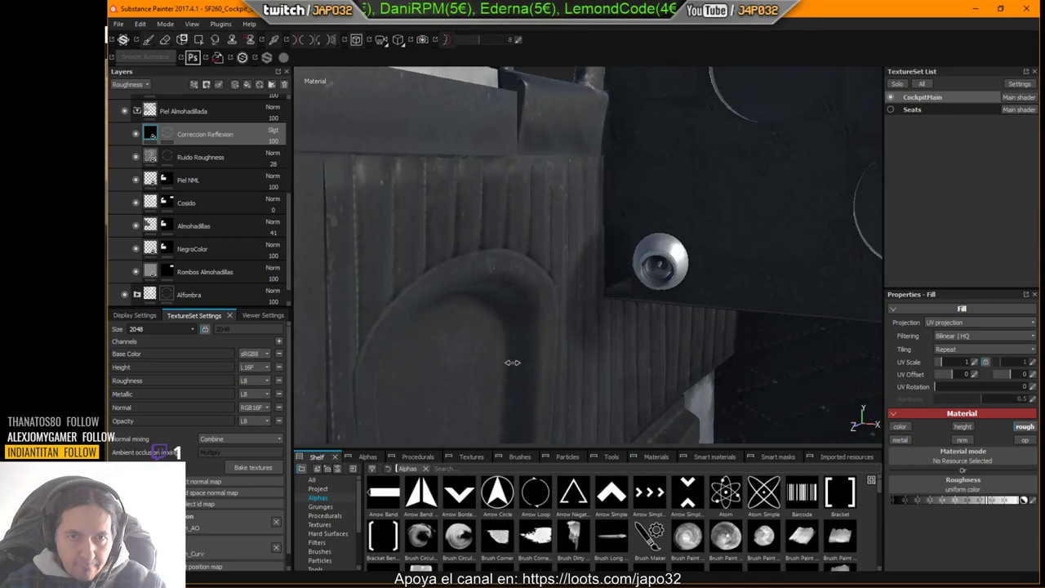
{"action": "left_click", "coordinate": [135, 135]}
{"action": "left_click", "coordinate": [135, 136]}
{"action": "mouse_move", "coordinate": [490, 253]}
{"action": "left_mouse_down", "text": "alt"}
{"action": "mouse_move", "coordinate": [463, 237]}
{"action": "mouse_move", "coordinate": [503, 243]}
{"action": "left_mouse_up", "text": "alt"}
{"action": "mouse_move", "coordinate": [503, 244]}
{"action": "right_mouse_down", "text": "shift"}
{"action": "mouse_move", "coordinate": [527, 240]}
{"action": "mouse_move", "coordinate": [512, 236]}
{"action": "right_mouse_up", "text": "shift"}
{"action": "left_click_drag", "start_coordinate": [511, 236], "coordinate": [723, 290], "text": "alt"}
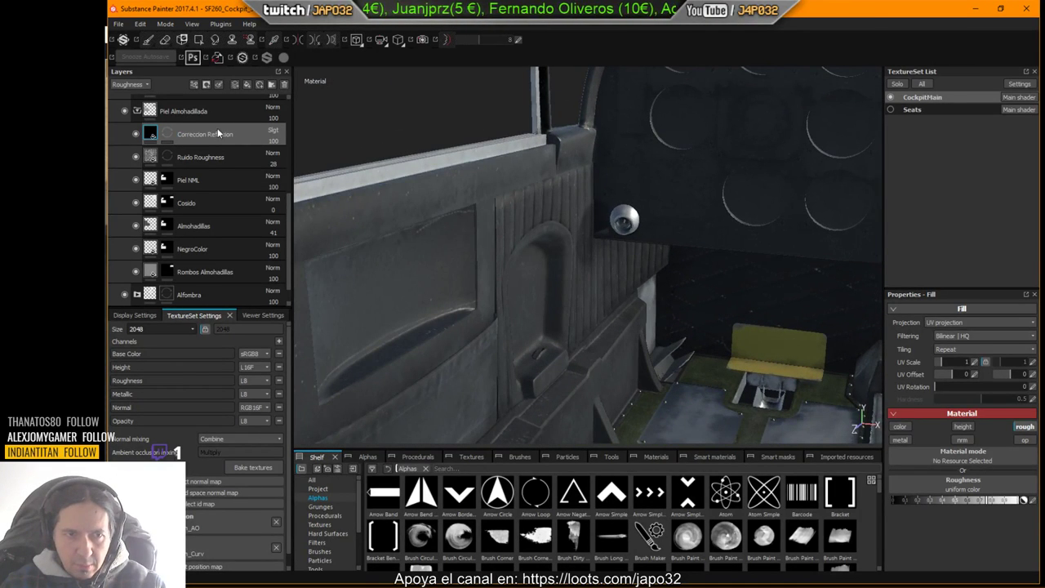
Step: Export the CockpitMain texture set as PNG files with the X-Plane configuration to the aircraft's objects folder
{"action": "right_click", "coordinate": [567, 273]}
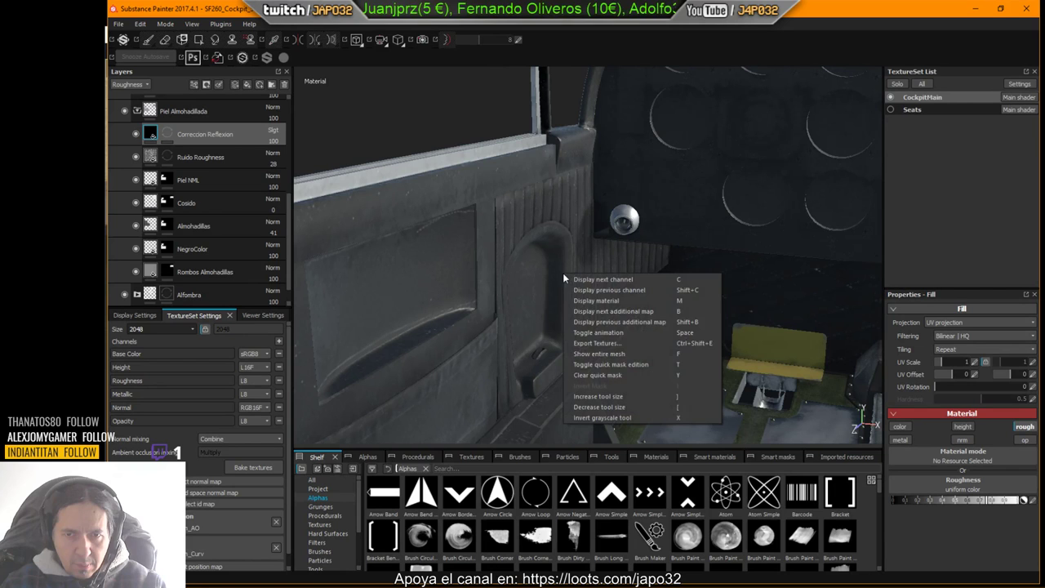
{"action": "left_click", "coordinate": [601, 344]}
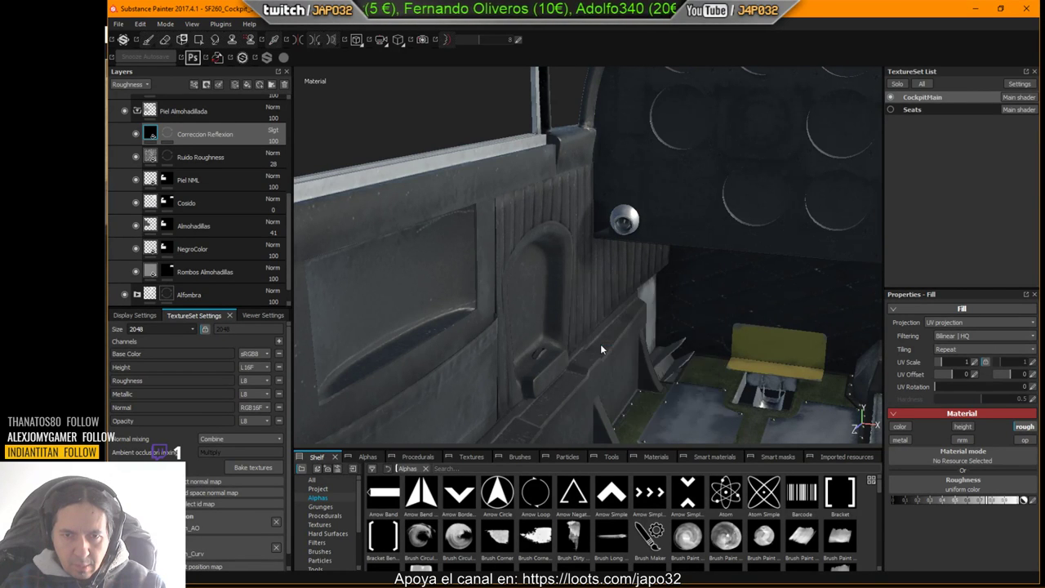
{"action": "left_click", "coordinate": [719, 463]}
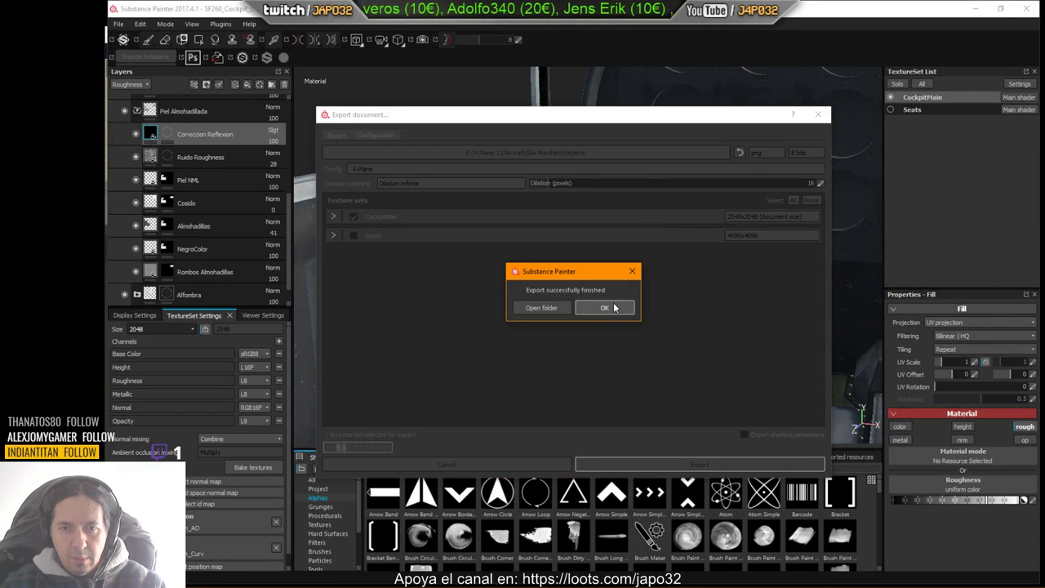
{"action": "left_click", "coordinate": [604, 307]}
Step: Switch to X-Plane, reload the aircraft and examine the reflections on the cockpit's padded side panel
{"action": "key", "text": "alt+Tab"}
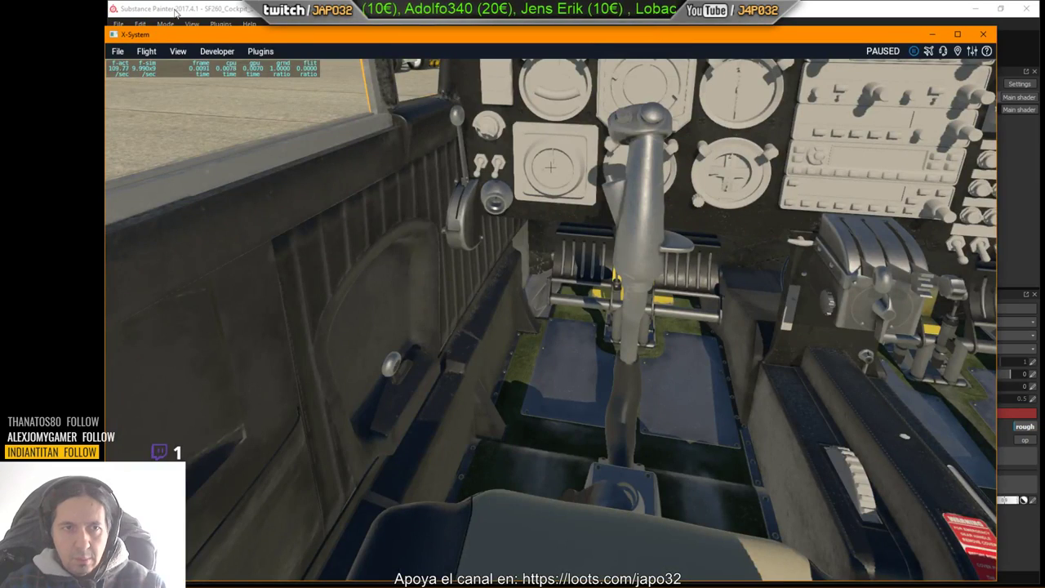
{"action": "left_click", "coordinate": [219, 52]}
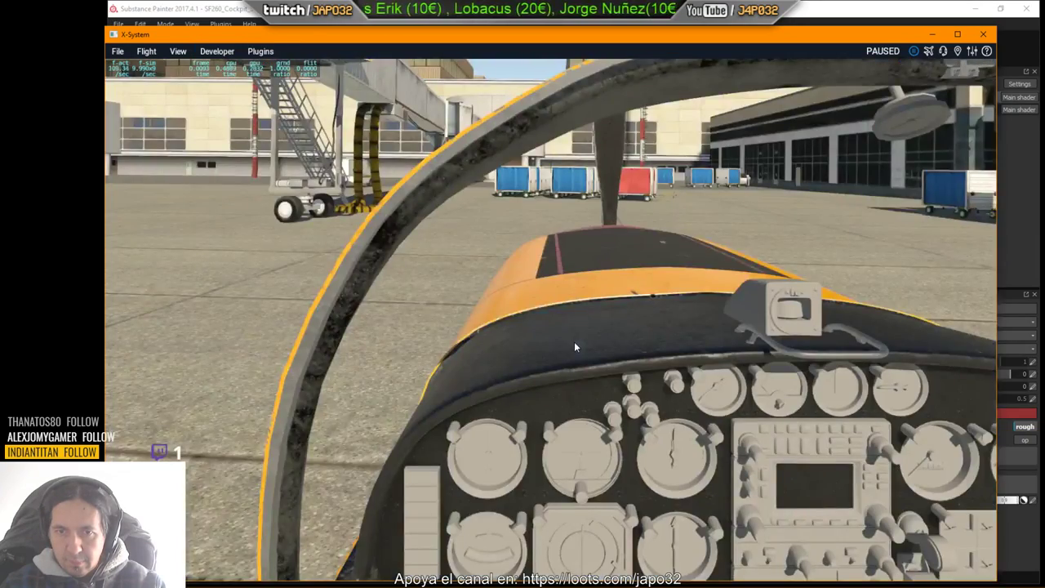
{"action": "right_click_drag", "start_coordinate": [574, 344], "coordinate": [573, 403]}
{"action": "key", "text": "Down"}
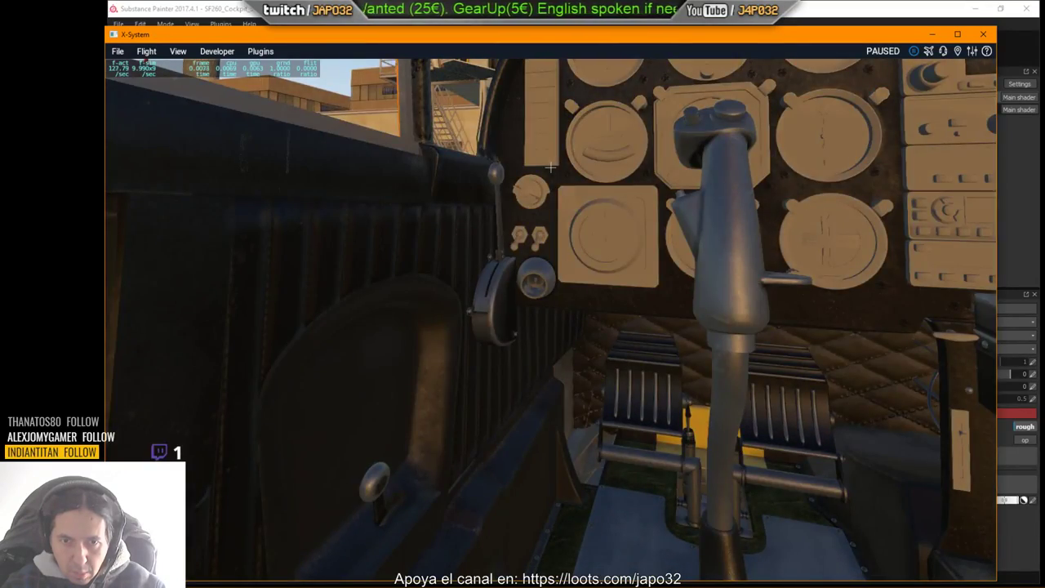
Step: Switch back to Substance Painter, compare Exclusion and Lighten (Max) on Correccion Reflexion, and set its roughness blending to Screen
{"action": "key", "text": "alt+Tab"}
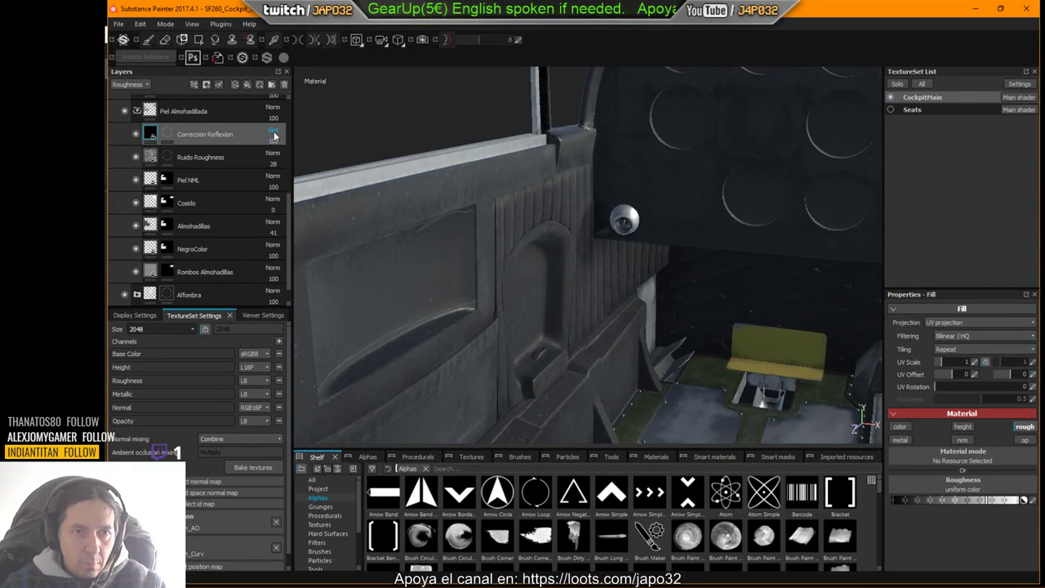
{"action": "left_click", "coordinate": [273, 132]}
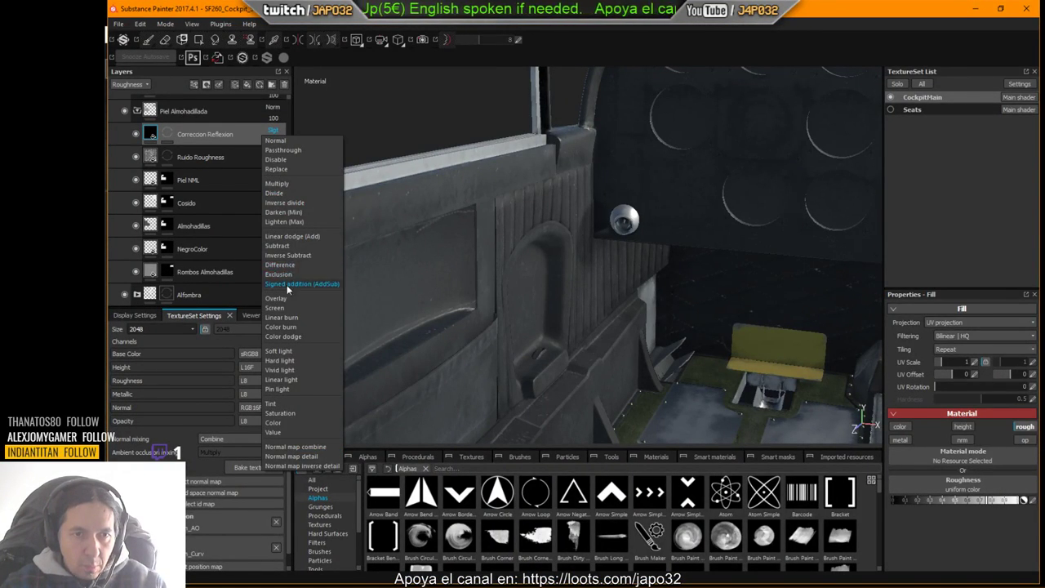
{"action": "left_click", "coordinate": [282, 308]}
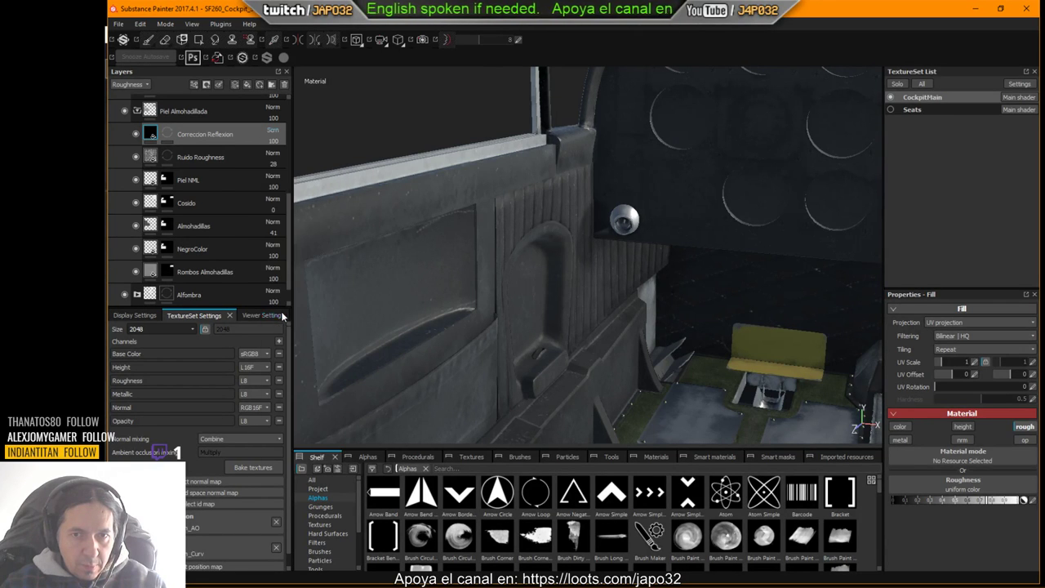
{"action": "left_click", "coordinate": [273, 130]}
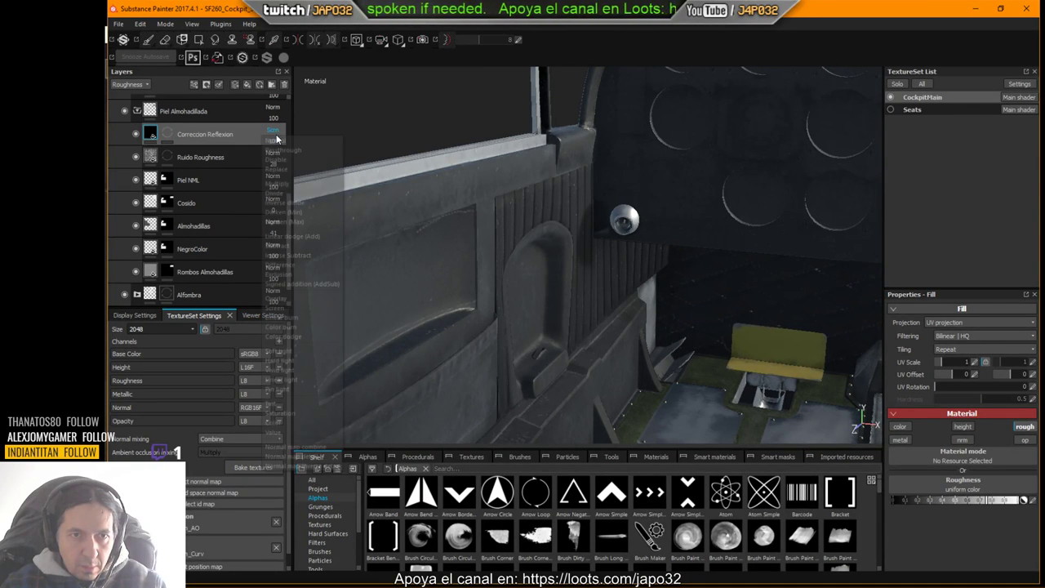
{"action": "left_click", "coordinate": [286, 275]}
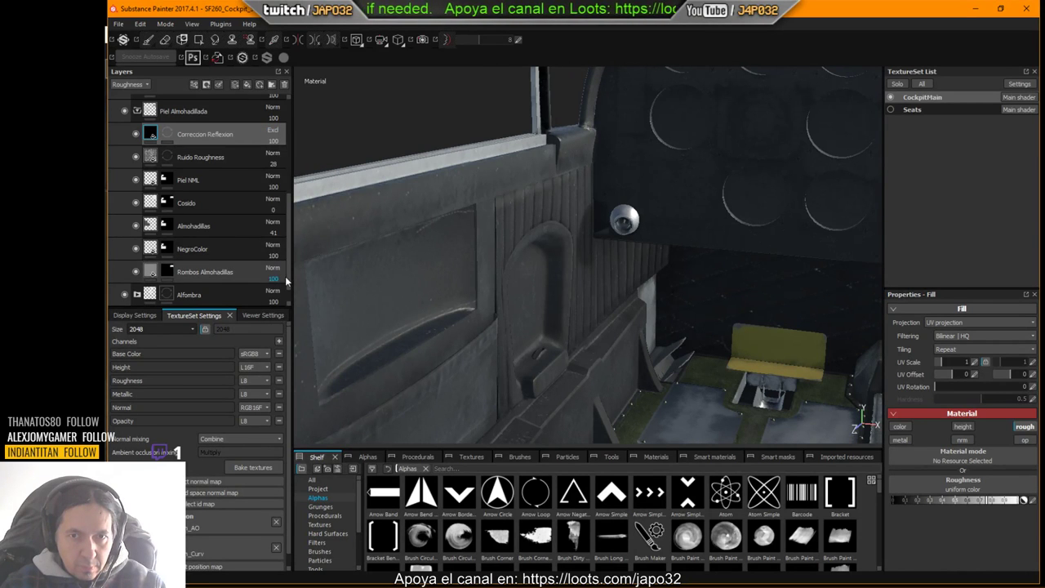
{"action": "left_click", "coordinate": [273, 132]}
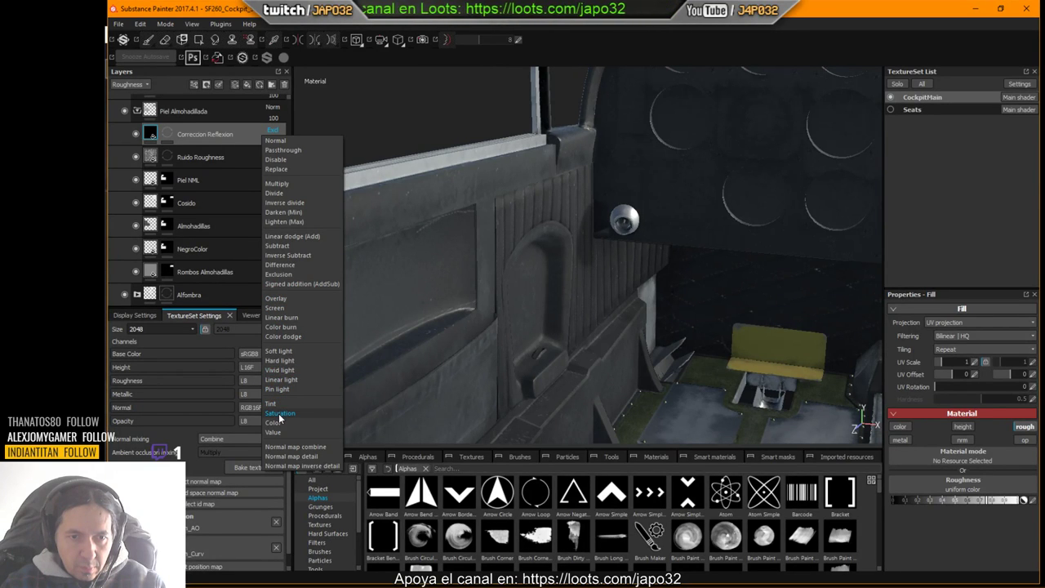
{"action": "left_click", "coordinate": [285, 223]}
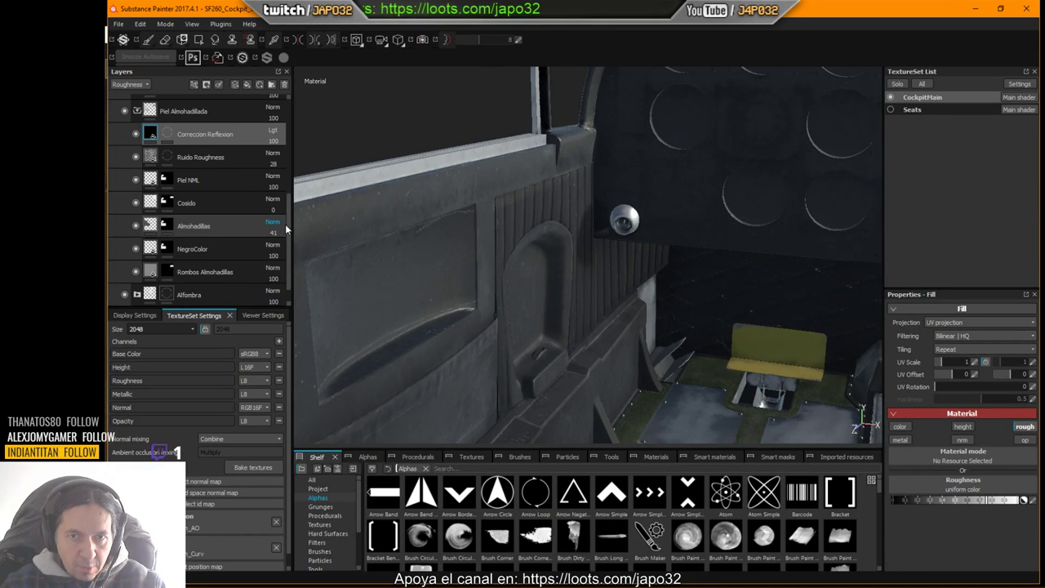
{"action": "left_click", "coordinate": [273, 131]}
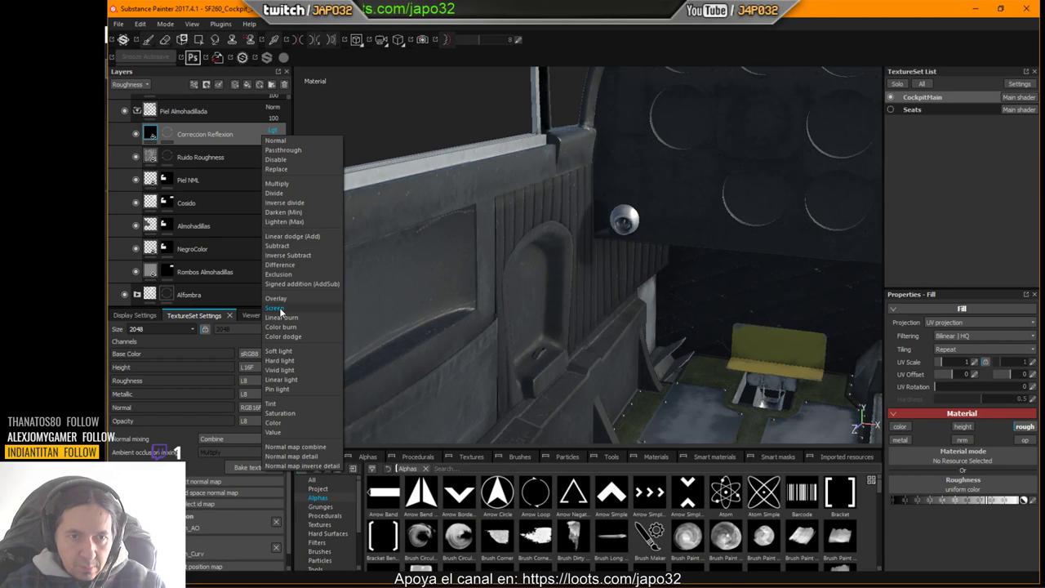
{"action": "left_click", "coordinate": [276, 308]}
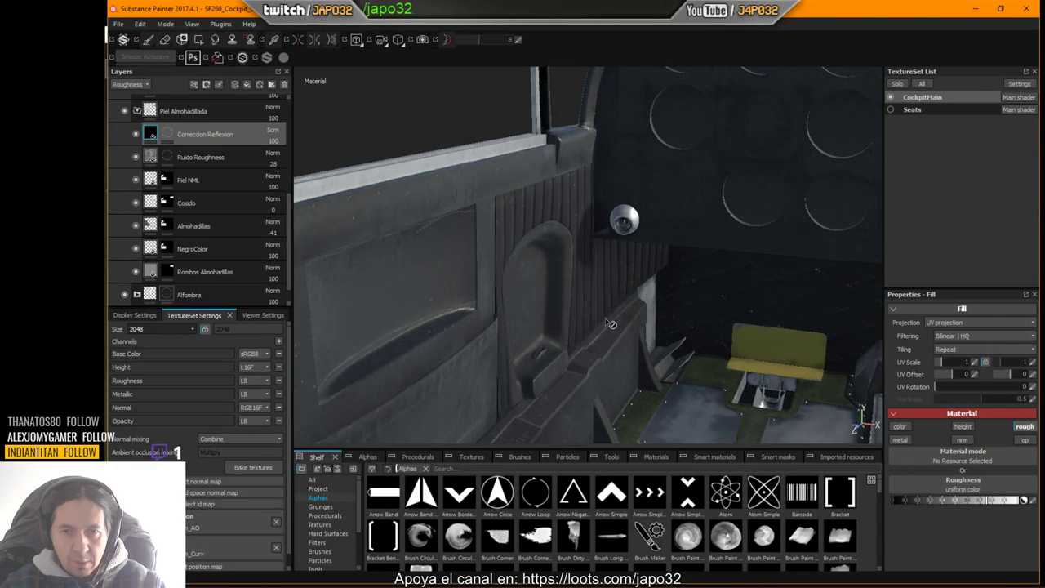
Step: Export the CockpitMain texture set to the aircraft's objects folder as 8-bit PNG files with the X-Plane configuration
{"action": "right_click", "coordinate": [592, 293]}
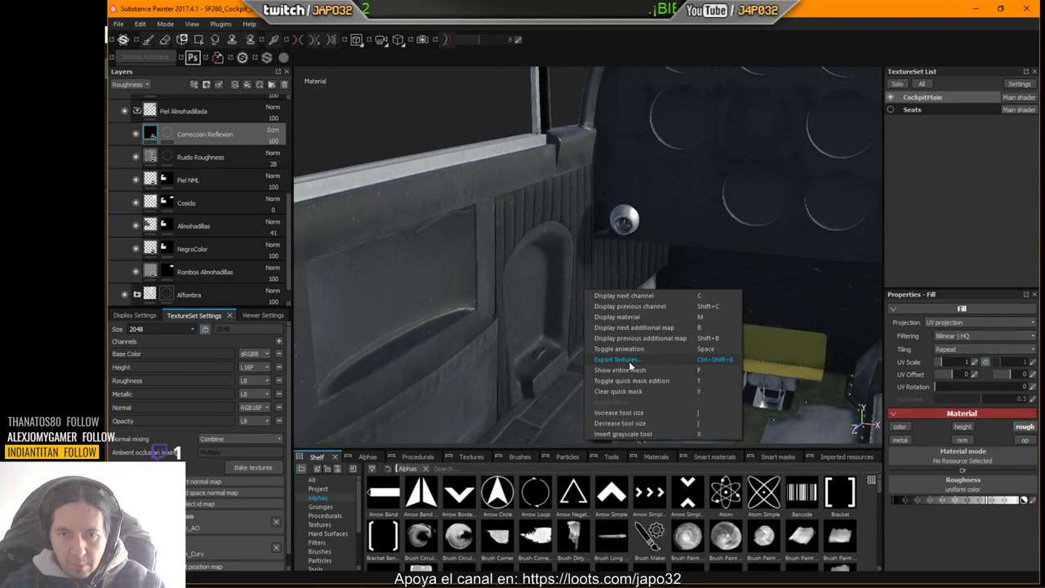
{"action": "left_click", "coordinate": [631, 364]}
{"action": "left_click", "coordinate": [699, 463]}
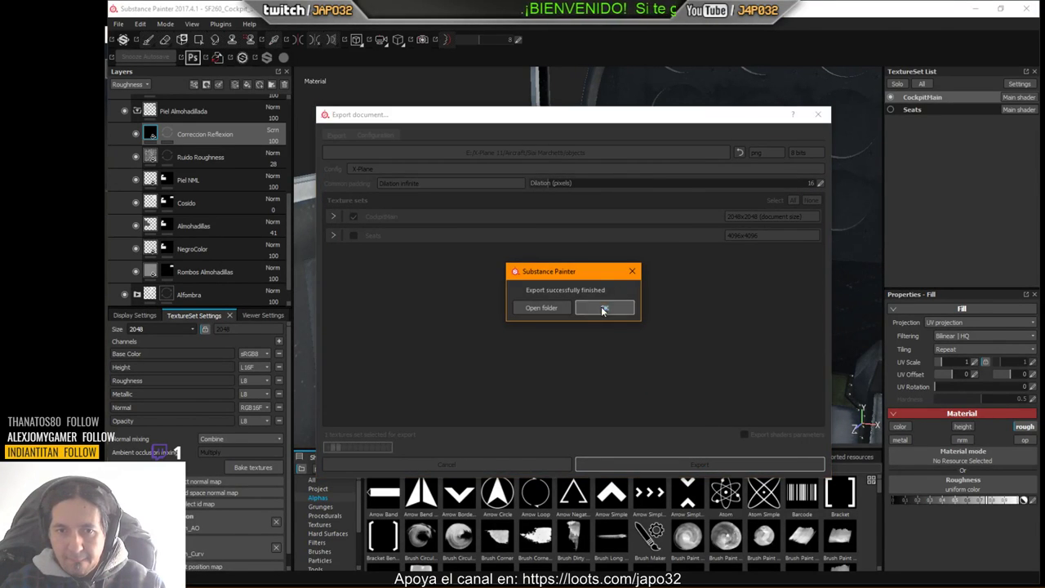
{"action": "left_click", "coordinate": [611, 307]}
Step: Switch to X-Plane, reload the aircraft and bring the cockpit's padded side panel into view
{"action": "key", "text": "alt+Tab"}
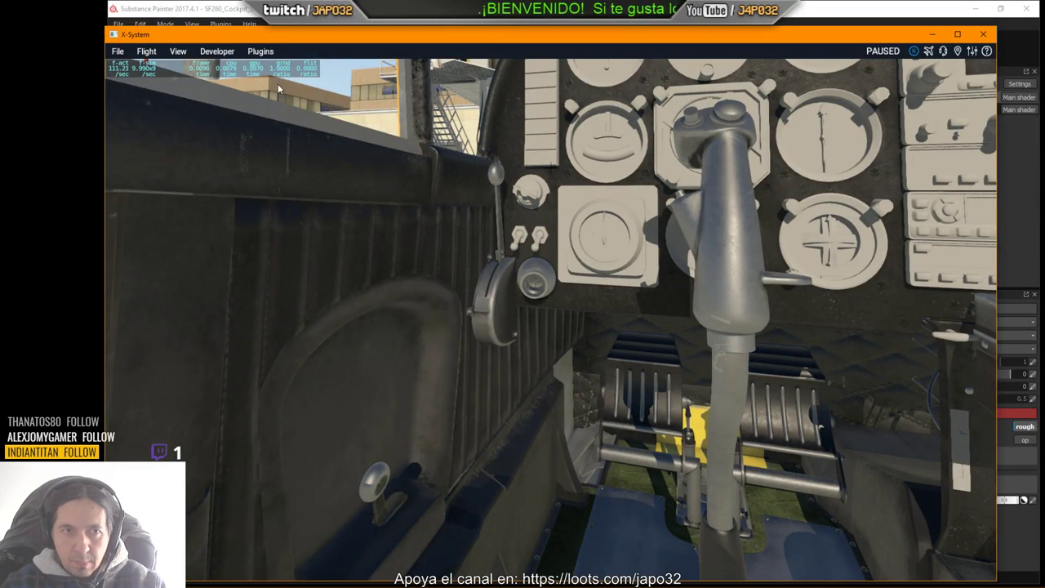
{"action": "left_click", "coordinate": [218, 52]}
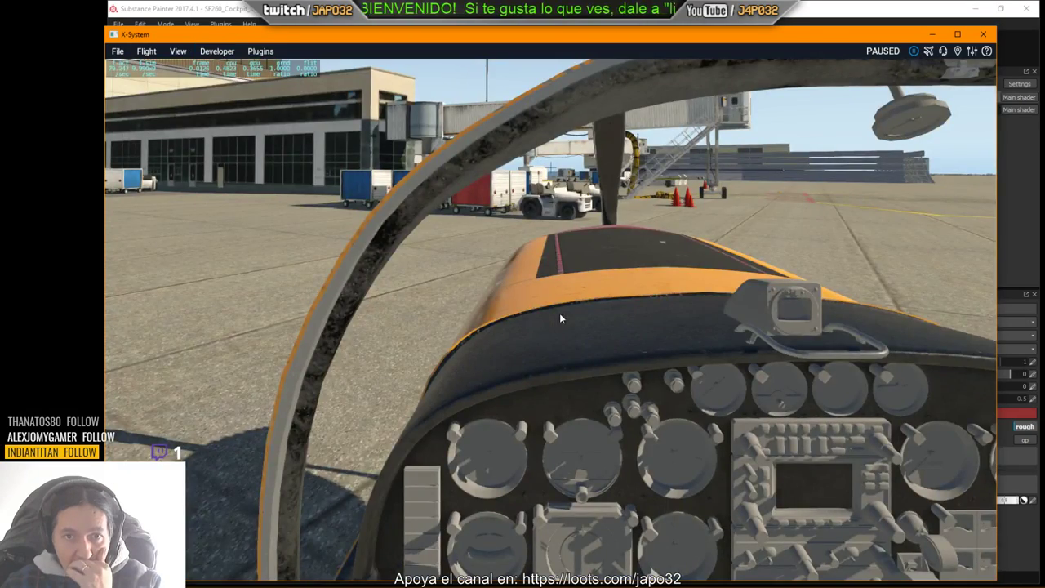
{"action": "key", "text": "Down"}
{"action": "right_click_drag", "start_coordinate": [572, 346], "coordinate": [545, 323]}
{"action": "key", "text": "comma"}
{"action": "key", "text": "Left"}
{"action": "key", "text": "Left"}
{"action": "key", "text": "period"}
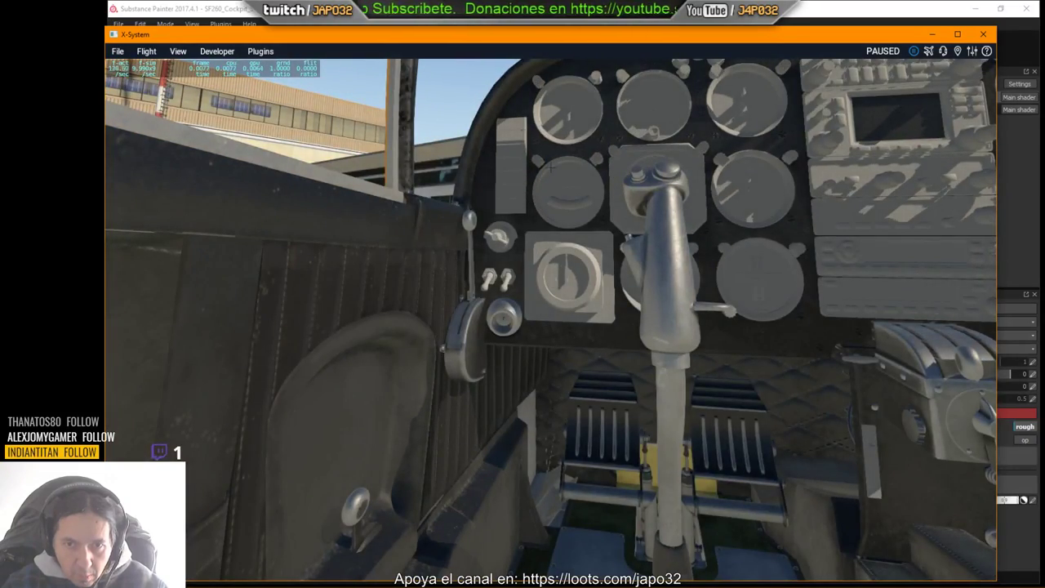
{"action": "right_click_drag", "start_coordinate": [544, 318], "coordinate": [521, 326]}
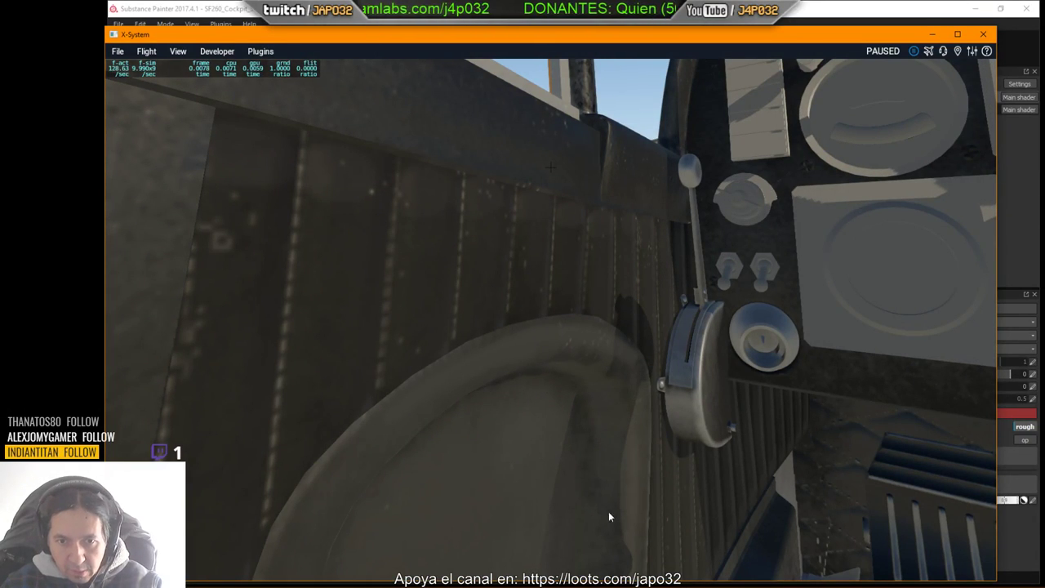
Step: Examine the reflections and stitching on the side panel, its recess and the ribbed padding from several angles
{"action": "scroll", "coordinate": [623, 486], "scroll_direction": "down", "scroll_amount": 5}
{"action": "right_click_drag", "start_coordinate": [623, 486], "coordinate": [641, 497]}
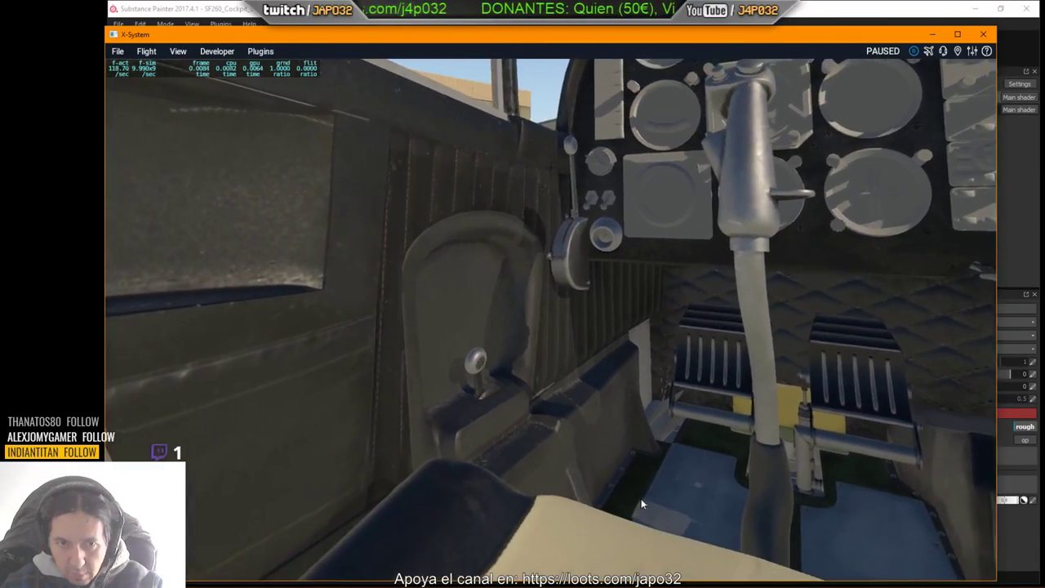
{"action": "key", "text": "Left"}
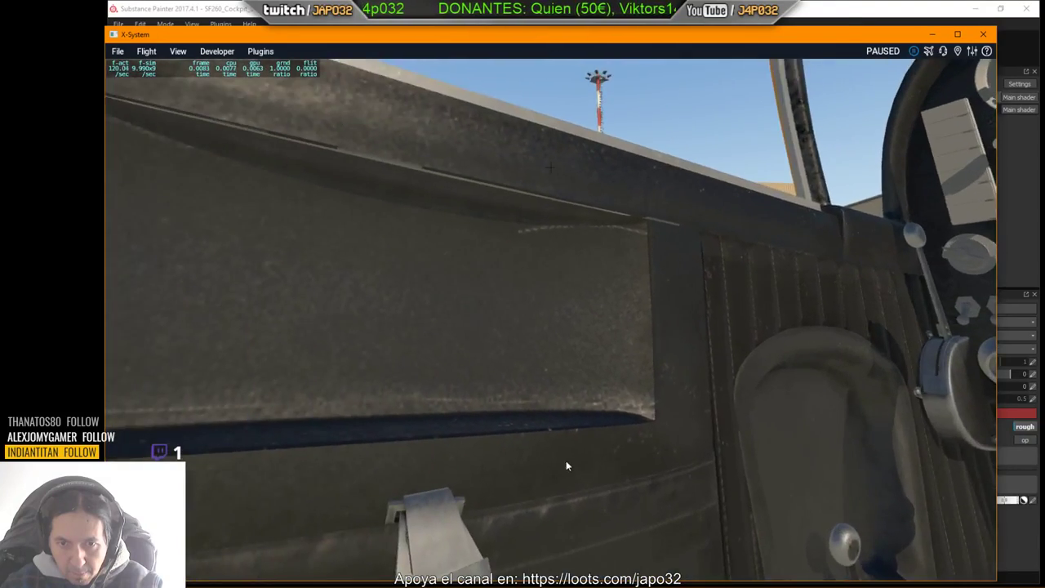
{"action": "right_click_drag", "start_coordinate": [566, 462], "coordinate": [629, 520]}
{"action": "key", "text": "Up"}
{"action": "key", "text": "Left"}
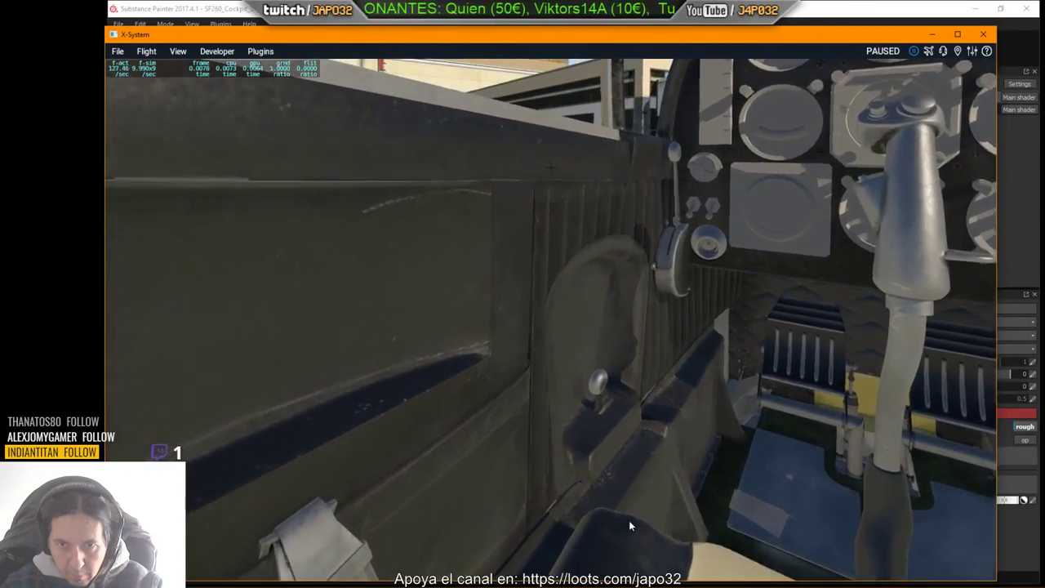
{"action": "key", "text": "period"}
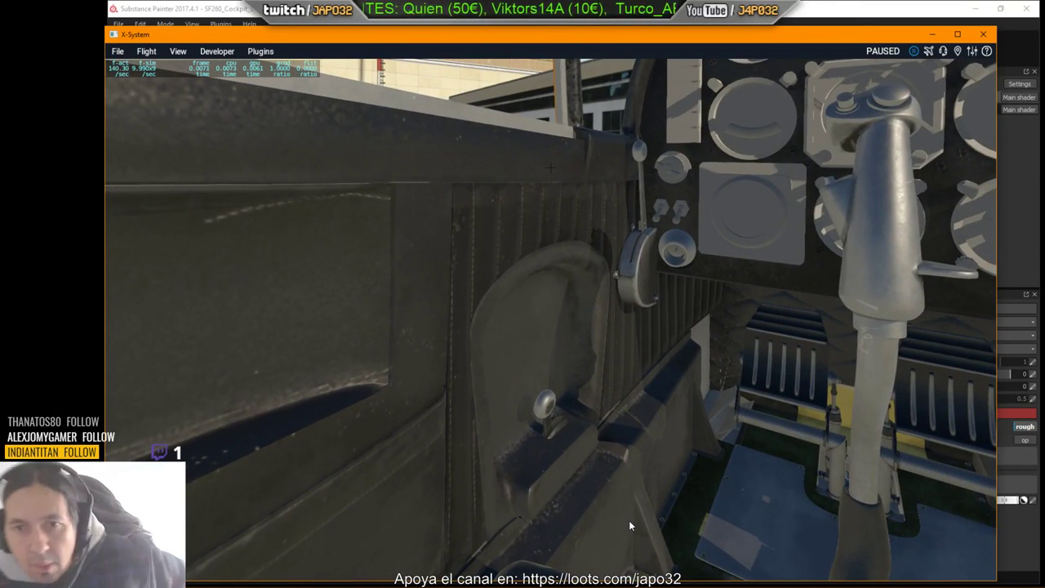
{"action": "right_click_drag", "start_coordinate": [620, 327], "coordinate": [630, 278]}
{"action": "key", "text": "Right"}
{"action": "key", "text": "Left"}
{"action": "key", "text": "Down"}
{"action": "key", "text": "Right"}
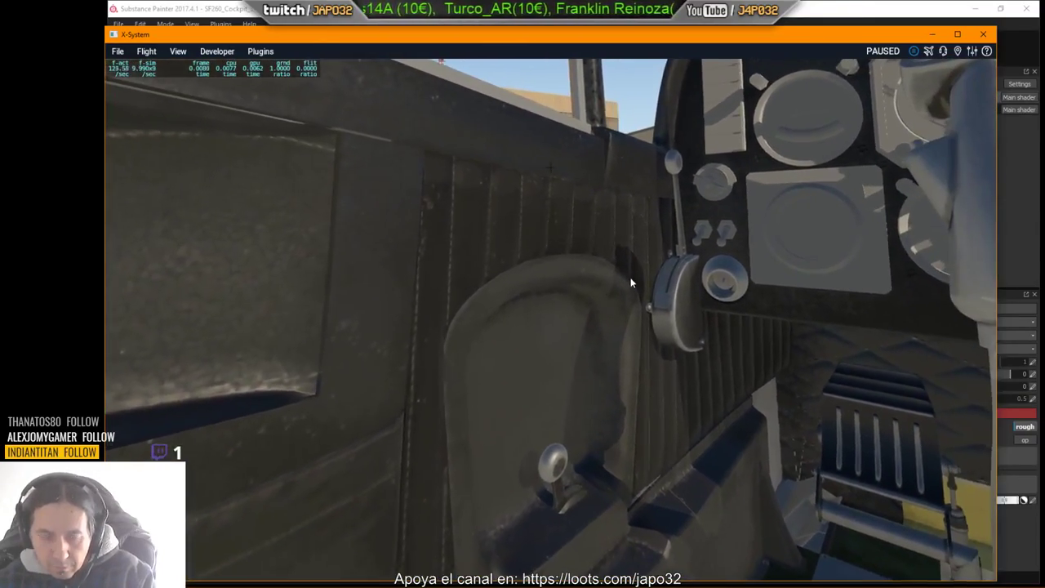
Step: Advance the simulator's time of day and examine the padded side panel under the changed lighting
{"action": "key", "text": "l"}
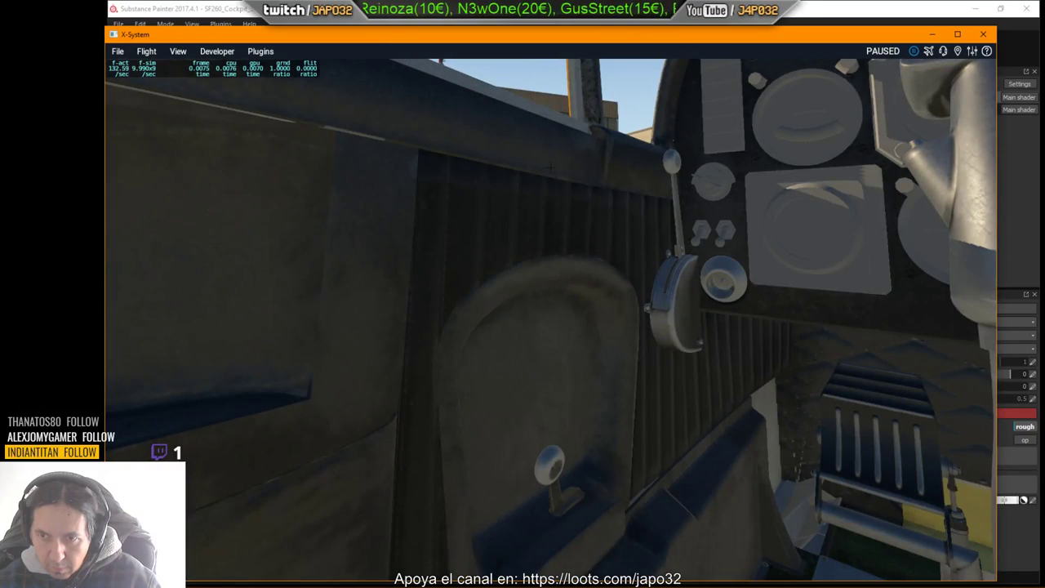
{"action": "mouse_move", "coordinate": [755, 232]}
{"action": "right_mouse_down"}
{"action": "mouse_move", "coordinate": [828, 248]}
{"action": "mouse_move", "coordinate": [758, 232]}
{"action": "right_mouse_up"}
{"action": "key", "text": "Down"}
{"action": "key", "text": "Up"}
{"action": "key", "text": "period"}
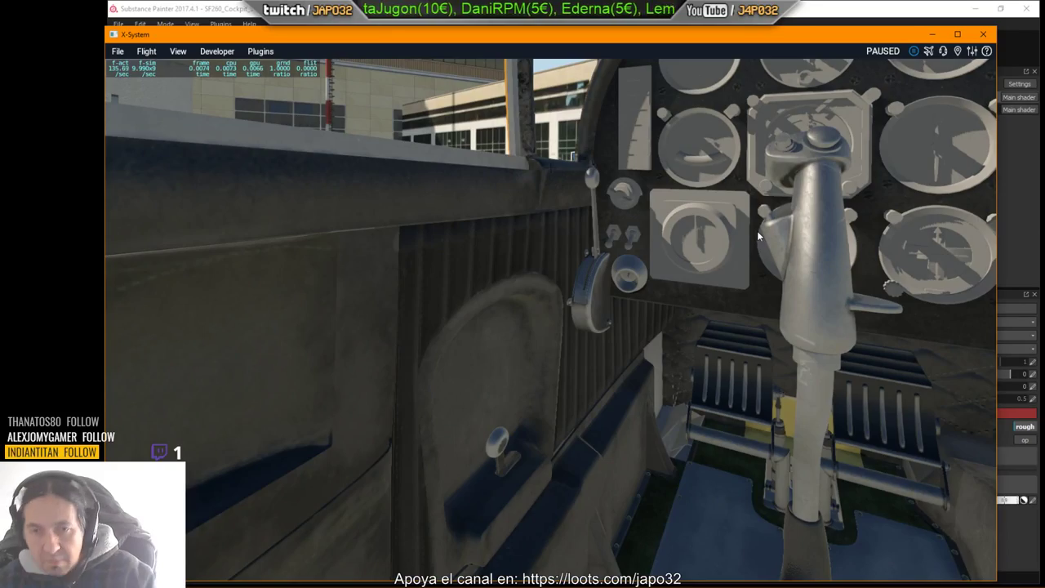
{"action": "right_click_drag", "start_coordinate": [702, 238], "coordinate": [610, 225]}
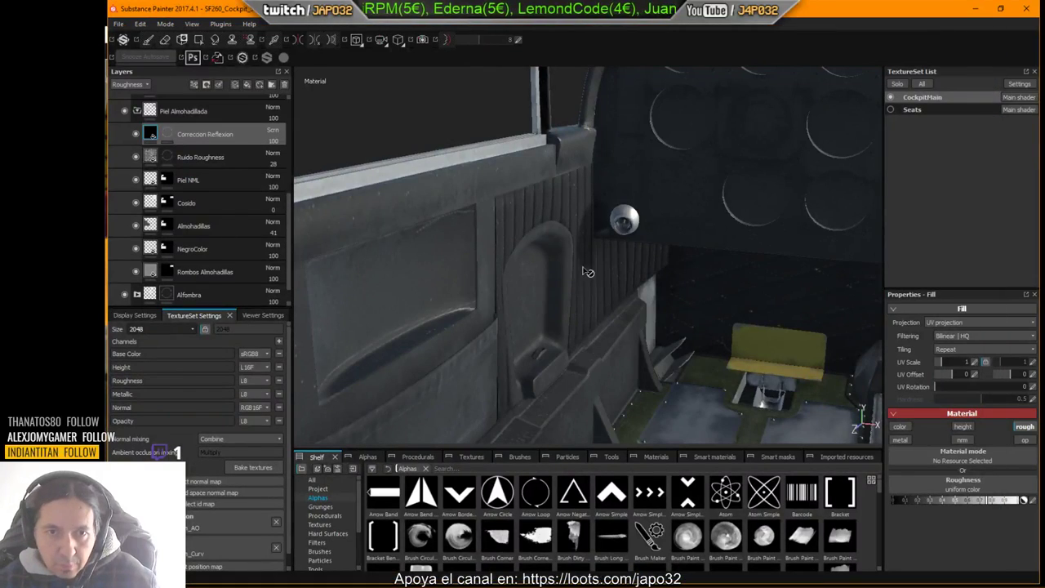
Step: Switch back to Substance Painter, show the layers' Height channel and compare the ribbed panel with Almohadillas hidden and shown
{"action": "key", "text": "alt+Tab"}
{"action": "right_click", "coordinate": [539, 252]}
{"action": "left_click", "coordinate": [541, 245]}
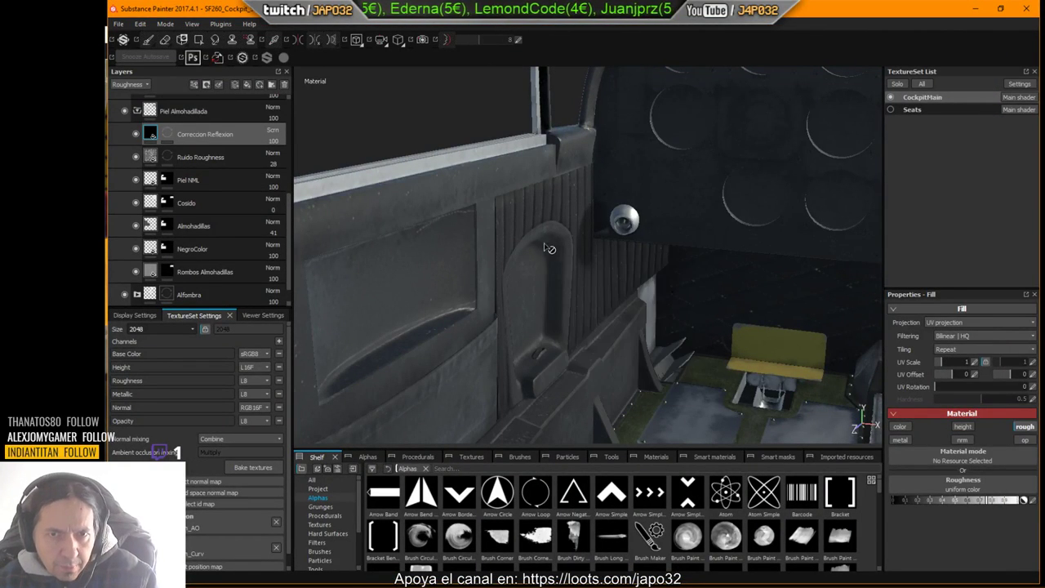
{"action": "right_click", "coordinate": [546, 235]}
{"action": "left_click", "coordinate": [545, 231]}
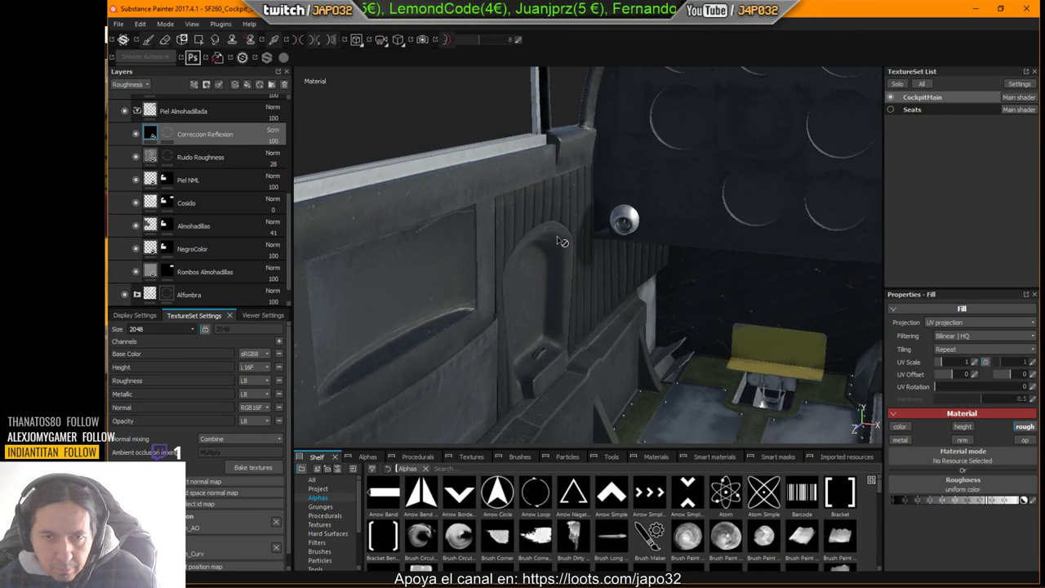
{"action": "middle_click_drag", "start_coordinate": [561, 242], "coordinate": [569, 291], "text": "alt"}
{"action": "scroll", "coordinate": [577, 238], "scroll_direction": "down", "scroll_amount": 1}
{"action": "scroll", "coordinate": [573, 240], "scroll_direction": "up", "scroll_amount": 3}
{"action": "left_click_drag", "start_coordinate": [569, 290], "coordinate": [646, 272], "text": "alt"}
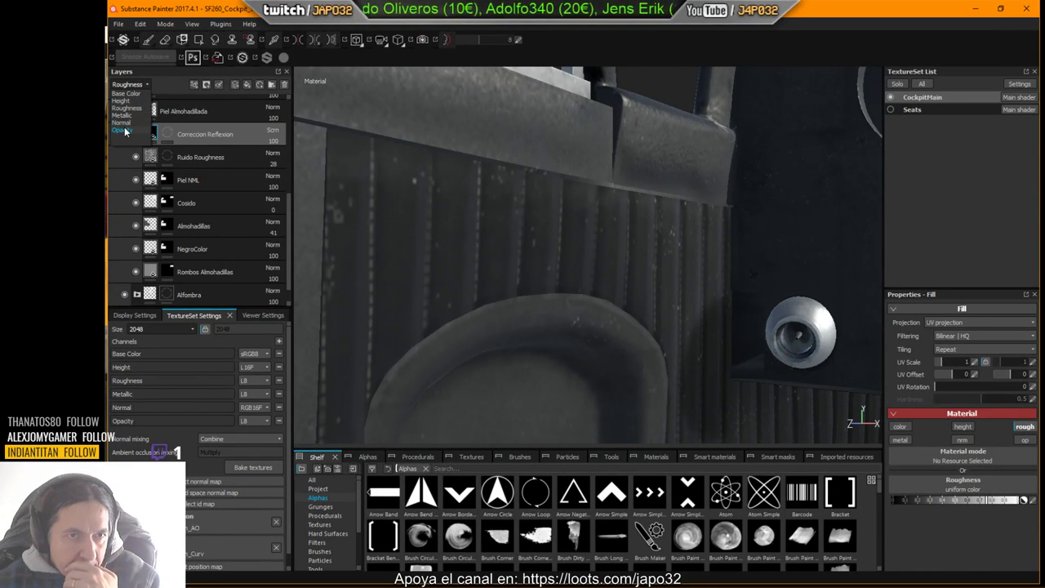
{"action": "left_click", "coordinate": [122, 100]}
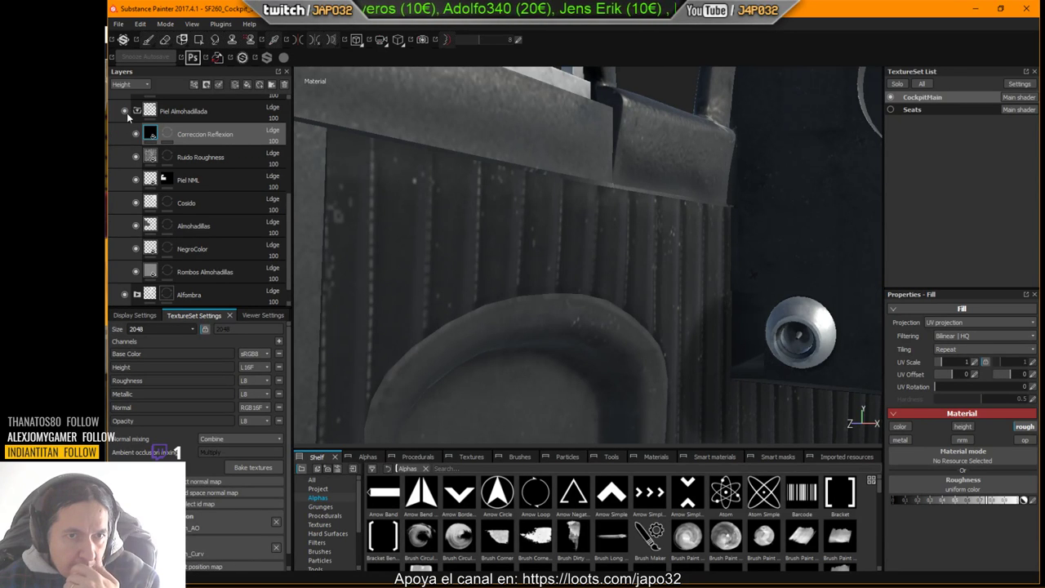
{"action": "left_click", "coordinate": [136, 227]}
{"action": "left_click", "coordinate": [136, 227]}
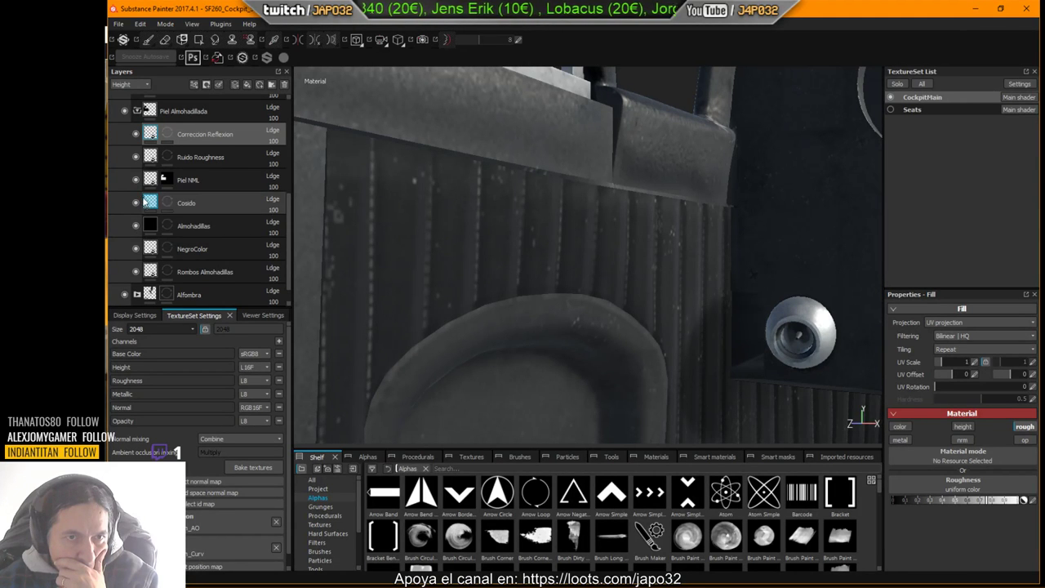
Step: Show the layers' Normal channel, toggle the Piel NML layer's visibility and inspect the ribbed panel's stitching up close
{"action": "left_click", "coordinate": [129, 85]}
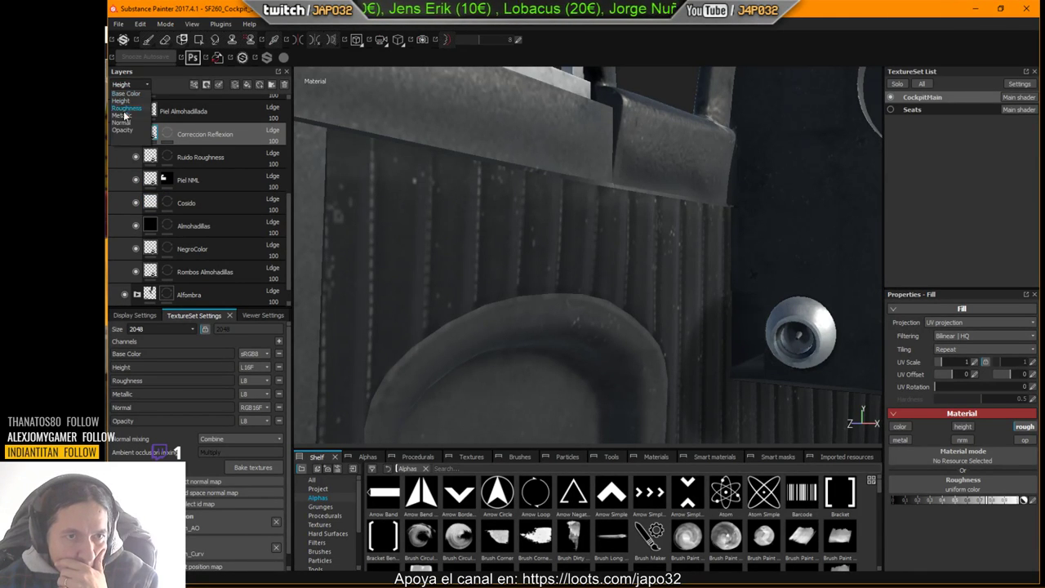
{"action": "left_click", "coordinate": [124, 123]}
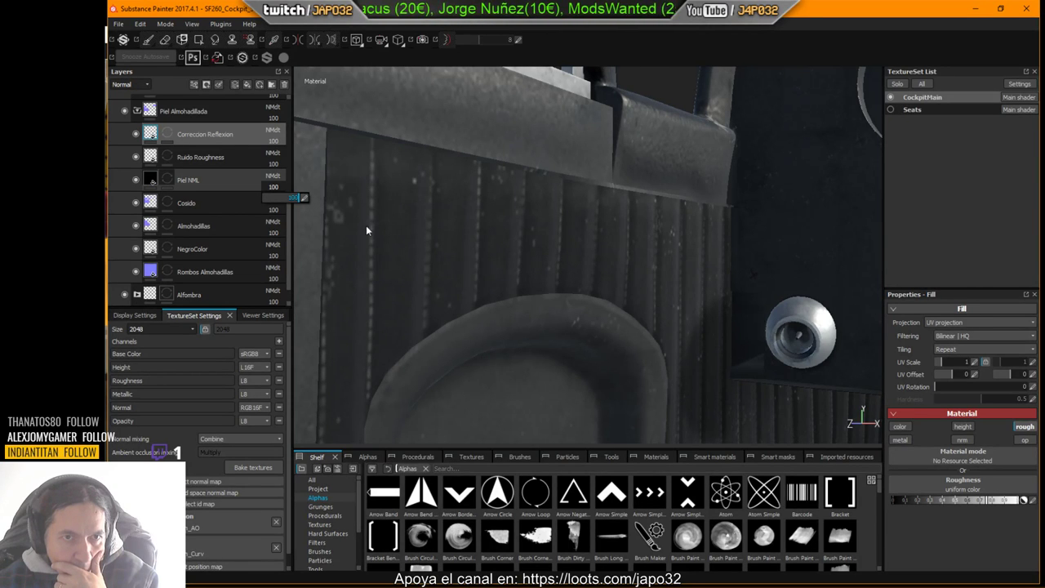
{"action": "left_click", "coordinate": [285, 193]}
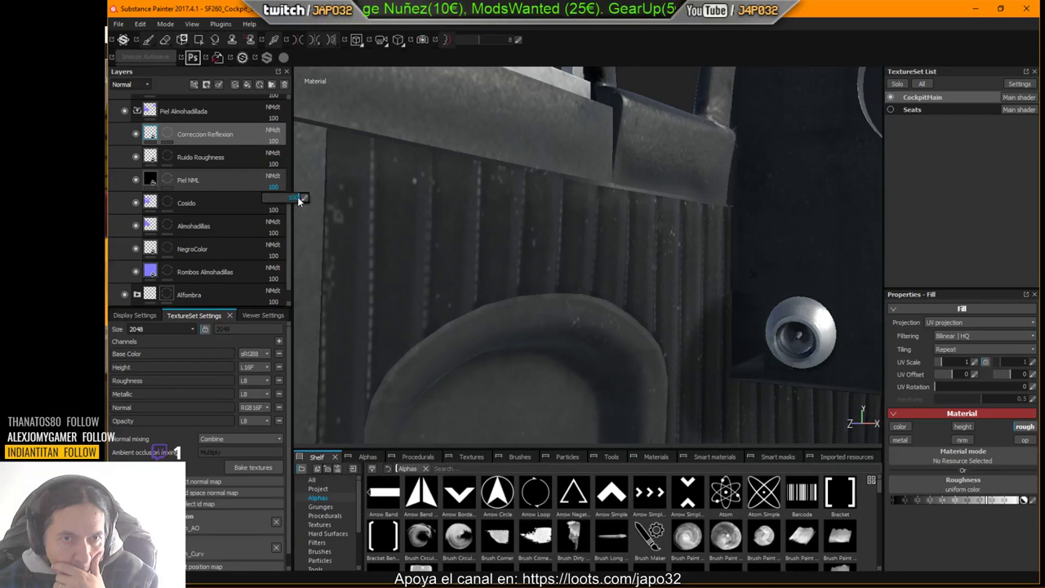
{"action": "left_click", "coordinate": [136, 182]}
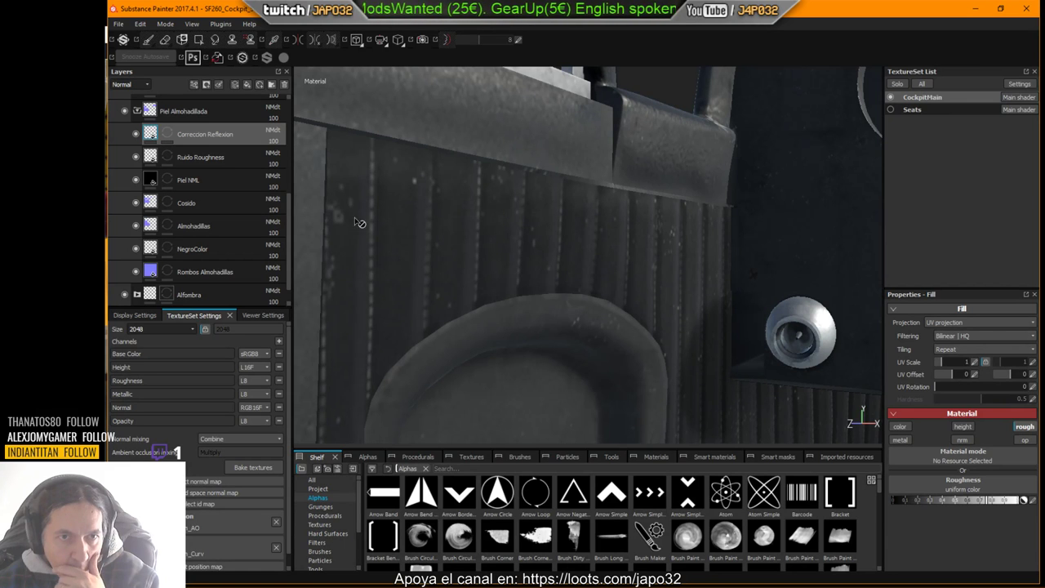
{"action": "middle_click_drag", "start_coordinate": [438, 221], "coordinate": [555, 245], "text": "alt"}
{"action": "right_click_drag", "start_coordinate": [556, 245], "coordinate": [669, 231], "text": "alt"}
{"action": "left_click_drag", "start_coordinate": [670, 231], "coordinate": [734, 231], "text": "alt"}
{"action": "right_click_drag", "start_coordinate": [734, 231], "coordinate": [681, 238], "text": "shift"}
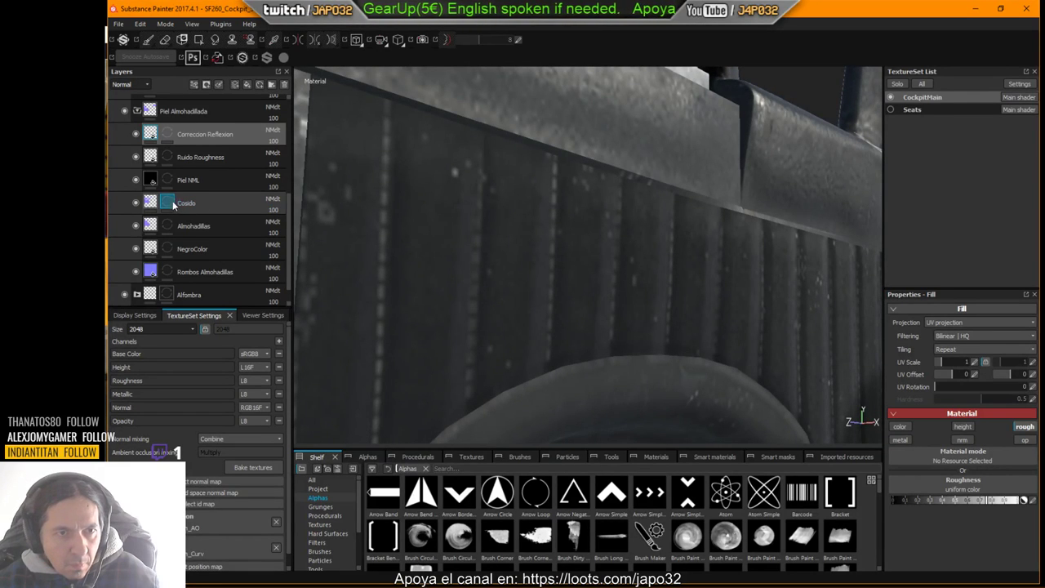
Step: Duplicate the Piel NML layer, compare the ribbed panel with the copy shown and hidden, and leave the copy hidden
{"action": "left_click", "coordinate": [152, 177]}
{"action": "left_click", "coordinate": [181, 187]}
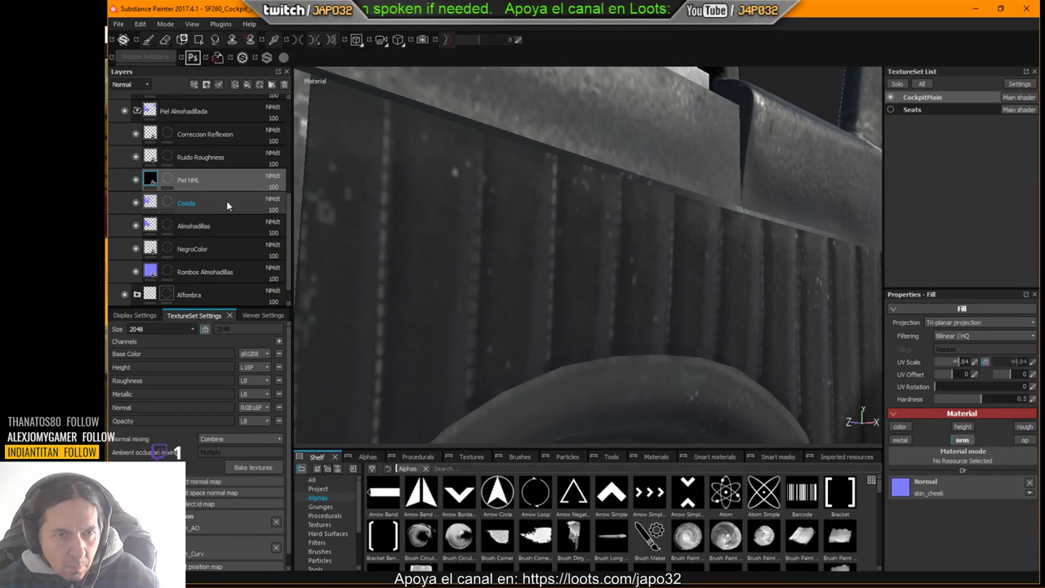
{"action": "key", "text": "ctrl"}
{"action": "key", "text": "ctrl"}
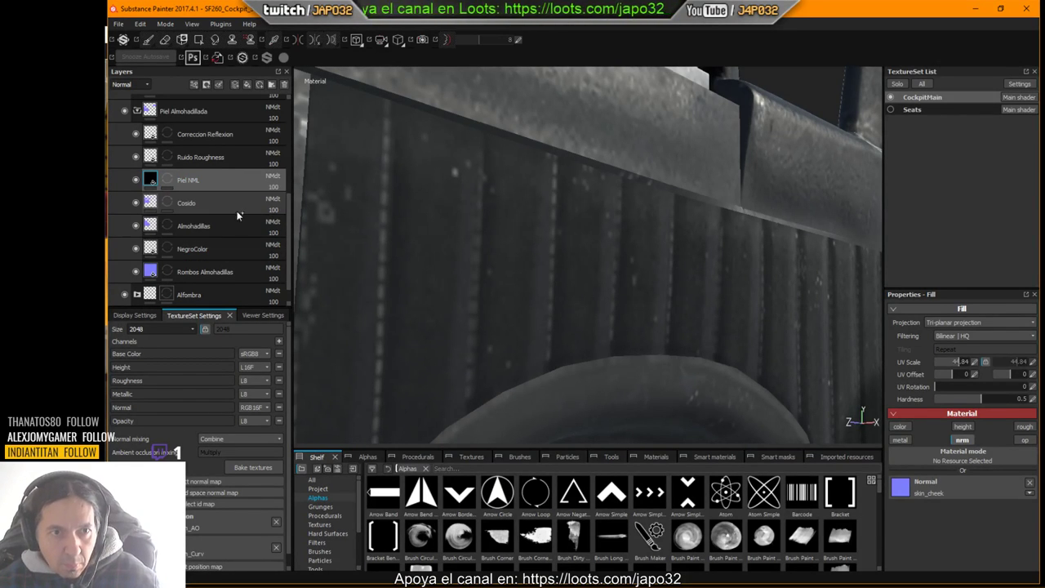
{"action": "key", "text": "ctrl+d"}
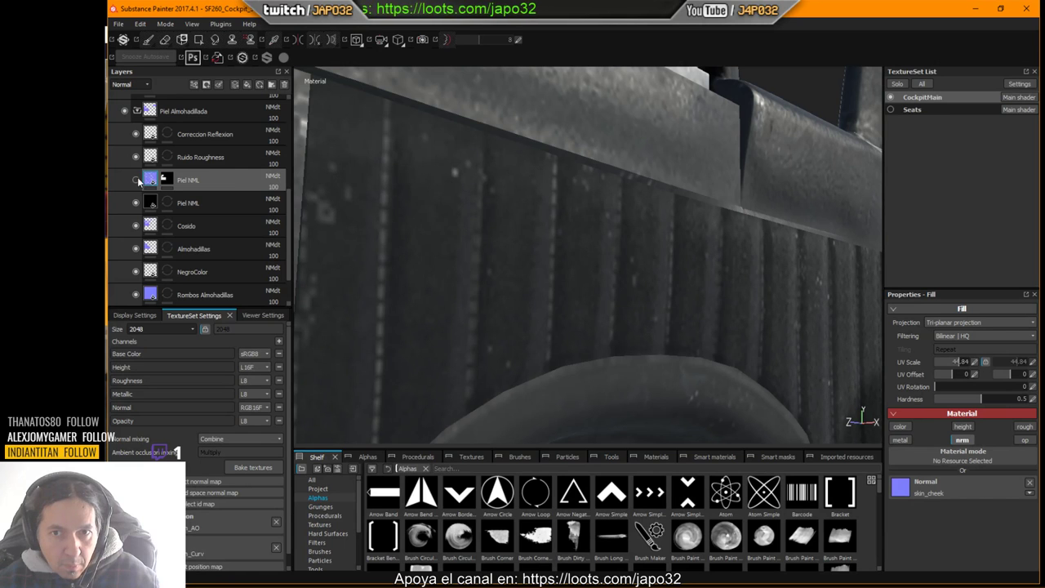
{"action": "left_click_drag", "start_coordinate": [560, 256], "coordinate": [555, 231], "text": "alt"}
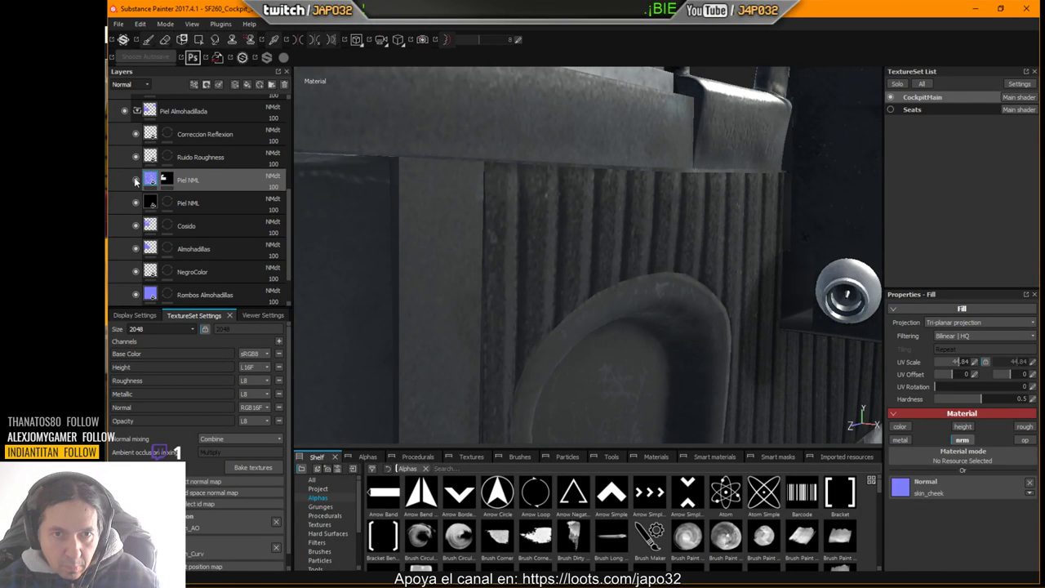
{"action": "left_click", "coordinate": [278, 211]}
{"action": "left_click", "coordinate": [285, 221]}
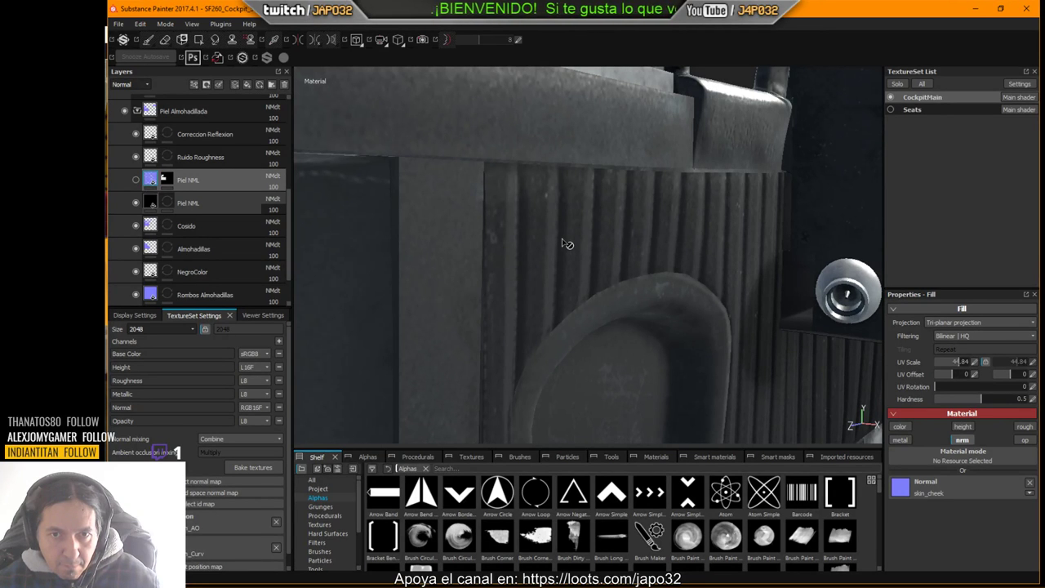
Step: Export the CockpitMain textures again as PNG files with the X-Plane configuration, keeping the document size of 2048x2048
{"action": "right_click", "coordinate": [568, 243]}
{"action": "left_click", "coordinate": [670, 323]}
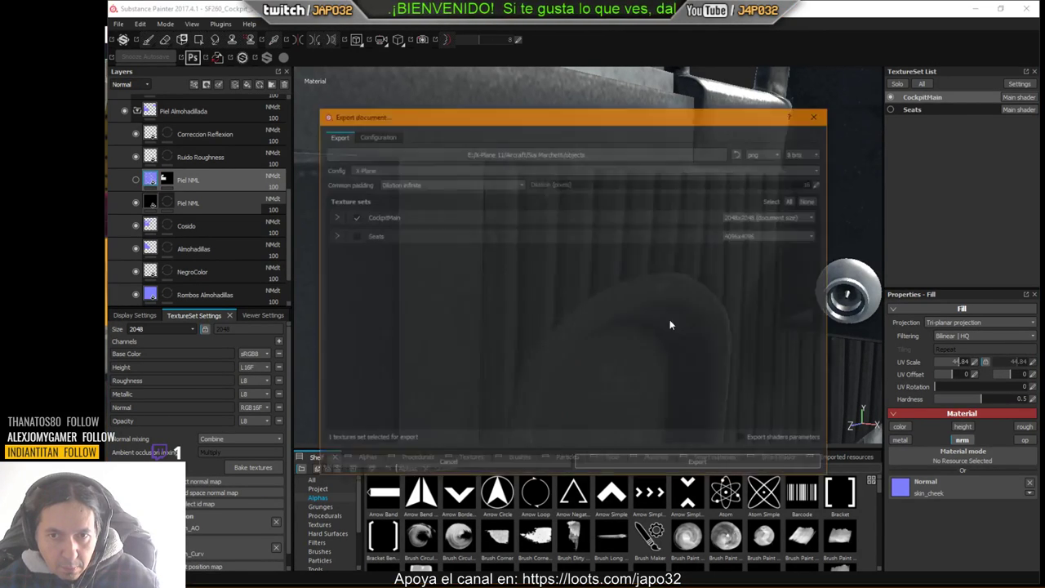
{"action": "left_click", "coordinate": [740, 462]}
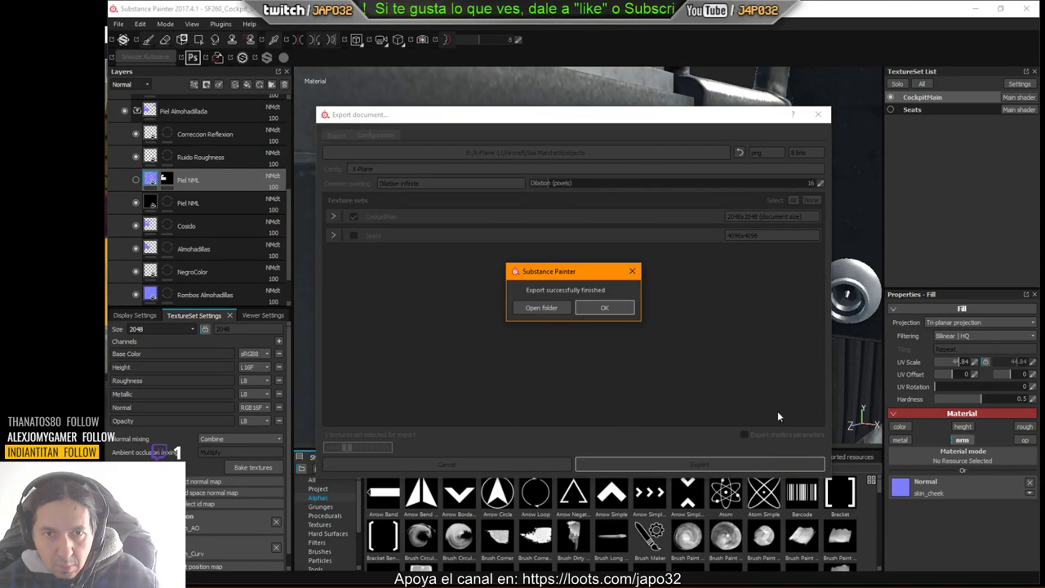
{"action": "left_click", "coordinate": [605, 307]}
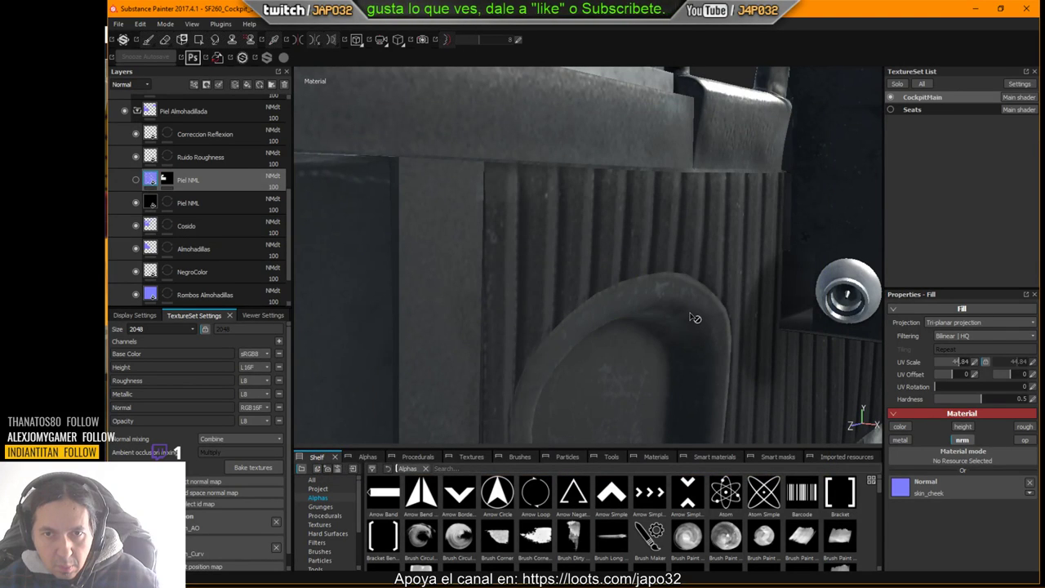
Step: Switch to X-Plane, reload the current aircraft and inspect the ribbed side panel and its stitching up close
{"action": "key", "text": "alt+Tab"}
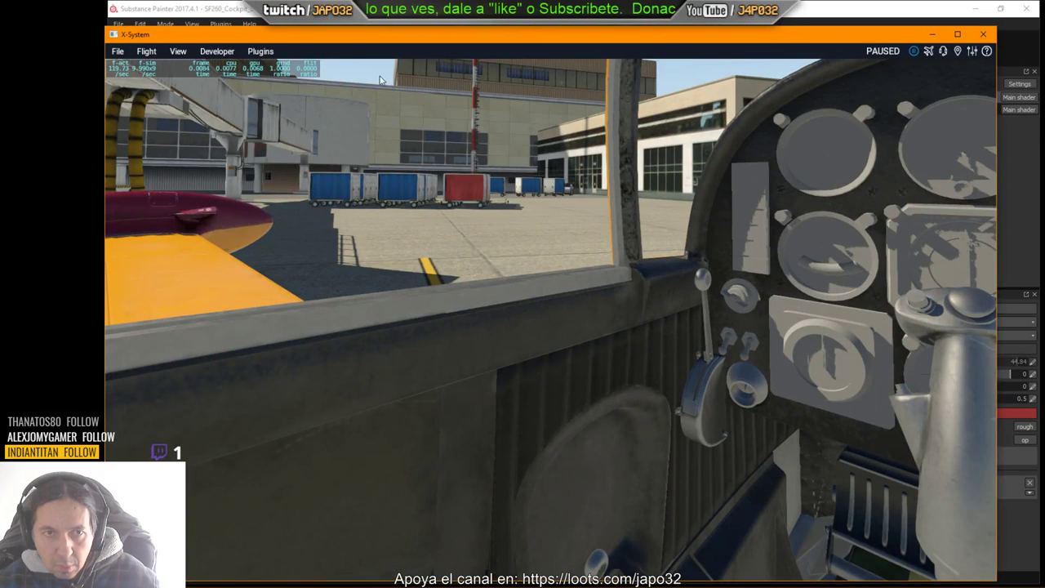
{"action": "left_click", "coordinate": [218, 52]}
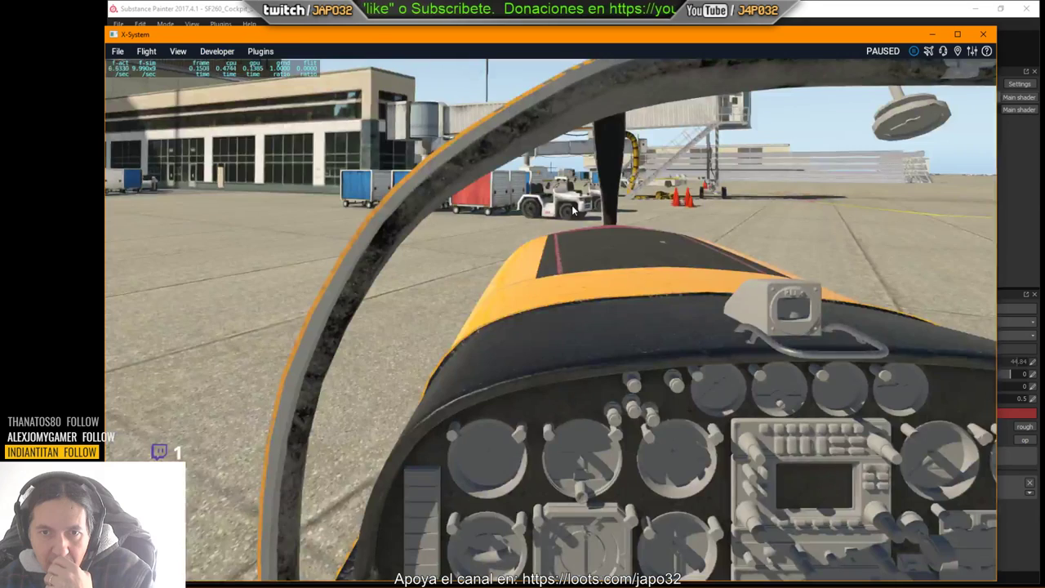
{"action": "key", "text": "Down"}
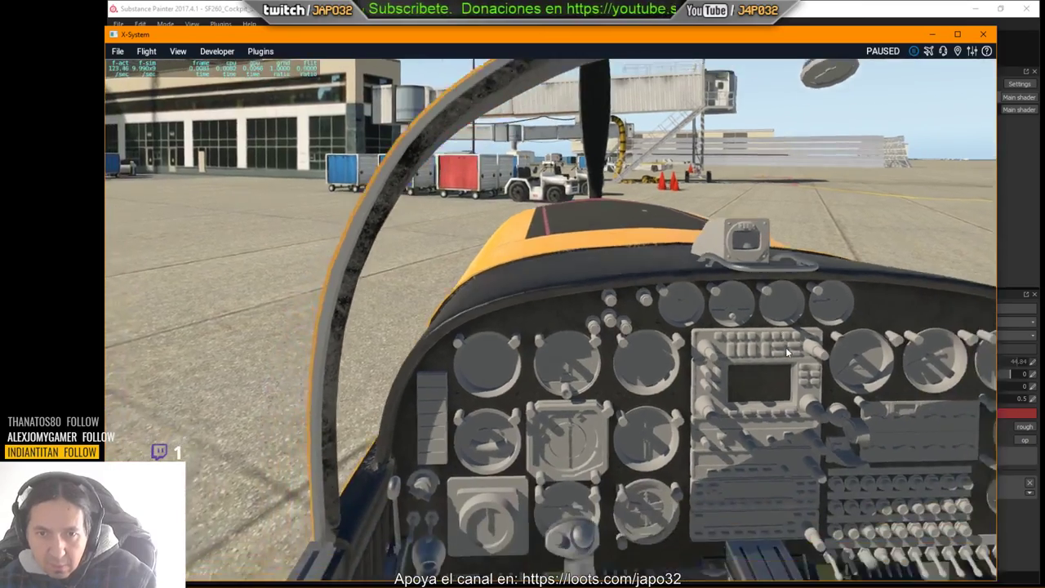
{"action": "right_click_drag", "start_coordinate": [786, 347], "coordinate": [721, 311]}
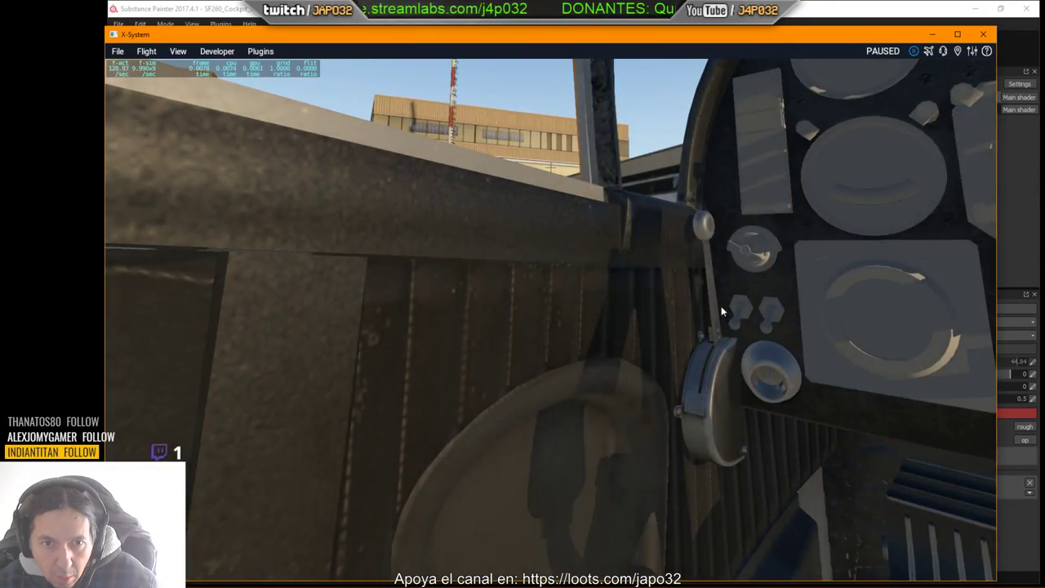
{"action": "scroll", "coordinate": [597, 332], "scroll_direction": "up", "scroll_amount": 8}
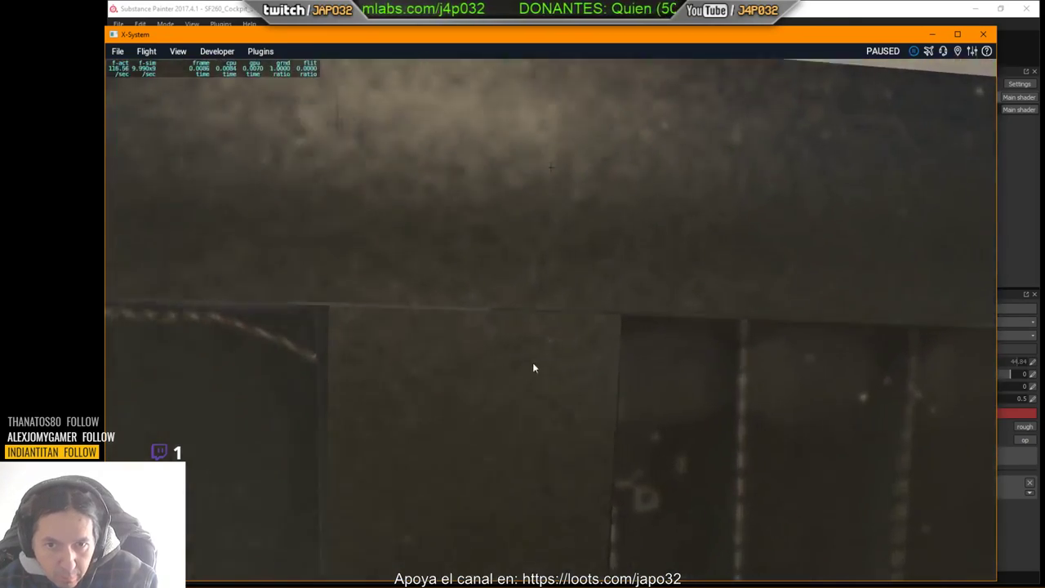
{"action": "scroll", "coordinate": [554, 384], "scroll_direction": "down", "scroll_amount": 3}
{"action": "mouse_move", "coordinate": [553, 384]}
{"action": "right_mouse_down"}
{"action": "mouse_move", "coordinate": [574, 323]}
{"action": "mouse_move", "coordinate": [430, 296]}
{"action": "mouse_move", "coordinate": [397, 306]}
{"action": "mouse_move", "coordinate": [481, 301]}
{"action": "mouse_move", "coordinate": [646, 334]}
{"action": "mouse_move", "coordinate": [583, 362]}
{"action": "mouse_move", "coordinate": [604, 371]}
{"action": "mouse_move", "coordinate": [644, 366]}
{"action": "mouse_move", "coordinate": [662, 322]}
{"action": "right_mouse_up"}
Step: Switch back to Substance Painter, show the masked Piel NML layer and export the CockpitMain textures as PNG with the X-Plane configuration
{"action": "key", "text": "alt+Tab"}
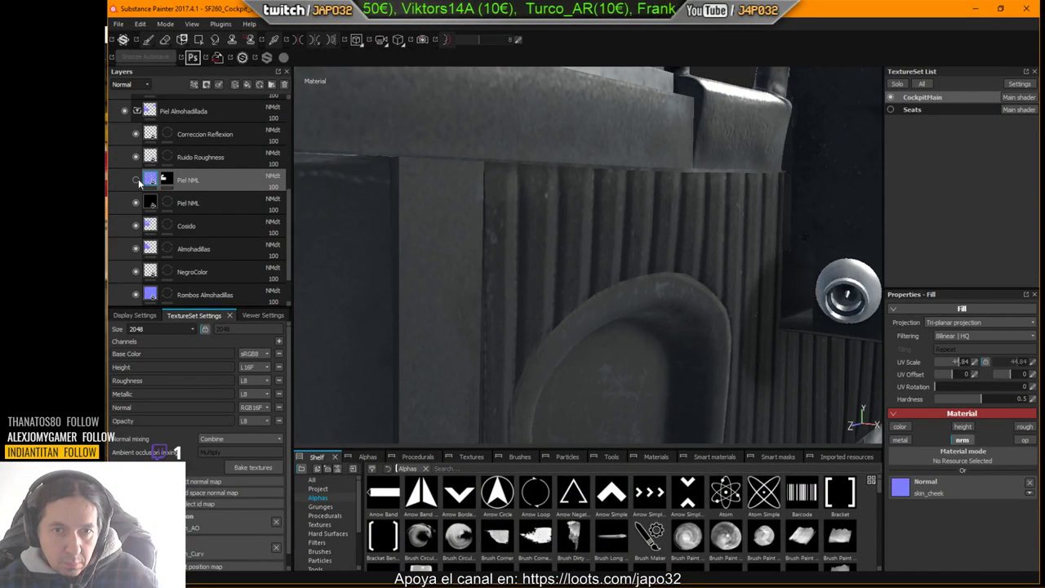
{"action": "right_click", "coordinate": [698, 234]}
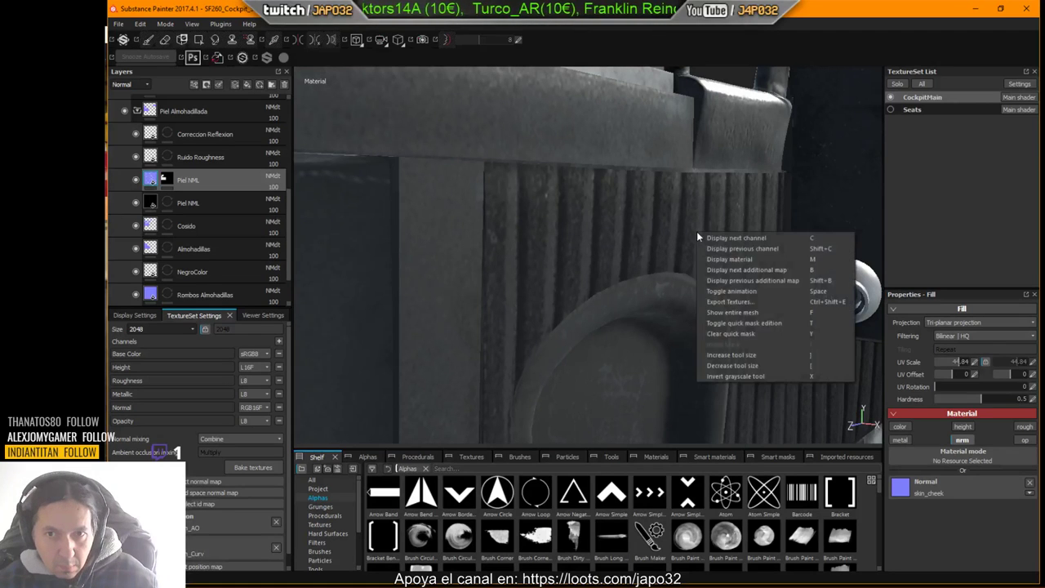
{"action": "left_click", "coordinate": [726, 304]}
{"action": "left_click", "coordinate": [693, 463]}
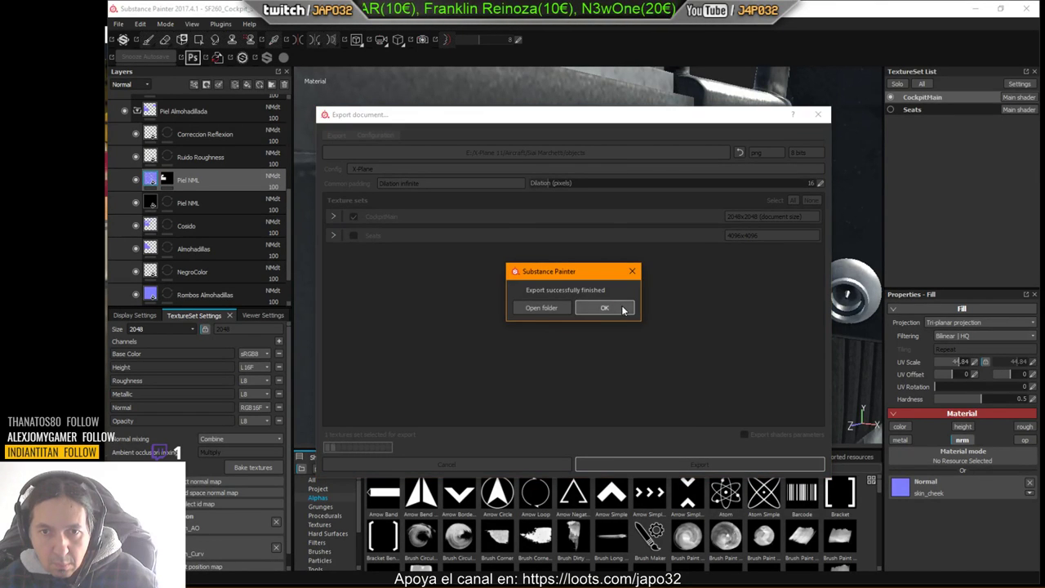
{"action": "left_click", "coordinate": [622, 310]}
Step: Return to X-Plane, reload the current aircraft again and examine the leather grain on the ribbed panel
{"action": "key", "text": "alt+Tab"}
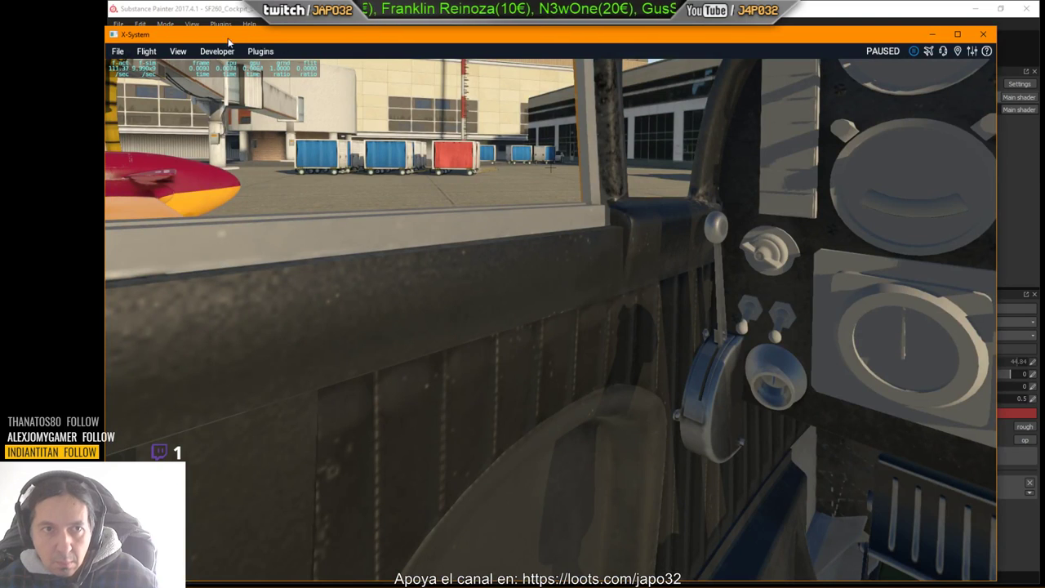
{"action": "left_click", "coordinate": [218, 51]}
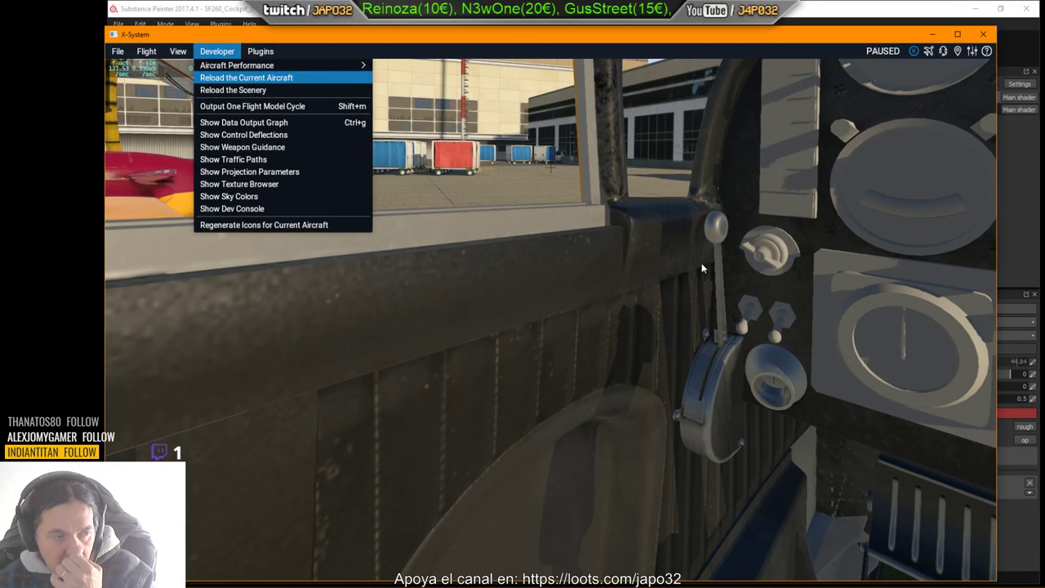
{"action": "key", "text": "Return"}
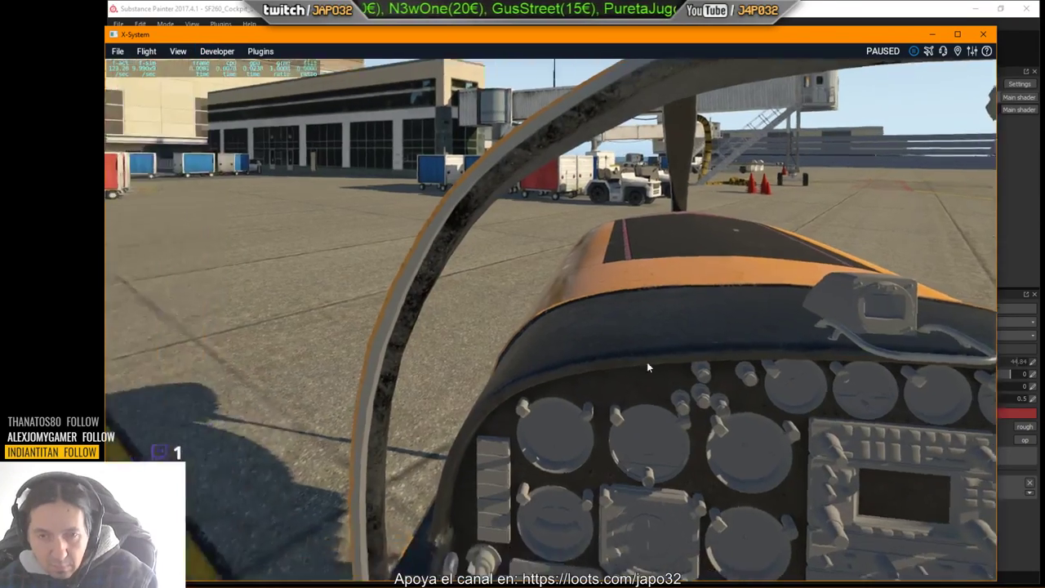
{"action": "right_click_drag", "start_coordinate": [647, 363], "coordinate": [572, 324]}
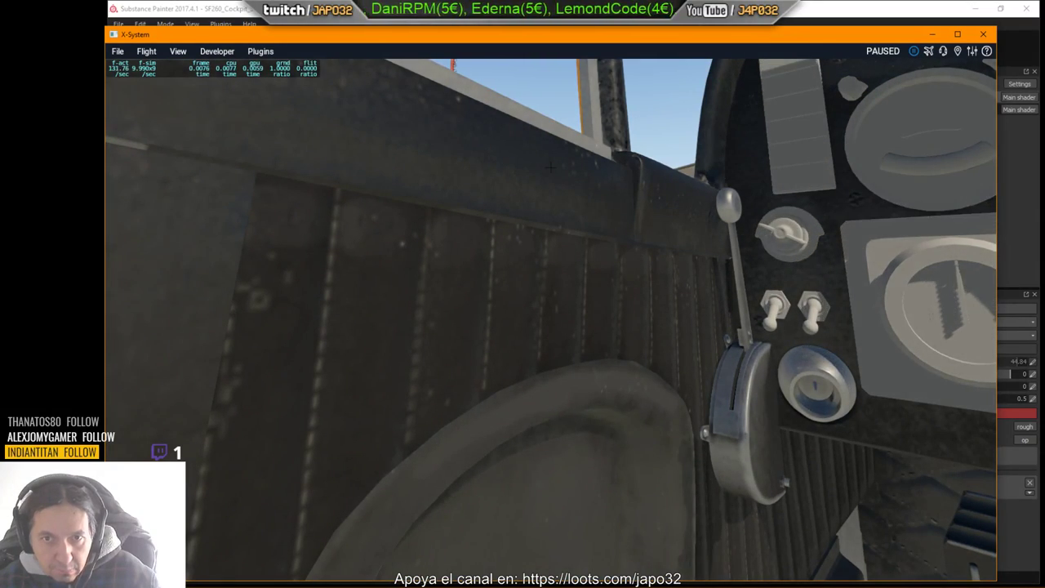
Step: In Substance Painter, hide the unmasked Piel NML layer and set the masked Piel NML layer's UV scale to 12.39
{"action": "key", "text": "alt+Tab"}
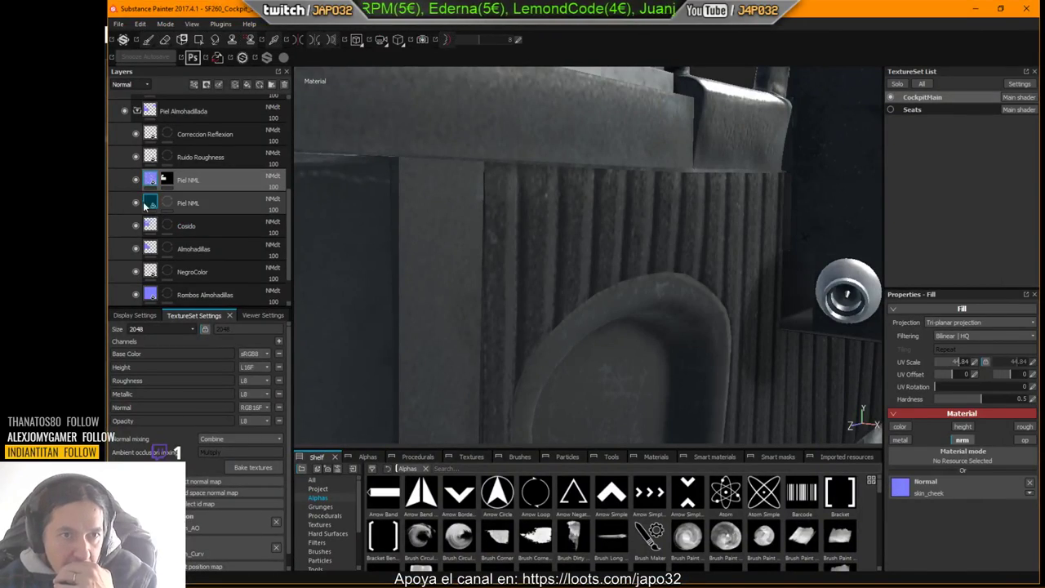
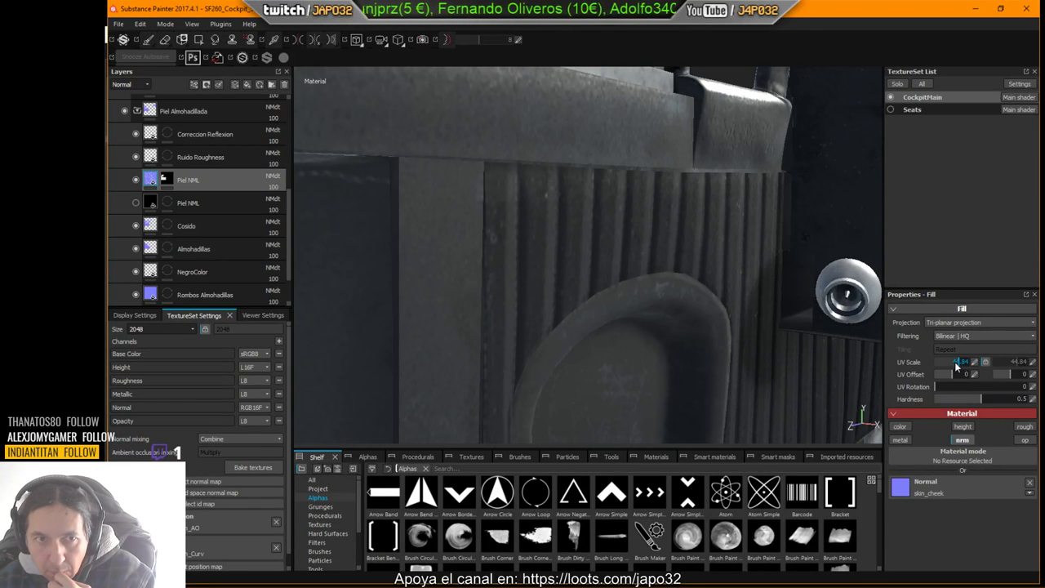
{"action": "left_click_drag", "start_coordinate": [957, 365], "coordinate": [950, 366]}
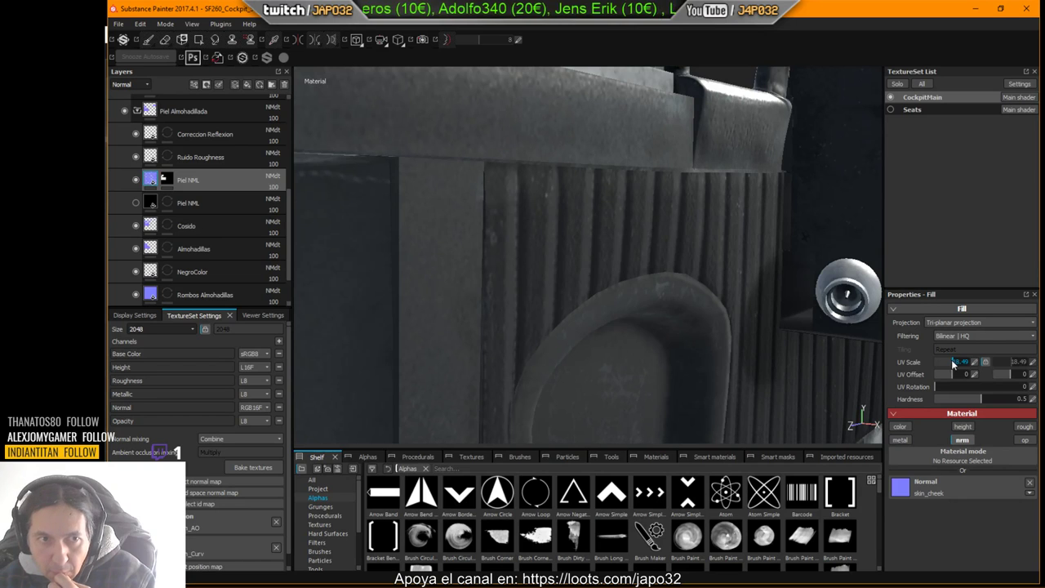
{"action": "left_click", "coordinate": [135, 203]}
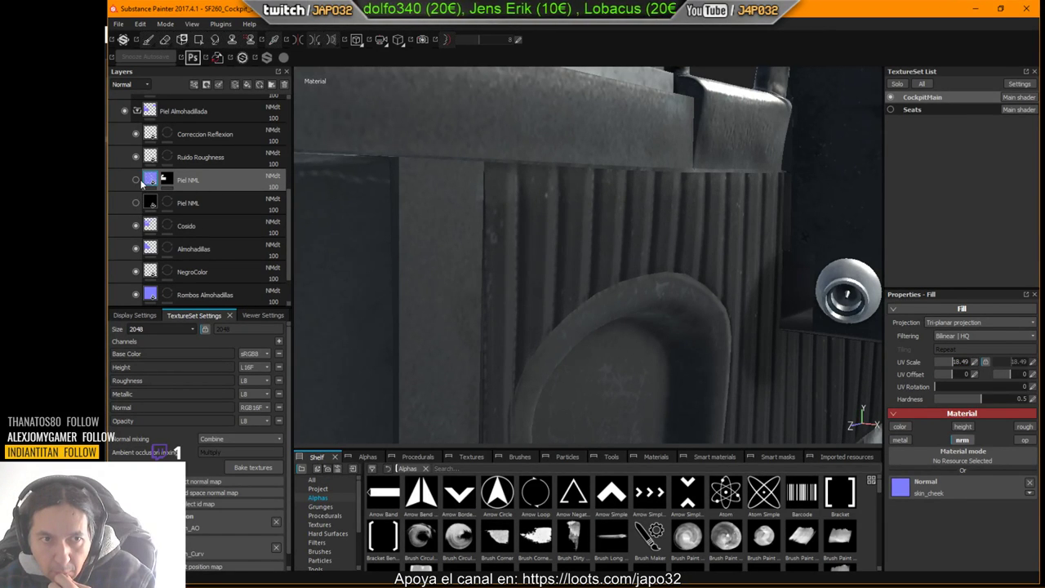
{"action": "left_click", "coordinate": [137, 180]}
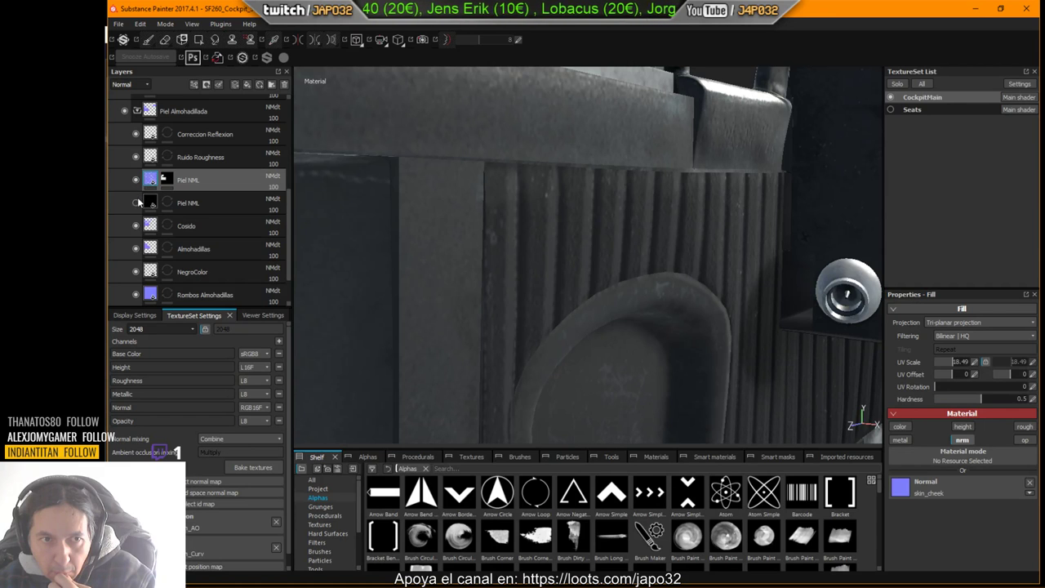
{"action": "left_click", "coordinate": [952, 364]}
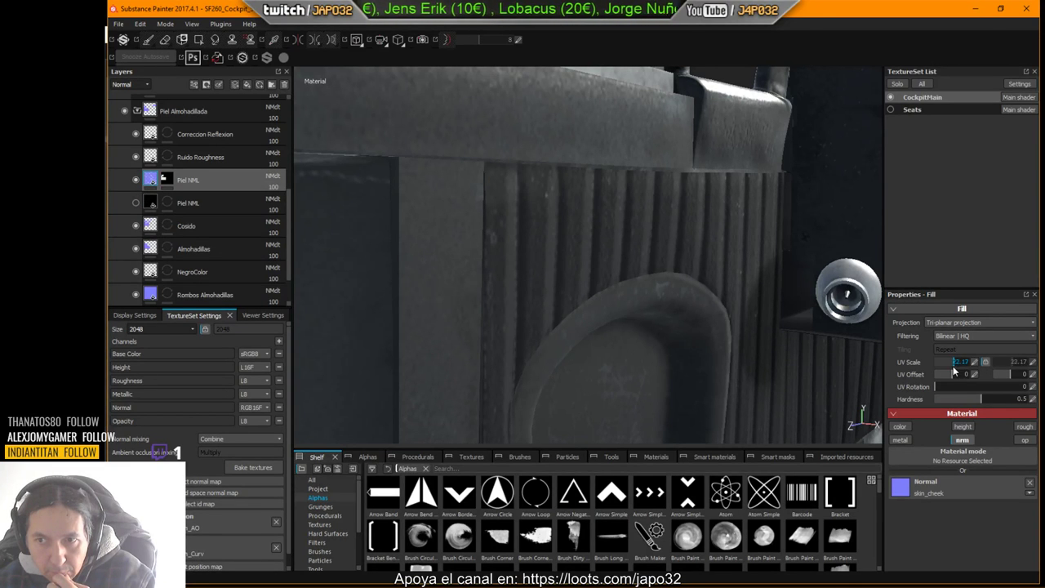
{"action": "left_click_drag", "start_coordinate": [953, 366], "coordinate": [949, 366]}
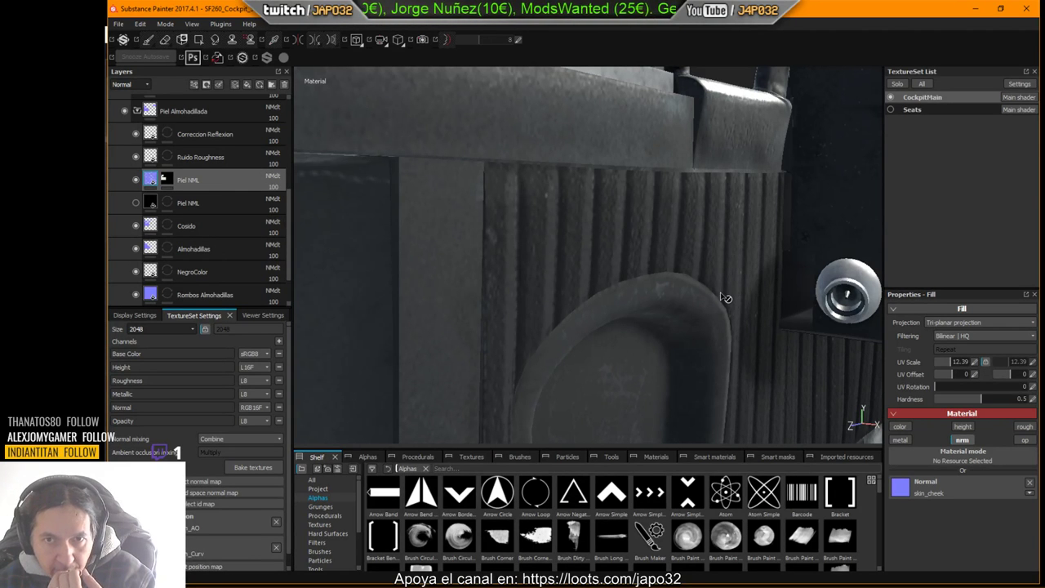
{"action": "left_click_drag", "start_coordinate": [737, 297], "coordinate": [711, 252], "text": "alt"}
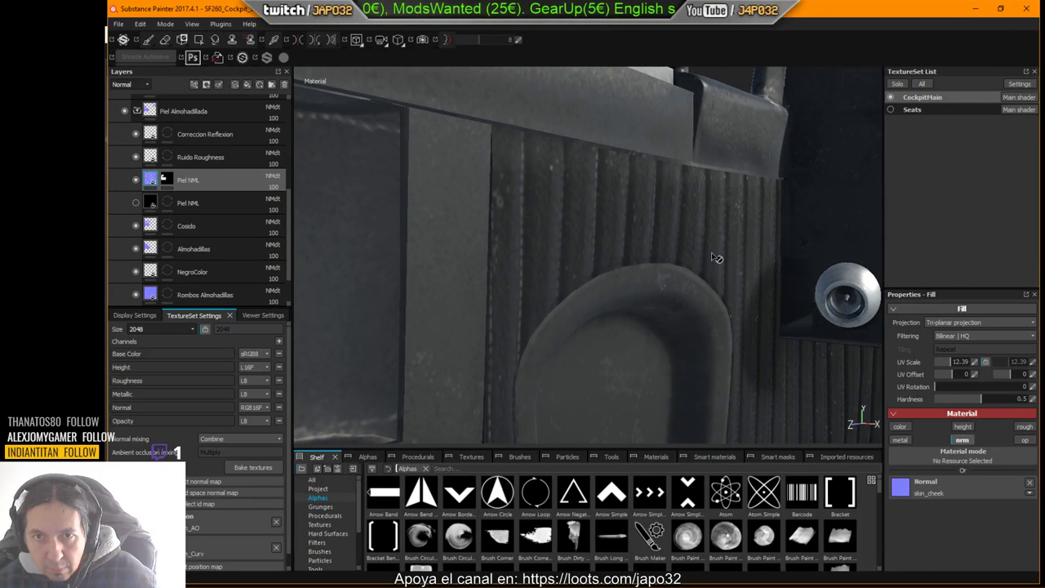
Step: Export the CockpitMain textures with the rescaled leather normal as 8-bit PNG files at 2048x2048 using the X-Plane configuration
{"action": "right_click", "coordinate": [712, 252]}
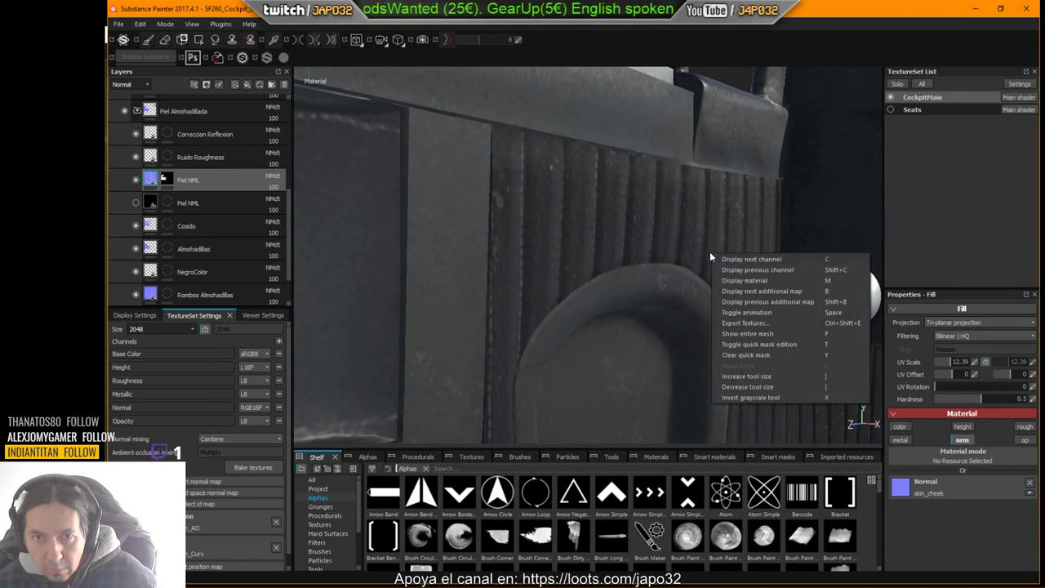
{"action": "left_click", "coordinate": [744, 324]}
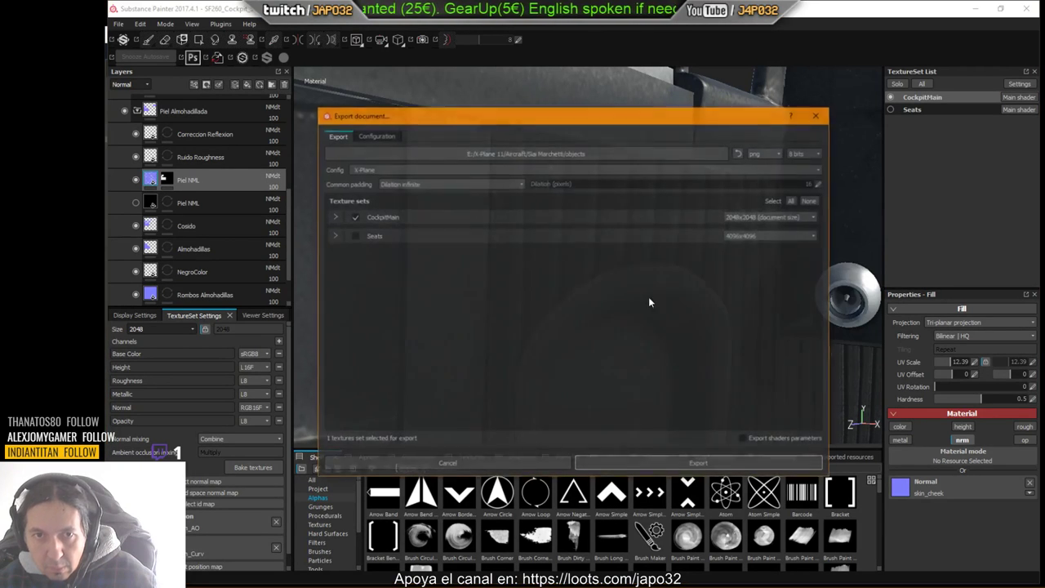
{"action": "left_click", "coordinate": [730, 464]}
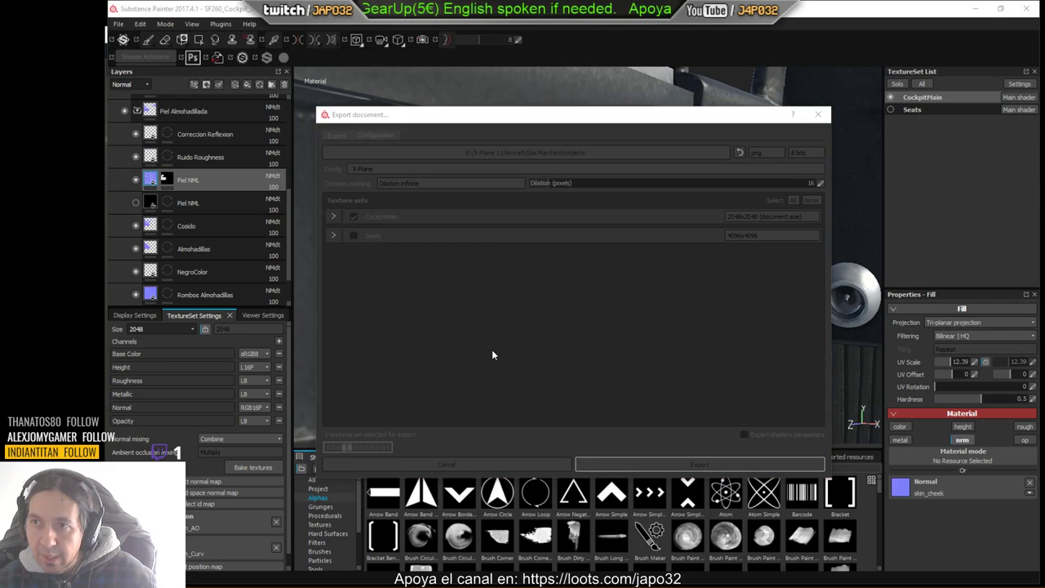
{"action": "left_click", "coordinate": [604, 309]}
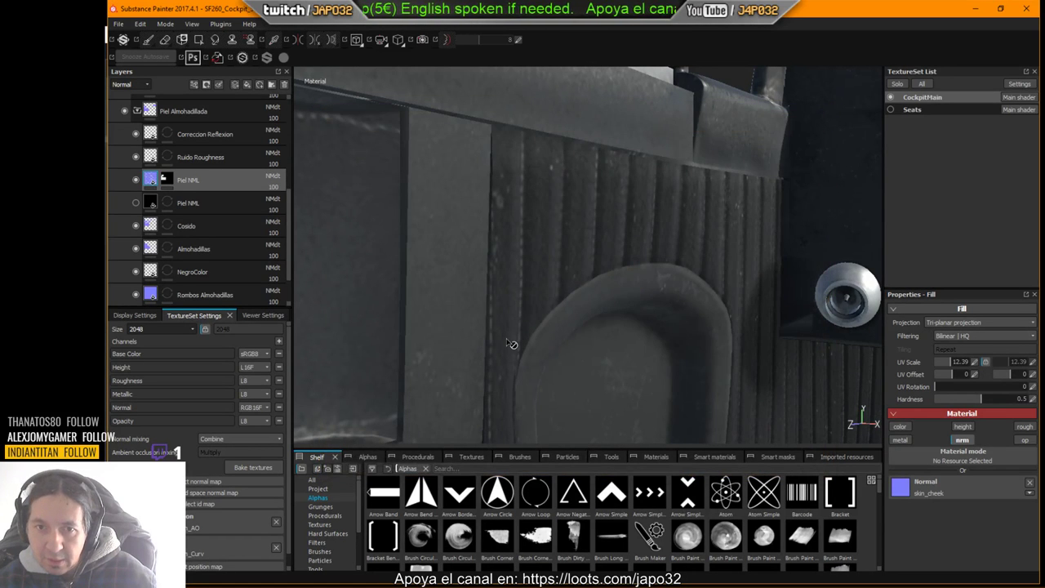
Step: Switch to X-Plane, reload the current aircraft and check the rescaled leather detail on the side panel from near and far
{"action": "key", "text": "alt+Tab"}
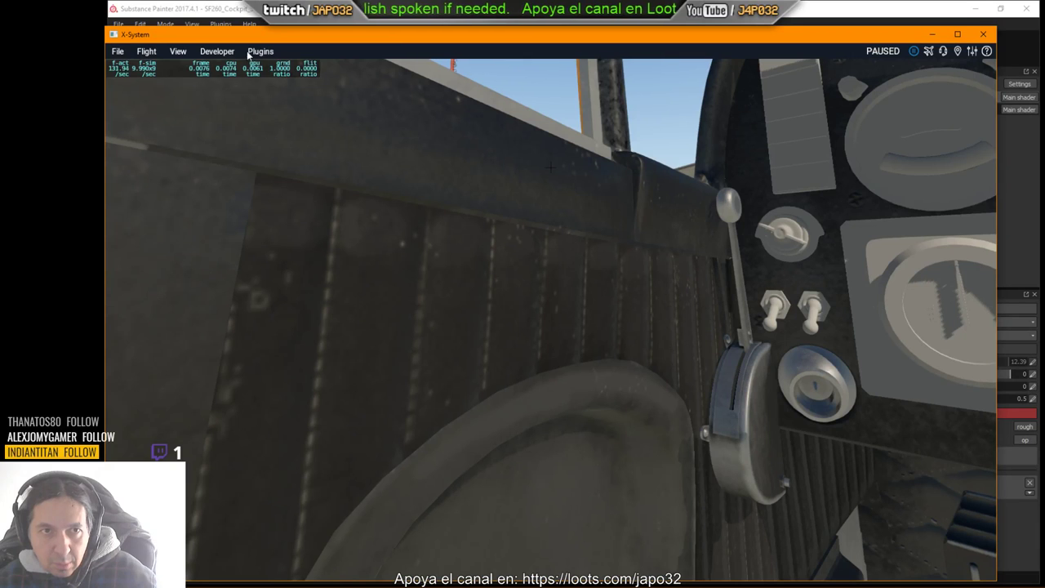
{"action": "left_click", "coordinate": [214, 54]}
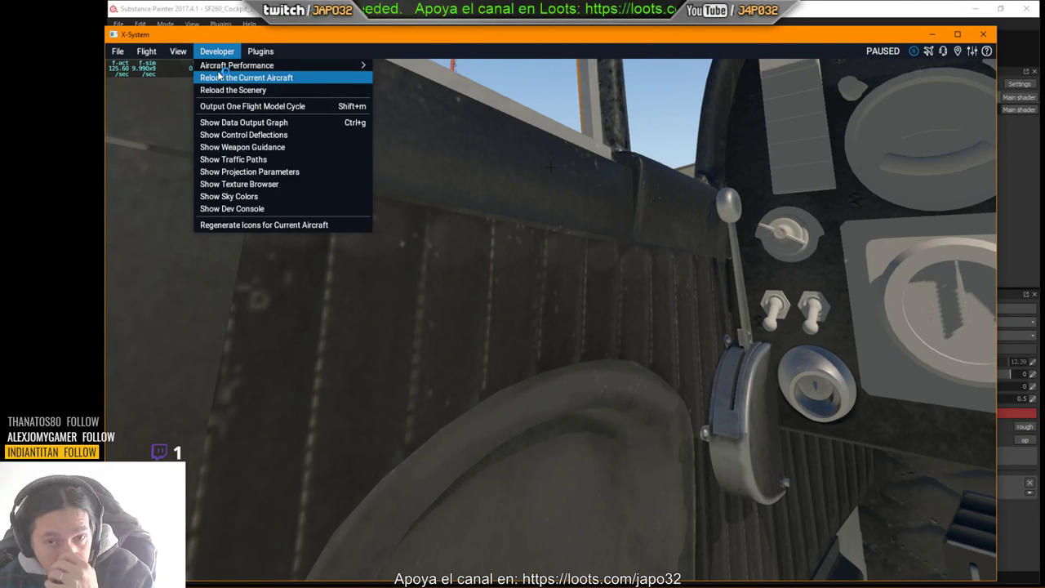
{"action": "left_click", "coordinate": [218, 77]}
{"action": "right_click_drag", "start_coordinate": [479, 270], "coordinate": [416, 265]}
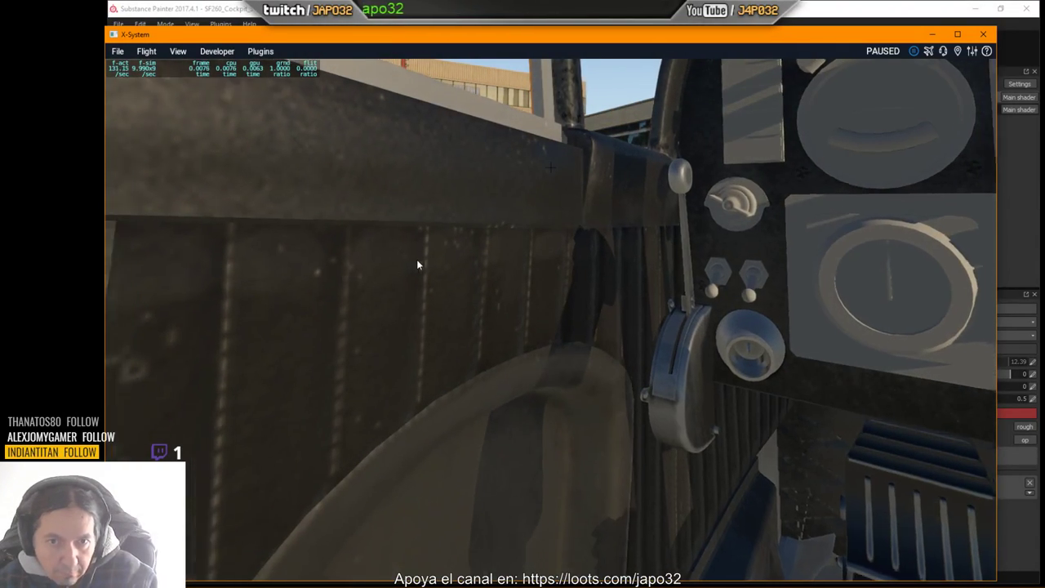
{"action": "mouse_move", "coordinate": [417, 260]}
{"action": "right_mouse_down"}
{"action": "mouse_move", "coordinate": [360, 259]}
{"action": "mouse_move", "coordinate": [450, 285]}
{"action": "mouse_move", "coordinate": [453, 304]}
{"action": "mouse_move", "coordinate": [450, 285]}
{"action": "mouse_move", "coordinate": [439, 285]}
{"action": "right_mouse_up"}
{"action": "scroll", "coordinate": [373, 263], "scroll_direction": "down", "scroll_amount": 2}
{"action": "scroll", "coordinate": [373, 264], "scroll_direction": "up", "scroll_amount": 2}
{"action": "scroll", "coordinate": [383, 267], "scroll_direction": "up", "scroll_amount": 2}
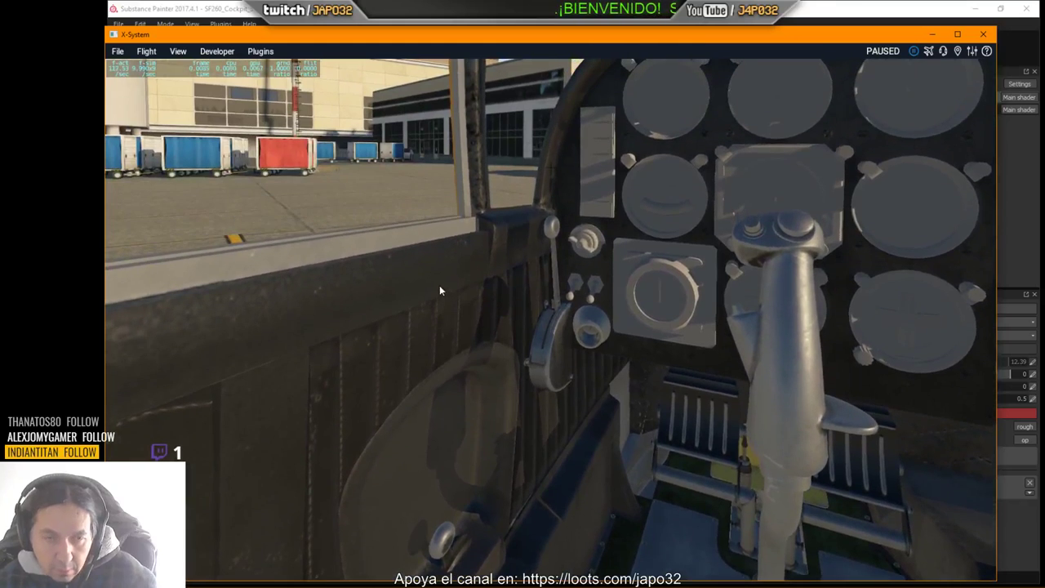
Step: Switch back to Substance Painter and delete the hidden, unmasked Piel NML layer
{"action": "key", "text": "alt+Tab"}
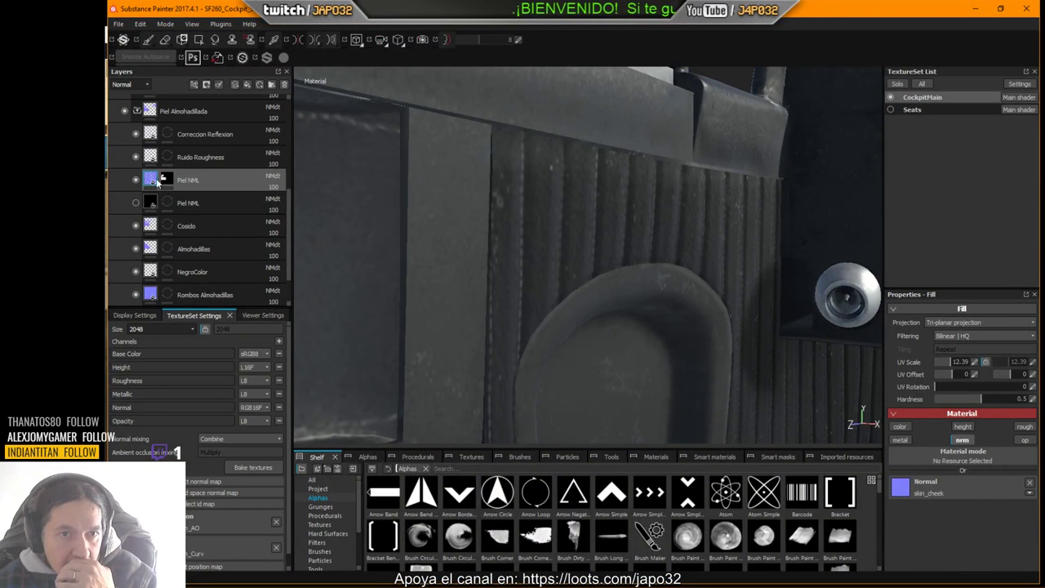
{"action": "left_click", "coordinate": [212, 204]}
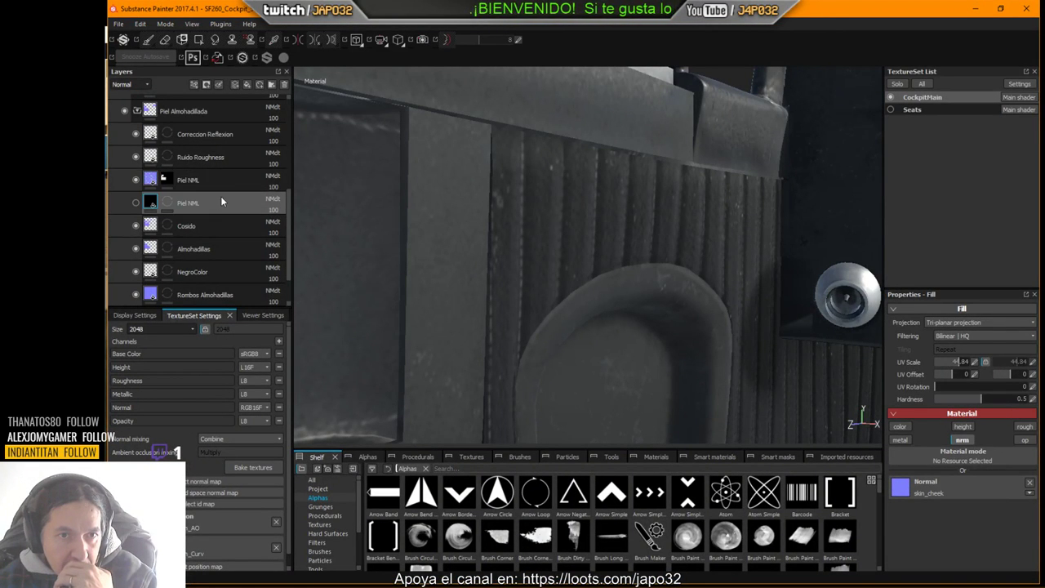
{"action": "left_click", "coordinate": [284, 85]}
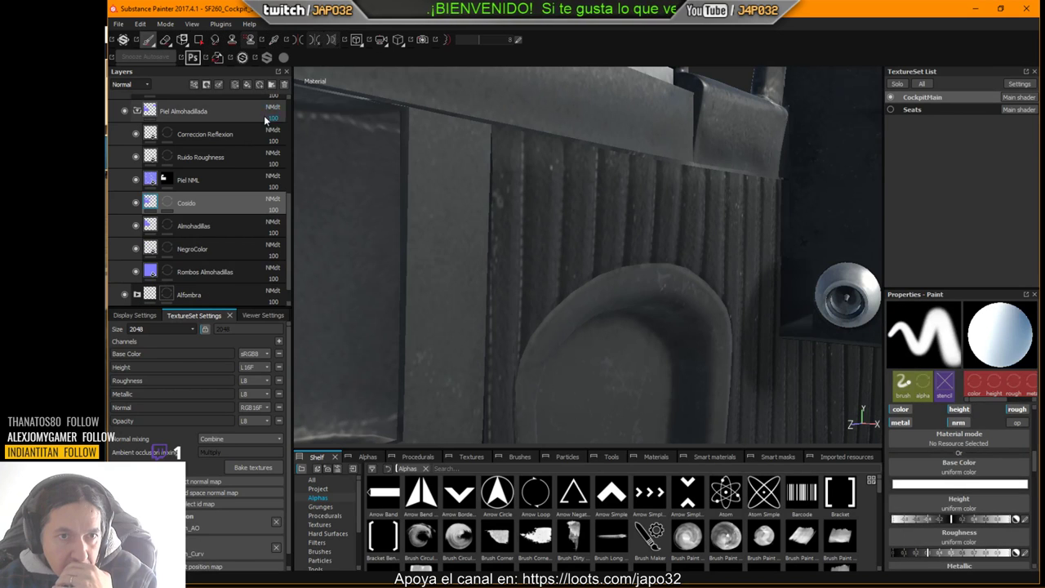
Step: Set the layer stack to the Base Color channel and view the recessed oval area of the side panel
{"action": "left_click", "coordinate": [148, 85]}
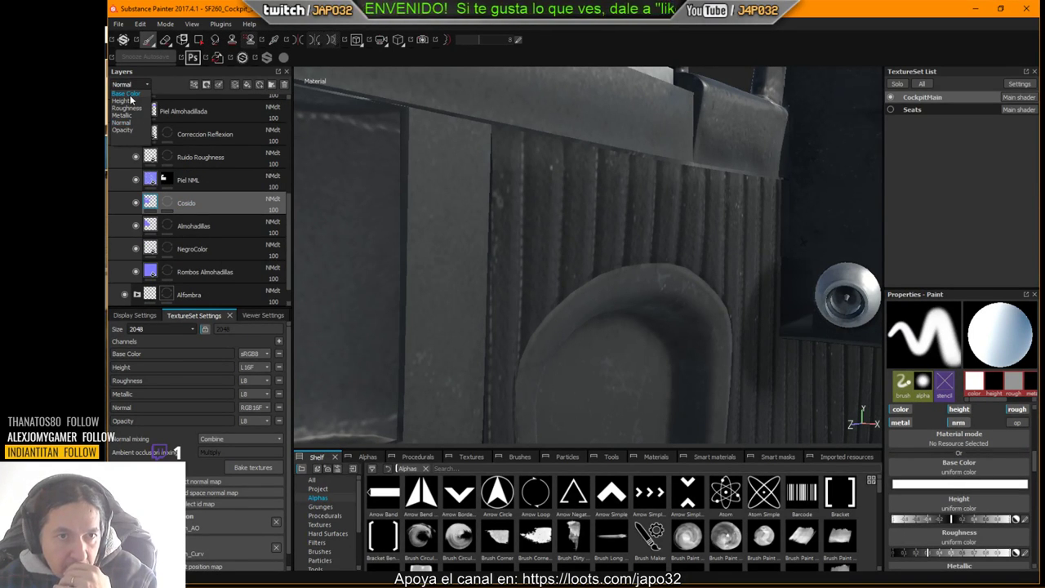
{"action": "left_click", "coordinate": [127, 94]}
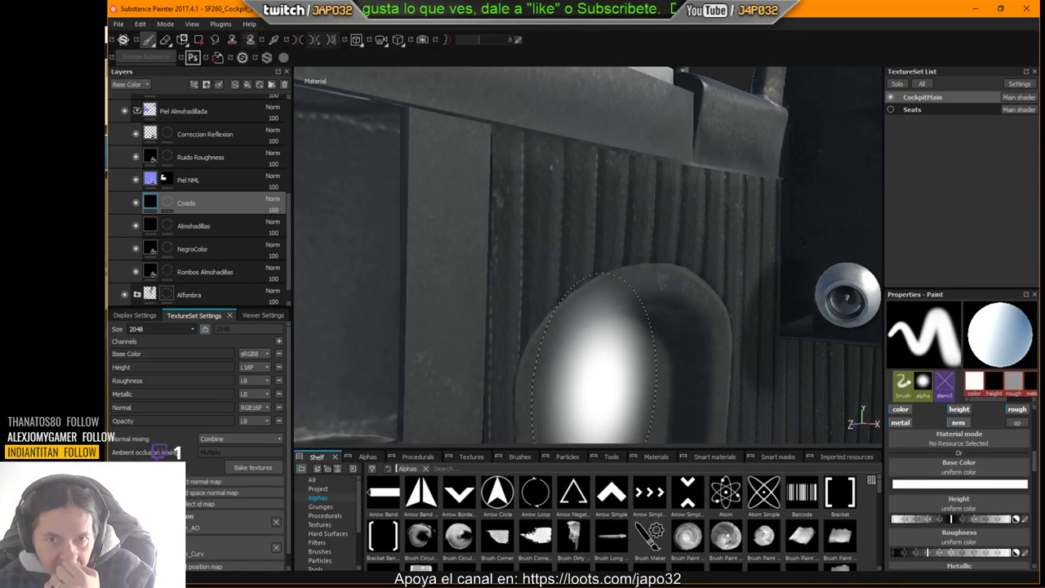
{"action": "middle_click_drag", "start_coordinate": [751, 325], "coordinate": [661, 250], "text": "alt"}
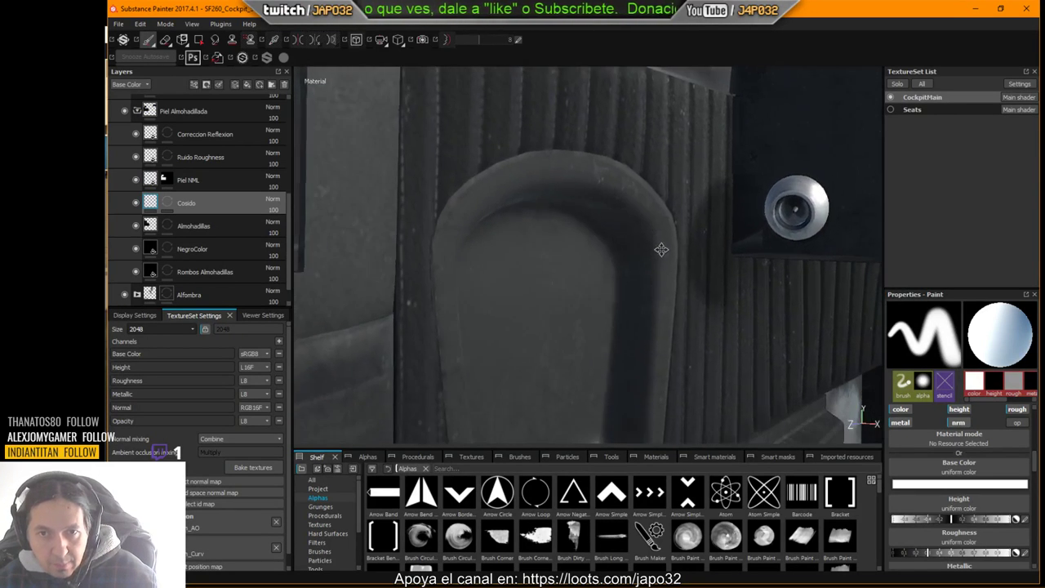
{"action": "right_click_drag", "start_coordinate": [660, 250], "coordinate": [599, 267], "text": "alt"}
{"action": "left_click_drag", "start_coordinate": [600, 265], "coordinate": [672, 302], "text": "alt"}
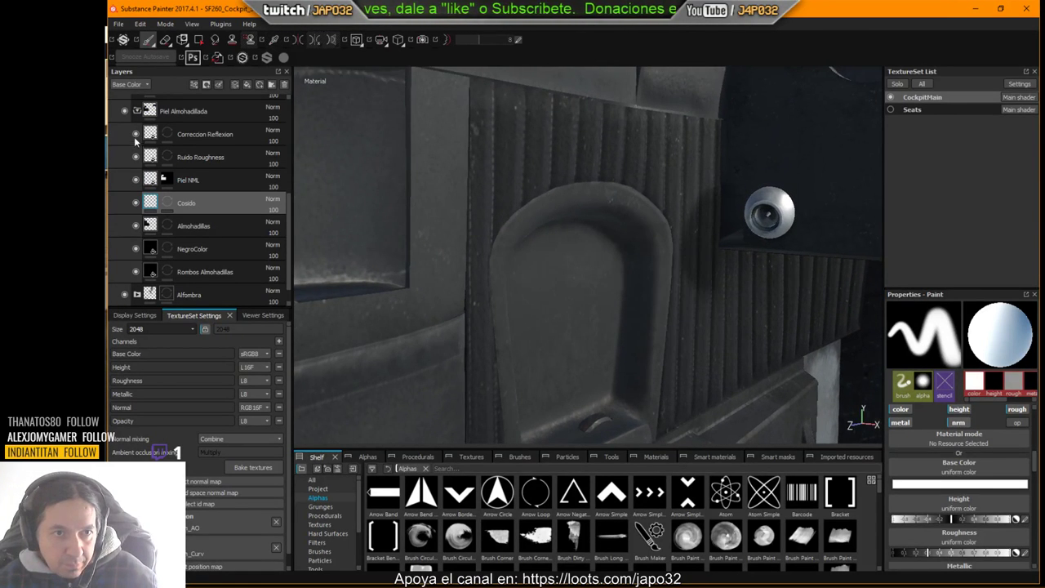
Step: Collapse the Piel Almohadillada group, toggle it and Cuero Negro to identify which covers the pocket panel, and expand Cuero Negro
{"action": "left_click", "coordinate": [136, 112]}
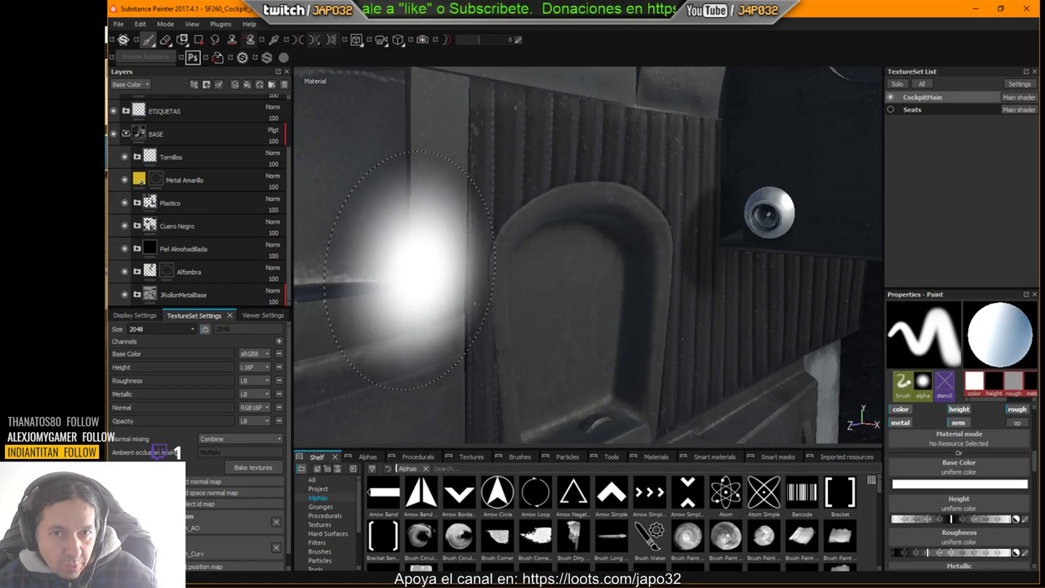
{"action": "middle_click_drag", "start_coordinate": [572, 303], "coordinate": [736, 280], "text": "alt"}
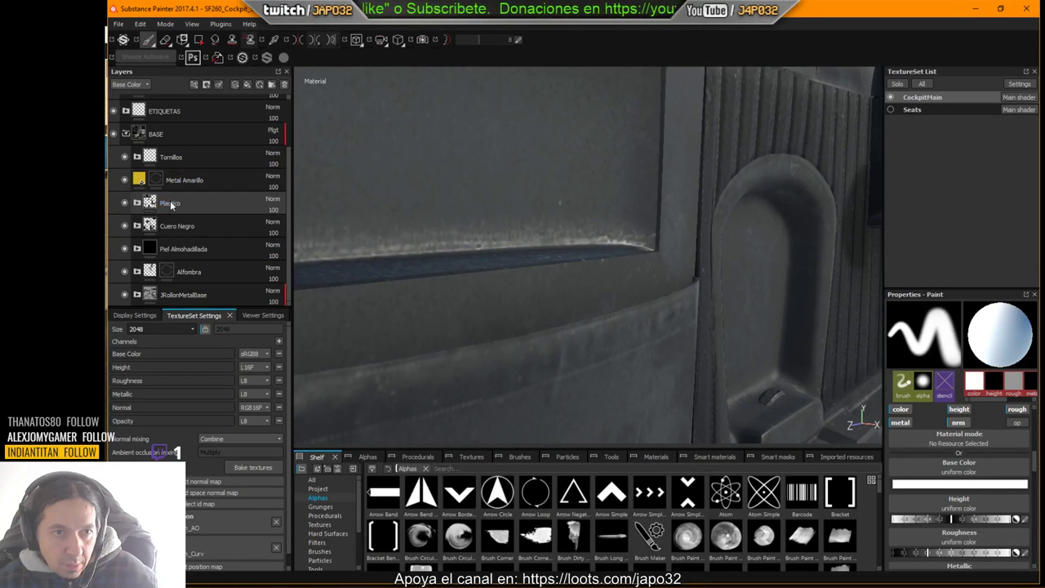
{"action": "left_click", "coordinate": [123, 247]}
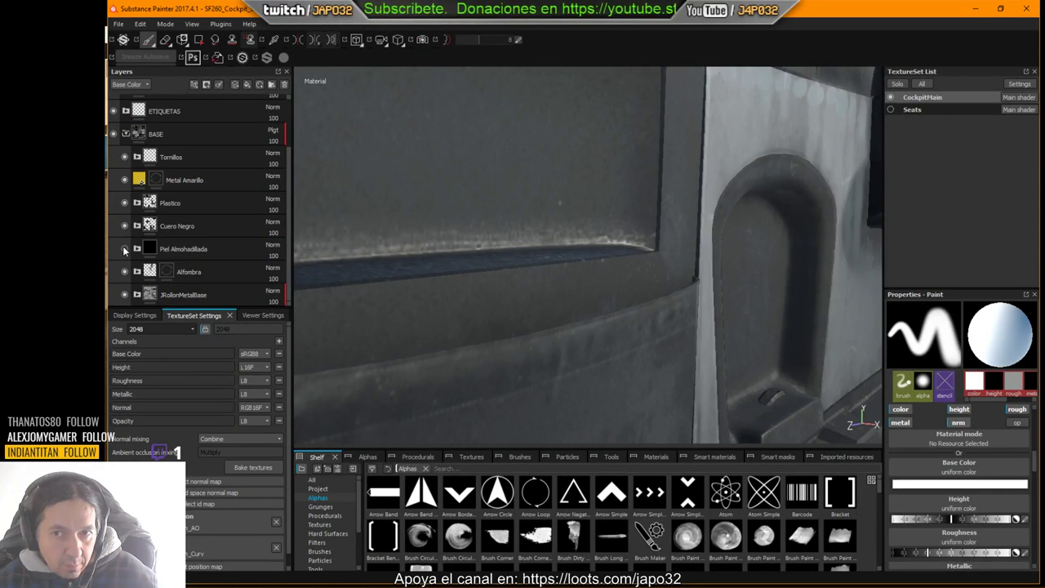
{"action": "left_click", "coordinate": [123, 246]}
{"action": "left_click", "coordinate": [124, 226]}
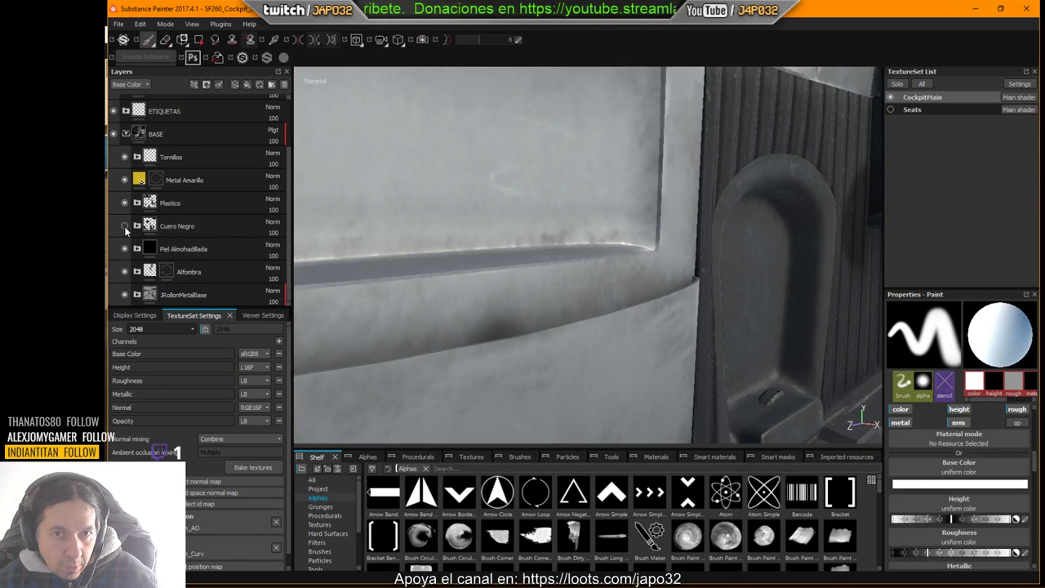
{"action": "left_click", "coordinate": [124, 226]}
{"action": "left_click", "coordinate": [137, 226]}
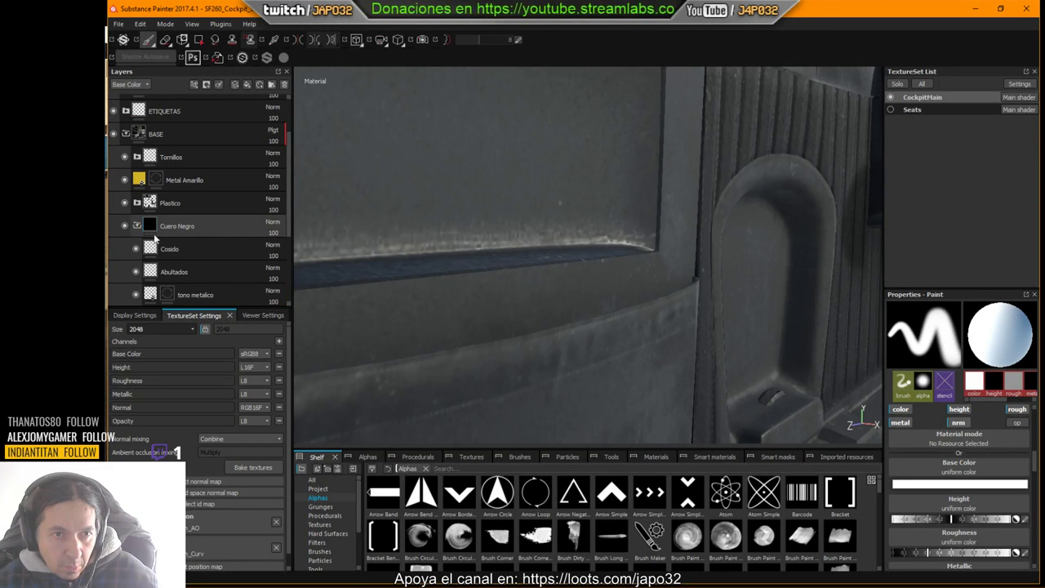
Step: Hide and show the Cuero Negro group repeatedly to compare the pocket panel and upper rail with and without its leather
{"action": "left_click", "coordinate": [167, 249]}
{"action": "scroll", "coordinate": [194, 255], "scroll_direction": "down", "scroll_amount": 1}
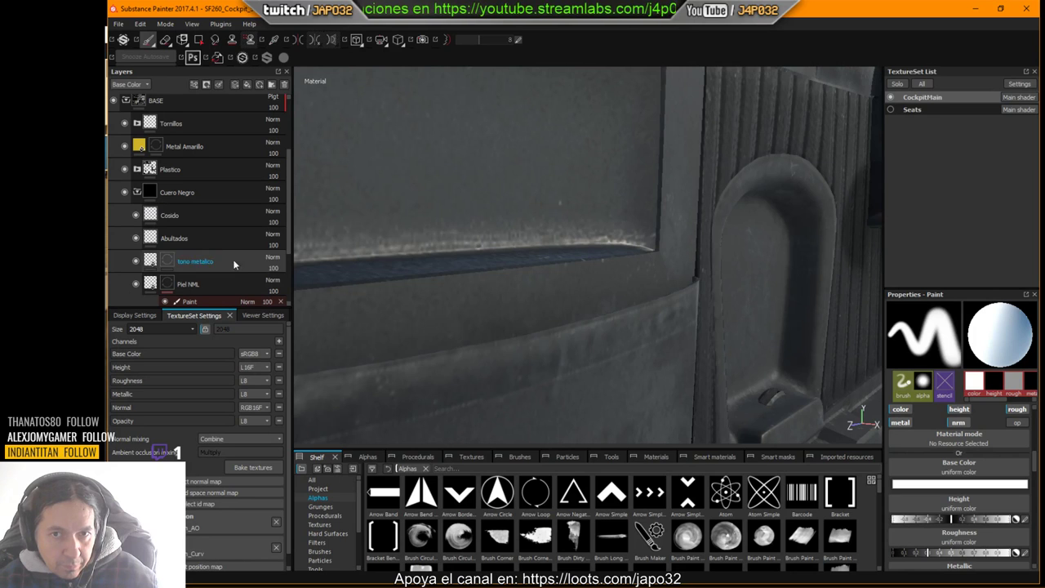
{"action": "middle_click_drag", "start_coordinate": [673, 260], "coordinate": [625, 323], "text": "alt"}
{"action": "scroll", "coordinate": [626, 324], "scroll_direction": "down", "scroll_amount": 2}
{"action": "left_click_drag", "start_coordinate": [563, 298], "coordinate": [616, 256], "text": "alt"}
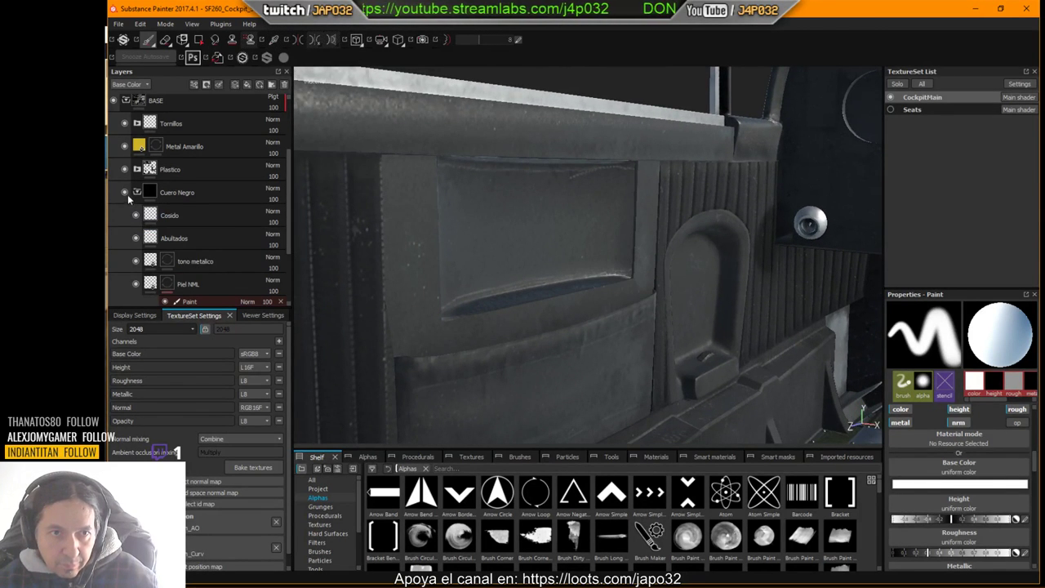
{"action": "left_click", "coordinate": [125, 193]}
{"action": "left_click", "coordinate": [125, 193]}
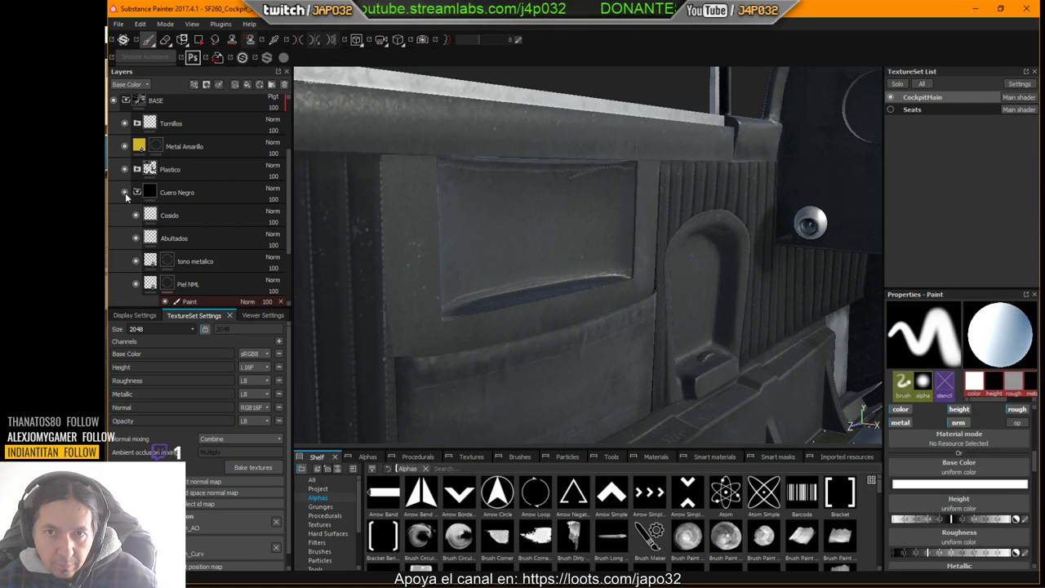
{"action": "left_click", "coordinate": [125, 193]}
{"action": "left_click", "coordinate": [125, 192]}
{"action": "left_click", "coordinate": [125, 193]}
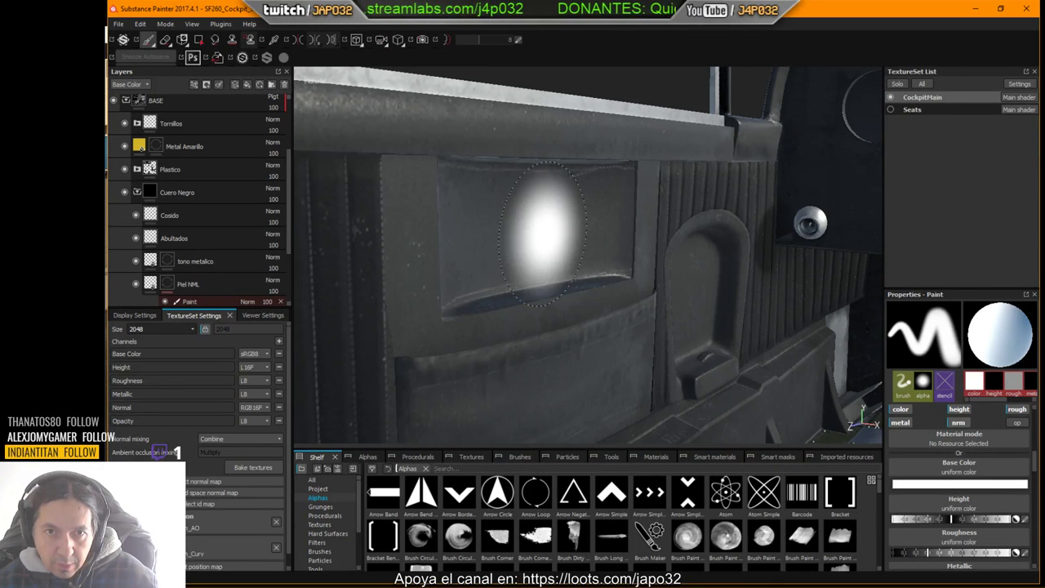
Step: Switch to X-Plane, look at the stitching around the side pocket panel, and return to Substance Painter
{"action": "key", "text": "alt+Tab"}
{"action": "right_click_drag", "start_coordinate": [516, 281], "coordinate": [581, 286]}
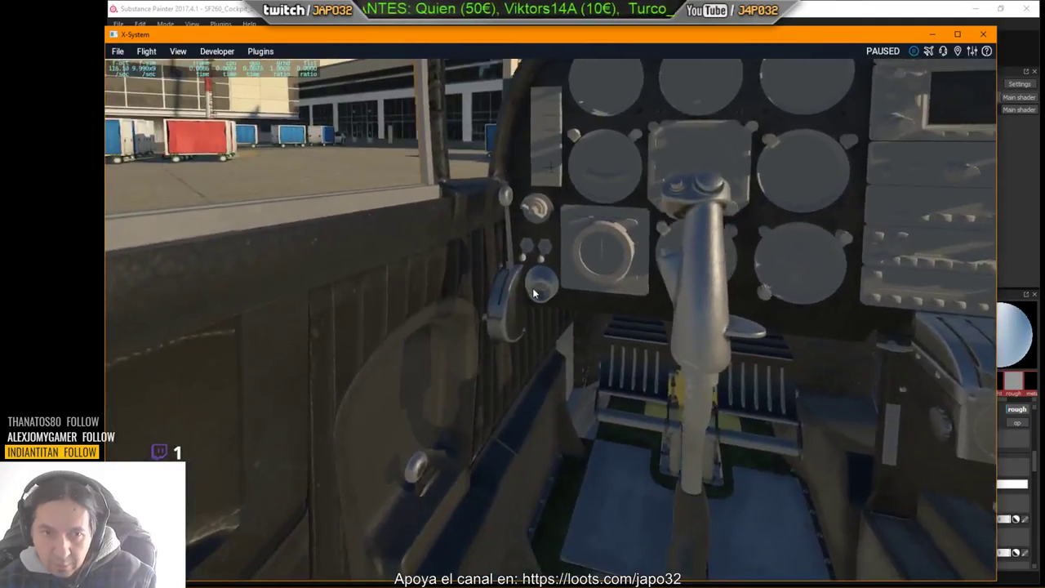
{"action": "right_click_drag", "start_coordinate": [533, 289], "coordinate": [458, 308]}
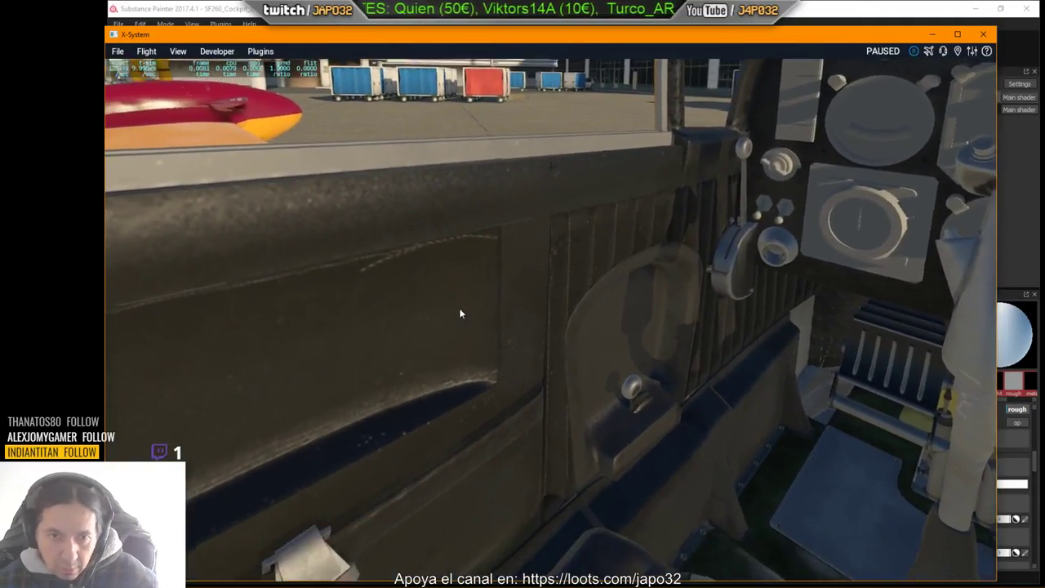
{"action": "key", "text": "alt+Tab"}
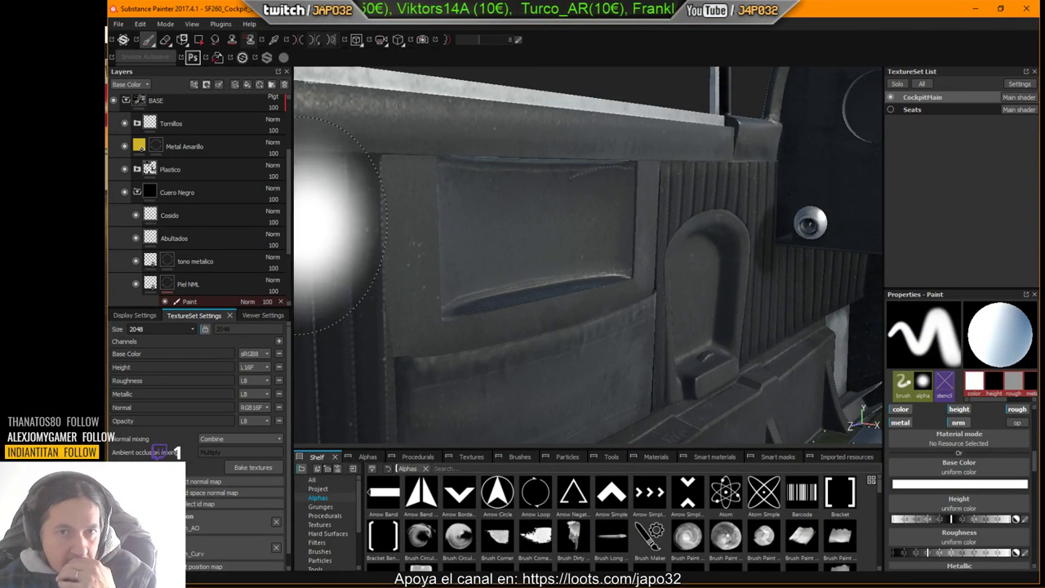
{"action": "right_click", "coordinate": [605, 254]}
{"action": "left_click", "coordinate": [798, 263]}
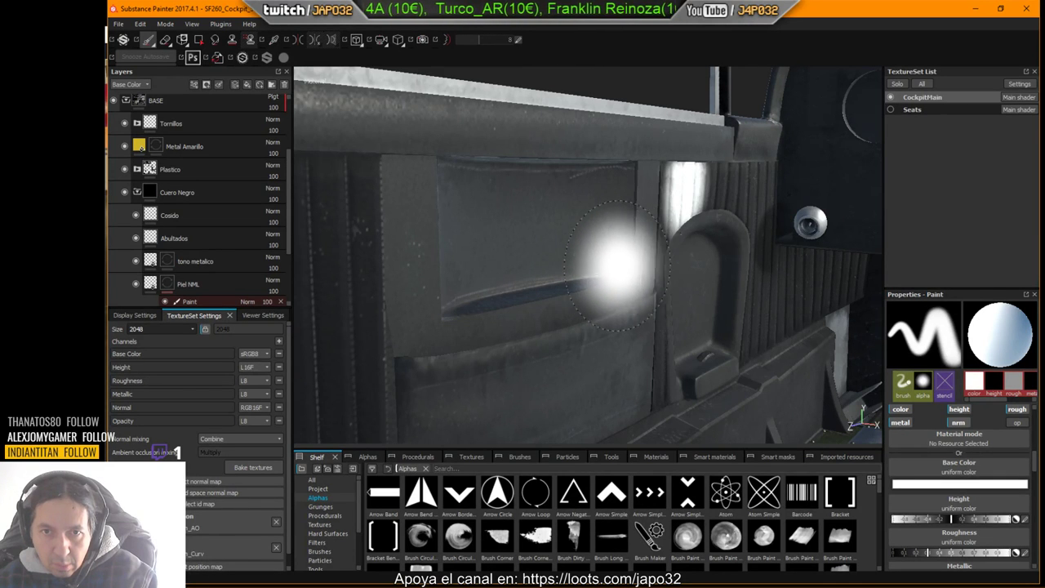
{"action": "right_click", "coordinate": [611, 262]}
{"action": "left_click", "coordinate": [710, 254]}
{"action": "mouse_move", "coordinate": [583, 234]}
{"action": "left_mouse_down", "text": "alt"}
{"action": "mouse_move", "coordinate": [688, 268]}
{"action": "mouse_move", "coordinate": [532, 280]}
{"action": "left_mouse_up", "text": "alt"}
{"action": "key", "text": "ctrl+z"}
Step: Toggle the Cuero Negro group and its Cosido layer to check which stitching they add to the side panel
{"action": "mouse_move", "coordinate": [604, 312]}
{"action": "left_mouse_down", "text": "alt"}
{"action": "mouse_move", "coordinate": [717, 305]}
{"action": "mouse_move", "coordinate": [863, 414]}
{"action": "mouse_move", "coordinate": [334, 369]}
{"action": "mouse_move", "coordinate": [359, 343]}
{"action": "mouse_move", "coordinate": [383, 375]}
{"action": "mouse_move", "coordinate": [208, 343]}
{"action": "left_mouse_up", "text": "alt"}
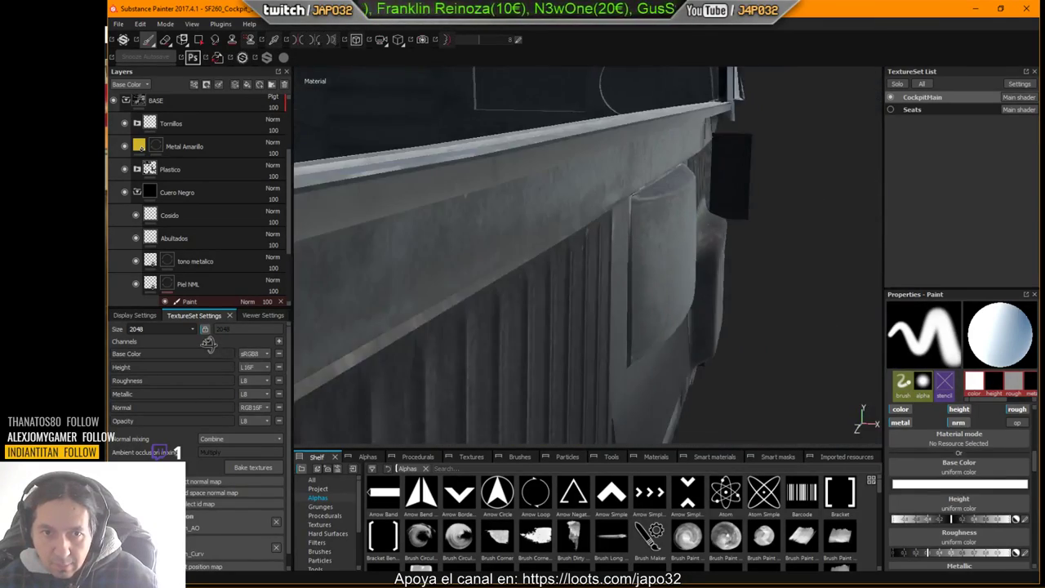
{"action": "mouse_move", "coordinate": [515, 433]}
{"action": "left_mouse_down", "text": "alt"}
{"action": "mouse_move", "coordinate": [653, 364]}
{"action": "mouse_move", "coordinate": [665, 378]}
{"action": "mouse_move", "coordinate": [629, 373]}
{"action": "mouse_move", "coordinate": [916, 326]}
{"action": "mouse_move", "coordinate": [601, 303]}
{"action": "mouse_move", "coordinate": [678, 323]}
{"action": "left_mouse_up", "text": "alt"}
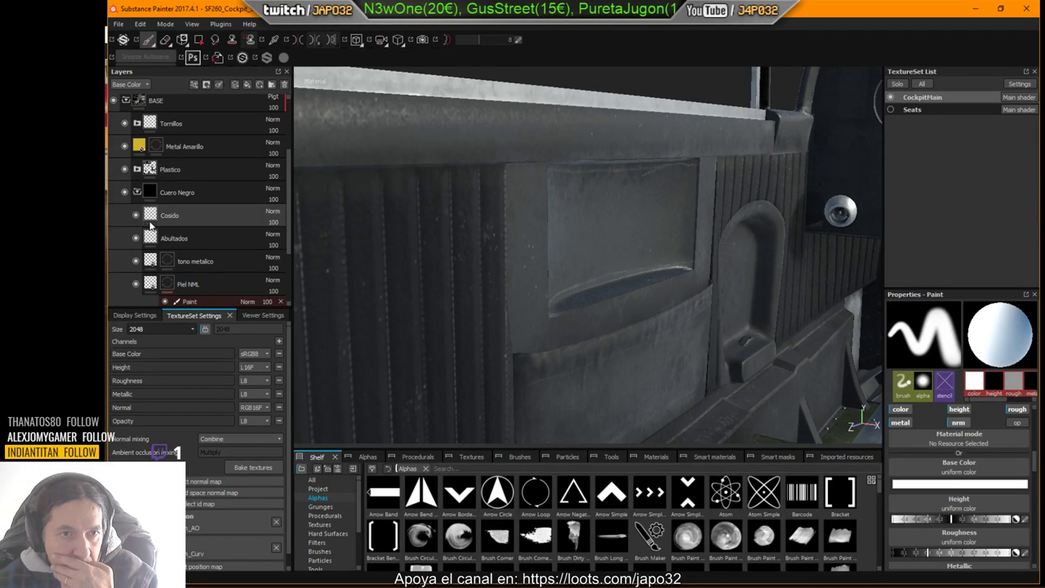
{"action": "left_click", "coordinate": [125, 193]}
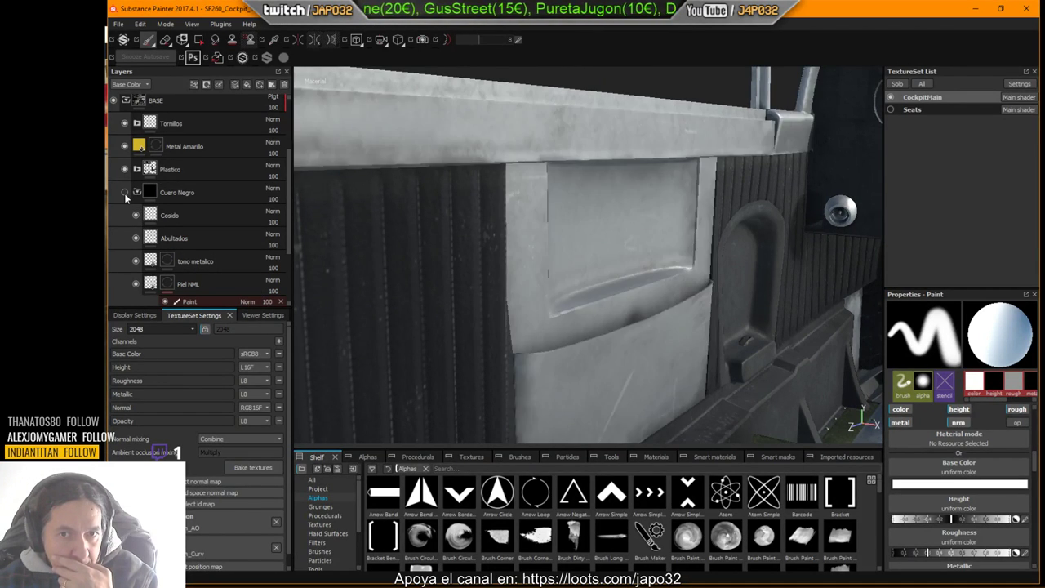
{"action": "left_click", "coordinate": [124, 192]}
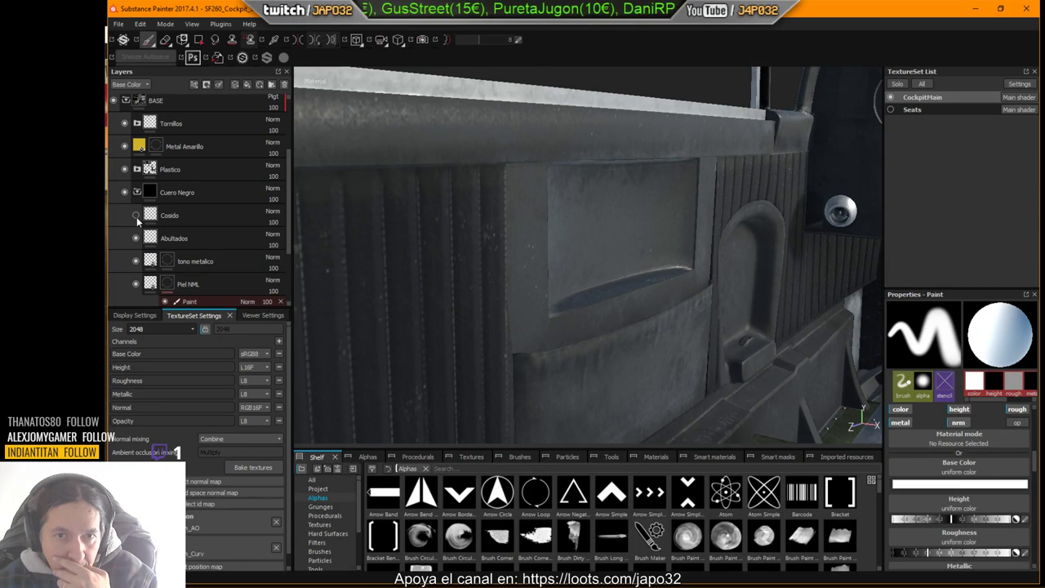
Step: Erase the stray diagonal stitching at the pocket panel's upper corner on the Cosido layer of the Cuero Negro group
{"action": "left_click", "coordinate": [170, 215]}
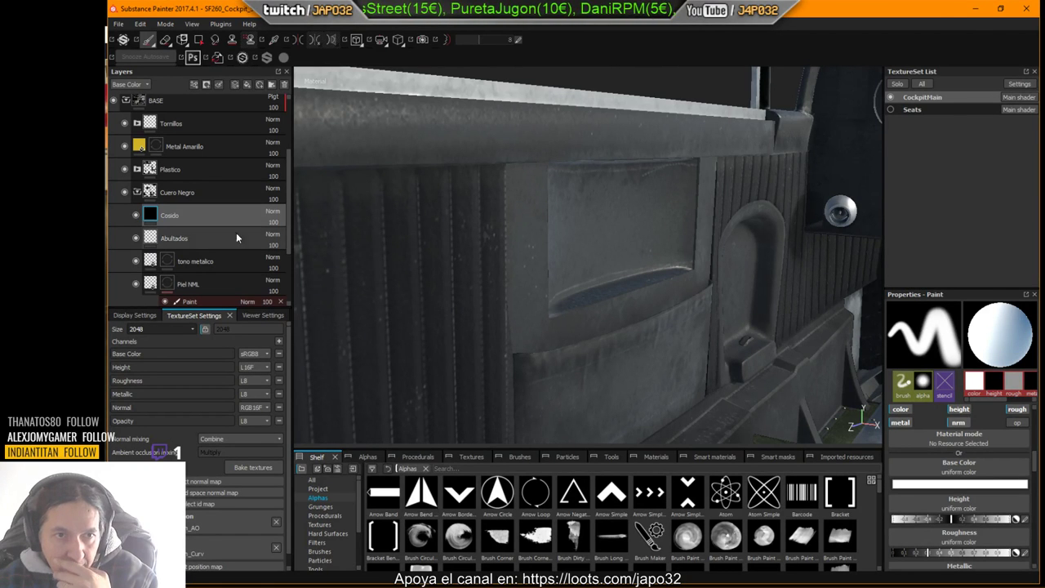
{"action": "right_click_drag", "start_coordinate": [693, 241], "coordinate": [1011, 227], "text": "alt"}
{"action": "left_click_drag", "start_coordinate": [776, 277], "coordinate": [649, 316], "text": "alt"}
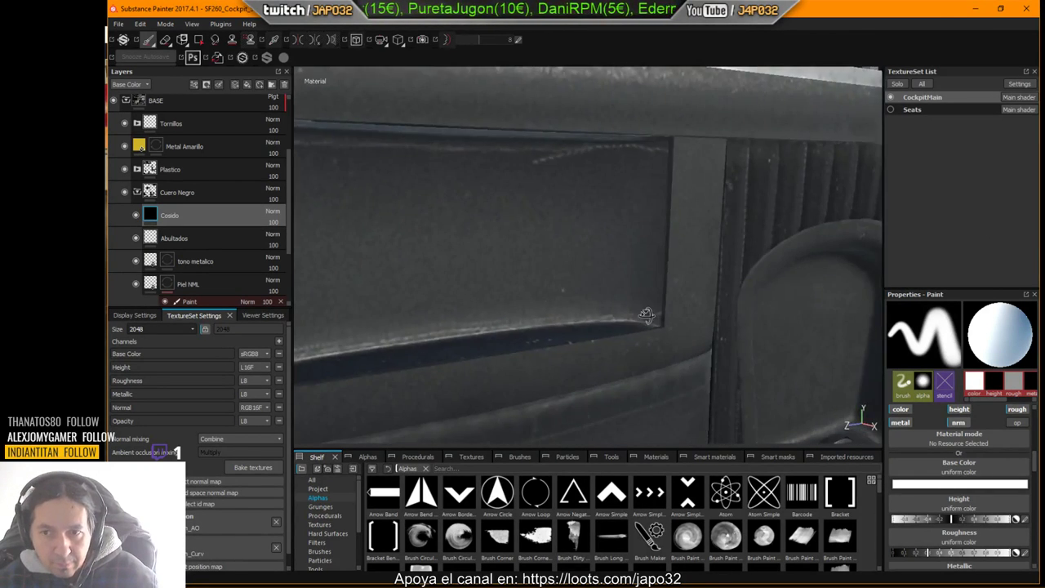
{"action": "scroll", "coordinate": [978, 516], "scroll_direction": "down", "scroll_amount": 2}
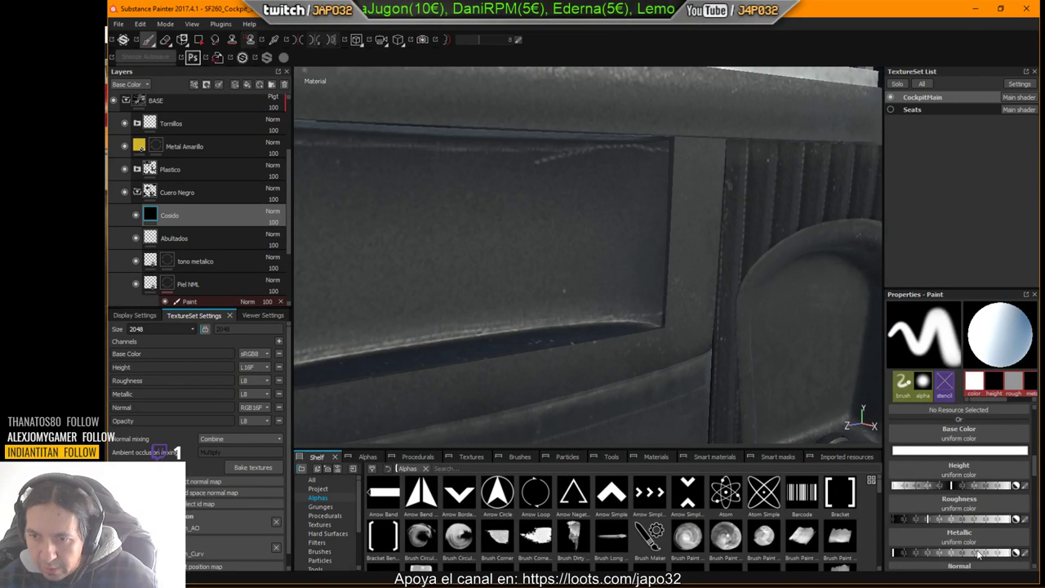
{"action": "scroll", "coordinate": [978, 555], "scroll_direction": "up", "scroll_amount": 3}
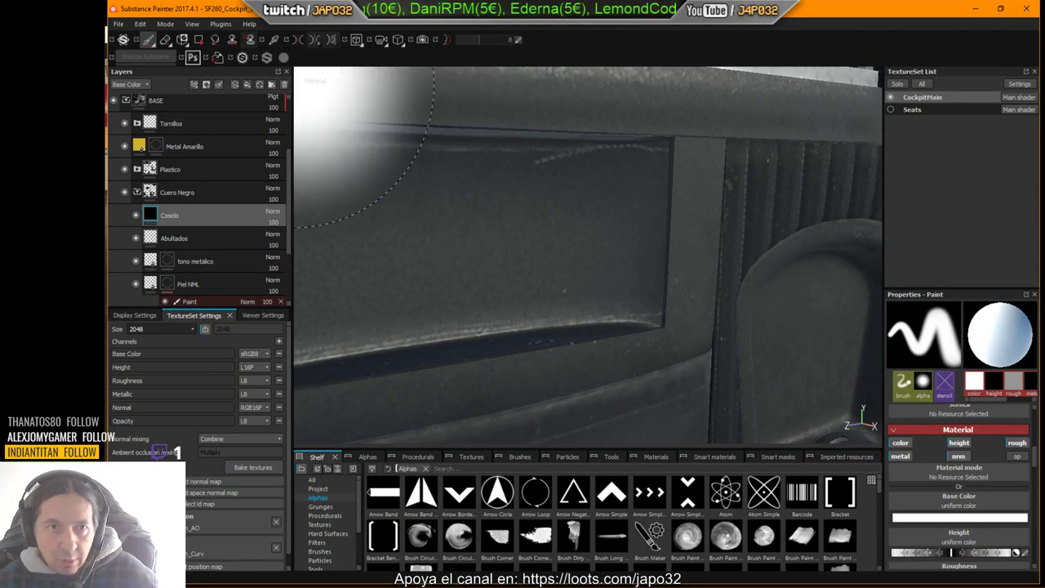
{"action": "left_click", "coordinate": [166, 40]}
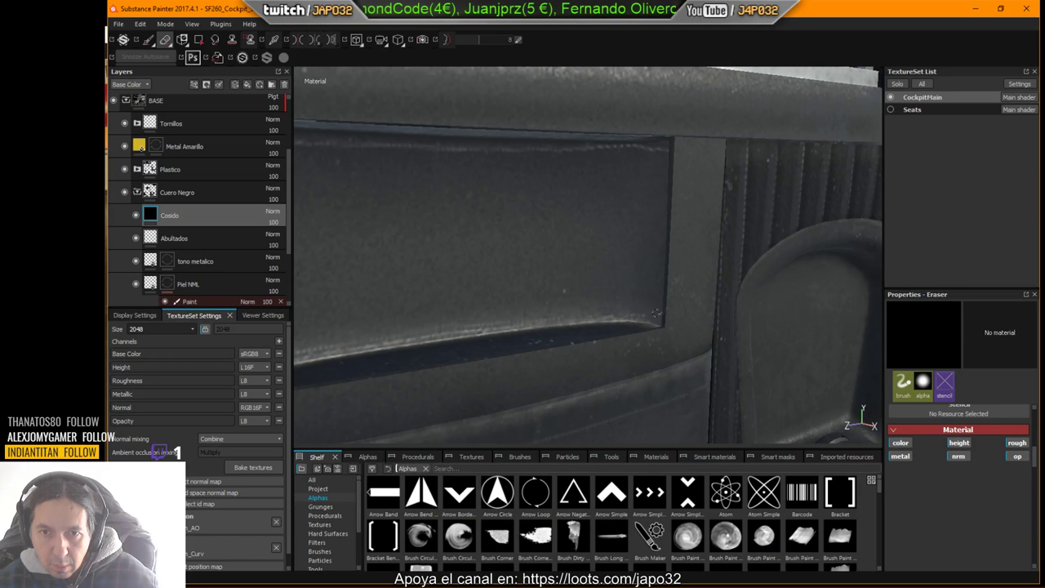
Step: Inspect the side panels from both sides and rotate the environment lighting to check the pocket and stitching
{"action": "left_click_drag", "start_coordinate": [606, 307], "coordinate": [154, 279], "text": "alt"}
{"action": "scroll", "coordinate": [677, 281], "scroll_direction": "down", "scroll_amount": 3}
{"action": "left_click_drag", "start_coordinate": [641, 333], "coordinate": [617, 319], "text": "alt"}
{"action": "scroll", "coordinate": [618, 319], "scroll_direction": "up", "scroll_amount": 5}
{"action": "scroll", "coordinate": [618, 320], "scroll_direction": "down", "scroll_amount": 5}
{"action": "scroll", "coordinate": [625, 312], "scroll_direction": "up", "scroll_amount": 2}
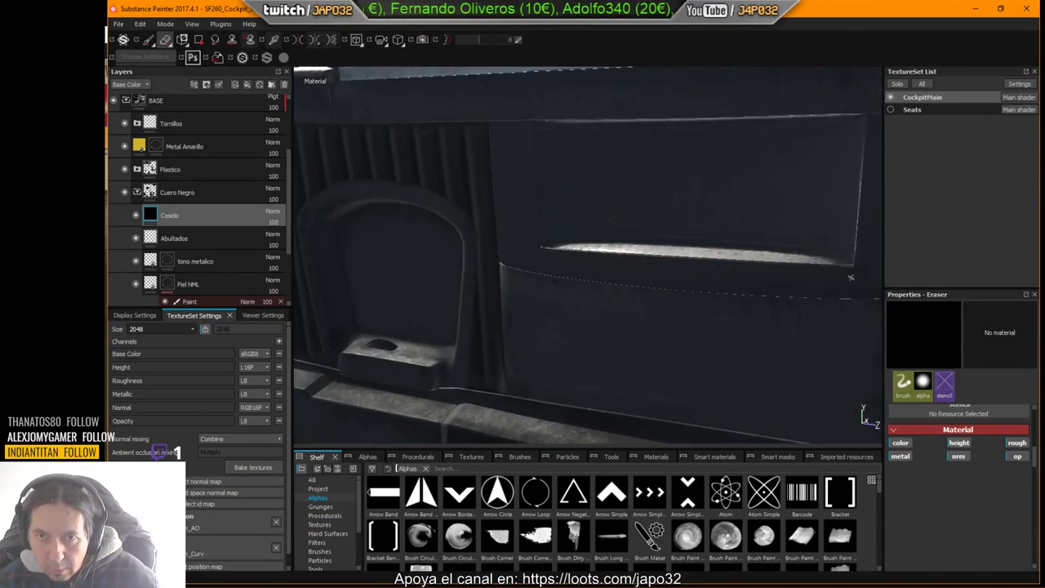
{"action": "right_click_drag", "start_coordinate": [852, 278], "coordinate": [696, 271], "text": "shift"}
{"action": "left_click_drag", "start_coordinate": [696, 271], "coordinate": [841, 333], "text": "alt"}
{"action": "left_click_drag", "start_coordinate": [599, 336], "coordinate": [631, 227], "text": "alt"}
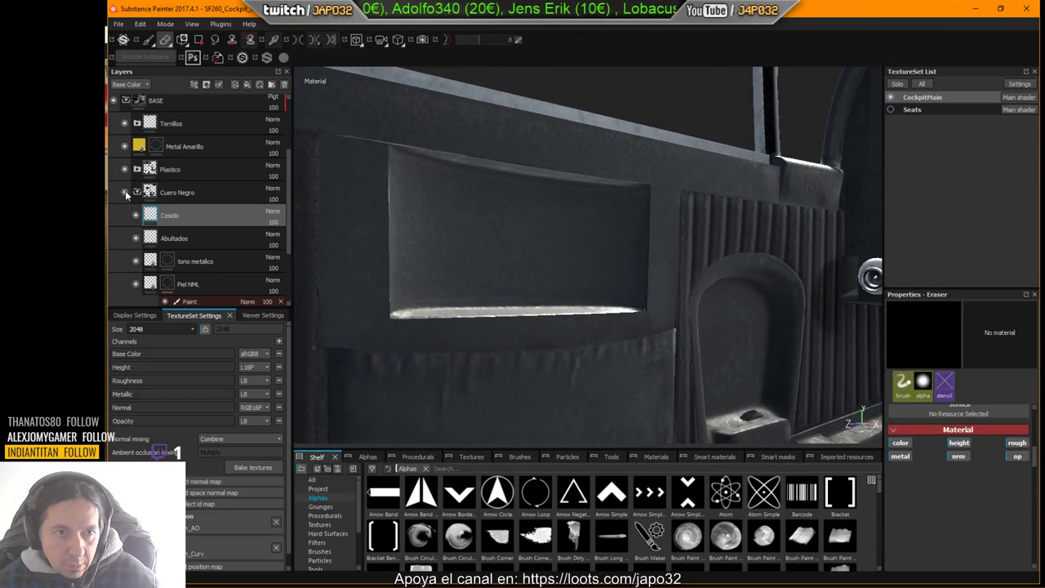
Step: Select the Abultados layer with the Paint tool active and set the brush material's roughness to 0.3
{"action": "left_click", "coordinate": [150, 40]}
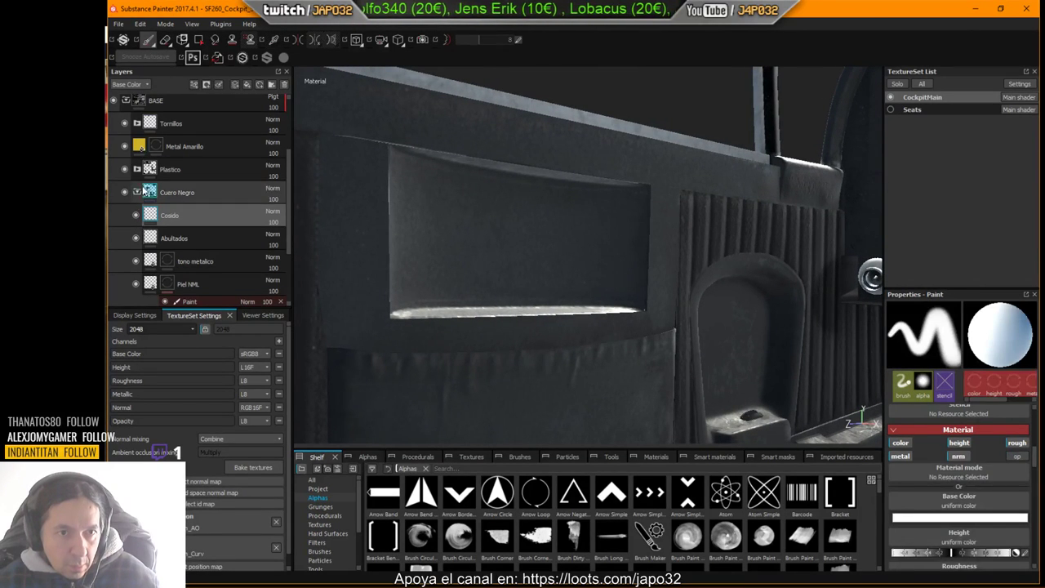
{"action": "left_click", "coordinate": [151, 239]}
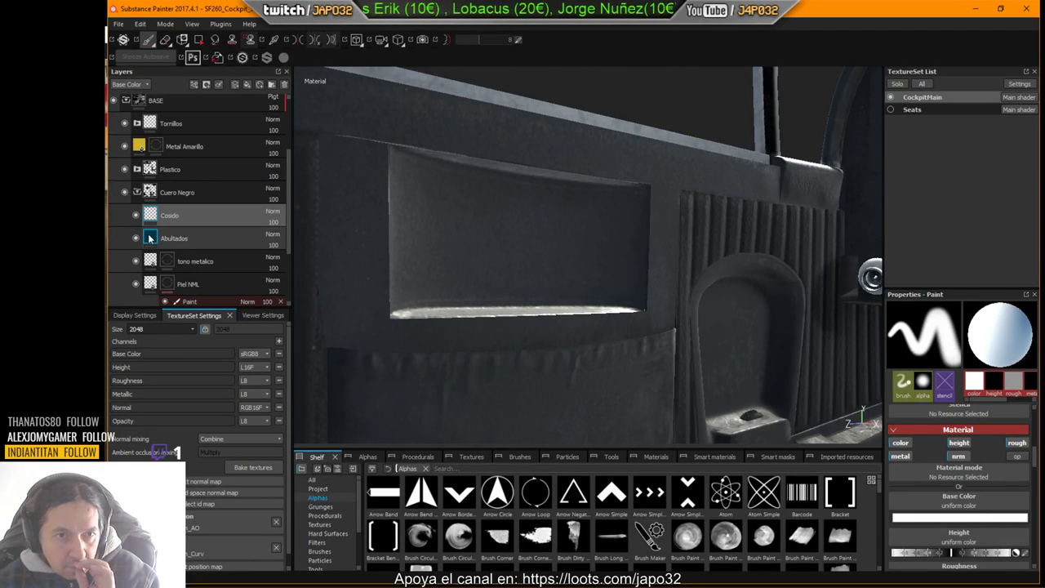
{"action": "scroll", "coordinate": [955, 504], "scroll_direction": "down", "scroll_amount": 2}
{"action": "scroll", "coordinate": [957, 510], "scroll_direction": "down", "scroll_amount": 2}
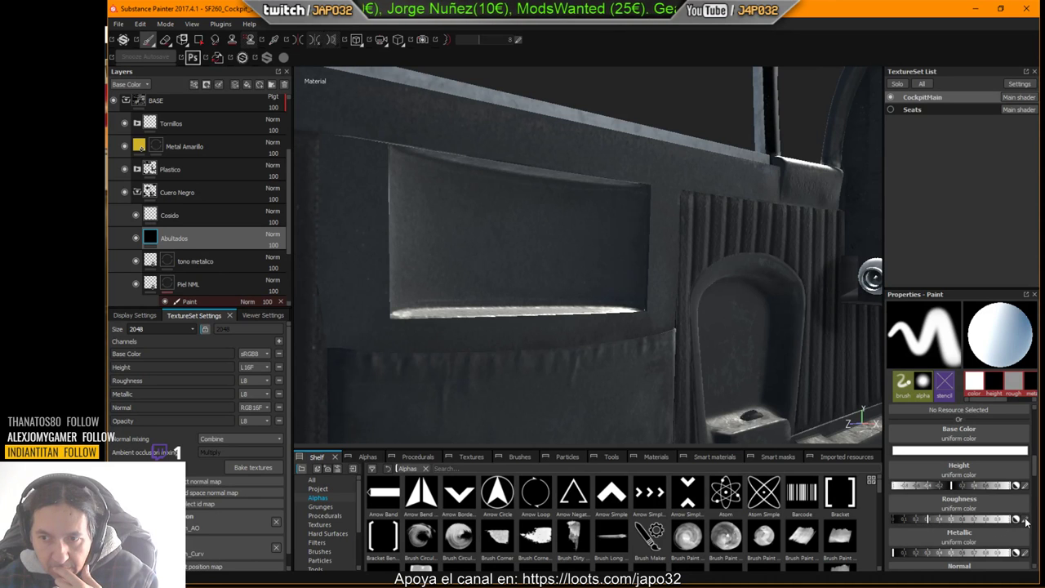
{"action": "key", "text": "Return"}
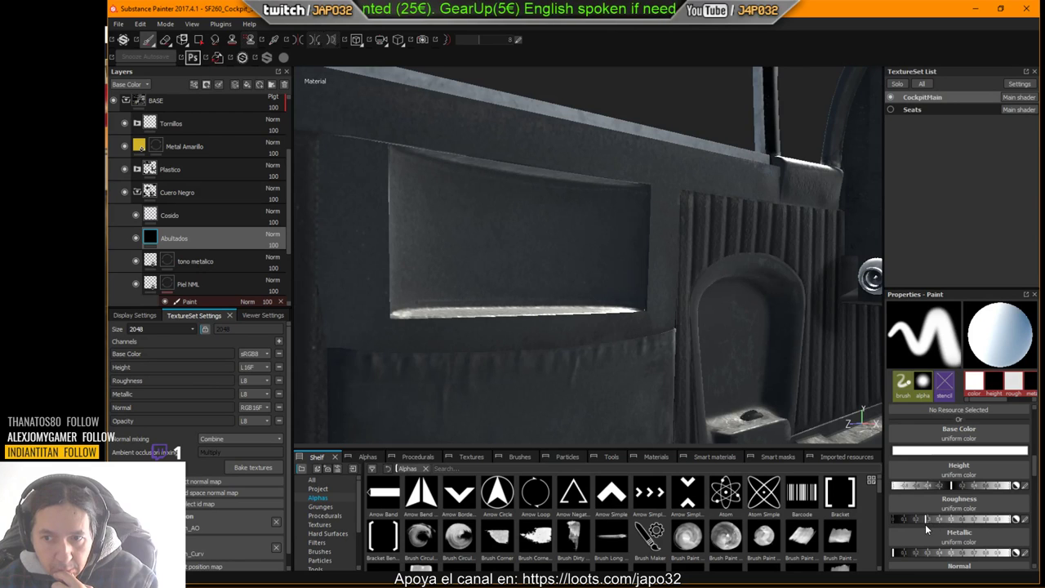
{"action": "left_click", "coordinate": [974, 523]}
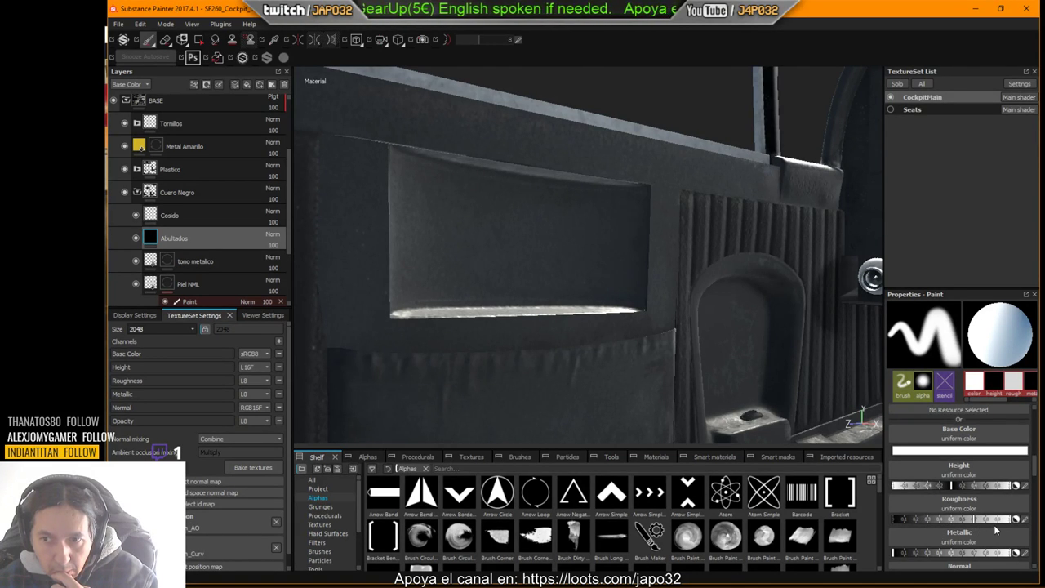
{"action": "left_click_drag", "start_coordinate": [994, 524], "coordinate": [1007, 529]}
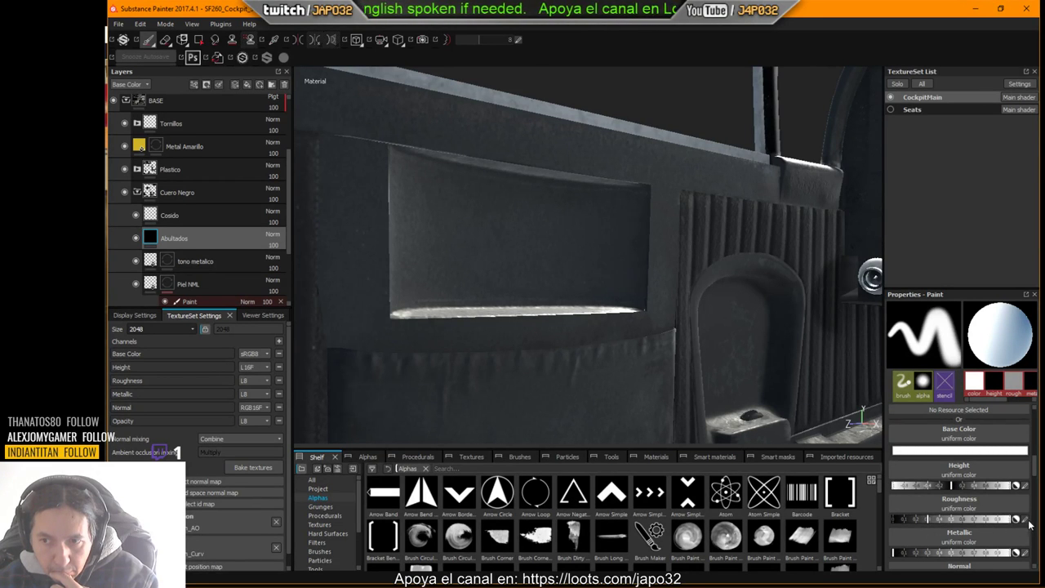
{"action": "left_click", "coordinate": [1026, 520]}
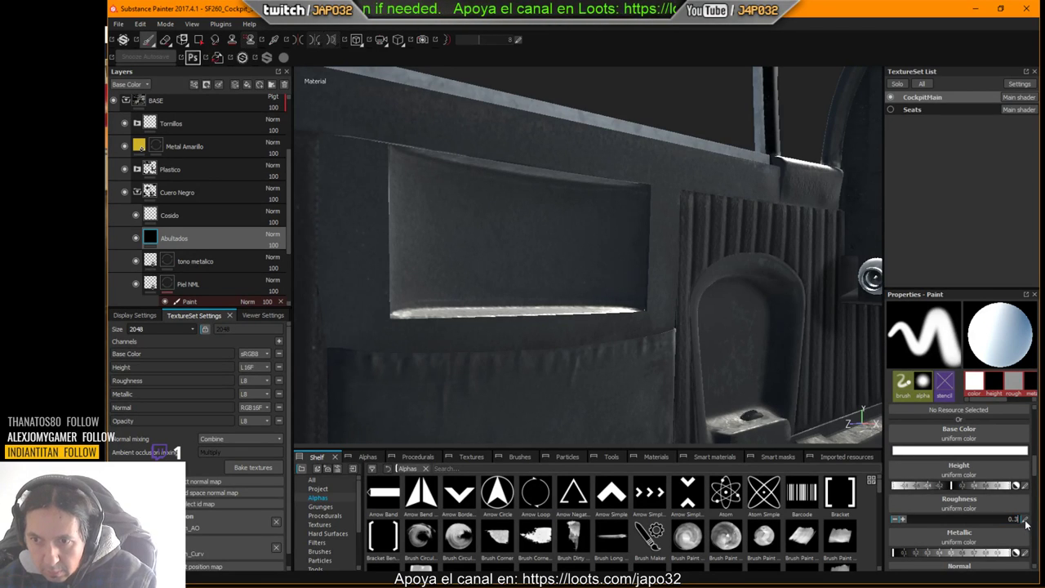
{"action": "type", "text": "0.3"}
{"action": "key", "text": "Return"}
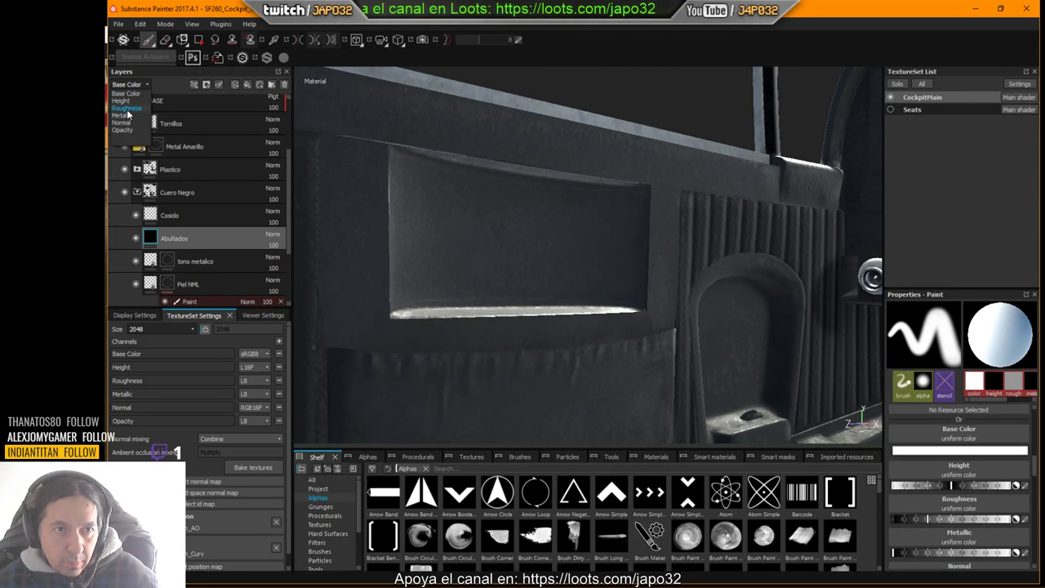
Step: Display the Roughness channel in the layer stack and hide the tono metalico layer of the Cuero Negro group
{"action": "left_click", "coordinate": [145, 133]}
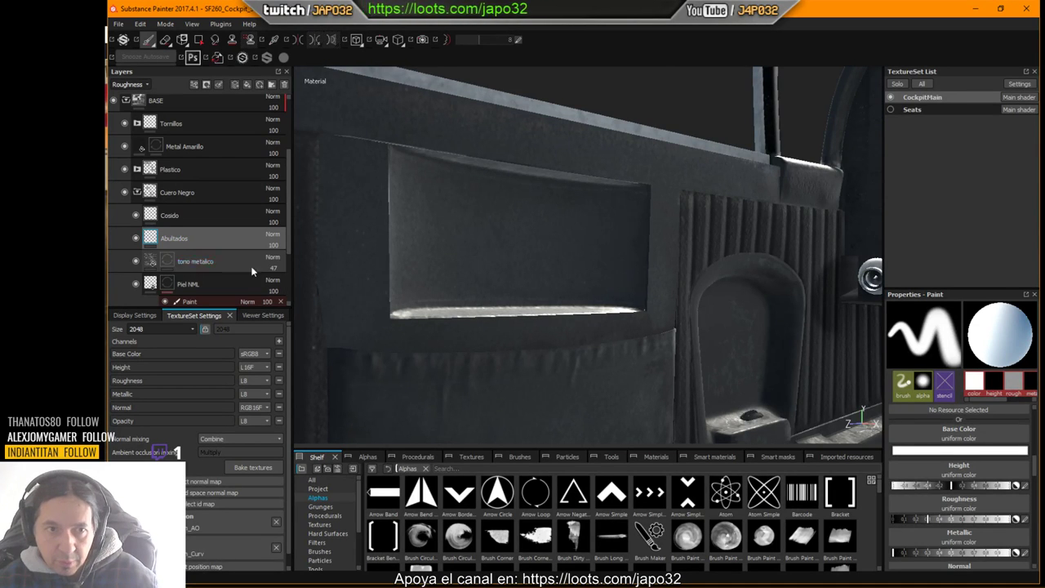
{"action": "left_click", "coordinate": [137, 263]}
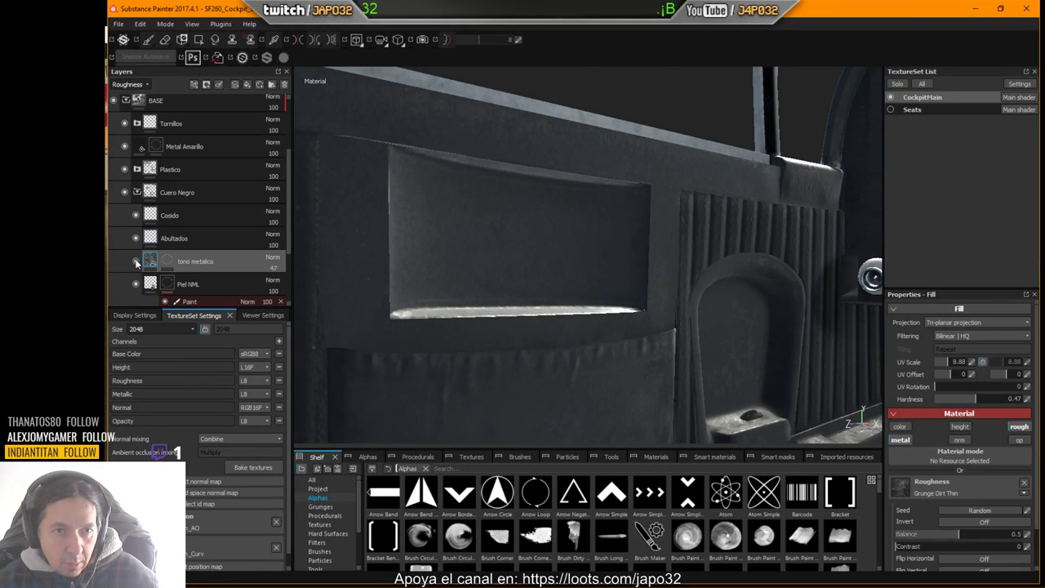
{"action": "left_click", "coordinate": [137, 262]}
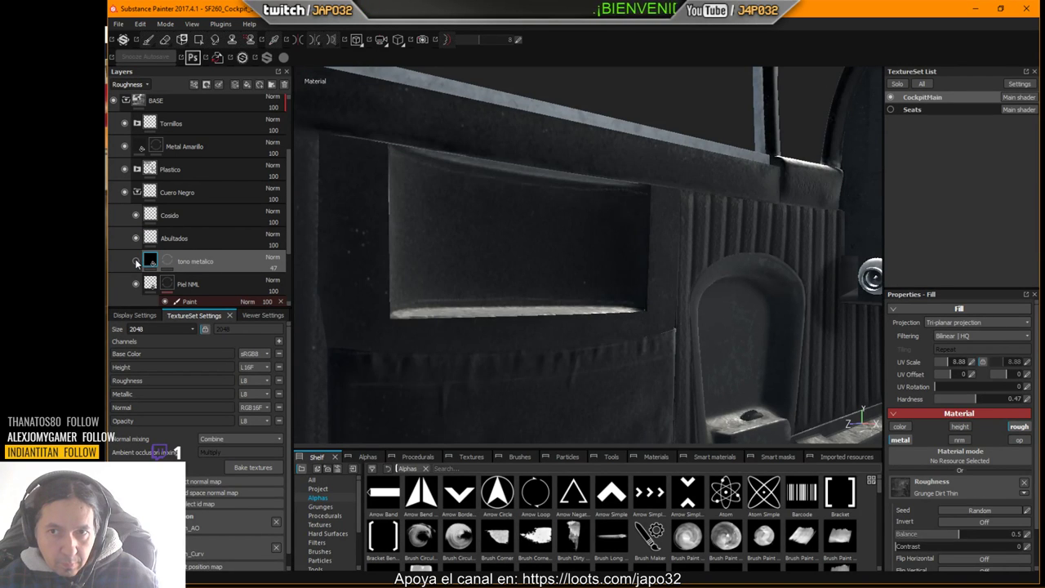
{"action": "left_click_drag", "start_coordinate": [454, 275], "coordinate": [566, 285], "text": "alt"}
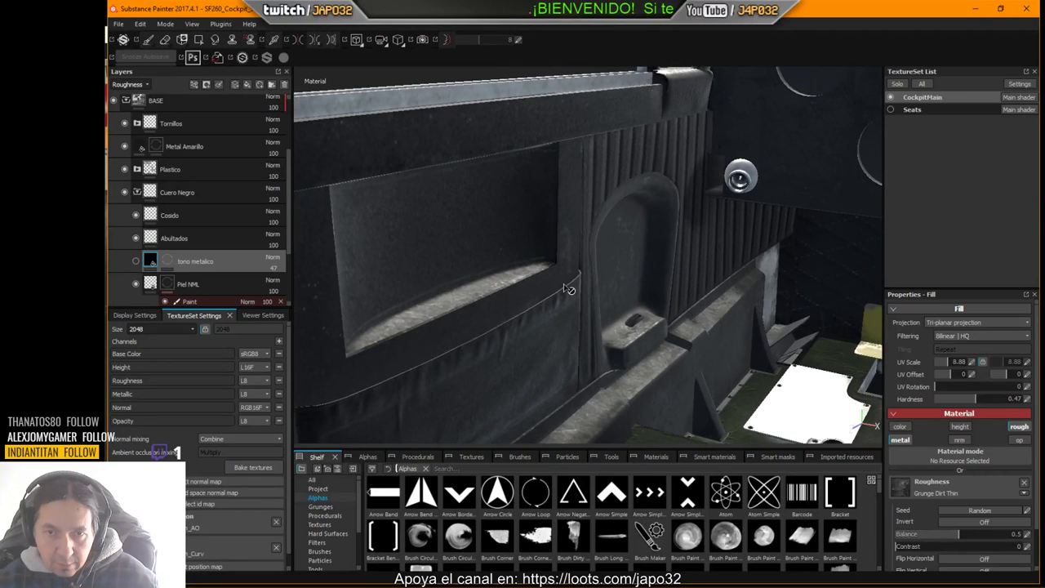
Step: Export the CockpitMain texture set as 8-bit PNG with the X-Plane configuration
{"action": "right_click", "coordinate": [609, 237]}
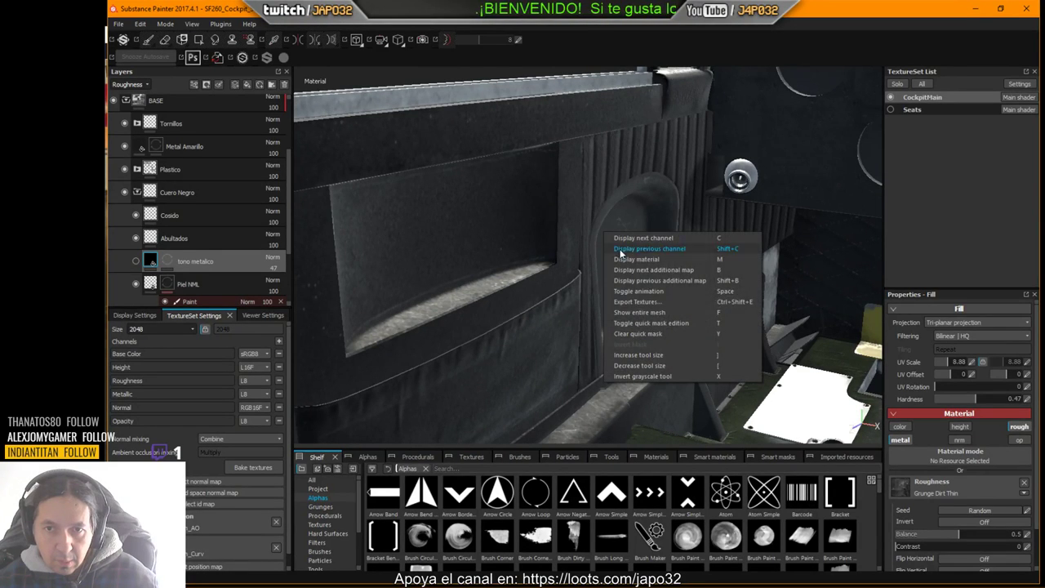
{"action": "left_click", "coordinate": [651, 303]}
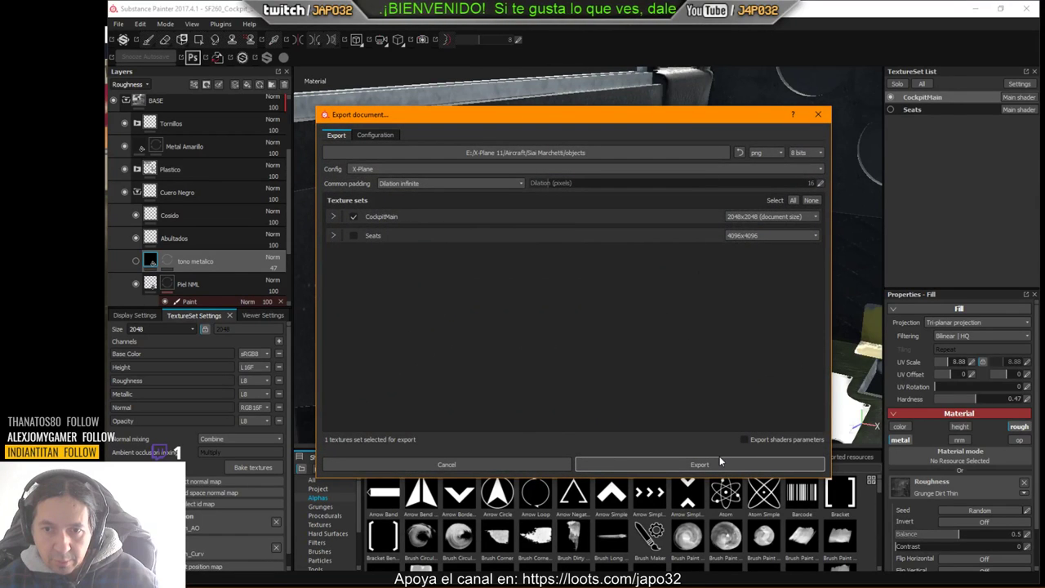
{"action": "left_click", "coordinate": [720, 463]}
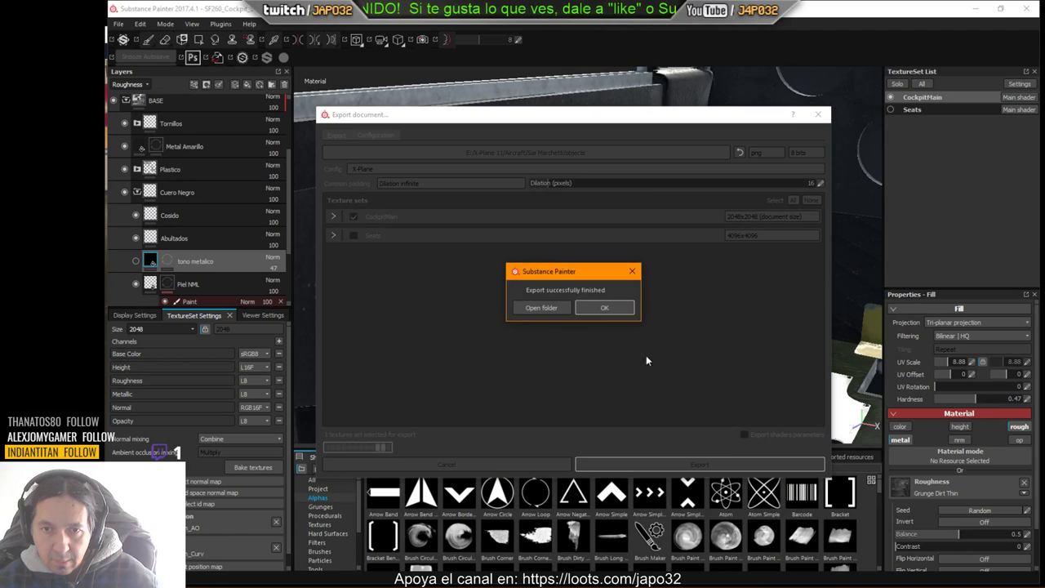
{"action": "left_click", "coordinate": [613, 310]}
Step: Switch to X-Plane, reload the current aircraft, inspect the side panel without the metallic tone, and return to Substance Painter
{"action": "key", "text": "alt+Tab"}
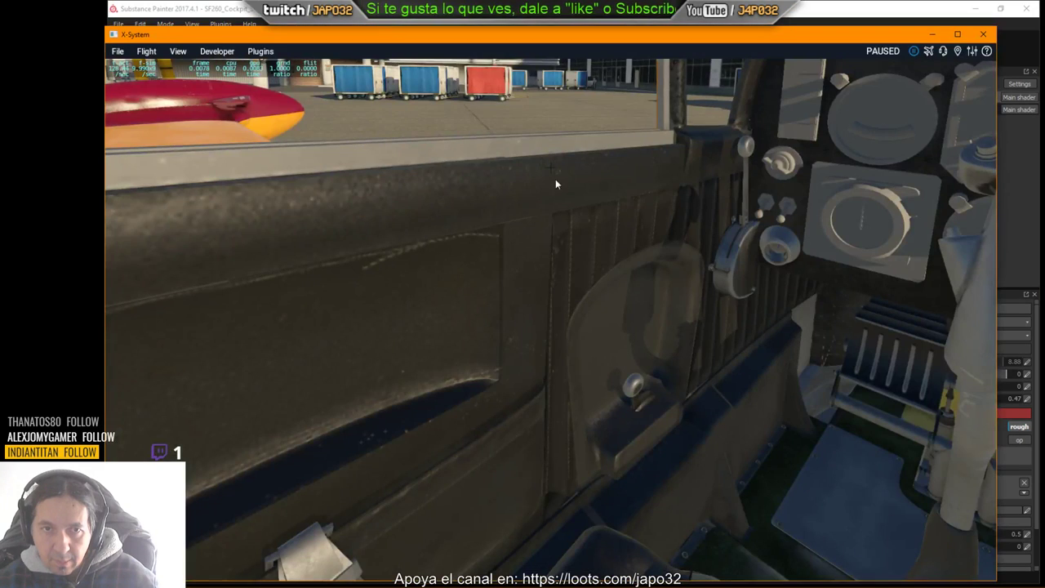
{"action": "left_click", "coordinate": [217, 51]}
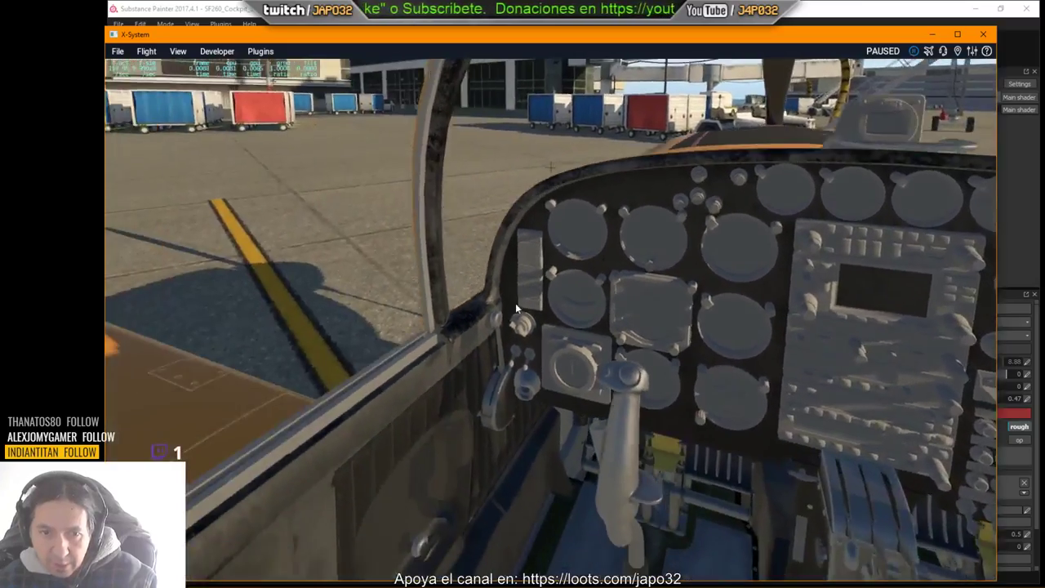
{"action": "right_click_drag", "start_coordinate": [516, 309], "coordinate": [490, 304]}
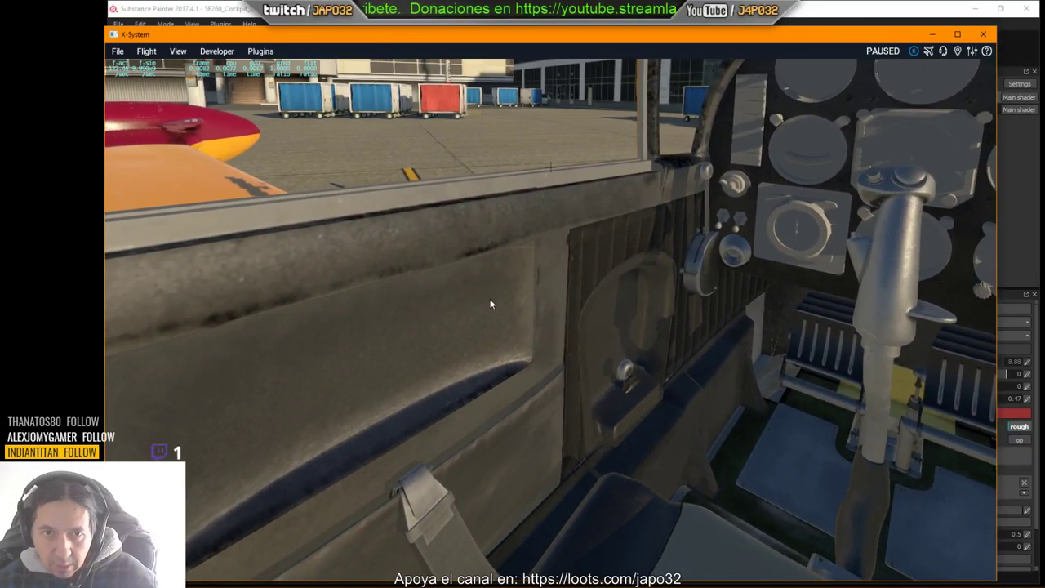
{"action": "key", "text": "alt+Tab"}
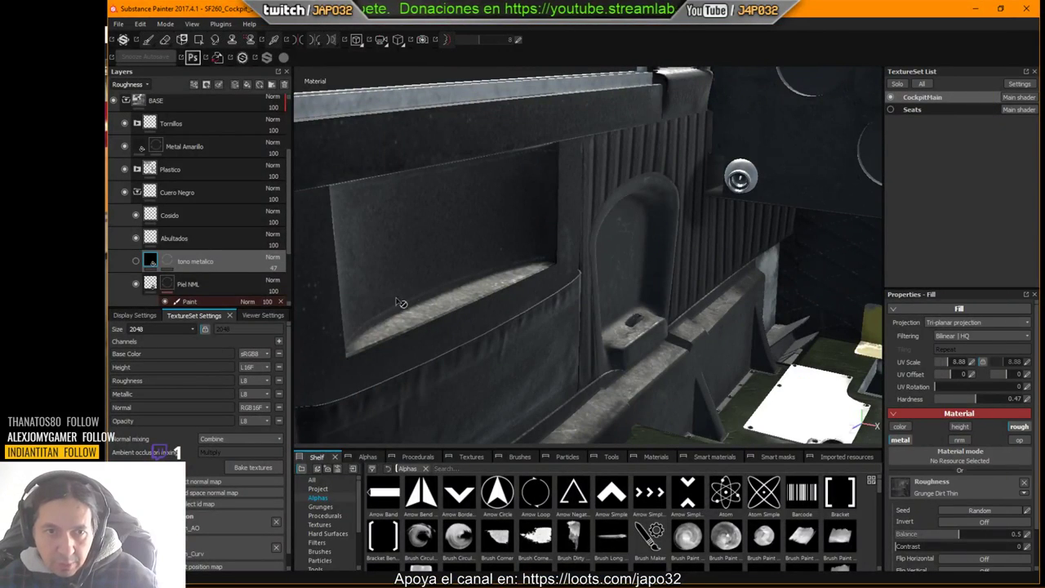
Step: Make the tono metalico layer visible again and re-export the CockpitMain textures with the X-Plane configuration
{"action": "left_click", "coordinate": [135, 260]}
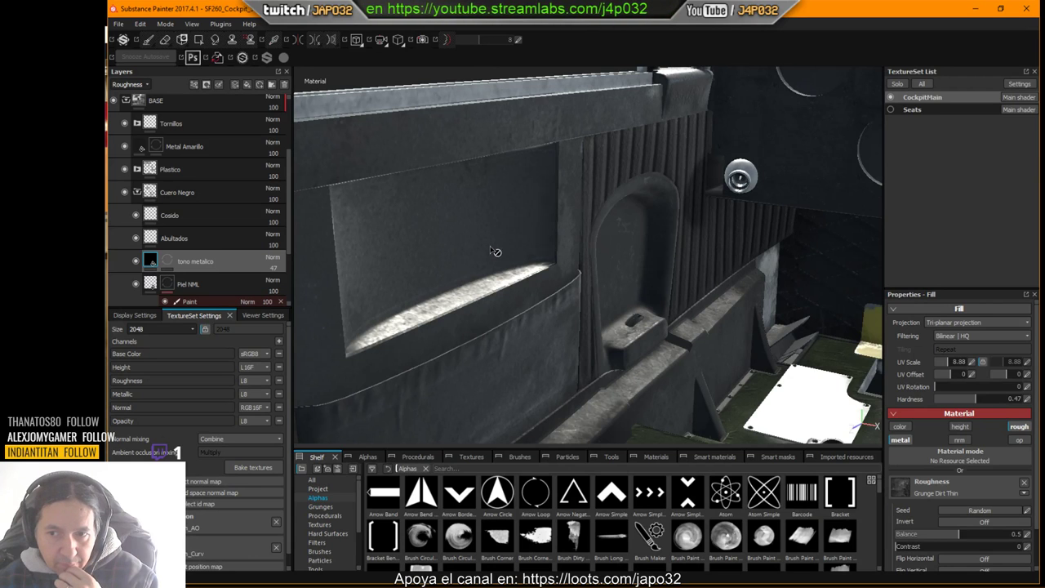
{"action": "right_click", "coordinate": [532, 225]}
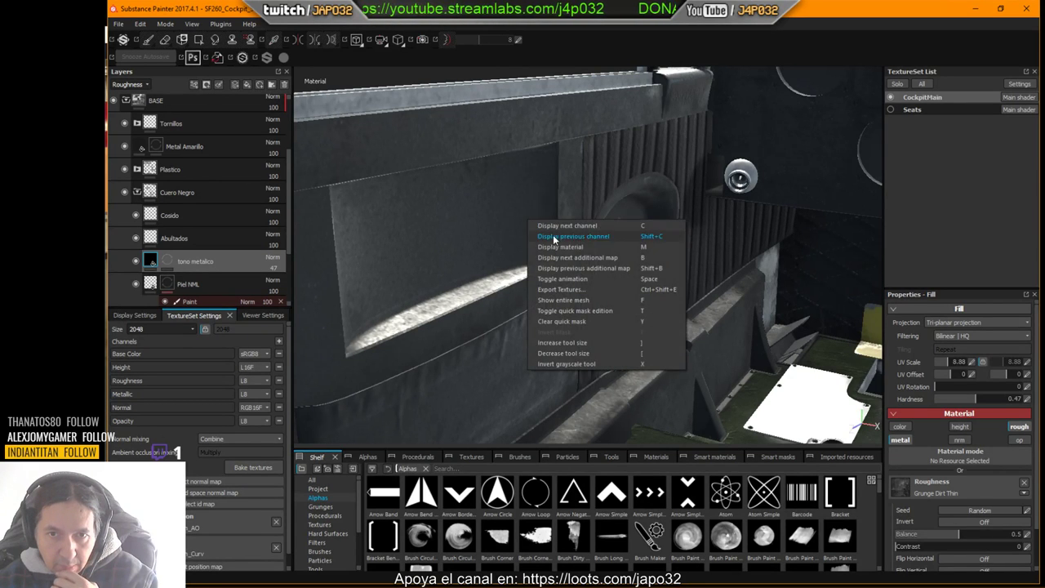
{"action": "left_click", "coordinate": [561, 290]}
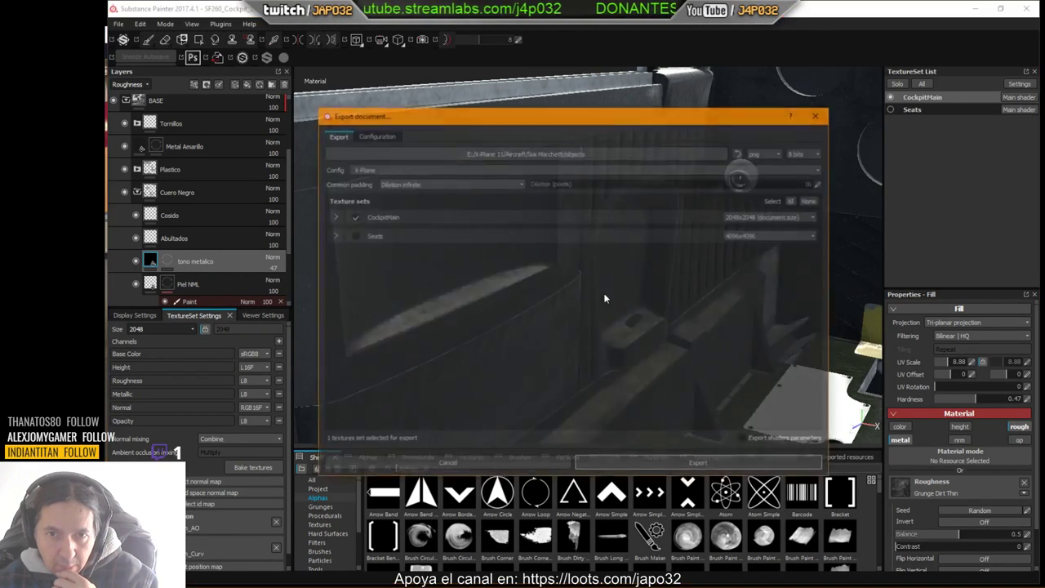
{"action": "left_click", "coordinate": [752, 463]}
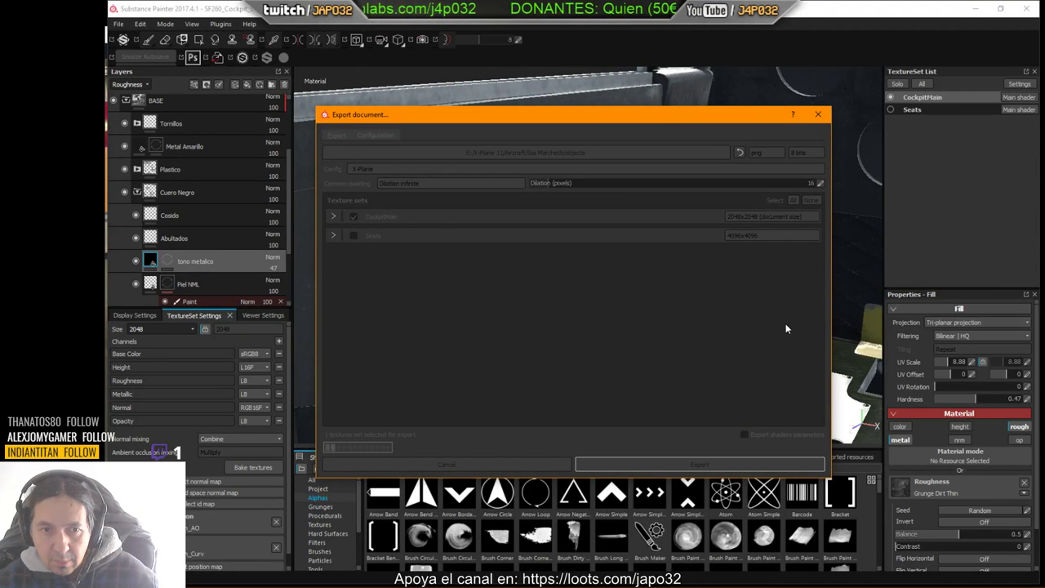
{"action": "left_click", "coordinate": [604, 308]}
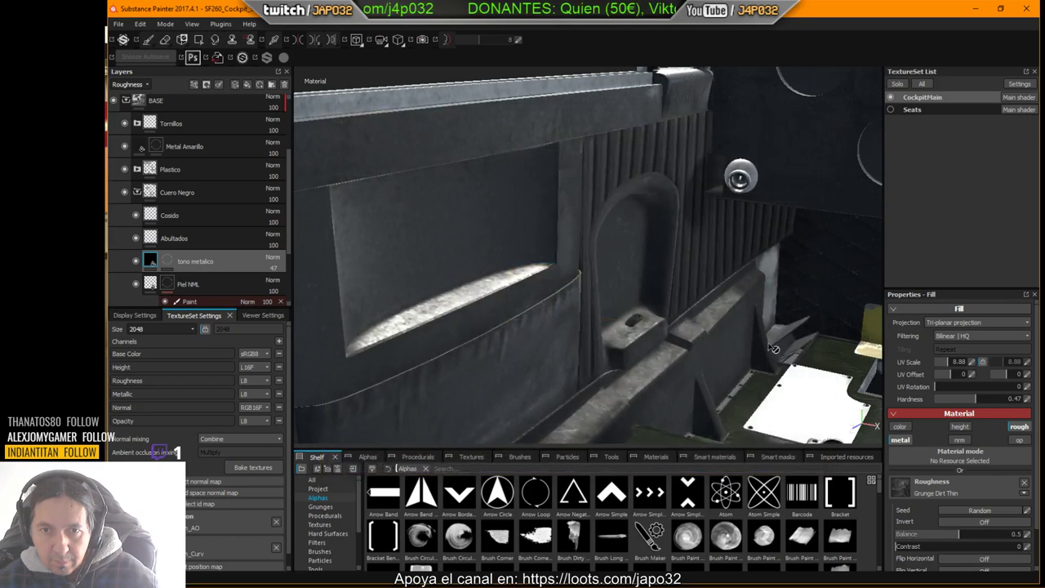
Step: Switch to X-Plane, reload the current aircraft, inspect the side panel with the metallic tone restored, and return to Substance Painter
{"action": "key", "text": "alt+Tab"}
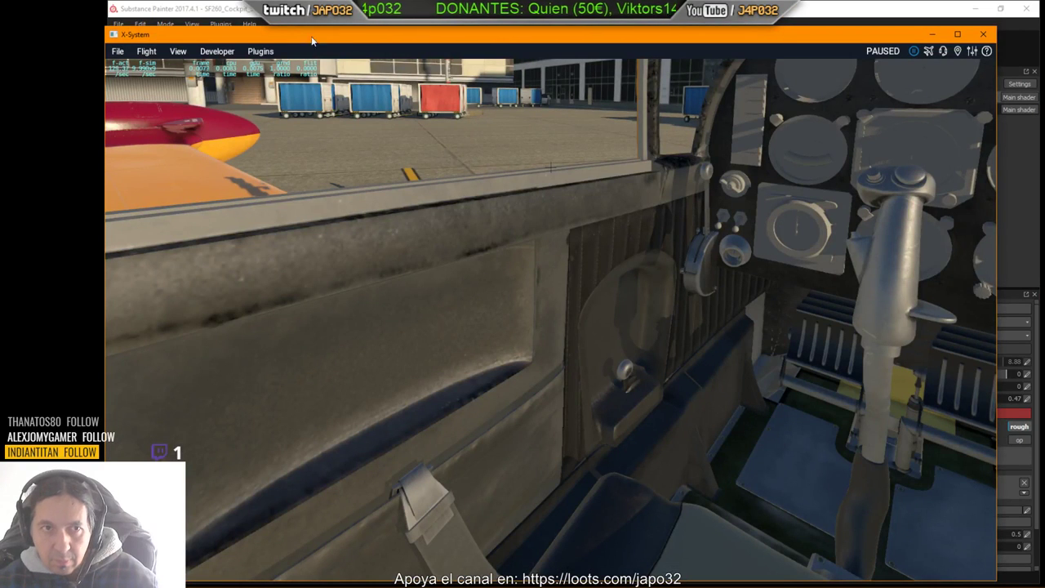
{"action": "left_click", "coordinate": [217, 51]}
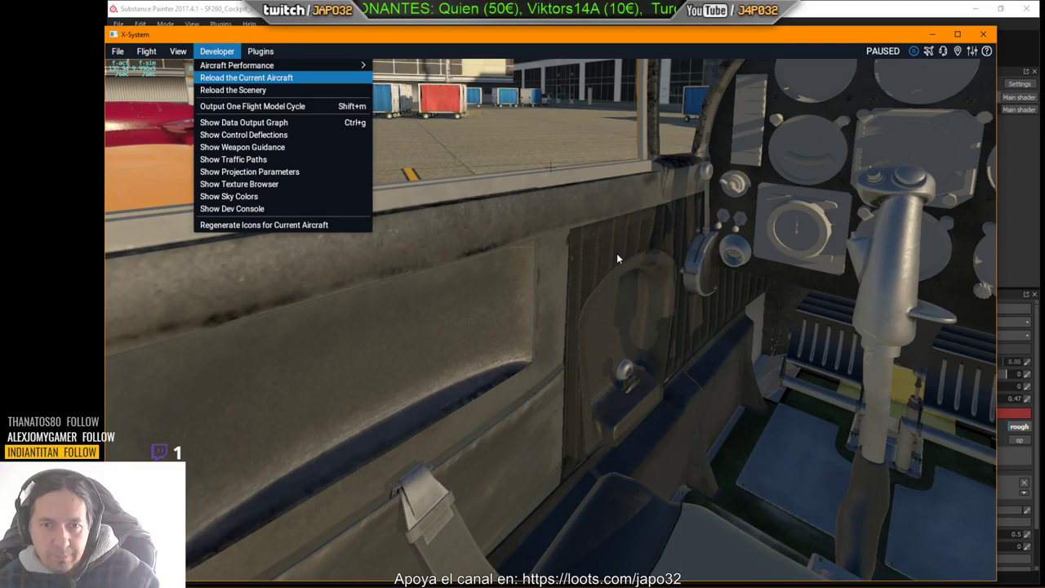
{"action": "key", "text": "Return"}
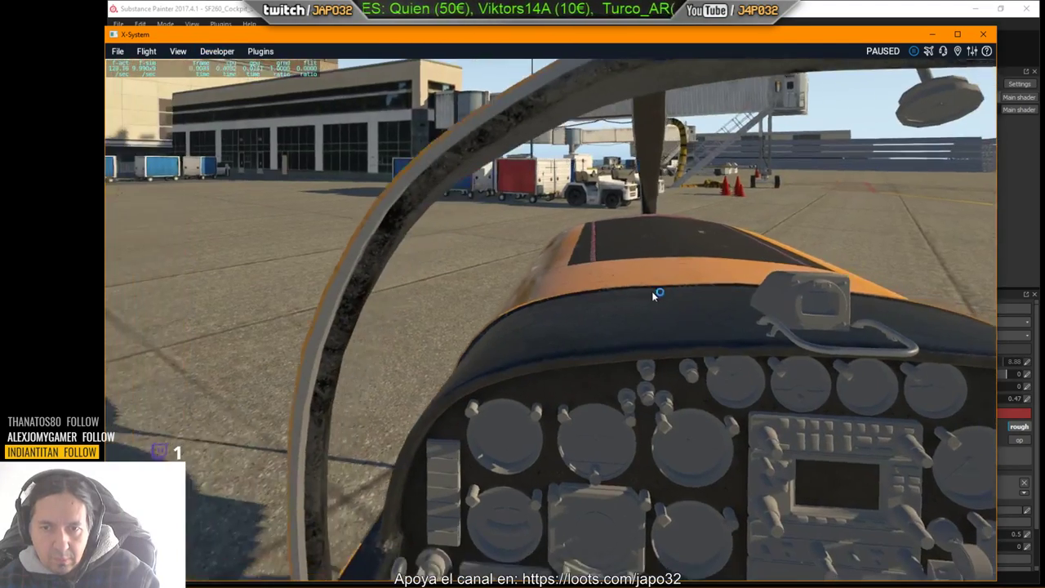
{"action": "right_click_drag", "start_coordinate": [651, 291], "coordinate": [552, 316]}
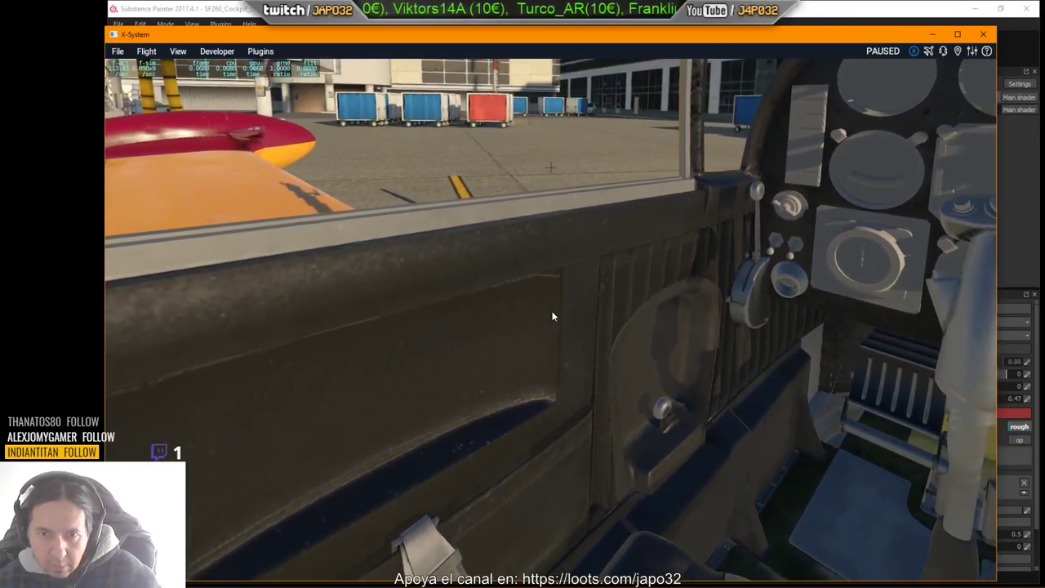
{"action": "key", "text": "alt+Tab"}
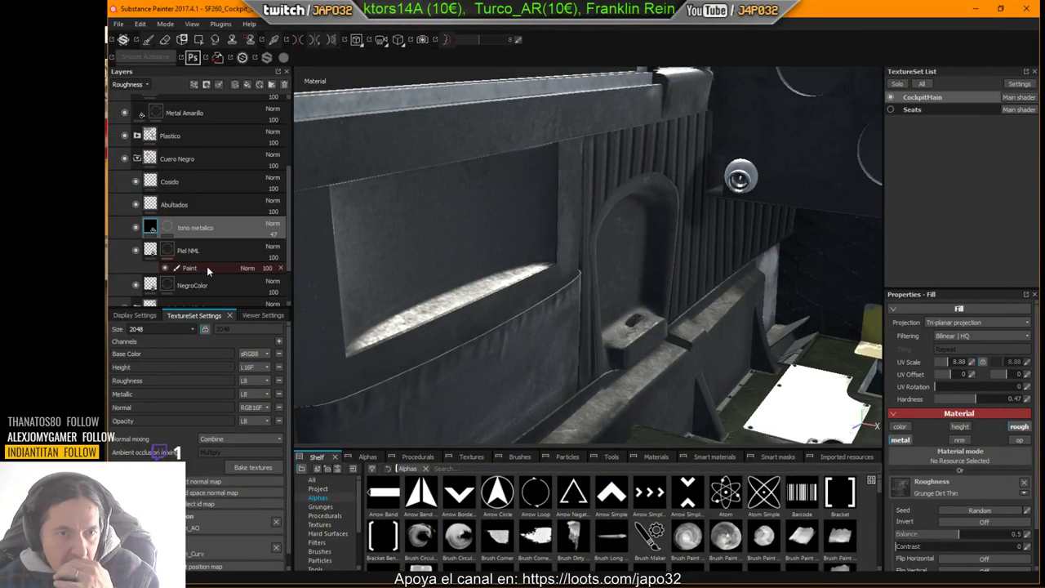
Step: Toggle the Piel NML and NegroColor layers to check what each contributes to the side panel
{"action": "left_click", "coordinate": [136, 250]}
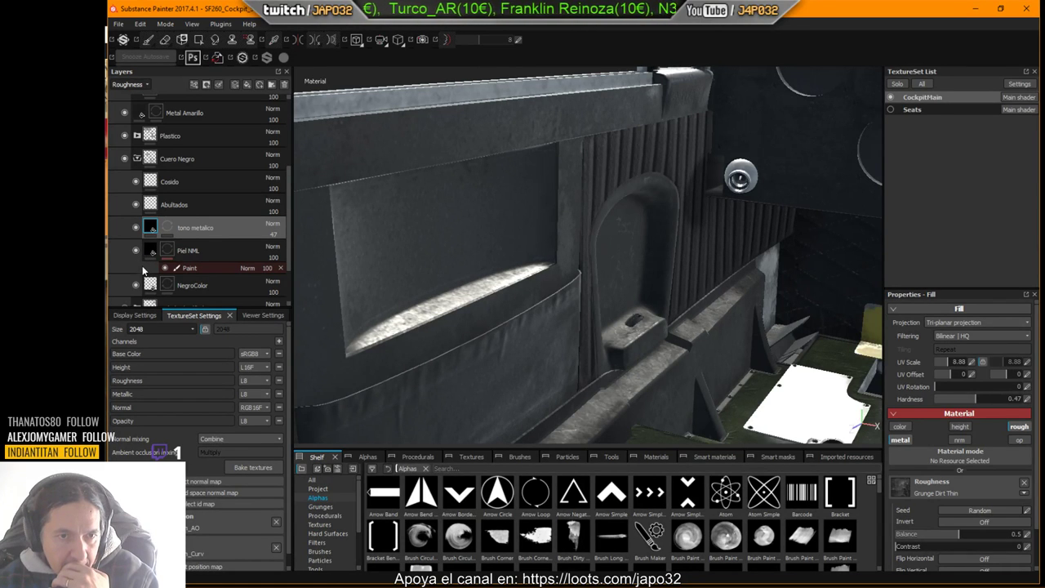
{"action": "left_click", "coordinate": [135, 285]}
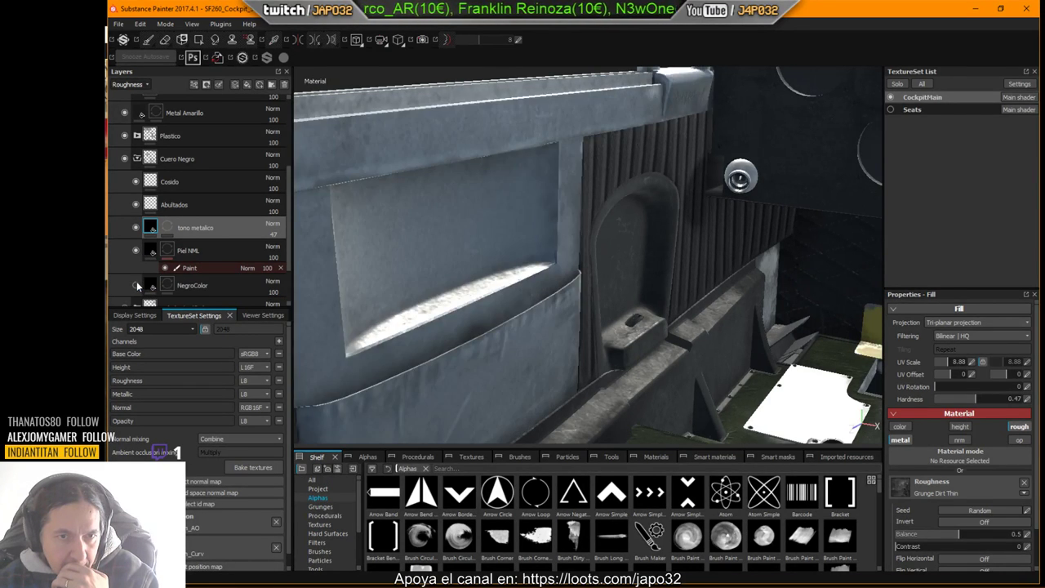
{"action": "left_click", "coordinate": [137, 283]}
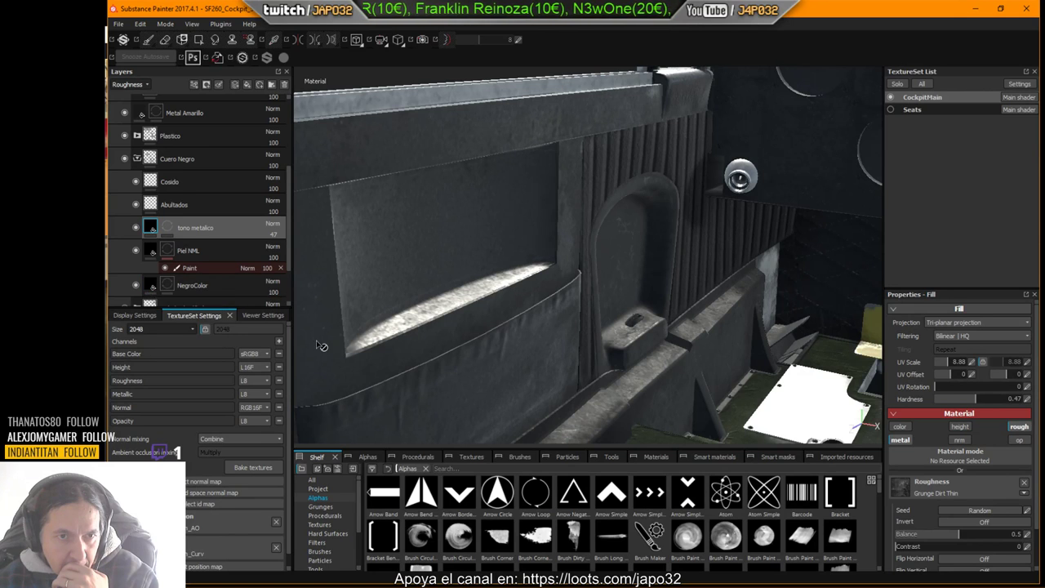
Step: Check the material channels of the Piel NML and NegroColor fill layers, briefly trying the roughness channel on Piel NML
{"action": "left_click", "coordinate": [150, 251]}
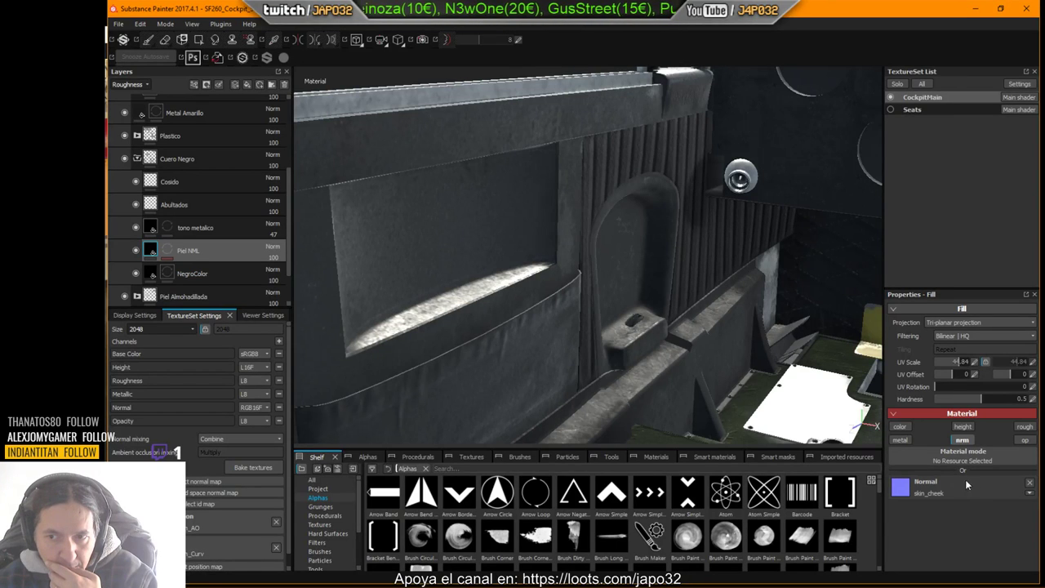
{"action": "left_click", "coordinate": [1023, 428]}
{"action": "left_click", "coordinate": [1024, 428]}
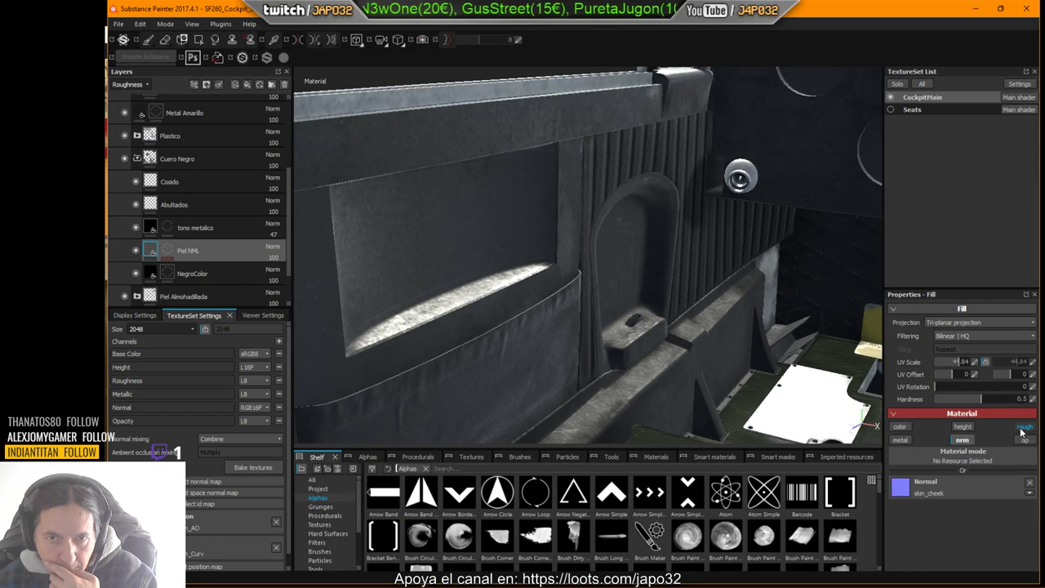
{"action": "left_click", "coordinate": [240, 275]}
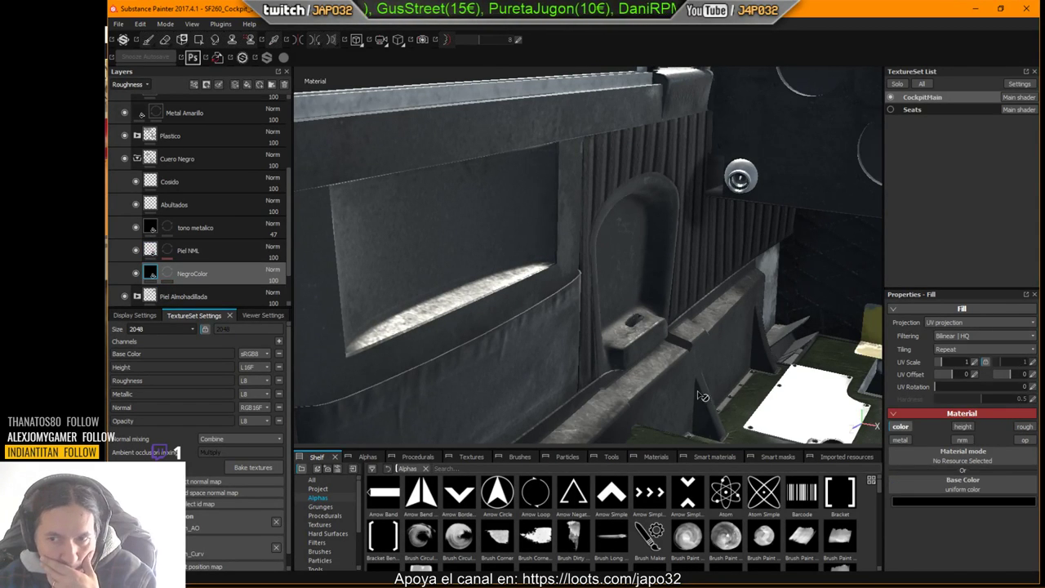
Step: Check the roughness channel on the NegroColor fill and review the tono metalico fill's material settings
{"action": "left_click", "coordinate": [1026, 430]}
{"action": "left_click", "coordinate": [1026, 430]}
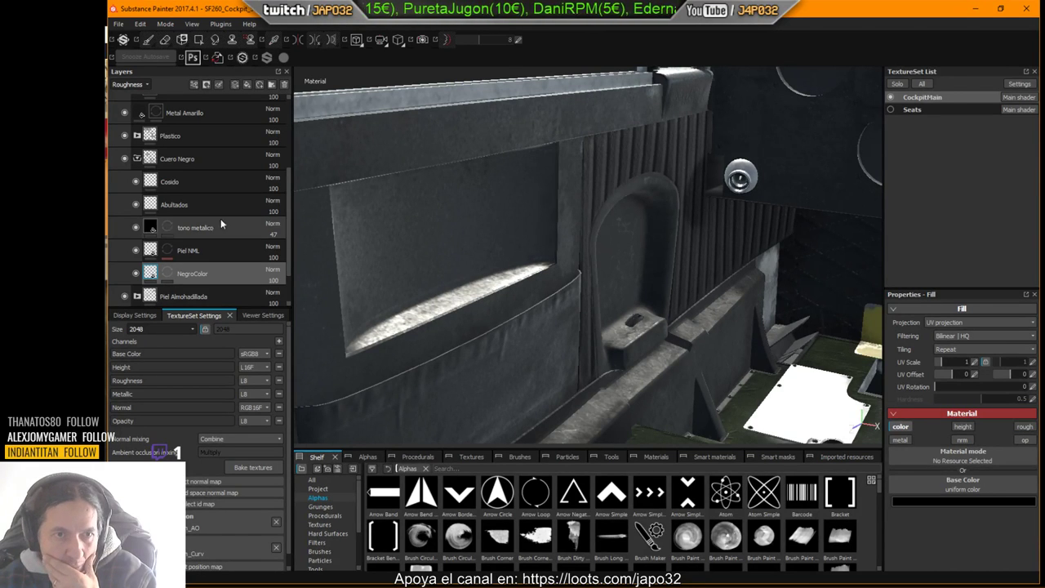
{"action": "left_click", "coordinate": [171, 233]}
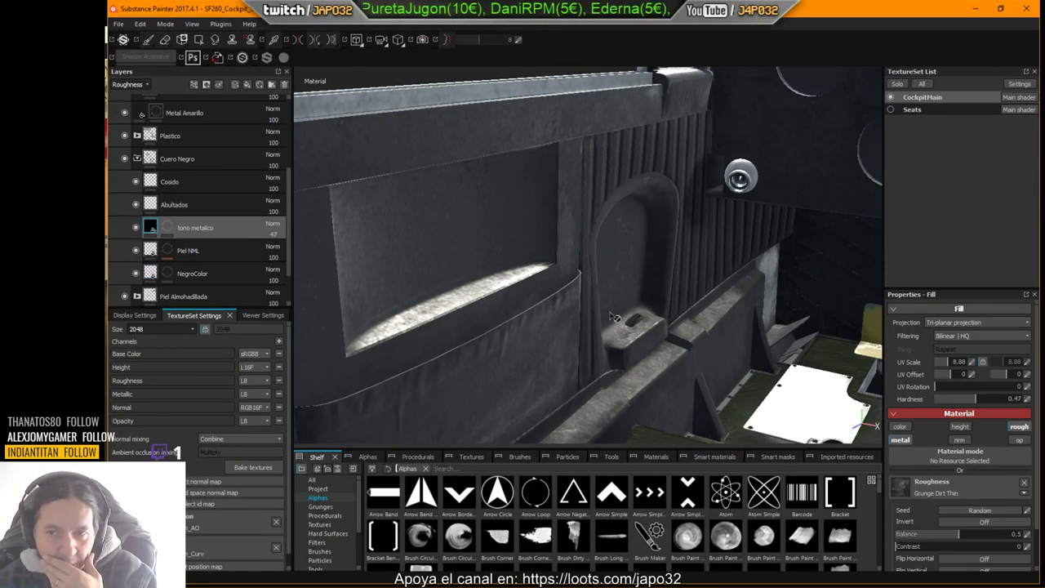
{"action": "scroll", "coordinate": [999, 472], "scroll_direction": "down", "scroll_amount": 2}
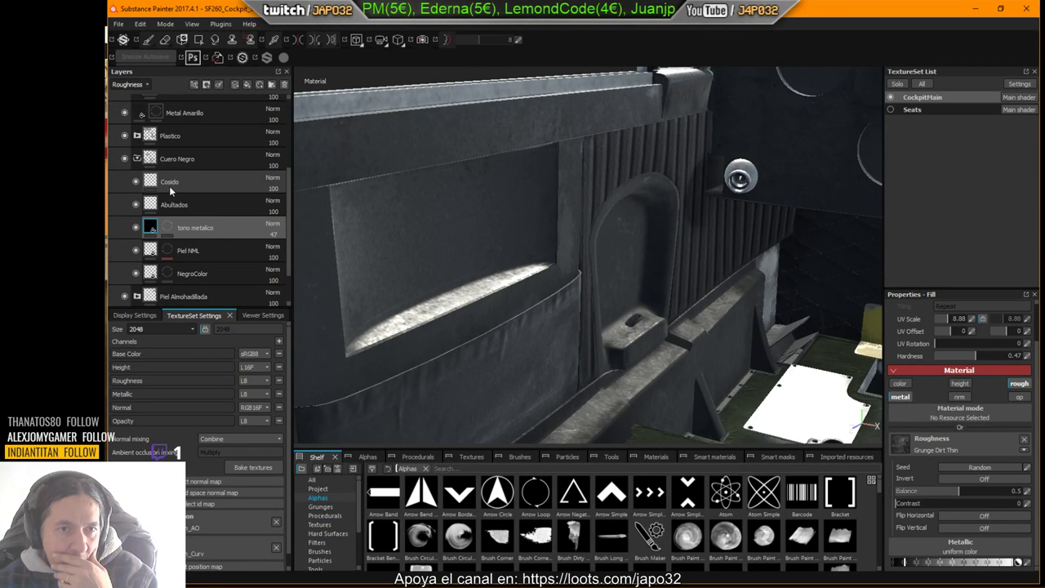
Step: Expand the Piel Almohadillada folder and compare its Correccion Reflexion fill with the layers inside Cuero Negro
{"action": "scroll", "coordinate": [171, 196], "scroll_direction": "down", "scroll_amount": 2}
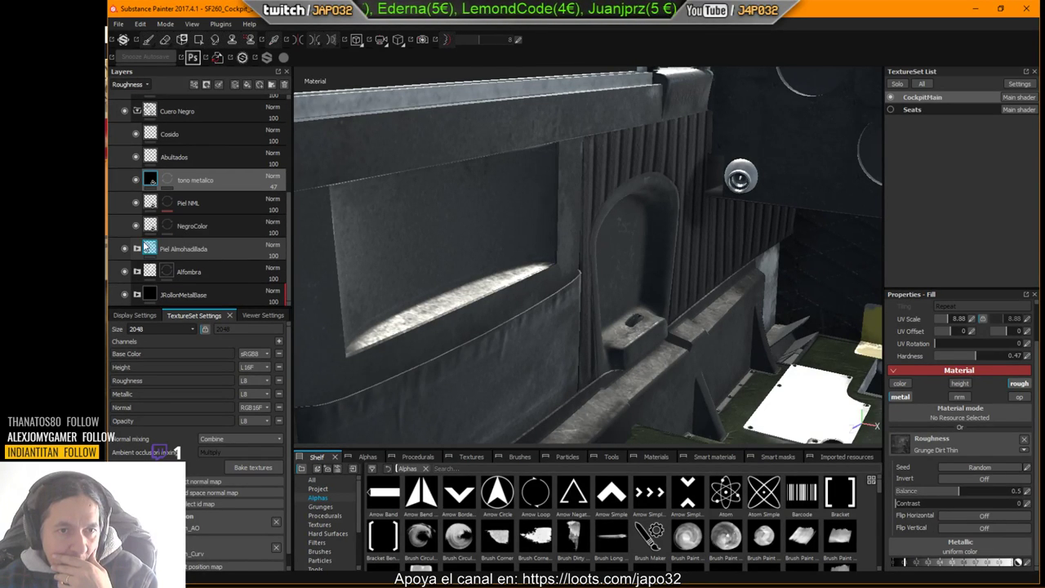
{"action": "left_click", "coordinate": [145, 247]}
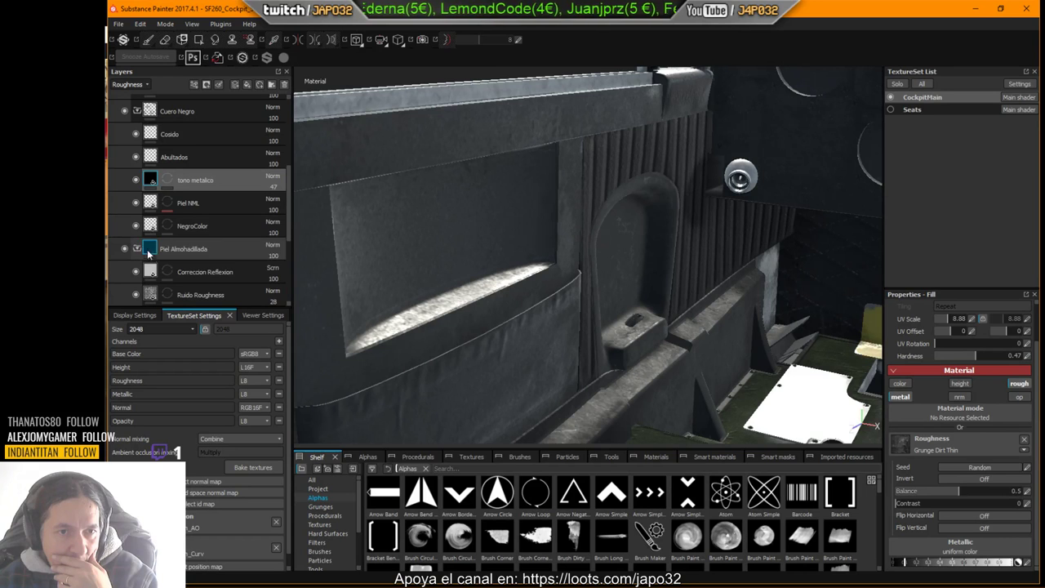
{"action": "left_click", "coordinate": [263, 274]}
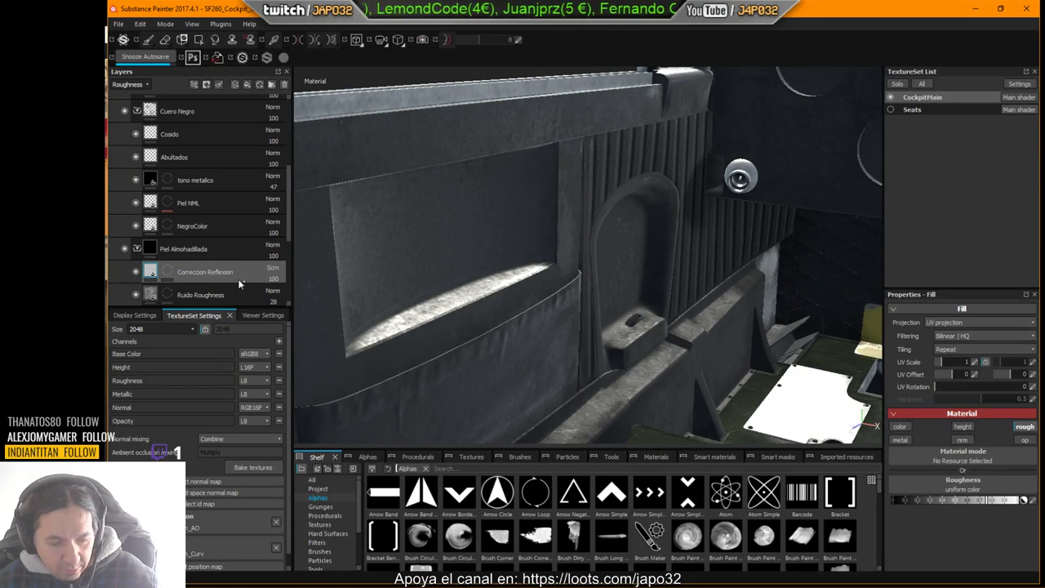
{"action": "scroll", "coordinate": [219, 256], "scroll_direction": "up", "scroll_amount": 1}
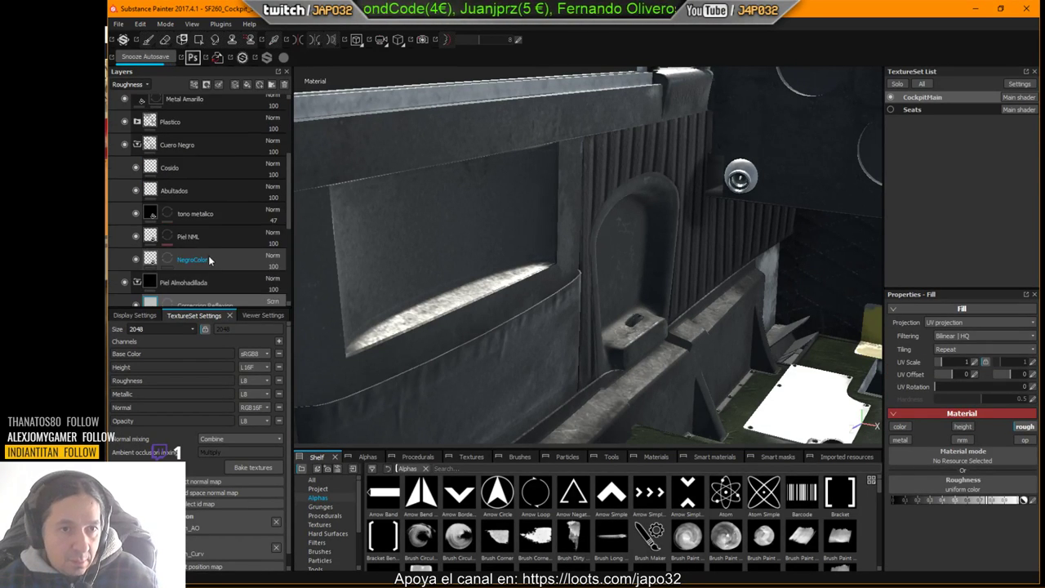
{"action": "scroll", "coordinate": [218, 252], "scroll_direction": "down", "scroll_amount": 1}
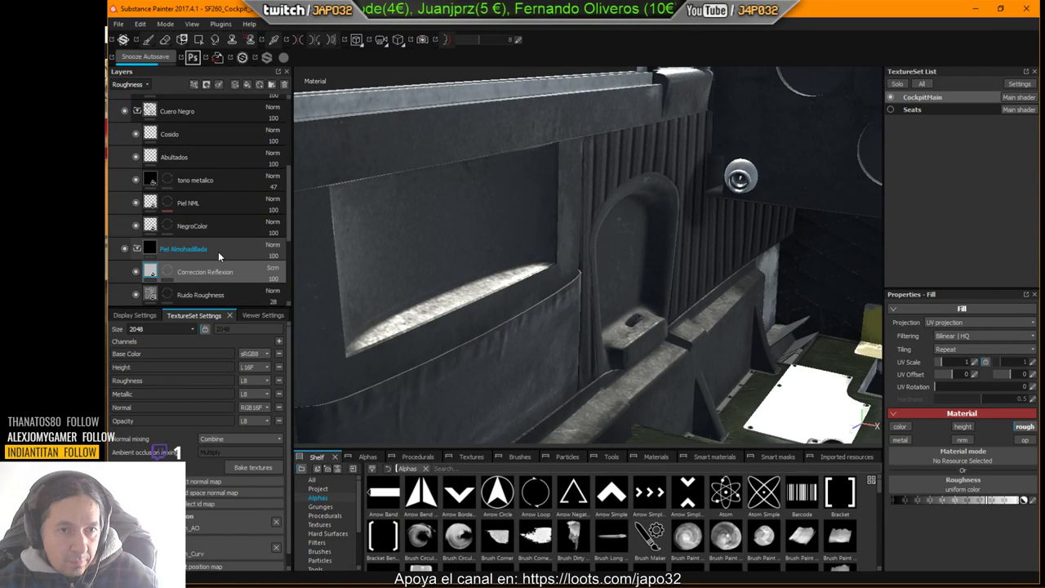
{"action": "scroll", "coordinate": [218, 251], "scroll_direction": "up", "scroll_amount": 1}
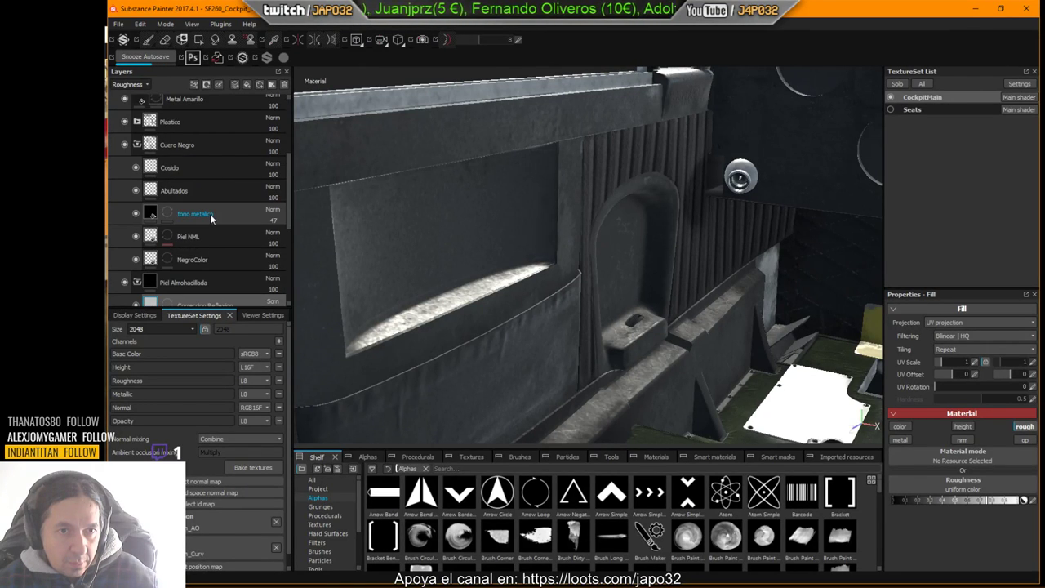
{"action": "left_click", "coordinate": [193, 168]}
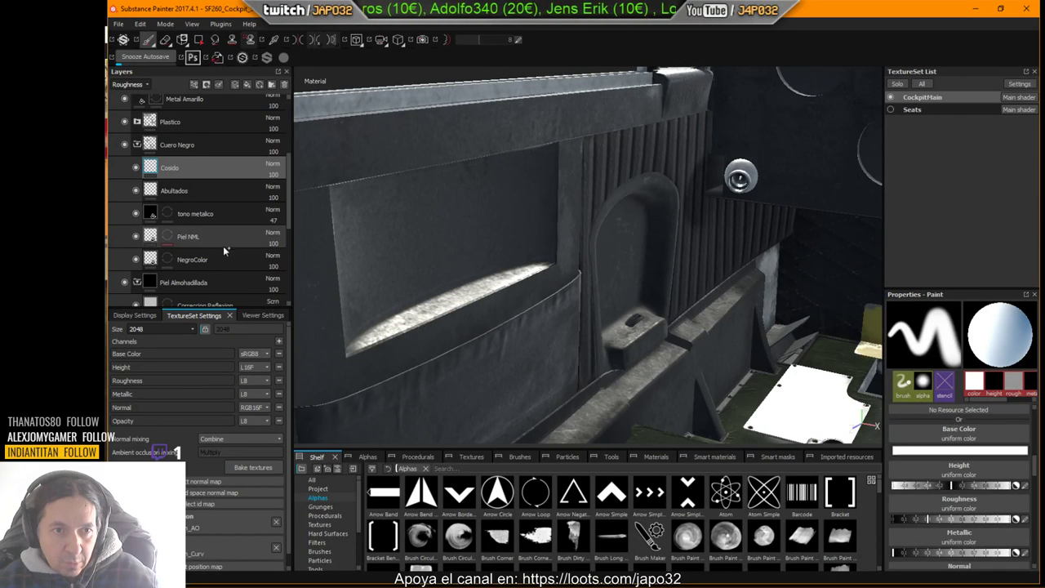
{"action": "scroll", "coordinate": [223, 246], "scroll_direction": "down", "scroll_amount": 1}
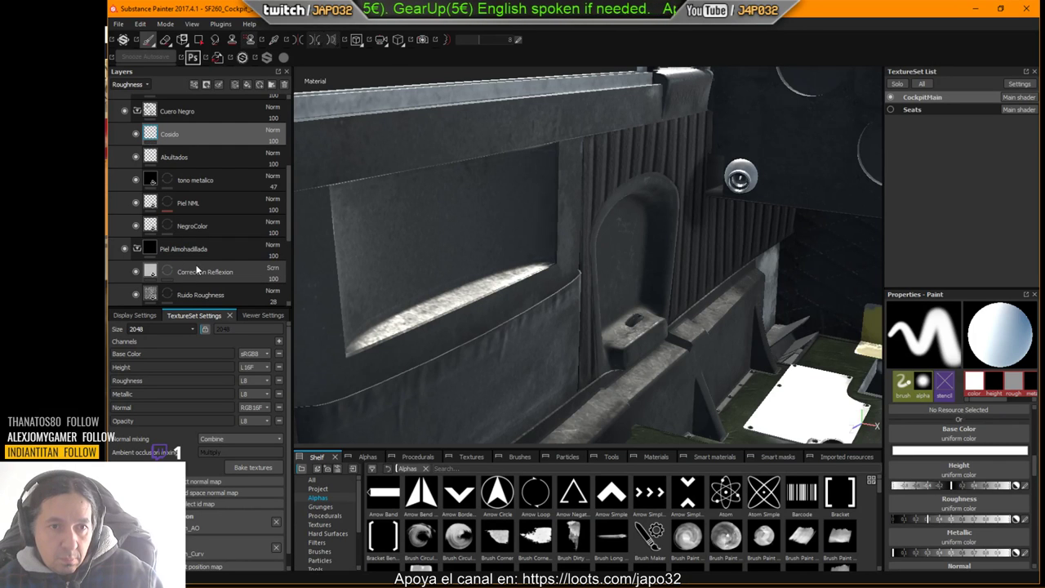
{"action": "left_click", "coordinate": [149, 270]}
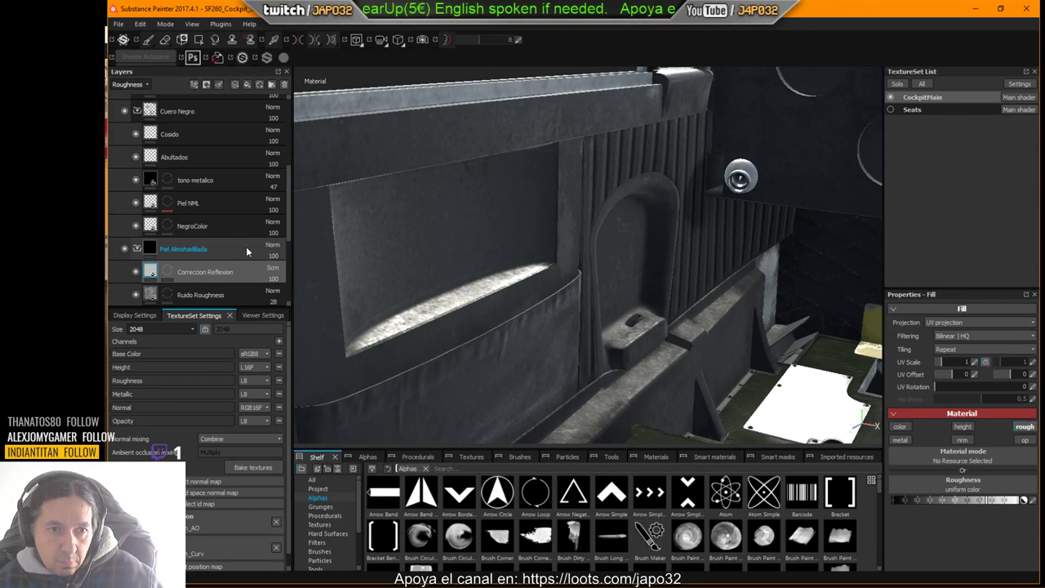
{"action": "left_click", "coordinate": [188, 251]}
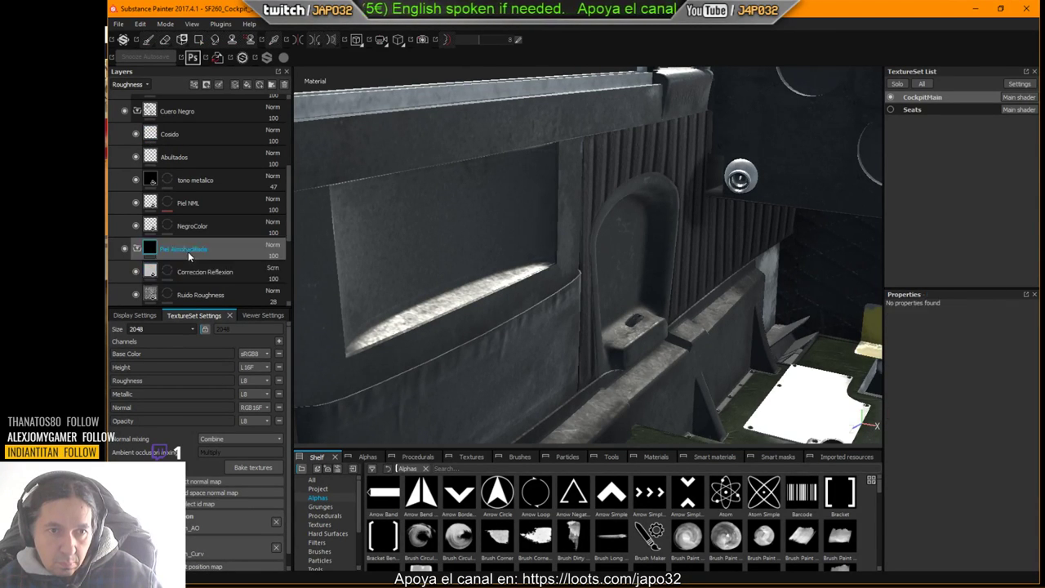
{"action": "left_click", "coordinate": [183, 273]}
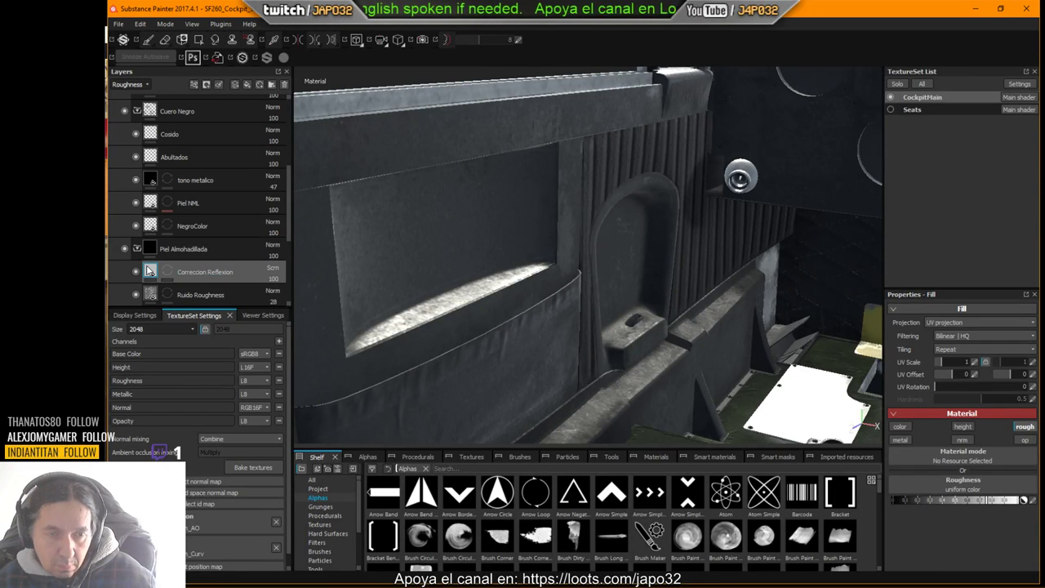
Step: Try to copy the content of the Correccion Reflexion layer into the Cosido layer
{"action": "left_click", "coordinate": [151, 133]}
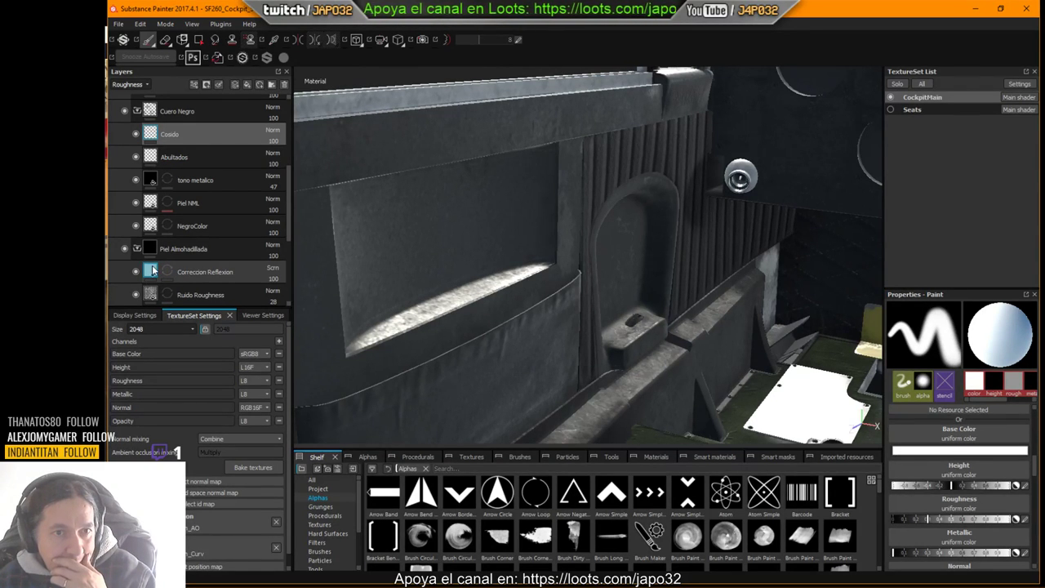
{"action": "left_click", "coordinate": [152, 271]}
{"action": "right_click", "coordinate": [152, 271]}
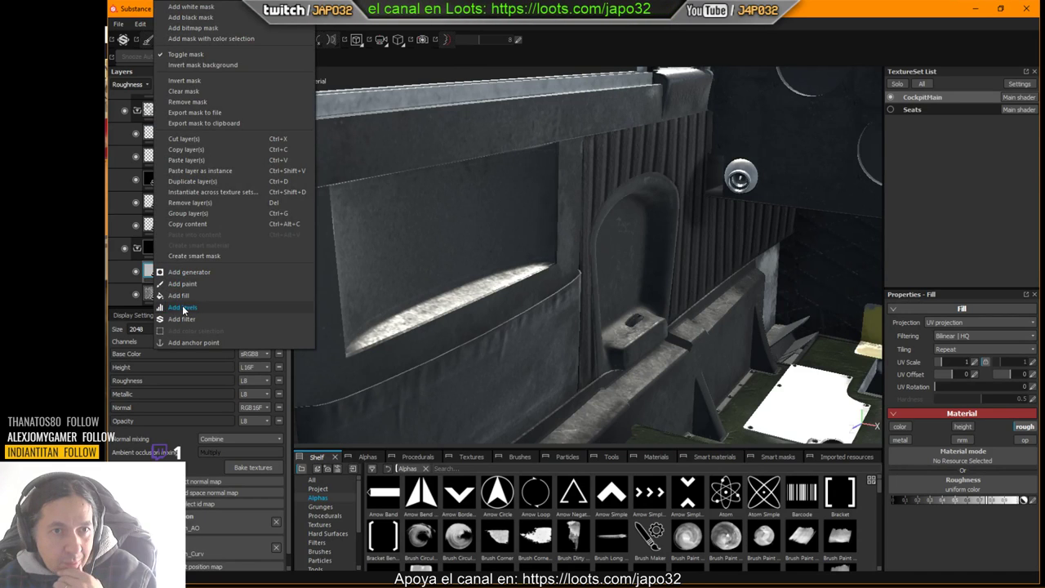
{"action": "left_click", "coordinate": [192, 223]}
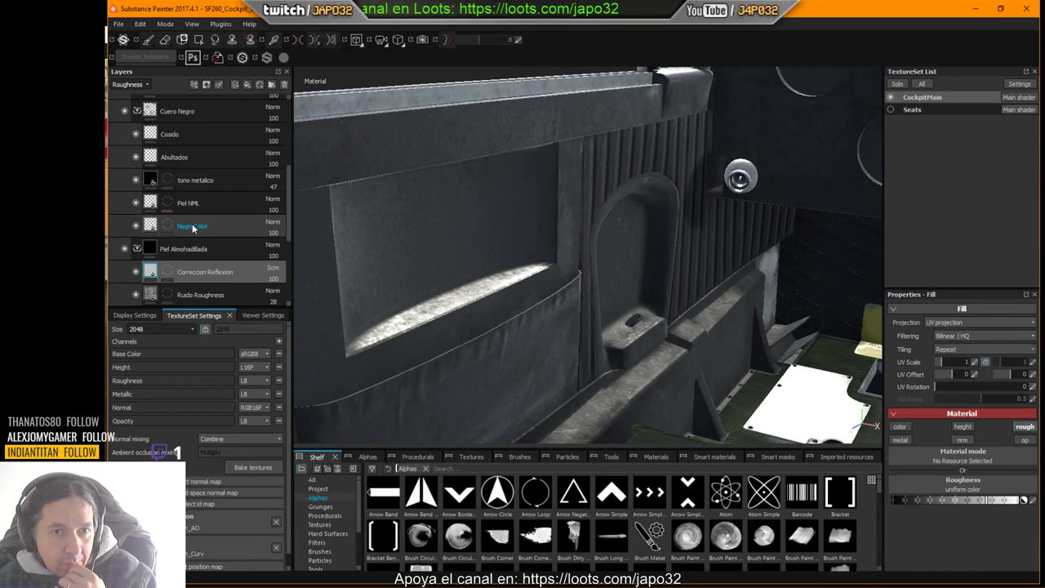
{"action": "left_click", "coordinate": [151, 137]}
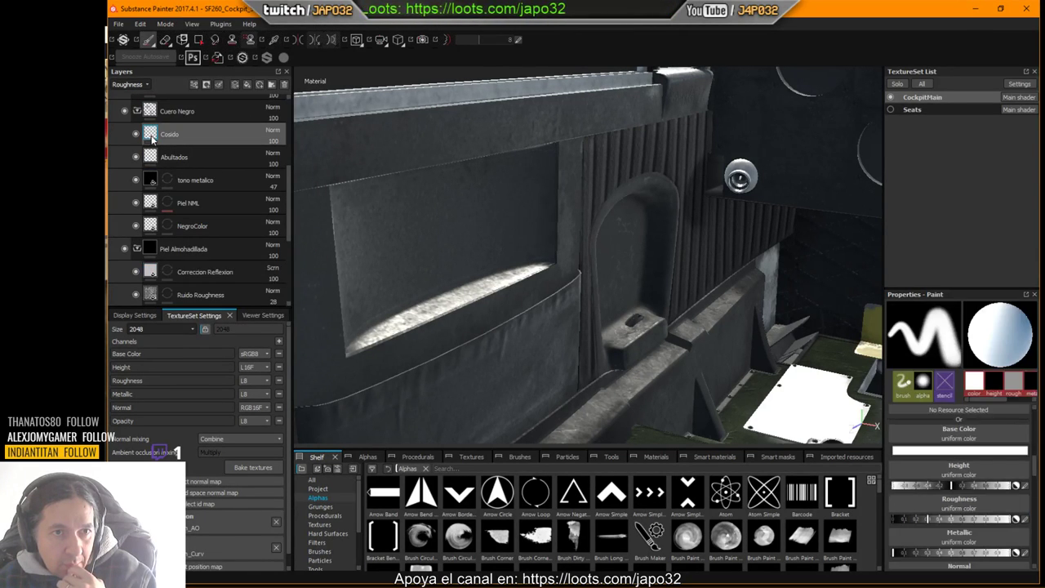
{"action": "right_click", "coordinate": [151, 139]}
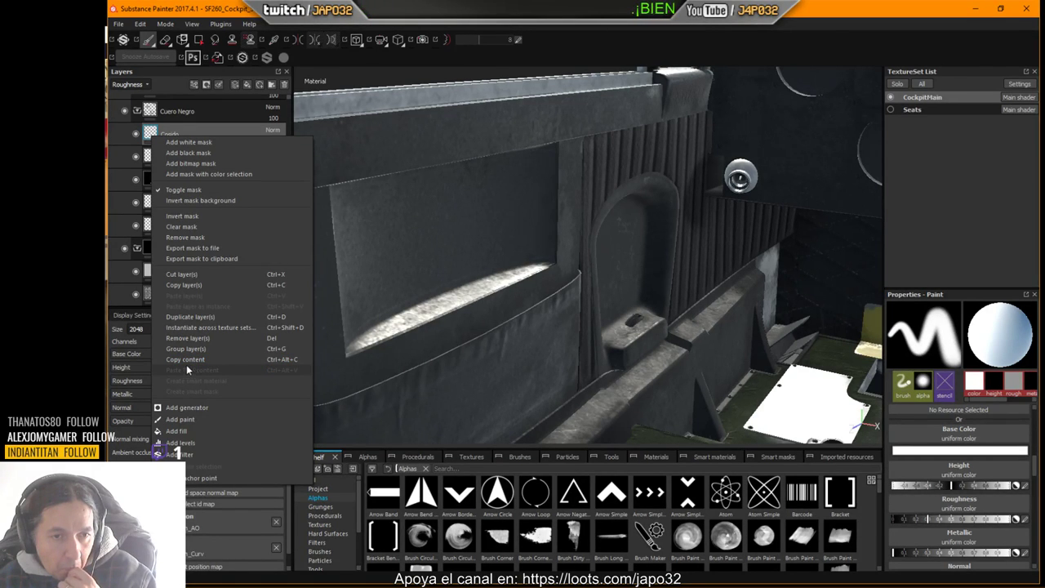
{"action": "left_click", "coordinate": [148, 270]}
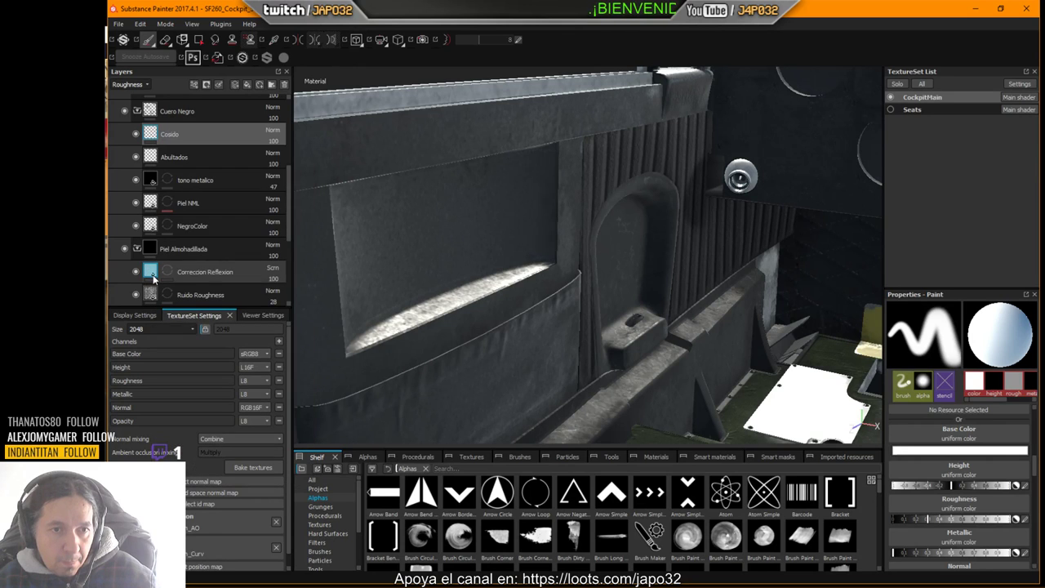
{"action": "right_click", "coordinate": [153, 278]}
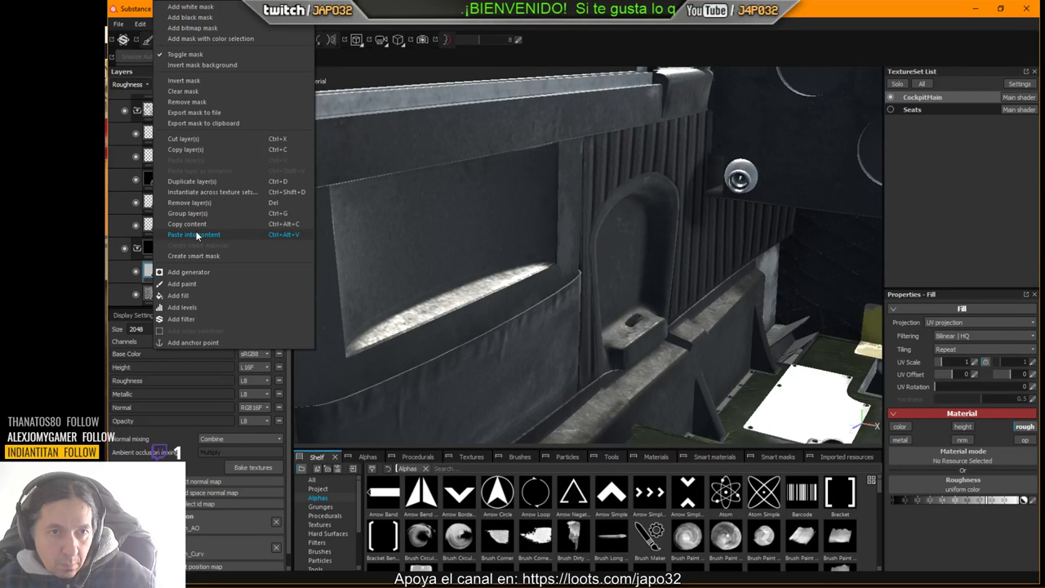
{"action": "left_click", "coordinate": [149, 248]}
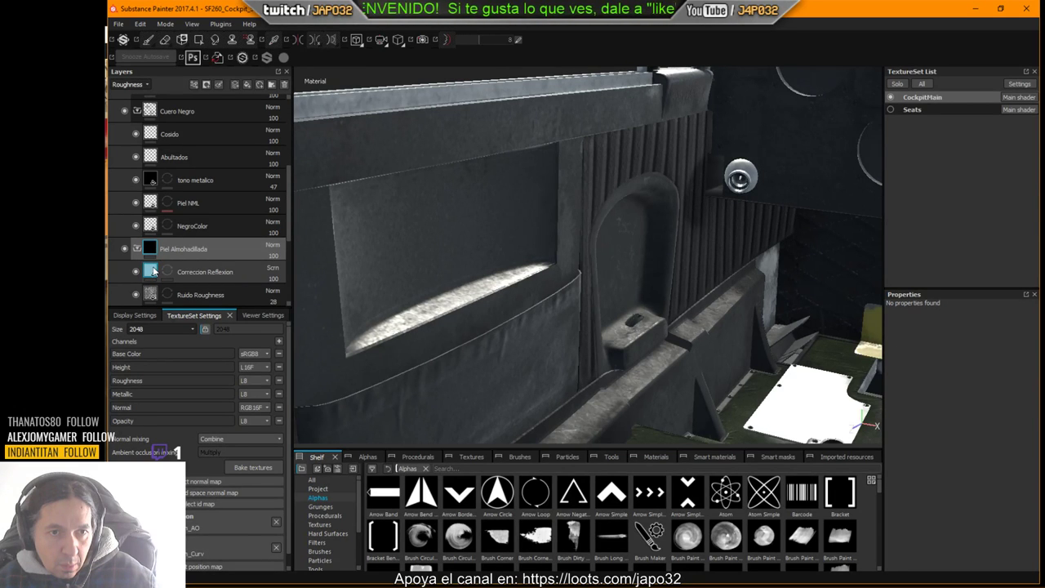
Step: Copy the Correccion Reflexion layer from Piel Almohadillada and paste it above Cosido in the Cuero Negro folder
{"action": "left_click", "coordinate": [153, 273]}
{"action": "right_click", "coordinate": [153, 272]}
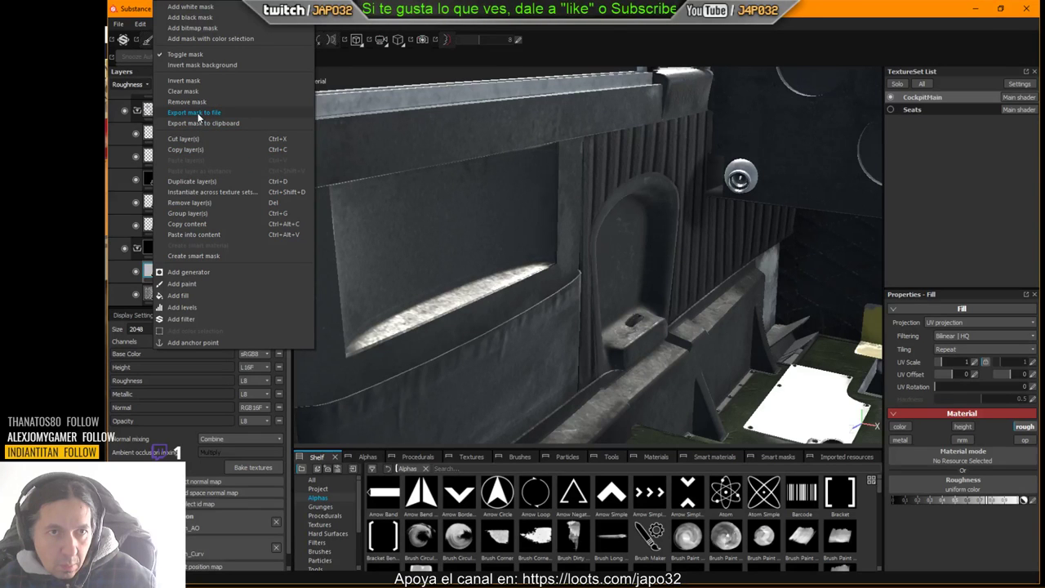
{"action": "left_click", "coordinate": [195, 151]}
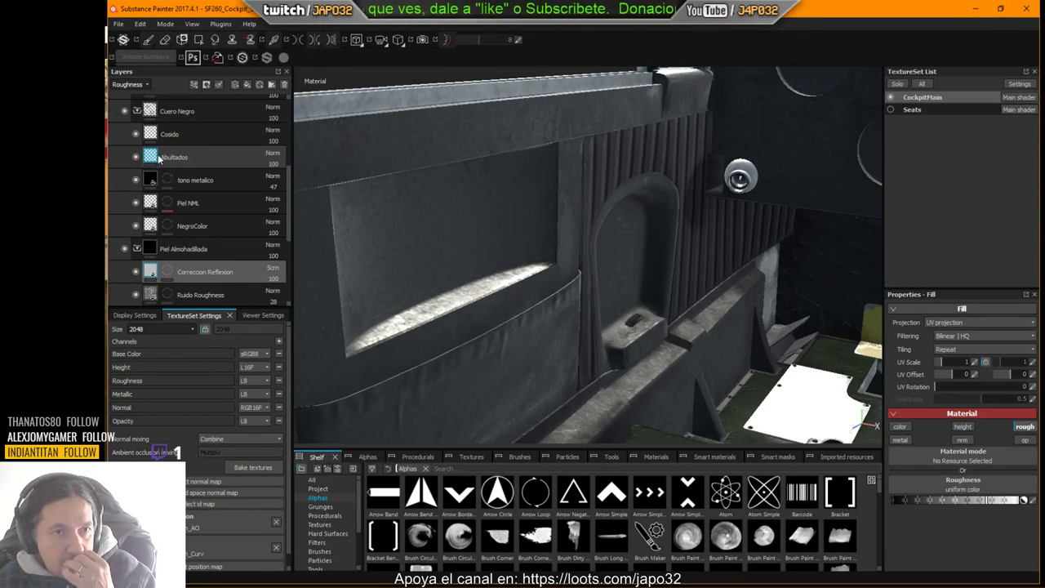
{"action": "left_click", "coordinate": [160, 141]}
{"action": "right_click", "coordinate": [155, 135]}
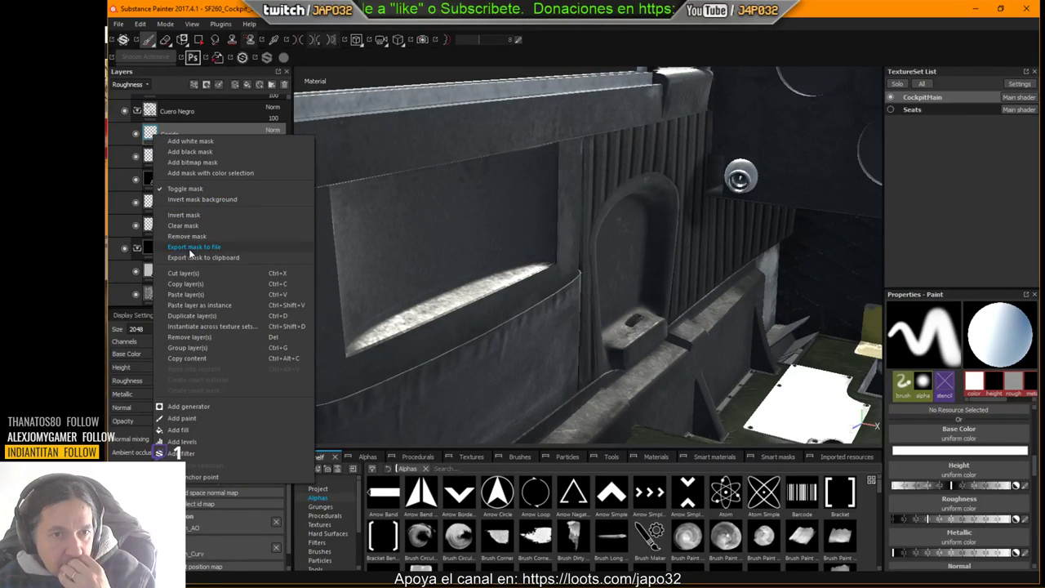
{"action": "left_click", "coordinate": [189, 288]}
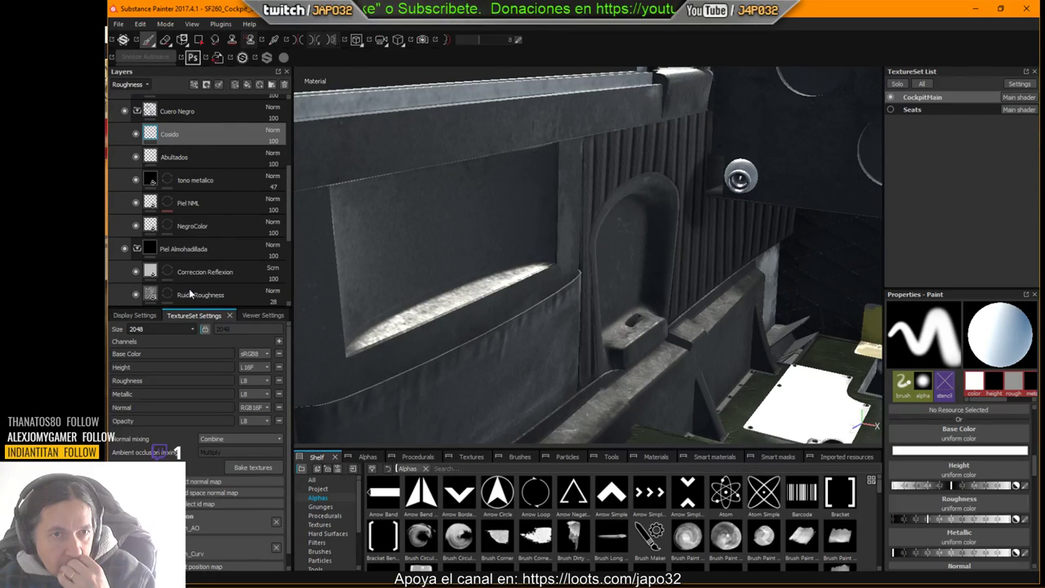
{"action": "key", "text": "ctrl+v"}
Step: Show the Base Color channel in the layer stack and copy the tono metalico mask into the mask of Cuero Negro's Correccion Reflexion layer
{"action": "mouse_move", "coordinate": [171, 137]}
{"action": "left_mouse_down"}
{"action": "mouse_move", "coordinate": [185, 181]}
{"action": "mouse_move", "coordinate": [172, 201]}
{"action": "left_mouse_up"}
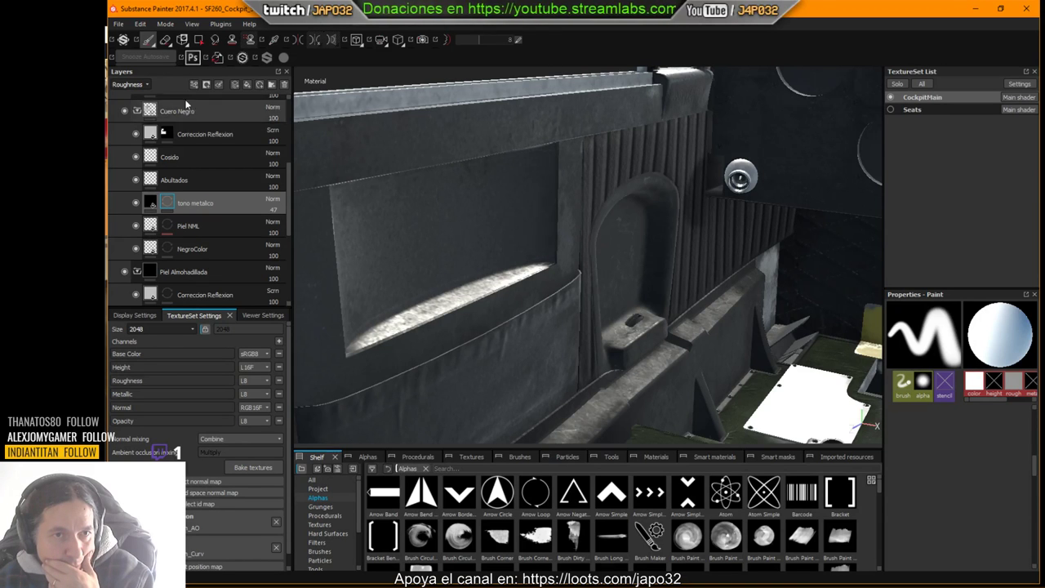
{"action": "left_click", "coordinate": [141, 84]}
{"action": "left_click", "coordinate": [131, 95]}
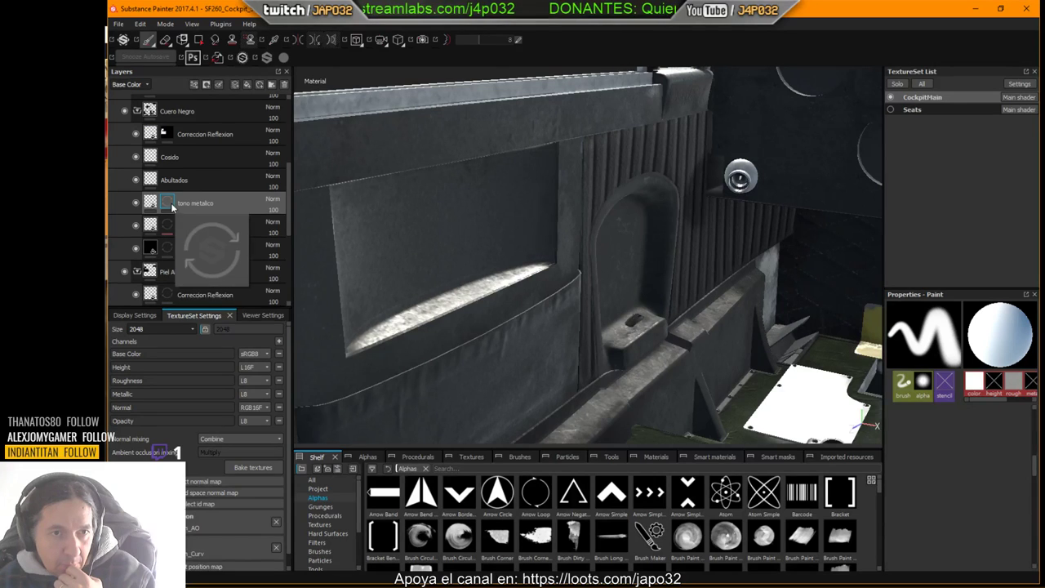
{"action": "right_click", "coordinate": [170, 204]}
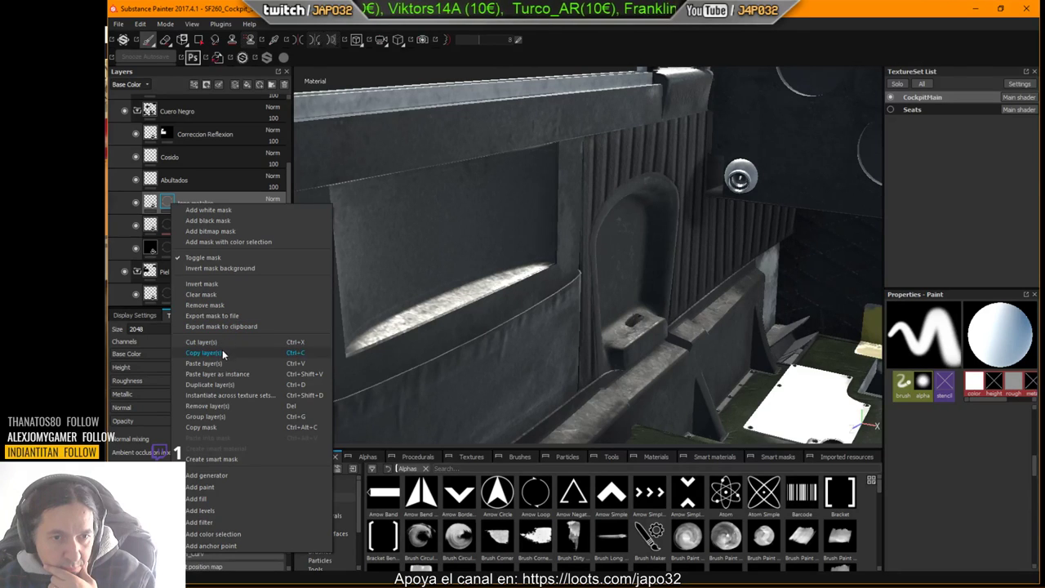
{"action": "left_click", "coordinate": [214, 428]}
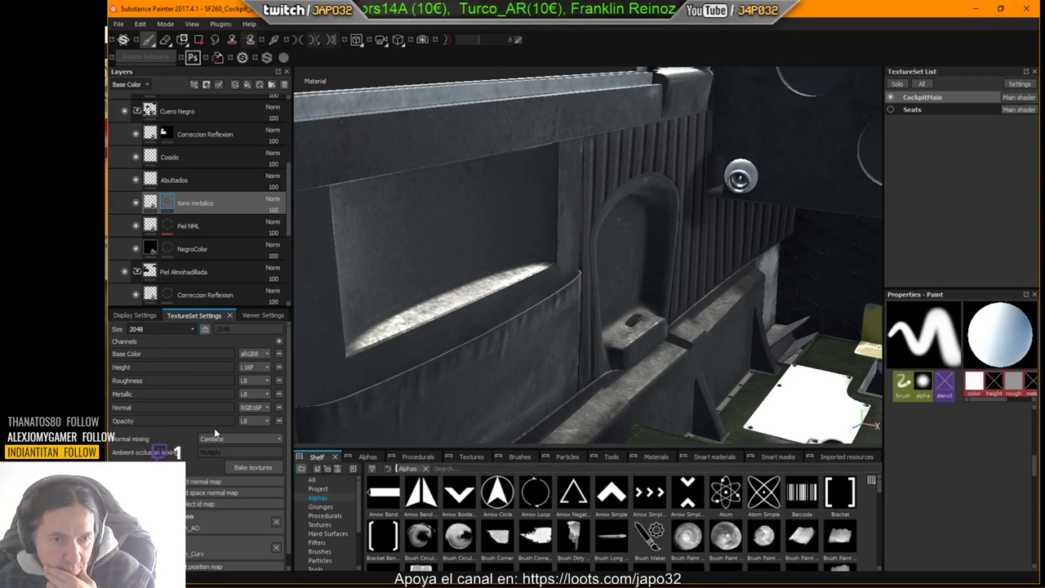
{"action": "right_click", "coordinate": [164, 136]}
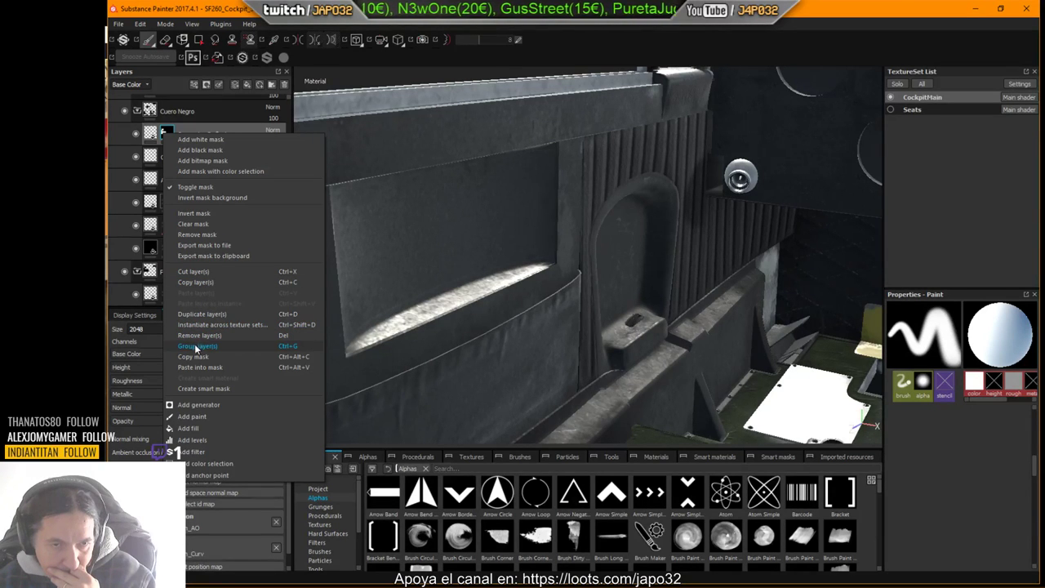
{"action": "left_click", "coordinate": [206, 369]}
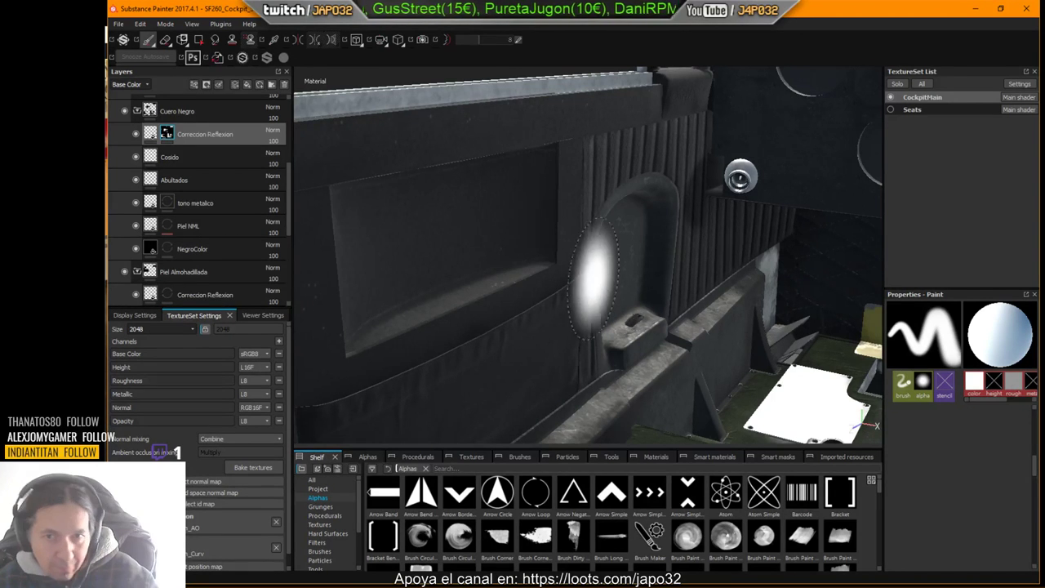
Step: Toggle the Correccion Reflexion layer in Cuero Negro off and on to compare its effect on the side panel's reflections
{"action": "left_click_drag", "start_coordinate": [633, 261], "coordinate": [849, 245], "text": "alt"}
{"action": "middle_click_drag", "start_coordinate": [850, 245], "coordinate": [681, 242], "text": "alt"}
{"action": "mouse_move", "coordinate": [682, 241]}
{"action": "left_mouse_down", "text": "alt"}
{"action": "mouse_move", "coordinate": [792, 316]}
{"action": "mouse_move", "coordinate": [770, 264]}
{"action": "left_mouse_up", "text": "alt"}
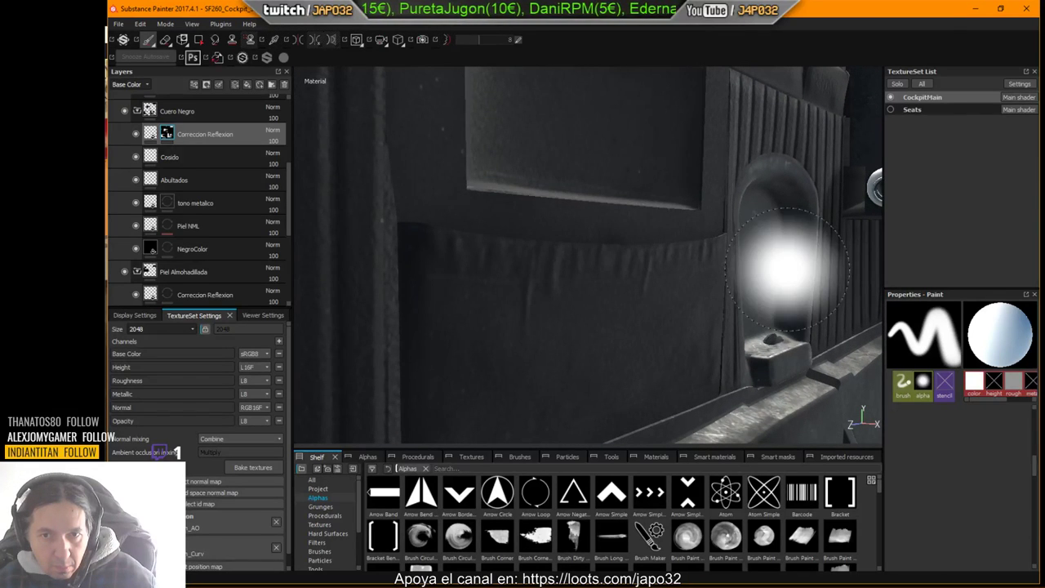
{"action": "left_click", "coordinate": [136, 135]}
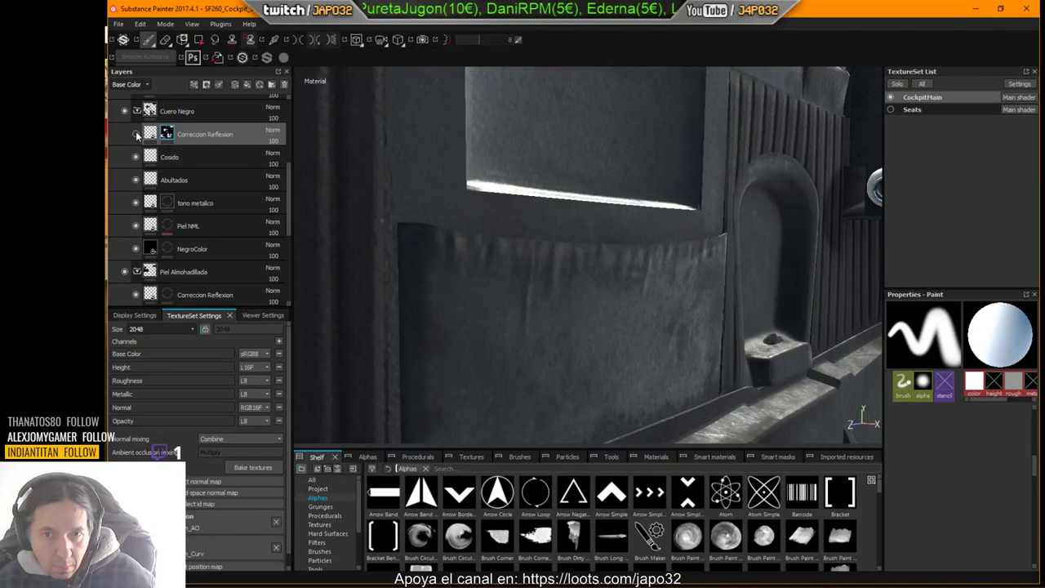
{"action": "left_click", "coordinate": [137, 135]}
{"action": "mouse_move", "coordinate": [518, 229]}
{"action": "left_mouse_down", "text": "alt"}
{"action": "mouse_move", "coordinate": [492, 259]}
{"action": "mouse_move", "coordinate": [457, 342]}
{"action": "mouse_move", "coordinate": [473, 282]}
{"action": "mouse_move", "coordinate": [502, 266]}
{"action": "mouse_move", "coordinate": [495, 278]}
{"action": "left_mouse_up", "text": "alt"}
{"action": "right_click", "coordinate": [622, 205]}
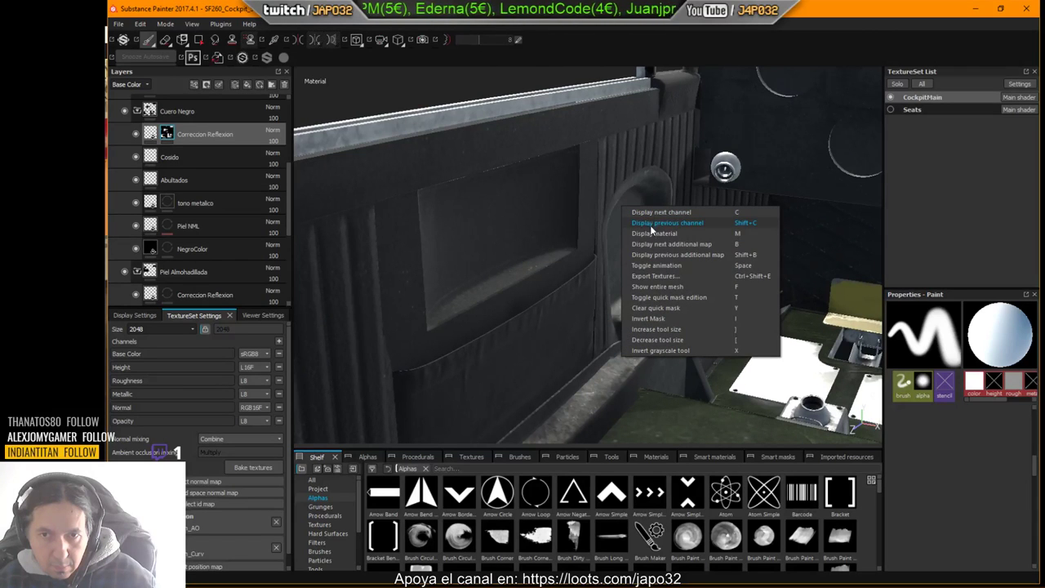
Step: Export the CockpitMain texture set with the X-Plane configuration as 8-bit PNG at 2048x2048 into the Siai Marchetti objects folder
{"action": "left_click", "coordinate": [656, 281]}
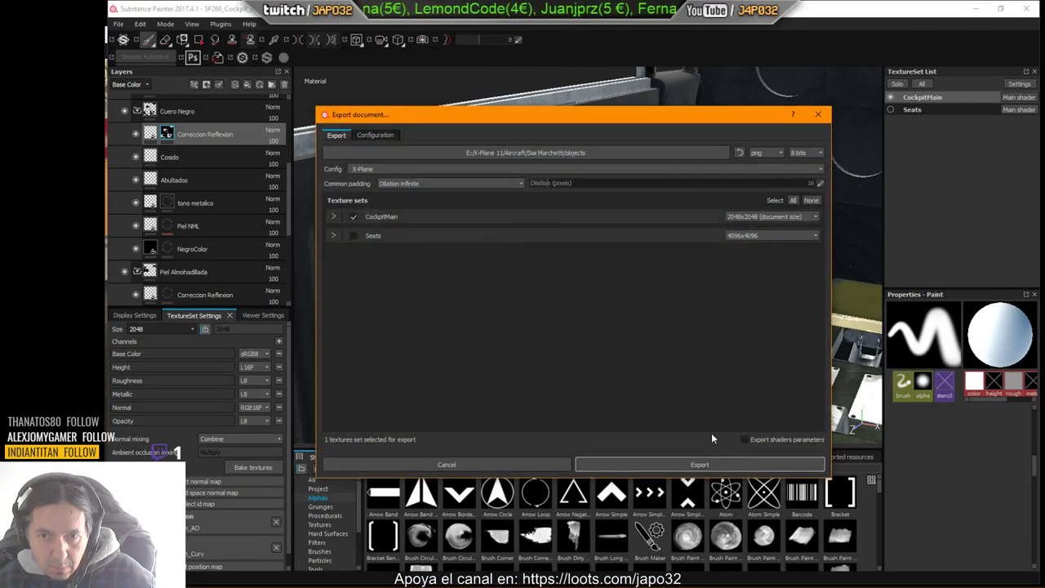
{"action": "left_click", "coordinate": [709, 467]}
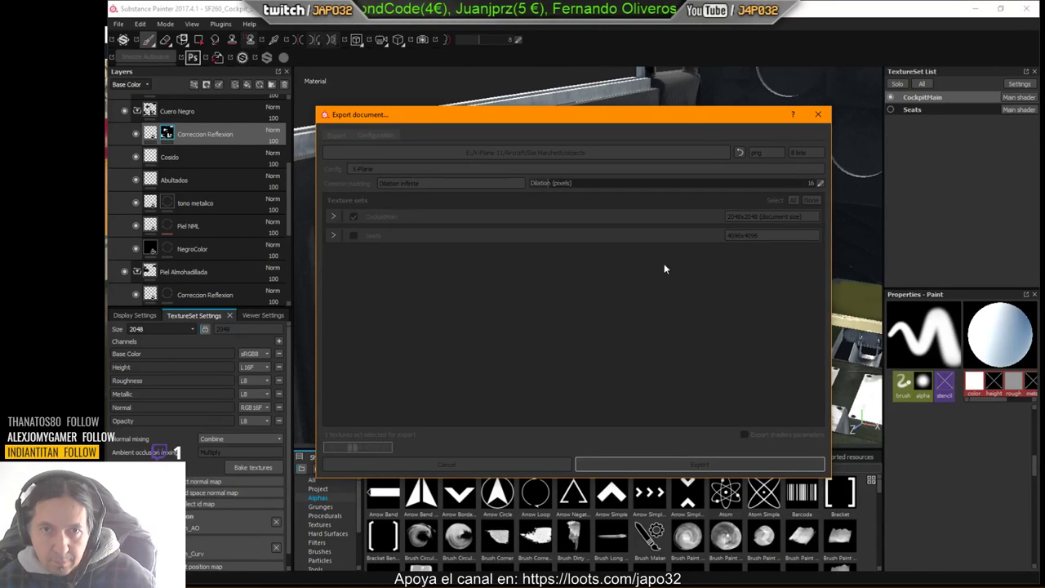
{"action": "left_click", "coordinate": [604, 308]}
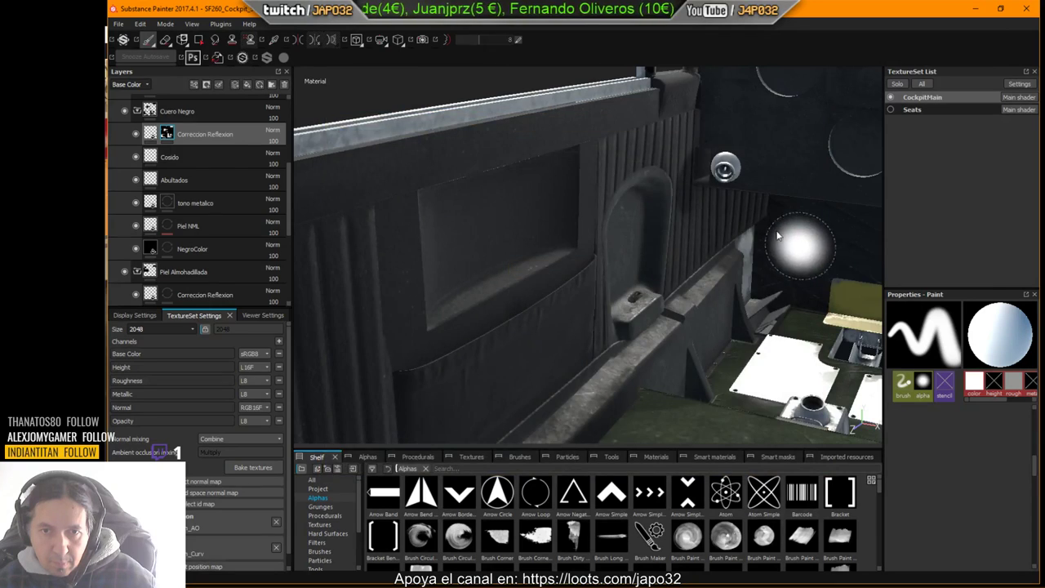
Step: Switch to X-Plane, reload the aircraft with the exported textures and view the black leather side panel
{"action": "key", "text": "alt+Tab"}
{"action": "left_click", "coordinate": [217, 52]}
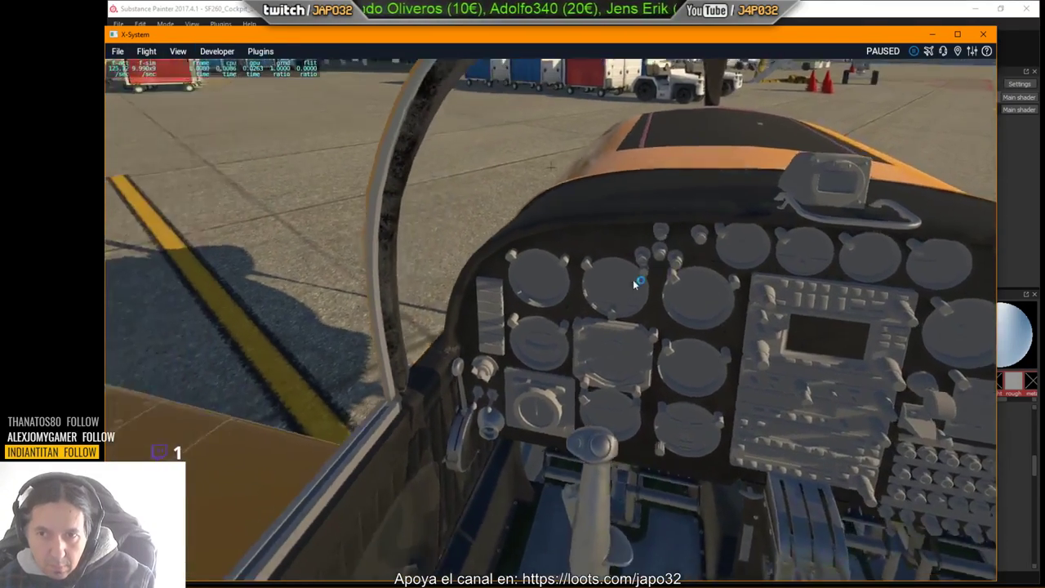
{"action": "right_click_drag", "start_coordinate": [633, 279], "coordinate": [545, 264]}
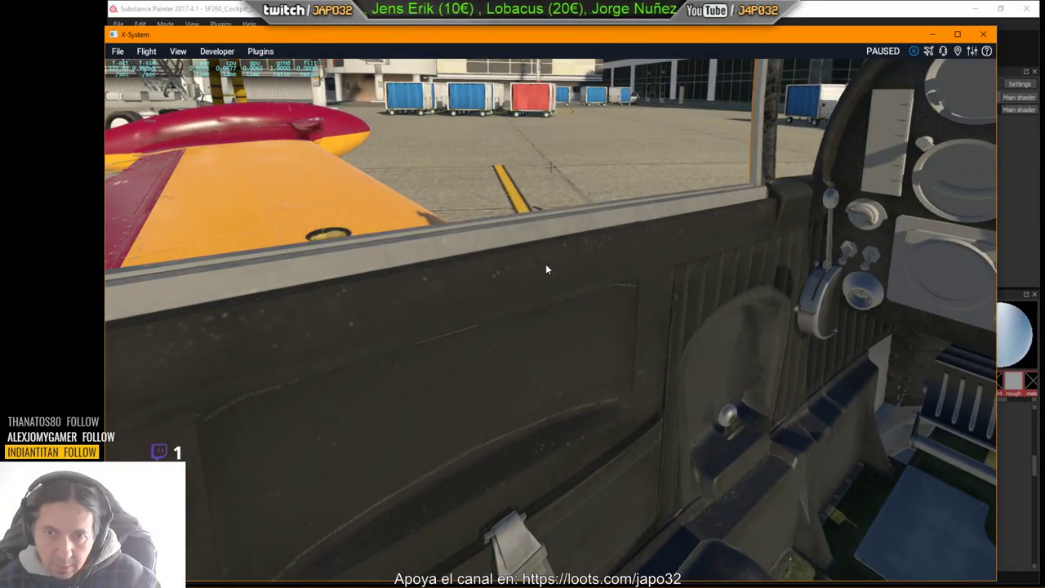
Step: Examine the leather on the instrument panel and glareshield in the cockpit from close up
{"action": "right_click_drag", "start_coordinate": [504, 265], "coordinate": [642, 273]}
{"action": "key", "text": "Up"}
{"action": "key", "text": "Up"}
{"action": "key", "text": "period"}
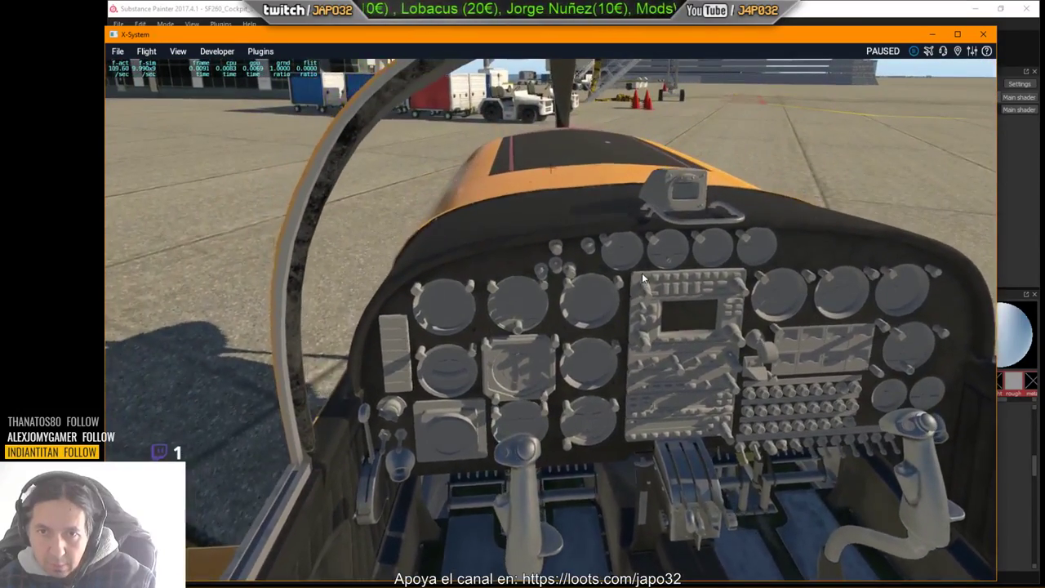
{"action": "scroll", "coordinate": [642, 277], "scroll_direction": "up", "scroll_amount": 5}
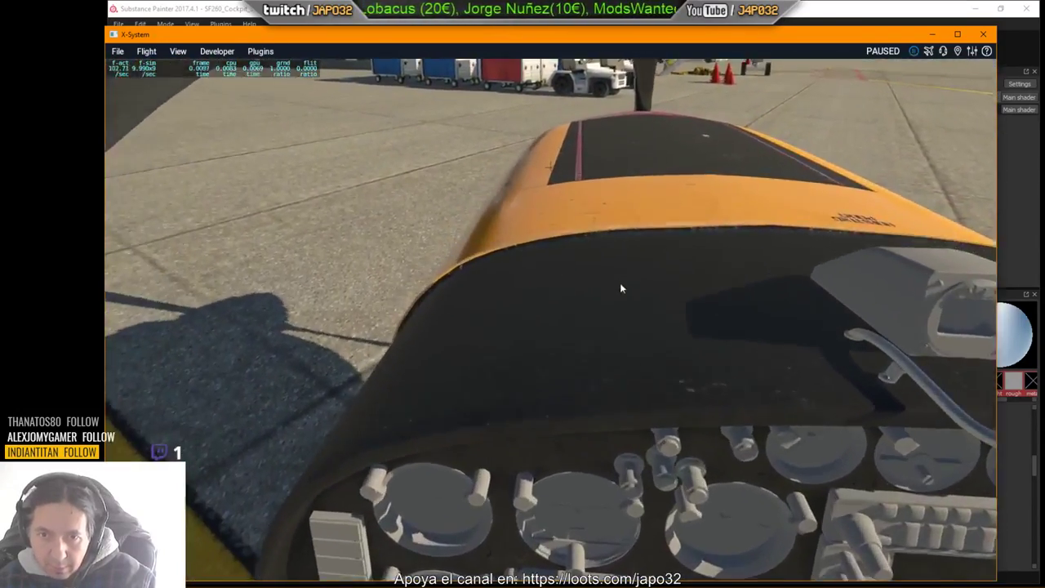
{"action": "key", "text": "comma"}
{"action": "key", "text": "Down"}
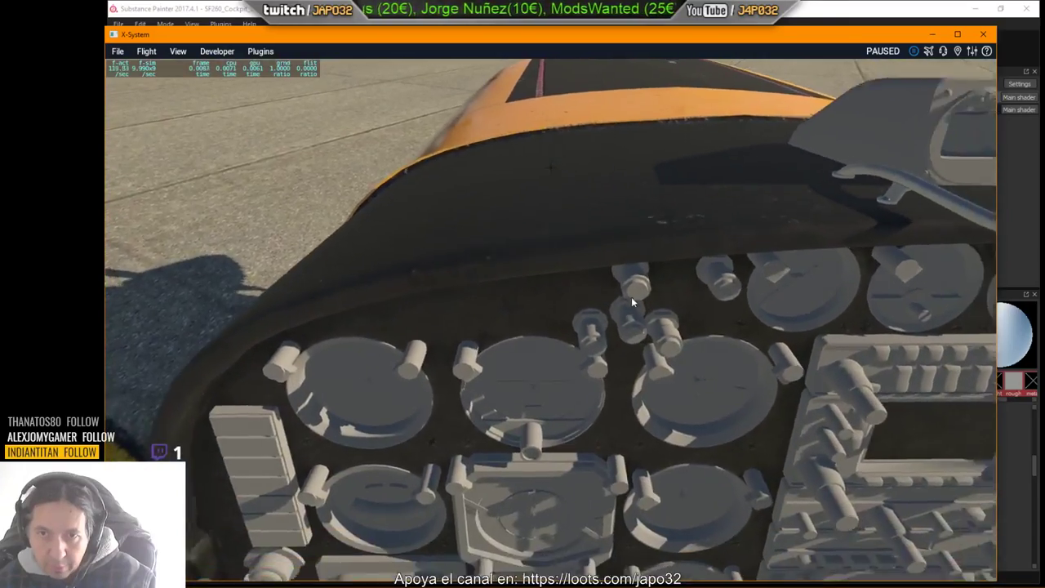
Step: Examine the stitching and reflections around the recessed pocket of the cockpit side panel from close up
{"action": "right_click_drag", "start_coordinate": [631, 296], "coordinate": [529, 276]}
{"action": "key", "text": "Left"}
{"action": "key", "text": "Down"}
{"action": "key", "text": "Left"}
{"action": "key", "text": "Right"}
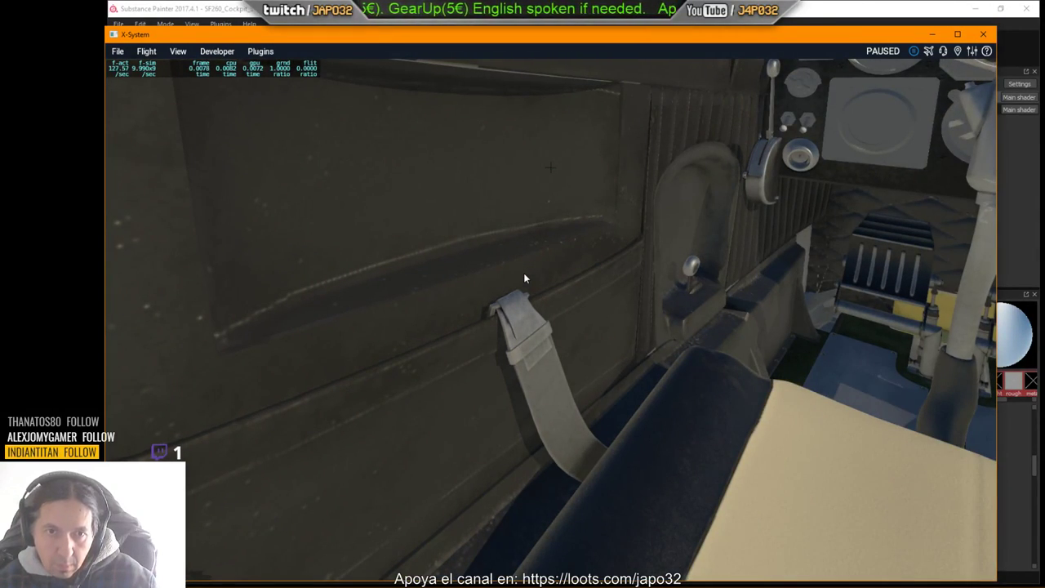
{"action": "right_click_drag", "start_coordinate": [690, 302], "coordinate": [583, 444]}
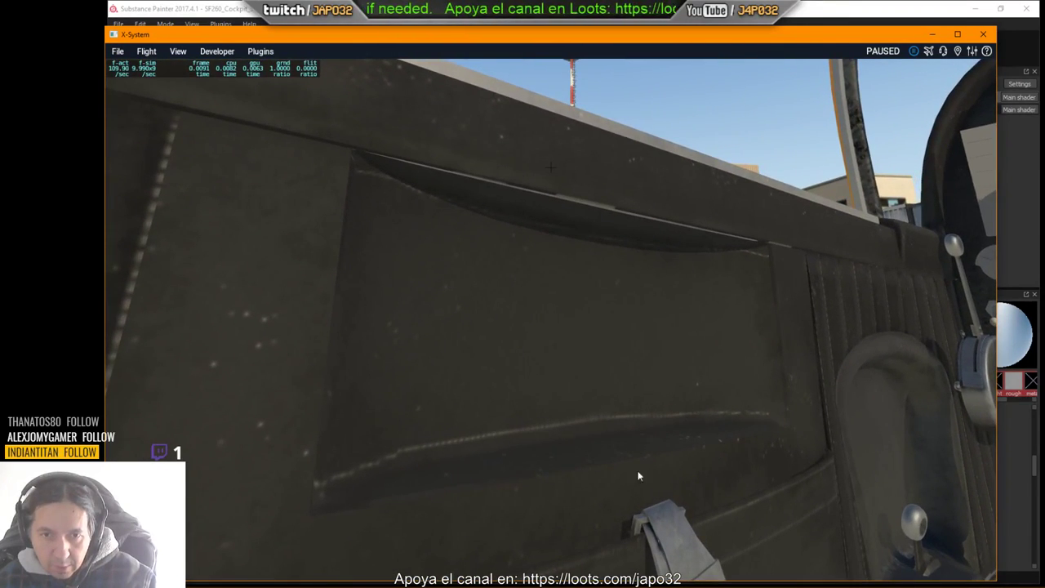
Step: Switch back to Substance Painter and erase the stitching along the lower and upper edges of the side panel's recess in the Cosido layer
{"action": "key", "text": "alt+Tab"}
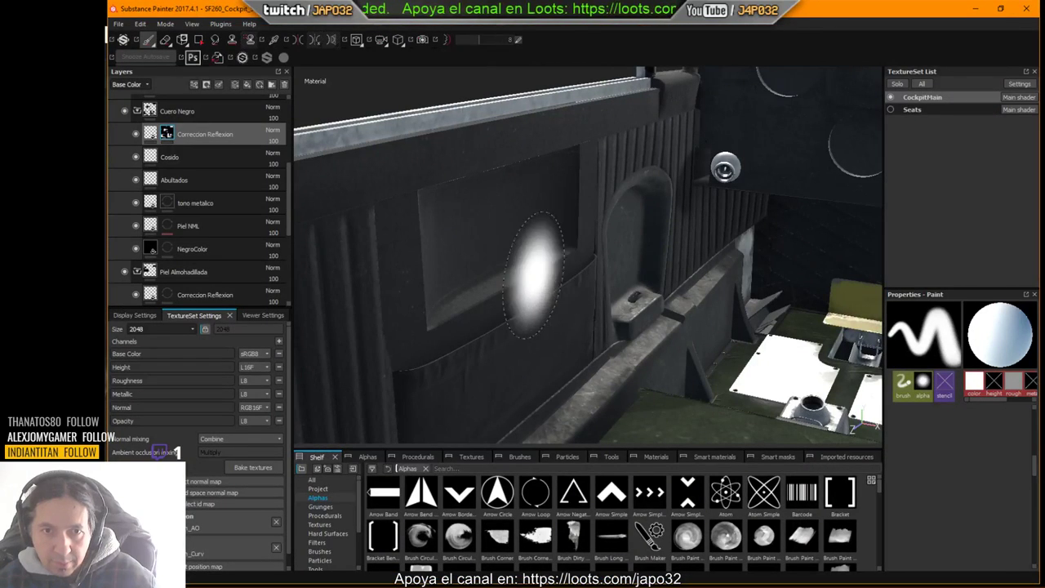
{"action": "right_click_drag", "start_coordinate": [553, 291], "coordinate": [821, 268], "text": "alt"}
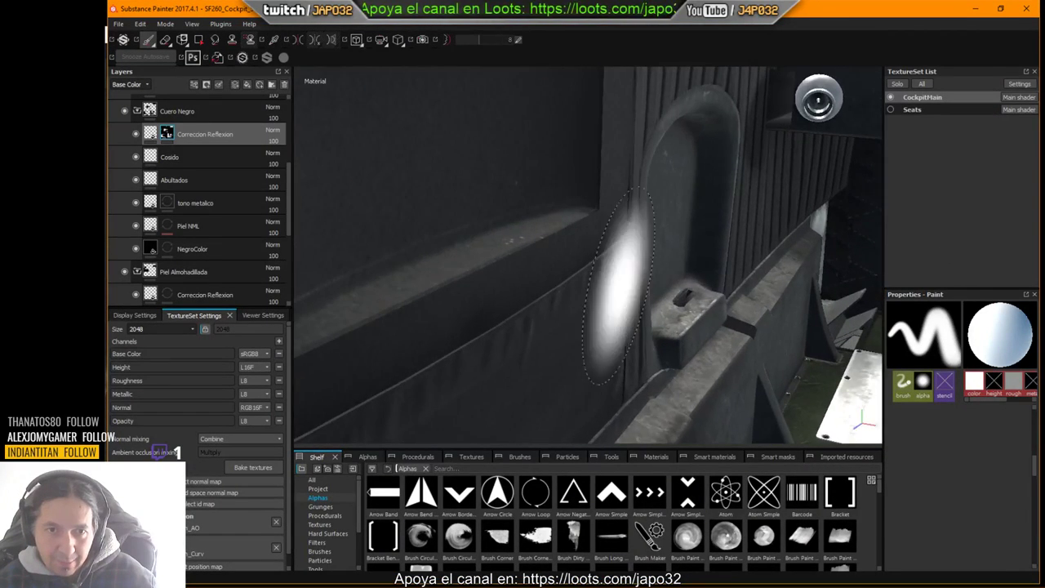
{"action": "middle_click_drag", "start_coordinate": [626, 303], "coordinate": [696, 318], "text": "alt"}
{"action": "left_click_drag", "start_coordinate": [696, 318], "coordinate": [576, 332], "text": "alt"}
{"action": "middle_click_drag", "start_coordinate": [553, 299], "coordinate": [670, 296], "text": "alt"}
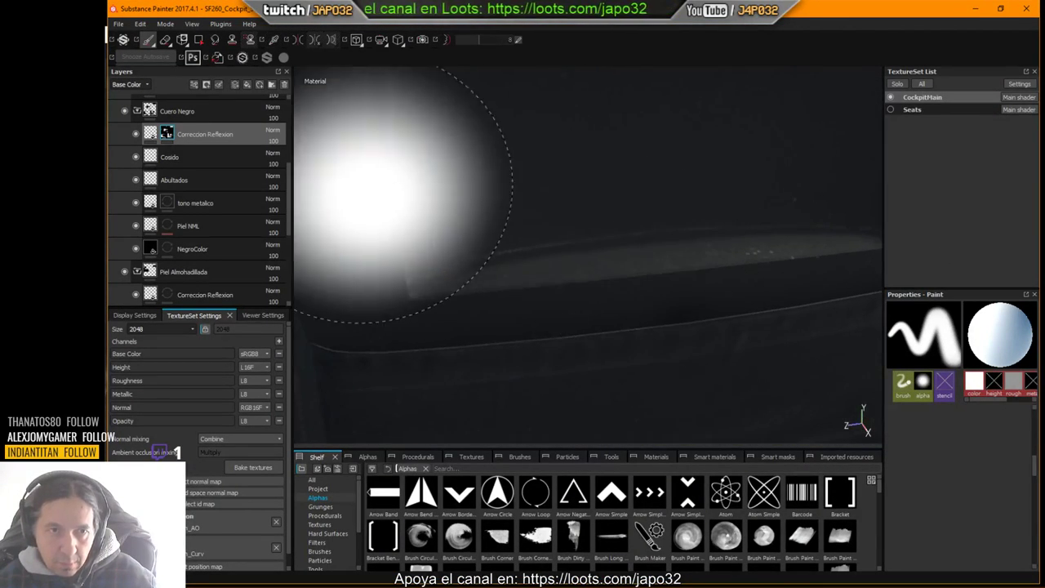
{"action": "left_click", "coordinate": [167, 163]}
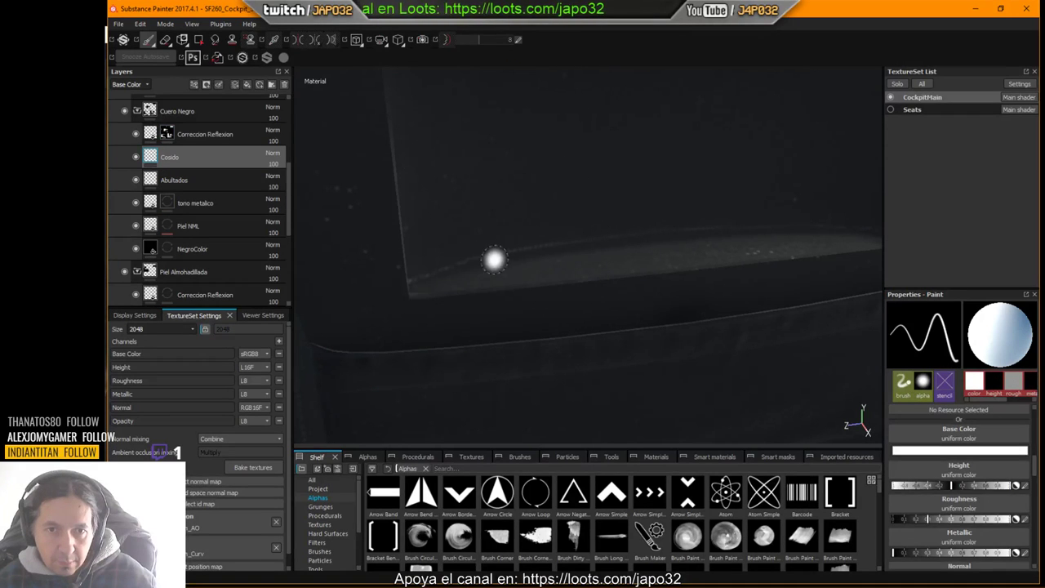
{"action": "left_click", "coordinate": [166, 40]}
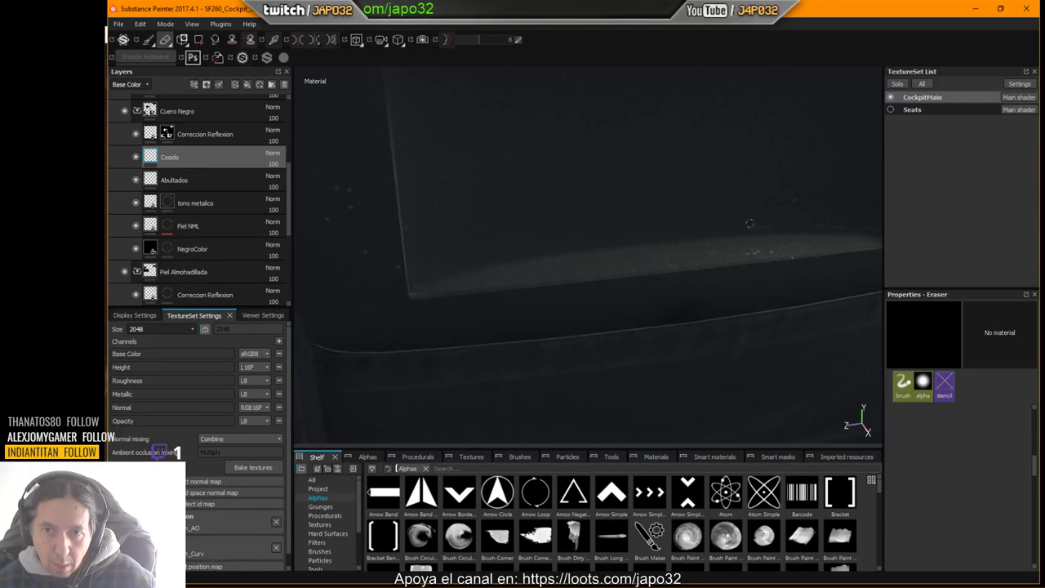
{"action": "left_click_drag", "start_coordinate": [761, 230], "coordinate": [681, 277], "text": "alt"}
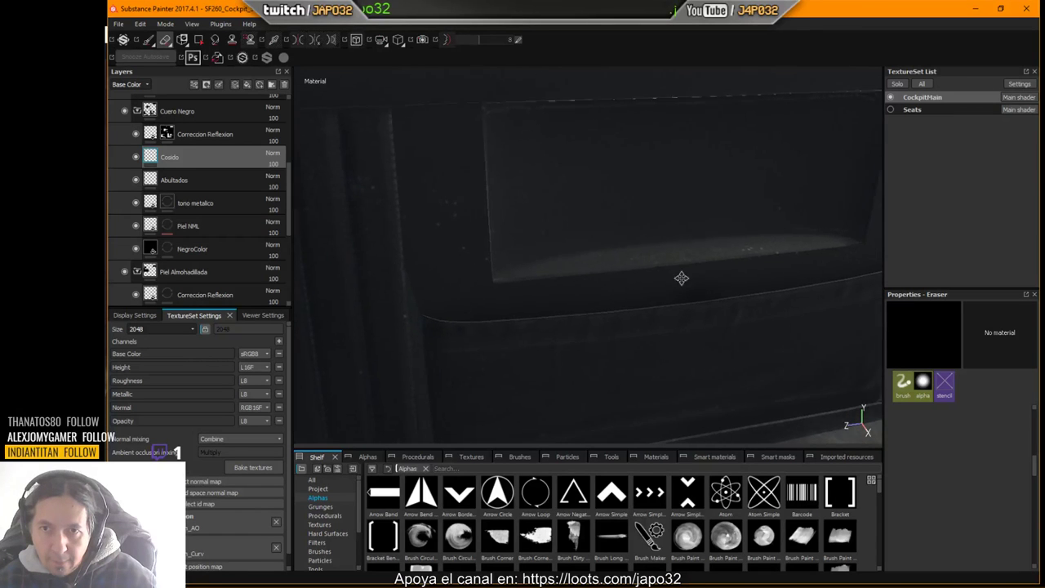
{"action": "left_click_drag", "start_coordinate": [642, 238], "coordinate": [775, 161], "text": "alt"}
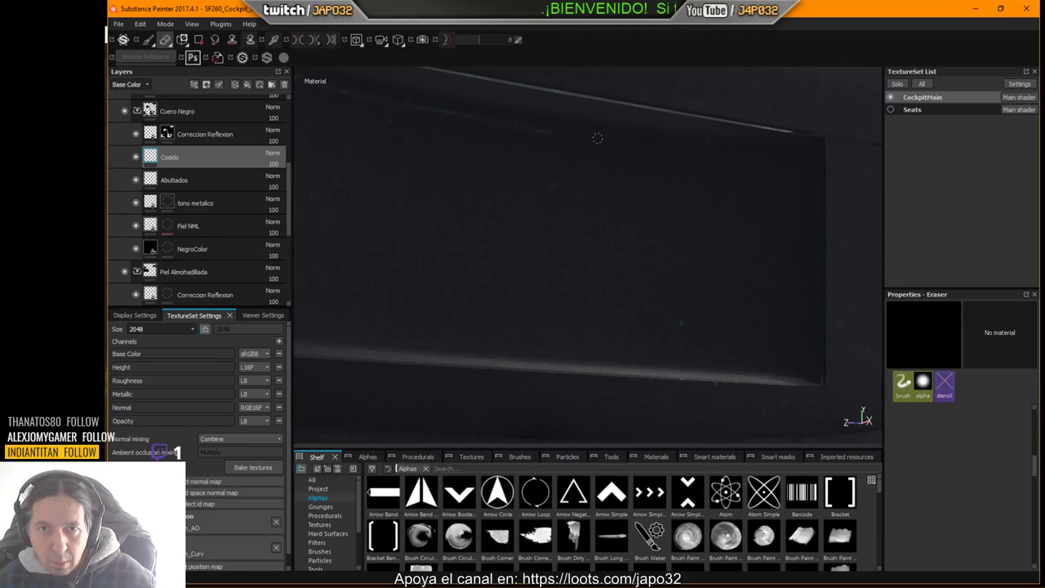
Step: Inspect the side panel pocket's edges and compare them with the NegroColor layer hidden and shown
{"action": "mouse_move", "coordinate": [433, 180]}
{"action": "left_mouse_down", "text": "alt"}
{"action": "mouse_move", "coordinate": [670, 275]}
{"action": "mouse_move", "coordinate": [441, 197]}
{"action": "left_mouse_up", "text": "alt"}
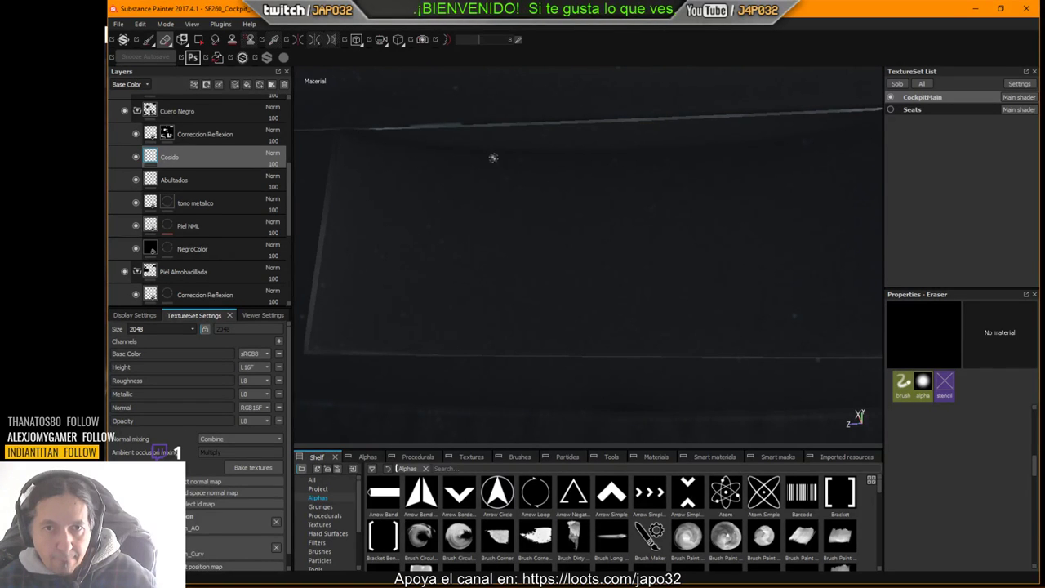
{"action": "left_click_drag", "start_coordinate": [518, 168], "coordinate": [863, 437], "text": "alt"}
{"action": "left_click_drag", "start_coordinate": [1007, 346], "coordinate": [711, 243], "text": "alt"}
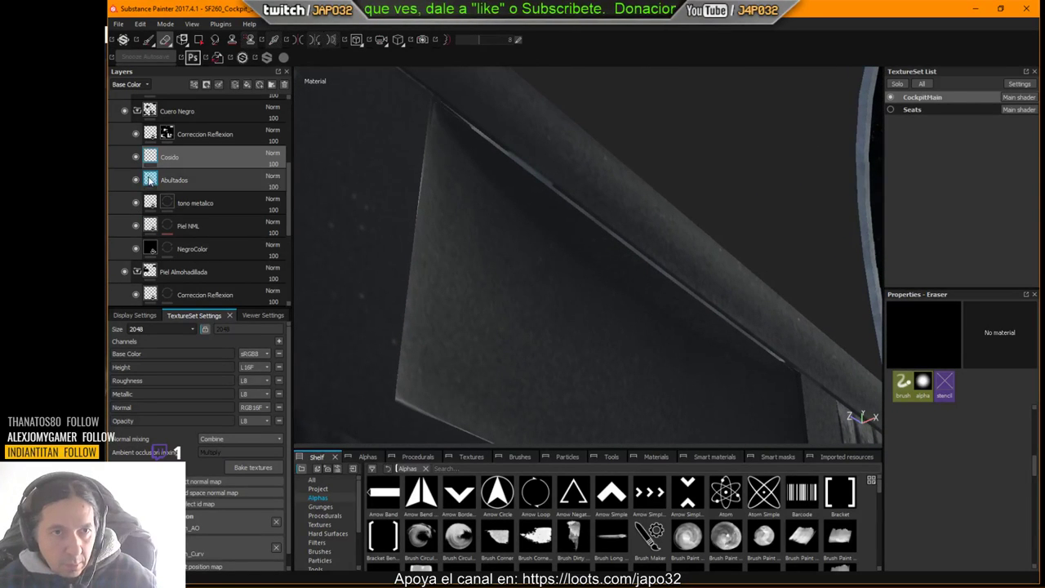
{"action": "left_click", "coordinate": [136, 250]}
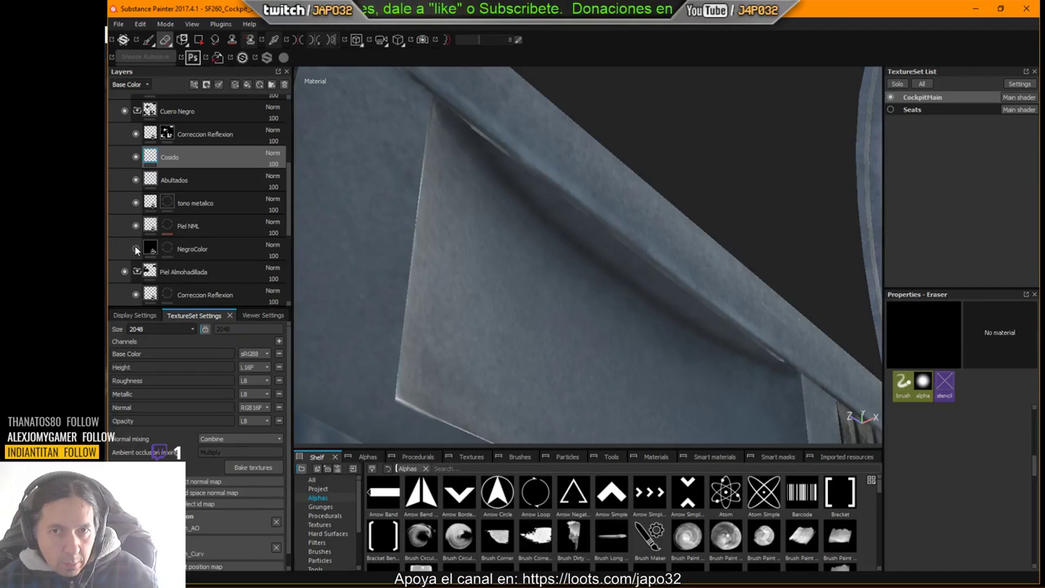
{"action": "left_click", "coordinate": [135, 249]}
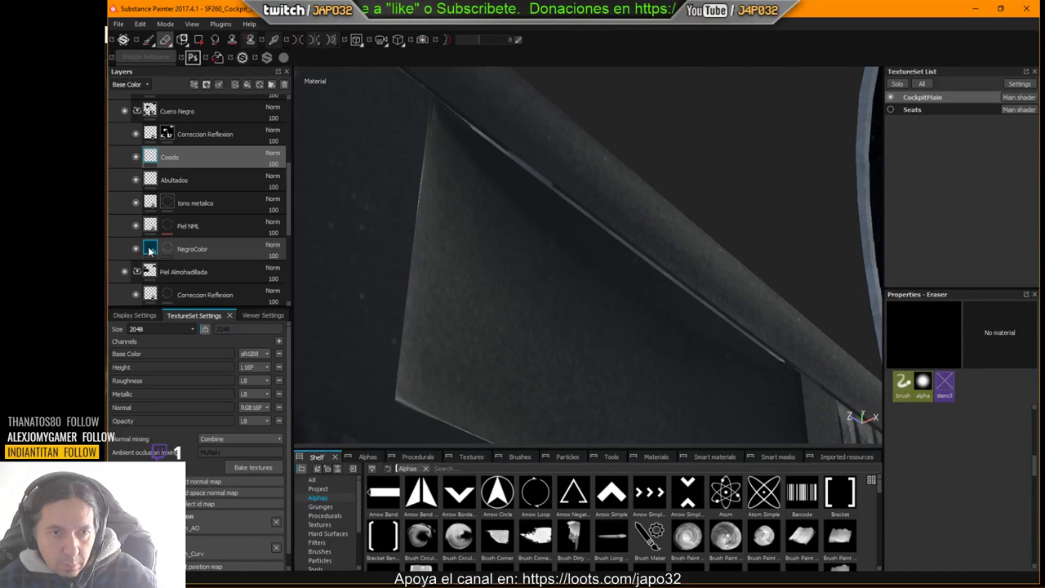
Step: Paint straight white strokes on the NegroColor layer's mask along the side panel pocket's upper edge to cover the light gap
{"action": "left_click", "coordinate": [169, 248]}
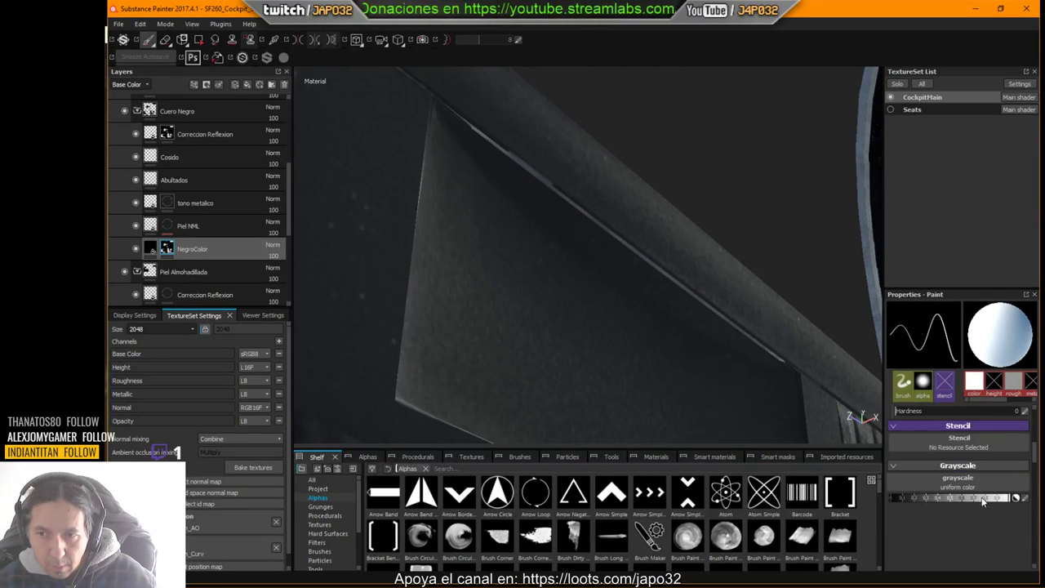
{"action": "left_click_drag", "start_coordinate": [974, 498], "coordinate": [849, 497]}
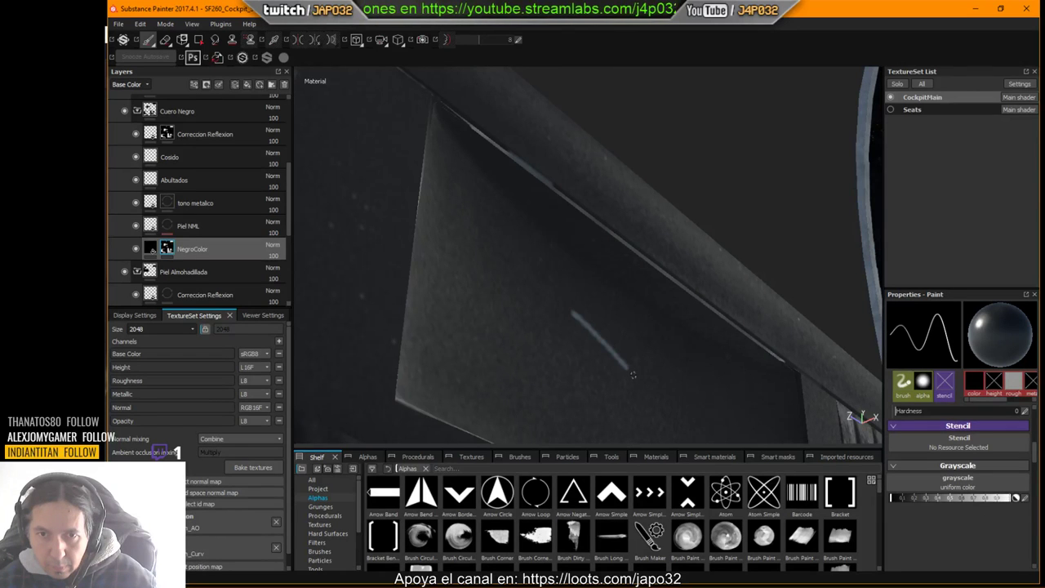
{"action": "key", "text": "ctrl+z"}
{"action": "left_click_drag", "start_coordinate": [941, 496], "coordinate": [1030, 497]}
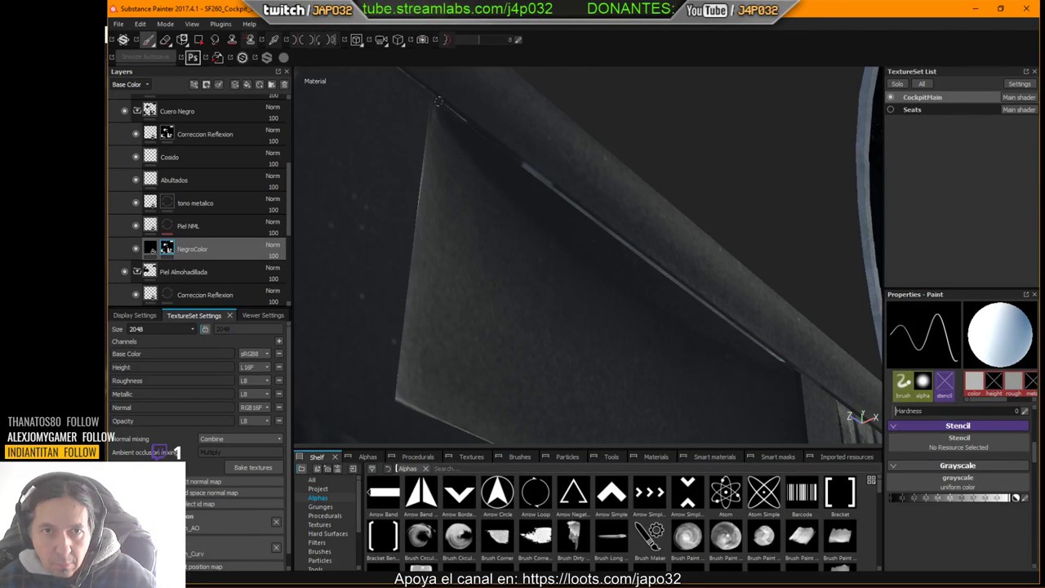
{"action": "key", "text": "shift"}
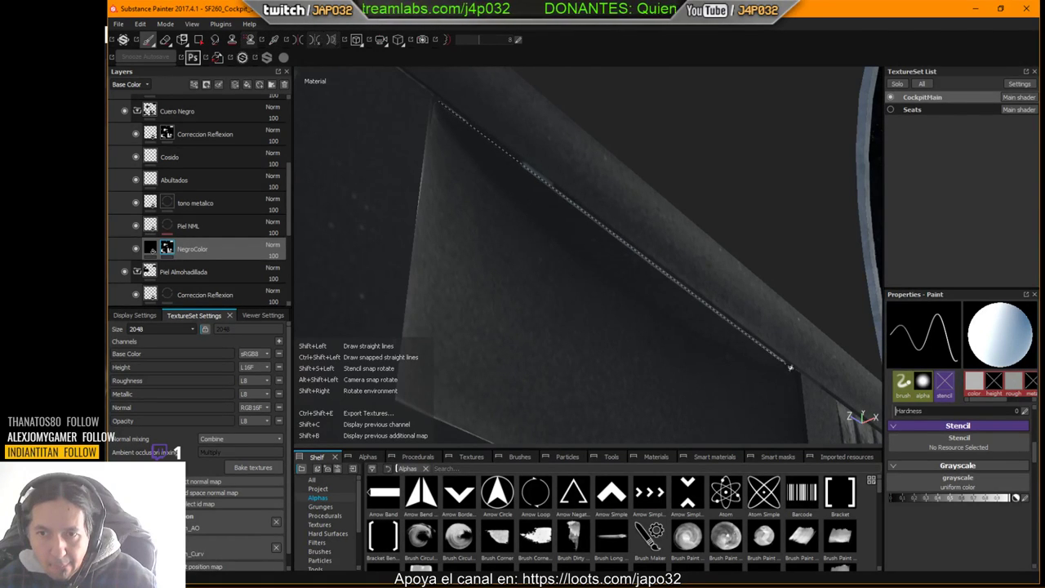
{"action": "left_click", "coordinate": [796, 372], "text": "shift"}
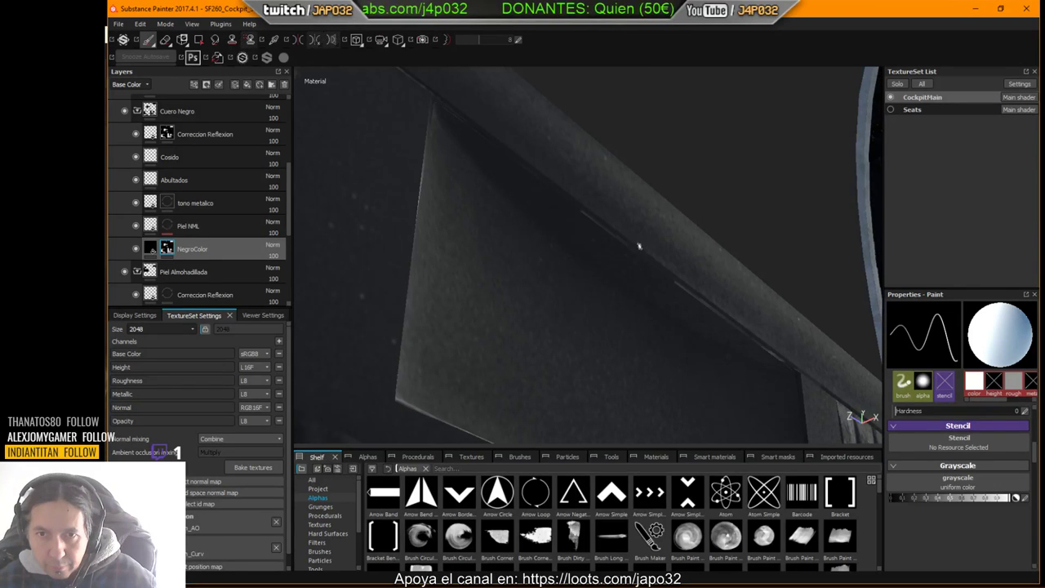
{"action": "key", "text": "shift"}
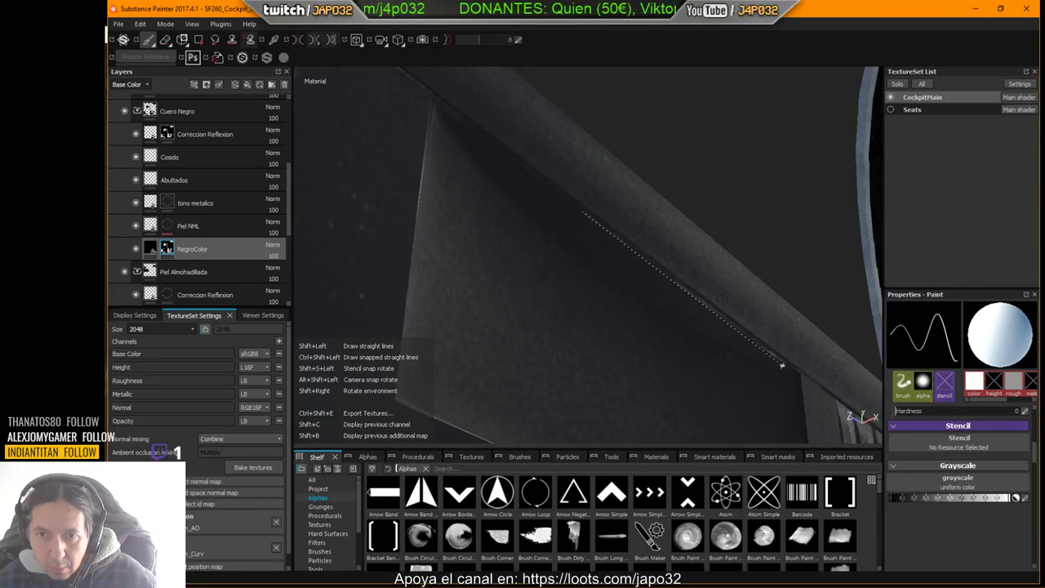
{"action": "left_click", "coordinate": [789, 365], "text": "shift"}
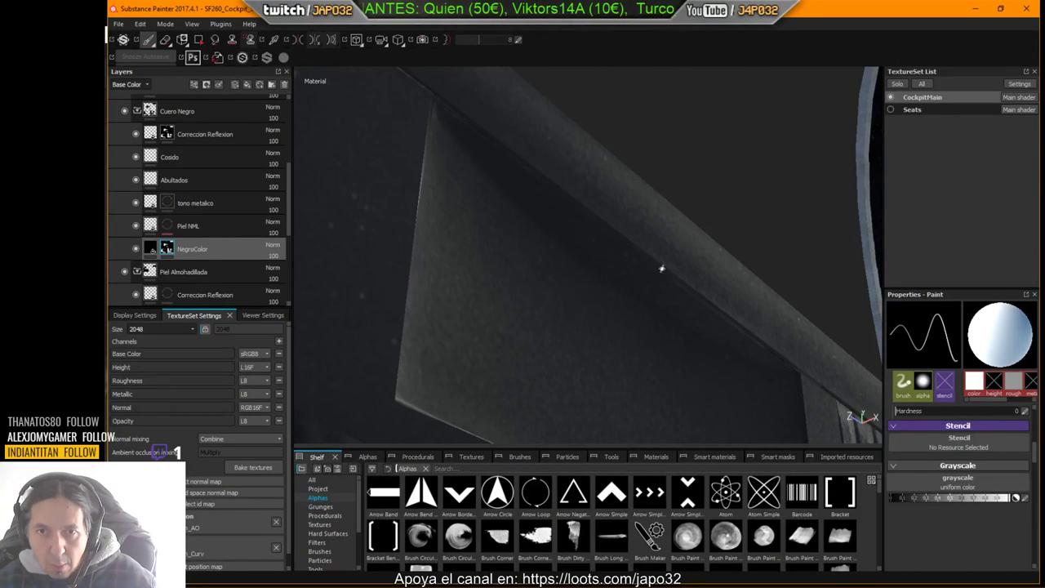
{"action": "key", "text": "shift"}
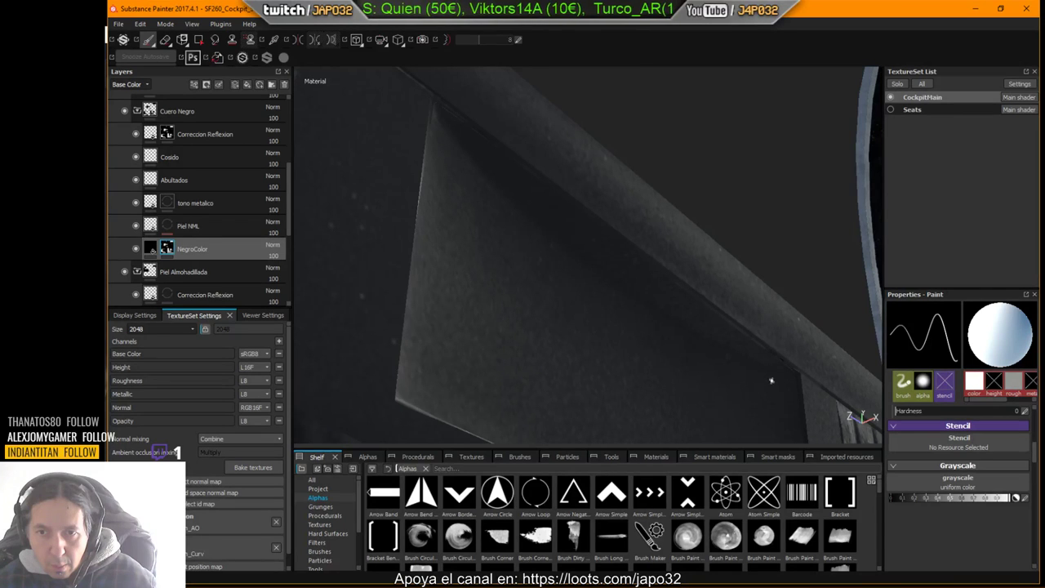
Step: Compare the leather trim and instrument panel with the Cuero Negro group's Correccion Reflexion layer hidden and shown
{"action": "left_click_drag", "start_coordinate": [776, 364], "coordinate": [583, 254], "text": "alt"}
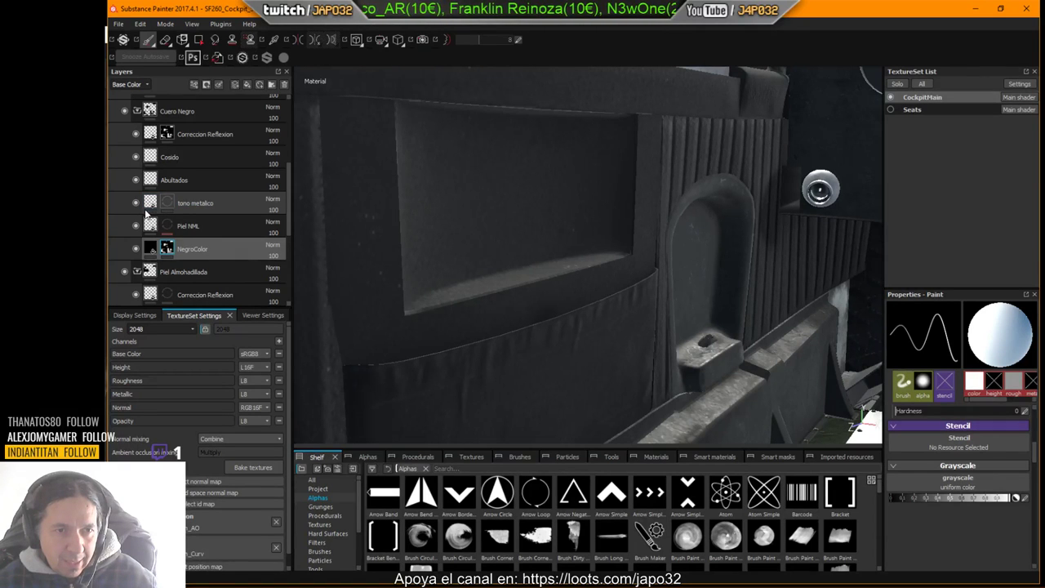
{"action": "scroll", "coordinate": [159, 204], "scroll_direction": "up", "scroll_amount": 3}
{"action": "left_click", "coordinate": [187, 235]}
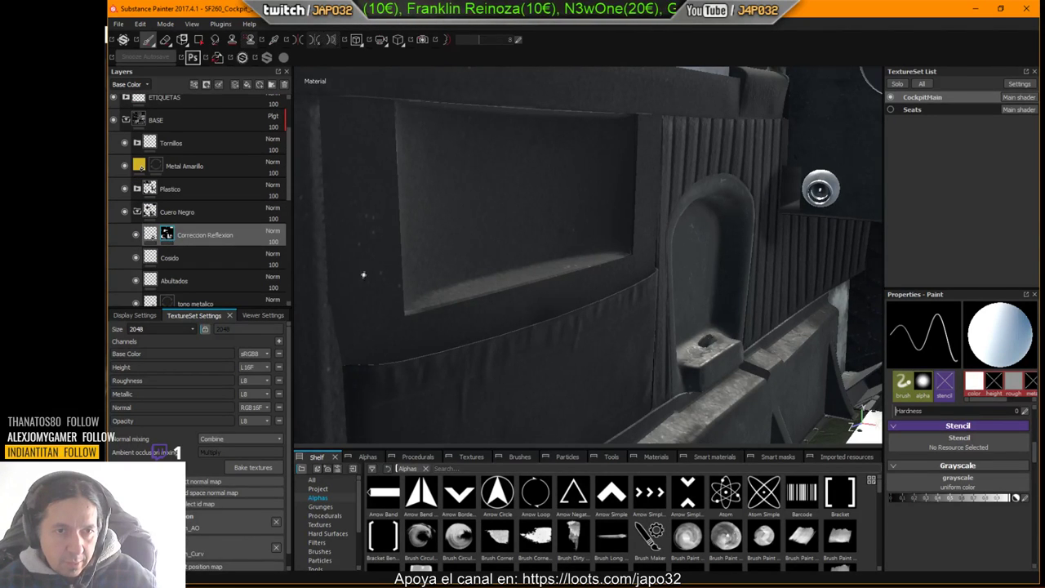
{"action": "left_click_drag", "start_coordinate": [735, 280], "coordinate": [601, 357], "text": "alt"}
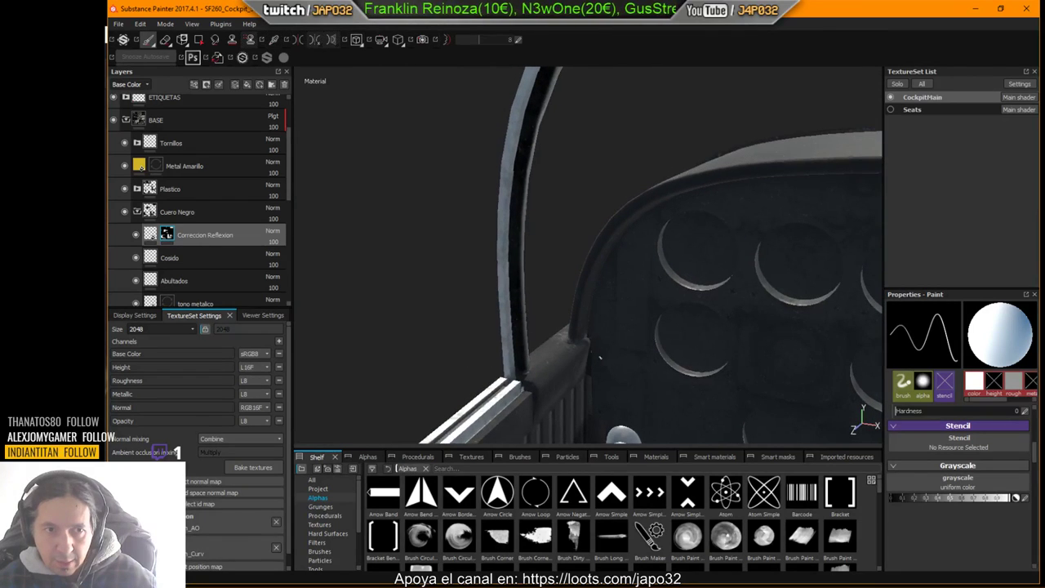
{"action": "left_click", "coordinate": [136, 235]}
{"action": "left_click", "coordinate": [137, 235]}
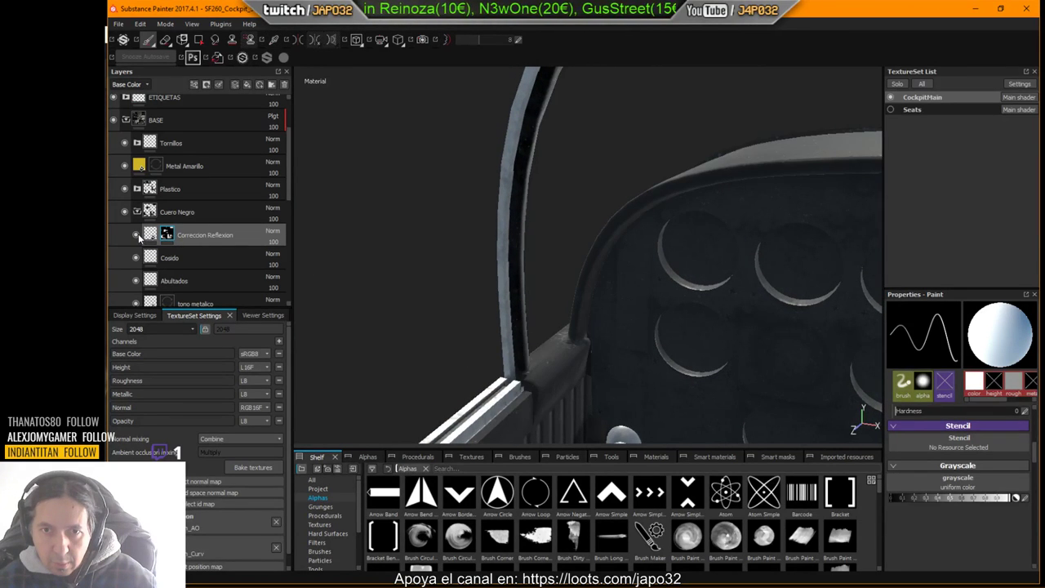
{"action": "left_click_drag", "start_coordinate": [537, 261], "coordinate": [432, 268], "text": "alt"}
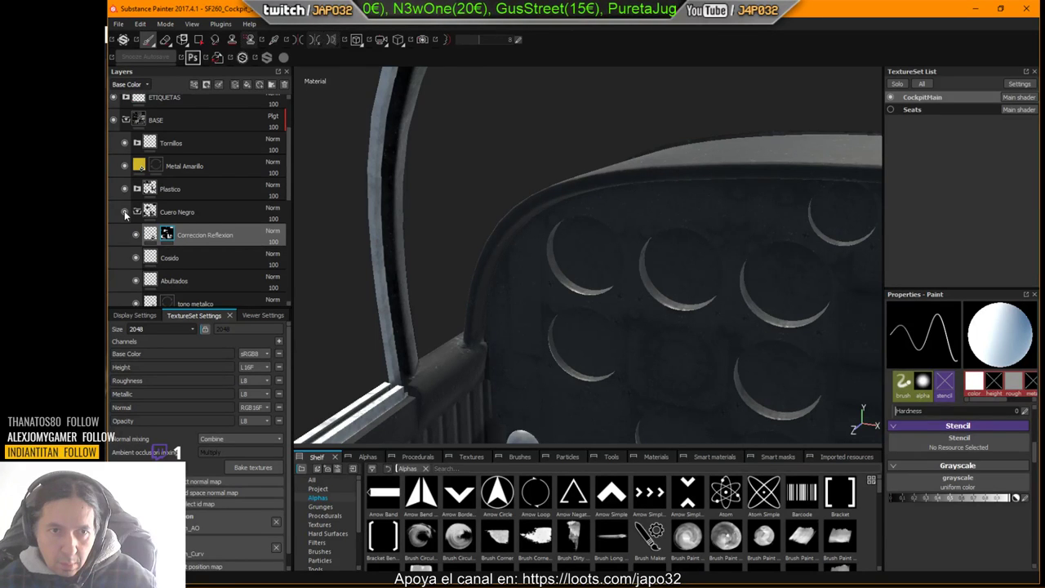
{"action": "left_click", "coordinate": [136, 235]}
{"action": "left_click", "coordinate": [136, 235]}
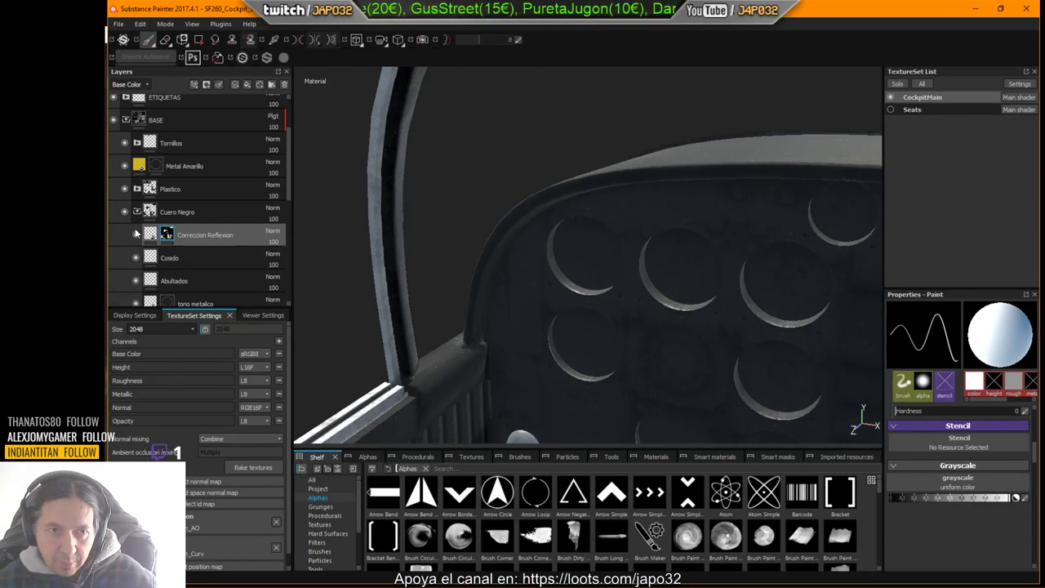
{"action": "left_click", "coordinate": [136, 235]}
{"action": "left_click", "coordinate": [136, 235]}
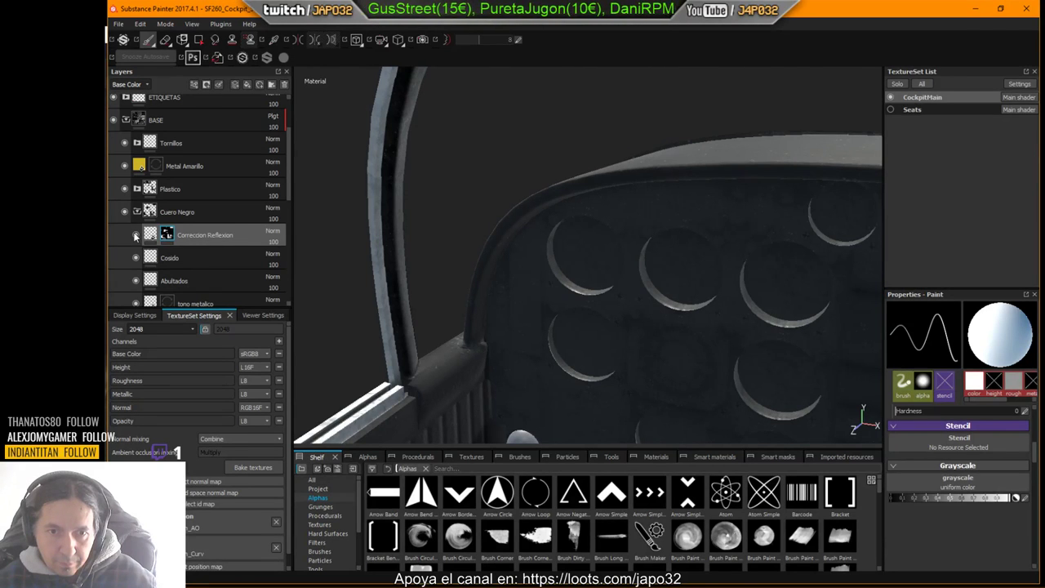
{"action": "mouse_move", "coordinate": [596, 241]}
{"action": "left_mouse_down", "text": "alt"}
{"action": "mouse_move", "coordinate": [602, 256]}
{"action": "mouse_move", "coordinate": [436, 270]}
{"action": "left_mouse_up", "text": "alt"}
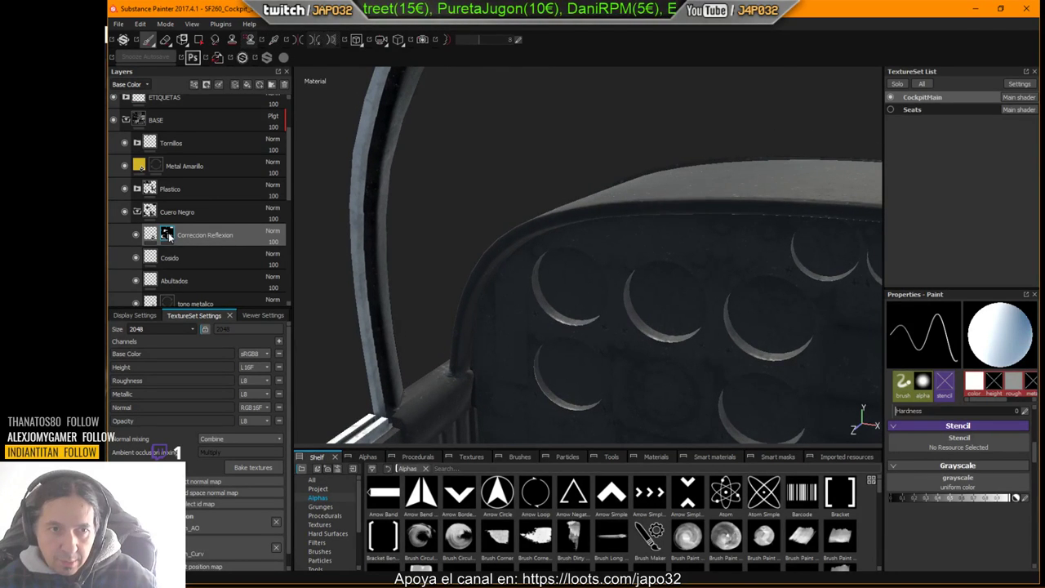
Step: Polygon-fill the instrument panel's top cover and the side panel trim with white in the Correccion Reflexion layer's mask
{"action": "left_click", "coordinate": [198, 40]}
{"action": "left_click_drag", "start_coordinate": [604, 198], "coordinate": [595, 215], "text": "alt"}
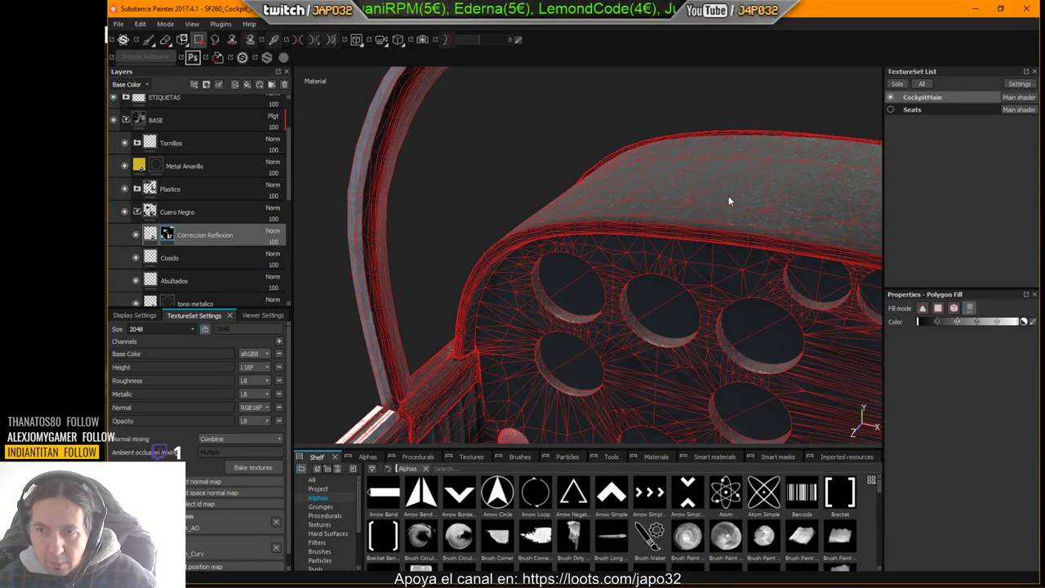
{"action": "left_click", "coordinate": [684, 198]}
{"action": "left_click_drag", "start_coordinate": [686, 202], "coordinate": [326, 269], "text": "alt"}
{"action": "left_click", "coordinate": [526, 291]}
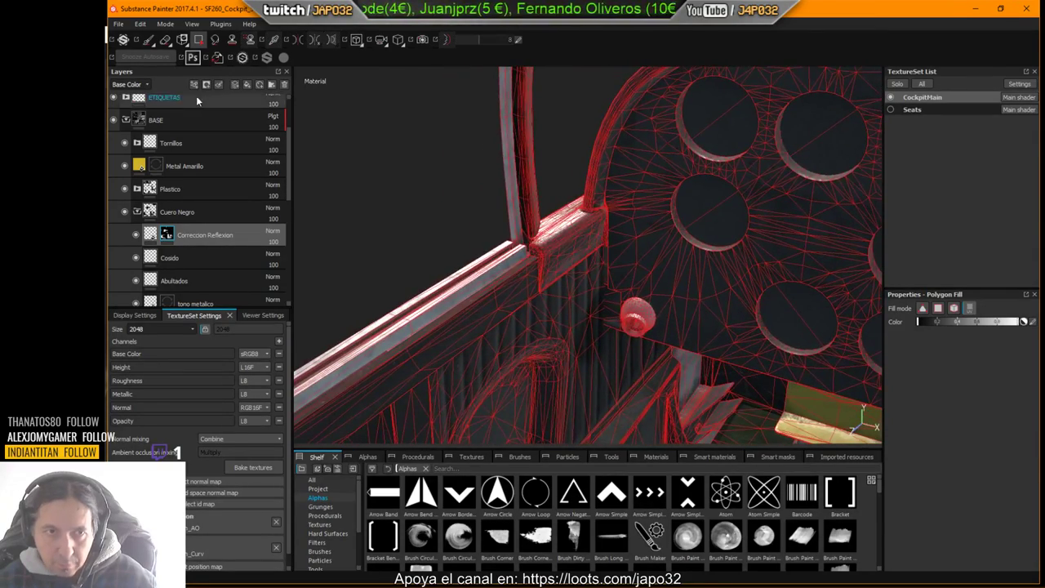
{"action": "left_click", "coordinate": [150, 39]}
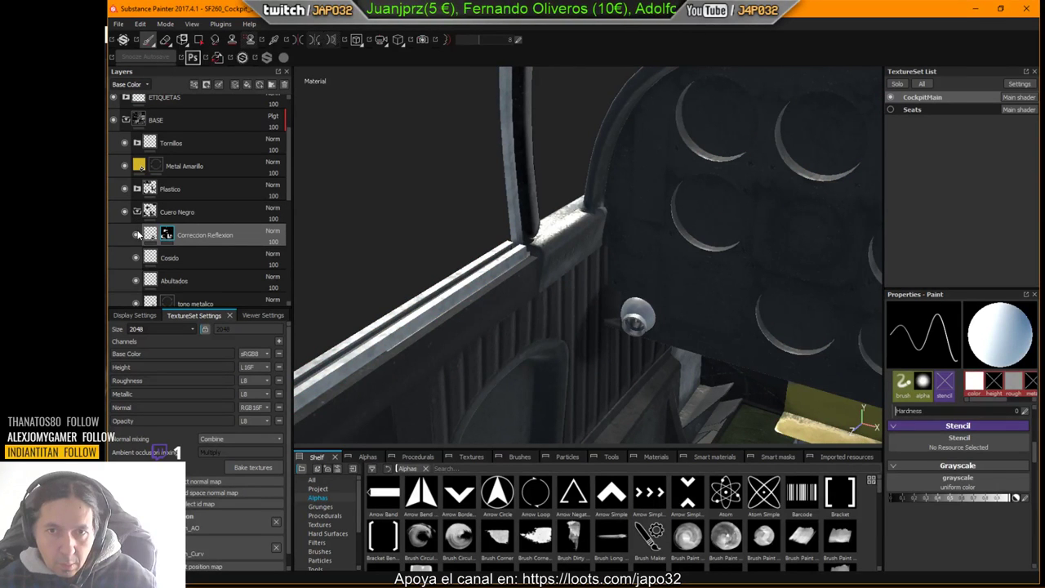
Step: Set the Correccion Reflexion layer's opacity to 70 in the Roughness channel
{"action": "left_click_drag", "start_coordinate": [572, 392], "coordinate": [650, 271], "text": "alt"}
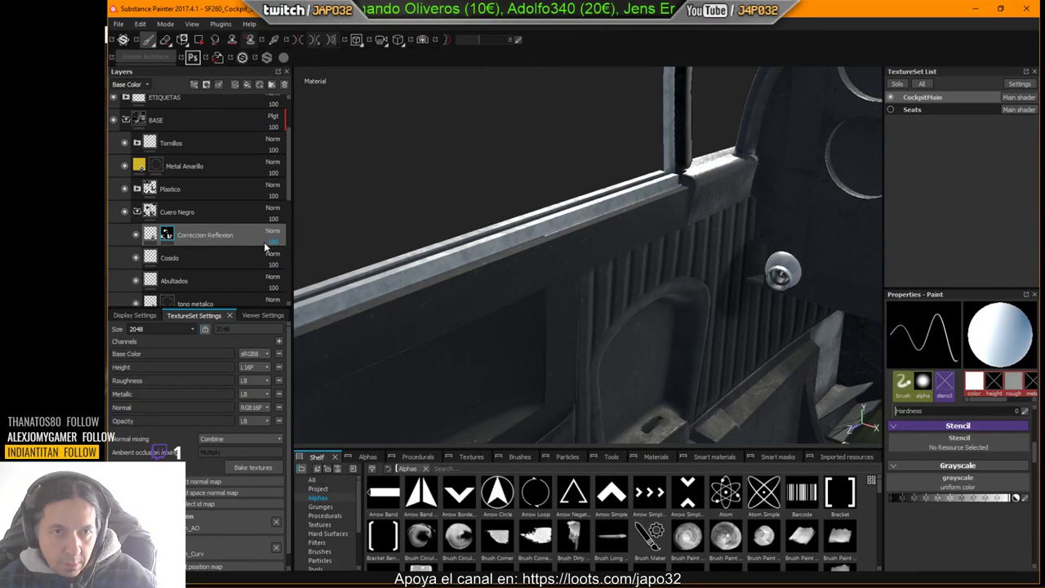
{"action": "left_click", "coordinate": [129, 84]}
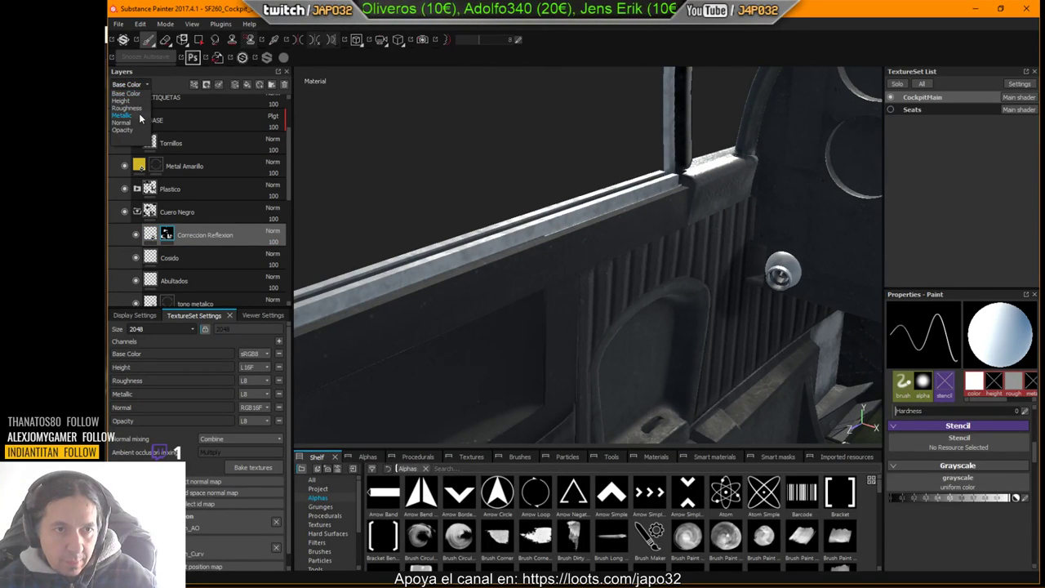
{"action": "left_click", "coordinate": [127, 107]}
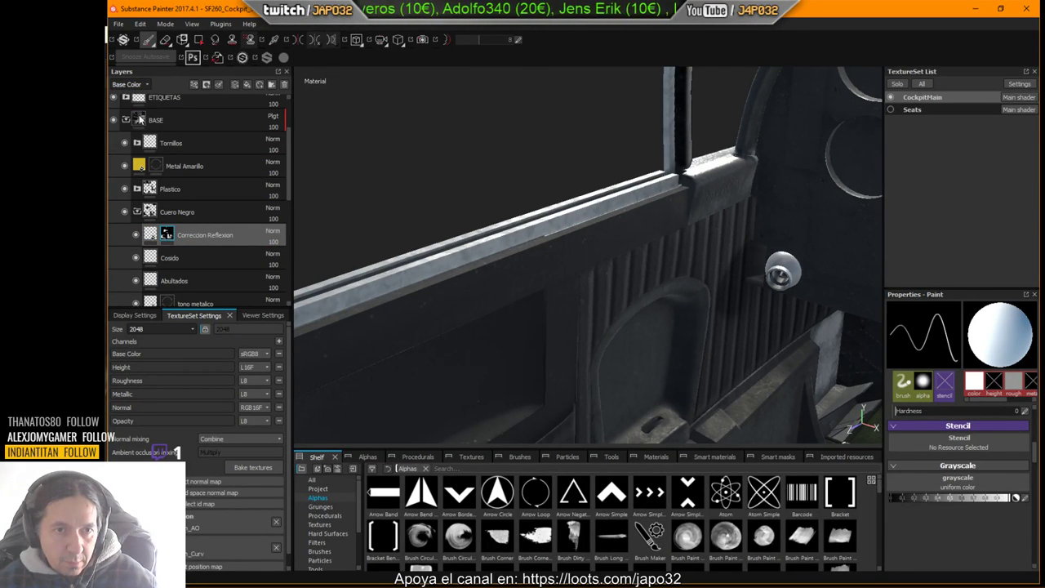
{"action": "left_click", "coordinate": [285, 253]}
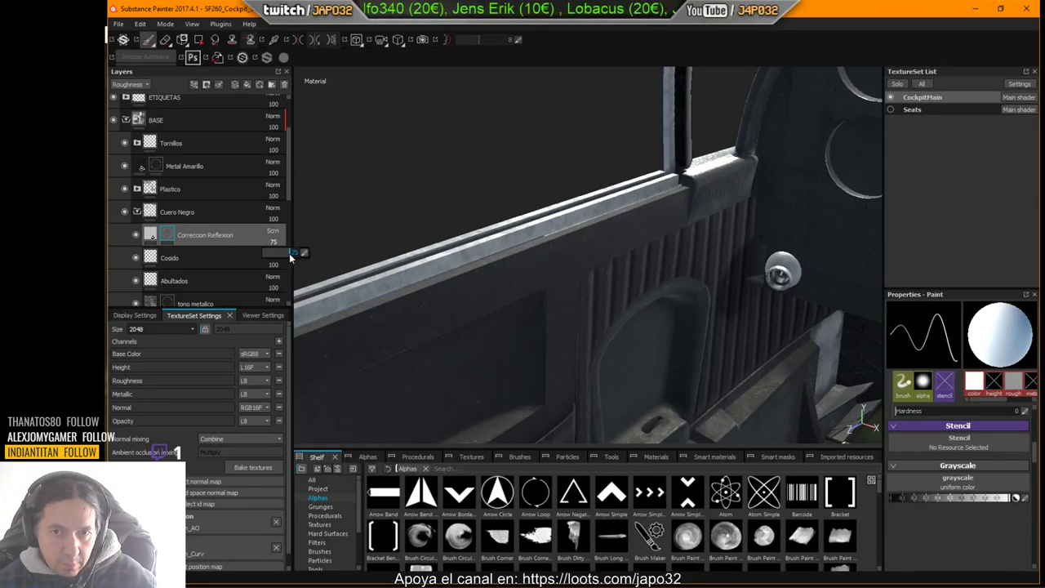
{"action": "left_click_drag", "start_coordinate": [290, 253], "coordinate": [292, 254]}
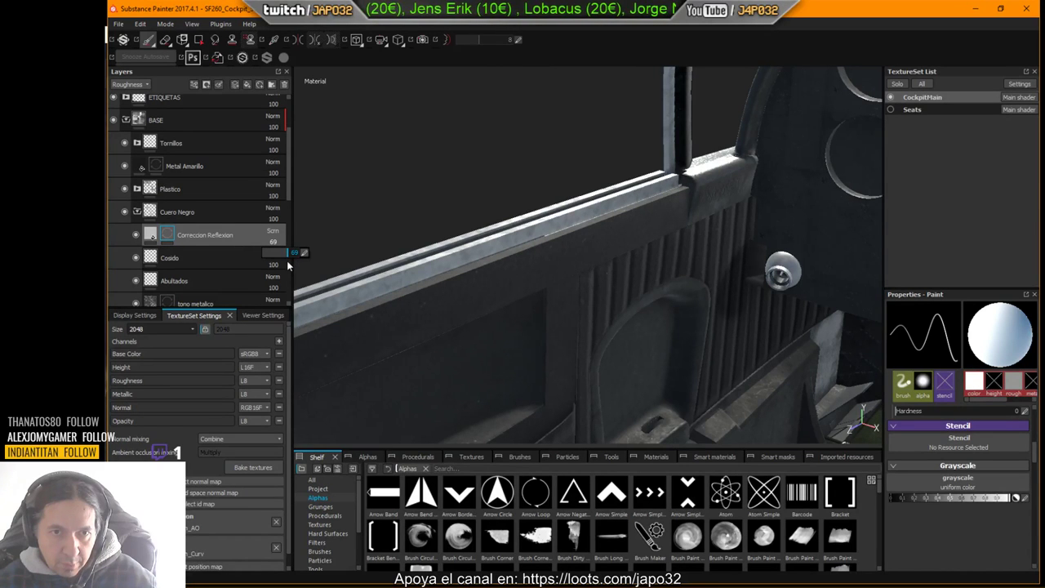
{"action": "left_click_drag", "start_coordinate": [506, 288], "coordinate": [622, 258], "text": "alt"}
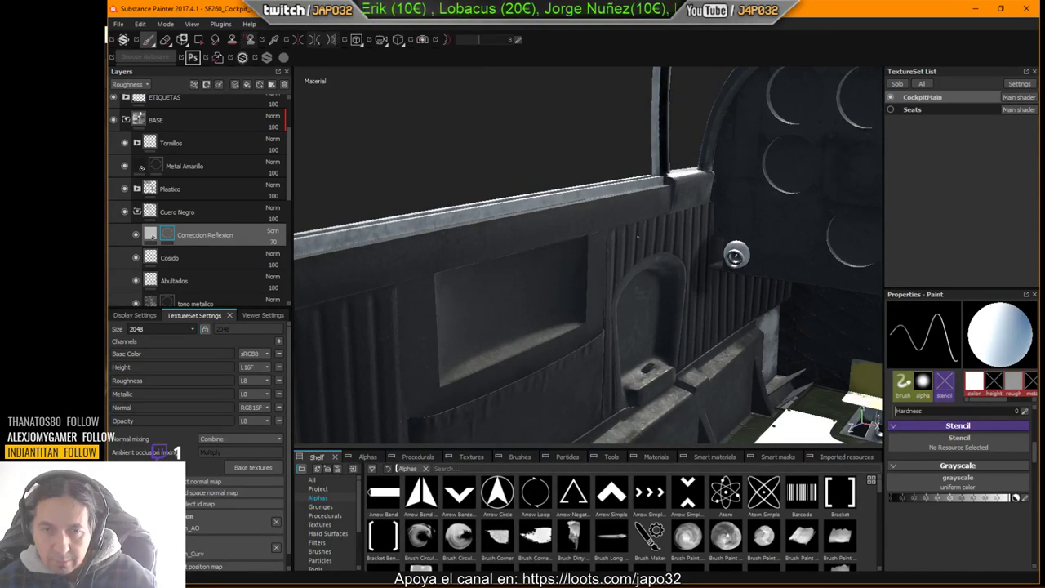
Step: Export the CockpitMain texture set as 8-bit PNG files with the X-Plane configuration
{"action": "right_click", "coordinate": [609, 191]}
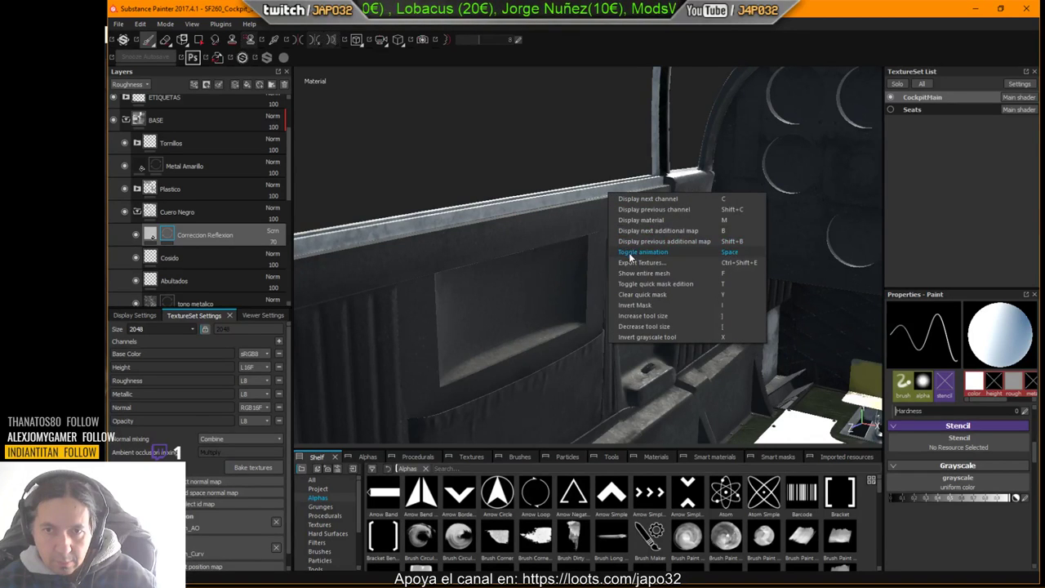
{"action": "left_click", "coordinate": [632, 261]}
{"action": "left_click", "coordinate": [729, 463]}
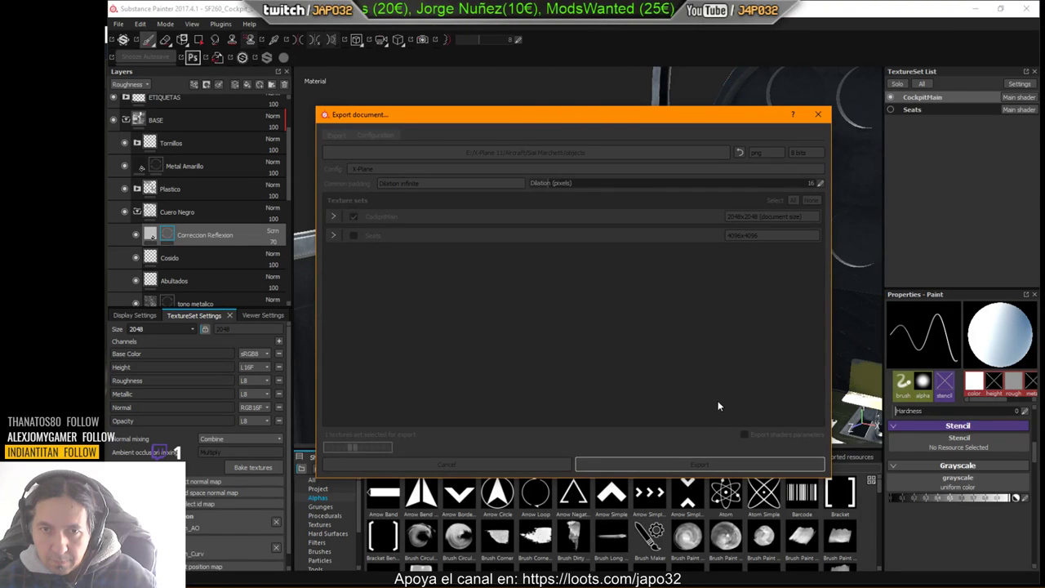
{"action": "left_click", "coordinate": [616, 309]}
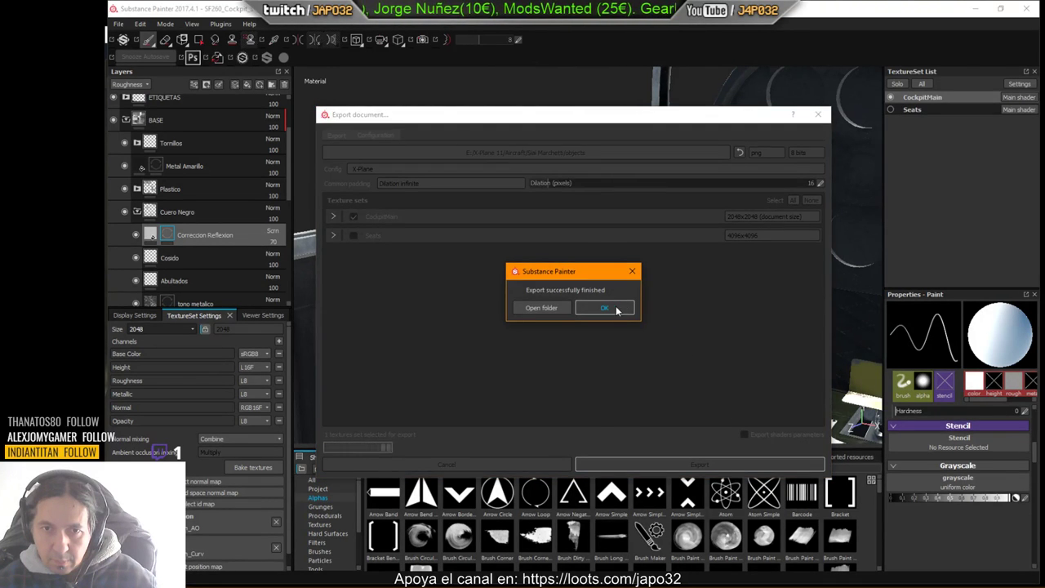
Step: Switch to X-Plane, reload the aircraft with the exported textures, and examine the side panel pocket in the cockpit
{"action": "key", "text": "alt+Tab"}
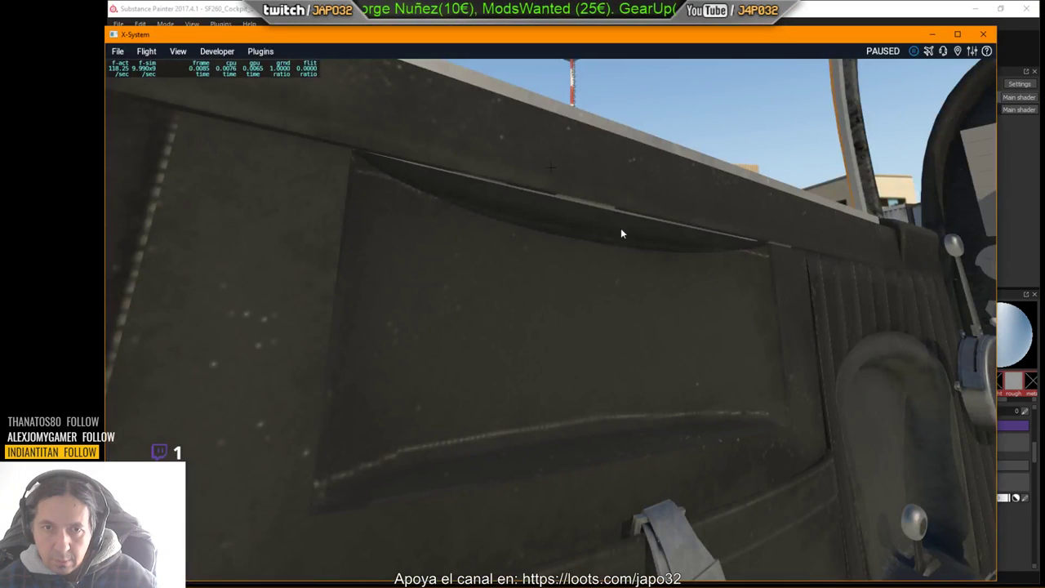
{"action": "left_click", "coordinate": [217, 50]}
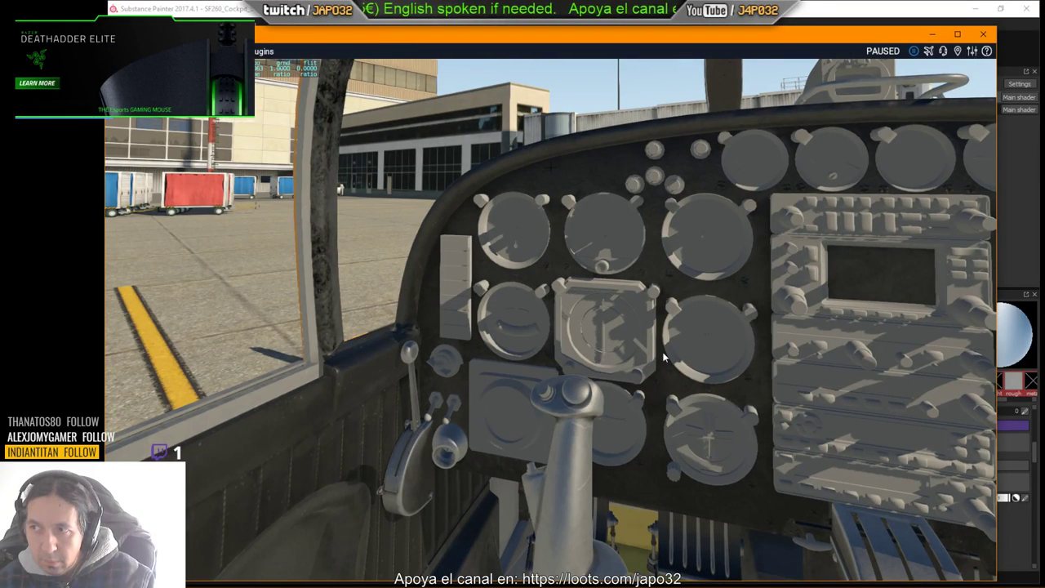
{"action": "right_click_drag", "start_coordinate": [663, 353], "coordinate": [580, 351]}
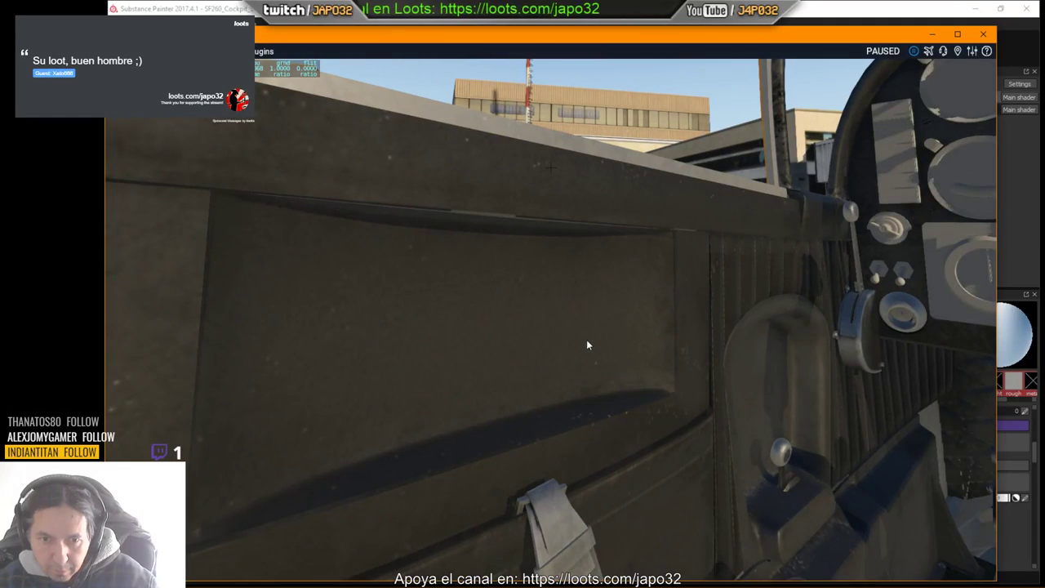
Step: Examine the window sill corner in the X-Plane cockpit, and switch to Substance Painter to view the same corner beside the instrument panel
{"action": "right_click_drag", "start_coordinate": [588, 340], "coordinate": [602, 378]}
{"action": "key", "text": "period"}
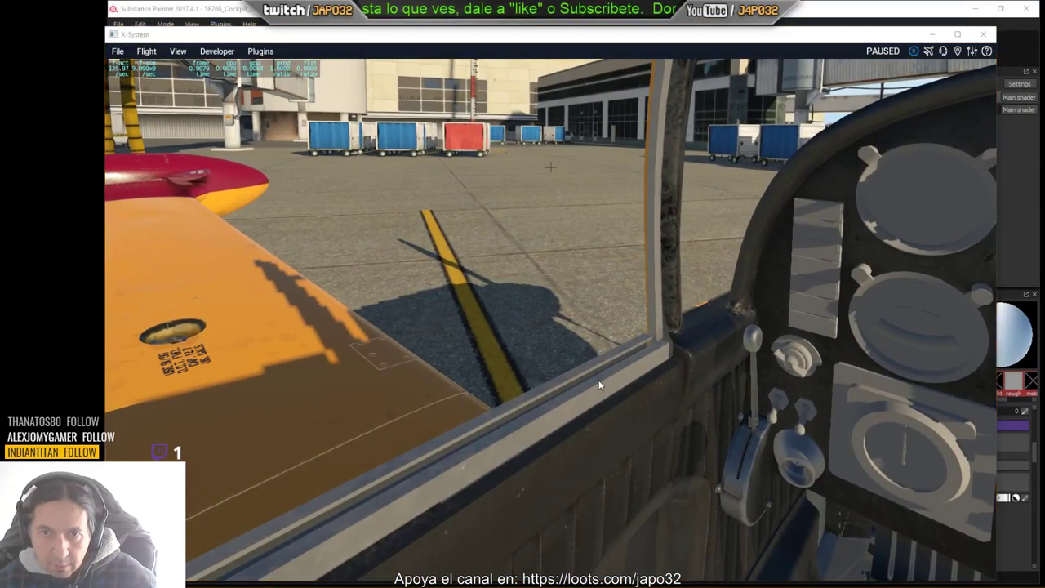
{"action": "key", "text": "alt+Tab"}
{"action": "left_click_drag", "start_coordinate": [636, 176], "coordinate": [695, 228], "text": "alt"}
{"action": "middle_click_drag", "start_coordinate": [695, 228], "coordinate": [665, 303], "text": "alt"}
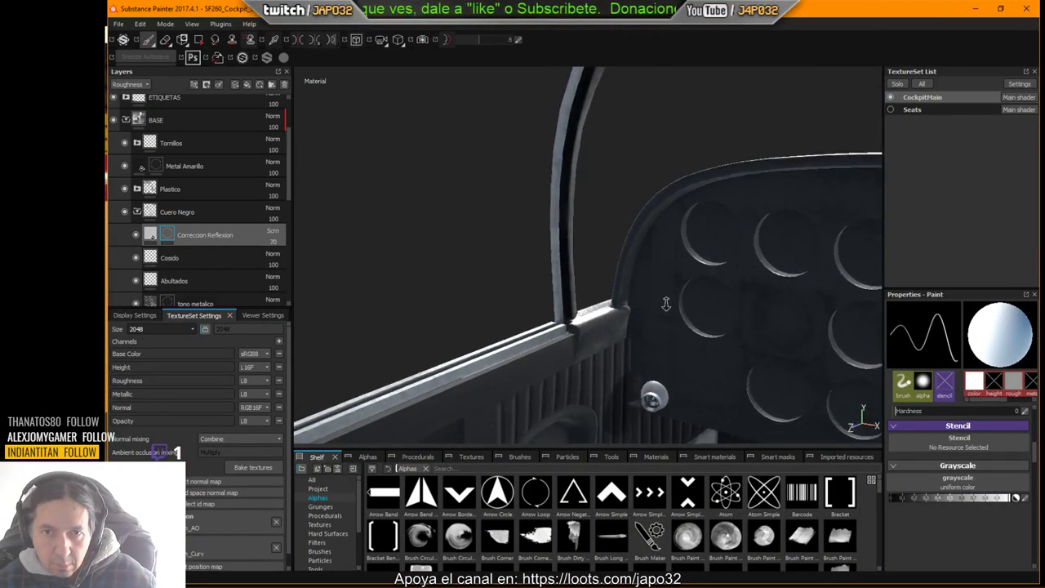
{"action": "right_click_drag", "start_coordinate": [664, 303], "coordinate": [736, 283], "text": "alt"}
{"action": "left_click_drag", "start_coordinate": [737, 282], "coordinate": [743, 281], "text": "alt"}
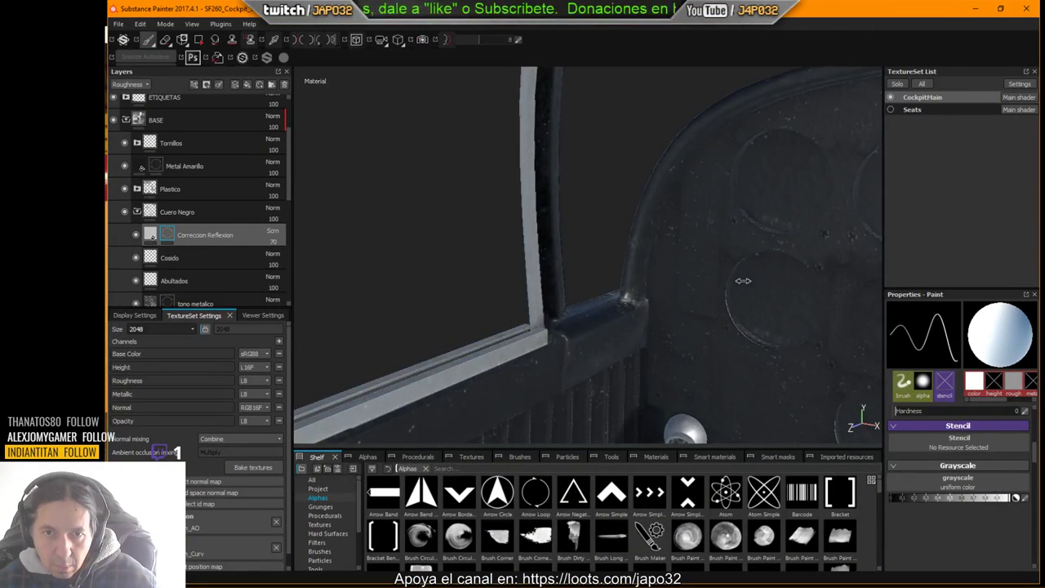
Step: Toggle the Correccion Reflexion layer's visibility to compare the reflections on the window sill corner
{"action": "left_click", "coordinate": [136, 235]}
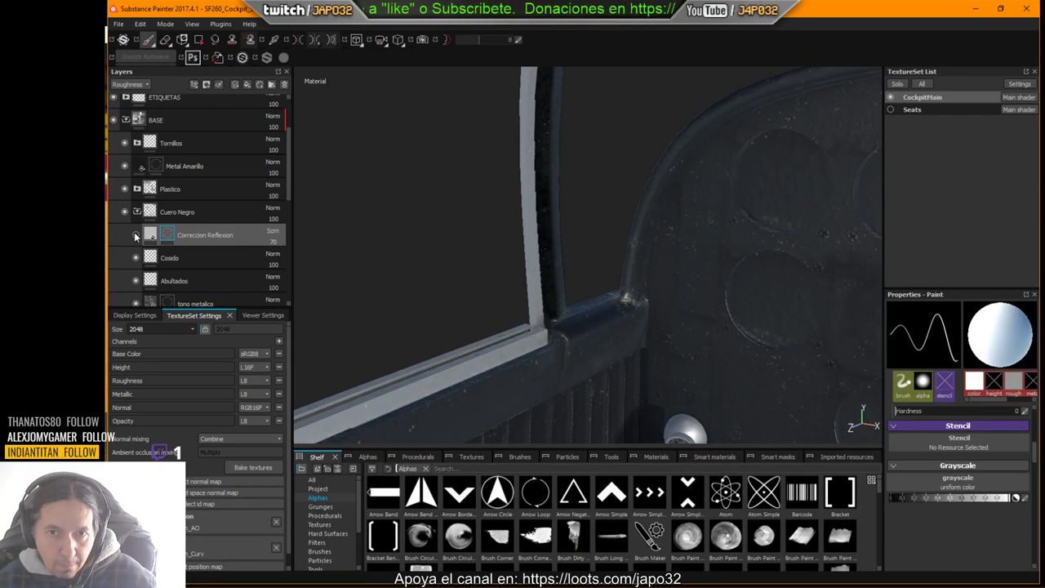
{"action": "left_click", "coordinate": [135, 232]}
{"action": "left_click", "coordinate": [135, 232]}
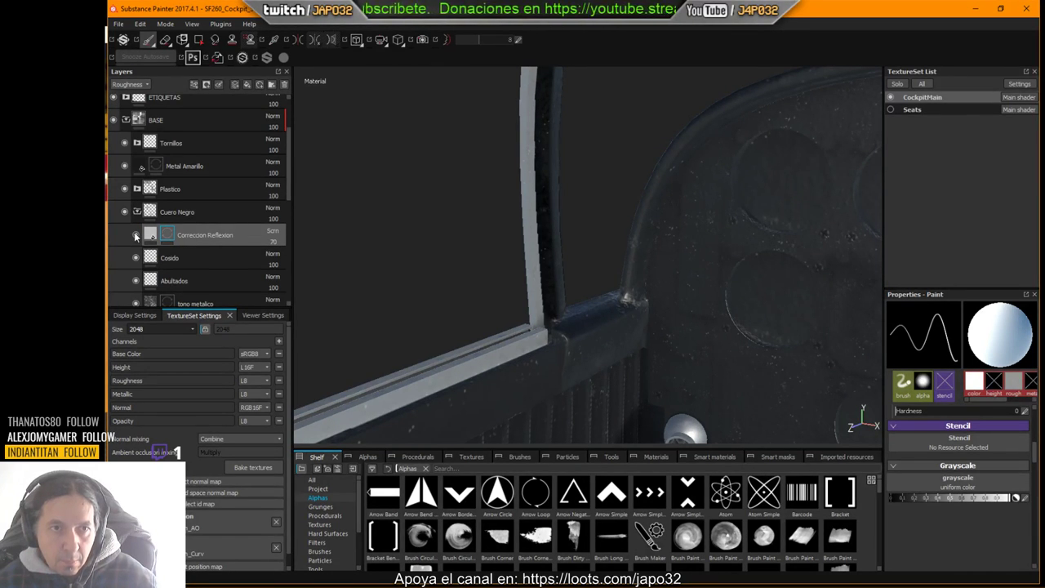
Step: Toggle the Cuero Negro group and its inner leather layers to compare their effect on the window frame and sill
{"action": "left_click", "coordinate": [127, 214]}
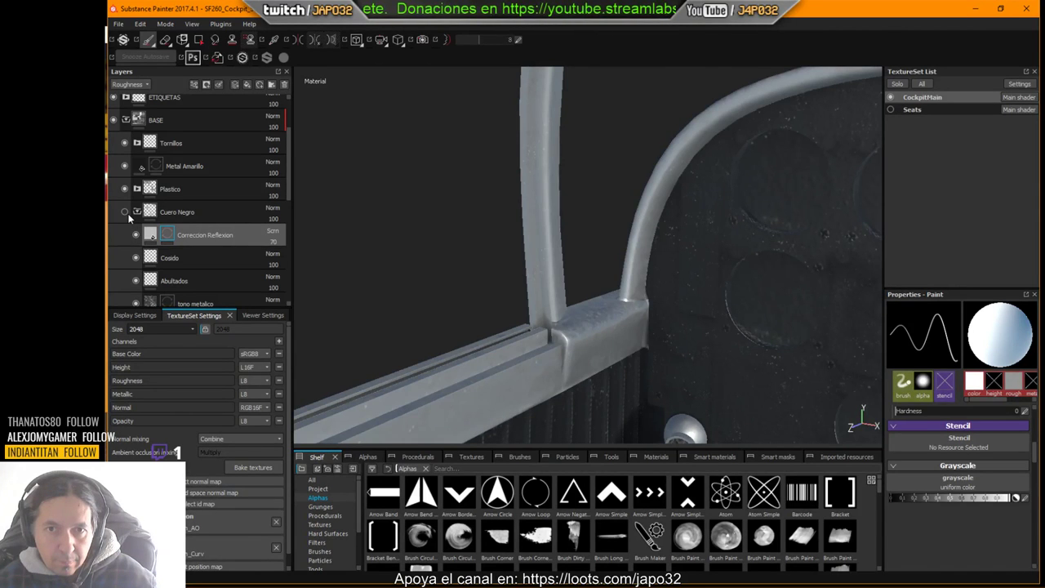
{"action": "left_click", "coordinate": [127, 214]}
{"action": "left_click", "coordinate": [128, 217]}
{"action": "left_click", "coordinate": [129, 216]}
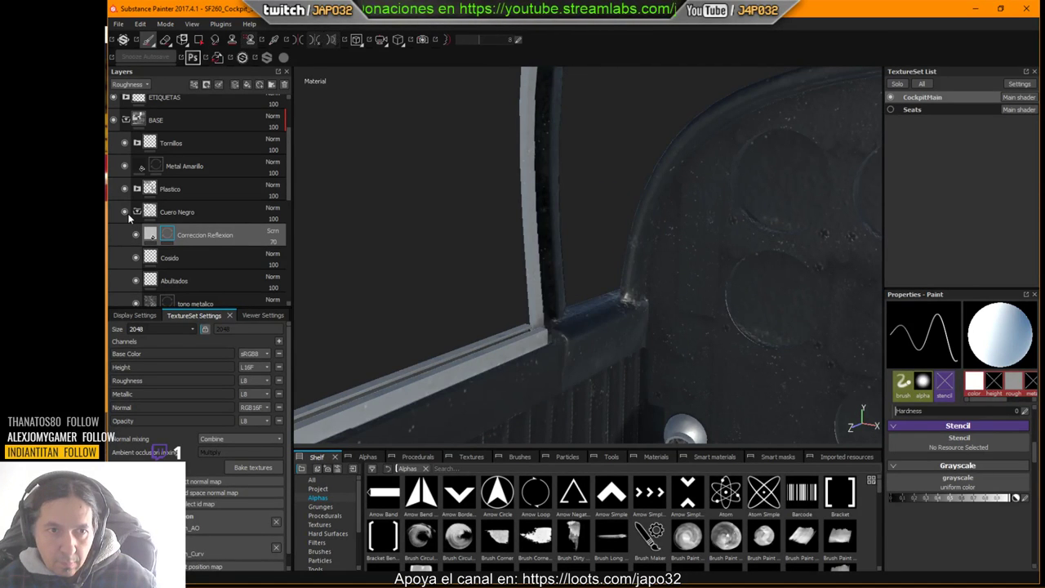
{"action": "left_click", "coordinate": [137, 212]}
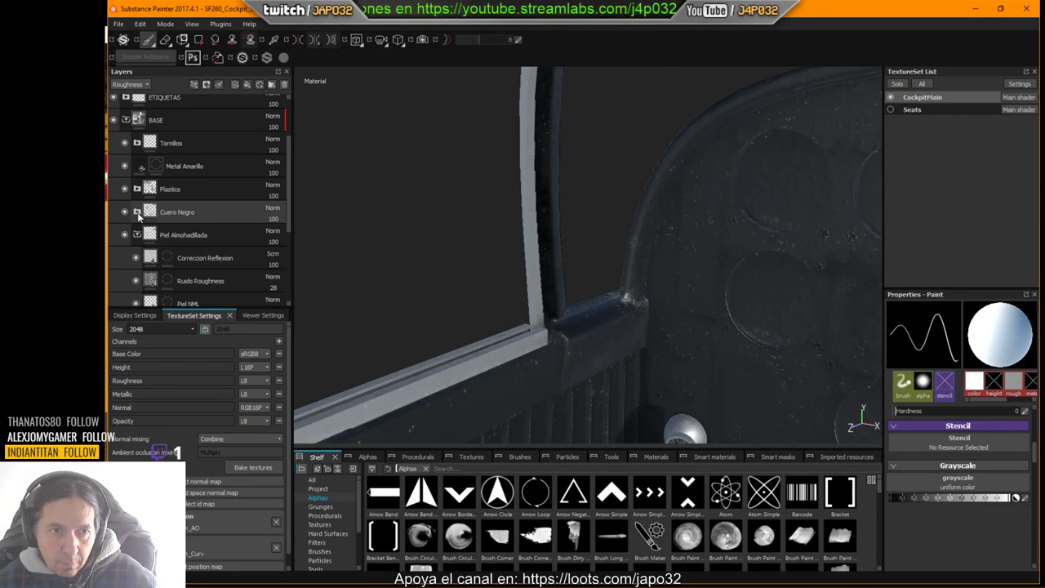
{"action": "left_click", "coordinate": [124, 213]}
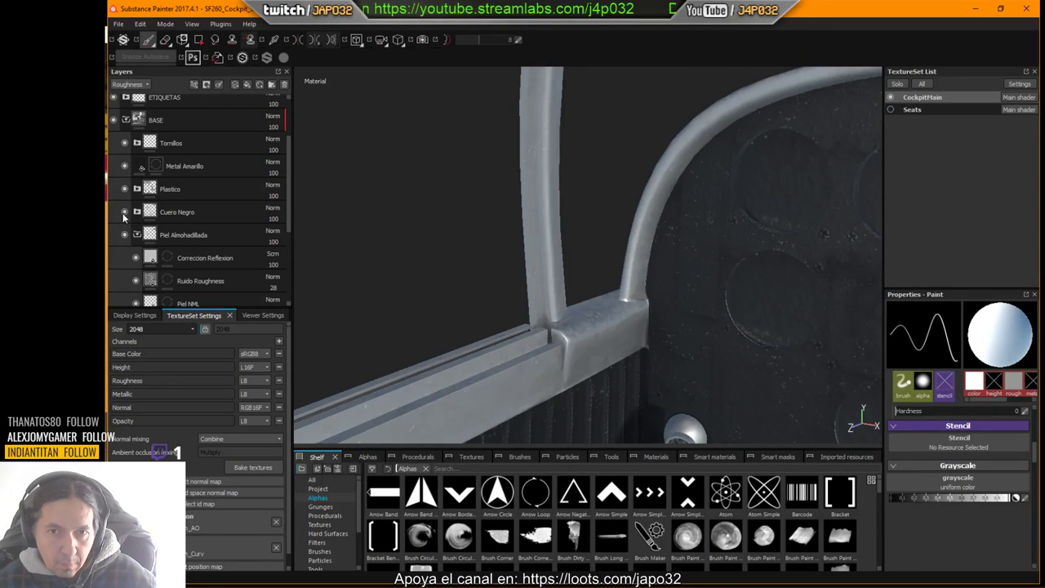
{"action": "left_click", "coordinate": [124, 213]}
{"action": "left_click", "coordinate": [137, 212]}
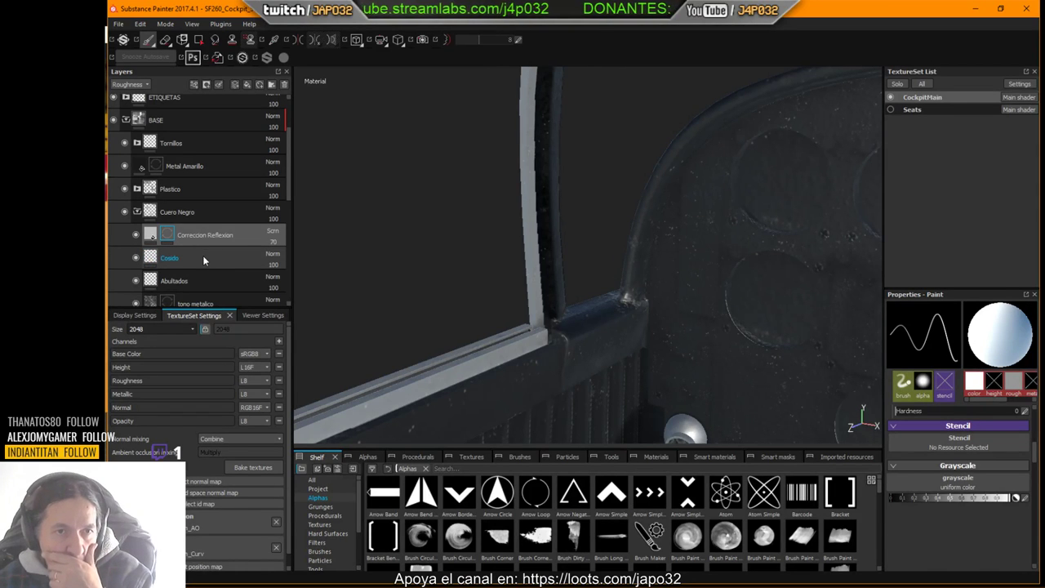
{"action": "scroll", "coordinate": [202, 255], "scroll_direction": "down", "scroll_amount": 4}
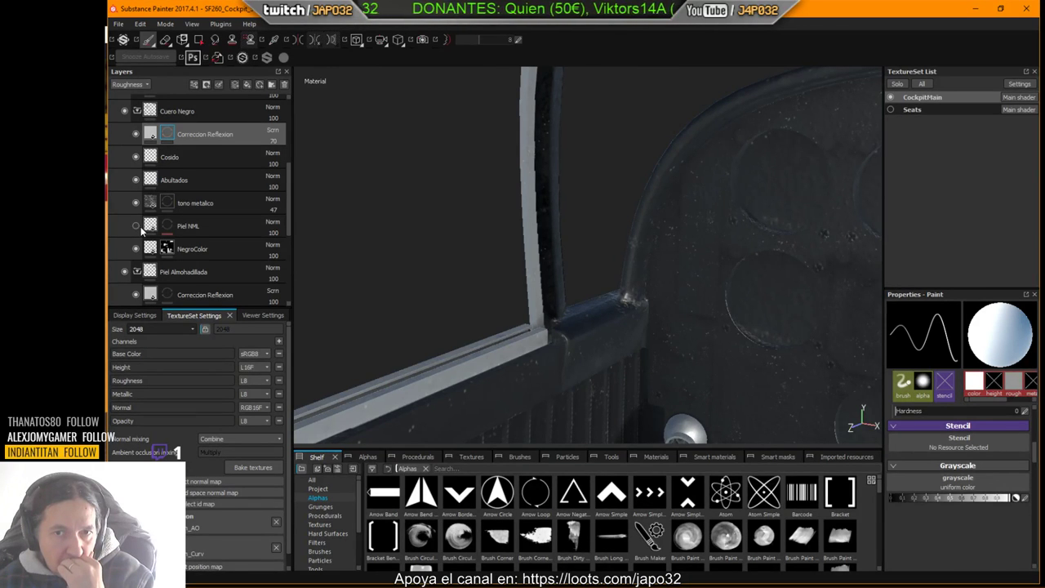
{"action": "left_click", "coordinate": [136, 203]}
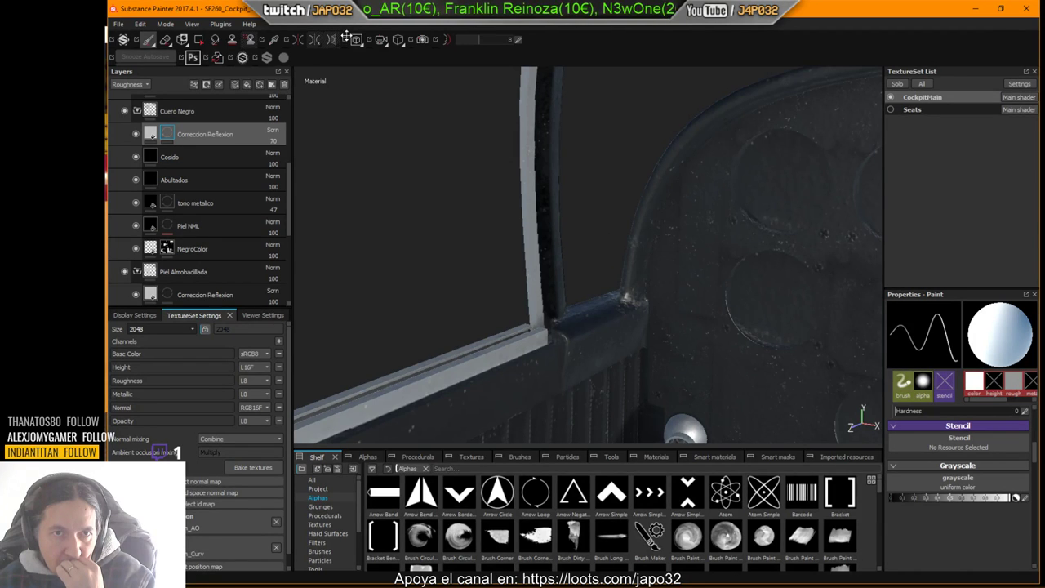
Step: Inspect the windshield frame's polygons with the Polygon Fill tool, comparing them with the Cuero Negro group hidden and shown
{"action": "left_click", "coordinate": [199, 40]}
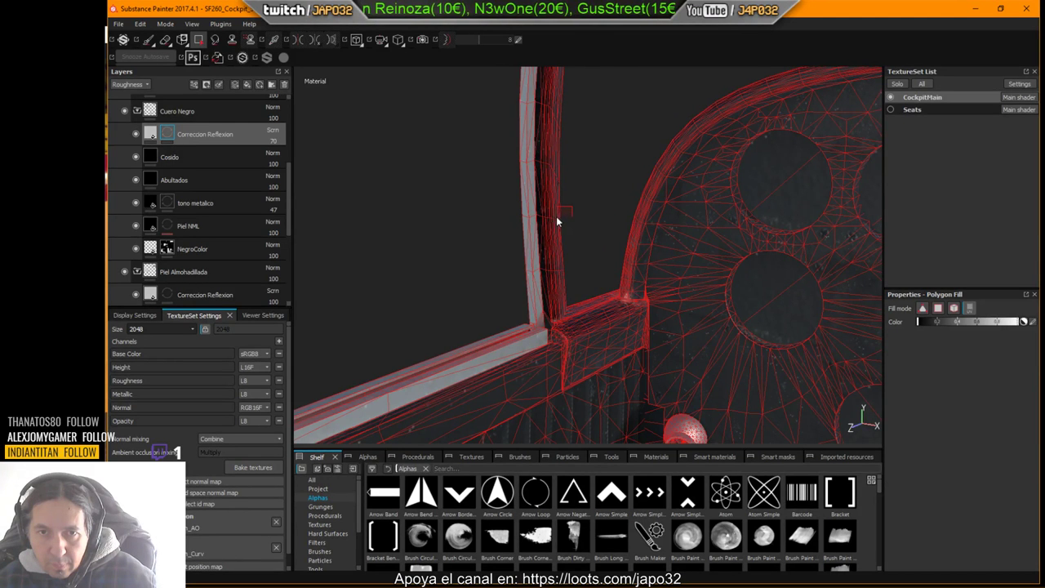
{"action": "left_click_drag", "start_coordinate": [555, 222], "coordinate": [532, 332], "text": "alt"}
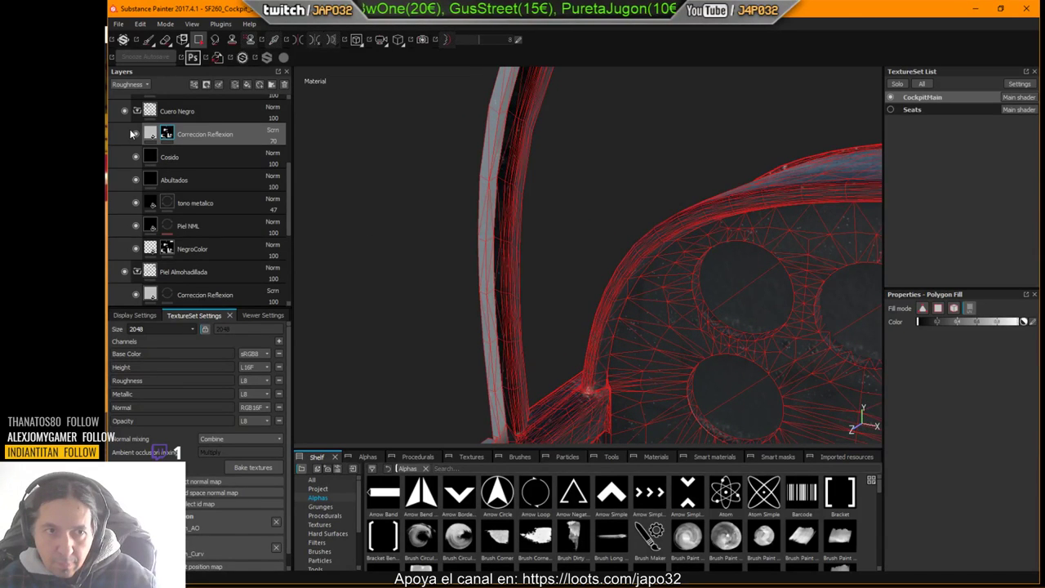
{"action": "left_click", "coordinate": [125, 111]}
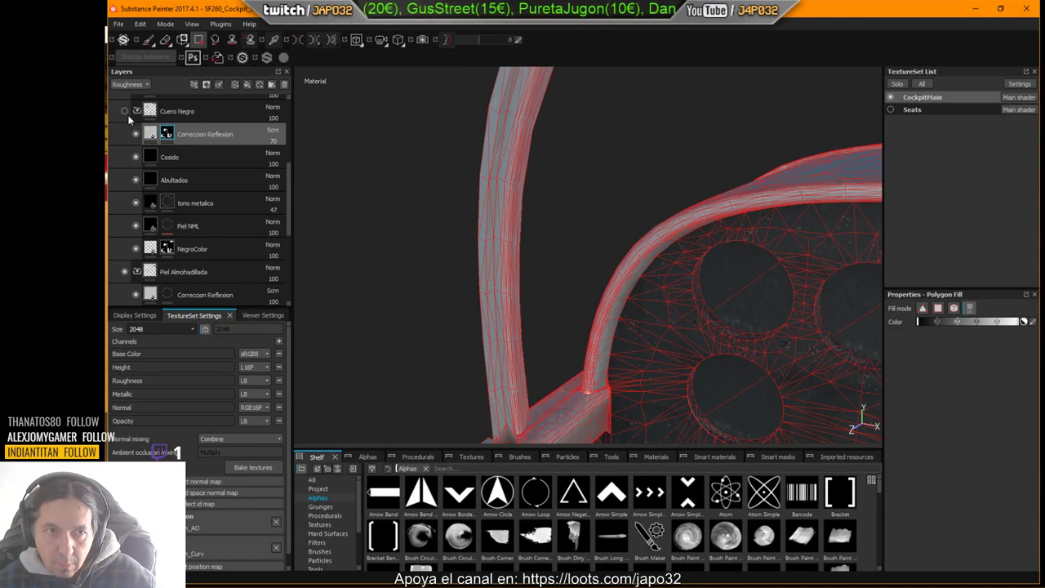
{"action": "left_click", "coordinate": [127, 115]}
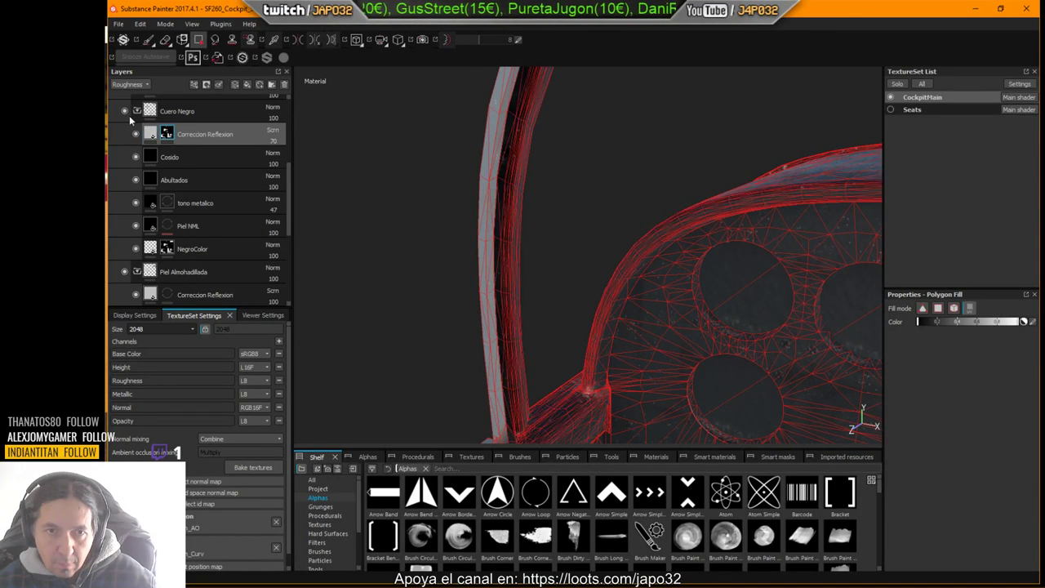
{"action": "left_click", "coordinate": [148, 41]}
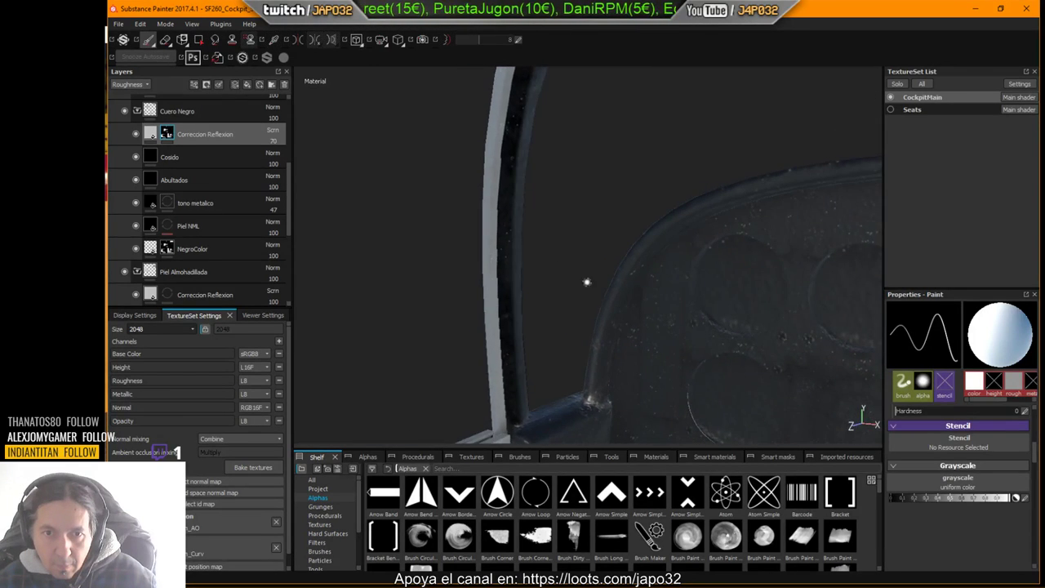
Step: Export the CockpitMain texture set again as 8-bit PNG files with the X-Plane configuration and infinite dilation
{"action": "left_click_drag", "start_coordinate": [587, 282], "coordinate": [595, 221], "text": "alt"}
{"action": "right_click", "coordinate": [596, 221]}
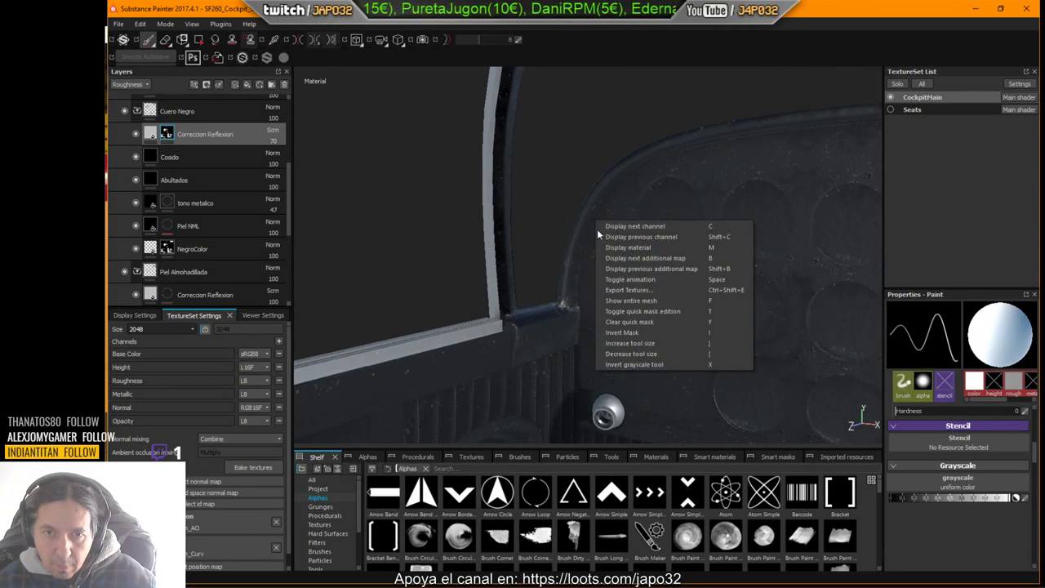
{"action": "left_click", "coordinate": [644, 290]}
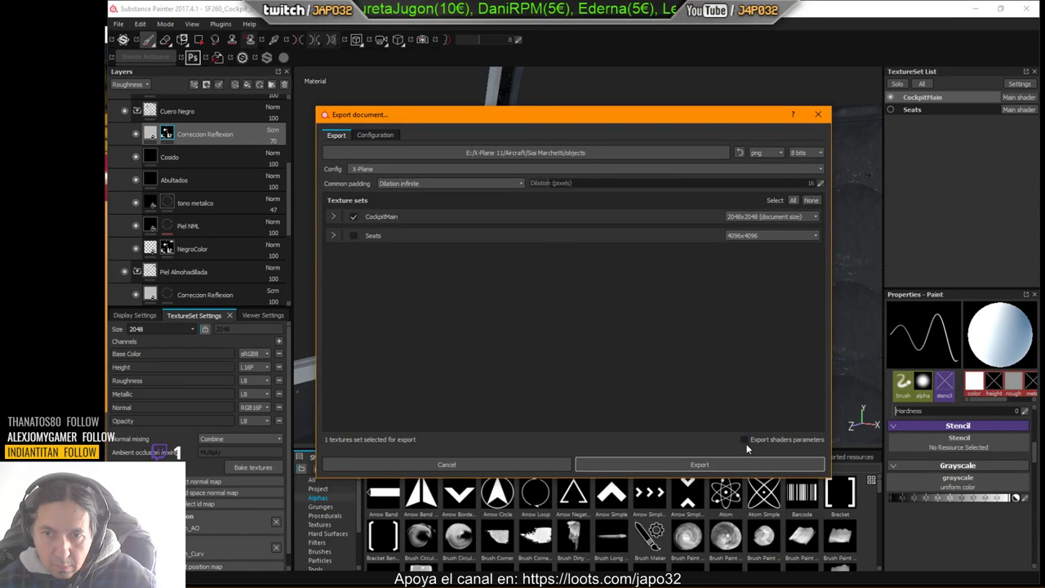
{"action": "left_click", "coordinate": [737, 461]}
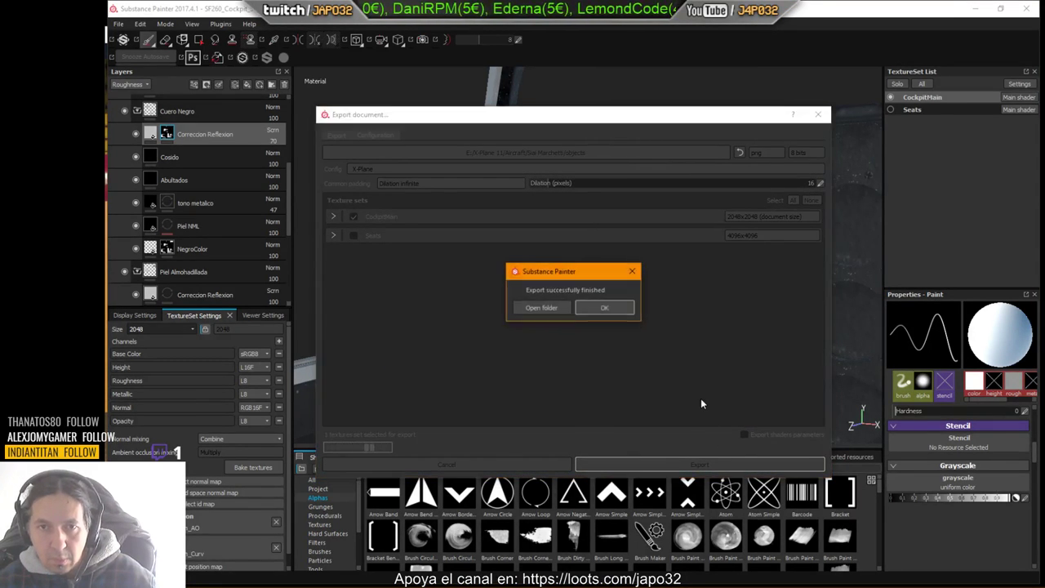
{"action": "left_click", "coordinate": [605, 310]}
Step: Switch to X-Plane, reload the aircraft with the newly exported textures, and view the instrument panel and side trim
{"action": "key", "text": "alt+Tab"}
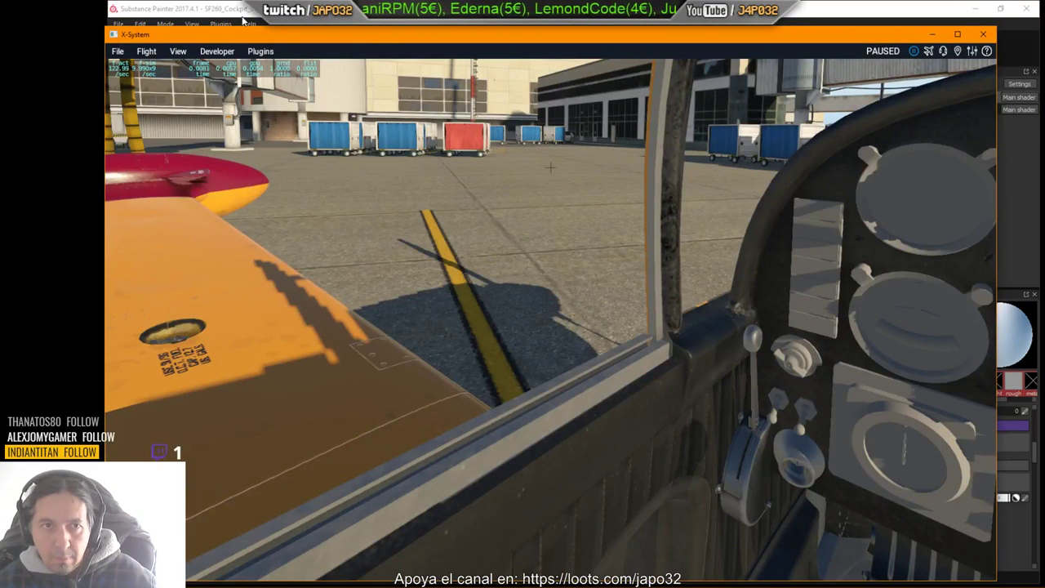
{"action": "left_click", "coordinate": [217, 52]}
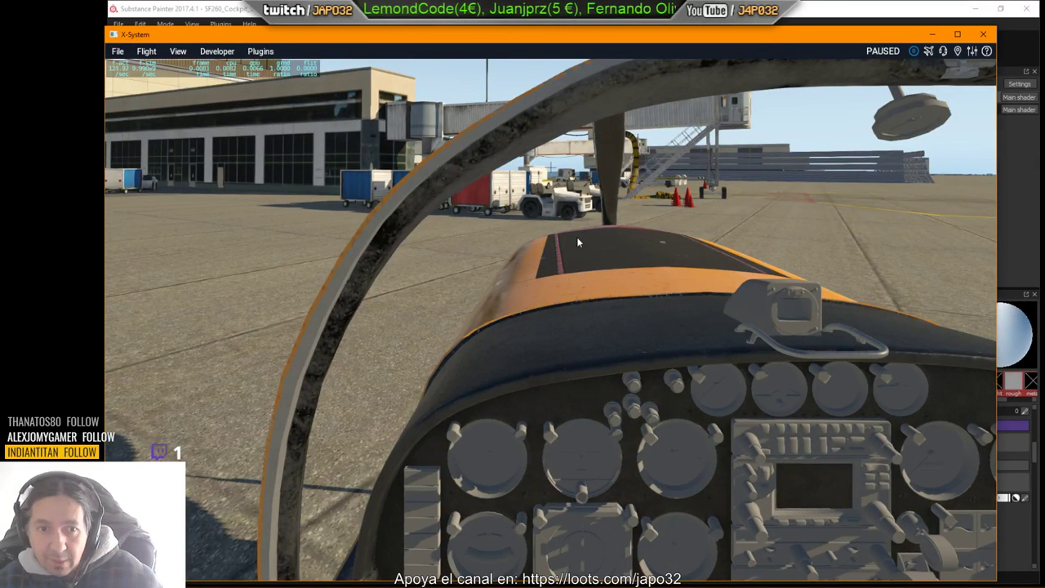
{"action": "right_click_drag", "start_coordinate": [632, 350], "coordinate": [573, 387]}
{"action": "key", "text": "Up"}
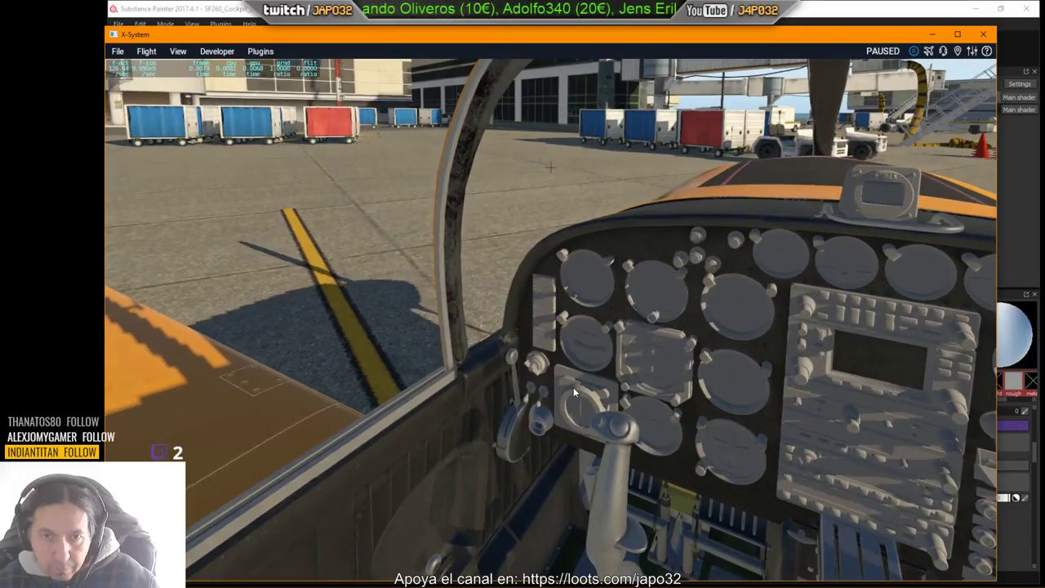
Step: Shift the time of day and examine the leather on the side panel, floor area and windshield frame in the new light
{"action": "key", "text": "l"}
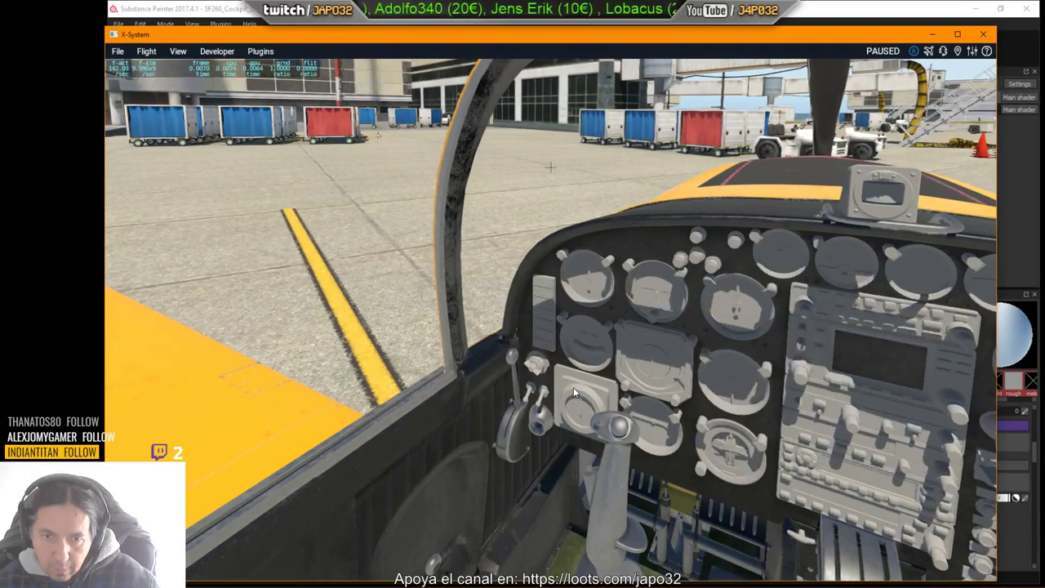
{"action": "right_click_drag", "start_coordinate": [573, 387], "coordinate": [653, 454]}
{"action": "key", "text": "Up"}
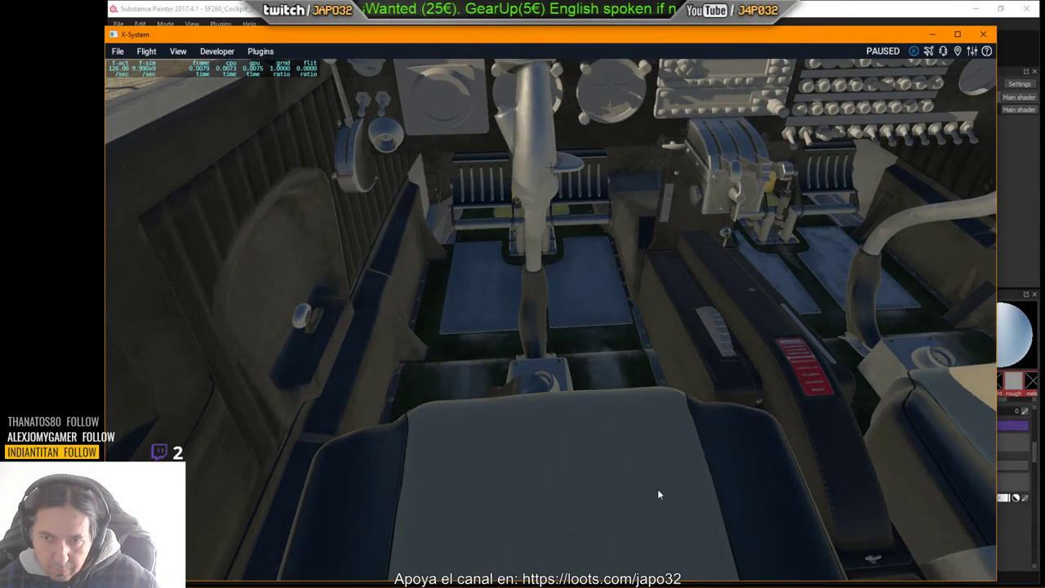
{"action": "right_click_drag", "start_coordinate": [658, 491], "coordinate": [607, 457]}
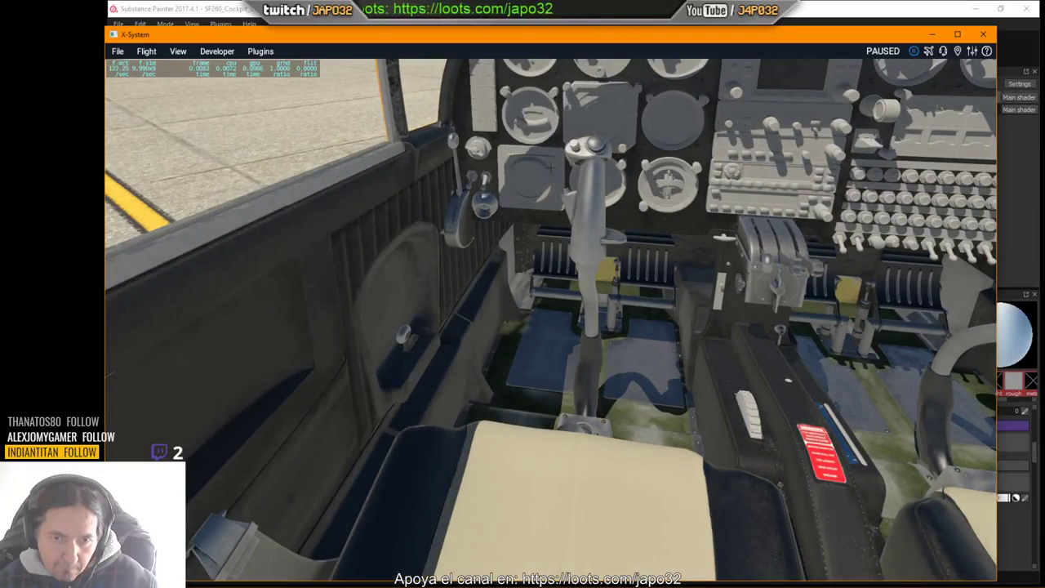
{"action": "scroll", "coordinate": [642, 463], "scroll_direction": "up", "scroll_amount": 3}
{"action": "right_click_drag", "start_coordinate": [641, 462], "coordinate": [607, 363]}
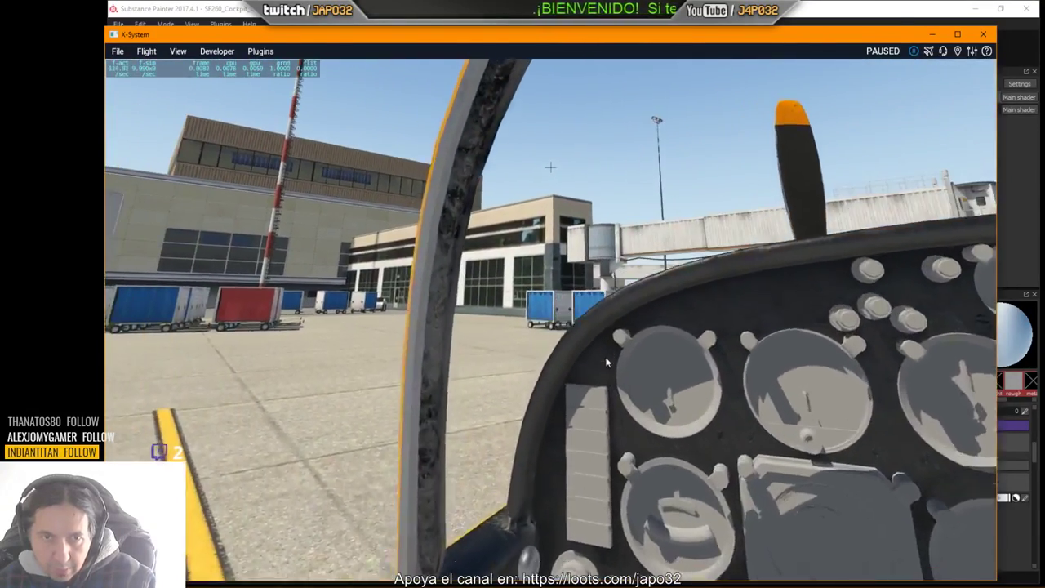
Step: Return to Substance Painter and examine the windshield frame's black leather strip up close under different lighting
{"action": "key", "text": "alt+Tab"}
{"action": "middle_click_drag", "start_coordinate": [518, 232], "coordinate": [527, 327], "text": "alt"}
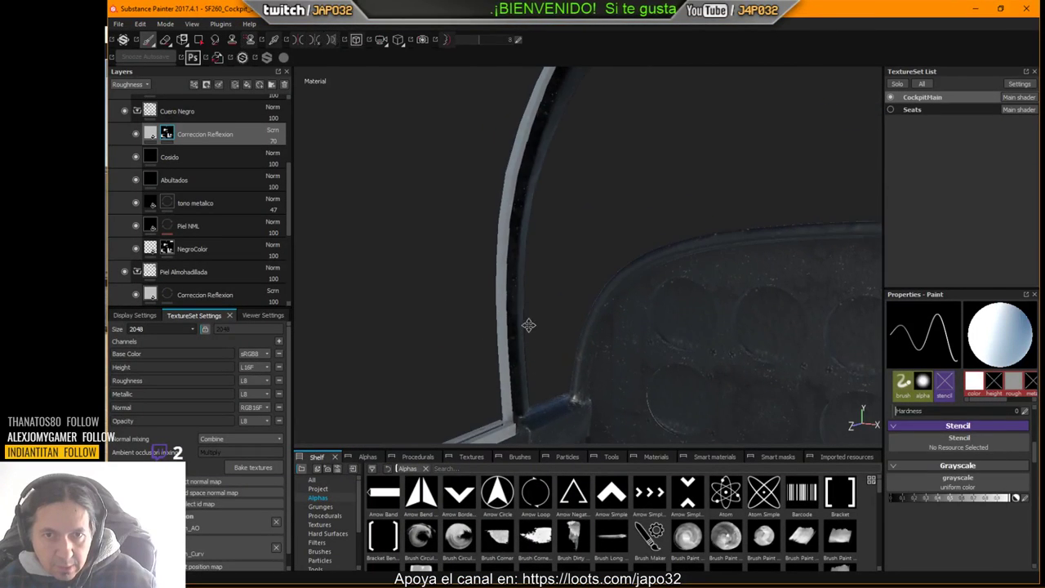
{"action": "right_click_drag", "start_coordinate": [528, 326], "coordinate": [933, 294], "text": "alt"}
{"action": "left_click_drag", "start_coordinate": [745, 258], "coordinate": [663, 264], "text": "alt"}
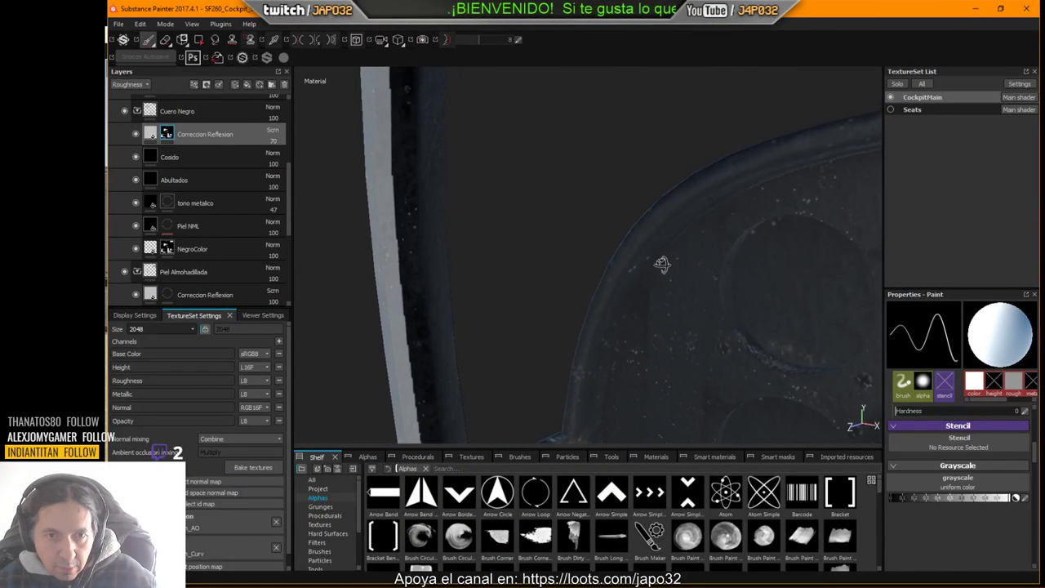
{"action": "mouse_move", "coordinate": [662, 264]}
{"action": "right_mouse_down", "text": "shift"}
{"action": "mouse_move", "coordinate": [679, 256]}
{"action": "mouse_move", "coordinate": [654, 253]}
{"action": "right_mouse_up", "text": "shift"}
{"action": "left_click_drag", "start_coordinate": [627, 216], "coordinate": [656, 277], "text": "alt"}
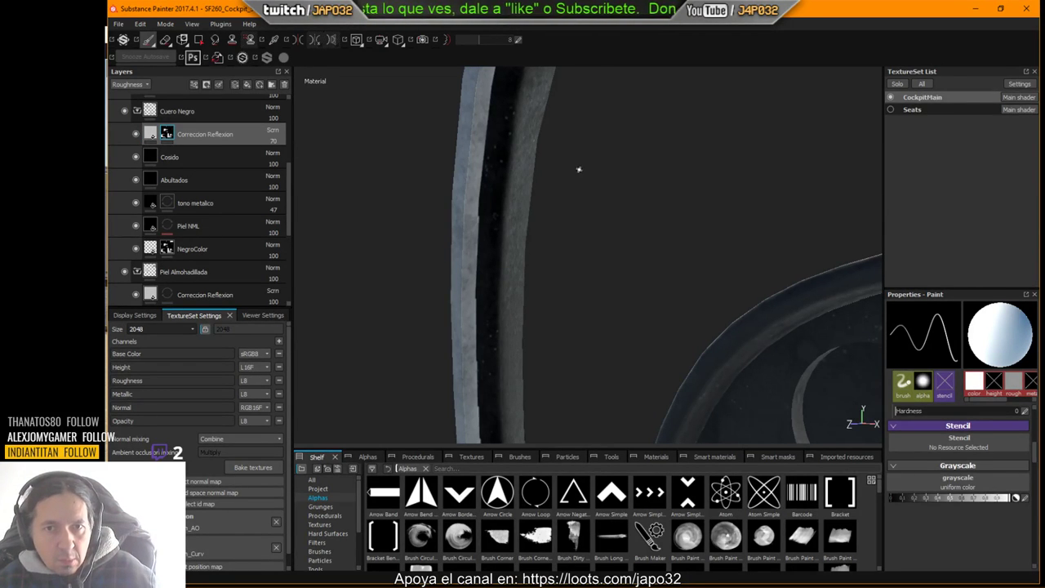
Step: Undo the recent Cuero Negro visibility changes to compare the frame, and examine the sill corner and the instrument panel's top cover
{"action": "key", "text": "ctrl+z"}
{"action": "key", "text": "ctrl+z"}
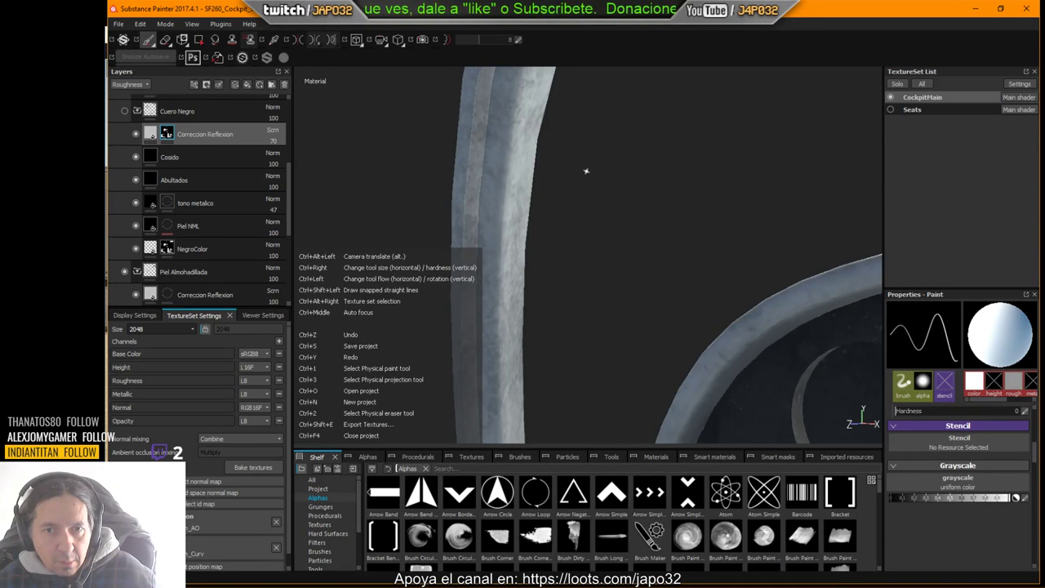
{"action": "key", "text": "ctrl+z"}
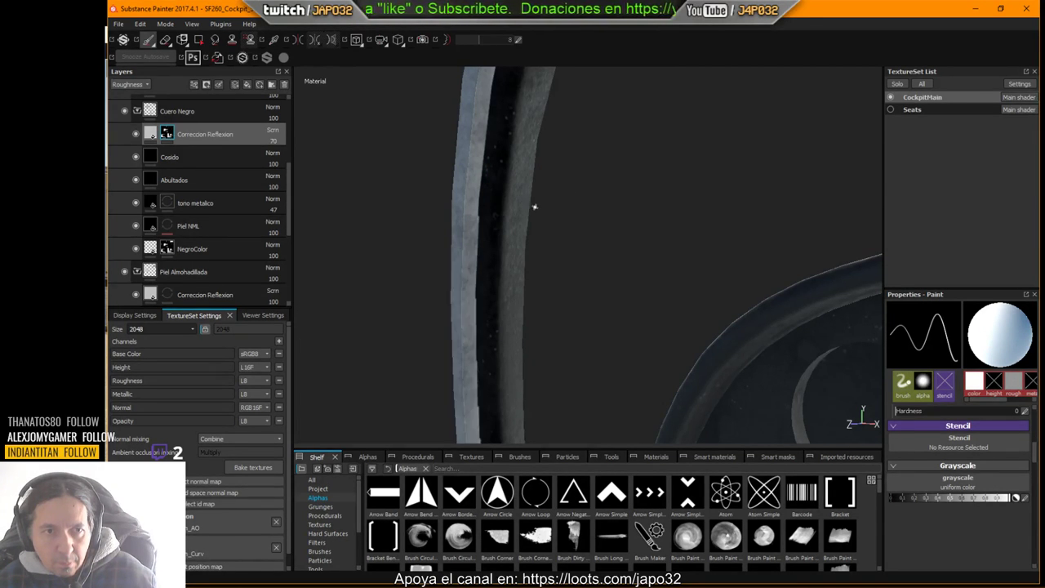
{"action": "left_click_drag", "start_coordinate": [579, 239], "coordinate": [633, 118], "text": "alt"}
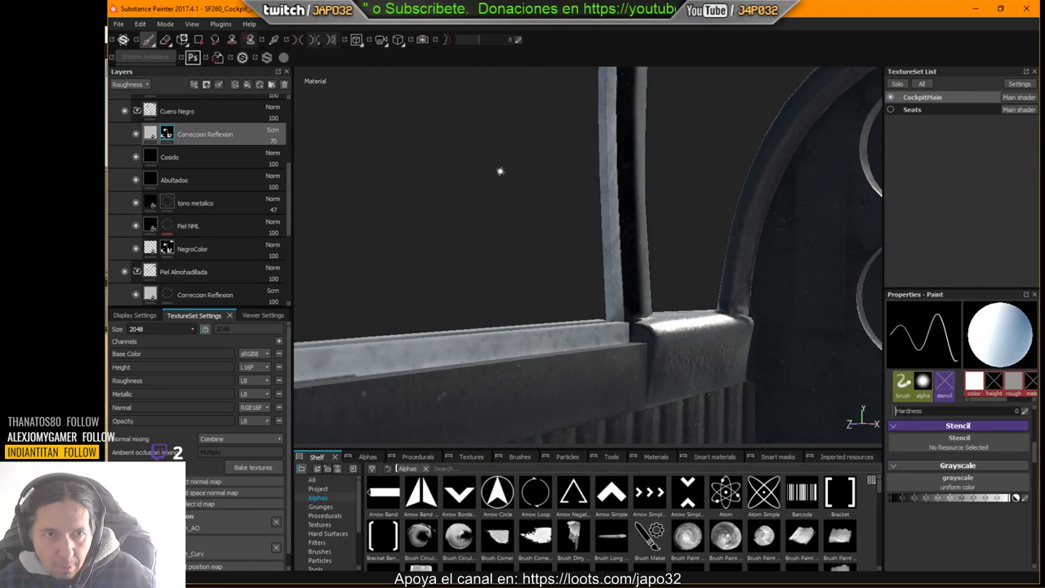
{"action": "key", "text": "ctrl"}
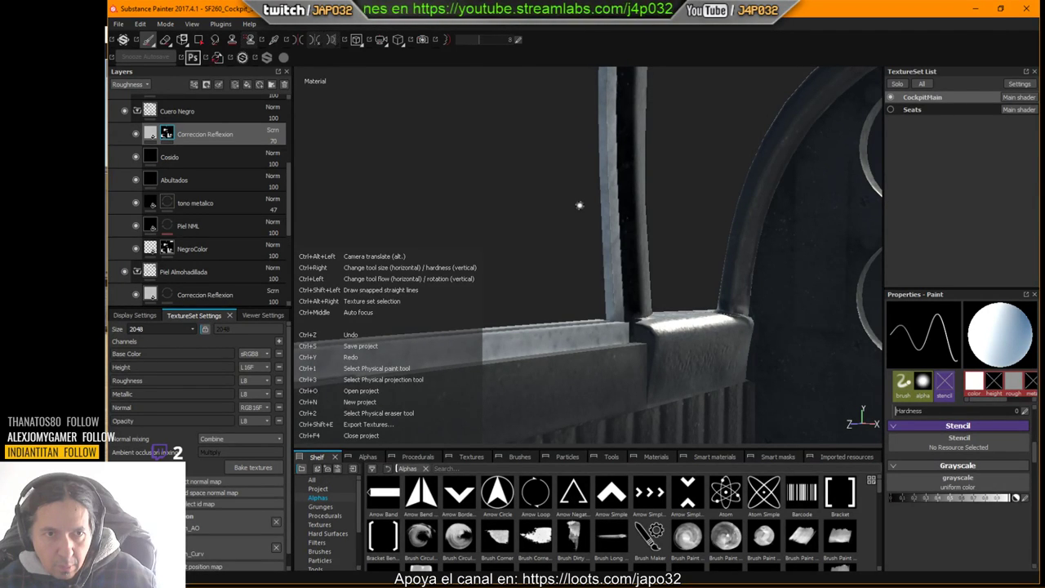
{"action": "left_click_drag", "start_coordinate": [588, 205], "coordinate": [506, 237], "text": "alt"}
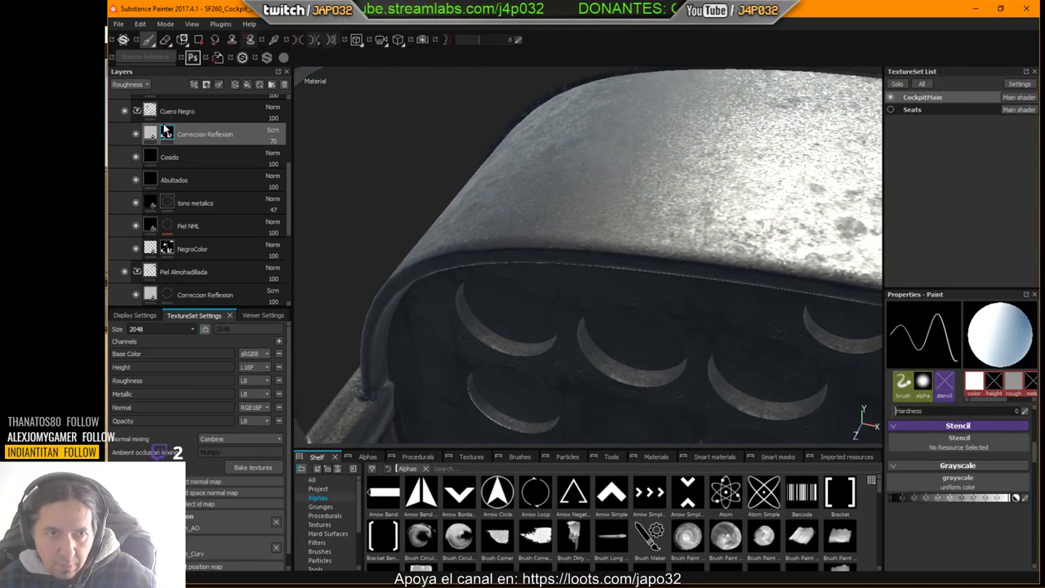
Step: Examine the instrument panel's top cover and the windshield frame, with and without the polygon wireframe, on the Correccion Reflexion mask
{"action": "left_click", "coordinate": [199, 40]}
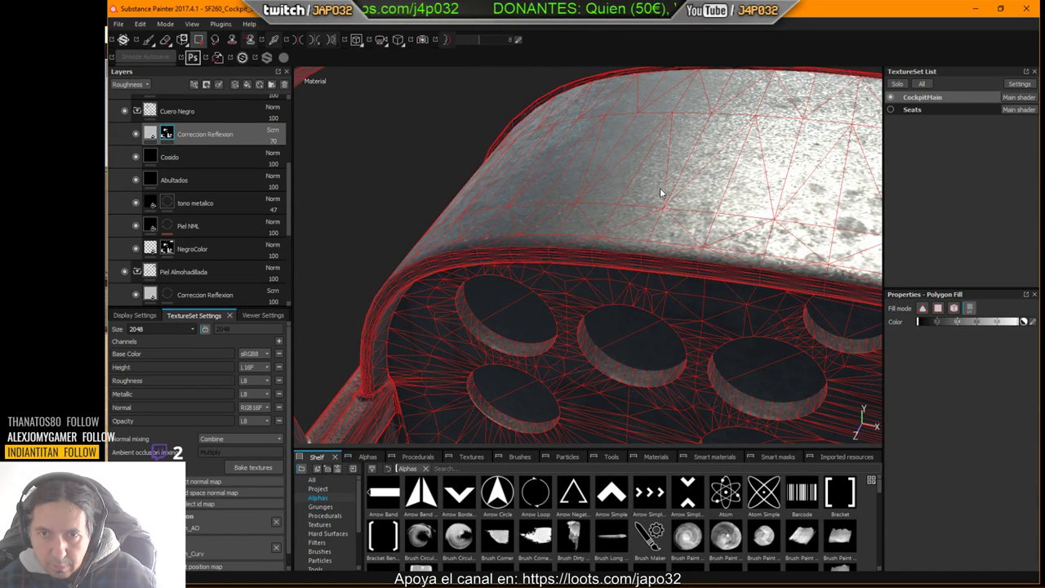
{"action": "left_click_drag", "start_coordinate": [666, 225], "coordinate": [623, 189], "text": "alt"}
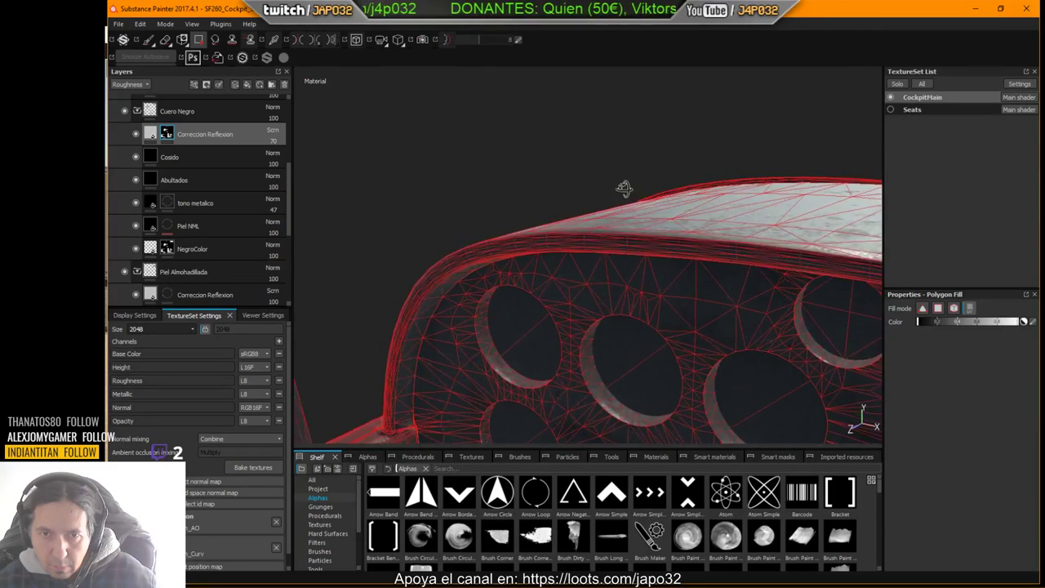
{"action": "left_click_drag", "start_coordinate": [538, 242], "coordinate": [538, 184], "text": "alt"}
{"action": "left_click_drag", "start_coordinate": [690, 157], "coordinate": [647, 226], "text": "alt"}
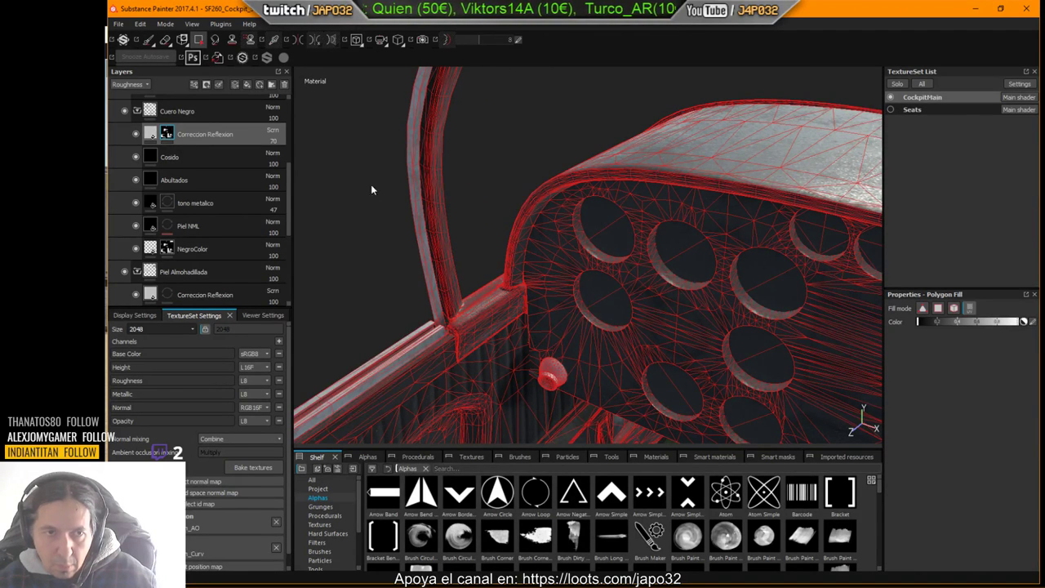
{"action": "left_click", "coordinate": [149, 41]}
{"action": "right_click_drag", "start_coordinate": [408, 237], "coordinate": [623, 252], "text": "alt"}
{"action": "mouse_move", "coordinate": [623, 251]}
{"action": "left_mouse_down", "text": "alt"}
{"action": "mouse_move", "coordinate": [592, 252]}
{"action": "mouse_move", "coordinate": [623, 236]}
{"action": "left_mouse_up", "text": "alt"}
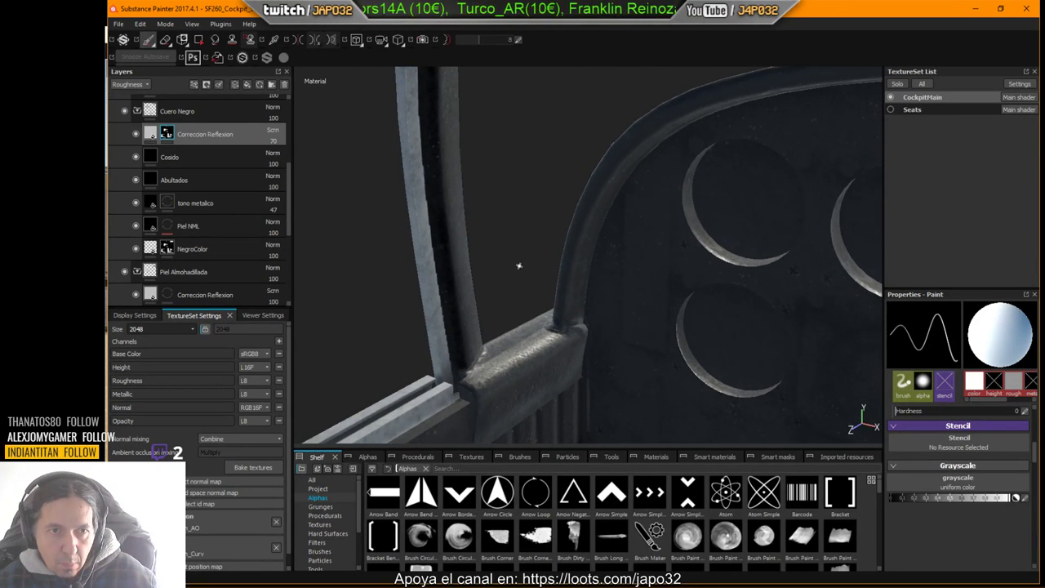
Step: Polygon-fill the windshield frame's black leather strip in the mask of the tono metalico layer in Cuero Negro
{"action": "left_click", "coordinate": [174, 201]}
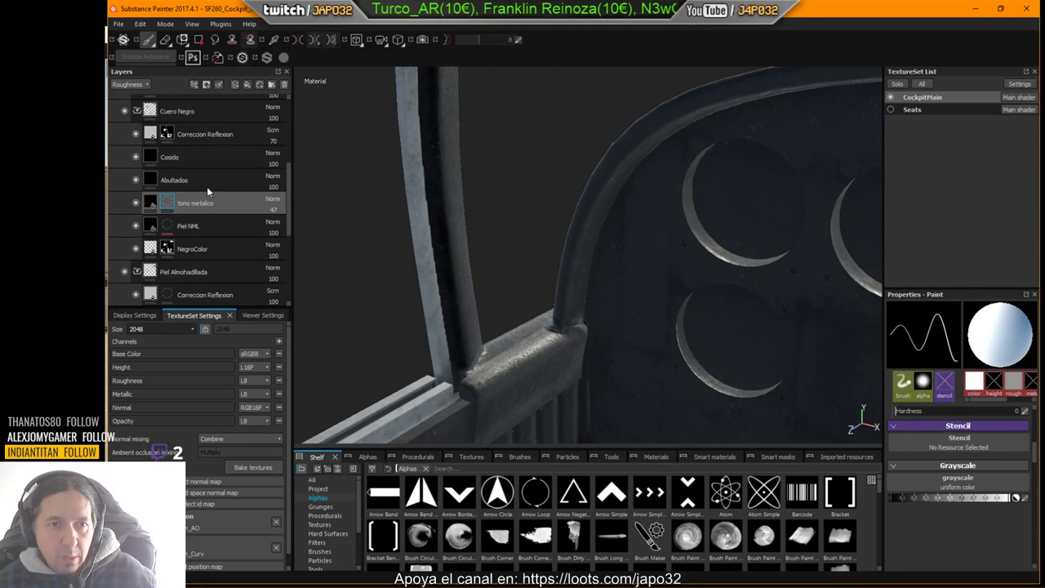
{"action": "left_click", "coordinate": [198, 40]}
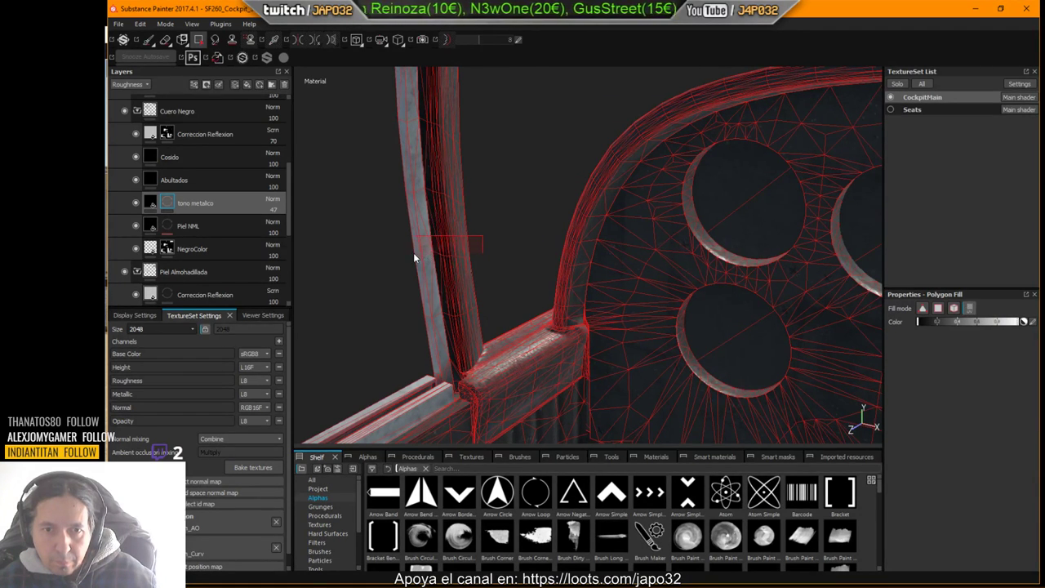
{"action": "left_click_drag", "start_coordinate": [491, 240], "coordinate": [499, 285], "text": "alt"}
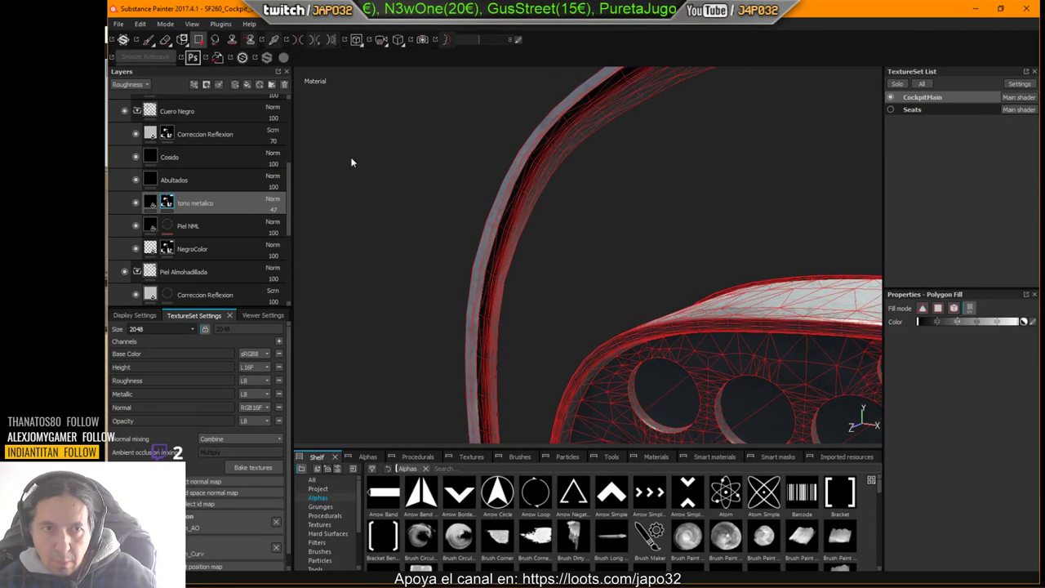
{"action": "left_click", "coordinate": [147, 39]}
{"action": "left_click_drag", "start_coordinate": [651, 268], "coordinate": [588, 132], "text": "alt"}
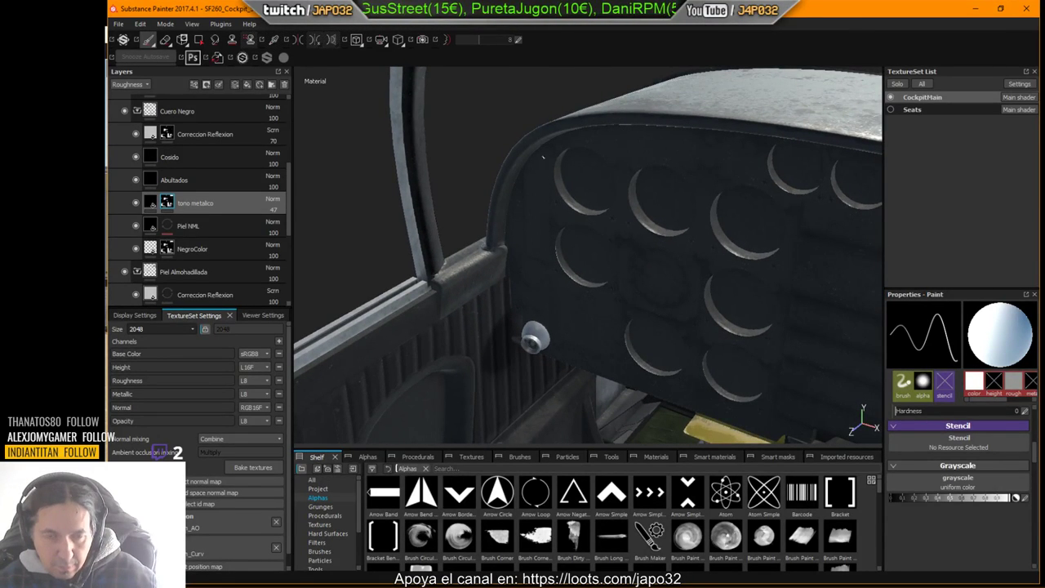
Step: Export the CockpitMain texture set as 8-bit PNG at 2048x2048 with the X-Plane config to the aircraft's objects folder
{"action": "right_click", "coordinate": [525, 176]}
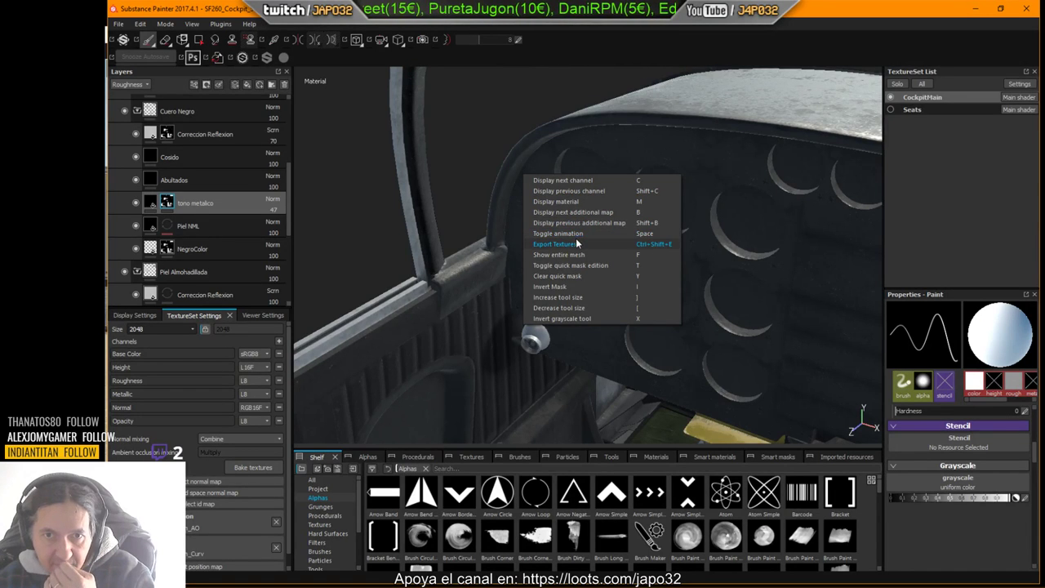
{"action": "left_click", "coordinate": [574, 242]}
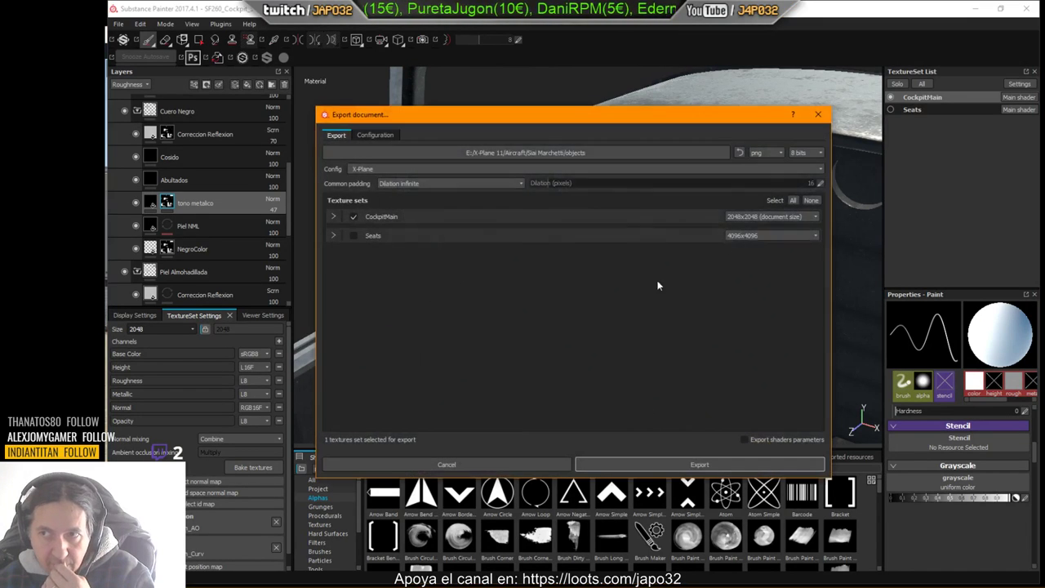
{"action": "left_click", "coordinate": [750, 461]}
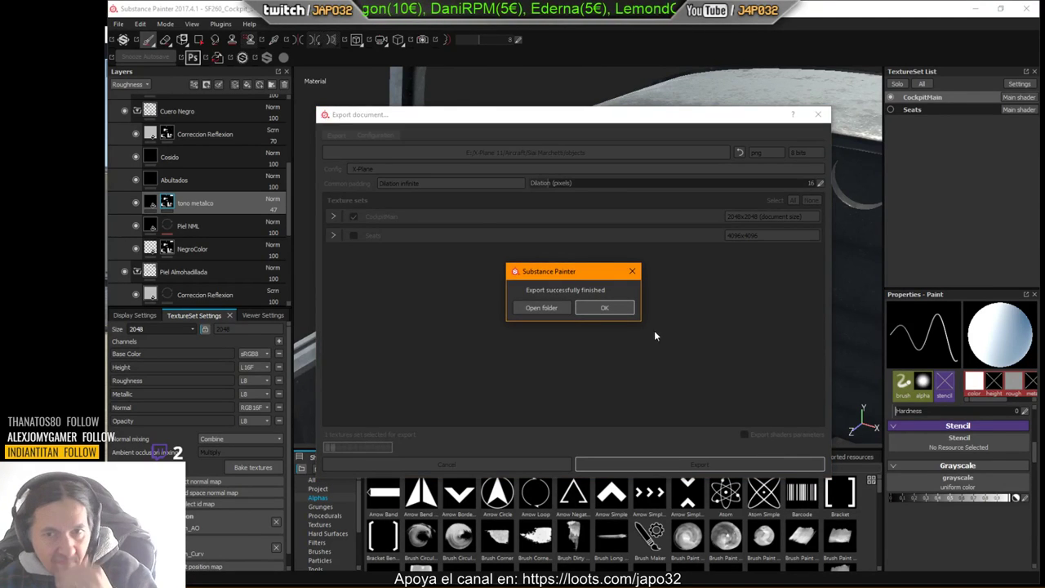
{"action": "left_click", "coordinate": [604, 308]}
Step: Switch to X-Plane, reload the aircraft with the exported textures, and inspect the instrument panel, side trim and windshield frame
{"action": "key", "text": "alt+Tab"}
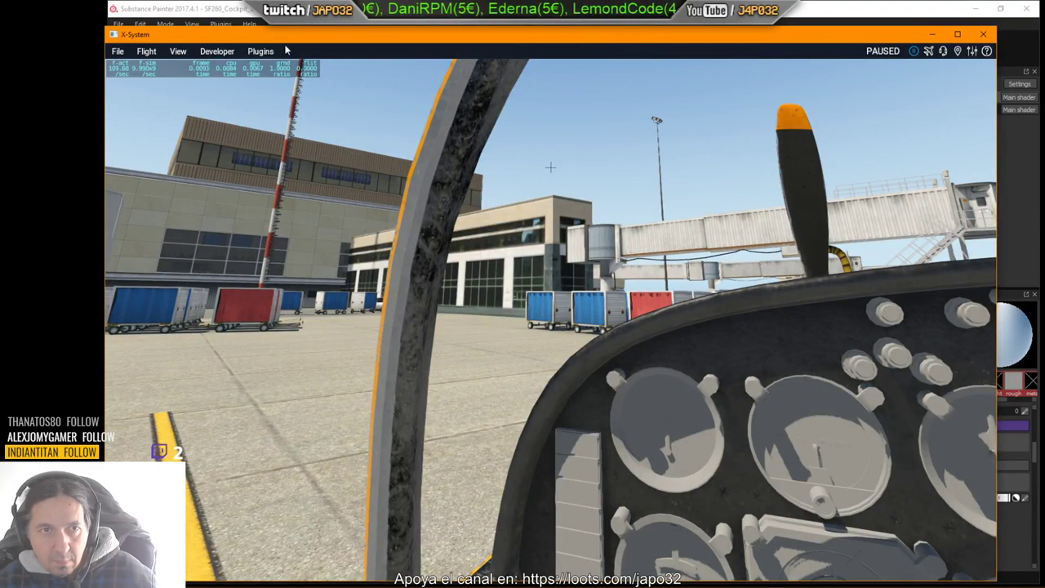
{"action": "left_click", "coordinate": [214, 51]}
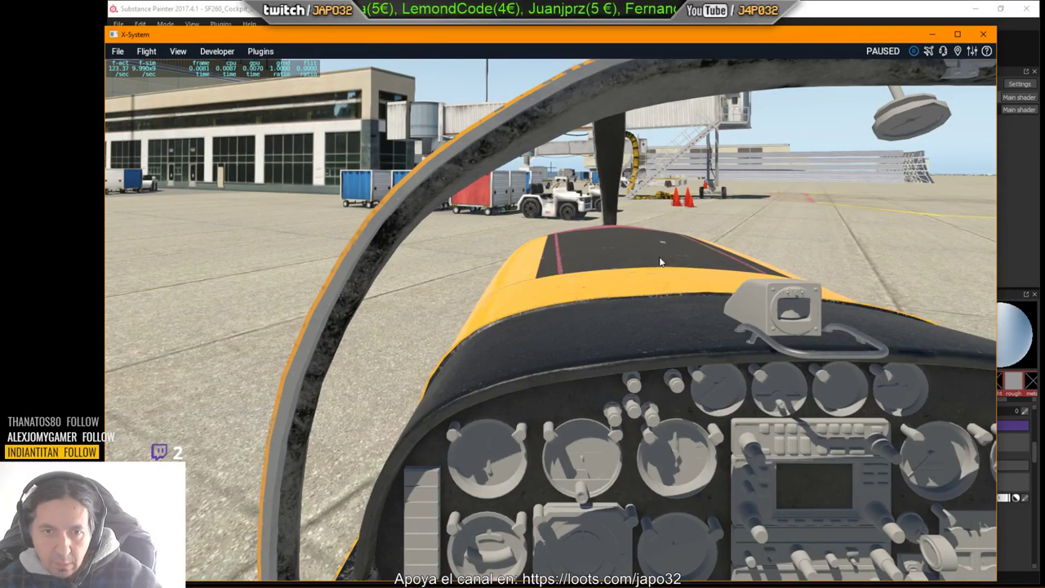
{"action": "right_click_drag", "start_coordinate": [661, 261], "coordinate": [528, 274]}
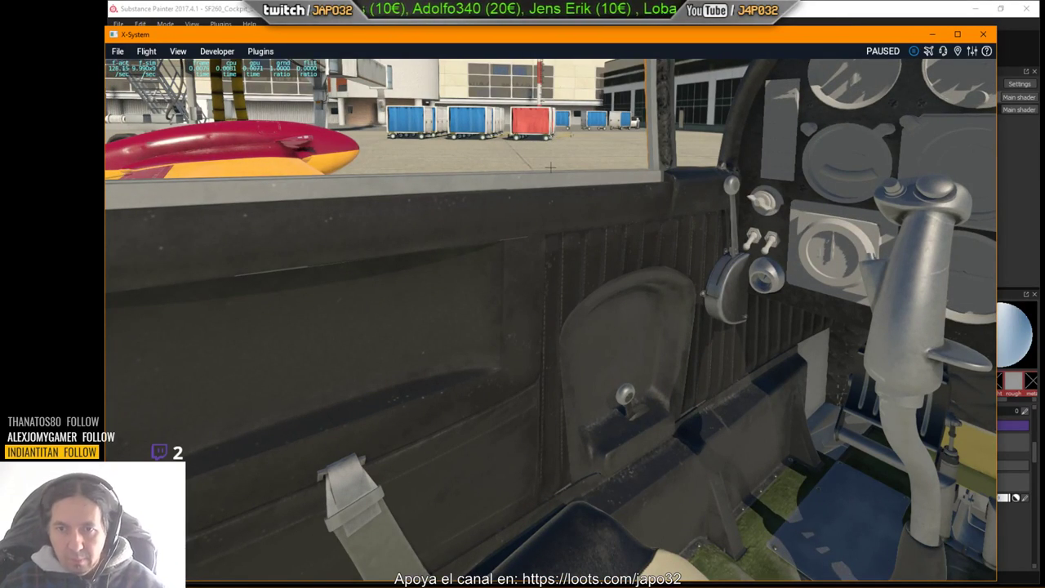
{"action": "right_click_drag", "start_coordinate": [522, 252], "coordinate": [602, 232]}
{"action": "key", "text": "Up"}
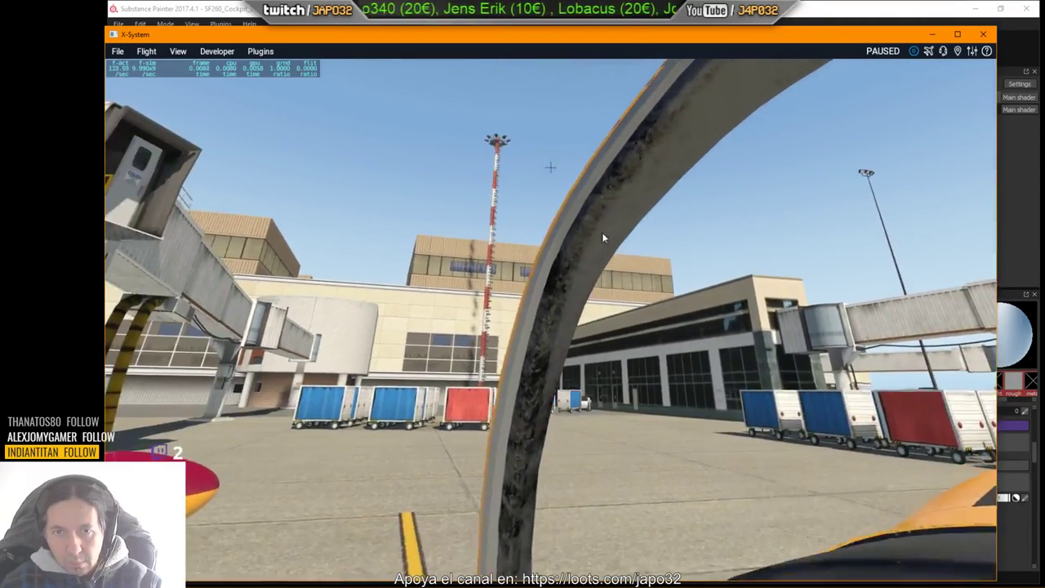
Step: Return to Substance Painter, toggle the tono metalico layer and Cuero Negro folder to compare, hide Correccion Reflexion, and collapse Piel Almohadillada
{"action": "key", "text": "alt+Tab"}
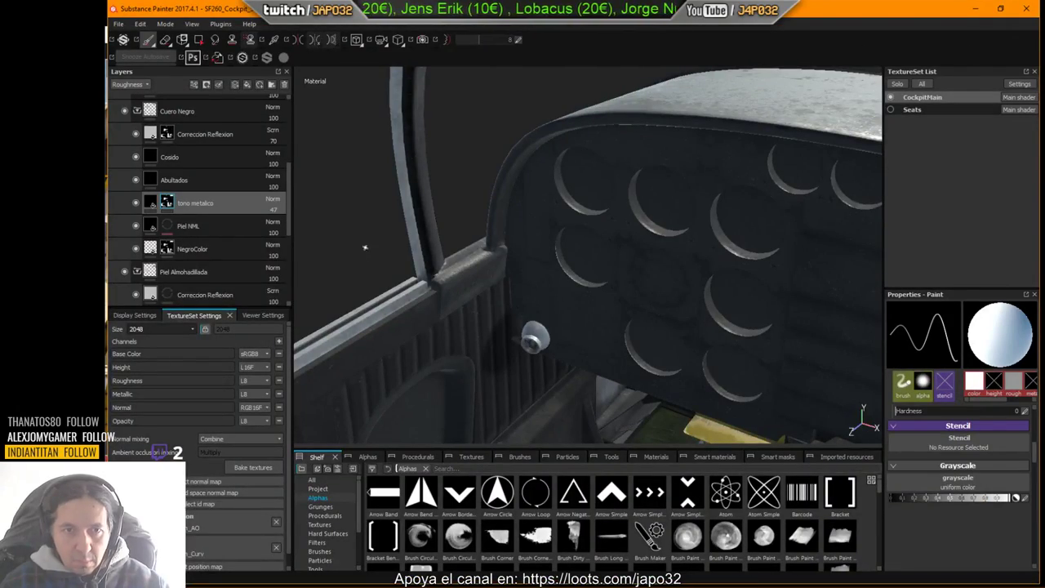
{"action": "left_click", "coordinate": [136, 204]}
{"action": "left_click", "coordinate": [136, 204]}
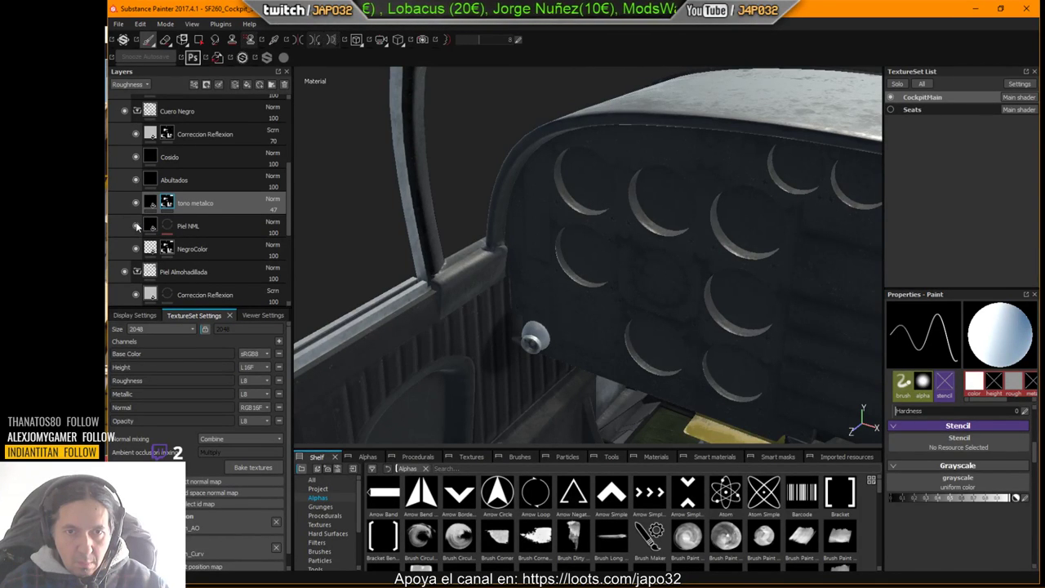
{"action": "left_click", "coordinate": [136, 181]}
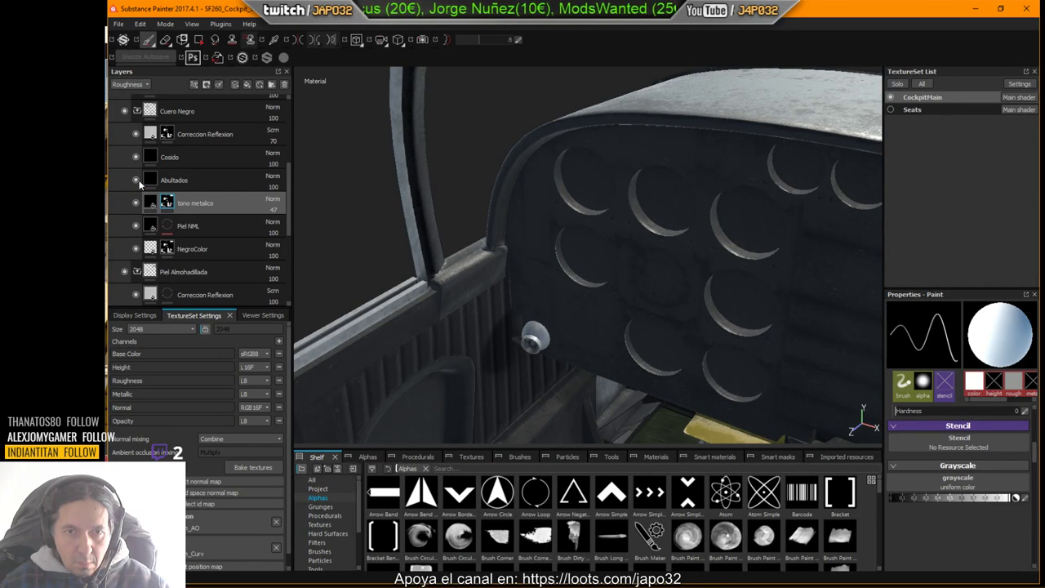
{"action": "left_click", "coordinate": [137, 135]}
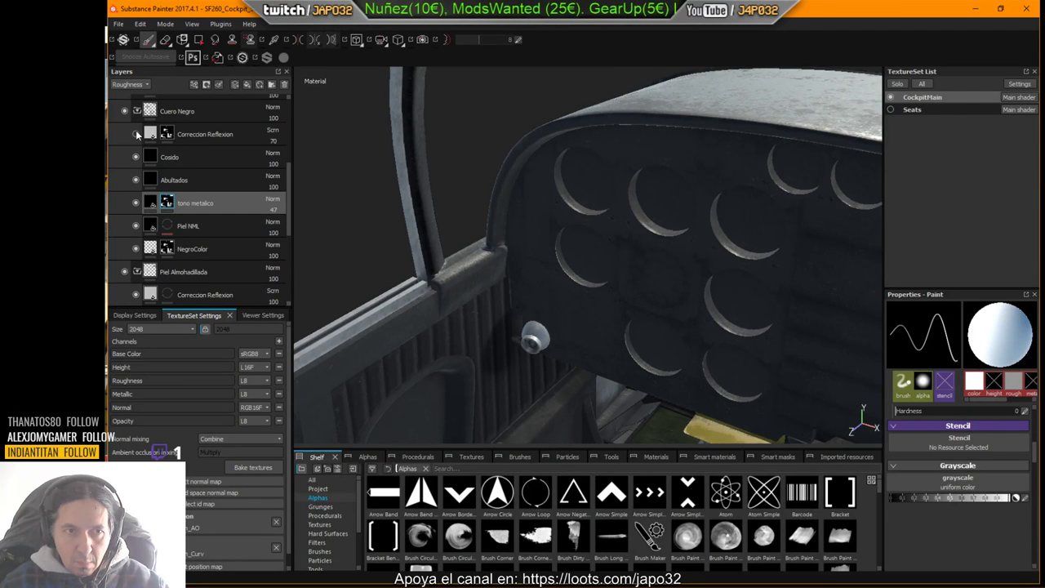
{"action": "left_click", "coordinate": [137, 272]}
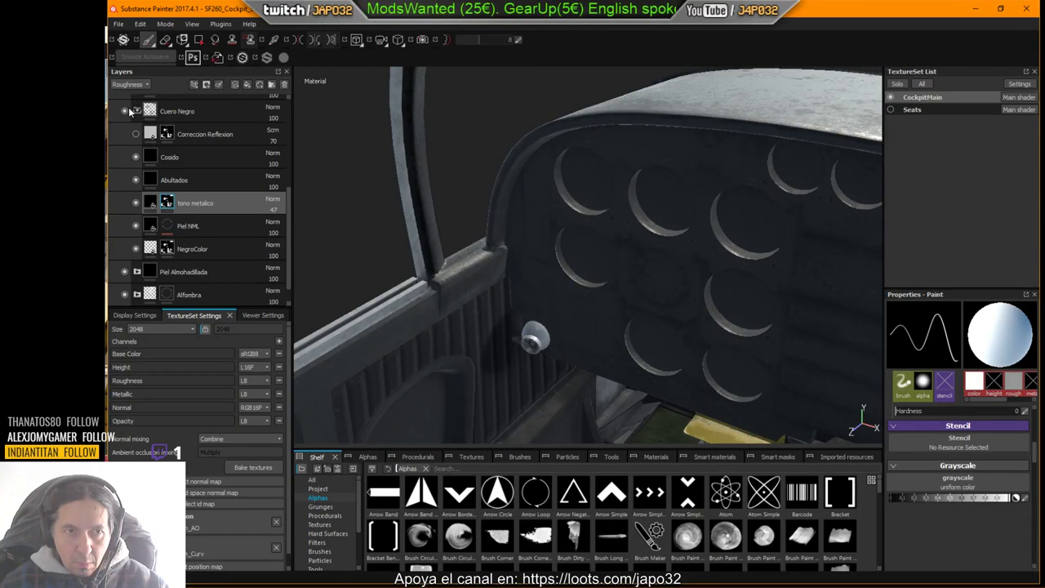
{"action": "left_click", "coordinate": [127, 112]}
{"action": "left_click", "coordinate": [128, 112]}
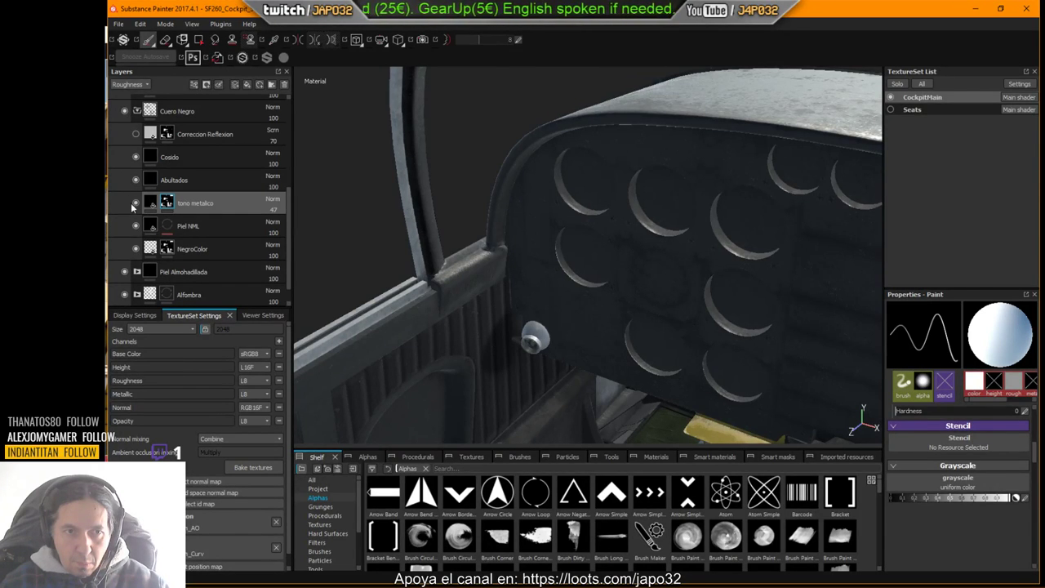
Step: Toggle the NegroColor layer's visibility repeatedly to compare which frame and panel areas its mask covers, leaving it visible
{"action": "left_click", "coordinate": [136, 248]}
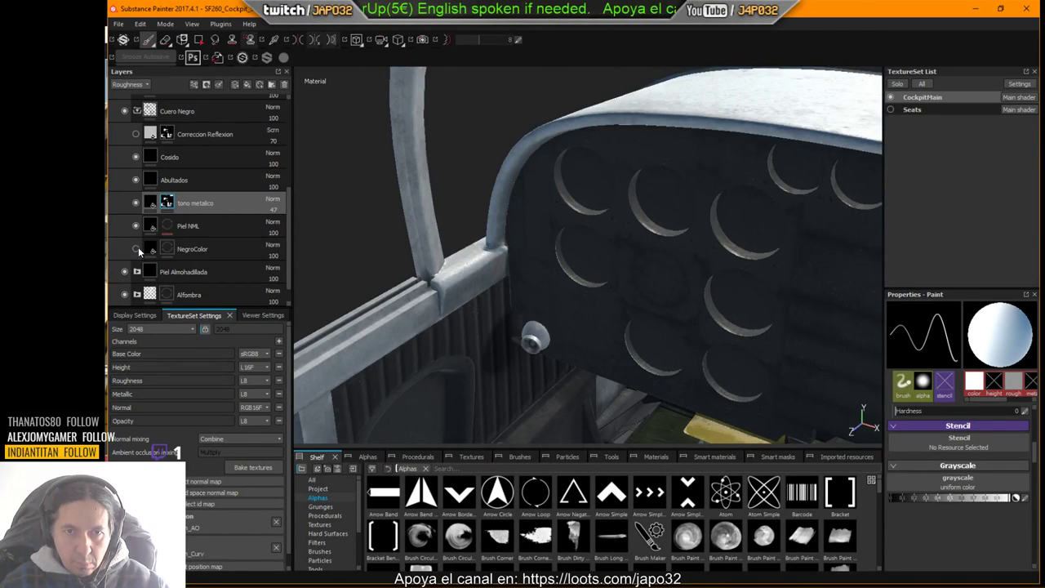
{"action": "left_click", "coordinate": [138, 248]}
{"action": "left_click", "coordinate": [138, 247]}
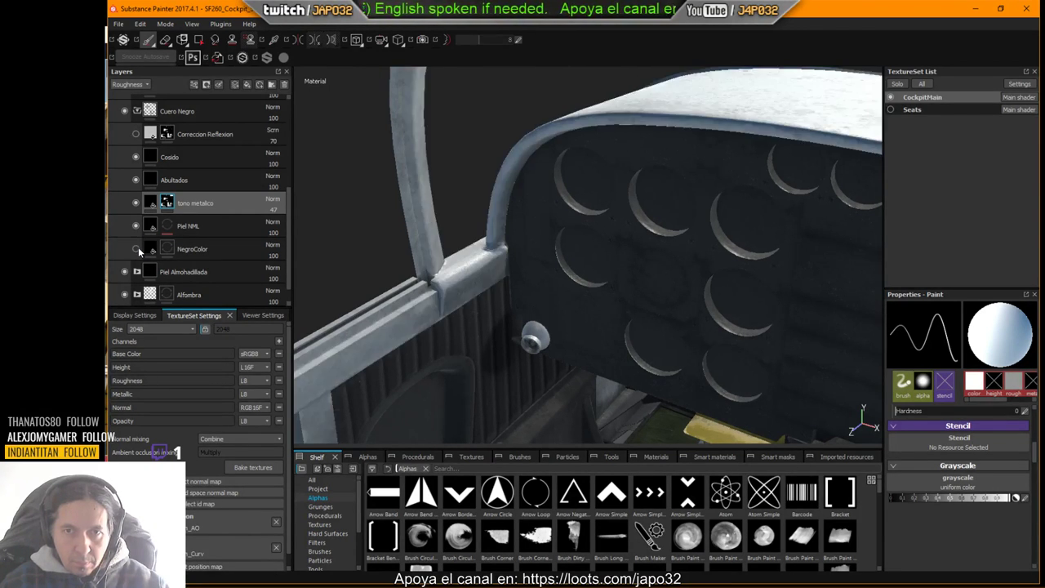
{"action": "left_click", "coordinate": [138, 247]}
{"action": "left_click", "coordinate": [138, 247]}
{"action": "left_click", "coordinate": [138, 247]}
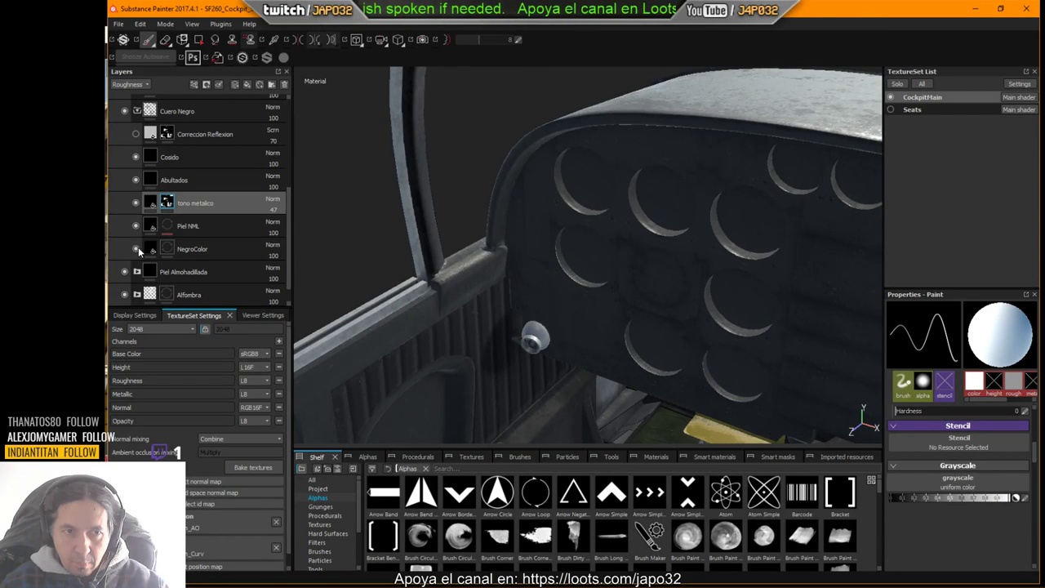
{"action": "left_click", "coordinate": [138, 248]}
{"action": "left_click", "coordinate": [139, 249]}
{"action": "left_click", "coordinate": [168, 249]}
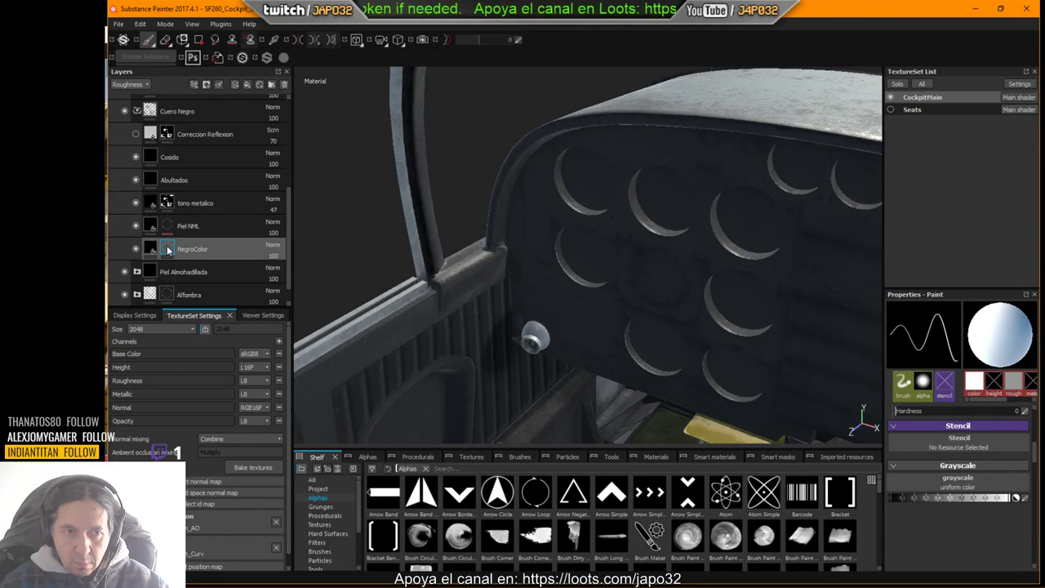
{"action": "right_click", "coordinate": [167, 249]}
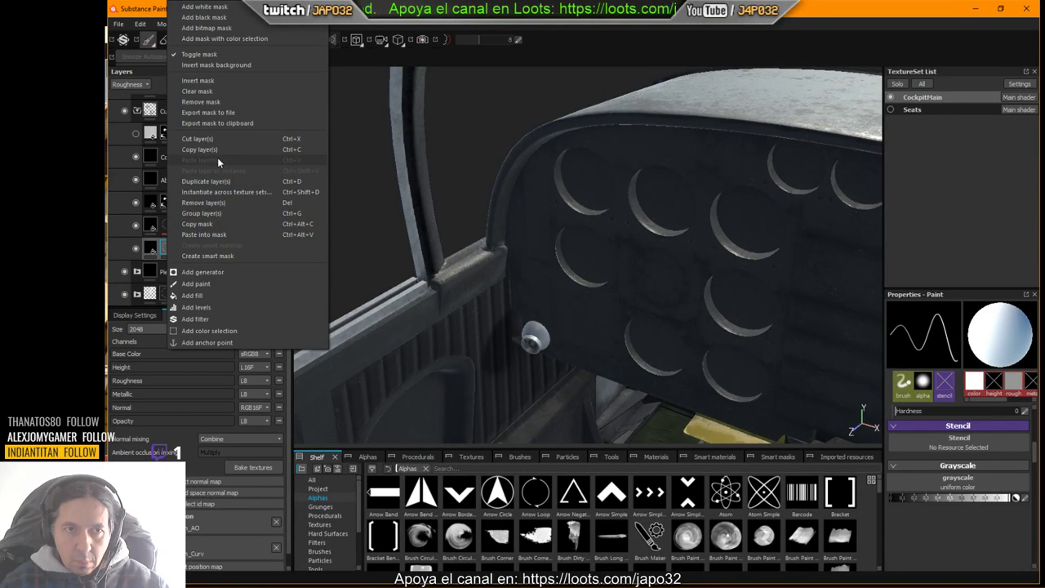
{"action": "left_click", "coordinate": [204, 224]}
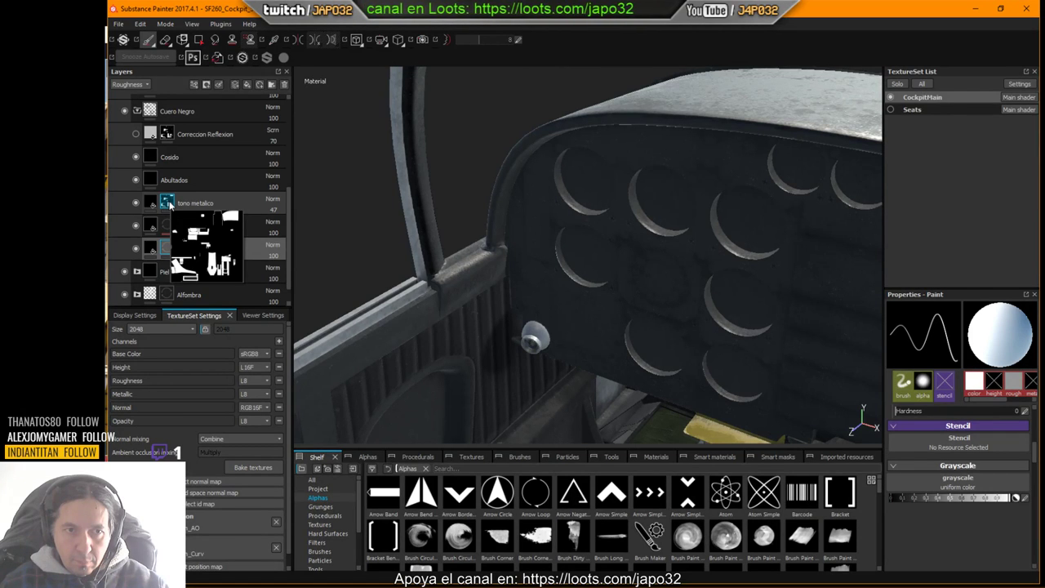
{"action": "left_click", "coordinate": [169, 202]}
{"action": "right_click", "coordinate": [169, 205]}
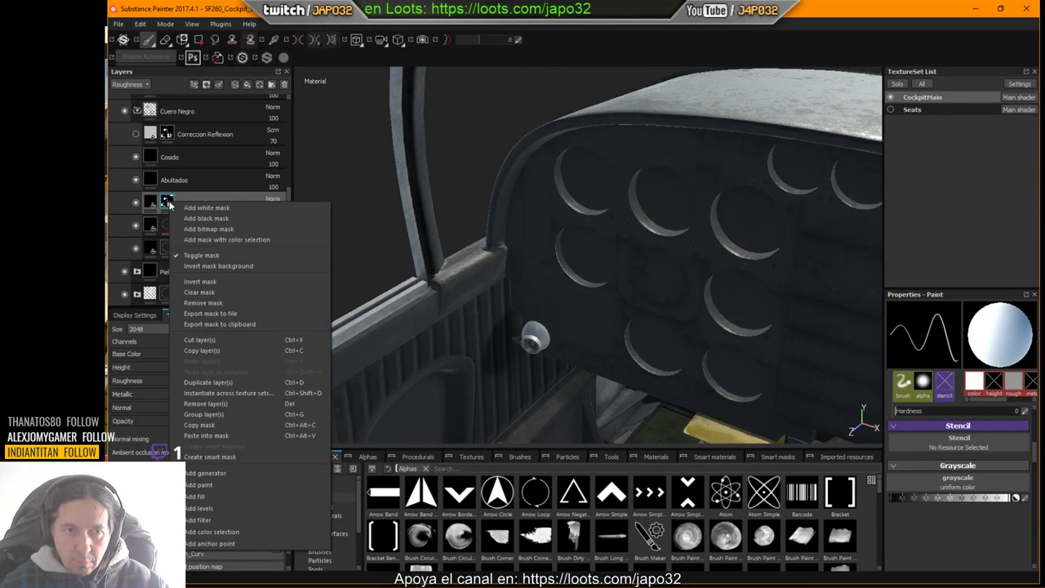
{"action": "left_click", "coordinate": [144, 85]}
Step: Show the Base Color channel in the layer stack and copy the NegroColor layer's mask into the tono metalico layer's mask
{"action": "left_click", "coordinate": [144, 85]}
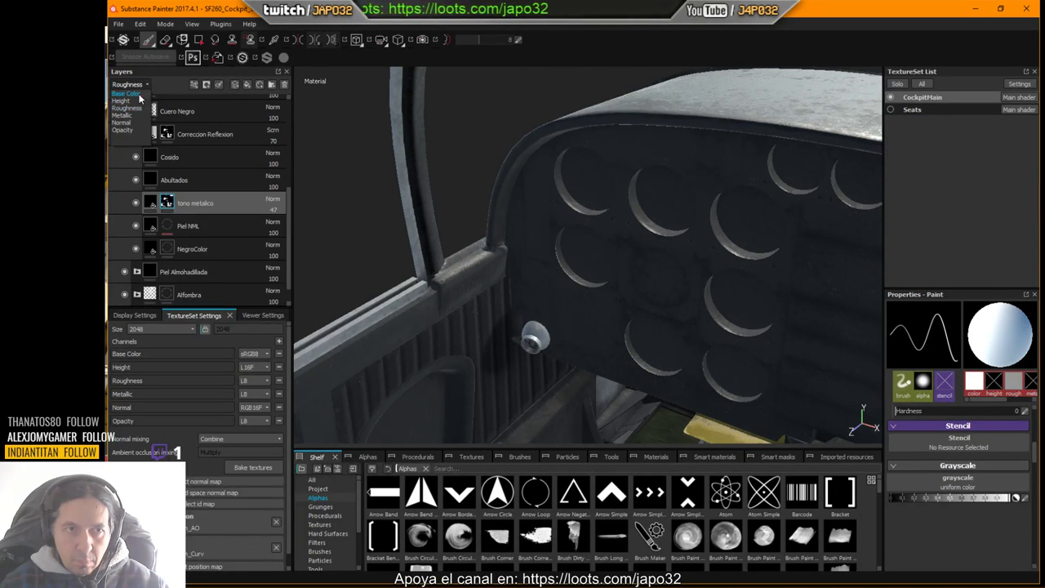
{"action": "left_click", "coordinate": [130, 96]}
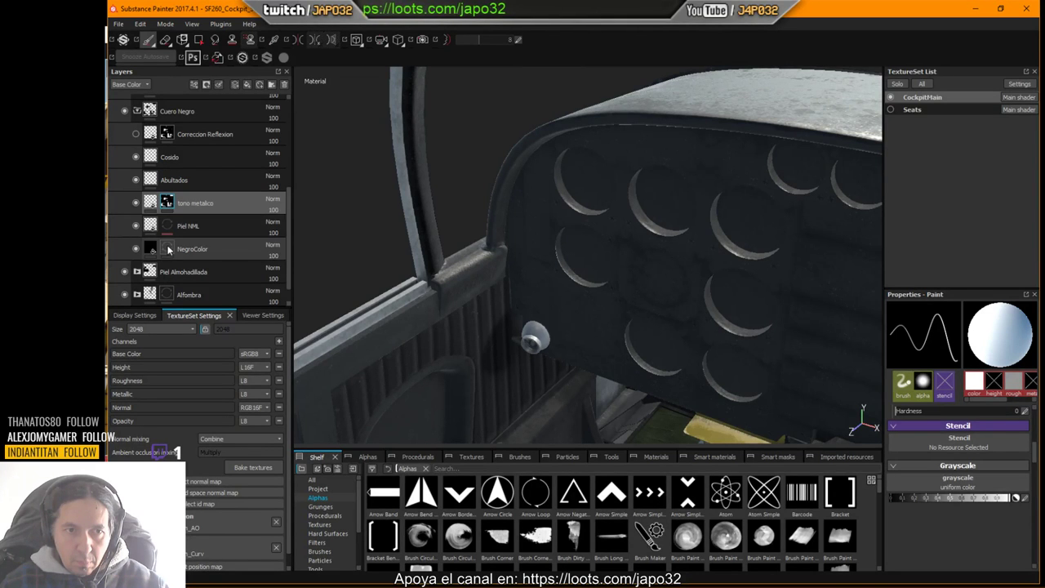
{"action": "right_click", "coordinate": [169, 202]}
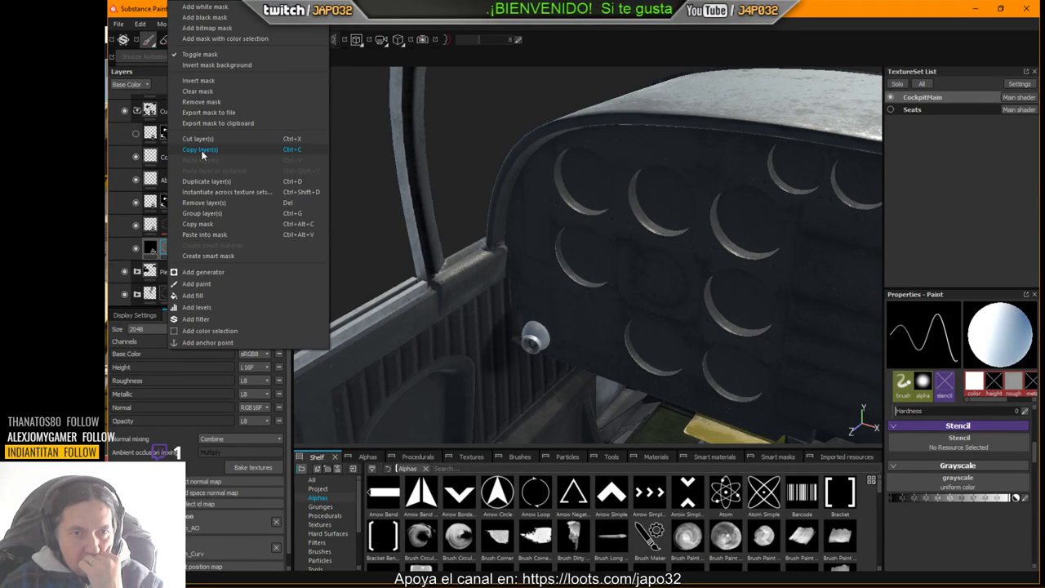
{"action": "left_click", "coordinate": [201, 225]}
{"action": "right_click", "coordinate": [171, 205]}
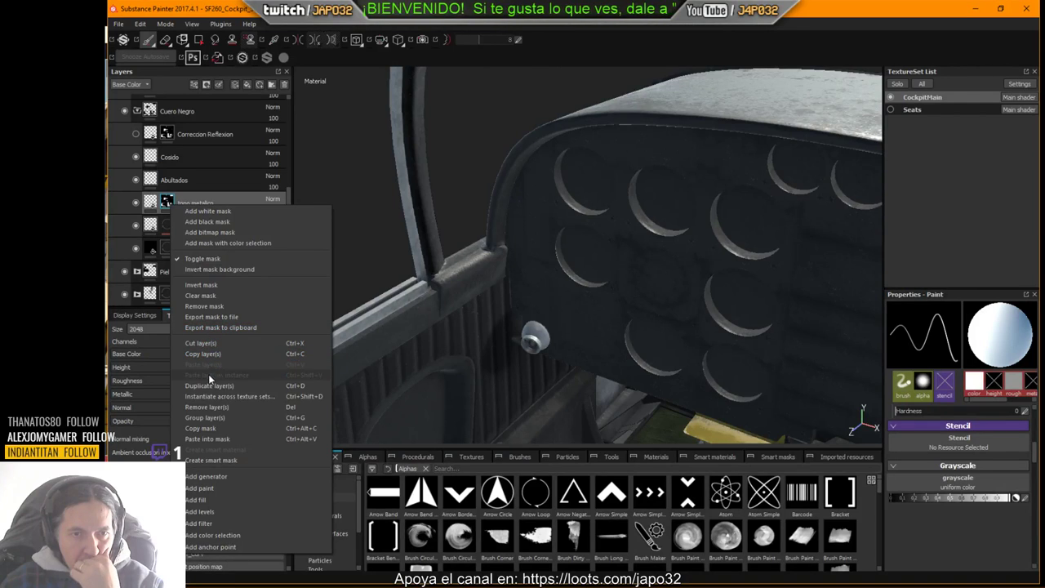
{"action": "left_click", "coordinate": [208, 440]}
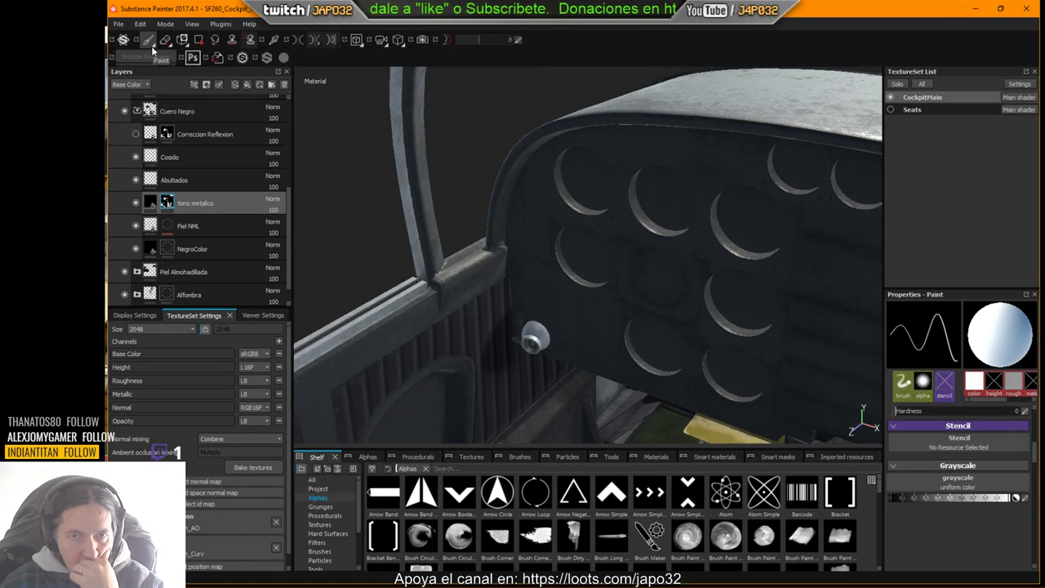
Step: Export the CockpitMain texture set as 8-bit PNG files with the X-Plane configuration to the aircraft's objects folder
{"action": "right_click", "coordinate": [583, 144]}
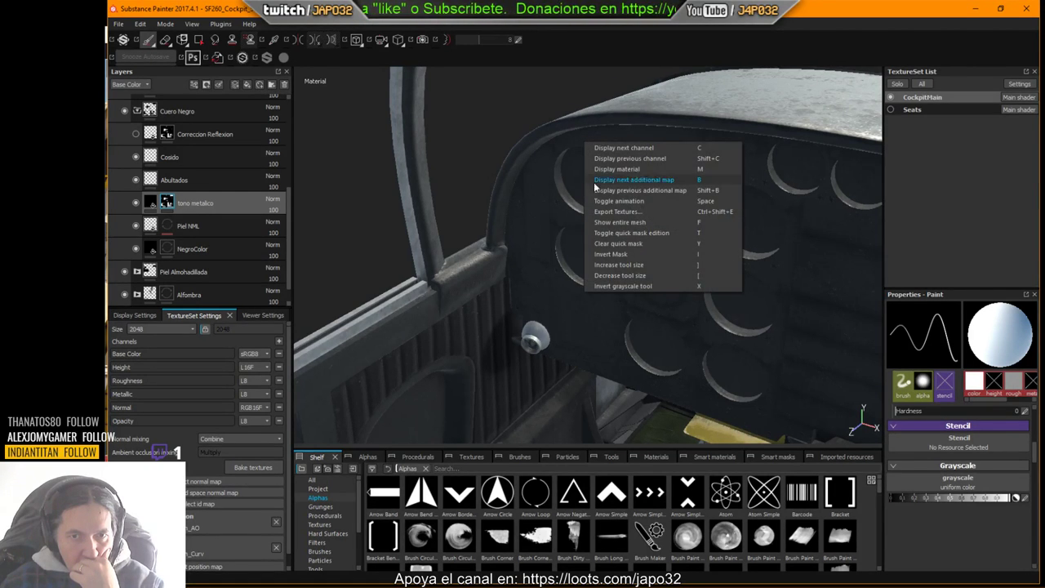
{"action": "left_click", "coordinate": [632, 213]}
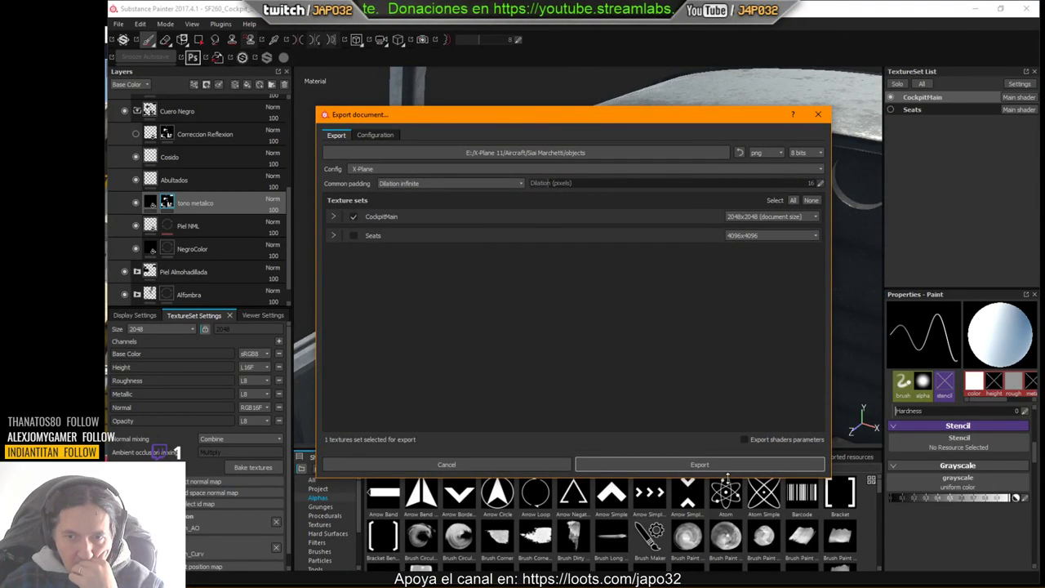
{"action": "left_click", "coordinate": [725, 467]}
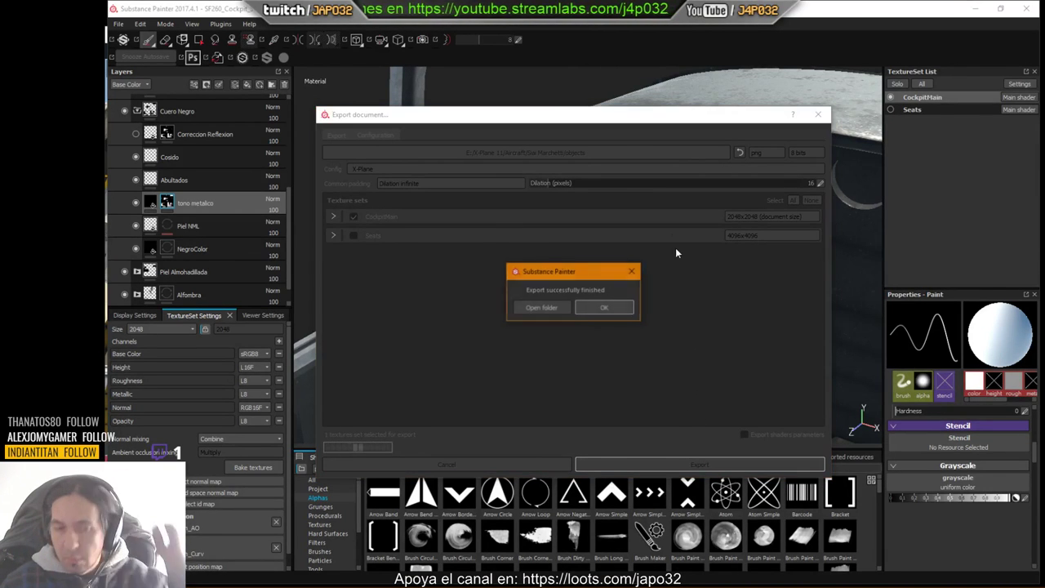
{"action": "left_click", "coordinate": [605, 307]}
Step: Switch to X-Plane, reload the current aircraft, and inspect the leather on the instrument panel, window frame and side wall
{"action": "key", "text": "alt+Tab"}
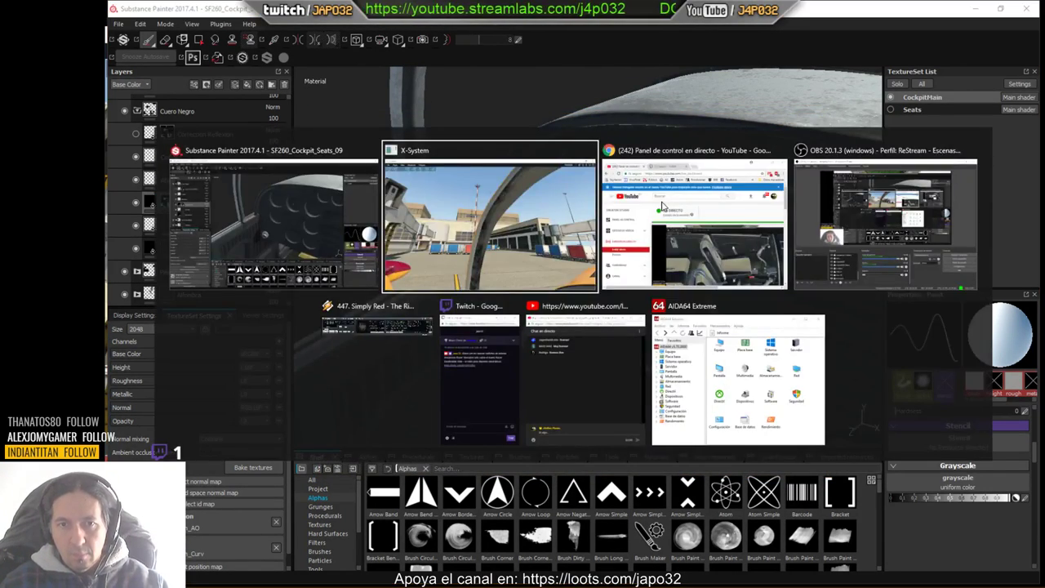
{"action": "left_click", "coordinate": [214, 52]}
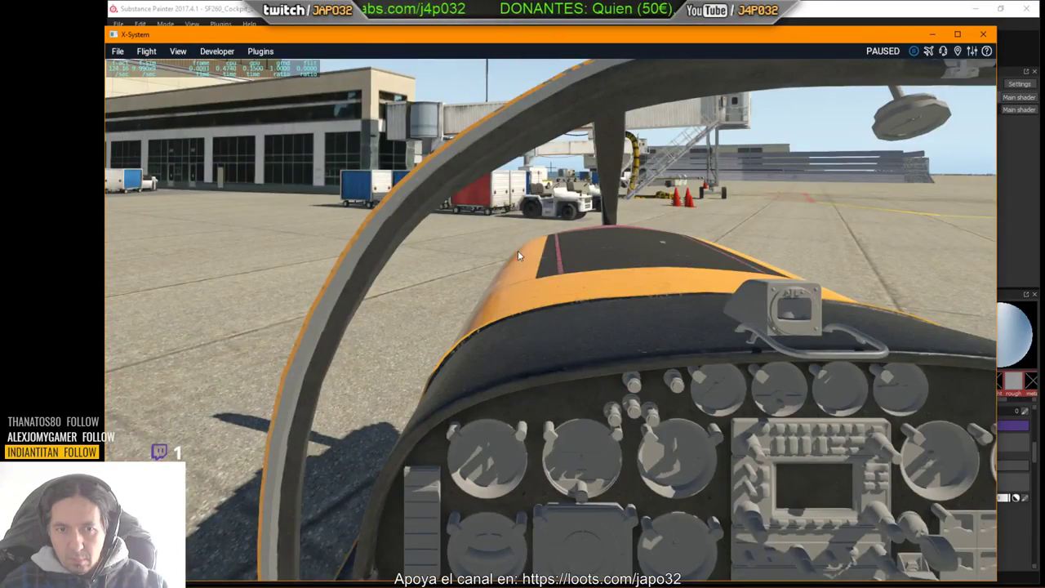
{"action": "right_click_drag", "start_coordinate": [517, 250], "coordinate": [468, 246]}
{"action": "key", "text": "Down"}
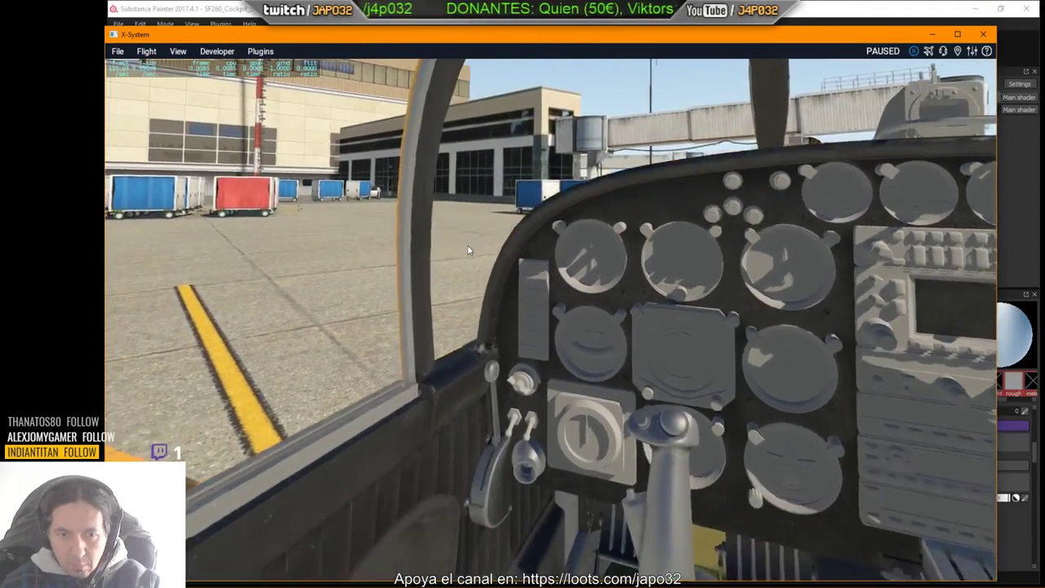
{"action": "key", "text": "q"}
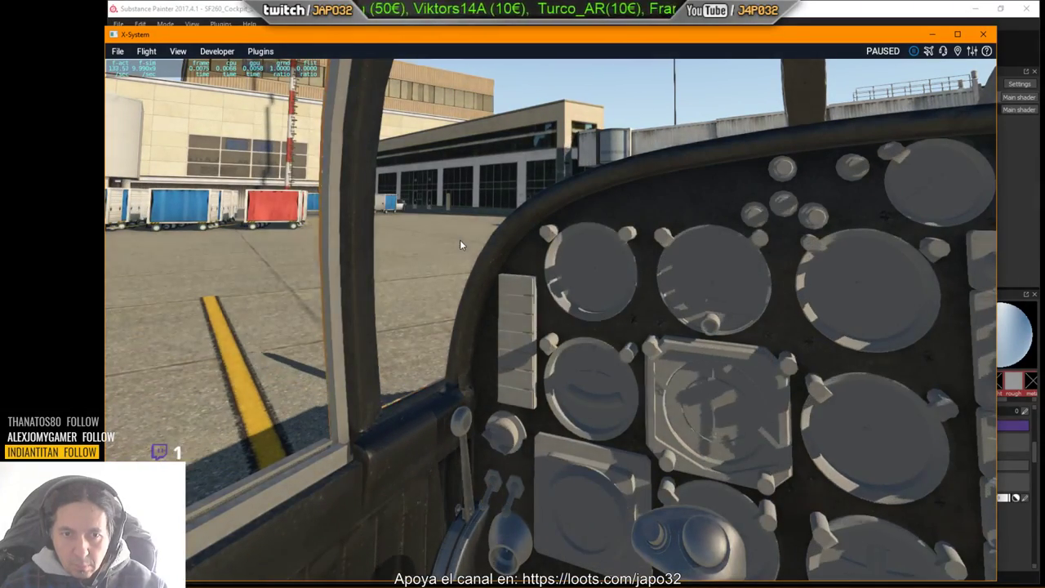
{"action": "mouse_move", "coordinate": [461, 245]}
{"action": "right_mouse_down"}
{"action": "mouse_move", "coordinate": [464, 236]}
{"action": "mouse_move", "coordinate": [375, 235]}
{"action": "mouse_move", "coordinate": [365, 286]}
{"action": "mouse_move", "coordinate": [302, 294]}
{"action": "mouse_move", "coordinate": [285, 278]}
{"action": "mouse_move", "coordinate": [363, 186]}
{"action": "mouse_move", "coordinate": [435, 153]}
{"action": "mouse_move", "coordinate": [478, 177]}
{"action": "mouse_move", "coordinate": [553, 163]}
{"action": "mouse_move", "coordinate": [678, 196]}
{"action": "mouse_move", "coordinate": [536, 209]}
{"action": "mouse_move", "coordinate": [343, 327]}
{"action": "mouse_move", "coordinate": [340, 355]}
{"action": "mouse_move", "coordinate": [369, 323]}
{"action": "mouse_move", "coordinate": [385, 362]}
{"action": "right_mouse_up"}
{"action": "key", "text": "Left"}
{"action": "key", "text": "Down"}
Step: Return to Substance Painter, show the Roughness channel in the layer stack, and set the Correccion Reflexion layer's opacity to 100
{"action": "key", "text": "alt+Tab"}
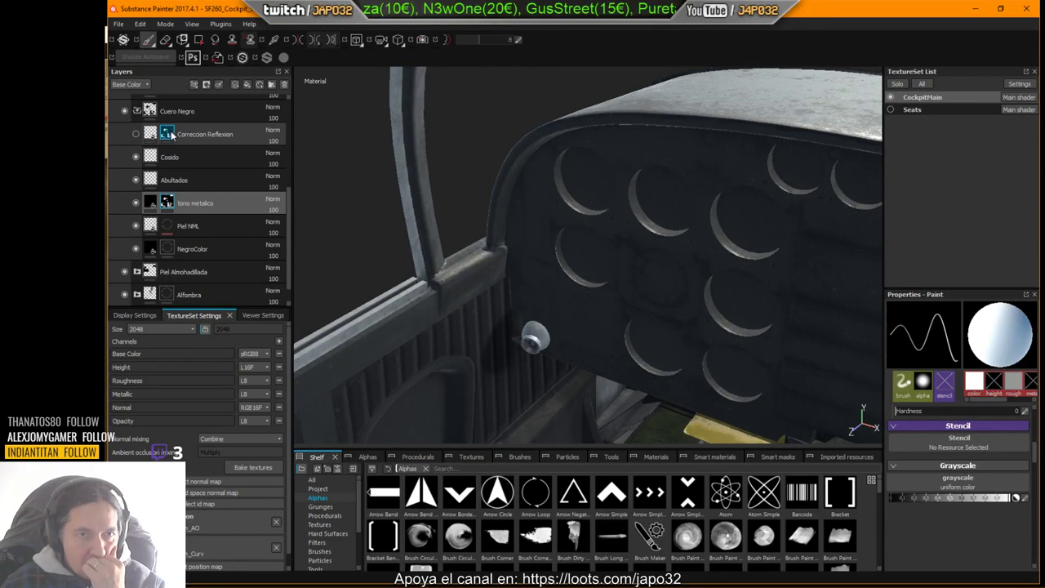
{"action": "mouse_move", "coordinate": [155, 138]}
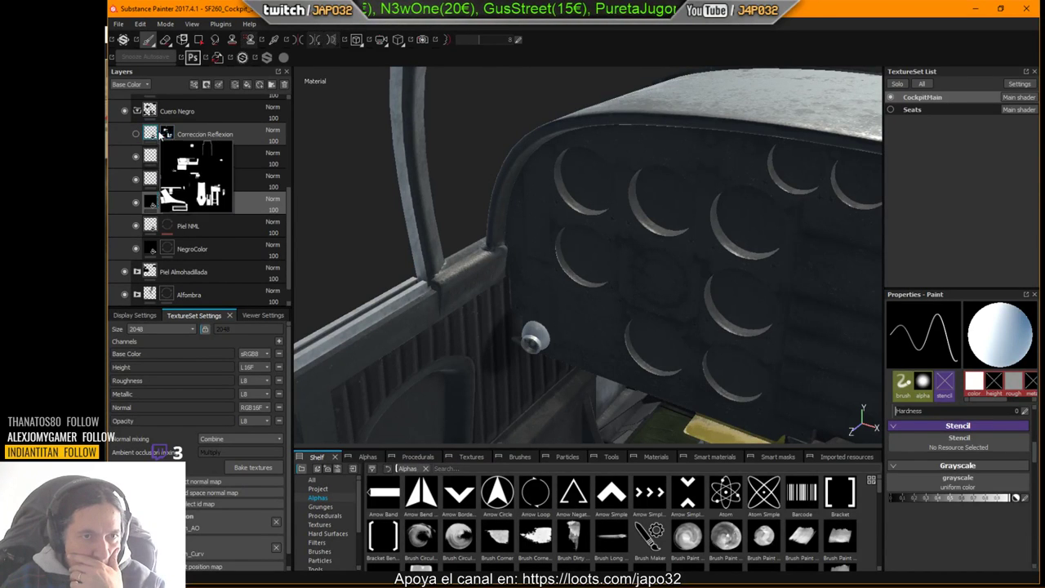
{"action": "left_click", "coordinate": [204, 136]}
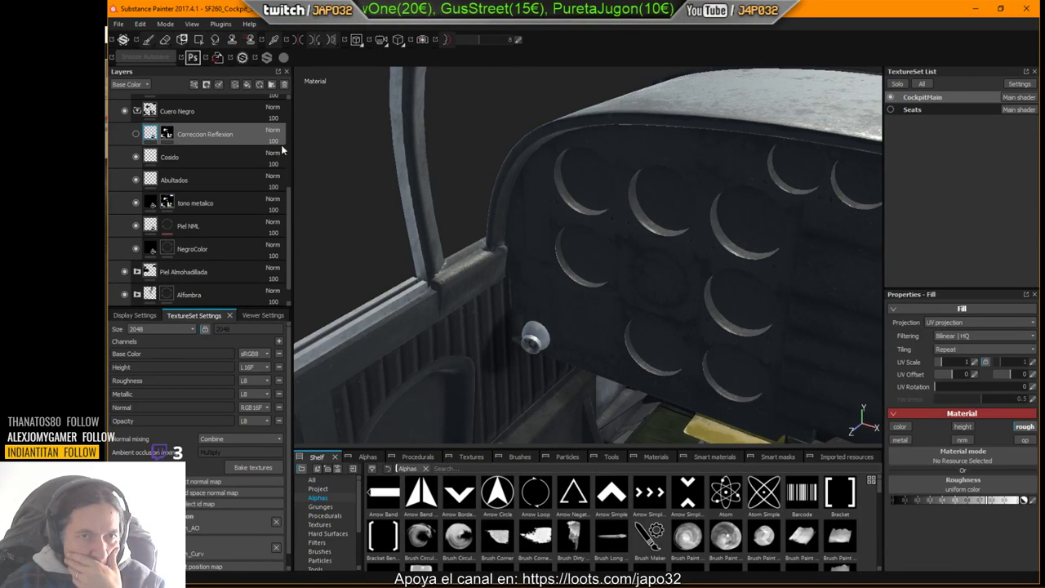
{"action": "left_click", "coordinate": [145, 79]}
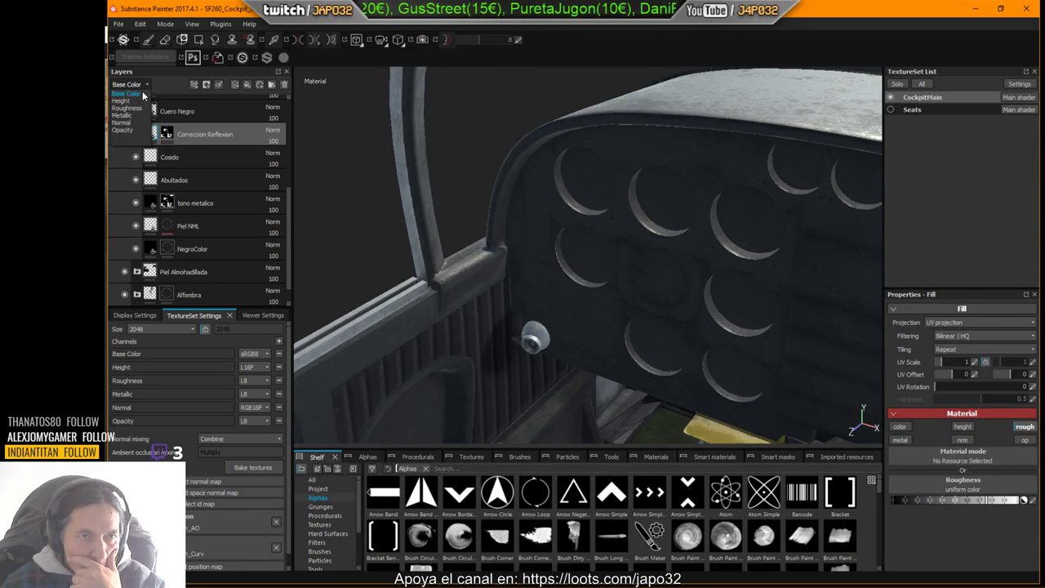
{"action": "left_click", "coordinate": [133, 110]}
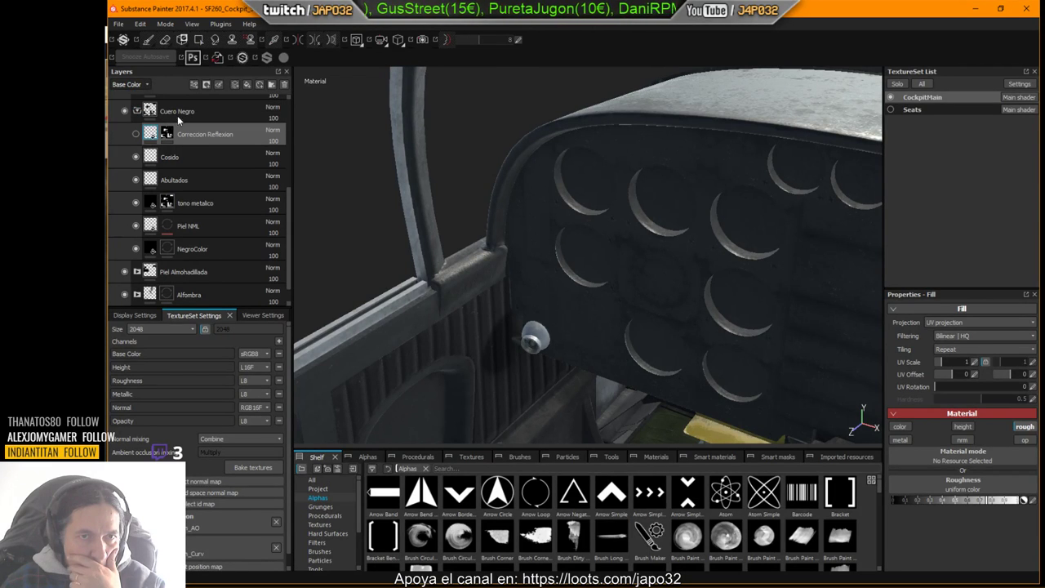
{"action": "left_click", "coordinate": [272, 143]}
{"action": "left_click", "coordinate": [291, 153]}
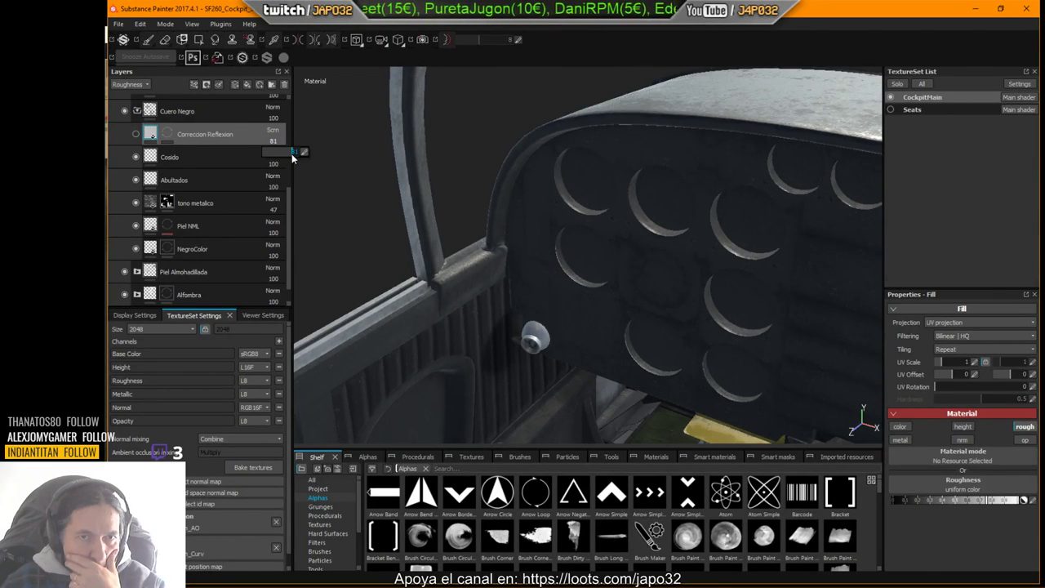
{"action": "left_click_drag", "start_coordinate": [385, 344], "coordinate": [589, 203], "text": "alt"}
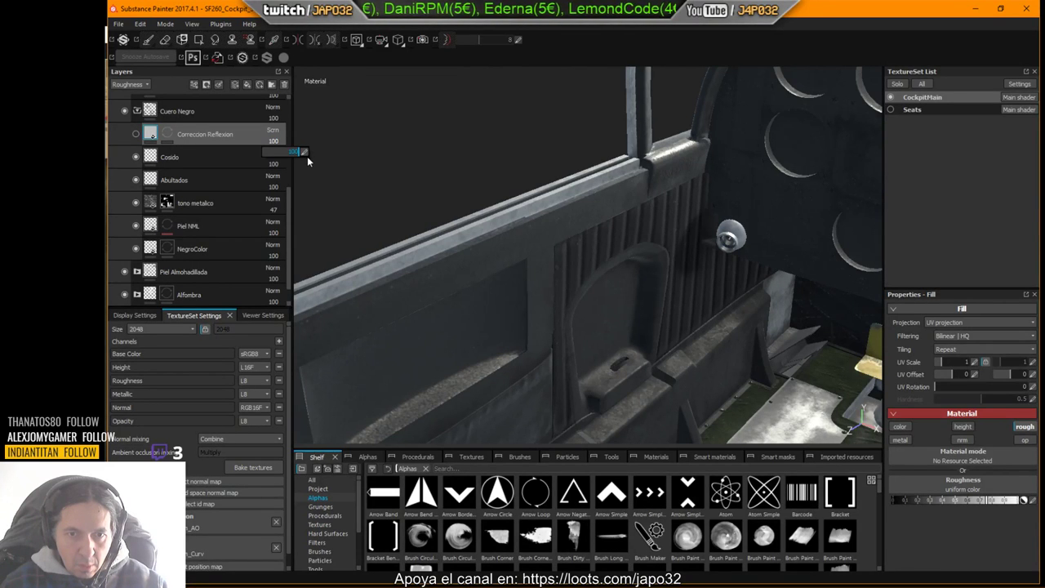
{"action": "left_click_drag", "start_coordinate": [519, 288], "coordinate": [554, 218], "text": "alt"}
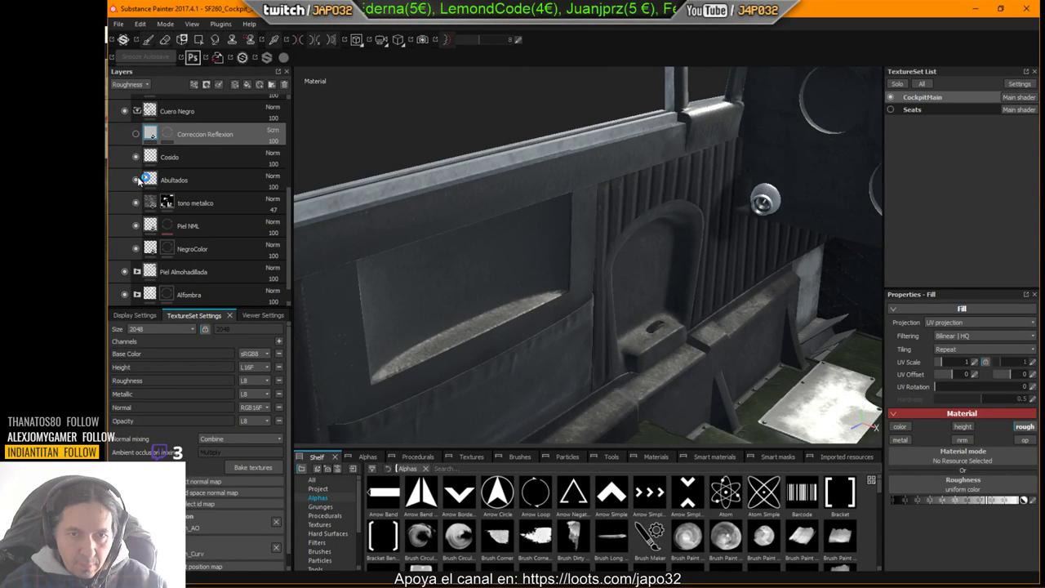
Step: Duplicate the Abultados layer in the Cuero Negro folder
{"action": "left_click", "coordinate": [188, 181]}
{"action": "key", "text": "e"}
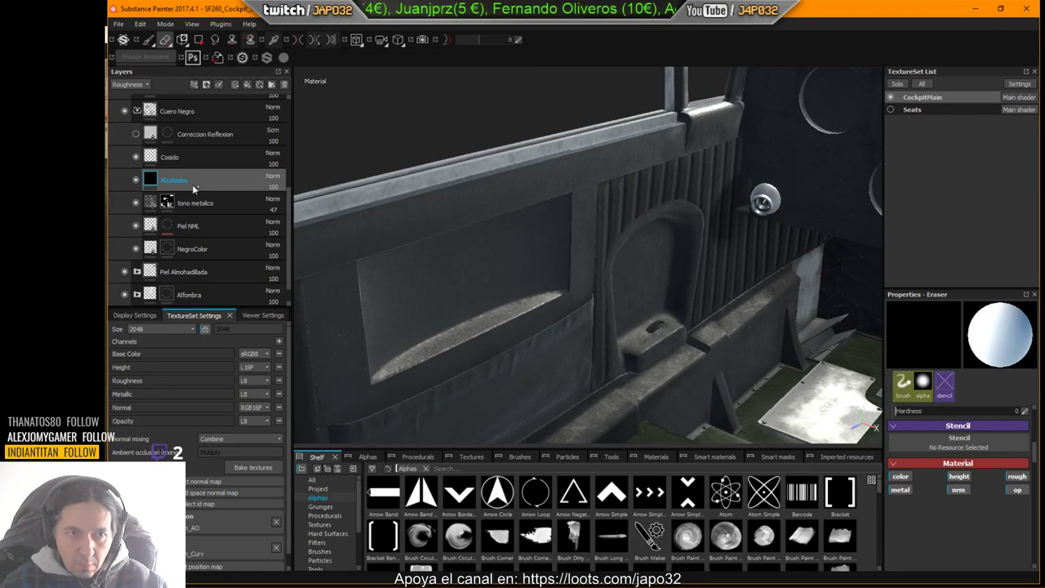
{"action": "key", "text": "ctrl+d"}
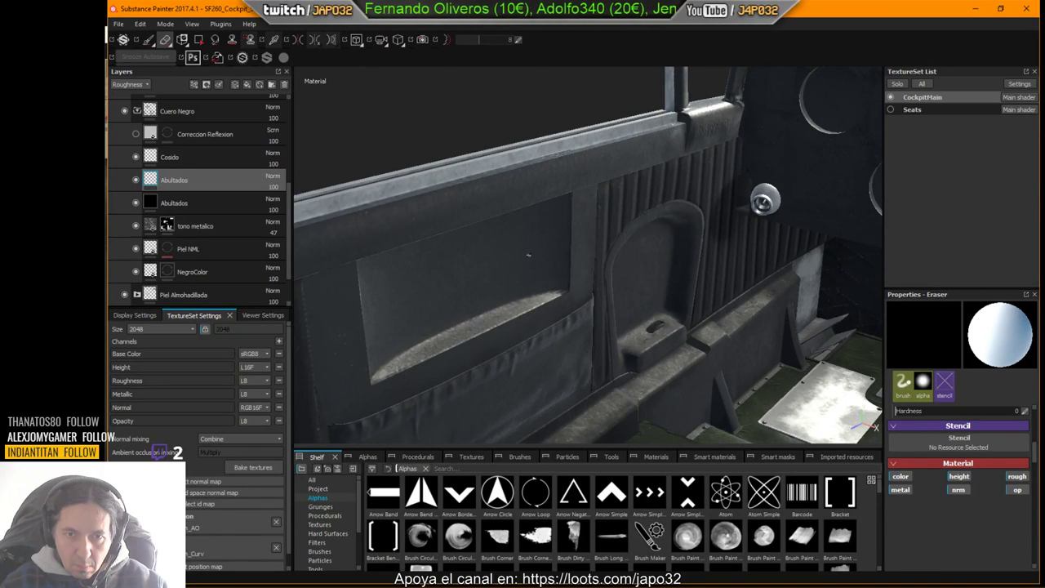
Step: Export the CockpitMain textures with the duplicated Abultados layer using the X-Plane configuration
{"action": "right_click", "coordinate": [581, 154]}
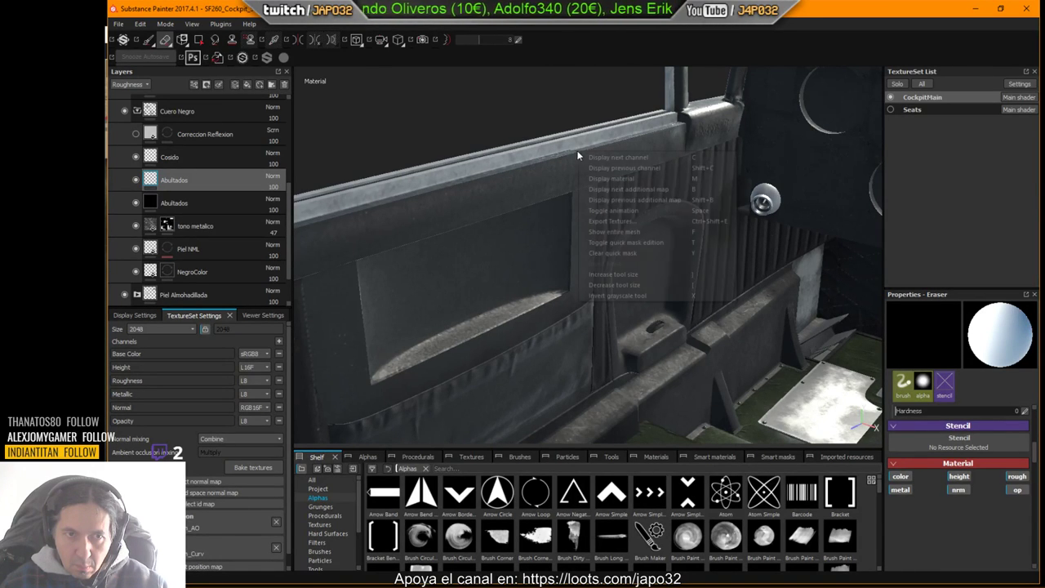
{"action": "left_click", "coordinate": [631, 221]}
{"action": "left_click", "coordinate": [700, 465]}
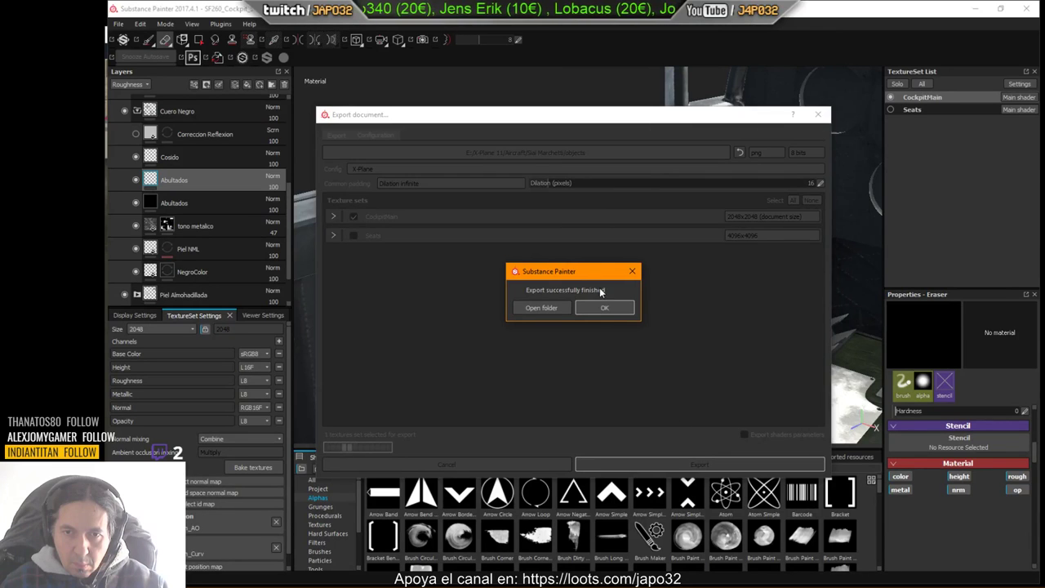
{"action": "left_click", "coordinate": [605, 307]}
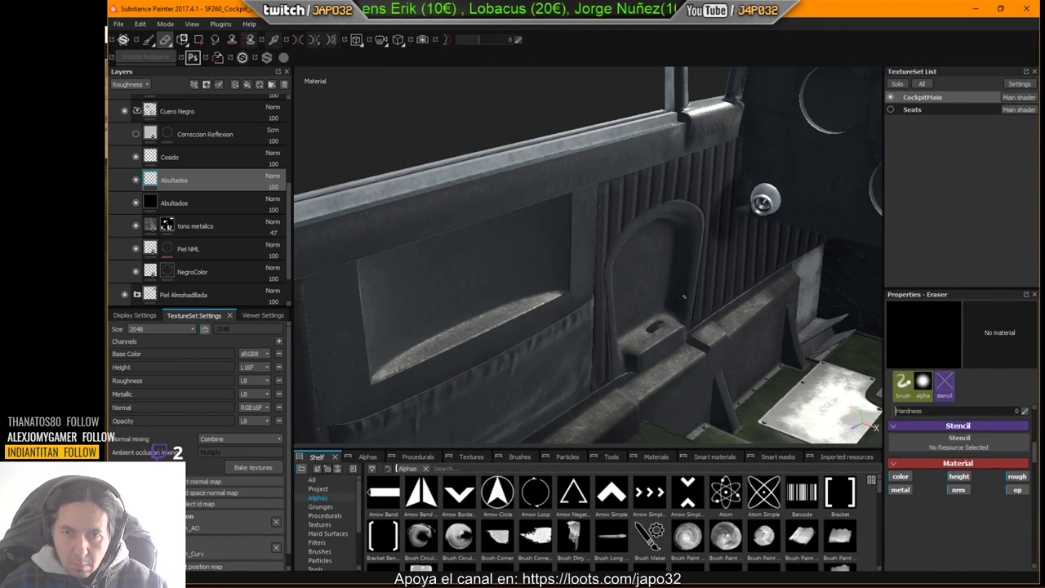
Step: Switch to X-Plane, reload the current aircraft, and inspect the padded side panel and its map pocket
{"action": "key", "text": "alt+Tab"}
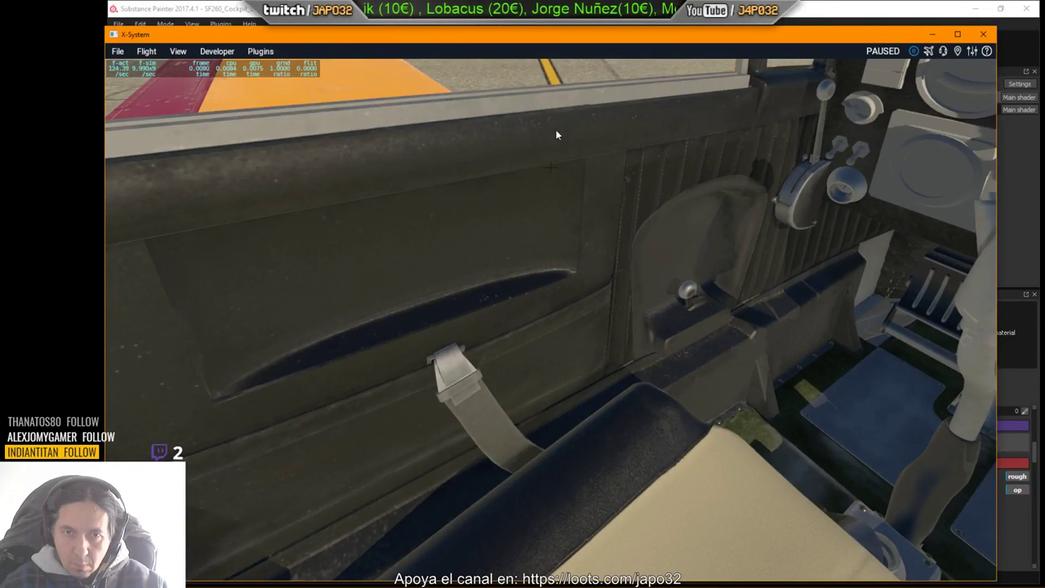
{"action": "left_click", "coordinate": [229, 53]}
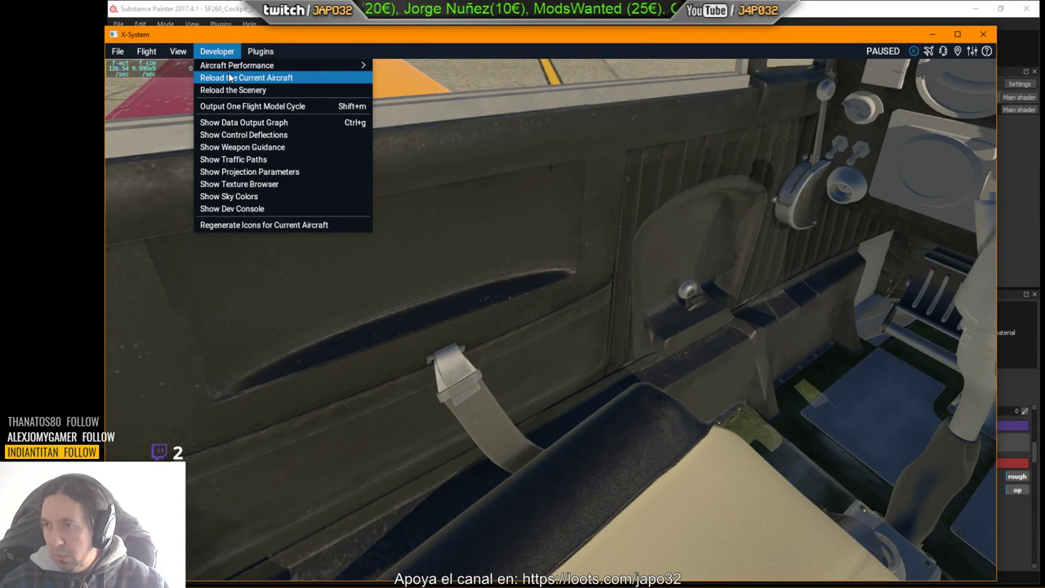
{"action": "left_click", "coordinate": [230, 77]}
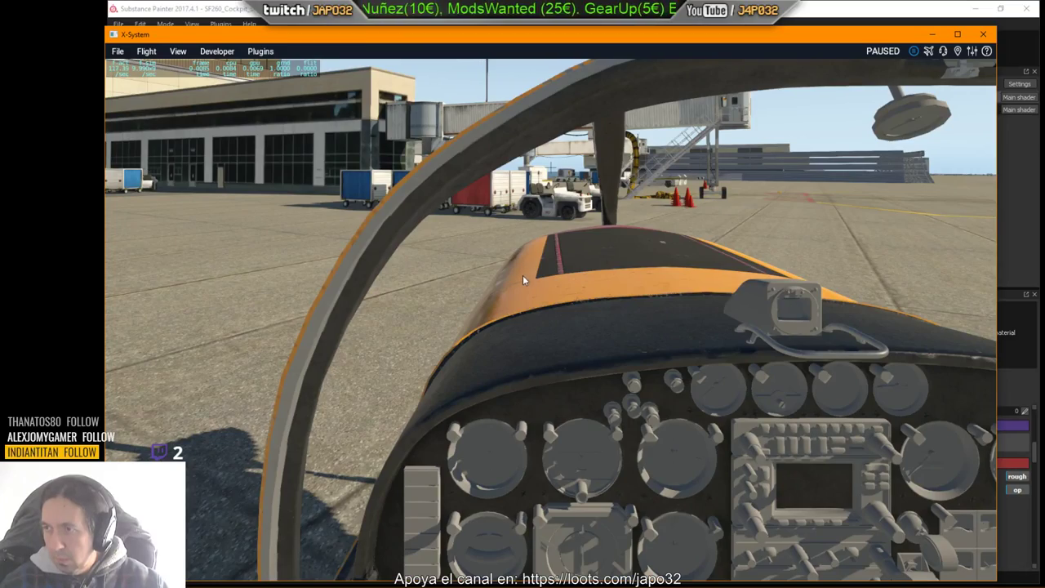
{"action": "right_click_drag", "start_coordinate": [608, 307], "coordinate": [487, 329]}
{"action": "key", "text": "Left"}
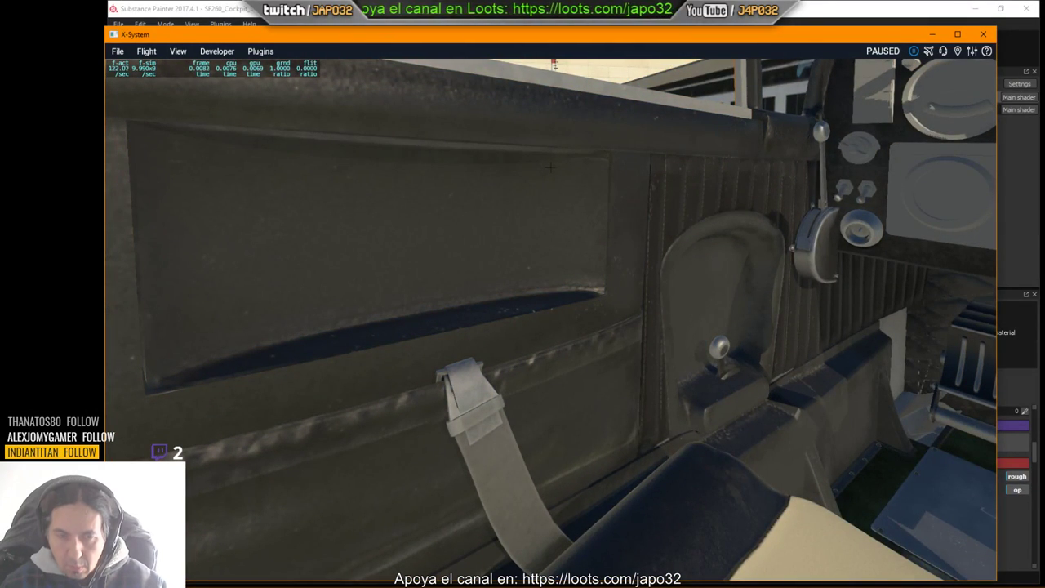
Step: Return to Substance Painter and set the upper Abultados layer's Roughness opacity to 64, checking the side panel
{"action": "key", "text": "alt+Tab"}
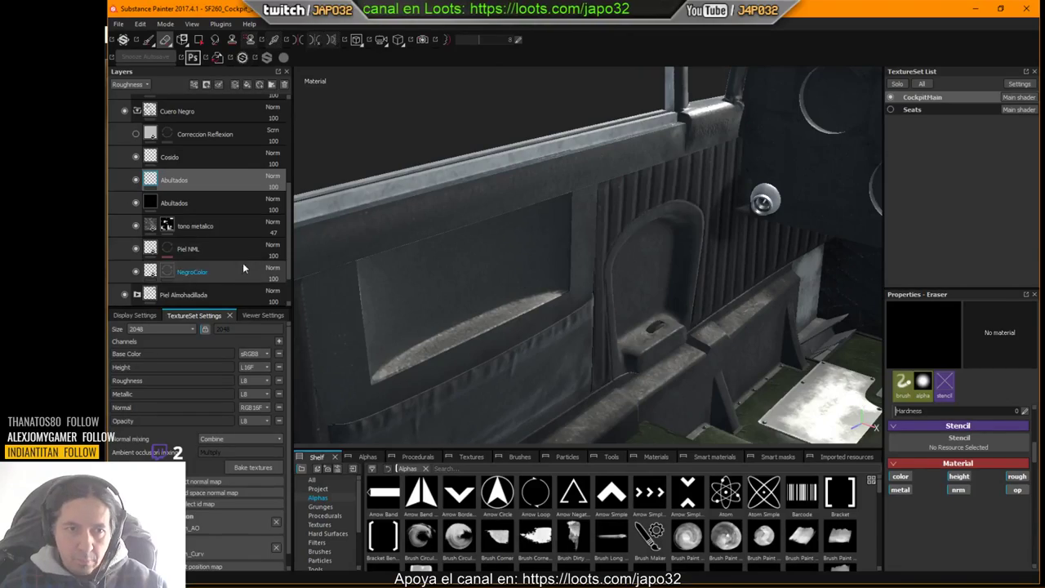
{"action": "left_click", "coordinate": [273, 188]}
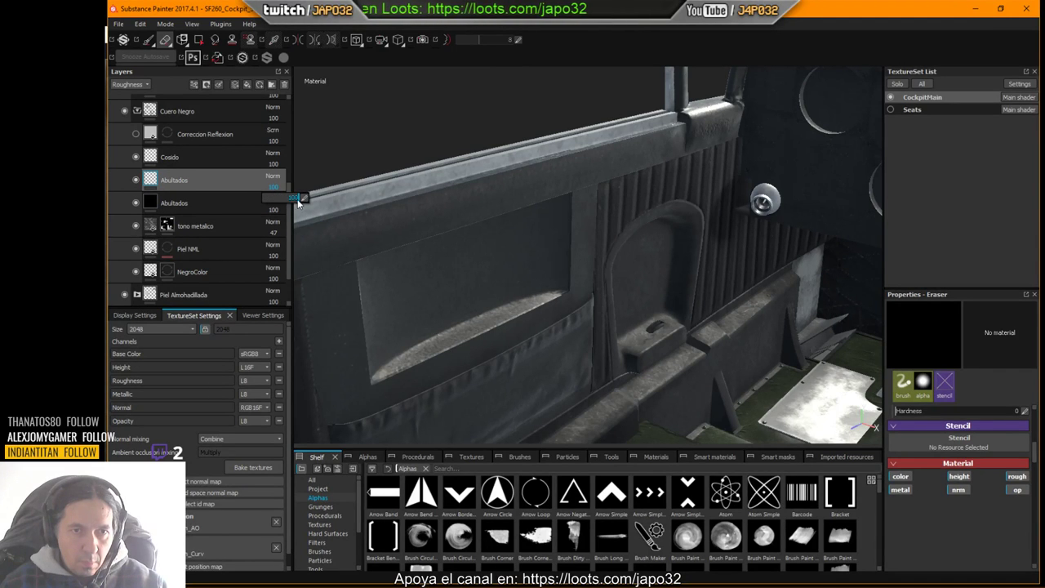
{"action": "left_click_drag", "start_coordinate": [295, 206], "coordinate": [289, 207]}
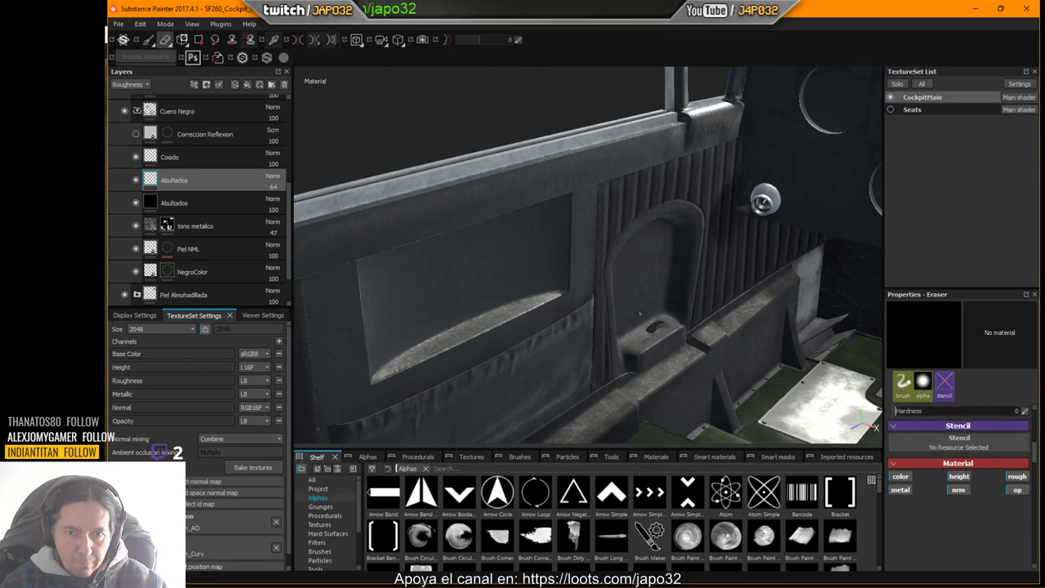
{"action": "left_click_drag", "start_coordinate": [640, 313], "coordinate": [680, 318], "text": "alt"}
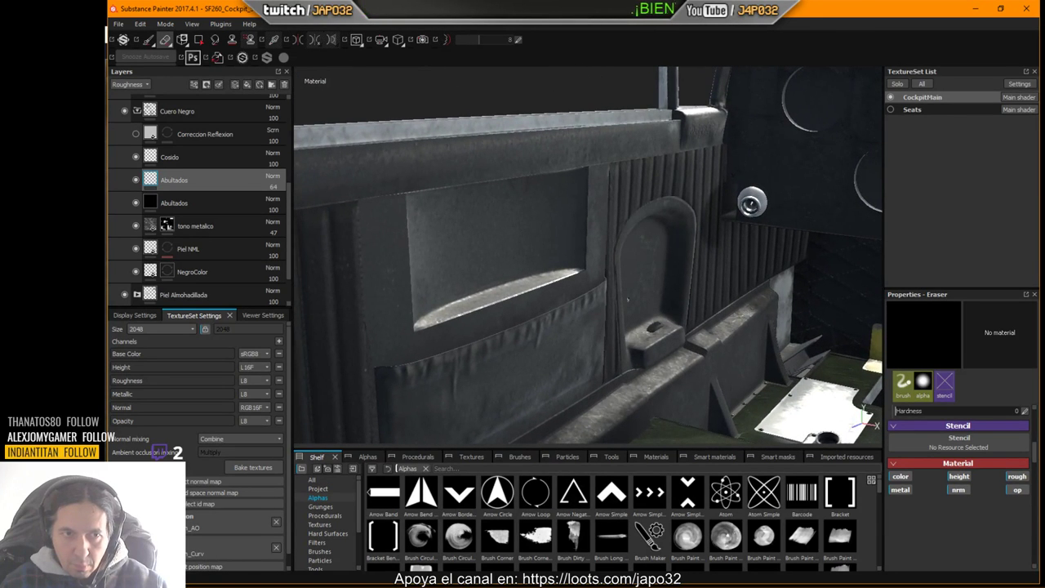
Step: Make the Correccion Reflexion layer visible and set the upper Abultados layer's Roughness opacity to 100
{"action": "left_click", "coordinate": [136, 135]}
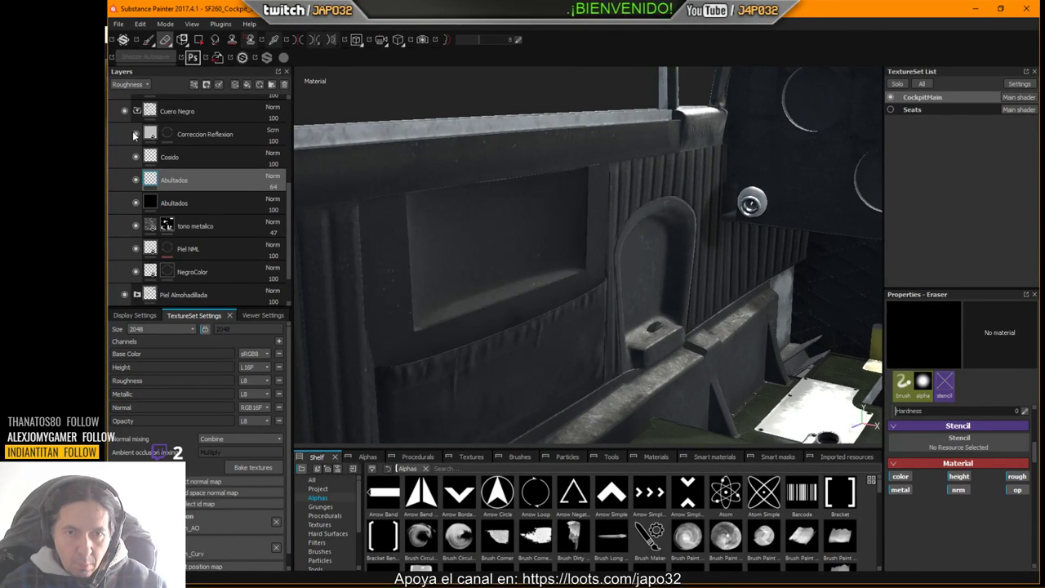
{"action": "left_click", "coordinate": [136, 135]}
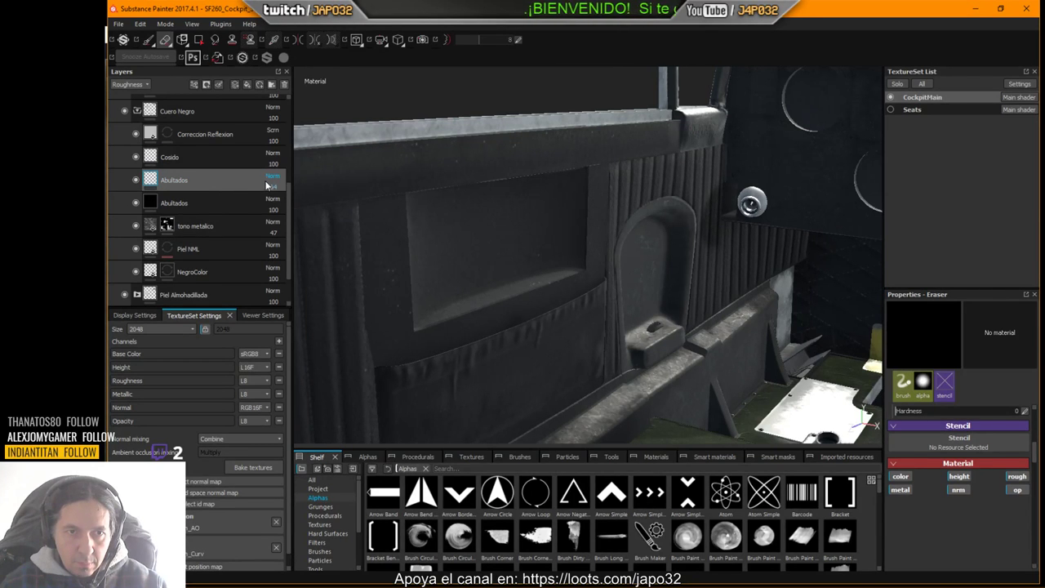
{"action": "left_click", "coordinate": [269, 187]}
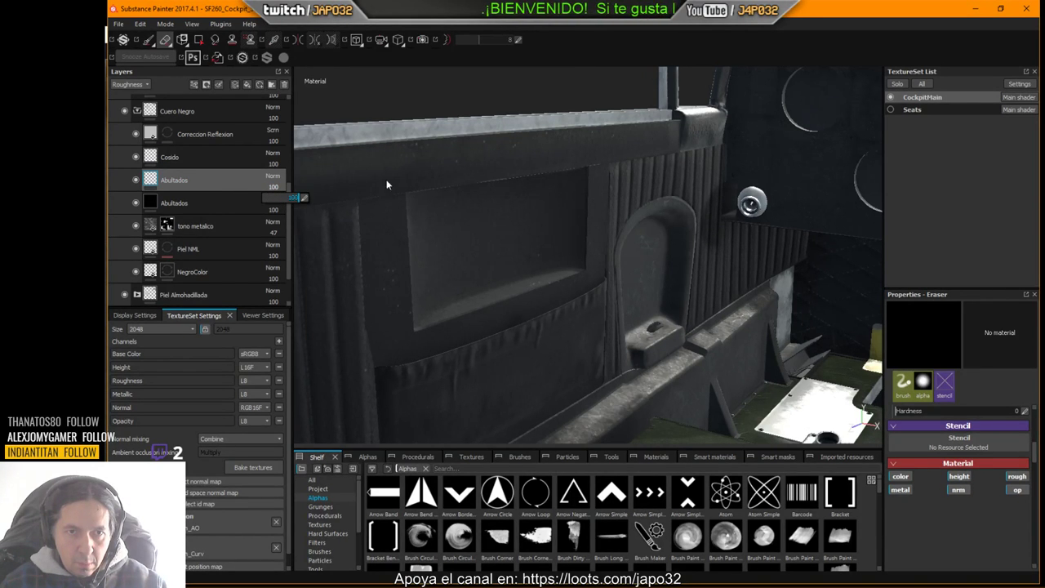
{"action": "left_click", "coordinate": [401, 102]}
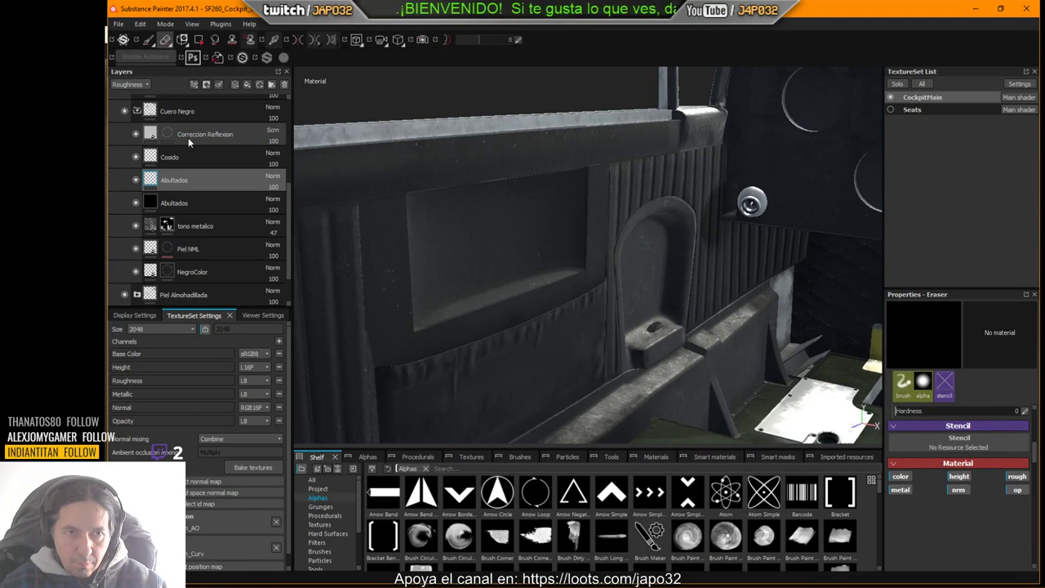
Step: Export the CockpitMain textures with the Correccion Reflexion layer visible, using the X-Plane configuration
{"action": "left_click", "coordinate": [242, 141]}
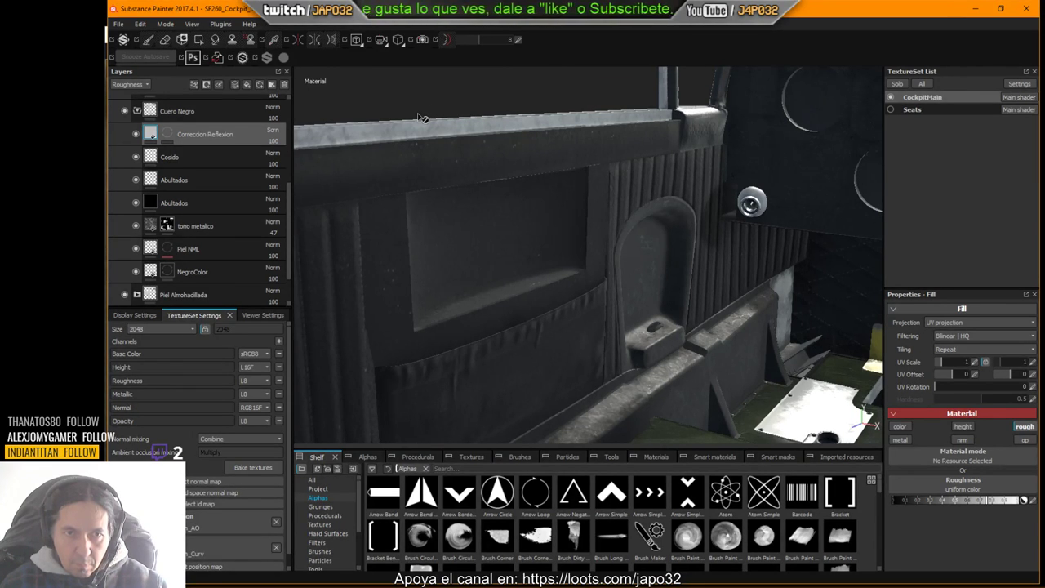
{"action": "right_click", "coordinate": [539, 201]}
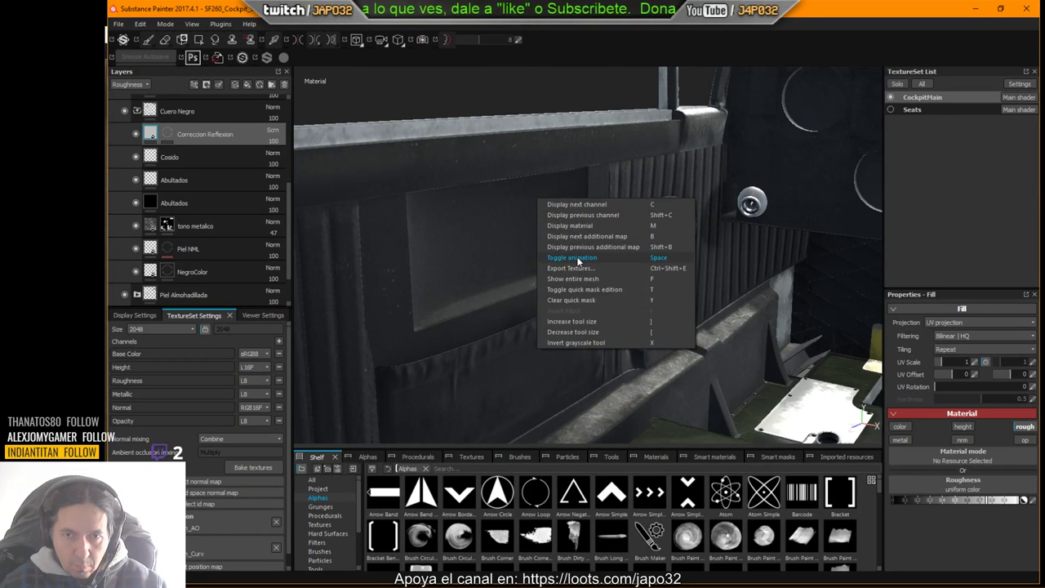
{"action": "left_click", "coordinate": [555, 269]}
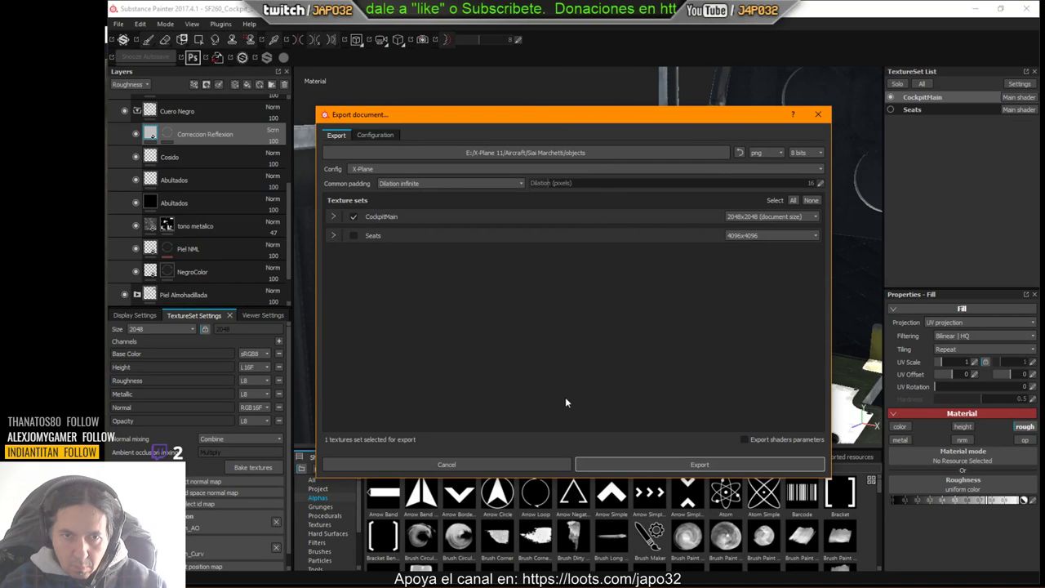
{"action": "left_click", "coordinate": [633, 466]}
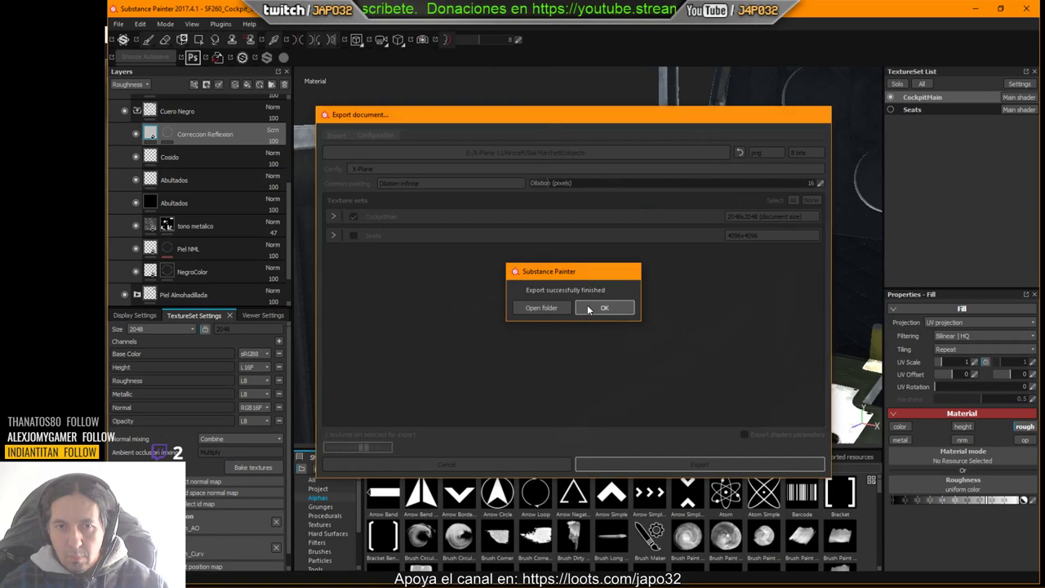
{"action": "left_click", "coordinate": [589, 309]}
Step: Switch to X-Plane, reload the current aircraft, and inspect the leather side panel beside the seat
{"action": "key", "text": "alt+Tab"}
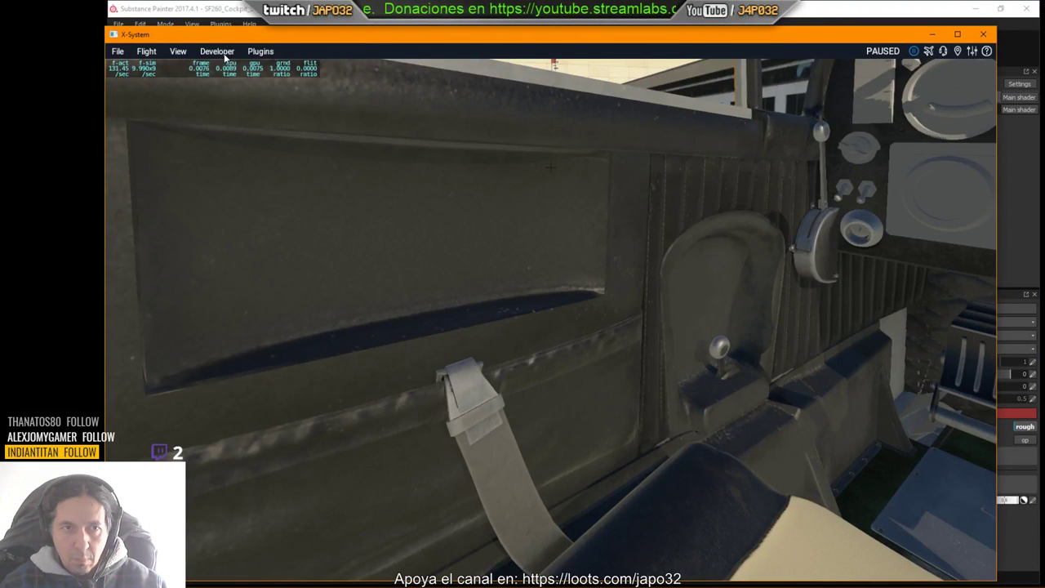
{"action": "left_click", "coordinate": [225, 54]}
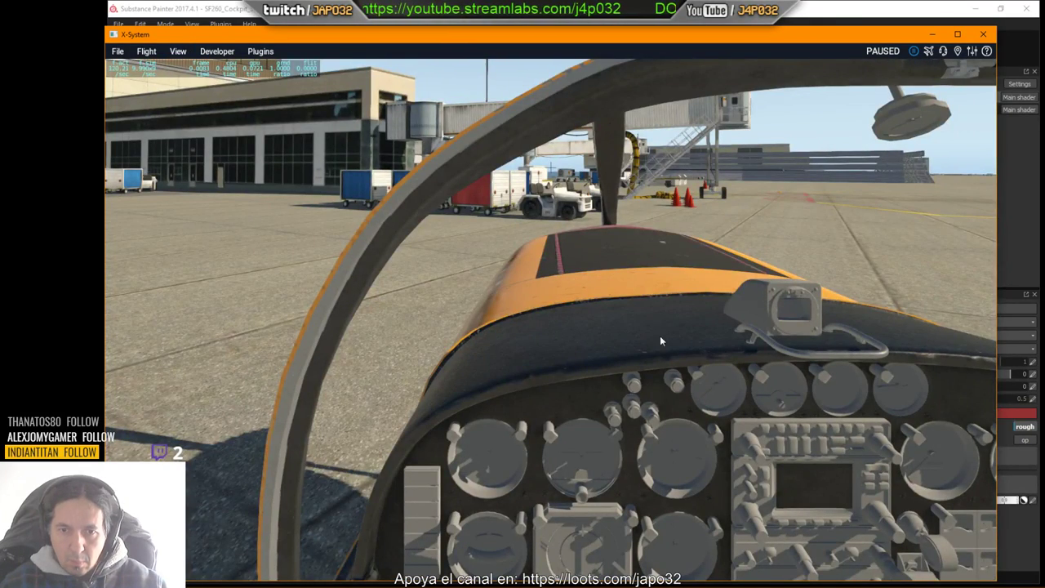
{"action": "right_click_drag", "start_coordinate": [660, 335], "coordinate": [594, 433]}
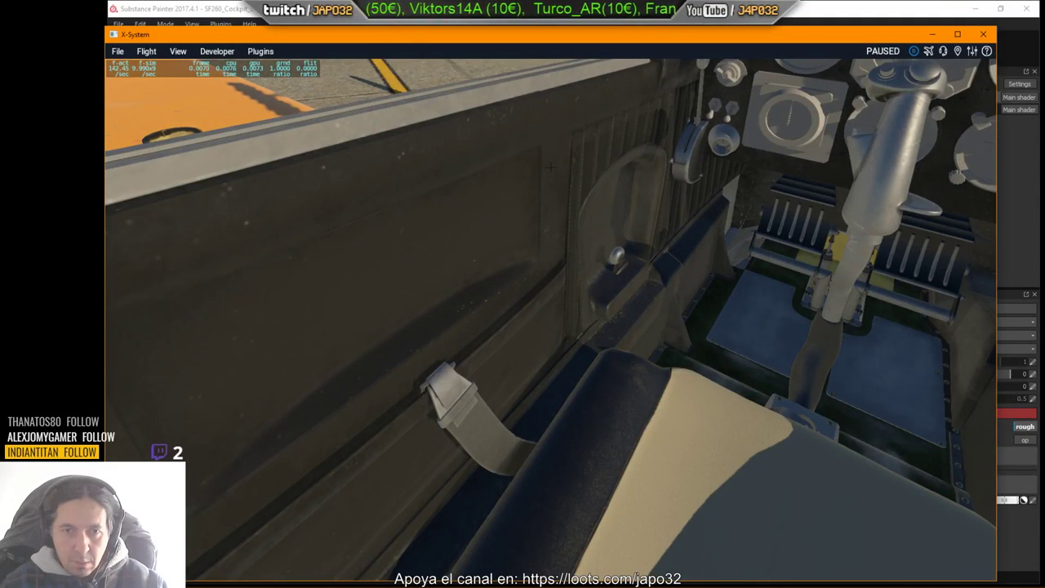
Step: Return to Substance Painter, set the Correccion Reflexion layer's Roughness opacity to 80, and export the CockpitMain textures
{"action": "key", "text": "alt+Tab"}
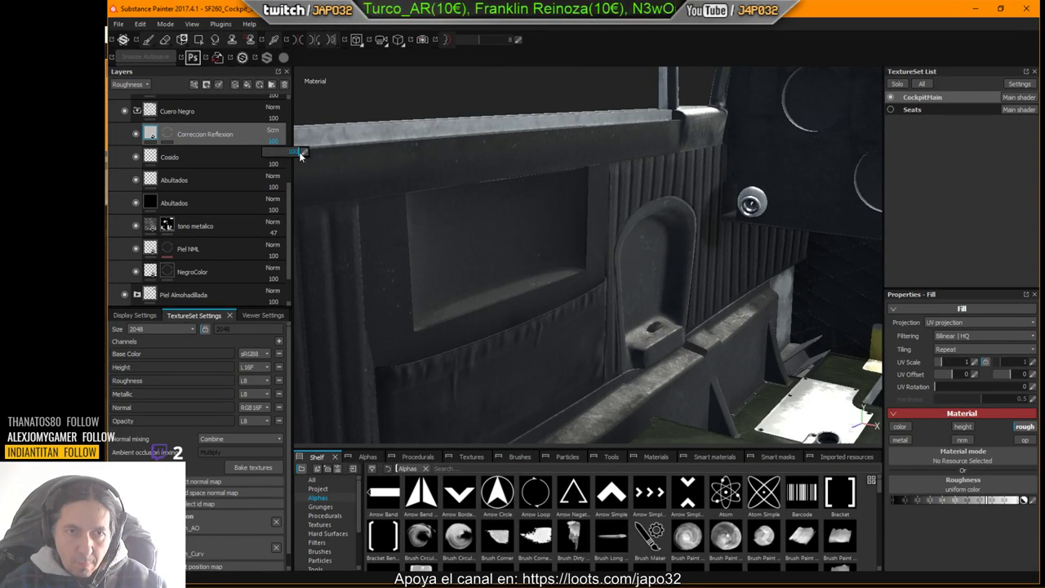
{"action": "left_click", "coordinate": [292, 155]}
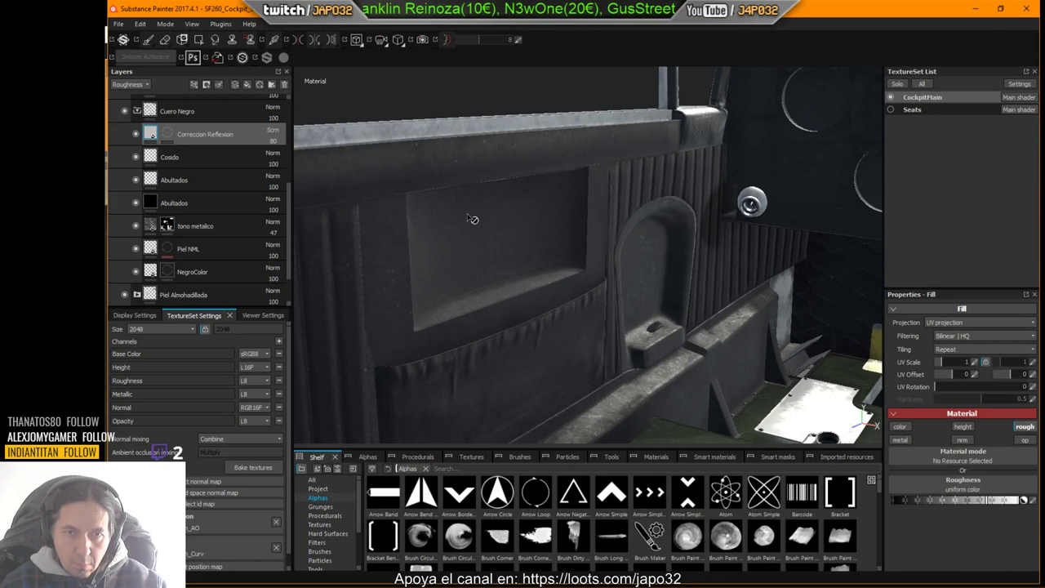
{"action": "right_click", "coordinate": [539, 226]}
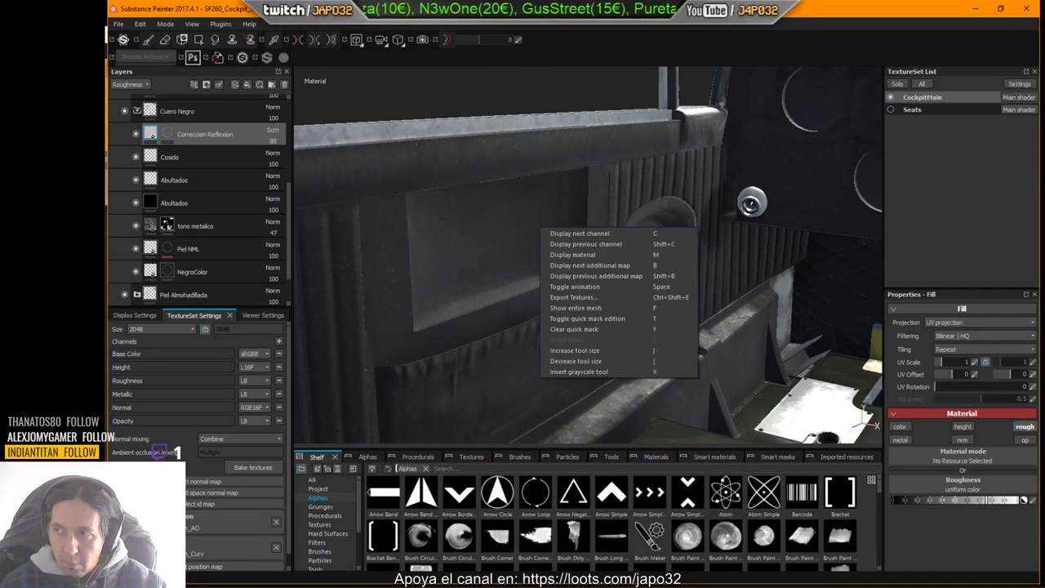
{"action": "right_click", "coordinate": [570, 208]}
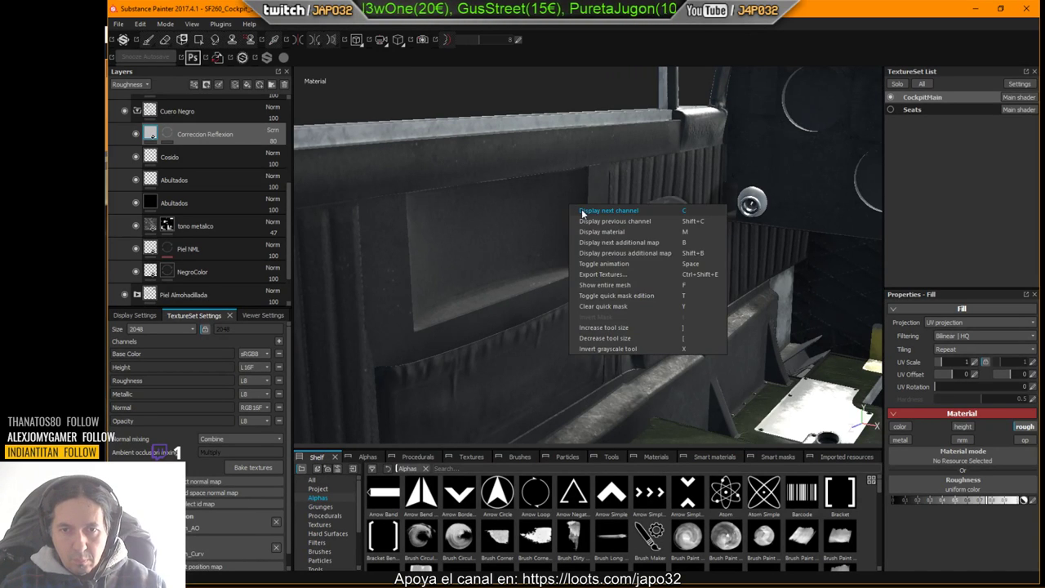
{"action": "left_click", "coordinate": [619, 276]}
{"action": "left_click", "coordinate": [698, 463]}
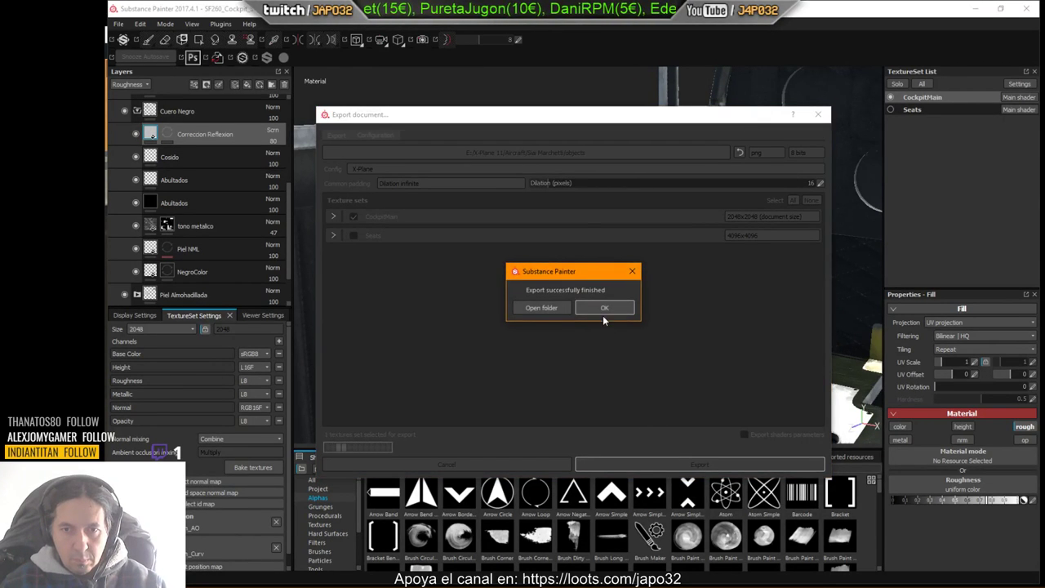
{"action": "left_click", "coordinate": [602, 309]}
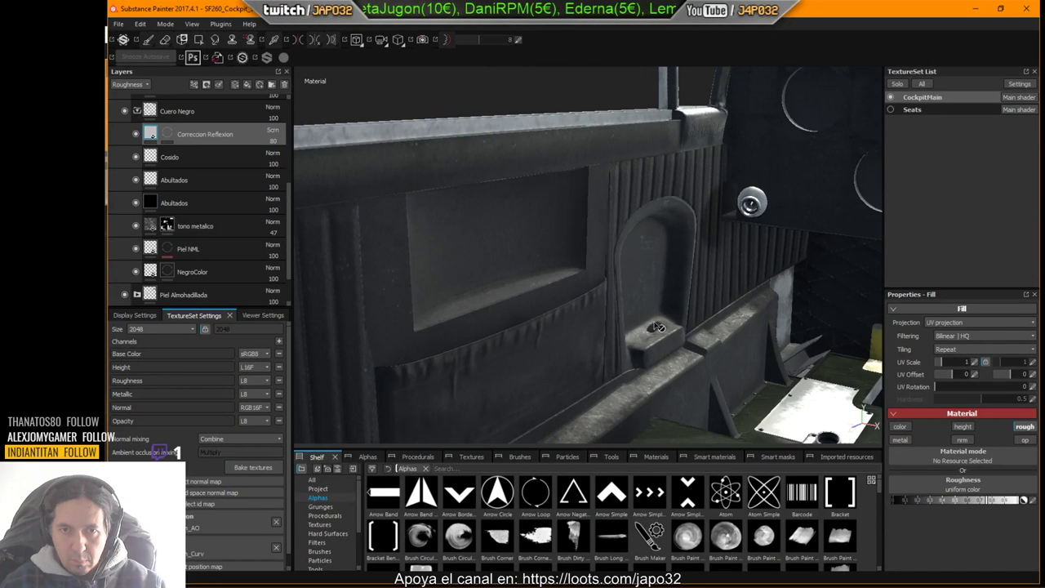
Step: Switch to X-Plane, reload the aircraft, and compare the side panel's reflections with the reduced Correccion Reflexion opacity
{"action": "key", "text": "alt+Tab"}
{"action": "key", "text": "alt+Tab"}
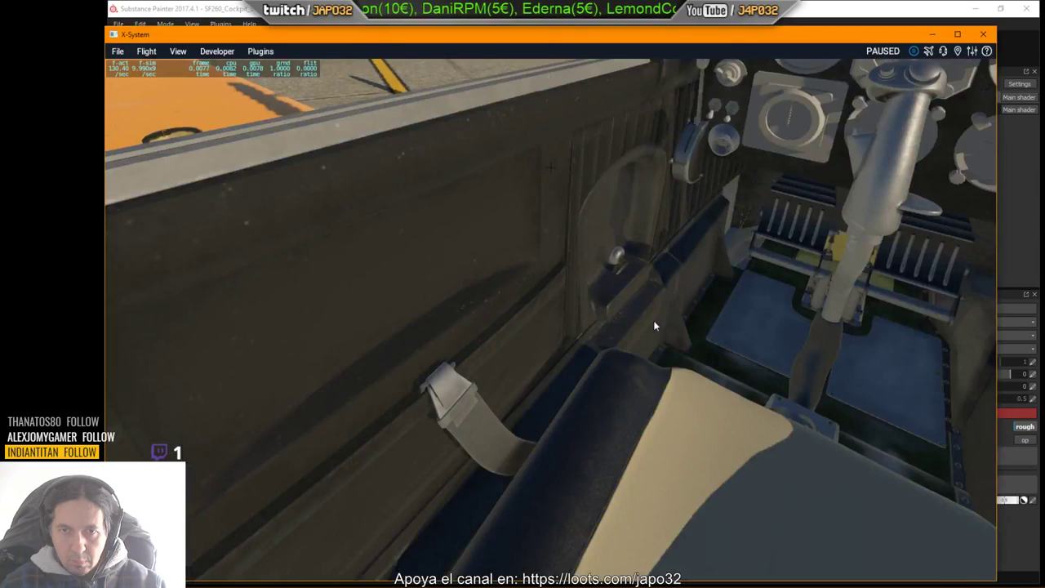
{"action": "left_click", "coordinate": [217, 51]}
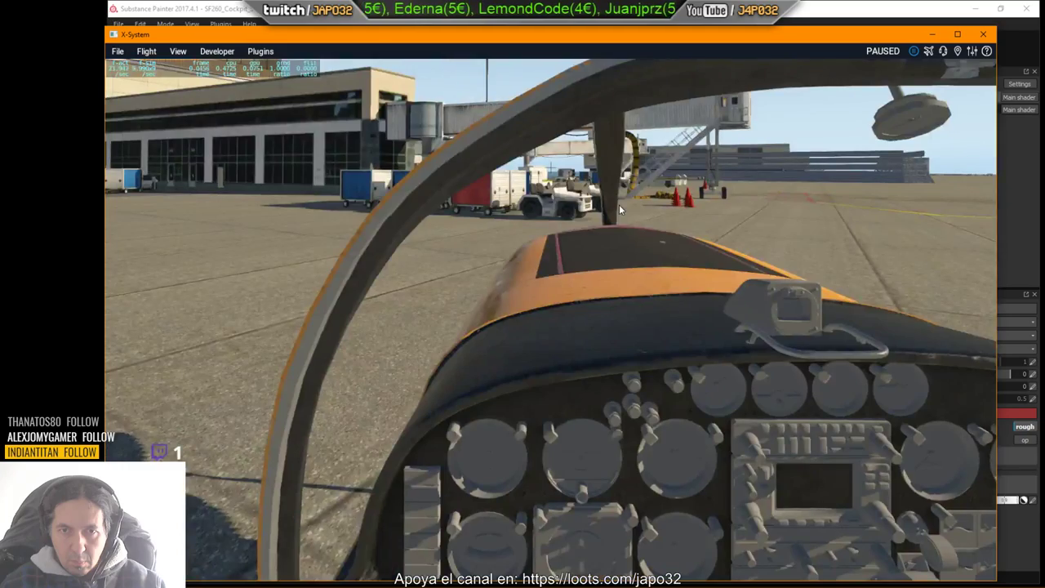
{"action": "right_click_drag", "start_coordinate": [608, 238], "coordinate": [494, 296]}
{"action": "key", "text": "Down"}
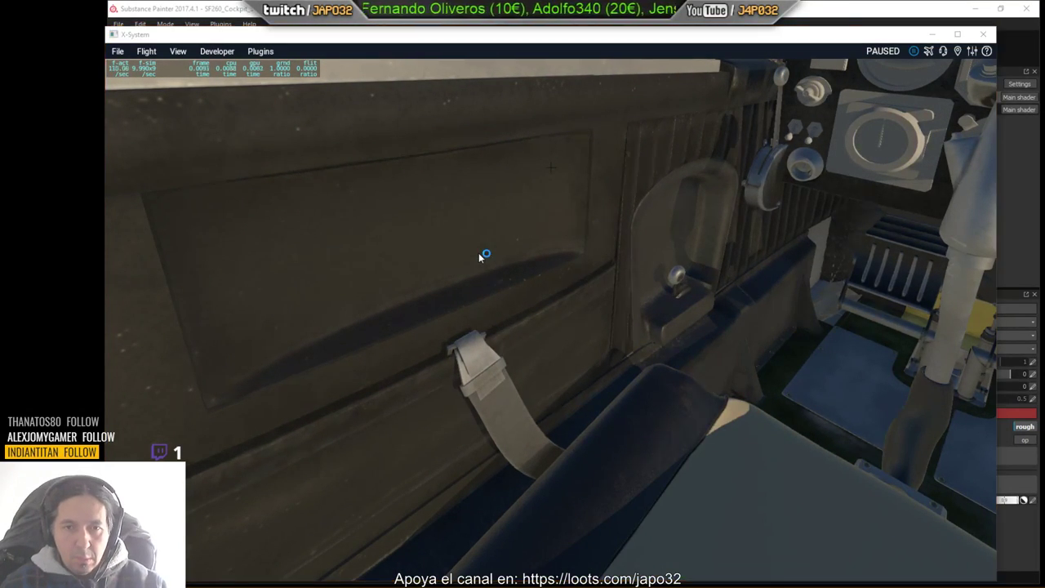
Step: Return to Substance Painter, set the Correccion Reflexion layer's Roughness opacity to 59, and check the NegroColor layer's visibility effect and base color
{"action": "key", "text": "alt+Tab"}
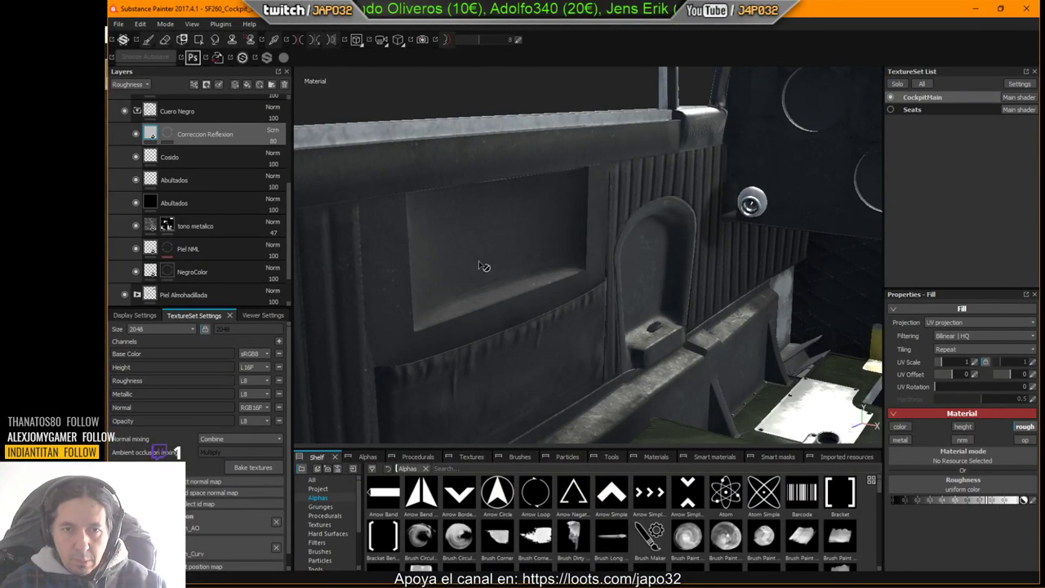
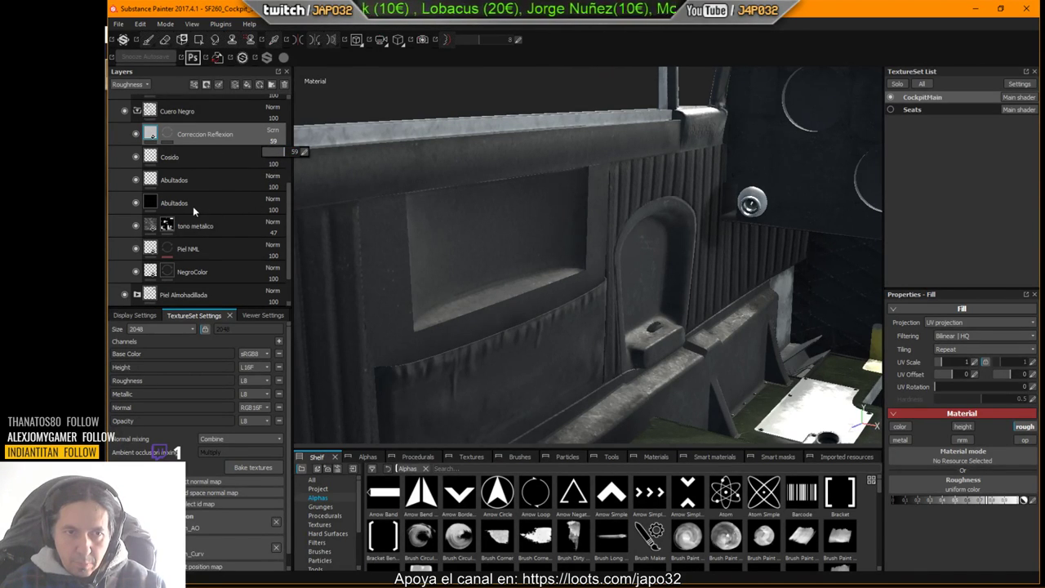
{"action": "left_click", "coordinate": [137, 273]}
{"action": "left_click", "coordinate": [136, 272]}
{"action": "left_click", "coordinate": [145, 274]}
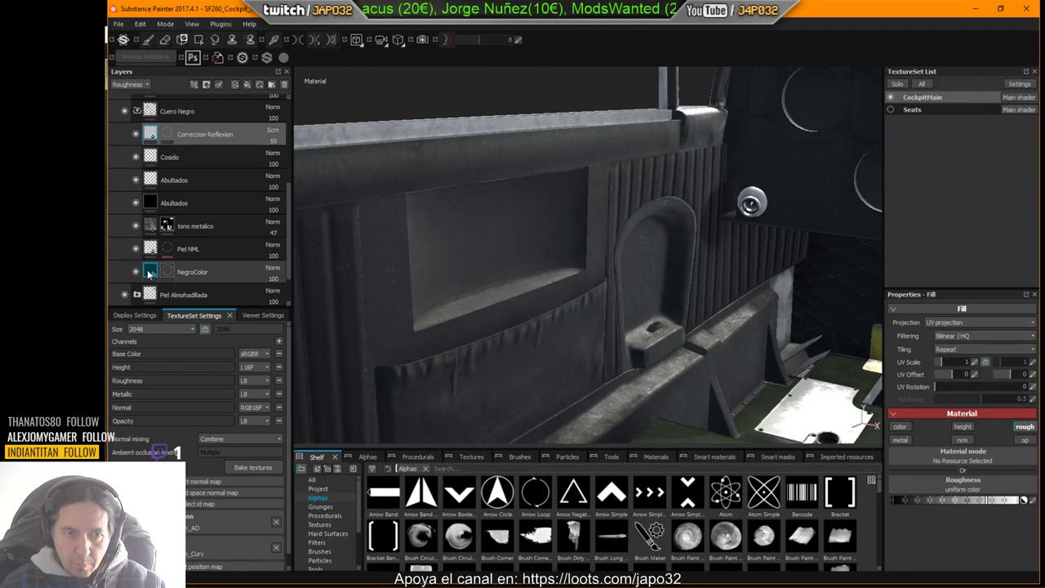
{"action": "left_click", "coordinate": [950, 501]}
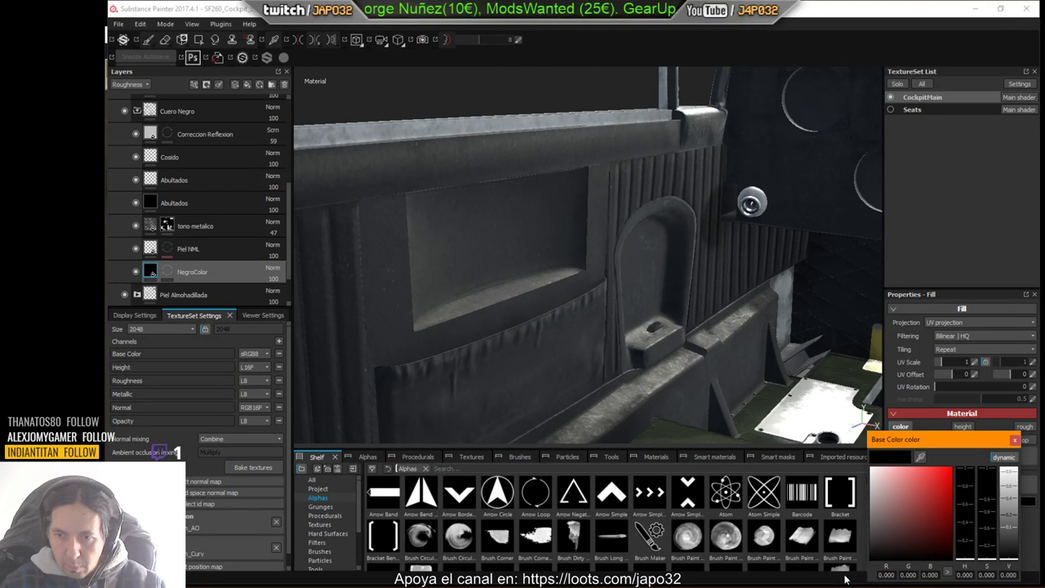
{"action": "left_click", "coordinate": [266, 236]}
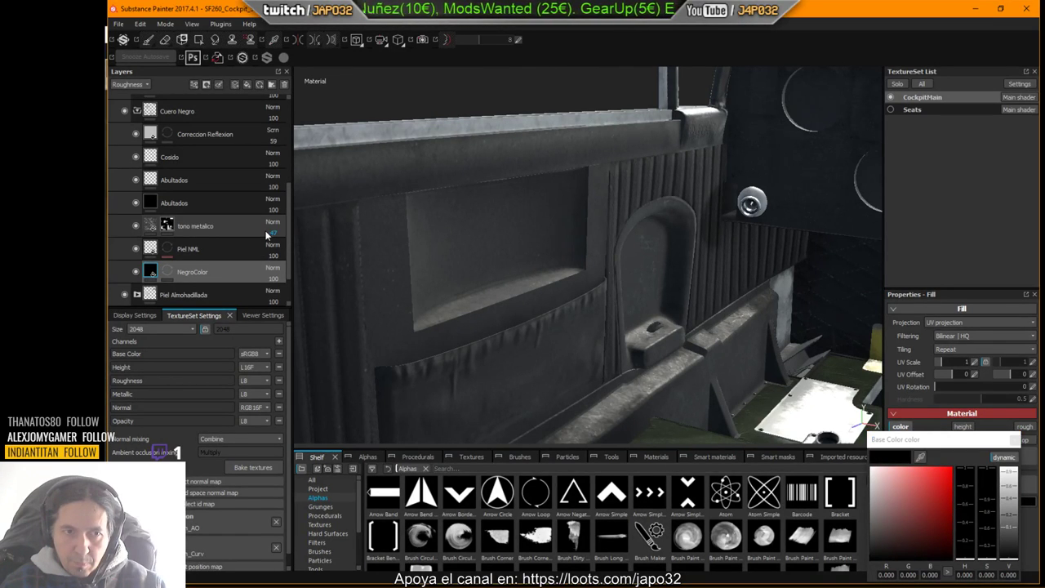
{"action": "left_click", "coordinate": [1013, 439]}
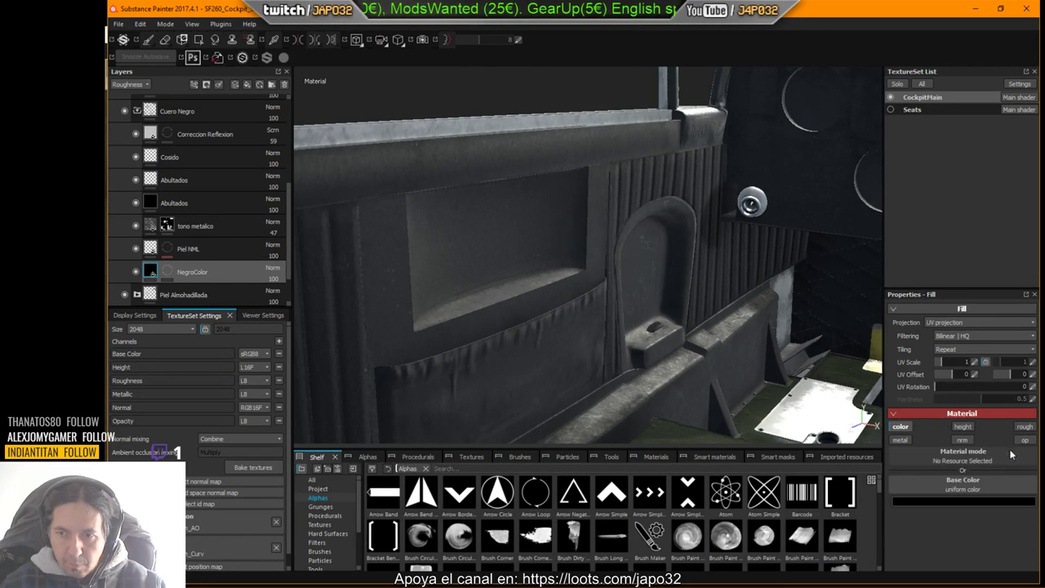
Step: Hide the Correccion Reflexion layer and set the Balance of the tono metalico layer's Grunge Dirt Thin roughness to 0.75
{"action": "left_click", "coordinate": [147, 249]}
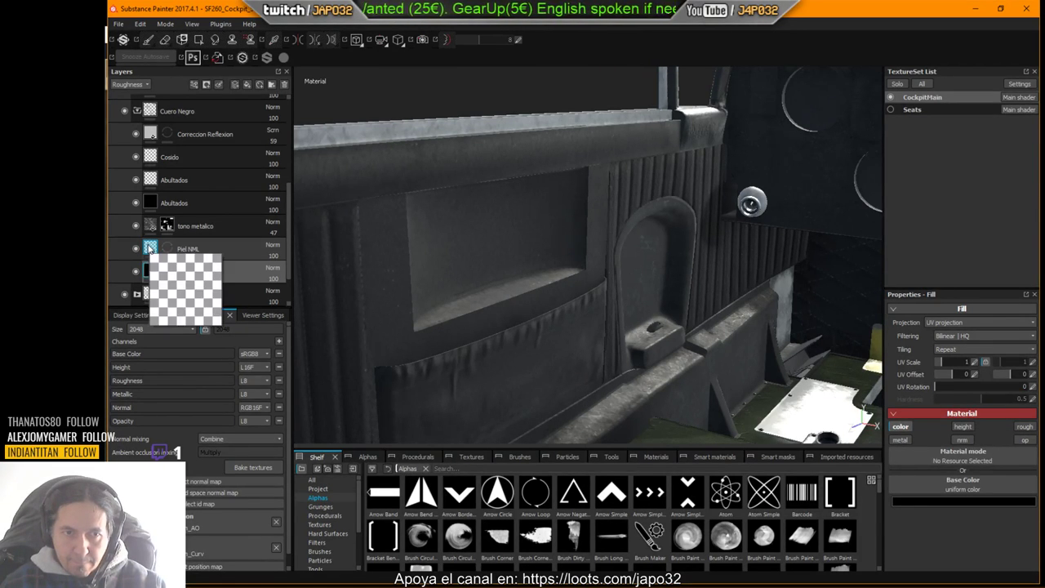
{"action": "left_click", "coordinate": [149, 249]}
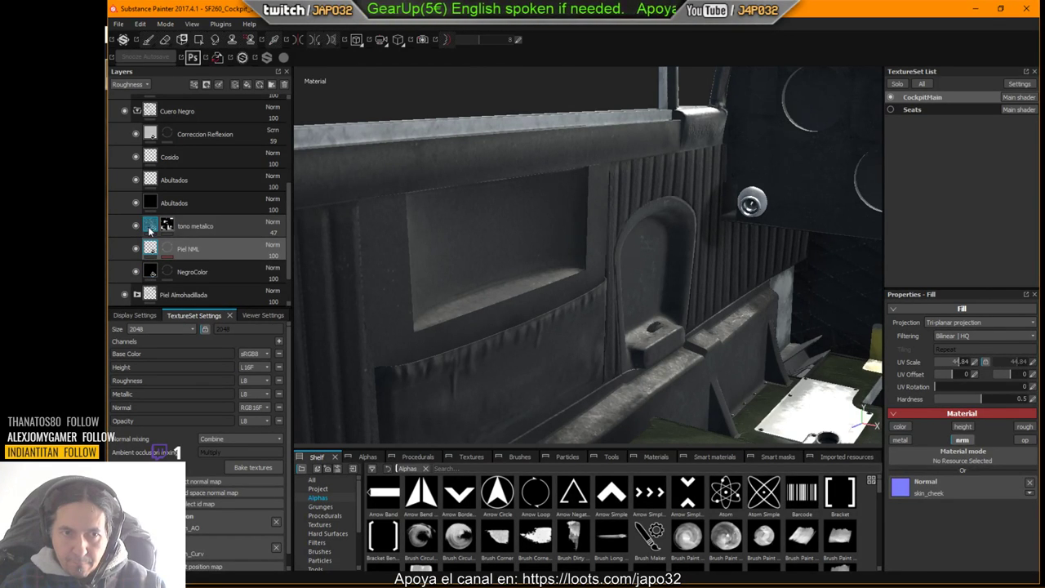
{"action": "left_click", "coordinate": [150, 227]}
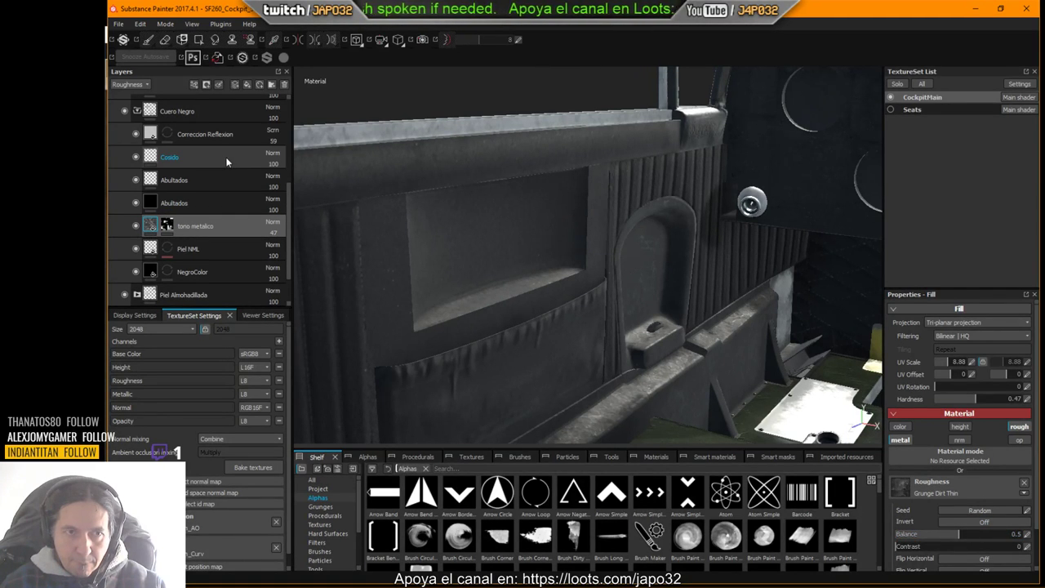
{"action": "left_click", "coordinate": [136, 134]}
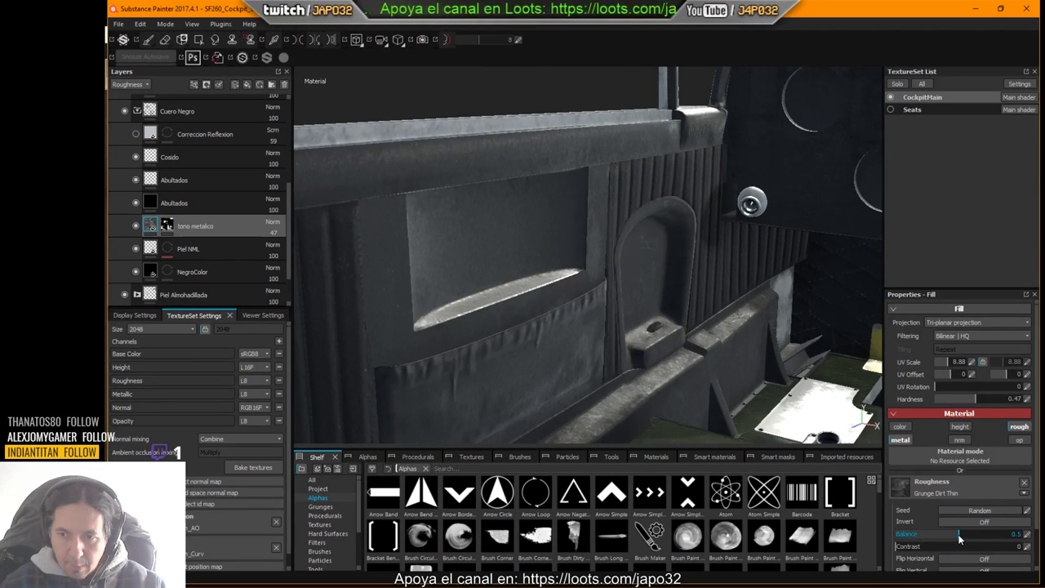
{"action": "mouse_move", "coordinate": [960, 538]}
{"action": "left_mouse_down"}
{"action": "mouse_move", "coordinate": [938, 541]}
{"action": "mouse_move", "coordinate": [991, 544]}
{"action": "left_mouse_up"}
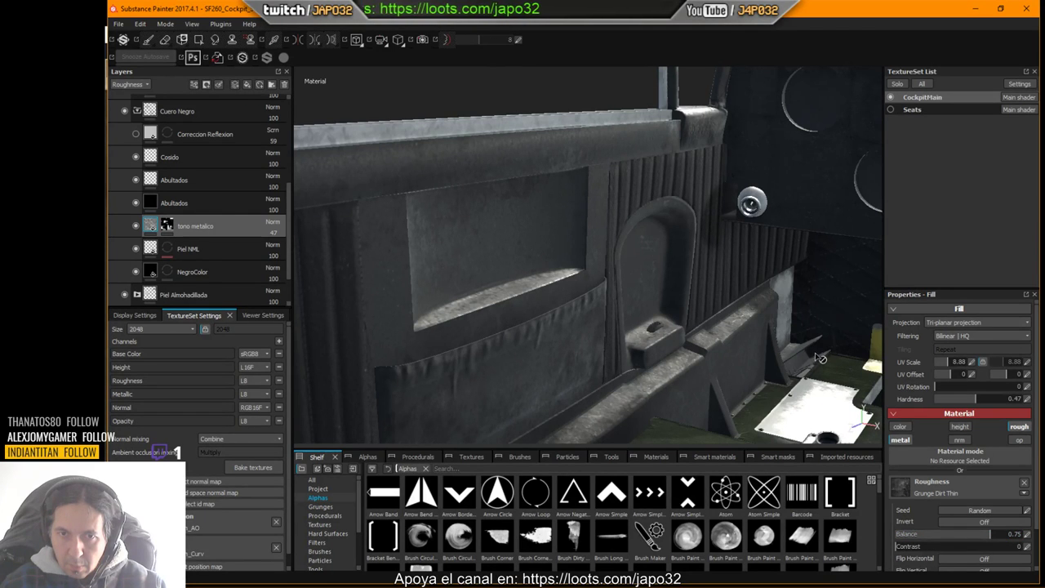
Step: Export the CockpitMain textures with the adjusted tono metalico roughness
{"action": "right_click", "coordinate": [766, 294]}
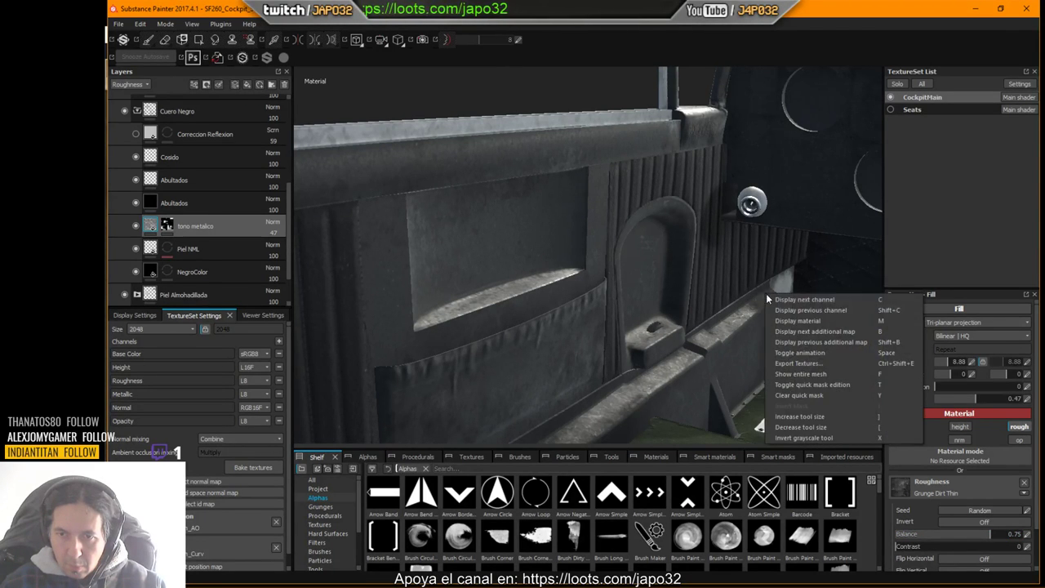
{"action": "left_click", "coordinate": [805, 364]}
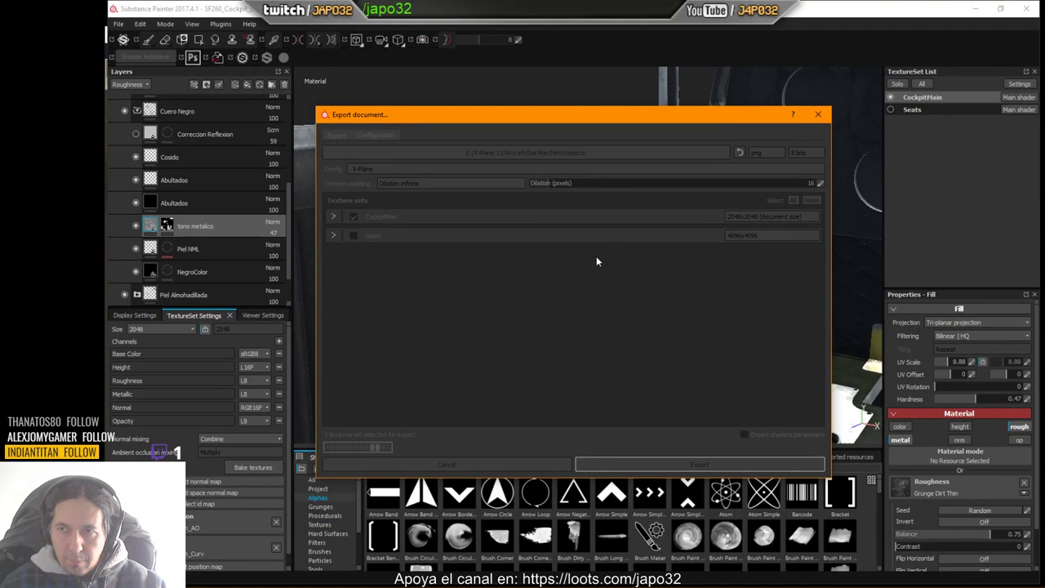
{"action": "left_click", "coordinate": [618, 308]}
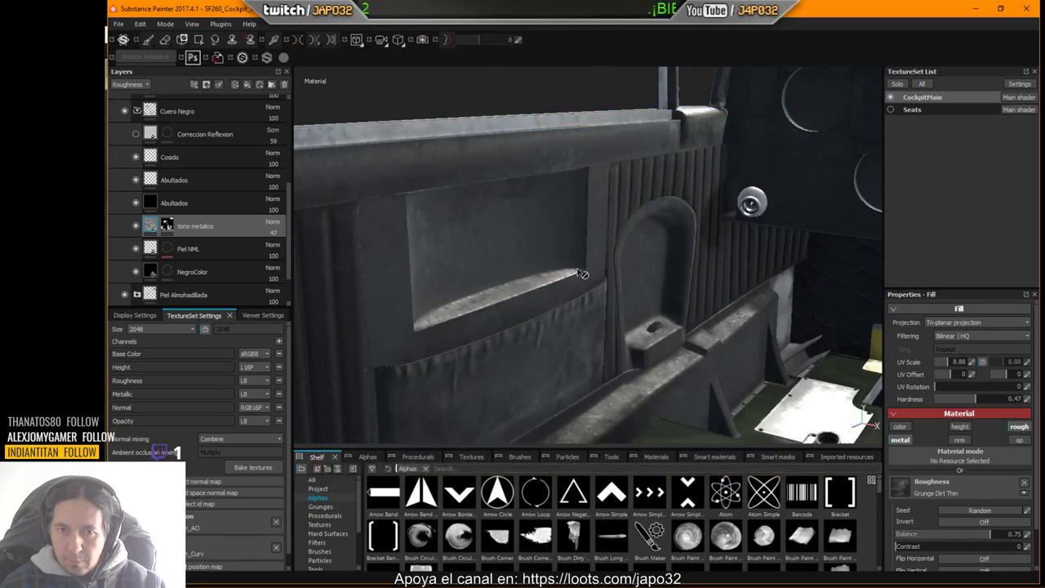
Step: Switch to X-Plane, reload the aircraft, and inspect the side panel, its map pocket and the rest of the cockpit from several angles
{"action": "key", "text": "alt+Tab"}
{"action": "key", "text": "alt+Tab"}
{"action": "key", "text": "Tab"}
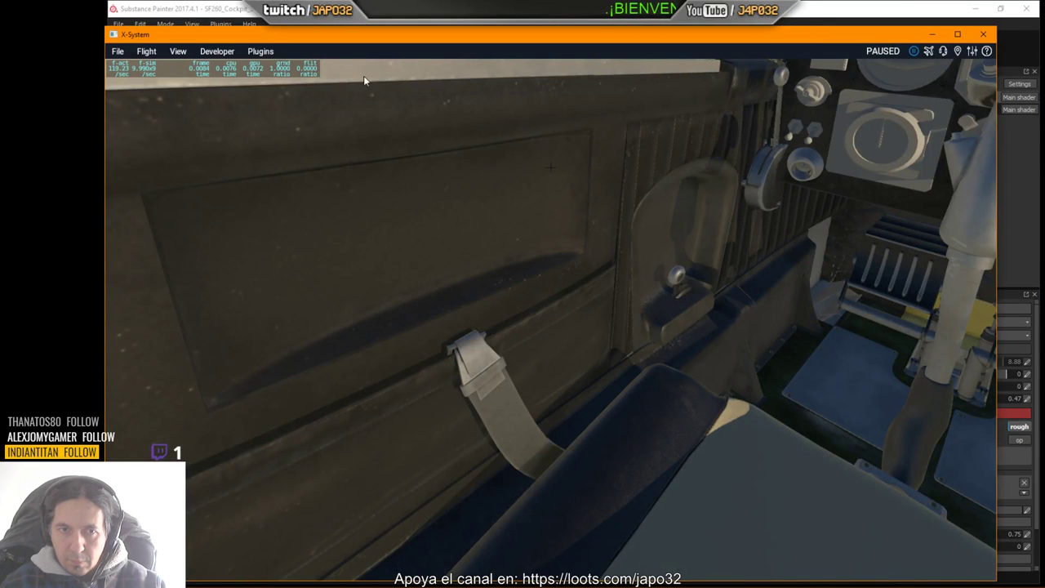
{"action": "left_click", "coordinate": [214, 51]}
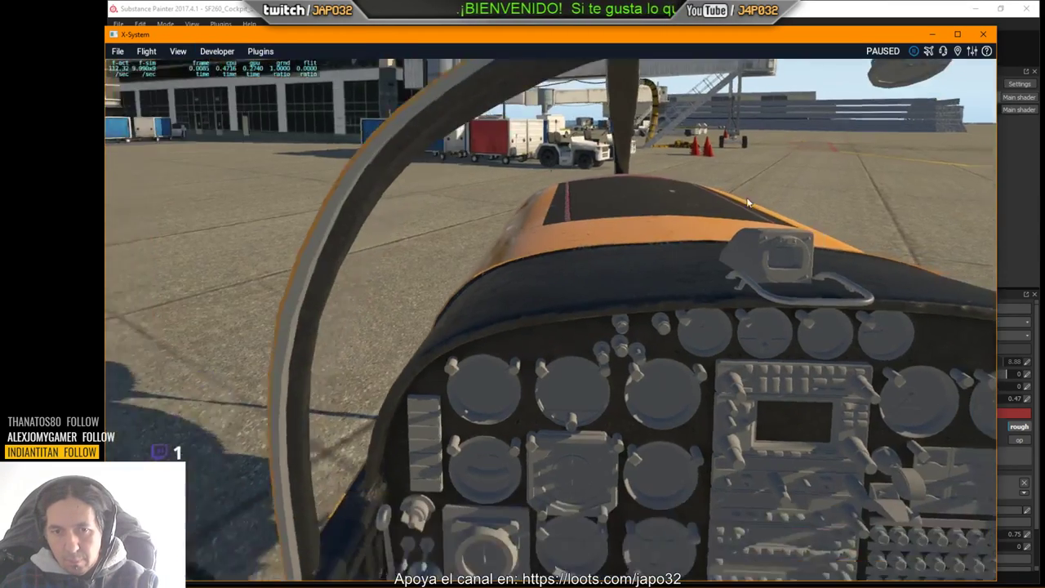
{"action": "right_click_drag", "start_coordinate": [748, 202], "coordinate": [608, 243]}
{"action": "key", "text": "Left"}
{"action": "key", "text": "Down"}
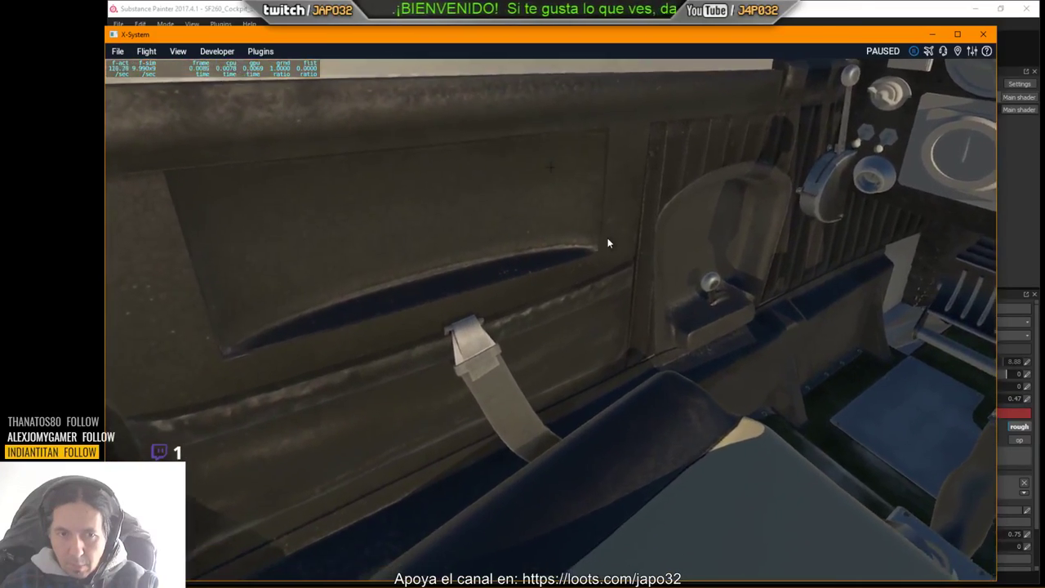
{"action": "key", "text": "Left"}
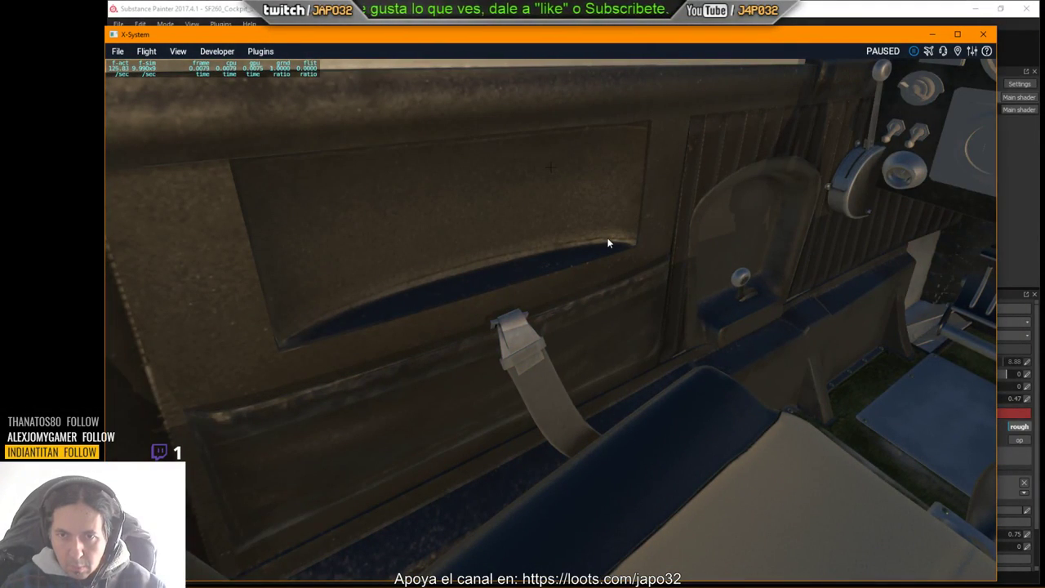
{"action": "right_click_drag", "start_coordinate": [610, 242], "coordinate": [868, 210]}
{"action": "key", "text": "alt+Tab"}
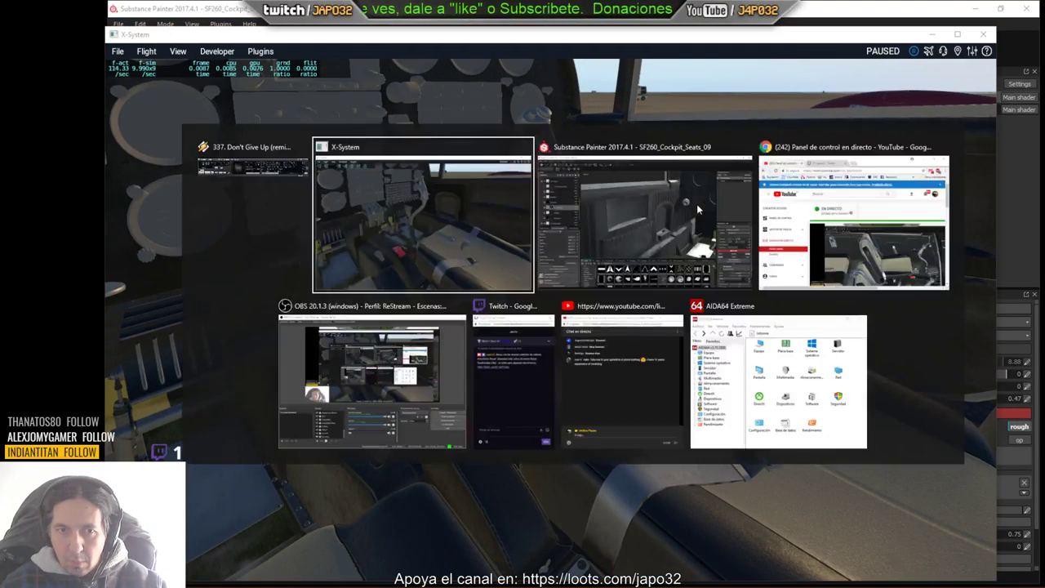
Step: Compare the black leather side panel in Substance Painter with its appearance in X-Plane, viewing the map pocket up close
{"action": "left_click", "coordinate": [697, 204]}
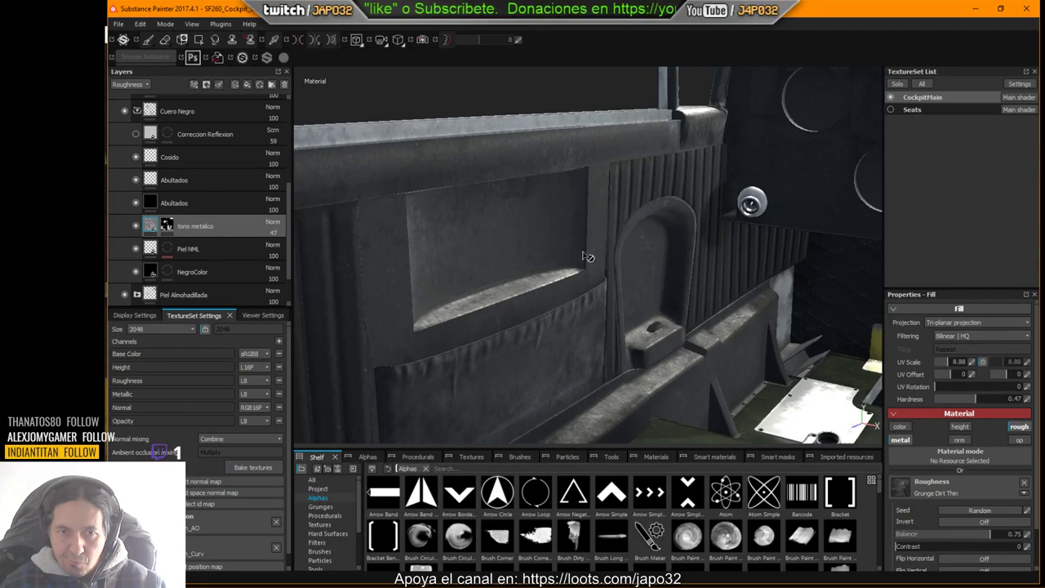
{"action": "key", "text": "alt+Tab"}
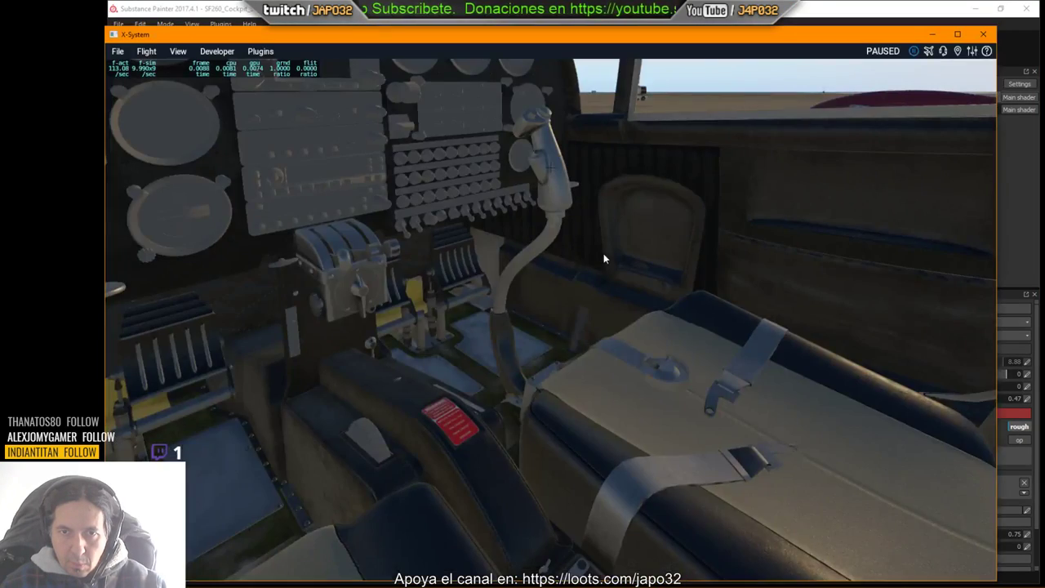
{"action": "right_click_drag", "start_coordinate": [604, 260], "coordinate": [276, 257]}
{"action": "right_click_drag", "start_coordinate": [539, 292], "coordinate": [598, 305]}
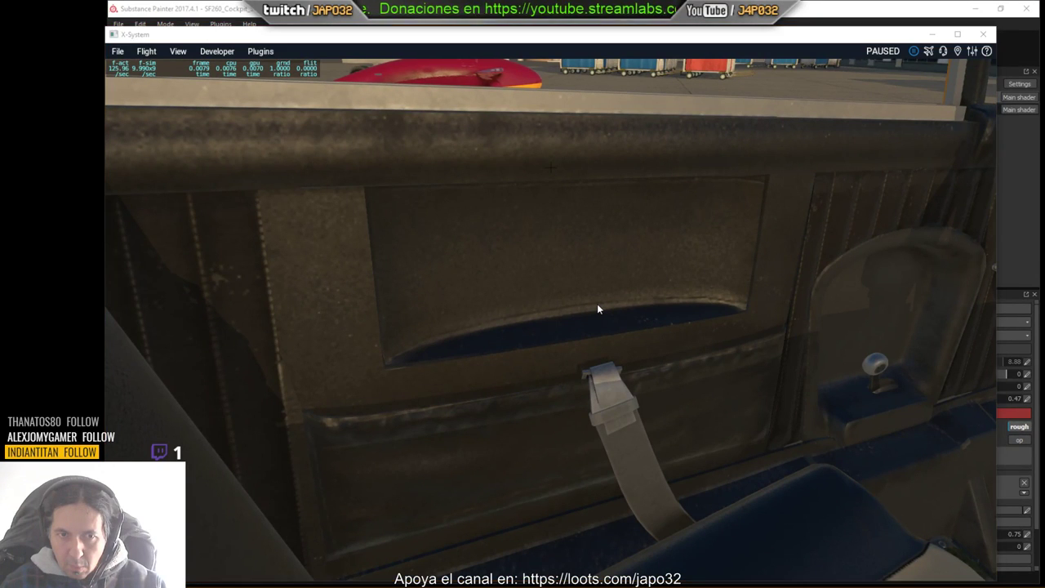
Step: Return to Substance Painter and toggle the visibility of the Abultados layer below Cosido to judge its effect on the roughness
{"action": "key", "text": "alt+Tab"}
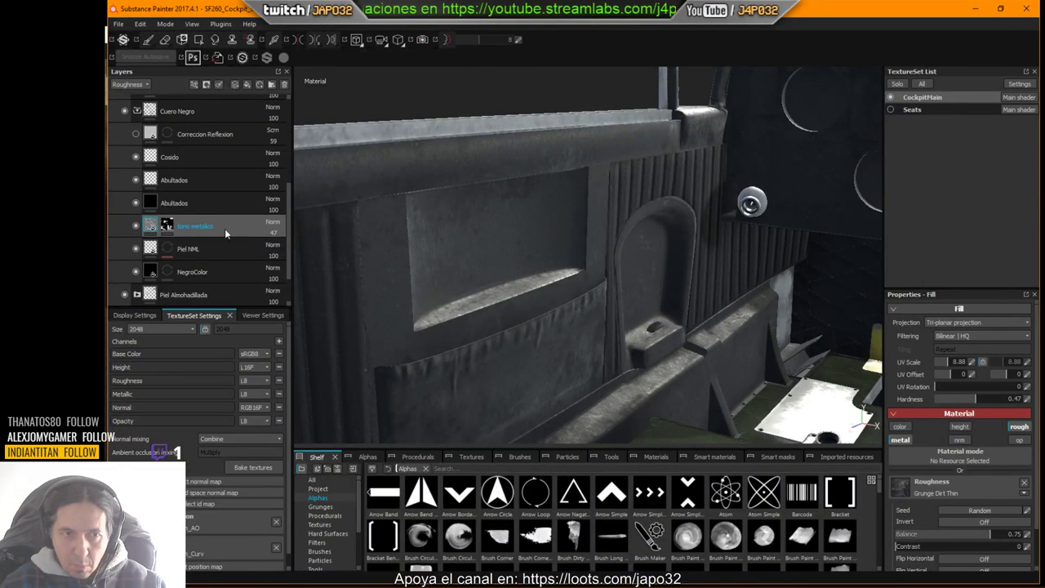
{"action": "left_click", "coordinate": [142, 251]}
{"action": "scroll", "coordinate": [143, 251], "scroll_direction": "down", "scroll_amount": 1}
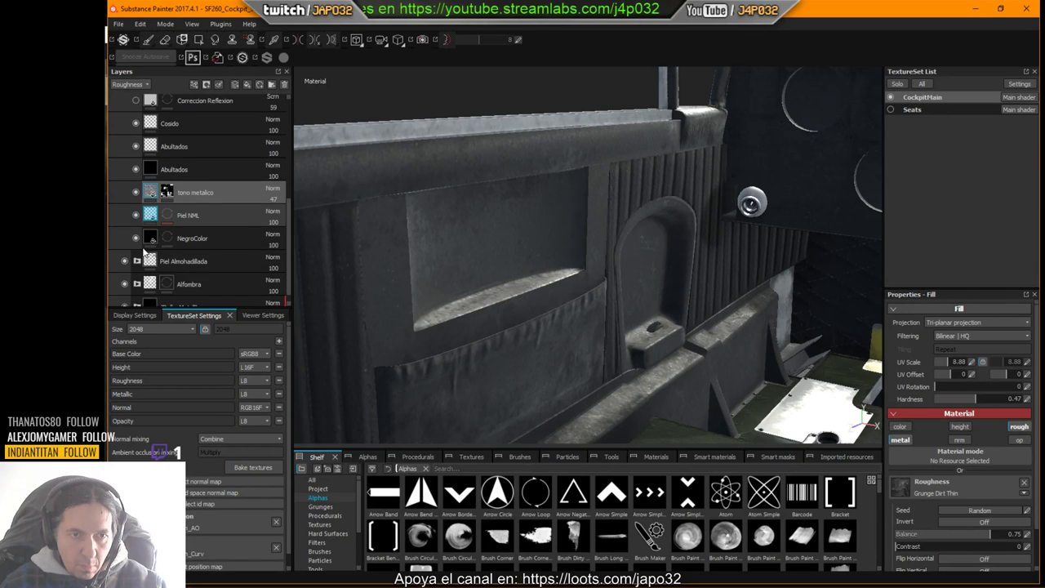
{"action": "scroll", "coordinate": [140, 249], "scroll_direction": "up", "scroll_amount": 1}
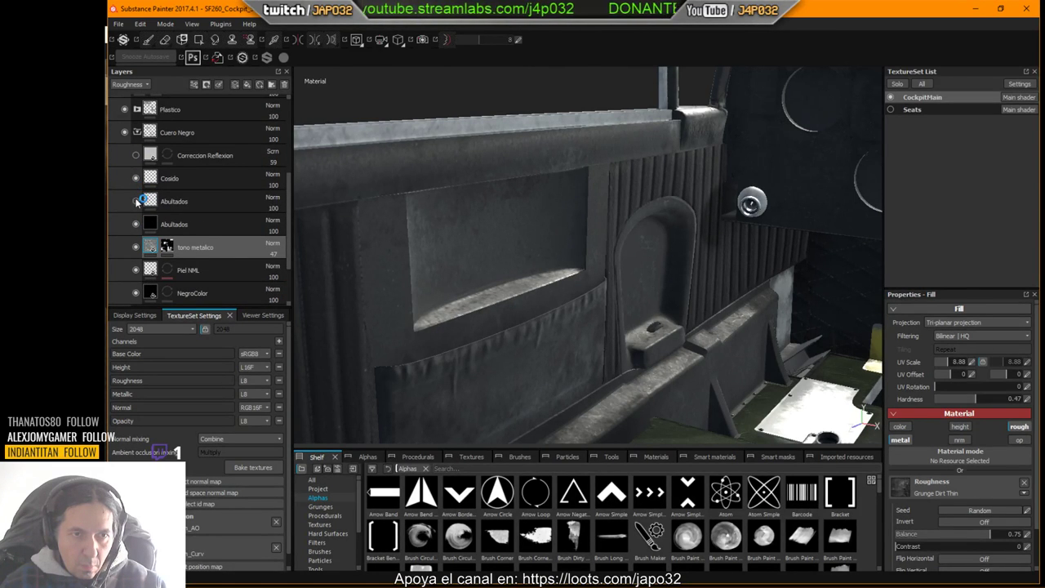
{"action": "left_click", "coordinate": [136, 201]}
{"action": "left_click", "coordinate": [136, 201]}
{"action": "left_click", "coordinate": [135, 200]}
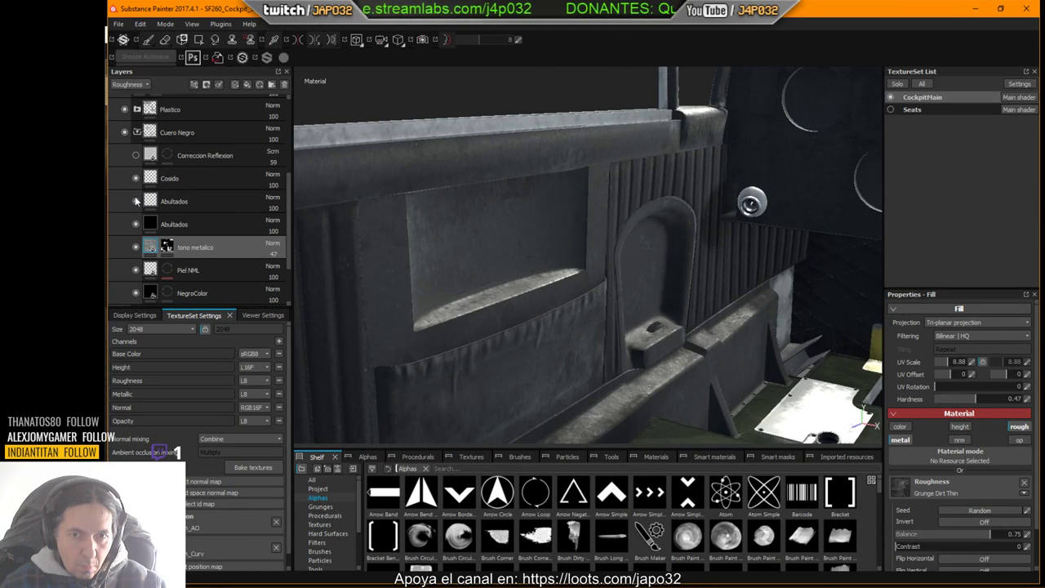
{"action": "left_click", "coordinate": [136, 201]}
{"action": "left_click", "coordinate": [135, 201]}
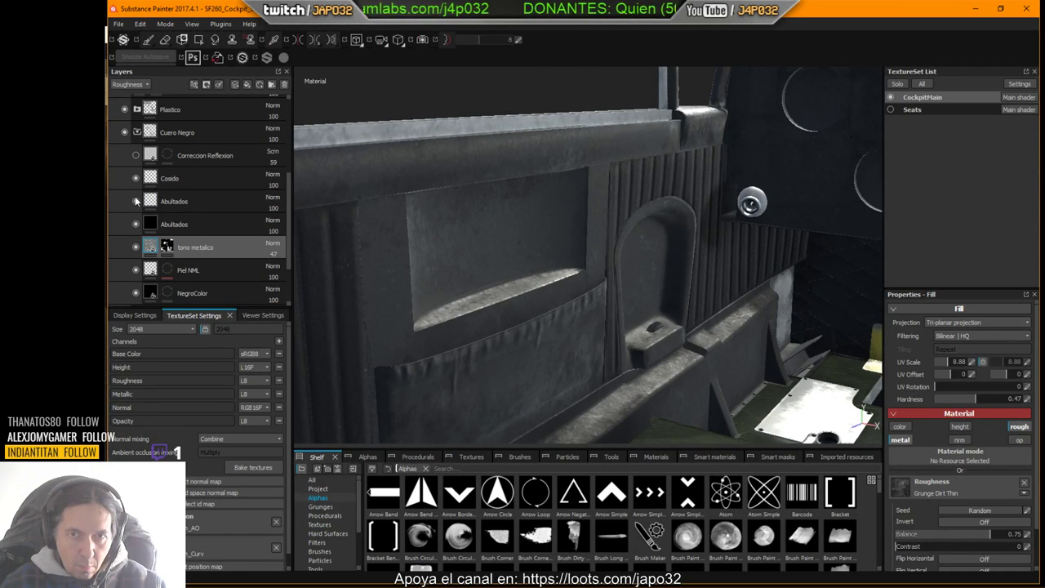
{"action": "left_click", "coordinate": [135, 201]}
{"action": "left_click", "coordinate": [135, 201]}
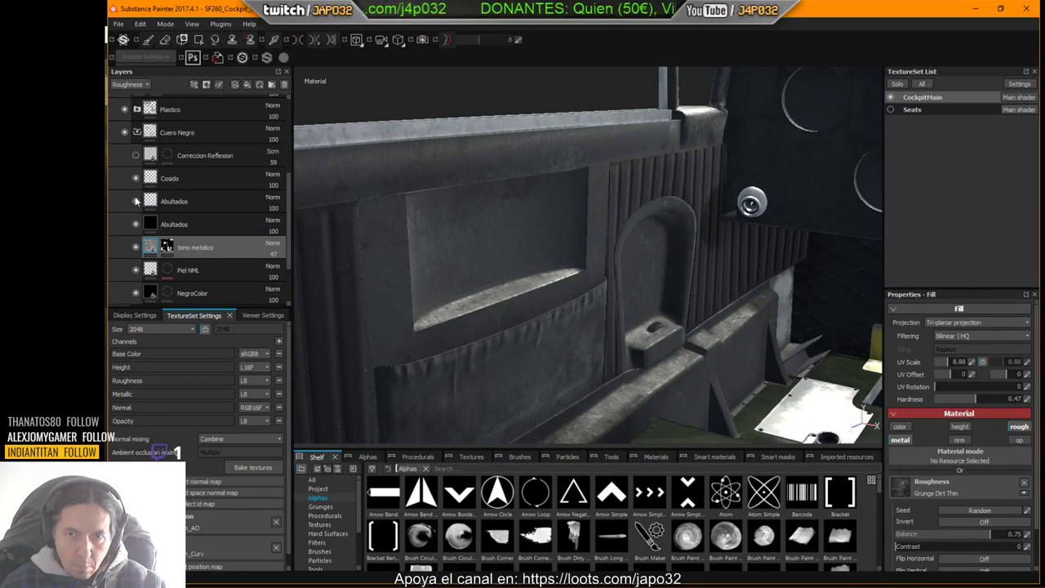
Step: Switch to X-Plane and inspect the leather reflections on both side panels and around the seats from several angles
{"action": "key", "text": "alt+Tab"}
{"action": "left_click", "coordinate": [707, 270]}
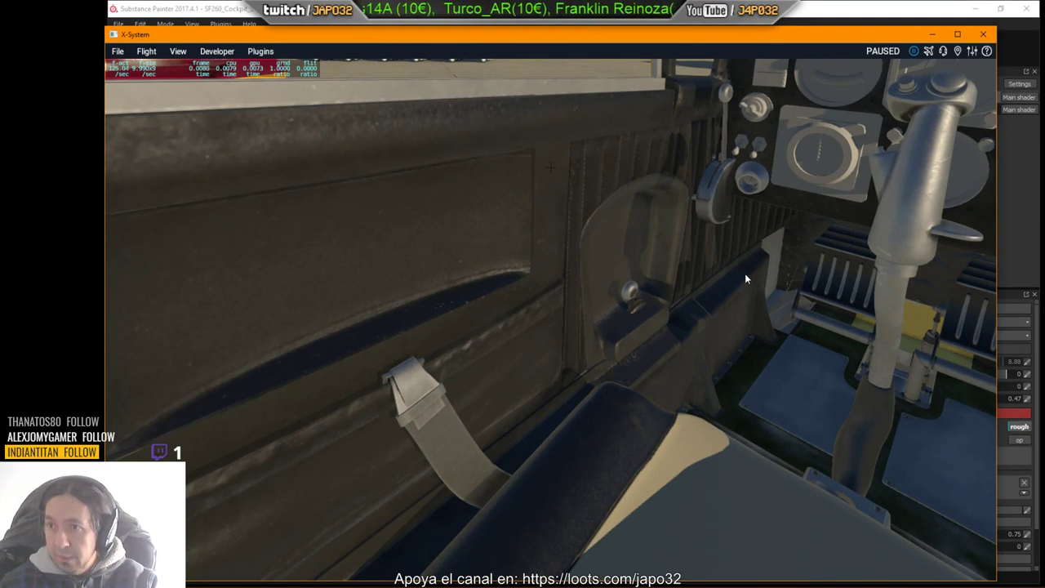
{"action": "right_click_drag", "start_coordinate": [744, 273], "coordinate": [1011, 262]}
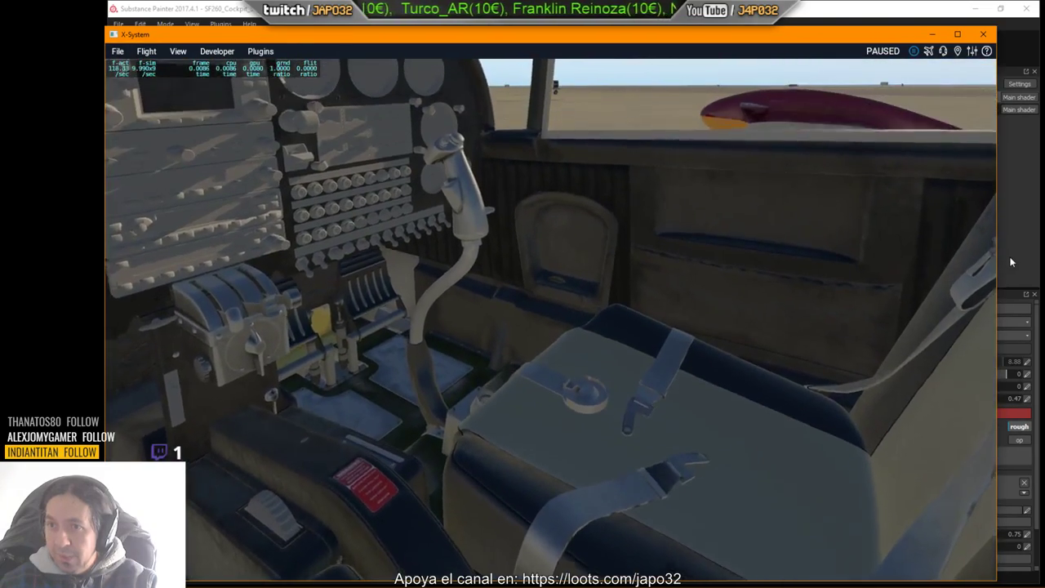
{"action": "key", "text": "Up"}
{"action": "key", "text": "Right"}
{"action": "key", "text": "Up"}
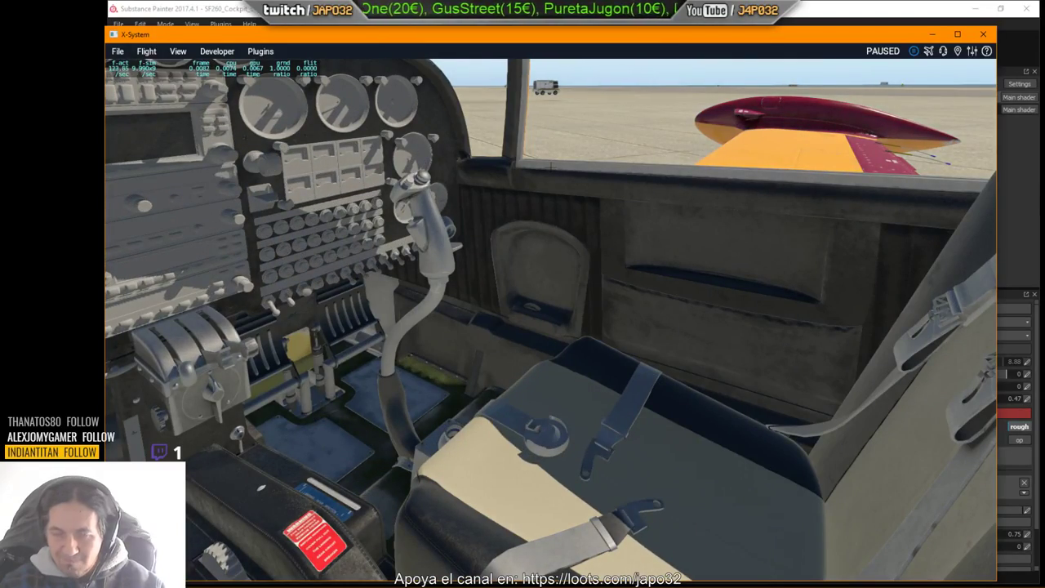
{"action": "right_click_drag", "start_coordinate": [955, 245], "coordinate": [675, 251]}
Step: Return to Substance Painter and set the Balance of the tono metalico layer's Grunge Dirt Thin roughness to 0.9
{"action": "key", "text": "alt+Tab"}
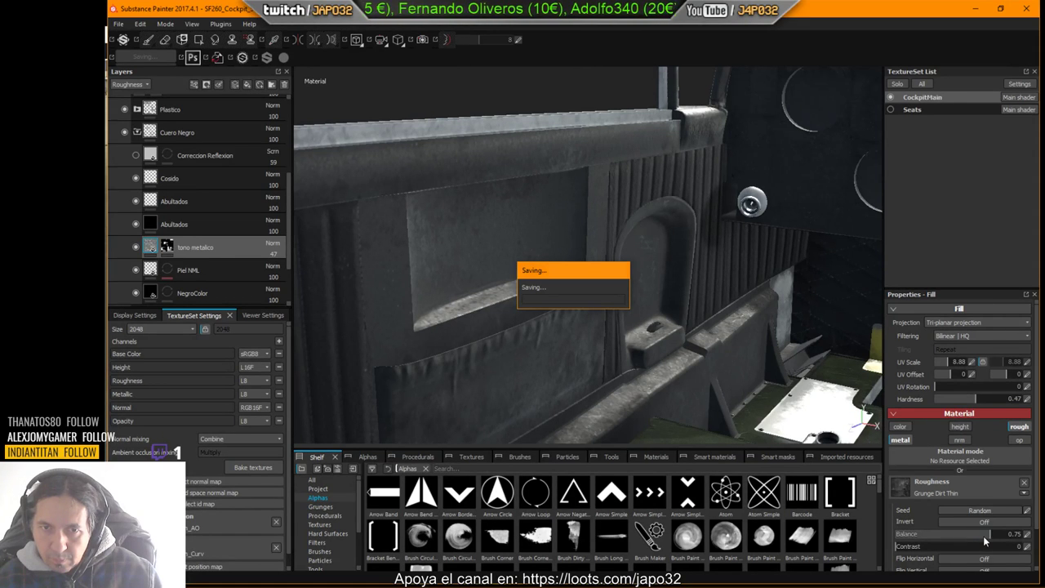
{"action": "left_click_drag", "start_coordinate": [990, 538], "coordinate": [1010, 544]}
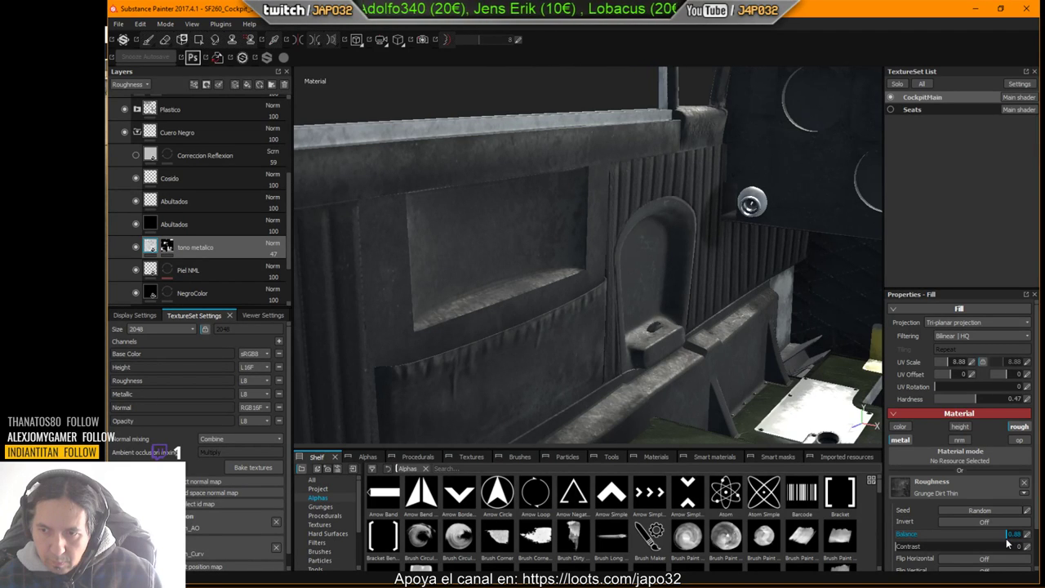
{"action": "left_click_drag", "start_coordinate": [1007, 543], "coordinate": [1009, 544]}
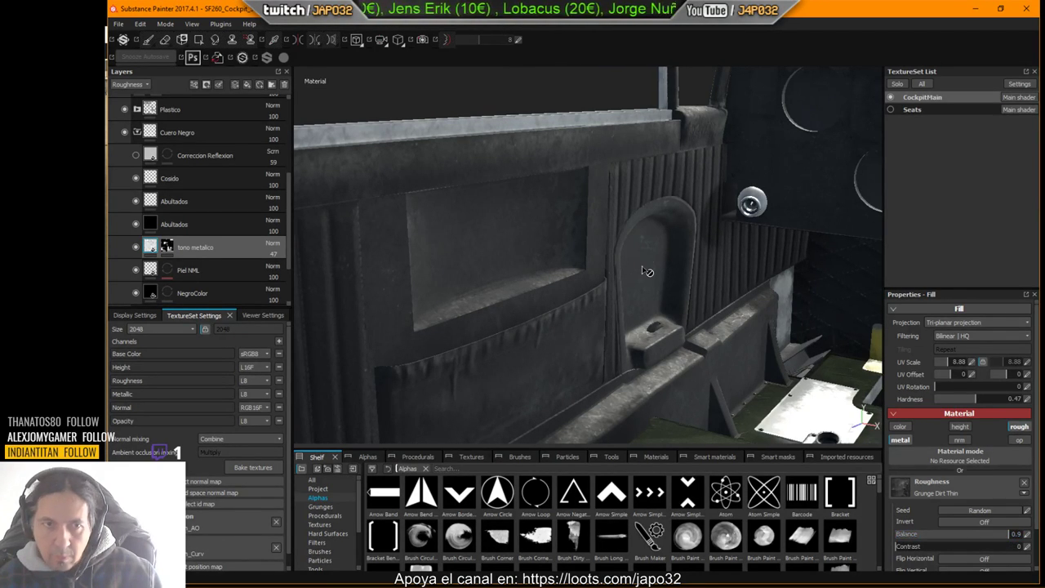
Step: Export the CockpitMain textures with the X-Plane configuration after the tono metalico balance change
{"action": "right_click", "coordinate": [552, 197]}
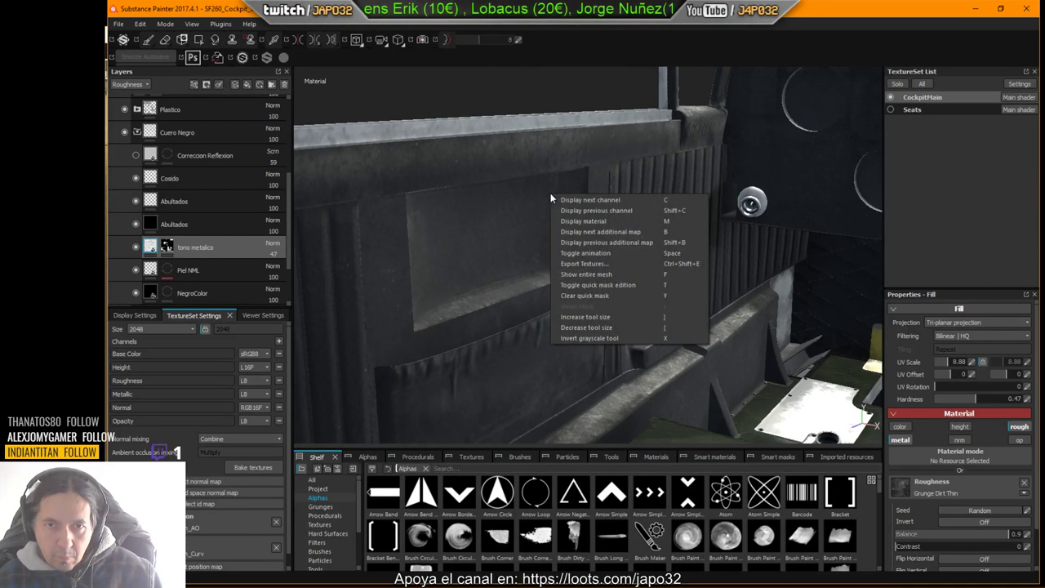
{"action": "left_click", "coordinate": [593, 263]}
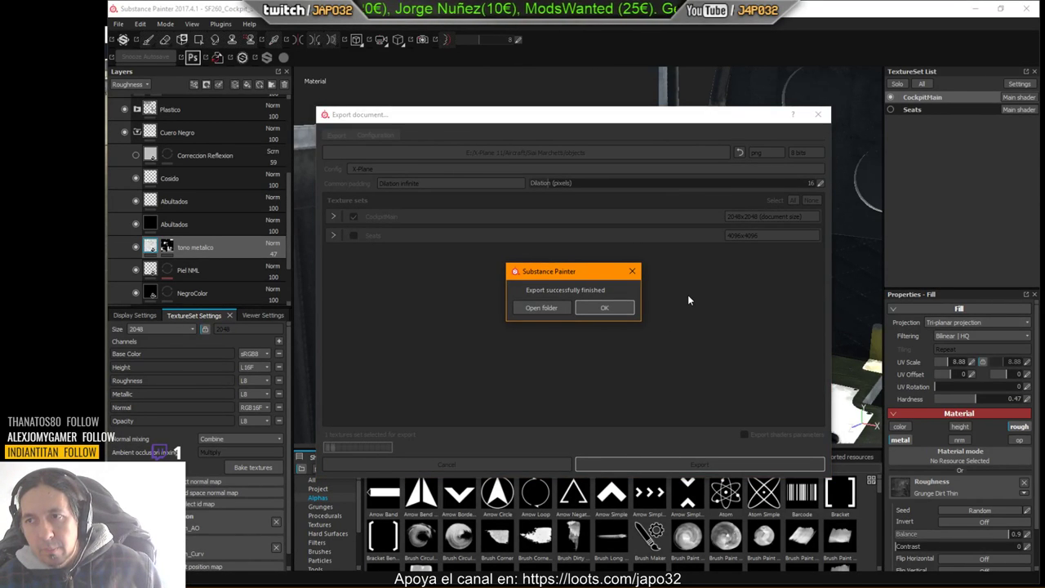
{"action": "left_click", "coordinate": [606, 309]}
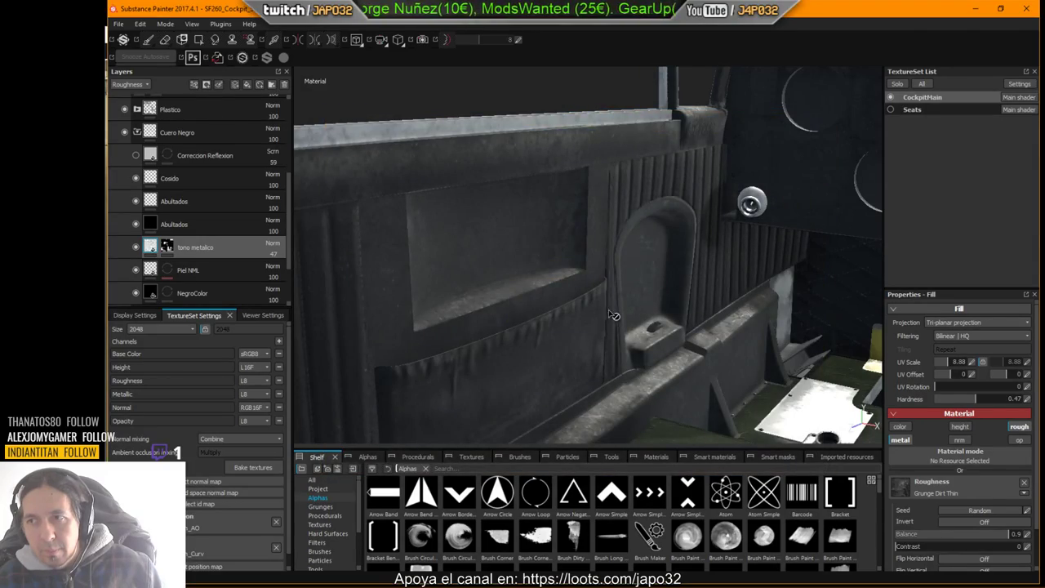
Step: Switch to X-Plane, reload the aircraft, and inspect the leather on both side panels
{"action": "left_click", "coordinate": [634, 263]}
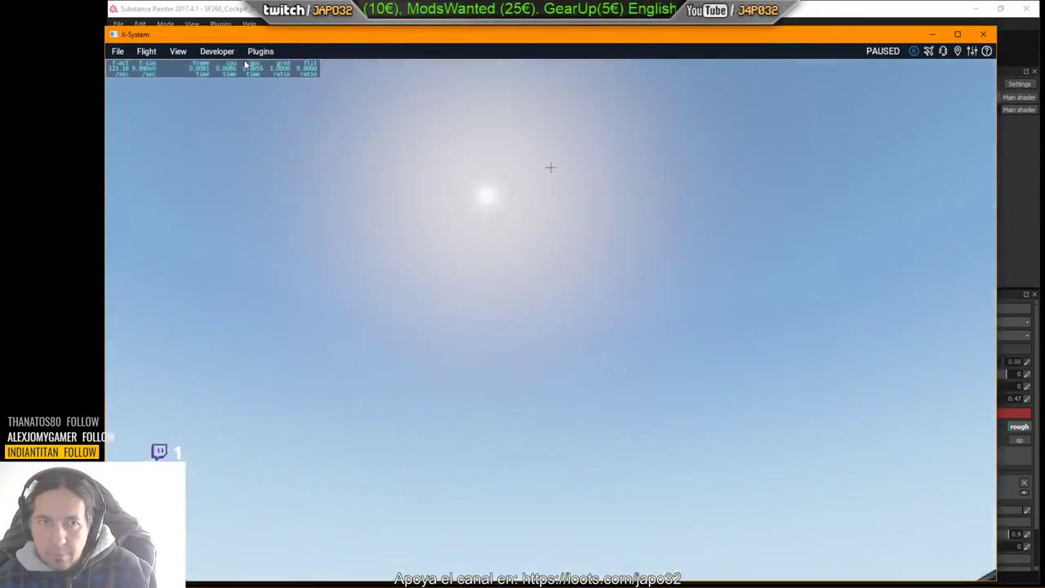
{"action": "left_click", "coordinate": [216, 50]}
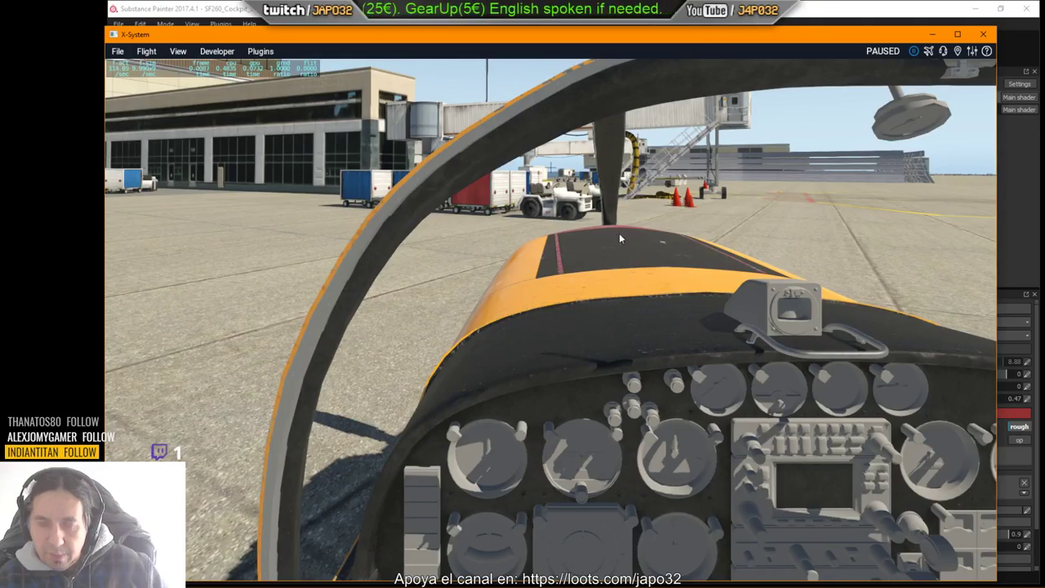
{"action": "right_click_drag", "start_coordinate": [619, 233], "coordinate": [493, 243]}
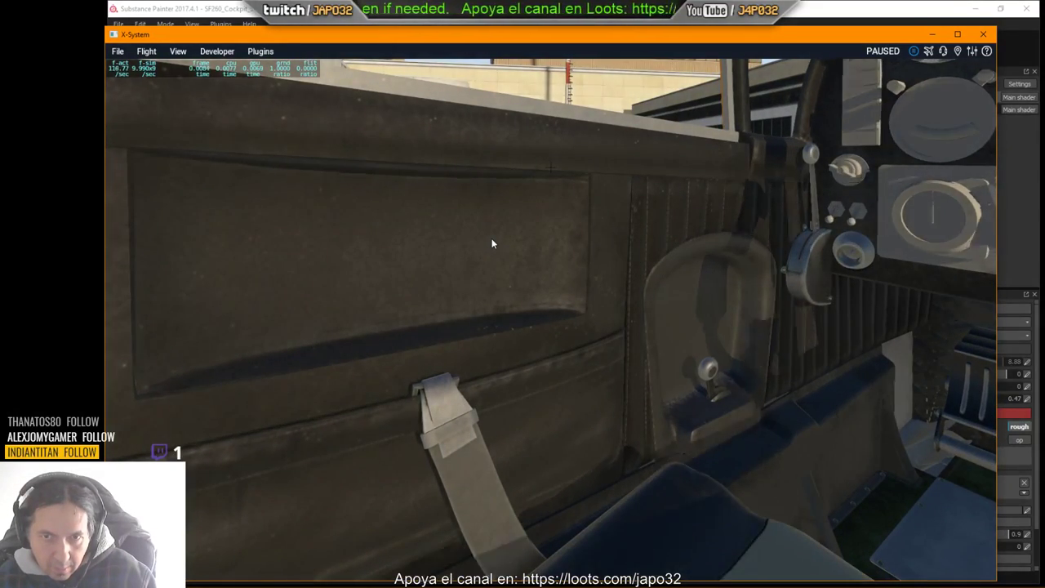
{"action": "right_click_drag", "start_coordinate": [492, 243], "coordinate": [869, 265]}
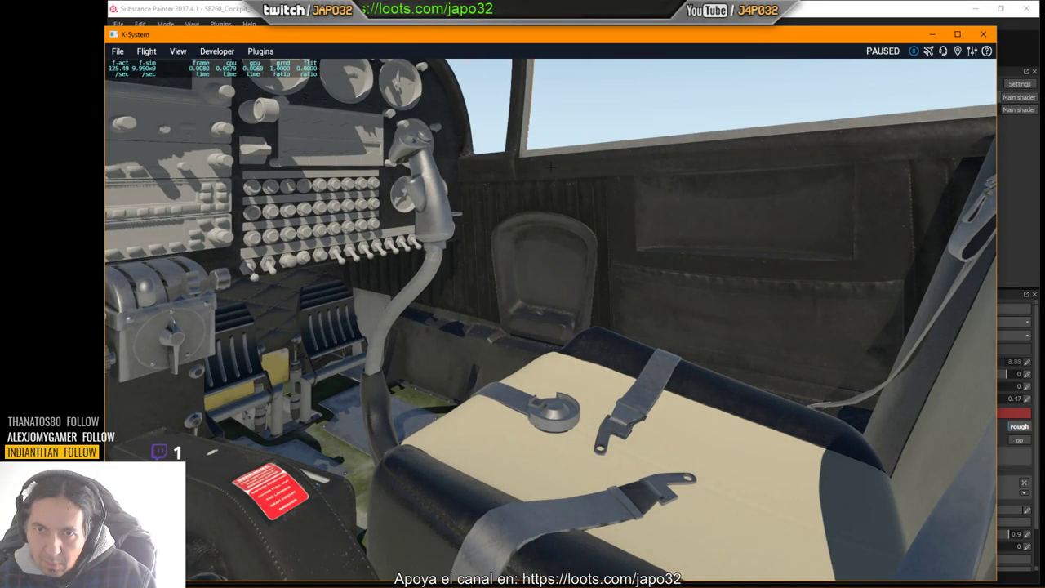
Step: Return to Substance Painter, show the Correccion Reflexion layer, and set its Roughness opacity to 50
{"action": "key", "text": "alt+Tab"}
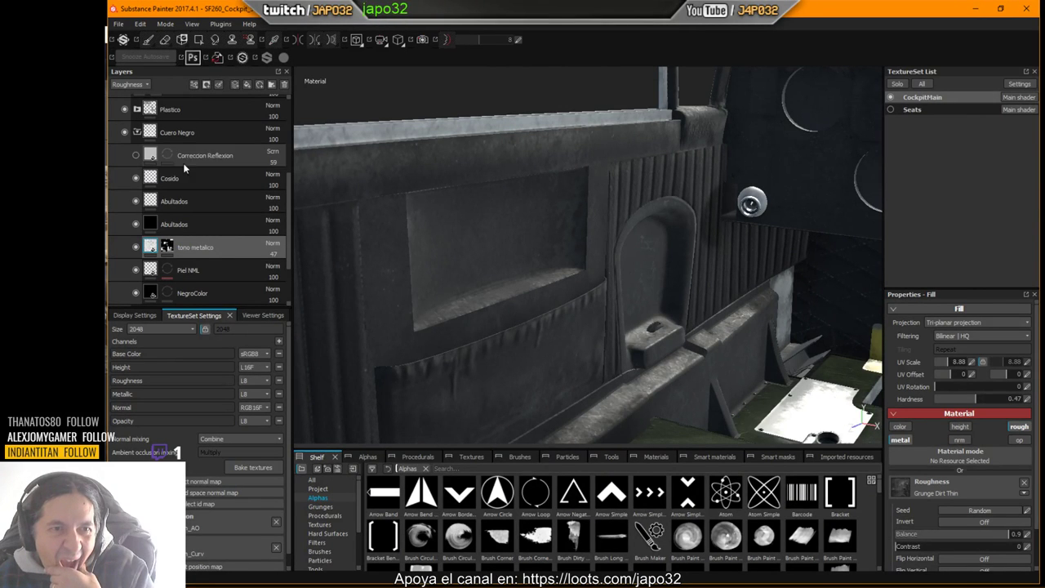
{"action": "left_click", "coordinate": [136, 155]}
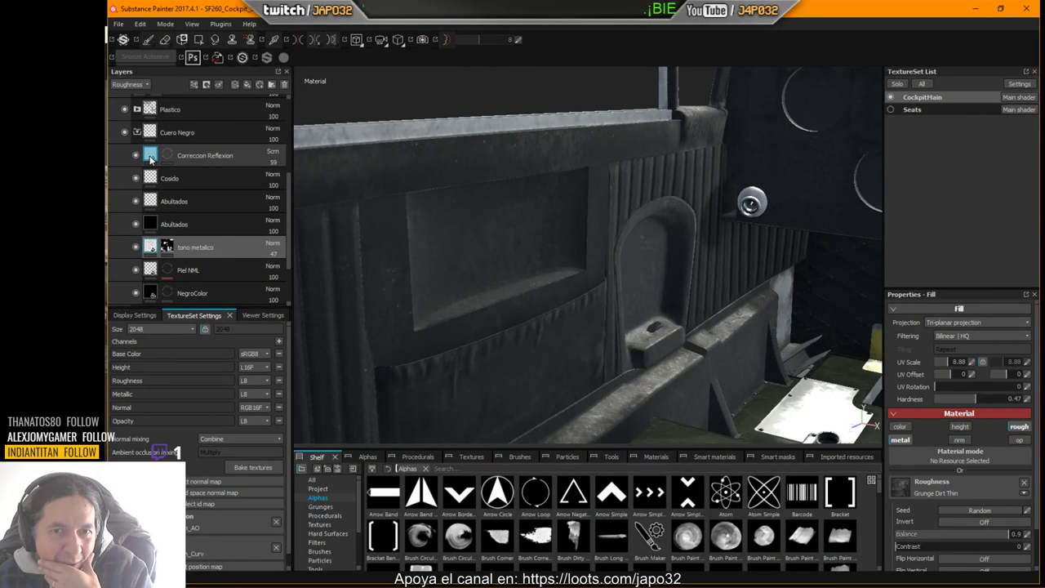
{"action": "left_click", "coordinate": [152, 157]}
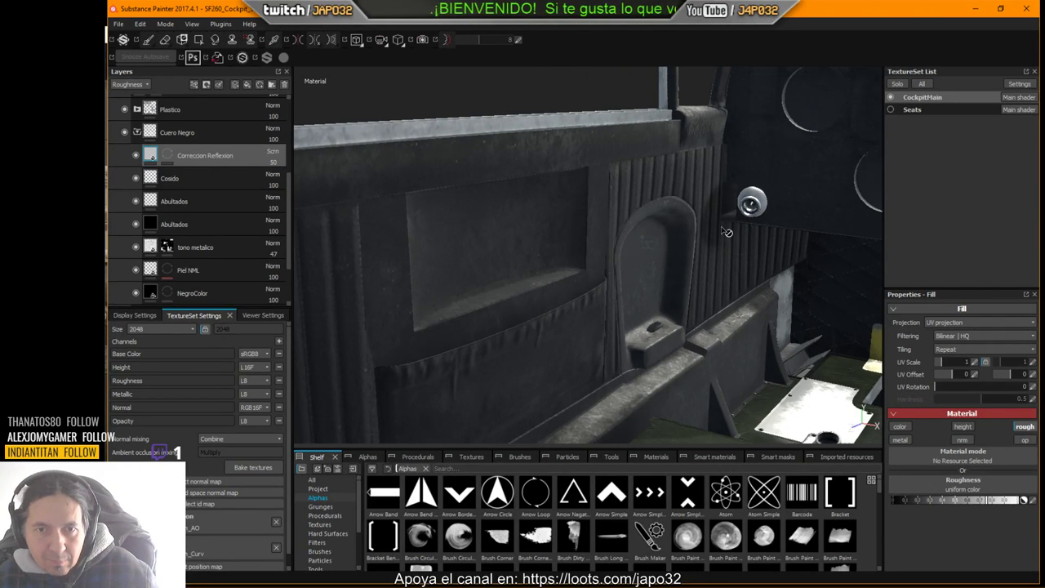
Step: Export the CockpitMain textures again with the Correccion Reflexion layer enabled
{"action": "right_click", "coordinate": [563, 183]}
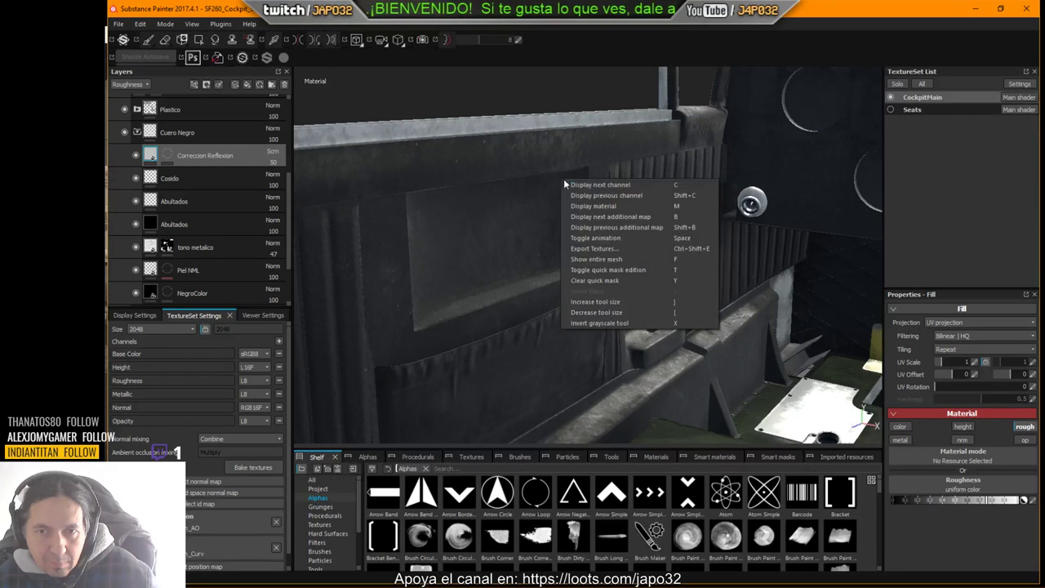
{"action": "left_click", "coordinate": [593, 247]}
{"action": "left_click", "coordinate": [638, 463]}
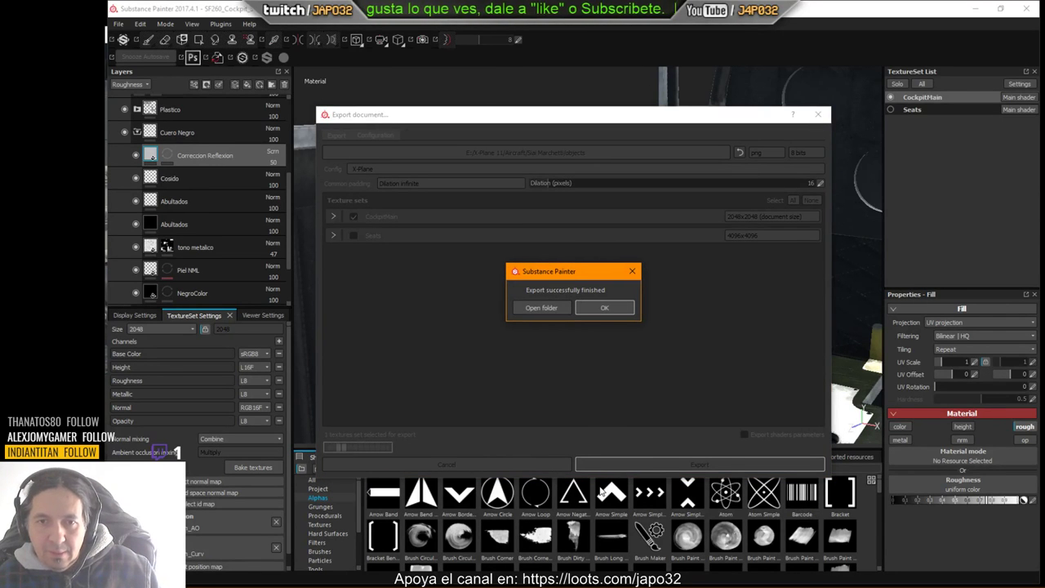
{"action": "left_click", "coordinate": [610, 308]}
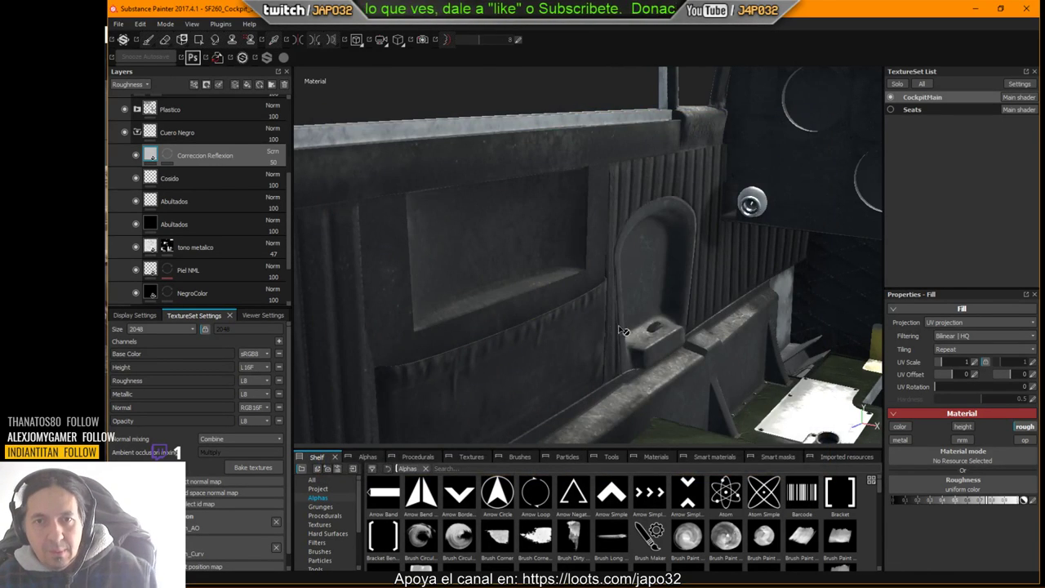
Step: Switch to X-Plane and reload the aircraft to load the newly exported cockpit textures
{"action": "key", "text": "alt+Tab"}
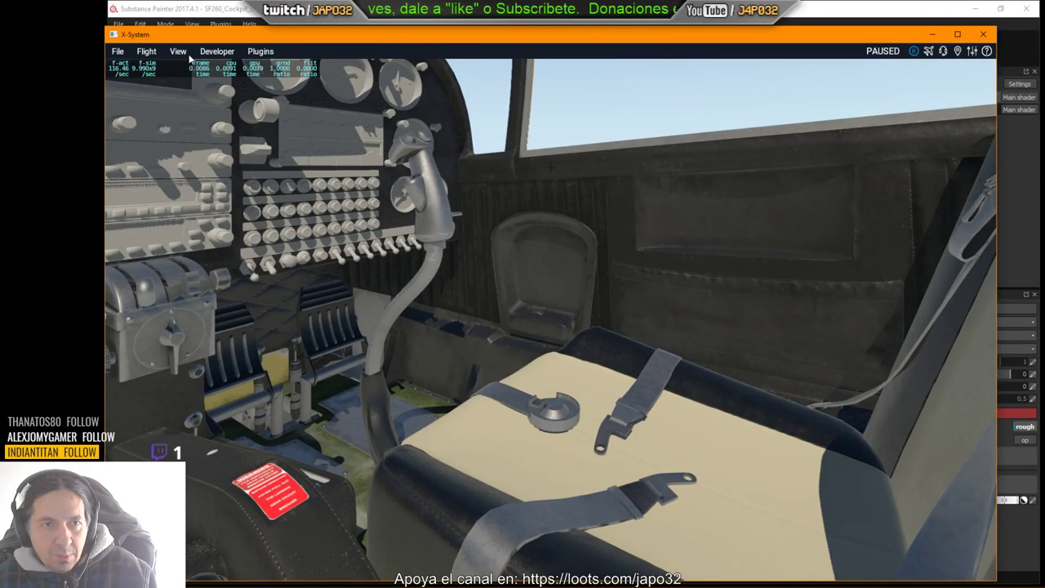
{"action": "left_click", "coordinate": [217, 51]}
{"action": "left_click", "coordinate": [233, 90]}
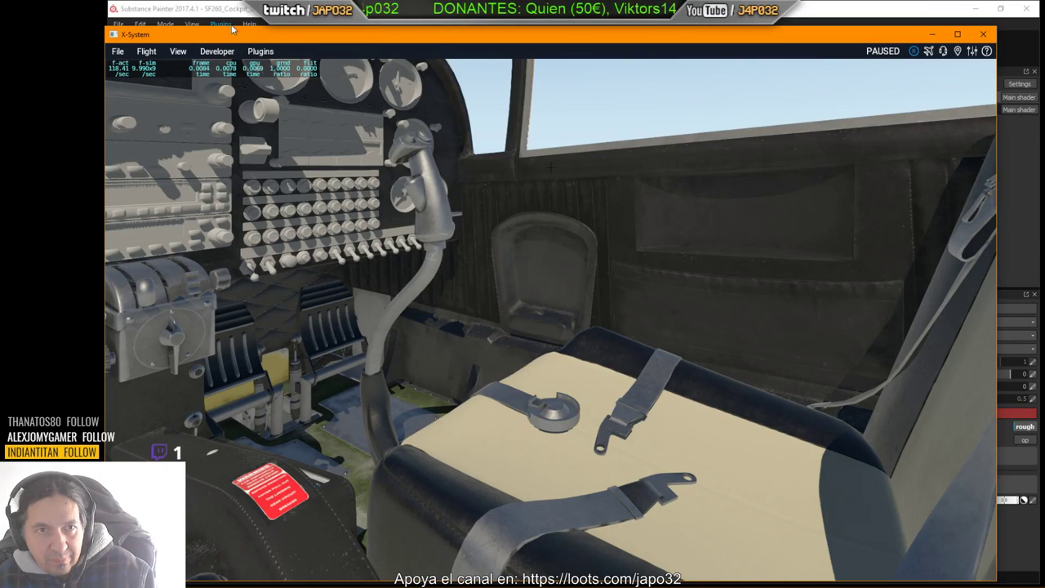
{"action": "left_click", "coordinate": [215, 52]}
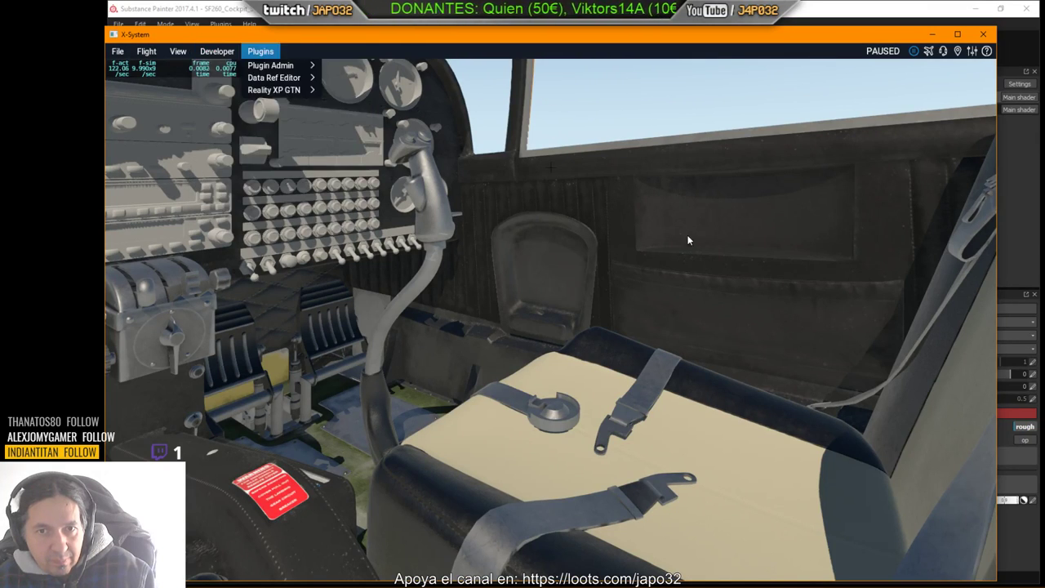
Step: Inspect the leather on both cockpit side panels, view the map pocket up close, and return to Substance Painter
{"action": "right_click_drag", "start_coordinate": [688, 238], "coordinate": [777, 241]}
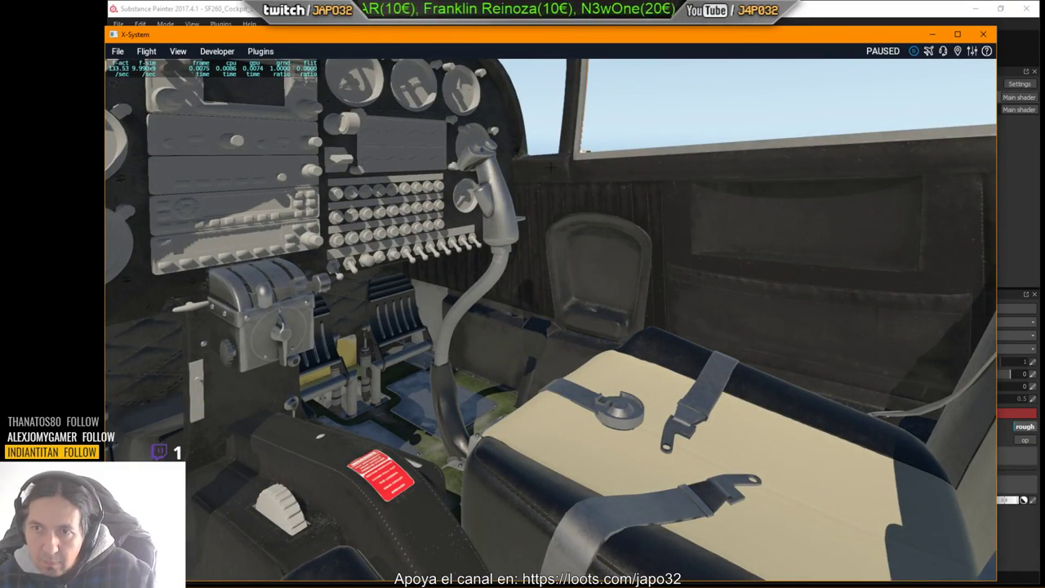
{"action": "right_click_drag", "start_coordinate": [775, 229], "coordinate": [458, 236]}
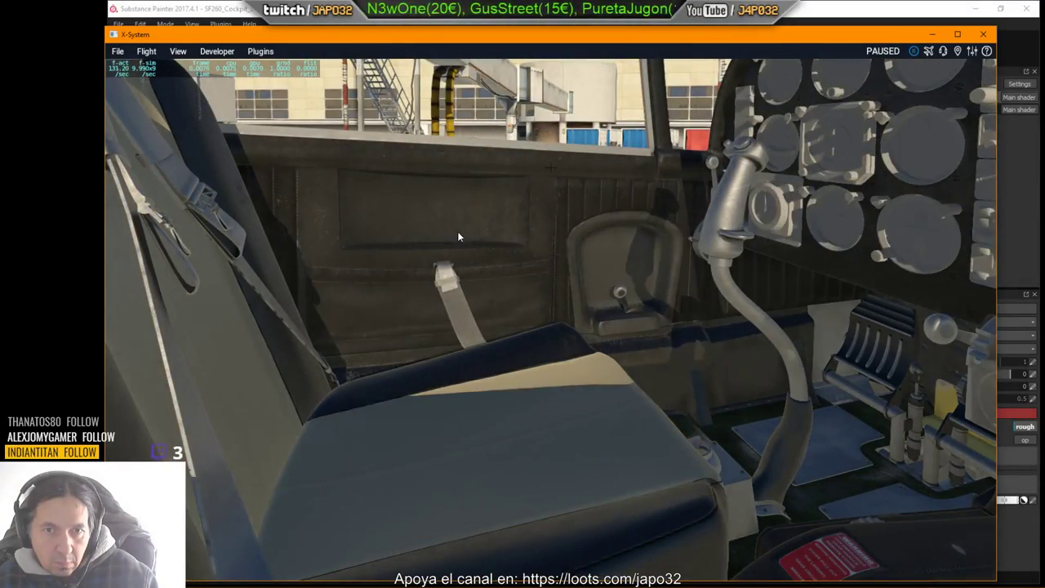
{"action": "right_click_drag", "start_coordinate": [458, 232], "coordinate": [480, 230]}
{"action": "scroll", "coordinate": [449, 235], "scroll_direction": "up", "scroll_amount": 5}
{"action": "scroll", "coordinate": [483, 219], "scroll_direction": "up", "scroll_amount": 4}
{"action": "key", "text": "Left"}
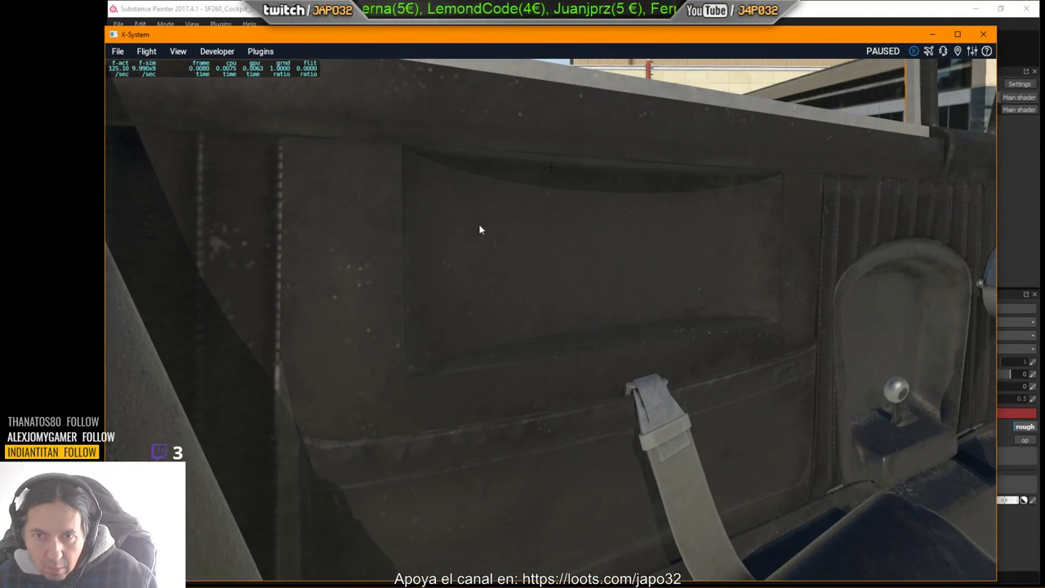
{"action": "key", "text": "alt+Tab"}
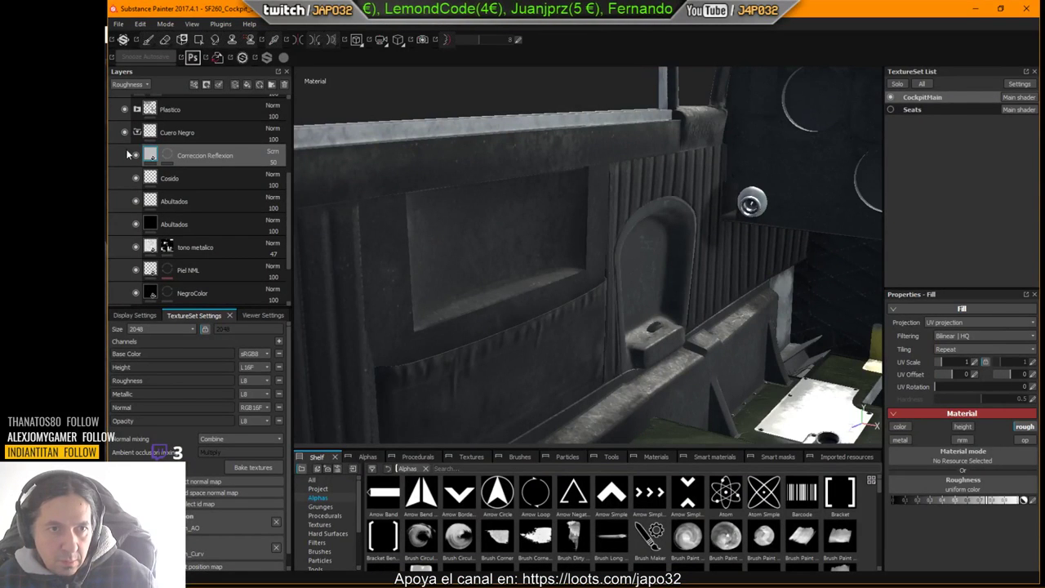
Step: Export the CockpitMain textures with the Correccion Reflexion layer hidden
{"action": "right_click", "coordinate": [606, 241]}
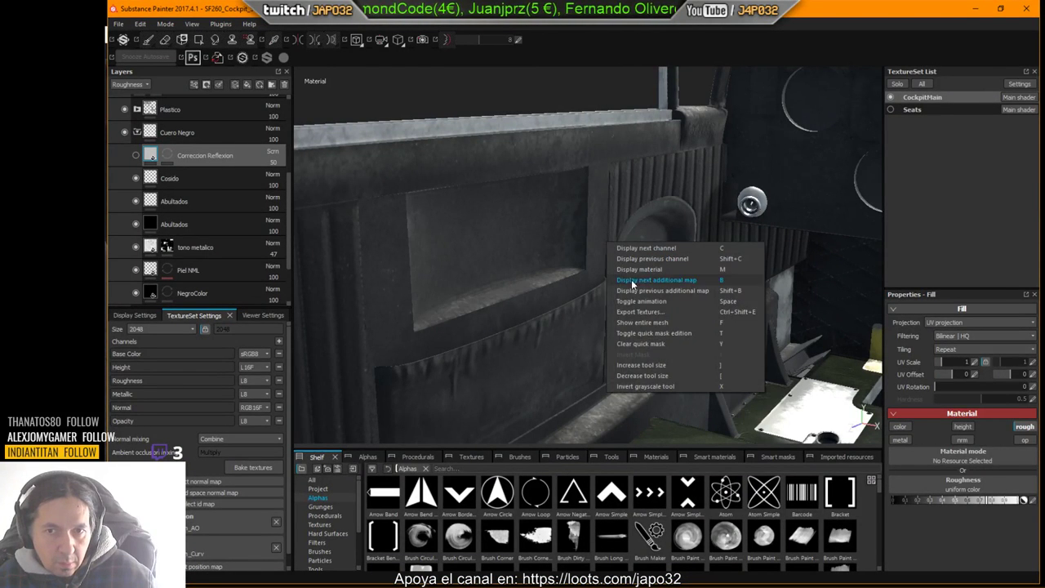
{"action": "left_click", "coordinate": [642, 312]}
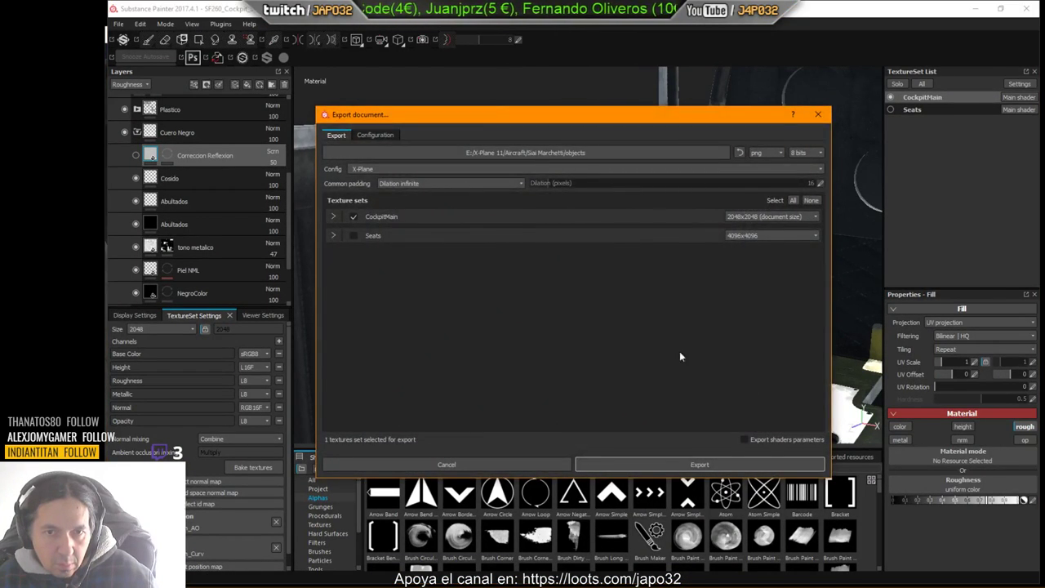
{"action": "left_click", "coordinate": [738, 463]}
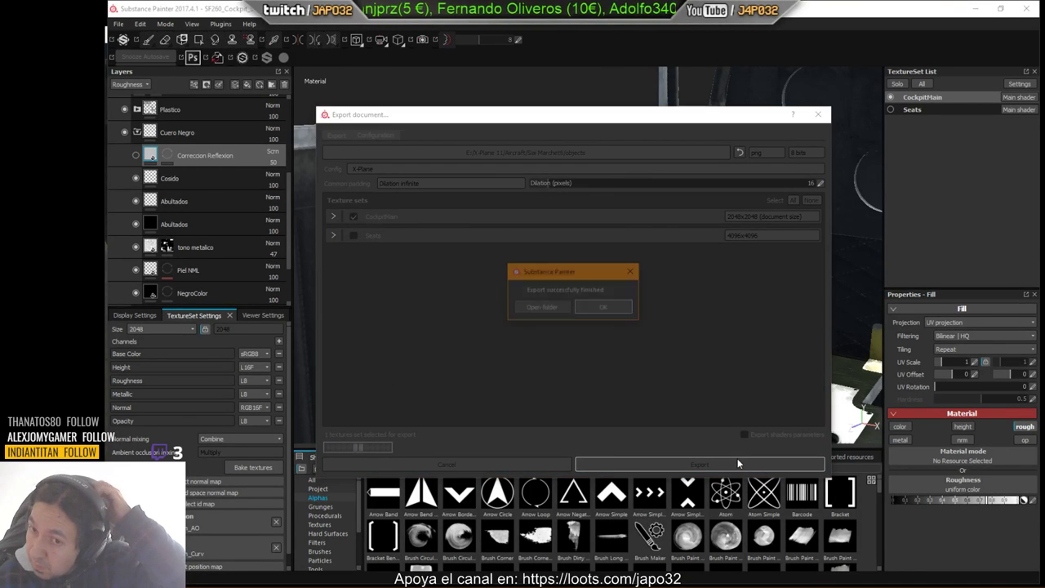
{"action": "left_click", "coordinate": [606, 307]}
Step: Switch to X-Plane, reload the aircraft, and inspect the leather on the cockpit side panel
{"action": "key", "text": "alt+Tab"}
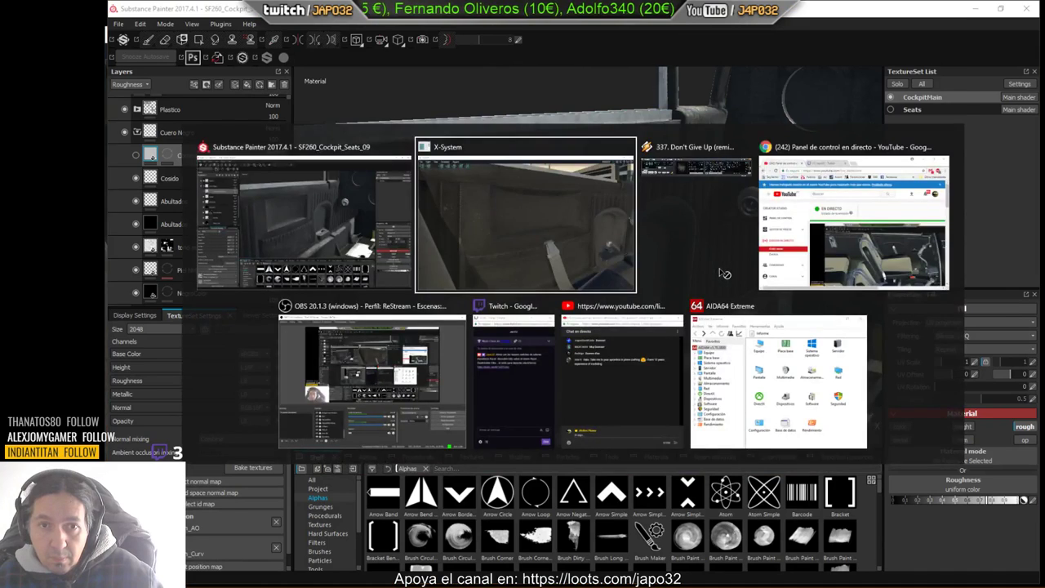
{"action": "left_click", "coordinate": [217, 51]}
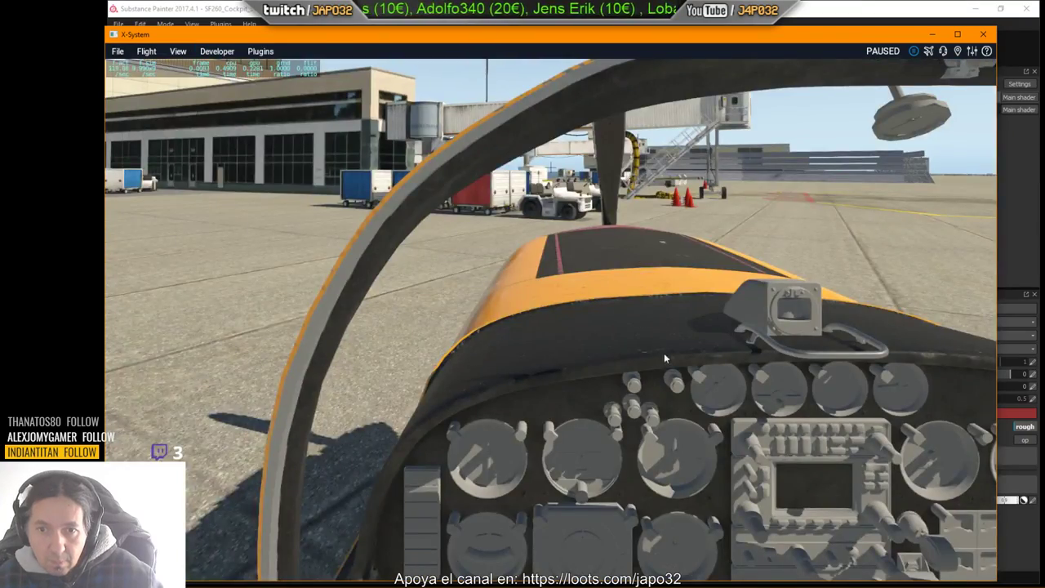
{"action": "right_click_drag", "start_coordinate": [664, 354], "coordinate": [507, 326]}
{"action": "key", "text": "Down"}
{"action": "key", "text": "Left"}
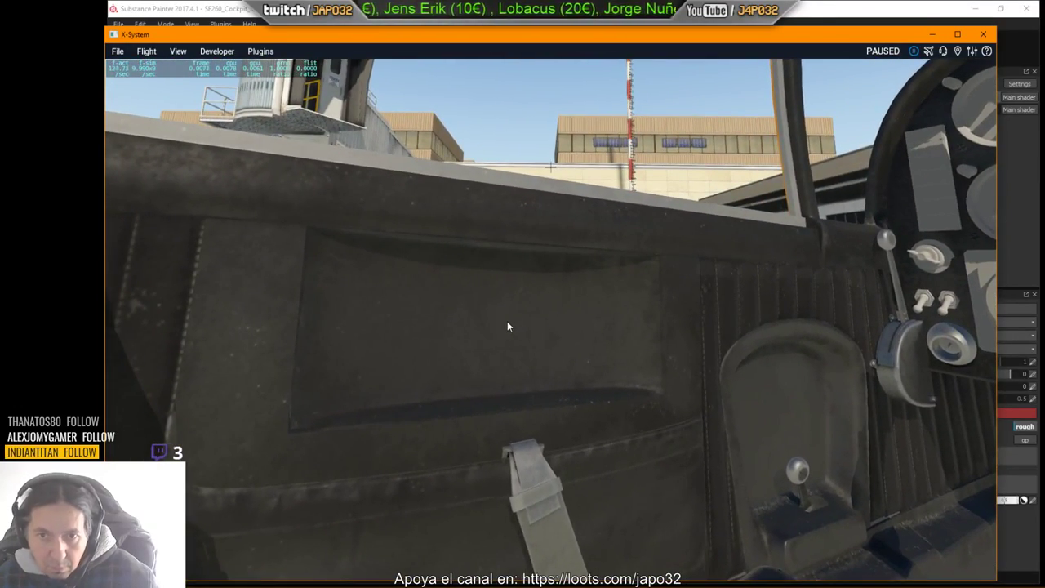
Step: Return to Substance Painter and set the Balance of the tono metalico layer's Grunge Dirt Thin roughness to 0.8
{"action": "key", "text": "alt+Tab"}
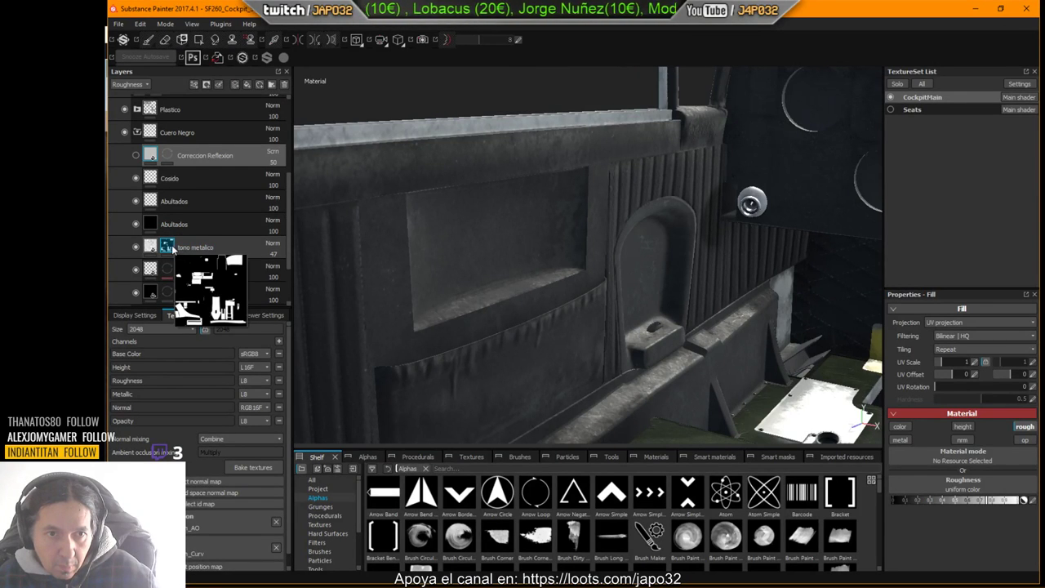
{"action": "double_click", "coordinate": [196, 247]}
{"action": "key", "text": "Return"}
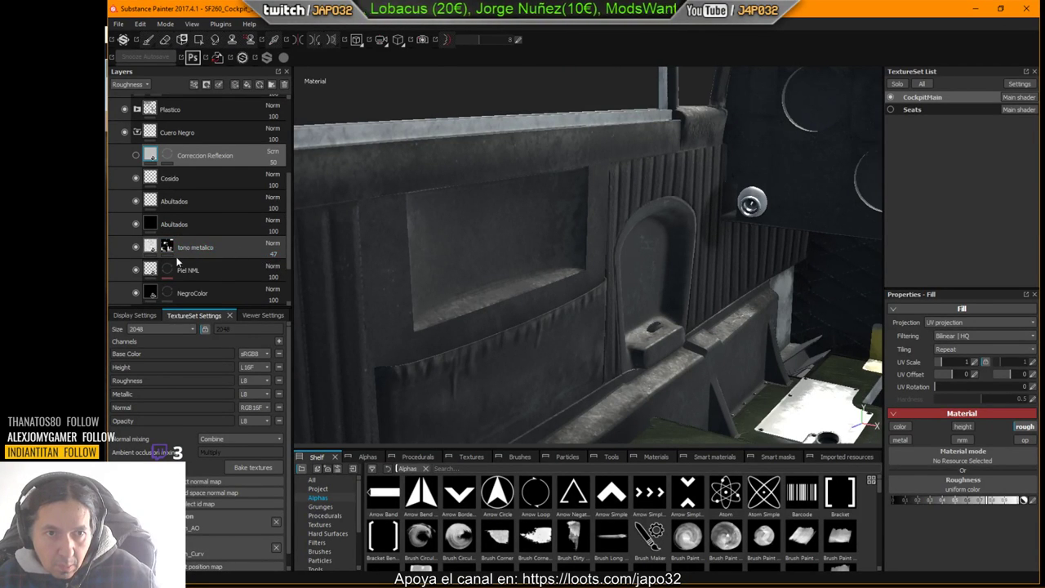
{"action": "mouse_move", "coordinate": [149, 302]}
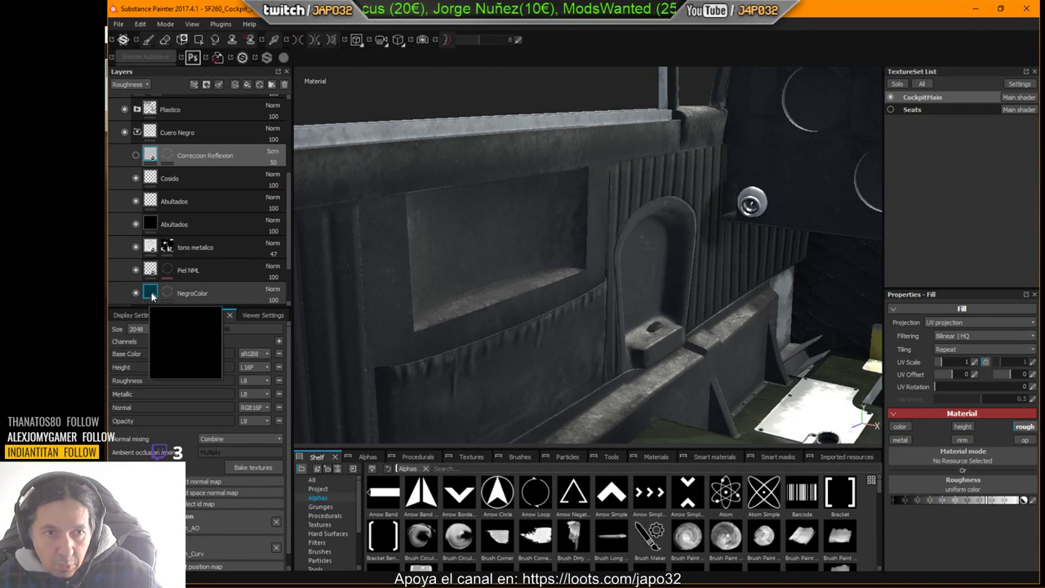
{"action": "left_click", "coordinate": [152, 296]}
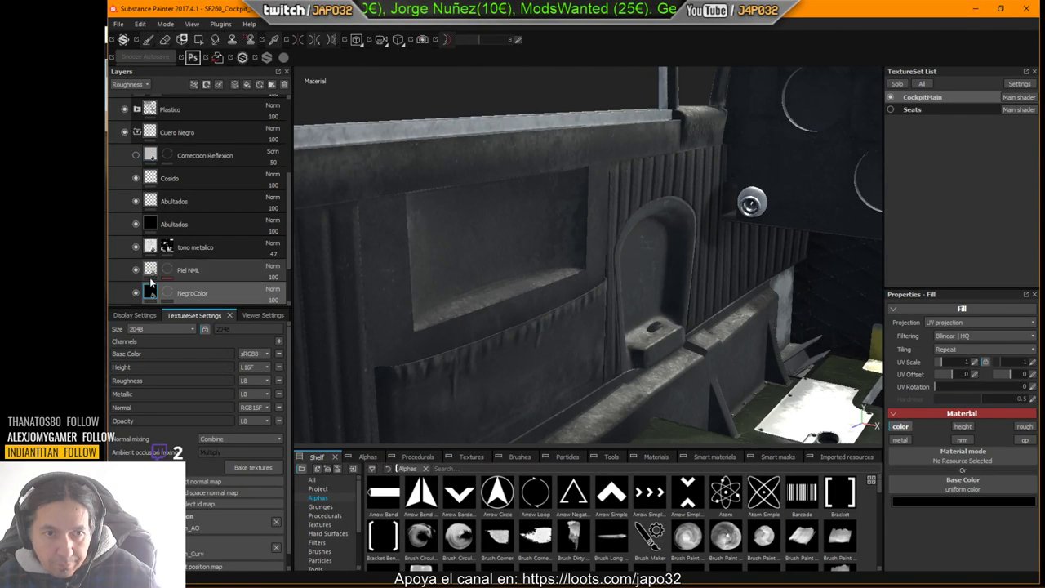
{"action": "left_click", "coordinate": [151, 253]}
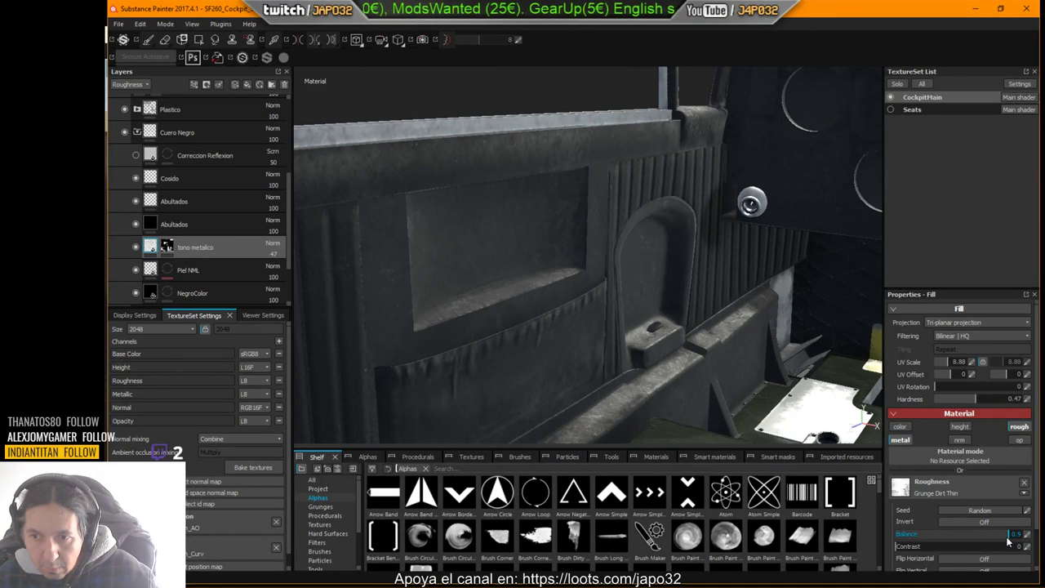
{"action": "left_click_drag", "start_coordinate": [1007, 535], "coordinate": [998, 535]}
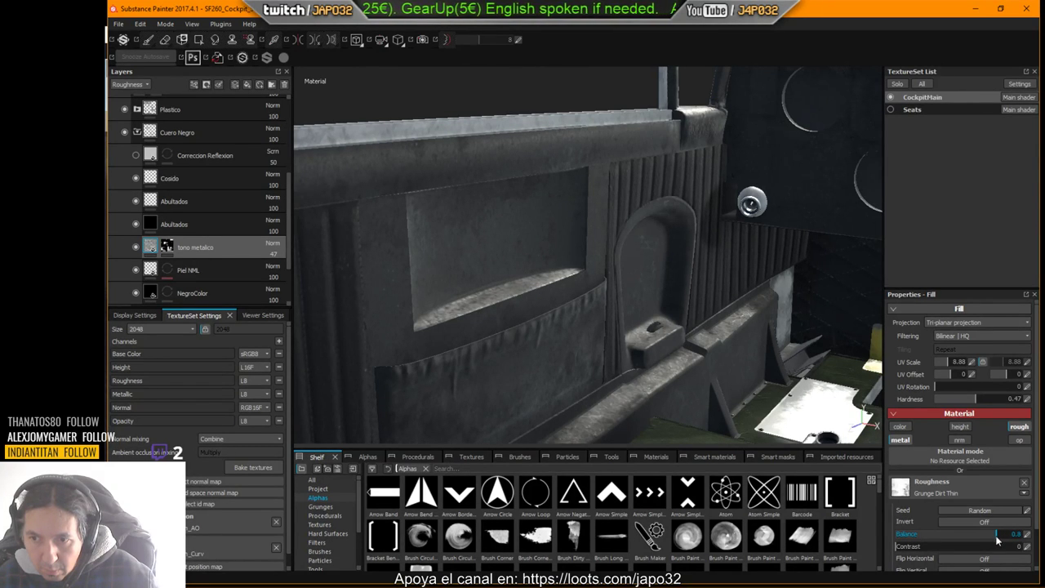
{"action": "left_click_drag", "start_coordinate": [996, 539], "coordinate": [989, 537]}
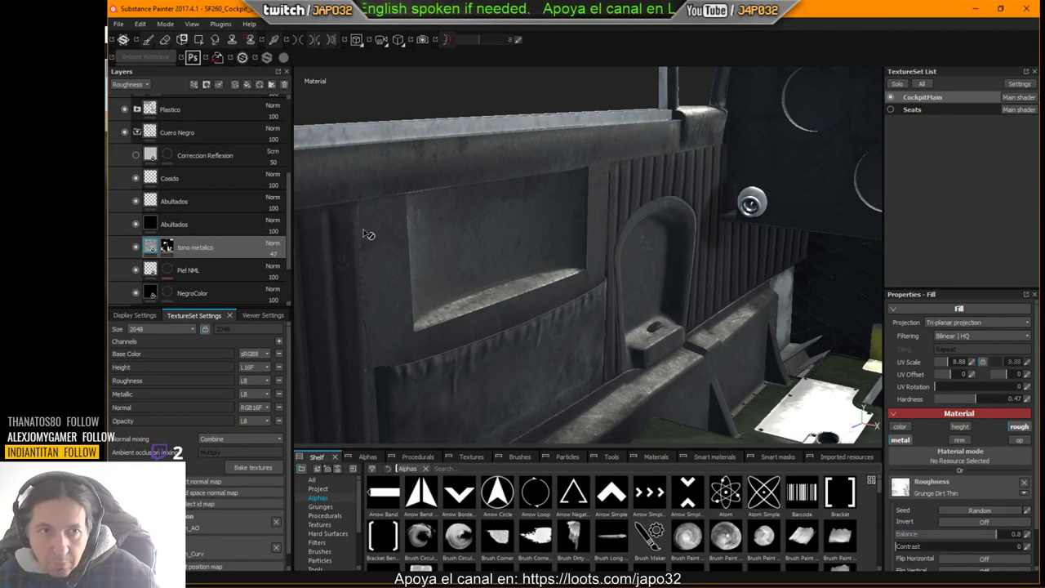
Step: Show the Correccion Reflexion layer and check the side panel's leather under rotated environment lighting
{"action": "left_click", "coordinate": [136, 155]}
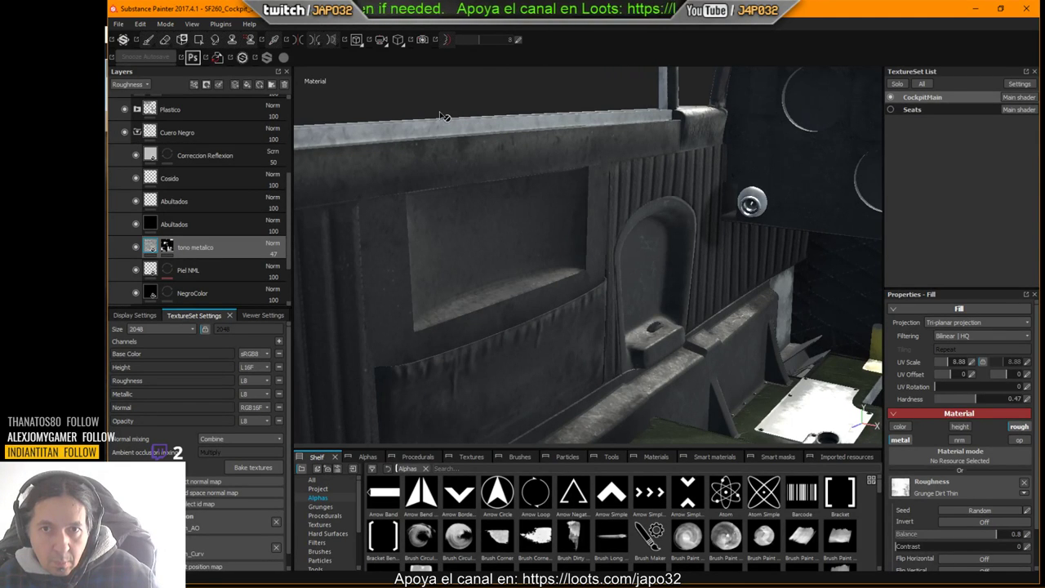
{"action": "right_click_drag", "start_coordinate": [677, 223], "coordinate": [692, 221], "text": "shift"}
{"action": "right_click_drag", "start_coordinate": [672, 221], "coordinate": [652, 232], "text": "shift"}
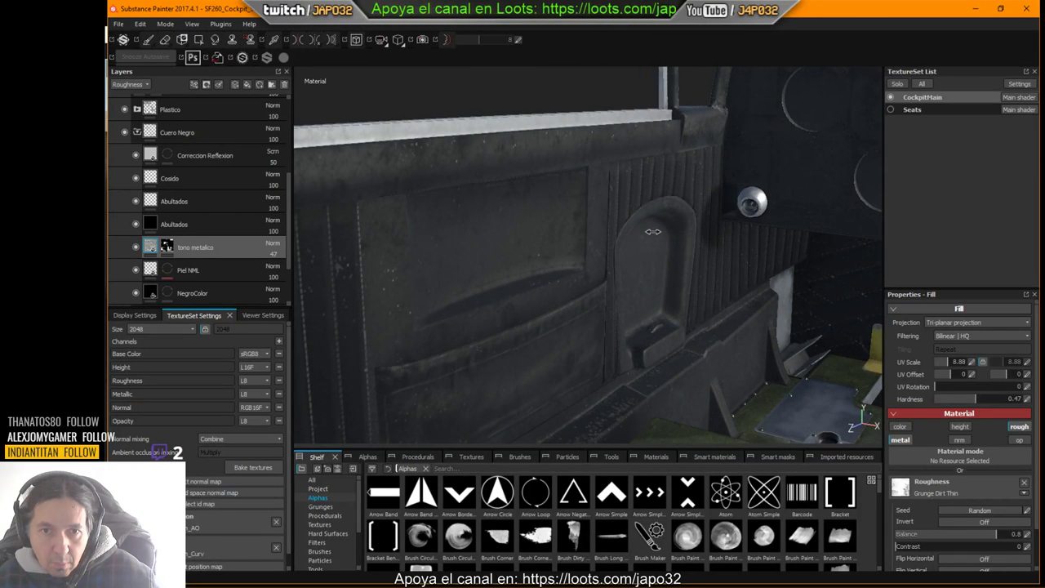
{"action": "left_click_drag", "start_coordinate": [643, 255], "coordinate": [661, 234], "text": "alt"}
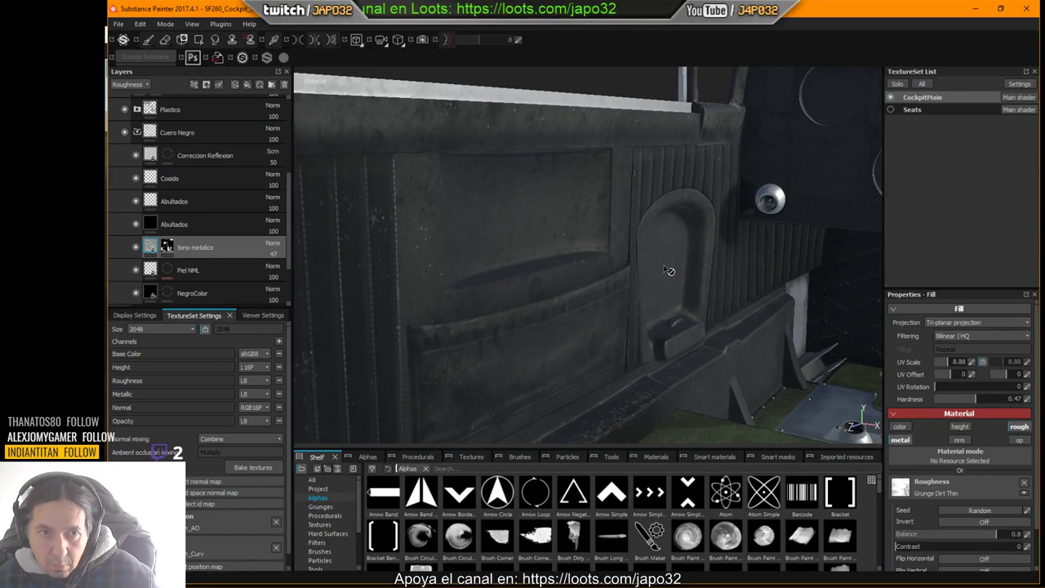
{"action": "mouse_move", "coordinate": [987, 540]}
{"action": "left_mouse_down"}
{"action": "mouse_move", "coordinate": [961, 538]}
{"action": "mouse_move", "coordinate": [999, 537]}
{"action": "left_mouse_up"}
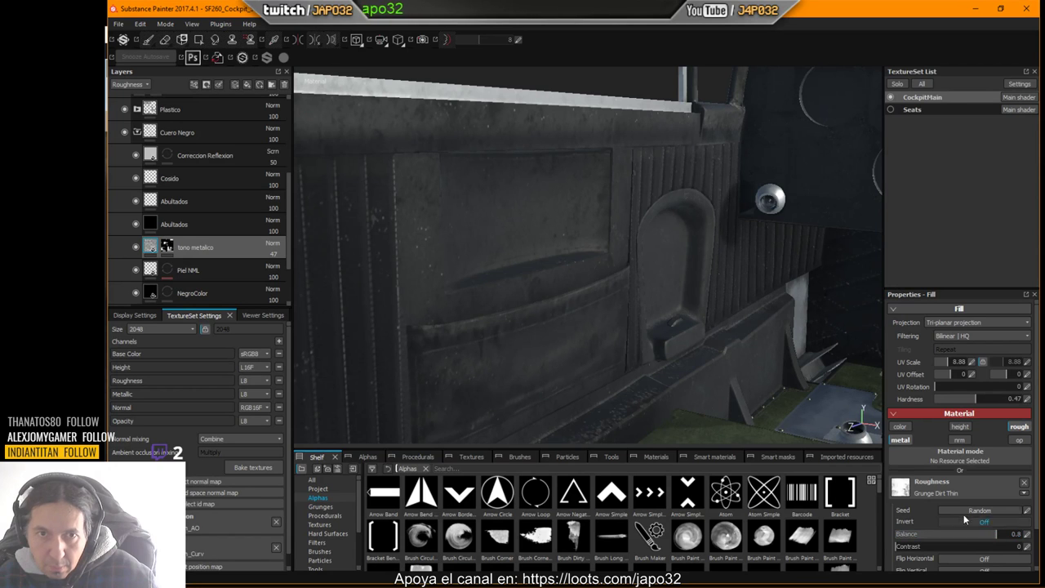
{"action": "mouse_move", "coordinate": [678, 310]}
{"action": "right_mouse_down", "text": "shift"}
{"action": "mouse_move", "coordinate": [702, 303]}
{"action": "mouse_move", "coordinate": [688, 306]}
{"action": "right_mouse_up", "text": "shift"}
{"action": "left_click_drag", "start_coordinate": [688, 307], "coordinate": [681, 318], "text": "alt"}
Step: Export the CockpitMain textures with the adjusted tono metalico roughness and the Correccion Reflexion layer visible
{"action": "right_click", "coordinate": [666, 288]}
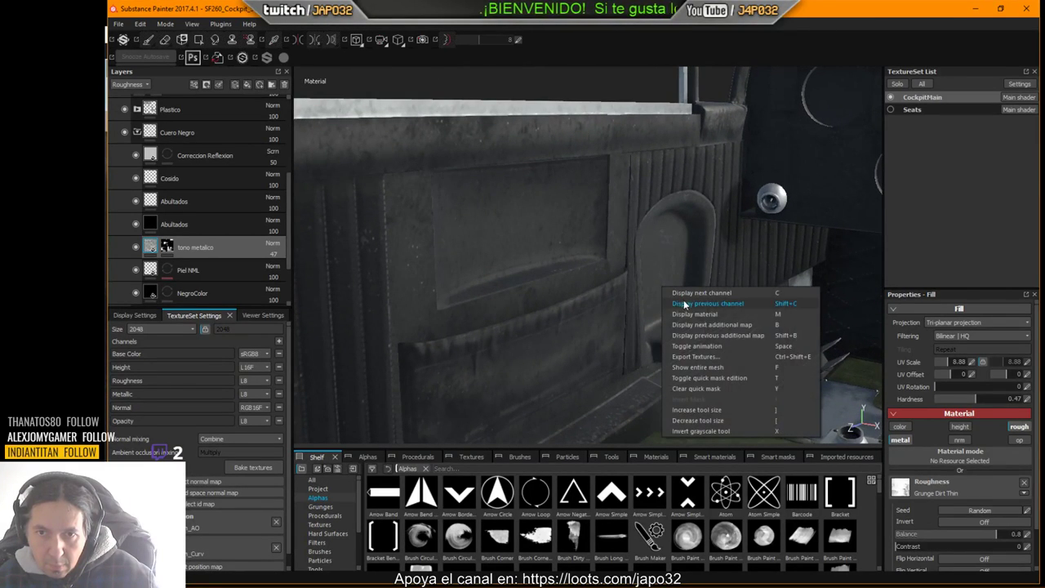
{"action": "left_click", "coordinate": [692, 357]}
{"action": "left_click", "coordinate": [699, 465]}
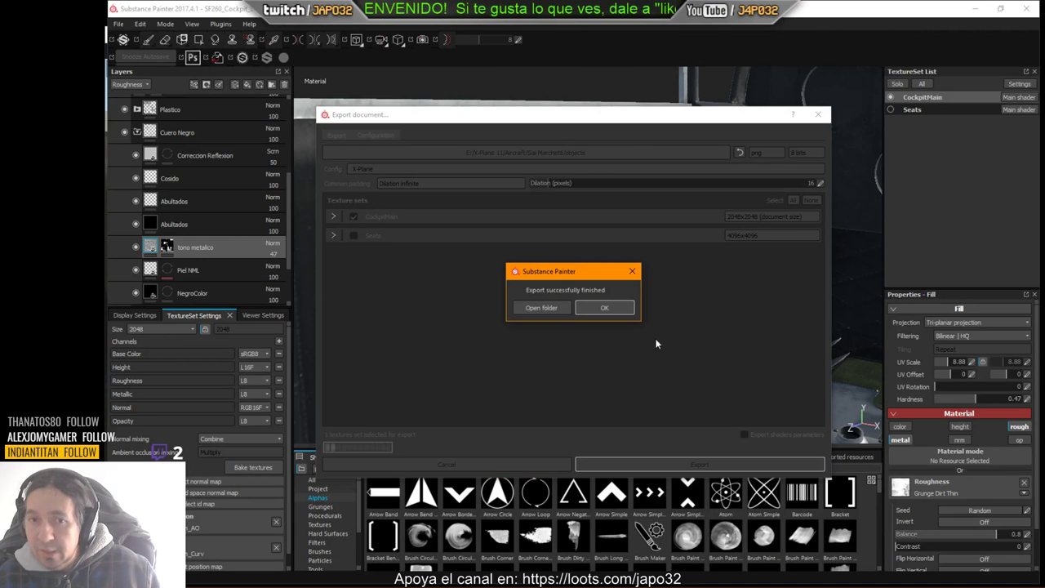
{"action": "left_click", "coordinate": [609, 308]}
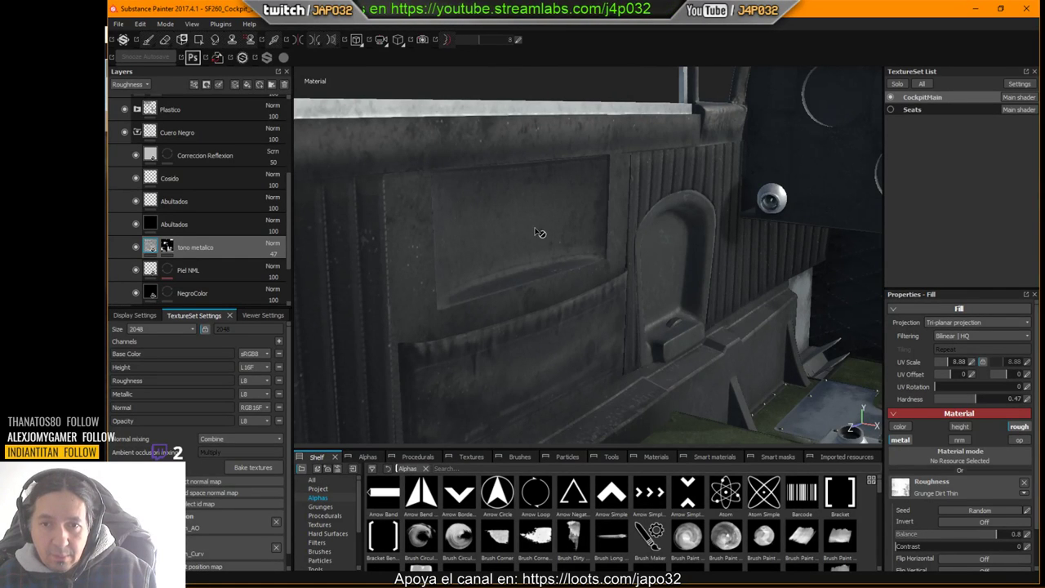
Step: Reload the aircraft in X-Plane and inspect the side panel's leather and the armrest recess from several angles
{"action": "key", "text": "alt+Tab"}
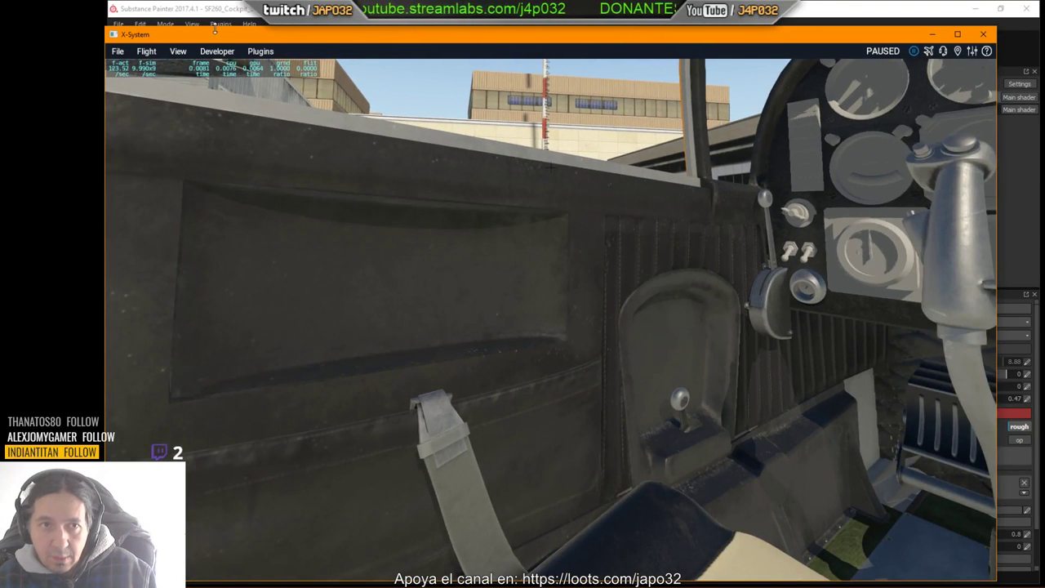
{"action": "left_click", "coordinate": [226, 55]}
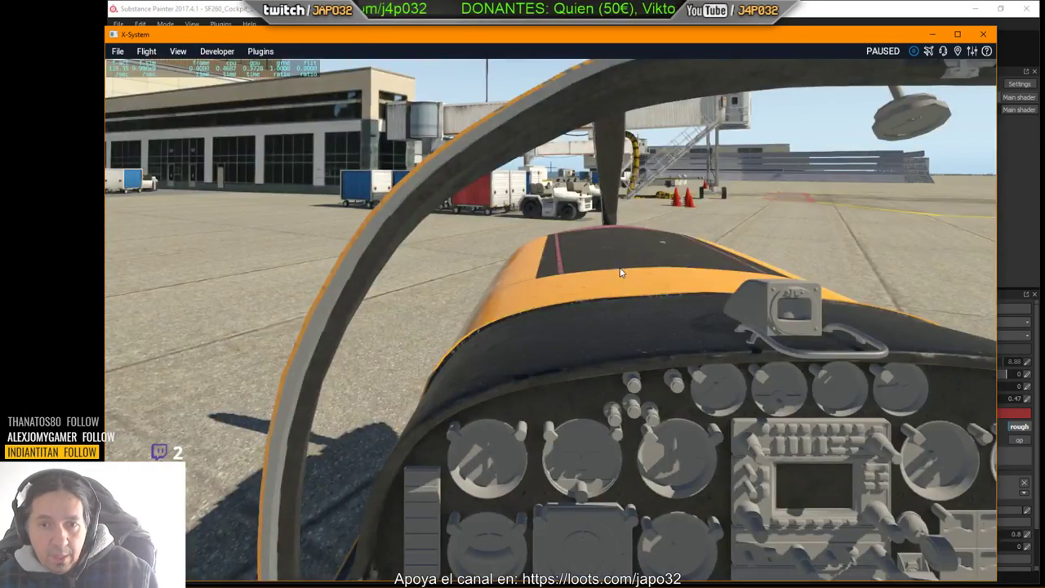
{"action": "right_click_drag", "start_coordinate": [620, 272], "coordinate": [450, 289]}
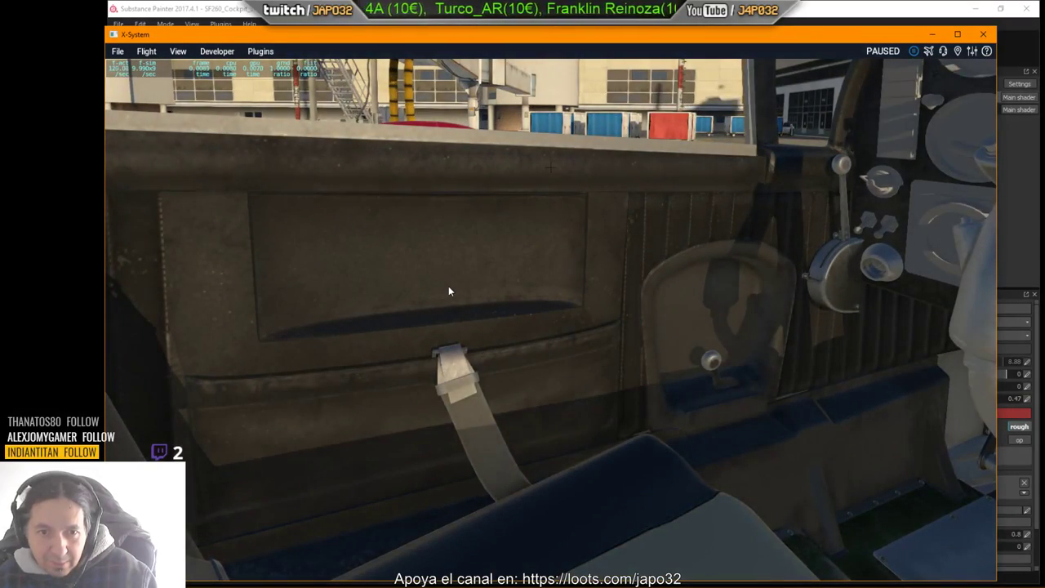
{"action": "right_click_drag", "start_coordinate": [448, 286], "coordinate": [575, 321]}
{"action": "key", "text": "Down"}
{"action": "key", "text": "comma"}
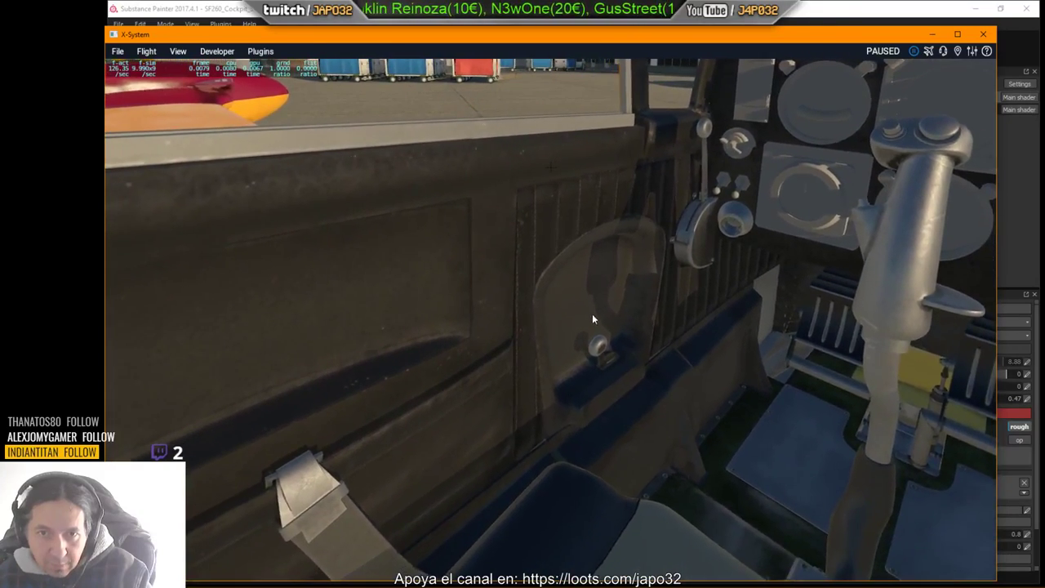
{"action": "key", "text": "Right"}
Step: Return to Substance Painter, collapse the Cuero Negro folder, and save the project
{"action": "key", "text": "alt+Tab"}
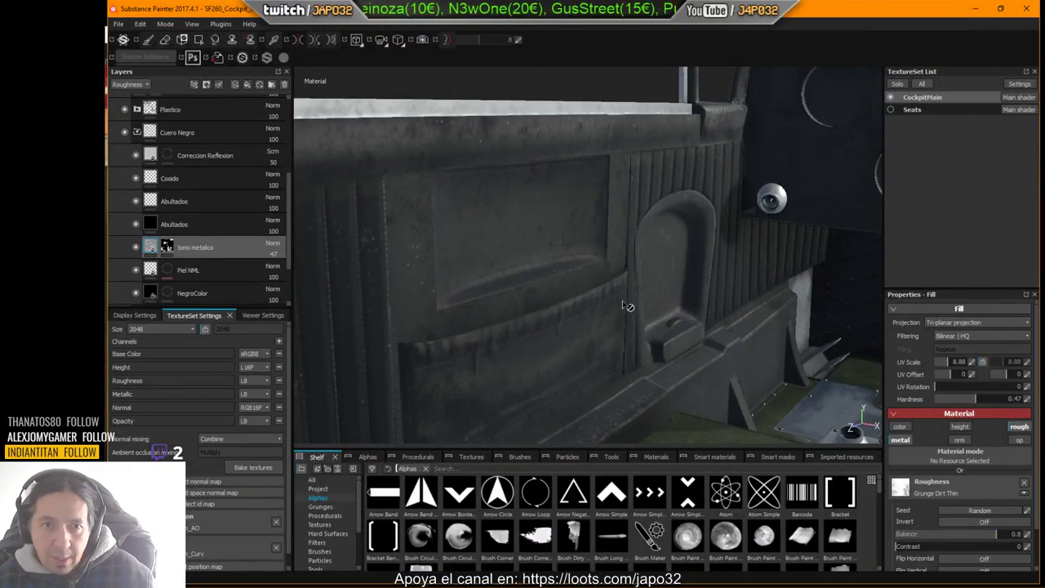
{"action": "left_click", "coordinate": [137, 133]}
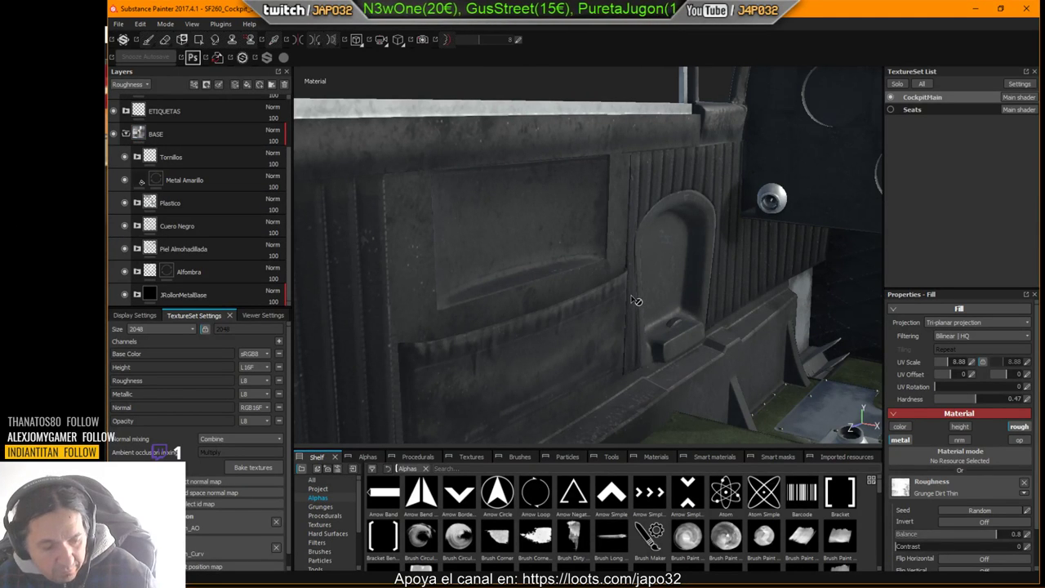
{"action": "key", "text": "ctrl+s"}
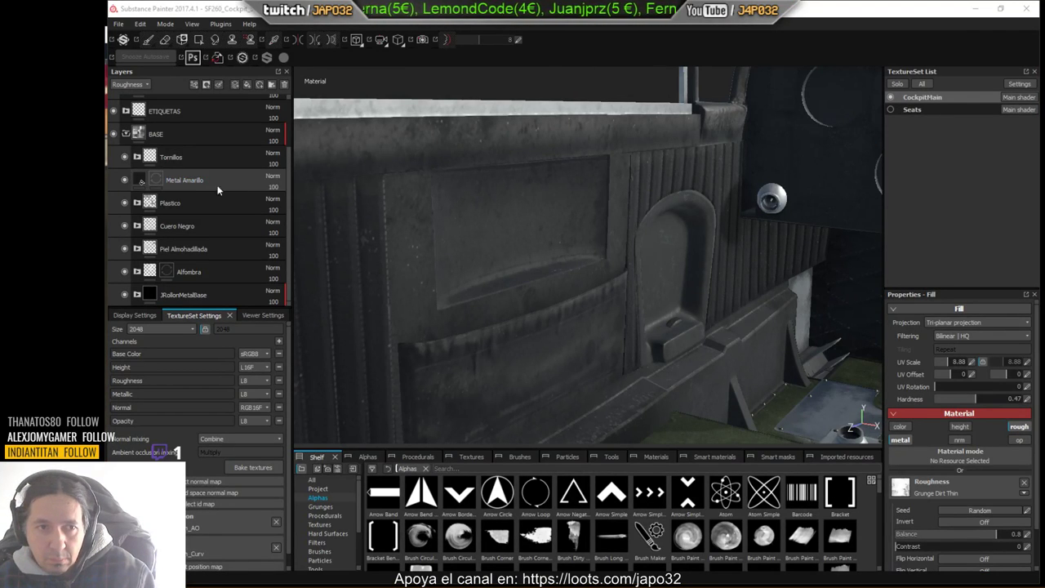
Step: Expand the Plastico folder and toggle the visibility of the folder and its Negro liso layer to check their effect
{"action": "left_click", "coordinate": [125, 202]}
{"action": "left_click", "coordinate": [125, 203]}
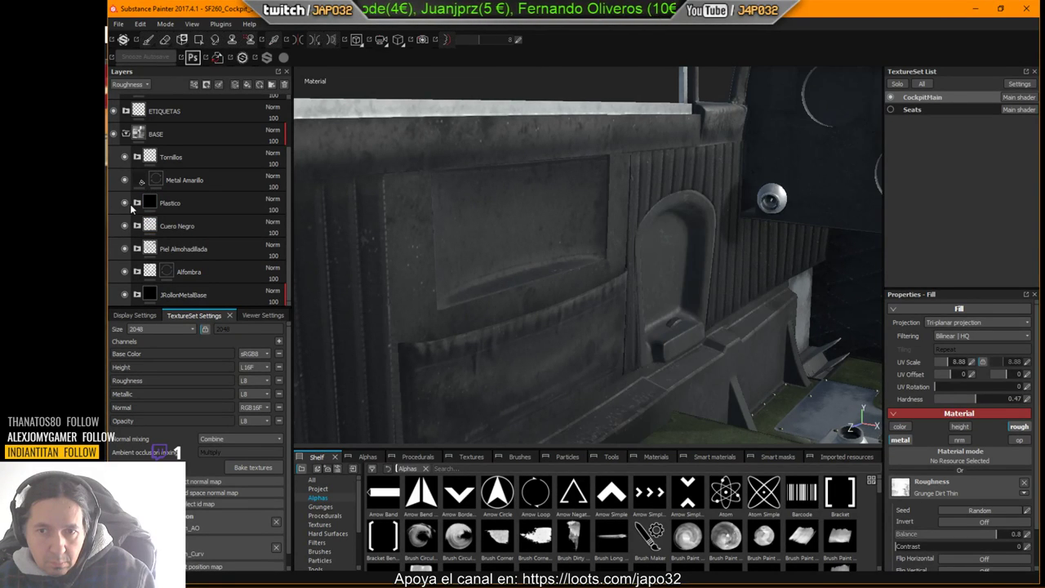
{"action": "left_click", "coordinate": [125, 203]}
{"action": "left_click", "coordinate": [126, 203]}
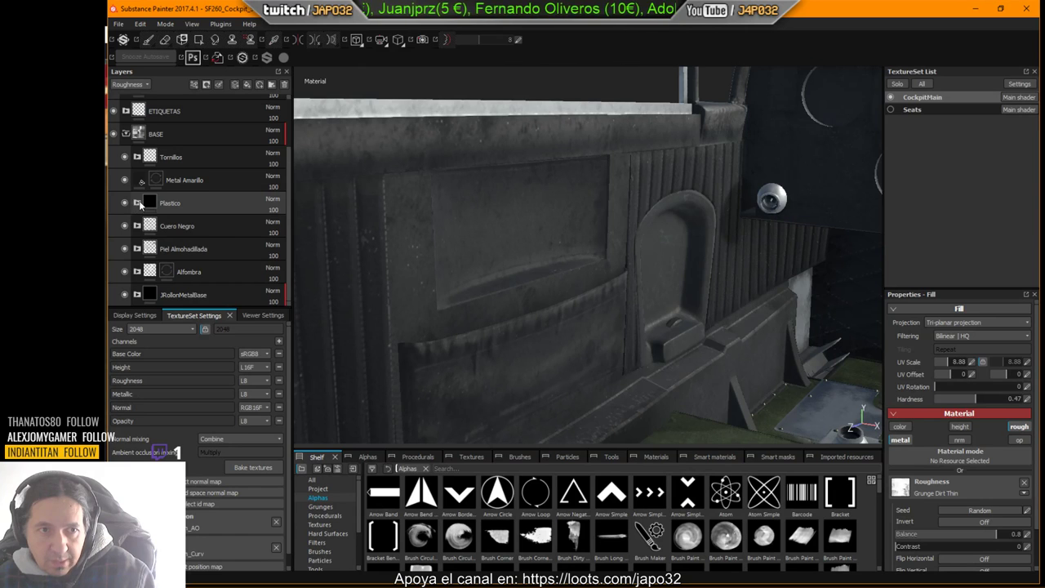
{"action": "left_click", "coordinate": [138, 203]}
{"action": "left_click", "coordinate": [151, 248]}
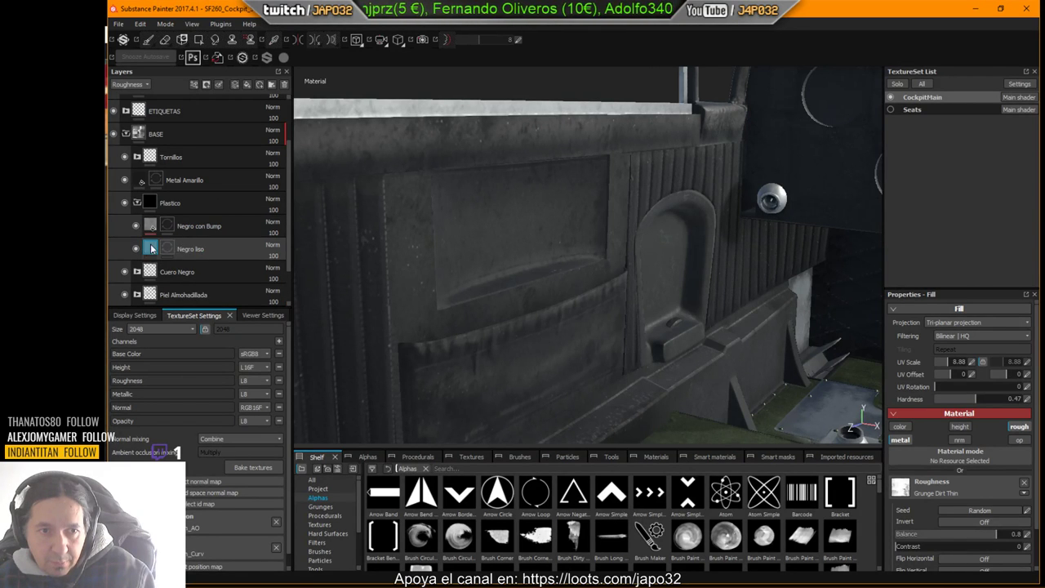
{"action": "left_click", "coordinate": [138, 246]}
{"action": "left_click", "coordinate": [137, 246]}
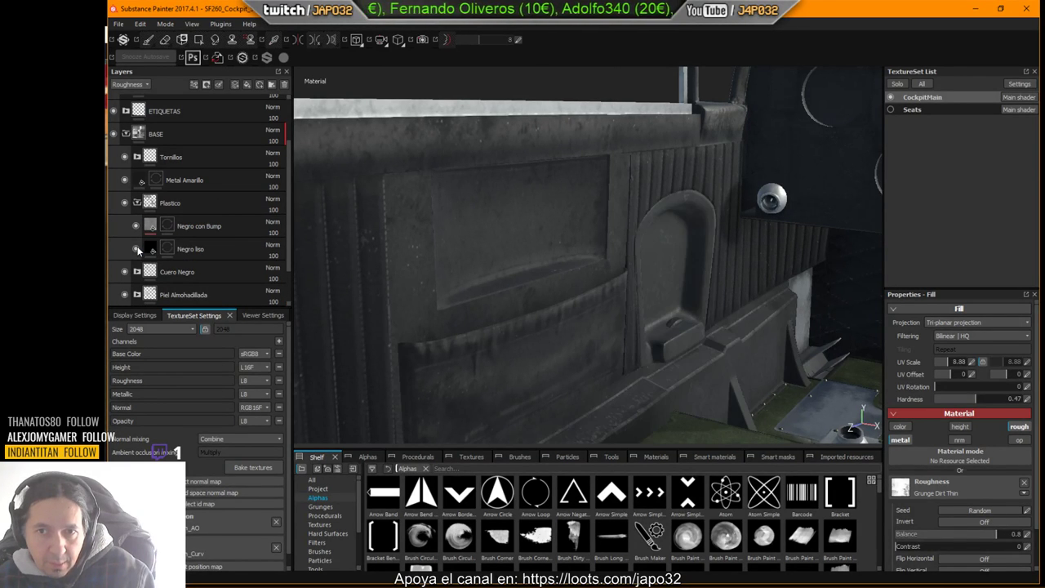
Step: Select the Negro liso layer and examine its Grunge Scratches Dirty roughness up close on the side panel's recess
{"action": "left_click", "coordinate": [183, 249]}
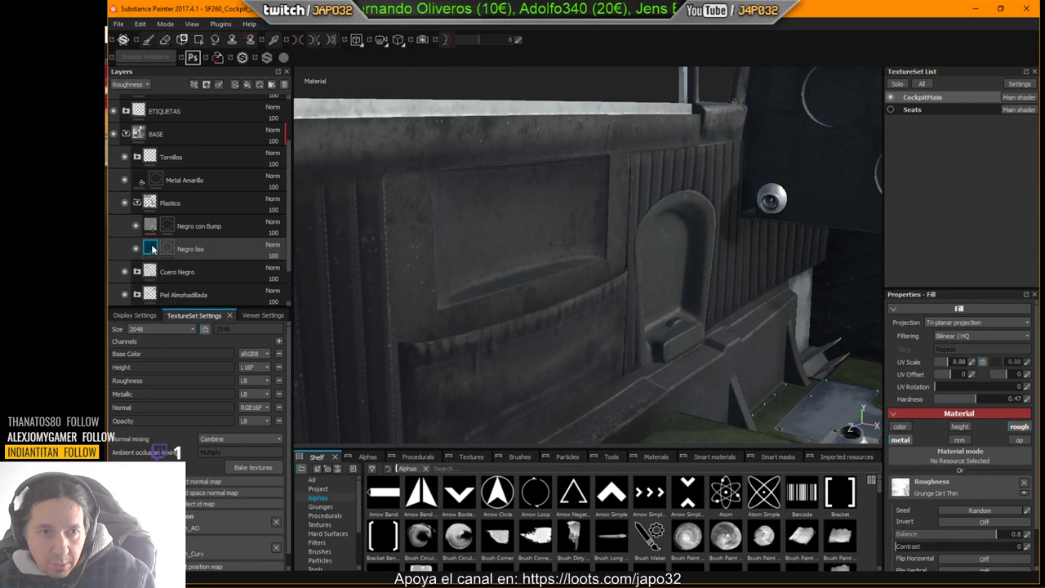
{"action": "left_click", "coordinate": [187, 249]}
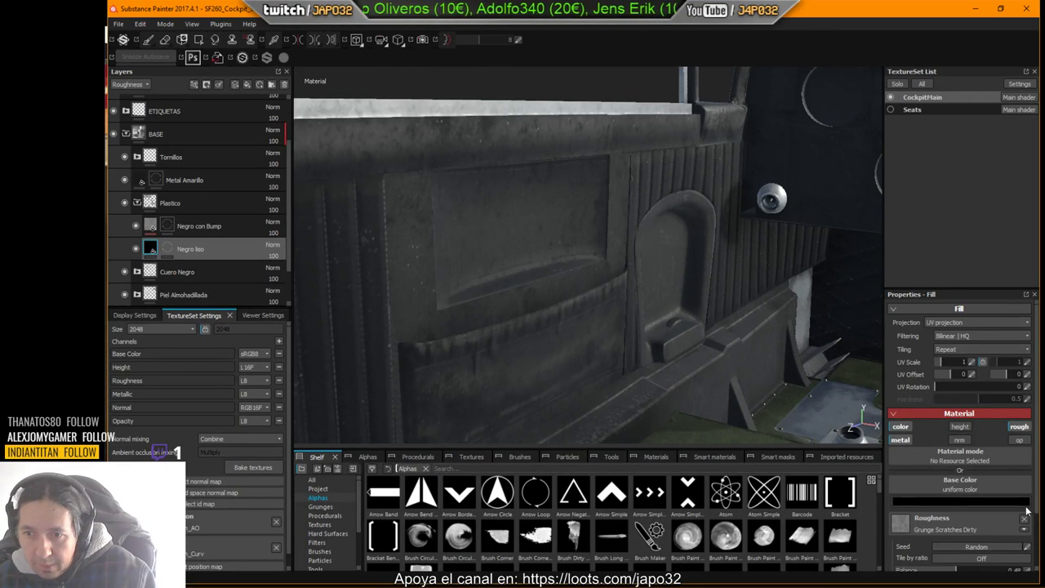
{"action": "scroll", "coordinate": [1015, 516], "scroll_direction": "down", "scroll_amount": 2}
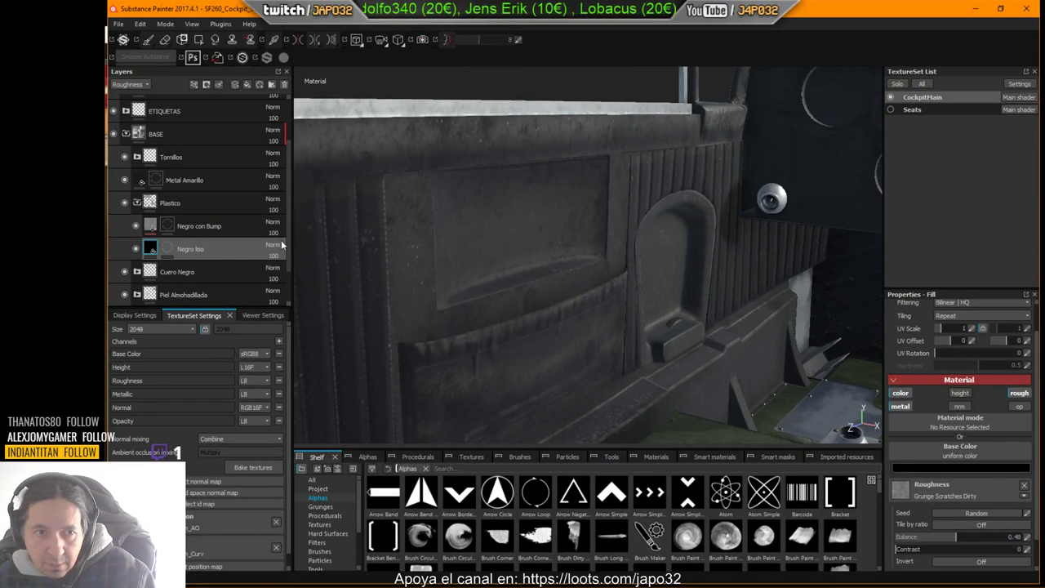
{"action": "left_click_drag", "start_coordinate": [828, 301], "coordinate": [662, 290], "text": "alt"}
{"action": "right_click_drag", "start_coordinate": [662, 290], "coordinate": [950, 195], "text": "alt"}
{"action": "left_click_drag", "start_coordinate": [697, 240], "coordinate": [675, 223], "text": "alt"}
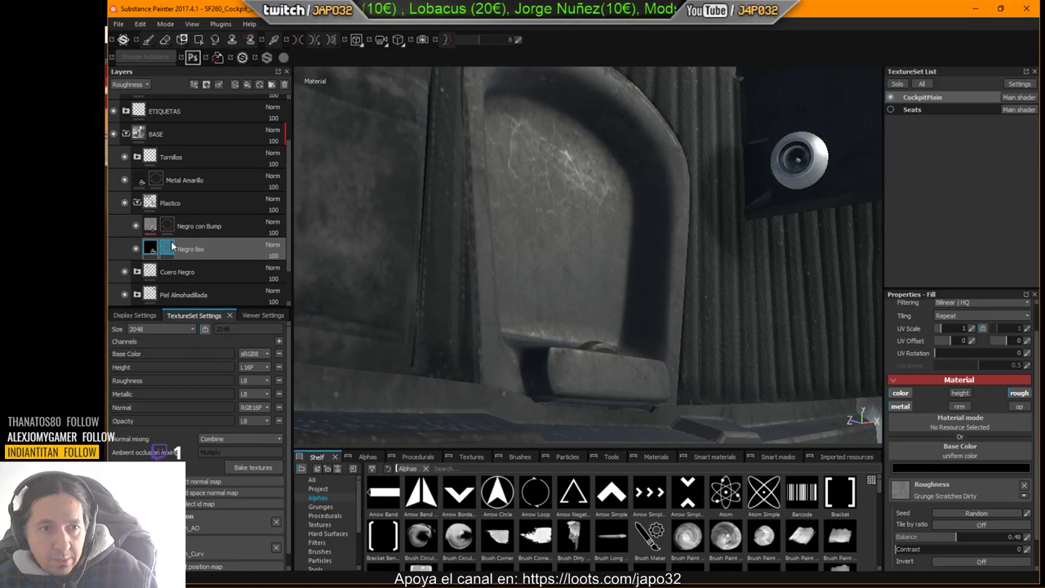
Step: Copy the Correccion Reflexion layer from the Cuero Negro folder and paste it above Negro liso in the Plastico folder
{"action": "scroll", "coordinate": [970, 500], "scroll_direction": "down", "scroll_amount": 1}
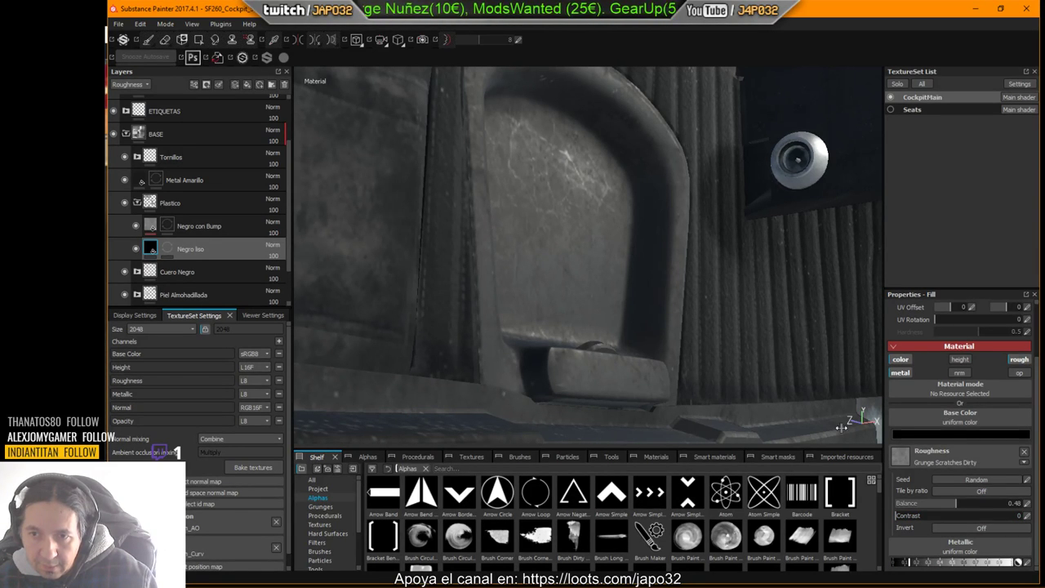
{"action": "double_click", "coordinate": [193, 250]}
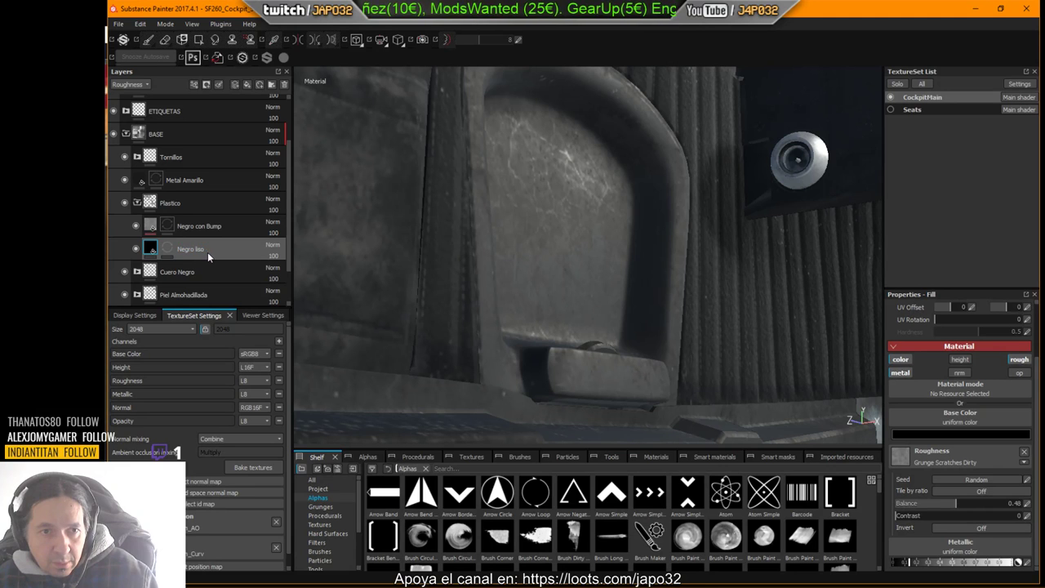
{"action": "scroll", "coordinate": [220, 245], "scroll_direction": "down", "scroll_amount": 2}
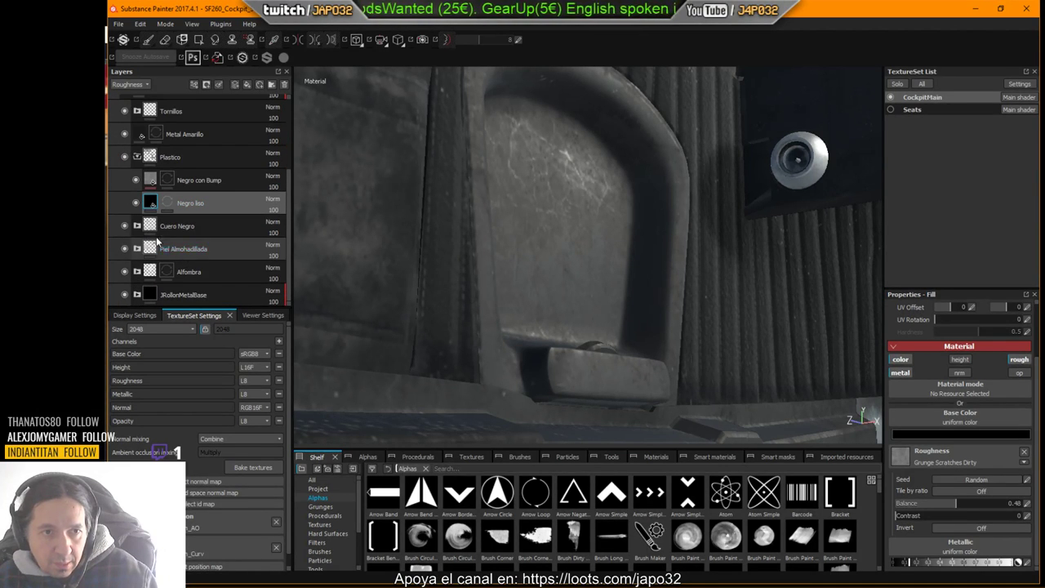
{"action": "left_click", "coordinate": [137, 226]}
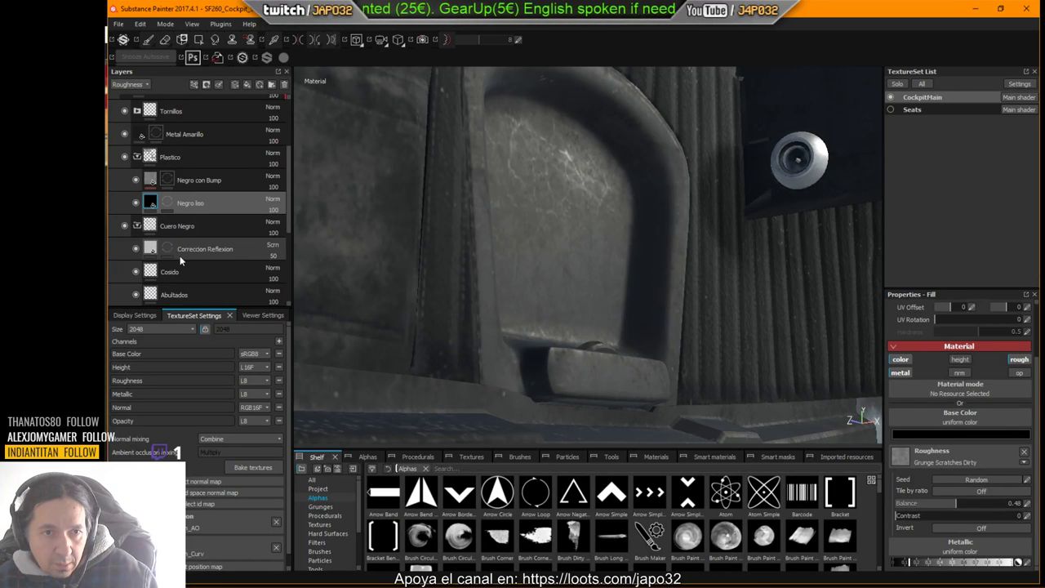
{"action": "left_click", "coordinate": [153, 250]}
{"action": "right_click", "coordinate": [154, 249]}
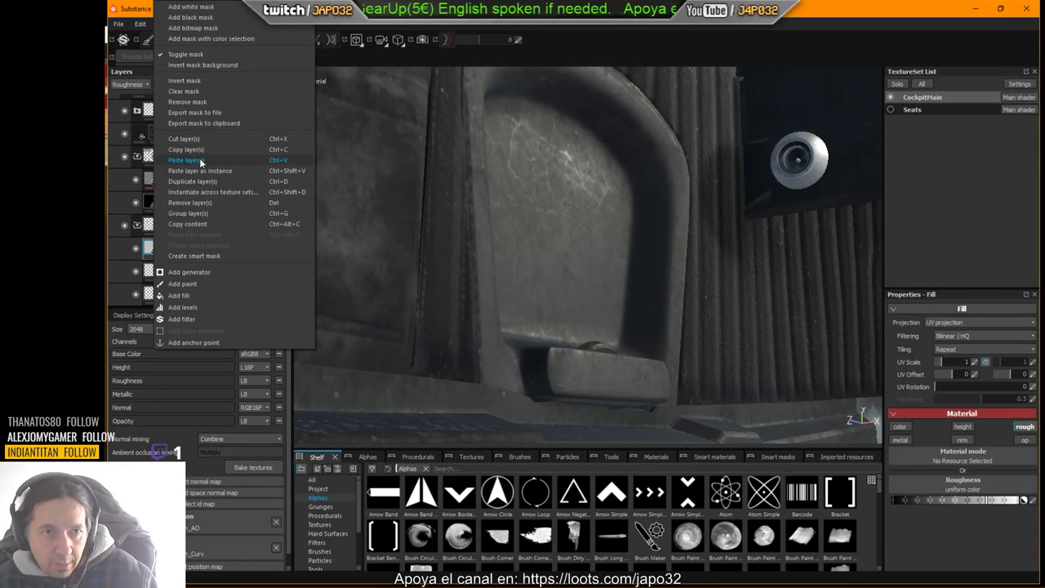
{"action": "left_click", "coordinate": [200, 150]}
{"action": "left_click", "coordinate": [152, 202]}
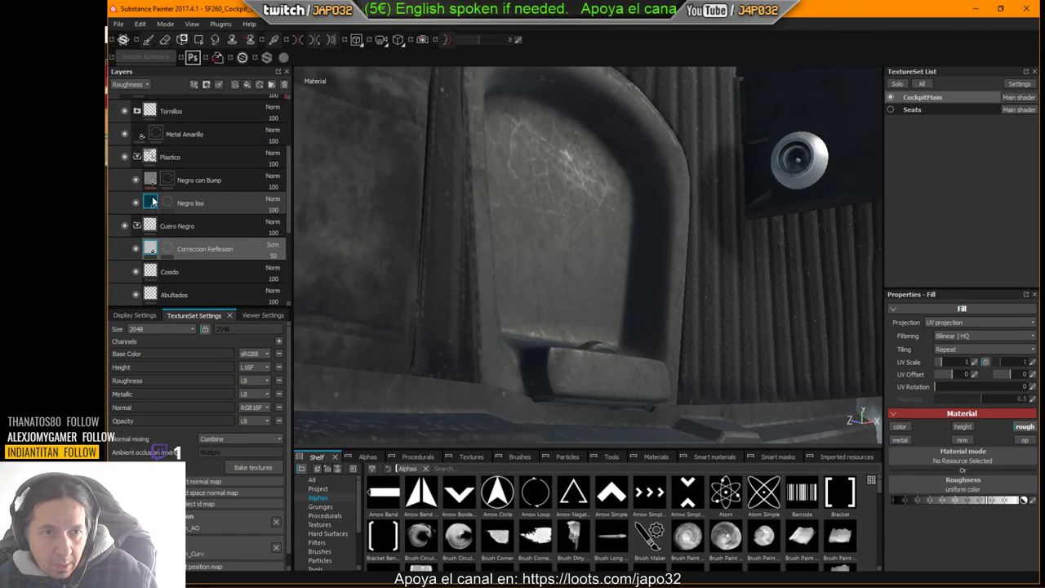
{"action": "right_click", "coordinate": [153, 201]}
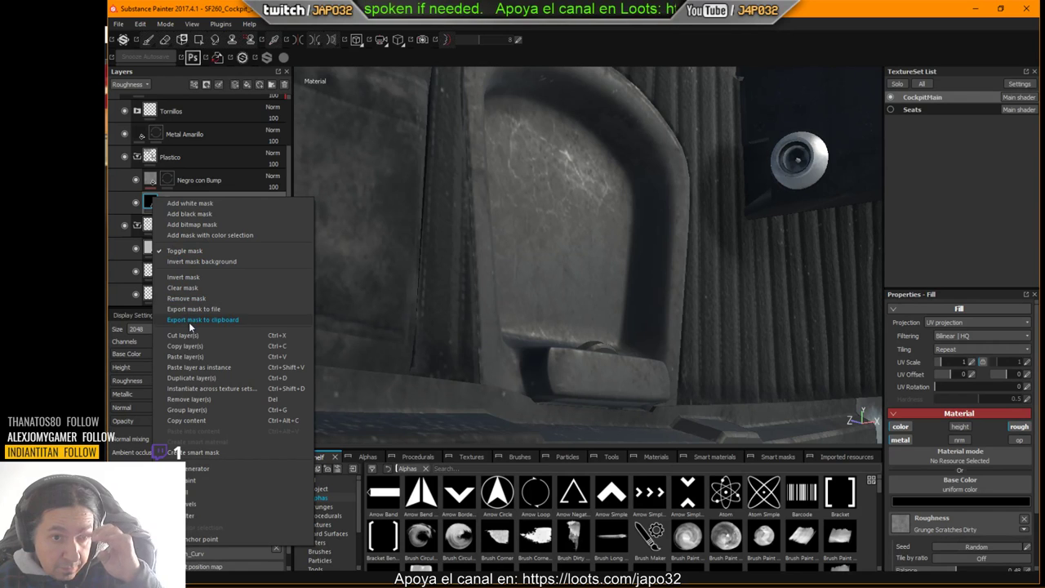
{"action": "left_click", "coordinate": [193, 356]}
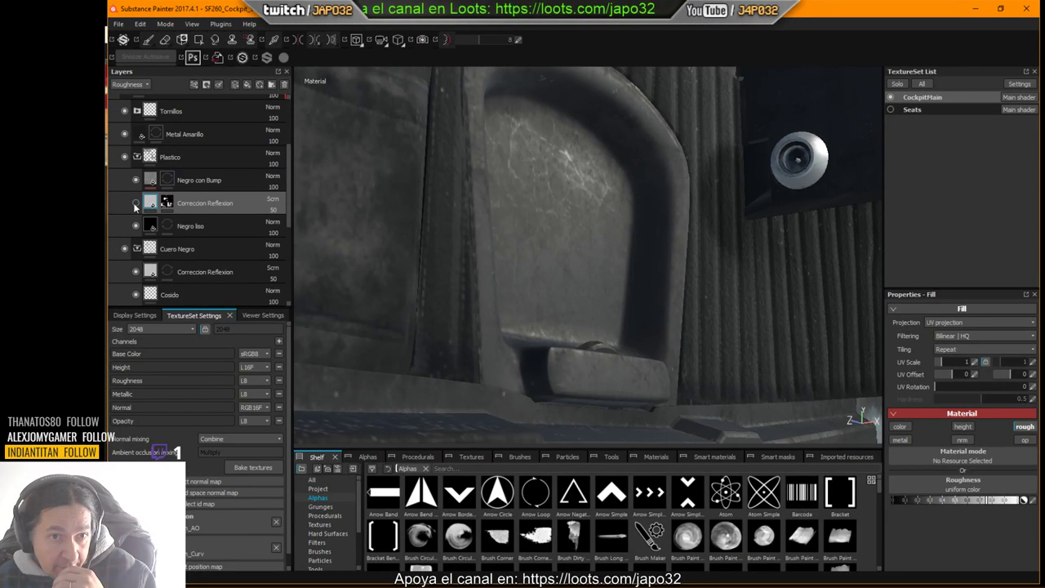
Step: Copy the Negro liso layer's mask into the mask of the Correccion Reflexion layer in the Plastico folder
{"action": "right_click", "coordinate": [167, 229]}
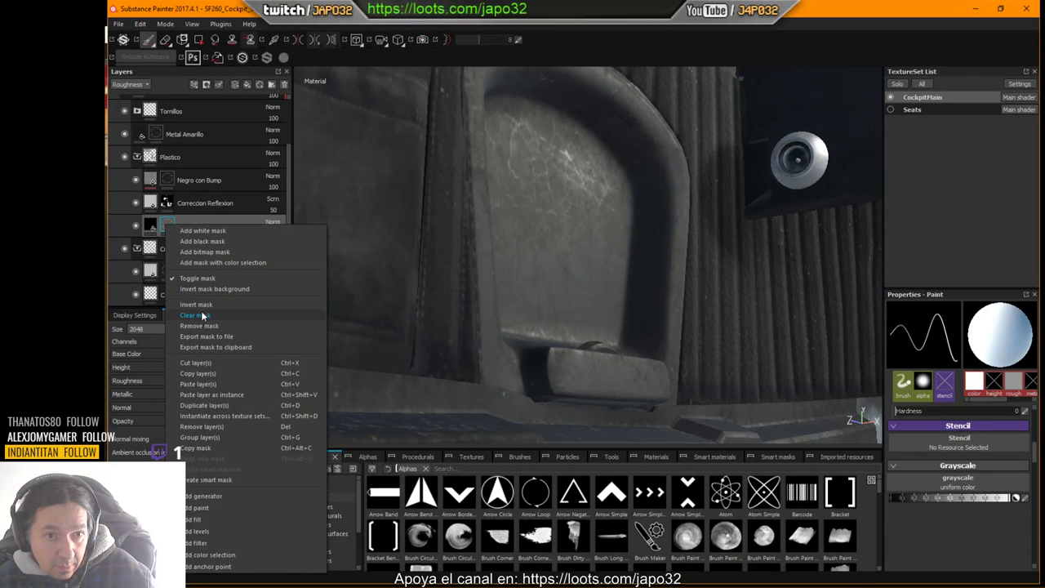
{"action": "left_click", "coordinate": [196, 448]}
{"action": "right_click", "coordinate": [168, 202]}
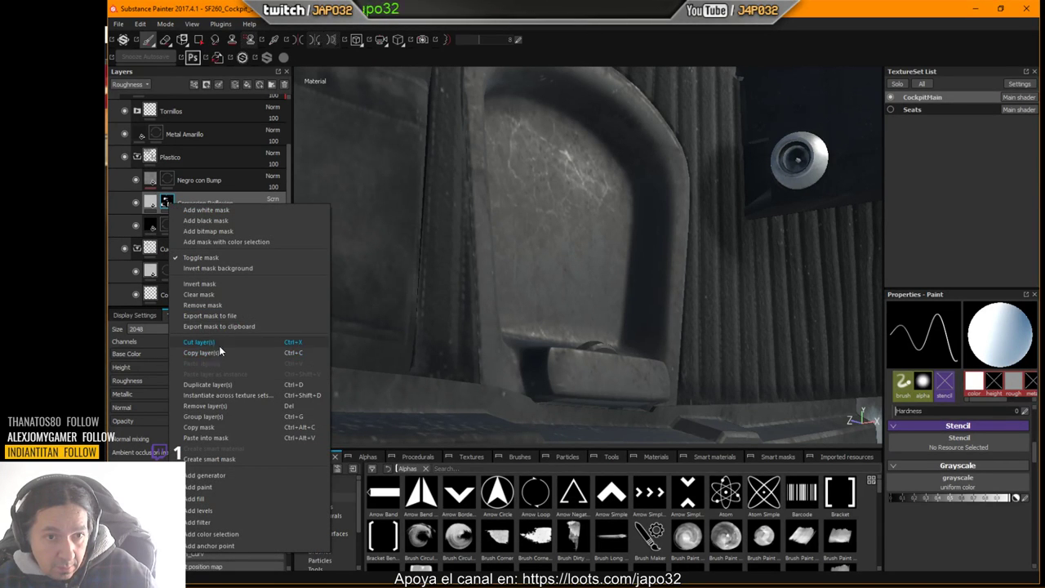
{"action": "left_click", "coordinate": [208, 437]}
Step: Toggle the Plastico folder's Correccion Reflexion layer off and on to compare the reflections on the side panel's recess
{"action": "mouse_move", "coordinate": [619, 308]}
{"action": "left_mouse_down", "text": "alt"}
{"action": "mouse_move", "coordinate": [598, 334]}
{"action": "mouse_move", "coordinate": [612, 311]}
{"action": "left_mouse_up", "text": "alt"}
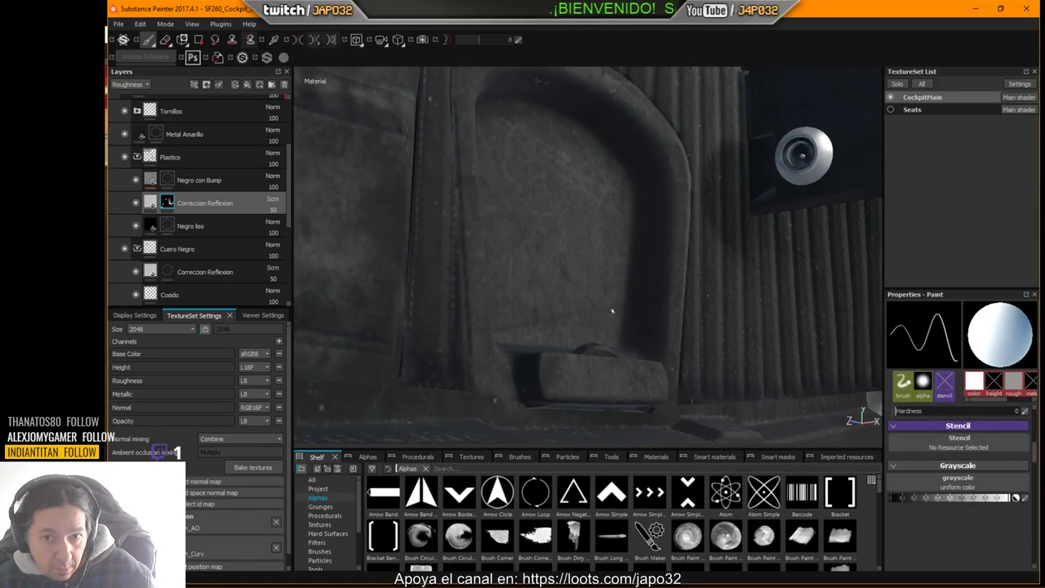
{"action": "left_click", "coordinate": [152, 203]}
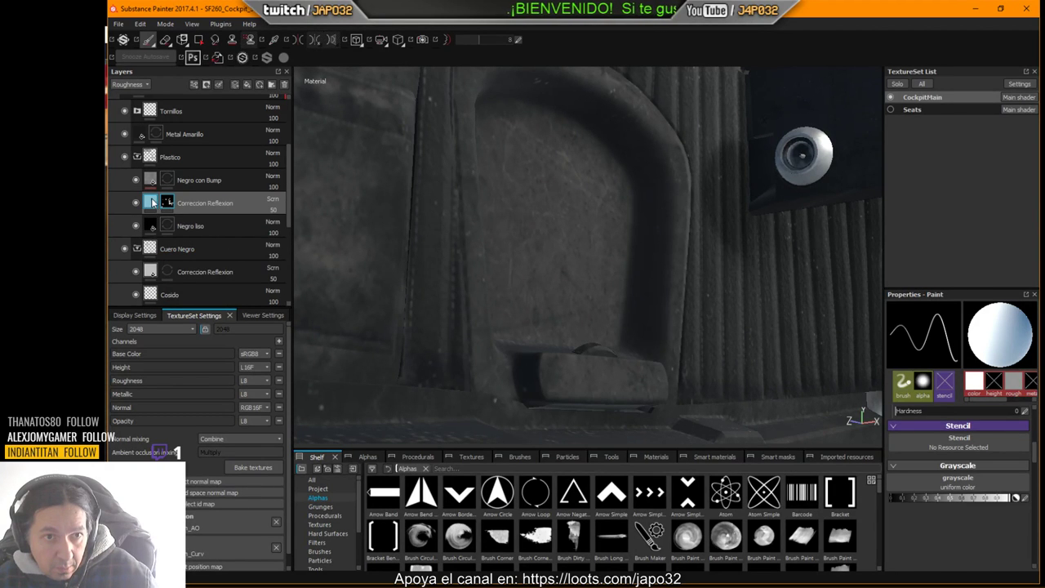
{"action": "left_click", "coordinate": [136, 202]}
{"action": "left_click_drag", "start_coordinate": [555, 253], "coordinate": [573, 249], "text": "alt"}
{"action": "right_click_drag", "start_coordinate": [574, 249], "coordinate": [572, 249], "text": "shift"}
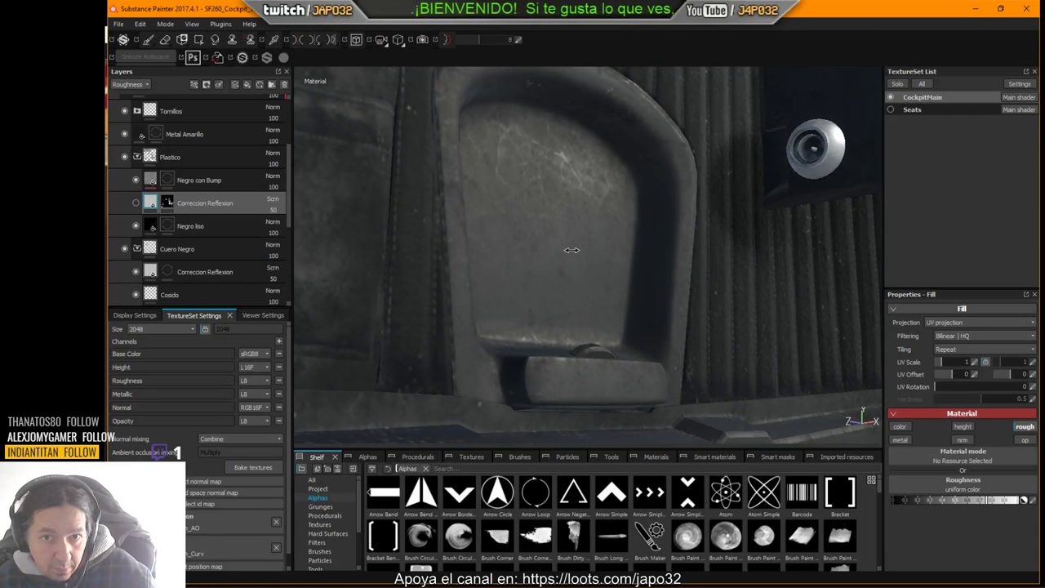
{"action": "left_click", "coordinate": [136, 202]}
Step: Export the CockpitMain texture set as 8-bit PNG with the X-Plane config to the aircraft's objects folder
{"action": "left_click_drag", "start_coordinate": [400, 239], "coordinate": [482, 270], "text": "alt"}
{"action": "right_click_drag", "start_coordinate": [483, 271], "coordinate": [711, 291], "text": "shift"}
{"action": "left_click_drag", "start_coordinate": [711, 291], "coordinate": [727, 267], "text": "alt"}
{"action": "right_click", "coordinate": [725, 263]}
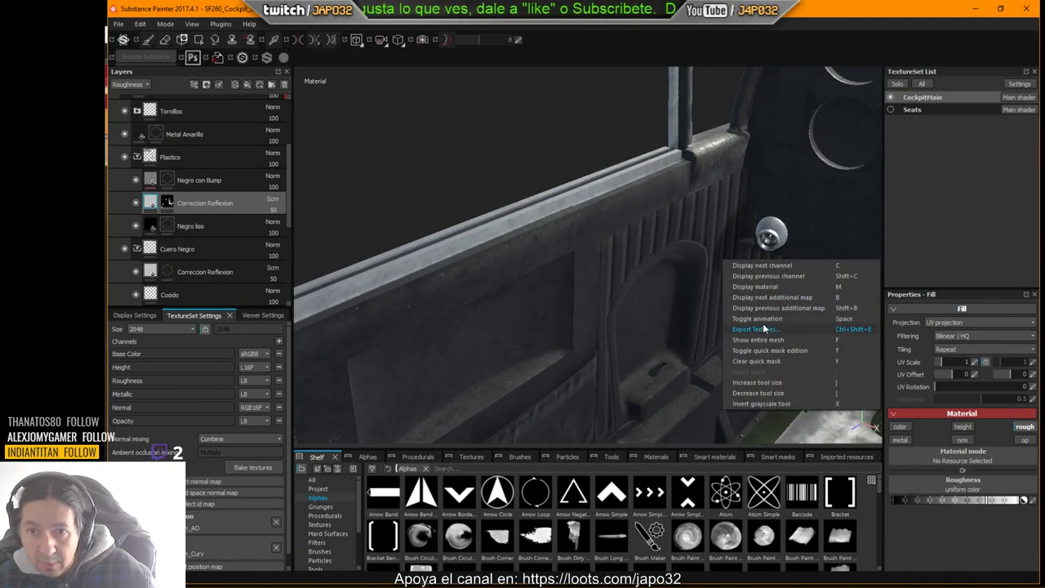
{"action": "left_click", "coordinate": [762, 327]}
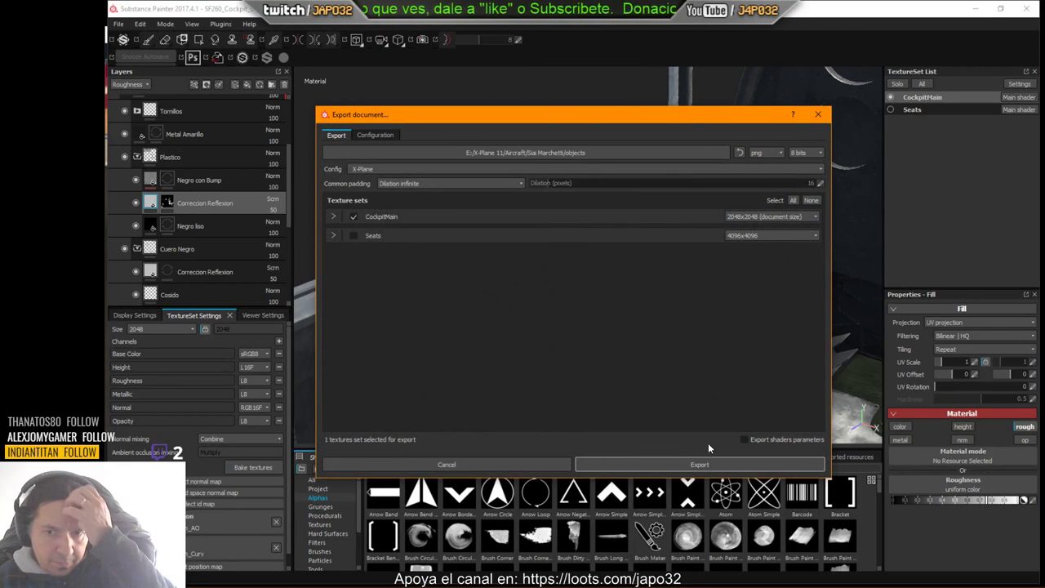
{"action": "left_click", "coordinate": [711, 464]}
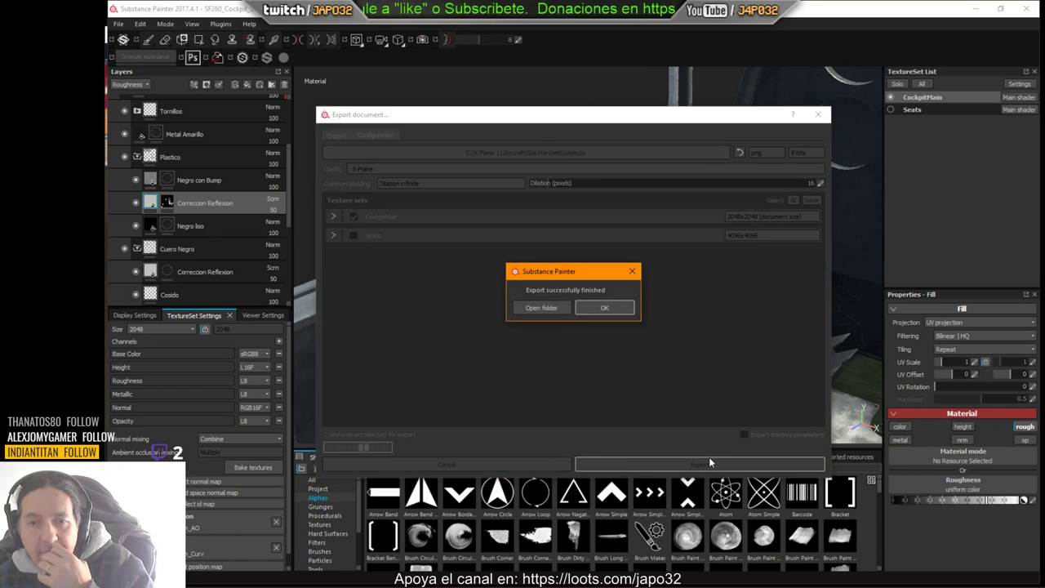
{"action": "left_click", "coordinate": [604, 308]}
Step: Switch to X-Plane and reload the aircraft with the exported cockpit textures
{"action": "key", "text": "alt+Tab"}
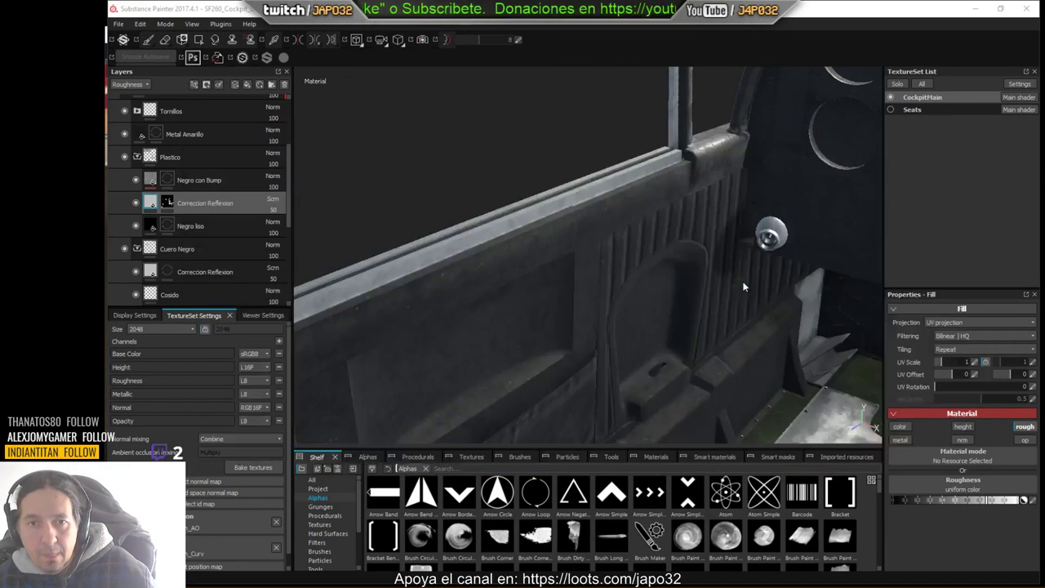
{"action": "key", "text": "alt+Tab"}
{"action": "left_click", "coordinate": [571, 143]}
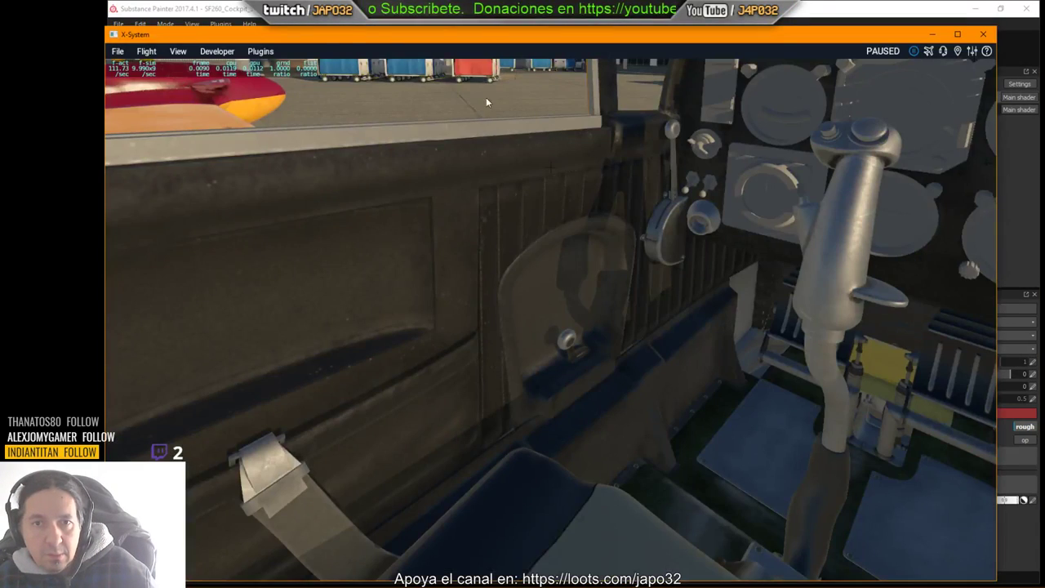
{"action": "left_click", "coordinate": [219, 51]}
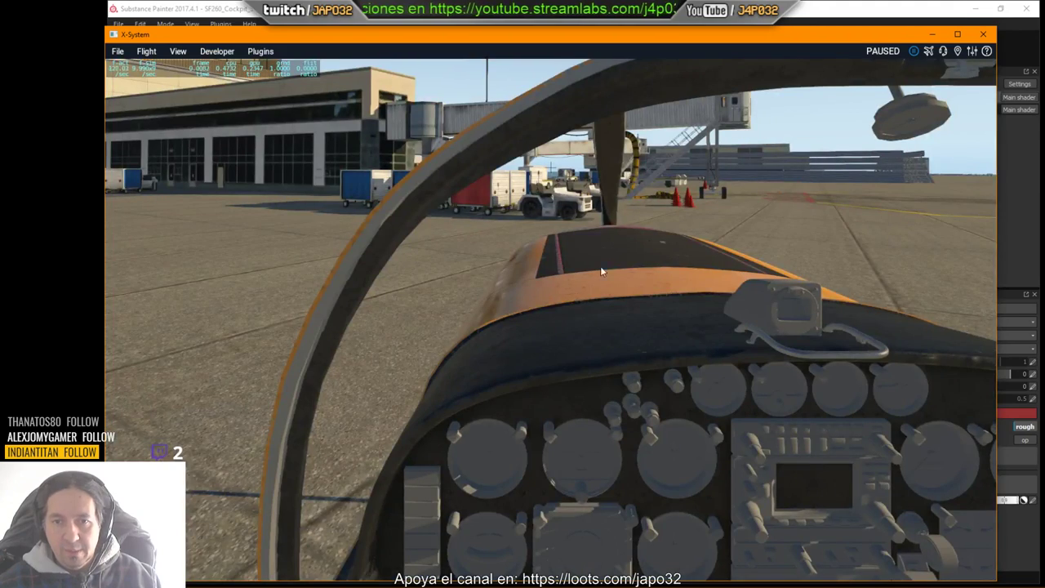
Step: Inspect the side panel's plastic recess up close, changing the time of day to compare its reflections under different sunlight
{"action": "right_click_drag", "start_coordinate": [615, 258], "coordinate": [564, 263]}
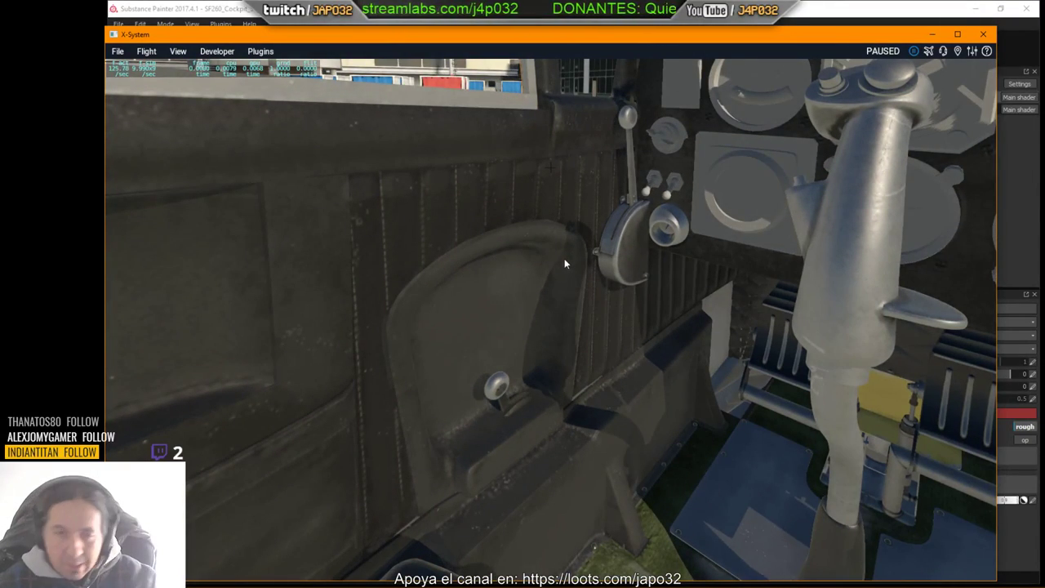
{"action": "key", "text": "Down"}
{"action": "right_click_drag", "start_coordinate": [609, 275], "coordinate": [537, 192]}
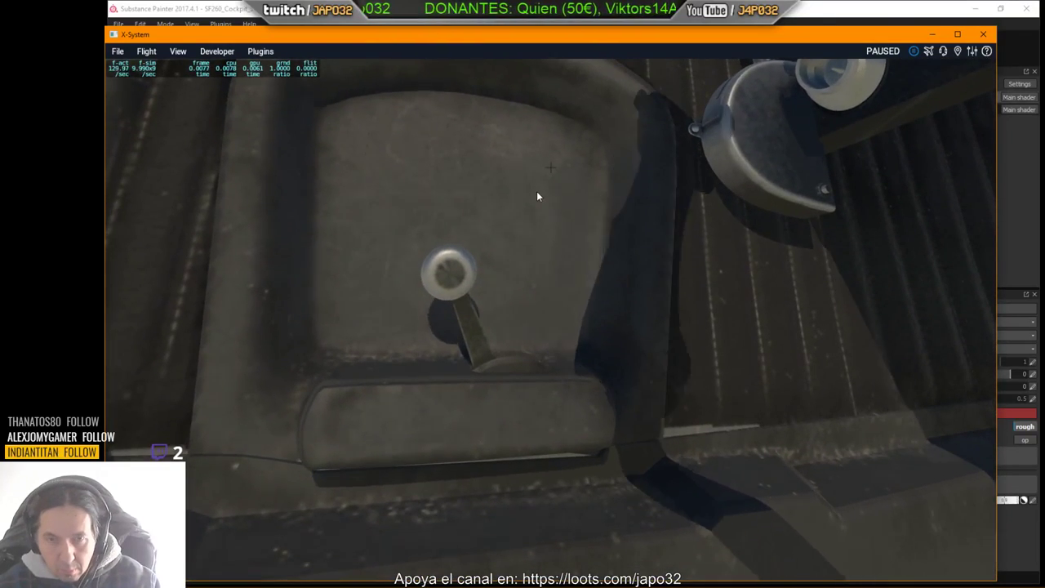
{"action": "key", "text": "k"}
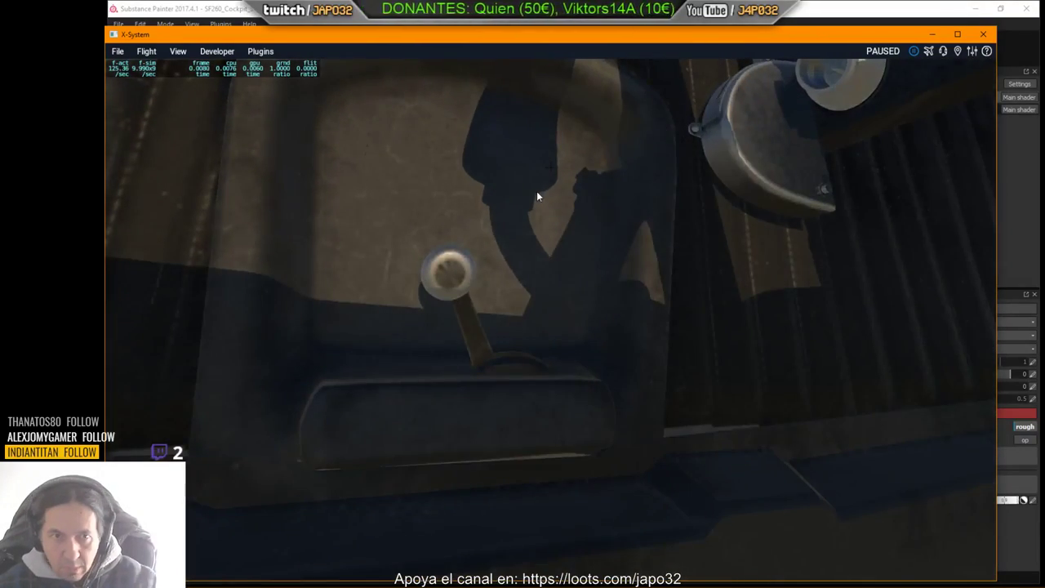
{"action": "right_click_drag", "start_coordinate": [536, 191], "coordinate": [490, 203]}
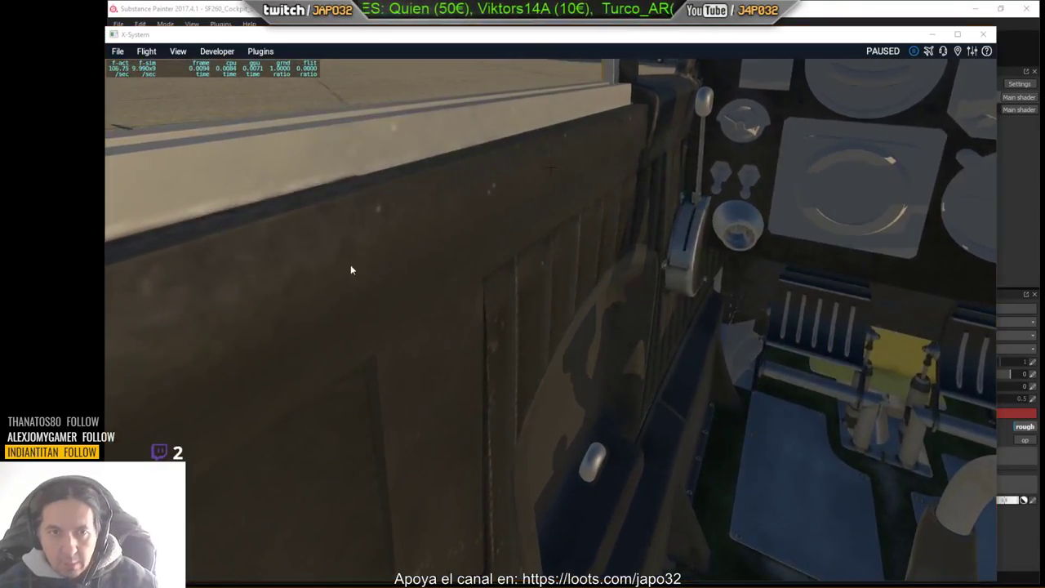
Step: Return to Substance Painter and check the whole side panel with the Plastico folder's Correccion Reflexion layer hidden and shown
{"action": "key", "text": "alt+Tab"}
{"action": "key", "text": "alt+Tab"}
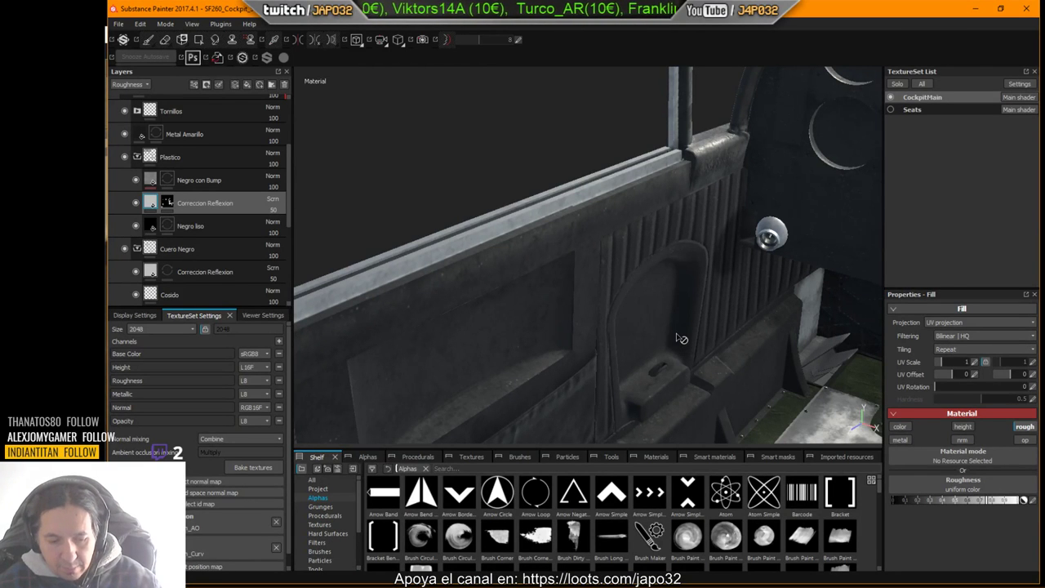
{"action": "right_click_drag", "start_coordinate": [677, 338], "coordinate": [656, 334], "text": "shift"}
{"action": "left_click_drag", "start_coordinate": [729, 358], "coordinate": [631, 309], "text": "alt"}
{"action": "left_click", "coordinate": [168, 204]}
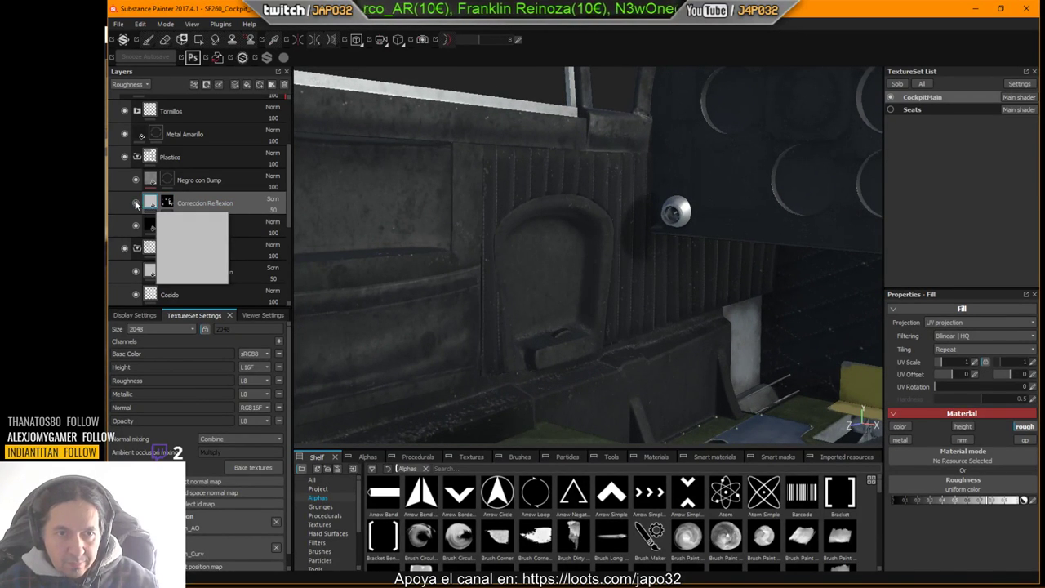
{"action": "left_click", "coordinate": [136, 204]}
{"action": "left_click", "coordinate": [135, 203]}
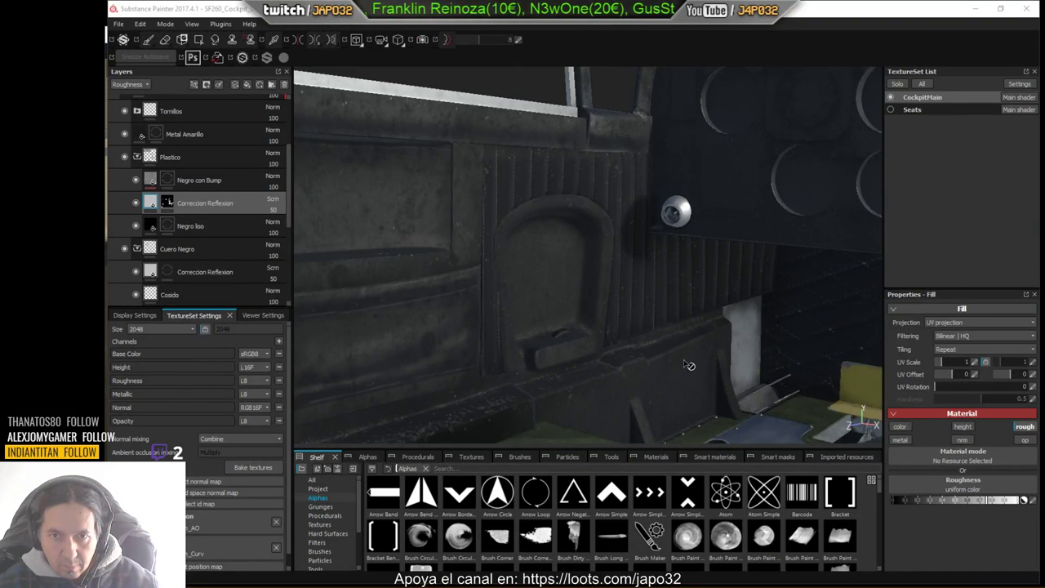
Step: Switch to X-Plane and examine the plastic recess and surrounding side panel from a closer, lower viewpoint
{"action": "key", "text": "alt+Tab"}
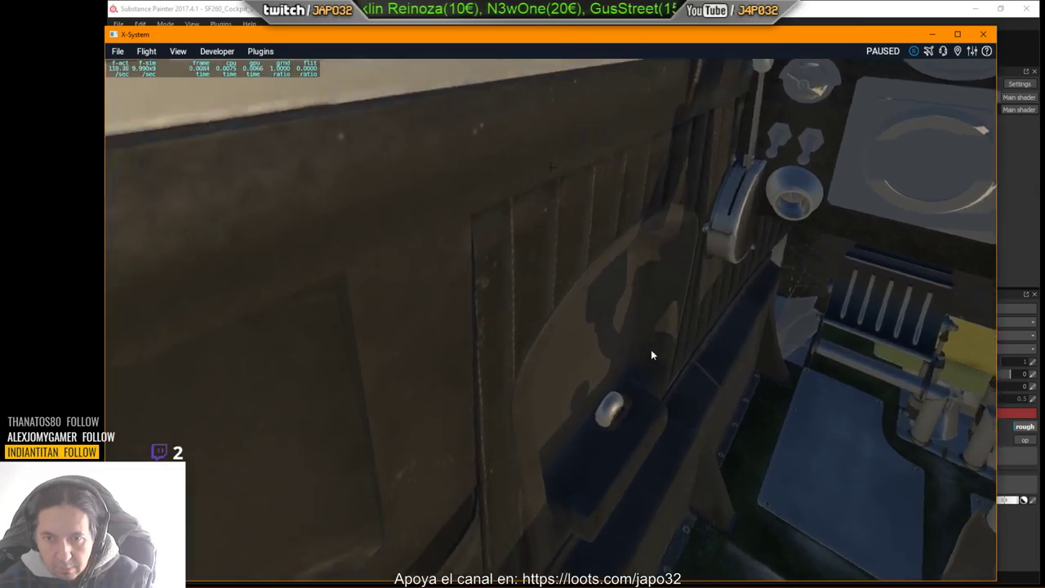
{"action": "key", "text": "Right"}
{"action": "key", "text": "Down"}
{"action": "right_click_drag", "start_coordinate": [652, 350], "coordinate": [656, 329]}
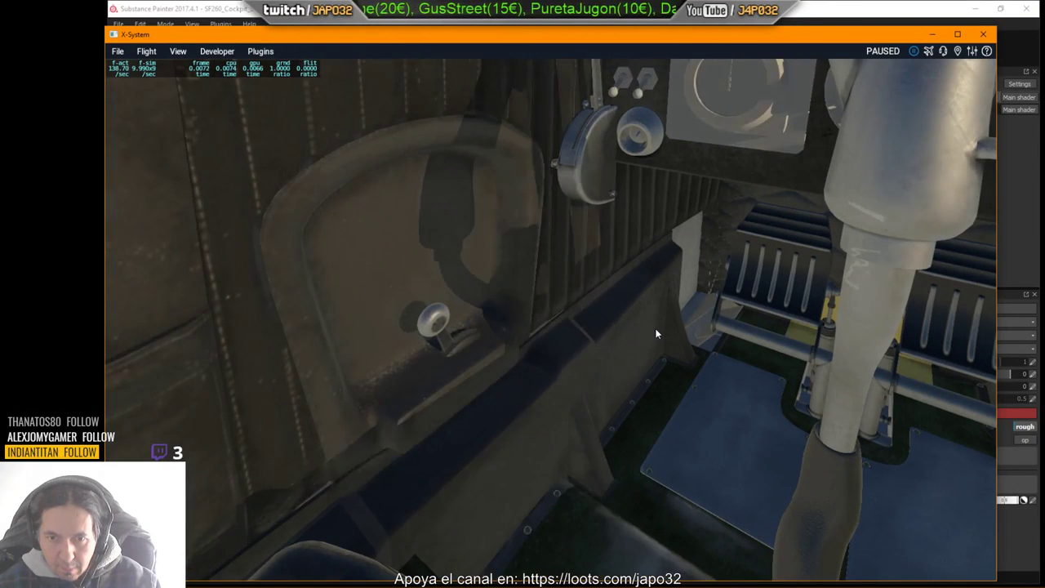
Step: Back in Substance Painter, set the roughness opacity of the Plastico folder's Correccion Reflexion layer to 80
{"action": "key", "text": "alt+Tab"}
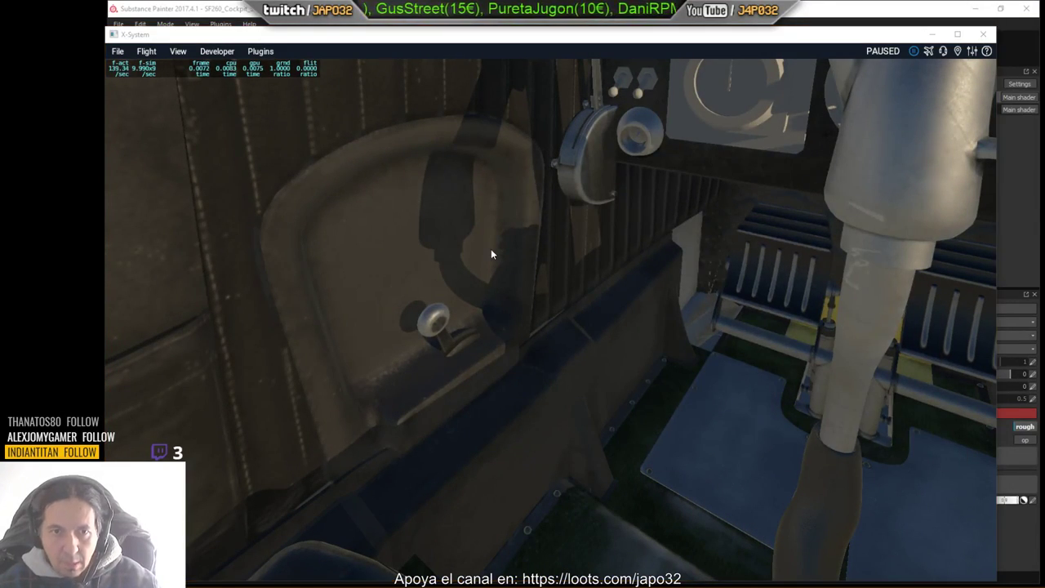
{"action": "key", "text": "alt+Tab"}
{"action": "key", "text": "Tab"}
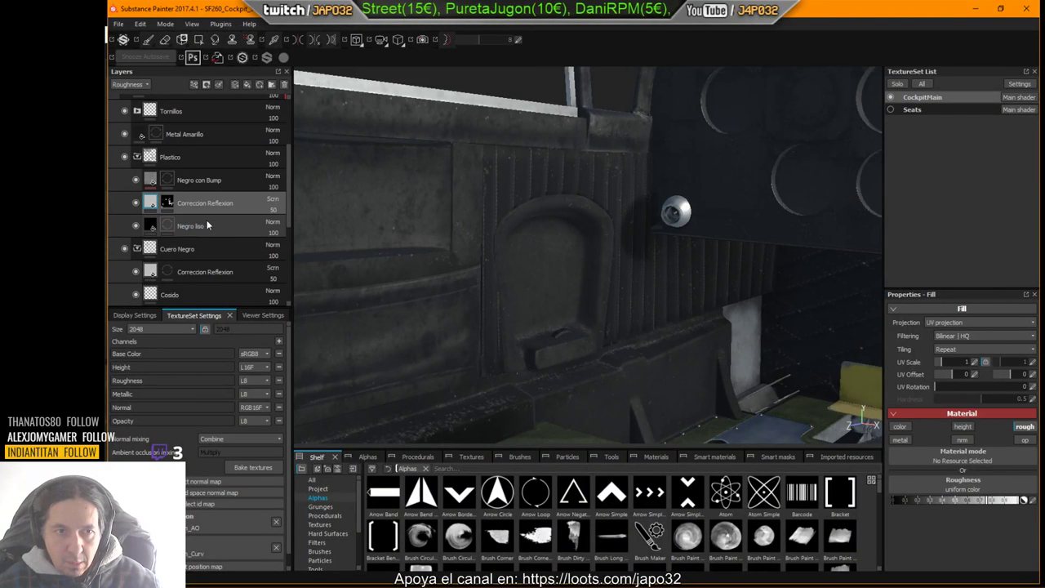
{"action": "left_click", "coordinate": [278, 214]}
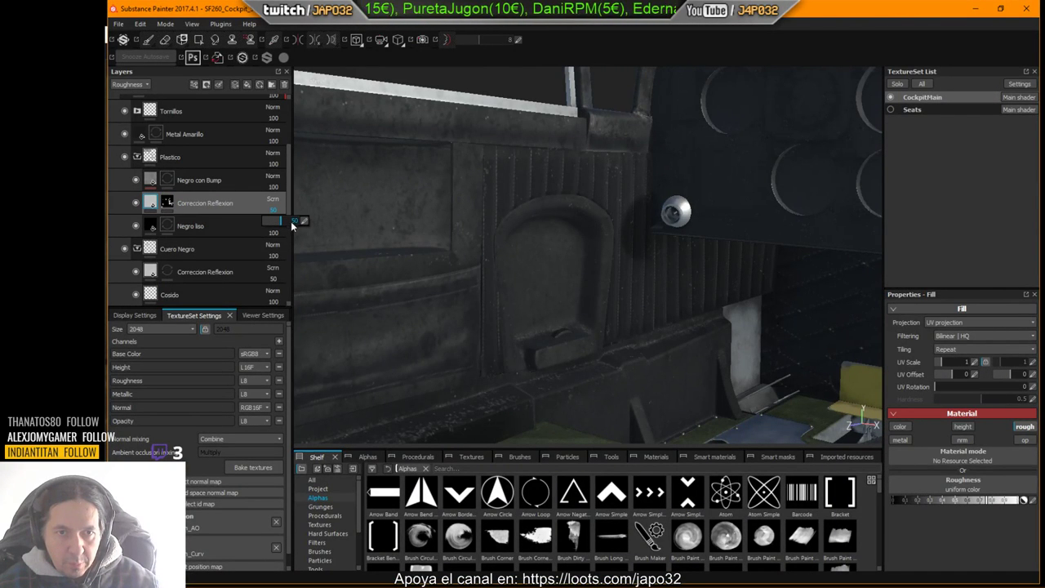
{"action": "left_click_drag", "start_coordinate": [290, 221], "coordinate": [294, 221]}
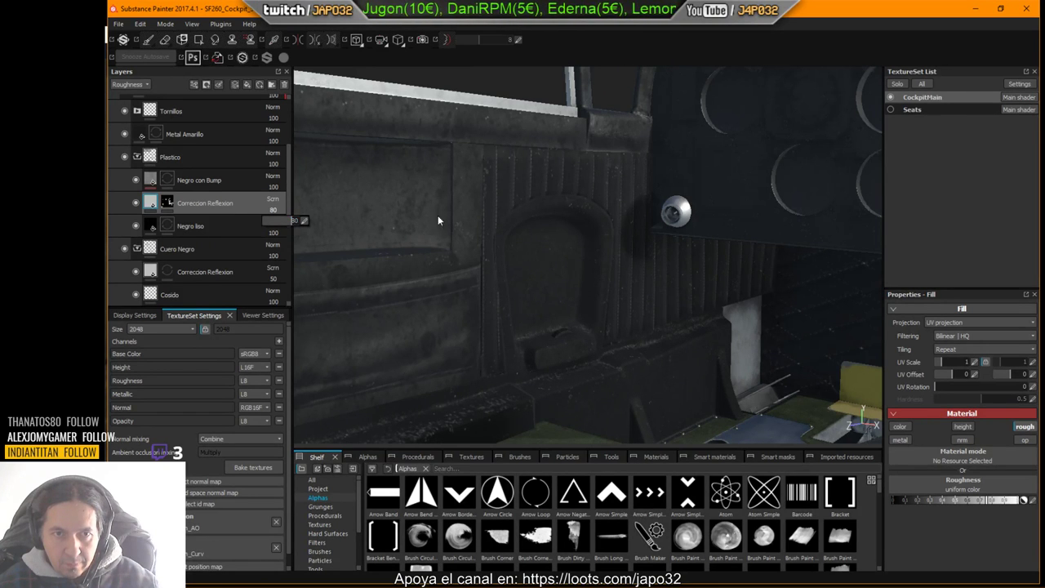
Step: Export the CockpitMain textures again with the X-Plane config, including the stronger plastic reflection correction
{"action": "right_click", "coordinate": [462, 187]}
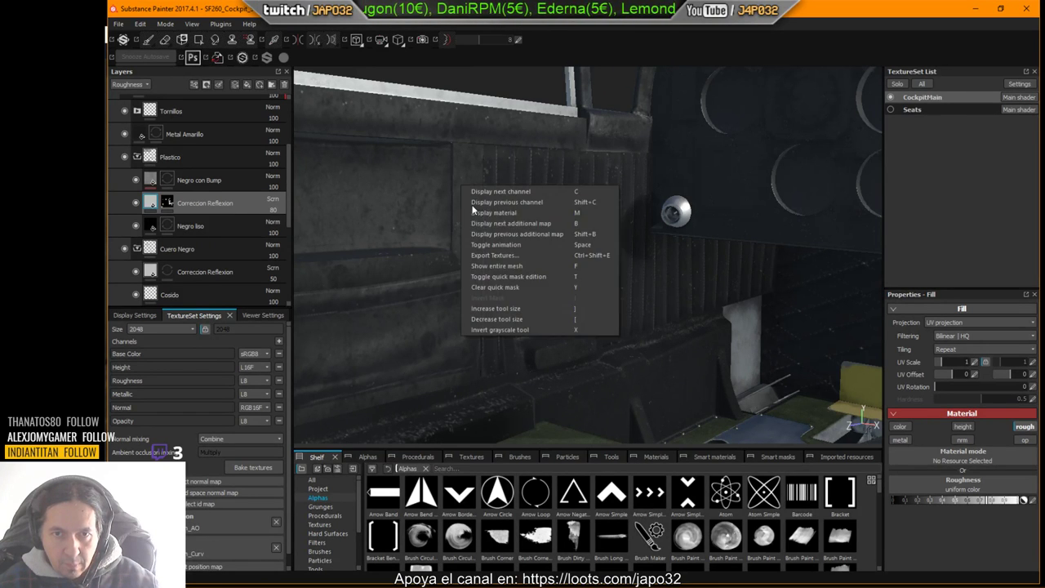
{"action": "left_click", "coordinate": [504, 257]}
{"action": "left_click", "coordinate": [663, 462]}
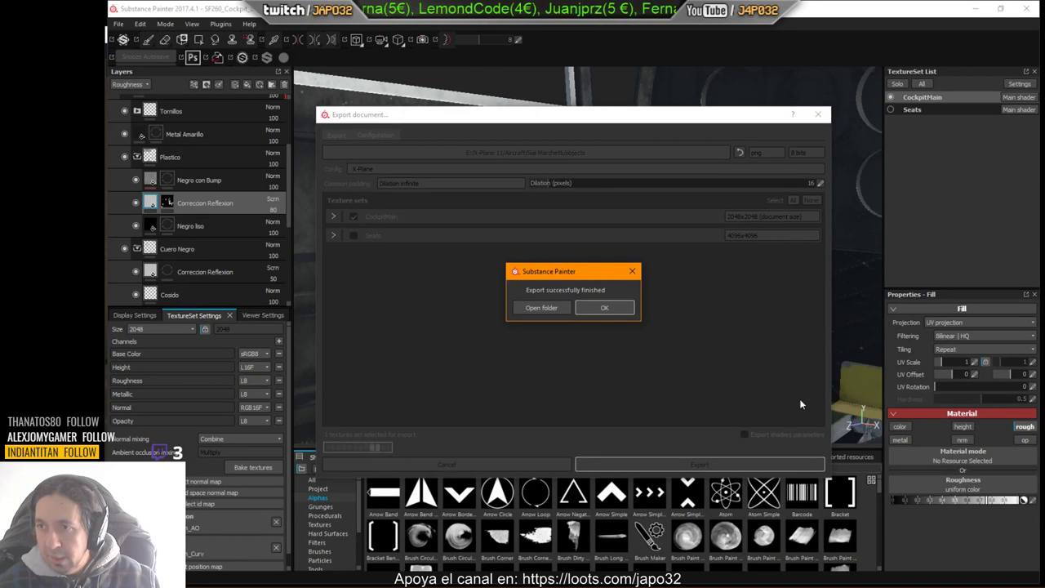
{"action": "left_click", "coordinate": [609, 309]}
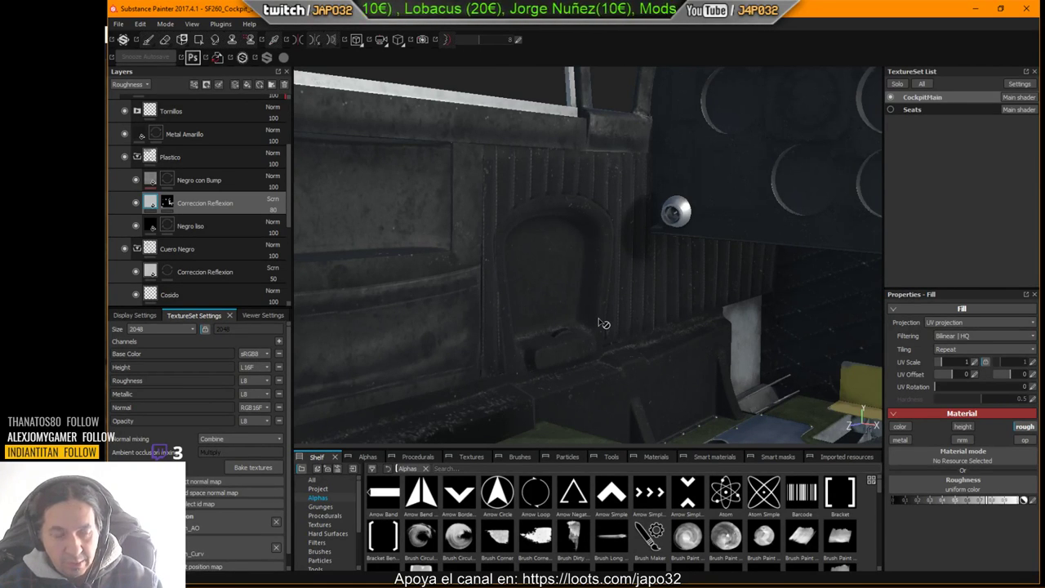
Step: Switch to X-Plane, reload the current aircraft and examine the plastic recess and side panel from close up
{"action": "key", "text": "alt+Tab"}
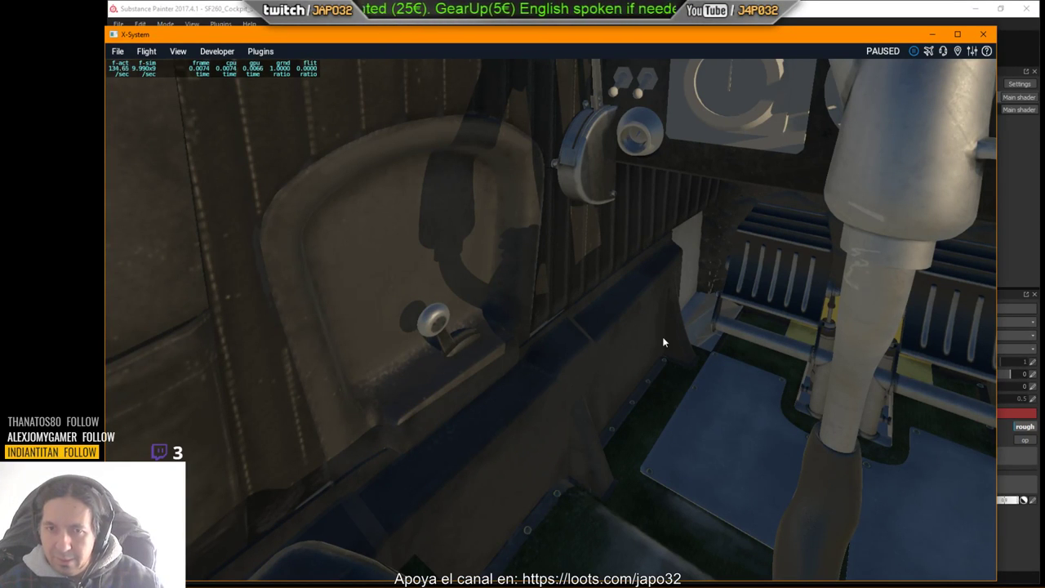
{"action": "left_click", "coordinate": [200, 52]}
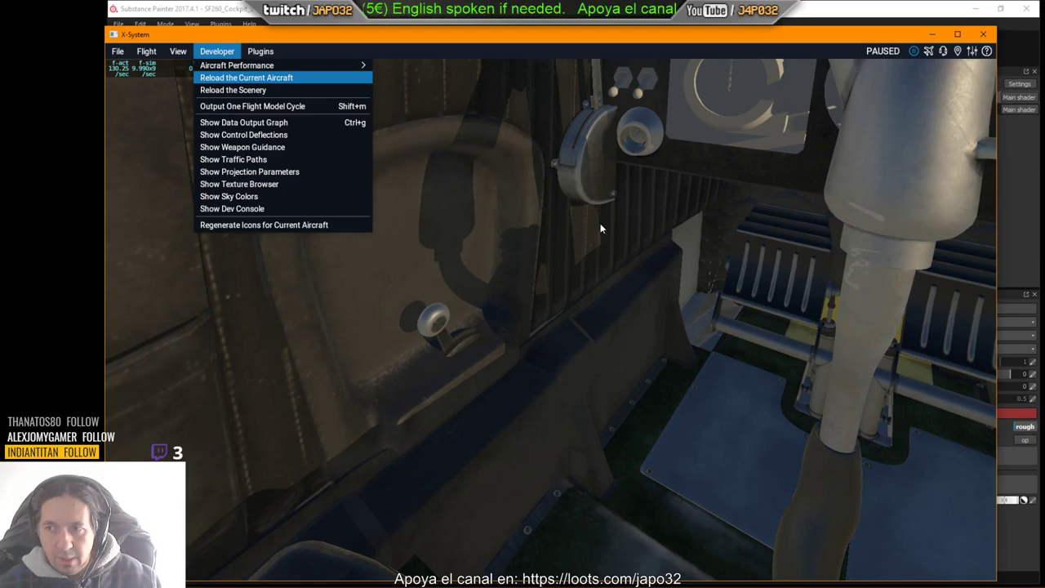
{"action": "key", "text": "Return"}
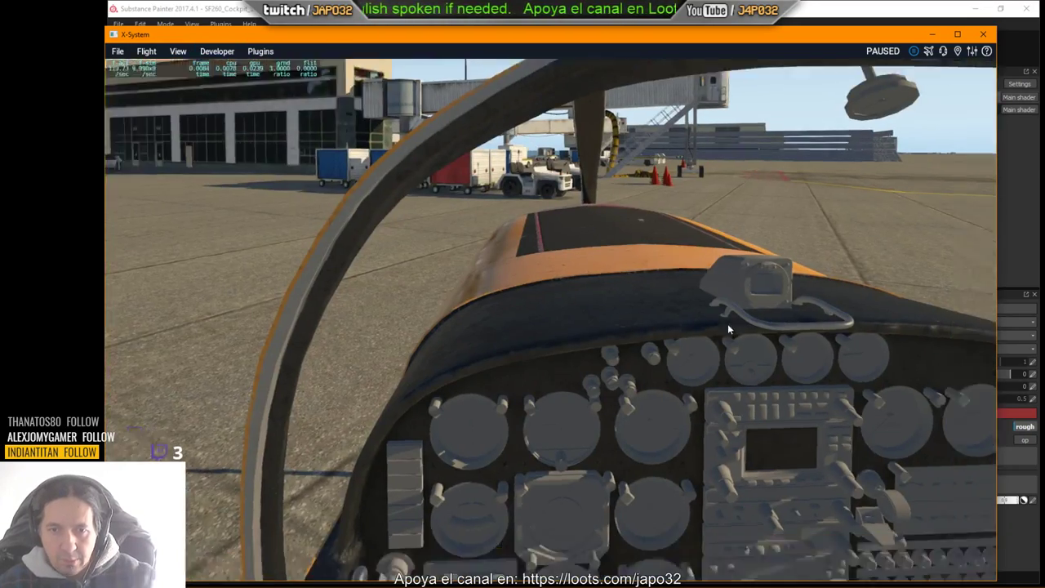
{"action": "right_click_drag", "start_coordinate": [729, 324], "coordinate": [601, 335]}
{"action": "scroll", "coordinate": [596, 379], "scroll_direction": "up", "scroll_amount": 3}
{"action": "key", "text": "Down"}
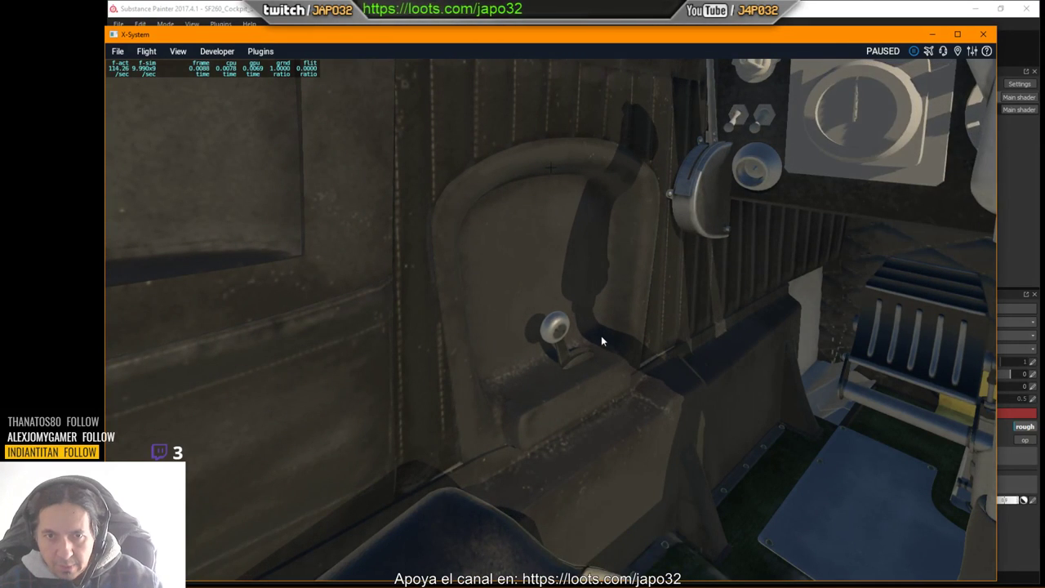
Step: Back in Substance Painter, compare the side panel with and without the Plastico folder's Correccion Reflexion layer, and set its roughness opacity to 100
{"action": "key", "text": "alt+Tab"}
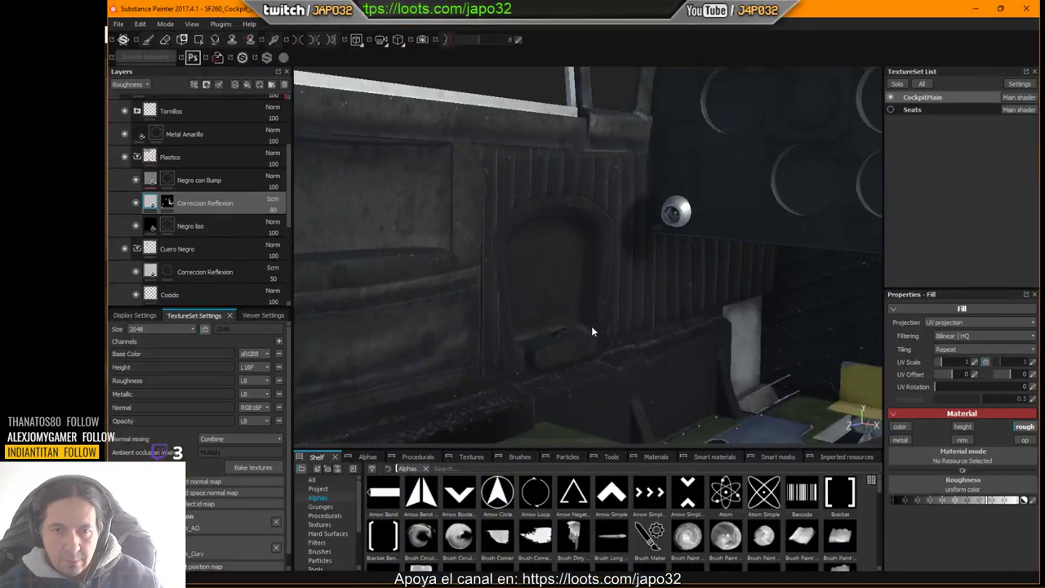
{"action": "left_click", "coordinate": [136, 203]}
{"action": "left_click", "coordinate": [136, 202]}
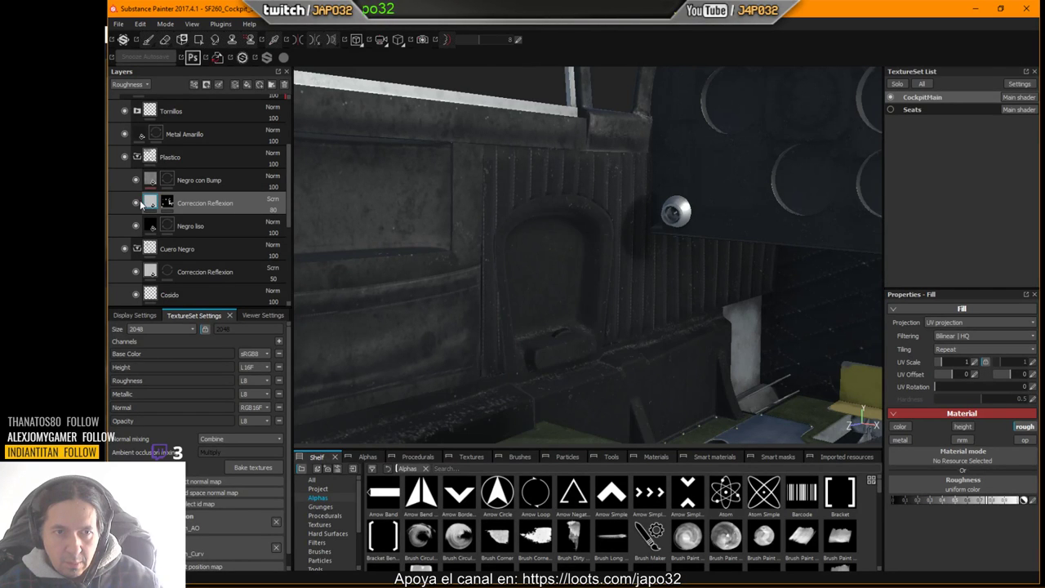
{"action": "left_click", "coordinate": [170, 206]}
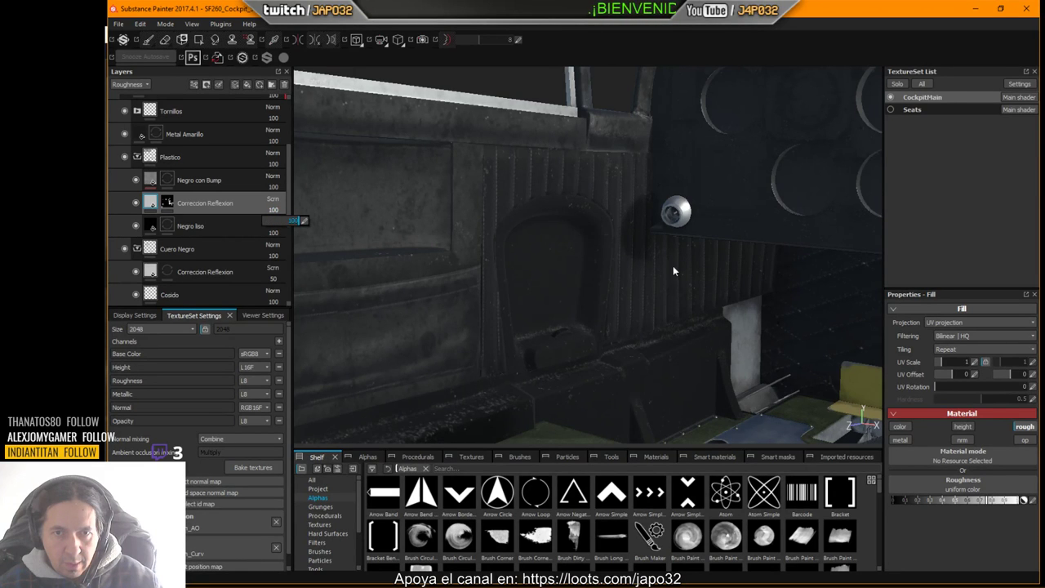
Step: Dismiss the texture export and set the roughness blend mode of the Plastico folder's Correccion Reflexion layer to Normal
{"action": "right_click", "coordinate": [583, 230]}
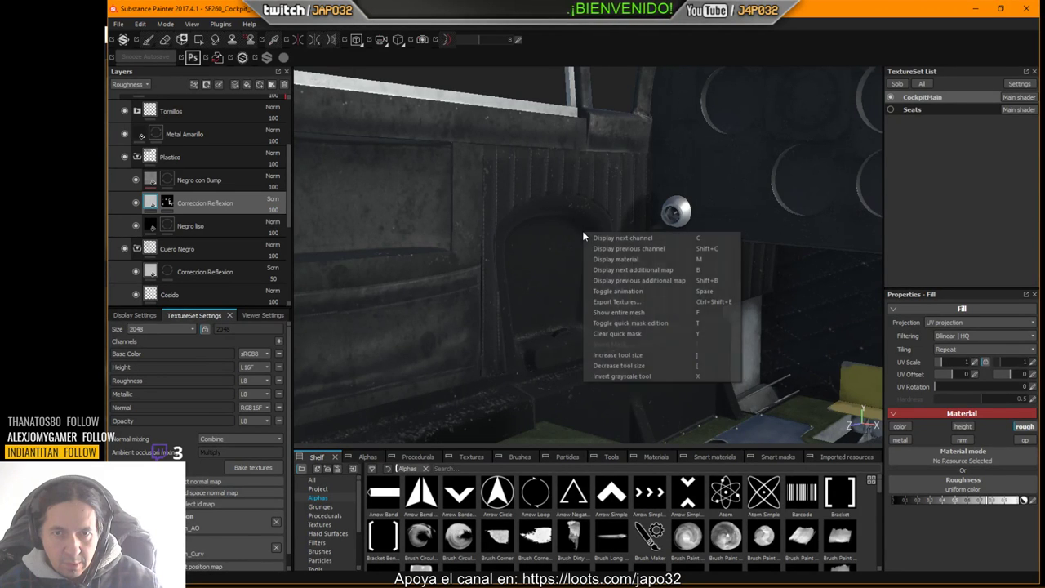
{"action": "left_click", "coordinate": [631, 302]}
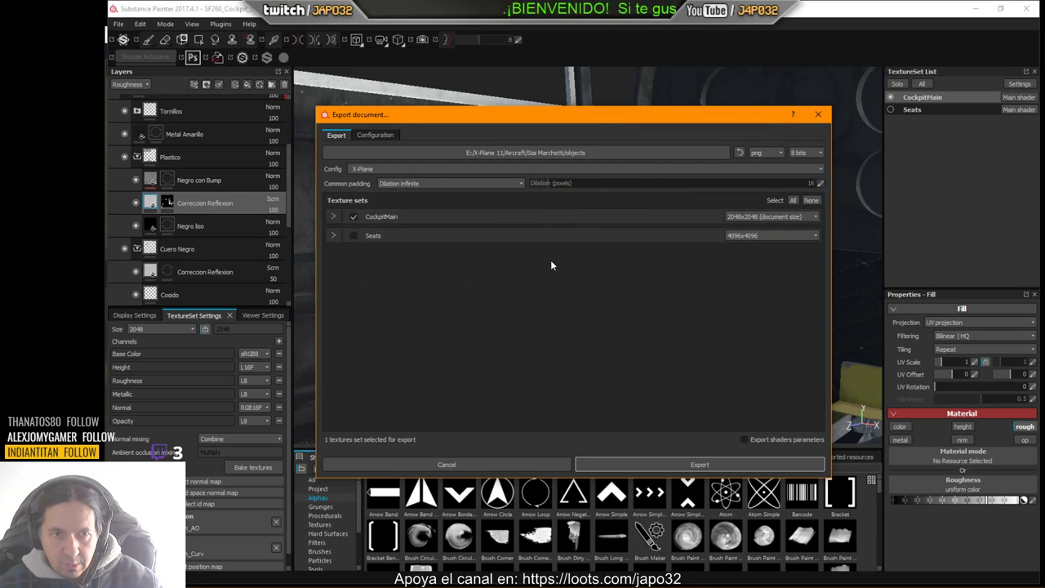
{"action": "left_click", "coordinate": [818, 115]}
{"action": "left_click", "coordinate": [276, 207]}
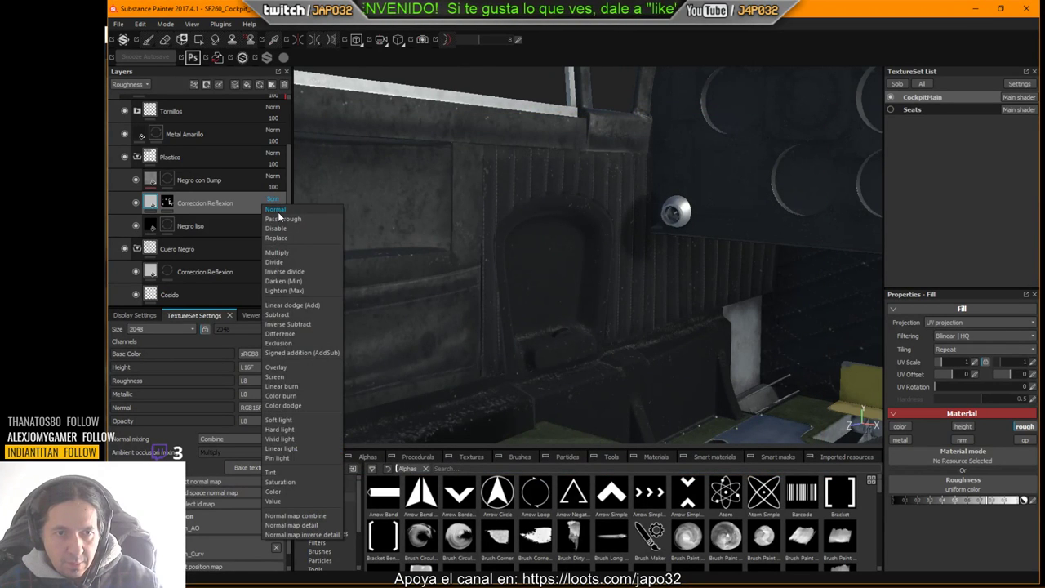
{"action": "left_click", "coordinate": [274, 201]}
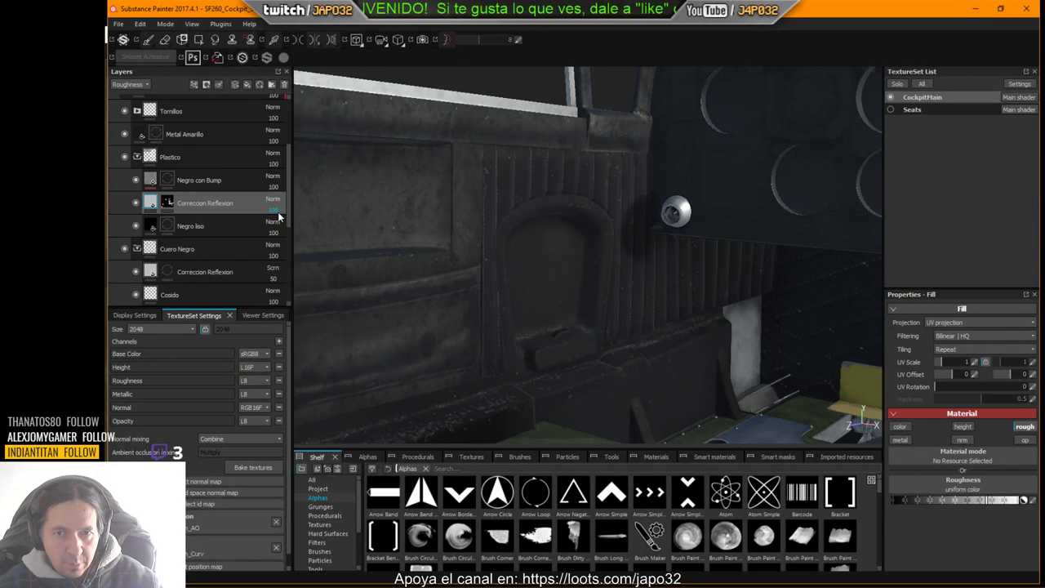
Step: Export the CockpitMain textures with the X-Plane config, using the Normal-blended plastic reflection correction
{"action": "right_click", "coordinate": [529, 238]}
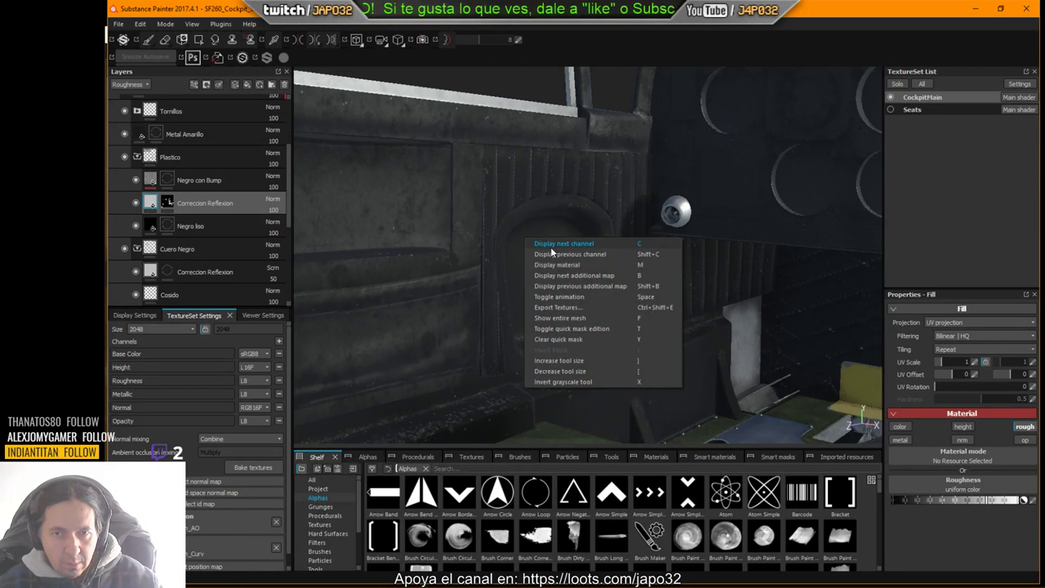
{"action": "left_click", "coordinate": [568, 307]}
{"action": "left_click", "coordinate": [690, 465]}
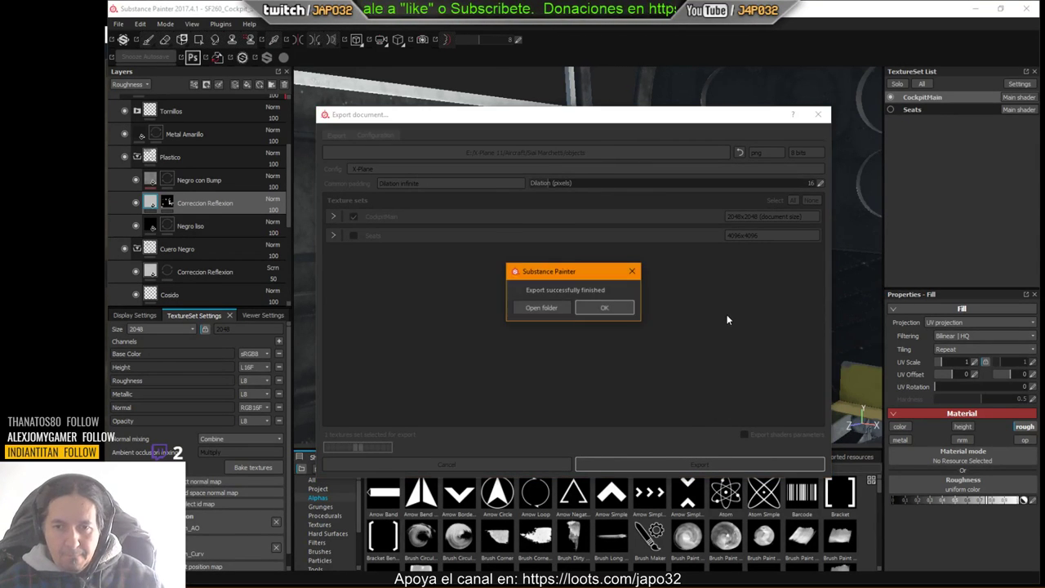
{"action": "left_click", "coordinate": [624, 311]}
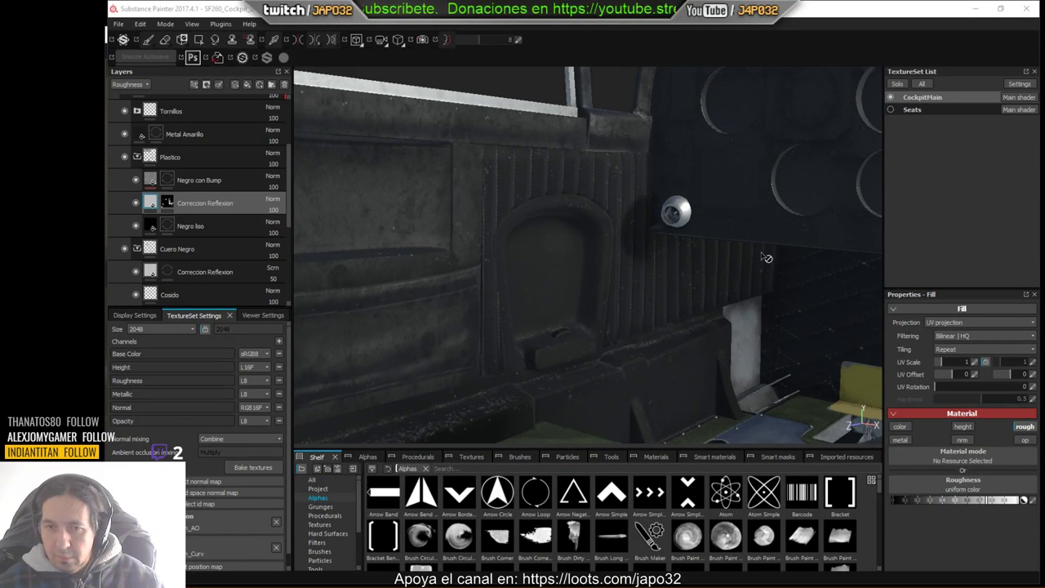
Step: Switch to X-Plane, reload the current aircraft and inspect the side panel, plastic recess and floor area around the stick
{"action": "key", "text": "alt+Tab"}
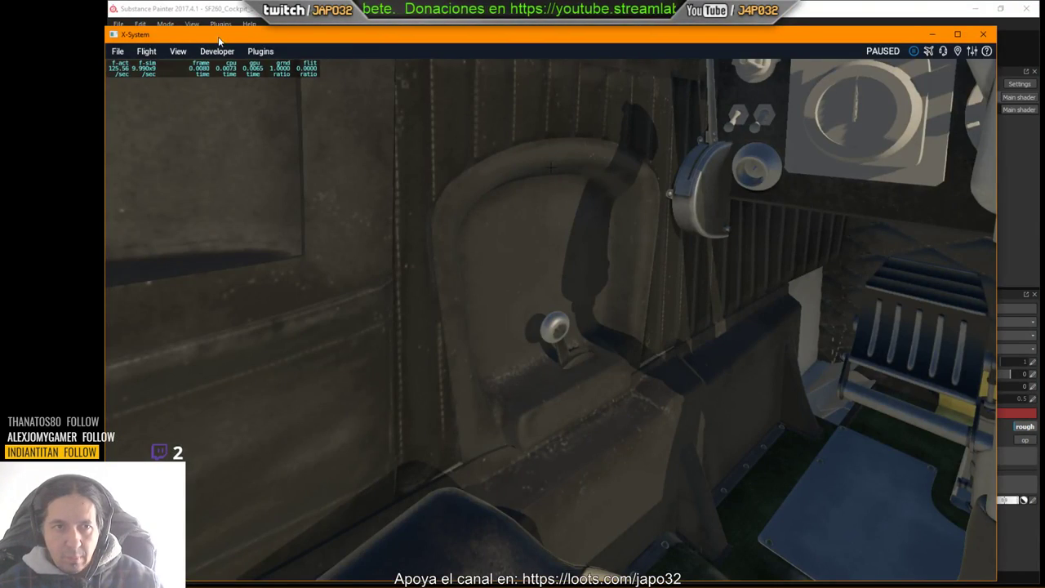
{"action": "left_click", "coordinate": [216, 53]}
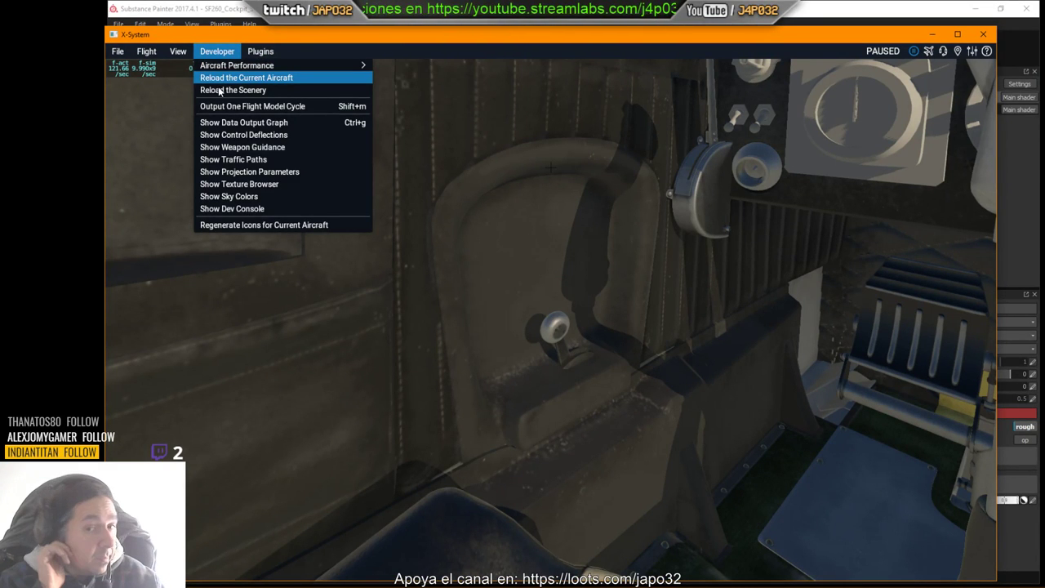
{"action": "left_click", "coordinate": [219, 88]}
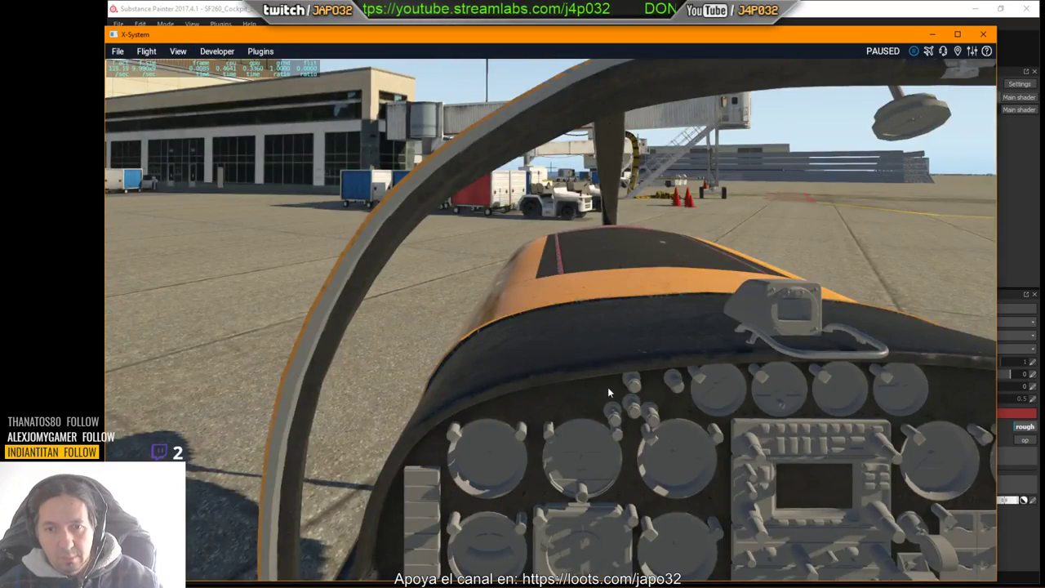
{"action": "right_click_drag", "start_coordinate": [607, 387], "coordinate": [530, 456]}
{"action": "key", "text": "Down"}
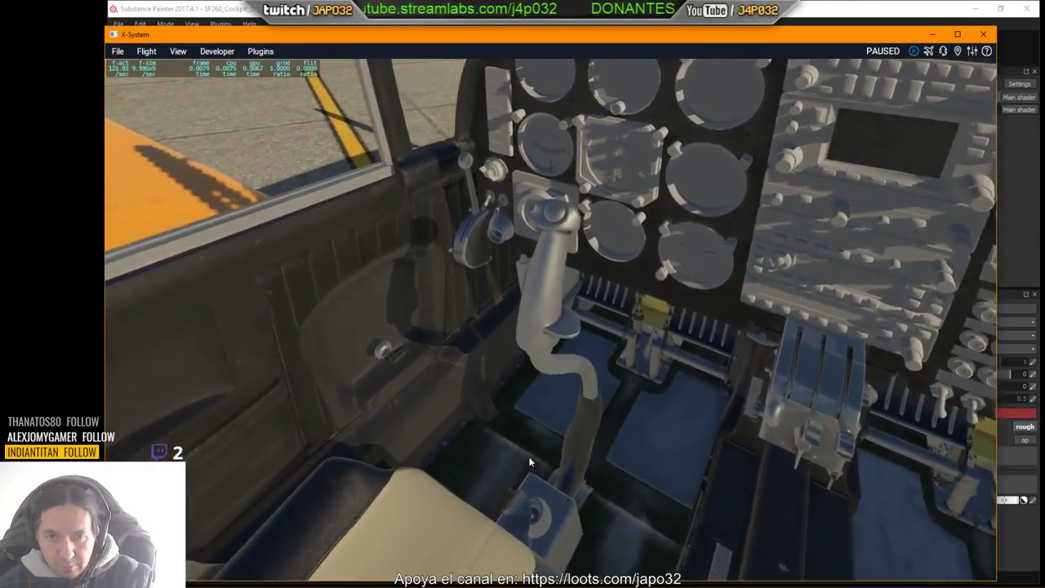
{"action": "key", "text": "period"}
{"action": "key", "text": "Down"}
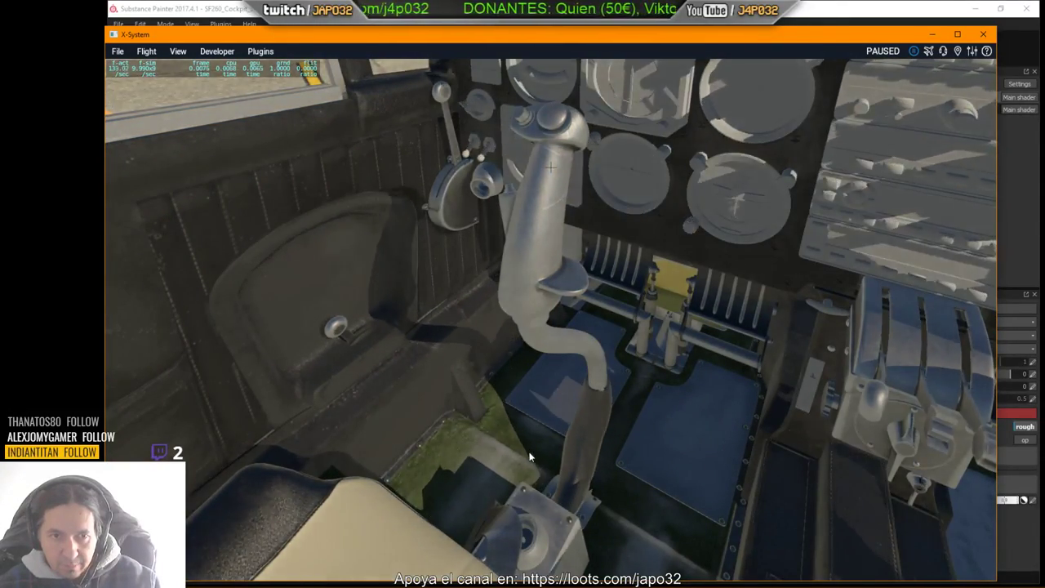
Step: Back in Substance Painter, set the Plastico folder's Correccion Reflexion layer to Screen blending and enable its metallic channel
{"action": "key", "text": "alt+Tab"}
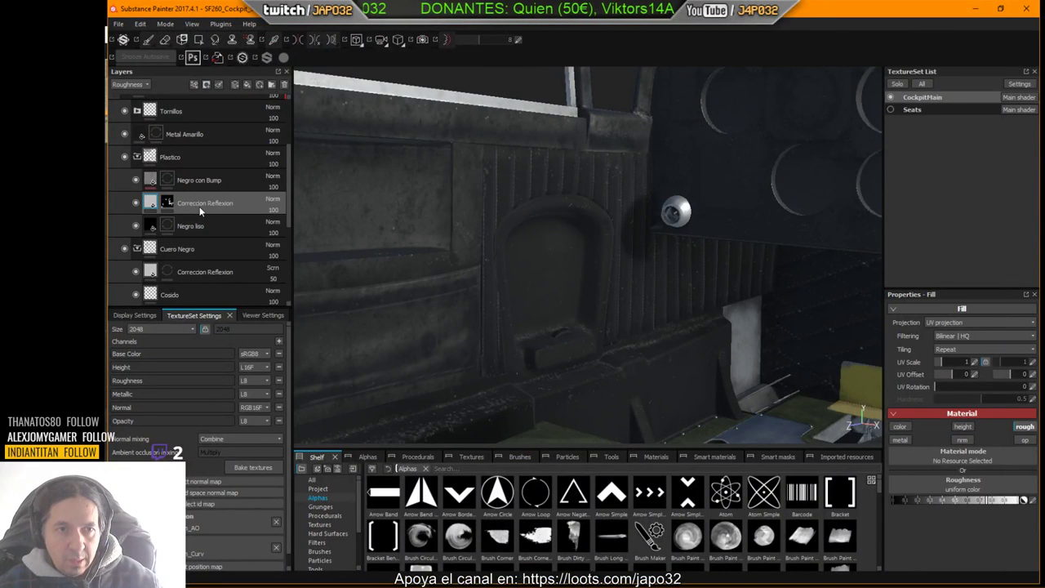
{"action": "left_click", "coordinate": [150, 203]}
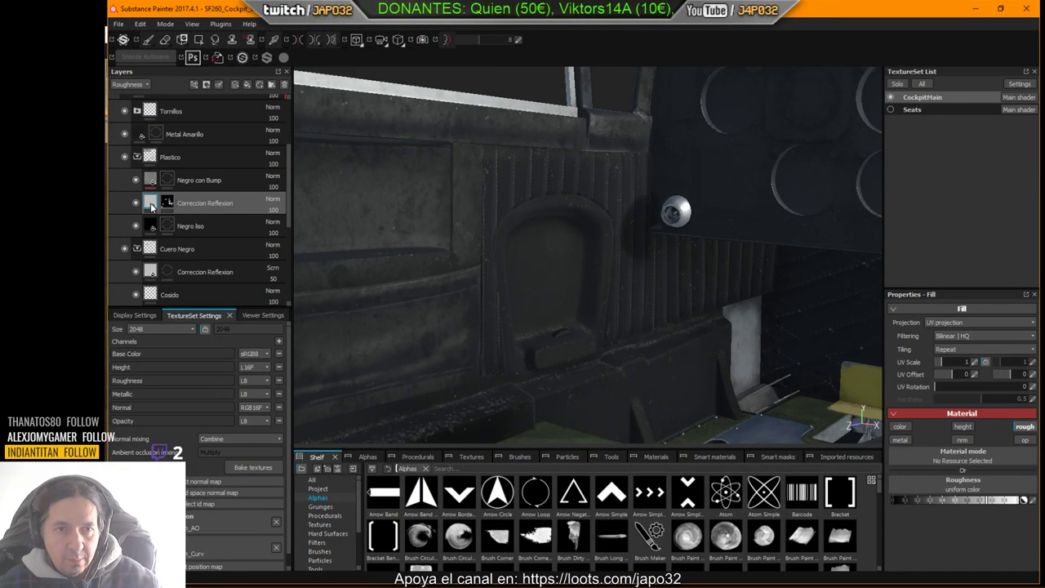
{"action": "left_click", "coordinate": [272, 200]}
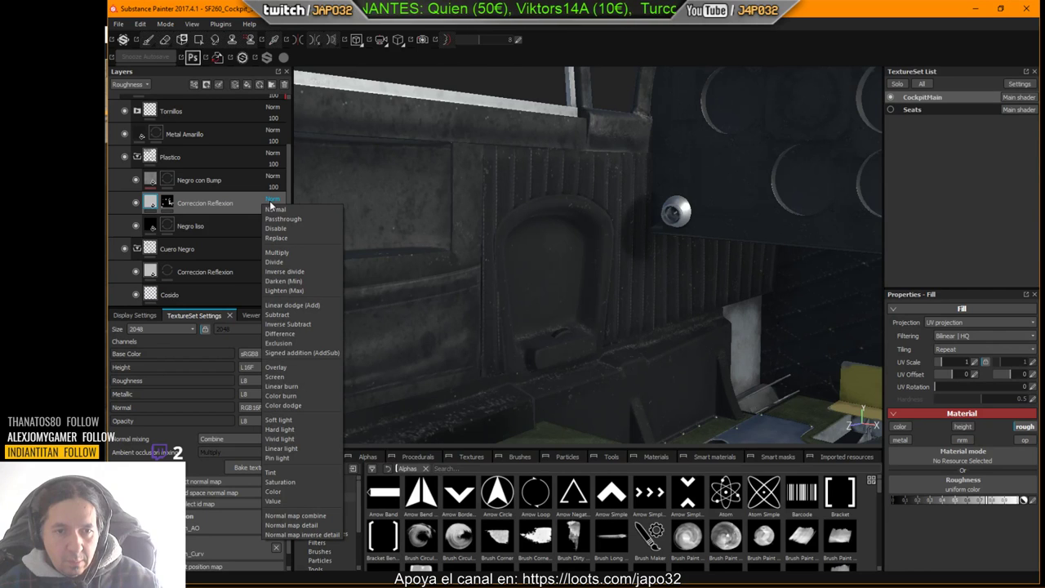
{"action": "left_click", "coordinate": [275, 377]}
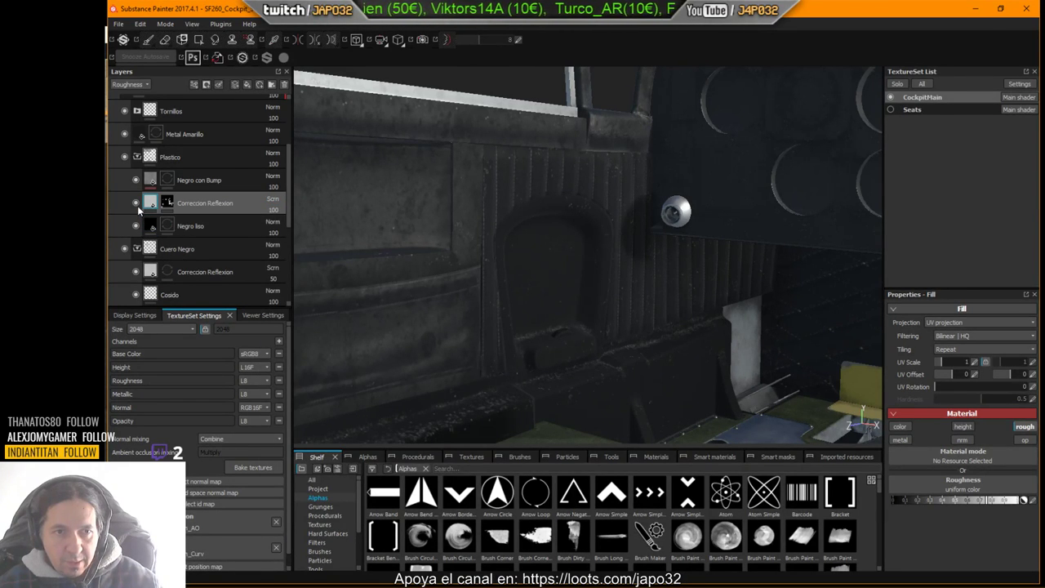
{"action": "left_click", "coordinate": [900, 440]}
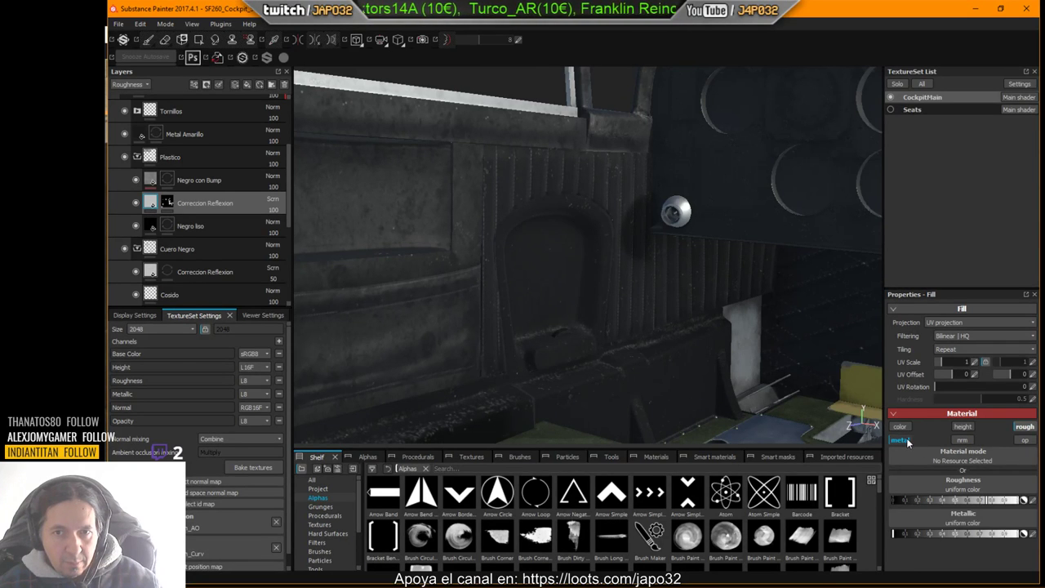
{"action": "left_click_drag", "start_coordinate": [914, 531], "coordinate": [1029, 537]}
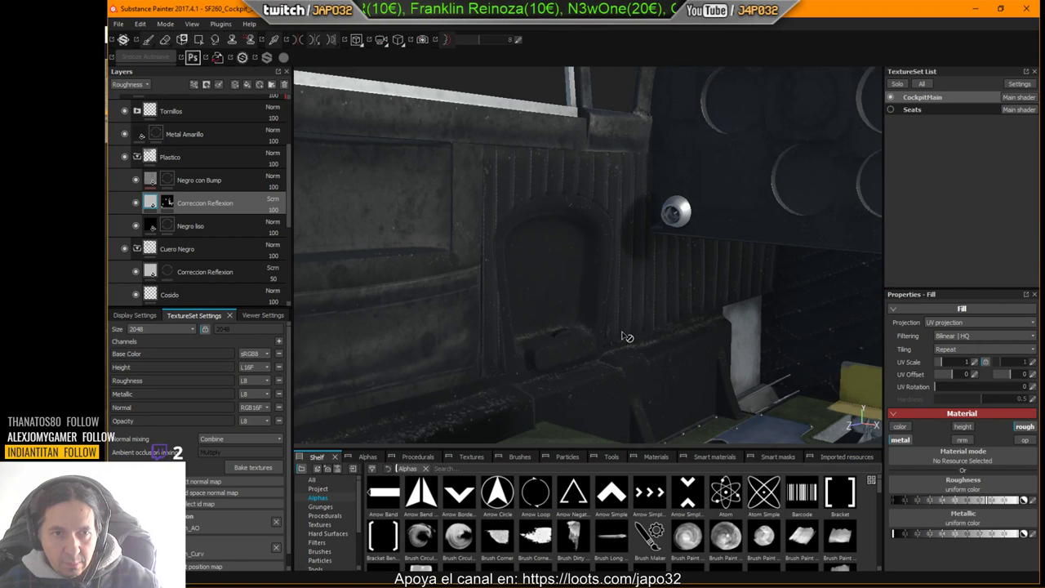
Step: Export the CockpitMain textures with the X-Plane config, including the metallic channel of the plastic reflection correction
{"action": "right_click", "coordinate": [571, 238]}
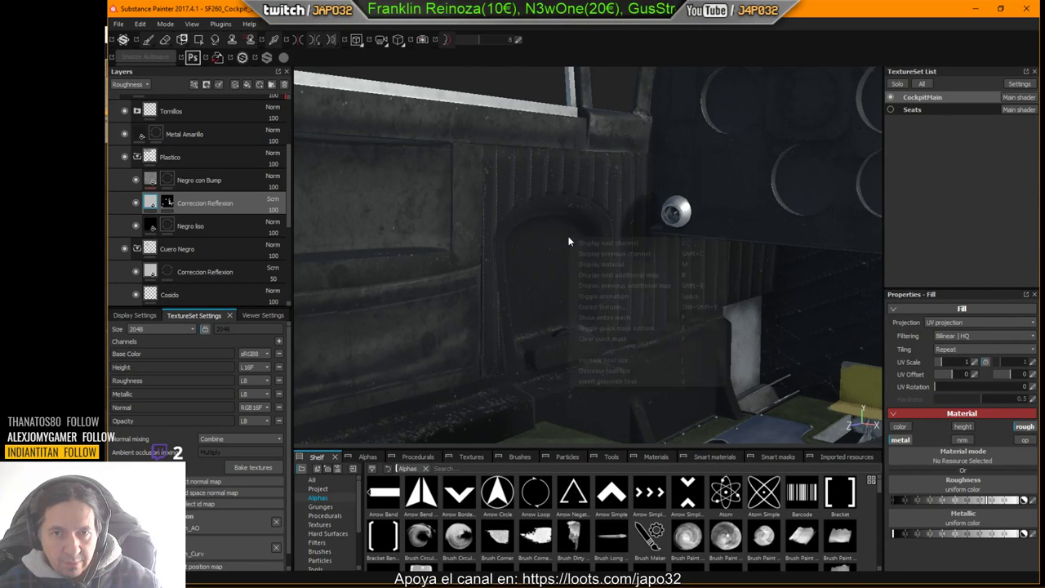
{"action": "left_click", "coordinate": [602, 307]}
{"action": "left_click", "coordinate": [740, 461]}
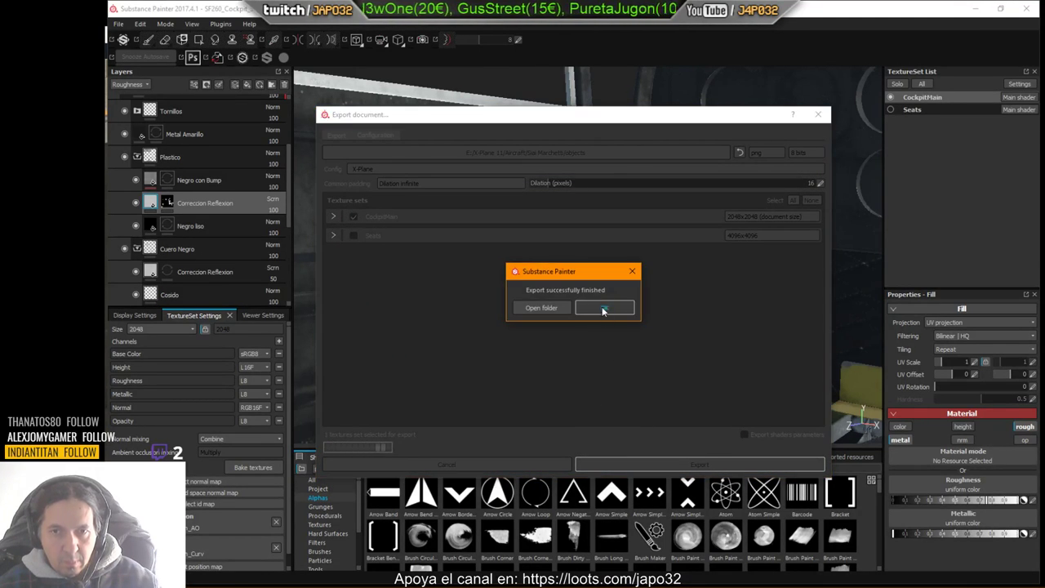
{"action": "left_click", "coordinate": [603, 314]}
Step: Switch to X-Plane, reload the current aircraft and check how the metallic setting affects the plastic recess
{"action": "key", "text": "alt+Tab"}
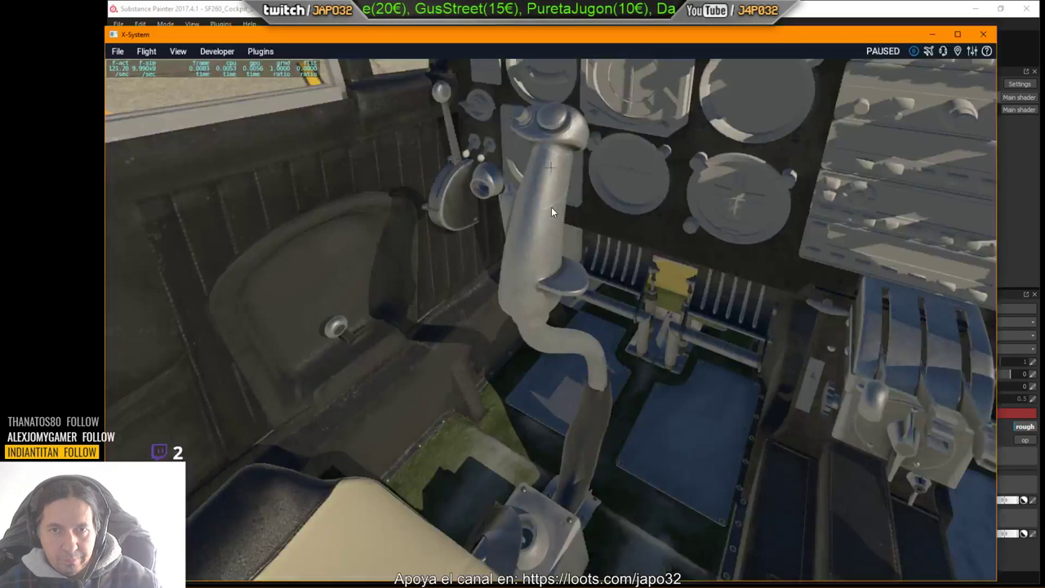
{"action": "left_click", "coordinate": [217, 52]}
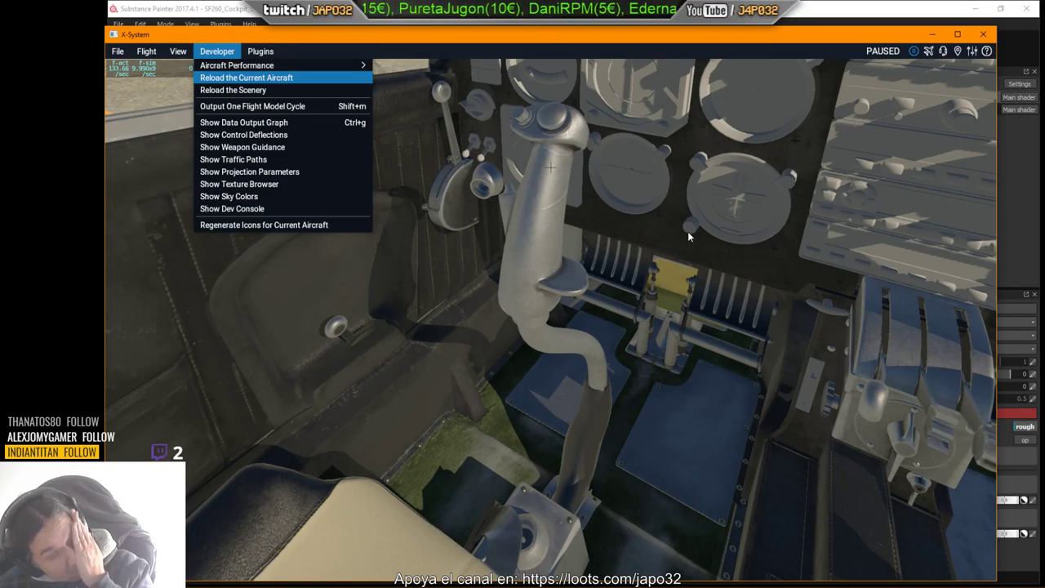
{"action": "key", "text": "Return"}
{"action": "right_click_drag", "start_coordinate": [610, 269], "coordinate": [519, 435]}
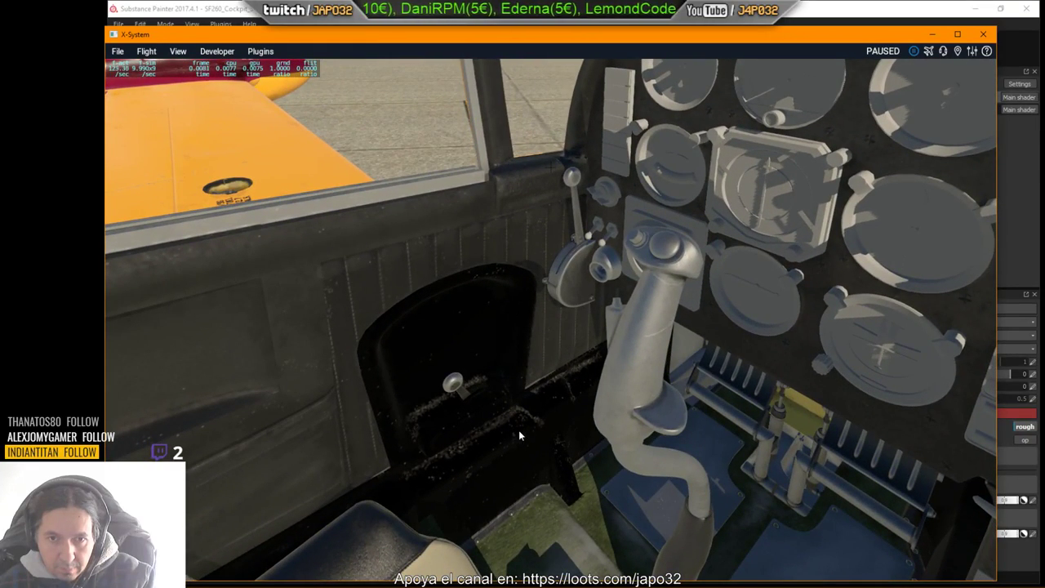
Step: Return to Substance Painter and disable the metallic channel on the Plastico folder's Correccion Reflexion fill layer
{"action": "key", "text": "alt+Tab"}
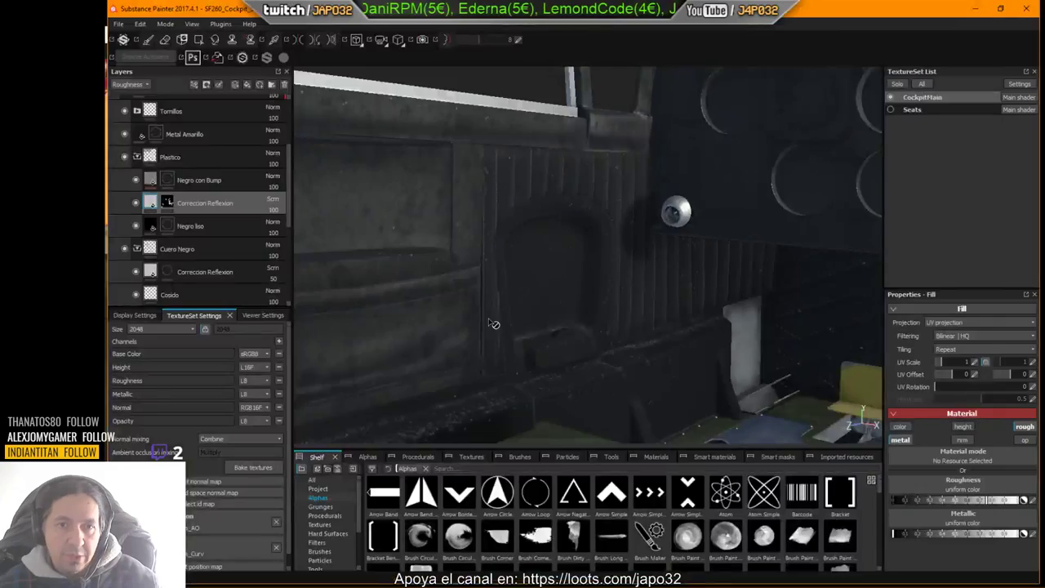
{"action": "left_click", "coordinate": [168, 204]}
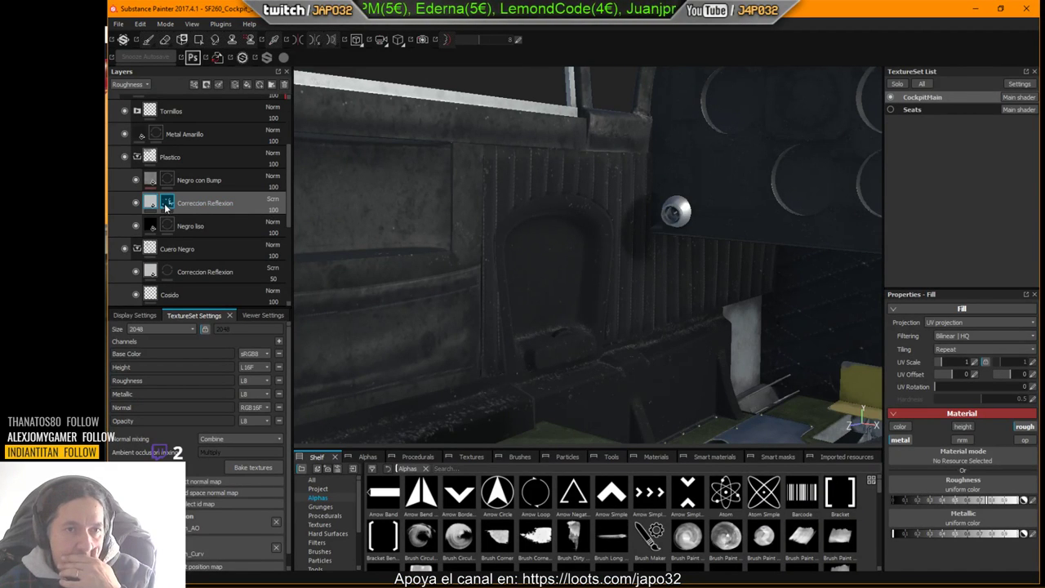
{"action": "left_click", "coordinate": [901, 440]}
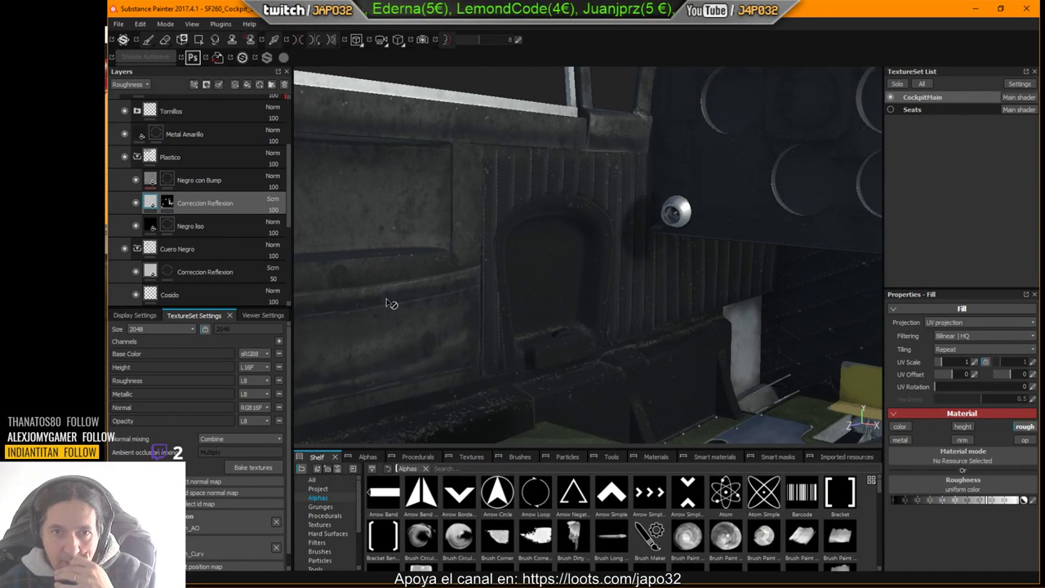
Step: Compare the panel with the Plastico folder's Correccion Reflexion layer hidden and shown, and set its roughness opacity to 70
{"action": "left_click", "coordinate": [137, 203]}
{"action": "left_click", "coordinate": [136, 203]}
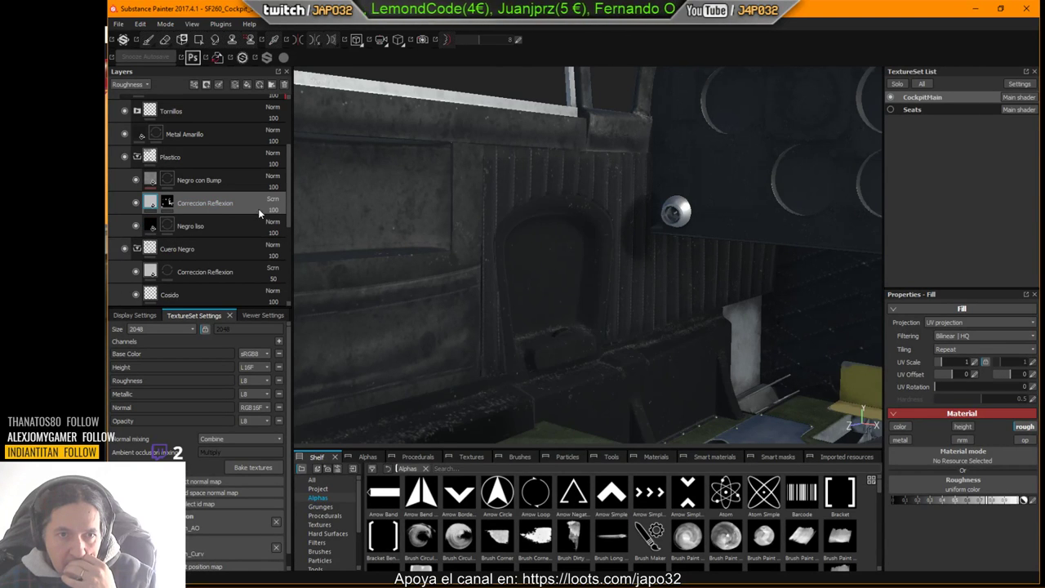
{"action": "left_click", "coordinate": [292, 221]}
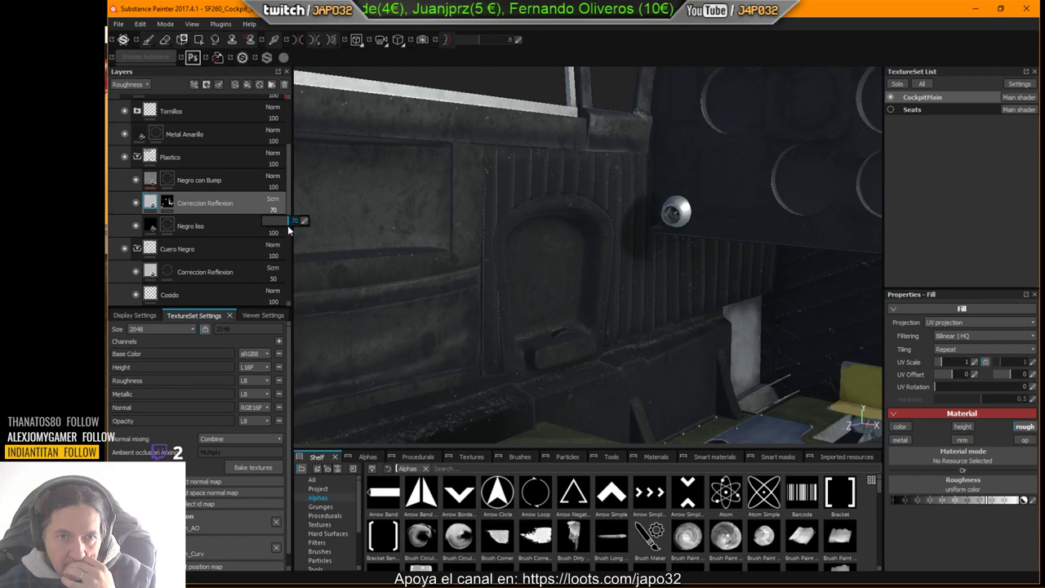
Step: Slightly lower the metallic value of the Negro liso fill layer in the Plastico folder
{"action": "left_click", "coordinate": [155, 226]}
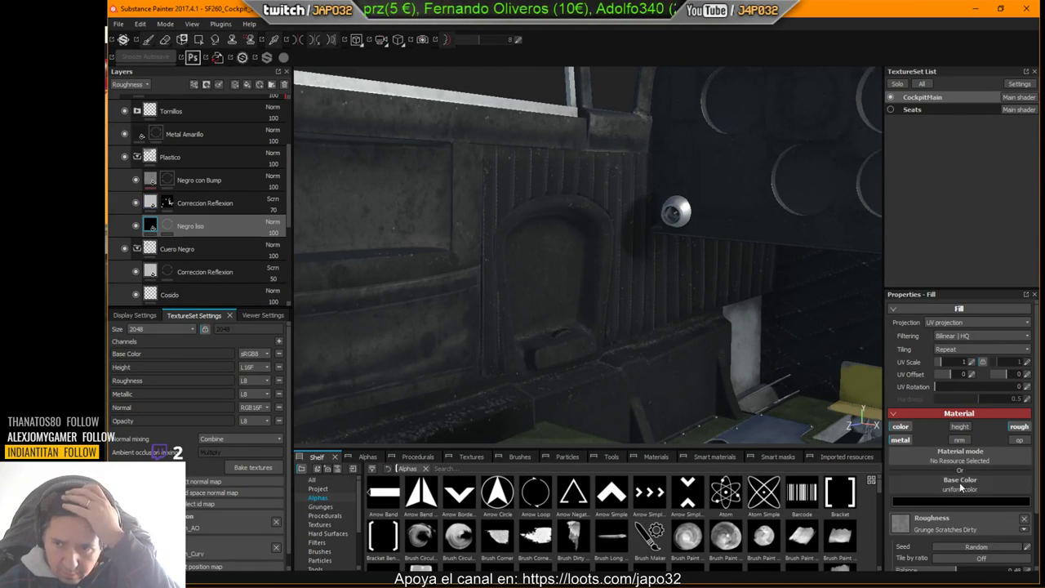
{"action": "scroll", "coordinate": [969, 499], "scroll_direction": "down", "scroll_amount": 2}
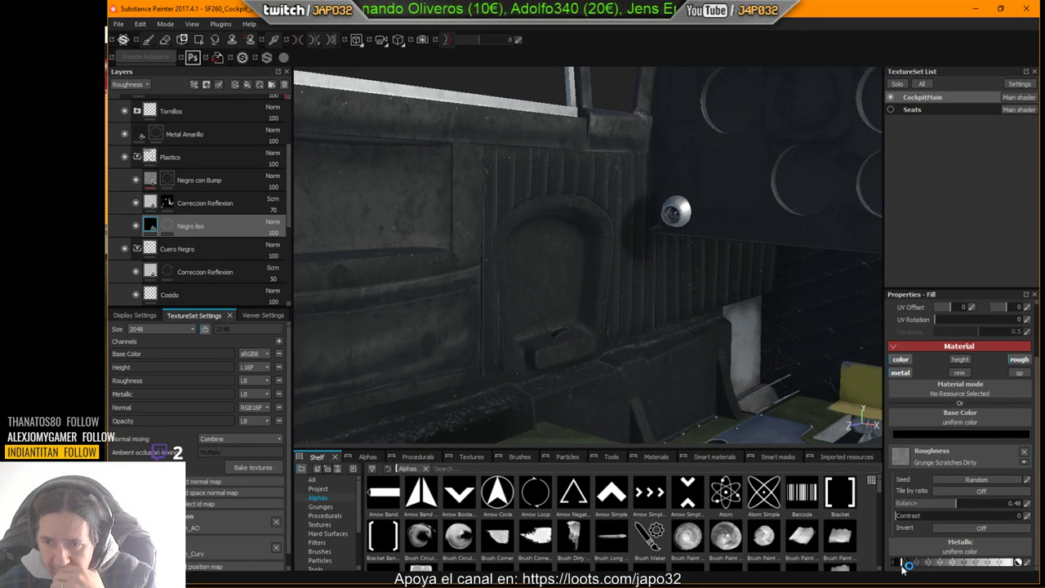
{"action": "left_click_drag", "start_coordinate": [904, 569], "coordinate": [902, 570]}
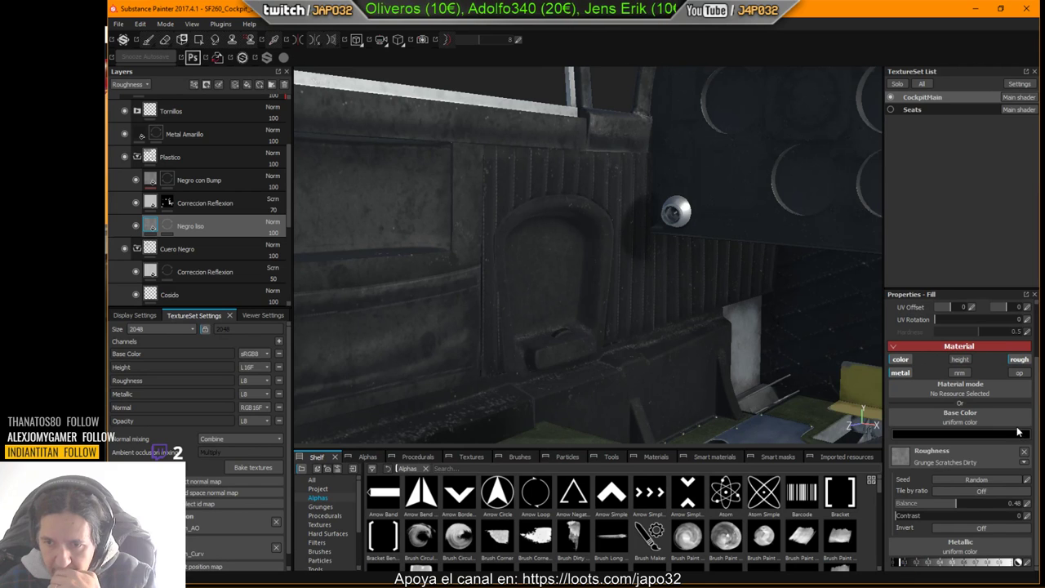
Step: Export the CockpitMain textures with the X-Plane config, including the Negro liso layer's new metallic value
{"action": "right_click", "coordinate": [588, 216]}
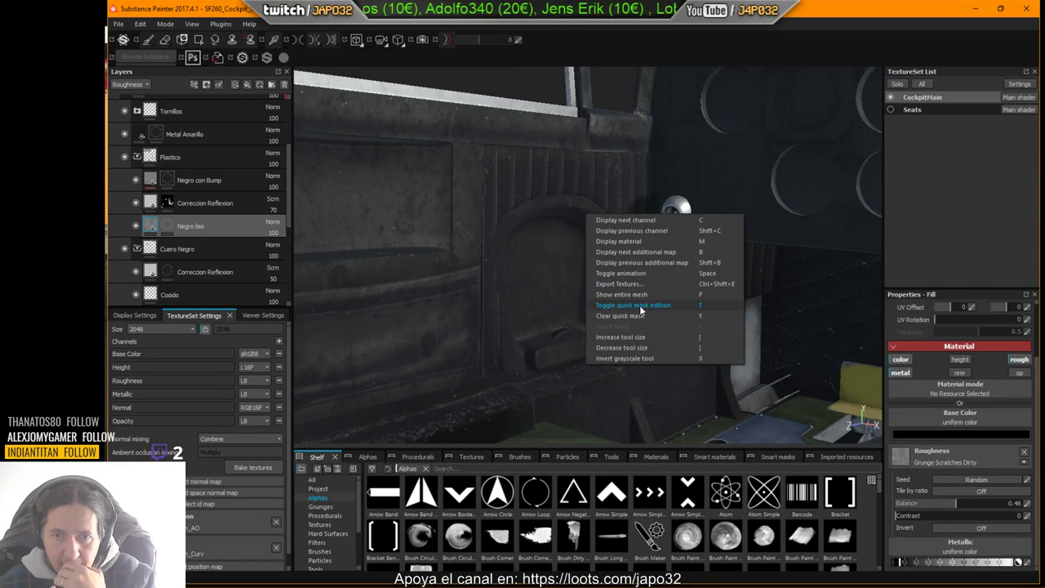
{"action": "left_click", "coordinate": [604, 282]}
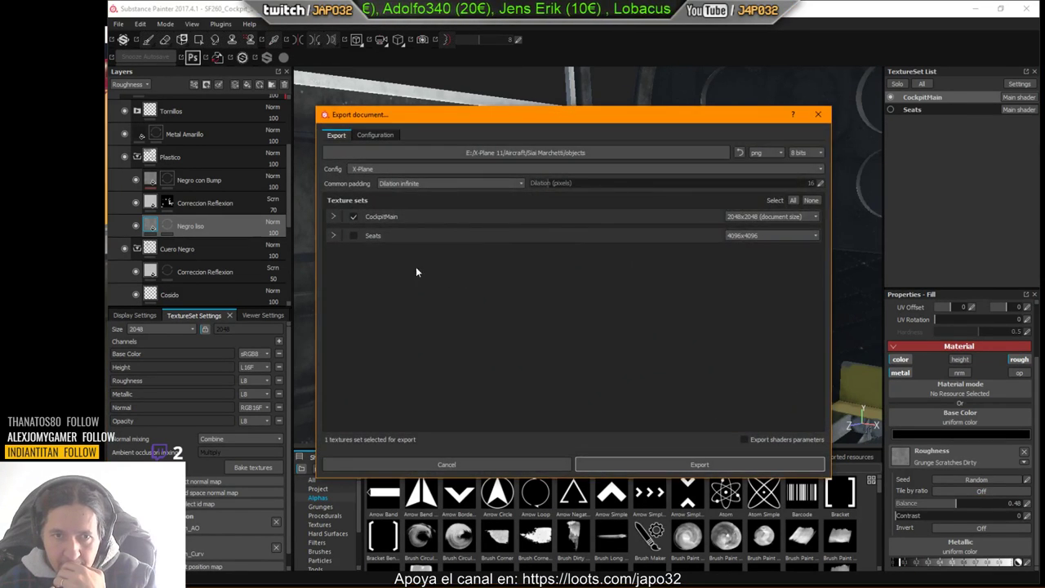
{"action": "left_click", "coordinate": [671, 462]}
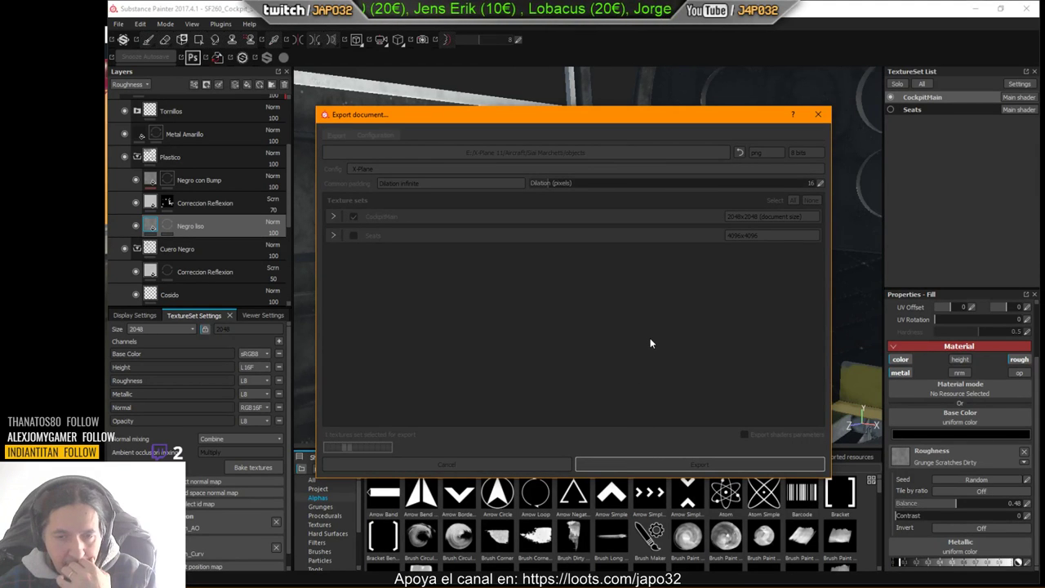
{"action": "left_click", "coordinate": [605, 306]}
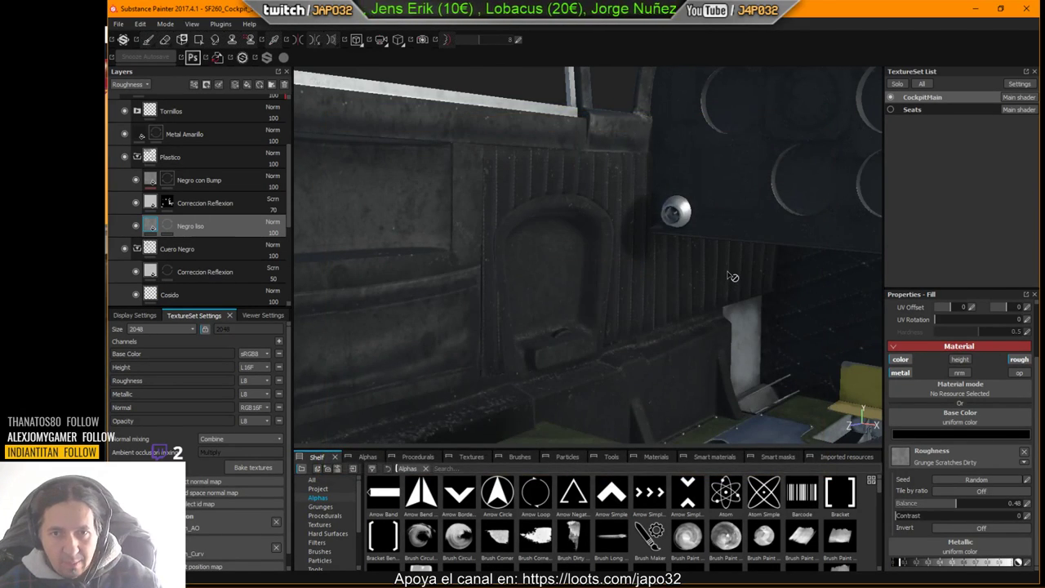
Step: Switch to X-Plane, reload the aircraft and examine the plastic recess in the pilot's side panel up close
{"action": "key", "text": "alt+Tab"}
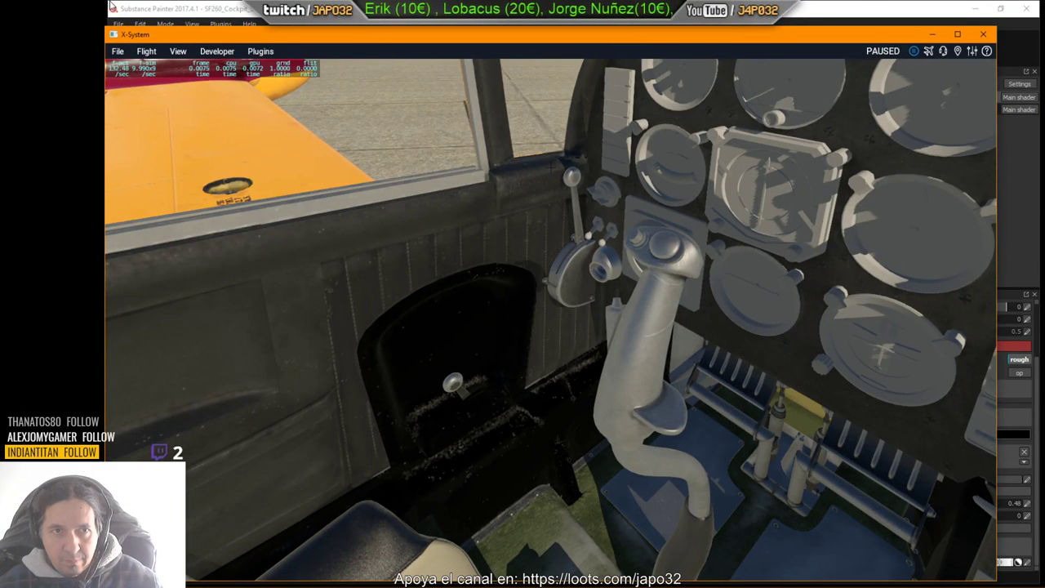
{"action": "left_click", "coordinate": [214, 52]}
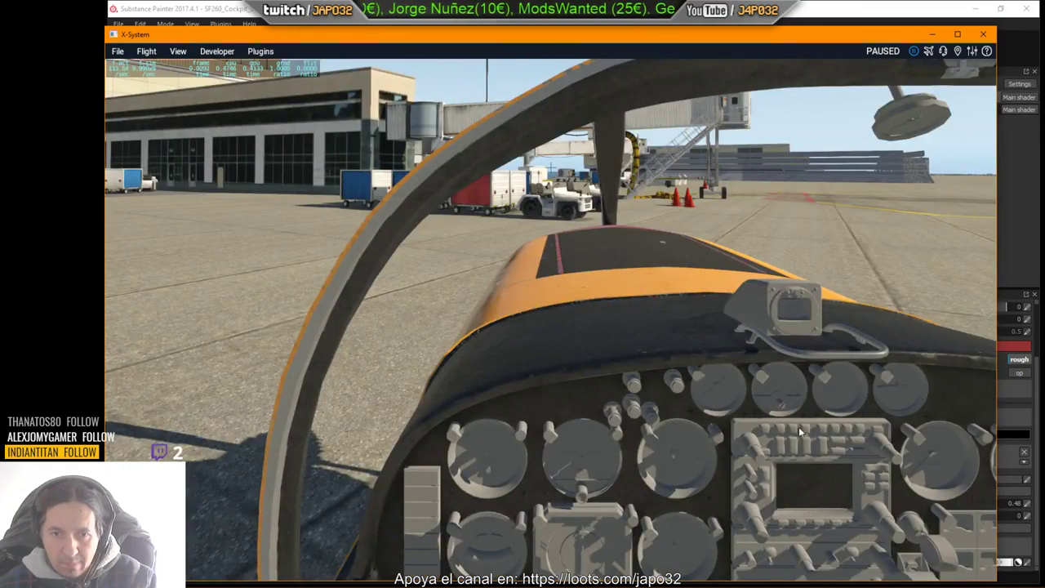
{"action": "right_click_drag", "start_coordinate": [798, 426], "coordinate": [683, 413]}
{"action": "key", "text": "Down"}
{"action": "scroll", "coordinate": [682, 413], "scroll_direction": "up", "scroll_amount": 3}
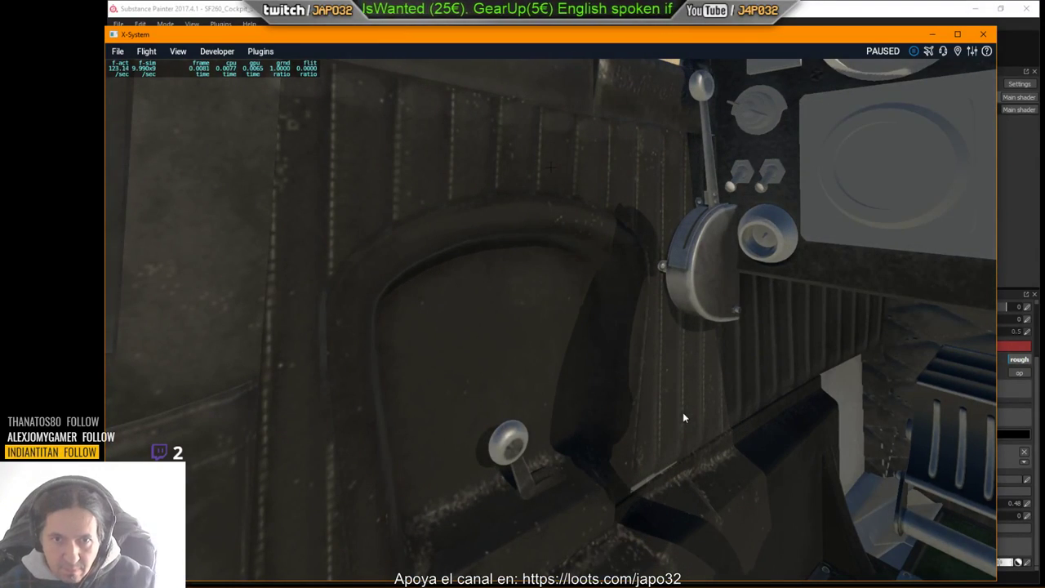
{"action": "right_click_drag", "start_coordinate": [683, 412], "coordinate": [645, 331]}
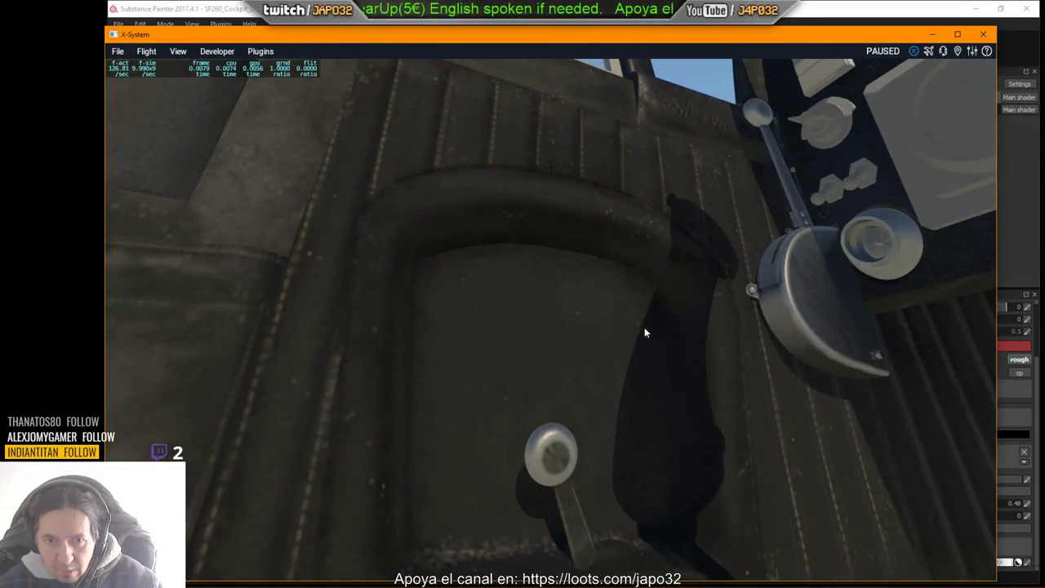
Step: Return to Substance Painter, toggle the Negro con Bump layer for comparison and hide the Plastico folder's Correccion Reflexion layer
{"action": "key", "text": "alt+Tab"}
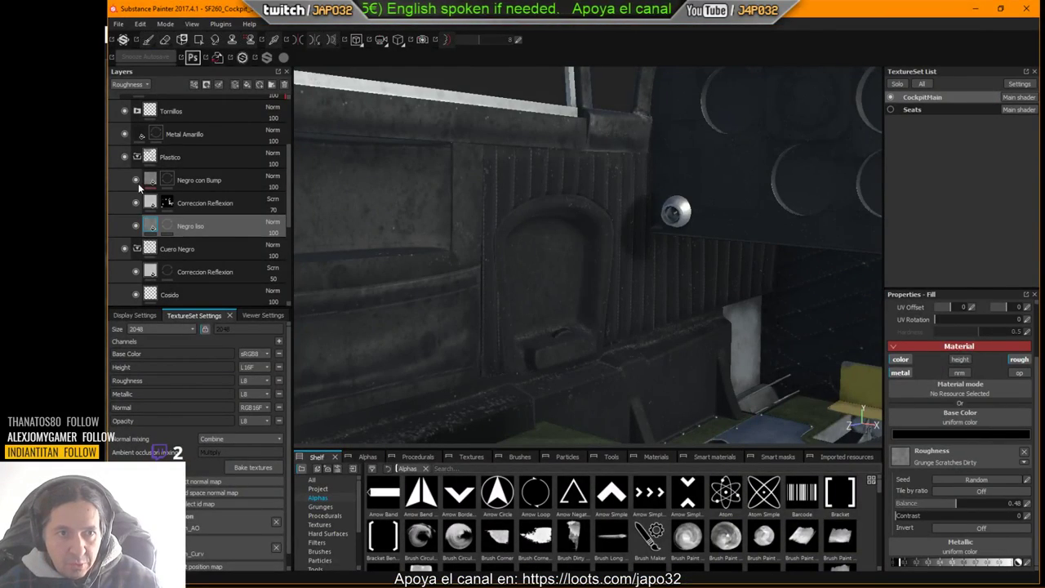
{"action": "left_click", "coordinate": [138, 183]}
{"action": "left_click", "coordinate": [137, 182]}
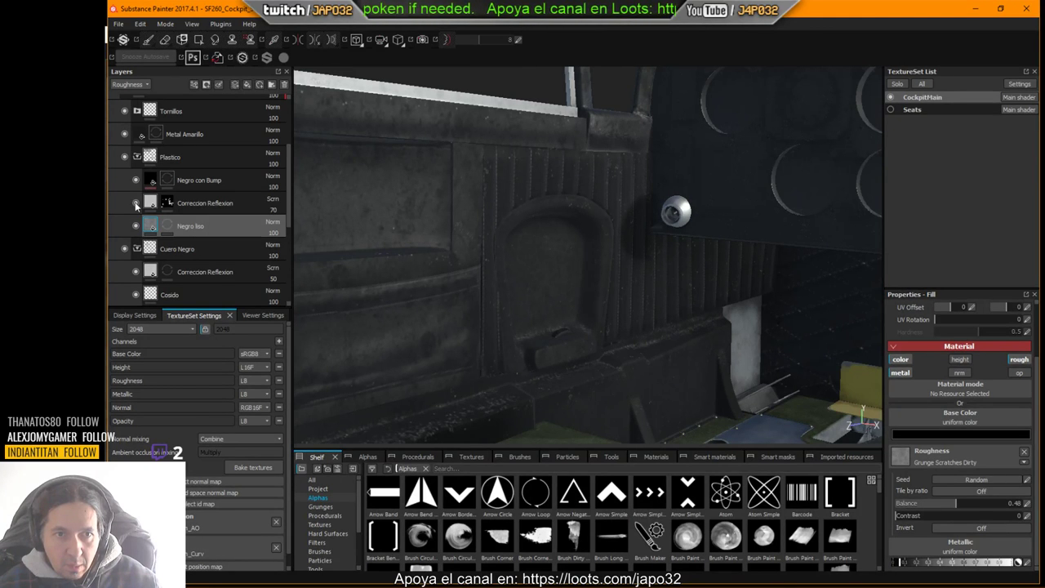
{"action": "left_click", "coordinate": [135, 203]}
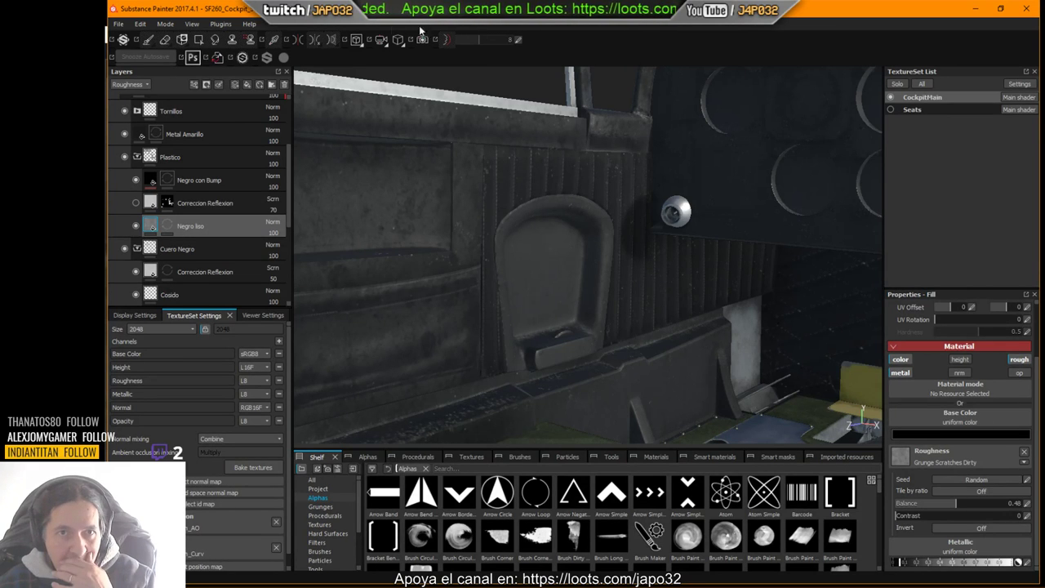
Step: Export the CockpitMain textures with the X-Plane config, leaving the plastic reflection correction hidden
{"action": "right_click", "coordinate": [463, 164]}
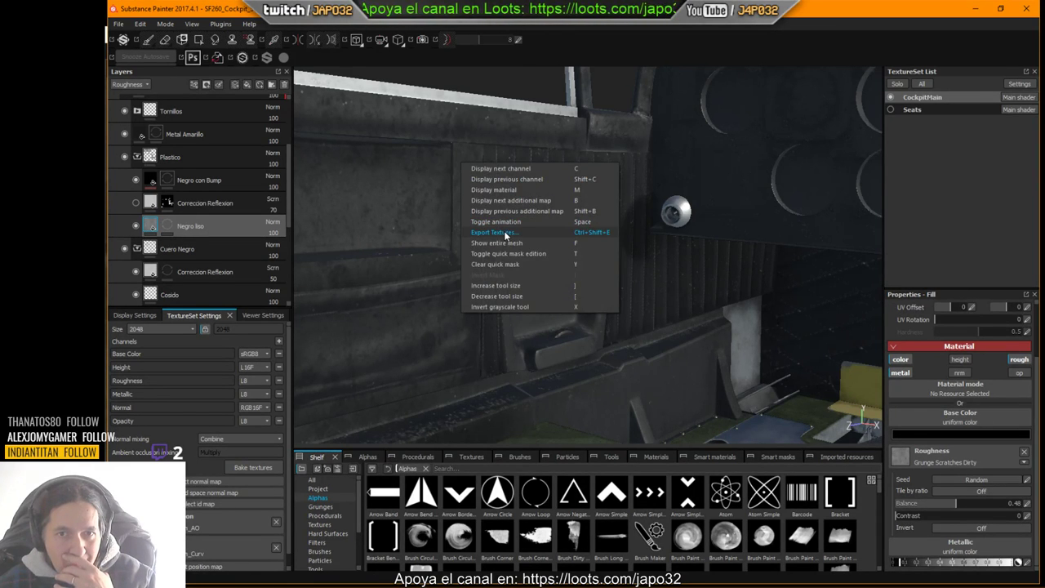
{"action": "left_click", "coordinate": [504, 233]}
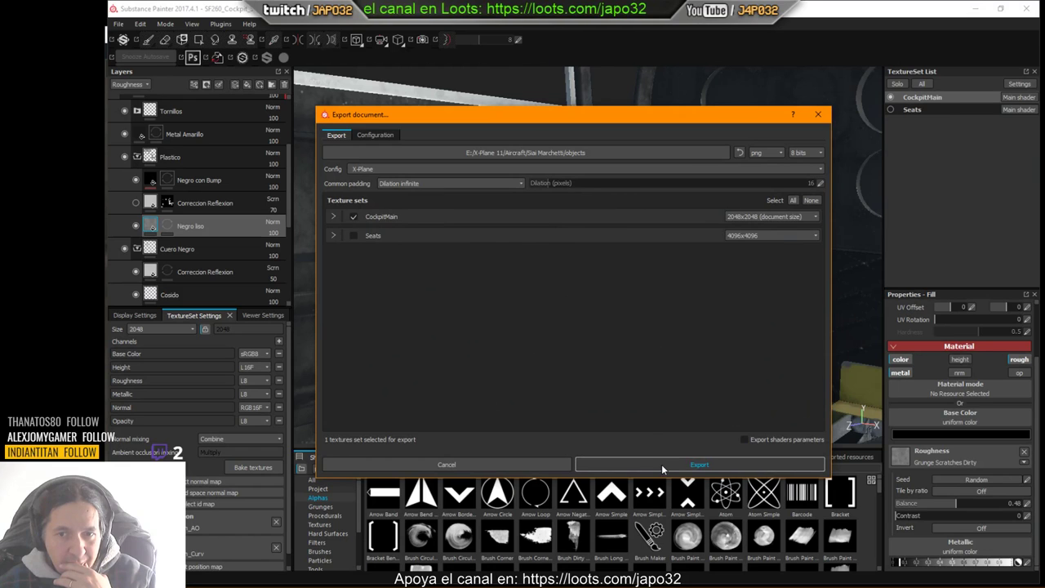
{"action": "left_click", "coordinate": [662, 468]}
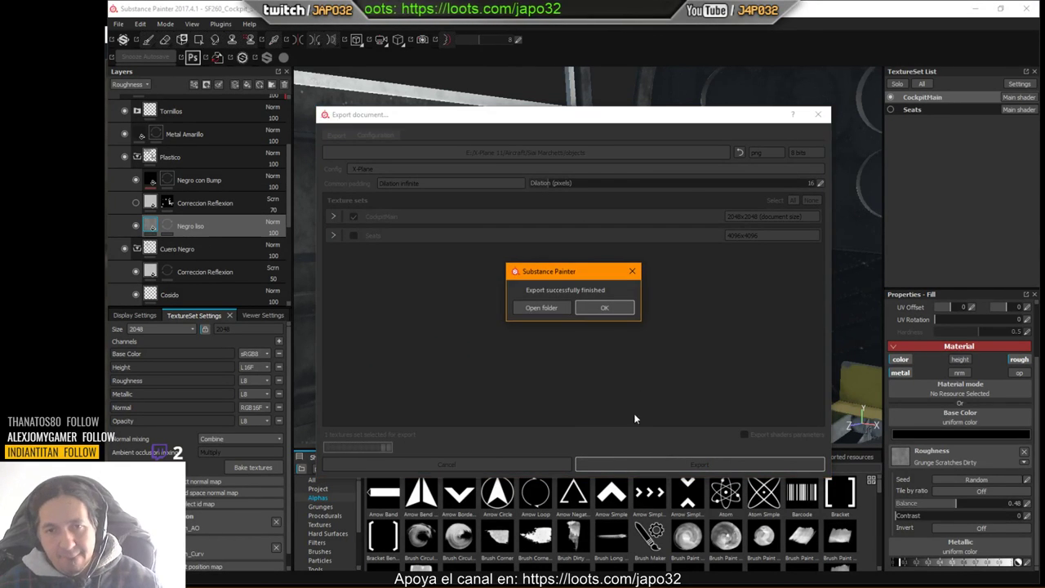
{"action": "left_click", "coordinate": [605, 308]}
Step: Switch to X-Plane, reload the aircraft and check the side panel and floor area without the plastic reflection correction
{"action": "key", "text": "alt+Tab"}
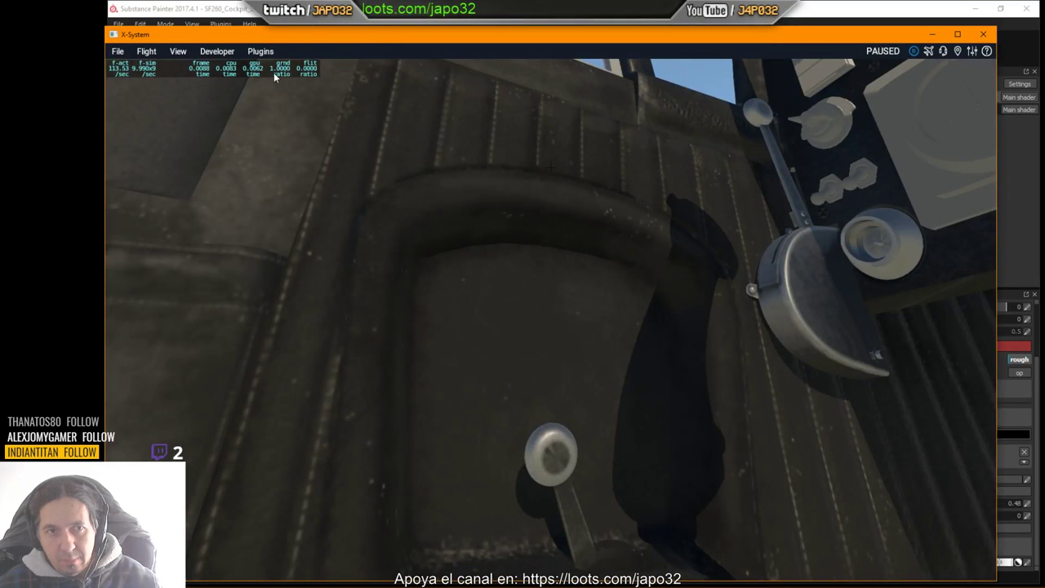
{"action": "left_click", "coordinate": [206, 52]}
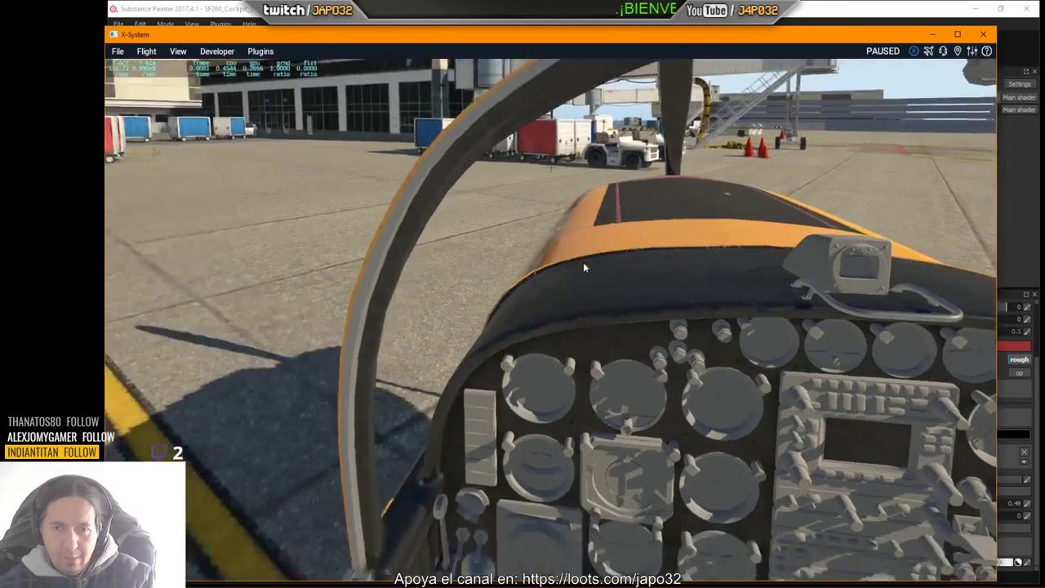
{"action": "right_click_drag", "start_coordinate": [584, 263], "coordinate": [482, 198]}
{"action": "key", "text": "Down"}
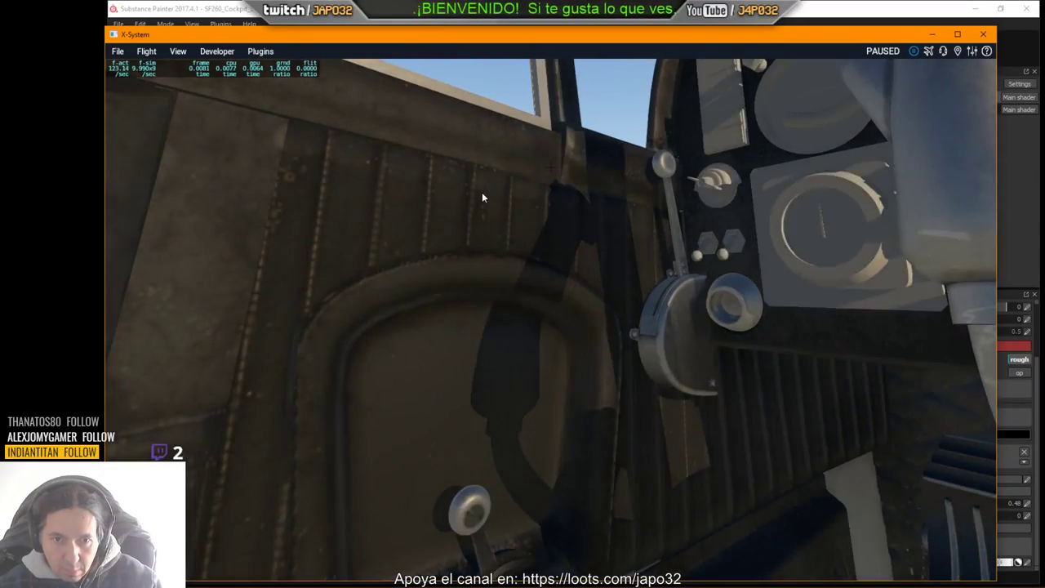
{"action": "mouse_move", "coordinate": [482, 197]}
{"action": "right_mouse_down"}
{"action": "mouse_move", "coordinate": [530, 196]}
{"action": "mouse_move", "coordinate": [548, 268]}
{"action": "mouse_move", "coordinate": [640, 303]}
{"action": "mouse_move", "coordinate": [624, 295]}
{"action": "right_mouse_up"}
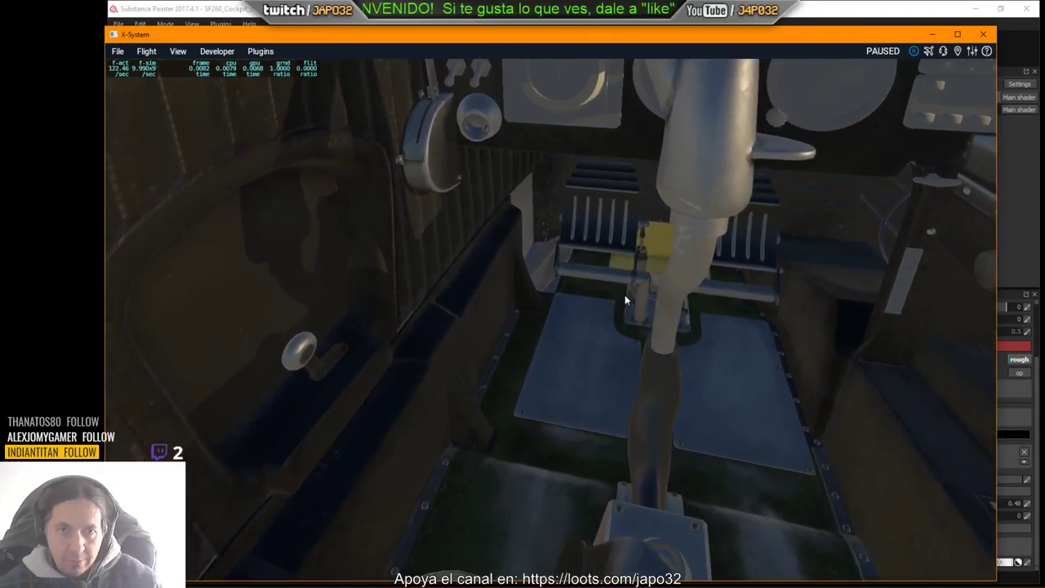
Step: Return to Substance Painter and delete the Correccion Reflexion layer from the Plastico folder
{"action": "key", "text": "alt+Tab"}
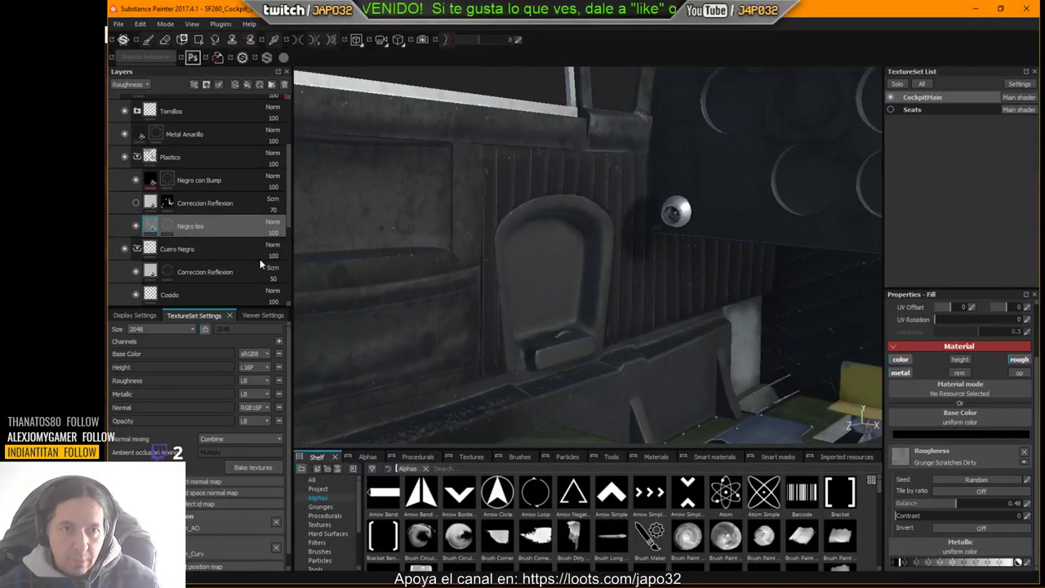
{"action": "left_click", "coordinate": [214, 203]}
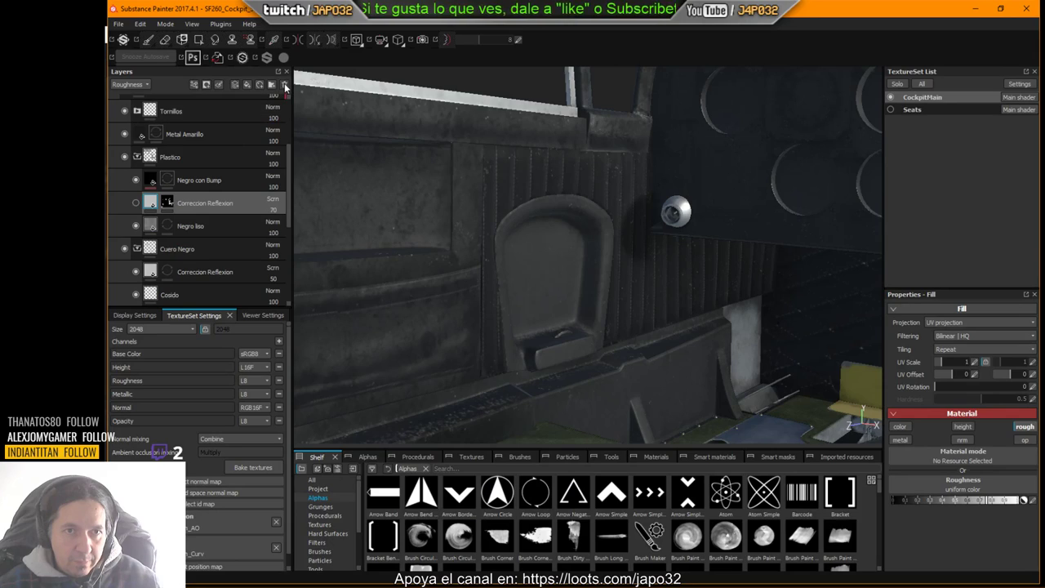
Step: Switch to X-Plane and examine the plastic and leather on the copilot's side, center console and instrument panel
{"action": "key", "text": "alt+Tab"}
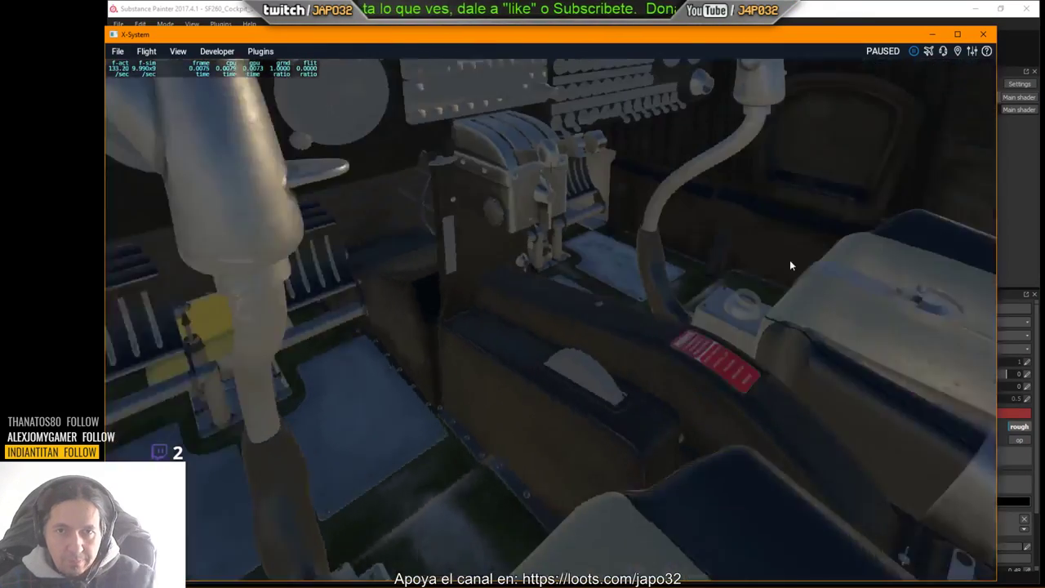
{"action": "right_click_drag", "start_coordinate": [790, 262], "coordinate": [820, 231]}
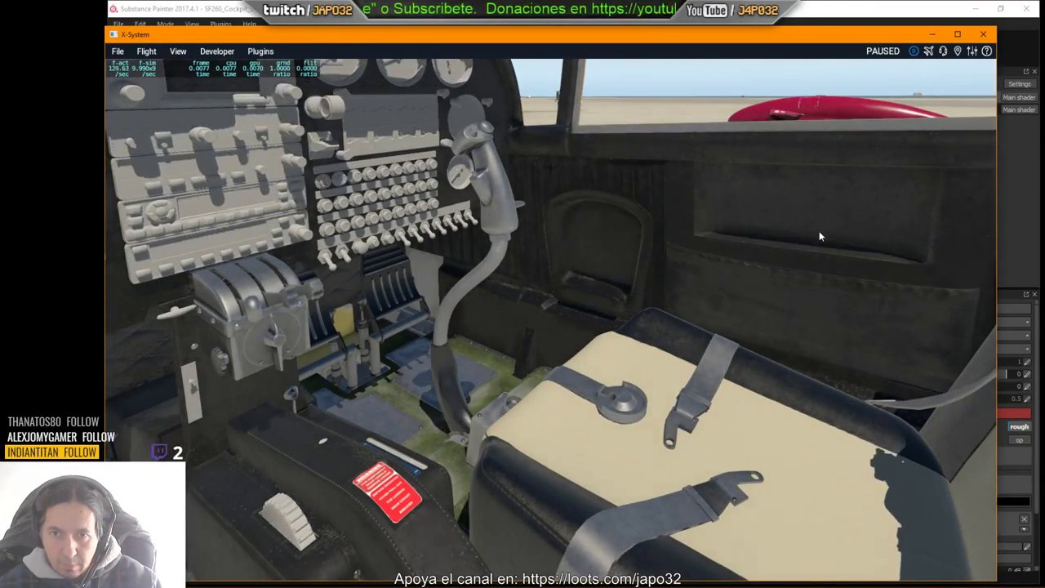
{"action": "right_click_drag", "start_coordinate": [810, 236], "coordinate": [608, 211]}
{"action": "scroll", "coordinate": [533, 239], "scroll_direction": "up", "scroll_amount": 2}
{"action": "key", "text": "Down"}
{"action": "key", "text": "period"}
{"action": "key", "text": "comma"}
{"action": "key", "text": "Right"}
{"action": "key", "text": "shift+9"}
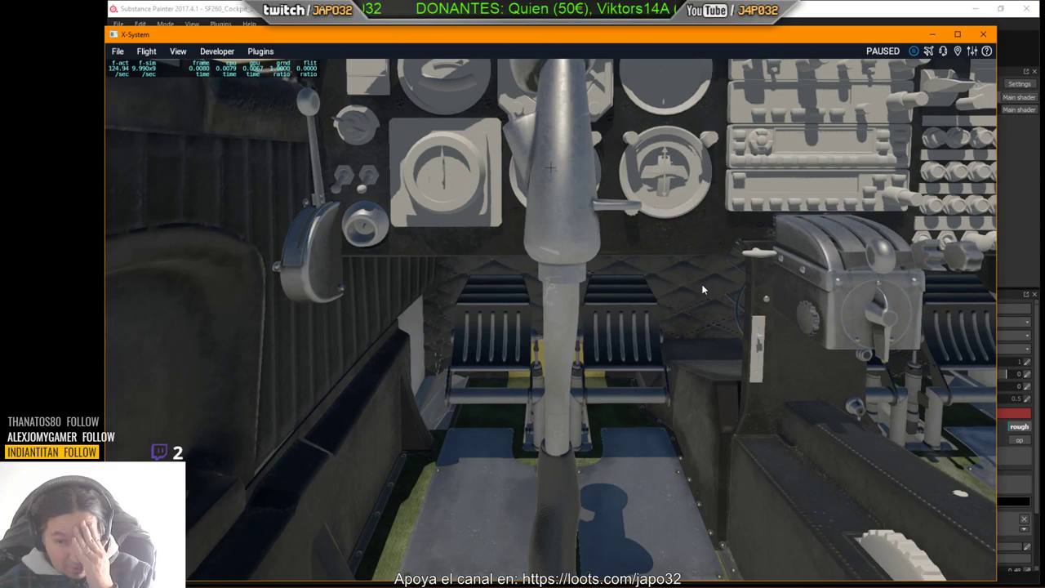
Step: Examine the pilot's side panel, recess and seat edge in the X-Plane cockpit from several angles
{"action": "right_click_drag", "start_coordinate": [701, 289], "coordinate": [675, 337]}
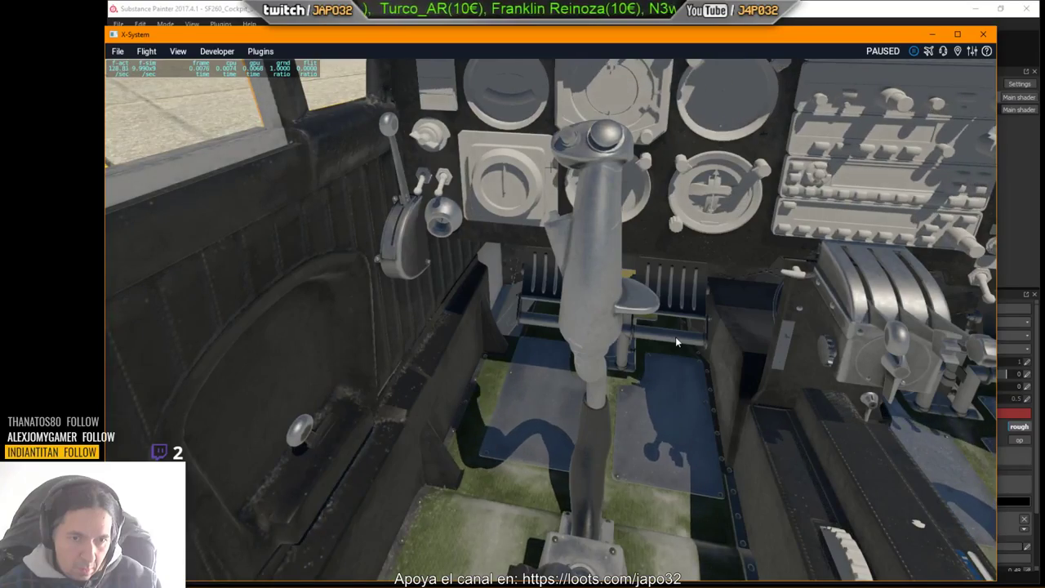
{"action": "key", "text": "f"}
{"action": "key", "text": "Left"}
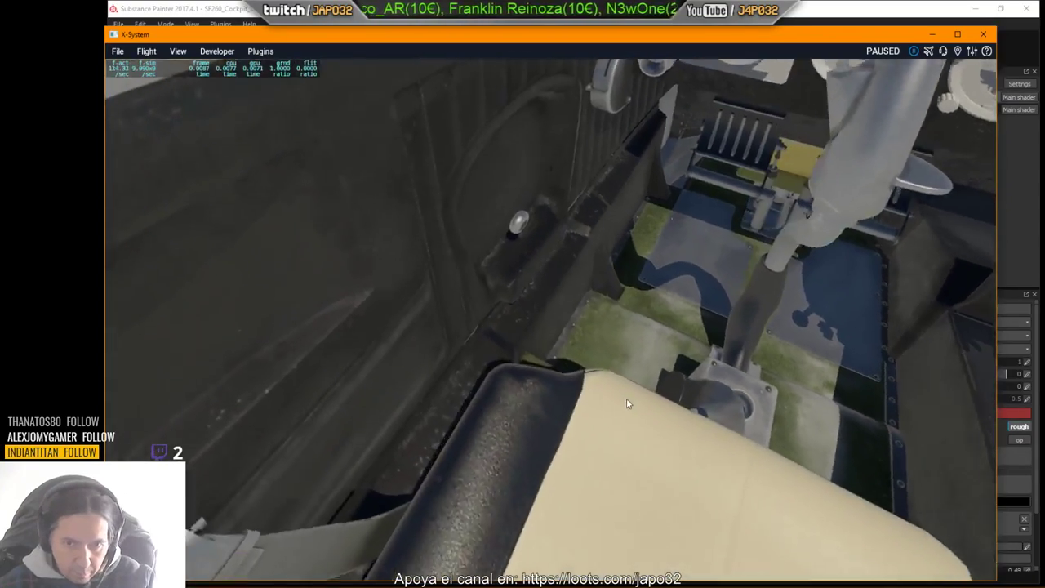
{"action": "right_click_drag", "start_coordinate": [628, 398], "coordinate": [664, 351]}
{"action": "key", "text": "Up"}
Step: Return to Substance Painter and expand the SUCIEDAD folder in the layer stack
{"action": "key", "text": "alt+Tab"}
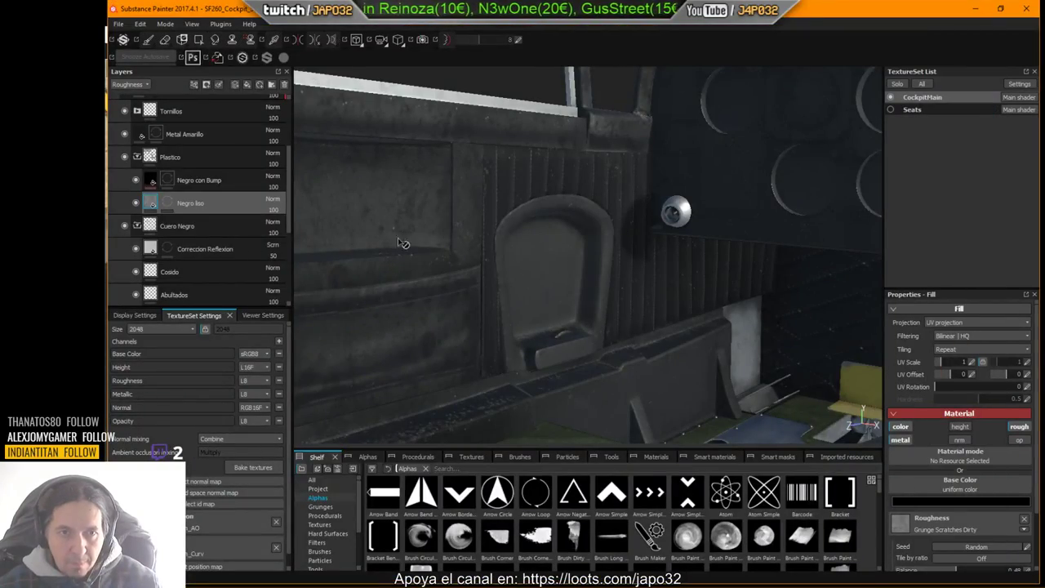
{"action": "scroll", "coordinate": [159, 156], "scroll_direction": "up", "scroll_amount": 3}
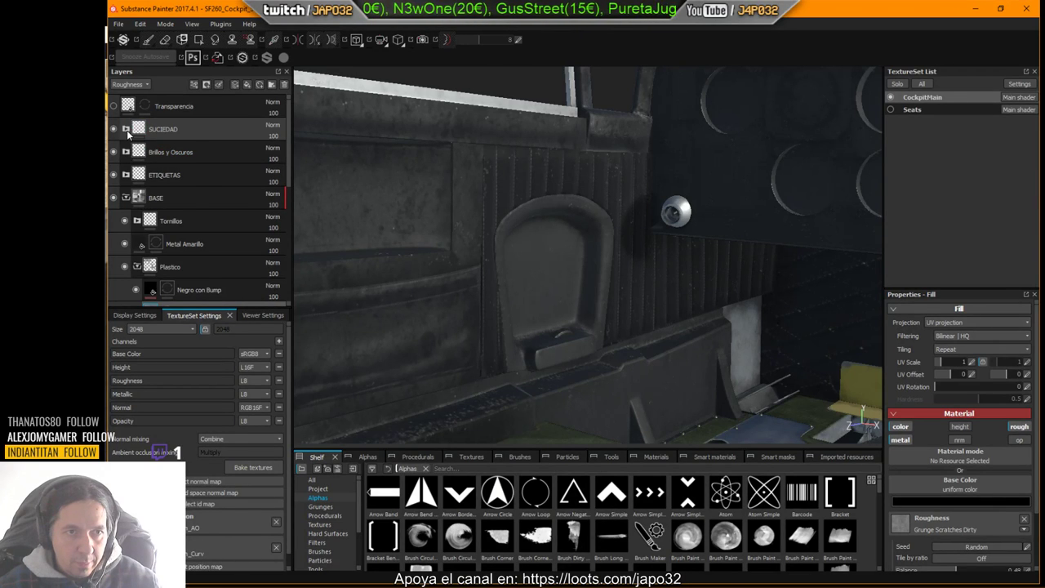
{"action": "left_click", "coordinate": [127, 130]}
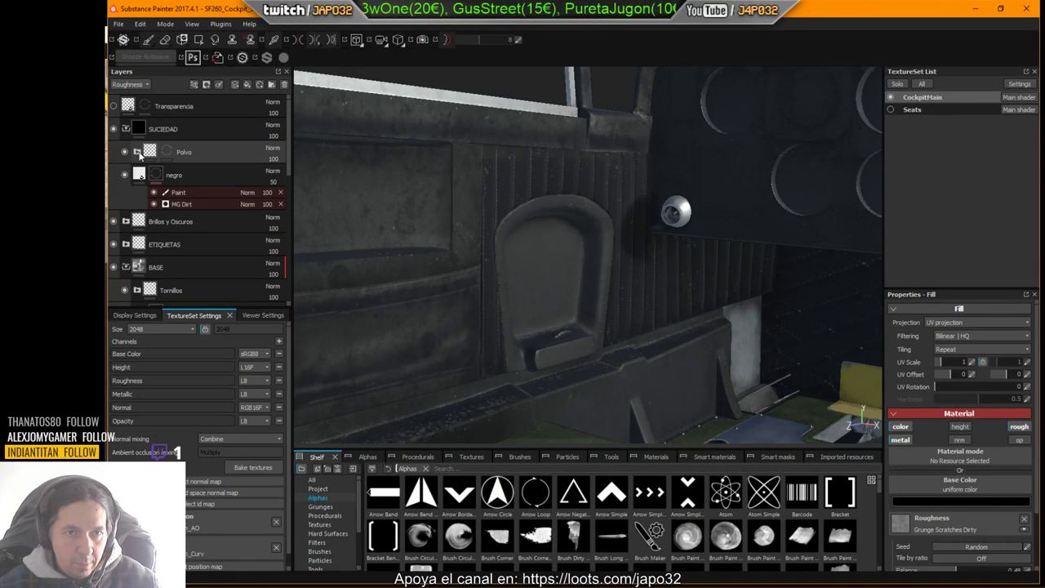
Step: Try a different roughness opacity on the Polvo folder inside SUCIEDAD
{"action": "left_click", "coordinate": [277, 168]}
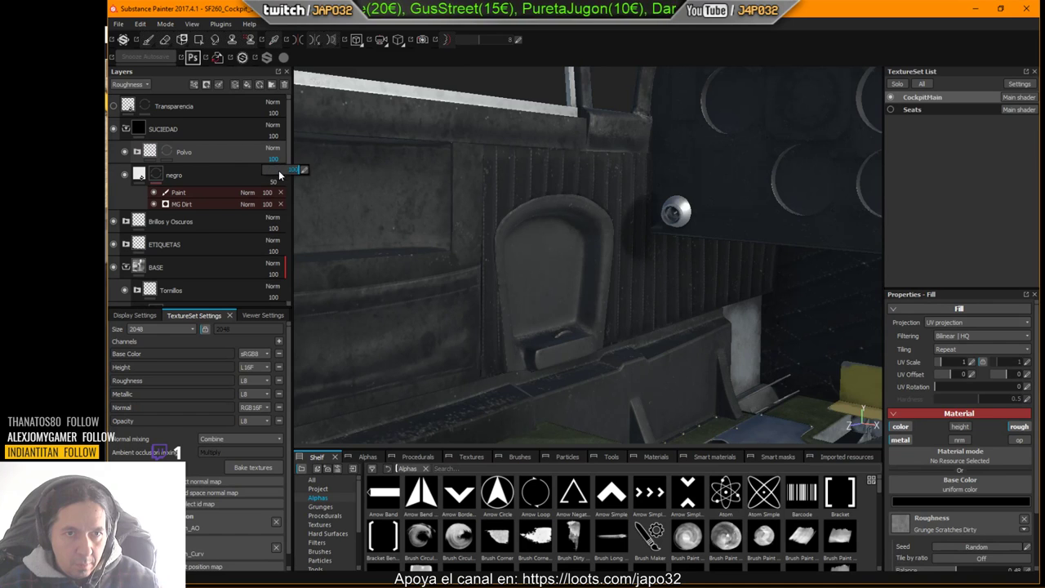
{"action": "type", "text": "75"}
{"action": "left_click_drag", "start_coordinate": [261, 169], "coordinate": [320, 183]}
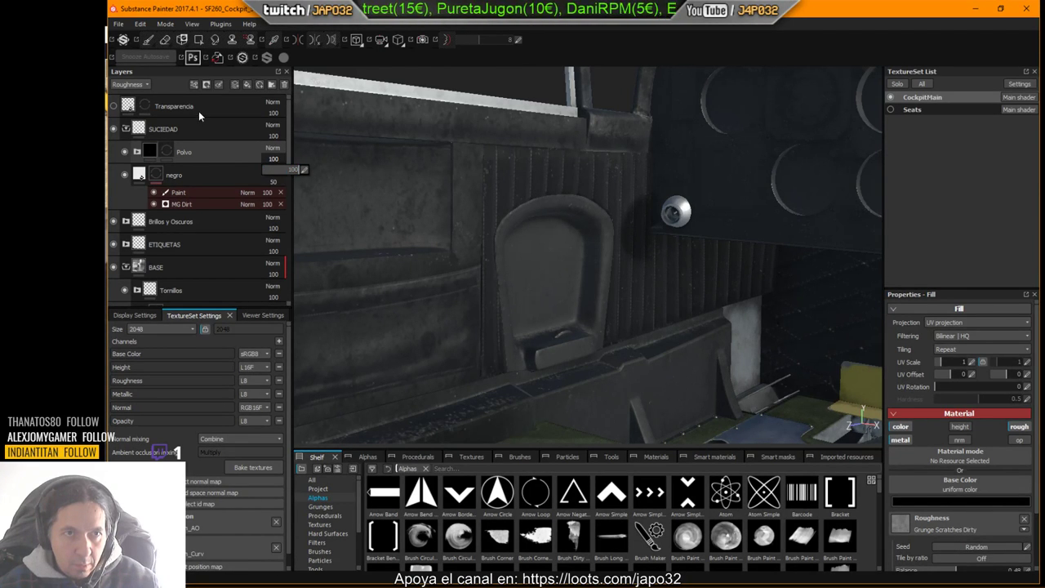
Step: Show the Base Color channel in the layer stack and set the Polvo folder's opacity to 63
{"action": "left_click", "coordinate": [139, 84]}
{"action": "left_click", "coordinate": [133, 95]}
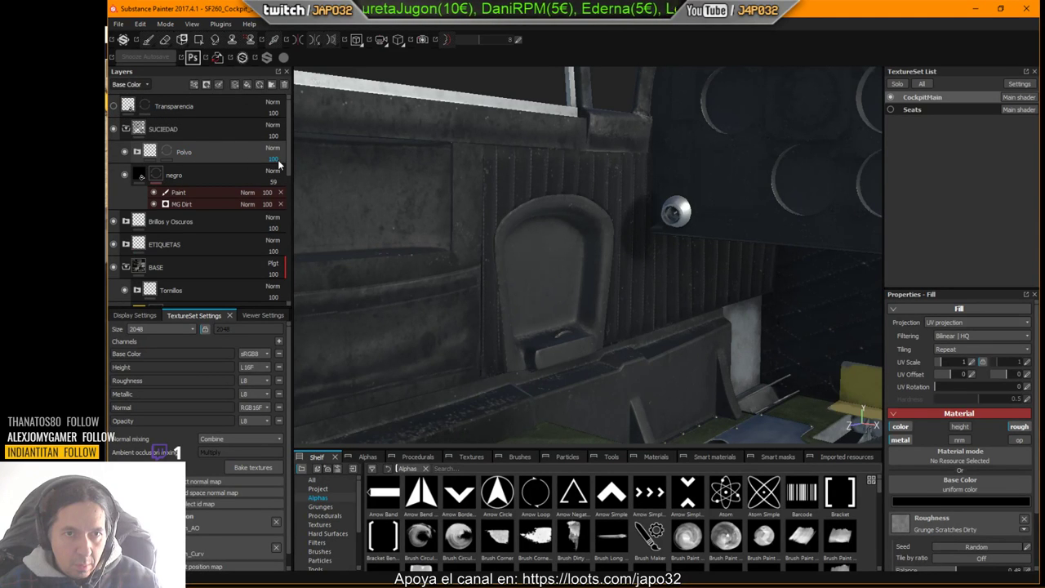
{"action": "left_click_drag", "start_coordinate": [295, 173], "coordinate": [282, 170]}
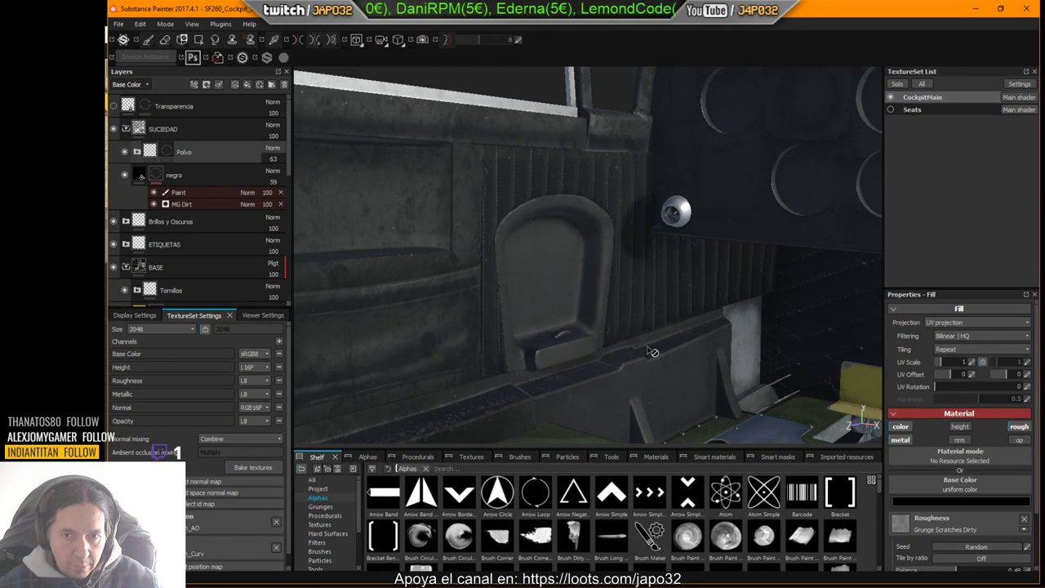
Step: Set the Polvo folder's Base Color opacity to 75 while inspecting the recess in the side panel
{"action": "left_click_drag", "start_coordinate": [651, 351], "coordinate": [672, 361], "text": "alt"}
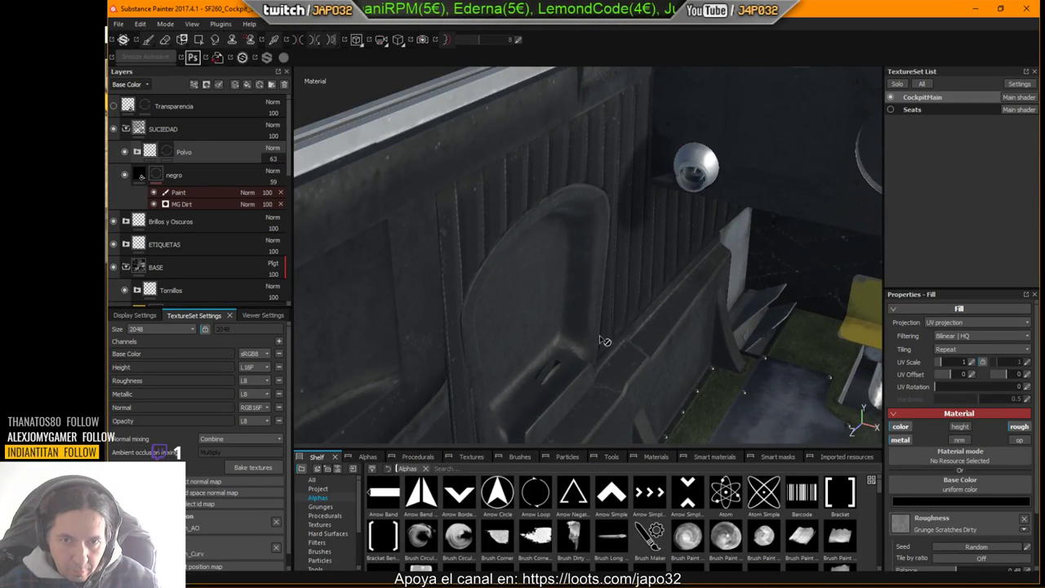
{"action": "right_click_drag", "start_coordinate": [605, 343], "coordinate": [754, 343], "text": "alt"}
{"action": "middle_click_drag", "start_coordinate": [602, 327], "coordinate": [581, 286], "text": "alt"}
{"action": "right_click_drag", "start_coordinate": [620, 292], "coordinate": [605, 280], "text": "alt"}
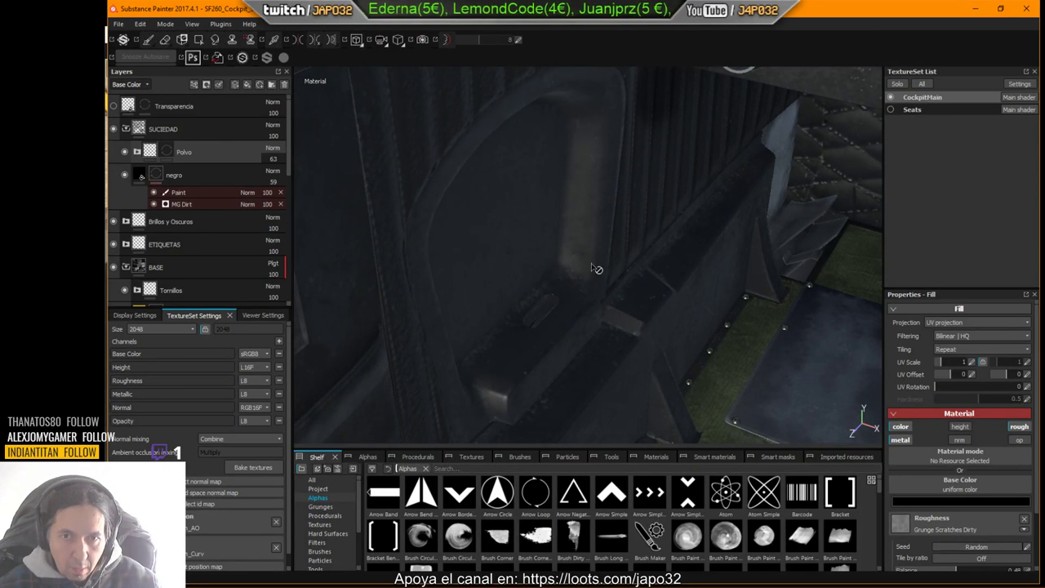
{"action": "left_click", "coordinate": [272, 159]}
{"action": "left_click_drag", "start_coordinate": [276, 169], "coordinate": [326, 182]}
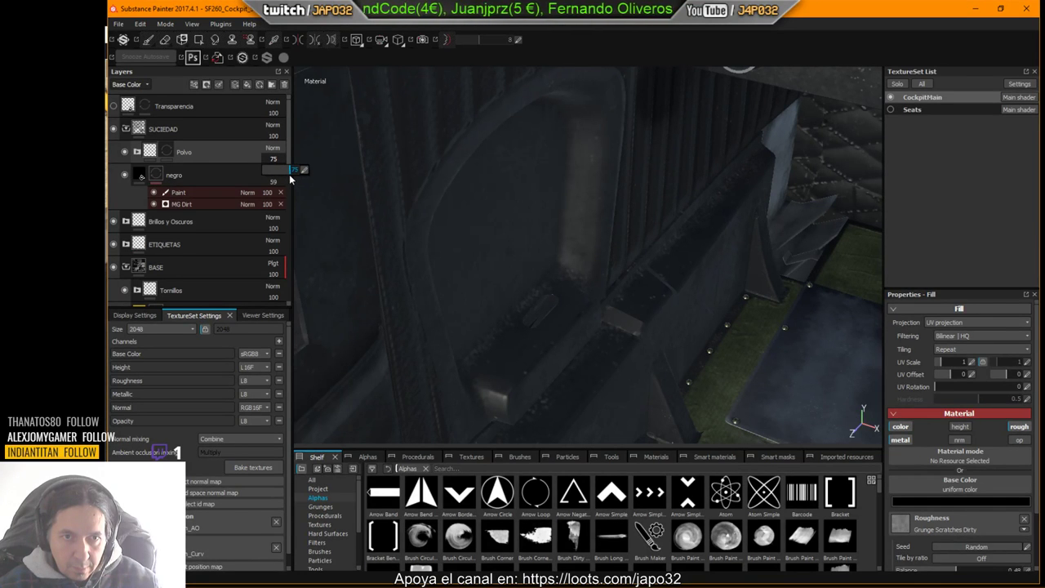
{"action": "left_click_drag", "start_coordinate": [290, 175], "coordinate": [290, 171]}
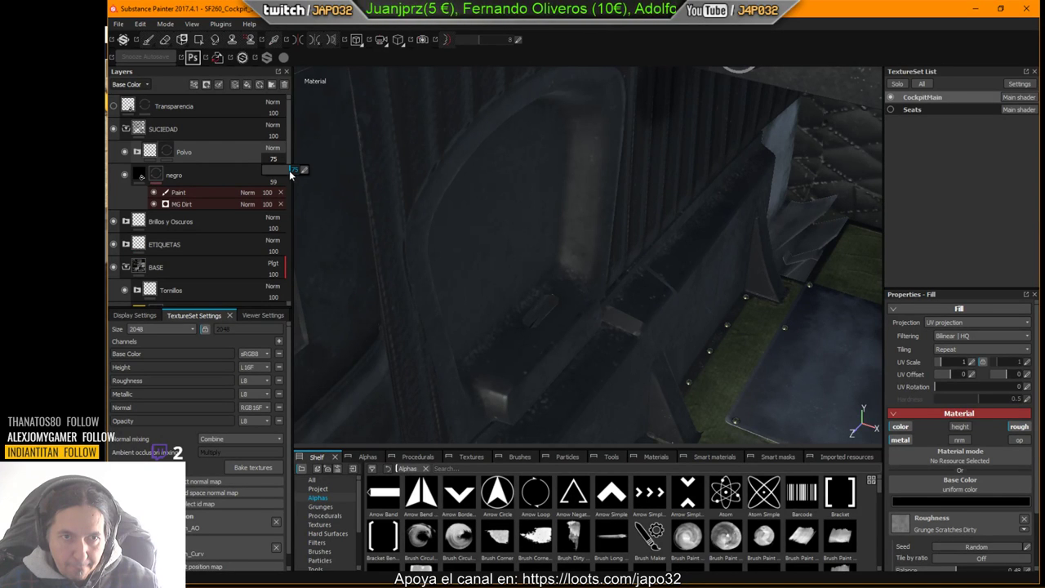
Step: Expand the Polvo folder and compare the quilted front wall and footwell with the X-Plane cockpit
{"action": "left_click", "coordinate": [137, 153]}
{"action": "left_click_drag", "start_coordinate": [579, 282], "coordinate": [577, 316], "text": "alt"}
{"action": "left_click_drag", "start_coordinate": [644, 291], "coordinate": [648, 253], "text": "alt"}
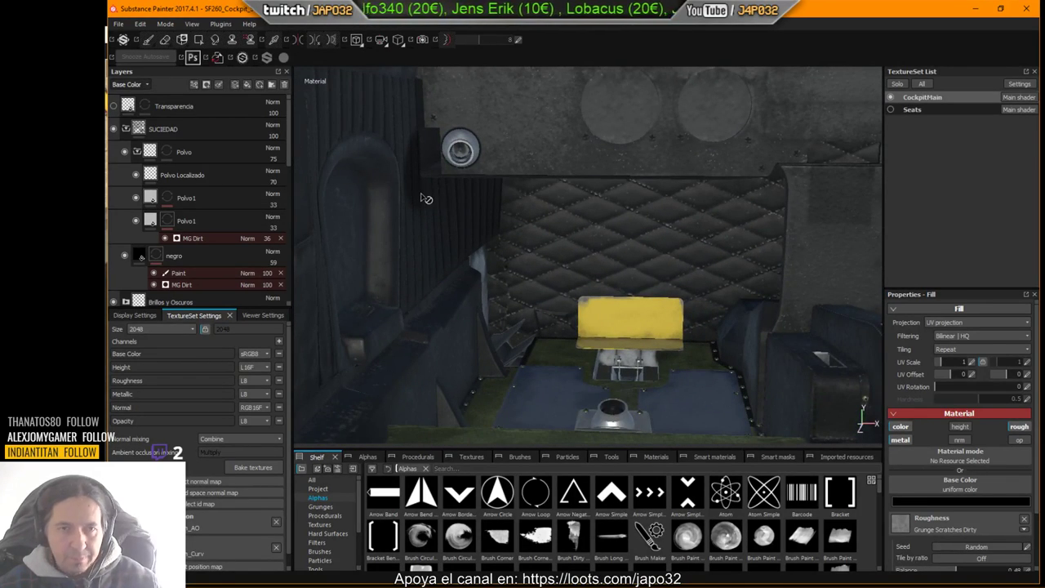
{"action": "key", "text": "alt+Tab"}
{"action": "mouse_move", "coordinate": [728, 277]}
{"action": "right_mouse_down"}
{"action": "mouse_move", "coordinate": [776, 229]}
{"action": "mouse_move", "coordinate": [751, 237]}
{"action": "mouse_move", "coordinate": [713, 206]}
{"action": "mouse_move", "coordinate": [680, 202]}
{"action": "mouse_move", "coordinate": [693, 227]}
{"action": "right_mouse_up"}
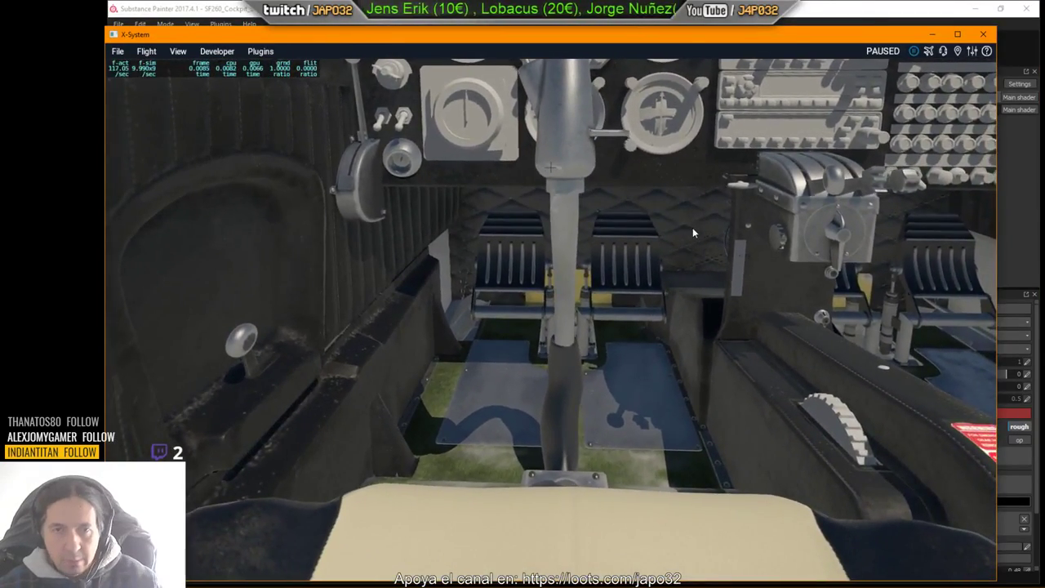
{"action": "key", "text": "alt+Tab"}
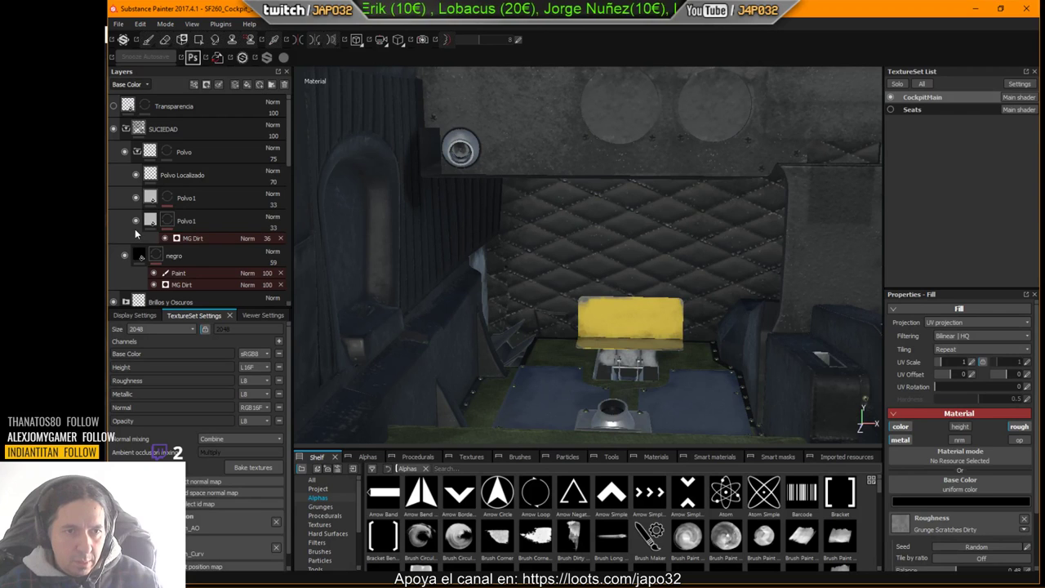
Step: Collapse the Polvo, SUCIEDAD, Plastico and Cuero Negro folders, toggling Cuero Negro's visibility to check what it affects
{"action": "left_click", "coordinate": [137, 152]}
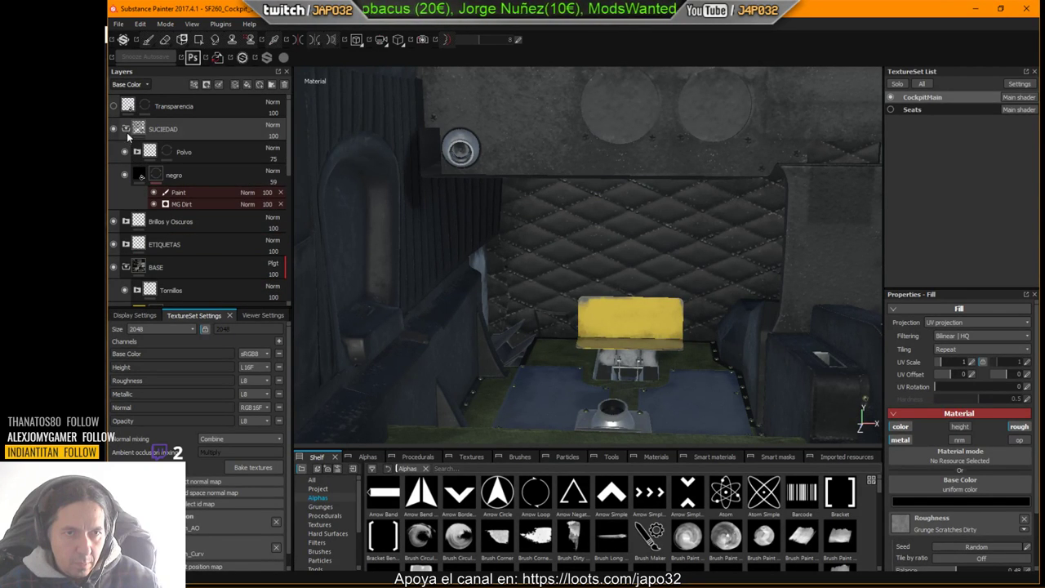
{"action": "left_click", "coordinate": [126, 129]}
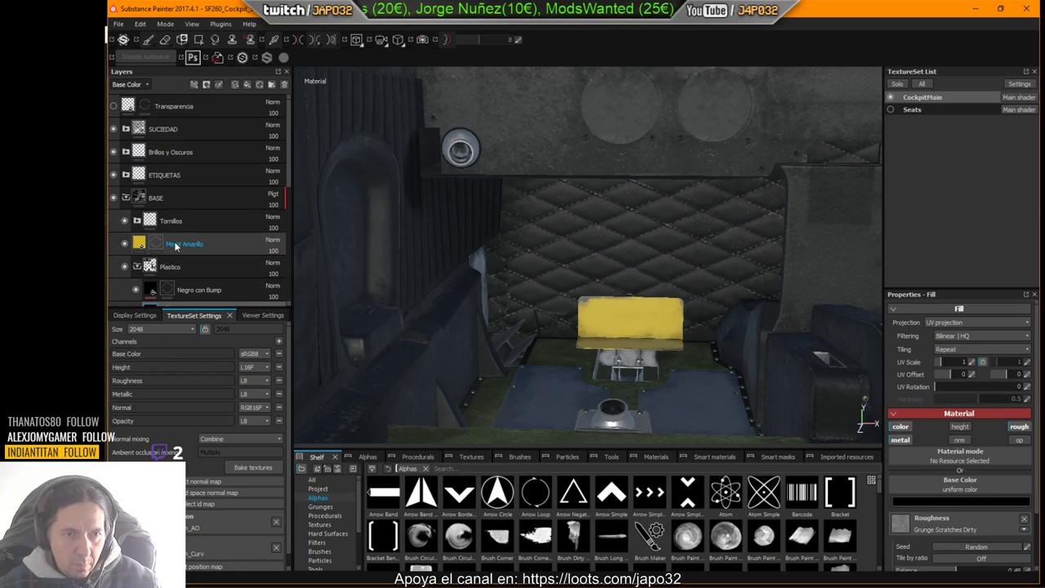
{"action": "scroll", "coordinate": [149, 211], "scroll_direction": "down", "scroll_amount": 3}
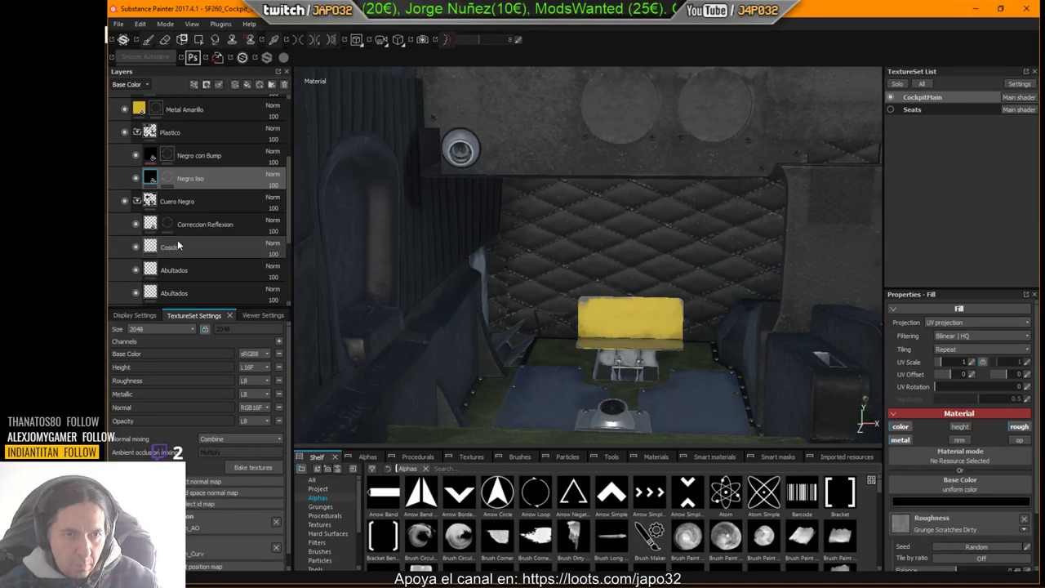
{"action": "left_click", "coordinate": [136, 132]}
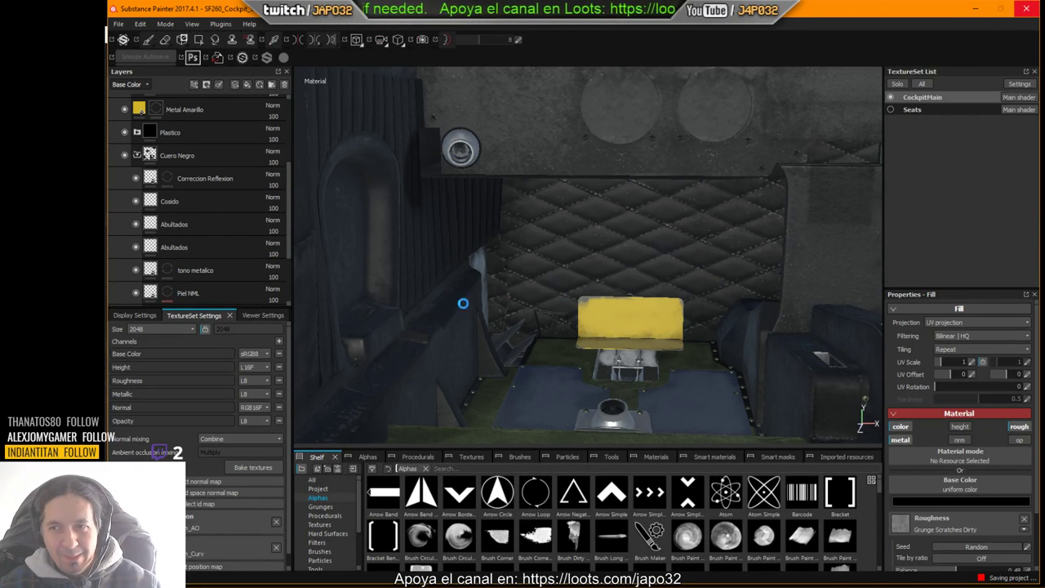
{"action": "left_click", "coordinate": [124, 155]}
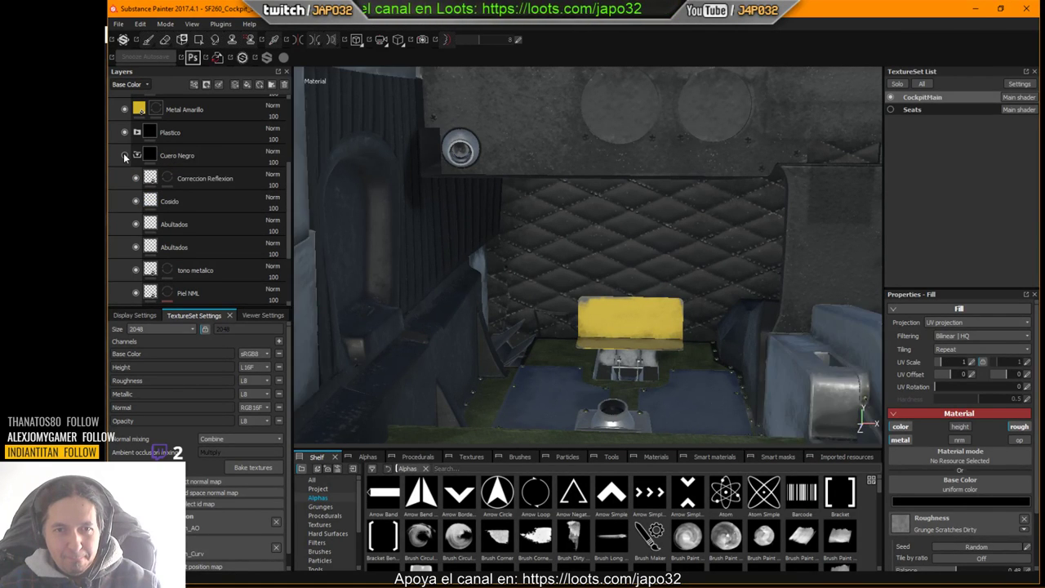
{"action": "left_click", "coordinate": [124, 155]}
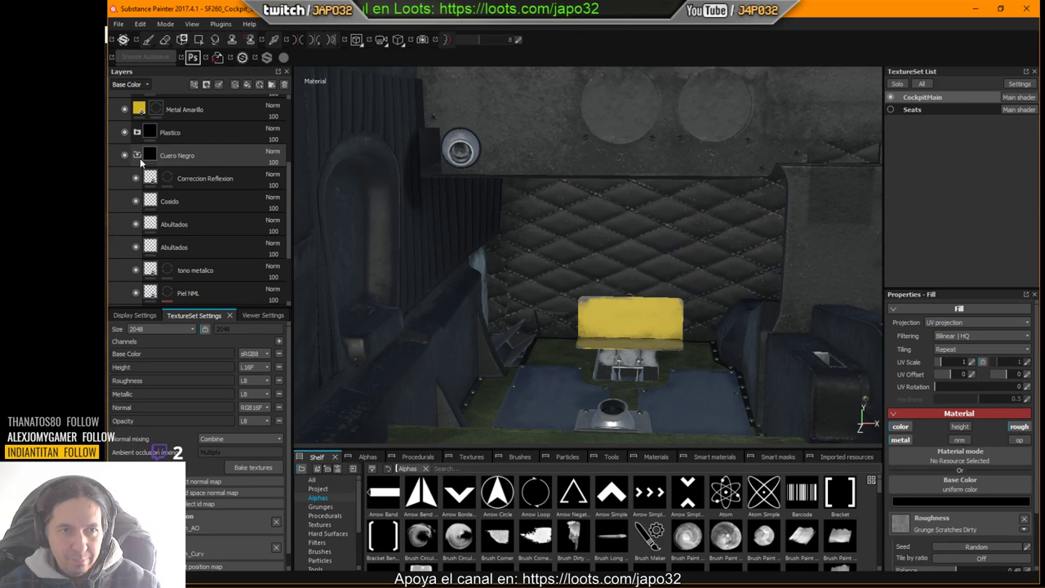
{"action": "left_click", "coordinate": [137, 155]}
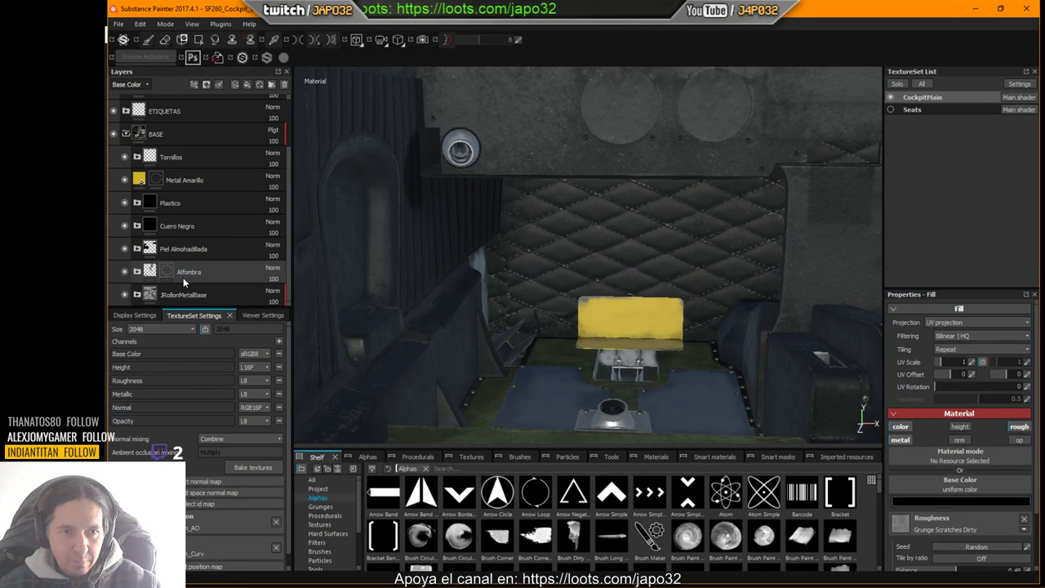
Step: Expand the Piel Almohadillada folder and toggle the visibility of the folder and its Rombos Almohadillas layer
{"action": "left_click", "coordinate": [127, 249]}
{"action": "left_click", "coordinate": [127, 249]}
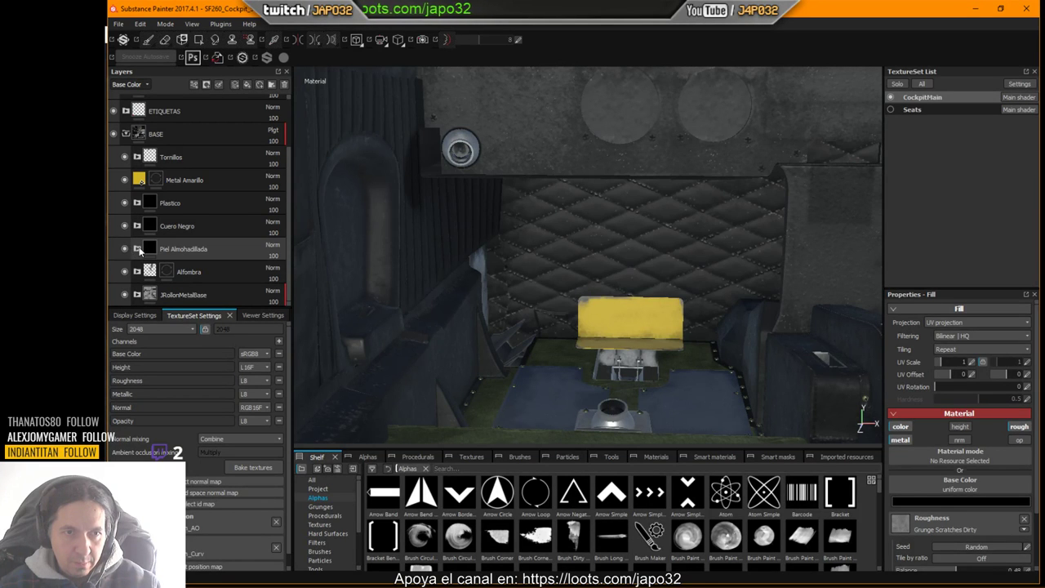
{"action": "left_click", "coordinate": [138, 249]}
{"action": "scroll", "coordinate": [152, 260], "scroll_direction": "down", "scroll_amount": 4}
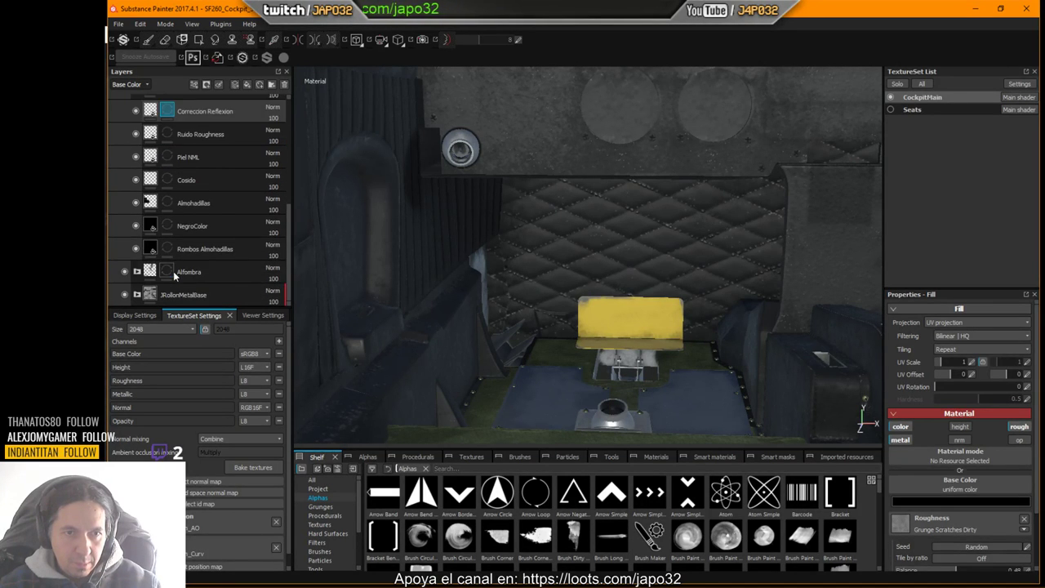
{"action": "left_click", "coordinate": [137, 248]}
{"action": "left_click", "coordinate": [136, 248]}
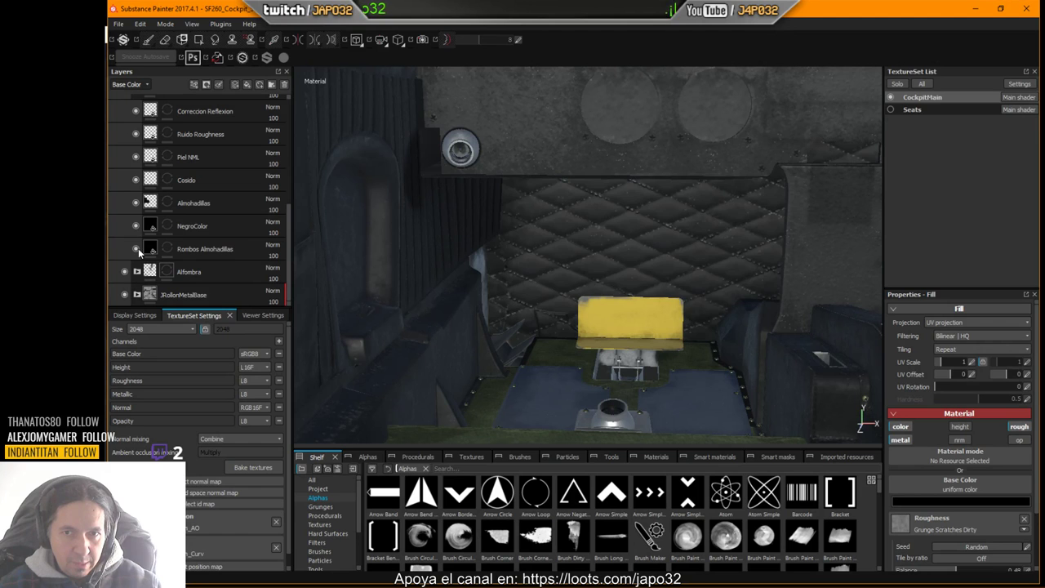
Step: Raise the roughness of the Rombos Almohadillas fill layer to about three quarters of its range
{"action": "left_click", "coordinate": [152, 250]}
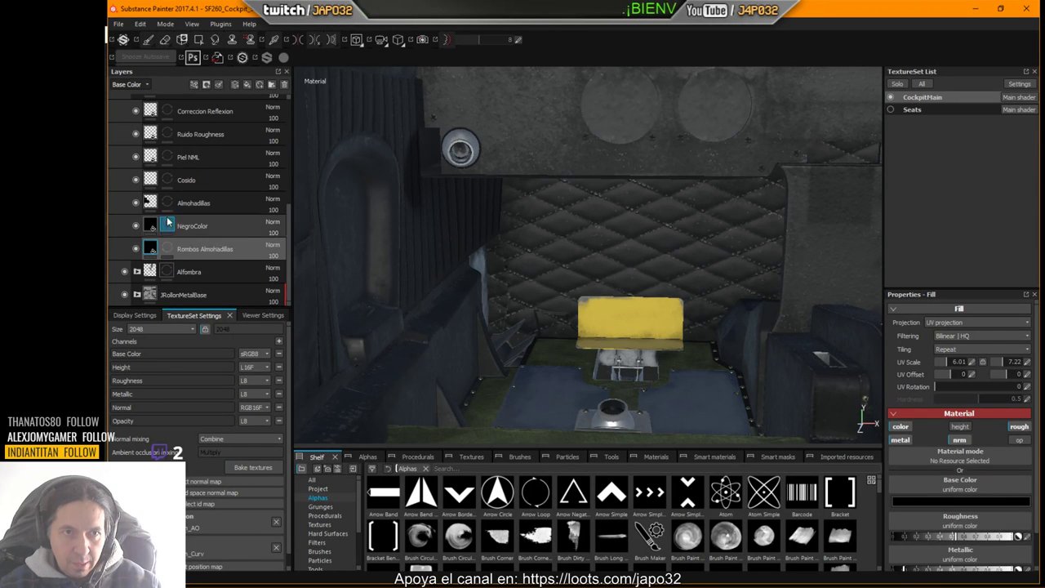
{"action": "scroll", "coordinate": [937, 440], "scroll_direction": "down", "scroll_amount": 2}
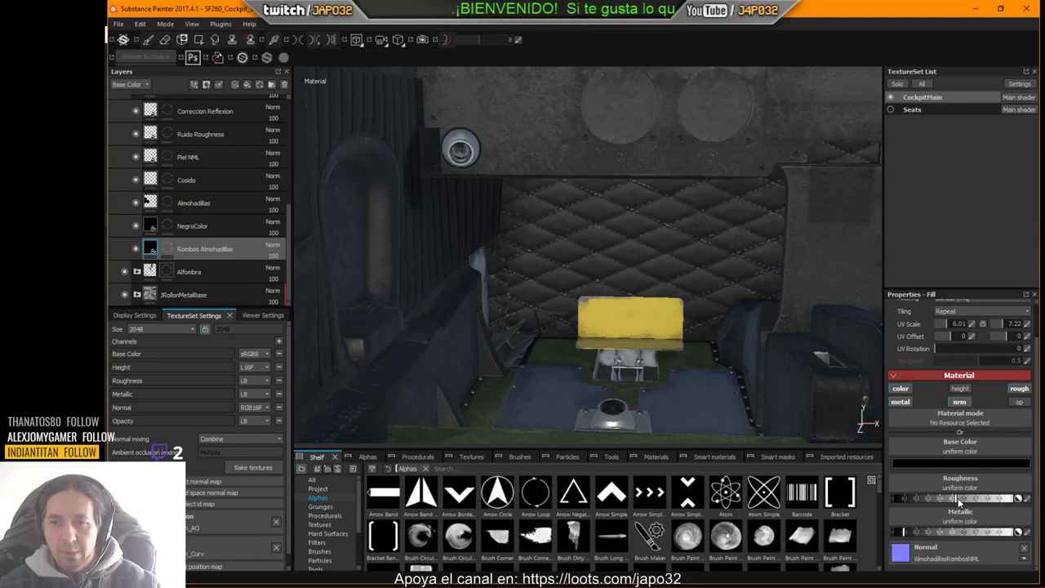
{"action": "left_click_drag", "start_coordinate": [959, 501], "coordinate": [986, 500]}
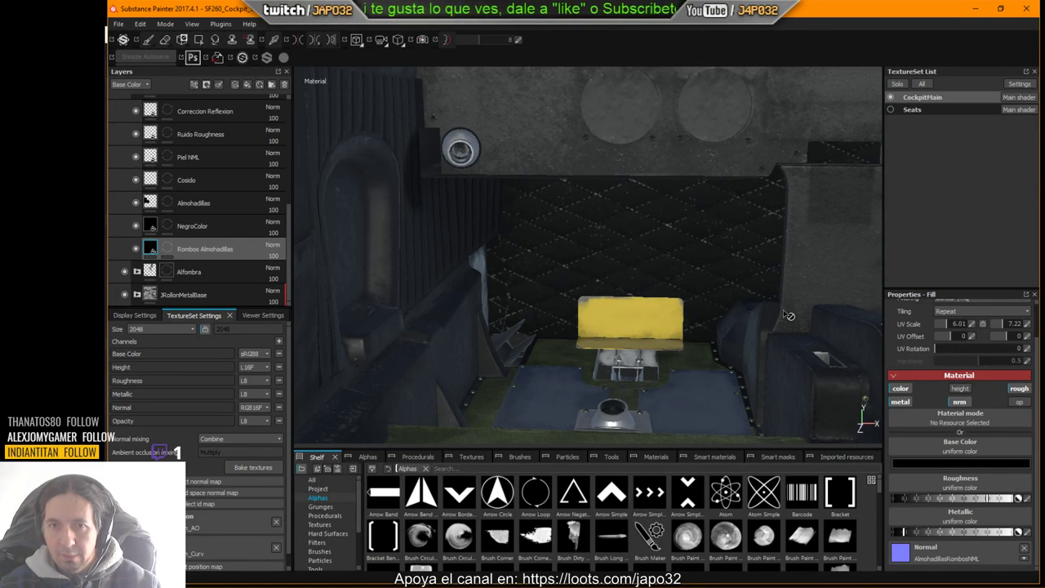
Step: Export the CockpitMain textures as 8-bit PNG at 2048x2048 with the X-Plane configuration to the aircraft's objects folder
{"action": "right_click", "coordinate": [718, 221]}
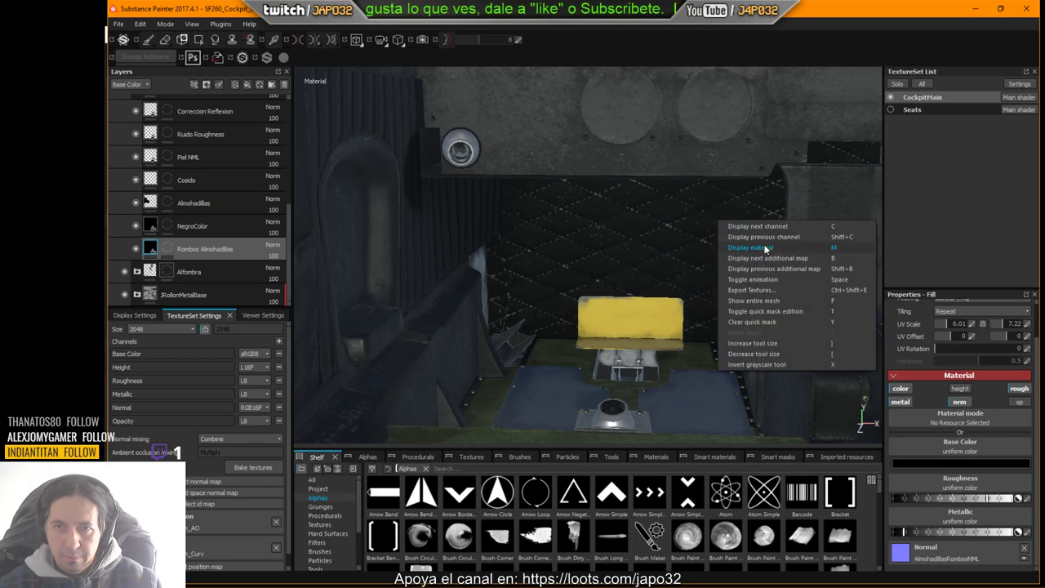
{"action": "left_click", "coordinate": [760, 290]}
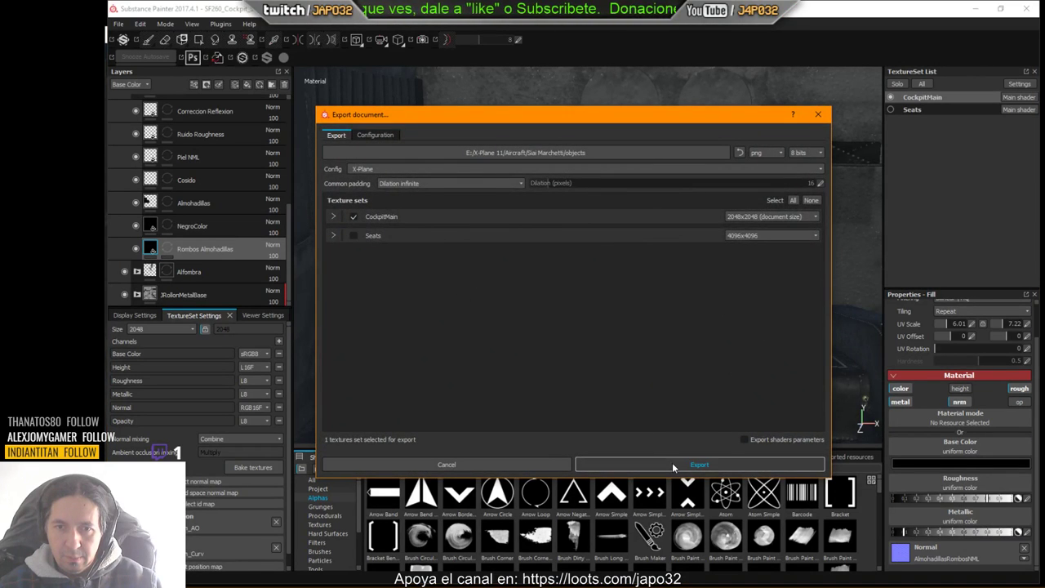
{"action": "left_click", "coordinate": [672, 462]}
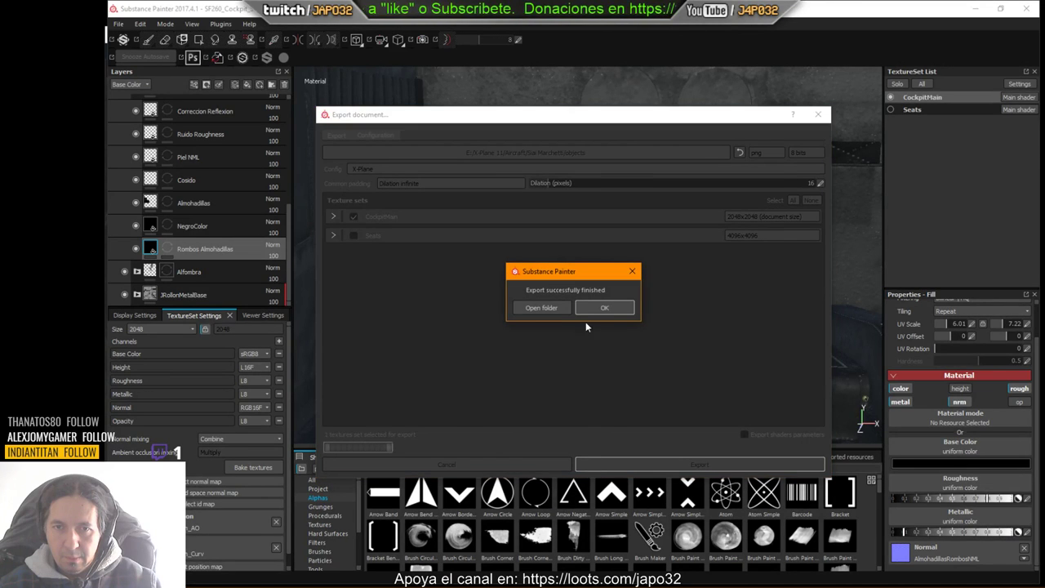
{"action": "left_click", "coordinate": [604, 310]}
Step: Switch to X-Plane, reload the aircraft and view the quilted wall behind the rudder pedals
{"action": "key", "text": "alt+Tab"}
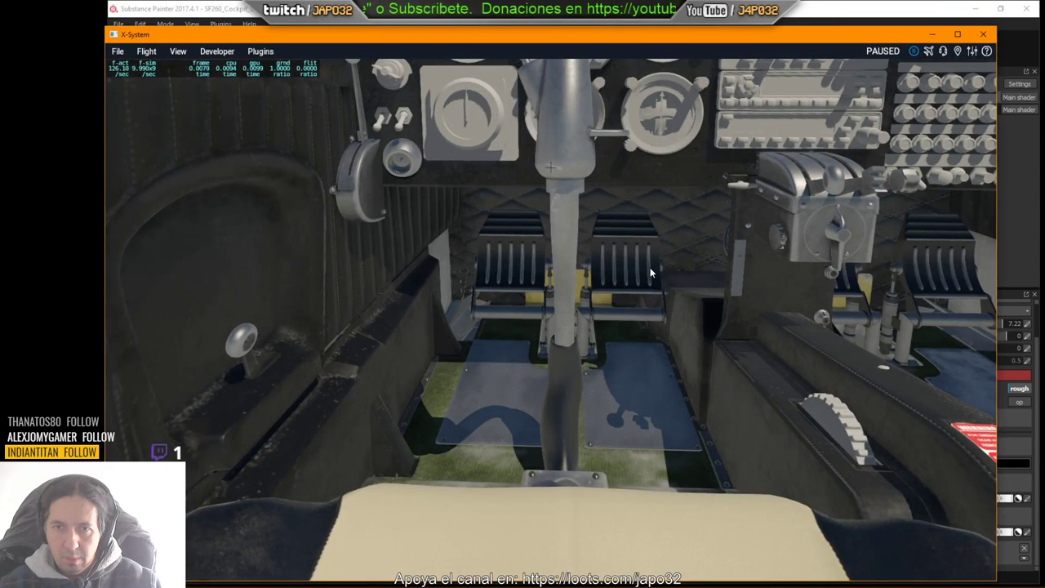
{"action": "left_click", "coordinate": [216, 51]}
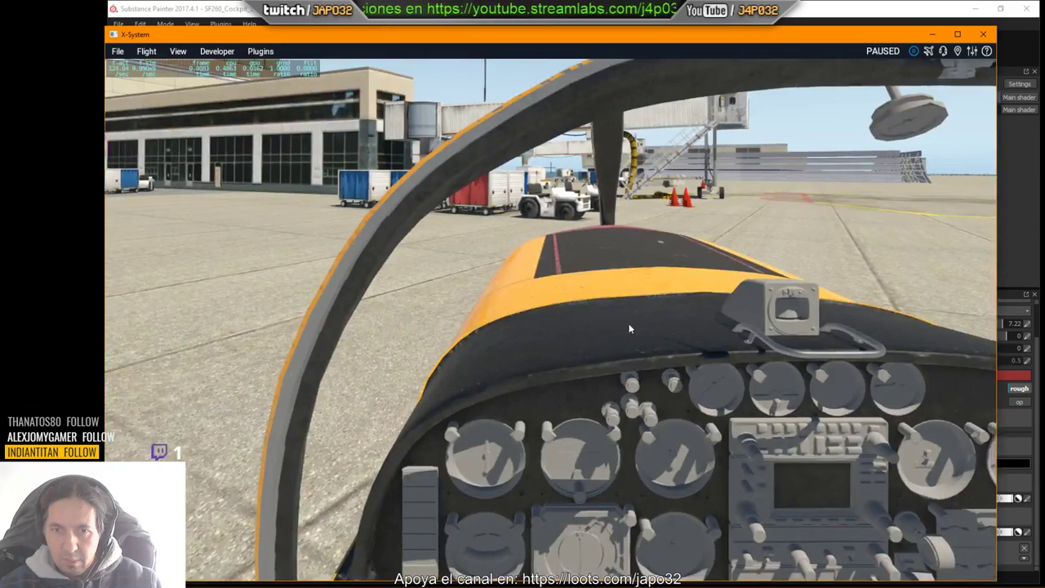
{"action": "right_click_drag", "start_coordinate": [629, 329], "coordinate": [610, 322]}
{"action": "key", "text": "Down"}
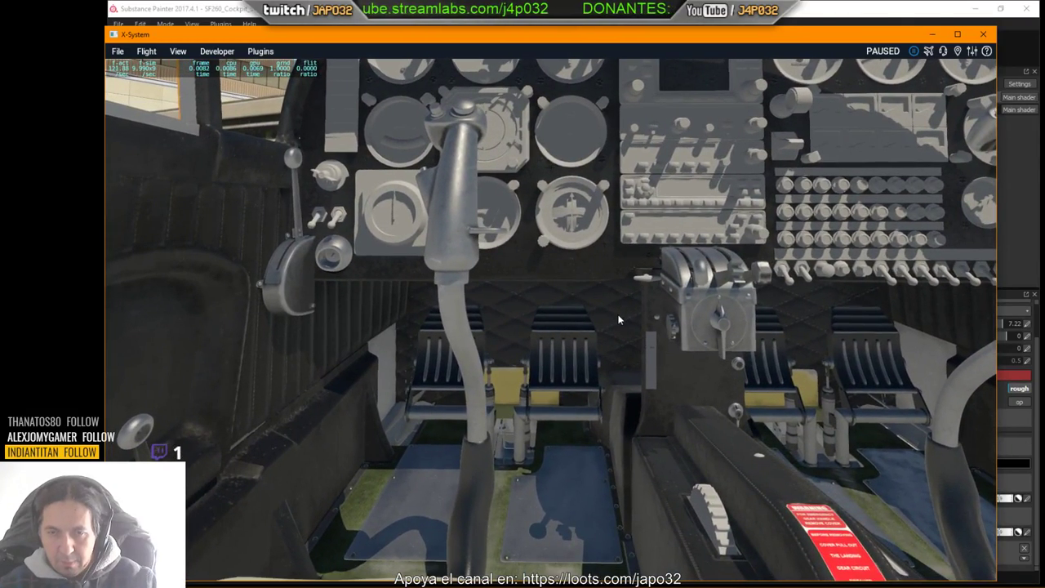
Step: Return to Substance Painter, lower the Rombos Almohadillas layer's metallic value slightly and export the CockpitMain textures again
{"action": "key", "text": "alt+Tab"}
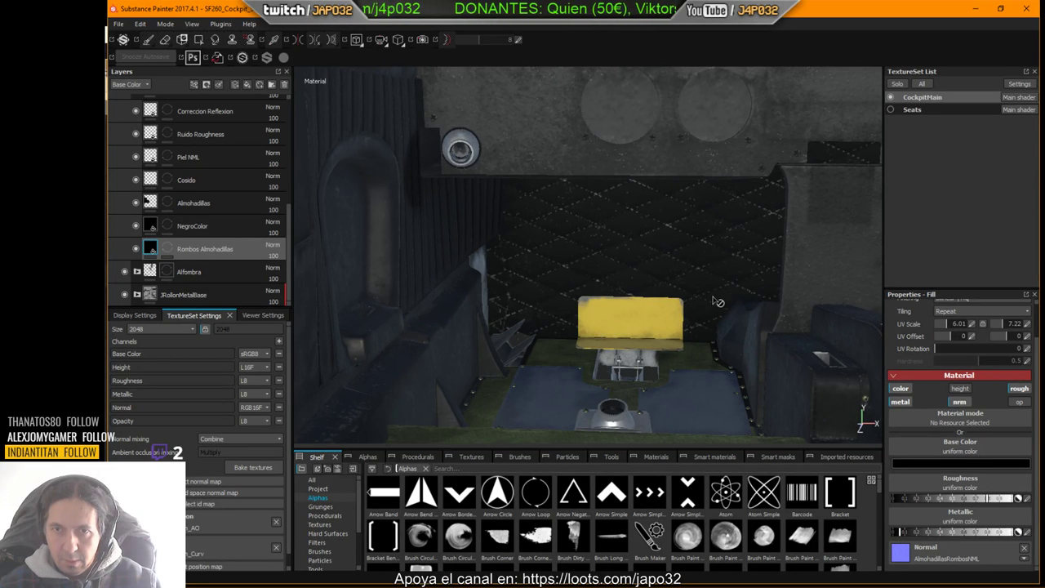
{"action": "right_click", "coordinate": [525, 172]}
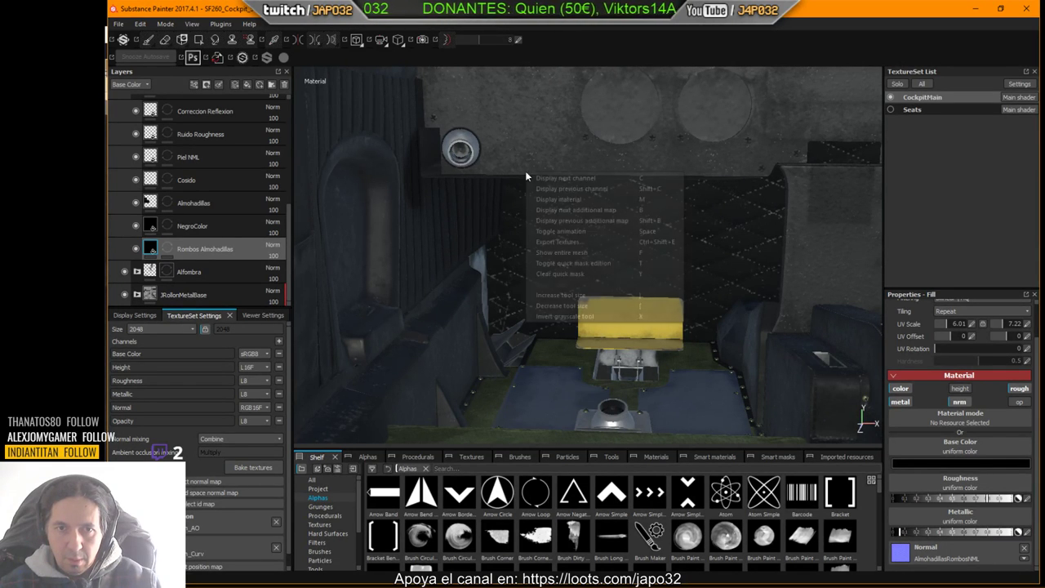
{"action": "left_click", "coordinate": [560, 242]}
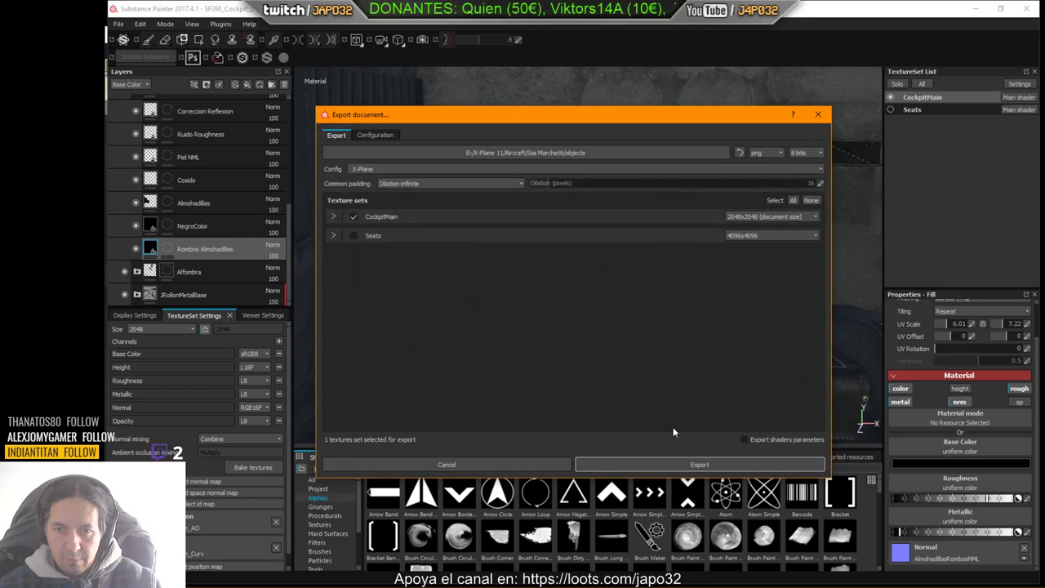
{"action": "left_click", "coordinate": [679, 463]}
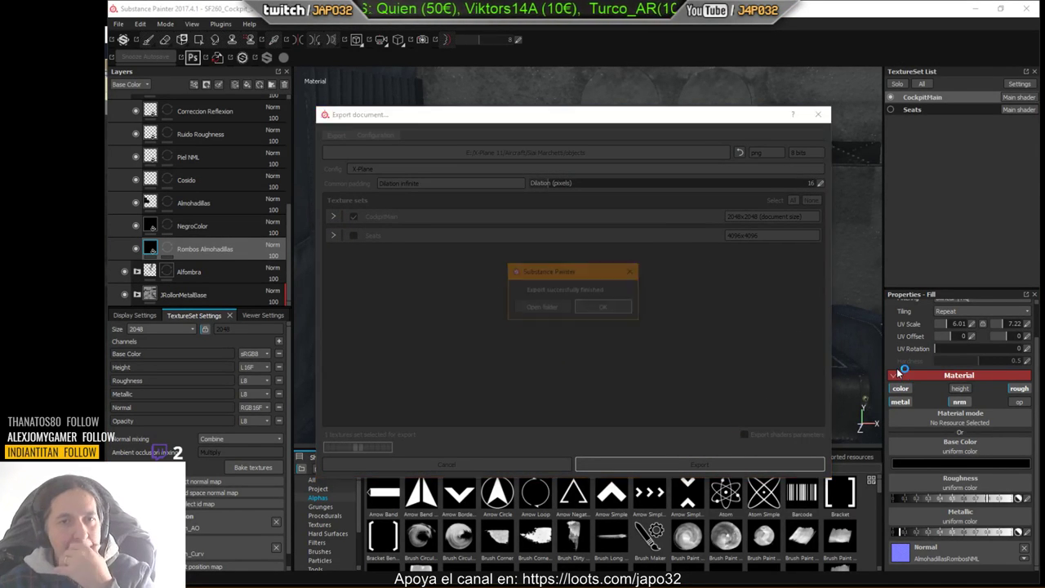
{"action": "left_click", "coordinate": [605, 308]}
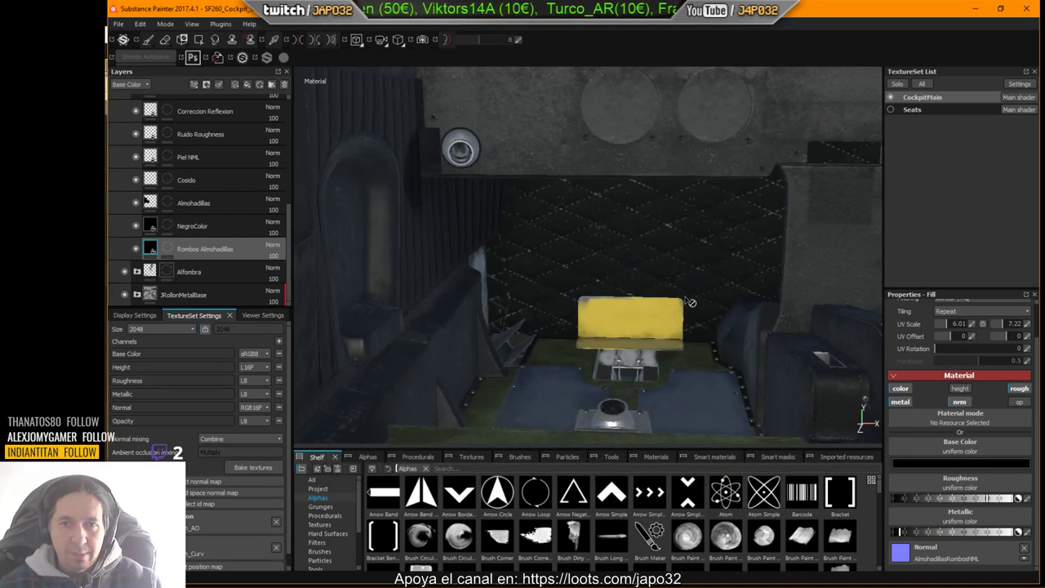
Step: Reload the aircraft in X-Plane and examine the quilted wall behind the pedals up close
{"action": "key", "text": "alt+Tab"}
{"action": "left_click", "coordinate": [221, 52]}
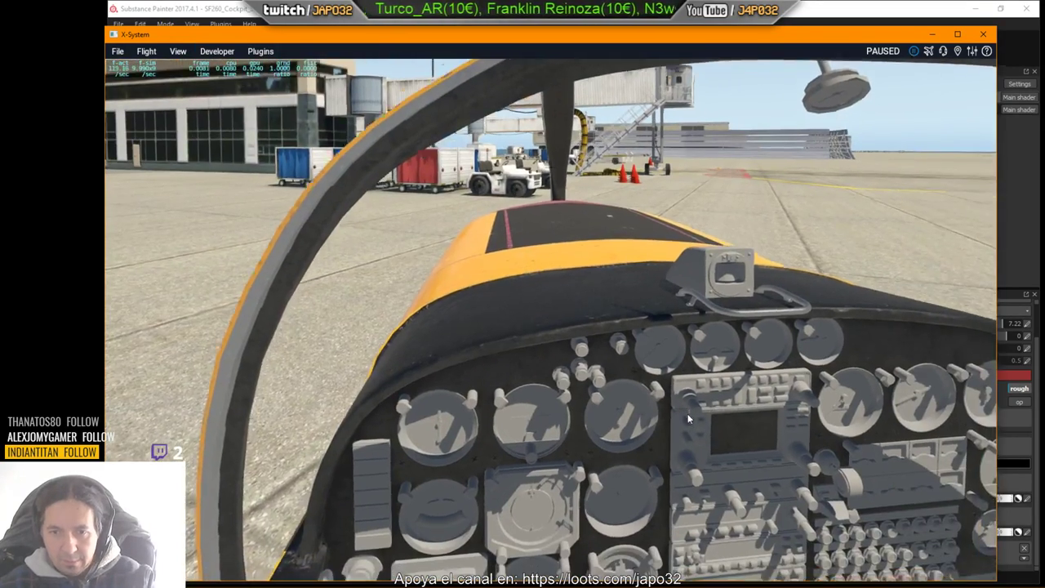
{"action": "key", "text": "Down"}
{"action": "right_click_drag", "start_coordinate": [688, 418], "coordinate": [665, 400]}
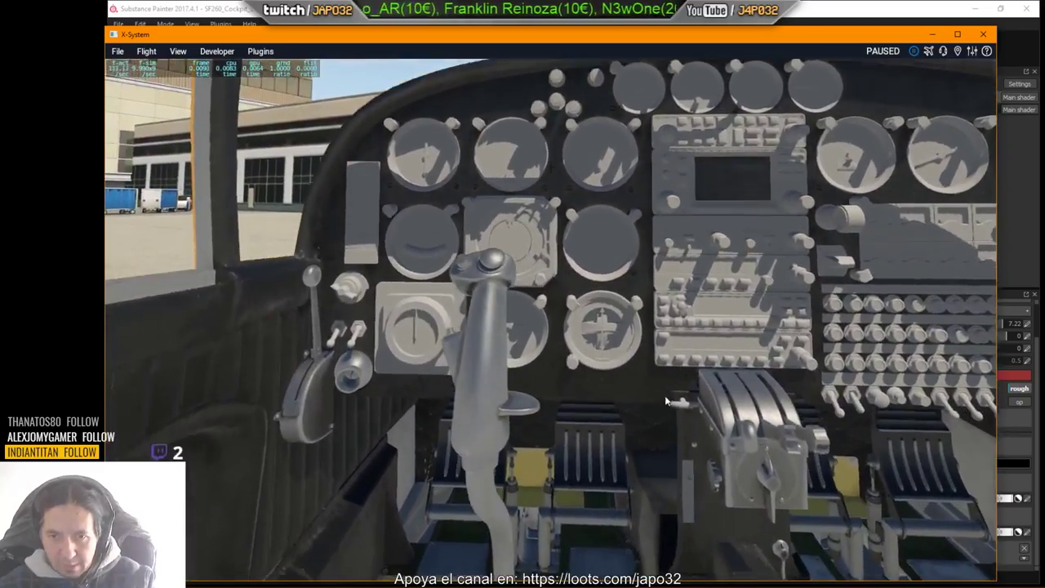
{"action": "key", "text": "Down"}
{"action": "key", "text": "period"}
{"action": "key", "text": "Down"}
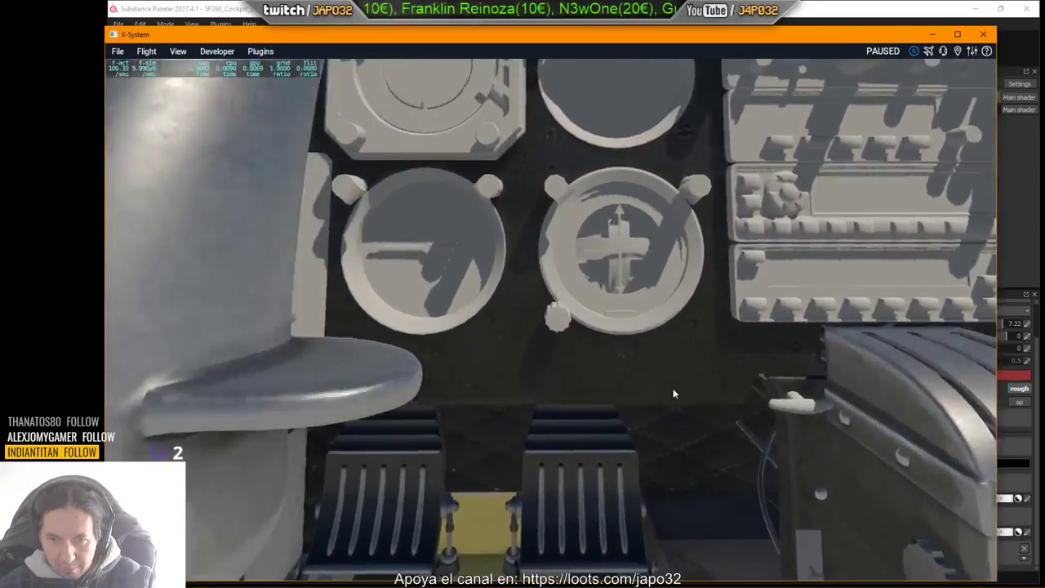
{"action": "key", "text": "Down"}
{"action": "key", "text": "Down"}
{"action": "key", "text": "period"}
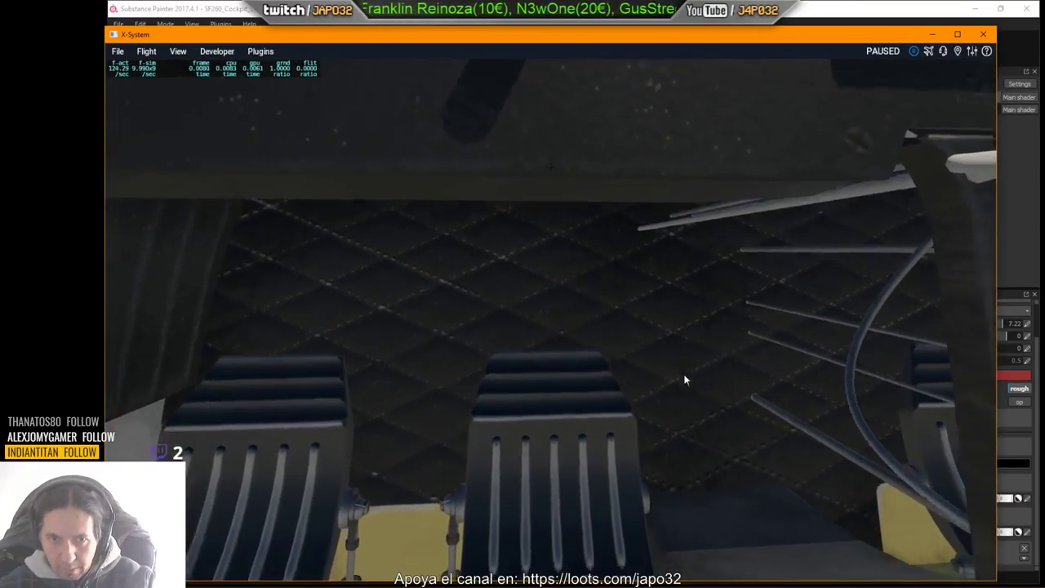
Step: Back the view away from the pedals and examine the side wall, stick and instrument panel across the cockpit
{"action": "right_click_drag", "start_coordinate": [685, 380], "coordinate": [611, 408]}
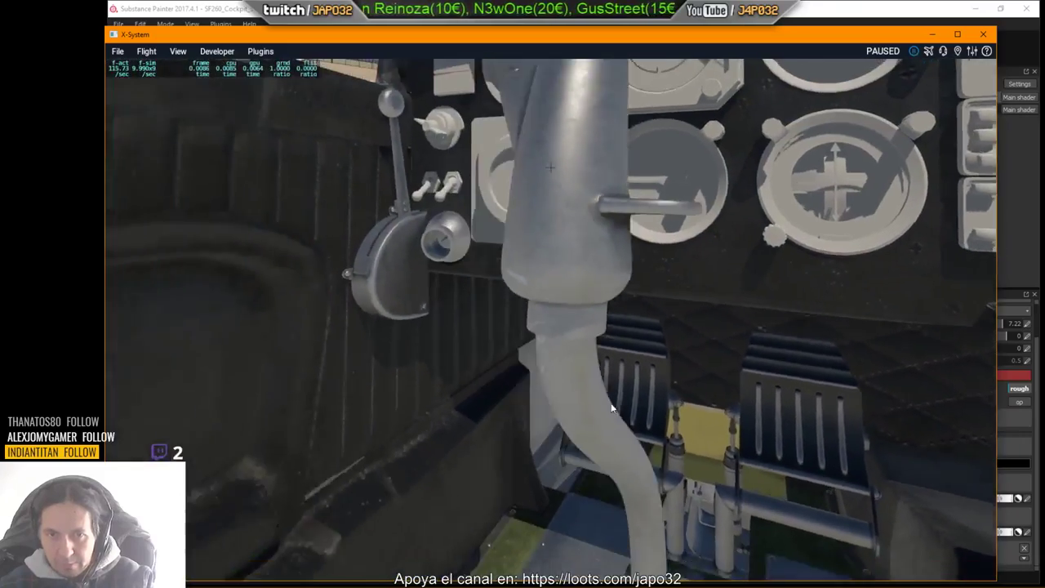
{"action": "key", "text": "comma"}
{"action": "key", "text": "Left"}
{"action": "key", "text": "Up"}
{"action": "key", "text": "Up"}
{"action": "key", "text": "comma"}
{"action": "key", "text": "Right"}
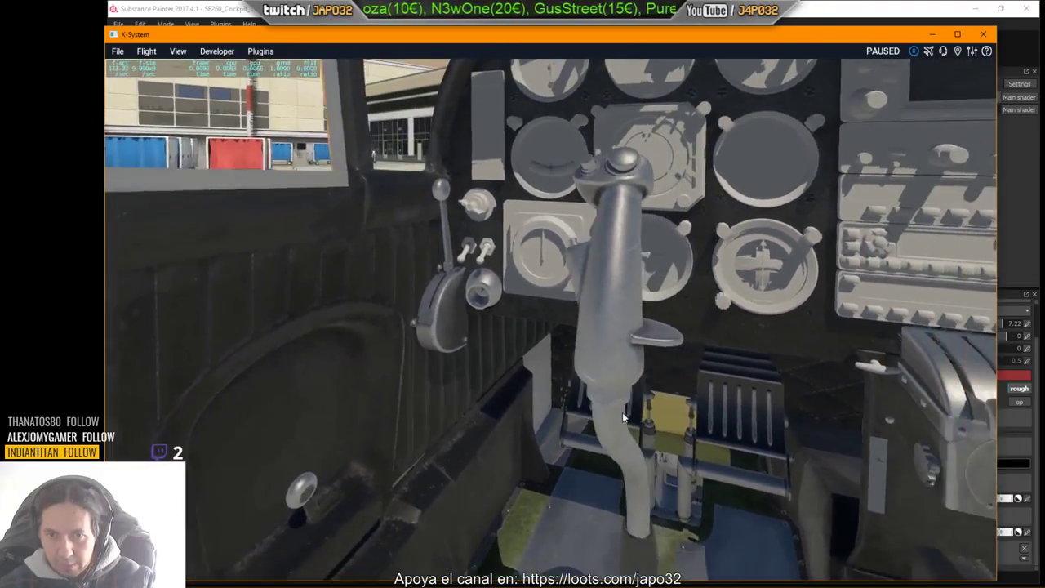
{"action": "key", "text": "comma"}
{"action": "right_click_drag", "start_coordinate": [622, 413], "coordinate": [605, 400]}
{"action": "scroll", "coordinate": [646, 421], "scroll_direction": "down", "scroll_amount": 8}
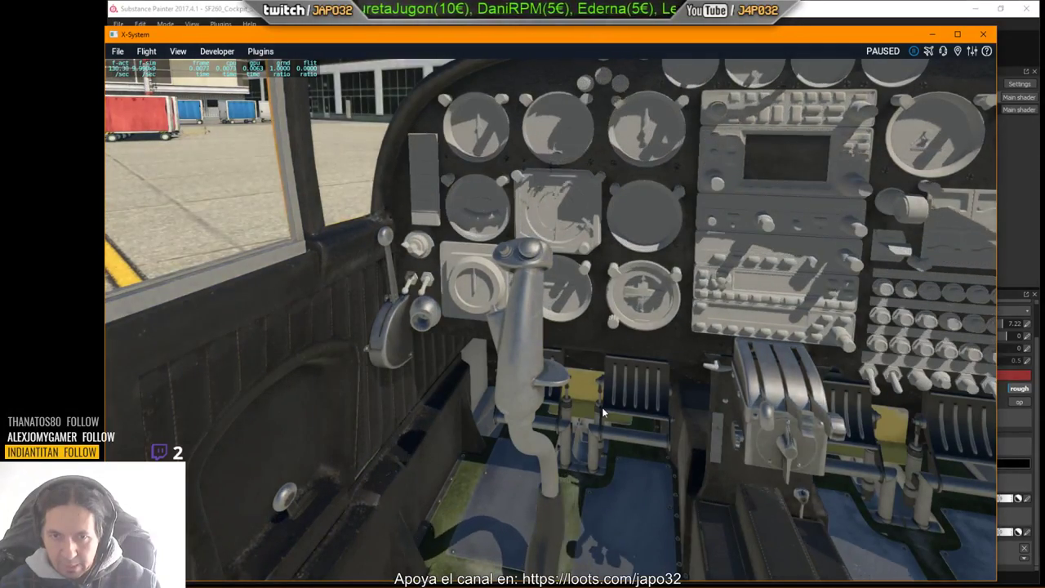
Step: Return to Substance Painter, angle the model toward the cockpit's side wall and floor, and collapse the Piel Almohadillada layer group
{"action": "key", "text": "alt+Tab"}
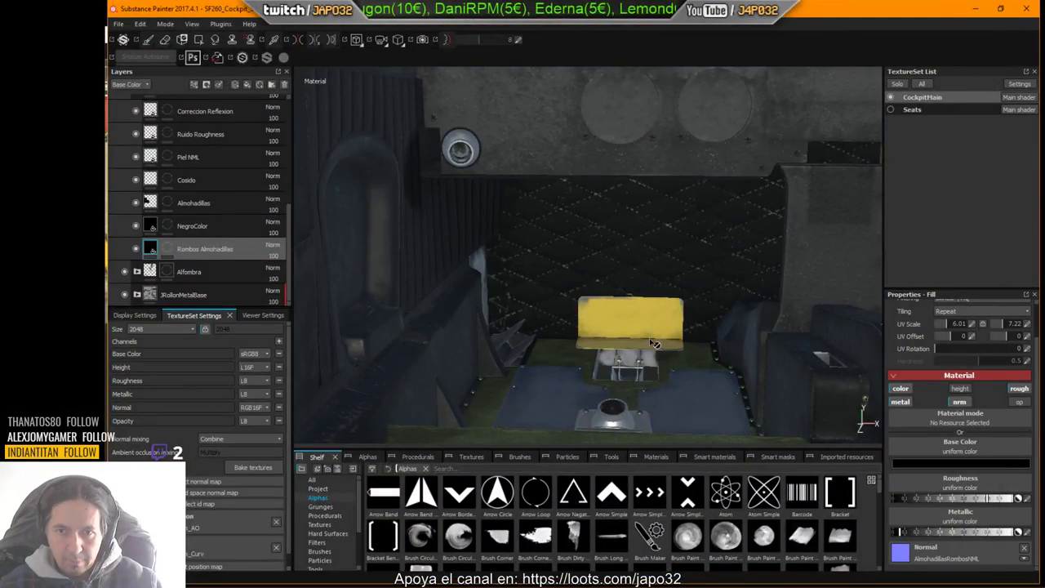
{"action": "left_click_drag", "start_coordinate": [654, 343], "coordinate": [578, 333], "text": "alt"}
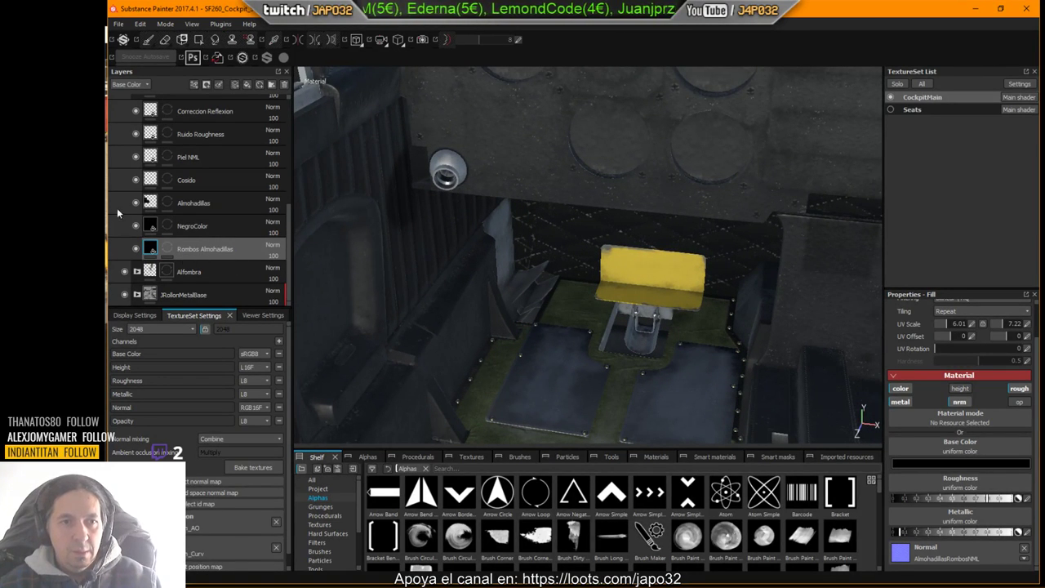
{"action": "scroll", "coordinate": [130, 202], "scroll_direction": "up", "scroll_amount": 3}
{"action": "left_click", "coordinate": [137, 190]}
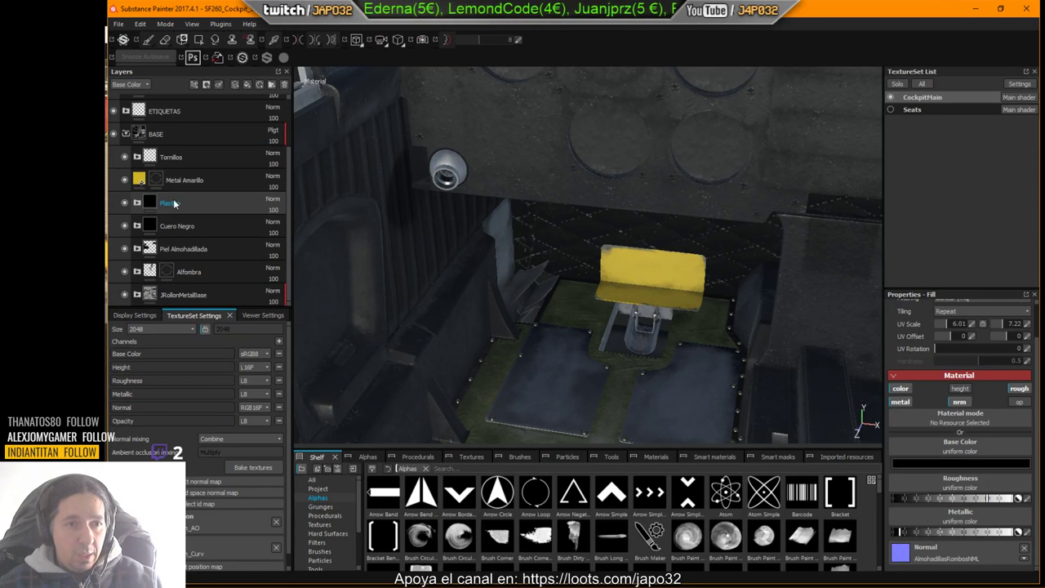
Step: Select the Metal Amarillo fill layer and export the CockpitMain textures as 8-bit PNG with the X-Plane config
{"action": "left_click", "coordinate": [138, 181]}
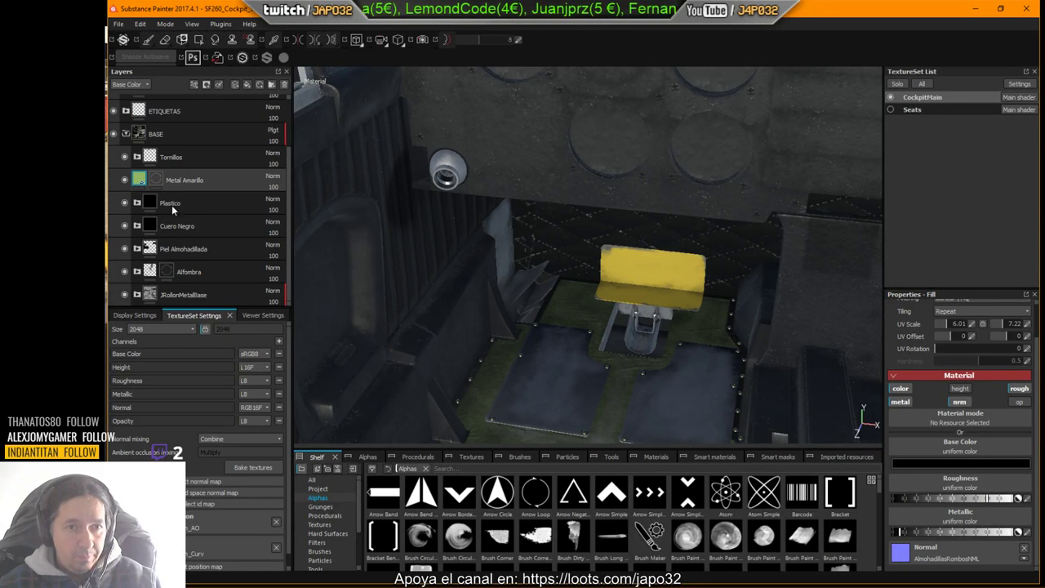
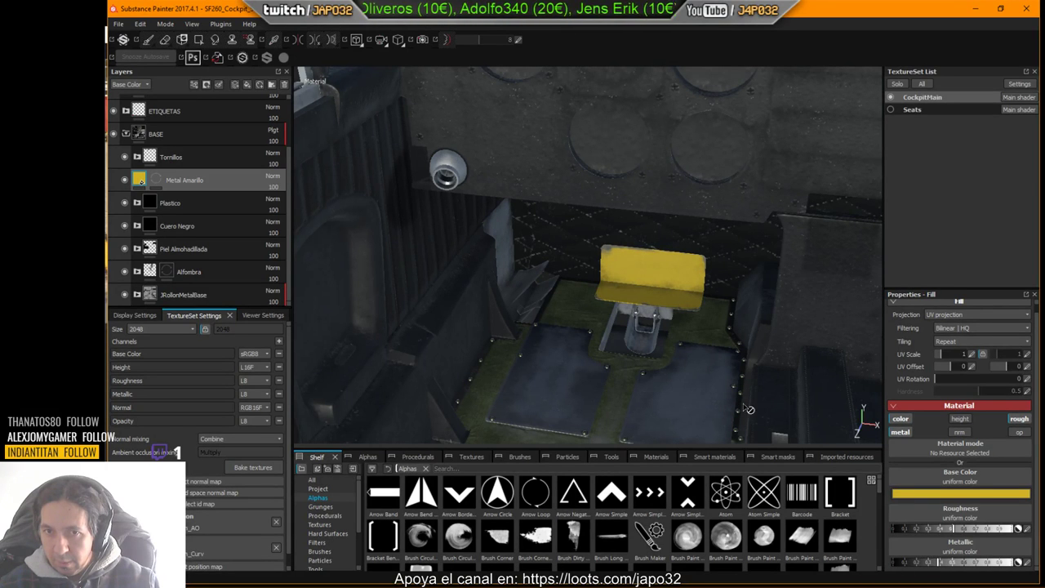
{"action": "right_click", "coordinate": [683, 249]}
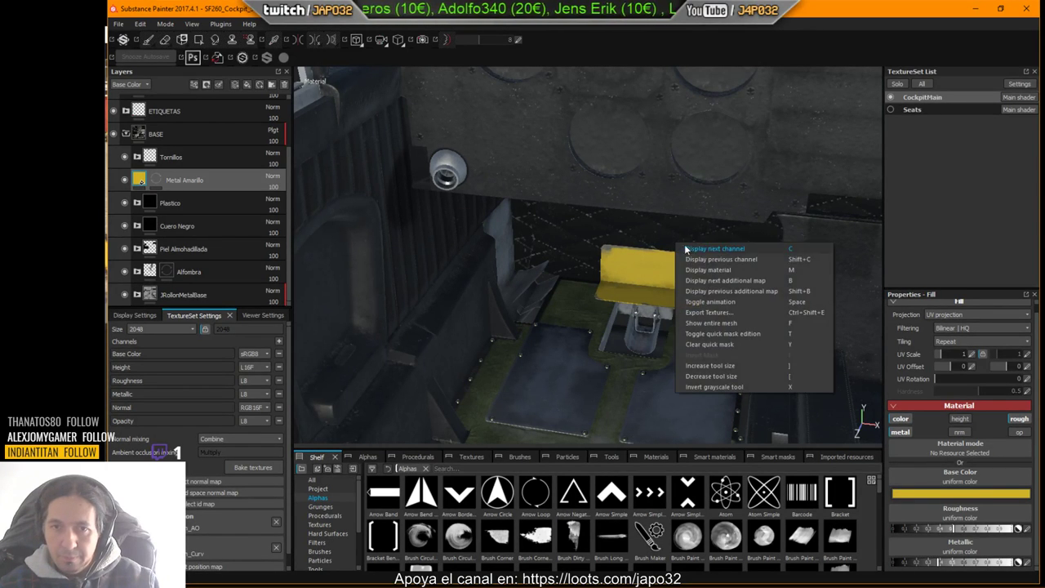
{"action": "left_click", "coordinate": [719, 314]}
{"action": "left_click", "coordinate": [689, 464]}
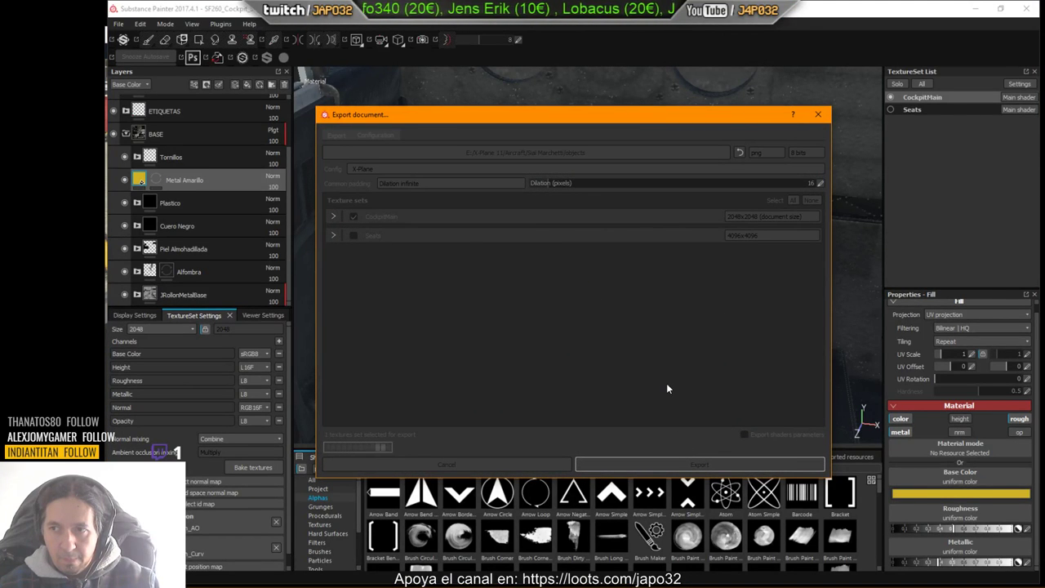
{"action": "left_click", "coordinate": [624, 311]}
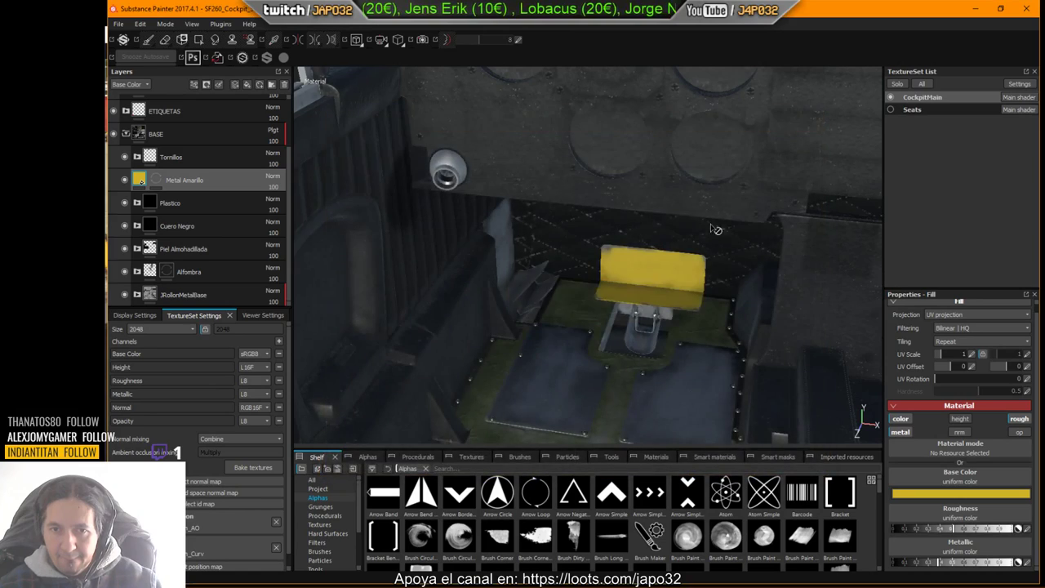
Step: Switch to X-Plane, reload the current aircraft and check the yellow metal plates behind the rudder pedals
{"action": "key", "text": "alt+Tab"}
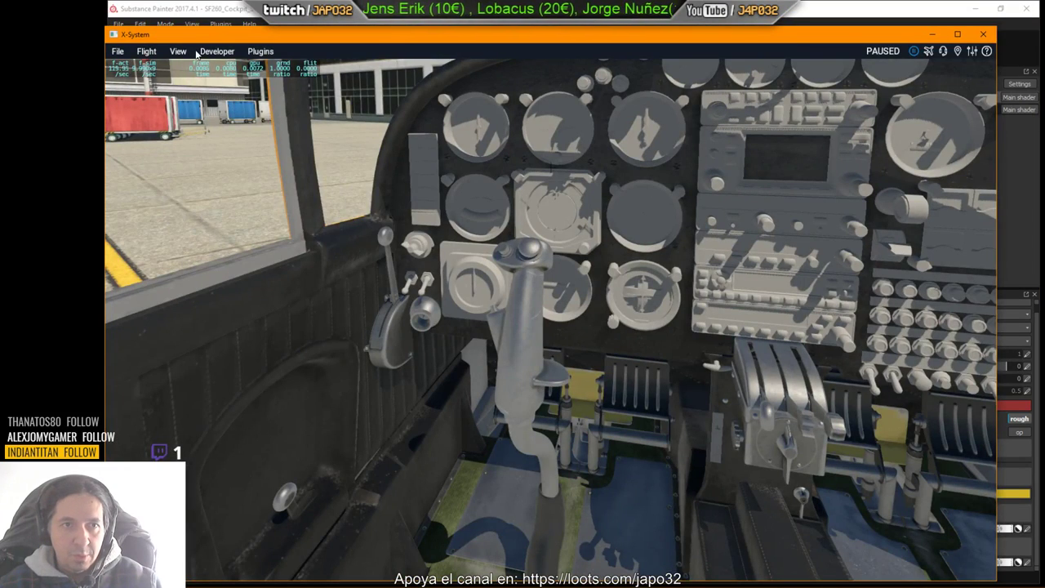
{"action": "left_click", "coordinate": [217, 51]}
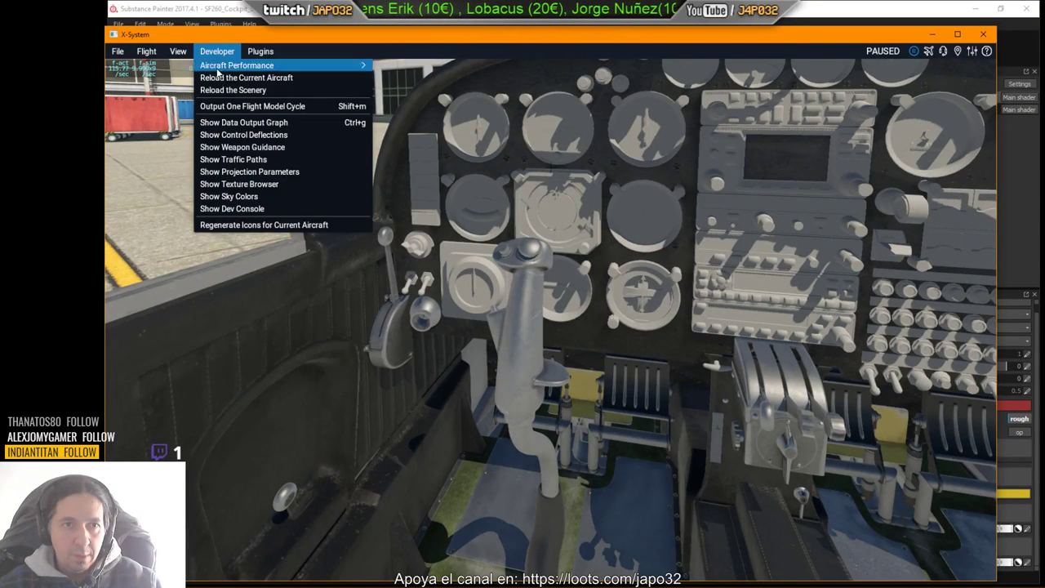
{"action": "left_click", "coordinate": [344, 84]}
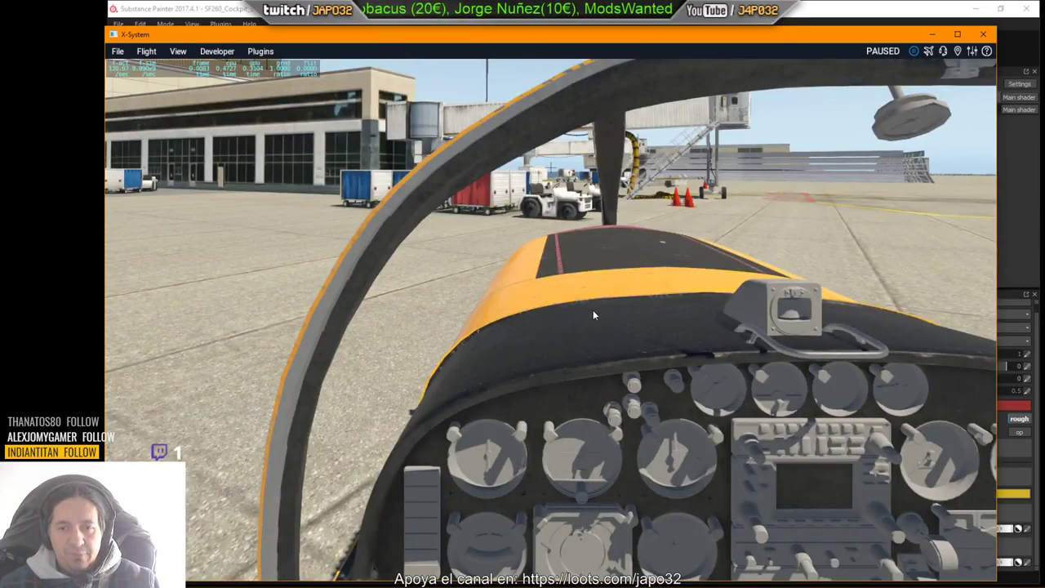
{"action": "scroll", "coordinate": [593, 315], "scroll_direction": "down", "scroll_amount": 2}
{"action": "right_click_drag", "start_coordinate": [593, 314], "coordinate": [582, 362]}
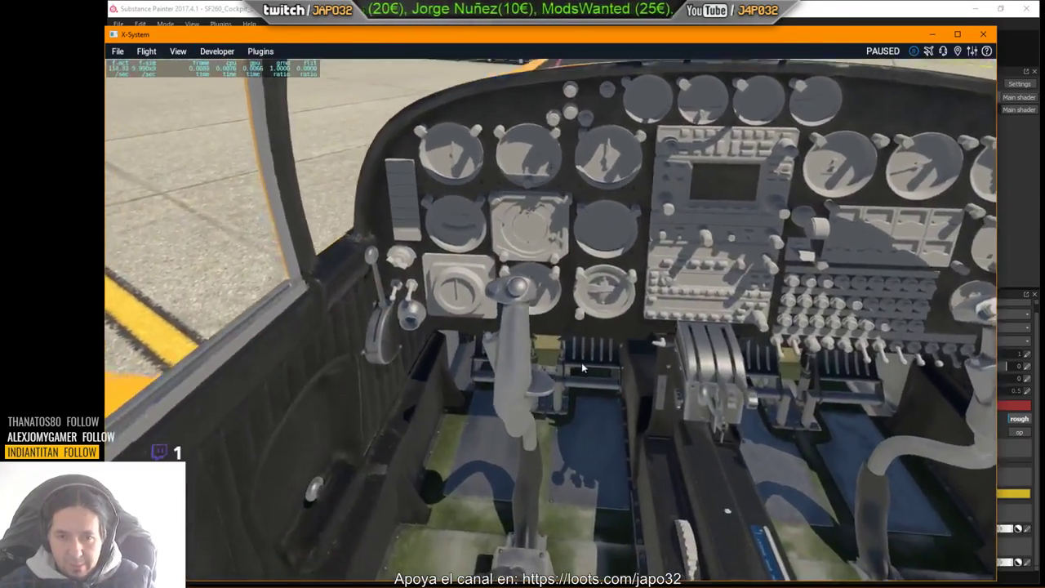
{"action": "key", "text": "Down"}
{"action": "key", "text": "Right"}
{"action": "scroll", "coordinate": [579, 357], "scroll_direction": "up", "scroll_amount": 2}
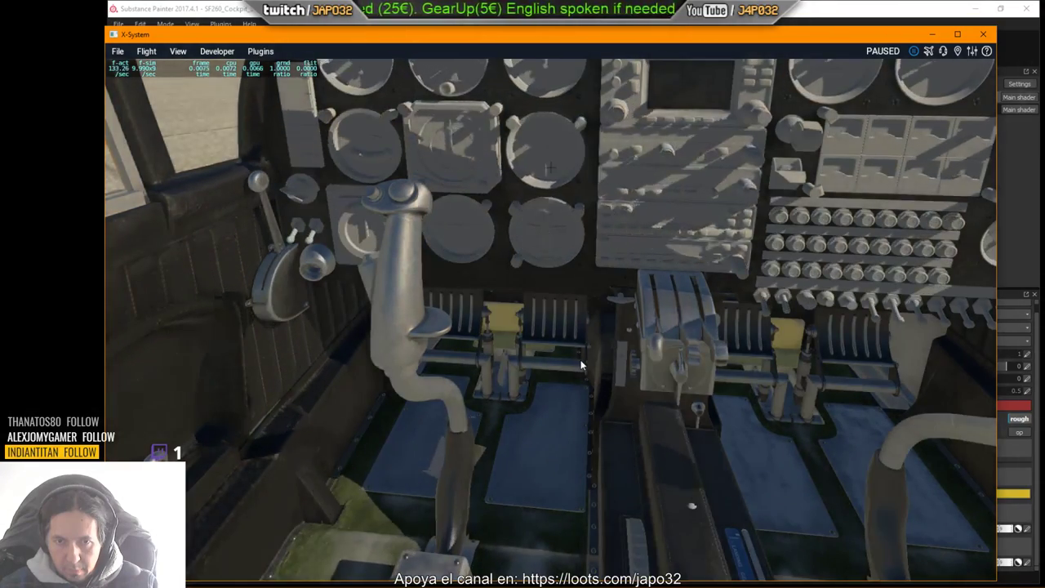
Step: Return to Substance Painter, lower the metallic value of the Metal Amarillo layer and export the CockpitMain textures again
{"action": "key", "text": "alt+Tab"}
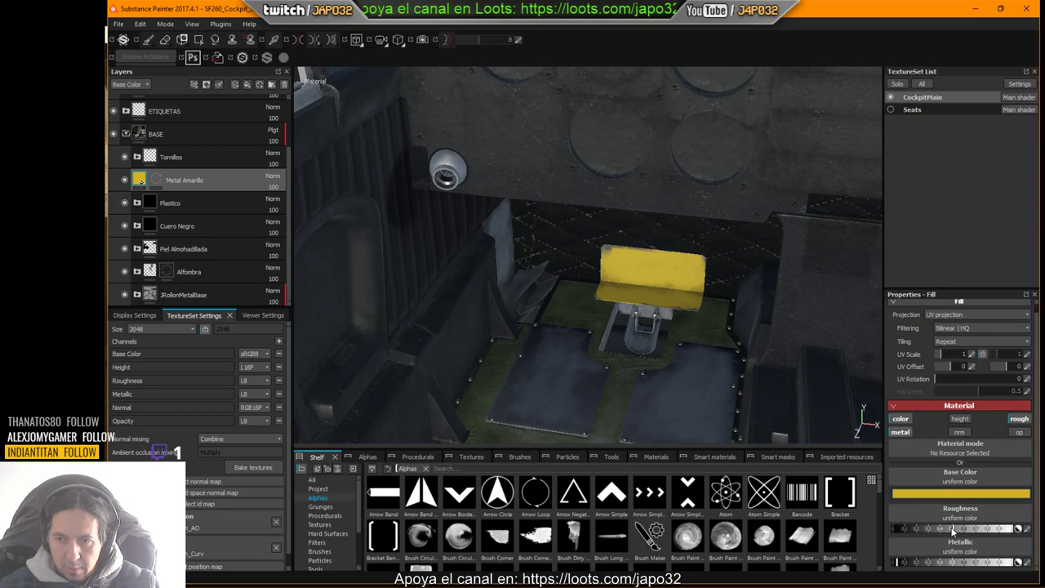
{"action": "right_click", "coordinate": [596, 281]}
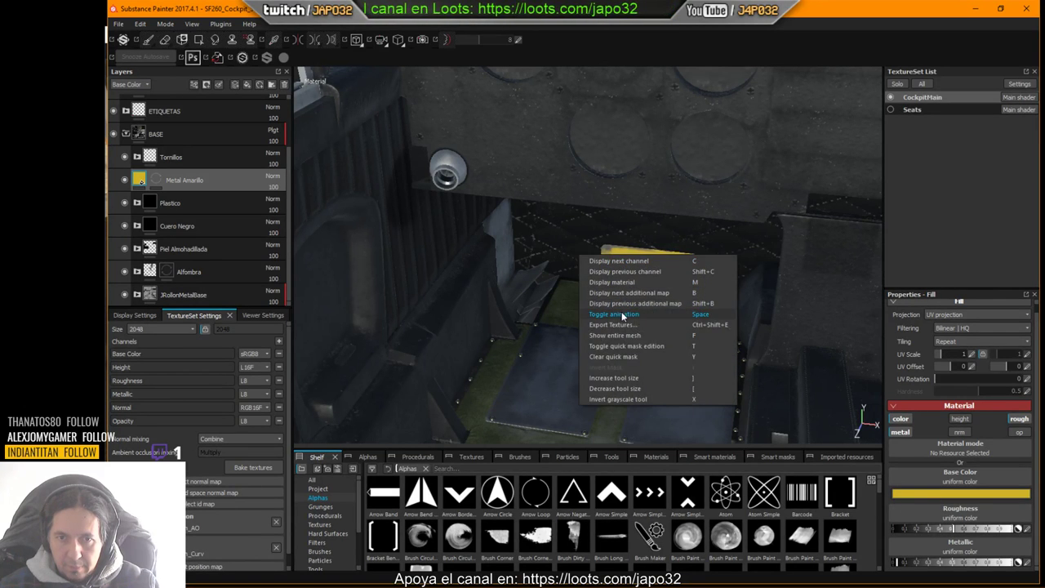
{"action": "left_click", "coordinate": [623, 324]}
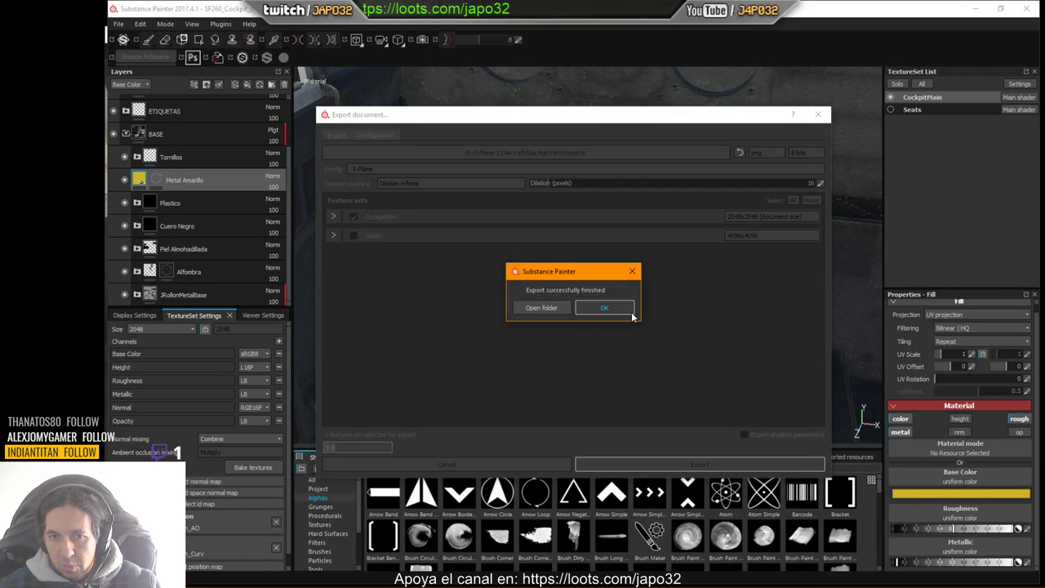
{"action": "left_click", "coordinate": [622, 308]}
Step: Reload the aircraft in X-Plane and check the yellow pedal plates, also under a different time of day
{"action": "key", "text": "alt+Tab"}
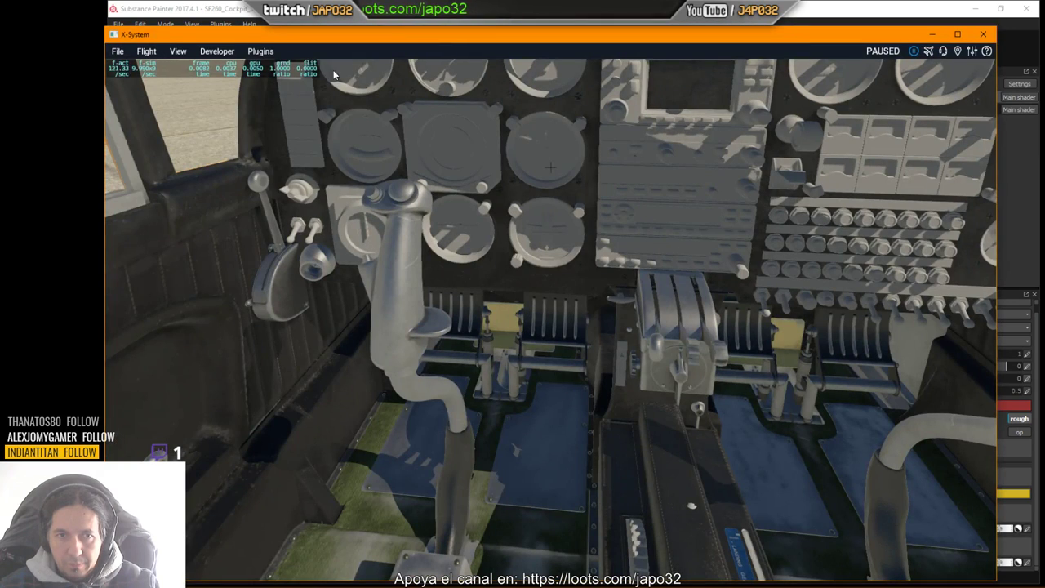
{"action": "left_click", "coordinate": [218, 52]}
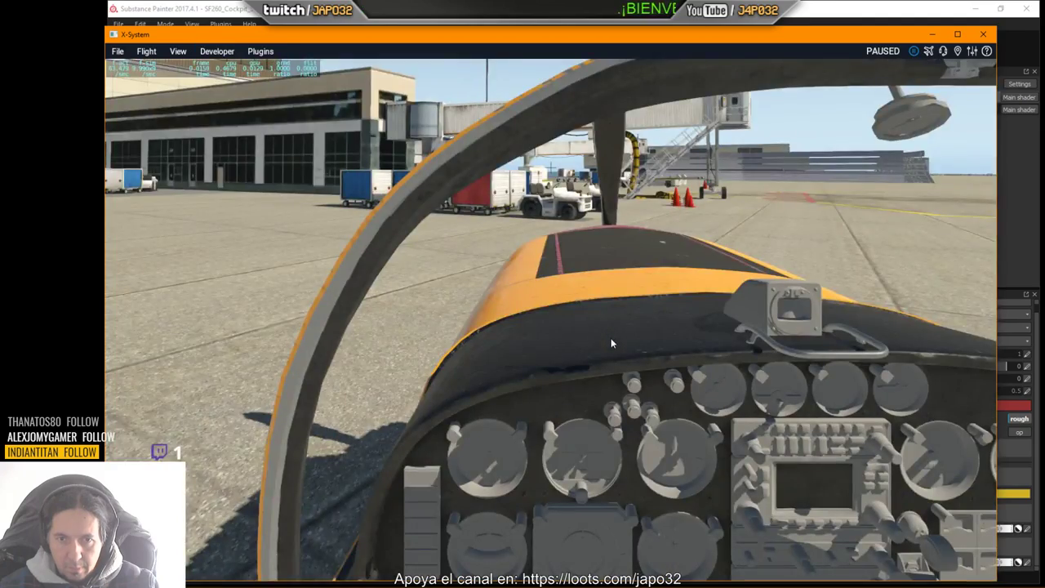
{"action": "right_click_drag", "start_coordinate": [626, 415], "coordinate": [630, 463]}
{"action": "key", "text": "Down"}
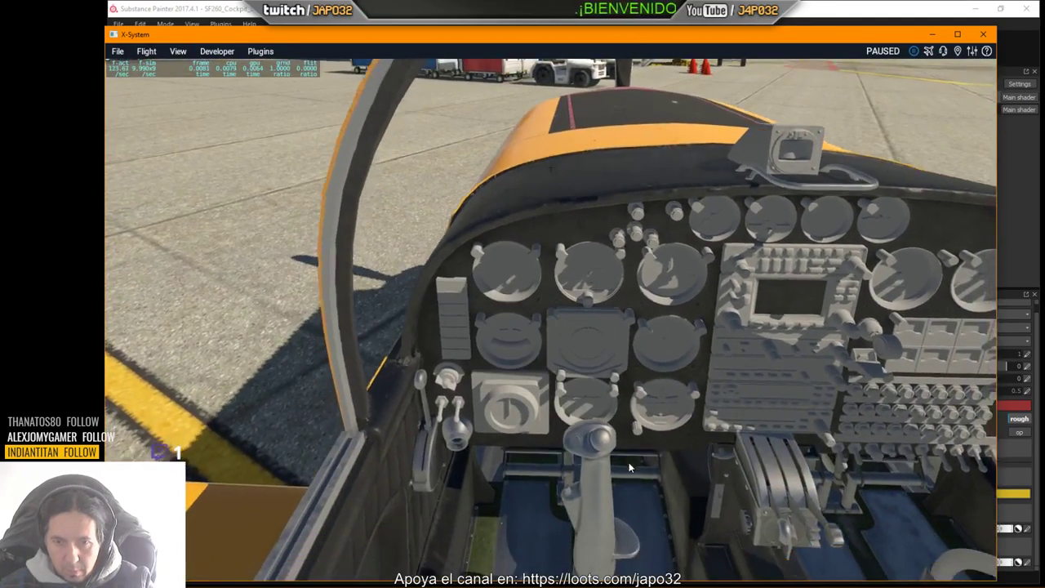
{"action": "key", "text": "Right"}
{"action": "key", "text": "Down"}
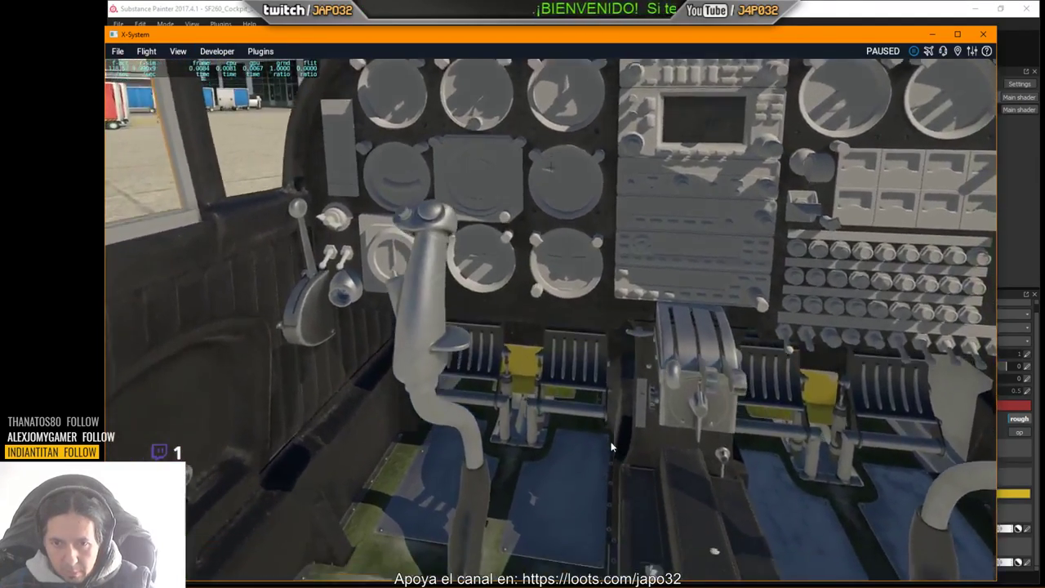
{"action": "key", "text": "Right"}
{"action": "key", "text": "Left"}
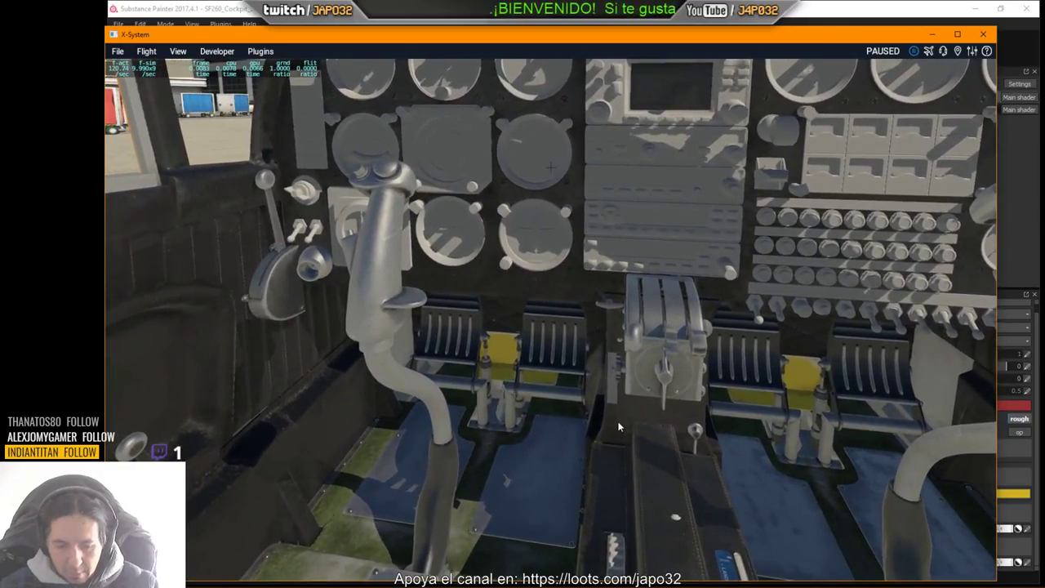
{"action": "key", "text": "l"}
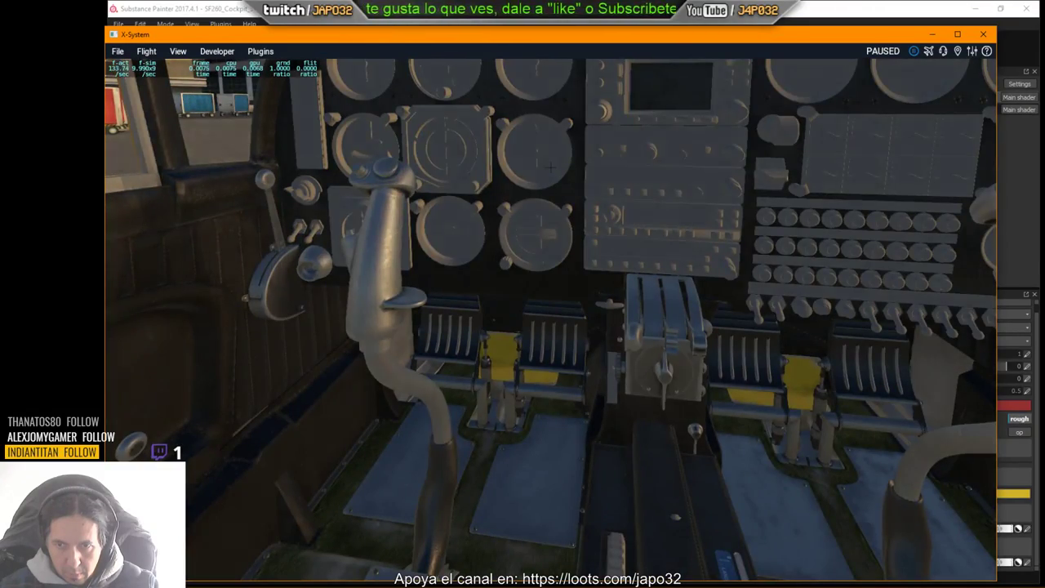
Step: Back in Substance Painter, reduce the Metal Amarillo layer's roughness and export the CockpitMain textures with the X-Plane config
{"action": "key", "text": "alt+Tab"}
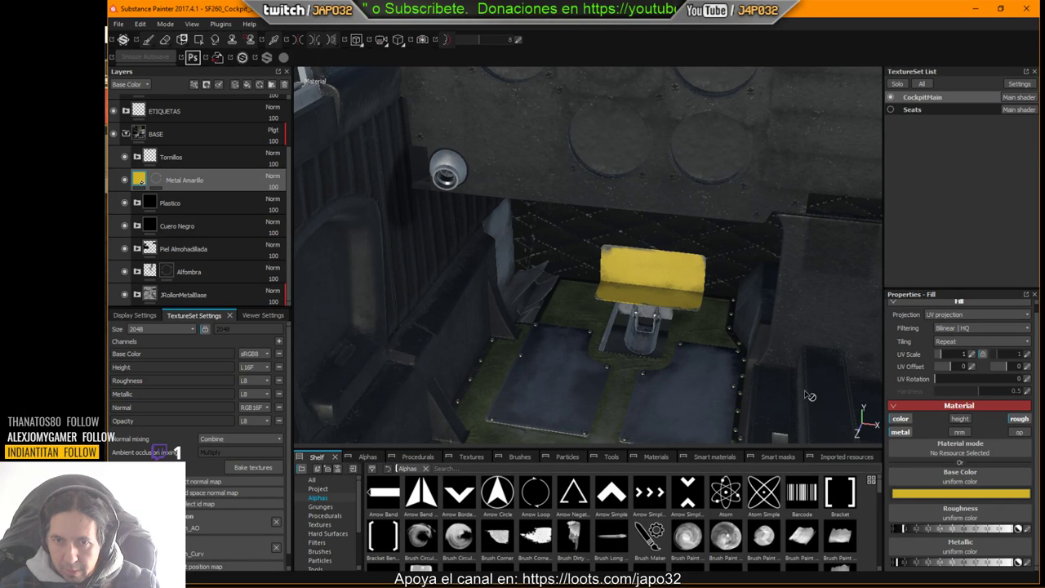
{"action": "left_click_drag", "start_coordinate": [809, 396], "coordinate": [777, 394], "text": "alt"}
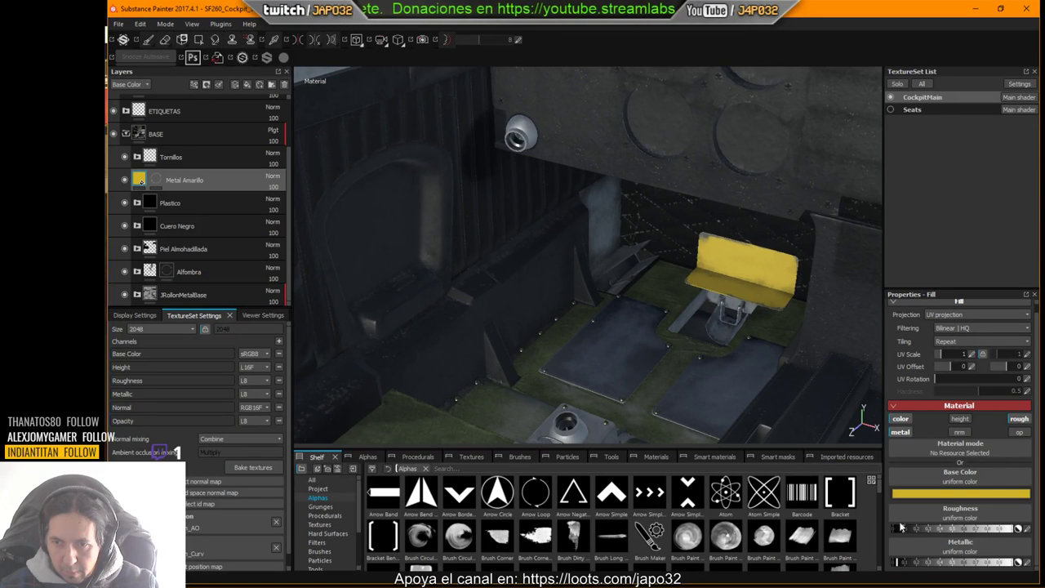
{"action": "right_click", "coordinate": [777, 348]}
{"action": "right_click", "coordinate": [663, 234]}
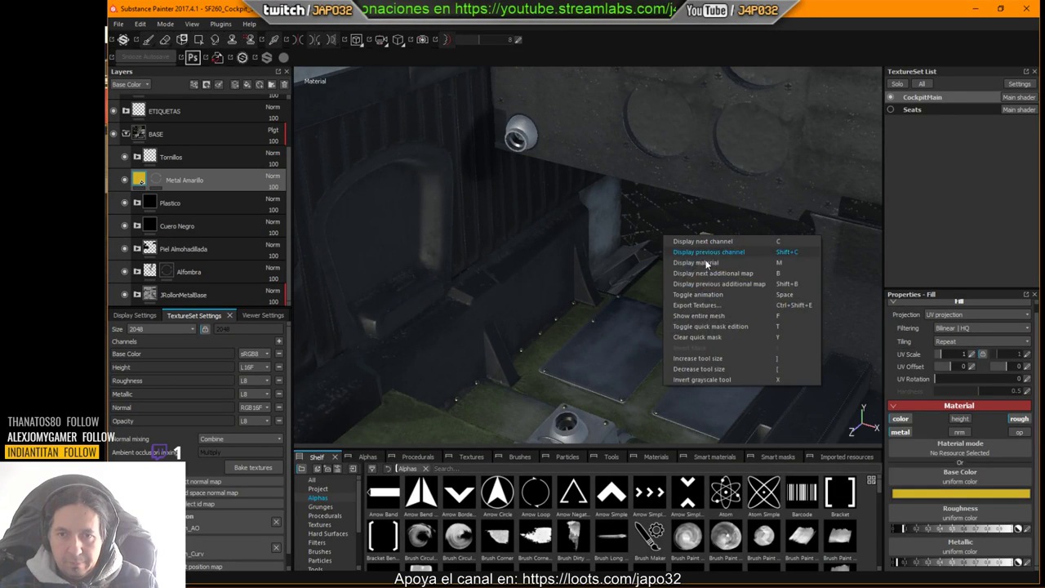
{"action": "left_click", "coordinate": [696, 305]}
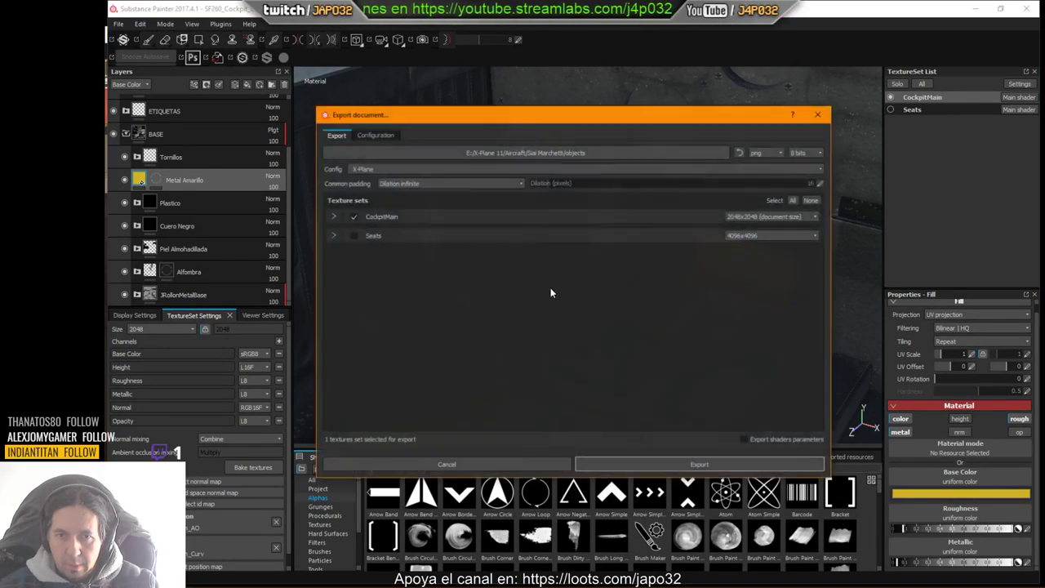
{"action": "left_click", "coordinate": [724, 464]}
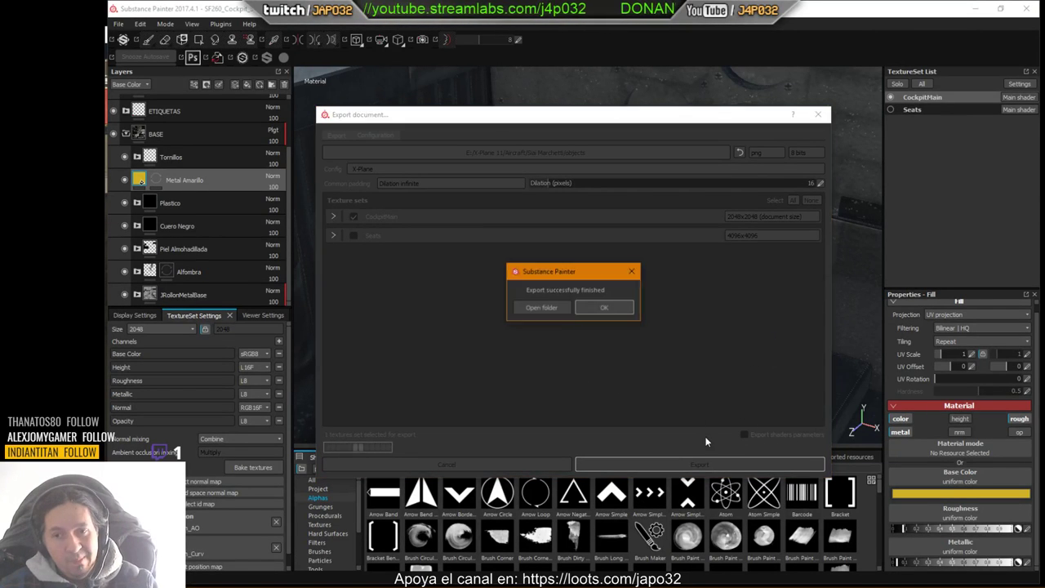
{"action": "left_click", "coordinate": [605, 308]}
Step: Switch to X-Plane and reload the current aircraft with the newly exported textures
{"action": "key", "text": "alt+Tab"}
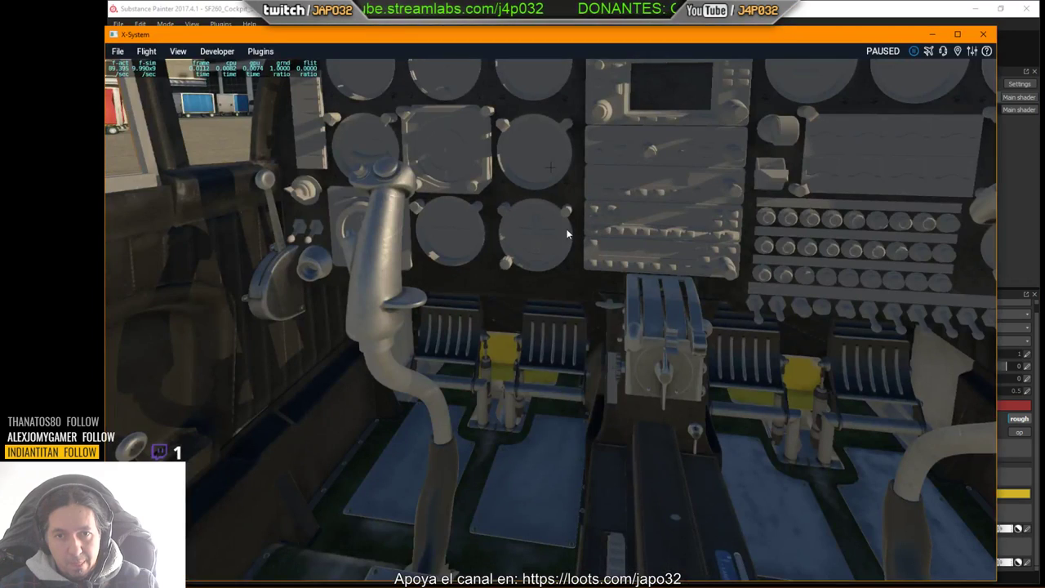
{"action": "left_click", "coordinate": [224, 52]}
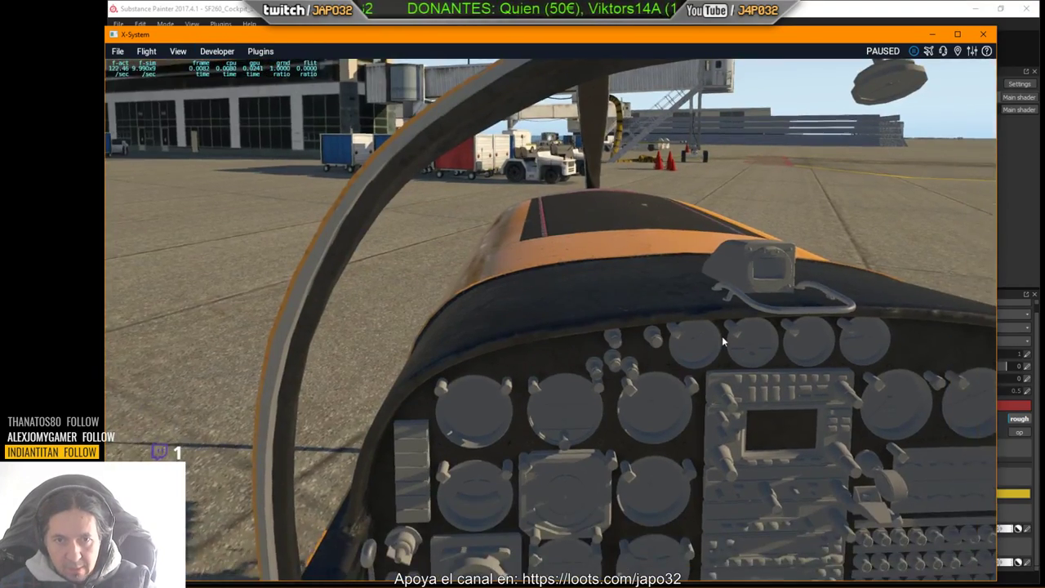
Step: Examine the yellow metal plate behind the rudder pedals up close and from a distance in different light
{"action": "key", "text": "Down"}
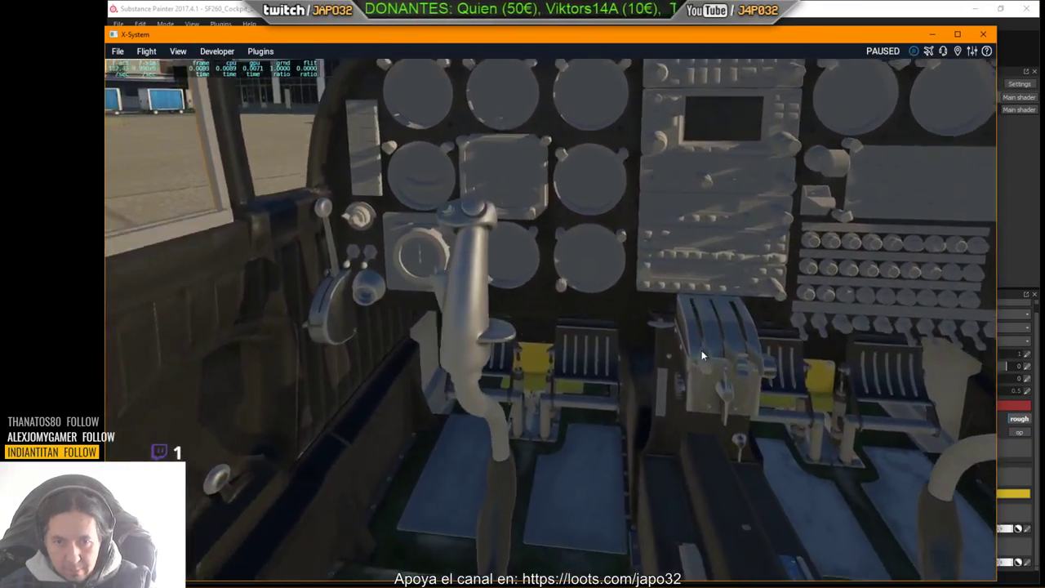
{"action": "key", "text": "Down"}
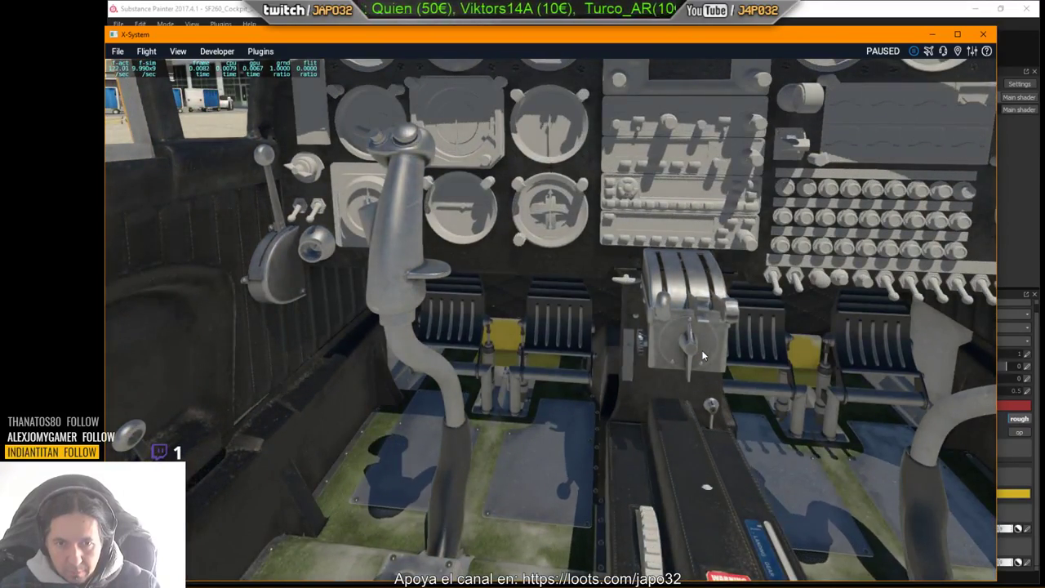
{"action": "key", "text": "period"}
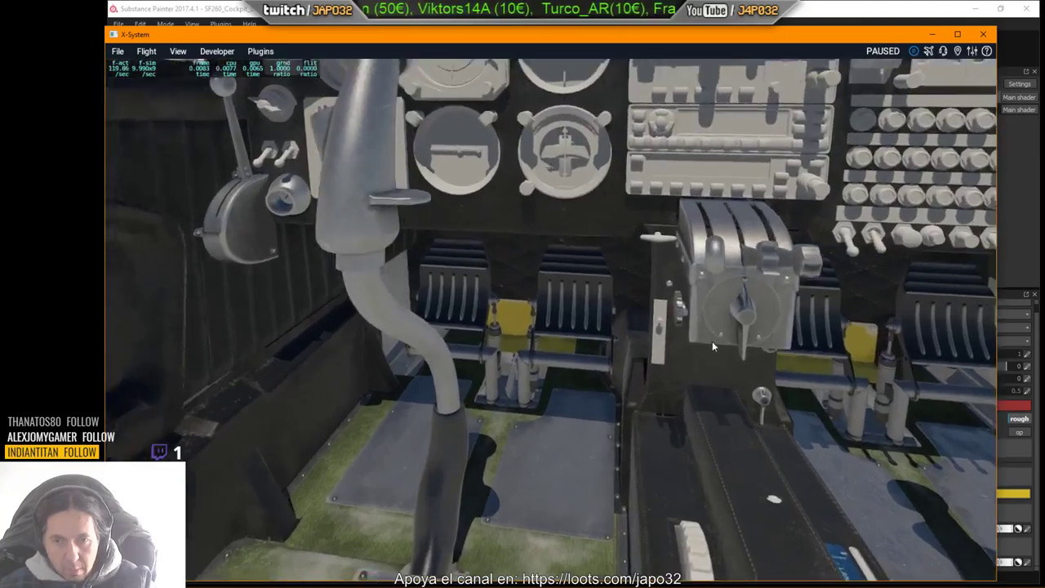
{"action": "key", "text": "Down"}
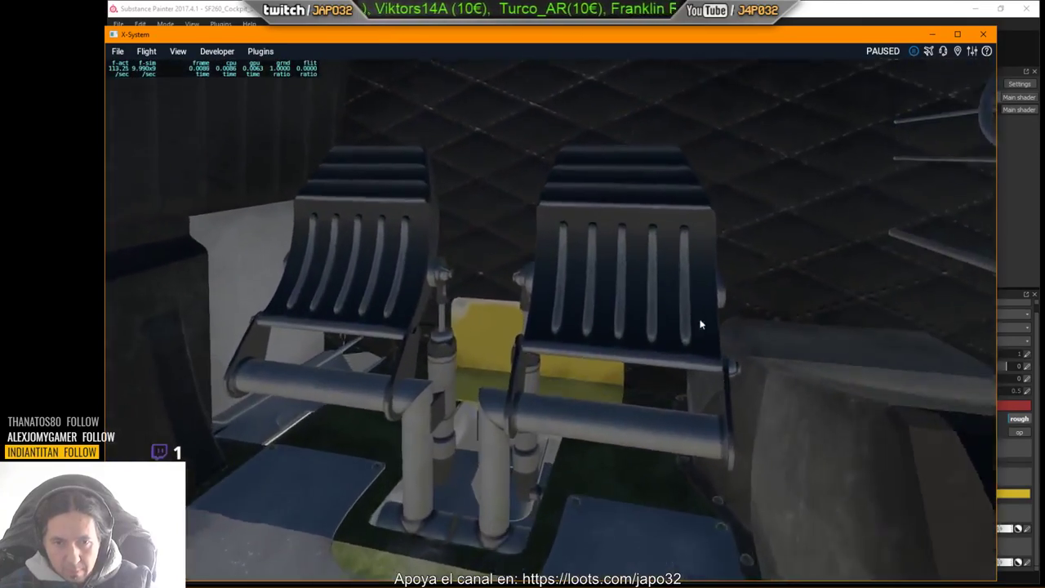
{"action": "key", "text": "period"}
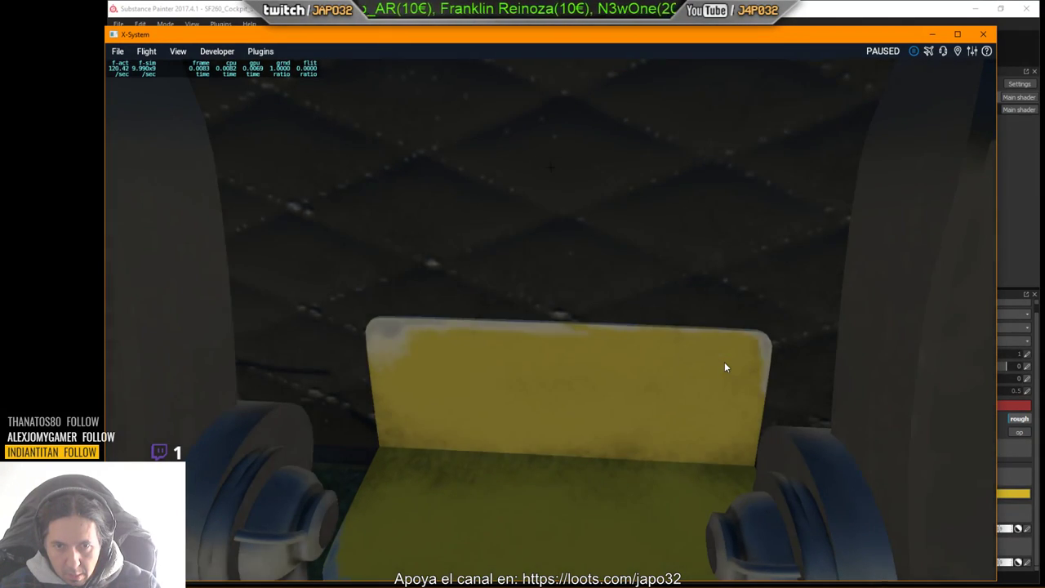
{"action": "right_click_drag", "start_coordinate": [724, 362], "coordinate": [707, 335]}
{"action": "key", "text": "comma"}
{"action": "key", "text": "Left"}
{"action": "key", "text": "Up"}
{"action": "key", "text": "comma"}
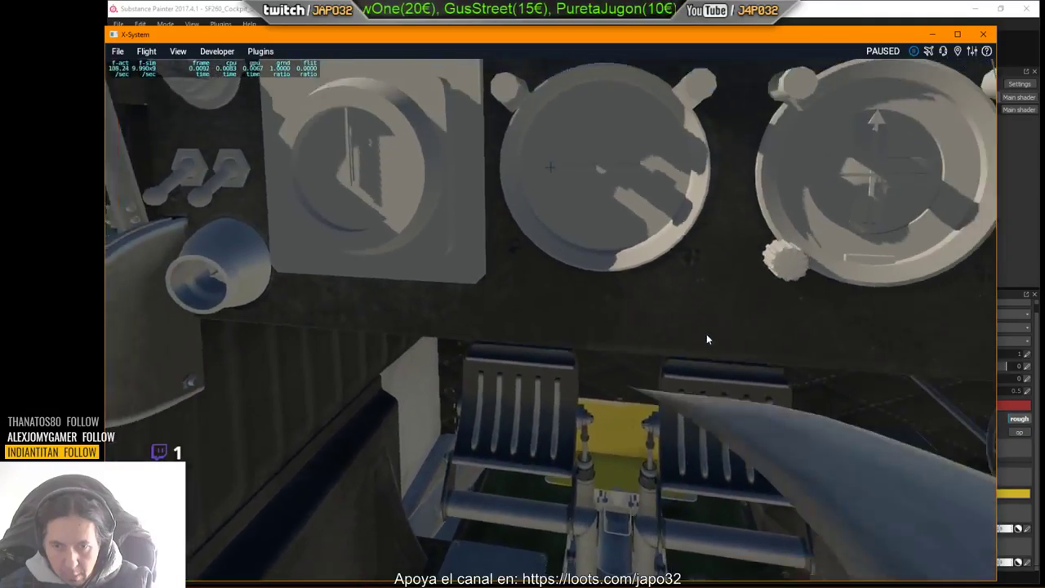
{"action": "key", "text": "Down"}
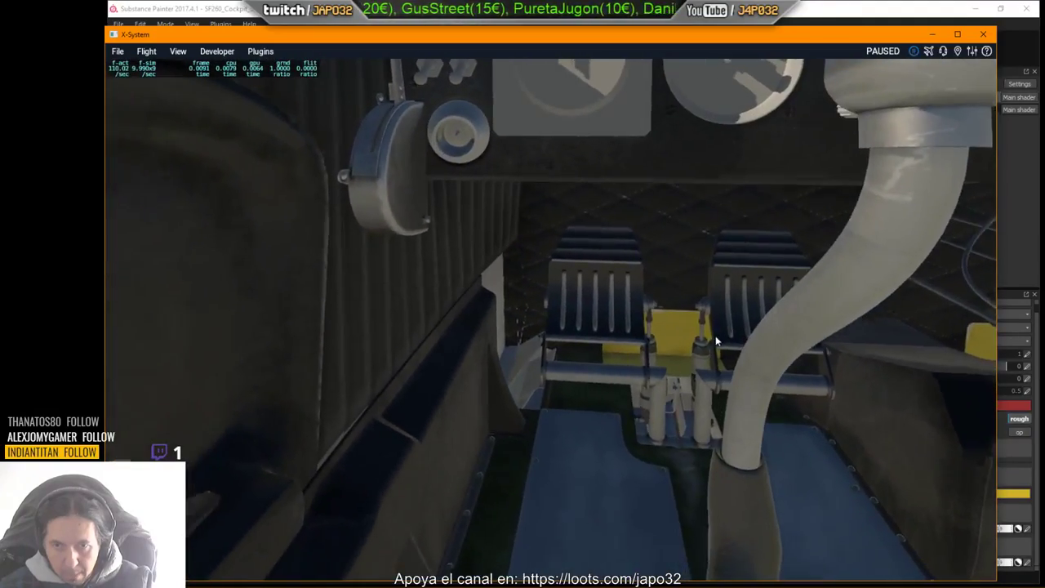
Step: Return to Substance Painter and lower the roughness of the Metal Amarillo layer slightly further
{"action": "key", "text": "alt+Tab"}
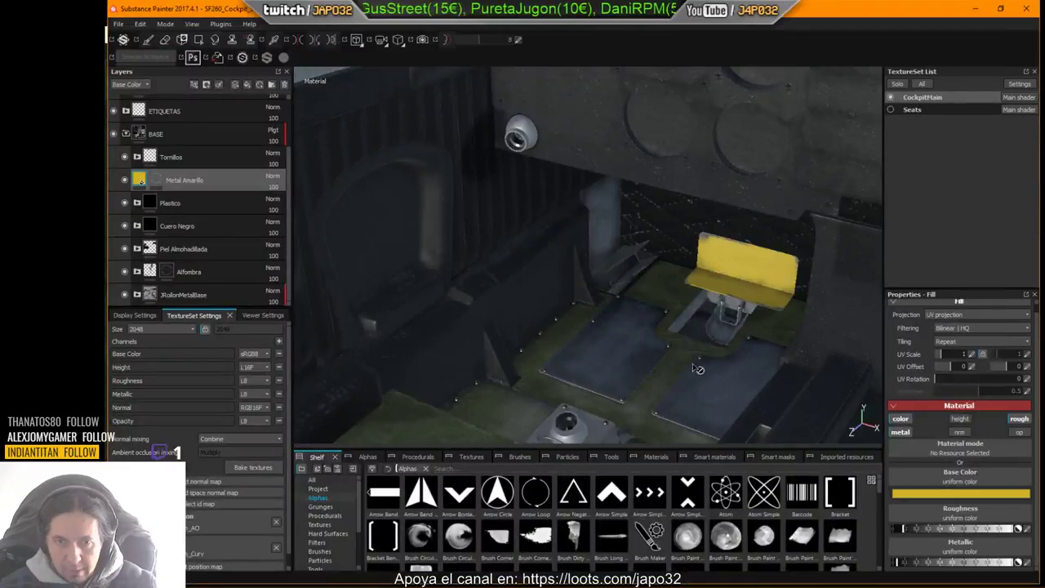
{"action": "left_click", "coordinate": [900, 530]}
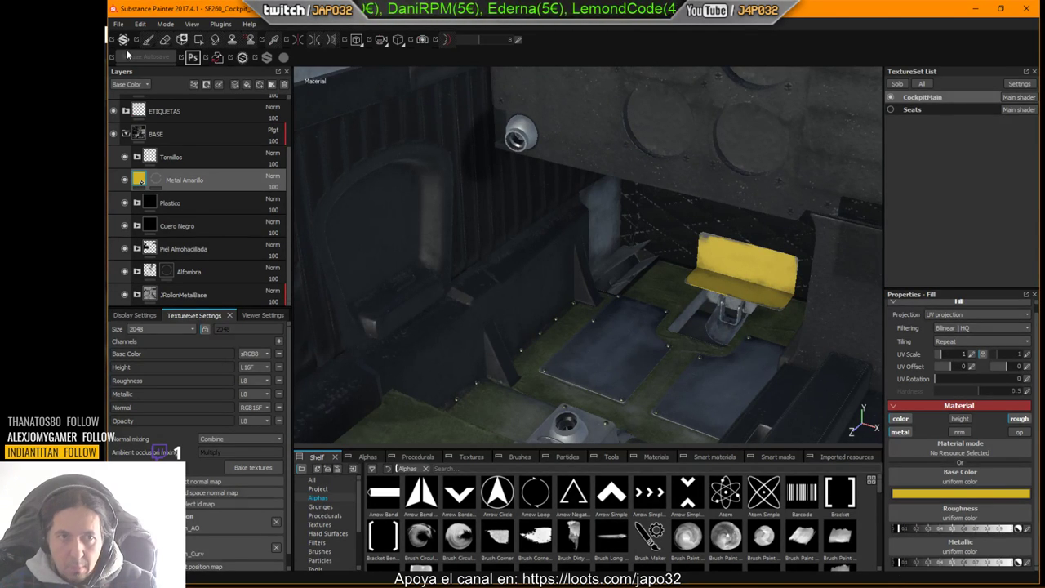
Step: Export the CockpitMain textures with the X-Plane config, and switch to X-Plane to reload the current aircraft
{"action": "right_click", "coordinate": [595, 233]}
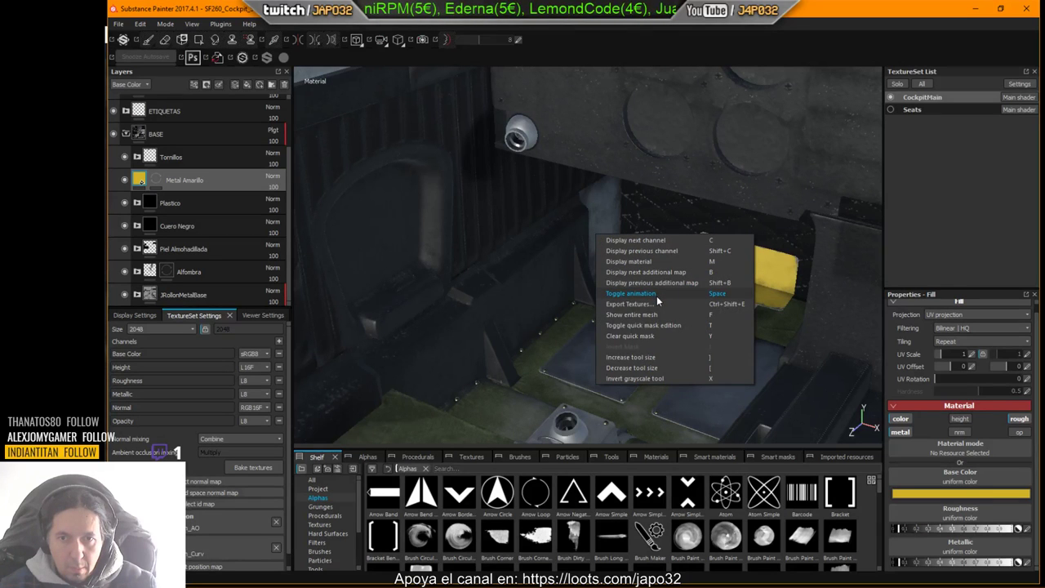
{"action": "left_click", "coordinate": [658, 302]}
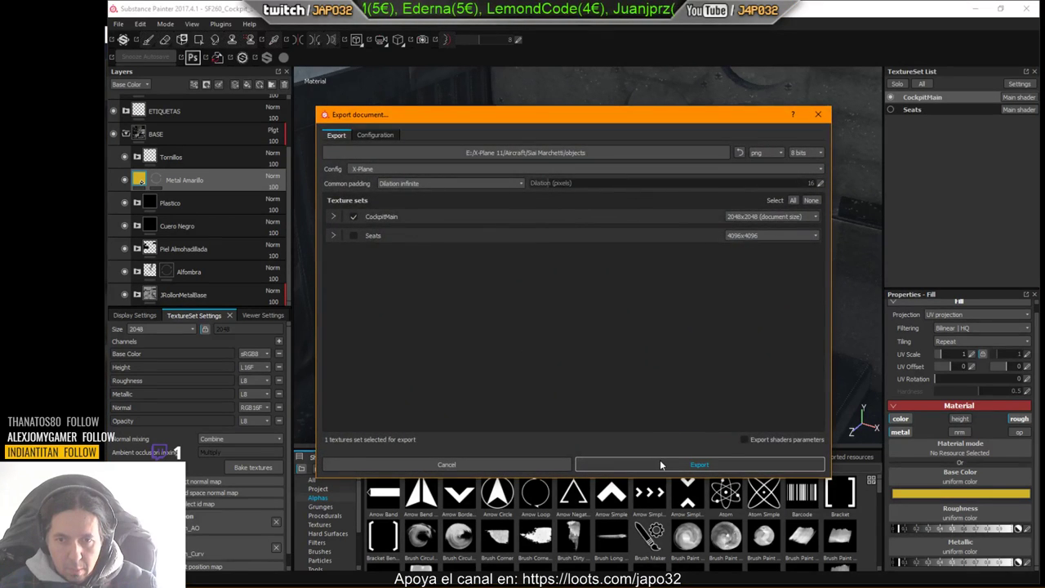
{"action": "left_click", "coordinate": [664, 463]}
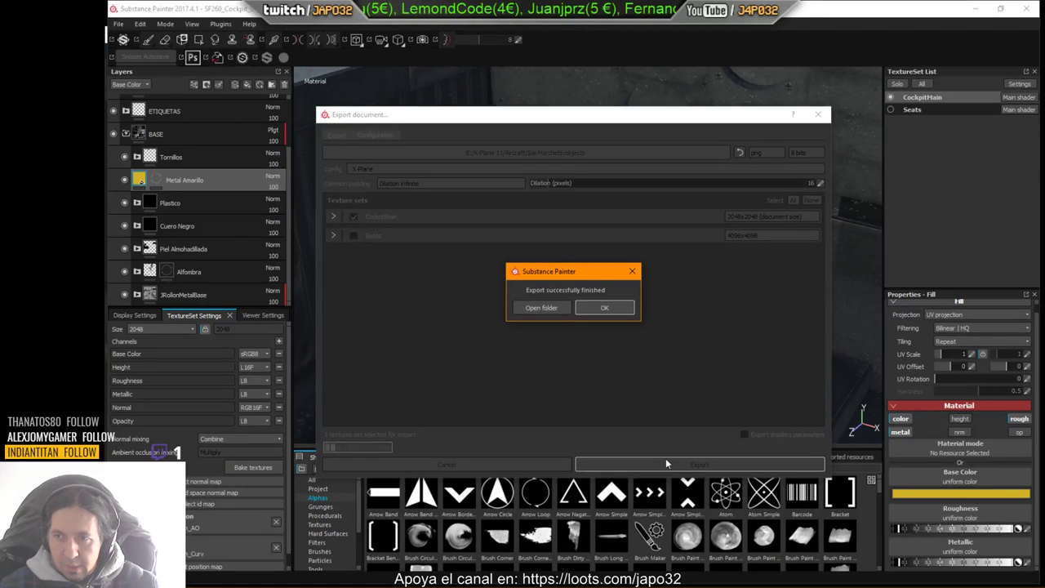
{"action": "left_click", "coordinate": [630, 311]}
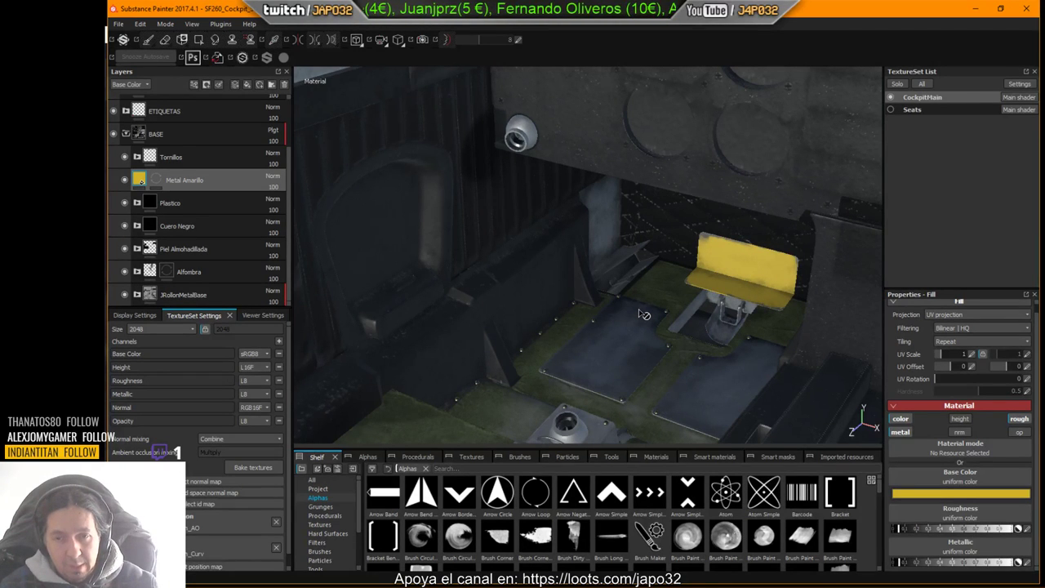
{"action": "key", "text": "alt+Tab"}
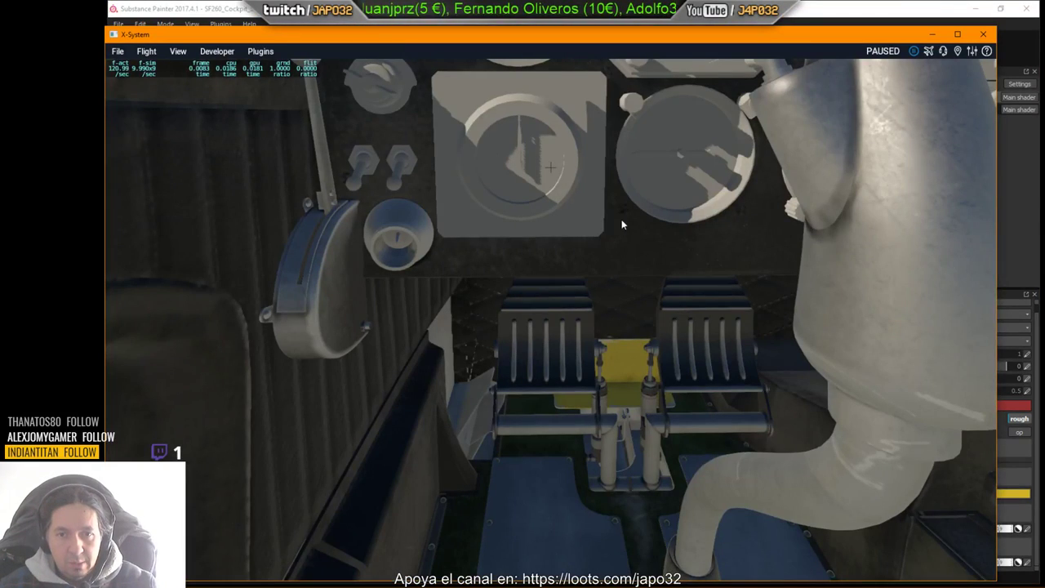
{"action": "left_click", "coordinate": [232, 52]}
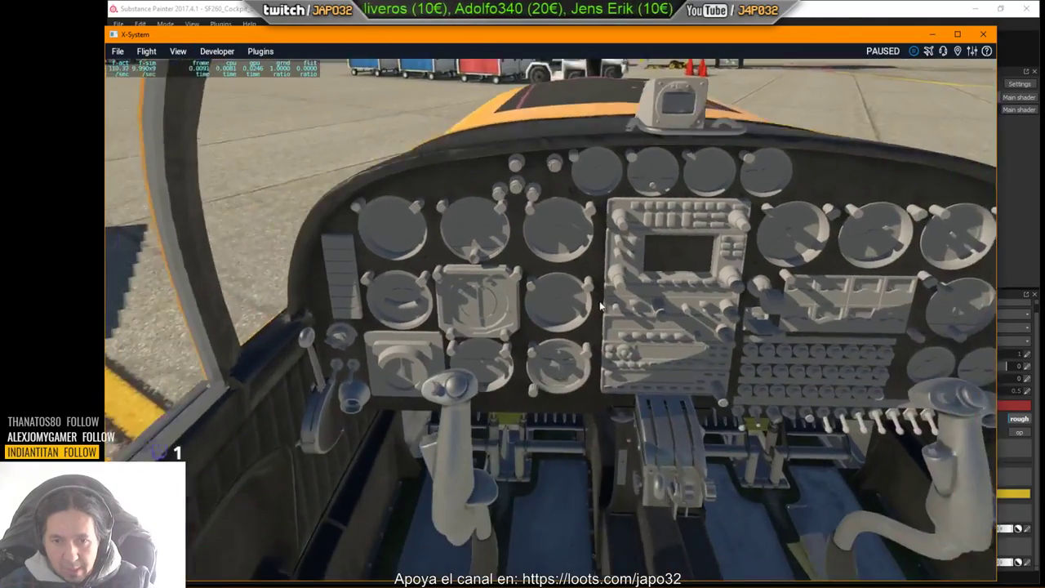
Step: Examine the yellow metal plates behind the rudder pedals up close and from a distance, in daylight and in dim light
{"action": "key", "text": "period"}
{"action": "key", "text": "Down"}
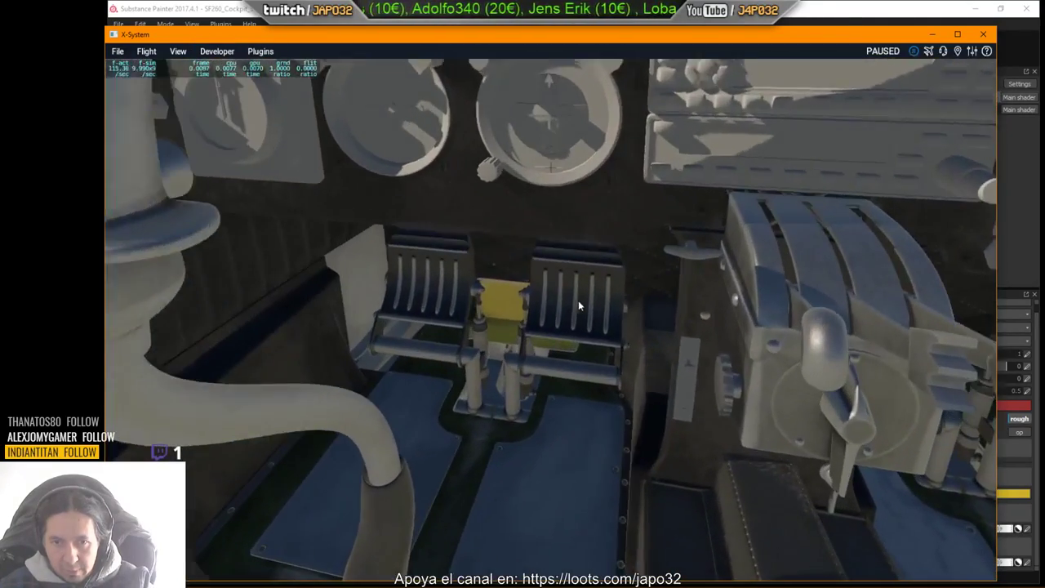
{"action": "key", "text": "comma"}
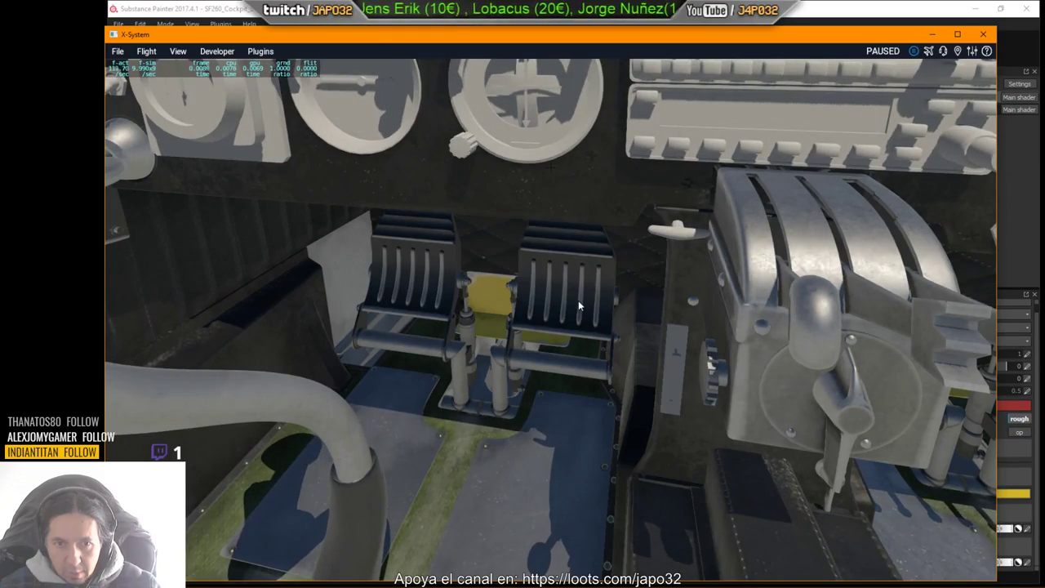
{"action": "right_click_drag", "start_coordinate": [578, 301], "coordinate": [602, 302]}
{"action": "key", "text": "Down"}
{"action": "key", "text": "period"}
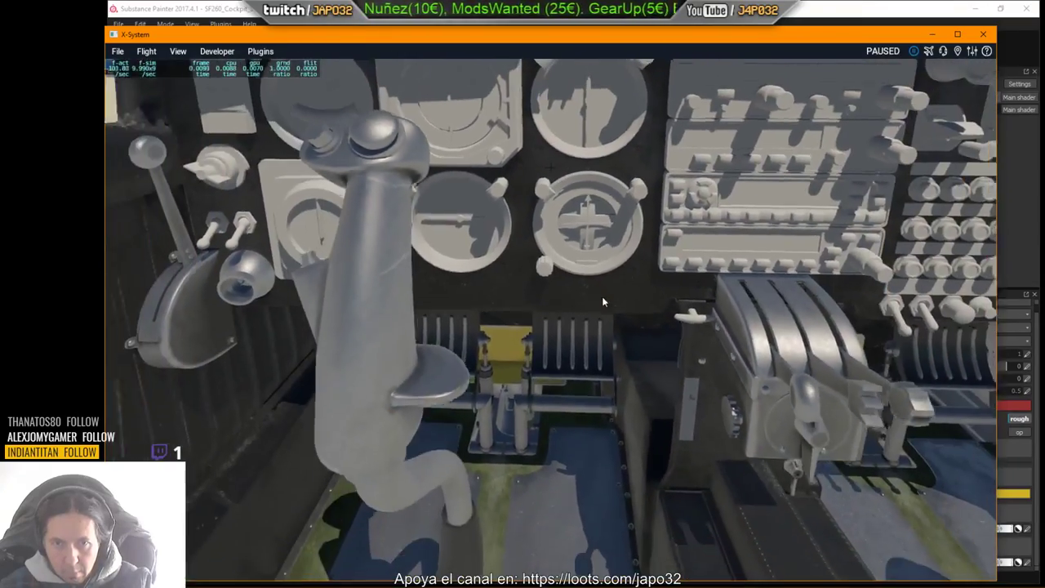
{"action": "key", "text": "comma"}
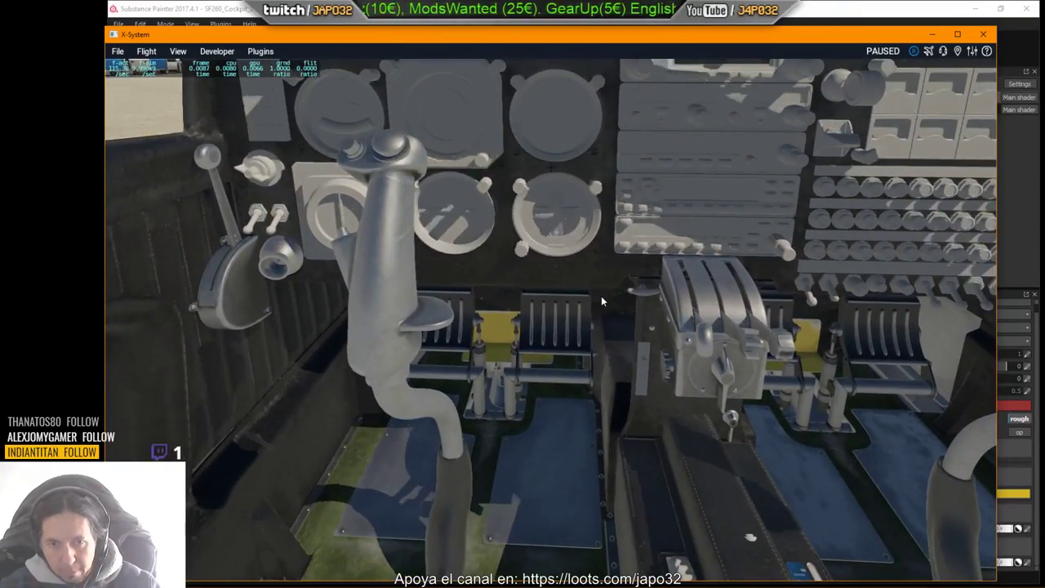
{"action": "key", "text": "l"}
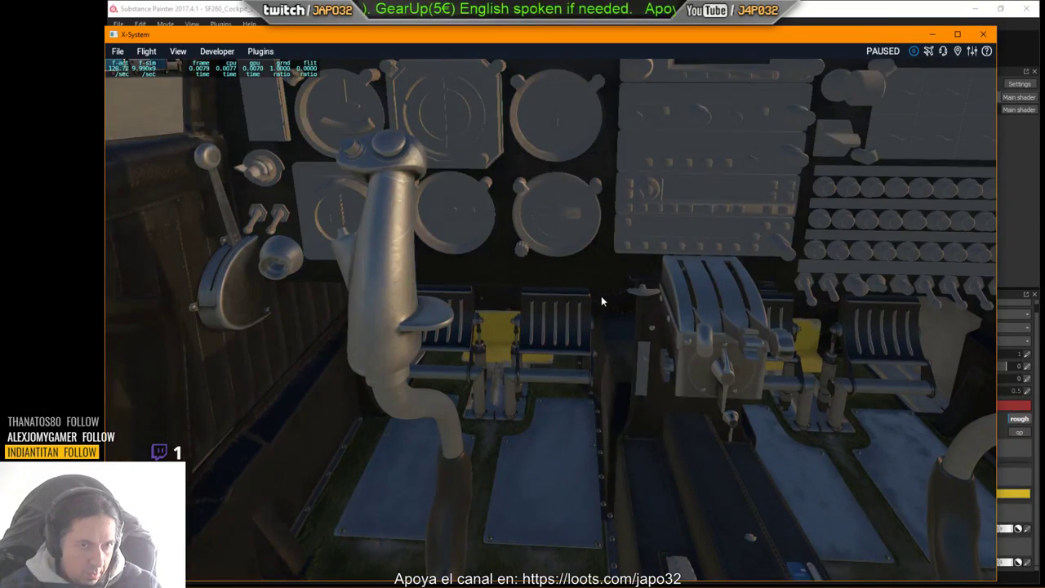
{"action": "key", "text": "q"}
{"action": "key", "text": "Left"}
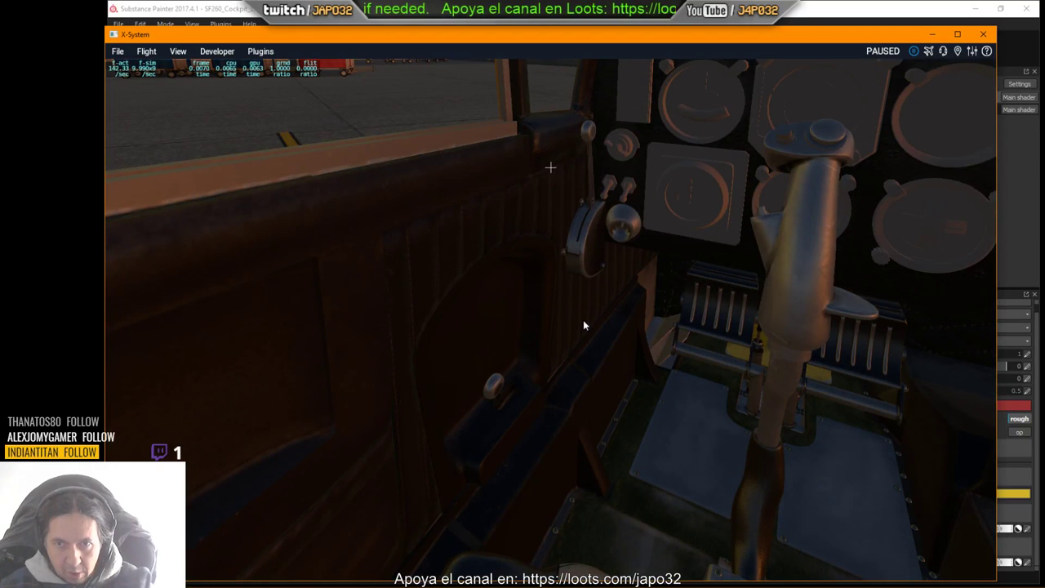
{"action": "right_click_drag", "start_coordinate": [583, 321], "coordinate": [649, 305]}
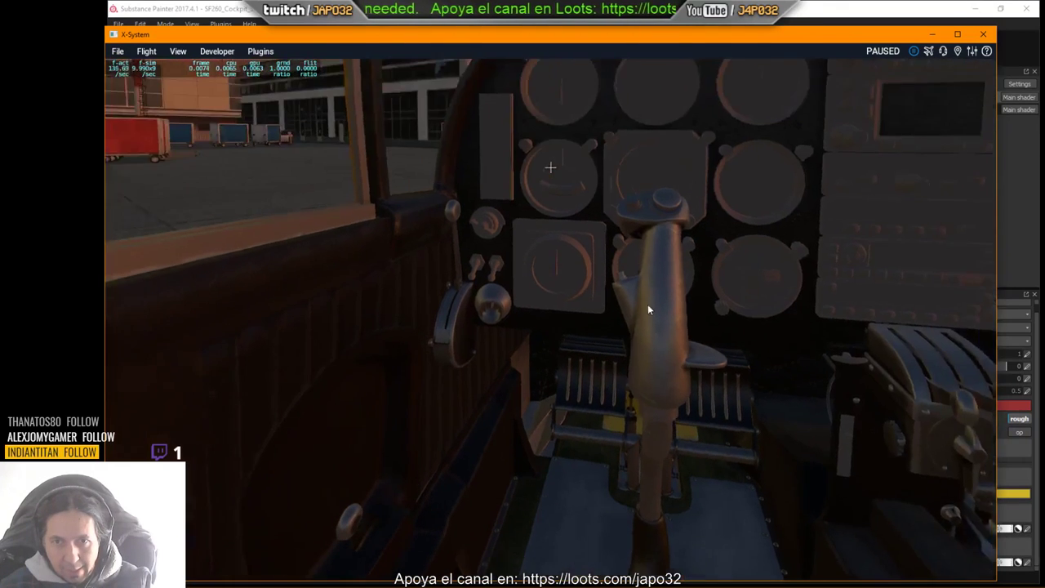
{"action": "key", "text": "Down"}
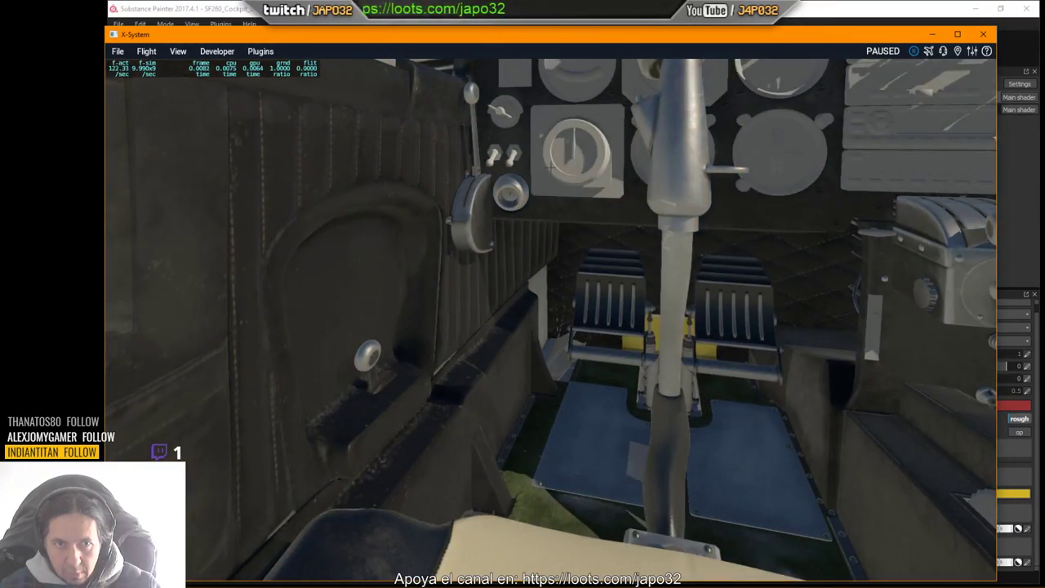
Step: Inspect the black leather centre console around the red warning placard and trim wheel from several angles in changing light
{"action": "right_click_drag", "start_coordinate": [550, 231], "coordinate": [682, 311]}
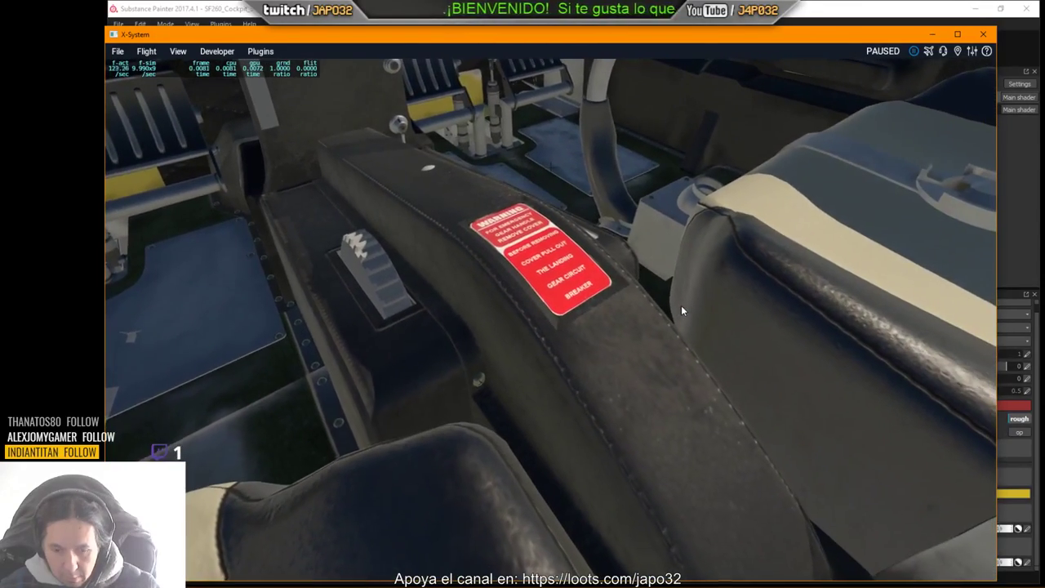
{"action": "key", "text": "l"}
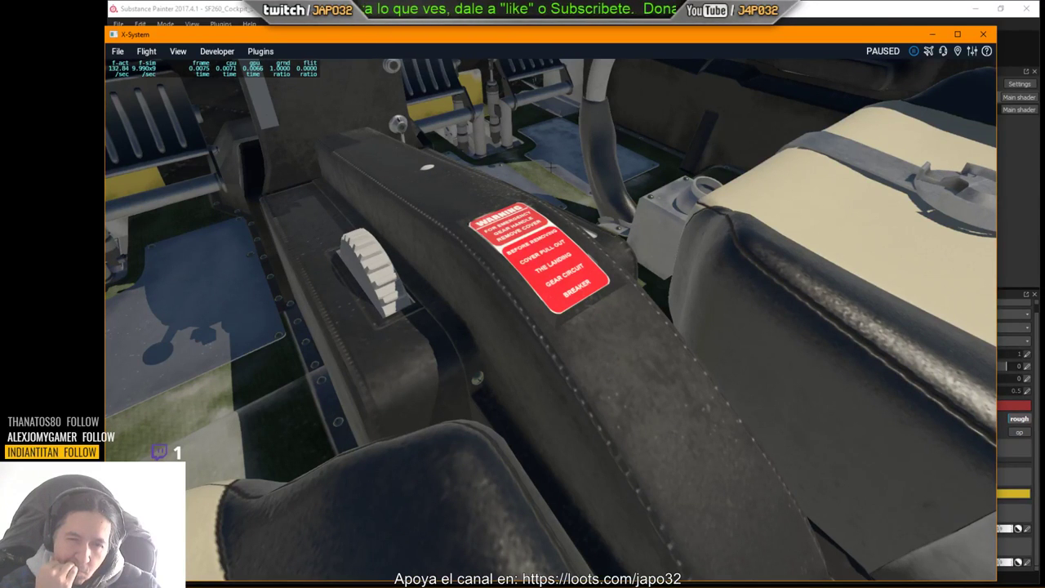
{"action": "key", "text": "Left"}
{"action": "right_click_drag", "start_coordinate": [663, 246], "coordinate": [688, 217]}
{"action": "key", "text": "Down"}
{"action": "key", "text": "Right"}
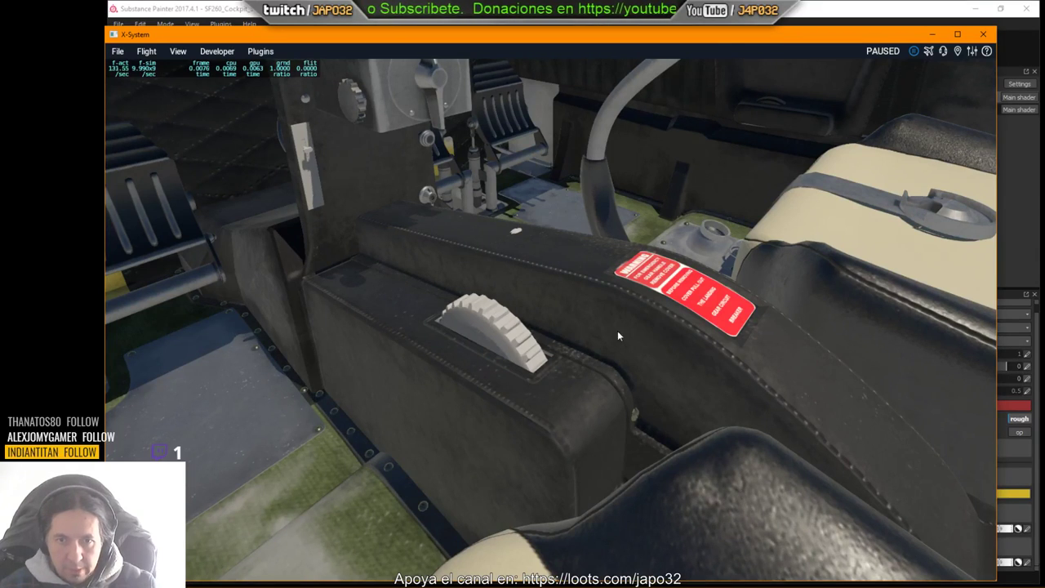
Step: Return to Substance Painter and bring the centre console with the red warning placard into view
{"action": "key", "text": "alt+Tab"}
{"action": "right_click", "coordinate": [569, 310]}
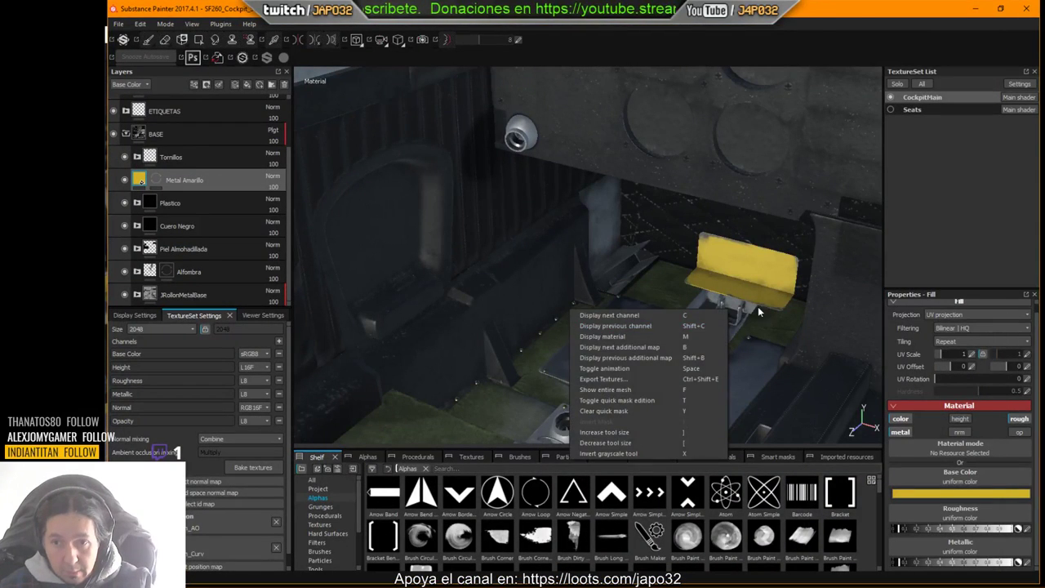
{"action": "left_click", "coordinate": [758, 306]}
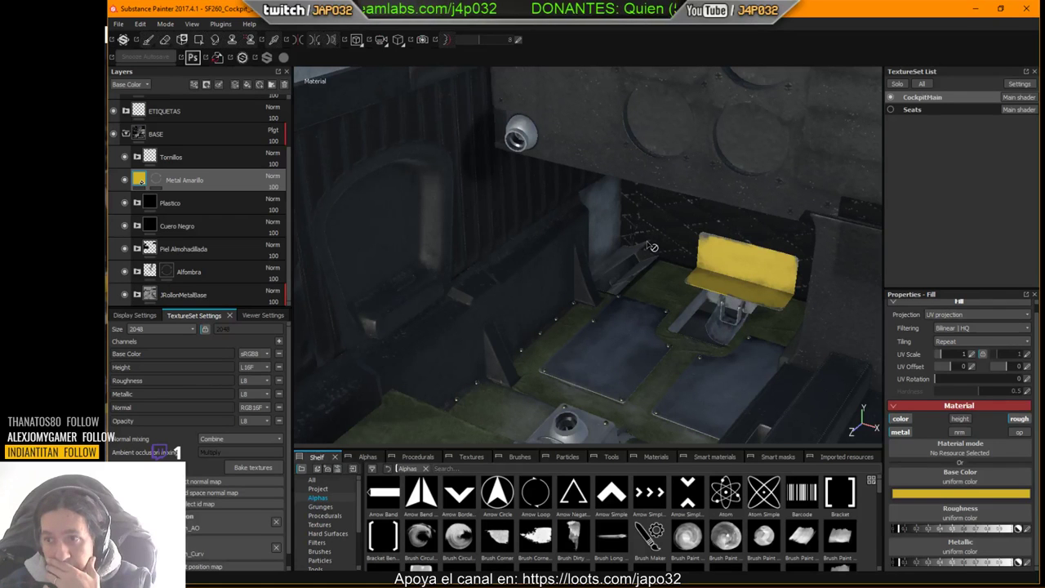
{"action": "right_click", "coordinate": [520, 242]}
{"action": "left_click", "coordinate": [585, 207]}
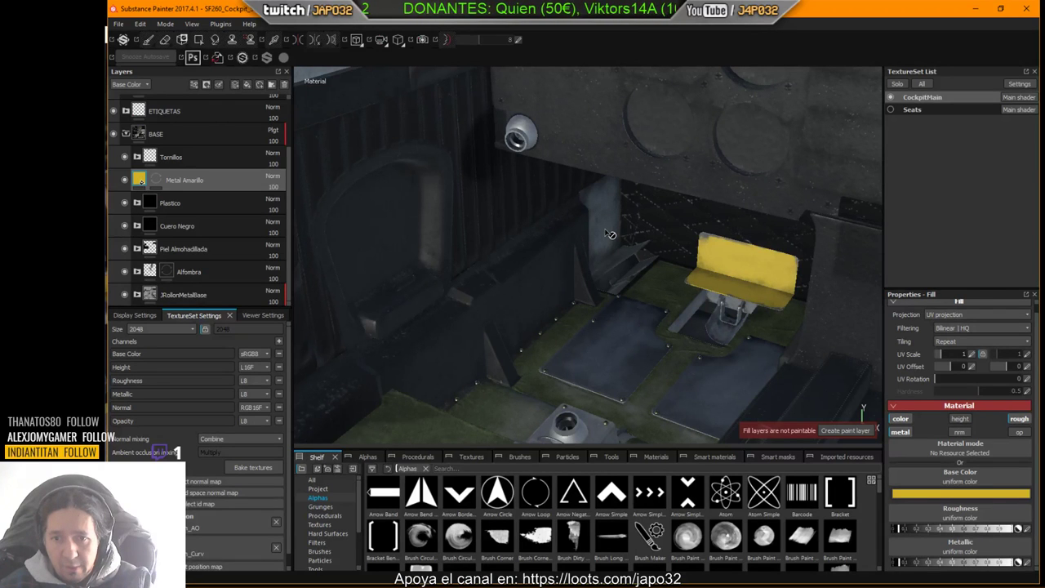
{"action": "mouse_move", "coordinate": [609, 240]}
{"action": "left_mouse_down", "text": "alt"}
{"action": "mouse_move", "coordinate": [392, 155]}
{"action": "mouse_move", "coordinate": [502, 186]}
{"action": "mouse_move", "coordinate": [734, 221]}
{"action": "mouse_move", "coordinate": [676, 265]}
{"action": "mouse_move", "coordinate": [729, 211]}
{"action": "left_mouse_up", "text": "alt"}
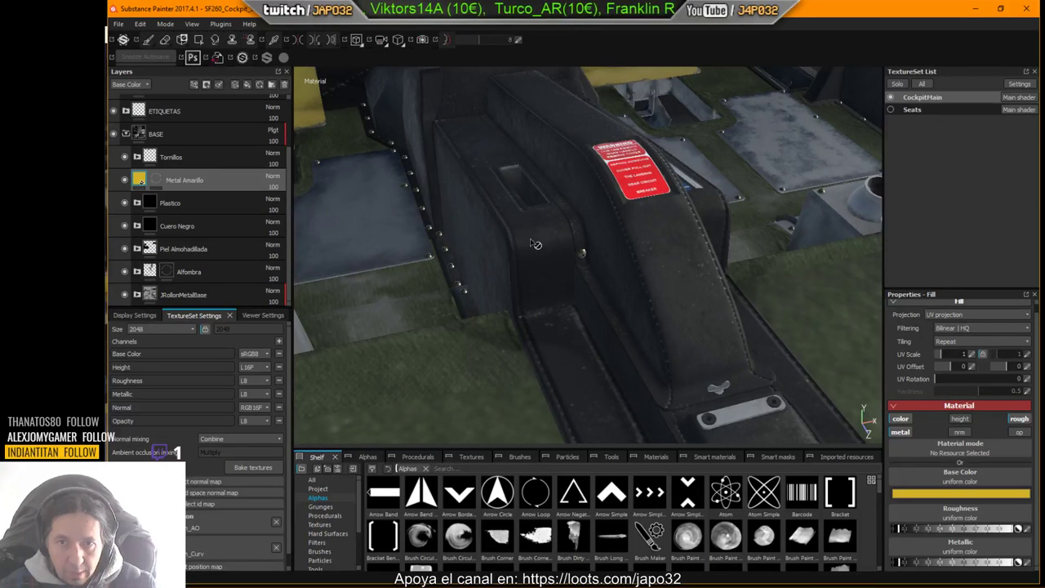
Step: Toggle the visibility of Metal Amarillo, Plastico and Cuero Negro to identify which covers the console, and expand the Cuero Negro folder
{"action": "double_click", "coordinate": [177, 184]}
{"action": "left_click", "coordinate": [136, 157]}
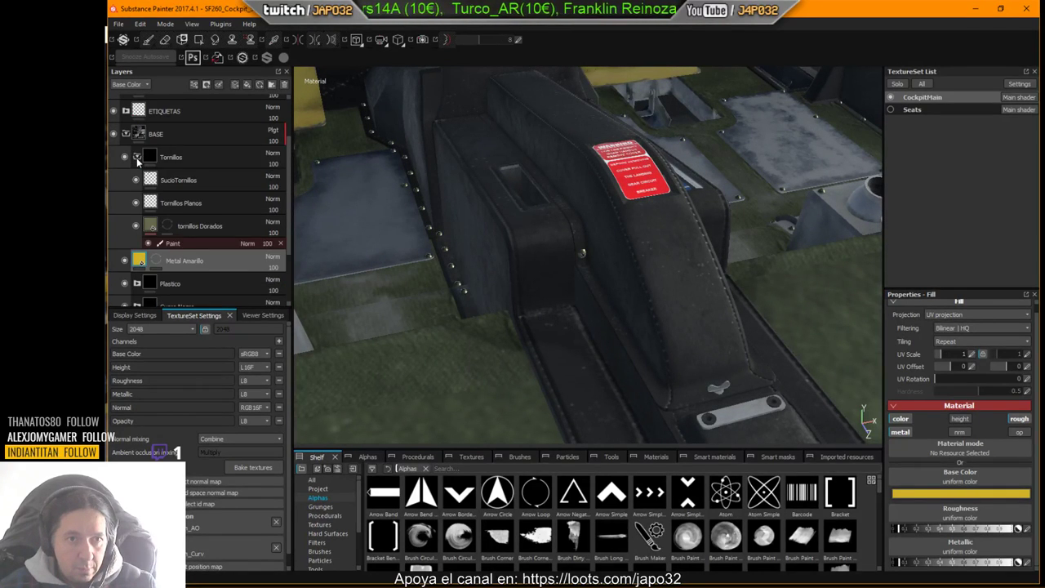
{"action": "left_click", "coordinate": [136, 157]}
{"action": "left_click", "coordinate": [124, 180]}
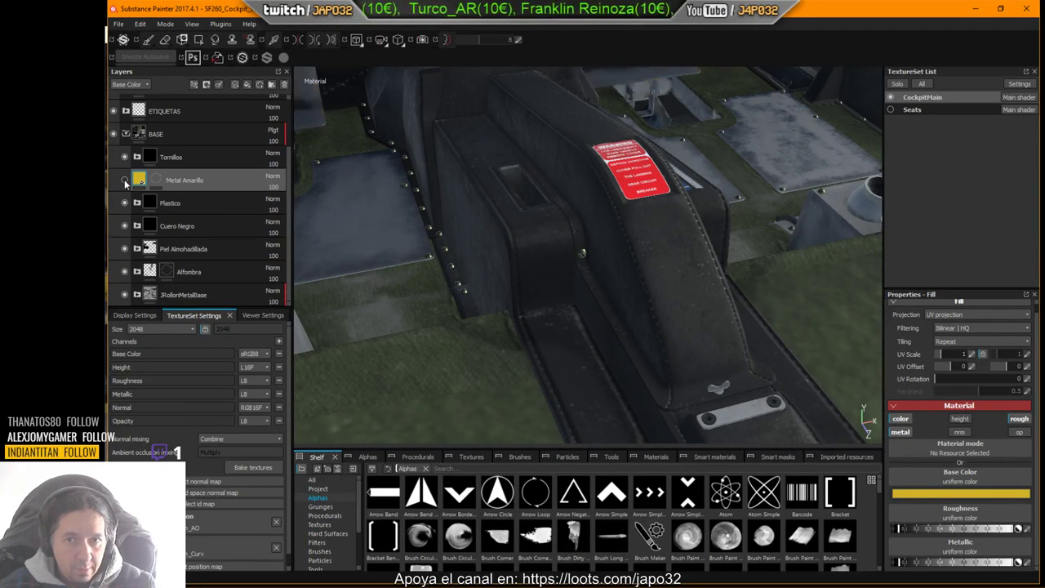
{"action": "left_click", "coordinate": [125, 181]}
{"action": "left_click", "coordinate": [125, 202]}
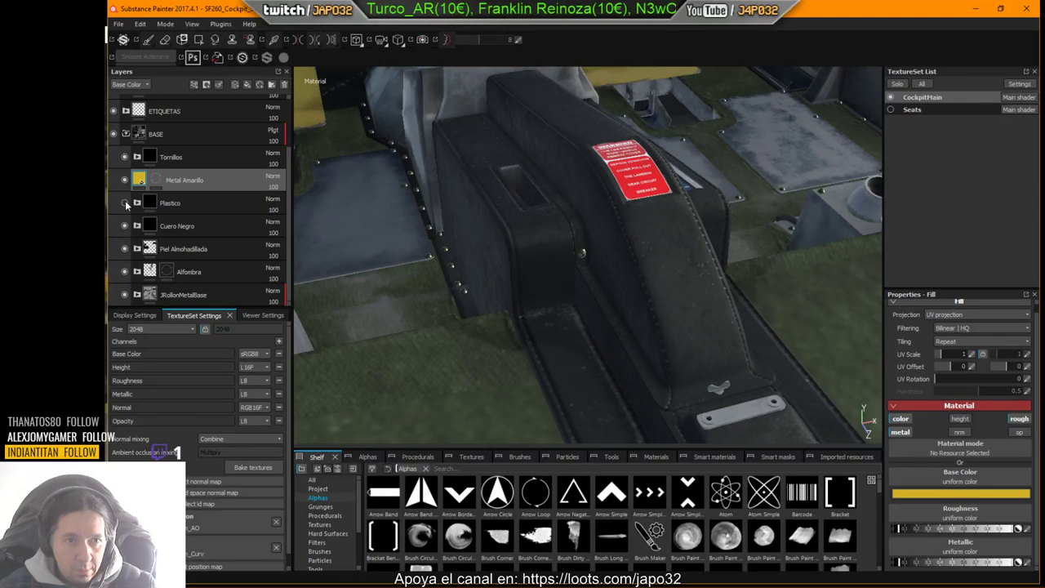
{"action": "left_click", "coordinate": [125, 203]}
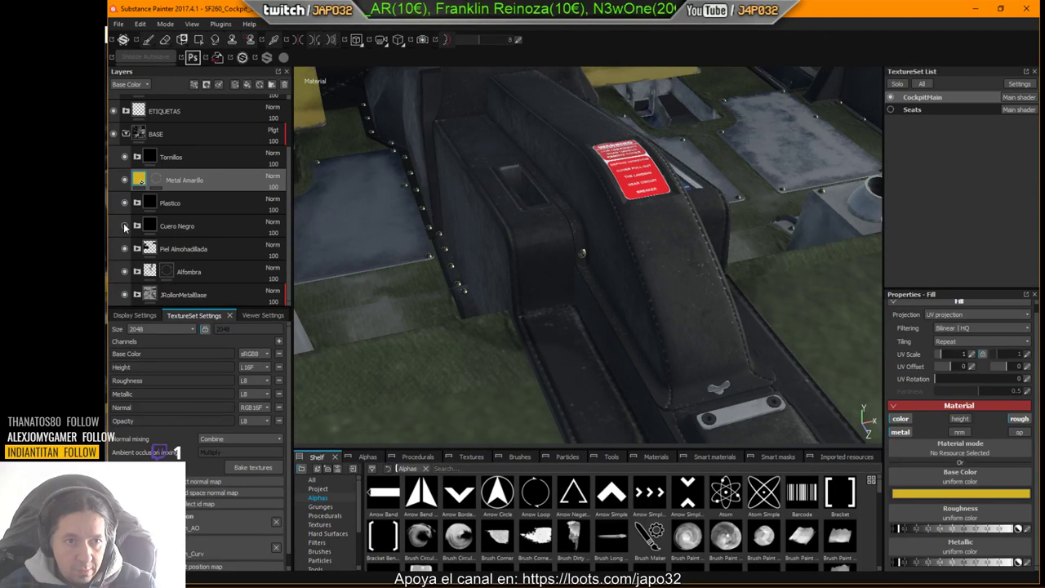
{"action": "left_click", "coordinate": [125, 226]}
{"action": "left_click", "coordinate": [125, 227]}
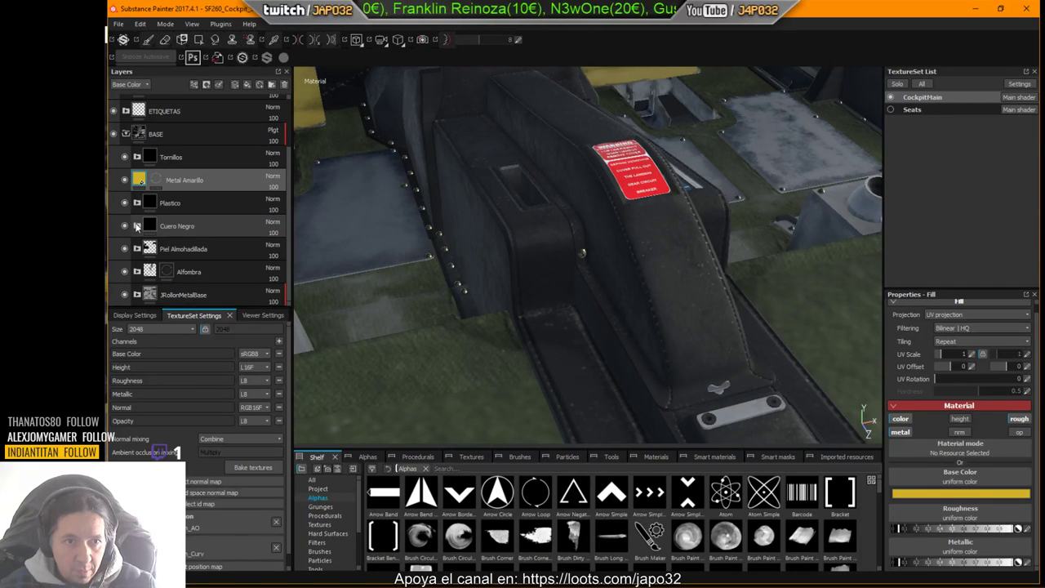
{"action": "left_click", "coordinate": [136, 226]}
{"action": "scroll", "coordinate": [163, 262], "scroll_direction": "down", "scroll_amount": 5}
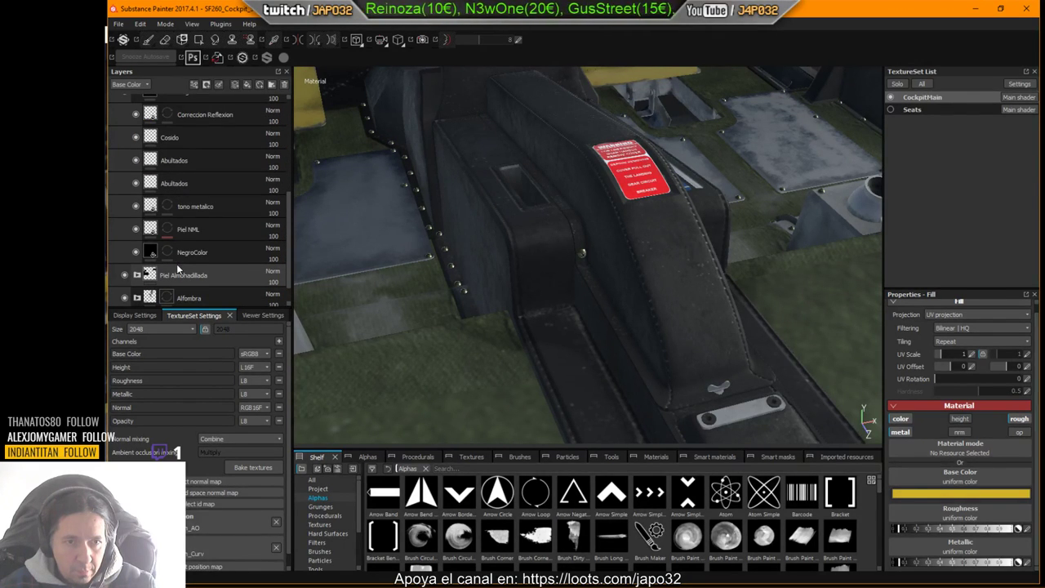
{"action": "scroll", "coordinate": [176, 263], "scroll_direction": "up", "scroll_amount": 3}
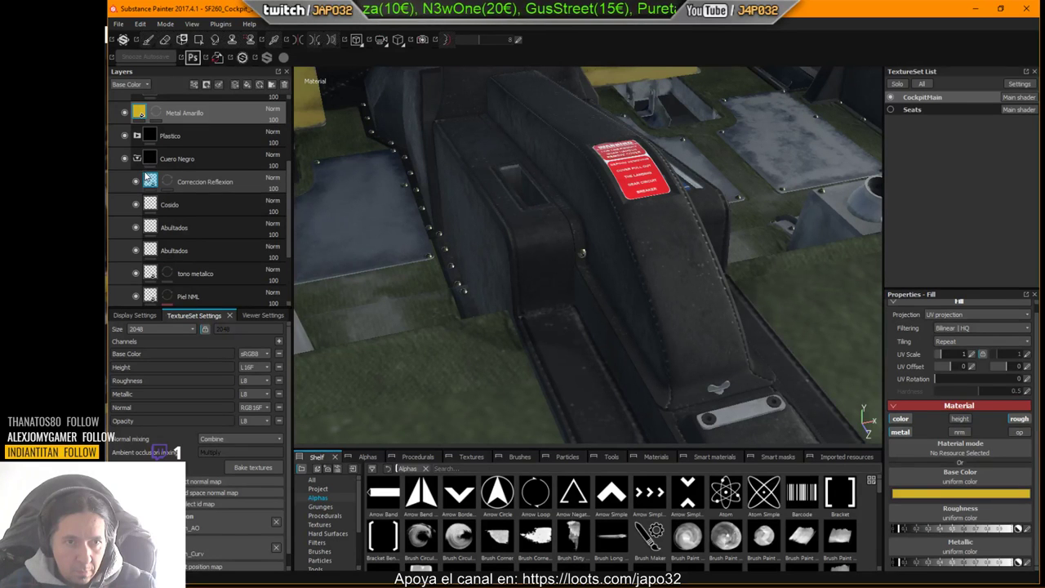
{"action": "left_click", "coordinate": [125, 159]}
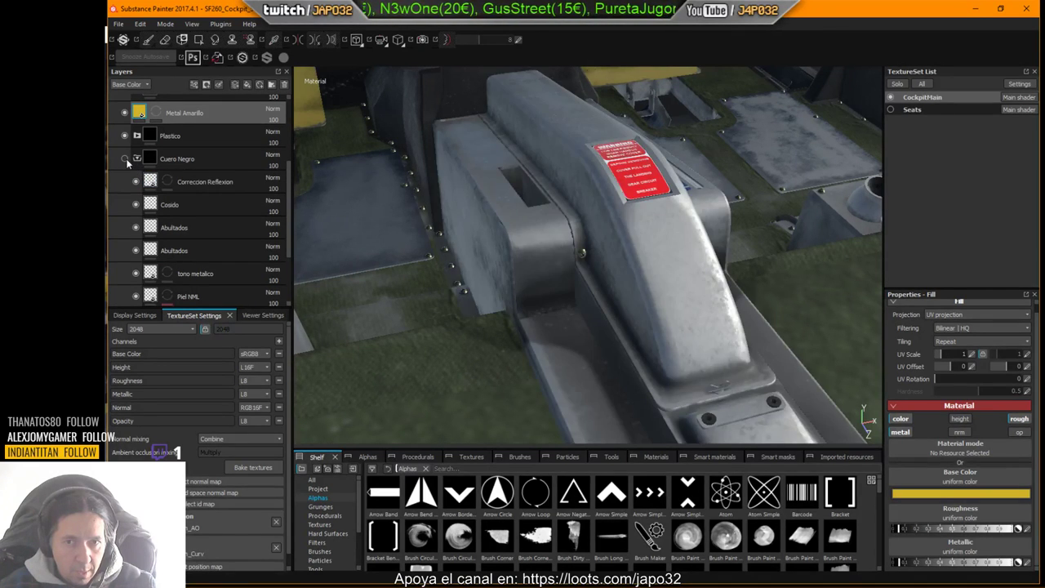
{"action": "left_click", "coordinate": [125, 159]}
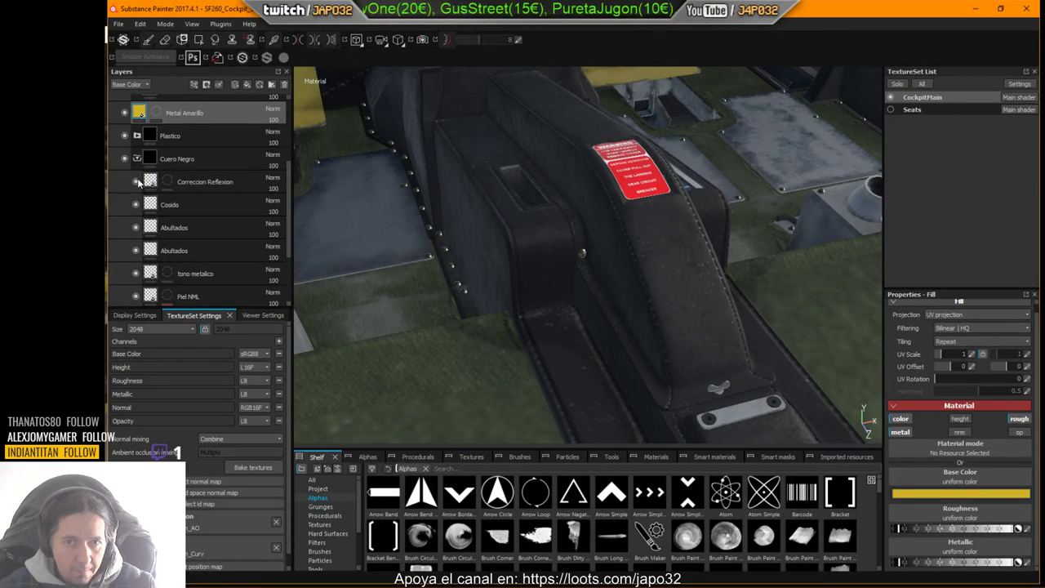
Step: Compare the console leather with the Correccion Reflexion and tono metalico layers hidden and shown, rotating the environment lighting
{"action": "left_click", "coordinate": [136, 182]}
{"action": "left_click", "coordinate": [136, 182]}
{"action": "left_click", "coordinate": [136, 181]}
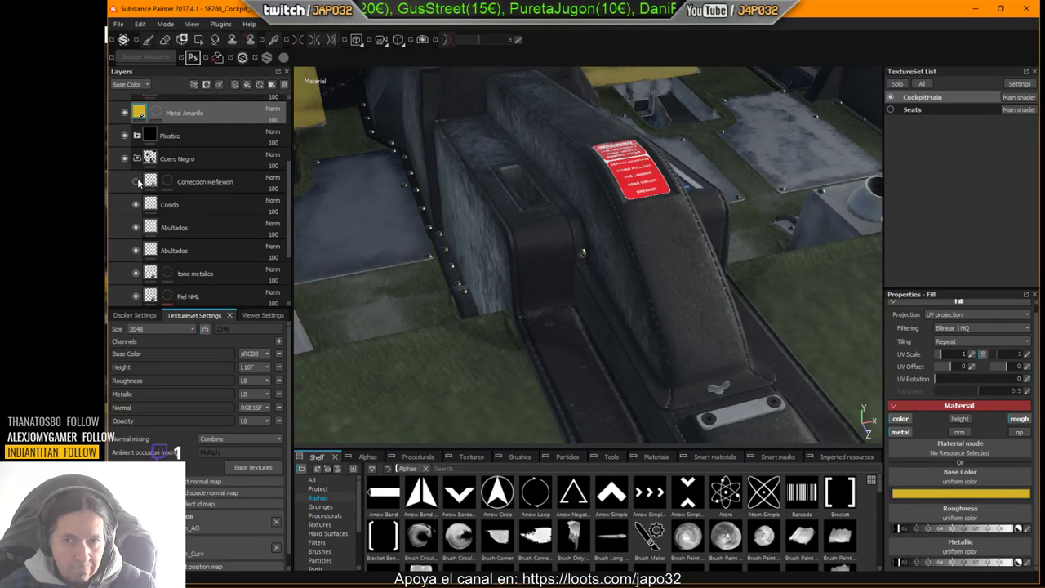
{"action": "left_click", "coordinate": [136, 182]}
{"action": "left_click", "coordinate": [136, 181]}
{"action": "mouse_move", "coordinate": [535, 263]}
{"action": "right_mouse_down", "text": "shift"}
{"action": "mouse_move", "coordinate": [566, 259]}
{"action": "mouse_move", "coordinate": [547, 263]}
{"action": "right_mouse_up", "text": "shift"}
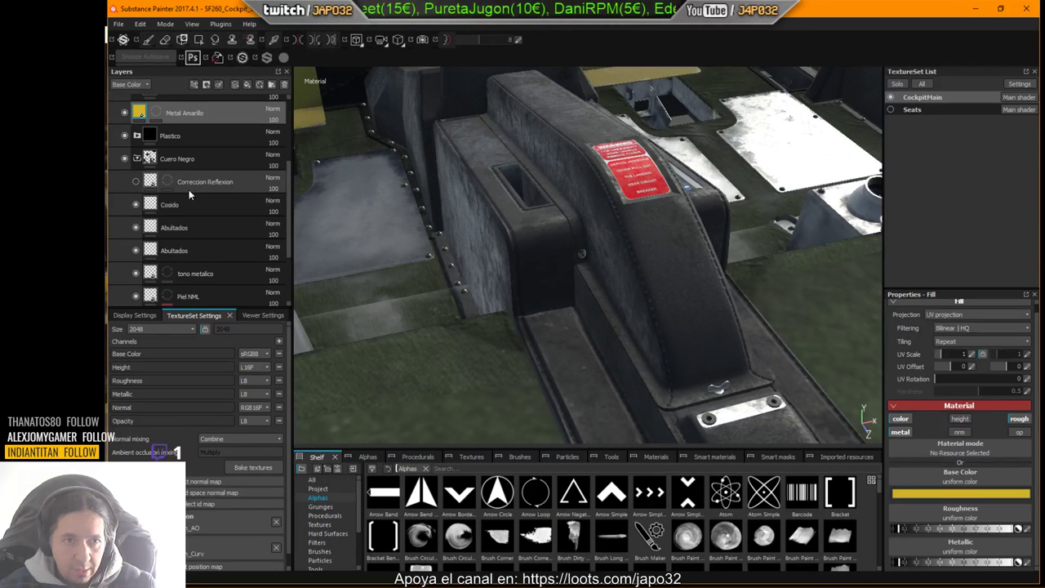
{"action": "left_click", "coordinate": [136, 181]}
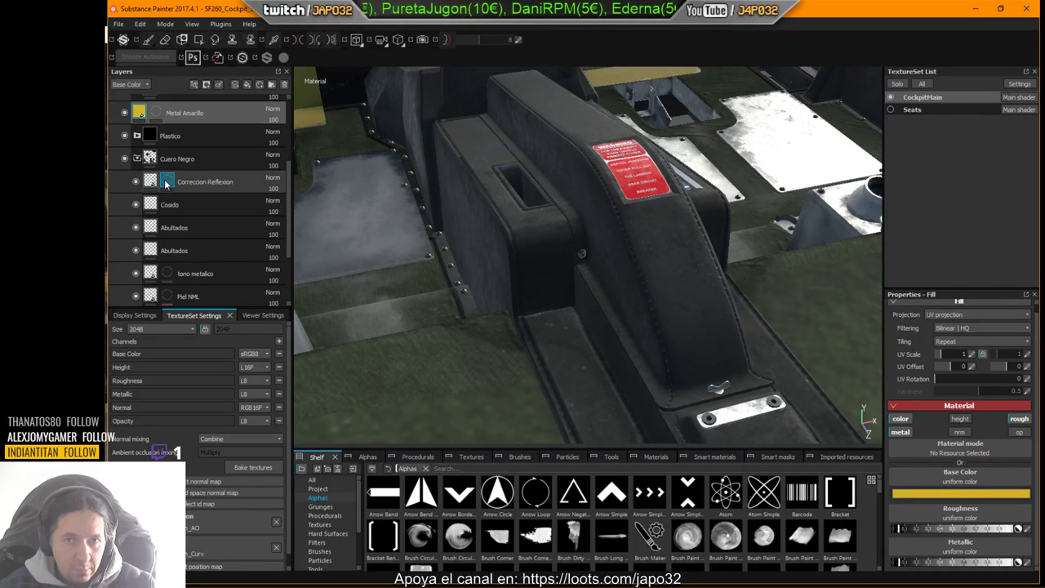
{"action": "left_click", "coordinate": [166, 184]}
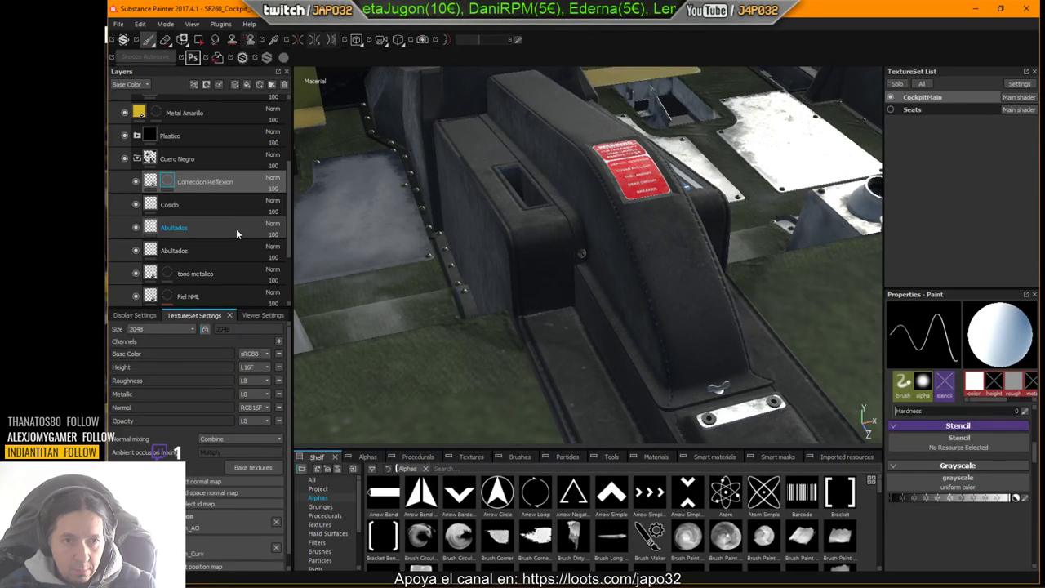
{"action": "left_click", "coordinate": [135, 274]}
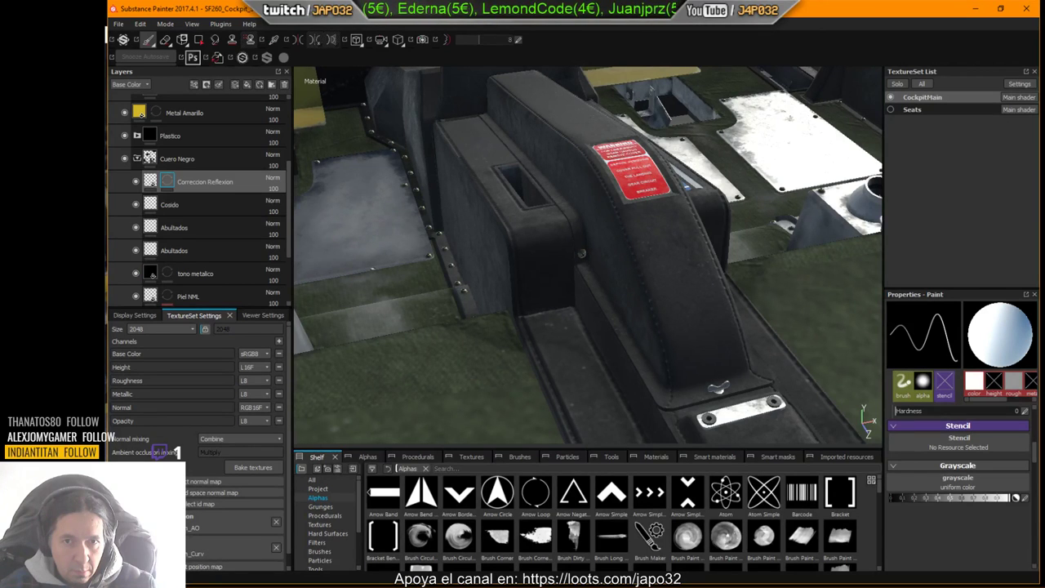
Step: Hide the Correccion Reflexion layer in the Cuero Negro folder while viewing the centre console up close
{"action": "middle_click_drag", "start_coordinate": [535, 265], "coordinate": [599, 252], "text": "alt"}
{"action": "mouse_move", "coordinate": [599, 252]}
{"action": "left_mouse_down", "text": "alt"}
{"action": "mouse_move", "coordinate": [612, 253]}
{"action": "mouse_move", "coordinate": [570, 240]}
{"action": "mouse_move", "coordinate": [609, 241]}
{"action": "left_mouse_up", "text": "alt"}
{"action": "left_click_drag", "start_coordinate": [762, 238], "coordinate": [678, 249], "text": "alt"}
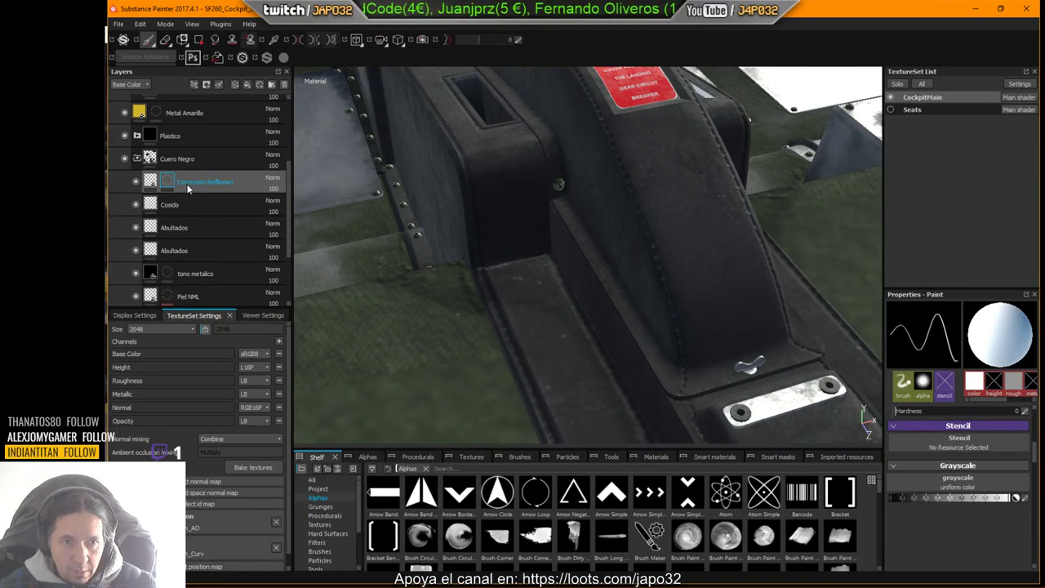
{"action": "left_click", "coordinate": [152, 182]}
{"action": "left_click", "coordinate": [135, 183]}
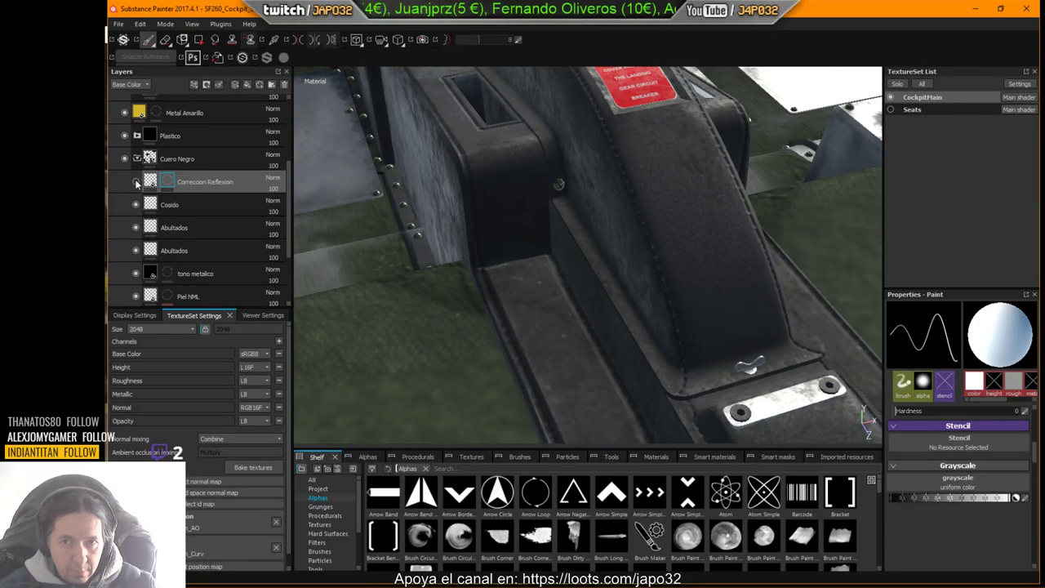
Step: Export the CockpitMain texture set as 8-bit PNG files with the X-Plane config to the Siai Marchetti objects folder
{"action": "right_click", "coordinate": [557, 227]}
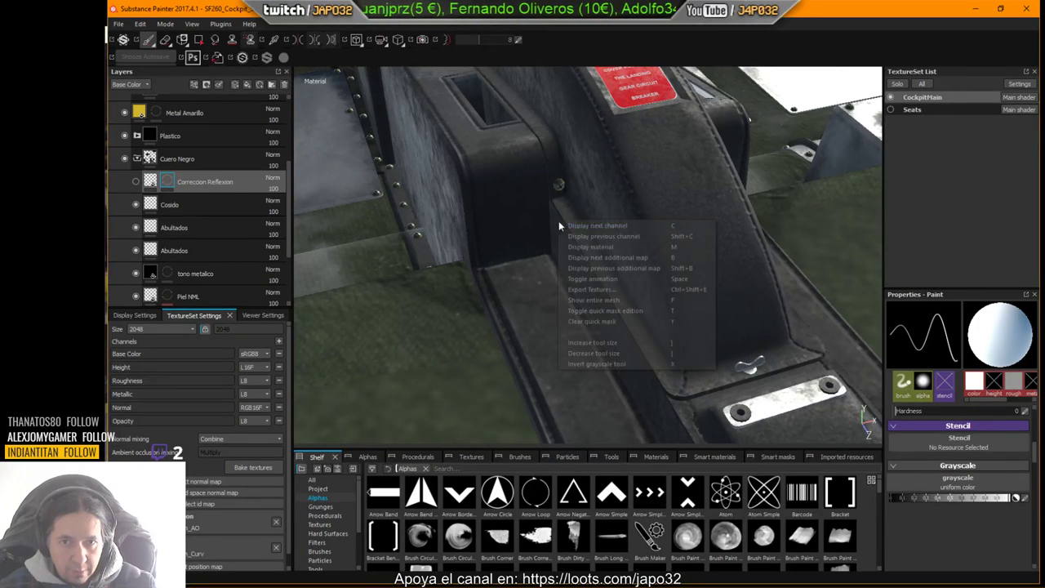
{"action": "left_click", "coordinate": [605, 289]}
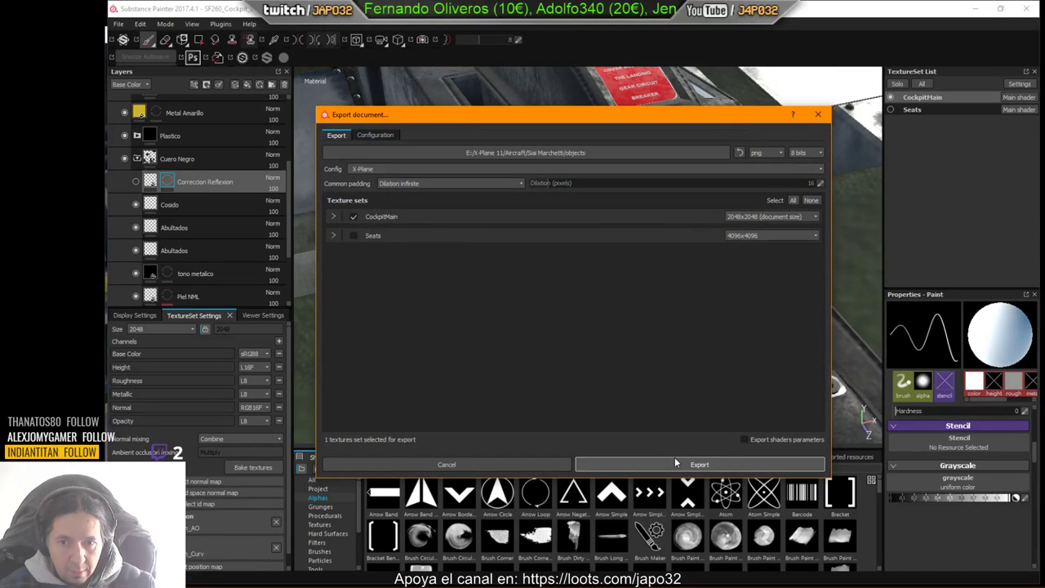
{"action": "left_click", "coordinate": [675, 457]}
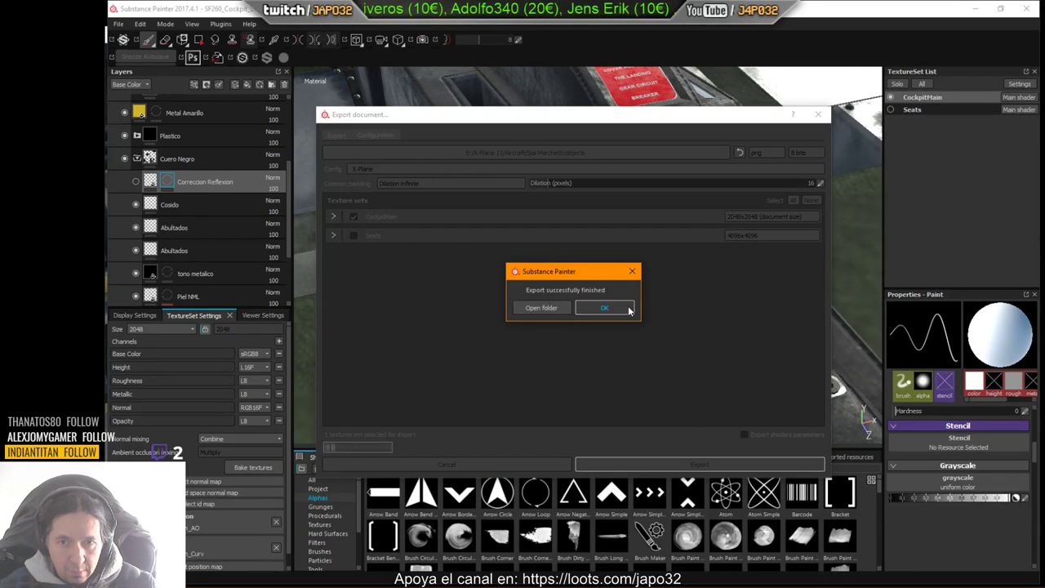
{"action": "left_click", "coordinate": [604, 307]}
Step: Switch to X-Plane, reload the aircraft and bring the centre console with the red warning placard into view
{"action": "key", "text": "alt+Tab"}
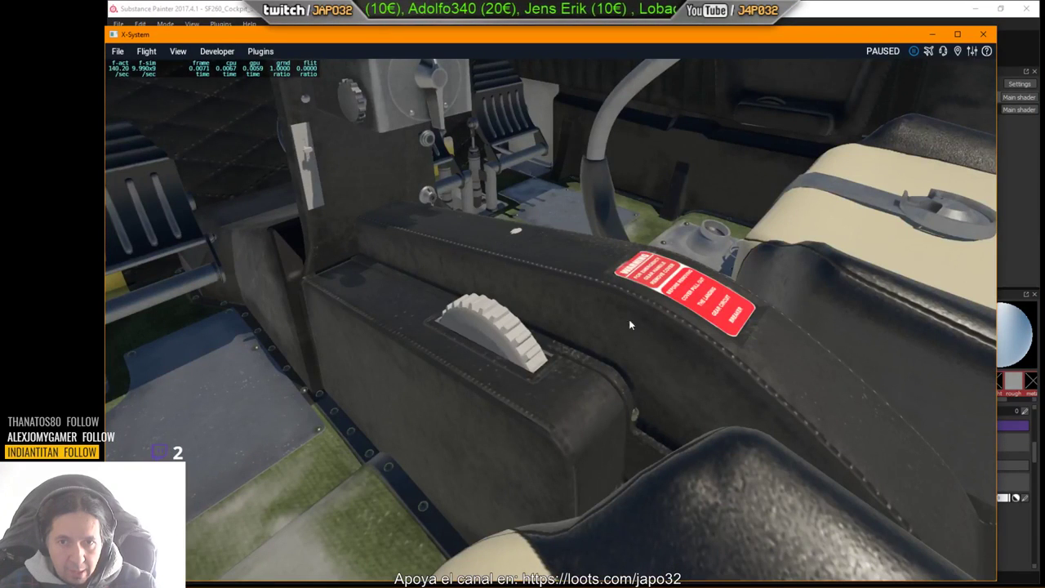
{"action": "left_click", "coordinate": [214, 51]}
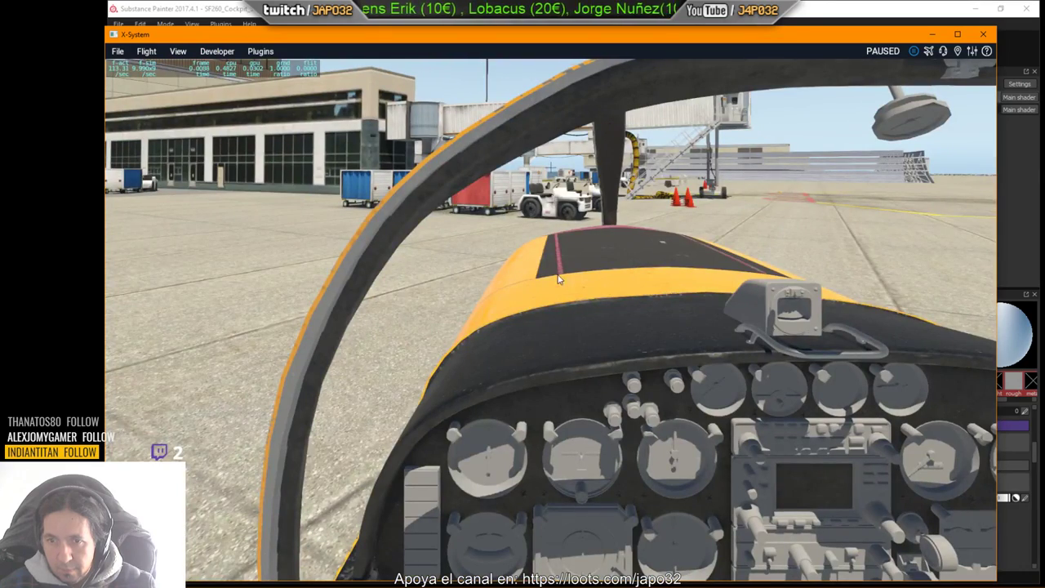
{"action": "right_click_drag", "start_coordinate": [558, 280], "coordinate": [643, 355]}
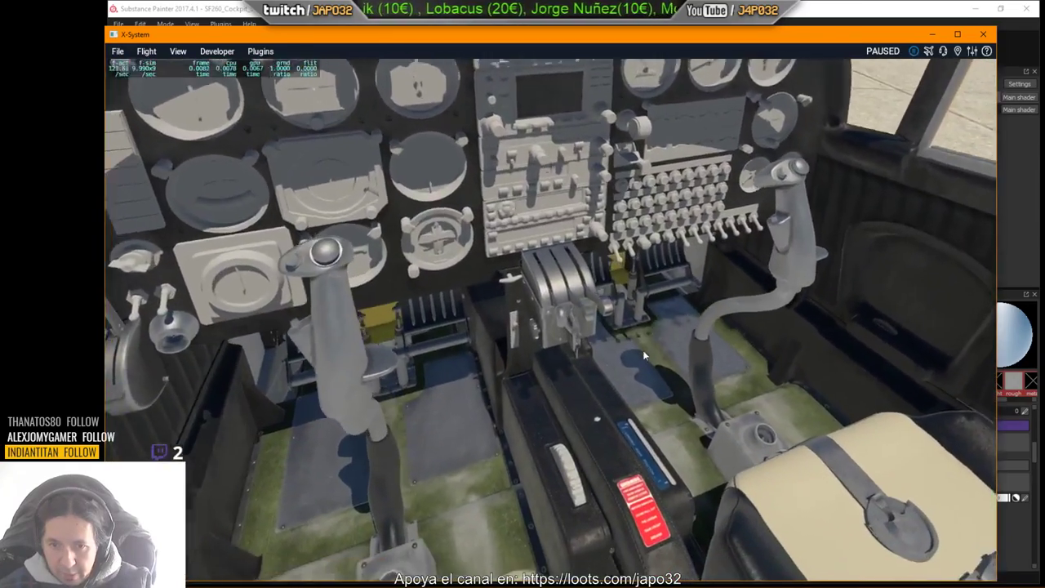
{"action": "key", "text": "Down"}
{"action": "key", "text": "Right"}
{"action": "key", "text": "period"}
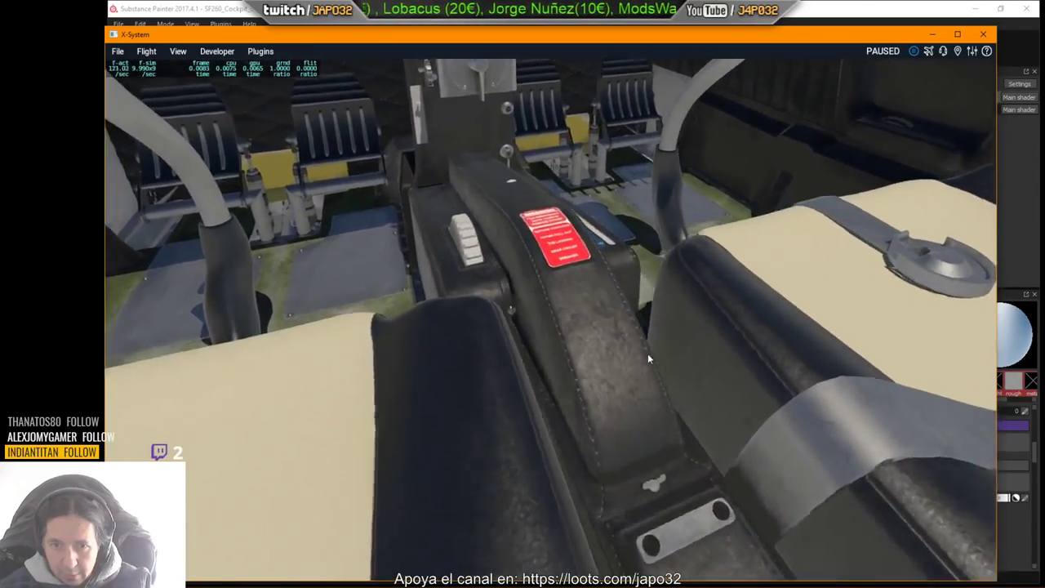
Step: Inspect the reflections on the console leather around the trim wheel and warning placard from near and far
{"action": "key", "text": "Left"}
{"action": "key", "text": "period"}
{"action": "key", "text": "Left"}
{"action": "key", "text": "period"}
{"action": "key", "text": "Right"}
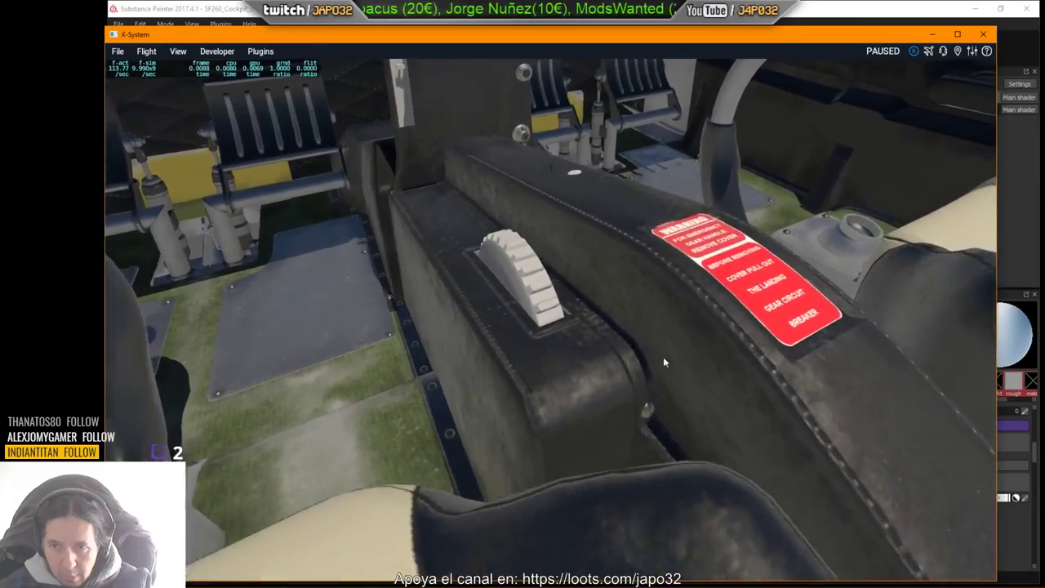
{"action": "key", "text": "comma"}
{"action": "key", "text": "Right"}
{"action": "key", "text": "Down"}
{"action": "key", "text": "Up"}
{"action": "key", "text": "Left"}
{"action": "key", "text": "period"}
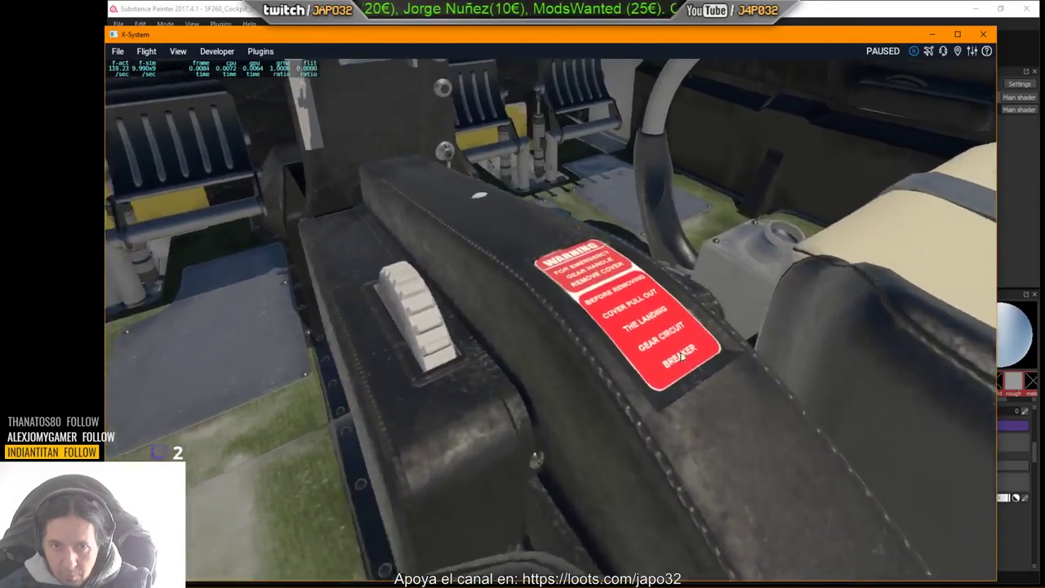
{"action": "key", "text": "Left"}
{"action": "right_click_drag", "start_coordinate": [685, 350], "coordinate": [614, 310]}
{"action": "key", "text": "Up"}
{"action": "key", "text": "Left"}
{"action": "key", "text": "comma"}
{"action": "key", "text": "Left"}
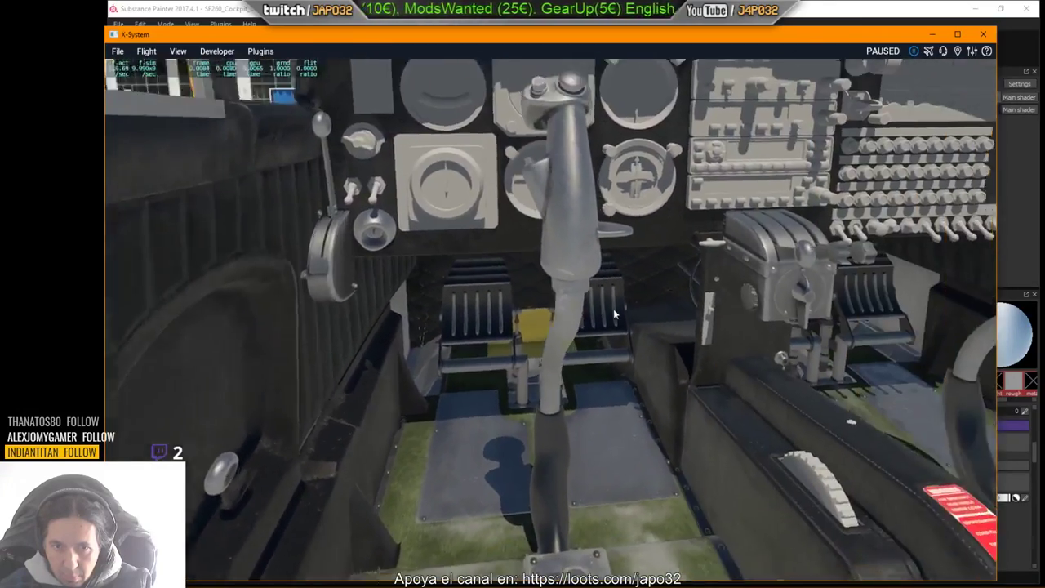
{"action": "key", "text": "e"}
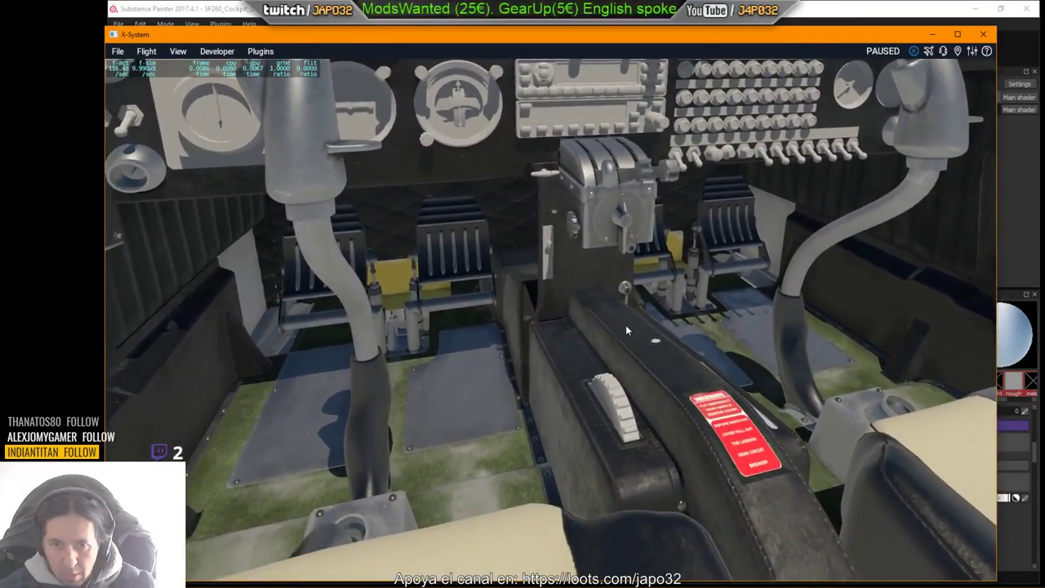
Step: Return to Substance Painter, show the Correccion Reflexion layer and hide the tono metalico layer
{"action": "key", "text": "alt+Tab"}
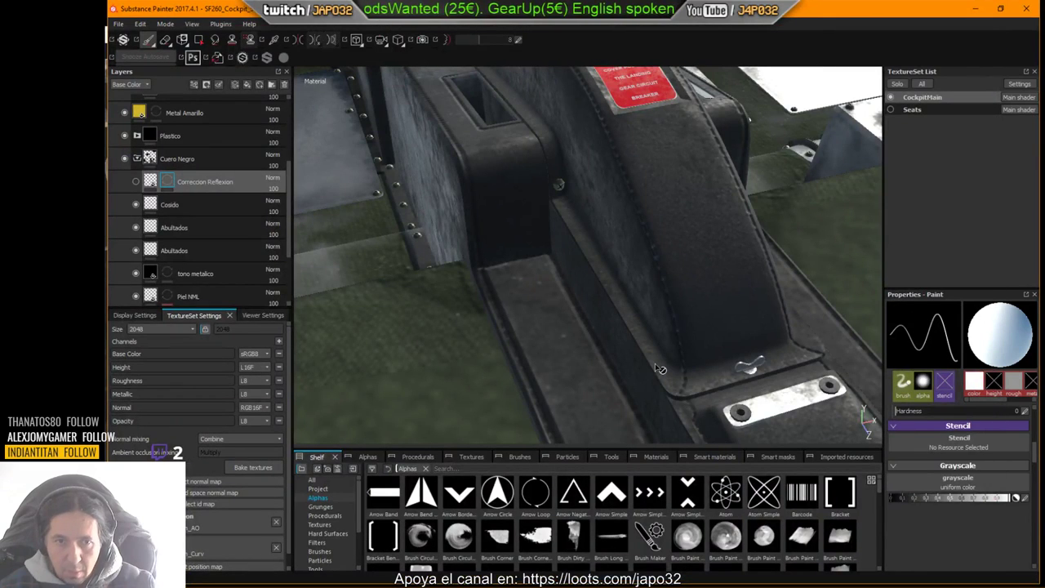
{"action": "left_click", "coordinate": [136, 182]}
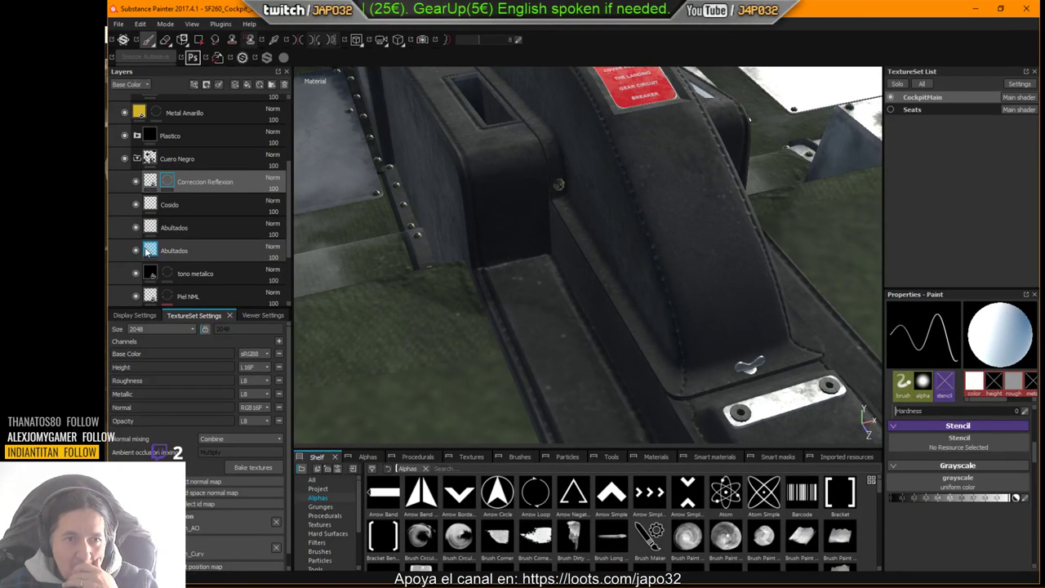
{"action": "left_click", "coordinate": [136, 273]}
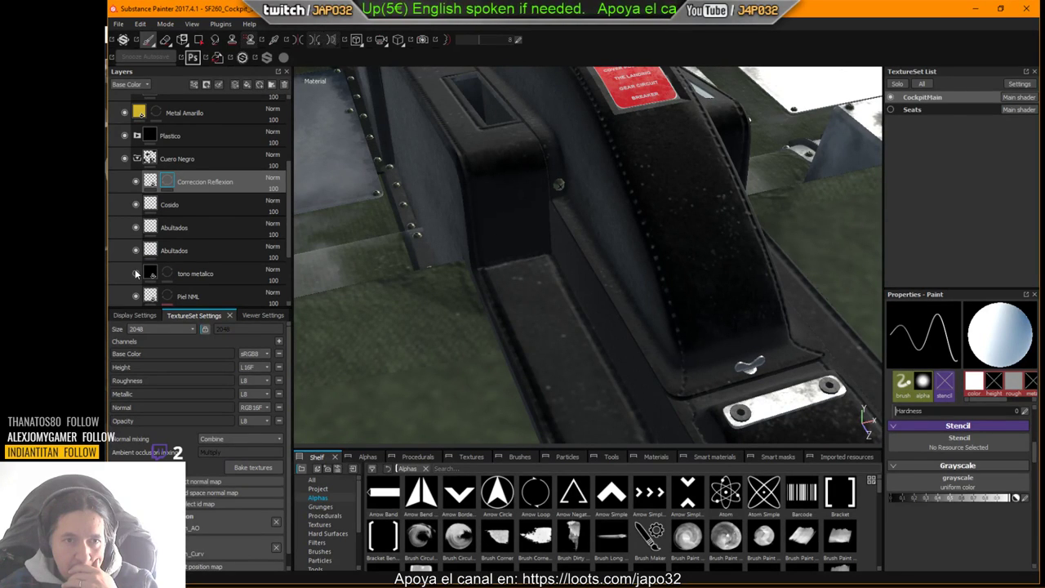
Step: Export the CockpitMain textures again with the same X-Plane config and 8-bit PNG settings
{"action": "right_click", "coordinate": [600, 225]}
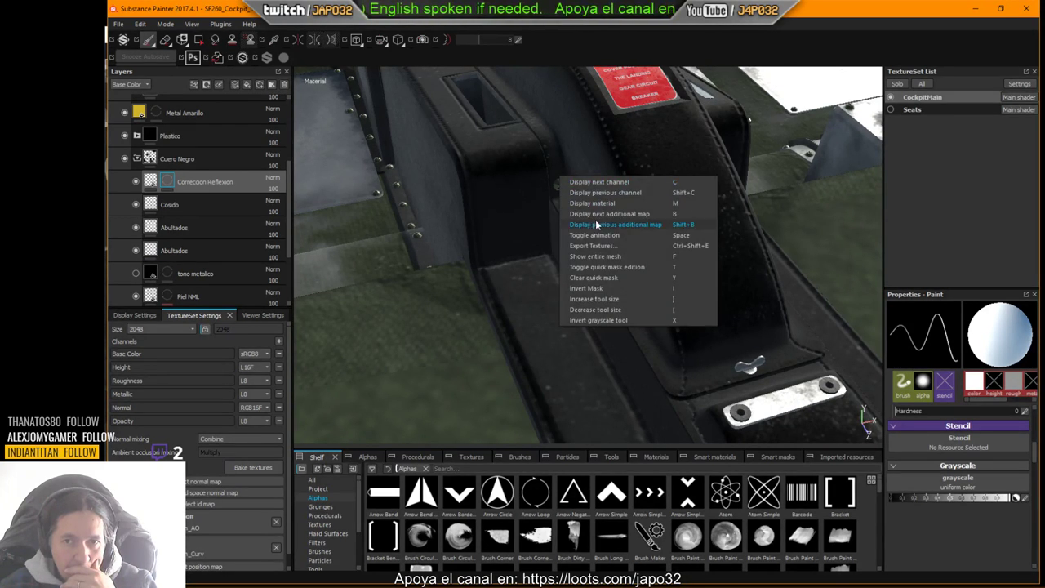
{"action": "left_click", "coordinate": [602, 242]}
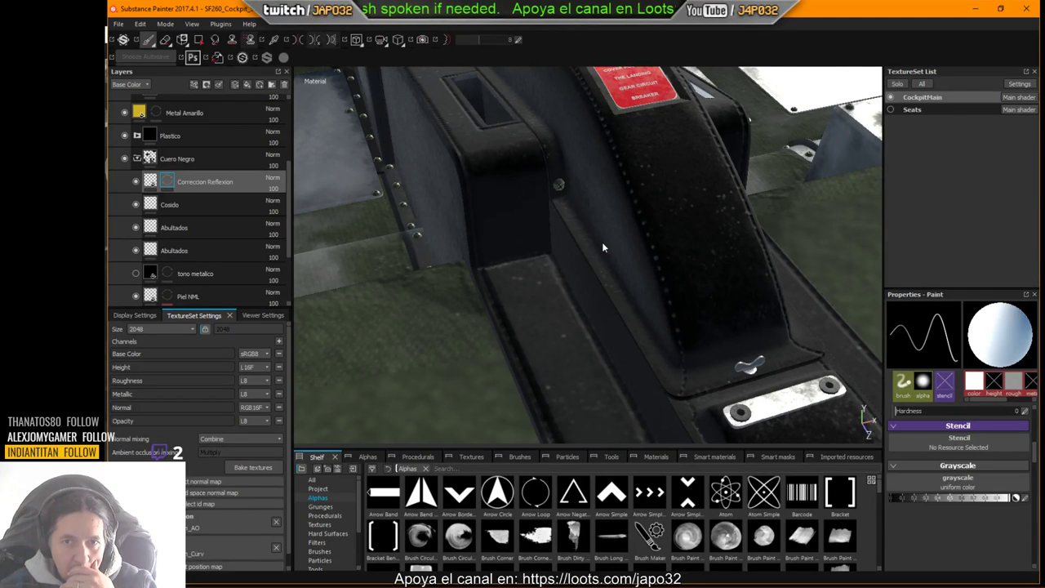
{"action": "left_click", "coordinate": [684, 463]}
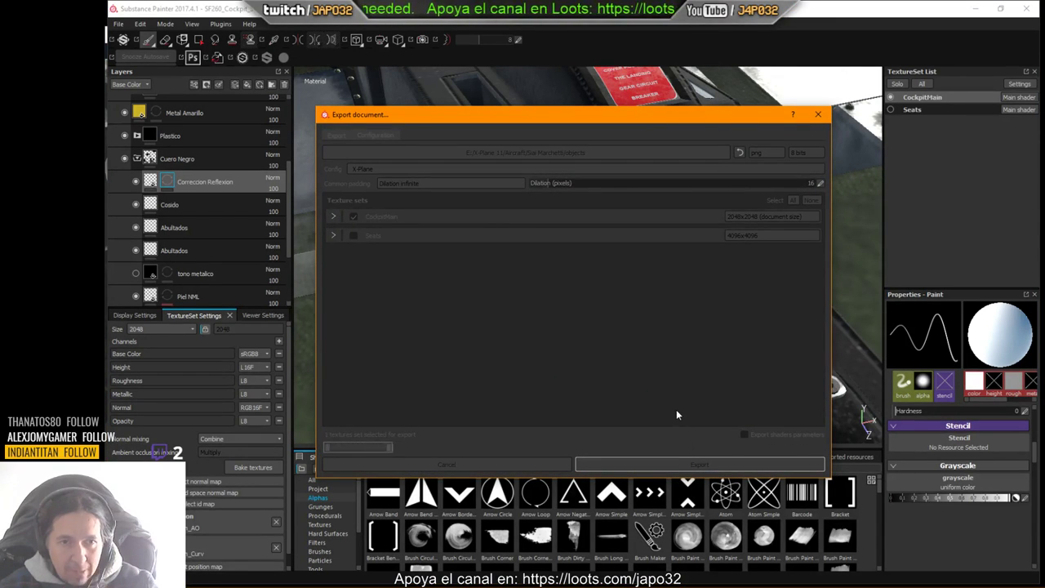
{"action": "left_click", "coordinate": [605, 307]}
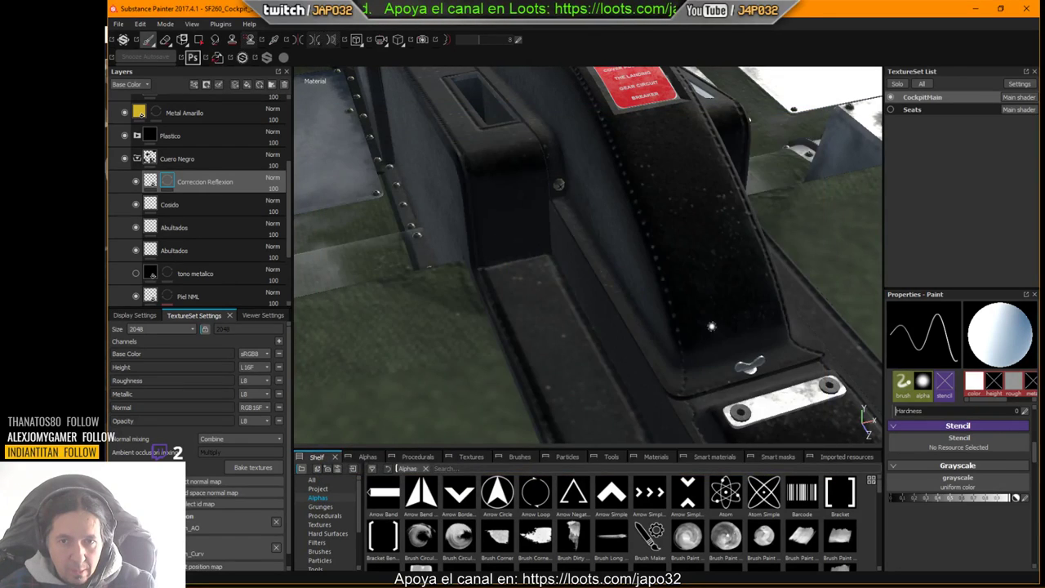
Step: Switch to X-Plane, reload the aircraft and check the black leather on the windshield frame, glareshield and cockpit interior
{"action": "key", "text": "alt+Tab"}
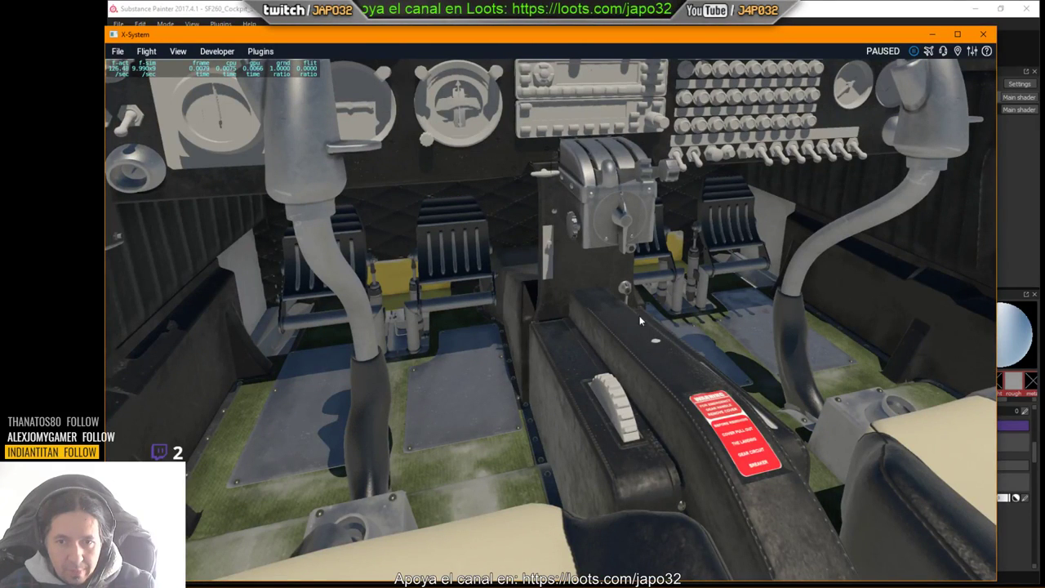
{"action": "left_click", "coordinate": [218, 51]}
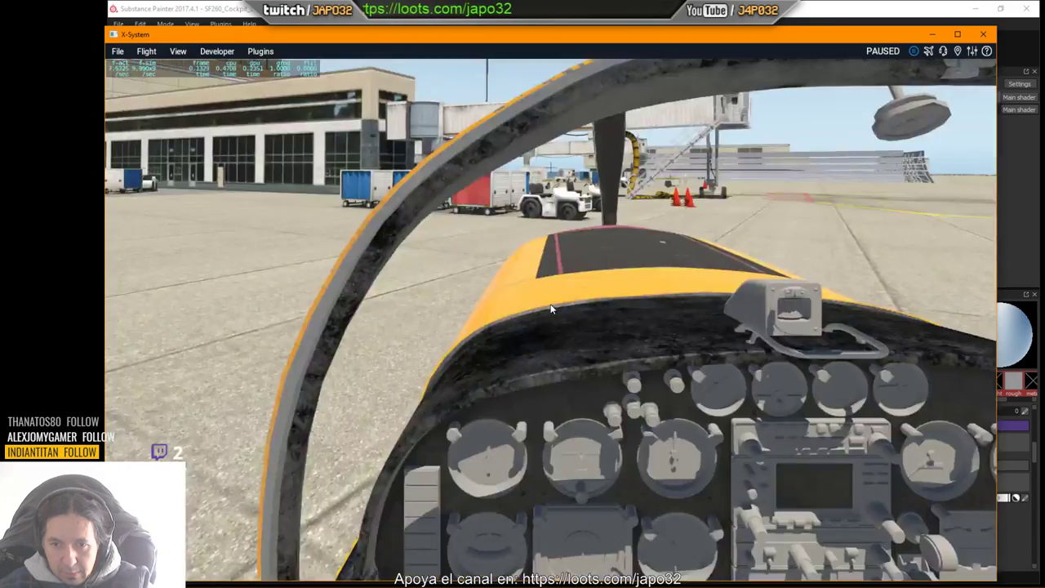
{"action": "right_click_drag", "start_coordinate": [564, 312], "coordinate": [601, 364]}
{"action": "key", "text": "period"}
Step: Return to Substance Painter and show the tono metalico layer
{"action": "key", "text": "alt+Tab"}
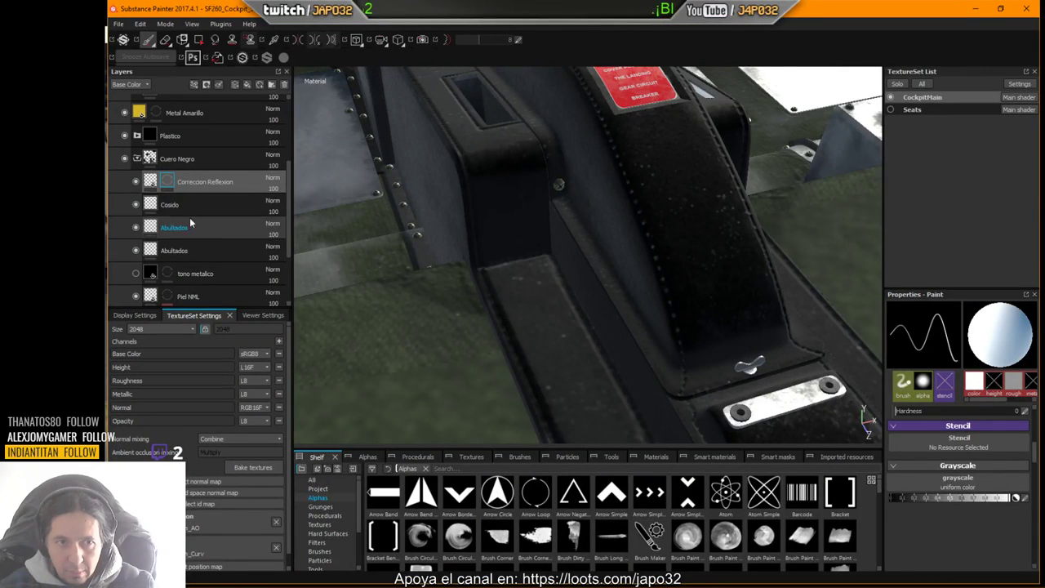
{"action": "left_click", "coordinate": [136, 274]}
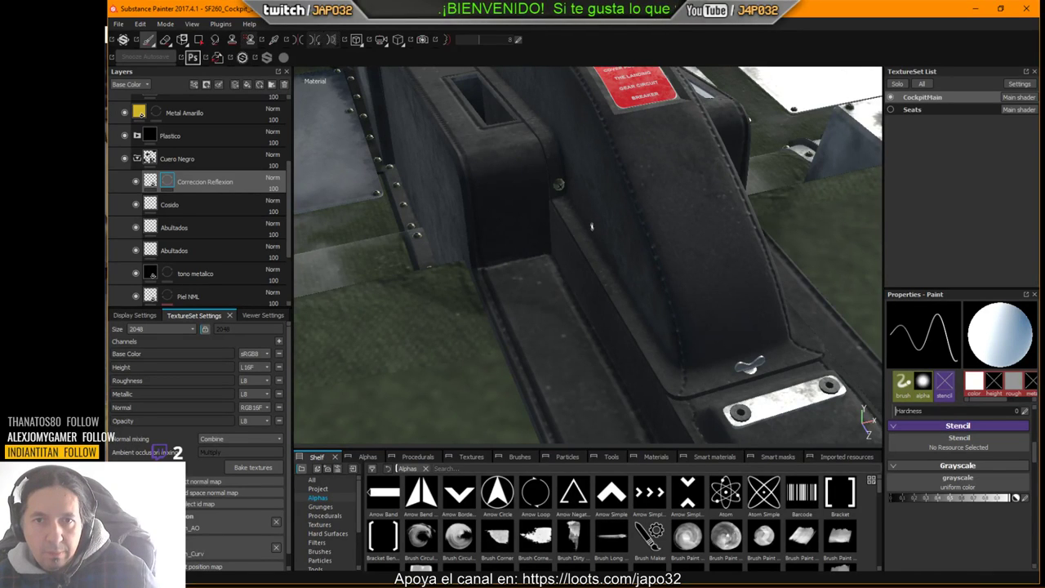
Step: Compare the side of the console with the Piel NML, Abultados and Correccion Reflexion layers hidden and shown
{"action": "left_click_drag", "start_coordinate": [588, 226], "coordinate": [684, 299], "text": "alt"}
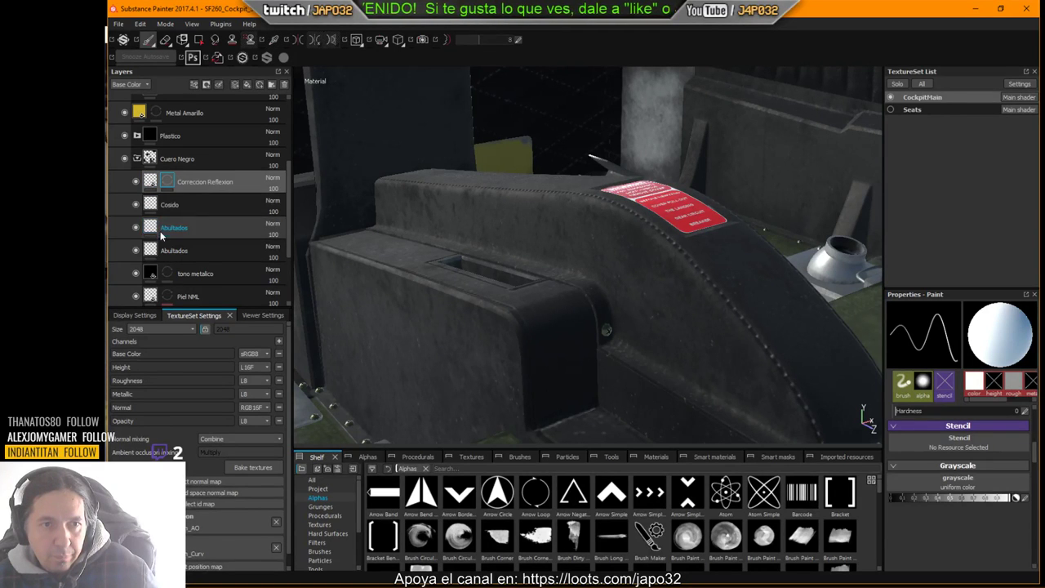
{"action": "scroll", "coordinate": [197, 242], "scroll_direction": "down", "scroll_amount": 1}
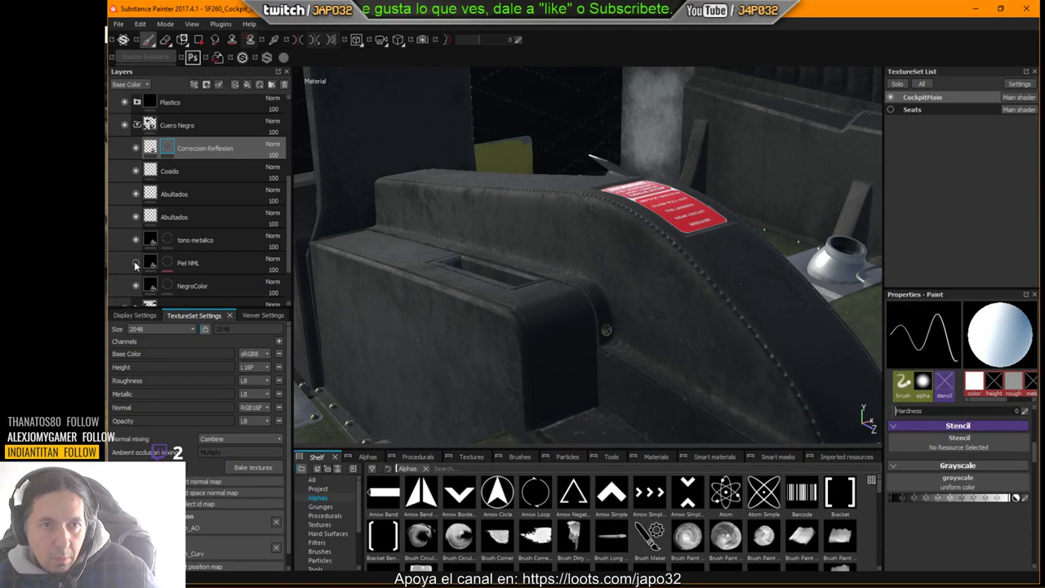
{"action": "left_click", "coordinate": [138, 195]}
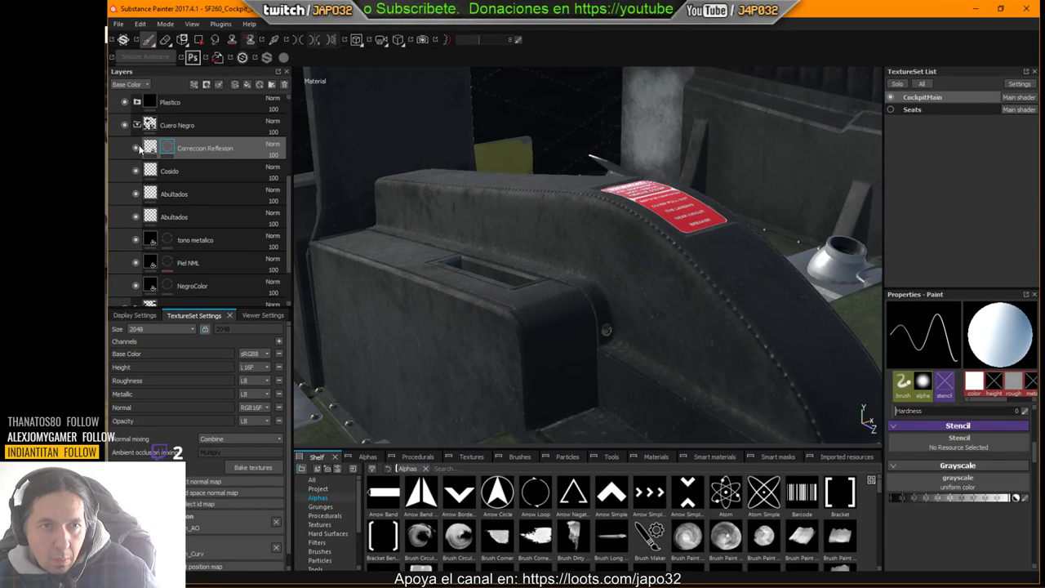
{"action": "scroll", "coordinate": [140, 147], "scroll_direction": "up", "scroll_amount": 1}
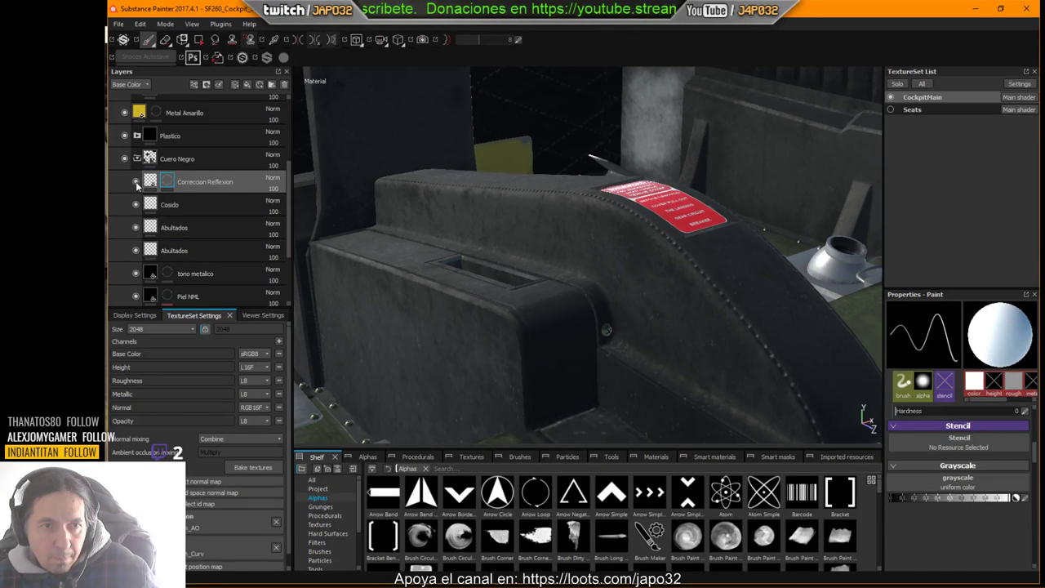
{"action": "left_click", "coordinate": [136, 181]}
{"action": "left_click", "coordinate": [136, 181]}
{"action": "left_click", "coordinate": [135, 181]}
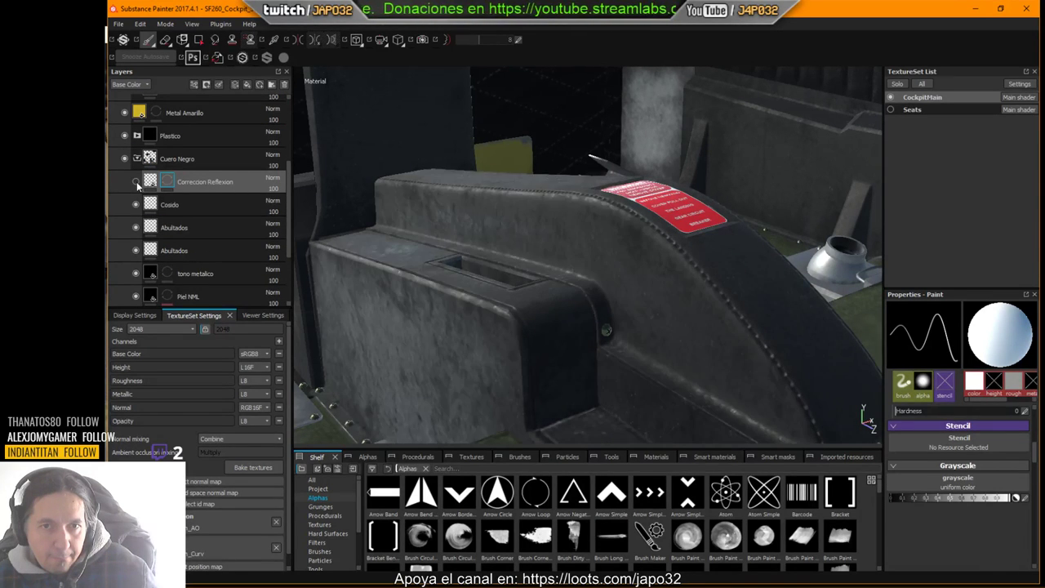
{"action": "left_click", "coordinate": [136, 181]}
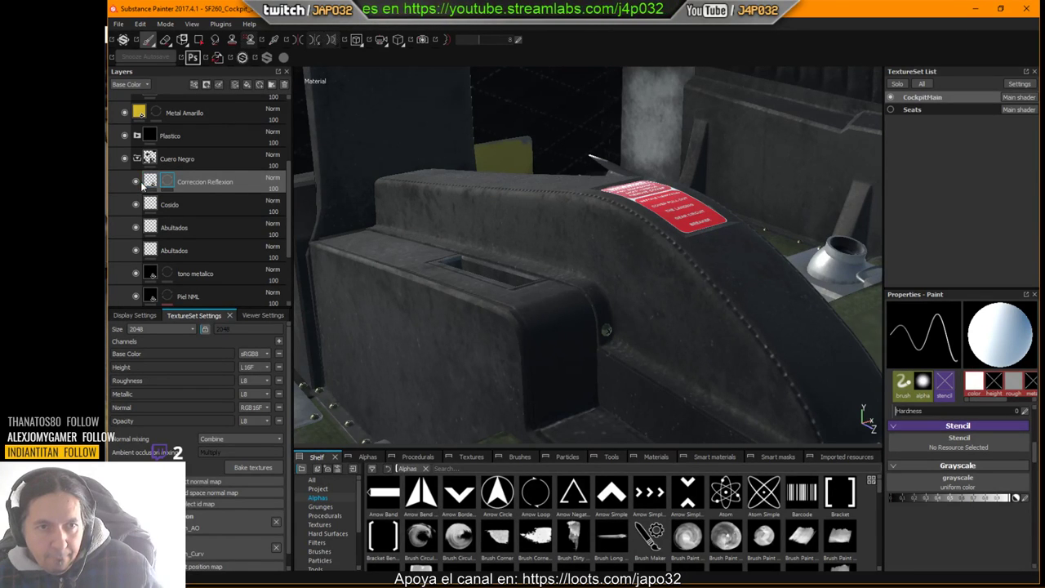
{"action": "left_click", "coordinate": [135, 181]}
{"action": "left_click", "coordinate": [136, 182]}
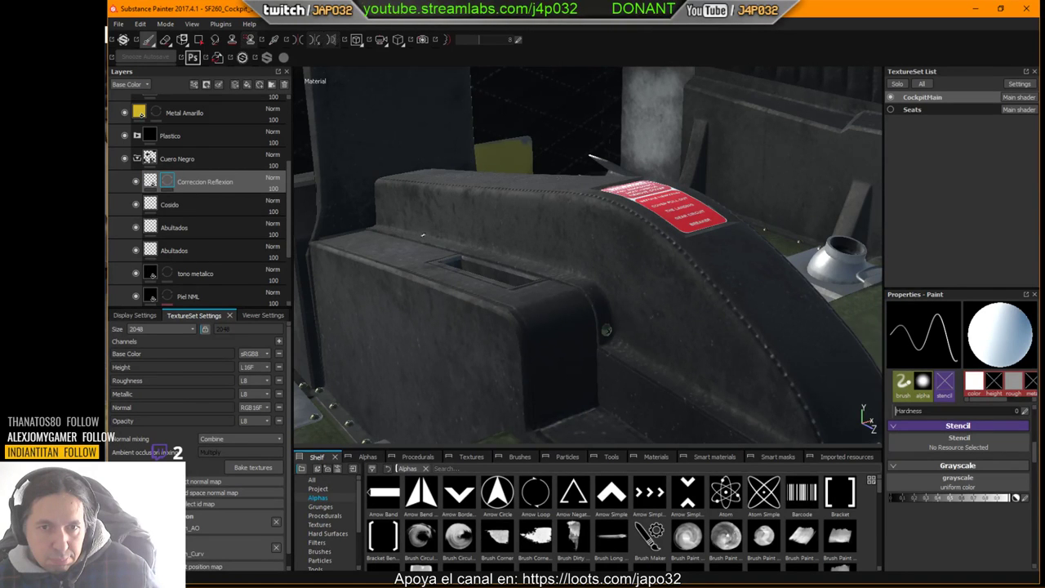
Step: Polygon-fill the sides of the central console in the Correccion Reflexion layer's mask and return to the paint brush
{"action": "left_click_drag", "start_coordinate": [438, 235], "coordinate": [541, 257], "text": "alt"}
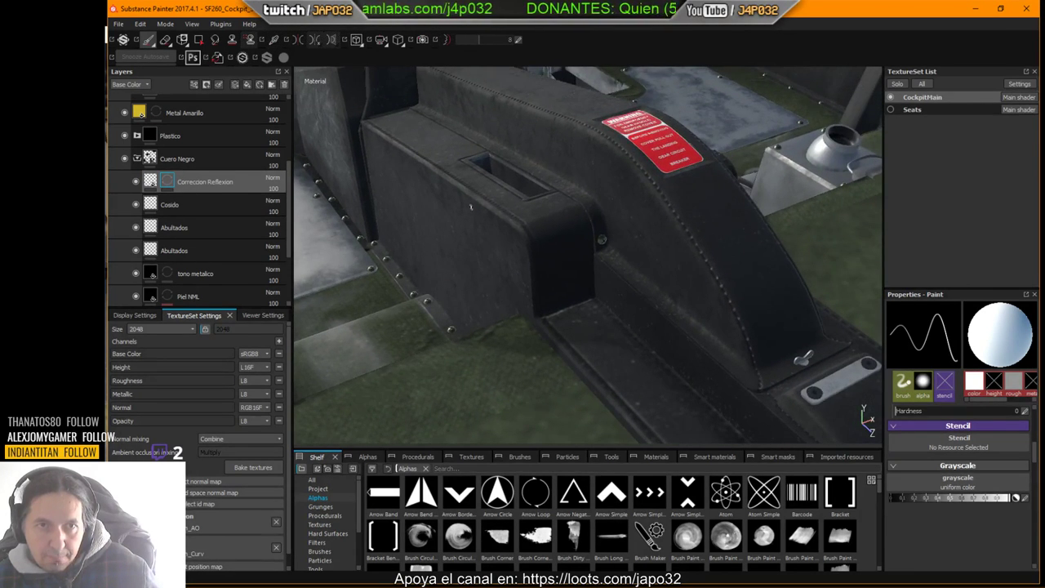
{"action": "left_click", "coordinate": [198, 39]}
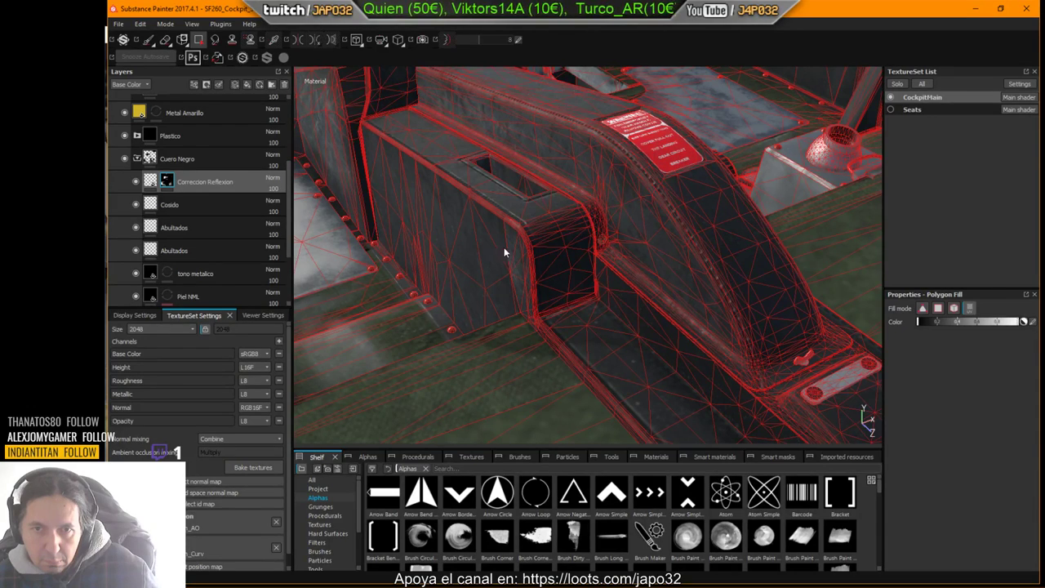
{"action": "left_click_drag", "start_coordinate": [507, 247], "coordinate": [559, 280], "text": "alt"}
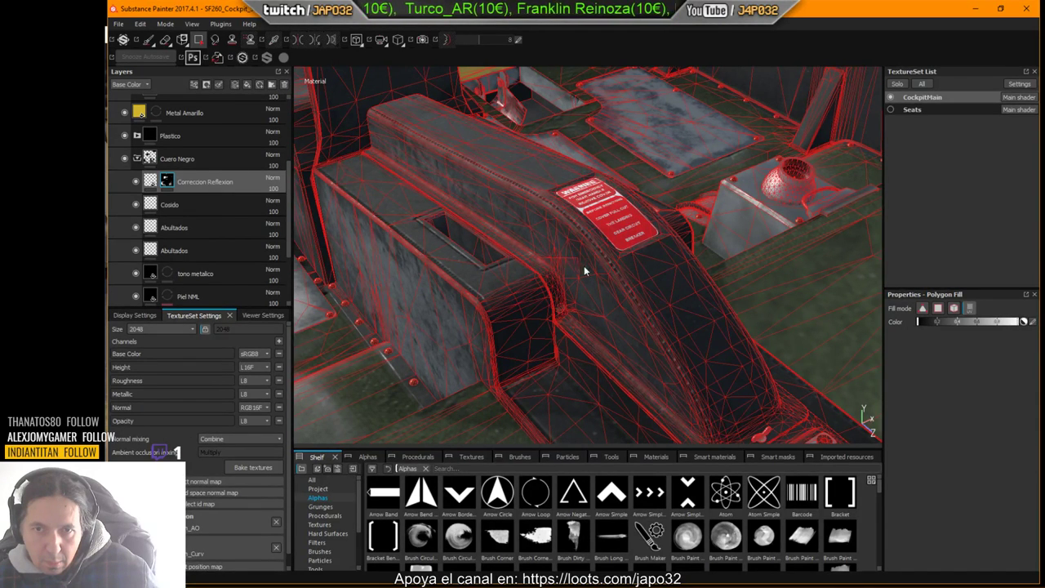
{"action": "left_click_drag", "start_coordinate": [613, 275], "coordinate": [457, 262], "text": "alt"}
{"action": "left_click_drag", "start_coordinate": [669, 296], "coordinate": [715, 196], "text": "alt"}
{"action": "left_click", "coordinate": [707, 190]}
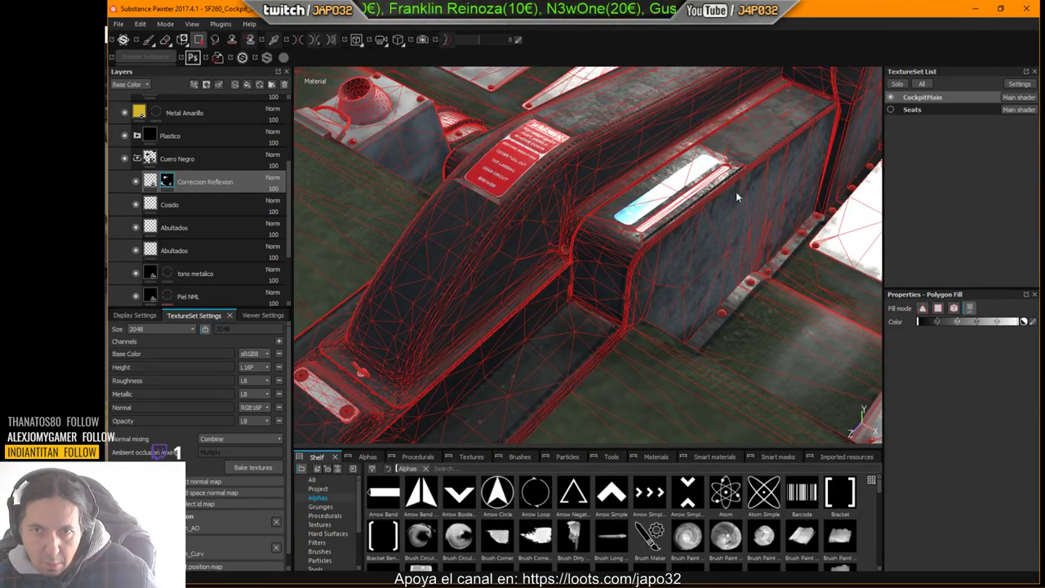
{"action": "left_click_drag", "start_coordinate": [778, 169], "coordinate": [755, 218], "text": "alt"}
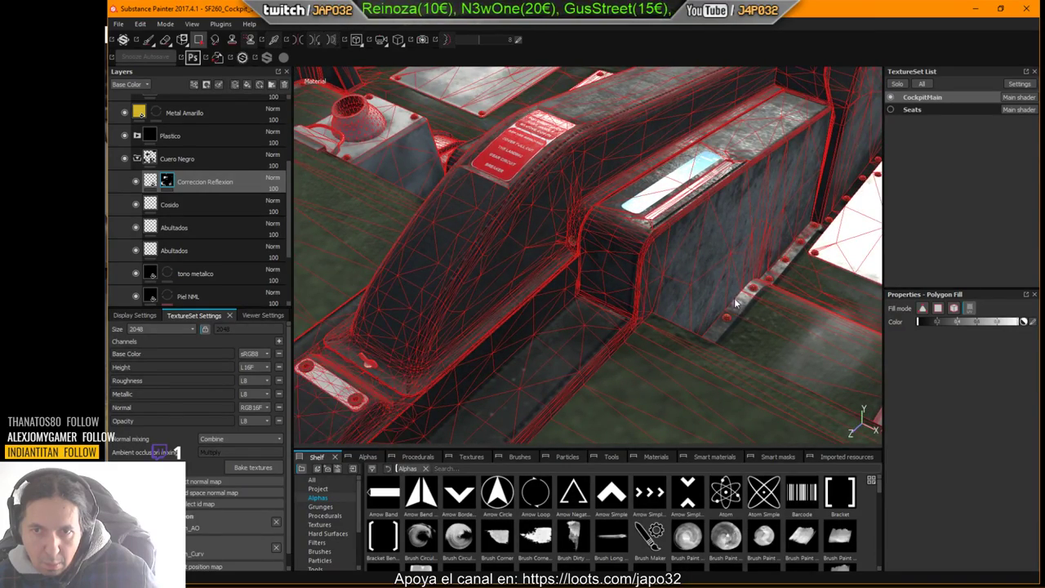
{"action": "mouse_move", "coordinate": [734, 298]}
{"action": "left_mouse_down", "text": "alt"}
{"action": "mouse_move", "coordinate": [669, 226]}
{"action": "mouse_move", "coordinate": [694, 218]}
{"action": "mouse_move", "coordinate": [521, 171]}
{"action": "mouse_move", "coordinate": [552, 275]}
{"action": "mouse_move", "coordinate": [552, 266]}
{"action": "left_mouse_up", "text": "alt"}
{"action": "left_click", "coordinate": [148, 40]}
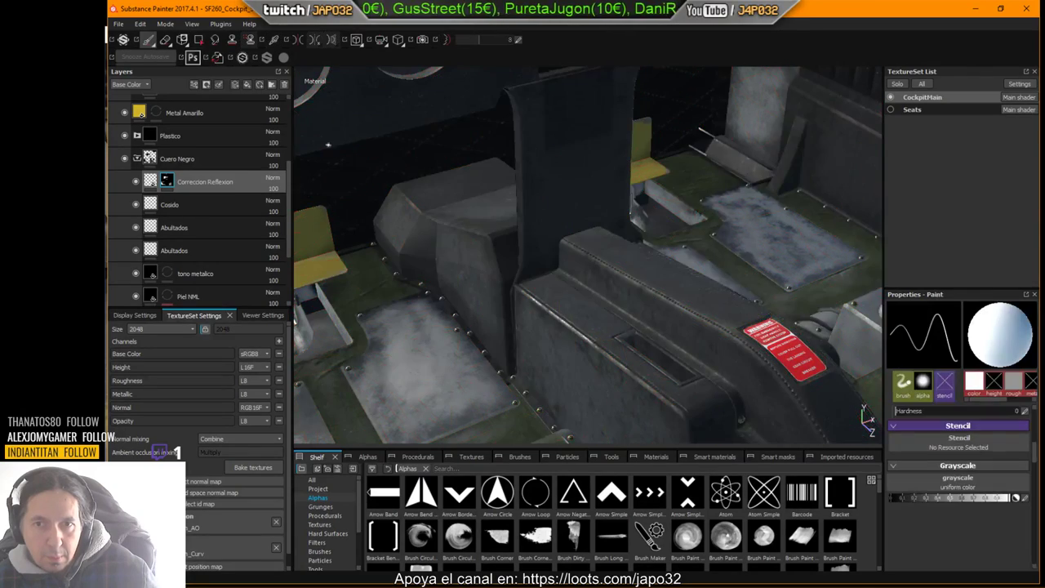
Step: Export the CockpitMain textures with the updated mask, using the X-Plane config and 8-bit PNG format
{"action": "middle_click_drag", "start_coordinate": [727, 343], "coordinate": [555, 241], "text": "alt"}
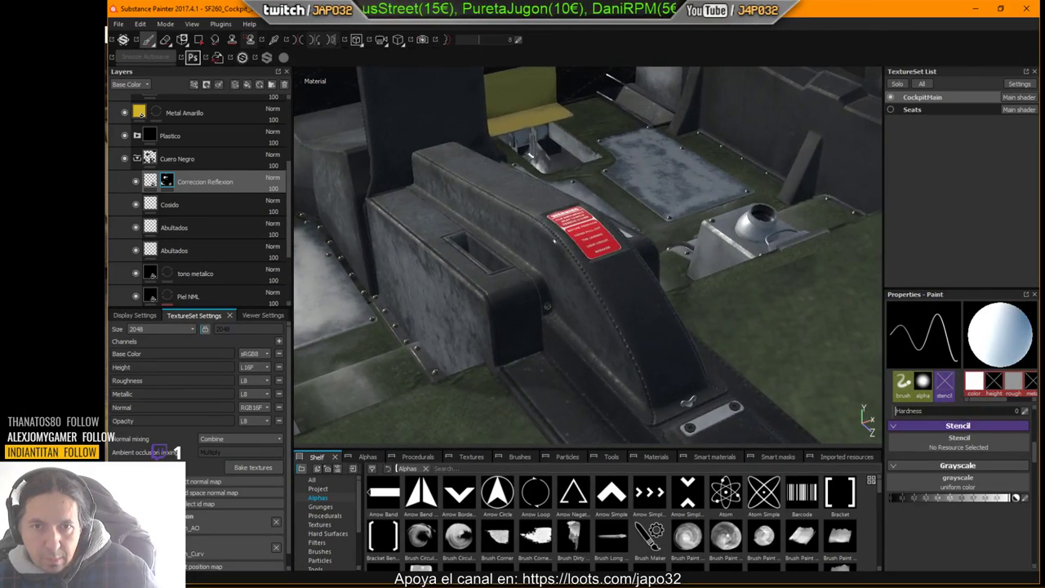
{"action": "left_click_drag", "start_coordinate": [688, 400], "coordinate": [553, 233], "text": "alt"}
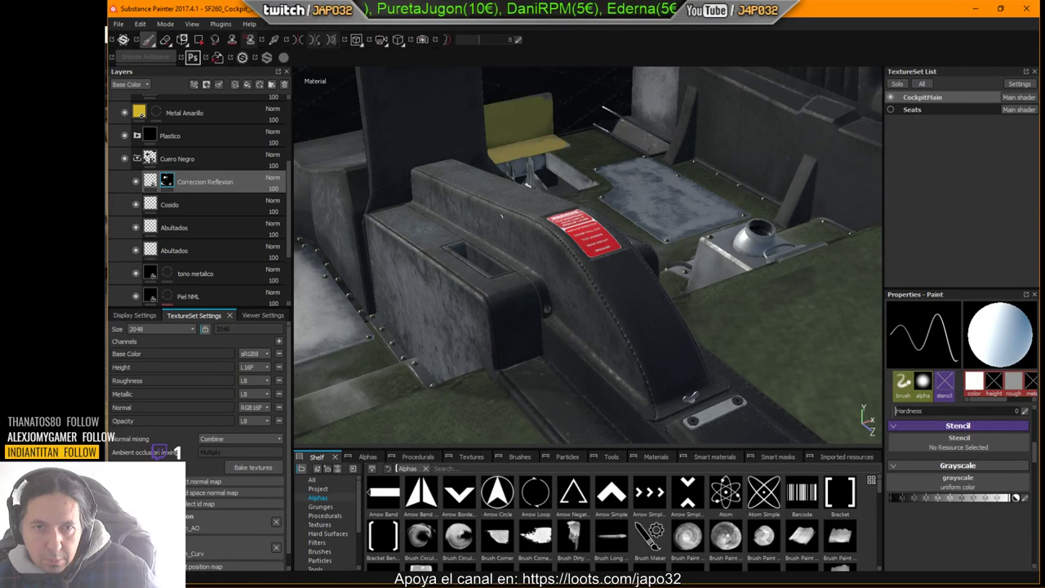
{"action": "right_click", "coordinate": [455, 185]}
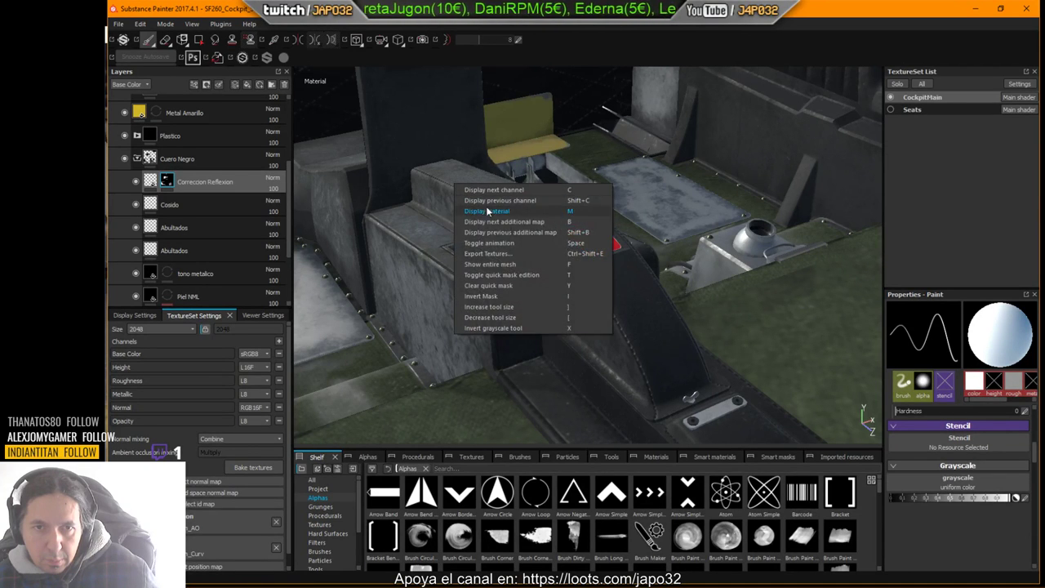
{"action": "left_click", "coordinate": [492, 253]}
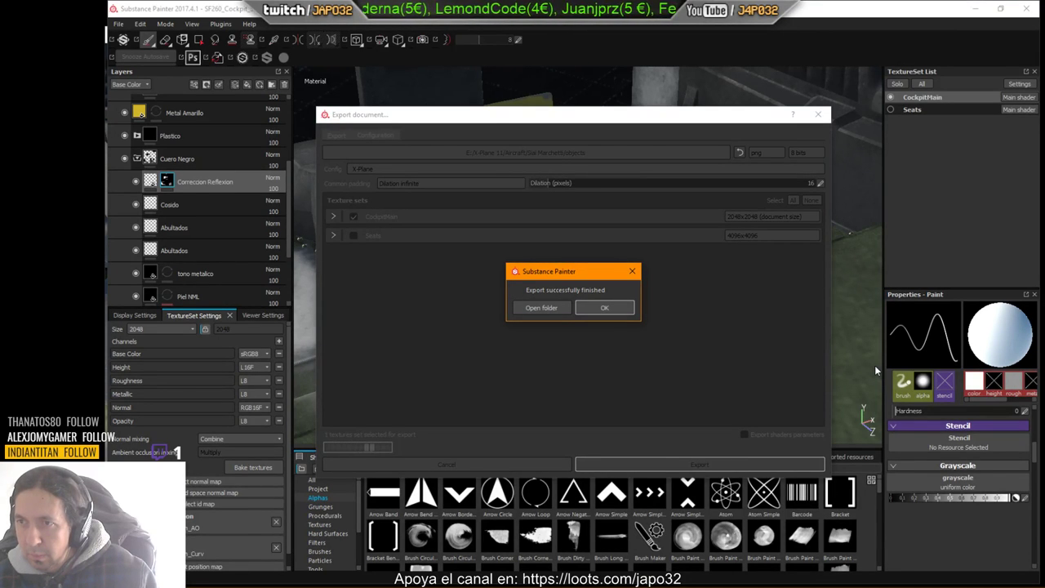
{"action": "left_click", "coordinate": [605, 308]}
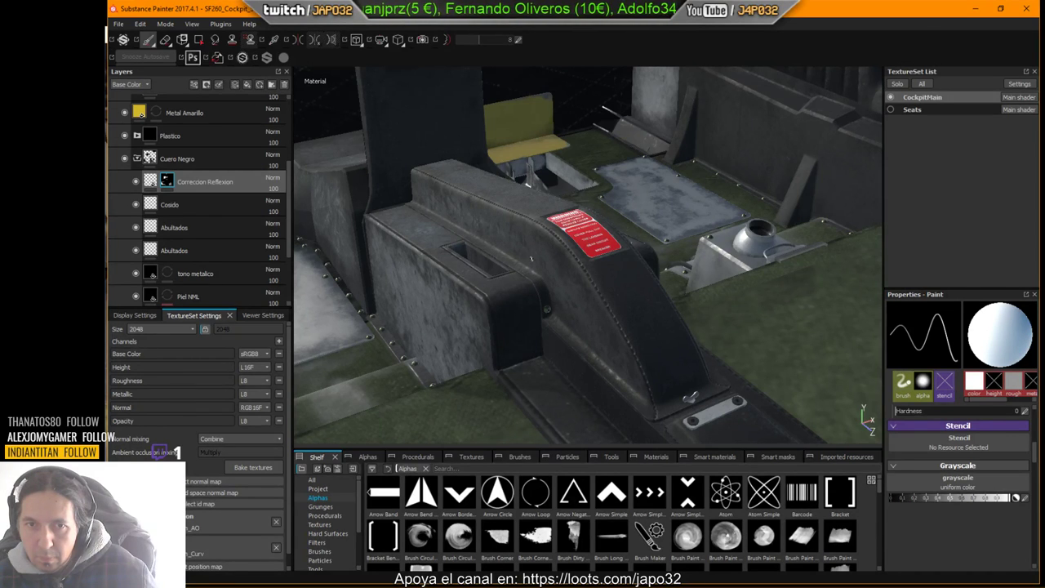
Step: Switch to X-Plane, reload the aircraft and bring the central console between the seats into view
{"action": "key", "text": "alt+Tab"}
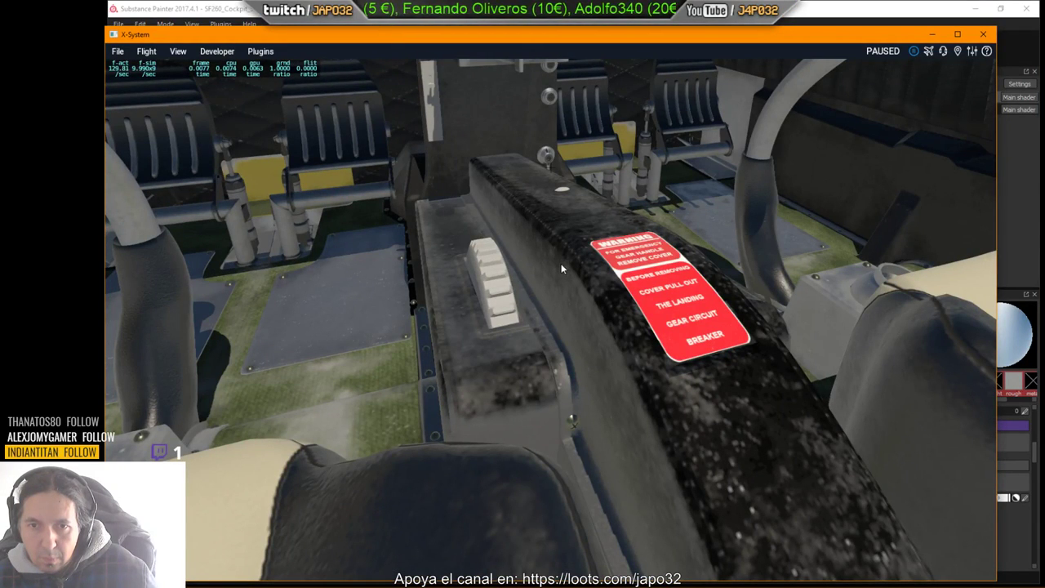
{"action": "left_click", "coordinate": [216, 51]}
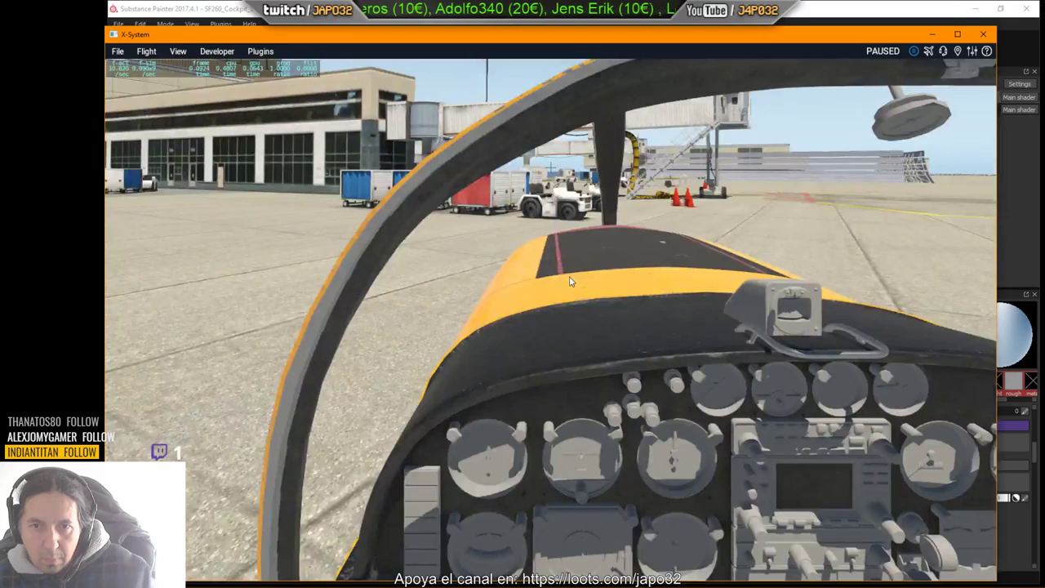
{"action": "right_click_drag", "start_coordinate": [585, 296], "coordinate": [625, 361]}
{"action": "scroll", "coordinate": [626, 359], "scroll_direction": "up", "scroll_amount": 2}
{"action": "key", "text": "comma"}
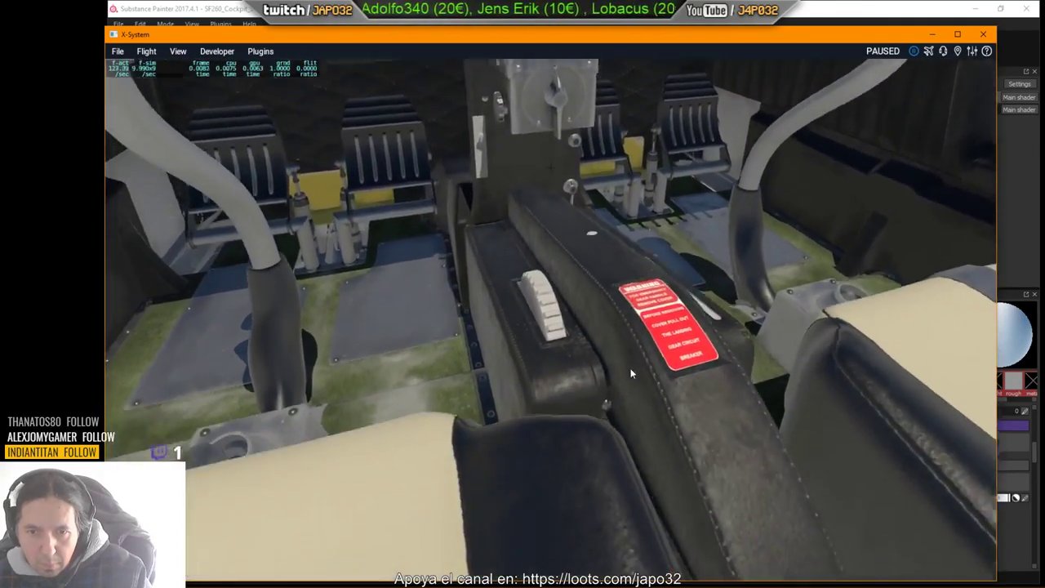
Step: Examine the black leather on the top and both sides of the central console
{"action": "key", "text": "Down"}
{"action": "key", "text": "Right"}
{"action": "key", "text": "Right"}
{"action": "key", "text": "period"}
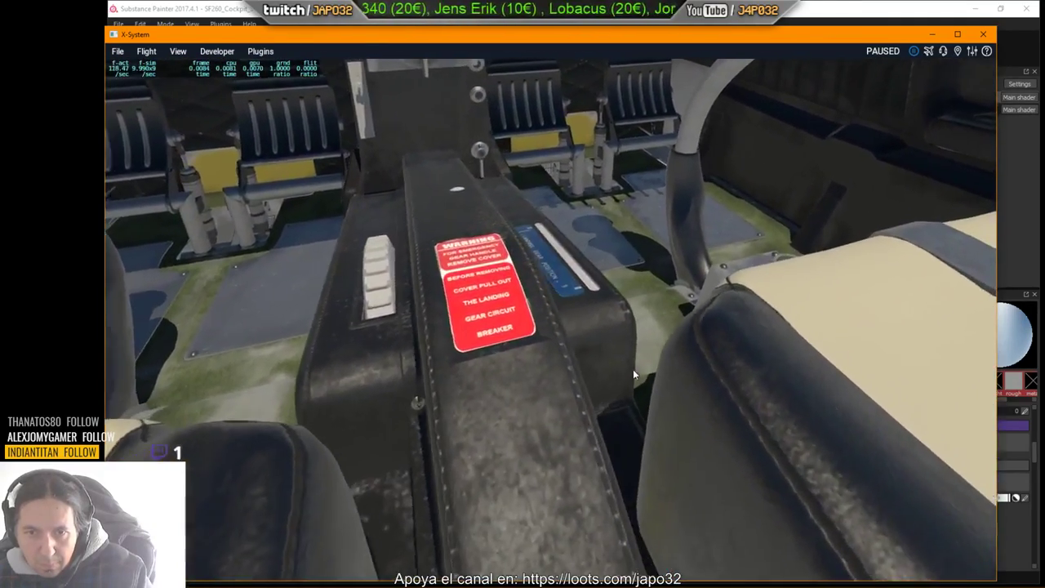
{"action": "key", "text": "Left"}
{"action": "right_click_drag", "start_coordinate": [632, 370], "coordinate": [609, 377]}
{"action": "key", "text": "Left"}
{"action": "key", "text": "Down"}
{"action": "key", "text": "comma"}
{"action": "key", "text": "Right"}
{"action": "key", "text": "Left"}
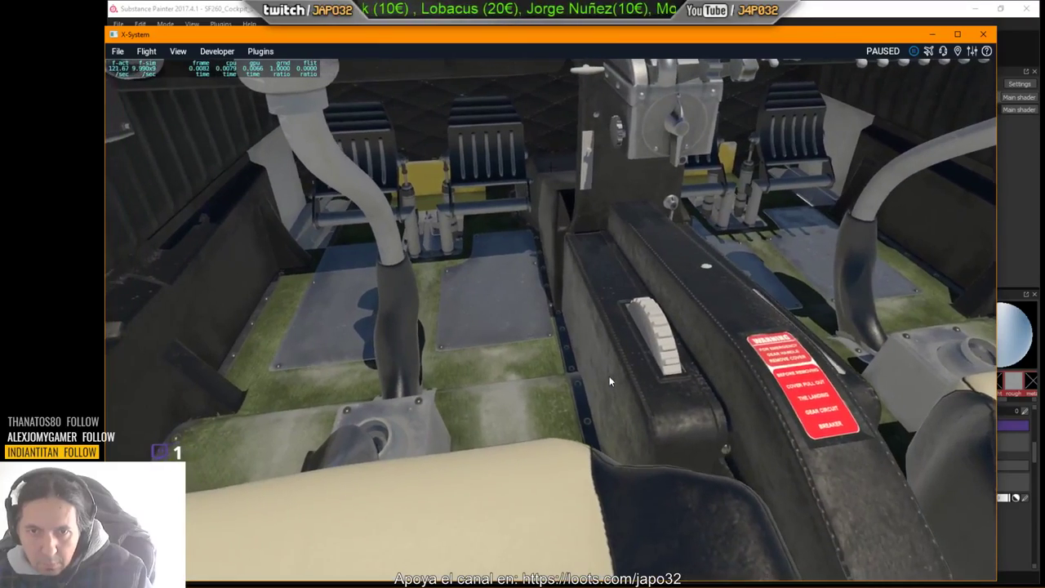
Step: Change the time of day and examine the console's side and the adjoining floor up close under different sunlight
{"action": "key", "text": "l"}
{"action": "key", "text": "l"}
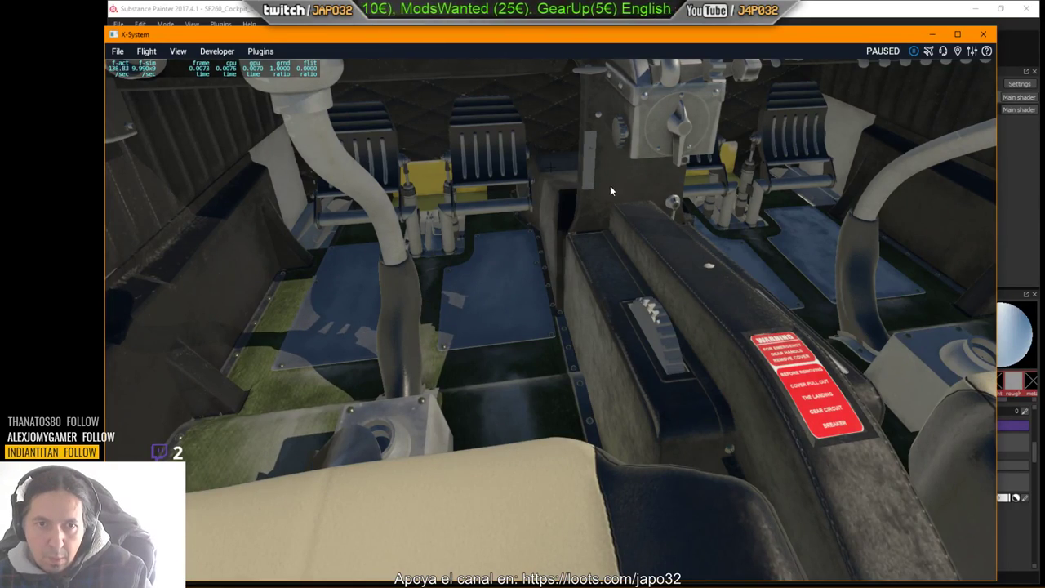
{"action": "mouse_move", "coordinate": [610, 191]}
{"action": "right_mouse_down"}
{"action": "mouse_move", "coordinate": [436, 131]}
{"action": "mouse_move", "coordinate": [580, 117]}
{"action": "mouse_move", "coordinate": [620, 129]}
{"action": "mouse_move", "coordinate": [599, 132]}
{"action": "mouse_move", "coordinate": [591, 159]}
{"action": "mouse_move", "coordinate": [614, 262]}
{"action": "mouse_move", "coordinate": [608, 278]}
{"action": "mouse_move", "coordinate": [530, 295]}
{"action": "mouse_move", "coordinate": [491, 287]}
{"action": "mouse_move", "coordinate": [484, 255]}
{"action": "mouse_move", "coordinate": [510, 224]}
{"action": "mouse_move", "coordinate": [495, 222]}
{"action": "mouse_move", "coordinate": [496, 239]}
{"action": "mouse_move", "coordinate": [447, 249]}
{"action": "mouse_move", "coordinate": [427, 171]}
{"action": "mouse_move", "coordinate": [593, 218]}
{"action": "mouse_move", "coordinate": [608, 211]}
{"action": "right_mouse_up"}
{"action": "scroll", "coordinate": [530, 296], "scroll_direction": "up", "scroll_amount": 3}
{"action": "scroll", "coordinate": [490, 239], "scroll_direction": "up", "scroll_amount": 2}
{"action": "scroll", "coordinate": [510, 224], "scroll_direction": "up", "scroll_amount": 4}
{"action": "key", "text": "Left"}
{"action": "key", "text": "Right"}
{"action": "scroll", "coordinate": [456, 249], "scroll_direction": "up", "scroll_amount": 2}
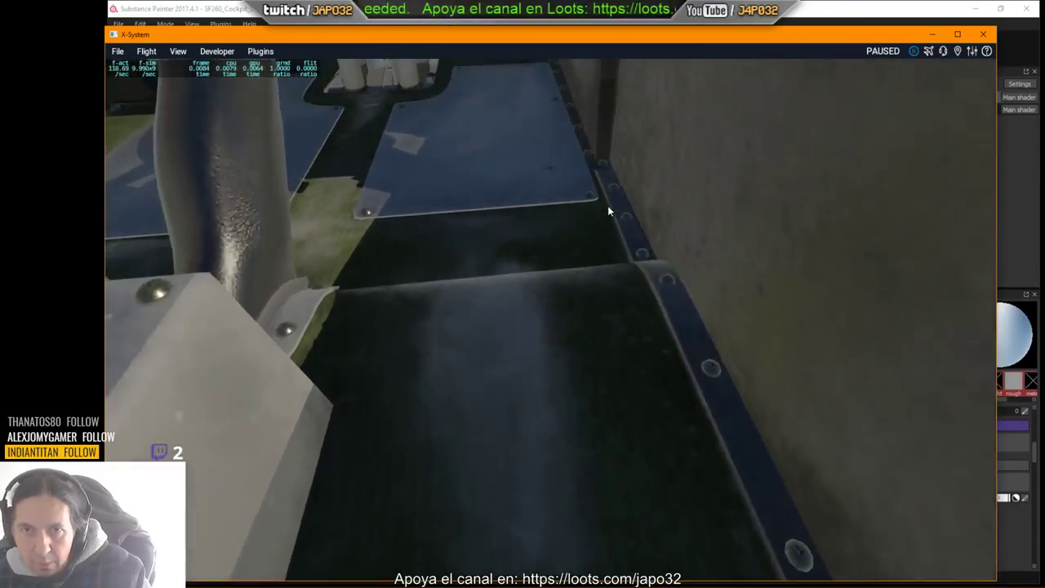
{"action": "key", "text": "Up"}
{"action": "key", "text": "l"}
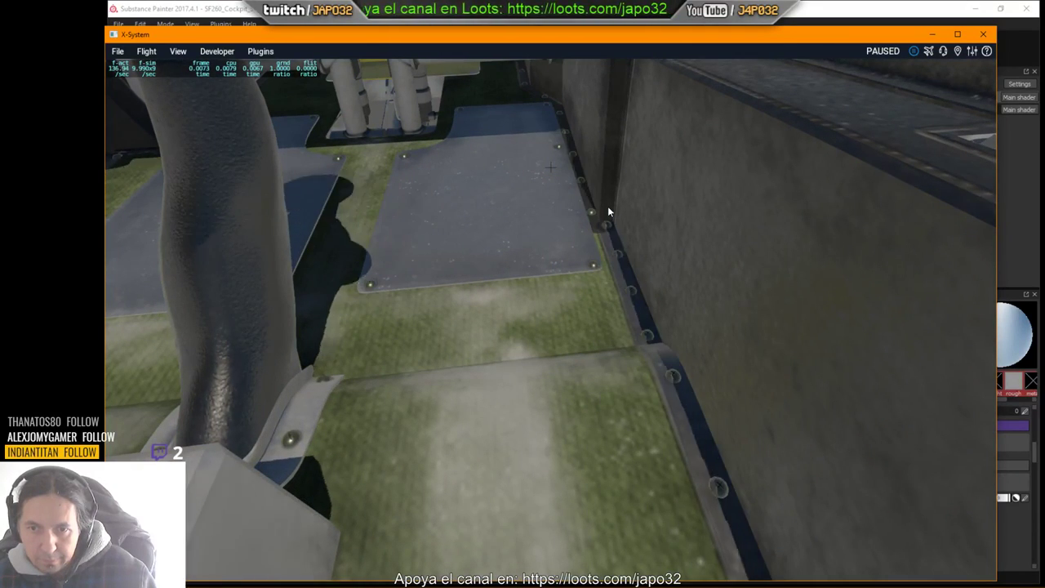
{"action": "key", "text": "l"}
Step: Examine the leather around the pilot's footwell, from the console's base across the pedals to the side wall
{"action": "right_click_drag", "start_coordinate": [607, 211], "coordinate": [597, 228]}
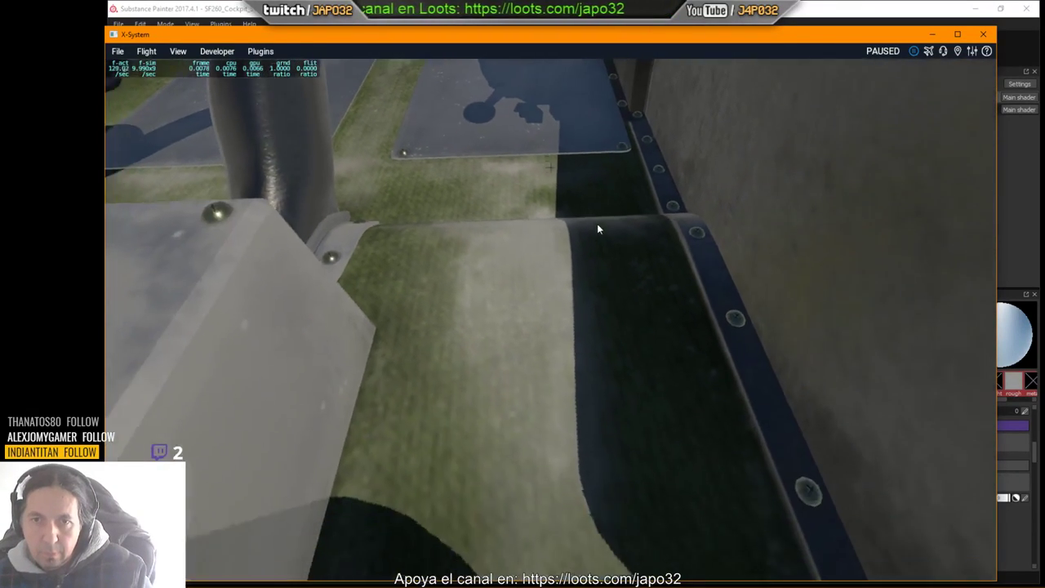
{"action": "key", "text": "Up"}
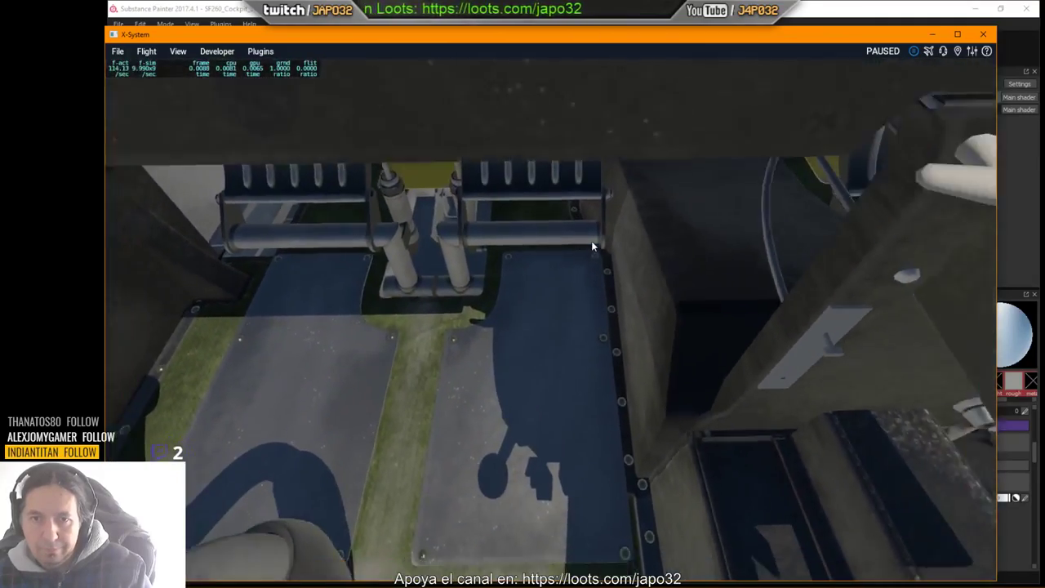
{"action": "key", "text": "period"}
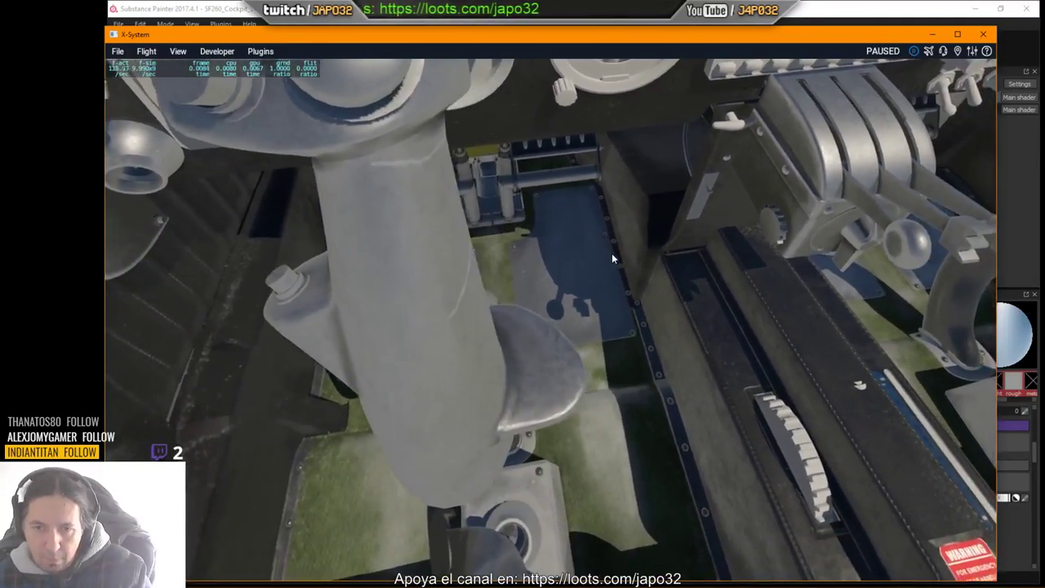
{"action": "key", "text": "period"}
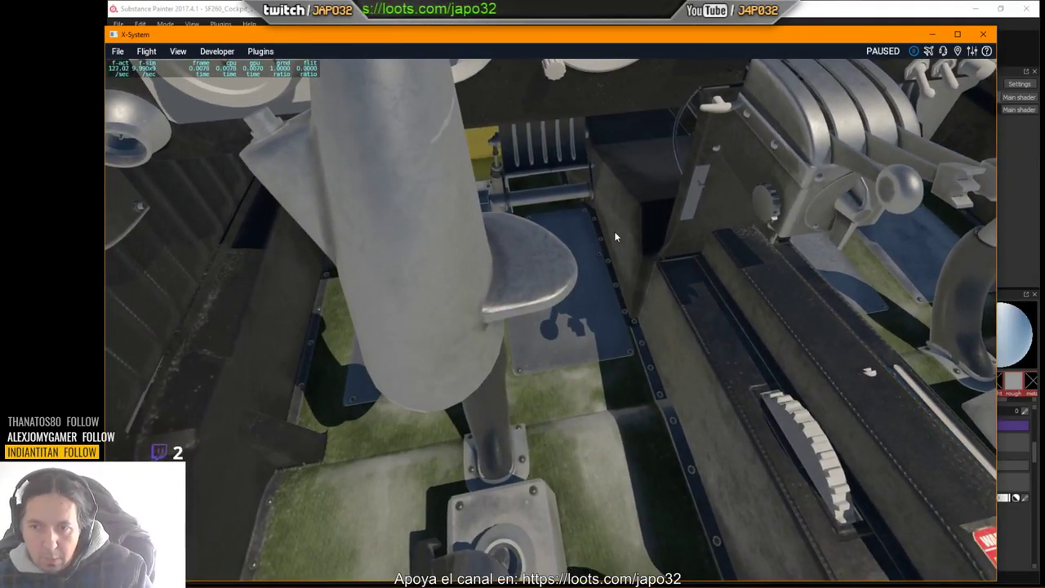
{"action": "right_click_drag", "start_coordinate": [615, 233], "coordinate": [466, 160]}
{"action": "key", "text": "period"}
{"action": "key", "text": "period"}
{"action": "key", "text": "comma"}
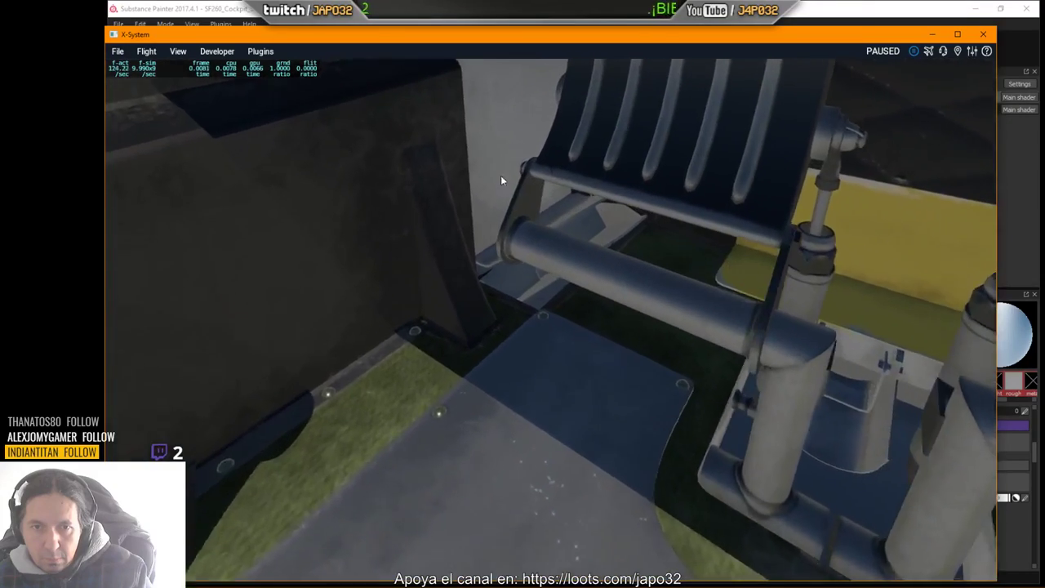
{"action": "key", "text": "comma"}
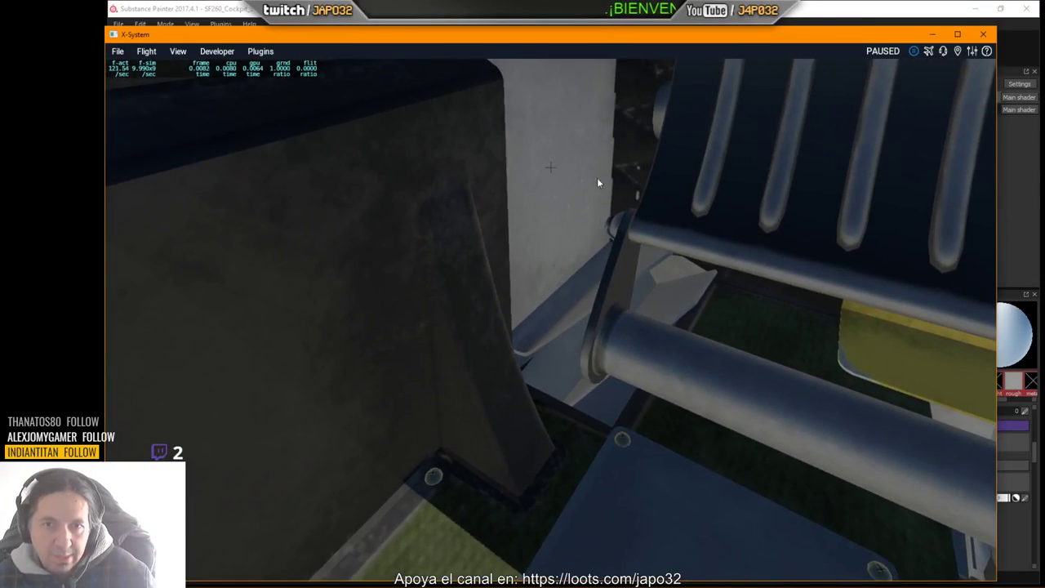
Step: Check the console in Substance Painter, then go back to X-Plane and inspect the side wall beside the pilot's pedals
{"action": "key", "text": "alt+Tab"}
{"action": "middle_click_drag", "start_coordinate": [446, 197], "coordinate": [696, 215], "text": "alt"}
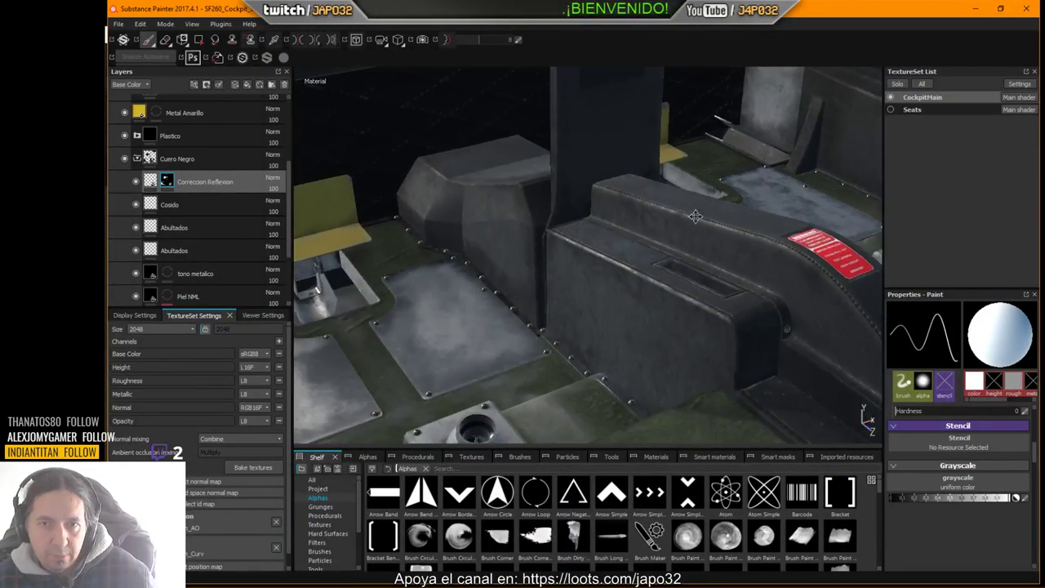
{"action": "mouse_move", "coordinate": [696, 216]}
{"action": "left_mouse_down", "text": "alt"}
{"action": "mouse_move", "coordinate": [653, 221]}
{"action": "mouse_move", "coordinate": [749, 269]}
{"action": "left_mouse_up", "text": "alt"}
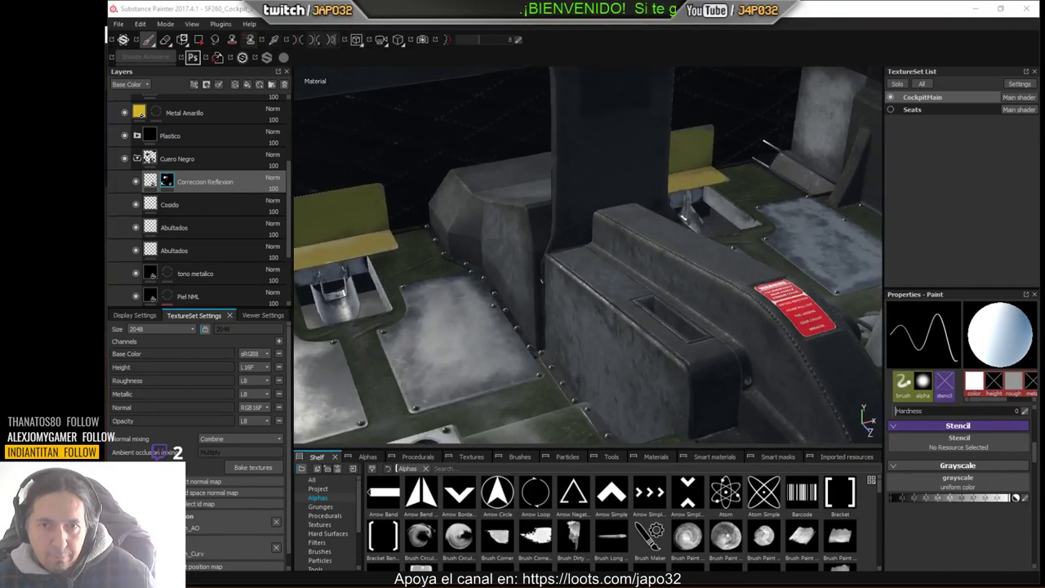
{"action": "key", "text": "alt+Tab"}
{"action": "key", "text": "comma"}
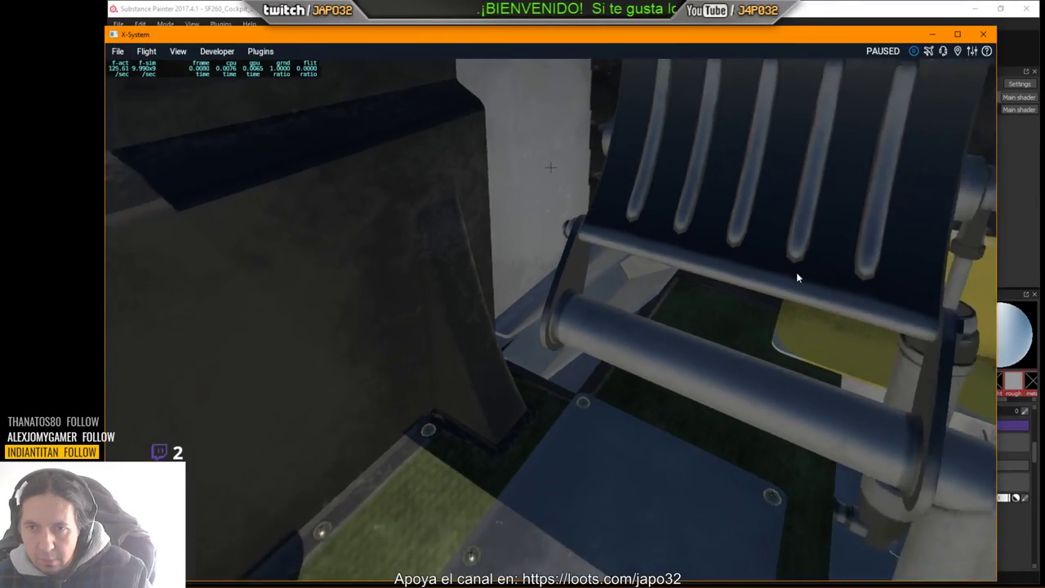
{"action": "right_click_drag", "start_coordinate": [796, 272], "coordinate": [649, 310]}
{"action": "key", "text": "Right"}
{"action": "key", "text": "Right"}
{"action": "key", "text": "comma"}
{"action": "key", "text": "comma"}
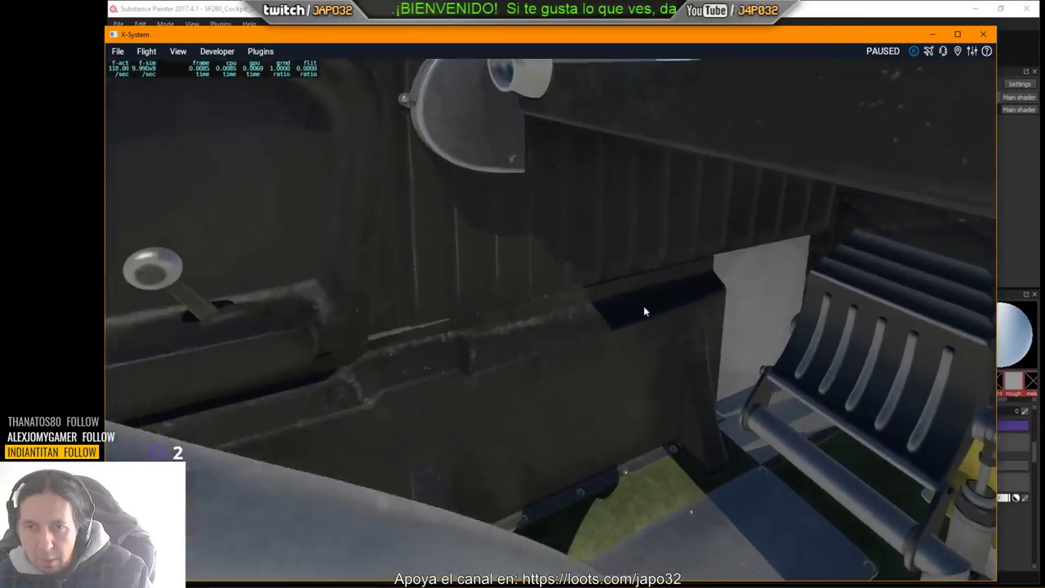
Step: Return to Substance Painter, collapse the Cuero Negro folder and compare the side wall with Piel Almohadillada and Alfombra hidden and shown
{"action": "key", "text": "alt+Tab"}
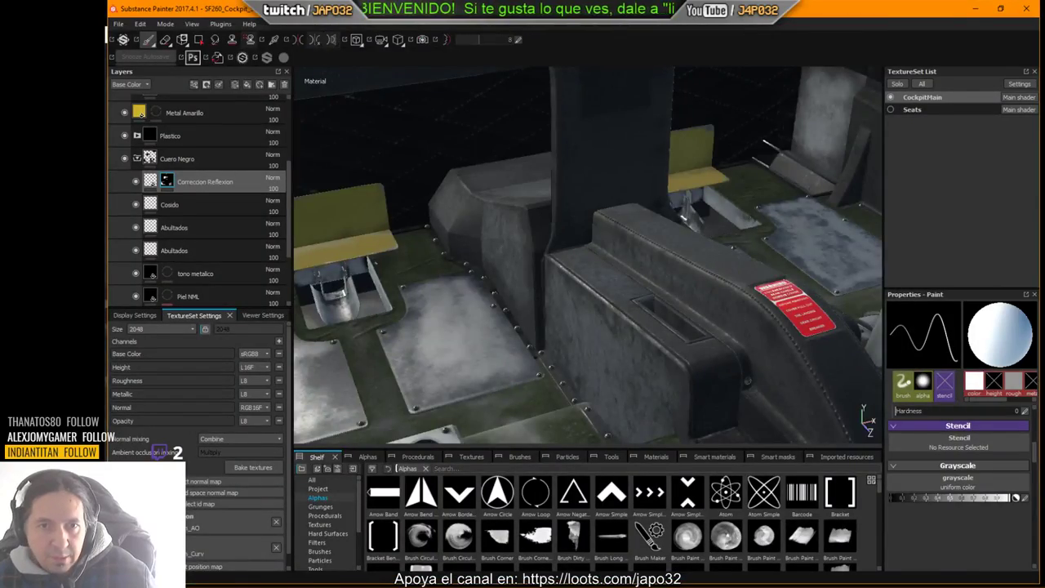
{"action": "left_click_drag", "start_coordinate": [490, 295], "coordinate": [706, 288], "text": "alt"}
{"action": "left_click_drag", "start_coordinate": [630, 294], "coordinate": [488, 294], "text": "alt"}
{"action": "middle_click_drag", "start_coordinate": [669, 290], "coordinate": [630, 269], "text": "alt"}
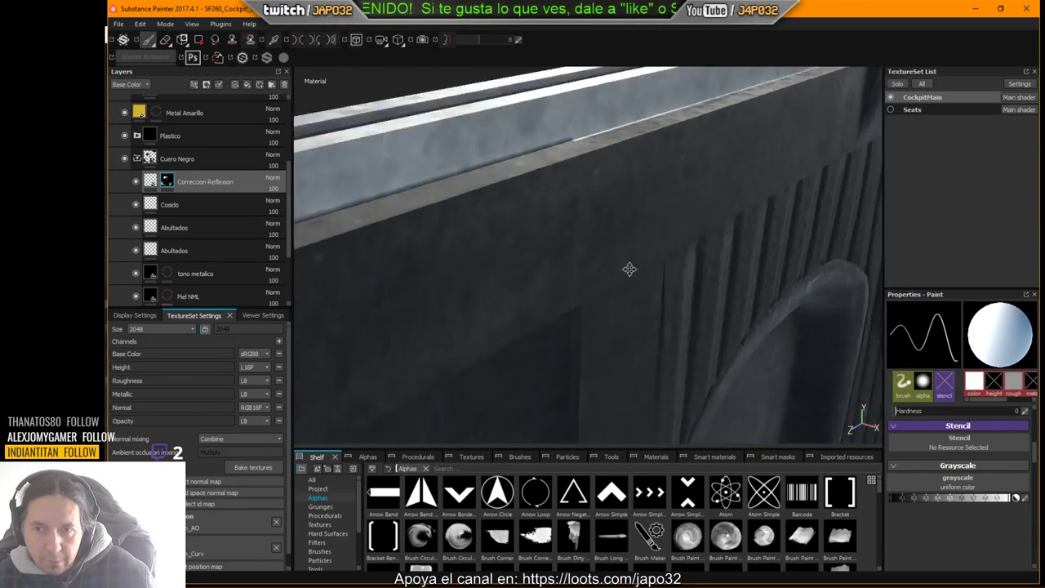
{"action": "mouse_move", "coordinate": [630, 270]}
{"action": "left_mouse_down", "text": "alt"}
{"action": "mouse_move", "coordinate": [450, 222]}
{"action": "mouse_move", "coordinate": [638, 303]}
{"action": "left_mouse_up", "text": "alt"}
{"action": "middle_click_drag", "start_coordinate": [638, 303], "coordinate": [653, 269], "text": "alt"}
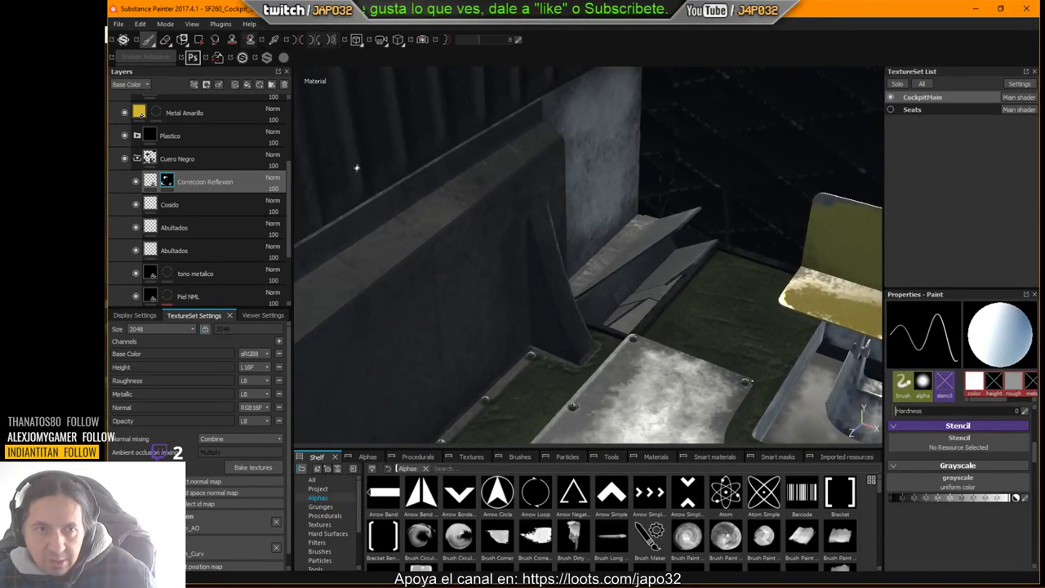
{"action": "left_click", "coordinate": [136, 158]}
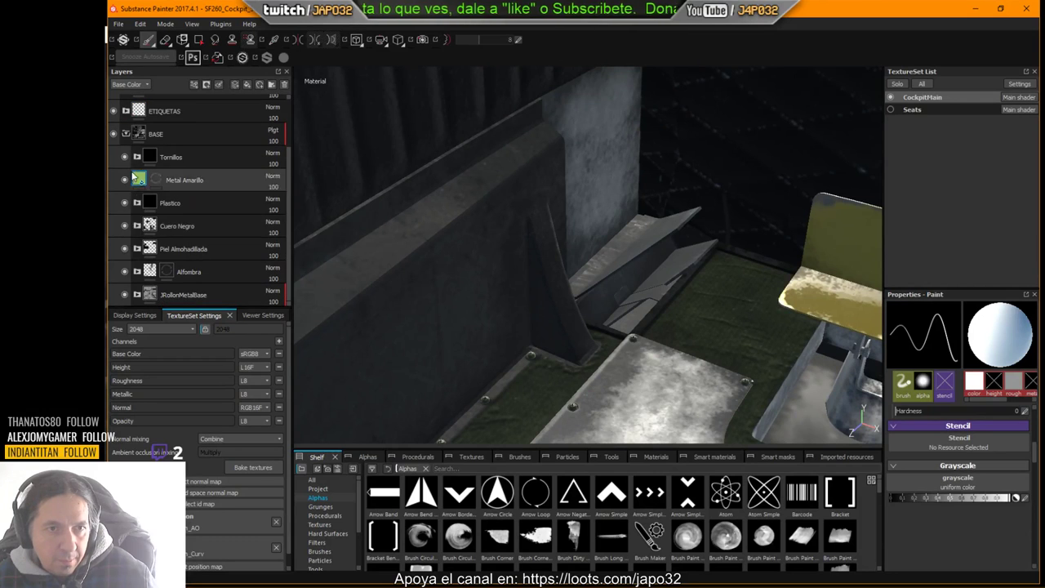
{"action": "left_click", "coordinate": [124, 248]}
{"action": "left_click", "coordinate": [124, 248]}
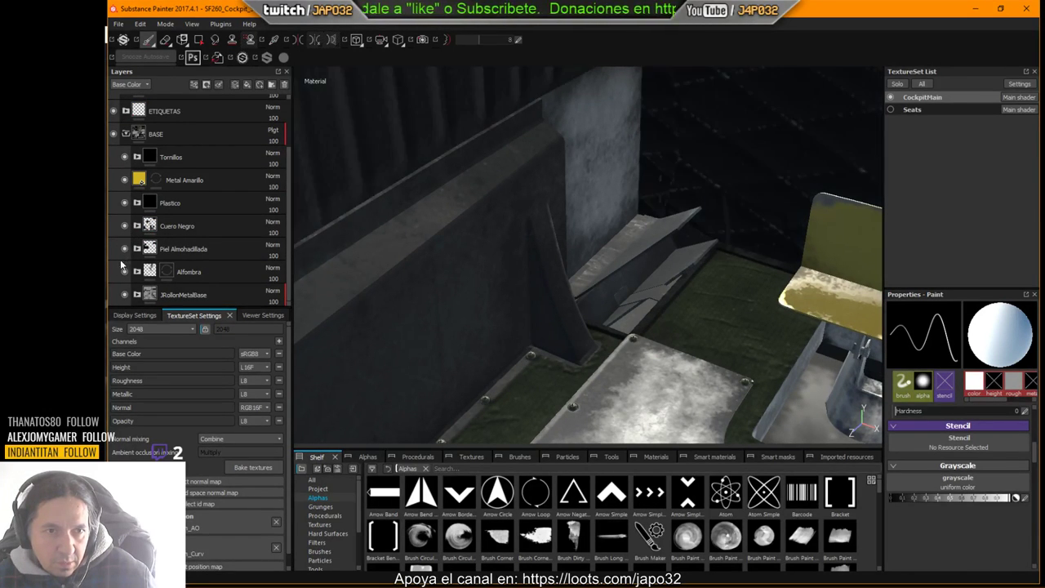
{"action": "left_click", "coordinate": [125, 272]}
{"action": "left_click", "coordinate": [125, 273]}
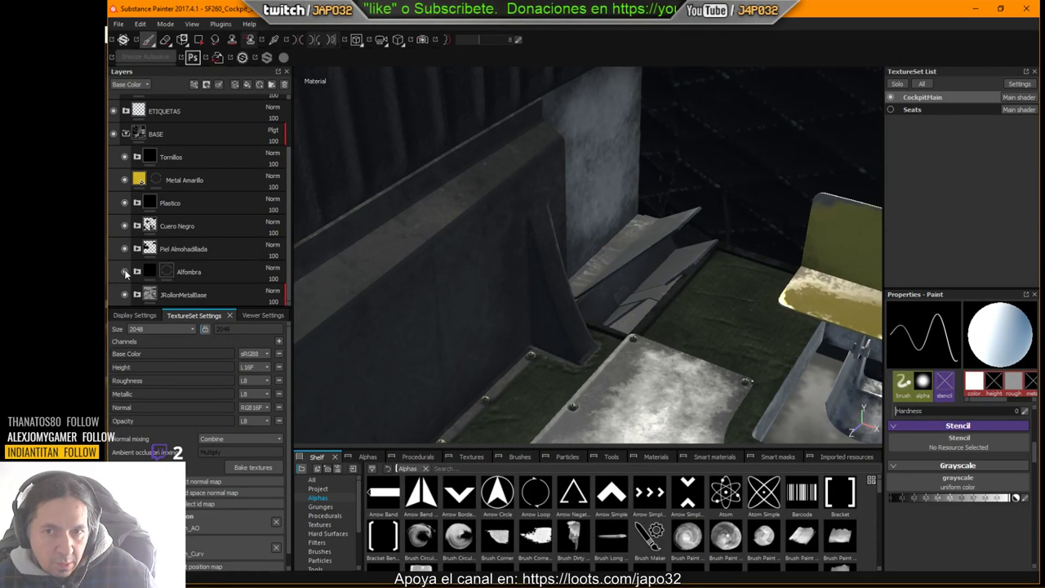
Step: Compare the side wall with JRollonMetalBase hidden and shown, and expand that folder to view its metal layers
{"action": "left_click", "coordinate": [125, 295]}
{"action": "left_click", "coordinate": [125, 295]}
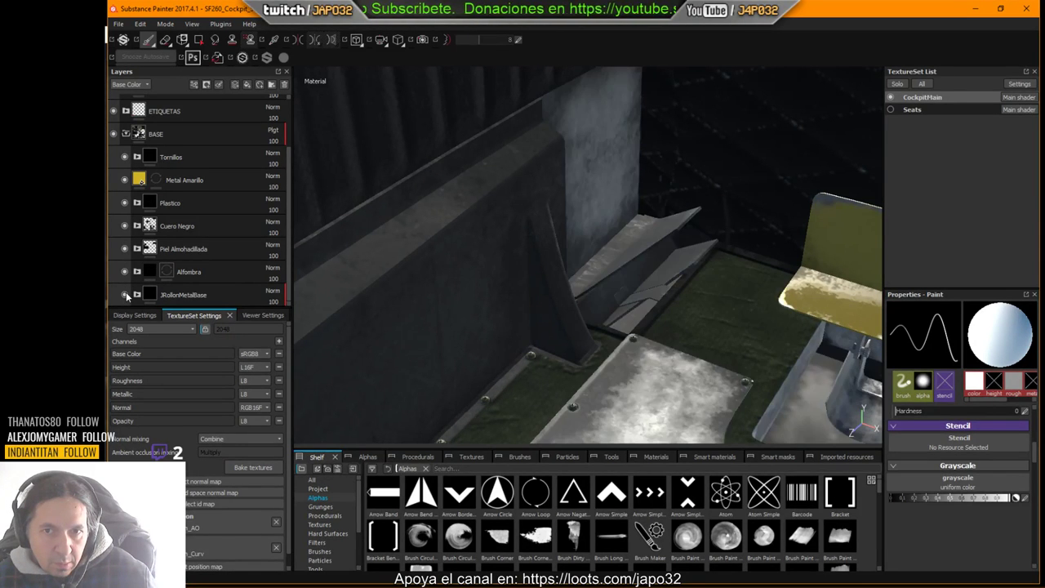
{"action": "scroll", "coordinate": [160, 268], "scroll_direction": "down", "scroll_amount": 4}
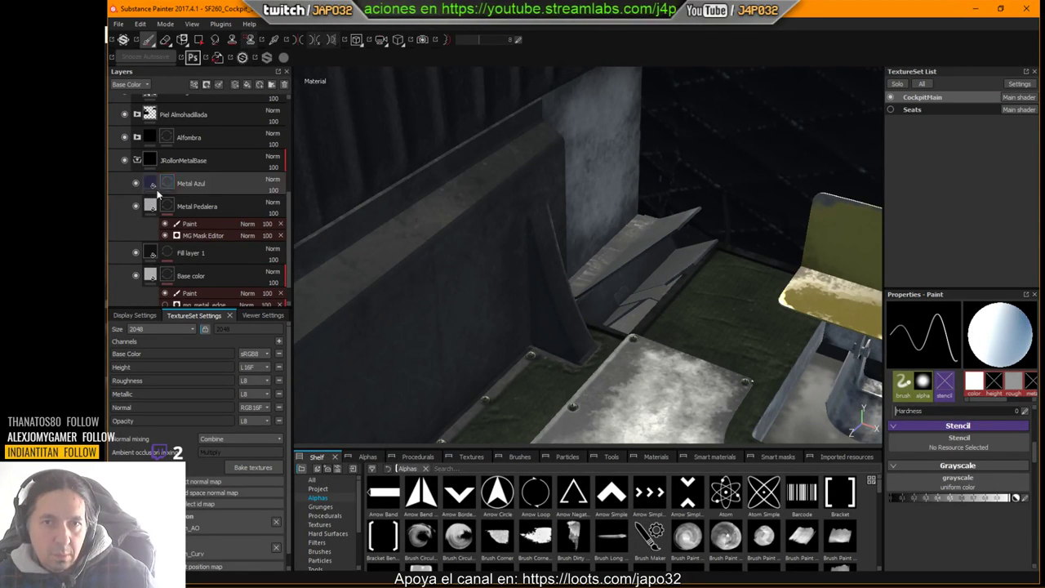
{"action": "scroll", "coordinate": [479, 259], "scroll_direction": "down", "scroll_amount": 6}
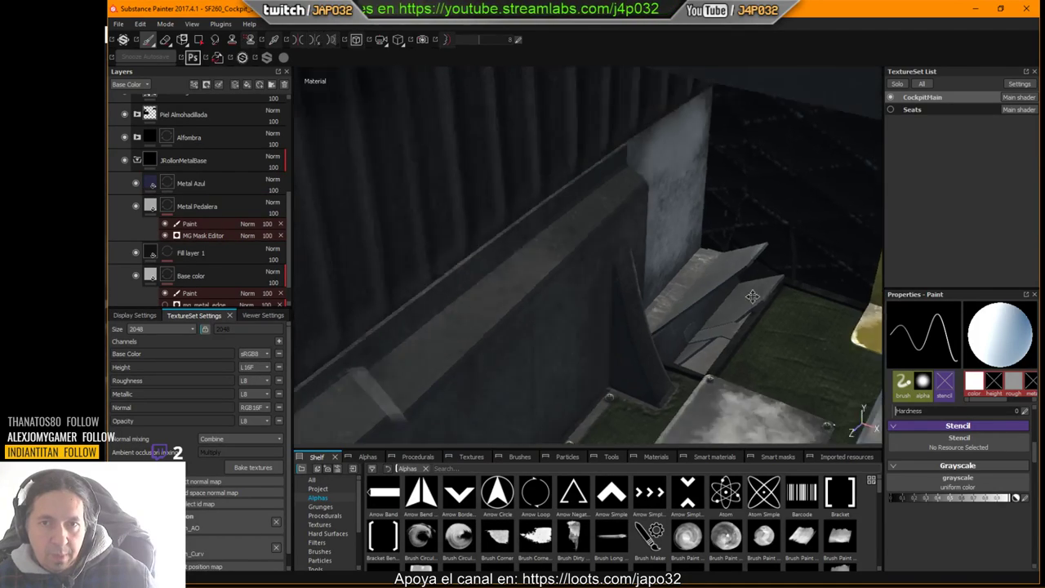
Step: Switch to X-Plane and inspect the riveted bulkhead behind the rear seats
{"action": "key", "text": "alt+Tab"}
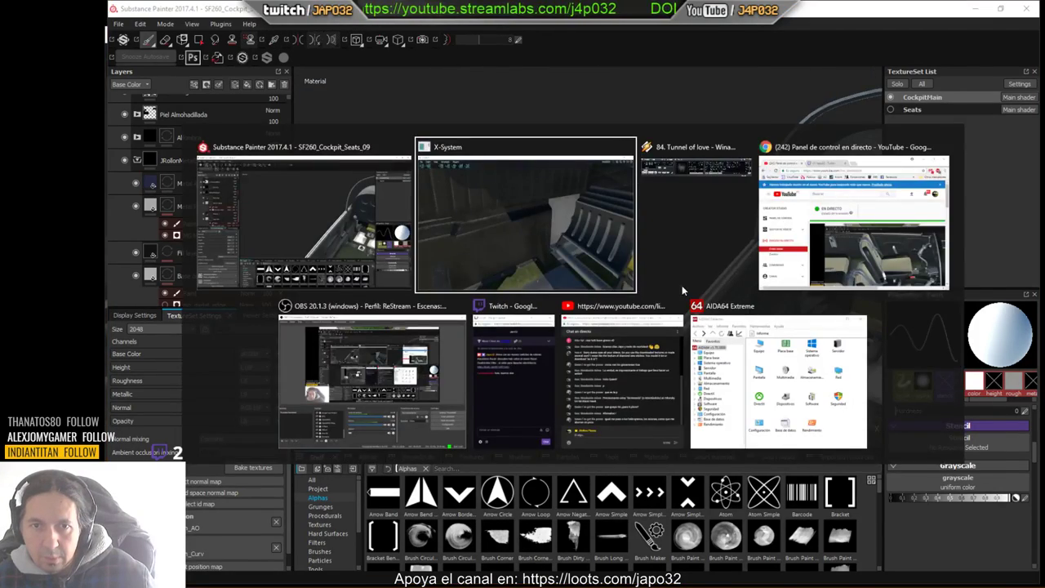
{"action": "key", "text": "period"}
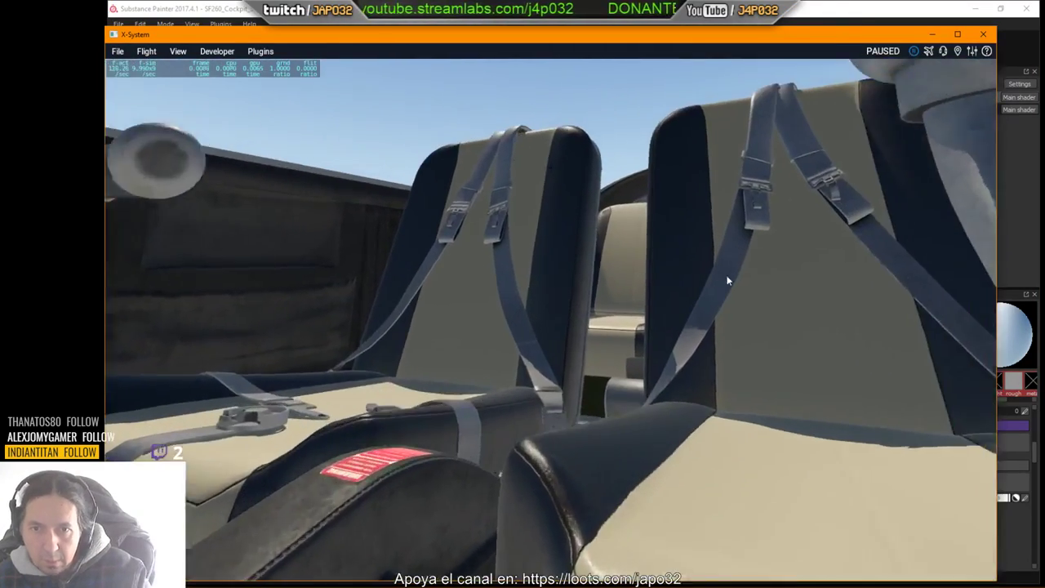
{"action": "right_click_drag", "start_coordinate": [728, 280], "coordinate": [777, 294]}
{"action": "key", "text": "period"}
{"action": "key", "text": "period"}
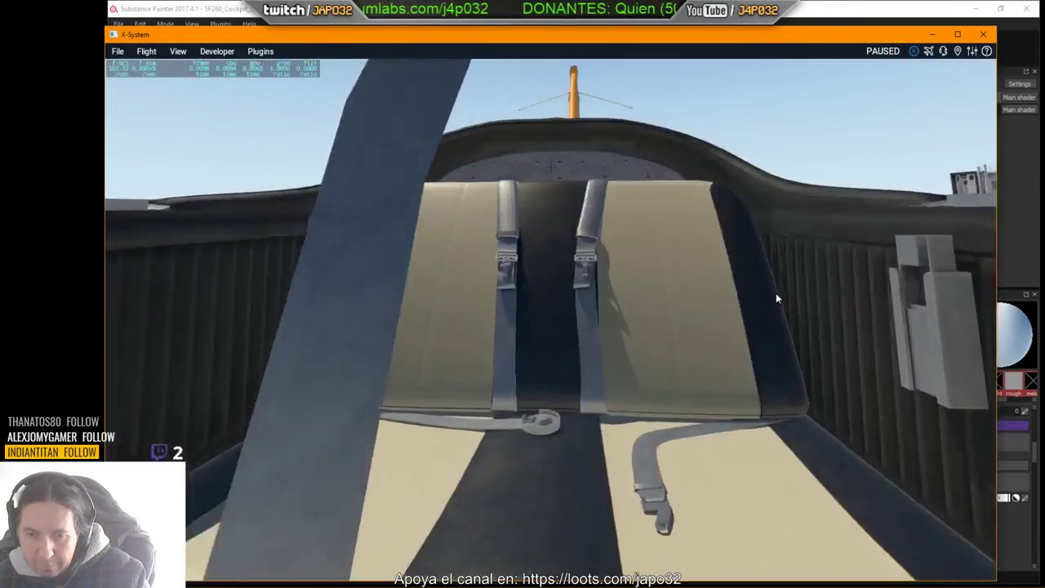
{"action": "key", "text": "Up"}
{"action": "key", "text": "period"}
{"action": "key", "text": "Up"}
{"action": "mouse_move", "coordinate": [774, 308]}
{"action": "right_mouse_down"}
{"action": "mouse_move", "coordinate": [751, 316]}
{"action": "mouse_move", "coordinate": [761, 317]}
{"action": "right_mouse_up"}
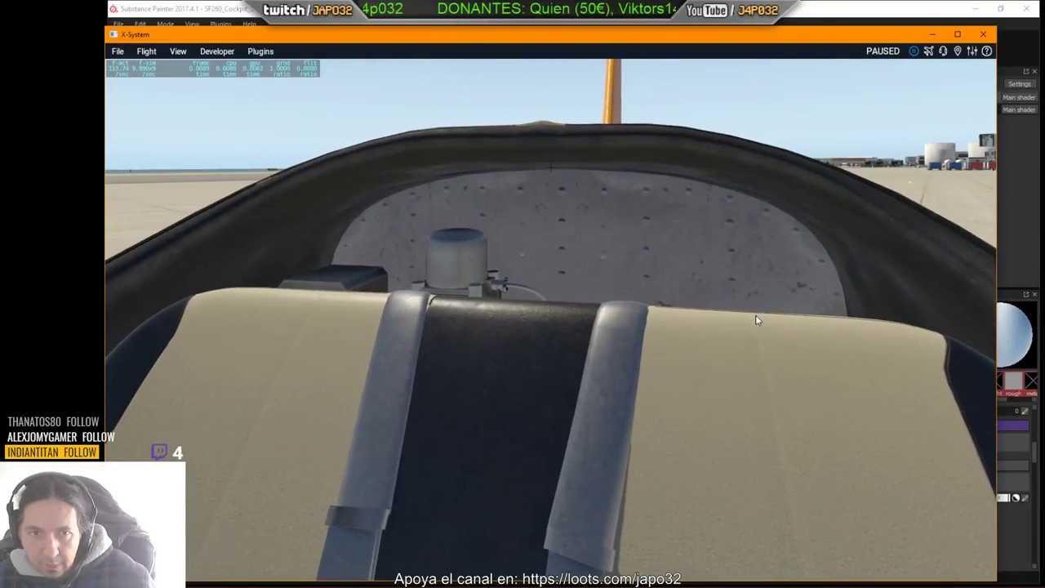
Step: Return to Substance Painter and lower the metallic value of the Metal Azul fill on the riveted rear bulkhead
{"action": "key", "text": "alt+Tab"}
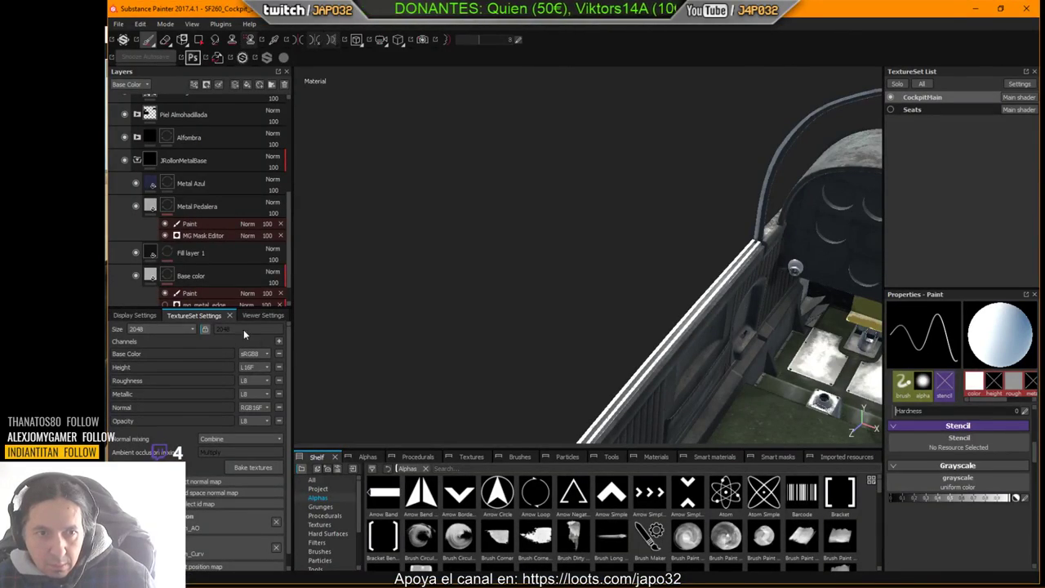
{"action": "middle_click_drag", "start_coordinate": [571, 352], "coordinate": [669, 229], "text": "alt"}
{"action": "left_click_drag", "start_coordinate": [670, 229], "coordinate": [621, 234], "text": "alt"}
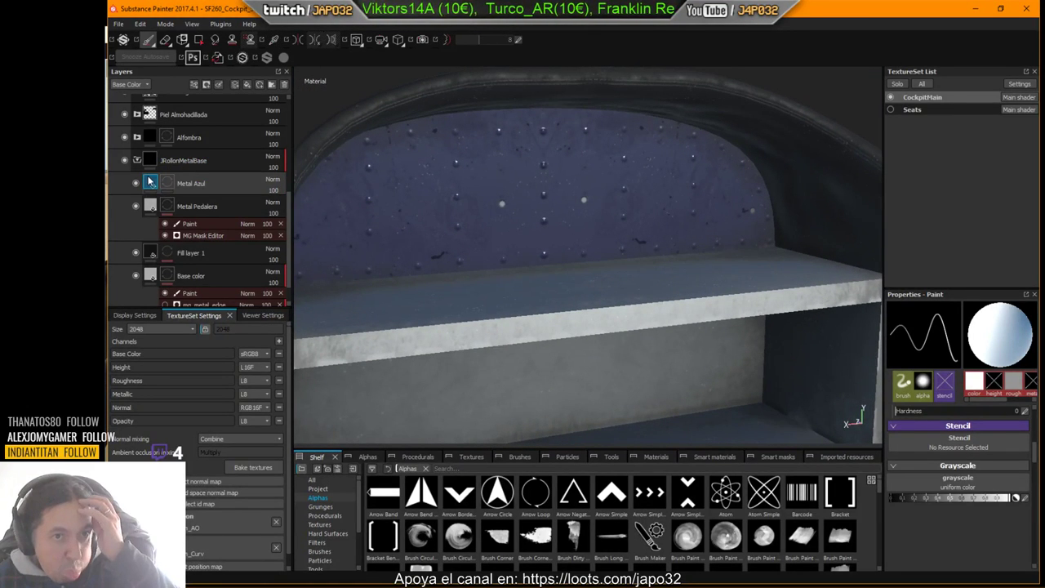
{"action": "scroll", "coordinate": [925, 464], "scroll_direction": "down", "scroll_amount": 2}
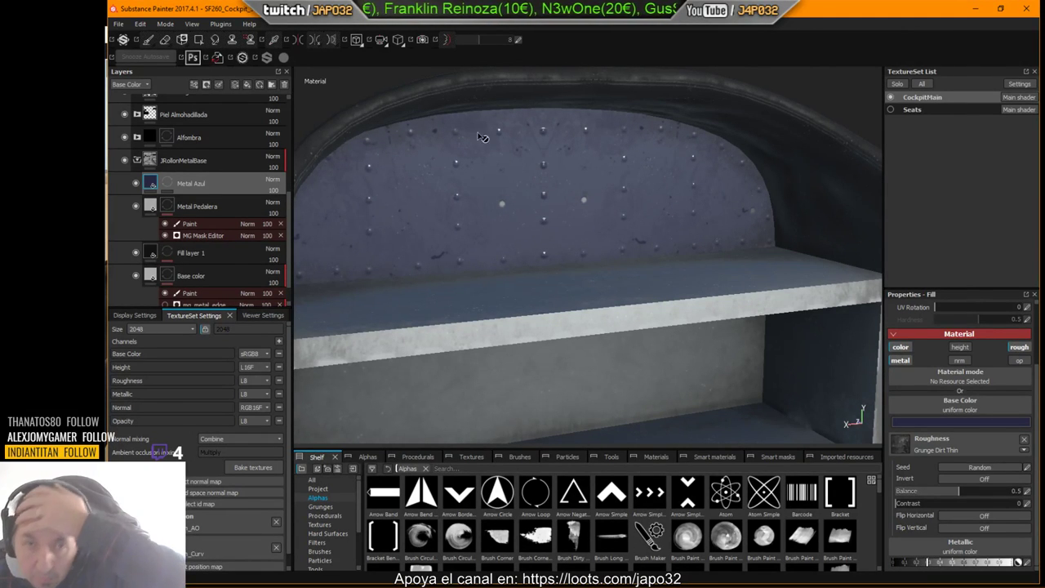
Step: Export the CockpitMain textures as PNG files with the X-Plane configuration
{"action": "right_click", "coordinate": [418, 147]}
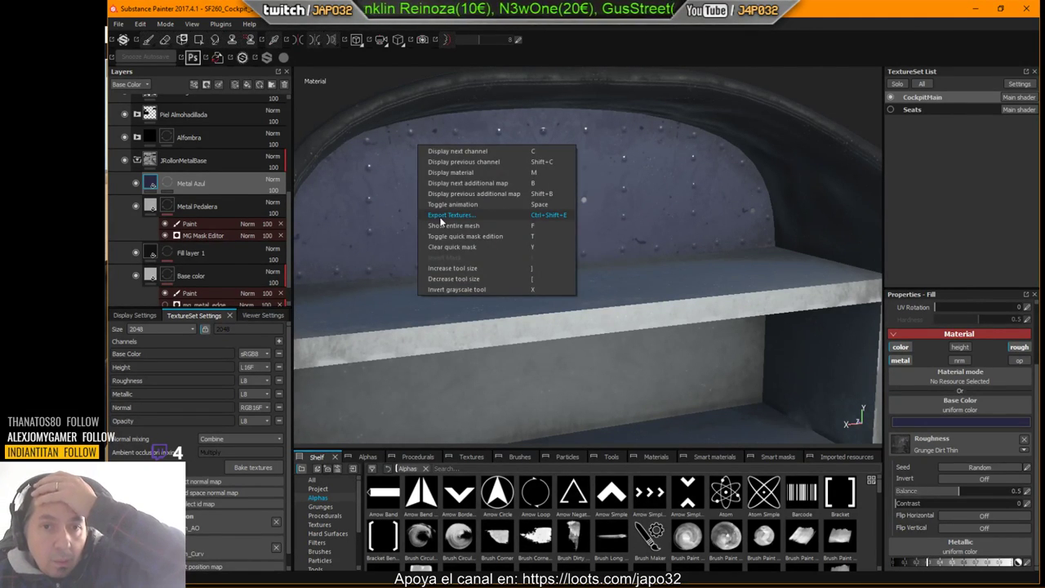
{"action": "left_click", "coordinate": [439, 217]}
{"action": "left_click", "coordinate": [672, 462]}
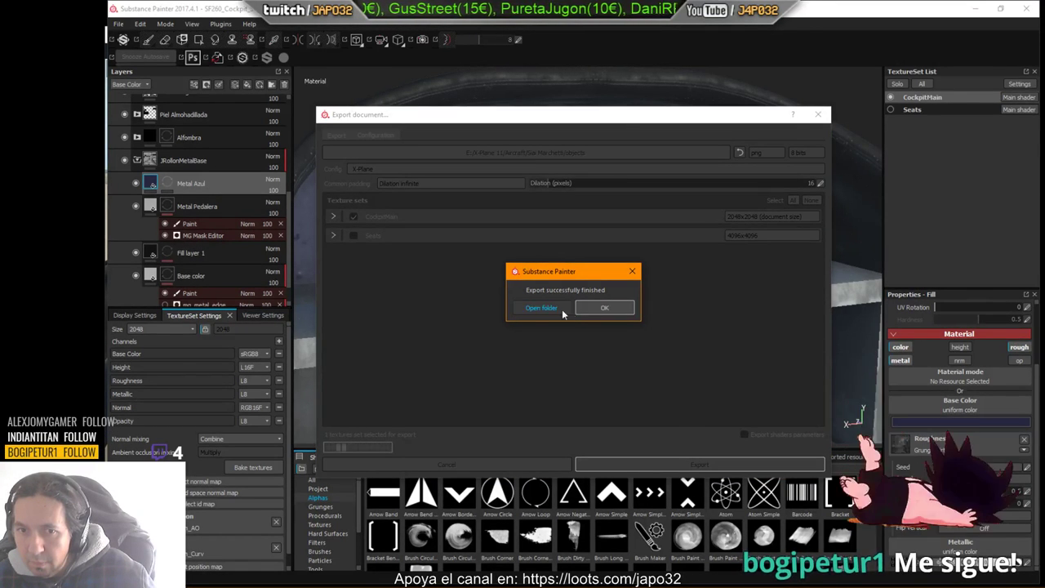
{"action": "left_click", "coordinate": [595, 309]}
Step: Reload the aircraft in X-Plane and inspect the rear bulkhead and back seats under different sunlight
{"action": "key", "text": "alt+Tab"}
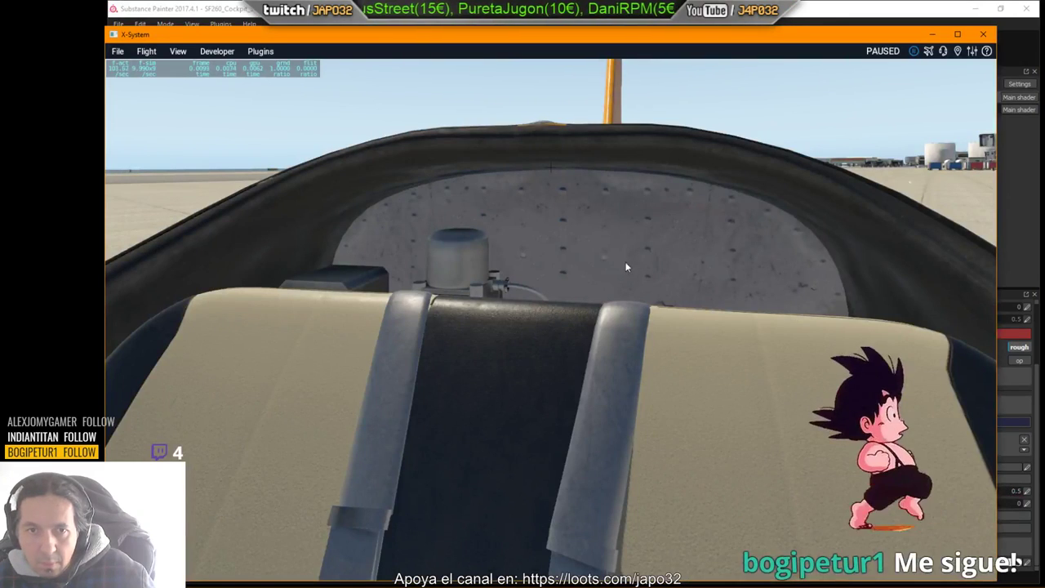
{"action": "left_click", "coordinate": [216, 51]}
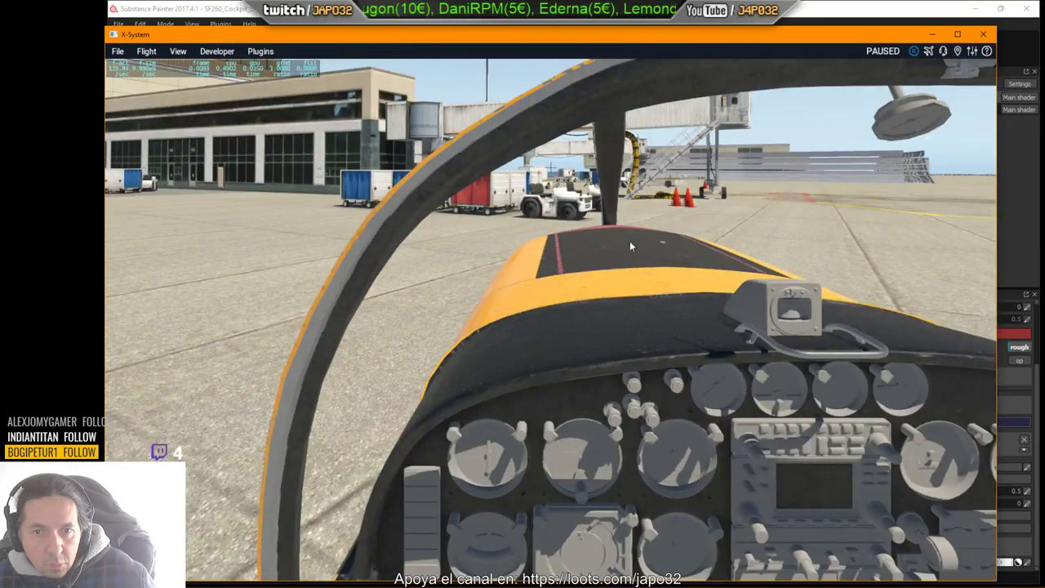
{"action": "right_click_drag", "start_coordinate": [629, 242], "coordinate": [861, 314]}
{"action": "key", "text": "period"}
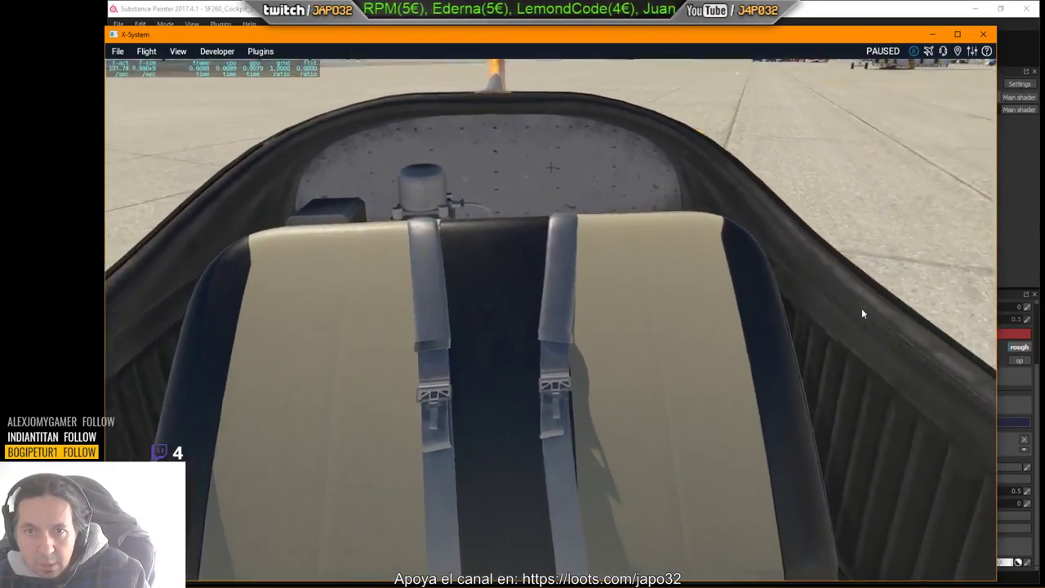
{"action": "key", "text": "period"}
{"action": "key", "text": "Left"}
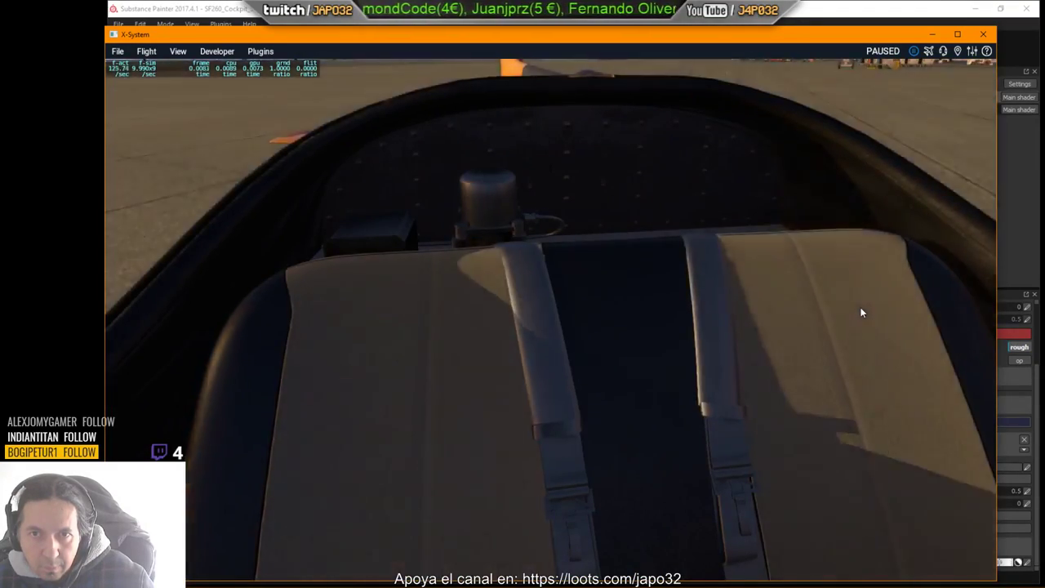
Step: Back in Substance Painter, raise the Metal Azul fill's metallic value and set its roughness balance to 0.49
{"action": "key", "text": "alt+Tab"}
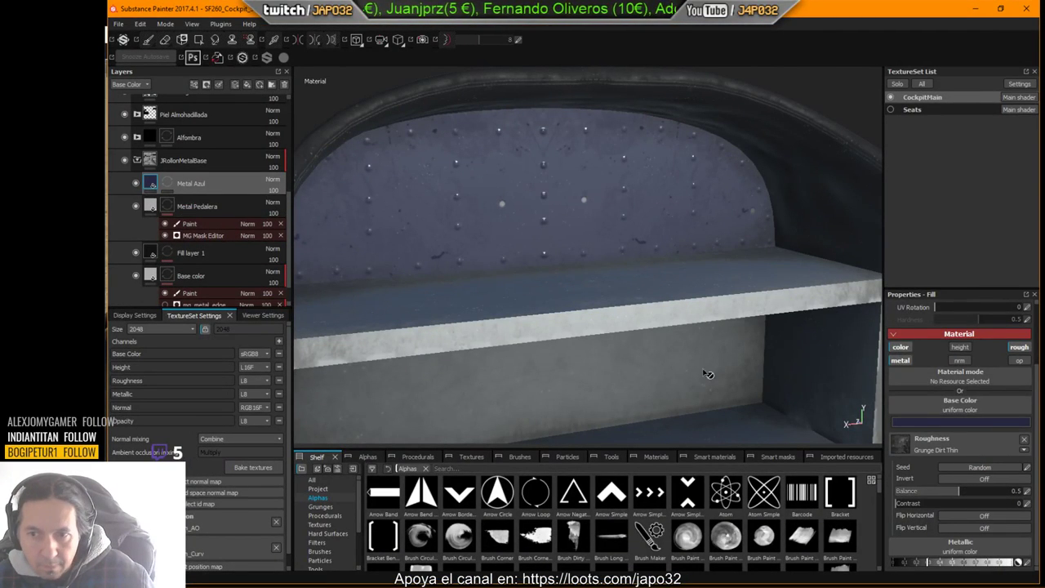
{"action": "left_click_drag", "start_coordinate": [953, 563], "coordinate": [980, 565]}
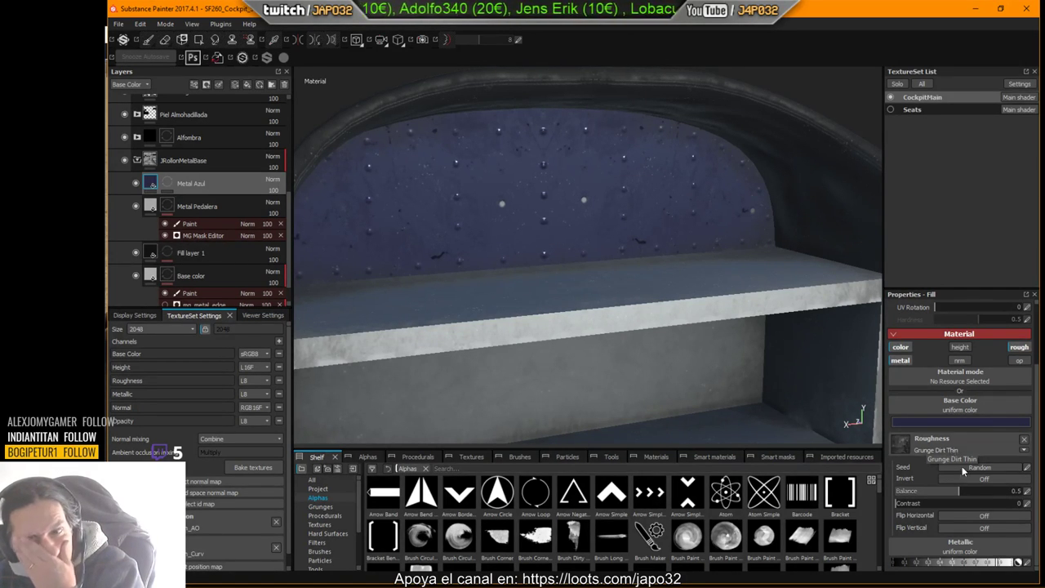
{"action": "mouse_move", "coordinate": [959, 494]}
{"action": "left_mouse_down"}
{"action": "mouse_move", "coordinate": [1006, 504]}
{"action": "mouse_move", "coordinate": [967, 503]}
{"action": "left_mouse_up"}
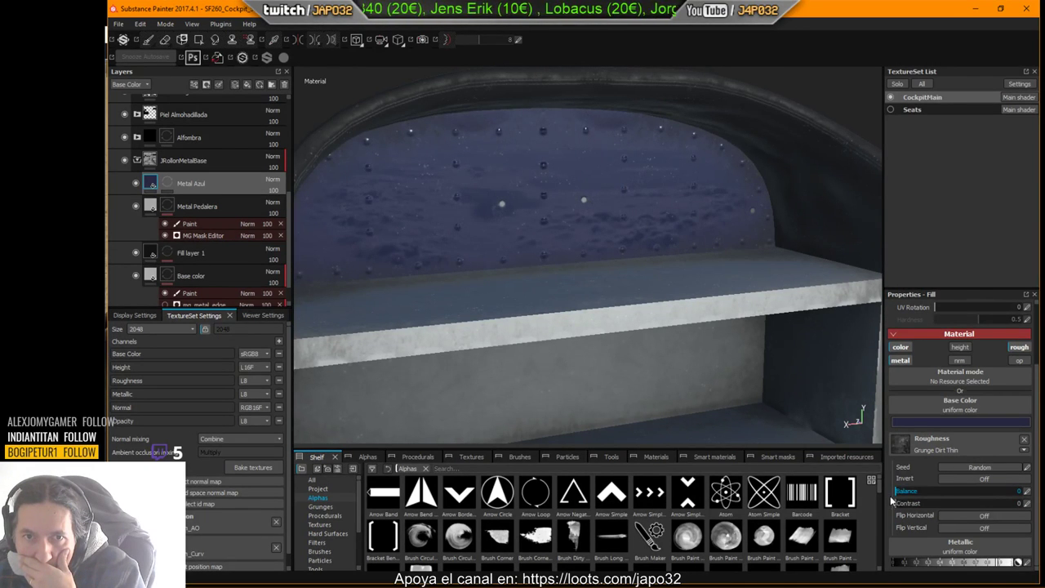
{"action": "left_click_drag", "start_coordinate": [955, 507], "coordinate": [957, 506]}
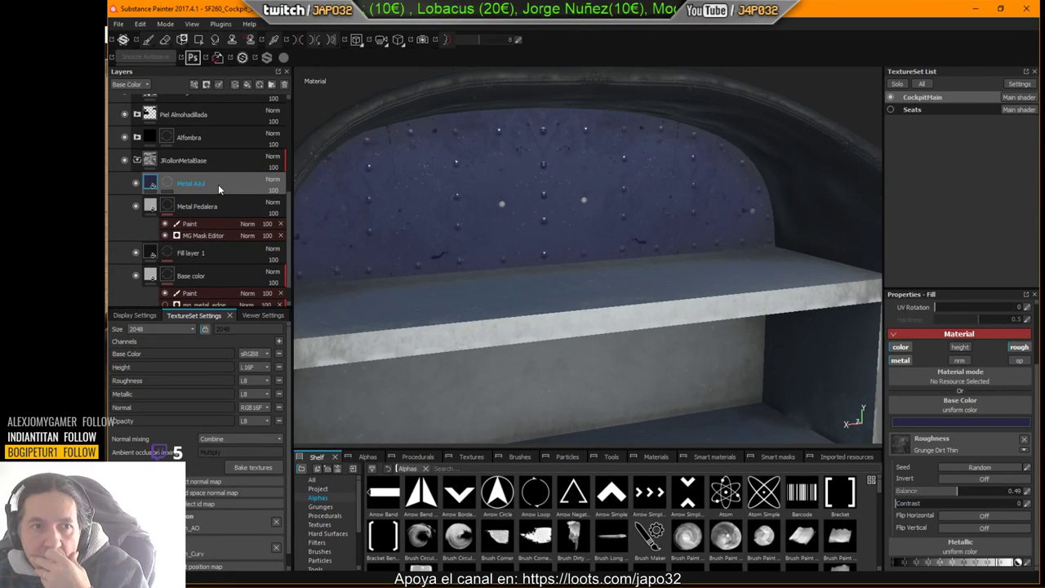
Step: Examine the Metal Azul mask and the layers beneath it in the JRollonMetalBase folder
{"action": "double_click", "coordinate": [177, 184]}
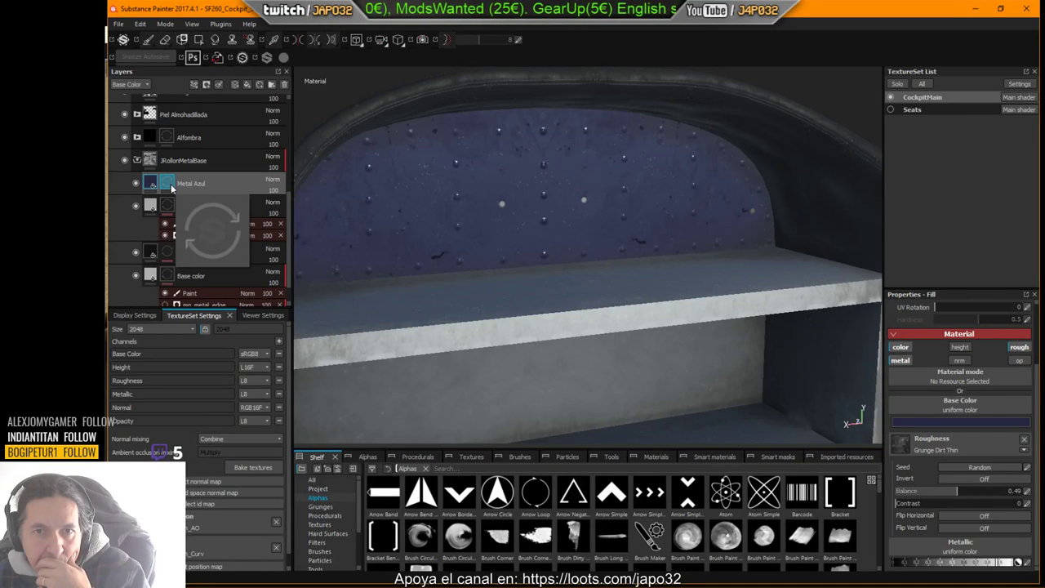
{"action": "left_click", "coordinate": [171, 185]}
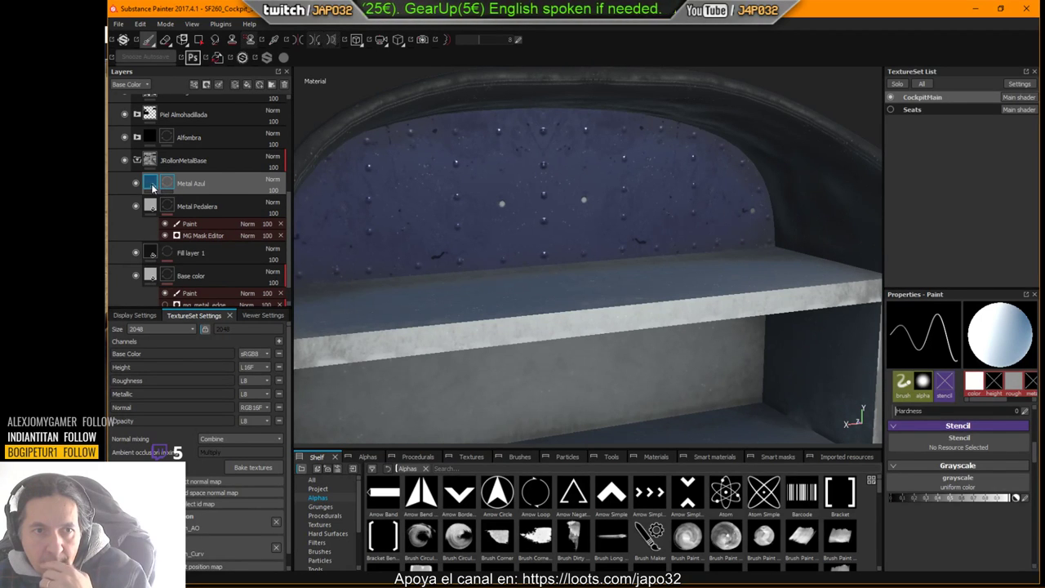
{"action": "double_click", "coordinate": [193, 183]}
{"action": "double_click", "coordinate": [232, 205]}
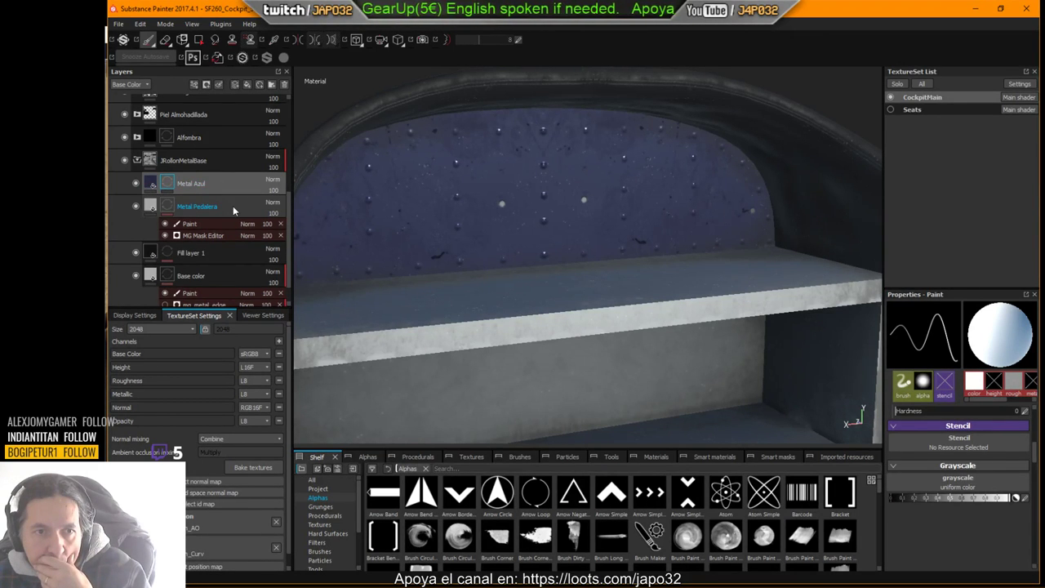
{"action": "scroll", "coordinate": [233, 208], "scroll_direction": "down", "scroll_amount": 1}
{"action": "key", "text": "Return"}
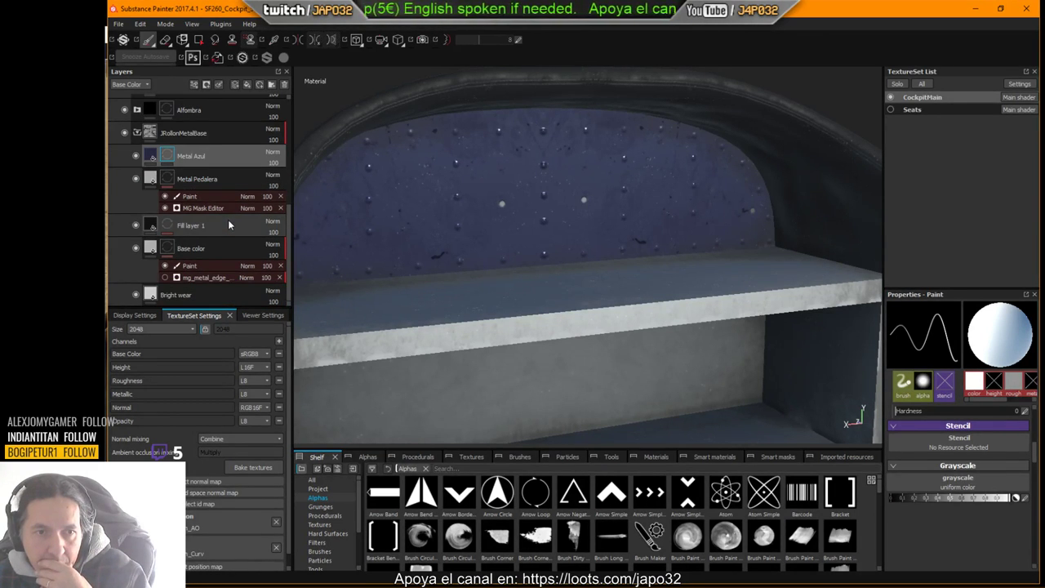
{"action": "left_click", "coordinate": [228, 220]}
Step: Copy the Correccion Reflexion layer from the Piel Almohadillada folder and paste it above Metal Azul in JRollonMetalBase
{"action": "scroll", "coordinate": [178, 227], "scroll_direction": "up", "scroll_amount": 5}
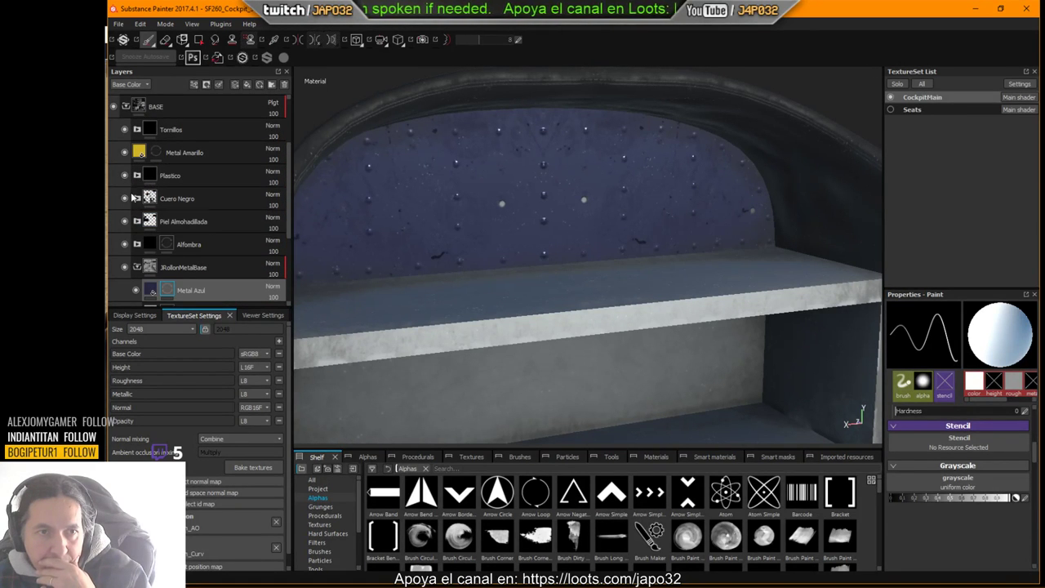
{"action": "left_click", "coordinate": [136, 223]}
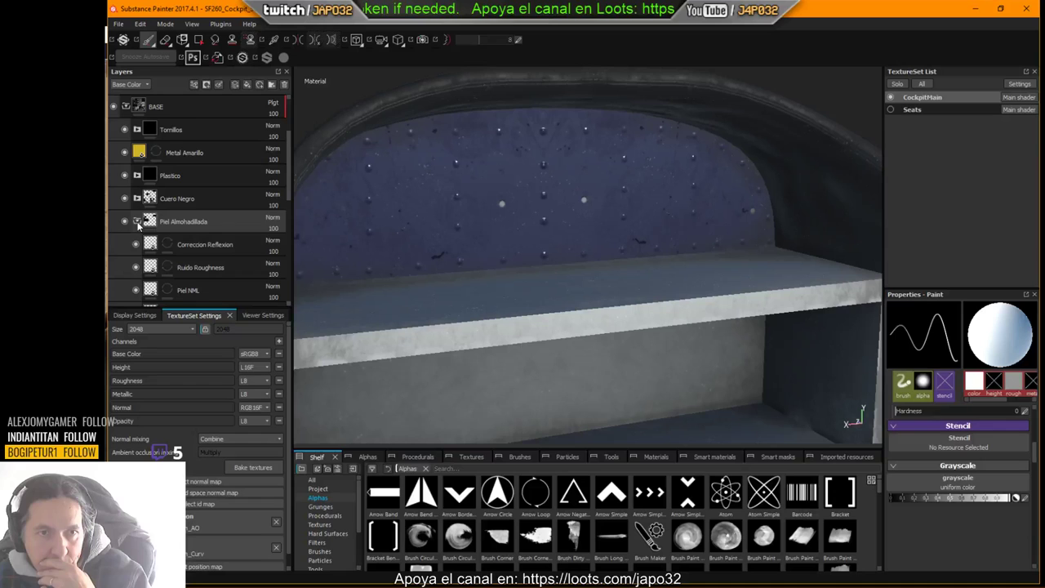
{"action": "left_click", "coordinate": [193, 244]}
{"action": "right_click", "coordinate": [194, 245]}
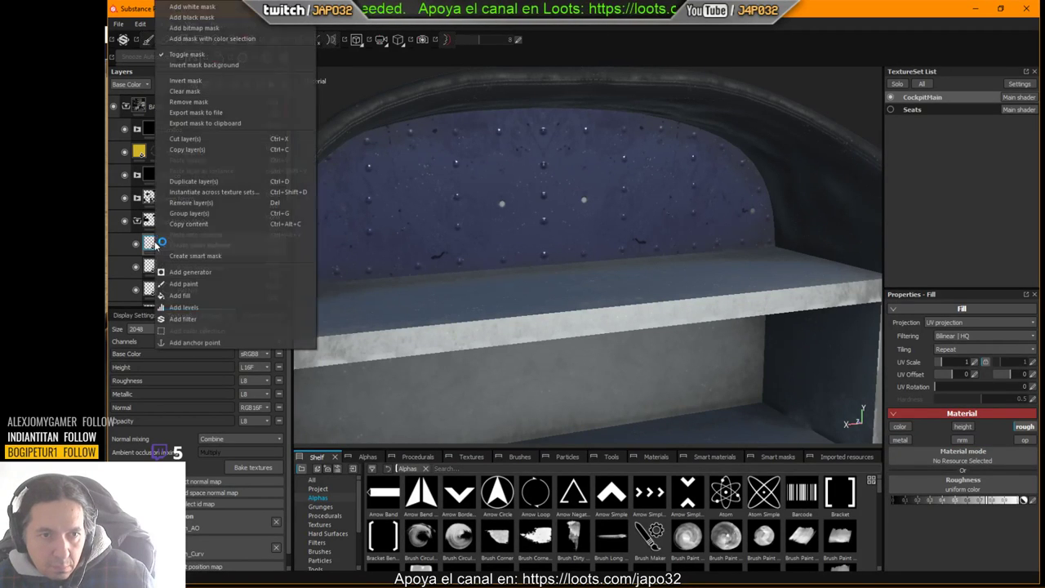
{"action": "left_click", "coordinate": [196, 149]}
{"action": "scroll", "coordinate": [221, 200], "scroll_direction": "up", "scroll_amount": 2}
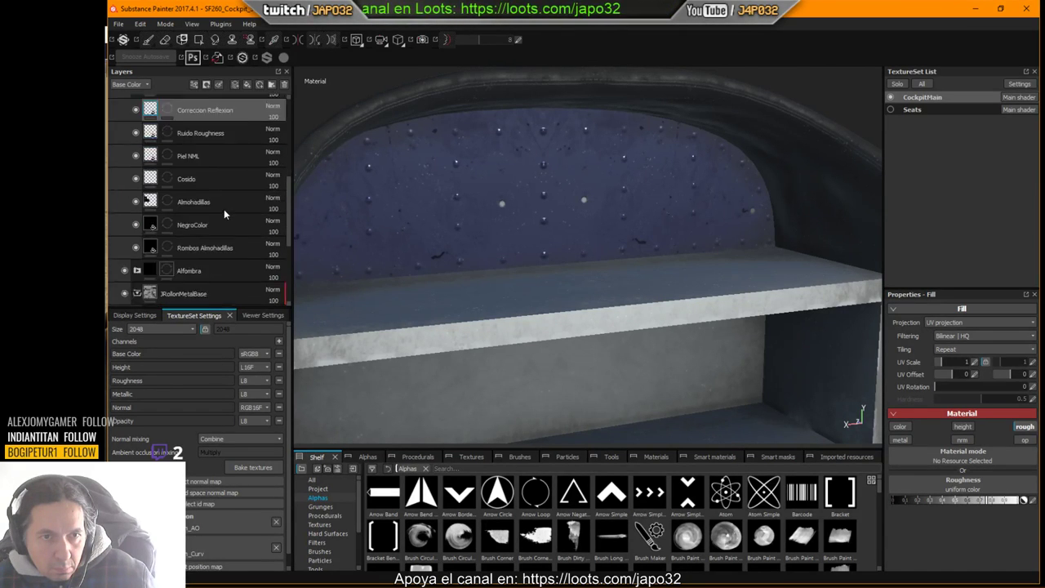
{"action": "scroll", "coordinate": [224, 214], "scroll_direction": "down", "scroll_amount": 1}
{"action": "left_click", "coordinate": [155, 181]}
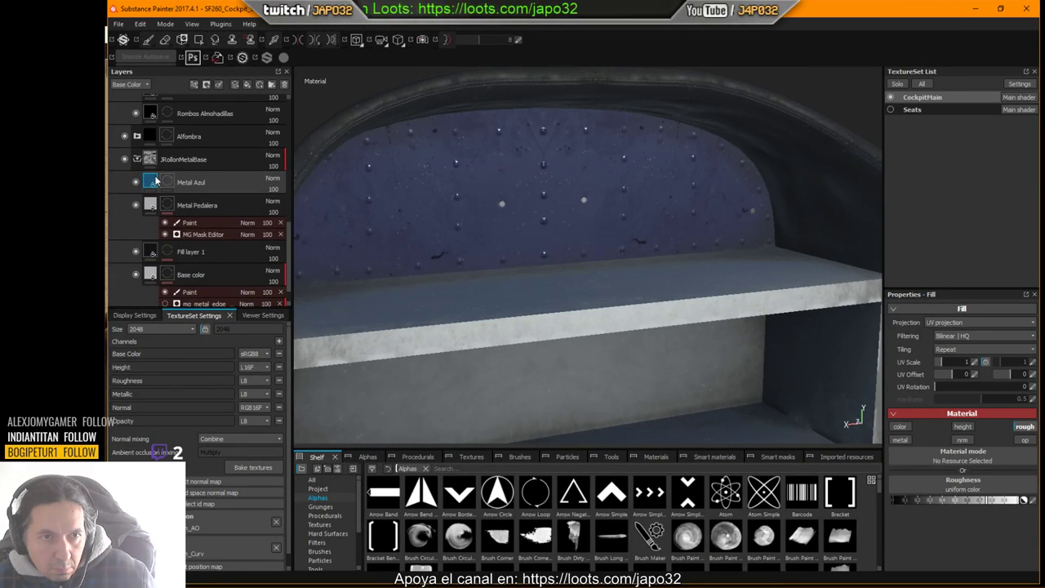
{"action": "right_click", "coordinate": [155, 181]}
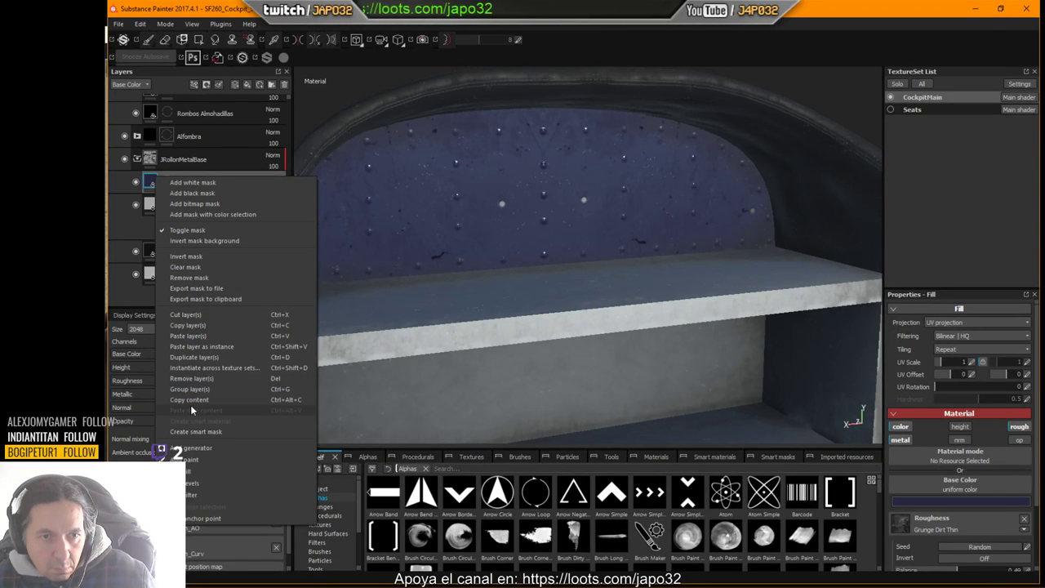
{"action": "left_click", "coordinate": [195, 336]}
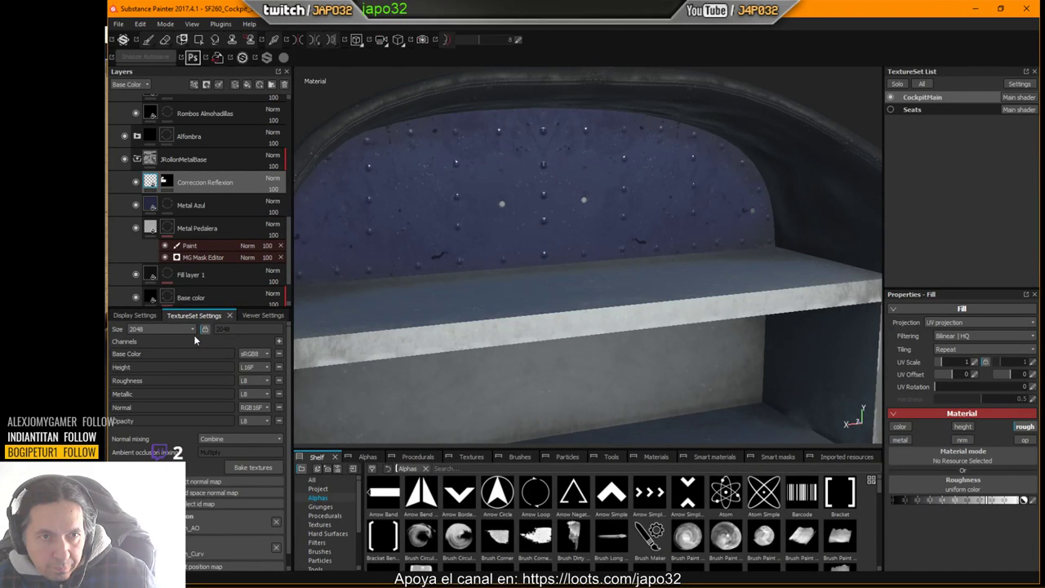
Step: Copy the Metal Azul layer's mask and paste it into the mask of the Correccion Reflexion layer above it
{"action": "left_click", "coordinate": [169, 209]}
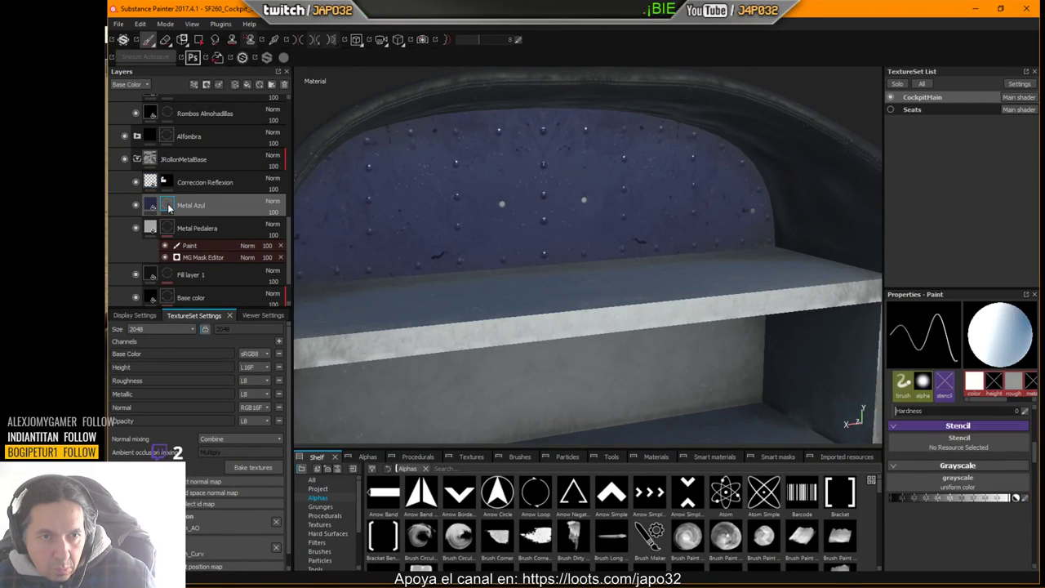
{"action": "right_click", "coordinate": [169, 209]}
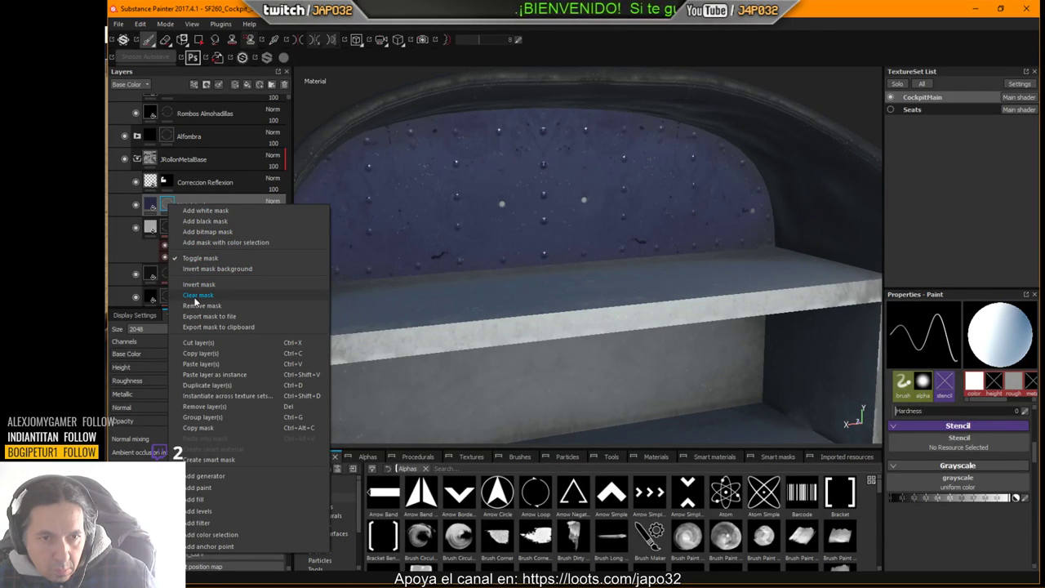
{"action": "left_click", "coordinate": [199, 428]}
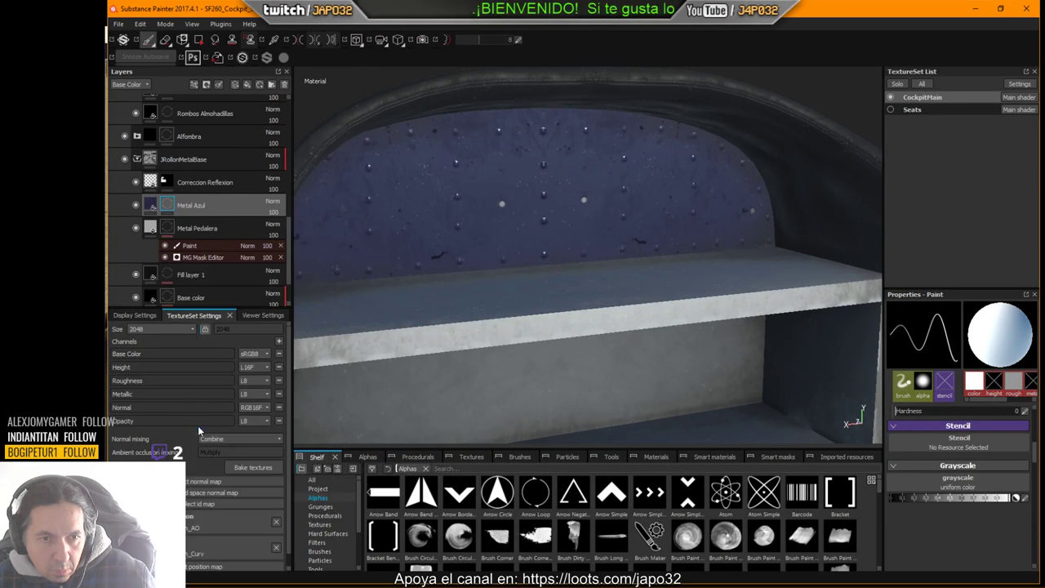
{"action": "right_click", "coordinate": [170, 187]}
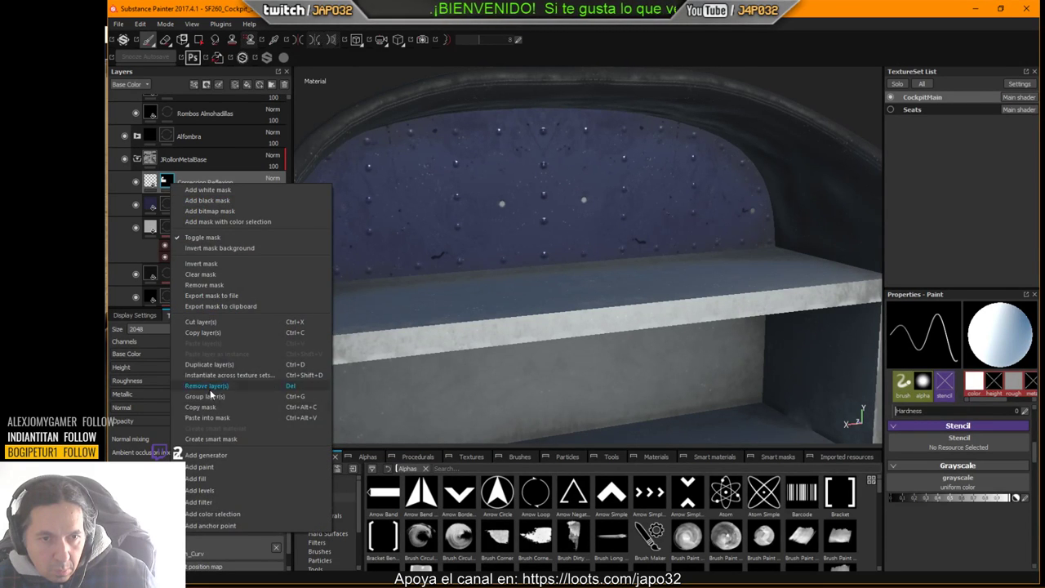
{"action": "left_click", "coordinate": [209, 417]}
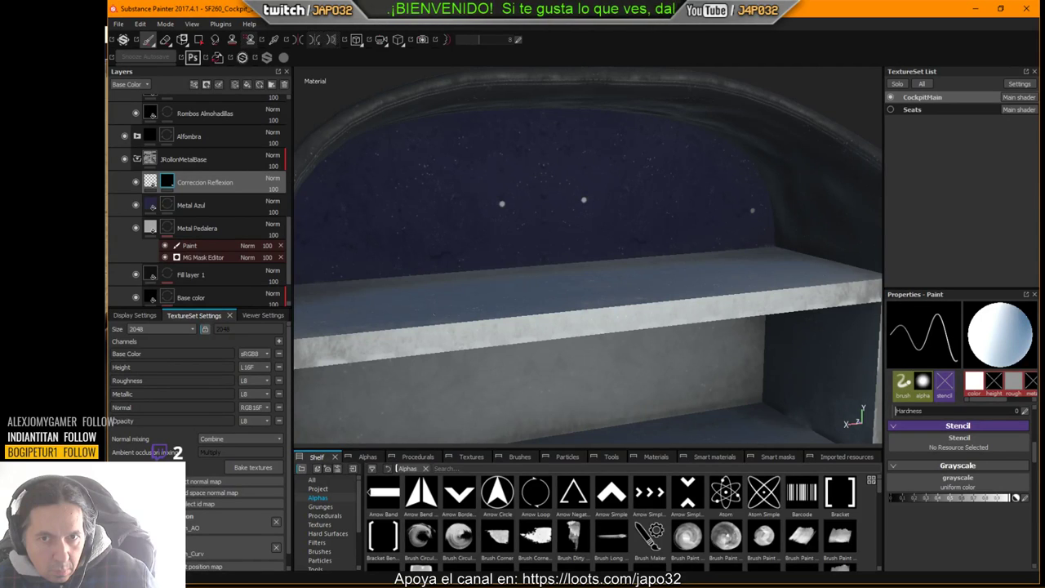
{"action": "mouse_move", "coordinate": [635, 220]}
{"action": "left_mouse_down", "text": "alt"}
{"action": "mouse_move", "coordinate": [665, 226]}
{"action": "mouse_move", "coordinate": [633, 225]}
{"action": "mouse_move", "coordinate": [629, 233]}
{"action": "mouse_move", "coordinate": [646, 236]}
{"action": "left_mouse_up", "text": "alt"}
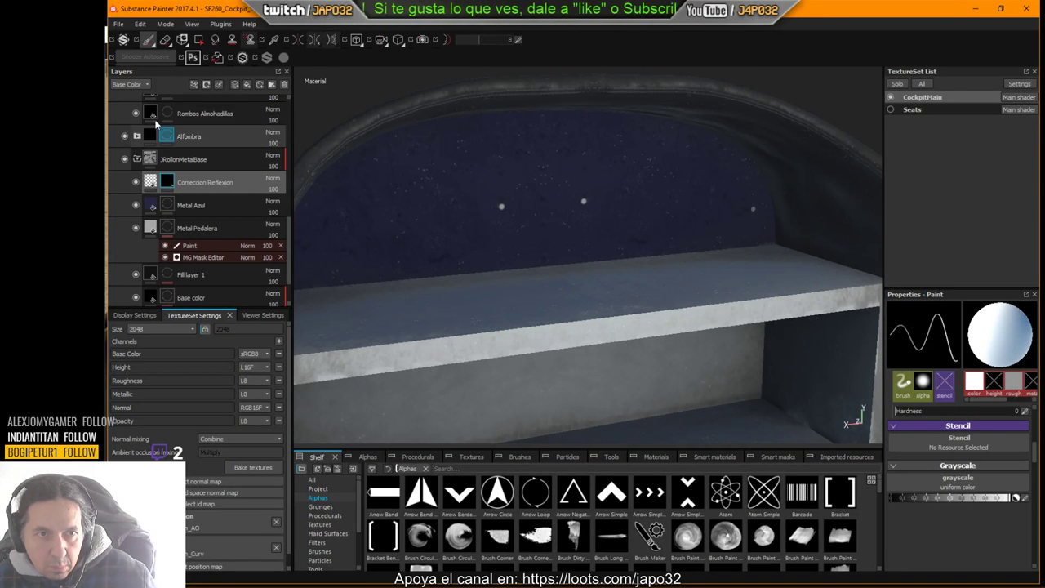
Step: Show the layer stack's roughness channel and set the Correccion Reflexion layer's opacity to 80
{"action": "left_click", "coordinate": [130, 84]}
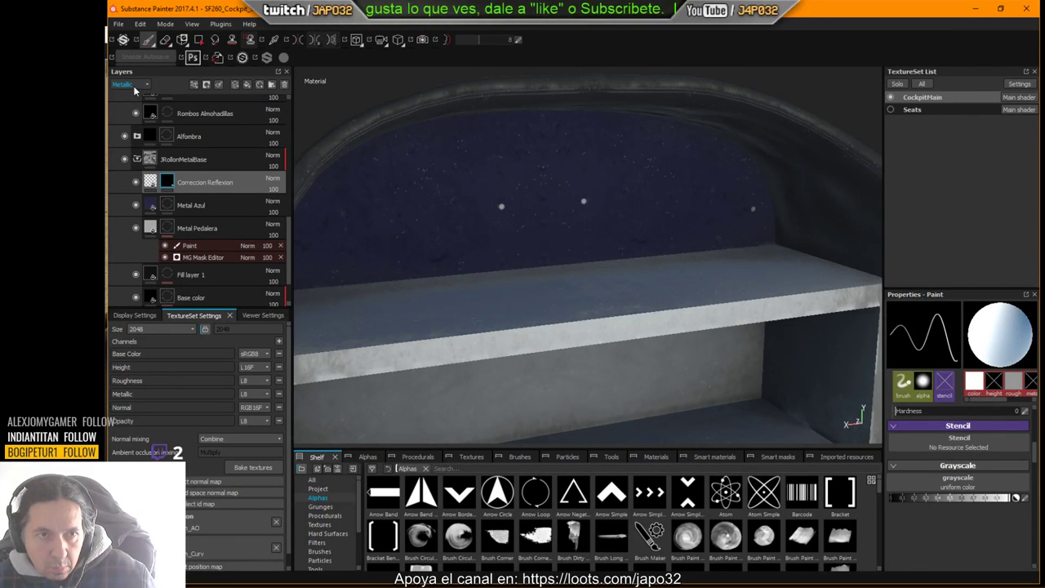
{"action": "left_click", "coordinate": [134, 116]}
{"action": "left_click", "coordinate": [129, 108]}
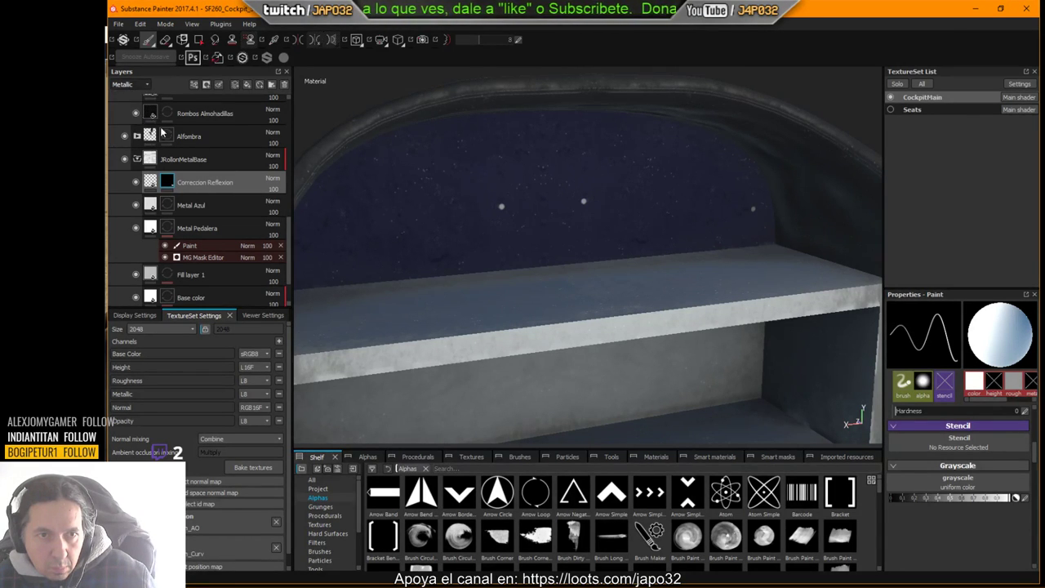
{"action": "left_click", "coordinate": [274, 193]}
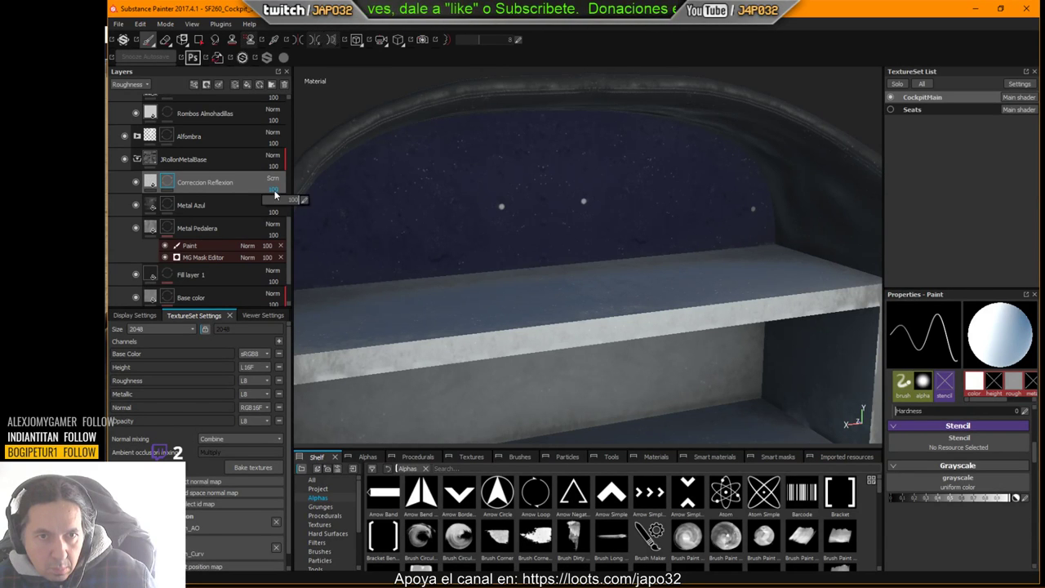
{"action": "left_click_drag", "start_coordinate": [290, 200], "coordinate": [294, 206]}
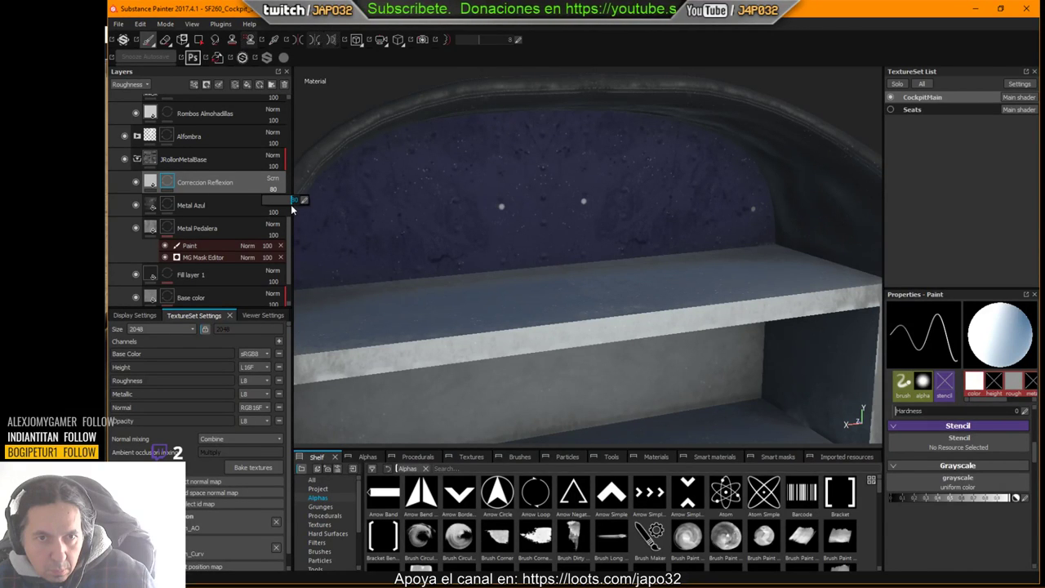
Step: Export the CockpitMain textures with the X-Plane configuration as 8-bit PNG files at 2048x2048
{"action": "right_click", "coordinate": [595, 184]}
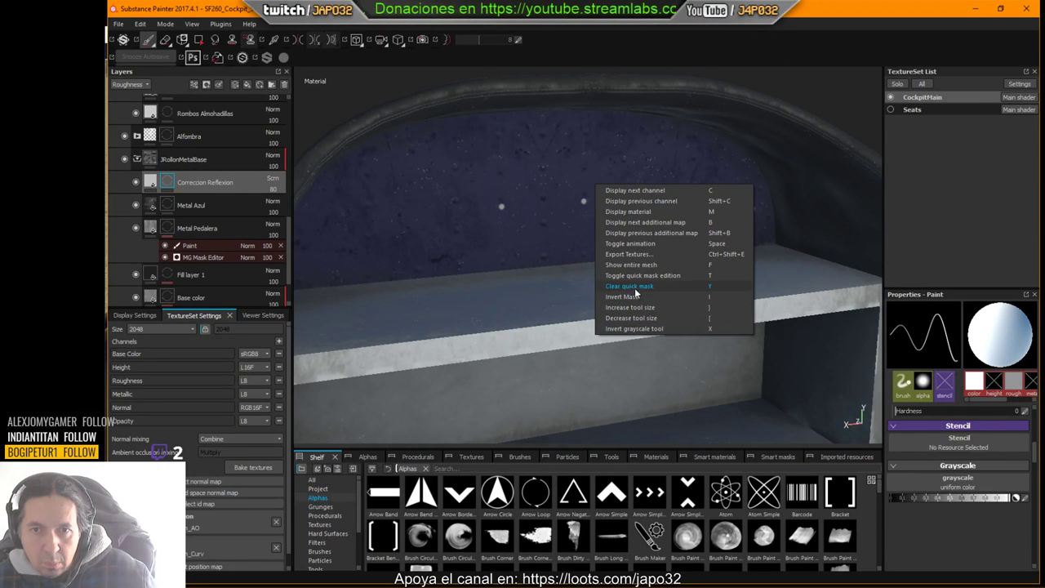
{"action": "left_click", "coordinate": [636, 257]}
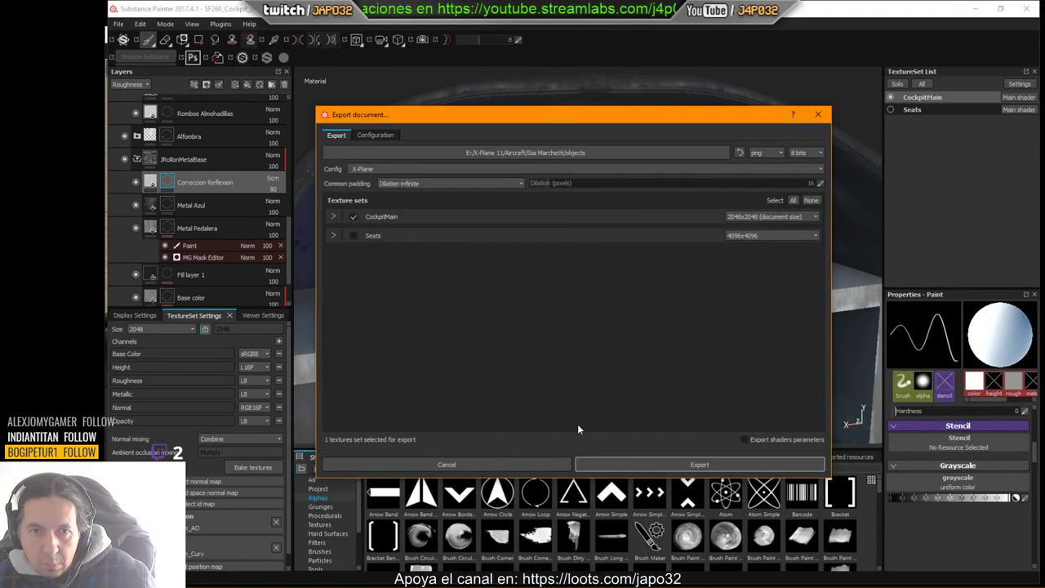
{"action": "left_click", "coordinate": [658, 467]}
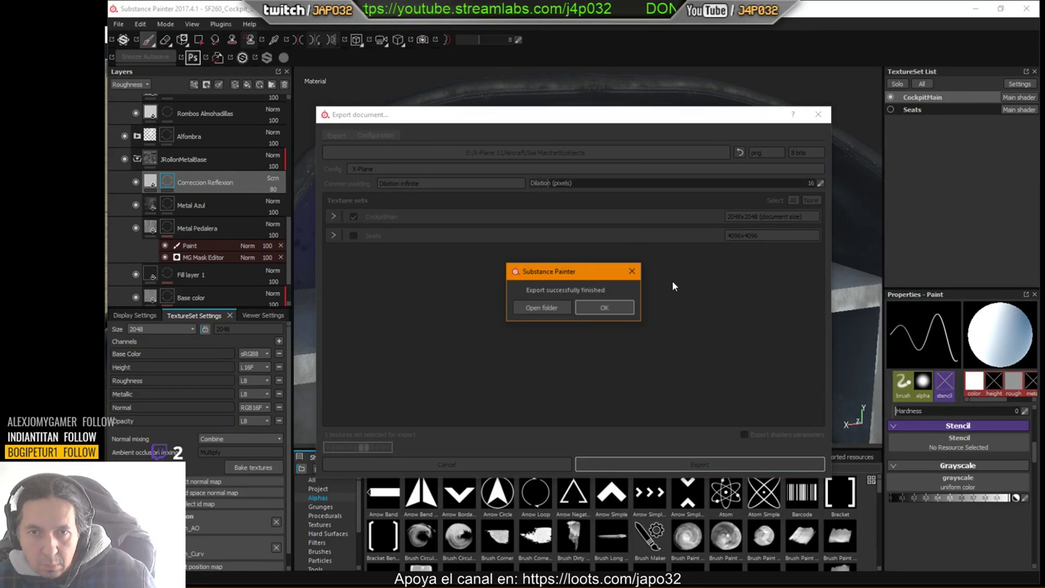
{"action": "left_click", "coordinate": [608, 307]}
Step: Switch to X-Plane, reload the current aircraft and return to the cockpit view
{"action": "key", "text": "alt+Tab"}
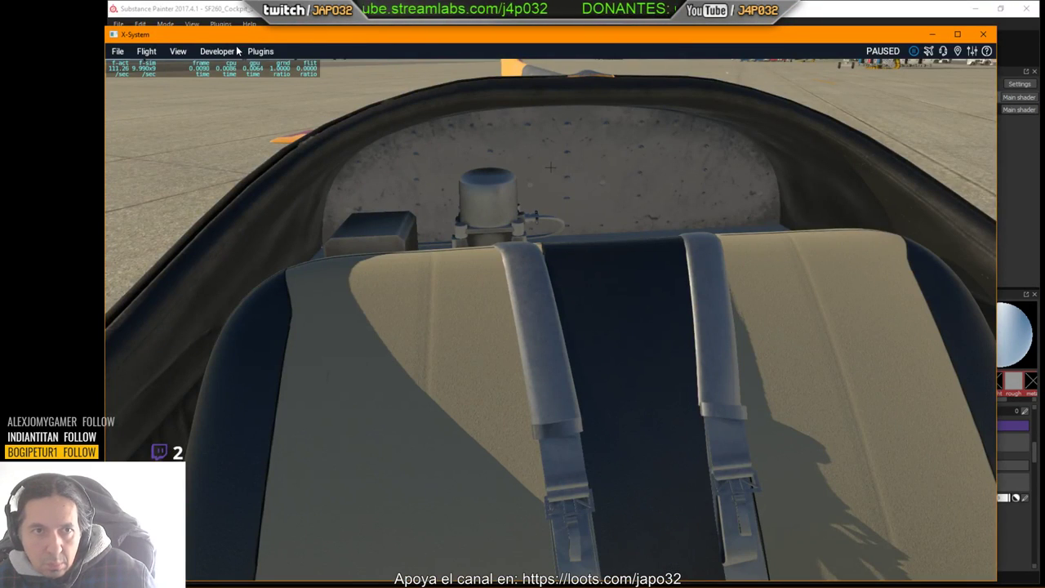
{"action": "left_click", "coordinate": [217, 50]}
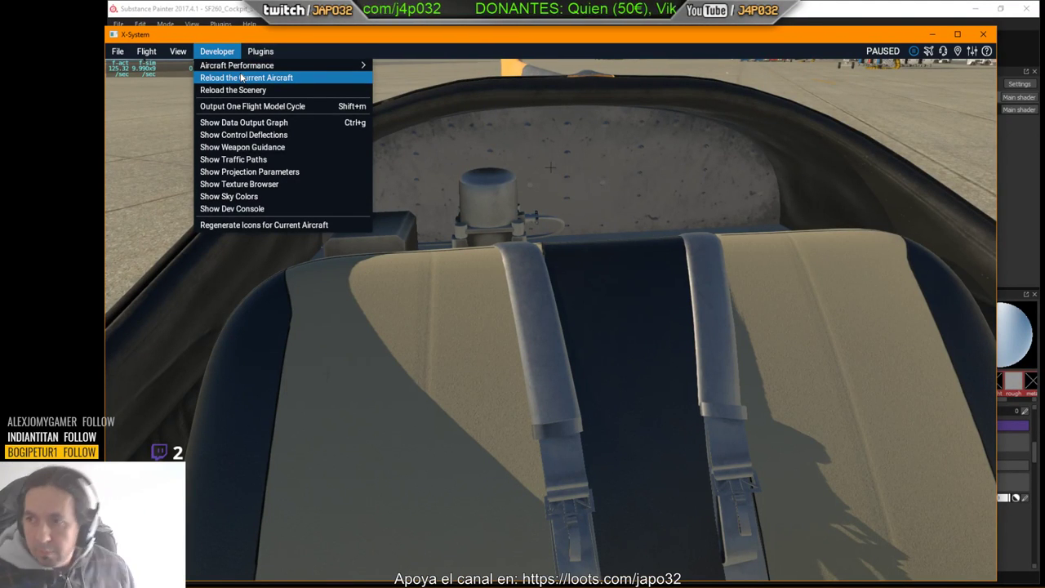
{"action": "left_click", "coordinate": [242, 77]}
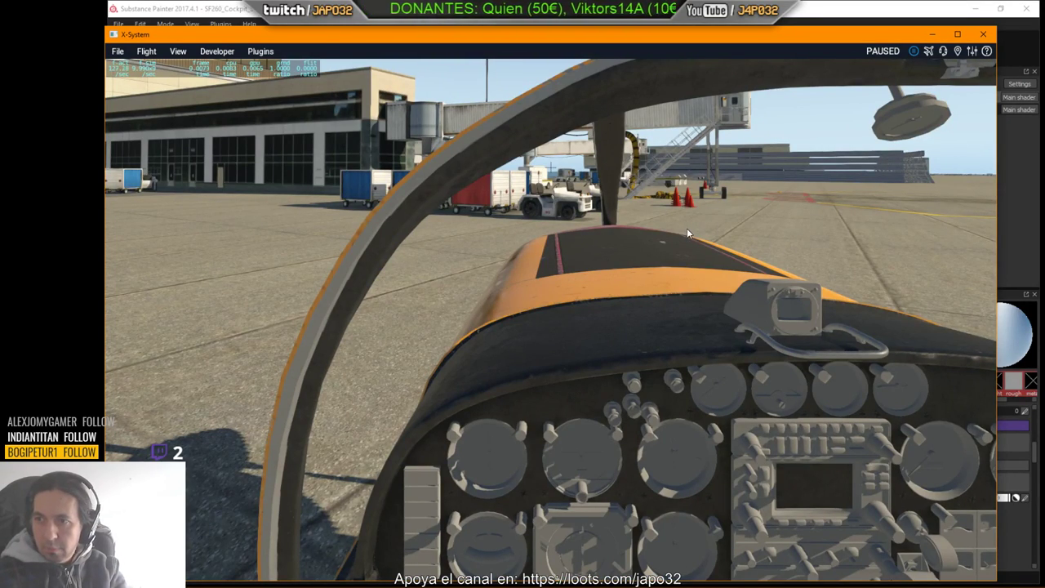
{"action": "right_click_drag", "start_coordinate": [691, 237], "coordinate": [939, 258]}
{"action": "right_click_drag", "start_coordinate": [566, 260], "coordinate": [766, 271]}
{"action": "key", "text": "w"}
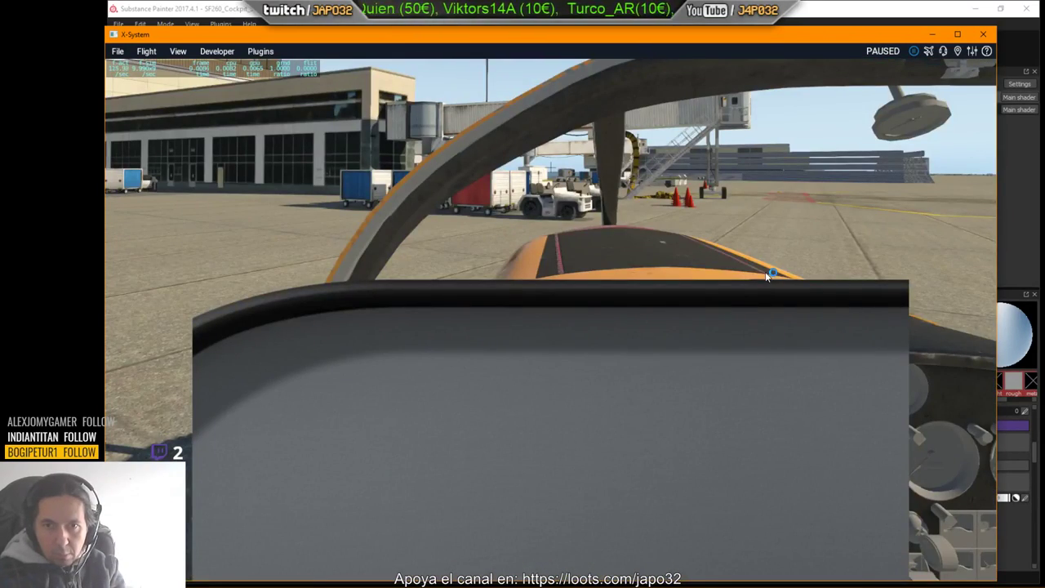
{"action": "key", "text": "shift+5"}
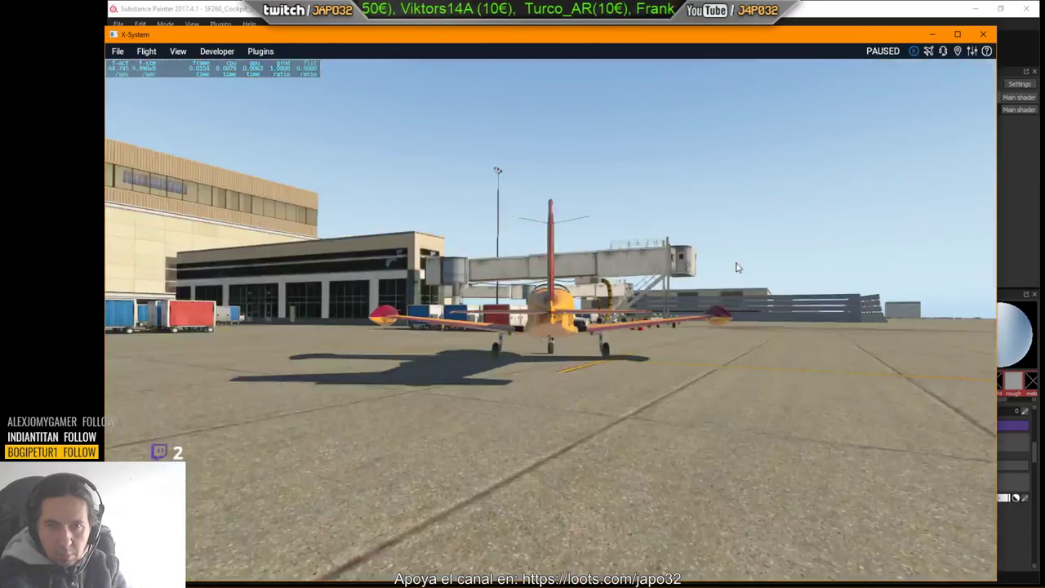
{"action": "key", "text": "shift+9"}
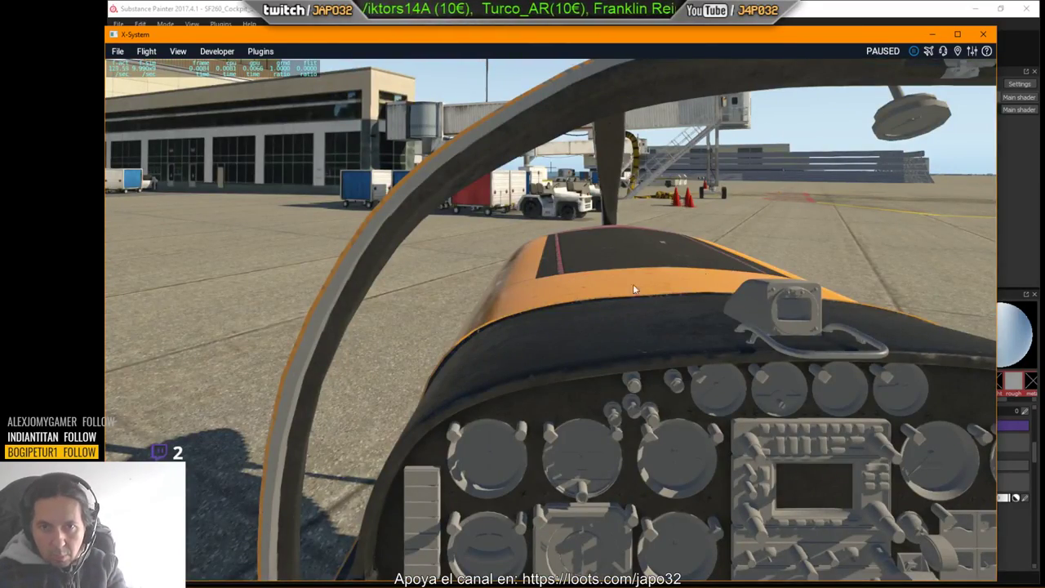
Step: Look backward over the rear seats and examine the bulkhead's reflections in the sunlight
{"action": "right_click_drag", "start_coordinate": [635, 289], "coordinate": [903, 366]}
{"action": "right_click_drag", "start_coordinate": [737, 332], "coordinate": [828, 292]}
{"action": "key", "text": "period"}
{"action": "key", "text": "period"}
{"action": "key", "text": "Up"}
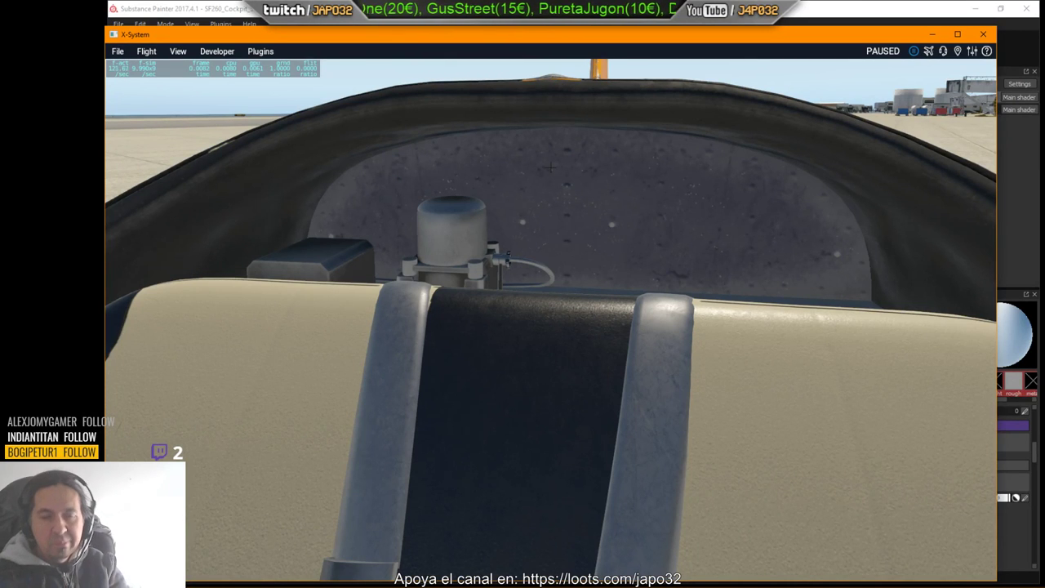
Step: Back in Substance Painter, hide the Correccion Reflexion layer and lower the Metal Azul fill's metallic value
{"action": "key", "text": "alt+Tab"}
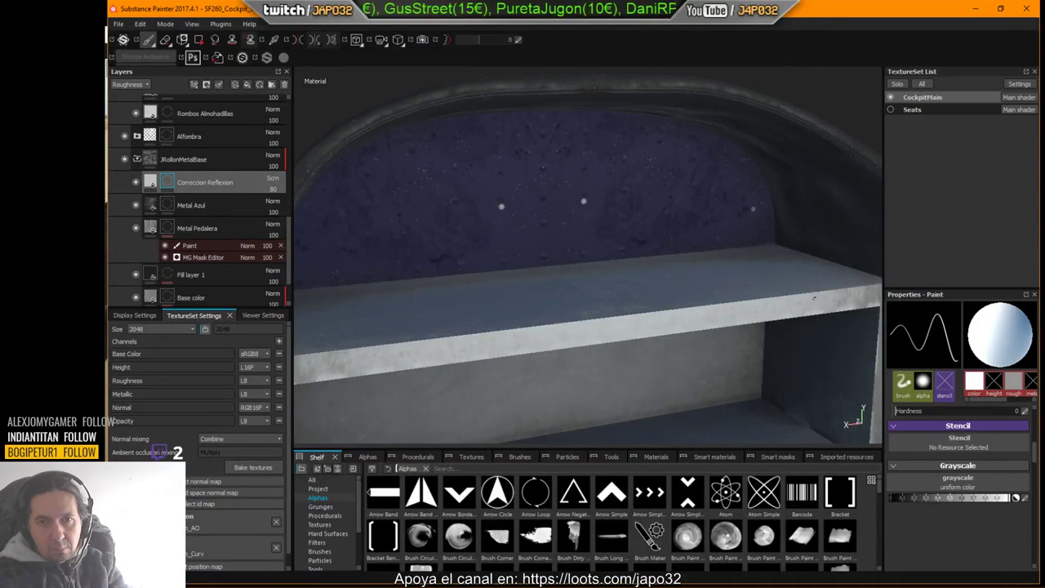
{"action": "left_click", "coordinate": [135, 182]}
{"action": "right_click", "coordinate": [834, 414], "text": "ctrl+alt"}
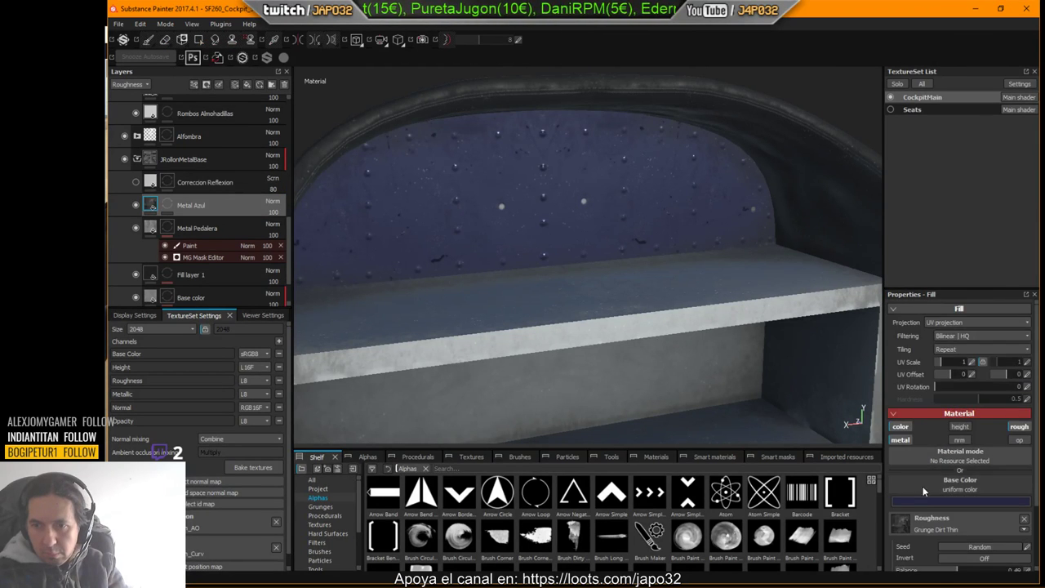
{"action": "scroll", "coordinate": [926, 509], "scroll_direction": "down", "scroll_amount": 3}
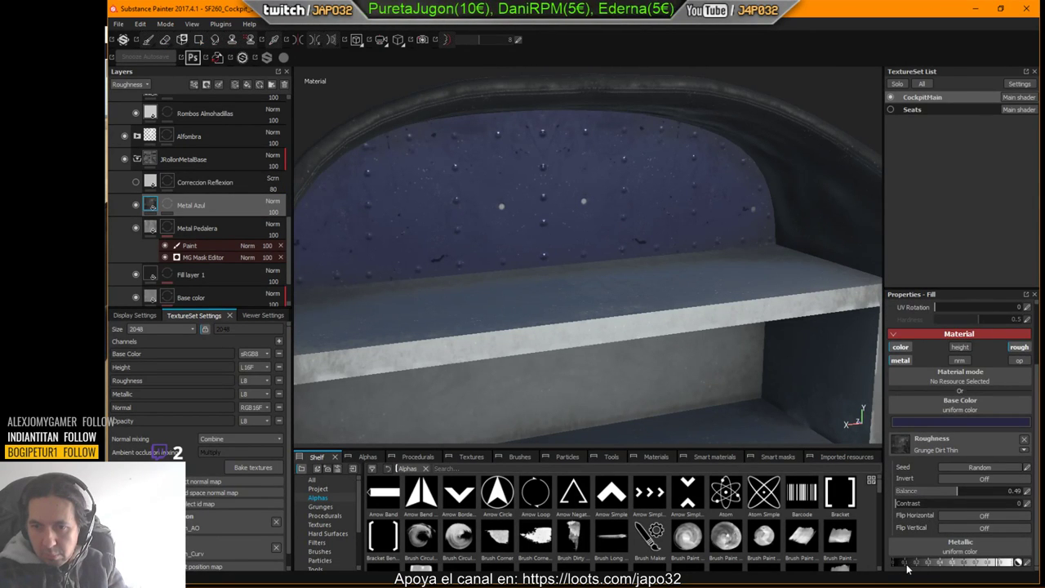
{"action": "left_click_drag", "start_coordinate": [906, 563], "coordinate": [896, 563]}
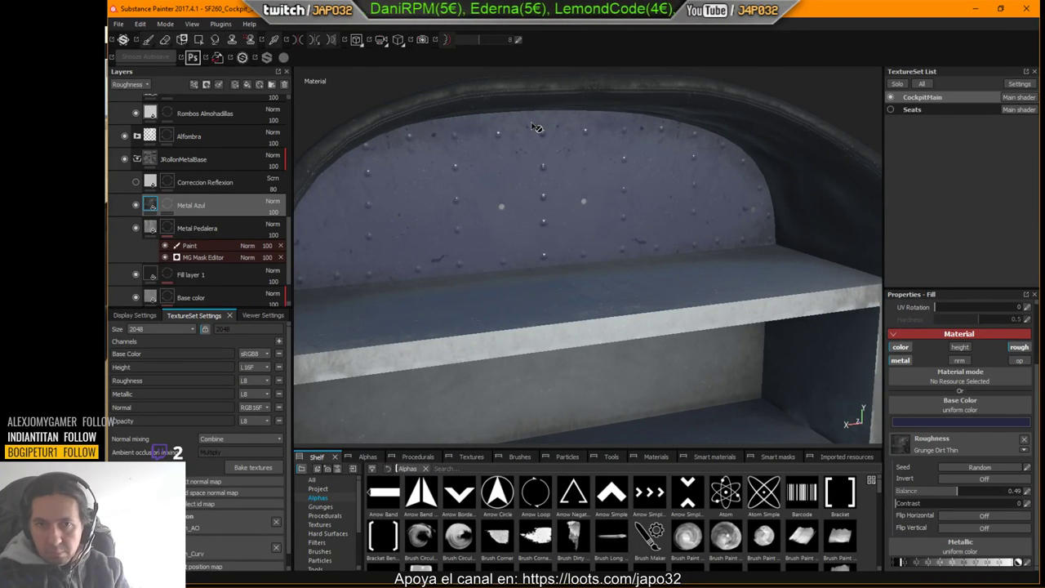
Step: Export the CockpitMain texture set again with the reduced Metal Azul metallic value
{"action": "right_click", "coordinate": [565, 148]}
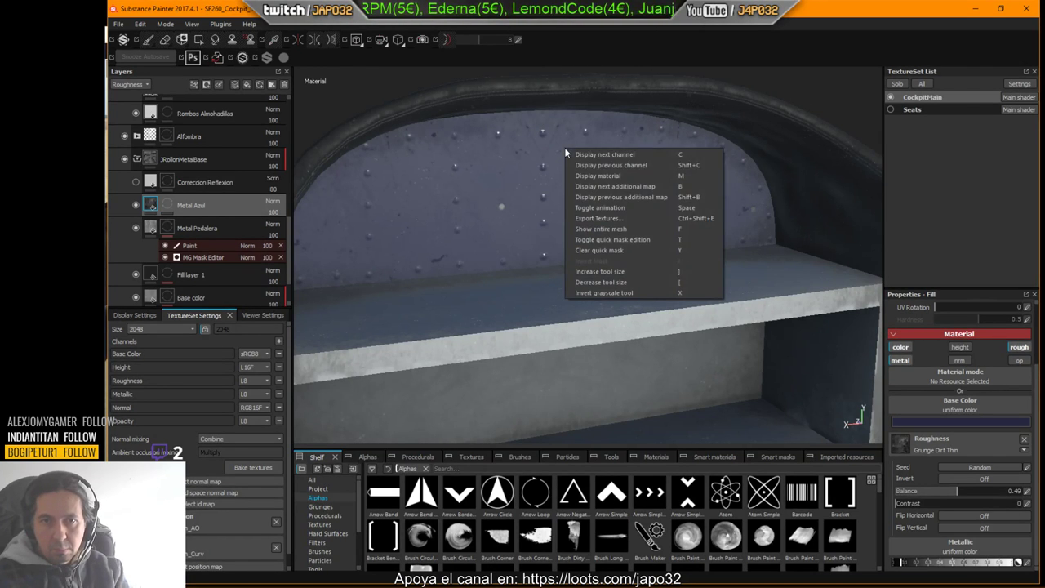
{"action": "left_click", "coordinate": [601, 218]}
{"action": "left_click", "coordinate": [653, 462]}
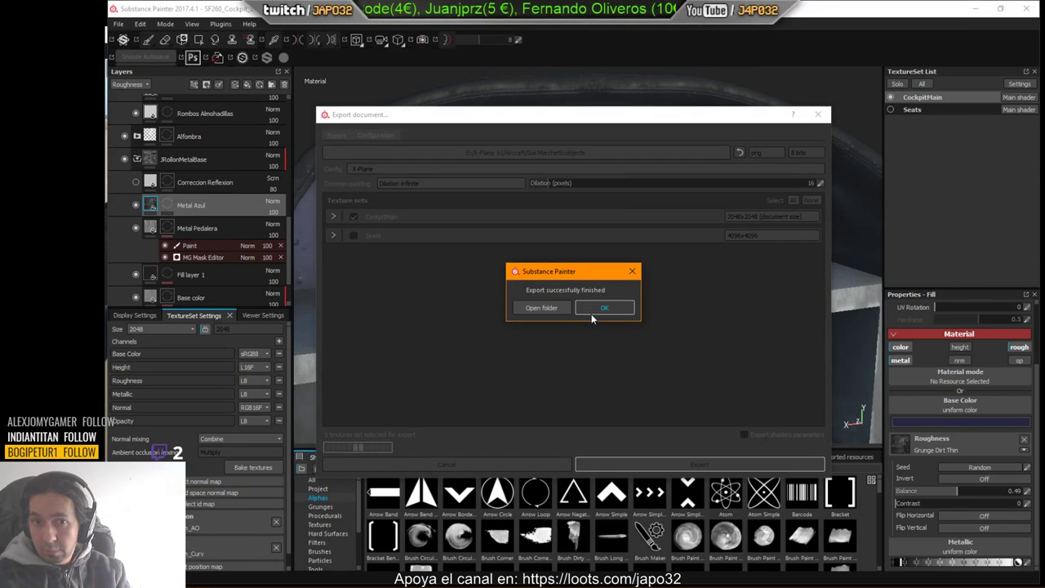
{"action": "left_click", "coordinate": [596, 310]}
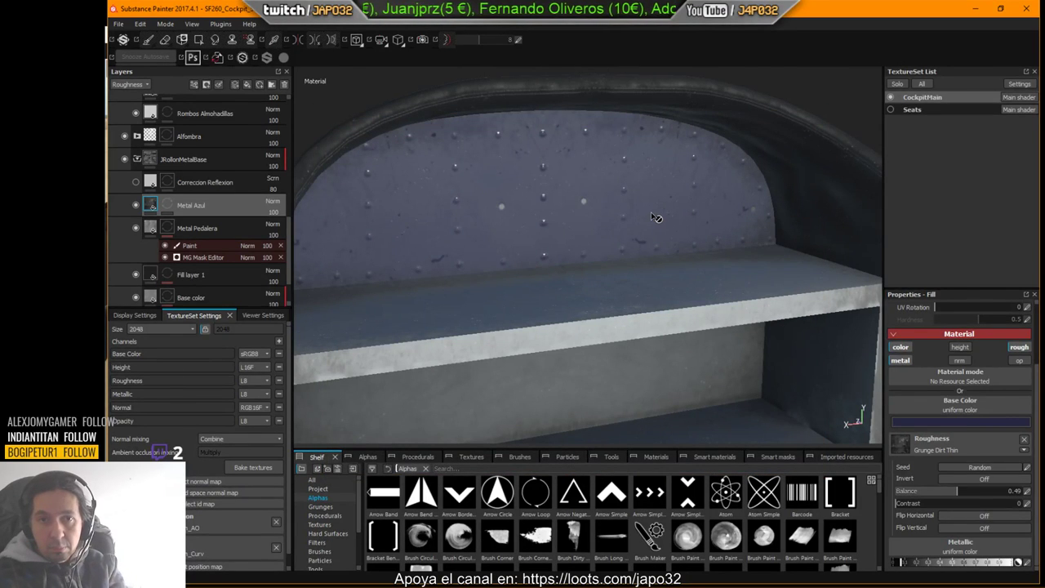
Step: Reload the aircraft in X-Plane and turn the cockpit view toward the rear seats
{"action": "key", "text": "alt+Tab"}
{"action": "left_click", "coordinate": [231, 52]}
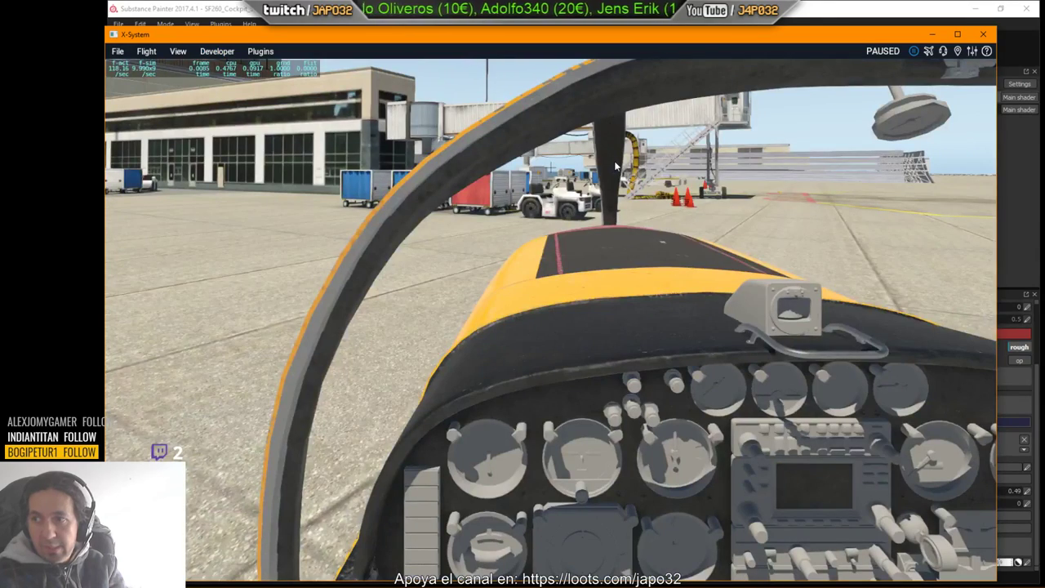
{"action": "right_click_drag", "start_coordinate": [659, 284], "coordinate": [1020, 307]}
{"action": "key", "text": "period"}
{"action": "key", "text": "Right"}
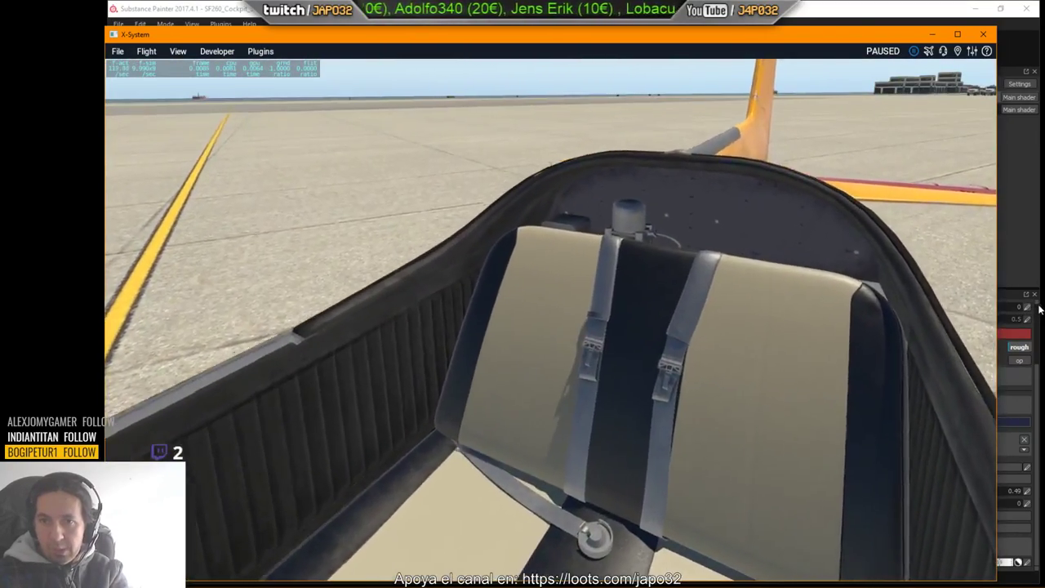
{"action": "key", "text": "Down"}
{"action": "key", "text": "period"}
{"action": "key", "text": "Right"}
{"action": "right_click_drag", "start_coordinate": [1042, 309], "coordinate": [906, 278]}
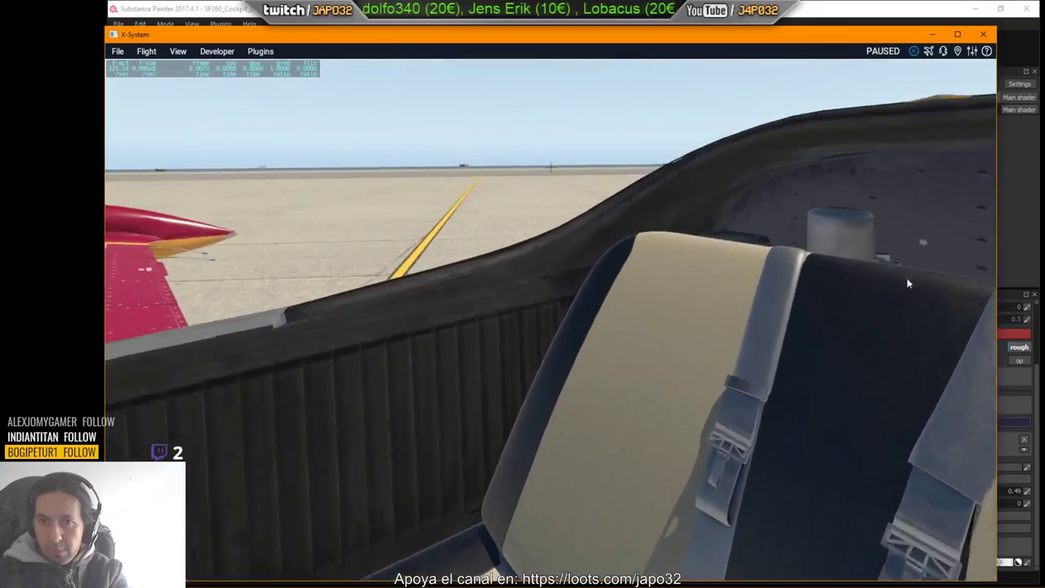
Step: Examine the riveted metal bulkhead behind the back seats up close and from several angles
{"action": "key", "text": "Up"}
{"action": "right_click_drag", "start_coordinate": [609, 307], "coordinate": [691, 310]}
{"action": "key", "text": "period"}
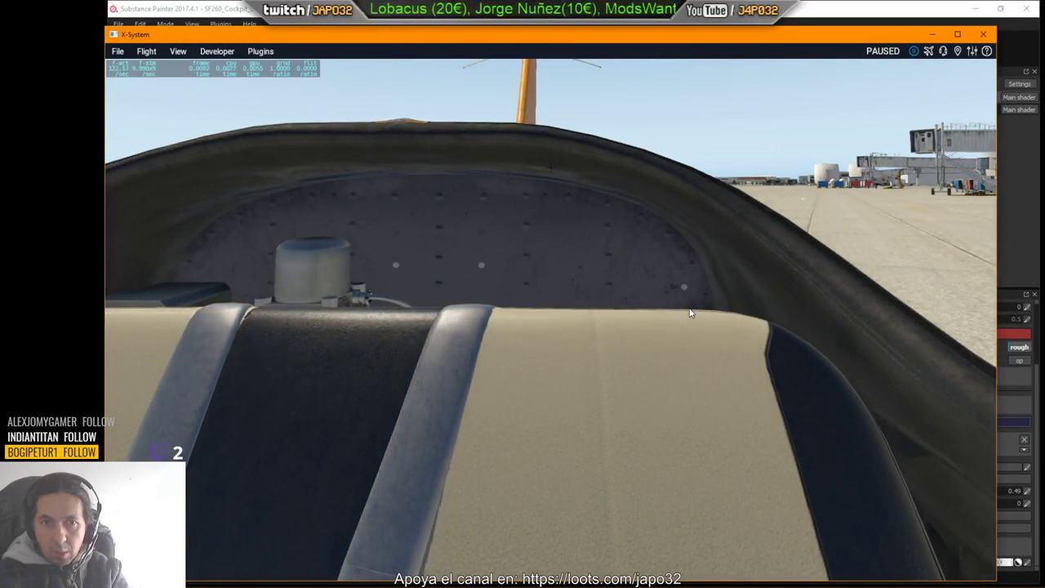
{"action": "right_click_drag", "start_coordinate": [691, 310], "coordinate": [716, 320]}
{"action": "key", "text": "Up"}
{"action": "key", "text": "Left"}
{"action": "key", "text": "period"}
{"action": "key", "text": "comma"}
{"action": "key", "text": "comma"}
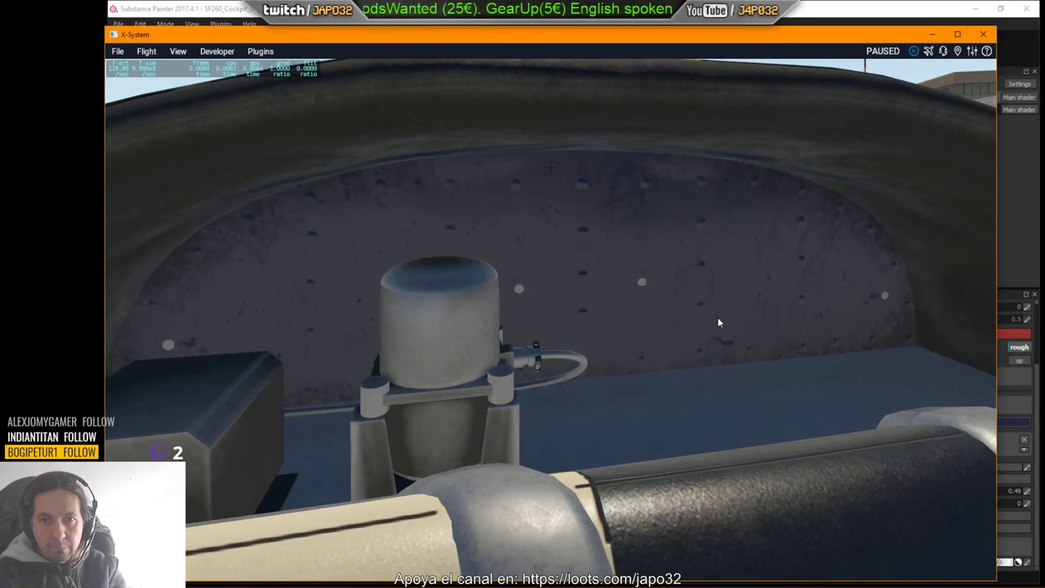
Step: Return to Substance Painter and delete the Correccion Reflexion layer from the JRollonMetalBase folder
{"action": "key", "text": "alt+Tab"}
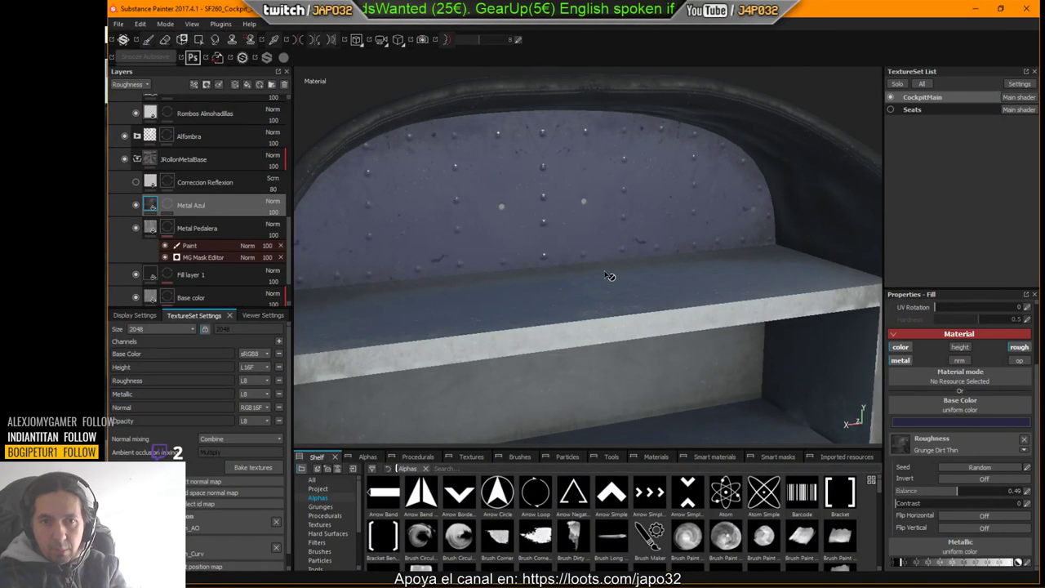
{"action": "left_click", "coordinate": [196, 182]}
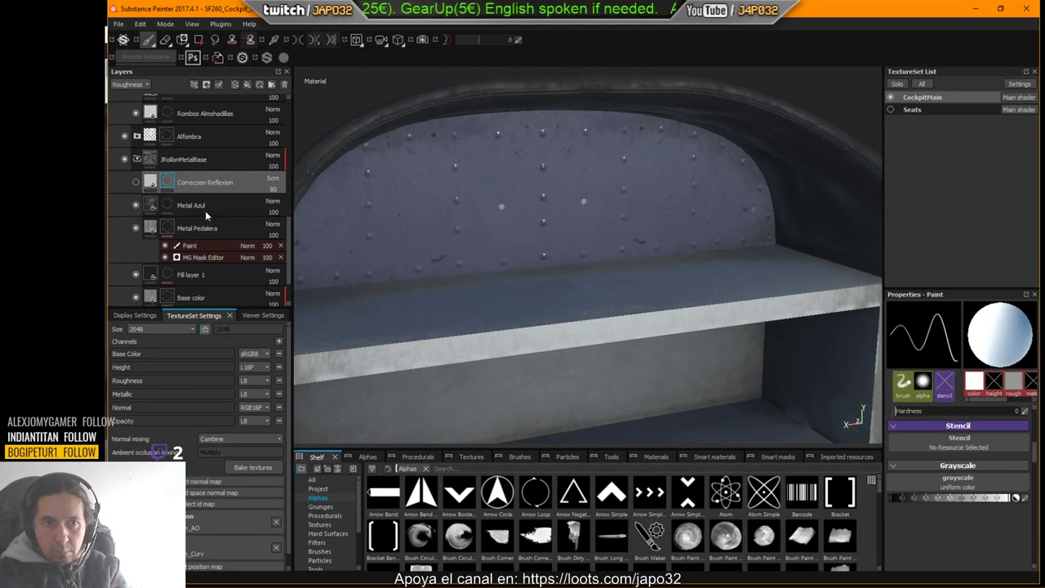
{"action": "key", "text": "Delete"}
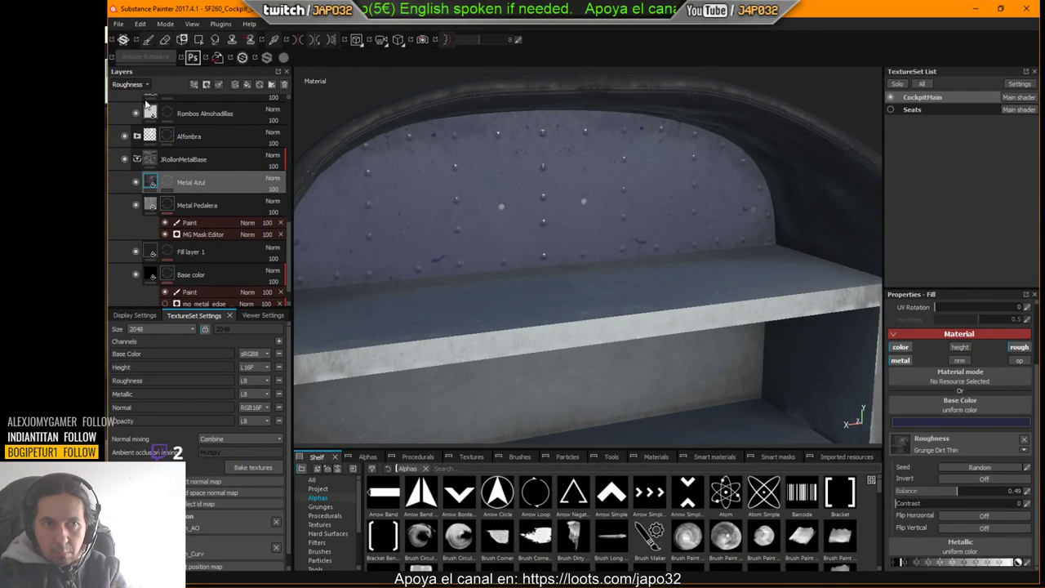
Step: Show the Base Color channel in the layer stack and lower the Metal Azul layer's metallic value to nearly zero
{"action": "left_click", "coordinate": [145, 101]}
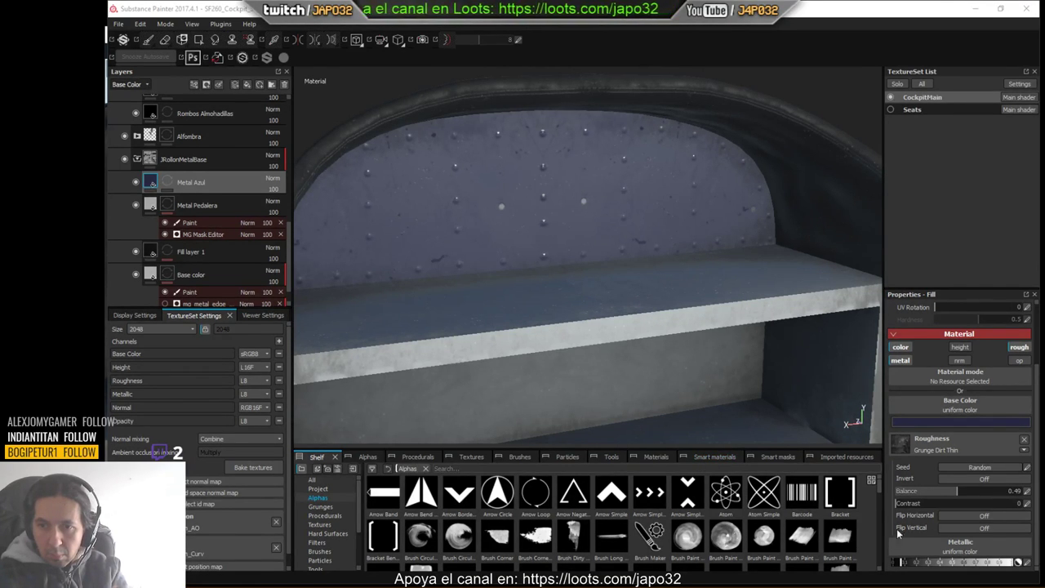
{"action": "left_click", "coordinate": [901, 562]}
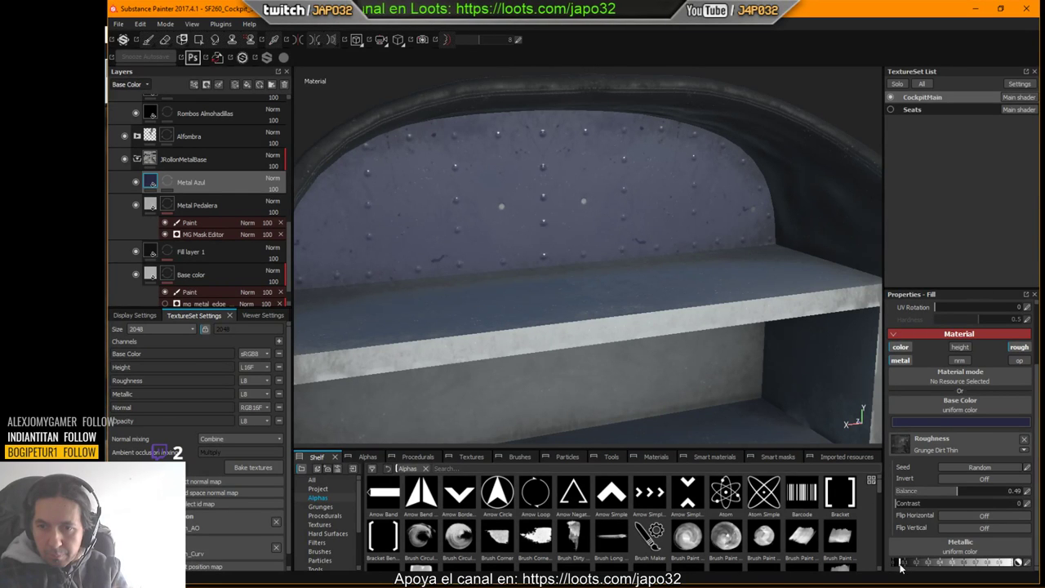
Step: Export the CockpitMain texture set as PNG with the X-Plane configuration
{"action": "right_click", "coordinate": [524, 156]}
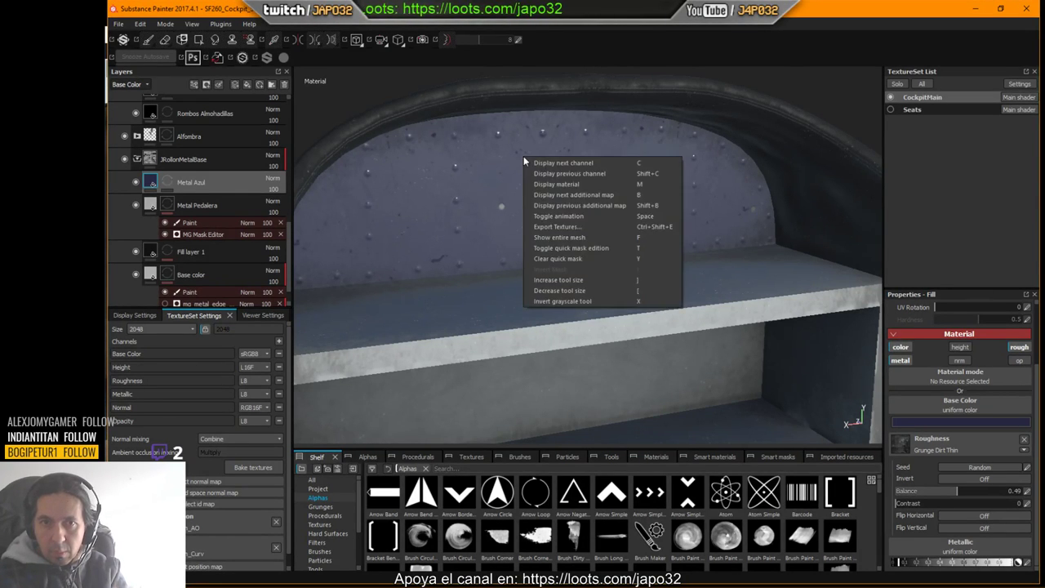
{"action": "left_click", "coordinate": [560, 226]}
{"action": "left_click", "coordinate": [705, 463]}
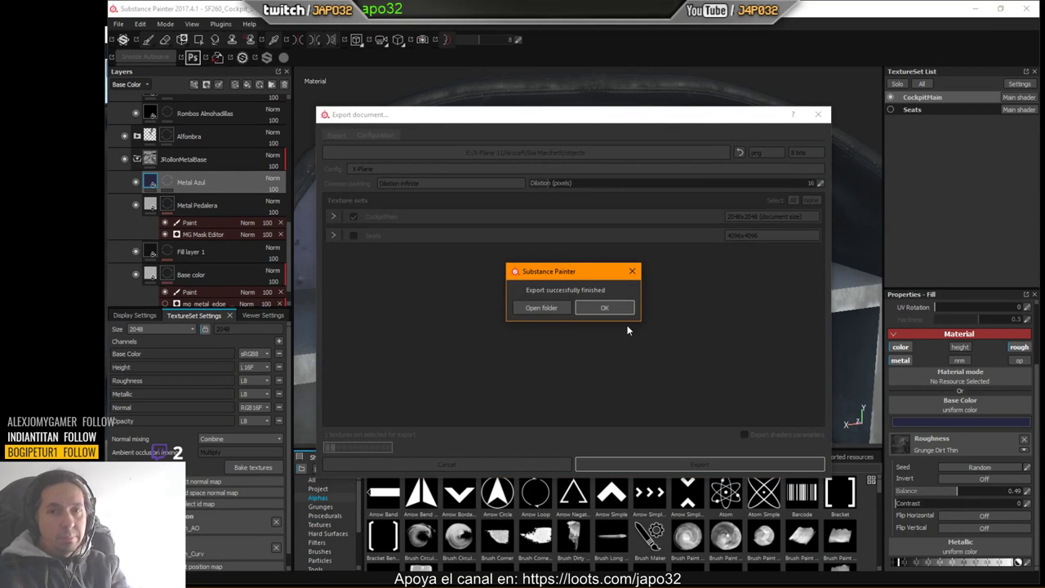
{"action": "left_click", "coordinate": [604, 307]}
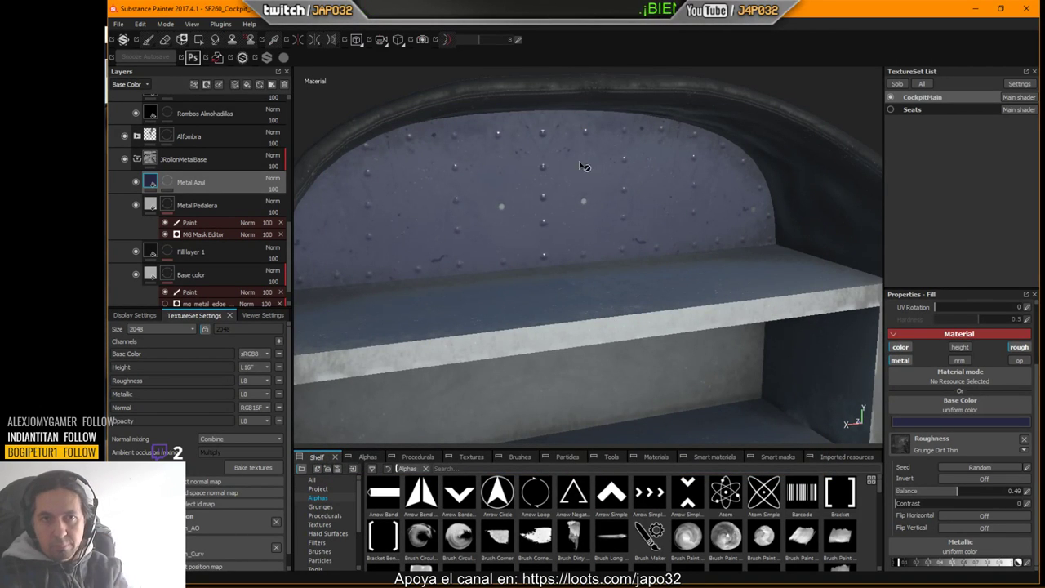
Step: Switch to X-Plane, reload the aircraft and turn the cockpit view back toward the rear seats
{"action": "key", "text": "alt+Tab"}
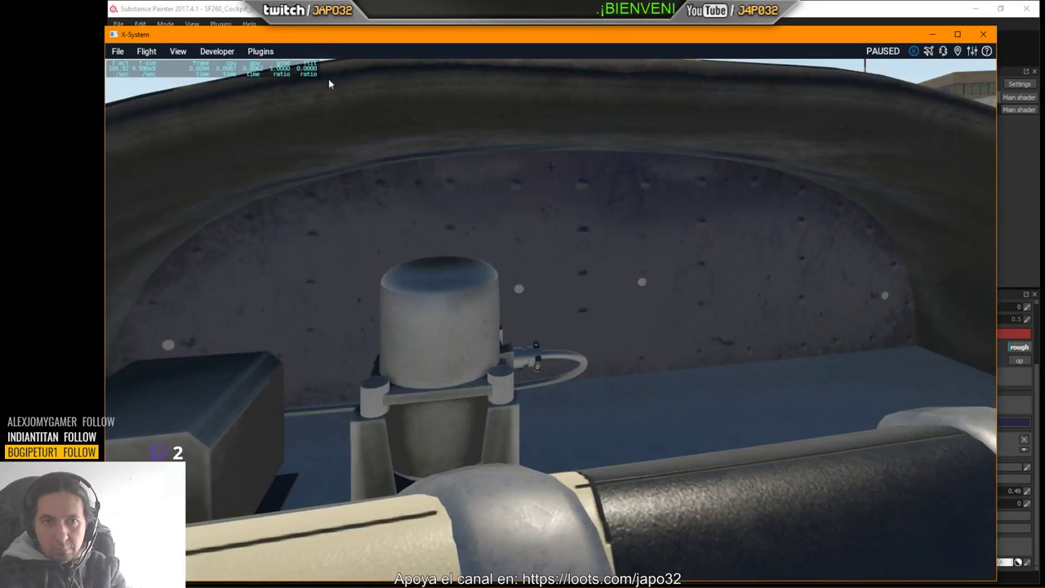
{"action": "left_click", "coordinate": [217, 52]}
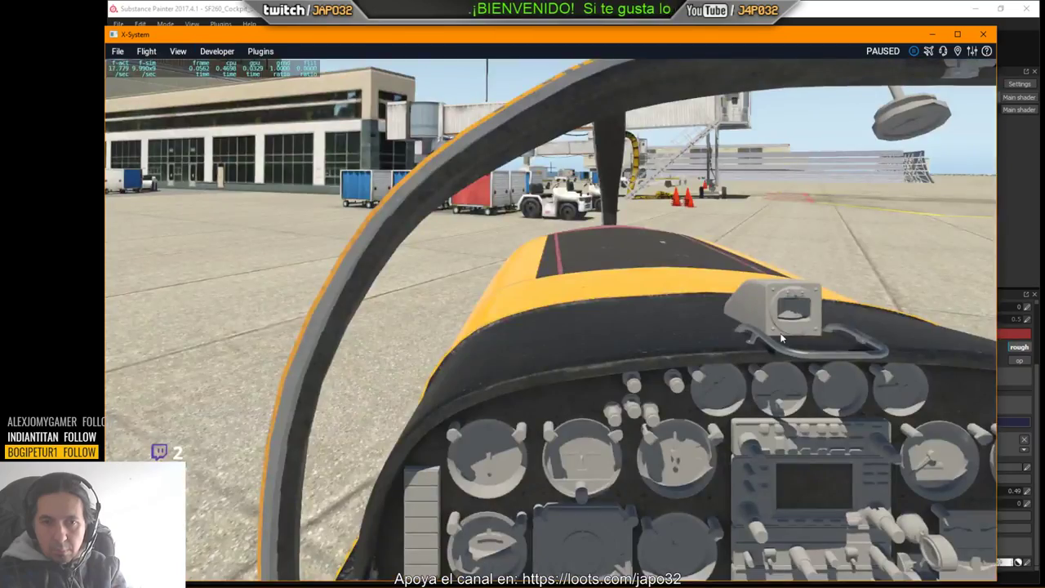
{"action": "right_click_drag", "start_coordinate": [654, 343], "coordinate": [914, 369]}
{"action": "right_click_drag", "start_coordinate": [547, 351], "coordinate": [683, 326]}
{"action": "key", "text": "period"}
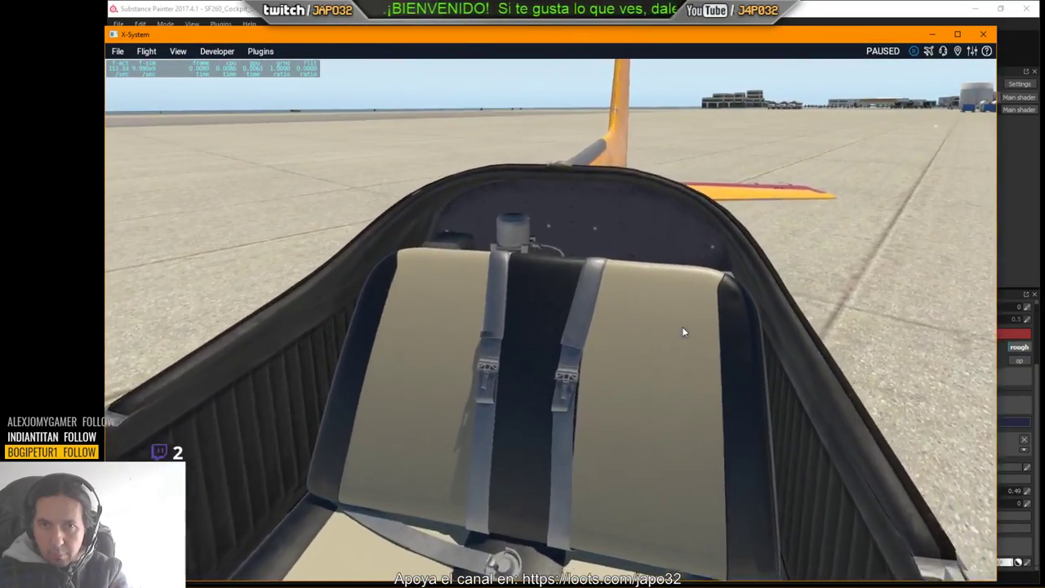
Step: Inspect the riveted blue metal bulkhead and the shelf behind the rear seats up close
{"action": "scroll", "coordinate": [682, 329], "scroll_direction": "up", "scroll_amount": 3}
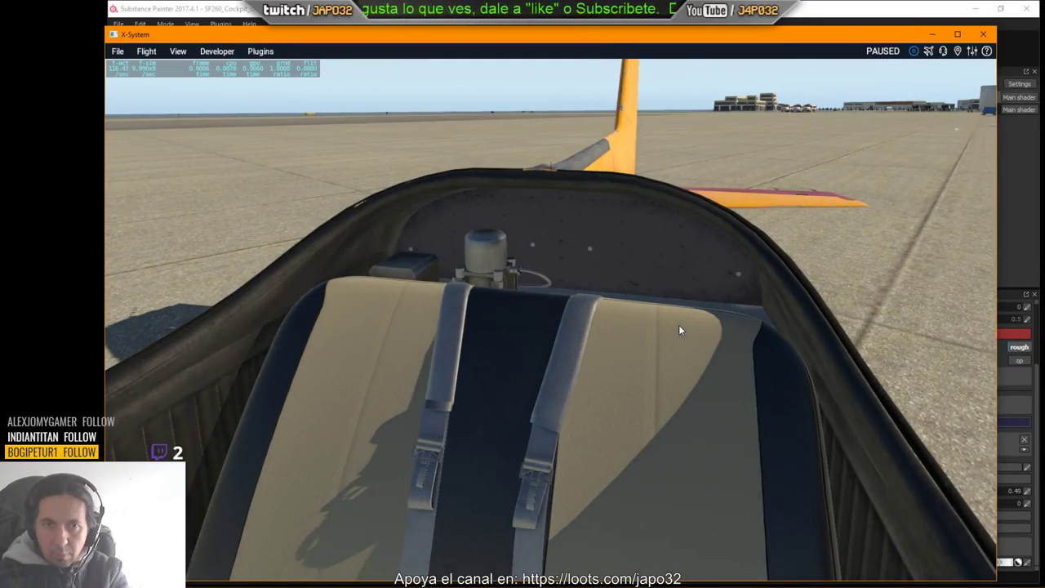
{"action": "key", "text": "Up"}
{"action": "right_click_drag", "start_coordinate": [678, 325], "coordinate": [769, 314]}
{"action": "key", "text": "period"}
{"action": "key", "text": "period"}
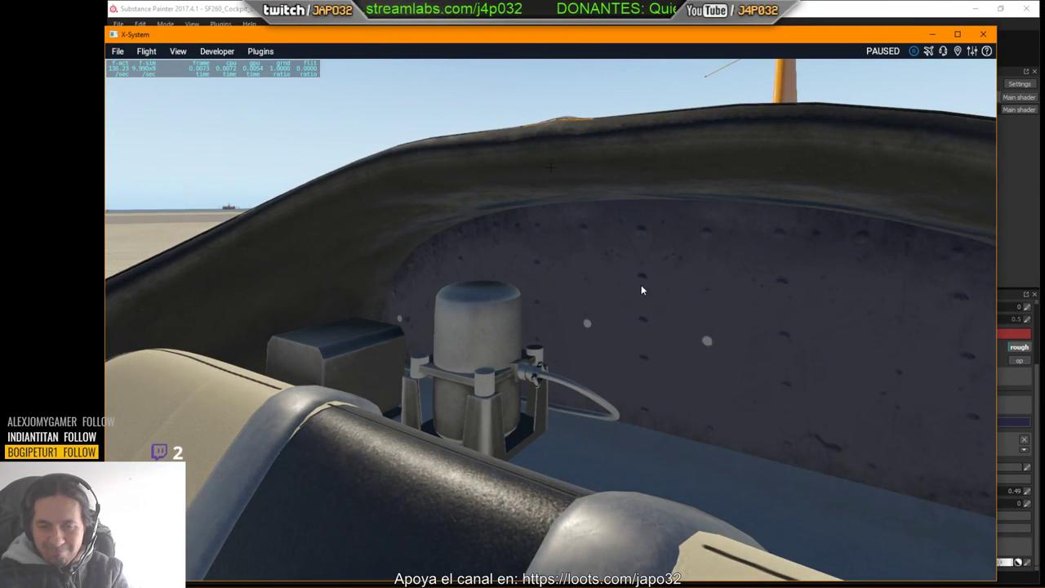
Step: Examine the seat backs, the leather side panel and the metal surfaces around the rudder pedals
{"action": "right_click_drag", "start_coordinate": [641, 285], "coordinate": [324, 328]}
{"action": "key", "text": "period"}
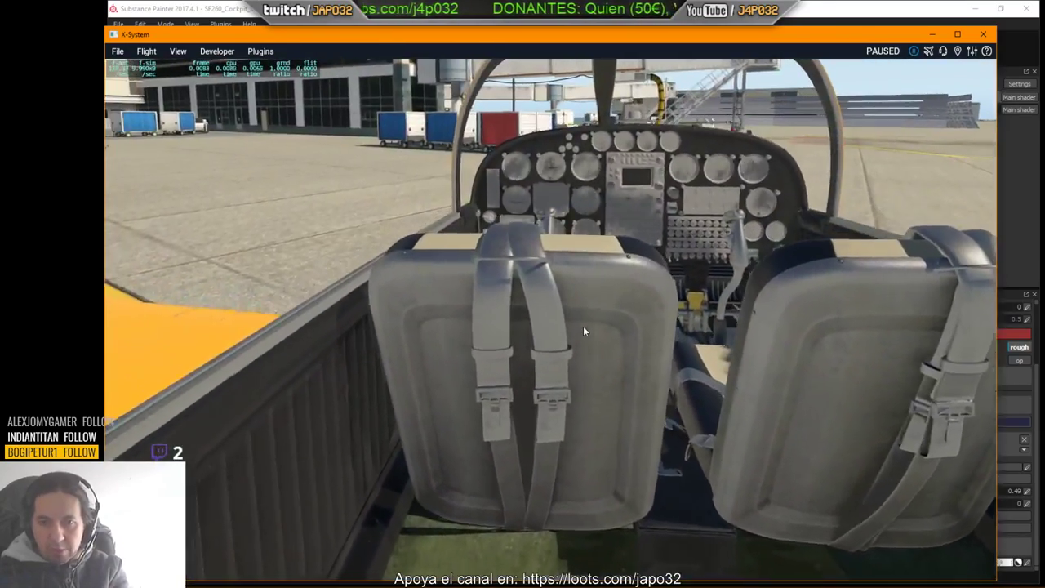
{"action": "right_click_drag", "start_coordinate": [583, 325], "coordinate": [519, 383]}
{"action": "key", "text": "period"}
{"action": "key", "text": "Up"}
{"action": "key", "text": "Left"}
{"action": "key", "text": "period"}
{"action": "scroll", "coordinate": [583, 367], "scroll_direction": "up", "scroll_amount": 5}
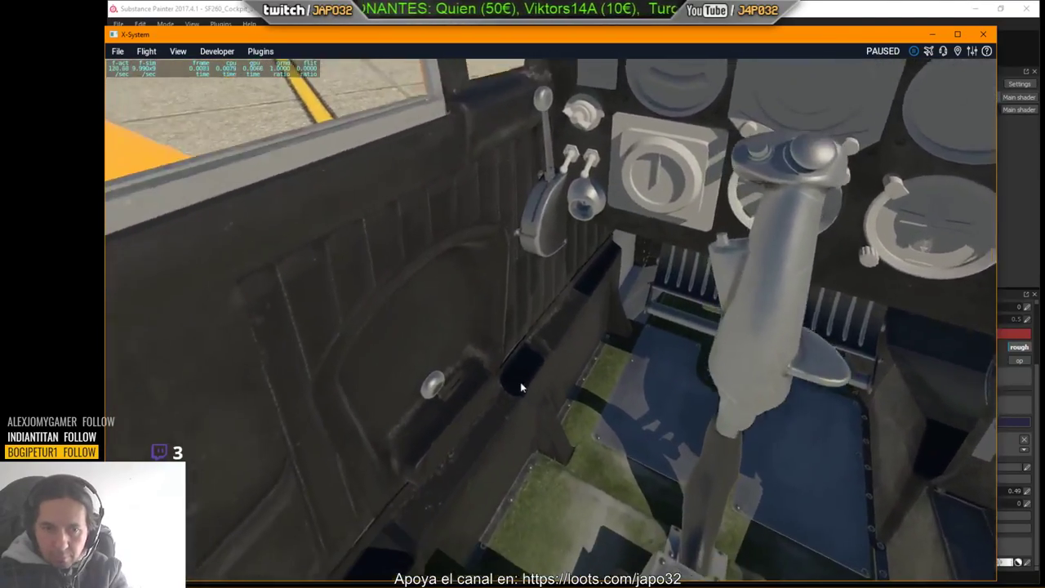
{"action": "key", "text": "Down"}
{"action": "key", "text": "period"}
{"action": "key", "text": "Left"}
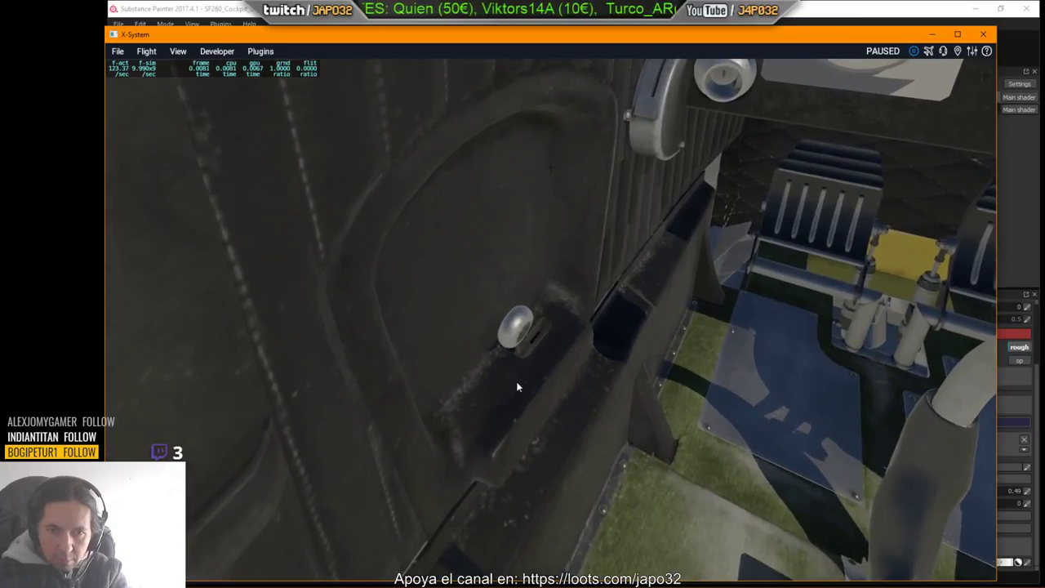
{"action": "right_click_drag", "start_coordinate": [516, 382], "coordinate": [525, 319]}
{"action": "key", "text": "period"}
{"action": "key", "text": "Up"}
{"action": "key", "text": "Down"}
{"action": "key", "text": "period"}
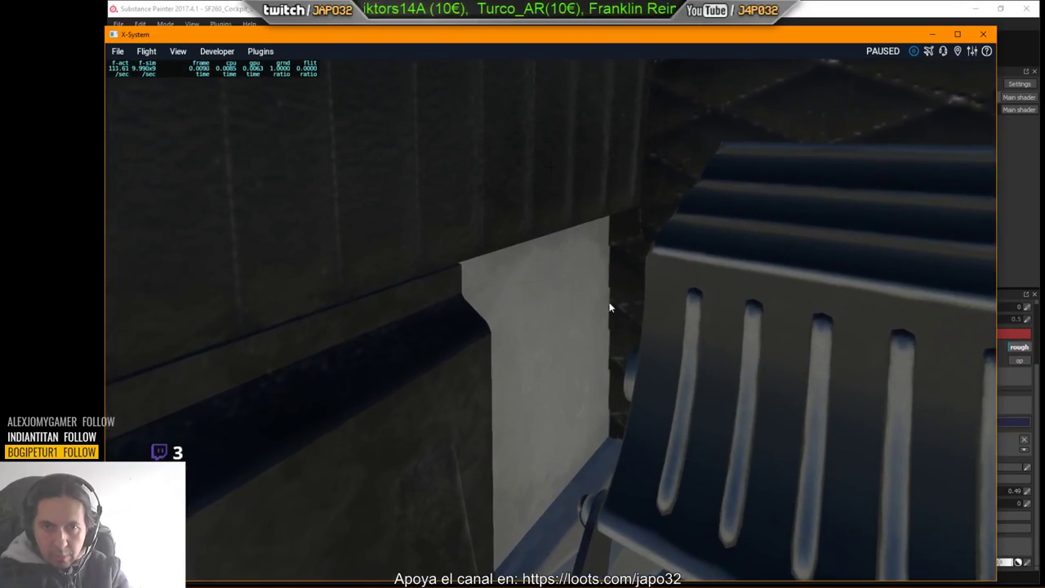
Step: Return to Substance Painter and examine the metal floor plates and side wall in the pedal area up close
{"action": "key", "text": "alt+Tab"}
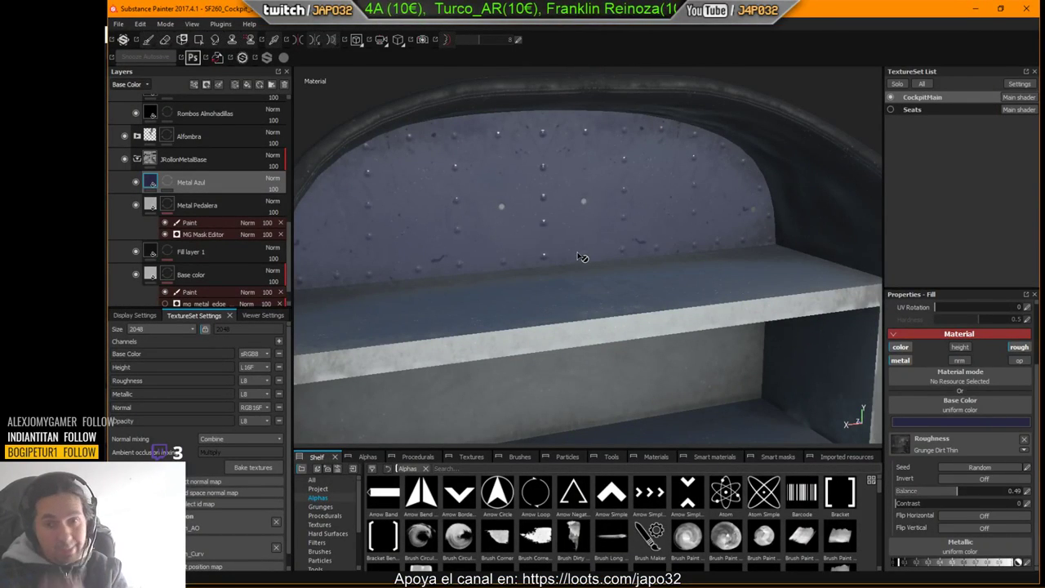
{"action": "right_click_drag", "start_coordinate": [610, 251], "coordinate": [423, 264], "text": "alt"}
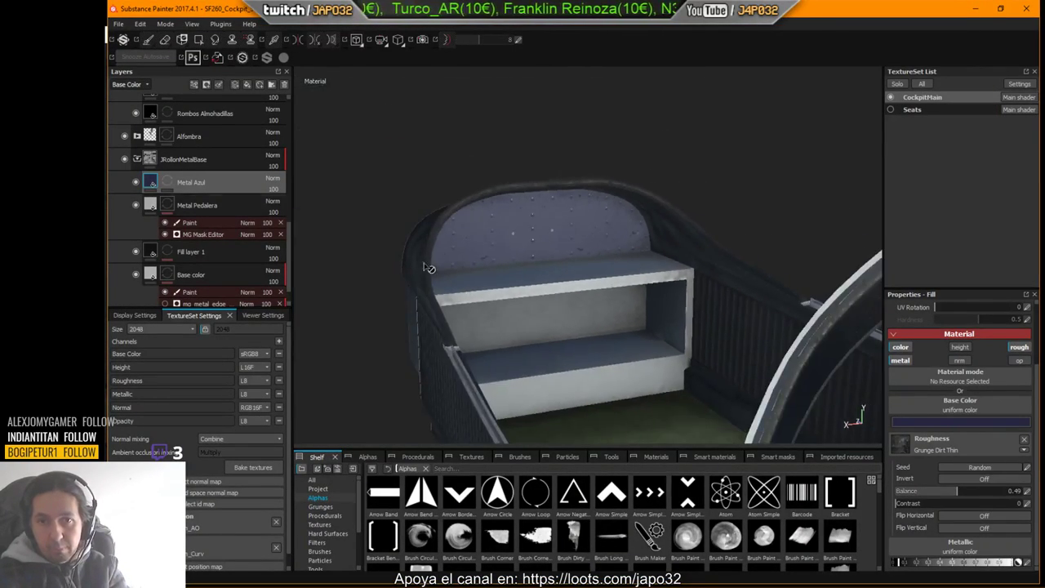
{"action": "left_click_drag", "start_coordinate": [748, 282], "coordinate": [606, 190], "text": "alt"}
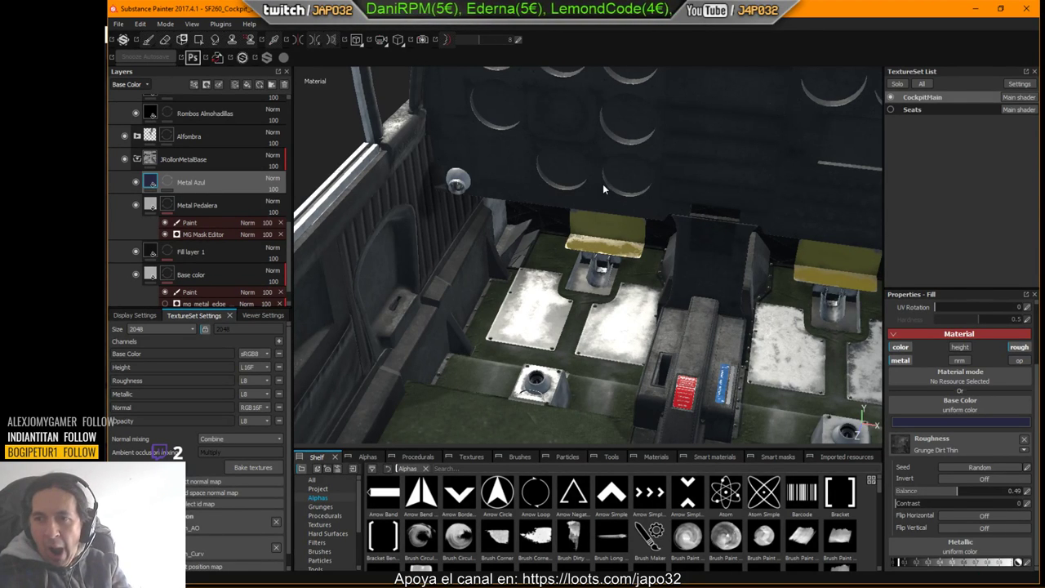
{"action": "middle_click_drag", "start_coordinate": [585, 278], "coordinate": [562, 250], "text": "alt"}
{"action": "right_click_drag", "start_coordinate": [580, 247], "coordinate": [895, 238], "text": "alt"}
{"action": "left_click_drag", "start_coordinate": [703, 212], "coordinate": [572, 224], "text": "alt"}
{"action": "scroll", "coordinate": [554, 222], "scroll_direction": "up", "scroll_amount": 3}
{"action": "middle_click_drag", "start_coordinate": [555, 219], "coordinate": [724, 246], "text": "alt"}
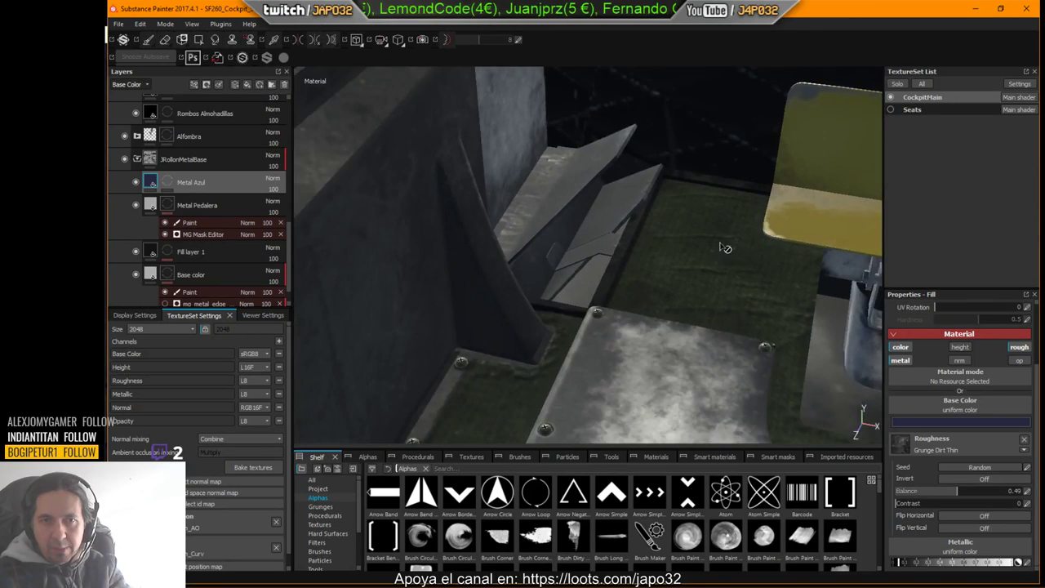
{"action": "left_click_drag", "start_coordinate": [724, 245], "coordinate": [649, 218], "text": "alt"}
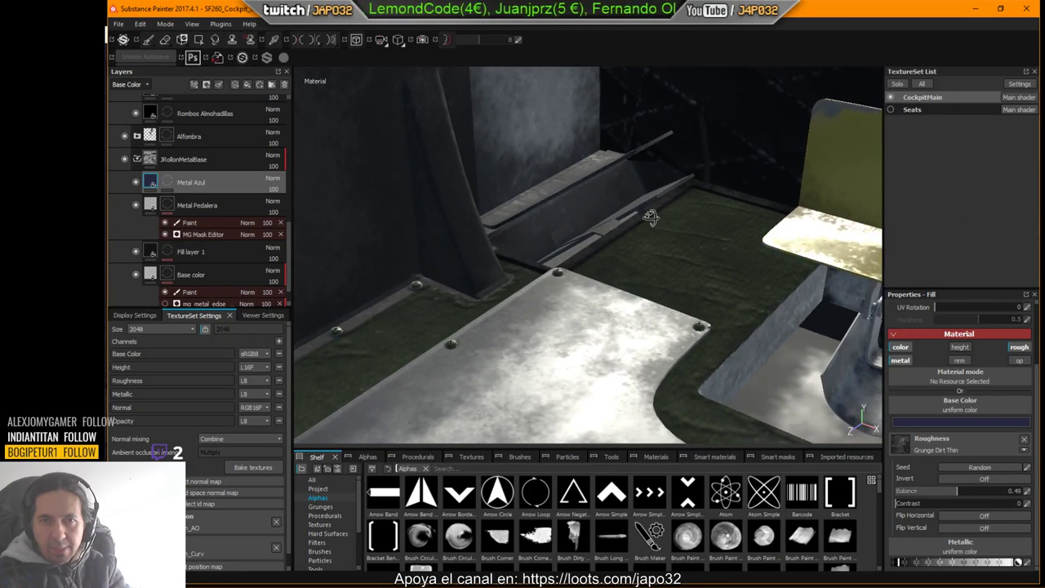
Step: Toggle the Metal Pedalera layer's visibility repeatedly to check which parts of the pedal area it covers
{"action": "left_click", "coordinate": [139, 205]}
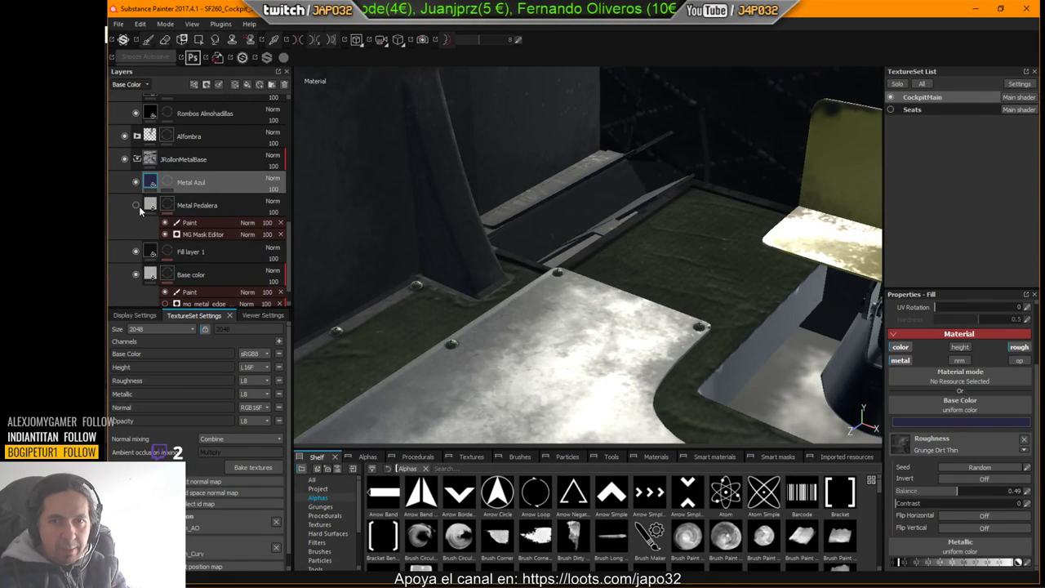
{"action": "left_click", "coordinate": [138, 206]}
{"action": "left_click", "coordinate": [139, 206]}
{"action": "left_click", "coordinate": [139, 205]}
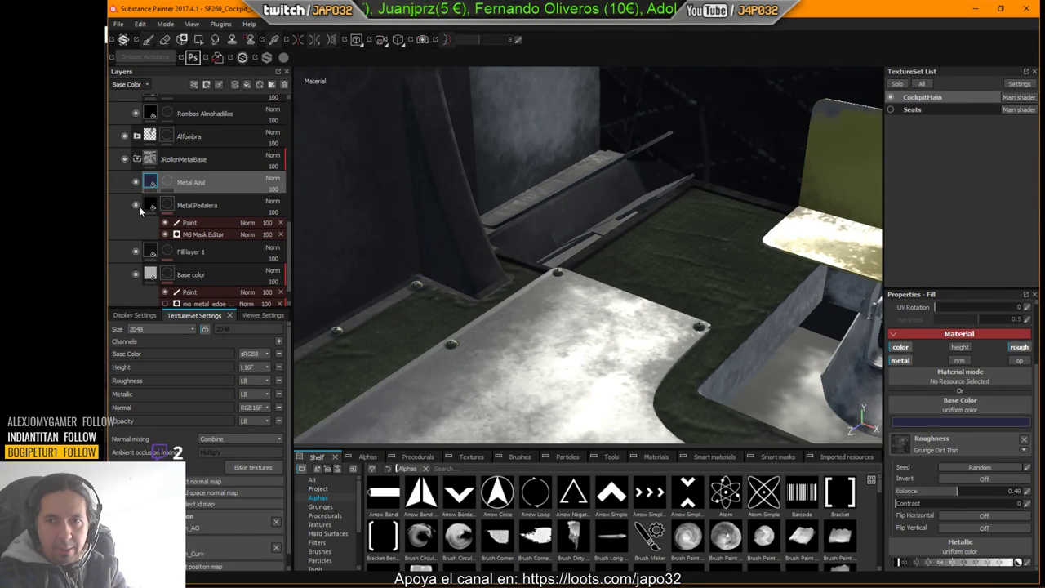
{"action": "left_click", "coordinate": [139, 206]}
{"action": "left_click", "coordinate": [139, 206]}
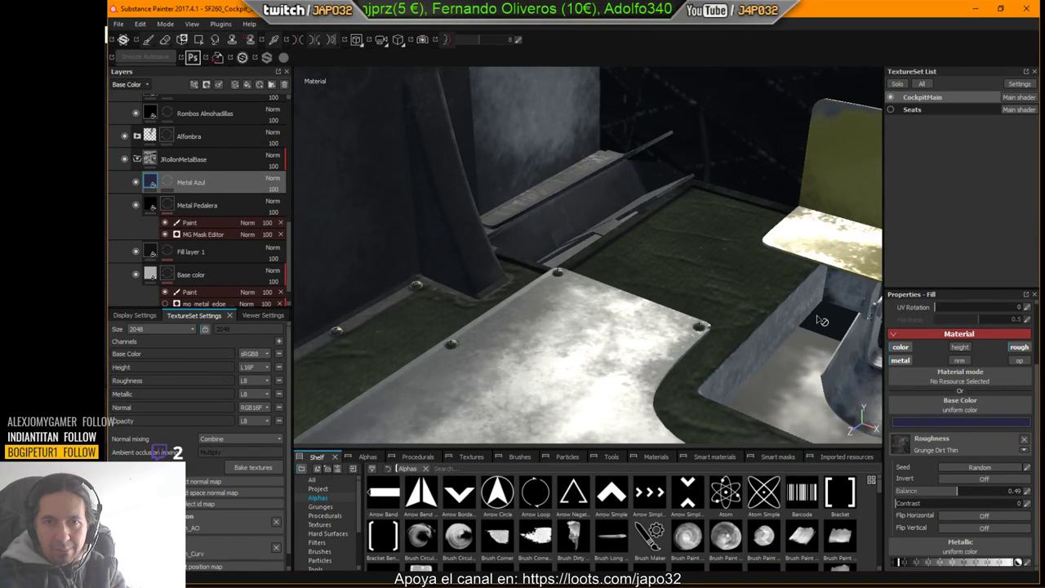
Step: Switch to X-Plane and inspect the rudder pedals and the metal floor plates beneath them
{"action": "key", "text": "alt+Tab"}
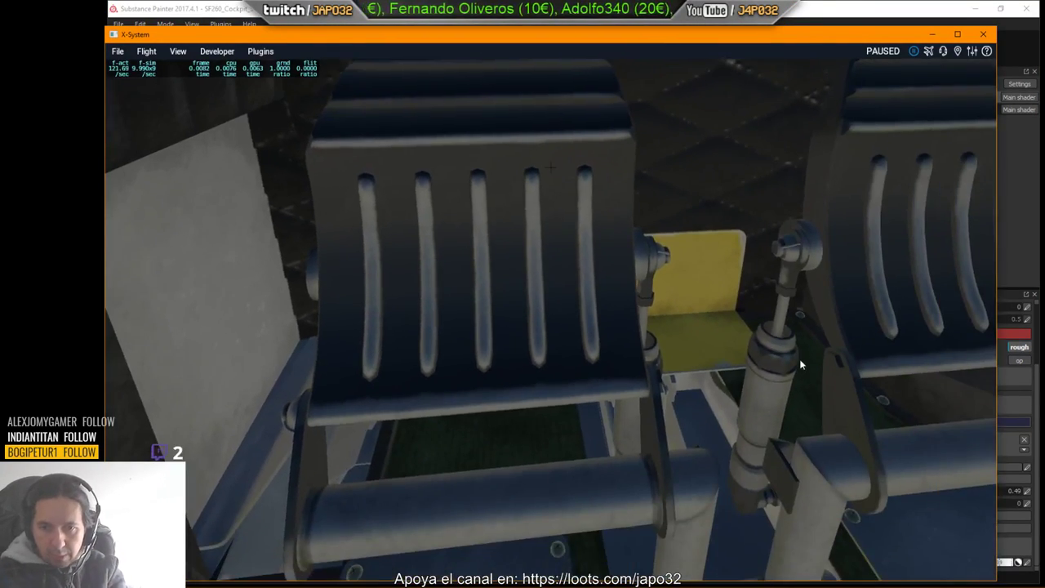
{"action": "key", "text": "period"}
{"action": "key", "text": "Right"}
{"action": "key", "text": "Down"}
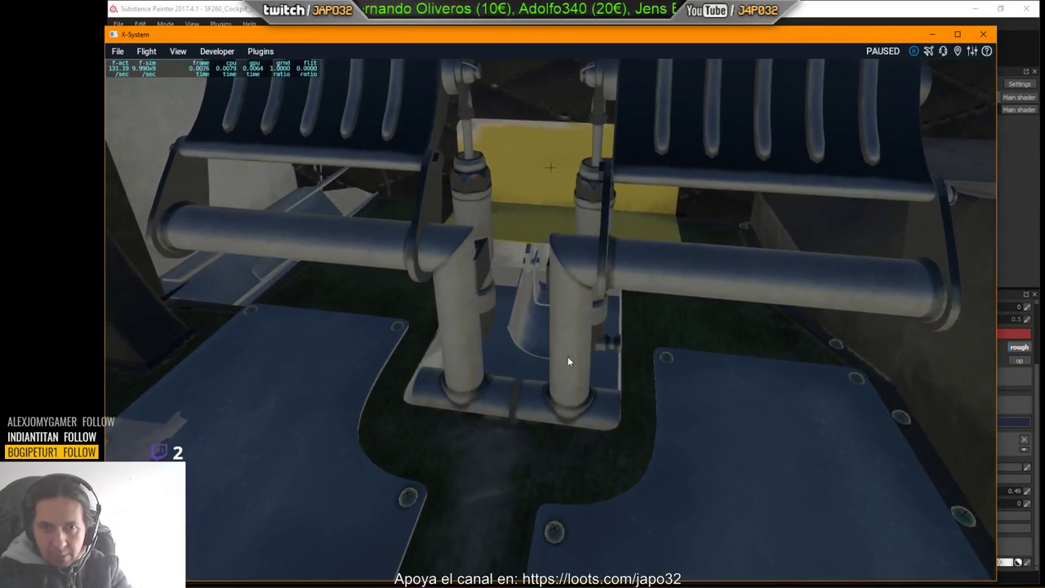
Step: Back in Substance Painter, redo the undone color change and lower the Metal Pedalera layer's metallic value
{"action": "key", "text": "alt+Tab"}
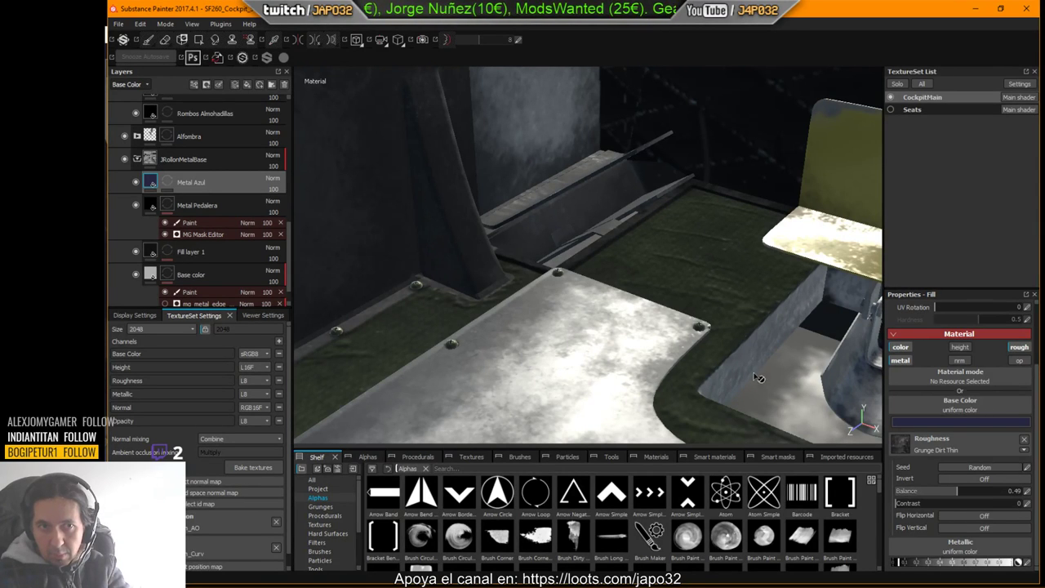
{"action": "left_click", "coordinate": [141, 24]}
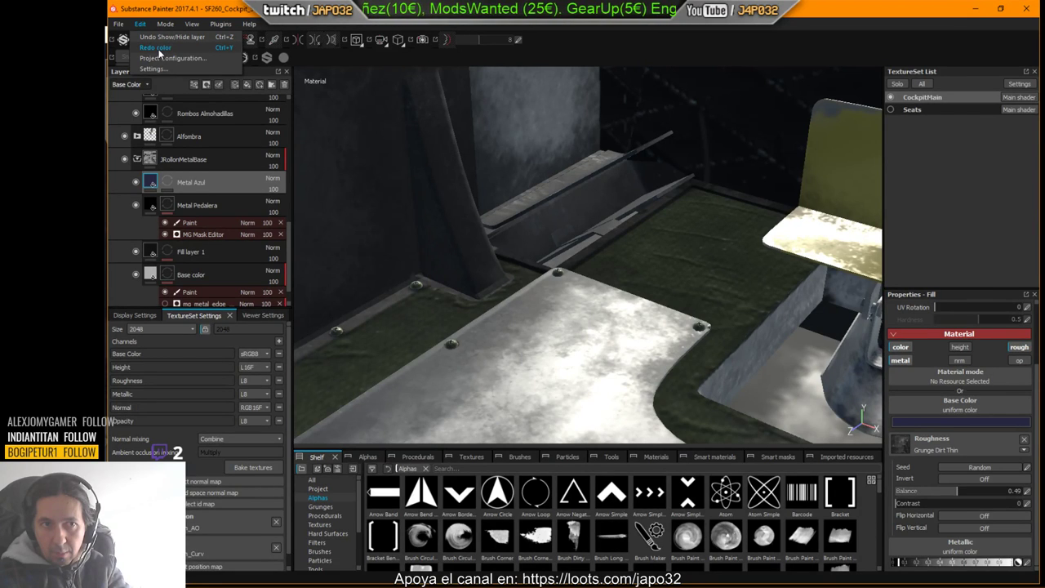
{"action": "left_click", "coordinate": [158, 50]}
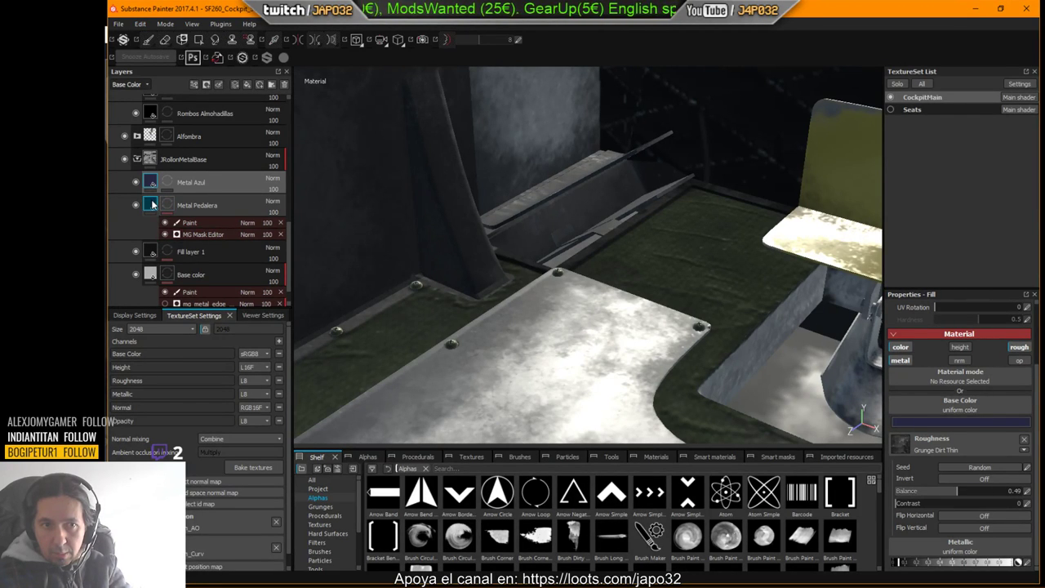
{"action": "left_click", "coordinate": [196, 211]}
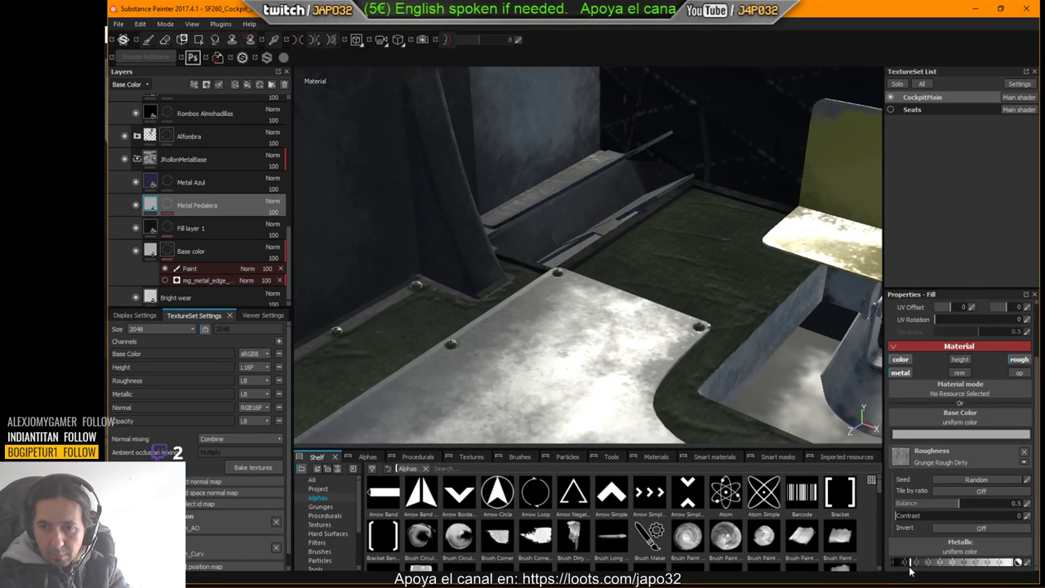
Step: Export the CockpitMain texture set again with the adjusted Metal Pedalera layer
{"action": "right_click", "coordinate": [545, 149]}
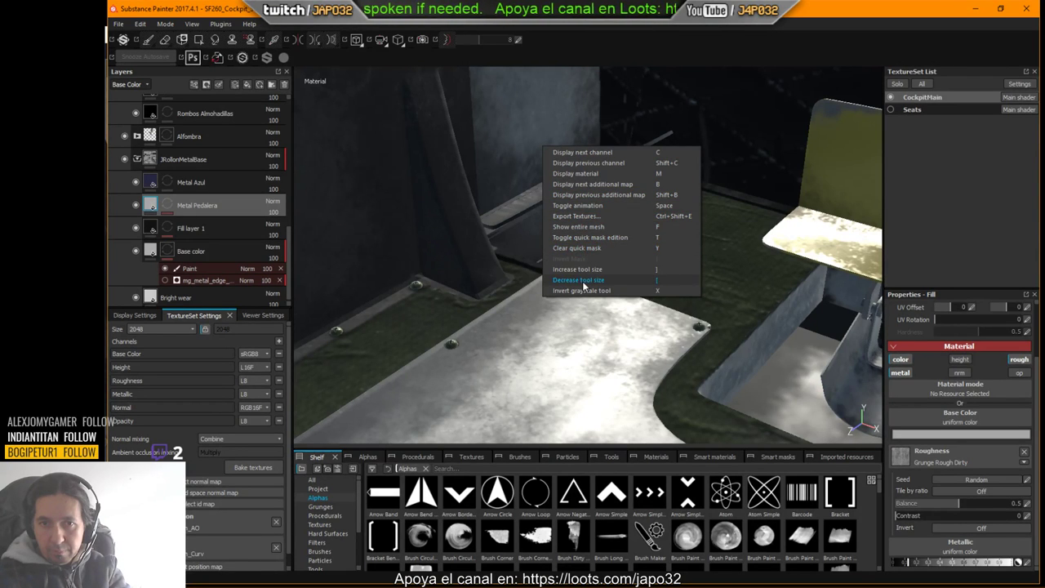
{"action": "left_click", "coordinate": [587, 215]}
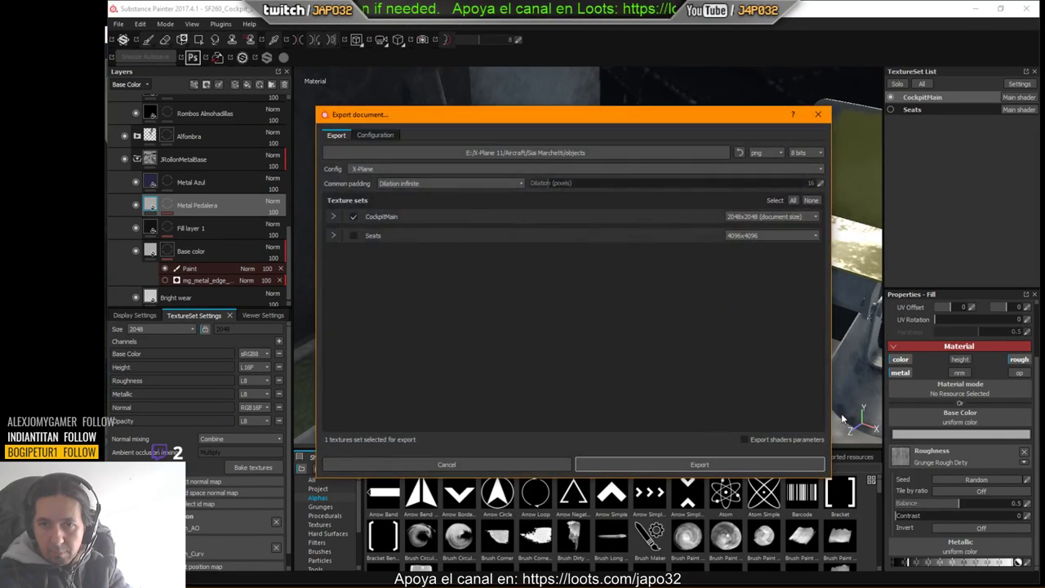
{"action": "left_click", "coordinate": [706, 465]}
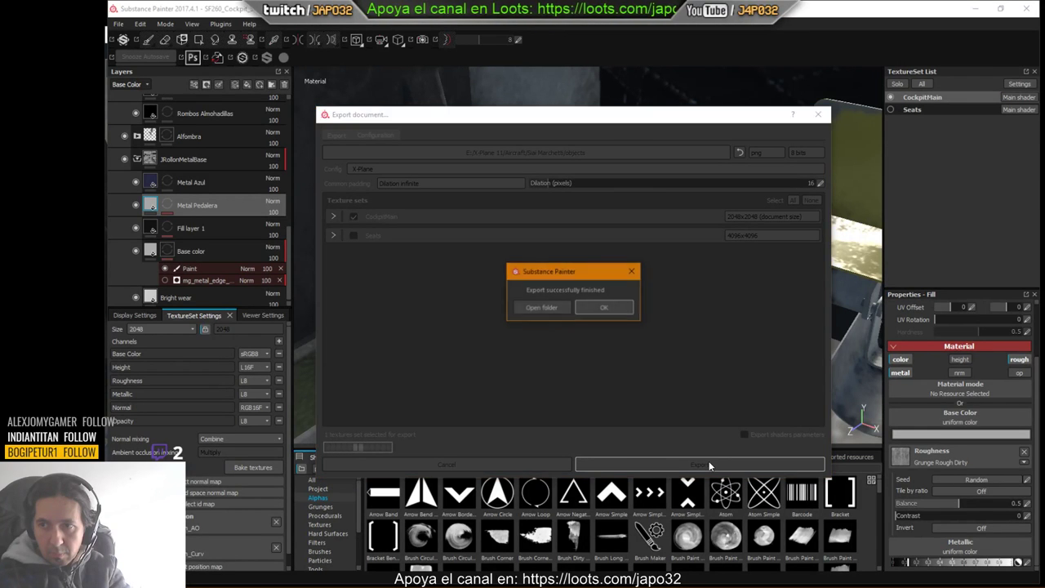
{"action": "left_click", "coordinate": [626, 305]}
Step: Reload the aircraft in X-Plane and bring the view down to the rudder pedals and floor plates
{"action": "key", "text": "alt"}
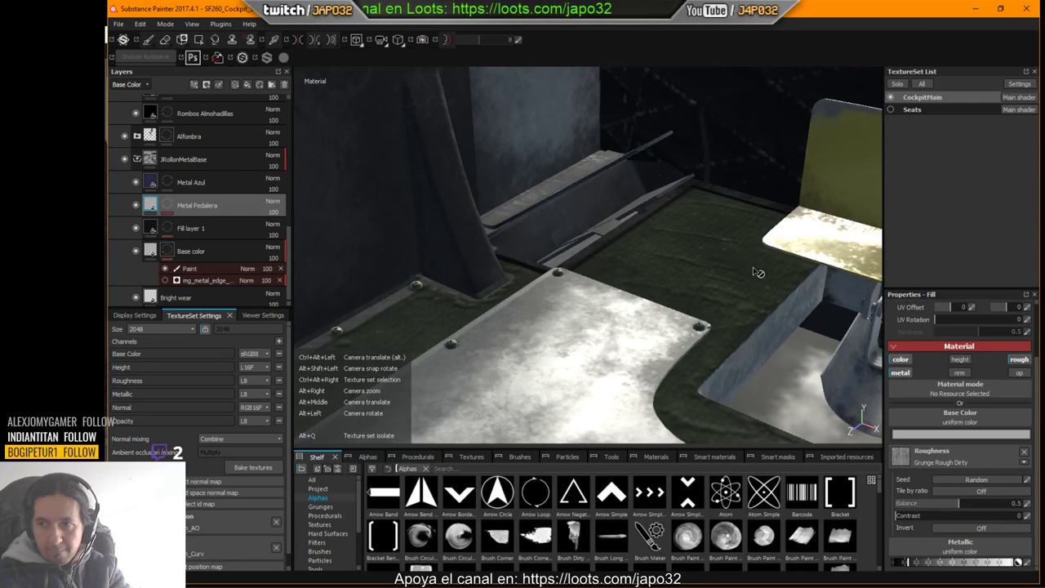
{"action": "key", "text": "alt+Tab"}
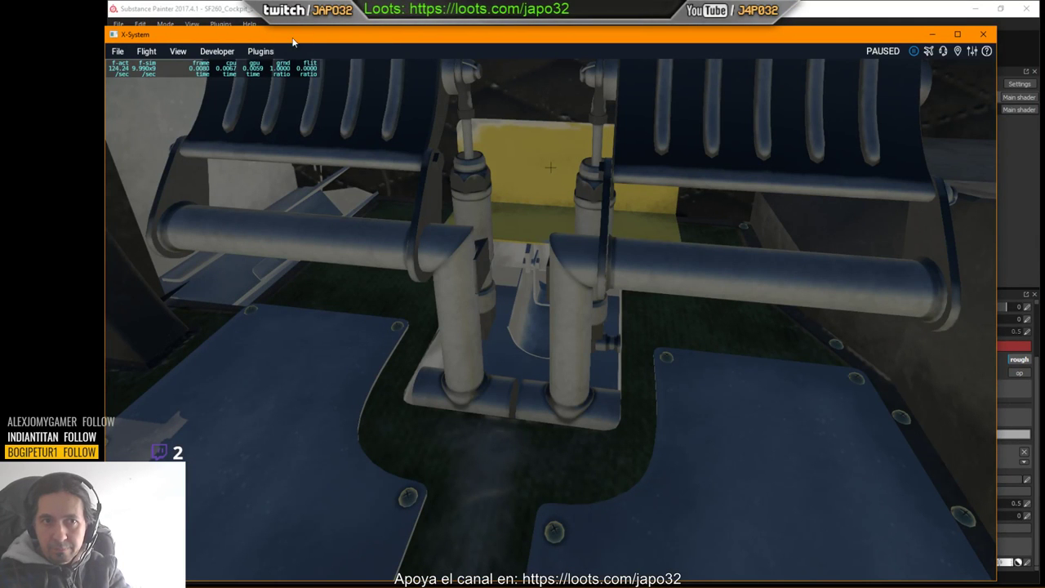
{"action": "left_click", "coordinate": [216, 55]}
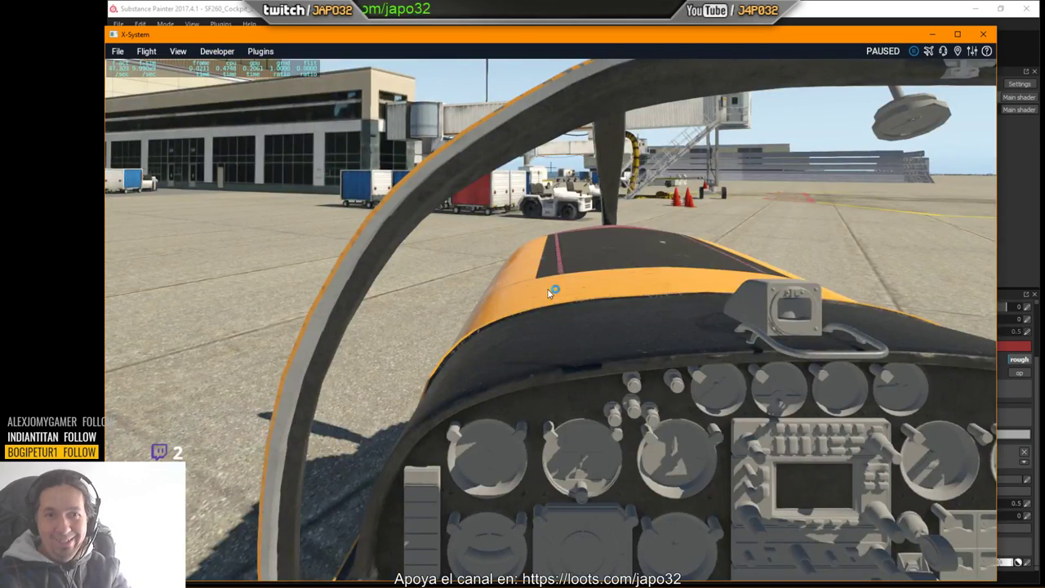
{"action": "right_click_drag", "start_coordinate": [590, 290], "coordinate": [530, 332]}
{"action": "key", "text": "Down"}
{"action": "key", "text": "Right"}
{"action": "key", "text": "period"}
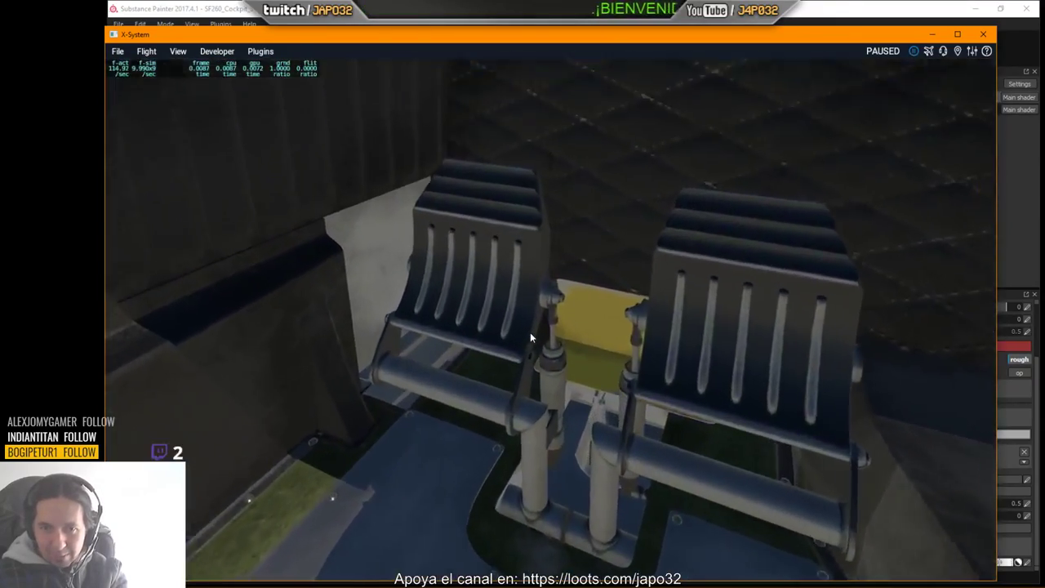
Step: Compare the rudder pedal area in X-Plane with the metal floor plate and pedal housing in Substance Painter
{"action": "key", "text": "Left"}
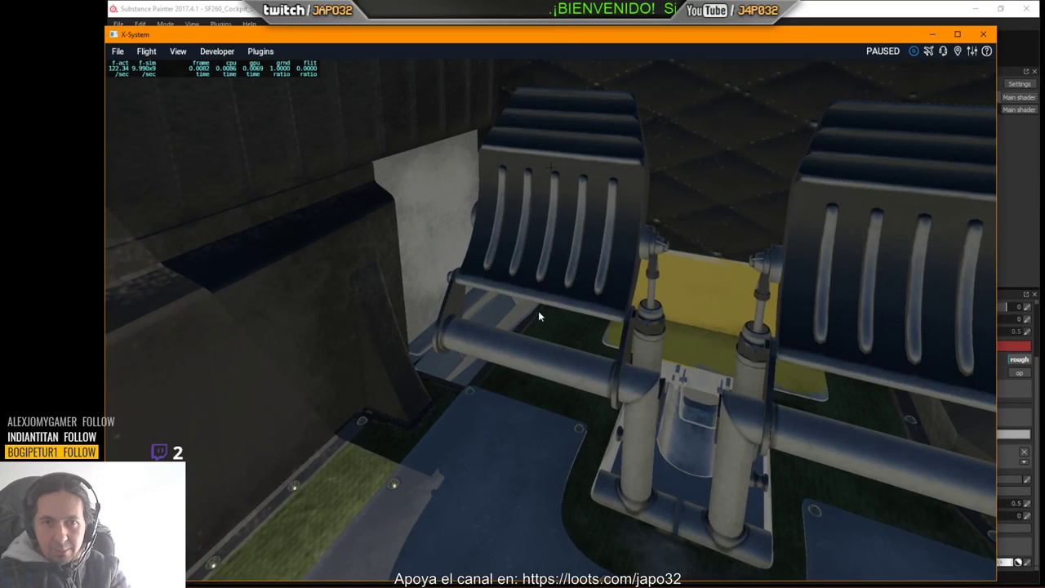
{"action": "key", "text": "alt+Tab"}
{"action": "right_click", "coordinate": [585, 257]}
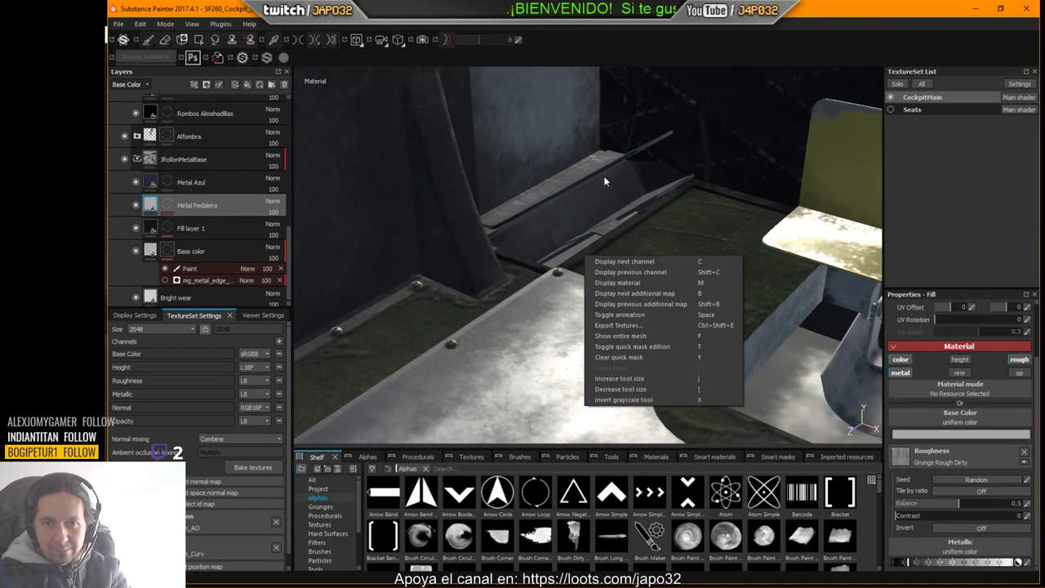
{"action": "left_click", "coordinate": [603, 177]}
{"action": "right_click", "coordinate": [645, 214]}
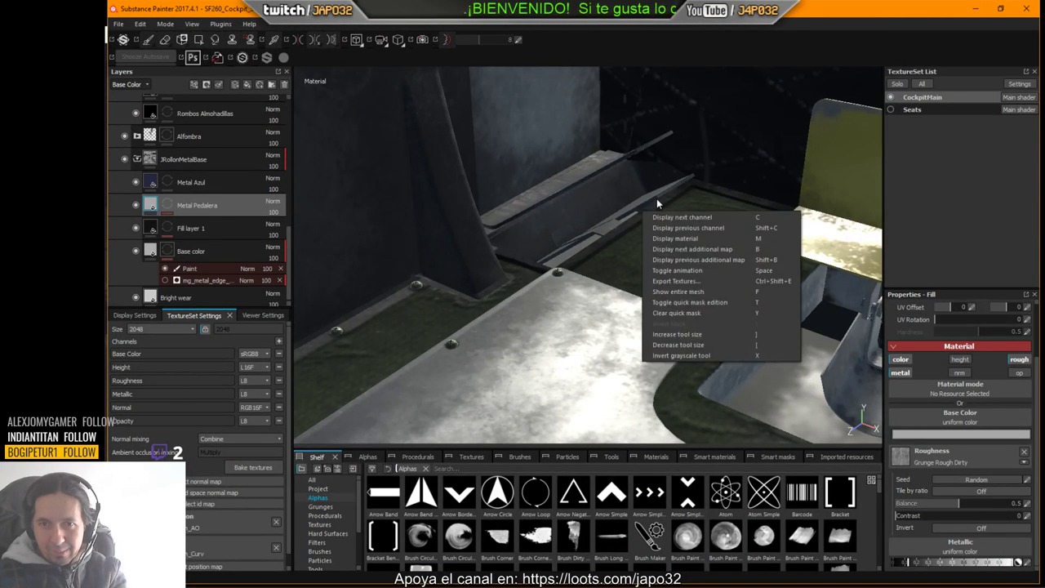
{"action": "left_click", "coordinate": [607, 178]}
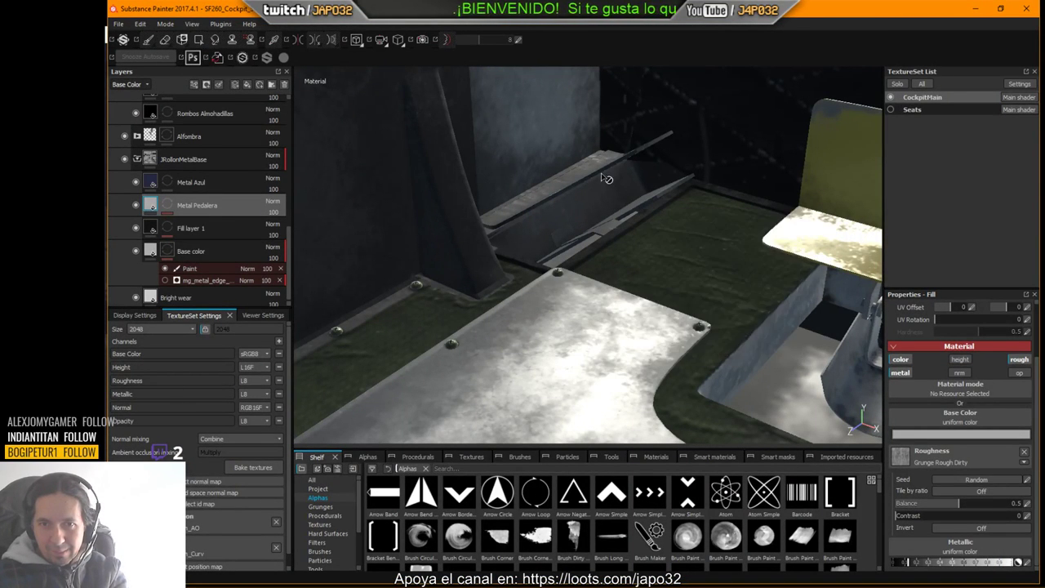
{"action": "left_click", "coordinate": [647, 213]}
{"action": "left_click_drag", "start_coordinate": [634, 229], "coordinate": [595, 220], "text": "alt"}
{"action": "right_click_drag", "start_coordinate": [595, 220], "coordinate": [628, 228], "text": "shift"}
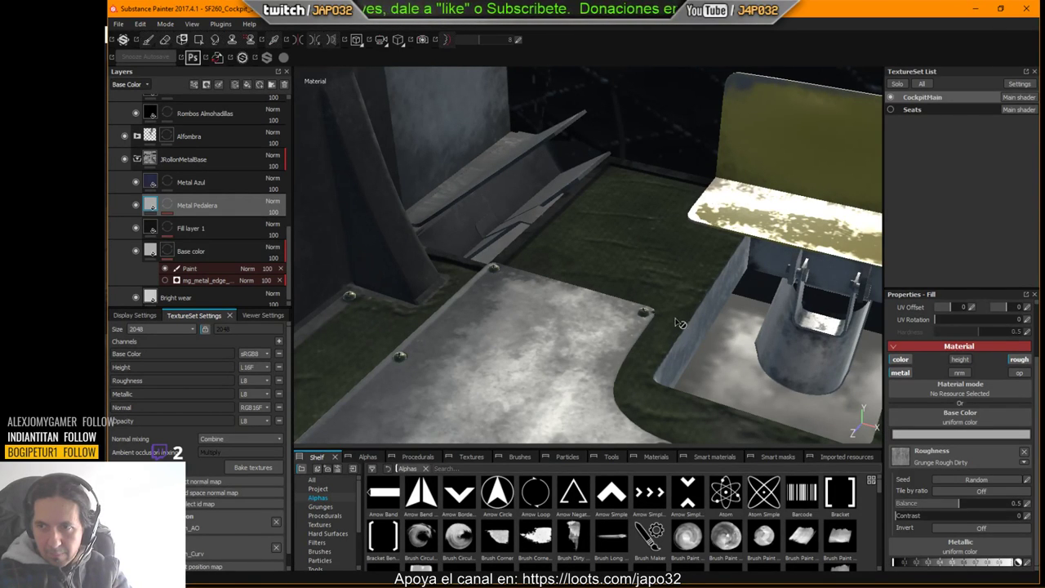
Step: Export the CockpitMain texture set at 2048x2048 as 8-bit PNG with the X-Plane configuration
{"action": "right_click", "coordinate": [574, 265]}
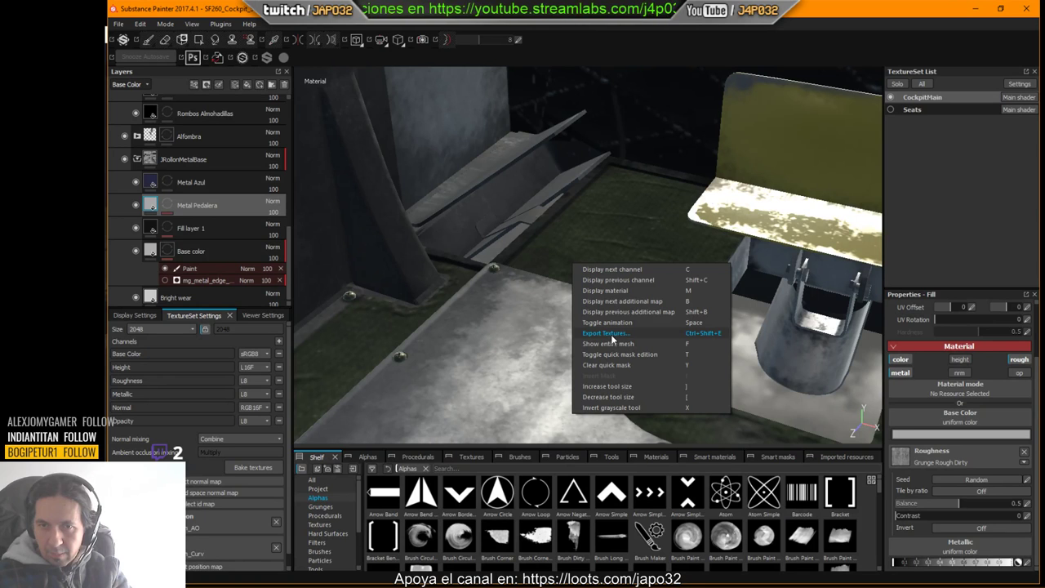
{"action": "left_click", "coordinate": [610, 334]}
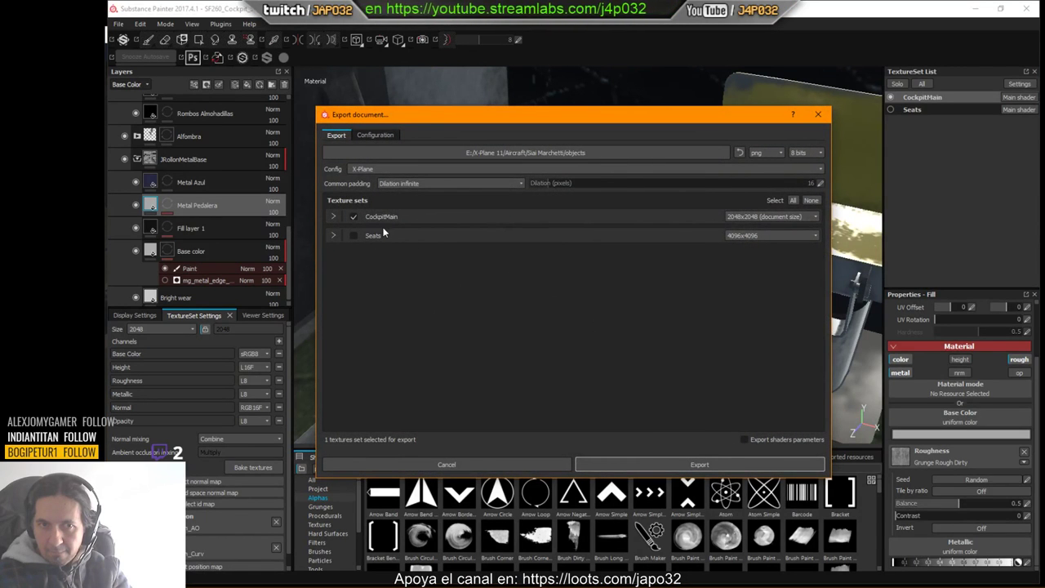
{"action": "left_click", "coordinate": [701, 463]}
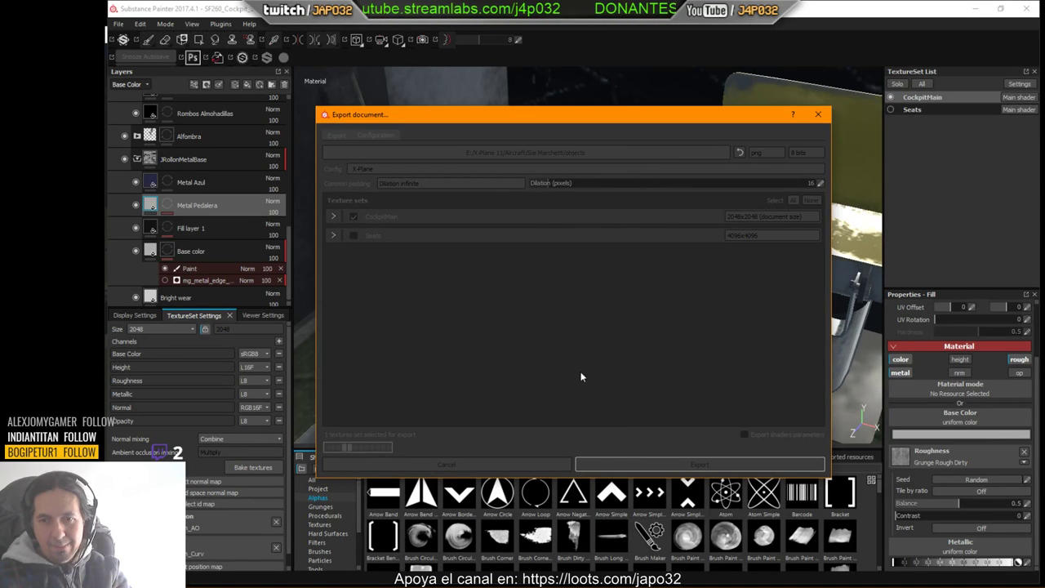
{"action": "left_click", "coordinate": [604, 307]}
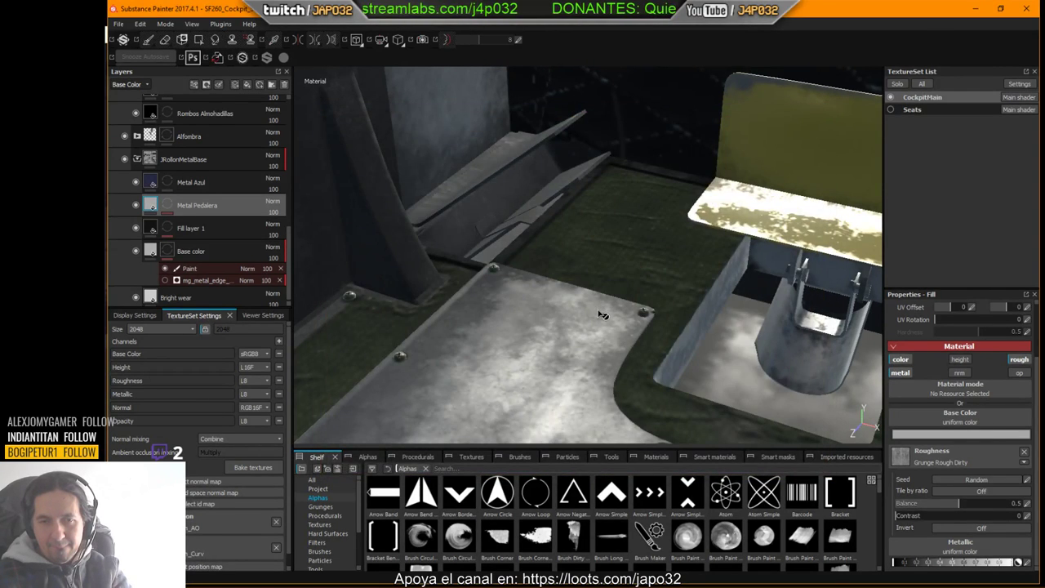
Step: Switch to X-Plane, reload the aircraft and inspect the pedals and floor plates from the pilot's position
{"action": "key", "text": "alt+Tab"}
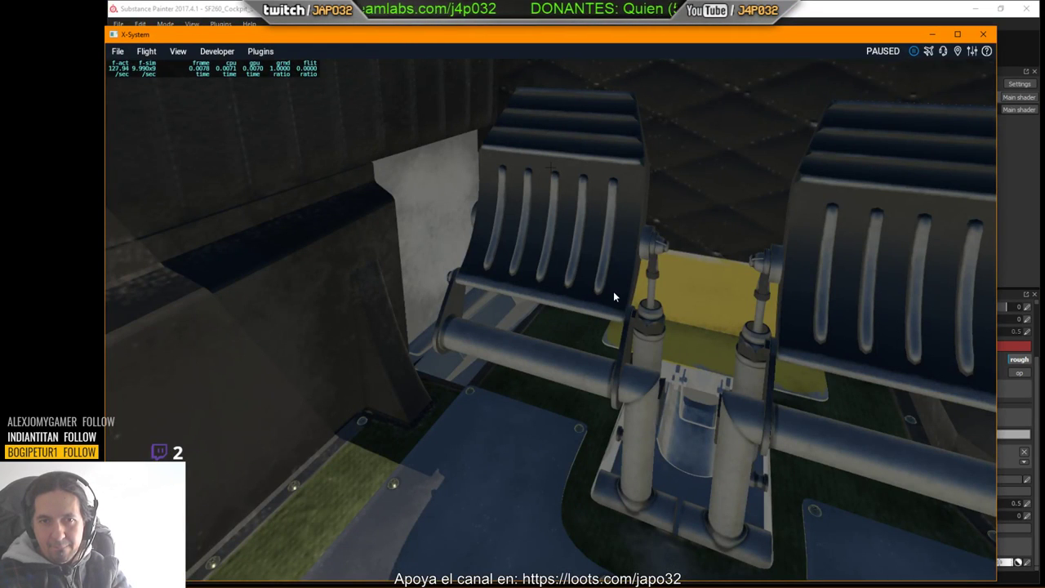
{"action": "left_click", "coordinate": [223, 51]}
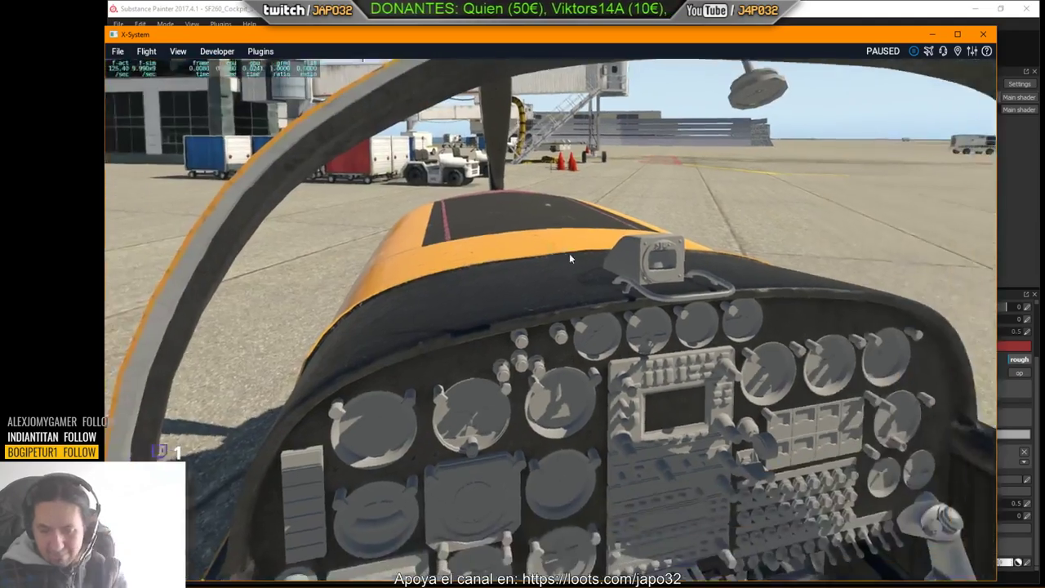
{"action": "right_click_drag", "start_coordinate": [570, 253], "coordinate": [501, 319]}
{"action": "key", "text": "period"}
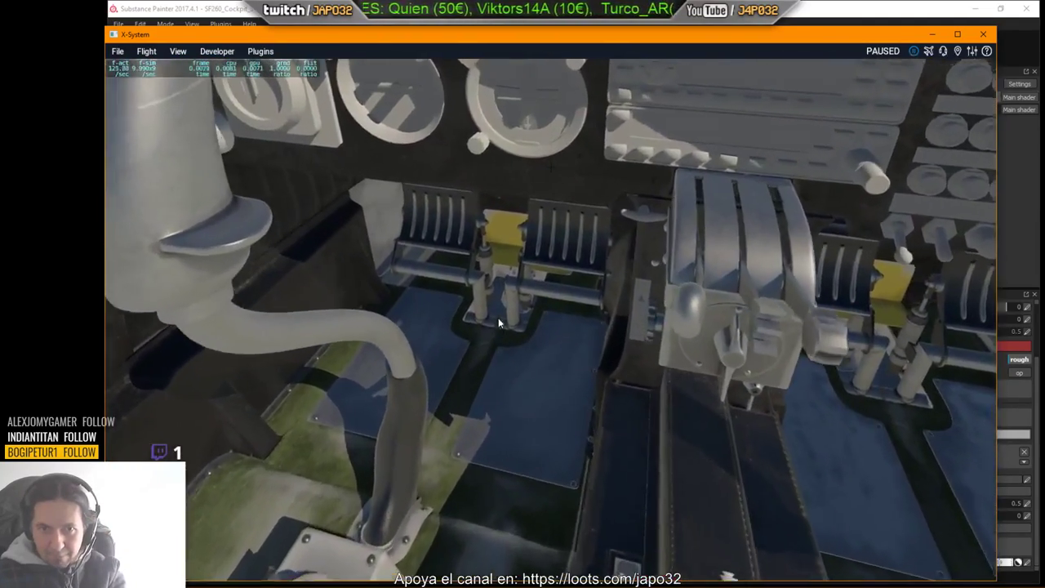
Step: Return to Substance Painter and add a fill effect to the Metal Pedalera layer's mask
{"action": "key", "text": "alt+Tab"}
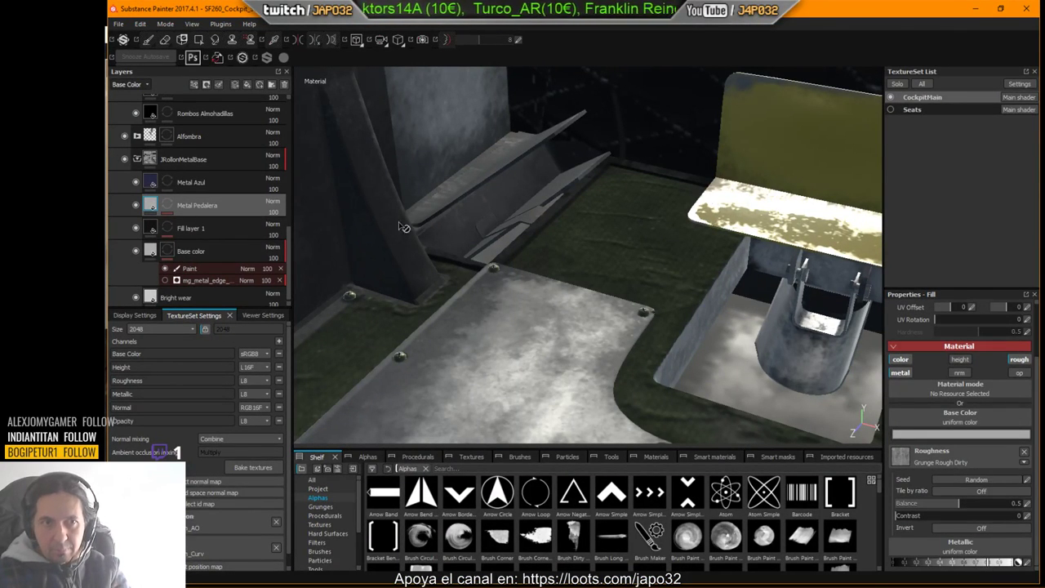
{"action": "left_click", "coordinate": [169, 209]}
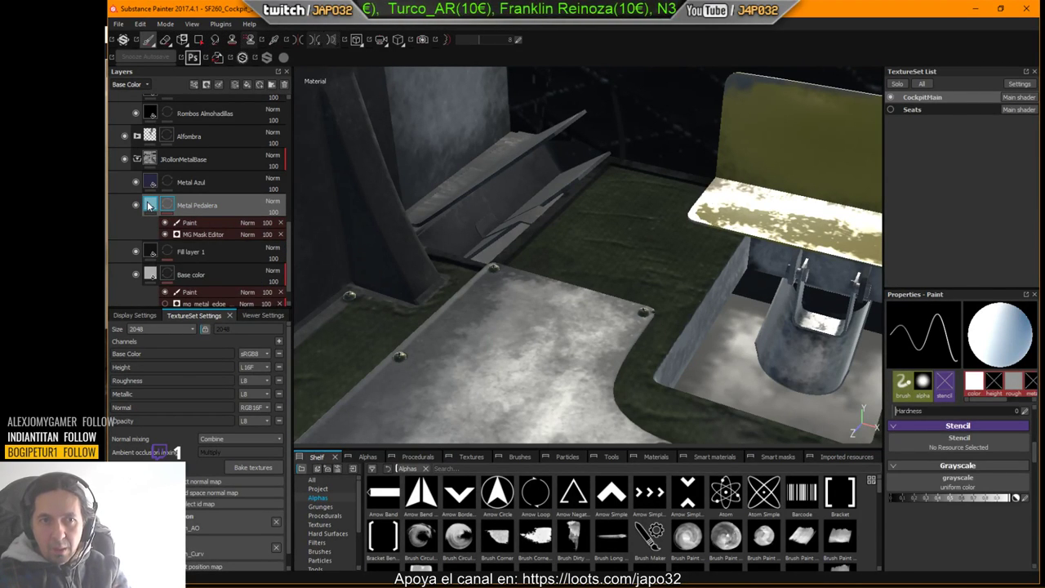
{"action": "left_click", "coordinate": [149, 206]}
{"action": "double_click", "coordinate": [194, 209]}
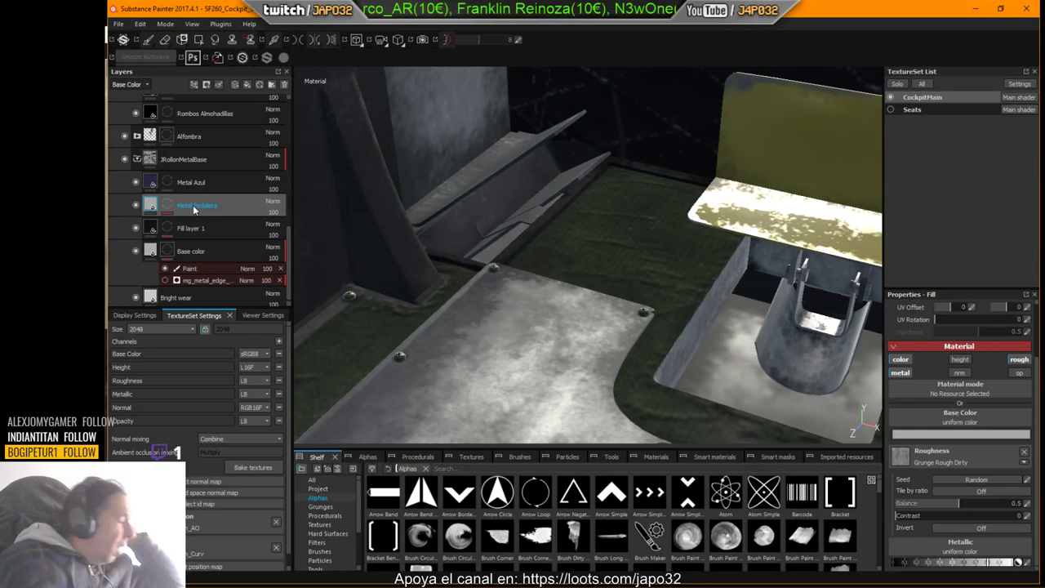
{"action": "key", "text": "Return"}
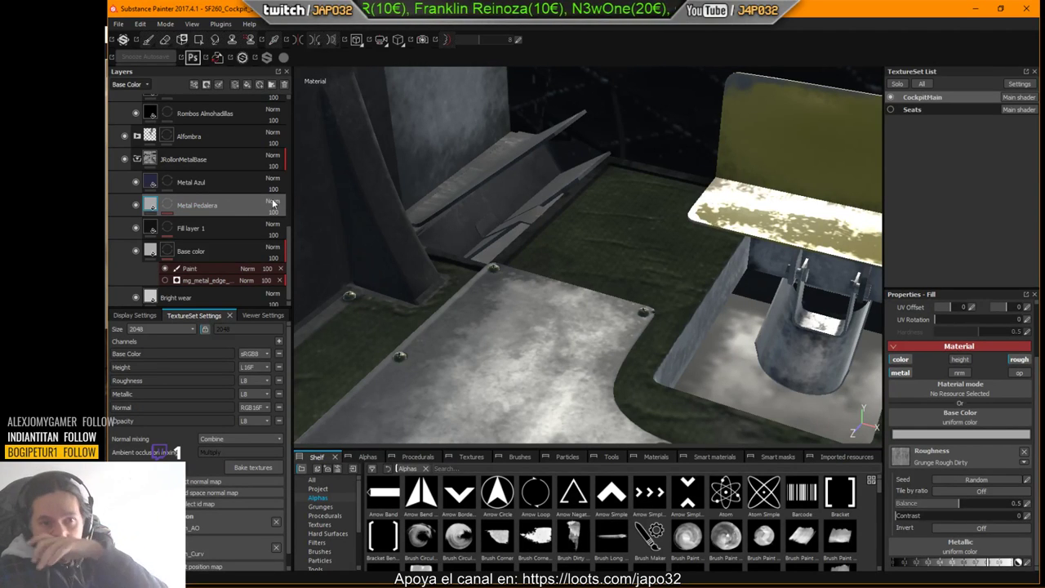
{"action": "double_click", "coordinate": [181, 205]}
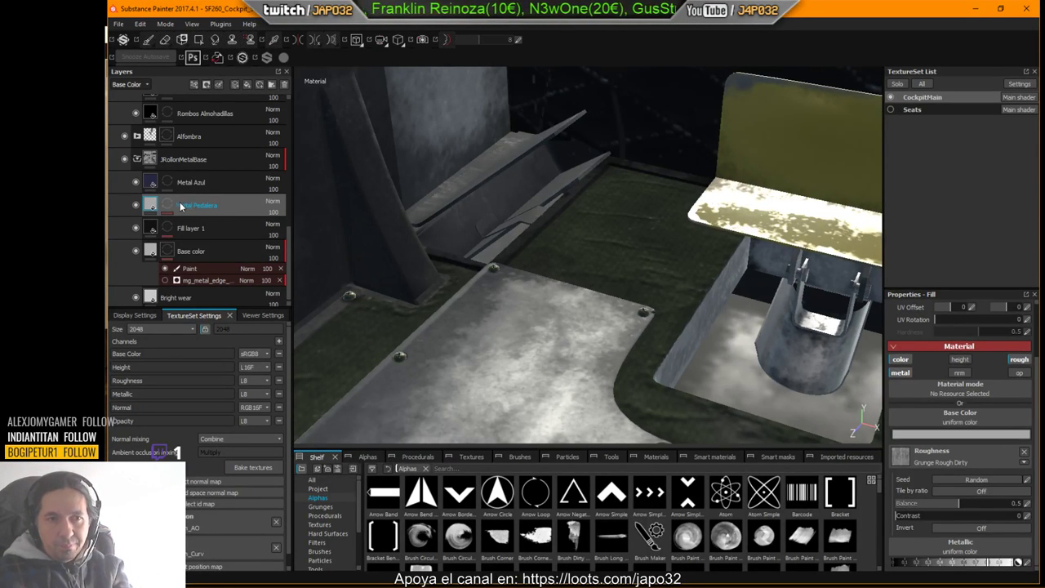
{"action": "key", "text": "Return"}
{"action": "left_click", "coordinate": [171, 204]}
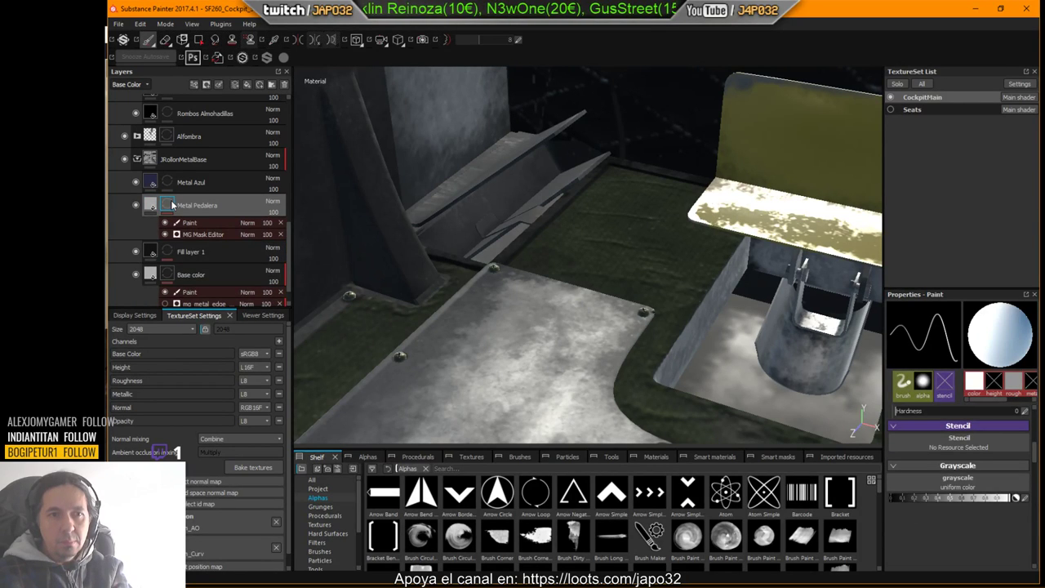
{"action": "double_click", "coordinate": [193, 206]}
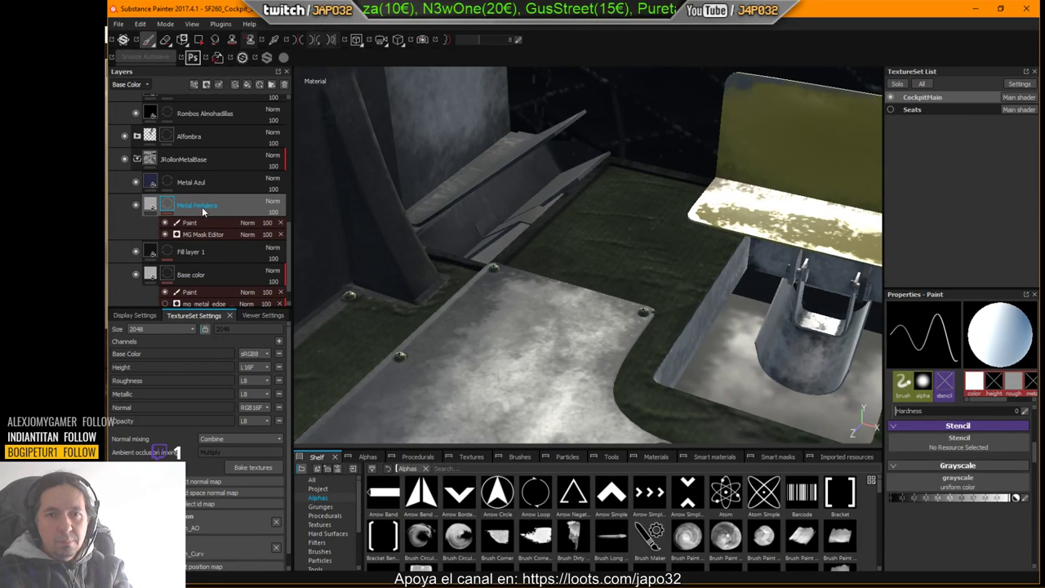
{"action": "left_click", "coordinate": [198, 223]}
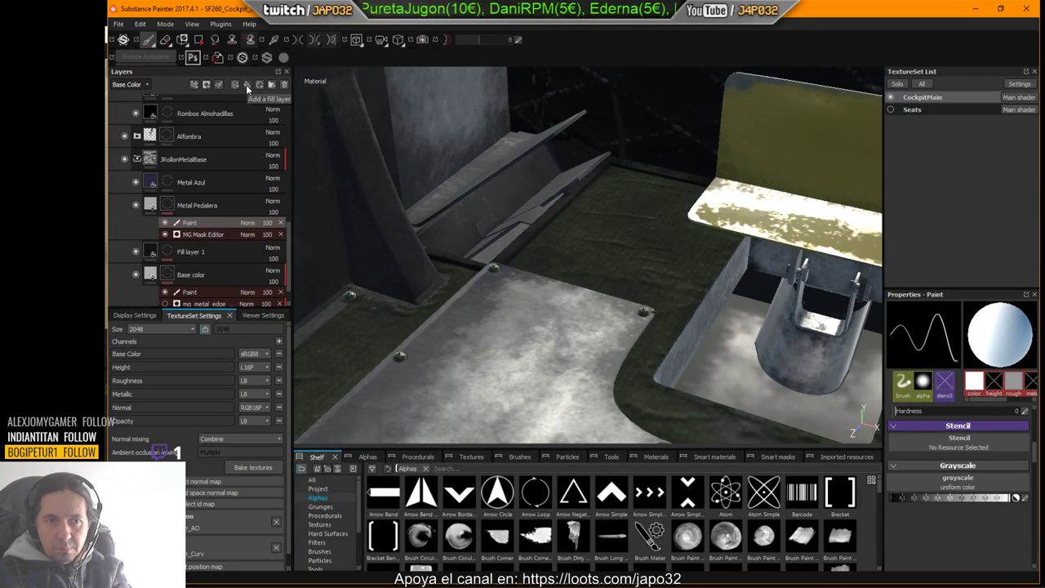
{"action": "right_click", "coordinate": [165, 207]}
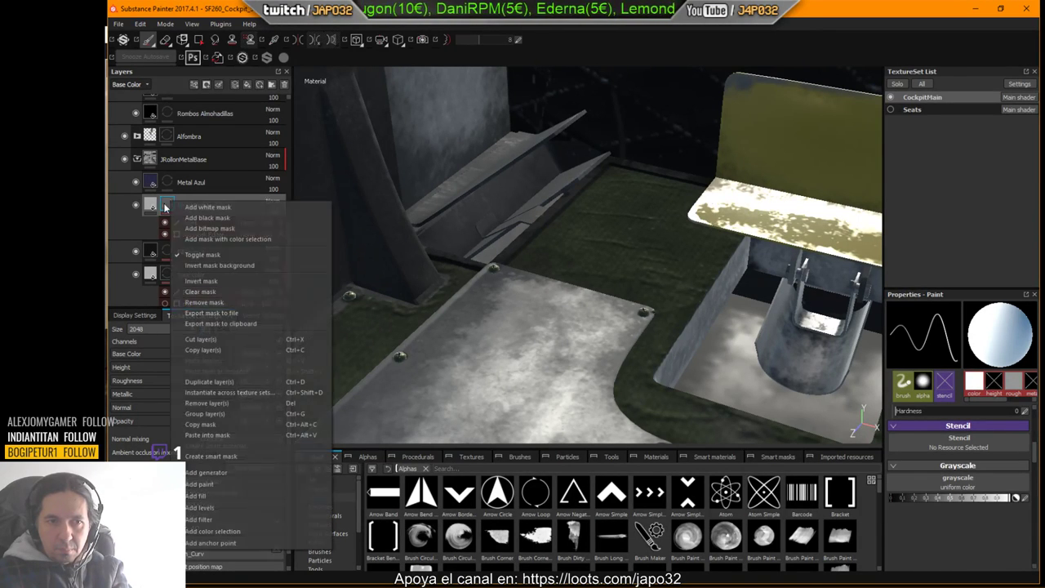
{"action": "left_click", "coordinate": [207, 496]}
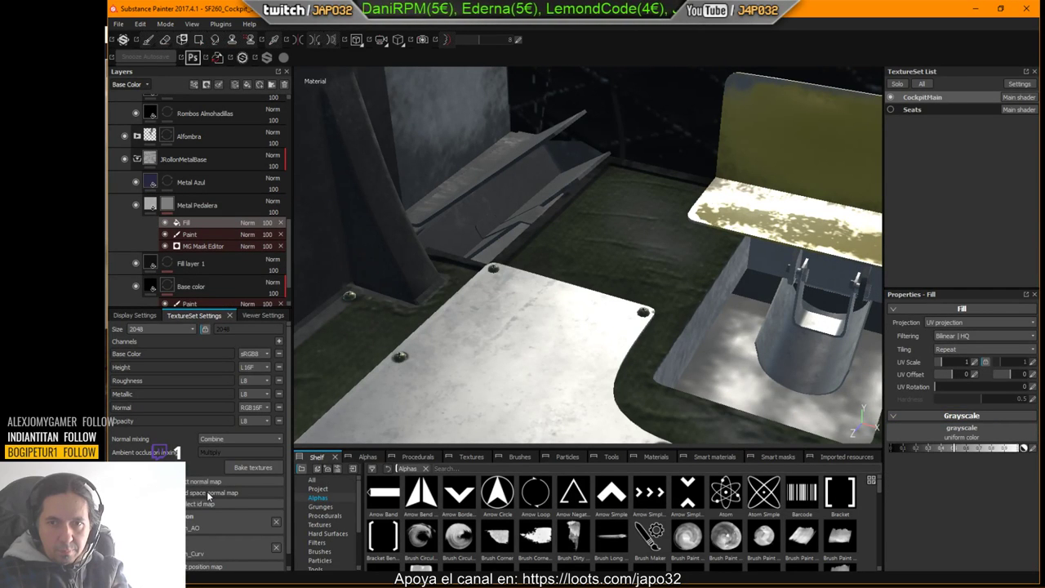
Step: Toggle the mask's new fill effect off and on repeatedly to compare its influence on the floor plate
{"action": "left_click", "coordinate": [165, 225]}
{"action": "left_click", "coordinate": [165, 224]}
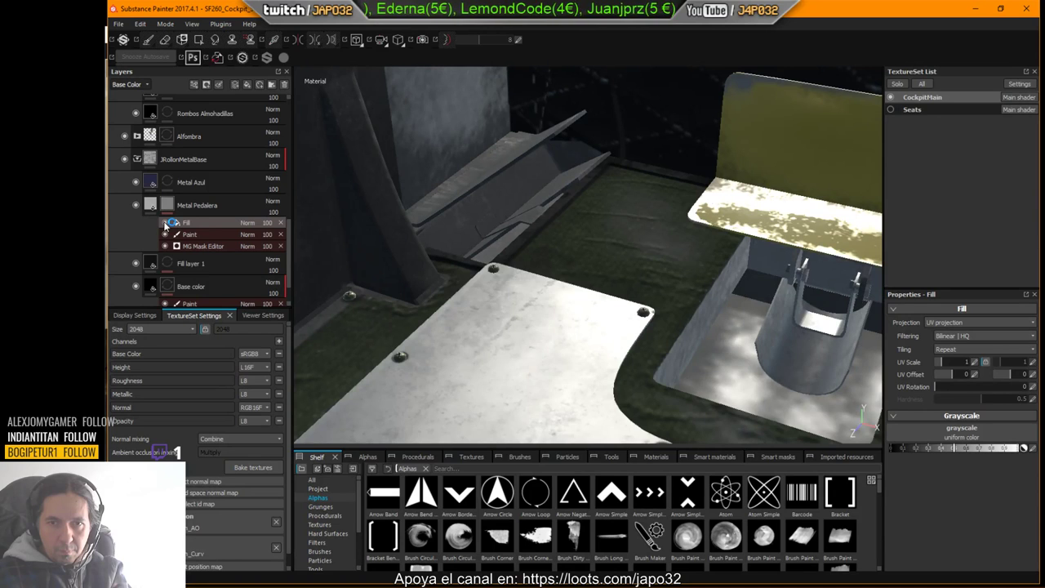
{"action": "left_click", "coordinate": [165, 225]}
{"action": "left_click", "coordinate": [165, 225]}
{"action": "left_click", "coordinate": [165, 225]}
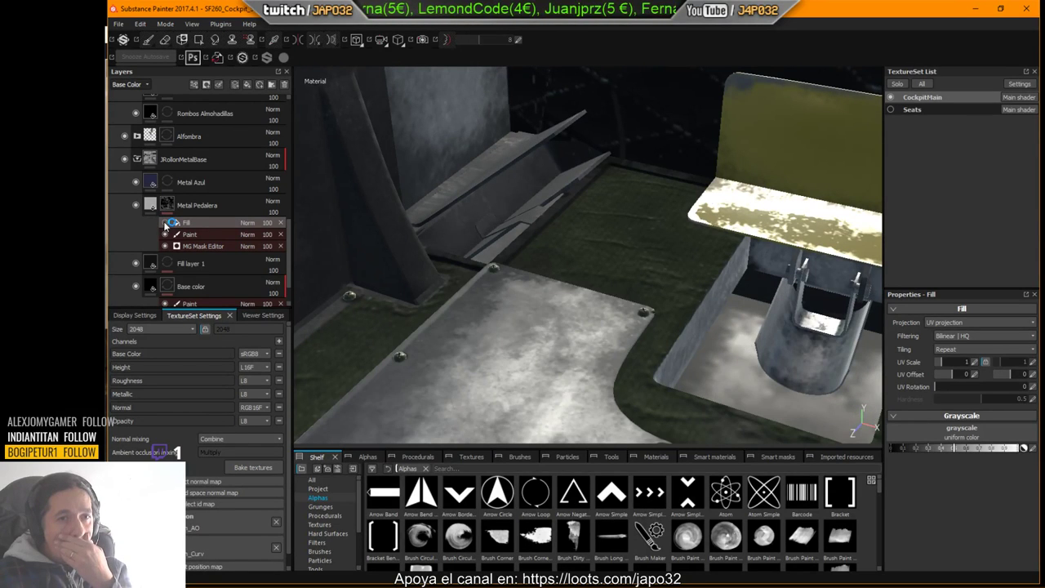
{"action": "left_click", "coordinate": [165, 225]}
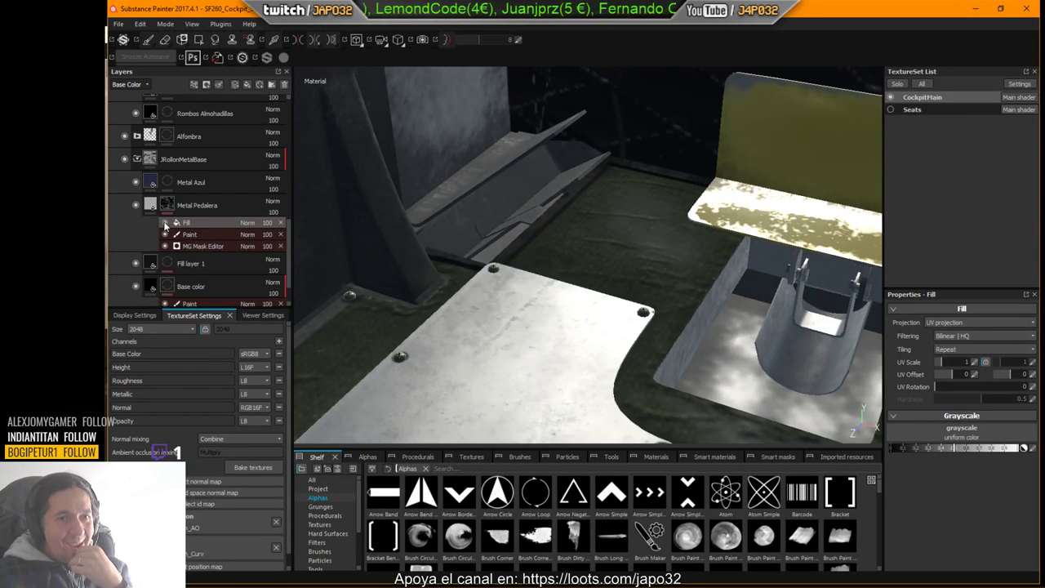
{"action": "left_click", "coordinate": [165, 224]}
{"action": "left_click", "coordinate": [165, 224]}
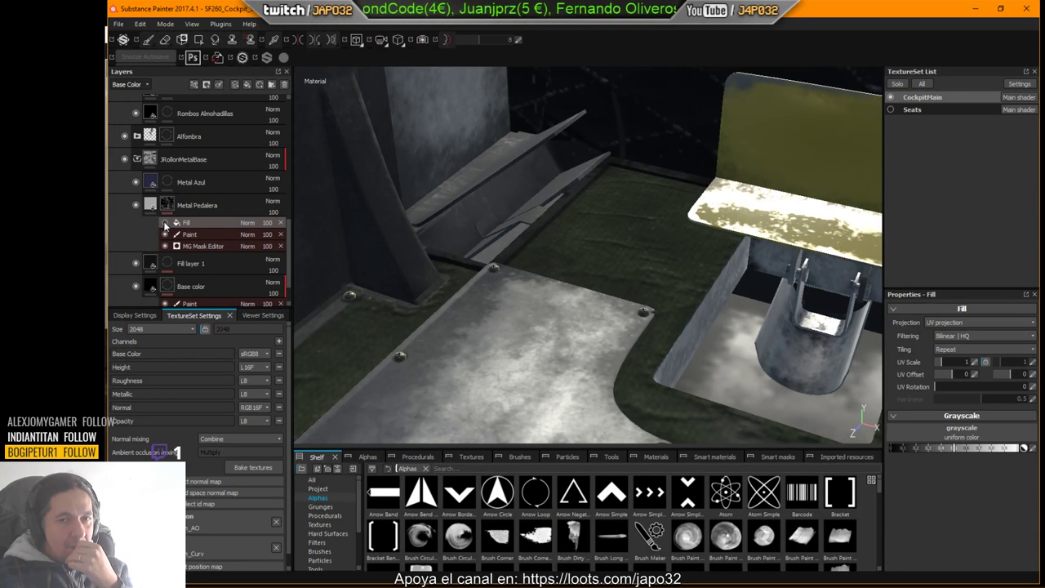
{"action": "left_click", "coordinate": [165, 224]}
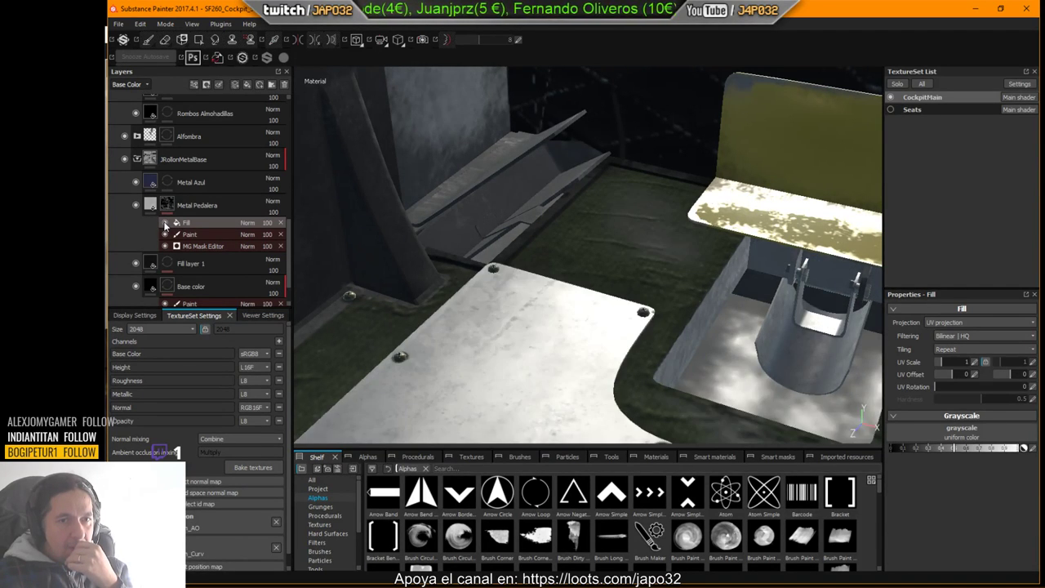
{"action": "left_click", "coordinate": [165, 225]}
{"action": "left_click", "coordinate": [165, 225]}
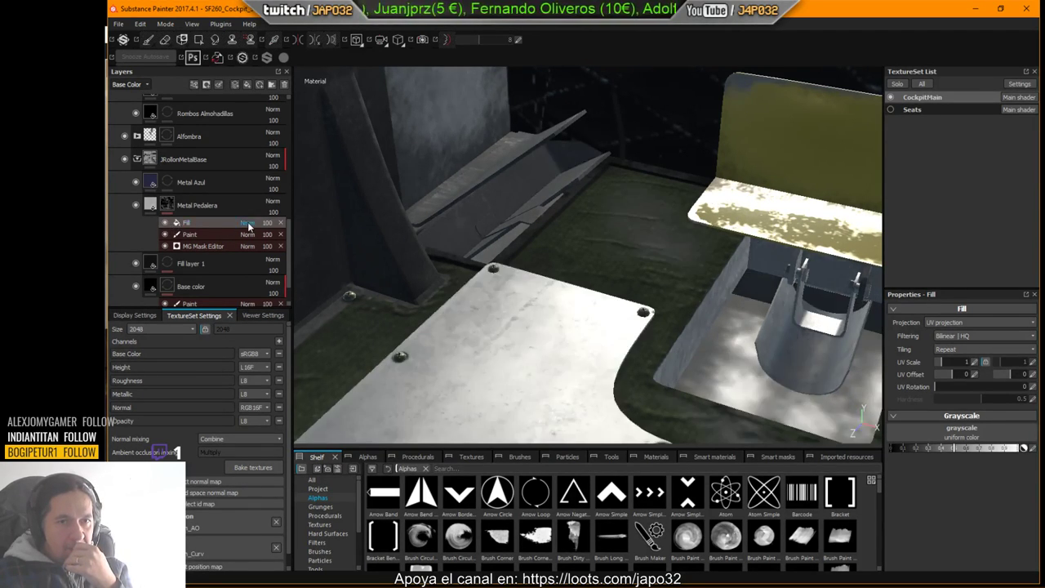
Step: Set the mask fill's blend mode to Multiply and compare the floor plate with the effect off and on
{"action": "left_click", "coordinate": [246, 222]}
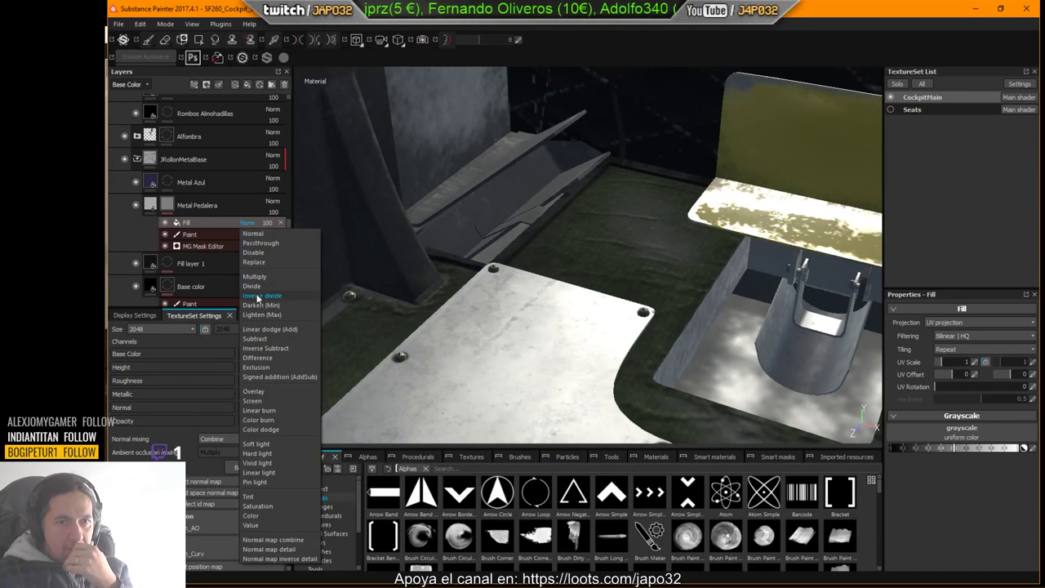
{"action": "left_click", "coordinate": [260, 279]}
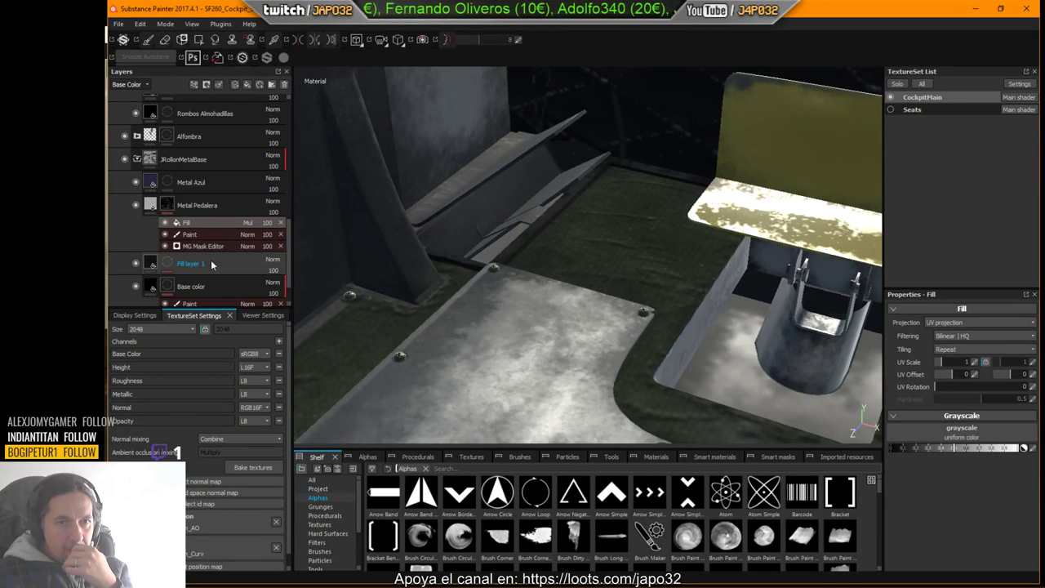
{"action": "left_click", "coordinate": [166, 224]}
{"action": "left_click", "coordinate": [166, 224]}
{"action": "left_click", "coordinate": [166, 223]}
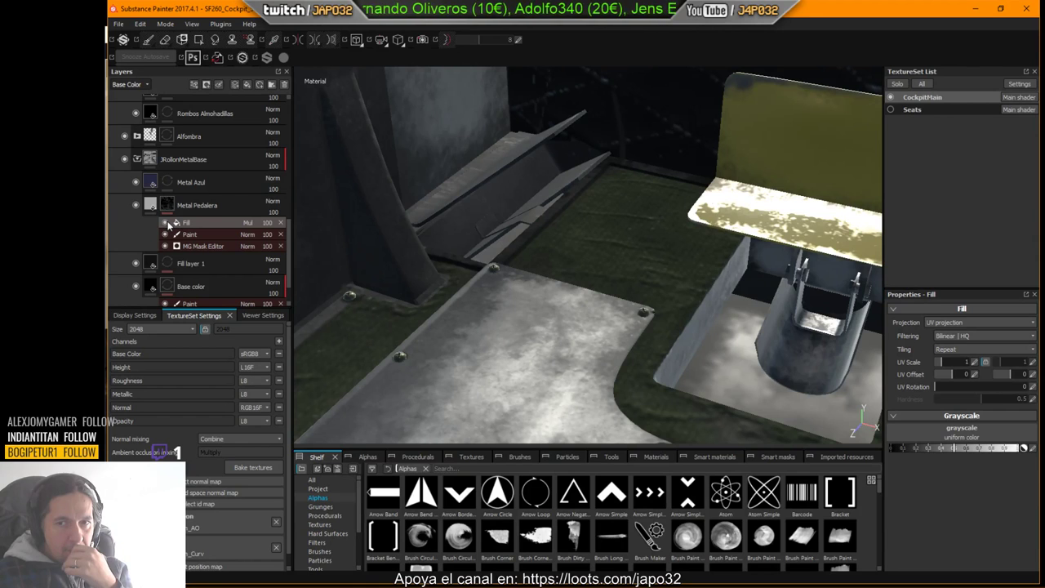
{"action": "left_click", "coordinate": [166, 224]}
{"action": "left_click", "coordinate": [166, 224]}
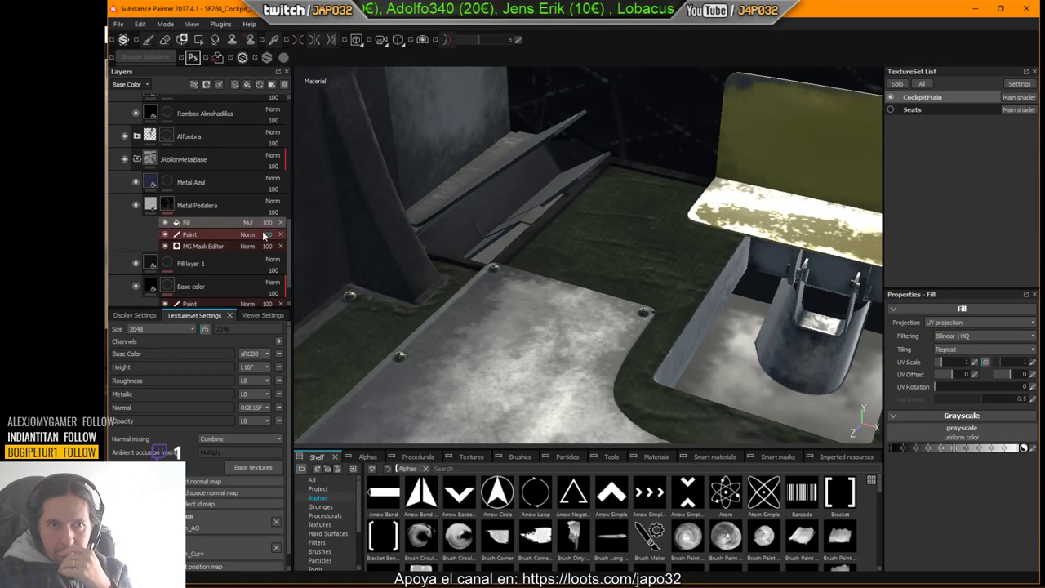
Step: Raise the grayscale value of the Metal Pedalera mask's fill effect to nearly white
{"action": "left_click", "coordinate": [196, 234]}
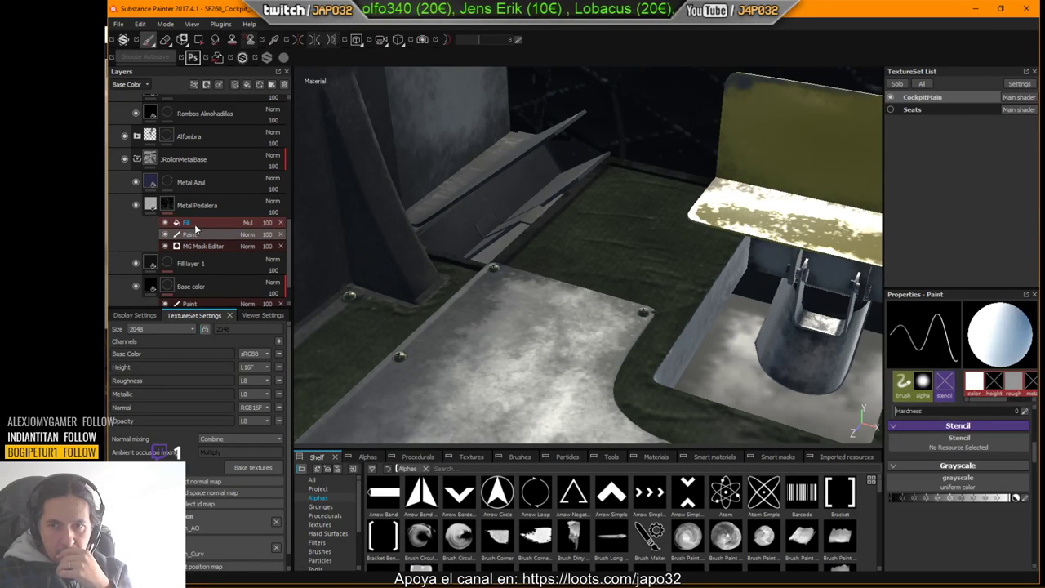
{"action": "left_click", "coordinate": [188, 223]}
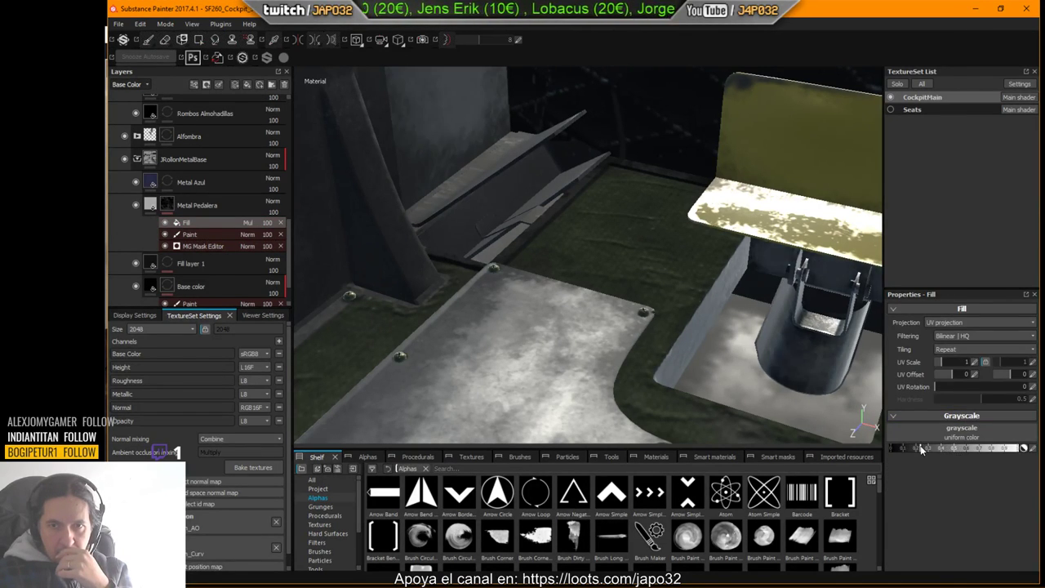
{"action": "left_click_drag", "start_coordinate": [921, 450], "coordinate": [1015, 451]}
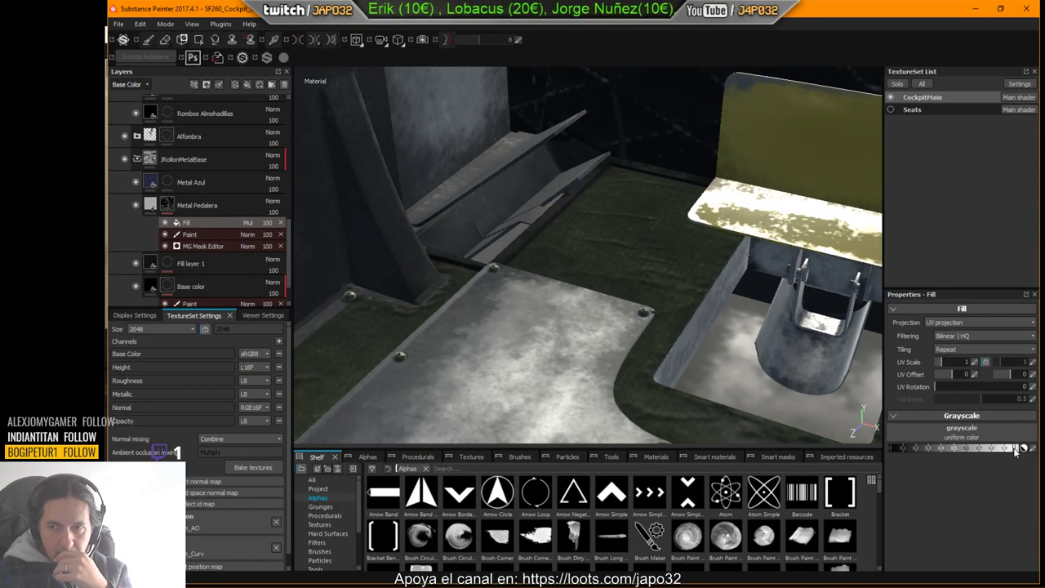
Step: Export the CockpitMain texture set as 8-bit PNG at 2048x2048 with the X-Plane configuration to the aircraft's objects folder
{"action": "right_click", "coordinate": [548, 245]}
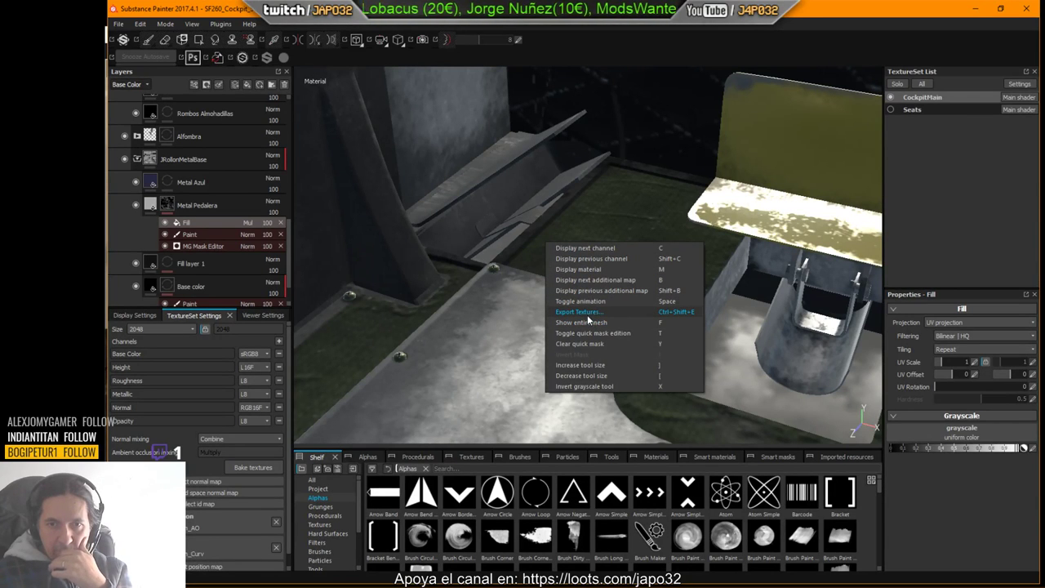
{"action": "left_click_drag", "start_coordinate": [980, 450], "coordinate": [1009, 456]}
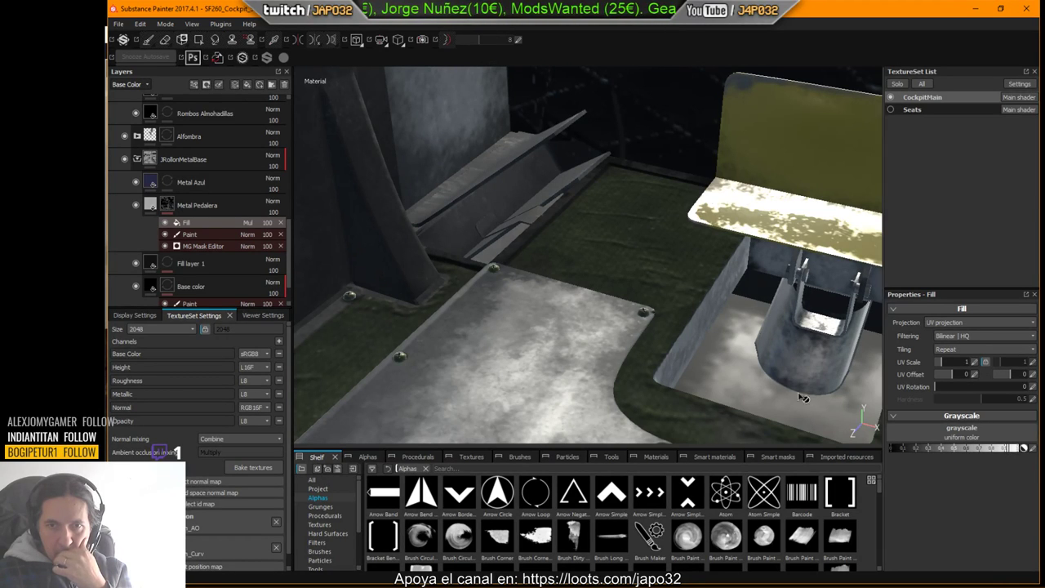
{"action": "right_click", "coordinate": [191, 225]}
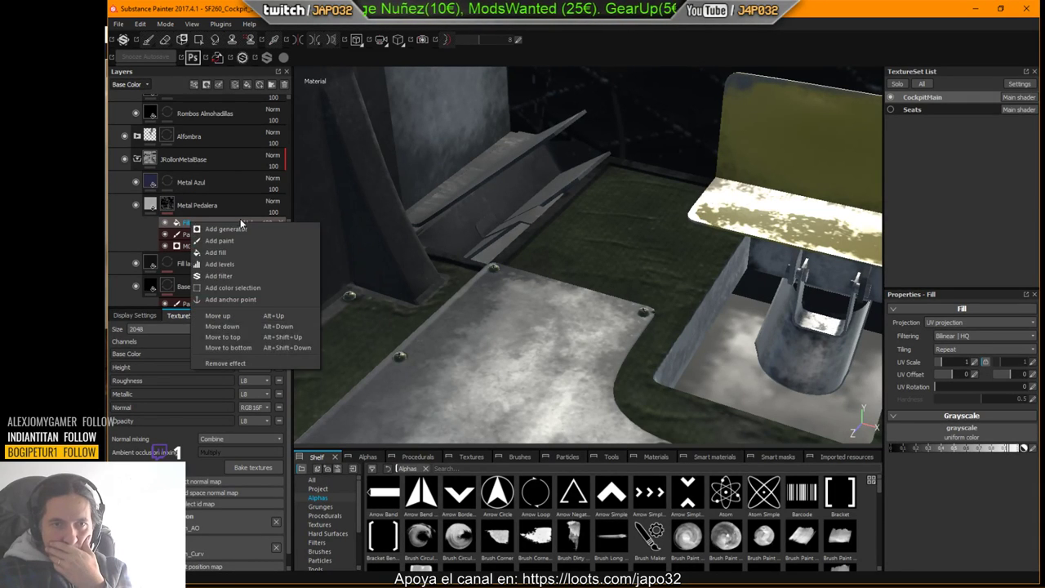
{"action": "right_click", "coordinate": [590, 273]}
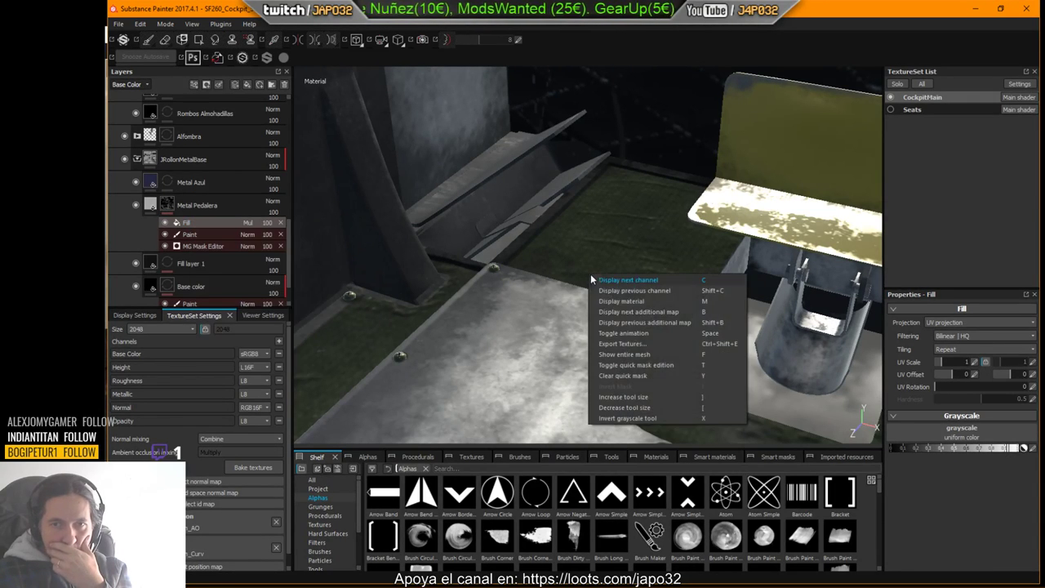
{"action": "left_click", "coordinate": [630, 344]}
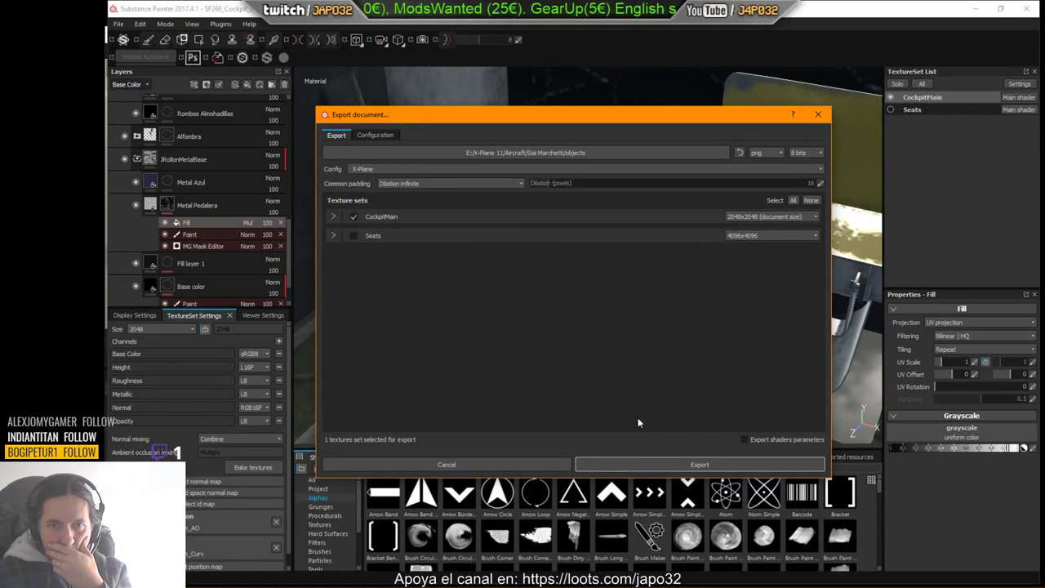
{"action": "left_click", "coordinate": [663, 462]}
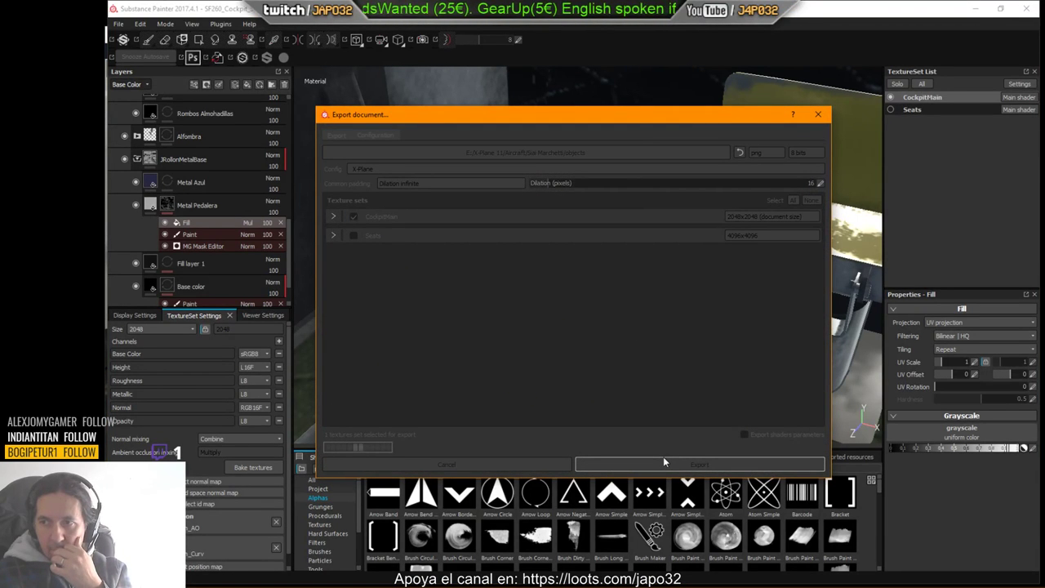
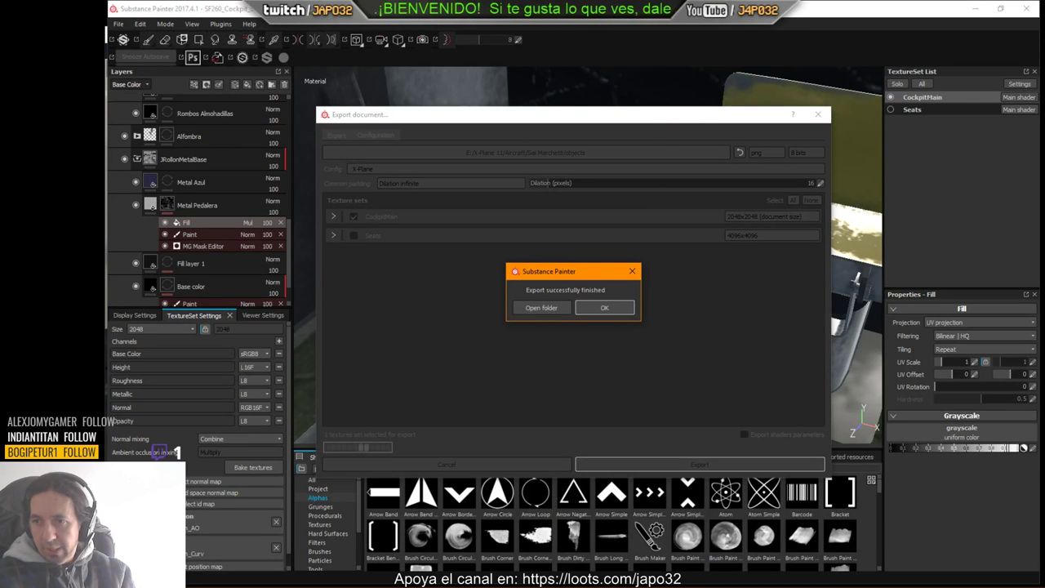
{"action": "left_click", "coordinate": [627, 306]}
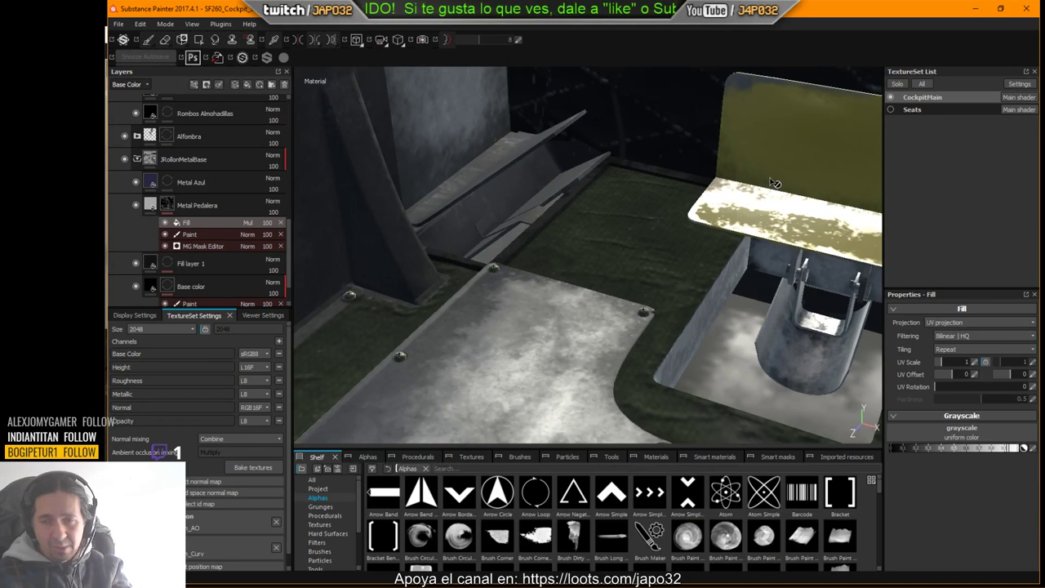
Step: Export the CockpitMain textures once more with the same X-Plane export settings
{"action": "left_click_drag", "start_coordinate": [774, 183], "coordinate": [630, 250], "text": "alt"}
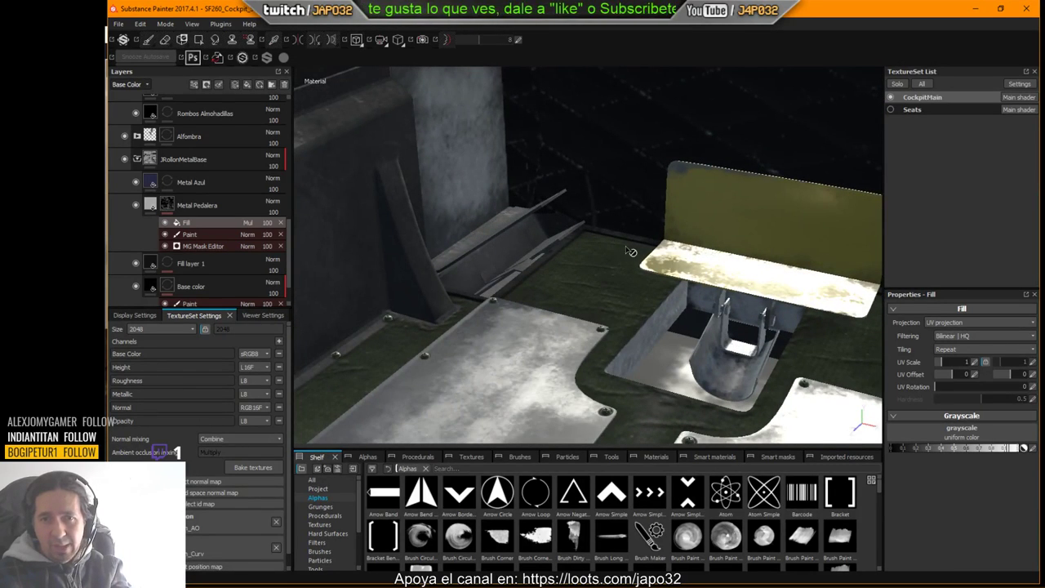
{"action": "right_click", "coordinate": [575, 173]}
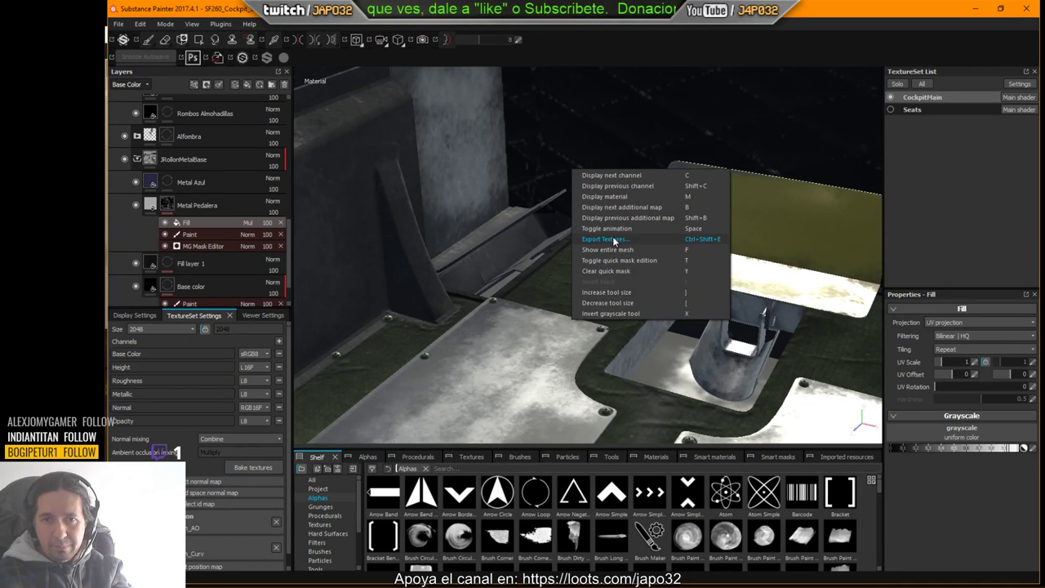
{"action": "left_click", "coordinate": [613, 240]}
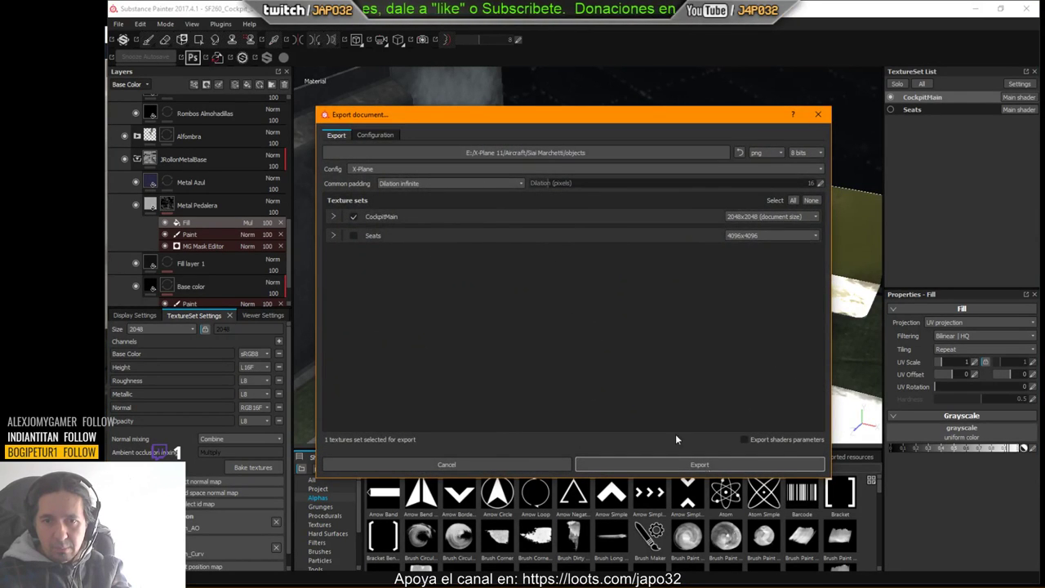
{"action": "left_click", "coordinate": [684, 464]}
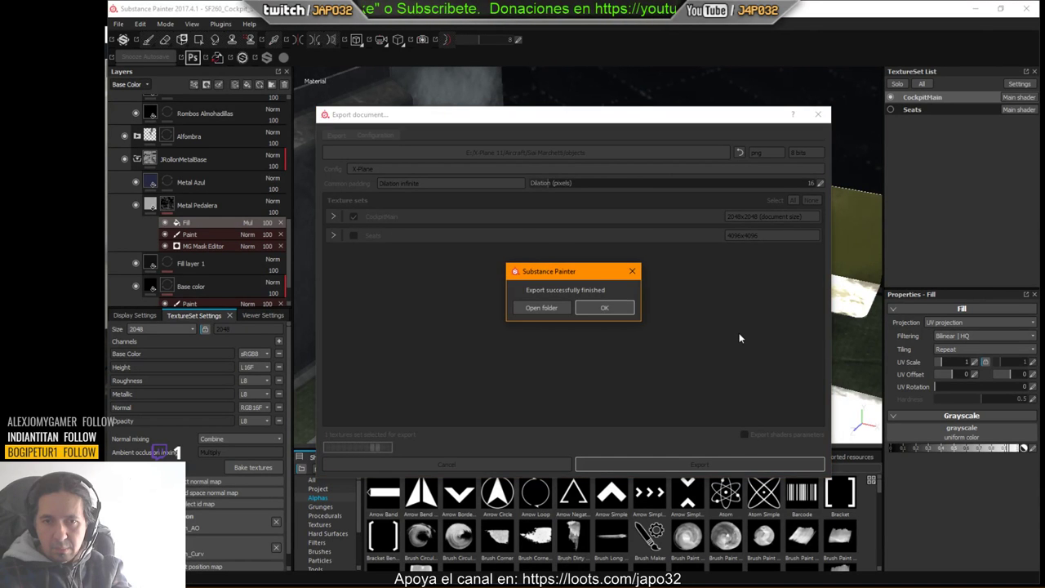
{"action": "left_click", "coordinate": [604, 308]}
Step: Switch to X-Plane and reload the current aircraft with the exported textures
{"action": "key", "text": "alt+Tab"}
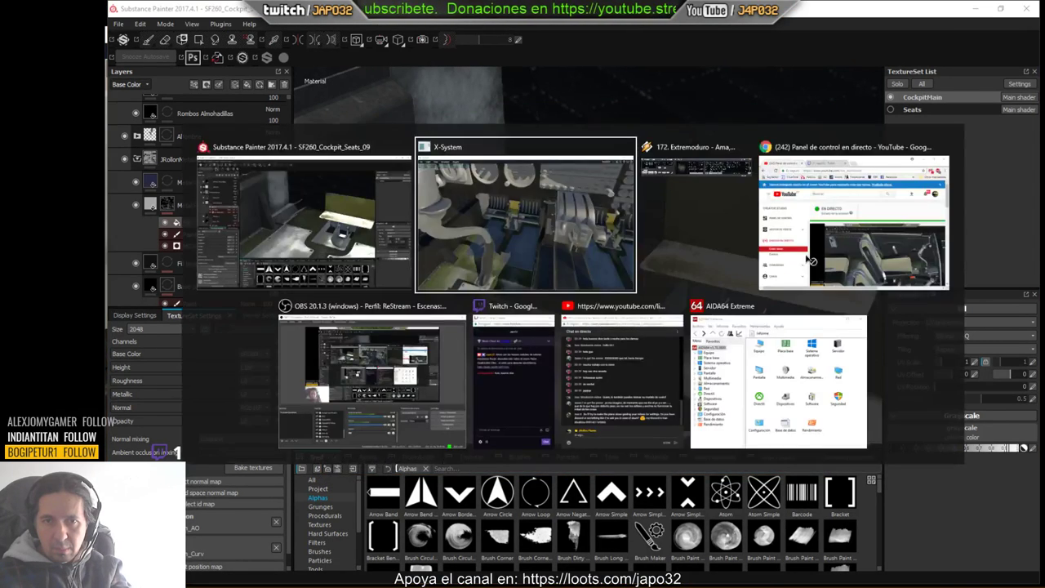
{"action": "left_click", "coordinate": [214, 51]}
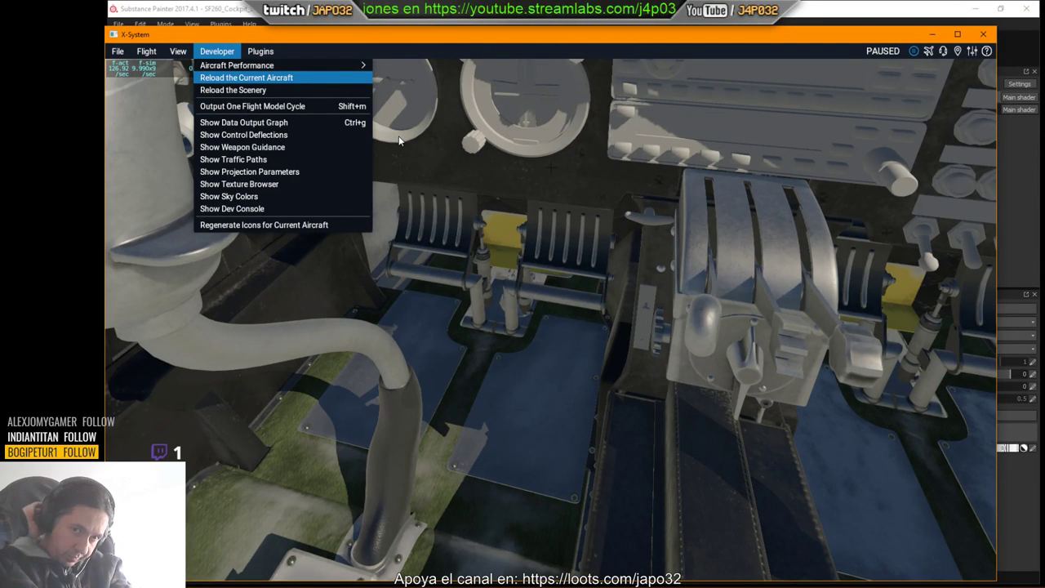
{"action": "key", "text": "Return"}
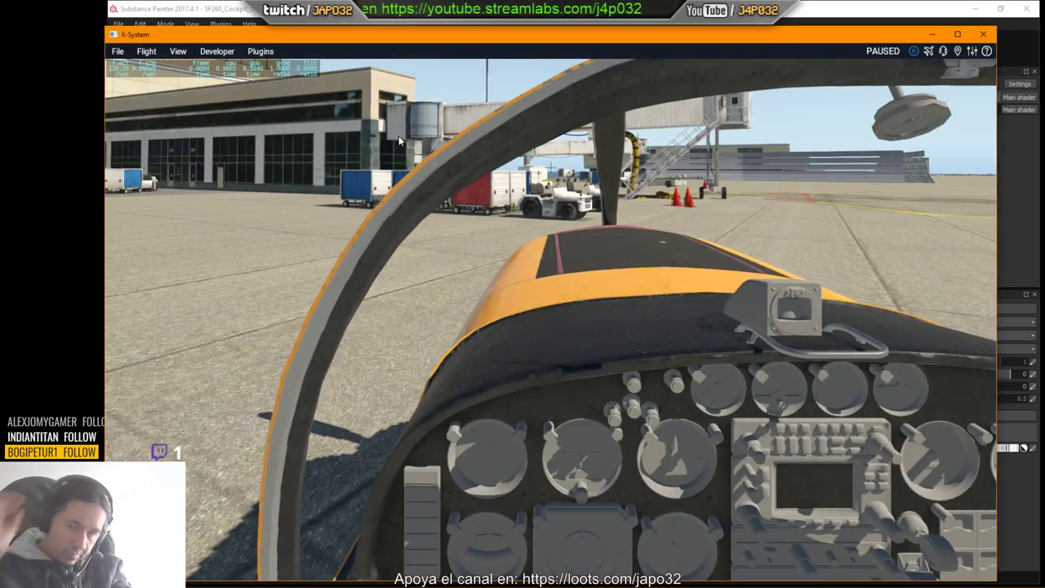
Step: Examine the metal around the rudder pedals and the floor plates in the cockpit up close
{"action": "right_click_drag", "start_coordinate": [630, 280], "coordinate": [597, 340]}
{"action": "key", "text": "Down"}
{"action": "key", "text": "Right"}
{"action": "key", "text": "period"}
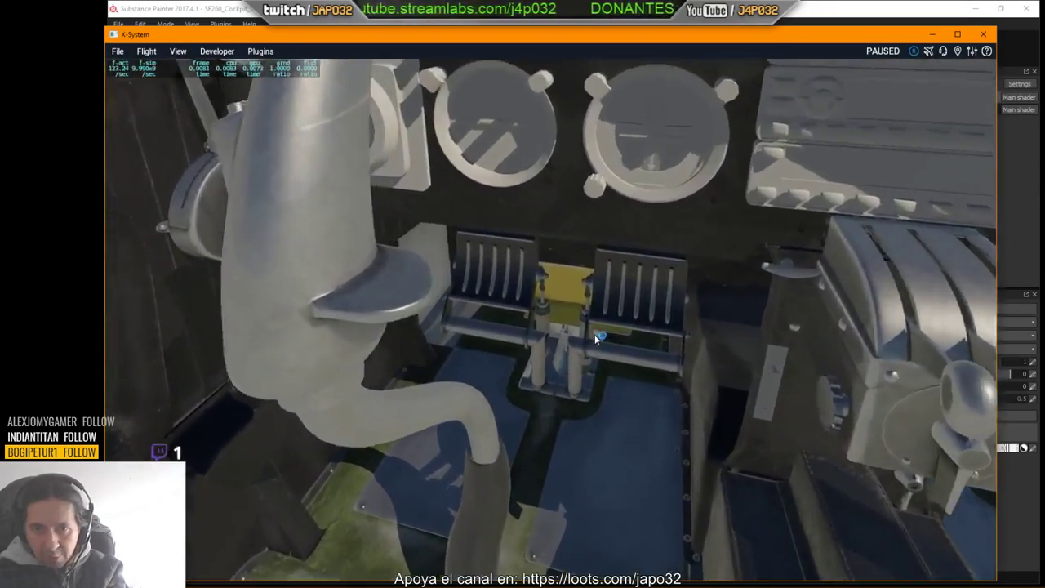
{"action": "key", "text": "Down"}
{"action": "scroll", "coordinate": [597, 336], "scroll_direction": "up", "scroll_amount": 10}
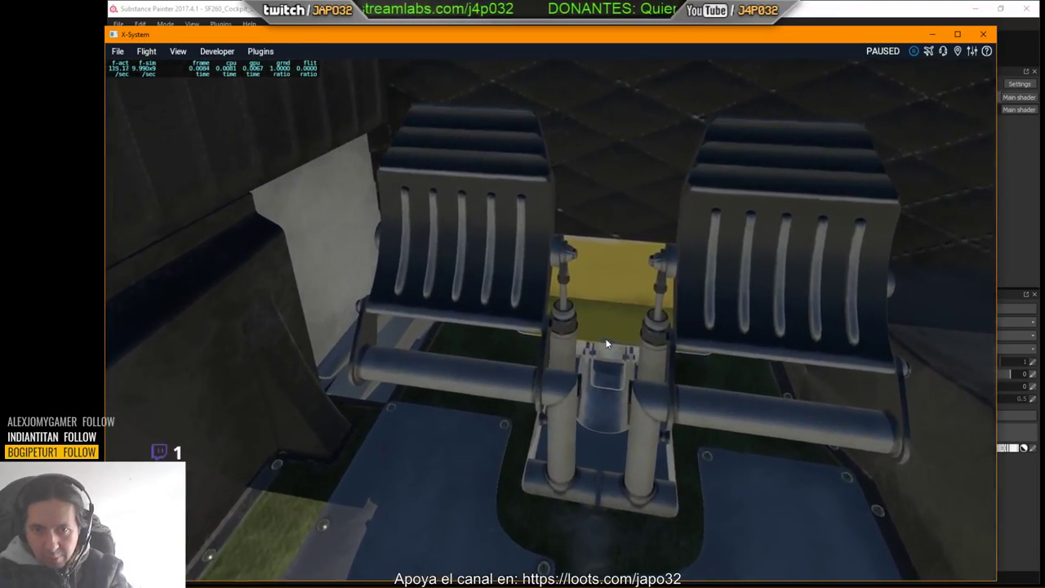
Step: Return to Substance Painter, lower the Metal Pedalera mask fill's grayscale to nearly black and compare the effect off and on
{"action": "key", "text": "alt+Tab"}
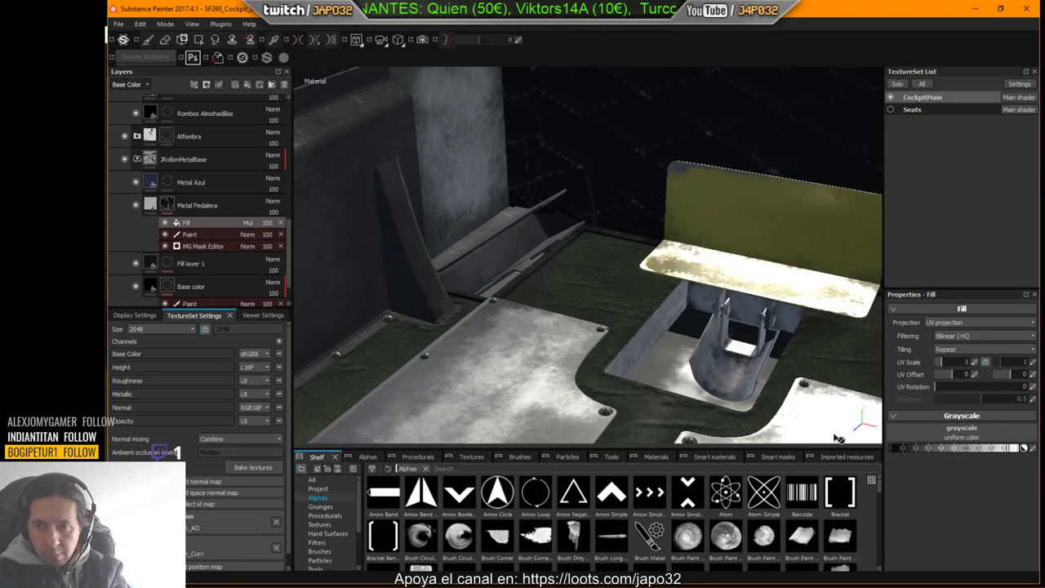
{"action": "left_click_drag", "start_coordinate": [953, 447], "coordinate": [886, 448]}
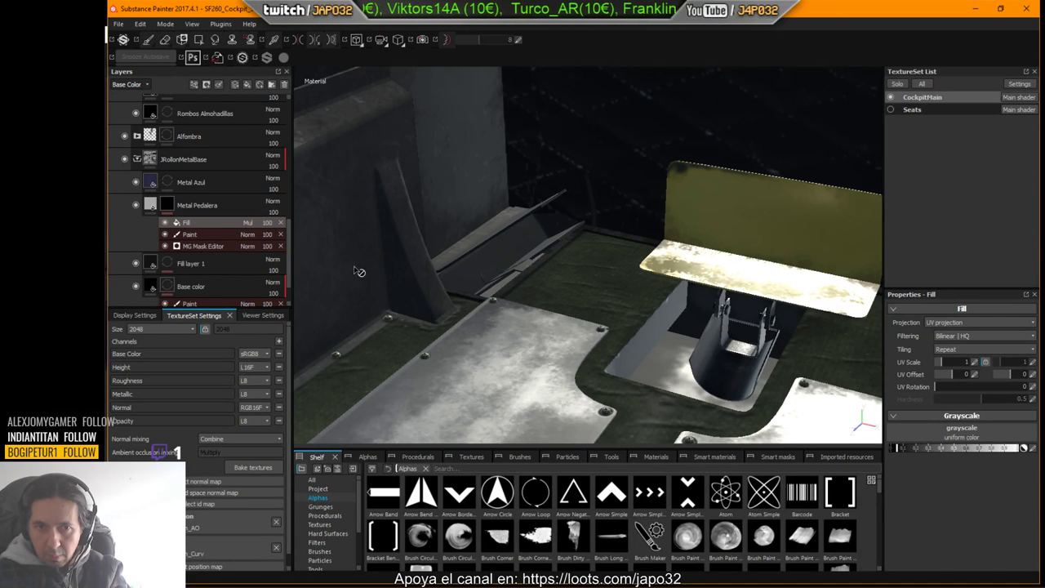
{"action": "left_click", "coordinate": [164, 224]}
{"action": "left_click", "coordinate": [164, 225]}
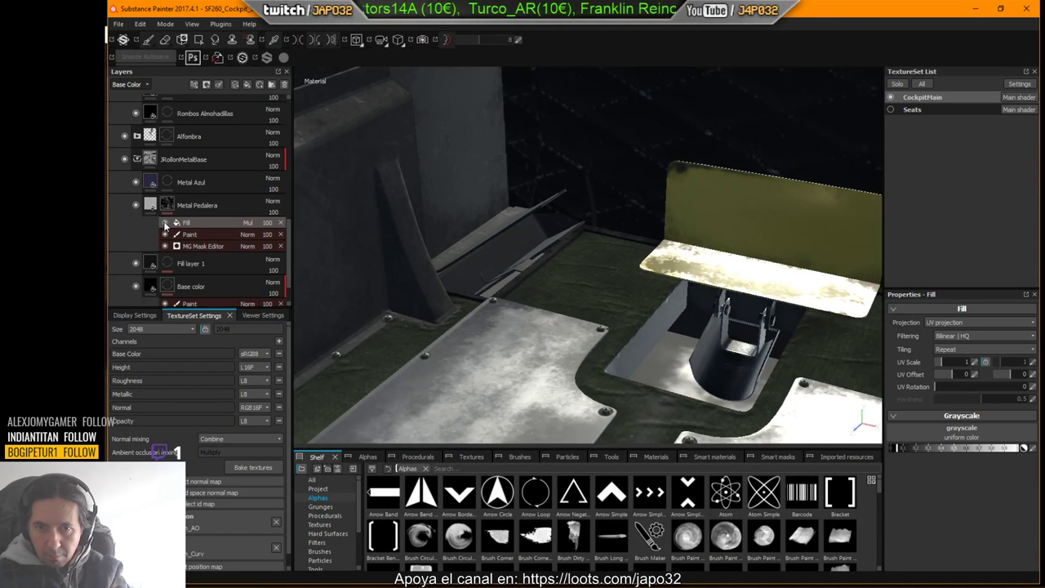
Step: Export the CockpitMain textures with the darkened Metal Pedalera mask using the X-Plane configuration
{"action": "right_click", "coordinate": [534, 236]}
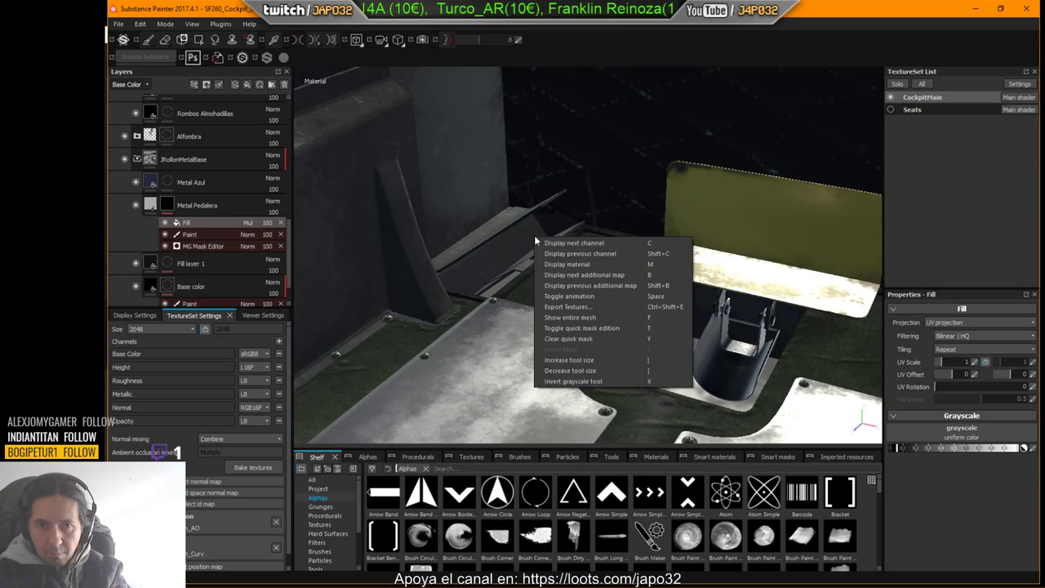
{"action": "left_click", "coordinate": [569, 307]}
{"action": "left_click", "coordinate": [662, 464]}
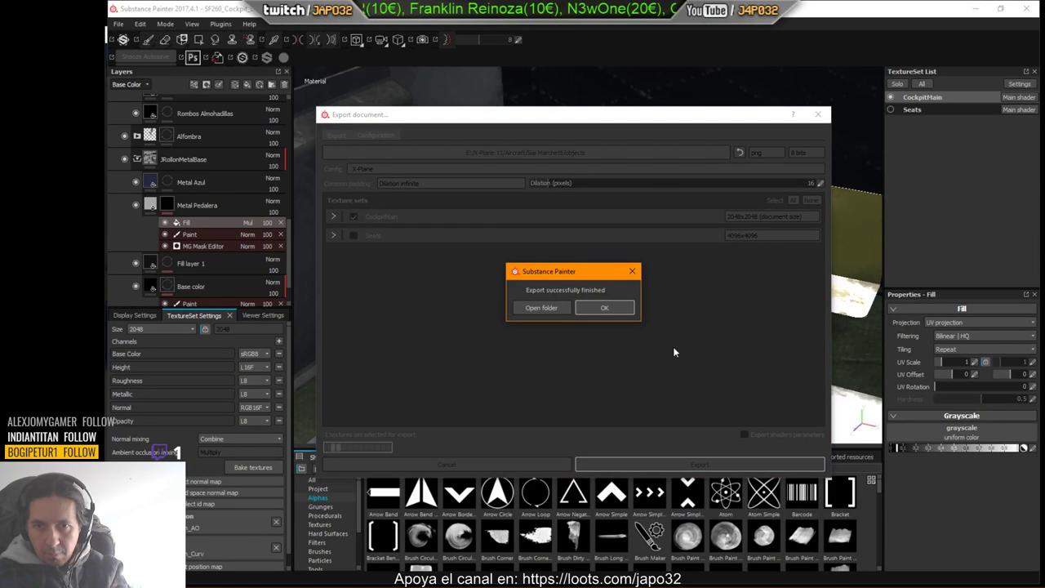
{"action": "left_click", "coordinate": [622, 308]}
Step: Switch to X-Plane, reload the current aircraft and examine the pedals and floor plates with the darkened mask
{"action": "key", "text": "alt+Tab"}
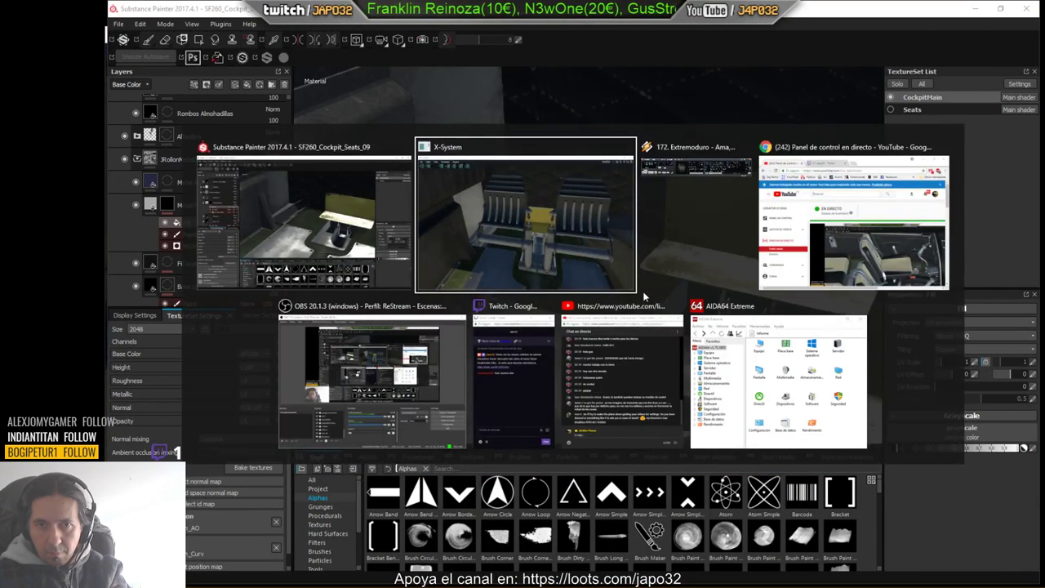
{"action": "left_click", "coordinate": [217, 50]}
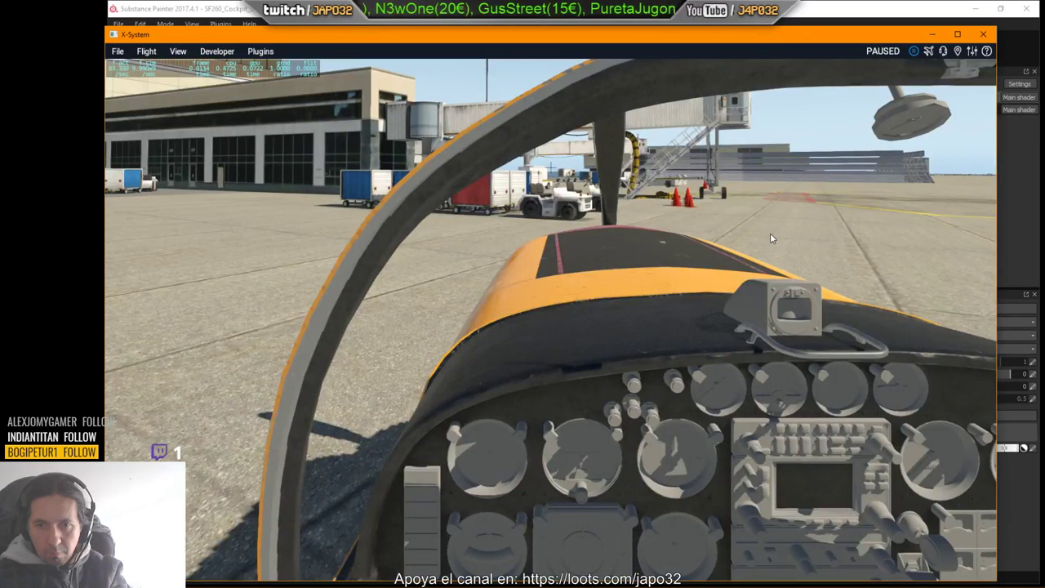
{"action": "right_click_drag", "start_coordinate": [739, 273], "coordinate": [700, 353]}
{"action": "key", "text": "Down"}
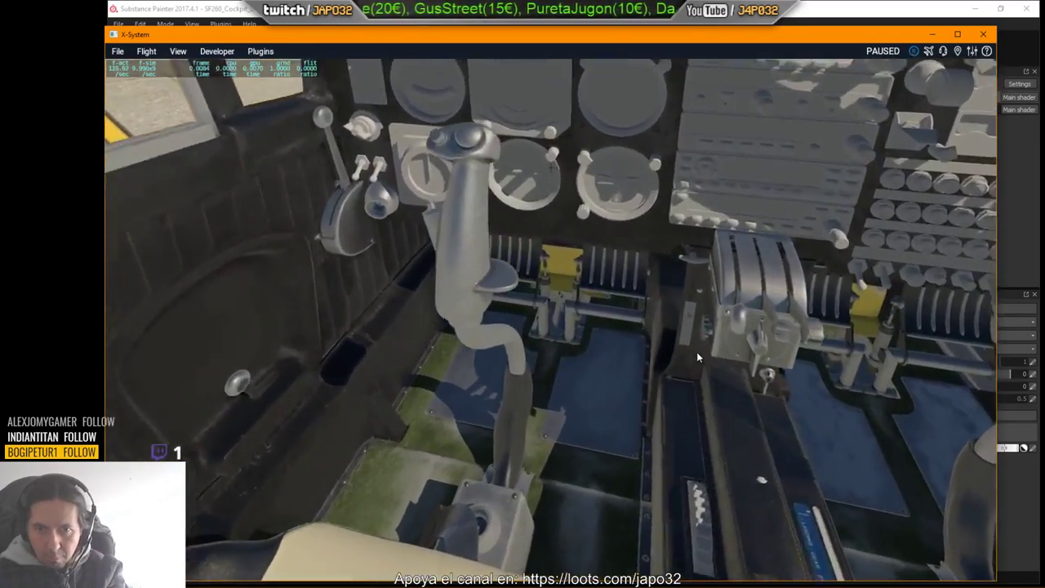
{"action": "key", "text": "Right"}
{"action": "key", "text": "period"}
Step: Return to Substance Painter, remove the fill effect from the Metal Pedalera mask and compare the layer hidden and shown
{"action": "key", "text": "alt+Tab"}
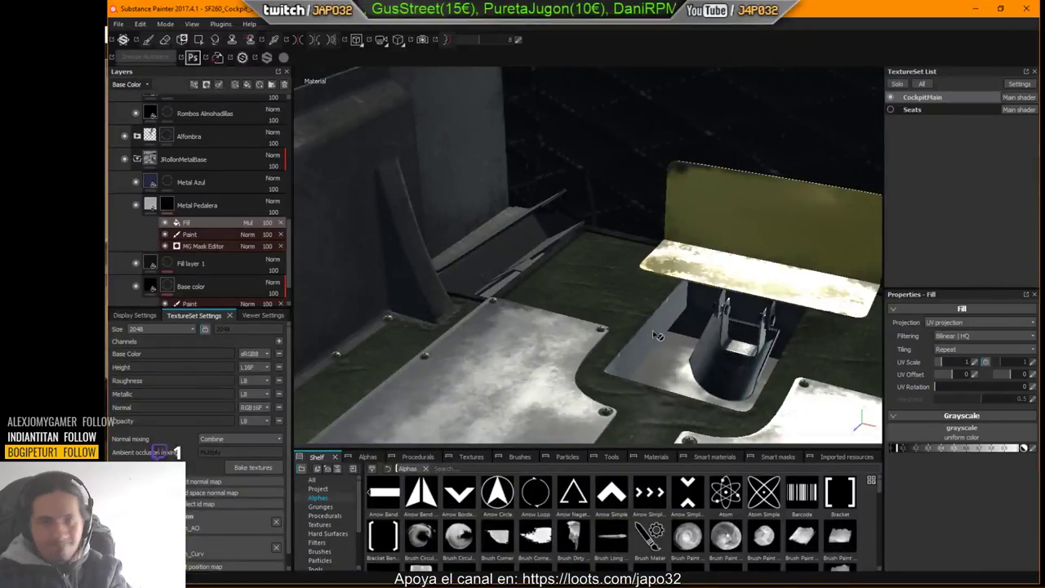
{"action": "left_click", "coordinate": [281, 223]}
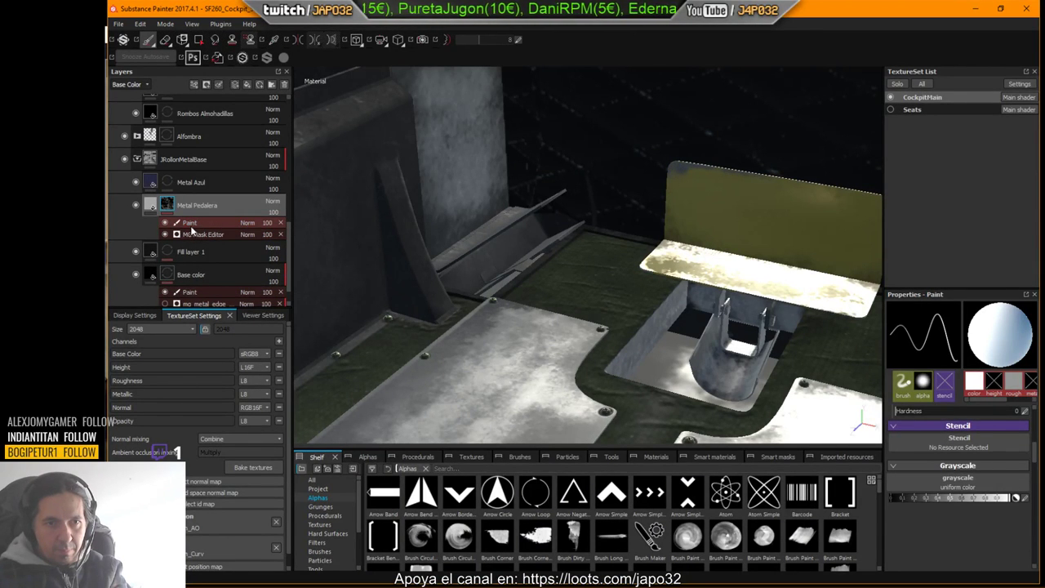
{"action": "left_click", "coordinate": [139, 209]}
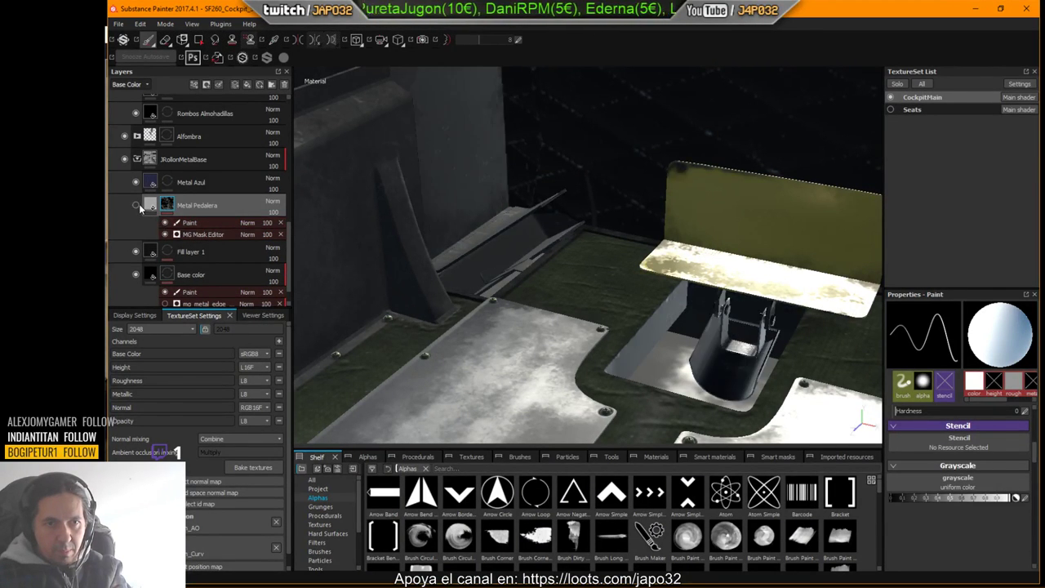
{"action": "left_click", "coordinate": [140, 208]}
Step: Darken the Metal Pedalera layer's base color to a nearly black grey, about 0.026 in R, G and B
{"action": "left_click", "coordinate": [150, 206]}
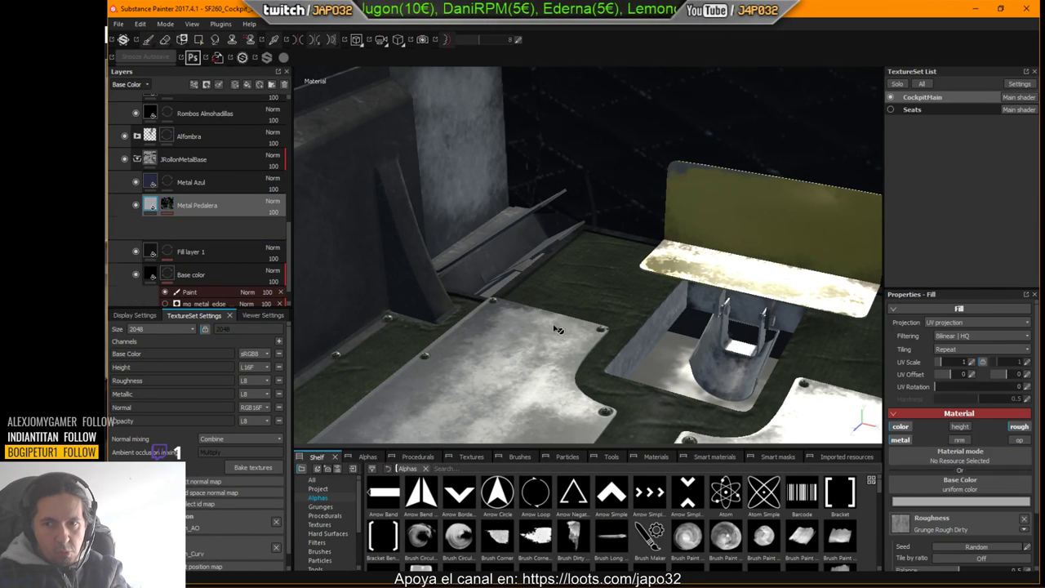
{"action": "left_click", "coordinate": [971, 501]}
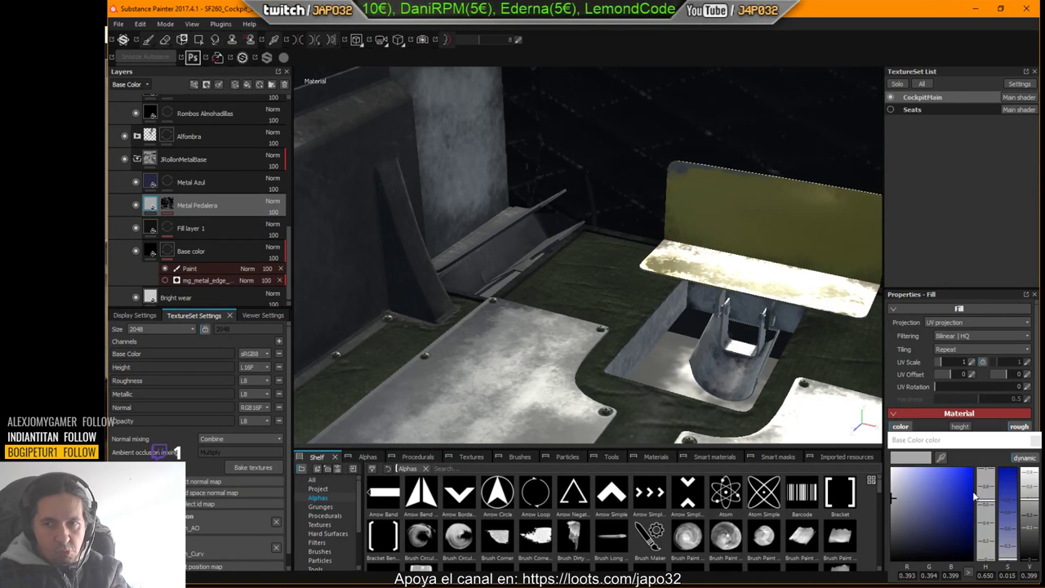
{"action": "left_click_drag", "start_coordinate": [911, 478], "coordinate": [893, 548]}
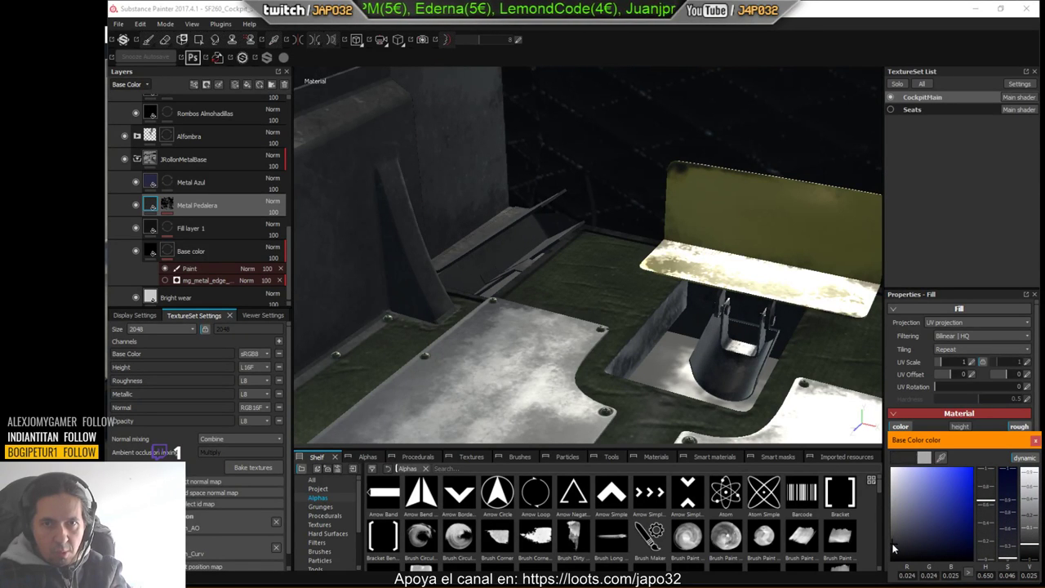
Step: Export the CockpitMain textures with the darker Metal Pedalera base color using the X-Plane configuration
{"action": "left_click_drag", "start_coordinate": [548, 270], "coordinate": [595, 283], "text": "alt"}
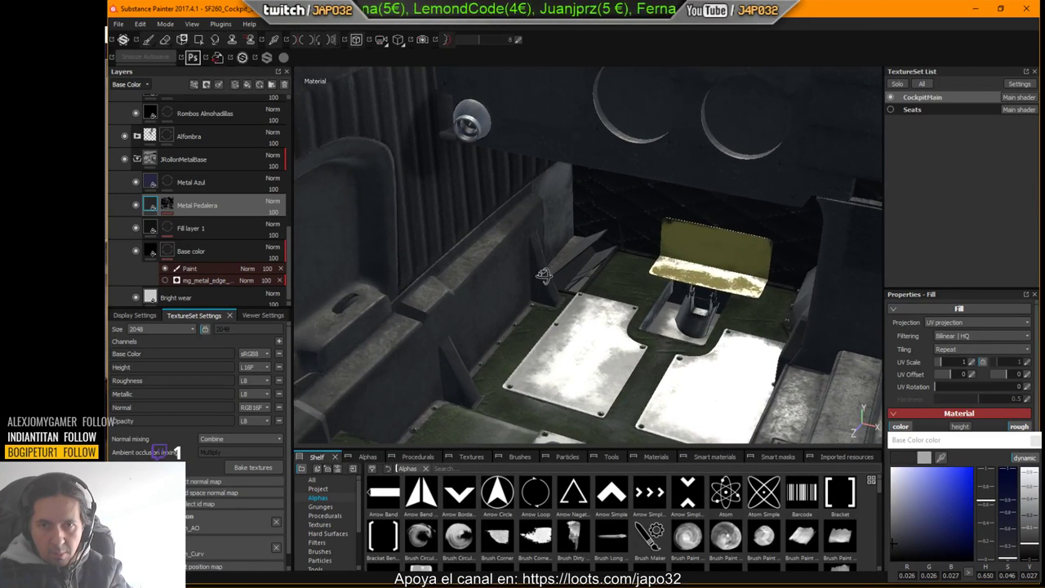
{"action": "right_click", "coordinate": [593, 279]}
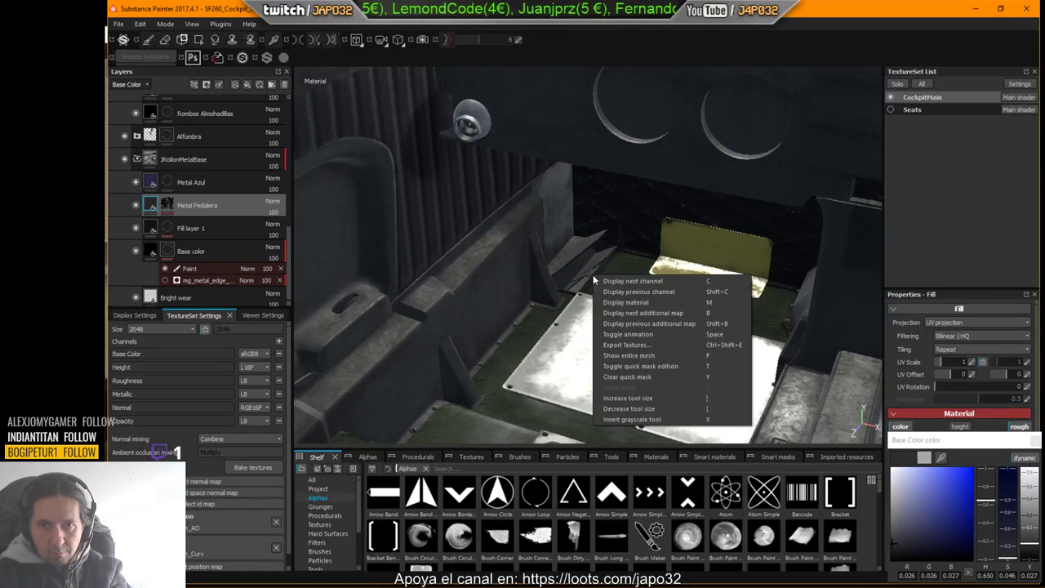
{"action": "left_click", "coordinate": [627, 348]}
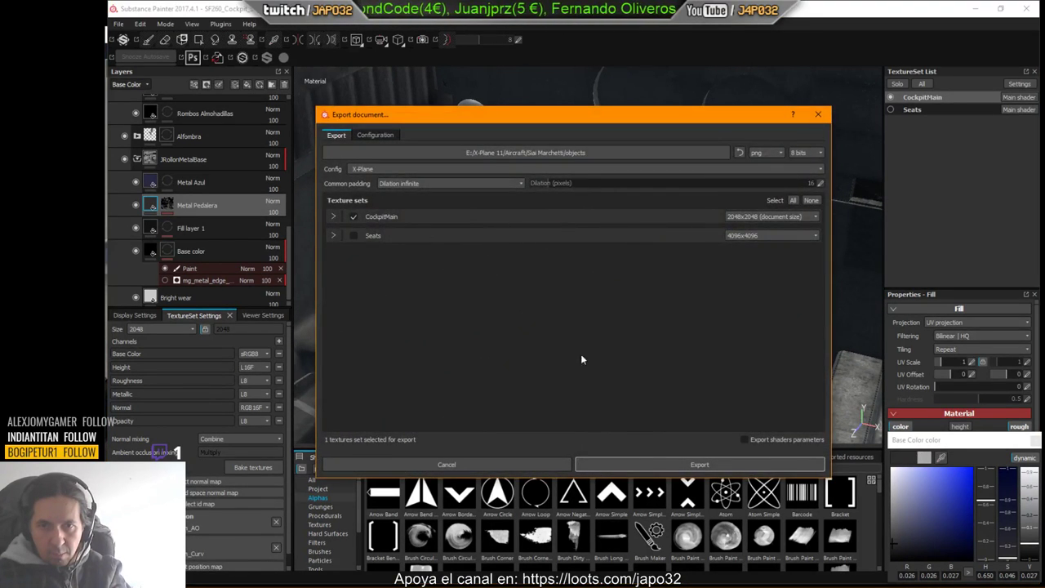
{"action": "left_click", "coordinate": [730, 464]}
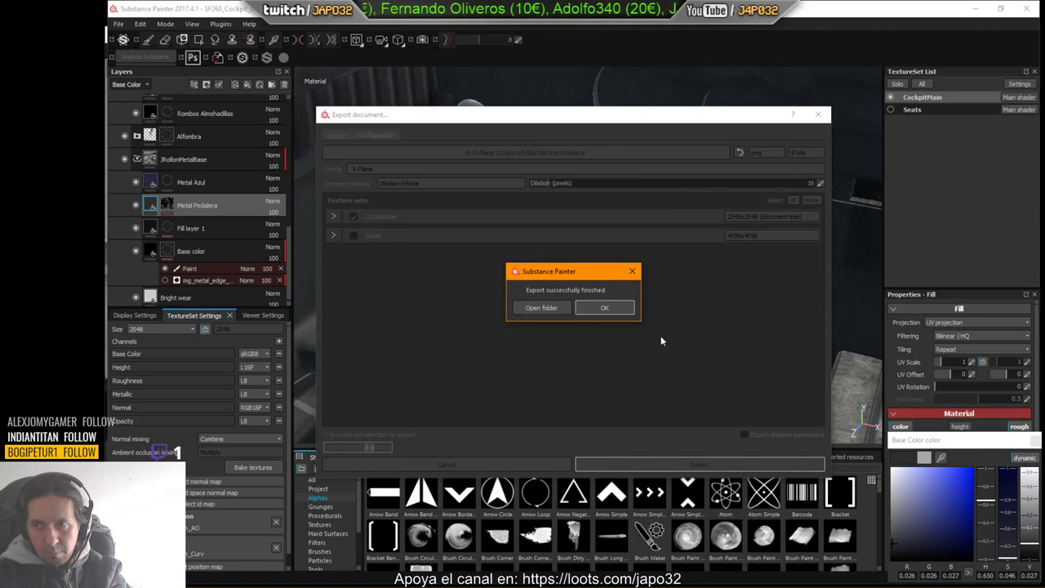
Step: Dismiss the finished export, switch to X-Plane and reload the current aircraft with the darker Metal Pedalera textures
{"action": "left_click", "coordinate": [603, 307]}
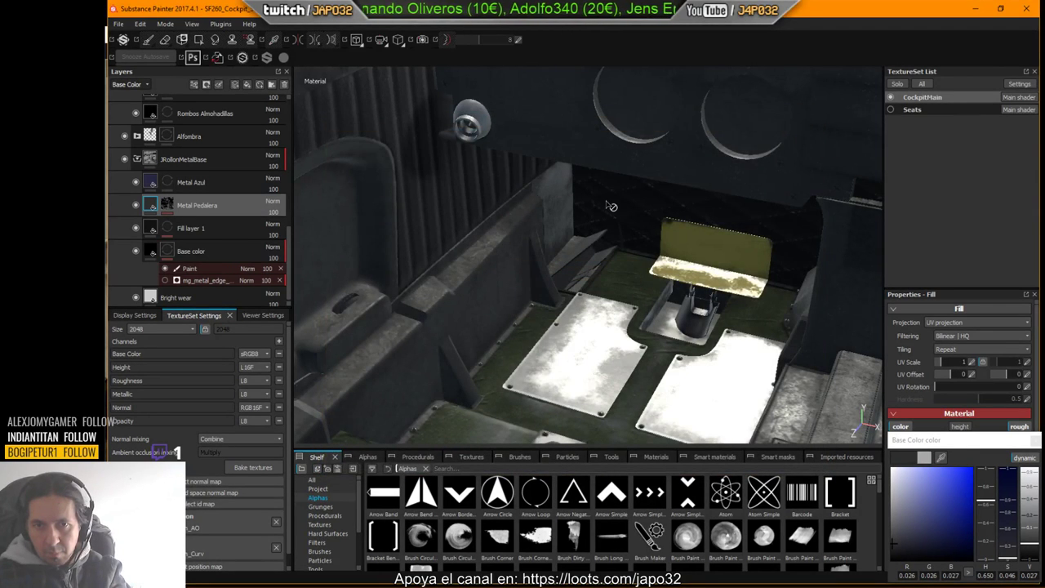
{"action": "key", "text": "alt+Tab"}
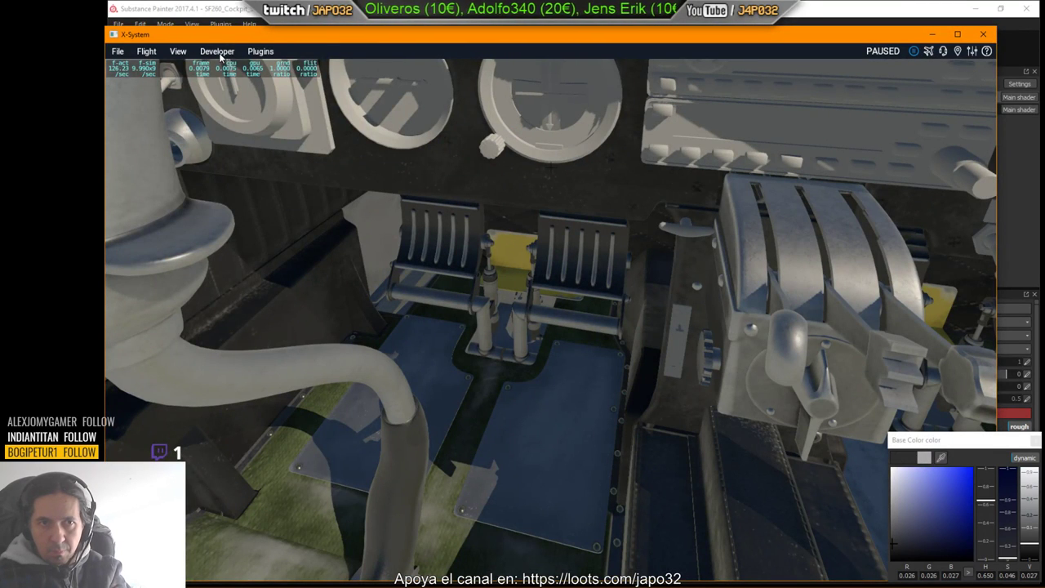
{"action": "left_click", "coordinate": [217, 52]}
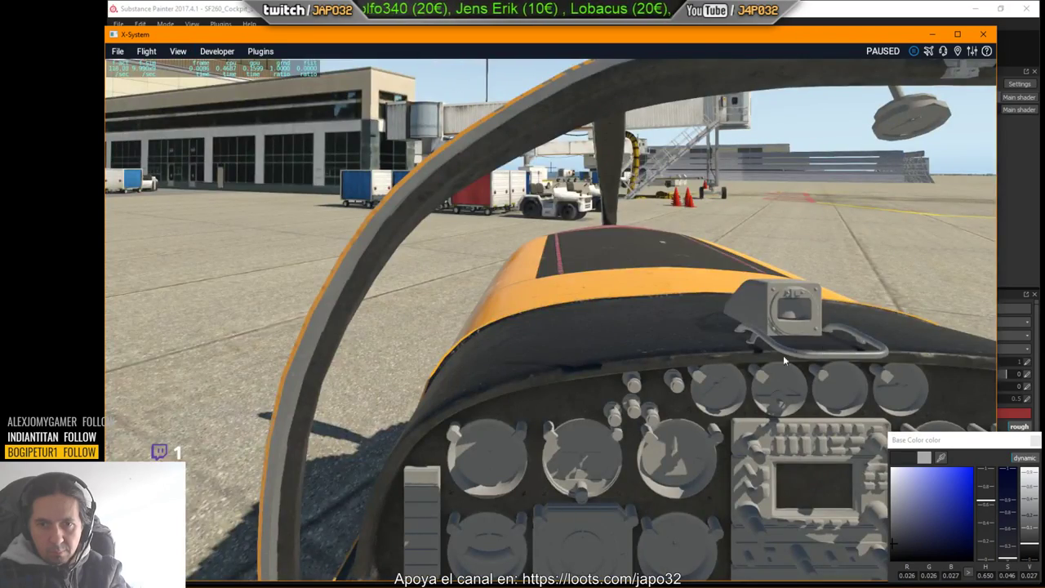
Step: Examine the rudder pedals, side wall and floor plates up close in the reloaded X-Plane cockpit
{"action": "right_click_drag", "start_coordinate": [734, 353], "coordinate": [692, 435]}
{"action": "key", "text": "Down"}
{"action": "key", "text": "period"}
{"action": "key", "text": "period"}
{"action": "key", "text": "Down"}
{"action": "key", "text": "period"}
{"action": "key", "text": "Down"}
{"action": "key", "text": "Left"}
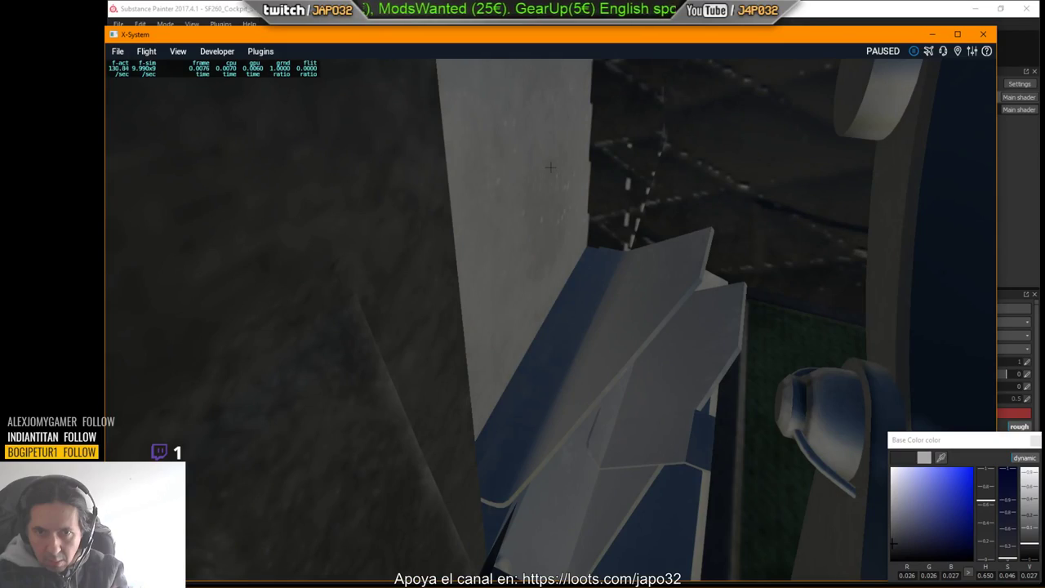
{"action": "key", "text": "comma"}
{"action": "right_click_drag", "start_coordinate": [691, 429], "coordinate": [655, 408]}
{"action": "key", "text": "comma"}
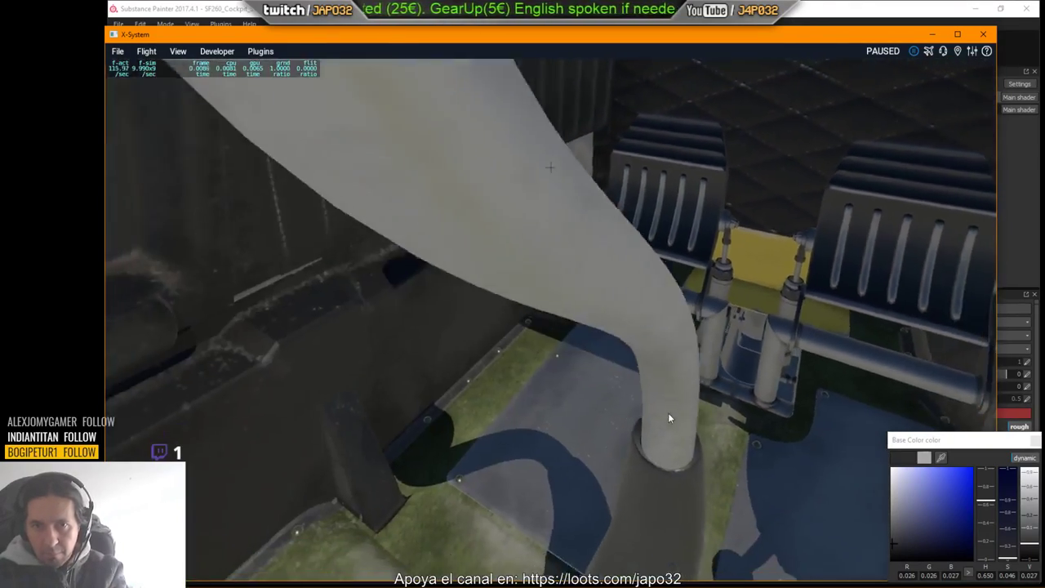
{"action": "key", "text": "Right"}
Step: Return to Substance Painter and compare the floor plates and pedal area with the Metal Pedalera layer hidden and shown
{"action": "key", "text": "alt+Tab"}
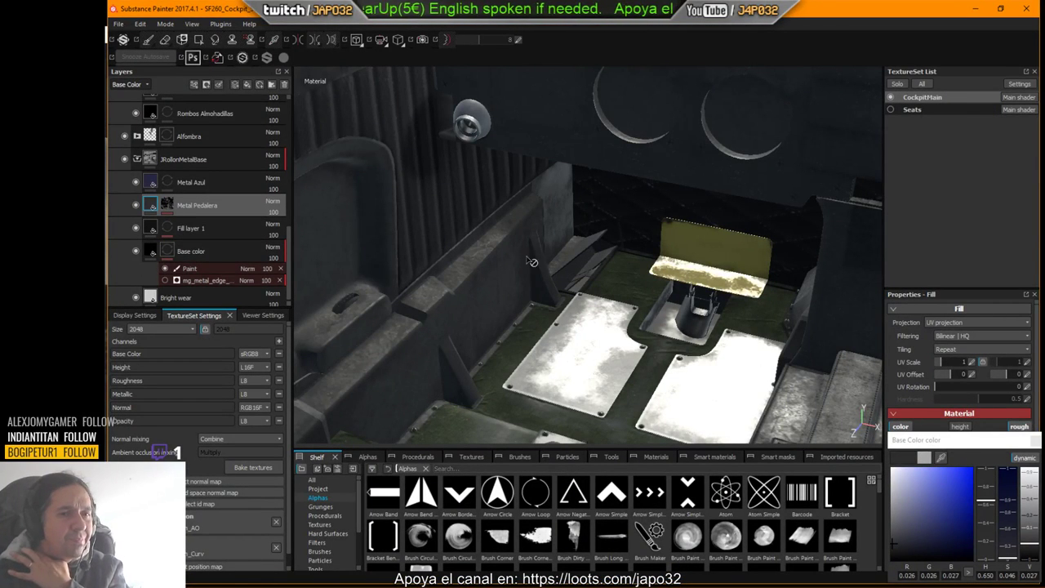
{"action": "left_click", "coordinate": [135, 205]}
{"action": "left_click", "coordinate": [135, 205]}
{"action": "left_click", "coordinate": [136, 205]}
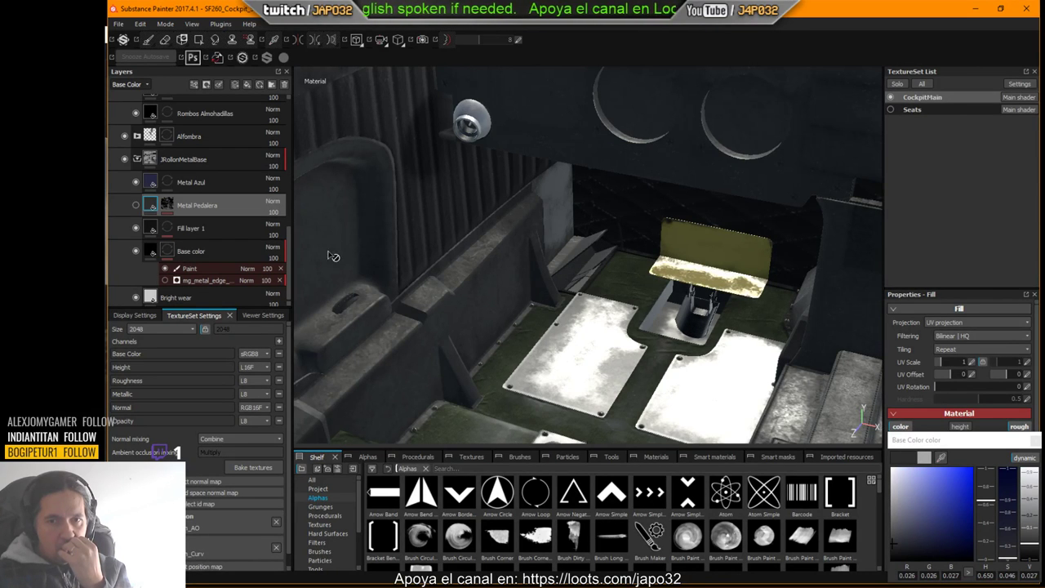
{"action": "right_click", "coordinate": [624, 315]}
{"action": "left_click", "coordinate": [637, 348]}
{"action": "right_click", "coordinate": [601, 144]}
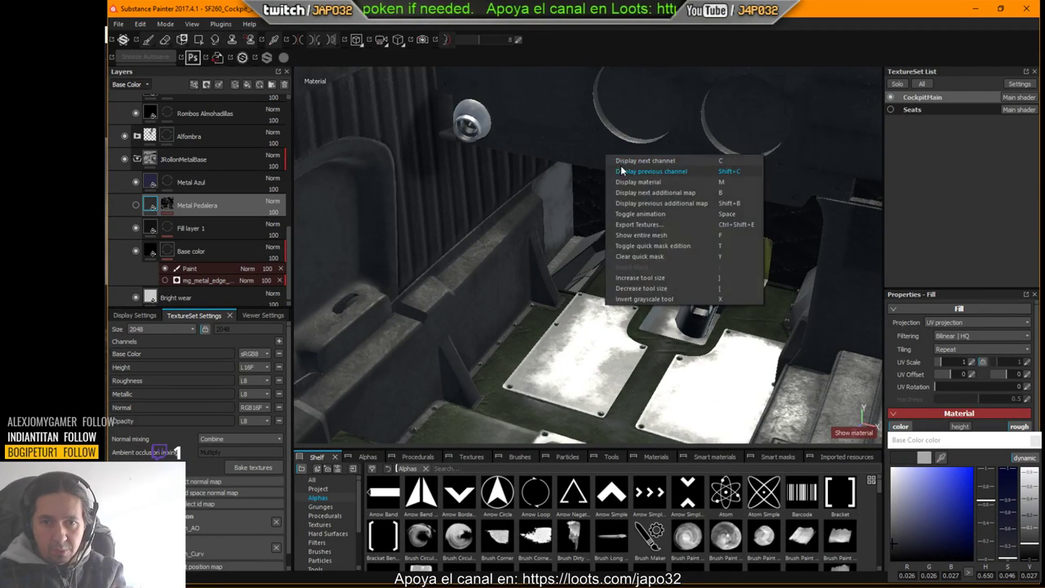
{"action": "left_click", "coordinate": [645, 171]}
{"action": "left_click_drag", "start_coordinate": [615, 185], "coordinate": [602, 151], "text": "alt"}
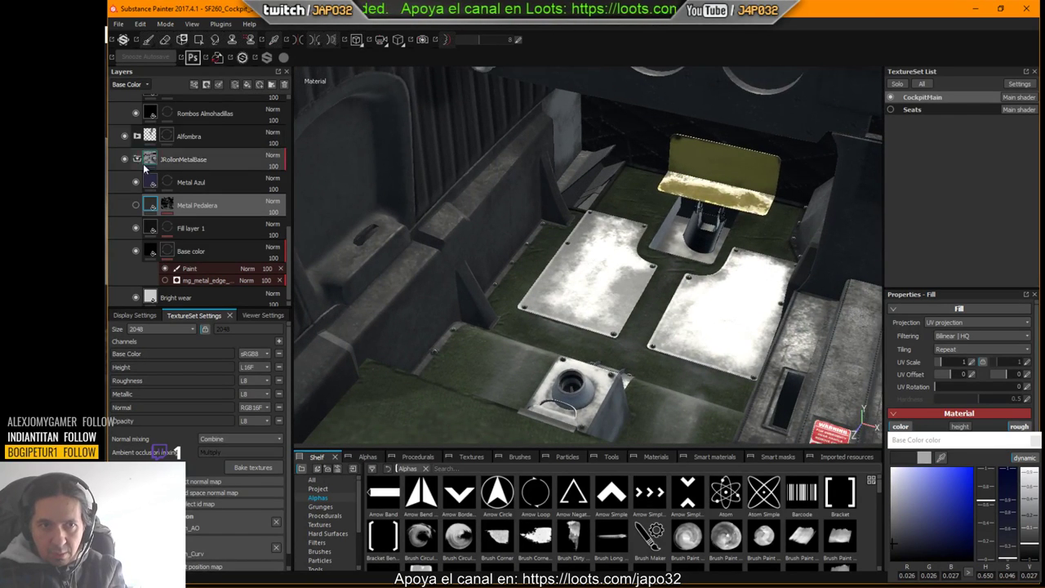
{"action": "left_click", "coordinate": [139, 207]}
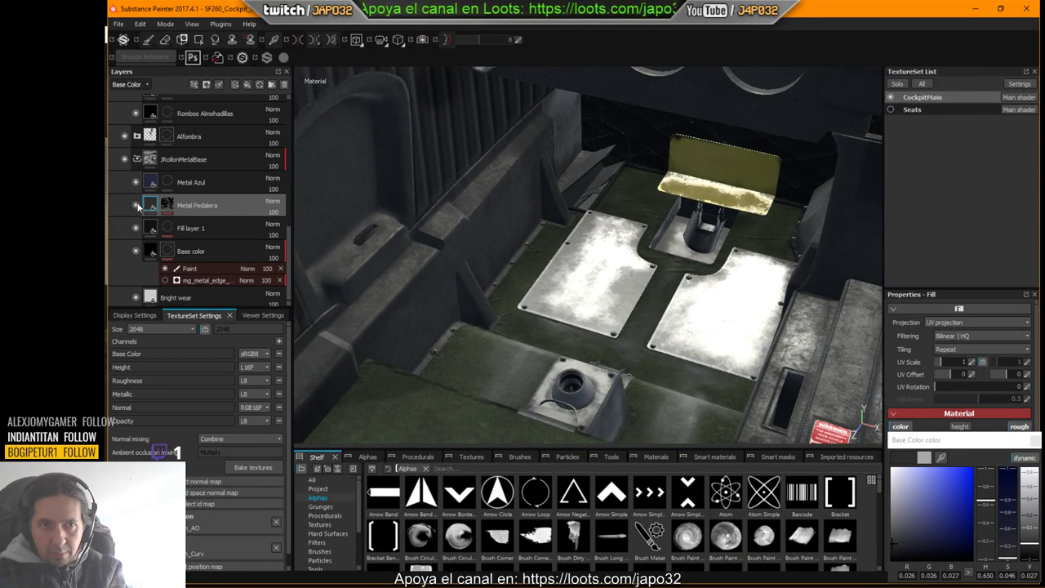
{"action": "left_click", "coordinate": [138, 207]}
{"action": "left_click", "coordinate": [138, 207]}
Step: Switch to X-Plane and examine the control stick base and surrounding floor plates from closer and higher angles
{"action": "key", "text": "alt+Tab"}
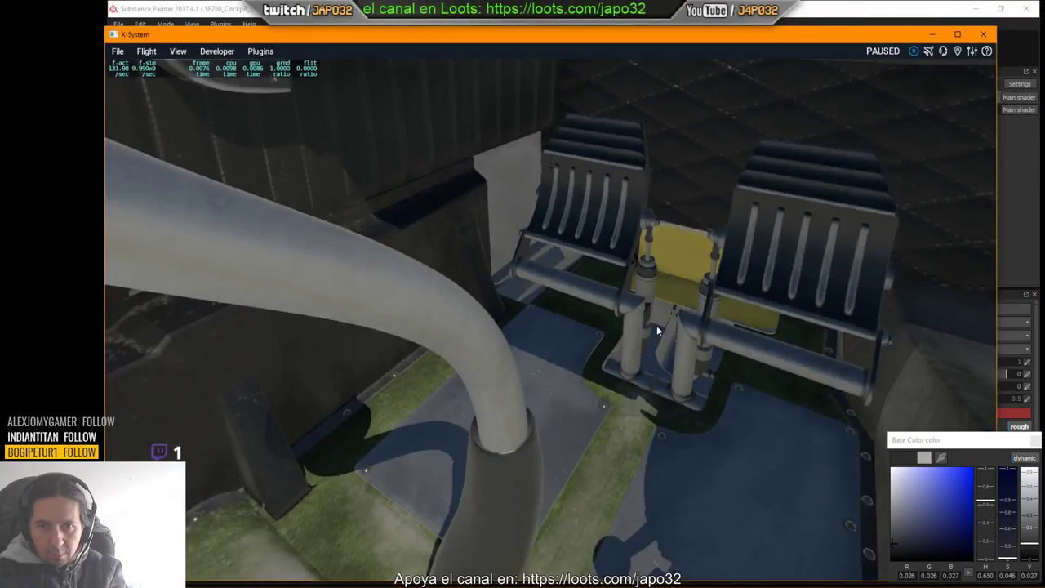
{"action": "right_click_drag", "start_coordinate": [658, 327], "coordinate": [612, 360]}
{"action": "key", "text": "Up"}
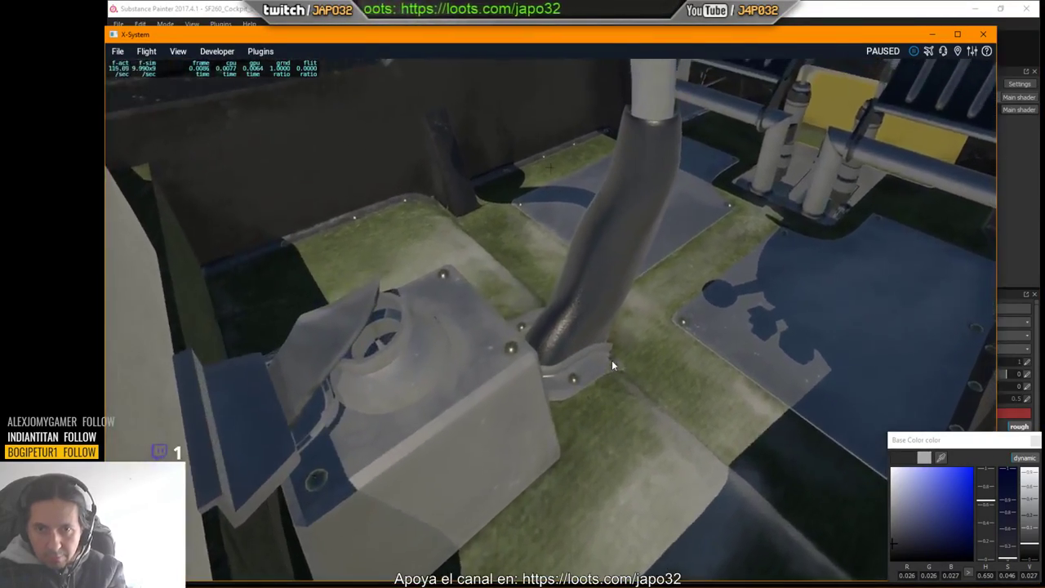
{"action": "key", "text": "Left"}
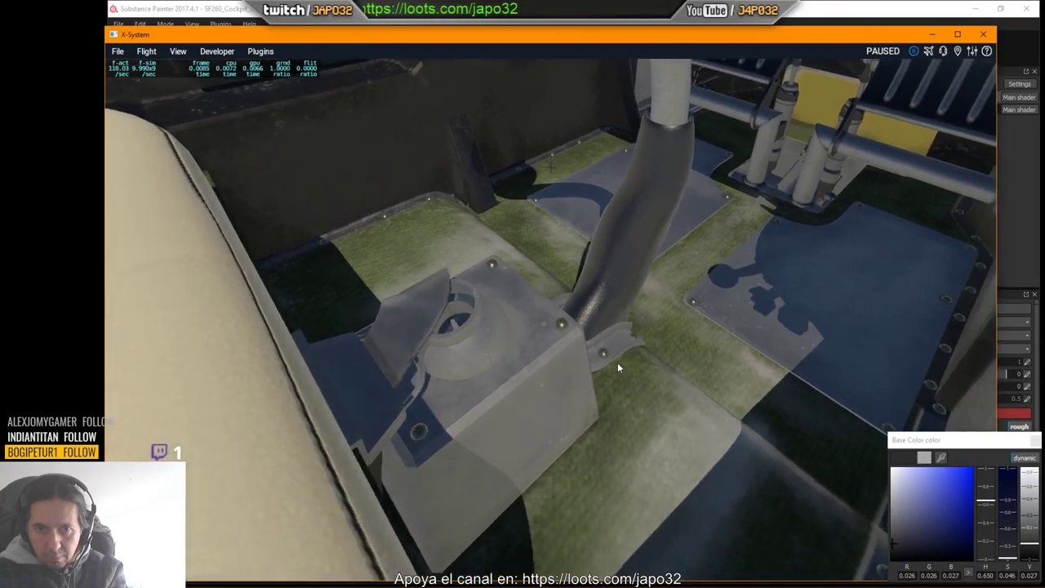
{"action": "key", "text": "Up"}
{"action": "key", "text": "period"}
{"action": "key", "text": "period"}
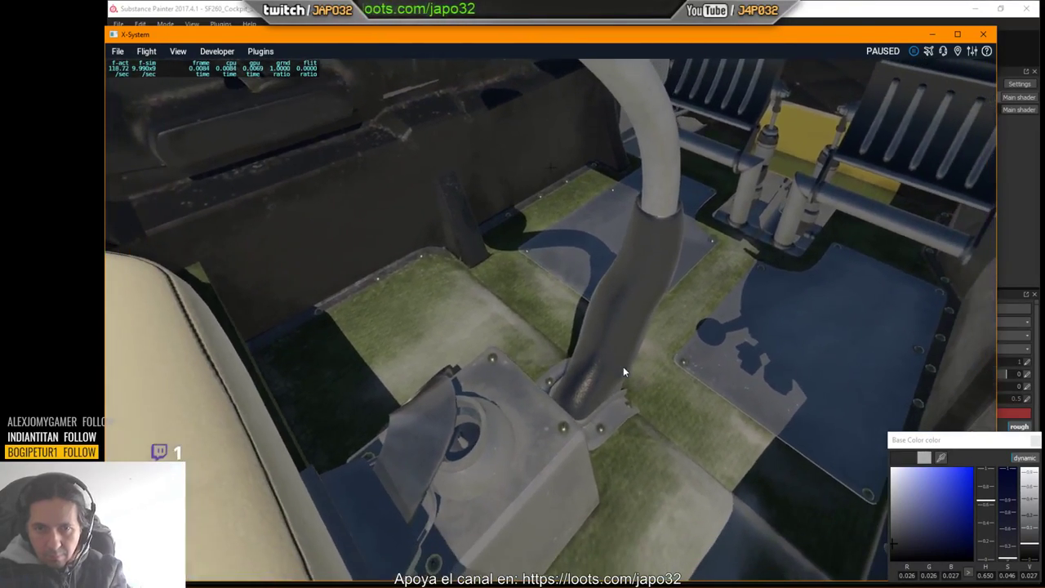
Step: Return to Substance Painter, compare the Metal Pedalera layer shown and hidden repeatedly, and leave it hidden
{"action": "key", "text": "alt+Tab"}
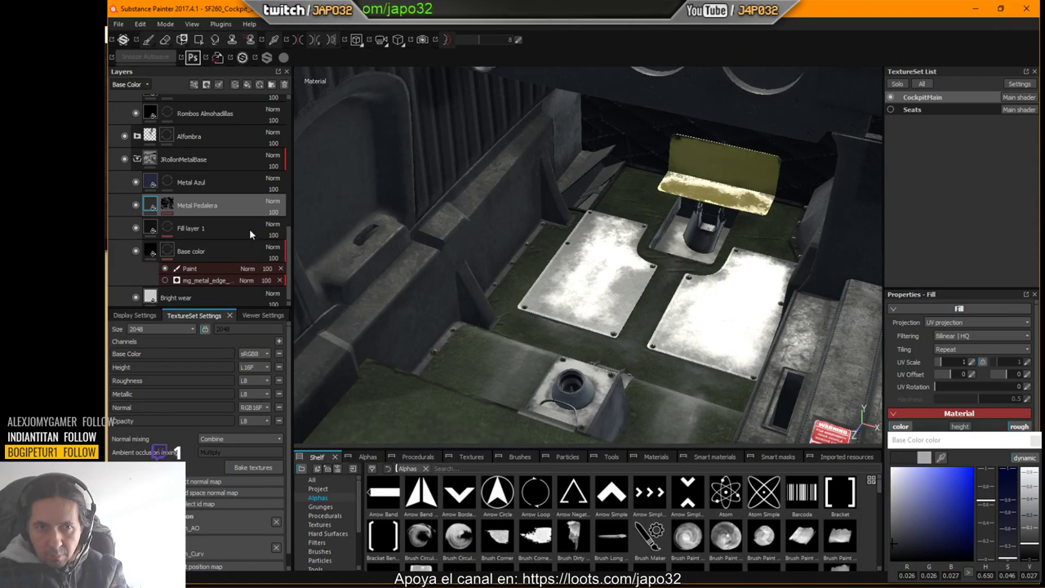
{"action": "left_click", "coordinate": [135, 205]}
{"action": "left_click", "coordinate": [136, 207]}
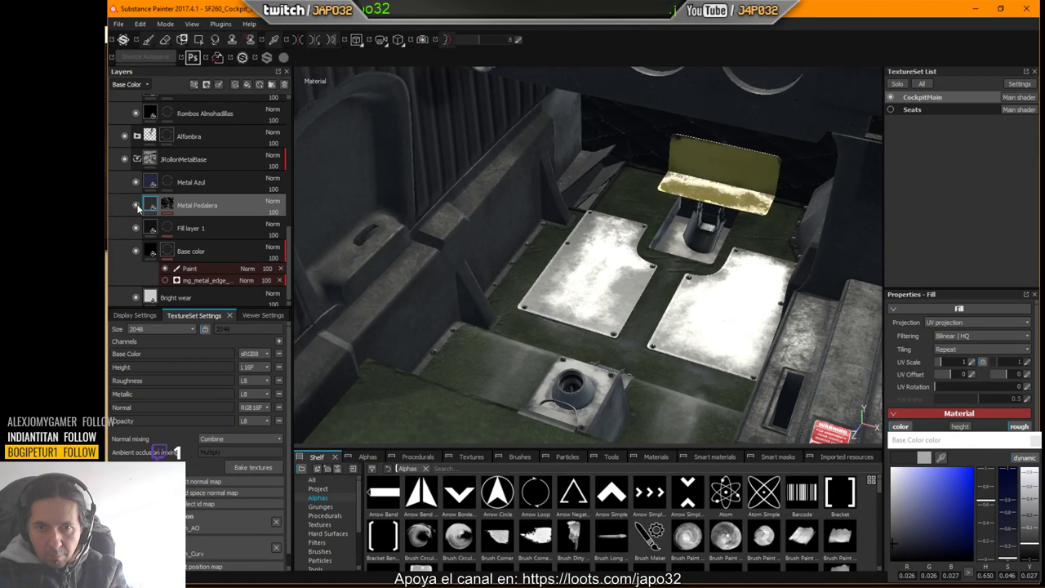
{"action": "left_click", "coordinate": [138, 208]}
{"action": "left_click", "coordinate": [138, 207]}
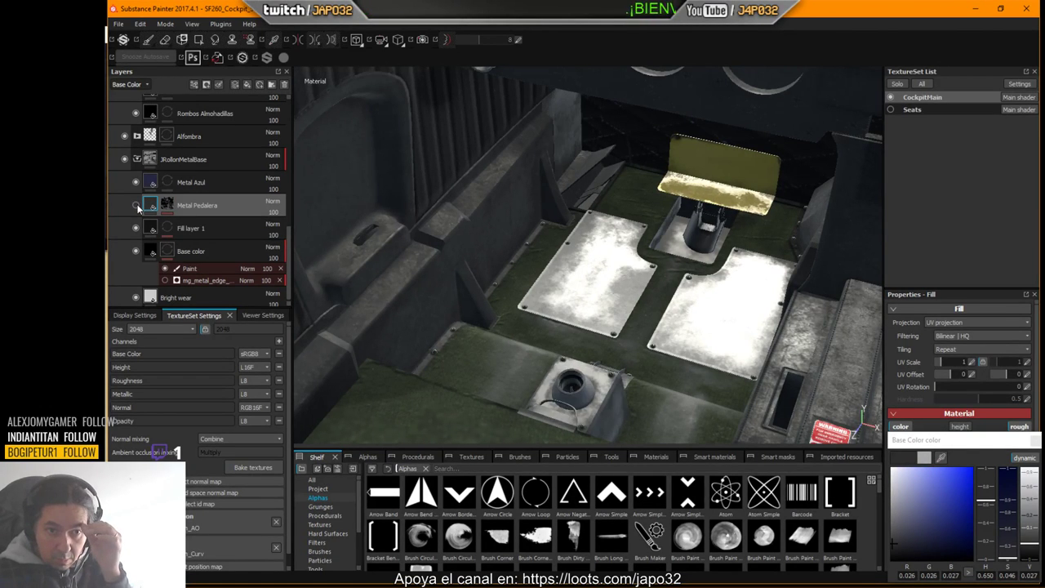
{"action": "left_click", "coordinate": [137, 208]}
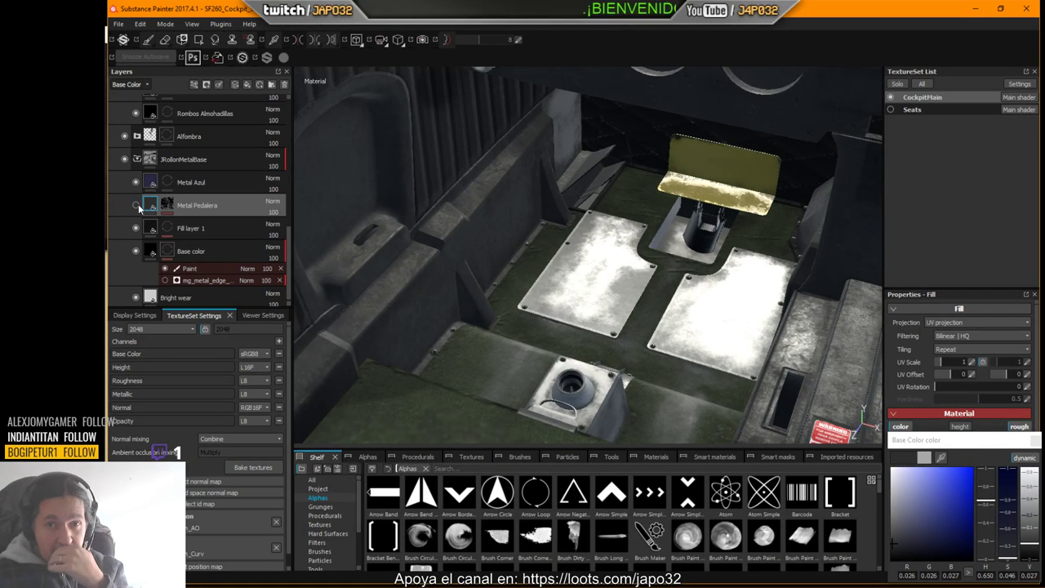
{"action": "left_click", "coordinate": [137, 207]}
{"action": "left_click", "coordinate": [137, 208]}
{"action": "left_click", "coordinate": [137, 208]}
{"action": "left_click", "coordinate": [137, 208]}
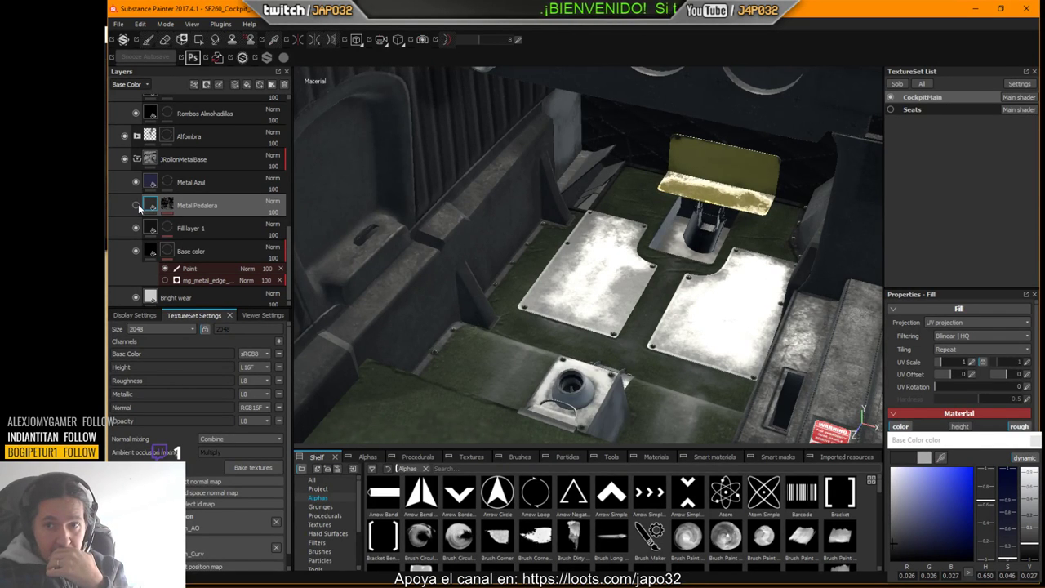
{"action": "left_click", "coordinate": [137, 208]}
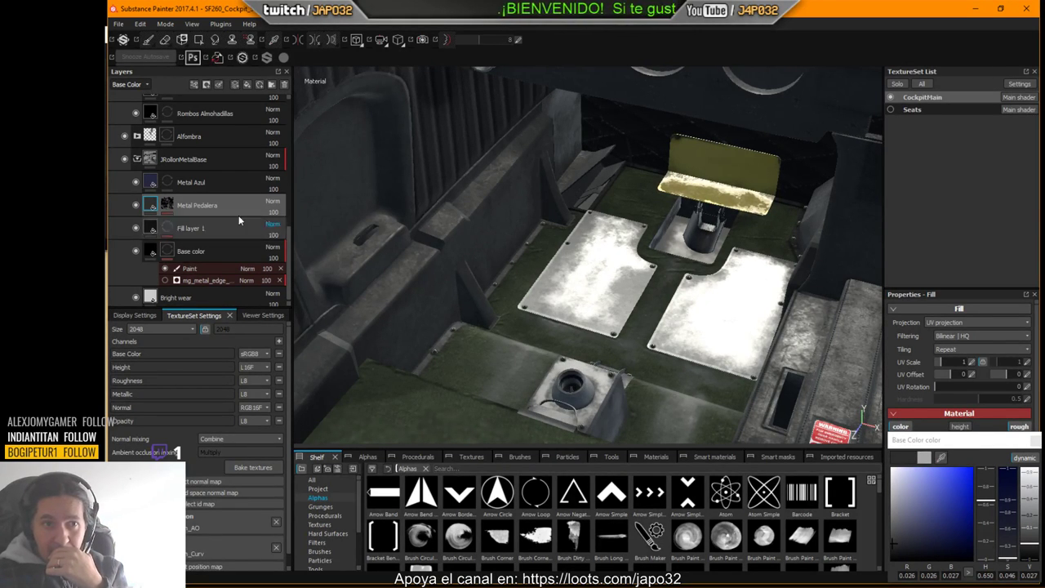
{"action": "left_click", "coordinate": [137, 207]}
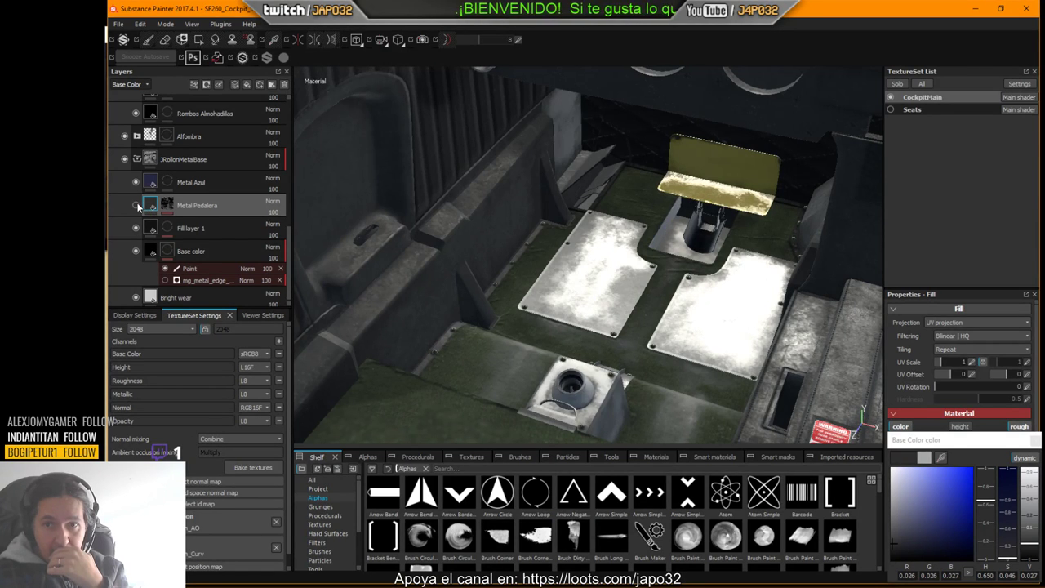
{"action": "left_click", "coordinate": [137, 207]}
{"action": "left_click", "coordinate": [138, 207]}
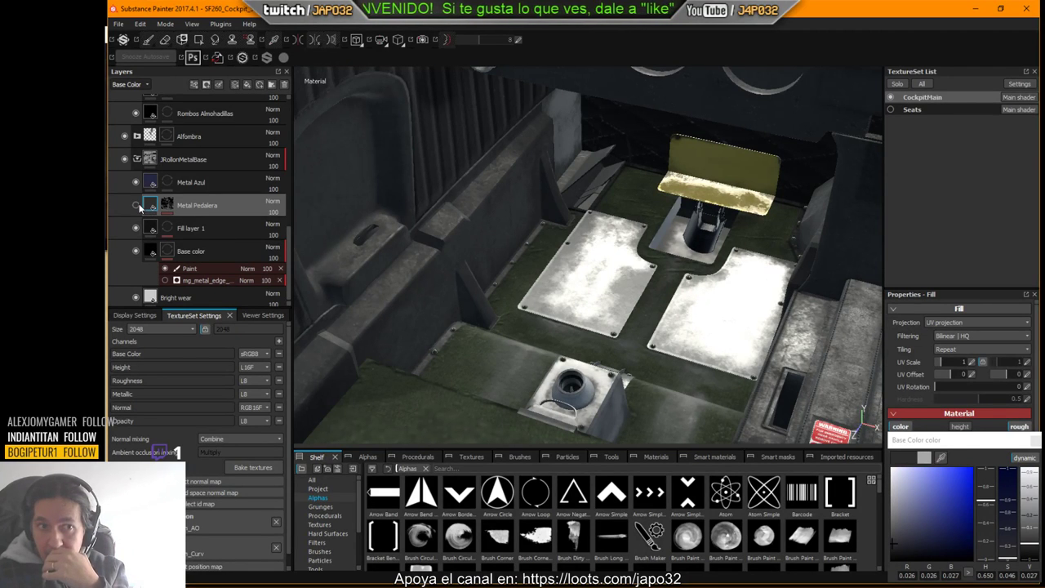
{"action": "left_click", "coordinate": [137, 206]}
{"action": "left_click", "coordinate": [137, 205]}
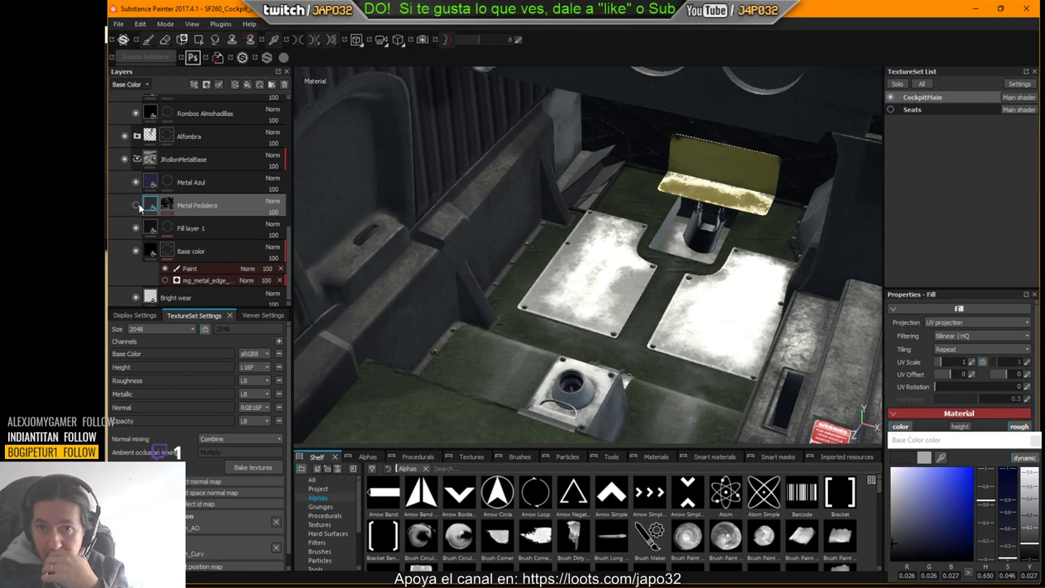
{"action": "left_click", "coordinate": [137, 206]}
{"action": "left_click", "coordinate": [137, 206]}
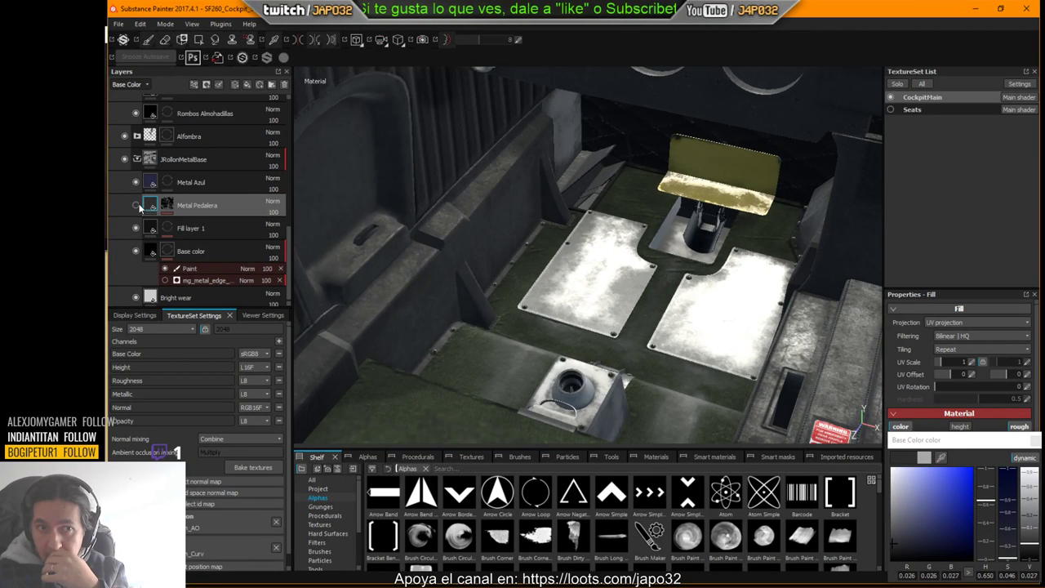
Step: Export the CockpitMain textures with the Metal Pedalera layer hidden, using the X-Plane configuration
{"action": "right_click", "coordinate": [494, 214]}
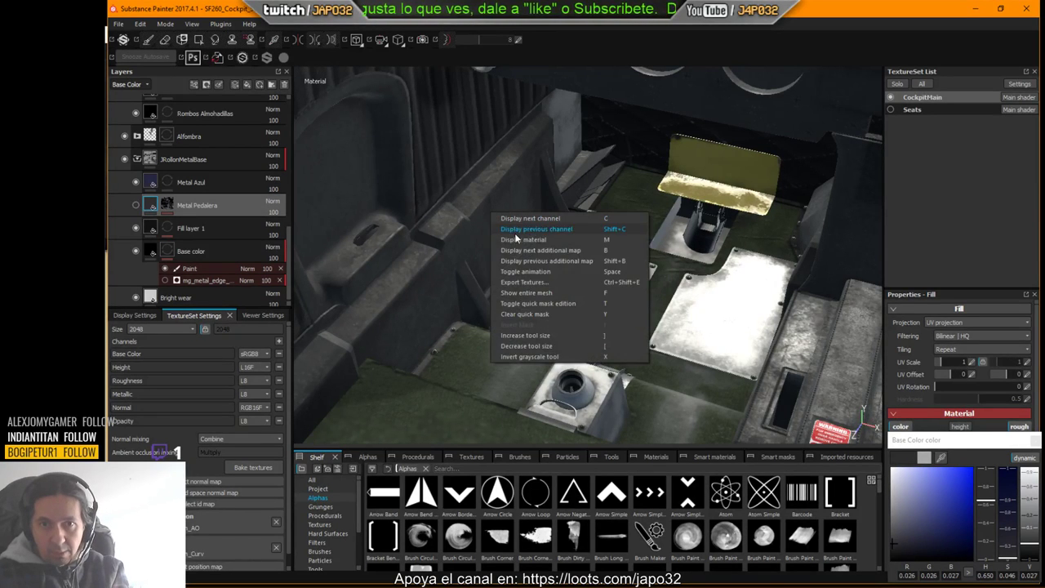
{"action": "left_click", "coordinate": [525, 288]}
{"action": "left_click", "coordinate": [692, 459]}
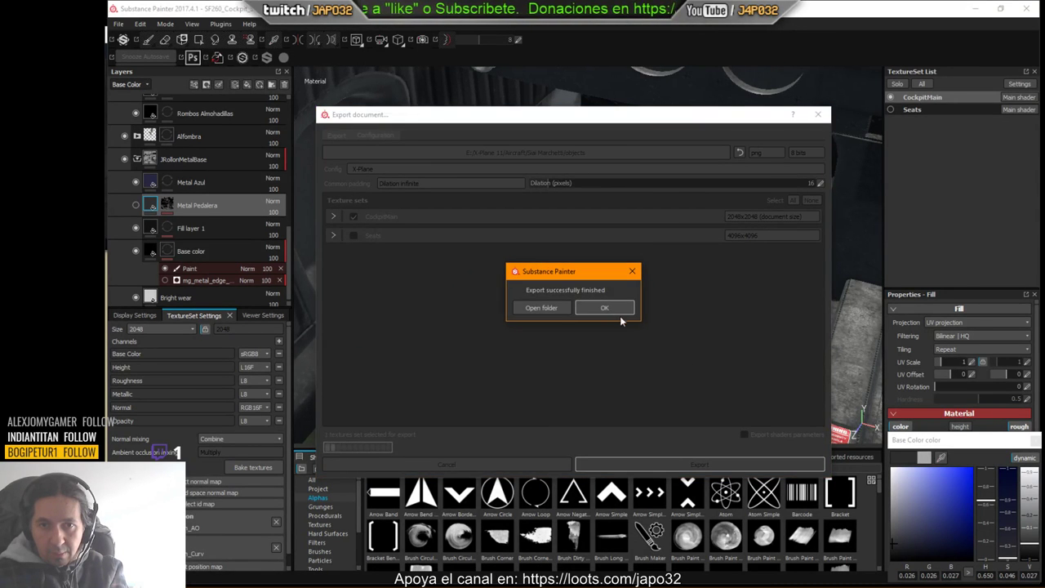
{"action": "left_click", "coordinate": [620, 313]}
Step: Switch to X-Plane, reload the current aircraft and examine the floor plates and stick bases without the Metal Pedalera layer
{"action": "key", "text": "alt+Tab"}
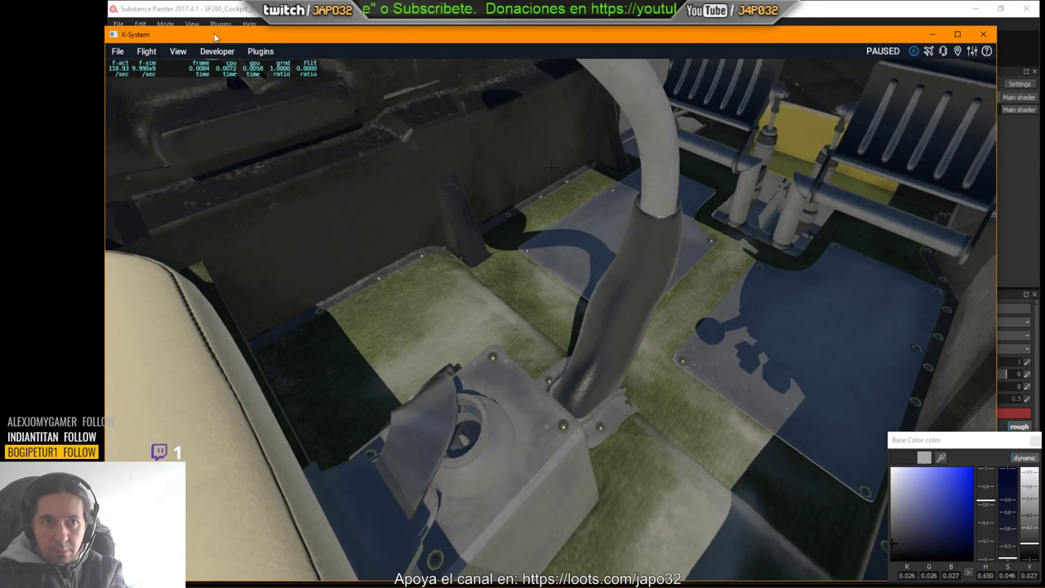
{"action": "left_click", "coordinate": [217, 52]}
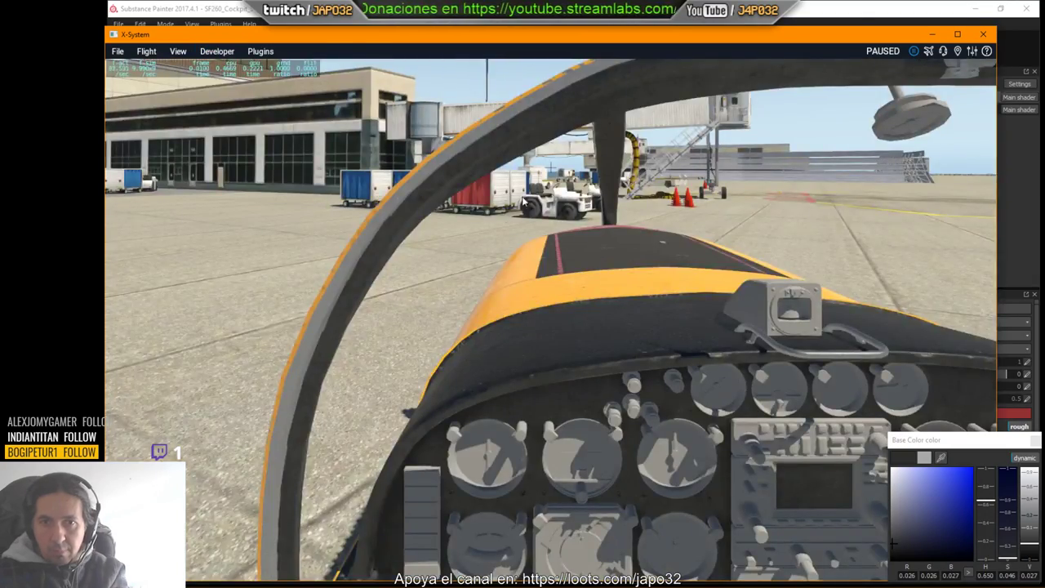
{"action": "right_click_drag", "start_coordinate": [537, 186], "coordinate": [570, 345]}
{"action": "key", "text": "Down"}
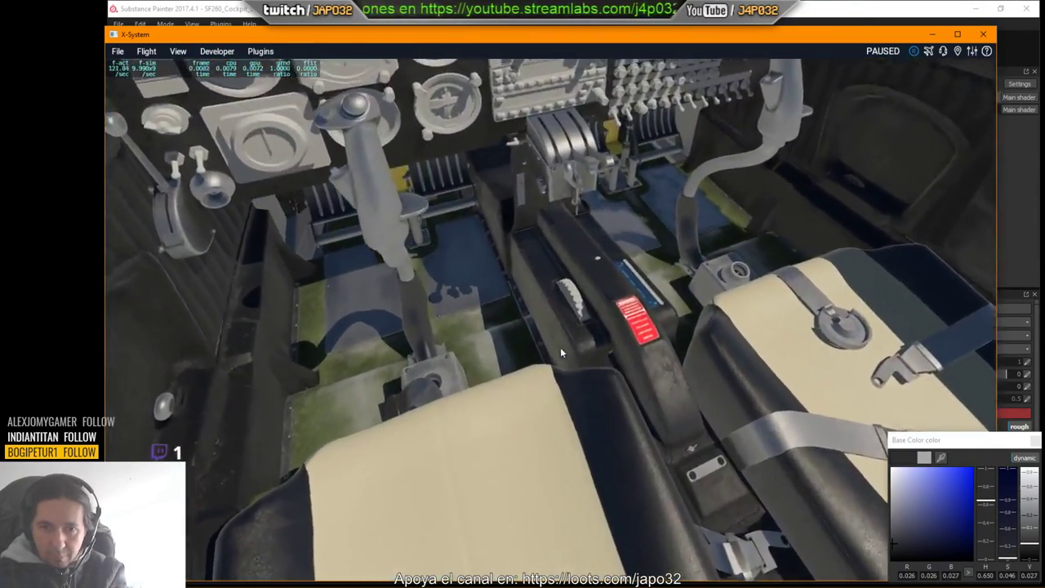
{"action": "key", "text": "Right"}
{"action": "key", "text": "period"}
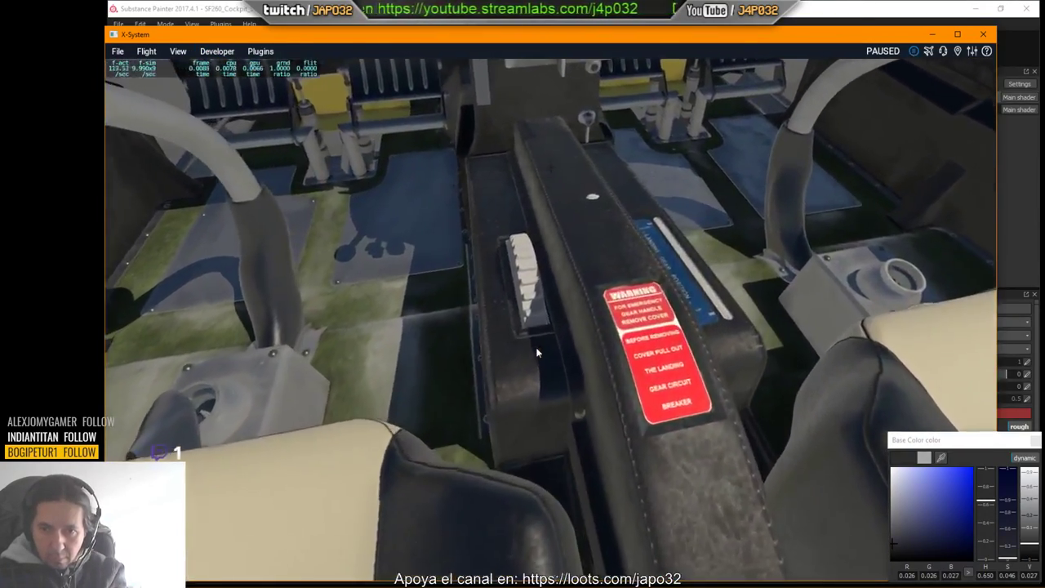
{"action": "right_click_drag", "start_coordinate": [538, 354], "coordinate": [462, 343]}
{"action": "key", "text": "Left"}
{"action": "key", "text": "Left"}
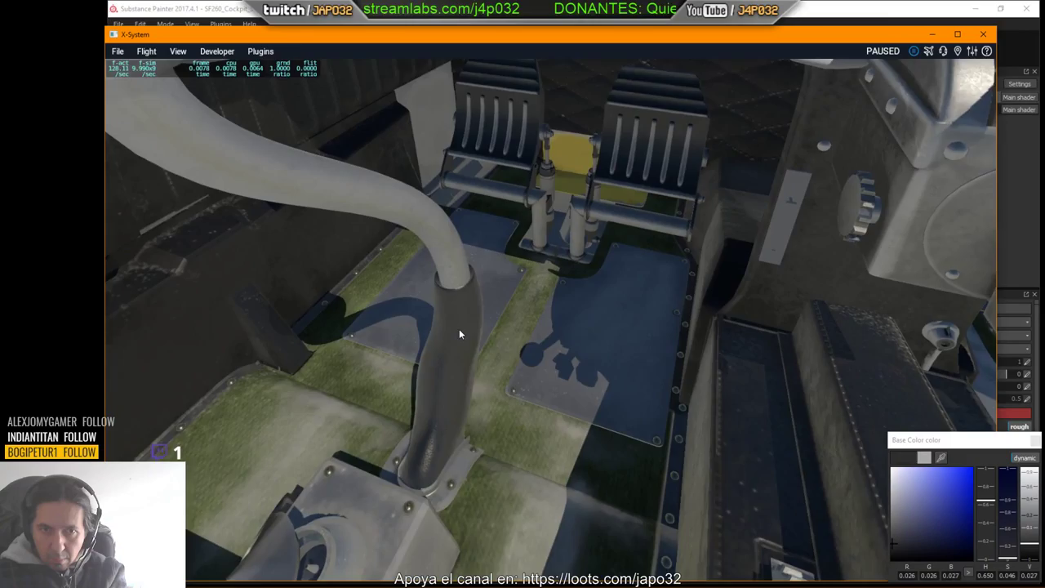
Step: Examine the pedals, floor plates and stick base from several angles, shifting the time of day to vary the sunlight
{"action": "mouse_move", "coordinate": [459, 328]}
{"action": "right_mouse_down"}
{"action": "mouse_move", "coordinate": [461, 339]}
{"action": "mouse_move", "coordinate": [531, 346]}
{"action": "mouse_move", "coordinate": [642, 391]}
{"action": "mouse_move", "coordinate": [751, 413]}
{"action": "mouse_move", "coordinate": [851, 380]}
{"action": "mouse_move", "coordinate": [889, 292]}
{"action": "mouse_move", "coordinate": [885, 255]}
{"action": "mouse_move", "coordinate": [849, 253]}
{"action": "mouse_move", "coordinate": [772, 285]}
{"action": "mouse_move", "coordinate": [735, 315]}
{"action": "mouse_move", "coordinate": [644, 330]}
{"action": "mouse_move", "coordinate": [509, 332]}
{"action": "mouse_move", "coordinate": [473, 320]}
{"action": "right_mouse_up"}
{"action": "key", "text": "Left"}
{"action": "key", "text": "Left"}
{"action": "key", "text": "Down"}
{"action": "key", "text": "Right"}
{"action": "key", "text": "Up"}
{"action": "key", "text": "Right"}
{"action": "key", "text": "Up"}
{"action": "key", "text": "Right"}
{"action": "key", "text": "comma"}
{"action": "key", "text": "l"}
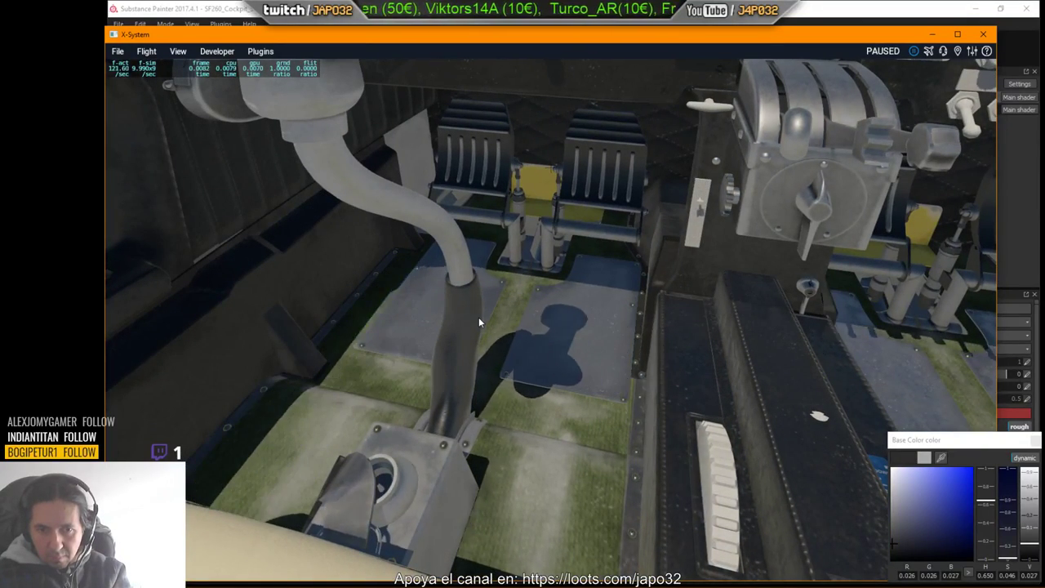
{"action": "key", "text": "l"}
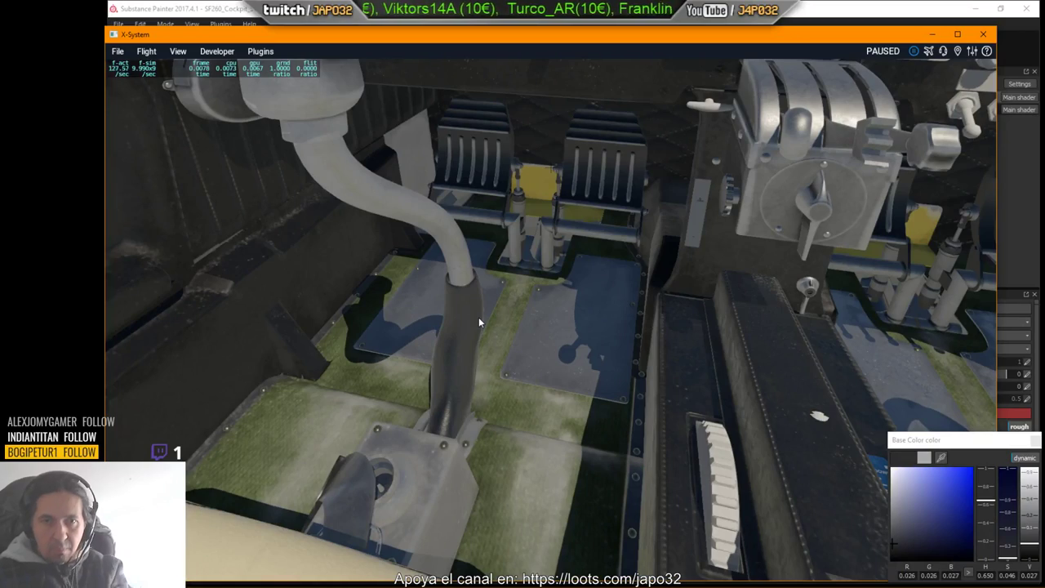
Step: Compare the X-Plane cockpit floor with the Substance Painter viewport, ending in Substance Painter
{"action": "key", "text": "alt+Tab"}
{"action": "key", "text": "alt+Tab"}
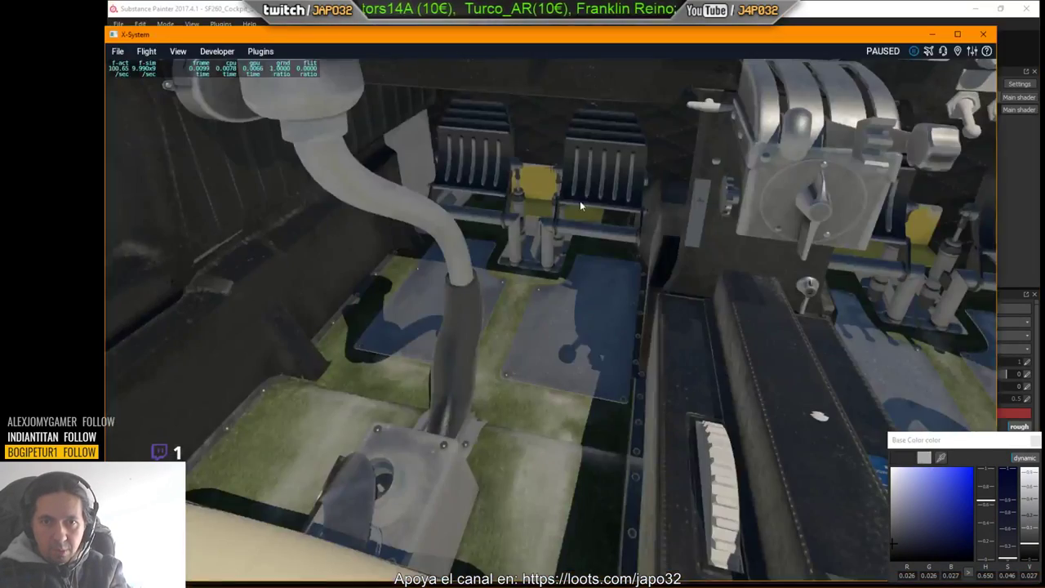
{"action": "key", "text": "alt+Tab"}
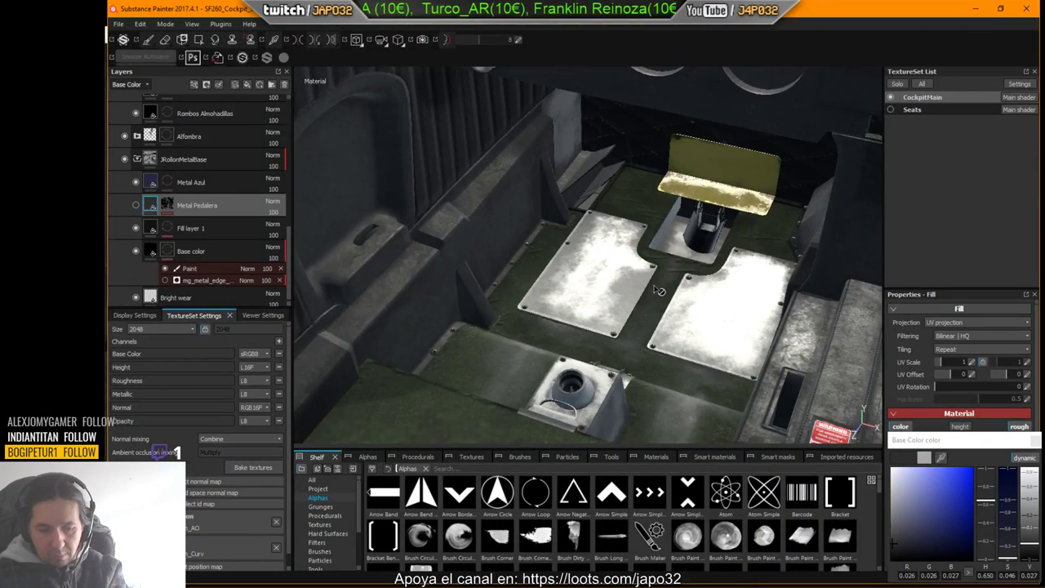
Step: Toggle the Metal Pedalera layer to compare the floor plates with and without it, leaving the layer visible
{"action": "middle_click_drag", "start_coordinate": [660, 291], "coordinate": [602, 322], "text": "alt"}
{"action": "left_click_drag", "start_coordinate": [602, 322], "coordinate": [480, 217], "text": "alt"}
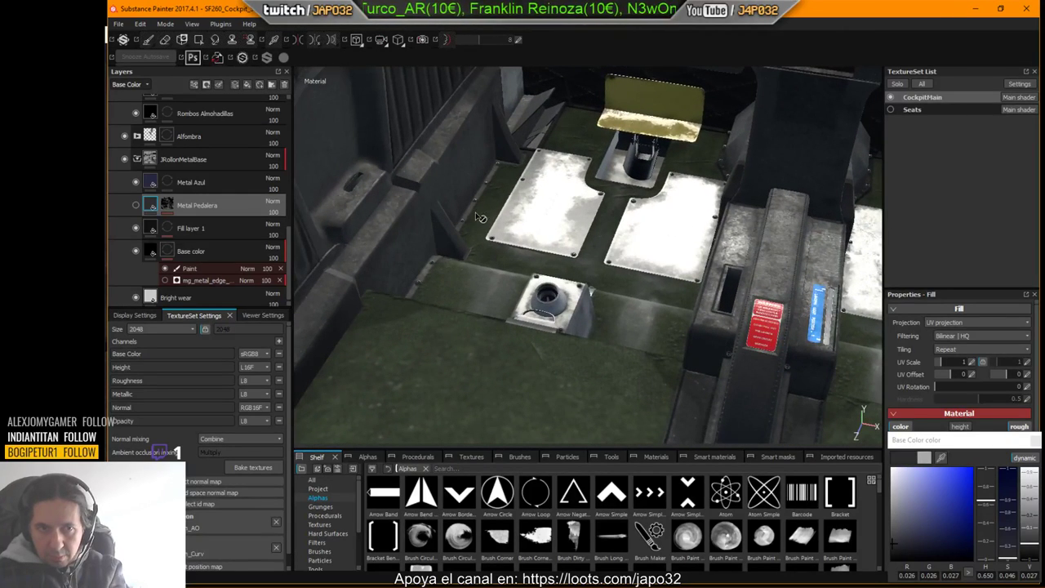
{"action": "left_click", "coordinate": [136, 205]}
{"action": "left_click", "coordinate": [137, 205]}
{"action": "left_click", "coordinate": [137, 205]}
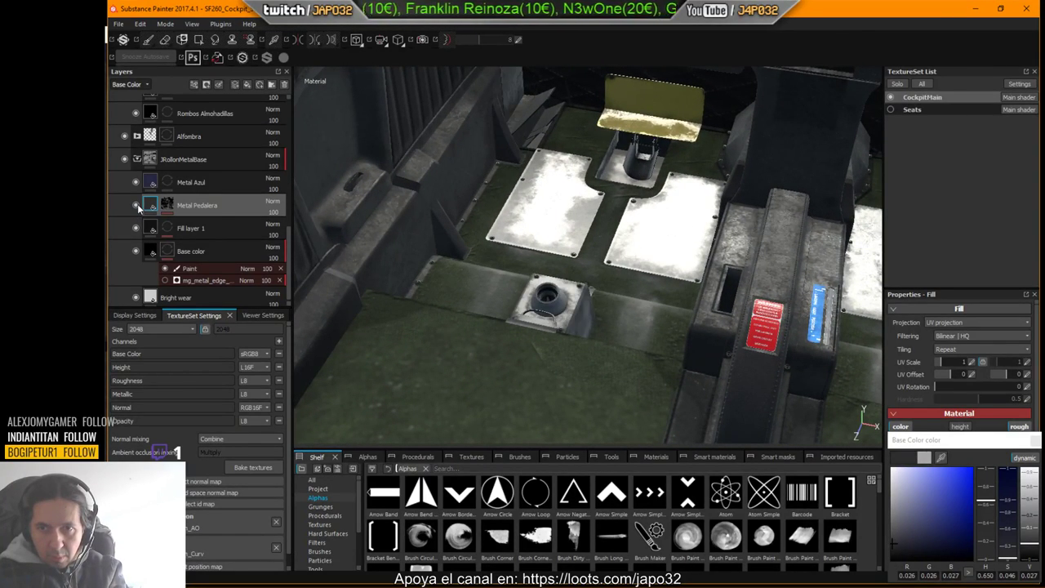
{"action": "left_click", "coordinate": [137, 205]}
{"action": "left_click", "coordinate": [137, 206]}
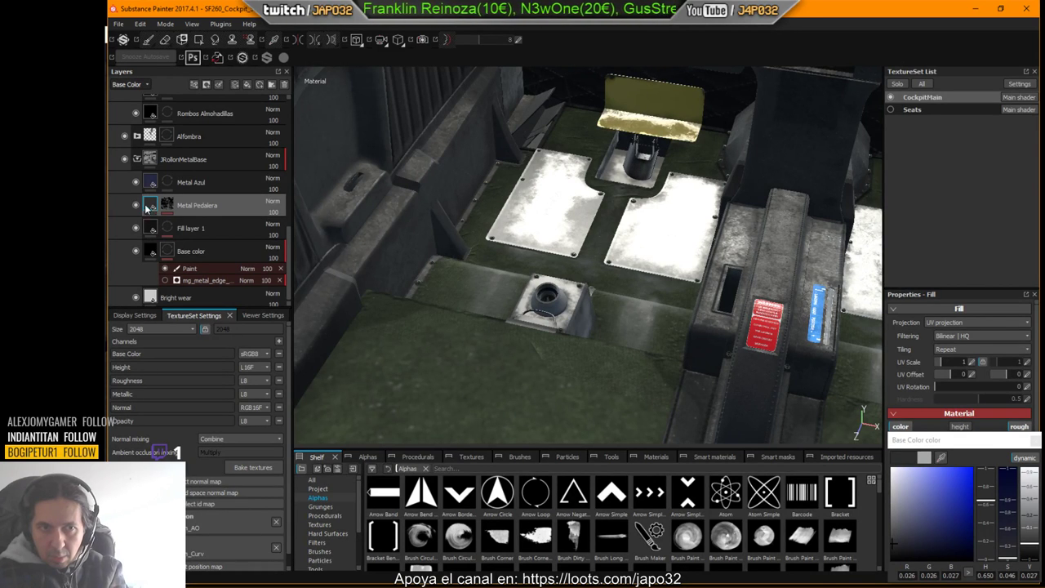
Step: Inspect the Metal Pedalera mask's paint effect over the floor plates and stick base using the polygon fill wireframe
{"action": "left_click", "coordinate": [167, 205]}
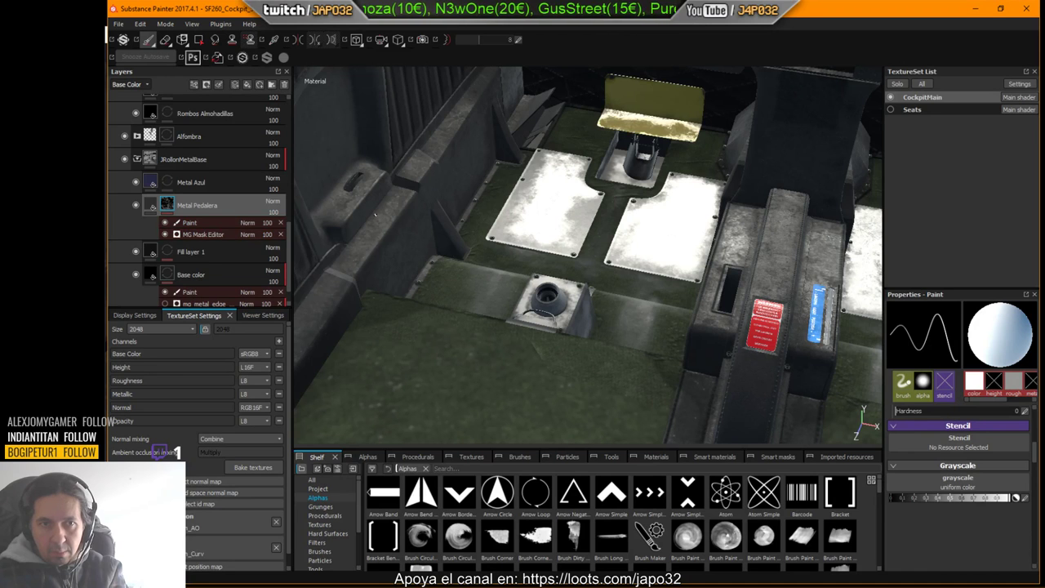
{"action": "left_click", "coordinate": [198, 41]}
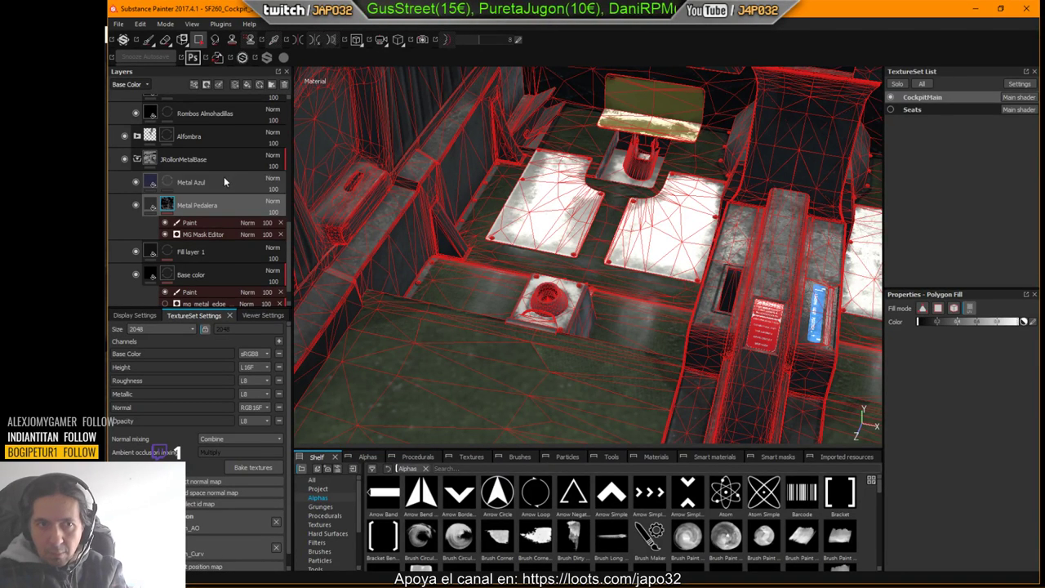
{"action": "left_click", "coordinate": [208, 222]}
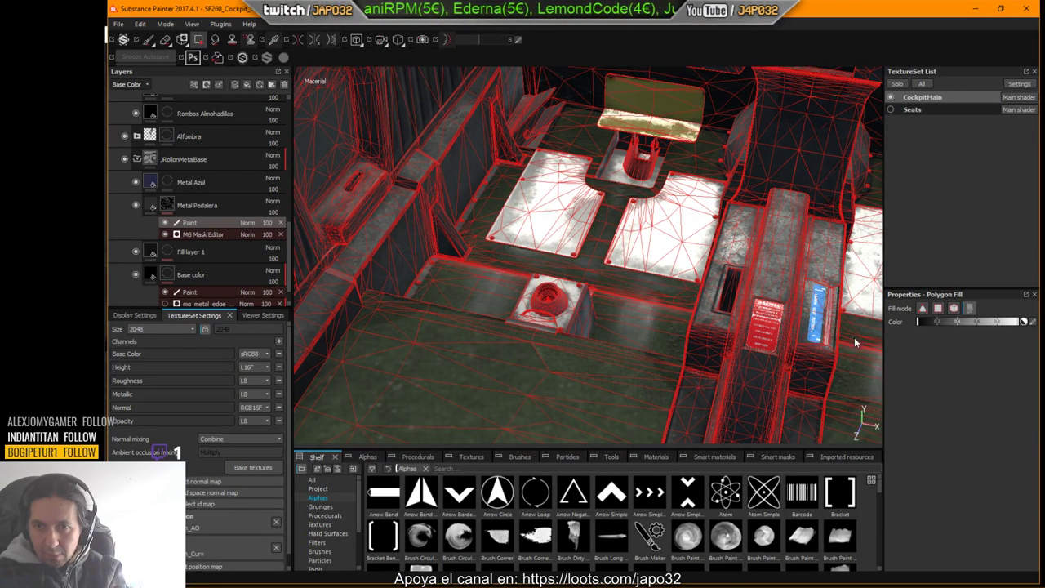
{"action": "left_click_drag", "start_coordinate": [827, 270], "coordinate": [720, 293], "text": "alt"}
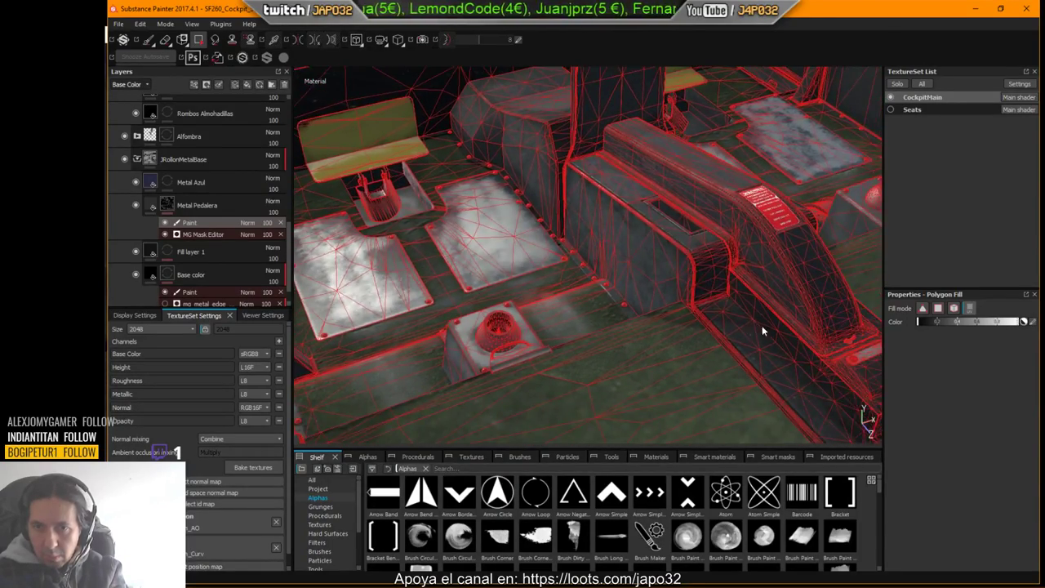
{"action": "left_click_drag", "start_coordinate": [784, 329], "coordinate": [714, 309], "text": "alt"}
{"action": "left_click_drag", "start_coordinate": [591, 305], "coordinate": [552, 341], "text": "alt"}
{"action": "right_click_drag", "start_coordinate": [553, 340], "coordinate": [809, 280], "text": "alt"}
{"action": "left_click", "coordinate": [148, 40]}
{"action": "mouse_move", "coordinate": [645, 269]}
{"action": "left_mouse_down", "text": "alt"}
{"action": "mouse_move", "coordinate": [605, 318]}
{"action": "mouse_move", "coordinate": [598, 372]}
{"action": "left_mouse_up", "text": "alt"}
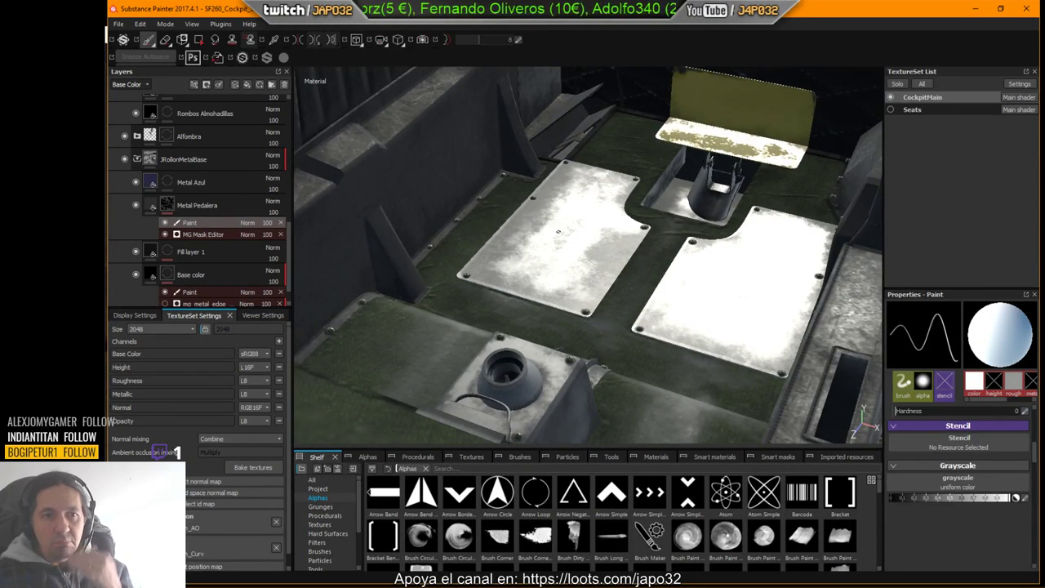
Step: Compare the close-up floor plates with the Metal Pedalera layer hidden and shown
{"action": "left_click", "coordinate": [136, 205]}
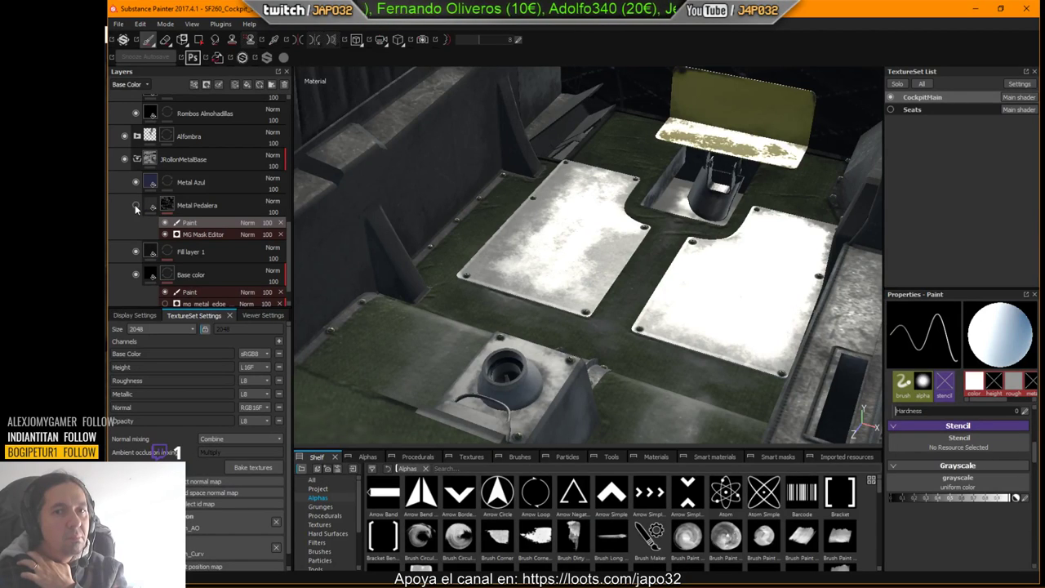
{"action": "left_click", "coordinate": [135, 205]}
{"action": "left_click", "coordinate": [135, 205]}
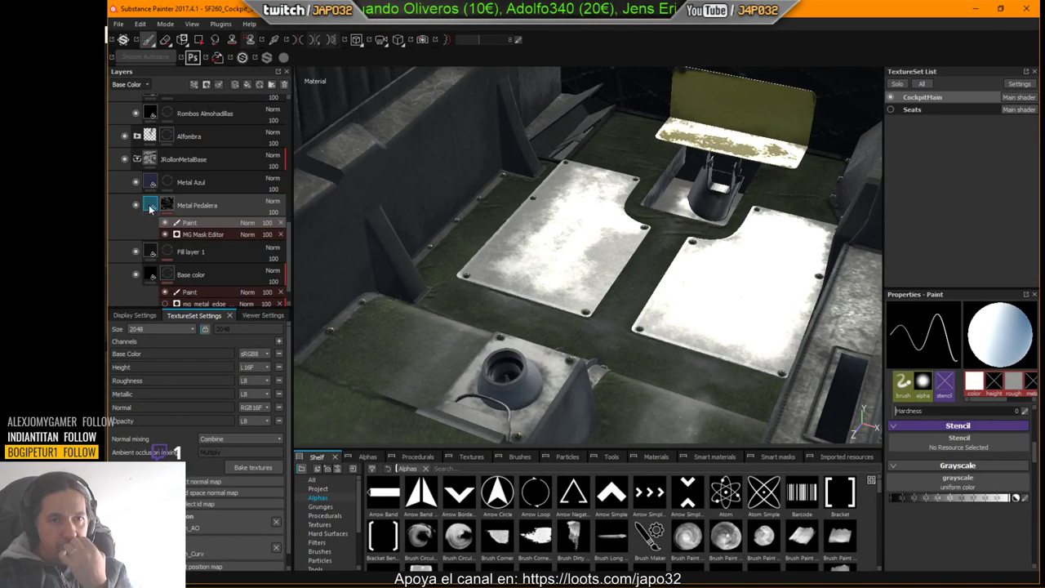
Step: Try inverting the Grunge Rough Dirty roughness texture of the Metal Pedalera fill, switching Invert on and off
{"action": "left_click", "coordinate": [149, 207]}
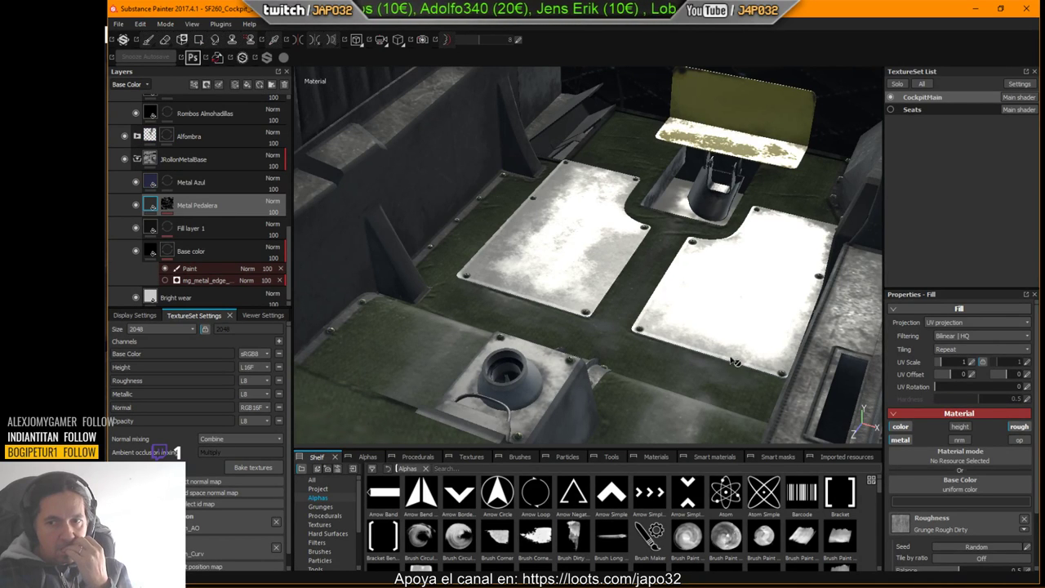
{"action": "scroll", "coordinate": [1025, 539], "scroll_direction": "down", "scroll_amount": 3}
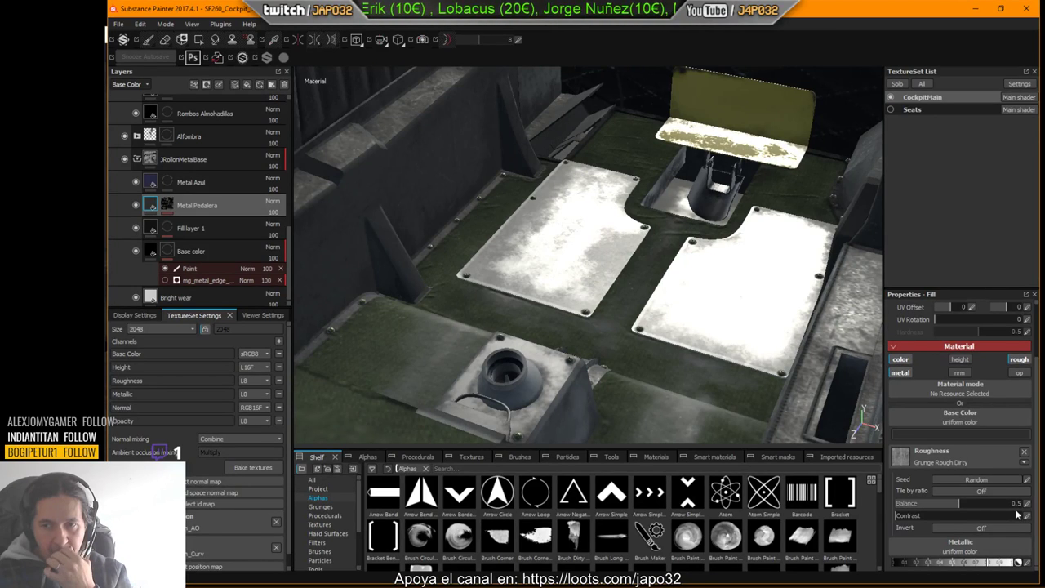
{"action": "left_click", "coordinate": [964, 525]}
{"action": "left_click", "coordinate": [965, 525]}
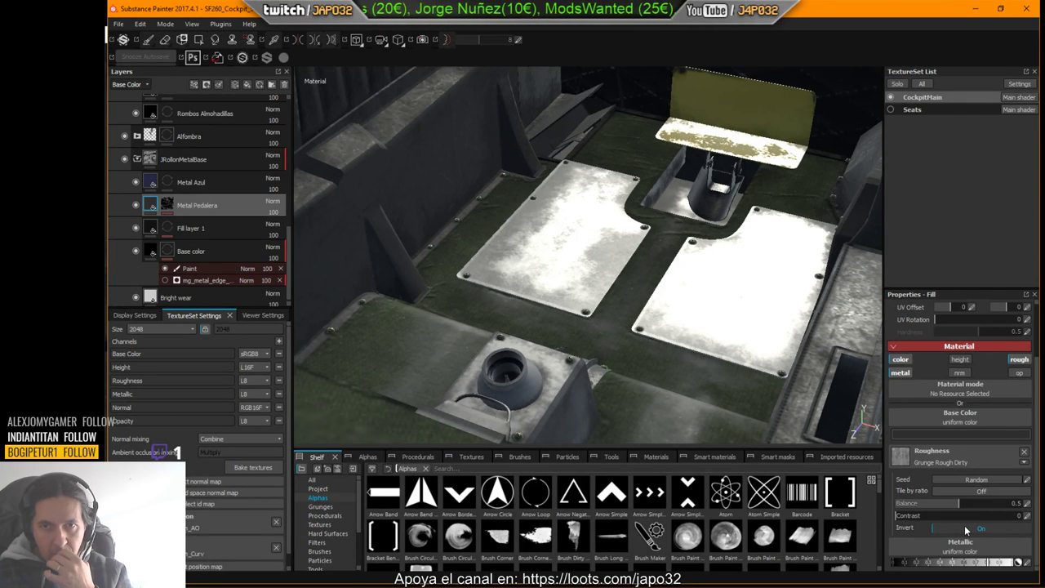
{"action": "left_click", "coordinate": [964, 525]}
{"action": "left_click", "coordinate": [965, 525]}
{"action": "left_click", "coordinate": [964, 525]}
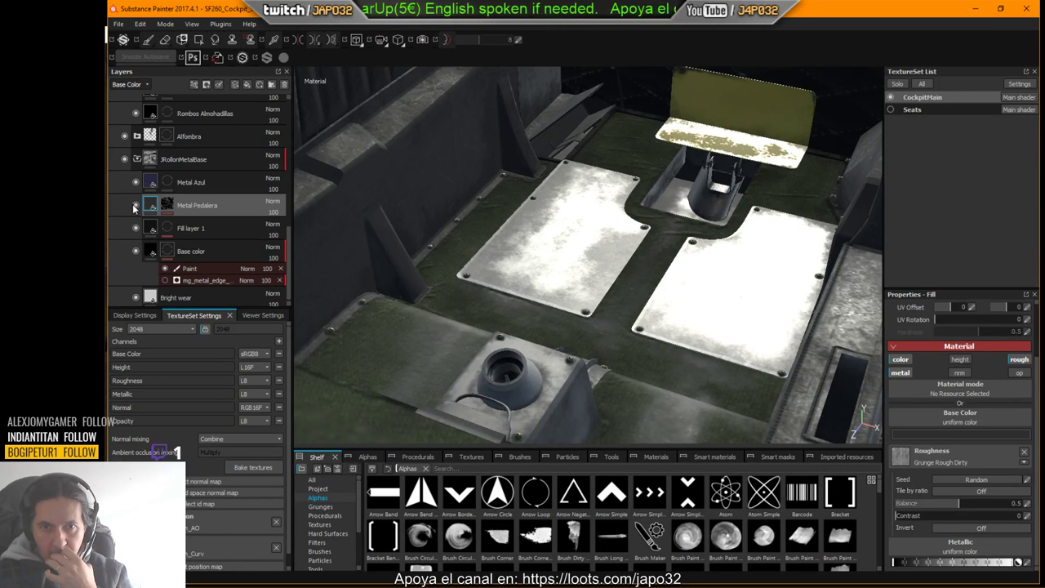
Step: Export the CockpitMain textures with the Metal Pedalera layer visible, using the X-Plane configuration
{"action": "right_click", "coordinate": [595, 259]}
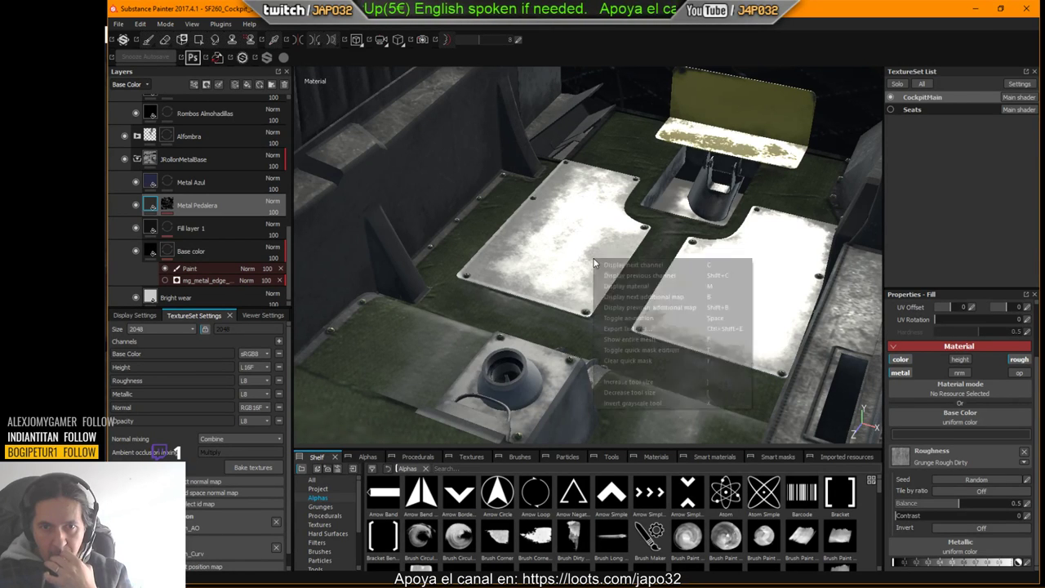
{"action": "left_click", "coordinate": [637, 330]}
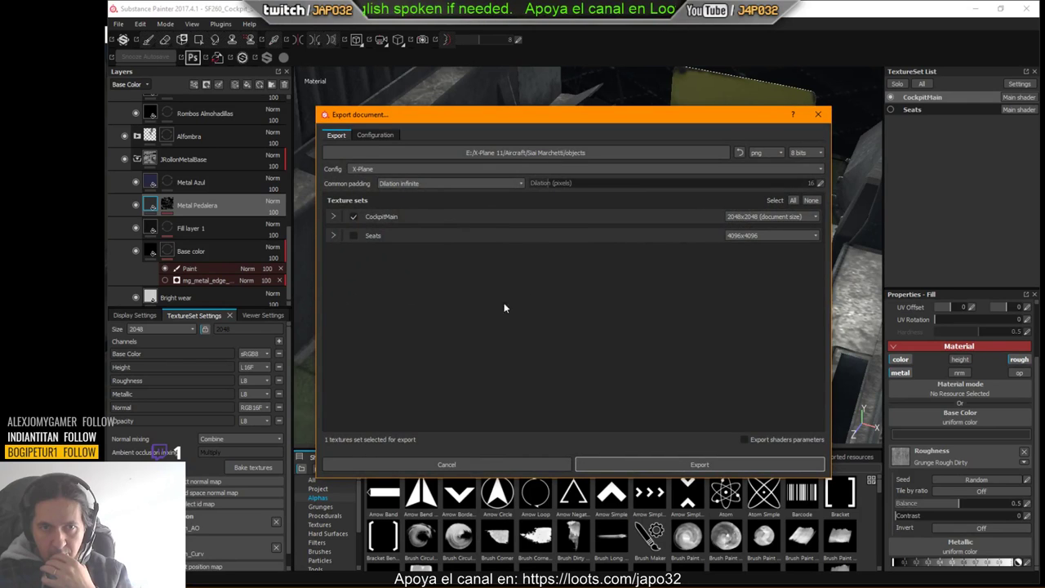
{"action": "left_click", "coordinate": [690, 463]}
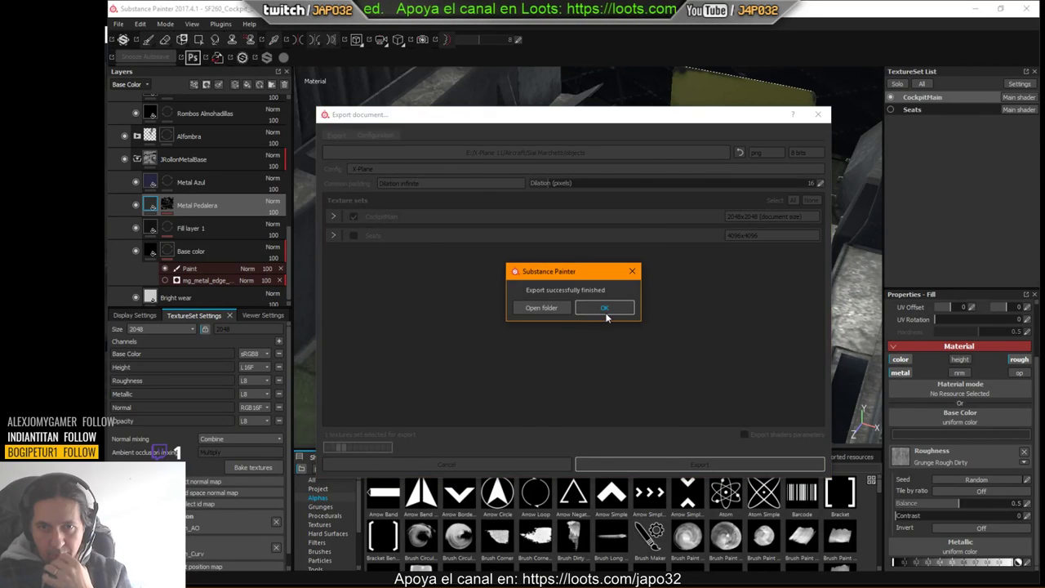
{"action": "left_click", "coordinate": [605, 308]}
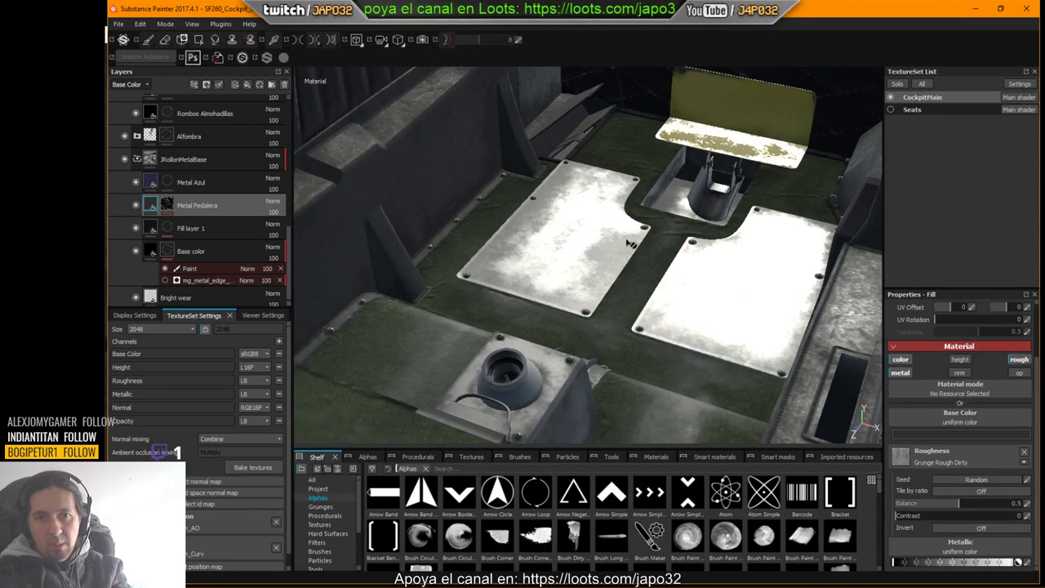
Step: Switch to X-Plane and reload the current aircraft
{"action": "key", "text": "alt+Tab"}
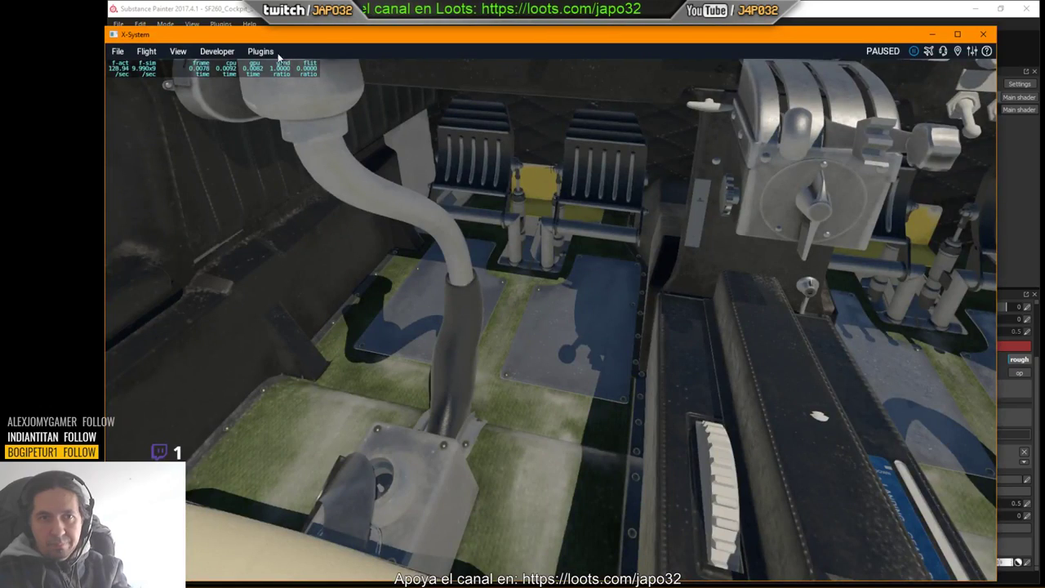
{"action": "left_click", "coordinate": [217, 52]}
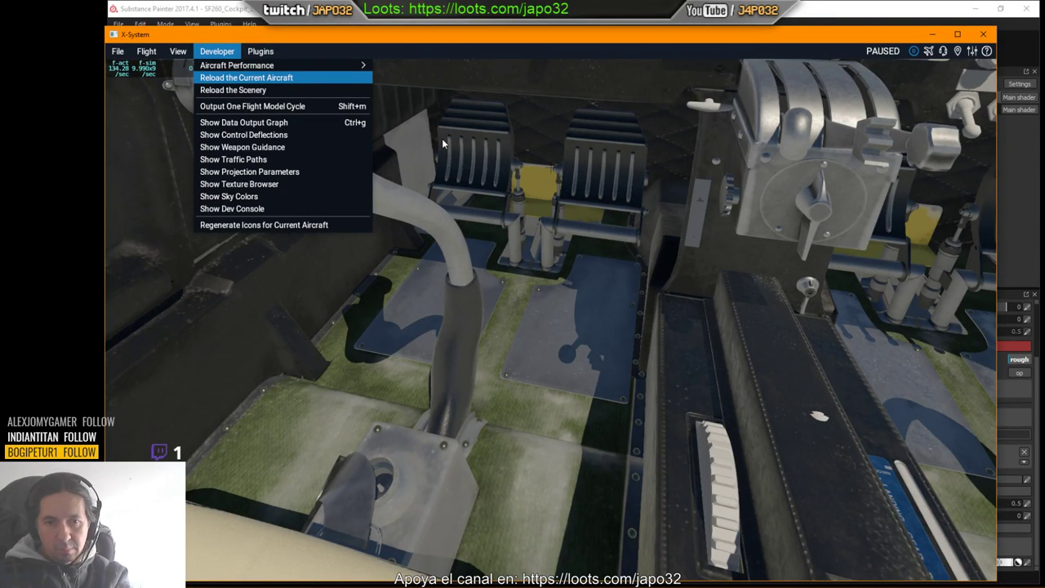
{"action": "key", "text": "Return"}
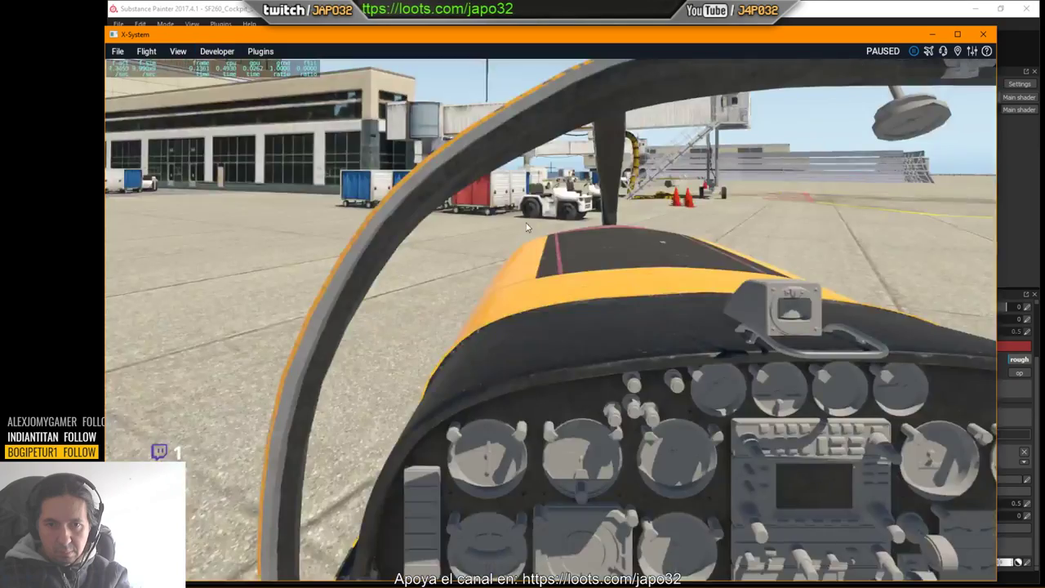
Step: Examine the reloaded cockpit's floor plates, pedals and stick base from above the pilot's seat
{"action": "right_click_drag", "start_coordinate": [558, 273], "coordinate": [527, 336]}
{"action": "key", "text": "Down"}
{"action": "key", "text": "period"}
{"action": "key", "text": "Right"}
{"action": "key", "text": "period"}
{"action": "key", "text": "comma"}
{"action": "key", "text": "Right"}
{"action": "key", "text": "period"}
{"action": "key", "text": "Left"}
{"action": "scroll", "coordinate": [496, 302], "scroll_direction": "up", "scroll_amount": 5}
{"action": "scroll", "coordinate": [514, 314], "scroll_direction": "down", "scroll_amount": 5}
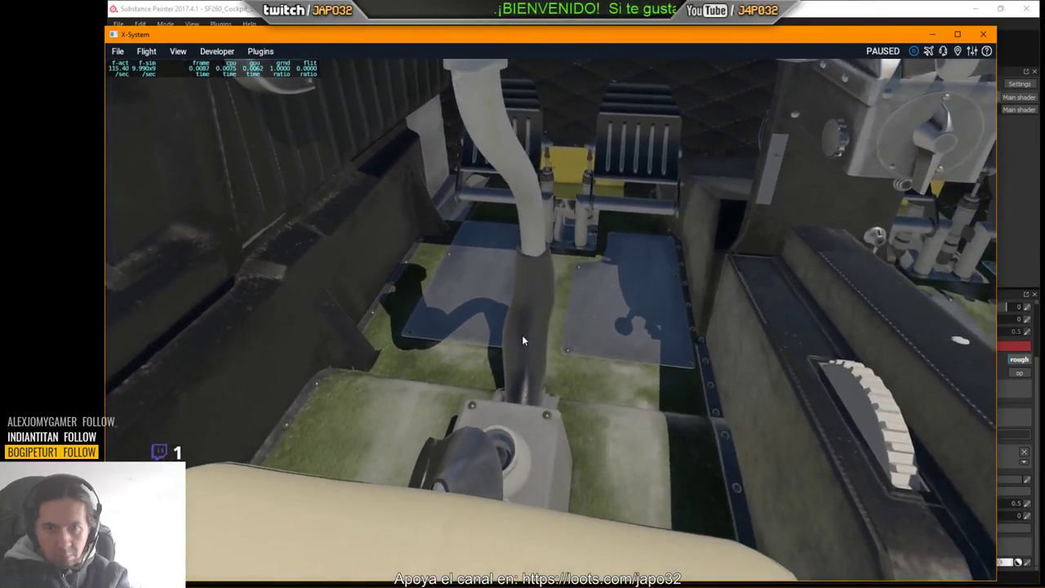
Step: Switch to Substance Painter and lower the Metal Pedalera layer's metallic value
{"action": "key", "text": "alt+Tab"}
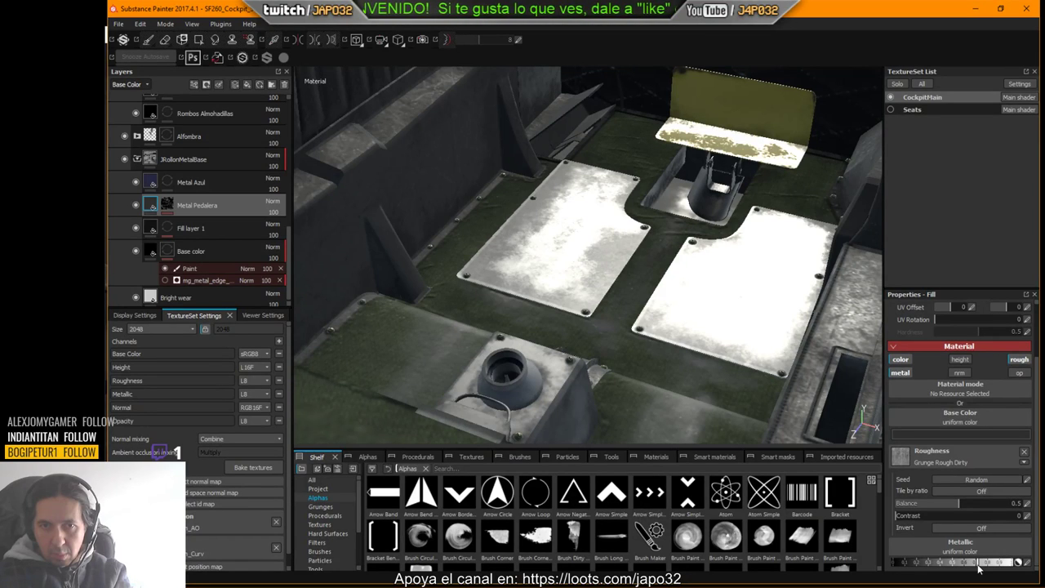
{"action": "left_click_drag", "start_coordinate": [977, 563], "coordinate": [877, 565]}
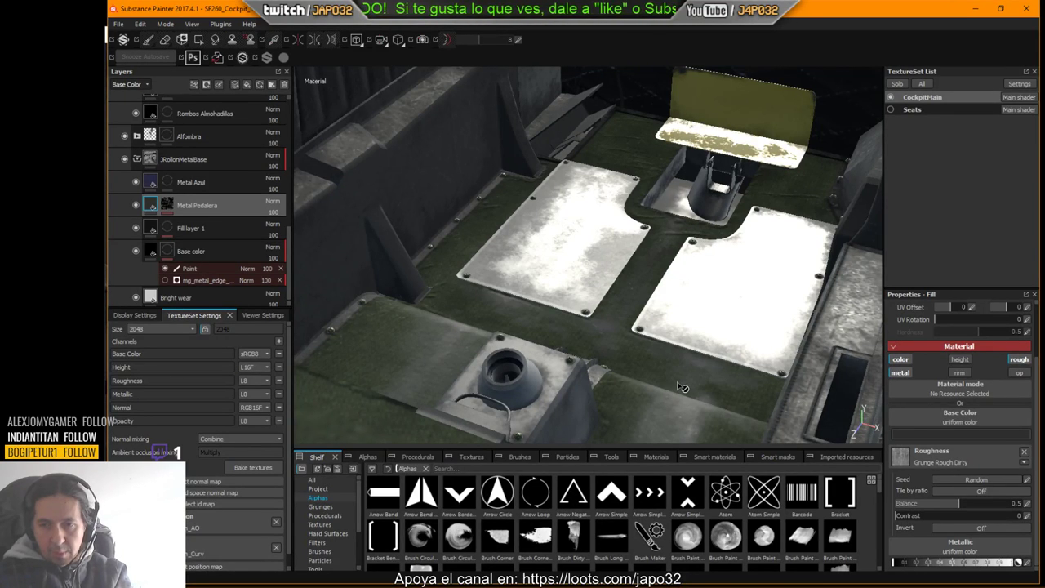
Step: Toggle the Paint and MG Mask Editor effects of the Metal Pedalera mask to compare their influence on the floor plates
{"action": "right_click", "coordinate": [167, 207]}
{"action": "left_click", "coordinate": [172, 221]}
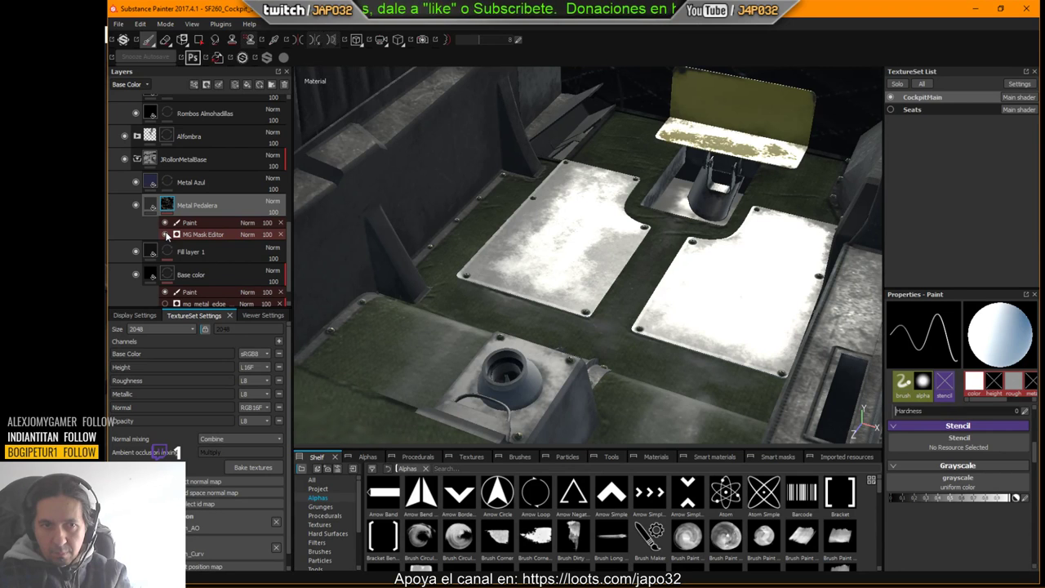
{"action": "left_click", "coordinate": [166, 236]}
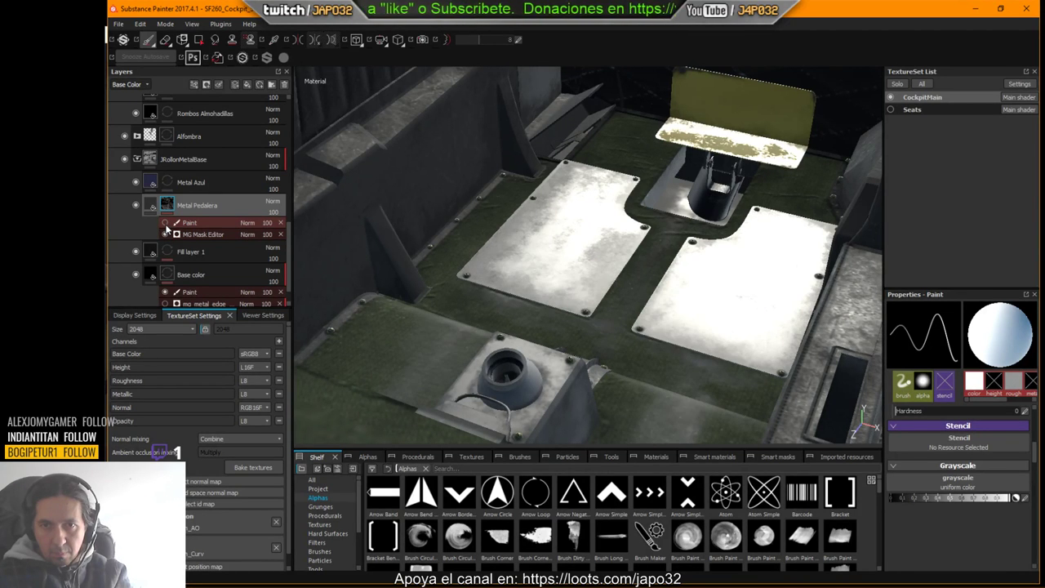
{"action": "left_click", "coordinate": [165, 224]}
{"action": "left_click", "coordinate": [165, 224]}
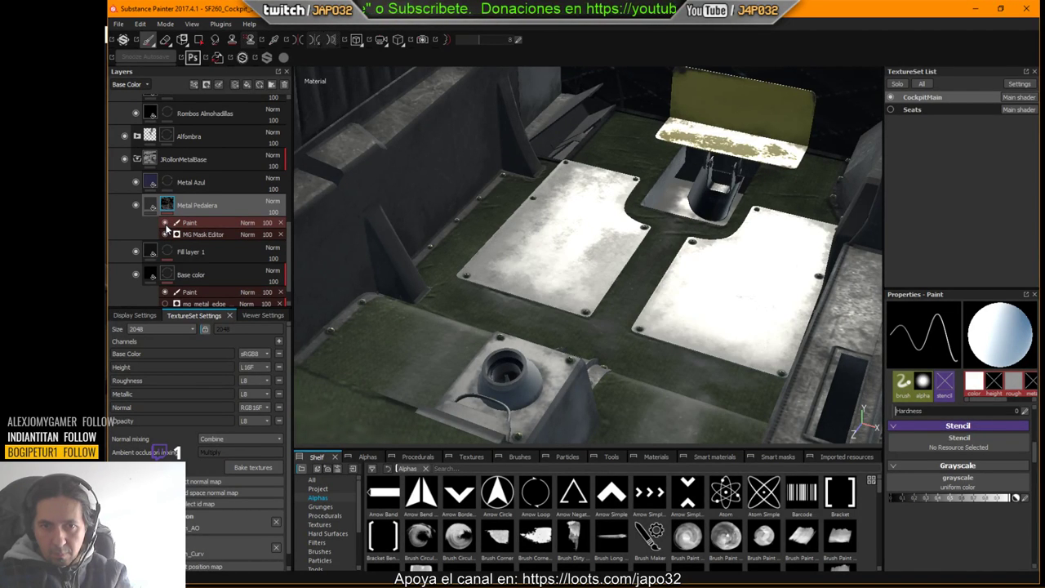
{"action": "left_click", "coordinate": [166, 227]}
{"action": "left_click", "coordinate": [166, 228]}
{"action": "left_click", "coordinate": [165, 228]}
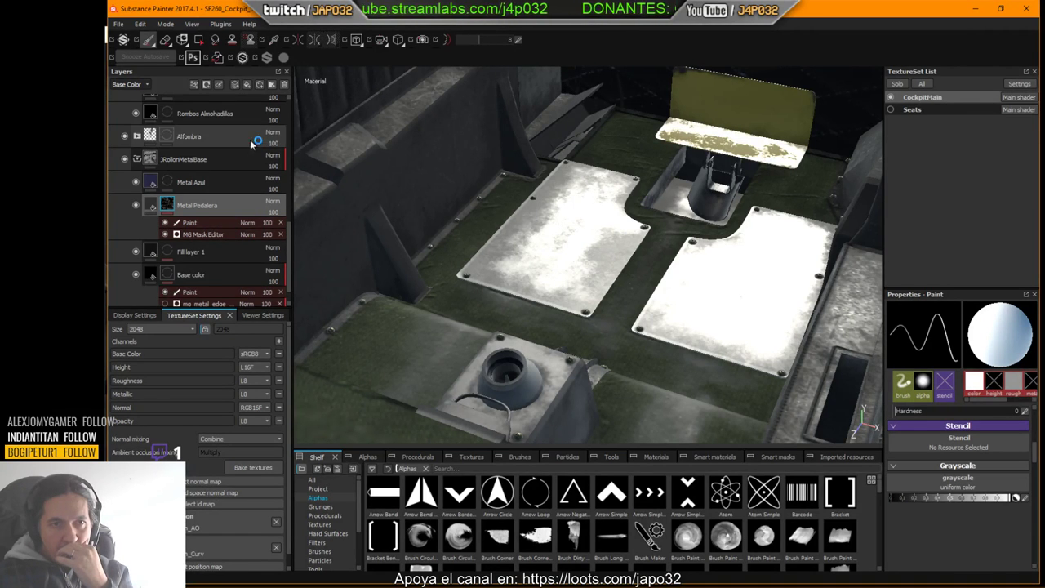
Step: Add a fill layer above Metal Pedalera with only its roughness channel enabled, and give it a mask
{"action": "left_click", "coordinate": [246, 86]}
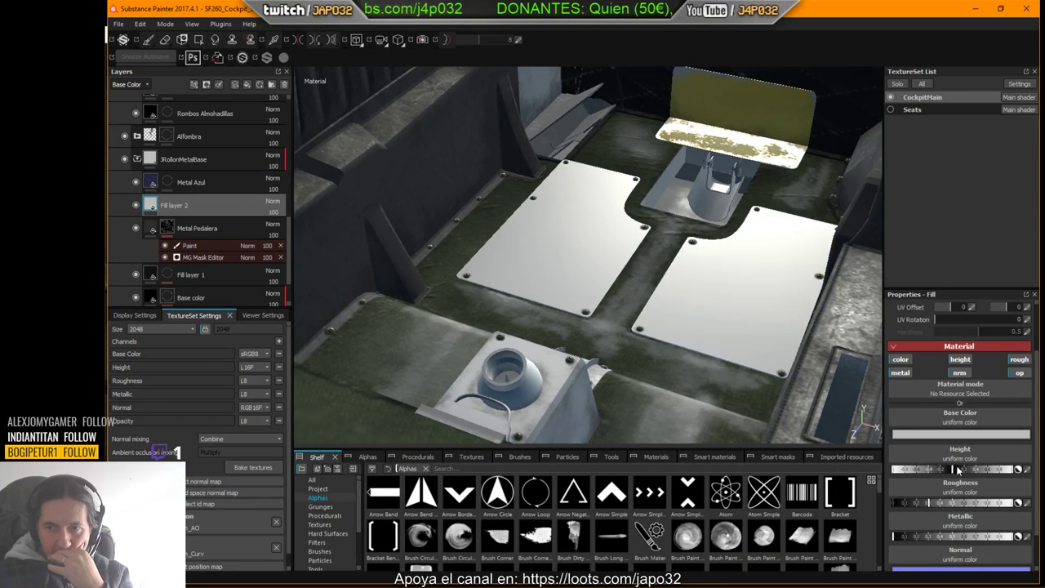
{"action": "left_click", "coordinate": [958, 373]}
{"action": "left_click", "coordinate": [905, 361]}
{"action": "left_click", "coordinate": [904, 372]}
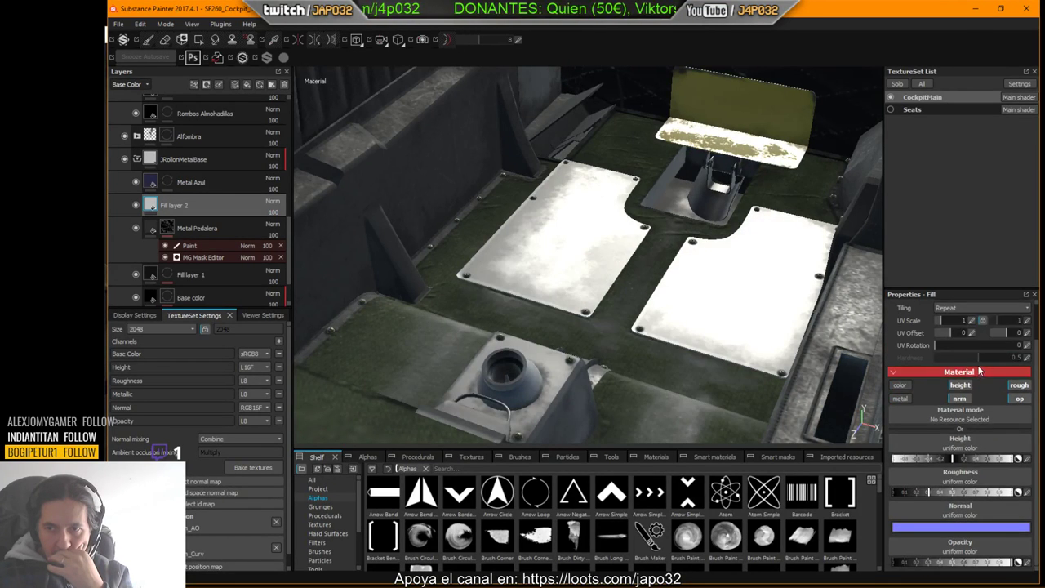
{"action": "left_click", "coordinate": [966, 384]}
{"action": "left_click", "coordinate": [960, 432]}
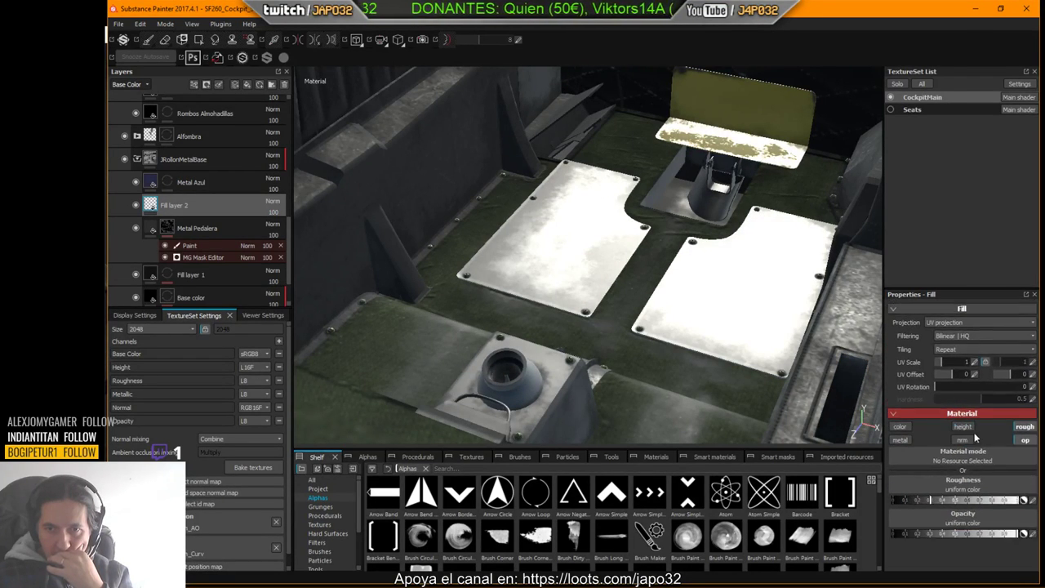
{"action": "left_click", "coordinate": [1025, 426]}
{"action": "left_click", "coordinate": [1025, 440]}
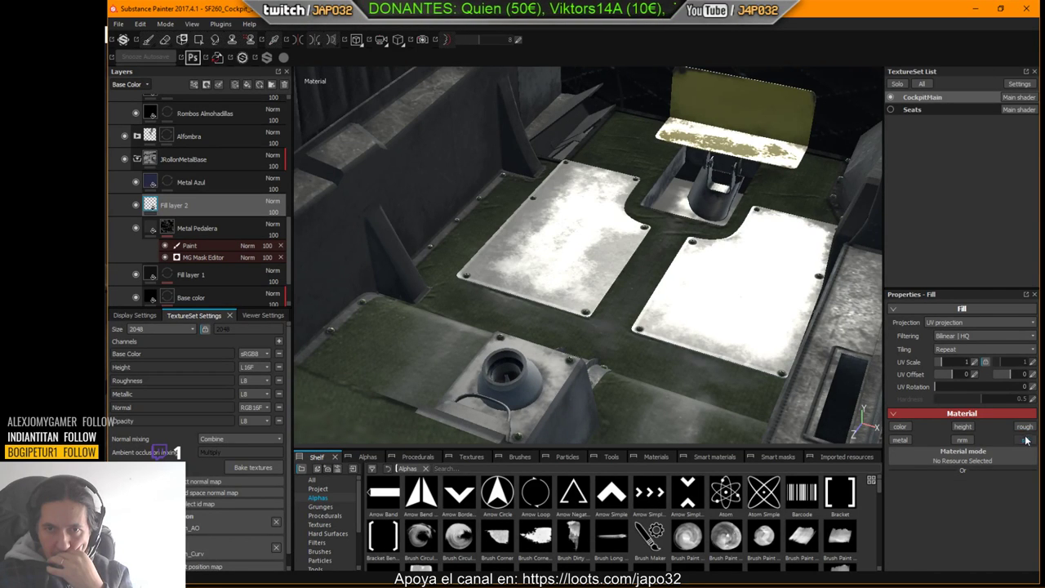
{"action": "left_click", "coordinate": [1025, 426]}
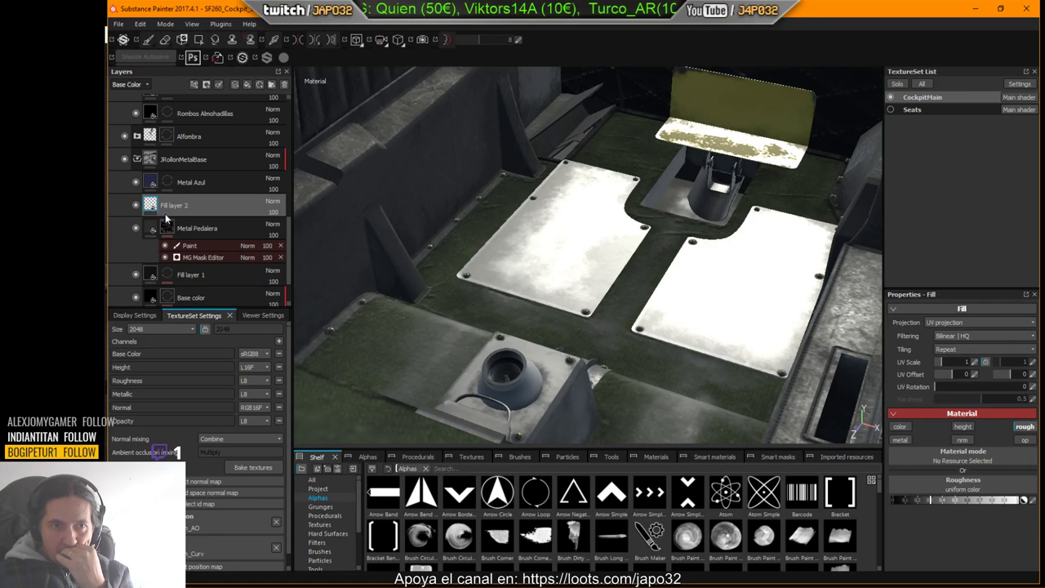
{"action": "right_click", "coordinate": [152, 202]}
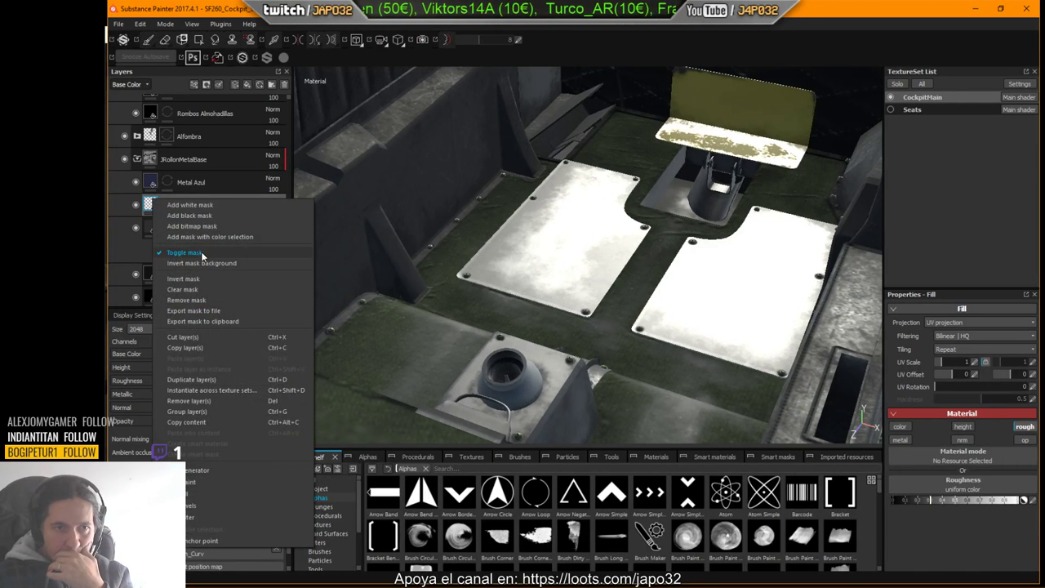
{"action": "left_click", "coordinate": [201, 226]}
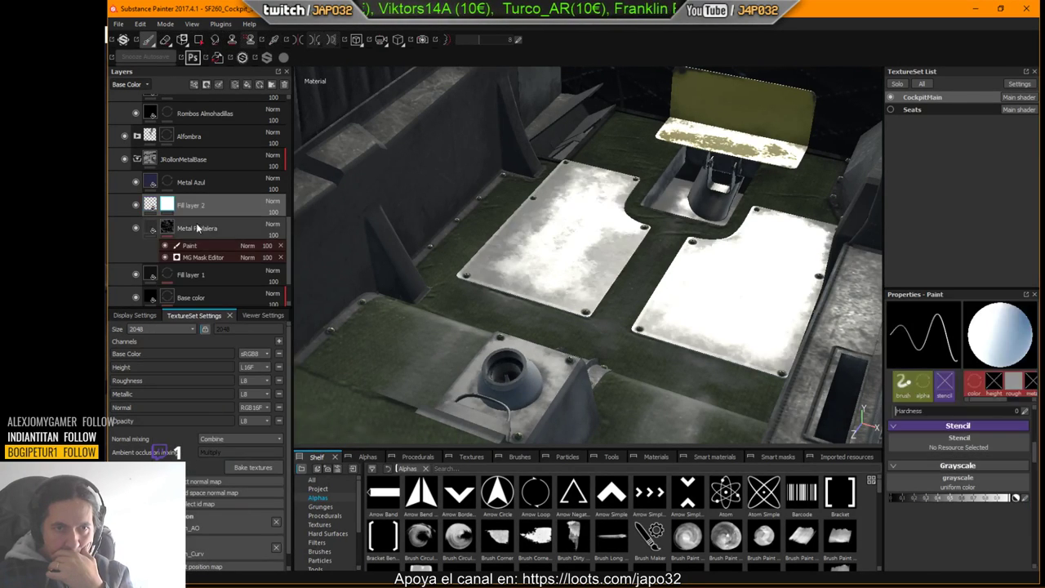
Step: Copy the Metal Pedalera mask into the Fill layer 2 mask and remove its pasted Paint and MG Mask Editor effects
{"action": "right_click", "coordinate": [170, 228]}
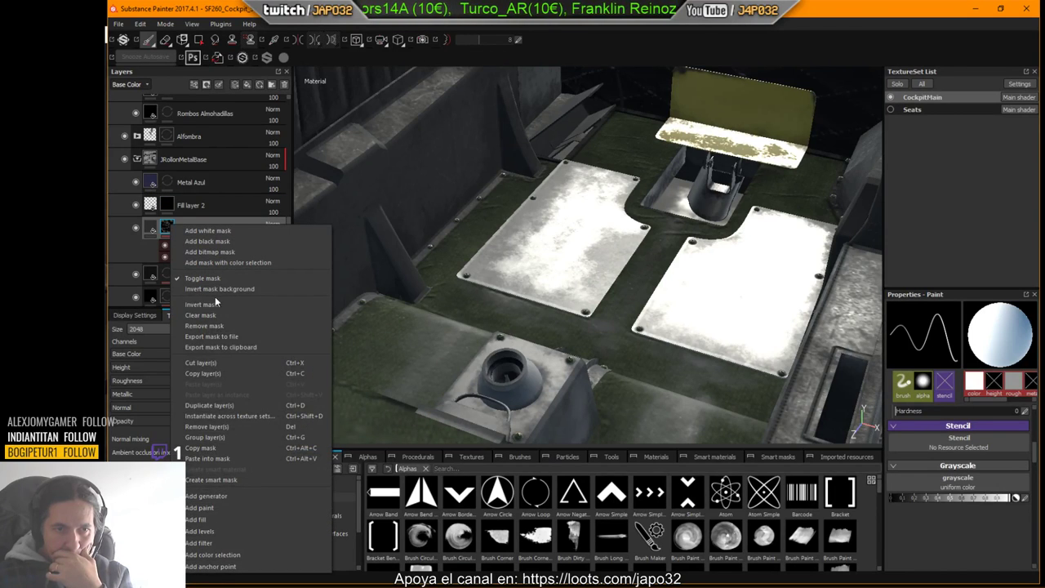
{"action": "right_click", "coordinate": [169, 209]}
{"action": "left_click", "coordinate": [217, 438]}
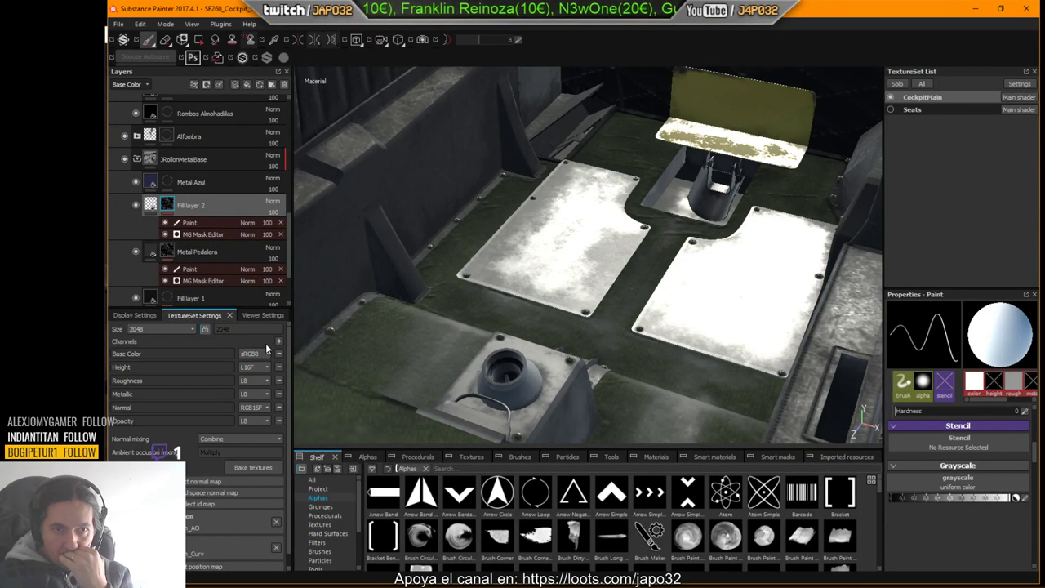
{"action": "left_click", "coordinate": [280, 222]}
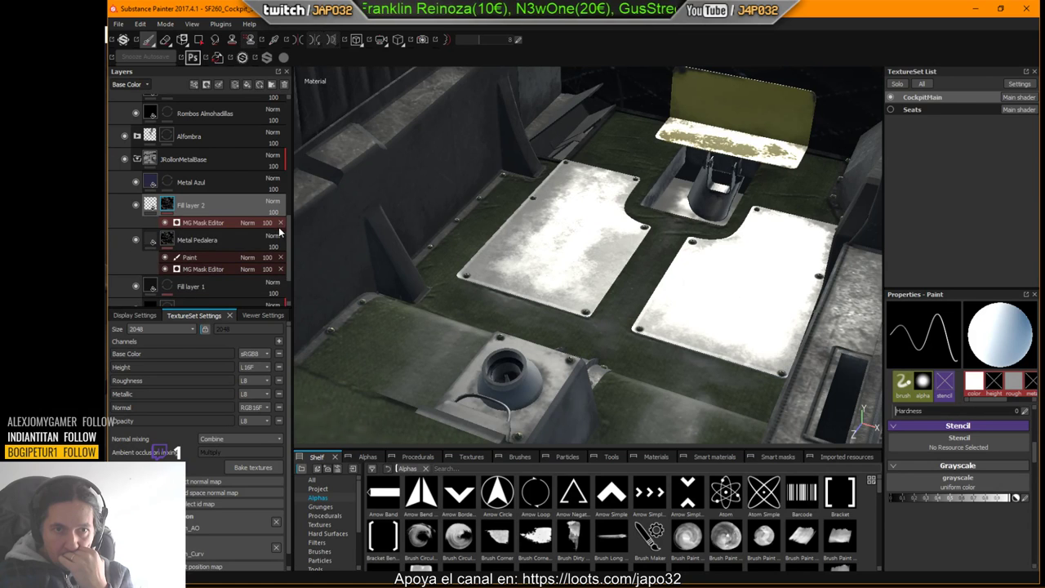
{"action": "left_click", "coordinate": [280, 222]}
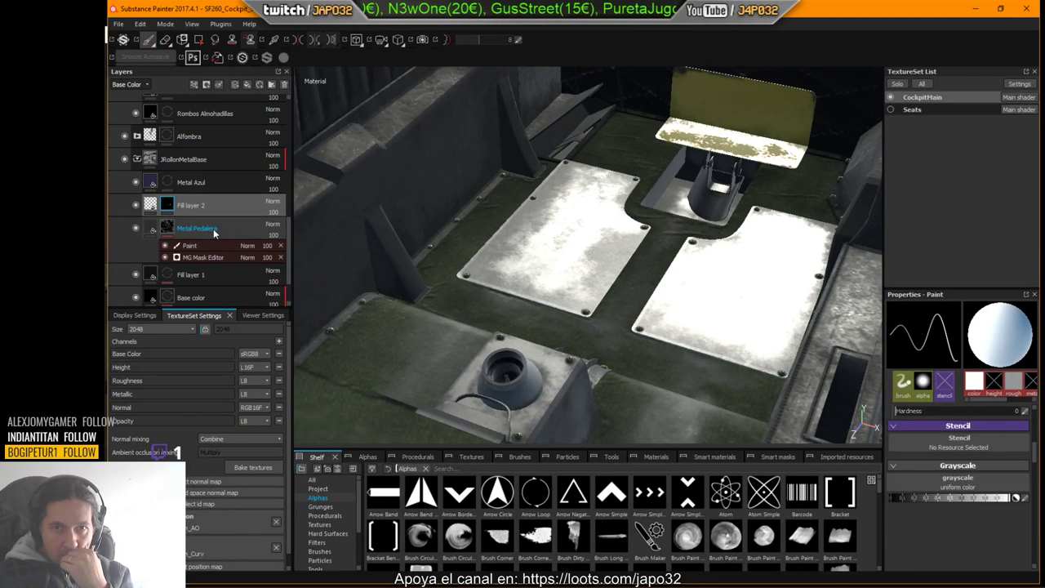
Step: Switch the layer stack to the Roughness channel and open the options for the Fill layer 2 mask
{"action": "left_click", "coordinate": [142, 85]}
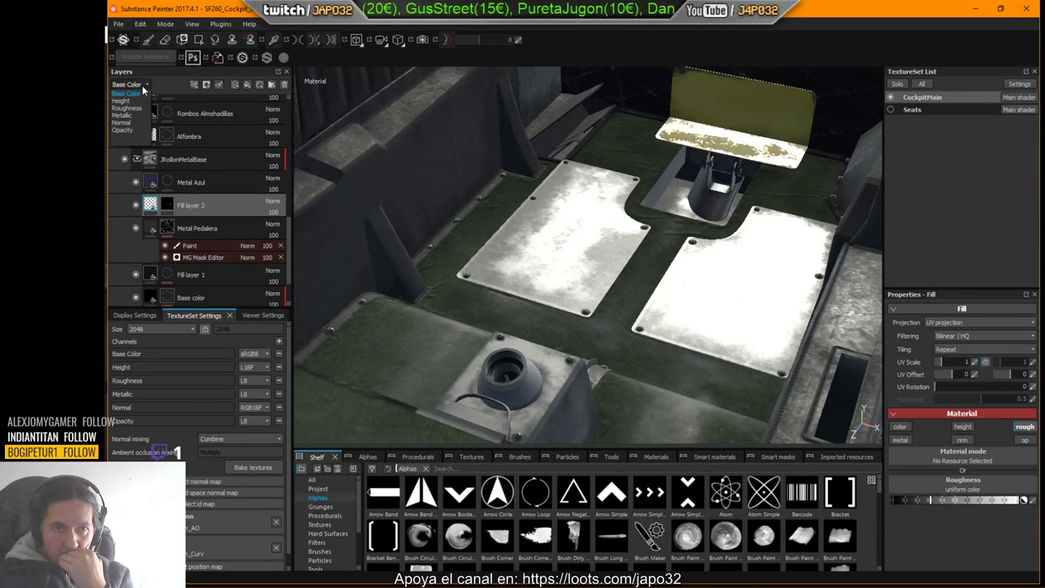
{"action": "left_click", "coordinate": [131, 107]}
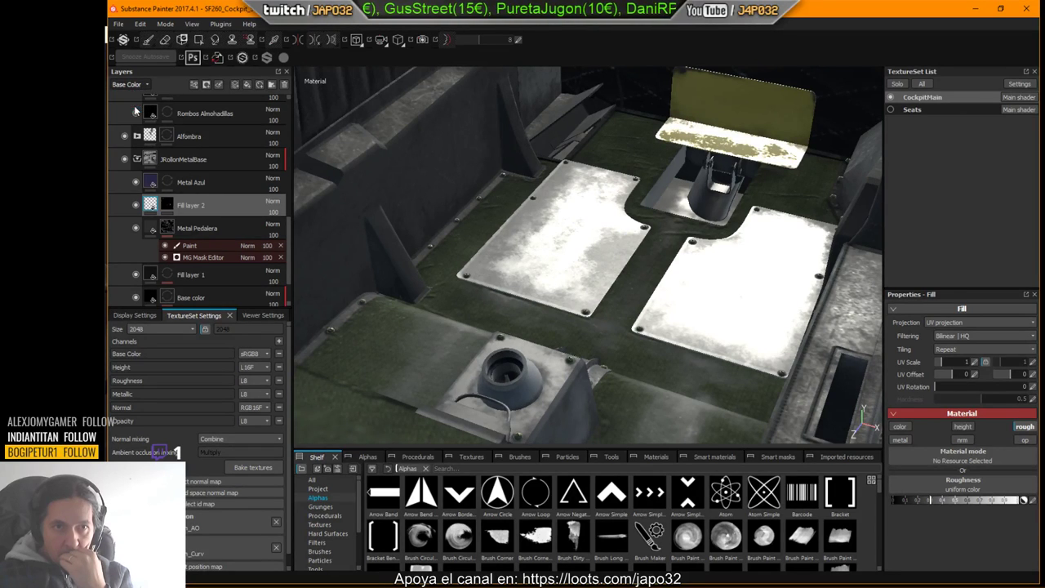
{"action": "left_click", "coordinate": [168, 203]}
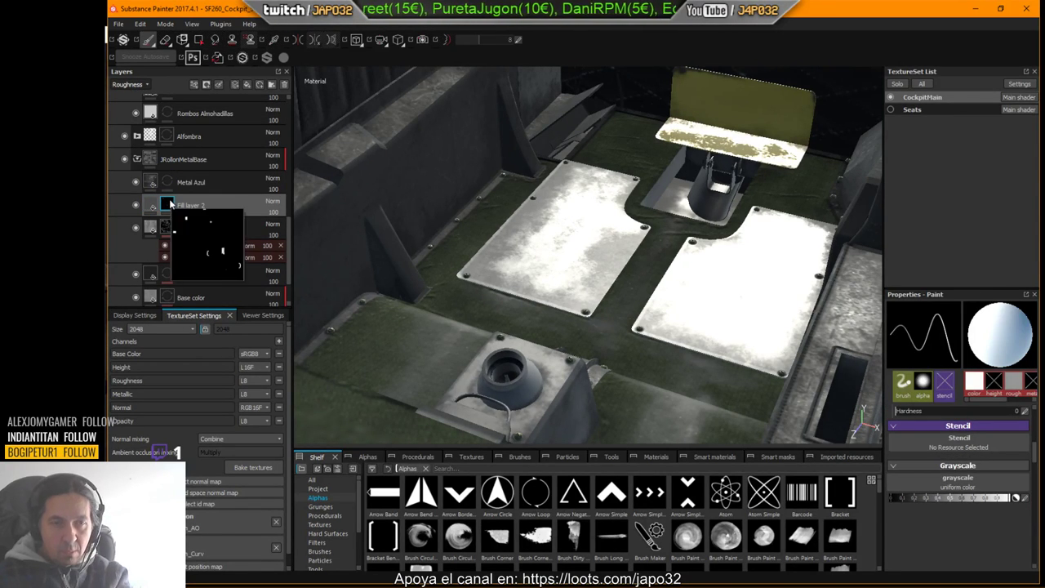
{"action": "right_click", "coordinate": [170, 204]}
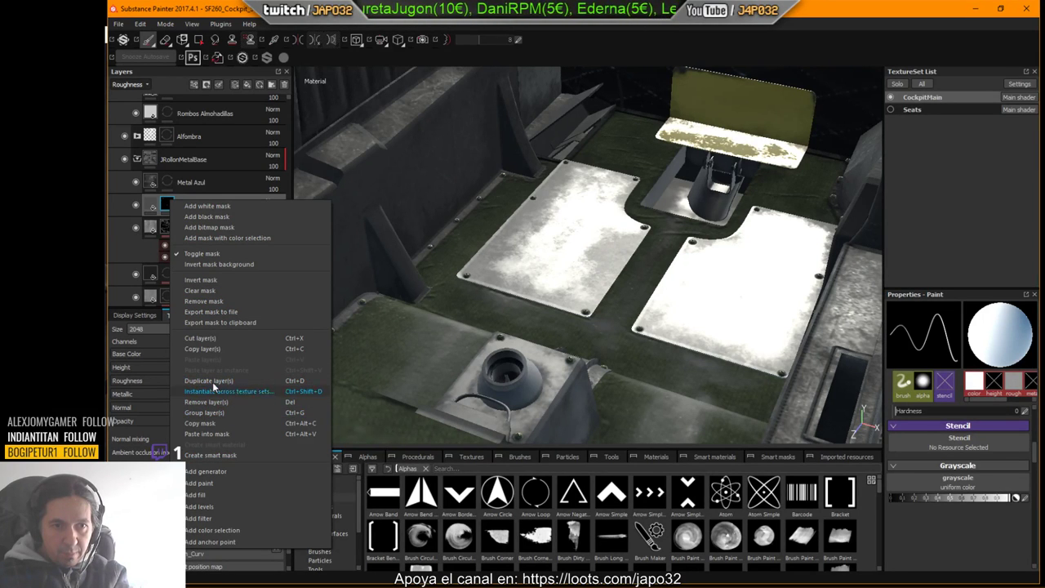
Step: Remove the mask from Fill layer 2 and raise its uniform roughness to the maximum, comparing the floor plates with the layer hidden
{"action": "left_click", "coordinate": [204, 301]}
{"action": "left_click", "coordinate": [158, 200]}
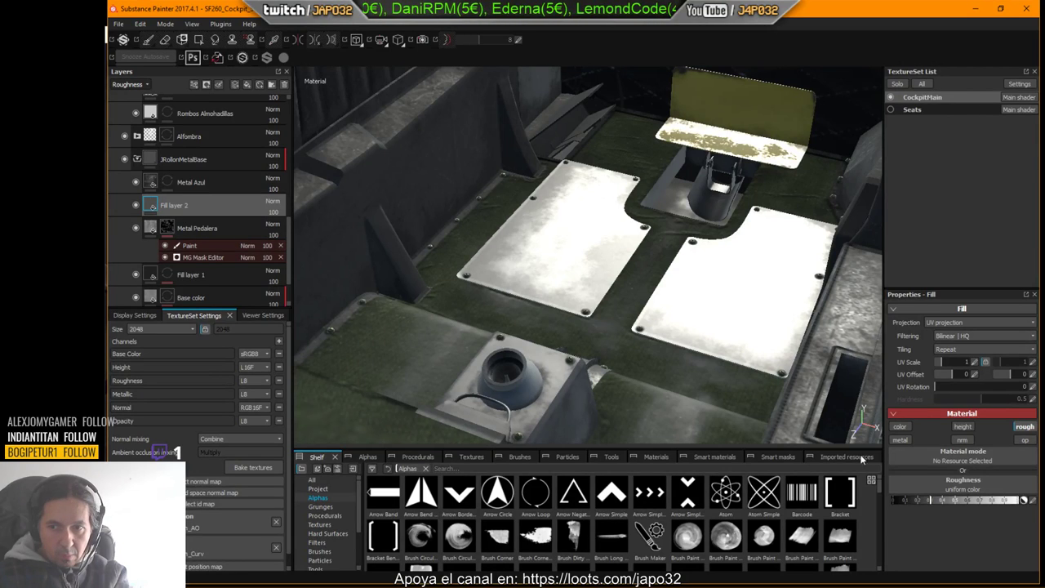
{"action": "left_click", "coordinate": [136, 206]}
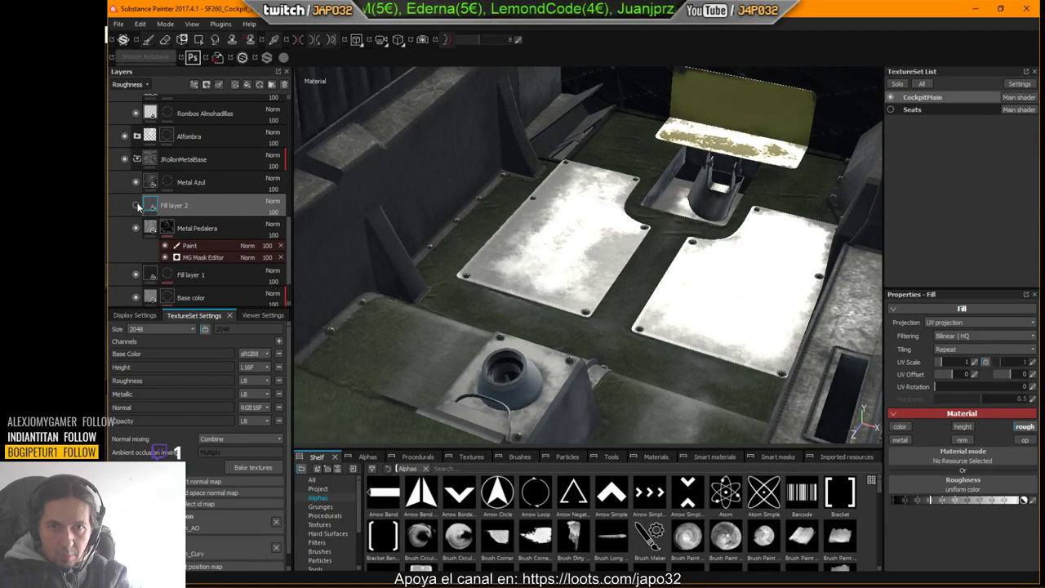
{"action": "left_click", "coordinate": [137, 206]}
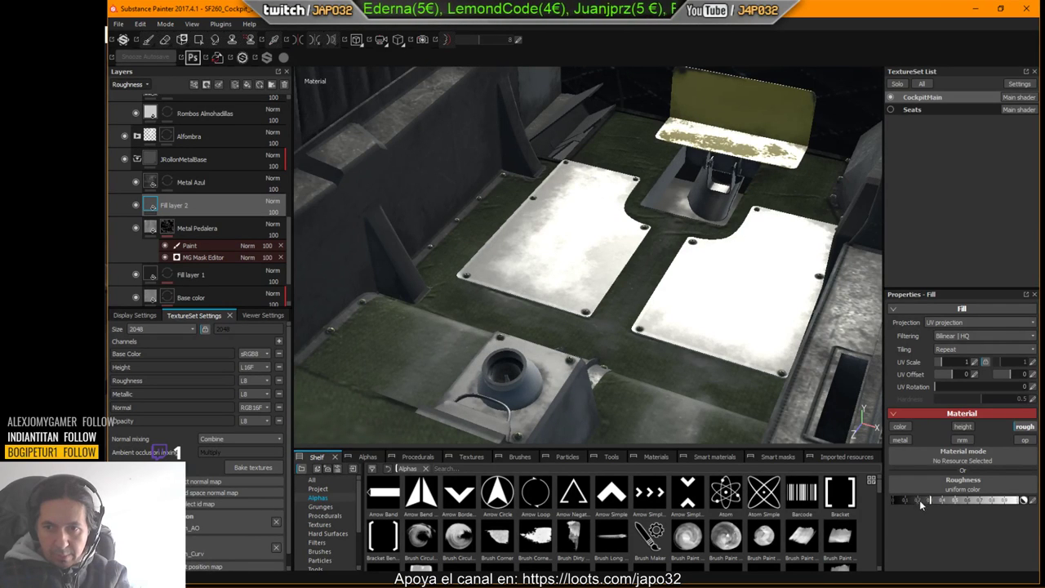
{"action": "left_click_drag", "start_coordinate": [933, 506], "coordinate": [1024, 500]}
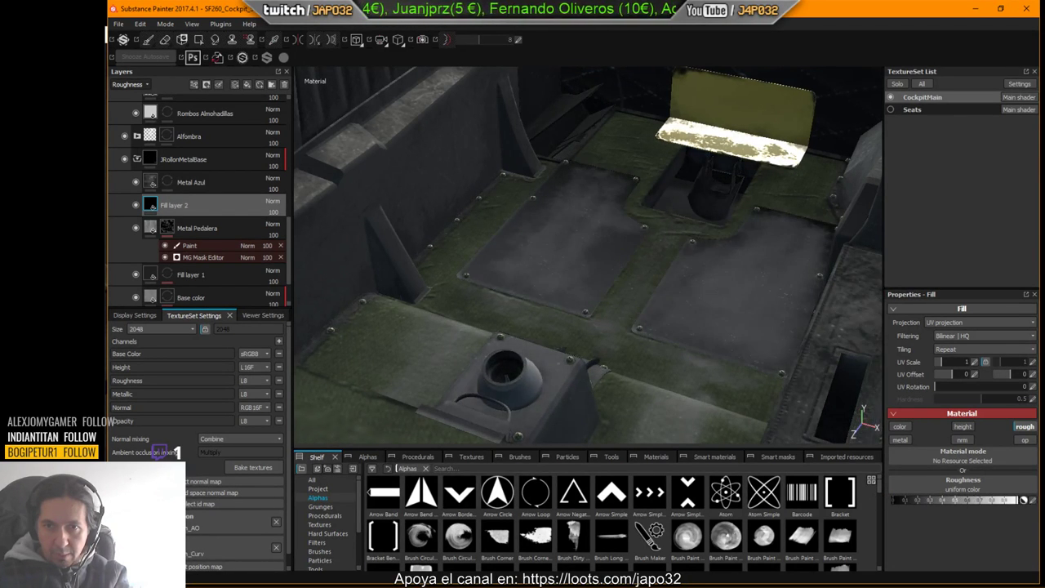
Step: Export the CockpitMain texture set as 8-bit png with the X-Plane config into the aircraft's objects folder
{"action": "right_click", "coordinate": [545, 154]}
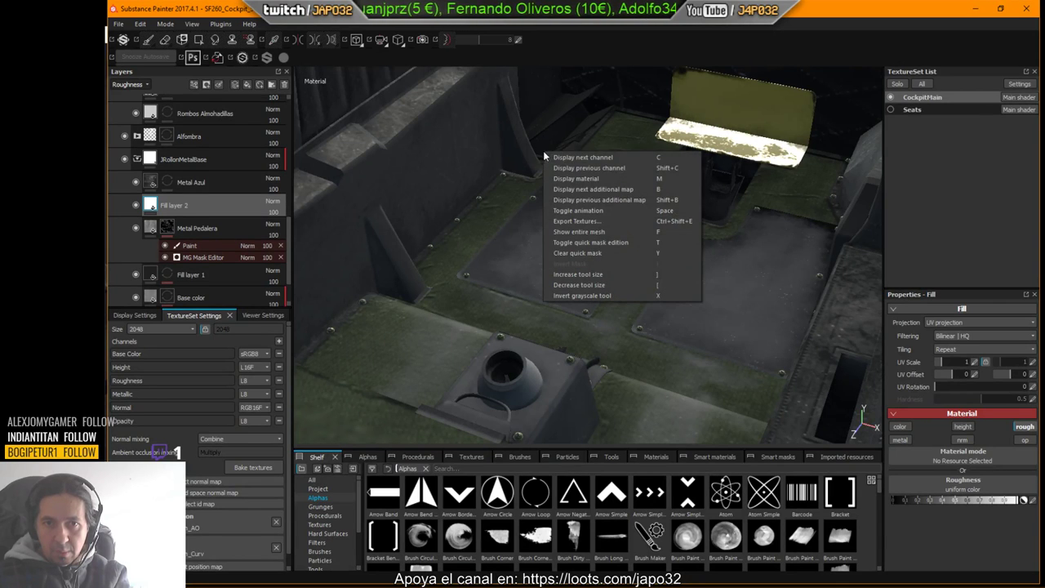
{"action": "left_click", "coordinate": [576, 223]}
{"action": "left_click", "coordinate": [730, 467]}
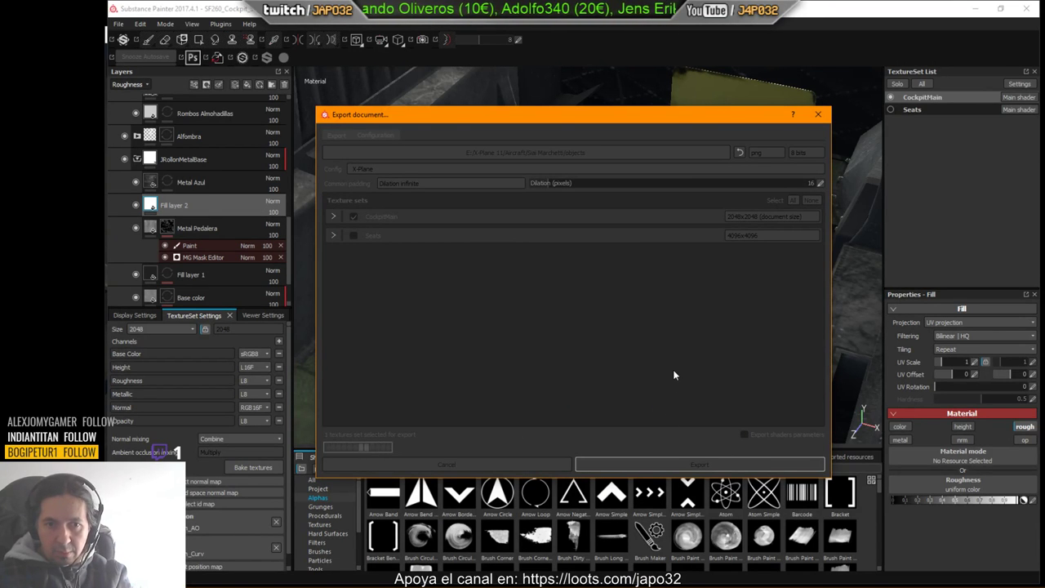
{"action": "left_click", "coordinate": [629, 307]}
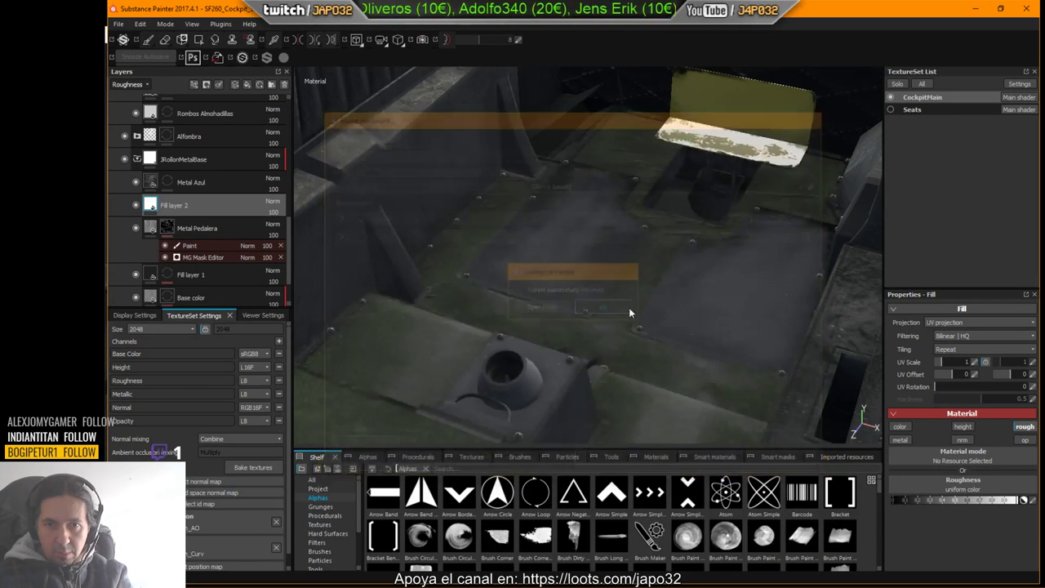
Step: Switch to X-Plane, reload the current aircraft, and look down at the cockpit floor plates
{"action": "key", "text": "alt+Tab"}
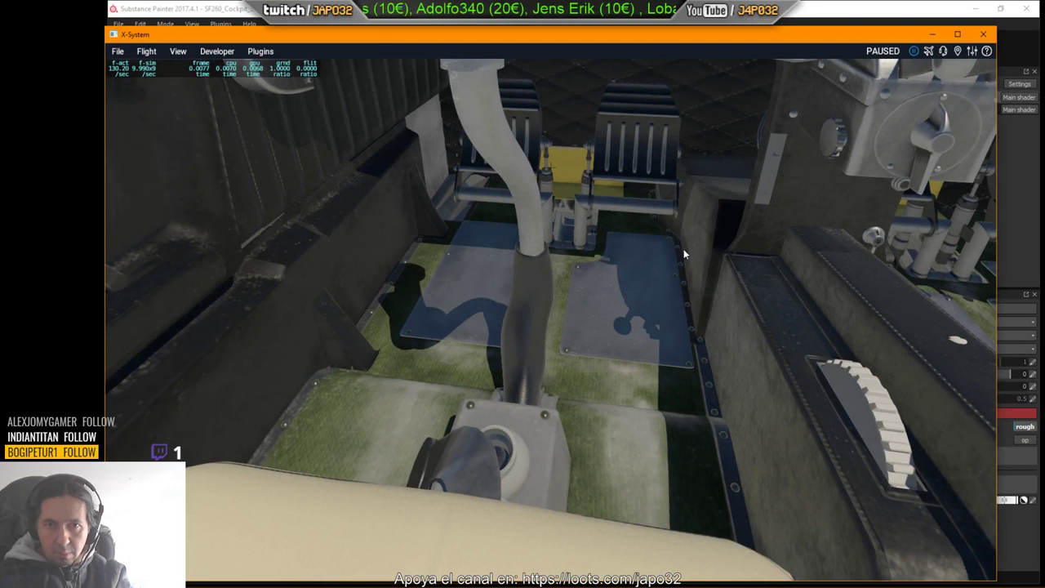
{"action": "left_click", "coordinate": [206, 51]}
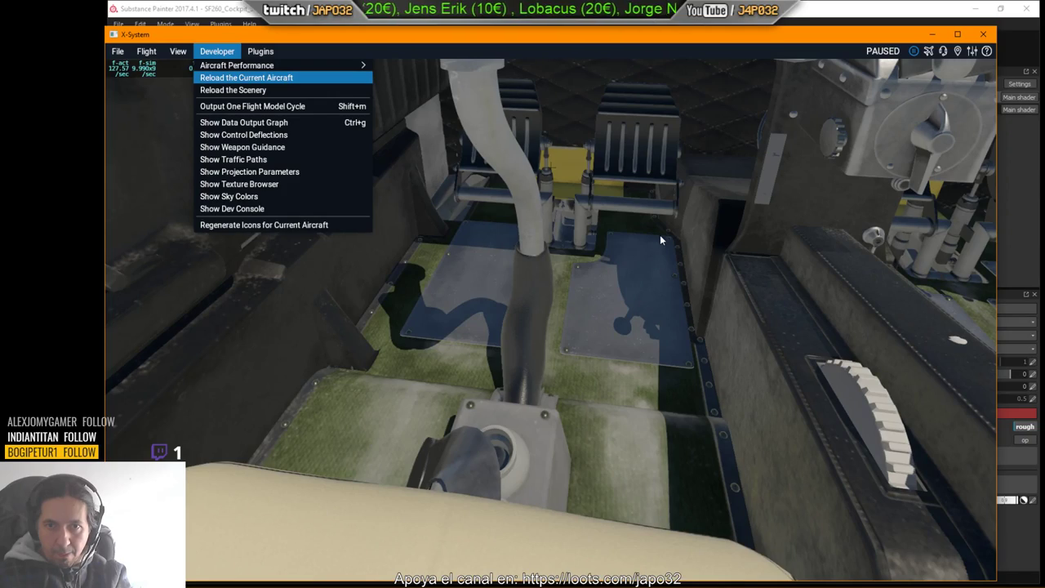
{"action": "key", "text": "Return"}
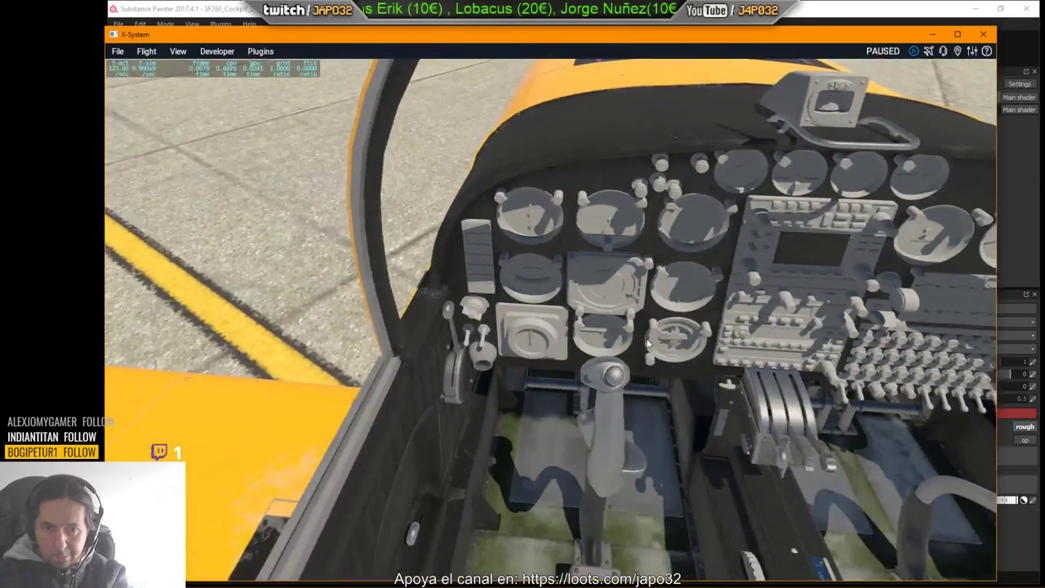
{"action": "right_click_drag", "start_coordinate": [648, 340], "coordinate": [495, 258]}
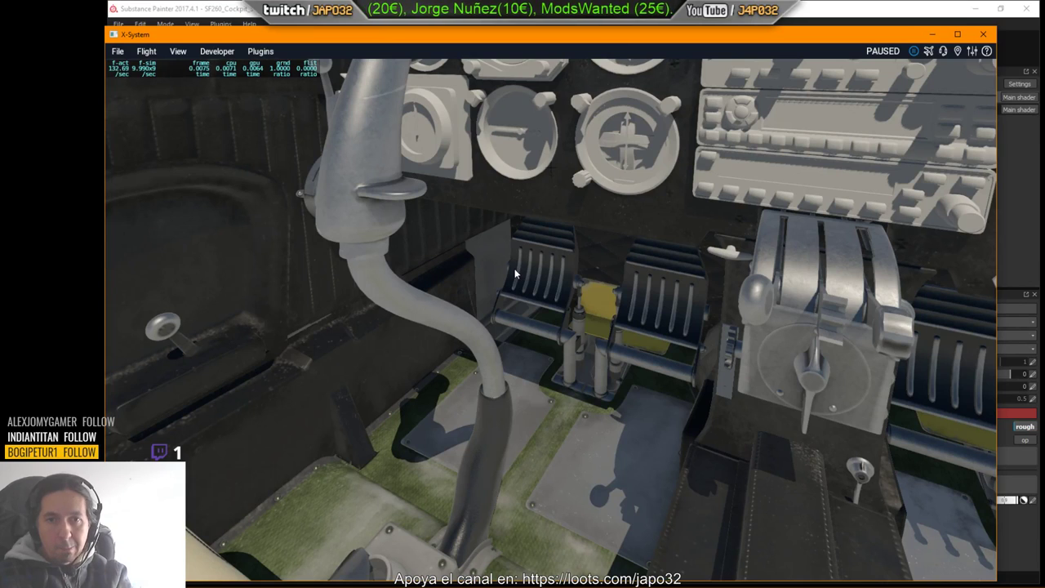
Step: Return to Substance Painter, compare Fill layer 2 hidden and shown, and enable its metallic channel at the minimum value
{"action": "key", "text": "alt+Tab"}
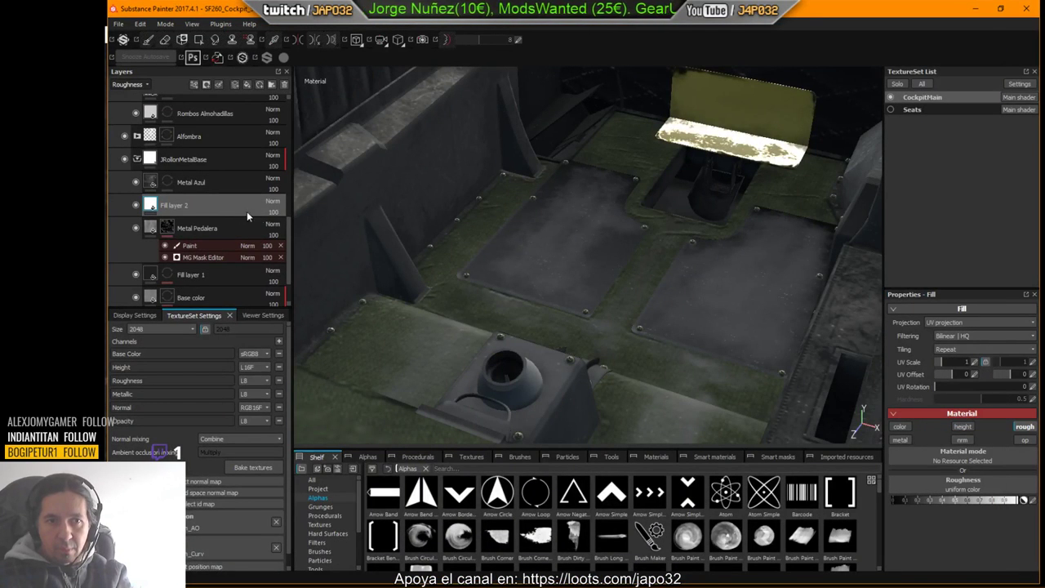
{"action": "left_click", "coordinate": [138, 206]}
{"action": "left_click", "coordinate": [138, 206]}
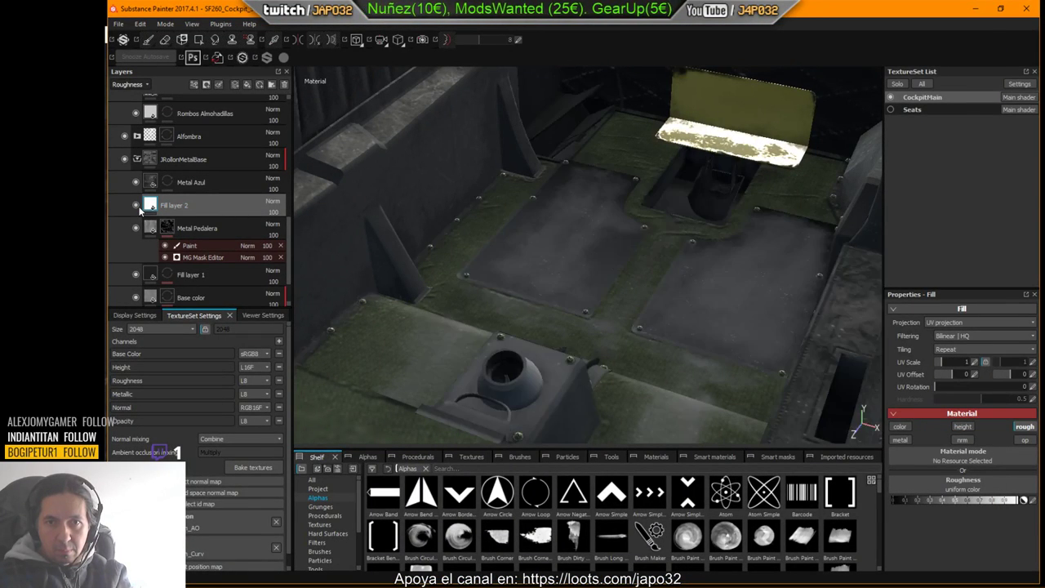
{"action": "left_click", "coordinate": [137, 207]}
{"action": "left_click", "coordinate": [138, 208]}
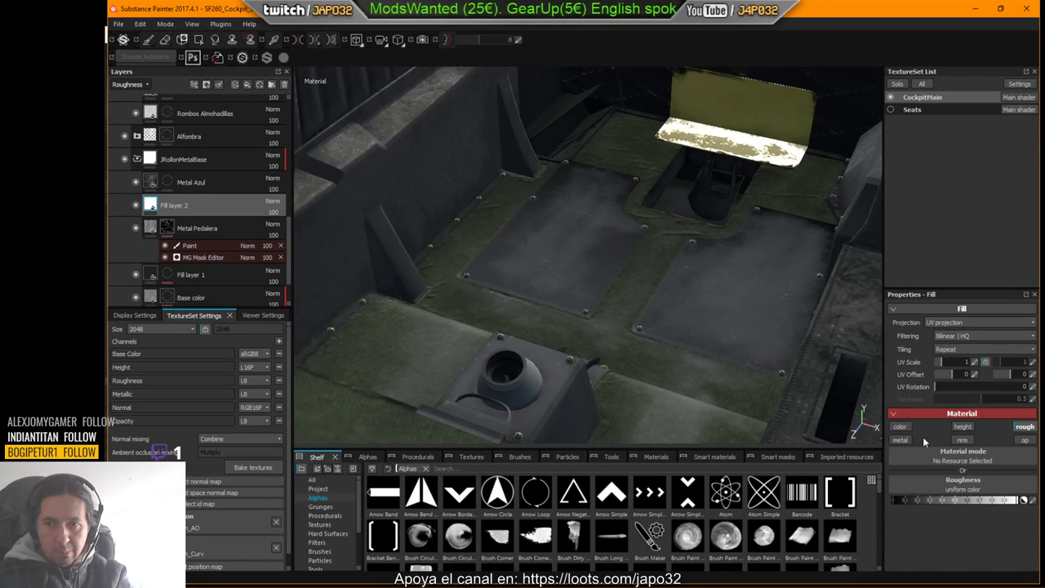
{"action": "left_click", "coordinate": [901, 440]}
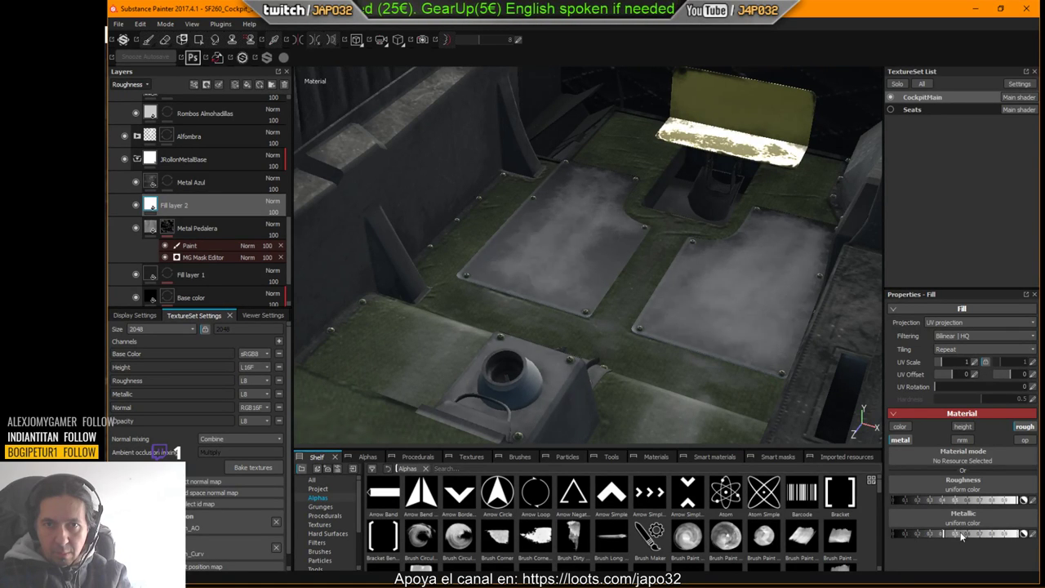
Step: Export the CockpitMain textures again with the metallic channel enabled on Fill layer 2, using the same X-Plane png settings
{"action": "right_click", "coordinate": [501, 204]}
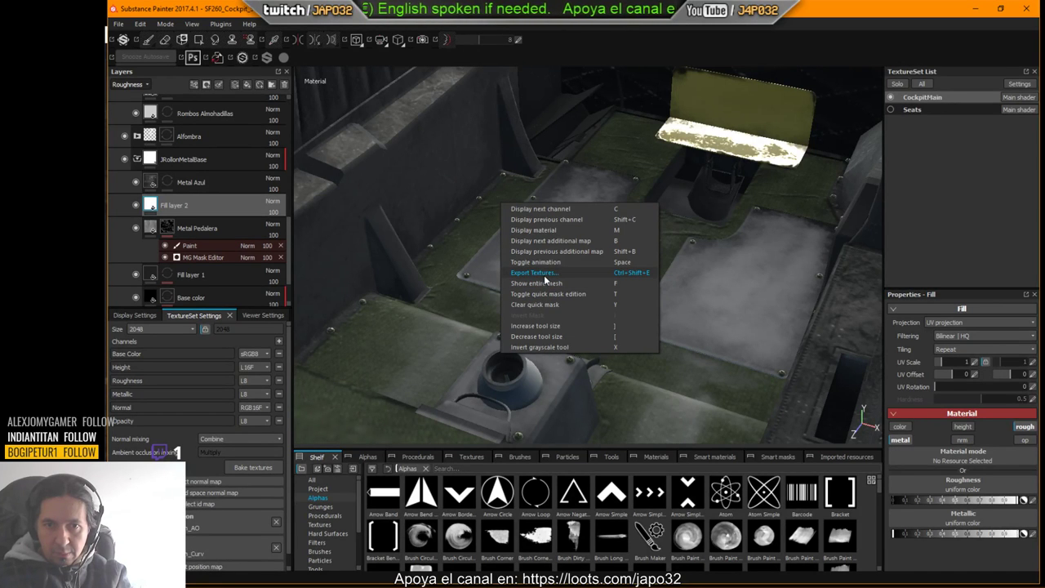
{"action": "left_click", "coordinate": [544, 276]}
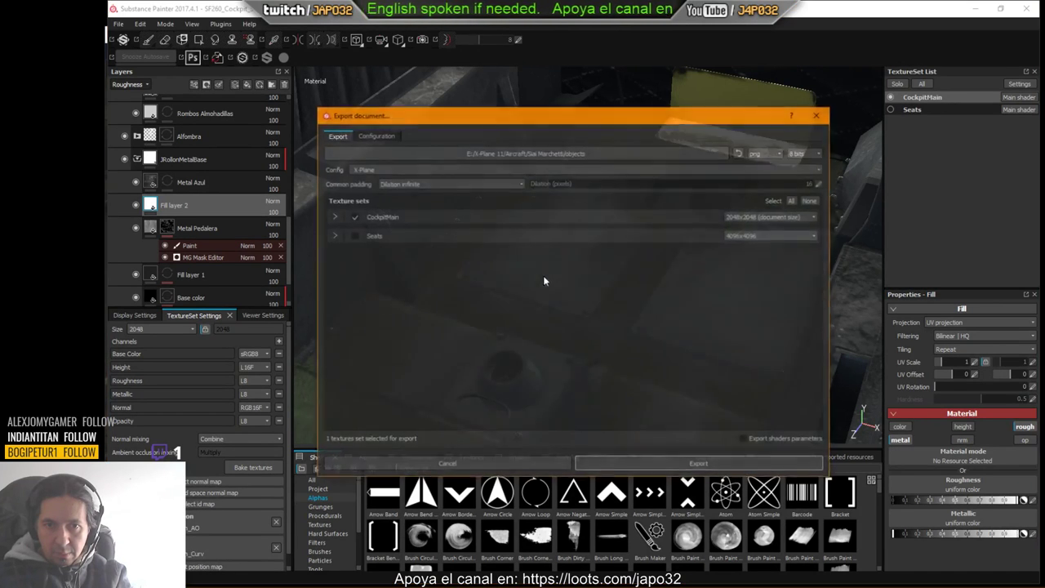
{"action": "left_click", "coordinate": [651, 465]}
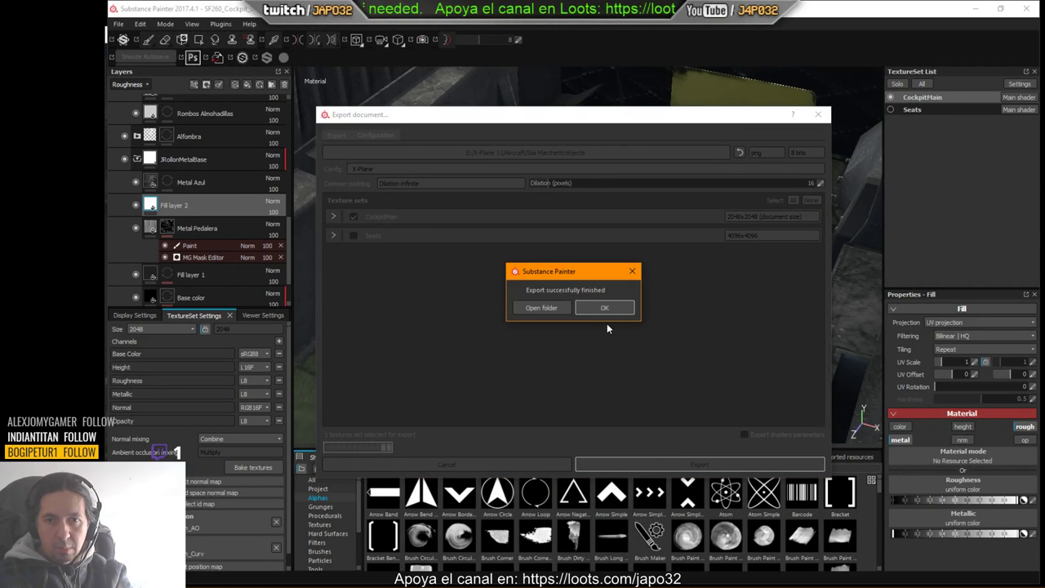
{"action": "left_click", "coordinate": [604, 308]}
Step: Switch to X-Plane, reload the current aircraft, and move the camera down to examine the metal plates on the pedal floor
{"action": "key", "text": "alt+Tab"}
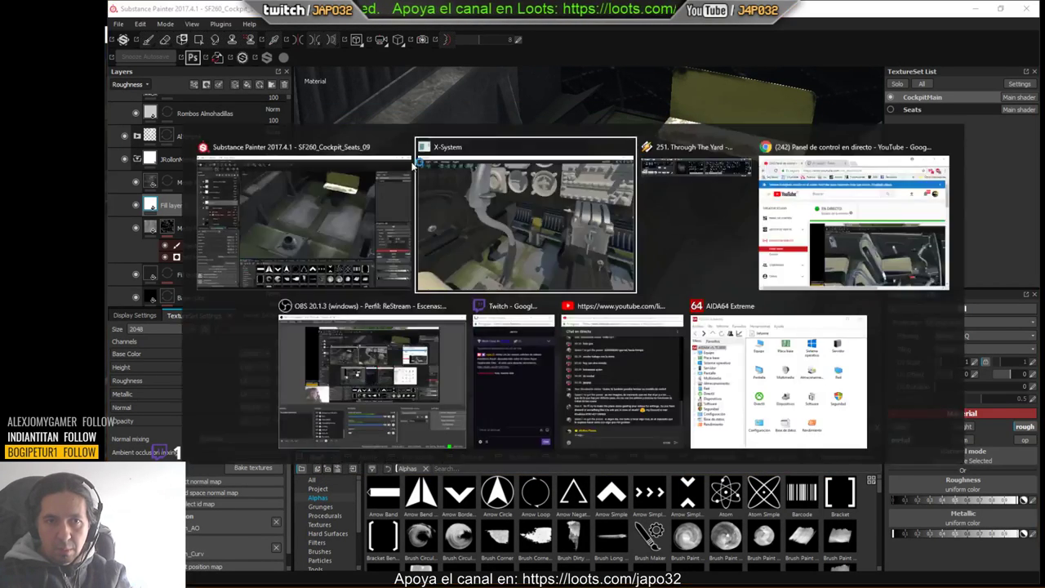
{"action": "left_click", "coordinate": [217, 51]}
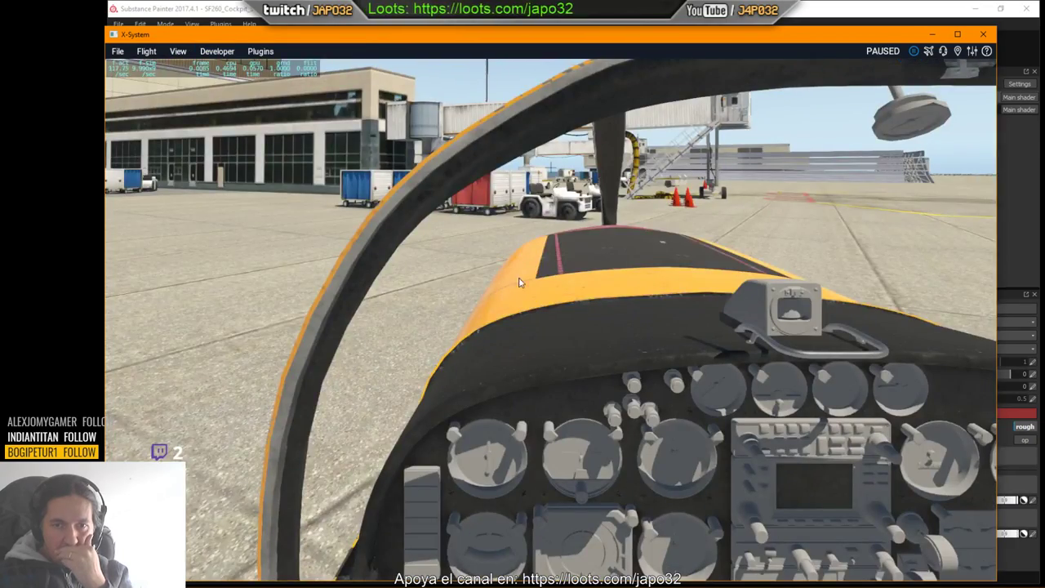
{"action": "right_click_drag", "start_coordinate": [520, 281], "coordinate": [546, 373]}
{"action": "key", "text": "Down"}
{"action": "key", "text": "Right"}
{"action": "key", "text": "period"}
{"action": "key", "text": "Down"}
{"action": "key", "text": "Right"}
{"action": "key", "text": "Left"}
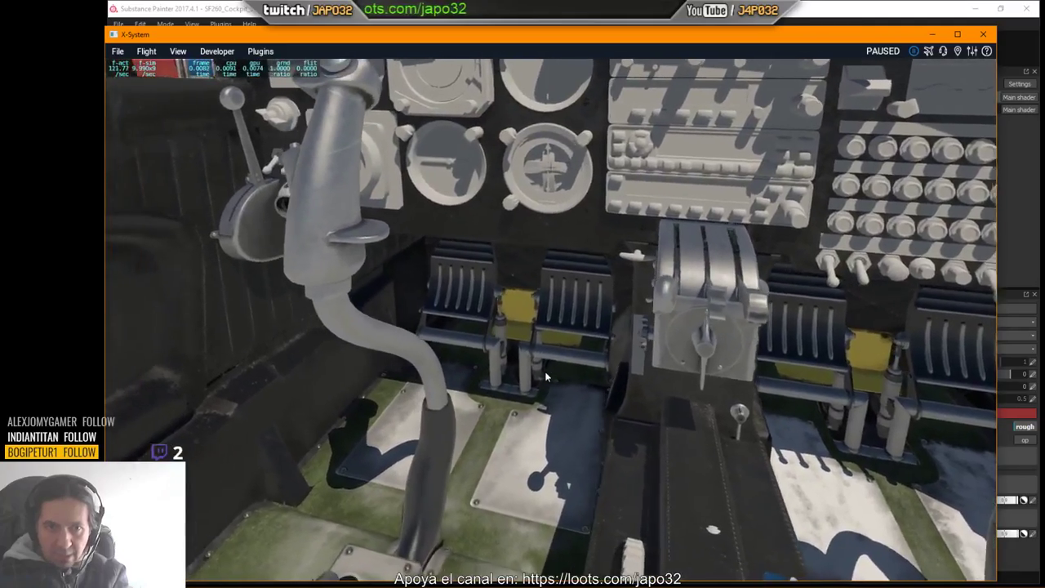
{"action": "key", "text": "Up"}
{"action": "right_click_drag", "start_coordinate": [545, 371], "coordinate": [530, 390]}
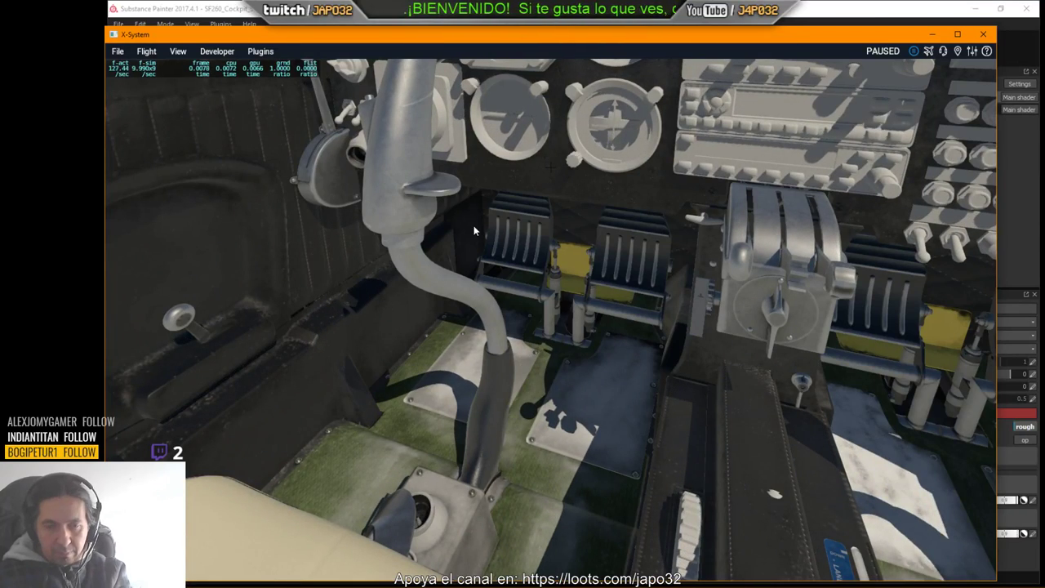
Step: Return to Substance Painter and compare Fill layer 2 with and without its metallic channel, leaving the channel disabled
{"action": "key", "text": "alt+Tab"}
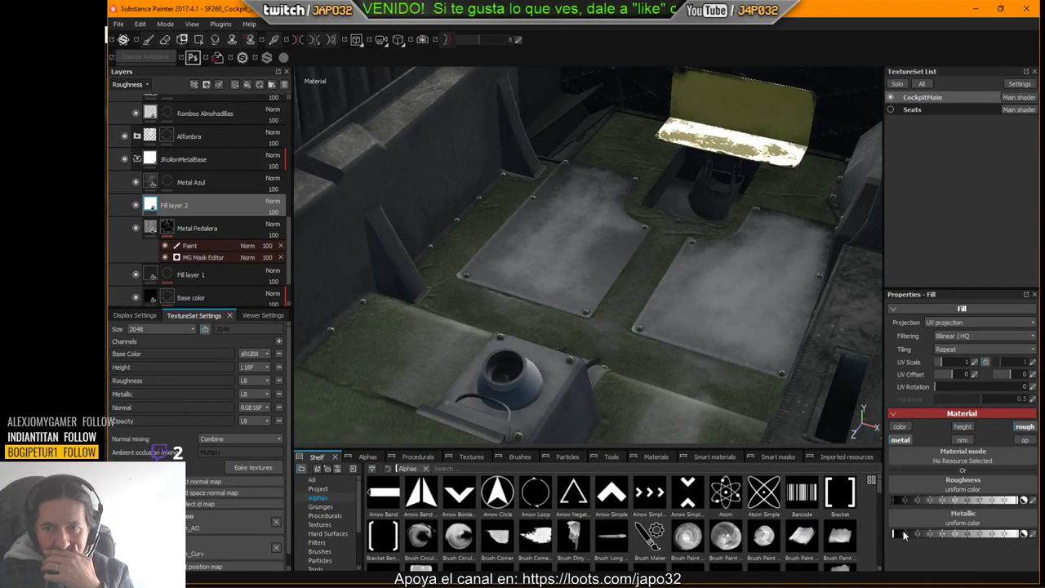
{"action": "left_click", "coordinate": [898, 440]}
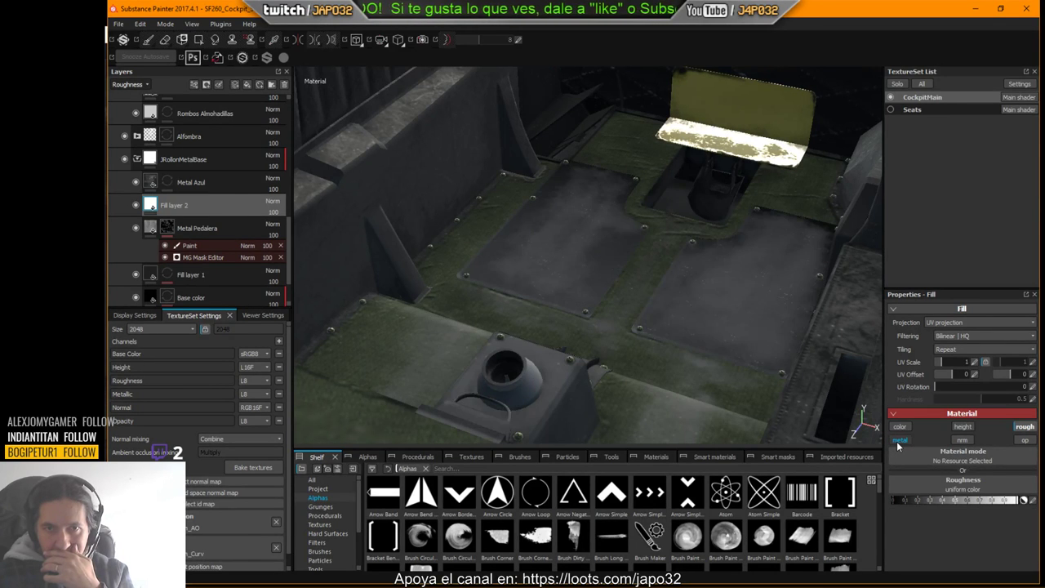
{"action": "left_click", "coordinate": [898, 441]}
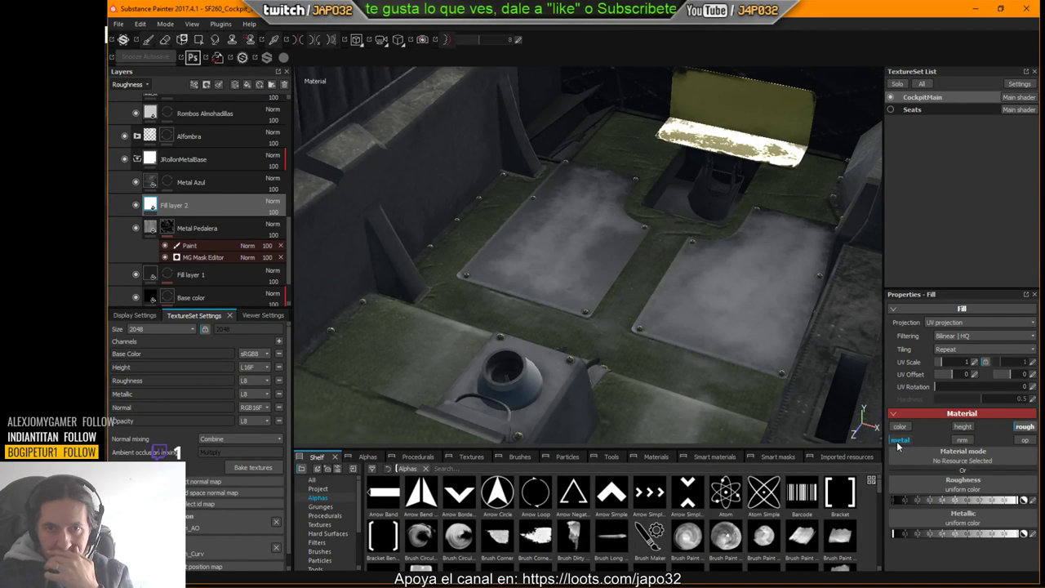
{"action": "left_click", "coordinate": [898, 442]}
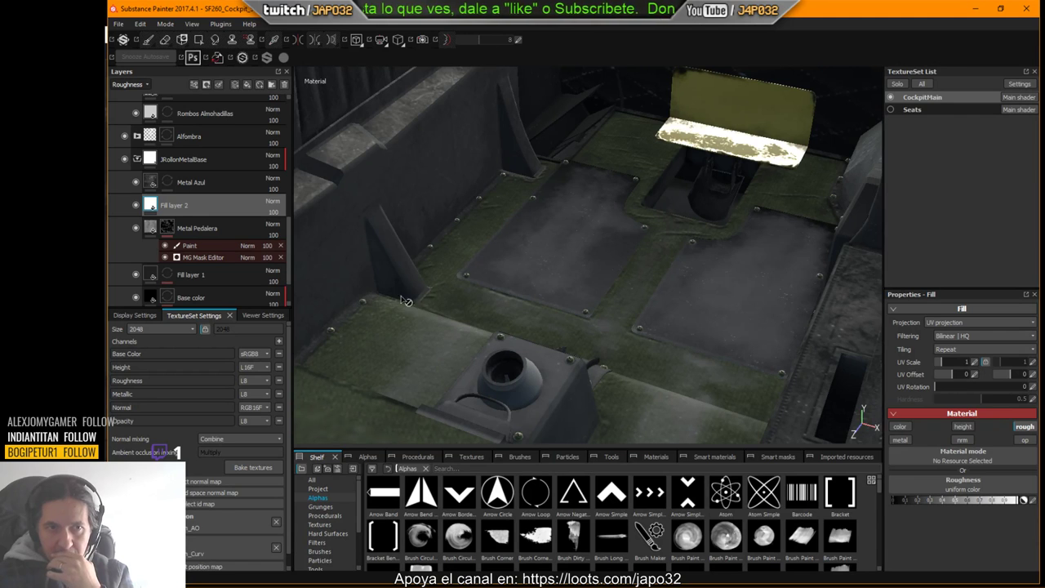
Step: Compare the Metal Pedalera layer hidden and shown, and bring up its fill properties for inspection
{"action": "left_click", "coordinate": [136, 228]}
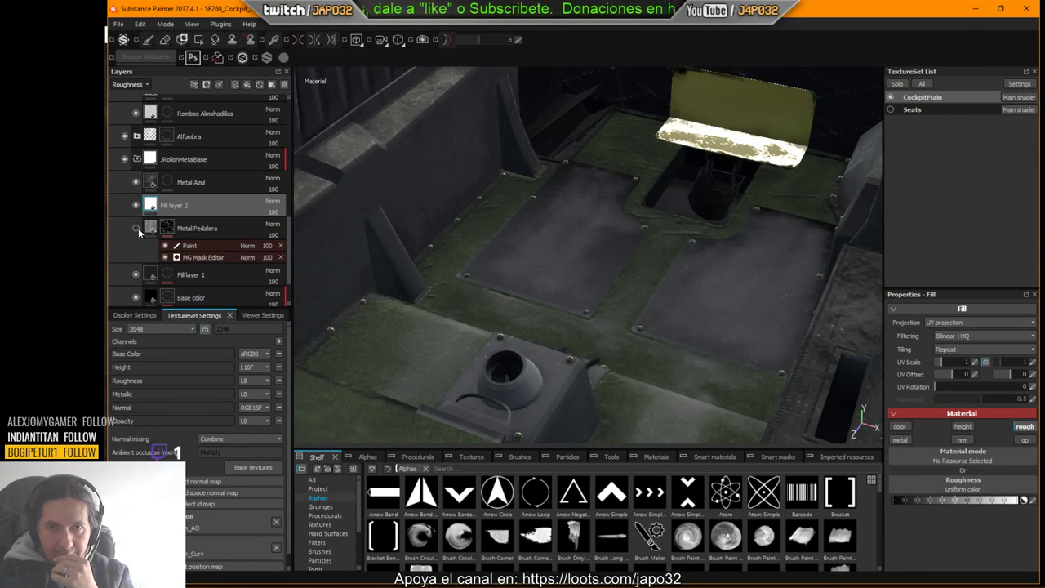
{"action": "left_click", "coordinate": [136, 230]}
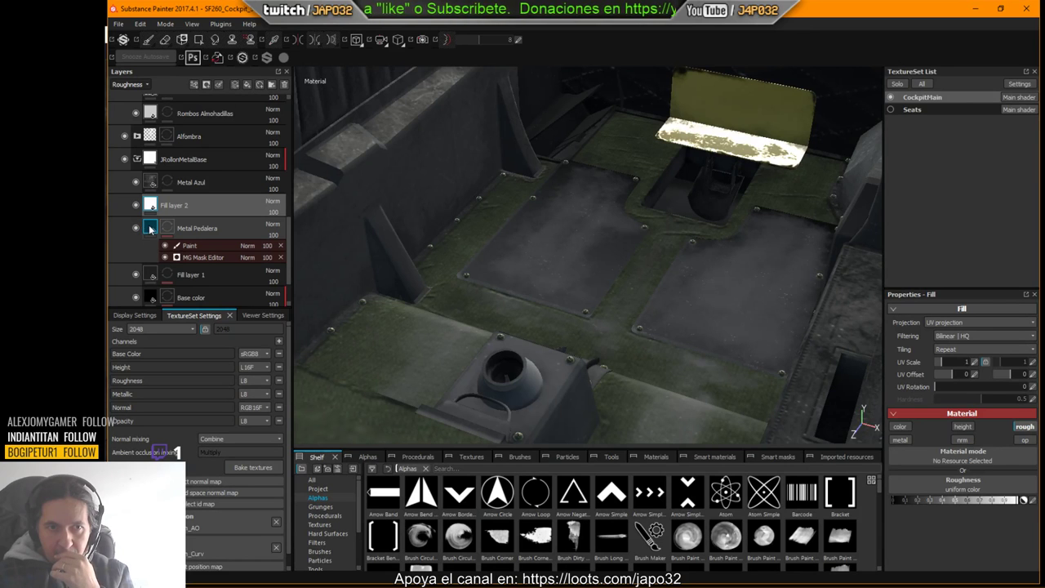
{"action": "left_click", "coordinate": [150, 230]}
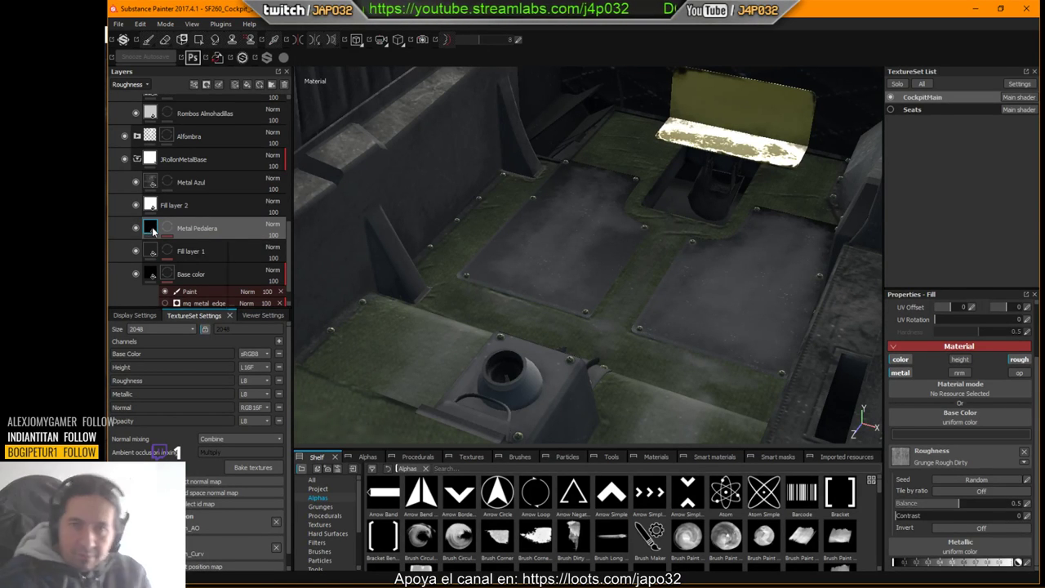
{"action": "mouse_move", "coordinate": [152, 232]}
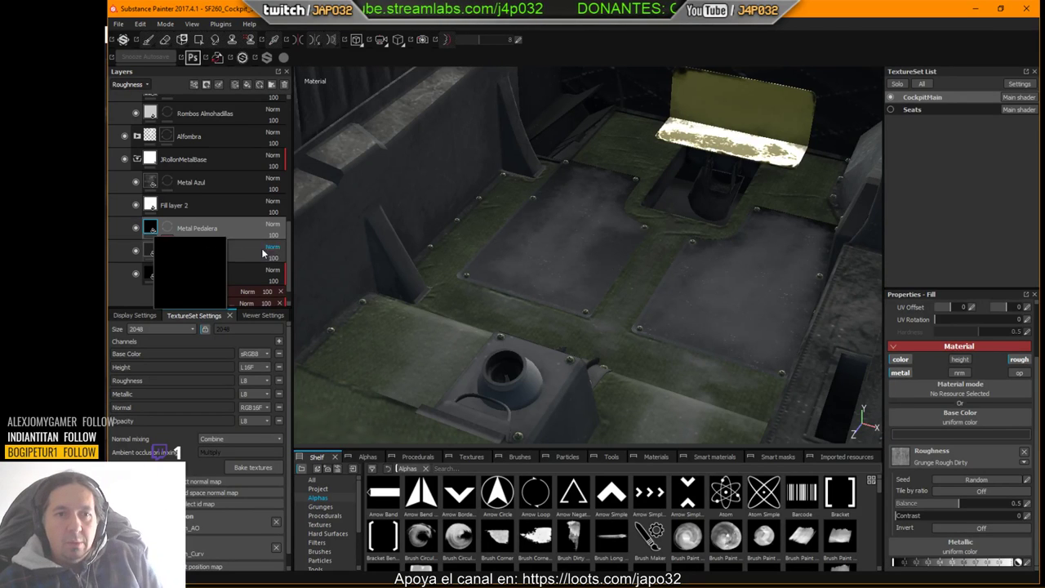
Step: Export the CockpitMain texture set with only roughness active on Fill layer 2, keeping the X-Plane png settings
{"action": "right_click", "coordinate": [576, 185]}
{"action": "left_click", "coordinate": [632, 254]}
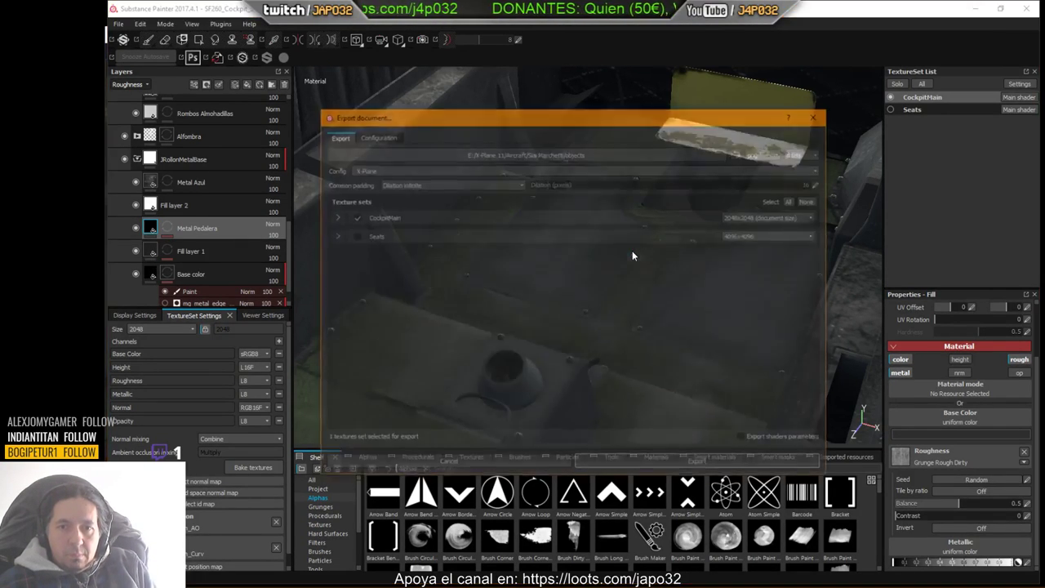
{"action": "left_click", "coordinate": [637, 466]}
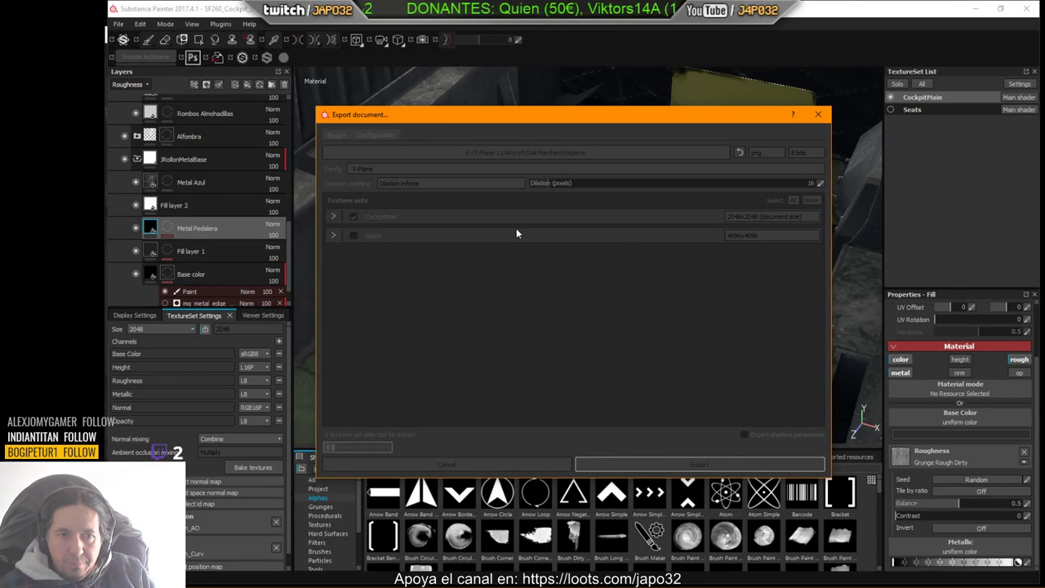
{"action": "left_click", "coordinate": [605, 308]}
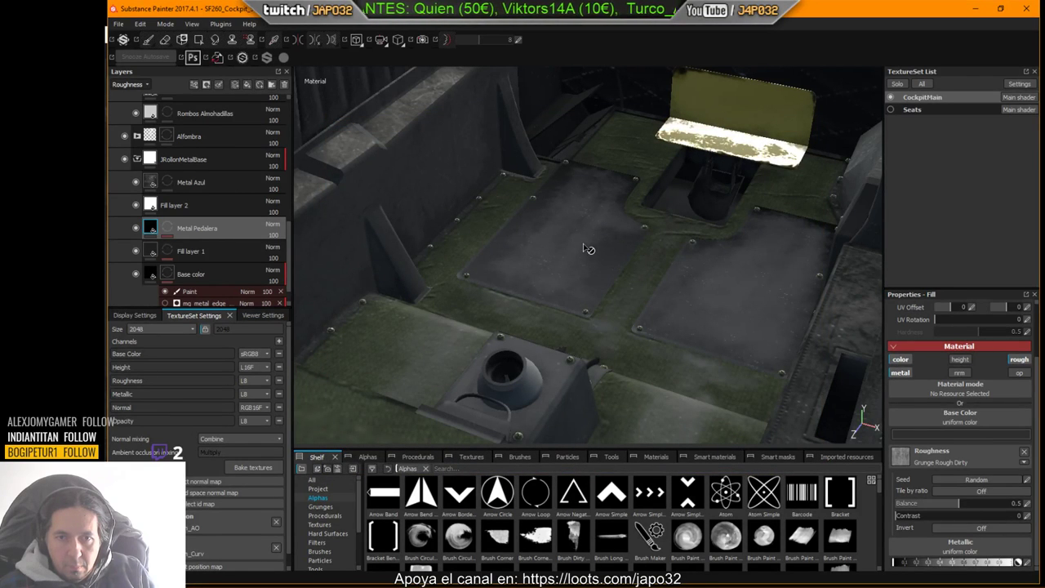
Step: Switch to X-Plane and reload the current aircraft with the newly exported textures
{"action": "key", "text": "alt+Tab"}
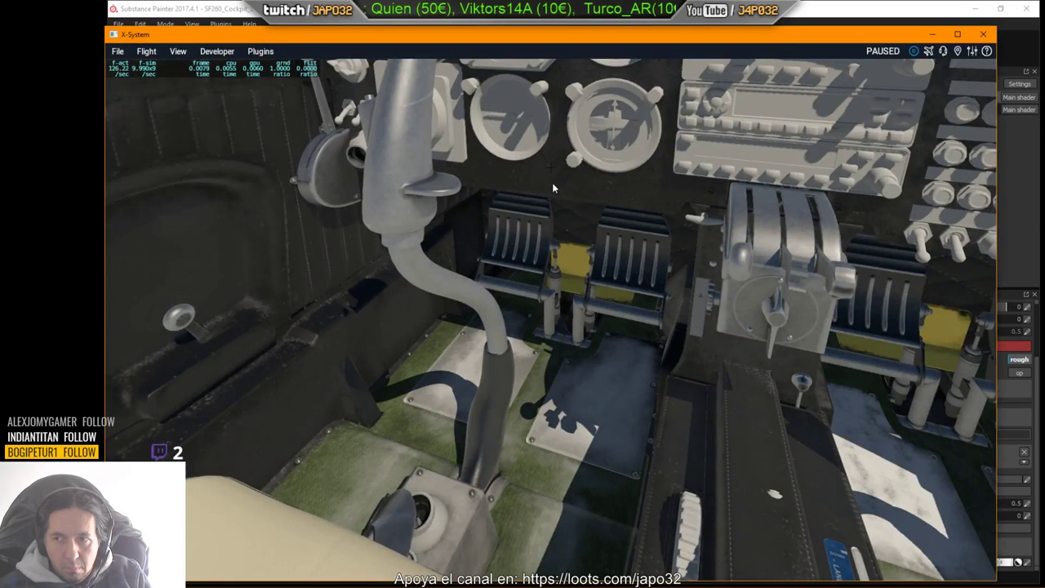
{"action": "left_click", "coordinate": [229, 50]}
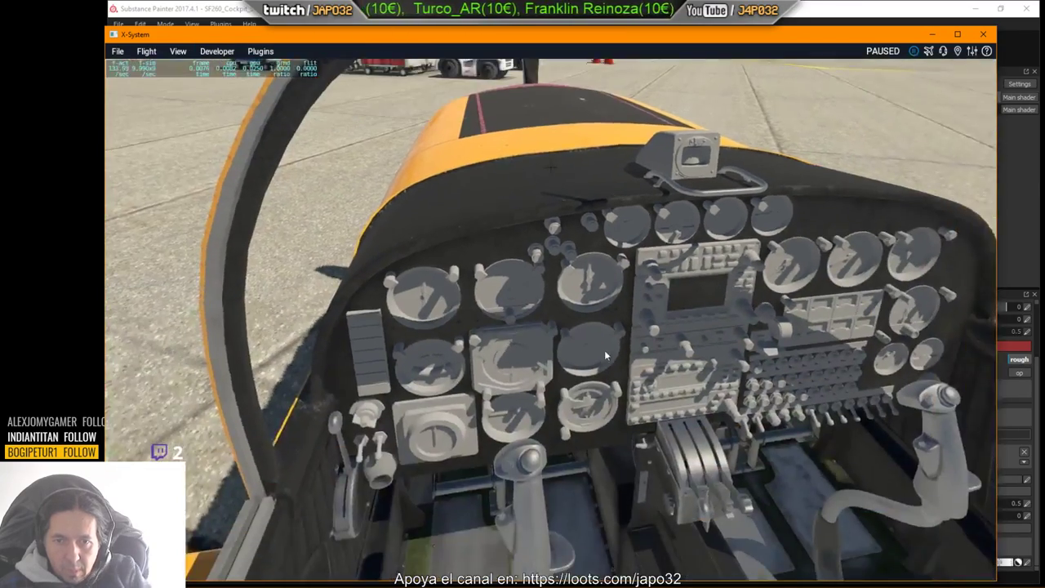
Step: Examine the floor plates and pedal area in the X-Plane cockpit, up close and from slightly different angles
{"action": "right_click_drag", "start_coordinate": [605, 351], "coordinate": [590, 372]}
{"action": "key", "text": "Down"}
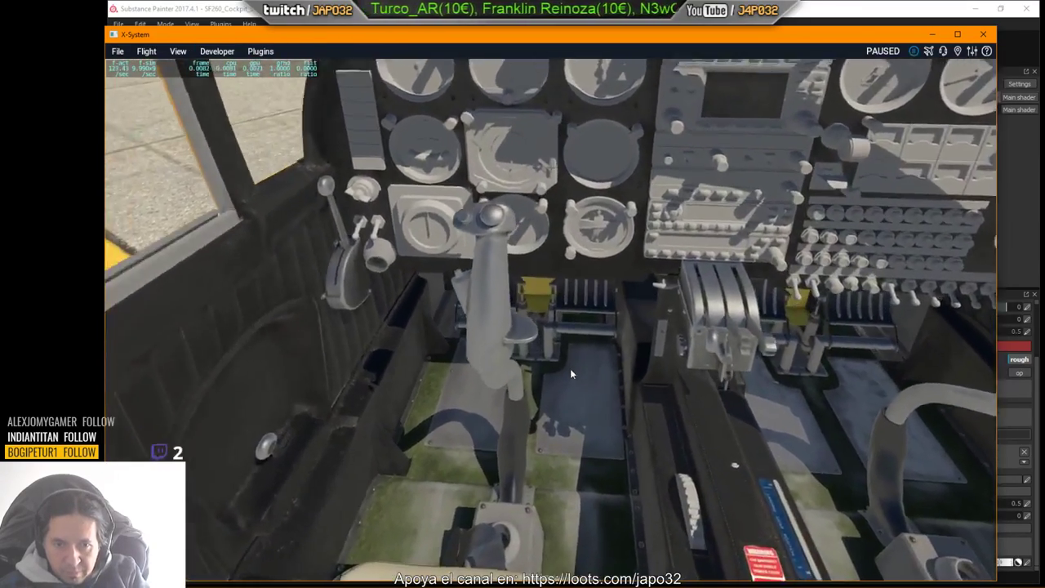
{"action": "key", "text": "Down"}
{"action": "scroll", "coordinate": [570, 370], "scroll_direction": "up", "scroll_amount": 6}
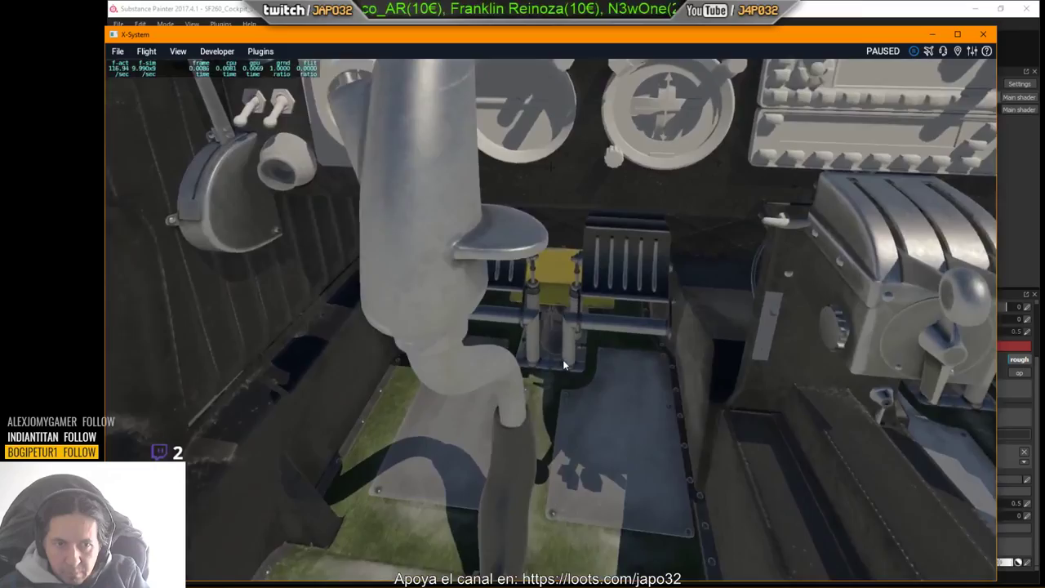
{"action": "key", "text": "Right"}
{"action": "right_click_drag", "start_coordinate": [563, 360], "coordinate": [483, 286]}
{"action": "scroll", "coordinate": [527, 341], "scroll_direction": "down", "scroll_amount": 6}
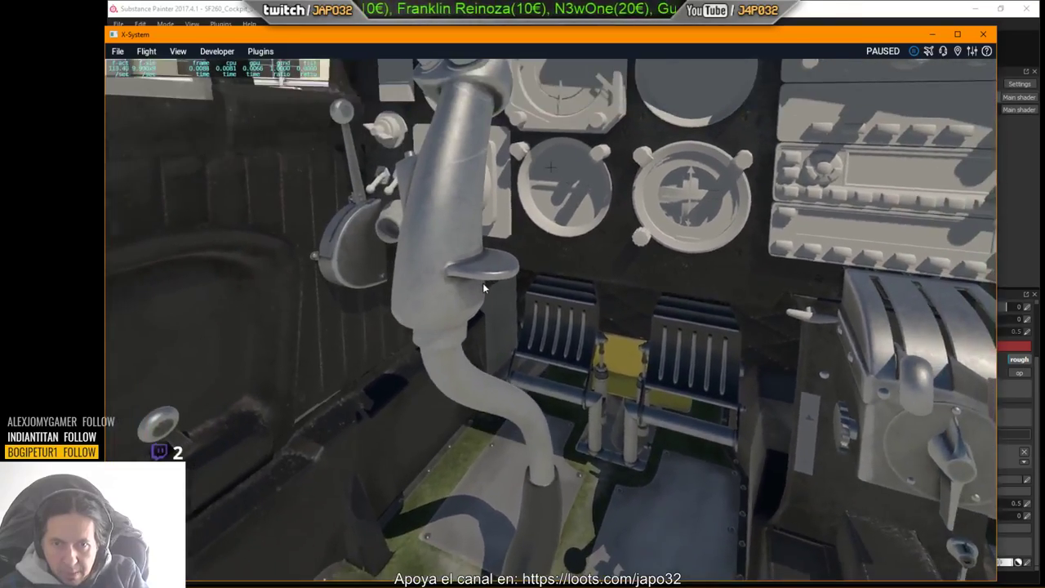
Step: Switch back to Substance Painter and compare the floor plates with Fill layer 2 hidden and shown
{"action": "key", "text": "alt+Tab"}
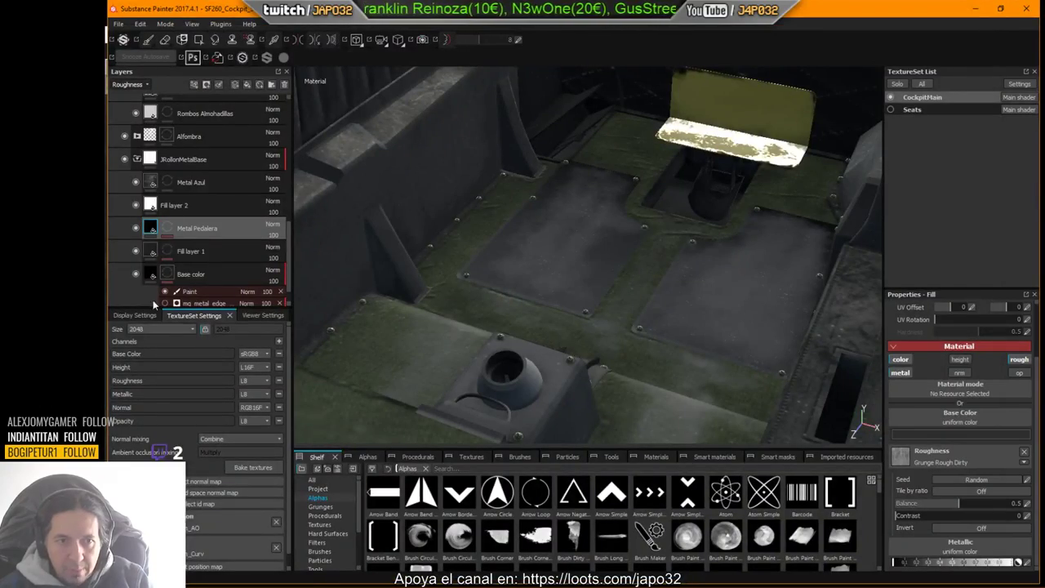
{"action": "left_click", "coordinate": [153, 228]}
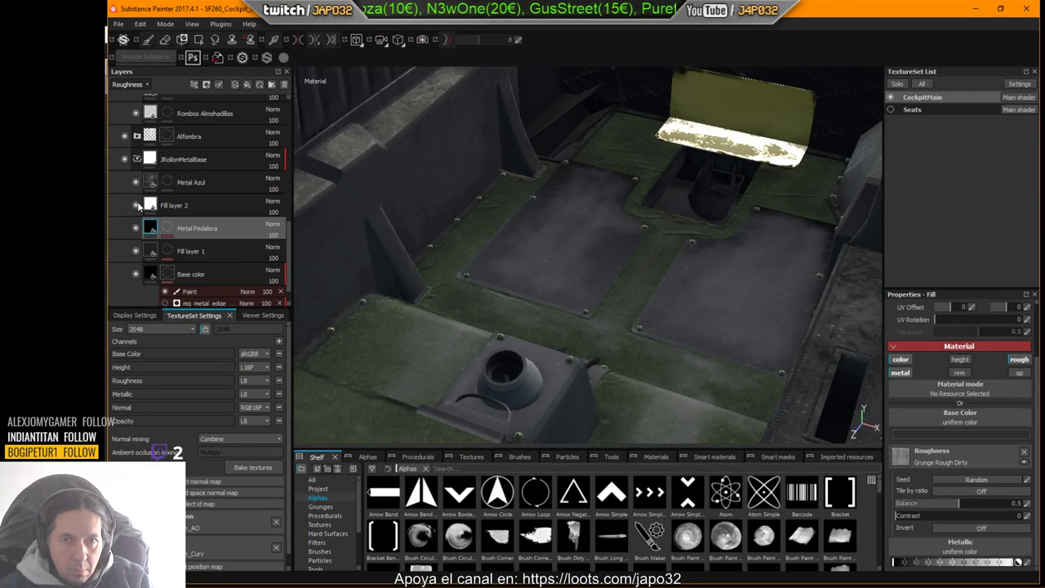
{"action": "left_click", "coordinate": [136, 205]}
{"action": "left_click", "coordinate": [137, 205]}
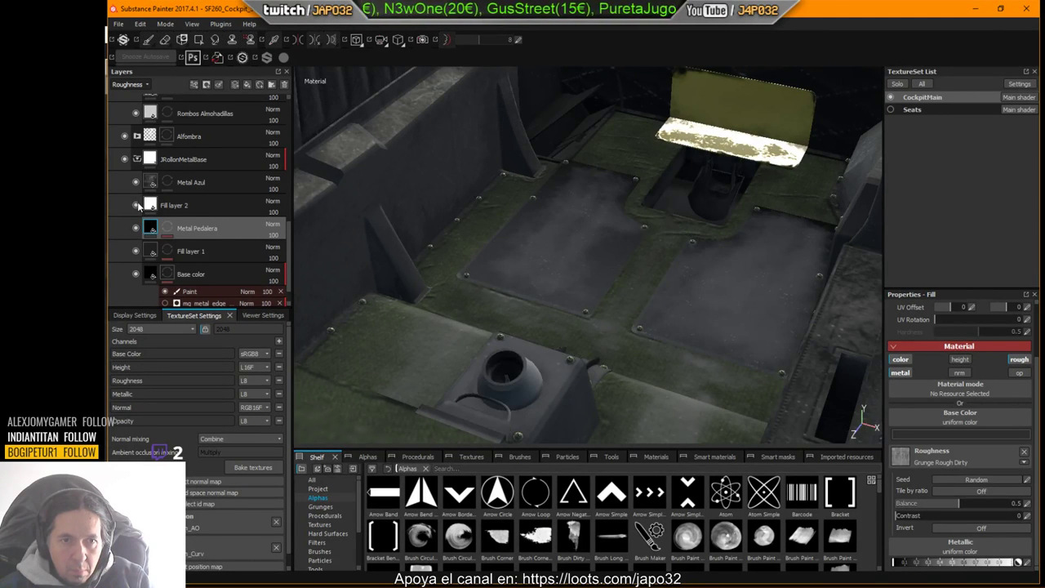
Step: Check the layer stack in the Base Color and Metallic channels, and inspect the fill properties of Fill layer 2 and Metal Pedalera
{"action": "left_click", "coordinate": [147, 205]}
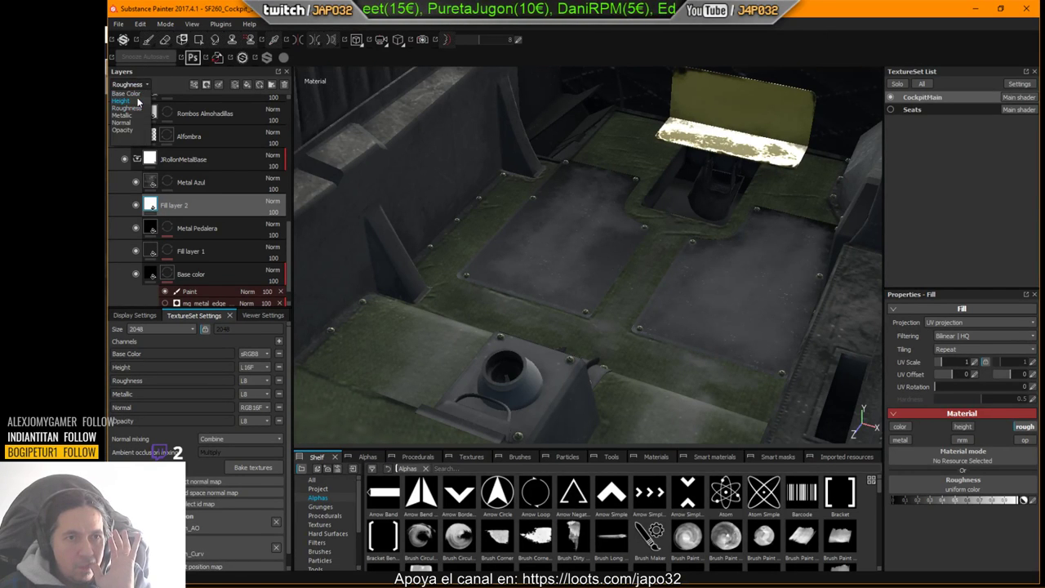
{"action": "left_click", "coordinate": [136, 93]}
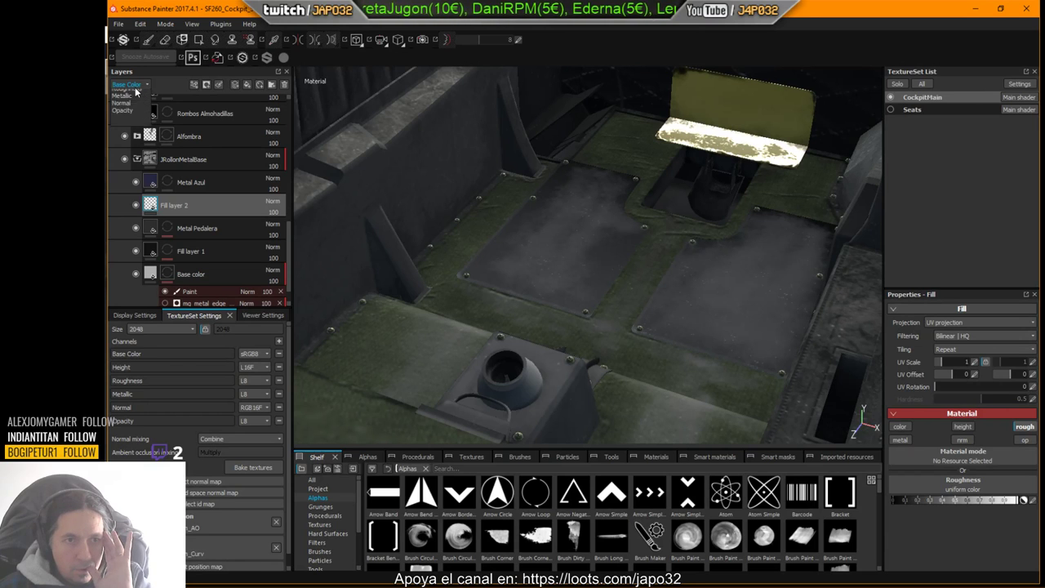
{"action": "left_click", "coordinate": [135, 85]}
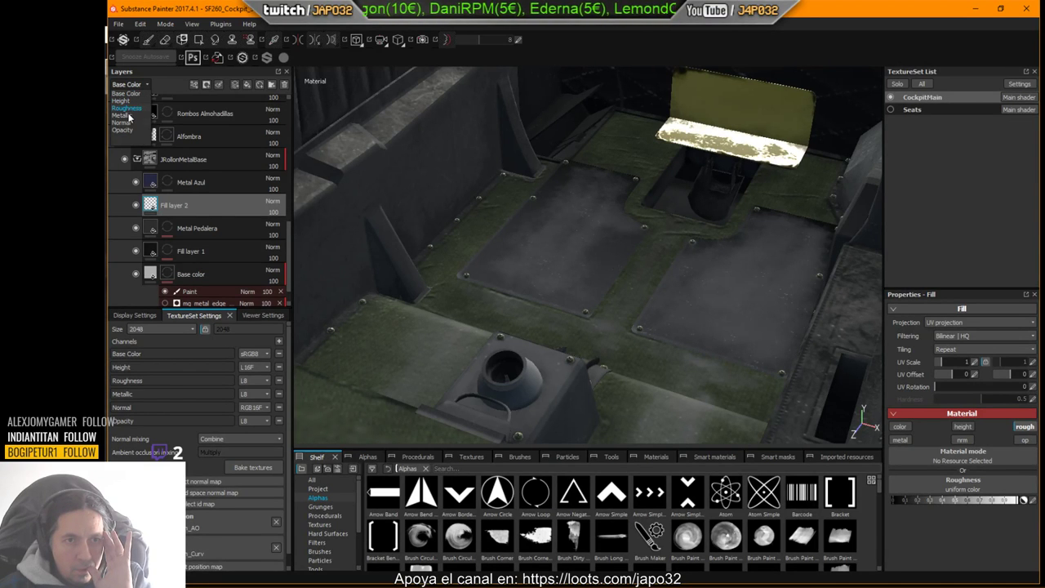
{"action": "left_click", "coordinate": [123, 115]}
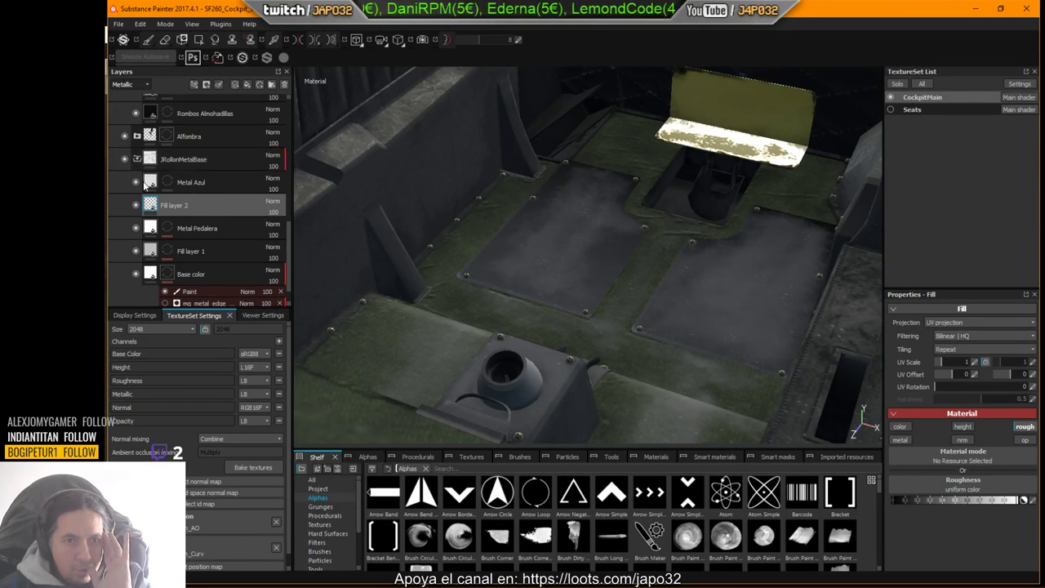
{"action": "left_click", "coordinate": [153, 227]}
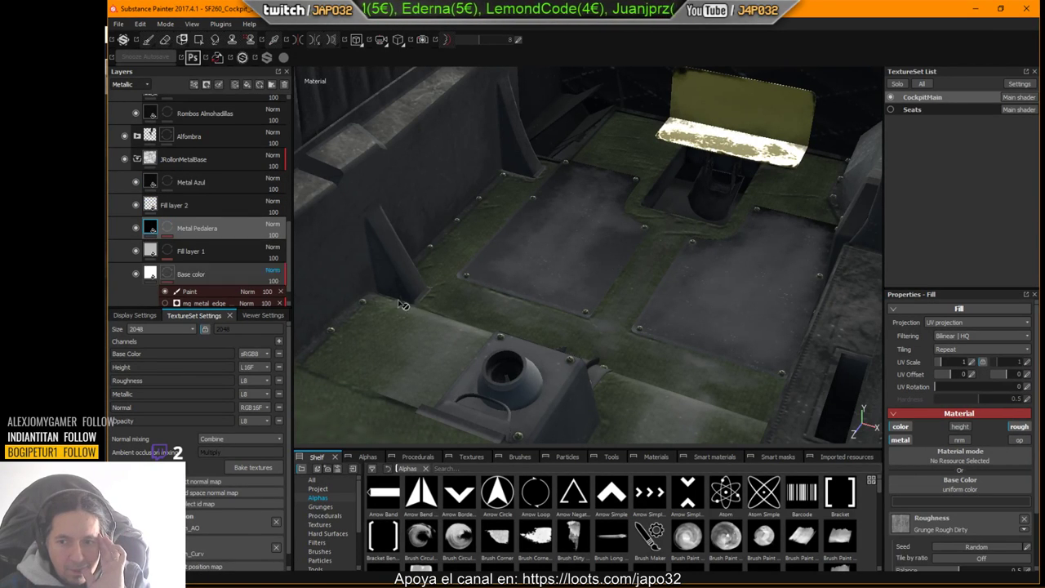
{"action": "scroll", "coordinate": [1029, 498], "scroll_direction": "down", "scroll_amount": 2}
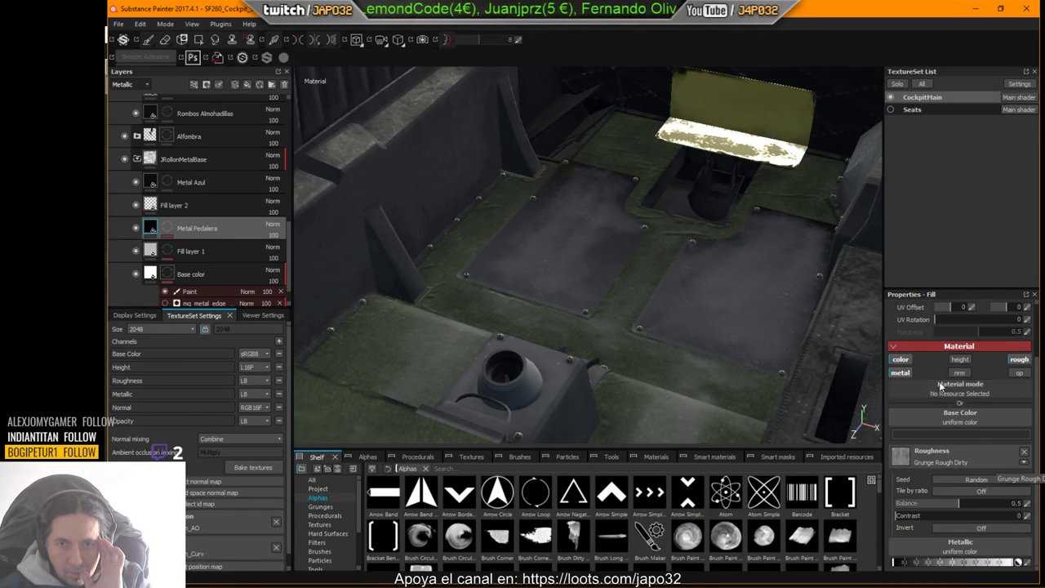
Step: Compare Metal Pedalera hidden and shown with Fill layer 2 off, leaving Metal Pedalera hidden and Fill layer 2 visible
{"action": "left_click", "coordinate": [135, 205]}
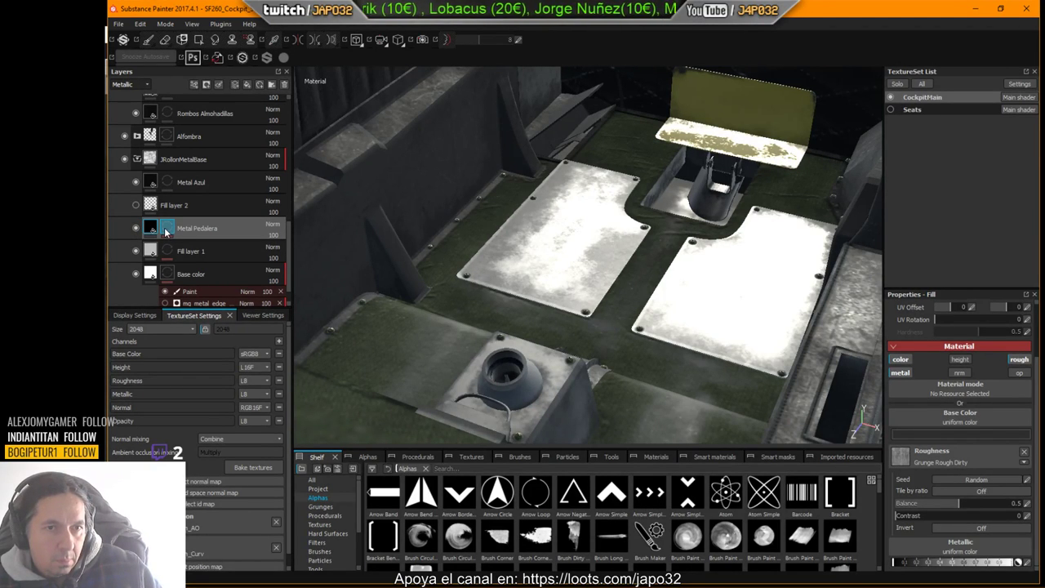
{"action": "left_click", "coordinate": [165, 232]}
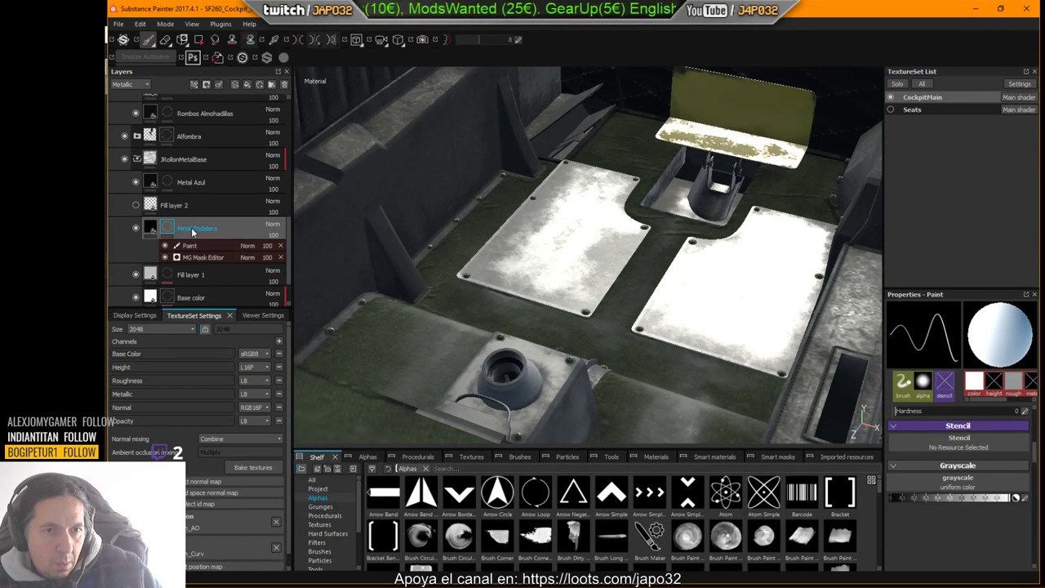
{"action": "left_click", "coordinate": [134, 226]}
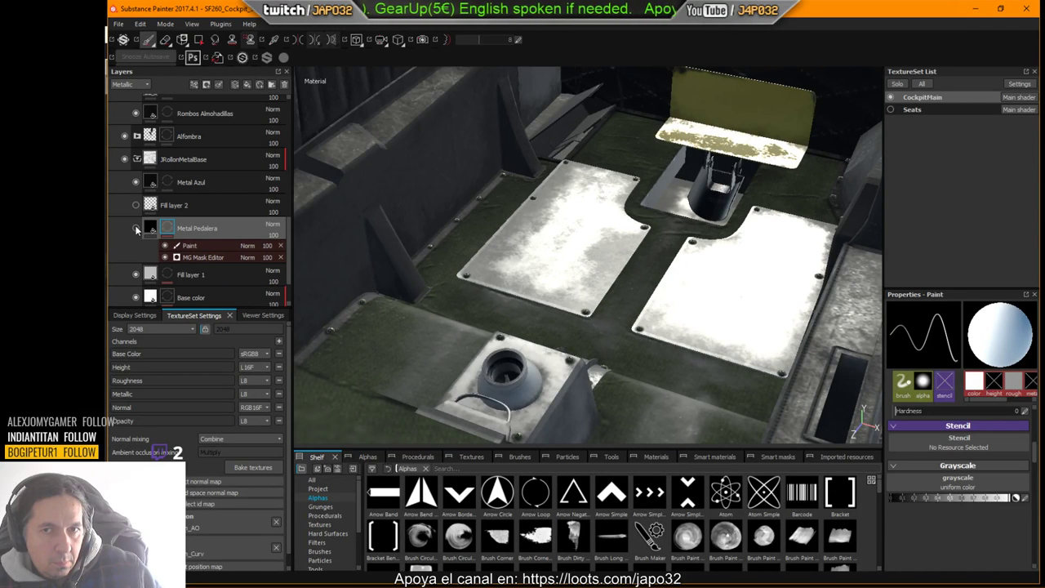
{"action": "left_click", "coordinate": [135, 227]}
{"action": "left_click", "coordinate": [136, 228]}
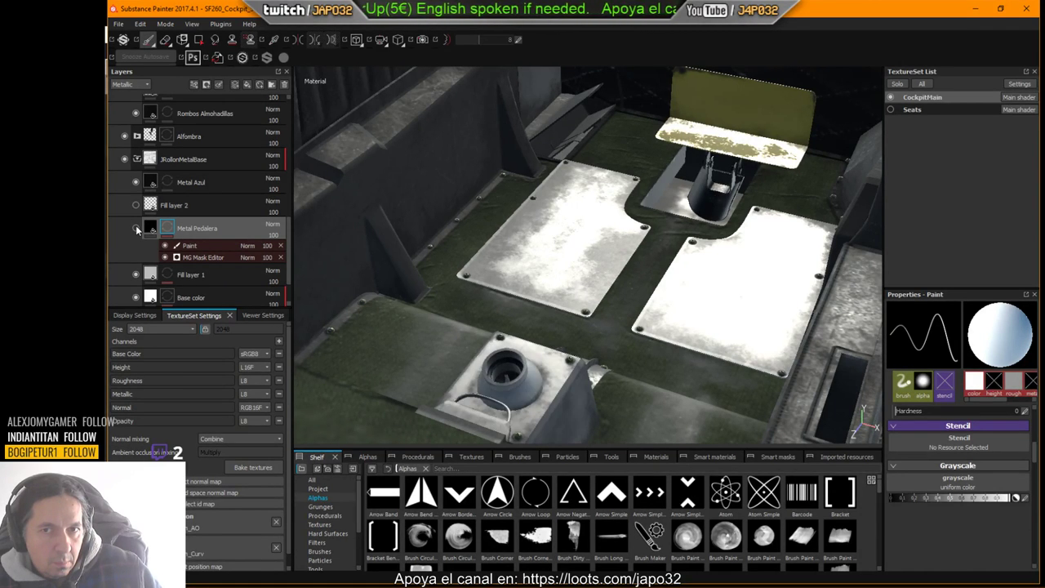
{"action": "left_click", "coordinate": [136, 228]}
{"action": "left_click", "coordinate": [136, 229]}
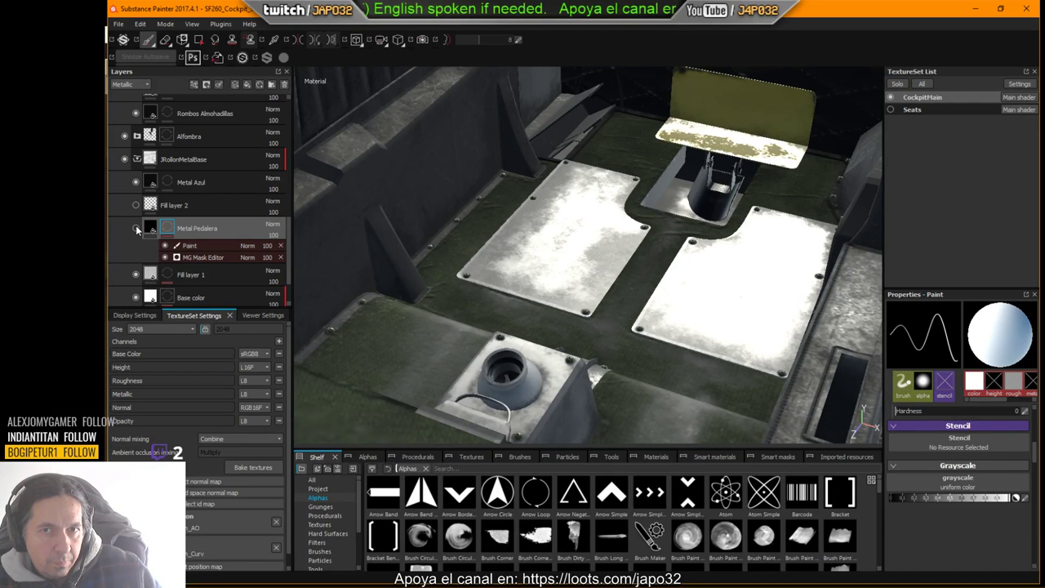
{"action": "left_click", "coordinate": [136, 229]}
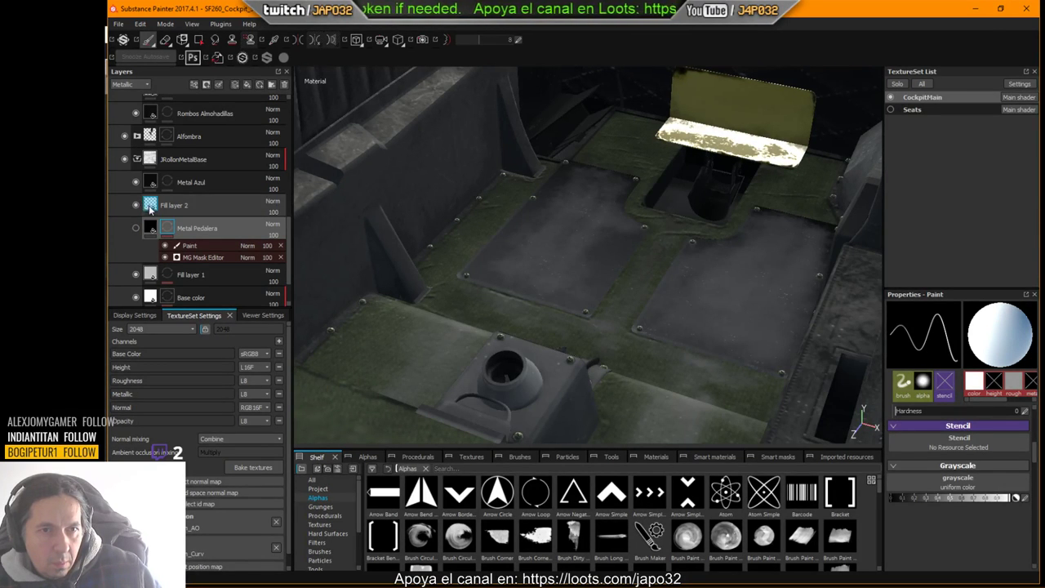
Step: Set the layer stack to display the Base Color channel and rename Fill layer 2 as Metal Pedalera 2
{"action": "left_click", "coordinate": [151, 228]}
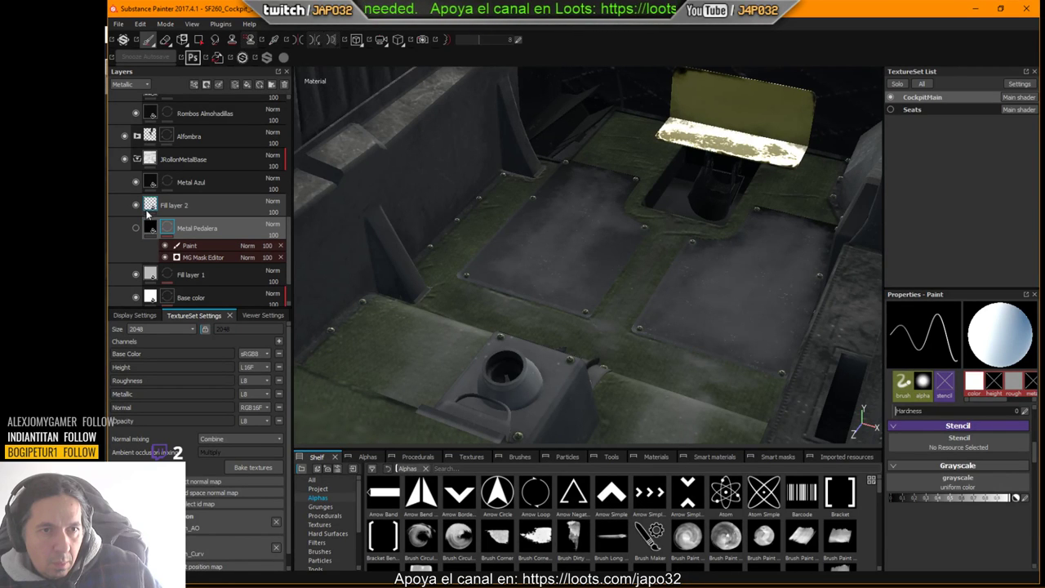
{"action": "left_click", "coordinate": [147, 208]}
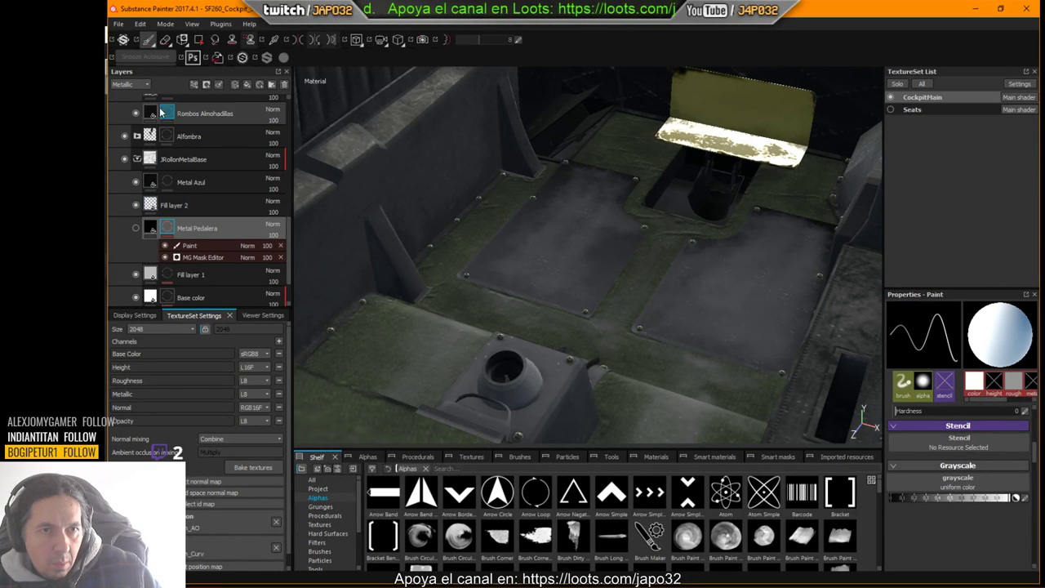
{"action": "left_click", "coordinate": [145, 84]}
{"action": "left_click", "coordinate": [125, 89]}
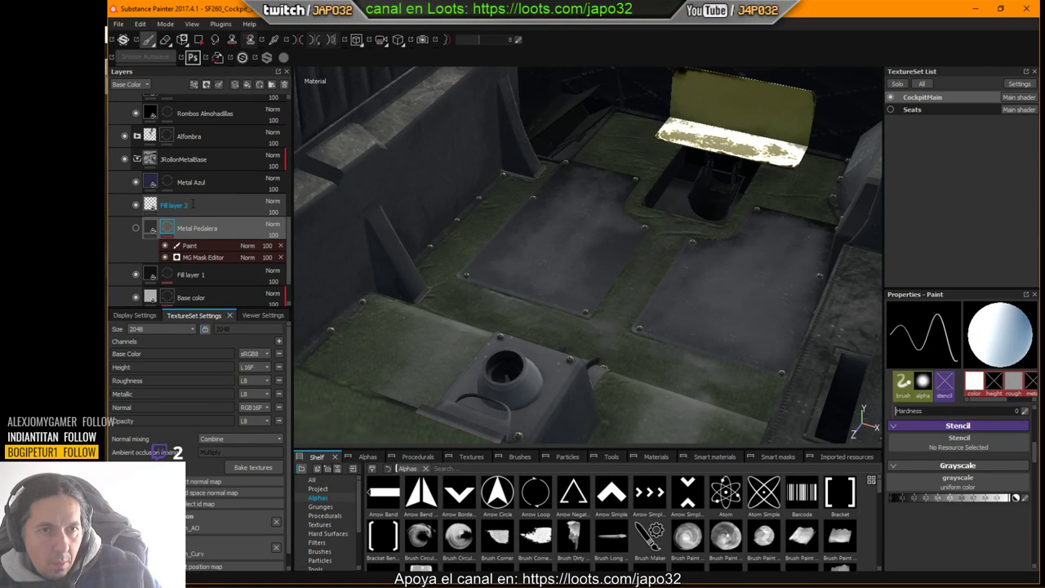
{"action": "double_click", "coordinate": [198, 204]}
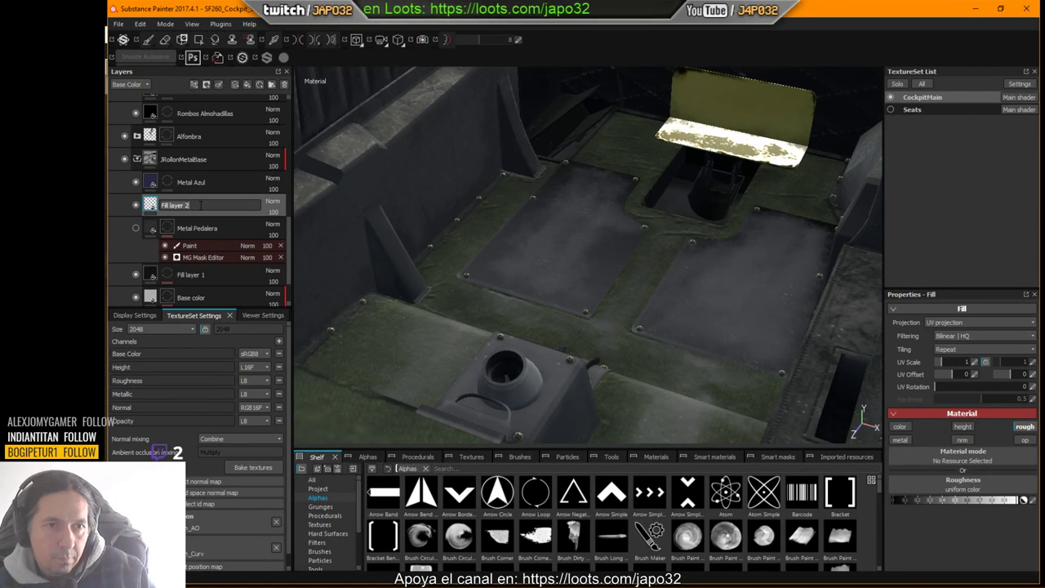
{"action": "key", "text": "BackSpace"}
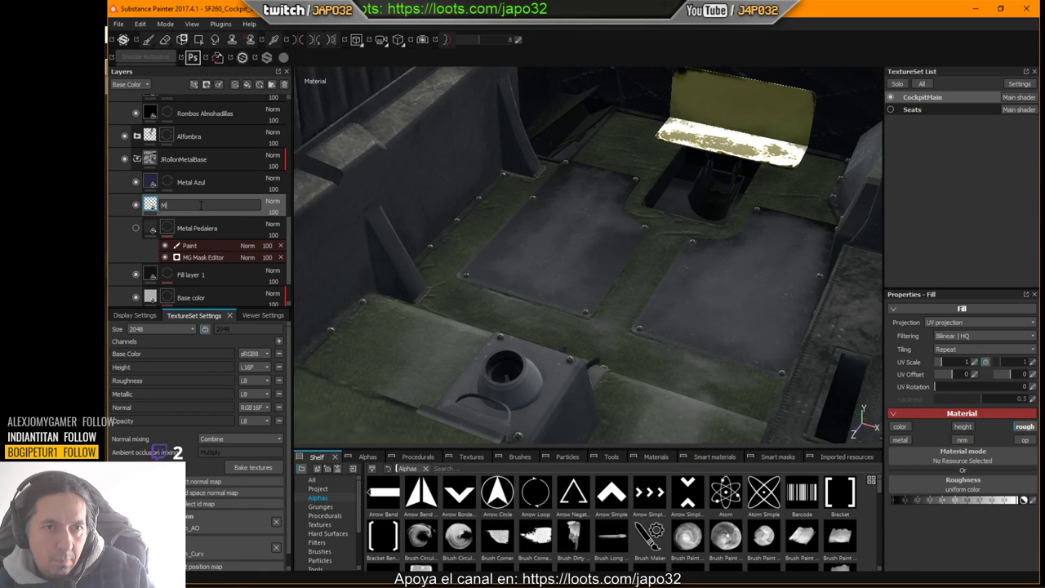
{"action": "type", "text": "Metal Pedale"}
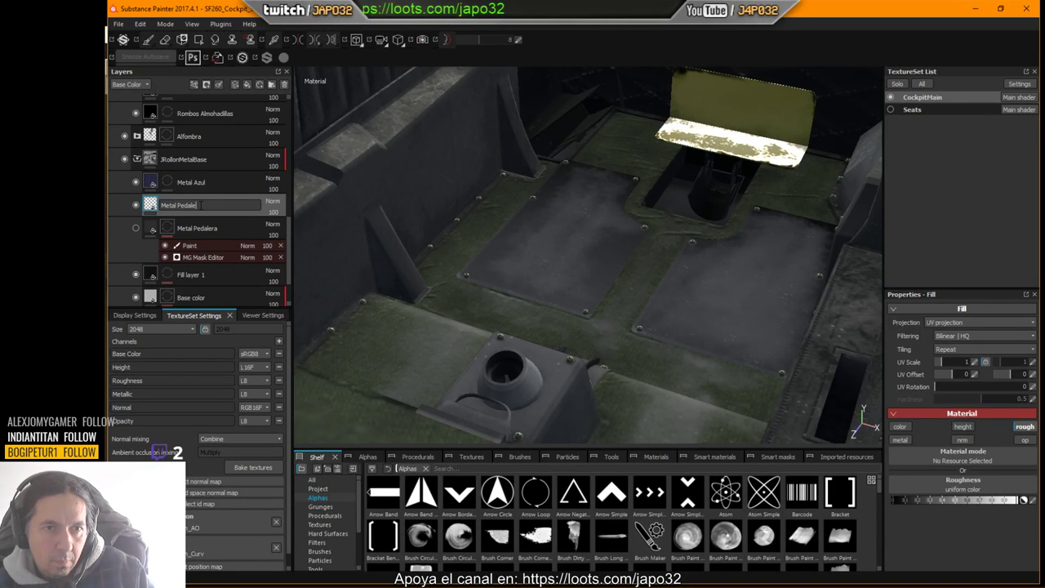
{"action": "type", "text": "ra 2"}
{"action": "key", "text": "Return"}
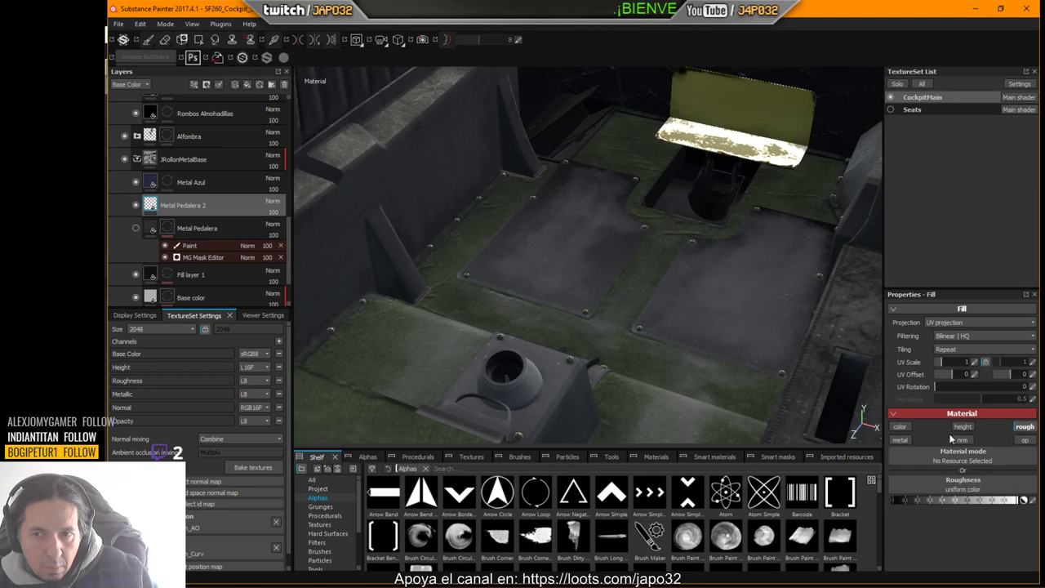
Step: Enable the metallic channel on Metal Pedalera 2, raise it to nearly three quarters, and lower roughness to just under a third of its range
{"action": "left_click", "coordinate": [912, 441]}
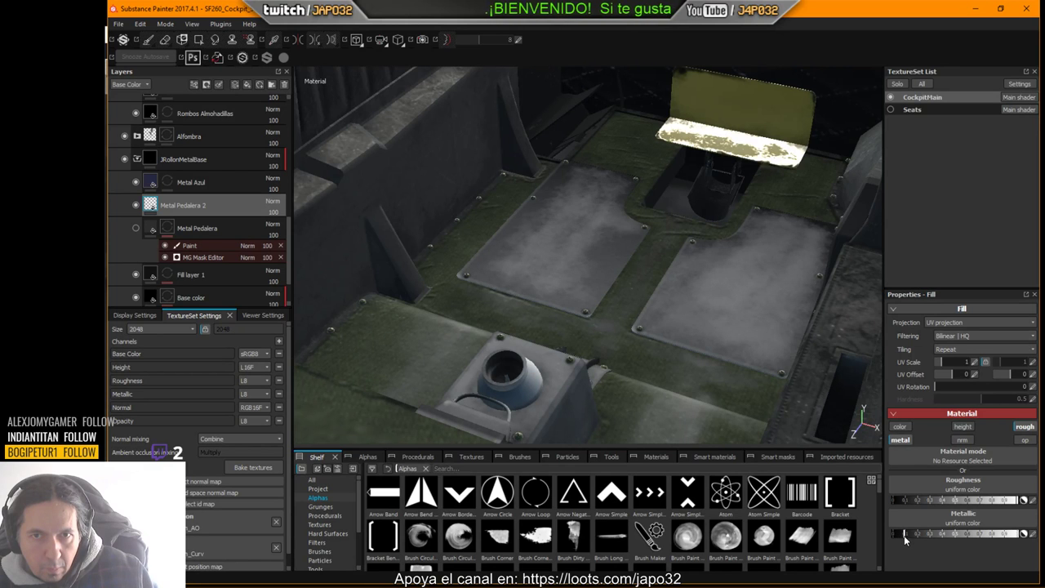
{"action": "left_click_drag", "start_coordinate": [904, 535], "coordinate": [985, 541]}
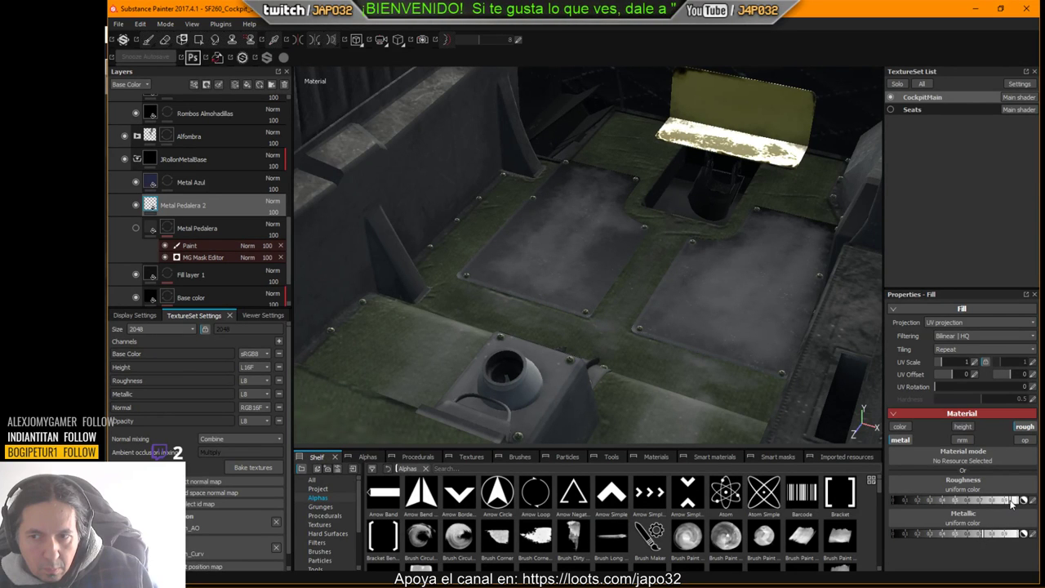
{"action": "left_click_drag", "start_coordinate": [1011, 504], "coordinate": [930, 509]}
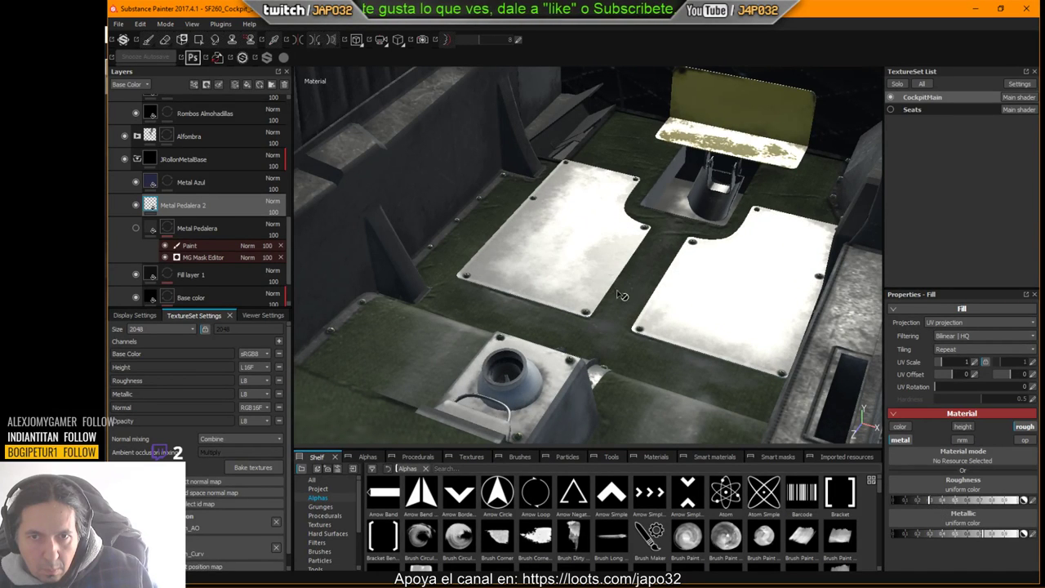
Step: Export the CockpitMain texture set as 8-bit png with the X-Plane configuration
{"action": "right_click", "coordinate": [582, 237]}
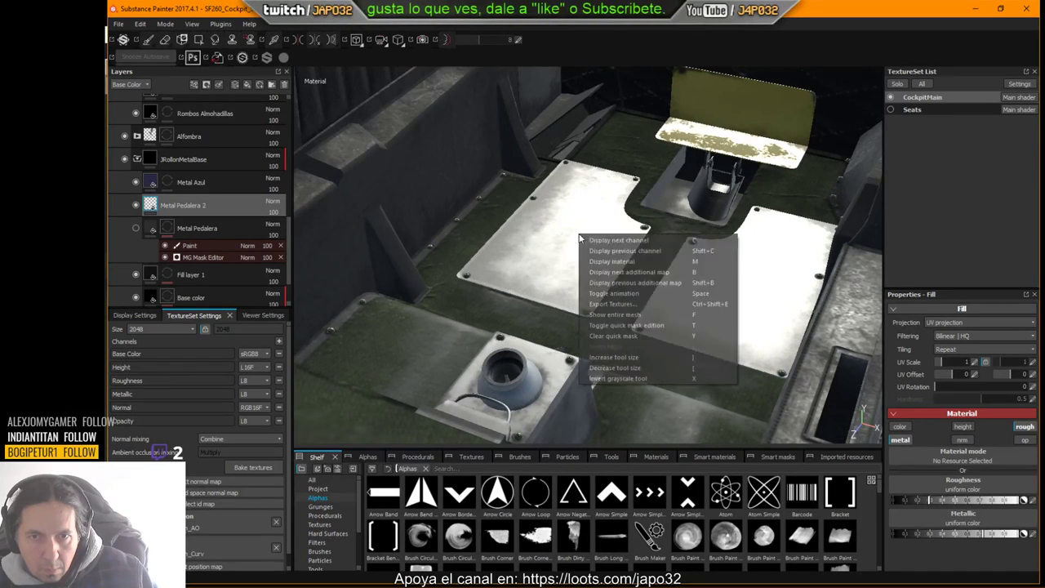
{"action": "left_click", "coordinate": [613, 303]}
{"action": "left_click", "coordinate": [718, 465]}
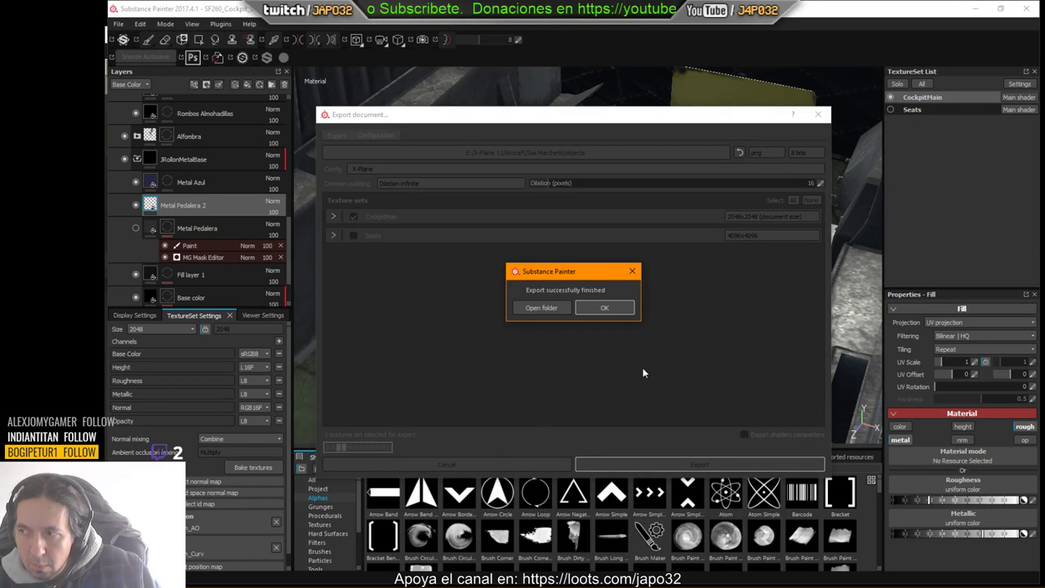
{"action": "left_click", "coordinate": [599, 308]}
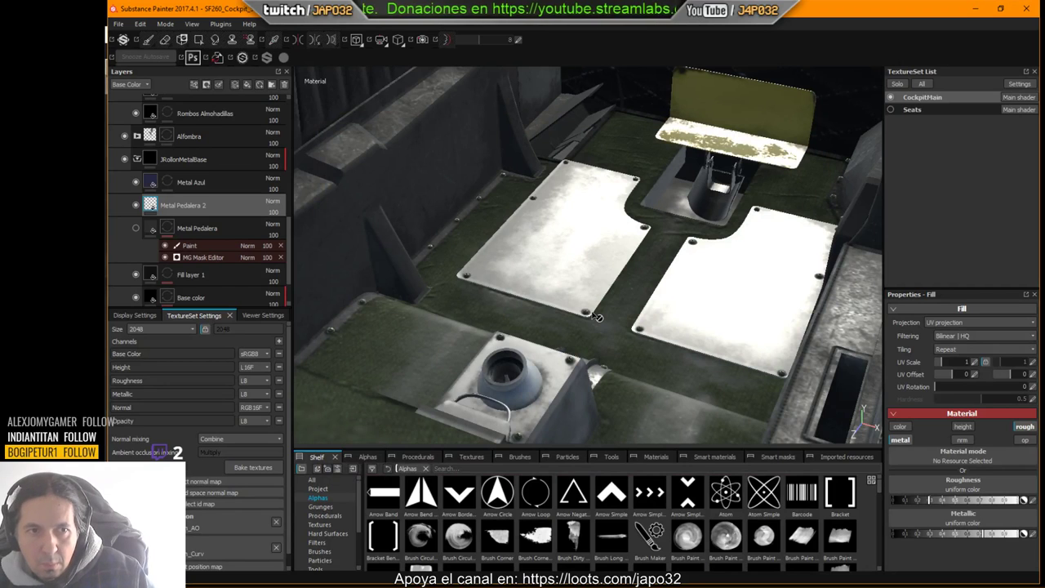
Step: Switch to X-Plane and reload the current aircraft to load the re-exported cockpit textures
{"action": "key", "text": "alt+Tab"}
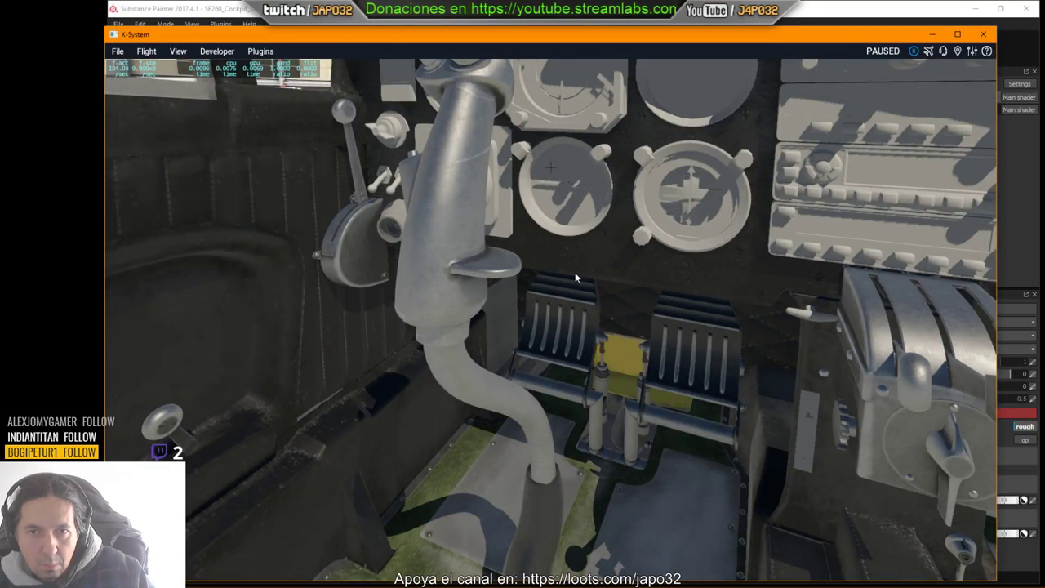
{"action": "left_click", "coordinate": [217, 50]}
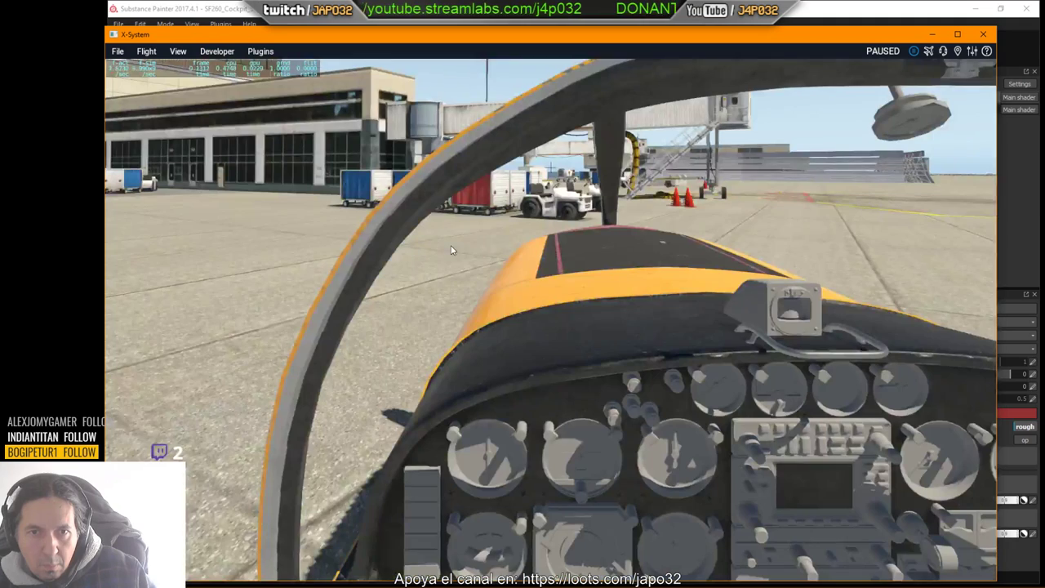
Step: Examine the floor plates on both sides of the reloaded X-Plane cockpit and return to Substance Painter
{"action": "right_click_drag", "start_coordinate": [582, 371], "coordinate": [576, 418]}
{"action": "key", "text": "Right"}
{"action": "key", "text": "Down"}
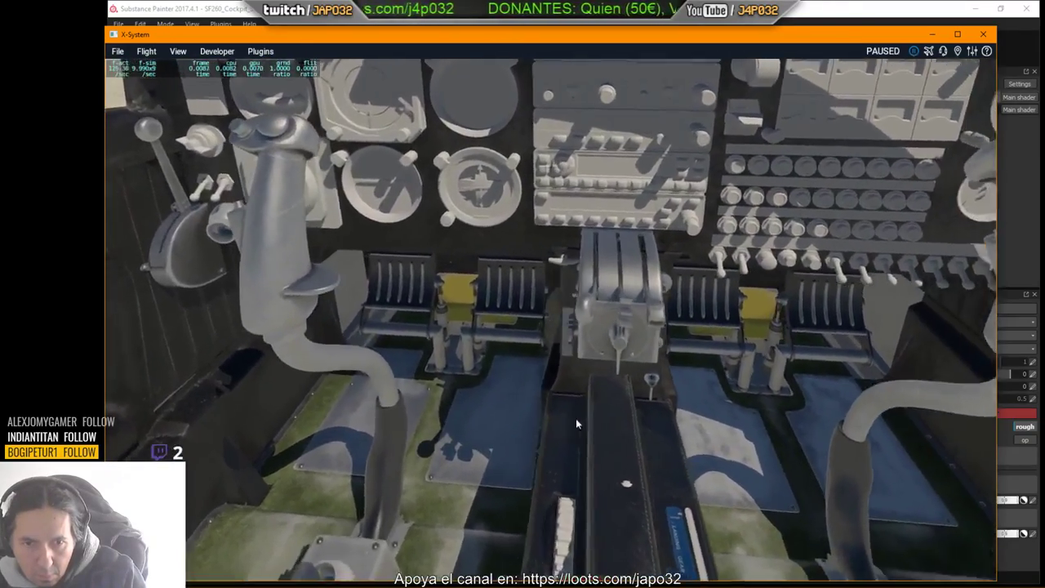
{"action": "key", "text": "Left"}
{"action": "key", "text": "alt+Tab"}
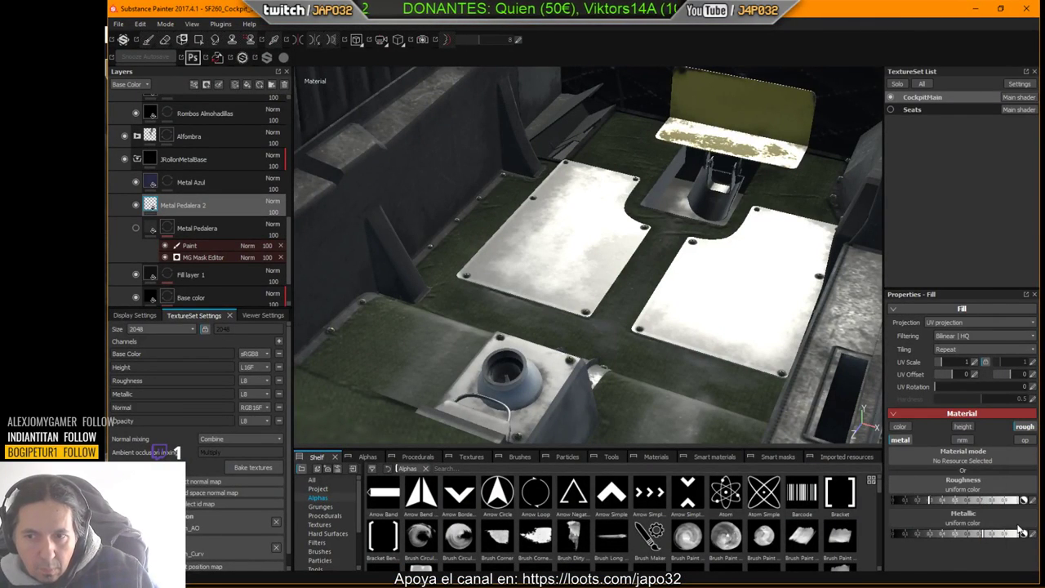
Step: On Metal Pedalera 2, set roughness to about a tenth of its range and lower metallic to nearly zero
{"action": "left_click_drag", "start_coordinate": [953, 498], "coordinate": [1003, 504]}
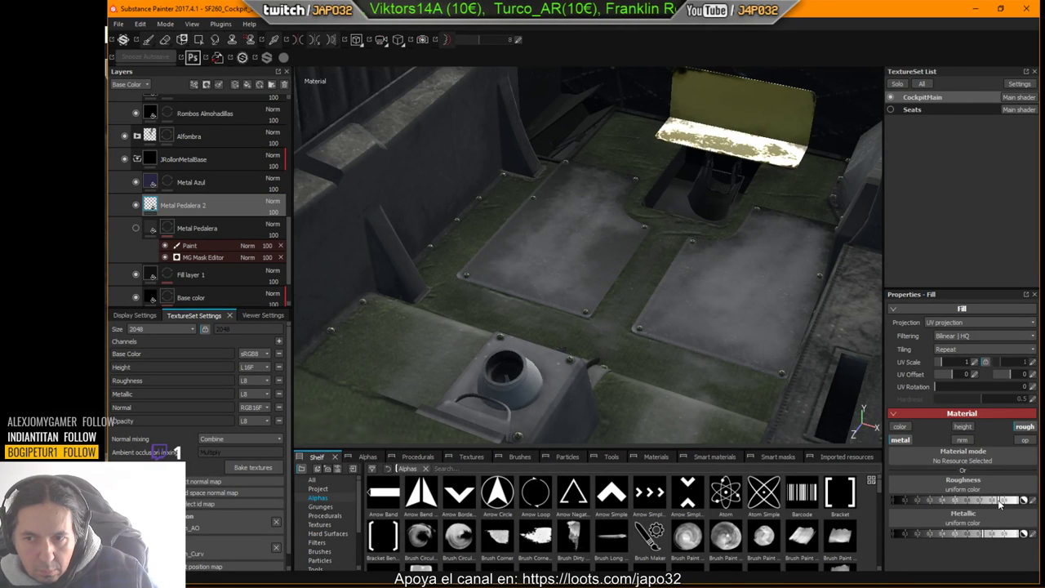
{"action": "left_click_drag", "start_coordinate": [999, 504], "coordinate": [904, 501]}
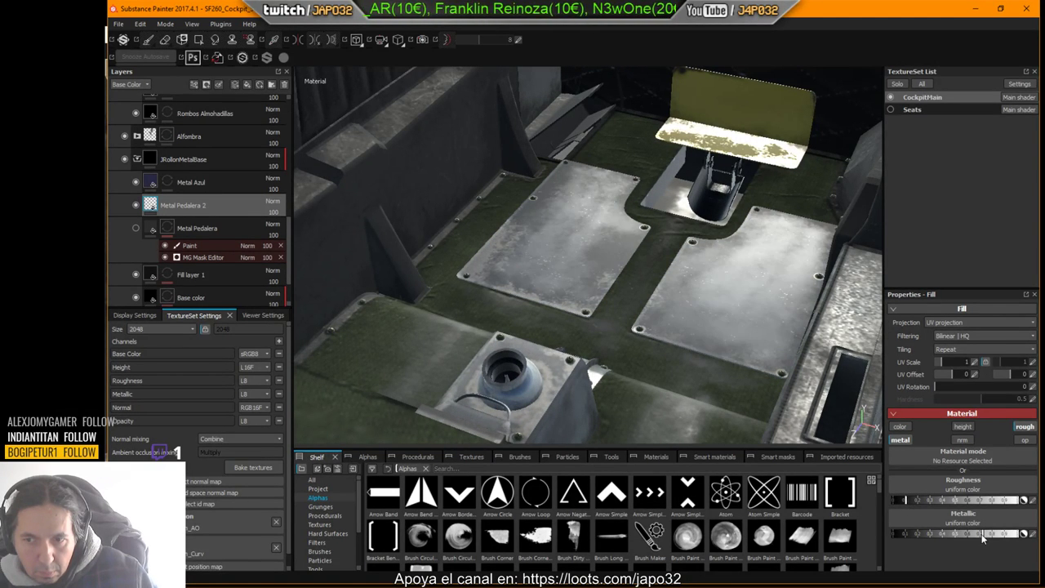
{"action": "left_click_drag", "start_coordinate": [984, 536], "coordinate": [904, 536]}
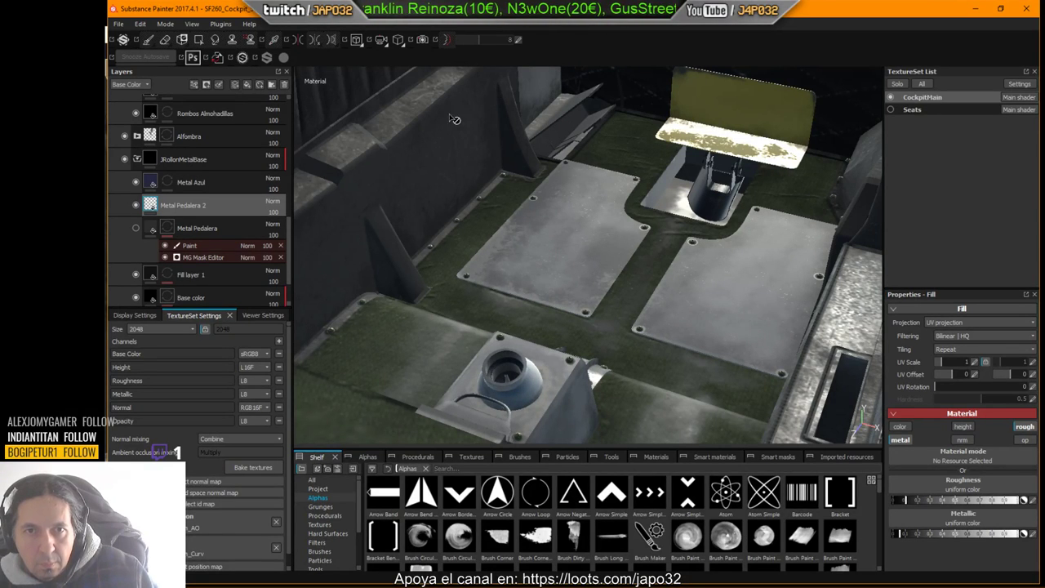
Step: Export the CockpitMain texture set as 8-bit png with the X-Plane configuration
{"action": "right_click", "coordinate": [471, 143]}
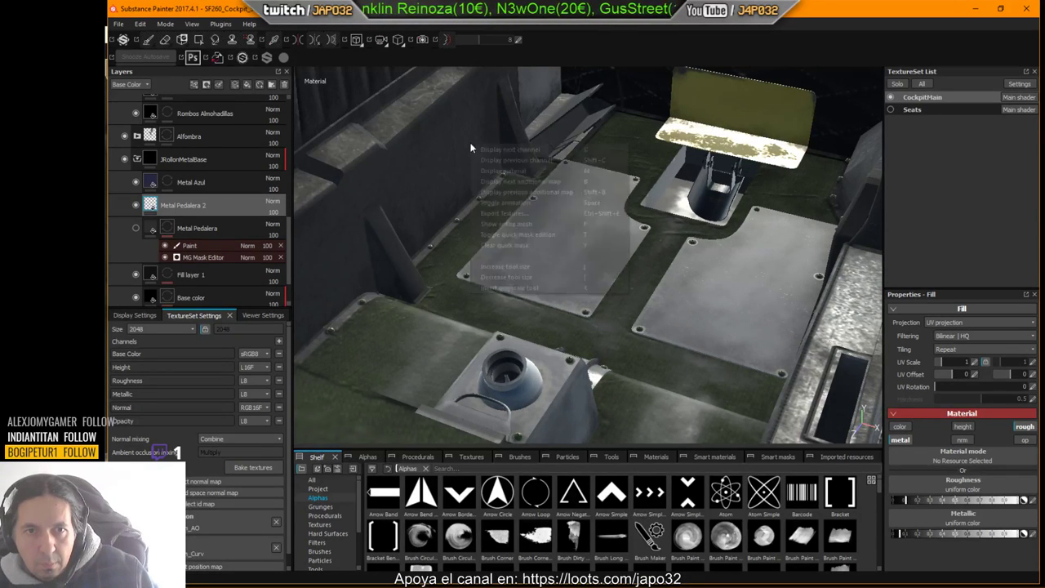
{"action": "left_click", "coordinate": [511, 212]}
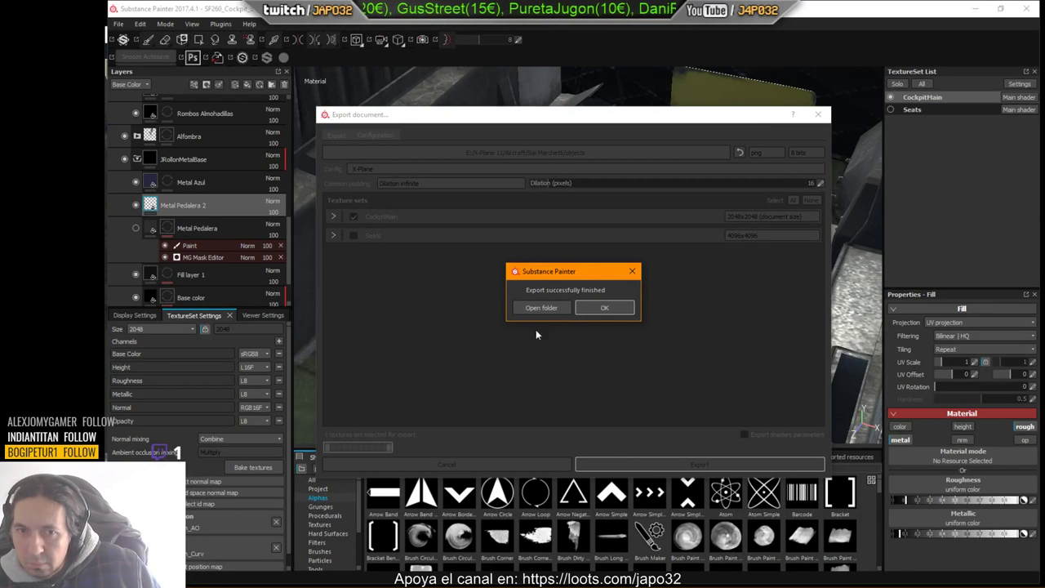
{"action": "left_click", "coordinate": [604, 307]}
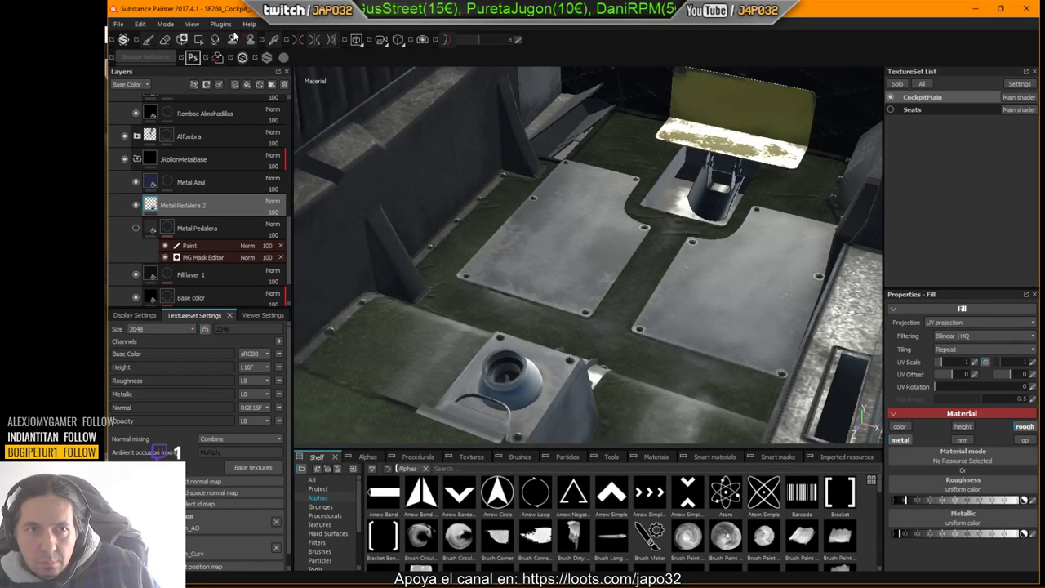
{"action": "left_click", "coordinate": [215, 24]}
{"action": "mouse_move", "coordinate": [197, 29]}
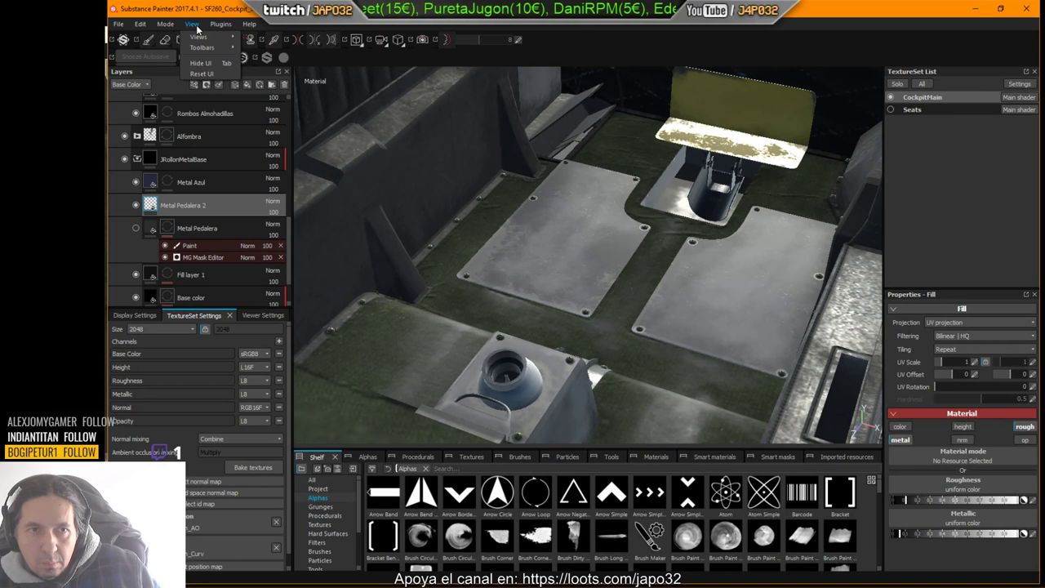
{"action": "mouse_move", "coordinate": [266, 25]}
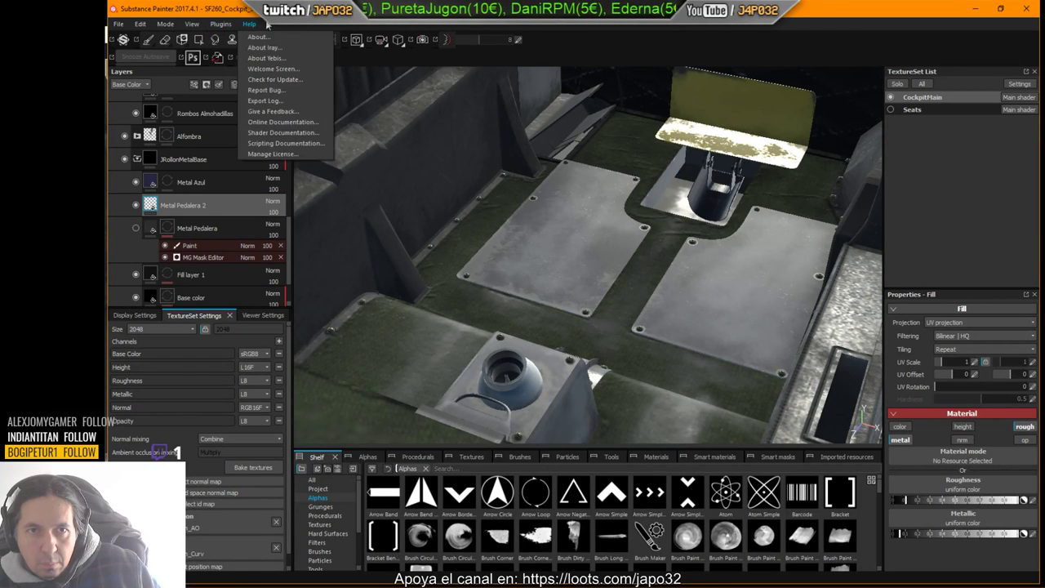
{"action": "left_click", "coordinate": [547, 144]}
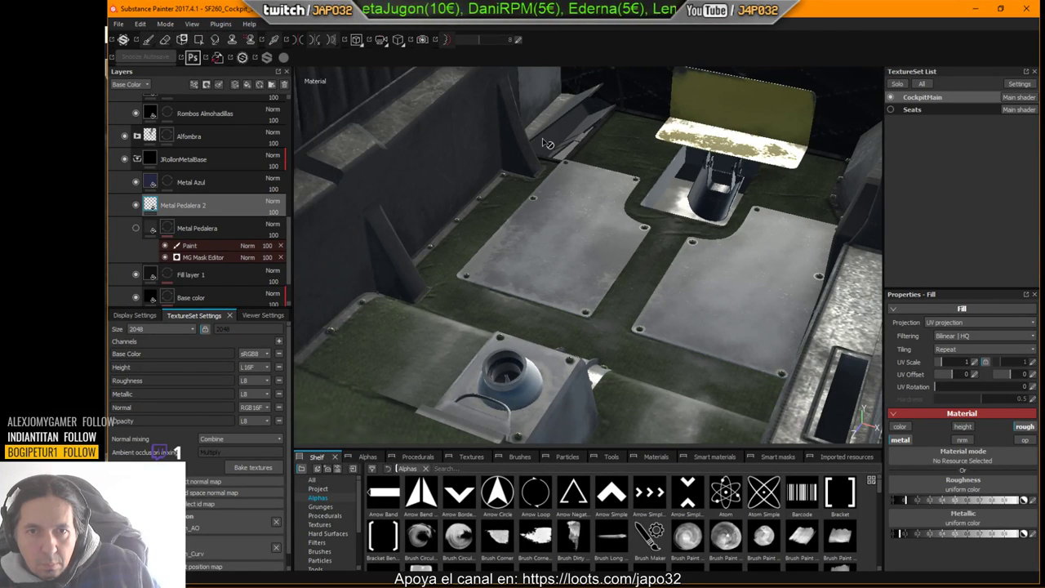
Step: Export the CockpitMain textures once more as 8-bit png at 2048x2048 with the X-Plane configuration
{"action": "right_click", "coordinate": [569, 134]}
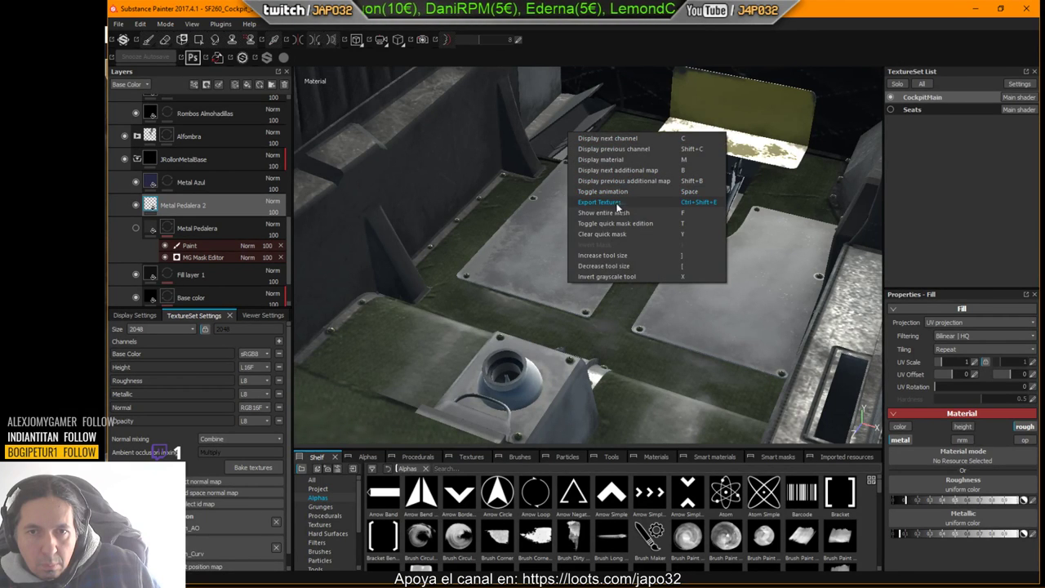
{"action": "left_click", "coordinate": [617, 204]}
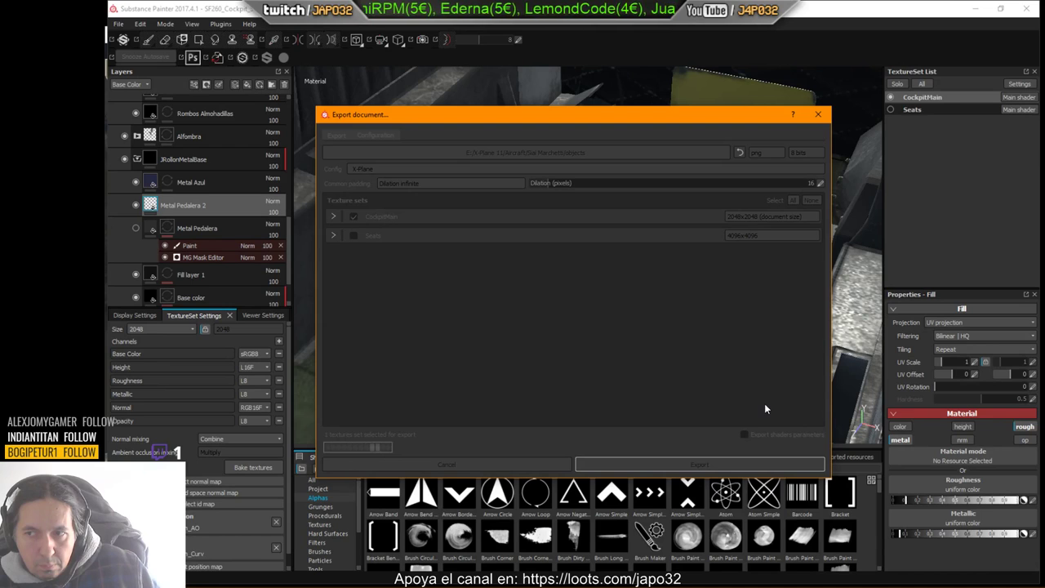
{"action": "left_click", "coordinate": [607, 307]}
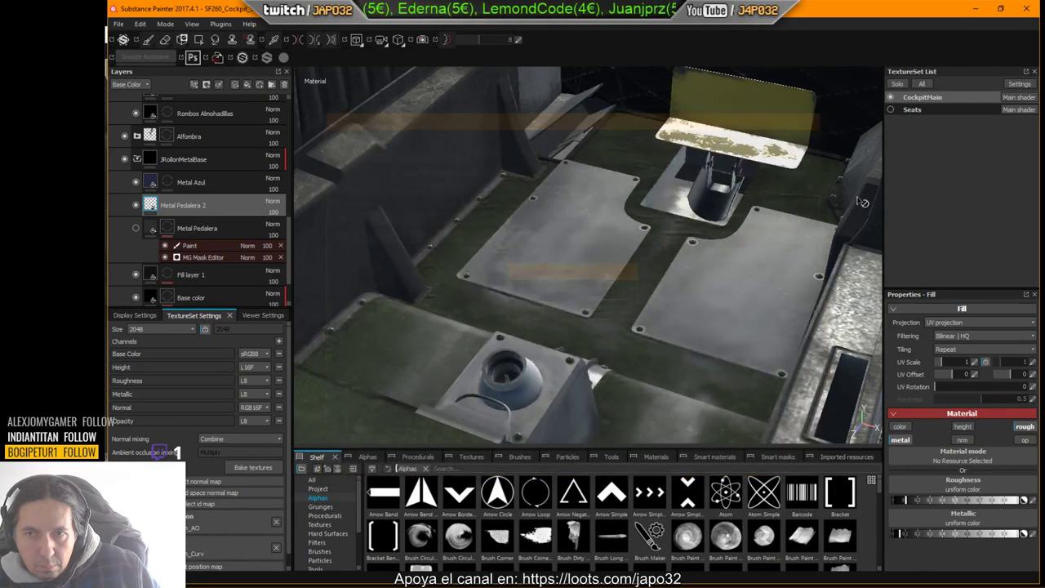
Step: Switch to X-Plane, reload the current aircraft and look at the rudder pedals and the floor plate beneath them
{"action": "left_click", "coordinate": [975, 9]}
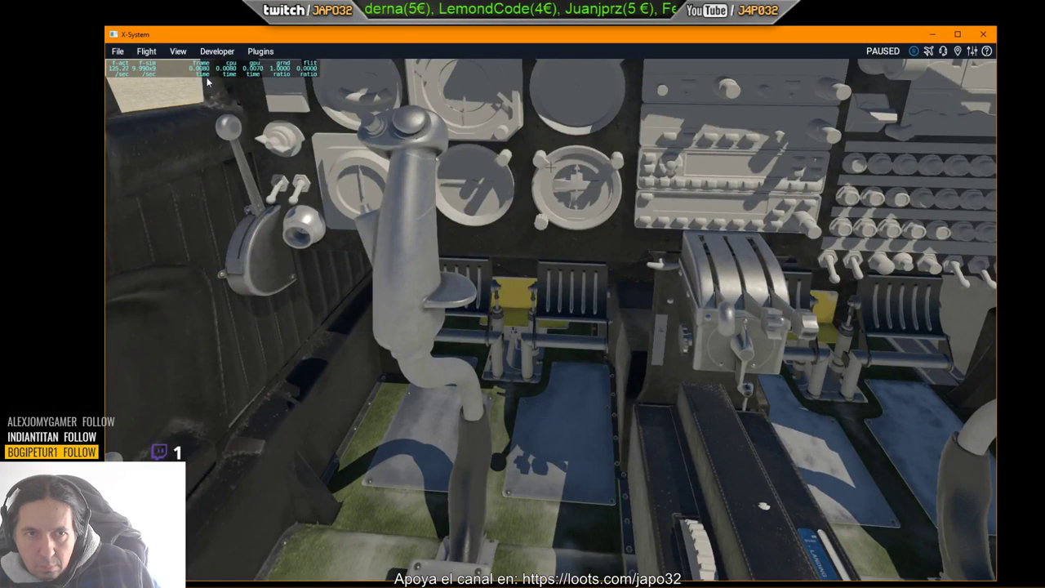
{"action": "left_click", "coordinate": [219, 51]}
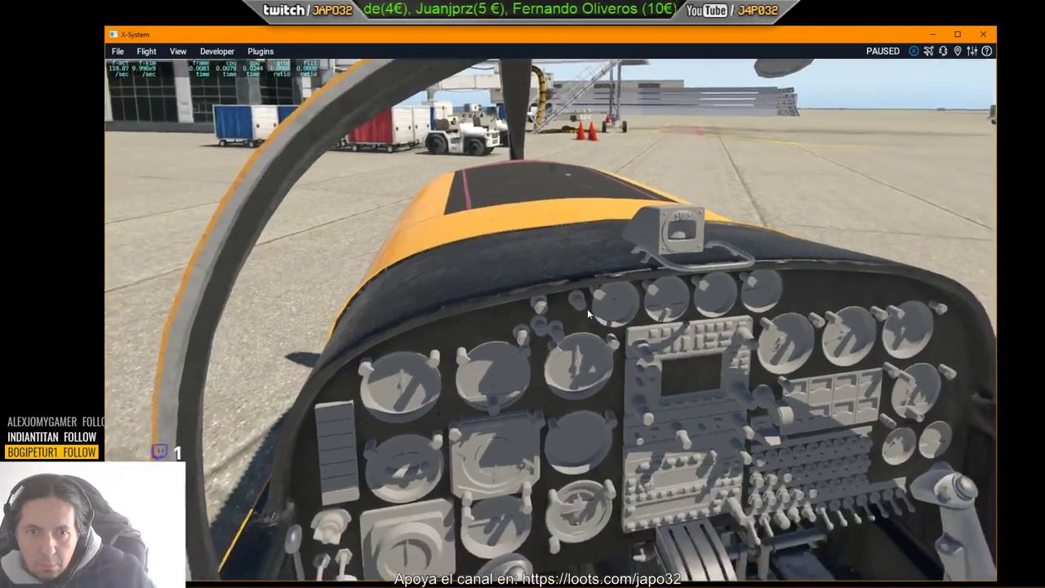
{"action": "mouse_move", "coordinate": [587, 310]}
{"action": "right_mouse_down"}
{"action": "mouse_move", "coordinate": [559, 348]}
{"action": "mouse_move", "coordinate": [525, 337]}
{"action": "mouse_move", "coordinate": [557, 362]}
{"action": "mouse_move", "coordinate": [541, 360]}
{"action": "mouse_move", "coordinate": [483, 273]}
{"action": "mouse_move", "coordinate": [474, 291]}
{"action": "mouse_move", "coordinate": [501, 282]}
{"action": "right_mouse_up"}
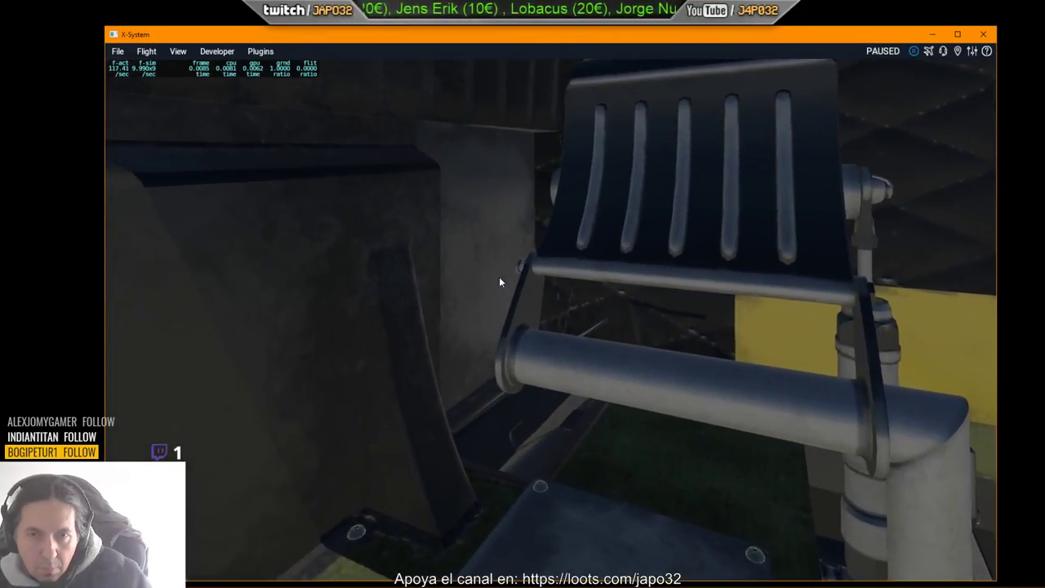
Step: Return to Substance Painter and re-export the CockpitMain texture set as 8-bit png with the X-Plane configuration
{"action": "key", "text": "alt+Tab"}
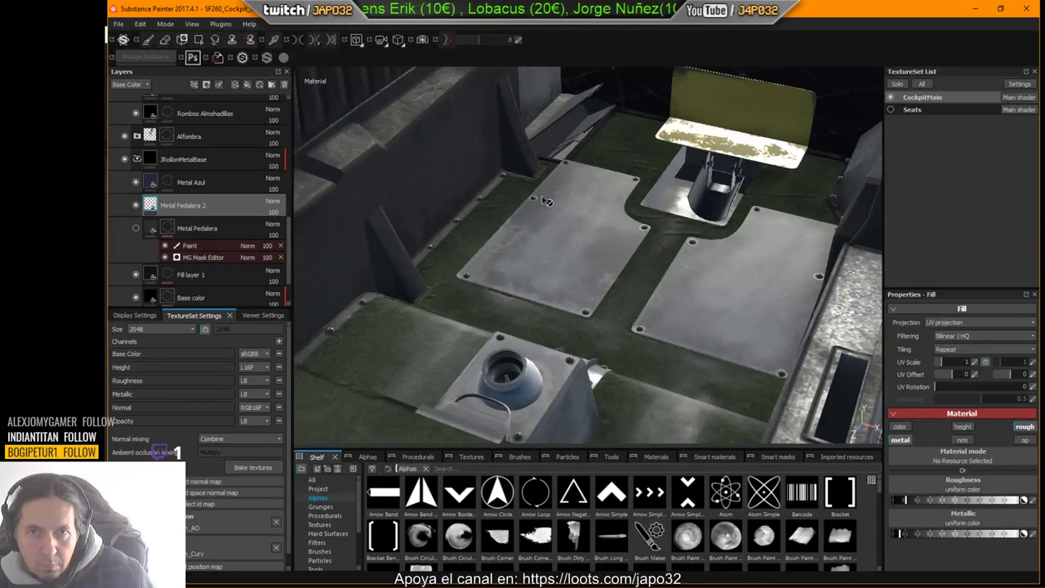
{"action": "middle_click_drag", "start_coordinate": [547, 202], "coordinate": [522, 266]}
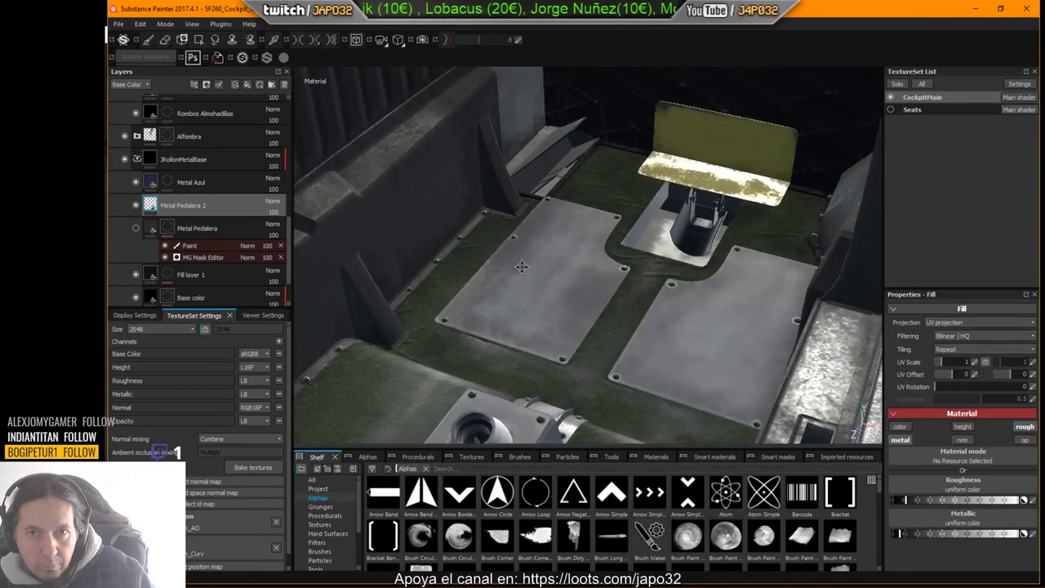
{"action": "left_click_drag", "start_coordinate": [521, 267], "coordinate": [497, 343], "text": "alt"}
{"action": "right_click_drag", "start_coordinate": [506, 322], "coordinate": [503, 296], "text": "shift"}
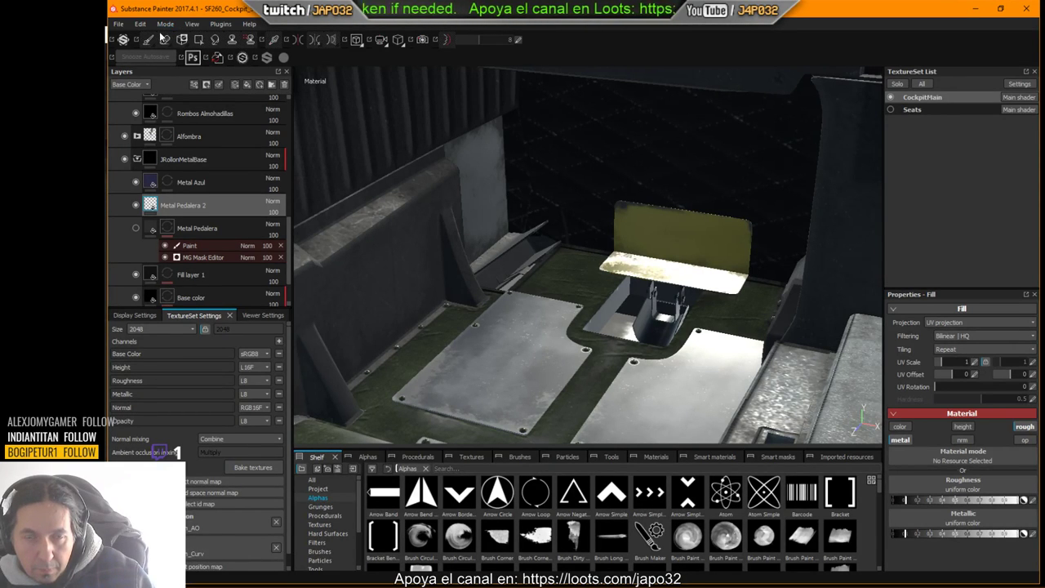
{"action": "right_click", "coordinate": [564, 258]}
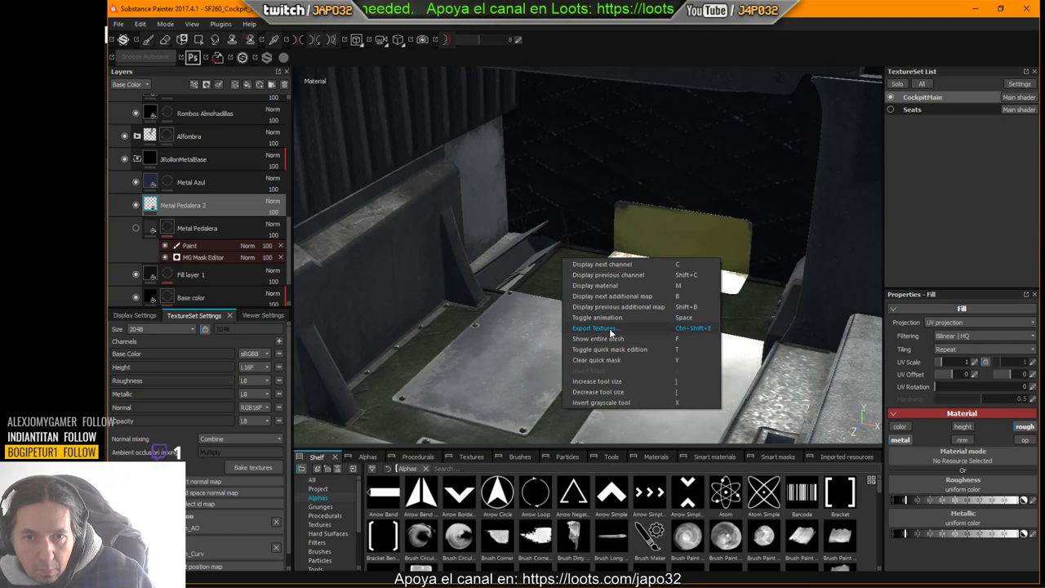
{"action": "left_click", "coordinate": [610, 330]}
{"action": "key", "text": "ctrl+shift+e"}
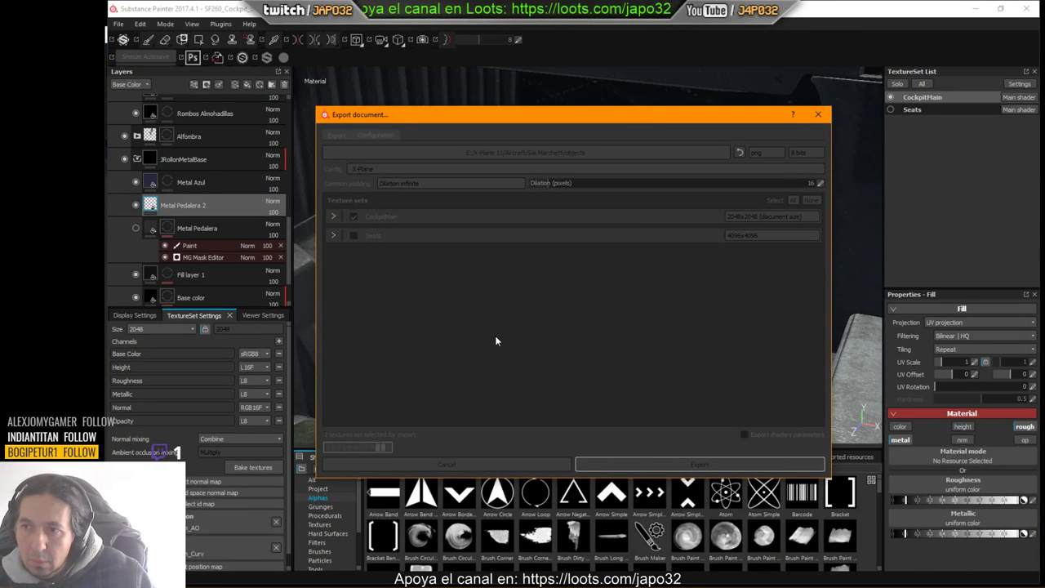
{"action": "left_click", "coordinate": [581, 310]}
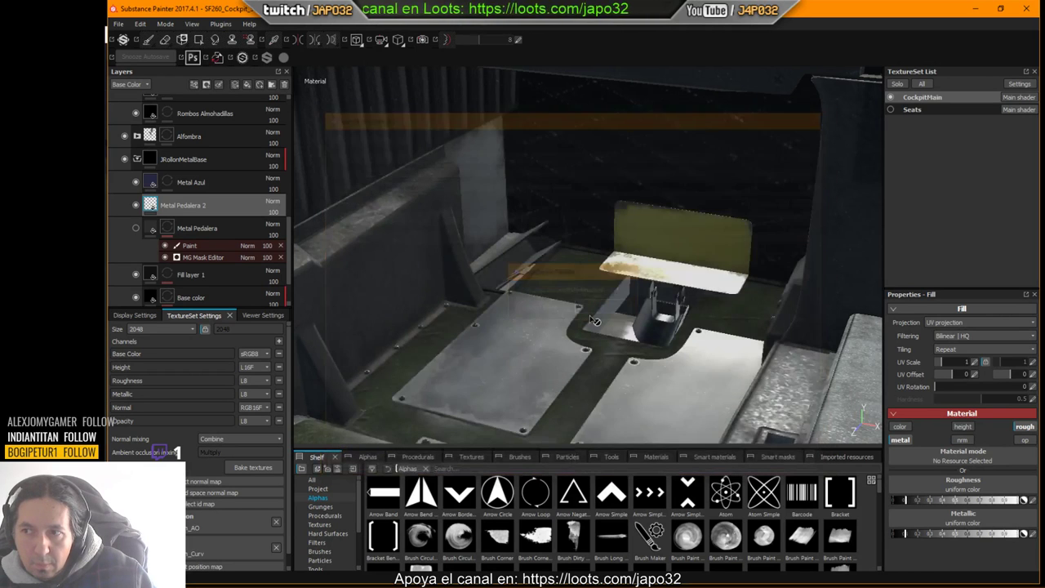
Step: Switch to X-Plane and reload the current aircraft to load the re-exported cockpit textures
{"action": "key", "text": "alt+Tab"}
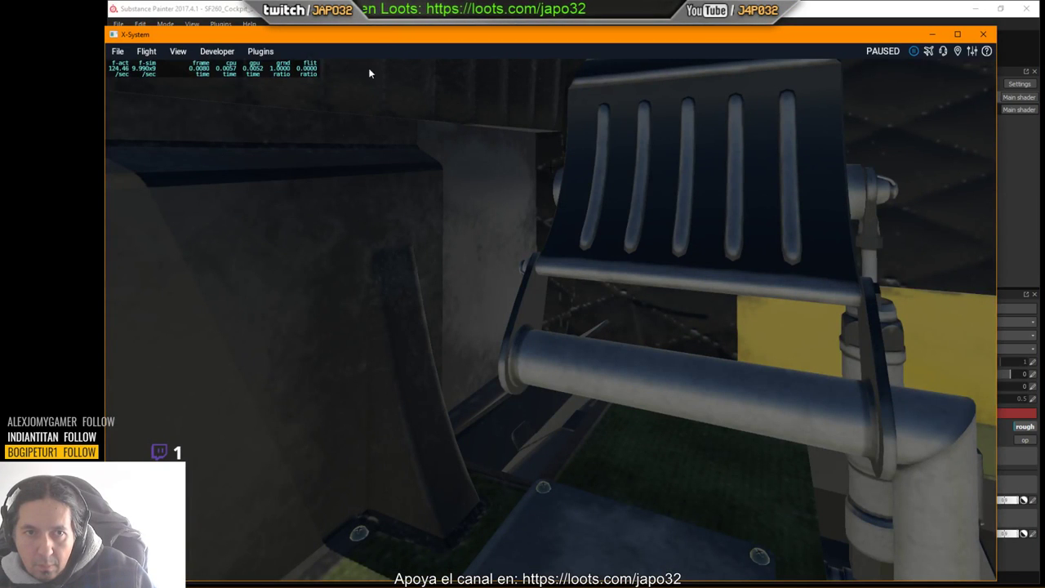
{"action": "left_click", "coordinate": [216, 52]}
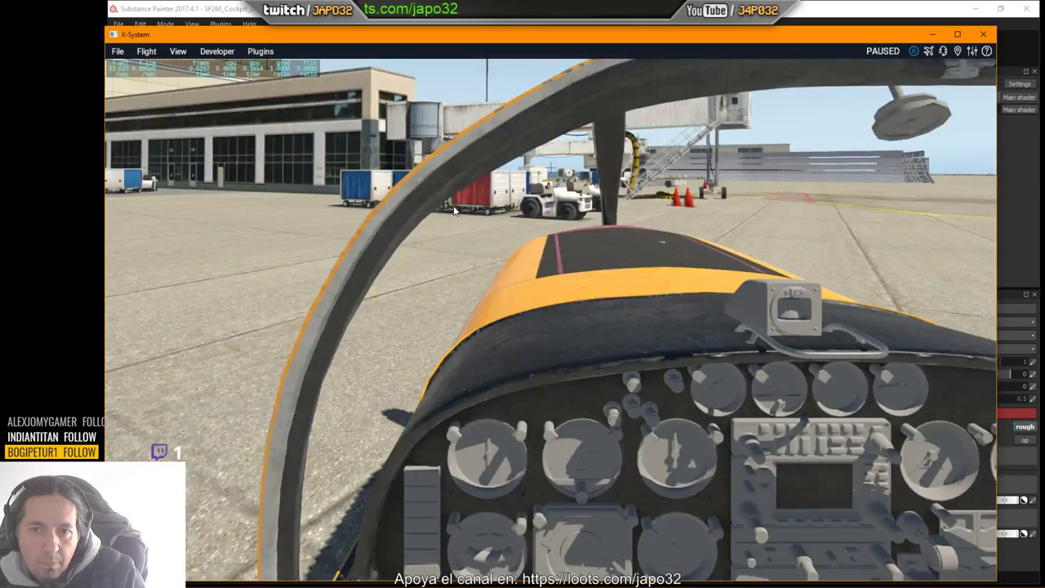
Step: Examine the metal floor plates around the pedals in the reloaded cockpit and return to Substance Painter
{"action": "right_click_drag", "start_coordinate": [454, 207], "coordinate": [530, 236]}
{"action": "key", "text": "Down"}
{"action": "scroll", "coordinate": [482, 262], "scroll_direction": "up", "scroll_amount": 5}
{"action": "key", "text": "Right"}
{"action": "key", "text": "Left"}
{"action": "key", "text": "Left"}
{"action": "key", "text": "Down"}
{"action": "key", "text": "Right"}
{"action": "key", "text": "Left"}
{"action": "key", "text": "alt+Tab"}
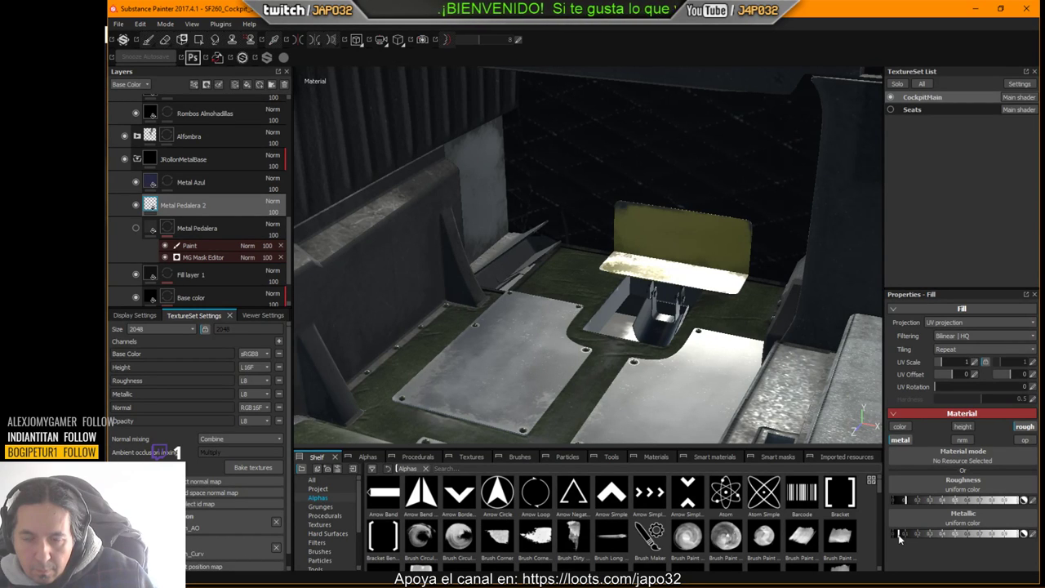
Step: Export the CockpitMain texture set twice as 8-bit png with the X-Plane configuration
{"action": "right_click", "coordinate": [623, 249]}
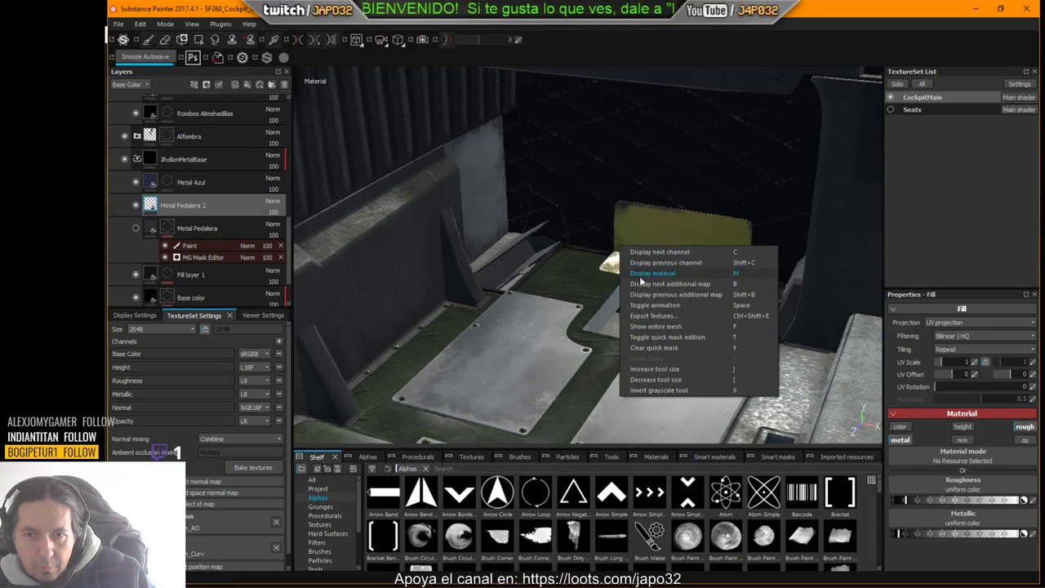
{"action": "left_click", "coordinate": [651, 316]}
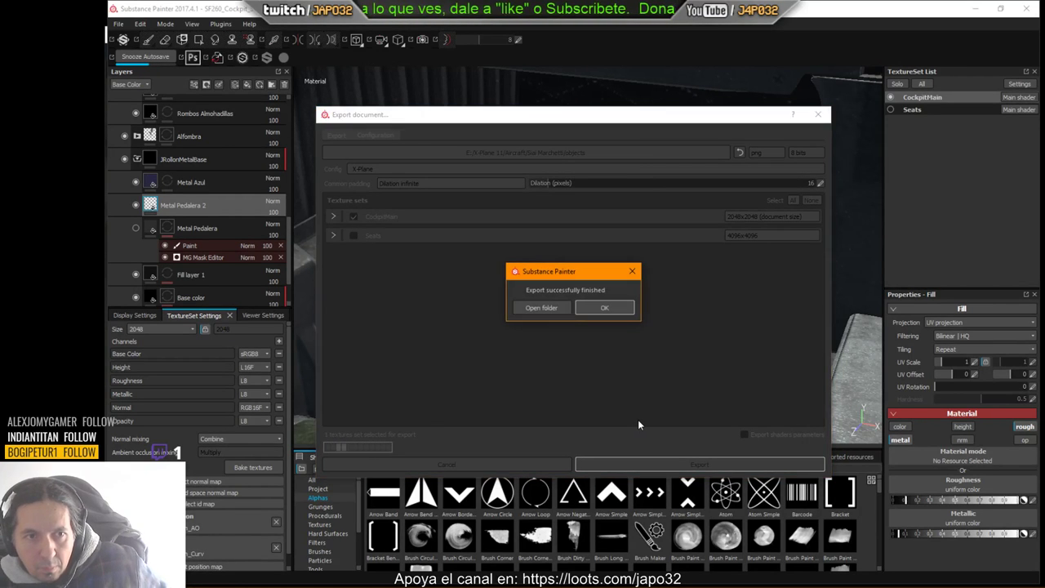
{"action": "left_click", "coordinate": [604, 307]}
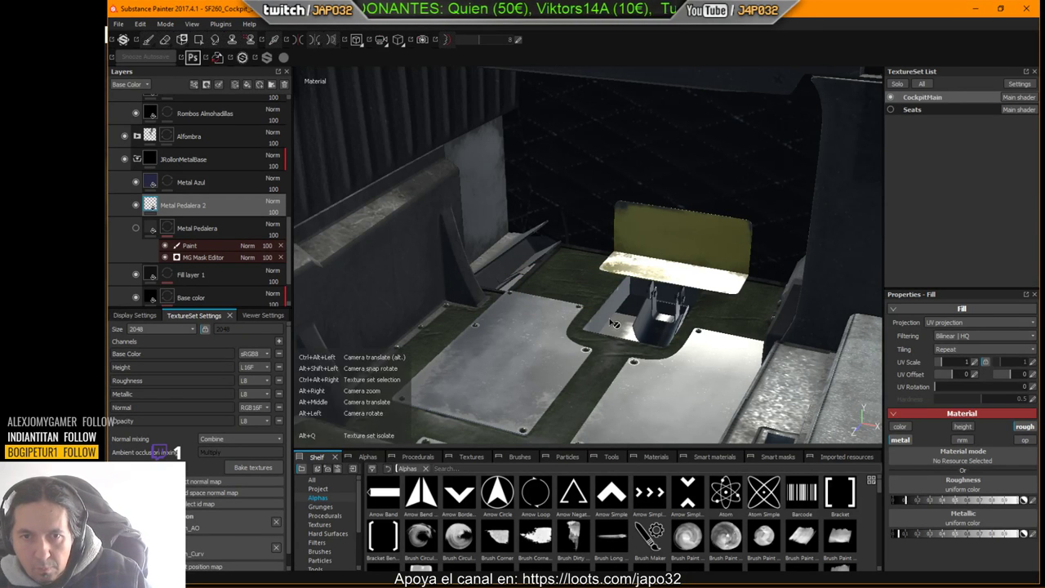
{"action": "right_click", "coordinate": [556, 285]}
{"action": "left_click", "coordinate": [592, 358]}
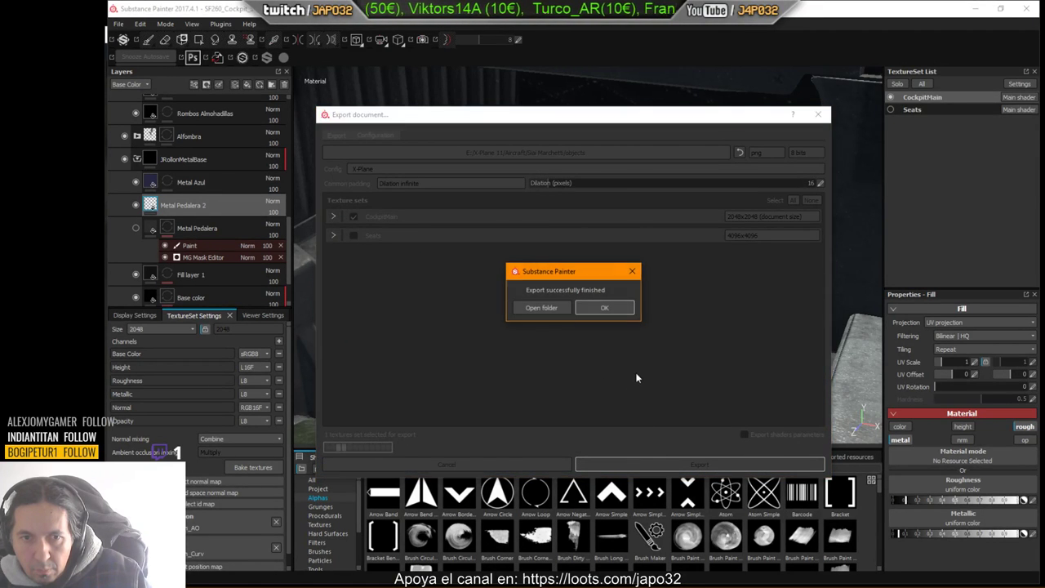
{"action": "left_click", "coordinate": [627, 313]}
Step: Switch to X-Plane and reload the current aircraft with the latest CockpitMain textures
{"action": "key", "text": "alt+Tab"}
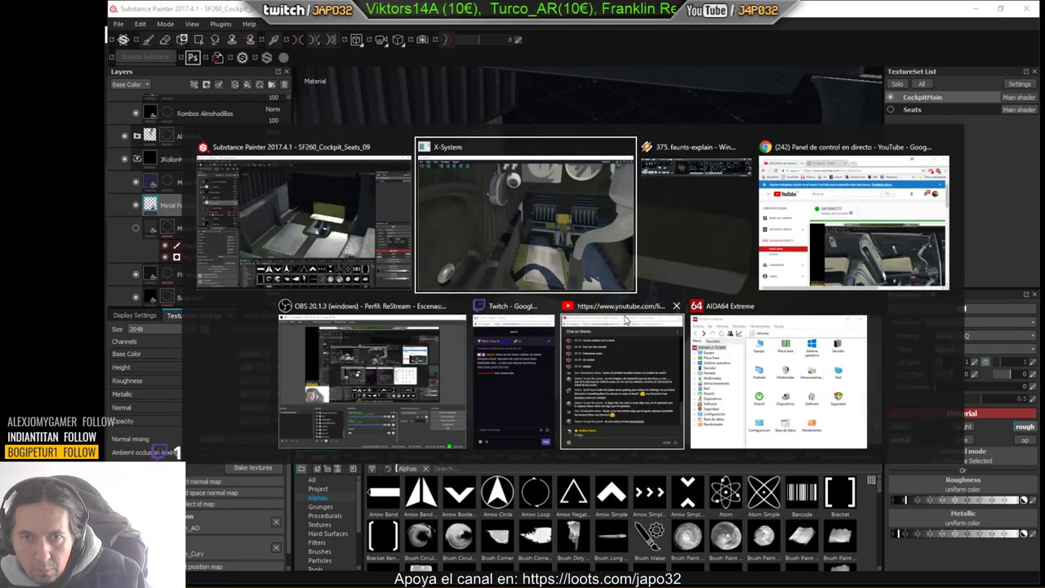
{"action": "left_click", "coordinate": [216, 52]}
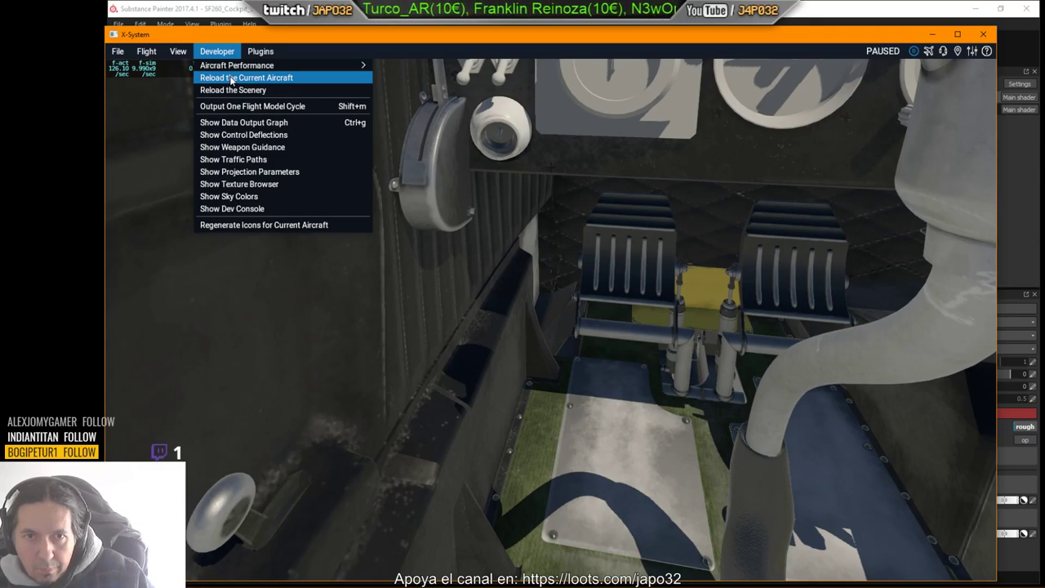
{"action": "left_click", "coordinate": [231, 79]}
Step: Examine how light and shadow fall on the metal floor plates below the pedals from several cockpit viewpoints
{"action": "key", "text": "Down"}
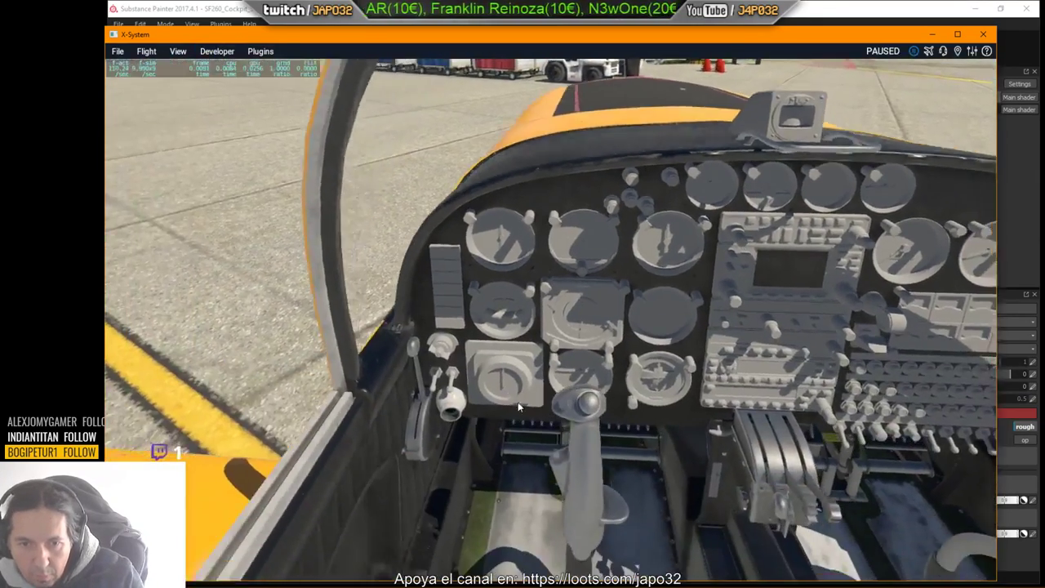
{"action": "key", "text": "Right"}
{"action": "key", "text": "comma"}
{"action": "key", "text": "period"}
{"action": "key", "text": "Left"}
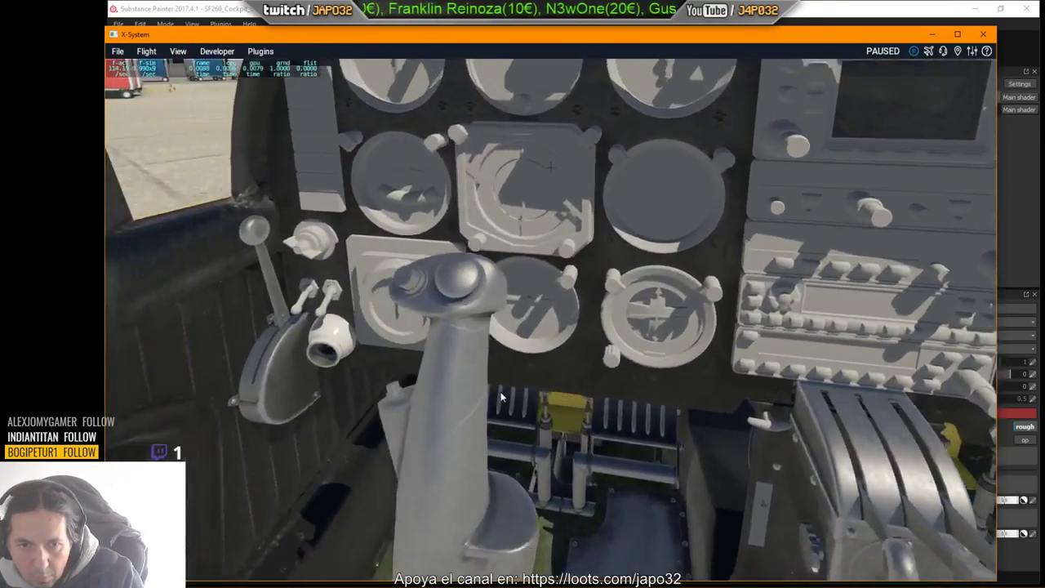
{"action": "key", "text": "Down"}
{"action": "key", "text": "comma"}
{"action": "key", "text": "period"}
{"action": "key", "text": "Right"}
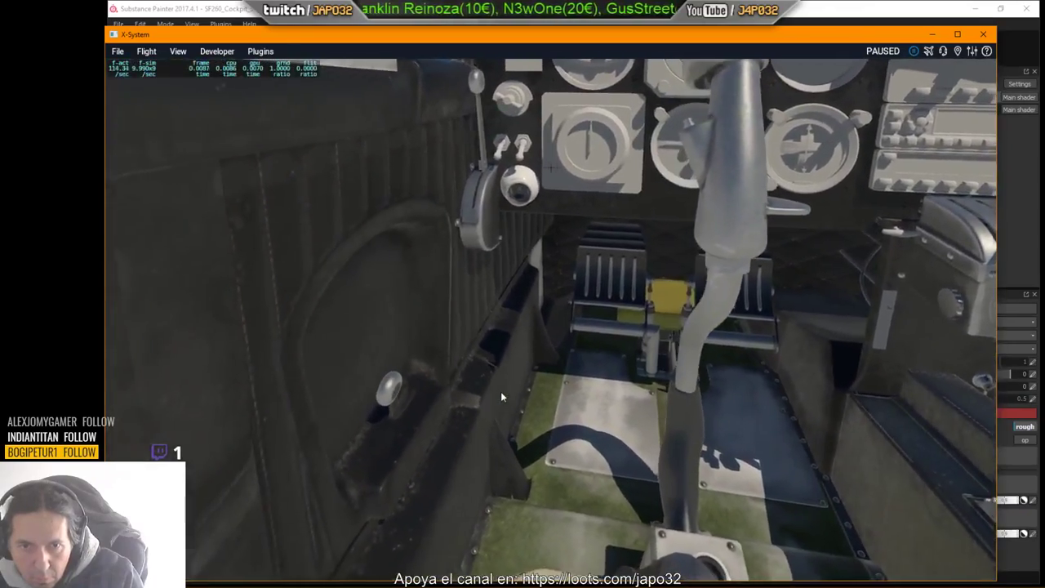
{"action": "key", "text": "comma"}
{"action": "key", "text": "Left"}
{"action": "key", "text": "Right"}
{"action": "key", "text": "Up"}
{"action": "key", "text": "comma"}
{"action": "key", "text": "Right"}
{"action": "key", "text": "period"}
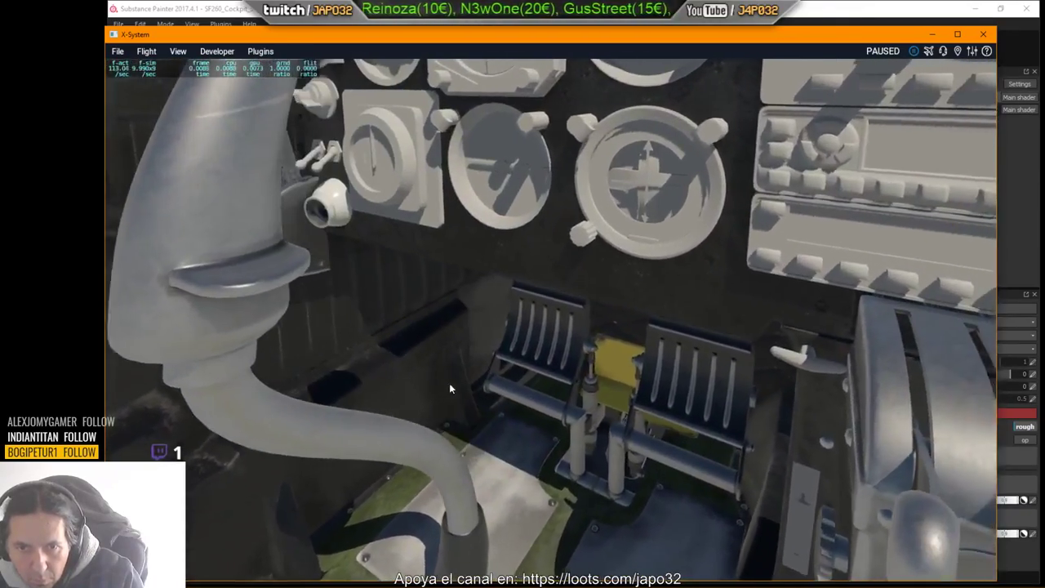
{"action": "key", "text": "Left"}
{"action": "key", "text": "period"}
{"action": "right_click_drag", "start_coordinate": [450, 388], "coordinate": [521, 390]}
{"action": "key", "text": "e"}
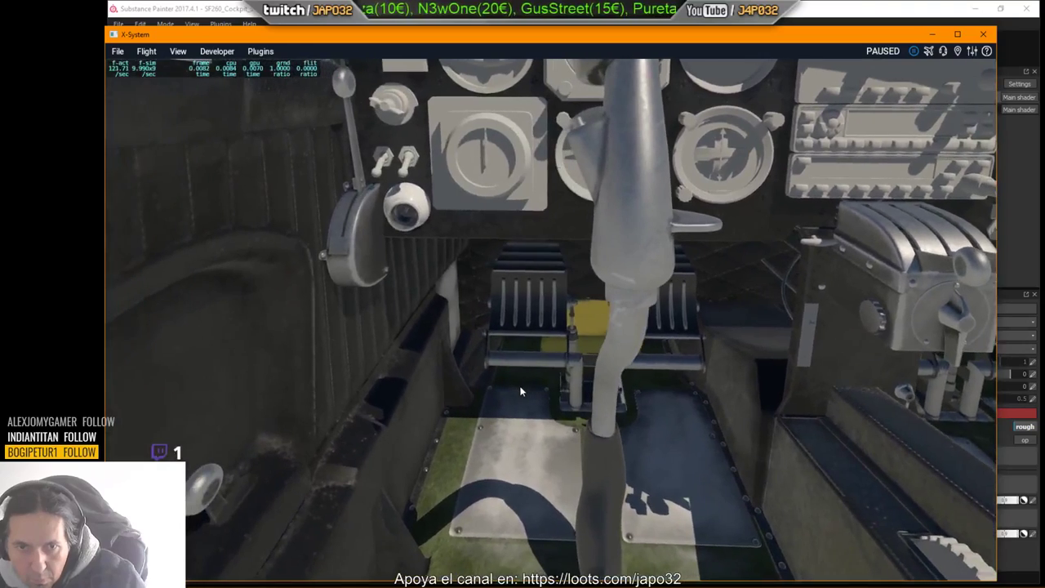
Step: In Substance Painter, raise the Metal Pedalera 2 roughness to about a quarter and export CockpitMain as 8-bit png with the X-Plane configuration
{"action": "key", "text": "alt+Tab"}
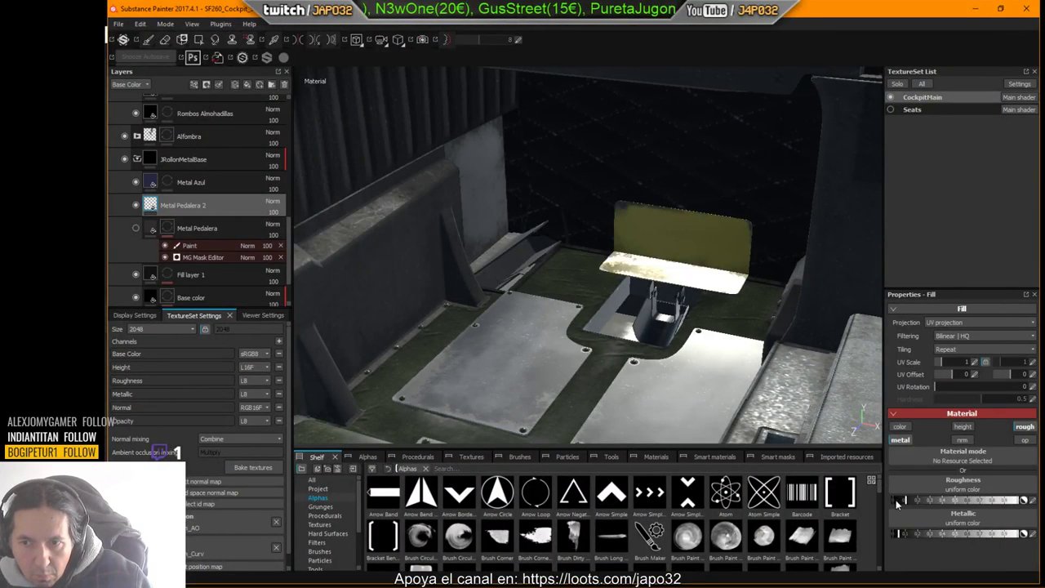
{"action": "left_click_drag", "start_coordinate": [902, 502], "coordinate": [927, 507]}
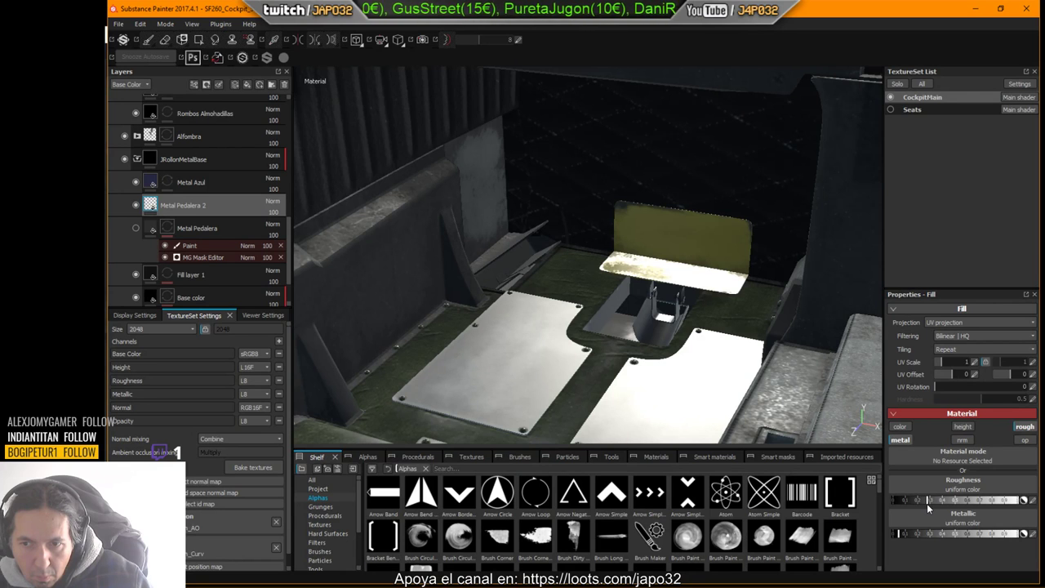
{"action": "right_click", "coordinate": [545, 273]}
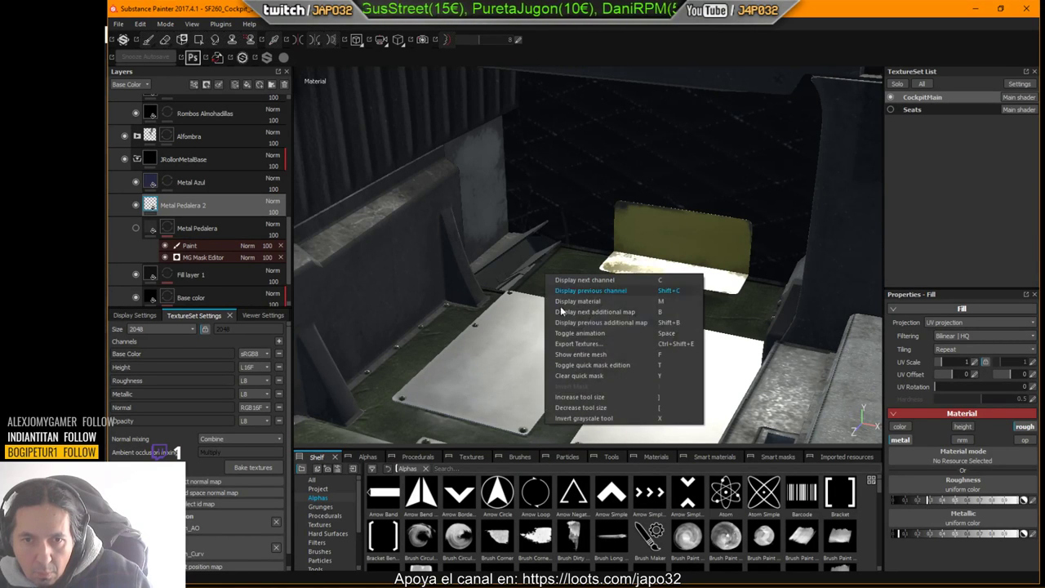
{"action": "left_click", "coordinate": [586, 347]}
{"action": "key", "text": "ctrl+shift+e"}
{"action": "left_click", "coordinate": [648, 461]}
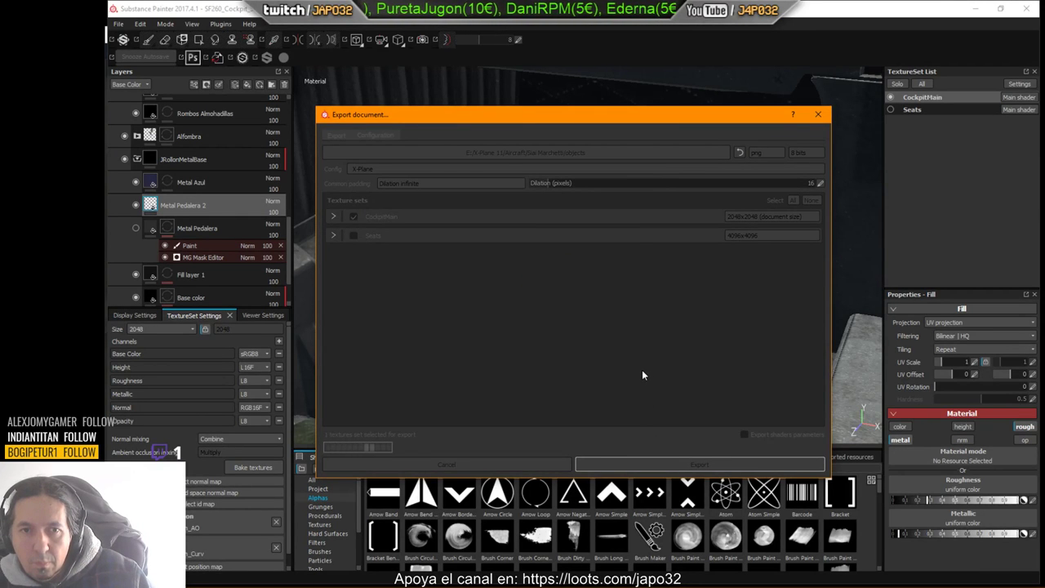
{"action": "left_click", "coordinate": [606, 307]}
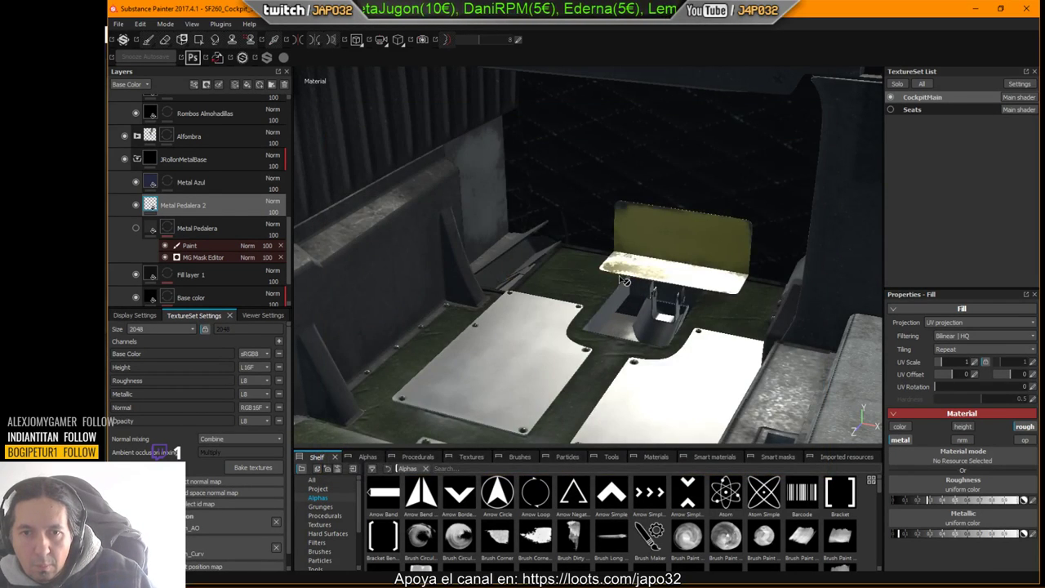
Step: Switch to X-Plane and reload the current aircraft with the newly exported CockpitMain textures
{"action": "key", "text": "alt+Tab"}
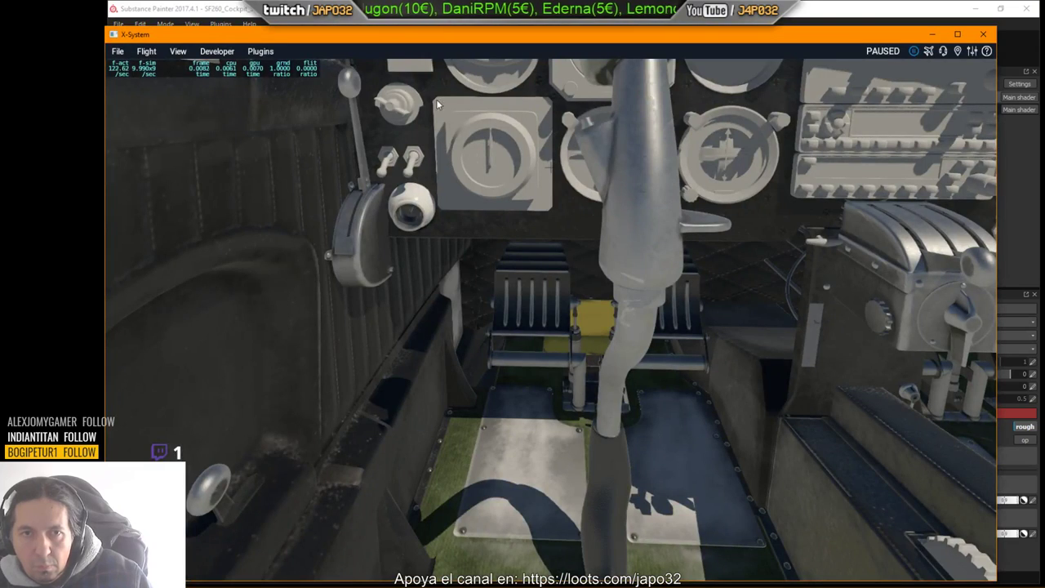
{"action": "left_click", "coordinate": [214, 53]}
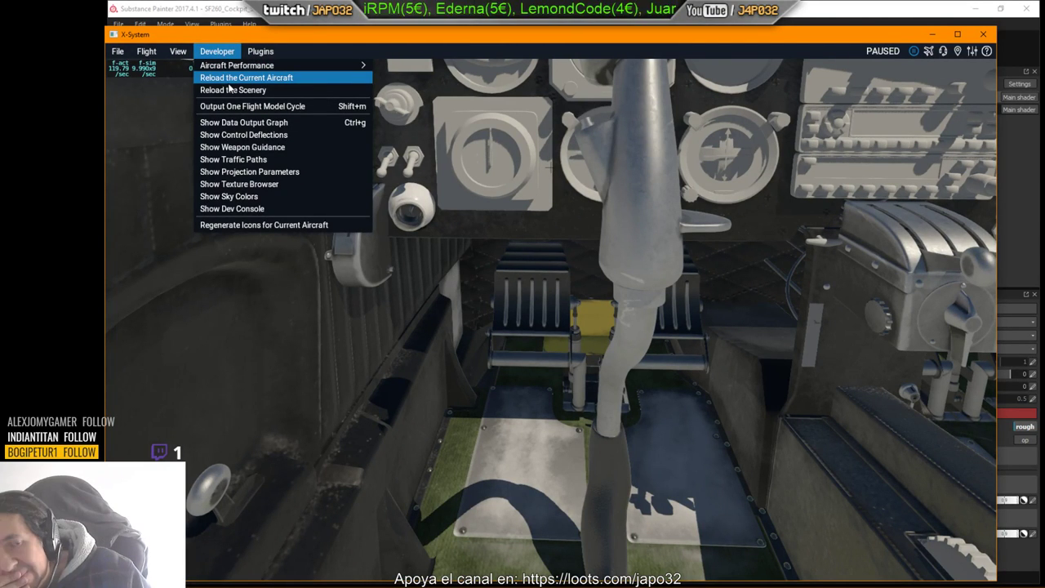
{"action": "left_click", "coordinate": [227, 83]}
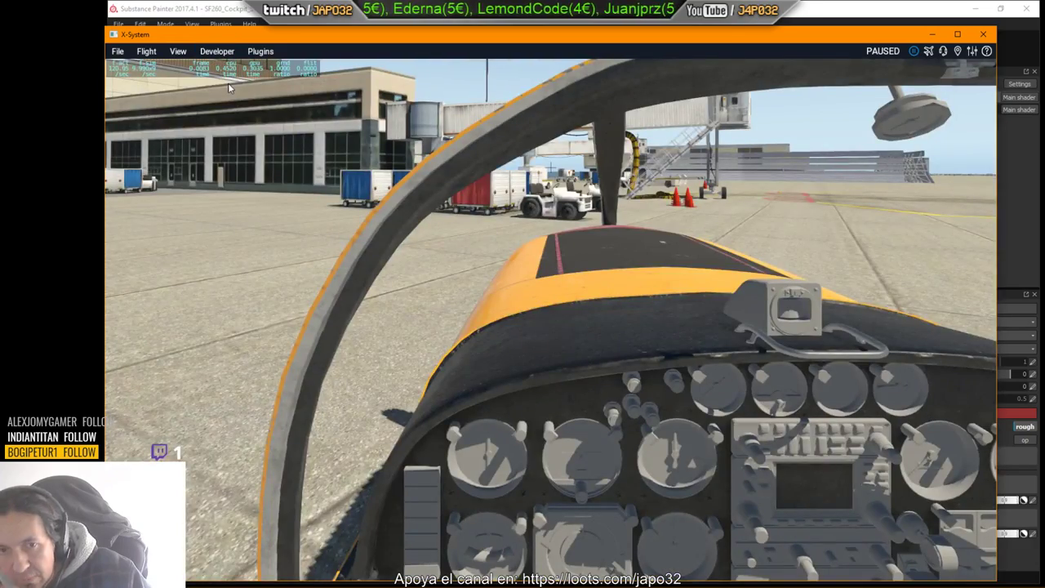
Step: Examine the sheen of the metal floor plates below the pedals from several cockpit viewpoints
{"action": "mouse_move", "coordinate": [228, 82]}
{"action": "right_mouse_down"}
{"action": "mouse_move", "coordinate": [358, 154]}
{"action": "mouse_move", "coordinate": [304, 195]}
{"action": "mouse_move", "coordinate": [238, 187]}
{"action": "mouse_move", "coordinate": [276, 182]}
{"action": "right_mouse_up"}
{"action": "key", "text": "Right"}
{"action": "key", "text": "Down"}
{"action": "key", "text": "Left"}
{"action": "key", "text": "period"}
{"action": "key", "text": "Right"}
{"action": "key", "text": "period"}
{"action": "key", "text": "comma"}
{"action": "key", "text": "Left"}
{"action": "key", "text": "Right"}
Step: Return to Substance Painter, lower the Metal Pedalera 2 metallic value to zero and export CockpitMain with the X-Plane configuration
{"action": "key", "text": "alt+Tab"}
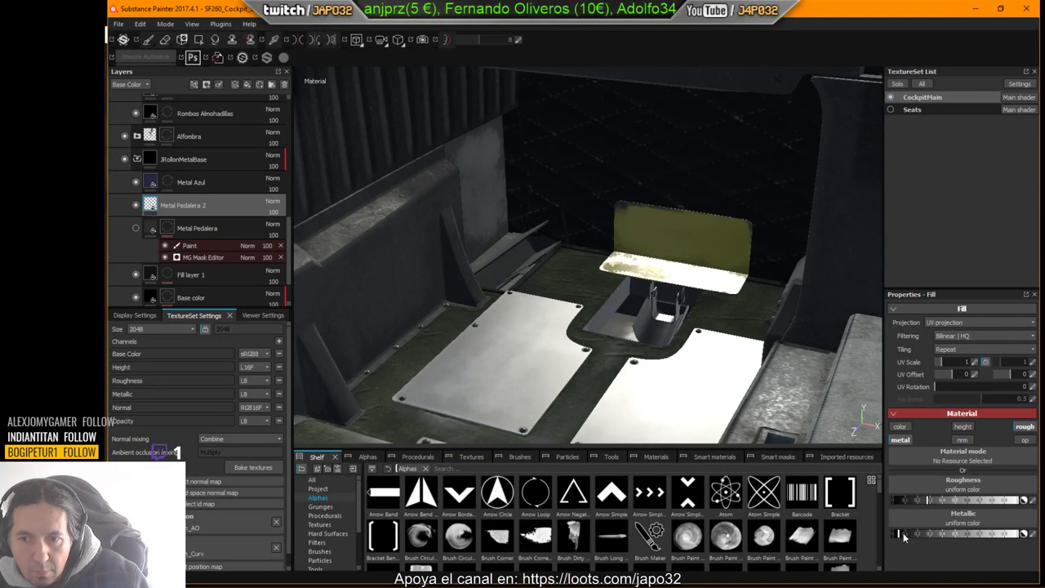
{"action": "right_click", "coordinate": [516, 198]}
{"action": "left_click", "coordinate": [565, 266]}
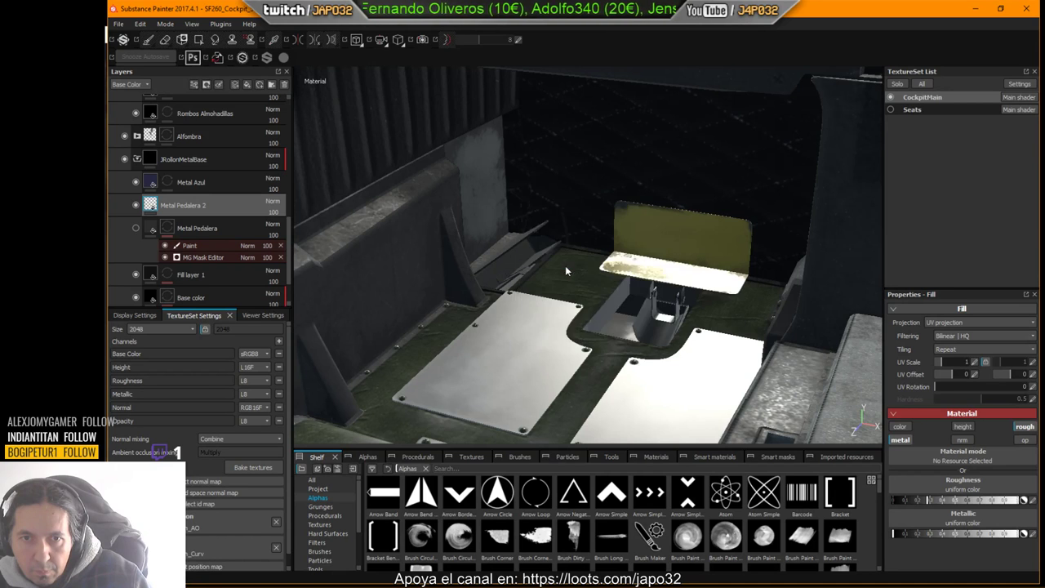
{"action": "left_click", "coordinate": [674, 463]}
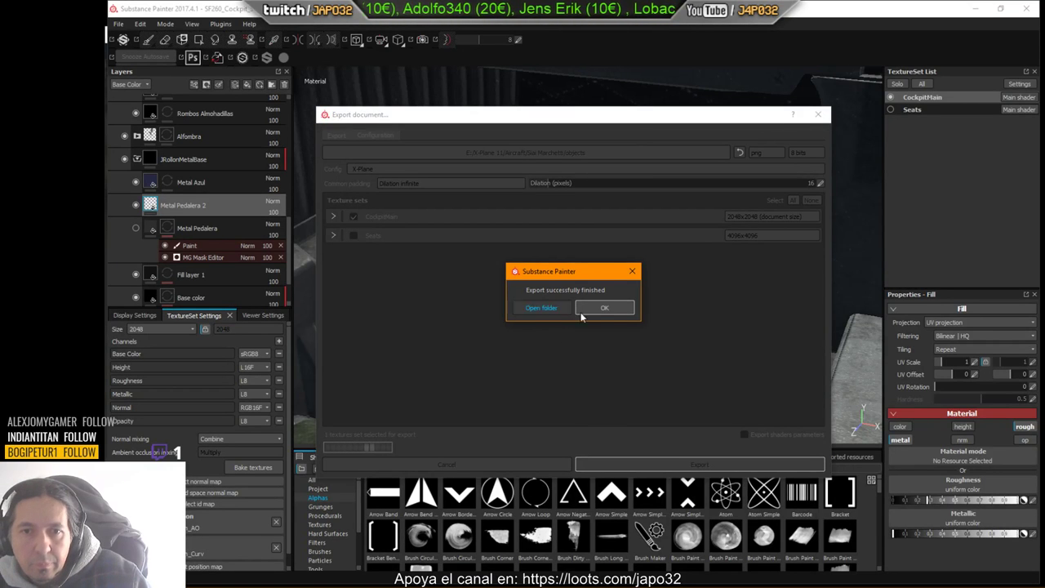
{"action": "left_click", "coordinate": [614, 305]}
Step: Reload the current aircraft in X-Plane and examine the non-metallic floor plates around the pedals from different angles and distances
{"action": "key", "text": "alt+Tab"}
{"action": "left_click", "coordinate": [216, 51]}
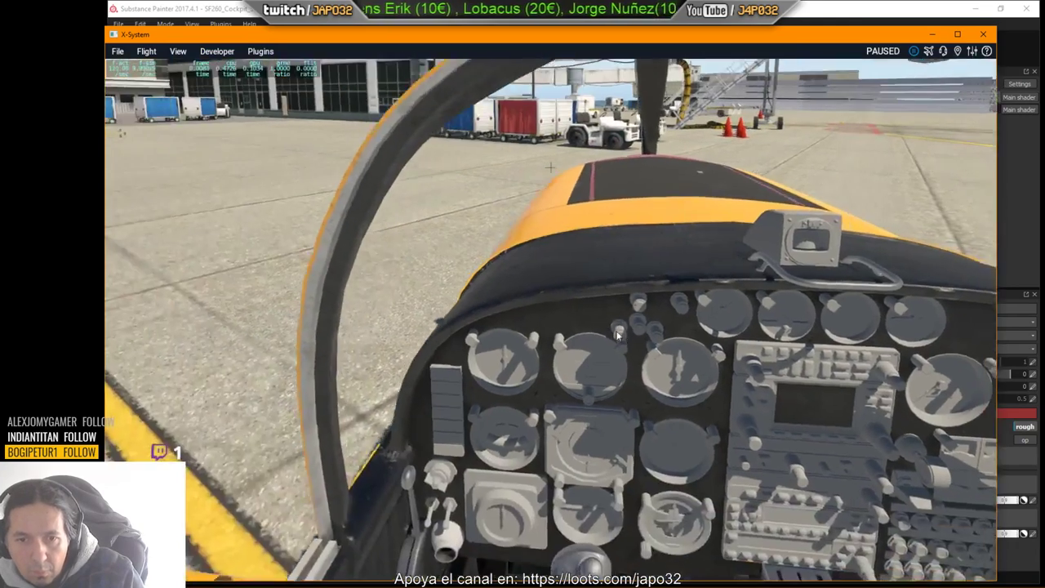
{"action": "key", "text": "Down"}
{"action": "key", "text": "period"}
{"action": "key", "text": "Left"}
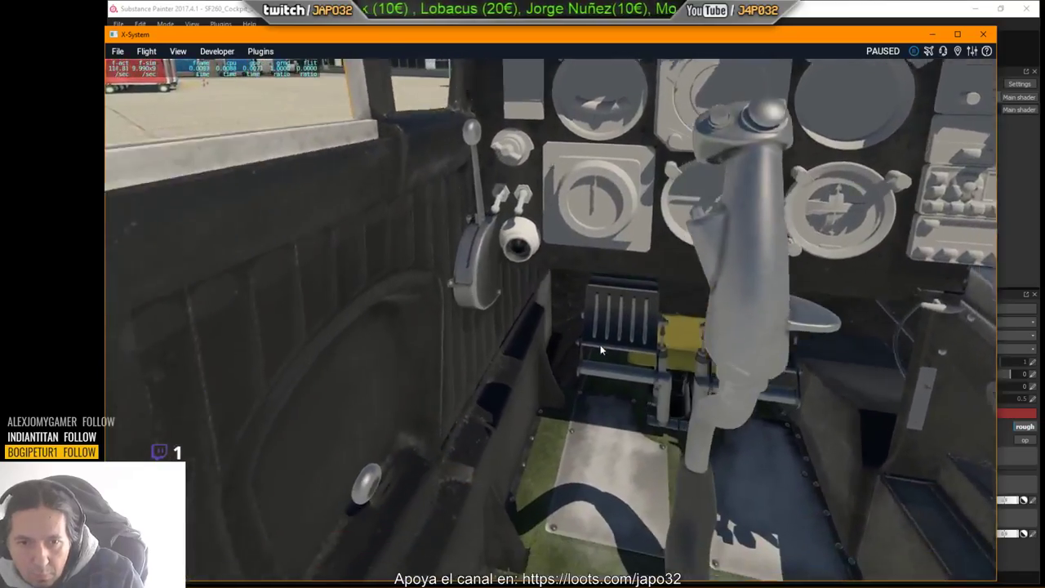
{"action": "key", "text": "Left"}
{"action": "key", "text": "Down"}
{"action": "key", "text": "Right"}
{"action": "mouse_move", "coordinate": [602, 349]}
{"action": "right_mouse_down"}
{"action": "mouse_move", "coordinate": [557, 349]}
{"action": "mouse_move", "coordinate": [584, 352]}
{"action": "right_mouse_up"}
{"action": "key", "text": "period"}
{"action": "key", "text": "Right"}
{"action": "key", "text": "Up"}
{"action": "key", "text": "Left"}
{"action": "key", "text": "Down"}
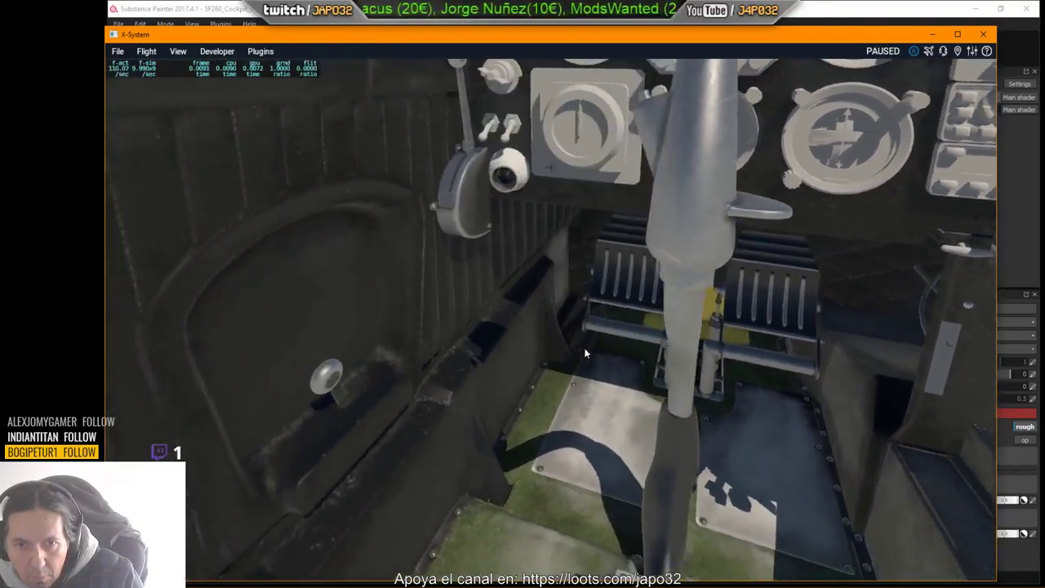
{"action": "key", "text": "Left"}
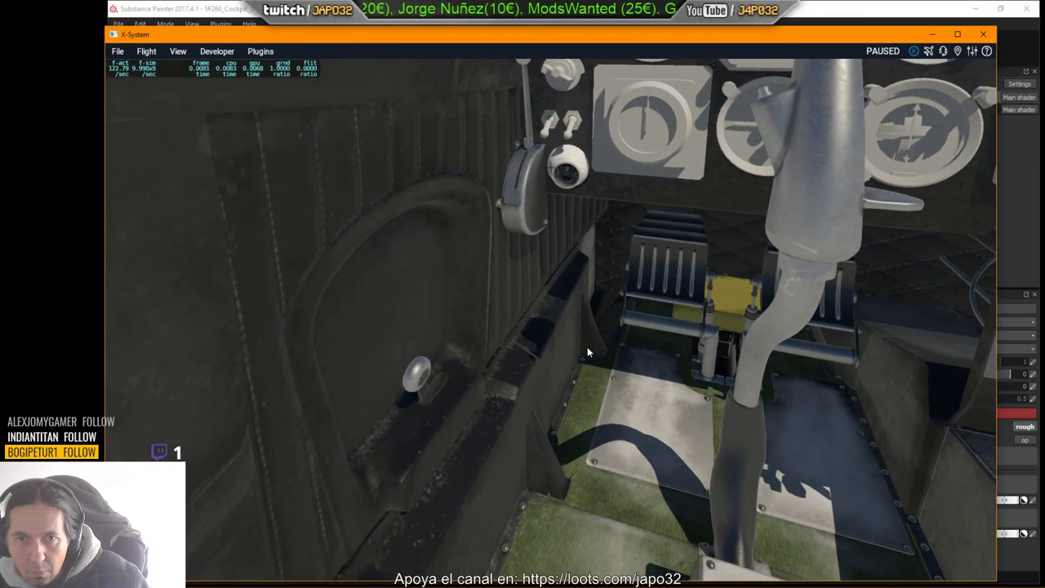
Step: In Substance Painter, set Metal Pedalera 2 metallic slightly above zero and roughness just above the middle, and export CockpitMain for X-Plane
{"action": "key", "text": "alt+Tab"}
{"action": "left_click", "coordinate": [904, 534]}
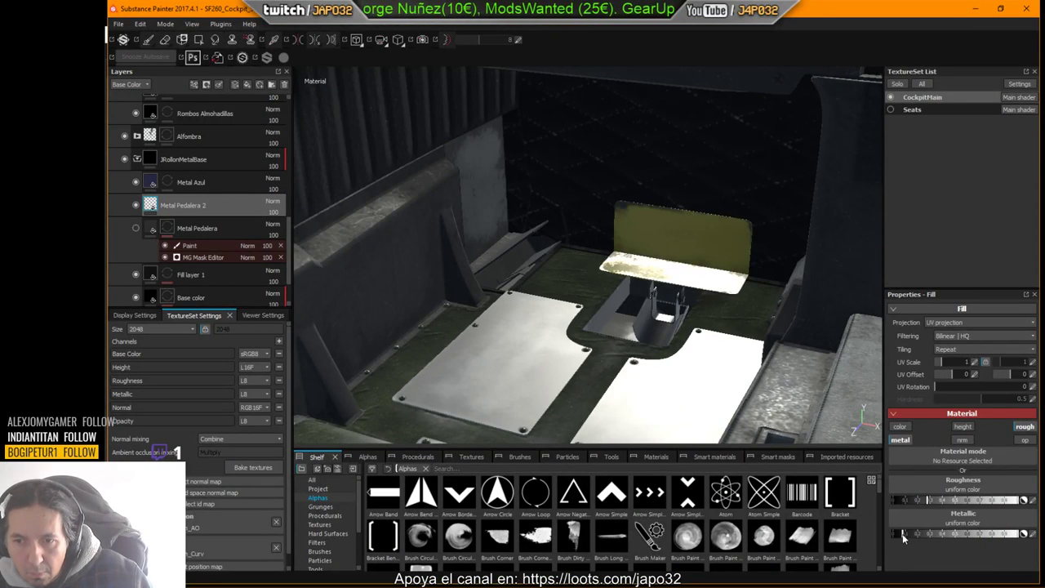
{"action": "left_click_drag", "start_coordinate": [928, 507], "coordinate": [965, 508]}
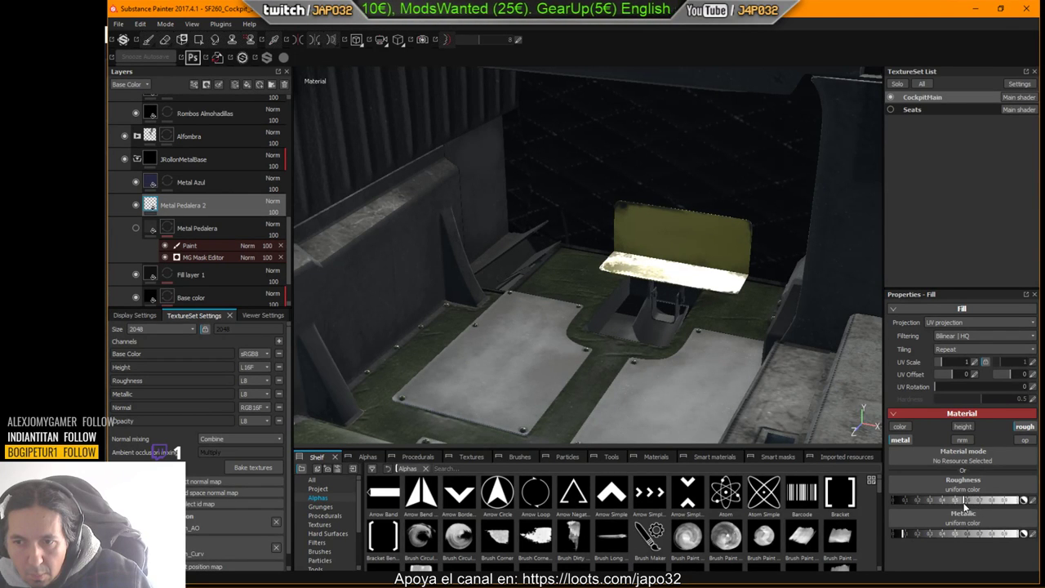
{"action": "right_click", "coordinate": [527, 207]}
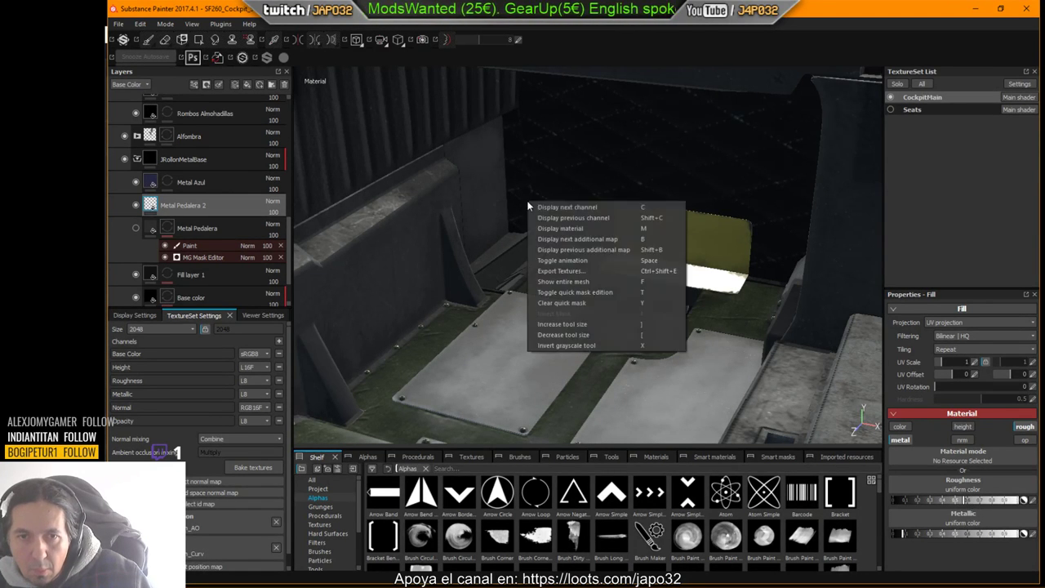
{"action": "left_click", "coordinate": [561, 272]}
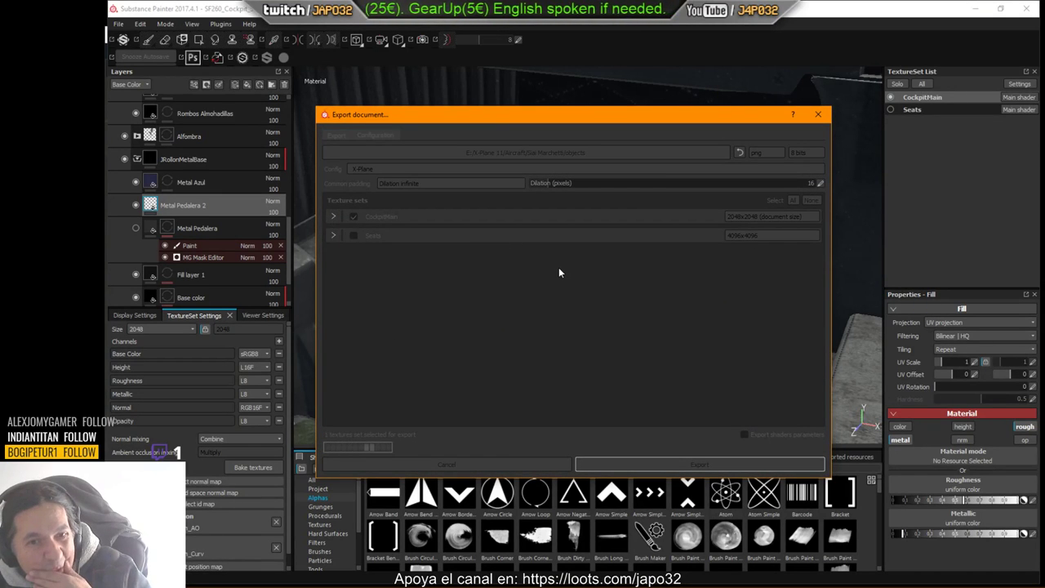
{"action": "left_click", "coordinate": [612, 306]}
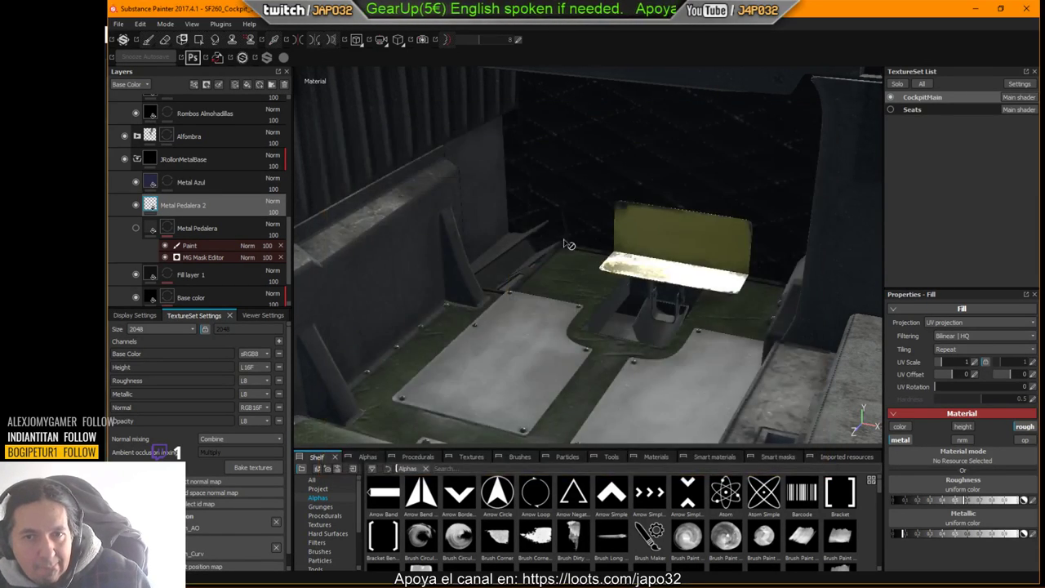
Step: Reload the current aircraft in X-Plane and inspect the rougher metal floor plates below the pedals
{"action": "key", "text": "alt+Tab"}
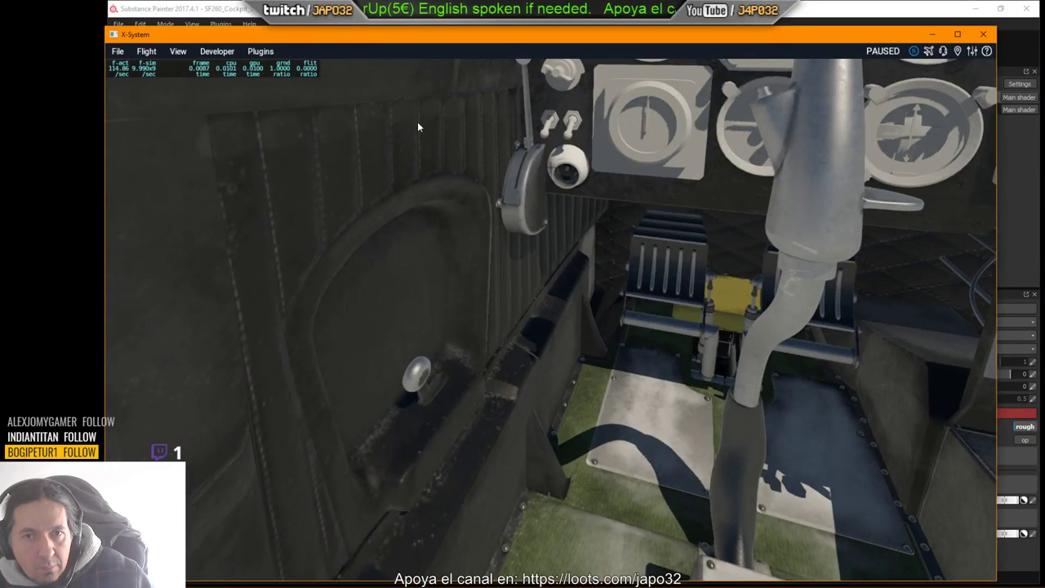
{"action": "left_click", "coordinate": [215, 53]}
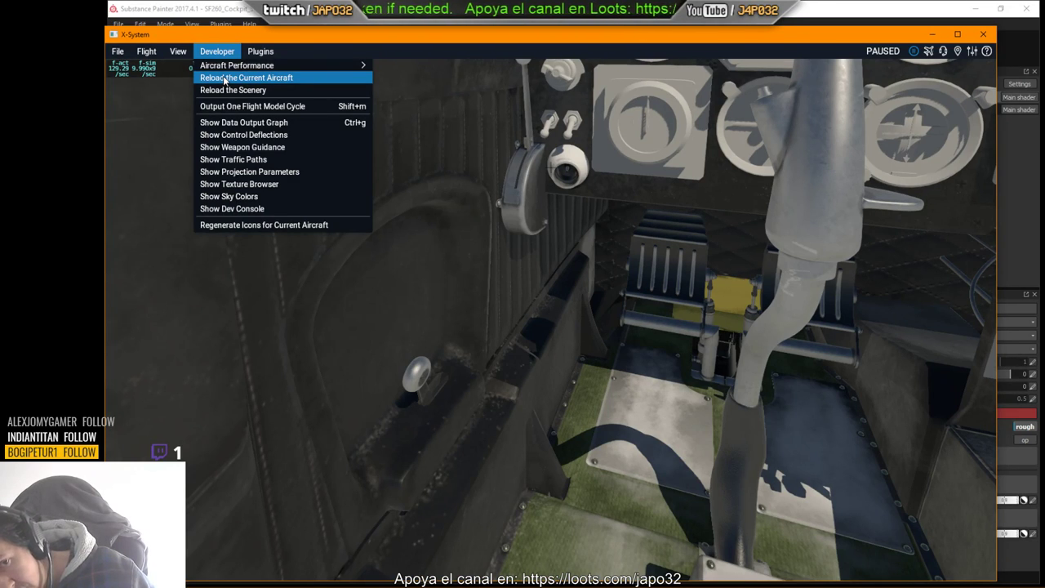
{"action": "left_click", "coordinate": [224, 78]}
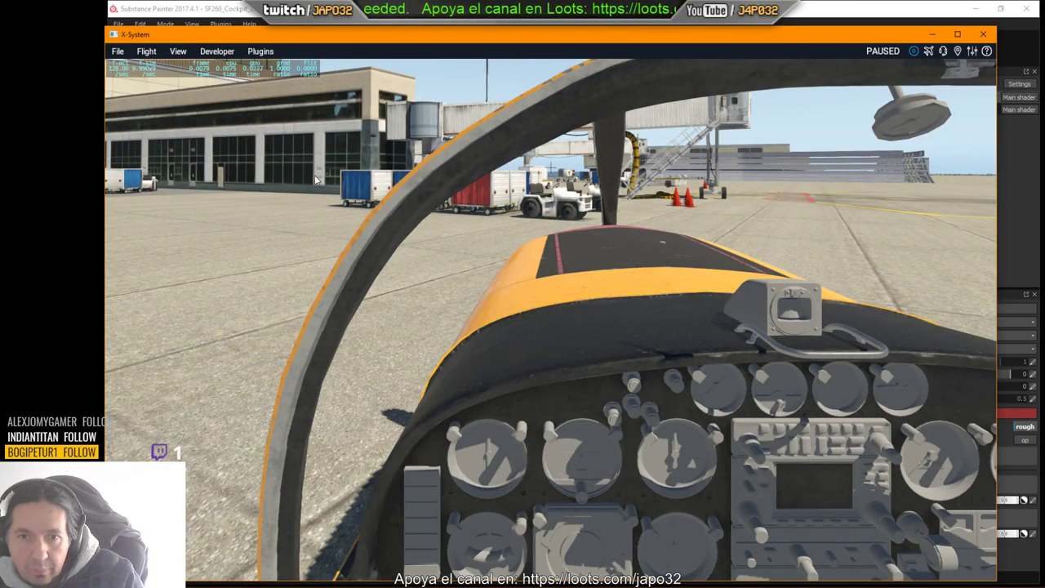
{"action": "mouse_move", "coordinate": [316, 180]}
{"action": "right_mouse_down"}
{"action": "mouse_move", "coordinate": [602, 315]}
{"action": "mouse_move", "coordinate": [739, 336]}
{"action": "mouse_move", "coordinate": [627, 349]}
{"action": "mouse_move", "coordinate": [578, 382]}
{"action": "mouse_move", "coordinate": [528, 380]}
{"action": "mouse_move", "coordinate": [538, 355]}
{"action": "mouse_move", "coordinate": [567, 349]}
{"action": "mouse_move", "coordinate": [534, 342]}
{"action": "mouse_move", "coordinate": [566, 348]}
{"action": "right_mouse_up"}
{"action": "key", "text": "Left"}
{"action": "key", "text": "Right"}
Step: In Substance Painter, set Metal Pedalera 2 metallic to about one fifth and roughness to about three quarters, and export CockpitMain for X-Plane
{"action": "key", "text": "alt+Tab"}
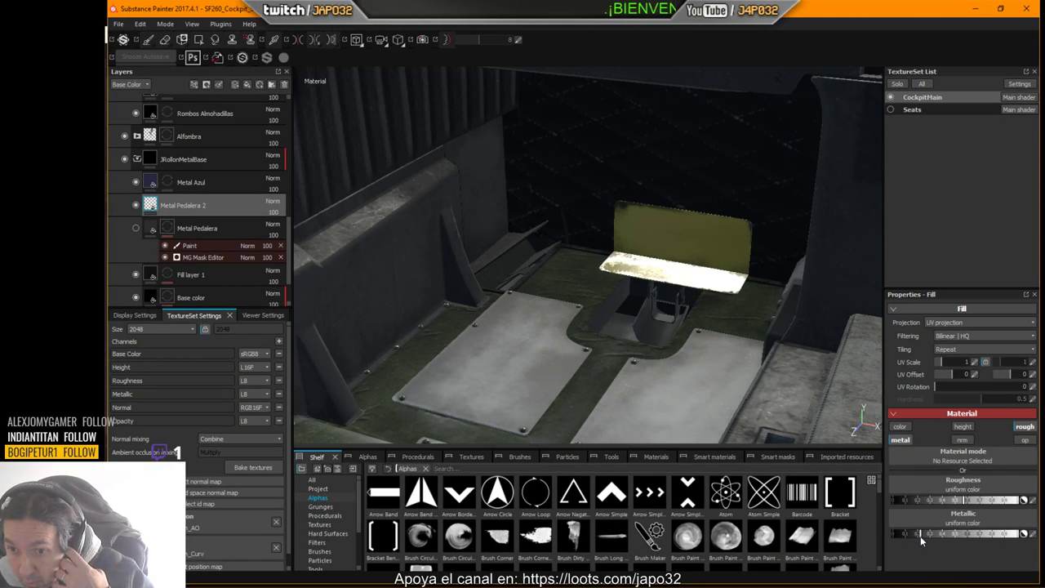
{"action": "left_click", "coordinate": [989, 506]}
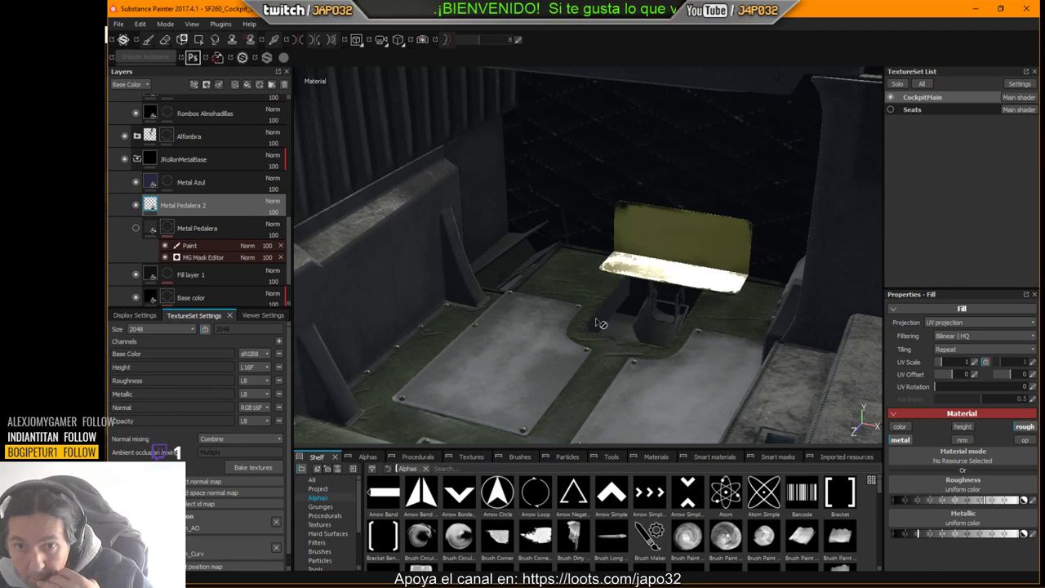
{"action": "right_click", "coordinate": [543, 294]}
{"action": "left_click", "coordinate": [586, 364]}
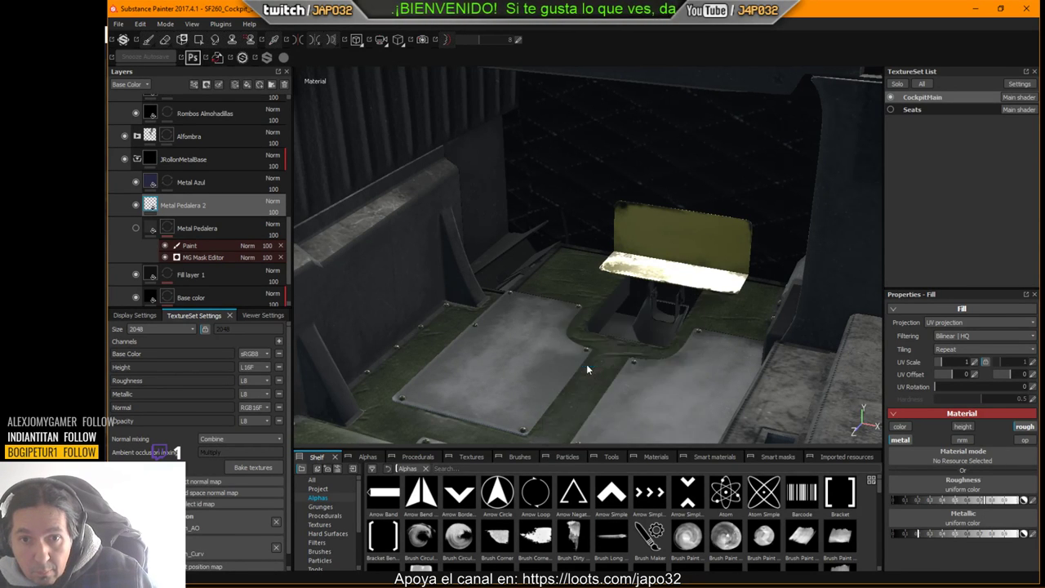
{"action": "left_click", "coordinate": [653, 471]}
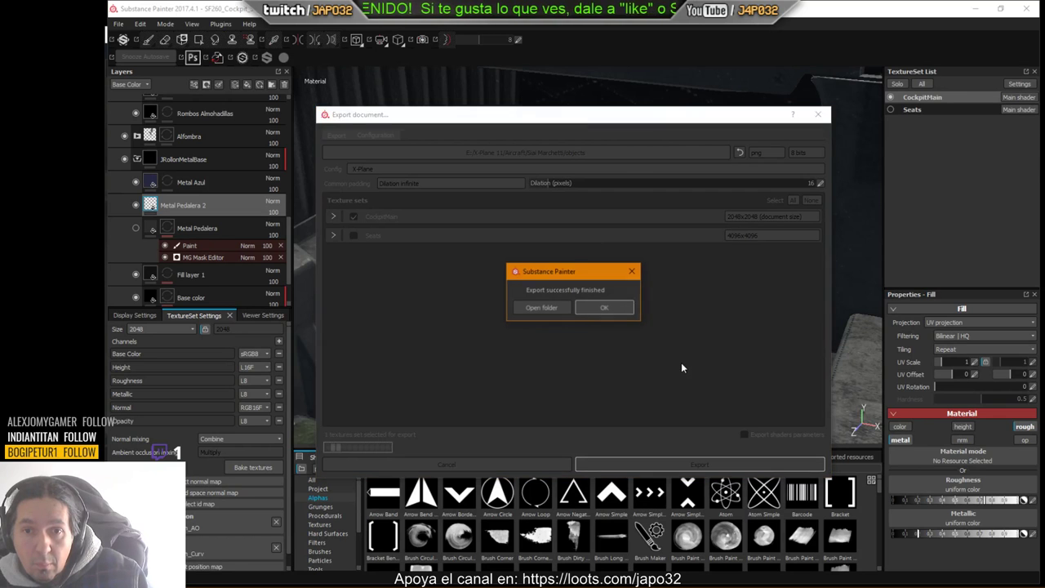
{"action": "left_click", "coordinate": [614, 313]}
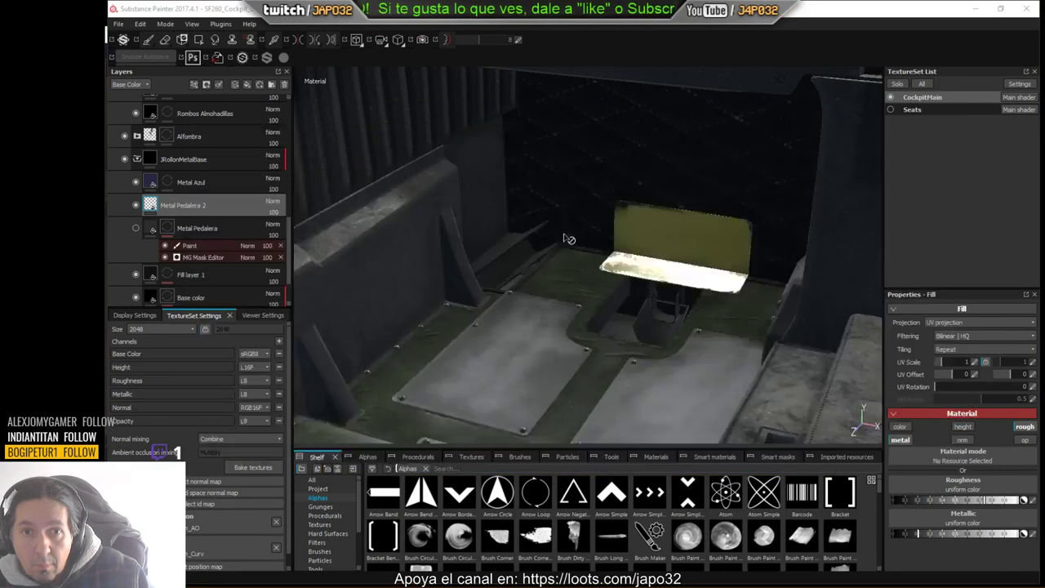
Step: Switch to X-Plane and reload the current aircraft with the re-exported CockpitMain textures
{"action": "key", "text": "alt+Tab"}
{"action": "left_click", "coordinate": [185, 54]}
{"action": "mouse_move", "coordinate": [216, 51]}
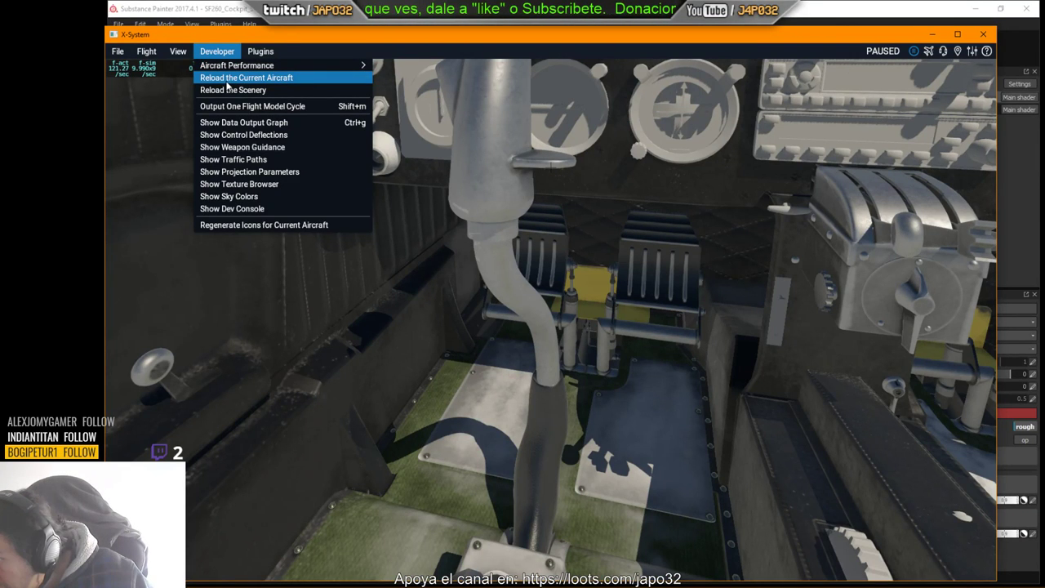
{"action": "left_click", "coordinate": [227, 79]}
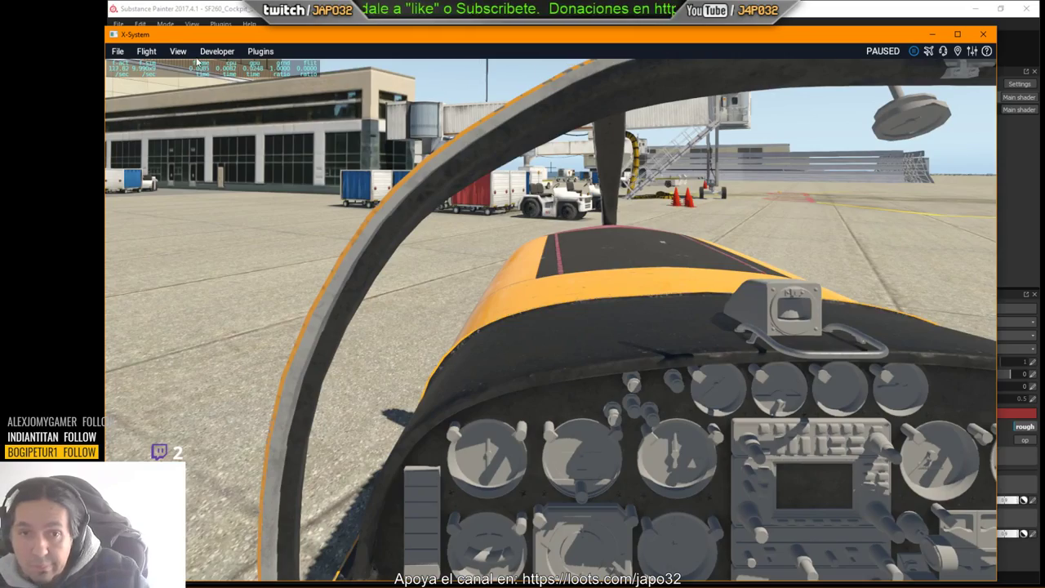
Step: Examine the metal floor plates and the area around the pedals up close in the reloaded cockpit
{"action": "right_click_drag", "start_coordinate": [621, 265], "coordinate": [594, 321]}
{"action": "key", "text": "Down"}
{"action": "key", "text": "period"}
{"action": "key", "text": "Left"}
{"action": "key", "text": "period"}
{"action": "key", "text": "Right"}
{"action": "key", "text": "period"}
{"action": "key", "text": "comma"}
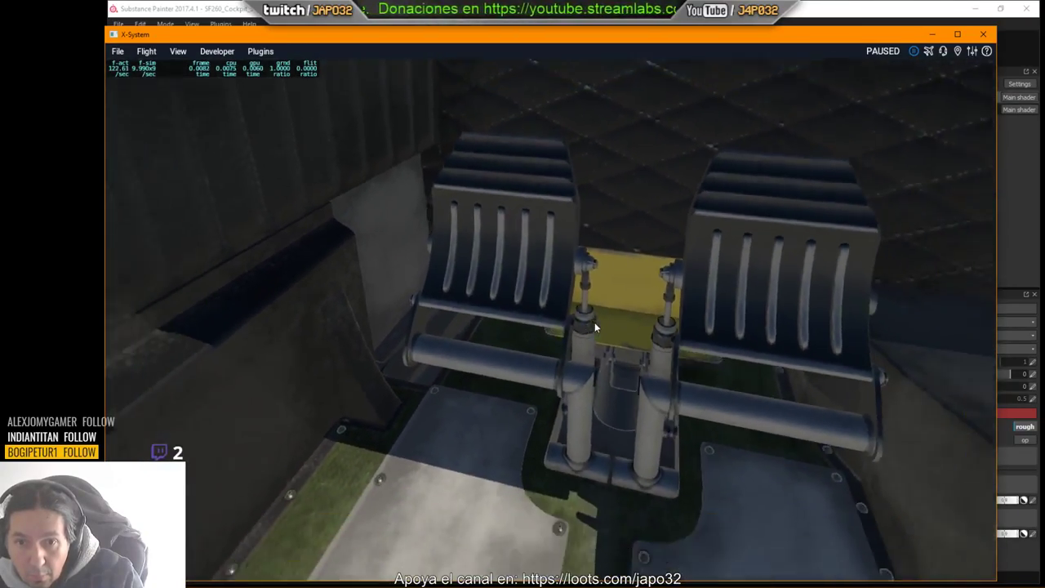
Step: Switch to Substance Painter, lower Metal Pedalera 2 metallic to just under one tenth, and export the CockpitMain textures for X-Plane
{"action": "key", "text": "alt+Tab"}
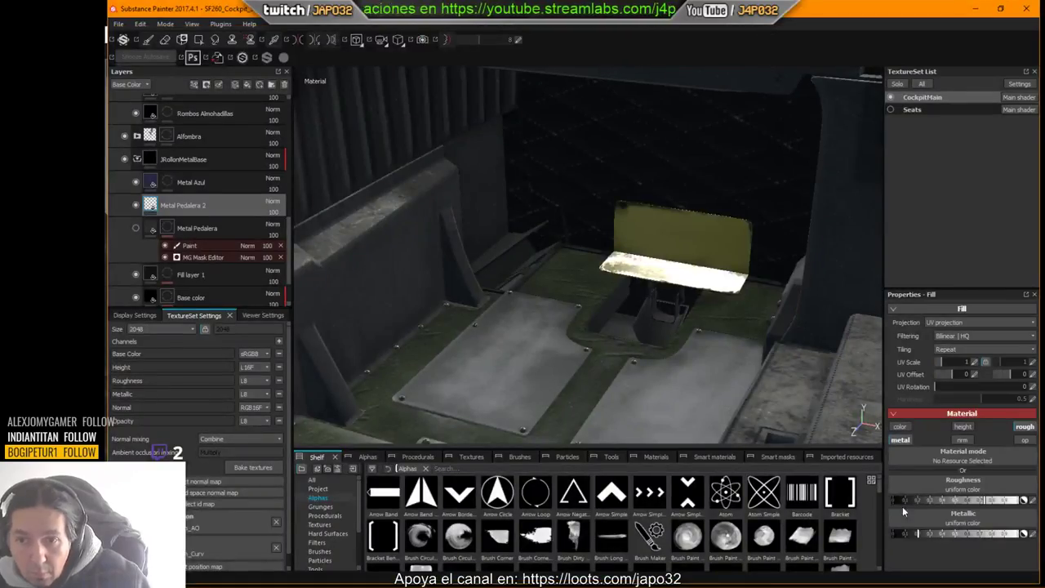
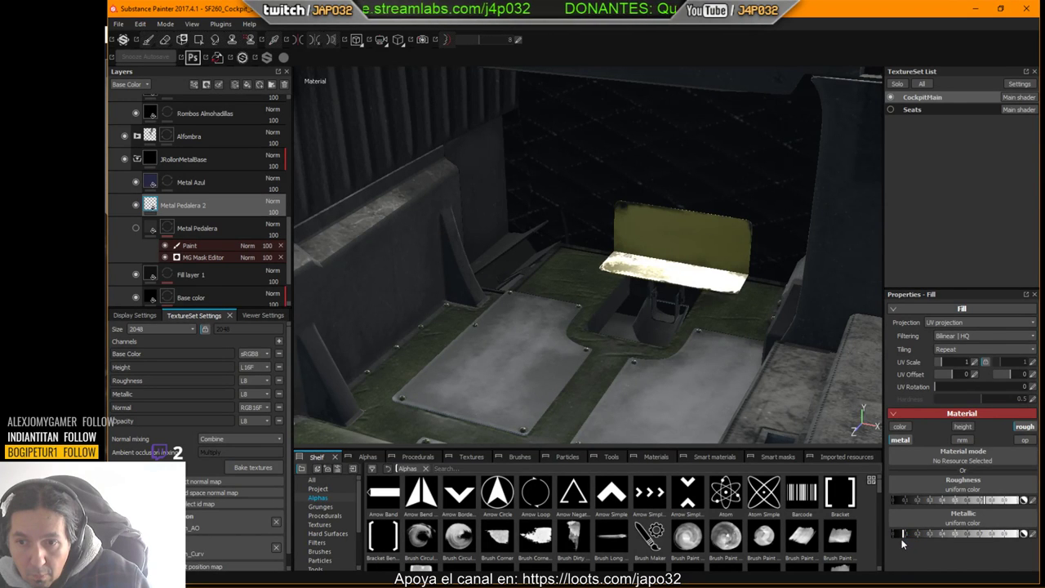
{"action": "right_click", "coordinate": [535, 229]}
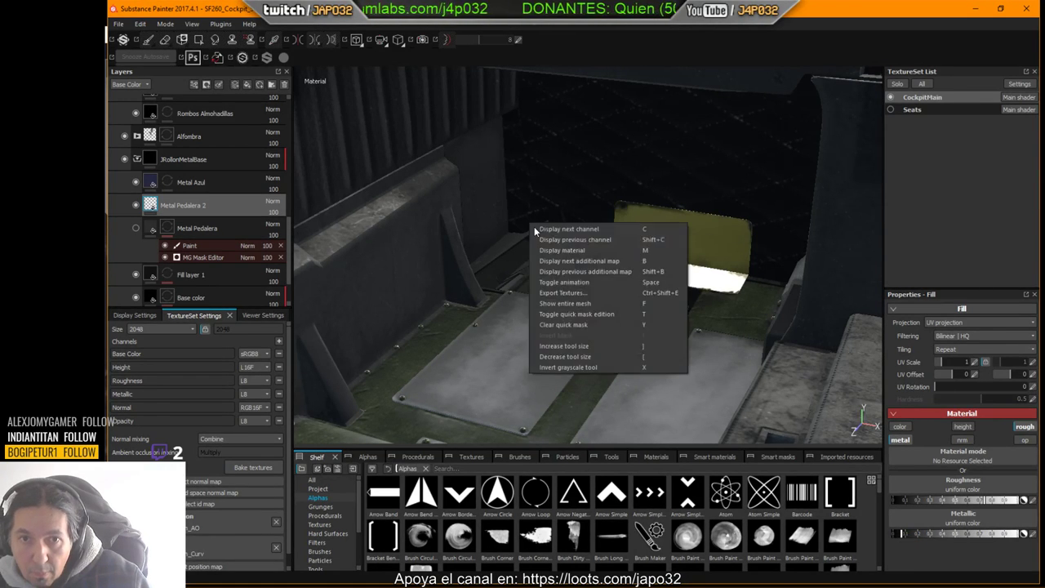
{"action": "left_click", "coordinate": [564, 293]}
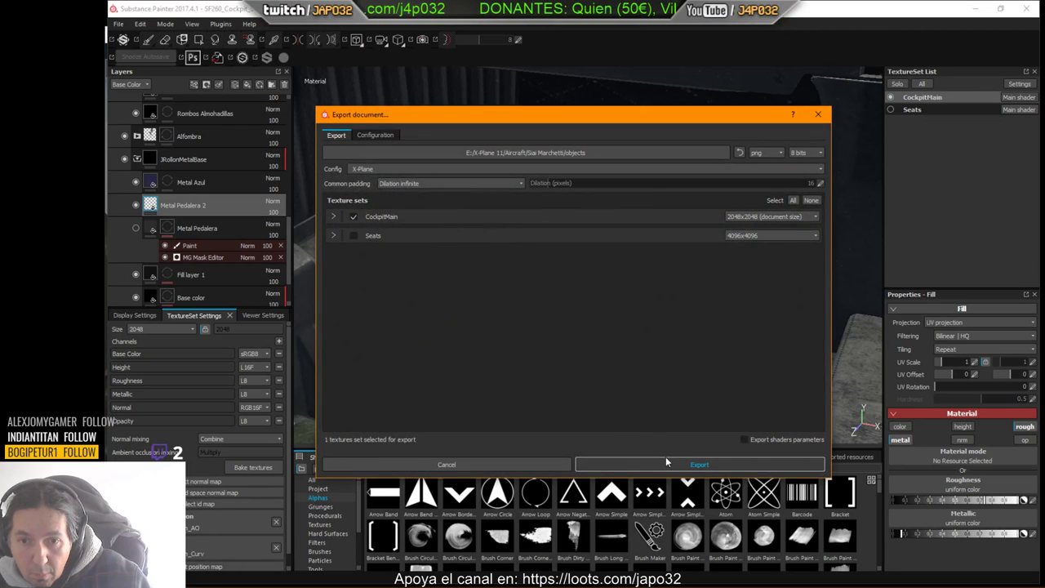
{"action": "left_click", "coordinate": [667, 463]}
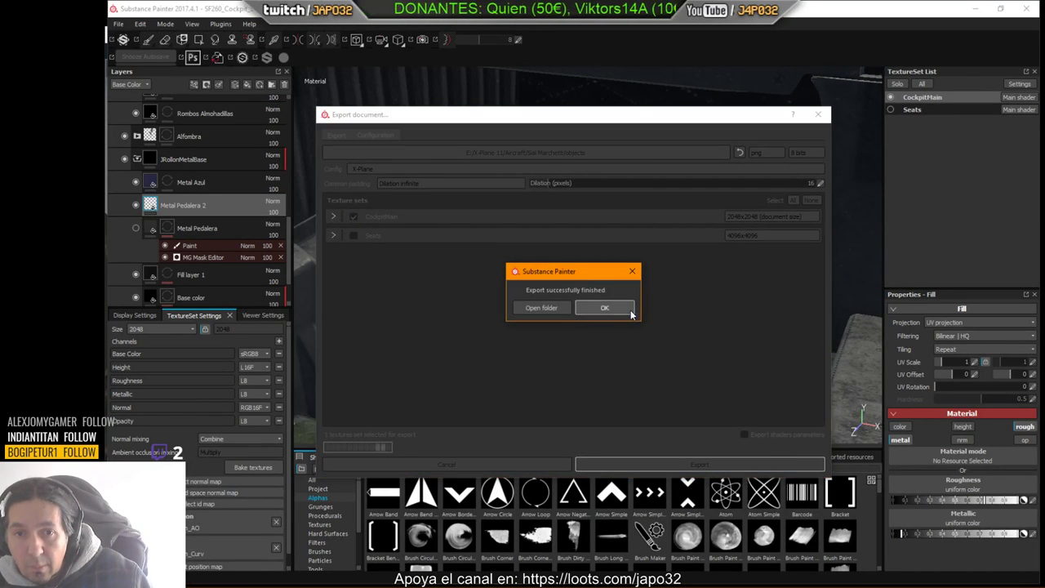
{"action": "left_click", "coordinate": [605, 308]}
Step: Switch to X-Plane and reload the current aircraft with the newly exported, less metallic CockpitMain textures
{"action": "key", "text": "alt+Tab"}
{"action": "left_click", "coordinate": [209, 51]}
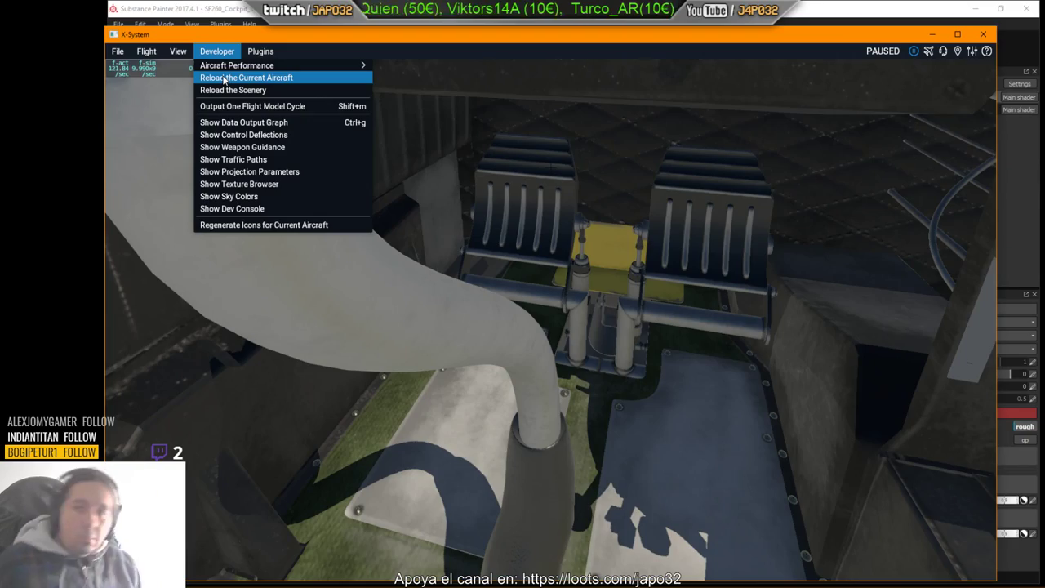
{"action": "left_click", "coordinate": [224, 77]}
Step: Examine the metal floor plates from several angles and distances, along with the rudder pedals above them
{"action": "right_click_drag", "start_coordinate": [614, 278], "coordinate": [614, 333]}
{"action": "key", "text": "Down"}
{"action": "key", "text": "period"}
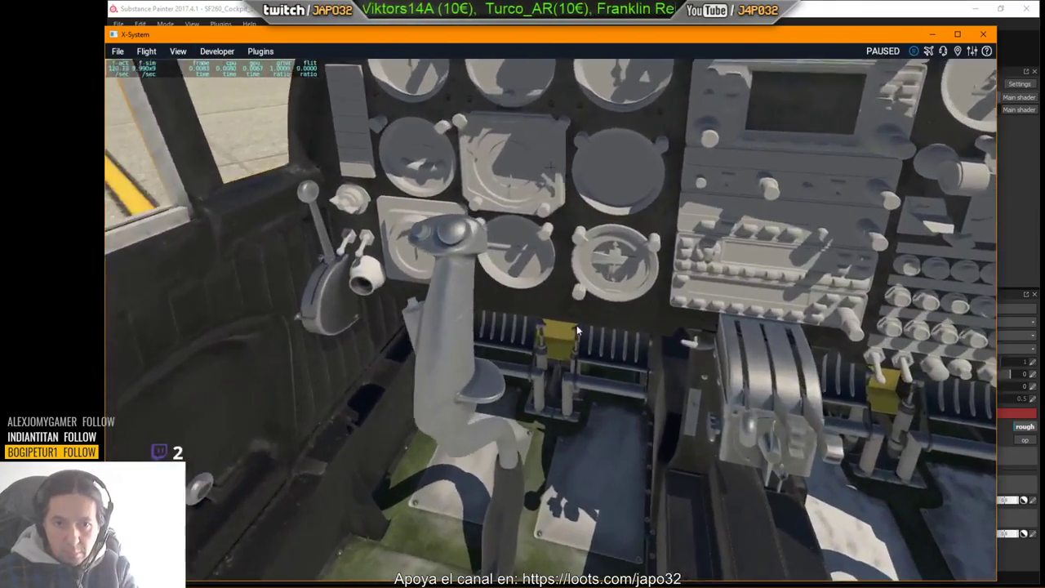
{"action": "key", "text": "Right"}
{"action": "key", "text": "Left"}
{"action": "key", "text": "comma"}
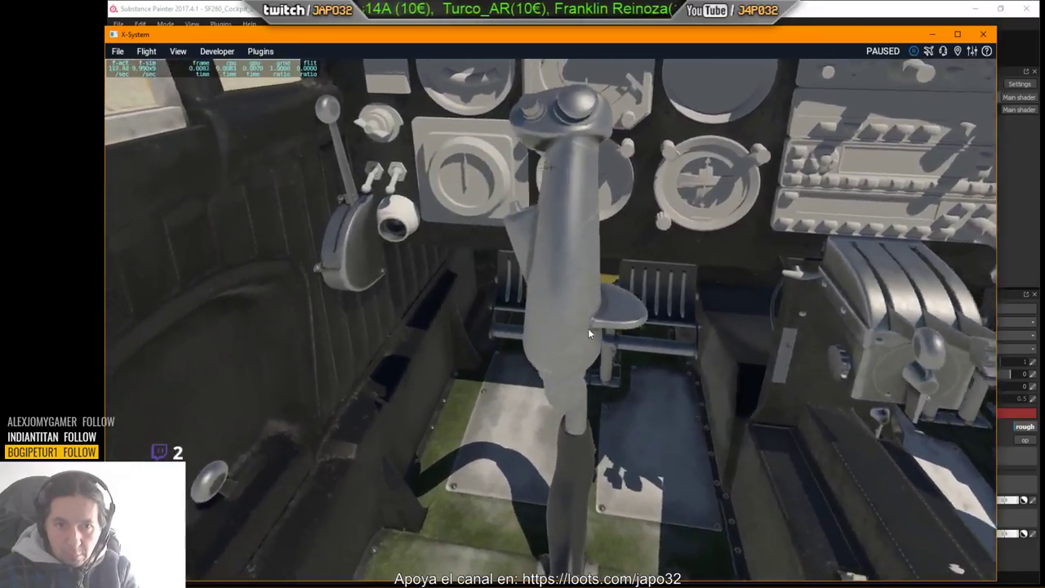
{"action": "key", "text": "period"}
{"action": "key", "text": "Down"}
{"action": "key", "text": "period"}
{"action": "right_click_drag", "start_coordinate": [591, 328], "coordinate": [565, 290]}
{"action": "key", "text": "period"}
{"action": "key", "text": "Left"}
{"action": "key", "text": "comma"}
{"action": "key", "text": "Right"}
{"action": "key", "text": "comma"}
{"action": "key", "text": "Right"}
{"action": "key", "text": "Left"}
{"action": "scroll", "coordinate": [582, 290], "scroll_direction": "down", "scroll_amount": 8}
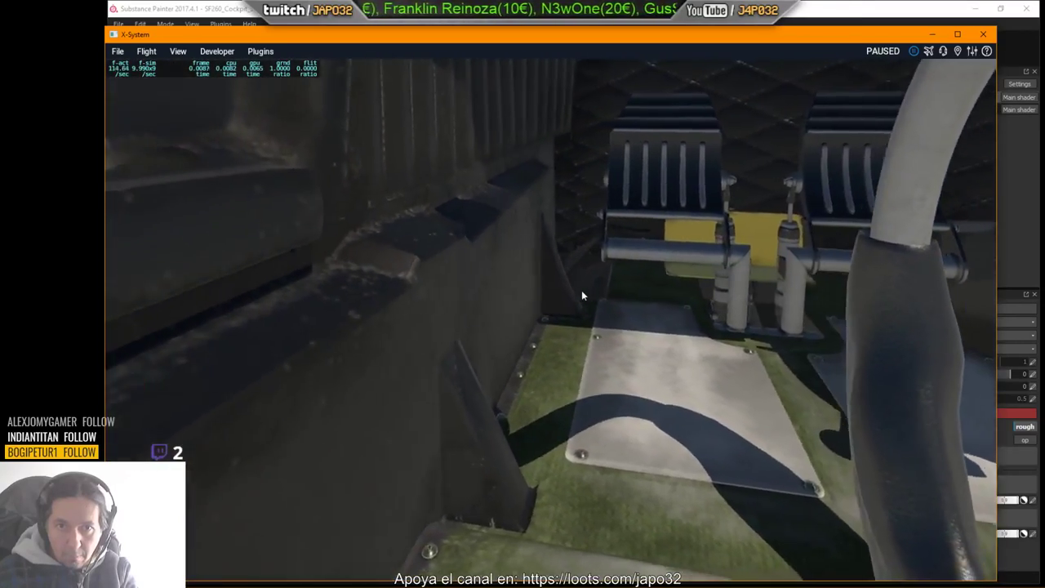
{"action": "scroll", "coordinate": [582, 290], "scroll_direction": "up", "scroll_amount": 8}
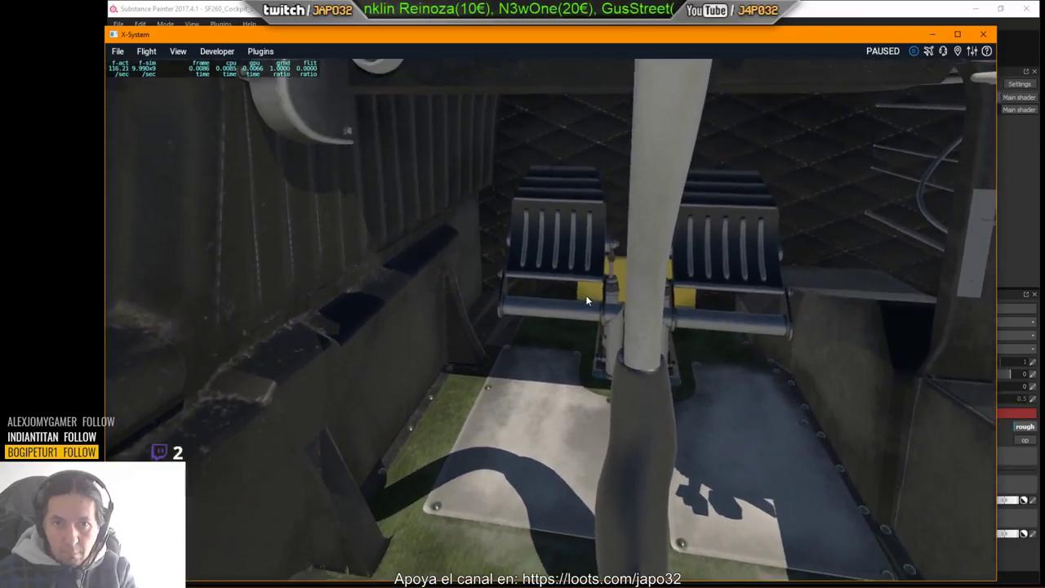
{"action": "key", "text": "Left"}
{"action": "key", "text": "Right"}
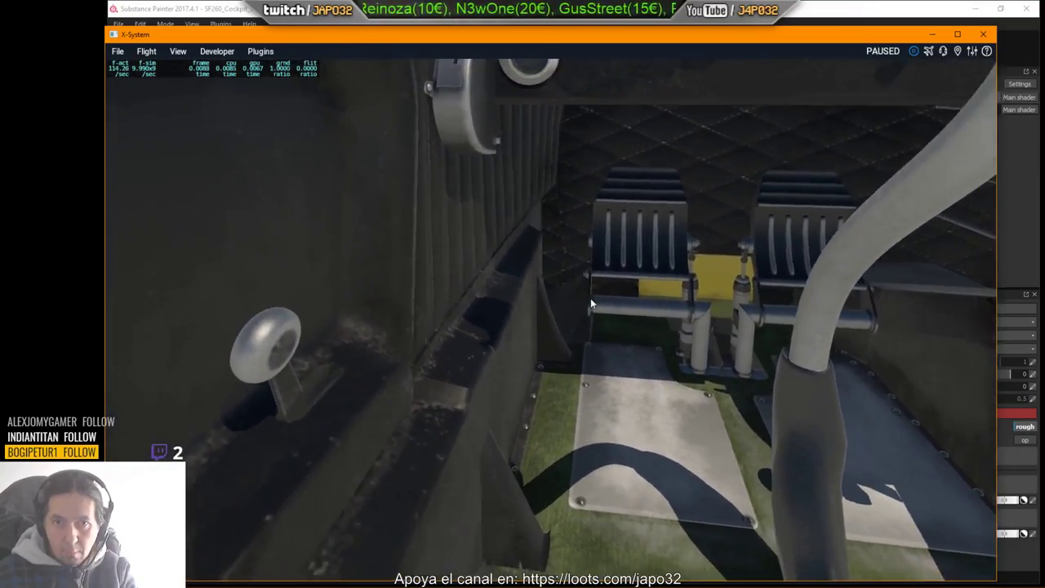
{"action": "key", "text": "Up"}
{"action": "right_click_drag", "start_coordinate": [591, 298], "coordinate": [597, 307]}
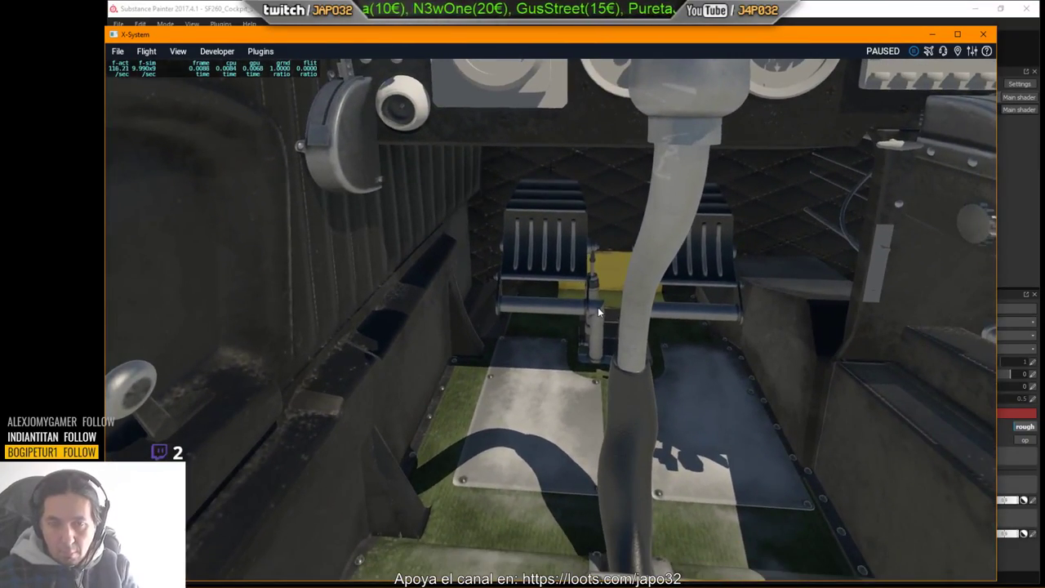
{"action": "scroll", "coordinate": [597, 309], "scroll_direction": "up", "scroll_amount": 3}
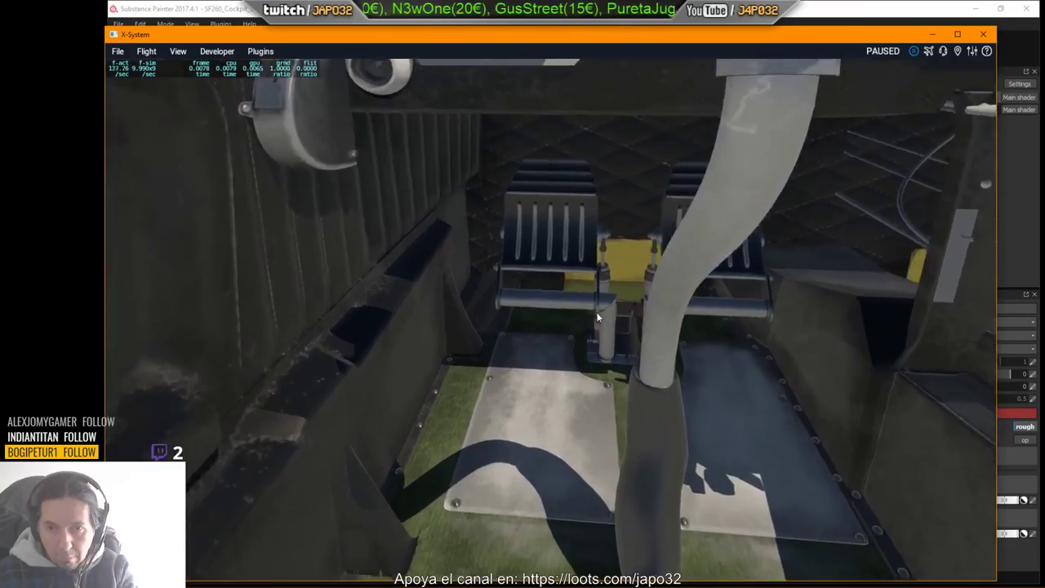
{"action": "scroll", "coordinate": [596, 323], "scroll_direction": "up", "scroll_amount": 10}
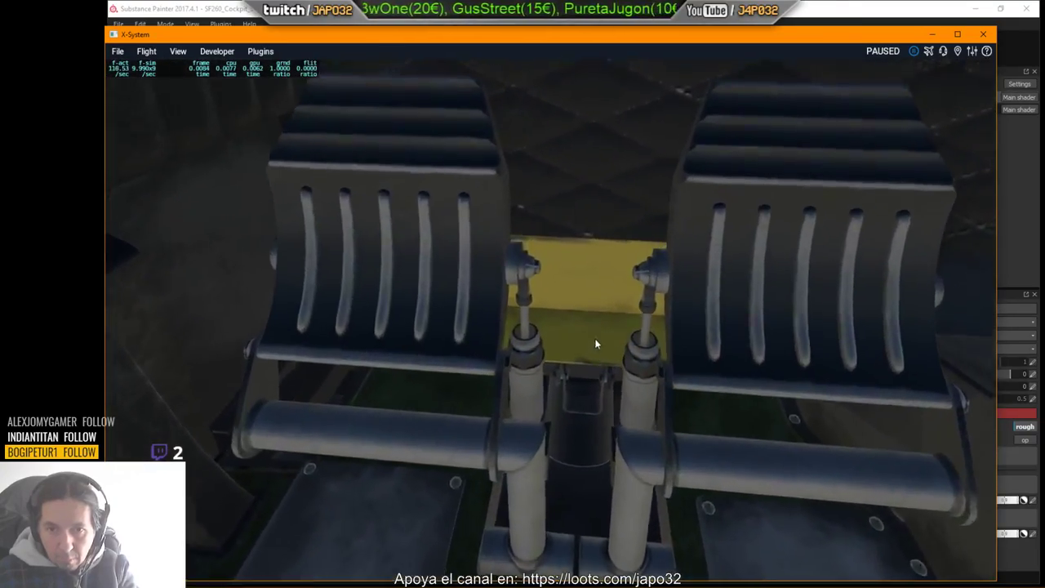
{"action": "scroll", "coordinate": [552, 393], "scroll_direction": "down", "scroll_amount": 10}
Step: Inspect the dark corner beside the floor plates, including the plate edge, its screw and the angled side panels
{"action": "right_click_drag", "start_coordinate": [595, 339], "coordinate": [416, 329]}
{"action": "key", "text": "comma"}
{"action": "key", "text": "period"}
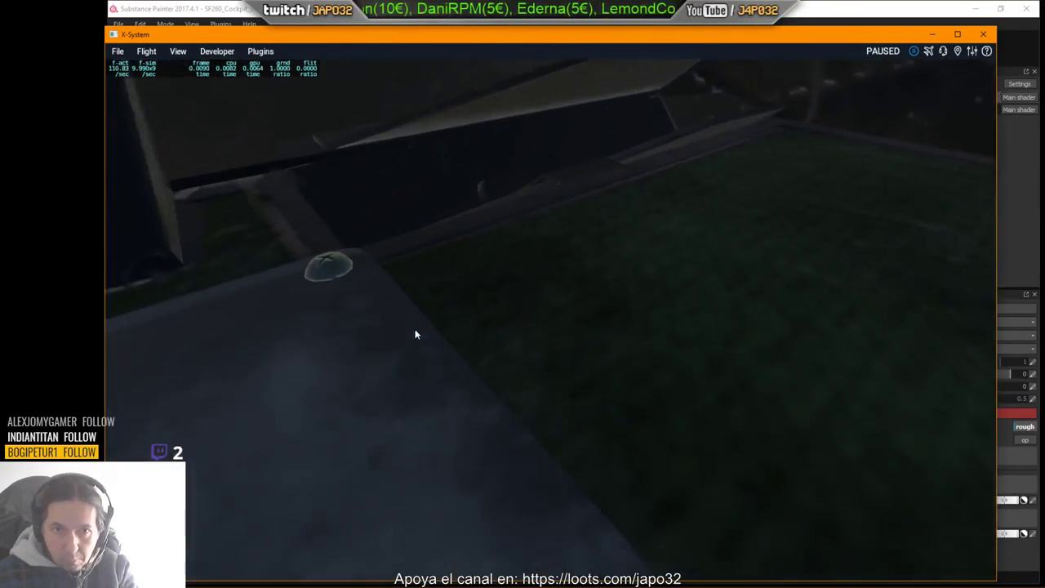
{"action": "key", "text": "Up"}
{"action": "key", "text": "Down"}
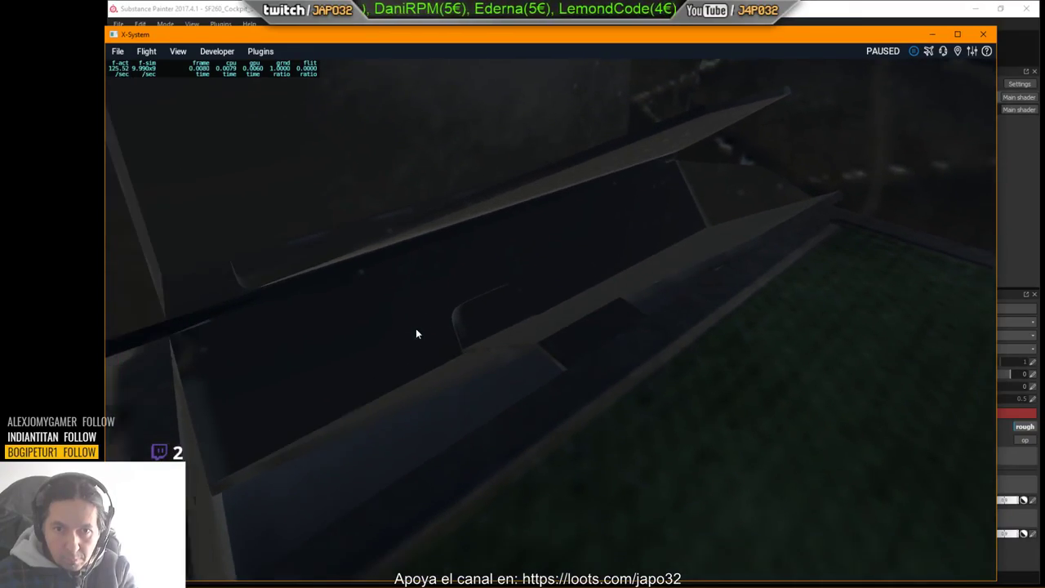
{"action": "right_click_drag", "start_coordinate": [416, 333], "coordinate": [544, 296]}
{"action": "key", "text": "comma"}
{"action": "key", "text": "Up"}
{"action": "key", "text": "Right"}
{"action": "key", "text": "Left"}
Step: Switch to Substance Painter, set Metal Pedalera 2 roughness to about 0.6, and add a black mask to that layer
{"action": "key", "text": "alt+Tab"}
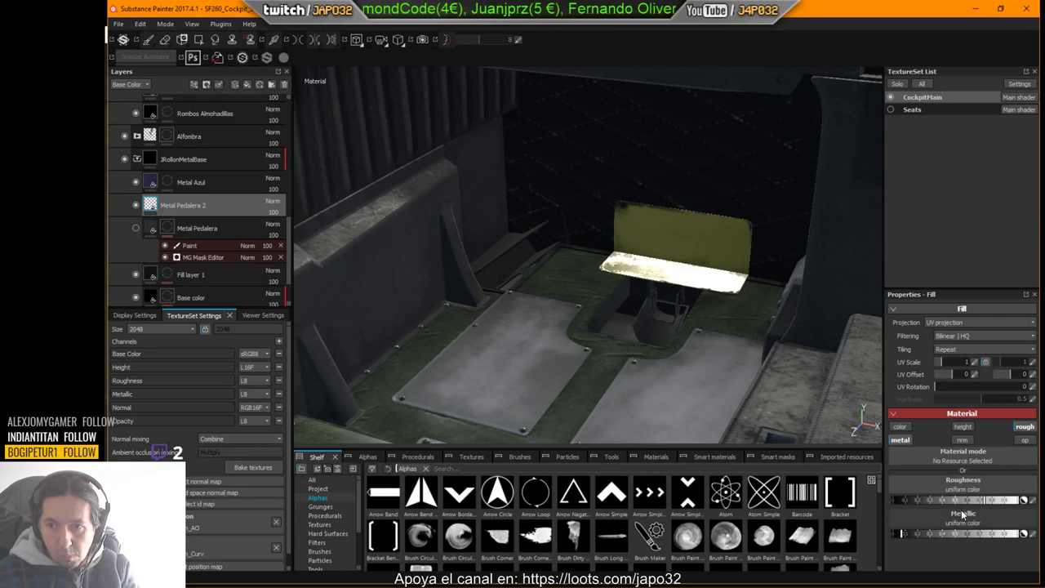
{"action": "left_click", "coordinate": [977, 502]}
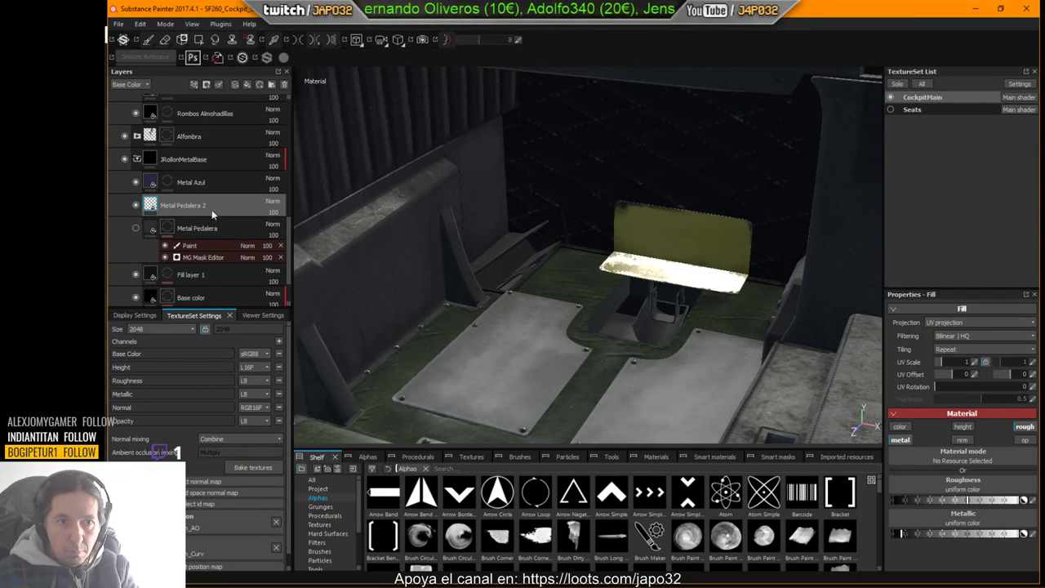
{"action": "right_click", "coordinate": [150, 205]}
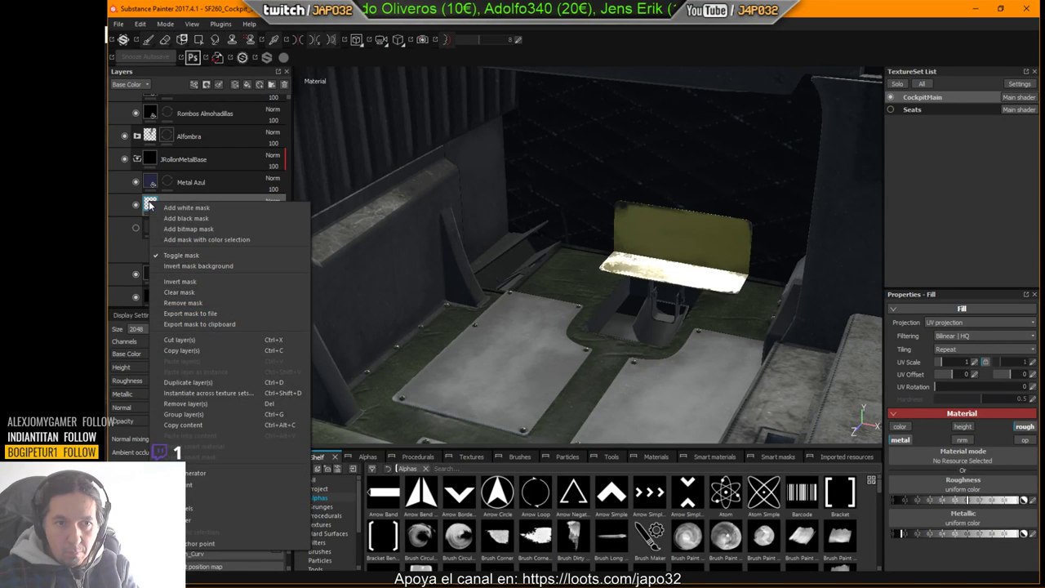
{"action": "left_click", "coordinate": [173, 219]}
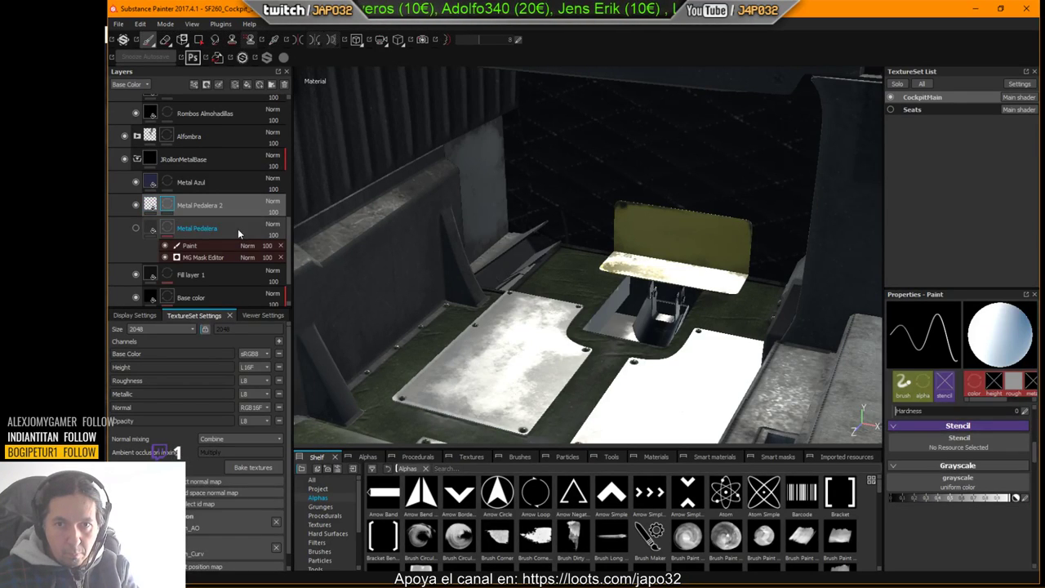
Step: Fill the side wall panel in the Metal Pedalera 2 mask using Polygon Fill in UV chunk mode
{"action": "left_click", "coordinate": [199, 39]}
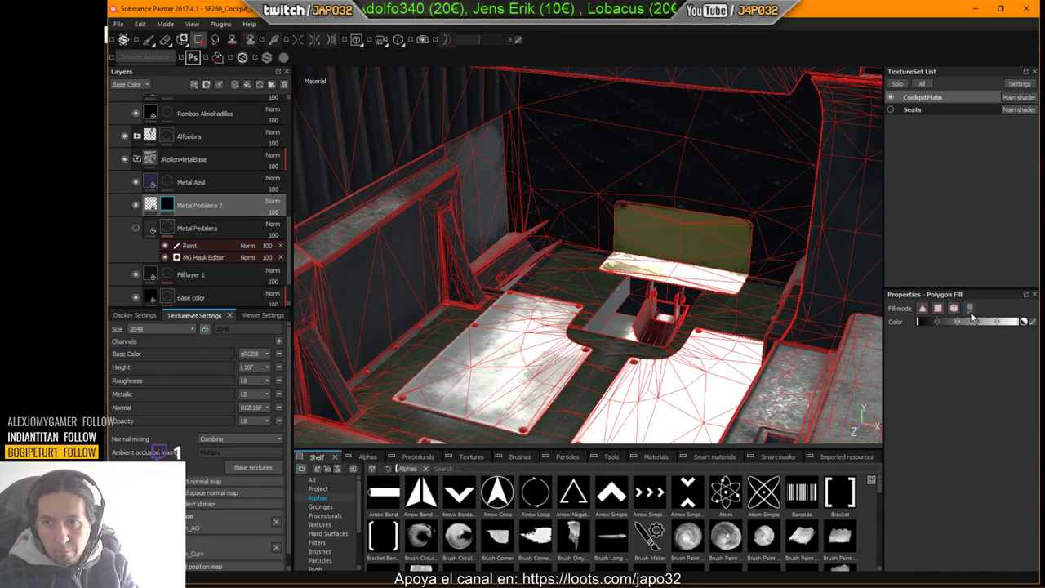
{"action": "left_click", "coordinate": [483, 175]}
{"action": "left_click_drag", "start_coordinate": [653, 241], "coordinate": [697, 242], "text": "alt"}
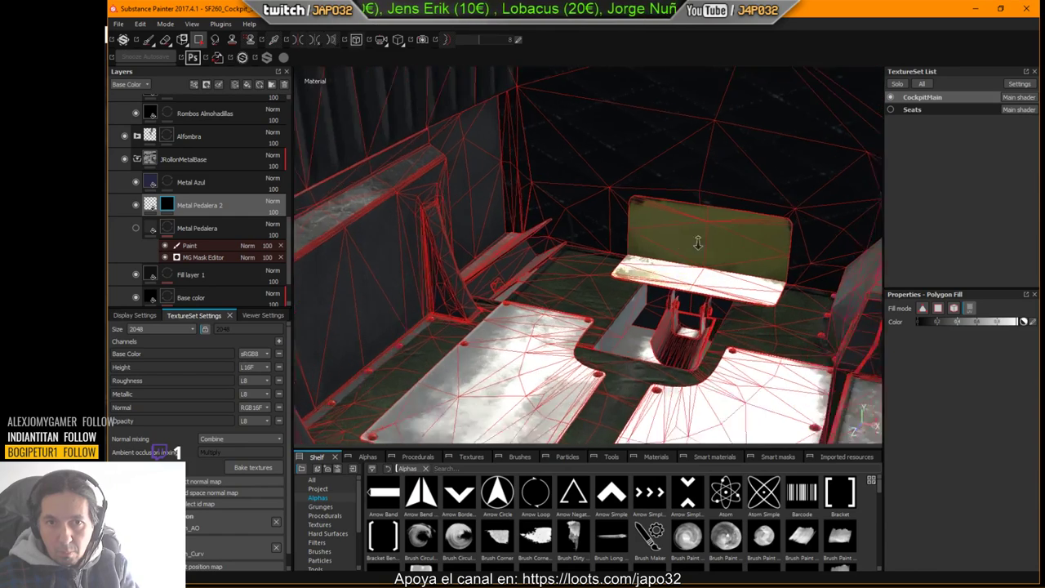
{"action": "scroll", "coordinate": [596, 237], "scroll_direction": "up", "scroll_amount": 3}
{"action": "left_click_drag", "start_coordinate": [597, 238], "coordinate": [637, 250], "text": "alt"}
{"action": "right_click_drag", "start_coordinate": [636, 249], "coordinate": [635, 247], "text": "alt"}
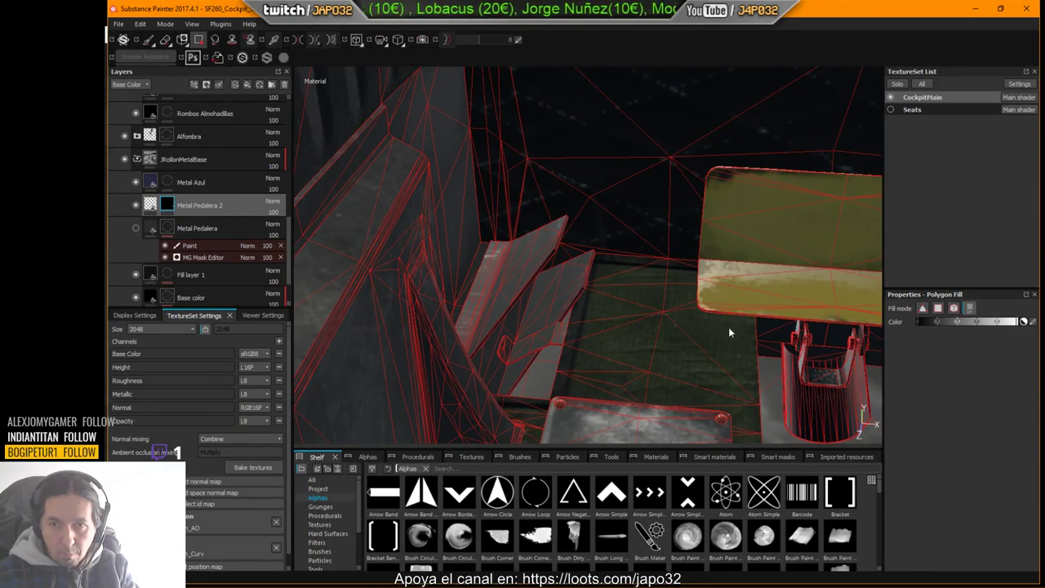
{"action": "left_click_drag", "start_coordinate": [730, 332], "coordinate": [496, 248], "text": "alt"}
Step: Try filling the pedal recess's side wall and base in the Metal Pedalera 2 mask, and undo the base fill
{"action": "left_click", "coordinate": [510, 255]}
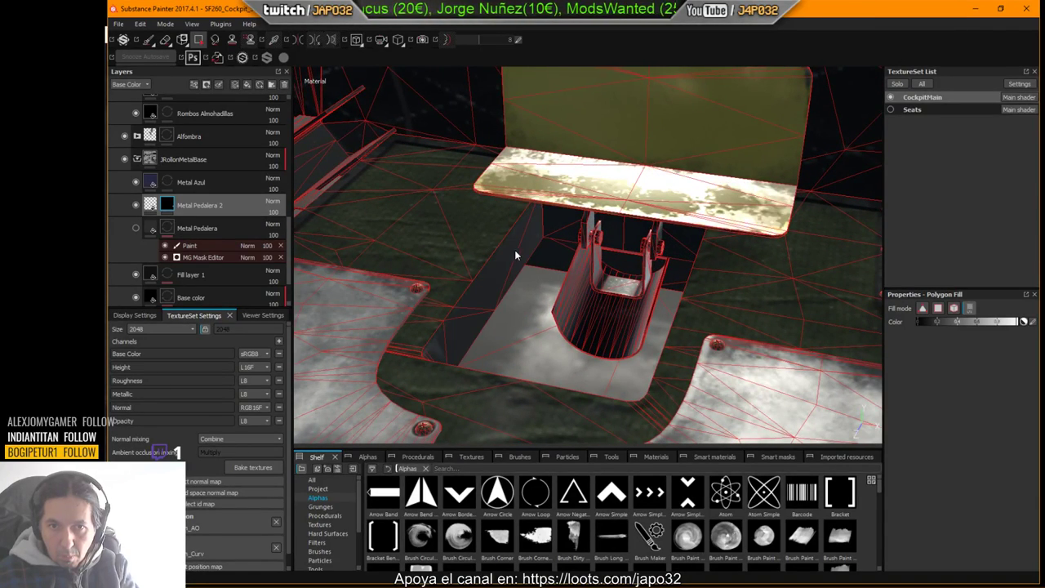
{"action": "left_click", "coordinate": [522, 254]}
{"action": "left_click_drag", "start_coordinate": [522, 254], "coordinate": [549, 266], "text": "alt"}
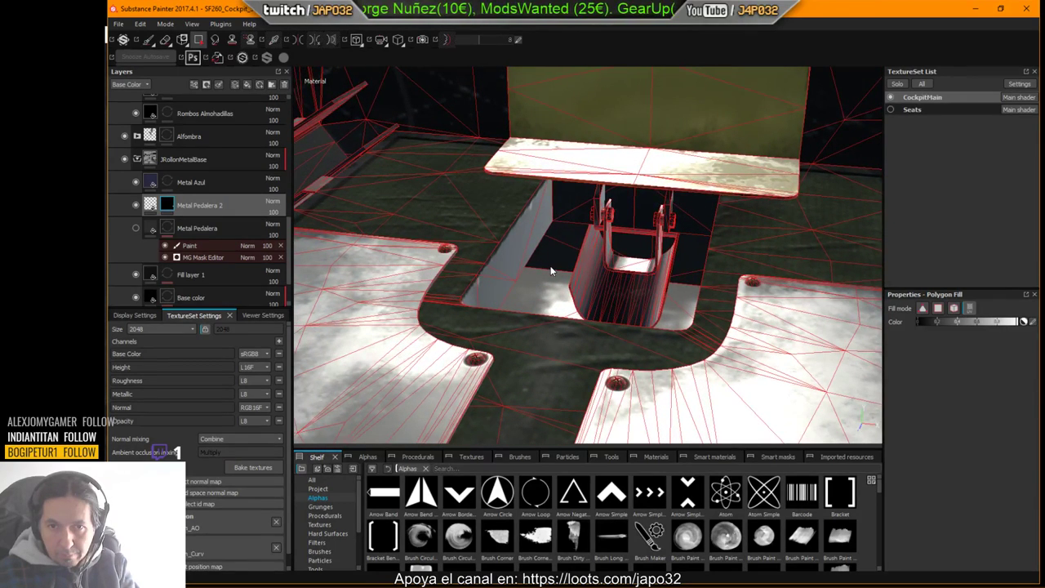
{"action": "left_click", "coordinate": [530, 250]}
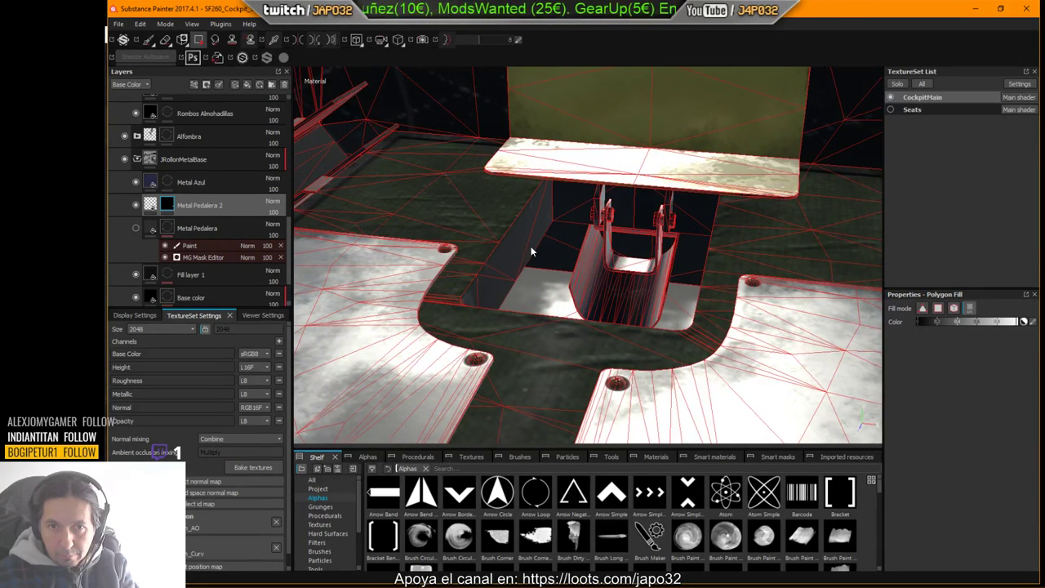
{"action": "left_click", "coordinate": [531, 252]}
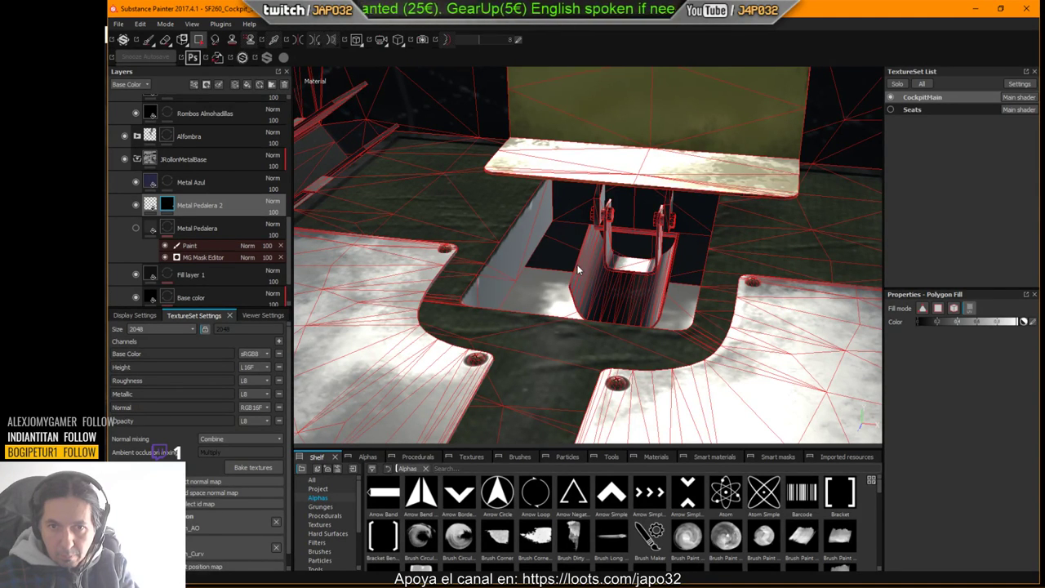
{"action": "left_click", "coordinate": [628, 295]}
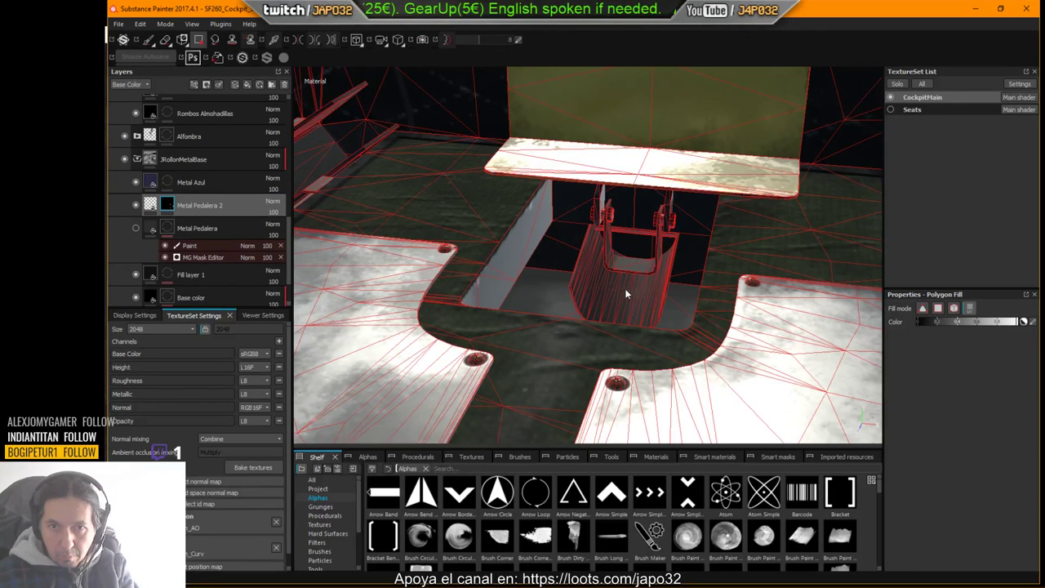
{"action": "key", "text": "ctrl+z"}
Step: Leave Polygon Fill for the Paint tool and export the masked CockpitMain textures with the X-Plane configuration
{"action": "left_click_drag", "start_coordinate": [621, 286], "coordinate": [629, 285], "text": "alt"}
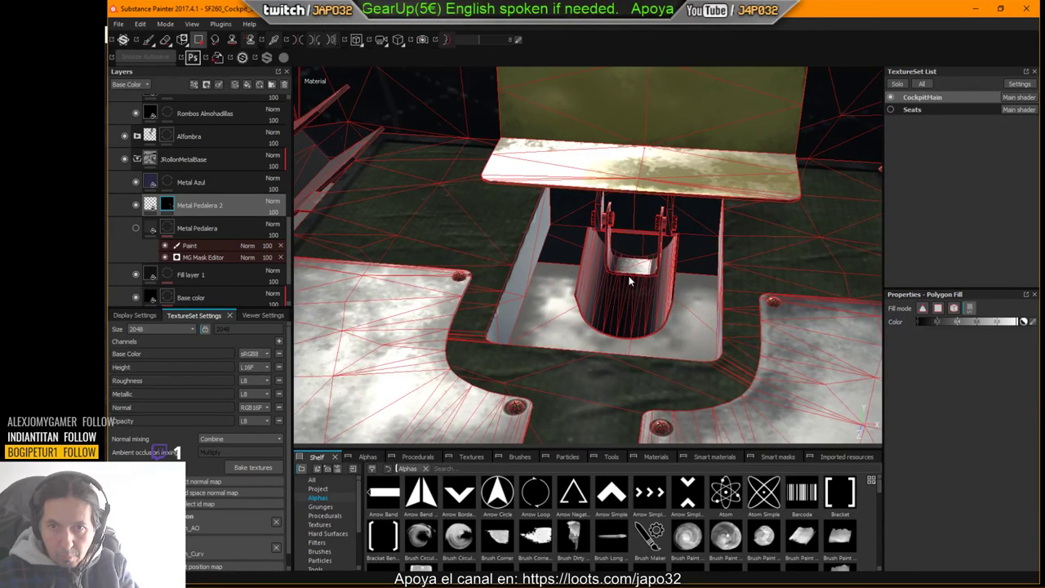
{"action": "right_click_drag", "start_coordinate": [629, 280], "coordinate": [447, 296], "text": "alt"}
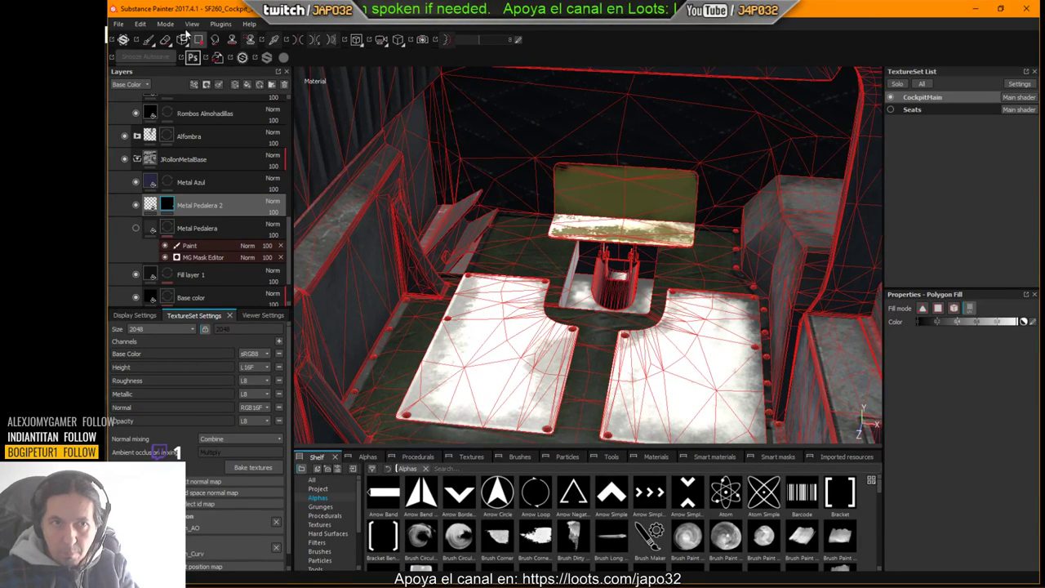
{"action": "left_click", "coordinate": [121, 24]}
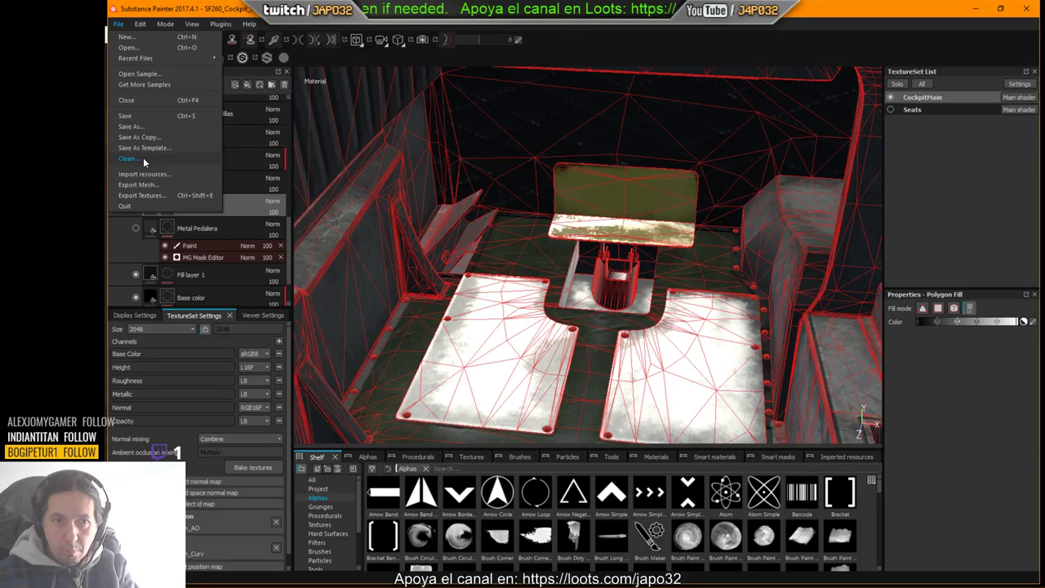
{"action": "right_click", "coordinate": [527, 233]}
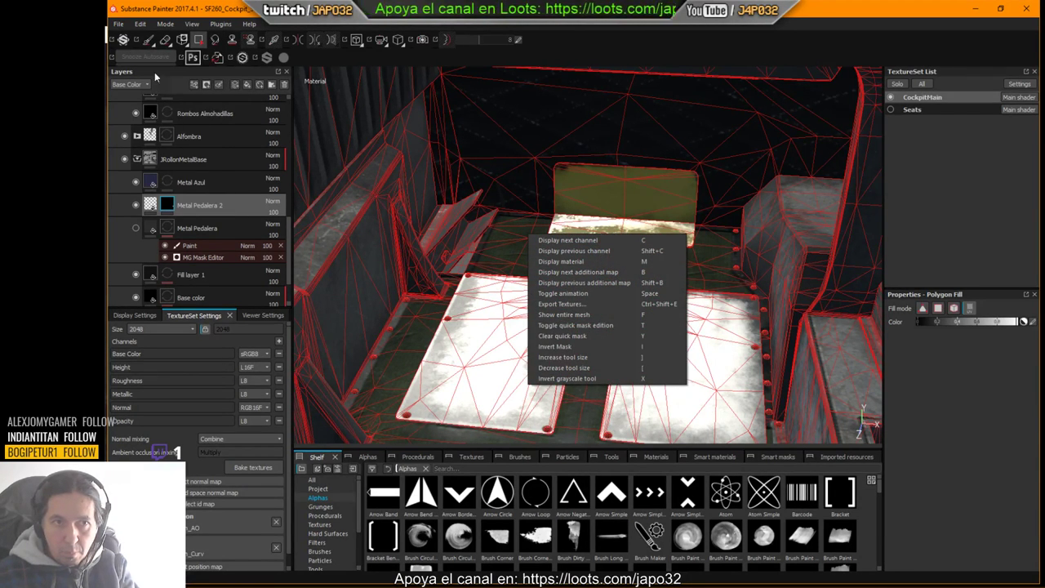
{"action": "left_click", "coordinate": [149, 40]}
{"action": "right_click", "coordinate": [524, 255]}
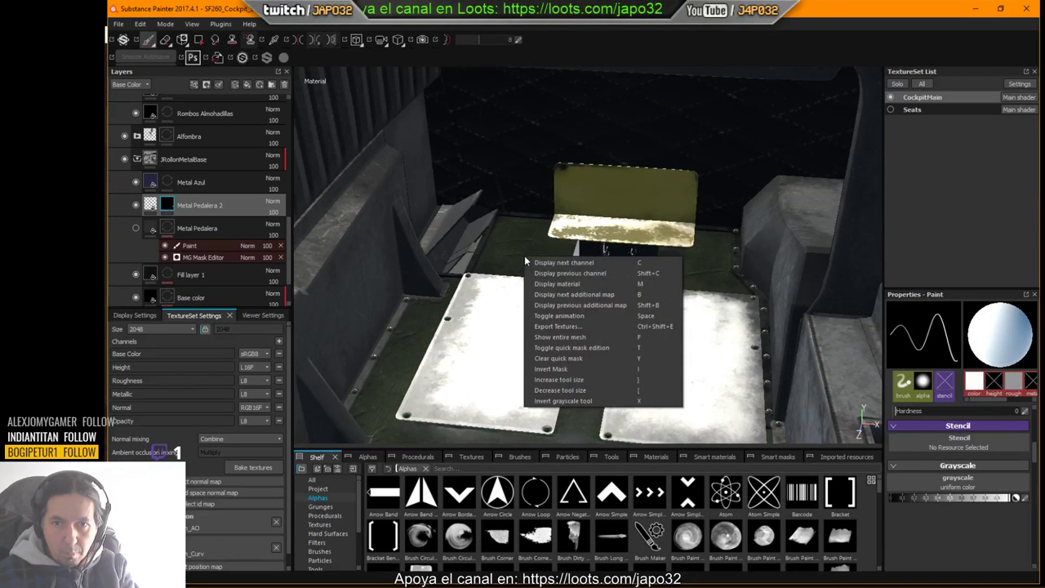
{"action": "left_click", "coordinate": [578, 328]}
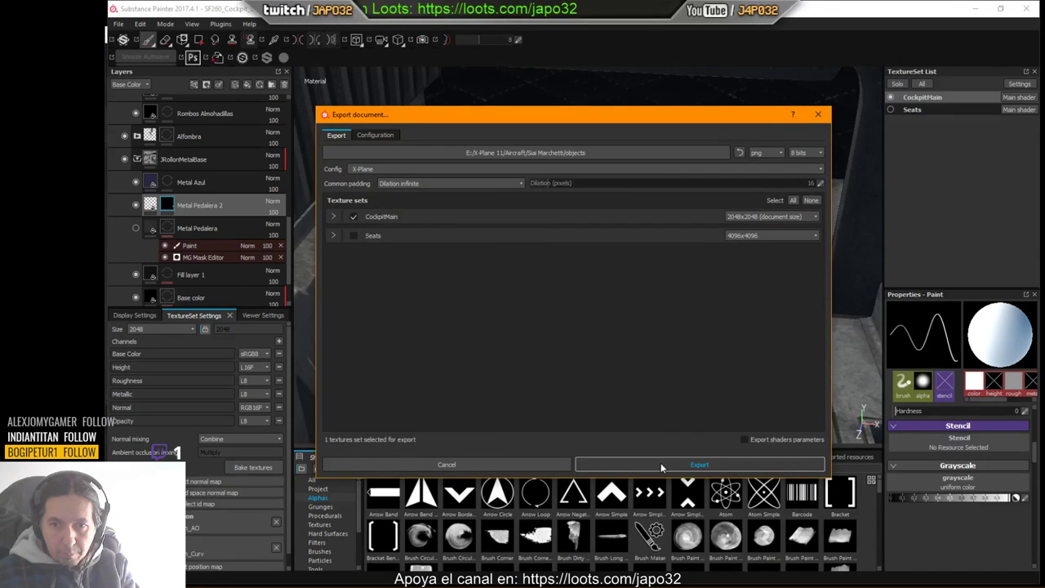
{"action": "left_click", "coordinate": [664, 462]}
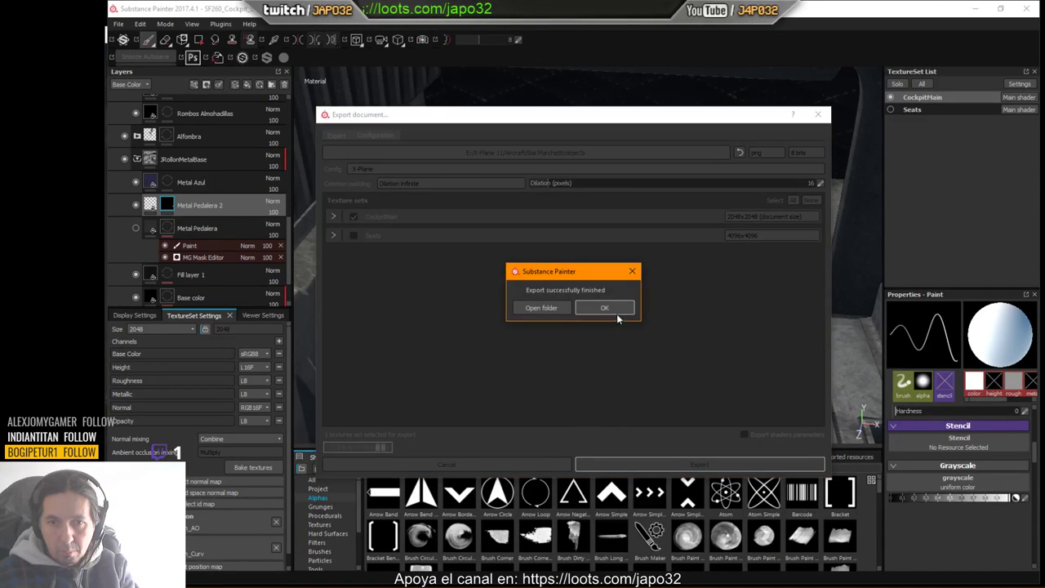
Step: Close the export confirmation, switch to X-Plane, and reload the current aircraft
{"action": "left_click", "coordinate": [618, 311]}
{"action": "key", "text": "alt+Tab"}
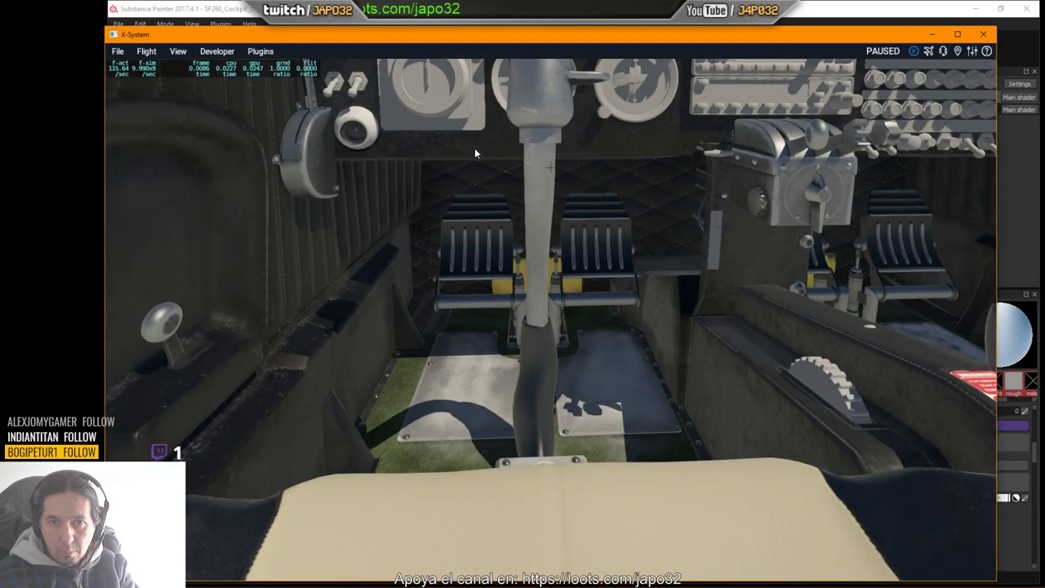
{"action": "left_click", "coordinate": [224, 51]}
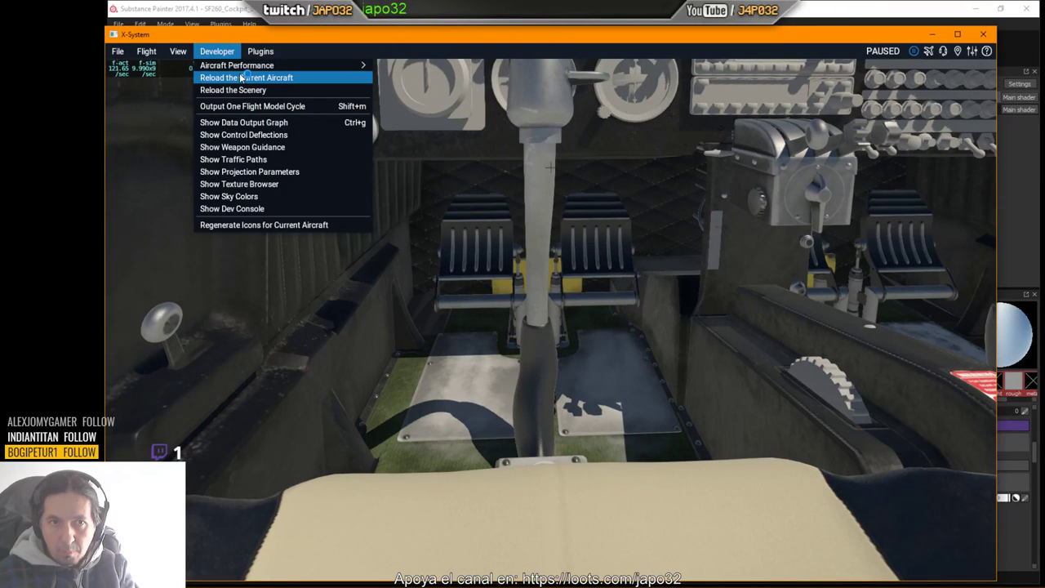
{"action": "left_click", "coordinate": [245, 78]}
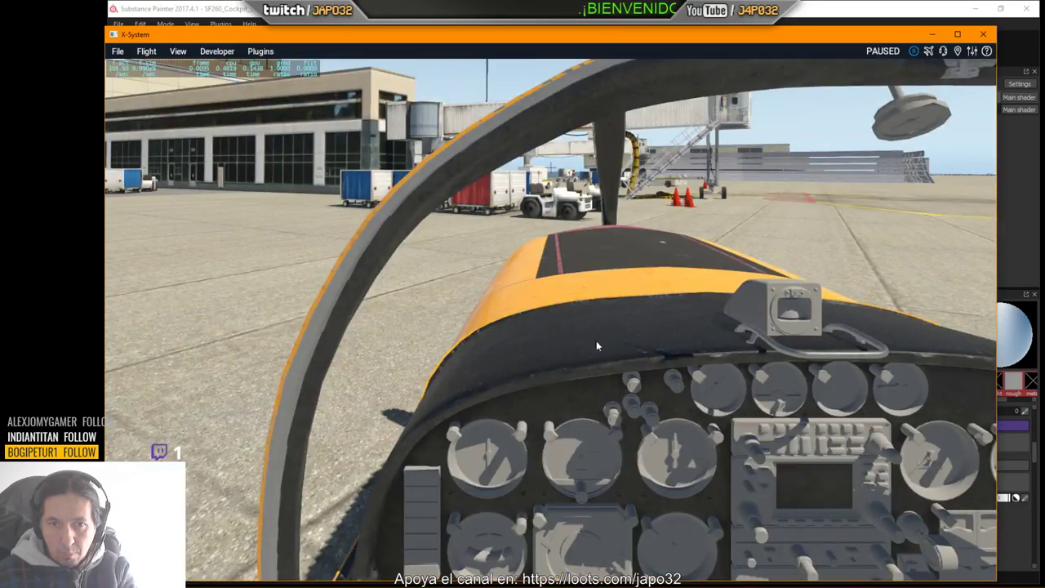
Step: Examine the pedal recess and its surrounding metal parts in the reloaded cockpit at close range
{"action": "right_click_drag", "start_coordinate": [597, 346], "coordinate": [575, 385]}
{"action": "scroll", "coordinate": [600, 408], "scroll_direction": "up", "scroll_amount": 2}
{"action": "key", "text": "Down"}
{"action": "key", "text": "Left"}
{"action": "key", "text": "Right"}
{"action": "key", "text": "period"}
{"action": "key", "text": "period"}
{"action": "key", "text": "Down"}
{"action": "key", "text": "Left"}
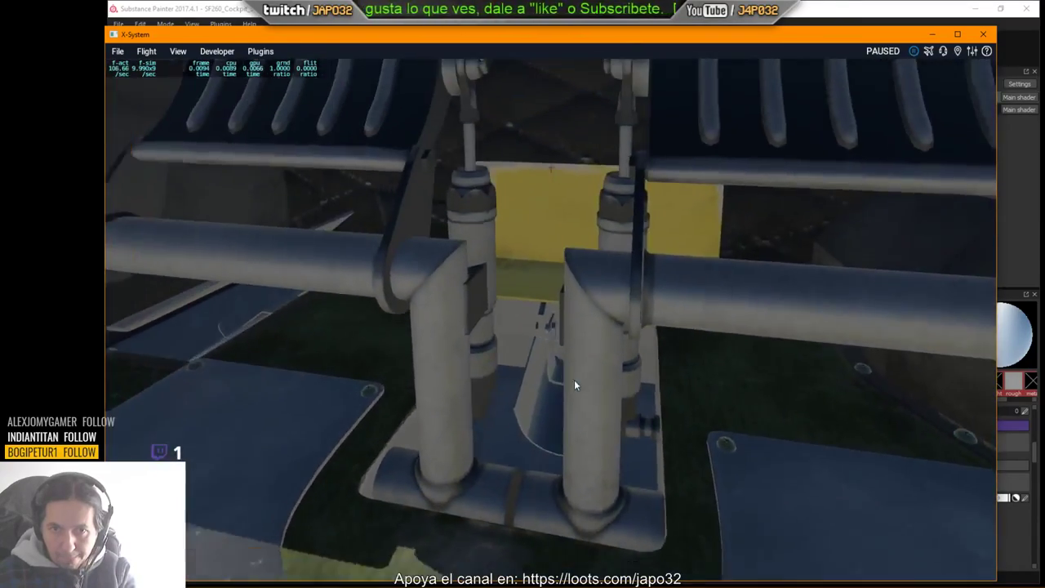
{"action": "key", "text": "comma"}
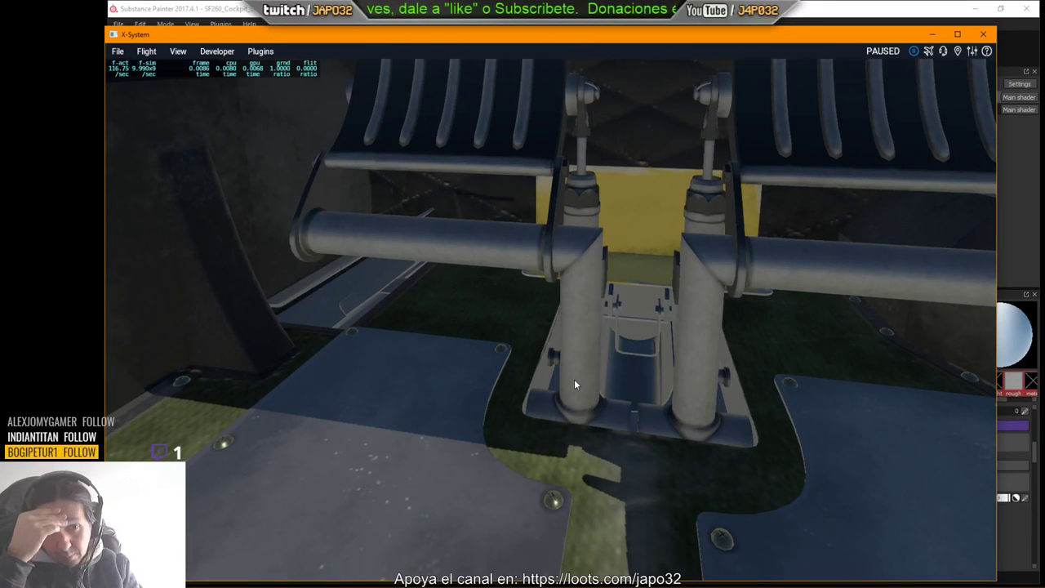
Step: Examine the floor plates and carpet around the control stick in the X-Plane cockpit
{"action": "key", "text": "Down"}
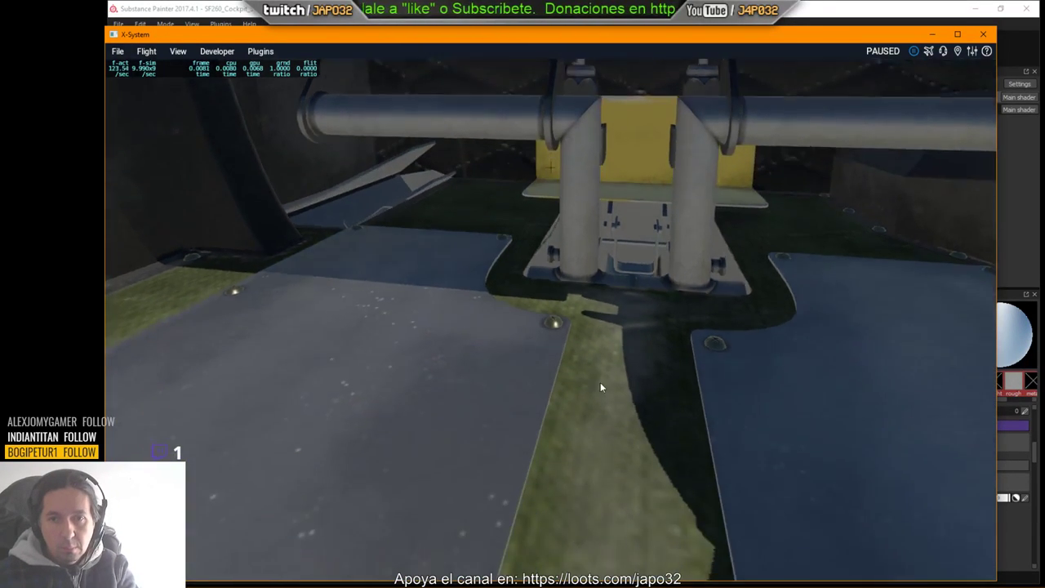
{"action": "right_click_drag", "start_coordinate": [600, 387], "coordinate": [650, 453]}
{"action": "key", "text": "Left"}
{"action": "key", "text": "Up"}
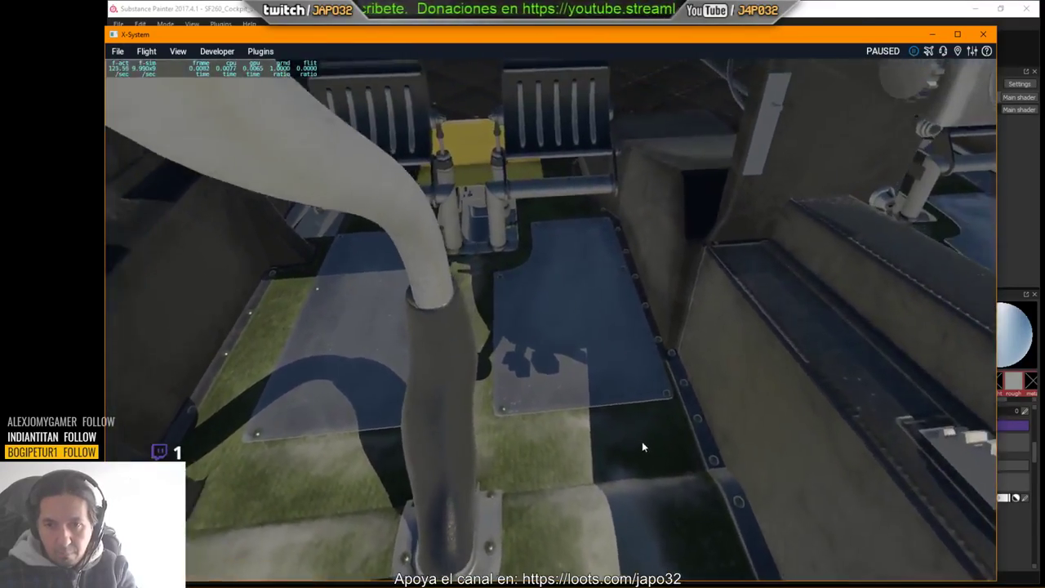
{"action": "key", "text": "Right"}
{"action": "key", "text": "Right"}
{"action": "scroll", "coordinate": [651, 437], "scroll_direction": "down", "scroll_amount": 2}
{"action": "key", "text": "Left"}
{"action": "scroll", "coordinate": [622, 430], "scroll_direction": "up", "scroll_amount": 2}
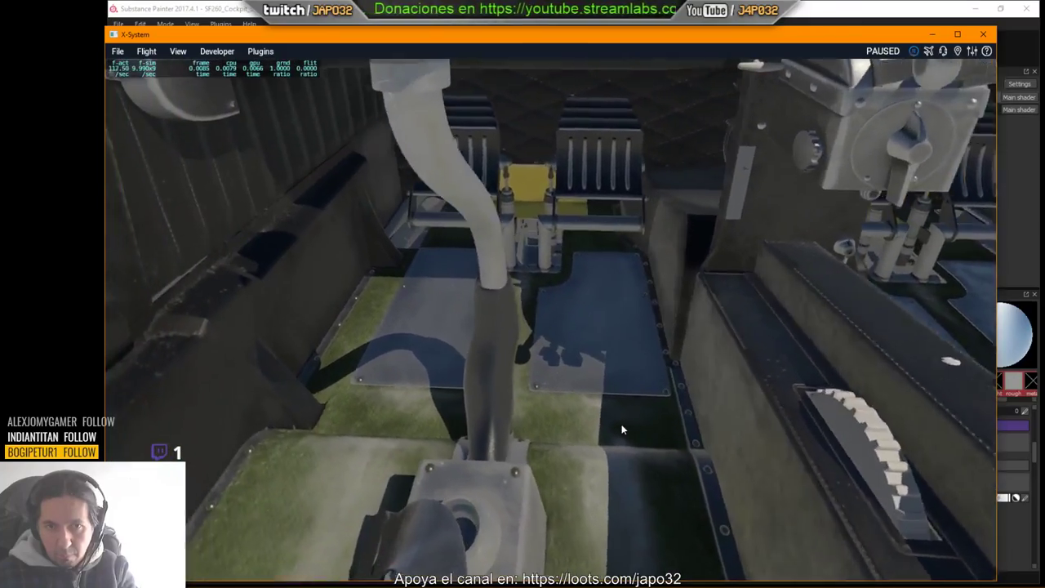
Step: Switch to Substance Painter and fill the pedal recess's side wall in the Metal Pedalera 2 mask using Polygon Fill in UV chunk mode
{"action": "key", "text": "alt+Tab"}
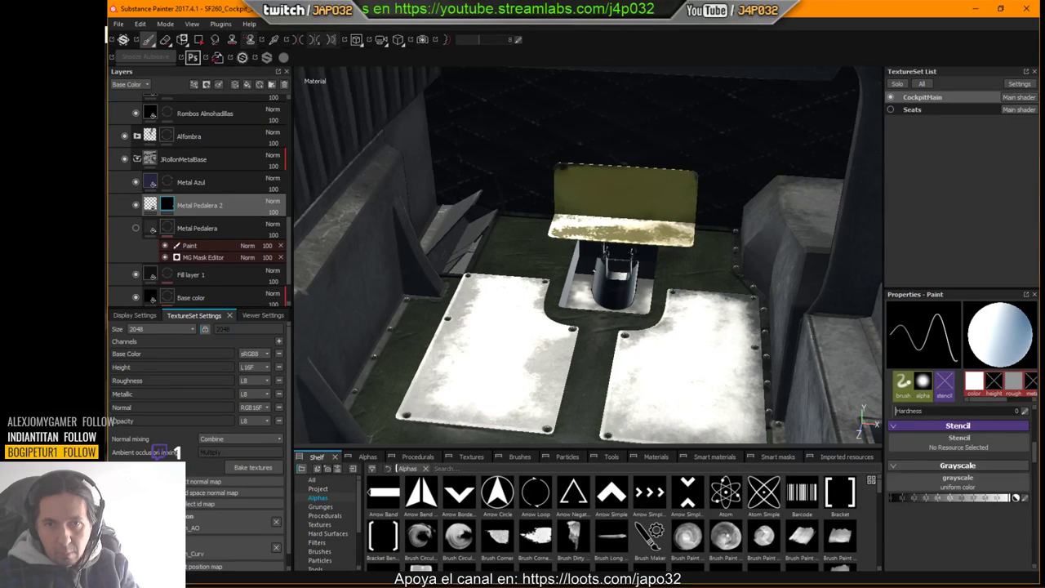
{"action": "scroll", "coordinate": [741, 245], "scroll_direction": "up", "scroll_amount": 4}
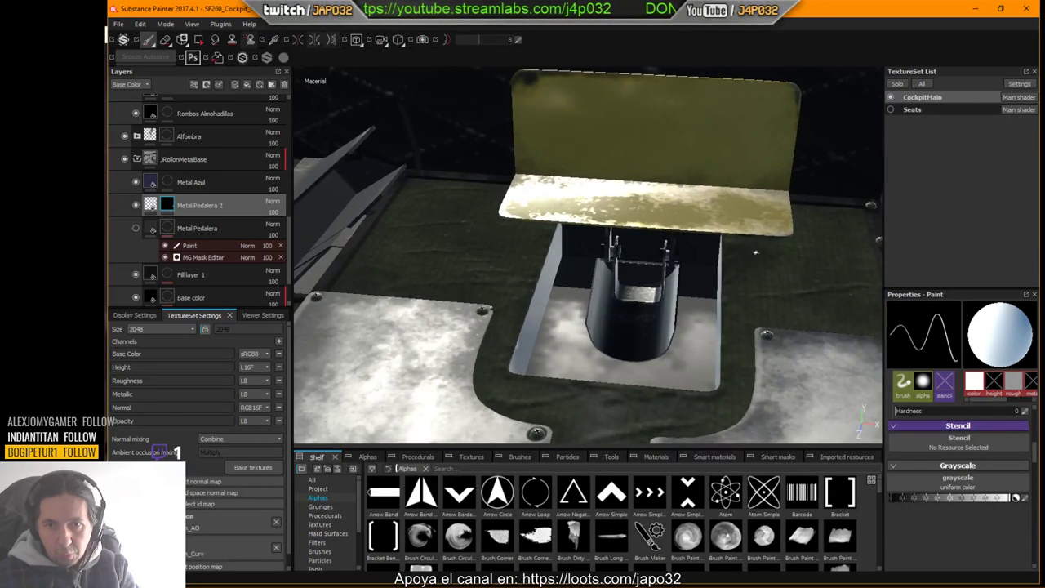
{"action": "left_click_drag", "start_coordinate": [748, 250], "coordinate": [672, 263], "text": "alt"}
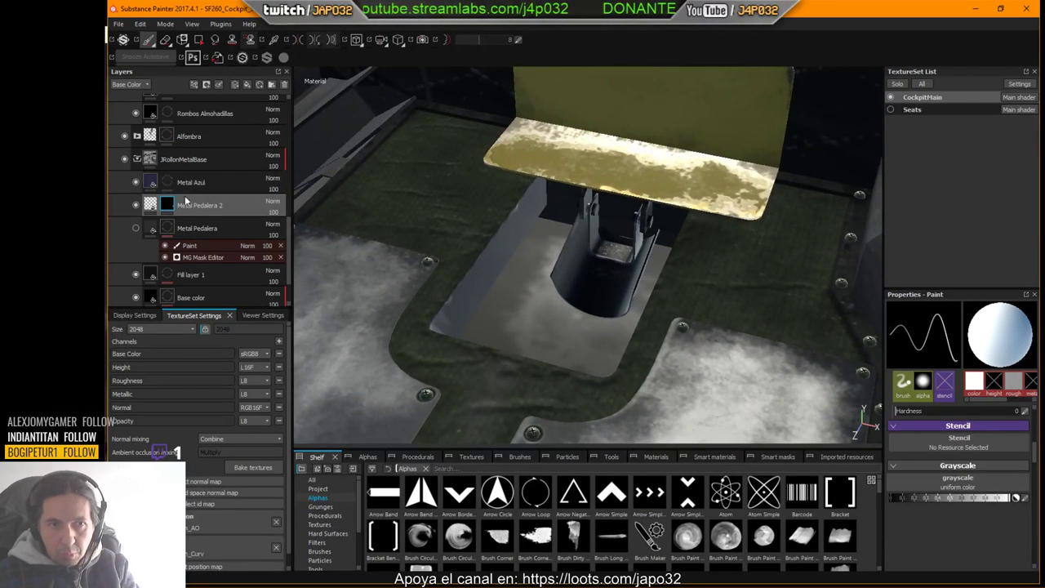
{"action": "left_click", "coordinate": [199, 39]}
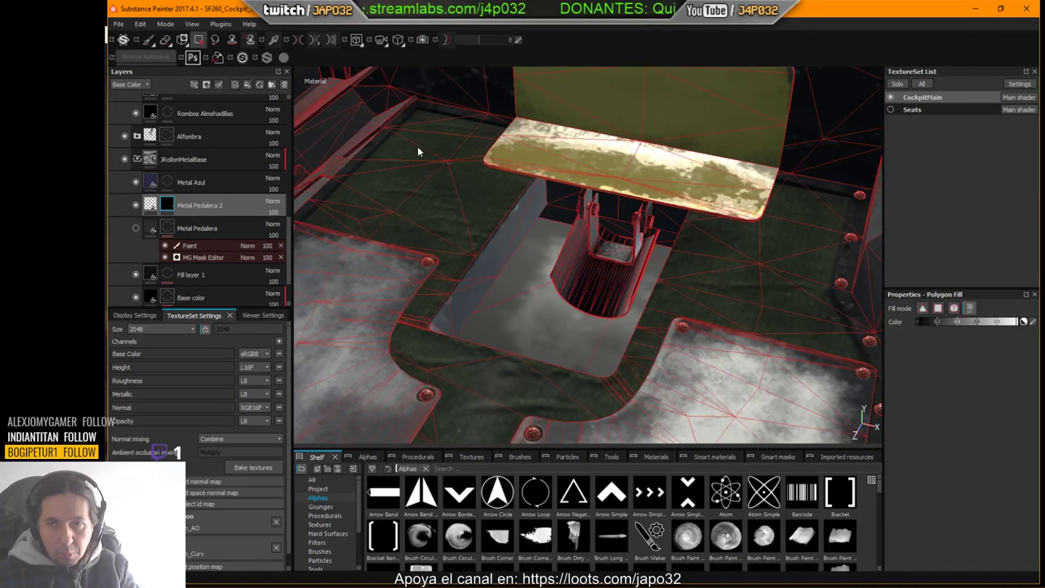
{"action": "left_click", "coordinate": [970, 308]}
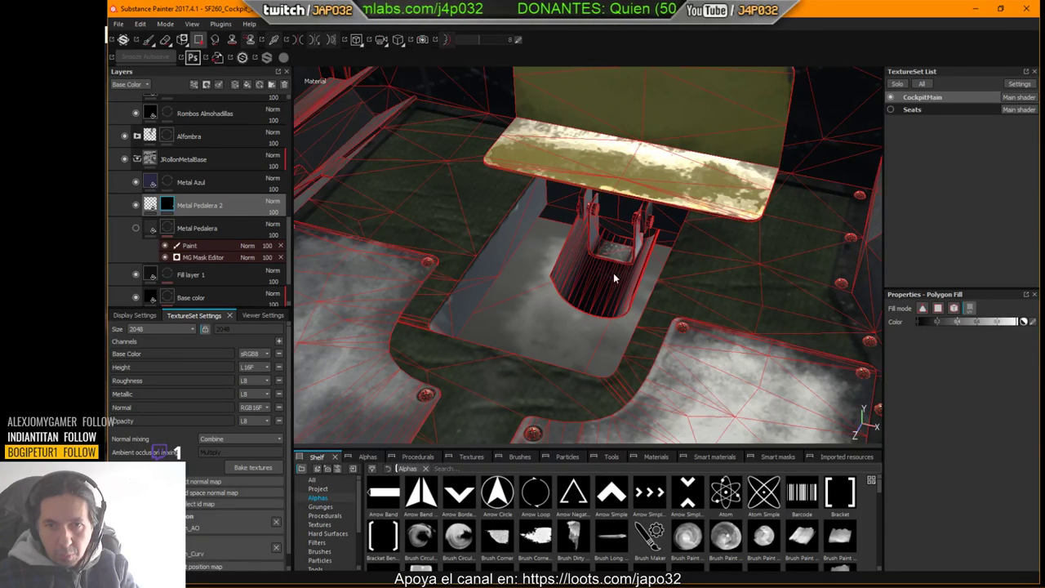
{"action": "left_click", "coordinate": [501, 254]}
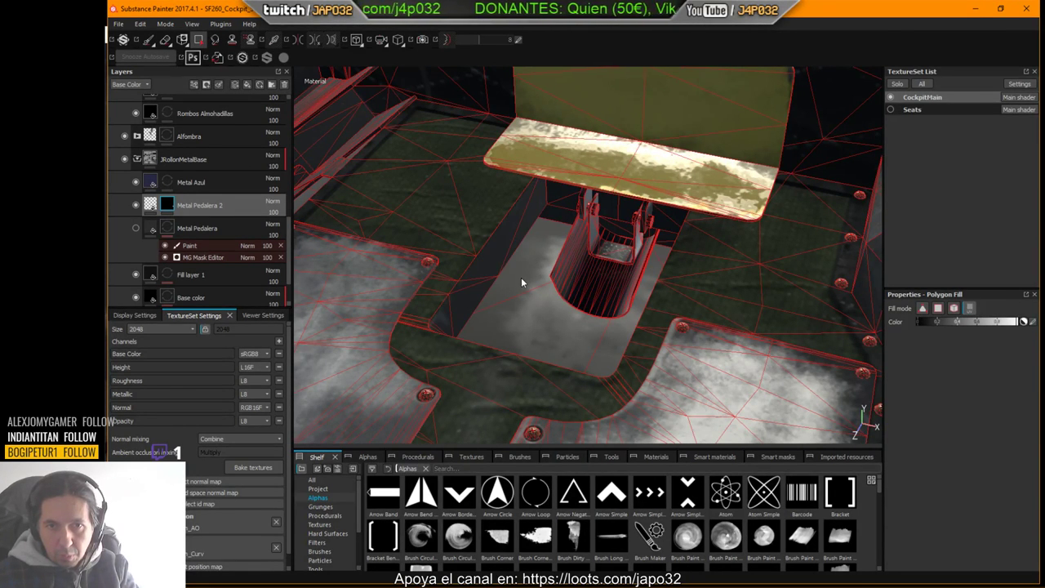
Step: Fill the pedal recess's base and curved bracket in the Metal Pedalera 2 mask using mesh fill mode, and return to the Paint tool
{"action": "mouse_move", "coordinate": [588, 224]}
{"action": "left_mouse_down", "text": "alt"}
{"action": "mouse_move", "coordinate": [720, 213]}
{"action": "mouse_move", "coordinate": [743, 229]}
{"action": "mouse_move", "coordinate": [732, 268]}
{"action": "mouse_move", "coordinate": [693, 275]}
{"action": "mouse_move", "coordinate": [674, 262]}
{"action": "mouse_move", "coordinate": [681, 258]}
{"action": "left_mouse_up", "text": "alt"}
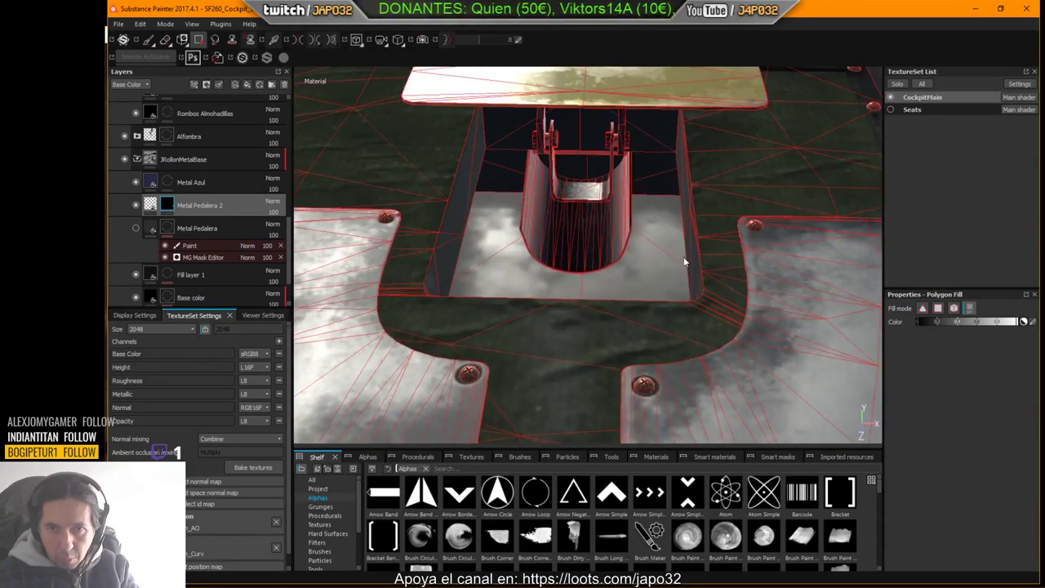
{"action": "left_click", "coordinate": [617, 214]}
{"action": "left_click", "coordinate": [599, 195]}
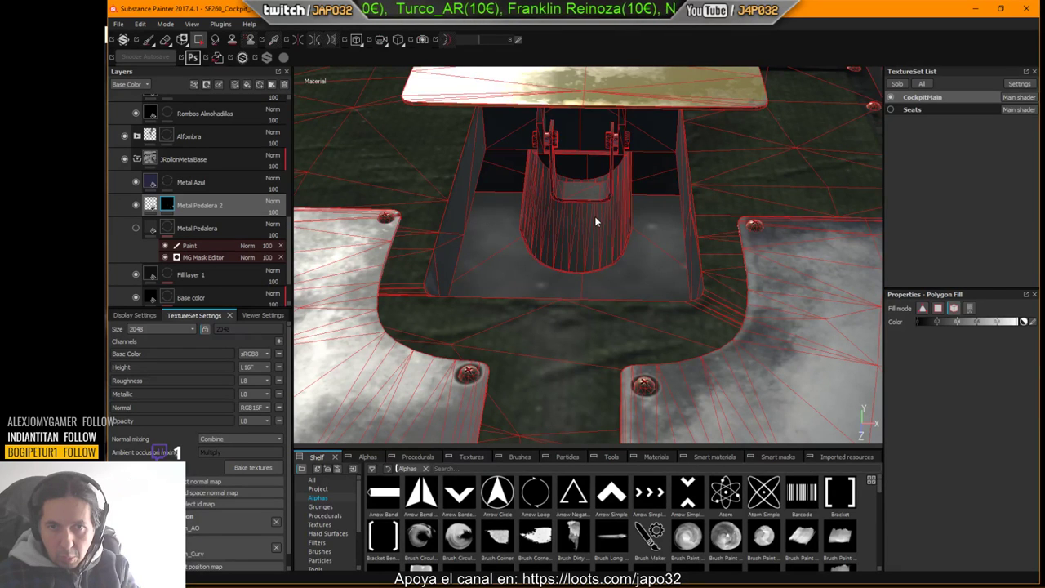
{"action": "left_click_drag", "start_coordinate": [596, 219], "coordinate": [621, 247], "text": "alt"}
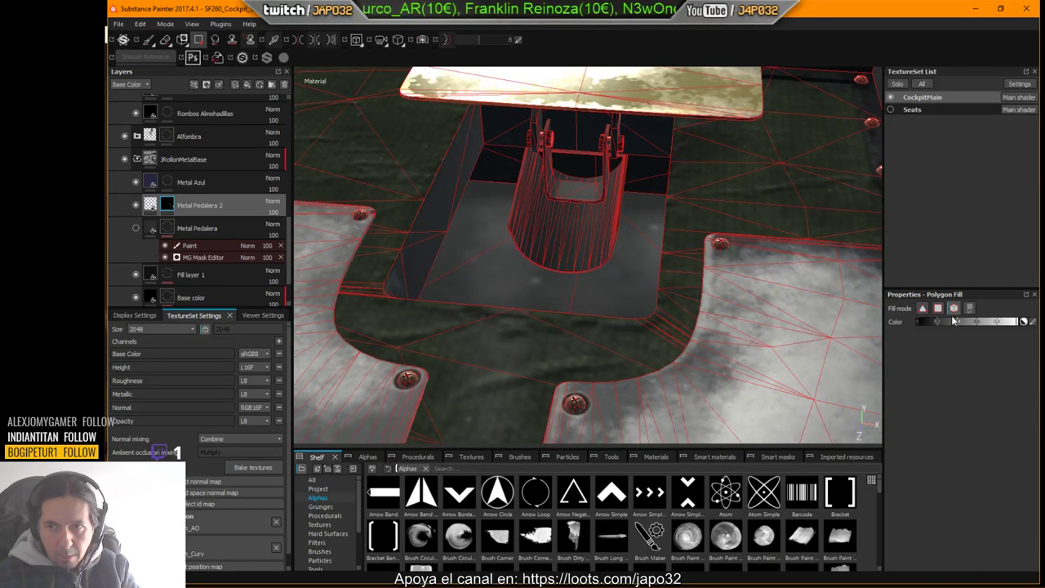
{"action": "left_click", "coordinate": [148, 40]}
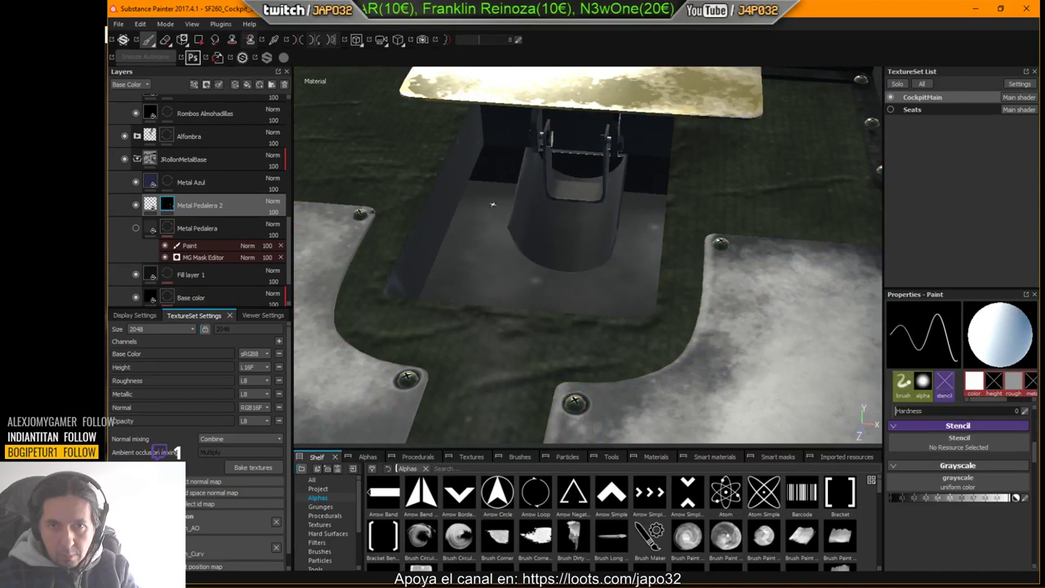
Step: Inspect the recess and floor plates under rotated environment lighting, and compare them with the X-Plane cockpit
{"action": "mouse_move", "coordinate": [697, 295]}
{"action": "left_mouse_down", "text": "alt"}
{"action": "mouse_move", "coordinate": [719, 290]}
{"action": "mouse_move", "coordinate": [690, 291]}
{"action": "left_mouse_up", "text": "alt"}
{"action": "right_click_drag", "start_coordinate": [690, 291], "coordinate": [708, 290], "text": "shift"}
{"action": "left_click_drag", "start_coordinate": [708, 291], "coordinate": [653, 254], "text": "alt"}
{"action": "mouse_move", "coordinate": [653, 255]}
{"action": "right_mouse_down", "text": "shift"}
{"action": "mouse_move", "coordinate": [636, 254]}
{"action": "mouse_move", "coordinate": [652, 254]}
{"action": "right_mouse_up", "text": "shift"}
{"action": "left_click_drag", "start_coordinate": [652, 254], "coordinate": [649, 266], "text": "alt"}
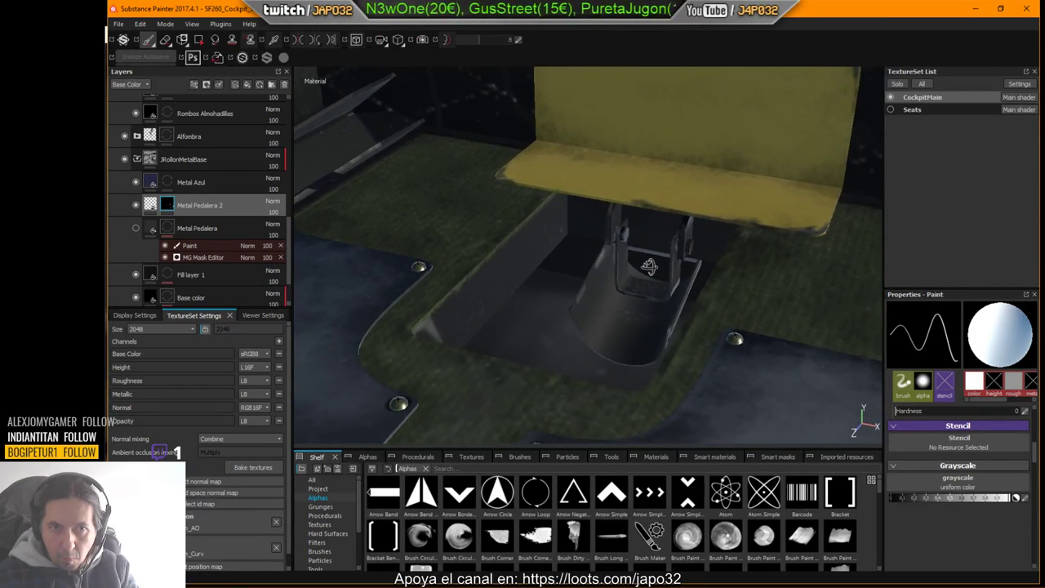
{"action": "left_click_drag", "start_coordinate": [470, 265], "coordinate": [238, 226], "text": "alt"}
{"action": "right_click_drag", "start_coordinate": [239, 225], "coordinate": [187, 225], "text": "alt"}
{"action": "middle_click_drag", "start_coordinate": [621, 327], "coordinate": [642, 196], "text": "alt"}
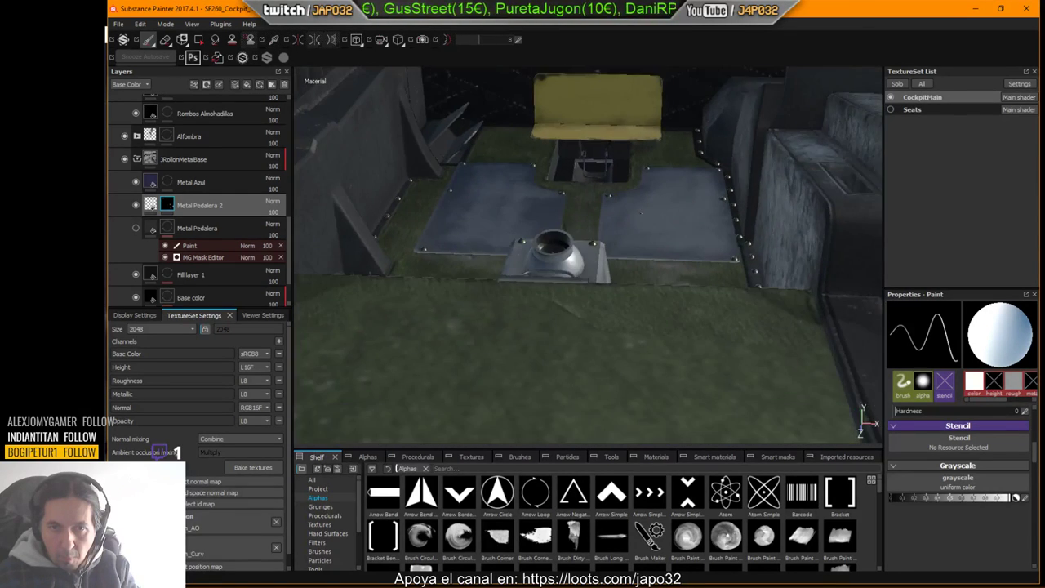
{"action": "left_click_drag", "start_coordinate": [642, 196], "coordinate": [643, 233], "text": "alt"}
{"action": "middle_click_drag", "start_coordinate": [643, 217], "coordinate": [672, 294], "text": "alt"}
{"action": "key", "text": "alt+Tab"}
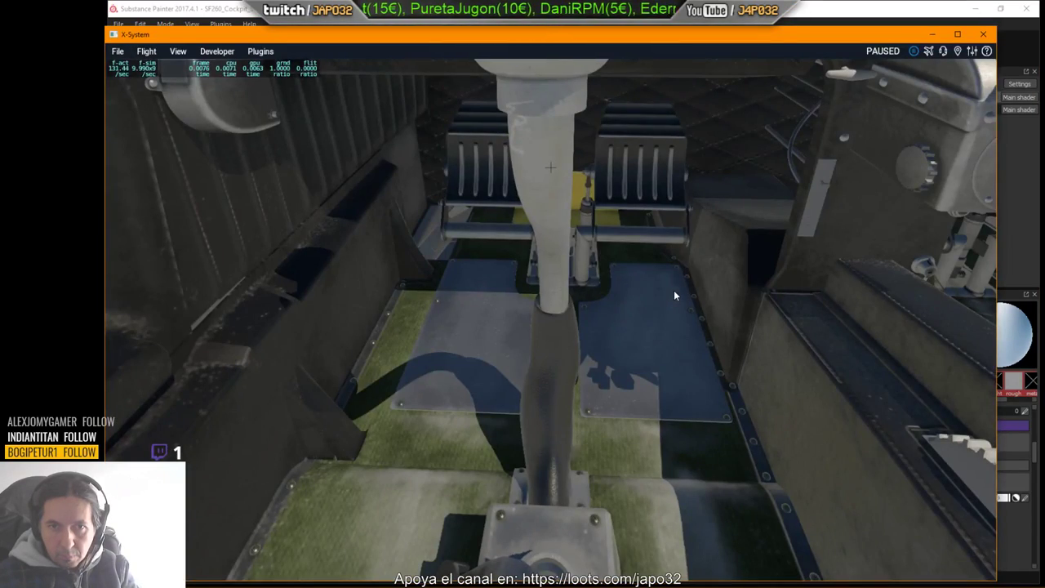
{"action": "key", "text": "alt+Tab"}
Step: Fill the angled metal plates beside the side wall in the Metal Pedalera 2 mask with Polygon Fill, and return to the Paint tool
{"action": "mouse_move", "coordinate": [468, 204]}
{"action": "right_mouse_down", "text": "alt"}
{"action": "mouse_move", "coordinate": [483, 203]}
{"action": "mouse_move", "coordinate": [483, 175]}
{"action": "right_mouse_up", "text": "alt"}
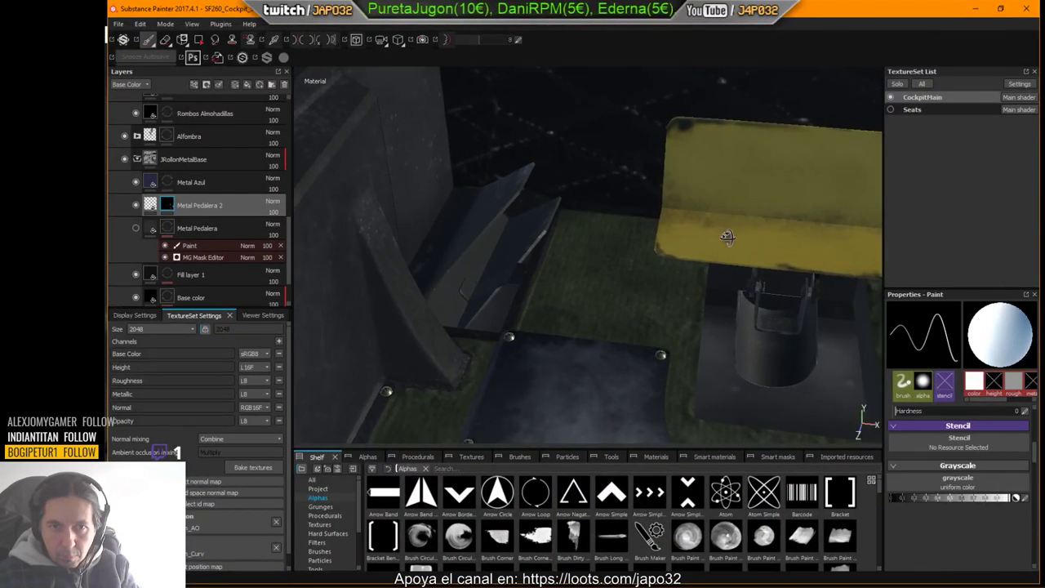
{"action": "left_click", "coordinate": [198, 39]}
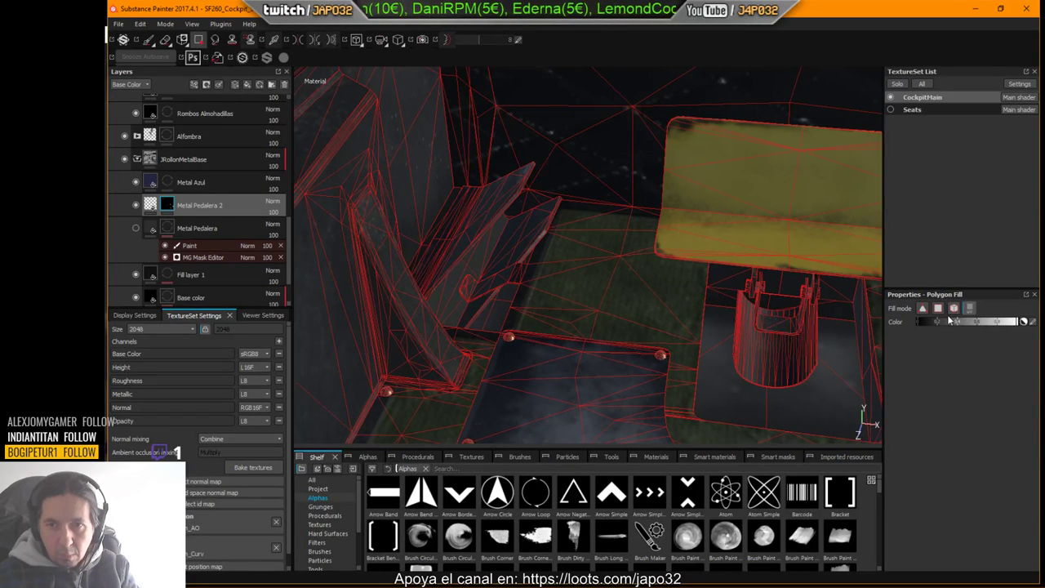
{"action": "left_click", "coordinate": [496, 227]}
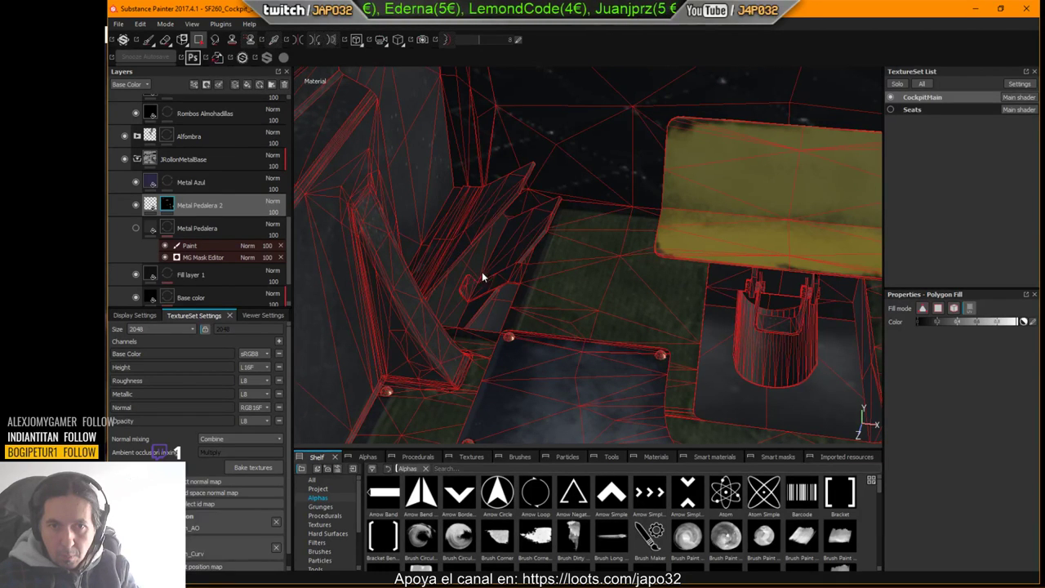
{"action": "left_click_drag", "start_coordinate": [500, 309], "coordinate": [442, 288], "text": "alt"}
{"action": "right_click_drag", "start_coordinate": [443, 289], "coordinate": [478, 300], "text": "alt"}
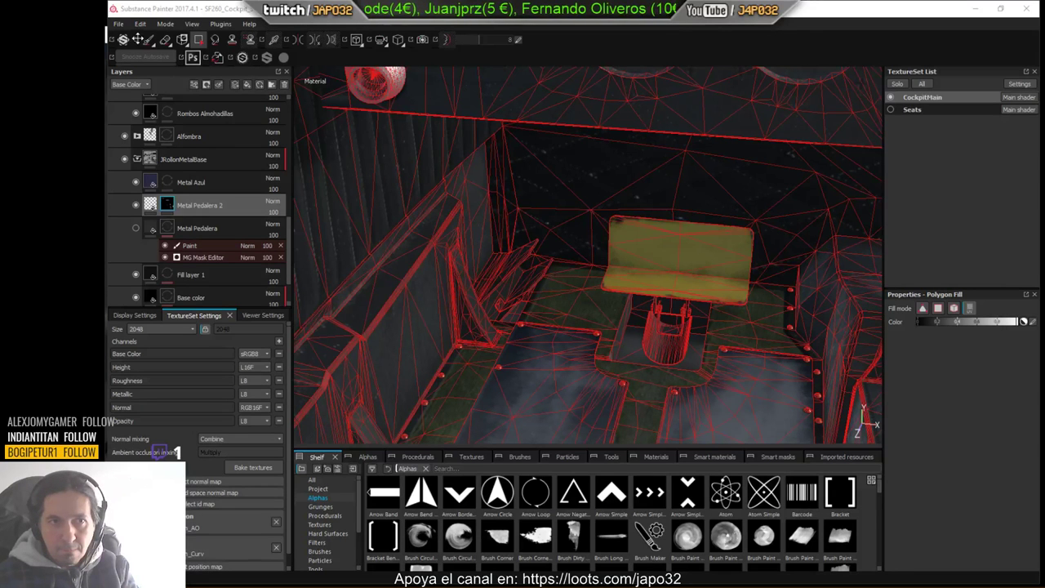
{"action": "left_click", "coordinate": [147, 39]}
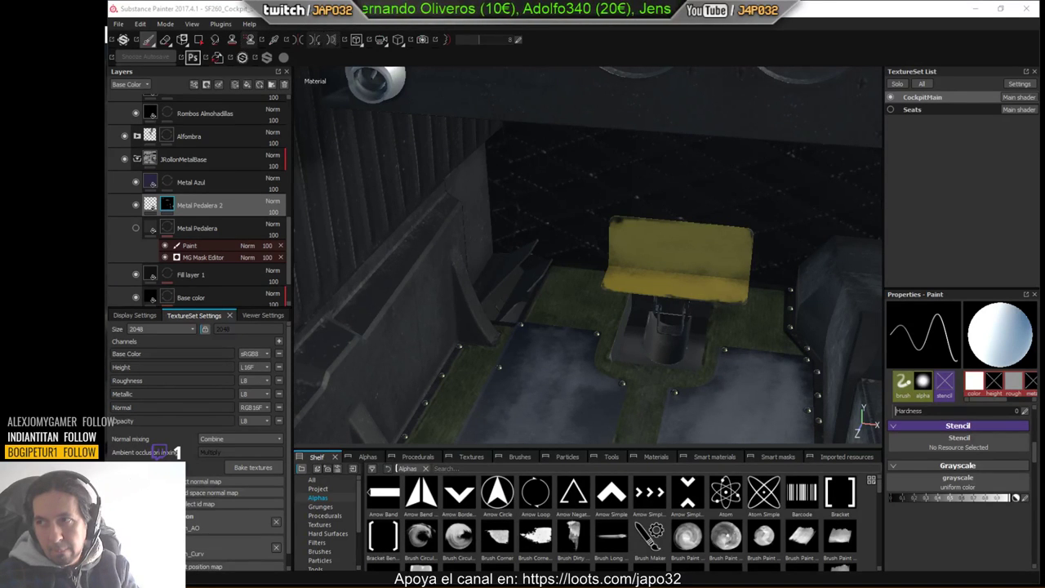
Step: Export the updated CockpitMain textures as 8-bit PNG with the X-Plane configuration
{"action": "middle_click_drag", "start_coordinate": [727, 258], "coordinate": [649, 233], "text": "alt"}
{"action": "right_click_drag", "start_coordinate": [649, 232], "coordinate": [433, 243], "text": "alt"}
{"action": "middle_click_drag", "start_coordinate": [676, 306], "coordinate": [686, 289], "text": "alt"}
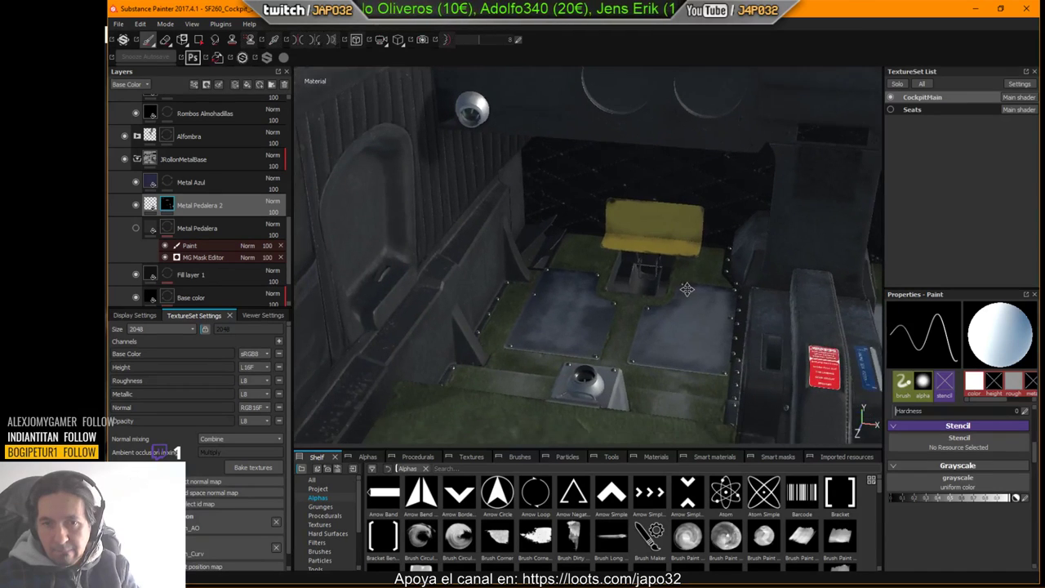
{"action": "right_click", "coordinate": [633, 223]}
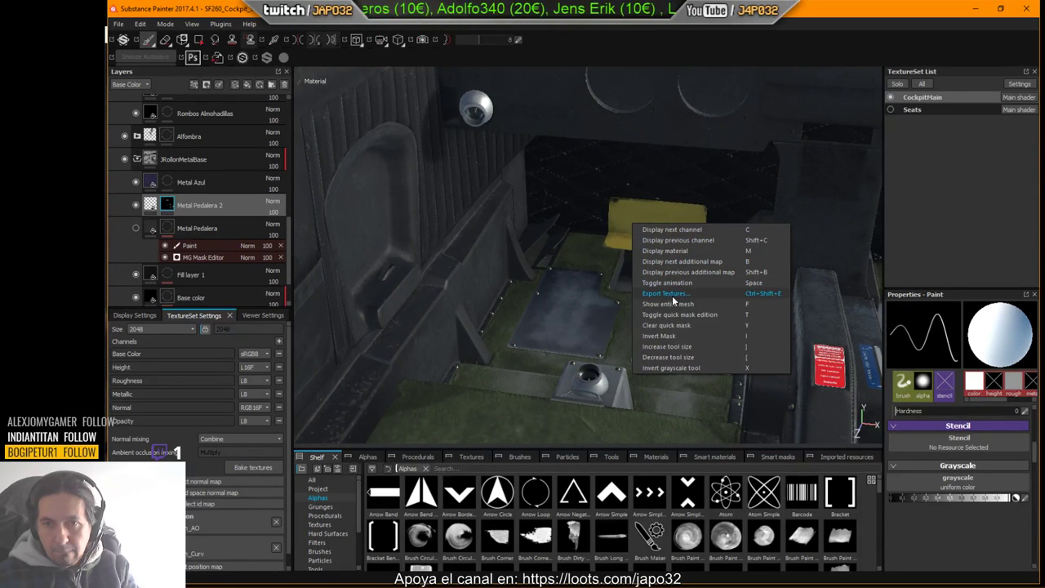
{"action": "left_click", "coordinate": [668, 295]}
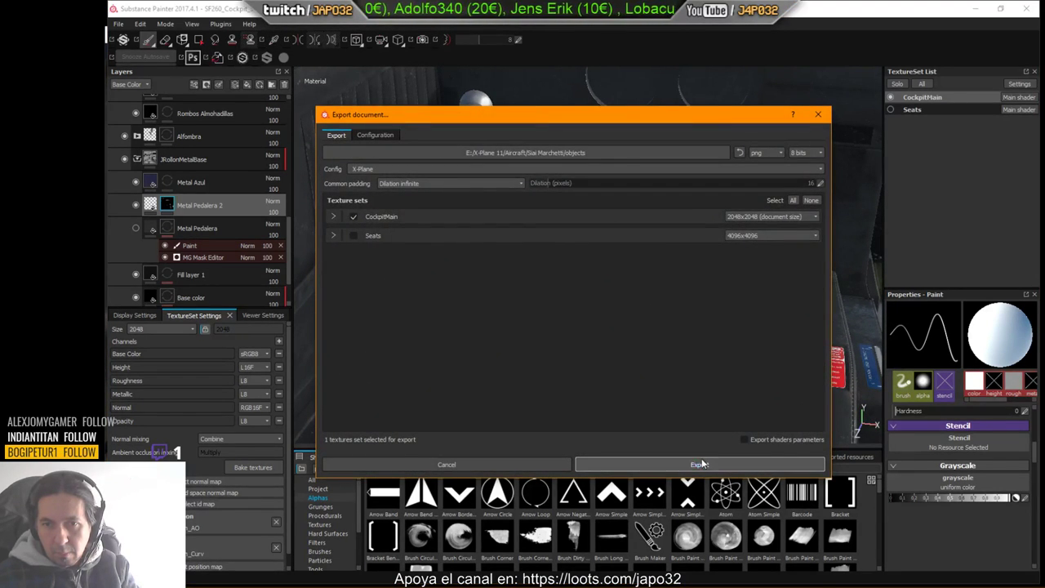
{"action": "left_click", "coordinate": [702, 463]}
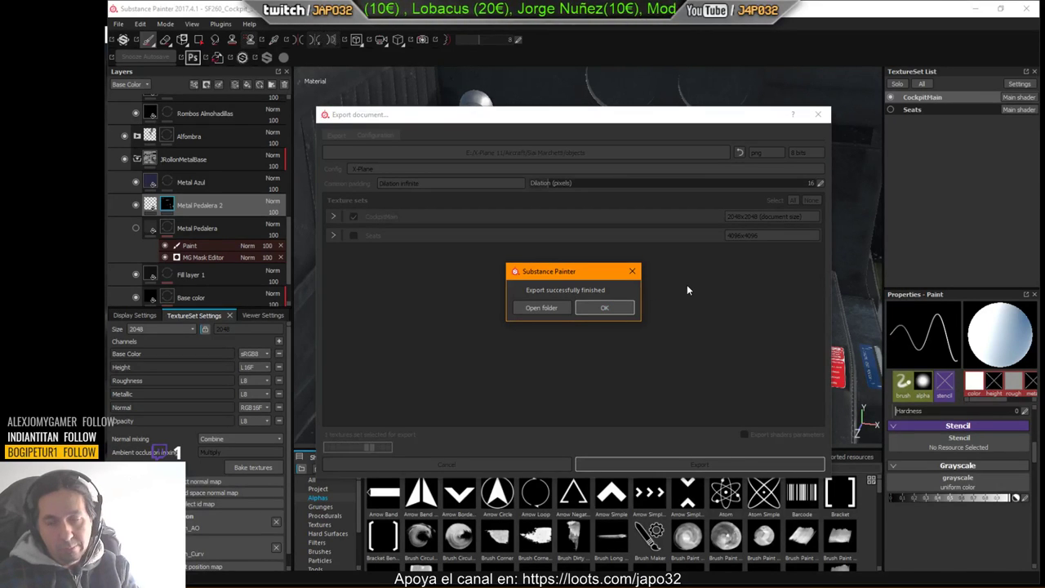
{"action": "left_click", "coordinate": [605, 307]}
Step: Switch to X-Plane and reload the current aircraft with the newly exported textures
{"action": "key", "text": "alt+Tab"}
{"action": "key", "text": "alt+Tab"}
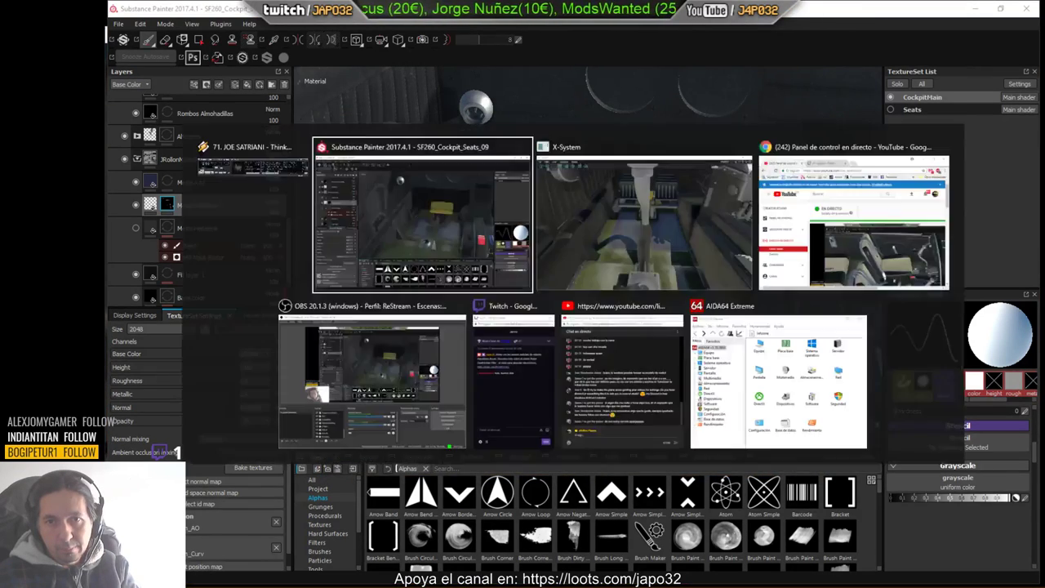
{"action": "left_click", "coordinate": [720, 223]}
{"action": "left_click", "coordinate": [205, 54]}
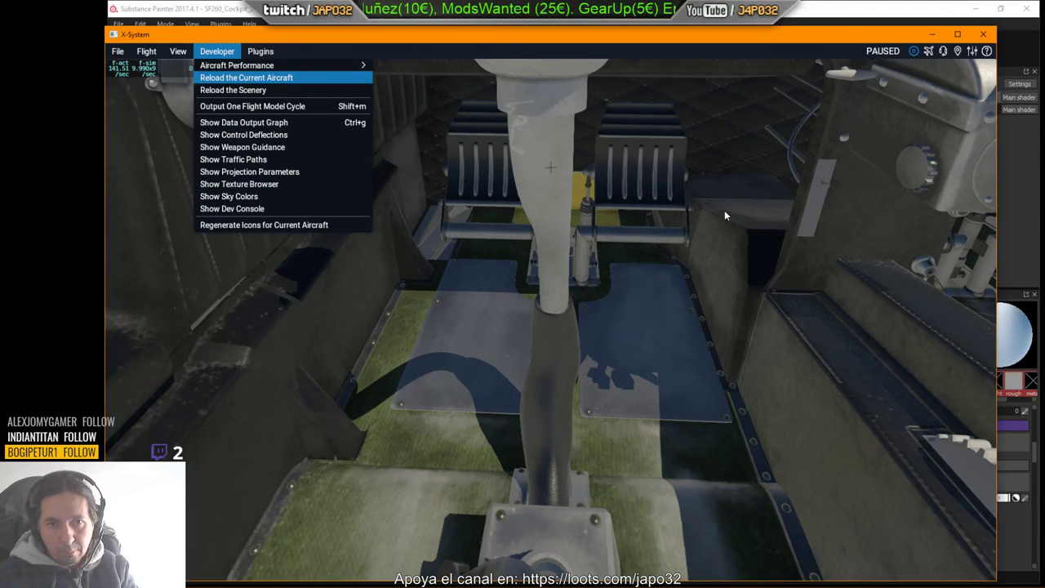
{"action": "key", "text": "Return"}
Step: Examine the pedals, recess walls and curved bracket in the reloaded X-Plane cockpit at close range
{"action": "right_click_drag", "start_coordinate": [681, 313], "coordinate": [657, 370]}
{"action": "key", "text": "Down"}
{"action": "key", "text": "Right"}
{"action": "key", "text": "period"}
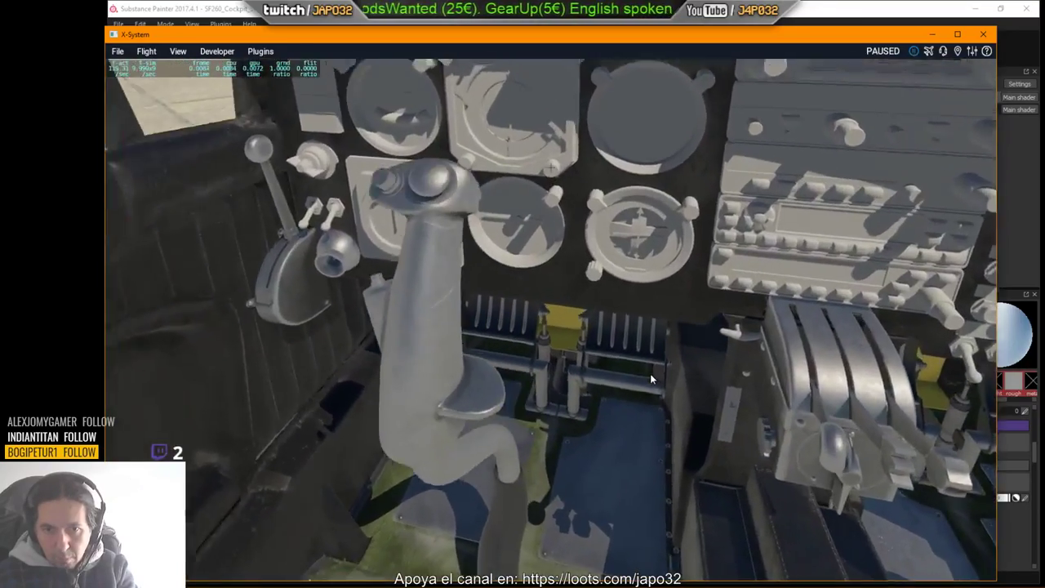
{"action": "key", "text": "period"}
{"action": "key", "text": "Down"}
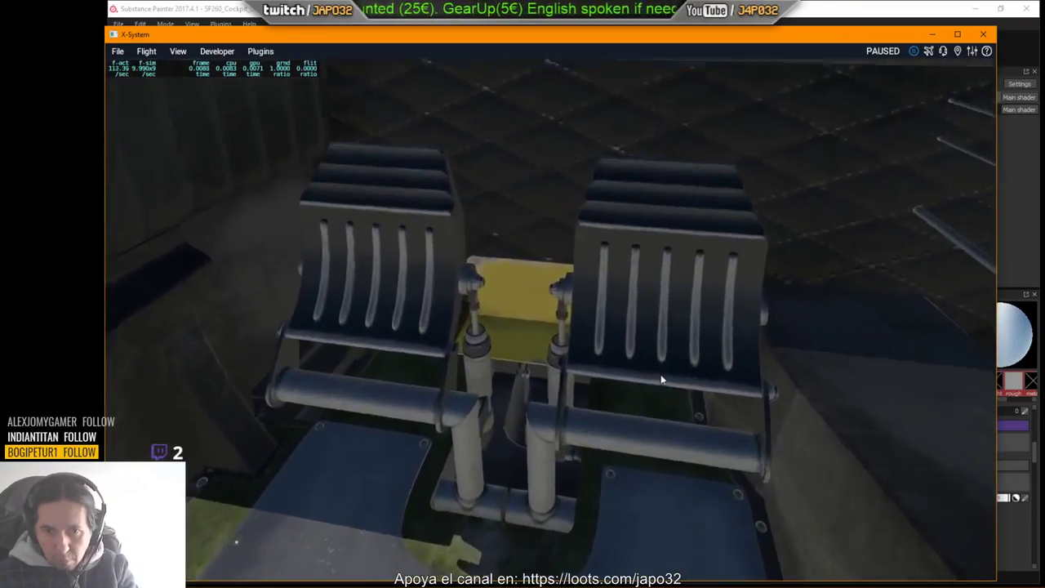
{"action": "key", "text": "Up"}
{"action": "key", "text": "Left"}
{"action": "key", "text": "period"}
{"action": "key", "text": "Down"}
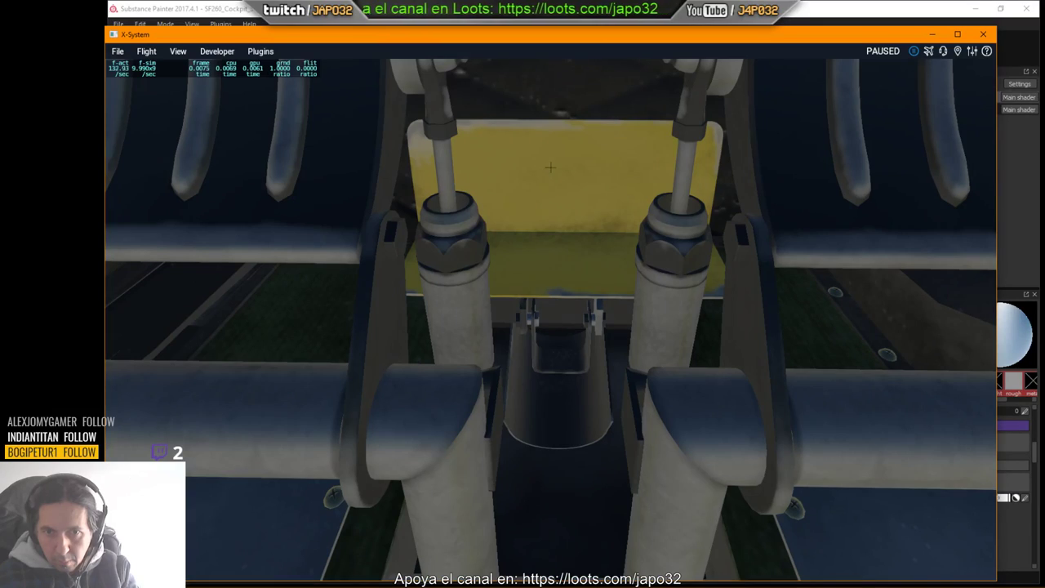
Step: Examine the pedals, metal floor plates, carpet and control stick base in the X-Plane cockpit from several distances
{"action": "right_click_drag", "start_coordinate": [604, 412], "coordinate": [633, 374]}
{"action": "key", "text": "Right"}
{"action": "key", "text": "Up"}
{"action": "key", "text": "comma"}
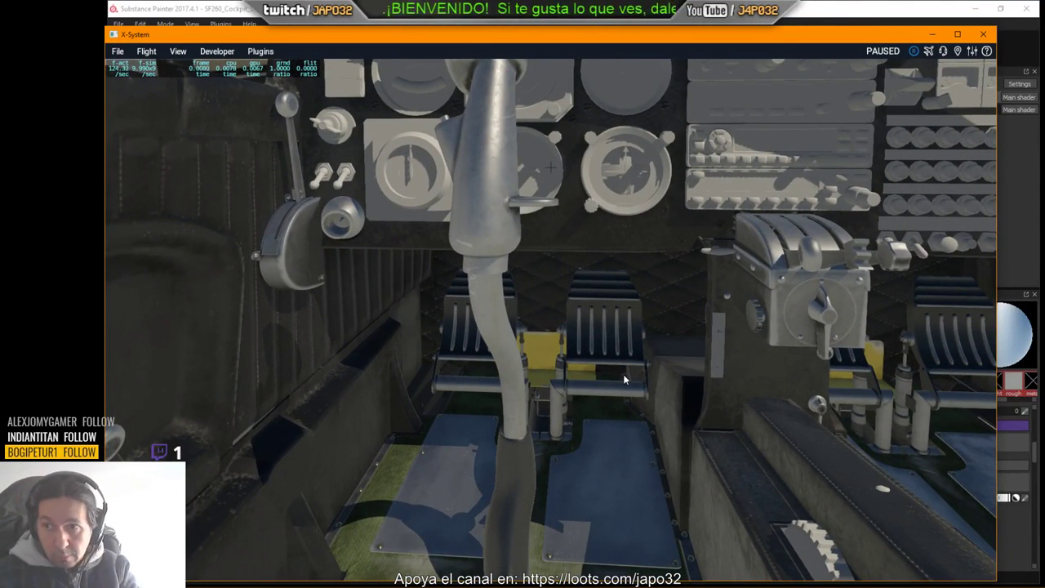
{"action": "right_click_drag", "start_coordinate": [681, 354], "coordinate": [651, 394]}
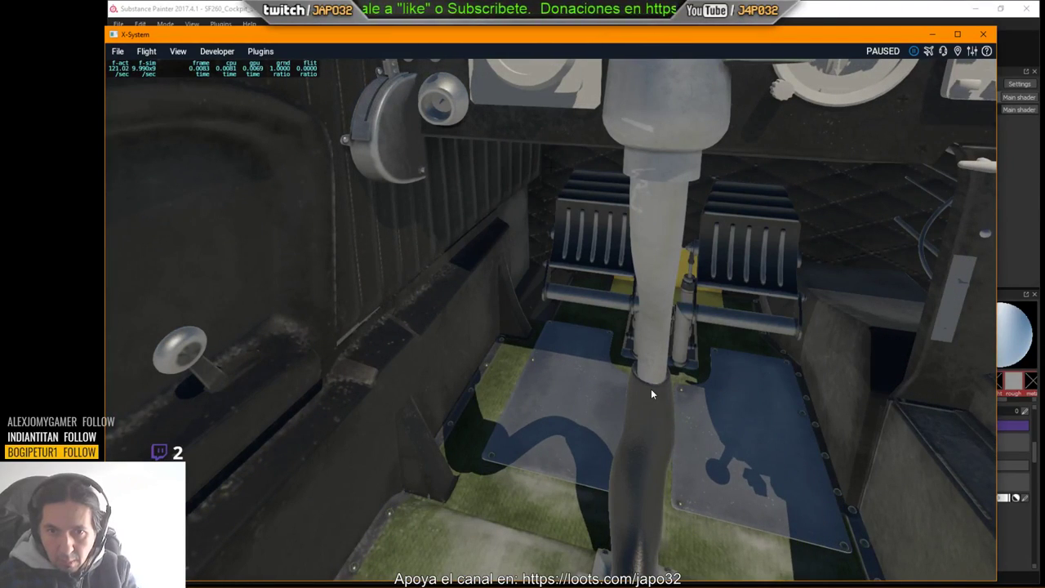
{"action": "right_click_drag", "start_coordinate": [674, 339], "coordinate": [620, 448]}
{"action": "key", "text": "period"}
{"action": "key", "text": "Right"}
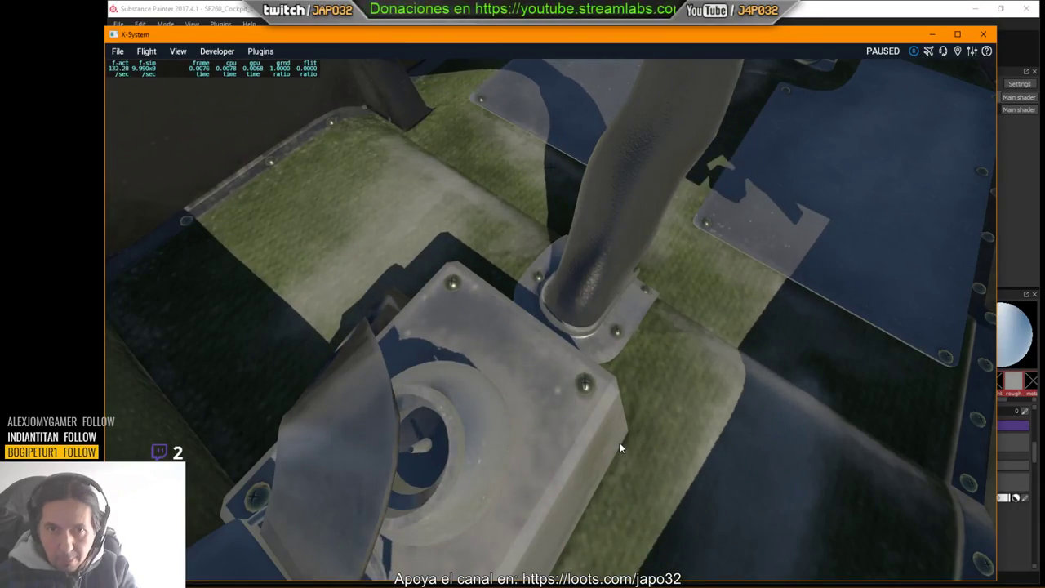
{"action": "right_click_drag", "start_coordinate": [620, 442], "coordinate": [633, 399]}
{"action": "key", "text": "Up"}
{"action": "key", "text": "Left"}
{"action": "key", "text": "period"}
{"action": "key", "text": "Down"}
{"action": "key", "text": "Right"}
{"action": "key", "text": "Up"}
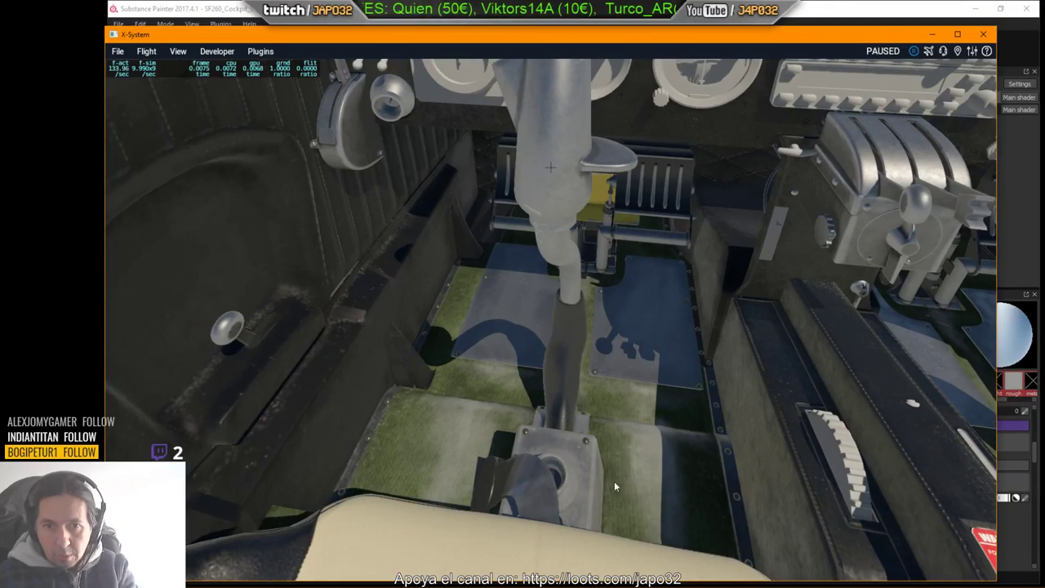
Step: Inspect the seats, center console and worn carpet around the stick mount in the X-Plane cockpit
{"action": "right_click_drag", "start_coordinate": [566, 442], "coordinate": [523, 446]}
{"action": "key", "text": "Right"}
{"action": "key", "text": "Down"}
{"action": "key", "text": "Right"}
{"action": "key", "text": "Up"}
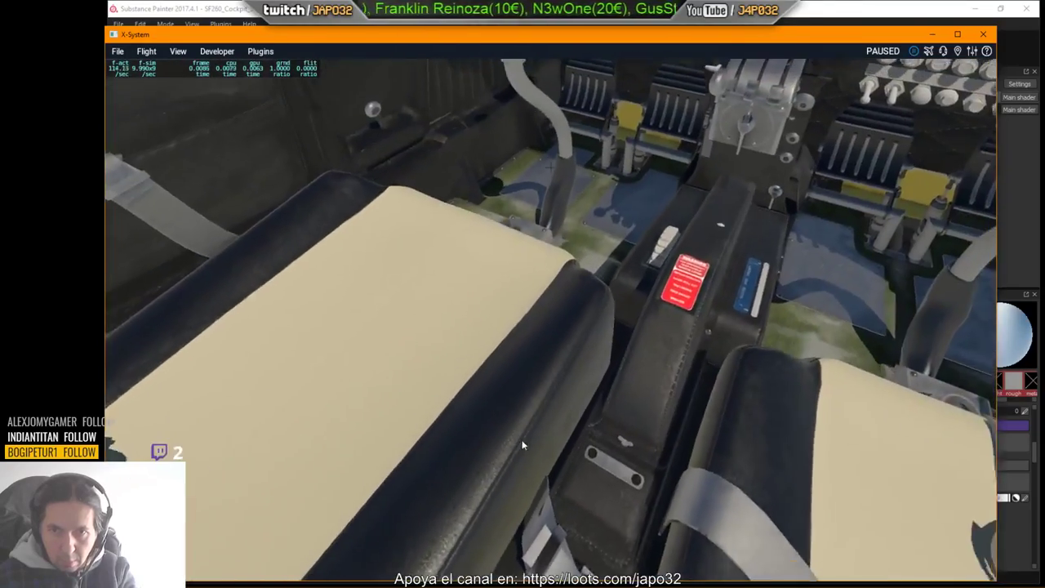
{"action": "scroll", "coordinate": [523, 445], "scroll_direction": "up", "scroll_amount": 6}
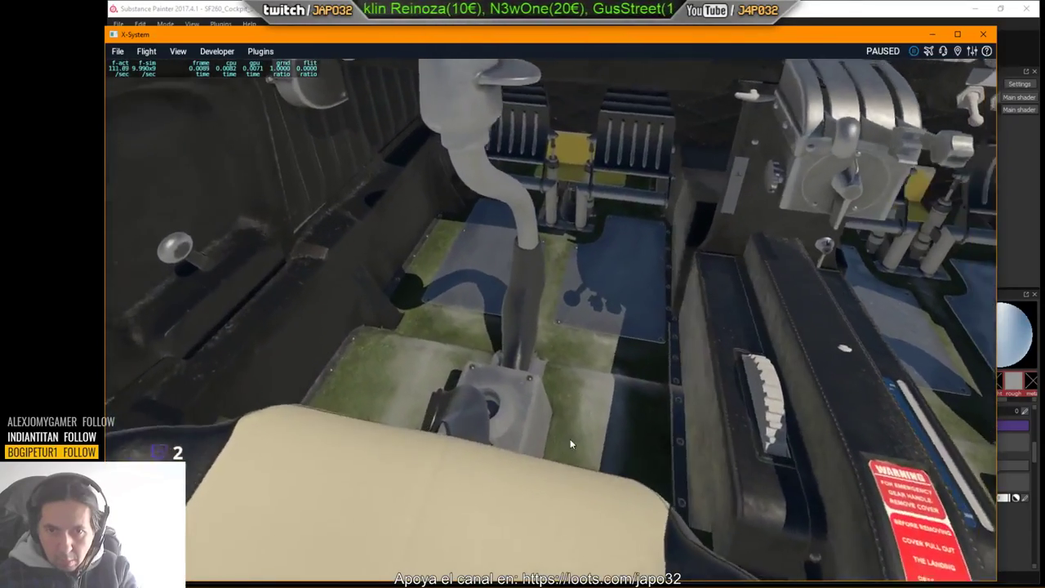
{"action": "scroll", "coordinate": [570, 443], "scroll_direction": "up", "scroll_amount": 1}
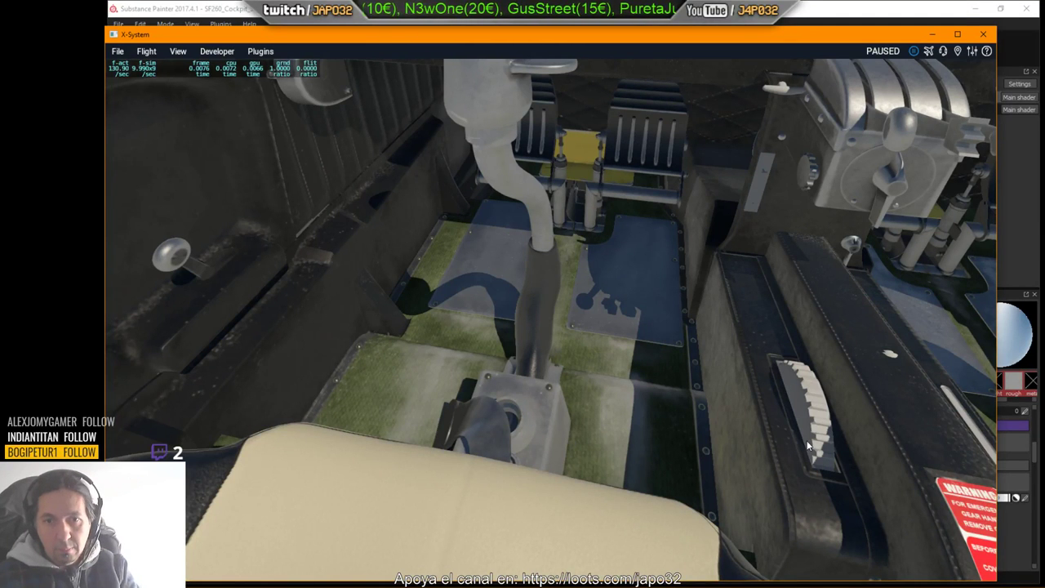
{"action": "scroll", "coordinate": [707, 412], "scroll_direction": "down", "scroll_amount": 2}
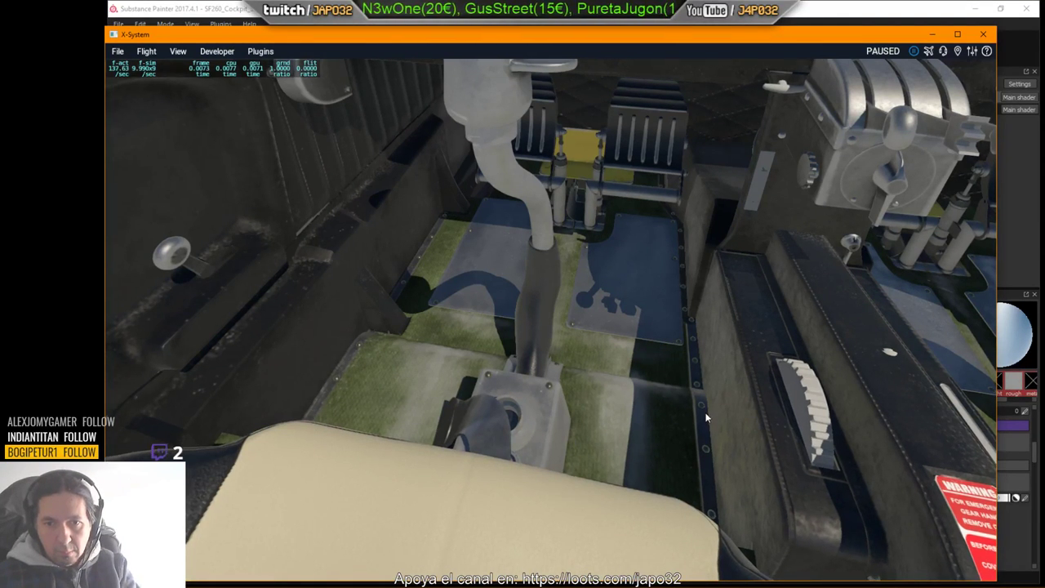
{"action": "right_click_drag", "start_coordinate": [707, 412], "coordinate": [715, 475]}
{"action": "scroll", "coordinate": [708, 429], "scroll_direction": "up", "scroll_amount": 3}
{"action": "scroll", "coordinate": [714, 479], "scroll_direction": "up", "scroll_amount": 1}
{"action": "key", "text": "Up"}
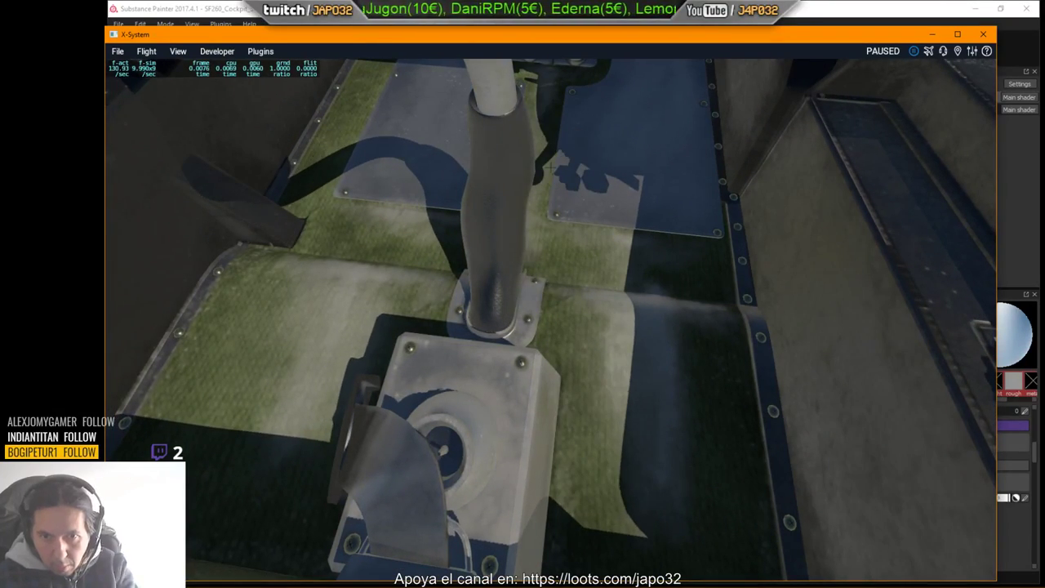
{"action": "scroll", "coordinate": [538, 351], "scroll_direction": "down", "scroll_amount": 2}
{"action": "right_click_drag", "start_coordinate": [538, 351], "coordinate": [536, 265]}
{"action": "scroll", "coordinate": [571, 269], "scroll_direction": "down", "scroll_amount": 3}
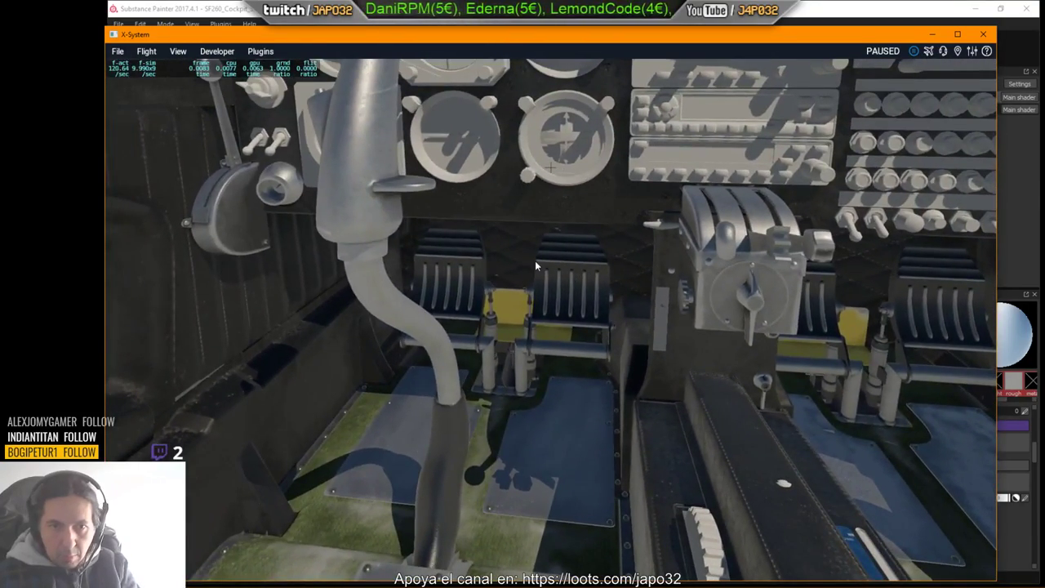
Step: Compare the cockpit floor in Substance Painter with its appearance in X-Plane by switching between both programs
{"action": "key", "text": "alt+Tab"}
{"action": "key", "text": "alt+Tab"}
{"action": "key", "text": "alt+Tab"}
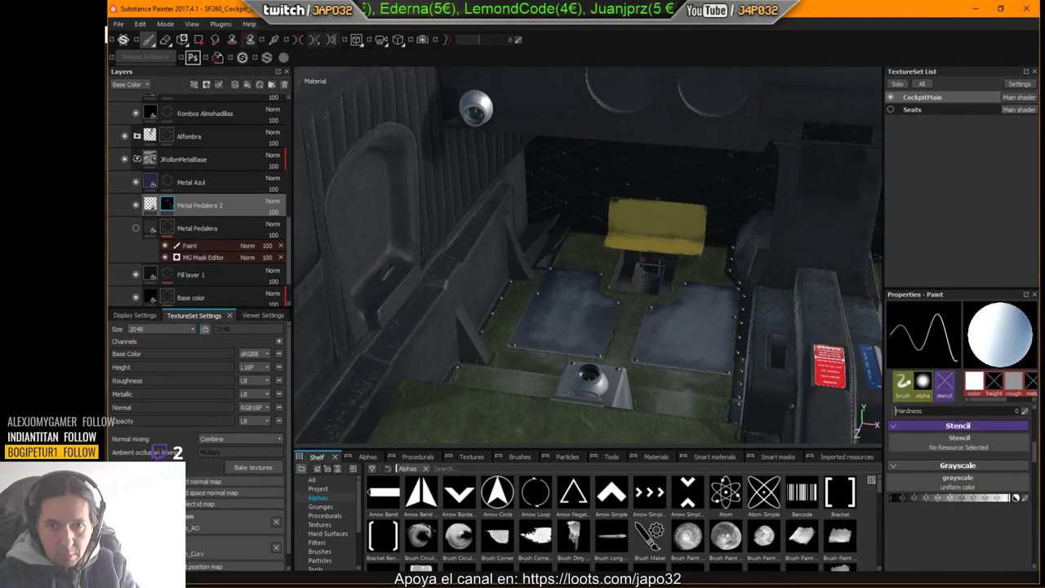
{"action": "key", "text": "alt+Tab"}
{"action": "key", "text": "alt+Tab"}
{"action": "key", "text": "alt+Tab"}
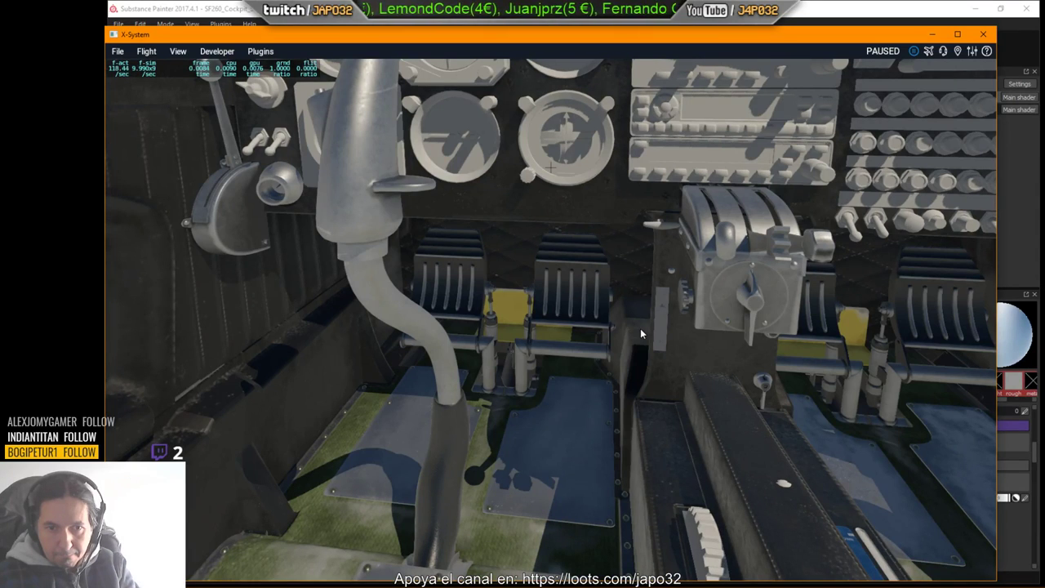
Step: Switch to Substance Painter and delete the hidden Metal Pedalera layer from the JRollonMetalBase group
{"action": "key", "text": "alt+Tab"}
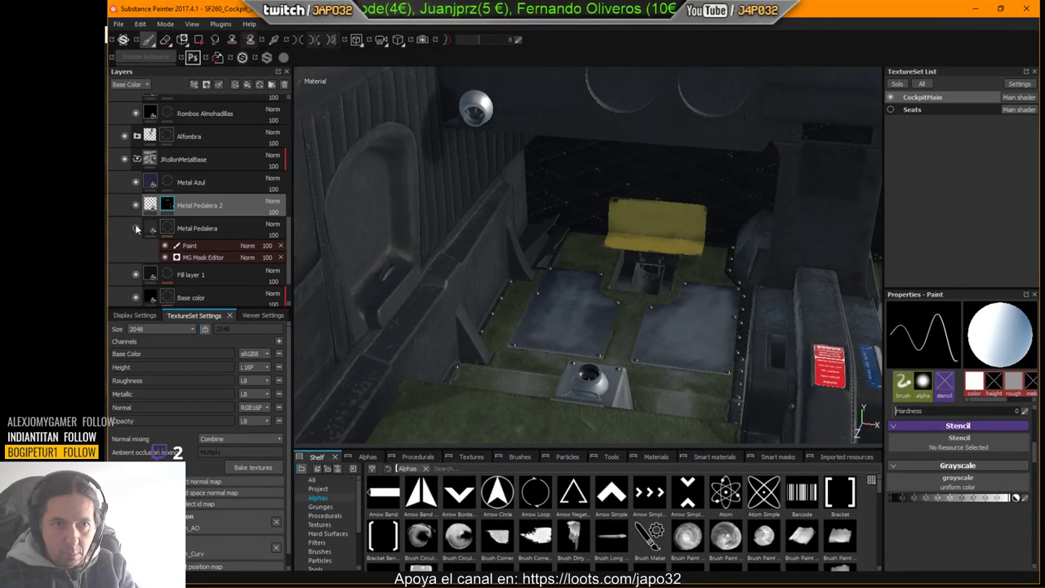
{"action": "left_click", "coordinate": [200, 229]}
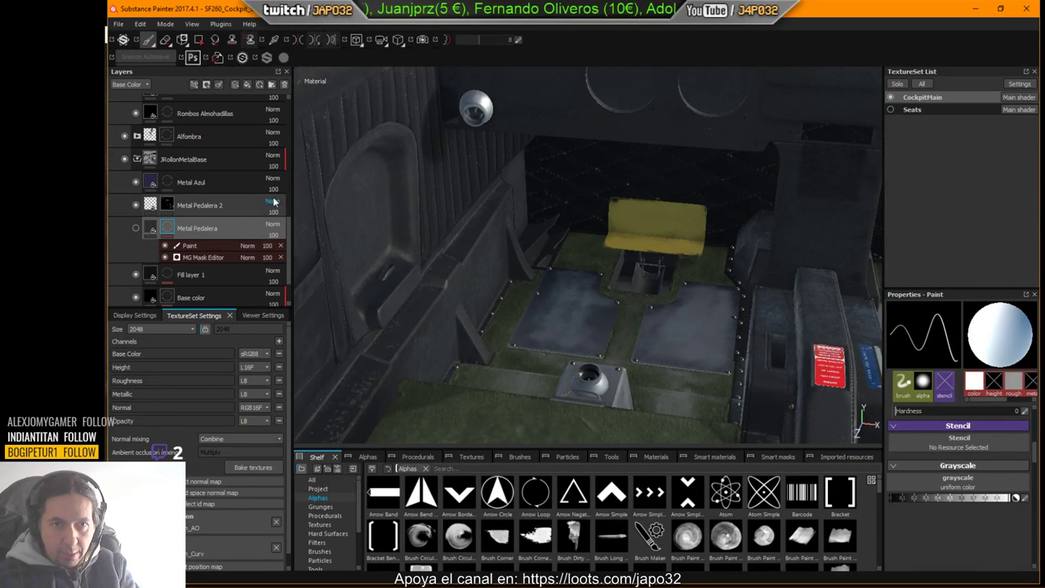
{"action": "key", "text": "Delete"}
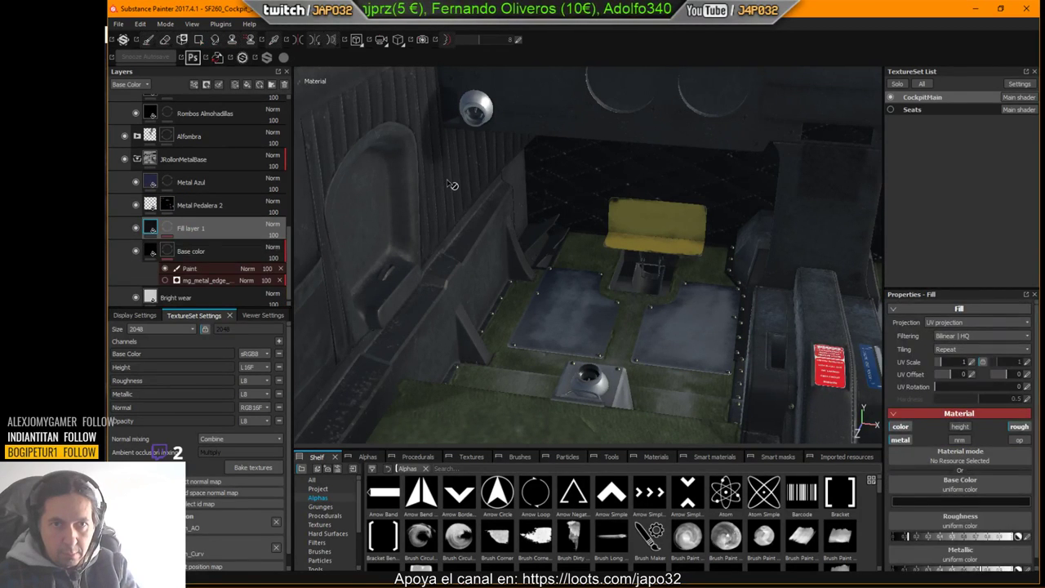
{"action": "key", "text": "ctrl"}
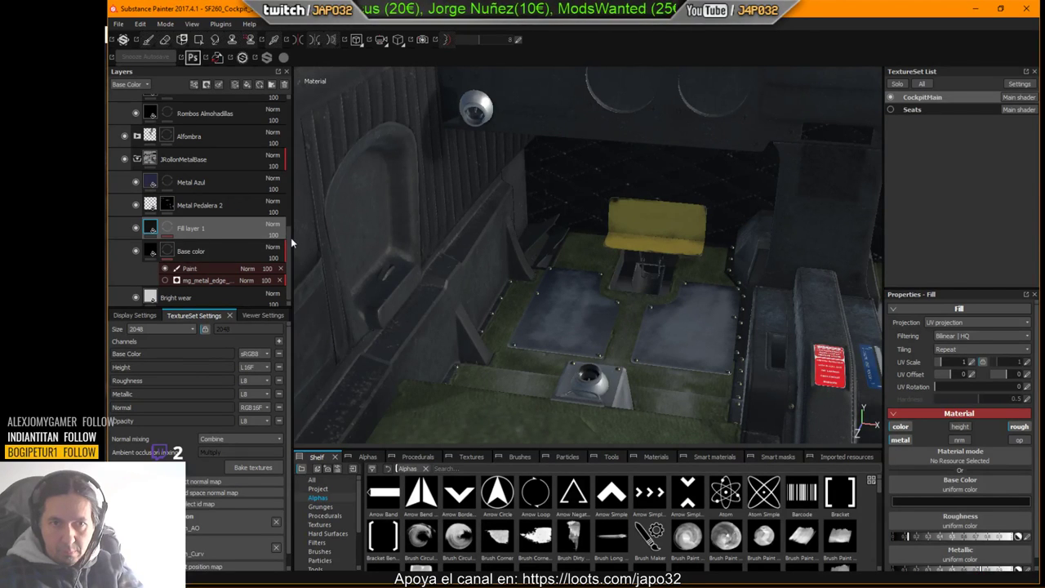
Step: Set the opacity of the Polvo group inside the SUCIEDAD folder to 64, and collapse the folder
{"action": "left_click_drag", "start_coordinate": [289, 240], "coordinate": [295, 104]}
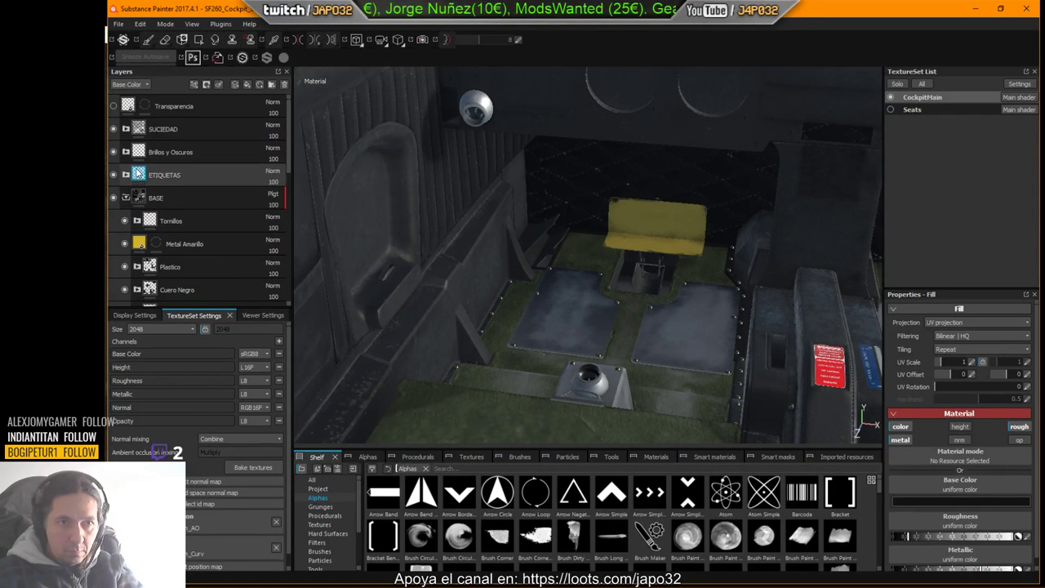
{"action": "left_click", "coordinate": [126, 129]}
{"action": "left_click", "coordinate": [200, 156]}
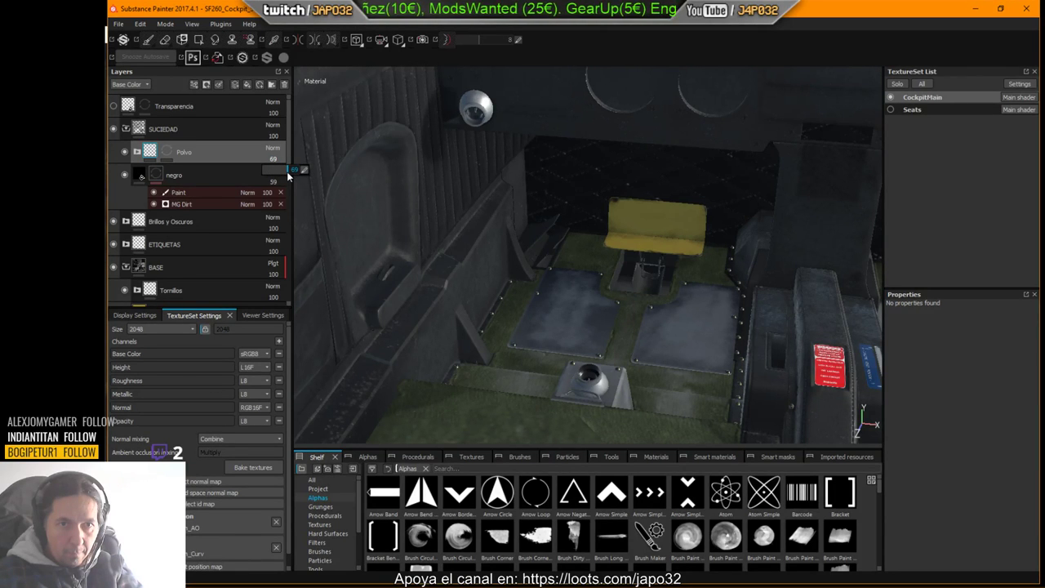
{"action": "left_click_drag", "start_coordinate": [285, 171], "coordinate": [286, 172]}
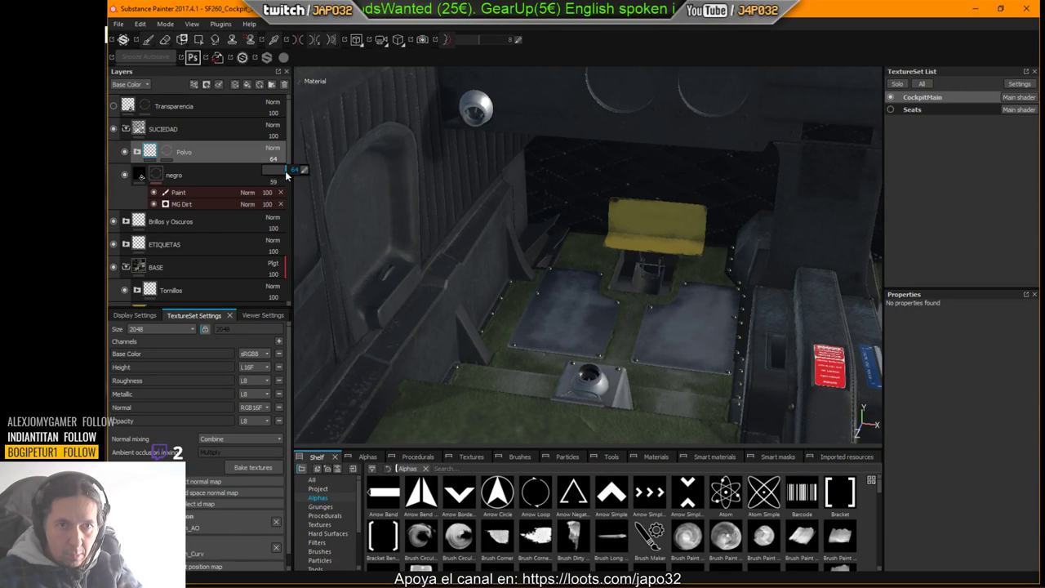
{"action": "left_click", "coordinate": [125, 129]}
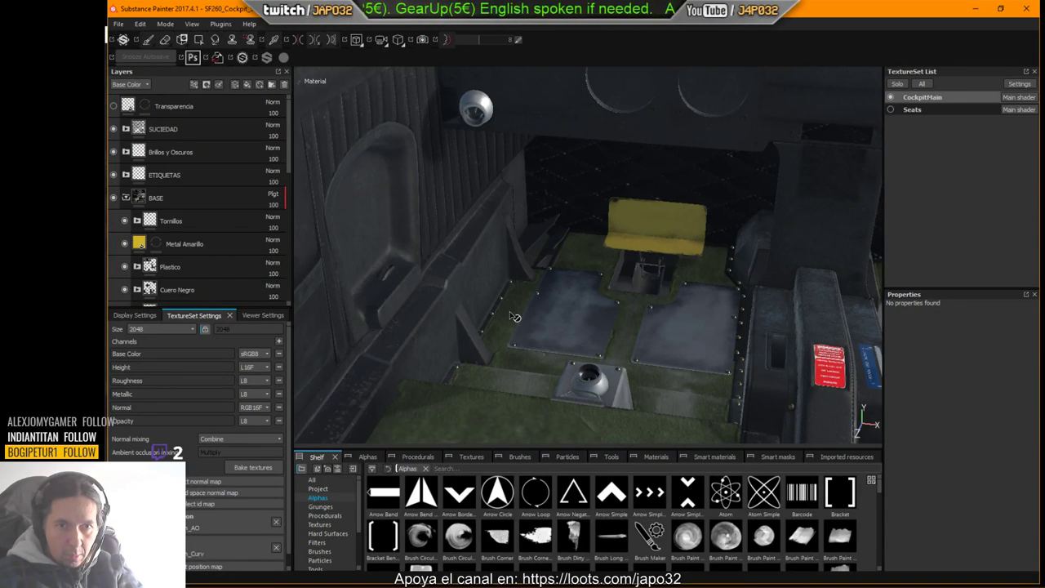
Step: Examine the dust on the floor plates, carpet and stick mount from above and from an angle
{"action": "left_click_drag", "start_coordinate": [612, 313], "coordinate": [652, 253], "text": "alt"}
{"action": "middle_click_drag", "start_coordinate": [652, 252], "coordinate": [642, 218], "text": "alt"}
{"action": "right_click_drag", "start_coordinate": [646, 263], "coordinate": [635, 242], "text": "shift"}
{"action": "left_click_drag", "start_coordinate": [635, 242], "coordinate": [572, 239], "text": "alt"}
{"action": "middle_click_drag", "start_coordinate": [572, 238], "coordinate": [563, 292], "text": "alt"}
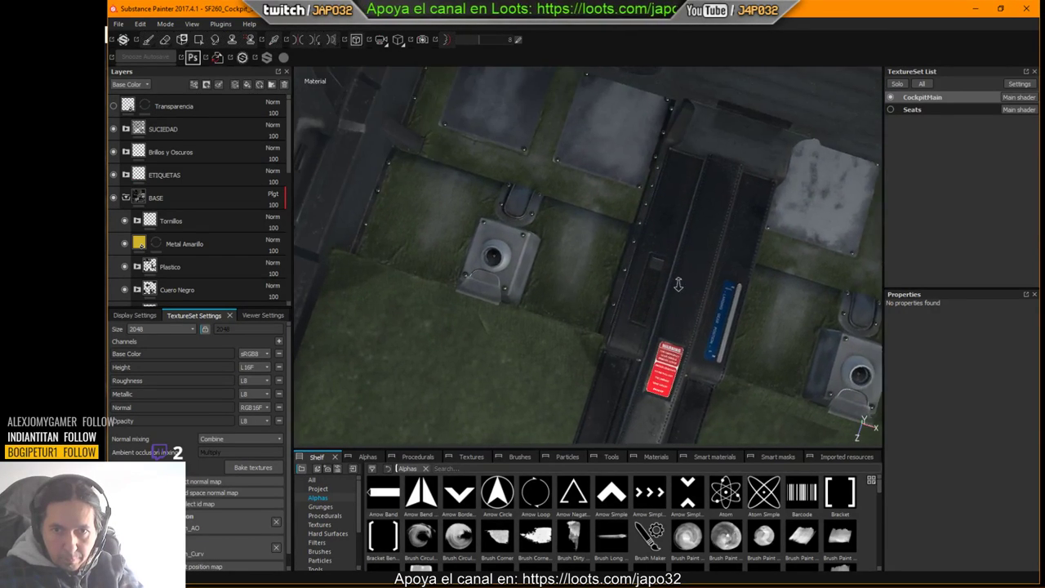
{"action": "right_click_drag", "start_coordinate": [677, 282], "coordinate": [761, 258], "text": "alt"}
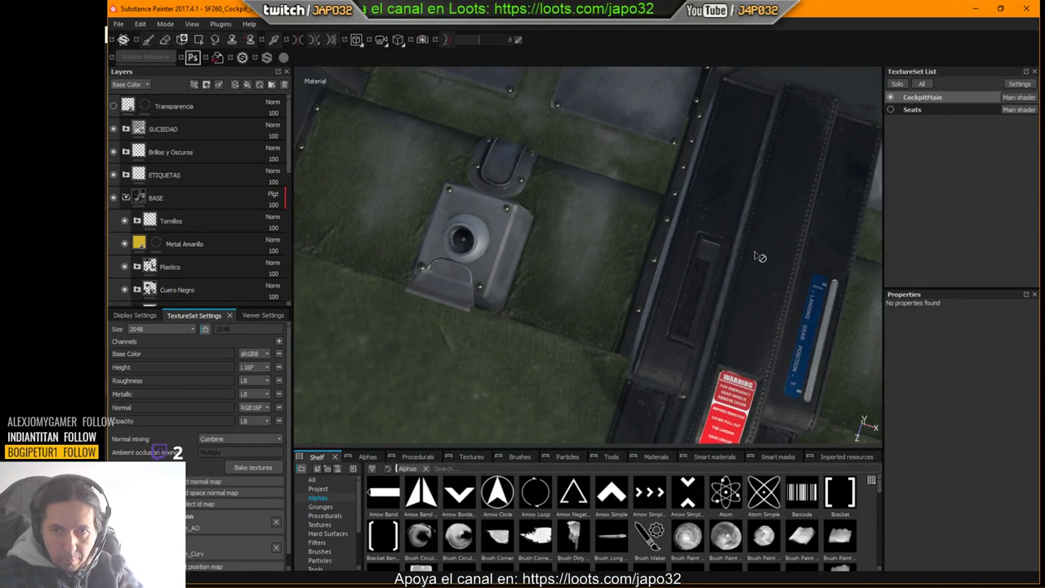
{"action": "middle_click_drag", "start_coordinate": [710, 299], "coordinate": [618, 217], "text": "alt"}
{"action": "left_click_drag", "start_coordinate": [618, 216], "coordinate": [613, 267], "text": "alt"}
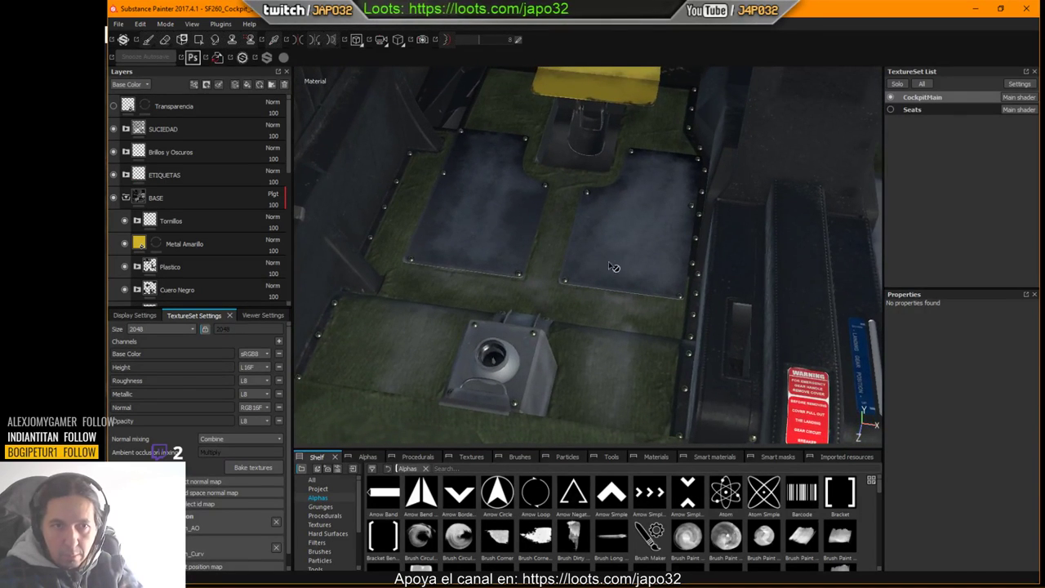
Step: Collapse the Piel Almohadillada group in the BASE folder
{"action": "scroll", "coordinate": [147, 261], "scroll_direction": "down", "scroll_amount": 3}
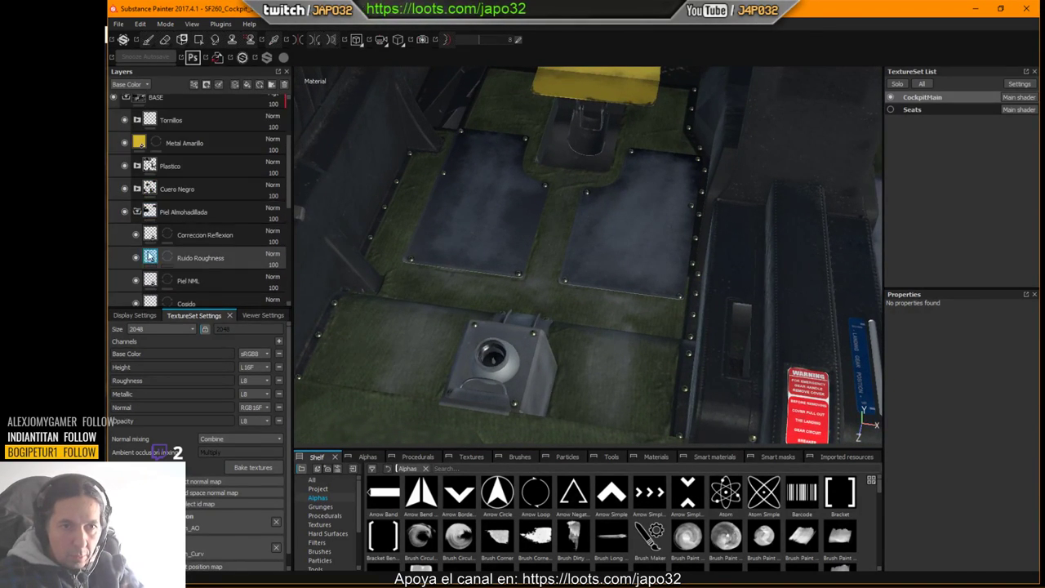
{"action": "left_click", "coordinate": [138, 210]}
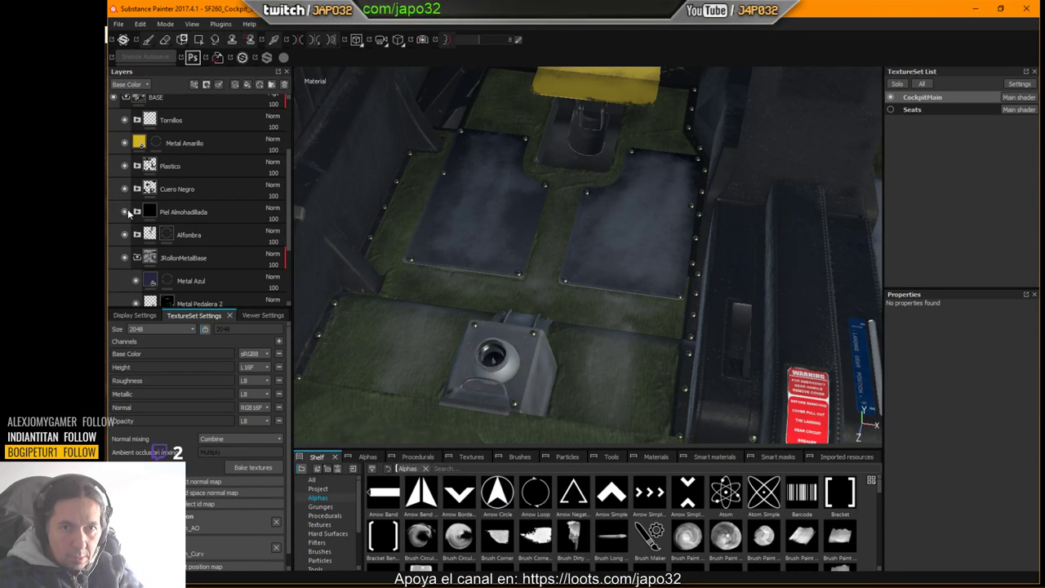
{"action": "scroll", "coordinate": [179, 262], "scroll_direction": "down", "scroll_amount": 2}
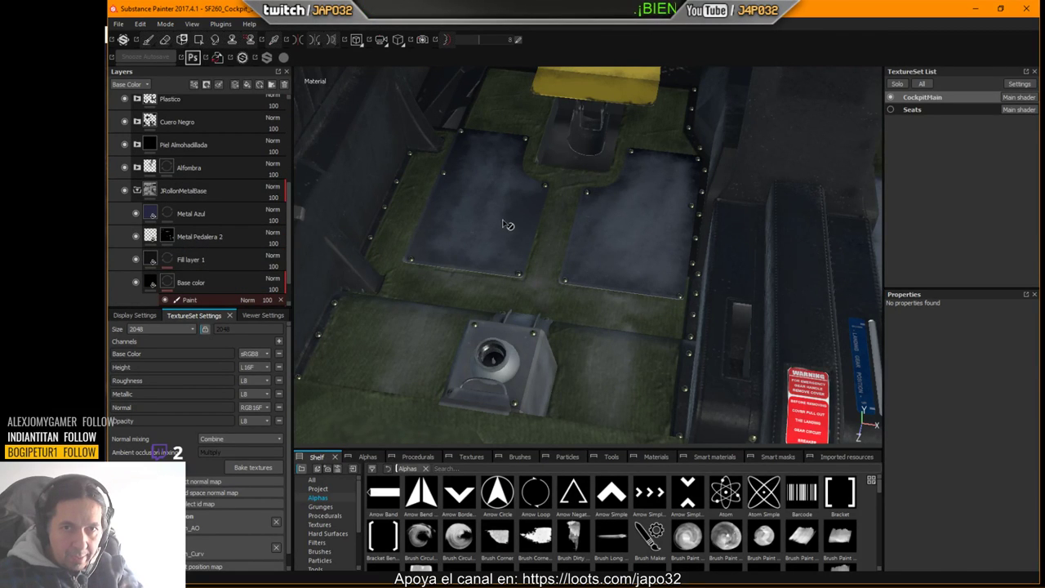
{"action": "middle_click_drag", "start_coordinate": [504, 220], "coordinate": [550, 251], "text": "alt"}
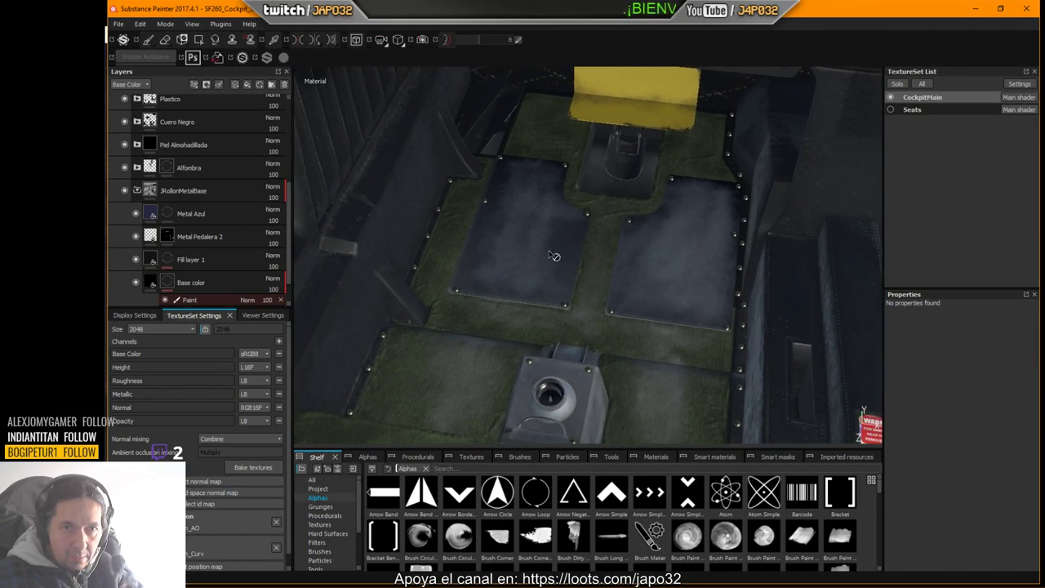
Step: Compare the floor plates and pedal recess with Fill layer 1 shown and hidden
{"action": "left_click", "coordinate": [136, 260]}
{"action": "left_click", "coordinate": [136, 260]}
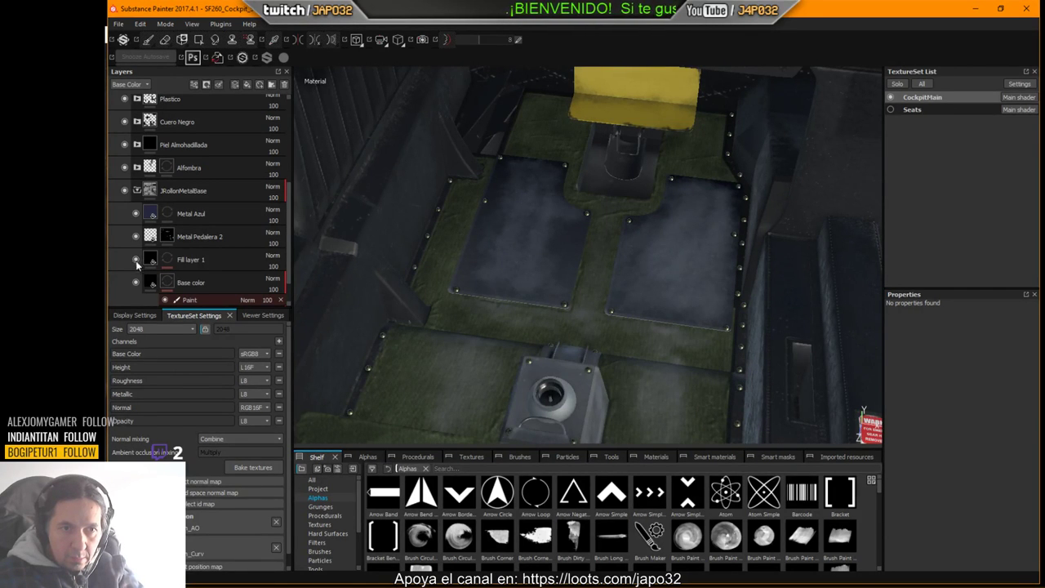
{"action": "left_click", "coordinate": [135, 260]}
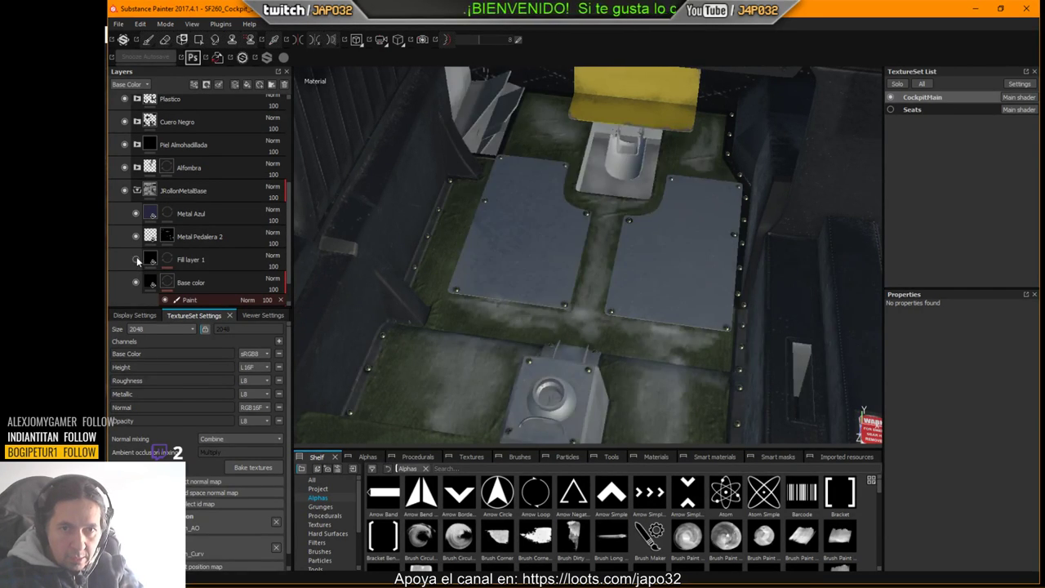
{"action": "left_click", "coordinate": [135, 260]}
{"action": "left_click", "coordinate": [135, 260]}
{"action": "left_click", "coordinate": [136, 260]}
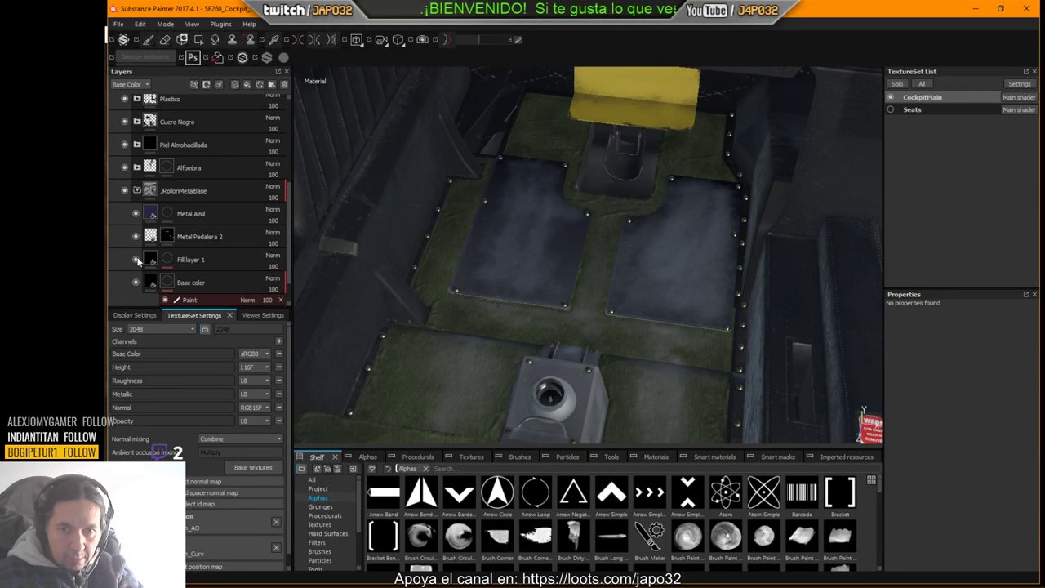
{"action": "left_click", "coordinate": [136, 260]}
{"action": "left_click", "coordinate": [135, 259]}
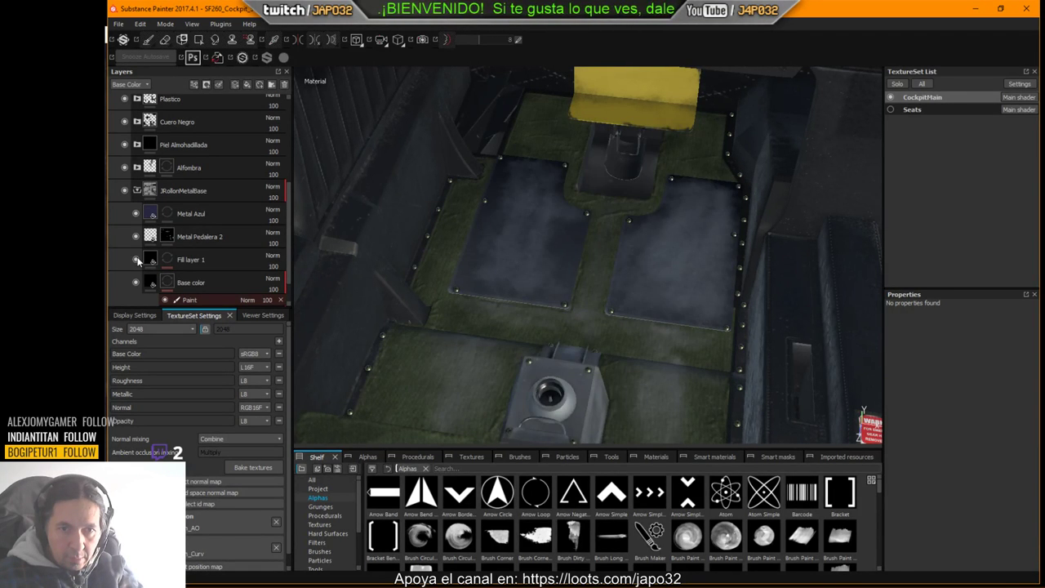
{"action": "left_click", "coordinate": [136, 260]}
{"action": "left_click_drag", "start_coordinate": [662, 320], "coordinate": [613, 268], "text": "alt"}
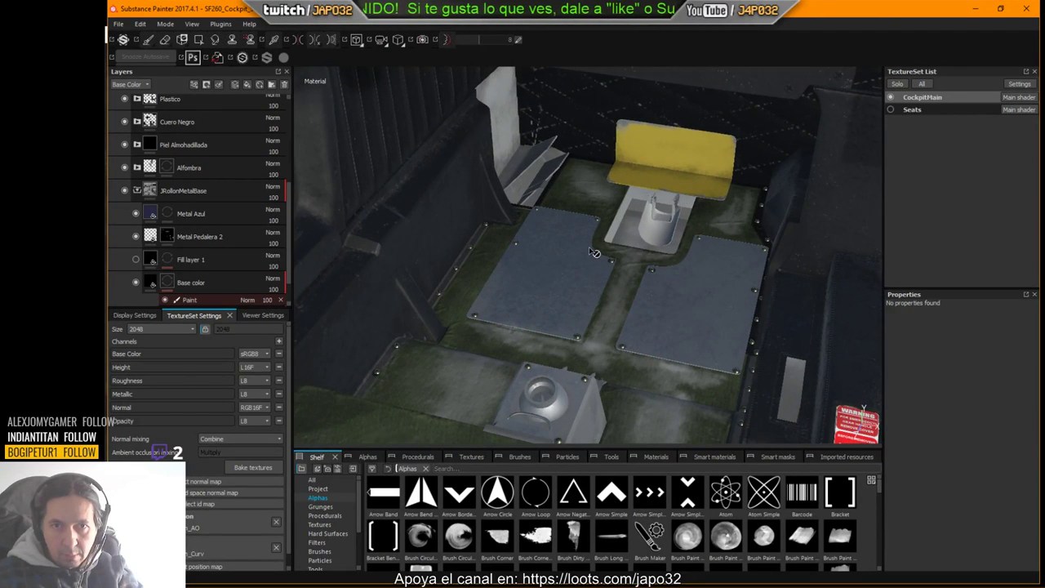
Step: Check how the Base color layer and Fill layer 1 each affect the bare metal by toggling their visibility
{"action": "left_click", "coordinate": [136, 282]}
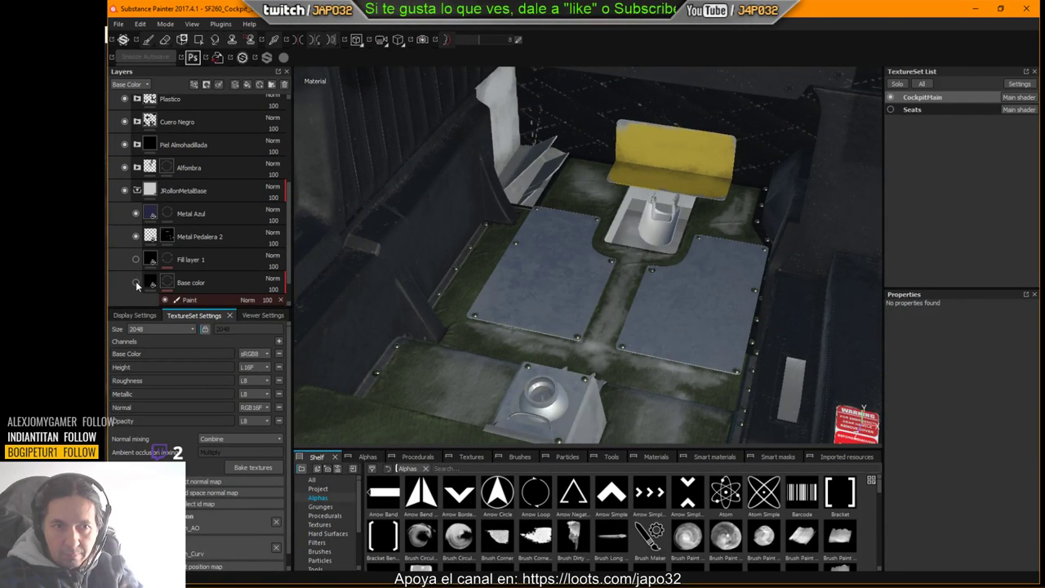
{"action": "left_click", "coordinate": [135, 282]}
{"action": "left_click", "coordinate": [137, 260]}
{"action": "left_click", "coordinate": [135, 259]}
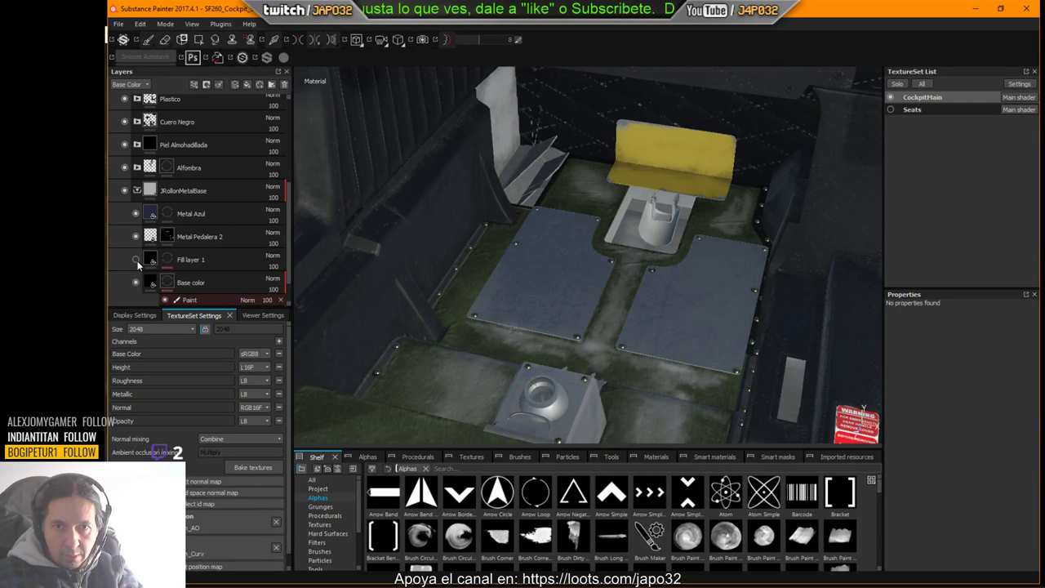
{"action": "left_click", "coordinate": [136, 260]}
{"action": "left_click", "coordinate": [135, 259]}
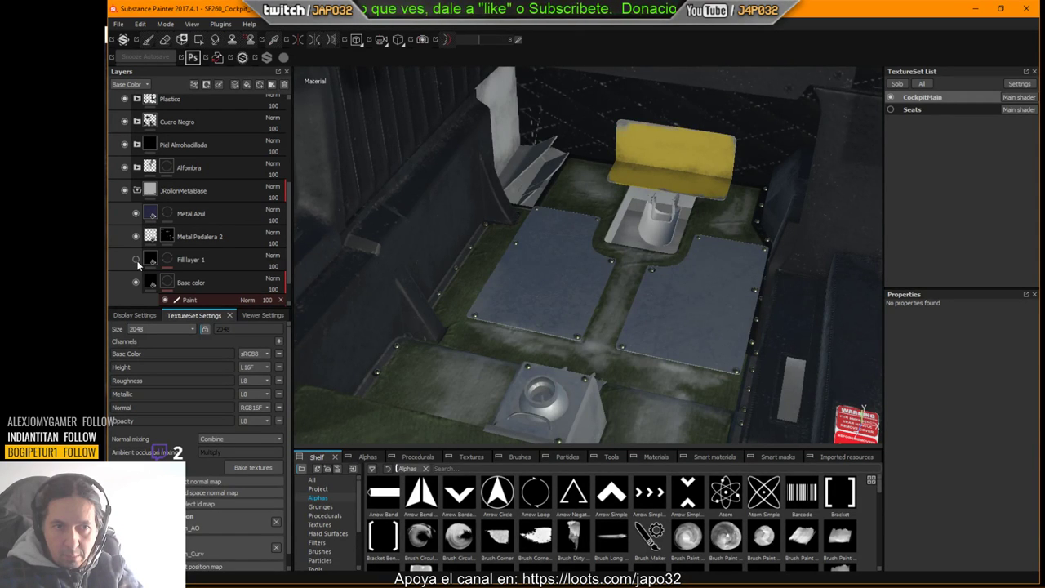
Step: Export the CockpitMain texture set with the X-Plane configuration while Fill layer 1 is hidden
{"action": "right_click", "coordinate": [516, 235]}
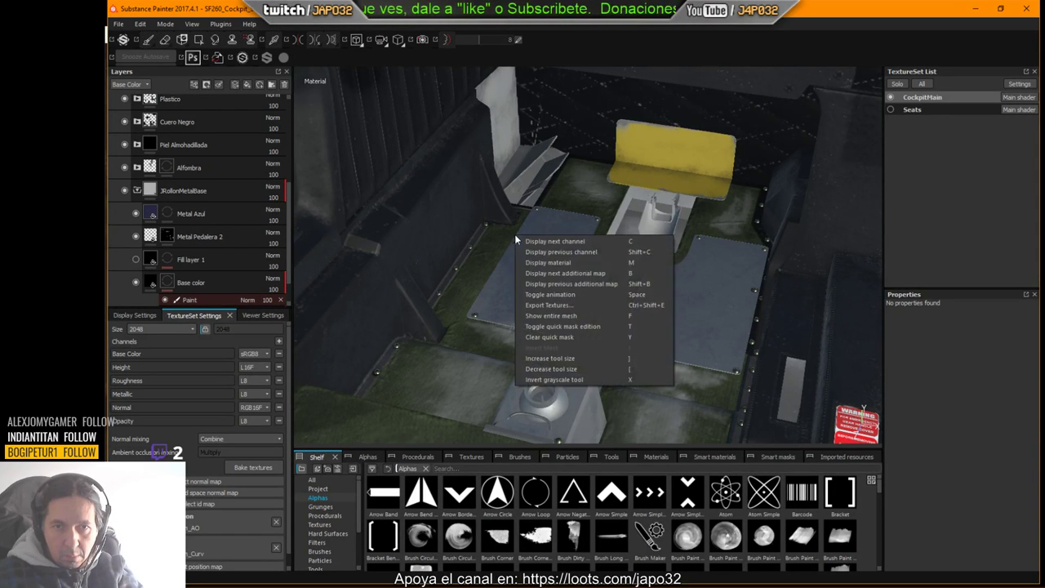
{"action": "left_click", "coordinate": [544, 308]}
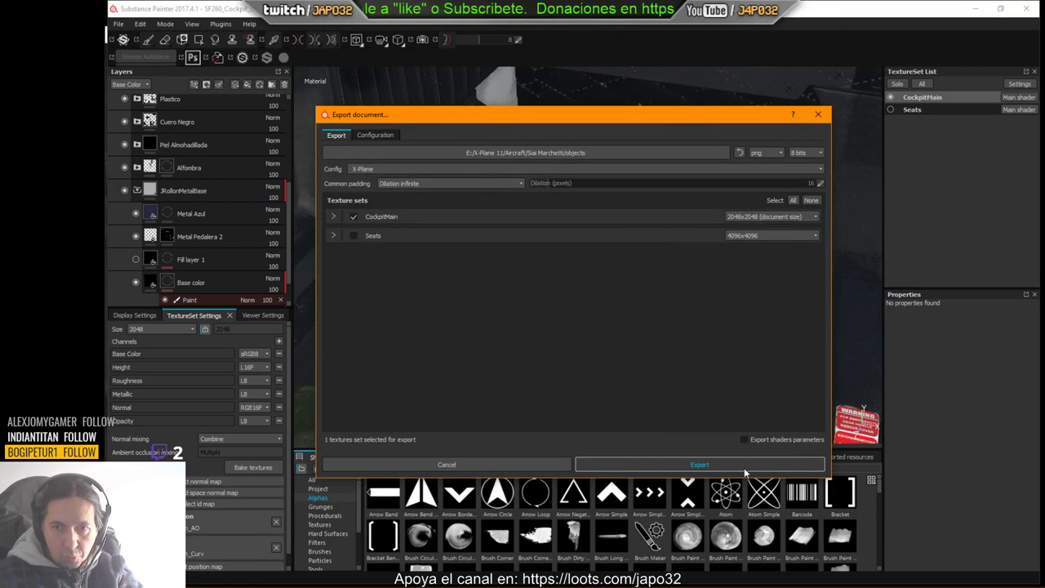
{"action": "left_click", "coordinate": [744, 469]}
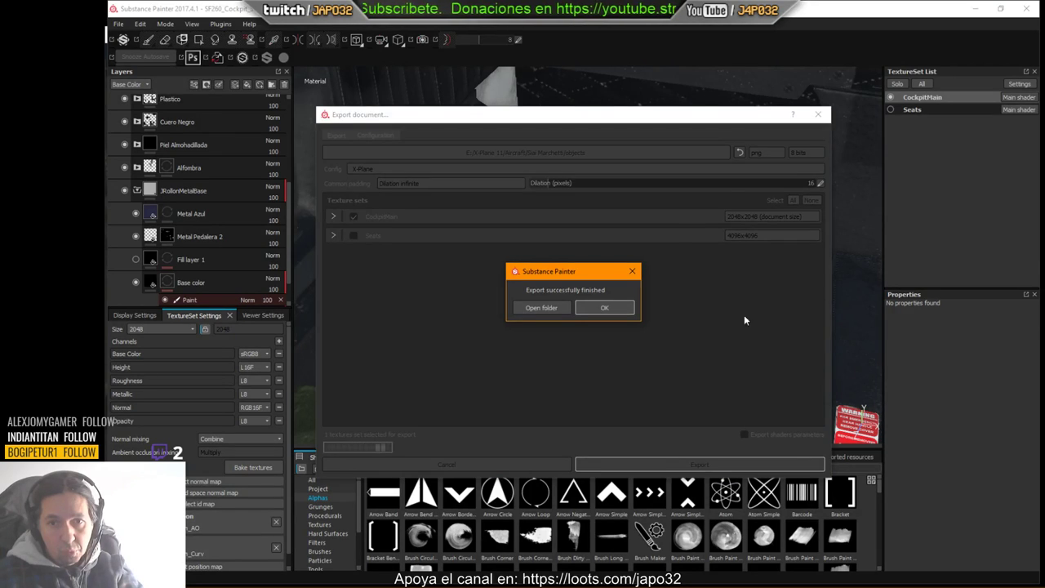
{"action": "left_click", "coordinate": [604, 307]}
Step: Switch to X-Plane, reload the aircraft and inspect the exported floor plates and carpet from the pilot's side
{"action": "key", "text": "alt+Tab"}
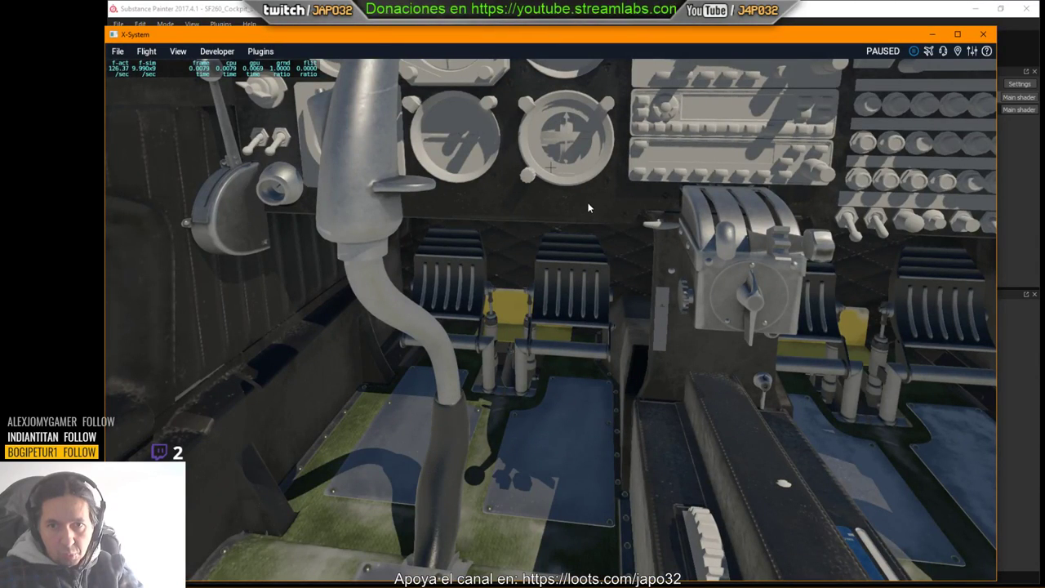
{"action": "left_click", "coordinate": [214, 51]}
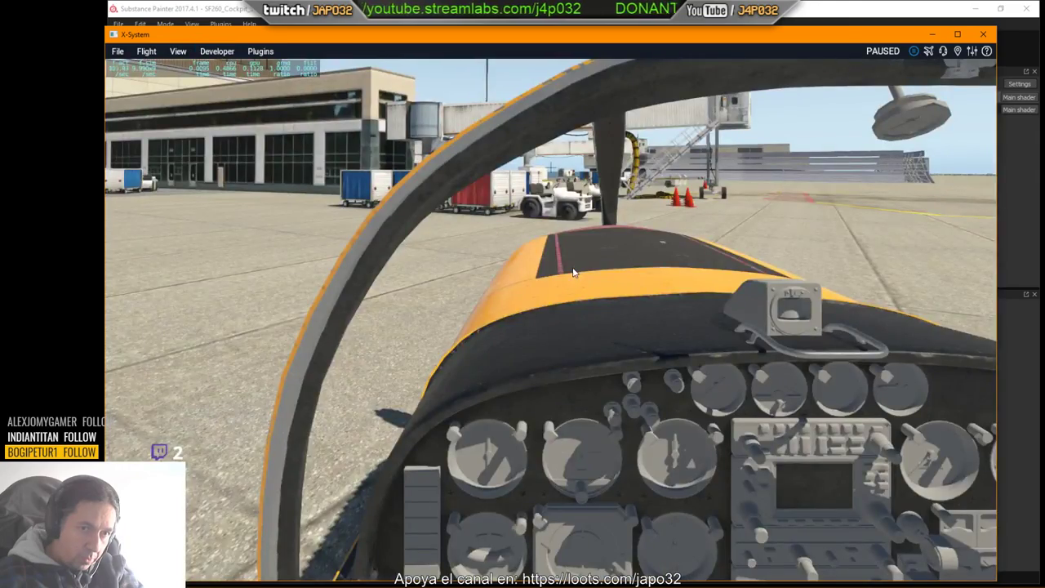
{"action": "right_click_drag", "start_coordinate": [575, 271], "coordinate": [621, 398]}
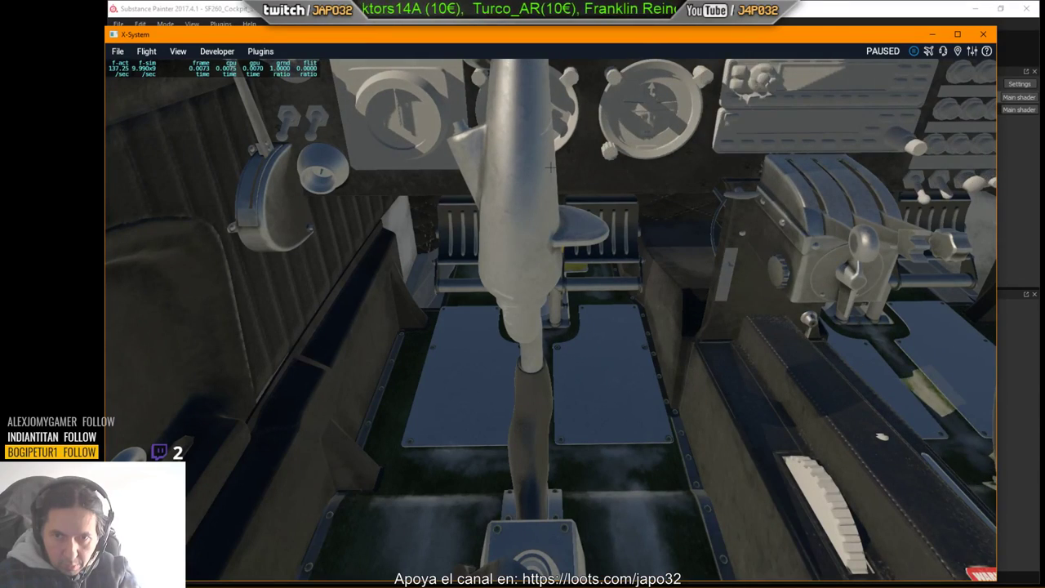
Step: Return to Substance Painter, select Fill layer 1, compare the metal with it hidden and shown, and leave it visible
{"action": "key", "text": "alt+Tab"}
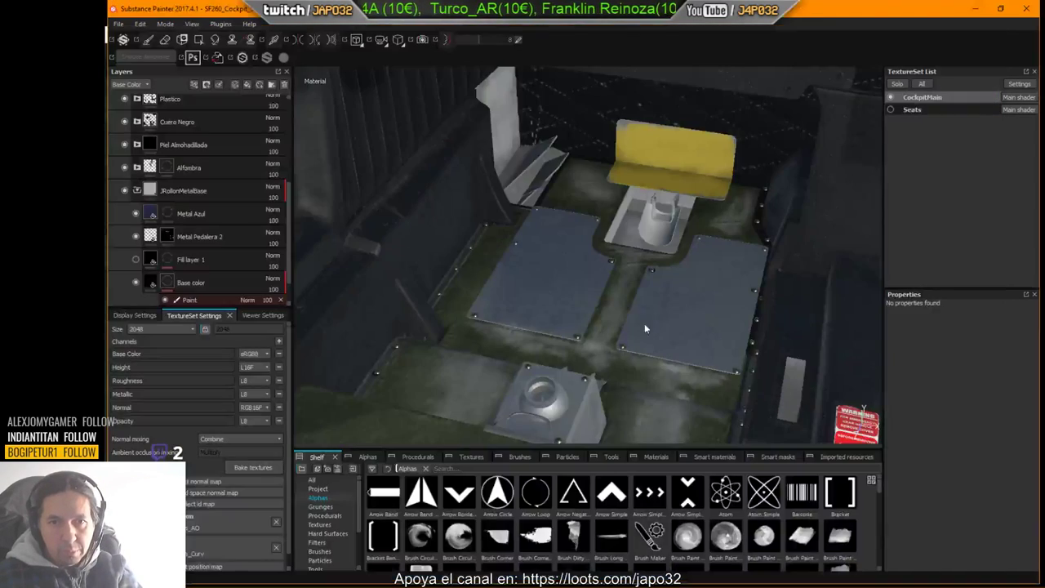
{"action": "left_click", "coordinate": [136, 259]}
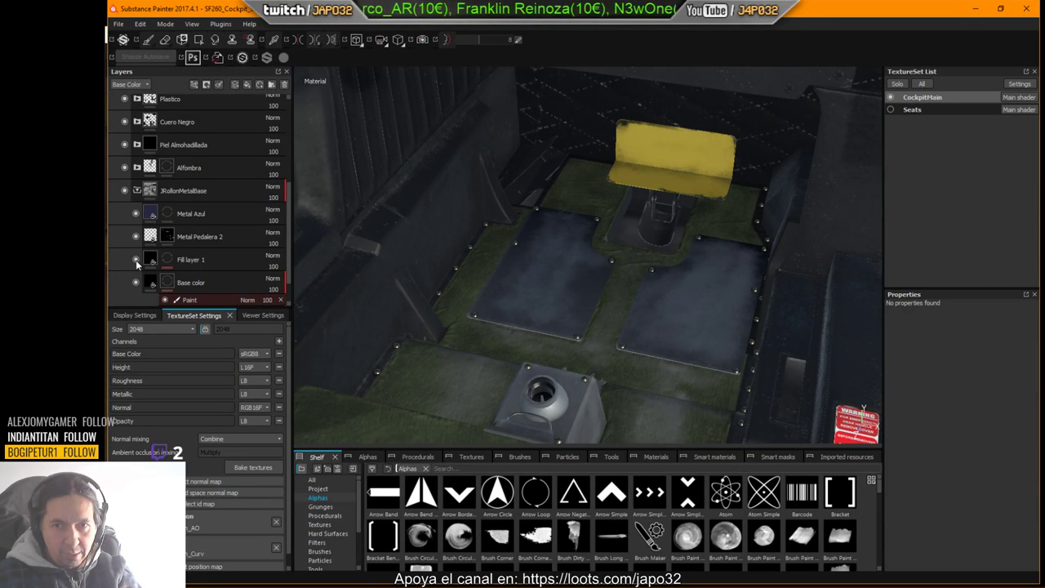
{"action": "mouse_move", "coordinate": [149, 262]}
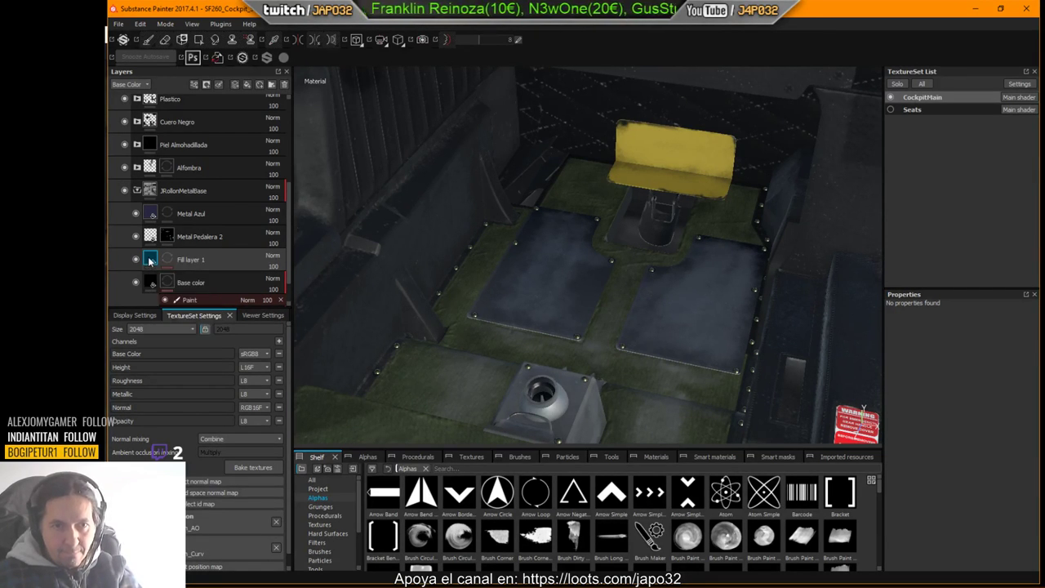
{"action": "left_click", "coordinate": [205, 261]}
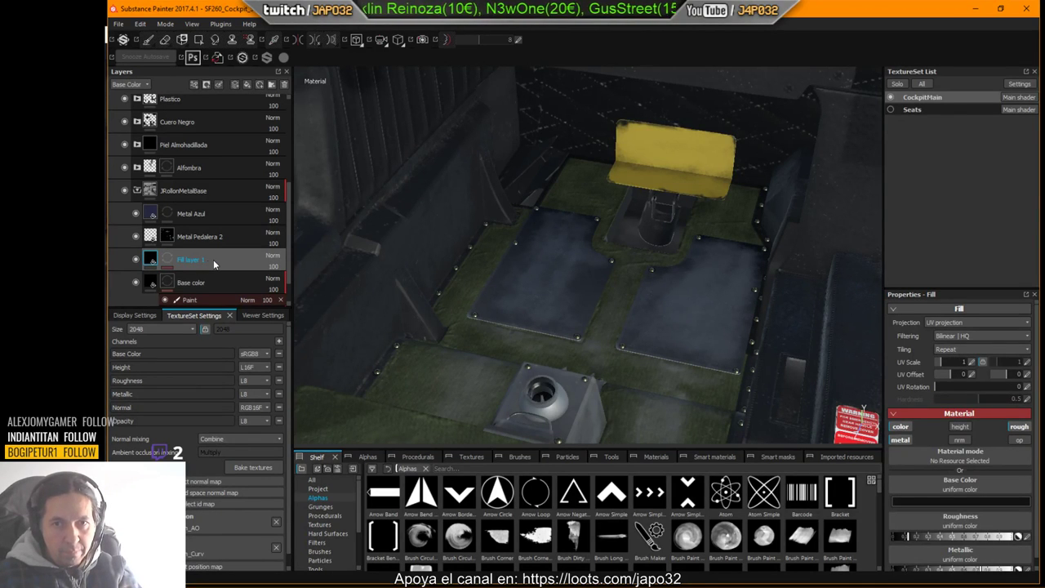
{"action": "left_click", "coordinate": [136, 260]}
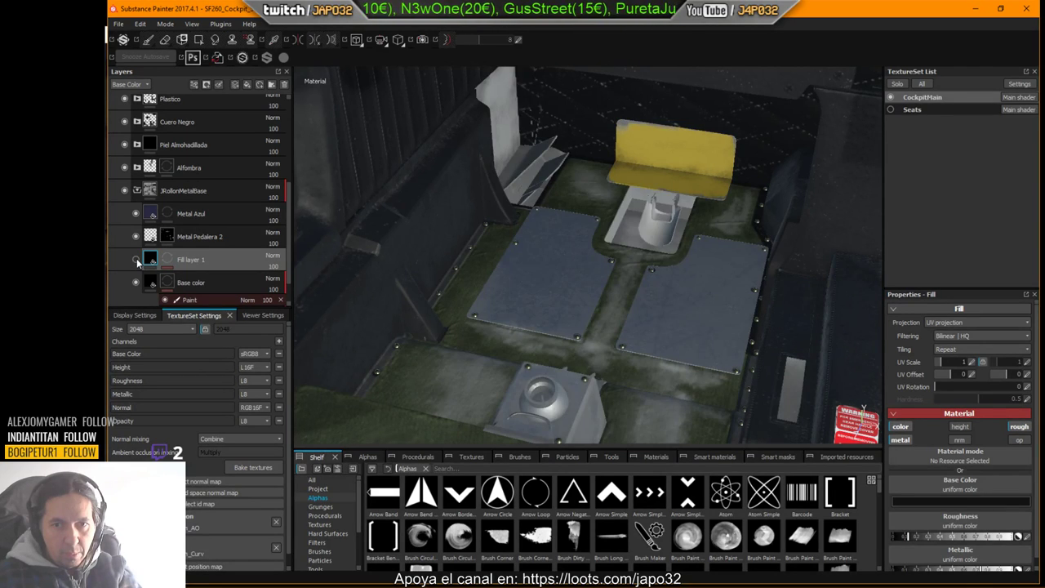
{"action": "left_click", "coordinate": [137, 261]}
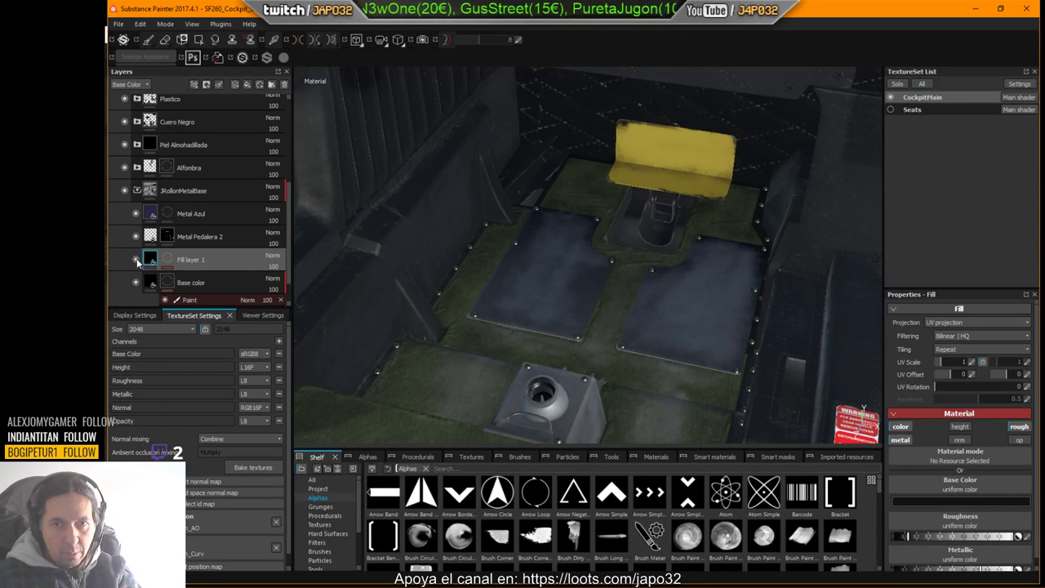
Step: Raise the roughness of Fill layer 1 slightly
{"action": "mouse_move", "coordinate": [164, 266]}
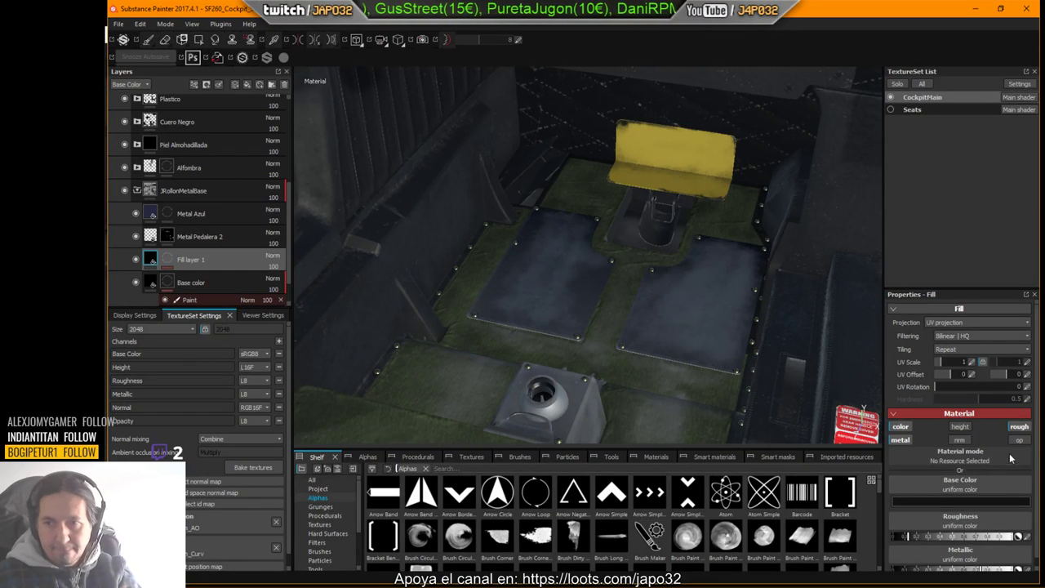
{"action": "scroll", "coordinate": [1012, 469], "scroll_direction": "down", "scroll_amount": 1}
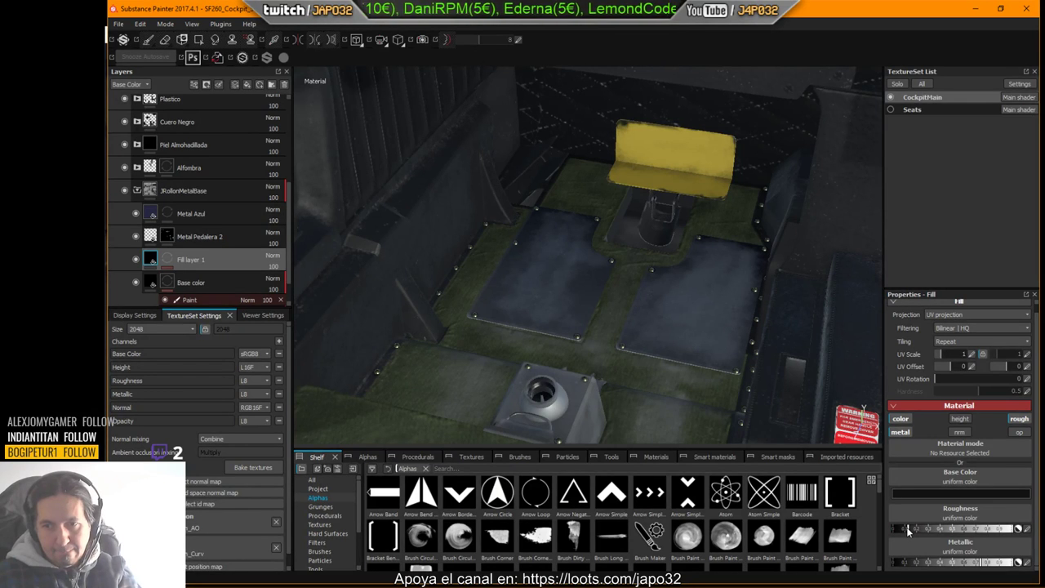
{"action": "left_click_drag", "start_coordinate": [907, 529], "coordinate": [905, 530]}
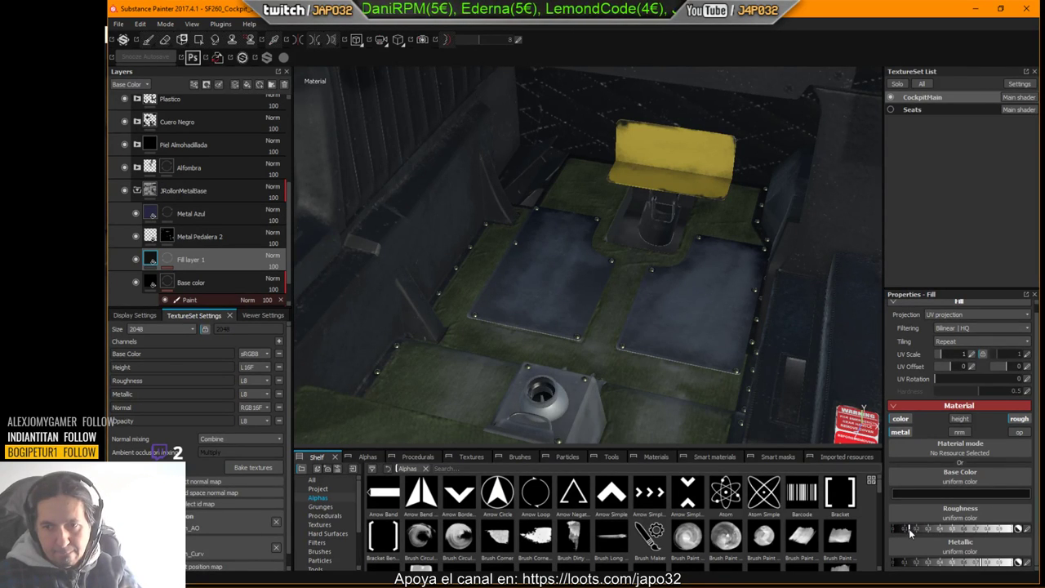
{"action": "left_click_drag", "start_coordinate": [937, 533], "coordinate": [908, 542]}
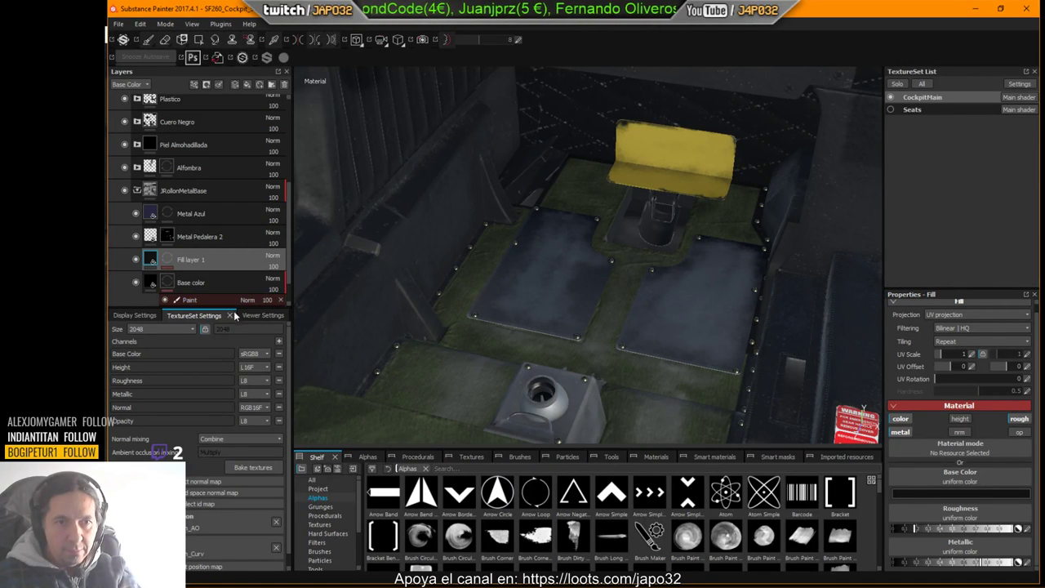
Step: Add a fill layer above Fill layer 1 with only roughness and metallic enabled, lowering its roughness and raising its metallic slightly
{"action": "left_click", "coordinate": [247, 84]}
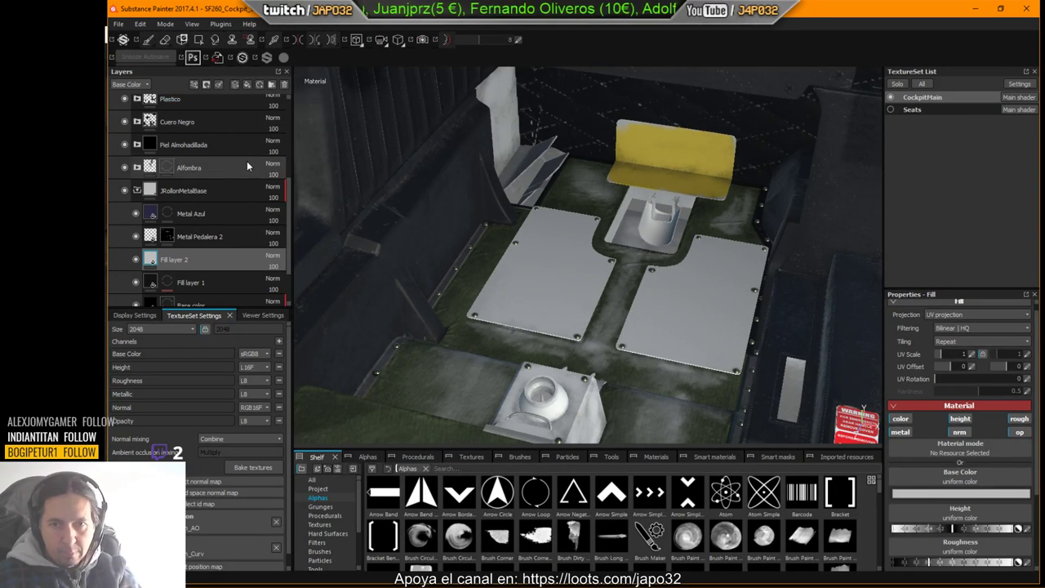
{"action": "left_click", "coordinate": [902, 432]}
{"action": "left_click", "coordinate": [901, 418]}
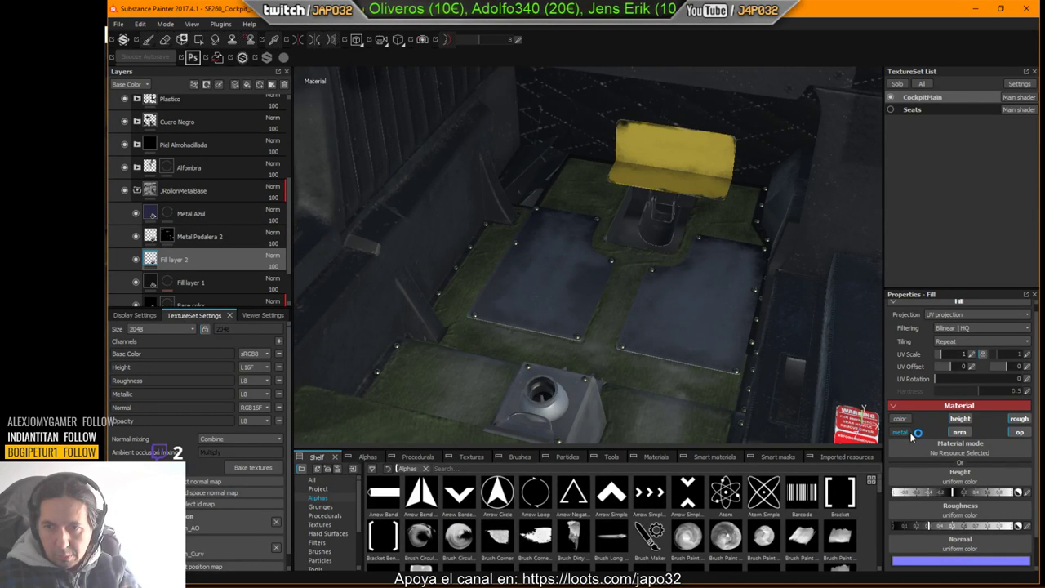
{"action": "left_click", "coordinate": [908, 433]}
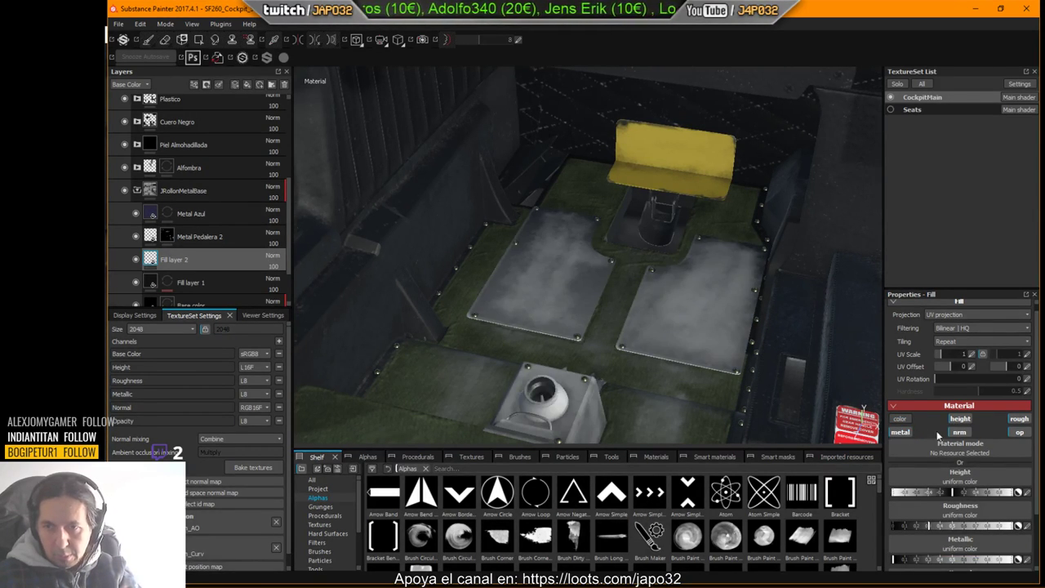
{"action": "left_click", "coordinate": [961, 418]}
{"action": "left_click", "coordinate": [959, 432]}
{"action": "left_click", "coordinate": [1020, 432]}
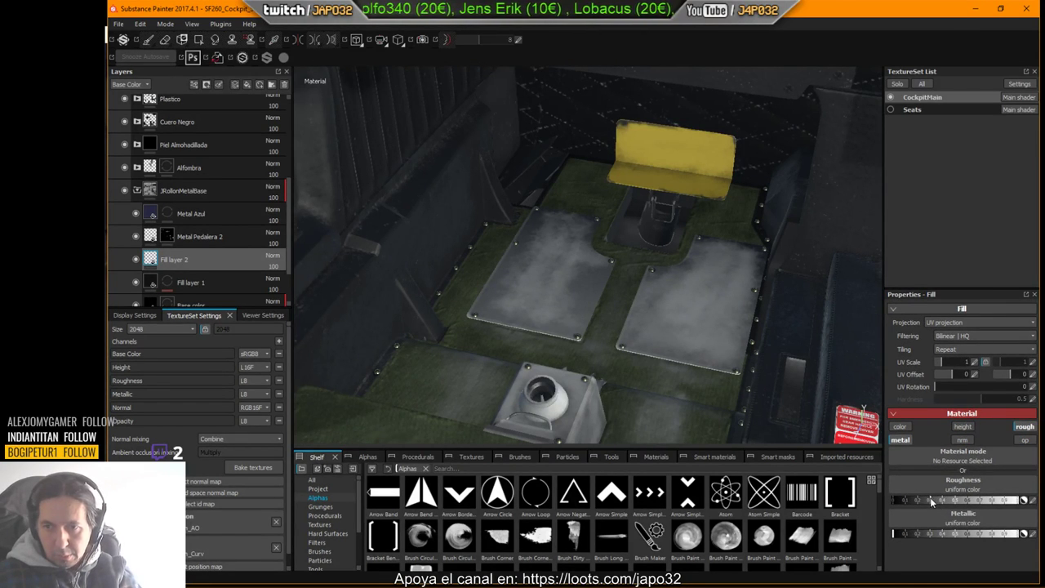
{"action": "left_click_drag", "start_coordinate": [930, 497], "coordinate": [909, 504]}
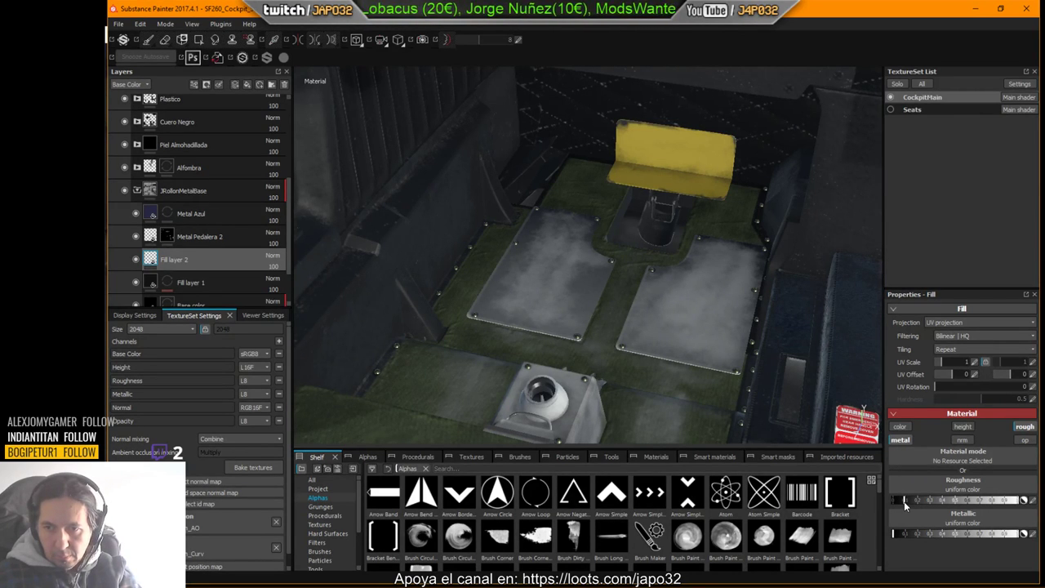
{"action": "left_click_drag", "start_coordinate": [905, 502], "coordinate": [903, 501]}
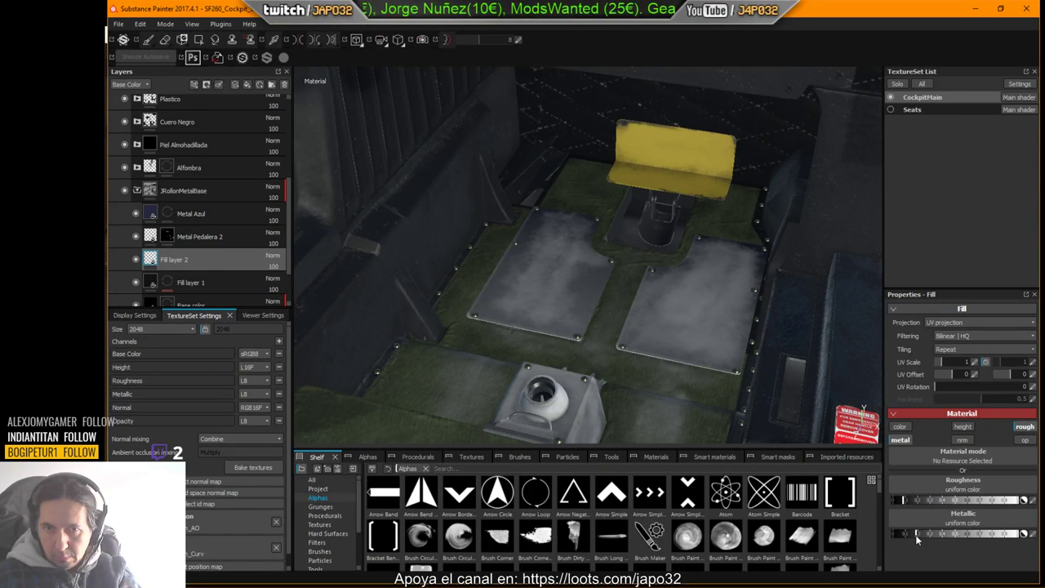
Step: Export the CockpitMain textures again with the new roughness and metallic fill layer included
{"action": "right_click", "coordinate": [614, 265]}
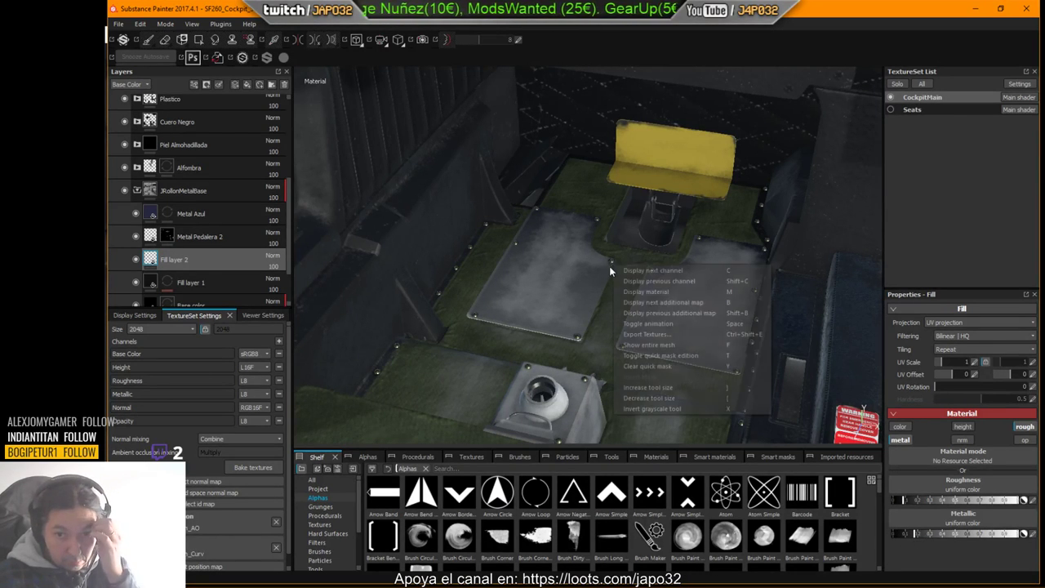
{"action": "left_click", "coordinate": [656, 333]}
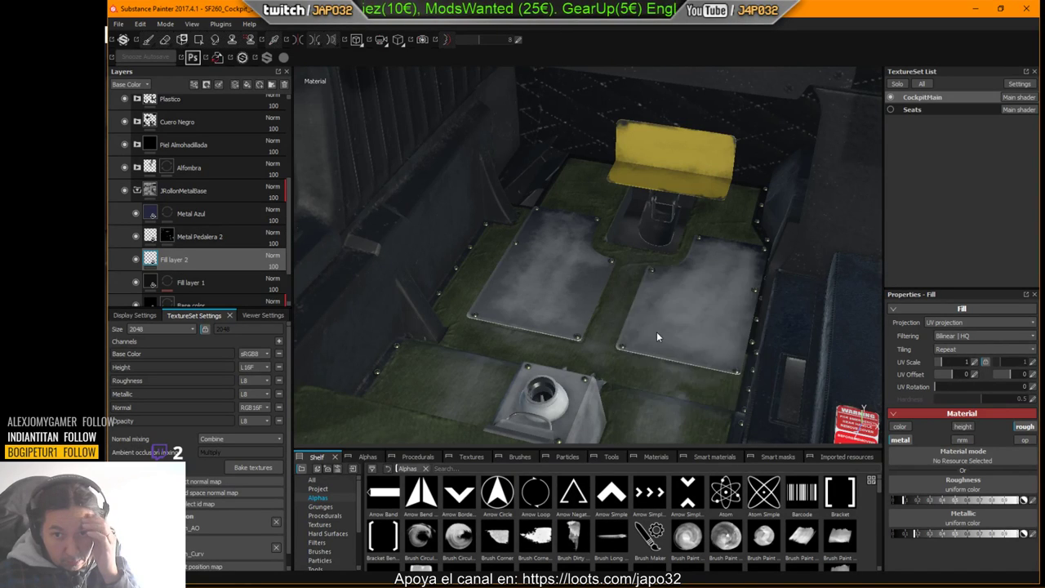
{"action": "left_click", "coordinate": [651, 465]}
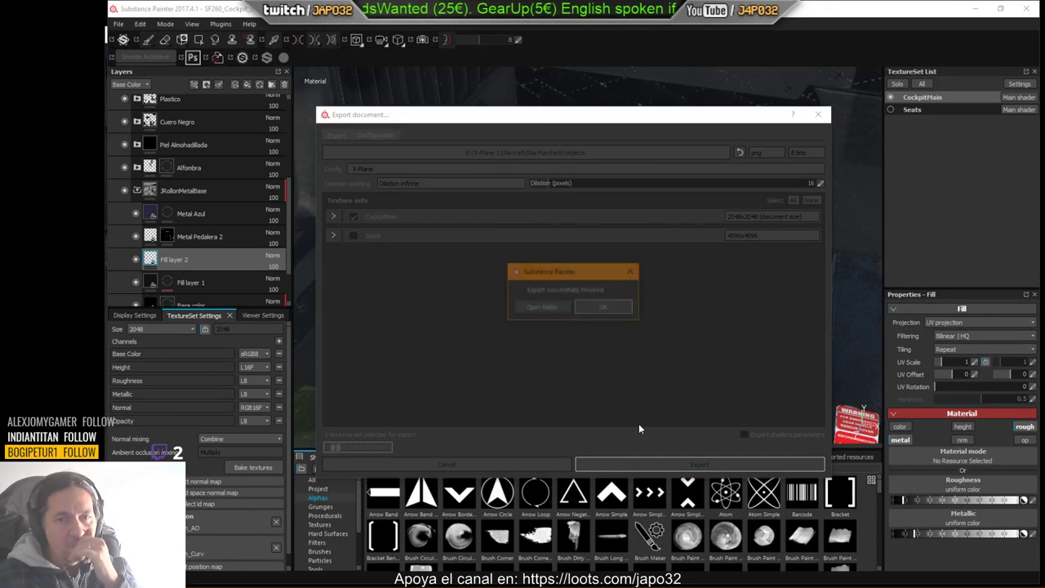
{"action": "left_click", "coordinate": [600, 308]}
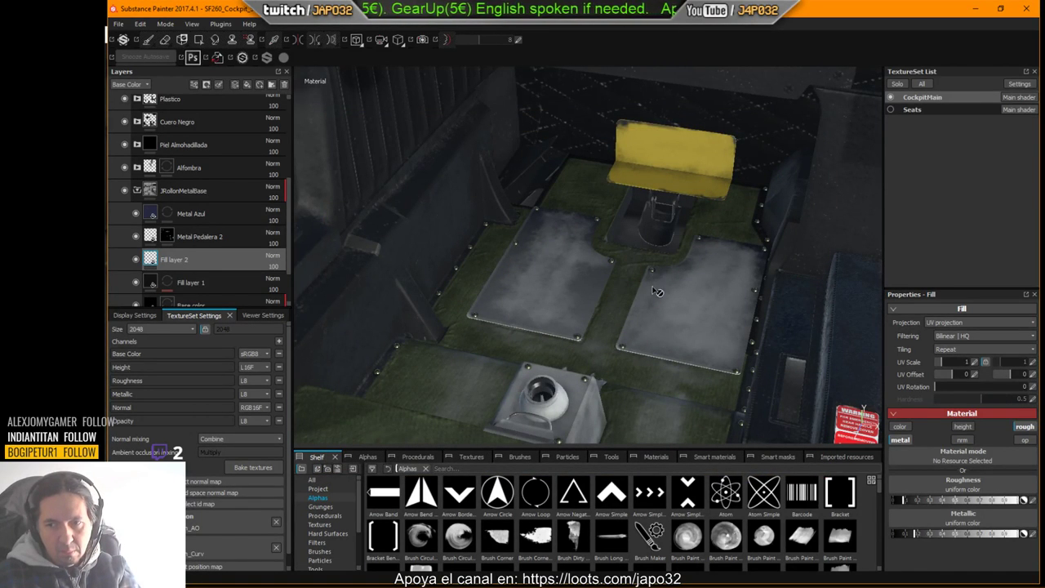
Step: Switch to X-Plane, reload the aircraft and examine the floor plates, pedals and center console from several angles in shade and sunlight
{"action": "key", "text": "alt+Tab"}
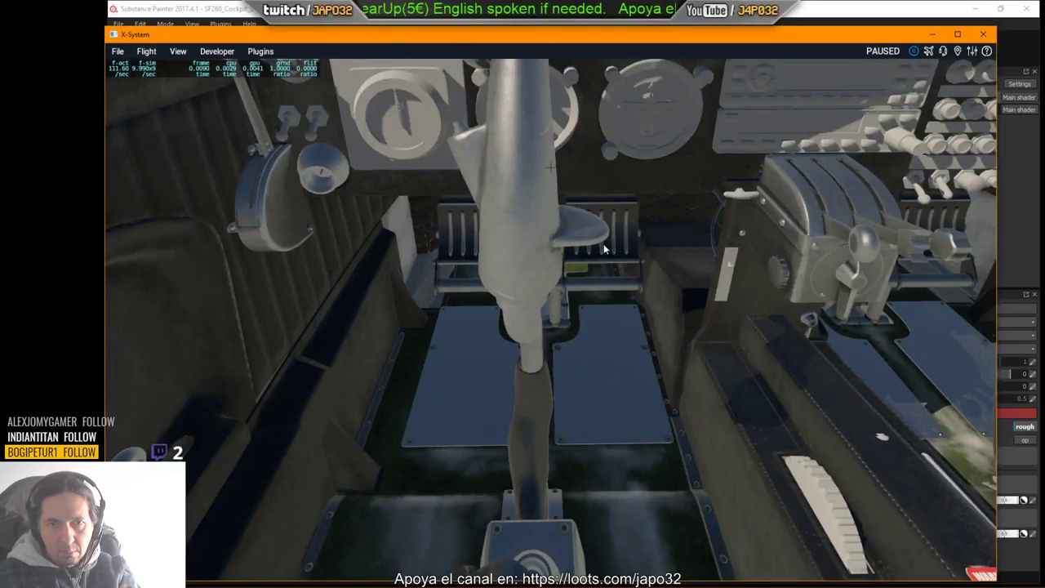
{"action": "left_click", "coordinate": [216, 53]}
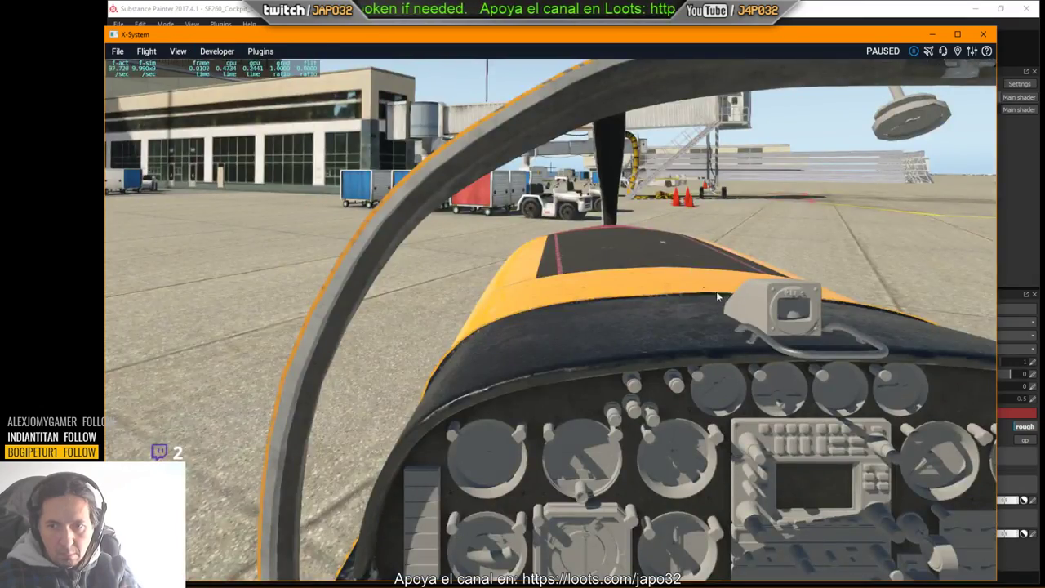
{"action": "right_click_drag", "start_coordinate": [692, 260], "coordinate": [761, 426]}
{"action": "scroll", "coordinate": [761, 431], "scroll_direction": "up", "scroll_amount": 6}
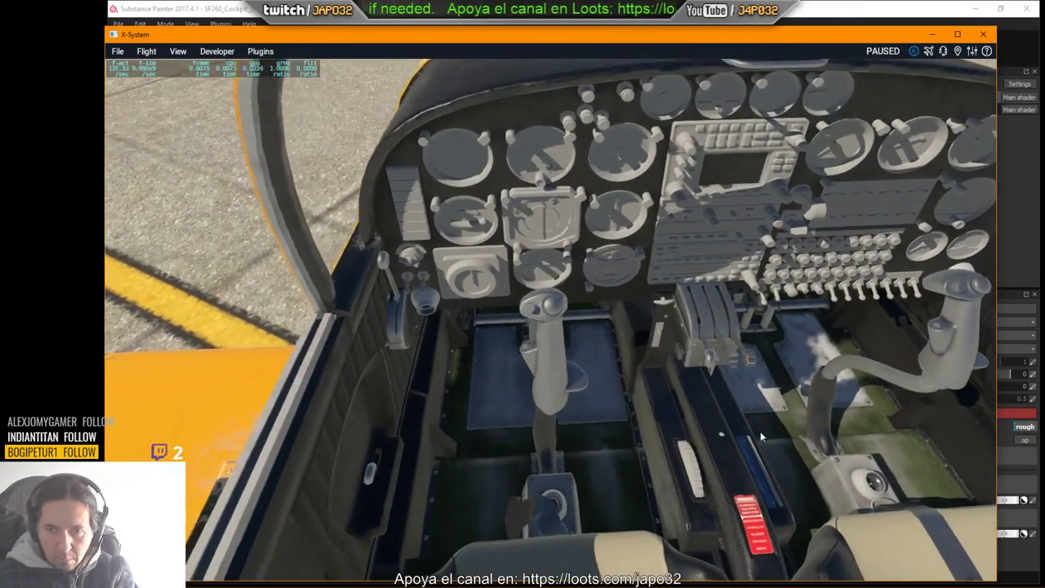
{"action": "key", "text": "Down"}
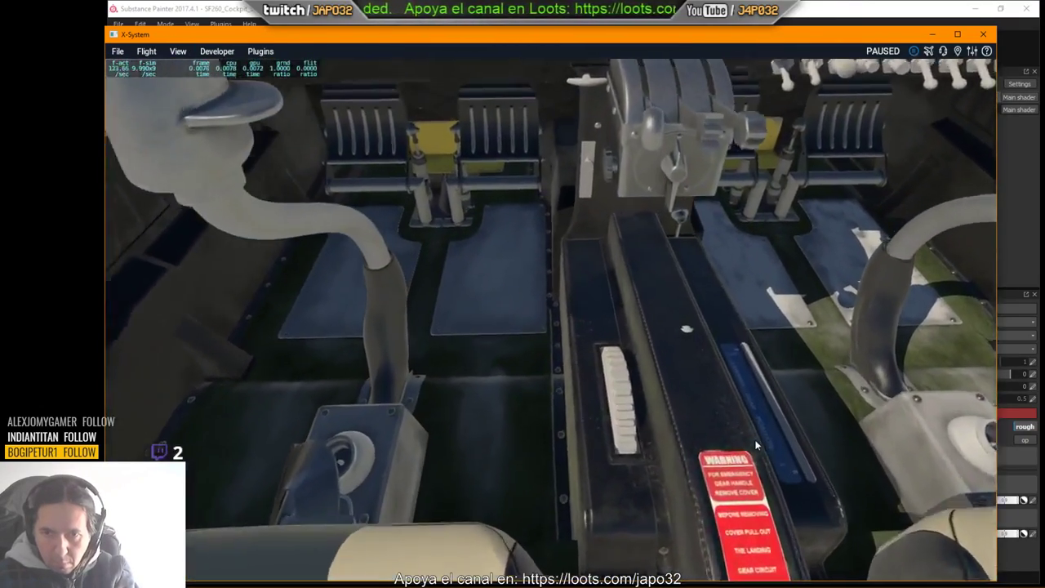
{"action": "key", "text": "period"}
{"action": "key", "text": "Right"}
{"action": "key", "text": "Down"}
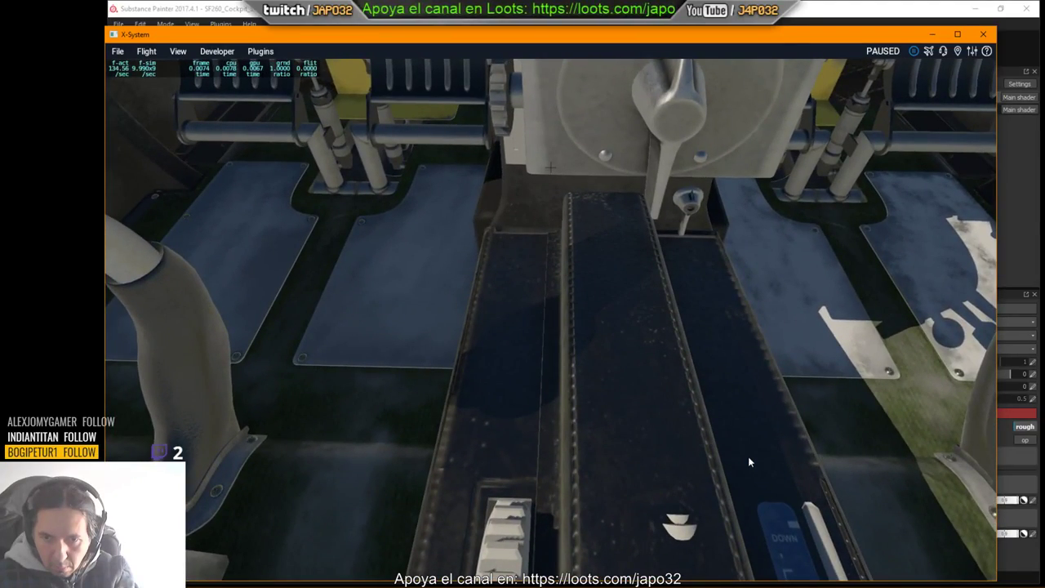
{"action": "key", "text": "Left"}
{"action": "right_click_drag", "start_coordinate": [749, 457], "coordinate": [732, 404]}
{"action": "key", "text": "comma"}
{"action": "key", "text": "Right"}
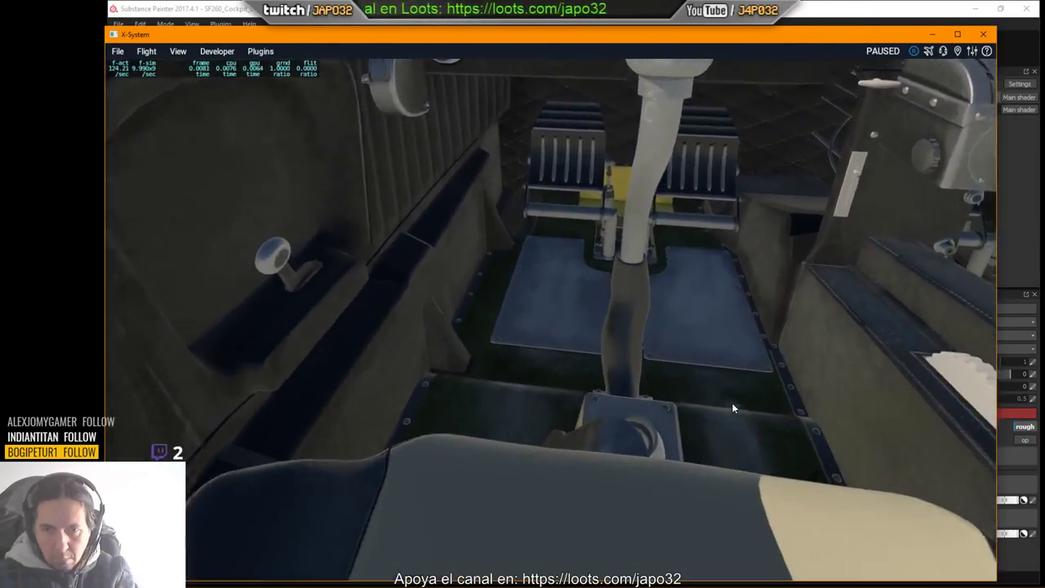
{"action": "key", "text": "period"}
{"action": "key", "text": "Up"}
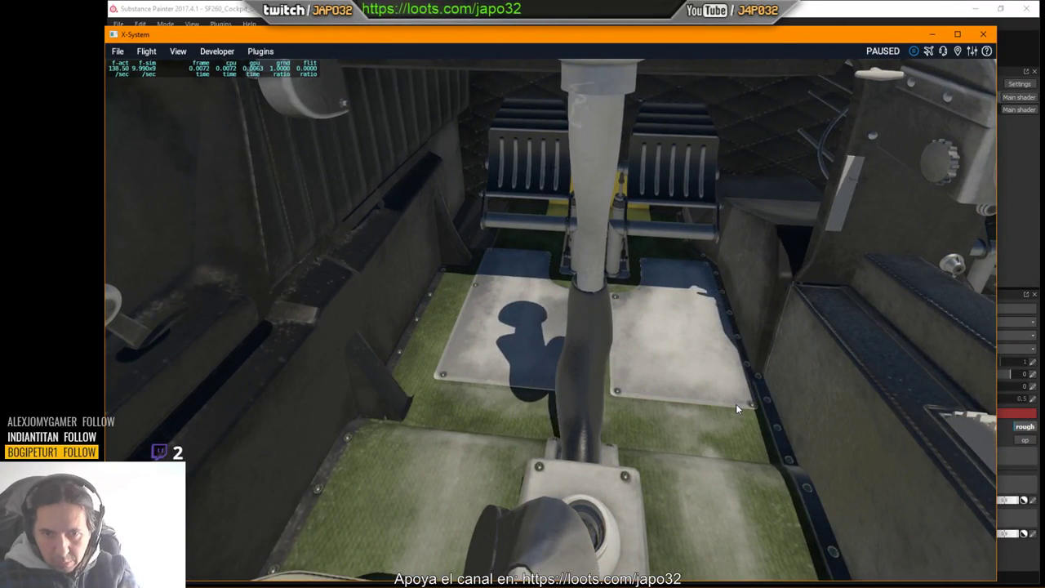
Step: Return to Substance Painter and raise the metallic value of Fill layer 2 to the maximum
{"action": "key", "text": "alt+Tab"}
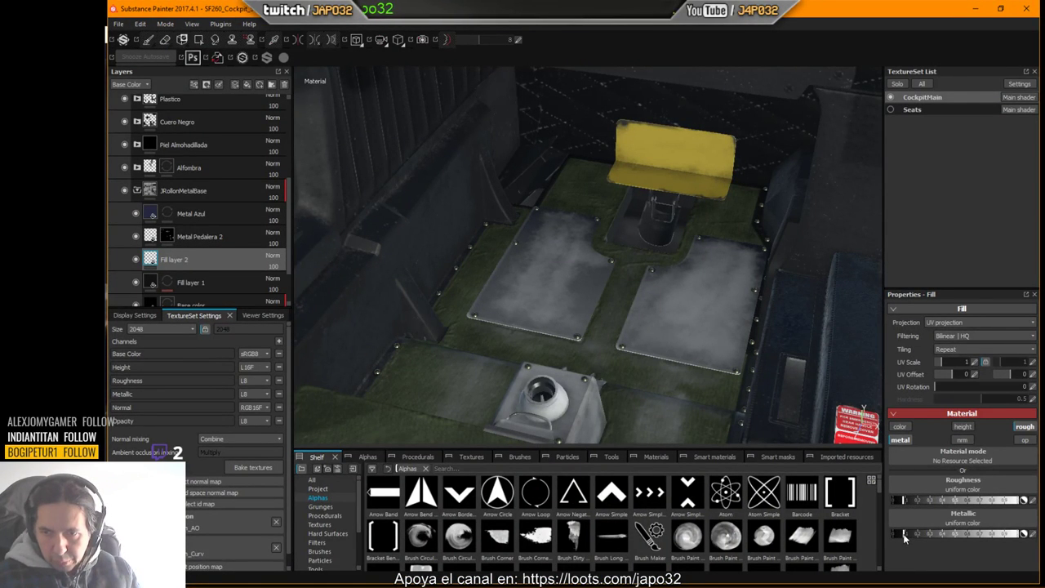
{"action": "left_click_drag", "start_coordinate": [915, 535], "coordinate": [1030, 537]}
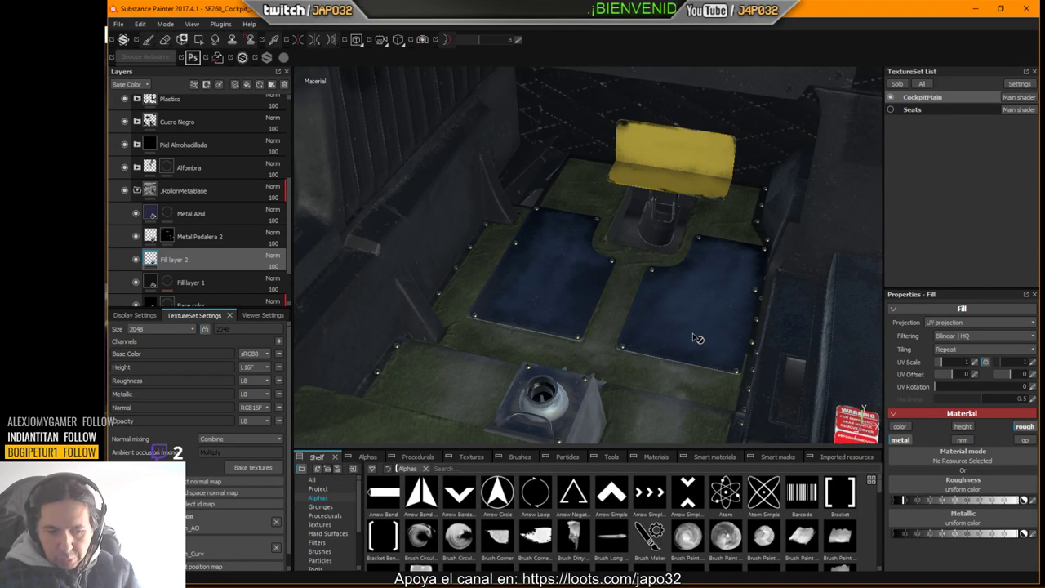
Step: Rotate the environment lighting over the floor plates and export the CockpitMain textures with the X-Plane config
{"action": "right_click_drag", "start_coordinate": [699, 338], "coordinate": [738, 332], "text": "shift"}
{"action": "right_click", "coordinate": [690, 295]}
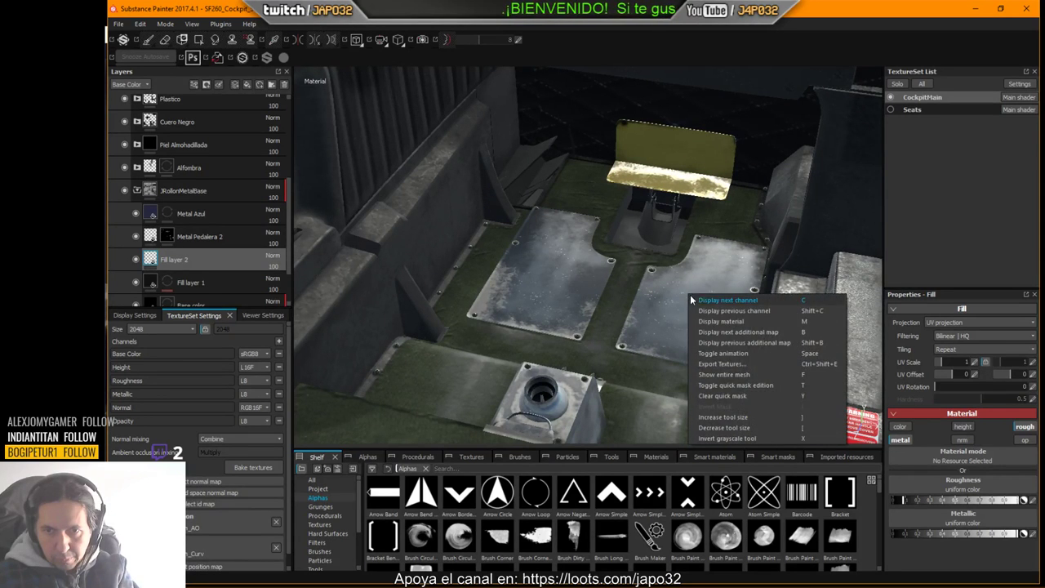
{"action": "left_click", "coordinate": [724, 365]}
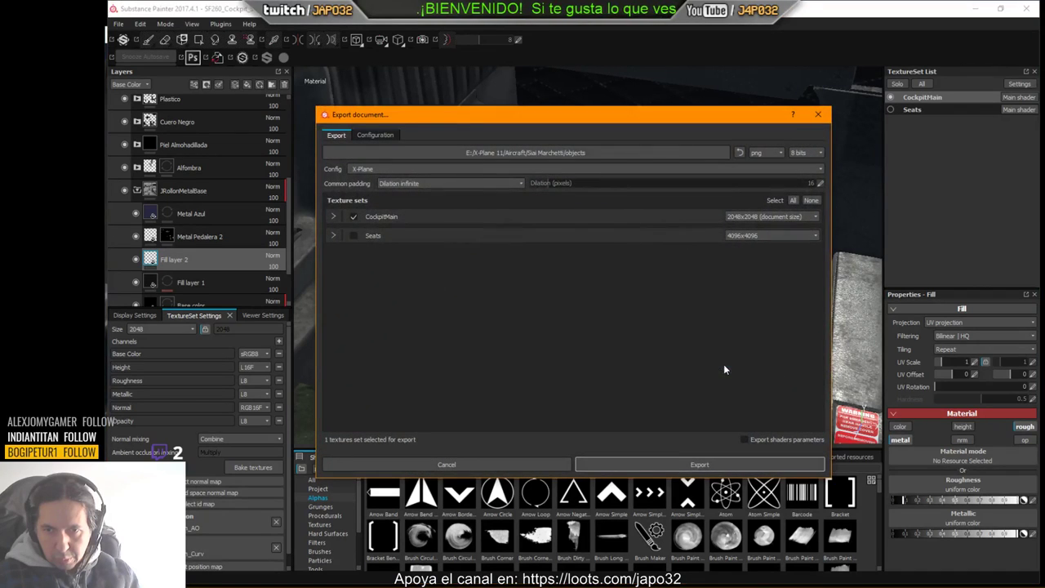
{"action": "left_click", "coordinate": [680, 464]}
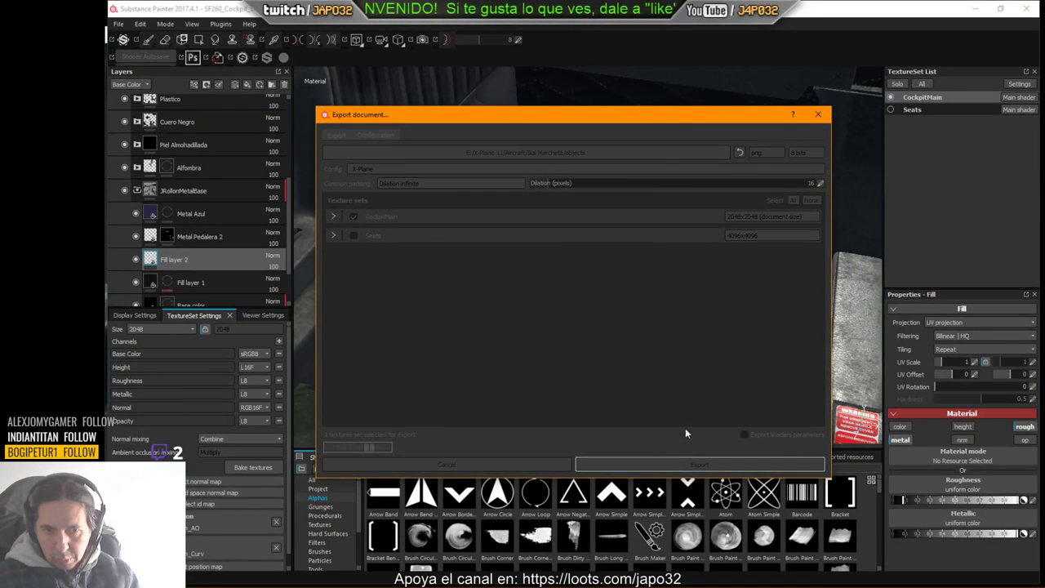
{"action": "left_click", "coordinate": [605, 310]}
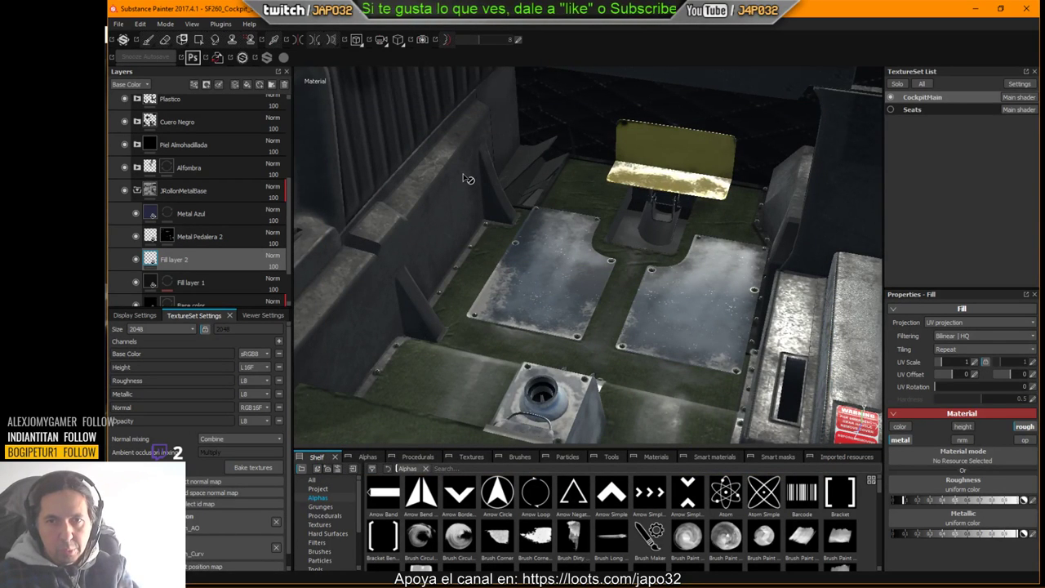
Step: Switch to X-Plane, reload the current aircraft and examine the metal floor plates and center console up close
{"action": "key", "text": "alt+Tab"}
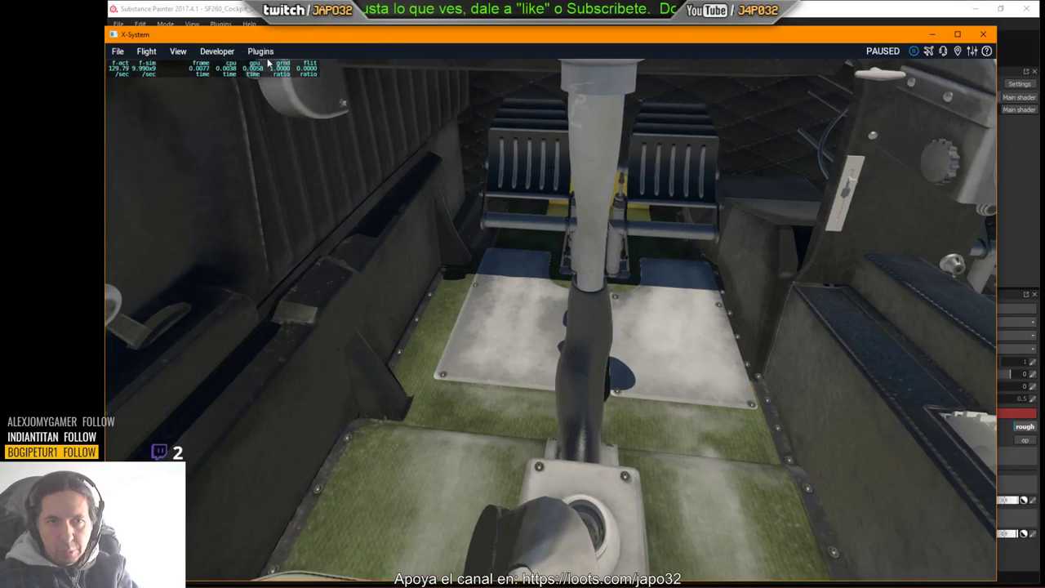
{"action": "left_click", "coordinate": [218, 51]}
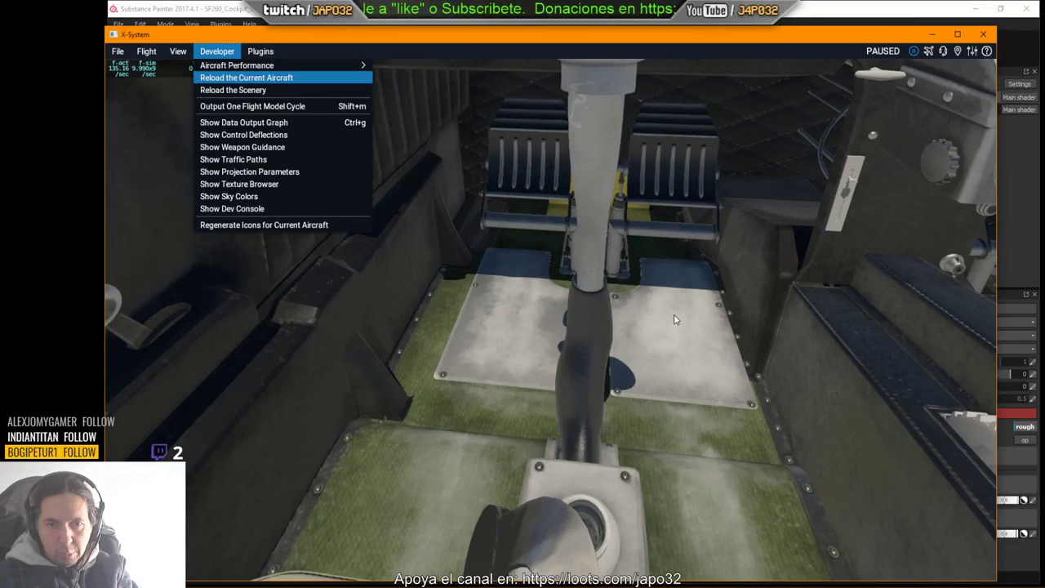
{"action": "key", "text": "Return"}
{"action": "right_click_drag", "start_coordinate": [630, 337], "coordinate": [630, 468]}
{"action": "key", "text": "Down"}
{"action": "key", "text": "Right"}
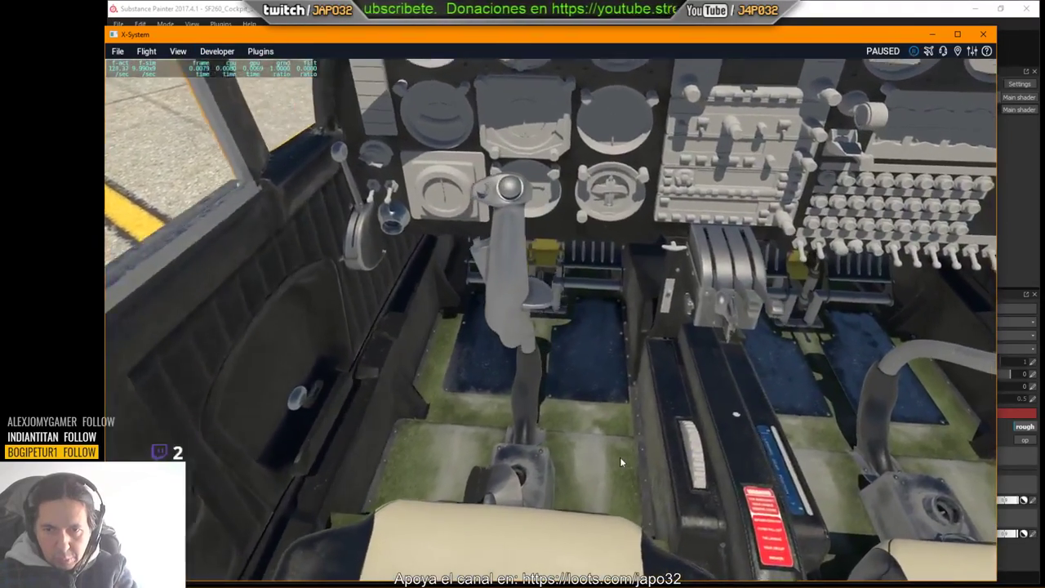
{"action": "scroll", "coordinate": [621, 454], "scroll_direction": "up", "scroll_amount": 1}
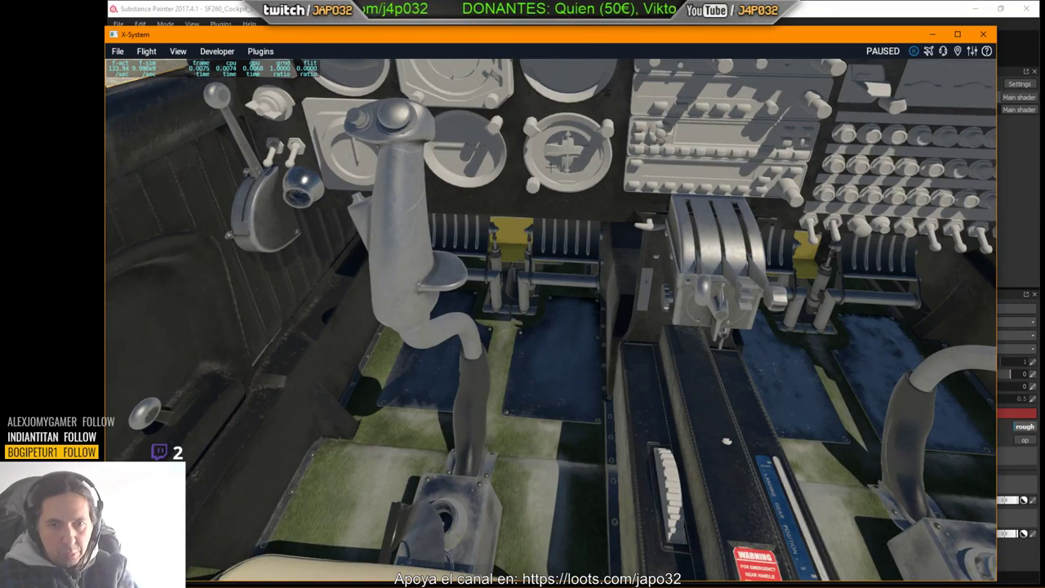
Step: Return to Substance Painter, raise the roughness of Fill layer 2 slightly and export the CockpitMain textures again
{"action": "key", "text": "alt+Tab"}
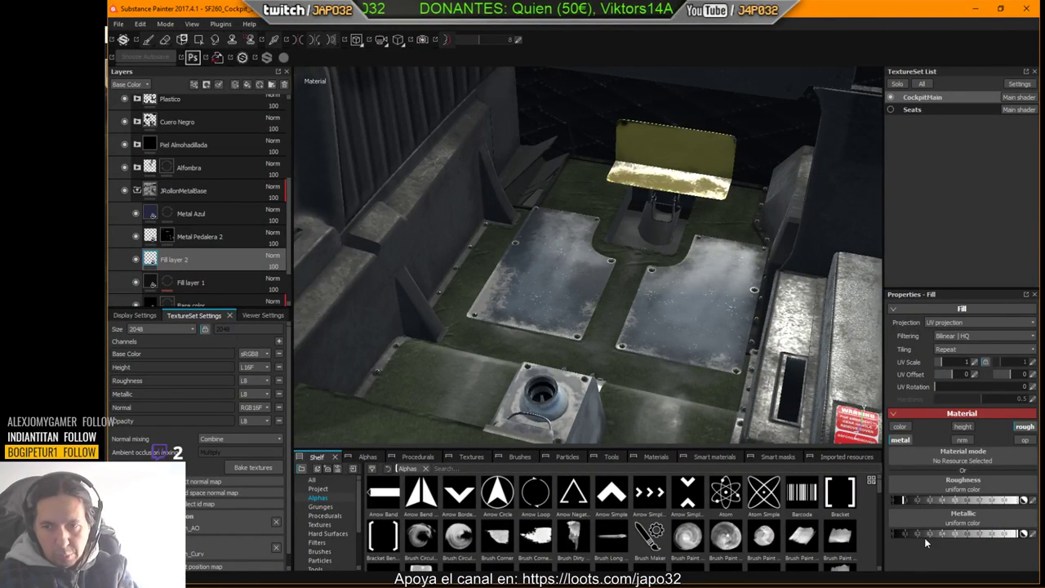
{"action": "mouse_move", "coordinate": [913, 503]}
{"action": "left_mouse_down"}
{"action": "mouse_move", "coordinate": [940, 503]}
{"action": "mouse_move", "coordinate": [918, 508]}
{"action": "left_mouse_up"}
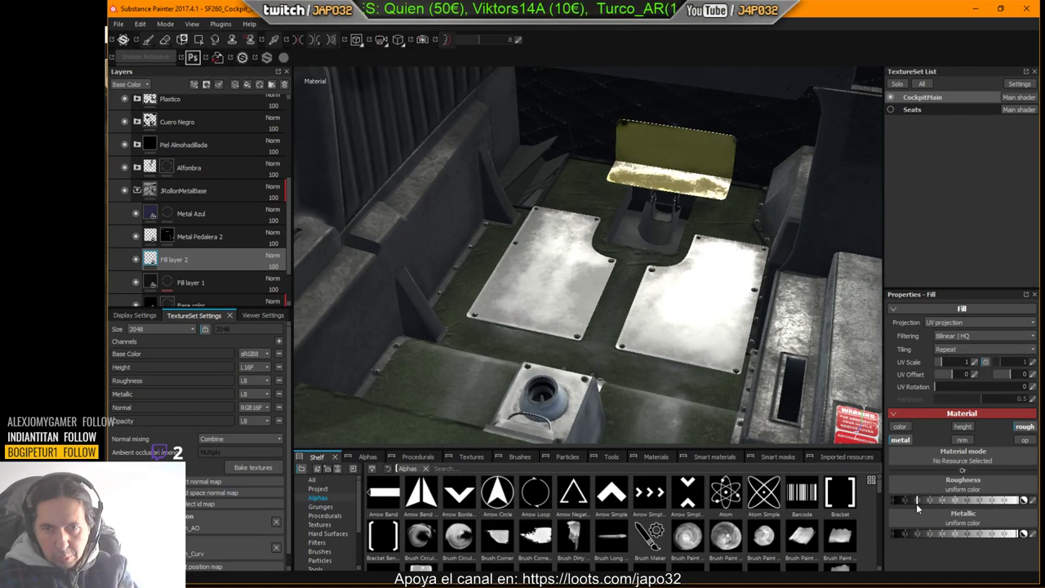
{"action": "right_click", "coordinate": [654, 230]}
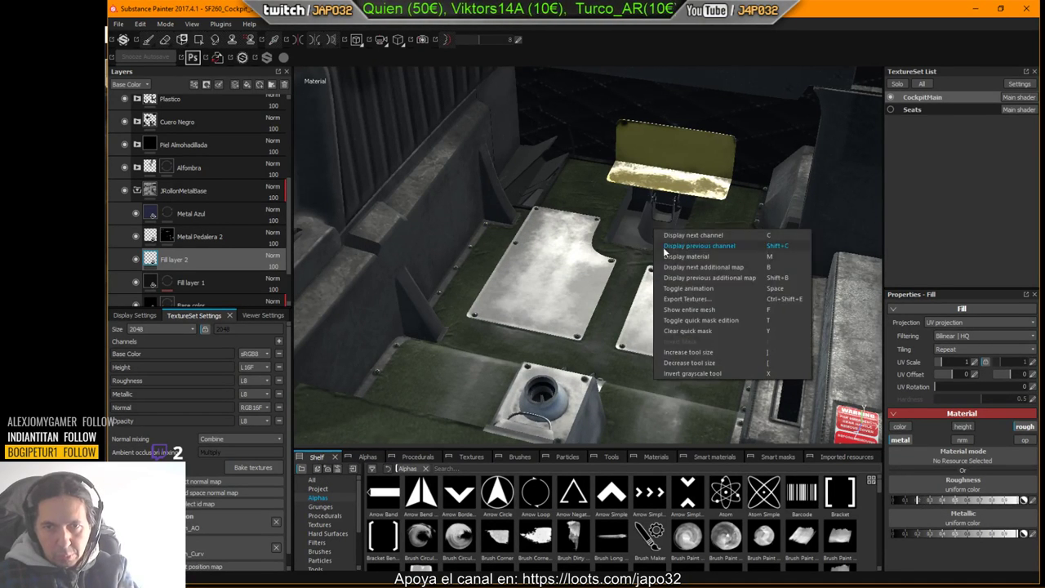
{"action": "left_click", "coordinate": [686, 299]}
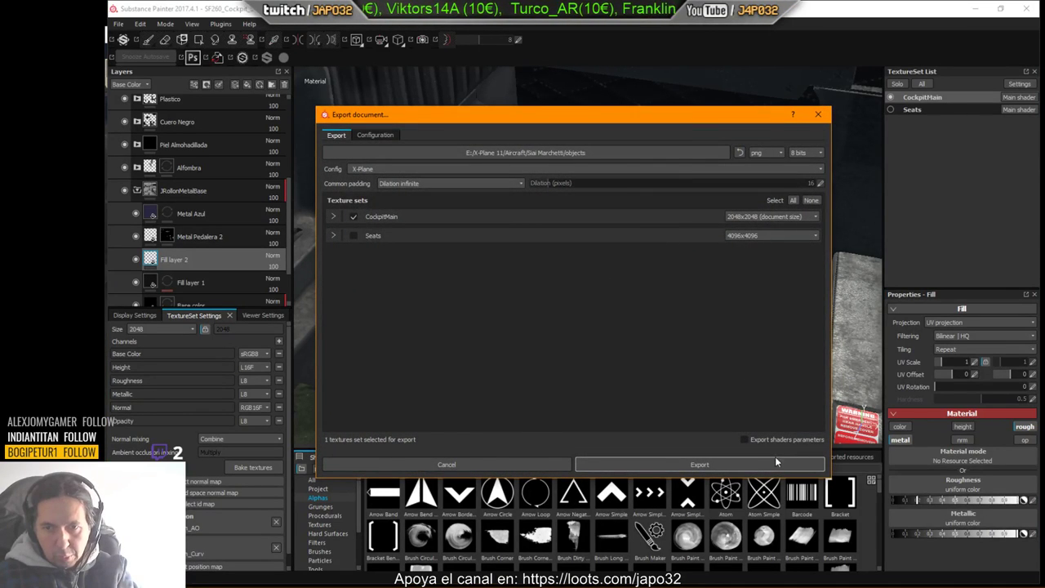
{"action": "left_click", "coordinate": [745, 465]}
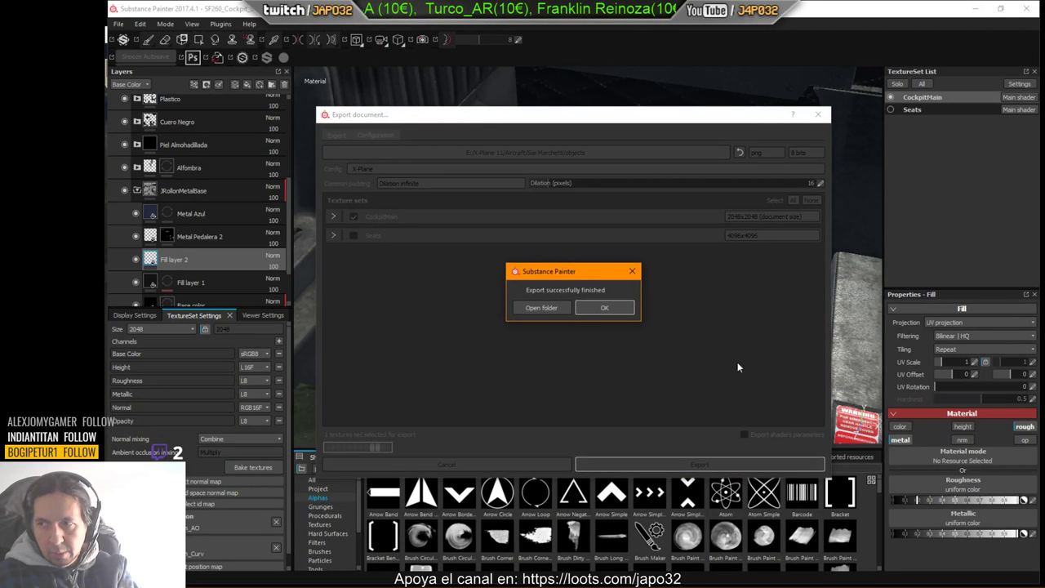
{"action": "left_click", "coordinate": [605, 307]}
Step: Switch to X-Plane, reload the aircraft and inspect the rougher floor plates around the control stick and pedals
{"action": "key", "text": "alt+Tab"}
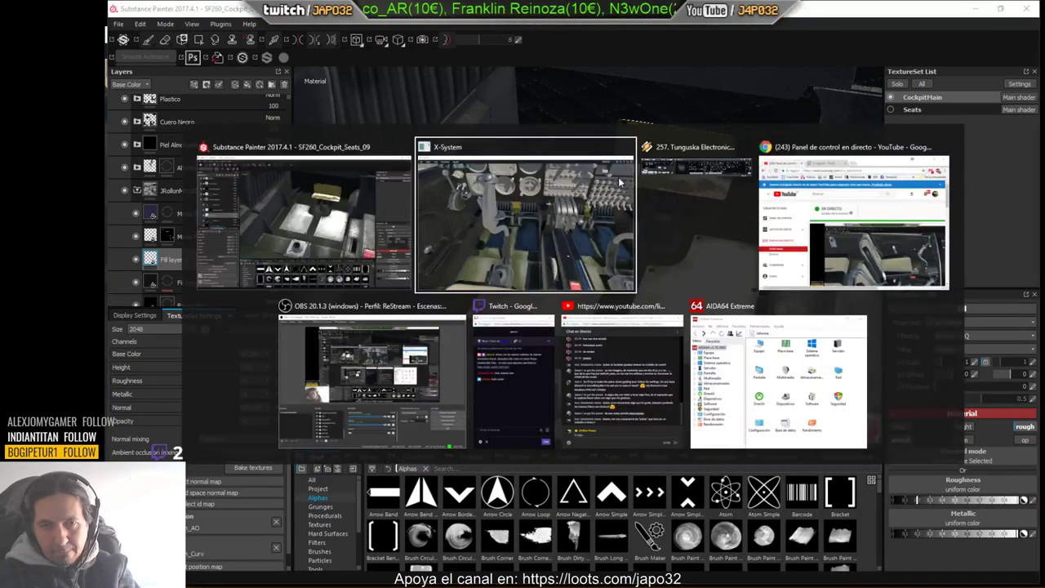
{"action": "left_click", "coordinate": [218, 53]}
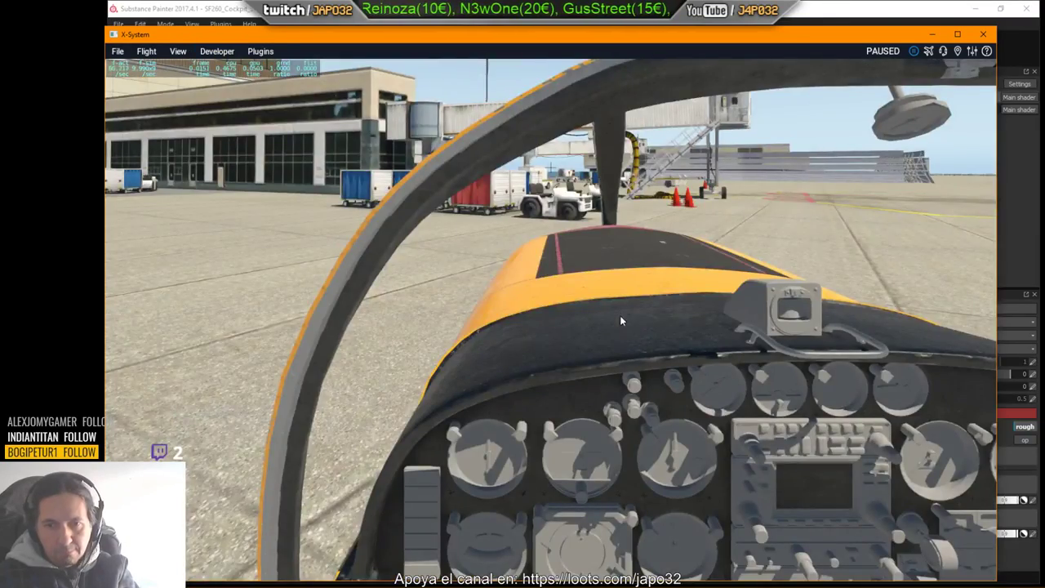
{"action": "right_click_drag", "start_coordinate": [619, 315], "coordinate": [610, 444]}
{"action": "key", "text": "period"}
{"action": "key", "text": "Right"}
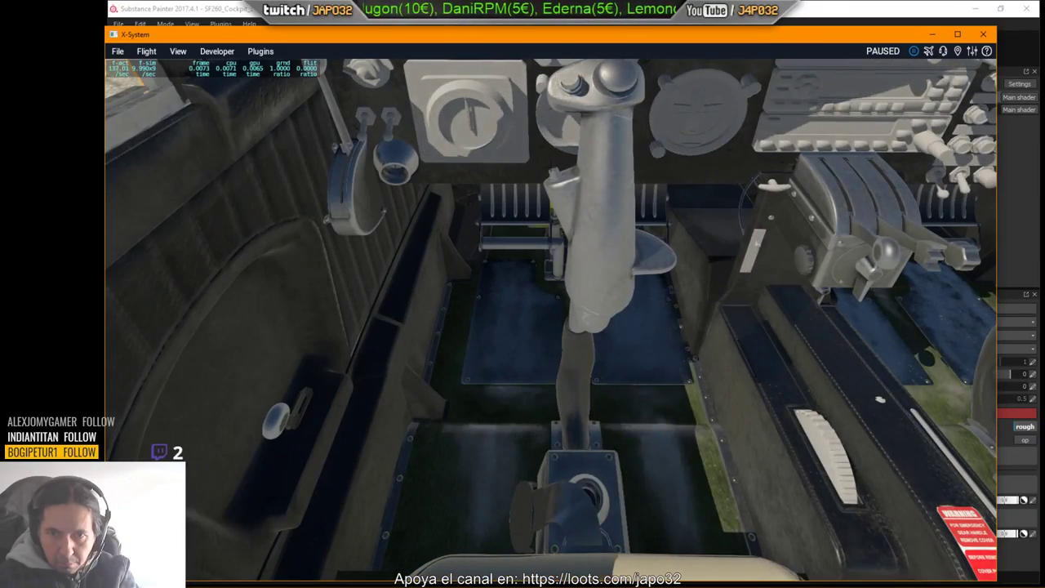
{"action": "mouse_move", "coordinate": [649, 417]}
{"action": "right_mouse_down"}
{"action": "mouse_move", "coordinate": [640, 414]}
{"action": "mouse_move", "coordinate": [650, 421]}
{"action": "mouse_move", "coordinate": [588, 471]}
{"action": "mouse_move", "coordinate": [476, 511]}
{"action": "mouse_move", "coordinate": [380, 500]}
{"action": "mouse_move", "coordinate": [454, 477]}
{"action": "mouse_move", "coordinate": [466, 462]}
{"action": "mouse_move", "coordinate": [438, 411]}
{"action": "mouse_move", "coordinate": [401, 385]}
{"action": "mouse_move", "coordinate": [507, 429]}
{"action": "mouse_move", "coordinate": [633, 412]}
{"action": "mouse_move", "coordinate": [670, 419]}
{"action": "right_mouse_up"}
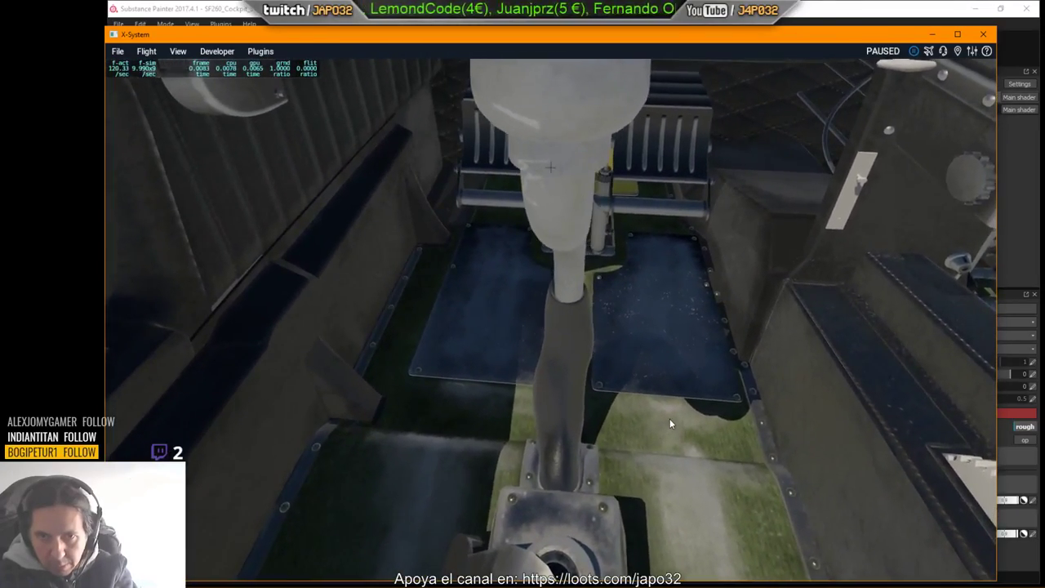
{"action": "key", "text": "Right"}
{"action": "key", "text": "Up"}
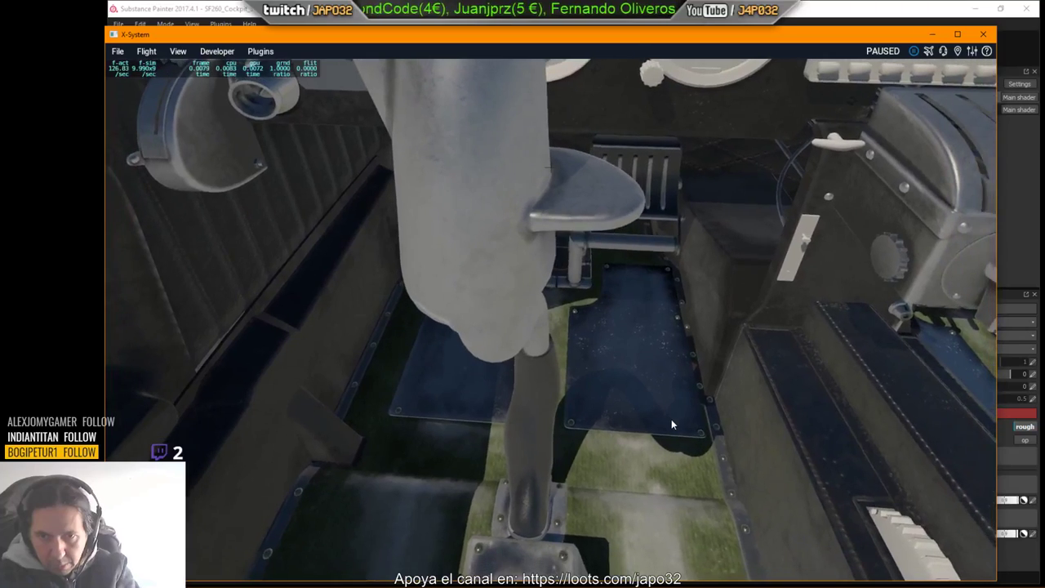
Step: Return to Substance Painter and mask the Polvo dust folder in SUCIEDAD off the floor plates with a black polygon fill
{"action": "key", "text": "alt+Tab"}
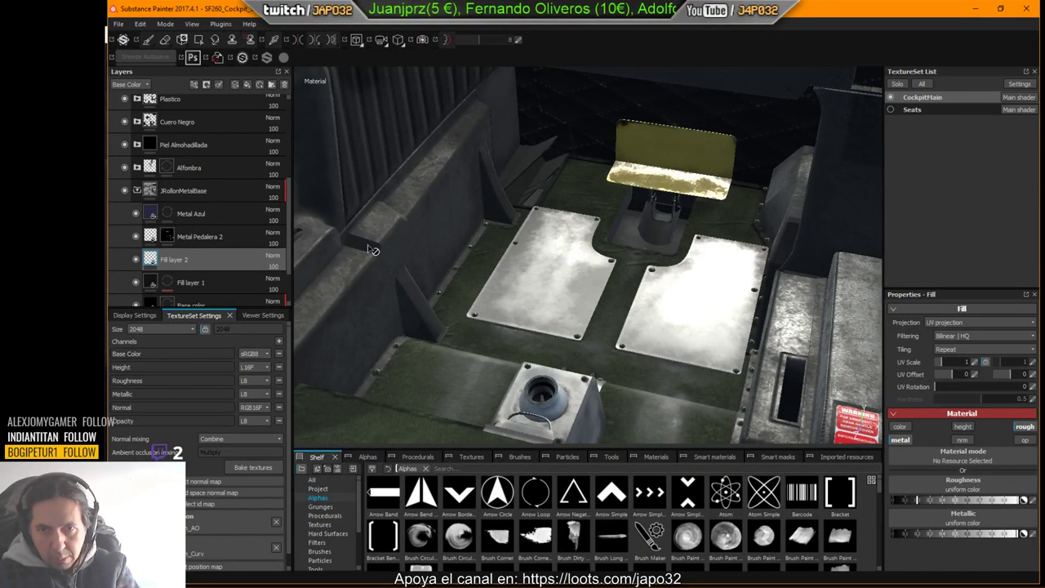
{"action": "left_click_drag", "start_coordinate": [288, 225], "coordinate": [302, 142]}
{"action": "double_click", "coordinate": [166, 129]}
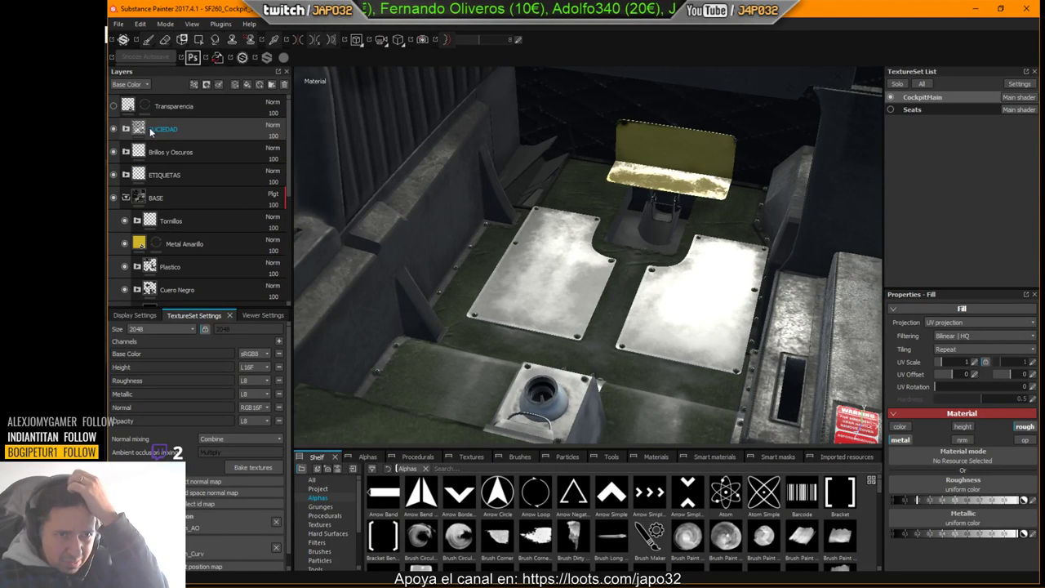
{"action": "left_click", "coordinate": [132, 130]}
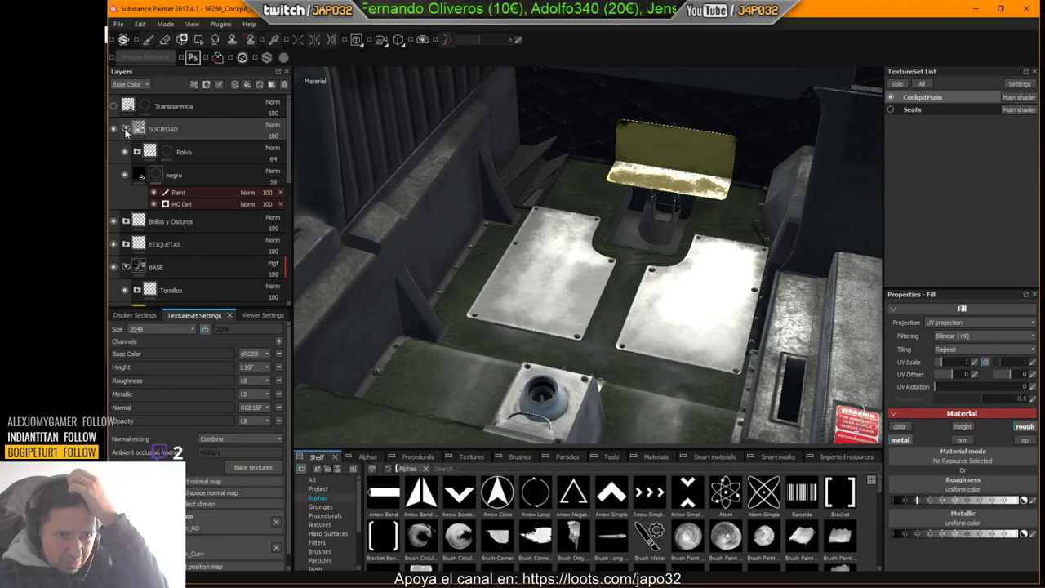
{"action": "left_click", "coordinate": [167, 152]}
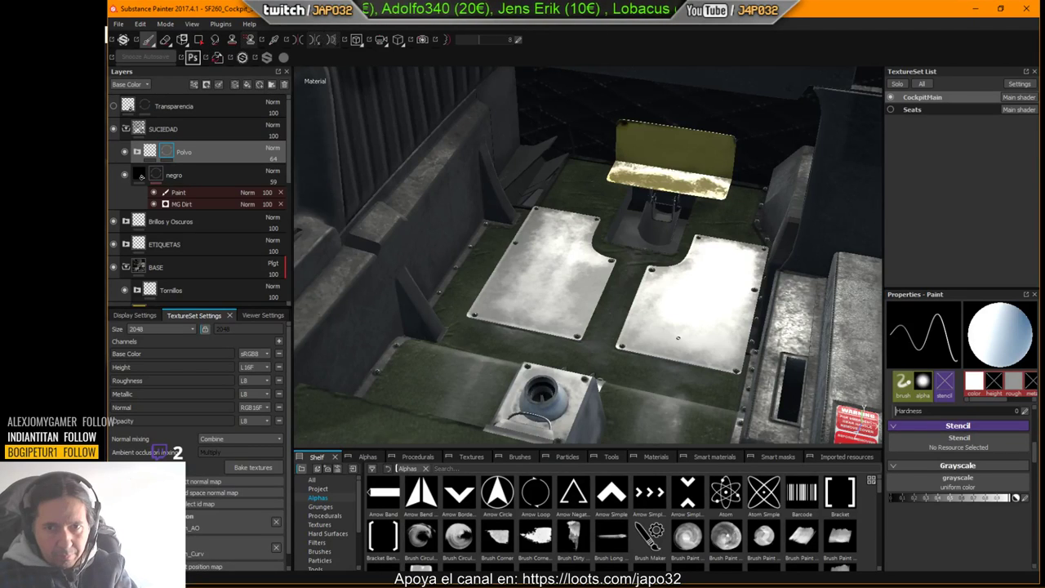
{"action": "right_click_drag", "start_coordinate": [777, 362], "coordinate": [721, 299], "text": "shift"}
{"action": "left_click_drag", "start_coordinate": [721, 299], "coordinate": [691, 315], "text": "alt"}
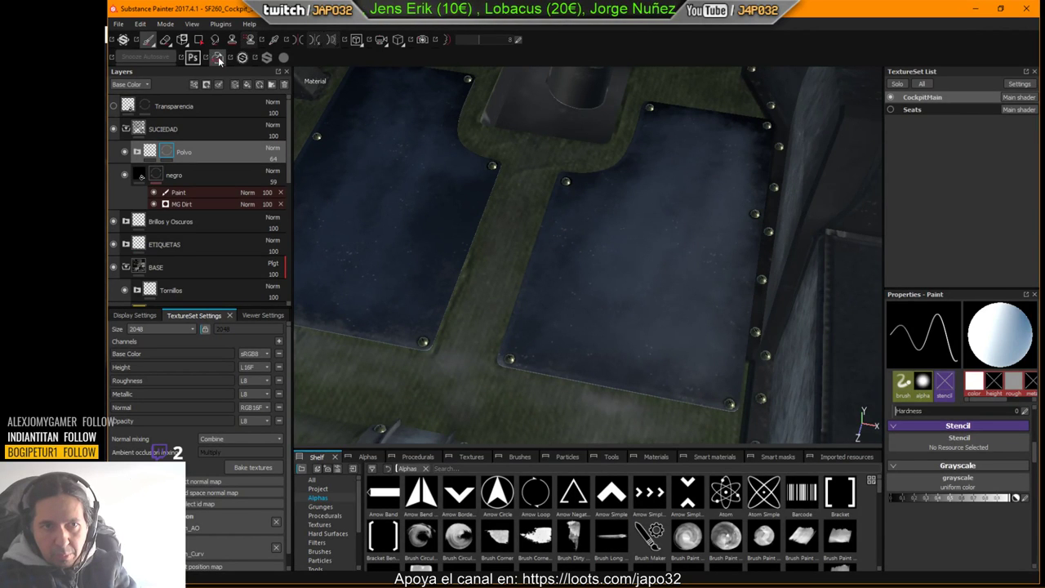
{"action": "left_click", "coordinate": [199, 39]}
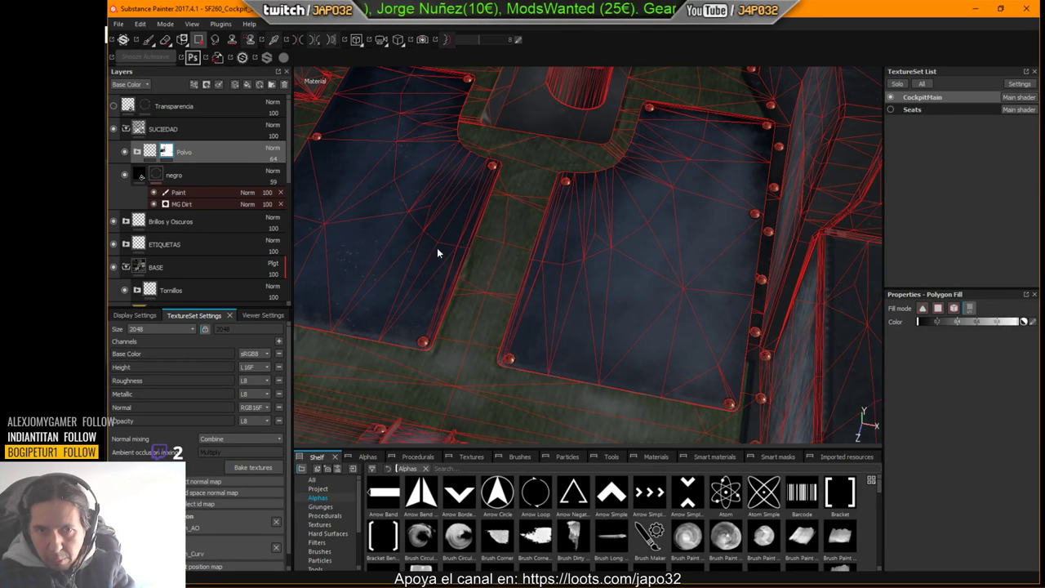
{"action": "left_click", "coordinate": [141, 130]}
{"action": "left_click", "coordinate": [127, 129]}
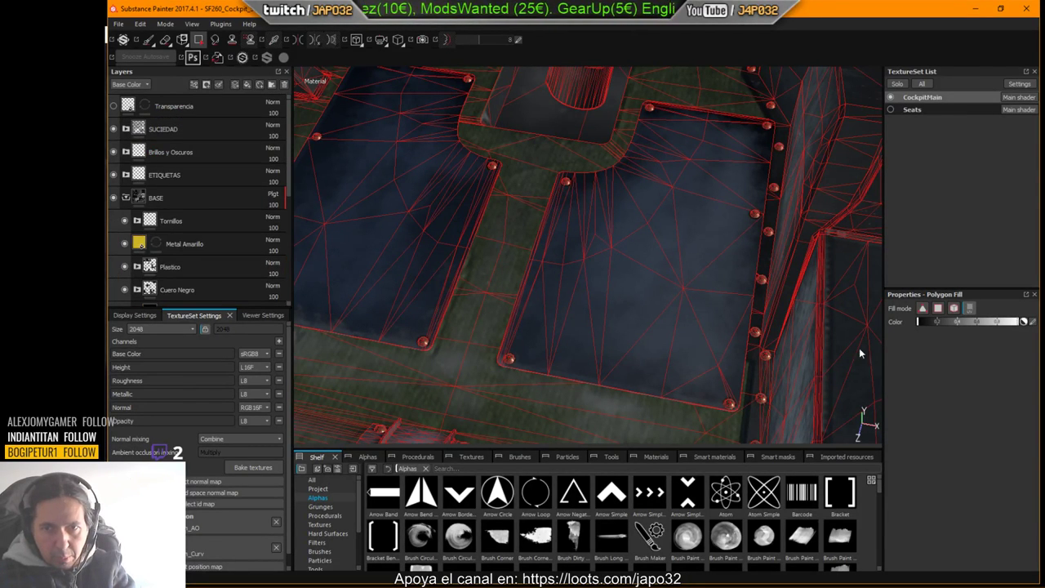
Step: Compare the floor metal with Fill layer 1 hidden and shown, and check that layer's fill properties and mask effects
{"action": "left_click", "coordinate": [150, 40]}
{"action": "right_click_drag", "start_coordinate": [757, 311], "coordinate": [561, 284], "text": "alt"}
{"action": "mouse_move", "coordinate": [561, 284]}
{"action": "left_mouse_down", "text": "alt"}
{"action": "mouse_move", "coordinate": [597, 303]}
{"action": "mouse_move", "coordinate": [617, 280]}
{"action": "mouse_move", "coordinate": [635, 285]}
{"action": "left_mouse_up", "text": "alt"}
{"action": "scroll", "coordinate": [653, 286], "scroll_direction": "up", "scroll_amount": 1}
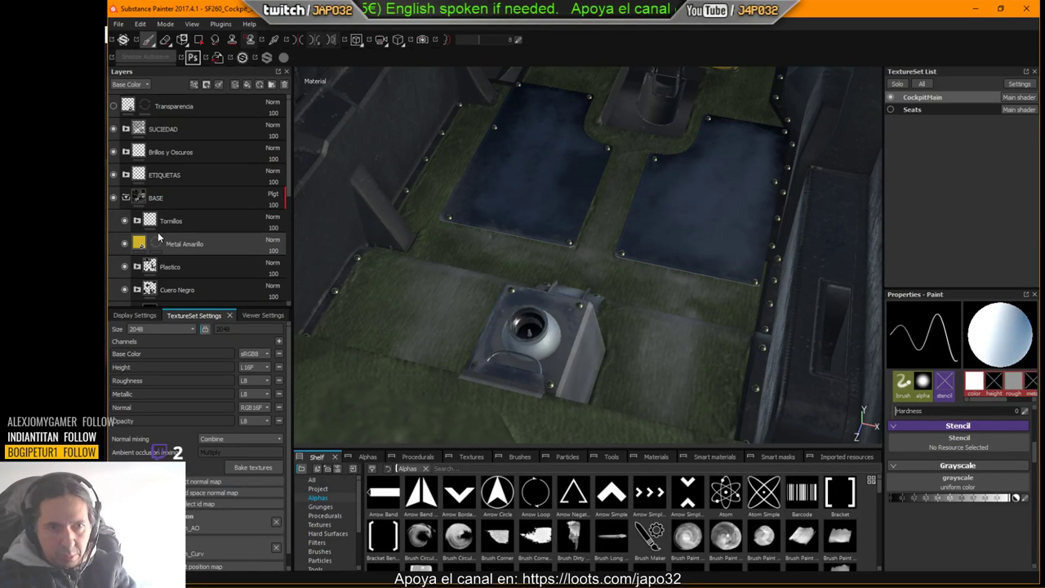
{"action": "scroll", "coordinate": [239, 220], "scroll_direction": "down", "scroll_amount": 5}
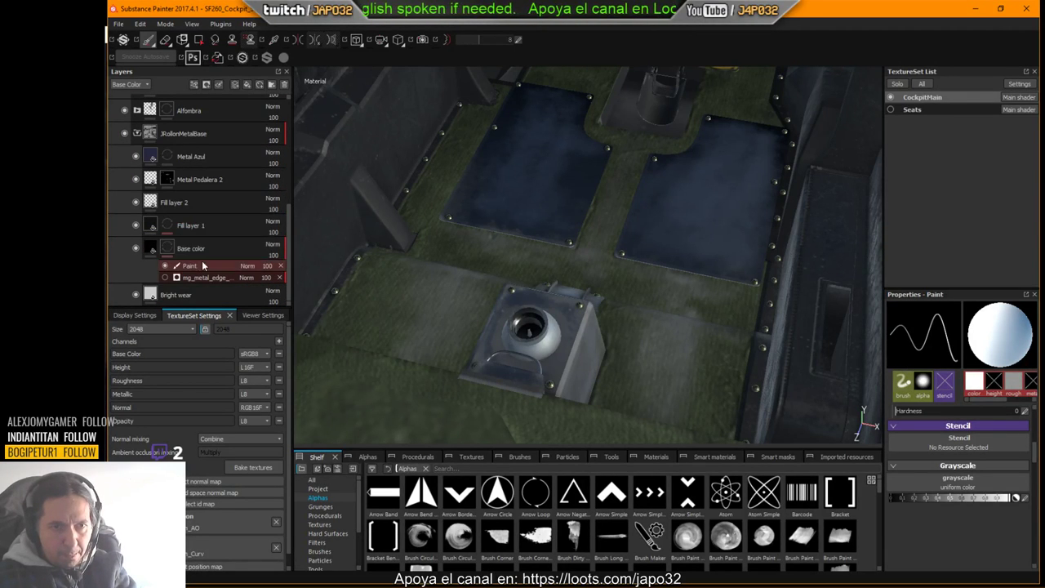
{"action": "left_click", "coordinate": [138, 225]}
{"action": "left_click", "coordinate": [137, 226]}
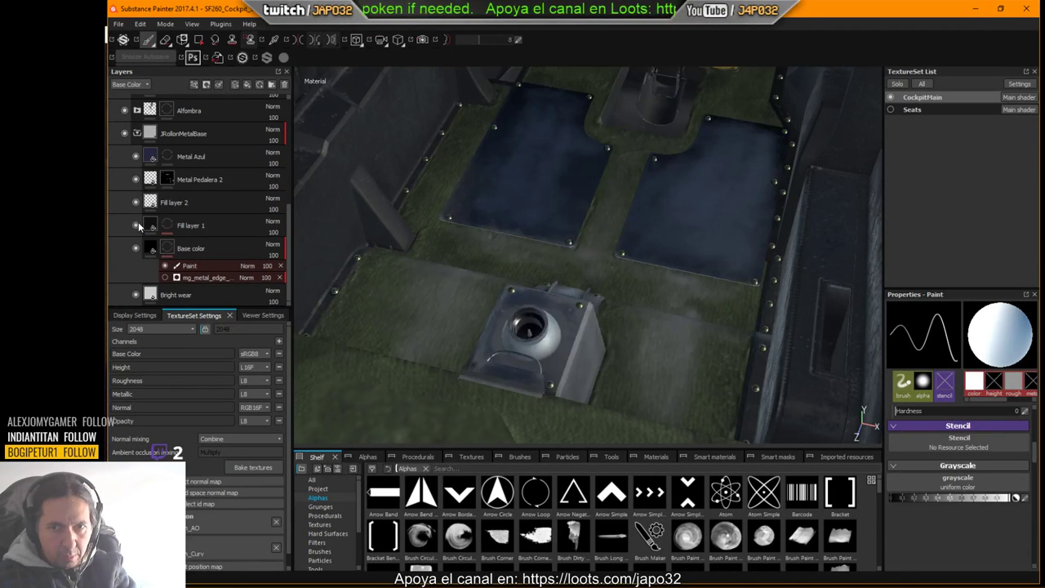
{"action": "left_click", "coordinate": [137, 225]}
{"action": "left_click", "coordinate": [137, 225]}
{"action": "left_click", "coordinate": [196, 227]}
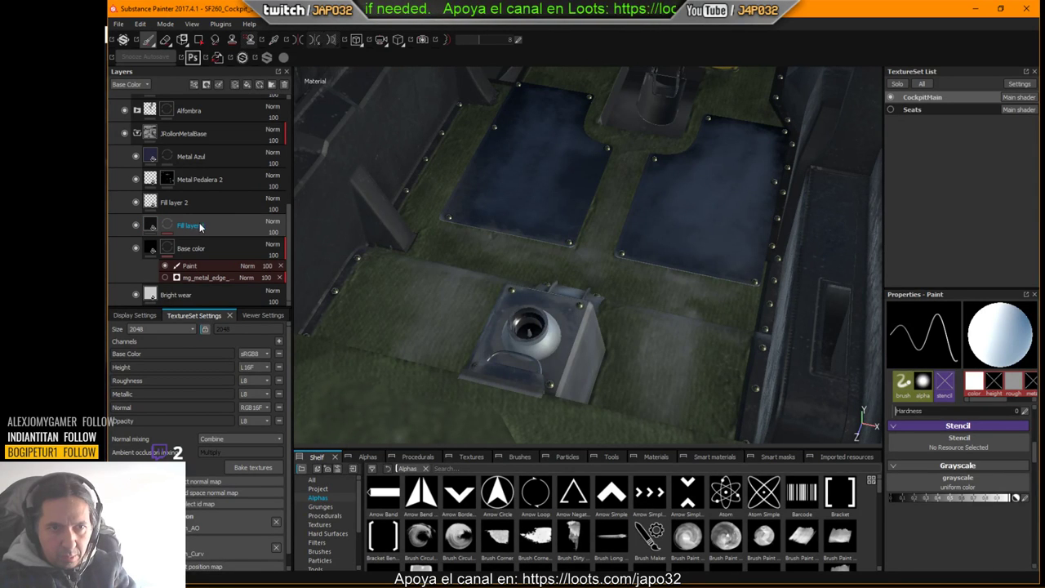
{"action": "left_click", "coordinate": [151, 226]}
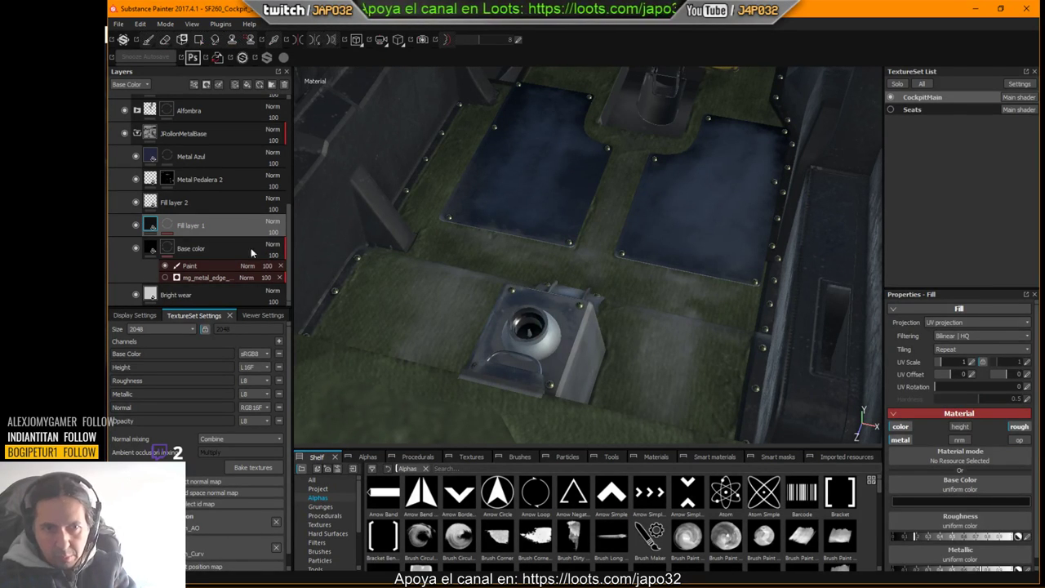
{"action": "left_click", "coordinate": [170, 224]}
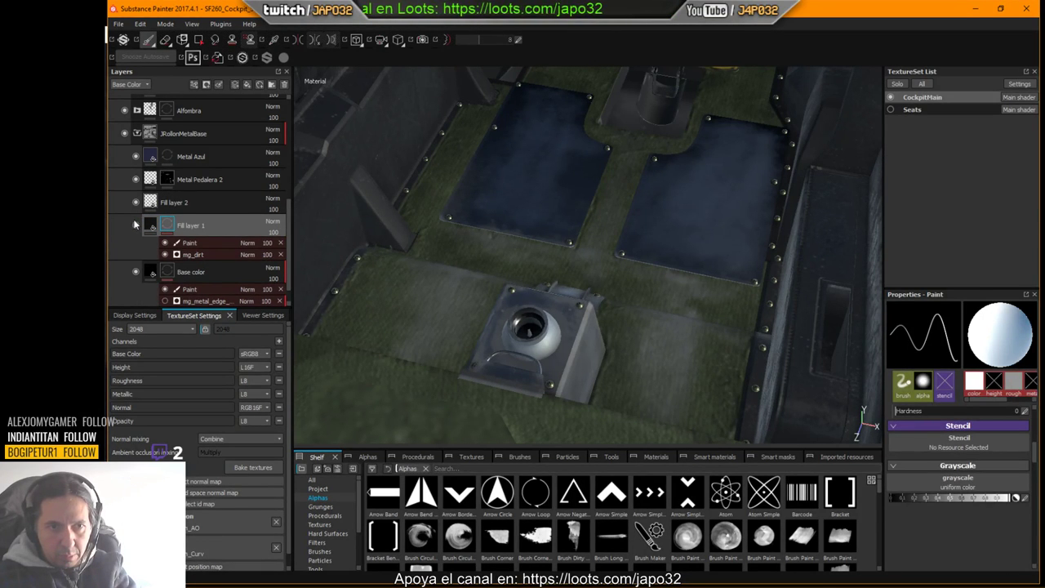
{"action": "left_click", "coordinate": [135, 224]}
{"action": "left_click", "coordinate": [136, 225]}
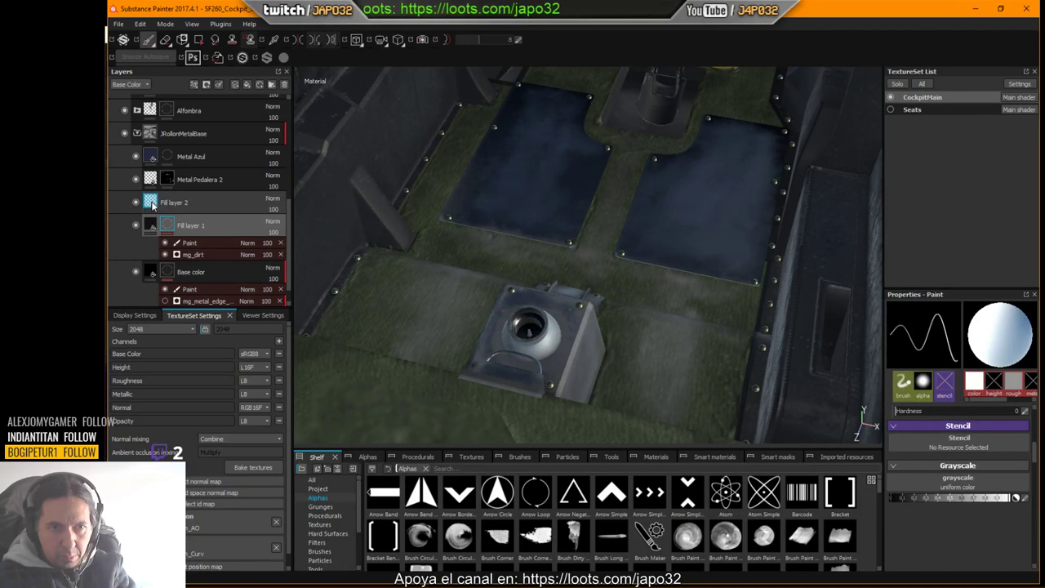
Step: Compare the floor with Fill layer 2 hidden and shown, raising its roughness and lowering its metallic slightly
{"action": "left_click", "coordinate": [145, 204]}
{"action": "left_click", "coordinate": [139, 203]}
{"action": "left_click", "coordinate": [139, 203]}
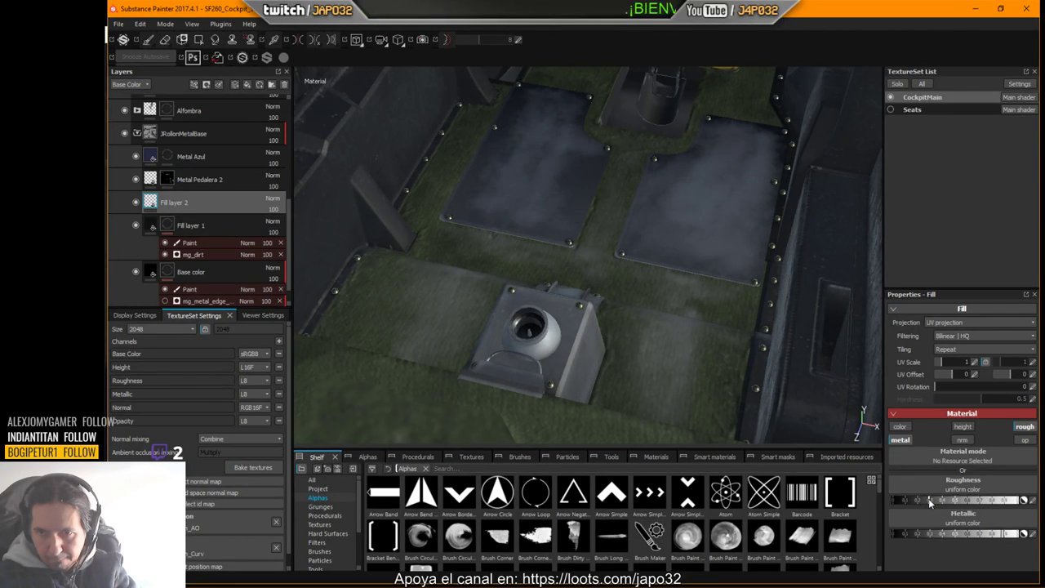
Step: Export the CockpitMain texture set as 8-bit PNG with the X-Plane configuration into the aircraft's objects folder
{"action": "right_click", "coordinate": [702, 308]}
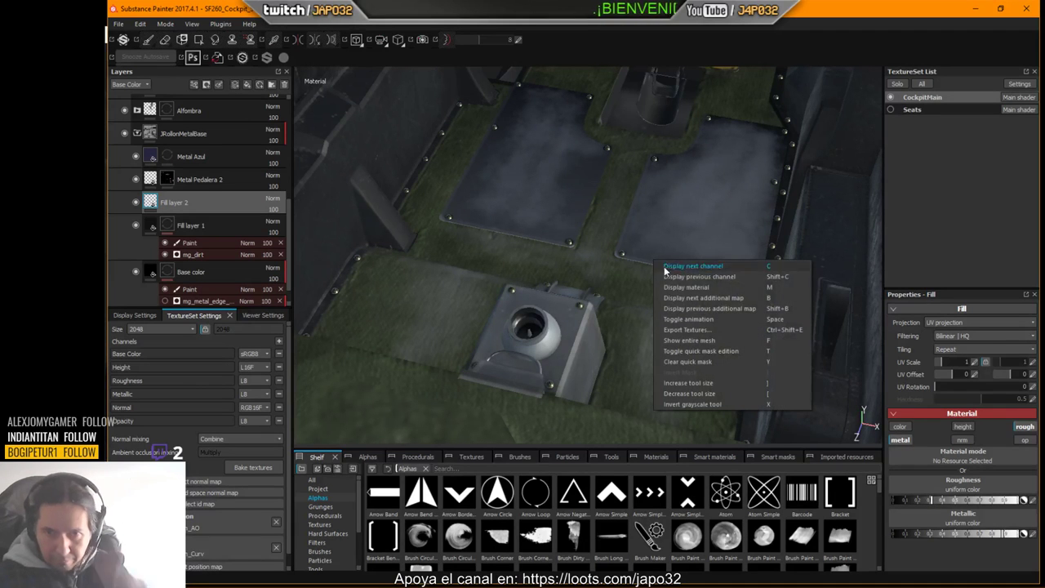
{"action": "left_click", "coordinate": [700, 334]}
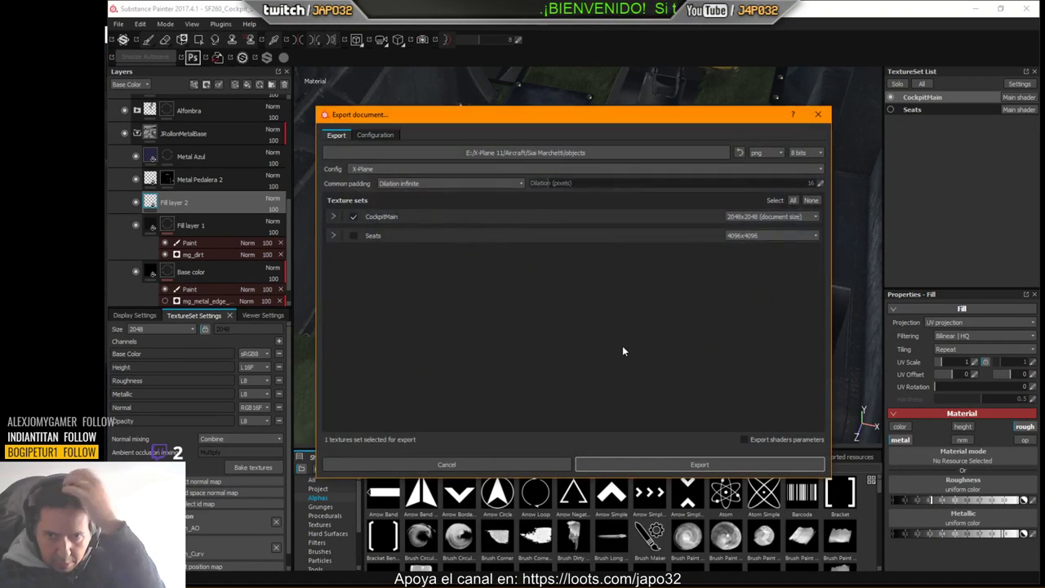
{"action": "left_click", "coordinate": [639, 462]}
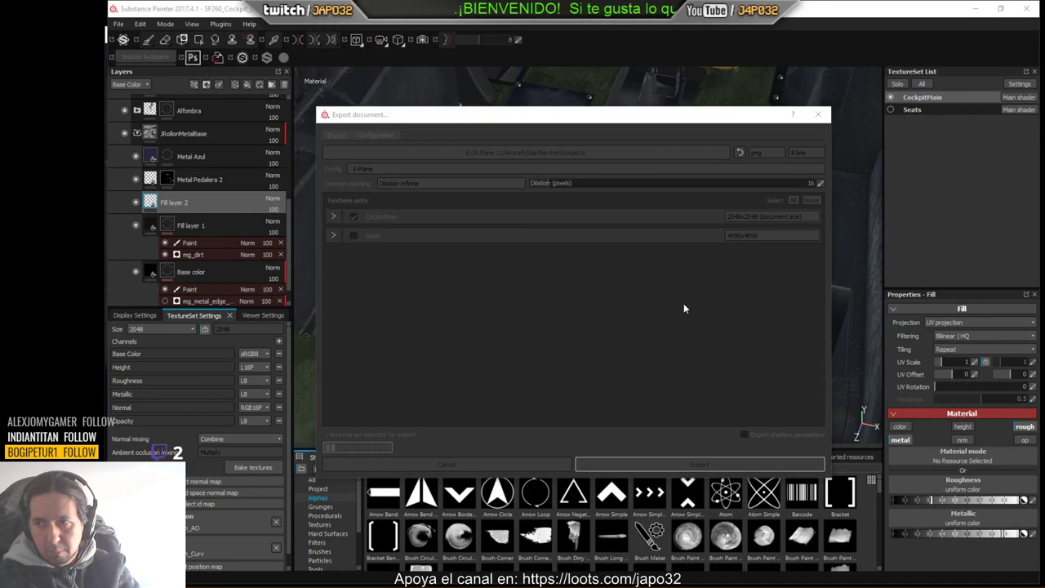
{"action": "left_click", "coordinate": [602, 305]}
Step: Switch to X-Plane, reload the current aircraft and inspect the less metallic floor plates from the pilot's seat
{"action": "key", "text": "alt+Tab"}
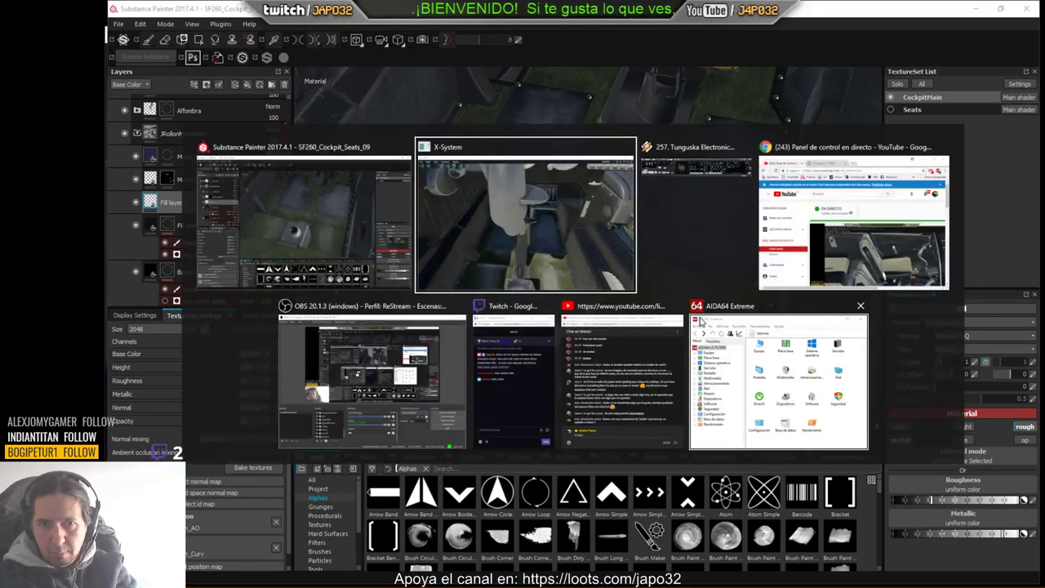
{"action": "left_click", "coordinate": [212, 52]}
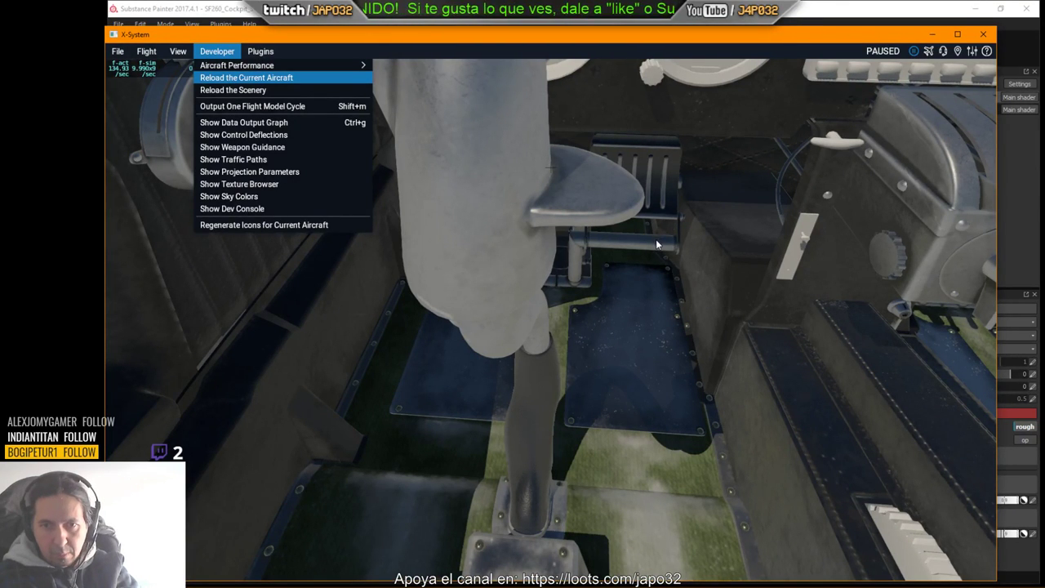
{"action": "key", "text": "Down"}
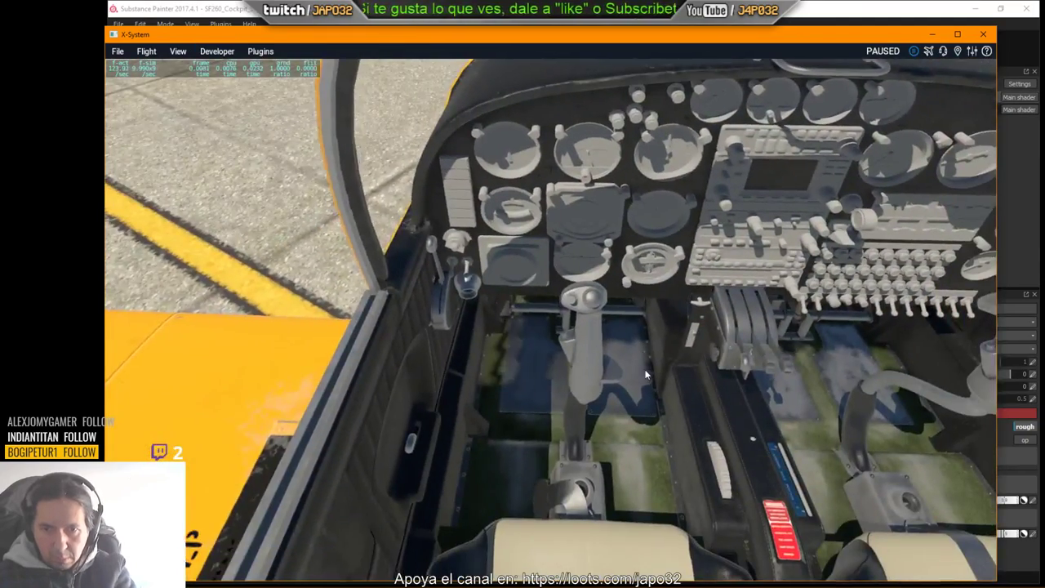
{"action": "key", "text": "Down"}
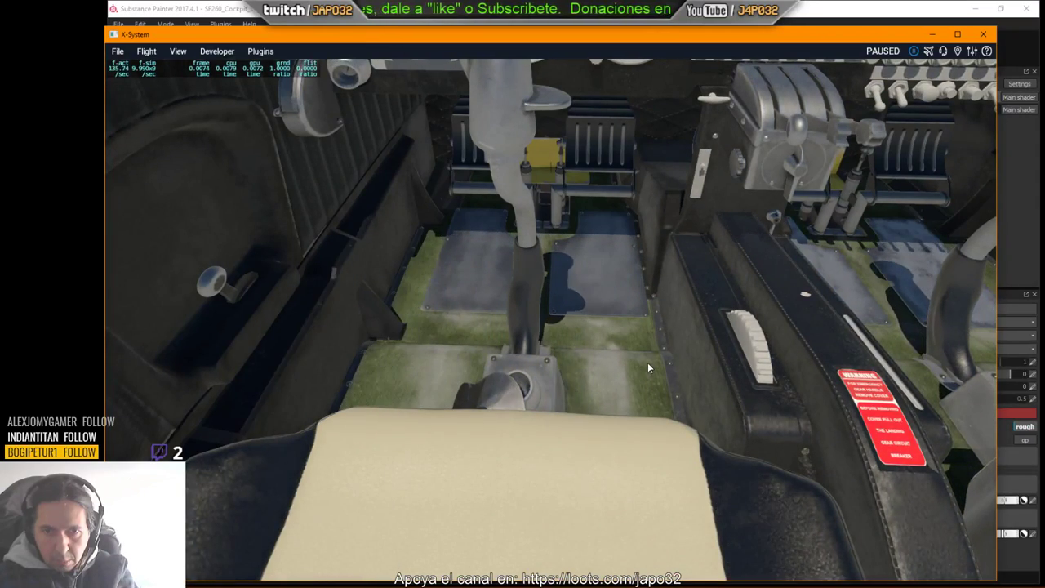
Step: Return to Substance Painter, raise Fill layer 2's metallic close to maximum and export the CockpitMain textures again
{"action": "key", "text": "alt+Tab"}
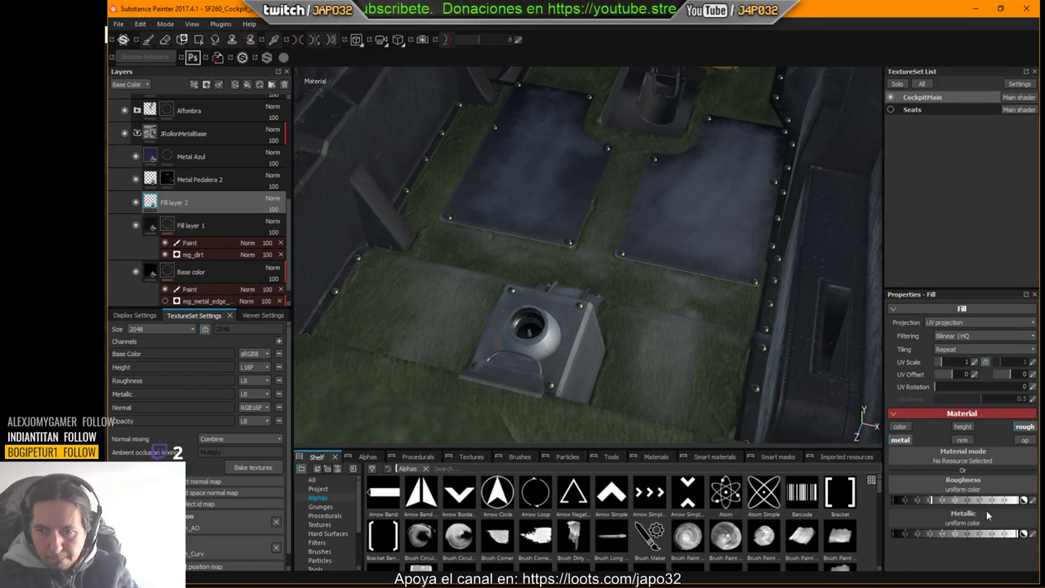
{"action": "right_click", "coordinate": [546, 186]}
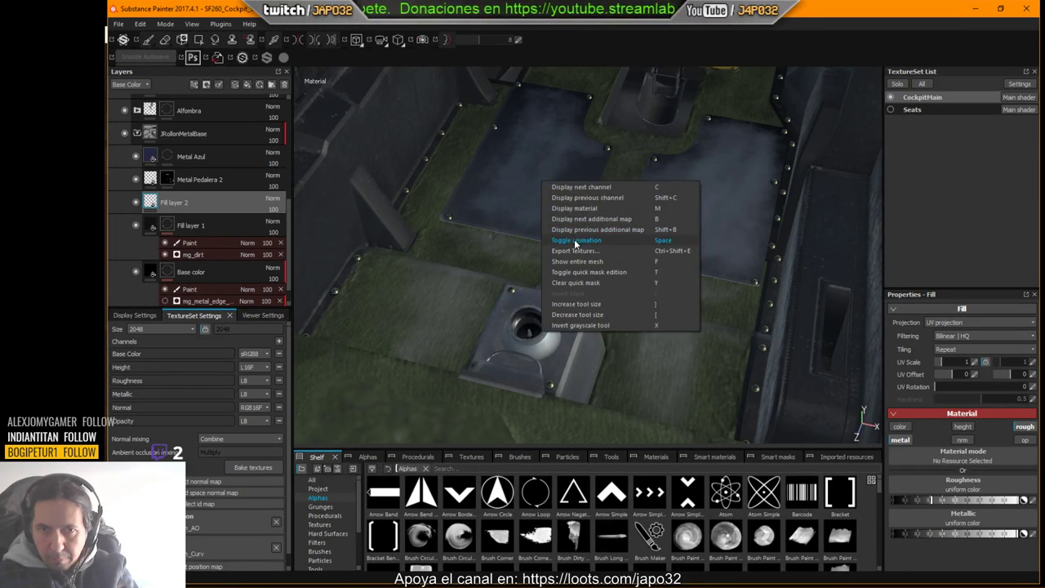
{"action": "left_click", "coordinate": [573, 252]}
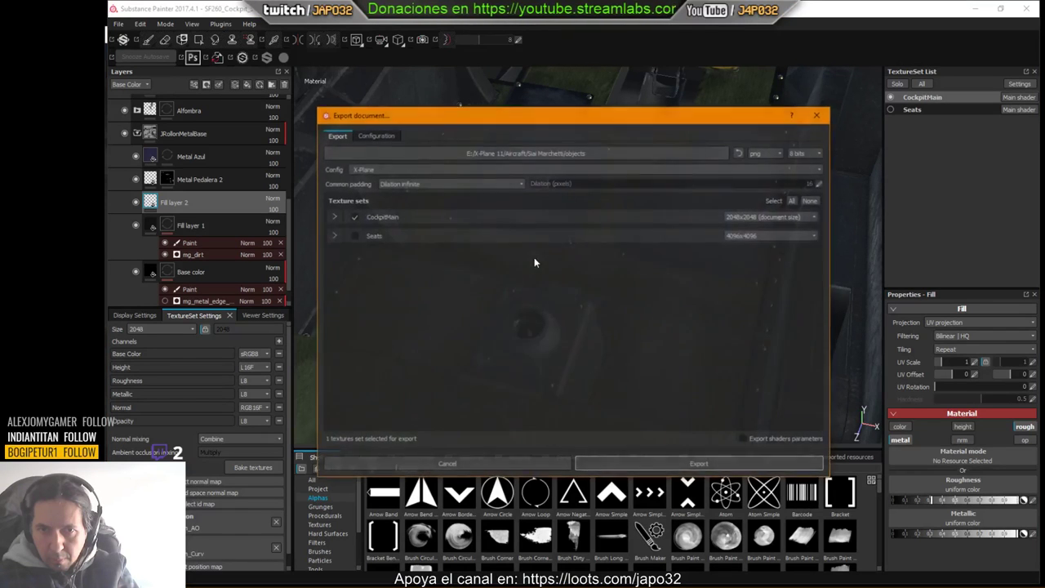
{"action": "left_click", "coordinate": [621, 467]}
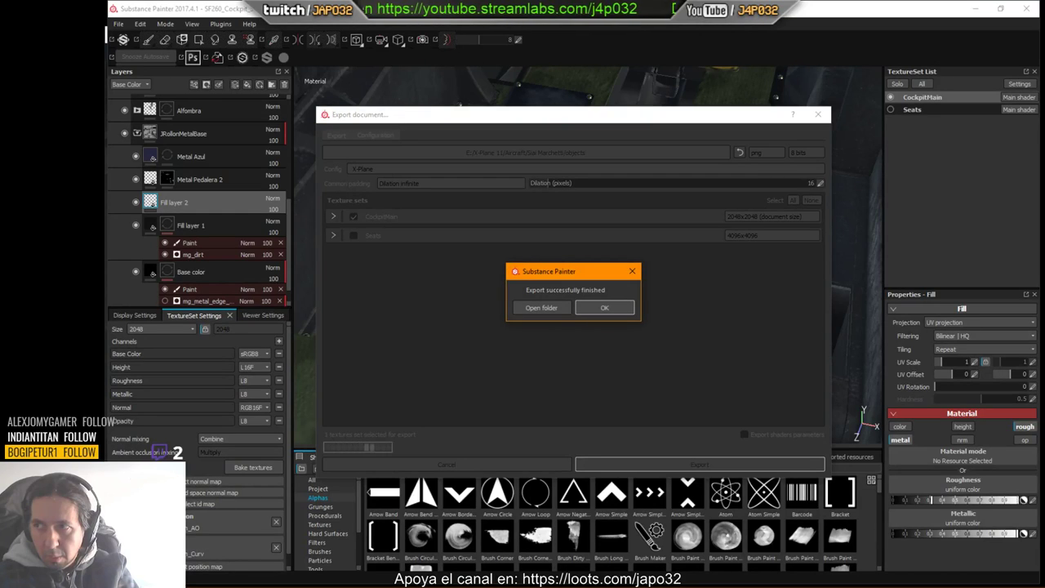
{"action": "left_click", "coordinate": [611, 309]}
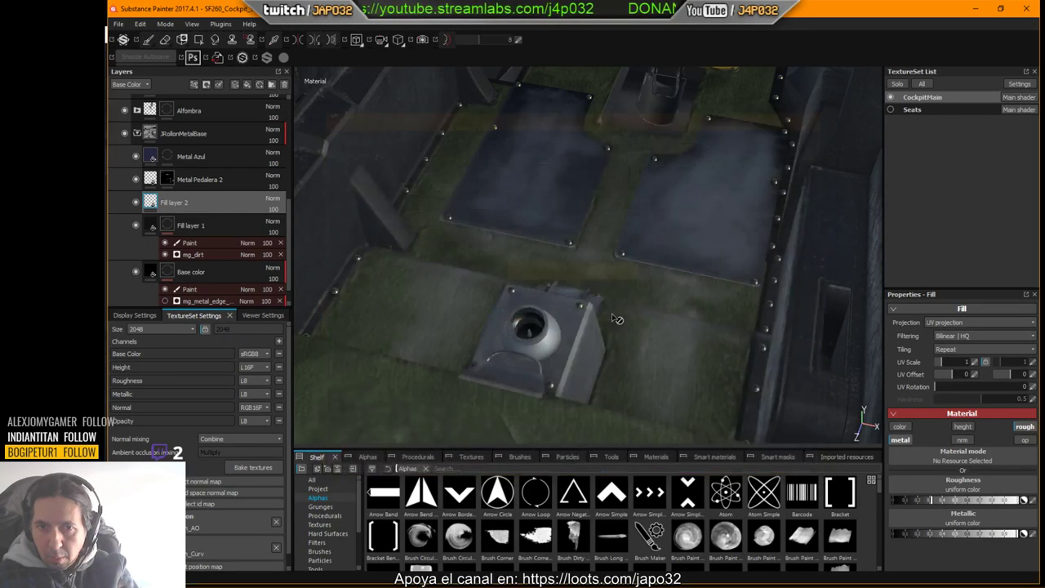
Step: Switch to X-Plane, reload the aircraft and examine the more metallic floor plates below the stick and pedals
{"action": "key", "text": "alt+Tab"}
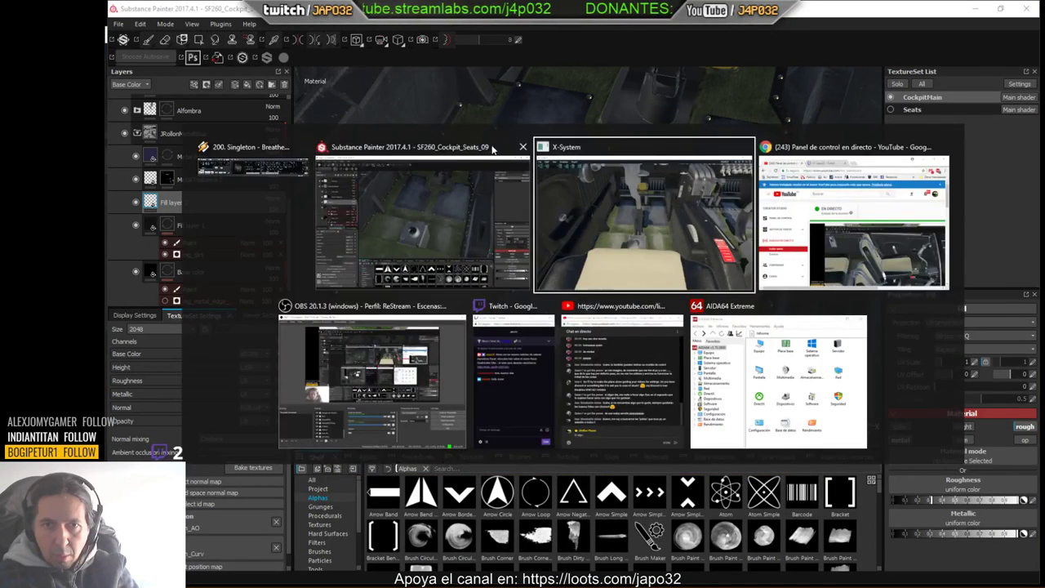
{"action": "left_click", "coordinate": [219, 52]}
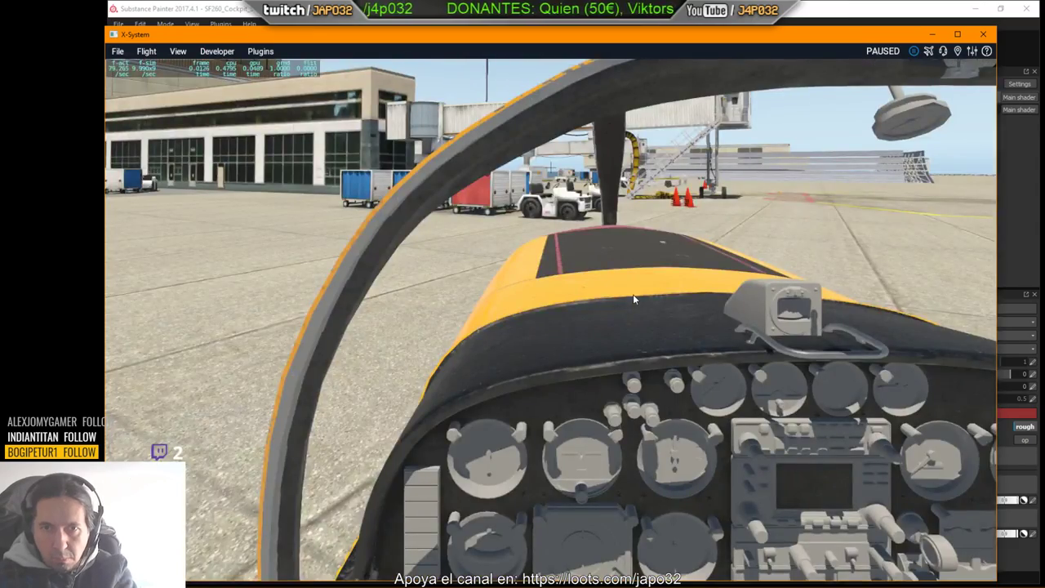
{"action": "right_click_drag", "start_coordinate": [634, 299], "coordinate": [604, 399]}
{"action": "scroll", "coordinate": [593, 383], "scroll_direction": "up", "scroll_amount": 4}
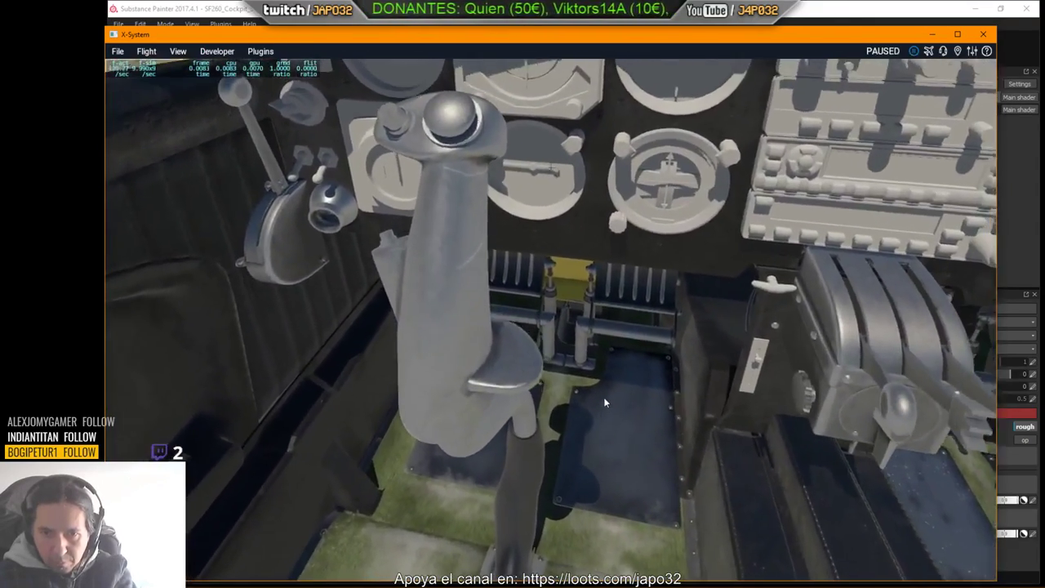
{"action": "scroll", "coordinate": [604, 399], "scroll_direction": "down", "scroll_amount": 2}
{"action": "key", "text": "l"}
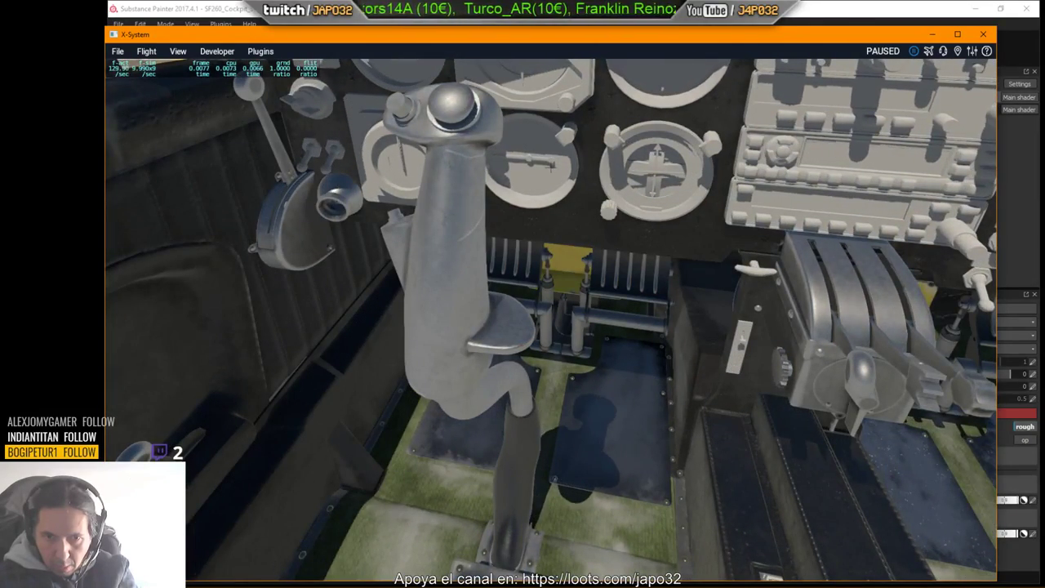
{"action": "mouse_move", "coordinate": [603, 397]}
{"action": "right_mouse_down"}
{"action": "mouse_move", "coordinate": [671, 420]}
{"action": "mouse_move", "coordinate": [701, 485]}
{"action": "mouse_move", "coordinate": [719, 494]}
{"action": "mouse_move", "coordinate": [628, 425]}
{"action": "mouse_move", "coordinate": [619, 374]}
{"action": "mouse_move", "coordinate": [610, 382]}
{"action": "right_mouse_up"}
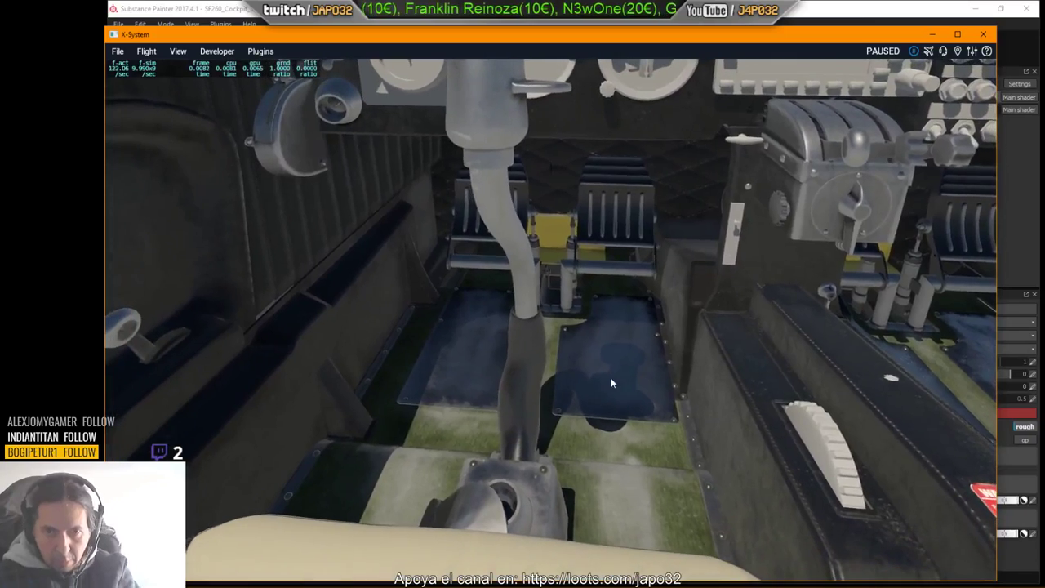
Step: Return to Substance Painter, lower Fill layer 2's roughness to near zero and export the CockpitMain textures with that setting
{"action": "key", "text": "alt+Tab"}
{"action": "key", "text": "alt+Tab"}
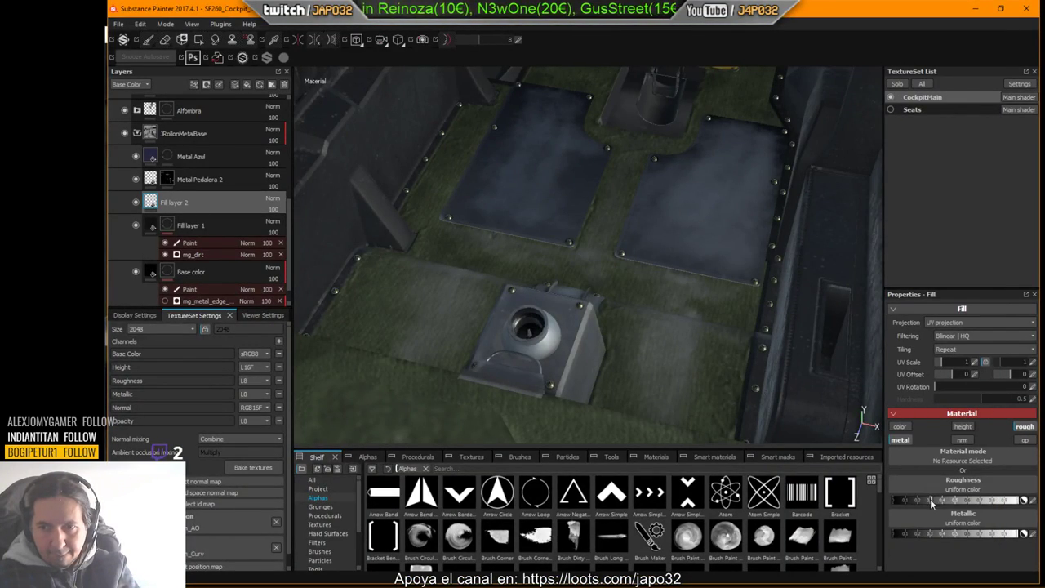
{"action": "left_click_drag", "start_coordinate": [922, 501], "coordinate": [900, 501]}
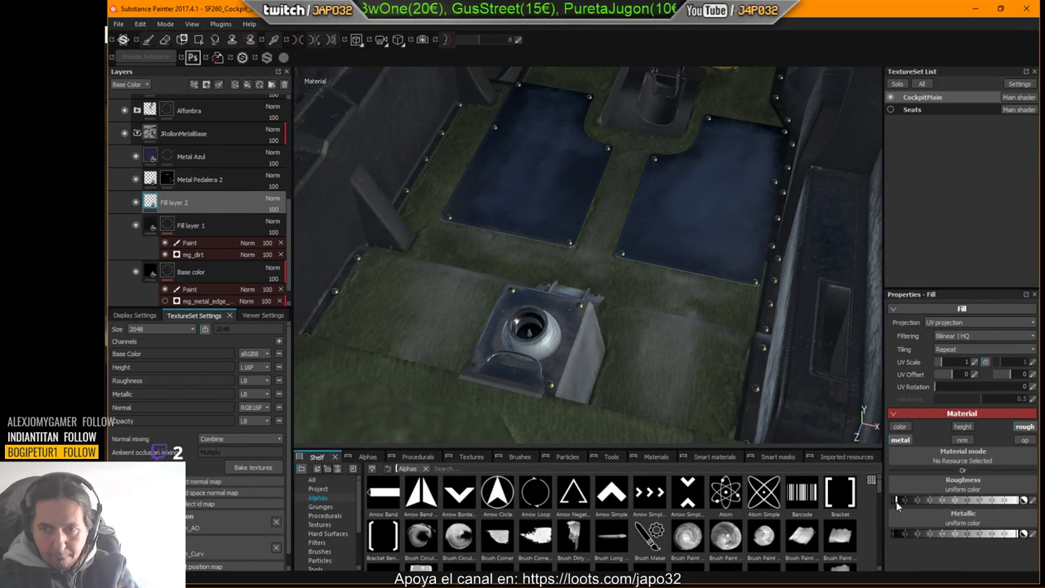
{"action": "right_click", "coordinate": [462, 163]}
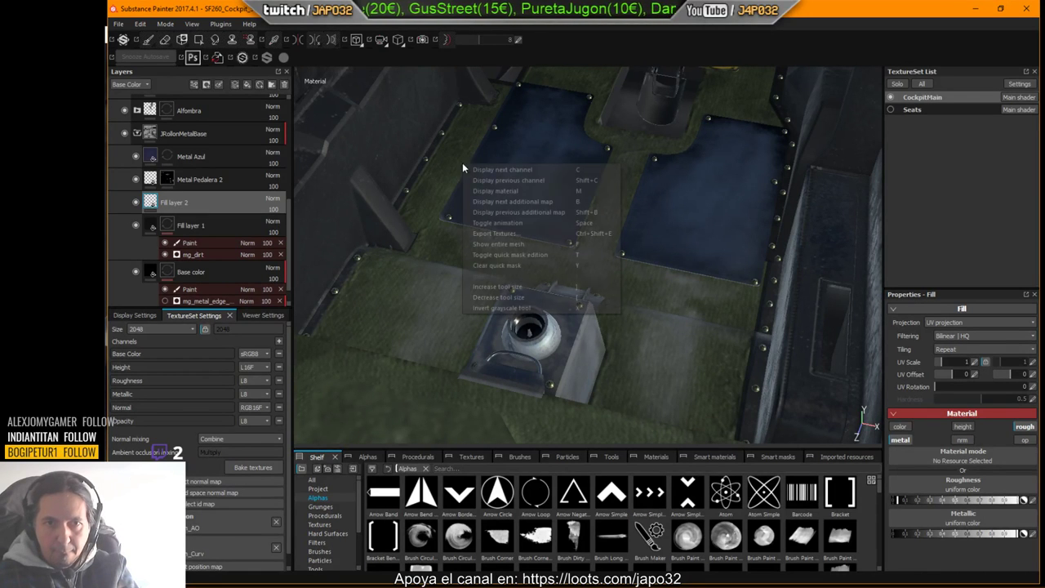
{"action": "left_click", "coordinate": [499, 237]}
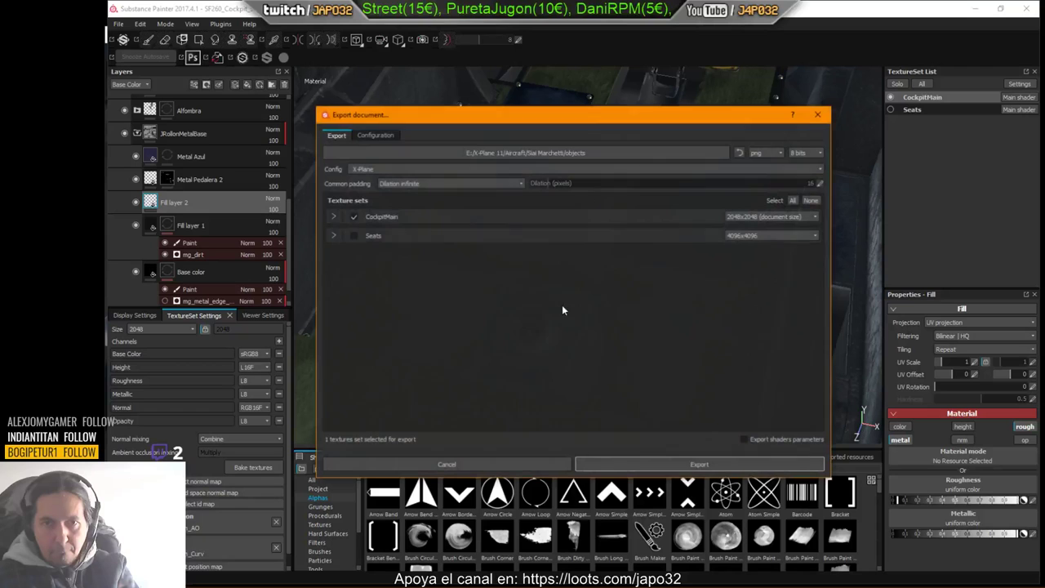
{"action": "left_click", "coordinate": [677, 469]}
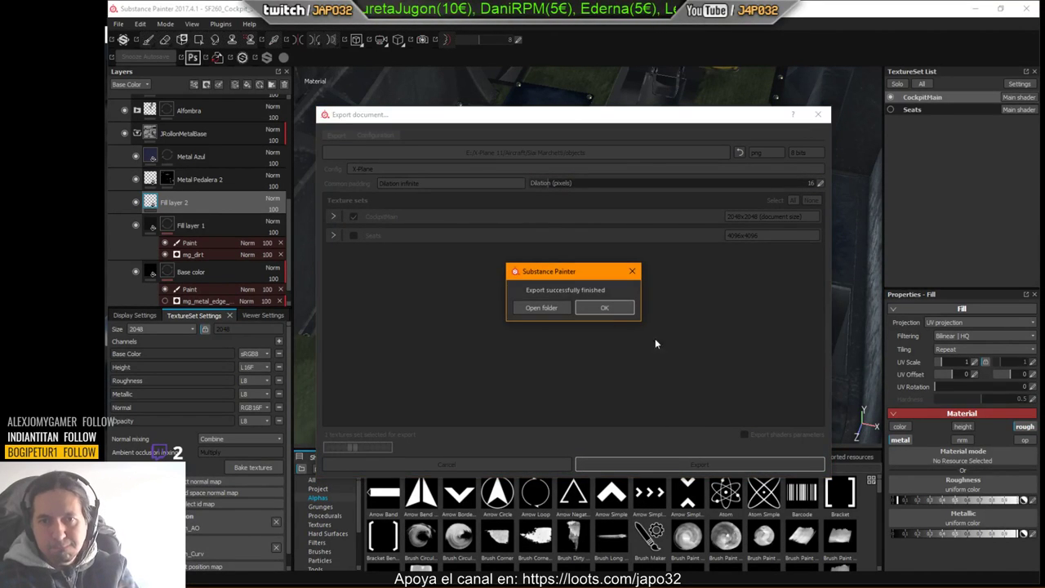
{"action": "left_click", "coordinate": [605, 307]}
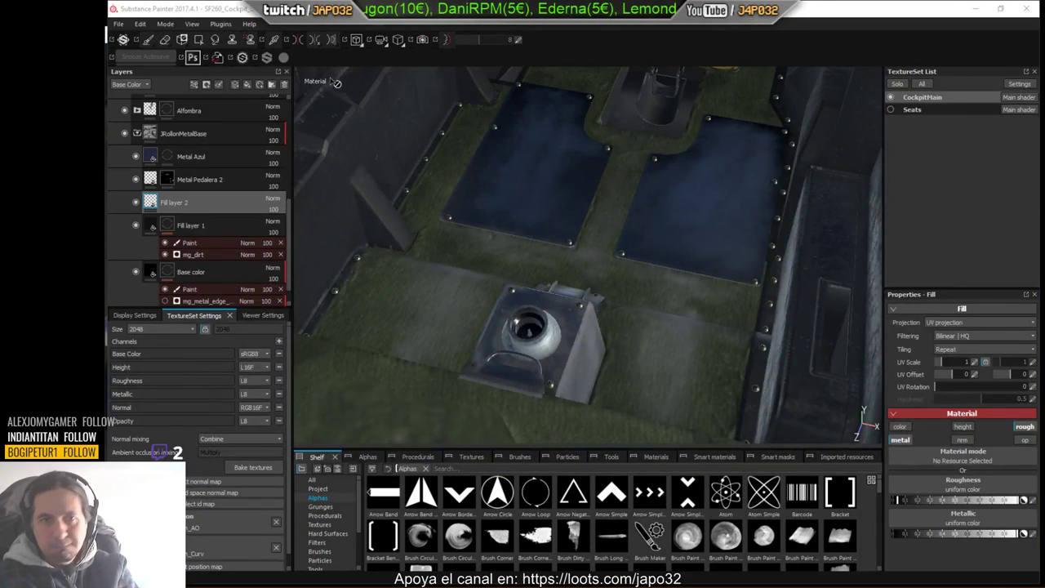
Step: Switch to X-Plane, reload the aircraft and examine the glossier floor plates on both sides, including a close-up near the pedals
{"action": "key", "text": "alt+Tab"}
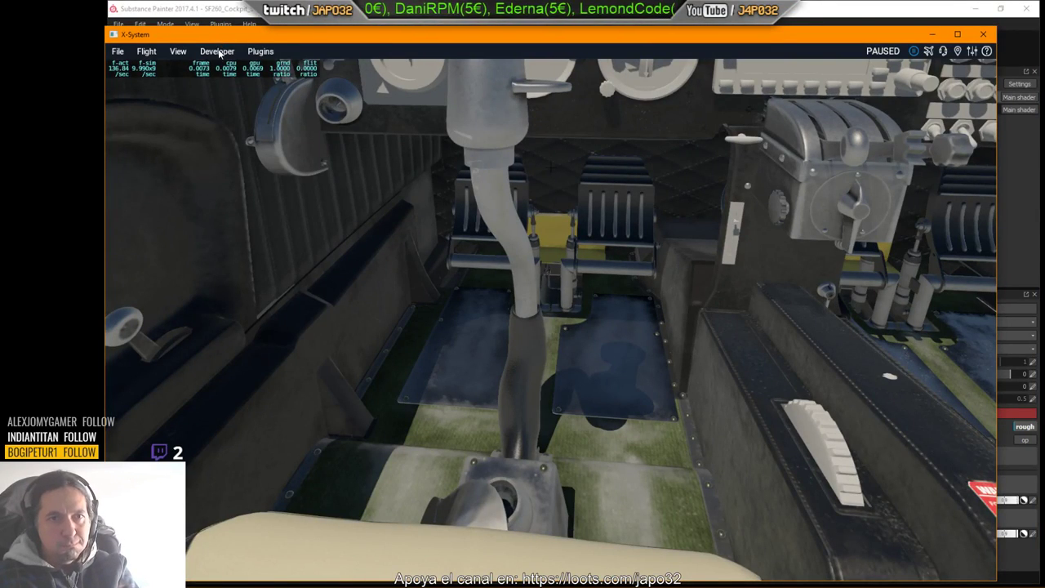
{"action": "left_click", "coordinate": [217, 51]}
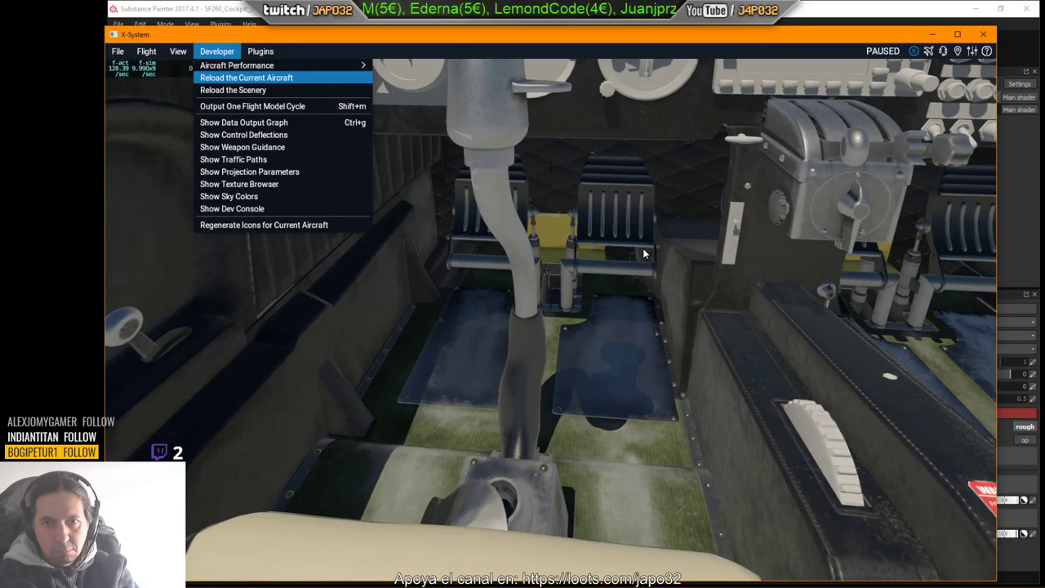
{"action": "key", "text": "Return"}
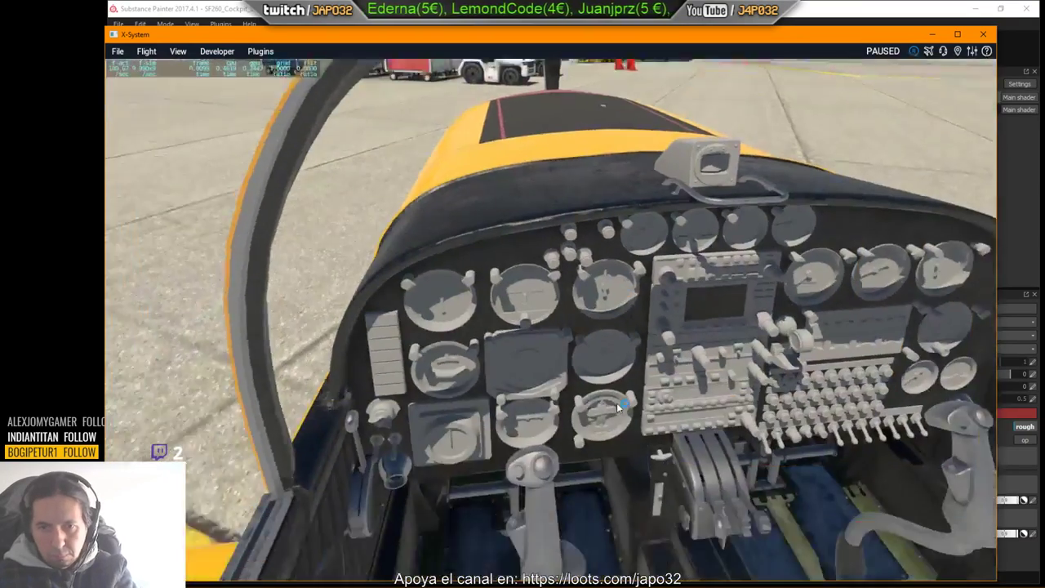
{"action": "key", "text": "Down"}
{"action": "key", "text": "period"}
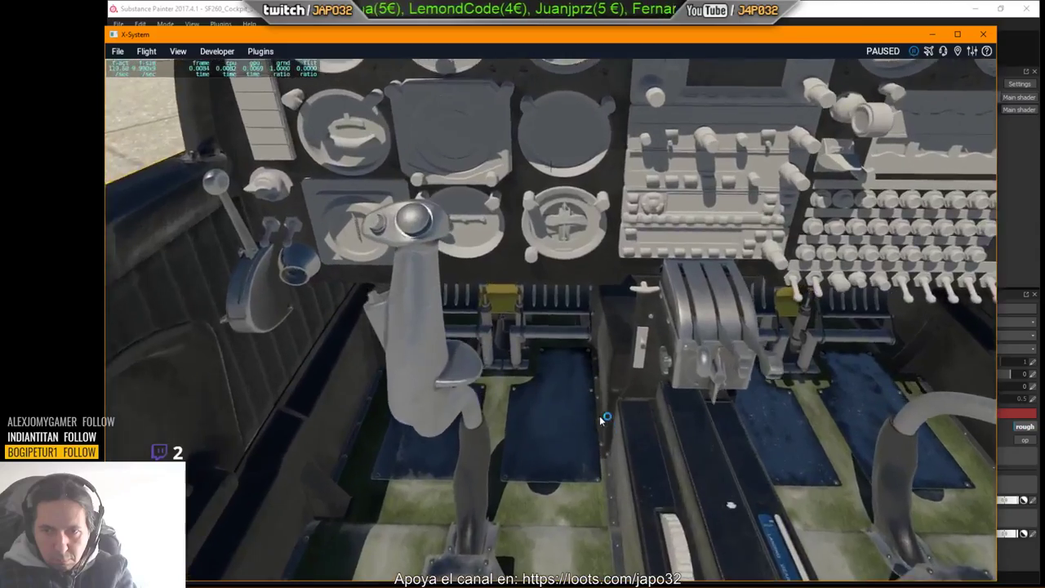
{"action": "key", "text": "comma"}
{"action": "key", "text": "l"}
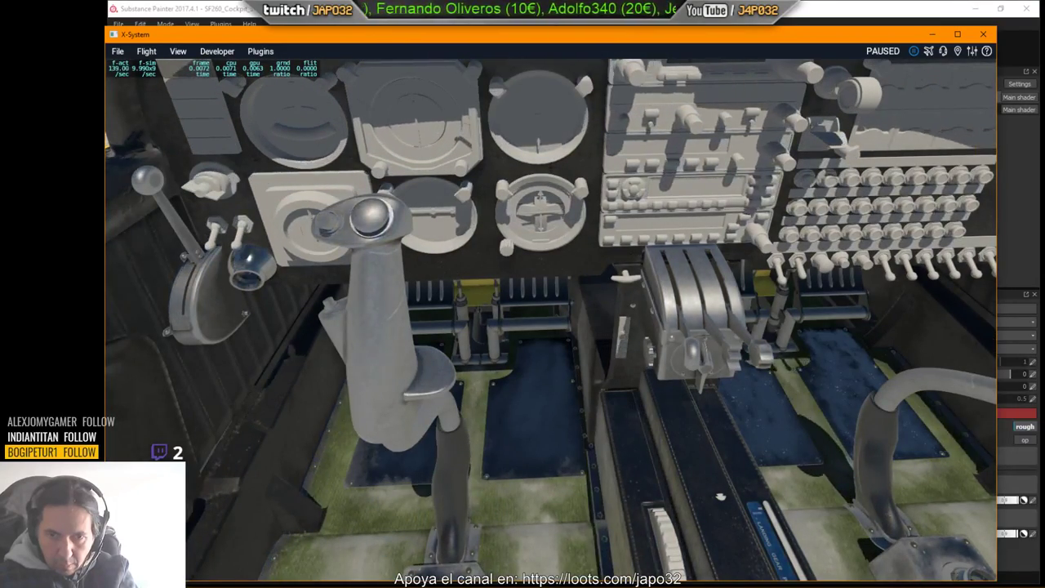
{"action": "right_click_drag", "start_coordinate": [588, 408], "coordinate": [625, 410]}
{"action": "scroll", "coordinate": [720, 449], "scroll_direction": "up", "scroll_amount": 3}
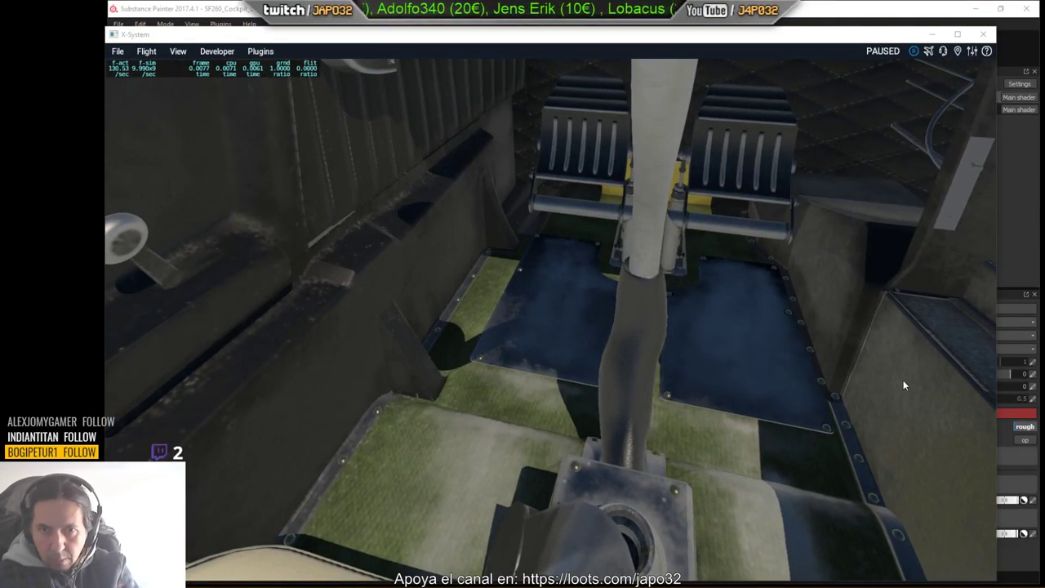
Step: Return to Substance Painter and raise Fill layer 2's roughness to a low-medium level on the floor metal
{"action": "key", "text": "alt+Tab"}
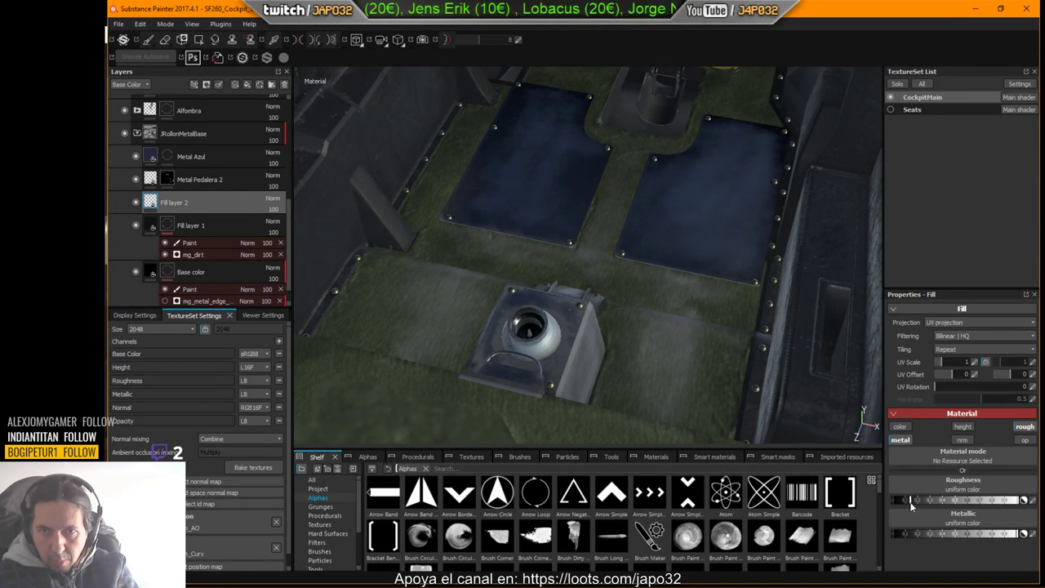
{"action": "left_click", "coordinate": [918, 500]}
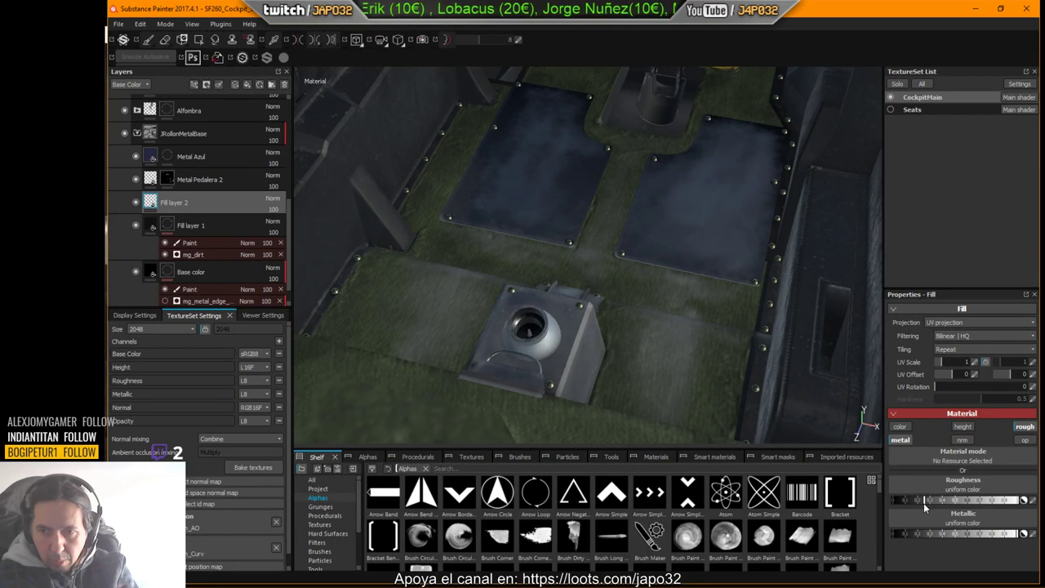
{"action": "left_click_drag", "start_coordinate": [925, 502], "coordinate": [922, 502]}
{"action": "right_click", "coordinate": [590, 217]}
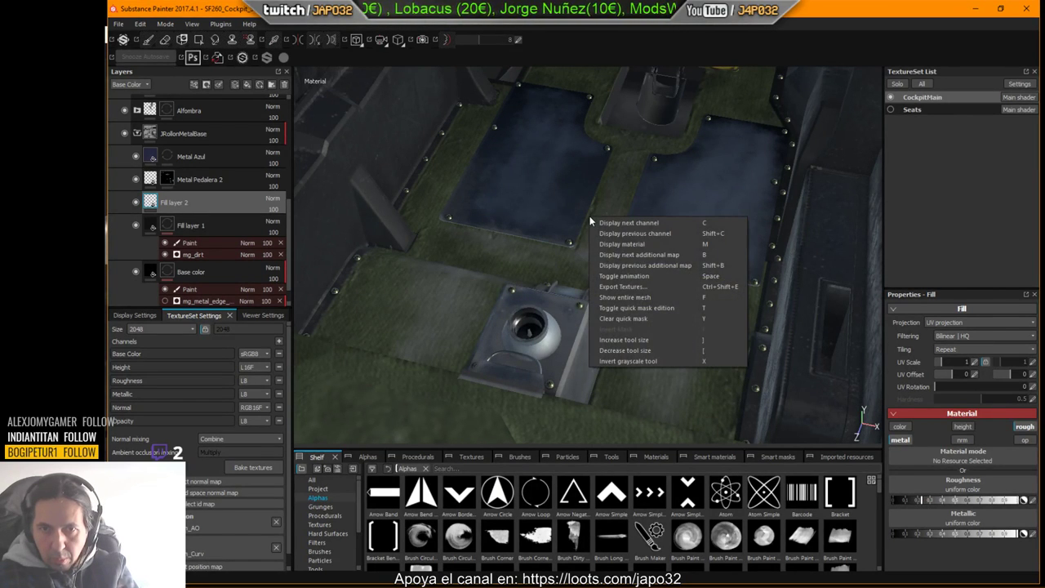
{"action": "key", "text": "Escape"}
{"action": "right_click", "coordinate": [707, 257]}
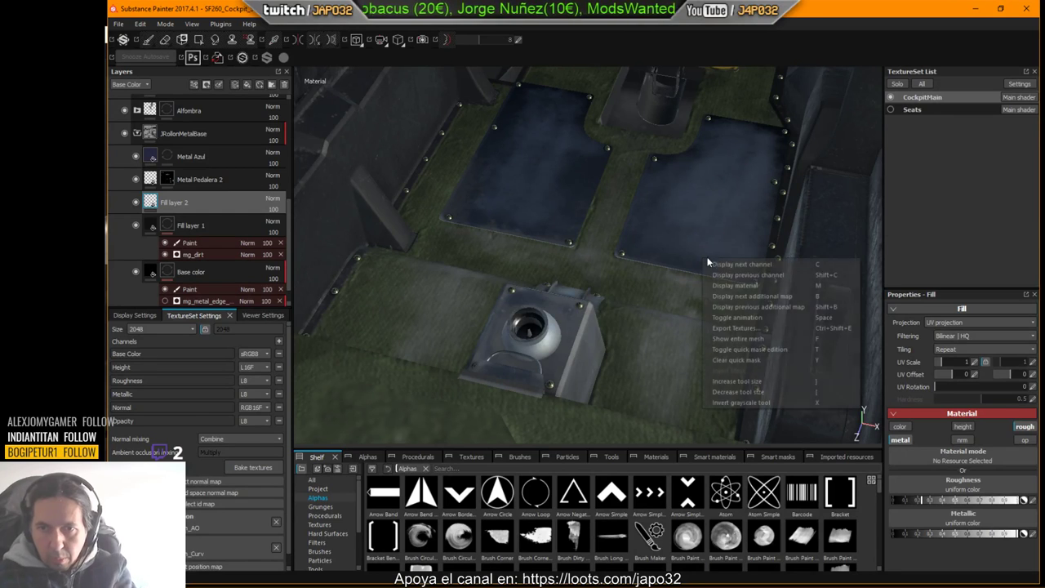
{"action": "left_click", "coordinate": [682, 235]}
Step: Select the mask of the Polvo group inside SUCIEDAD for Polygon Fill and inspect the dust on both floor plates up close
{"action": "middle_click_drag", "start_coordinate": [668, 245], "coordinate": [612, 311], "text": "alt"}
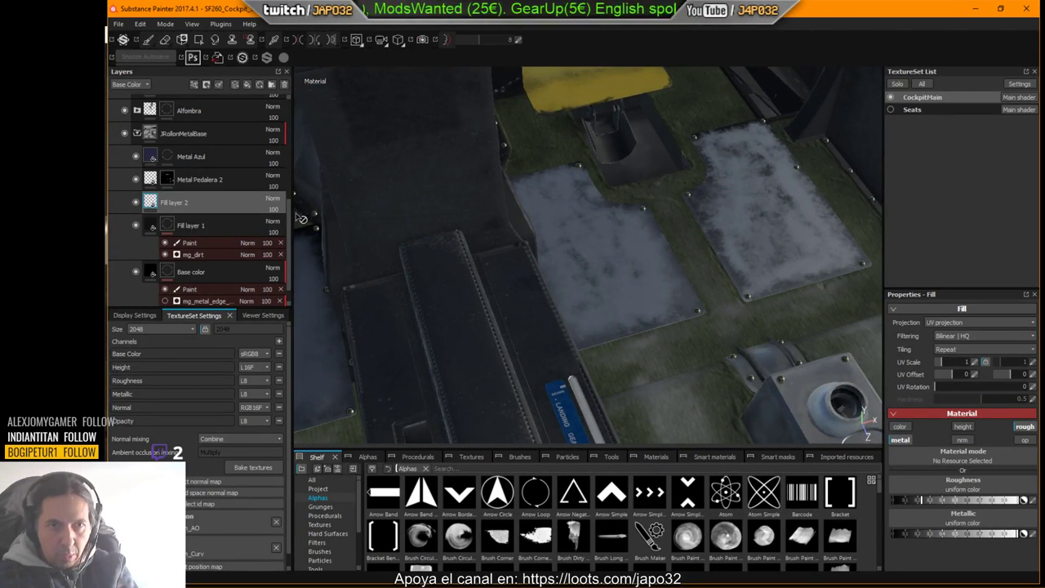
{"action": "left_click_drag", "start_coordinate": [289, 213], "coordinate": [291, 94]}
{"action": "left_click", "coordinate": [127, 129]}
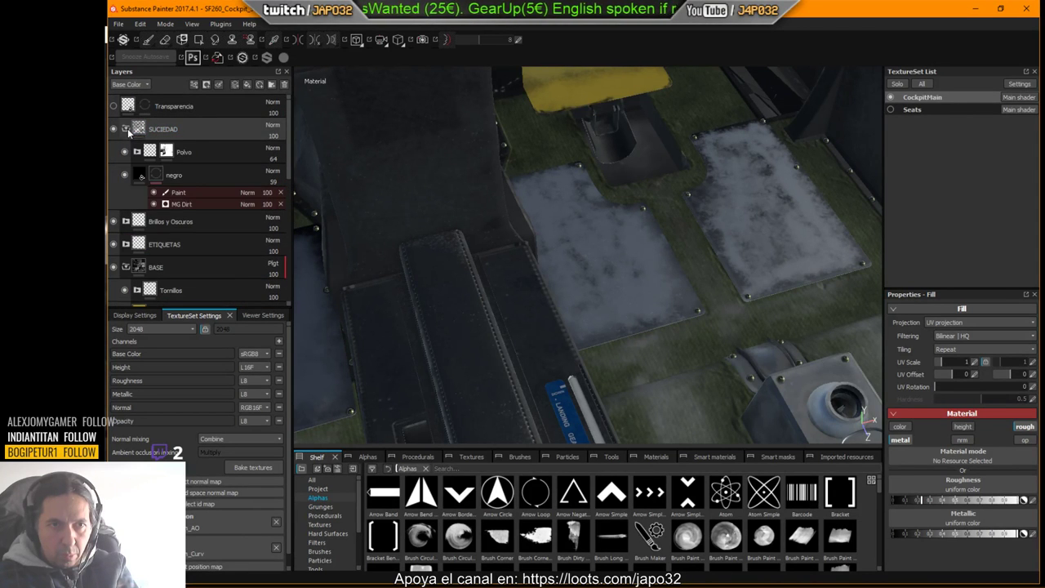
{"action": "left_click", "coordinate": [166, 151]}
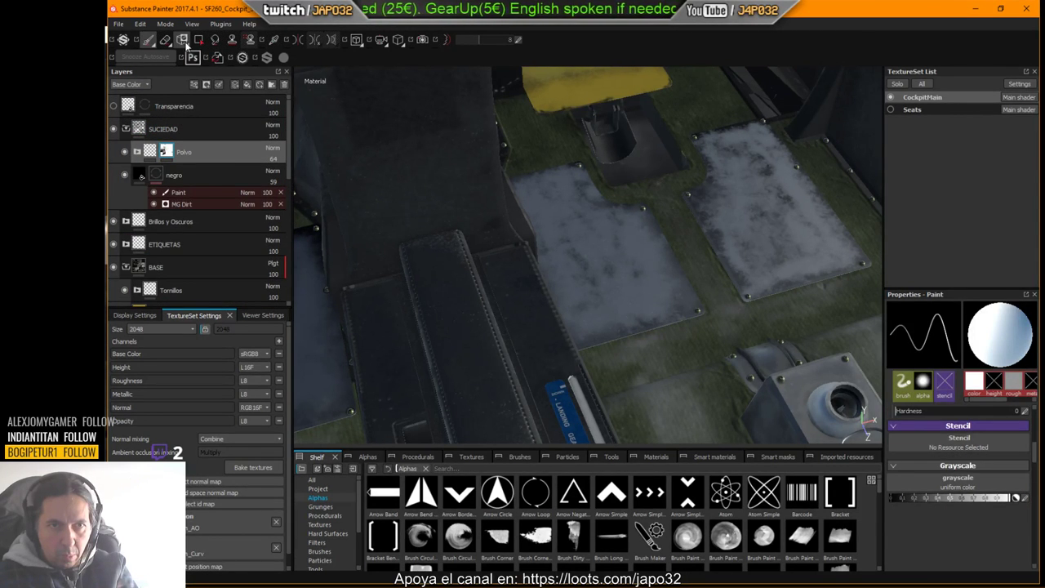
{"action": "left_click", "coordinate": [198, 40]}
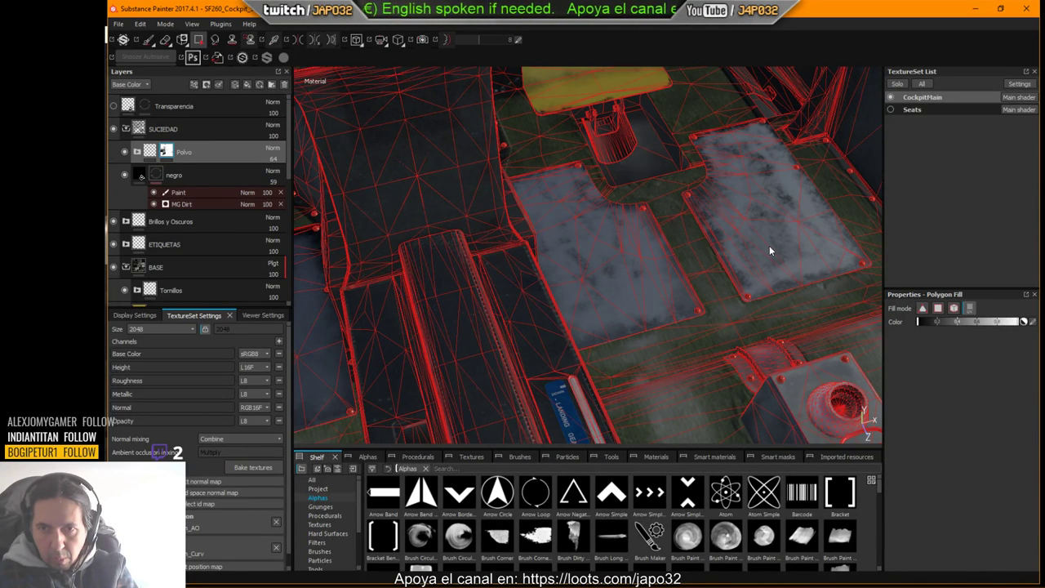
{"action": "scroll", "coordinate": [769, 245], "scroll_direction": "up", "scroll_amount": 5}
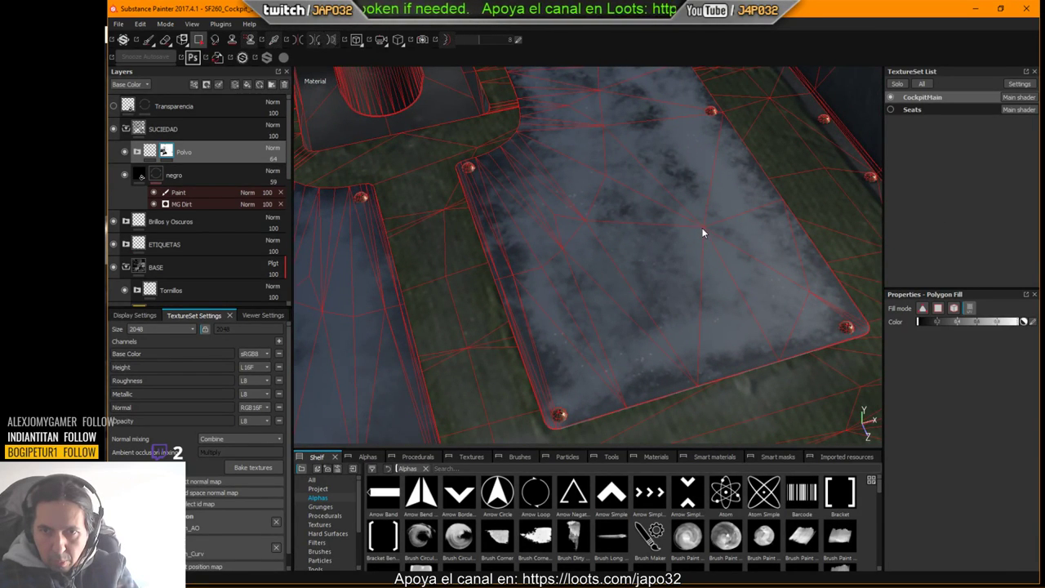
{"action": "middle_click_drag", "start_coordinate": [524, 303], "coordinate": [770, 187], "text": "alt"}
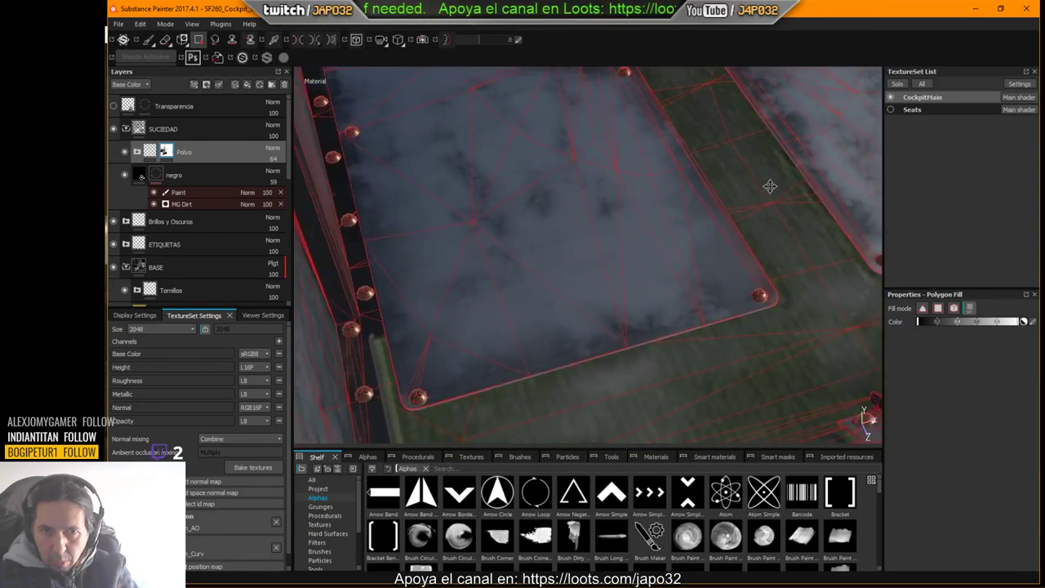
{"action": "right_click_drag", "start_coordinate": [770, 187], "coordinate": [627, 203], "text": "alt"}
{"action": "middle_click_drag", "start_coordinate": [627, 203], "coordinate": [488, 272], "text": "alt"}
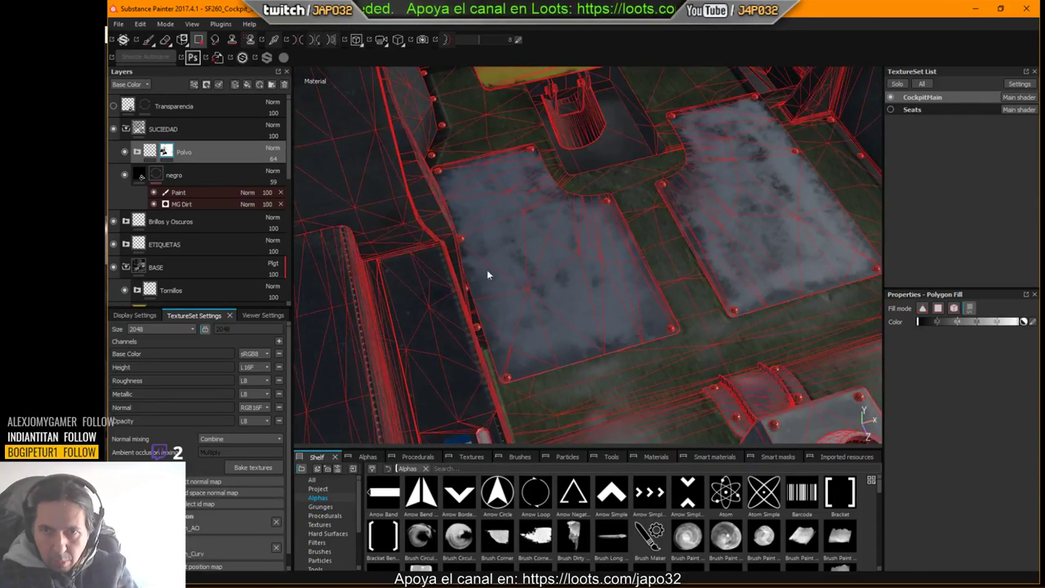
Step: Toggle the BASE group and Fill layer 1 off and on to check how each affects the floor plates
{"action": "left_click", "coordinate": [125, 130]}
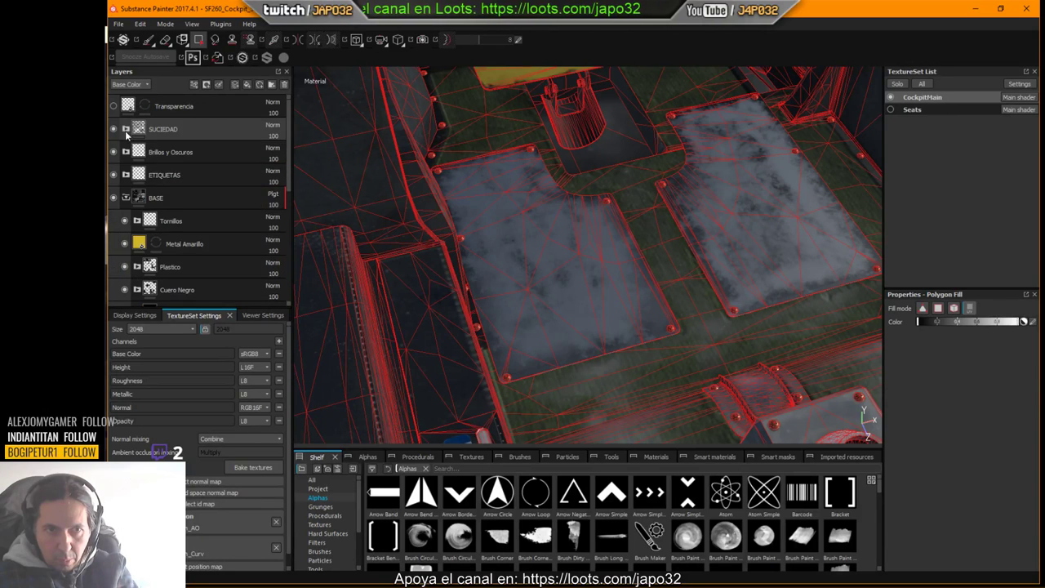
{"action": "left_click", "coordinate": [183, 198]}
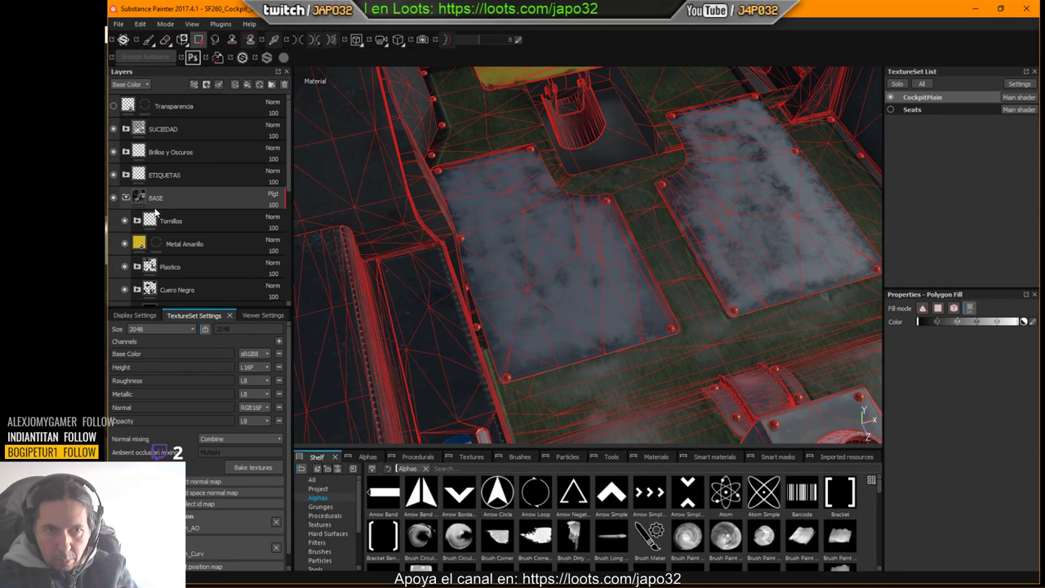
{"action": "left_click", "coordinate": [114, 198]}
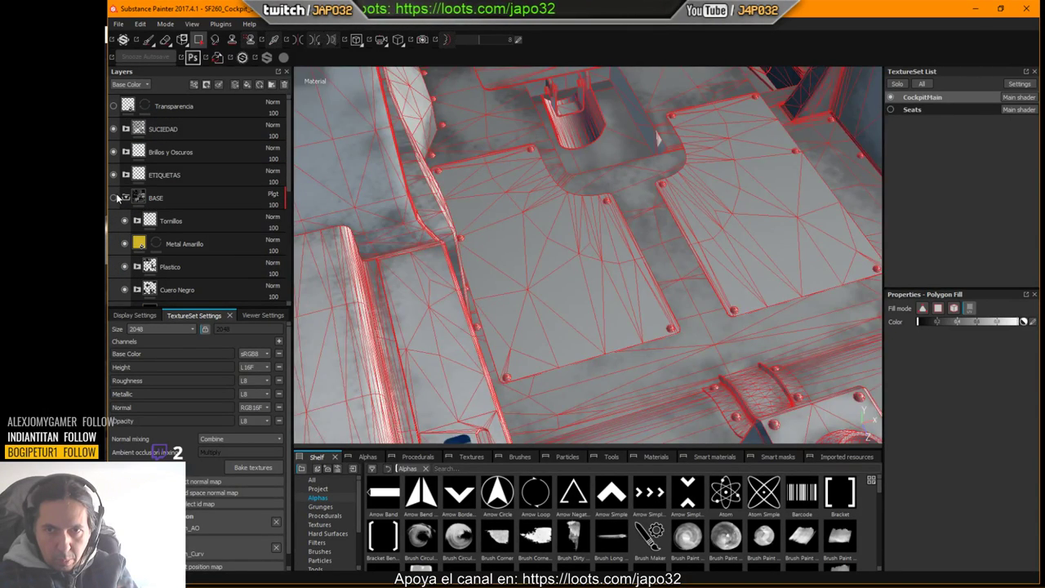
{"action": "left_click", "coordinate": [115, 198]}
{"action": "scroll", "coordinate": [174, 233], "scroll_direction": "down", "scroll_amount": 5}
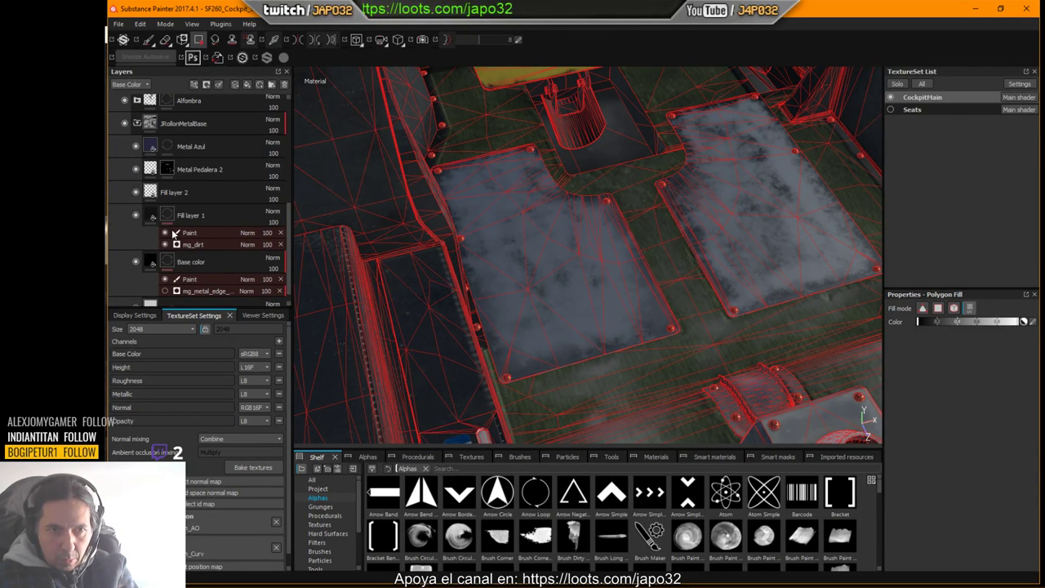
{"action": "scroll", "coordinate": [174, 233], "scroll_direction": "down", "scroll_amount": 1}
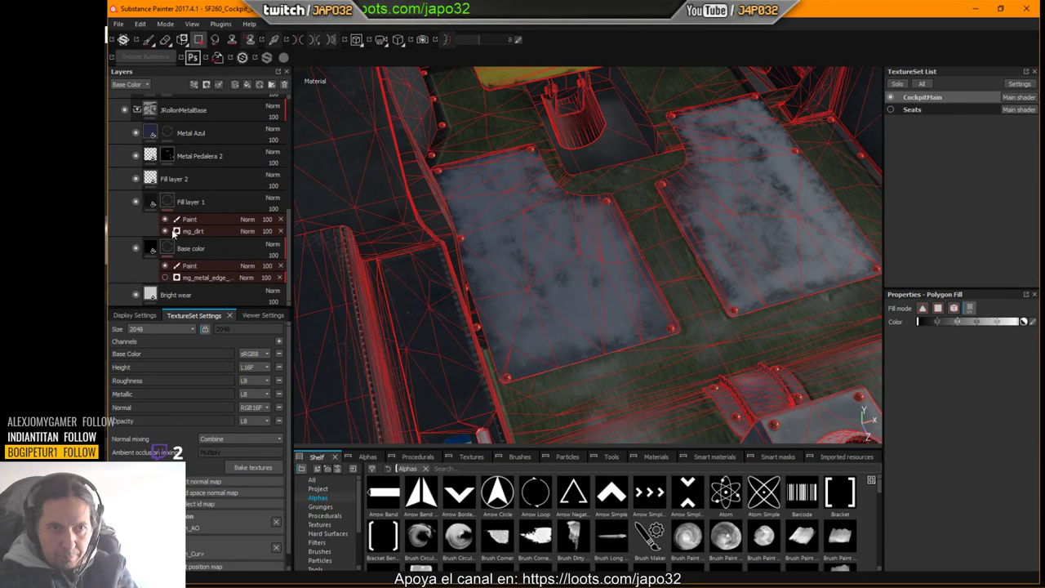
{"action": "left_click", "coordinate": [138, 201]}
{"action": "left_click", "coordinate": [137, 201]}
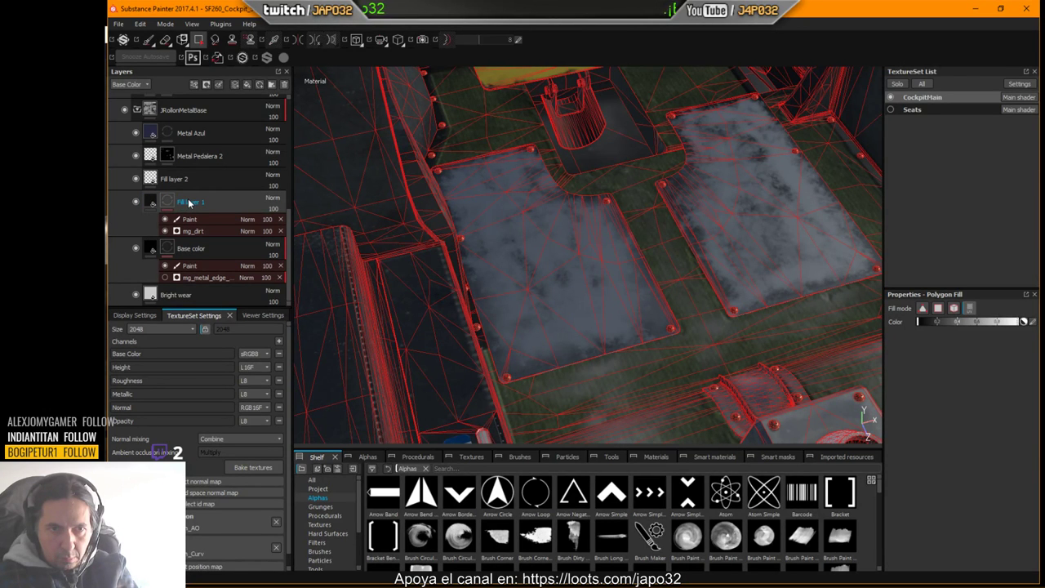
Step: Rename Fill layer 1 in the JRollonMetalBase group as Metal Oscuro
{"action": "double_click", "coordinate": [188, 203]}
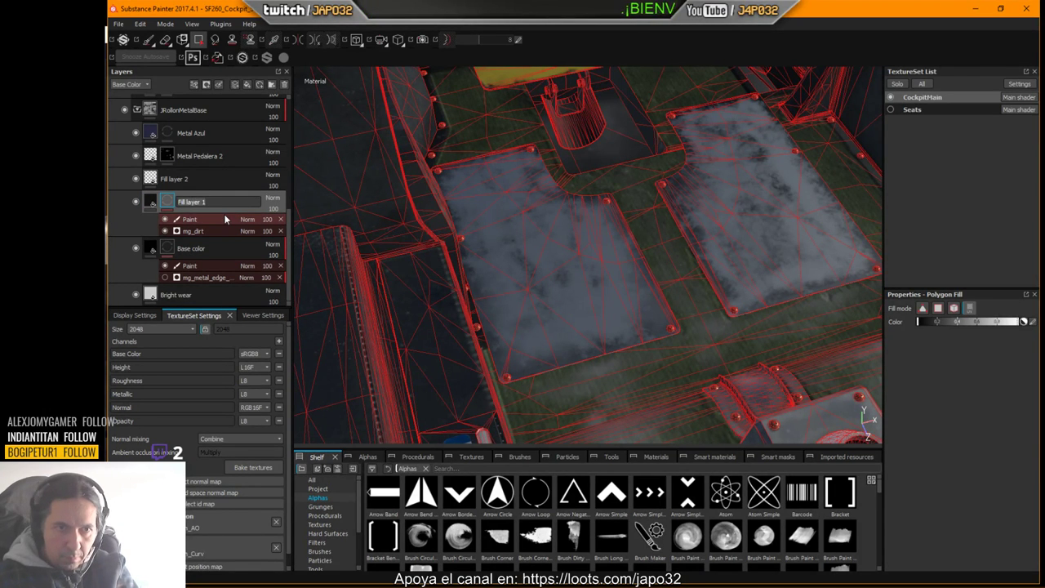
{"action": "type", "text": "m"}
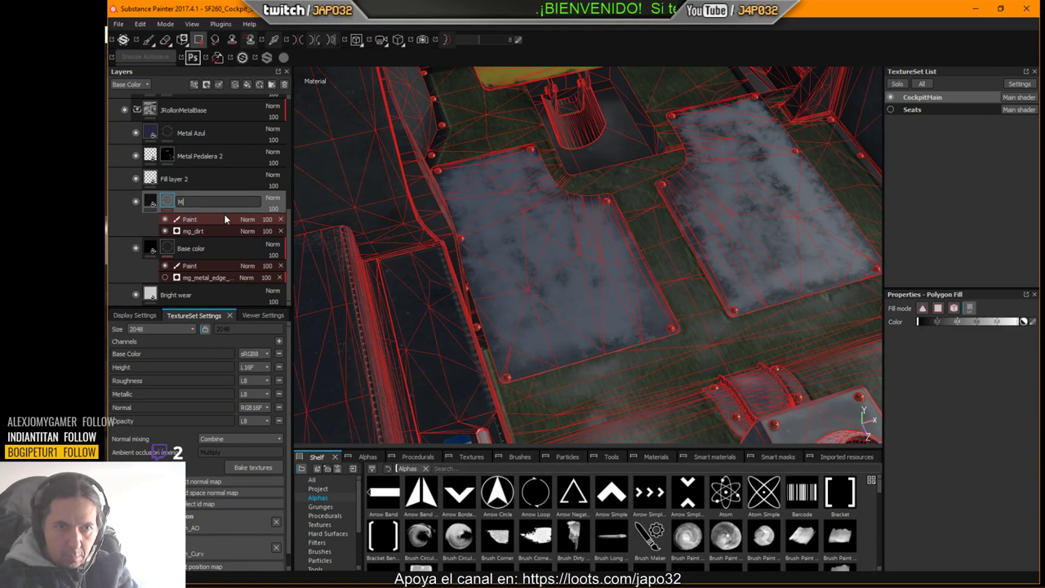
{"action": "type", "text": "etal Oscuro"}
{"action": "key", "text": "Return"}
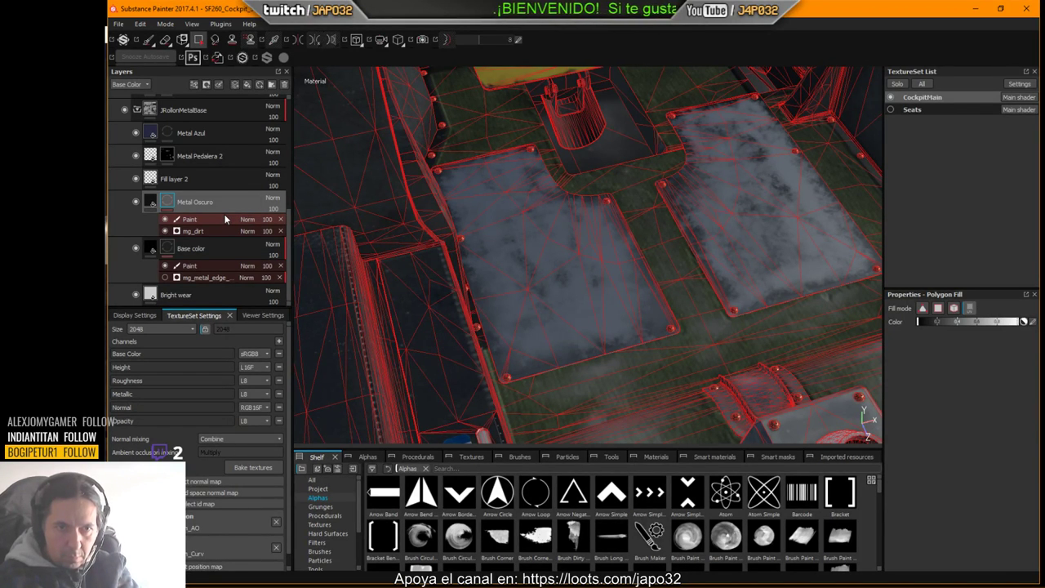
Step: Compare the floor plates with the Metal Oscuro layer, its mg_dirt generator and its Paint effect each toggled off and on
{"action": "left_click", "coordinate": [136, 202]}
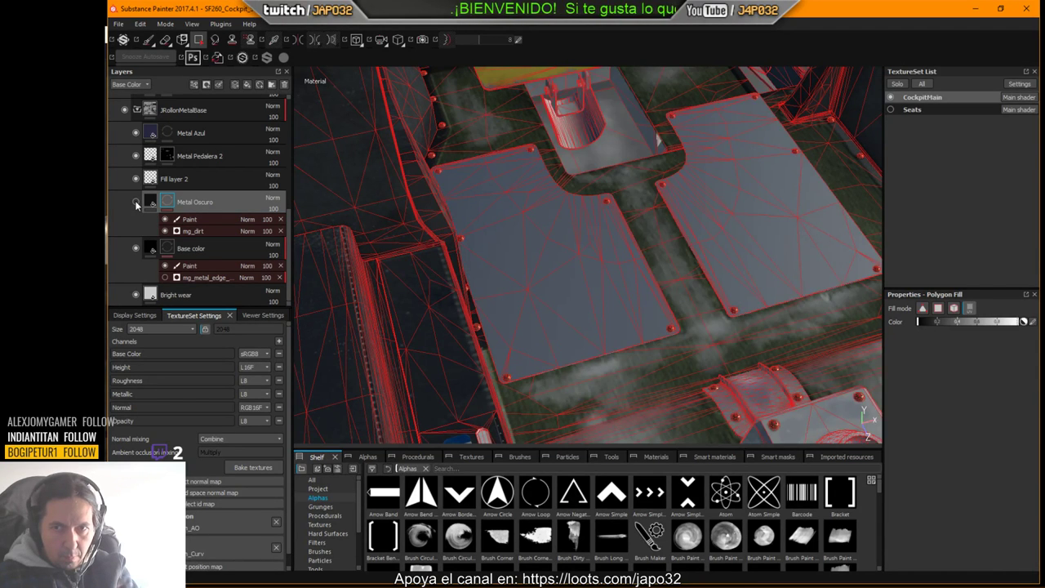
{"action": "left_click", "coordinate": [136, 203]}
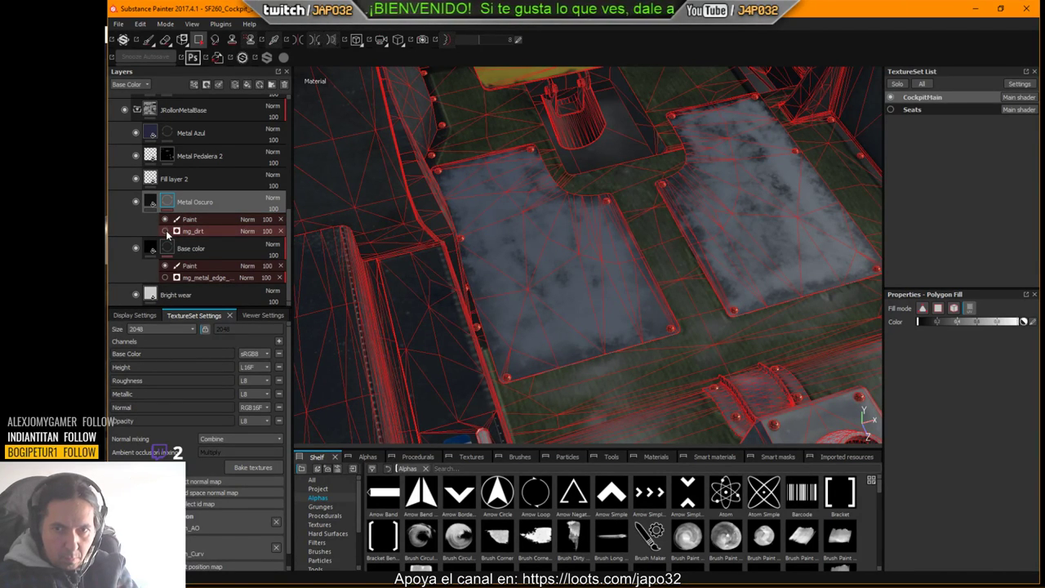
{"action": "left_click", "coordinate": [166, 231]}
{"action": "left_click", "coordinate": [166, 231]}
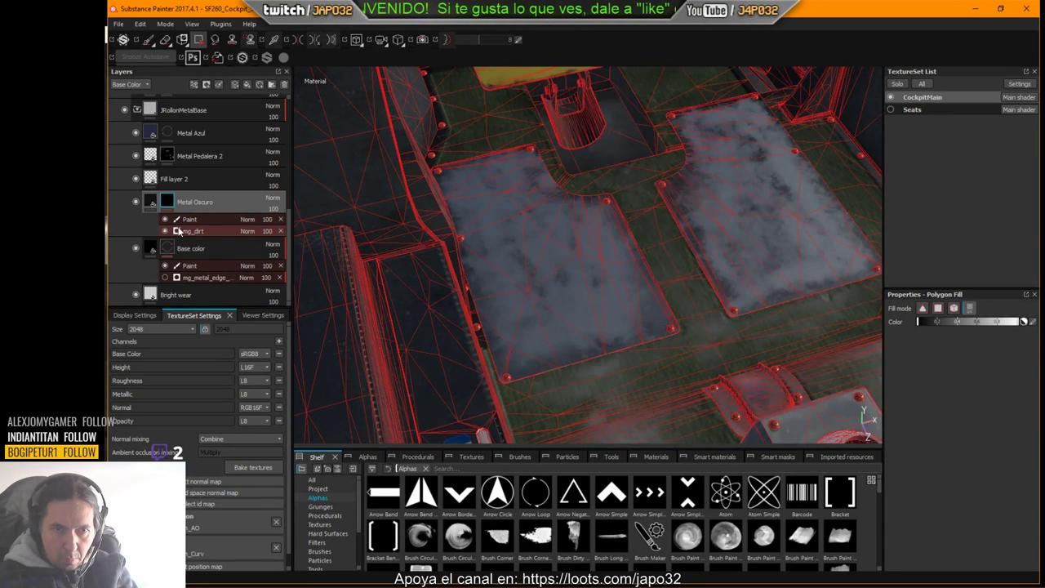
{"action": "left_click", "coordinate": [204, 230]}
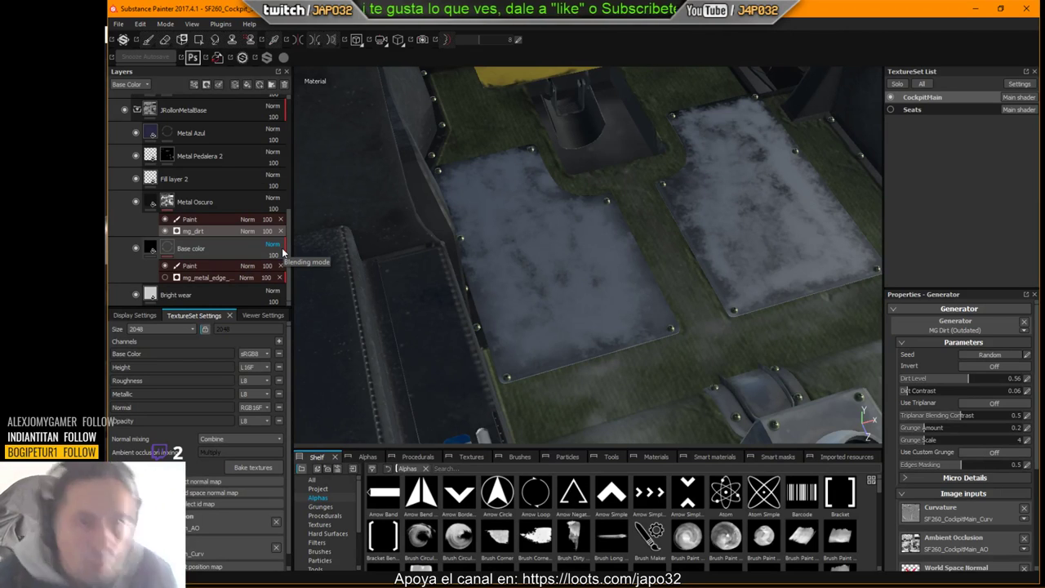
{"action": "left_click", "coordinate": [165, 219]}
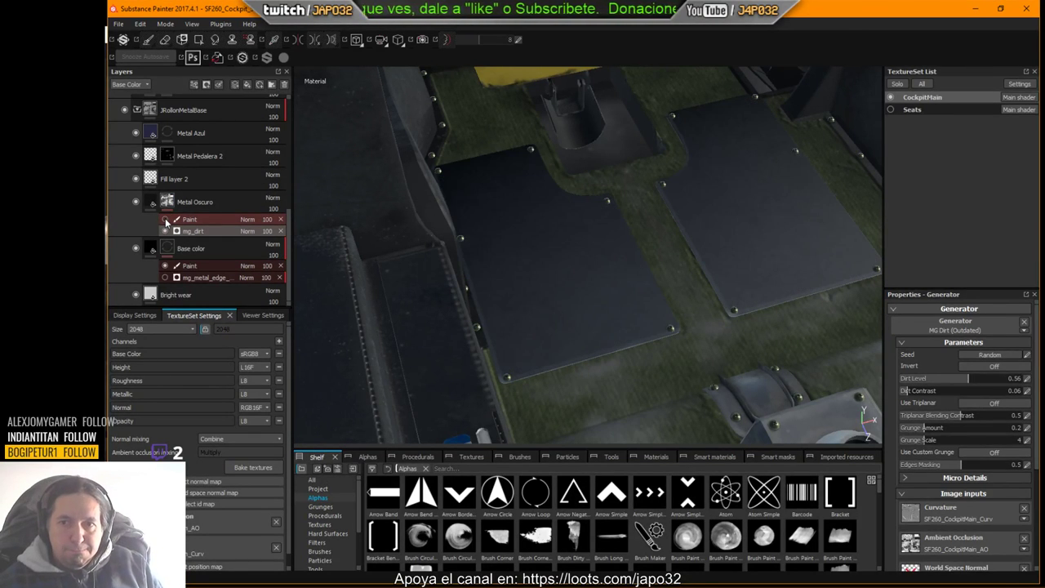
{"action": "left_click", "coordinate": [166, 220]}
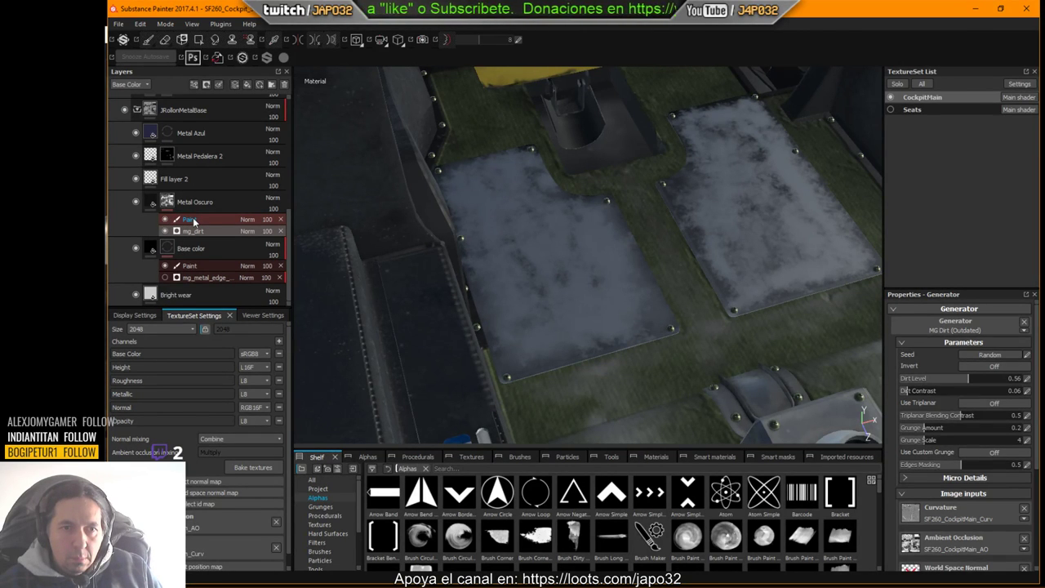
Step: Hide the Paint effect in Metal Oscuro's mask and check the floor plates on both sides
{"action": "key", "text": "4"}
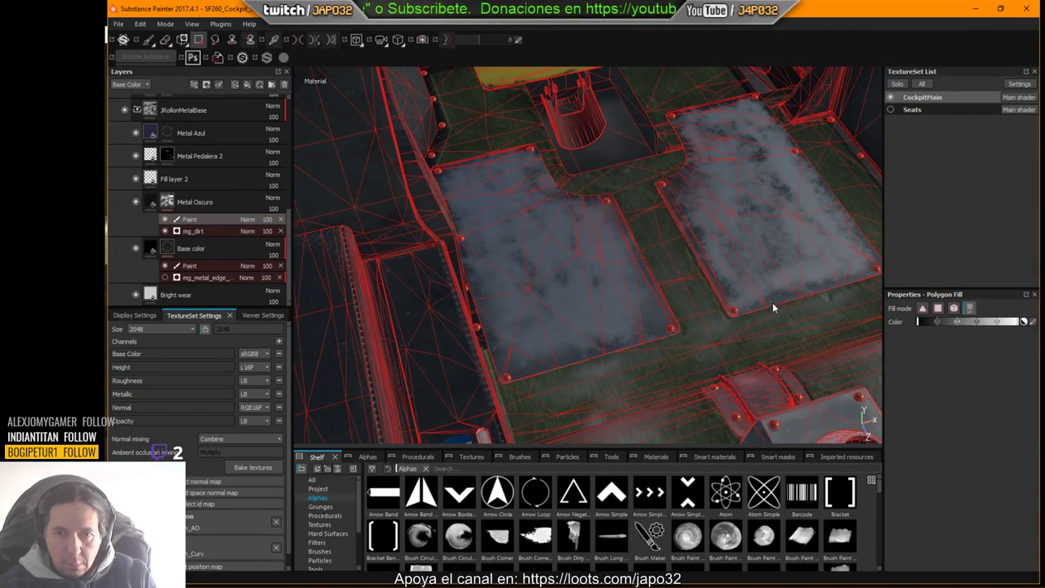
{"action": "left_click_drag", "start_coordinate": [772, 302], "coordinate": [726, 307], "text": "alt"}
{"action": "middle_click_drag", "start_coordinate": [726, 308], "coordinate": [618, 318], "text": "alt"}
{"action": "right_click_drag", "start_coordinate": [693, 295], "coordinate": [774, 286], "text": "alt"}
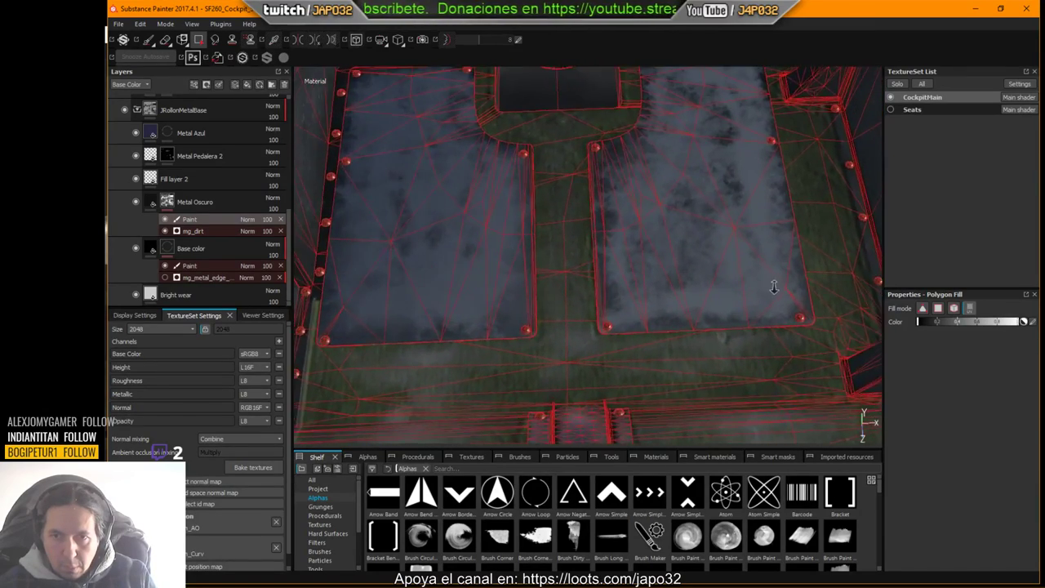
{"action": "mouse_move", "coordinate": [763, 298]}
{"action": "left_mouse_down", "text": "alt"}
{"action": "mouse_move", "coordinate": [746, 299]}
{"action": "mouse_move", "coordinate": [779, 297]}
{"action": "left_mouse_up", "text": "alt"}
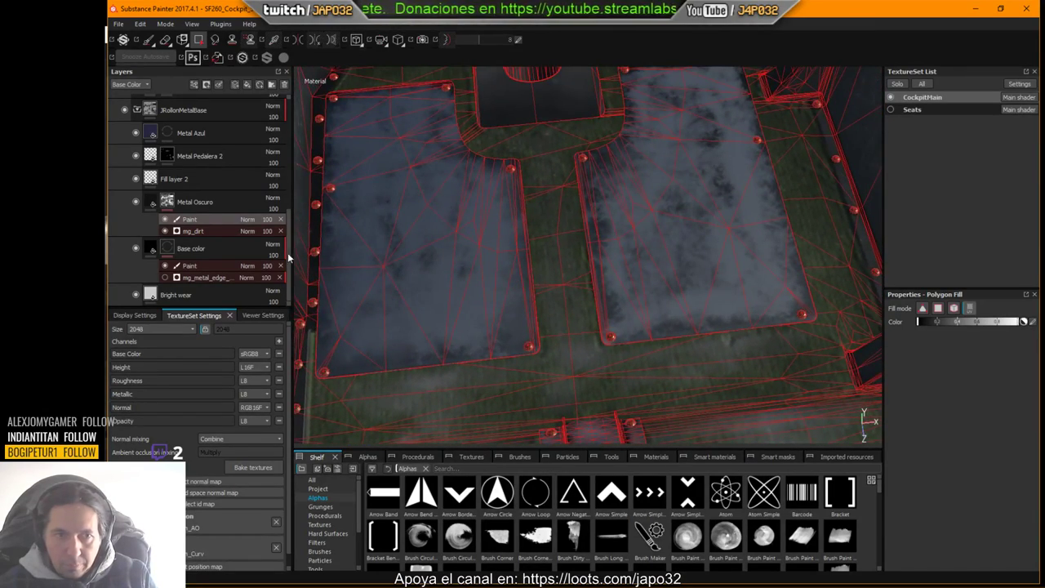
{"action": "left_click", "coordinate": [163, 221]}
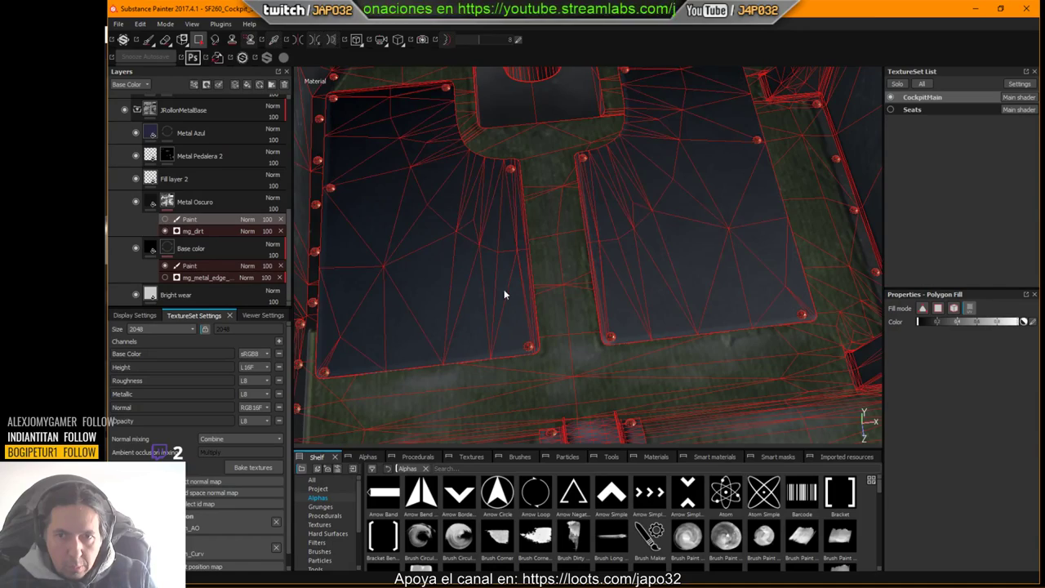
{"action": "left_click_drag", "start_coordinate": [504, 294], "coordinate": [748, 249], "text": "alt"}
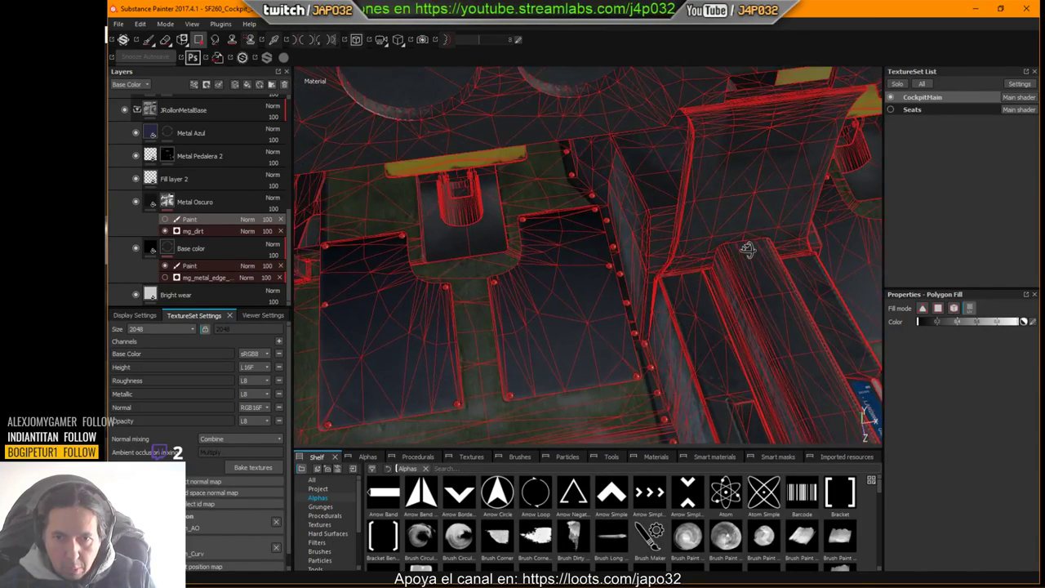
Step: Switch to the Paint tool and export the CockpitMain textures as 8-bit PNG with the X-Plane configuration
{"action": "left_click", "coordinate": [148, 40]}
{"action": "mouse_move", "coordinate": [503, 240]}
{"action": "left_mouse_down", "text": "alt"}
{"action": "mouse_move", "coordinate": [488, 234]}
{"action": "mouse_move", "coordinate": [490, 222]}
{"action": "mouse_move", "coordinate": [495, 234]}
{"action": "left_mouse_up", "text": "alt"}
{"action": "right_click", "coordinate": [499, 236]}
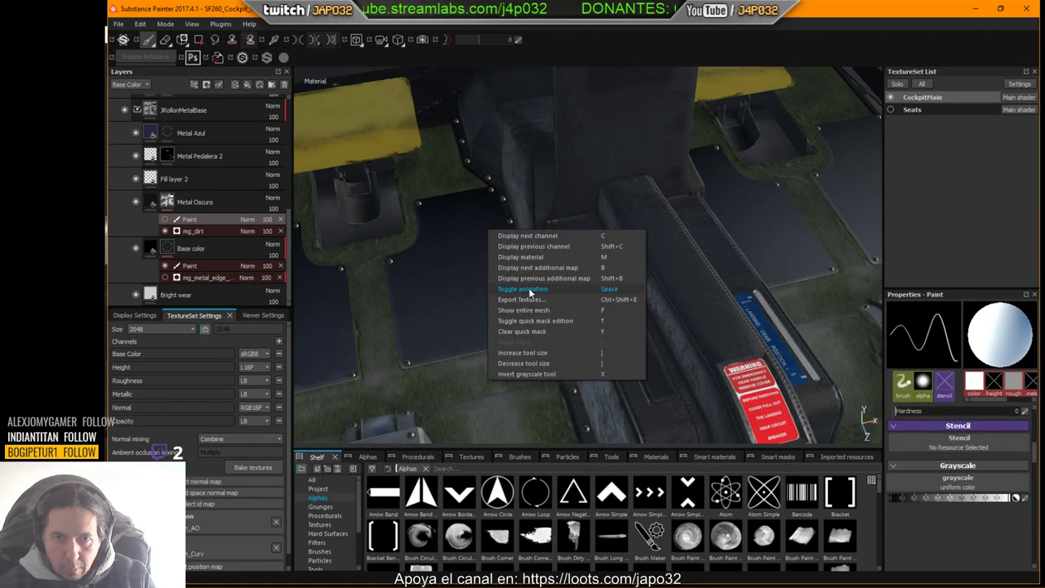
{"action": "left_click", "coordinate": [530, 302]}
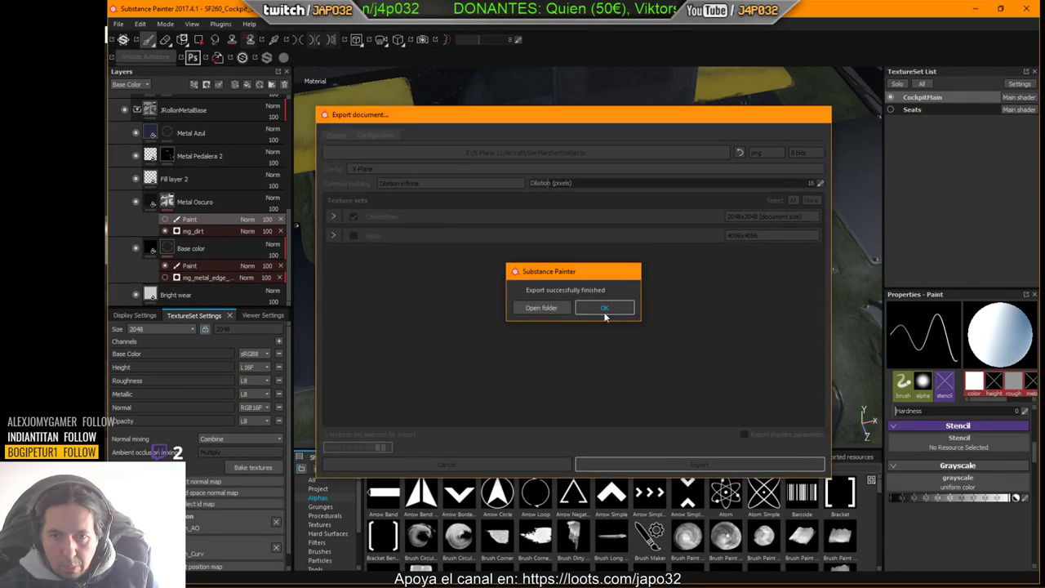
{"action": "left_click", "coordinate": [604, 312]}
Step: Switch to X-Plane, reload the aircraft and examine the darker floor plates below the panel and around the control sticks
{"action": "key", "text": "alt+Tab"}
{"action": "key", "text": "Tab"}
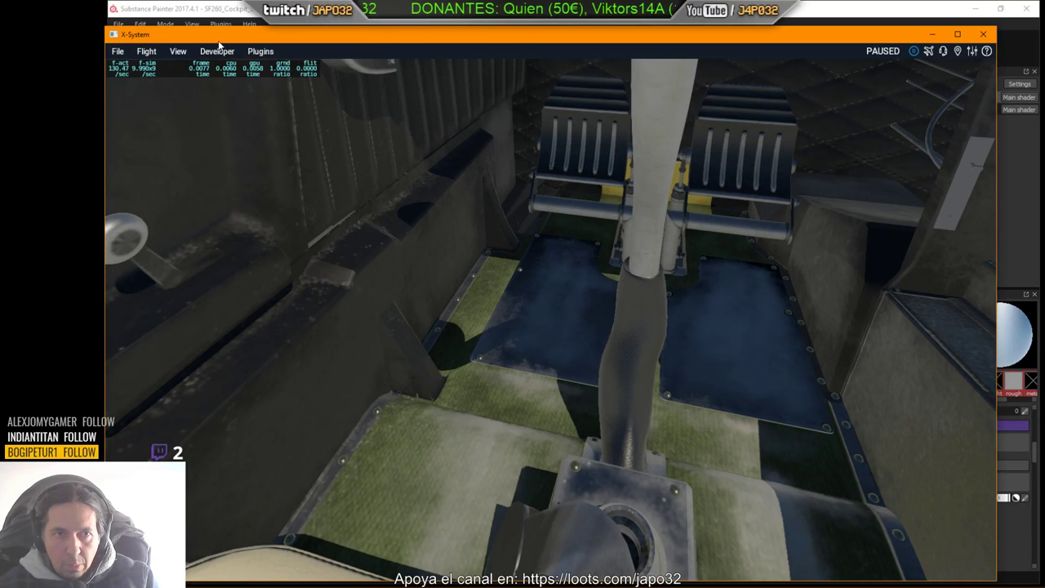
{"action": "left_click", "coordinate": [218, 50]}
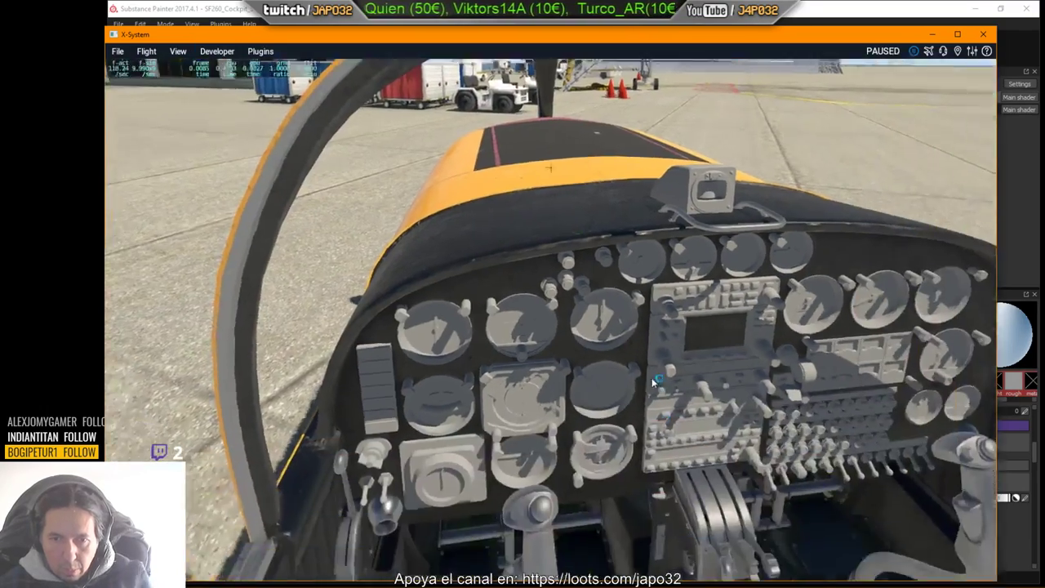
{"action": "right_click_drag", "start_coordinate": [651, 382], "coordinate": [649, 404]}
{"action": "key", "text": "Down"}
{"action": "key", "text": "period"}
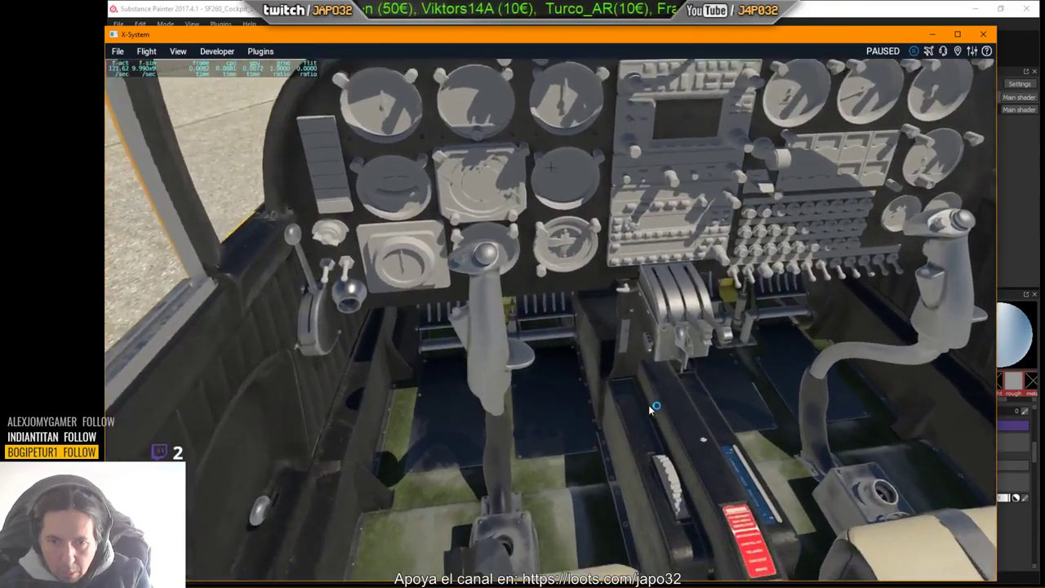
{"action": "key", "text": "period"}
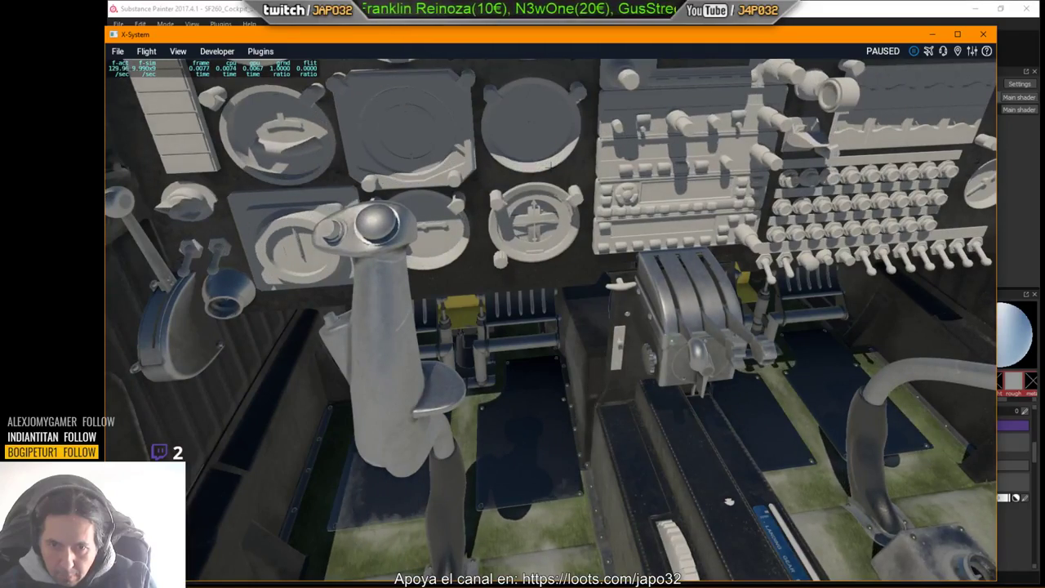
{"action": "mouse_move", "coordinate": [587, 368]}
{"action": "right_mouse_down"}
{"action": "mouse_move", "coordinate": [711, 435]}
{"action": "mouse_move", "coordinate": [688, 438]}
{"action": "mouse_move", "coordinate": [759, 468]}
{"action": "mouse_move", "coordinate": [842, 479]}
{"action": "mouse_move", "coordinate": [845, 372]}
{"action": "mouse_move", "coordinate": [724, 427]}
{"action": "mouse_move", "coordinate": [413, 450]}
{"action": "mouse_move", "coordinate": [400, 460]}
{"action": "mouse_move", "coordinate": [380, 361]}
{"action": "mouse_move", "coordinate": [456, 427]}
{"action": "mouse_move", "coordinate": [555, 462]}
{"action": "mouse_move", "coordinate": [584, 450]}
{"action": "mouse_move", "coordinate": [590, 464]}
{"action": "mouse_move", "coordinate": [560, 476]}
{"action": "mouse_move", "coordinate": [654, 501]}
{"action": "mouse_move", "coordinate": [632, 505]}
{"action": "mouse_move", "coordinate": [661, 465]}
{"action": "mouse_move", "coordinate": [702, 457]}
{"action": "mouse_move", "coordinate": [679, 432]}
{"action": "mouse_move", "coordinate": [666, 433]}
{"action": "right_mouse_up"}
{"action": "scroll", "coordinate": [711, 435], "scroll_direction": "up", "scroll_amount": 2}
{"action": "scroll", "coordinate": [687, 439], "scroll_direction": "up", "scroll_amount": 3}
Step: Switch to Substance Painter and compare the floor plates with Metal Oscuro's Paint effect and mg_dirt generator each toggled and restored
{"action": "key", "text": "alt+Tab"}
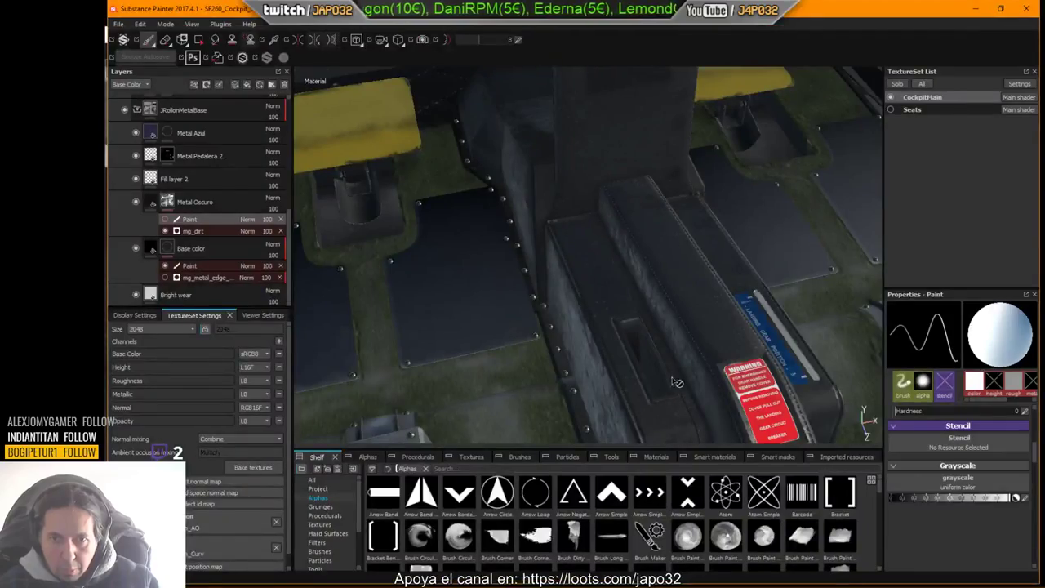
{"action": "right_click", "coordinate": [585, 341]}
{"action": "left_click", "coordinate": [518, 267]}
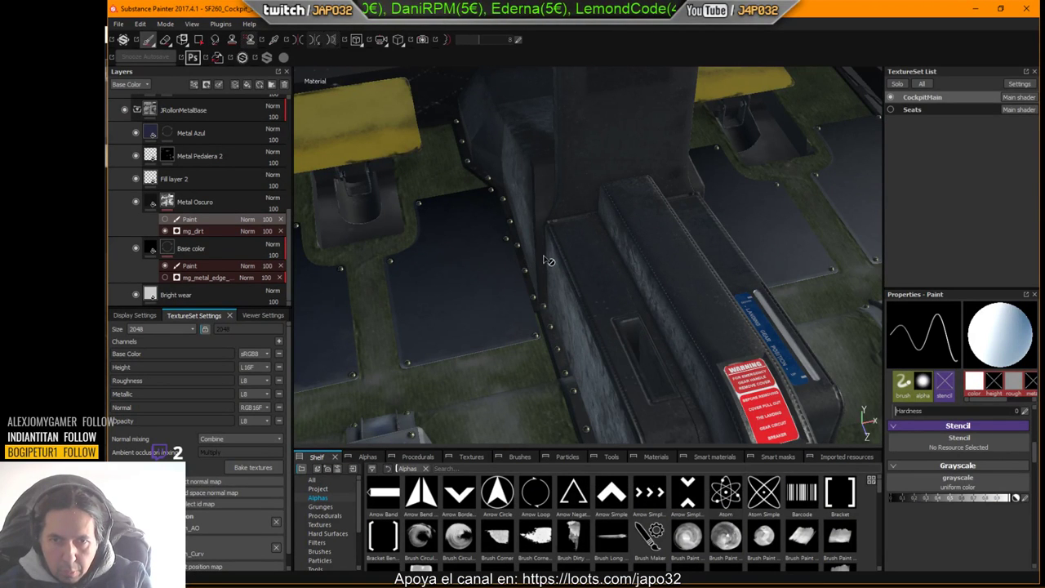
{"action": "left_click_drag", "start_coordinate": [548, 273], "coordinate": [314, 296], "text": "alt"}
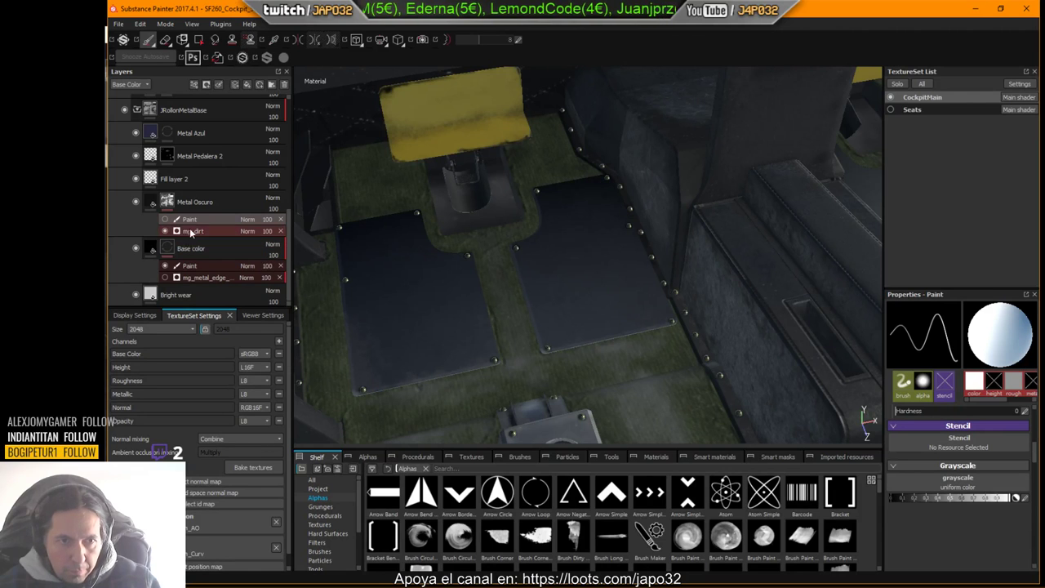
{"action": "left_click", "coordinate": [166, 220]}
{"action": "left_click", "coordinate": [166, 219]}
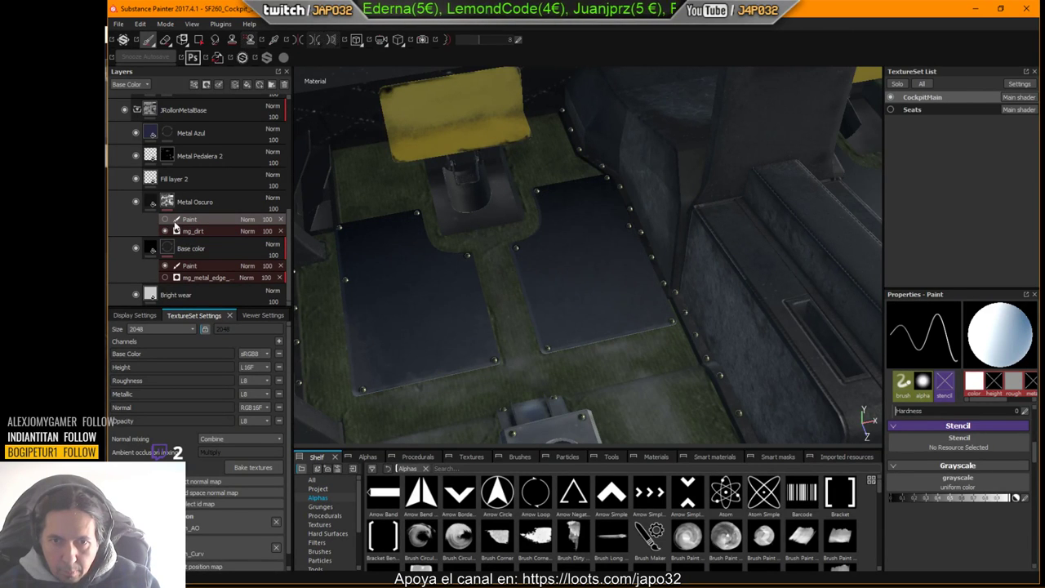
{"action": "left_click", "coordinate": [166, 231]}
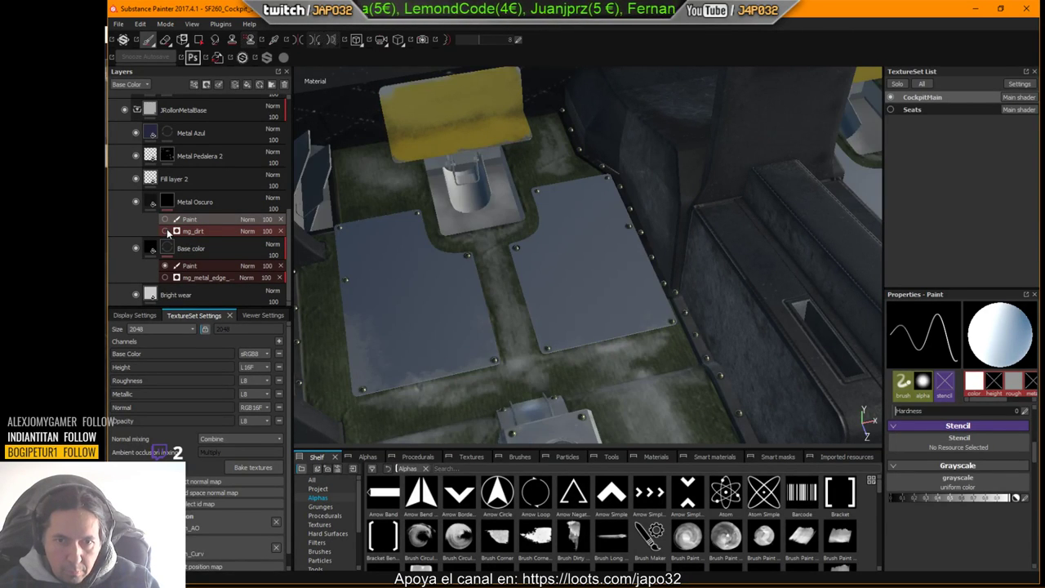
{"action": "left_click", "coordinate": [166, 231]}
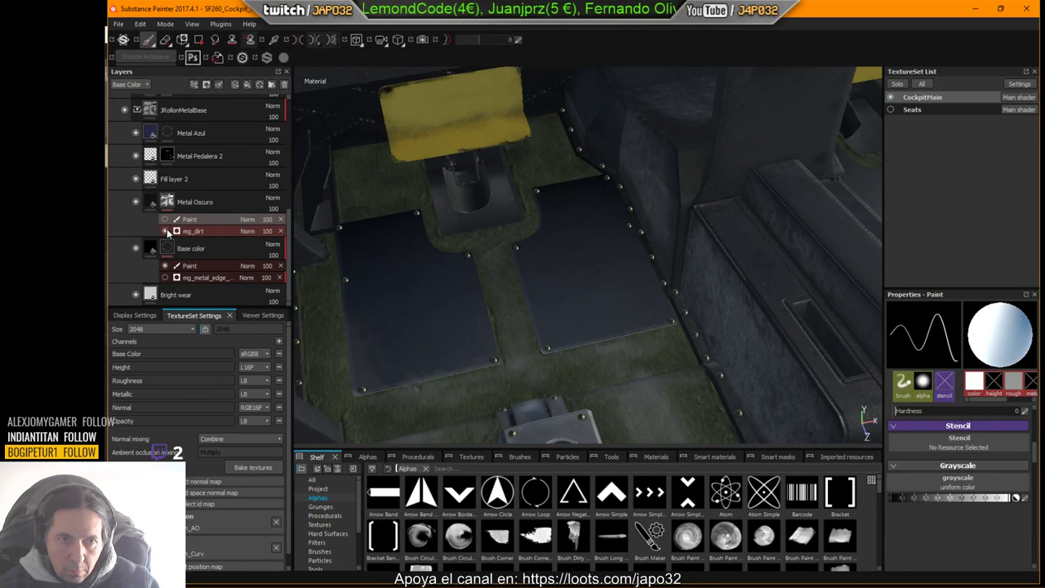
Step: Compare the floor plates with the SUCIEDAD layer group hidden and shown, leaving the group visible
{"action": "scroll", "coordinate": [157, 142], "scroll_direction": "up", "scroll_amount": 10}
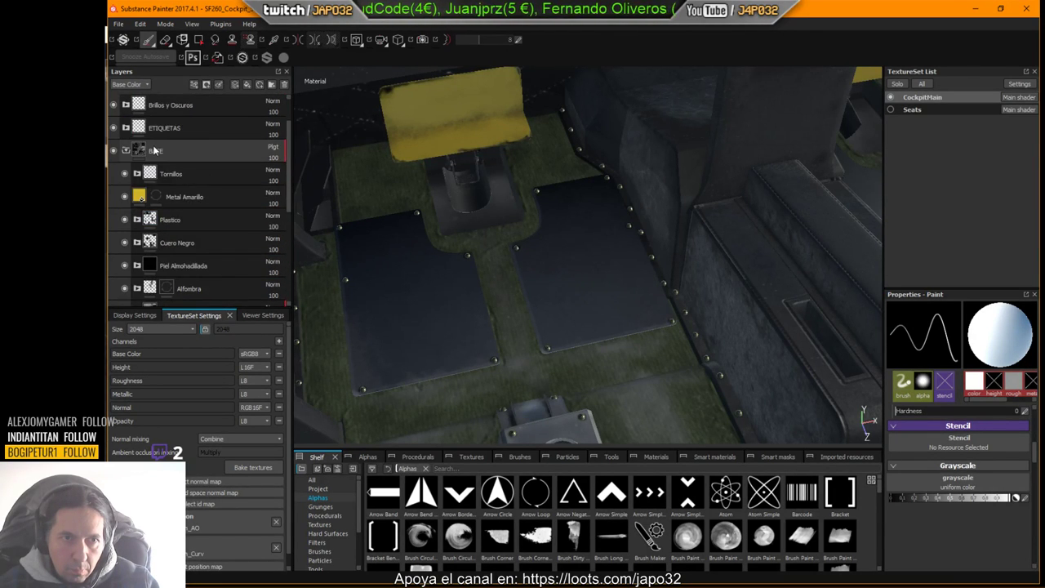
{"action": "left_click", "coordinate": [113, 130]}
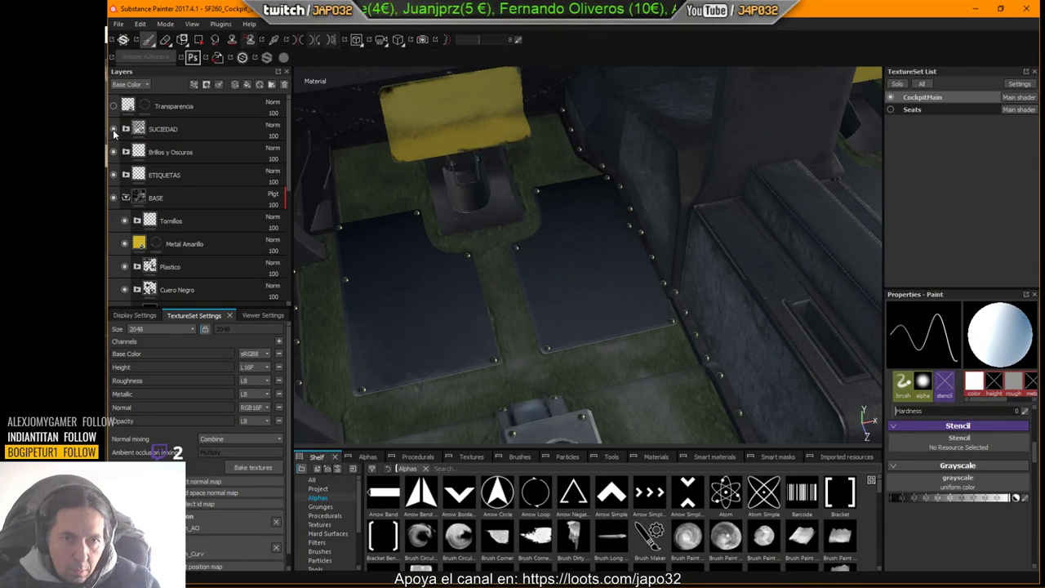
{"action": "left_click", "coordinate": [114, 130]}
{"action": "left_click", "coordinate": [113, 130]}
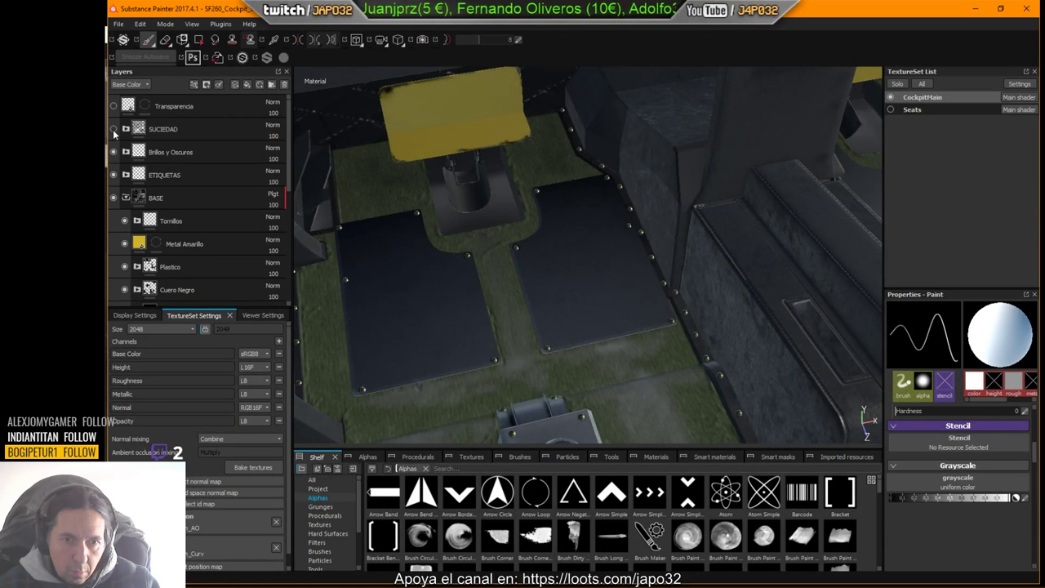
{"action": "left_click", "coordinate": [113, 130]}
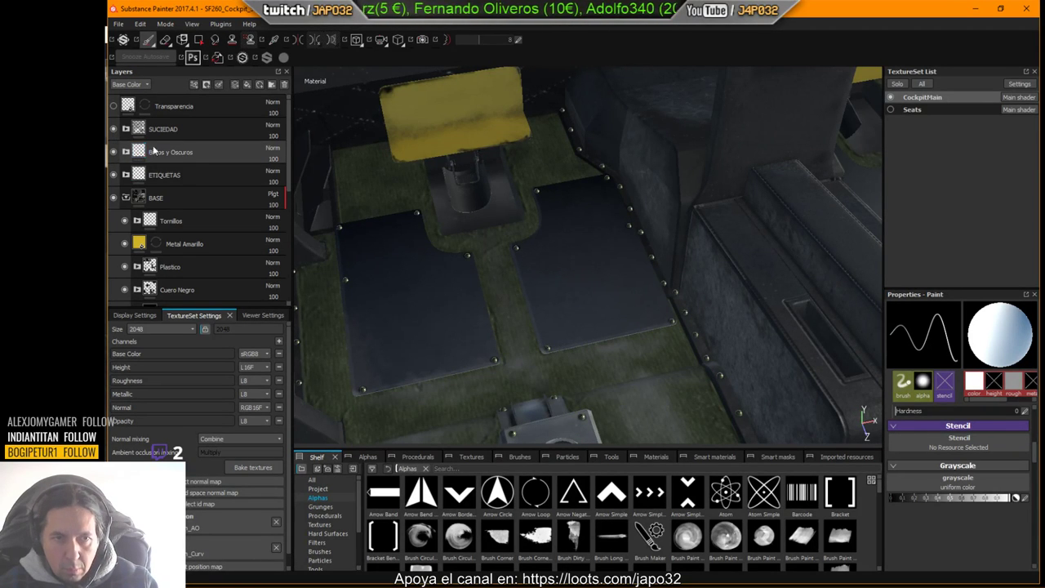
Step: Show the Paint effect in the Metal Oscuro layer's mask
{"action": "middle_click_drag", "start_coordinate": [612, 303], "coordinate": [413, 387], "text": "alt"}
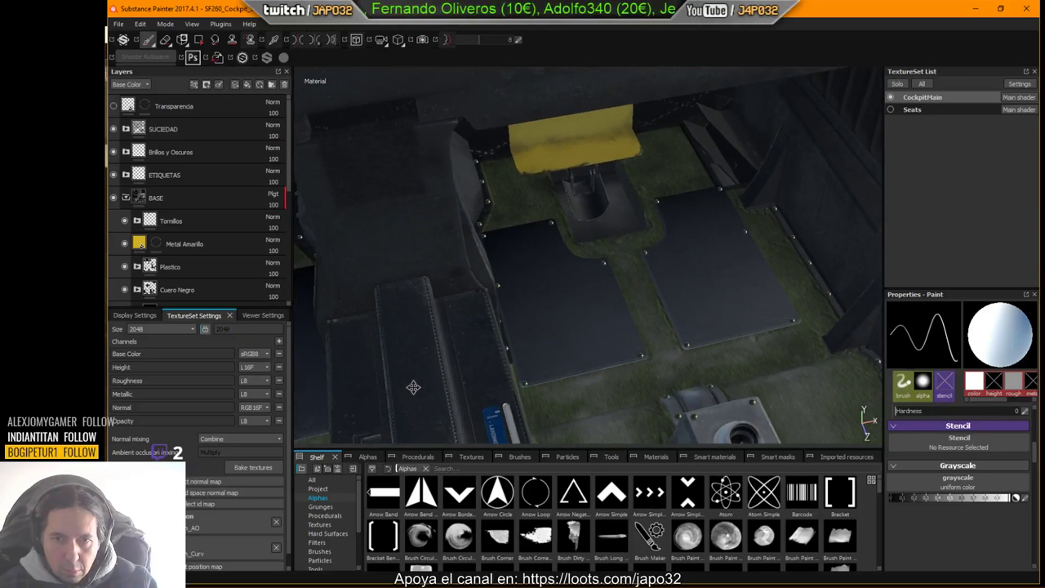
{"action": "scroll", "coordinate": [227, 256], "scroll_direction": "down", "scroll_amount": 3}
{"action": "scroll", "coordinate": [227, 255], "scroll_direction": "down", "scroll_amount": 2}
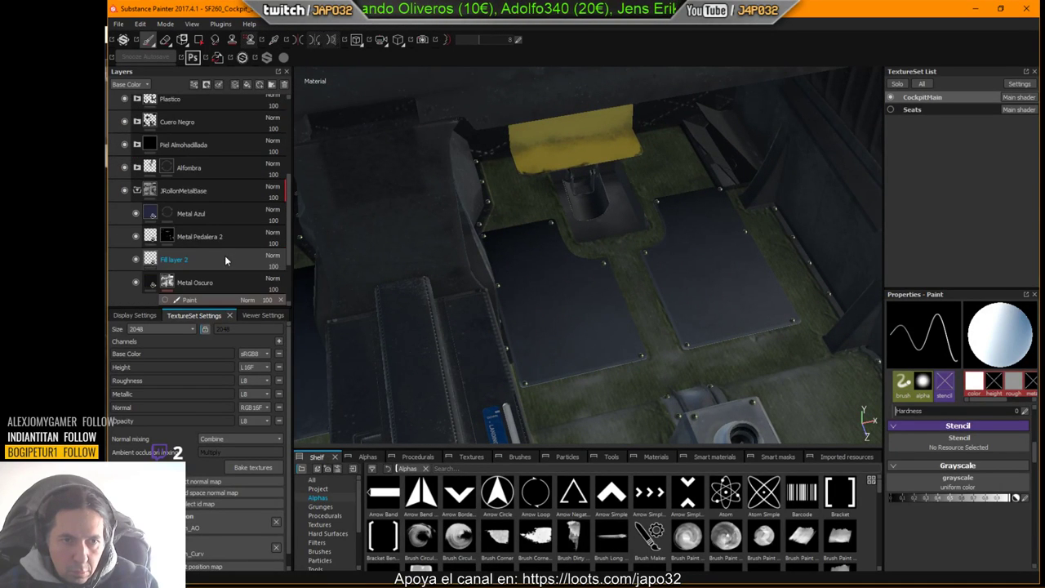
{"action": "scroll", "coordinate": [224, 255], "scroll_direction": "down", "scroll_amount": 2}
{"action": "left_click", "coordinate": [165, 233]}
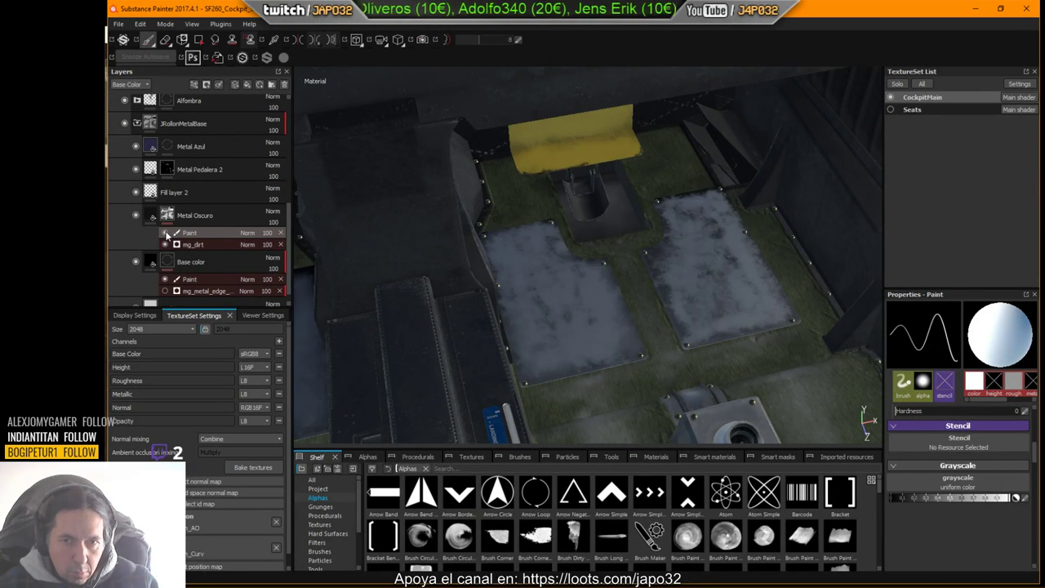
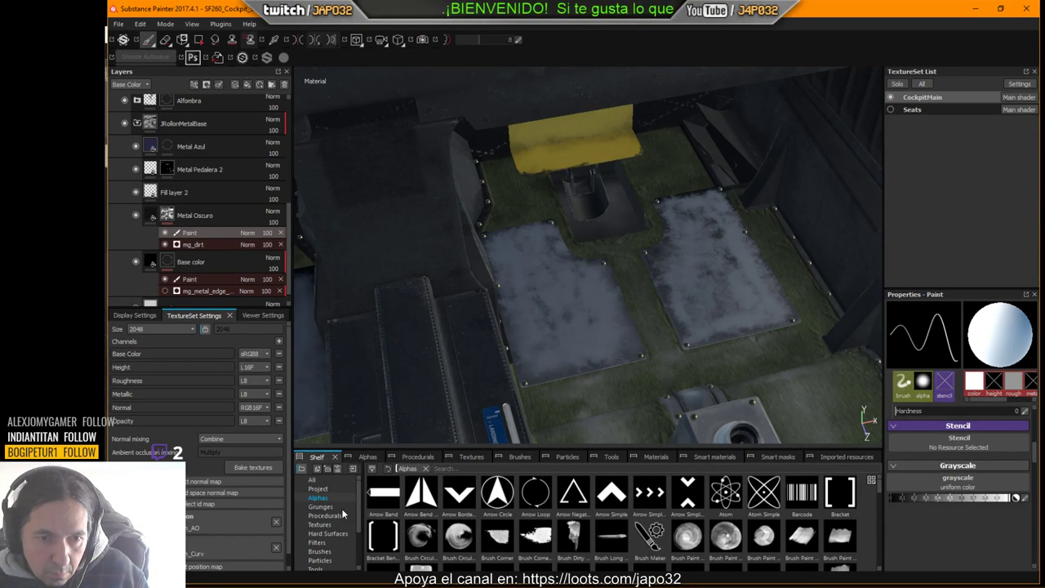
Step: Select the Dirt 2 brush preset and compare the floor plates with the Metal Oscuro Paint effect hidden and shown
{"action": "scroll", "coordinate": [361, 516], "scroll_direction": "down", "scroll_amount": 3}
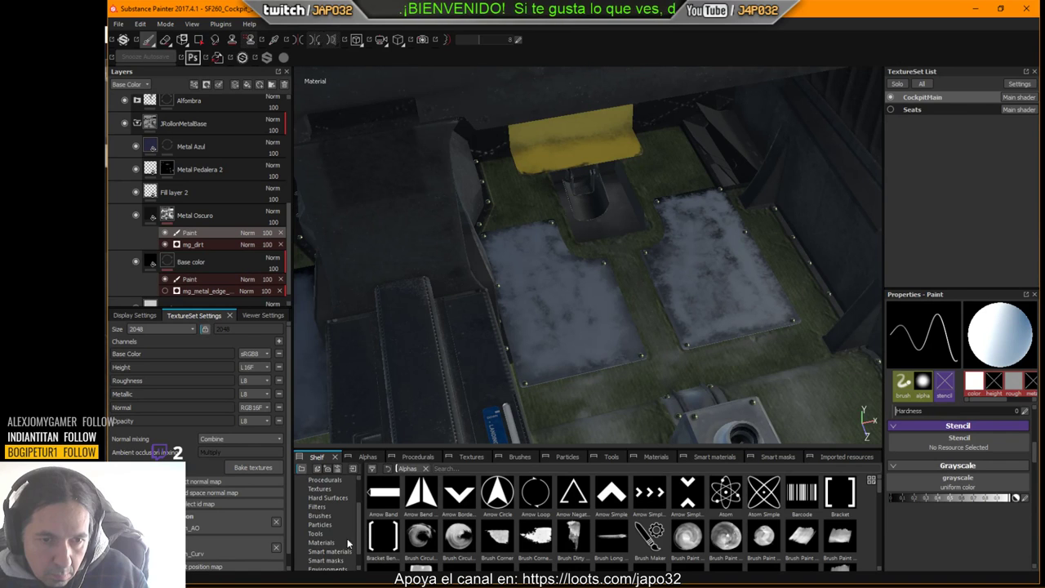
{"action": "left_click", "coordinate": [323, 516]}
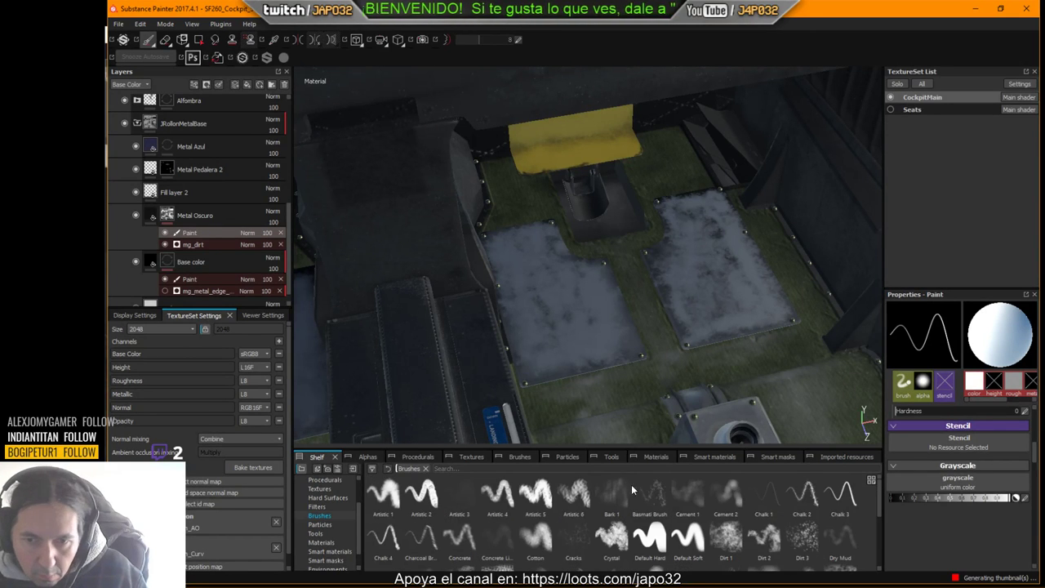
{"action": "left_click", "coordinate": [722, 538]}
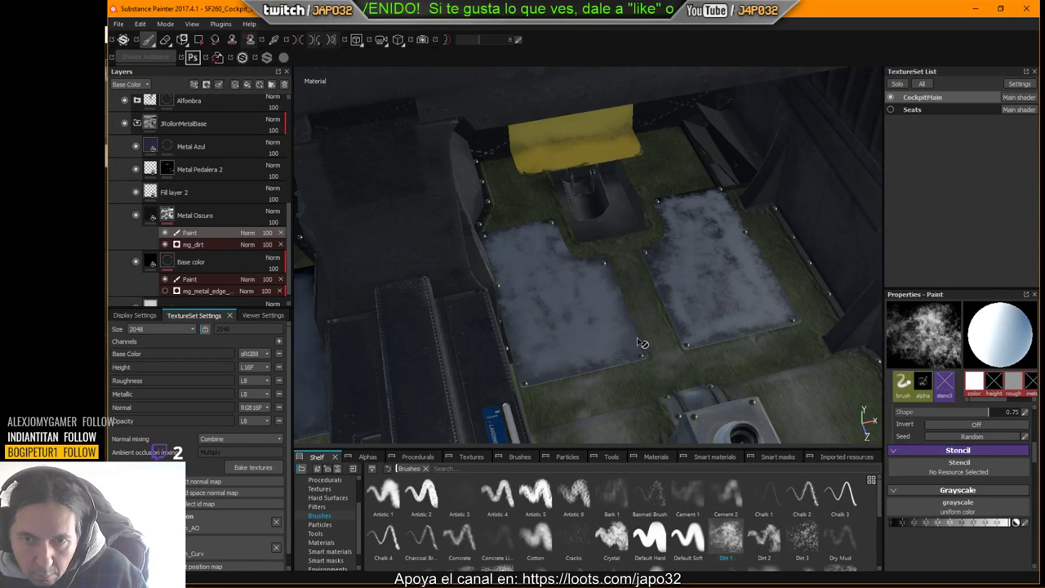
{"action": "left_click", "coordinate": [764, 536]}
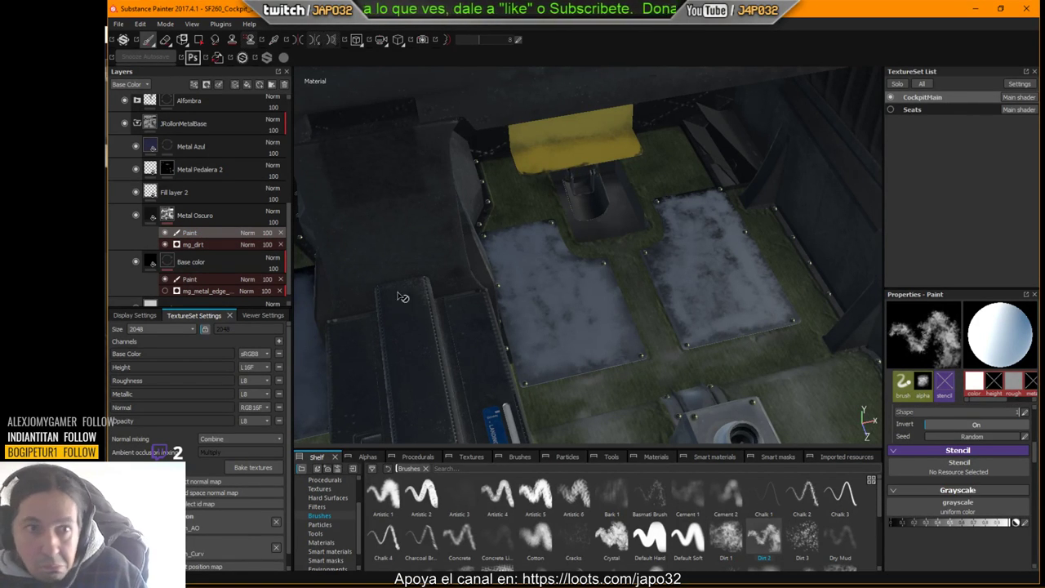
{"action": "left_click", "coordinate": [165, 232]}
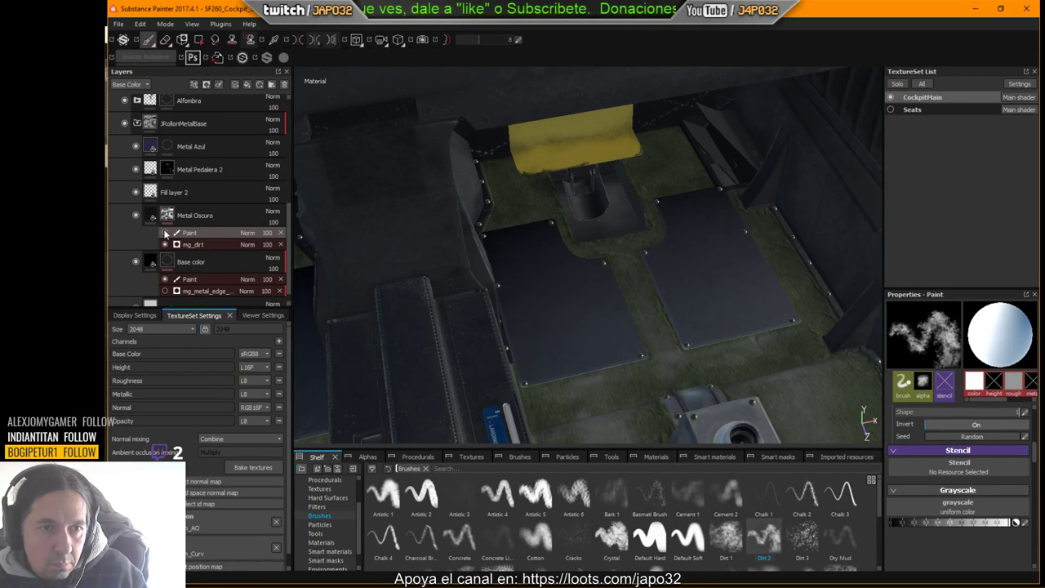
{"action": "left_click", "coordinate": [165, 232]}
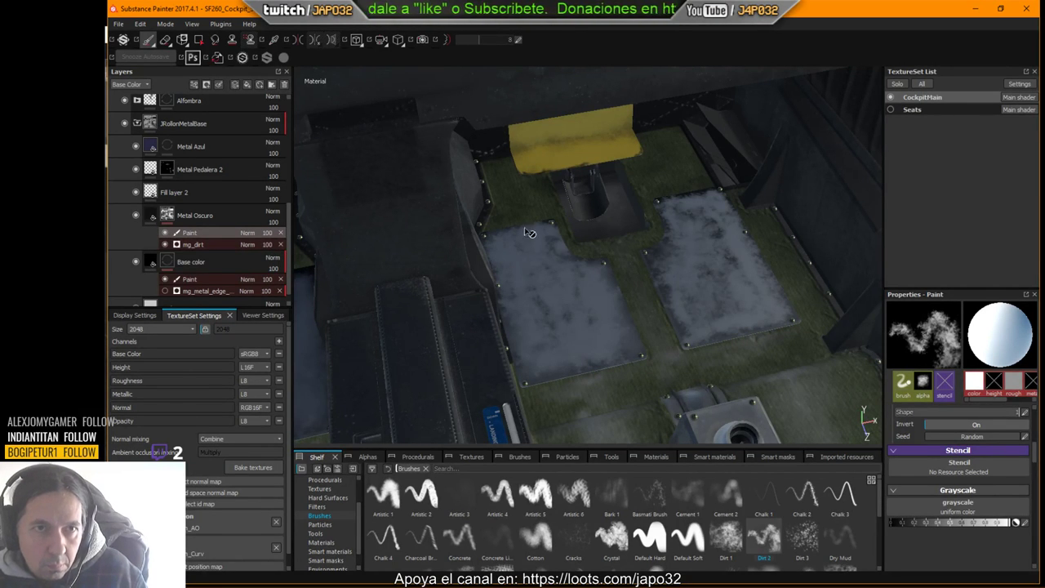
Step: Test Dirt 2 strokes at different brush sizes on the metal floor plate's mask and undo them
{"action": "mouse_move", "coordinate": [617, 298]}
{"action": "left_mouse_down"}
{"action": "mouse_move", "coordinate": [571, 314]}
{"action": "mouse_move", "coordinate": [568, 306]}
{"action": "left_mouse_up"}
{"action": "right_click_drag", "start_coordinate": [567, 307], "coordinate": [502, 327], "text": "ctrl"}
{"action": "left_click_drag", "start_coordinate": [543, 304], "coordinate": [592, 336]}
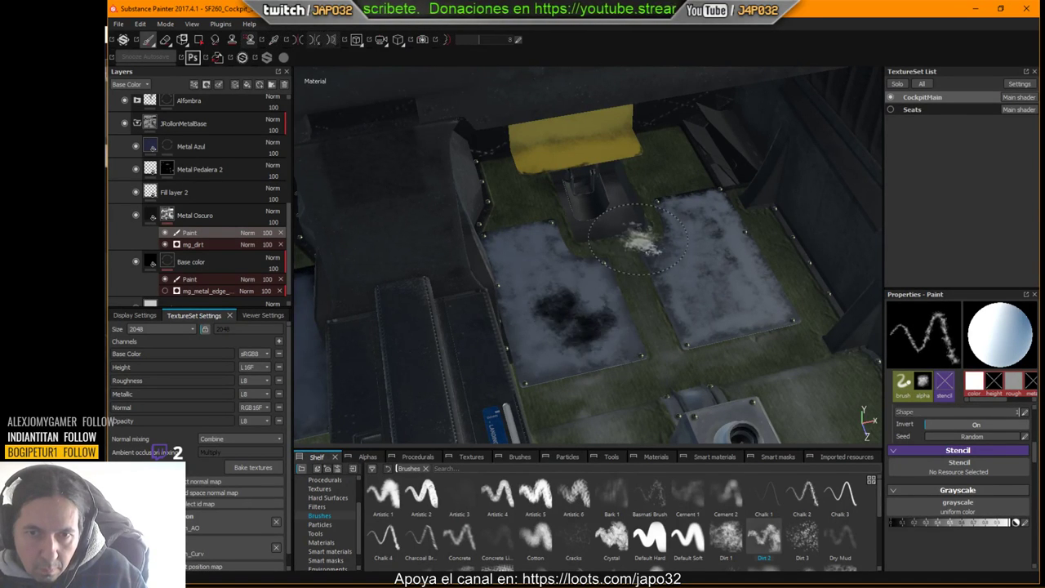
{"action": "key", "text": "ctrl+z"}
{"action": "left_click_drag", "start_coordinate": [607, 294], "coordinate": [694, 327], "text": "alt"}
{"action": "middle_click_drag", "start_coordinate": [694, 327], "coordinate": [625, 290], "text": "alt"}
{"action": "scroll", "coordinate": [625, 290], "scroll_direction": "up", "scroll_amount": 3}
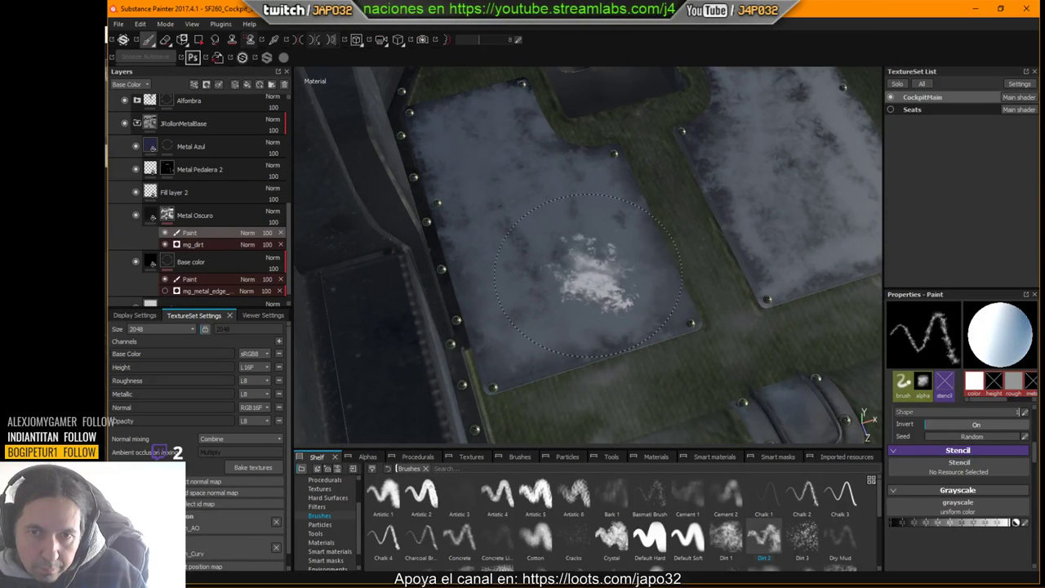
{"action": "left_click_drag", "start_coordinate": [611, 300], "coordinate": [653, 334]}
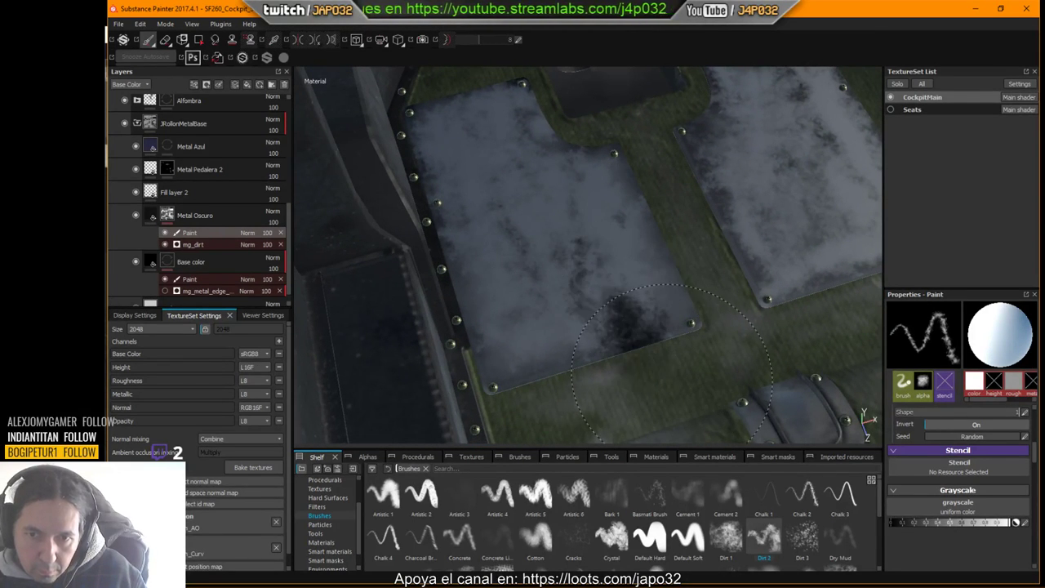
{"action": "key", "text": "ctrl+z"}
{"action": "right_click_drag", "start_coordinate": [567, 240], "coordinate": [531, 240], "text": "ctrl"}
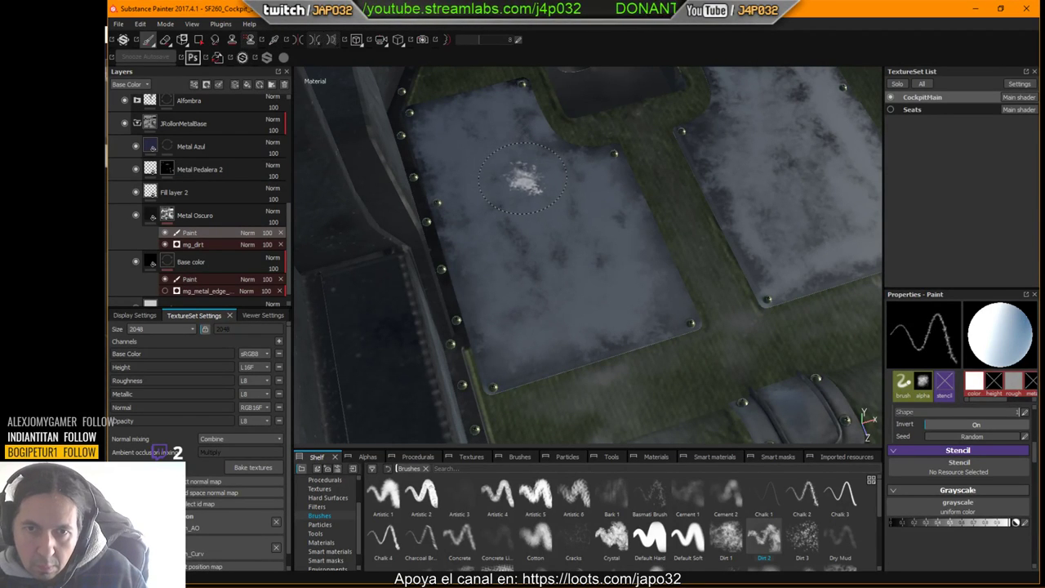
Step: Try painting large Dirt 2 patches across the middle of the metal floor plate
{"action": "left_click", "coordinate": [165, 234]}
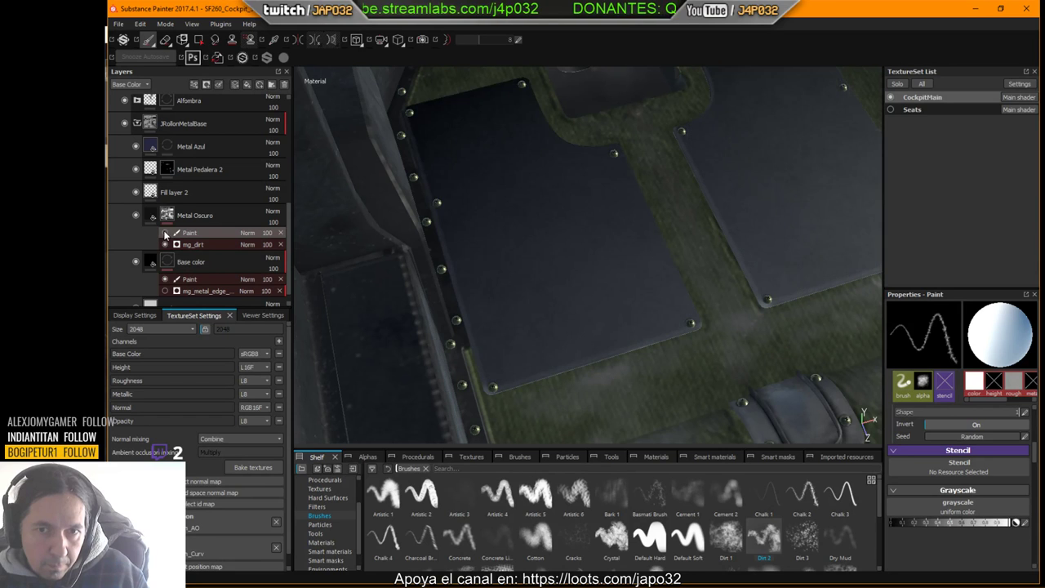
{"action": "left_click", "coordinate": [166, 234]}
{"action": "mouse_move", "coordinate": [551, 214]}
{"action": "left_mouse_down"}
{"action": "mouse_move", "coordinate": [558, 204]}
{"action": "mouse_move", "coordinate": [544, 201]}
{"action": "mouse_move", "coordinate": [528, 211]}
{"action": "mouse_move", "coordinate": [565, 254]}
{"action": "mouse_move", "coordinate": [616, 258]}
{"action": "mouse_move", "coordinate": [588, 318]}
{"action": "mouse_move", "coordinate": [531, 302]}
{"action": "mouse_move", "coordinate": [481, 245]}
{"action": "mouse_move", "coordinate": [481, 278]}
{"action": "mouse_move", "coordinate": [522, 351]}
{"action": "mouse_move", "coordinate": [629, 310]}
{"action": "mouse_move", "coordinate": [633, 323]}
{"action": "mouse_move", "coordinate": [556, 261]}
{"action": "mouse_move", "coordinate": [581, 219]}
{"action": "mouse_move", "coordinate": [583, 181]}
{"action": "mouse_move", "coordinate": [544, 186]}
{"action": "mouse_move", "coordinate": [490, 149]}
{"action": "left_mouse_up"}
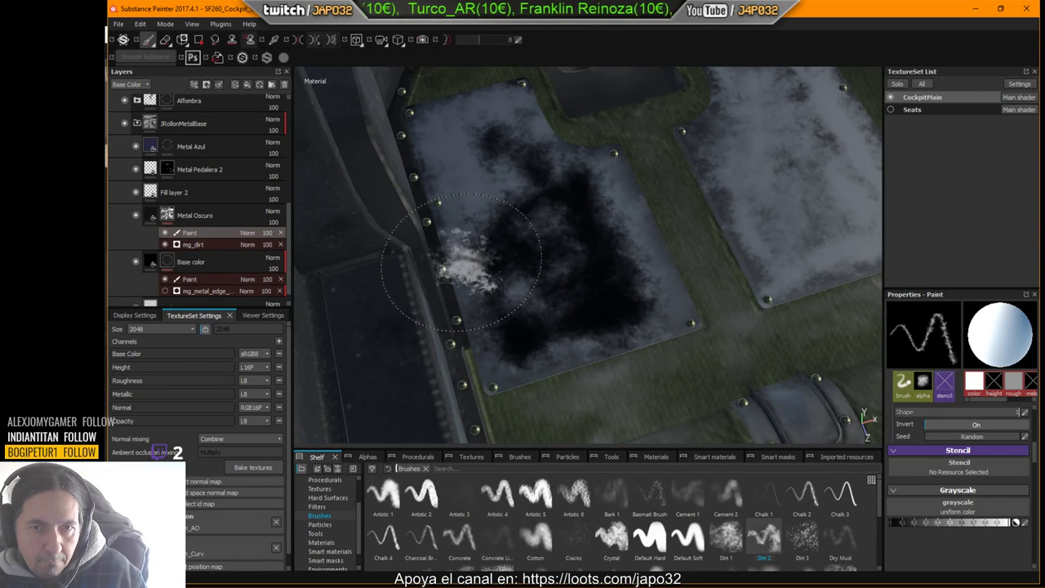
Step: Compare the floor plates on both sides of the cockpit with the Metal Oscuro Paint effect hidden and shown
{"action": "left_click", "coordinate": [165, 233]}
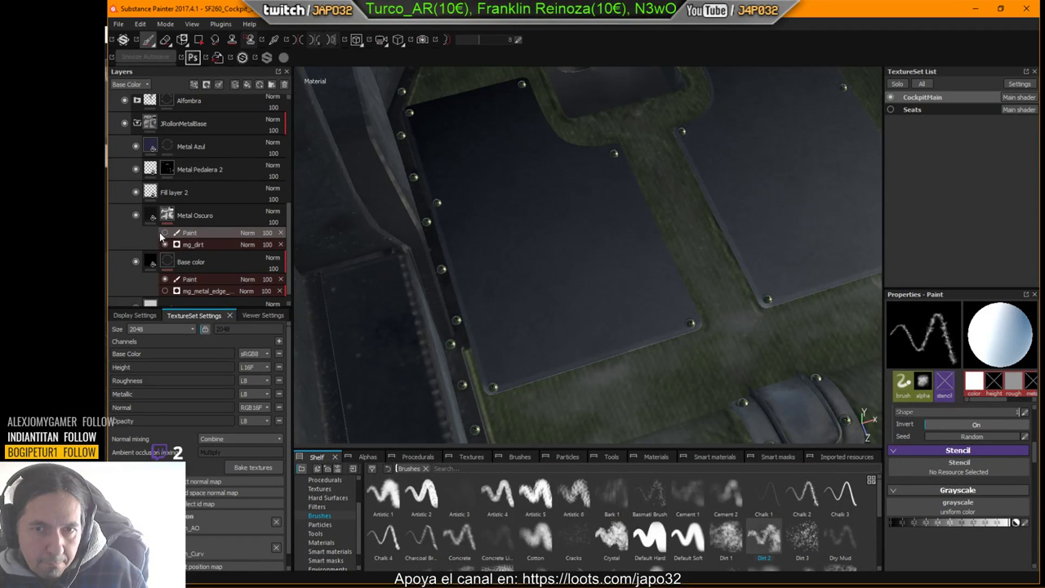
{"action": "left_click_drag", "start_coordinate": [435, 212], "coordinate": [703, 151], "text": "alt"}
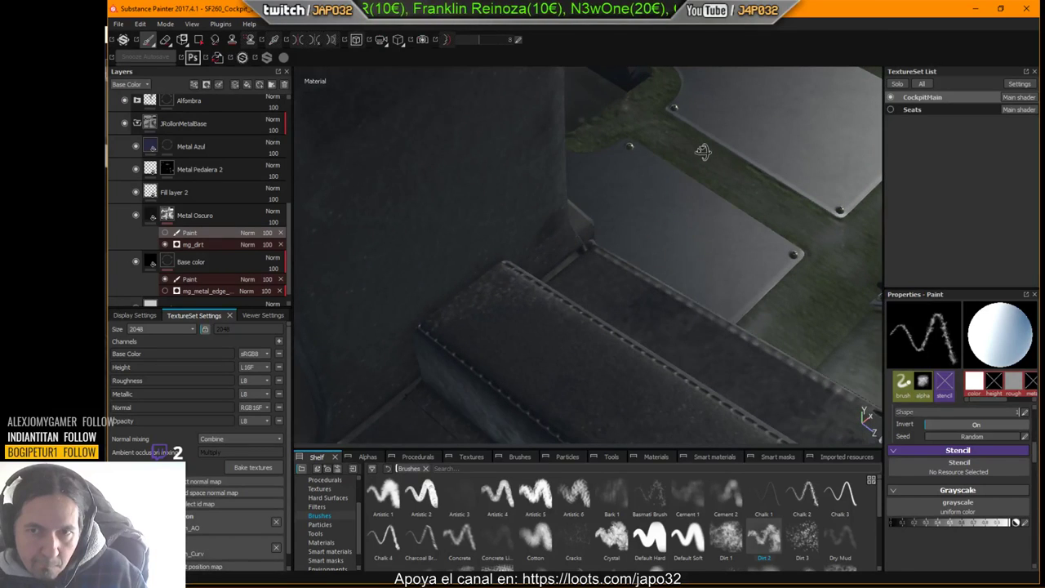
{"action": "left_click", "coordinate": [165, 233]}
{"action": "mouse_move", "coordinate": [627, 195]}
{"action": "left_mouse_down", "text": "alt"}
{"action": "mouse_move", "coordinate": [670, 187]}
{"action": "mouse_move", "coordinate": [612, 261]}
{"action": "mouse_move", "coordinate": [552, 292]}
{"action": "left_mouse_up", "text": "alt"}
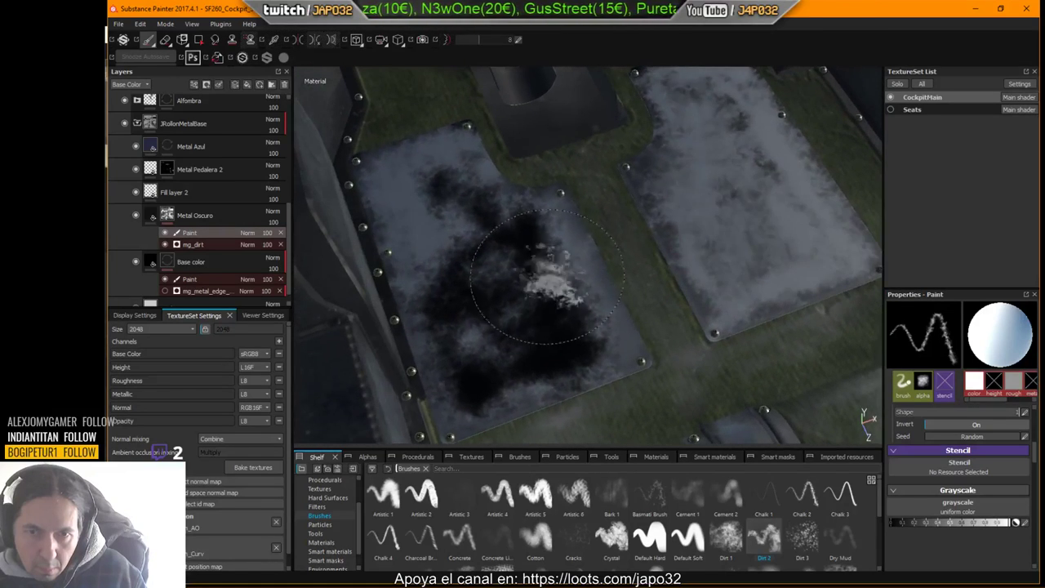
{"action": "key", "text": "ctrl+z"}
{"action": "left_click_drag", "start_coordinate": [611, 245], "coordinate": [483, 231], "text": "alt"}
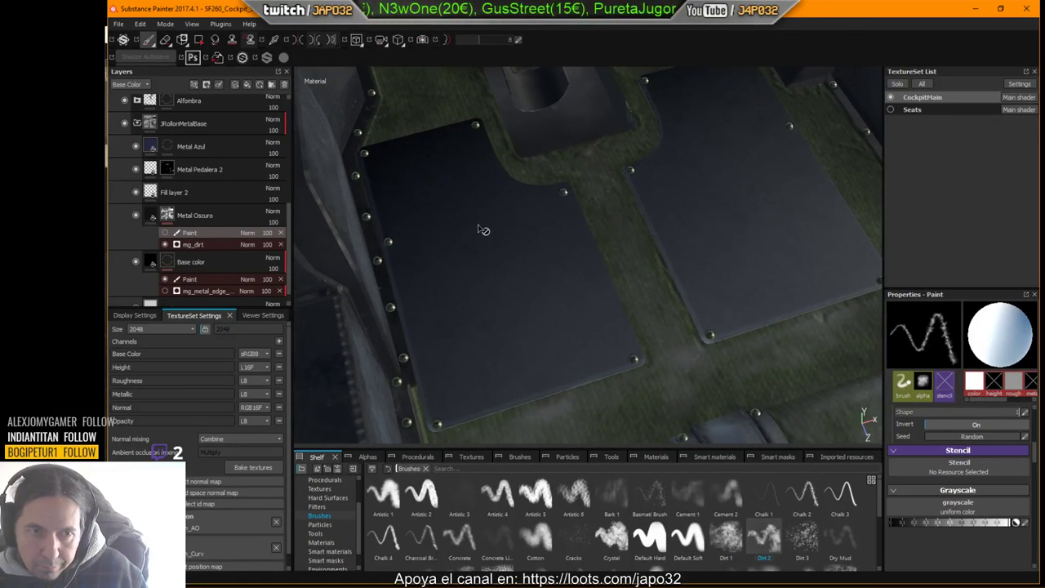
{"action": "left_click", "coordinate": [165, 232]}
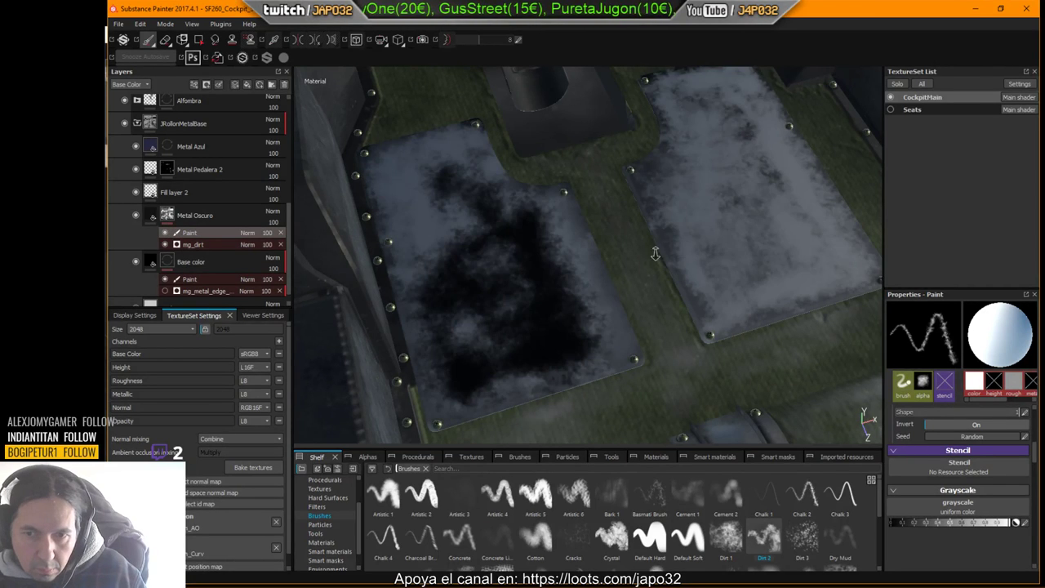
{"action": "right_click_drag", "start_coordinate": [380, 266], "coordinate": [387, 366], "text": "alt"}
{"action": "middle_click_drag", "start_coordinate": [563, 285], "coordinate": [686, 254], "text": "alt"}
{"action": "right_click_drag", "start_coordinate": [460, 286], "coordinate": [460, 331], "text": "alt"}
{"action": "left_click_drag", "start_coordinate": [460, 330], "coordinate": [409, 310], "text": "alt"}
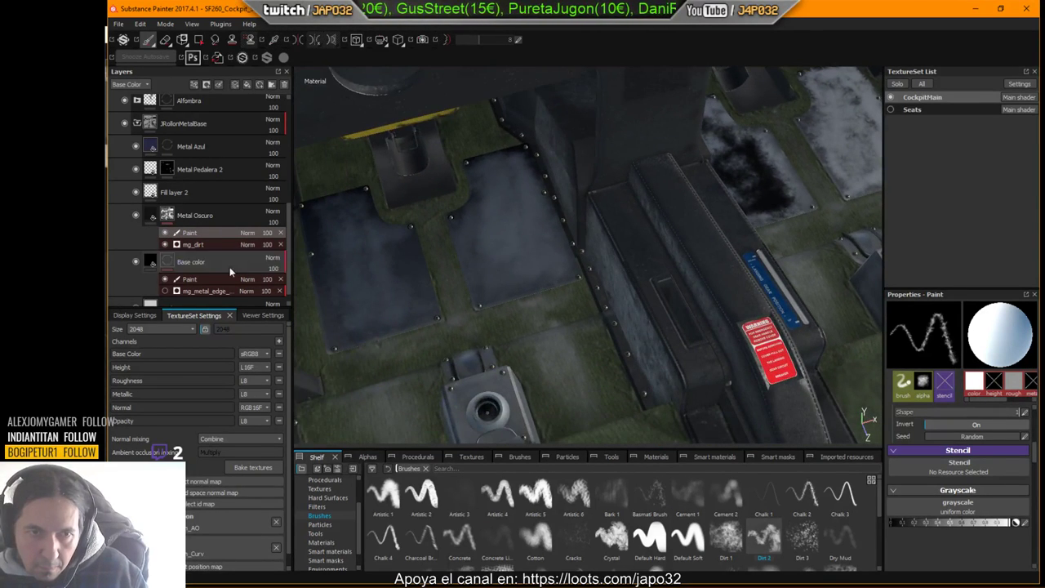
{"action": "left_click", "coordinate": [164, 233]}
{"action": "left_click", "coordinate": [165, 233]}
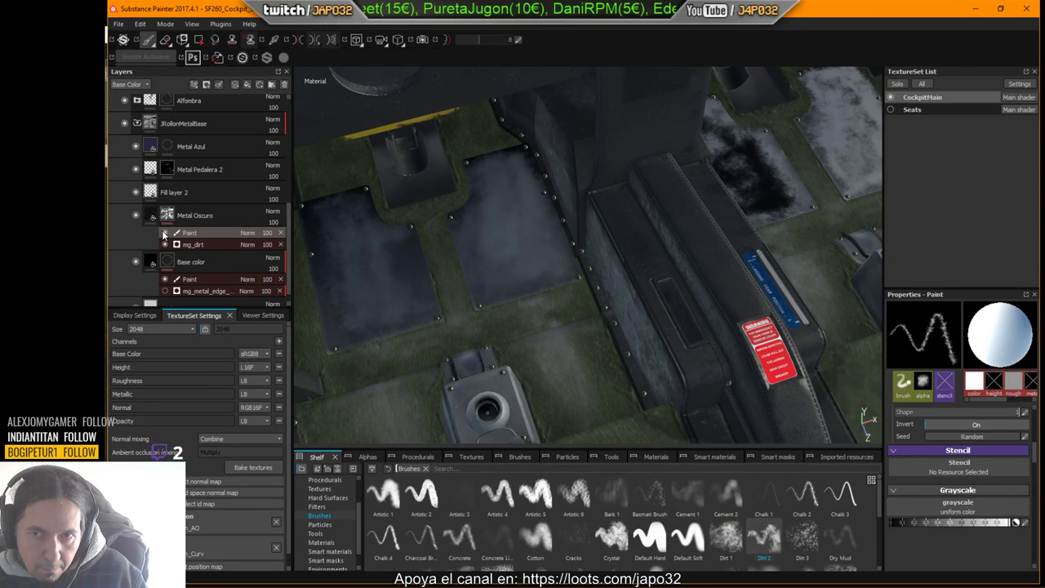
Step: Undo the dirt patches painted on the floor plate and show the Metal Oscuro Paint effect again
{"action": "key", "text": "ctrl+z"}
{"action": "key", "text": "ctrl+z"}
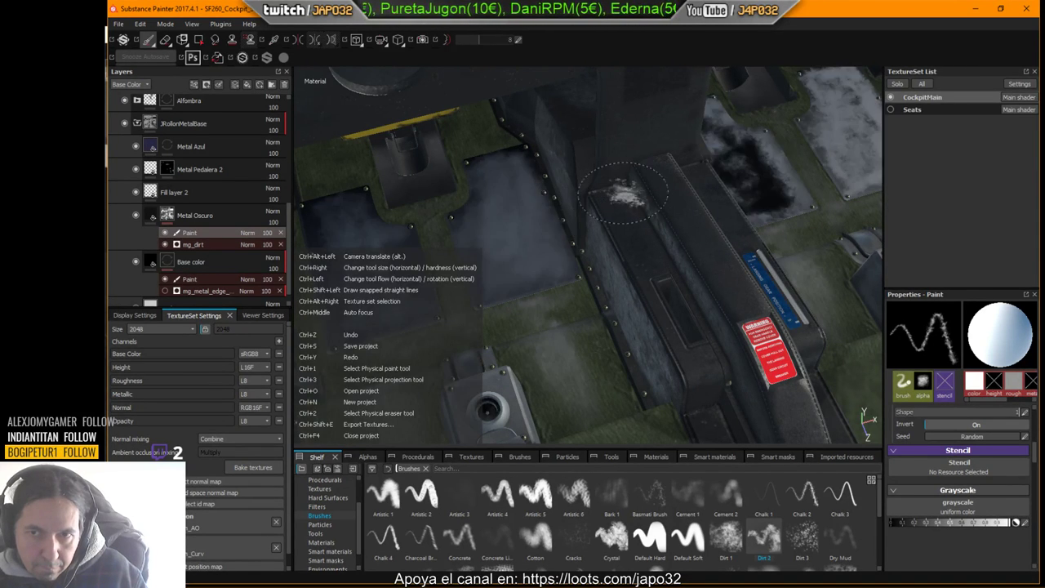
{"action": "key", "text": "ctrl+z"}
{"action": "key", "text": "ctrl+z"}
{"action": "key", "text": "ctrl+z"}
{"action": "key", "text": "ctrl+z"}
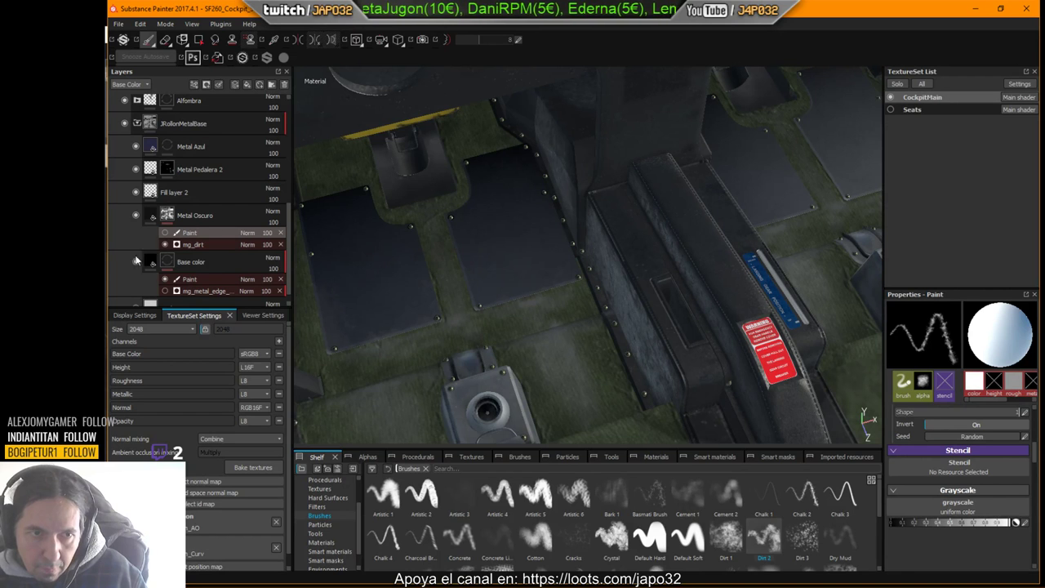
{"action": "left_click", "coordinate": [165, 232]}
Step: Lower the opacity of the Paint effect in the Metal Oscuro mask to 25
{"action": "mouse_move", "coordinate": [636, 193]}
{"action": "left_mouse_down", "text": "alt"}
{"action": "mouse_move", "coordinate": [539, 244]}
{"action": "mouse_move", "coordinate": [630, 222]}
{"action": "left_mouse_up", "text": "alt"}
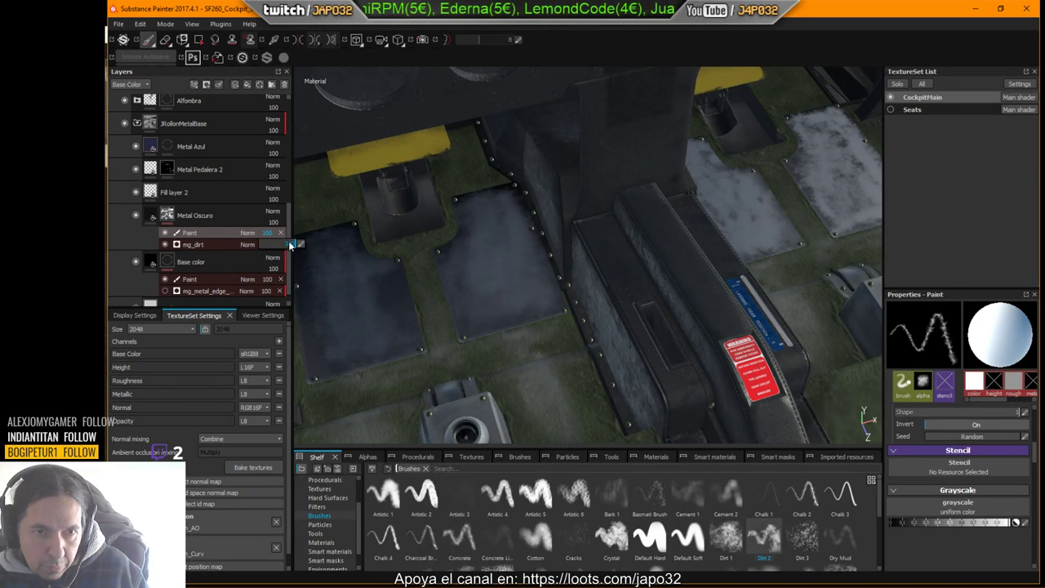
{"action": "left_click_drag", "start_coordinate": [288, 240], "coordinate": [273, 244]}
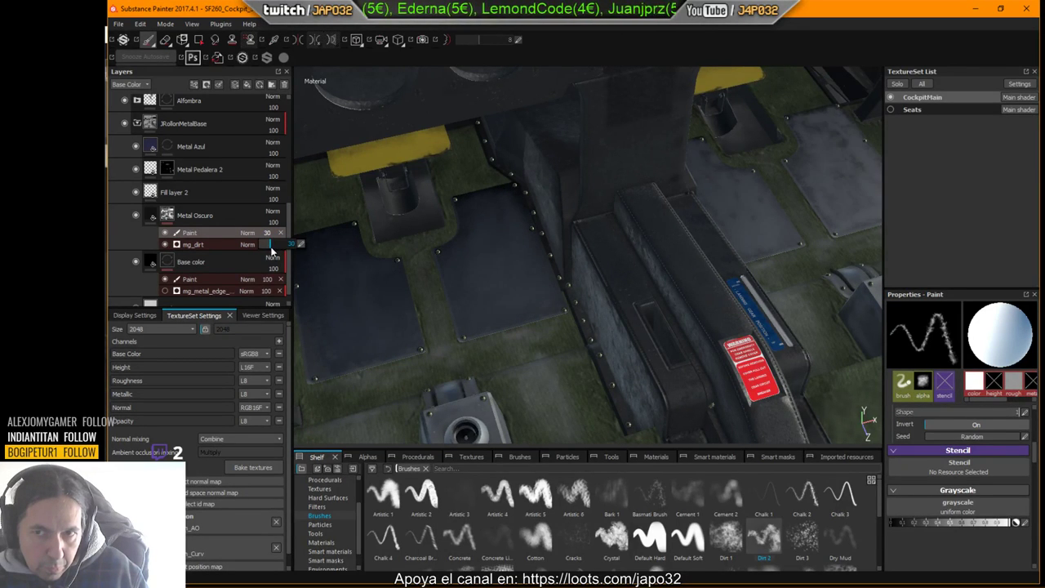
{"action": "left_click", "coordinate": [271, 248]}
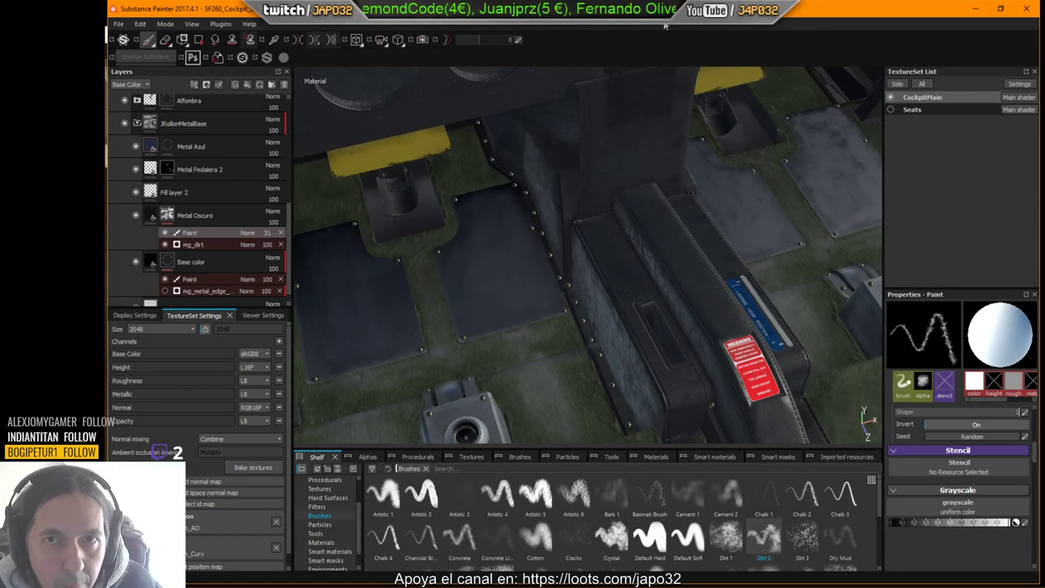
{"action": "middle_click_drag", "start_coordinate": [666, 209], "coordinate": [813, 215], "text": "alt"}
{"action": "left_click_drag", "start_coordinate": [762, 216], "coordinate": [666, 271], "text": "alt"}
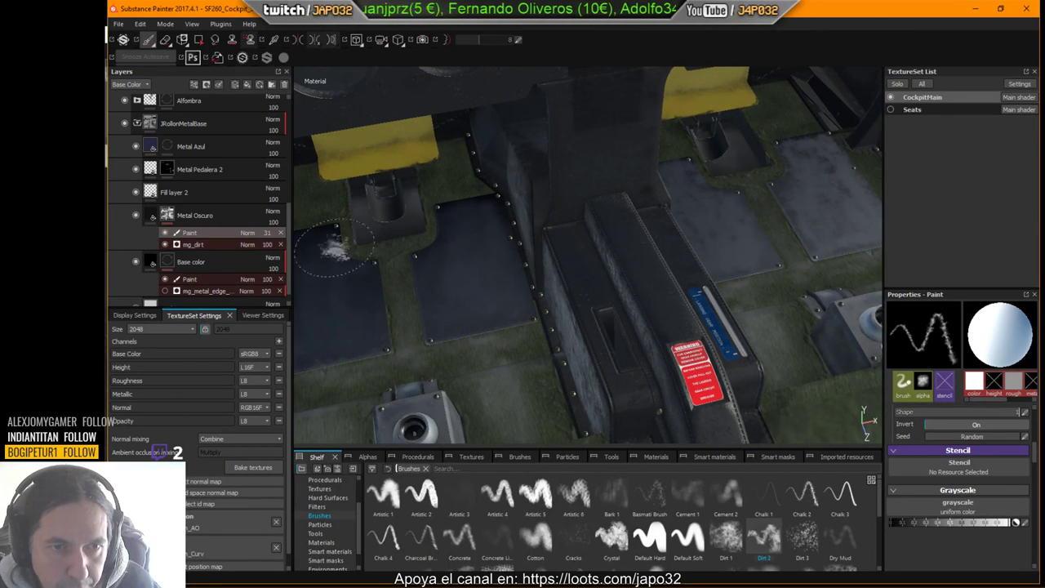
{"action": "left_click", "coordinate": [267, 244]}
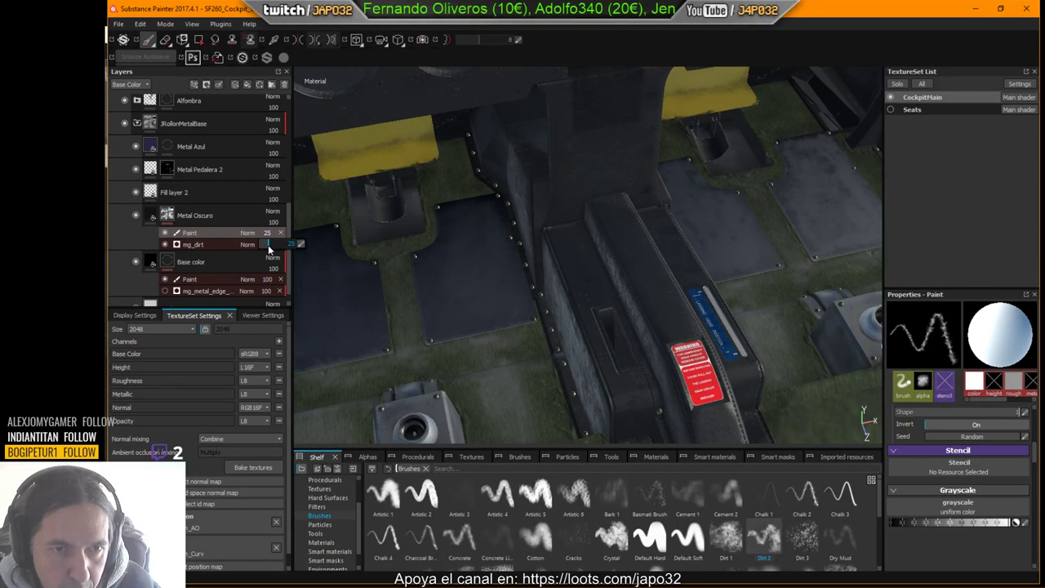
Step: Examine the floor plates under rotated environment lighting and compare them with Fill layer 2 hidden and shown
{"action": "left_click_drag", "start_coordinate": [638, 322], "coordinate": [632, 301], "text": "alt"}
{"action": "mouse_move", "coordinate": [499, 291]}
{"action": "right_mouse_down", "text": "shift"}
{"action": "mouse_move", "coordinate": [549, 289]}
{"action": "mouse_move", "coordinate": [462, 294]}
{"action": "mouse_move", "coordinate": [523, 292]}
{"action": "mouse_move", "coordinate": [504, 299]}
{"action": "right_mouse_up", "text": "shift"}
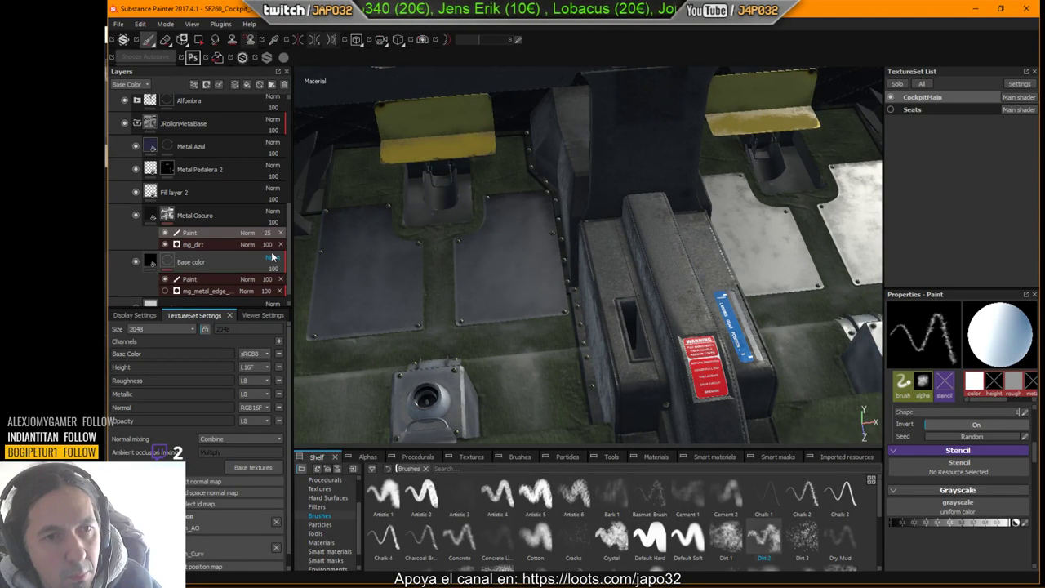
{"action": "left_click", "coordinate": [161, 193]}
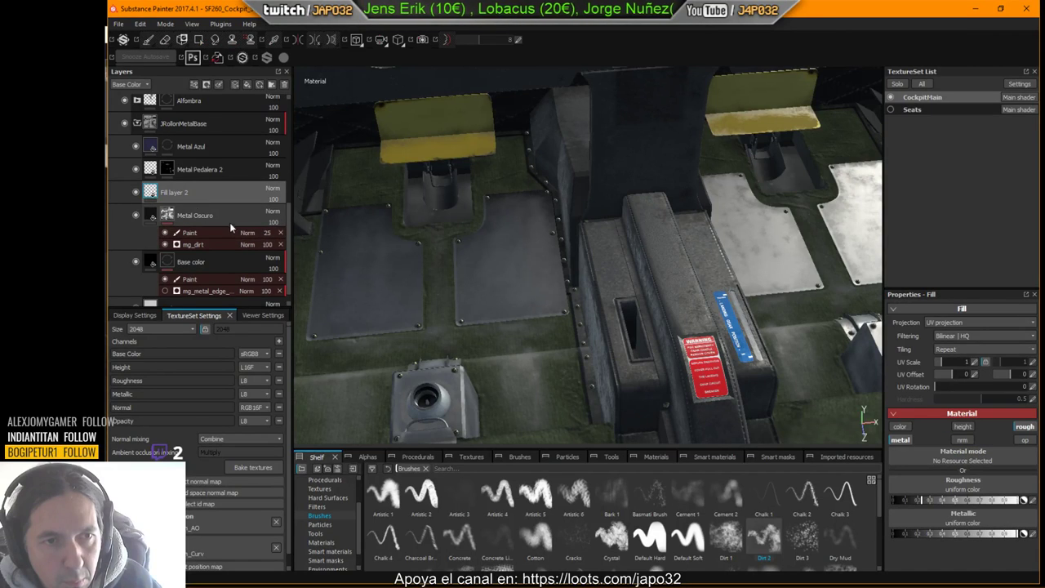
{"action": "left_click", "coordinate": [134, 192]}
{"action": "left_click", "coordinate": [135, 192]}
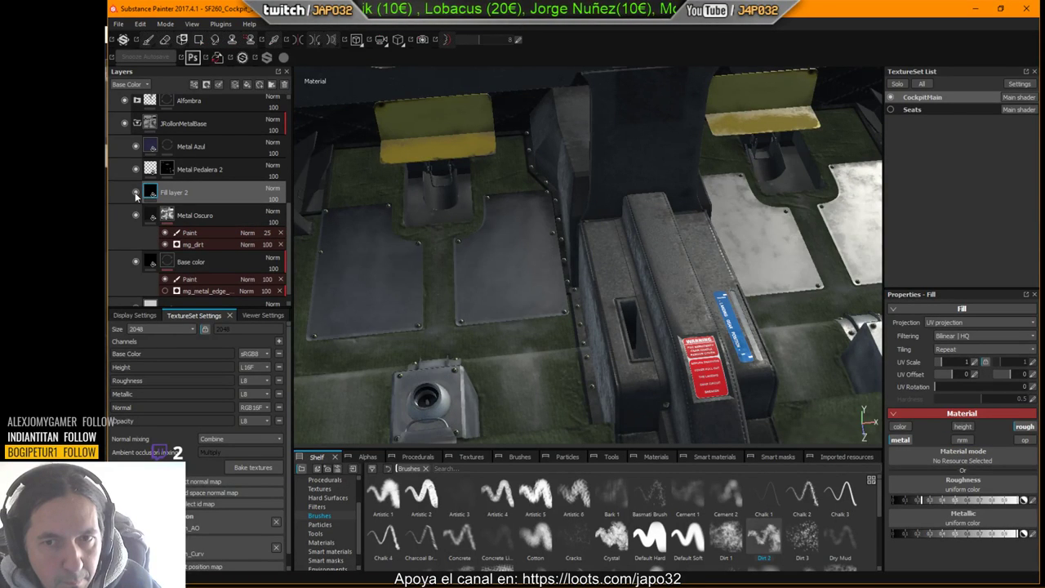
{"action": "left_click", "coordinate": [136, 194]}
{"action": "left_click", "coordinate": [135, 194]}
{"action": "left_click", "coordinate": [136, 194]}
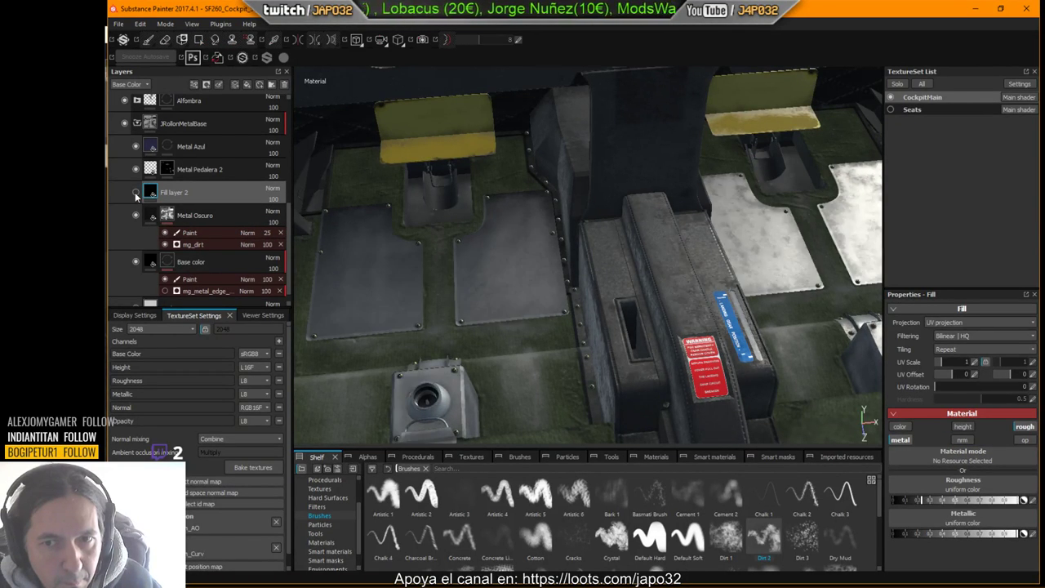
{"action": "left_click", "coordinate": [136, 194]}
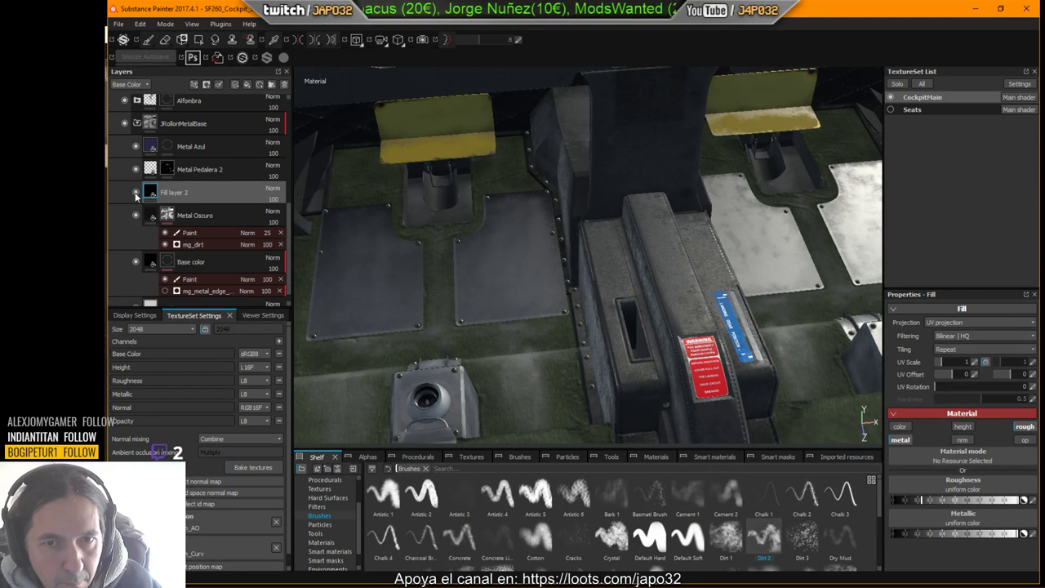
Step: Hide and show Fill layer 2 repeatedly to compare its effect on the floor plates' shine
{"action": "left_click", "coordinate": [136, 193]}
{"action": "left_click", "coordinate": [135, 194]}
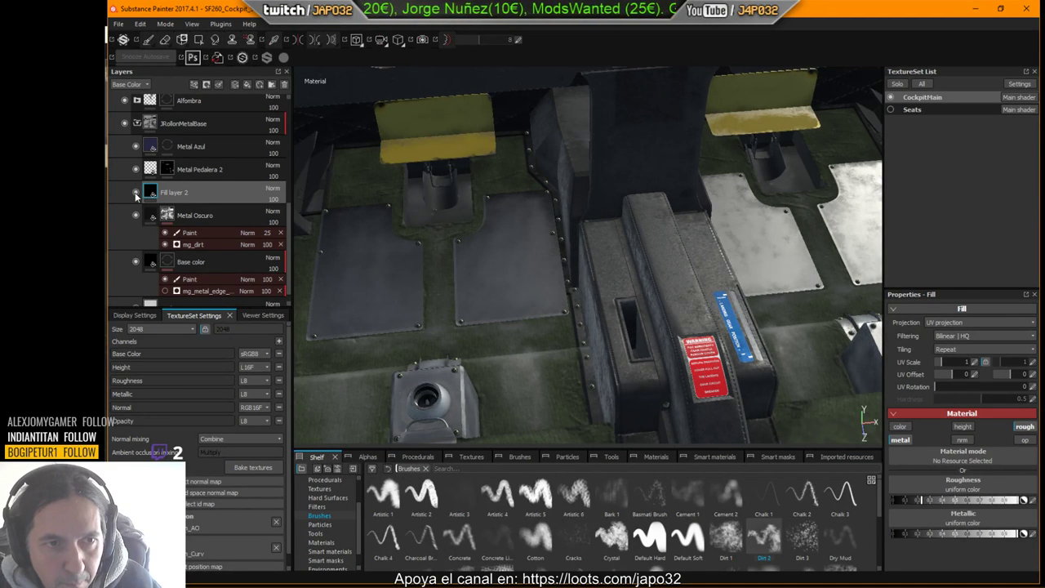
{"action": "left_click", "coordinate": [135, 194]}
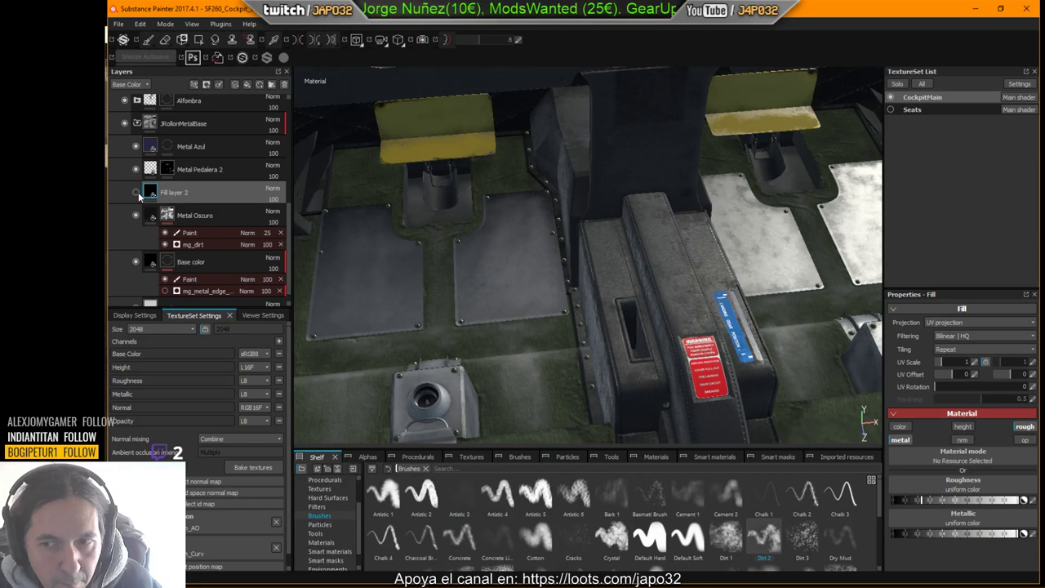
{"action": "left_click", "coordinate": [135, 194]}
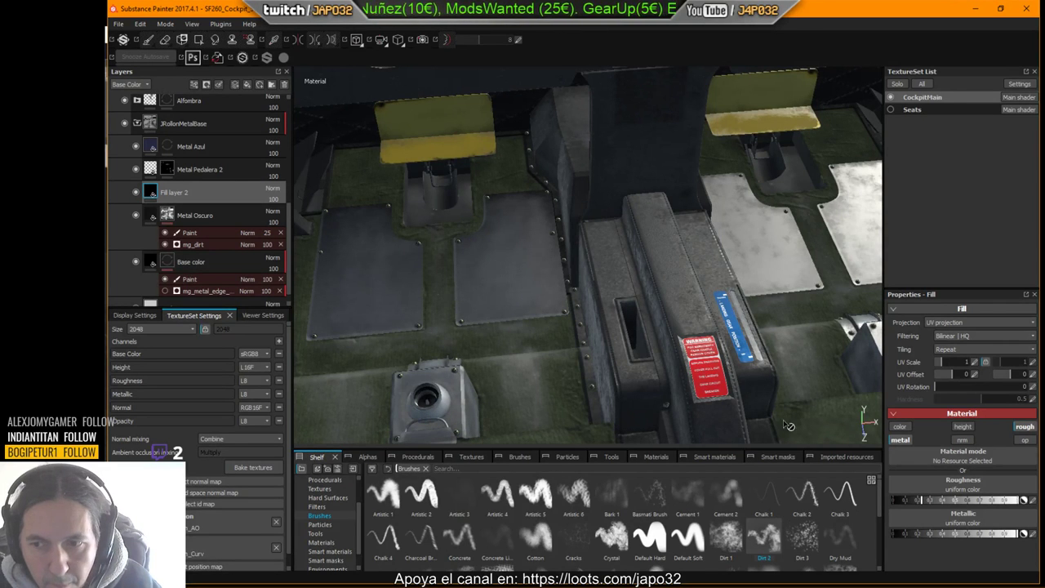
{"action": "left_click", "coordinate": [135, 193]}
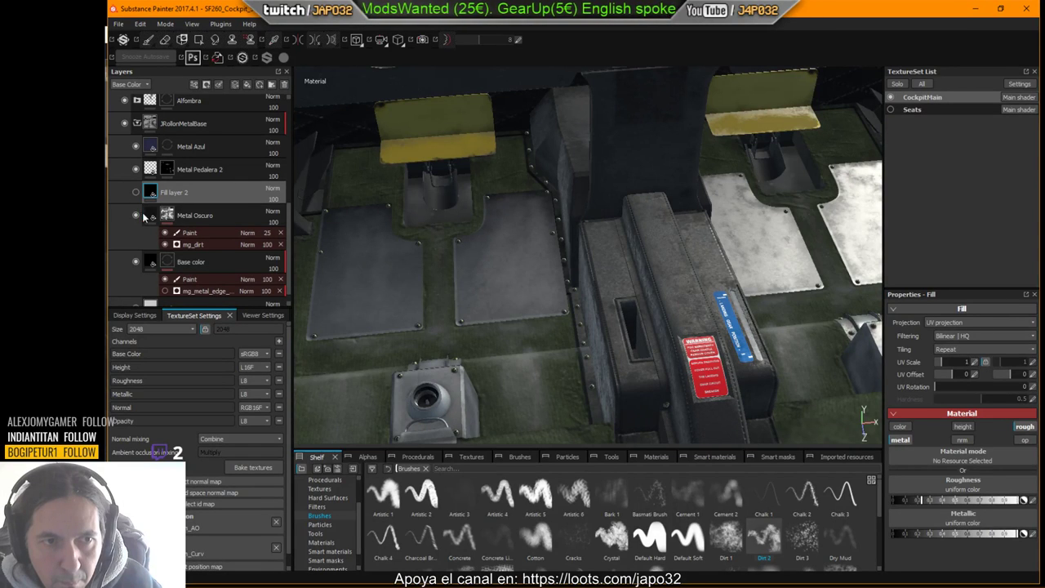
Step: Check the Metal Oscuro fill properties and compare the floor plates with that layer hidden and shown
{"action": "left_click", "coordinate": [149, 219]}
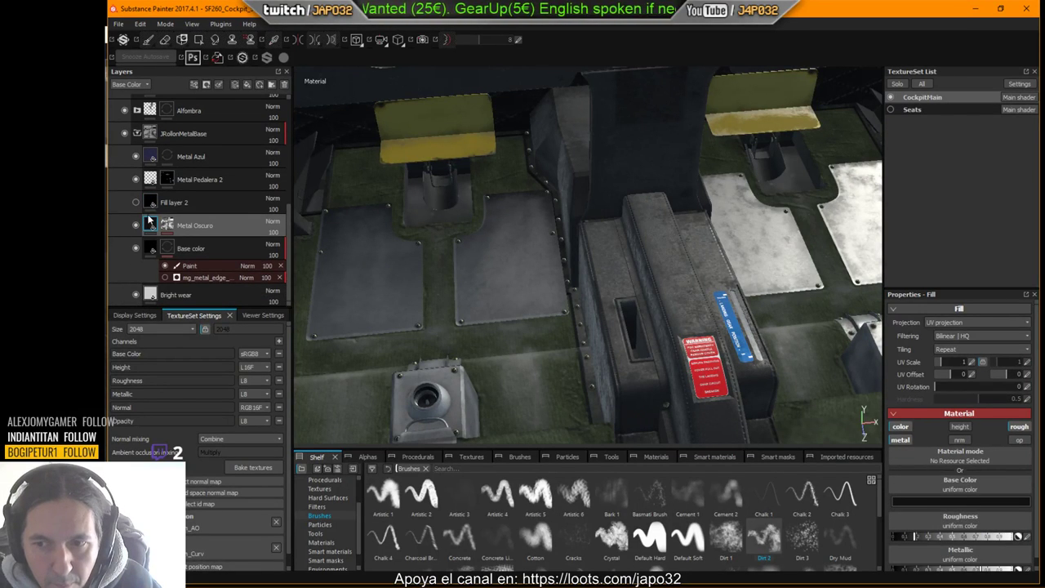
{"action": "scroll", "coordinate": [1005, 486], "scroll_direction": "down", "scroll_amount": 1}
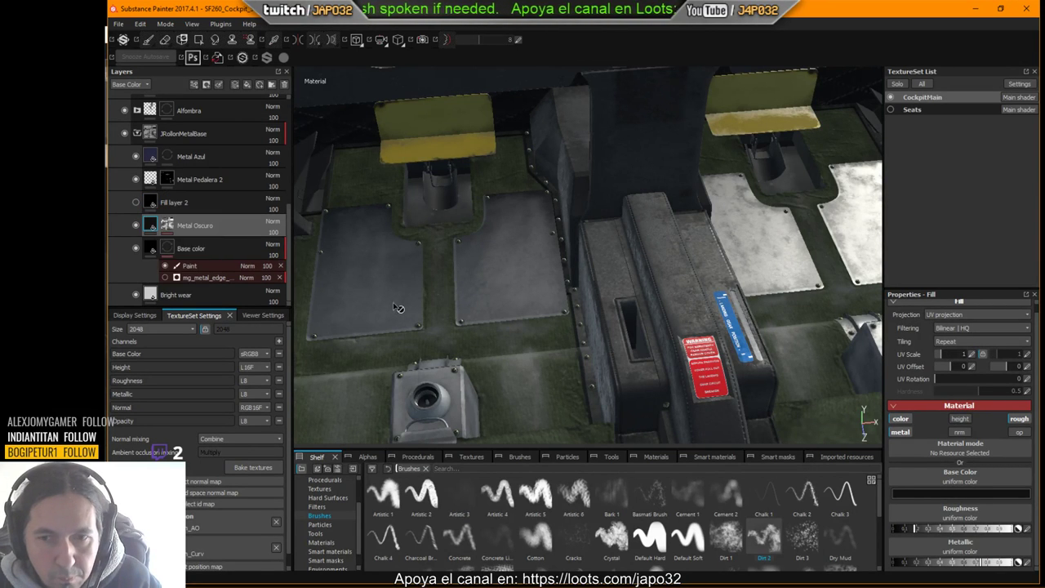
{"action": "left_click", "coordinate": [135, 226]}
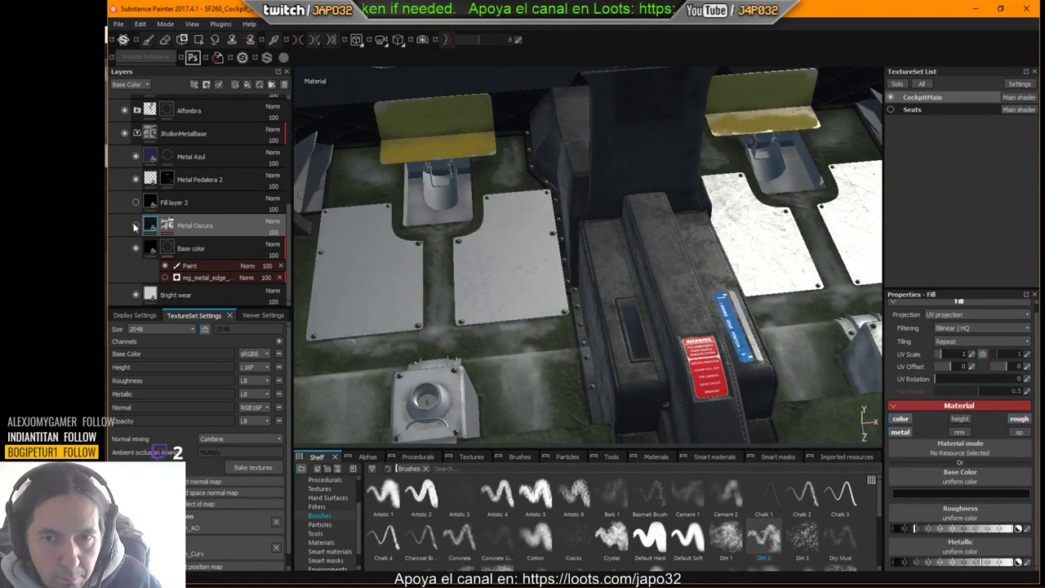
{"action": "left_click", "coordinate": [135, 226]}
{"action": "left_click", "coordinate": [135, 226]}
{"action": "left_click", "coordinate": [135, 227]}
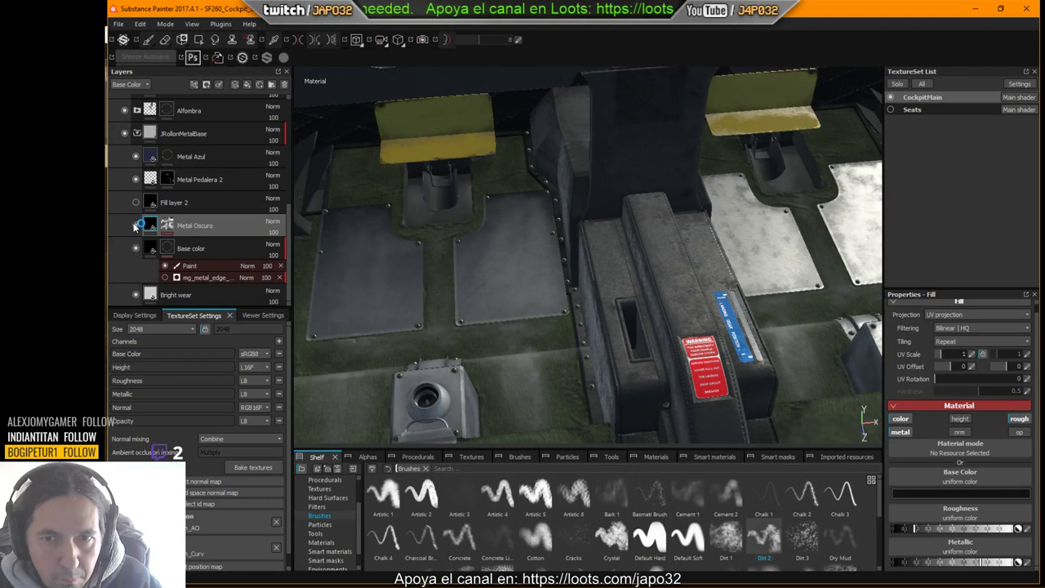
{"action": "left_click", "coordinate": [135, 226]}
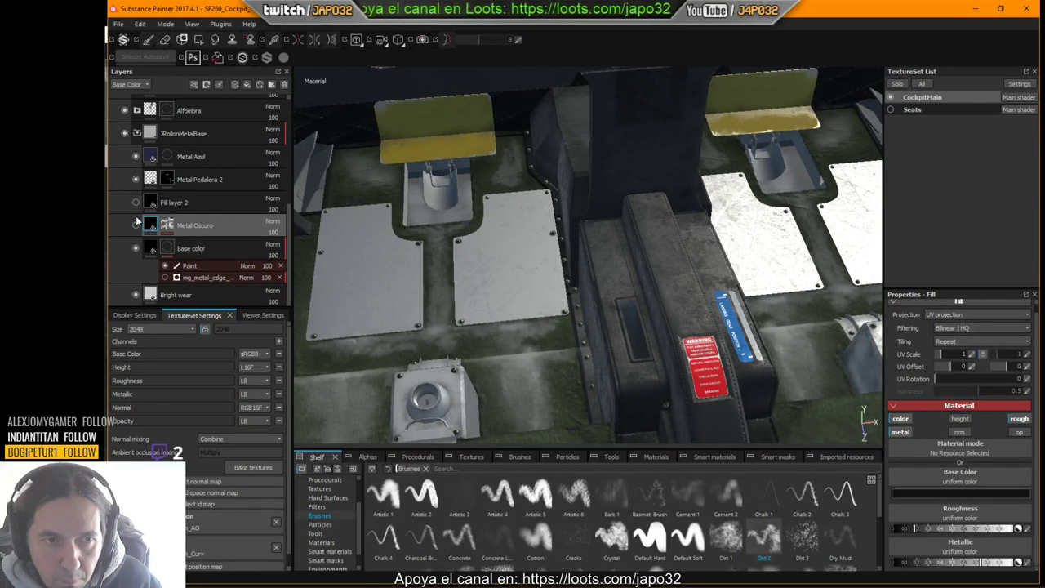
{"action": "left_click", "coordinate": [136, 226]}
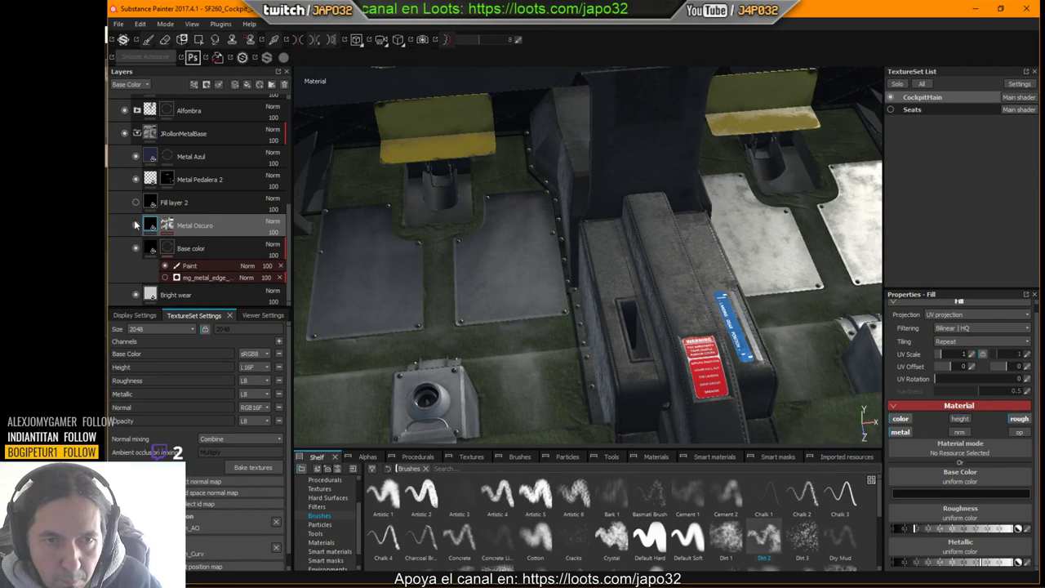
{"action": "left_click", "coordinate": [136, 225]}
{"action": "left_click", "coordinate": [135, 224]}
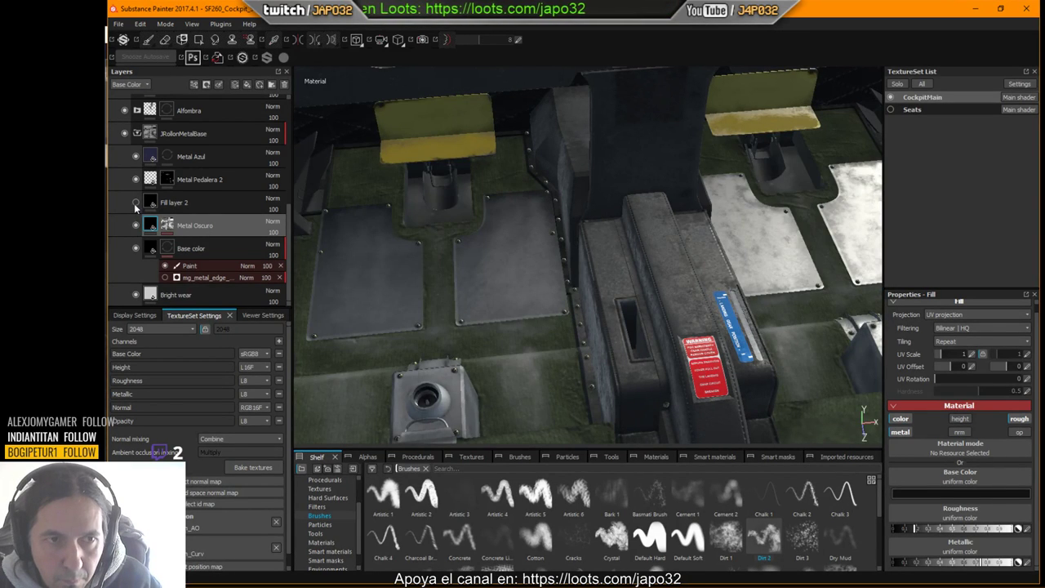
Step: Show Fill layer 2 again and raise its roughness slightly
{"action": "left_click", "coordinate": [136, 203]}
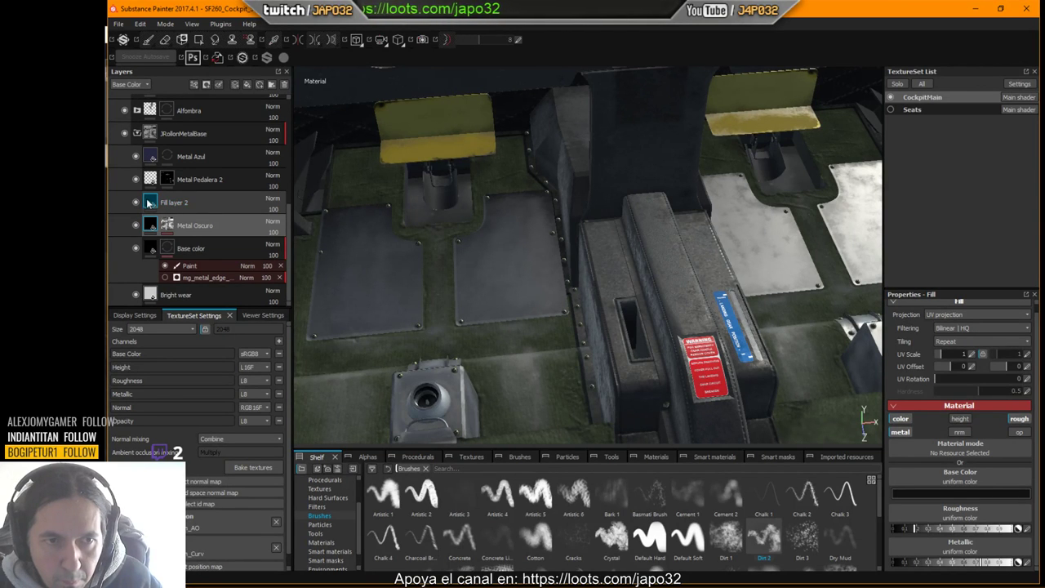
{"action": "left_click", "coordinate": [167, 202]}
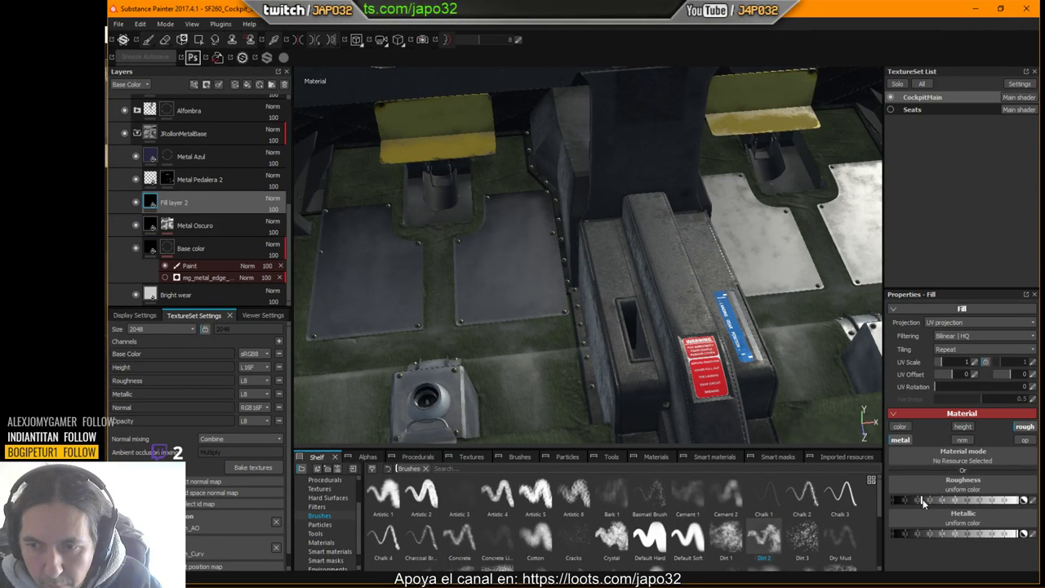
{"action": "left_click_drag", "start_coordinate": [923, 502], "coordinate": [924, 501]}
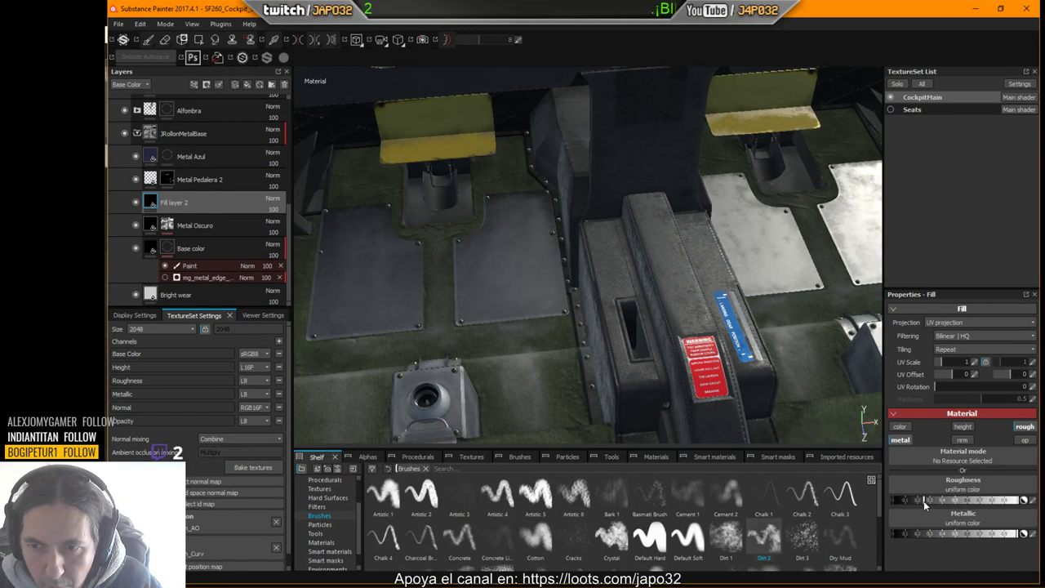
Step: Export the CockpitMain texture set as 8-bit PNG files with the X-Plane configuration into the aircraft's objects folder
{"action": "right_click", "coordinate": [607, 273]}
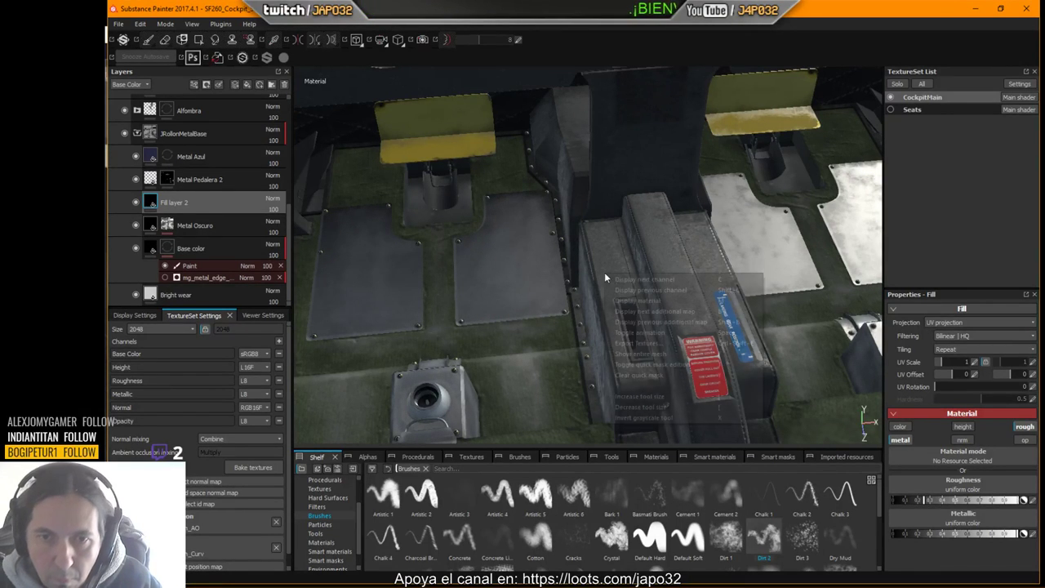
{"action": "left_click", "coordinate": [642, 343]}
{"action": "left_click", "coordinate": [653, 463]}
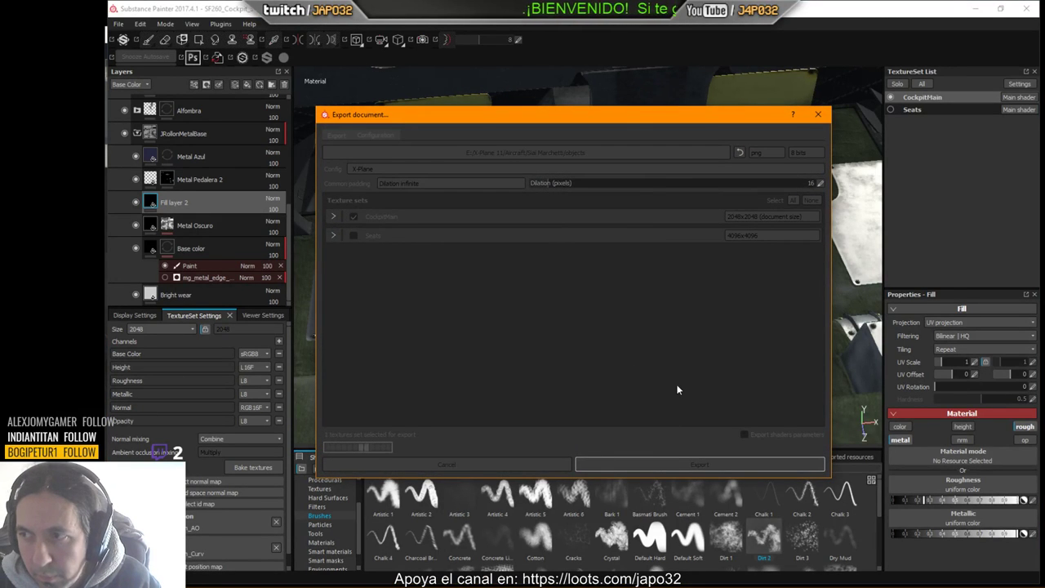
{"action": "left_click", "coordinate": [593, 312]}
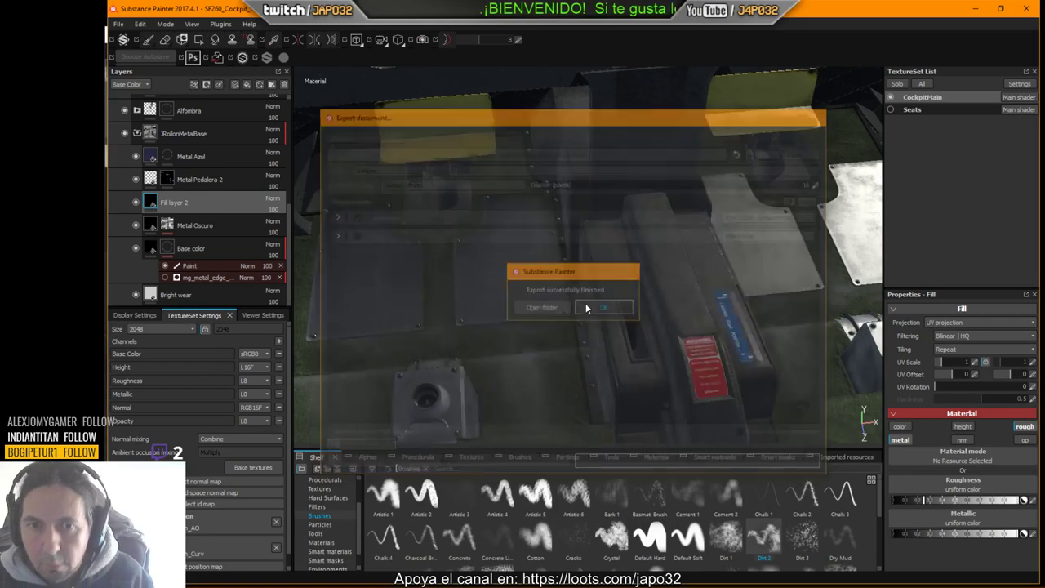
Step: Switch to the X-Plane simulator window and reload the current aircraft with the exported textures
{"action": "key", "text": "alt+Tab"}
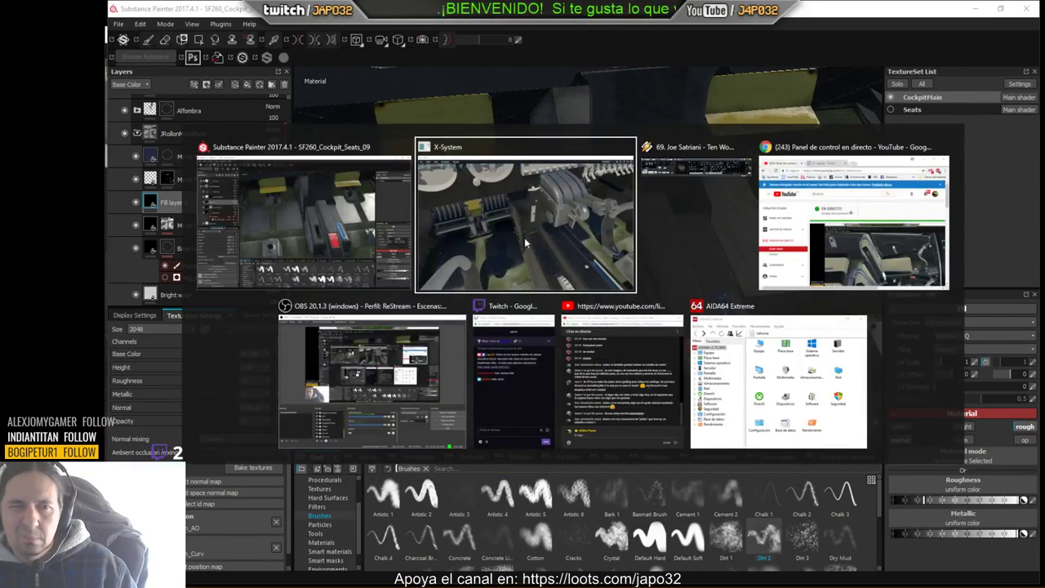
{"action": "left_click", "coordinate": [212, 54]}
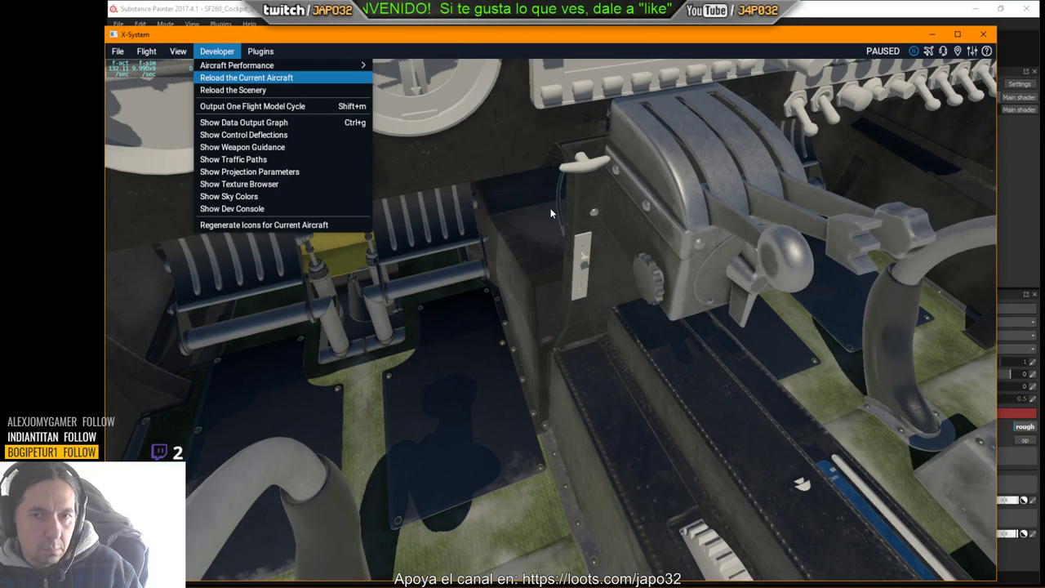
{"action": "key", "text": "shift+9"}
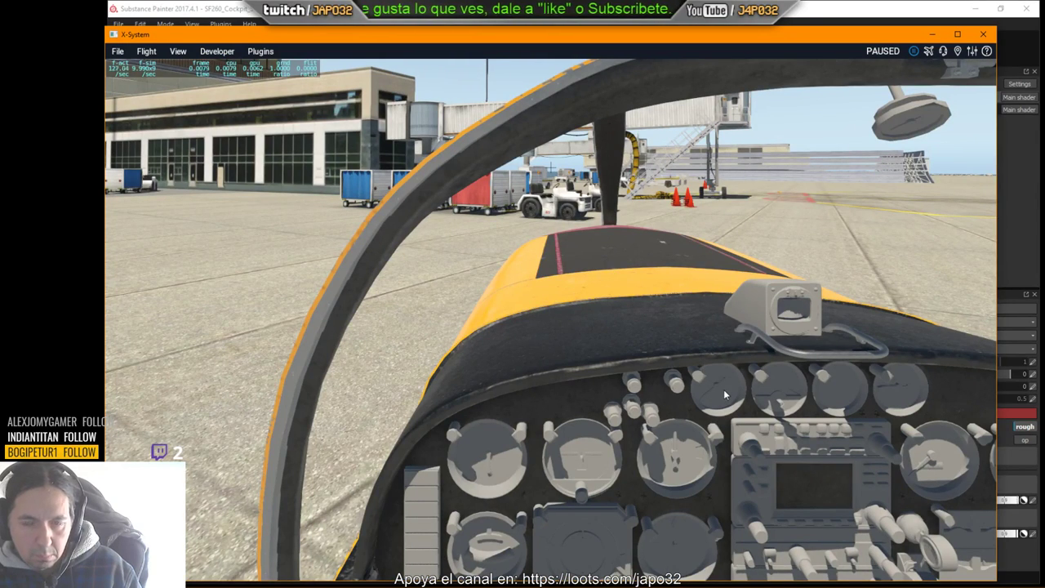
Step: Examine the dark-metal floor plates around the pedals and control stick from several viewpoints inside the simulator cockpit
{"action": "scroll", "coordinate": [715, 374], "scroll_direction": "up", "scroll_amount": 2}
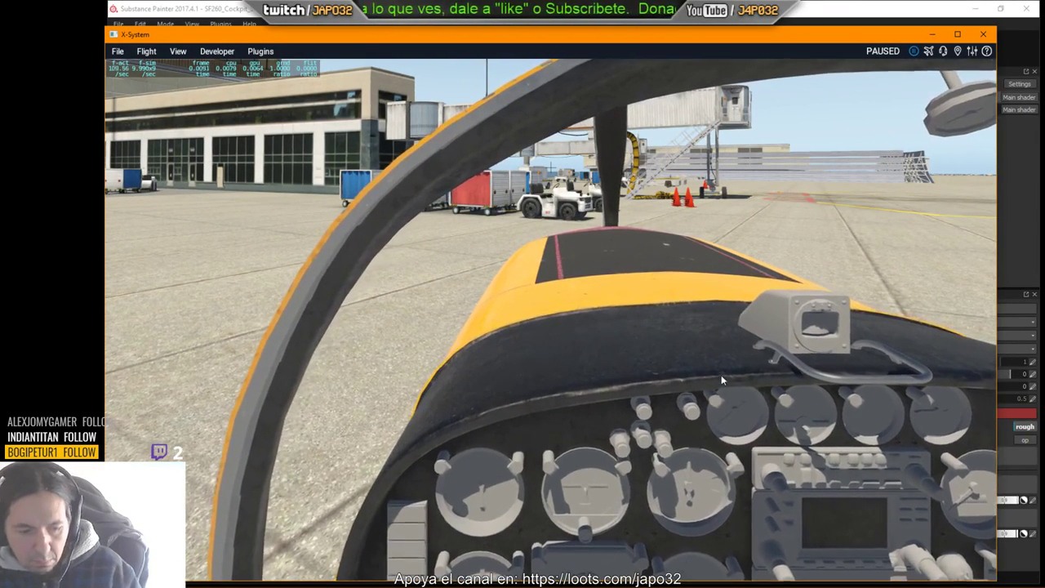
{"action": "scroll", "coordinate": [726, 412], "scroll_direction": "down", "scroll_amount": 2}
{"action": "right_click_drag", "start_coordinate": [725, 412], "coordinate": [729, 486]}
{"action": "key", "text": "Down"}
{"action": "key", "text": "Right"}
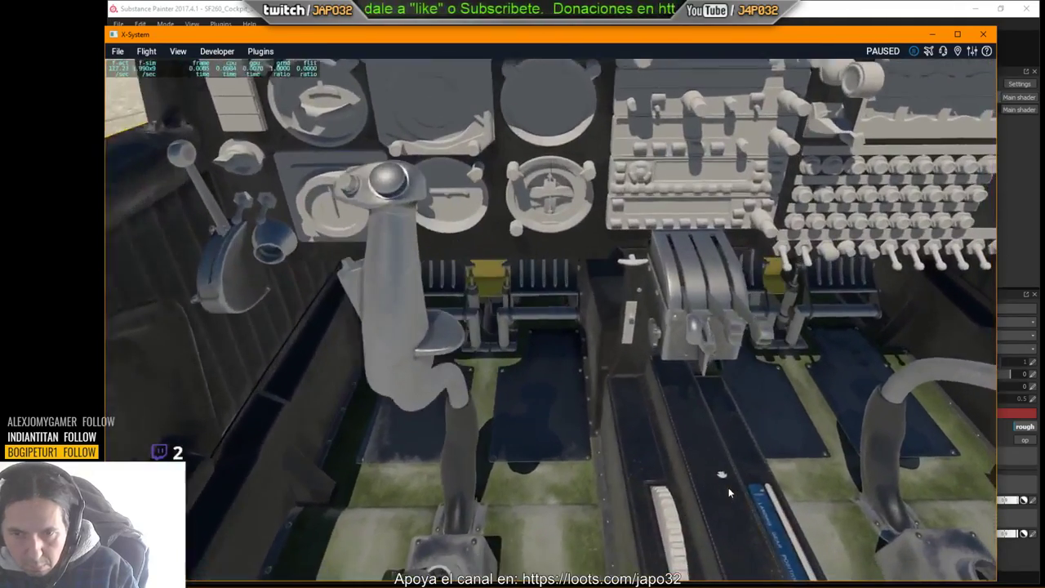
{"action": "key", "text": "Left"}
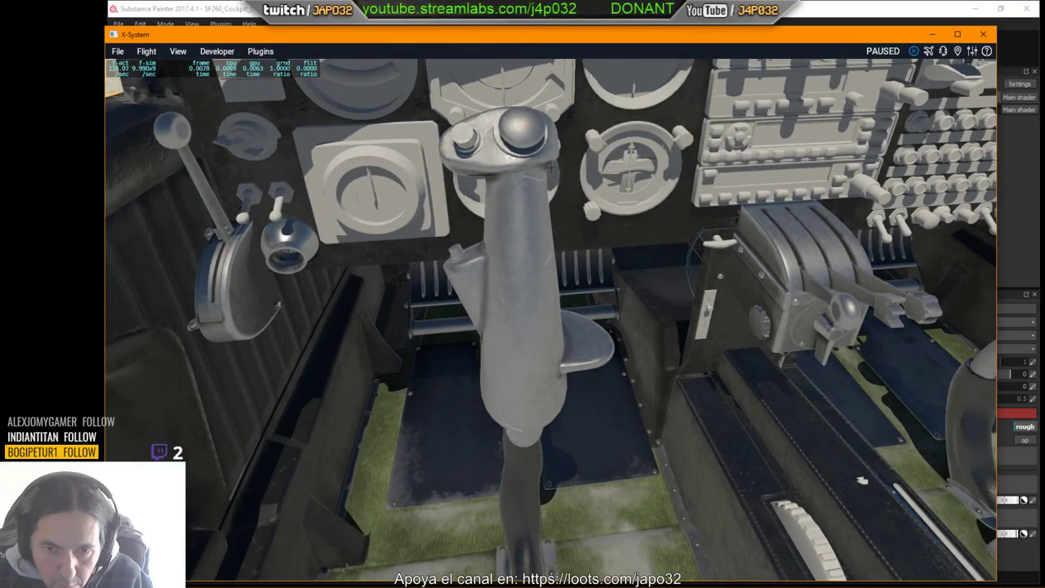
{"action": "right_click_drag", "start_coordinate": [867, 483], "coordinate": [714, 424]}
{"action": "key", "text": "Right"}
{"action": "key", "text": "Down"}
{"action": "key", "text": "Down"}
{"action": "key", "text": "period"}
{"action": "key", "text": "comma"}
{"action": "key", "text": "Up"}
{"action": "key", "text": "Left"}
{"action": "key", "text": "Right"}
Step: Return to Substance Painter, lower Fill layer 2's metallic value slightly, and export the CockpitMain textures again
{"action": "key", "text": "alt+Tab"}
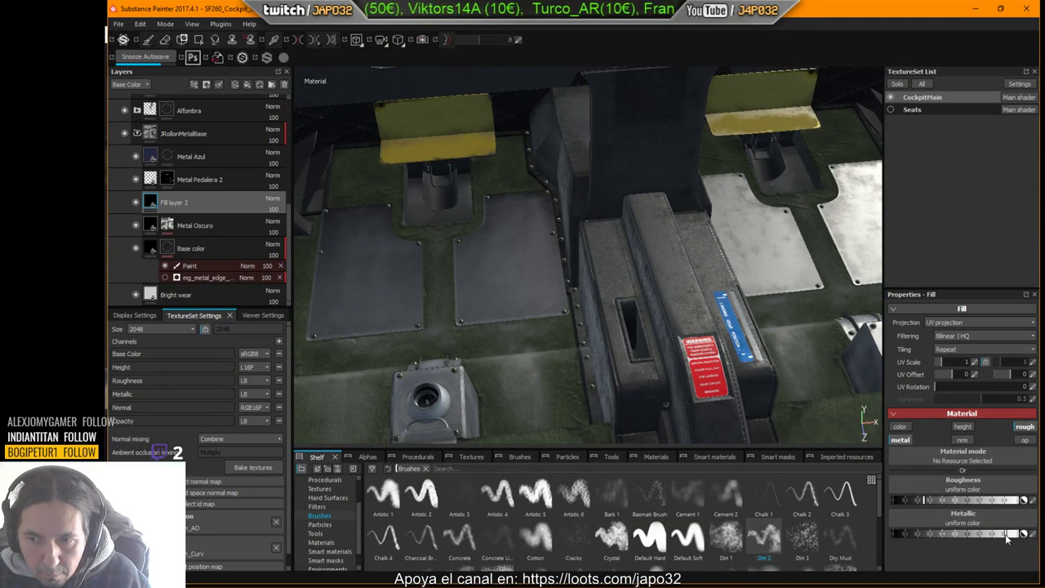
{"action": "right_click", "coordinate": [467, 236]}
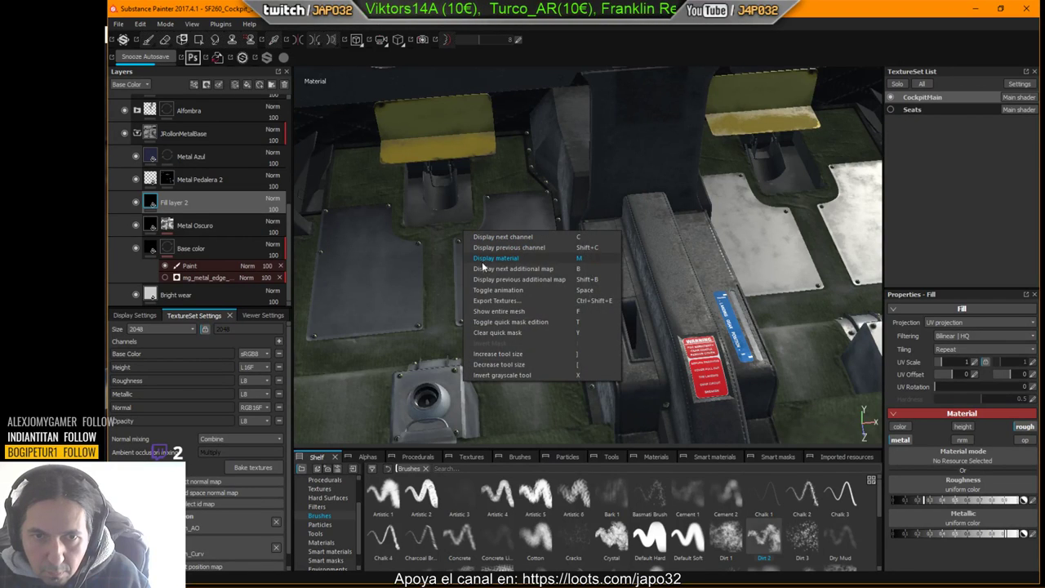
{"action": "left_click", "coordinate": [482, 299]}
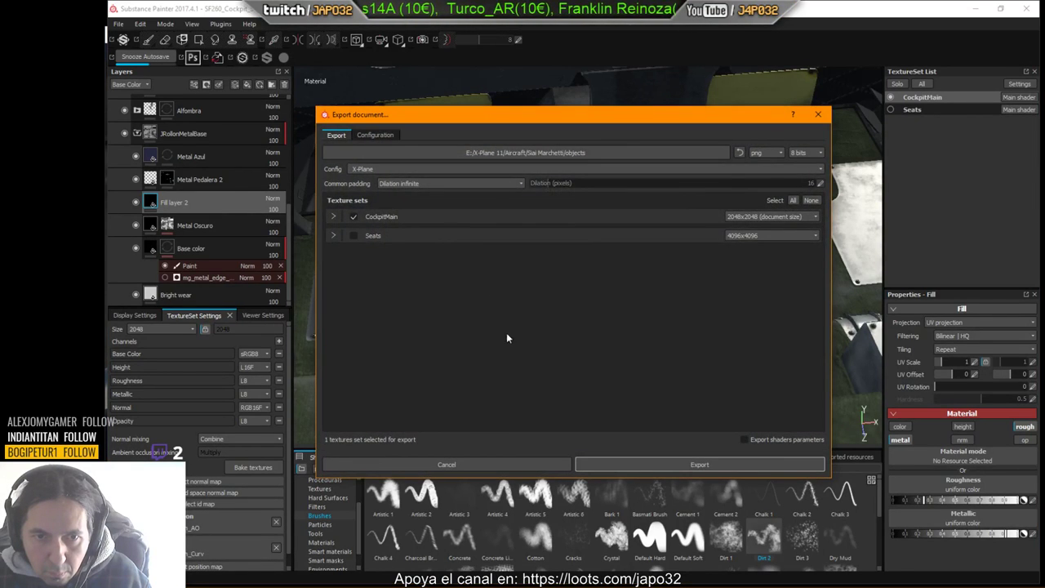
{"action": "left_click", "coordinate": [659, 461]}
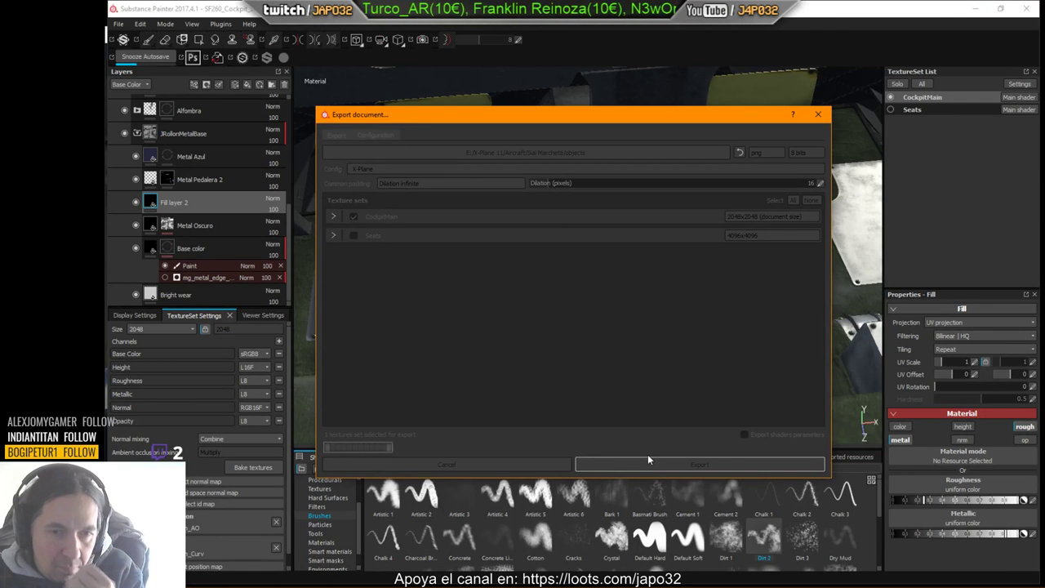
{"action": "left_click", "coordinate": [599, 309]}
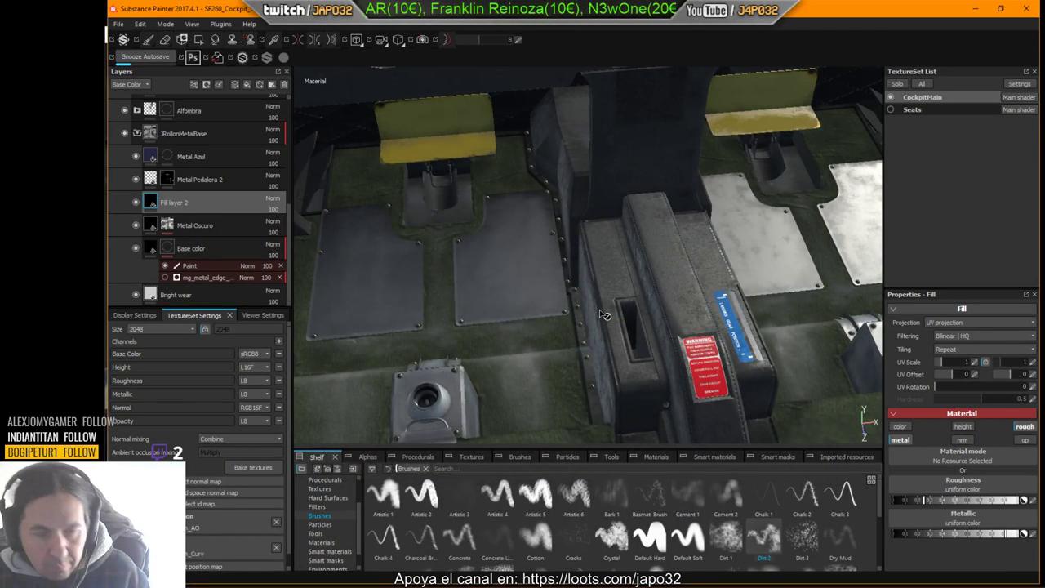
Step: Switch to X-Plane, reload the current aircraft, and examine the floor plates' updated metal finish beneath the instrument panel
{"action": "key", "text": "alt+Tab"}
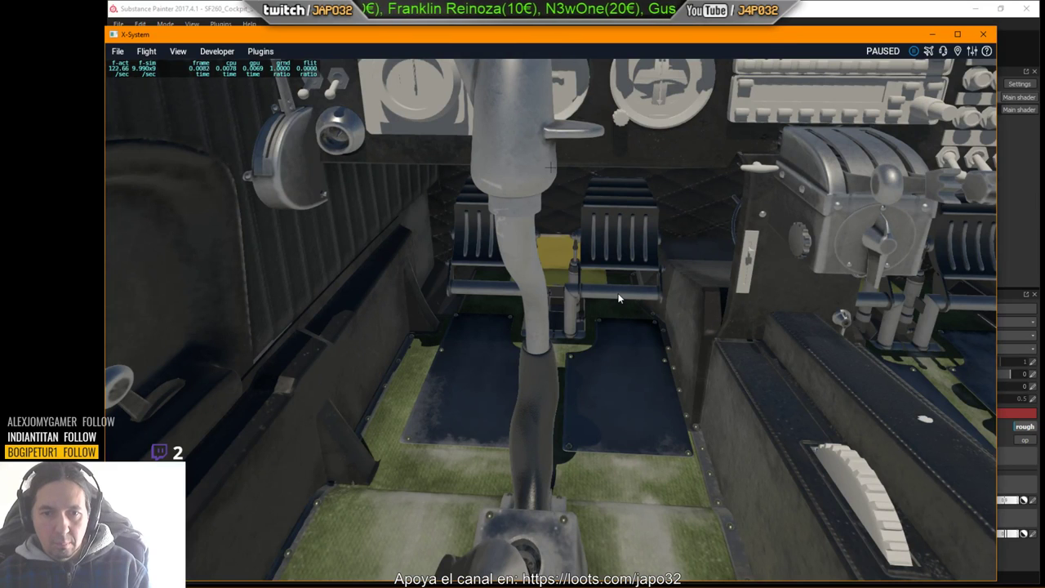
{"action": "left_click", "coordinate": [230, 53]}
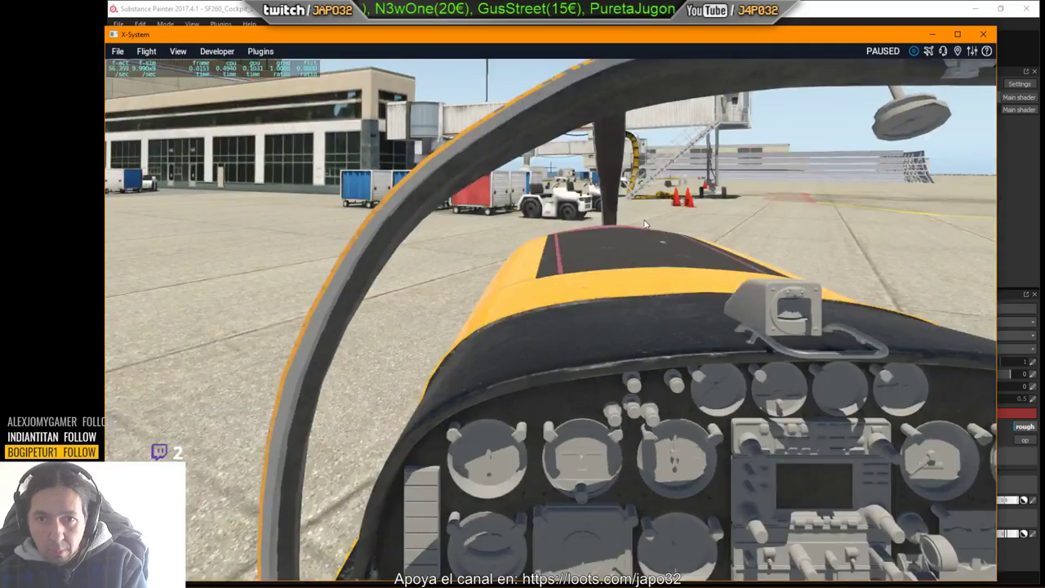
{"action": "right_click_drag", "start_coordinate": [651, 223], "coordinate": [641, 326]}
{"action": "key", "text": "period"}
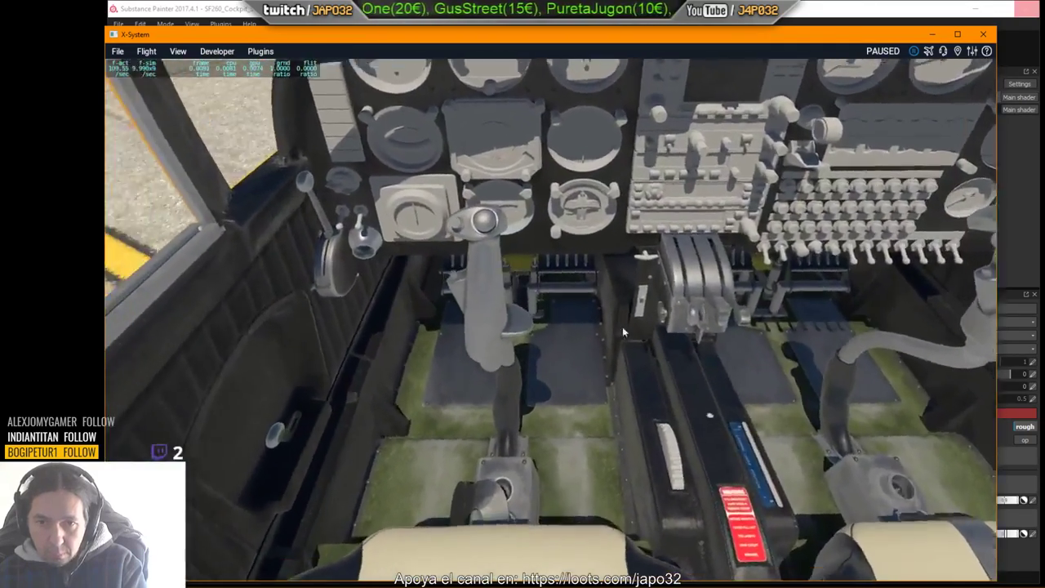
{"action": "key", "text": "Up"}
{"action": "key", "text": "Left"}
{"action": "key", "text": "comma"}
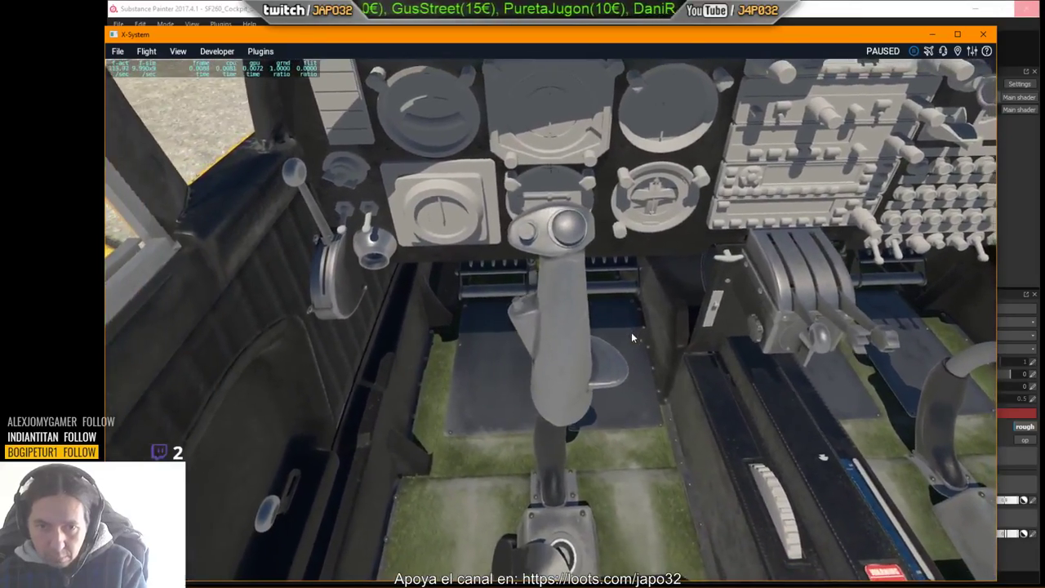
{"action": "key", "text": "Right"}
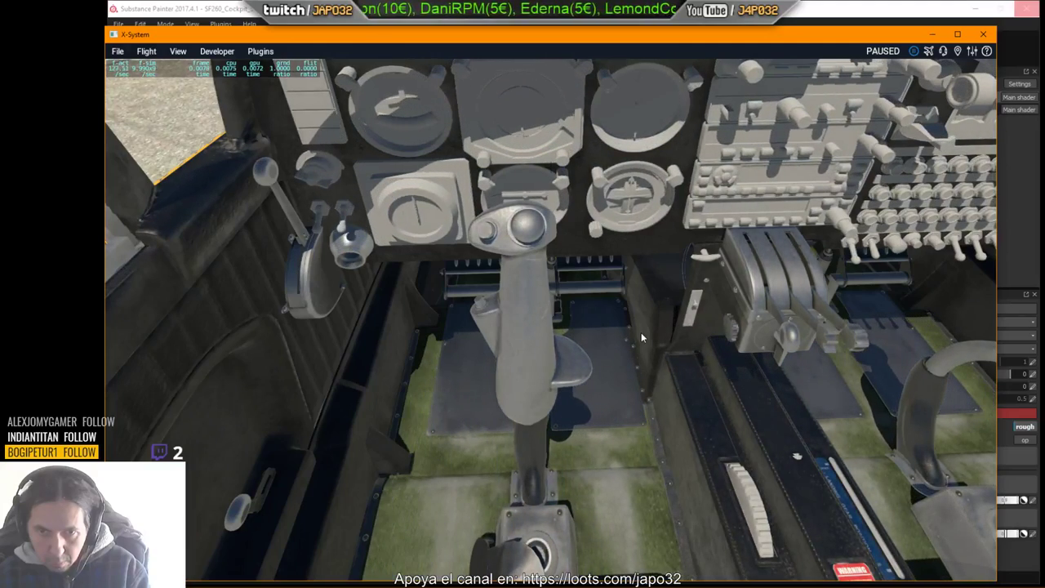
Step: Switch back to Substance Painter and lower the roughness of Fill layer 2 slightly
{"action": "key", "text": "alt+Tab"}
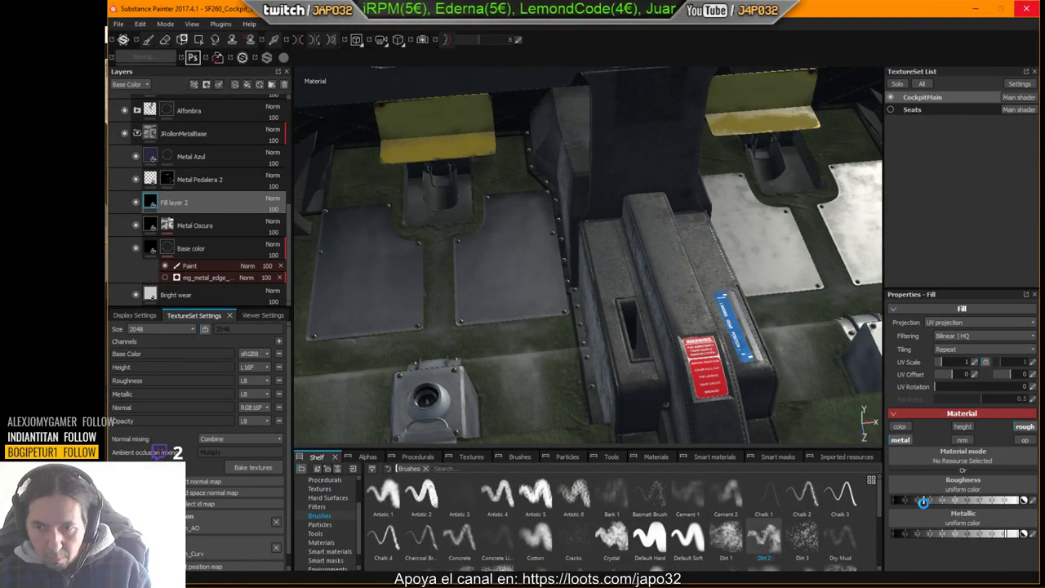
{"action": "left_click_drag", "start_coordinate": [925, 508], "coordinate": [916, 504]}
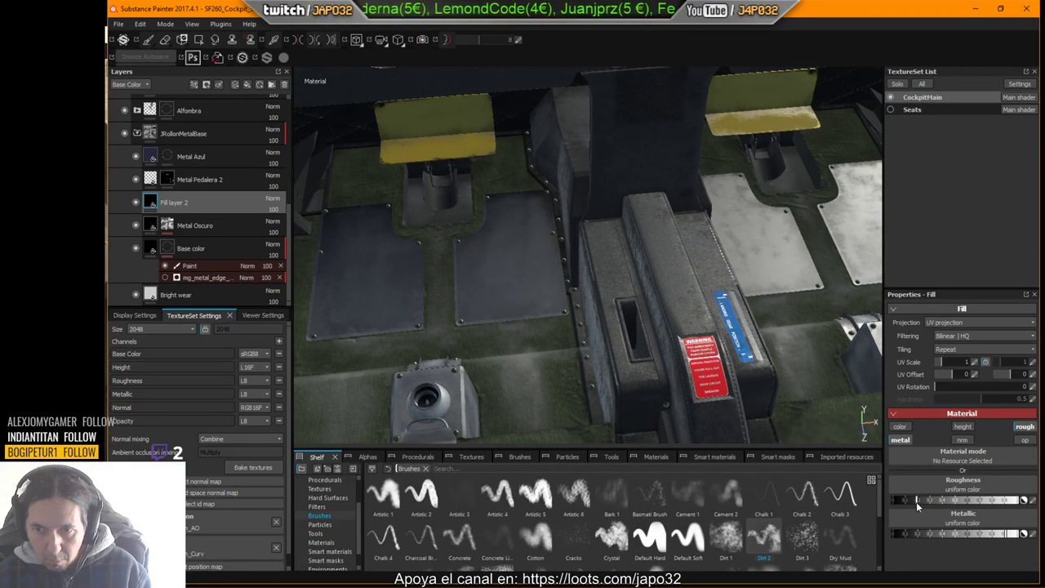
Step: Export the CockpitMain textures with the X-Plane configuration
{"action": "right_click", "coordinate": [558, 222]}
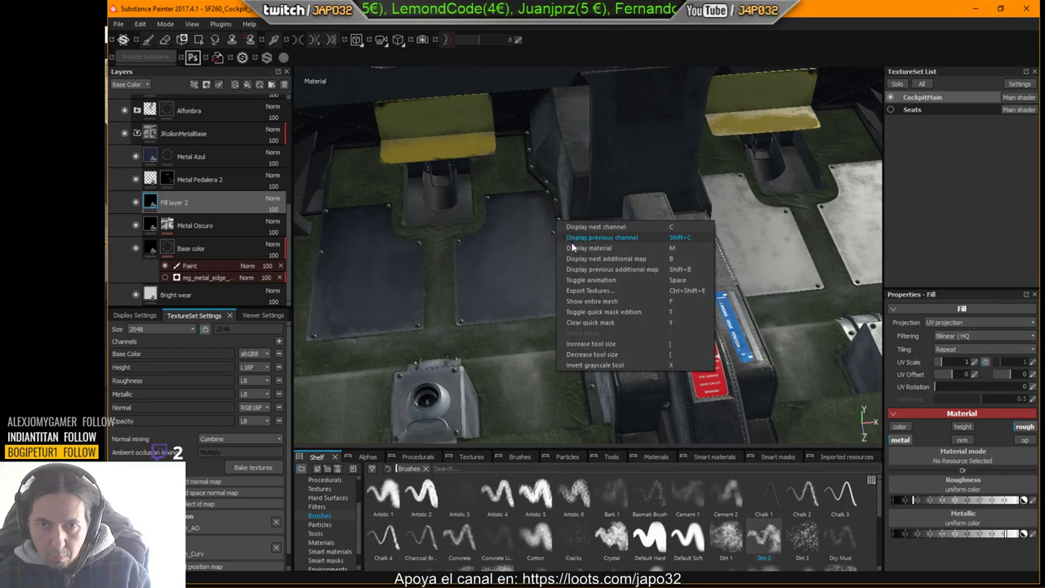
{"action": "left_click", "coordinate": [582, 291]}
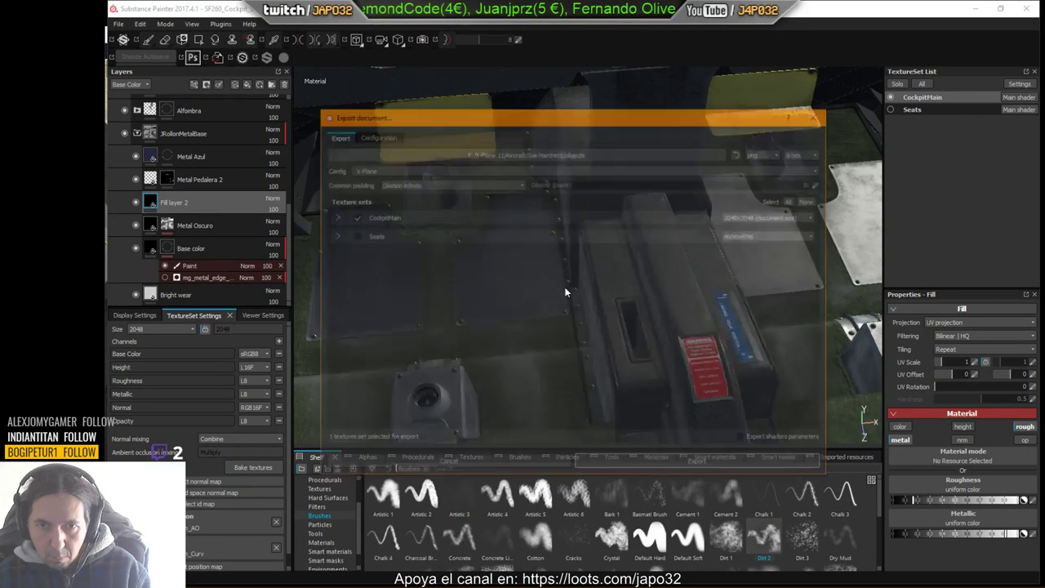
{"action": "left_click", "coordinate": [737, 465]}
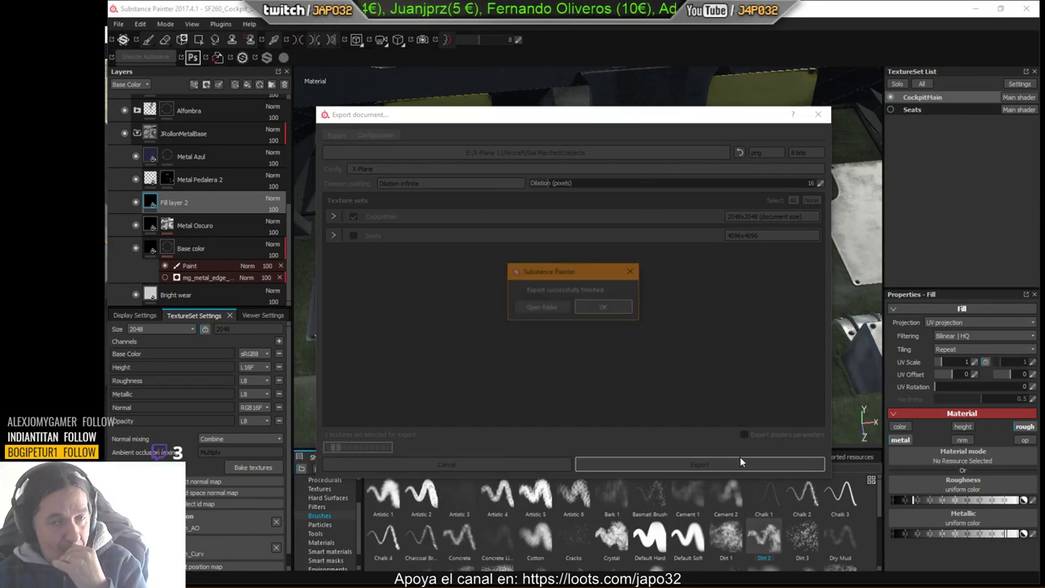
{"action": "left_click", "coordinate": [604, 308]}
Step: Switch to X-Plane, reload the current aircraft, and examine the floor plates' finish around the control stick
{"action": "key", "text": "alt+Tab"}
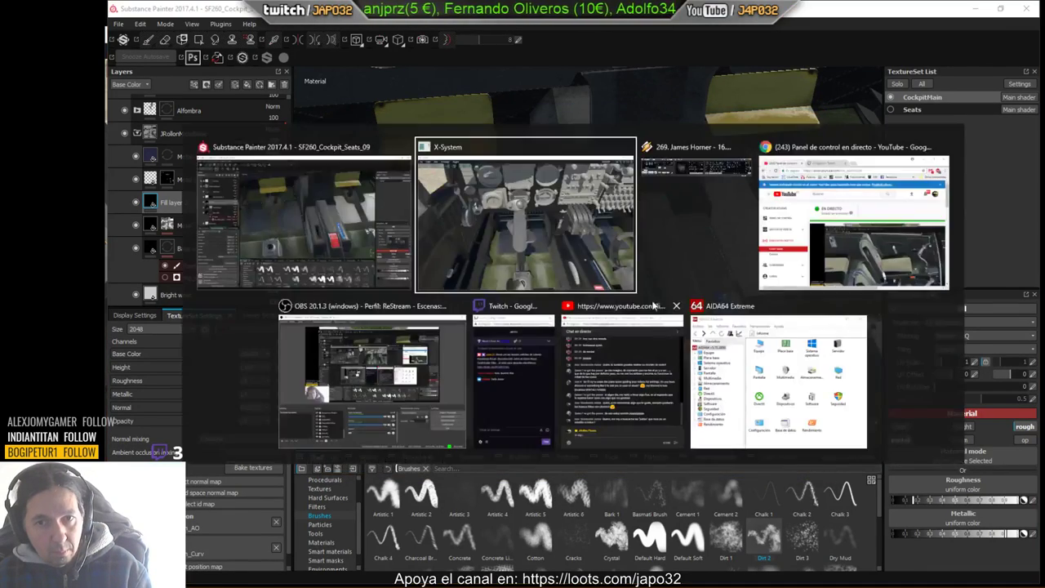
{"action": "left_click", "coordinate": [212, 51]}
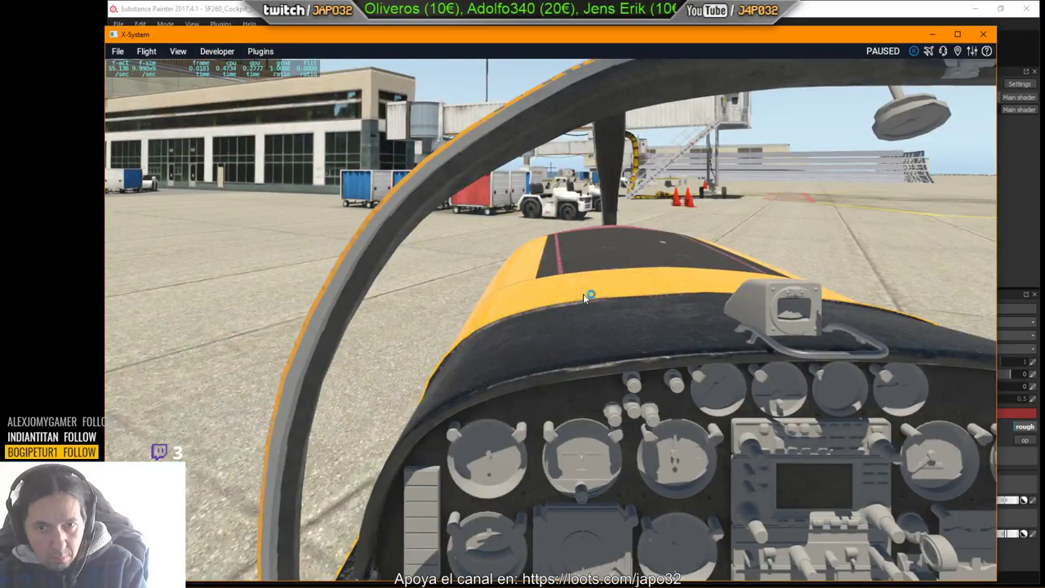
{"action": "right_click_drag", "start_coordinate": [587, 296], "coordinate": [594, 394]}
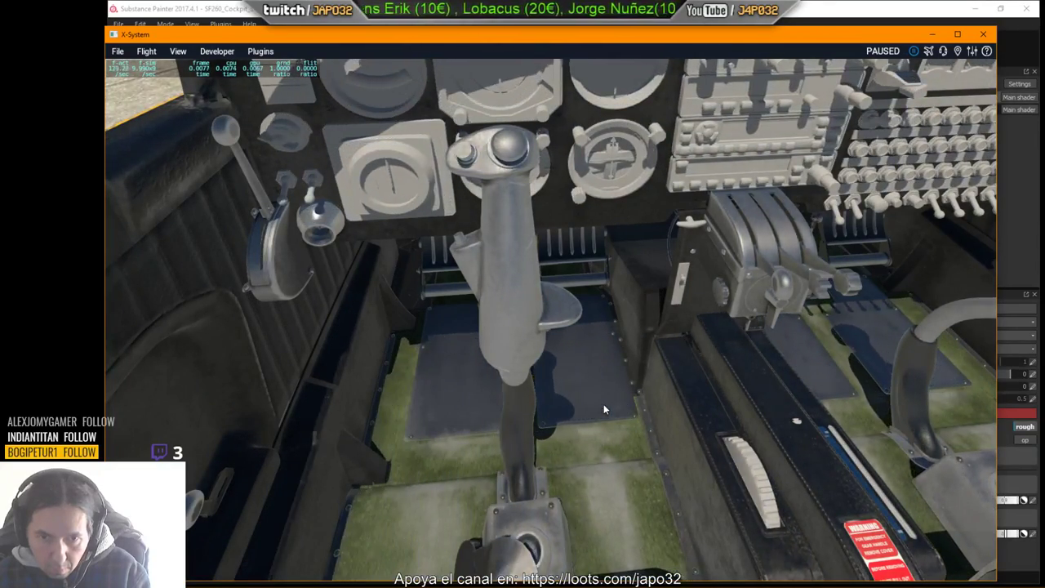
Step: Return to Substance Painter, lower Fill layer 2's roughness a little further, and export the CockpitMain textures again
{"action": "key", "text": "alt+Tab"}
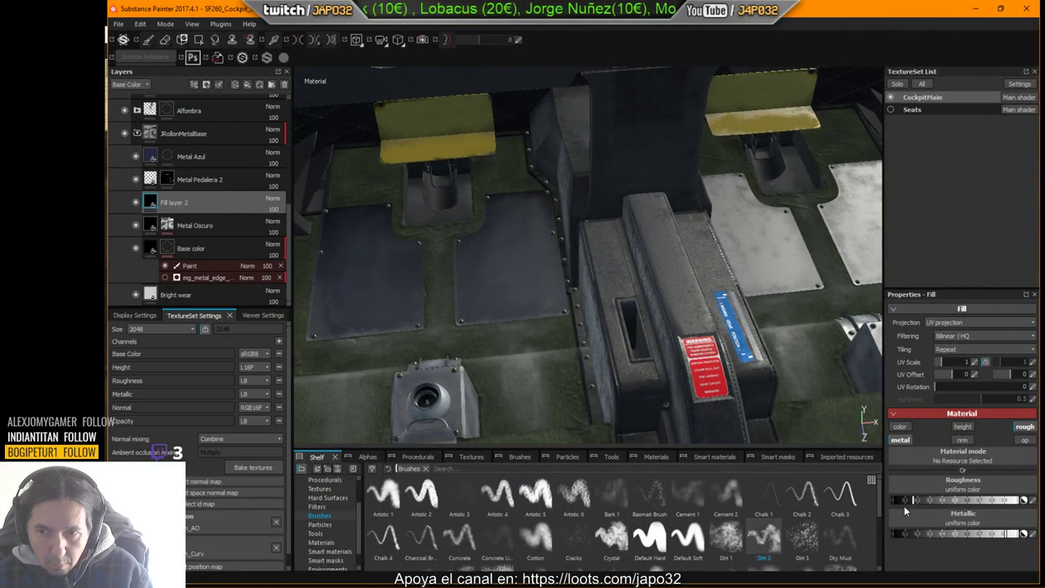
{"action": "left_click_drag", "start_coordinate": [913, 503], "coordinate": [908, 507]}
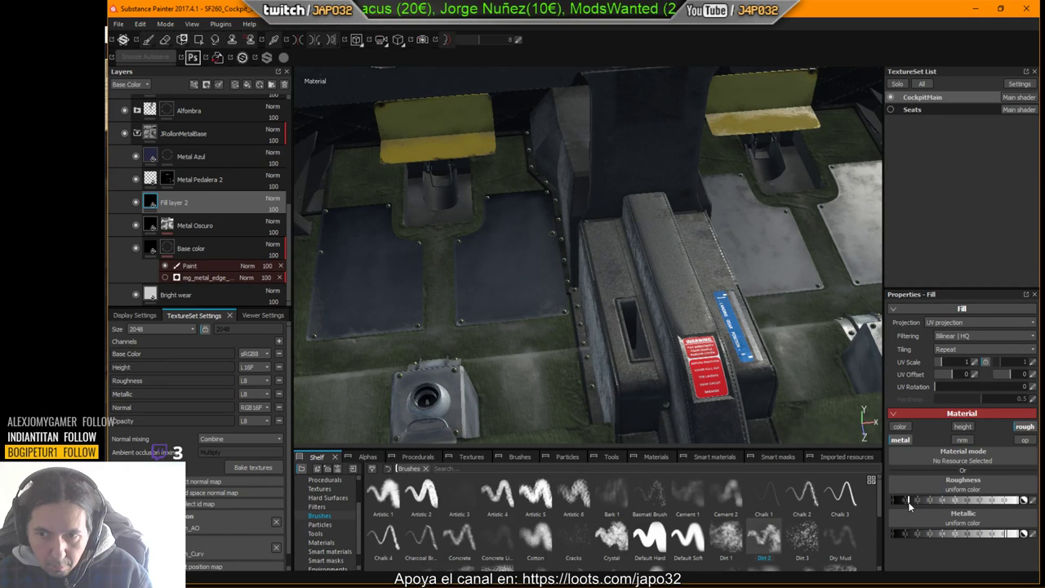
{"action": "right_click", "coordinate": [607, 262]}
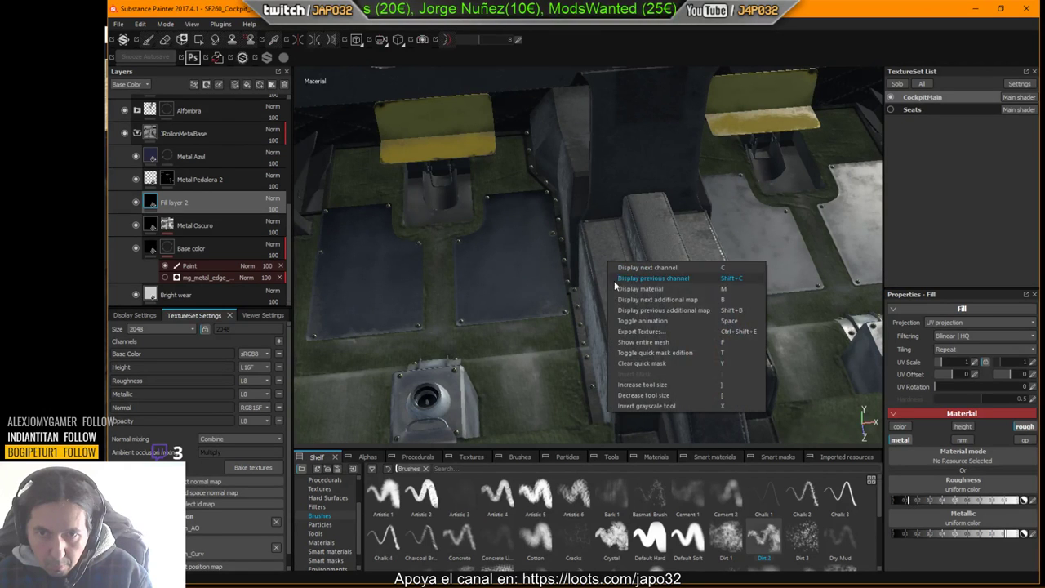
{"action": "left_click", "coordinate": [635, 337]}
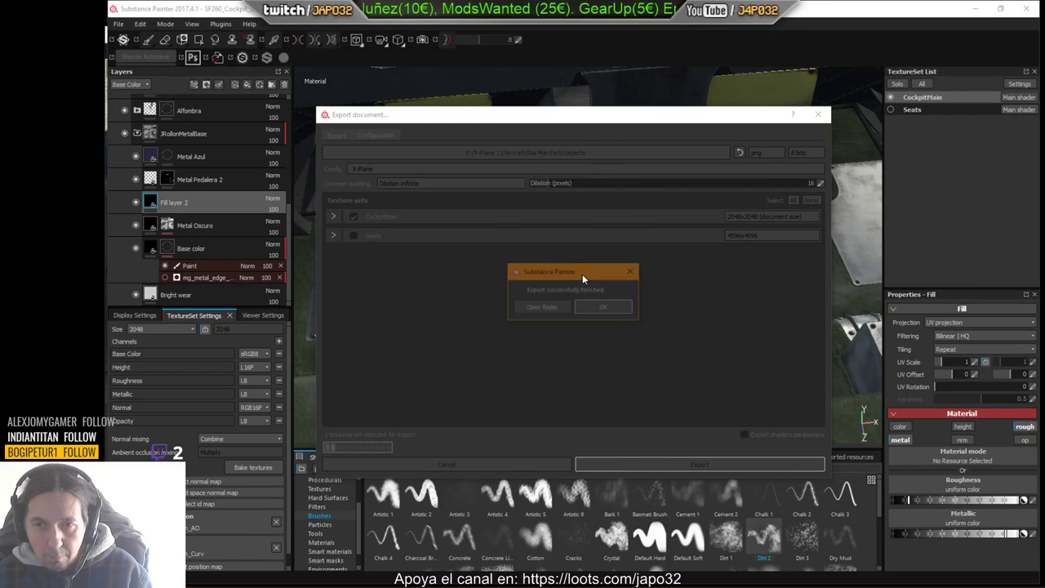
{"action": "left_click", "coordinate": [592, 307]}
Step: Switch to X-Plane, reload the current aircraft, and examine the floor plates up close beneath the control stick and pedals
{"action": "key", "text": "alt+Tab"}
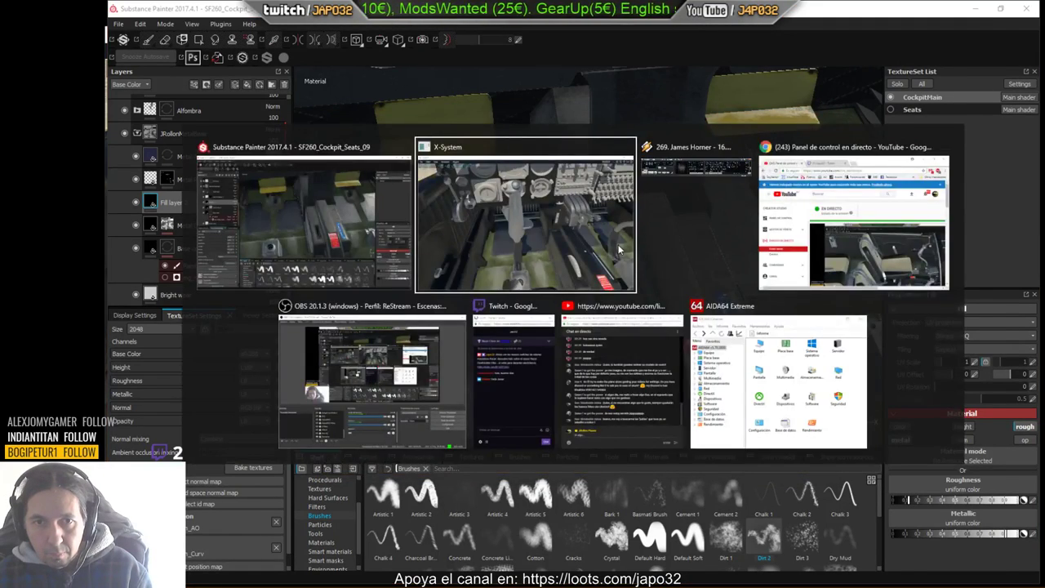
{"action": "left_click", "coordinate": [214, 51]}
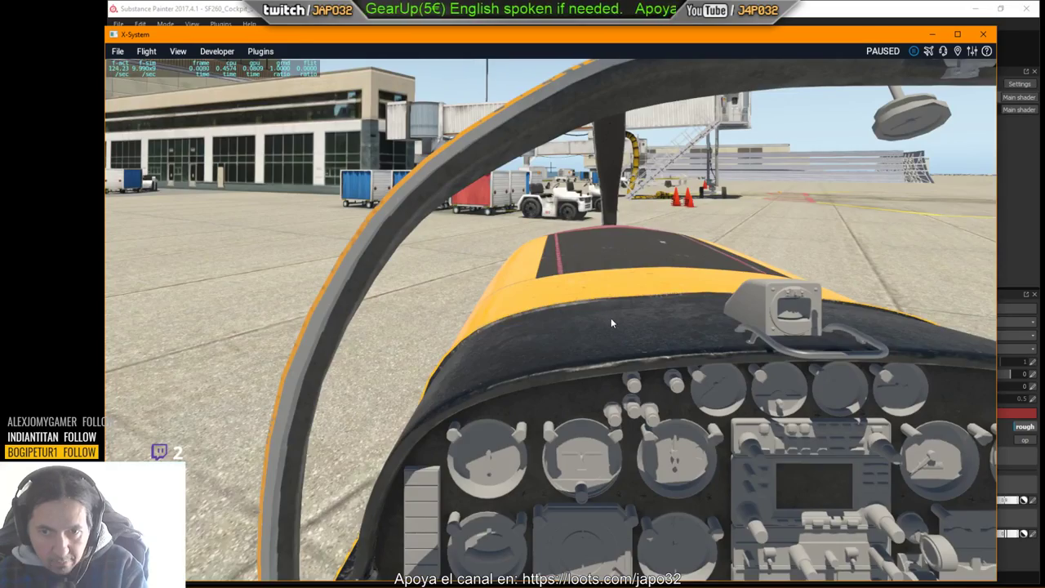
{"action": "key", "text": "Down"}
{"action": "scroll", "coordinate": [643, 432], "scroll_direction": "up", "scroll_amount": 3}
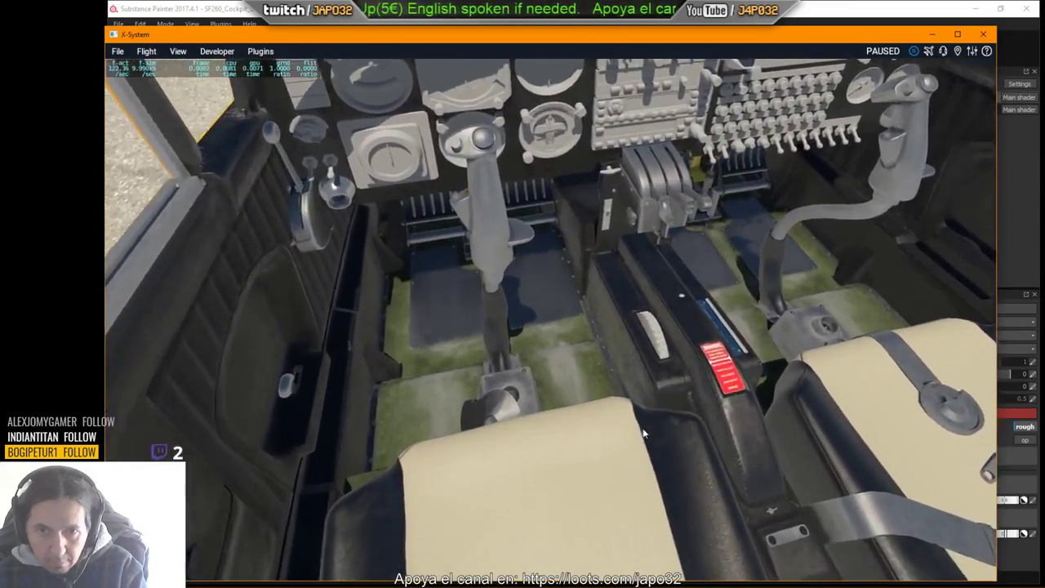
{"action": "scroll", "coordinate": [638, 420], "scroll_direction": "up", "scroll_amount": 3}
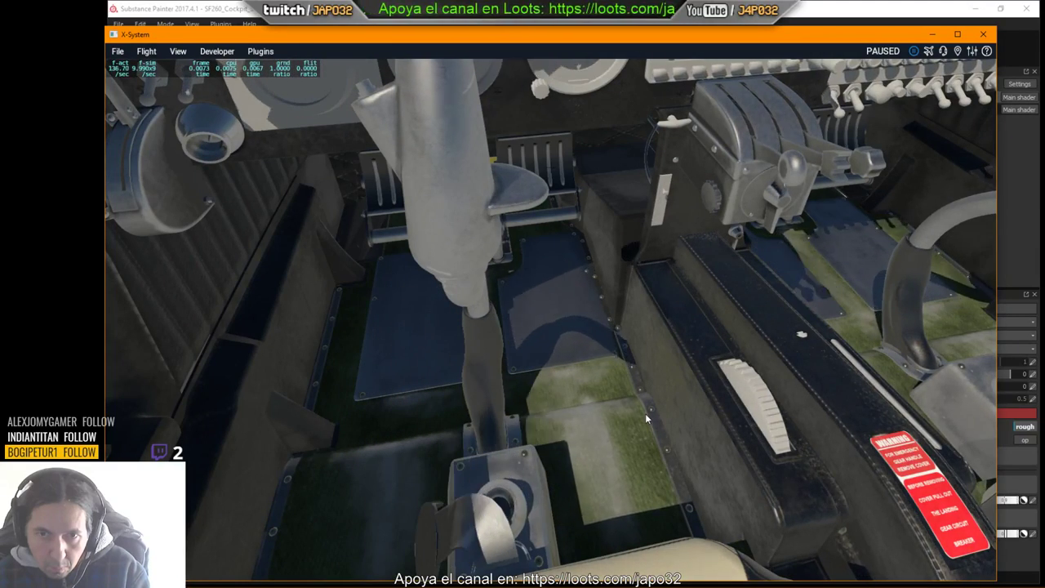
Step: Return to Substance Painter, raise Fill layer 2's metallic value slightly, and re-export the CockpitMain textures
{"action": "key", "text": "alt+Tab"}
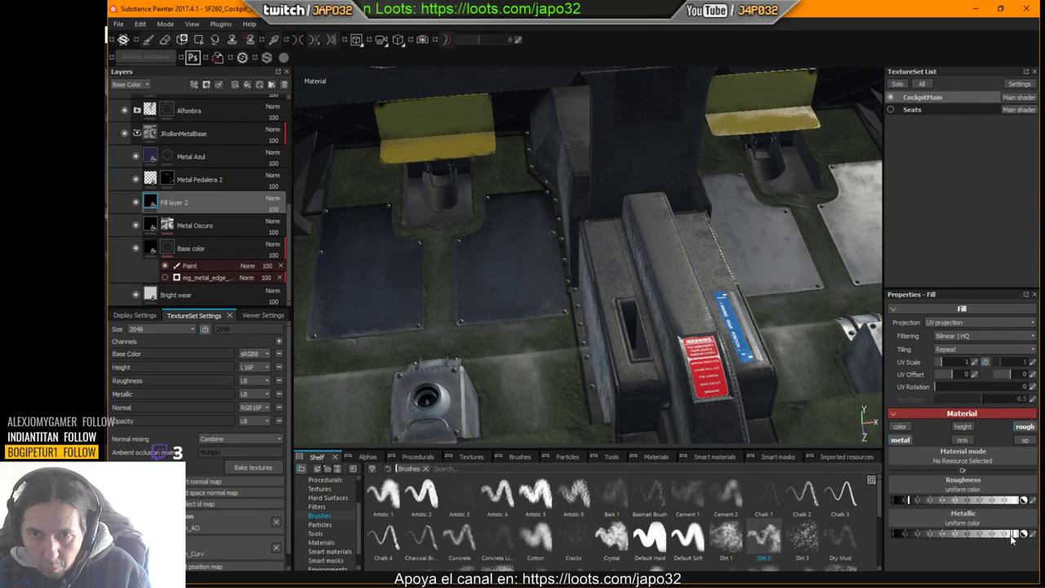
{"action": "right_click", "coordinate": [489, 195]}
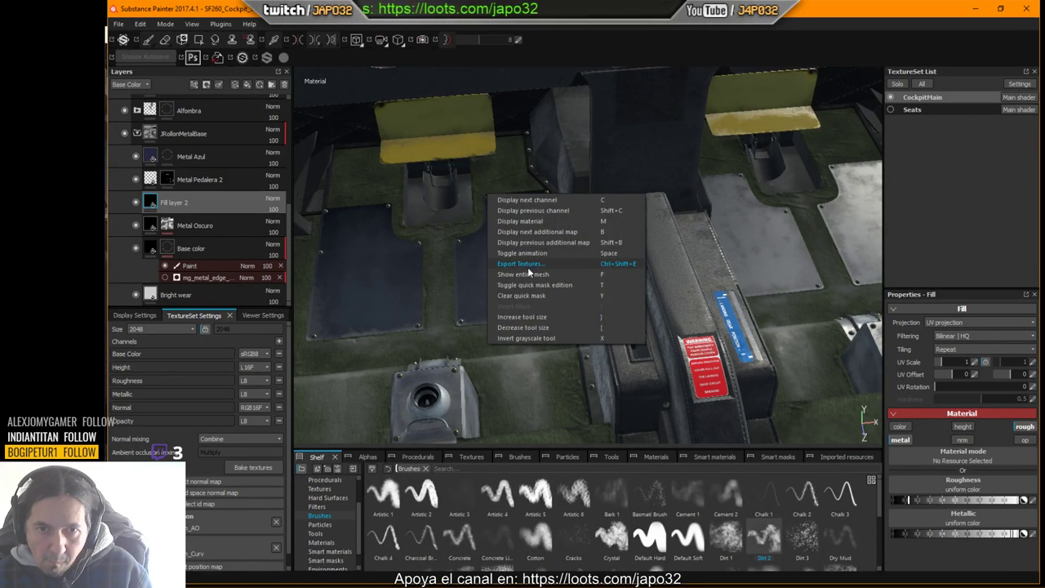
{"action": "left_click", "coordinate": [528, 264]}
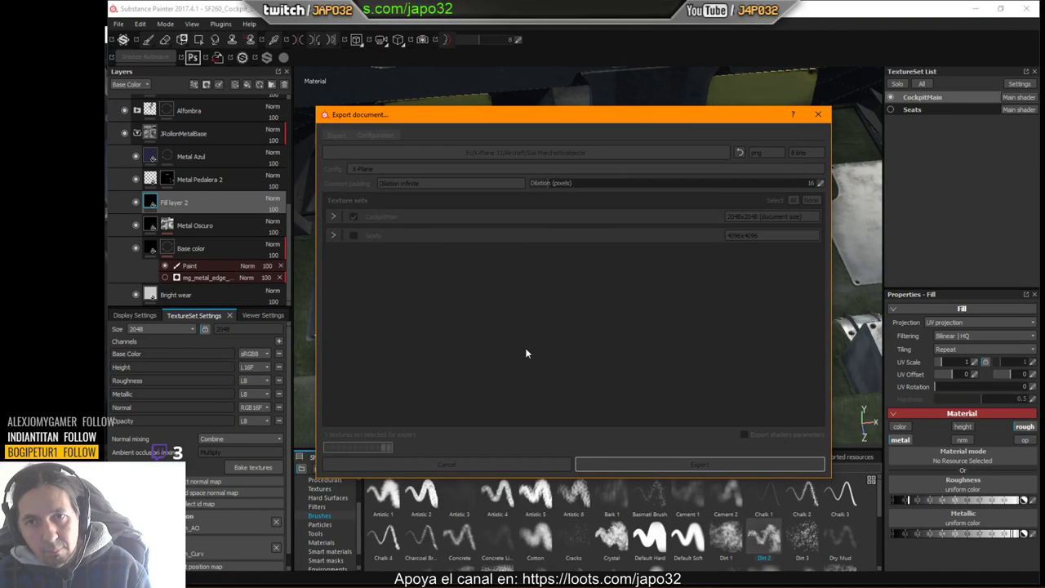
{"action": "left_click", "coordinate": [601, 306]}
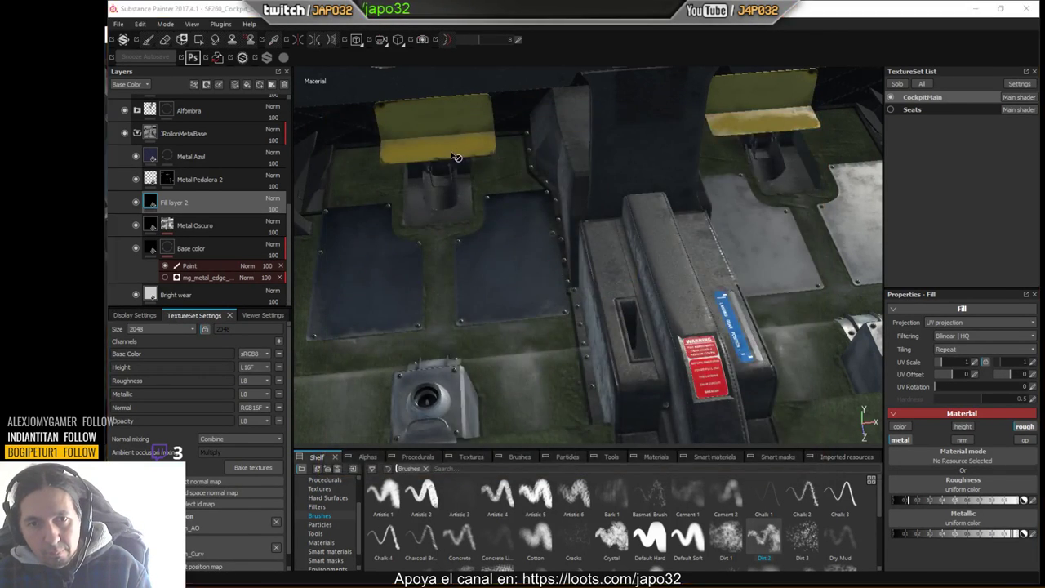
Step: Switch to X-Plane, reload the current aircraft, and bring the pilot-side floor plates into close view
{"action": "key", "text": "alt+Tab"}
{"action": "left_click", "coordinate": [216, 53]}
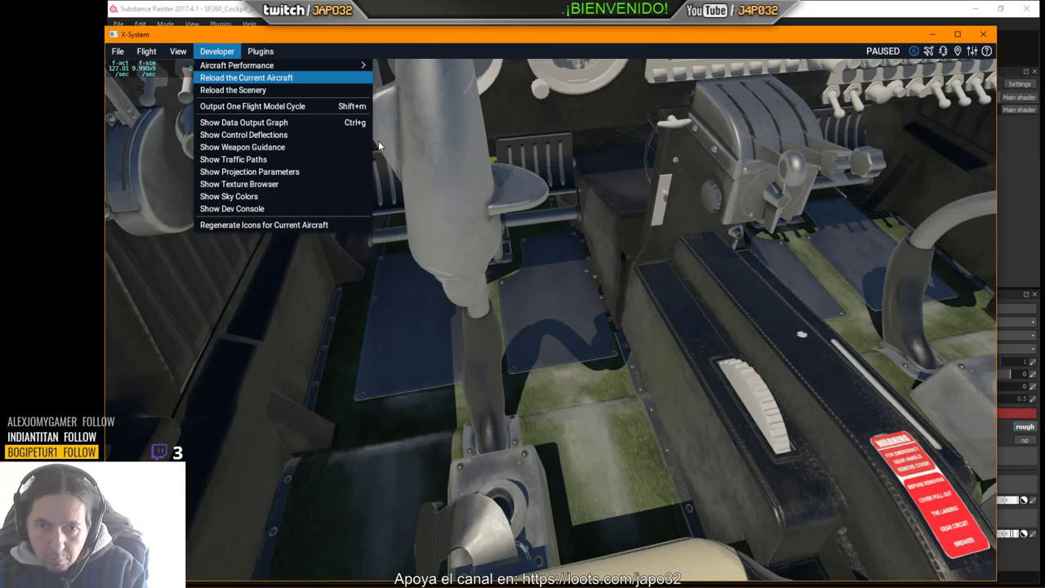
{"action": "key", "text": "Return"}
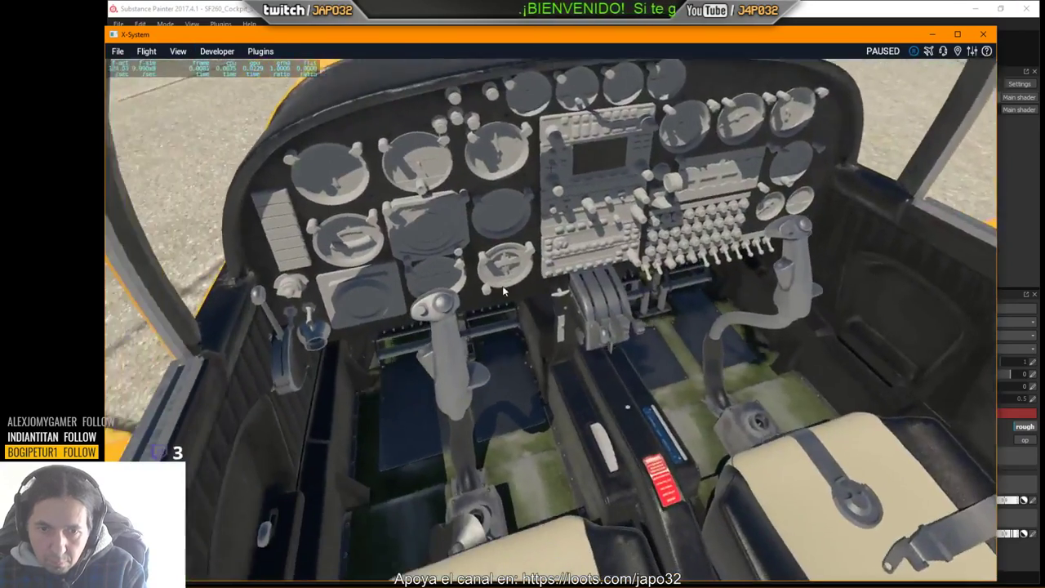
{"action": "key", "text": "f"}
{"action": "scroll", "coordinate": [489, 288], "scroll_direction": "up", "scroll_amount": 3}
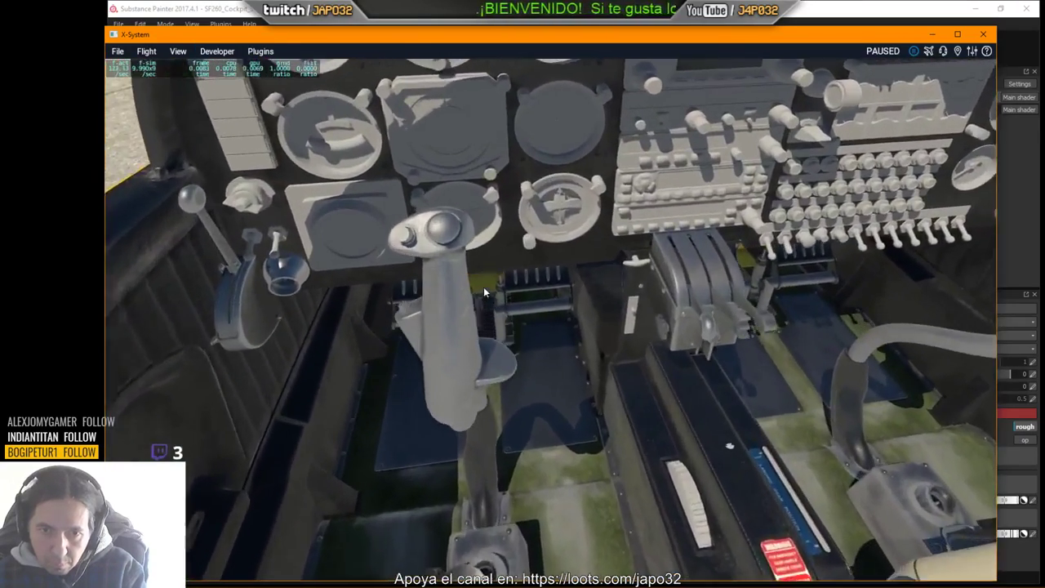
{"action": "key", "text": "Left"}
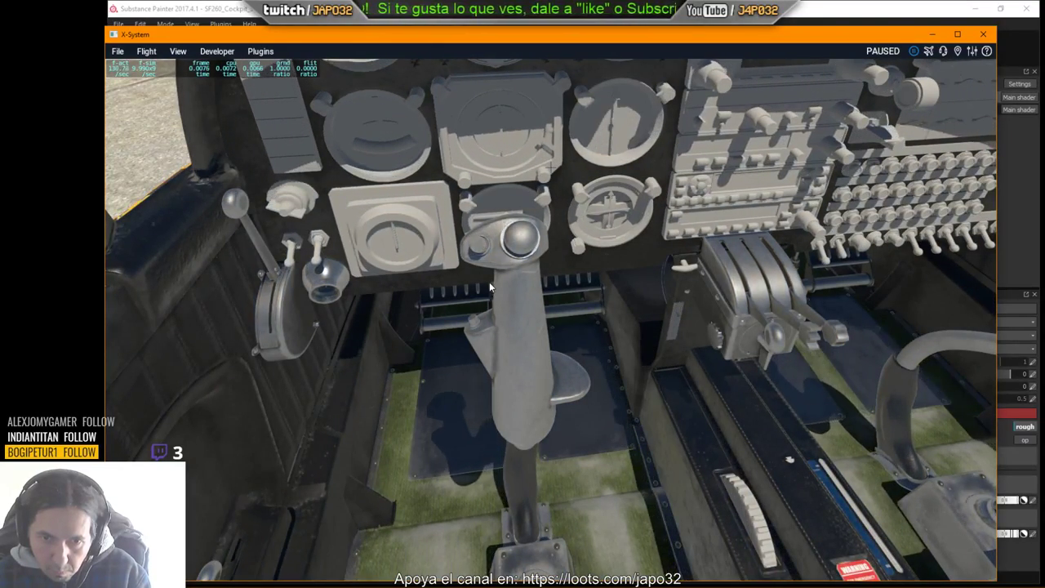
Step: Examine the floor plates on both sides of the center console from several cockpit viewpoints
{"action": "right_click_drag", "start_coordinate": [489, 281], "coordinate": [516, 293]}
{"action": "scroll", "coordinate": [523, 309], "scroll_direction": "up", "scroll_amount": 2}
{"action": "scroll", "coordinate": [566, 379], "scroll_direction": "up", "scroll_amount": 1}
{"action": "scroll", "coordinate": [566, 378], "scroll_direction": "down", "scroll_amount": 3}
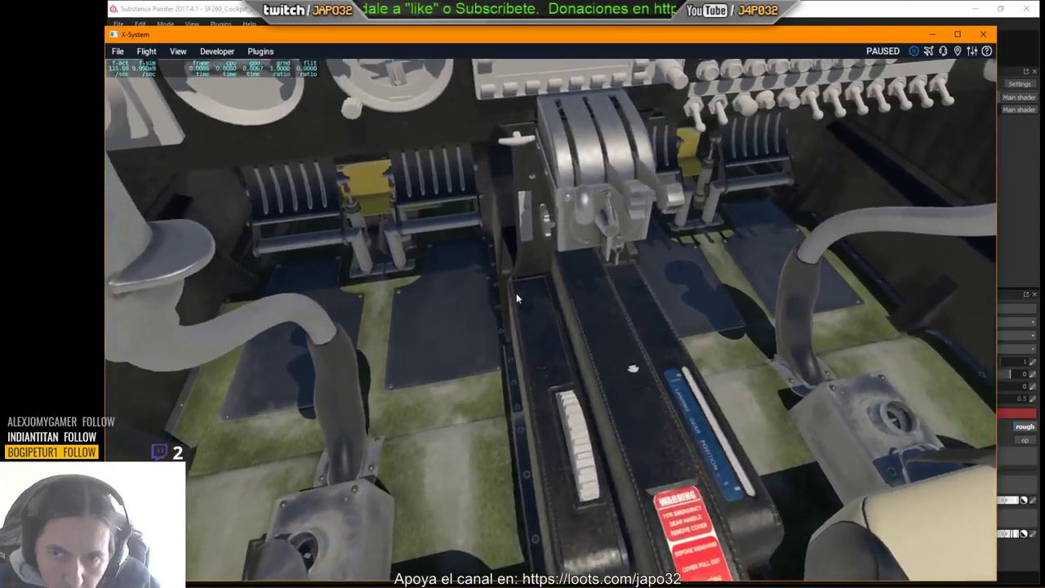
{"action": "key", "text": "Right"}
{"action": "key", "text": "Left"}
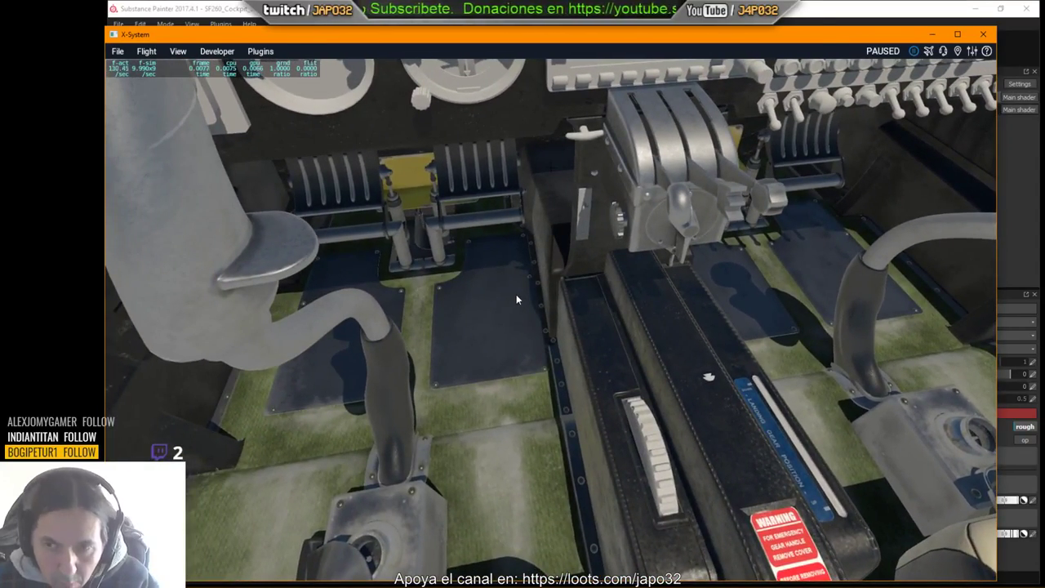
{"action": "right_click_drag", "start_coordinate": [516, 295], "coordinate": [503, 300]}
{"action": "key", "text": "Left"}
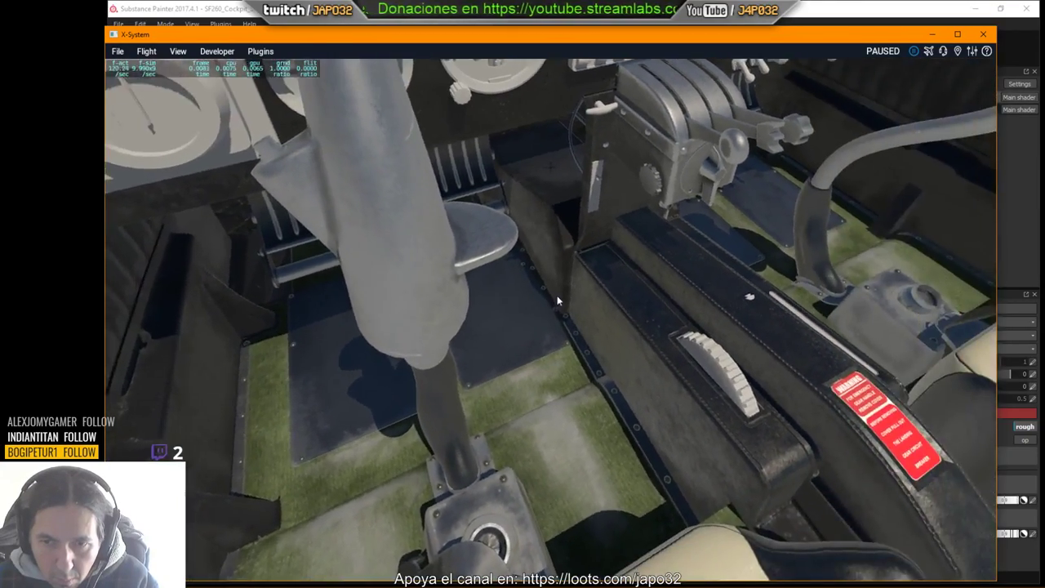
Step: Switch to Substance Painter and rename Fill layer 2 as Metal Planchas Pies
{"action": "key", "text": "alt+Tab"}
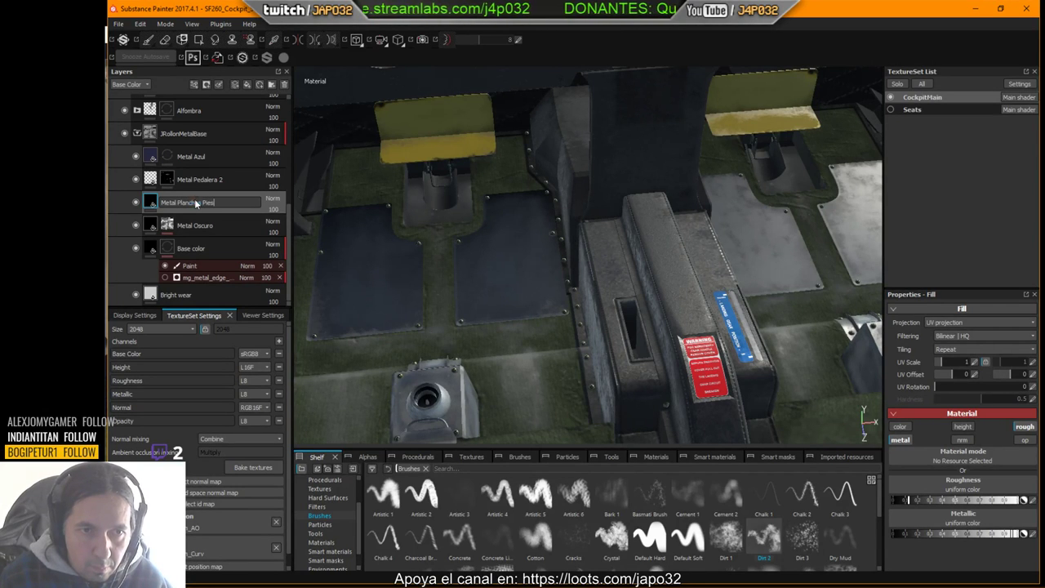
Step: Switch back to X-Plane and inspect the pilot-side floor plates and surrounding carpet from different angles and distances
{"action": "key", "text": "alt+Tab"}
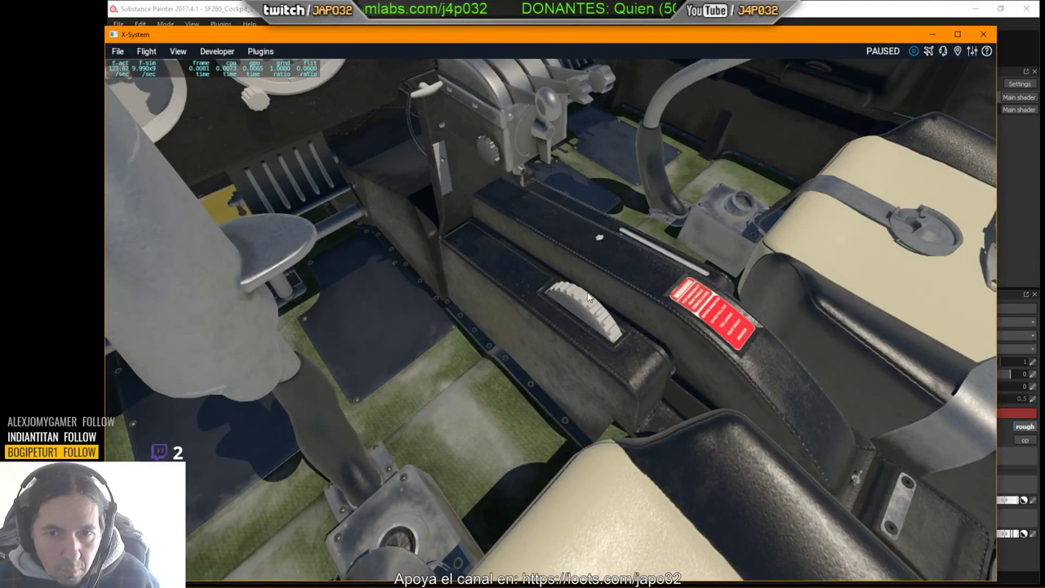
{"action": "right_click_drag", "start_coordinate": [588, 298], "coordinate": [479, 301]}
{"action": "key", "text": "Left"}
{"action": "key", "text": "Left"}
{"action": "key", "text": "period"}
{"action": "key", "text": "Left"}
{"action": "key", "text": "Right"}
{"action": "key", "text": "comma"}
{"action": "key", "text": "Down"}
{"action": "key", "text": "period"}
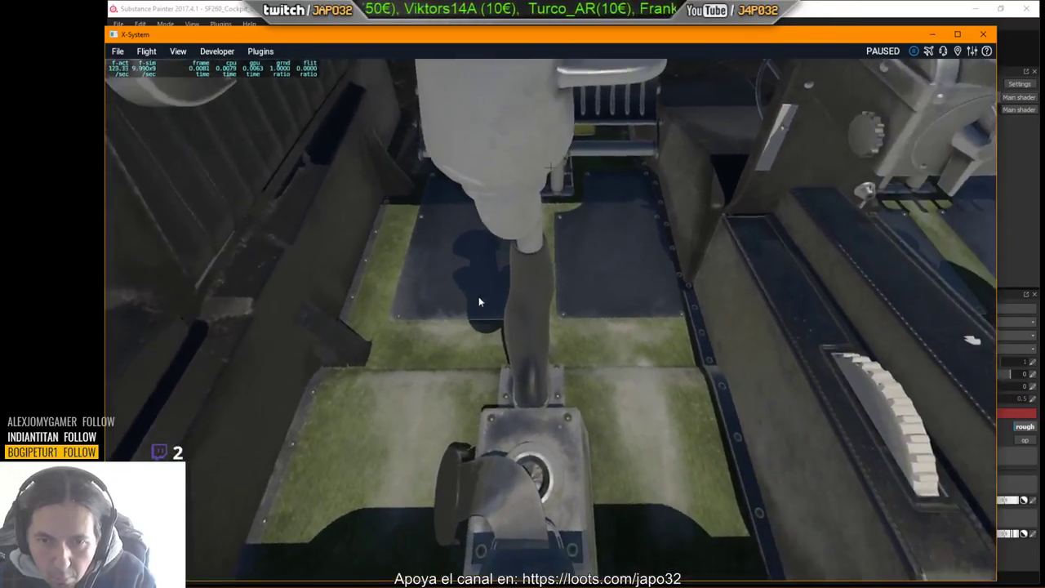
{"action": "key", "text": "Up"}
{"action": "key", "text": "Right"}
Step: Return to Substance Painter, toggle the Metal Planchas Pies layer's visibility, and check the layer stack's Roughness and Metallic channels
{"action": "key", "text": "alt+Tab"}
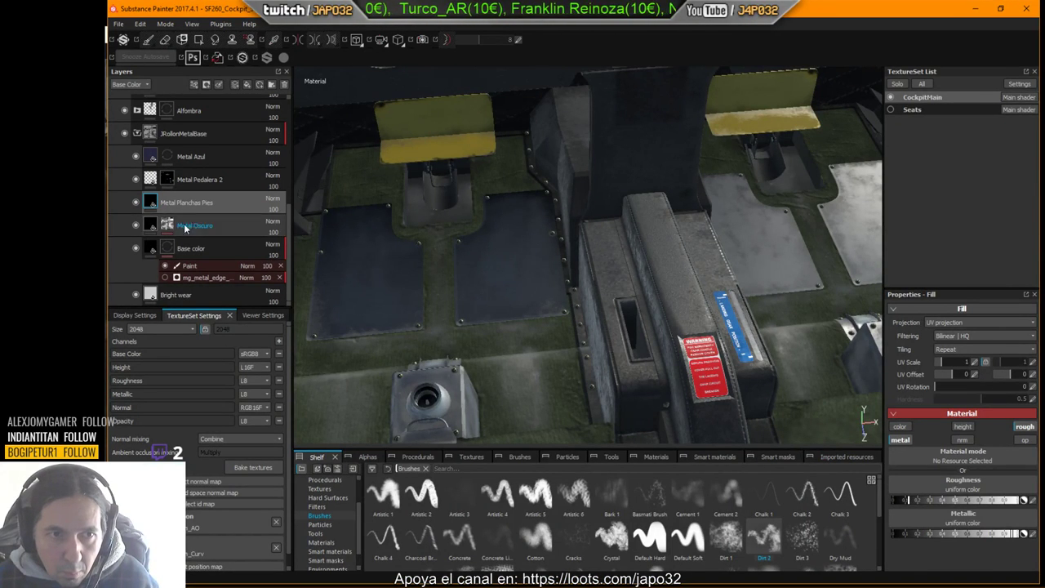
{"action": "left_click", "coordinate": [136, 203]}
{"action": "left_click", "coordinate": [135, 203]}
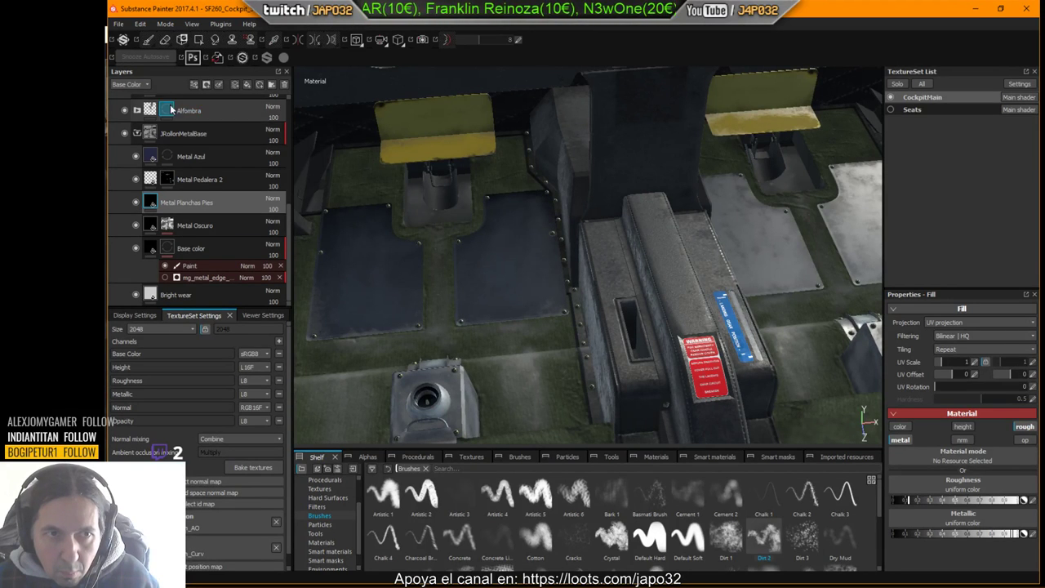
{"action": "left_click", "coordinate": [143, 84]}
{"action": "left_click", "coordinate": [136, 112]}
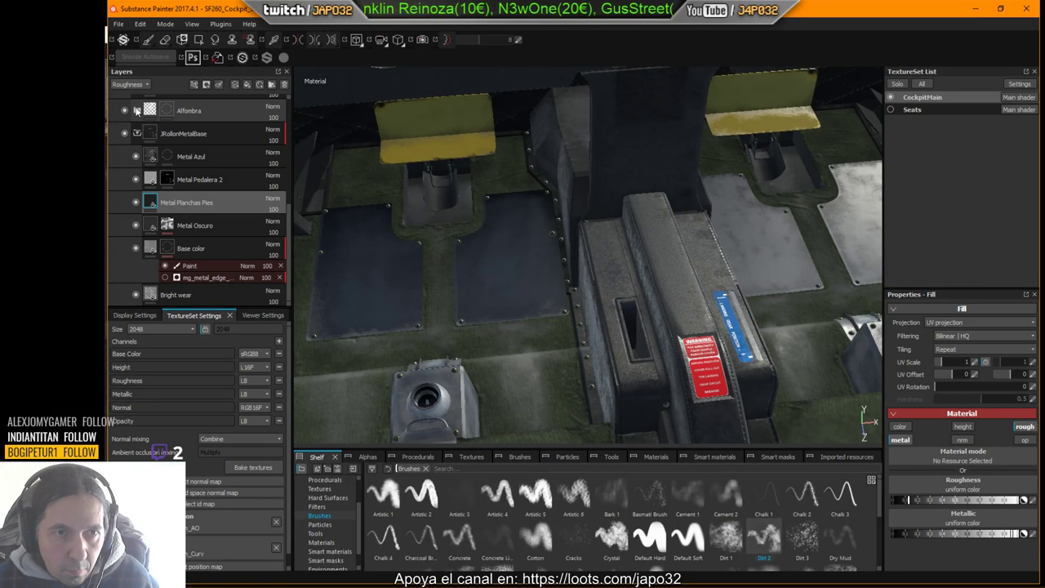
{"action": "left_click", "coordinate": [143, 85]}
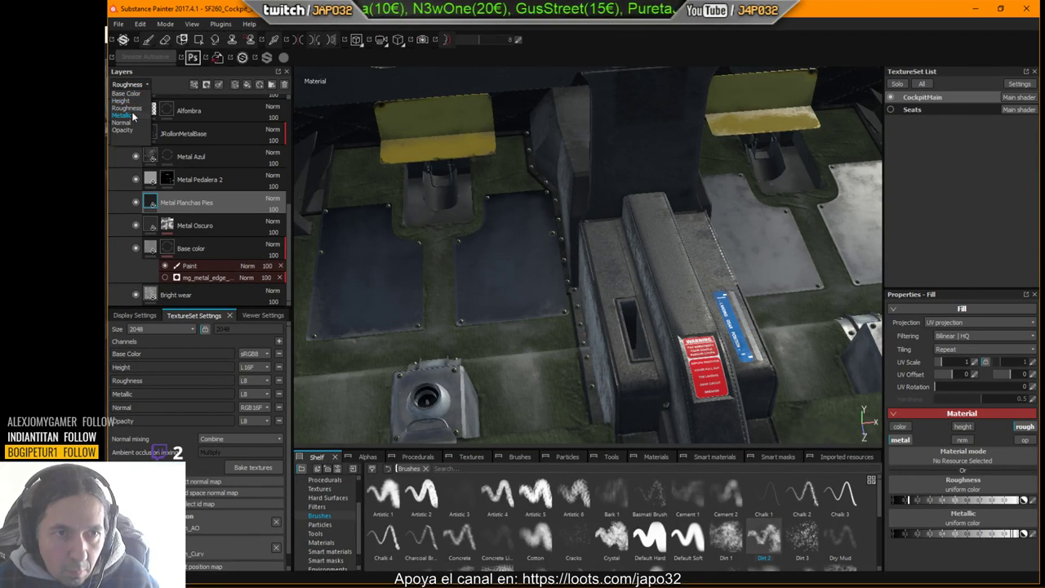
{"action": "left_click", "coordinate": [129, 94]}
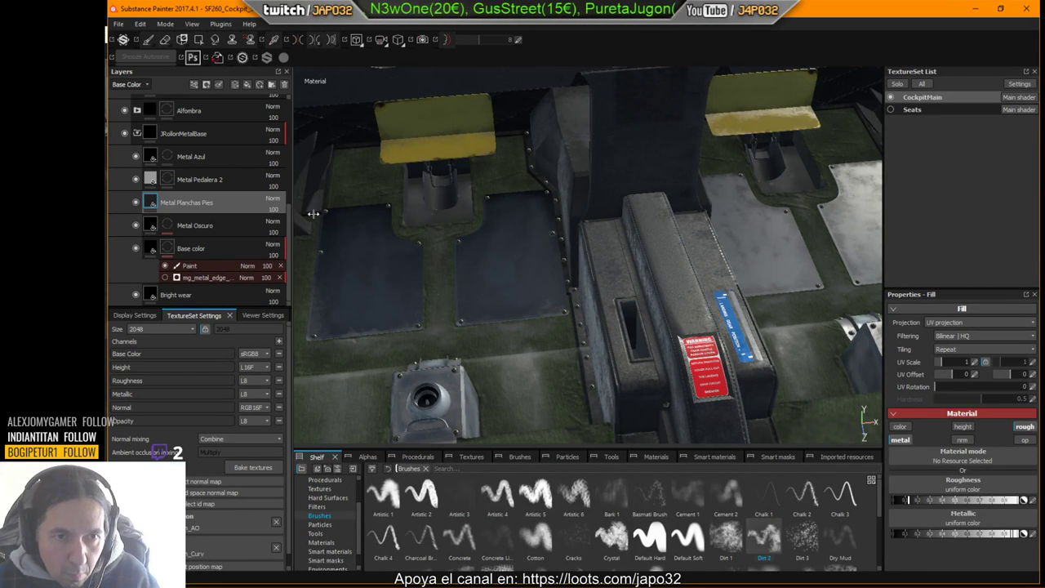
Step: Add a black mask to the Metal Planchas Pies layer
{"action": "right_click", "coordinate": [150, 201]}
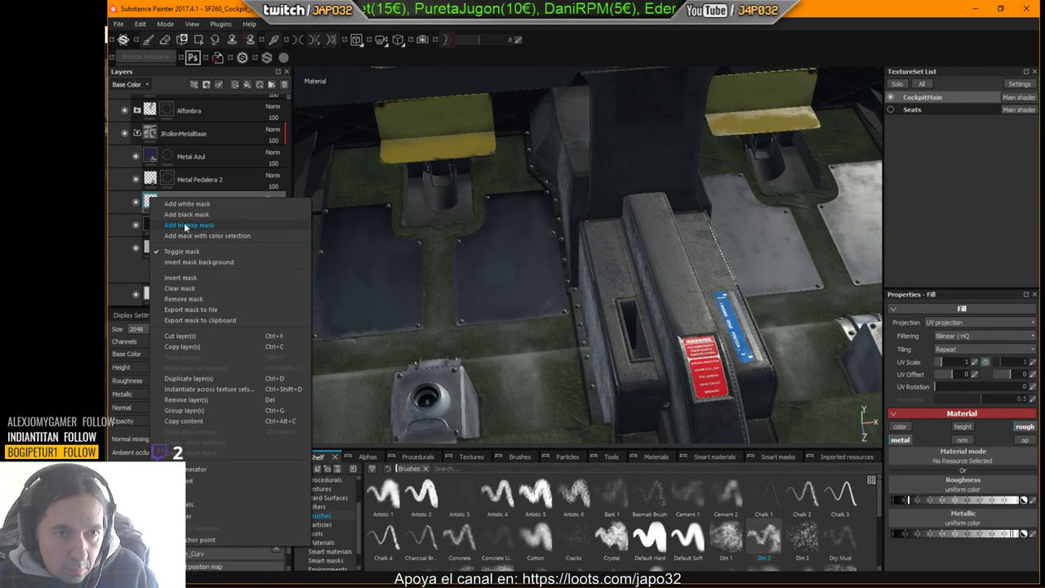
{"action": "left_click", "coordinate": [183, 214]}
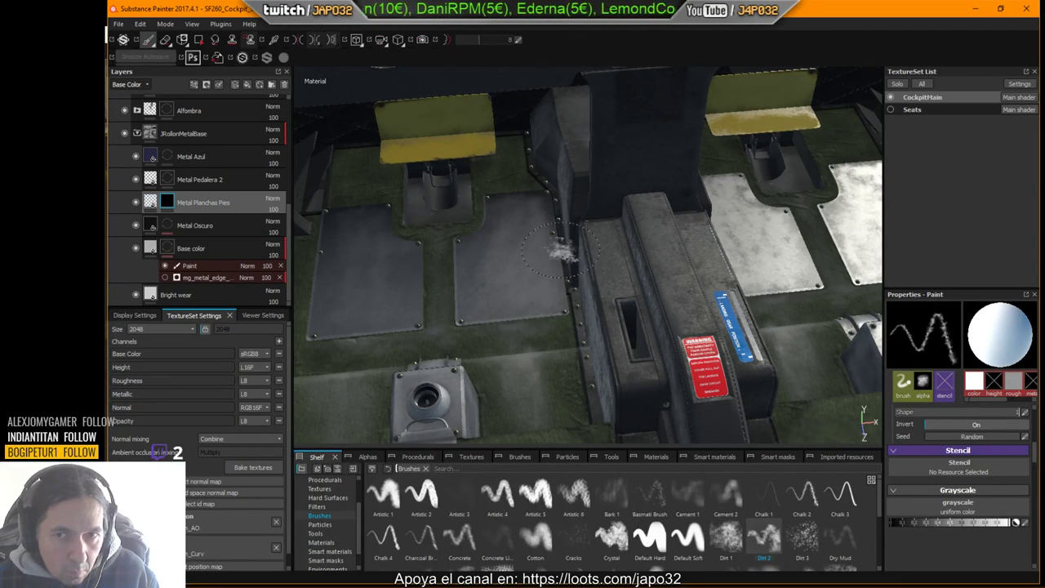
Step: Export the CockpitMain textures with the X-Plane preset, switch to X-Plane and reload the aircraft
{"action": "right_click", "coordinate": [563, 251]}
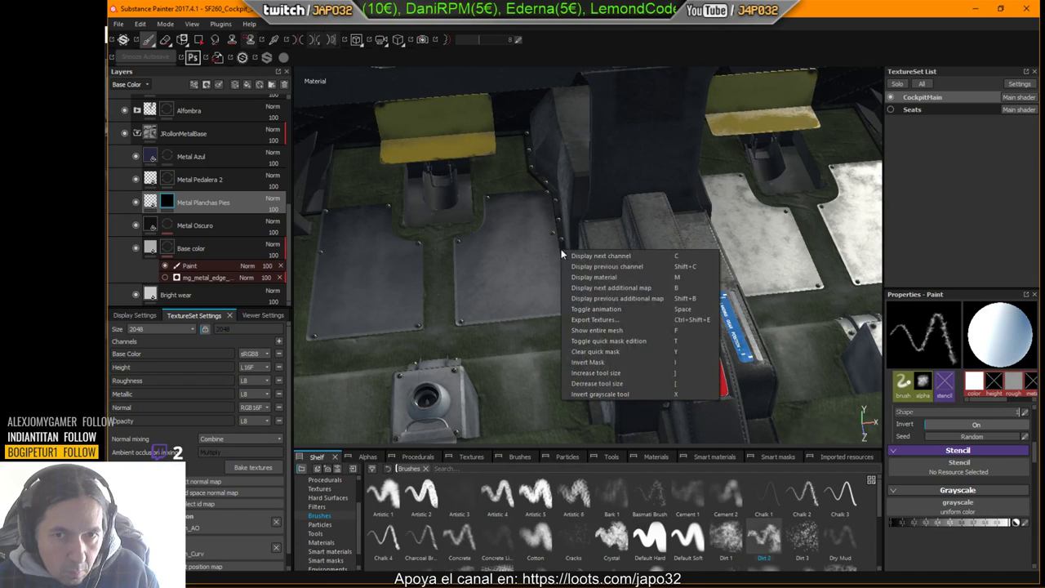
{"action": "left_click", "coordinate": [586, 320]}
{"action": "left_click", "coordinate": [685, 461]}
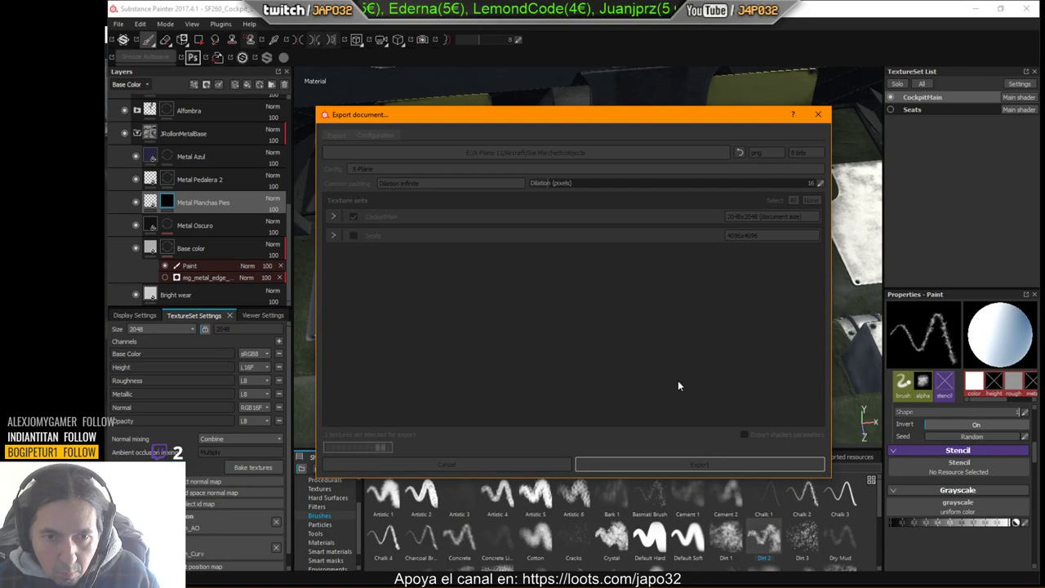
{"action": "left_click", "coordinate": [621, 306]}
{"action": "key", "text": "alt+Tab"}
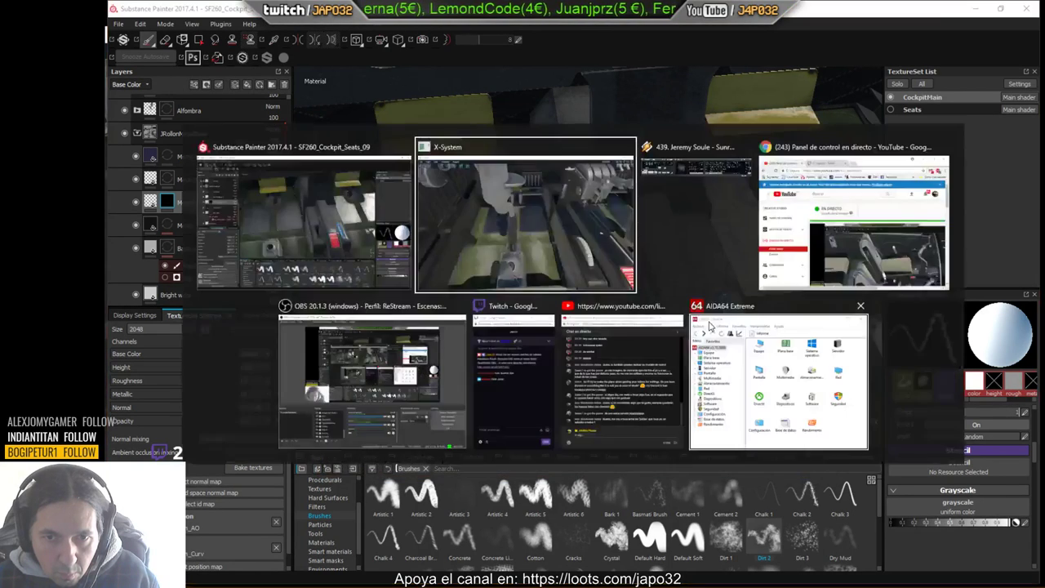
{"action": "left_click", "coordinate": [215, 50]}
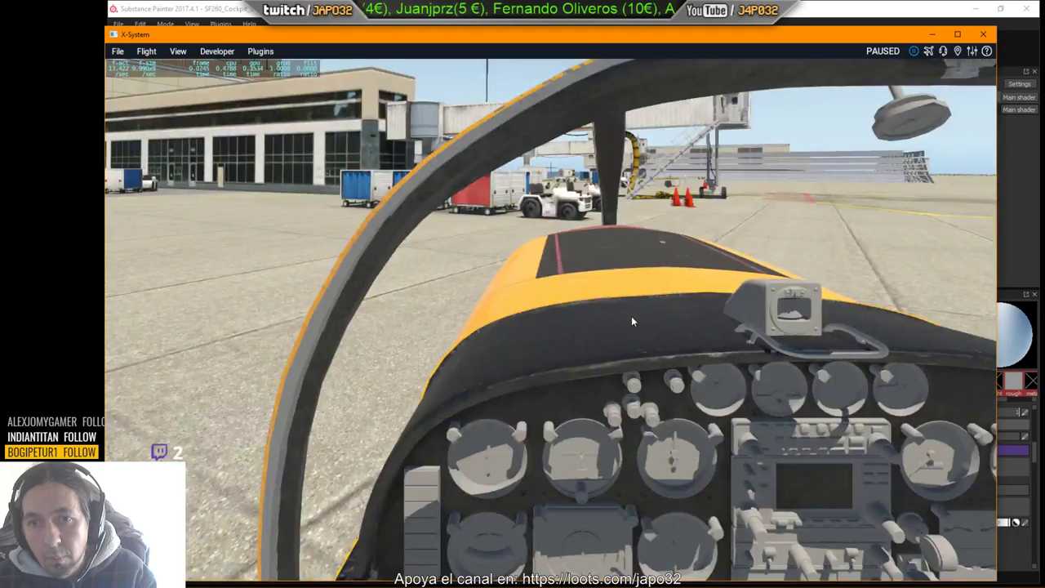
Step: Inspect the floor plates and carpet below the instrument panel in the reloaded cockpit
{"action": "right_click_drag", "start_coordinate": [632, 316], "coordinate": [674, 383]}
{"action": "key", "text": "Down"}
{"action": "scroll", "coordinate": [671, 388], "scroll_direction": "up", "scroll_amount": 3}
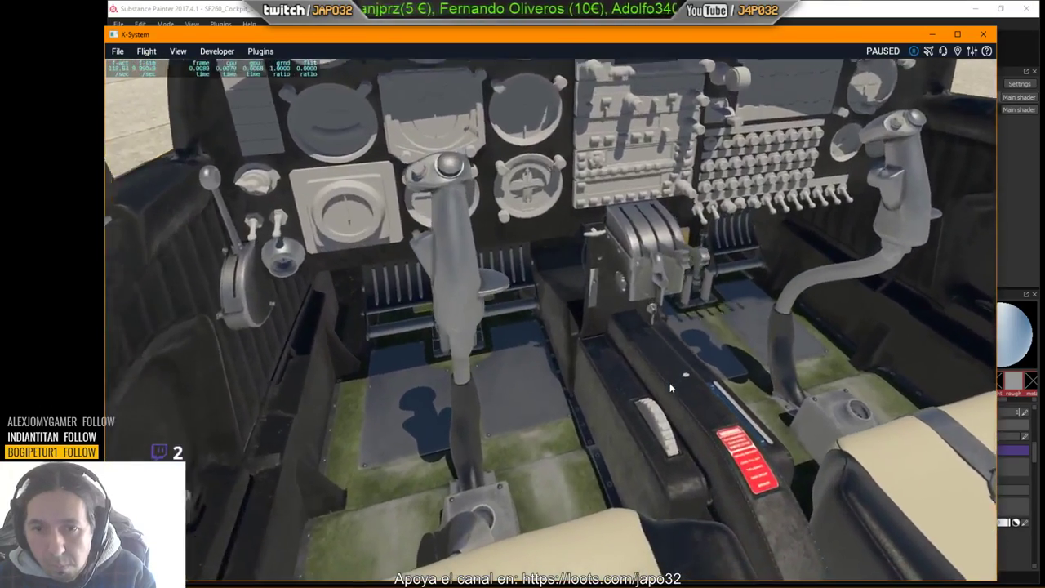
Step: Return to Substance Painter and use Polygon Fill to reveal both pilot-side floor plates in the Metal Planchas Pies mask
{"action": "key", "text": "alt+Tab"}
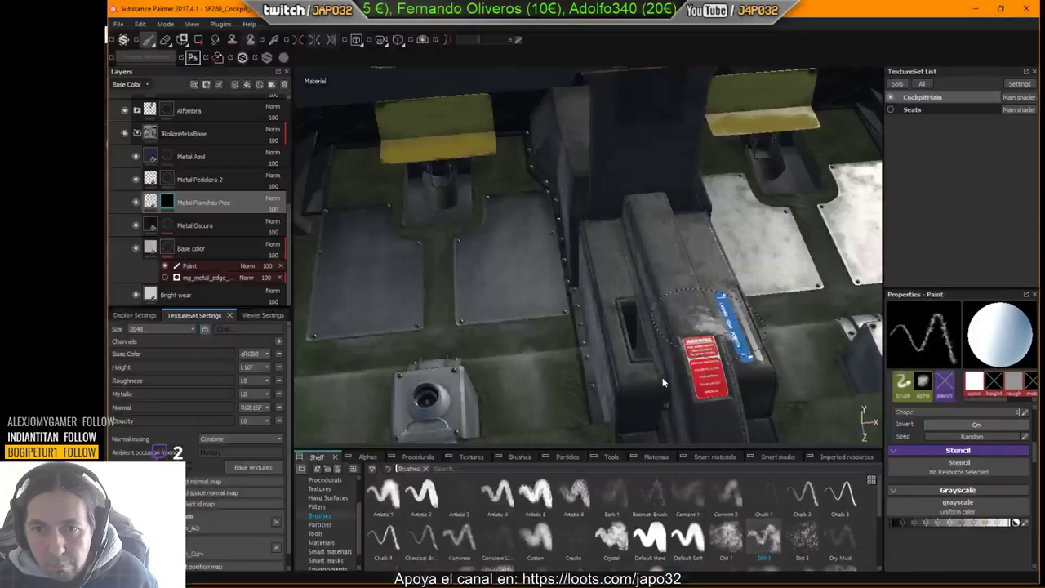
{"action": "double_click", "coordinate": [210, 207]}
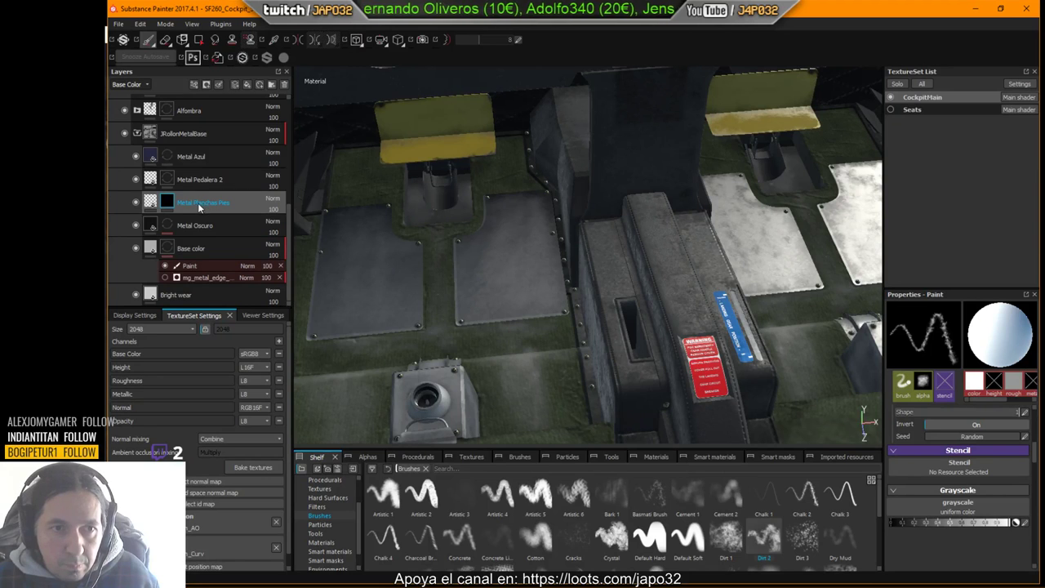
{"action": "left_click", "coordinate": [178, 203]}
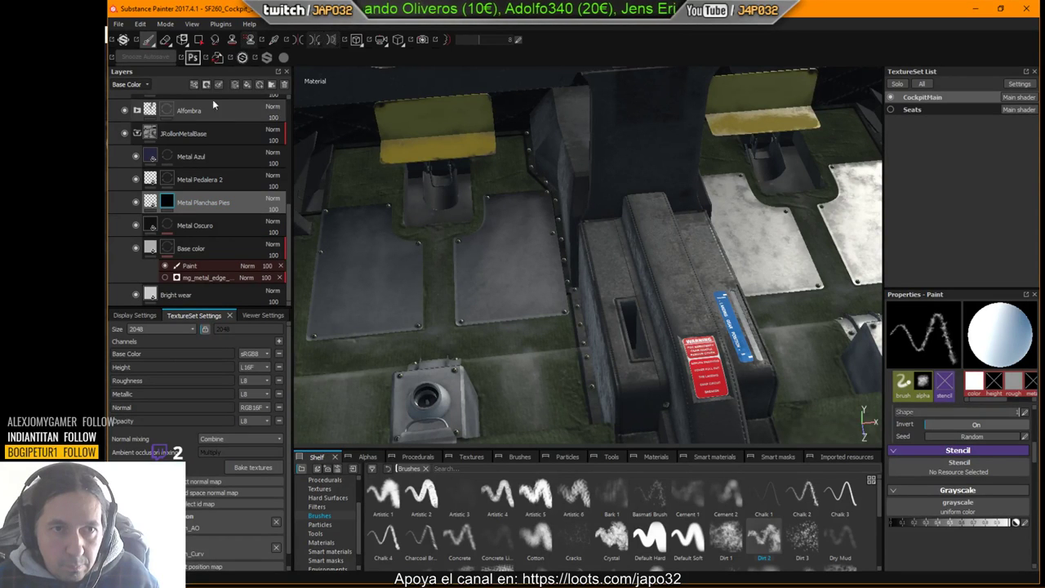
{"action": "left_click", "coordinate": [198, 40]}
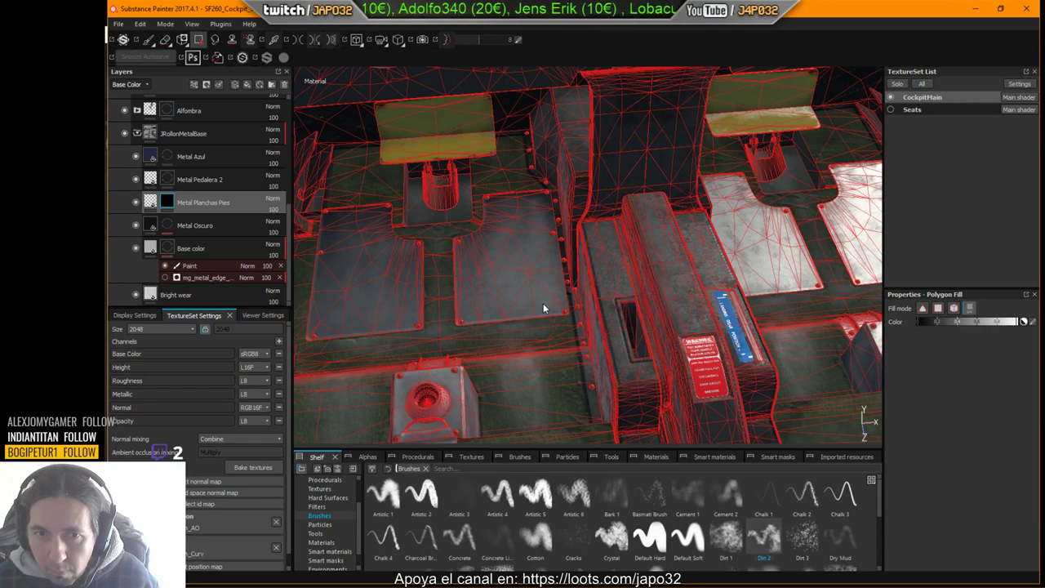
{"action": "scroll", "coordinate": [530, 296], "scroll_direction": "down", "scroll_amount": 2}
{"action": "scroll", "coordinate": [526, 295], "scroll_direction": "up", "scroll_amount": 5}
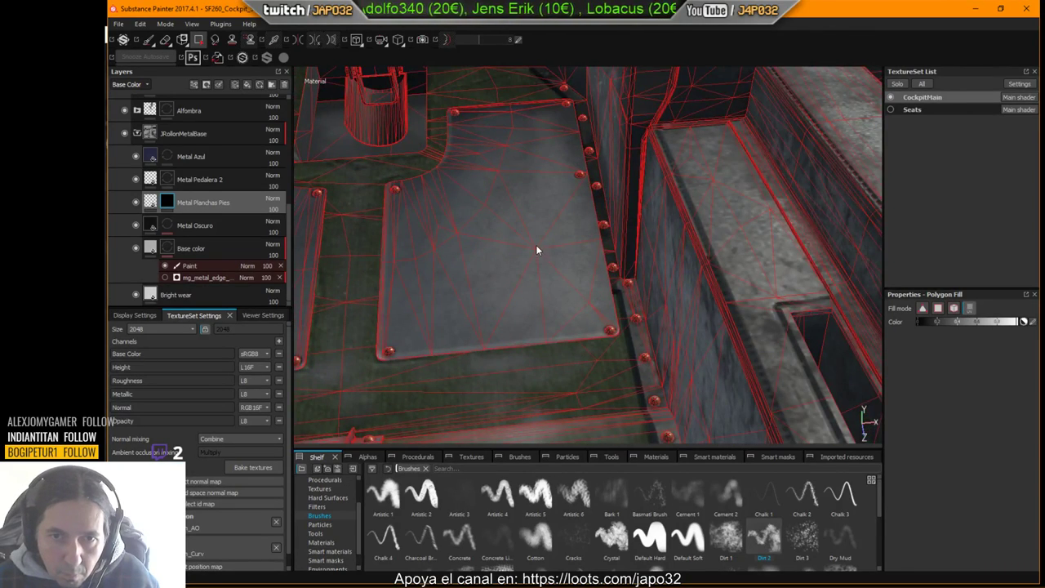
{"action": "left_click", "coordinate": [536, 251]}
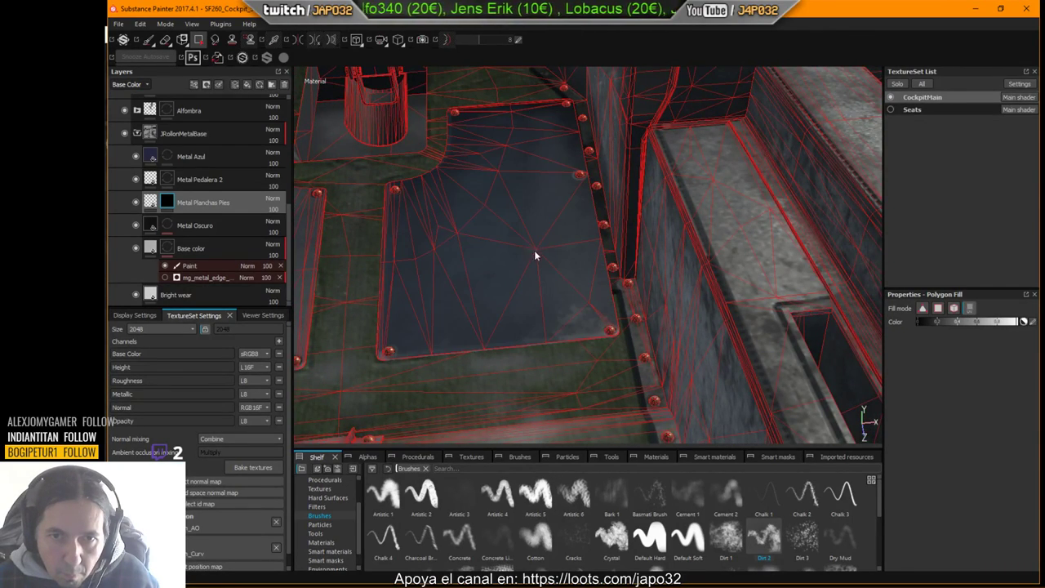
{"action": "left_click", "coordinate": [302, 266]}
{"action": "right_click", "coordinate": [473, 264]}
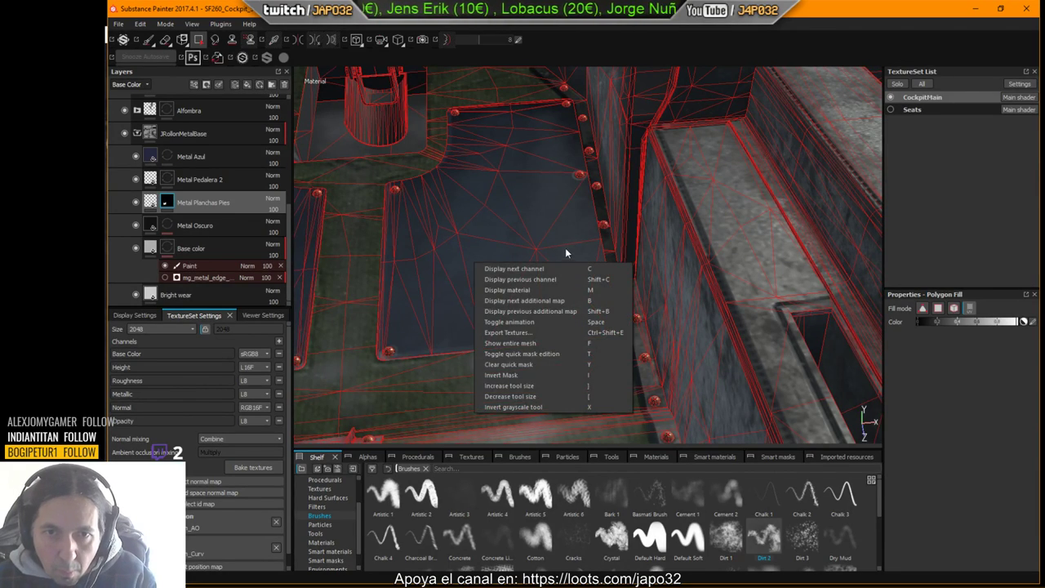
{"action": "left_click", "coordinate": [642, 143]}
Step: Fill both copilot-side floor plates white in the Metal Planchas Pies mask and return to the Paint tool
{"action": "middle_click_drag", "start_coordinate": [662, 167], "coordinate": [354, 209], "text": "alt"}
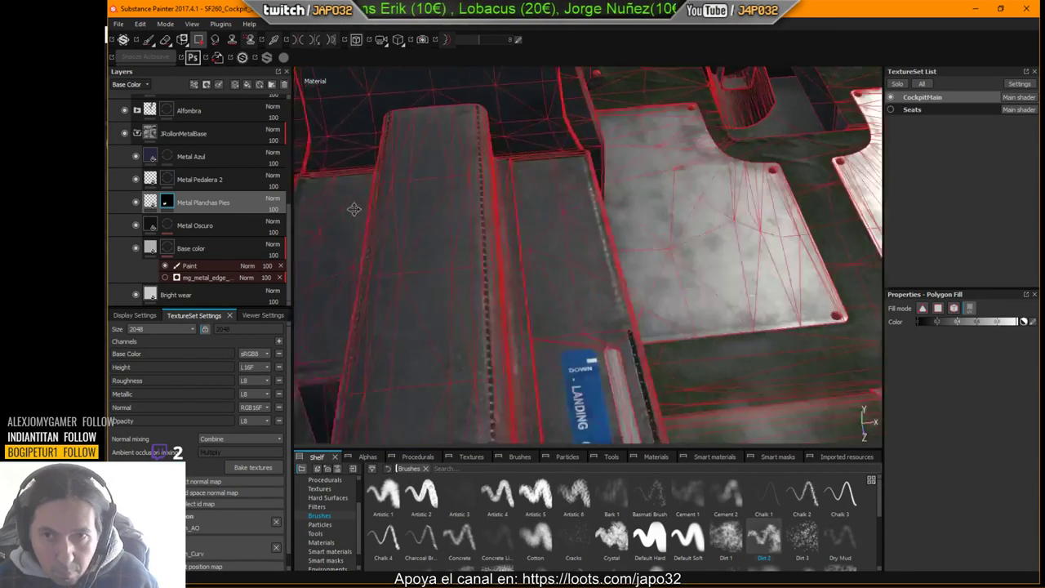
{"action": "left_click_drag", "start_coordinate": [353, 209], "coordinate": [588, 258], "text": "alt"}
{"action": "left_click", "coordinate": [726, 243]}
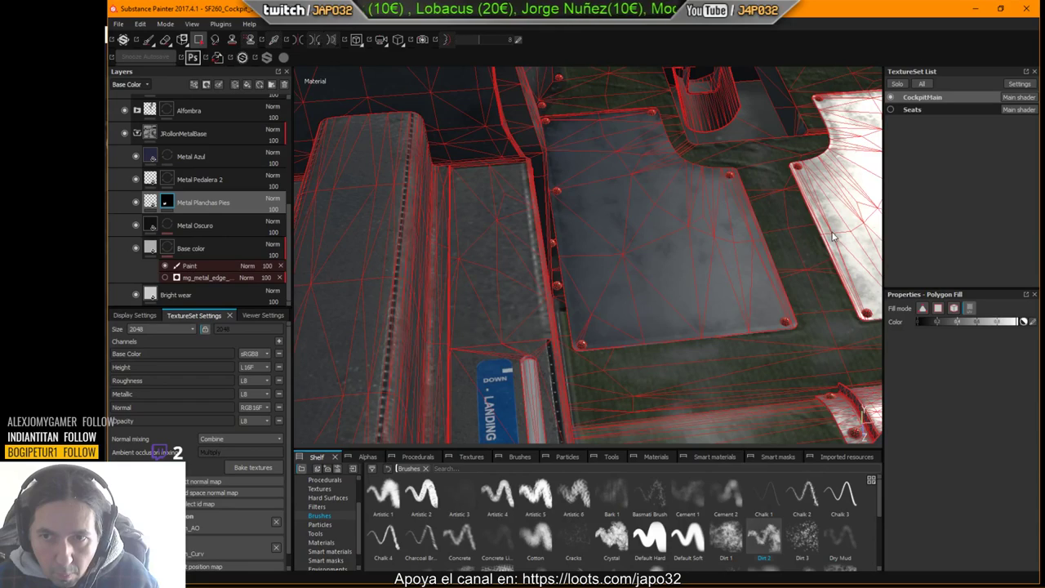
{"action": "left_click", "coordinate": [845, 232]}
{"action": "left_click_drag", "start_coordinate": [846, 232], "coordinate": [635, 233], "text": "alt"}
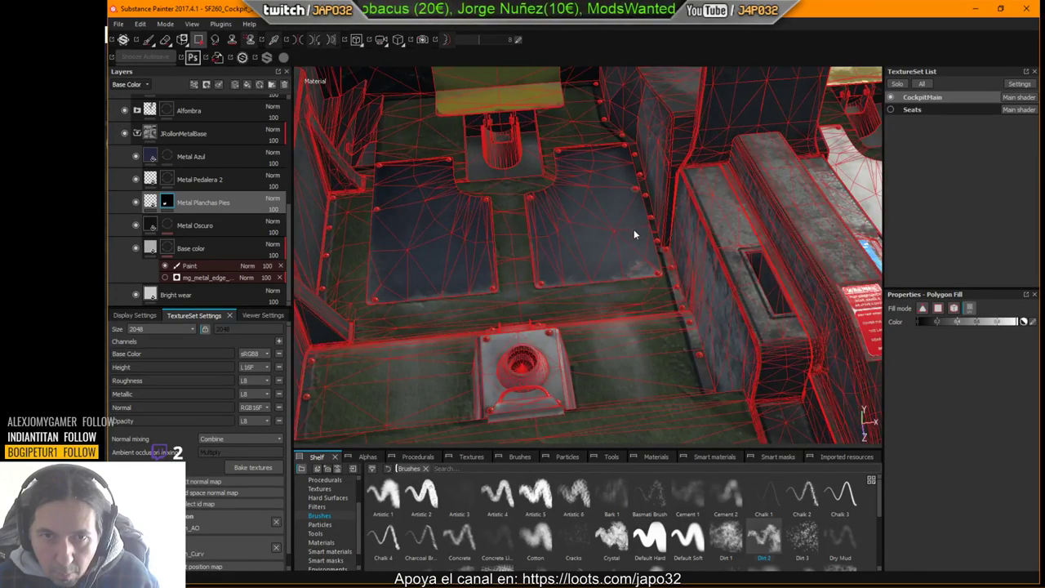
{"action": "left_click", "coordinate": [149, 41]}
{"action": "right_click", "coordinate": [570, 231]}
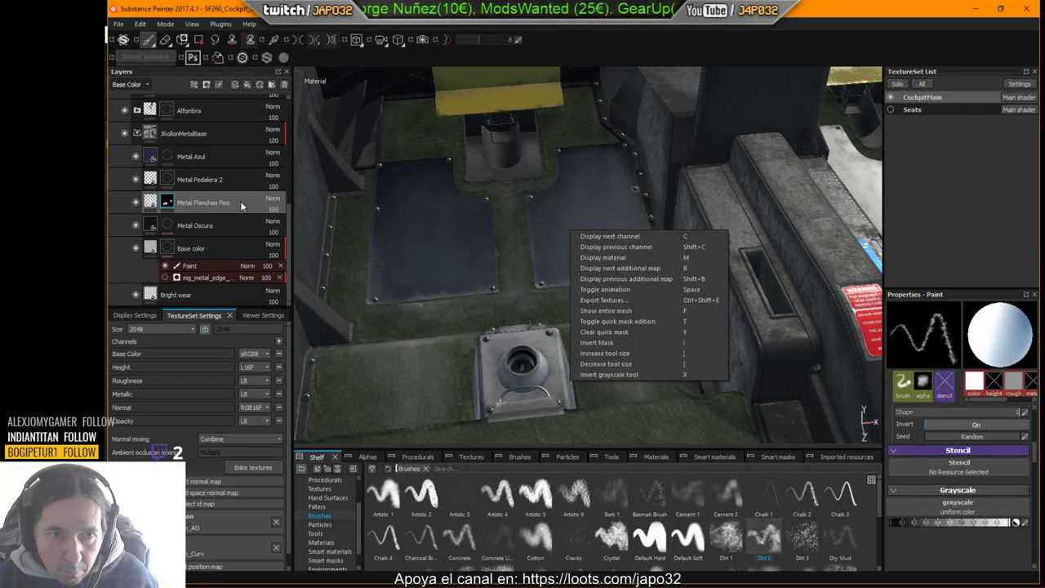
Step: Set the opacity of the Paint effect in the Metal Oscuro layer's mask to 36
{"action": "left_click", "coordinate": [170, 229]}
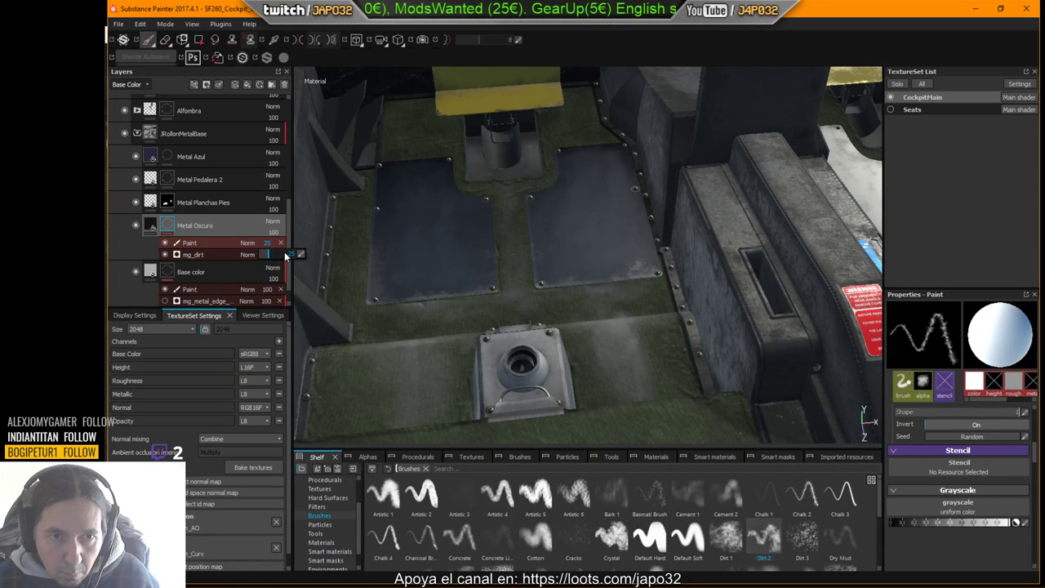
{"action": "left_click_drag", "start_coordinate": [270, 258], "coordinate": [271, 259]}
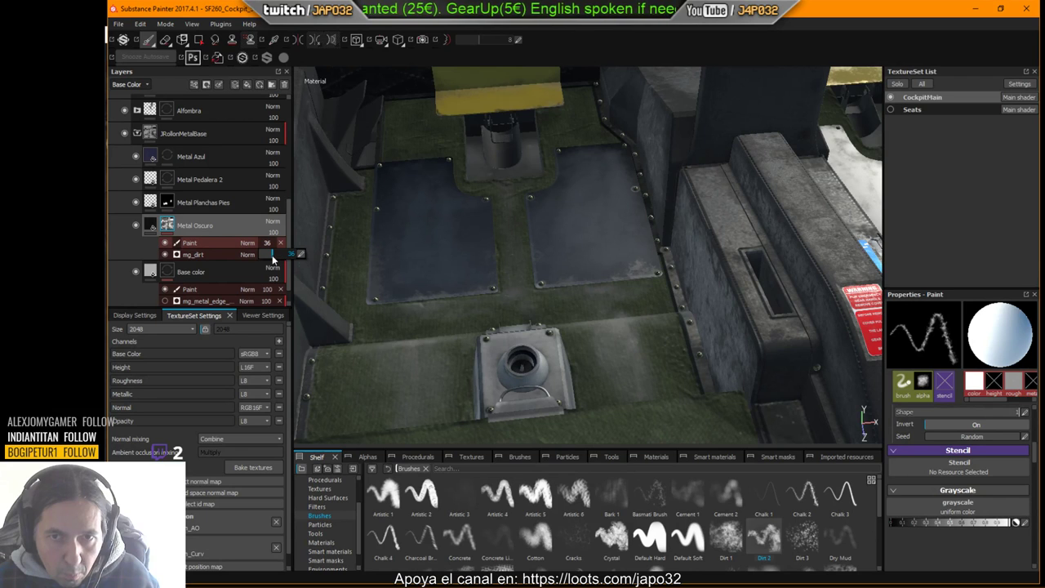
{"action": "mouse_move", "coordinate": [671, 248]}
{"action": "middle_mouse_down", "text": "alt"}
{"action": "mouse_move", "coordinate": [538, 260]}
{"action": "mouse_move", "coordinate": [565, 255]}
{"action": "mouse_move", "coordinate": [544, 248]}
{"action": "middle_mouse_up", "text": "alt"}
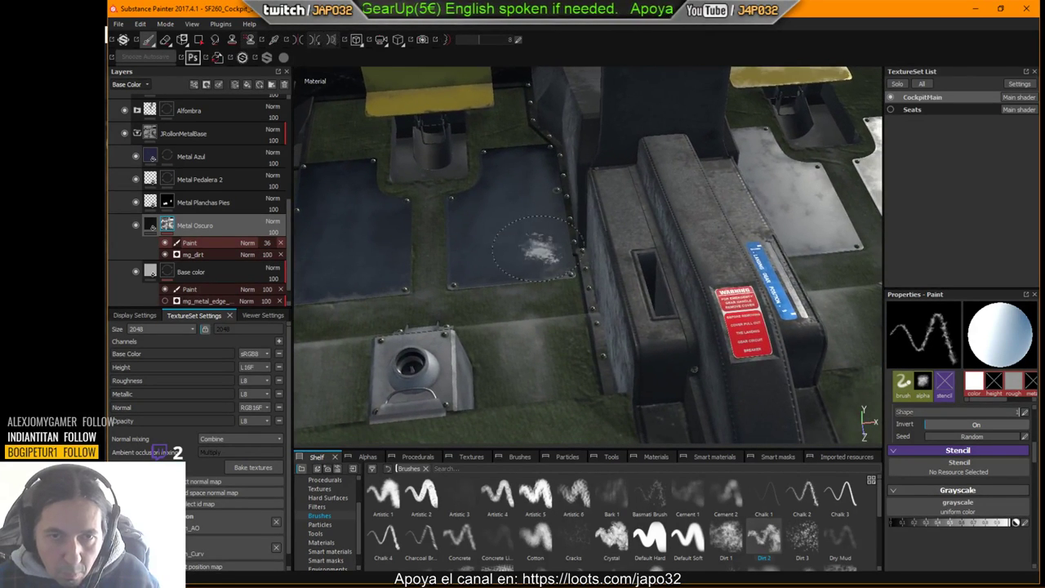
{"action": "left_click", "coordinate": [490, 234]}
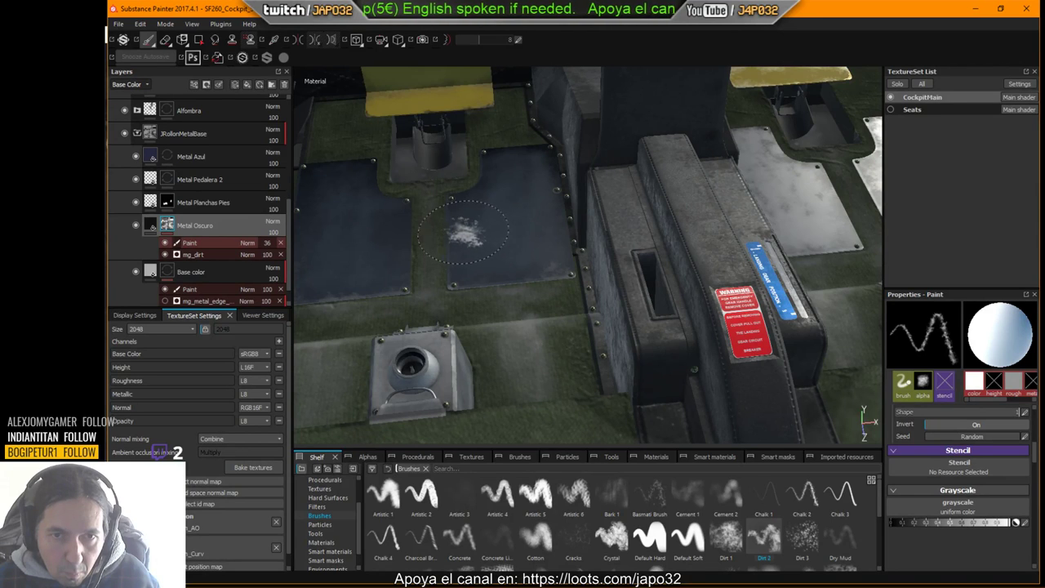
Step: Export the updated CockpitMain textures and reload the aircraft in X-Plane
{"action": "right_click", "coordinate": [487, 201]}
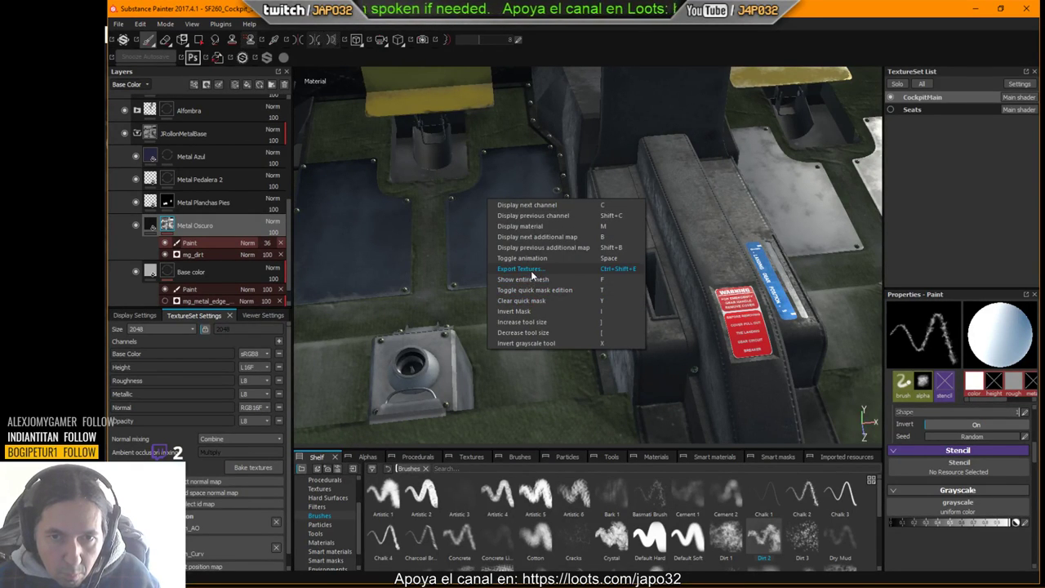
{"action": "left_click", "coordinate": [531, 269]}
{"action": "left_click", "coordinate": [699, 462]}
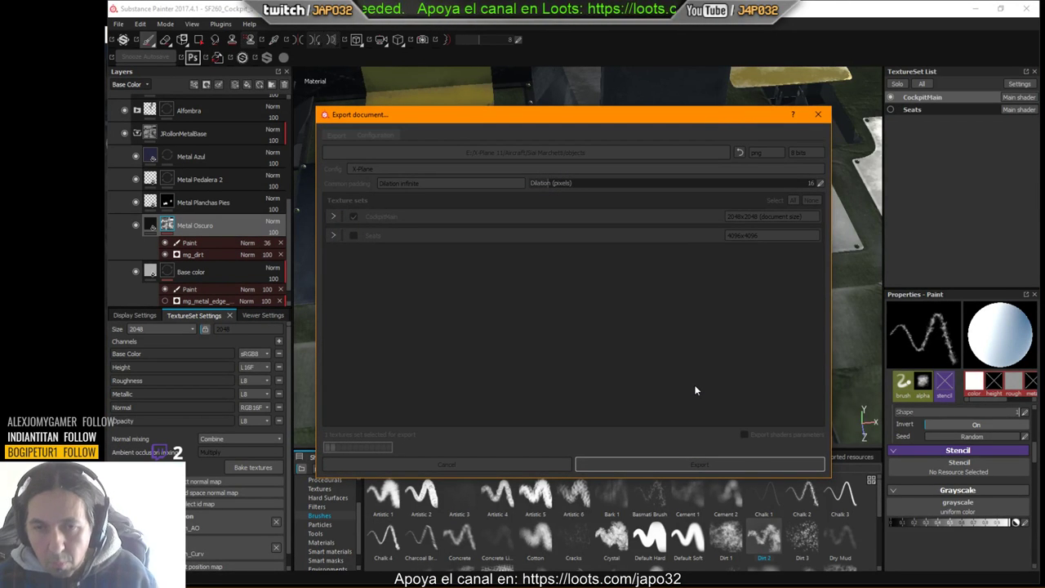
{"action": "left_click", "coordinate": [614, 308]}
{"action": "key", "text": "alt+Tab"}
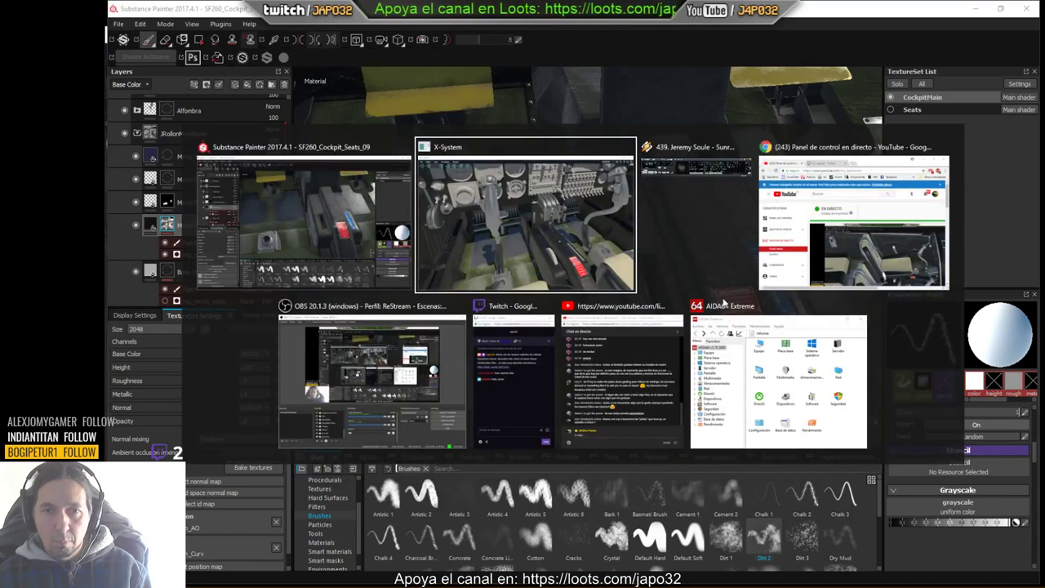
{"action": "left_click", "coordinate": [204, 51]}
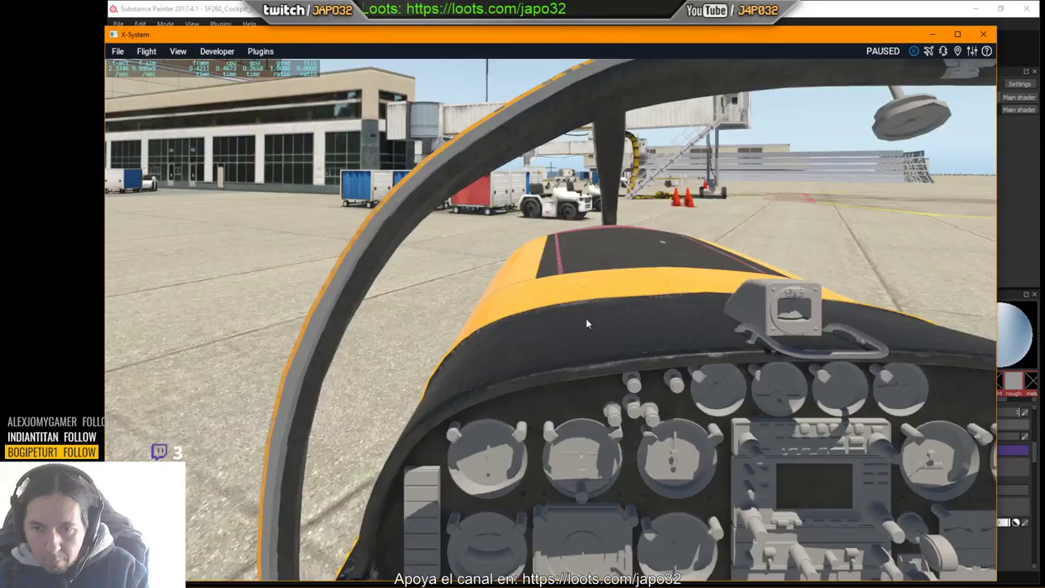
Step: Inspect the masked floor plates, pedals and centre console in X-Plane from several angles and distances
{"action": "right_click_drag", "start_coordinate": [586, 321], "coordinate": [654, 433]}
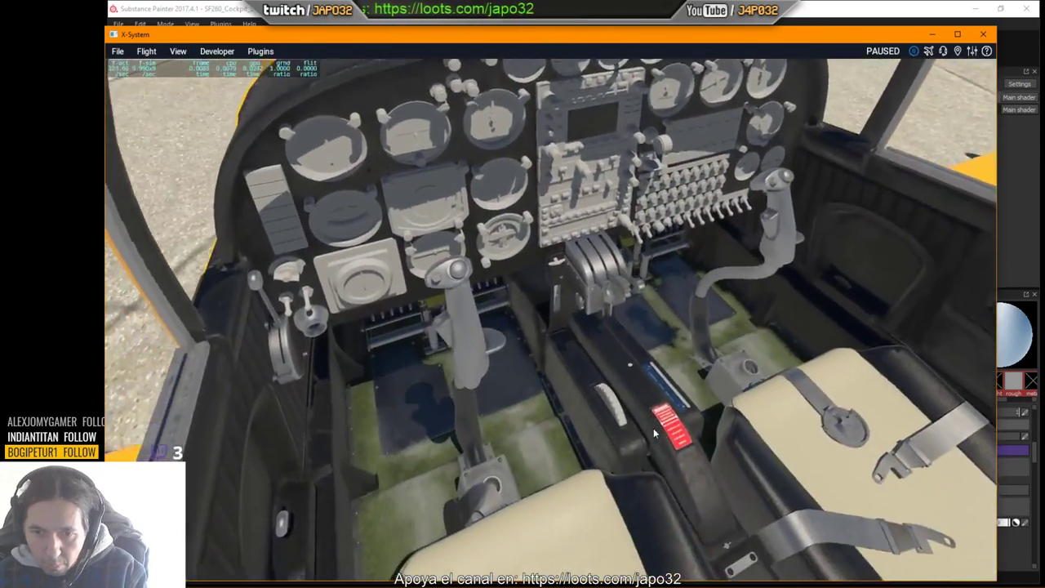
{"action": "key", "text": "Down"}
{"action": "key", "text": "period"}
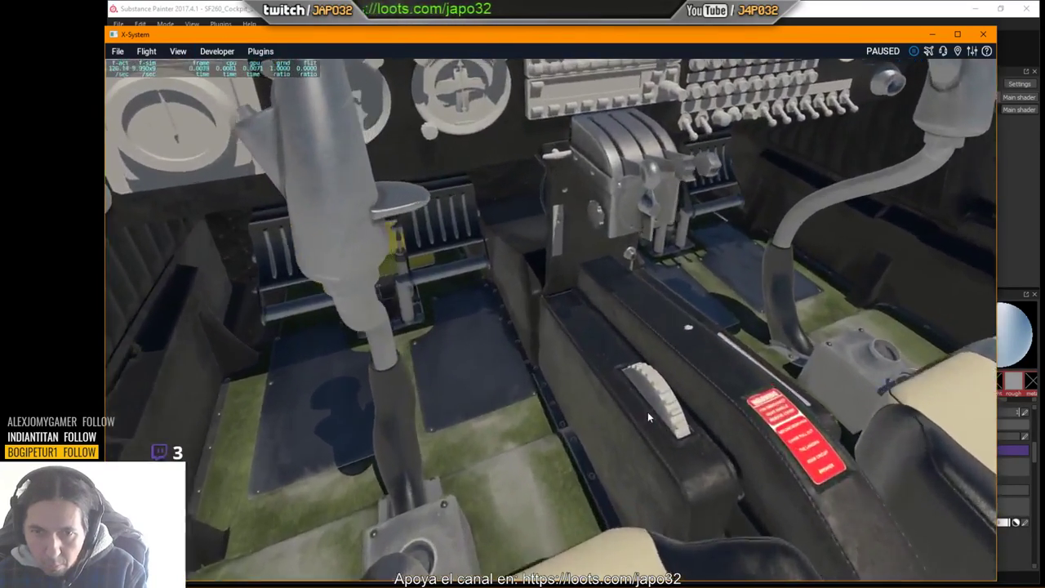
{"action": "key", "text": "period"}
{"action": "key", "text": "Right"}
{"action": "mouse_move", "coordinate": [632, 411]}
{"action": "right_mouse_down"}
{"action": "mouse_move", "coordinate": [648, 412]}
{"action": "mouse_move", "coordinate": [575, 403]}
{"action": "mouse_move", "coordinate": [622, 406]}
{"action": "mouse_move", "coordinate": [620, 418]}
{"action": "right_mouse_up"}
{"action": "key", "text": "period"}
{"action": "key", "text": "Right"}
{"action": "key", "text": "Left"}
{"action": "key", "text": "comma"}
{"action": "key", "text": "Left"}
{"action": "key", "text": "Up"}
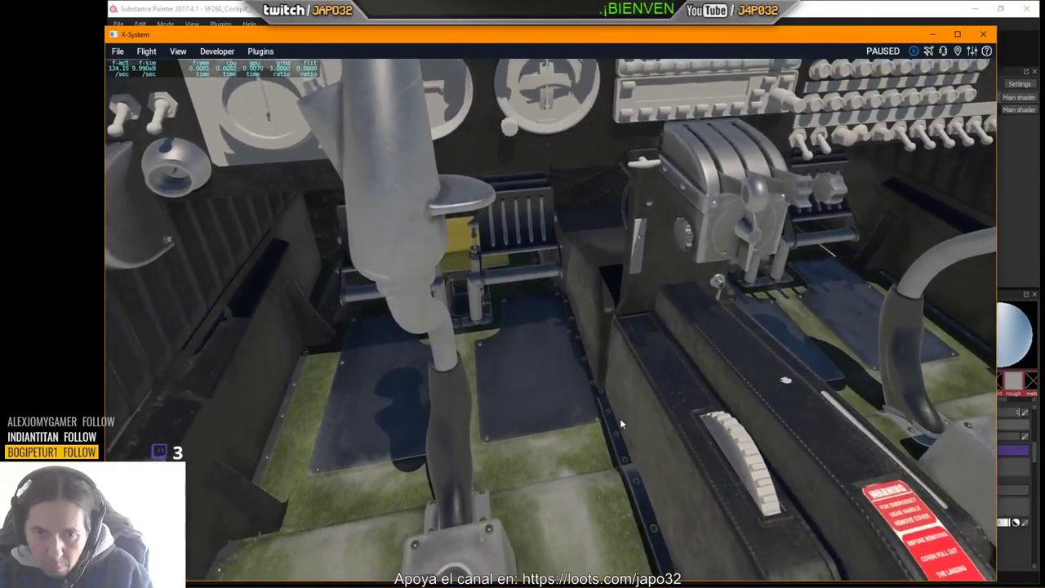
Step: Set the Metal Oscuro mask's Paint opacity to 25 in Substance Painter and re-examine the pilot-side floor and stick base in X-Plane
{"action": "key", "text": "alt+Tab"}
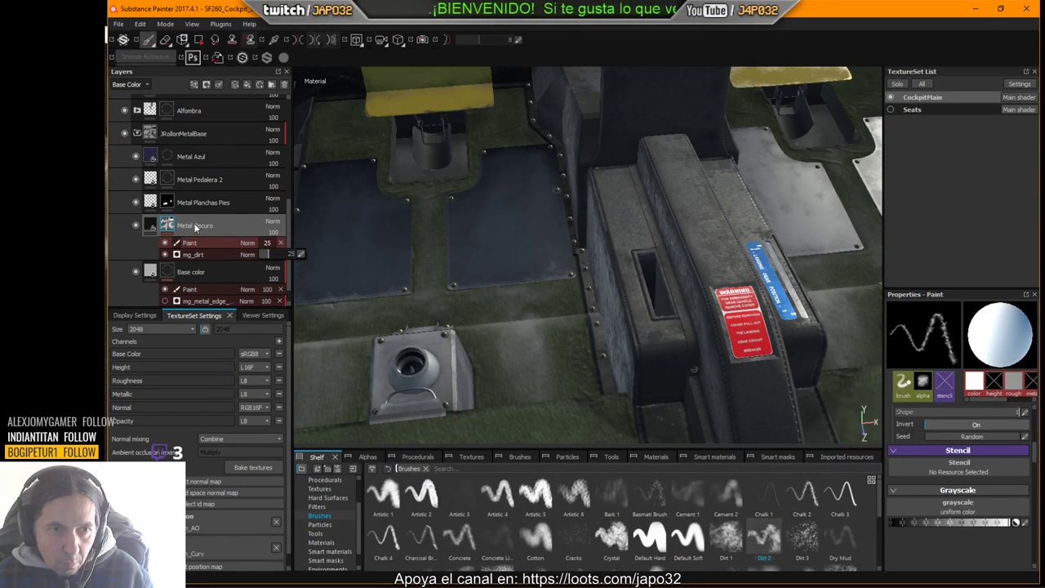
{"action": "key", "text": "alt+Tab"}
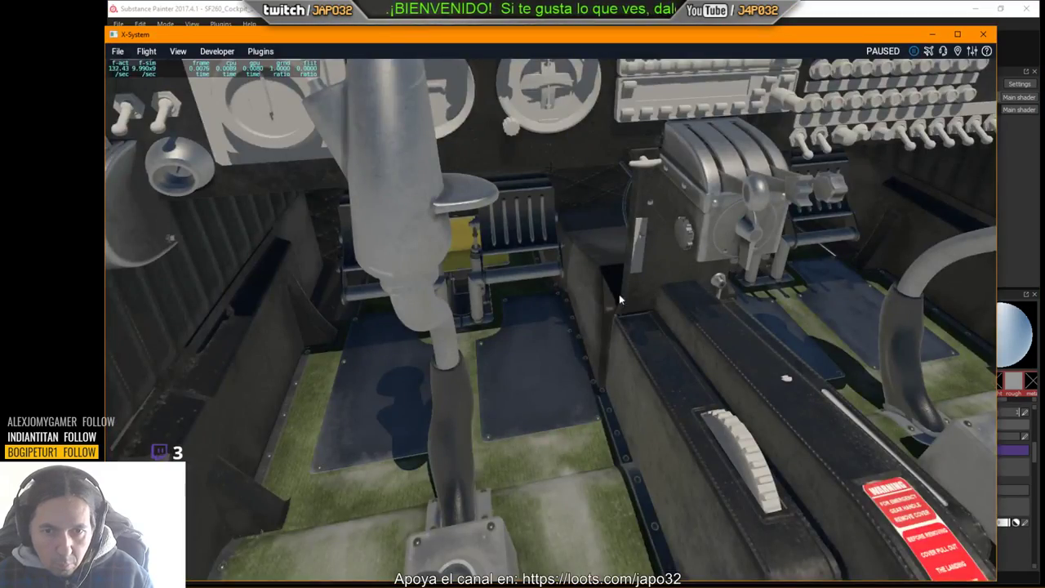
{"action": "right_click_drag", "start_coordinate": [620, 299], "coordinate": [532, 425]}
{"action": "key", "text": "Left"}
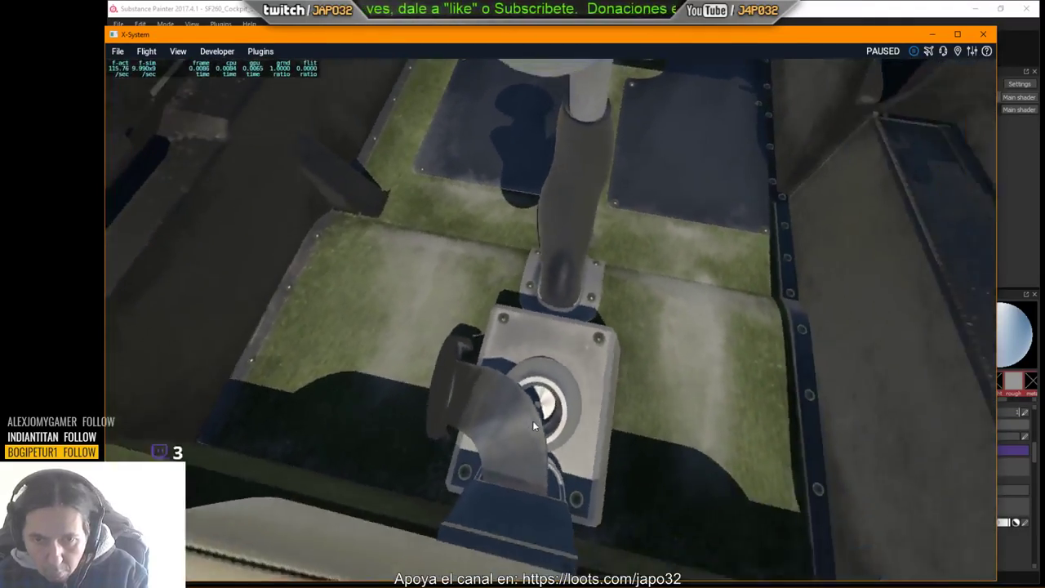
{"action": "scroll", "coordinate": [535, 423], "scroll_direction": "down", "scroll_amount": 3}
Step: Switch to Substance Painter and add the pilot-side control stick base to the Metal Planchas Pies mask using Polygon Fill's mesh mode
{"action": "key", "text": "alt+Tab"}
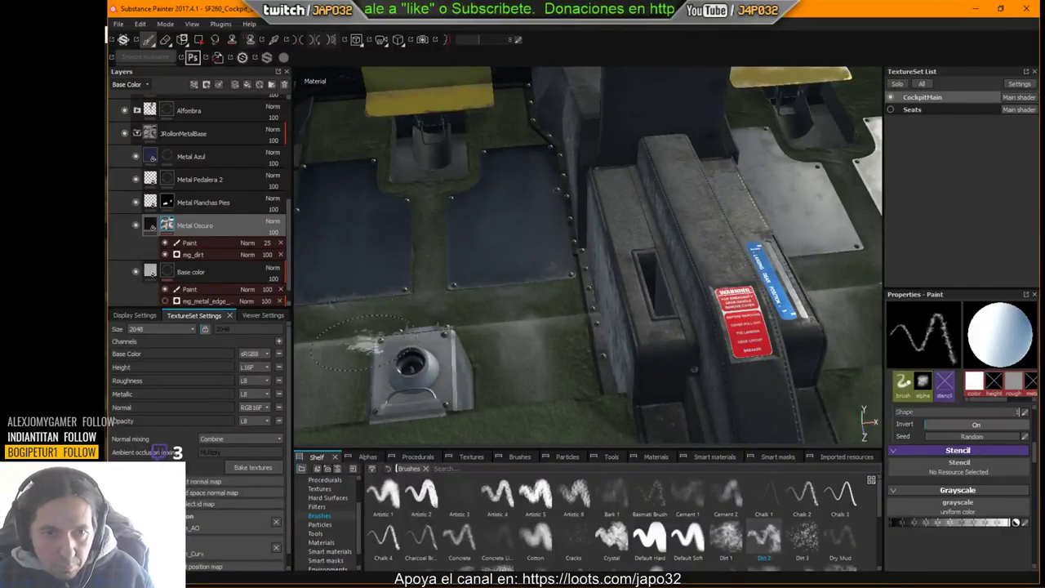
{"action": "left_click", "coordinate": [170, 204]}
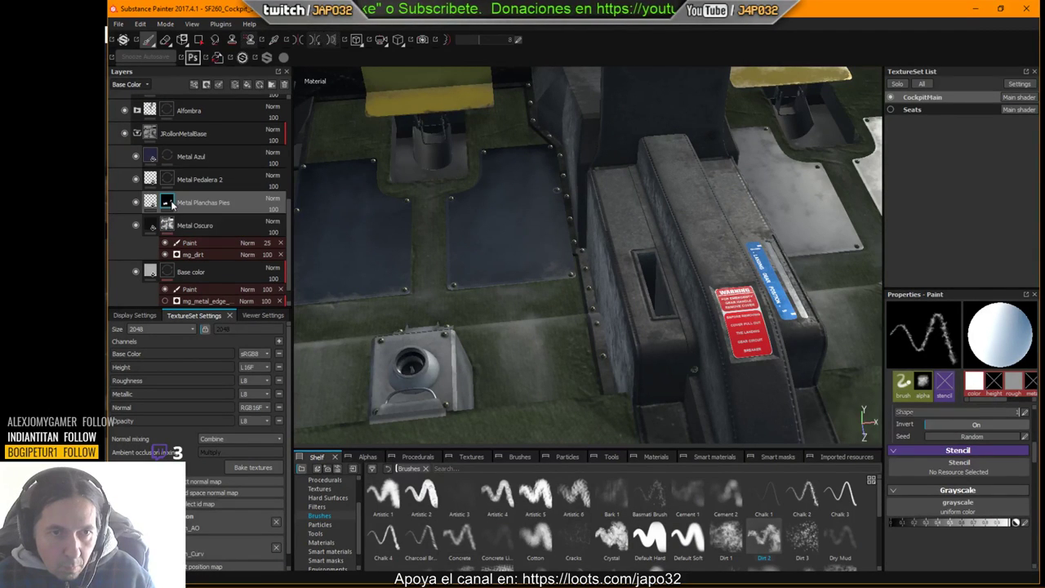
{"action": "left_click", "coordinate": [199, 39]}
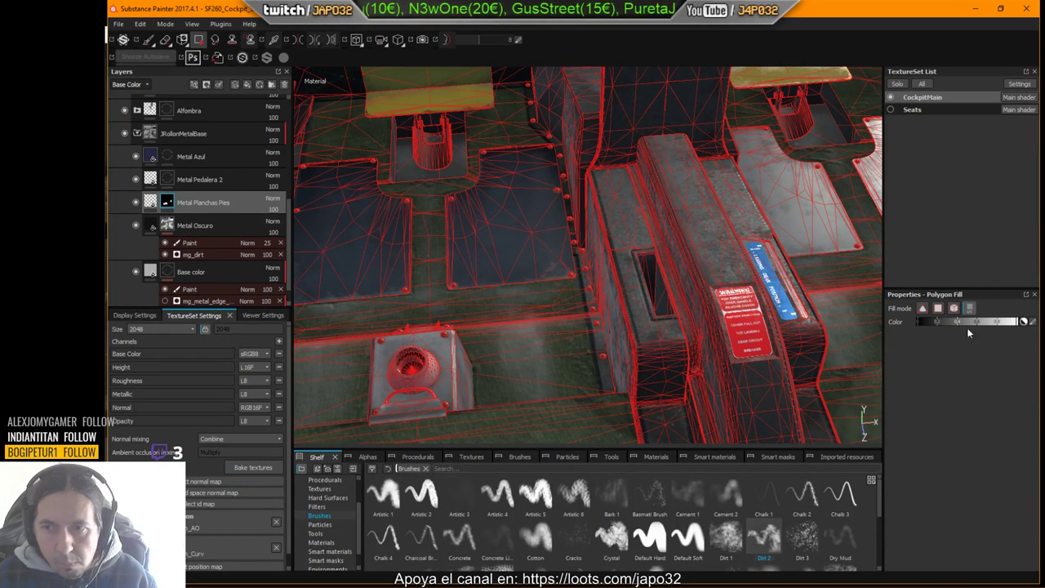
{"action": "left_click", "coordinate": [452, 363]}
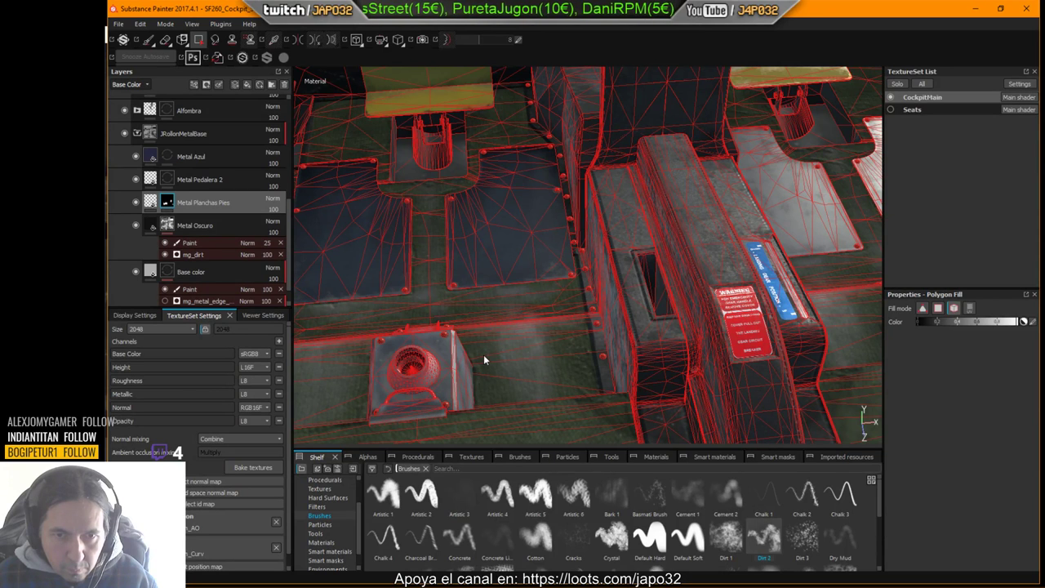
{"action": "left_click", "coordinate": [151, 41]}
{"action": "middle_click_drag", "start_coordinate": [684, 296], "coordinate": [468, 303], "text": "alt"}
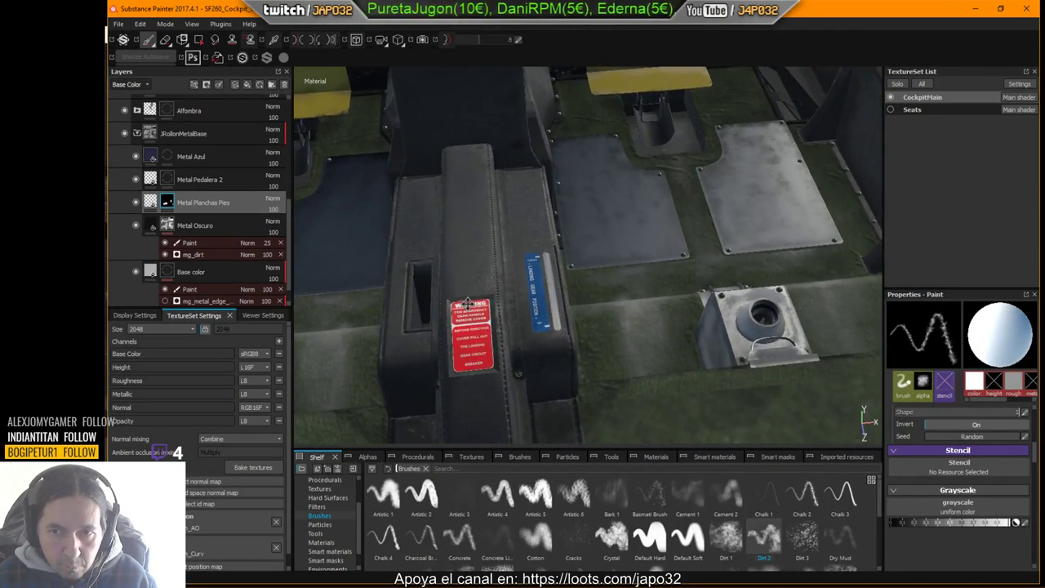
Step: Export the CockpitMain textures with the new stick-base masking, then switch to X-Plane and reload the aircraft
{"action": "left_click_drag", "start_coordinate": [467, 304], "coordinate": [657, 281], "text": "alt"}
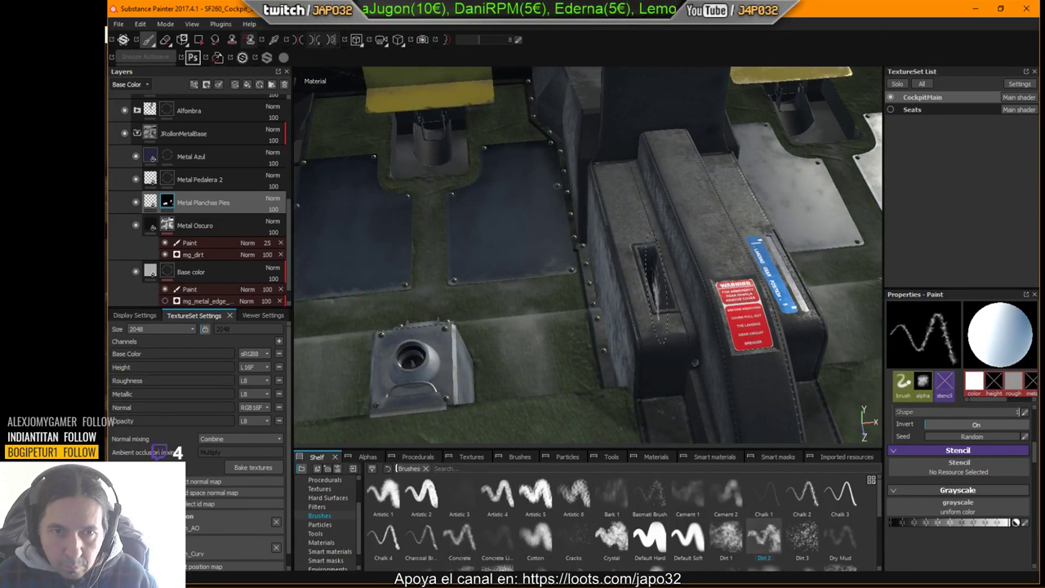
{"action": "right_click", "coordinate": [494, 220]}
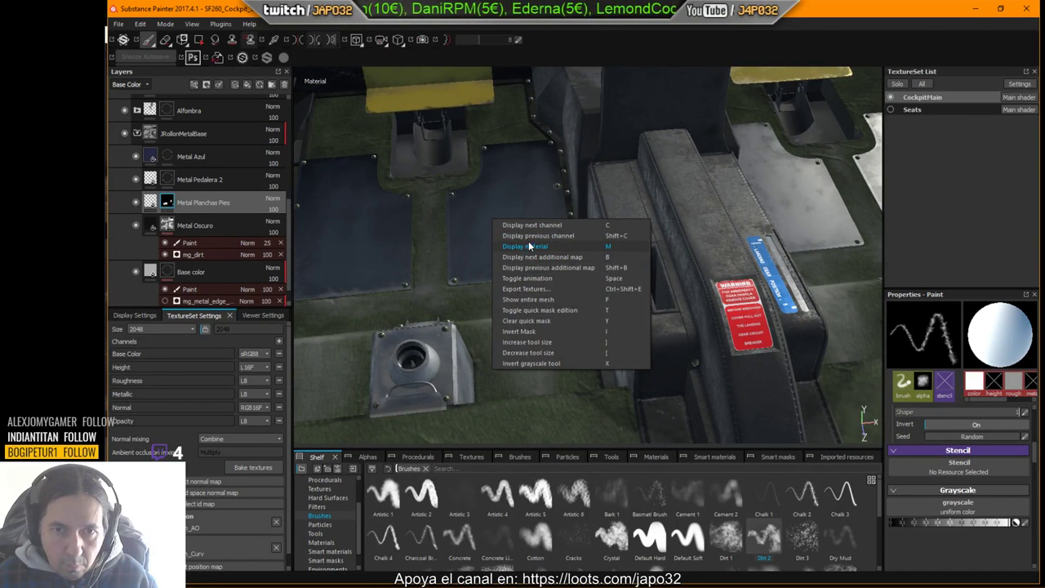
{"action": "left_click", "coordinate": [539, 289]}
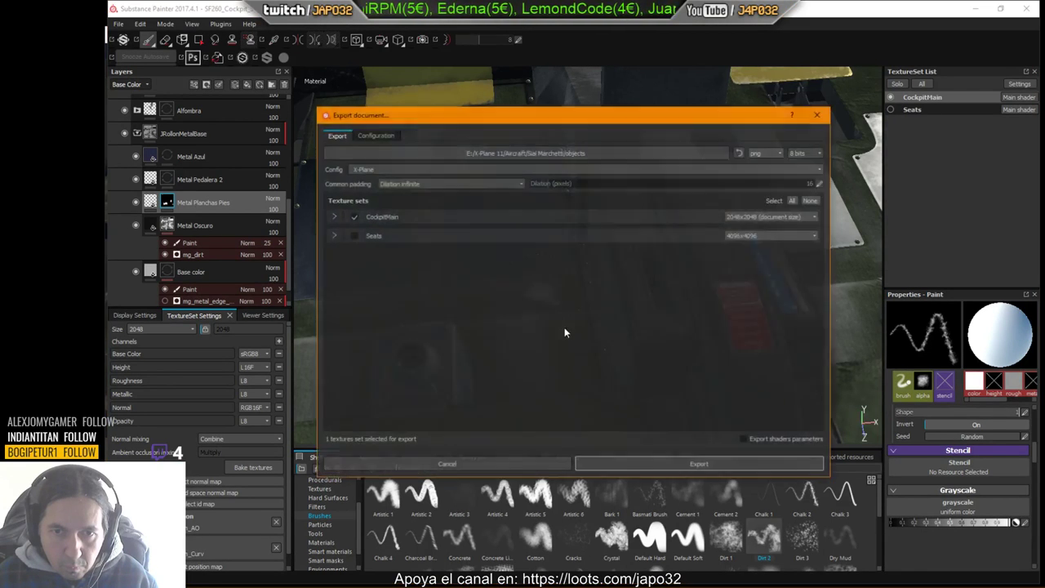
{"action": "left_click", "coordinate": [690, 461]}
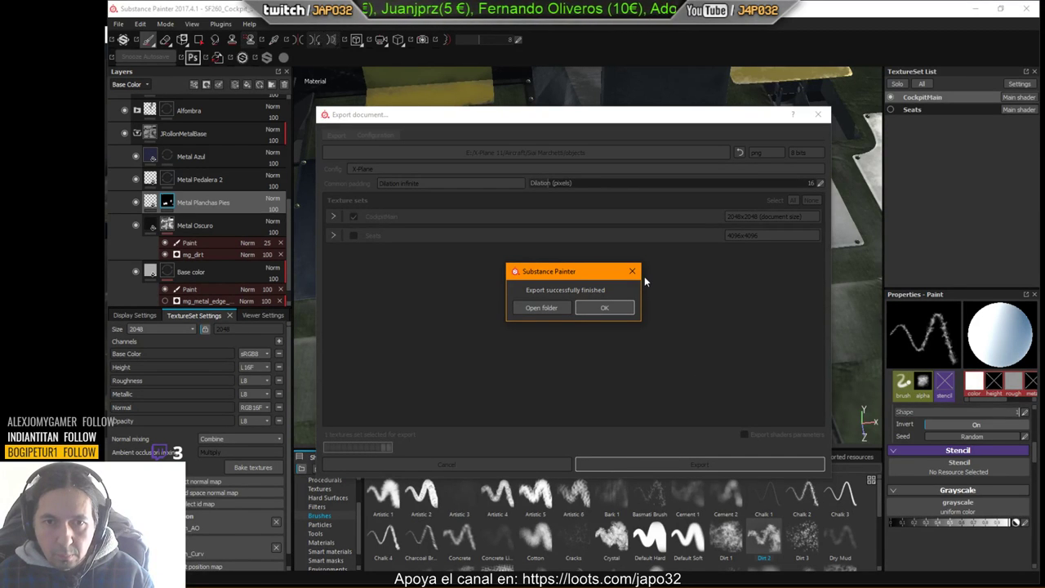
{"action": "left_click", "coordinate": [605, 307]}
{"action": "key", "text": "alt+Tab"}
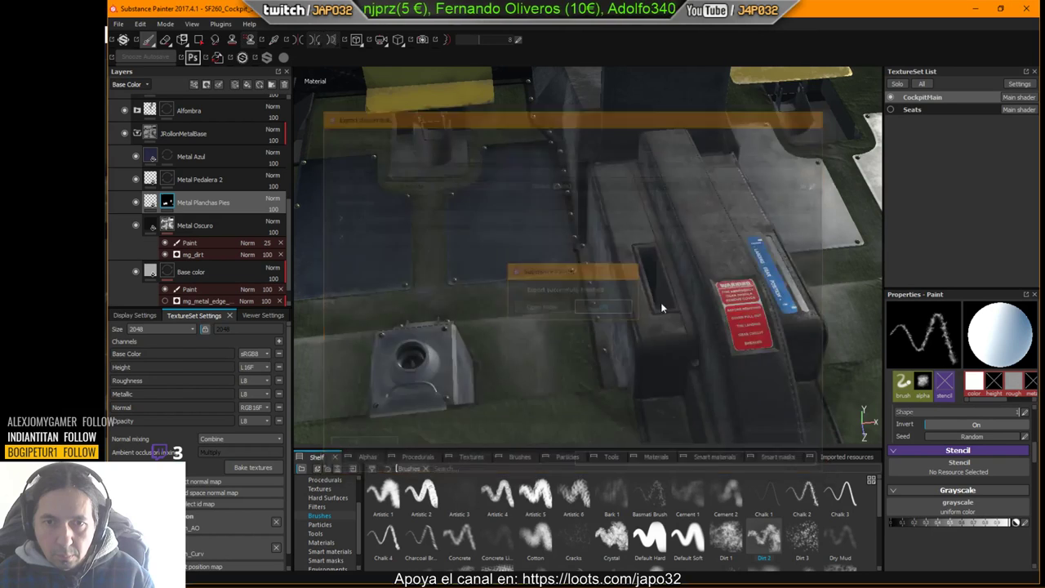
{"action": "left_click", "coordinate": [211, 53]}
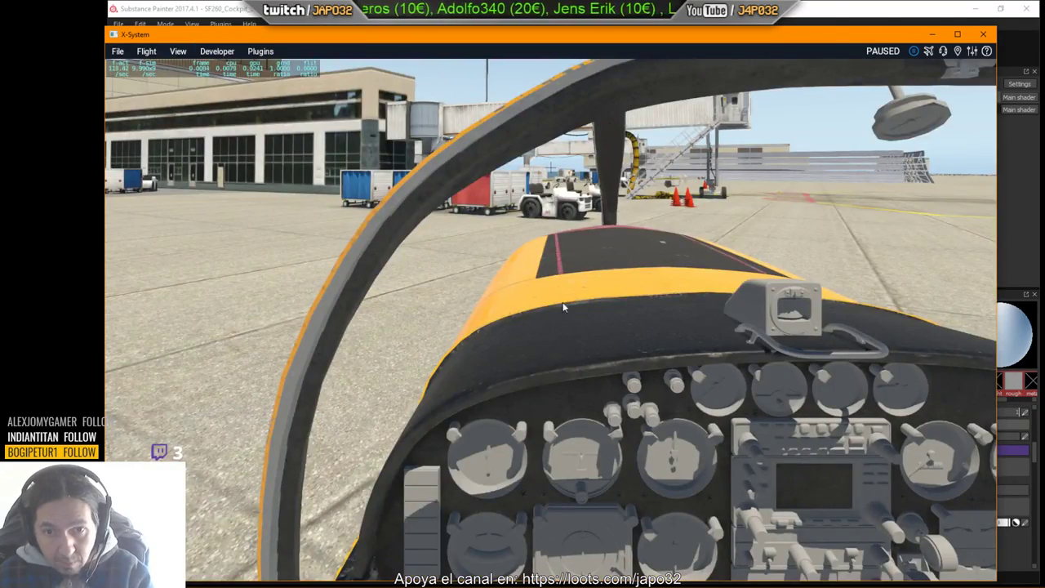
Step: Inspect the pilot-side floor plates, carpet and control stick base in X-Plane from near and far
{"action": "right_click_drag", "start_coordinate": [563, 307], "coordinate": [570, 458]}
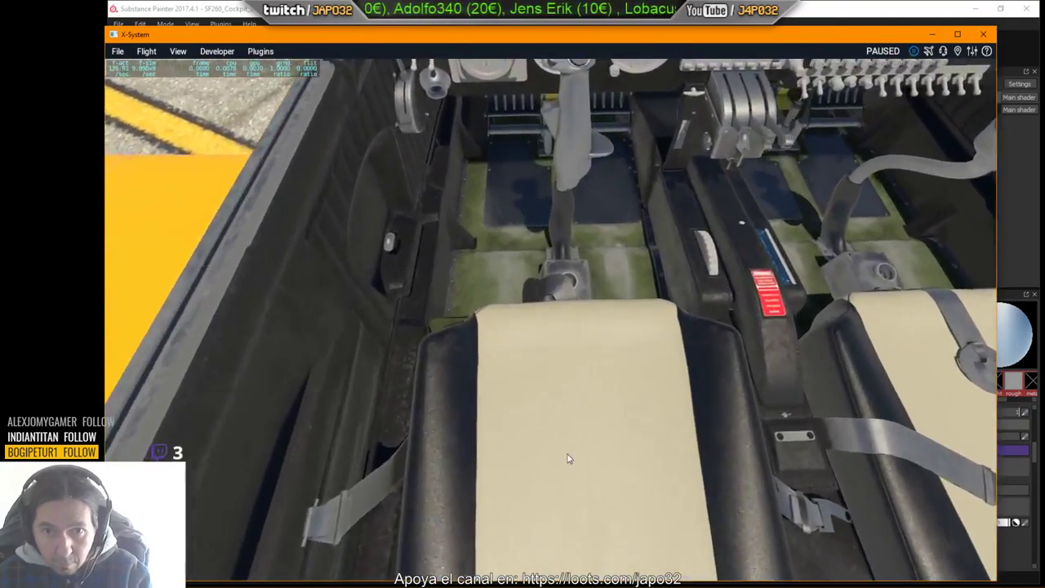
{"action": "key", "text": "period"}
{"action": "key", "text": "Right"}
{"action": "key", "text": "Down"}
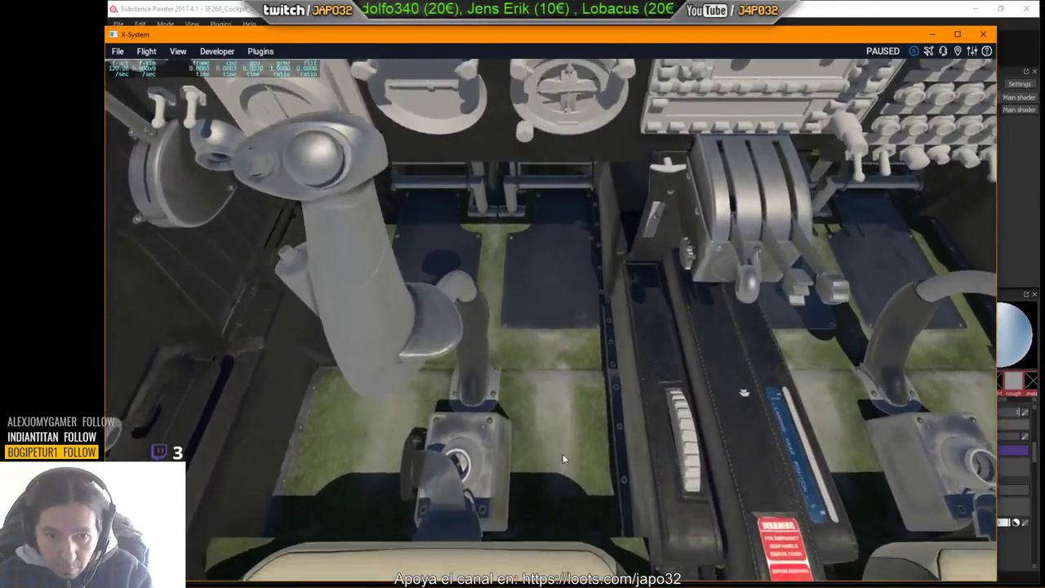
{"action": "key", "text": "comma"}
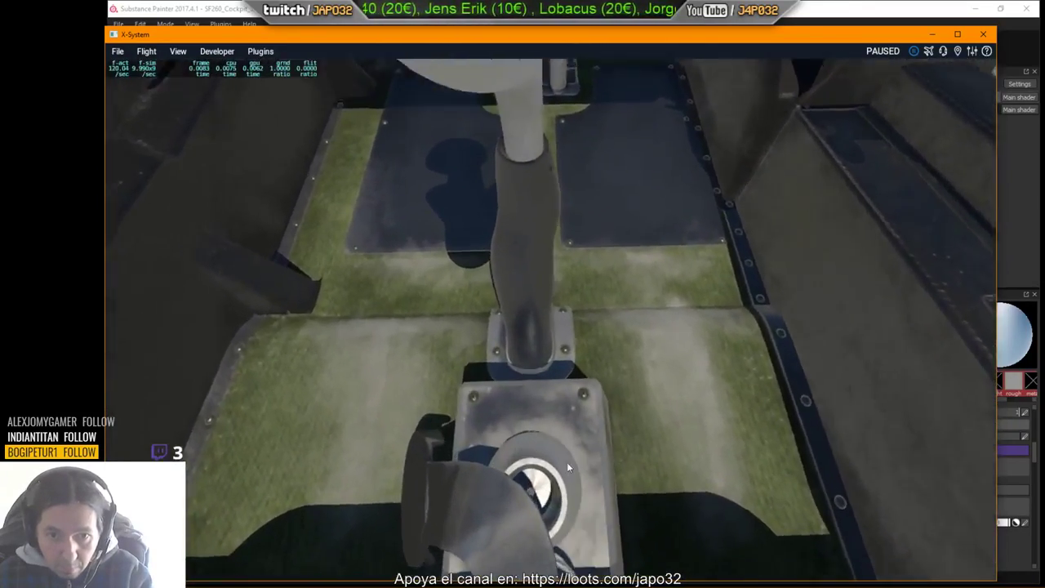
{"action": "key", "text": "comma"}
{"action": "right_click_drag", "start_coordinate": [567, 467], "coordinate": [555, 435]}
{"action": "key", "text": "Down"}
{"action": "key", "text": "comma"}
{"action": "key", "text": "Down"}
{"action": "key", "text": "comma"}
{"action": "key", "text": "Right"}
{"action": "key", "text": "period"}
{"action": "key", "text": "comma"}
{"action": "key", "text": "Left"}
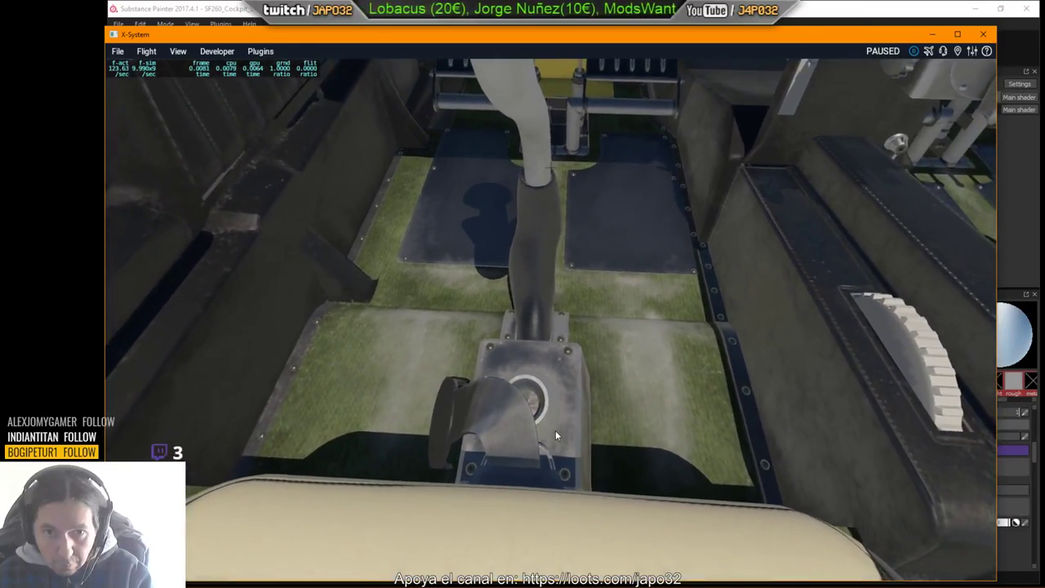
Step: Switch to Substance Painter and add the small bracket ahead of the pilot-side stick base to the Metal Planchas Pies mask with Polygon Fill
{"action": "key", "text": "alt+Tab"}
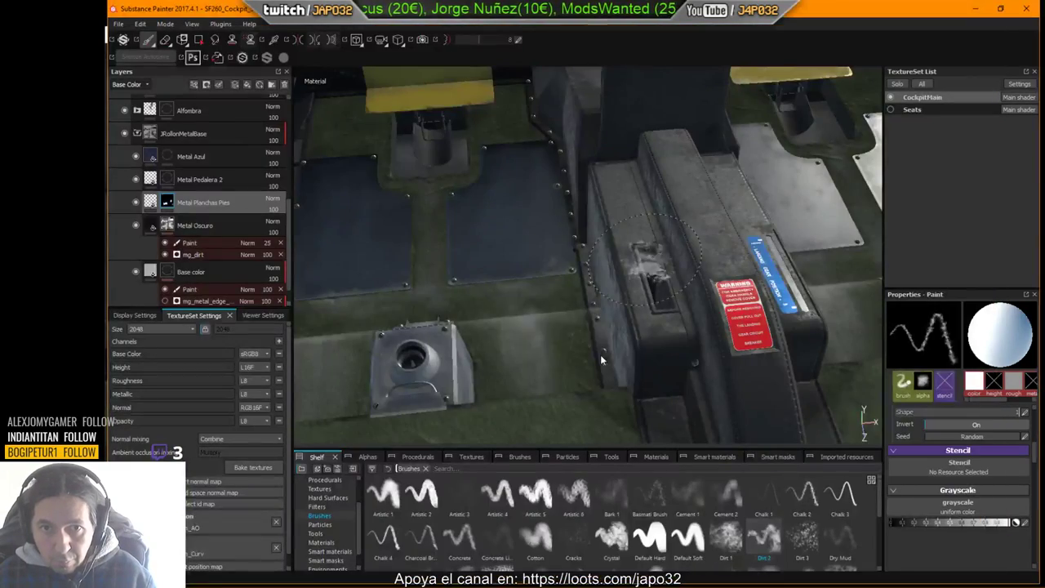
{"action": "right_click", "coordinate": [524, 283]}
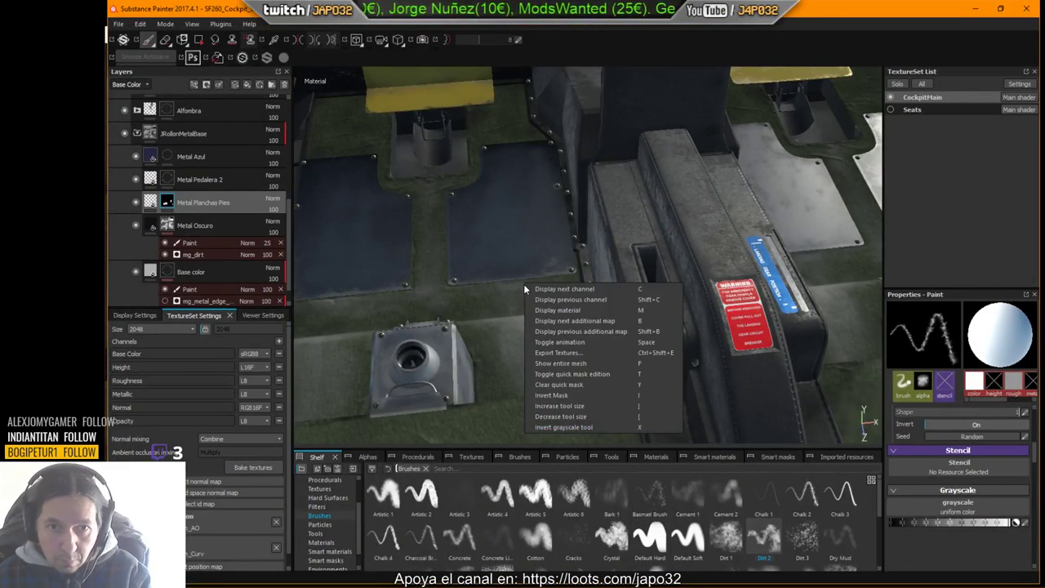
{"action": "left_click", "coordinate": [528, 242]}
{"action": "middle_click_drag", "start_coordinate": [544, 232], "coordinate": [602, 303], "text": "alt"}
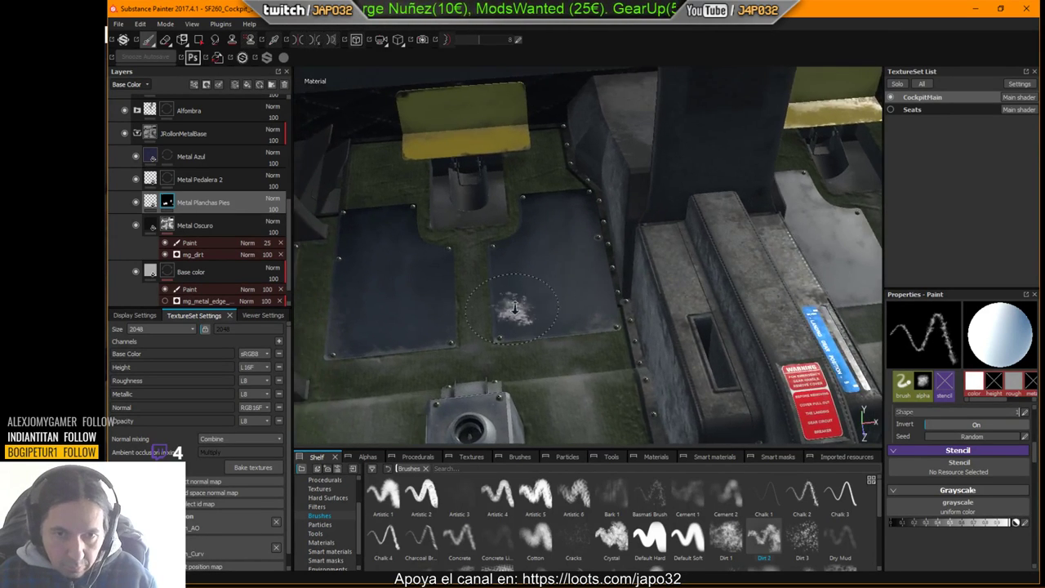
{"action": "right_click_drag", "start_coordinate": [513, 308], "coordinate": [665, 350], "text": "alt"}
{"action": "middle_click_drag", "start_coordinate": [609, 327], "coordinate": [673, 241], "text": "alt"}
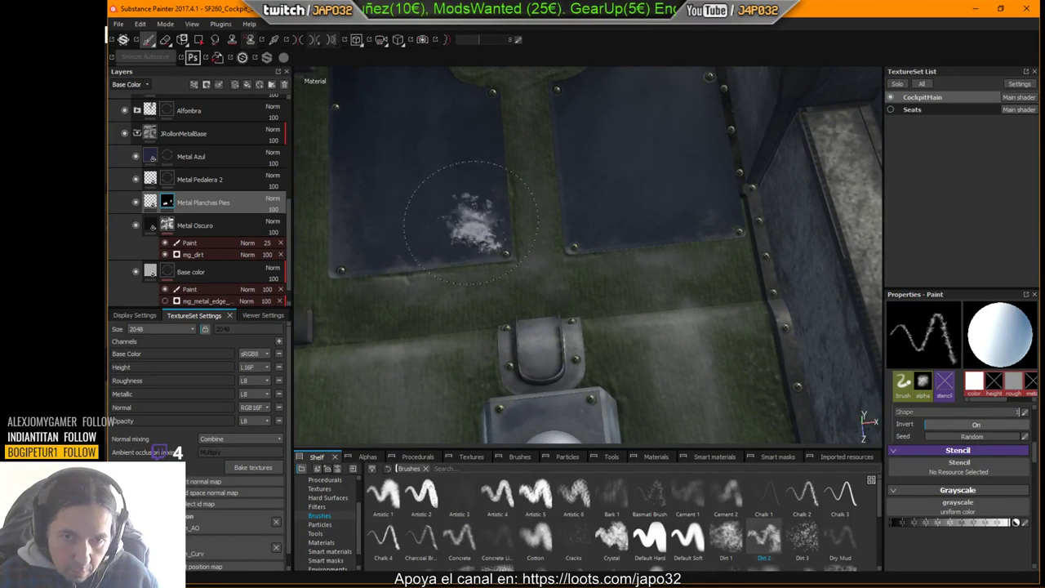
{"action": "left_click", "coordinate": [200, 41]}
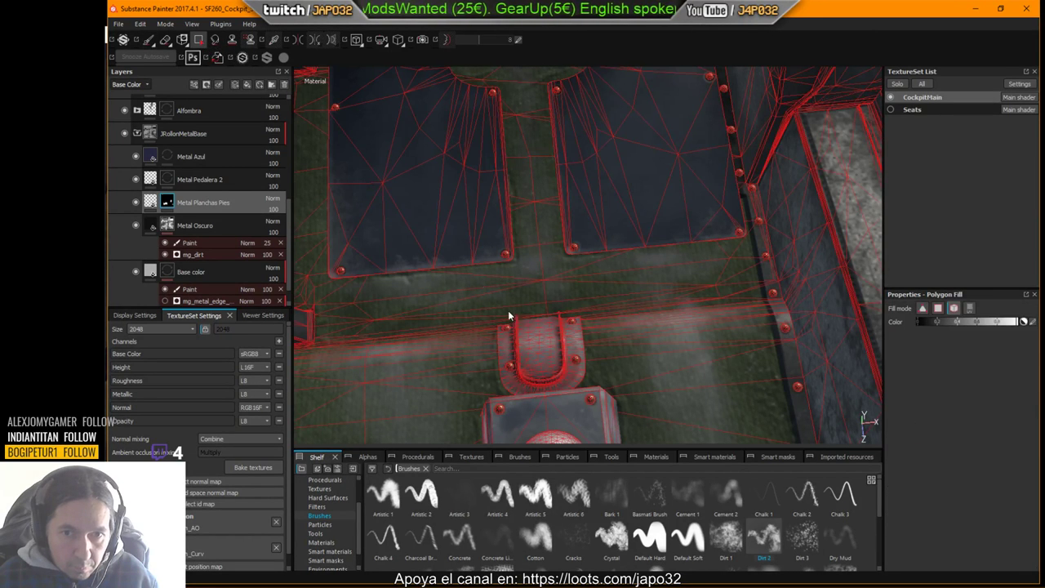
{"action": "left_click", "coordinate": [553, 360]}
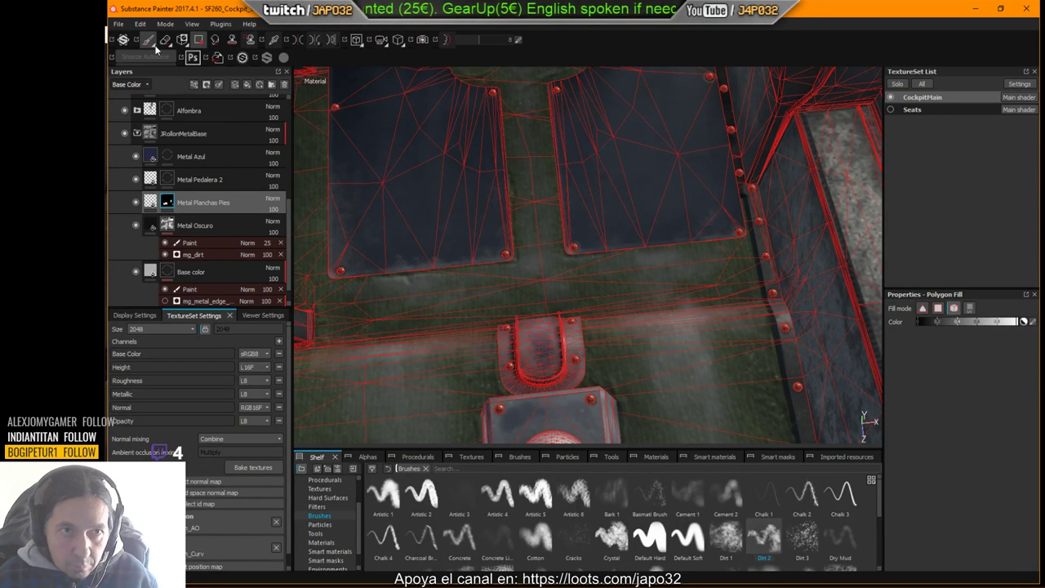
{"action": "left_click_drag", "start_coordinate": [771, 364], "coordinate": [677, 370], "text": "alt"}
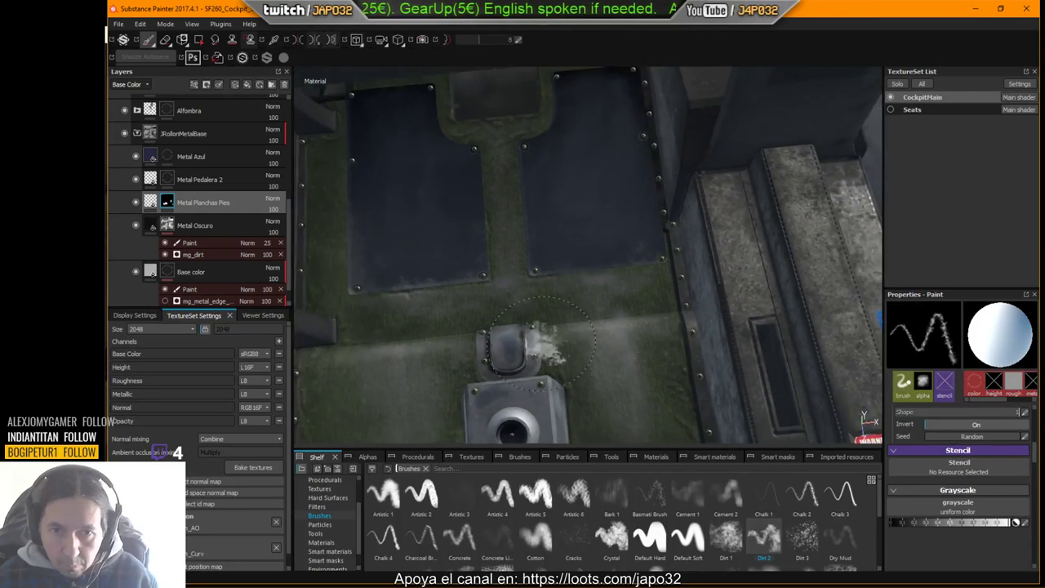
{"action": "middle_click_drag", "start_coordinate": [677, 370], "coordinate": [552, 361], "text": "alt"}
{"action": "left_click_drag", "start_coordinate": [551, 359], "coordinate": [532, 321], "text": "alt"}
Step: Compare the pilot-side stick base with X-Plane, then examine it up close in Substance Painter with the JRollonMetalBase group hidden and shown
{"action": "key", "text": "alt+Tab"}
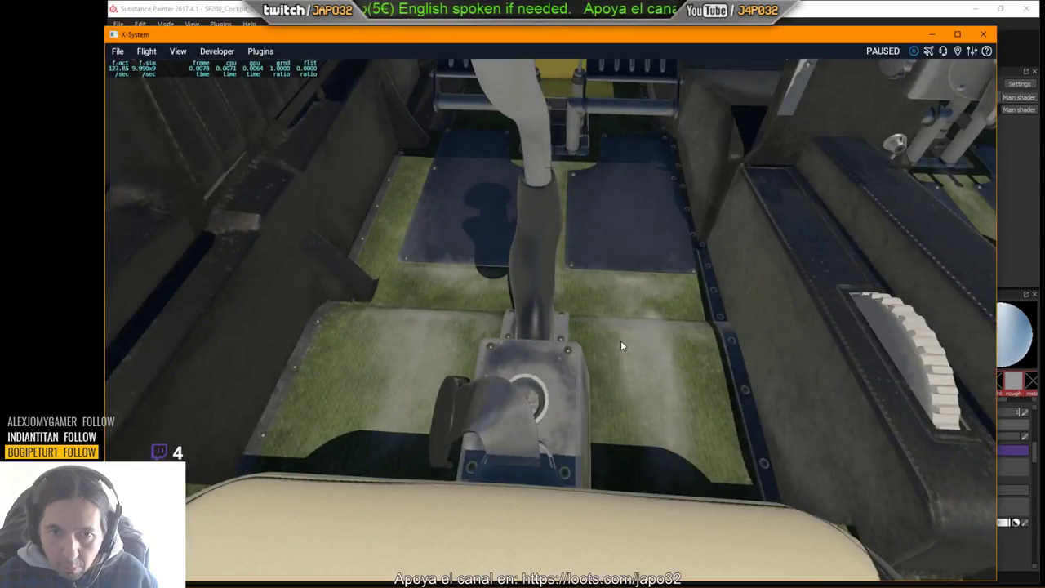
{"action": "key", "text": "alt+Tab"}
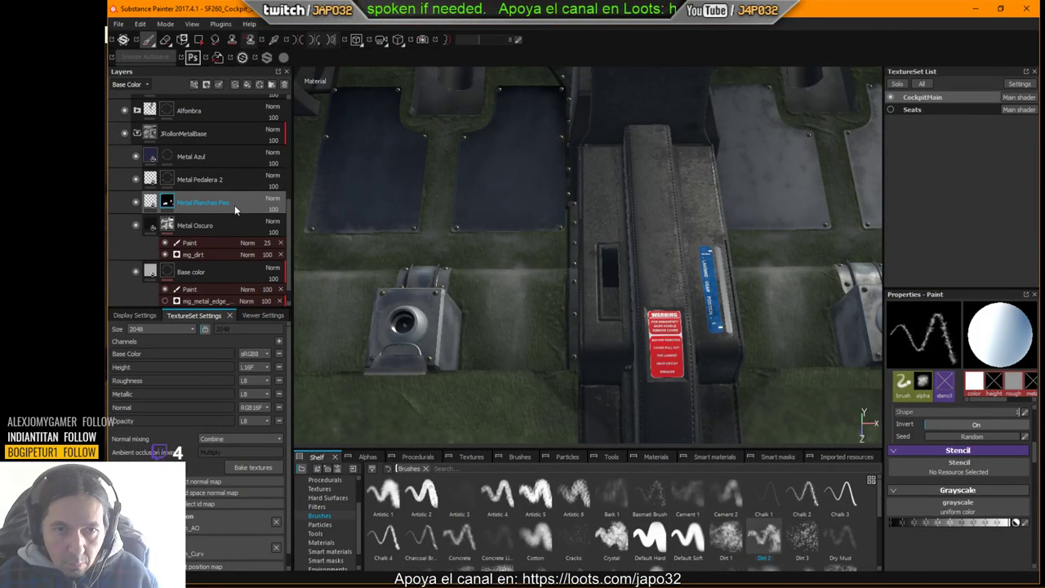
{"action": "right_click_drag", "start_coordinate": [459, 314], "coordinate": [565, 354], "text": "alt"}
{"action": "middle_click_drag", "start_coordinate": [565, 354], "coordinate": [591, 291], "text": "alt"}
{"action": "right_click_drag", "start_coordinate": [590, 292], "coordinate": [792, 300], "text": "alt"}
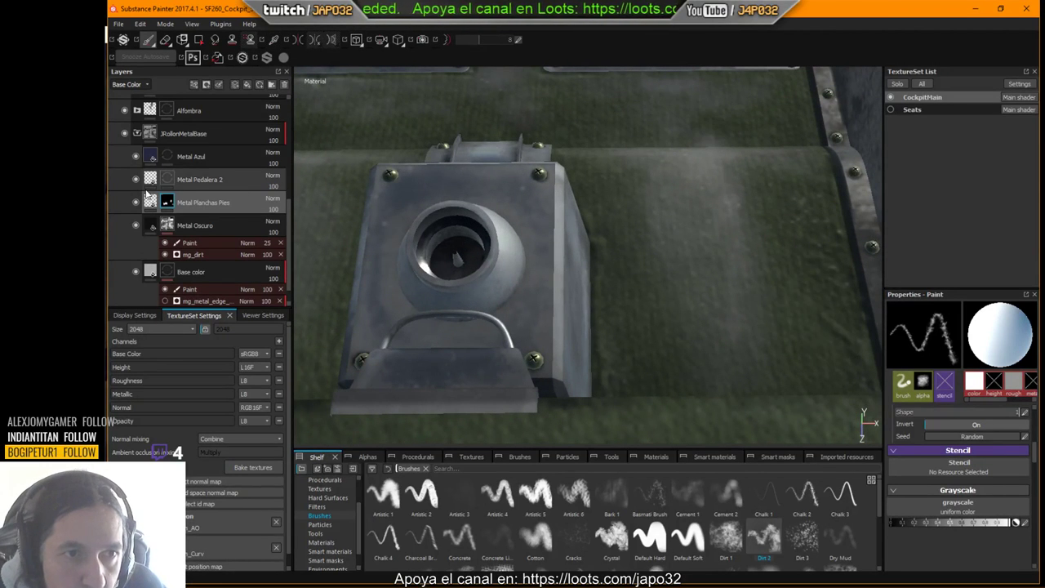
{"action": "left_click", "coordinate": [125, 134]}
{"action": "left_click", "coordinate": [125, 134]}
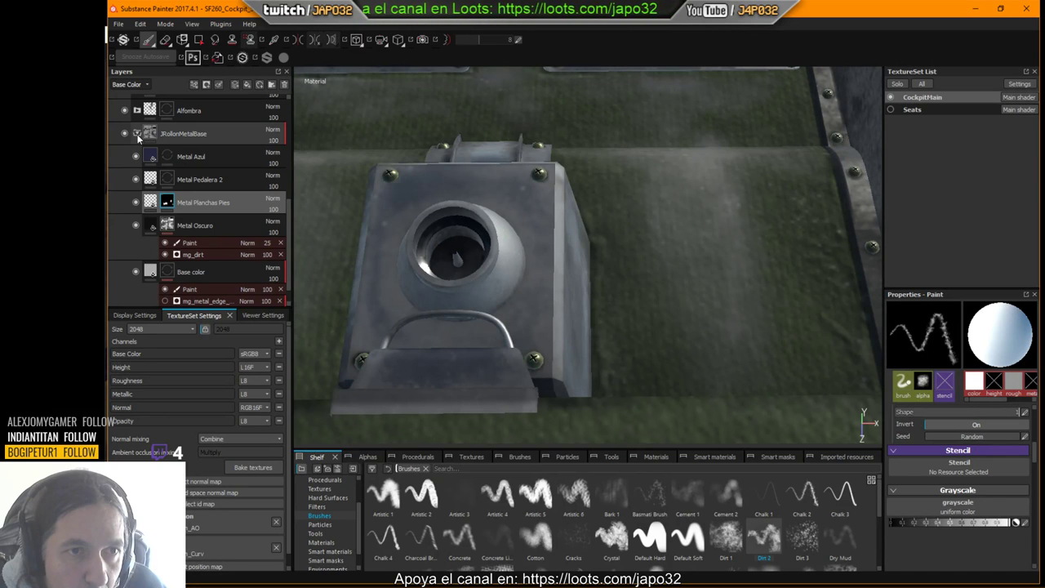
Step: Slightly raise the roughness of the tornillos Dorados fill layer inside the Tornillos group
{"action": "left_click", "coordinate": [137, 133]}
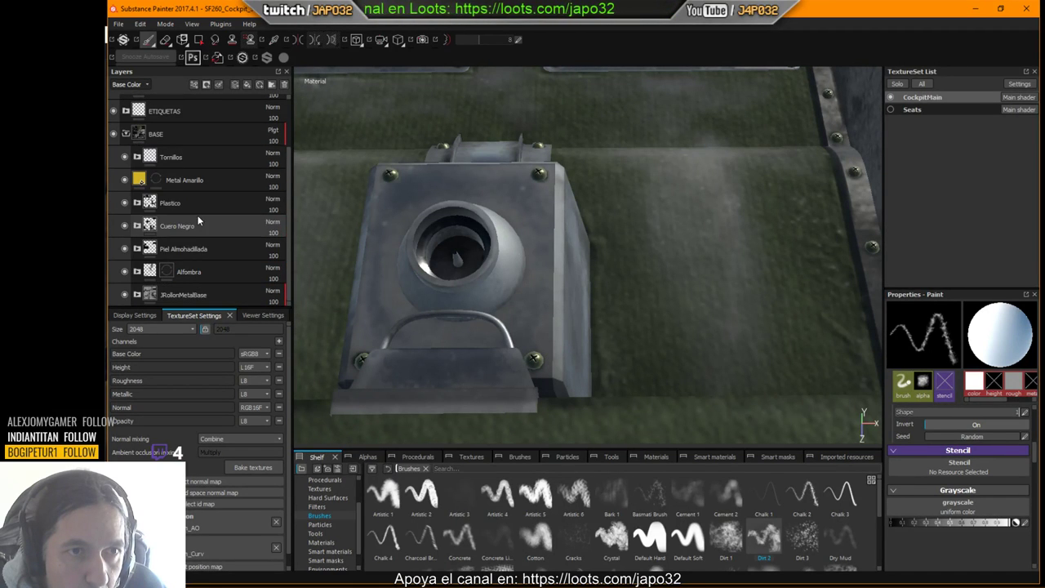
{"action": "left_click", "coordinate": [124, 156]}
{"action": "left_click", "coordinate": [124, 156]}
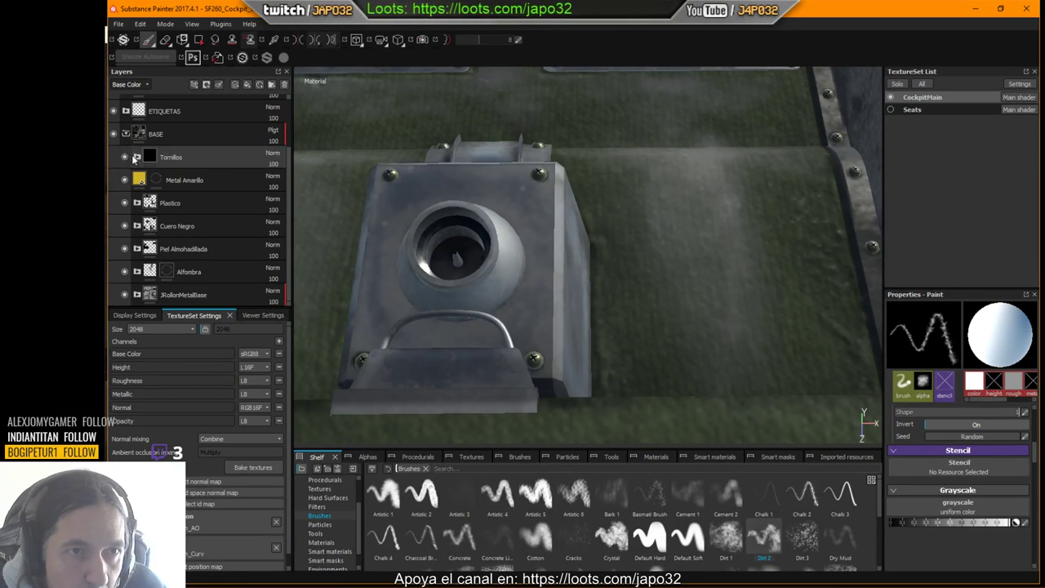
{"action": "left_click", "coordinate": [132, 154]}
{"action": "left_click", "coordinate": [169, 232]}
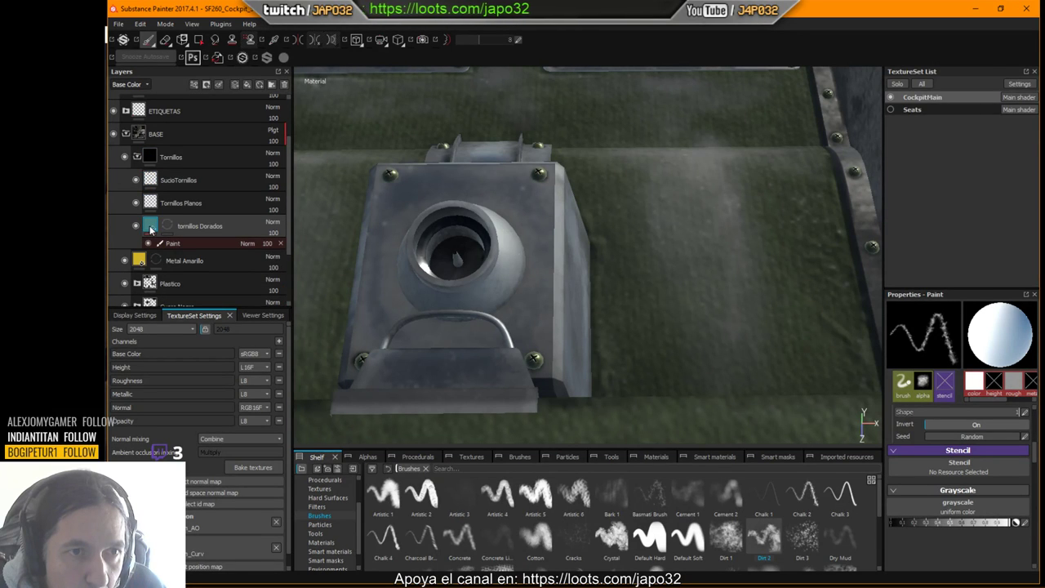
{"action": "scroll", "coordinate": [959, 507], "scroll_direction": "down", "scroll_amount": 2}
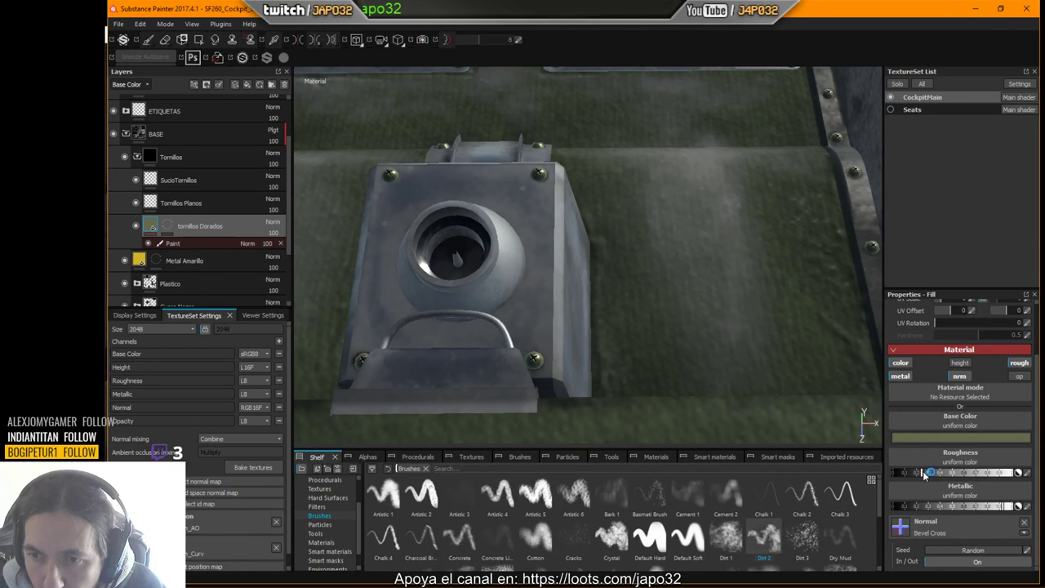
{"action": "left_click_drag", "start_coordinate": [923, 471], "coordinate": [933, 473]}
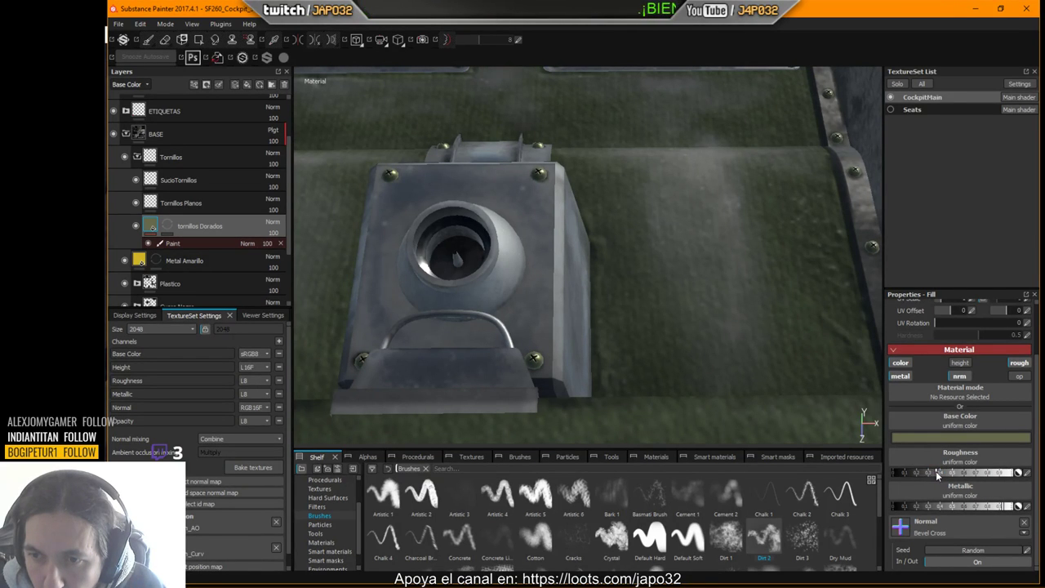
Step: Export the CockpitMain textures with the rougher golden screws, then switch to X-Plane and reload the aircraft
{"action": "right_click", "coordinate": [624, 236]}
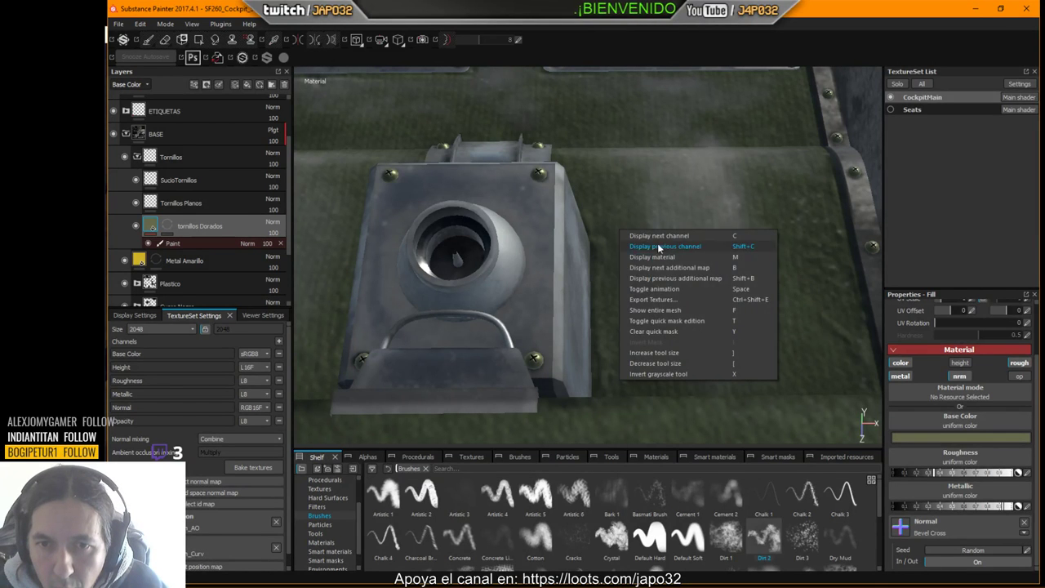
{"action": "left_click", "coordinate": [674, 299]}
{"action": "left_click", "coordinate": [697, 462]}
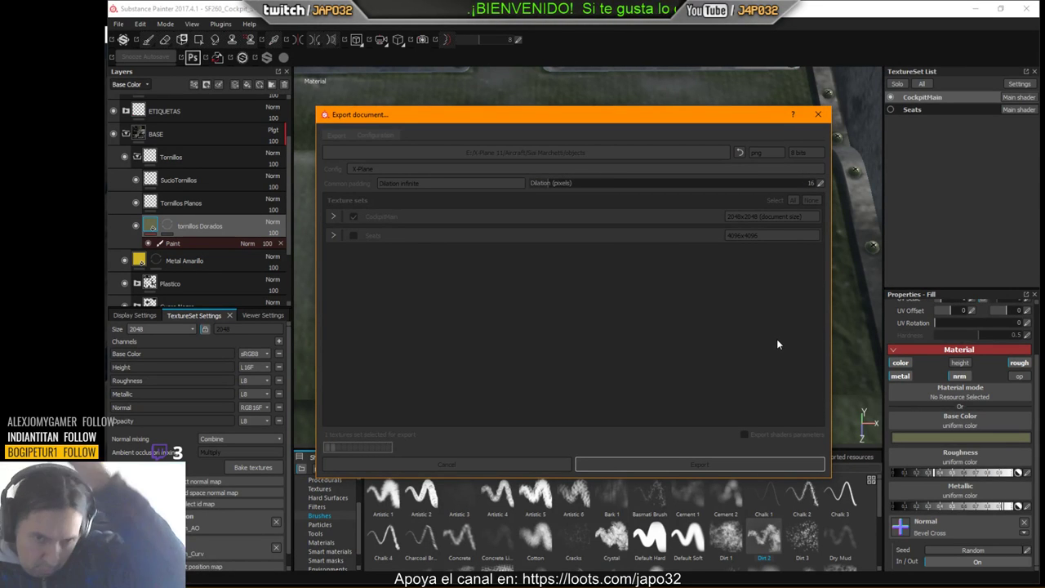
{"action": "left_click", "coordinate": [605, 309]}
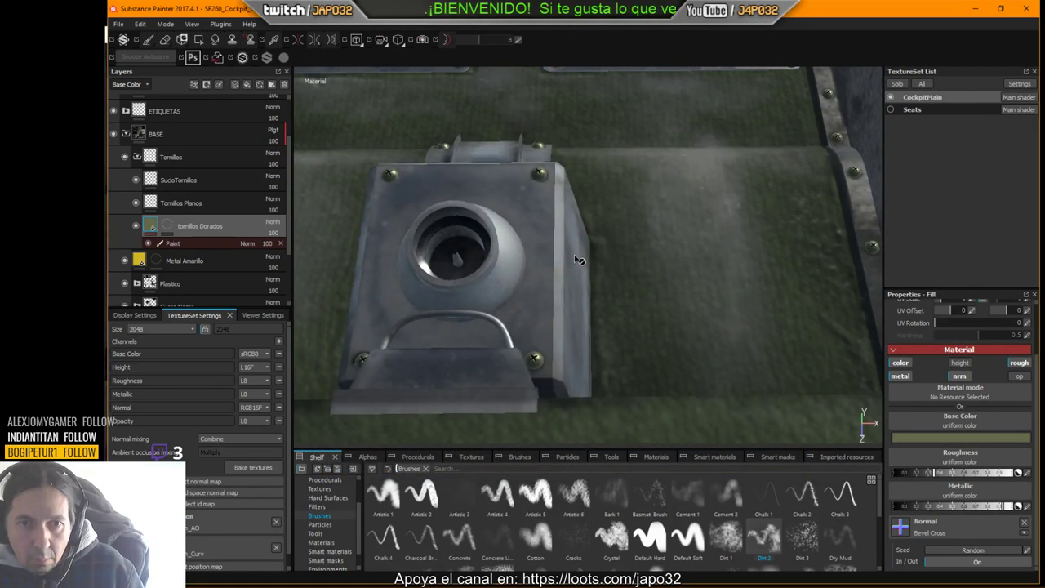
{"action": "key", "text": "alt+Tab"}
{"action": "left_click", "coordinate": [207, 54]}
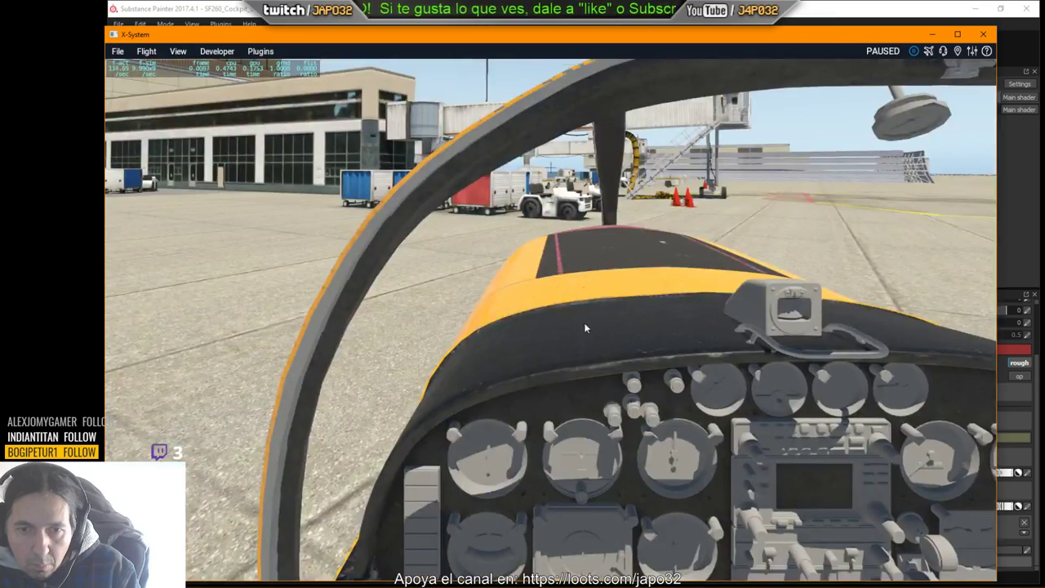
Step: Look down at the cockpit floor in X-Plane to check the screws and stick bases
{"action": "right_click_drag", "start_coordinate": [584, 324], "coordinate": [571, 438]}
{"action": "key", "text": "Down"}
{"action": "key", "text": "period"}
{"action": "key", "text": "period"}
Step: Switch back to Substance Painter, collapse the Tornillos group, and select the OSCURO layer inside the Brillos y Oscuros group
{"action": "key", "text": "alt+Tab"}
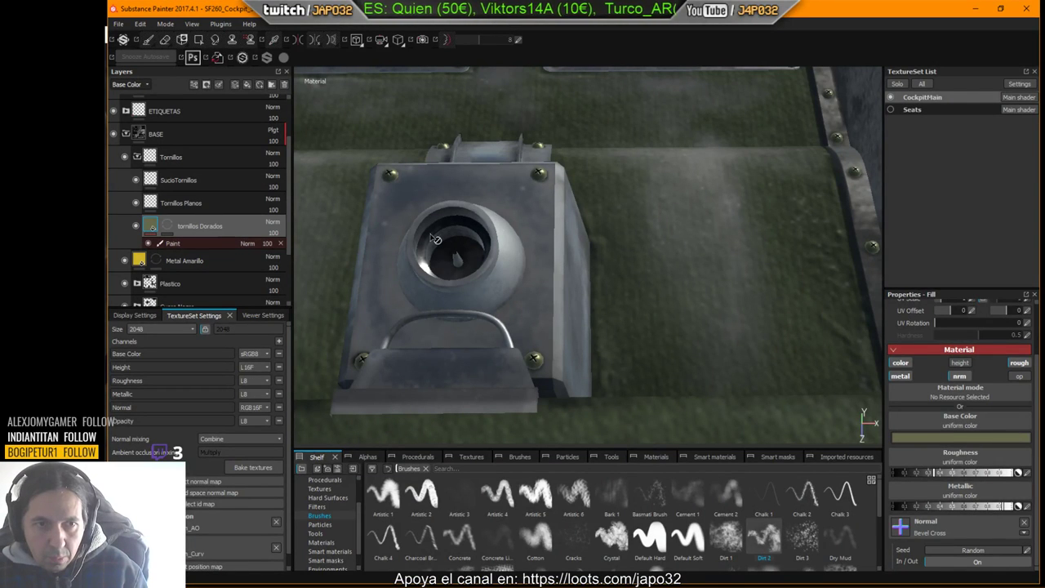
{"action": "left_click", "coordinate": [136, 157]}
{"action": "scroll", "coordinate": [128, 155], "scroll_direction": "up", "scroll_amount": 2}
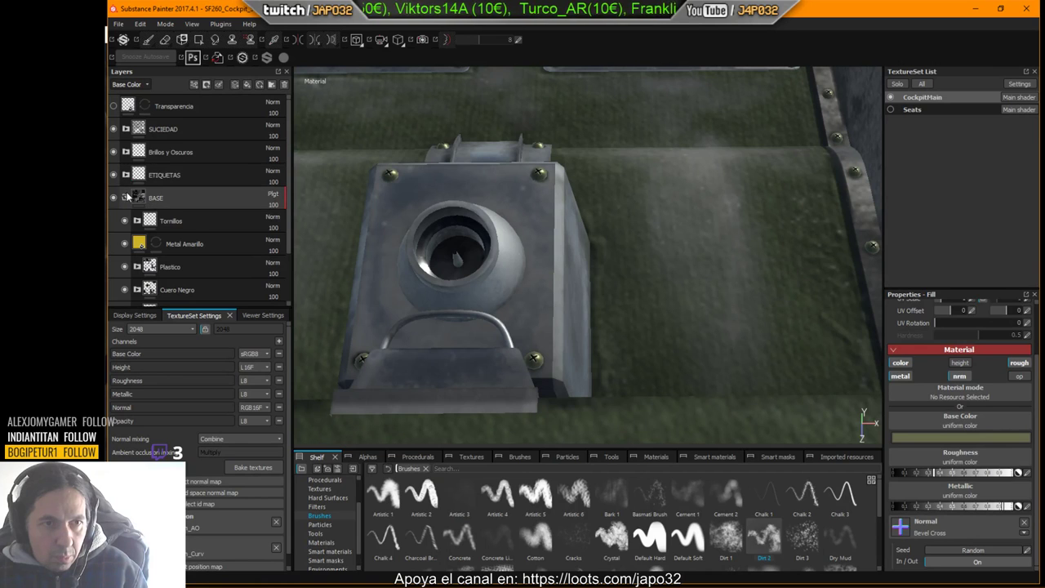
{"action": "left_click", "coordinate": [131, 196]}
{"action": "left_click", "coordinate": [126, 152]}
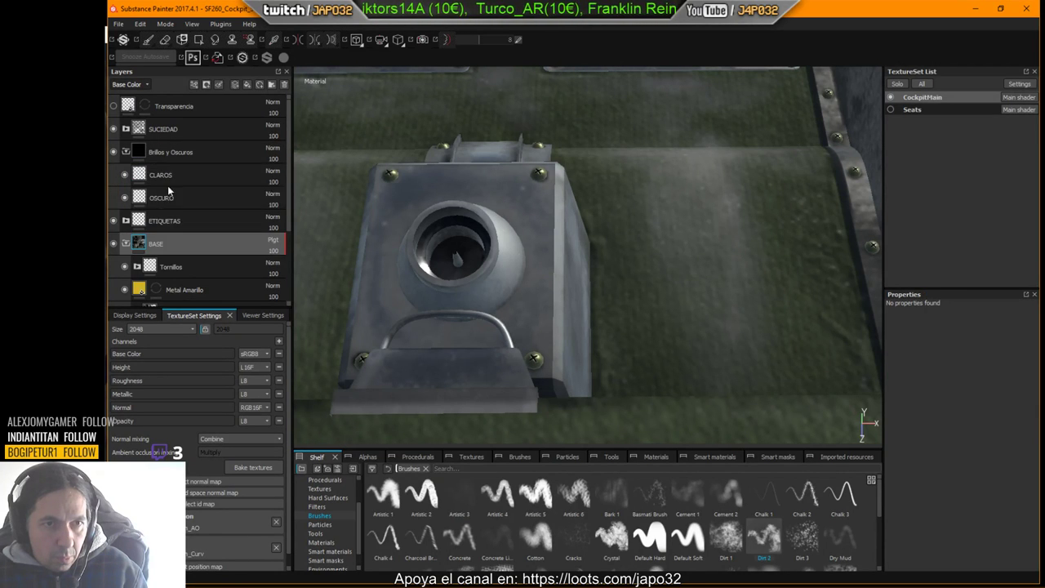
{"action": "left_click", "coordinate": [166, 197]}
Step: Set up the Eraser with the Default Hard brush, affecting only the color, roughness and metallic channels
{"action": "key", "text": "e"}
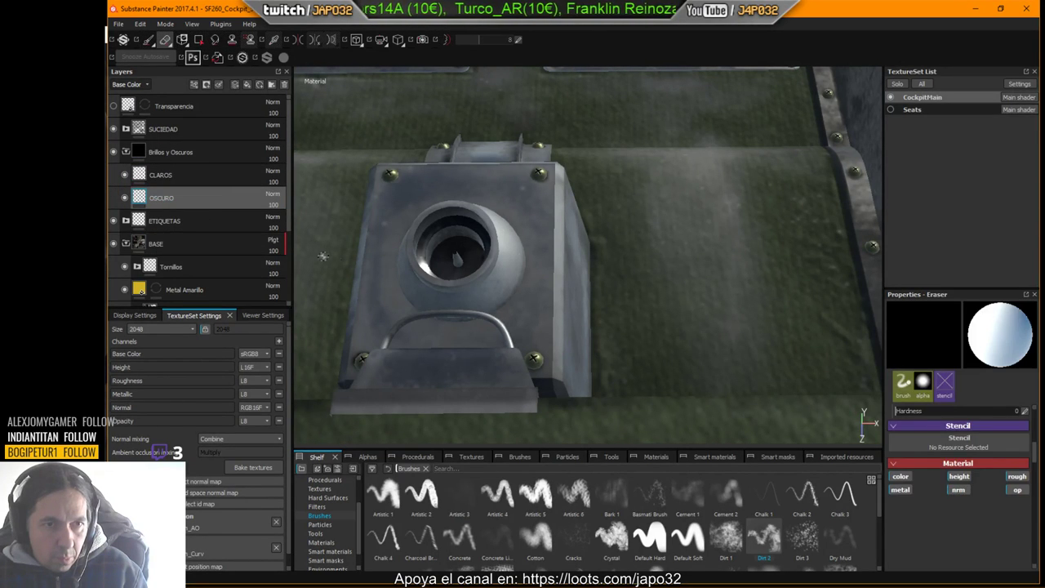
{"action": "left_click", "coordinate": [657, 546]}
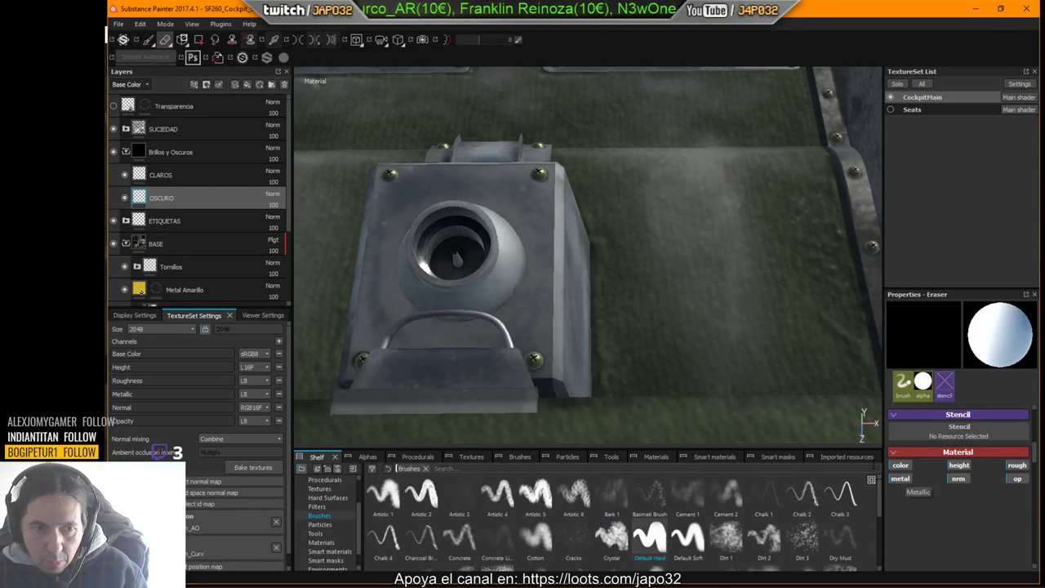
{"action": "left_click", "coordinate": [905, 478]}
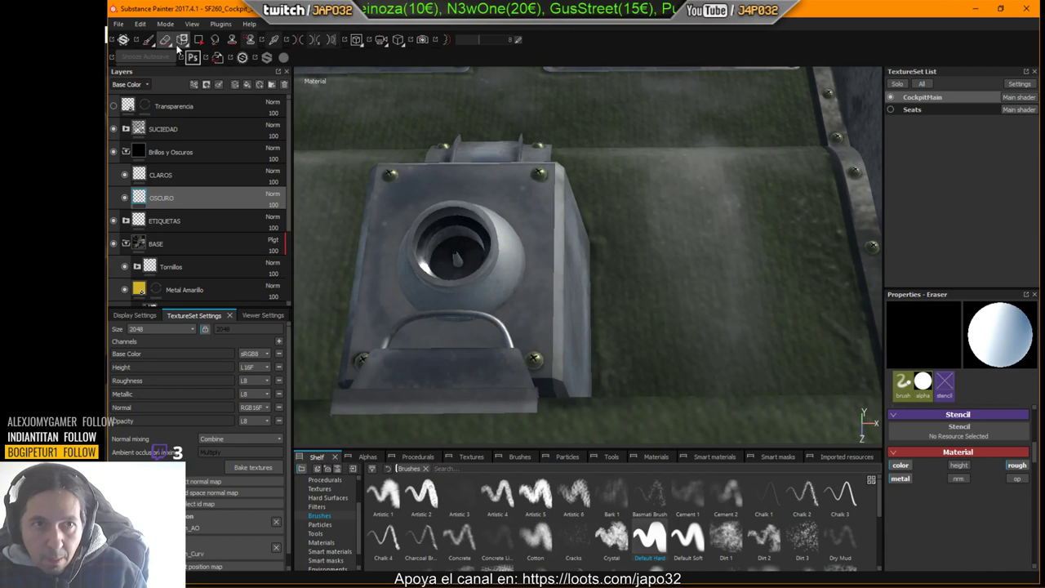
Step: Configure the Paint tool with the normal channel off and the opacity channel on, and raise its roughness to maximum
{"action": "left_click", "coordinate": [149, 41]}
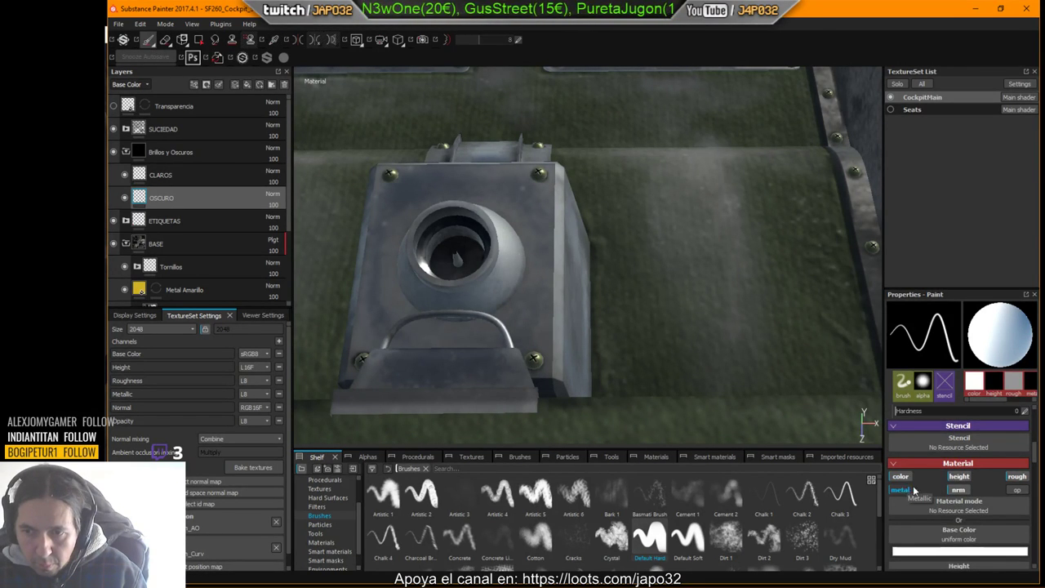
{"action": "left_click", "coordinate": [958, 477]}
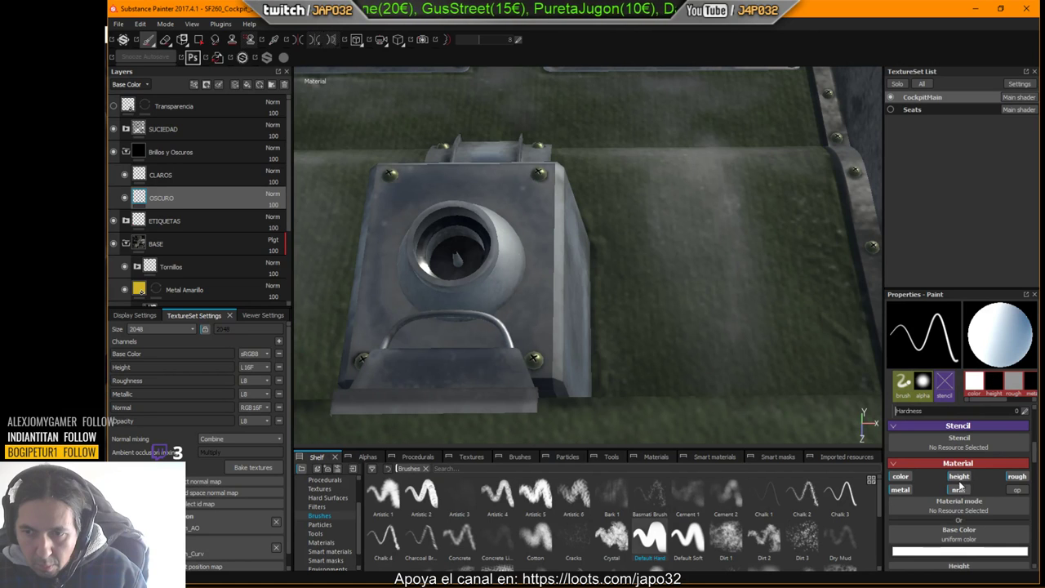
{"action": "left_click", "coordinate": [1021, 490]}
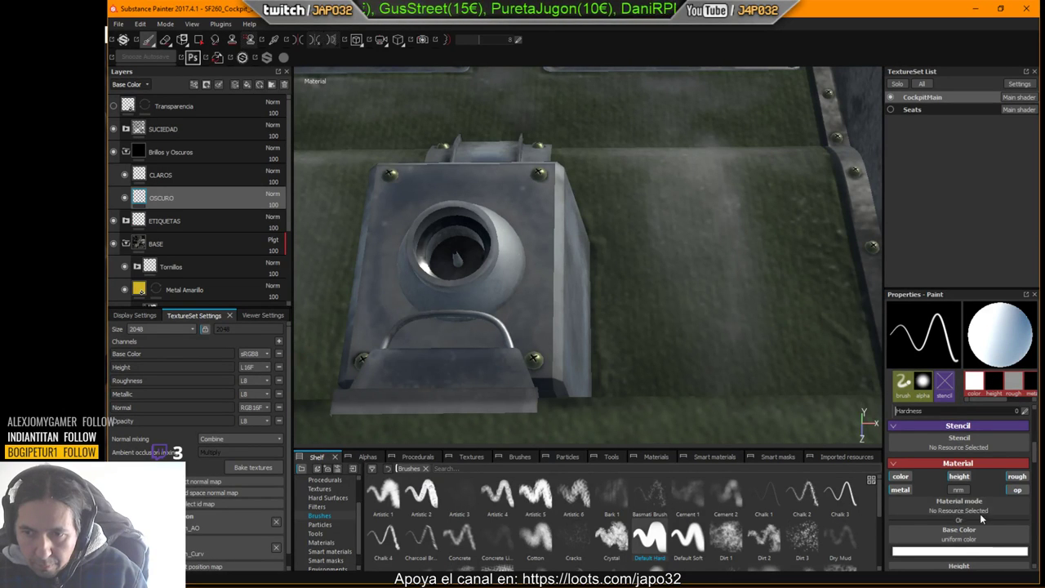
{"action": "scroll", "coordinate": [982, 520], "scroll_direction": "down", "scroll_amount": 3}
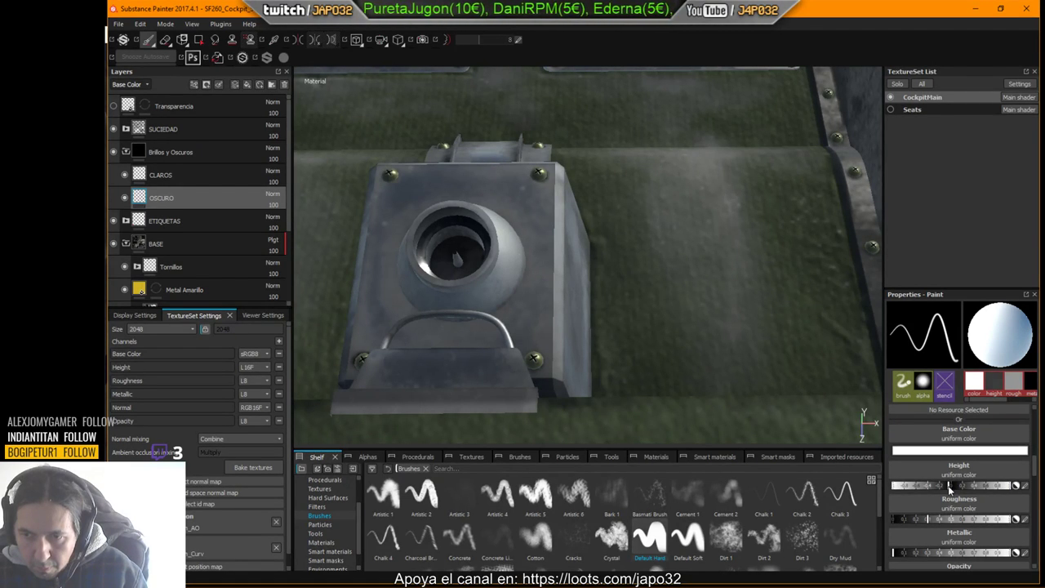
{"action": "left_click_drag", "start_coordinate": [929, 518], "coordinate": [1018, 525]}
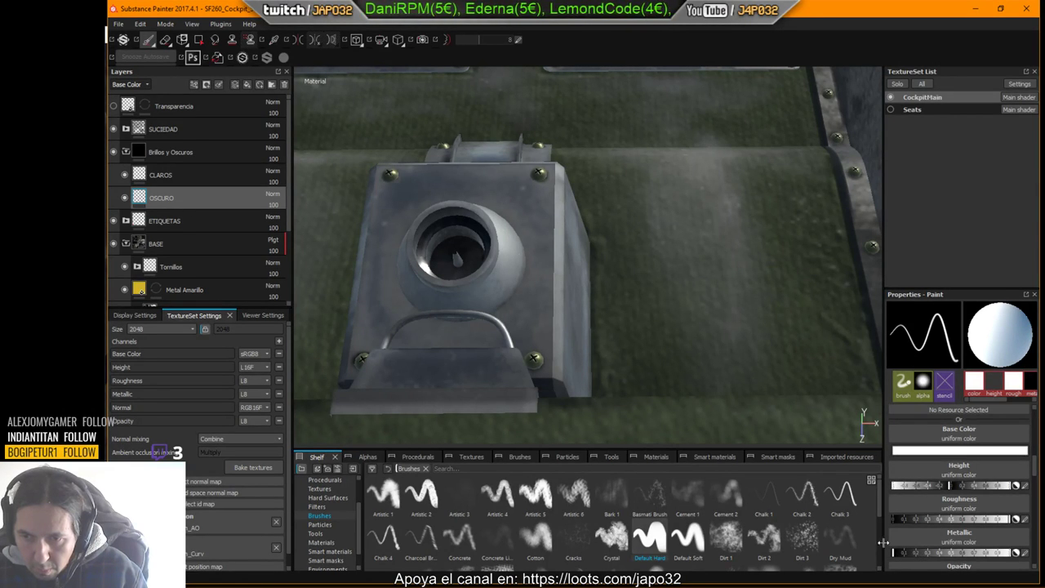
Step: Try white strokes on the stick base's round socket, the second with a smaller Default Hard brush, and undo them
{"action": "scroll", "coordinate": [961, 485], "scroll_direction": "down", "scroll_amount": 2}
{"action": "left_click_drag", "start_coordinate": [510, 305], "coordinate": [521, 279]}
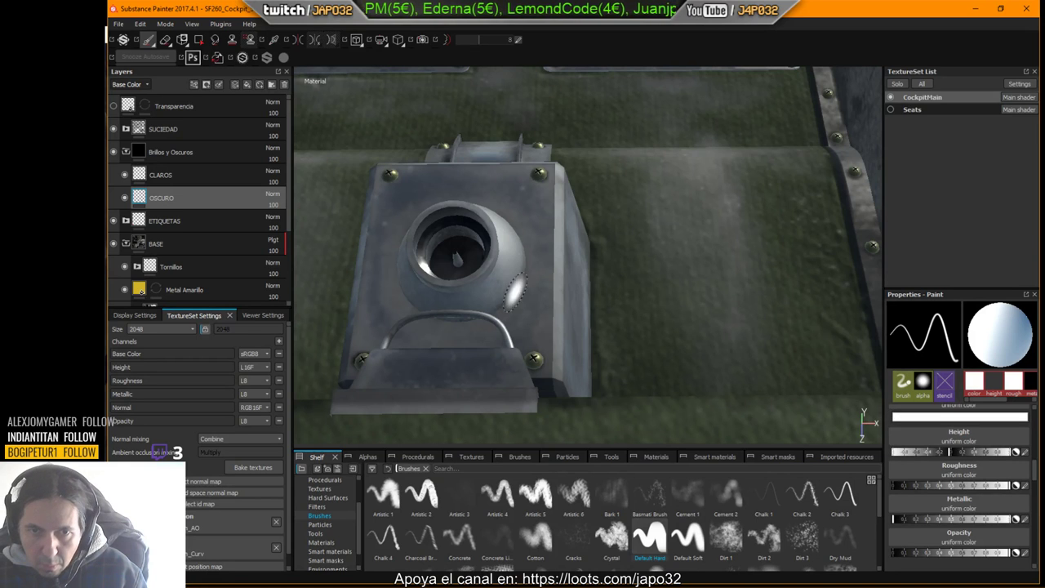
{"action": "key", "text": "ctrl+z"}
{"action": "left_click", "coordinate": [660, 545]}
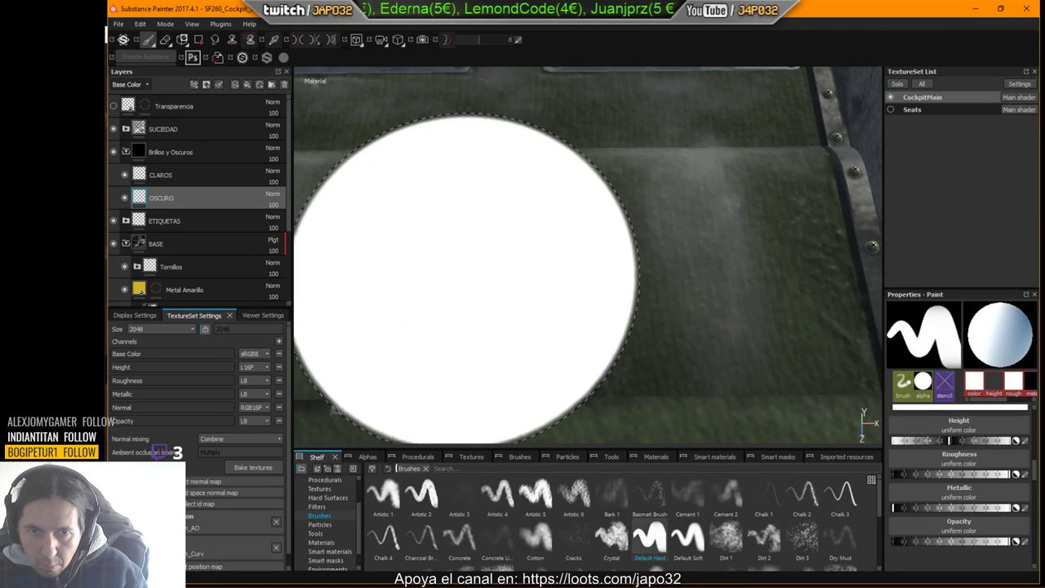
{"action": "right_click_drag", "start_coordinate": [465, 278], "coordinate": [378, 276], "text": "ctrl"}
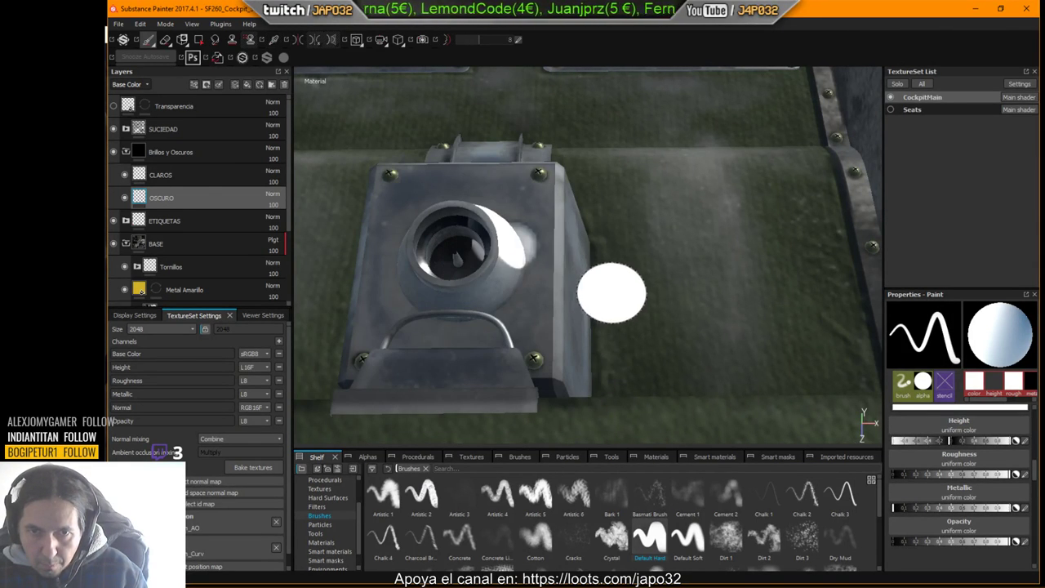
{"action": "scroll", "coordinate": [969, 474], "scroll_direction": "up", "scroll_amount": 2}
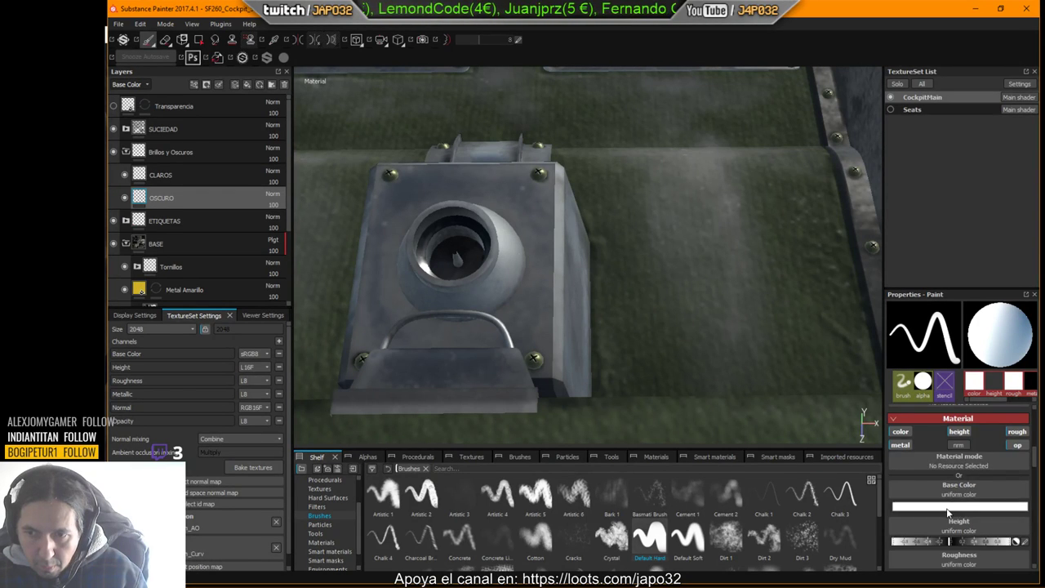
Step: Set the paint base color to black, try a dab beside the stick base's socket, and undo it
{"action": "left_click", "coordinate": [948, 508]}
{"action": "left_click_drag", "start_coordinate": [933, 496], "coordinate": [868, 566]}
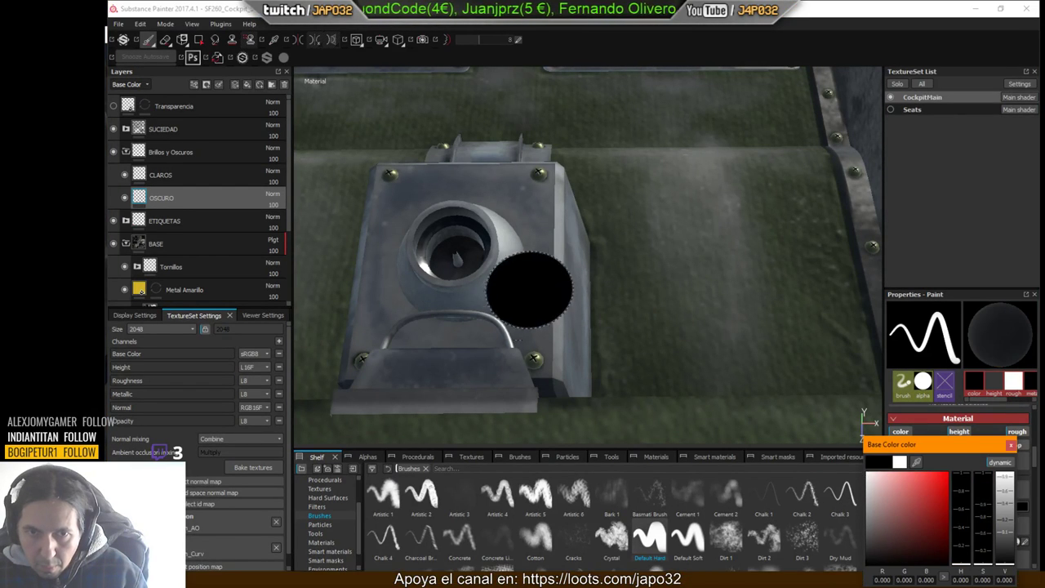
{"action": "left_click", "coordinate": [539, 318]}
{"action": "left_click", "coordinate": [692, 362]}
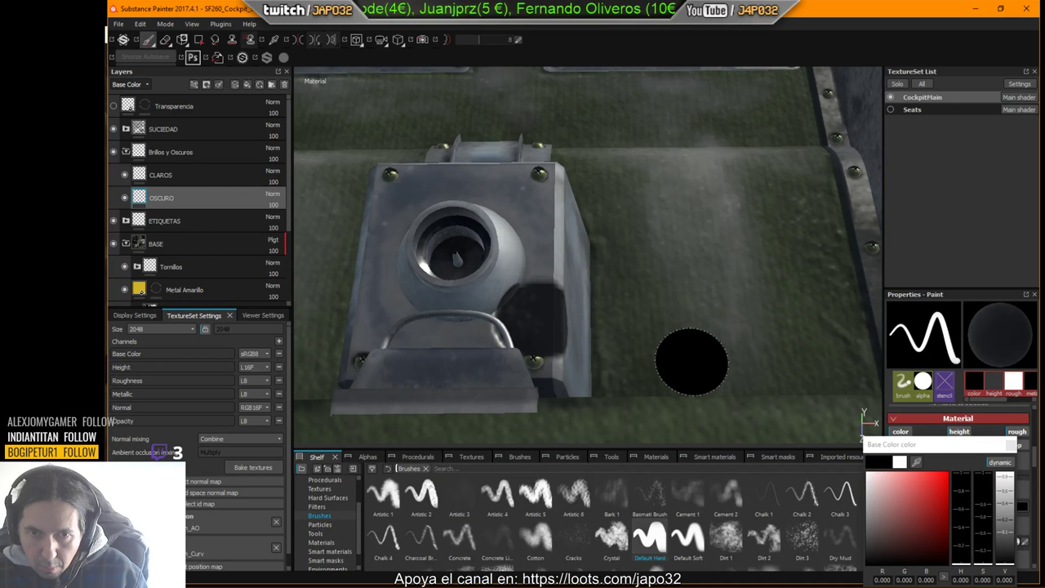
{"action": "key", "text": "ctrl+z"}
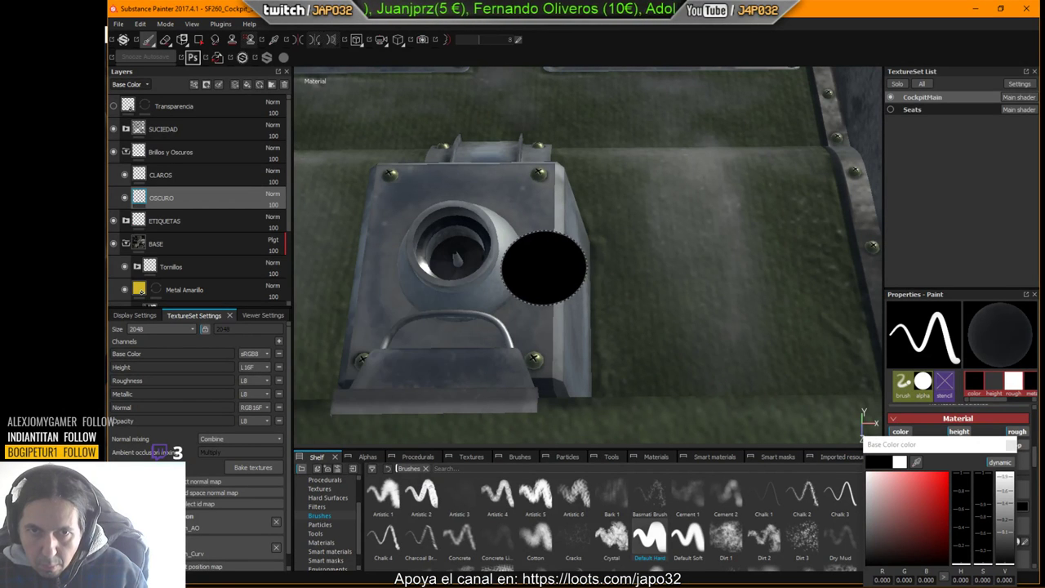
{"action": "mouse_move", "coordinate": [582, 298]}
{"action": "left_mouse_down", "text": "alt"}
{"action": "mouse_move", "coordinate": [566, 312]}
{"action": "mouse_move", "coordinate": [588, 316]}
{"action": "left_mouse_up", "text": "alt"}
Step: Switch to X-Plane and examine the pilot-side stick base and its screws from several distances and heights
{"action": "key", "text": "alt+Tab"}
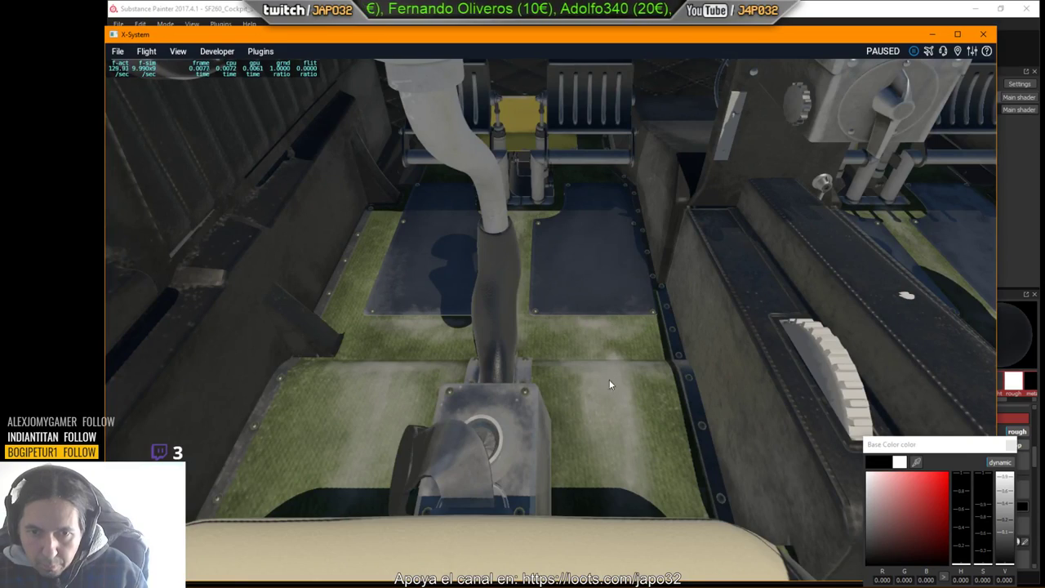
{"action": "key", "text": "Up"}
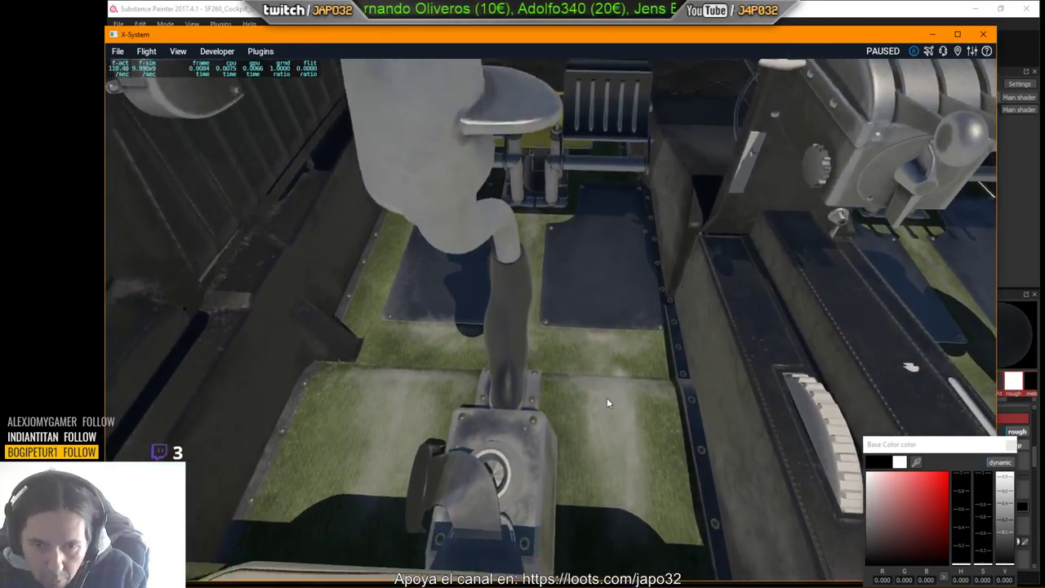
{"action": "key", "text": "Down"}
{"action": "key", "text": "period"}
{"action": "right_click_drag", "start_coordinate": [603, 400], "coordinate": [594, 437]}
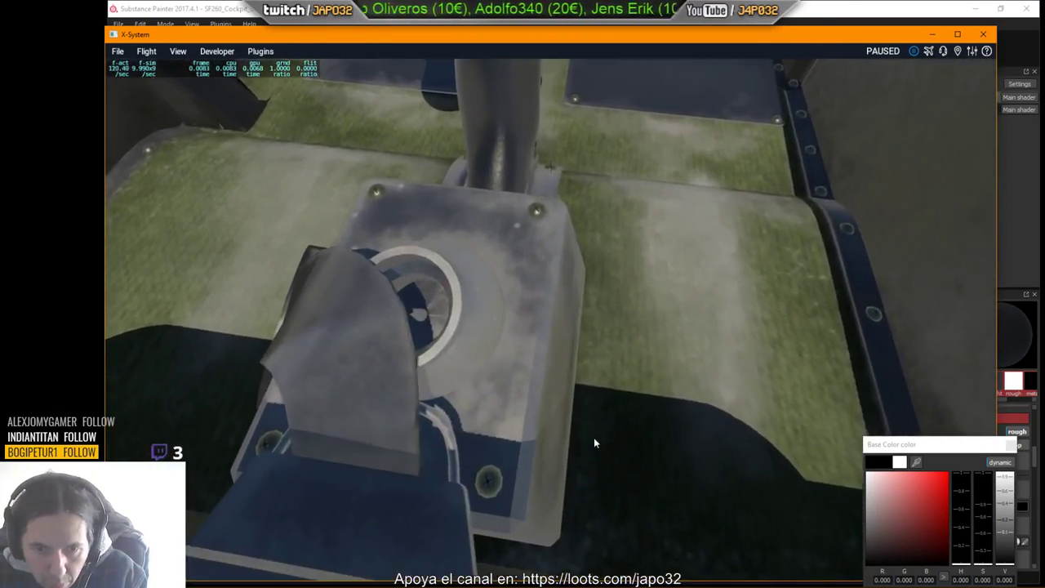
{"action": "key", "text": "comma"}
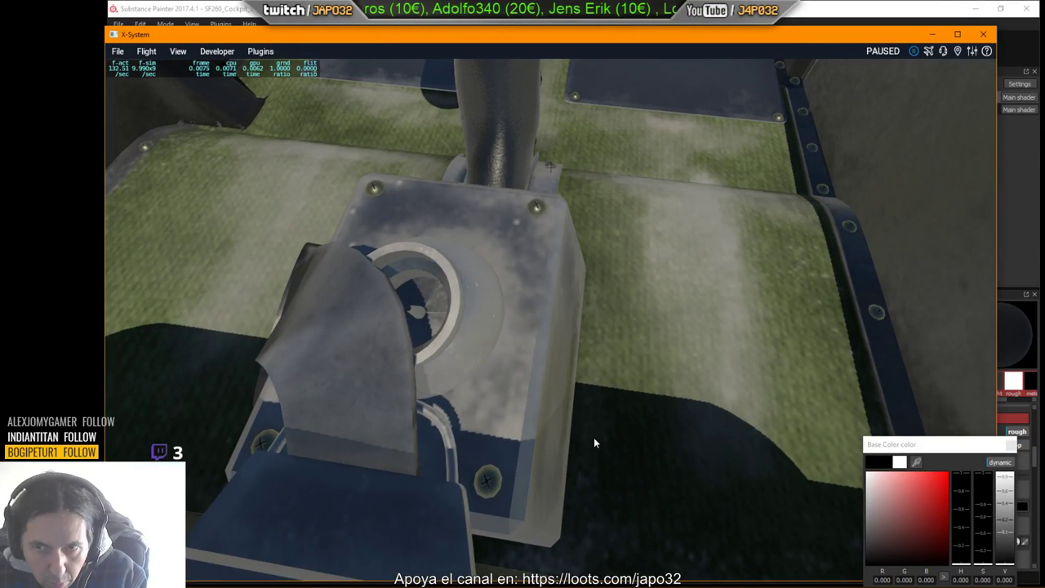
{"action": "key", "text": "period"}
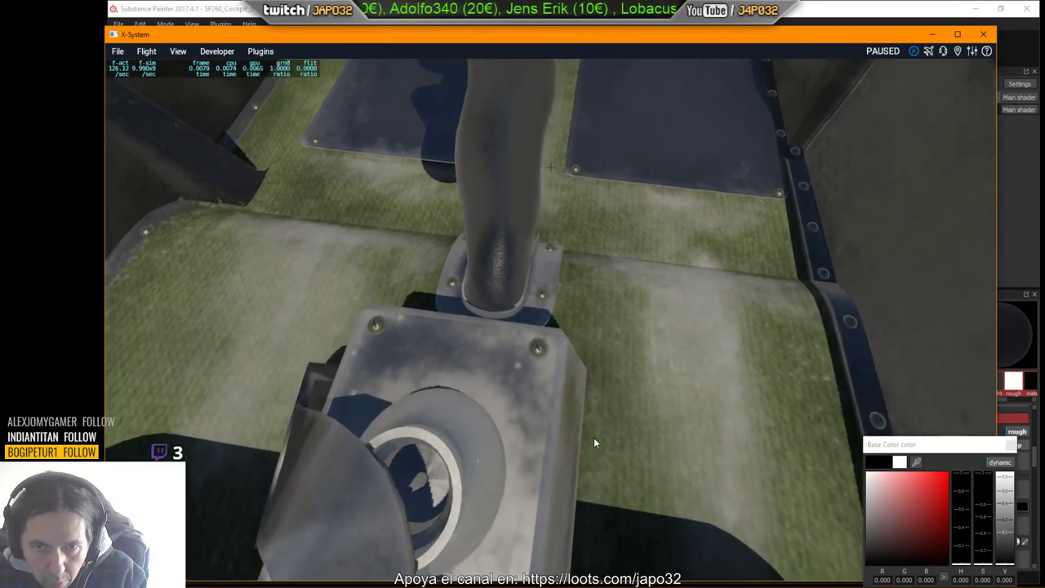
{"action": "key", "text": "period"}
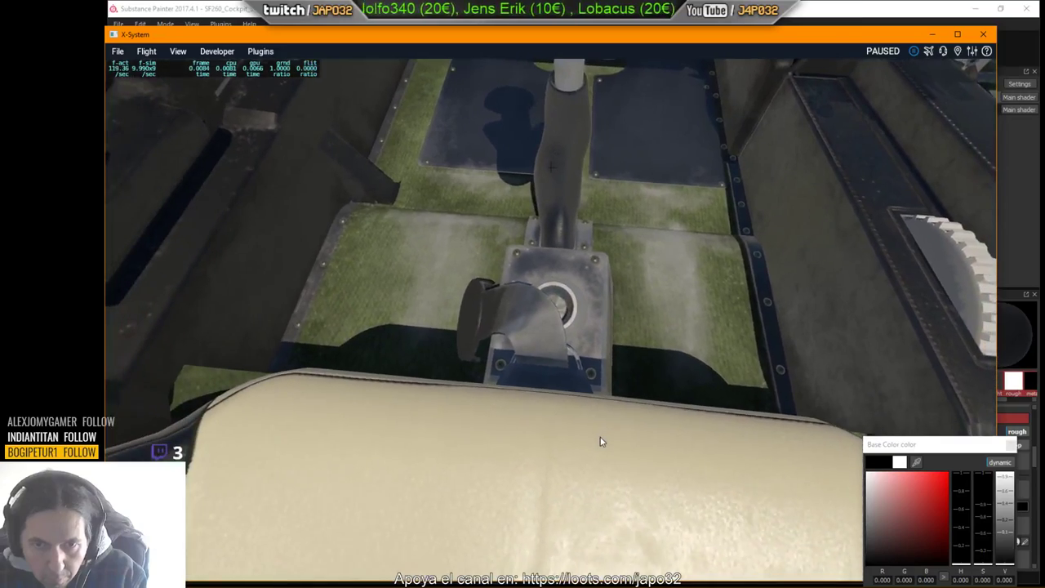
{"action": "key", "text": "comma"}
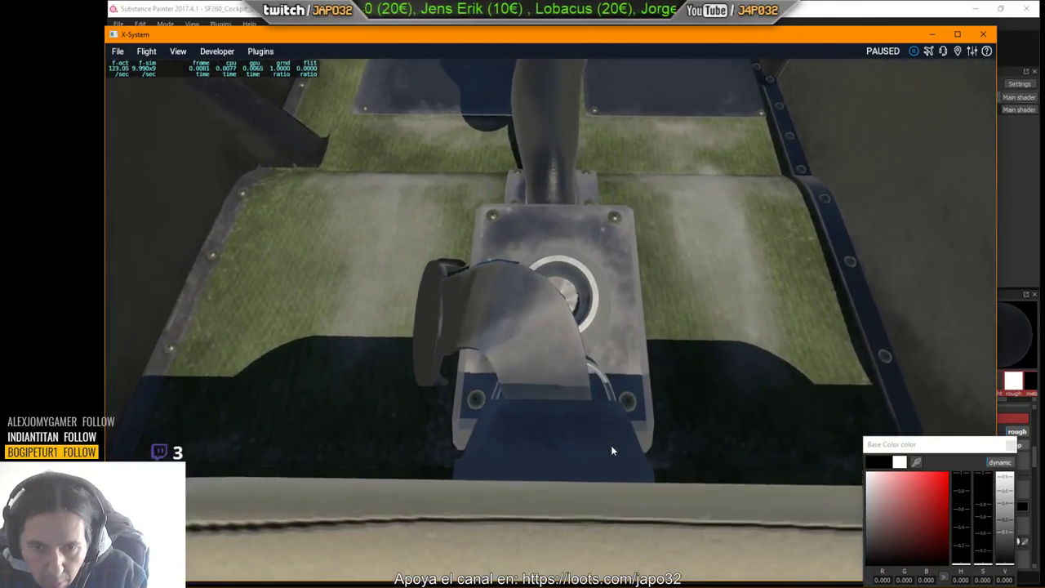
Step: Return to Substance Painter and lower the metallic value of the tornillos Dorados fill layer to slightly below the middle
{"action": "key", "text": "alt+Tab"}
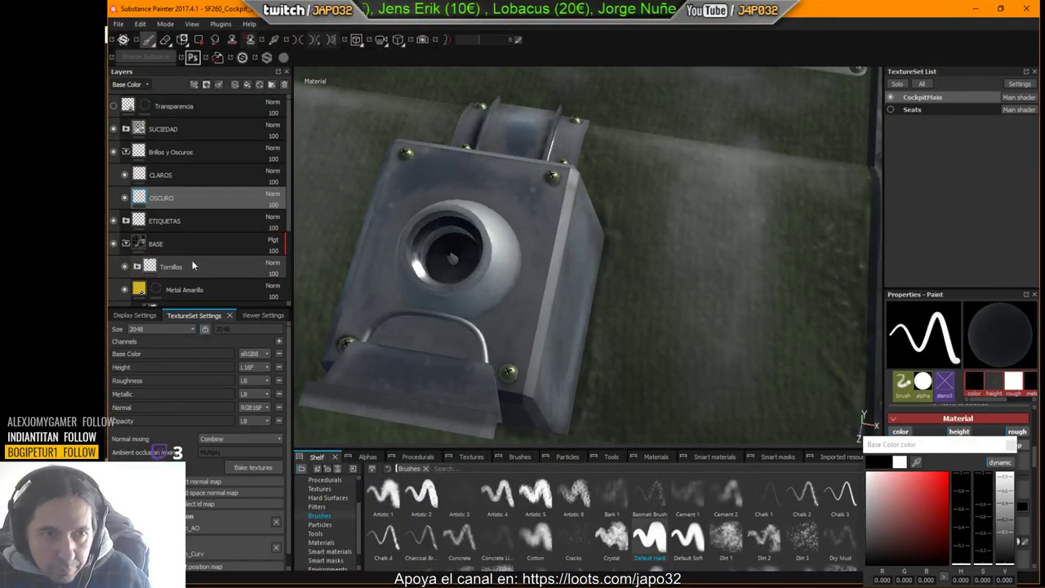
{"action": "left_click", "coordinate": [139, 267]}
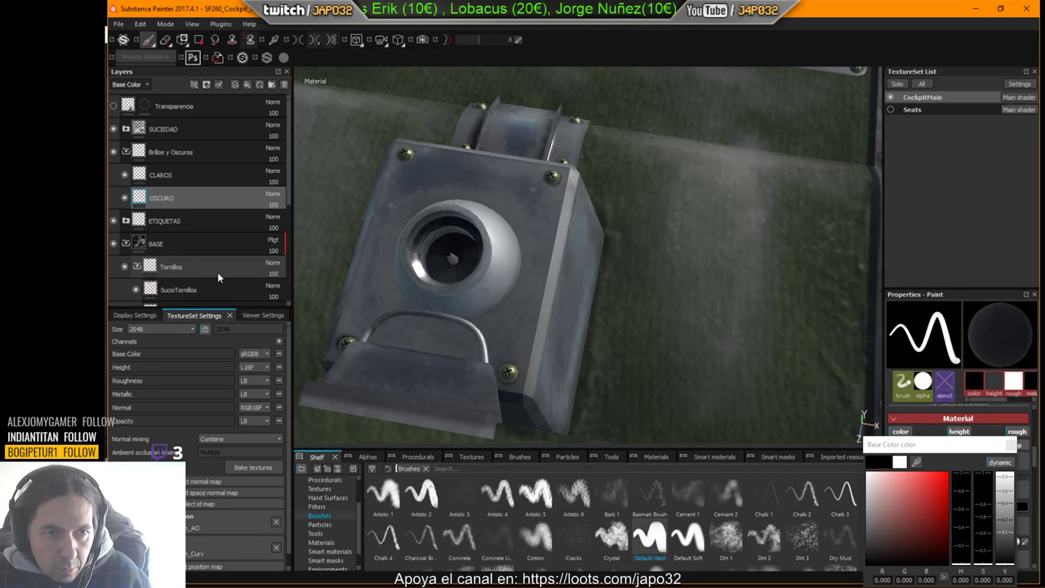
{"action": "scroll", "coordinate": [216, 271], "scroll_direction": "down", "scroll_amount": 2}
{"action": "left_click", "coordinate": [147, 236]}
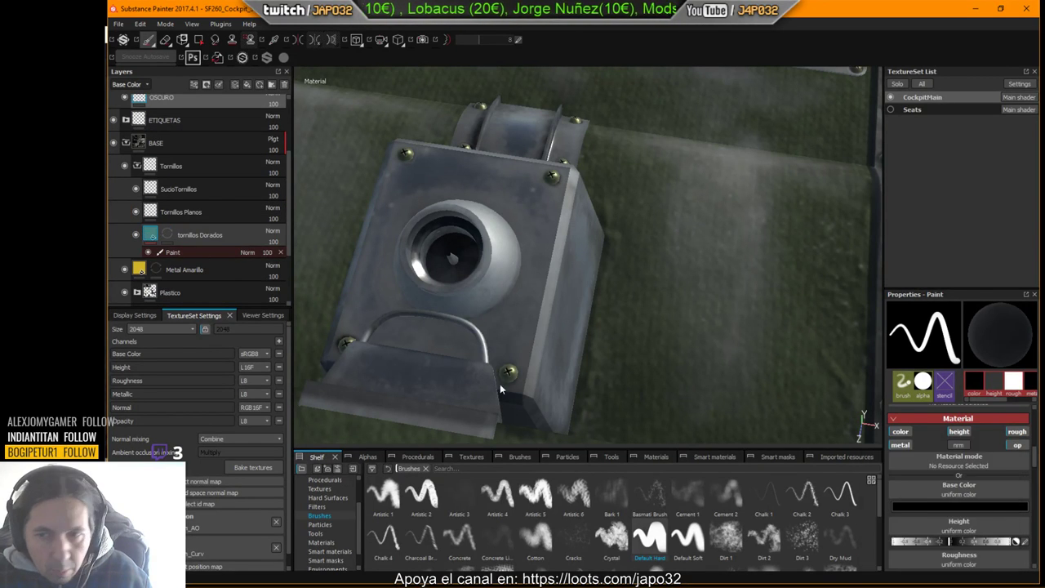
{"action": "left_click", "coordinate": [150, 235]}
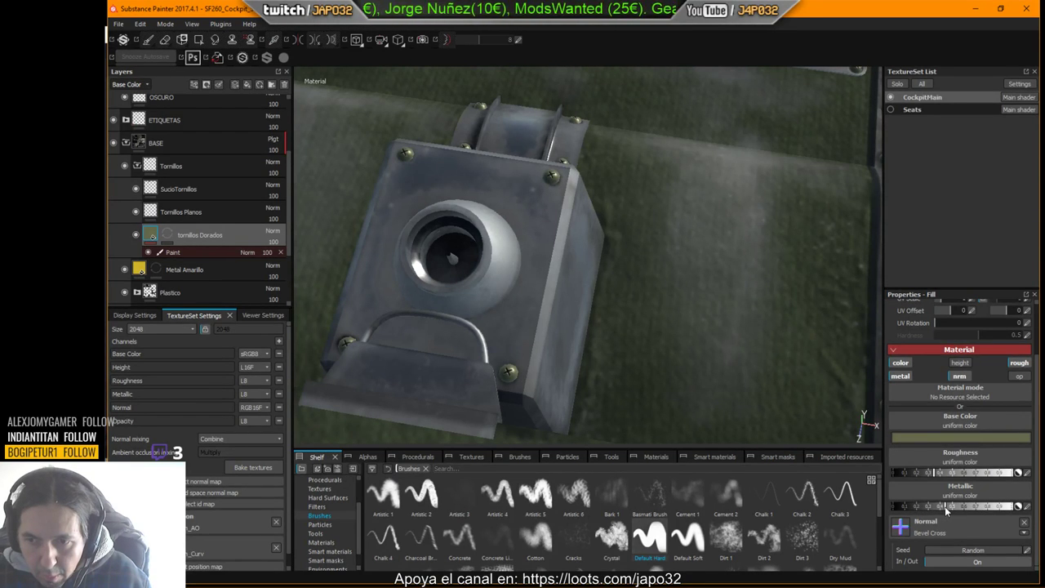
Step: Export the CockpitMain textures with the X-Plane configuration as 8-bit PNG, and switch back to X-Plane
{"action": "right_click", "coordinate": [651, 276]}
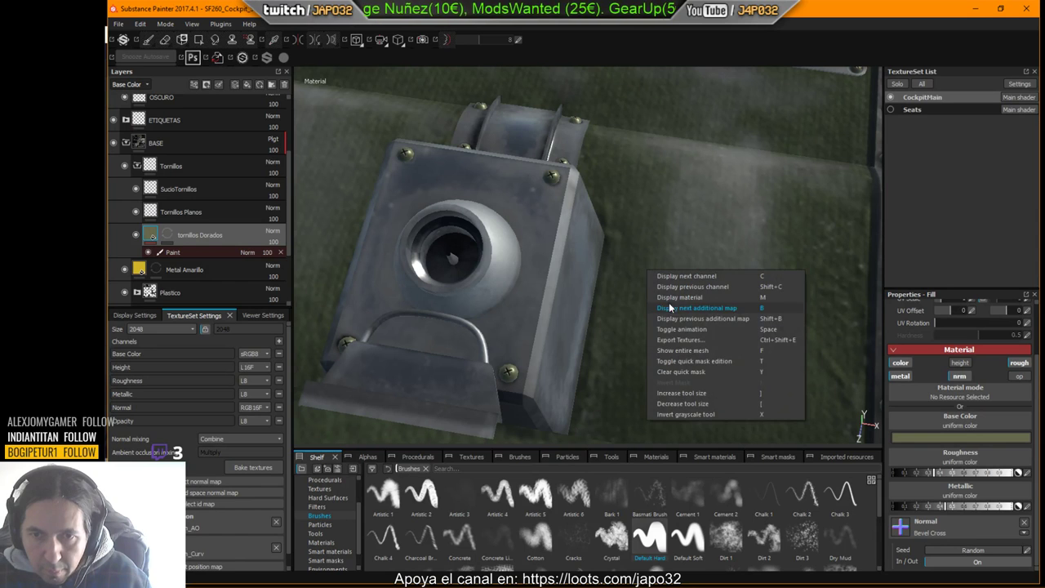
{"action": "left_click", "coordinate": [678, 339]}
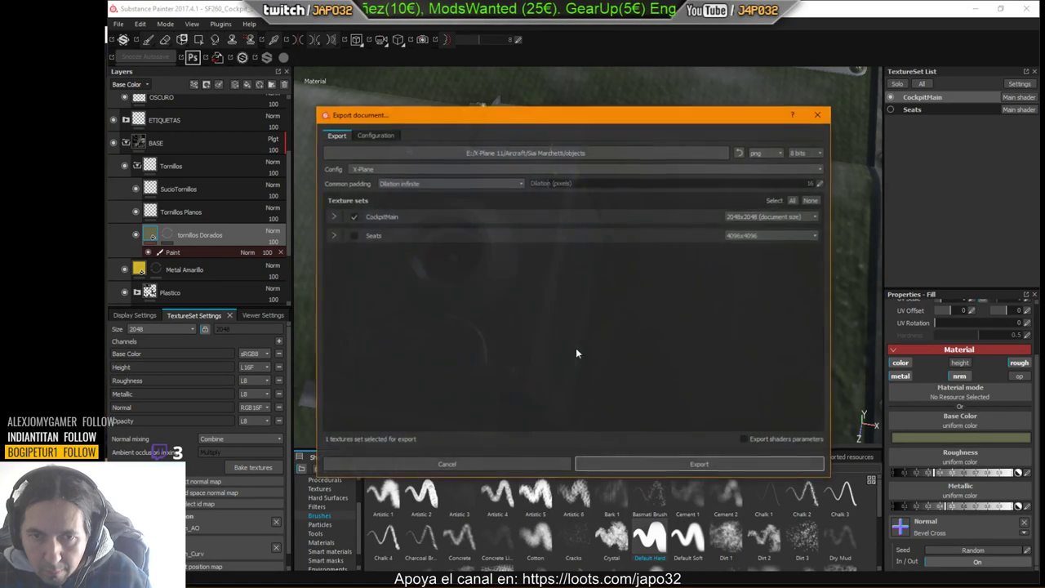
{"action": "left_click", "coordinate": [688, 458]}
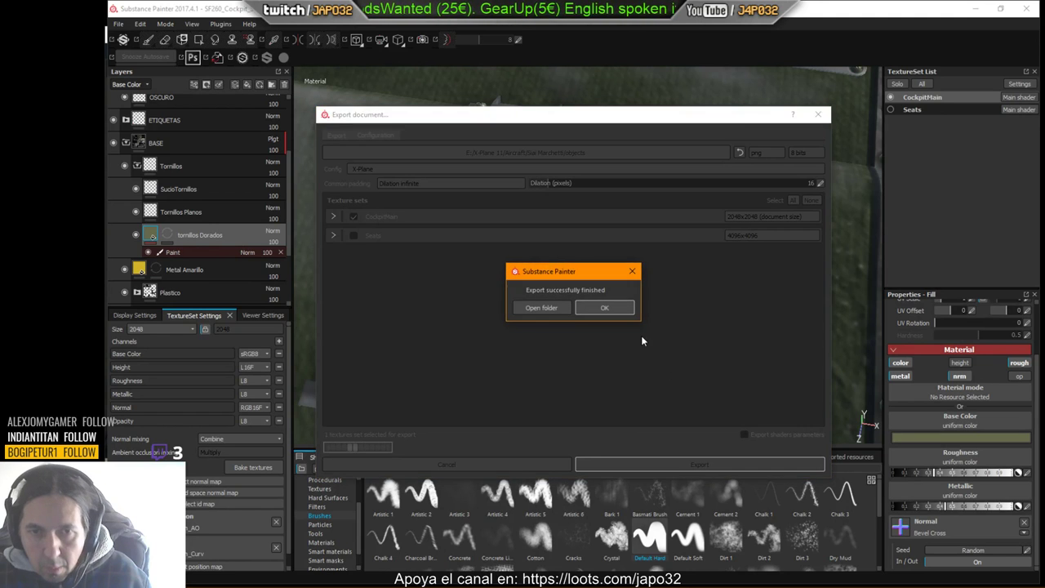
{"action": "left_click", "coordinate": [604, 306]}
{"action": "key", "text": "alt+Tab"}
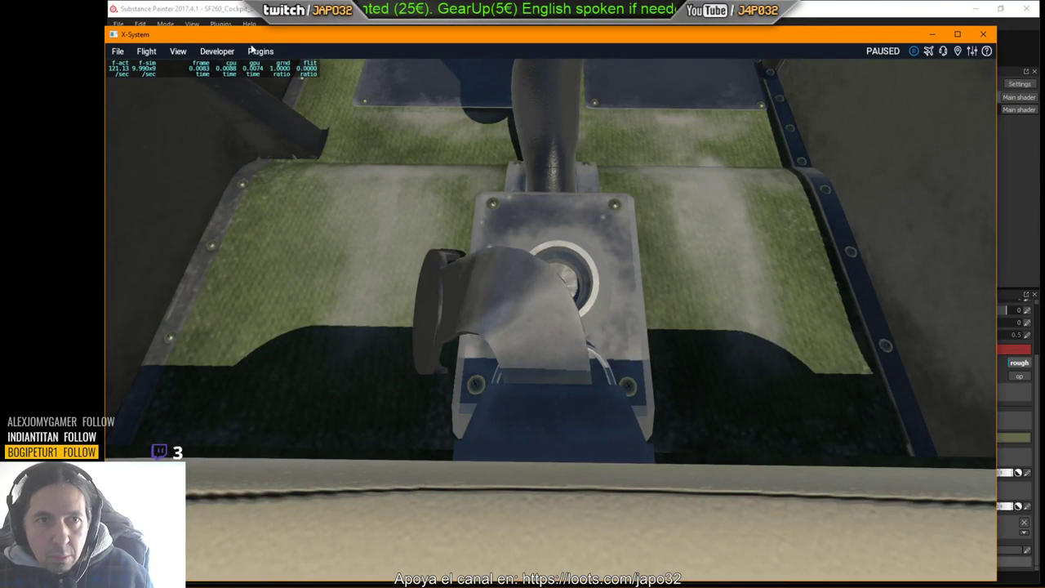
{"action": "left_click", "coordinate": [230, 53]}
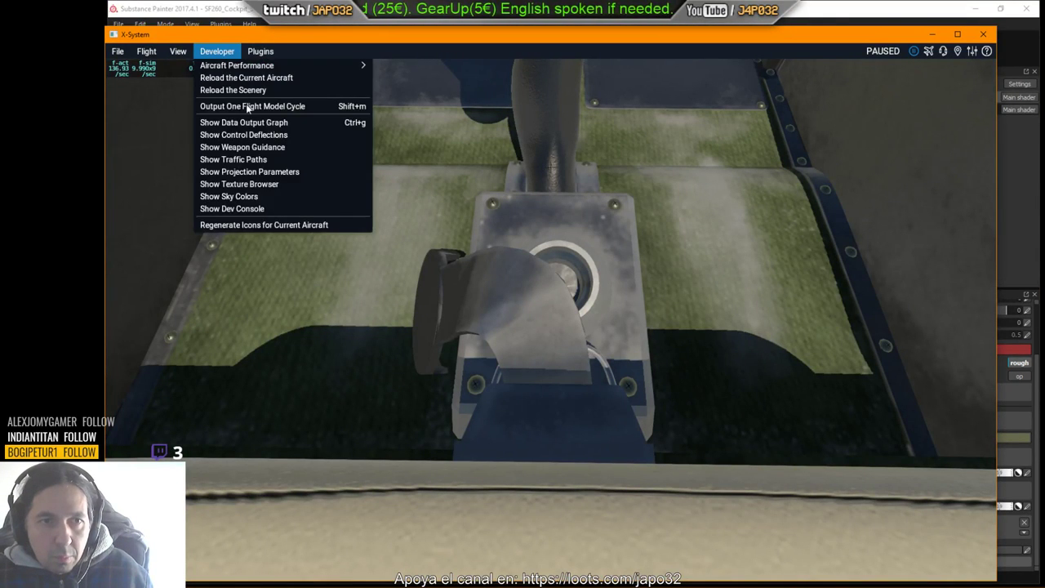
{"action": "left_click", "coordinate": [251, 207]}
{"action": "left_click", "coordinate": [230, 53]}
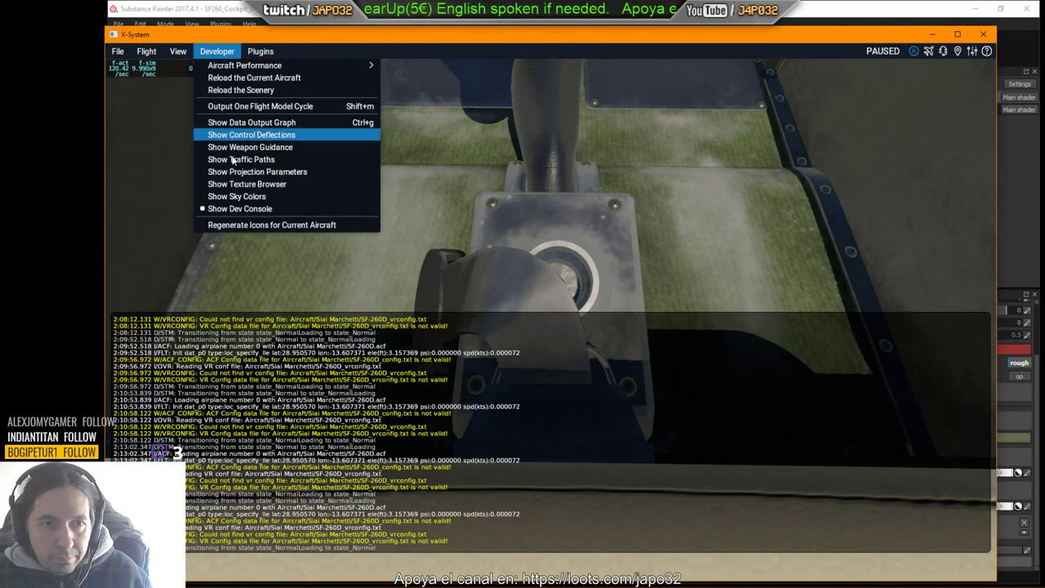
{"action": "left_click", "coordinate": [236, 209]}
Step: Reload the current aircraft and examine the pilot-side stick base, floor plates and golden screws up close
{"action": "left_click", "coordinate": [217, 52]}
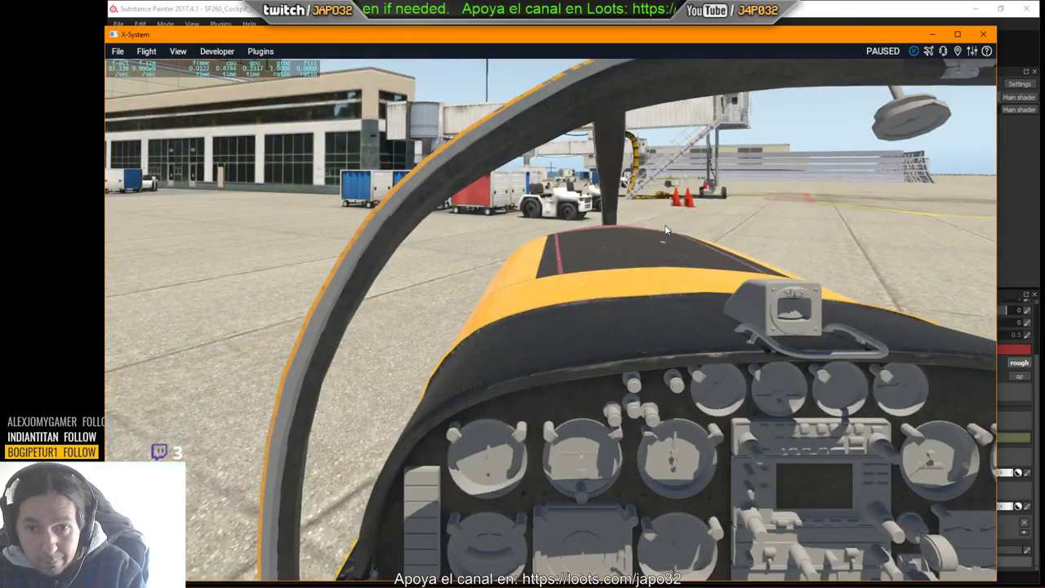
{"action": "right_click_drag", "start_coordinate": [665, 229], "coordinate": [670, 367]}
{"action": "key", "text": "period"}
{"action": "key", "text": "Down"}
{"action": "key", "text": "comma"}
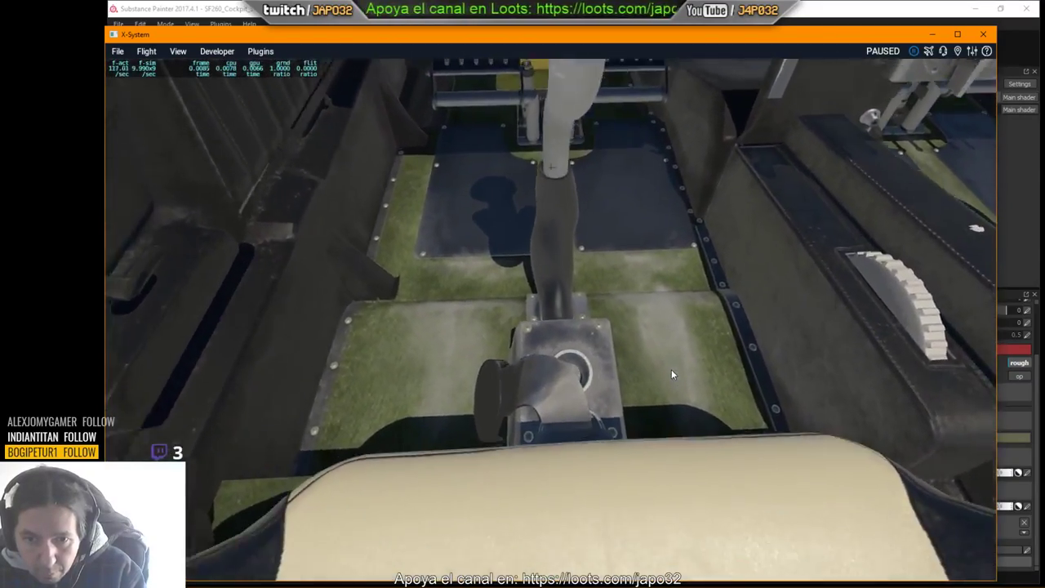
{"action": "scroll", "coordinate": [671, 369], "scroll_direction": "up", "scroll_amount": 5}
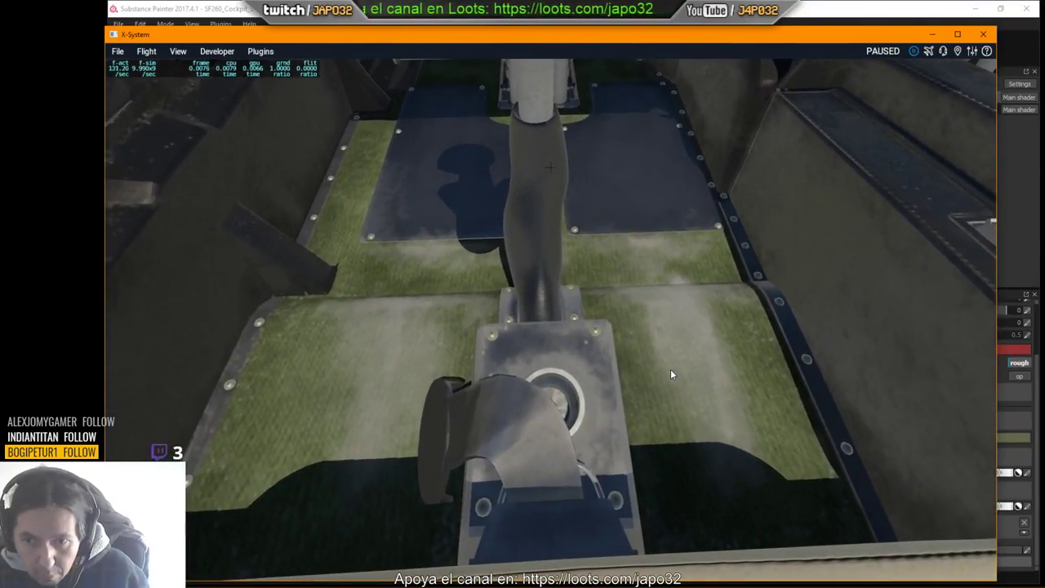
{"action": "scroll", "coordinate": [670, 369], "scroll_direction": "up", "scroll_amount": 3}
Step: In Substance Painter, raise the tornillos Dorados metallic to near maximum, export the CockpitMain textures as 8-bit PNG, and return to X-Plane
{"action": "key", "text": "alt+Tab"}
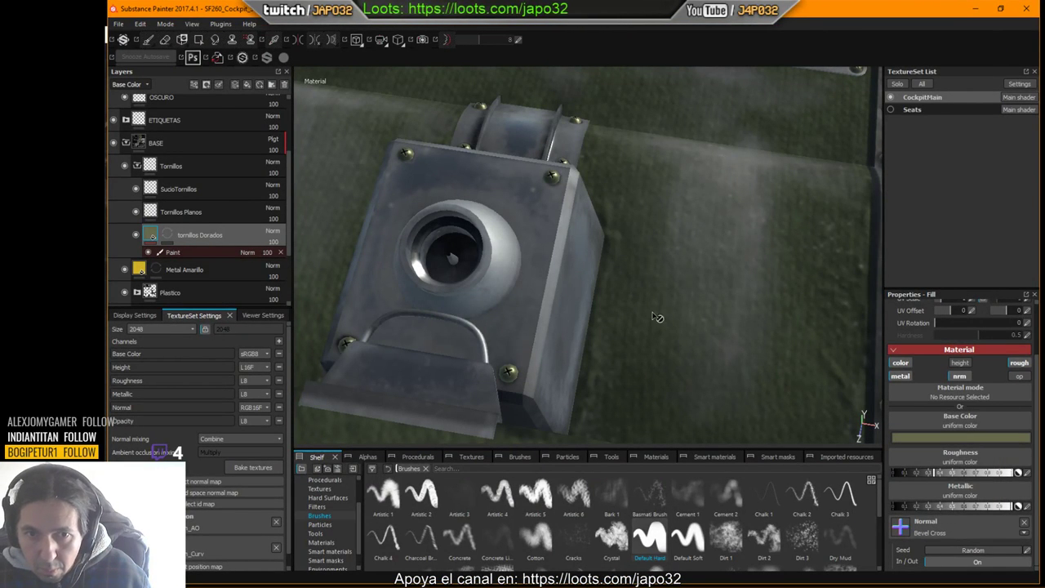
{"action": "right_click", "coordinate": [537, 192]}
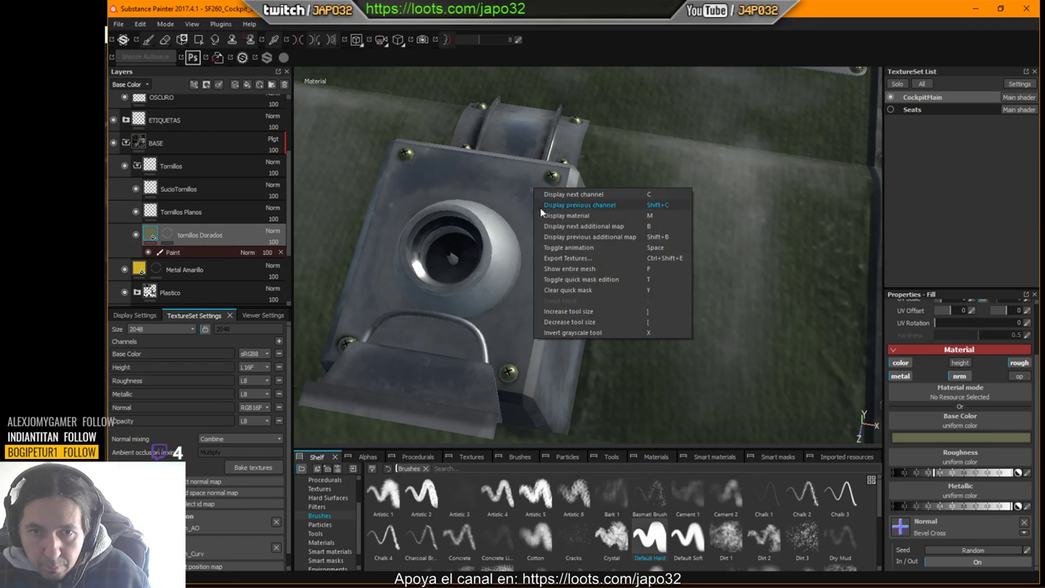
{"action": "left_click", "coordinate": [561, 259]}
{"action": "left_click", "coordinate": [684, 458]}
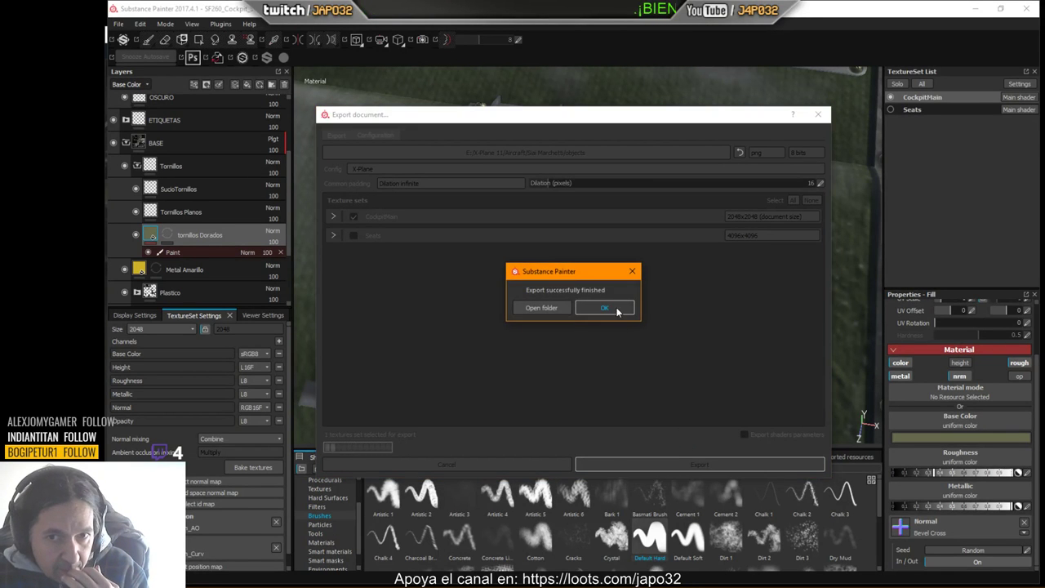
{"action": "left_click", "coordinate": [614, 305]}
{"action": "key", "text": "alt+Tab"}
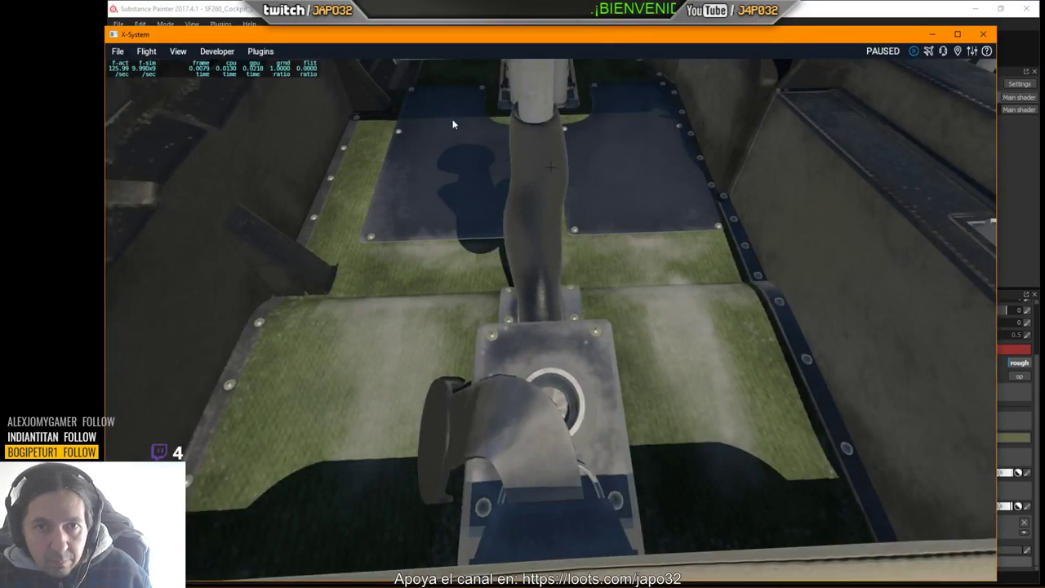
Step: Reload the aircraft with the exported textures and inspect the golden screws around the pilot's stick base and floor
{"action": "left_click", "coordinate": [218, 52]}
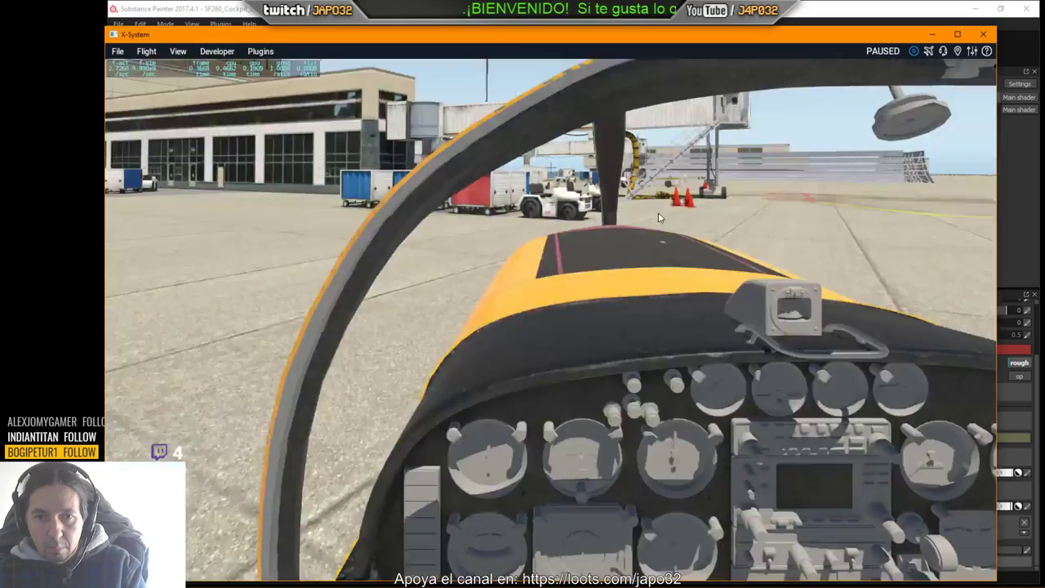
{"action": "right_click_drag", "start_coordinate": [693, 285], "coordinate": [695, 440]}
{"action": "key", "text": "period"}
{"action": "scroll", "coordinate": [696, 440], "scroll_direction": "up", "scroll_amount": 10}
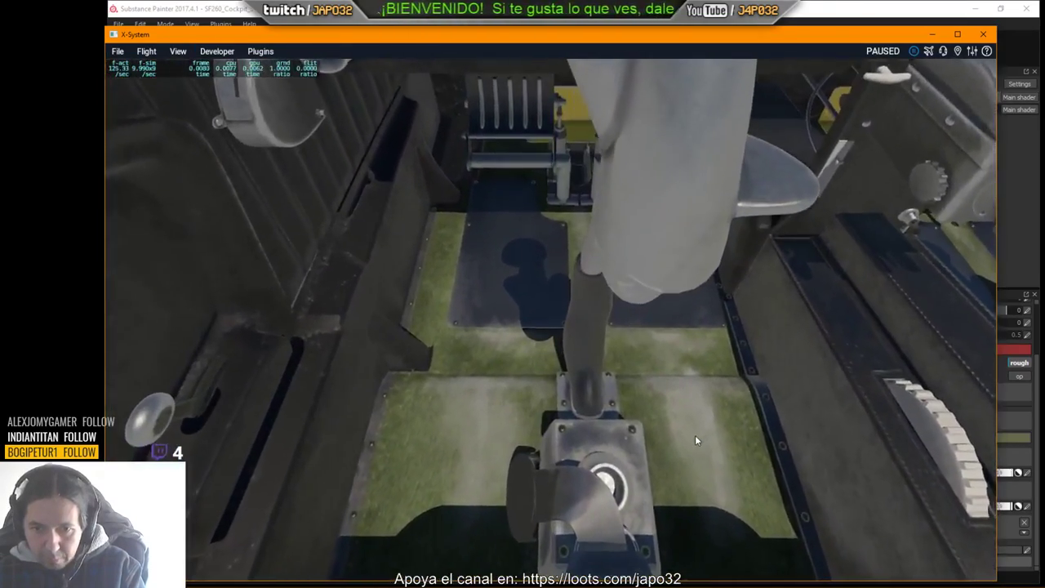
{"action": "key", "text": "Right"}
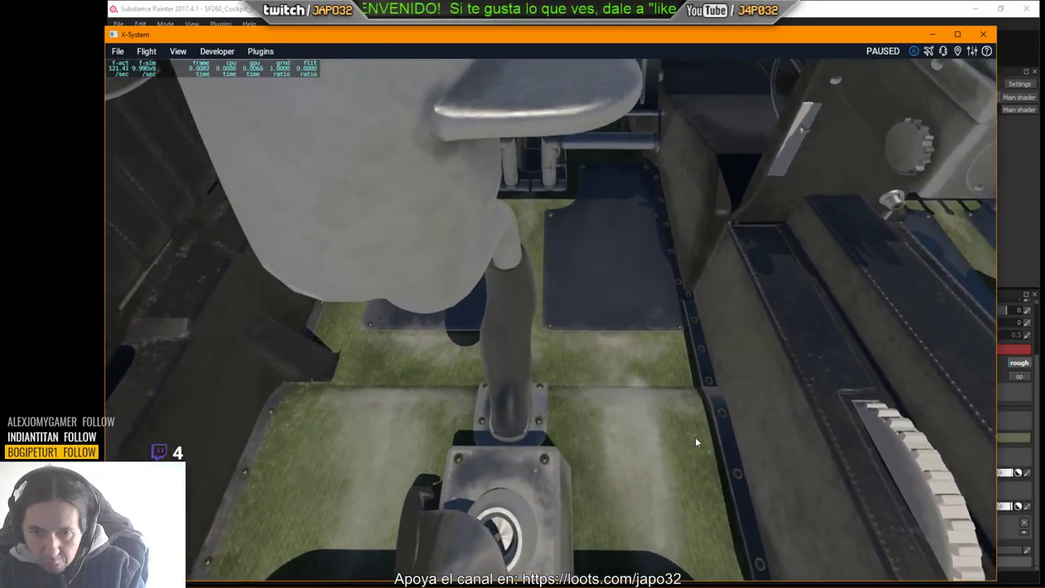
{"action": "right_click_drag", "start_coordinate": [696, 441], "coordinate": [693, 452]}
{"action": "key", "text": "comma"}
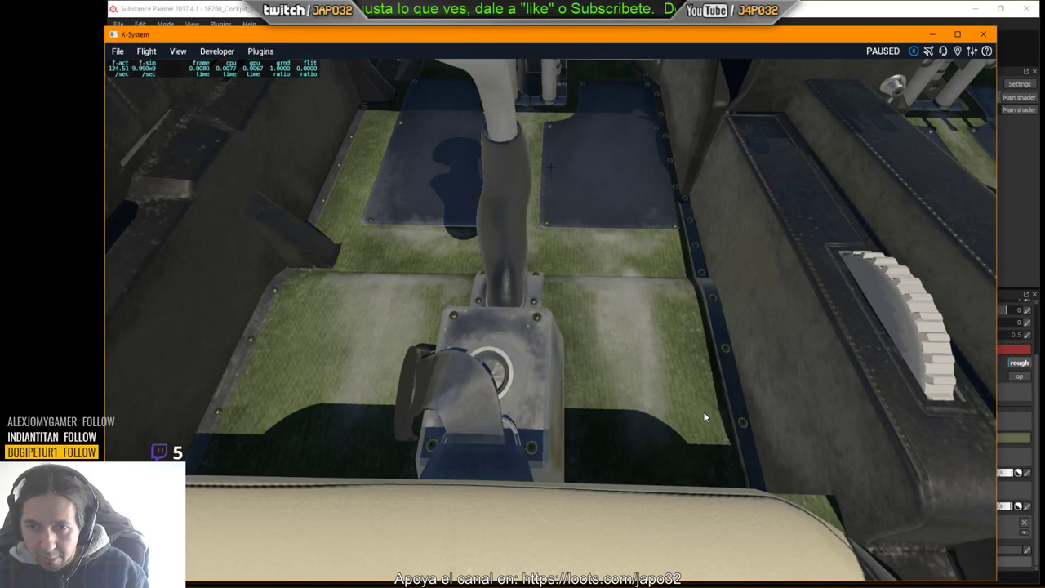
Step: Switch to Substance Painter and raise the roughness of the tornillos Dorados fill layer to about the middle
{"action": "key", "text": "alt+Tab"}
{"action": "key", "text": "alt+Tab"}
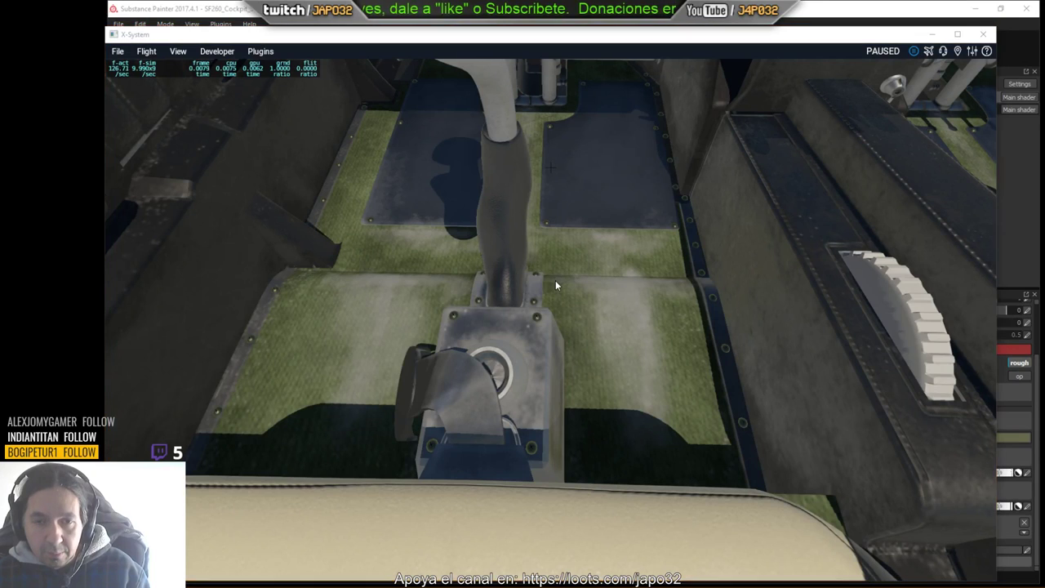
{"action": "key", "text": "alt+Tab"}
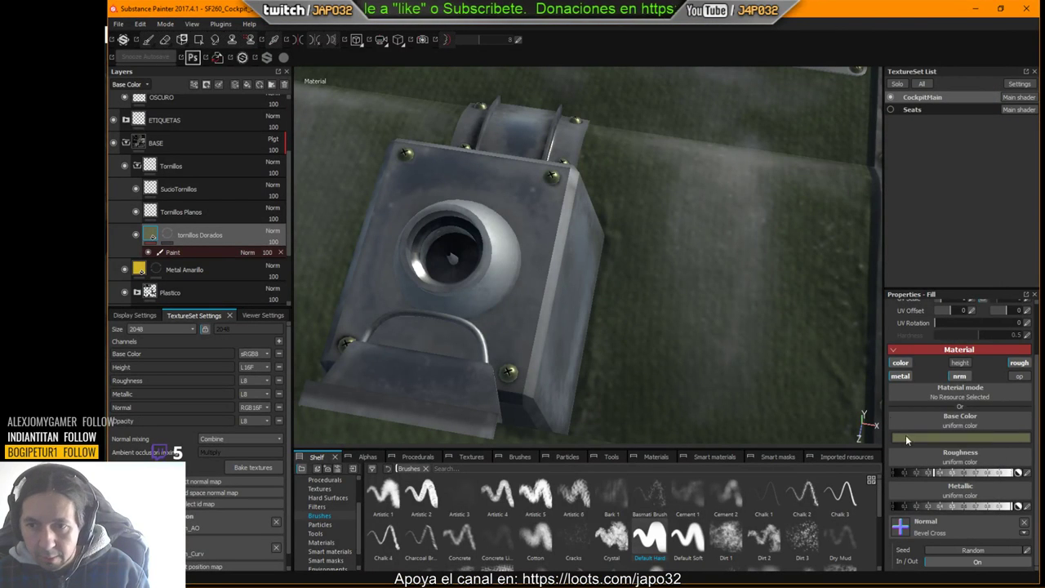
{"action": "left_click_drag", "start_coordinate": [932, 473], "coordinate": [965, 477]}
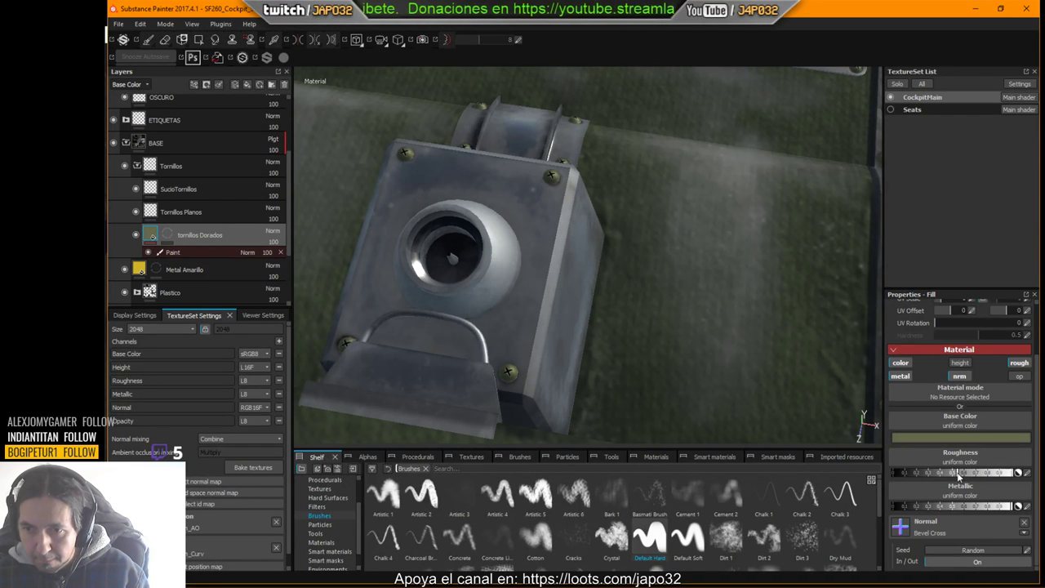
Step: Export the CockpitMain textures with the X-Plane configuration as 8-bit PNG, and switch to X-Plane
{"action": "right_click", "coordinate": [618, 275]}
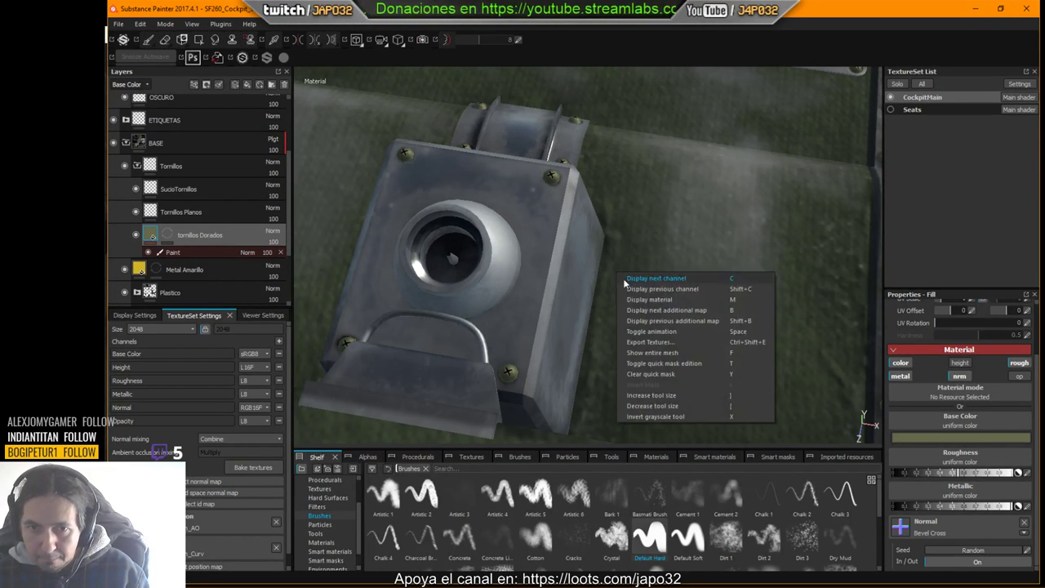
{"action": "left_click", "coordinate": [650, 343]}
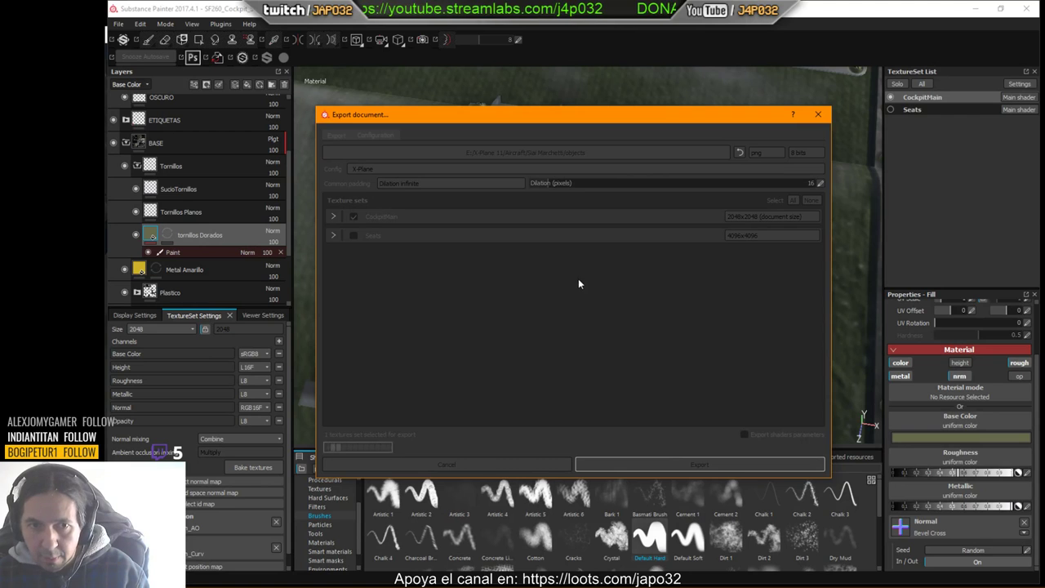
{"action": "left_click", "coordinate": [586, 309]}
{"action": "key", "text": "alt+Tab"}
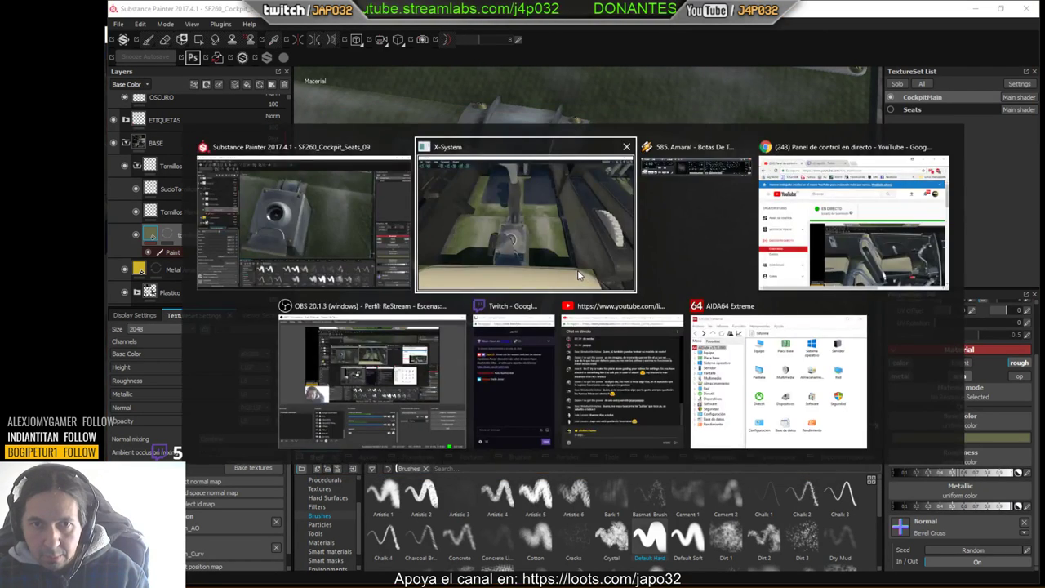
Step: Reload the current aircraft and check the rougher golden screws on the stick base and floor plates from close range
{"action": "left_click", "coordinate": [219, 53]}
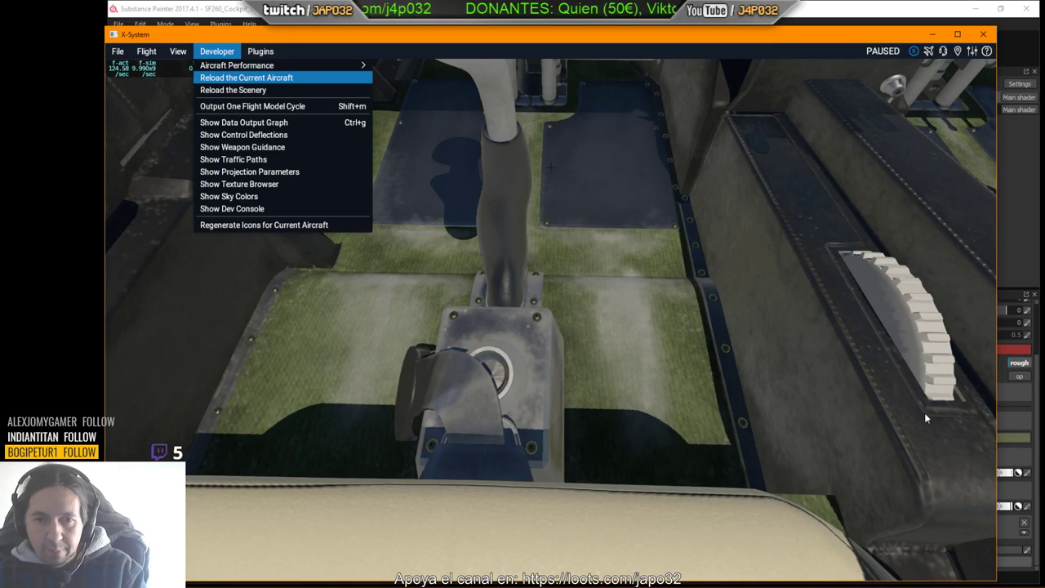
{"action": "key", "text": "Return"}
{"action": "right_click_drag", "start_coordinate": [629, 245], "coordinate": [634, 375]}
{"action": "scroll", "coordinate": [637, 342], "scroll_direction": "up", "scroll_amount": 5}
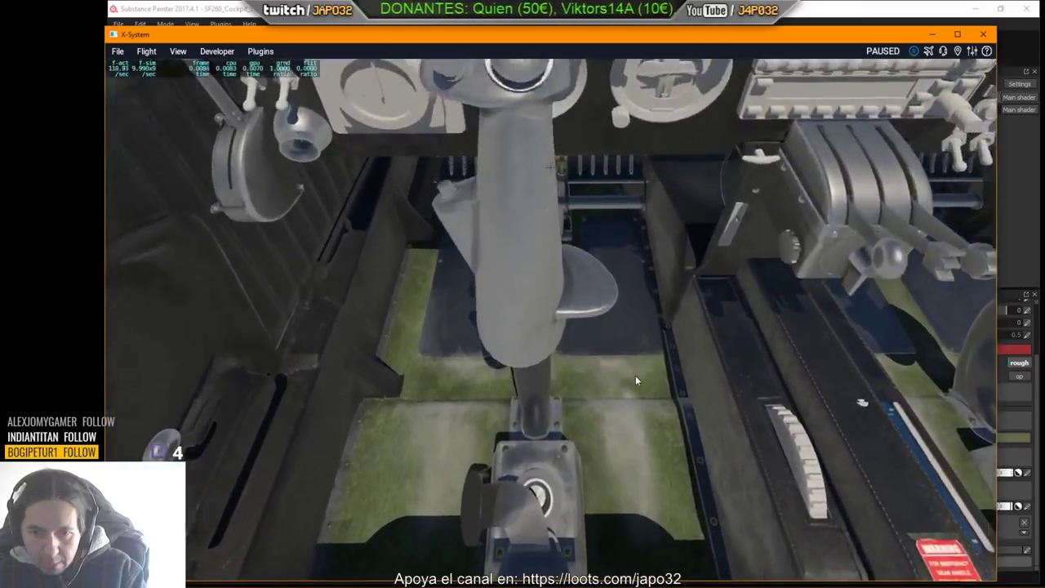
{"action": "scroll", "coordinate": [637, 380], "scroll_direction": "up", "scroll_amount": 8}
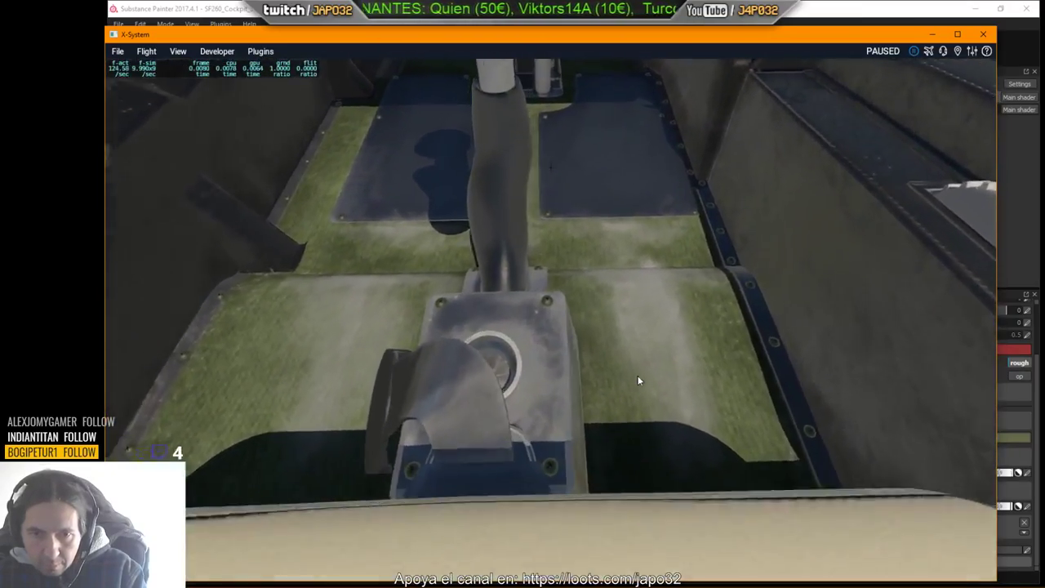
{"action": "scroll", "coordinate": [638, 380], "scroll_direction": "up", "scroll_amount": 4}
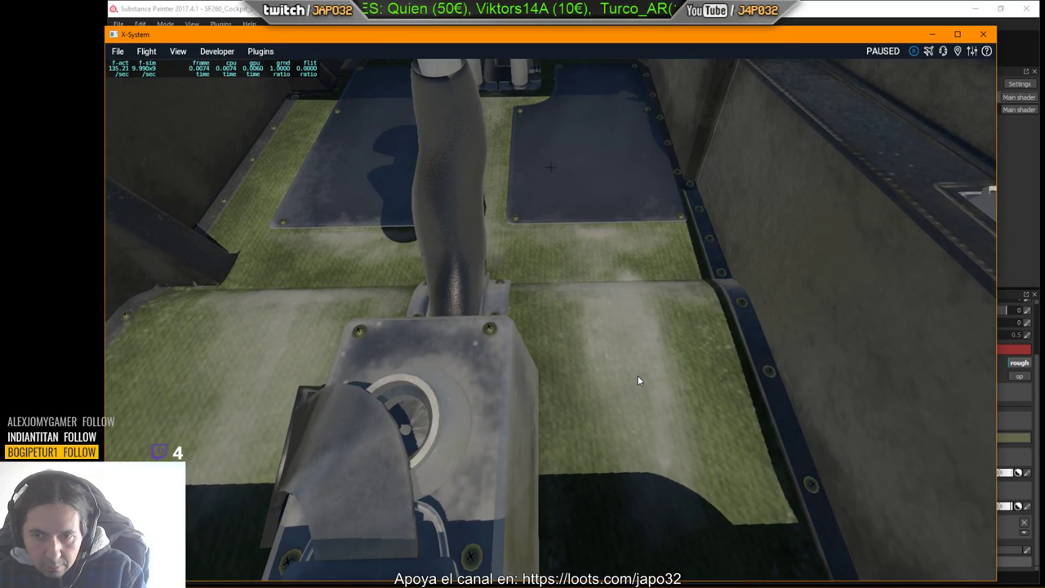
Step: In Substance Painter, set the tornillos Dorados fill layer's metallic to the minimum and its roughness to fairly high
{"action": "key", "text": "alt+Tab"}
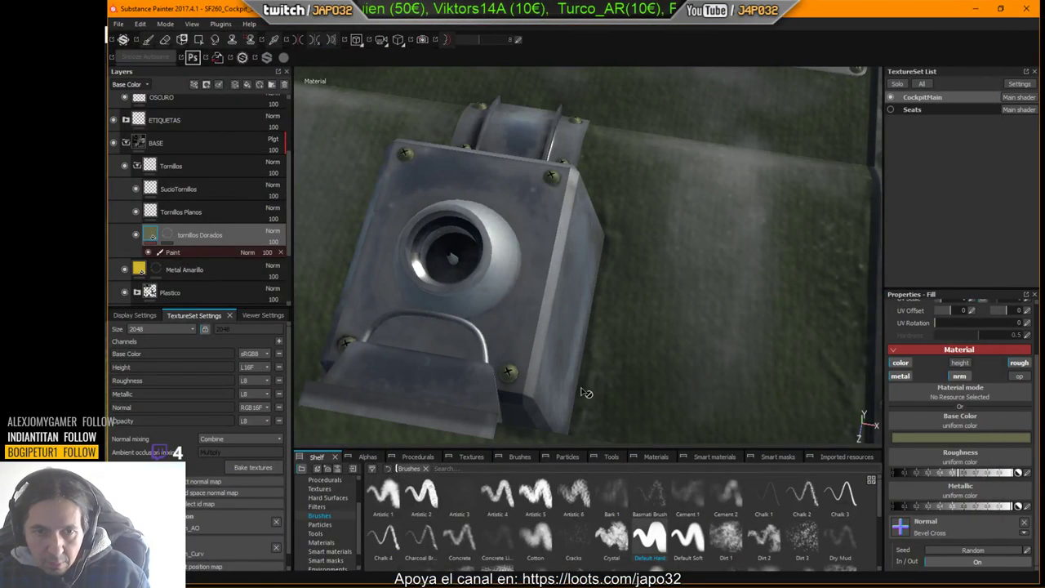
{"action": "left_click", "coordinate": [171, 236]}
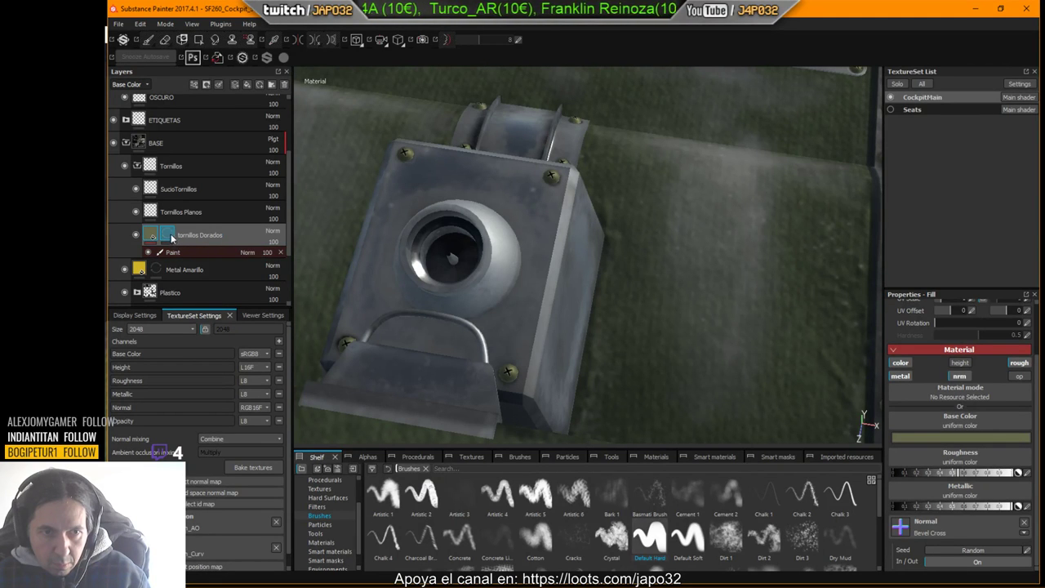
{"action": "left_click", "coordinate": [170, 232]}
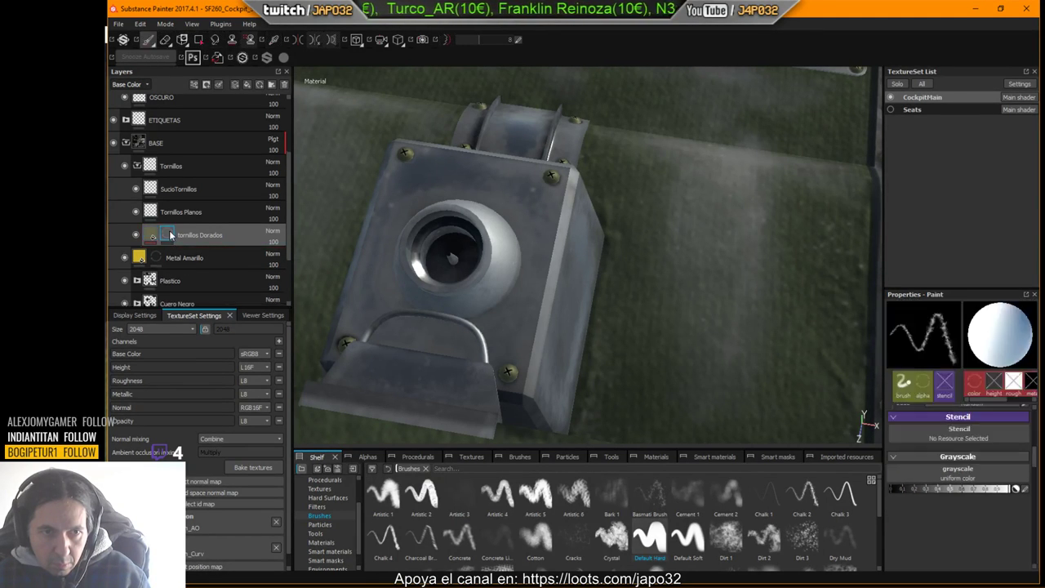
{"action": "left_click", "coordinate": [152, 235]}
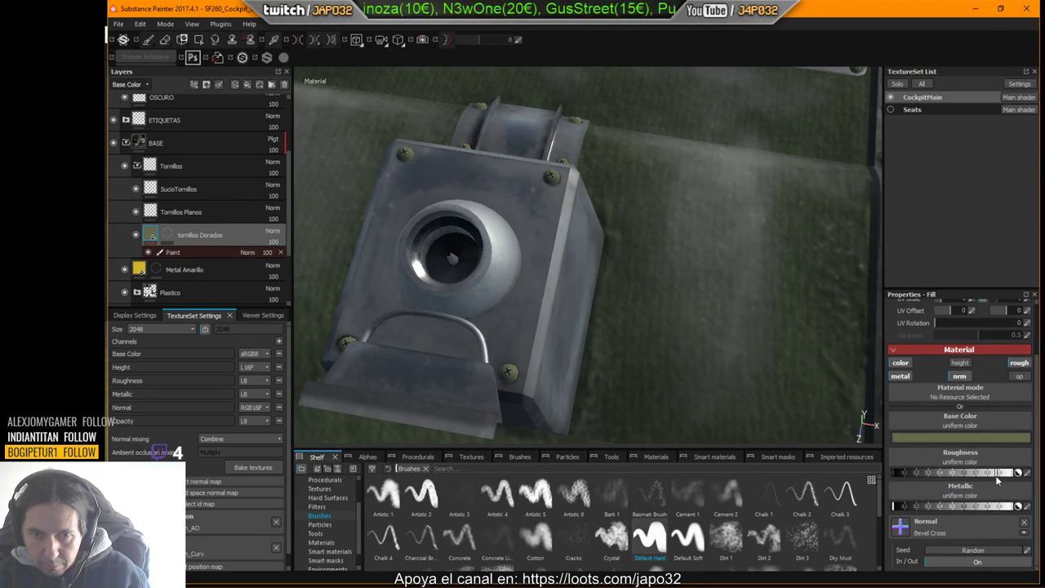
Step: Export the CockpitMain texture set again as 8-bit PNG with the X-Plane configuration, and switch back to X-Plane
{"action": "right_click", "coordinate": [562, 252]}
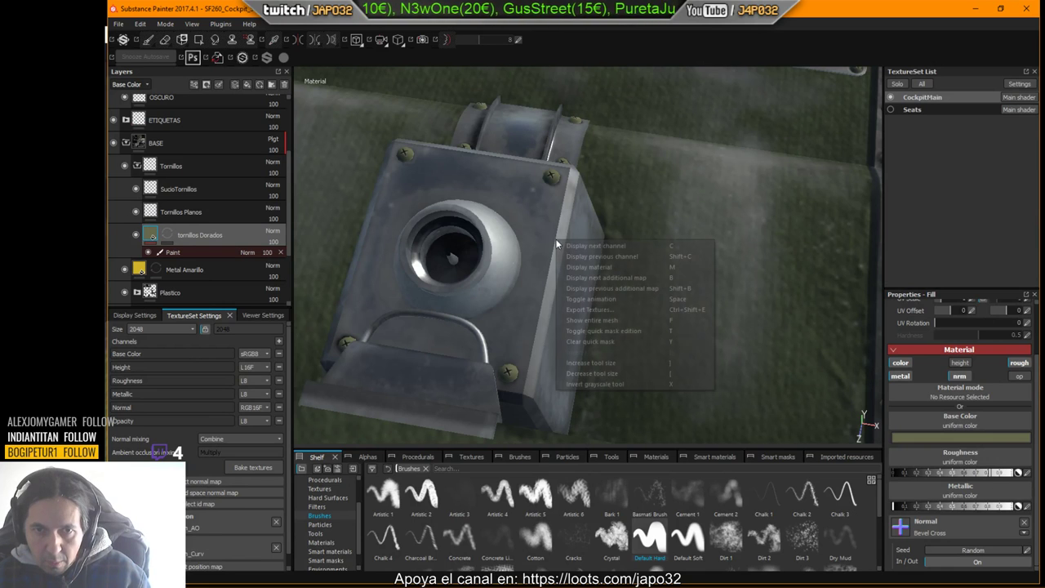
{"action": "left_click", "coordinate": [589, 312]}
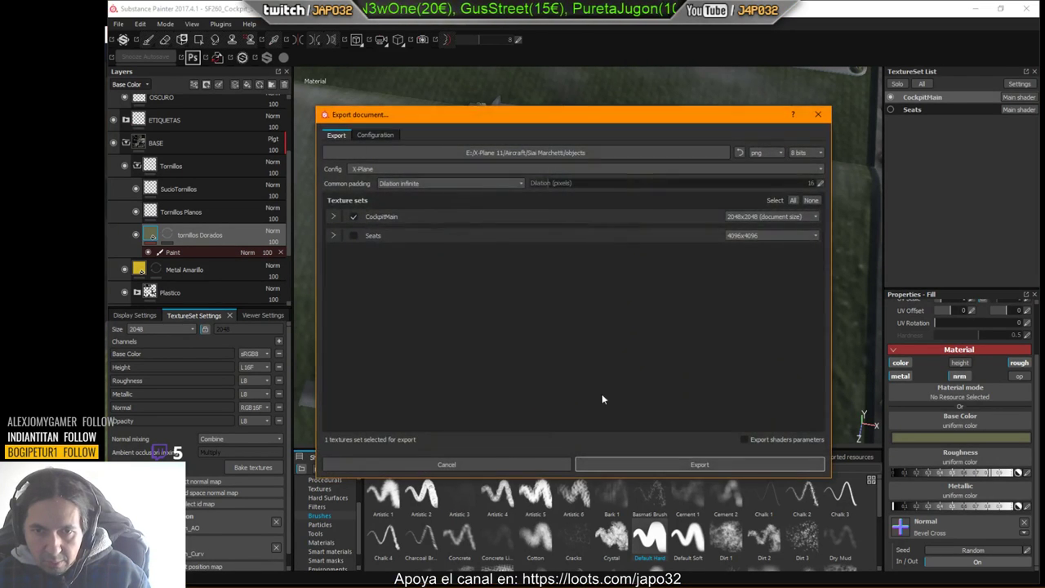
{"action": "left_click", "coordinate": [687, 470]}
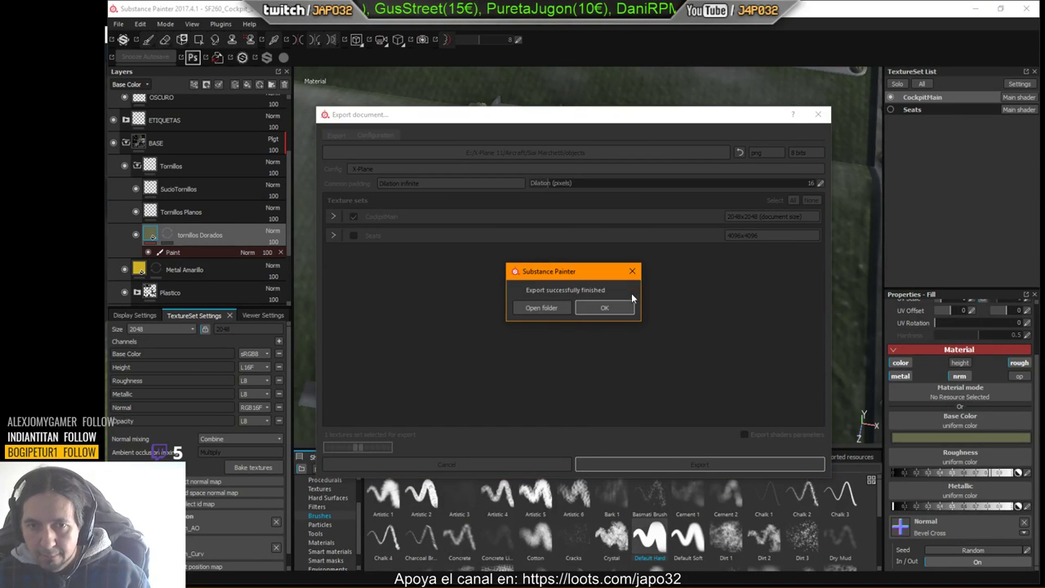
{"action": "left_click", "coordinate": [615, 311]}
{"action": "key", "text": "alt+Tab"}
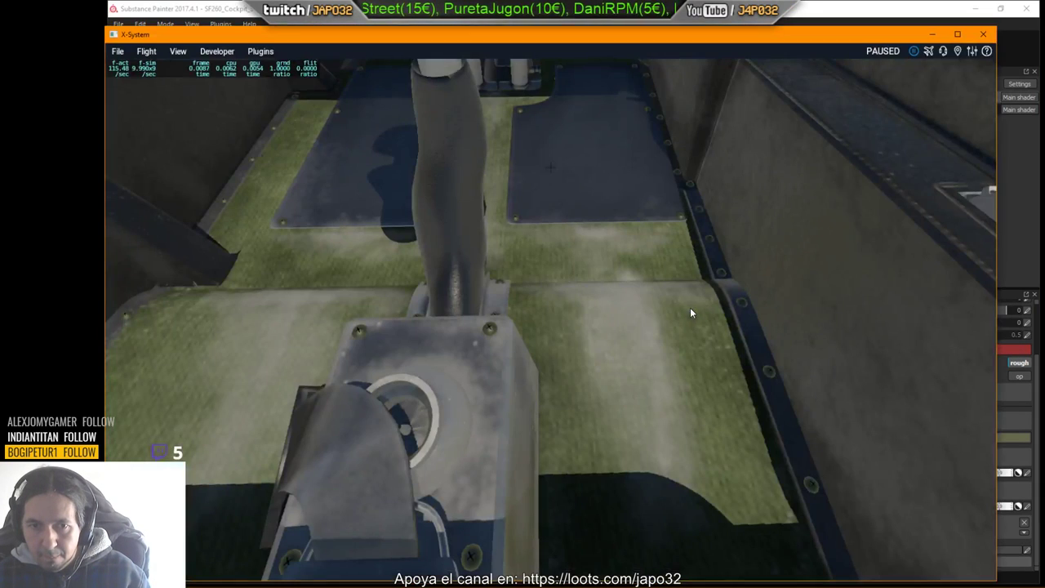
Step: Reload the aircraft and look down at the pilot-side floor to check the non-metallic screws on the stick base
{"action": "left_click", "coordinate": [216, 51]}
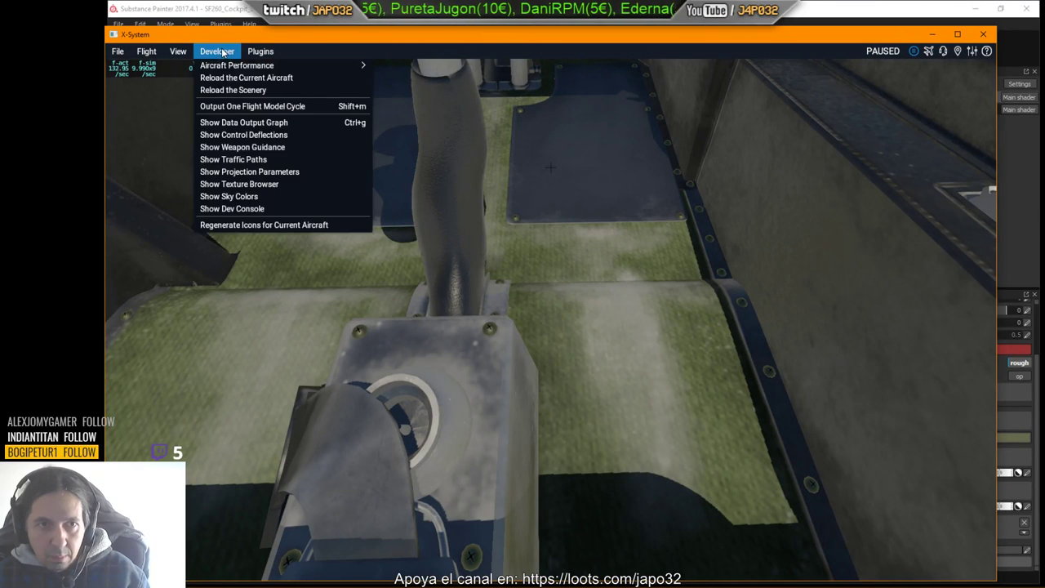
{"action": "left_click", "coordinate": [513, 237]}
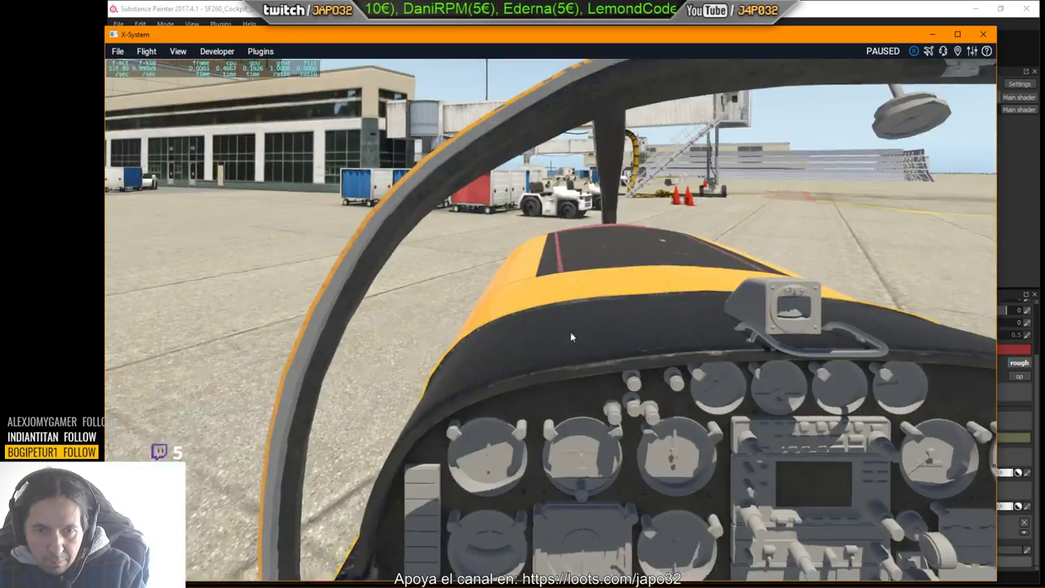
{"action": "right_click_drag", "start_coordinate": [570, 332], "coordinate": [600, 441]}
{"action": "scroll", "coordinate": [601, 441], "scroll_direction": "up", "scroll_amount": 6}
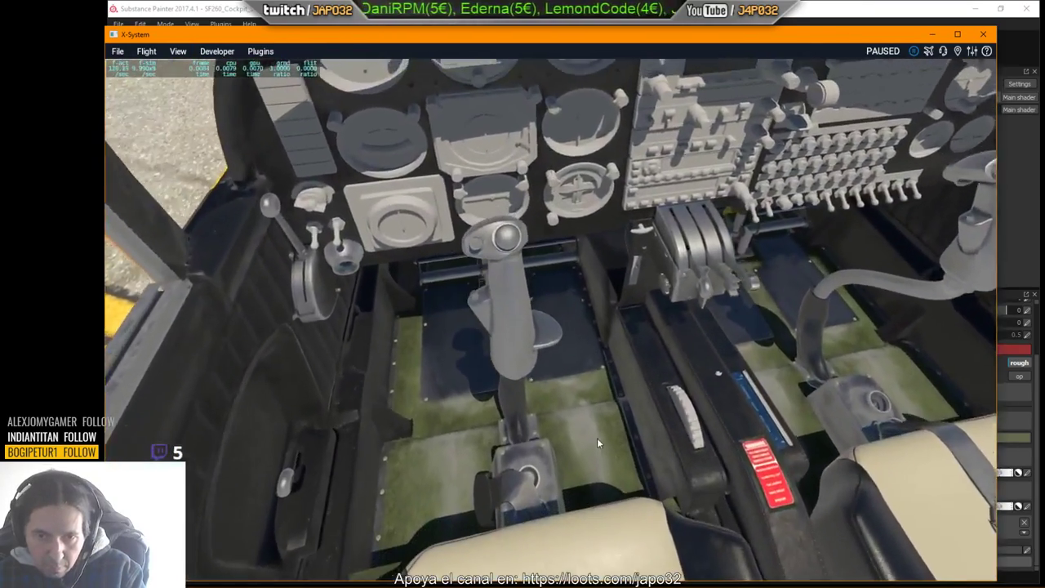
{"action": "scroll", "coordinate": [597, 445], "scroll_direction": "up", "scroll_amount": 5}
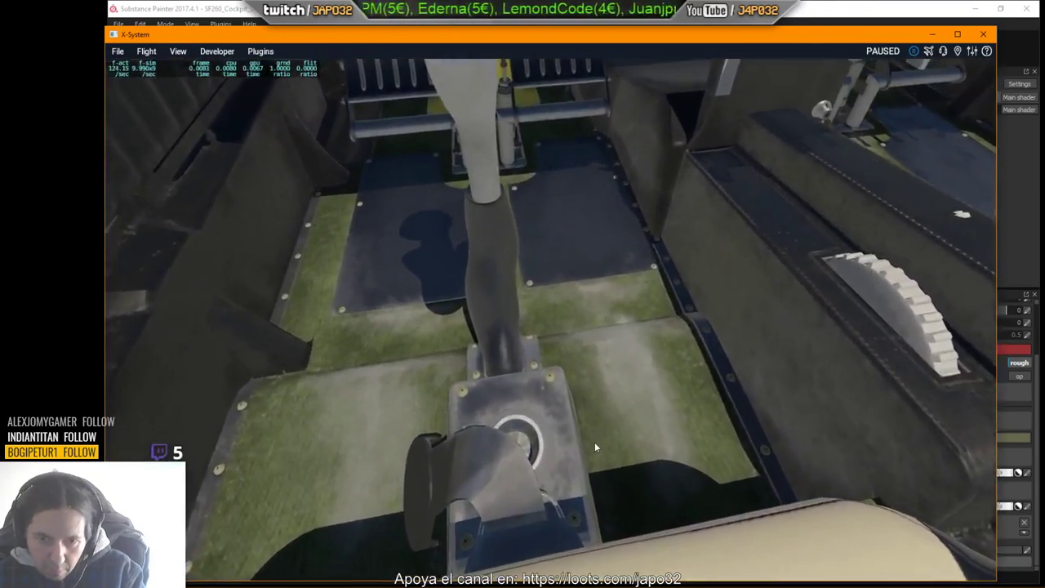
Step: Examine the golden screws on the stick base and the floor's side rail from close range
{"action": "scroll", "coordinate": [596, 448], "scroll_direction": "up", "scroll_amount": 5}
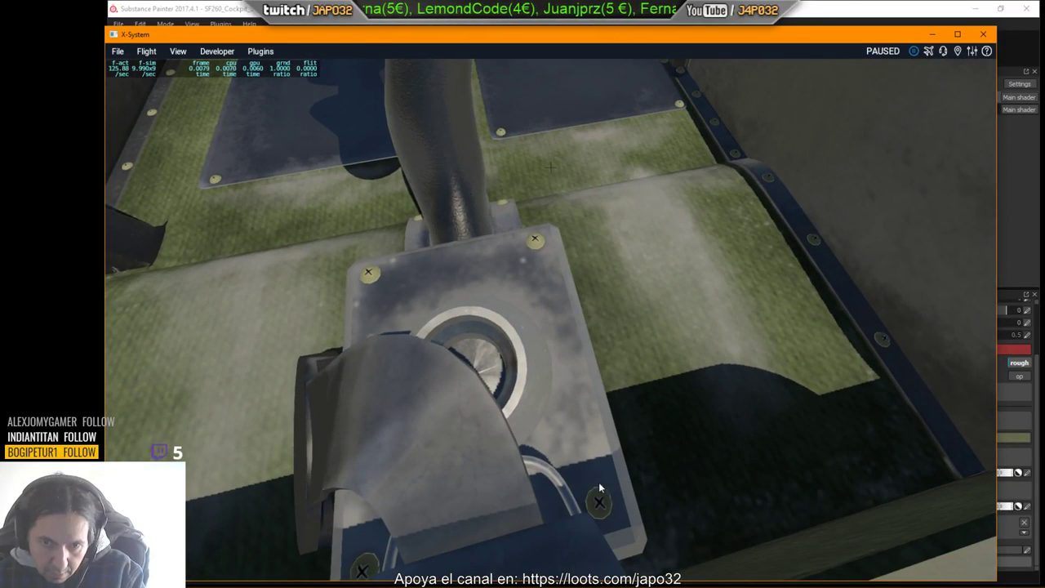
{"action": "scroll", "coordinate": [819, 400], "scroll_direction": "up", "scroll_amount": 8}
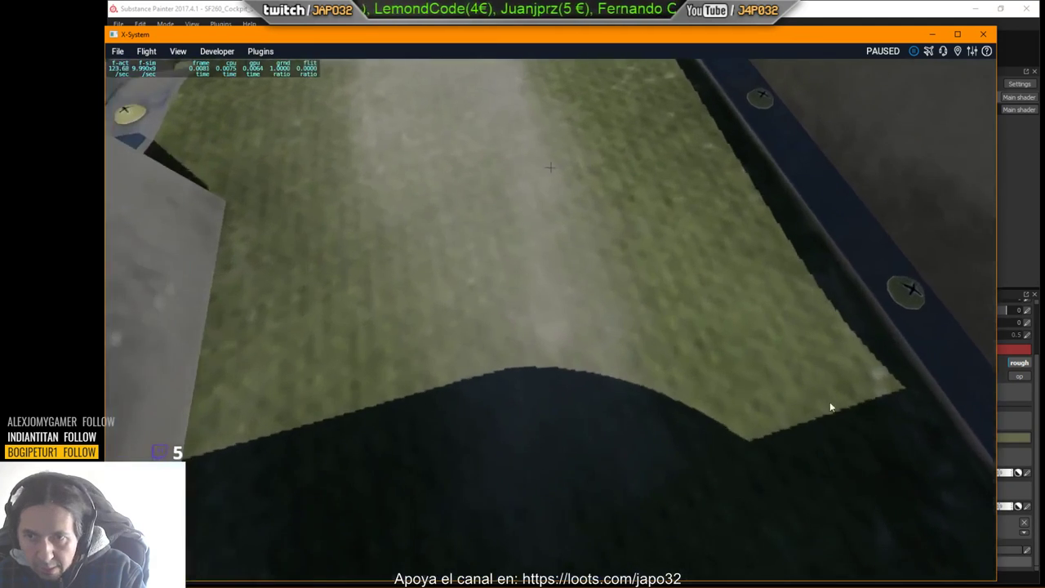
{"action": "scroll", "coordinate": [876, 373], "scroll_direction": "up", "scroll_amount": 2}
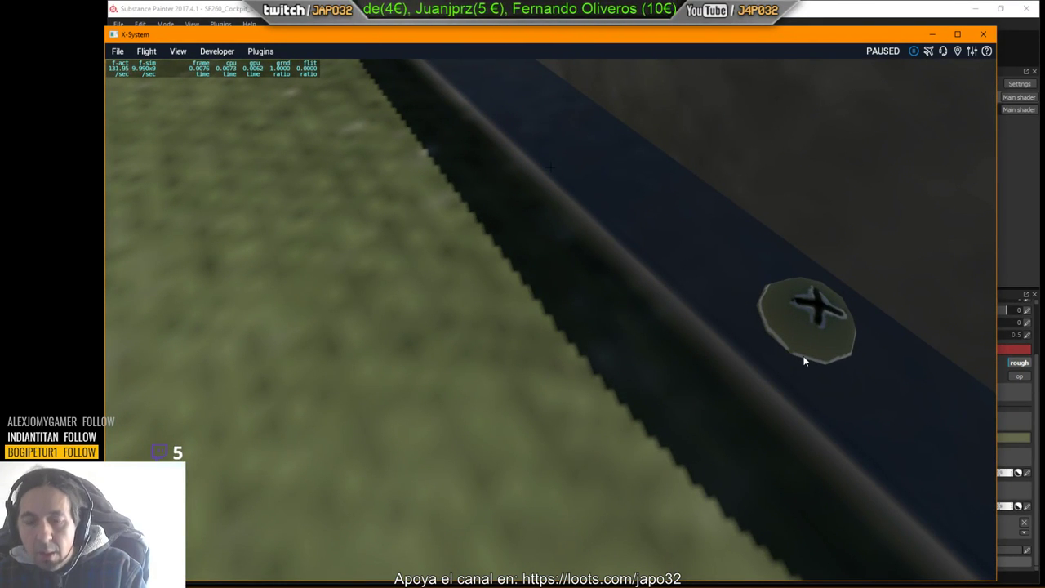
Step: In Substance Painter, raise the tornillos Dorados fill's metallic to nearly maximum and lower its roughness to about a quarter of the range
{"action": "key", "text": "alt+Tab"}
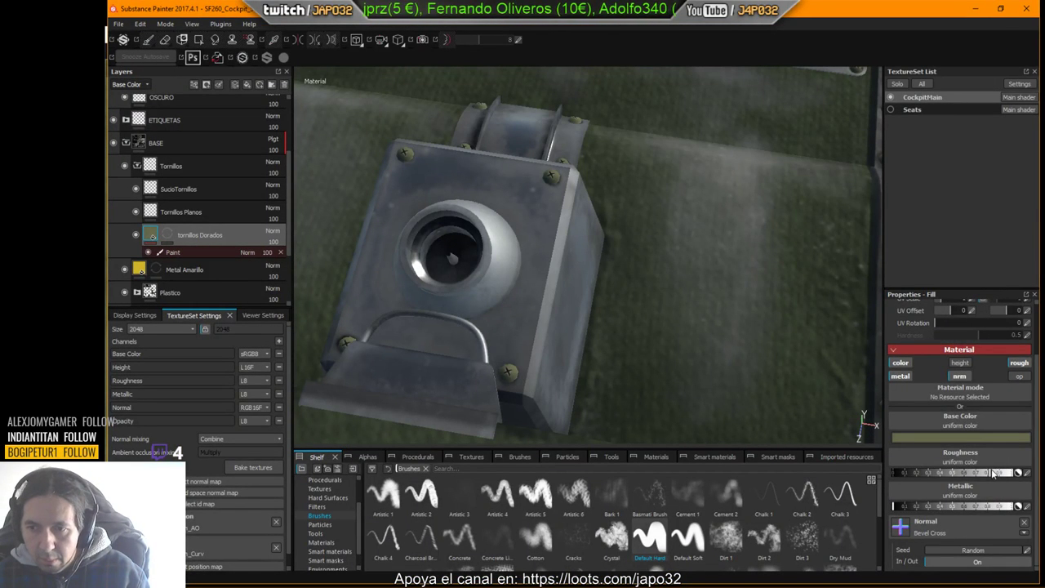
{"action": "left_click_drag", "start_coordinate": [951, 507], "coordinate": [990, 510]}
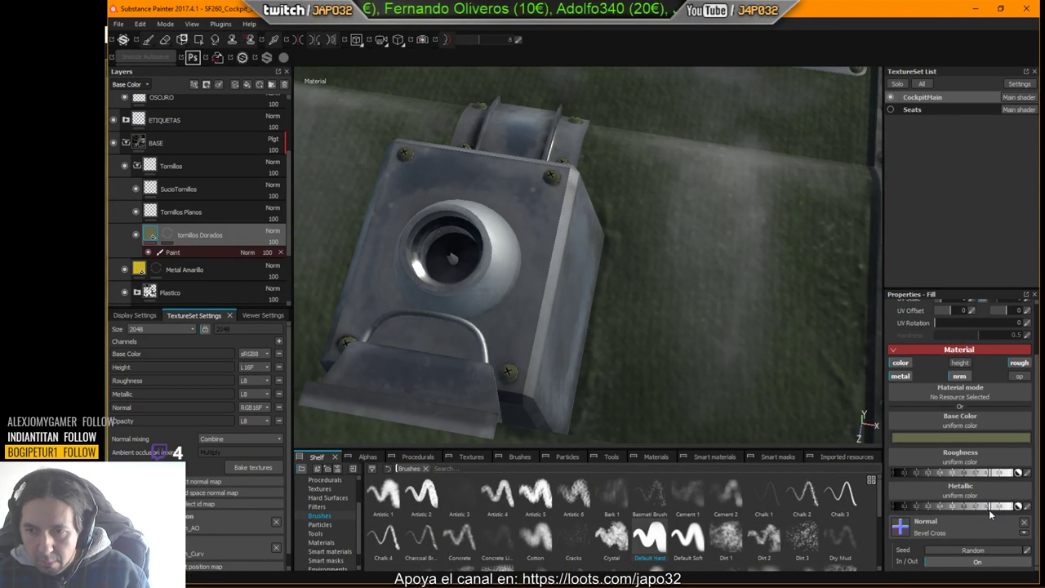
{"action": "left_click_drag", "start_coordinate": [975, 472], "coordinate": [918, 480]}
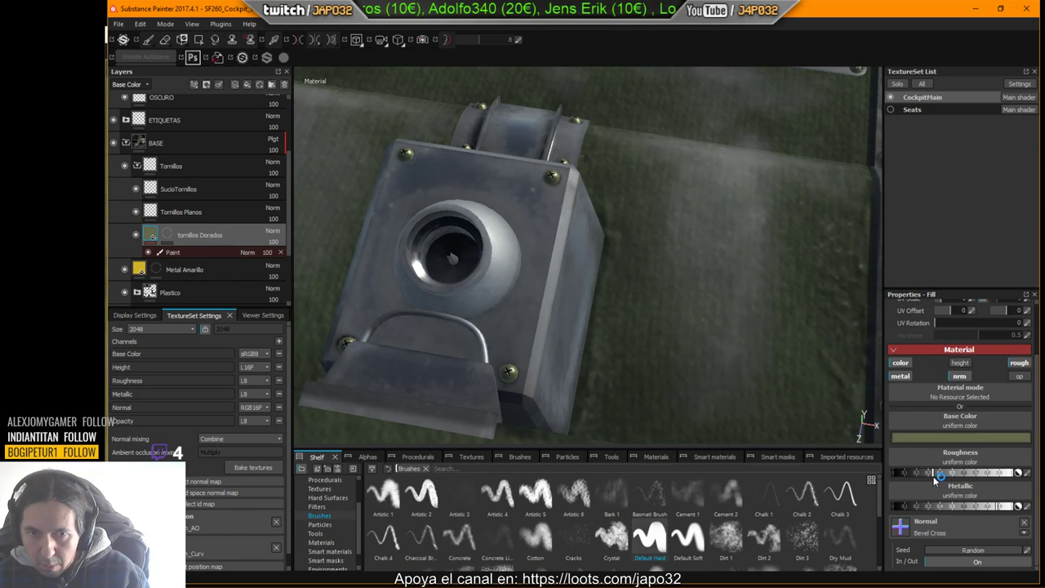
{"action": "right_click_drag", "start_coordinate": [560, 399], "coordinate": [950, 228], "text": "alt"}
{"action": "left_click_drag", "start_coordinate": [560, 334], "coordinate": [523, 287], "text": "alt"}
{"action": "right_click_drag", "start_coordinate": [494, 318], "coordinate": [648, 343], "text": "alt"}
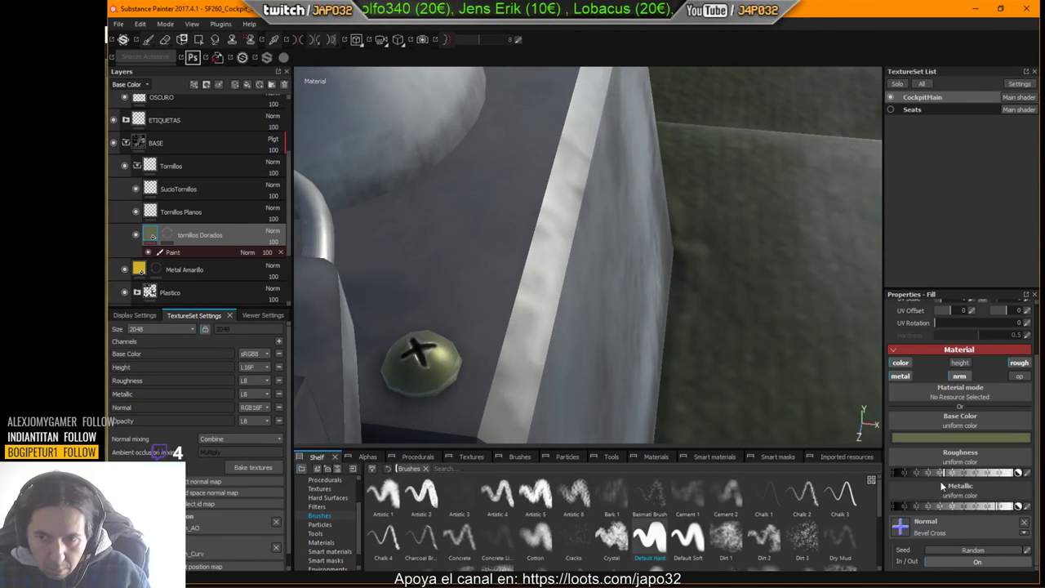
{"action": "left_click_drag", "start_coordinate": [943, 479], "coordinate": [922, 477]}
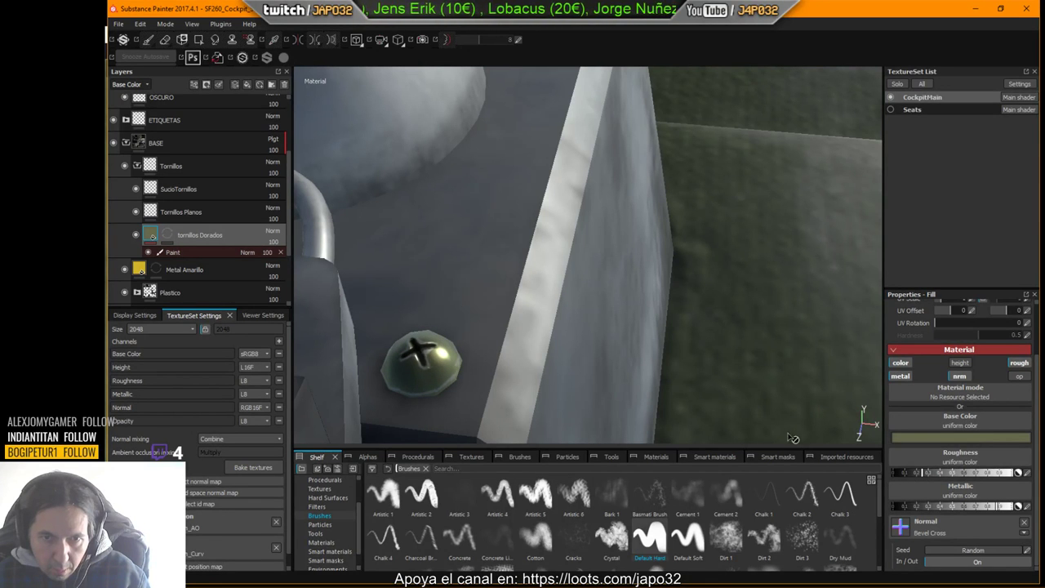
Step: Toggle the tornillos Dorados Paint effect, the SucioTornillos and Tornillos Planos layers and the Tornillos folder to compare their effect on the screw
{"action": "left_click", "coordinate": [149, 252]}
{"action": "left_click", "coordinate": [150, 253]}
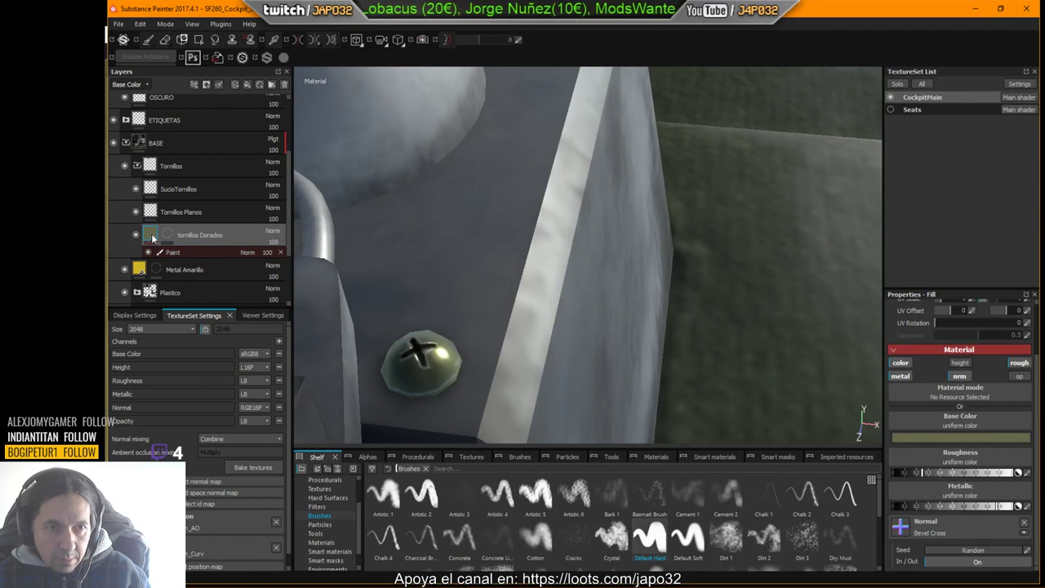
{"action": "left_click", "coordinate": [139, 188]}
{"action": "left_click", "coordinate": [139, 189]}
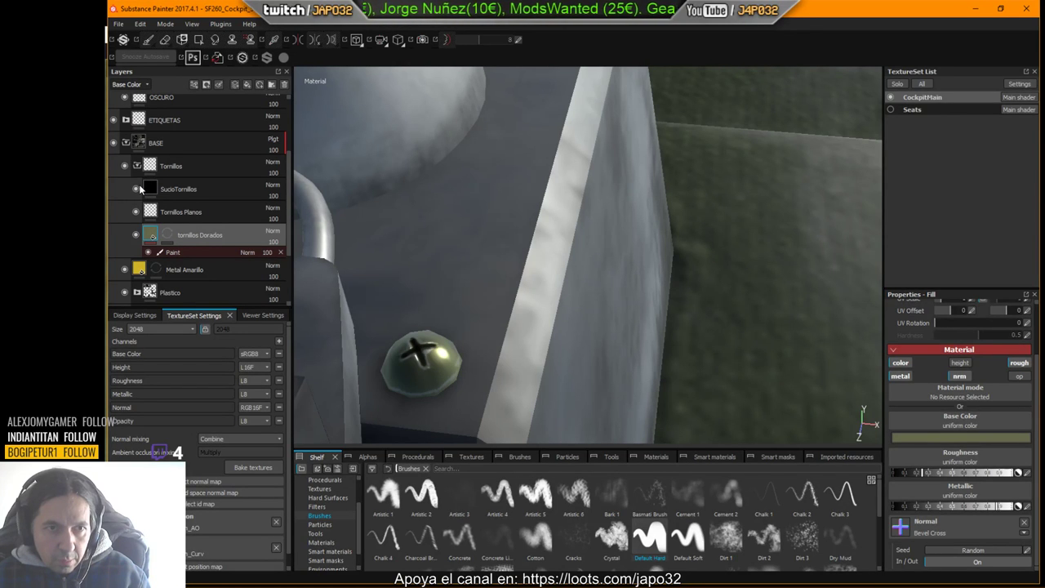
{"action": "left_click", "coordinate": [136, 212]}
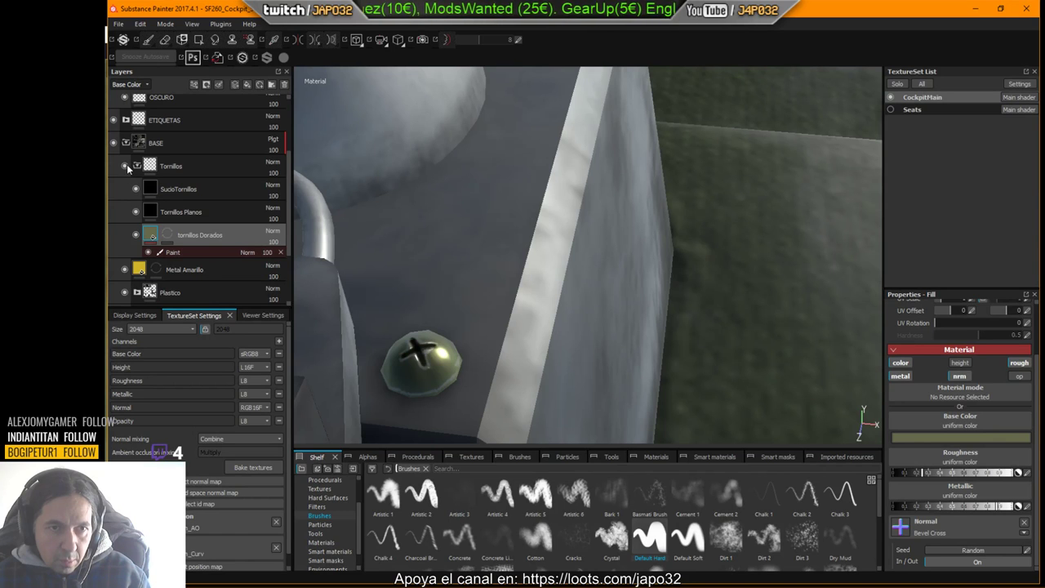
{"action": "left_click", "coordinate": [126, 167]}
{"action": "left_click", "coordinate": [126, 167]}
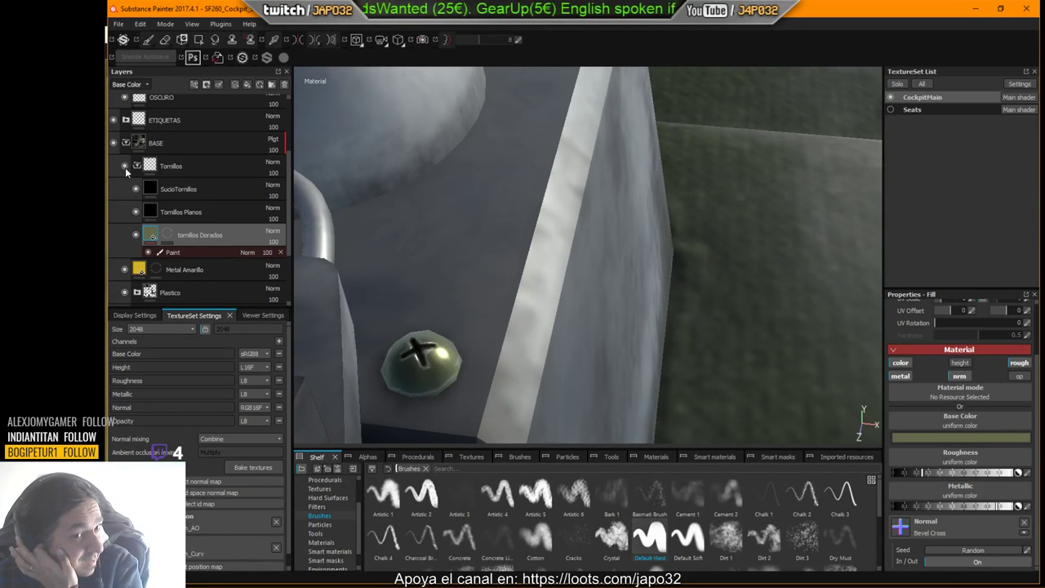
{"action": "left_click", "coordinate": [148, 253]}
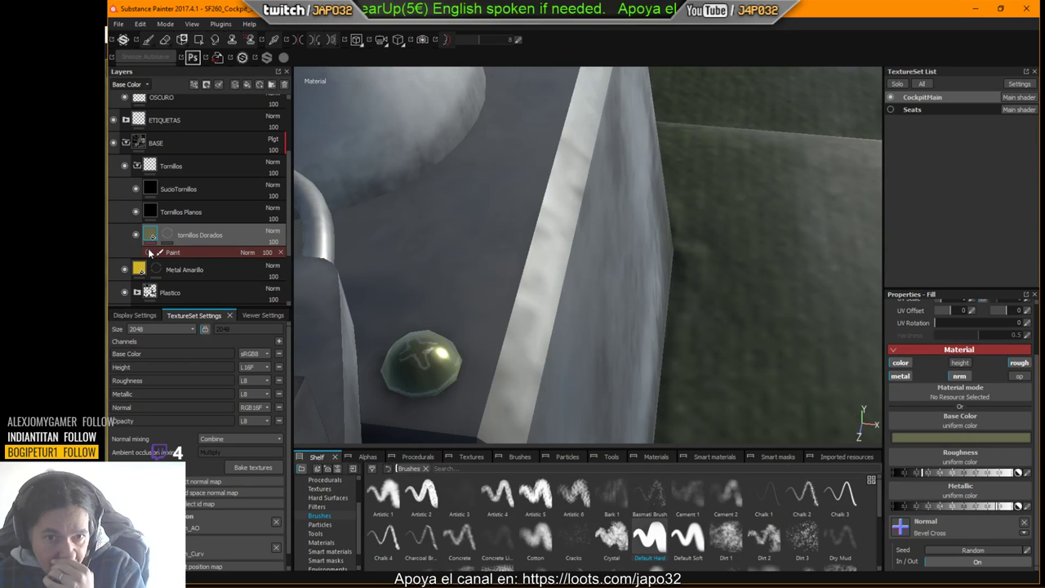
{"action": "left_click", "coordinate": [148, 254]}
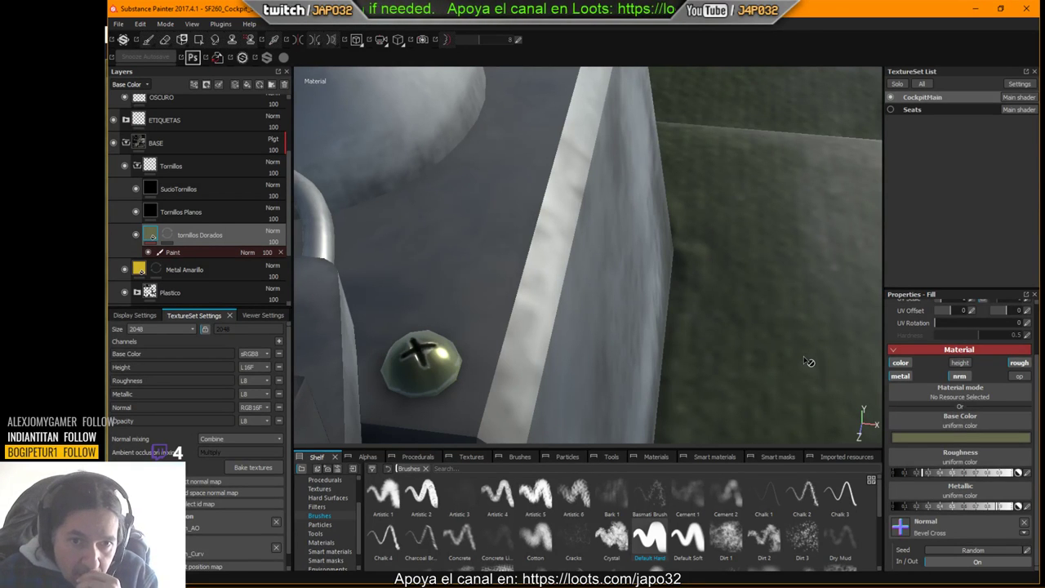
{"action": "left_click", "coordinate": [164, 235]}
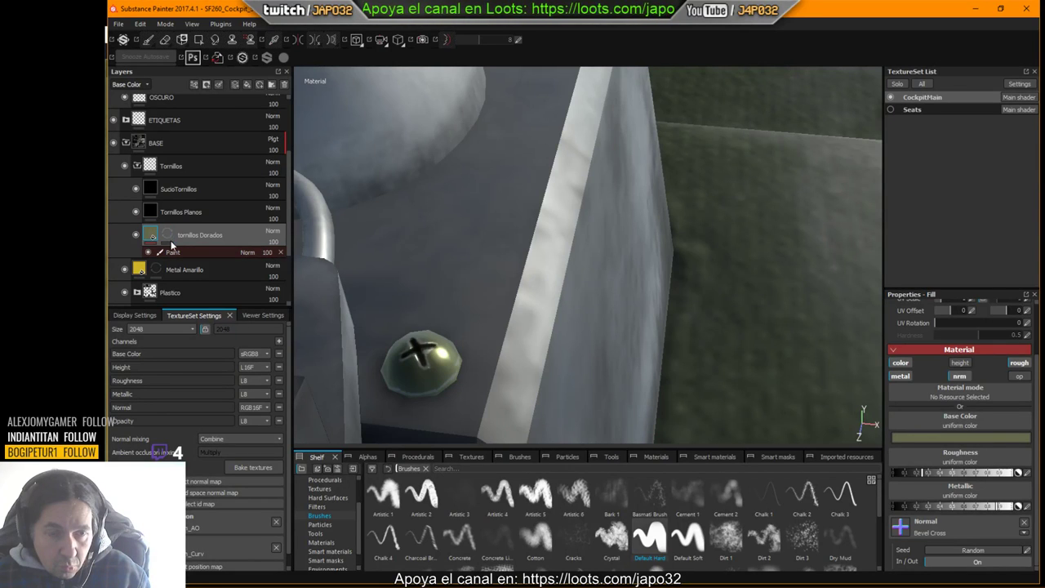
{"action": "left_click", "coordinate": [176, 250]}
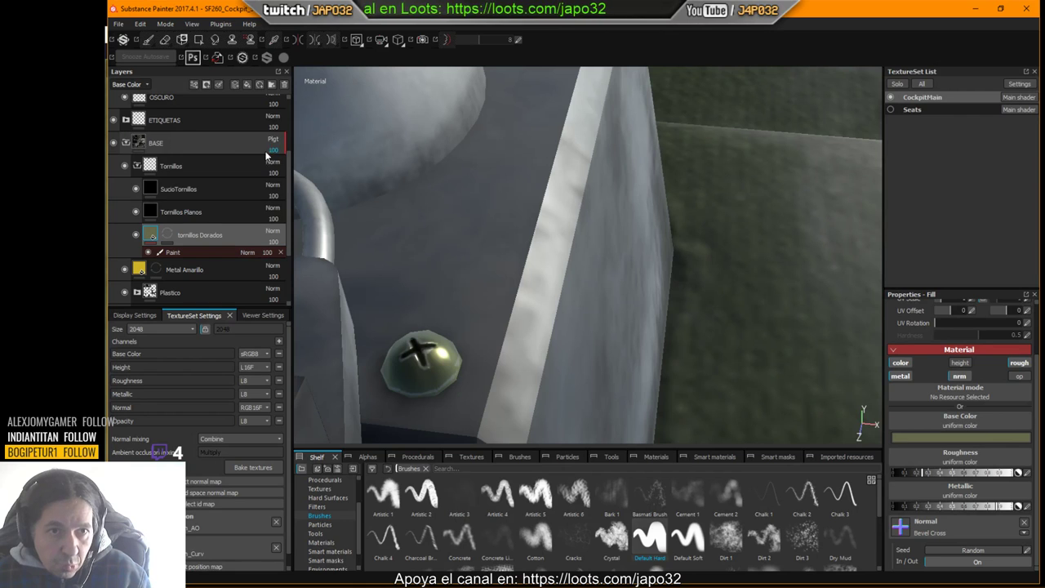
Step: Toggle the SUCIEDAD, BASE and Tornillos folders off and on to check which one affects the screw's edge
{"action": "scroll", "coordinate": [282, 147], "scroll_direction": "up", "scroll_amount": 4}
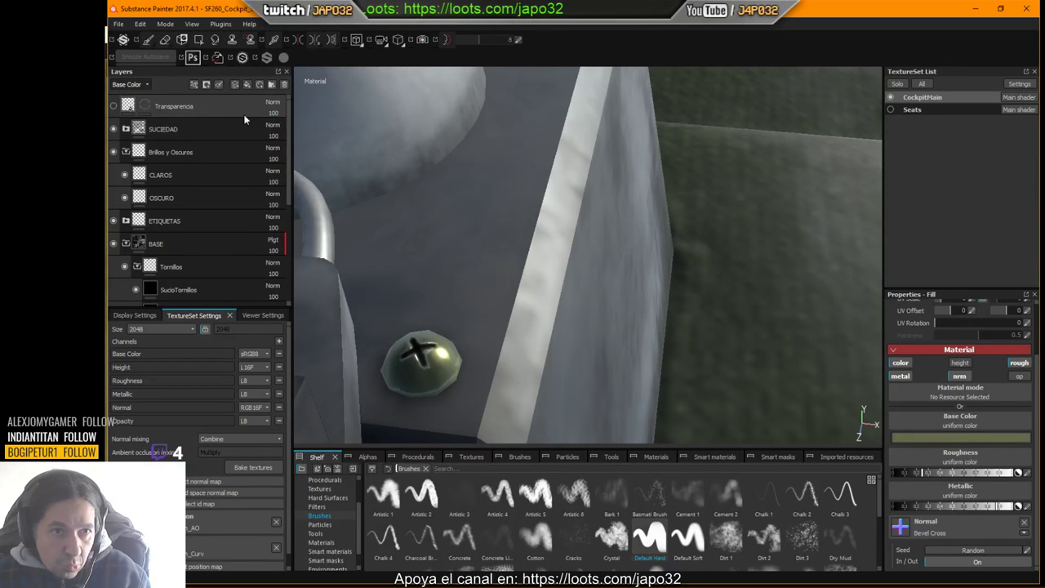
{"action": "left_click", "coordinate": [113, 130]}
{"action": "left_click", "coordinate": [112, 130]}
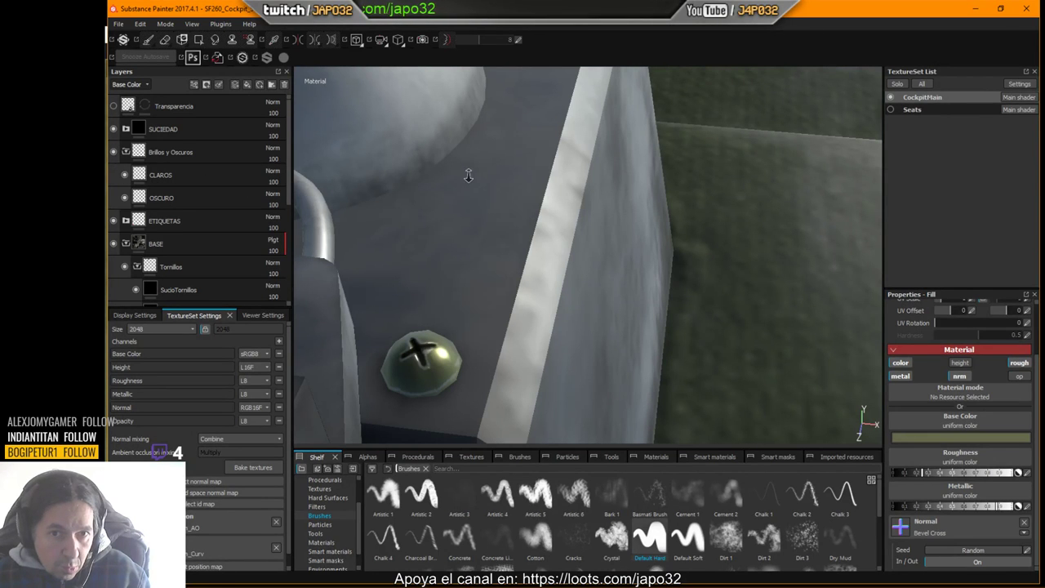
{"action": "mouse_move", "coordinate": [469, 176]}
{"action": "left_mouse_down", "text": "alt"}
{"action": "mouse_move", "coordinate": [401, 191]}
{"action": "mouse_move", "coordinate": [476, 172]}
{"action": "left_mouse_up", "text": "alt"}
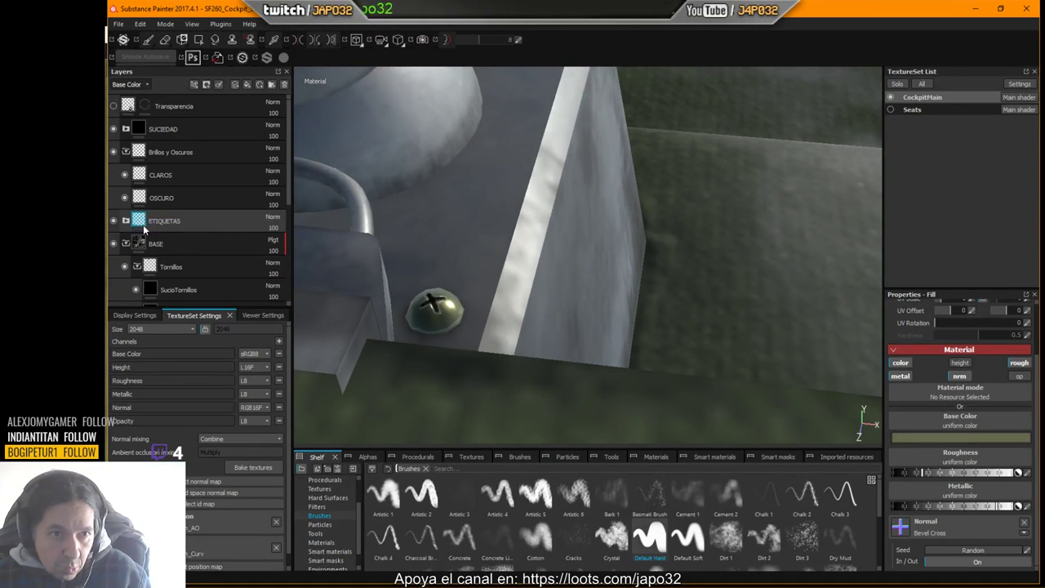
{"action": "left_click", "coordinate": [115, 244]}
{"action": "left_click", "coordinate": [114, 244]}
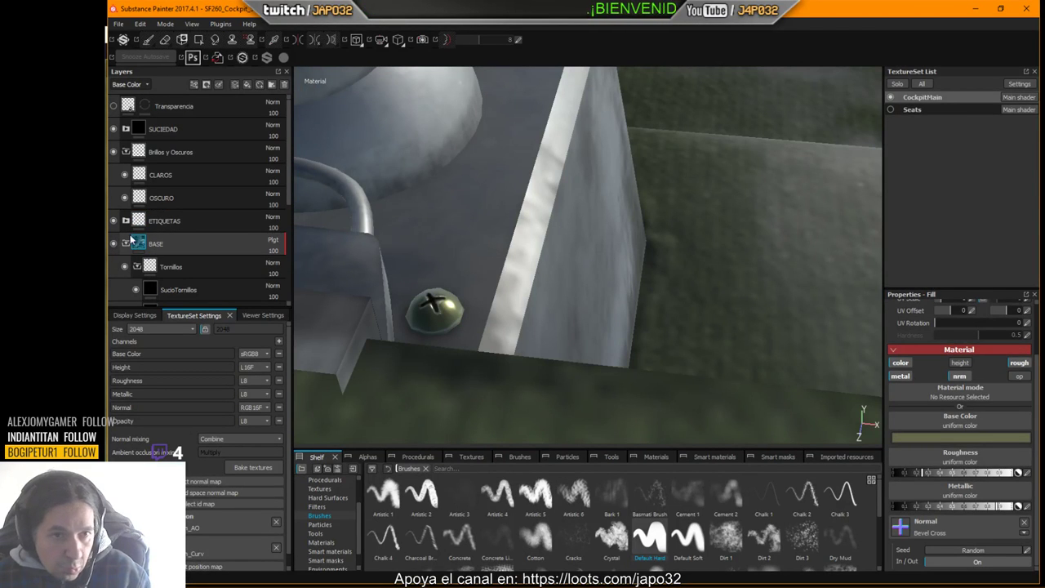
{"action": "left_click", "coordinate": [135, 241]}
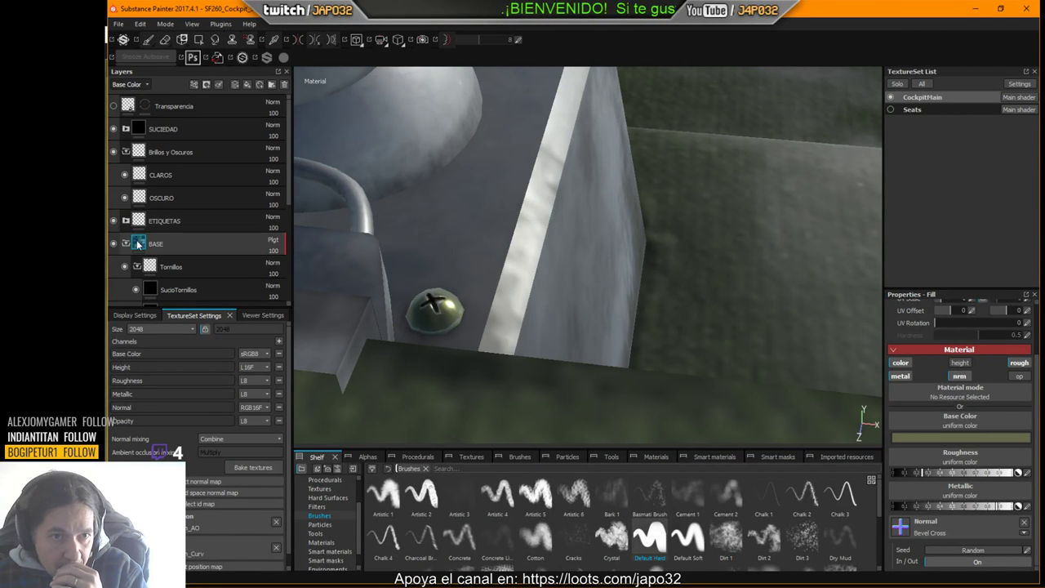
{"action": "left_click", "coordinate": [127, 268]}
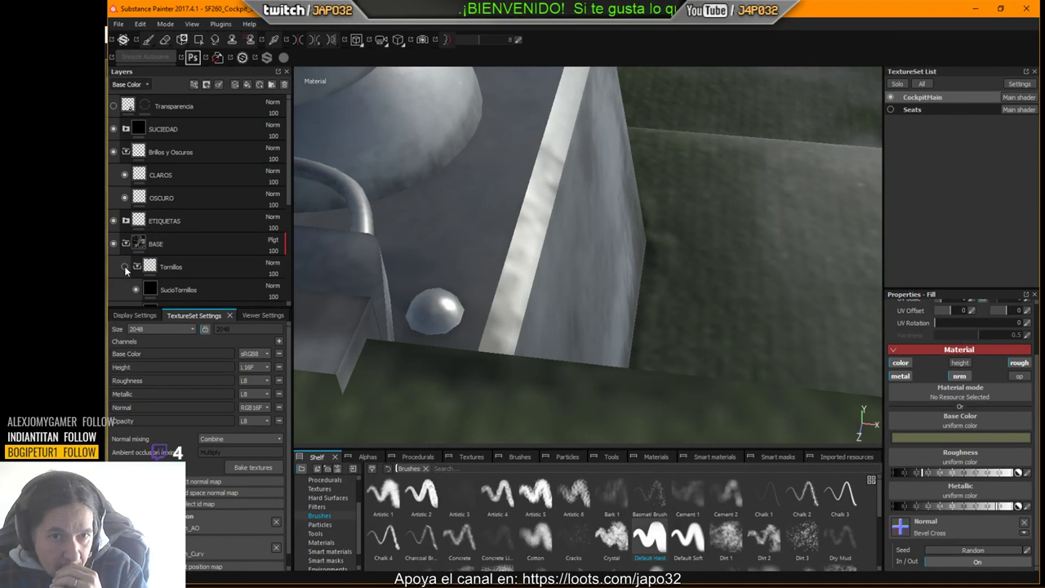
{"action": "left_click", "coordinate": [127, 269]}
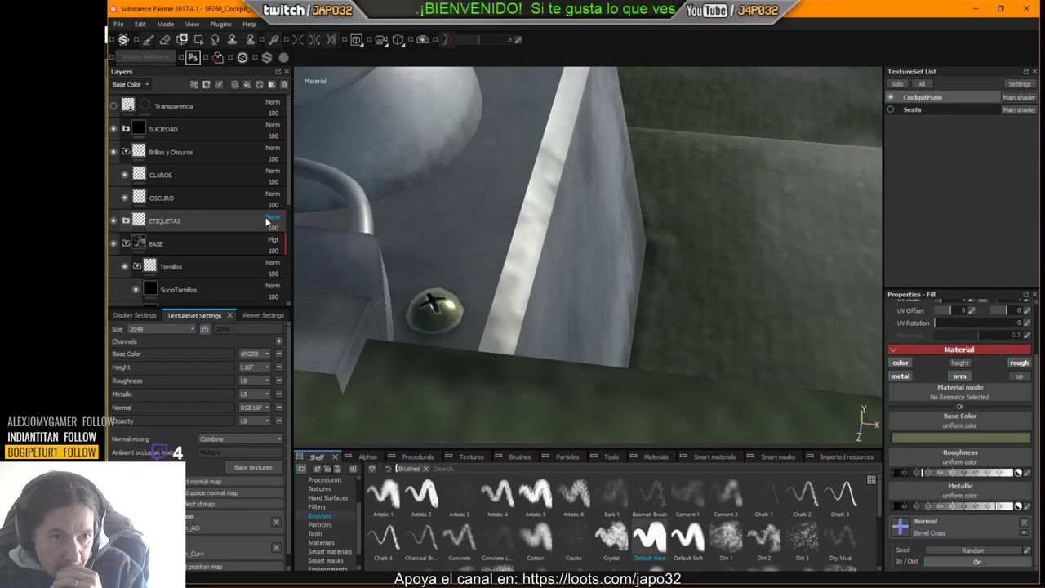
Step: Select the tornillos Dorados mask for painting and load the Default Hard brush with a white grayscale value near the stick-base screw
{"action": "left_click_drag", "start_coordinate": [289, 195], "coordinate": [291, 237]}
{"action": "left_click", "coordinate": [161, 273]}
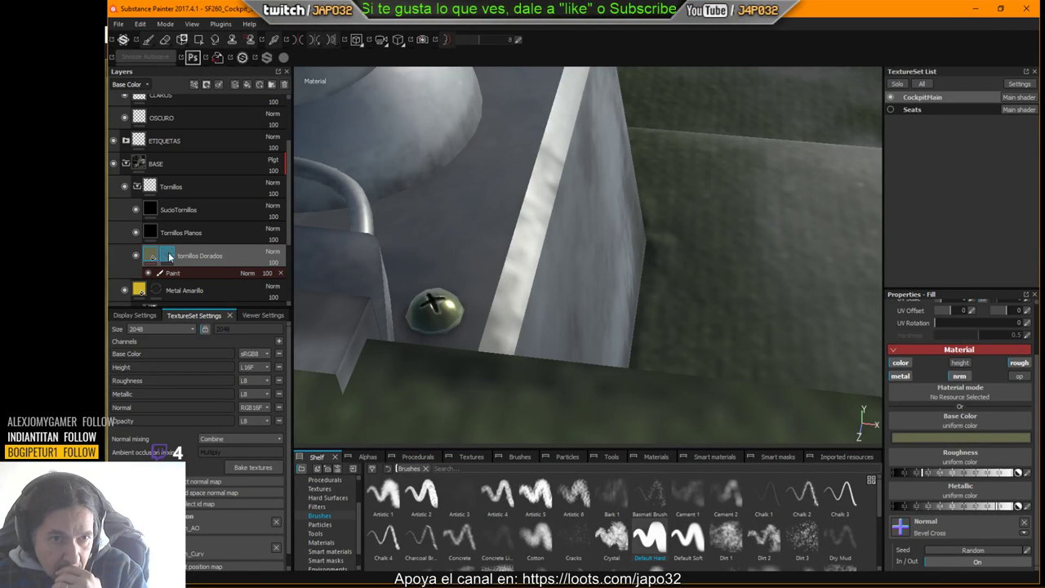
{"action": "left_click", "coordinate": [169, 257]}
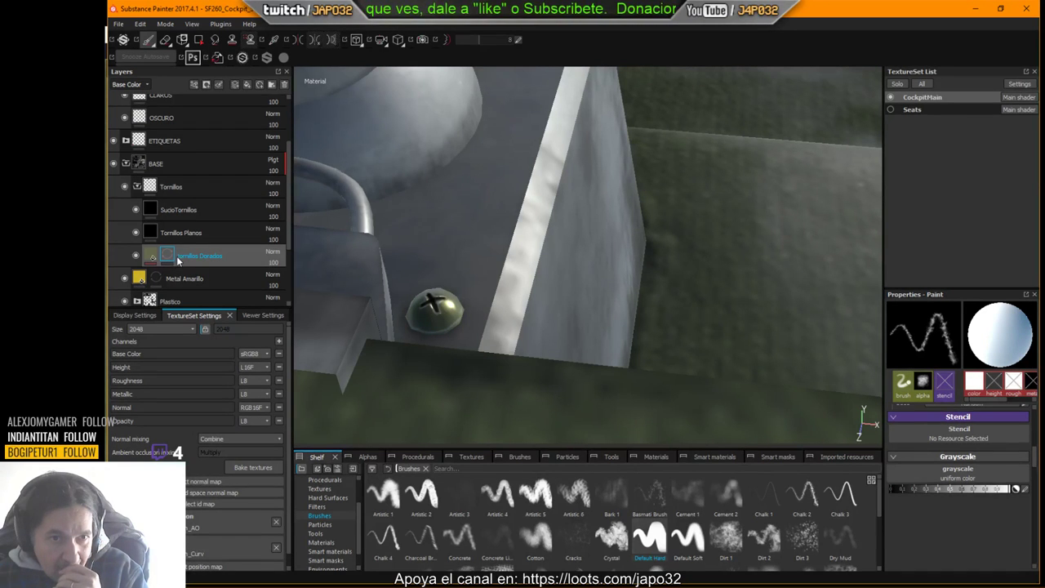
{"action": "mouse_move", "coordinate": [490, 269]}
{"action": "right_mouse_down", "text": "alt"}
{"action": "mouse_move", "coordinate": [547, 236]}
{"action": "mouse_move", "coordinate": [525, 236]}
{"action": "right_mouse_up", "text": "alt"}
{"action": "mouse_move", "coordinate": [525, 236]}
{"action": "middle_mouse_down", "text": "alt"}
{"action": "mouse_move", "coordinate": [498, 219]}
{"action": "mouse_move", "coordinate": [477, 128]}
{"action": "middle_mouse_up", "text": "alt"}
{"action": "right_click_drag", "start_coordinate": [466, 203], "coordinate": [415, 213], "text": "ctrl"}
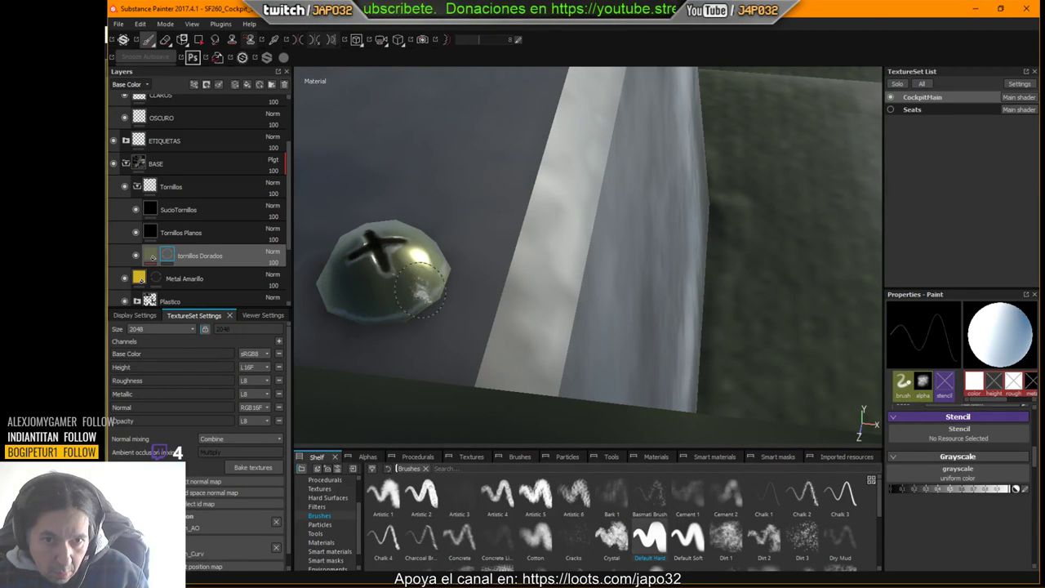
{"action": "left_click_drag", "start_coordinate": [946, 488], "coordinate": [892, 489]}
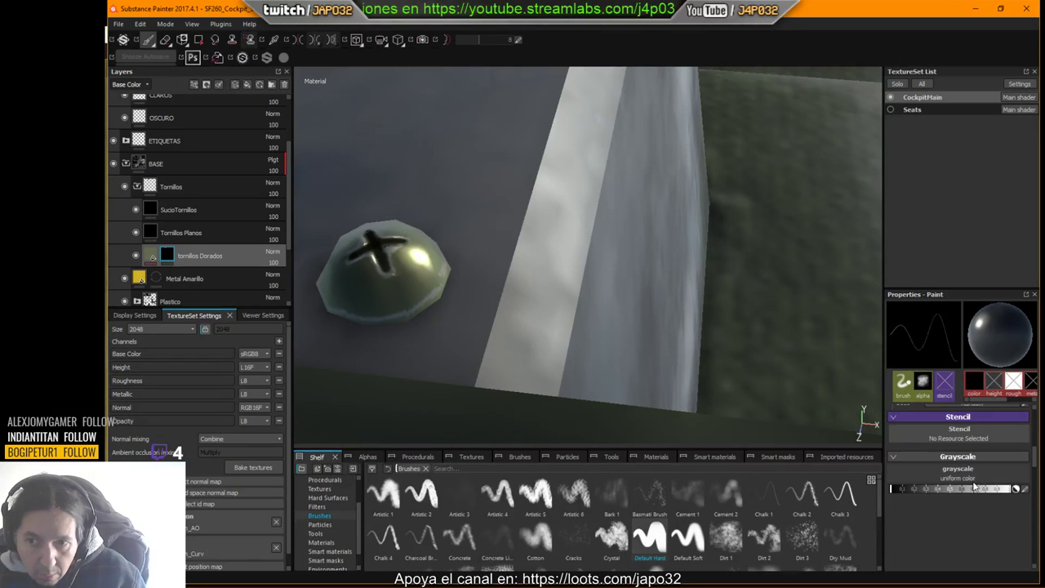
{"action": "left_click_drag", "start_coordinate": [973, 486], "coordinate": [1010, 489]}
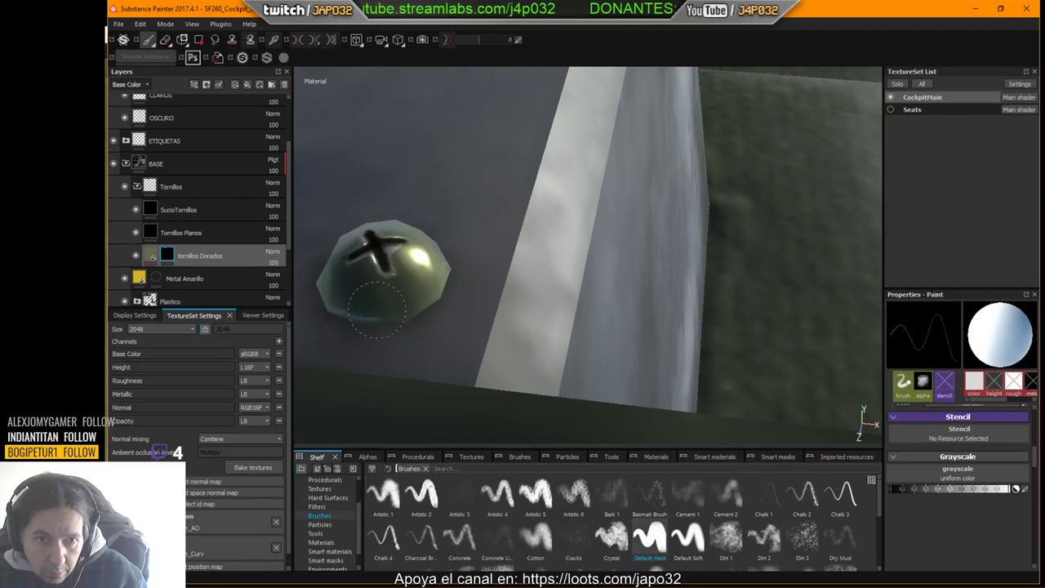
{"action": "left_click", "coordinate": [651, 537]}
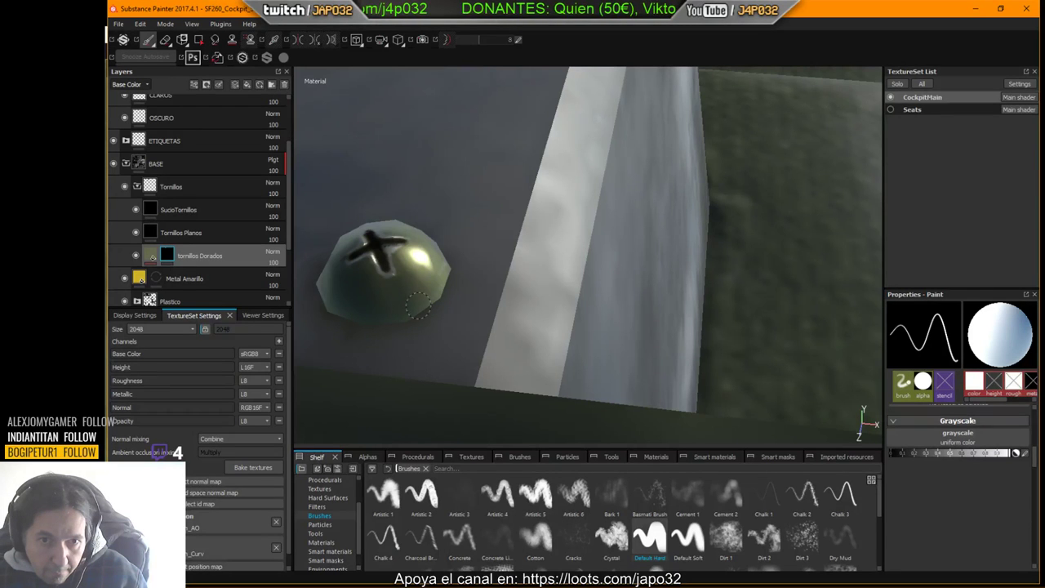
Step: Set the mask brush's alignment to UV and its size space to Viewport for painting the stick-base screw
{"action": "mouse_move", "coordinate": [494, 264]}
{"action": "left_mouse_down", "text": "alt"}
{"action": "mouse_move", "coordinate": [443, 310]}
{"action": "mouse_move", "coordinate": [512, 219]}
{"action": "mouse_move", "coordinate": [583, 225]}
{"action": "mouse_move", "coordinate": [581, 215]}
{"action": "mouse_move", "coordinate": [530, 250]}
{"action": "mouse_move", "coordinate": [450, 264]}
{"action": "mouse_move", "coordinate": [490, 220]}
{"action": "left_mouse_up", "text": "alt"}
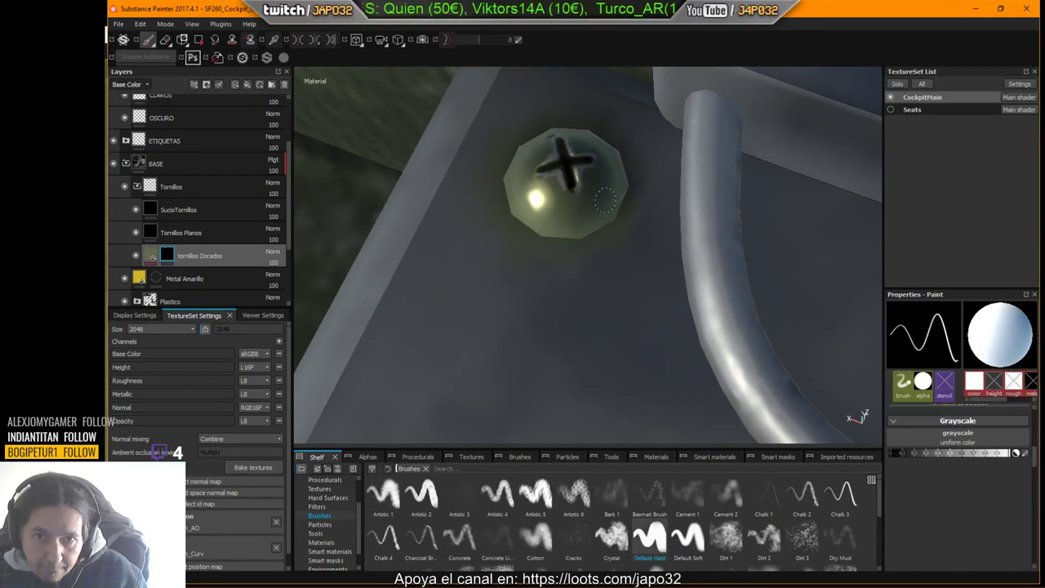
{"action": "mouse_move", "coordinate": [605, 200]}
{"action": "left_mouse_down", "text": "alt"}
{"action": "mouse_move", "coordinate": [593, 228]}
{"action": "mouse_move", "coordinate": [530, 210]}
{"action": "mouse_move", "coordinate": [590, 198]}
{"action": "mouse_move", "coordinate": [590, 254]}
{"action": "left_mouse_up", "text": "alt"}
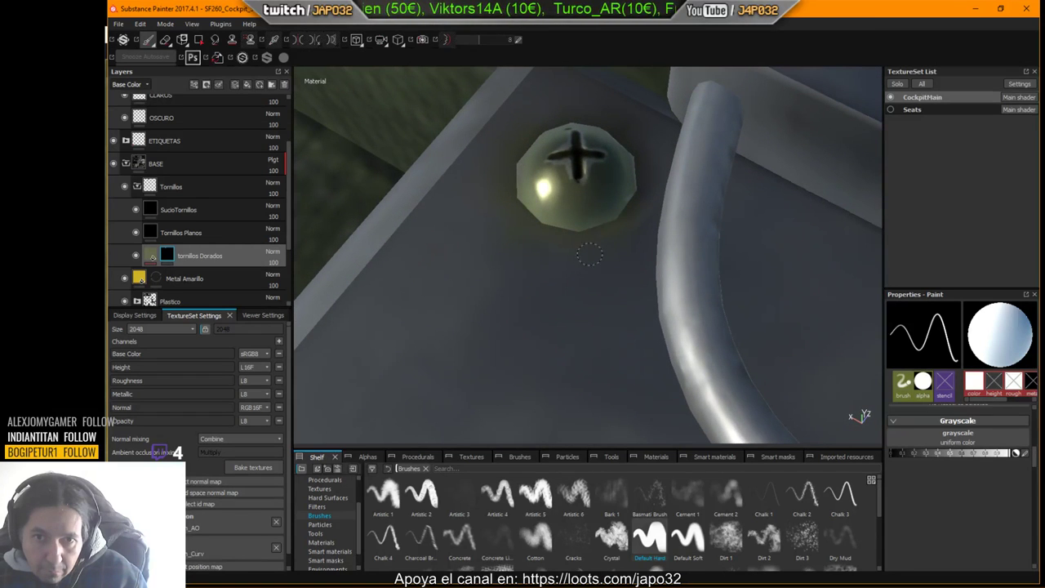
{"action": "key", "text": "ctrl"}
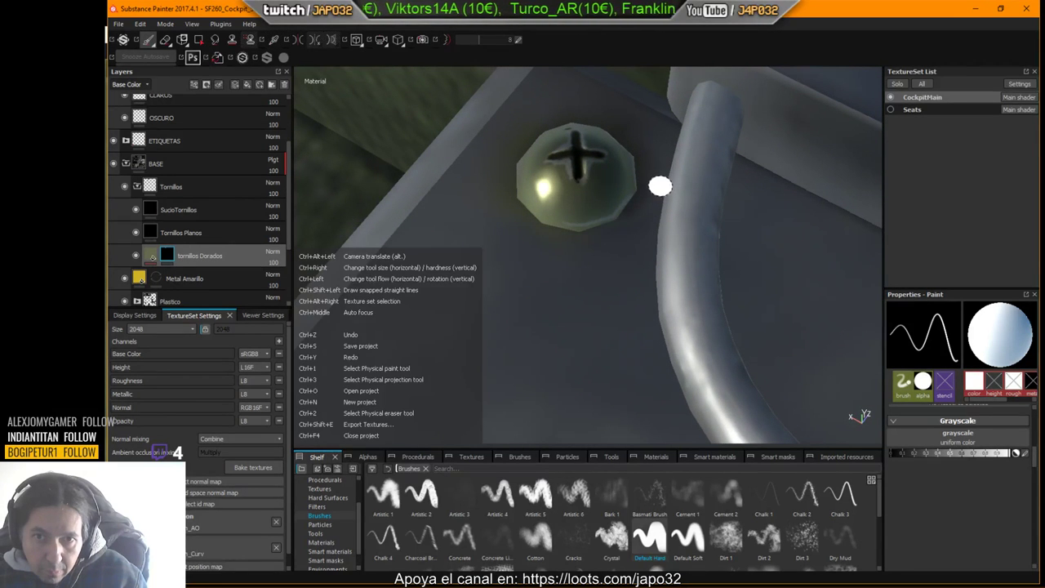
{"action": "mouse_move", "coordinate": [544, 249]}
{"action": "left_mouse_down", "text": "alt"}
{"action": "mouse_move", "coordinate": [718, 241]}
{"action": "mouse_move", "coordinate": [693, 203]}
{"action": "mouse_move", "coordinate": [662, 297]}
{"action": "mouse_move", "coordinate": [555, 278]}
{"action": "mouse_move", "coordinate": [555, 299]}
{"action": "mouse_move", "coordinate": [623, 272]}
{"action": "mouse_move", "coordinate": [577, 283]}
{"action": "left_mouse_up", "text": "alt"}
{"action": "key", "text": "ctrl"}
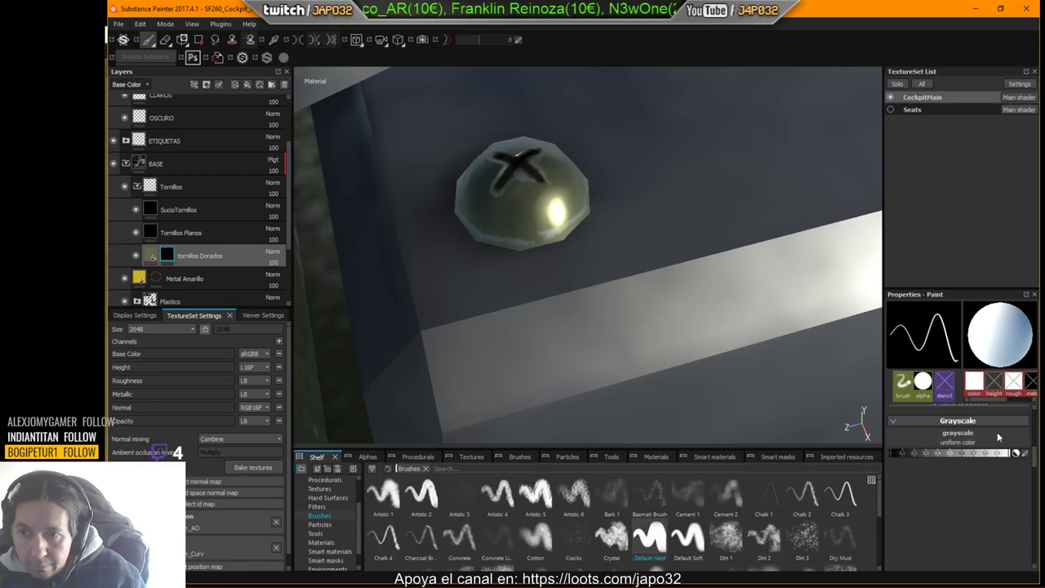
{"action": "left_click_drag", "start_coordinate": [1034, 461], "coordinate": [1038, 421]}
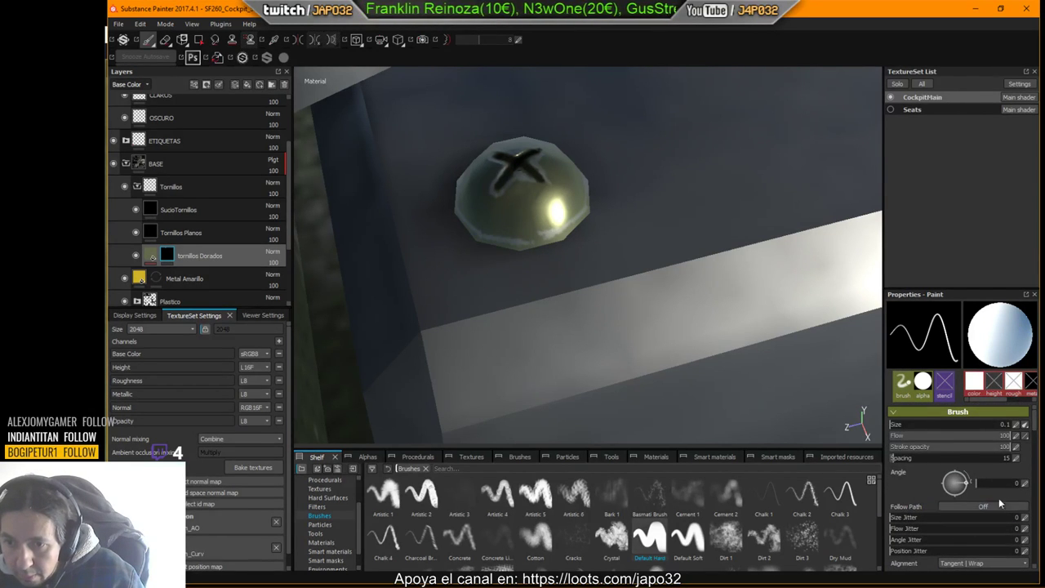
{"action": "left_click", "coordinate": [990, 563]}
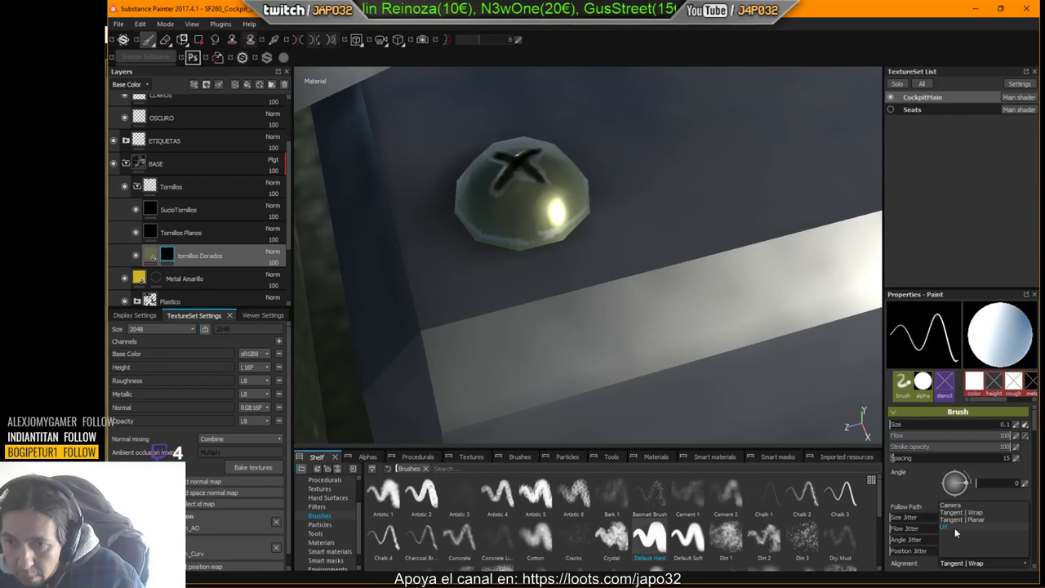
{"action": "left_click", "coordinate": [955, 528]}
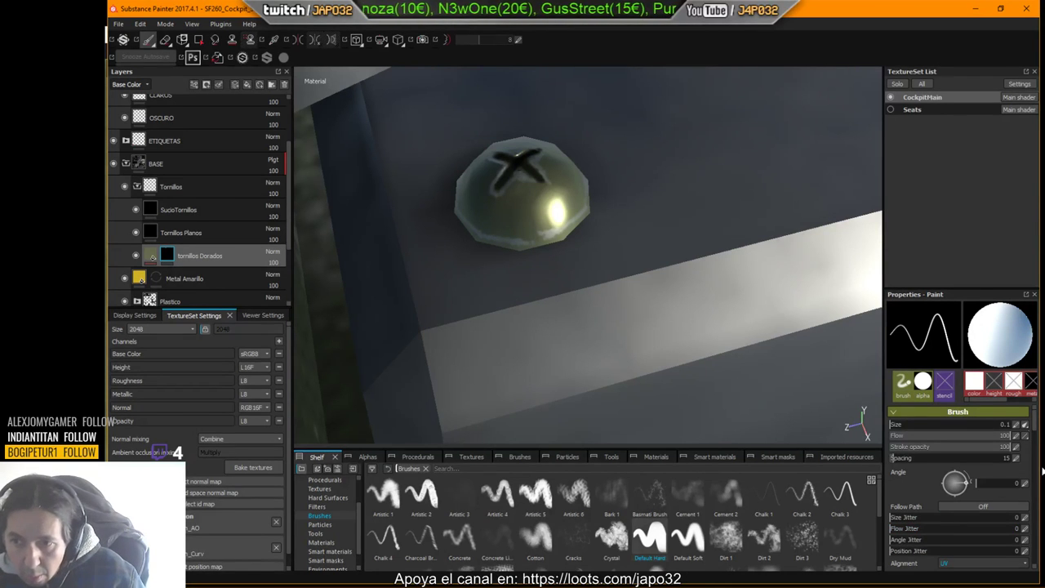
{"action": "scroll", "coordinate": [1021, 449], "scroll_direction": "down", "scroll_amount": 3}
{"action": "left_click", "coordinate": [980, 463]}
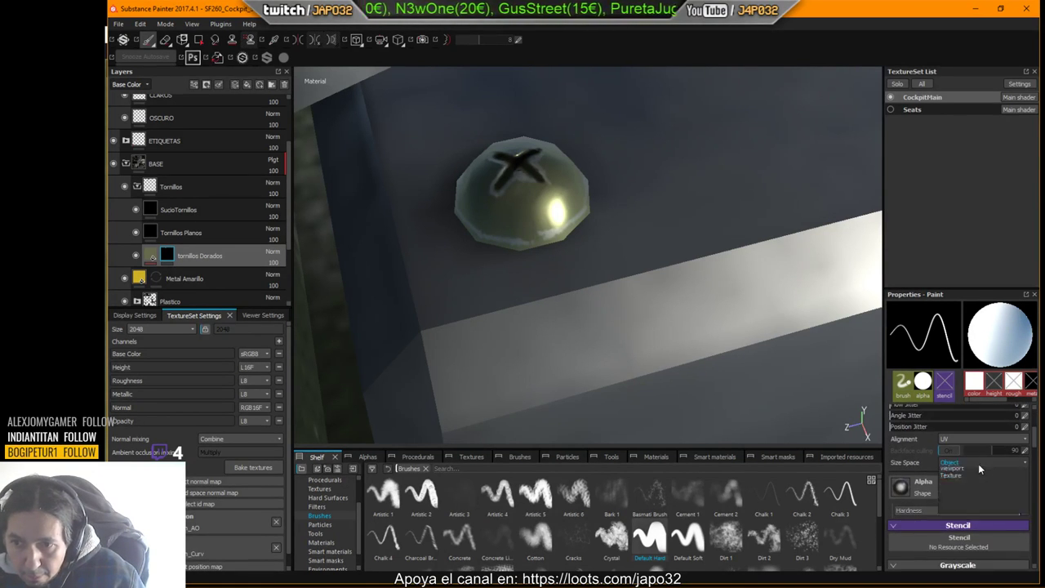
{"action": "left_click", "coordinate": [962, 480]}
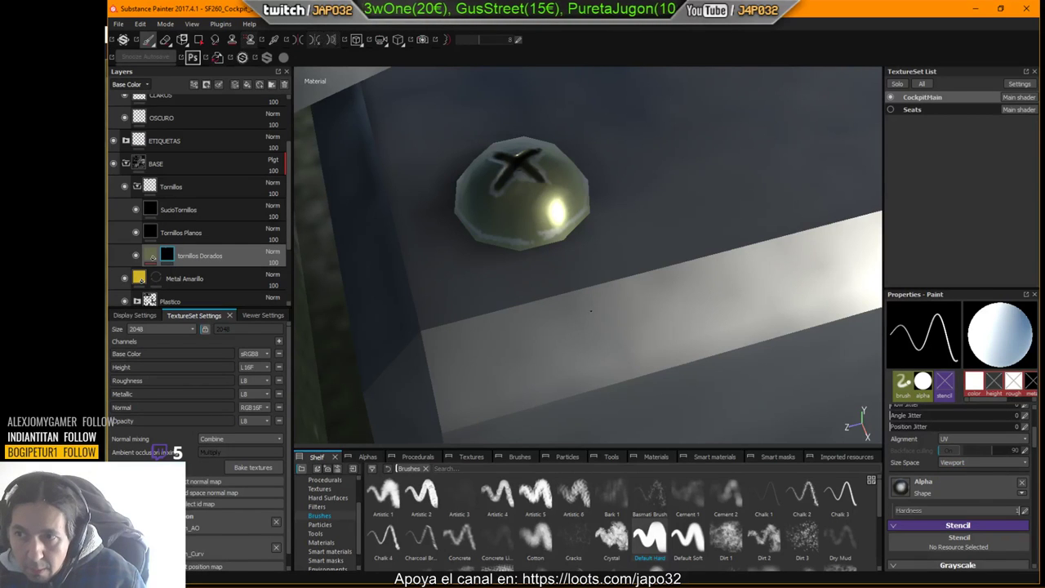
Step: Resize the brush and paint the tornillos Dorados mask white around the stick-base screw's rim, covering it from all sides
{"action": "left_click_drag", "start_coordinate": [590, 311], "coordinate": [698, 313], "text": "alt"}
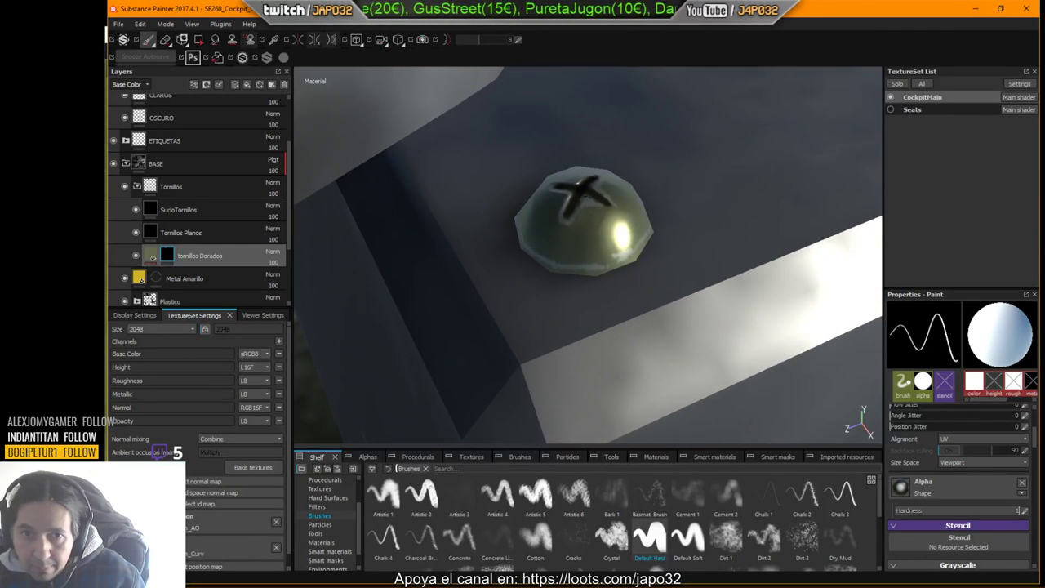
{"action": "right_click_drag", "start_coordinate": [557, 260], "coordinate": [585, 258], "text": "ctrl"}
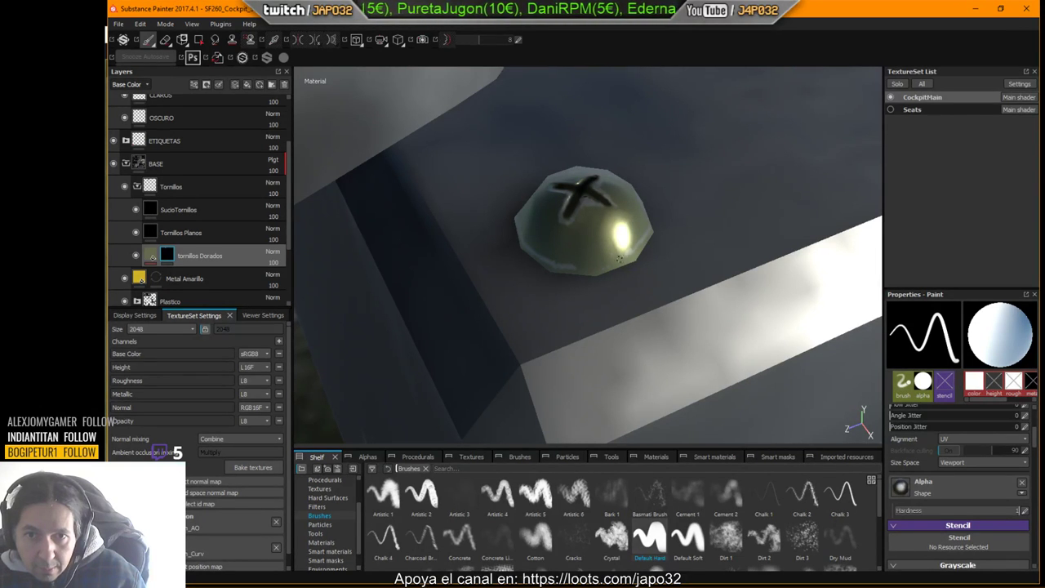
{"action": "left_click_drag", "start_coordinate": [602, 266], "coordinate": [520, 296], "text": "alt"}
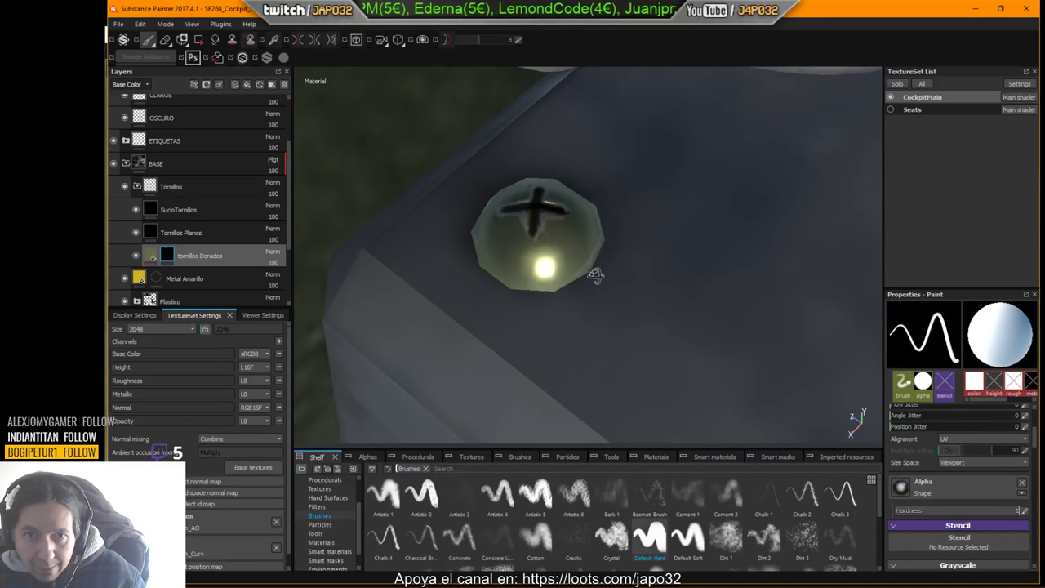
{"action": "left_click_drag", "start_coordinate": [590, 273], "coordinate": [532, 305], "text": "alt"}
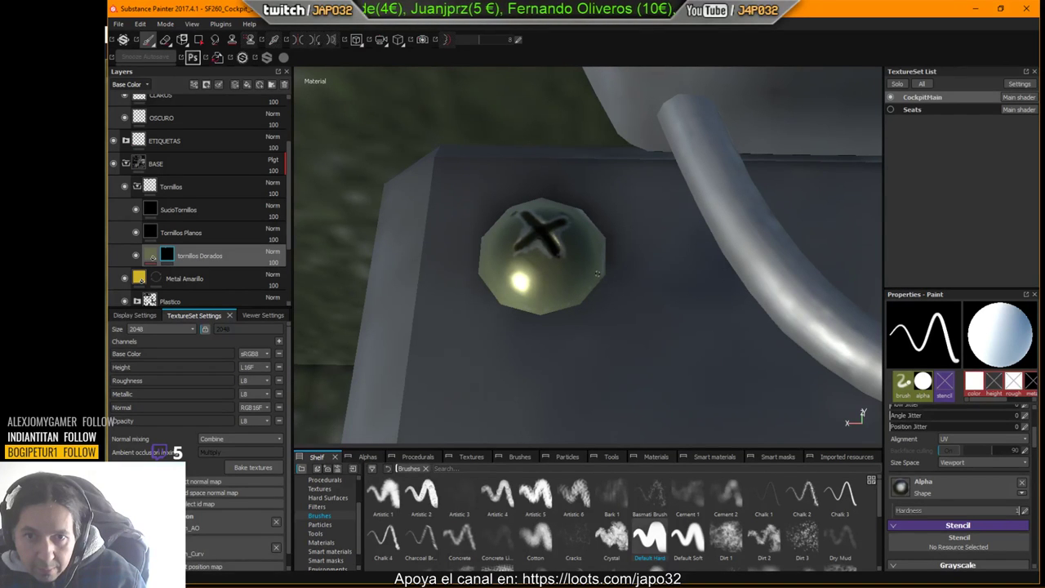
{"action": "left_click_drag", "start_coordinate": [597, 273], "coordinate": [624, 277], "text": "alt"}
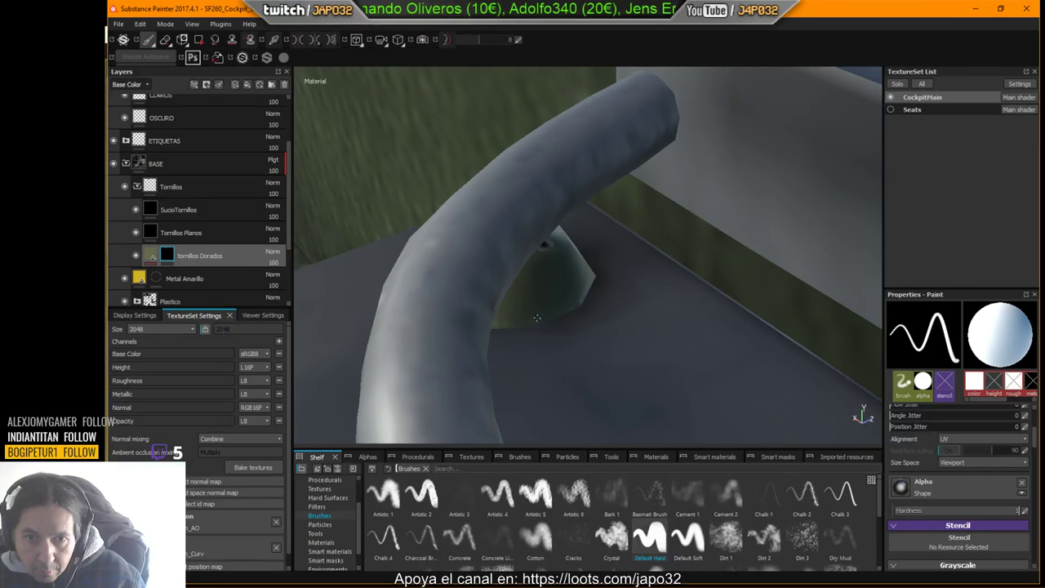
{"action": "left_click_drag", "start_coordinate": [555, 299], "coordinate": [488, 339], "text": "alt"}
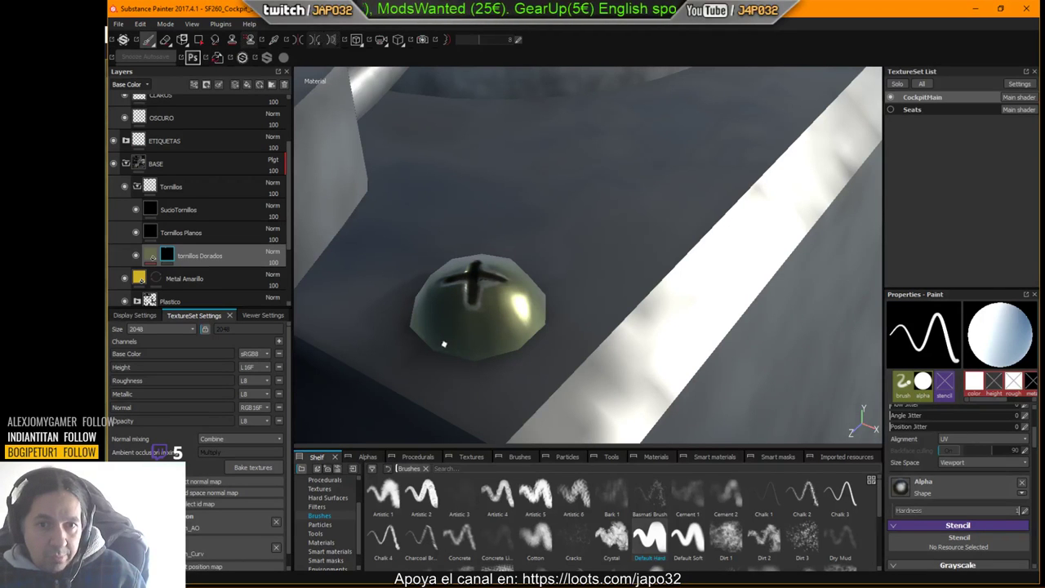
{"action": "left_click_drag", "start_coordinate": [452, 350], "coordinate": [656, 236], "text": "alt"}
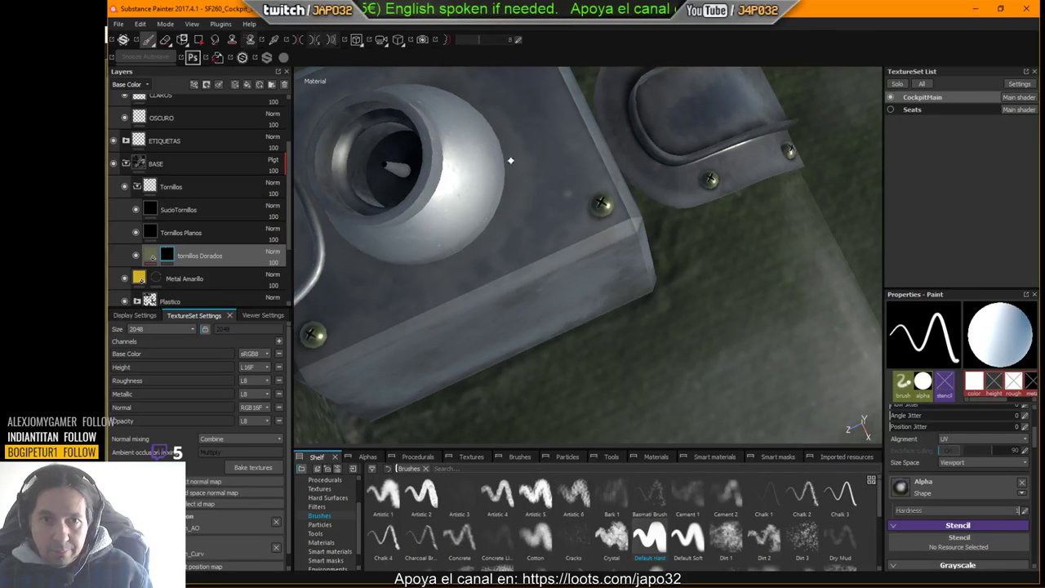
{"action": "left_click_drag", "start_coordinate": [510, 160], "coordinate": [669, 154], "text": "alt"}
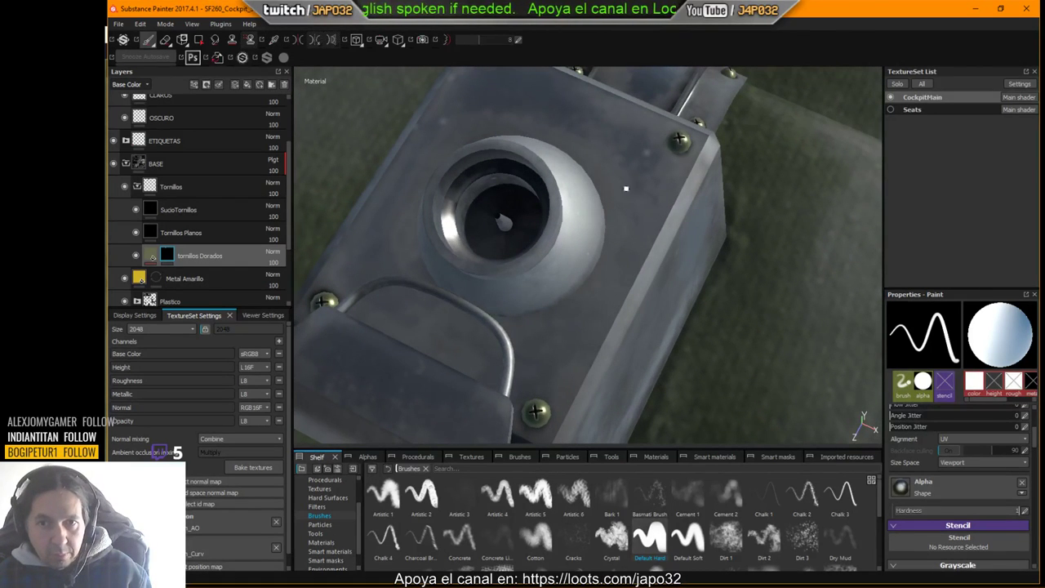
Step: Collapse the Tornillos folder and select the OSCURO layer in Brillos y Oscuros for painting with black
{"action": "left_click", "coordinate": [137, 186]}
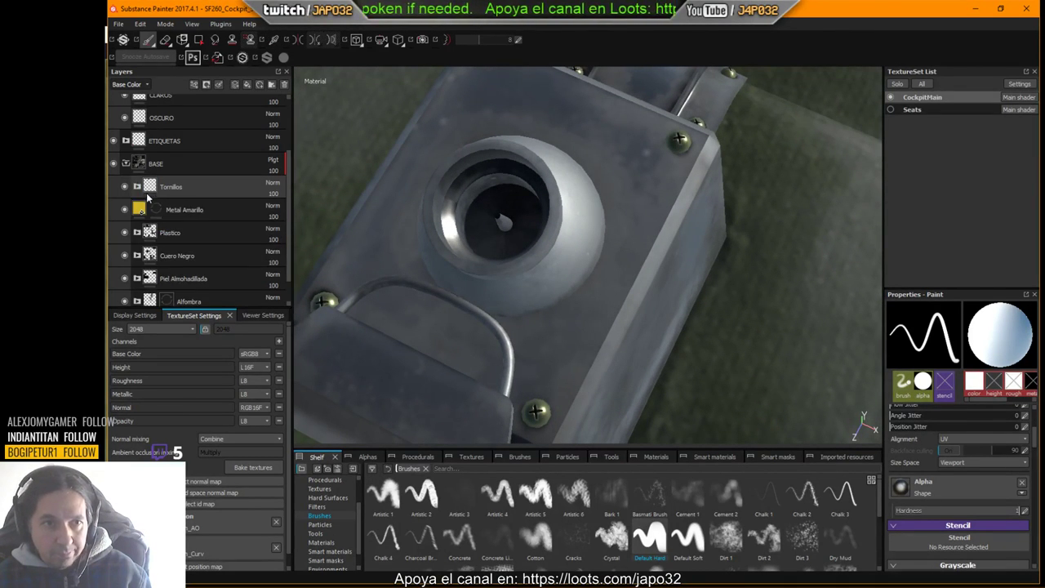
{"action": "left_click", "coordinate": [153, 210]}
{"action": "scroll", "coordinate": [158, 211], "scroll_direction": "up", "scroll_amount": 4}
{"action": "left_click", "coordinate": [141, 196]}
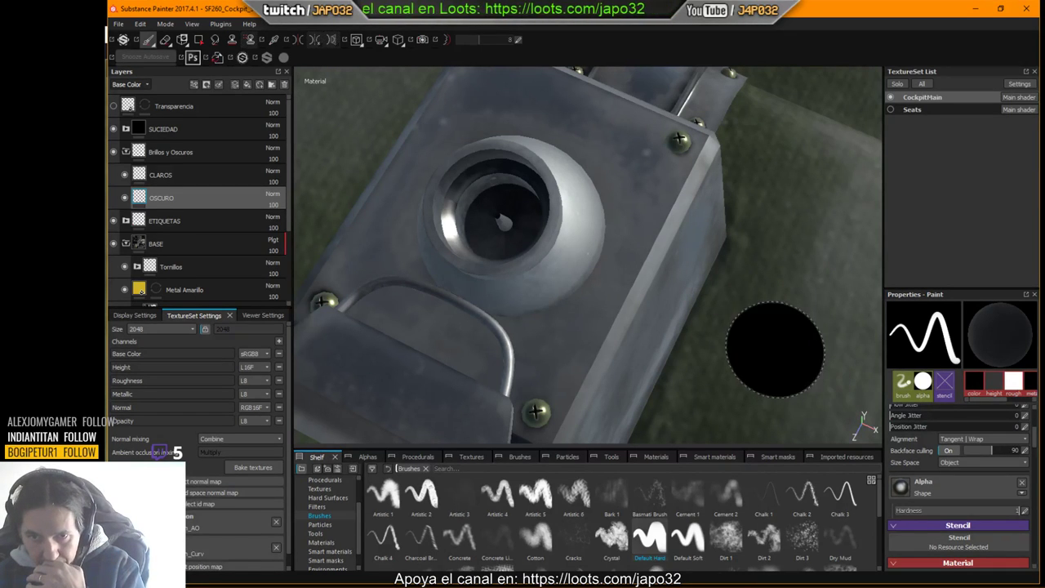
{"action": "scroll", "coordinate": [1011, 457], "scroll_direction": "down", "scroll_amount": 4}
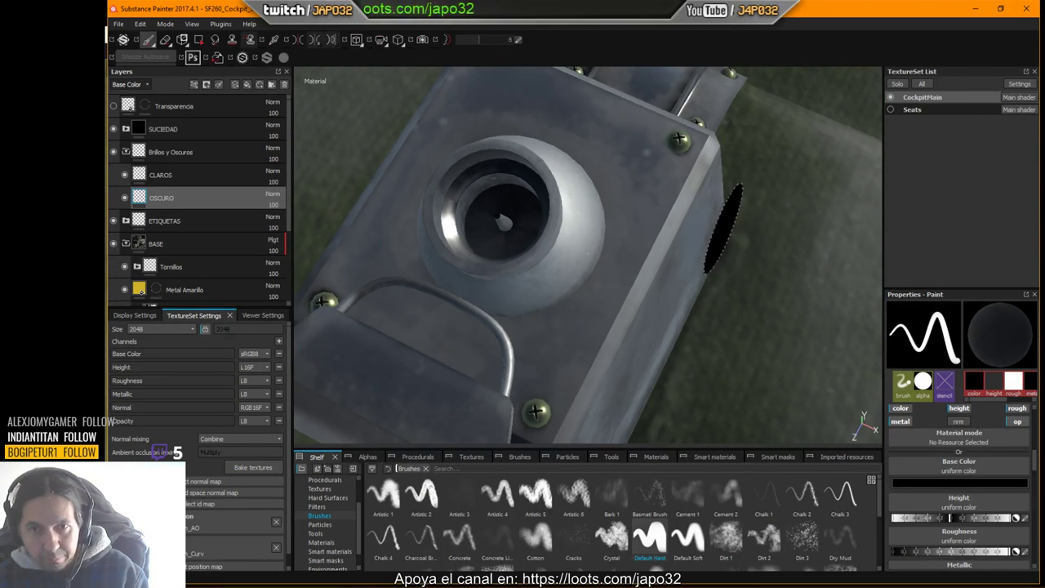
Step: Examine the CockpitMain texture layout in the 2D view to locate the stick-base box's cross-shaped UV island
{"action": "key", "text": "F3"}
{"action": "middle_click_drag", "start_coordinate": [726, 245], "coordinate": [716, 282], "text": "alt"}
{"action": "scroll", "coordinate": [704, 276], "scroll_direction": "down", "scroll_amount": 7}
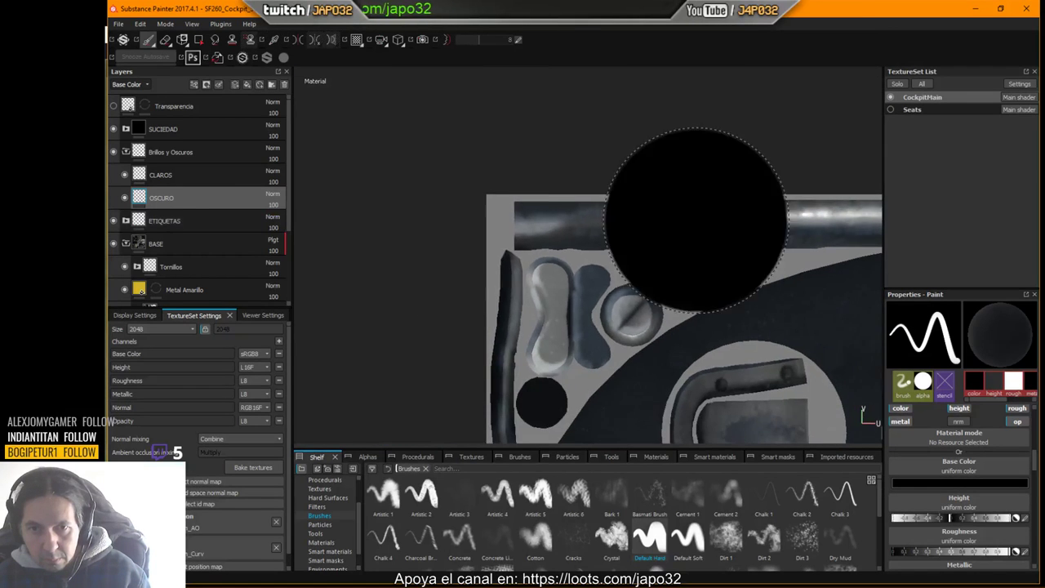
{"action": "middle_click_drag", "start_coordinate": [574, 285], "coordinate": [312, 100], "text": "alt"}
{"action": "middle_click_drag", "start_coordinate": [633, 225], "coordinate": [367, 189], "text": "alt"}
{"action": "mouse_move", "coordinate": [586, 270]}
{"action": "middle_mouse_down", "text": "alt"}
{"action": "mouse_move", "coordinate": [486, 374]}
{"action": "mouse_move", "coordinate": [463, 308]}
{"action": "mouse_move", "coordinate": [609, 278]}
{"action": "mouse_move", "coordinate": [743, 205]}
{"action": "mouse_move", "coordinate": [809, 142]}
{"action": "middle_mouse_up", "text": "alt"}
{"action": "middle_click_drag", "start_coordinate": [714, 258], "coordinate": [775, 112], "text": "alt"}
{"action": "mouse_move", "coordinate": [659, 243]}
{"action": "middle_mouse_down", "text": "alt"}
{"action": "mouse_move", "coordinate": [668, 159]}
{"action": "mouse_move", "coordinate": [536, 78]}
{"action": "middle_mouse_up", "text": "alt"}
{"action": "mouse_move", "coordinate": [705, 325]}
{"action": "middle_mouse_down", "text": "alt"}
{"action": "mouse_move", "coordinate": [566, 227]}
{"action": "mouse_move", "coordinate": [482, 92]}
{"action": "middle_mouse_up", "text": "alt"}
{"action": "mouse_move", "coordinate": [641, 343]}
{"action": "middle_mouse_down", "text": "alt"}
{"action": "mouse_move", "coordinate": [569, 232]}
{"action": "mouse_move", "coordinate": [739, 96]}
{"action": "middle_mouse_up", "text": "alt"}
{"action": "middle_click_drag", "start_coordinate": [578, 286], "coordinate": [856, 139], "text": "alt"}
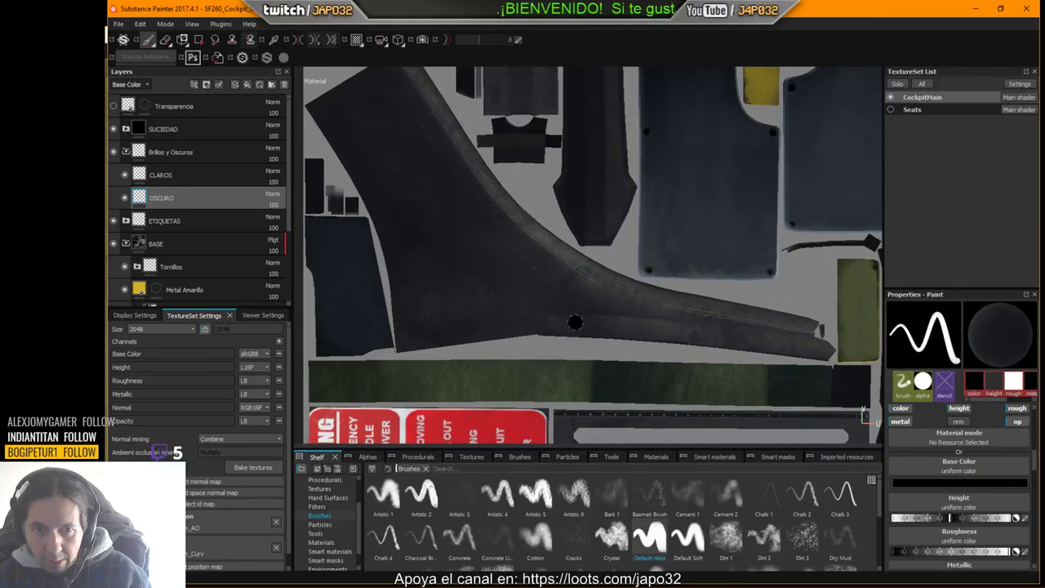
{"action": "middle_click_drag", "start_coordinate": [577, 322], "coordinate": [264, 322], "text": "alt"}
{"action": "middle_click_drag", "start_coordinate": [653, 81], "coordinate": [591, 336], "text": "alt"}
{"action": "middle_click_drag", "start_coordinate": [665, 277], "coordinate": [397, 399], "text": "alt"}
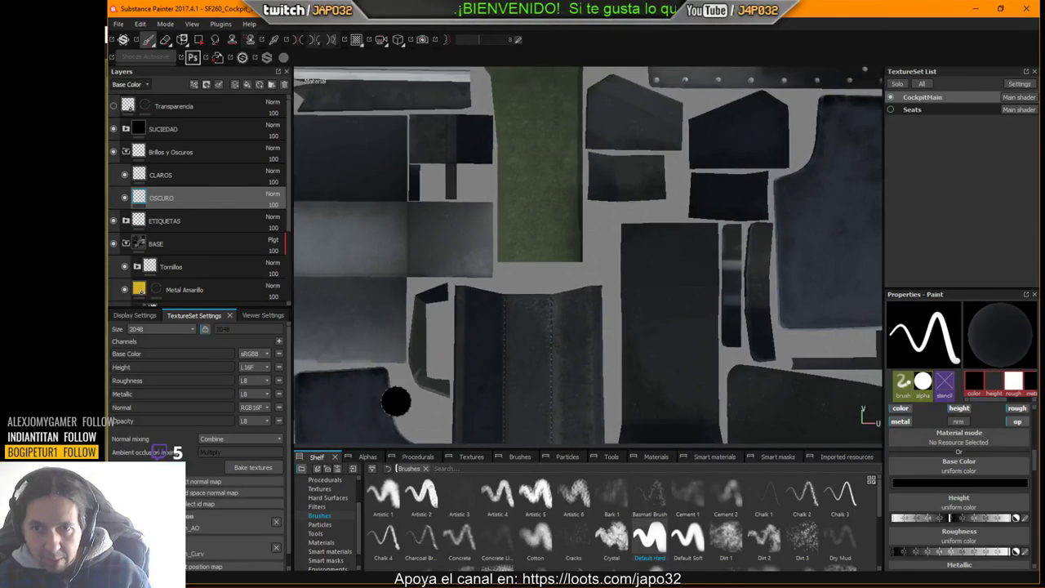
{"action": "middle_click_drag", "start_coordinate": [576, 280], "coordinate": [309, 121], "text": "alt"}
{"action": "middle_click_drag", "start_coordinate": [601, 306], "coordinate": [590, 256]}
{"action": "scroll", "coordinate": [589, 257], "scroll_direction": "up", "scroll_amount": 5}
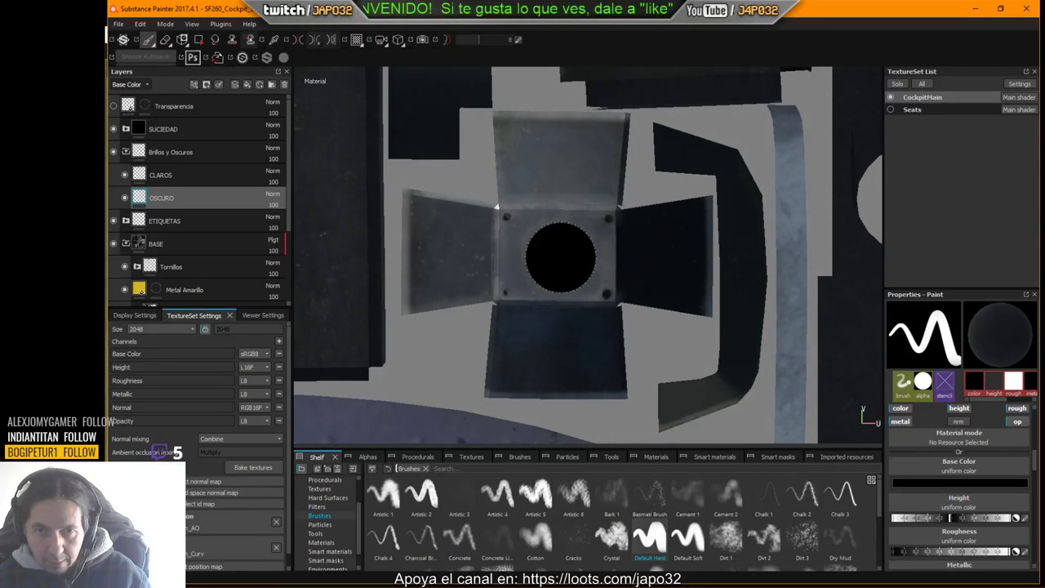
Step: Show the 3D and 2D views side by side and set the OSCURO brush's alignment to UV
{"action": "key", "text": "F2"}
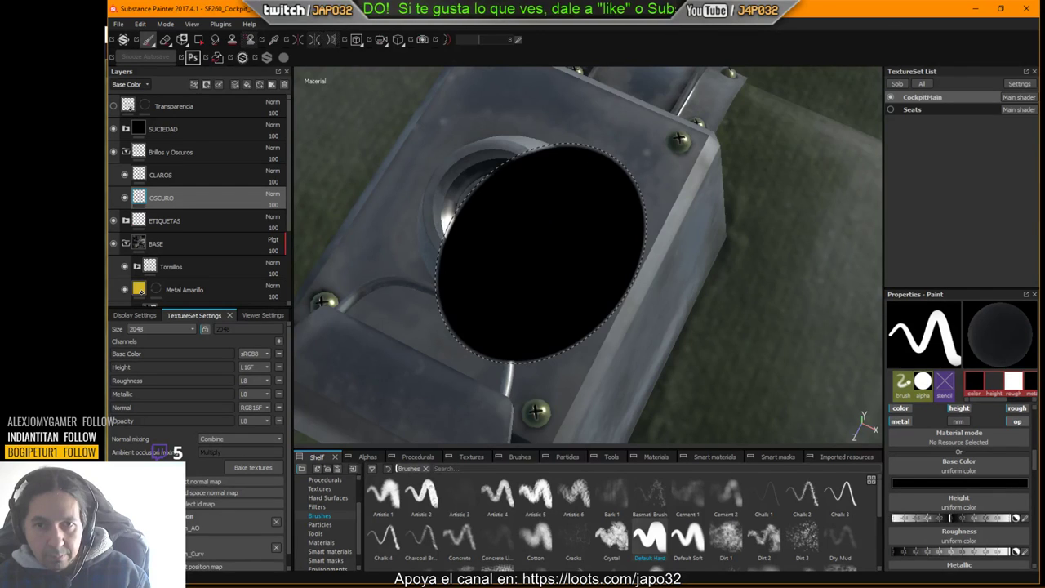
{"action": "key", "text": "F3"}
{"action": "key", "text": "F1"}
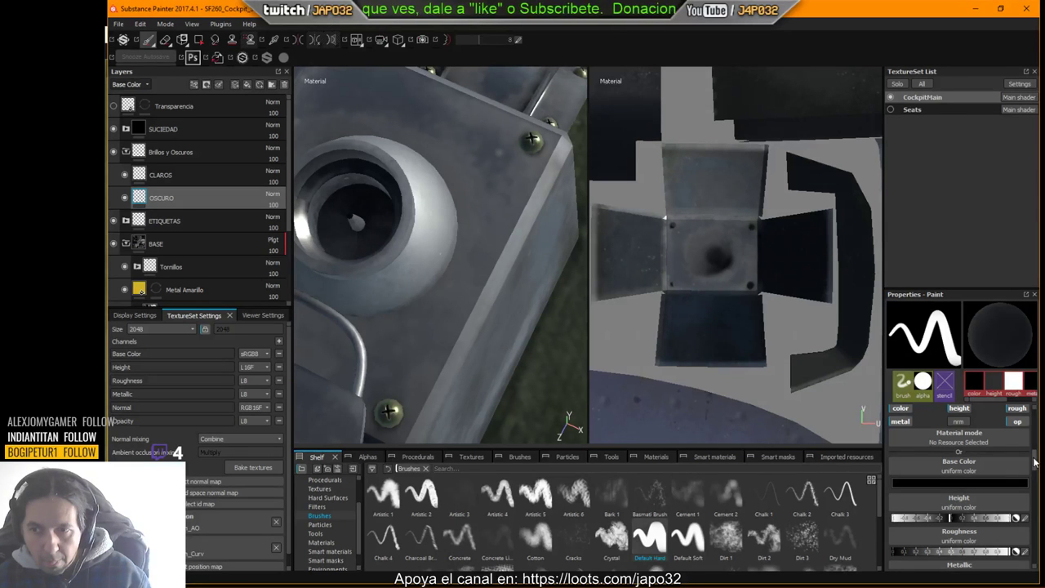
{"action": "left_click_drag", "start_coordinate": [1034, 463], "coordinate": [1040, 431]}
{"action": "left_click", "coordinate": [981, 496]}
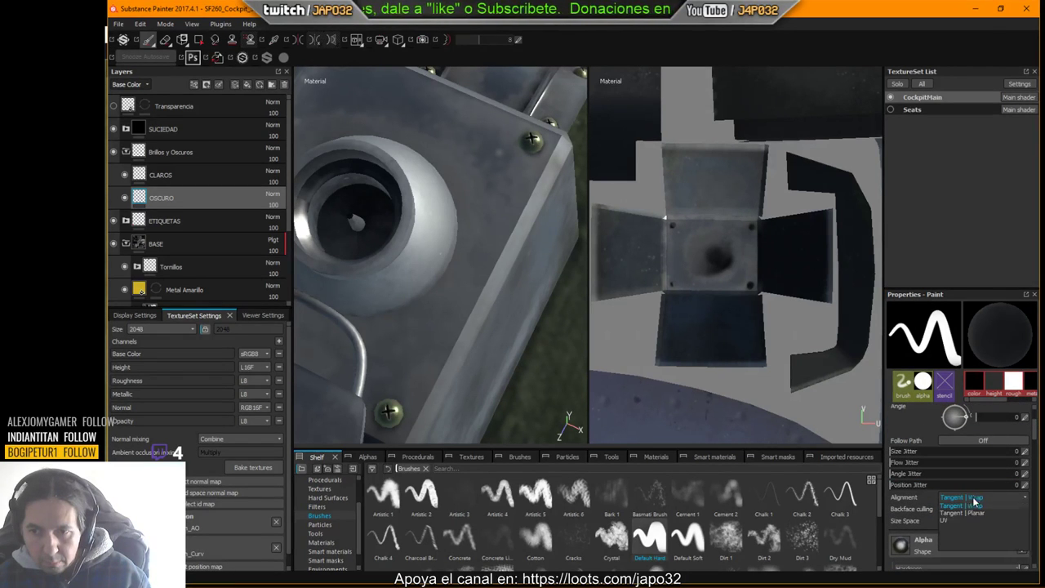
{"action": "left_click", "coordinate": [962, 529]}
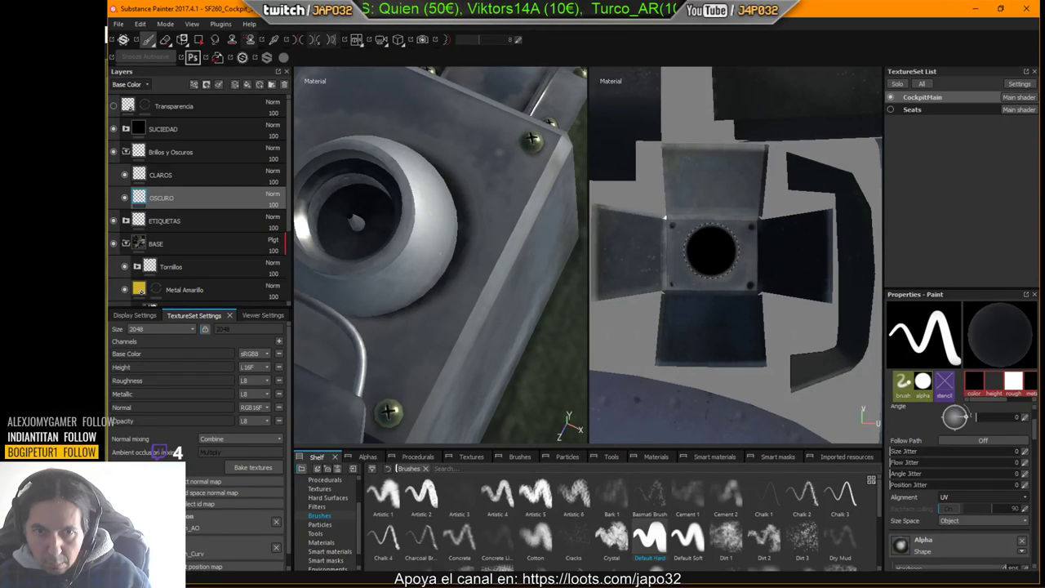
Step: Stamp black shading with a smaller brush around the stick-base ball socket on the box's central UV circle, undoing the misplaced dabs
{"action": "left_click_drag", "start_coordinate": [425, 245], "coordinate": [474, 255], "text": "alt"}
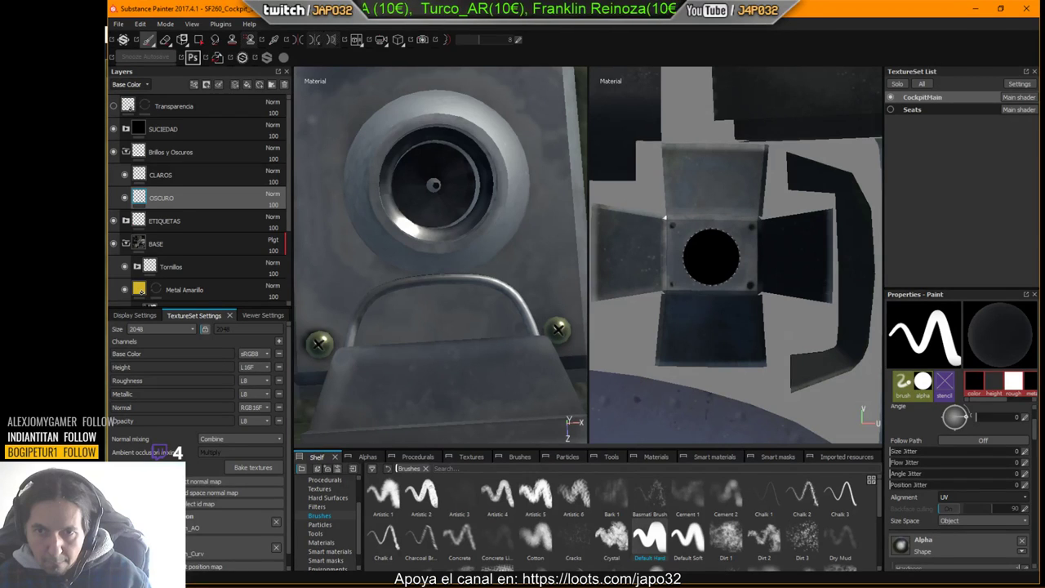
{"action": "left_click", "coordinate": [712, 256]}
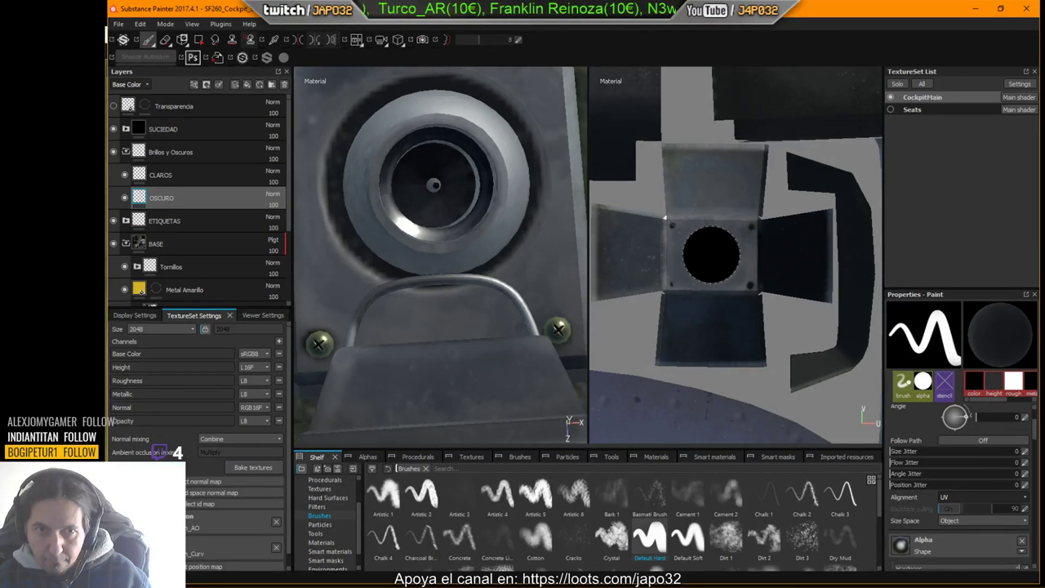
{"action": "key", "text": "ctrl+z"}
{"action": "key", "text": "bracketleft"}
{"action": "key", "text": "bracketleft"}
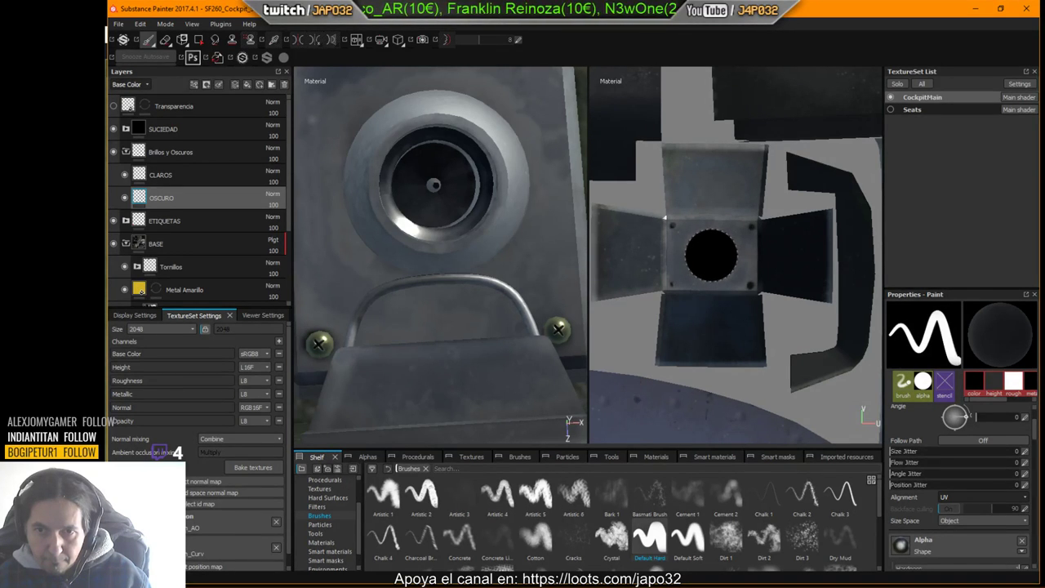
{"action": "left_click", "coordinate": [710, 256]}
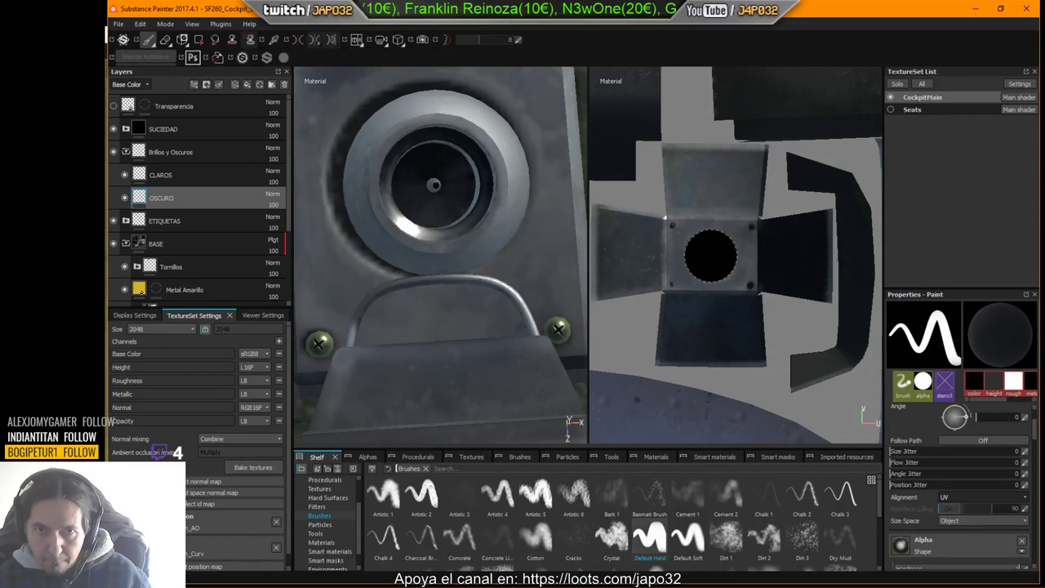
{"action": "key", "text": "ctrl+z"}
{"action": "left_click", "coordinate": [712, 256]}
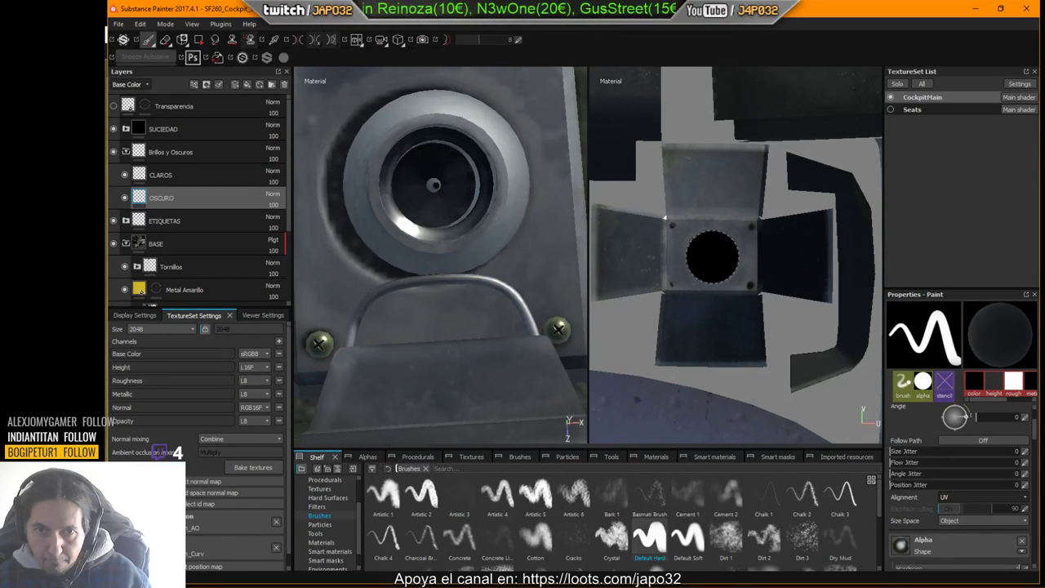
{"action": "key", "text": "ctrl+z"}
{"action": "left_click", "coordinate": [715, 258]}
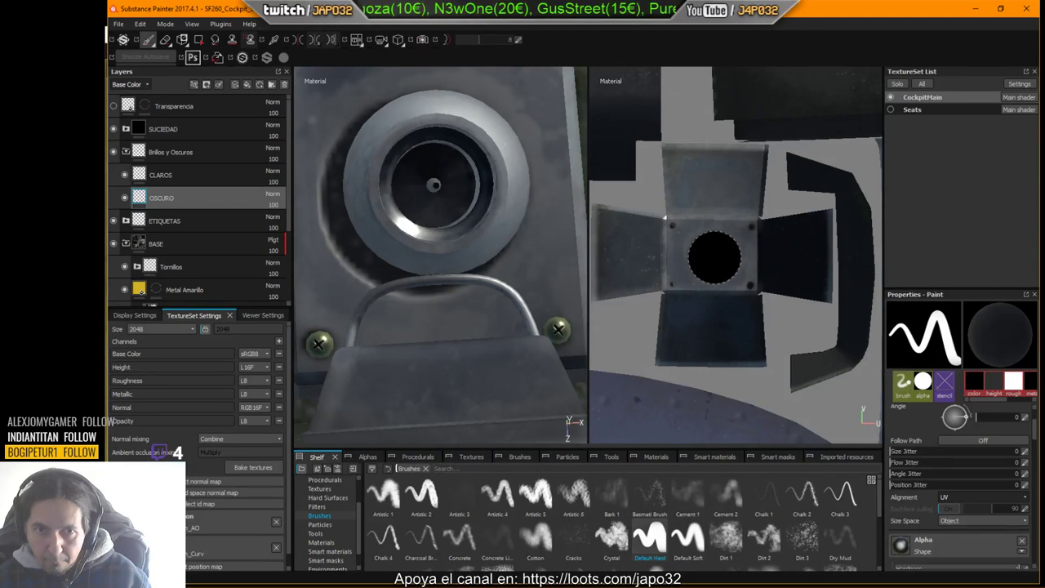
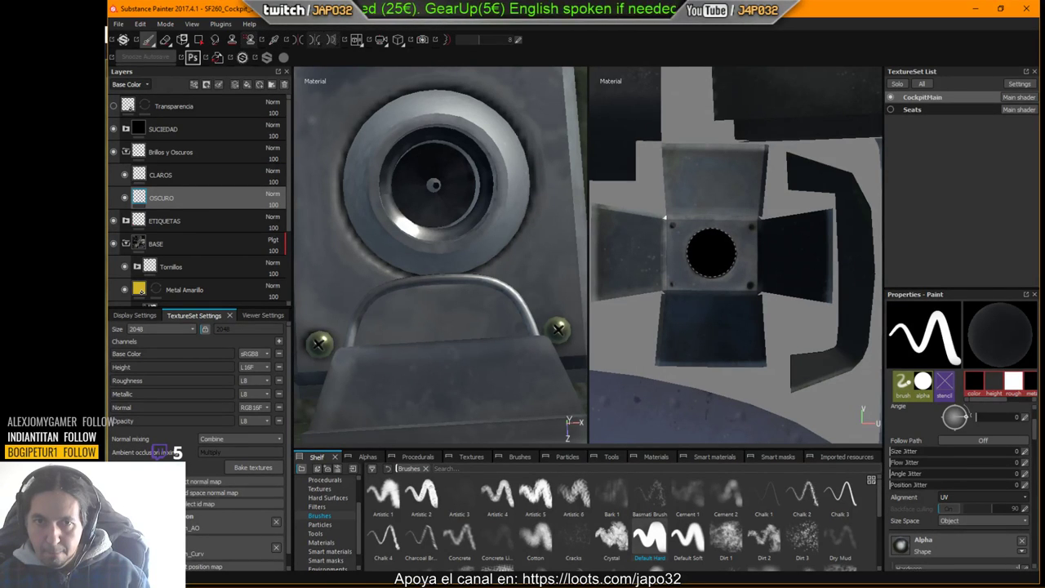
Step: Check the socket shading on the stick base from several sides and under different lighting, and show only the 3D view
{"action": "left_click_drag", "start_coordinate": [515, 216], "coordinate": [471, 231], "text": "alt"}
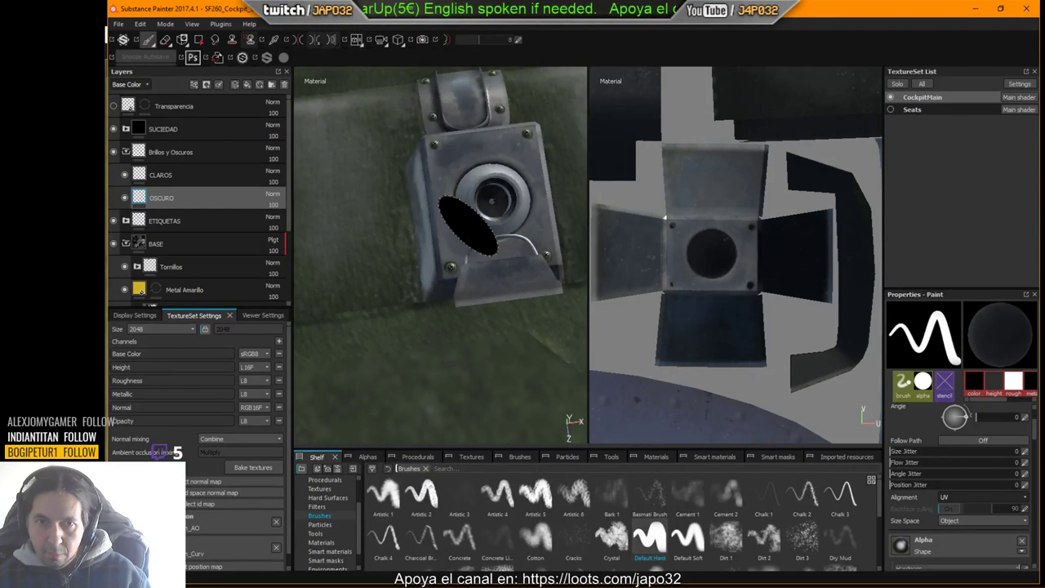
{"action": "middle_click_drag", "start_coordinate": [471, 231], "coordinate": [262, 318], "text": "alt"}
{"action": "mouse_move", "coordinate": [450, 291]}
{"action": "middle_mouse_down", "text": "alt"}
{"action": "mouse_move", "coordinate": [390, 289]}
{"action": "mouse_move", "coordinate": [446, 266]}
{"action": "middle_mouse_up", "text": "alt"}
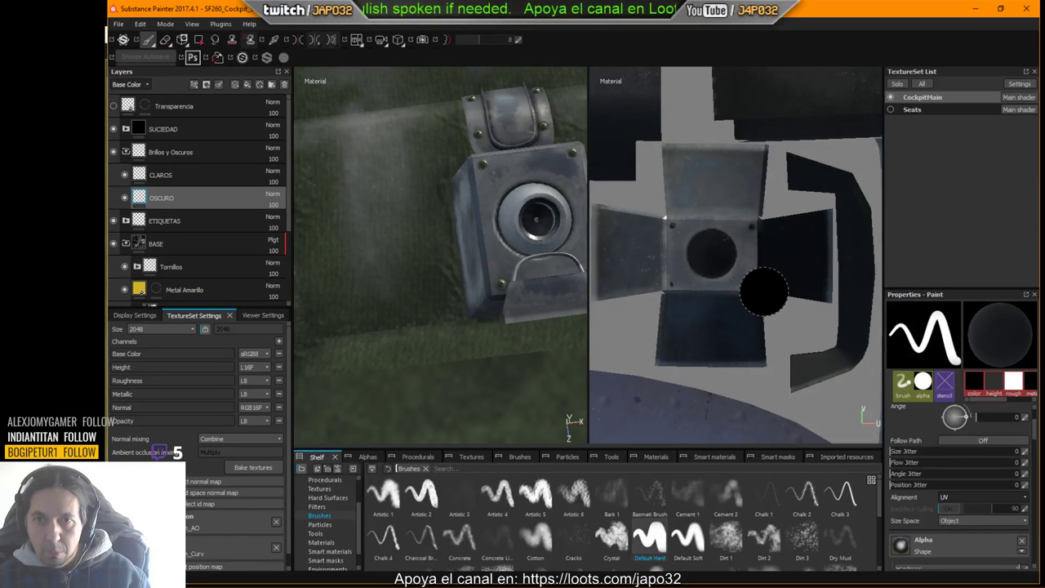
{"action": "mouse_move", "coordinate": [752, 263]}
{"action": "right_mouse_down", "text": "shift"}
{"action": "mouse_move", "coordinate": [770, 273]}
{"action": "mouse_move", "coordinate": [730, 278]}
{"action": "mouse_move", "coordinate": [742, 277]}
{"action": "right_mouse_up", "text": "shift"}
{"action": "middle_click_drag", "start_coordinate": [432, 253], "coordinate": [1004, 245], "text": "alt"}
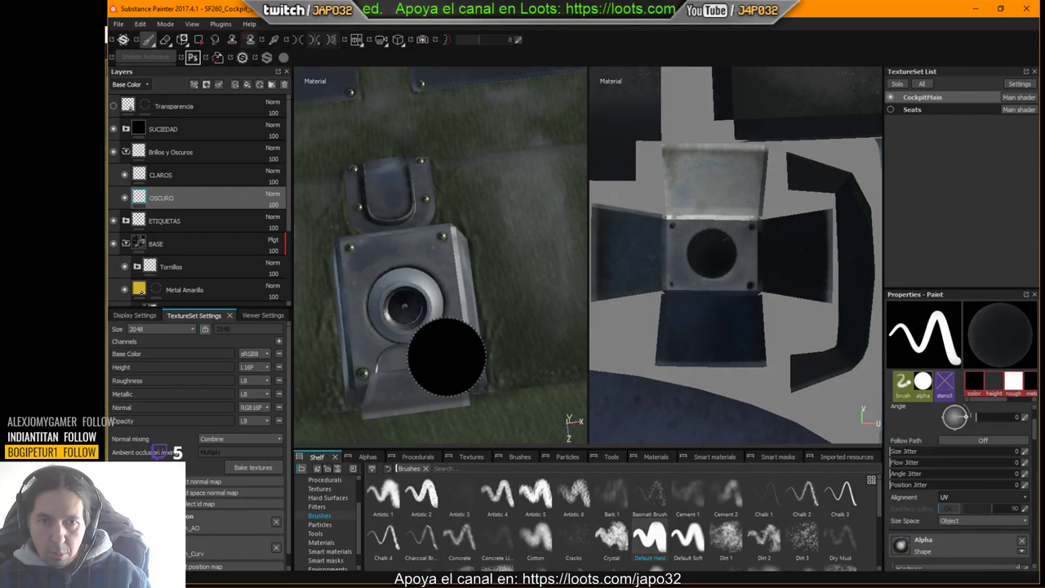
{"action": "mouse_move", "coordinate": [447, 362]}
{"action": "left_mouse_down", "text": "alt"}
{"action": "mouse_move", "coordinate": [436, 338]}
{"action": "mouse_move", "coordinate": [512, 290]}
{"action": "mouse_move", "coordinate": [499, 277]}
{"action": "left_mouse_up", "text": "alt"}
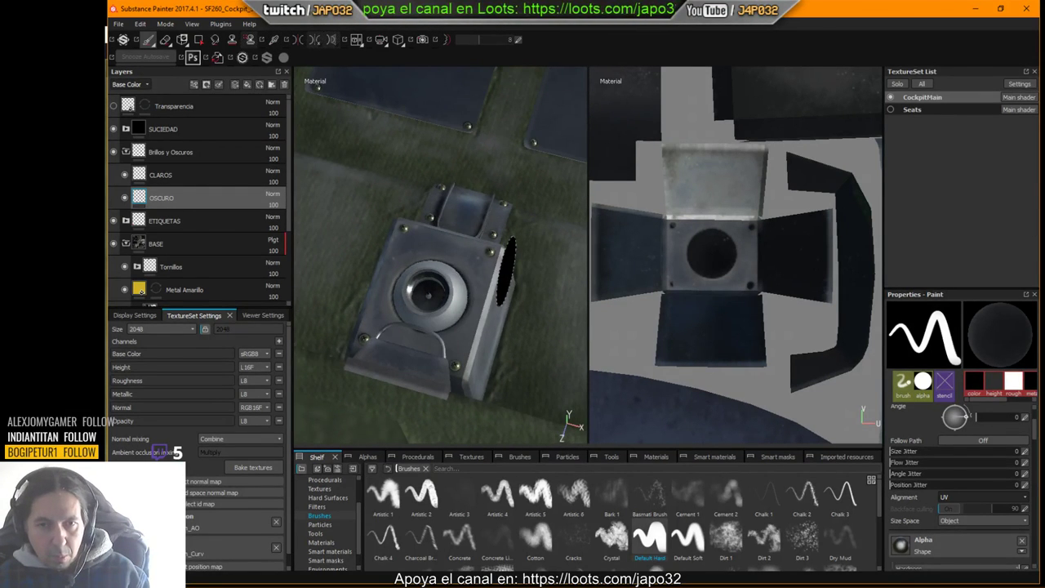
{"action": "key", "text": "F2"}
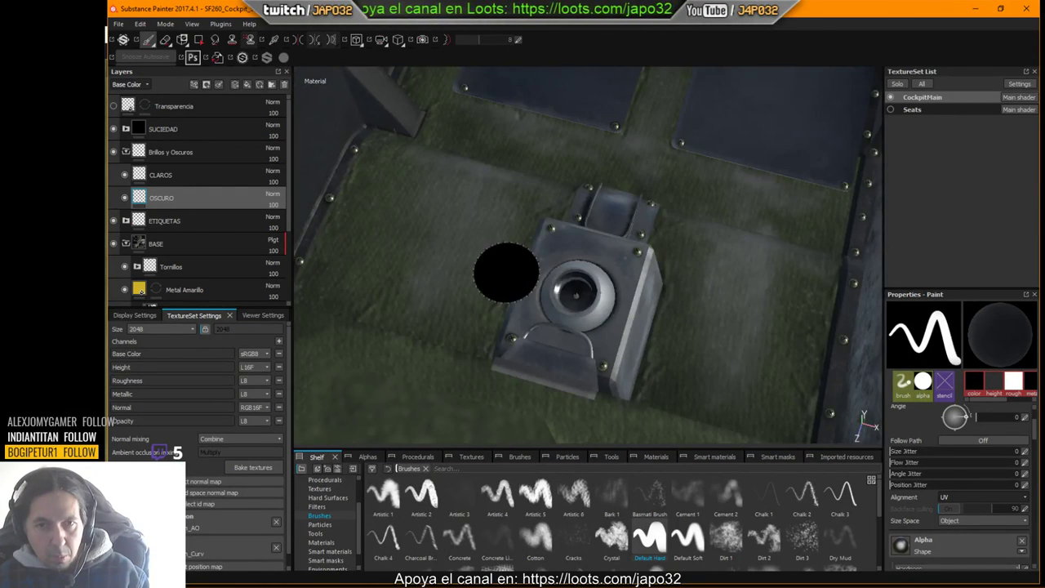
Step: Collapse the Brillos y Oscuros and BASE folders and survey the cockpit floor, centre console and stick base
{"action": "left_click", "coordinate": [126, 151]}
{"action": "left_click", "coordinate": [126, 199]}
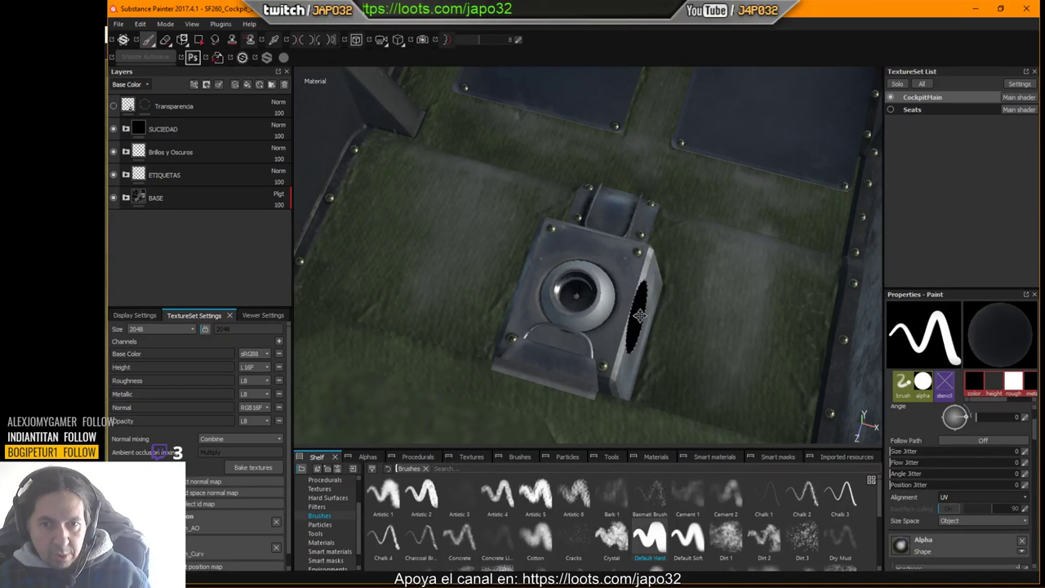
{"action": "right_click_drag", "start_coordinate": [637, 315], "coordinate": [488, 257], "text": "alt"}
{"action": "middle_click_drag", "start_coordinate": [693, 273], "coordinate": [572, 106], "text": "alt"}
{"action": "middle_click_drag", "start_coordinate": [672, 326], "coordinate": [678, 204], "text": "alt"}
{"action": "right_click_drag", "start_coordinate": [678, 204], "coordinate": [717, 280], "text": "alt"}
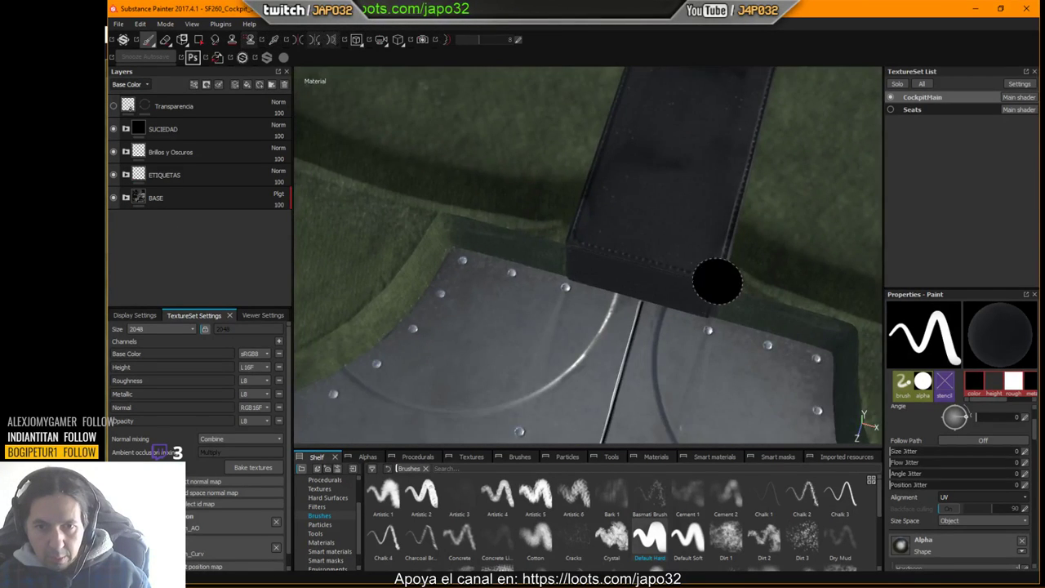
{"action": "mouse_move", "coordinate": [716, 281]}
{"action": "middle_mouse_down", "text": "alt"}
{"action": "mouse_move", "coordinate": [688, 205]}
{"action": "mouse_move", "coordinate": [634, 243]}
{"action": "mouse_move", "coordinate": [707, 411]}
{"action": "middle_mouse_up", "text": "alt"}
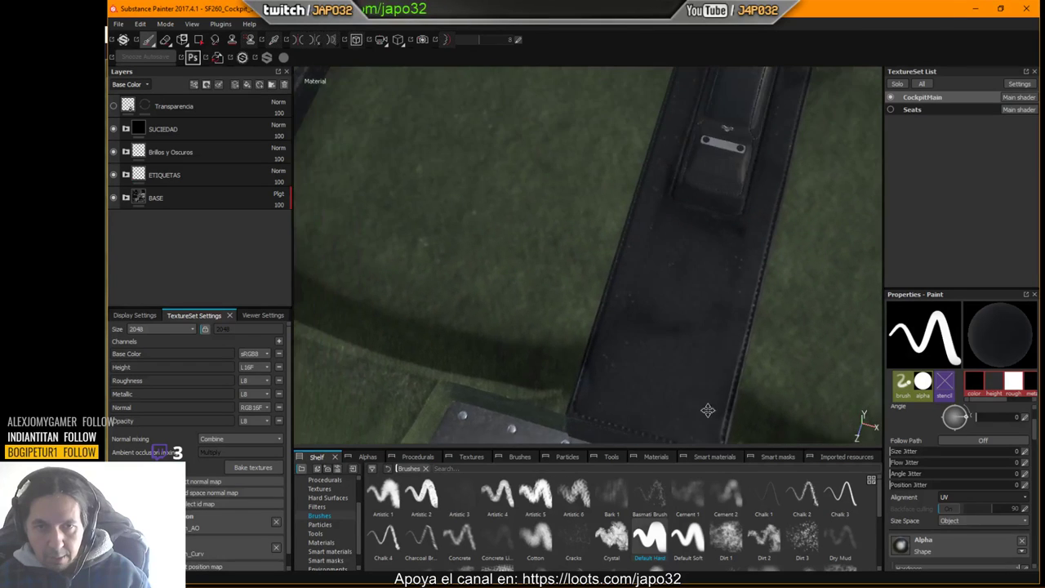
{"action": "middle_click_drag", "start_coordinate": [671, 196], "coordinate": [681, 383], "text": "alt"}
{"action": "middle_click_drag", "start_coordinate": [699, 162], "coordinate": [684, 362], "text": "alt"}
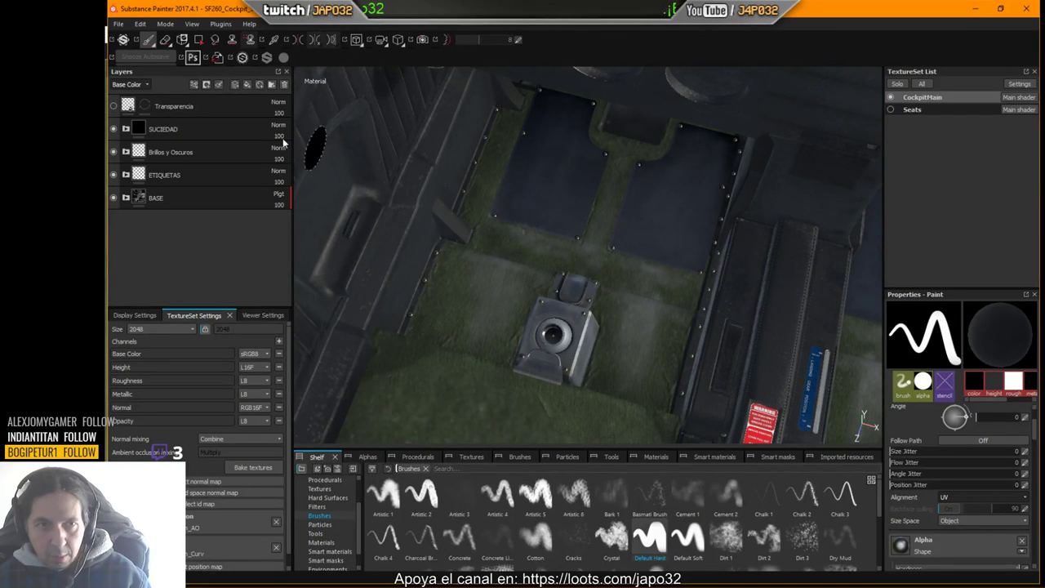
Step: Set the CockpitMain texture set size to 4096 and save the project
{"action": "left_click", "coordinate": [179, 329]}
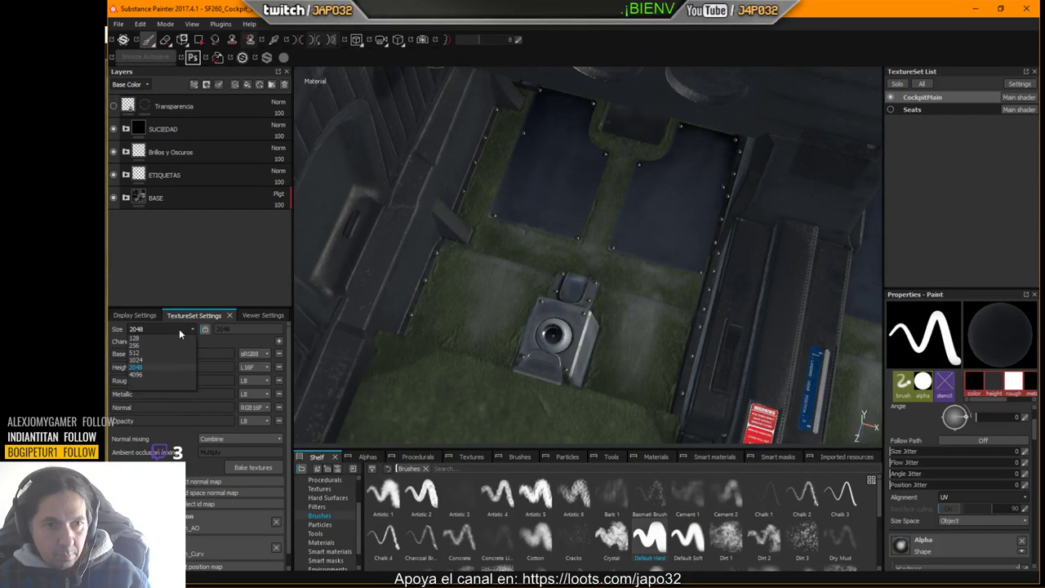
{"action": "left_click", "coordinate": [139, 375]}
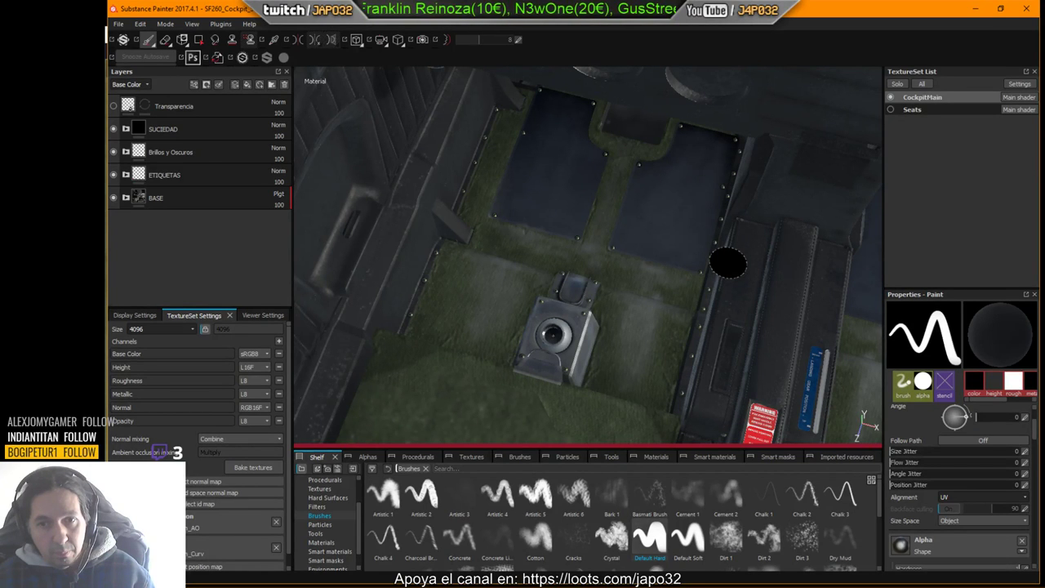
{"action": "key", "text": "ctrl+s"}
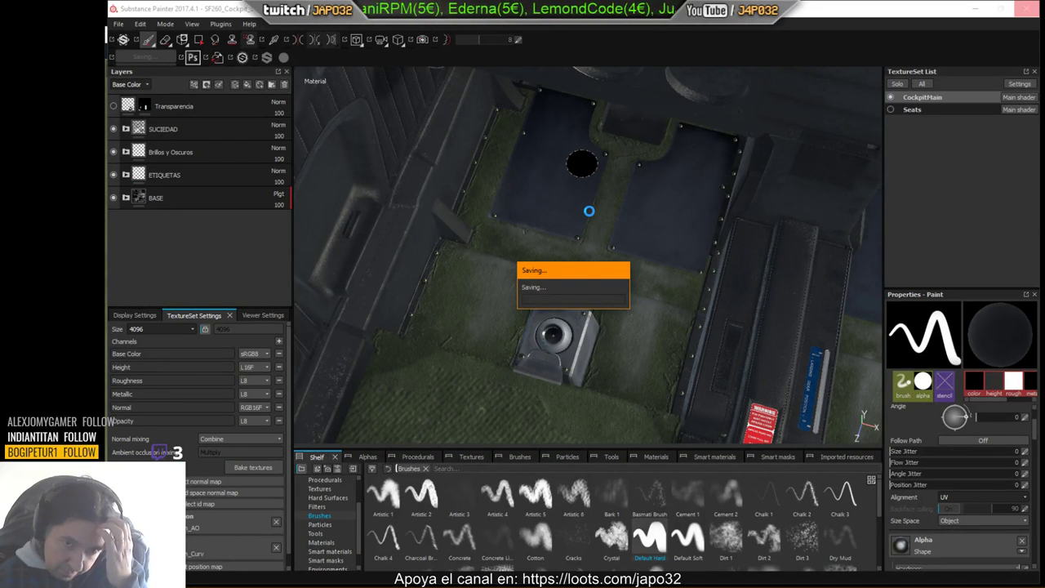
Step: Export the CockpitMain textures at 4096x4096 (document size) as 8-bit PNG with the X-Plane configuration
{"action": "right_click", "coordinate": [569, 234]}
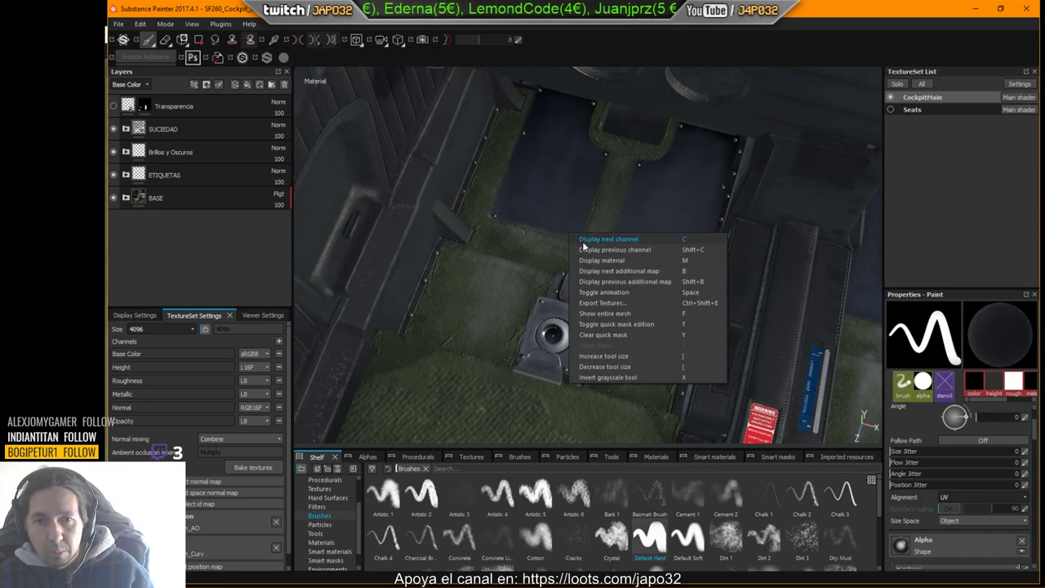
{"action": "left_click", "coordinate": [603, 303]}
{"action": "left_click", "coordinate": [749, 216]}
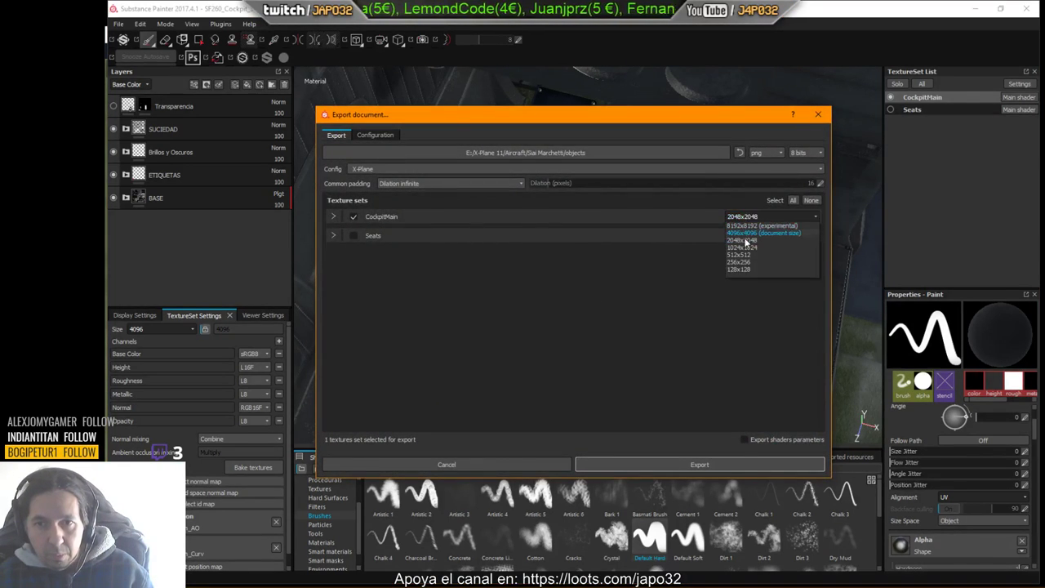
{"action": "left_click", "coordinate": [746, 228]}
{"action": "left_click", "coordinate": [740, 464]}
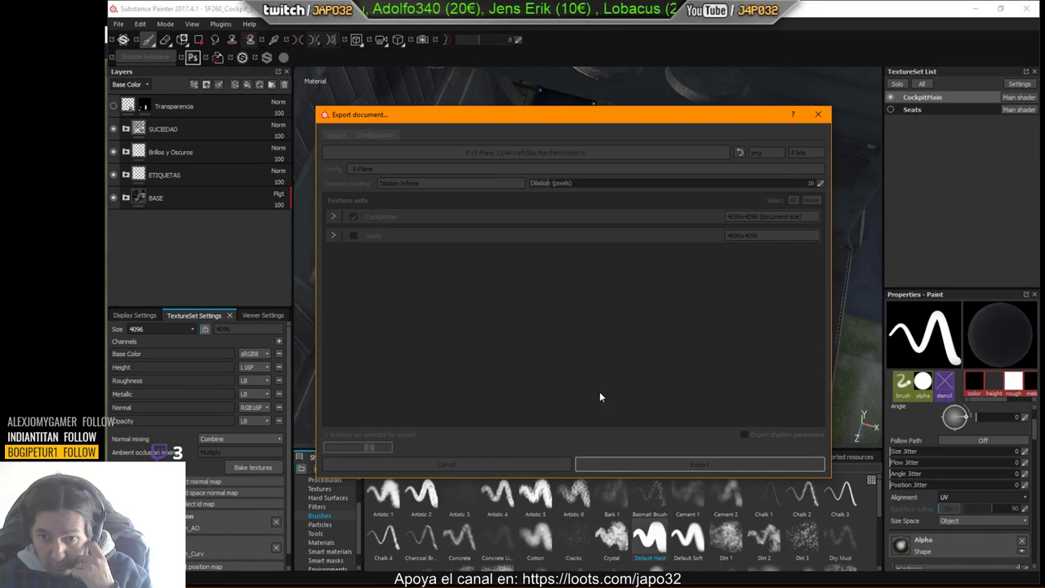
{"action": "left_click", "coordinate": [601, 311]}
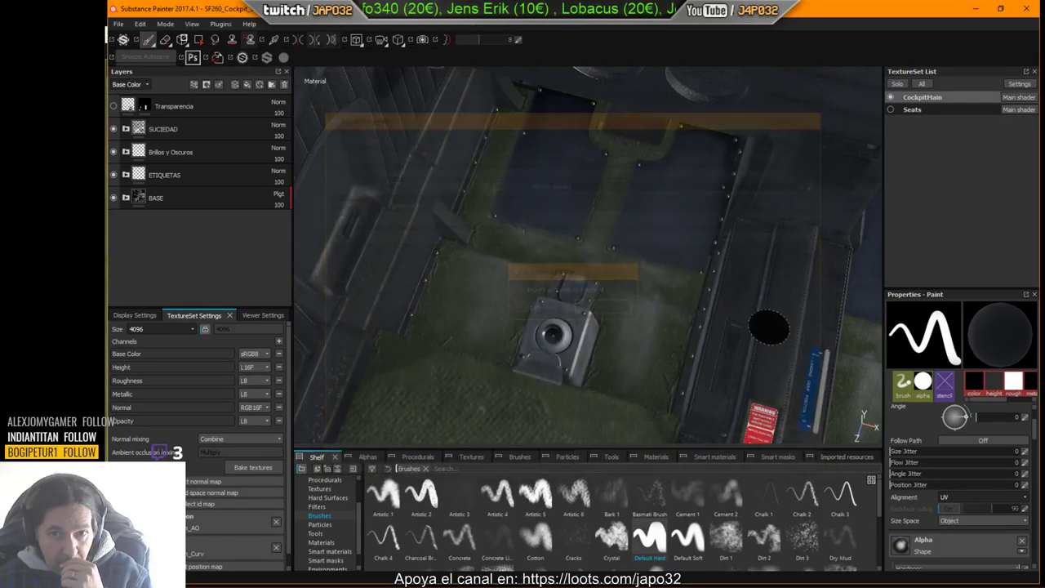
Step: Switch to X-Plane and examine the floor-edge trim screws, the pilot's stick and the cockpit floor
{"action": "mouse_move", "coordinate": [686, 252]}
{"action": "left_mouse_down", "text": "alt"}
{"action": "mouse_move", "coordinate": [658, 223]}
{"action": "mouse_move", "coordinate": [656, 239]}
{"action": "left_mouse_up", "text": "alt"}
{"action": "key", "text": "alt+Tab"}
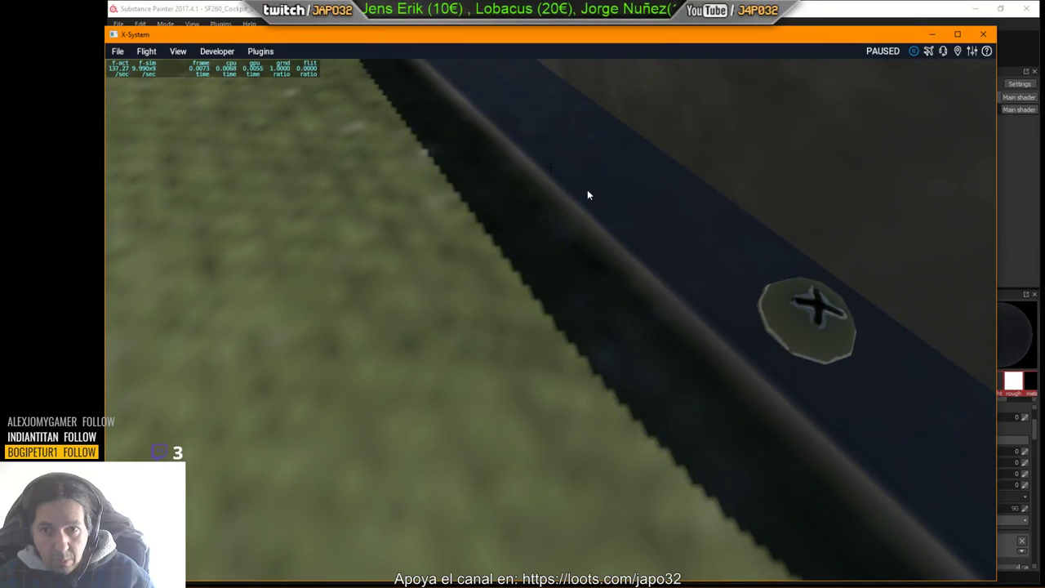
{"action": "right_click_drag", "start_coordinate": [587, 190], "coordinate": [301, 219]}
{"action": "right_click_drag", "start_coordinate": [531, 242], "coordinate": [845, 178]}
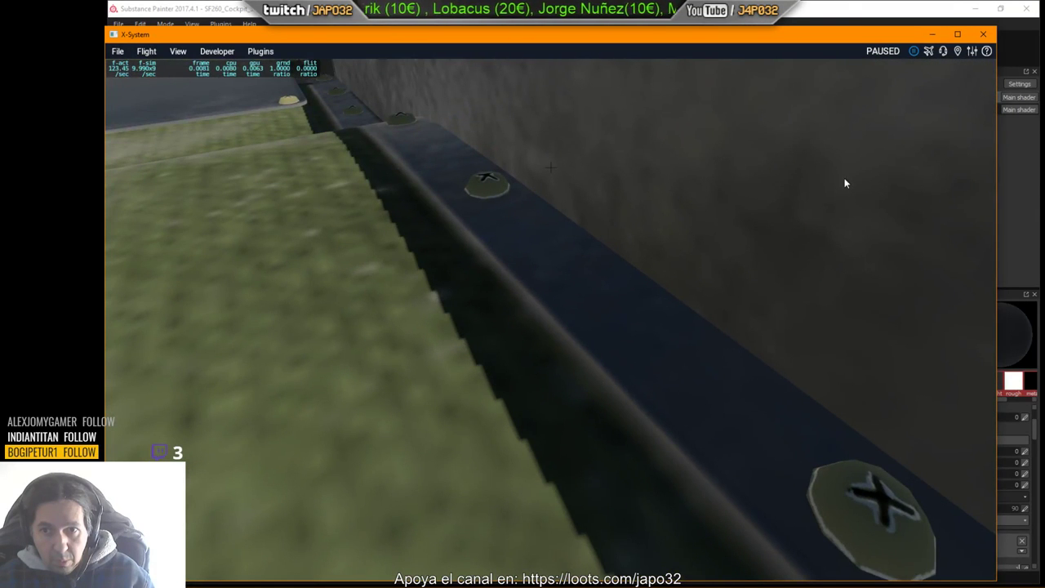
{"action": "right_click_drag", "start_coordinate": [707, 324], "coordinate": [680, 312]}
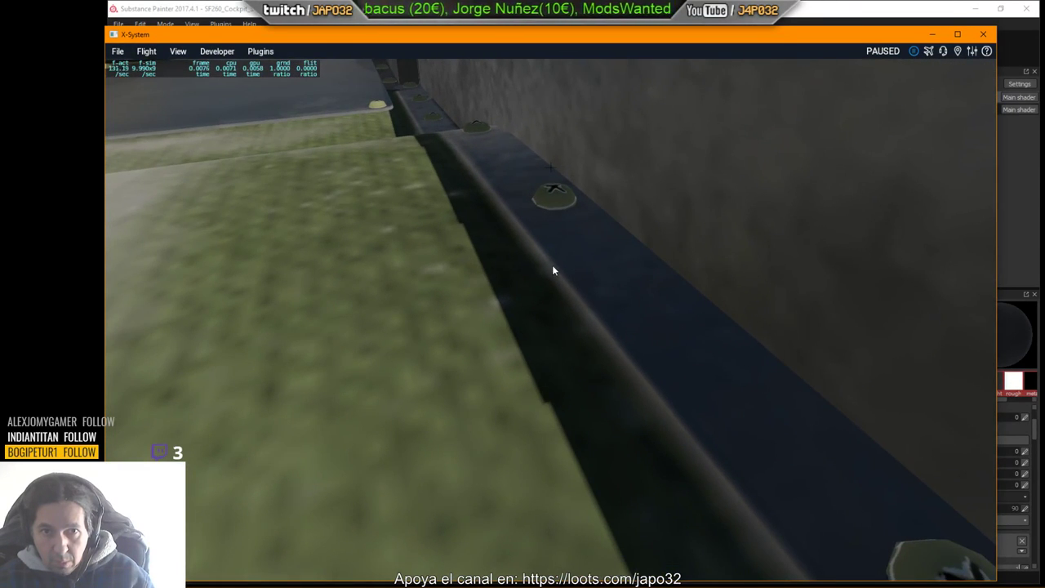
{"action": "key", "text": "Right"}
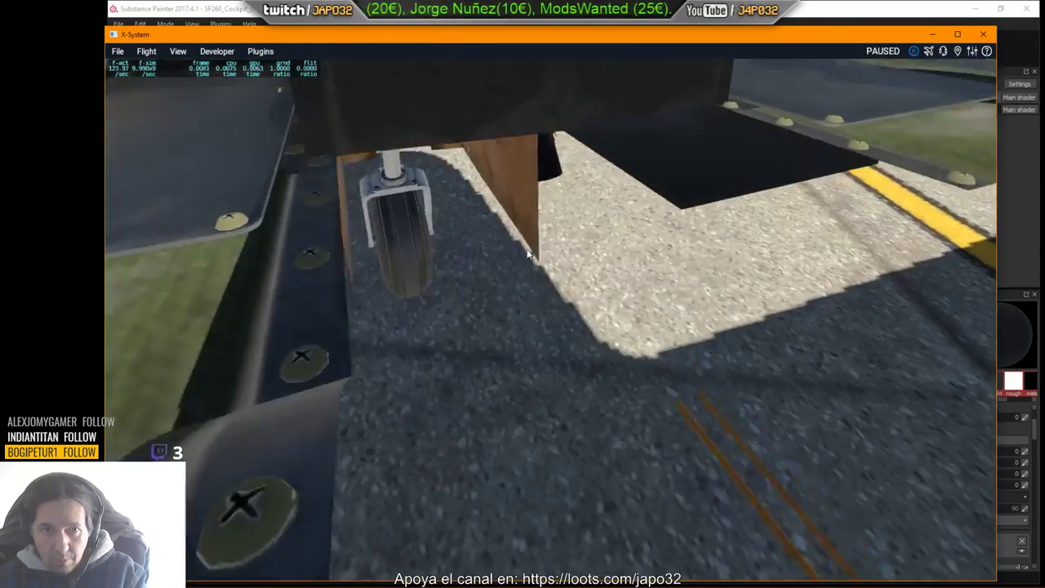
{"action": "key", "text": "Up"}
{"action": "key", "text": "Up"}
{"action": "right_click_drag", "start_coordinate": [499, 205], "coordinate": [468, 190]}
{"action": "key", "text": "Up"}
{"action": "key", "text": "Left"}
{"action": "key", "text": "Left"}
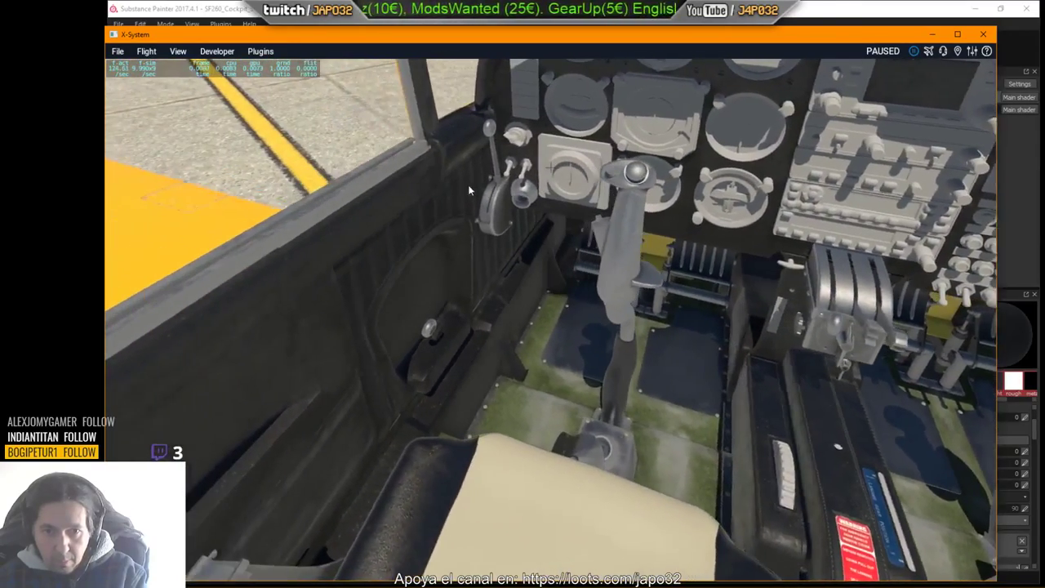
Step: Reload the current aircraft and bring the pilot's stick base into close view
{"action": "left_click", "coordinate": [226, 50]}
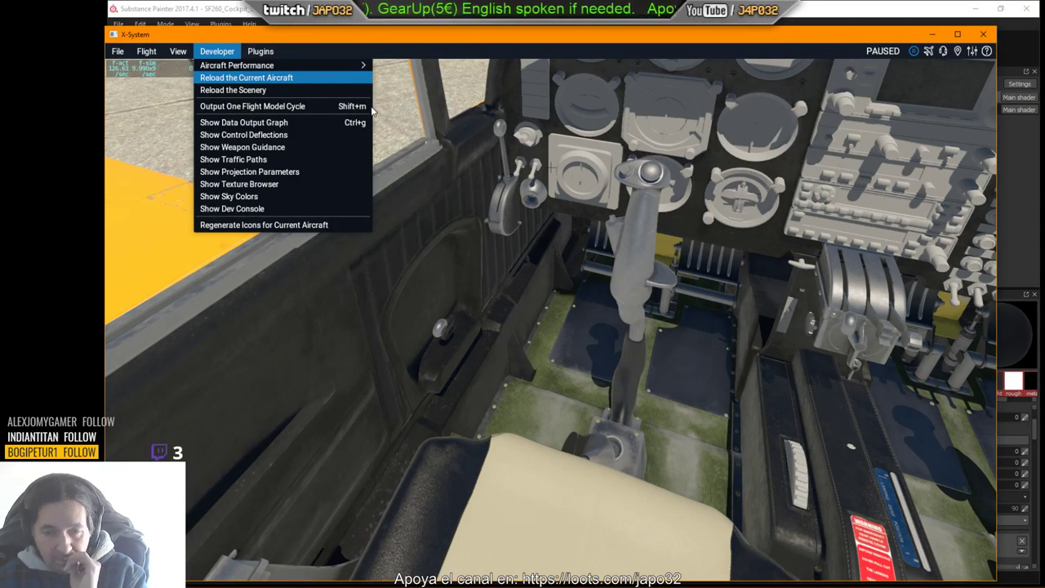
{"action": "left_click", "coordinate": [294, 79]}
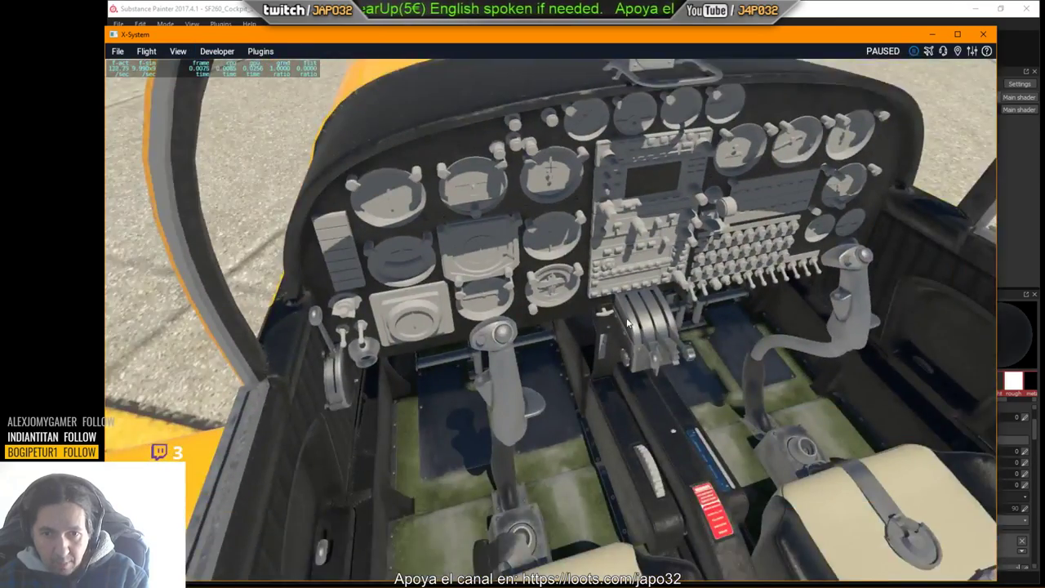
{"action": "right_click_drag", "start_coordinate": [627, 319], "coordinate": [606, 364]}
{"action": "scroll", "coordinate": [606, 364], "scroll_direction": "up", "scroll_amount": 6}
{"action": "scroll", "coordinate": [607, 364], "scroll_direction": "up", "scroll_amount": 1}
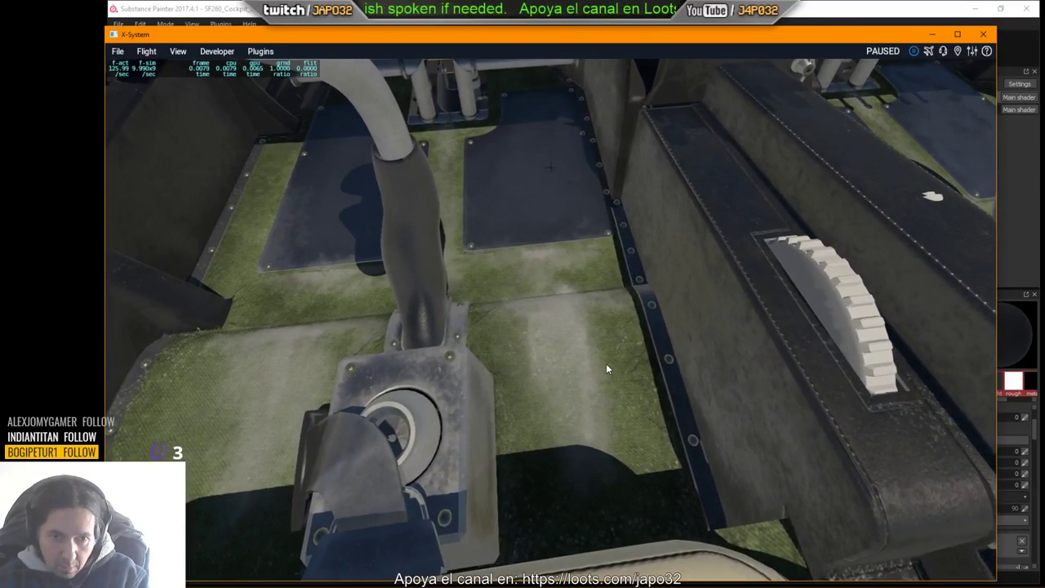
Step: Examine the reloaded textures on the stick base, its screws, the green floor and the blue floor plates
{"action": "key", "text": "comma"}
{"action": "key", "text": "Left"}
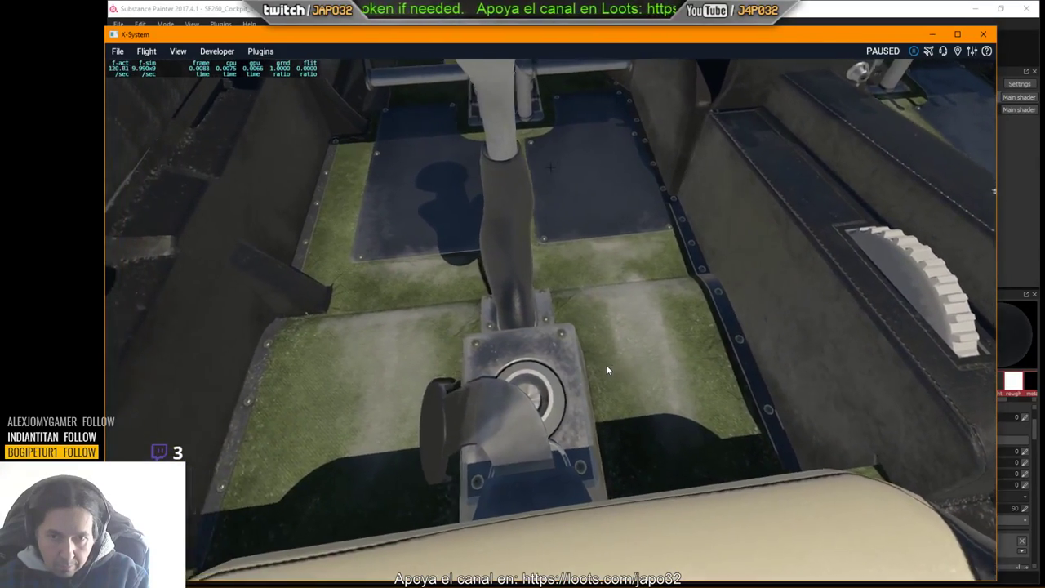
{"action": "right_click_drag", "start_coordinate": [616, 370], "coordinate": [616, 370]}
{"action": "key", "text": "Right"}
{"action": "key", "text": "period"}
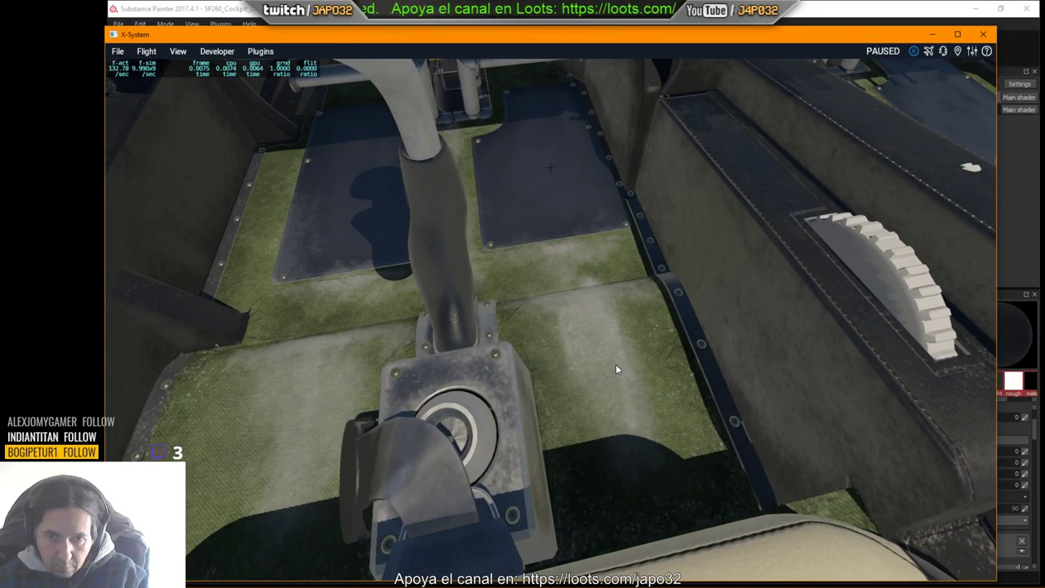
{"action": "key", "text": "comma"}
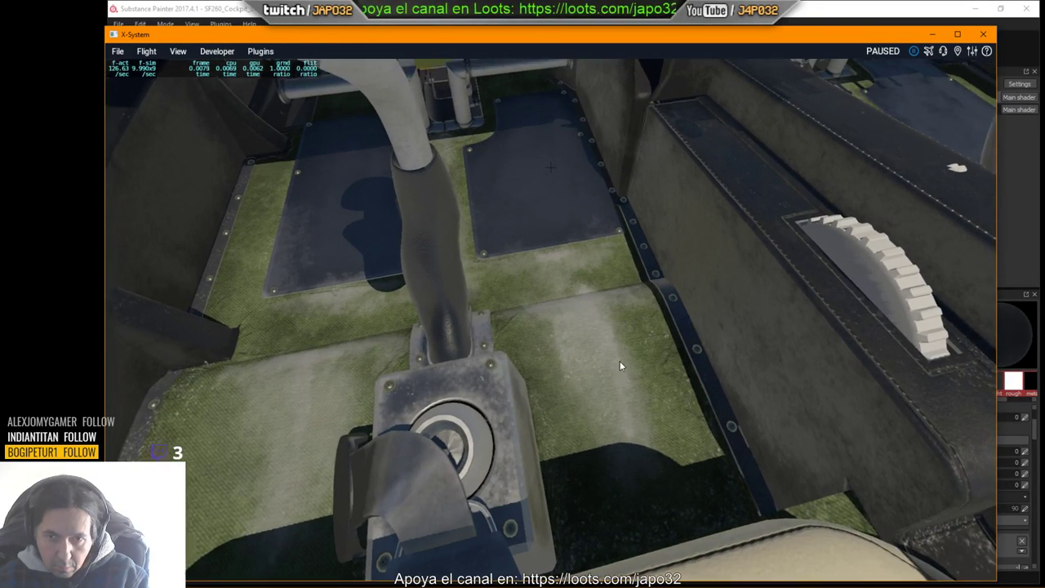
{"action": "key", "text": "Right"}
{"action": "right_click_drag", "start_coordinate": [617, 349], "coordinate": [590, 330]}
{"action": "key", "text": "Left"}
{"action": "key", "text": "period"}
{"action": "key", "text": "comma"}
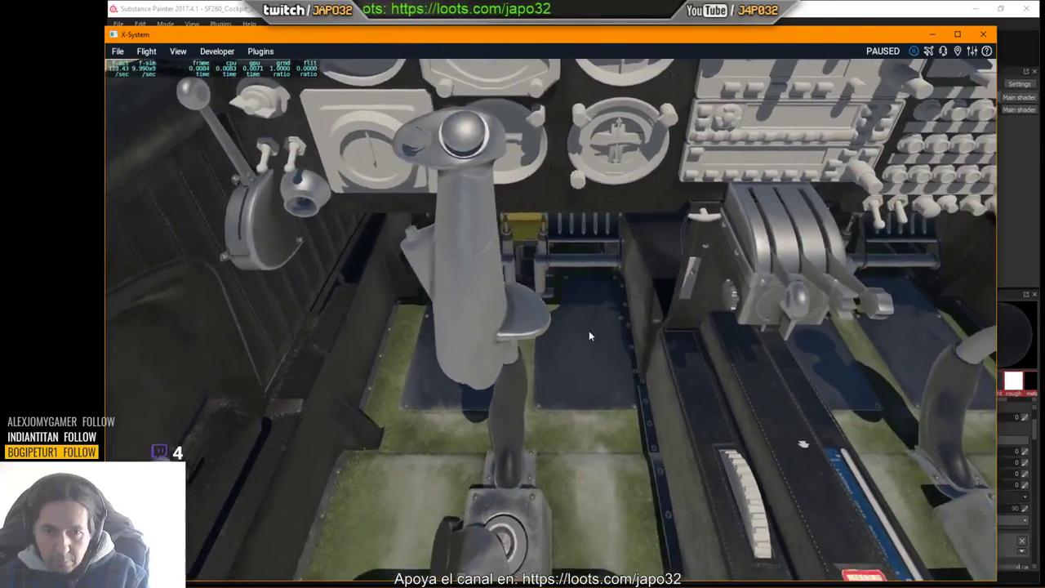
Step: Examine the green carpet and blue plates around the pilot's stick from a wider cockpit view
{"action": "key", "text": "Left"}
{"action": "key", "text": "comma"}
{"action": "key", "text": "comma"}
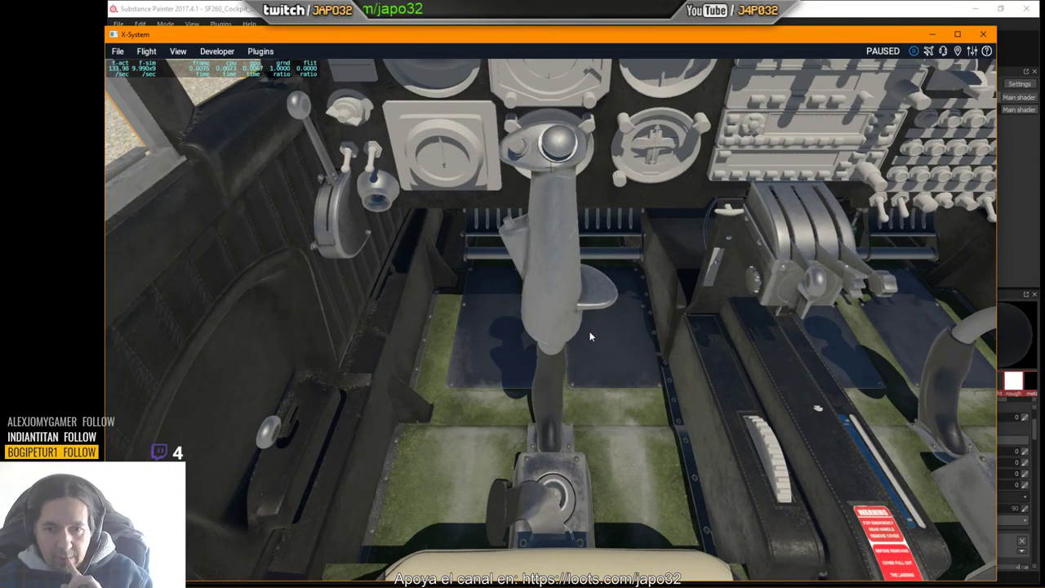
Step: Switch to Substance Painter and select the Fabric Soft Denim fill in the Alfombra folder inside BASE
{"action": "key", "text": "alt+Tab"}
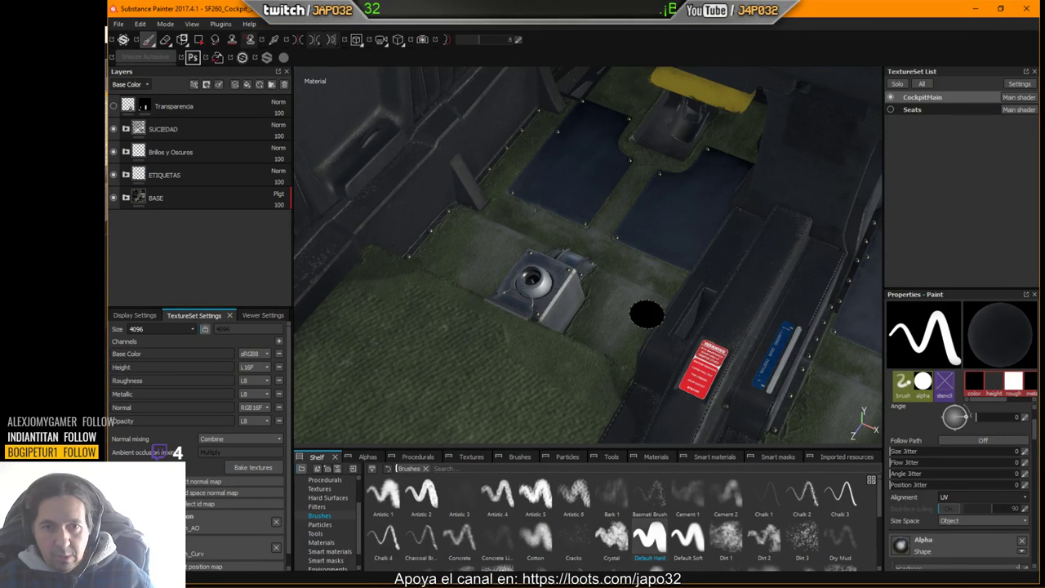
{"action": "right_click_drag", "start_coordinate": [632, 303], "coordinate": [551, 340], "text": "alt"}
{"action": "left_click_drag", "start_coordinate": [549, 340], "coordinate": [583, 350], "text": "alt"}
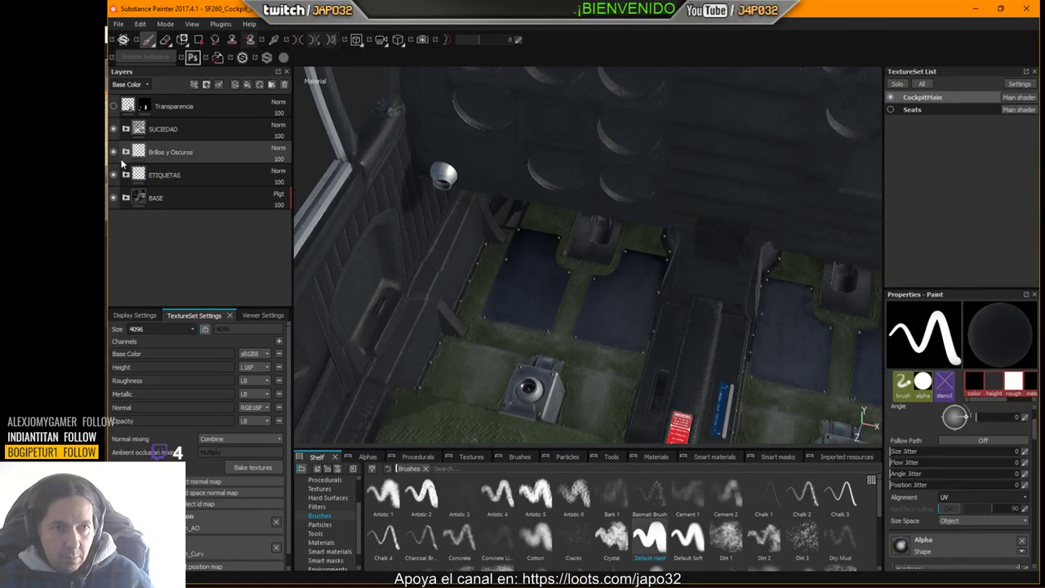
{"action": "left_click", "coordinate": [125, 197]}
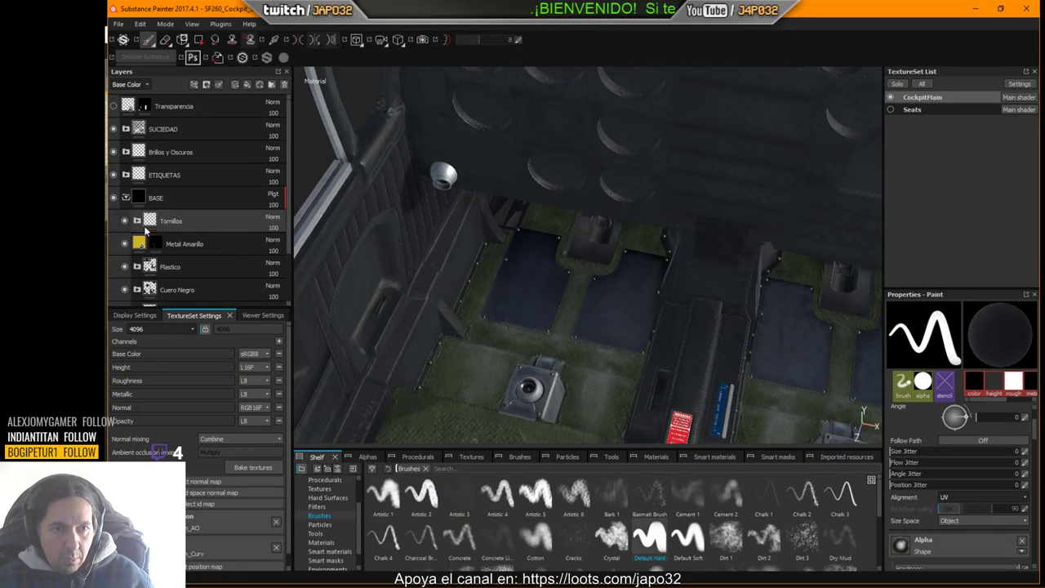
{"action": "scroll", "coordinate": [147, 236], "scroll_direction": "down", "scroll_amount": 2}
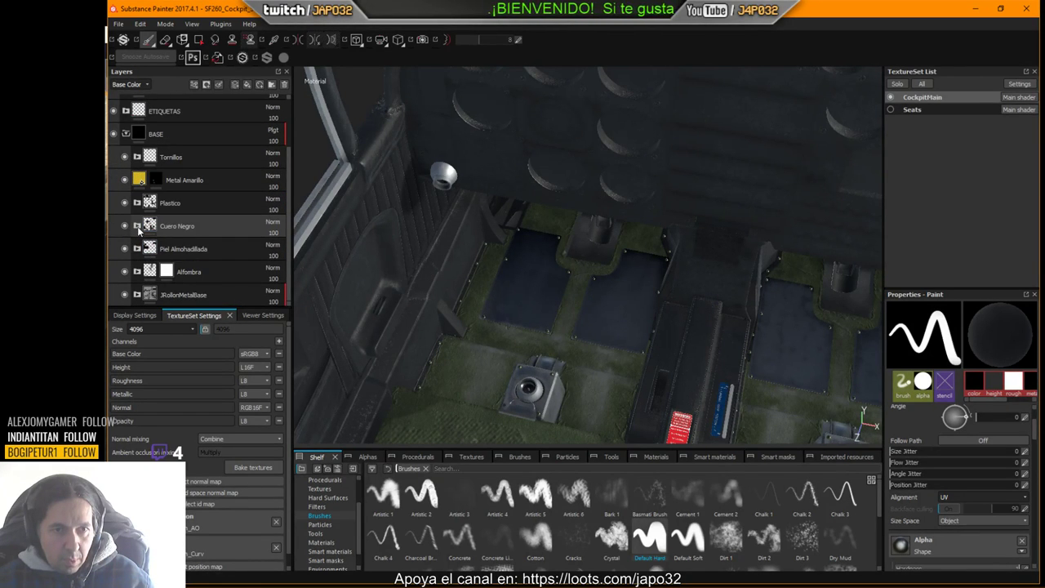
{"action": "left_click", "coordinate": [141, 272]}
{"action": "scroll", "coordinate": [147, 274], "scroll_direction": "down", "scroll_amount": 1}
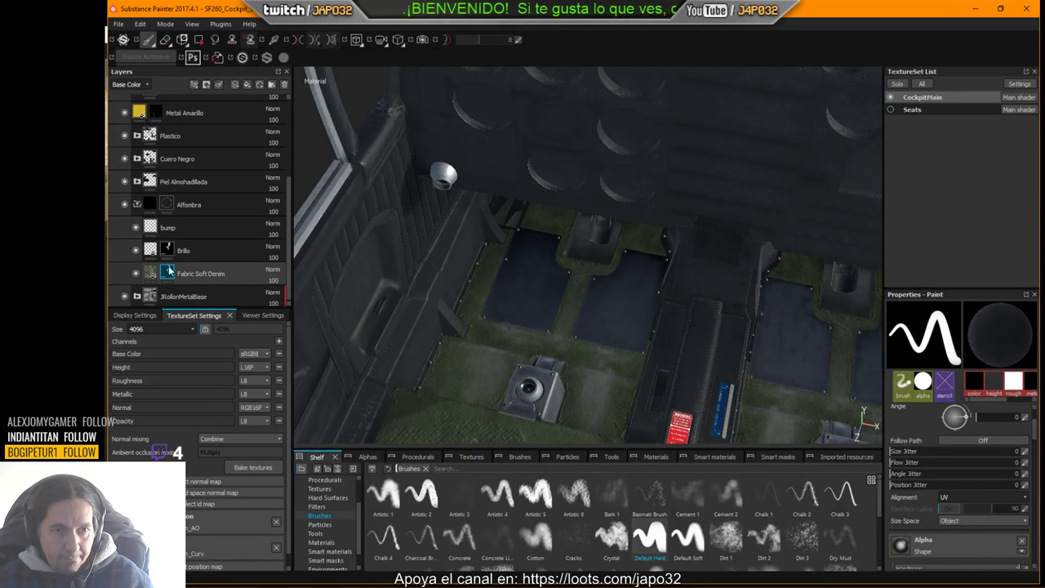
{"action": "left_click", "coordinate": [155, 272]}
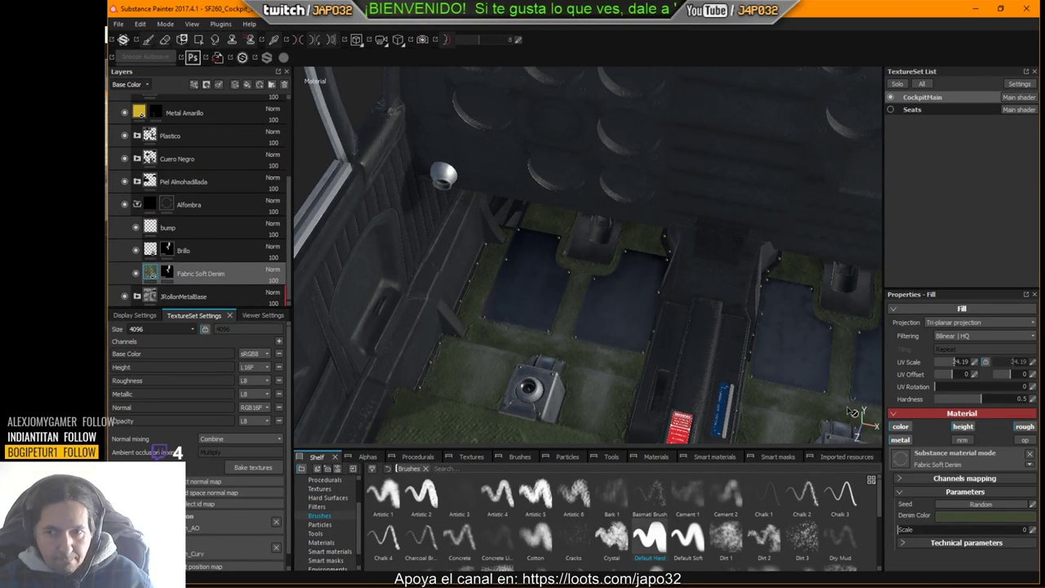
Step: Darken the Denim Color of the Fabric Soft Denim fill to a very dark green
{"action": "left_click", "coordinate": [964, 516]}
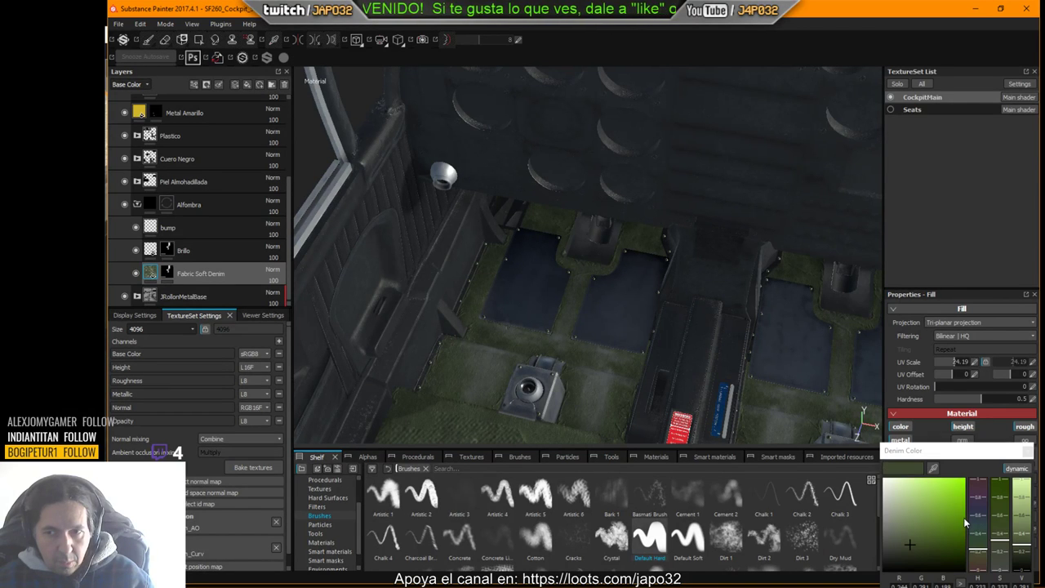
{"action": "left_click", "coordinate": [914, 552]}
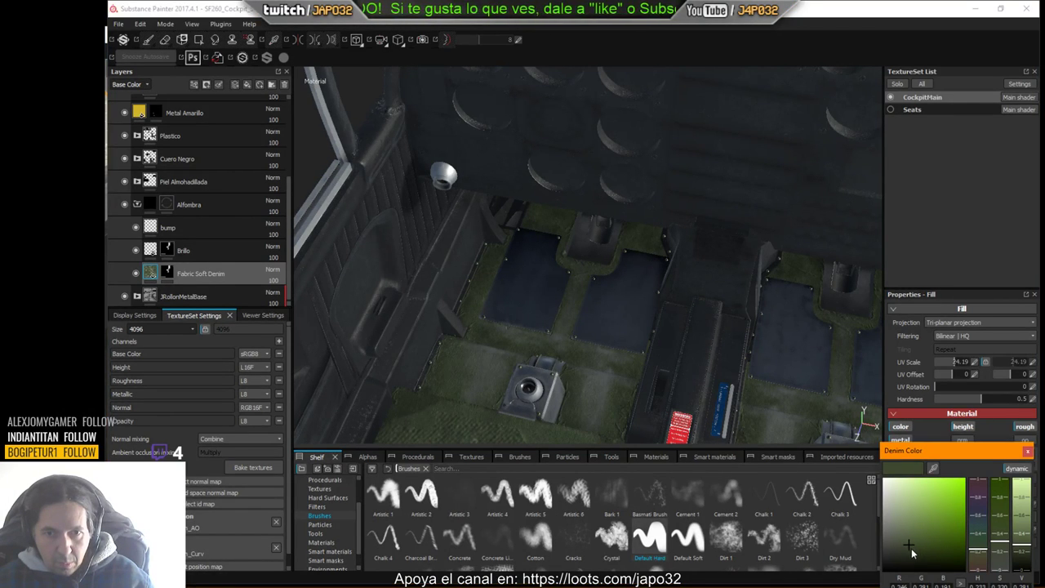
{"action": "left_click_drag", "start_coordinate": [914, 556], "coordinate": [915, 557]}
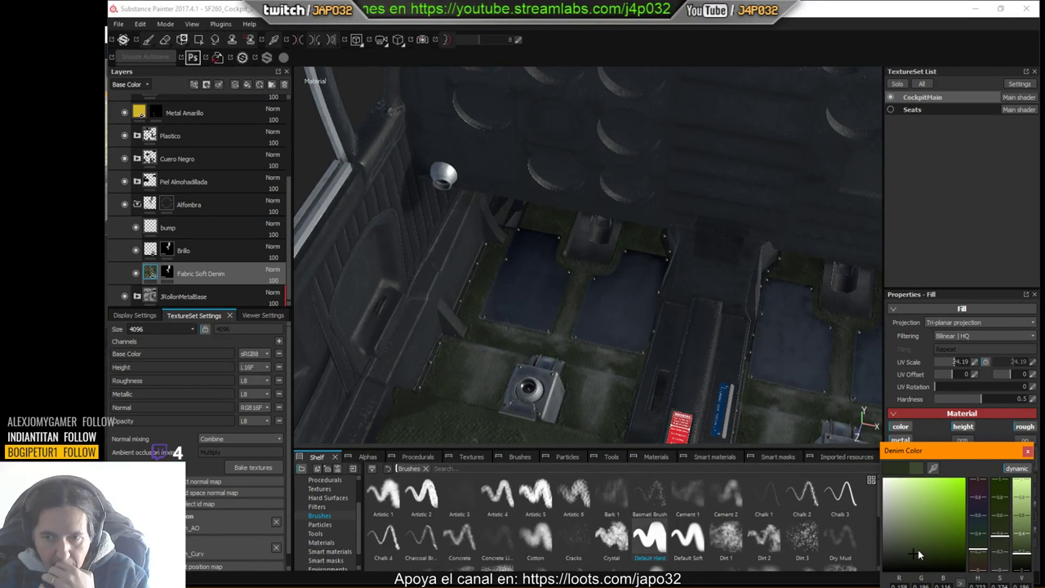
{"action": "left_click_drag", "start_coordinate": [919, 554], "coordinate": [927, 564]}
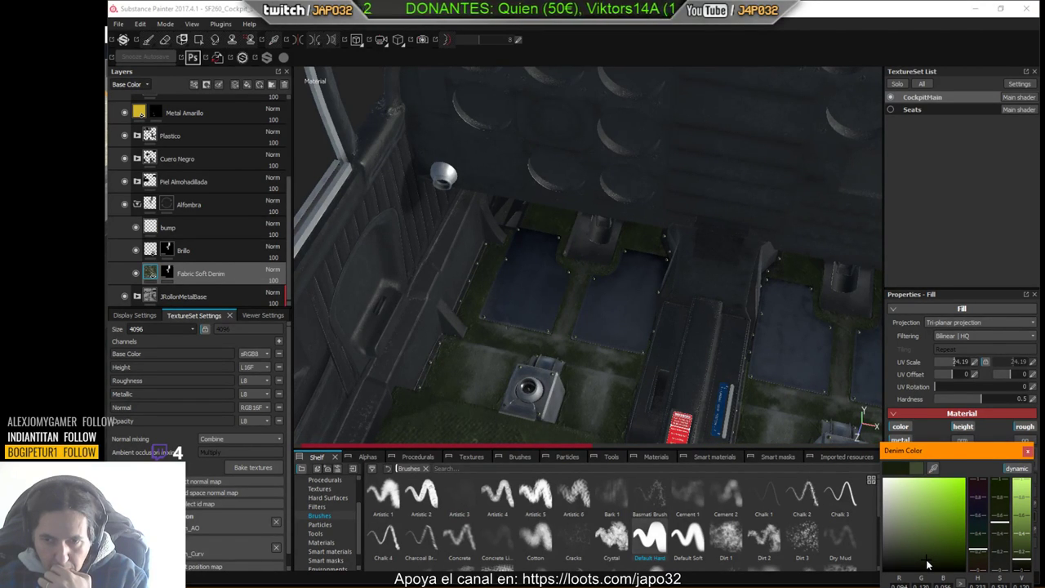
{"action": "left_click_drag", "start_coordinate": [928, 562], "coordinate": [929, 562]}
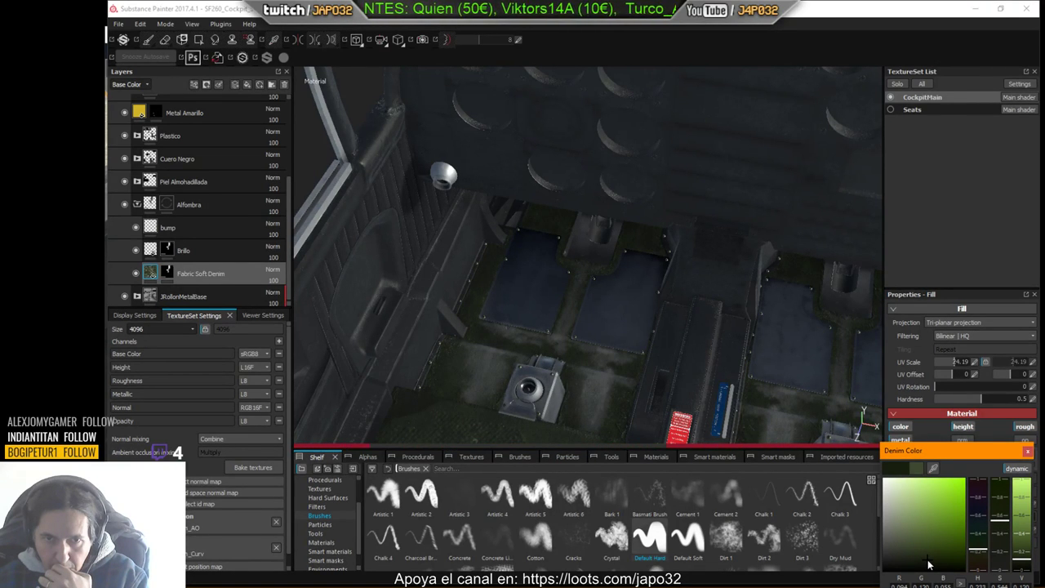
{"action": "left_click_drag", "start_coordinate": [927, 561], "coordinate": [928, 559]}
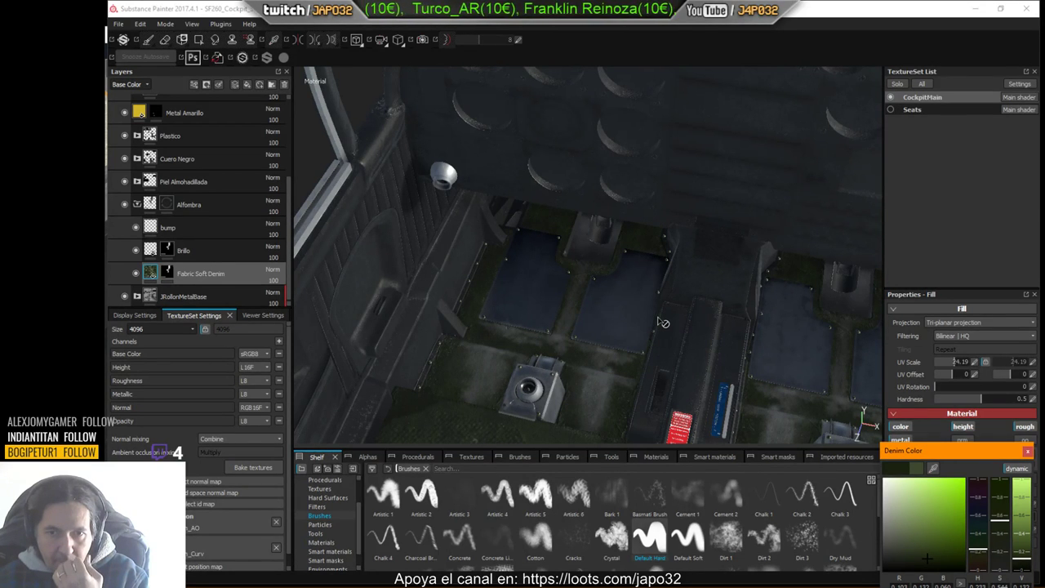
Step: Export the CockpitMain textures with the darker carpet at 4096x4096 as 8-bit PNG using the X-Plane configuration
{"action": "right_click", "coordinate": [622, 300]}
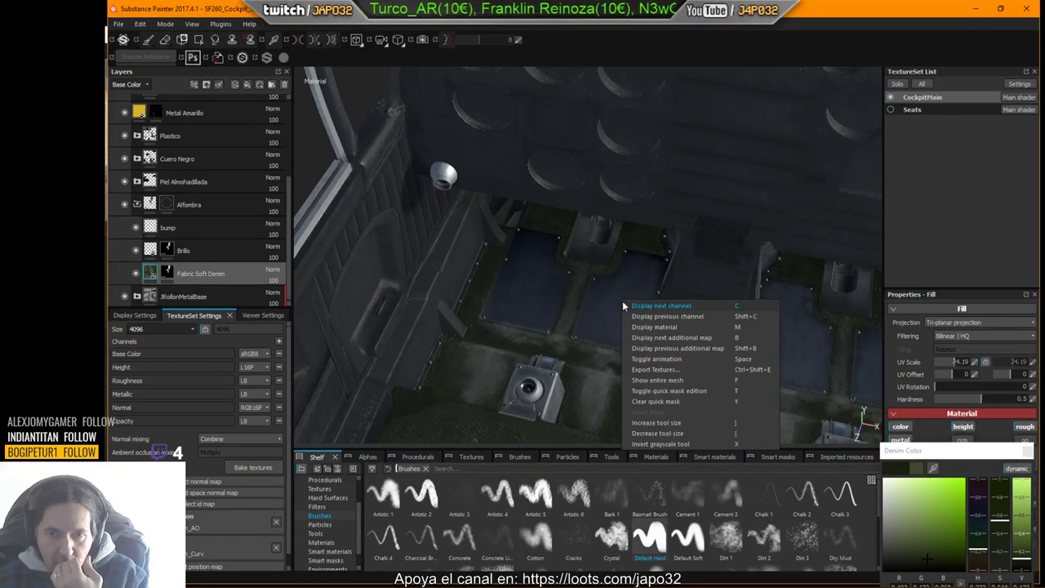
{"action": "left_click", "coordinate": [650, 368]}
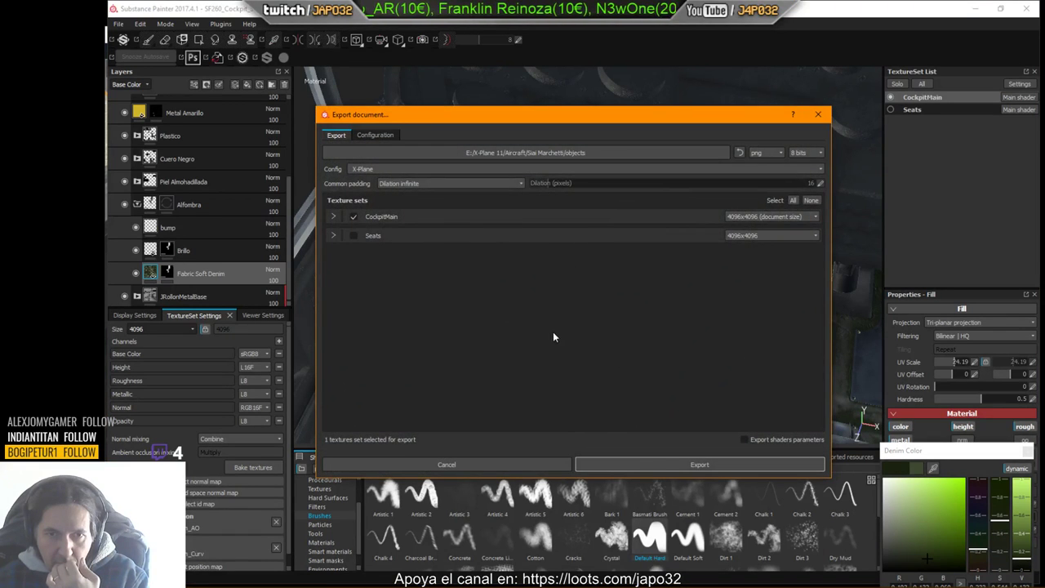
{"action": "left_click", "coordinate": [639, 462]}
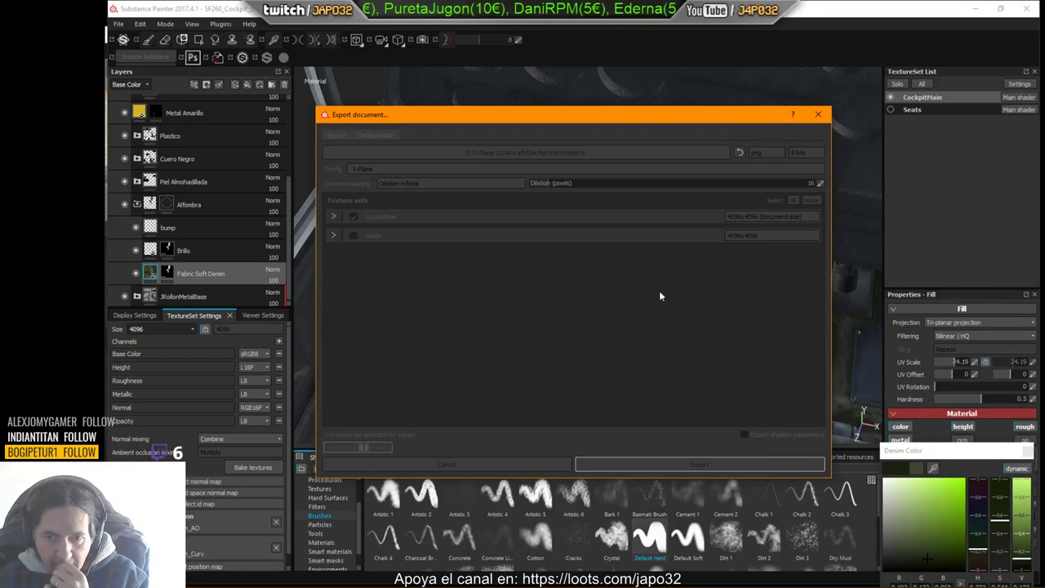
{"action": "left_click", "coordinate": [624, 304]}
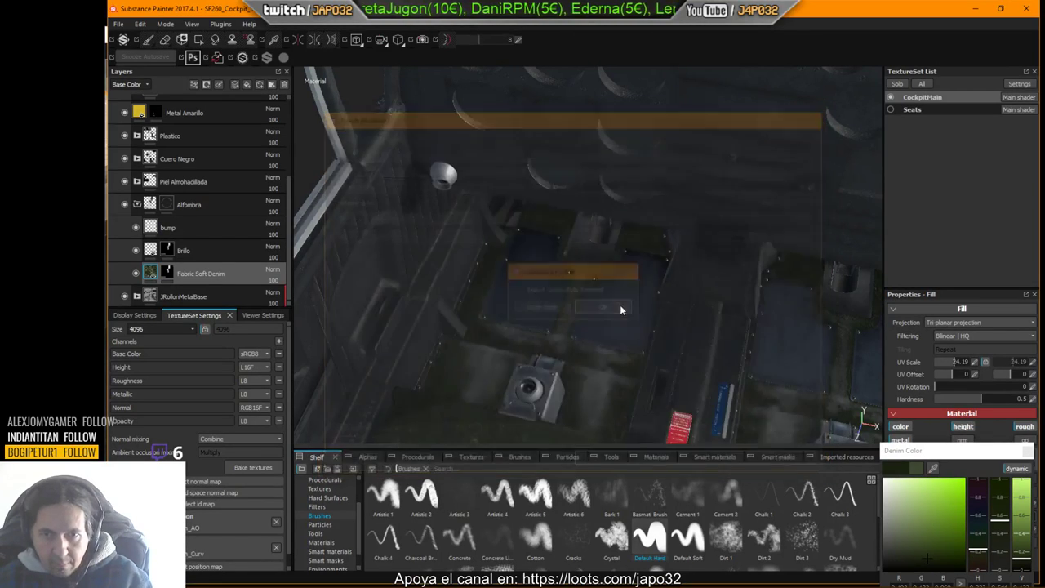
Step: Switch to X-Plane, reload the current aircraft and close the leftover Denim Color picker
{"action": "key", "text": "alt+Tab"}
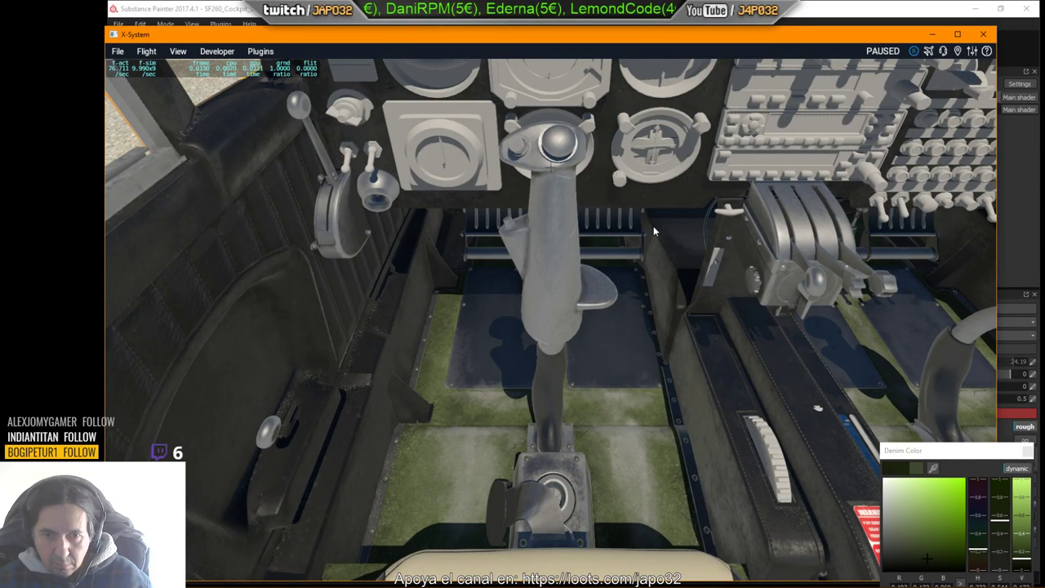
{"action": "left_click", "coordinate": [214, 51]}
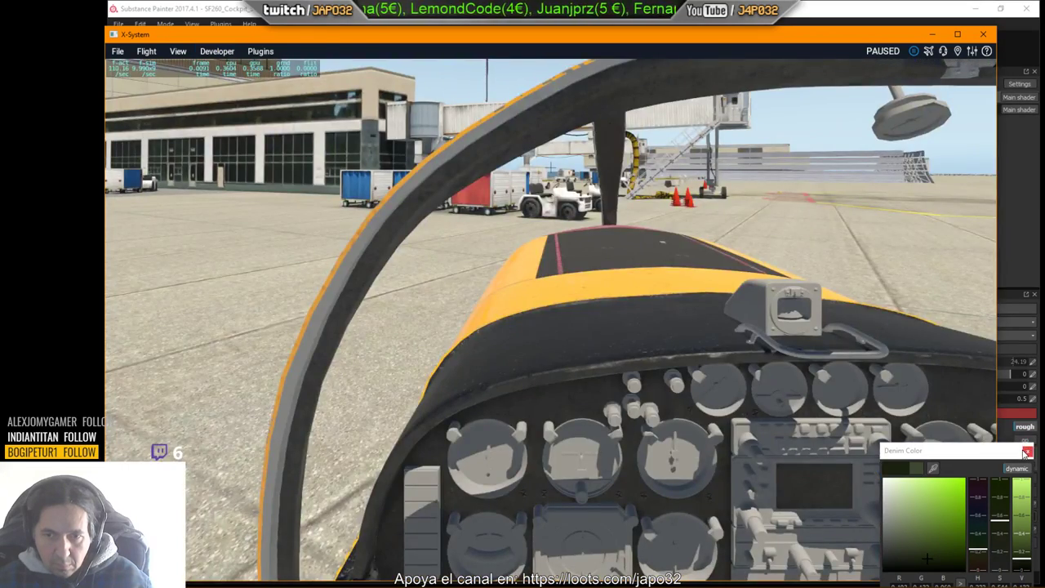
{"action": "left_click", "coordinate": [1026, 452]}
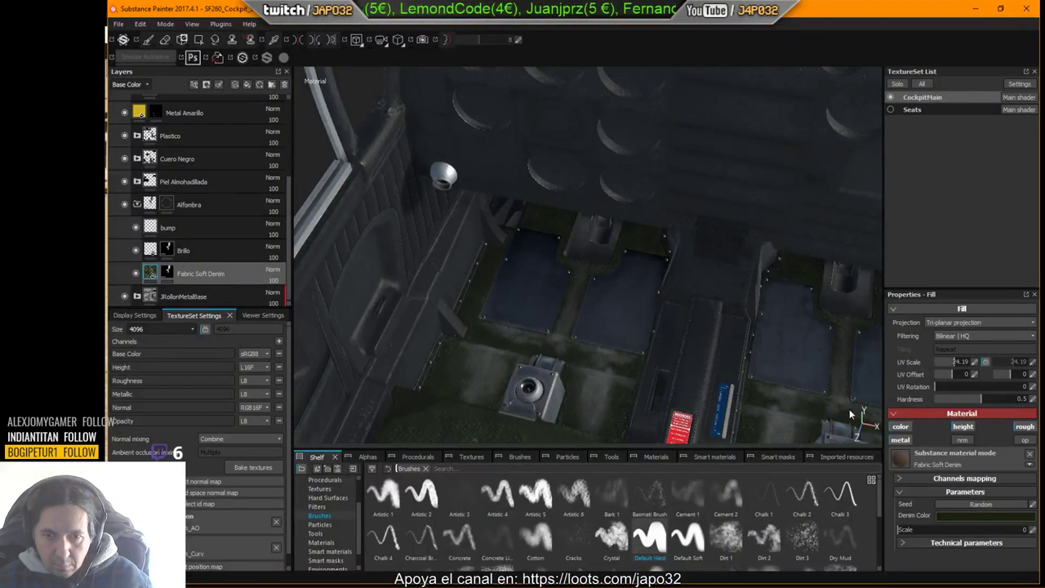
{"action": "key", "text": "alt+Tab"}
Step: Examine the darkened green carpet around the stick bases, blue floor plates and centre console in the reloaded cockpit
{"action": "right_click_drag", "start_coordinate": [722, 315], "coordinate": [702, 428]}
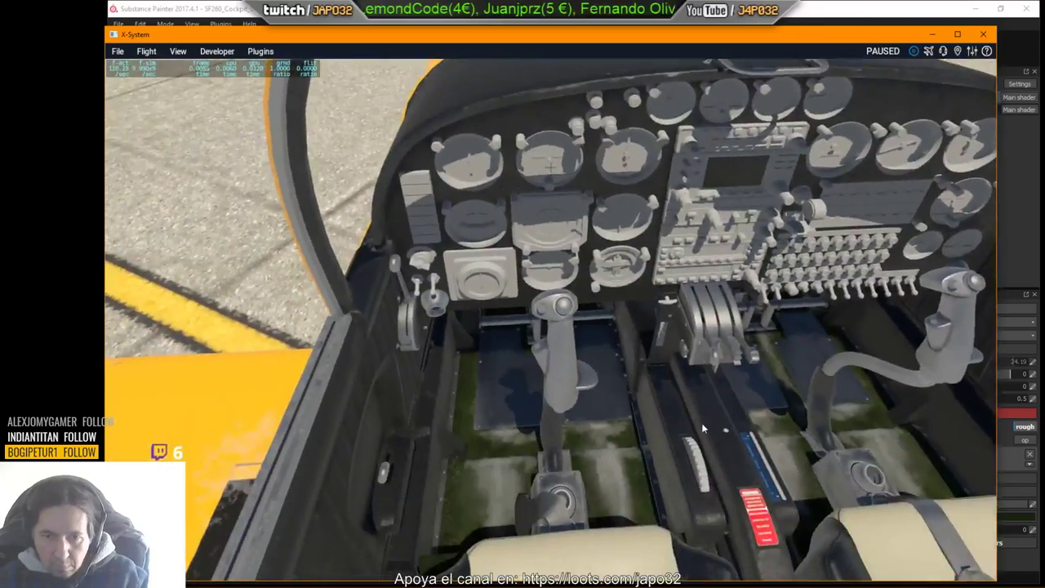
{"action": "key", "text": "Down"}
{"action": "scroll", "coordinate": [697, 427], "scroll_direction": "up", "scroll_amount": 4}
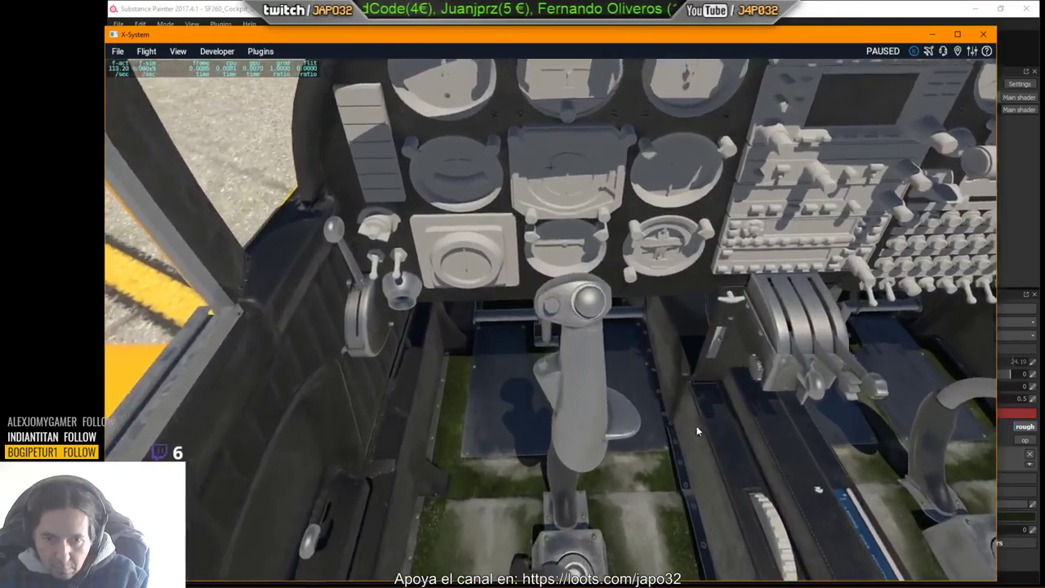
{"action": "key", "text": "Down"}
{"action": "key", "text": "Right"}
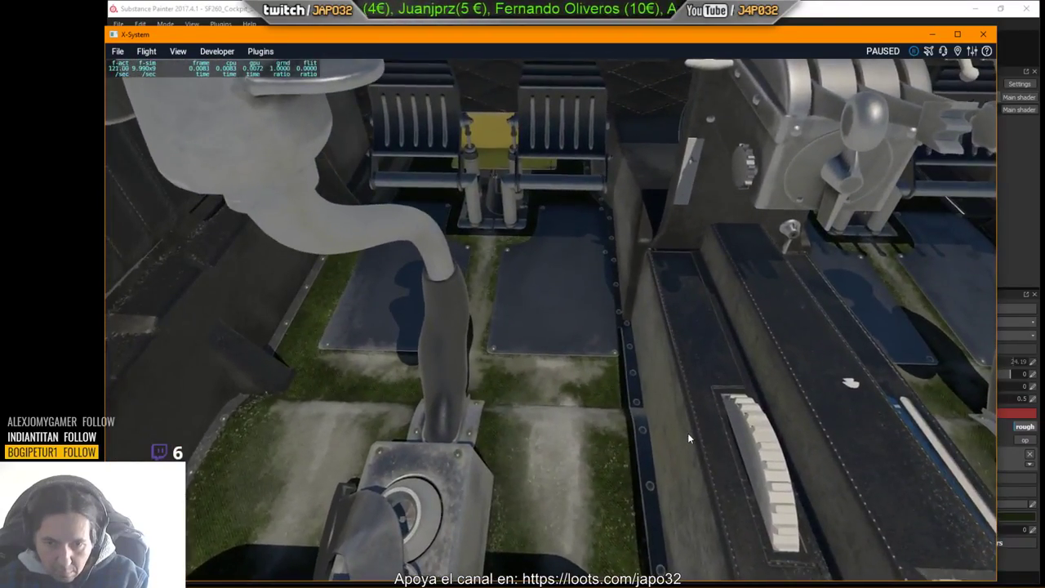
{"action": "key", "text": "Down"}
{"action": "scroll", "coordinate": [689, 443], "scroll_direction": "up", "scroll_amount": 4}
{"action": "right_click_drag", "start_coordinate": [688, 443], "coordinate": [708, 458]}
{"action": "key", "text": "Up"}
{"action": "key", "text": "Left"}
{"action": "key", "text": "Up"}
{"action": "key", "text": "Right"}
{"action": "key", "text": "Right"}
{"action": "key", "text": "period"}
{"action": "key", "text": "period"}
{"action": "key", "text": "Left"}
{"action": "key", "text": "comma"}
{"action": "key", "text": "."}
{"action": "key", "text": "period"}
{"action": "key", "text": "Right"}
{"action": "key", "text": "Right"}
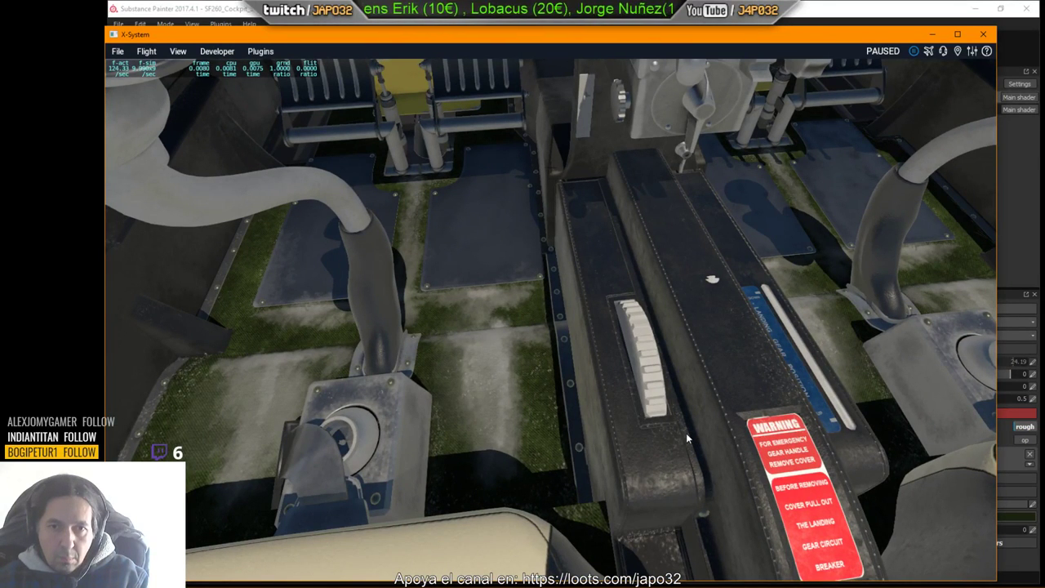
Step: Switch to Substance Painter and toggle the Fabric Soft Denim layer off and on to compare the floor beneath
{"action": "key", "text": "alt+Tab"}
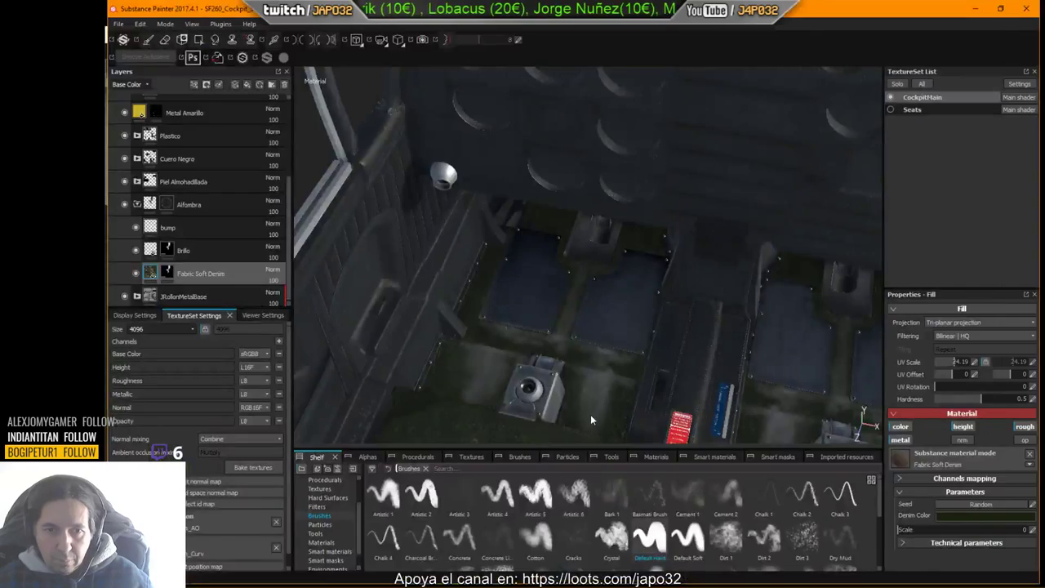
{"action": "left_click", "coordinate": [136, 275]}
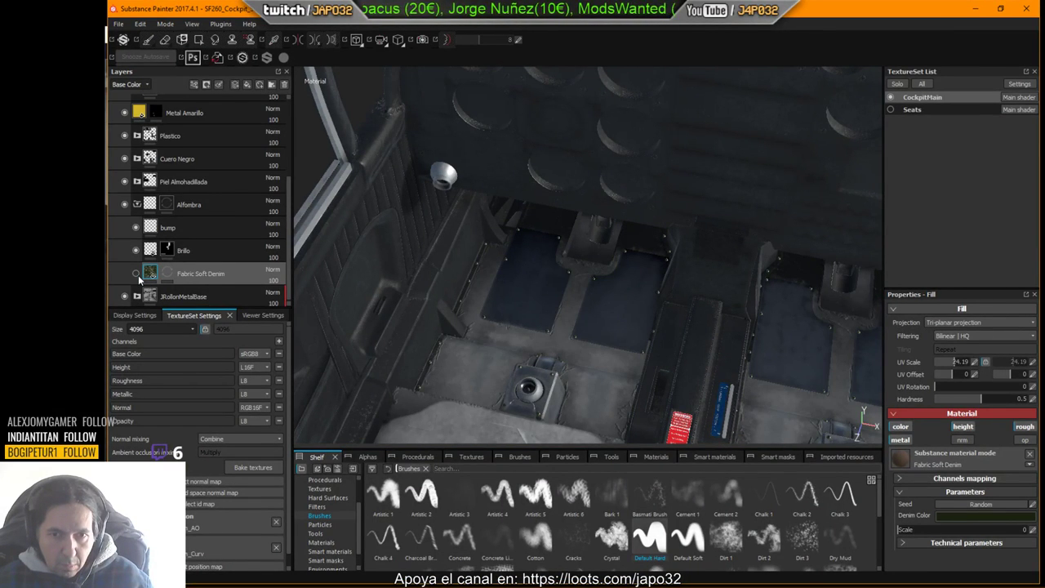
{"action": "left_click", "coordinate": [138, 275]}
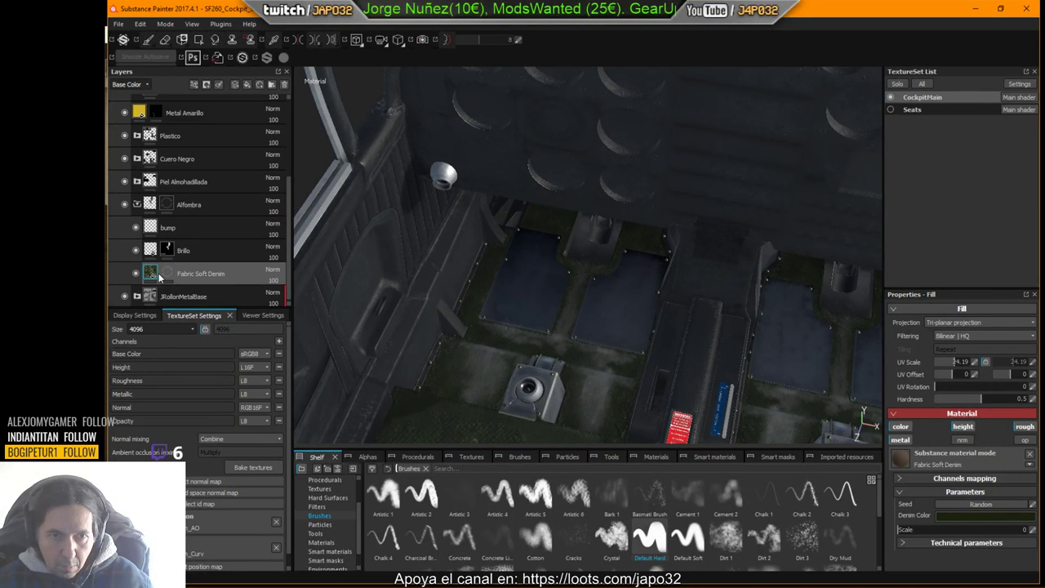
Step: Set the CockpitMain texture set size to 2048
{"action": "left_click", "coordinate": [167, 276]}
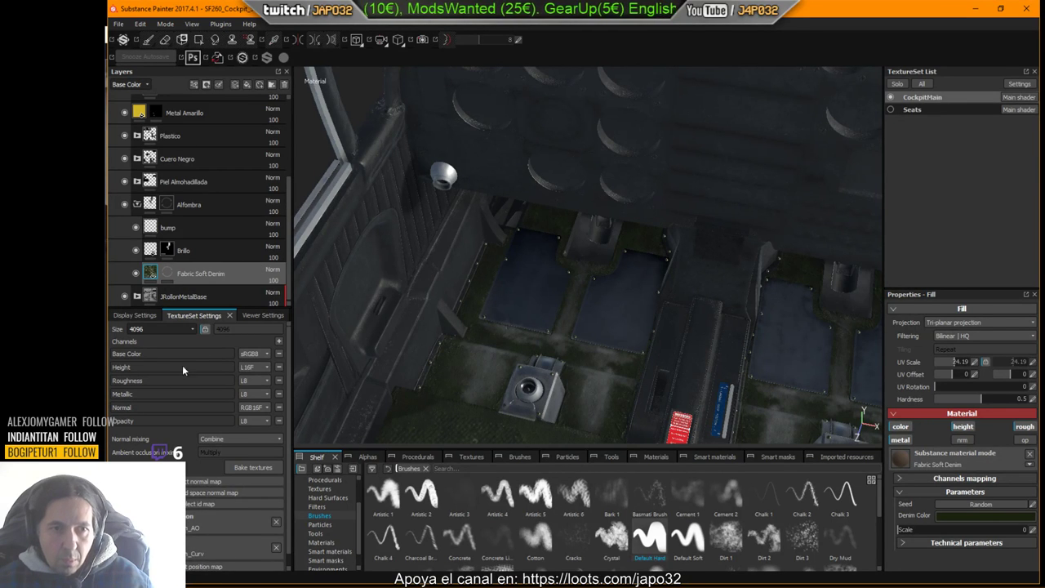
{"action": "left_click", "coordinate": [189, 325]}
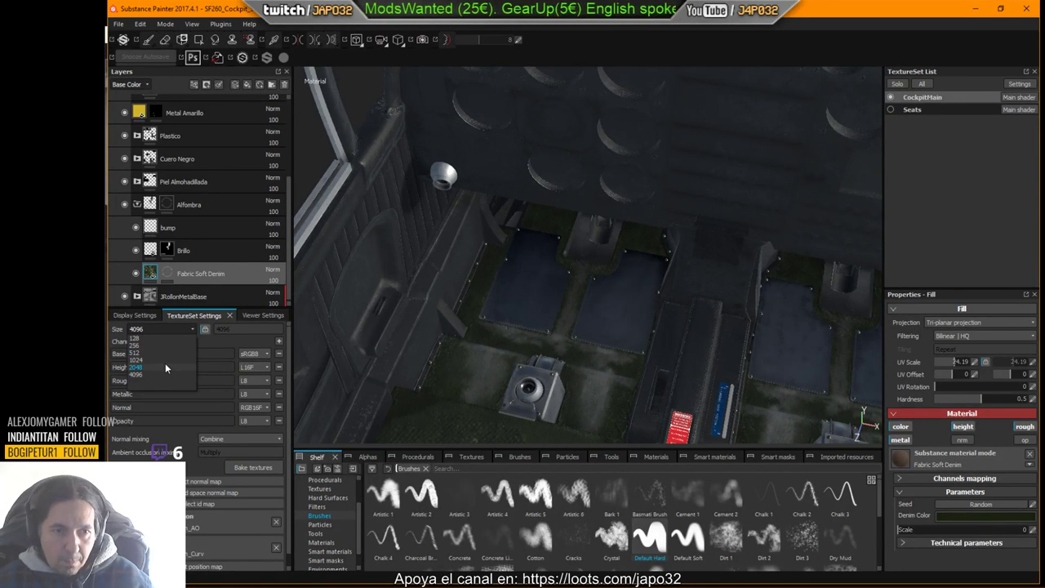
{"action": "left_click", "coordinate": [165, 366]}
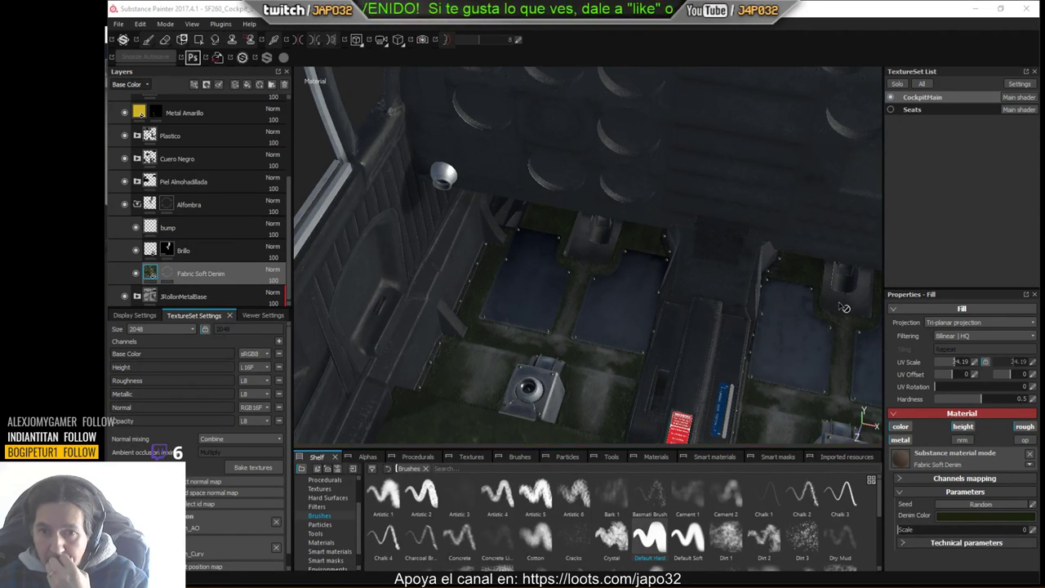
Step: Examine the green carpet around the floor plates, centre console and stick base in the cockpit model
{"action": "middle_click_drag", "start_coordinate": [701, 397], "coordinate": [778, 277], "text": "alt"}
{"action": "middle_click_drag", "start_coordinate": [702, 359], "coordinate": [685, 116], "text": "alt"}
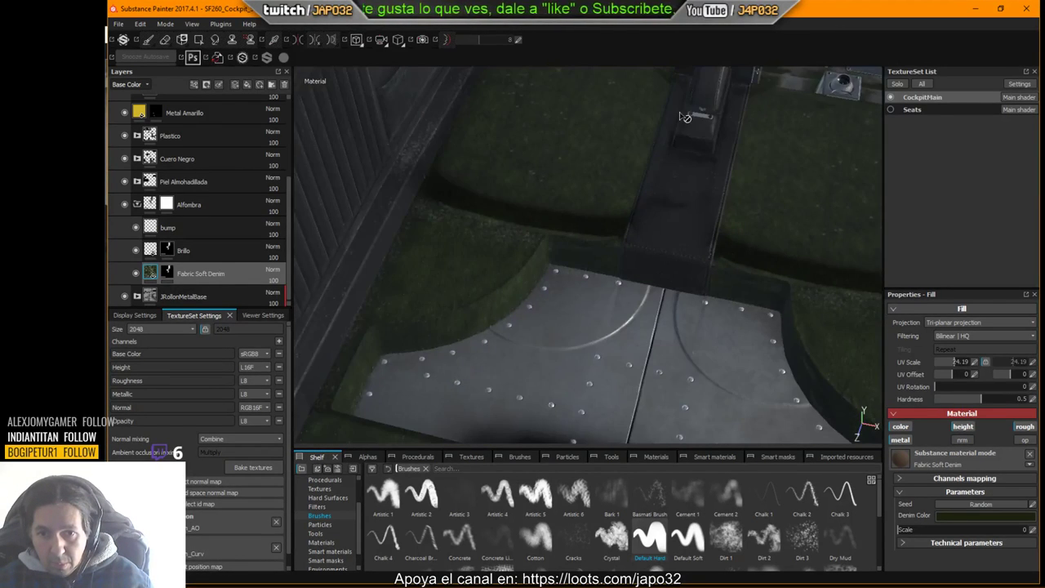
{"action": "middle_click_drag", "start_coordinate": [656, 195], "coordinate": [593, 334], "text": "alt"}
{"action": "right_click_drag", "start_coordinate": [593, 334], "coordinate": [627, 176], "text": "alt"}
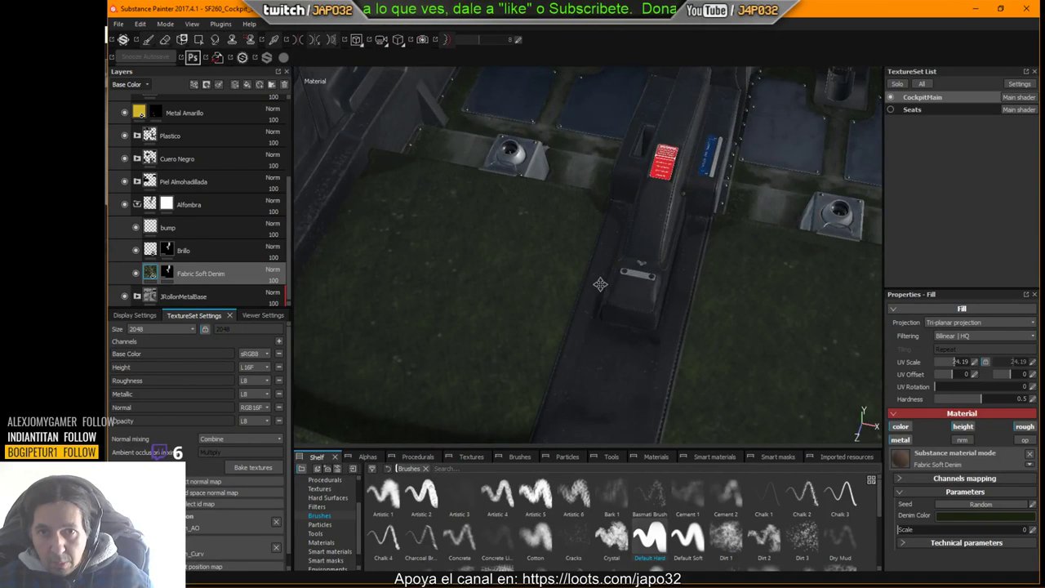
{"action": "middle_click_drag", "start_coordinate": [599, 285], "coordinate": [606, 441], "text": "alt"}
{"action": "right_click_drag", "start_coordinate": [717, 305], "coordinate": [719, 270], "text": "alt"}
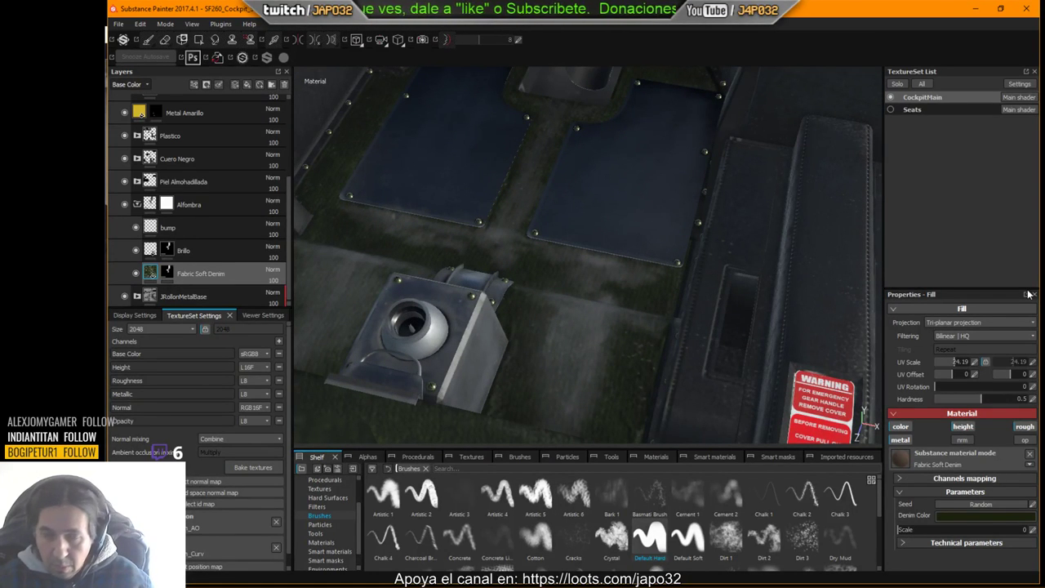
{"action": "left_click_drag", "start_coordinate": [553, 270], "coordinate": [577, 286], "text": "alt"}
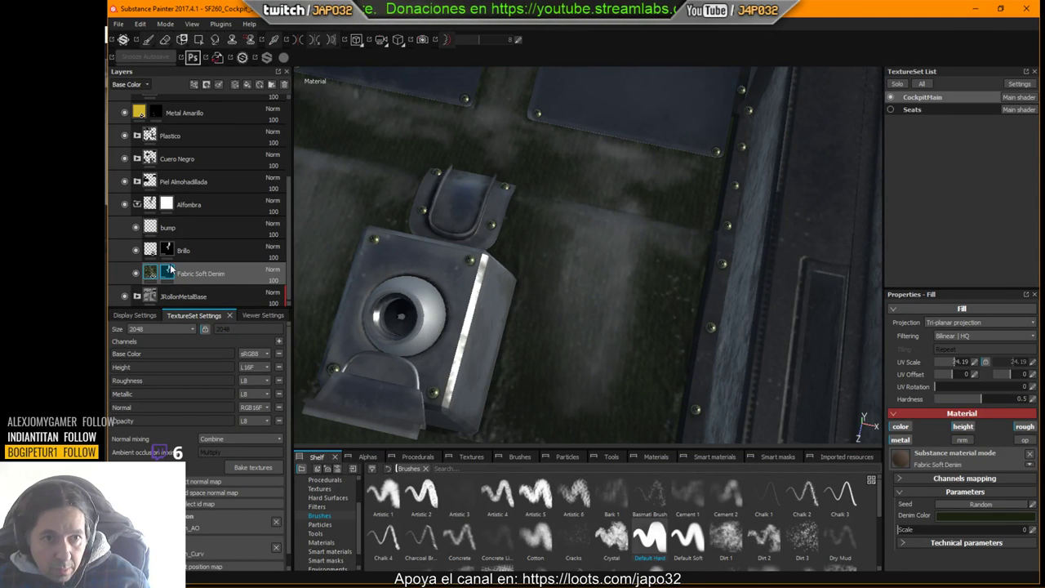
Step: Set up a smaller Dirt 2 brush with a dark grey grayscale value for painting on the Fabric Soft Denim layer's mask
{"action": "key", "text": "1"}
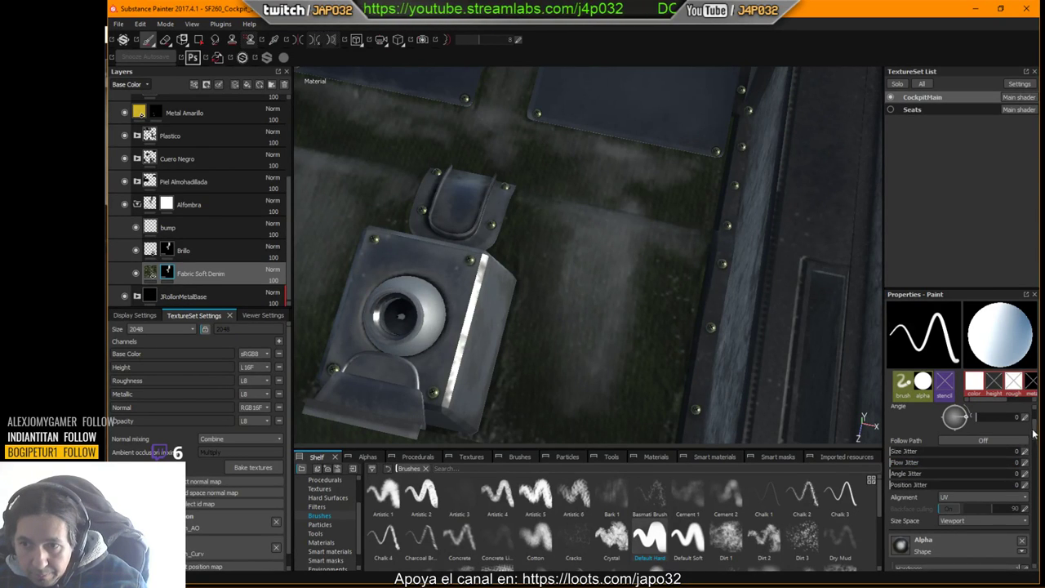
{"action": "left_click_drag", "start_coordinate": [1034, 431], "coordinate": [1034, 455]}
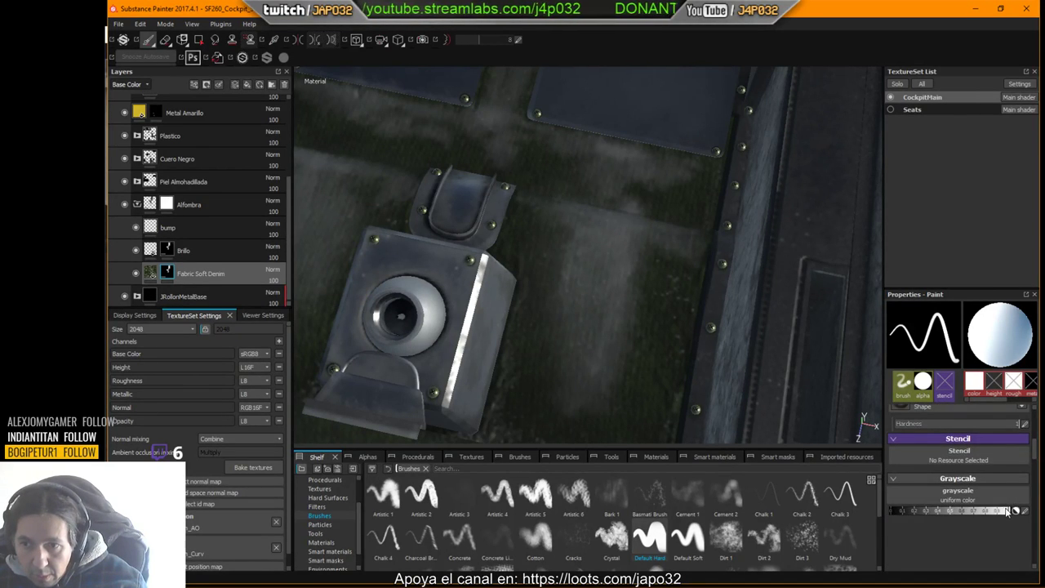
{"action": "left_click_drag", "start_coordinate": [991, 512], "coordinate": [962, 524]}
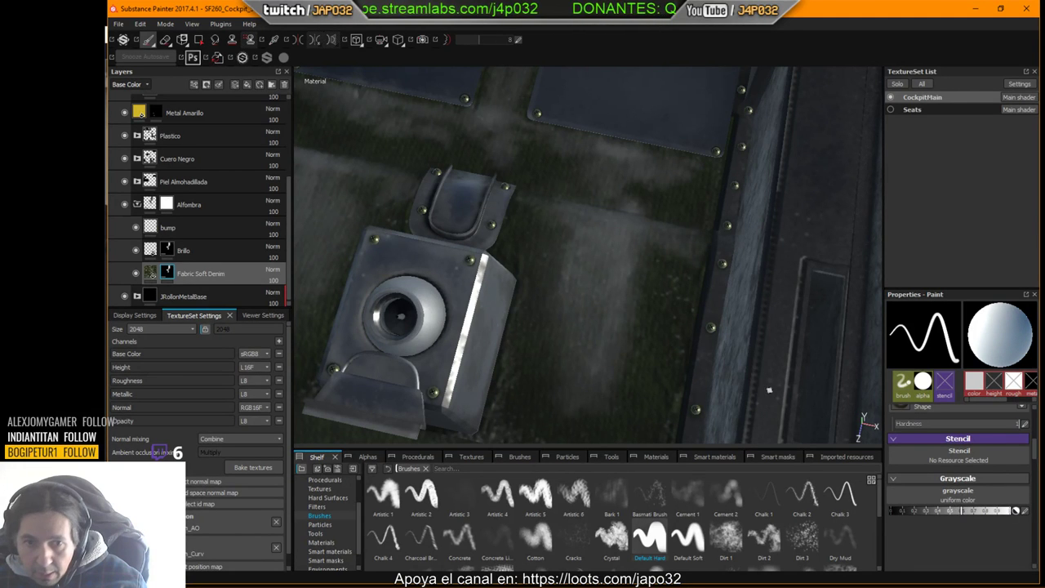
{"action": "left_click", "coordinate": [613, 537]}
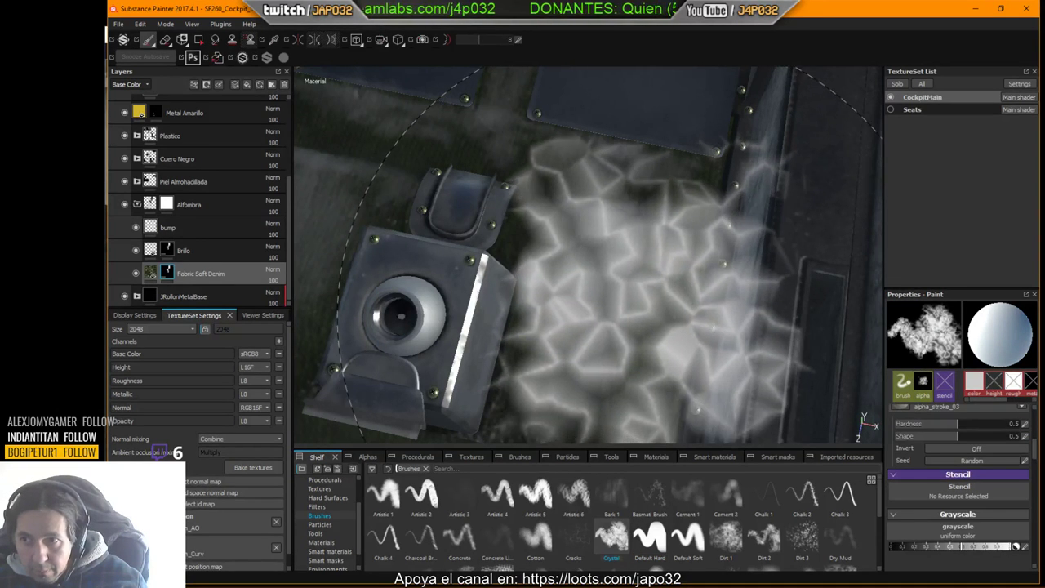
{"action": "left_click", "coordinate": [764, 537]}
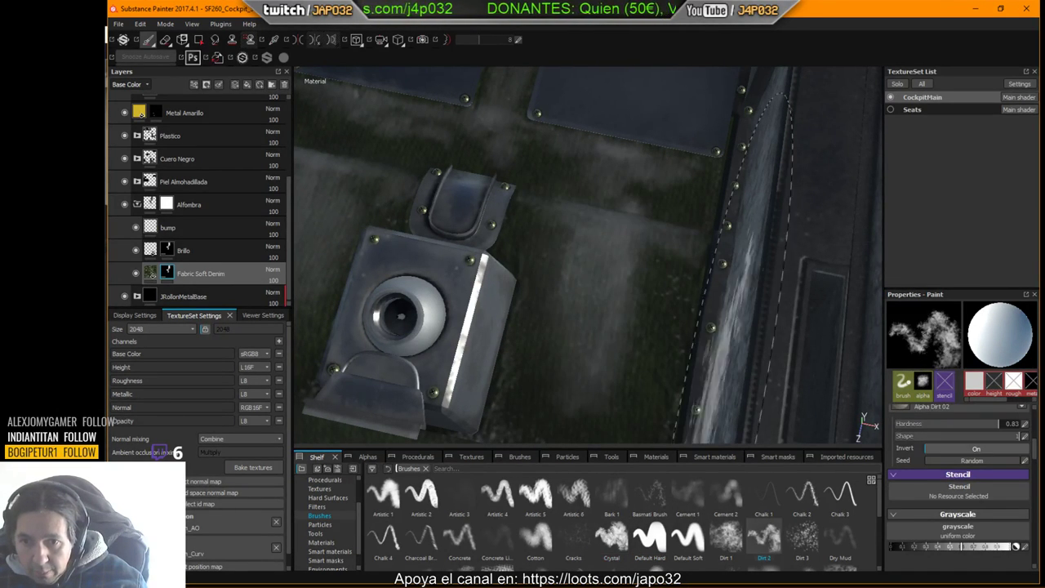
{"action": "right_click_drag", "start_coordinate": [596, 328], "coordinate": [531, 331], "text": "ctrl"}
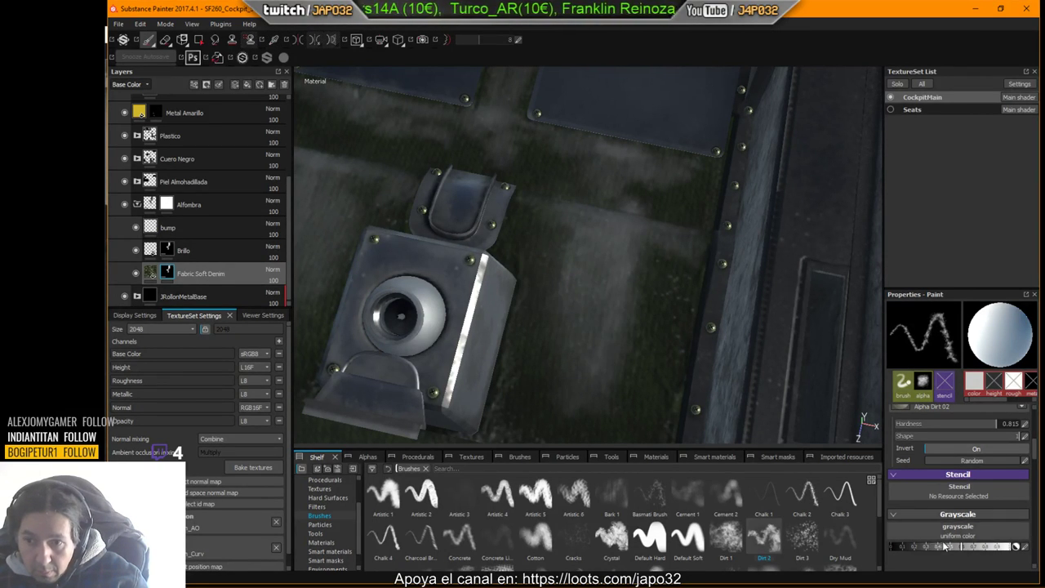
{"action": "left_click_drag", "start_coordinate": [944, 547], "coordinate": [902, 556]}
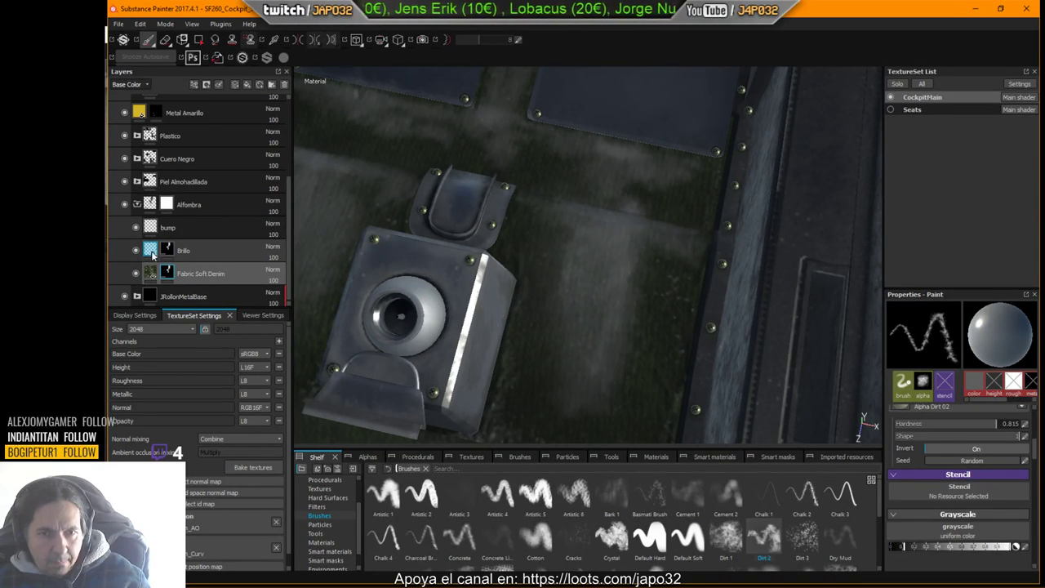
{"action": "key", "text": "shift"}
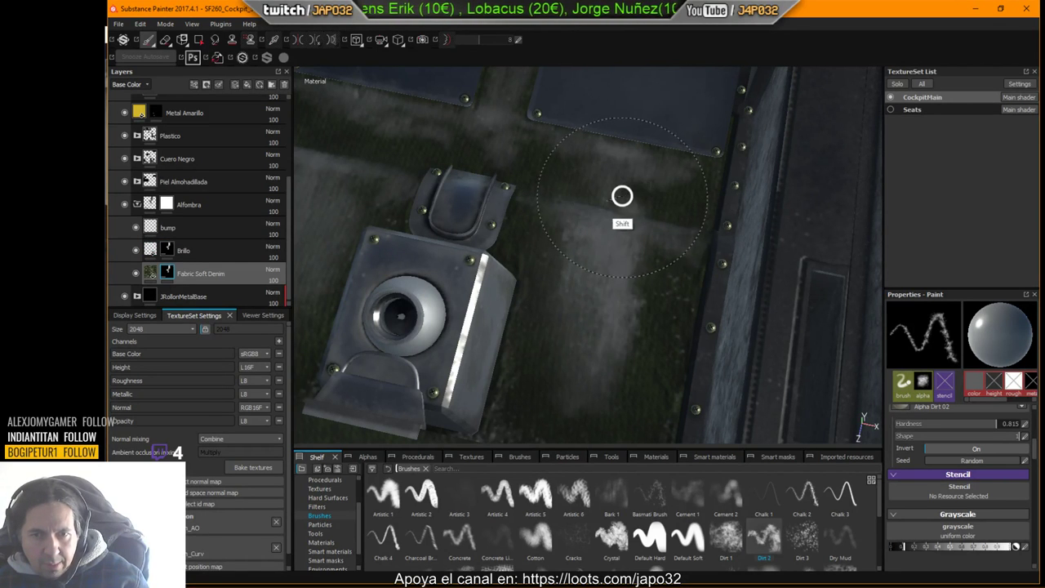
{"action": "right_click_drag", "start_coordinate": [671, 191], "coordinate": [632, 188], "text": "alt"}
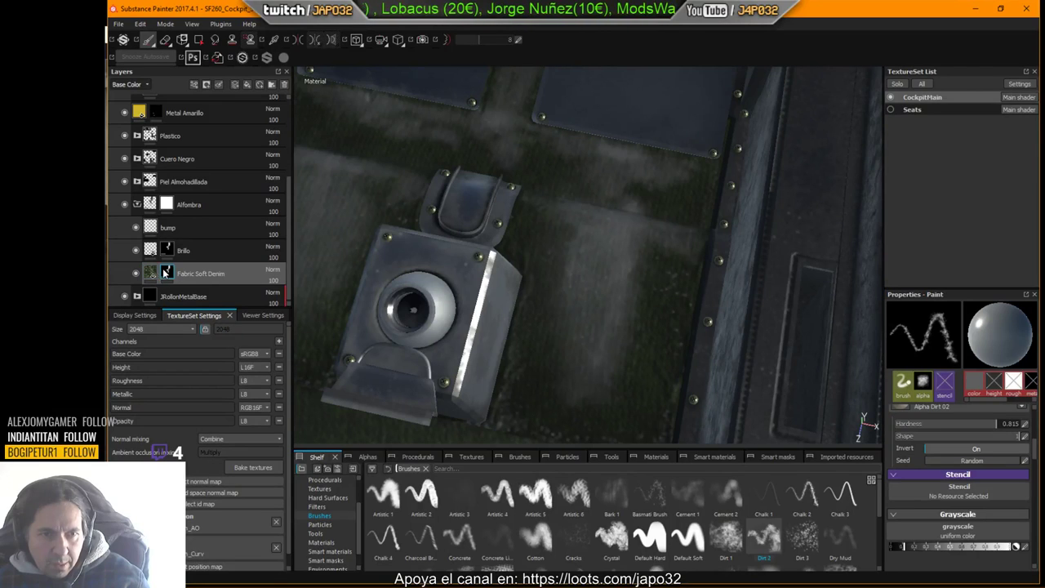
Step: Try to clear the Fabric Soft Denim layer's mask
{"action": "right_click", "coordinate": [167, 275]}
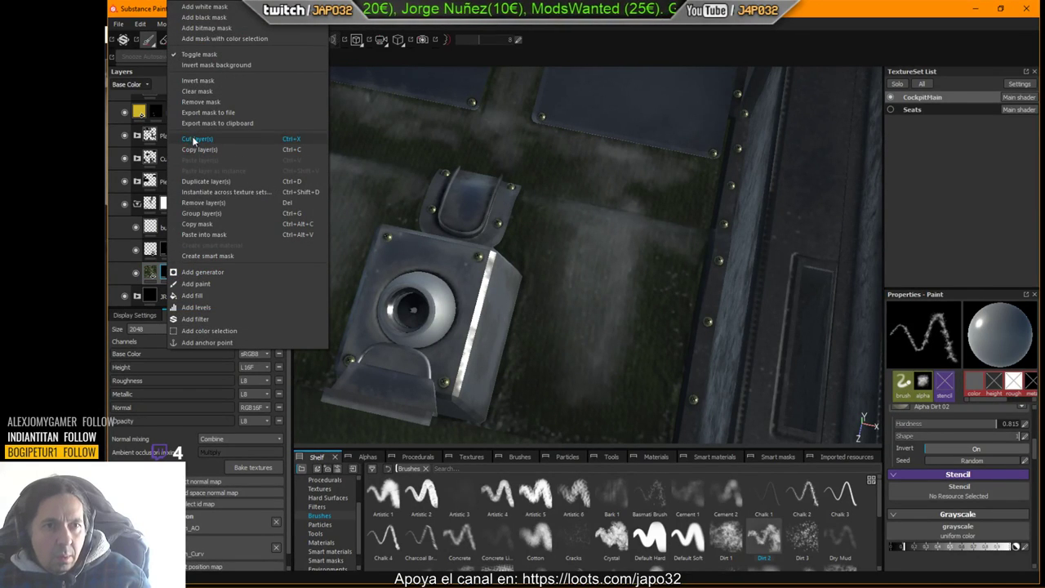
{"action": "left_click", "coordinate": [203, 92]}
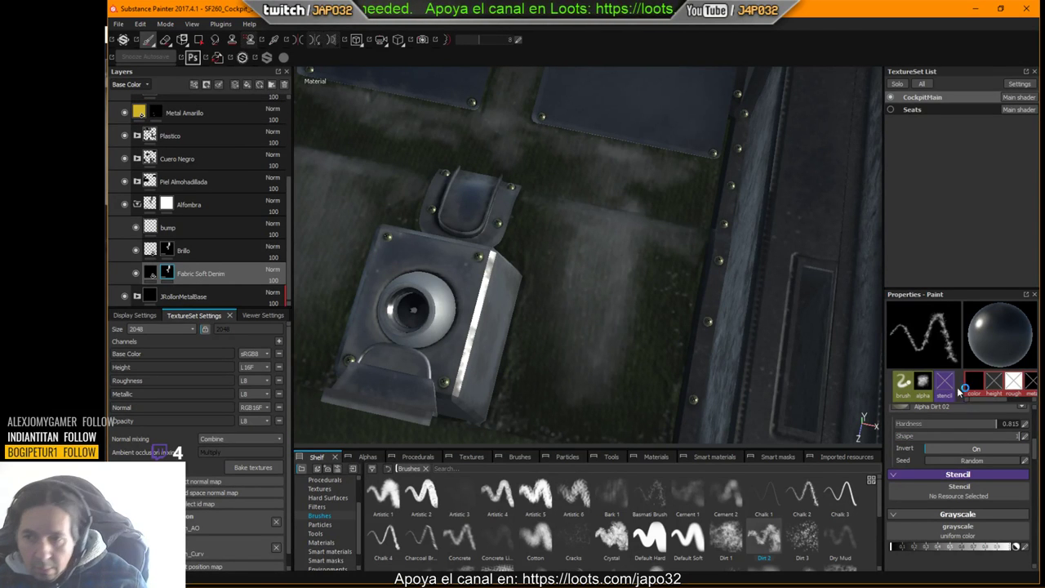
{"action": "mouse_move", "coordinate": [1030, 451]}
{"action": "left_mouse_down"}
{"action": "mouse_move", "coordinate": [1043, 433]}
{"action": "mouse_move", "coordinate": [1038, 445]}
{"action": "left_mouse_up"}
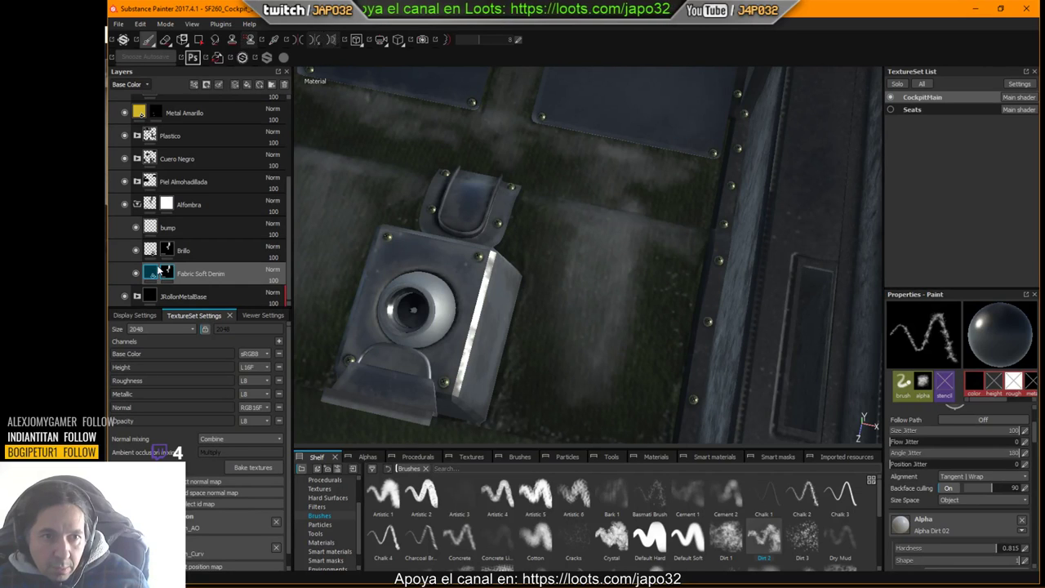
Step: Add a fill layer above Fabric Soft Denim in the Alfombra folder and name it Color
{"action": "left_click", "coordinate": [160, 272]}
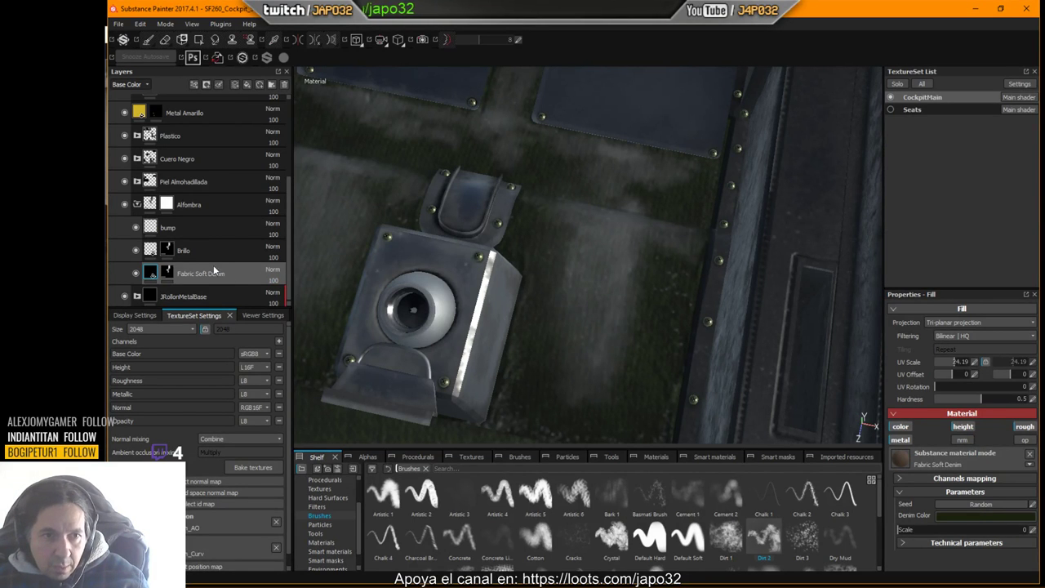
{"action": "left_click", "coordinate": [234, 85]}
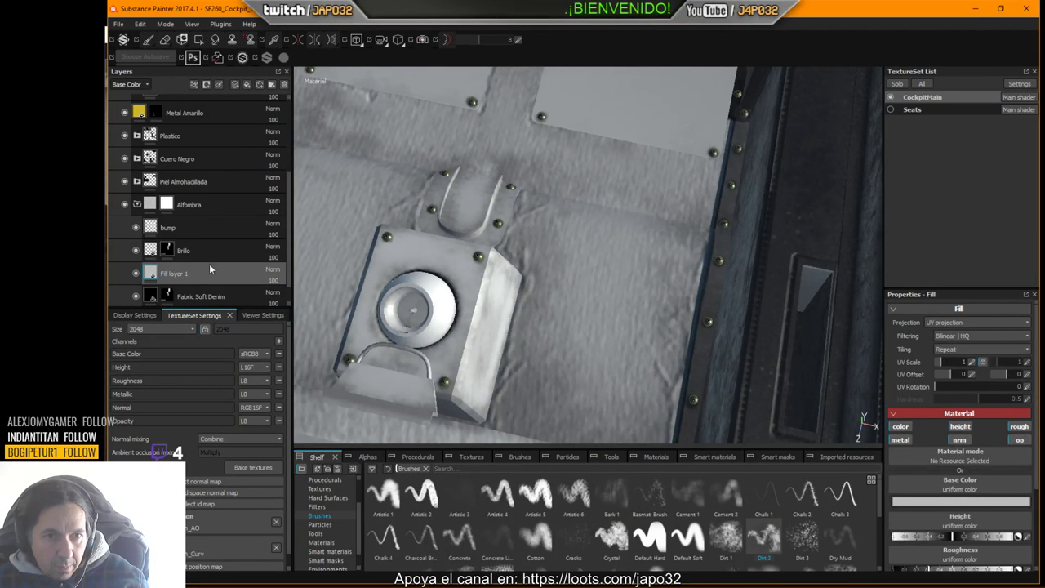
{"action": "double_click", "coordinate": [180, 274]}
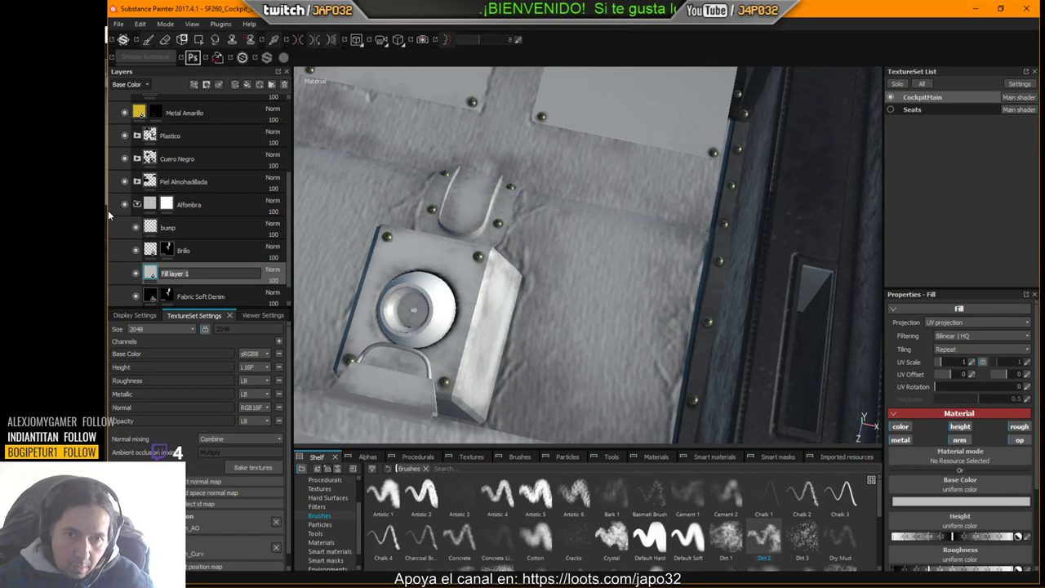
{"action": "type", "text": "Color"}
{"action": "key", "text": "Return"}
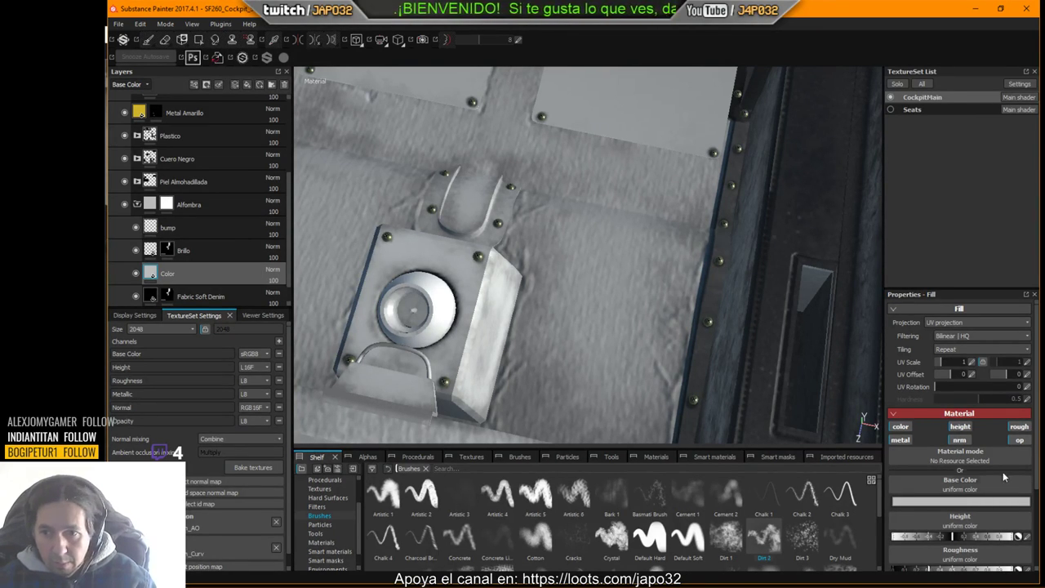
Step: Limit the Color layer to the color channel by disabling its height, metallic, normal, roughness and opacity channels
{"action": "left_click", "coordinate": [961, 426]}
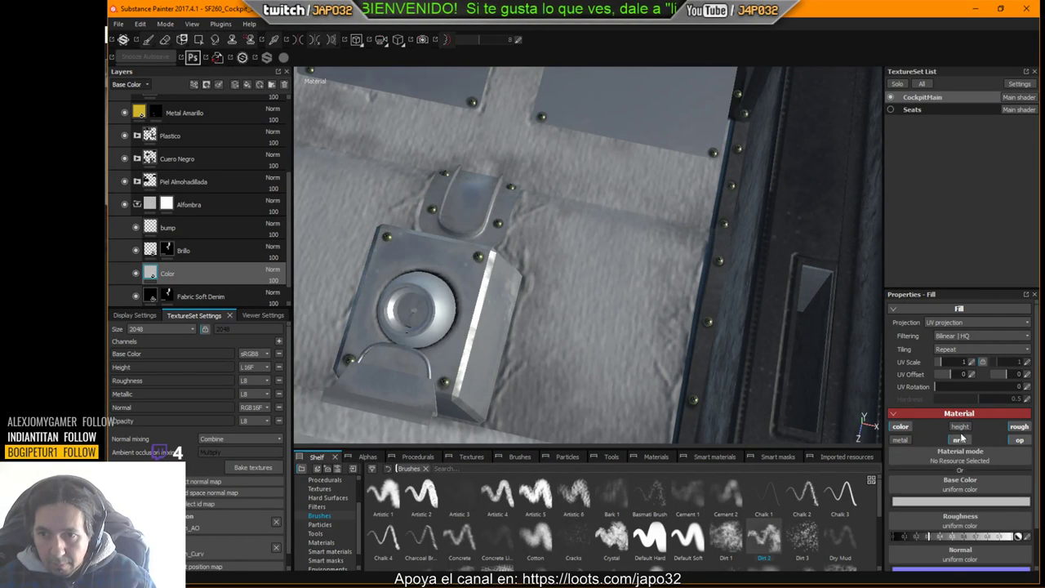
{"action": "left_click", "coordinate": [960, 439]}
{"action": "left_click", "coordinate": [1019, 426]}
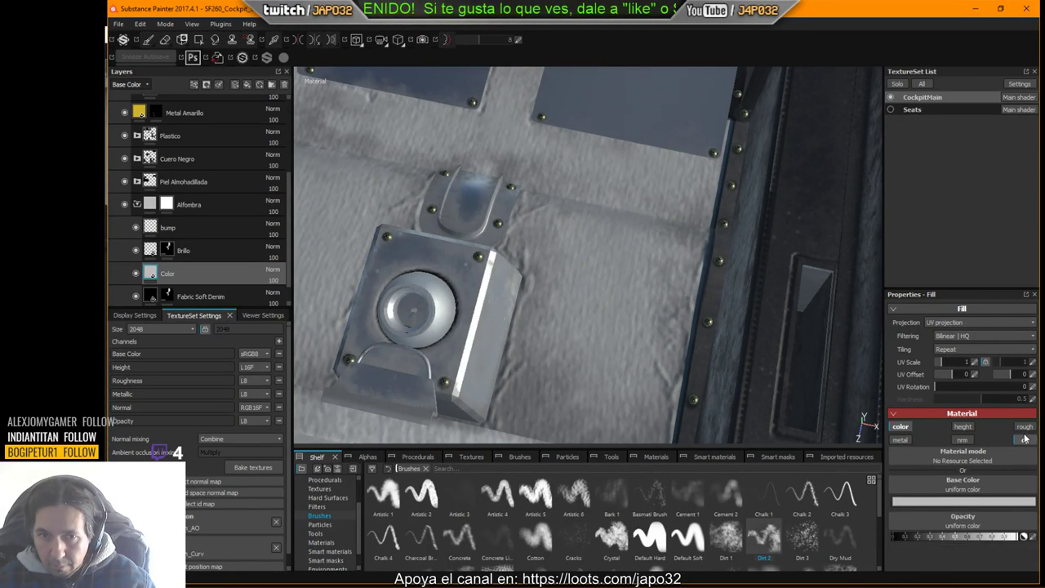
{"action": "left_click", "coordinate": [1019, 439]}
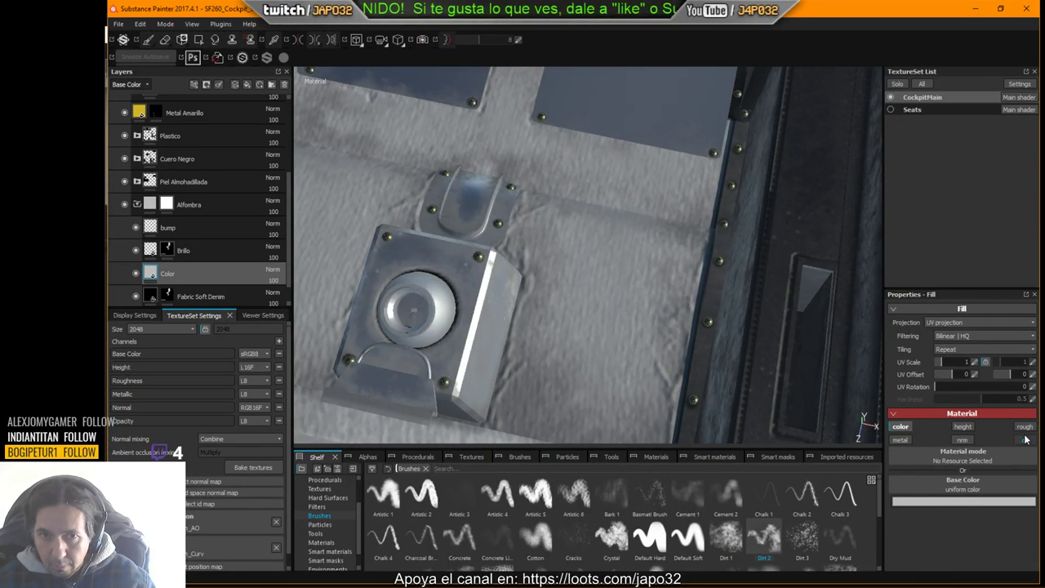
Step: Set the Color layer's base colour to a dark olive green with RGB 0.028, 0.038, 0.018
{"action": "left_click", "coordinate": [939, 501]}
{"action": "mouse_move", "coordinate": [926, 509]}
{"action": "left_mouse_down"}
{"action": "mouse_move", "coordinate": [964, 536]}
{"action": "mouse_move", "coordinate": [887, 536]}
{"action": "left_mouse_up"}
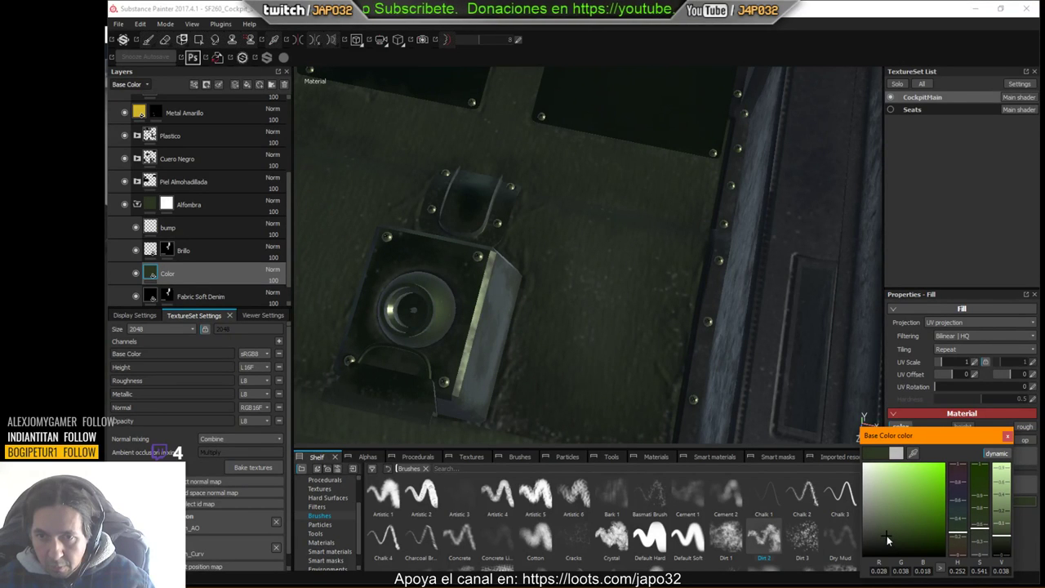
{"action": "left_click", "coordinate": [1008, 436]}
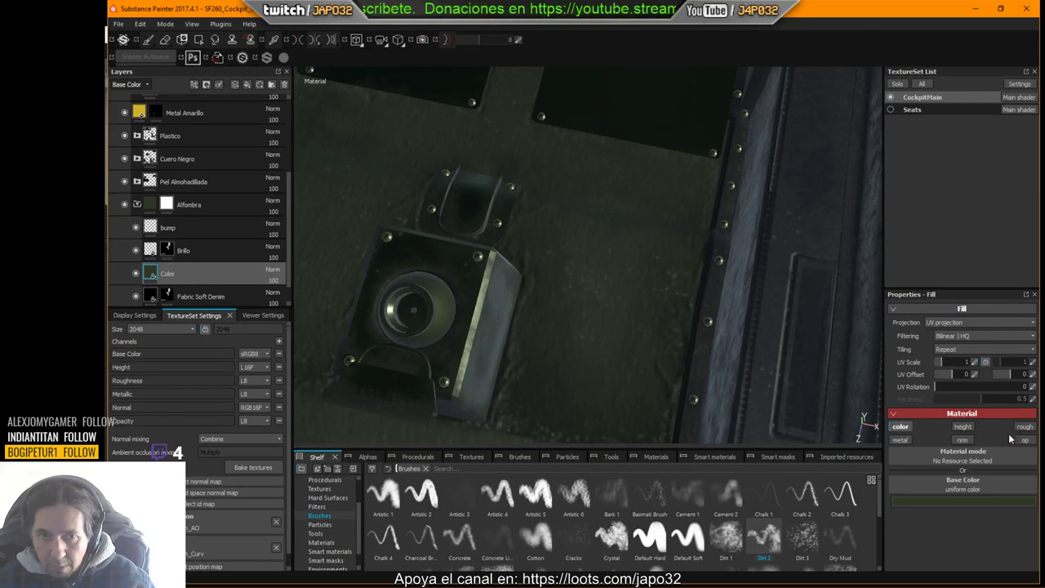
Step: Try a reduced opacity on the Color fill layer in the Alfombra folder, and restore it to 100
{"action": "left_click_drag", "start_coordinate": [525, 318], "coordinate": [631, 260], "text": "alt"}
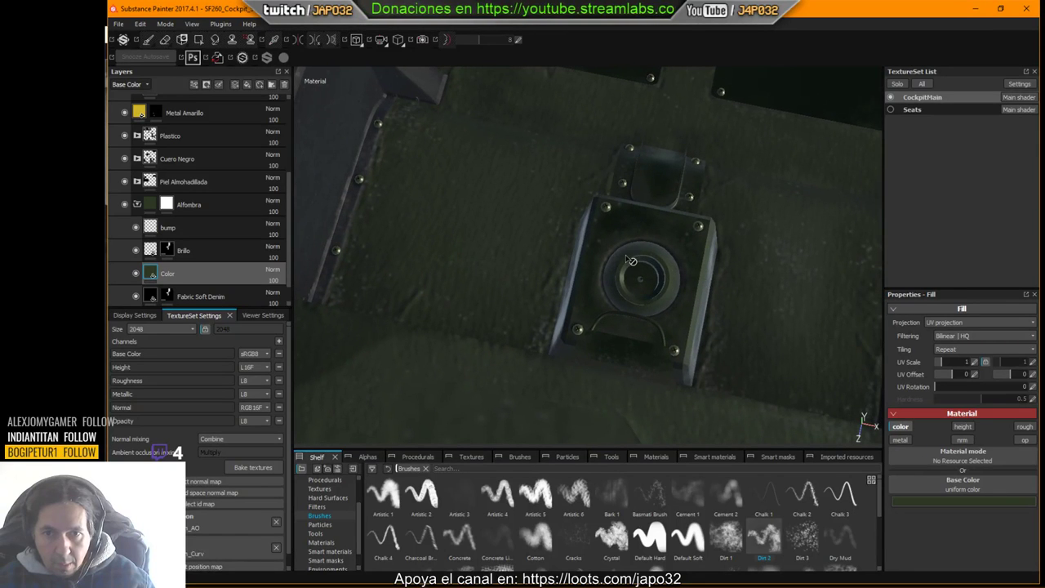
{"action": "left_click", "coordinate": [275, 284]}
{"action": "type", "text": "78"}
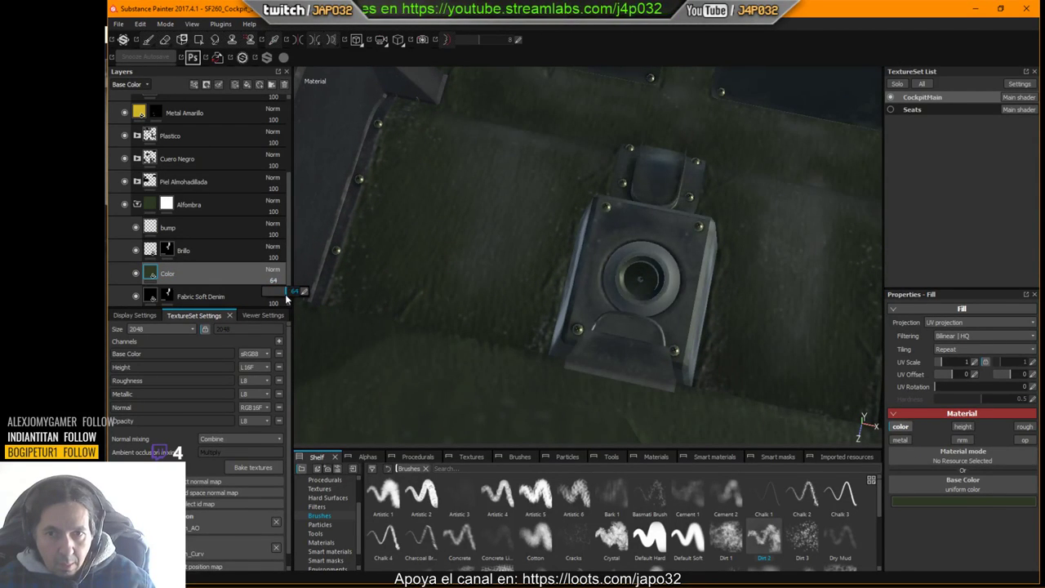
{"action": "middle_click_drag", "start_coordinate": [837, 241], "coordinate": [532, 304], "text": "alt"}
{"action": "scroll", "coordinate": [477, 268], "scroll_direction": "down", "scroll_amount": 3}
{"action": "left_click_drag", "start_coordinate": [537, 306], "coordinate": [564, 284], "text": "alt"}
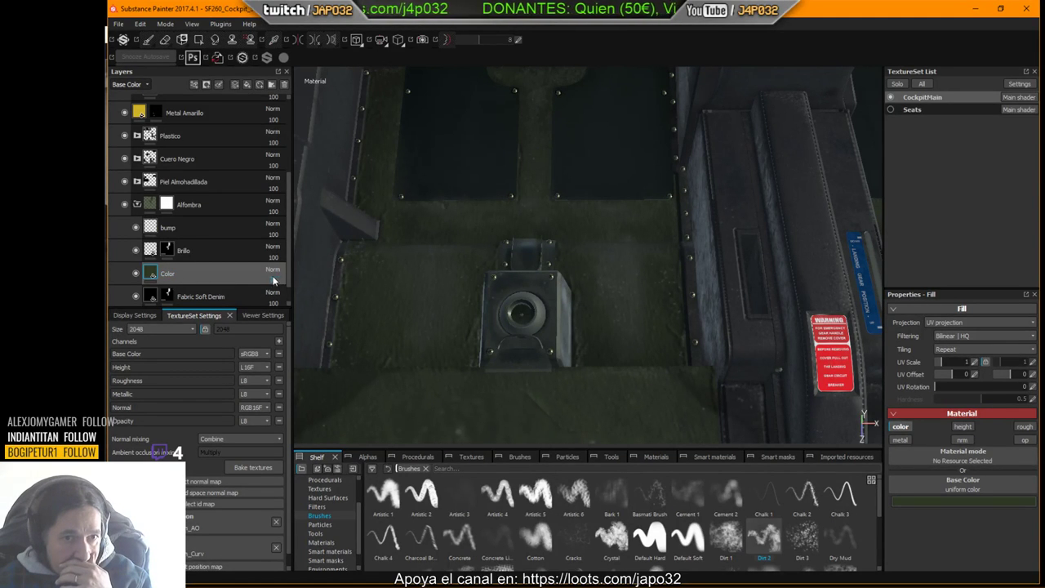
{"action": "left_click", "coordinate": [282, 280]}
{"action": "type", "text": "100"}
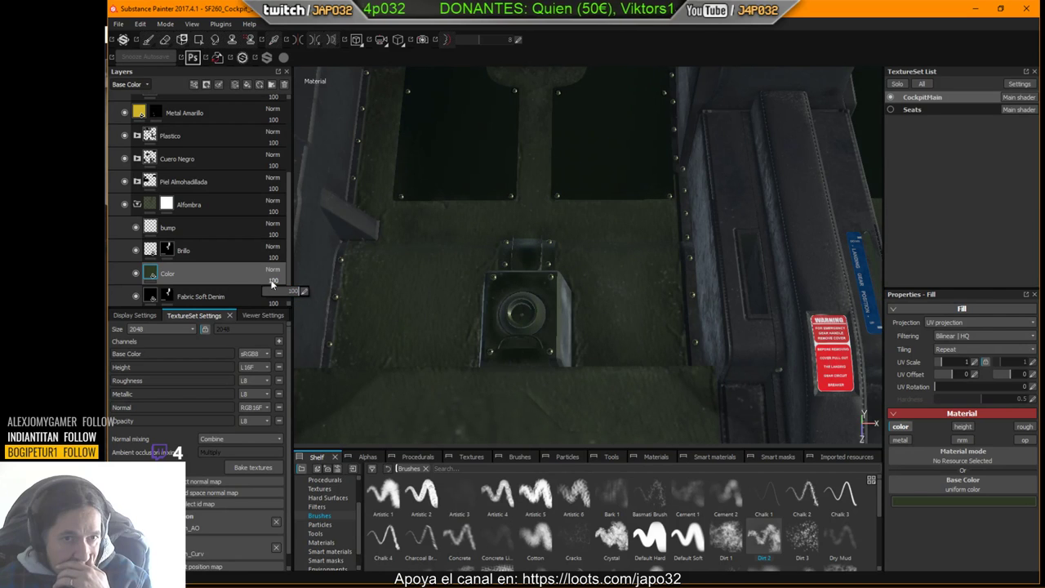
Step: Rename the Color fill layer in the Alfombra folder as VERDE
{"action": "double_click", "coordinate": [173, 274]}
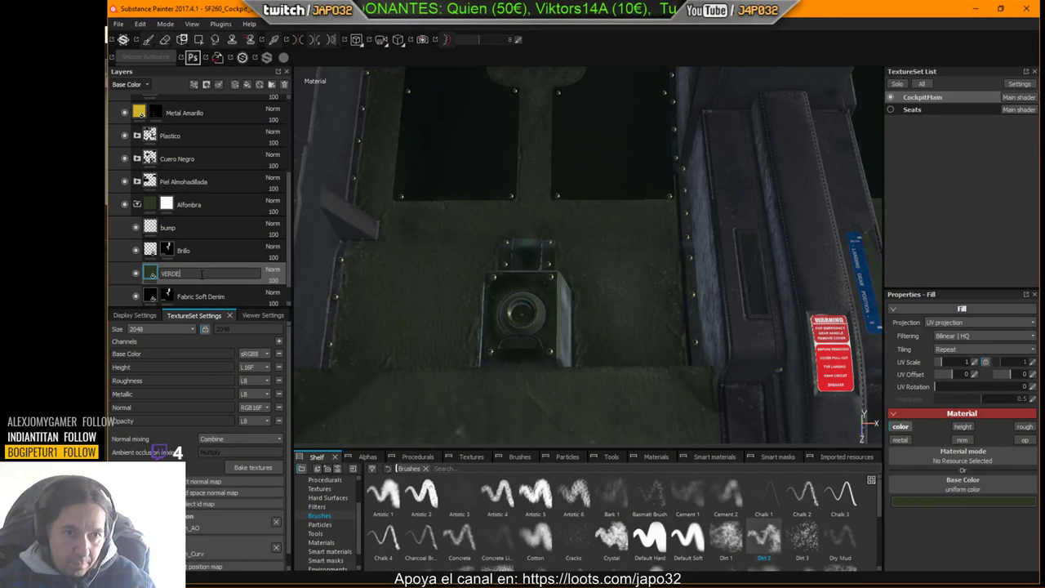
{"action": "type", "text": "VERDE"}
{"action": "key", "text": "Return"}
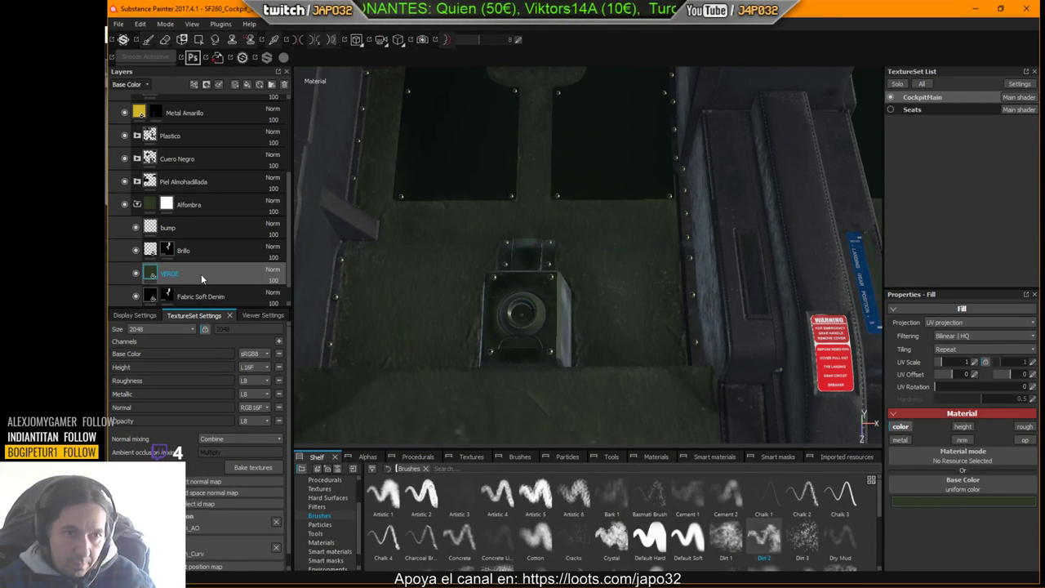
Step: Try the Multiply and Overlay blending modes on the VERDE layer's base color
{"action": "left_click", "coordinate": [279, 272]}
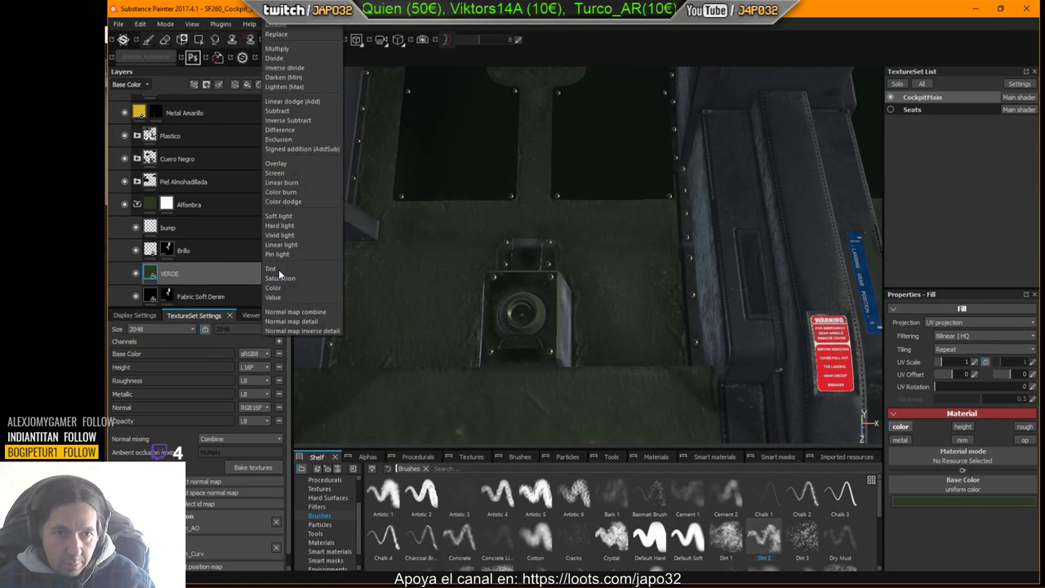
{"action": "left_click", "coordinate": [288, 51]}
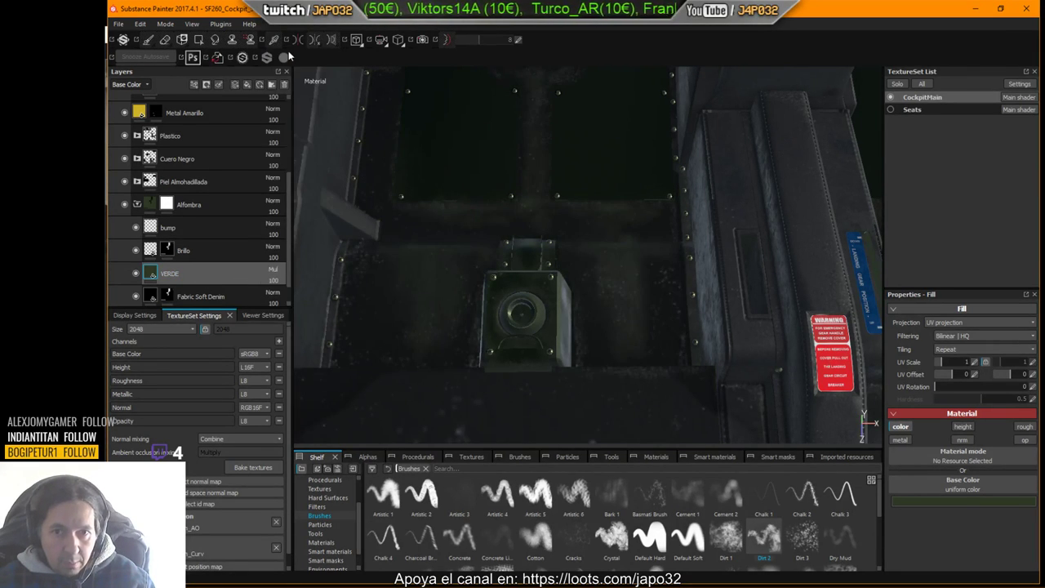
{"action": "left_click", "coordinate": [274, 272]}
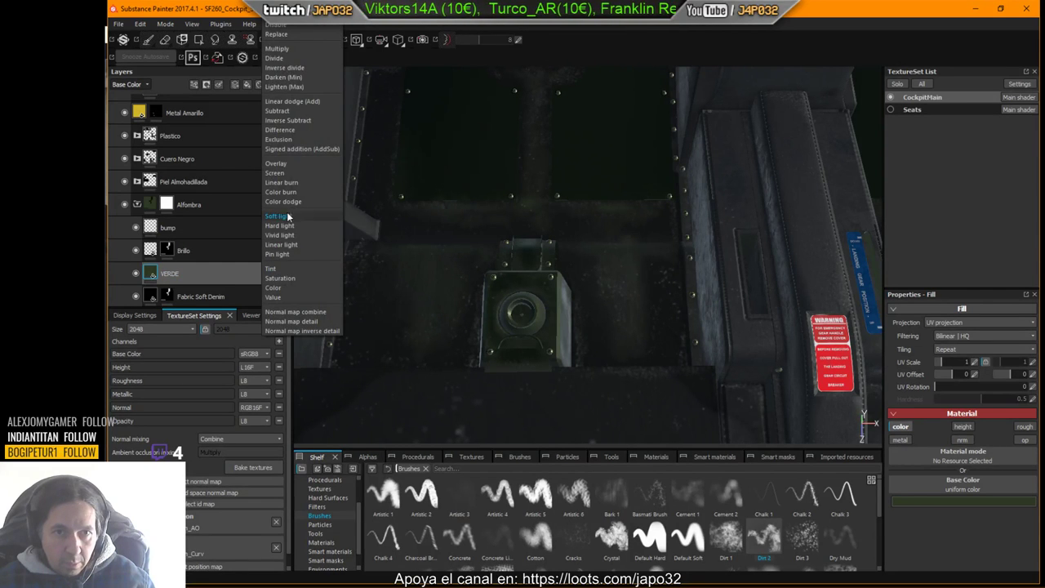
{"action": "left_click", "coordinate": [284, 165]}
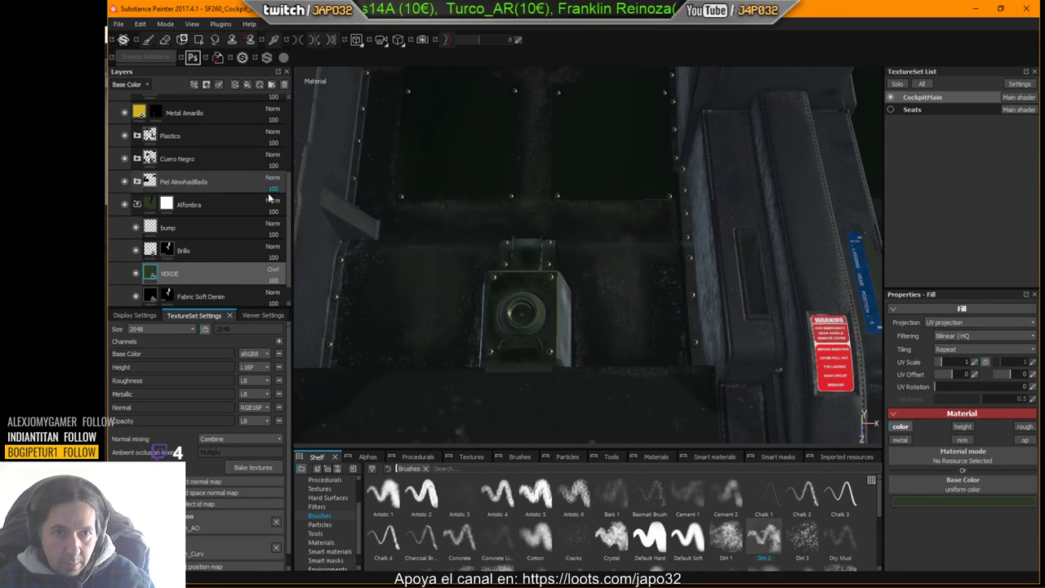
Step: Try the Screen blending mode on the VERDE layer and compare the carpet with the layer hidden and shown
{"action": "left_click", "coordinate": [276, 274]}
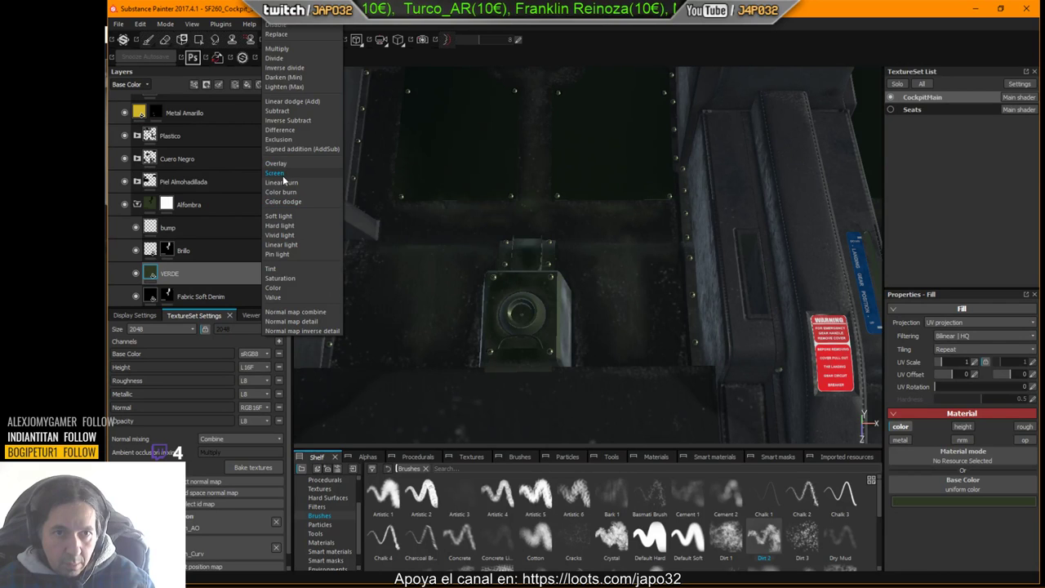
{"action": "left_click", "coordinate": [282, 176]}
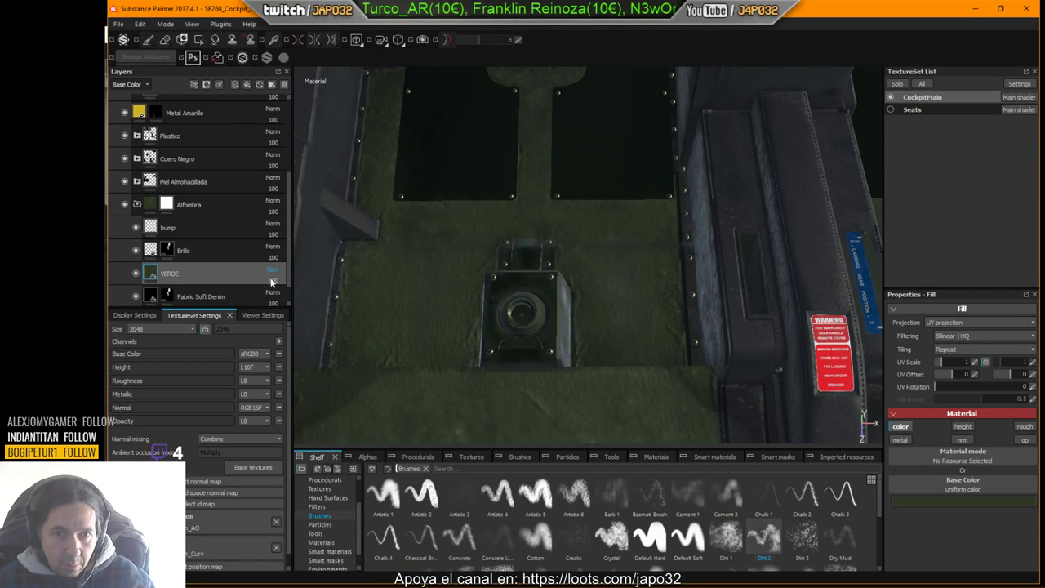
{"action": "left_click", "coordinate": [137, 274]}
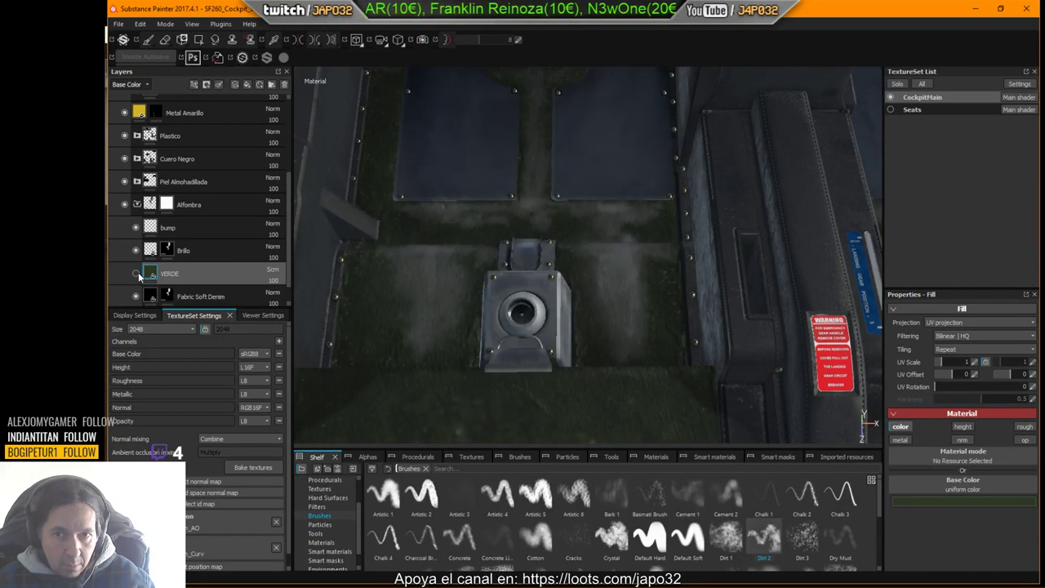
{"action": "left_click", "coordinate": [136, 273]}
{"action": "scroll", "coordinate": [641, 273], "scroll_direction": "up", "scroll_amount": 3}
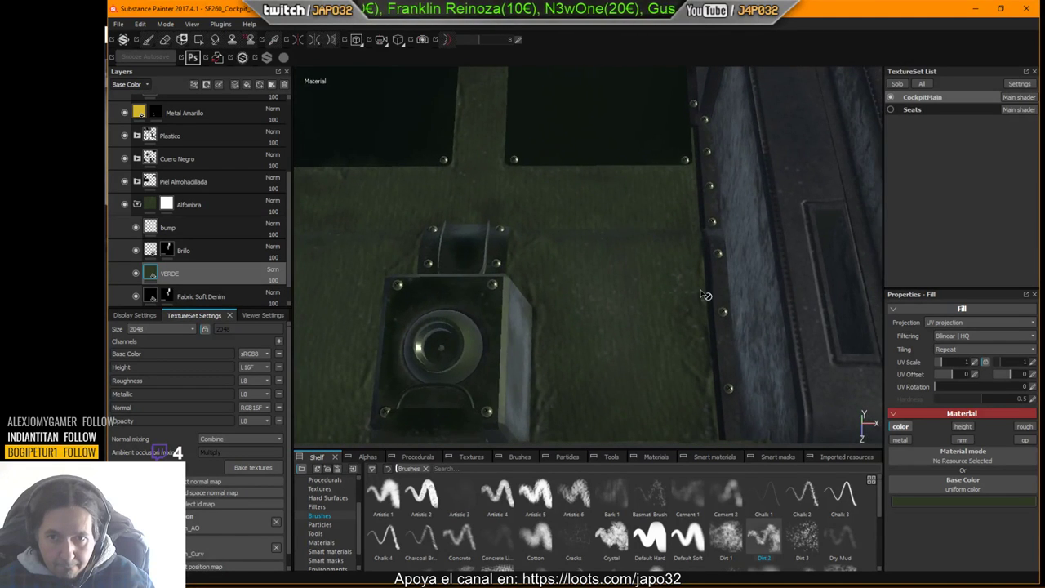
{"action": "mouse_move", "coordinate": [703, 294]}
{"action": "left_mouse_down", "text": "alt"}
{"action": "mouse_move", "coordinate": [718, 278]}
{"action": "mouse_move", "coordinate": [692, 284]}
{"action": "left_mouse_up", "text": "alt"}
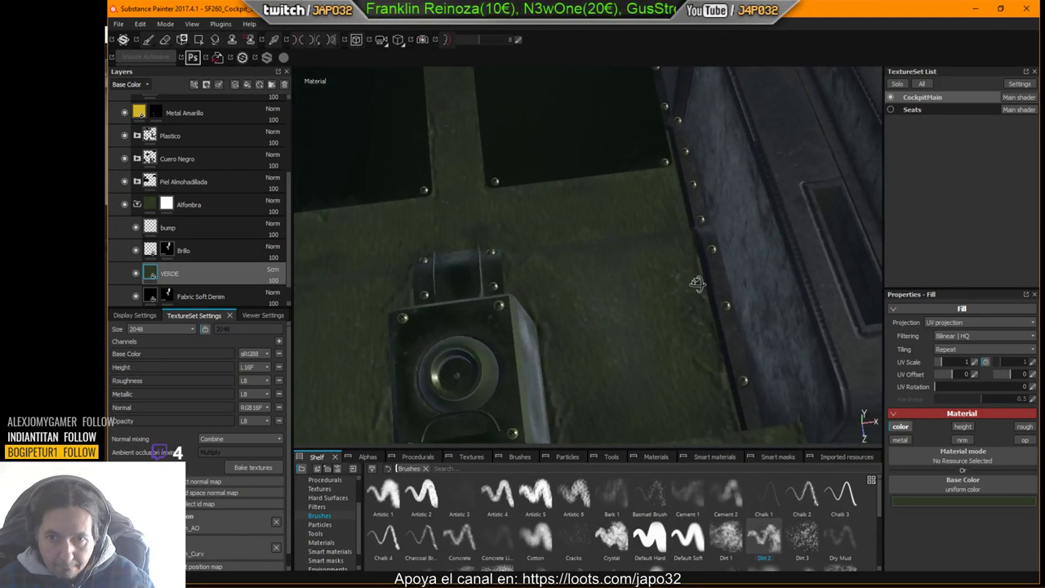
Step: Return the VERDE layer's blending mode to Normal, keeping its opacity at 100
{"action": "left_click", "coordinate": [280, 285]}
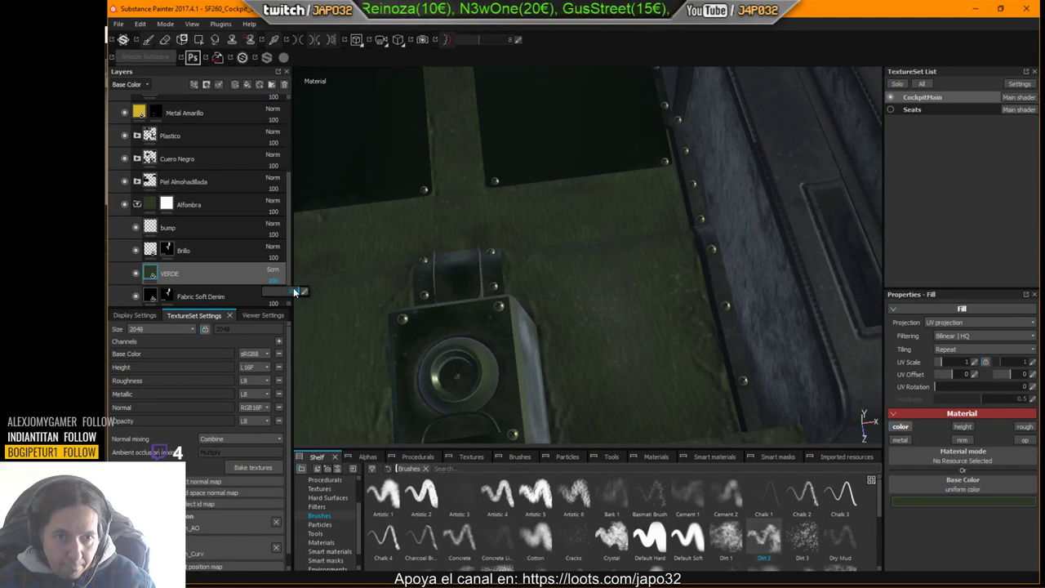
{"action": "left_click", "coordinate": [274, 269]}
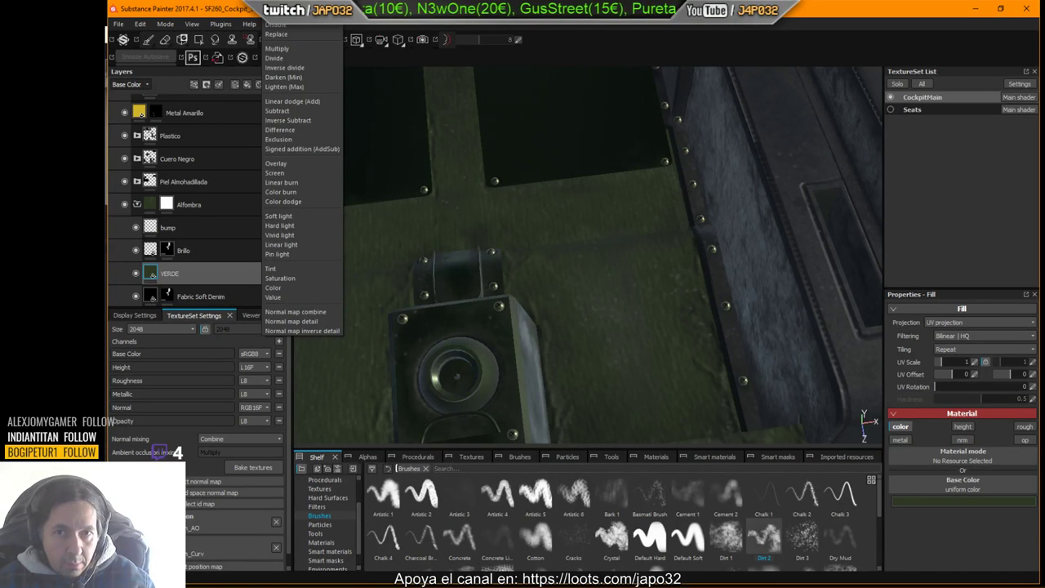
{"action": "left_click", "coordinate": [273, 9]}
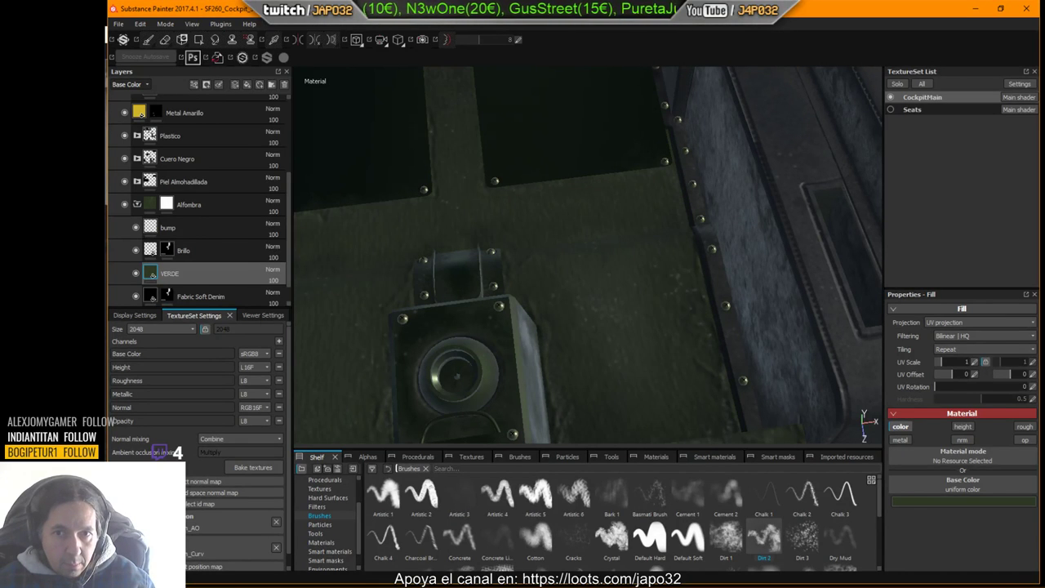
Step: Try the Divide, Inverse divide, Darken (Min) and Lighten (Max) blending modes on the VERDE layer
{"action": "left_click", "coordinate": [274, 270]}
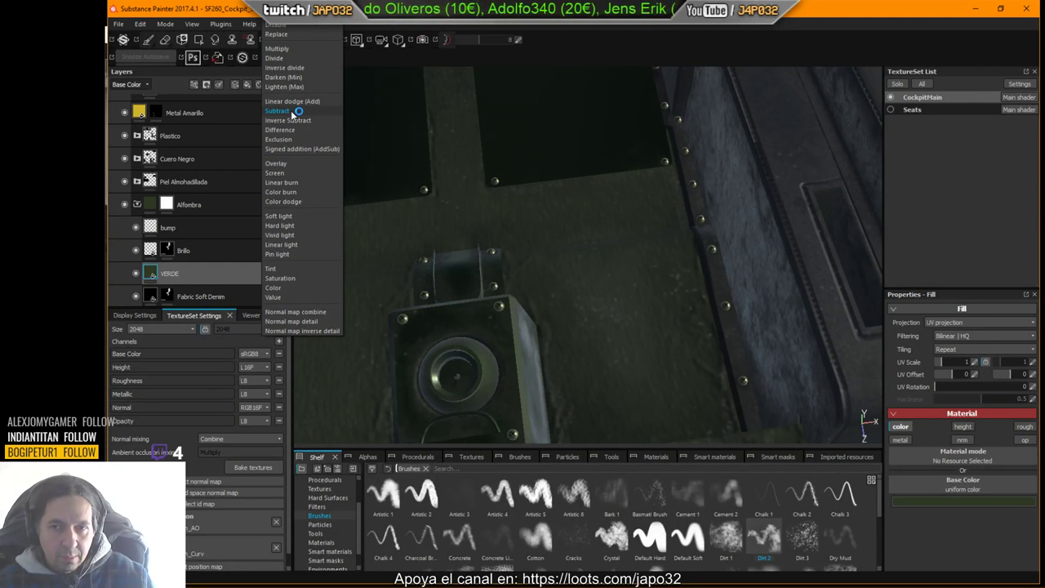
{"action": "left_click", "coordinate": [286, 59]}
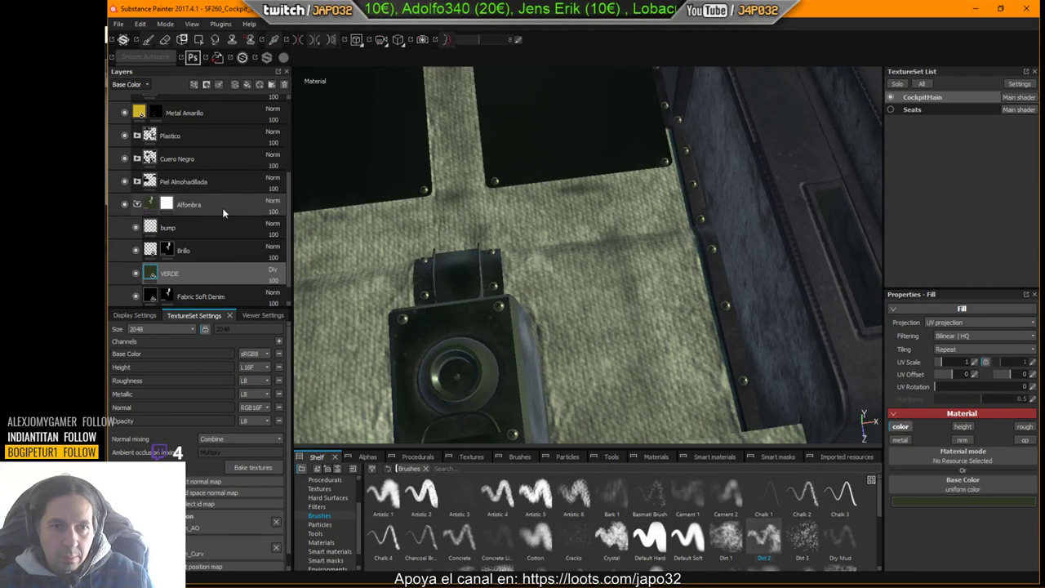
{"action": "left_click", "coordinate": [270, 273]}
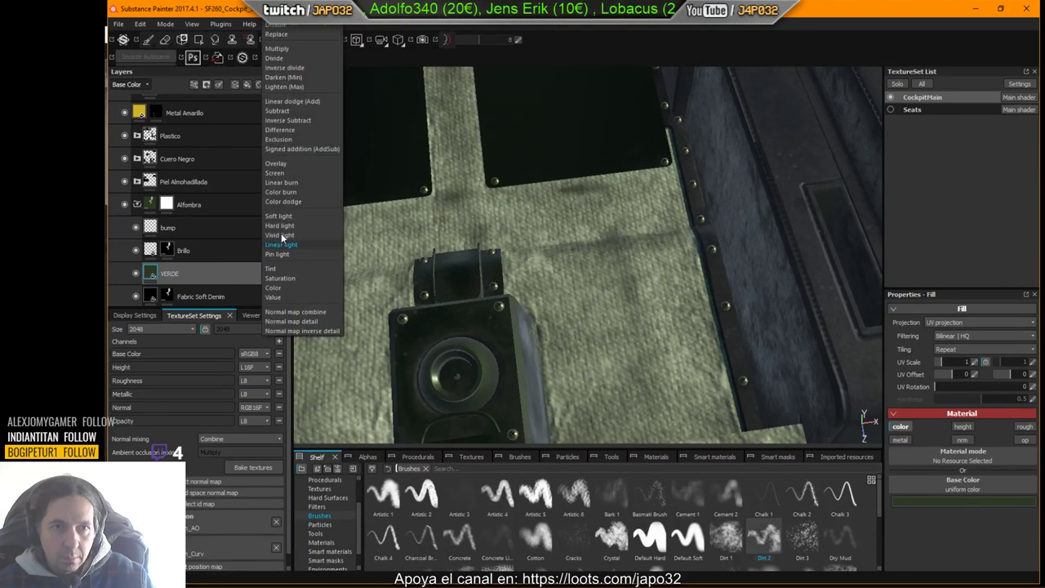
{"action": "left_click", "coordinate": [286, 69]}
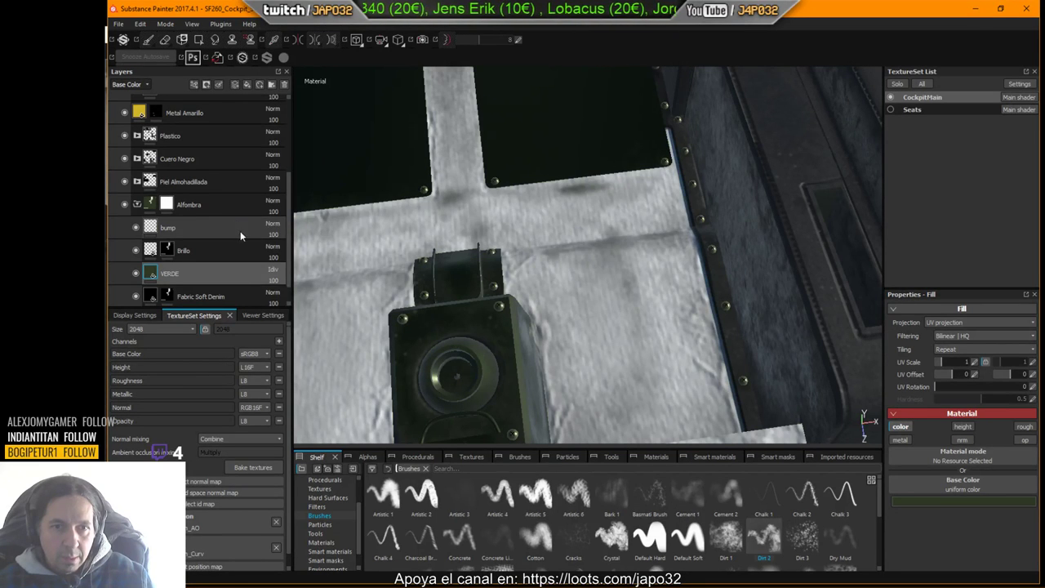
{"action": "left_click", "coordinate": [270, 274]}
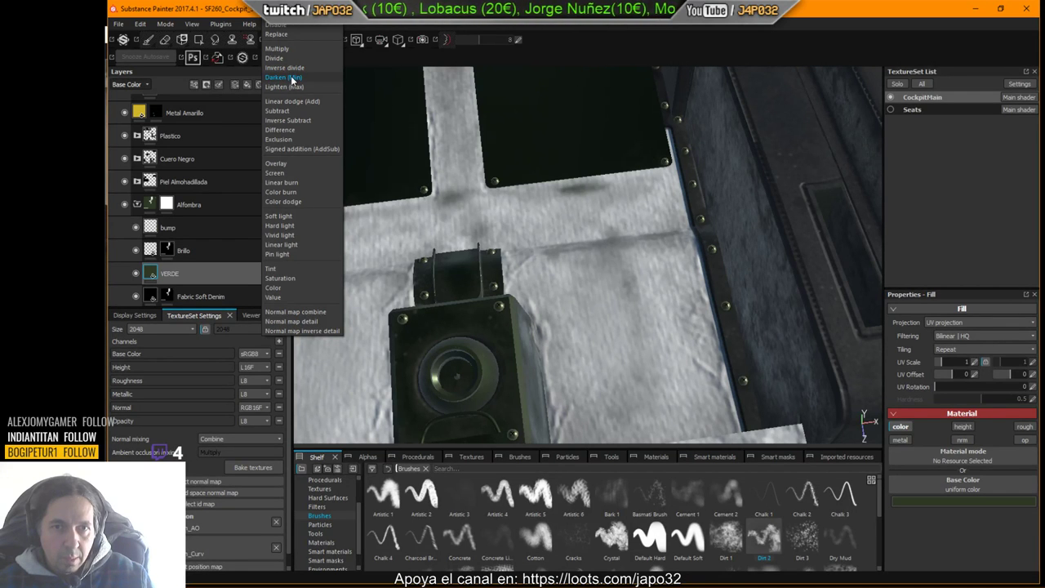
{"action": "left_click", "coordinate": [286, 77]}
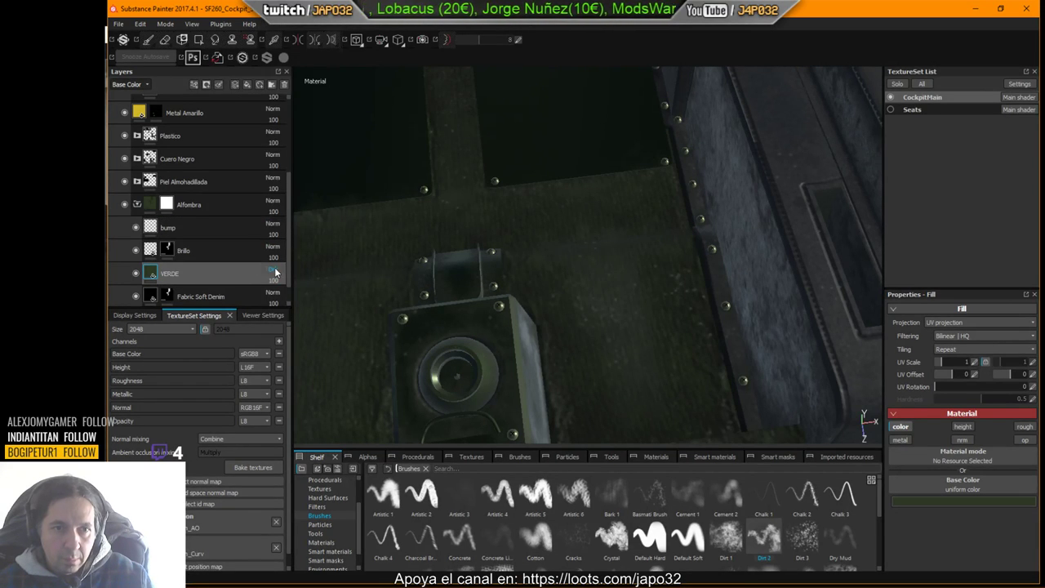
{"action": "left_click", "coordinate": [273, 270]}
{"action": "left_click", "coordinate": [294, 86]}
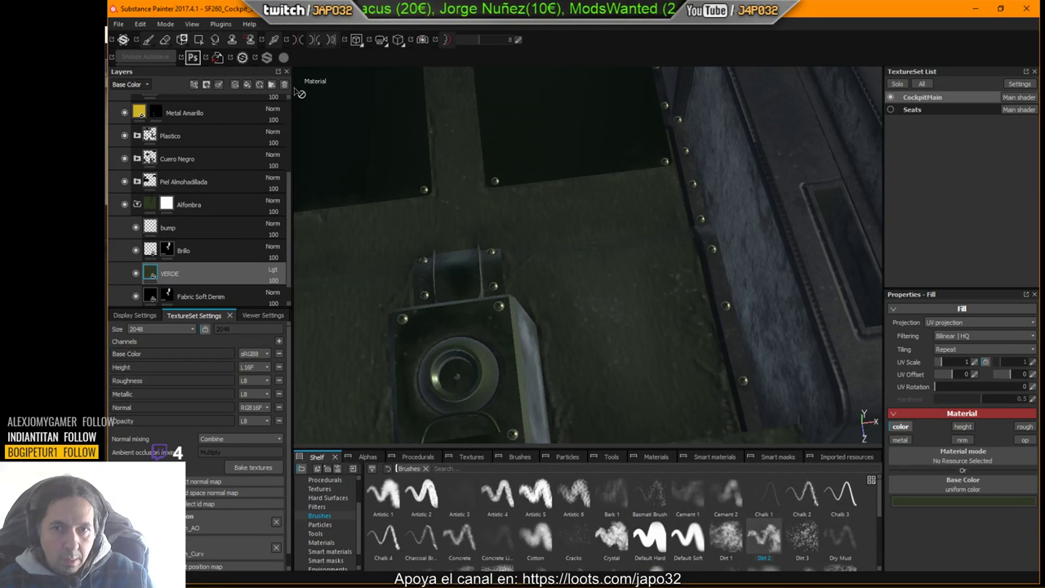
Step: Try the Linear dodge (Add), Subtract and Inverse Subtract blending modes on the VERDE layer
{"action": "left_click", "coordinate": [275, 271]}
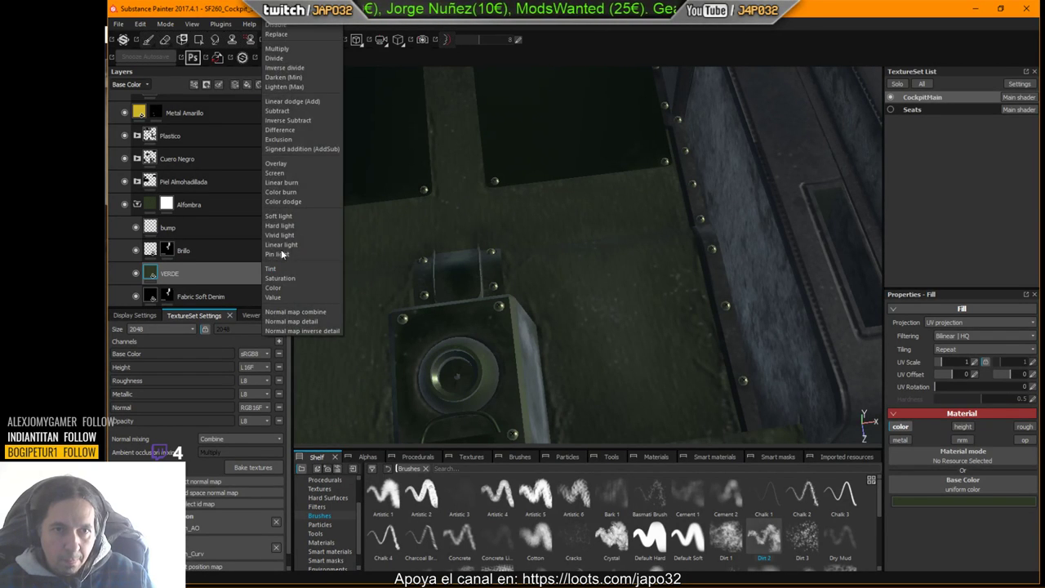
{"action": "left_click", "coordinate": [291, 103]}
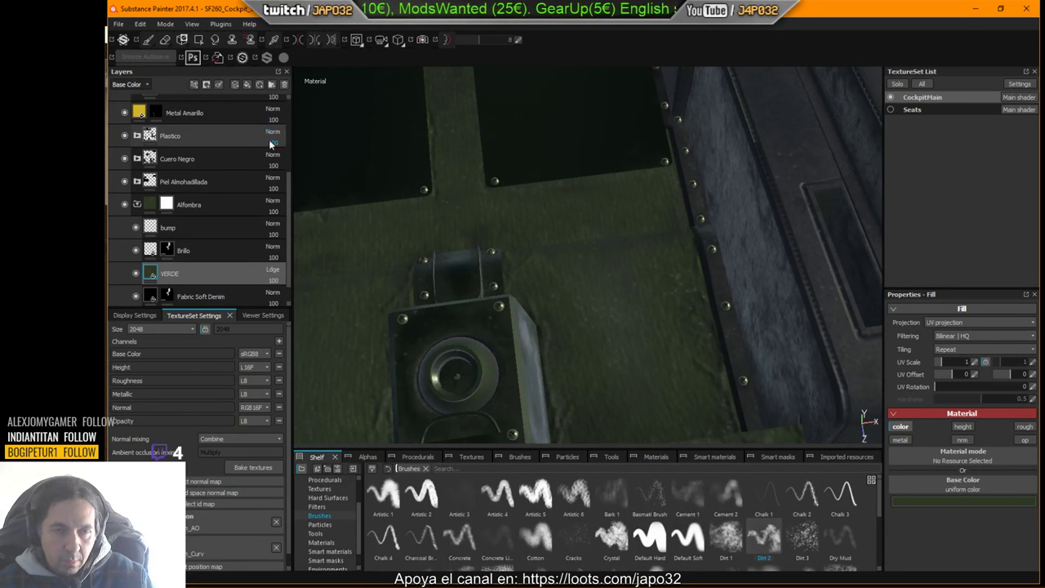
{"action": "left_click", "coordinate": [274, 275]}
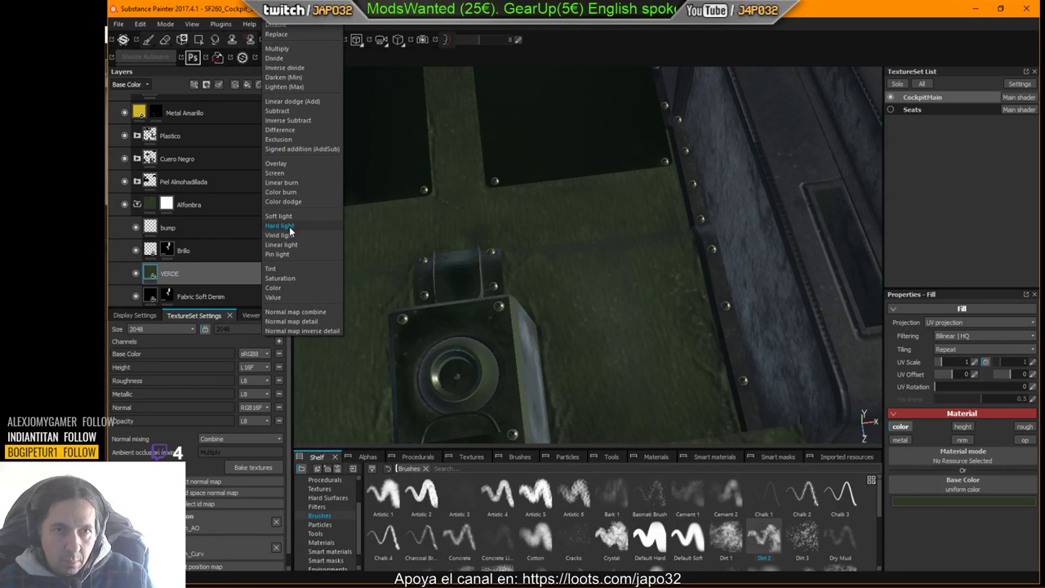
{"action": "left_click", "coordinate": [286, 112]}
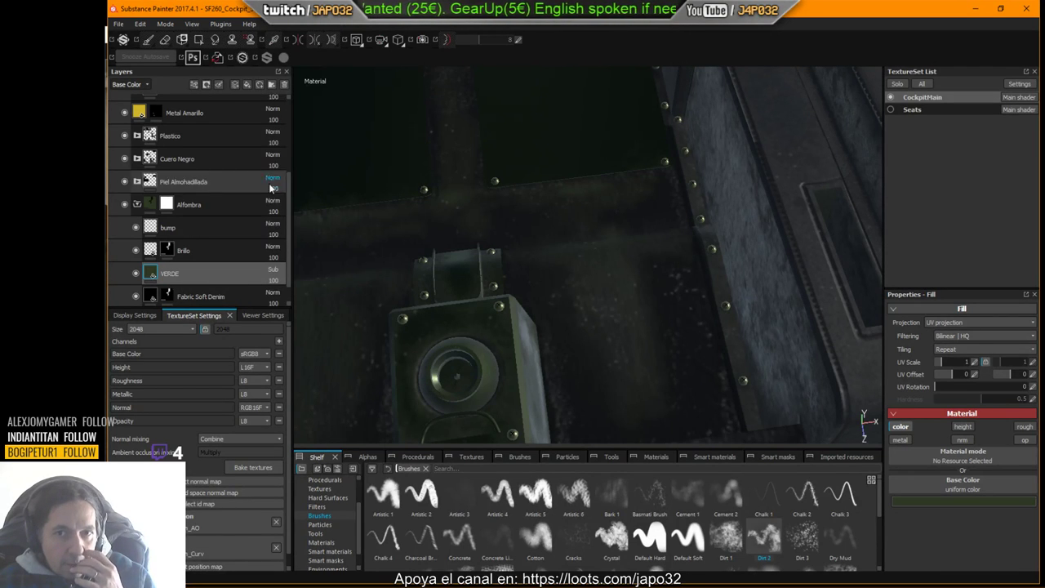
{"action": "left_click", "coordinate": [275, 273]}
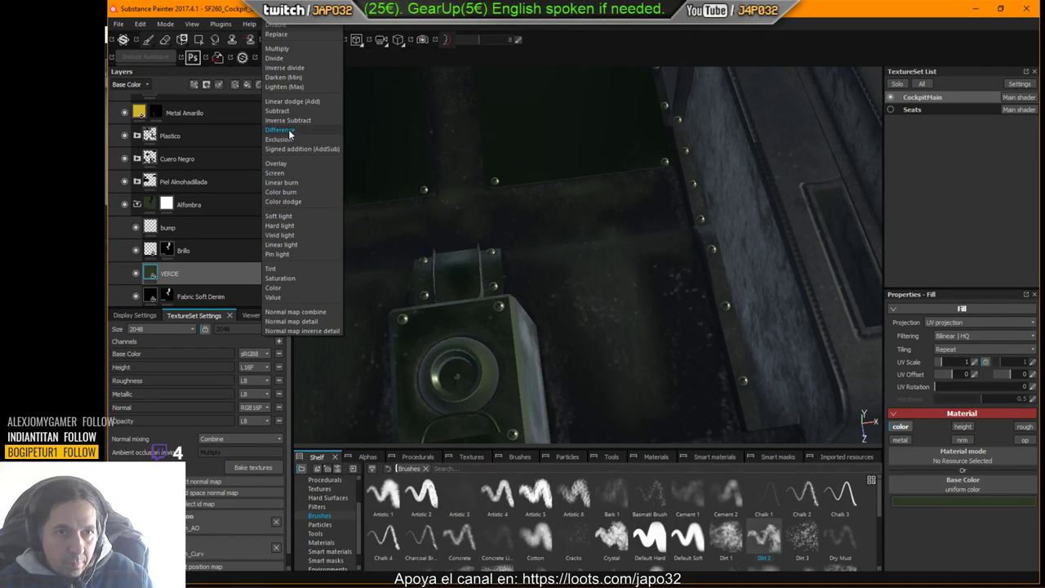
{"action": "left_click", "coordinate": [286, 120]}
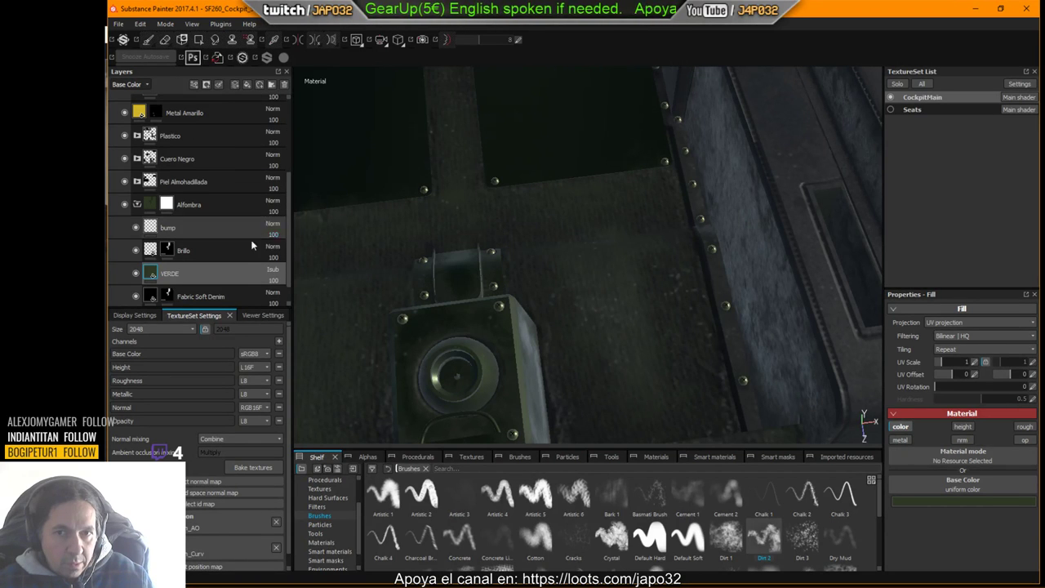
Step: Set the VERDE layer's blending mode to Screen and compare the carpet with the layer hidden and shown
{"action": "left_click", "coordinate": [273, 273]}
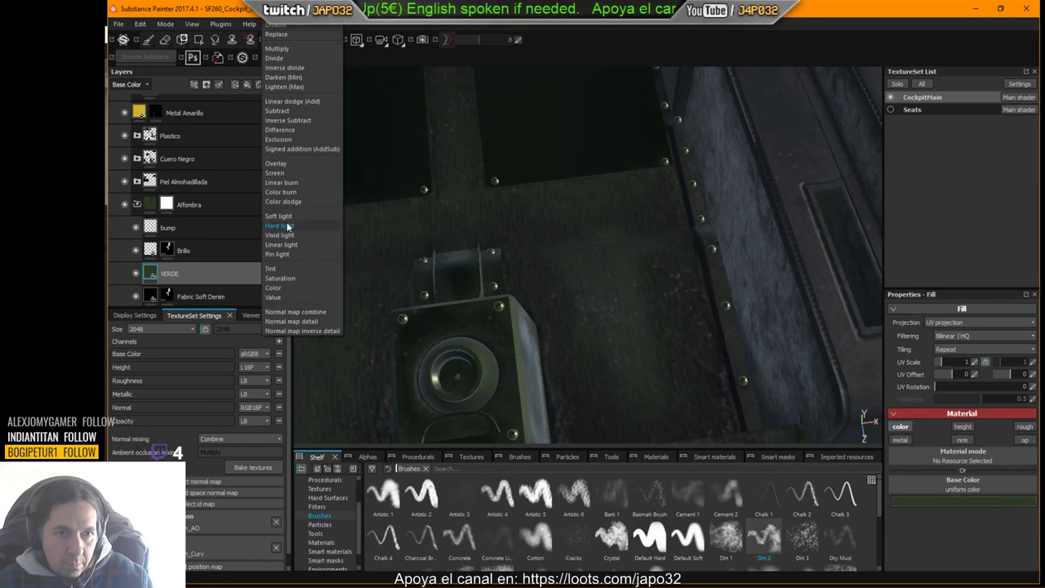
{"action": "left_click", "coordinate": [286, 172]}
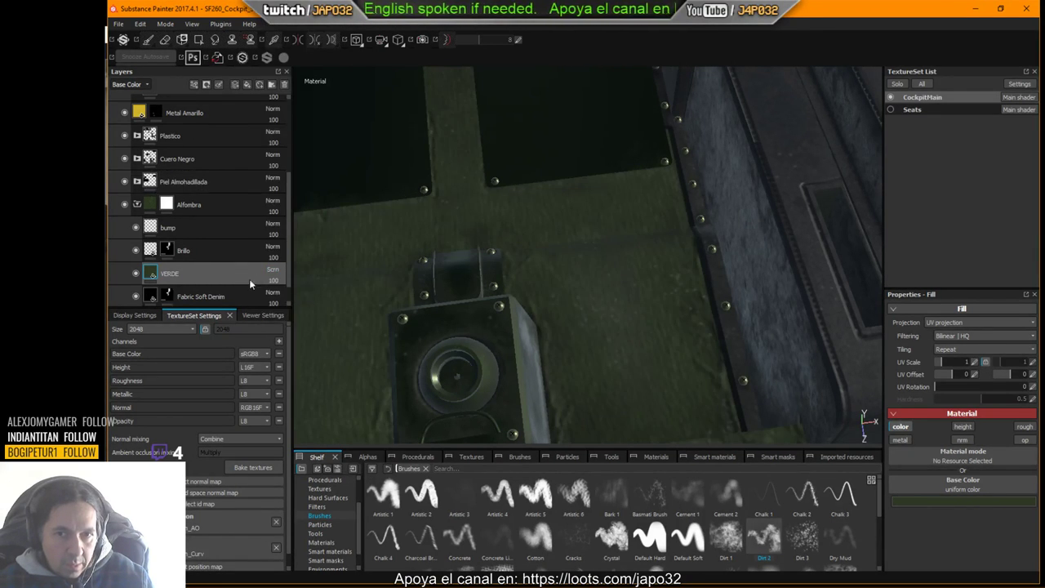
{"action": "left_click", "coordinate": [136, 274]}
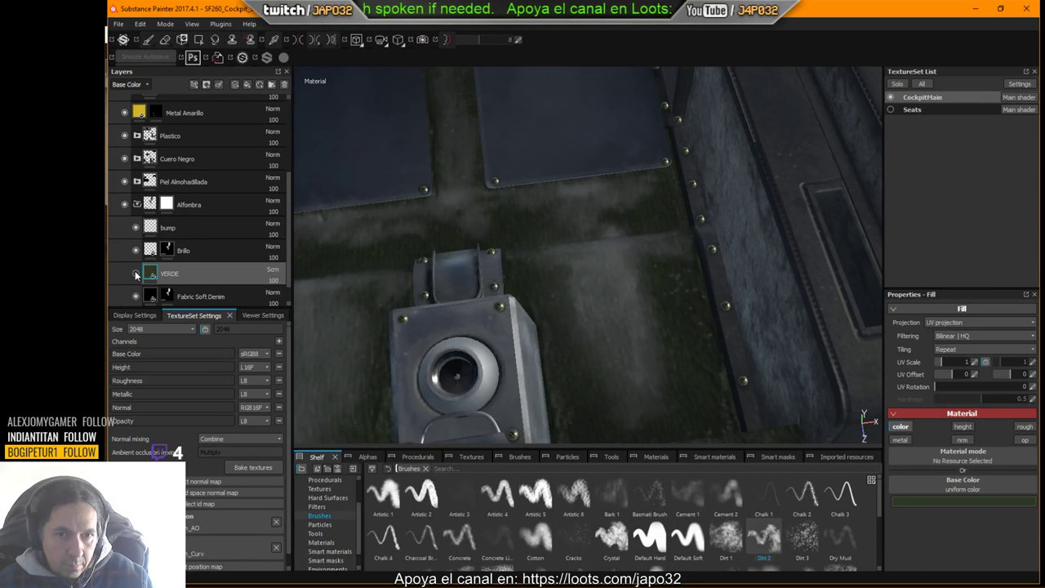
{"action": "left_click", "coordinate": [136, 274]}
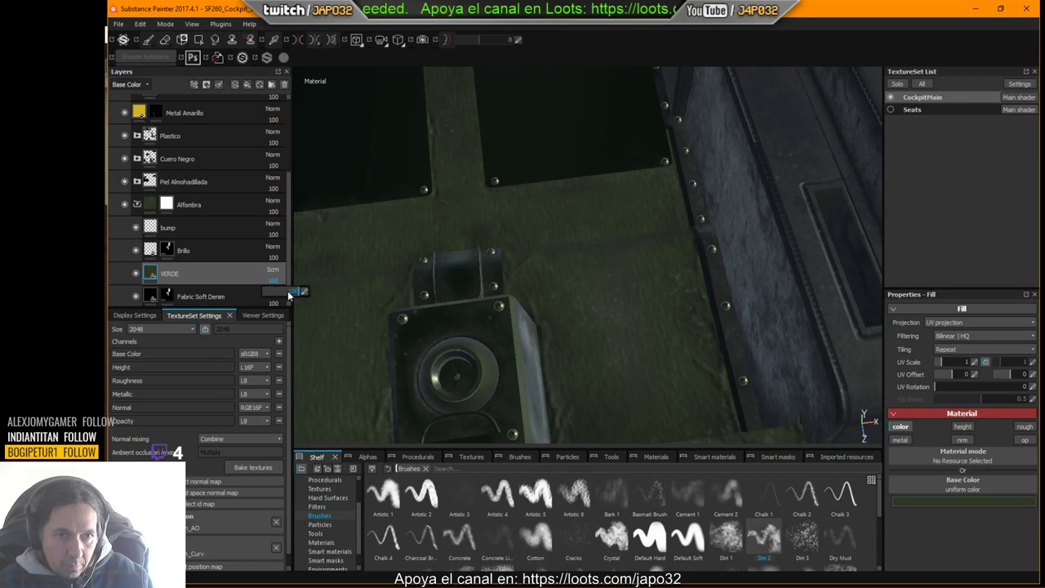
Step: Lower the VERDE layer's opacity to 72 and check the carpet from farther away
{"action": "left_click_drag", "start_coordinate": [290, 290], "coordinate": [289, 293]}
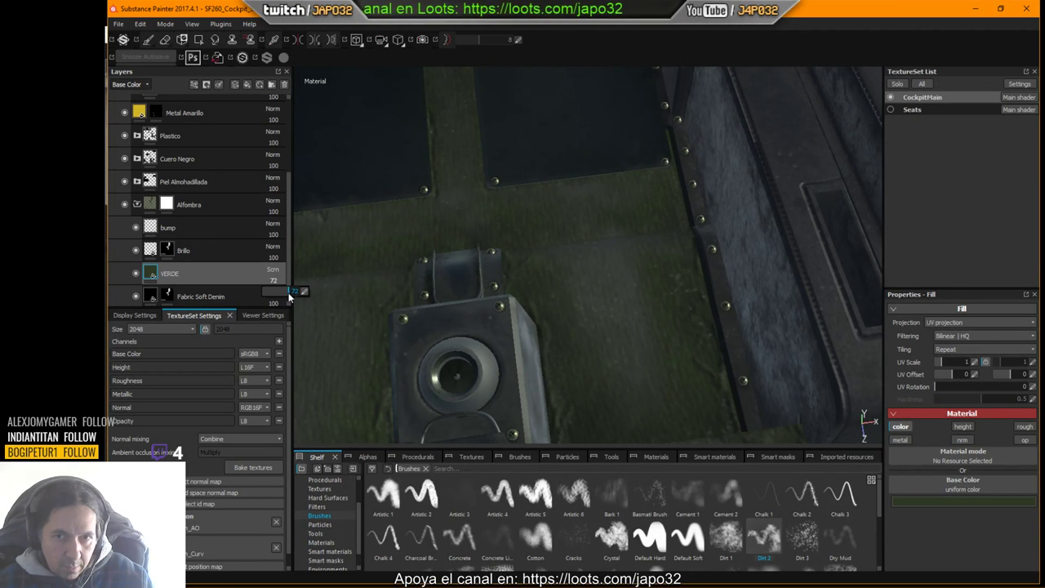
{"action": "right_click_drag", "start_coordinate": [699, 345], "coordinate": [554, 311], "text": "alt"}
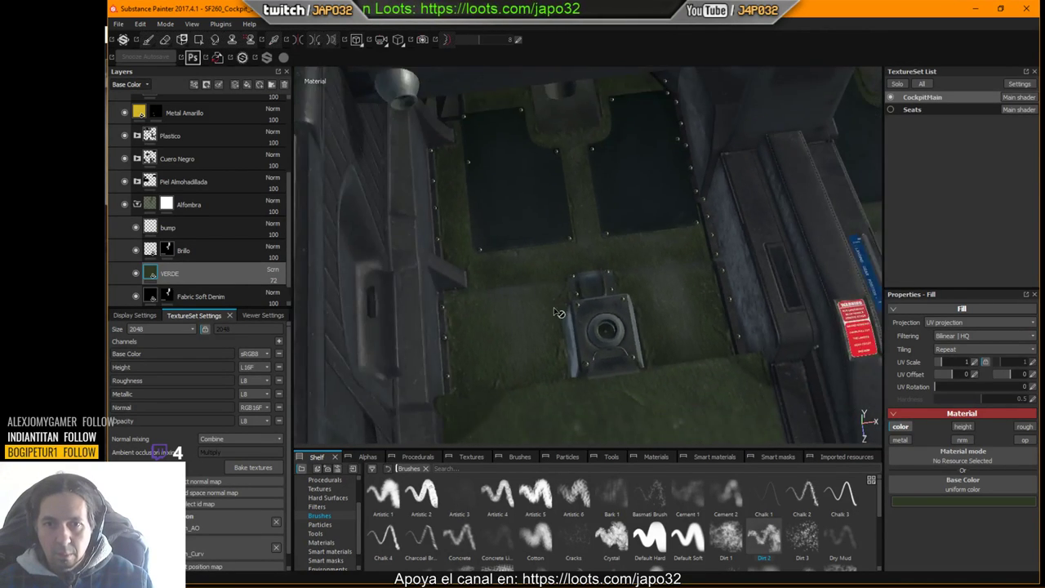
{"action": "left_click_drag", "start_coordinate": [557, 313], "coordinate": [502, 301], "text": "alt"}
Step: Export the CockpitMain textures with the X-Plane config at 2048x2048 (document size)
{"action": "right_click", "coordinate": [627, 286]}
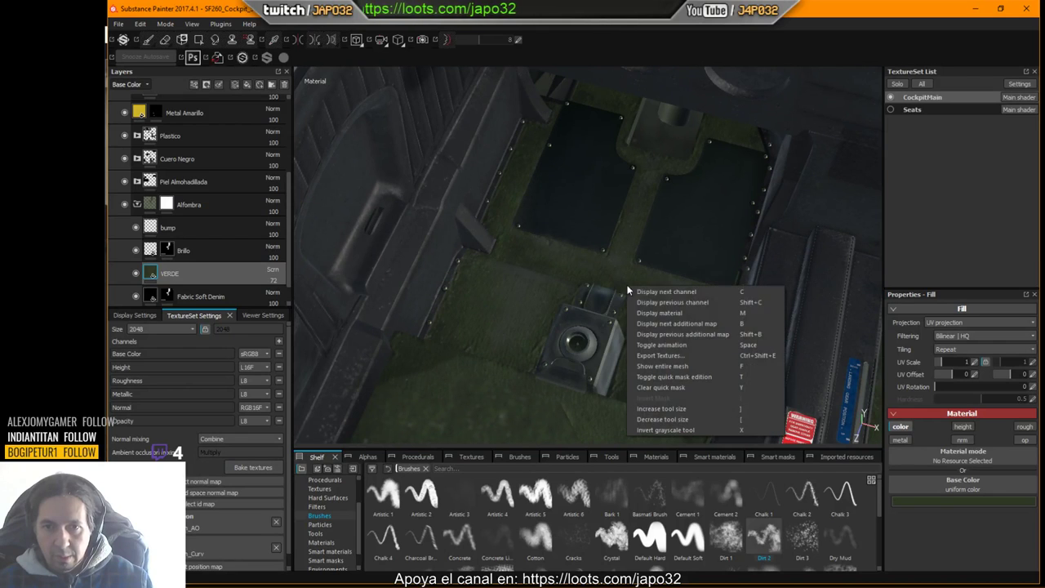
{"action": "left_click", "coordinate": [653, 356]}
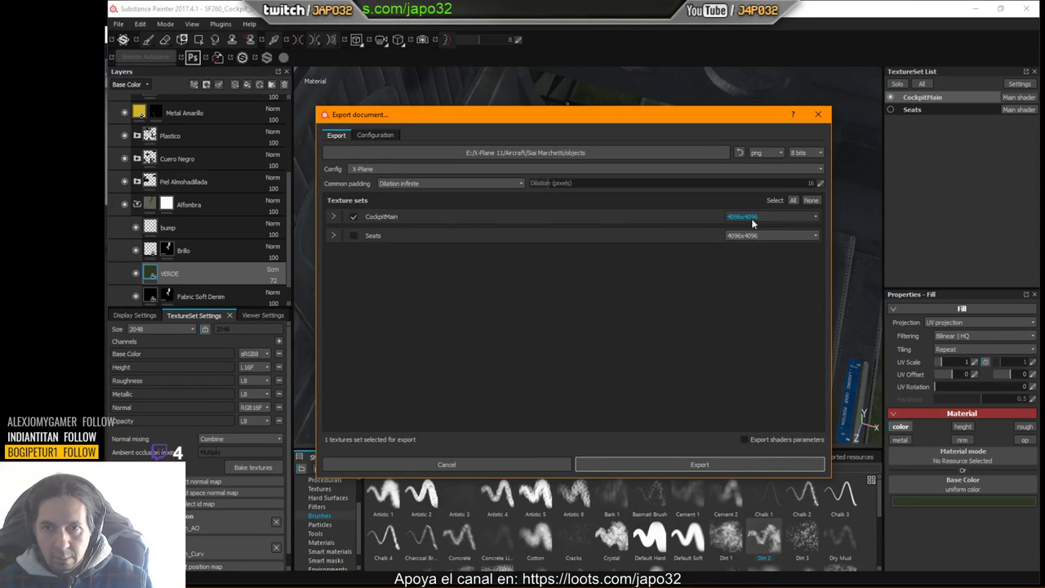
{"action": "left_click", "coordinate": [753, 220]}
{"action": "left_click", "coordinate": [743, 244]}
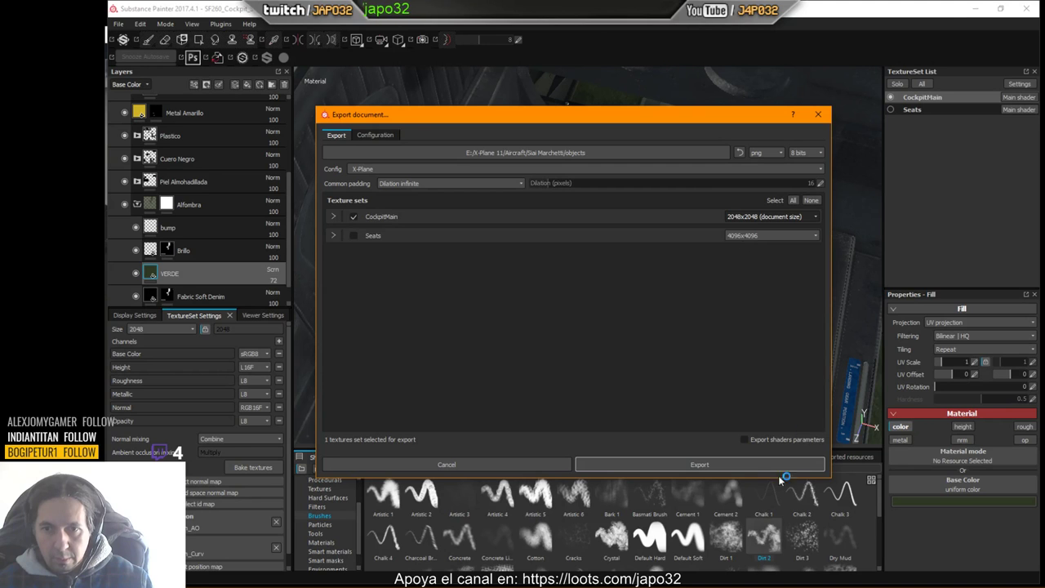
{"action": "left_click", "coordinate": [756, 465]}
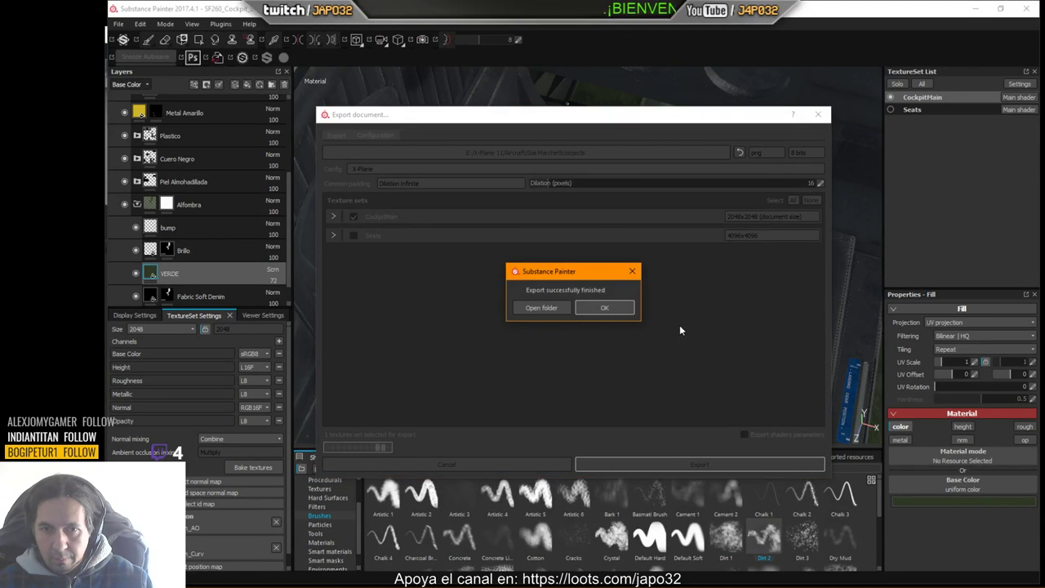
{"action": "left_click", "coordinate": [624, 305]}
Step: Switch to X-Plane, reload the aircraft and examine the carpet on the cockpit floor
{"action": "key", "text": "alt+Tab"}
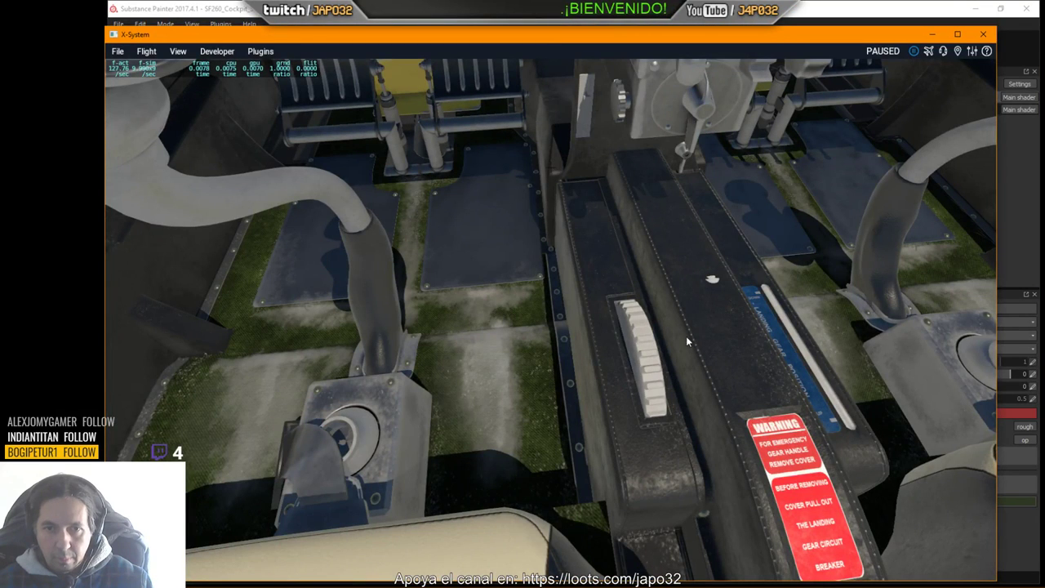
{"action": "left_click", "coordinate": [216, 50]}
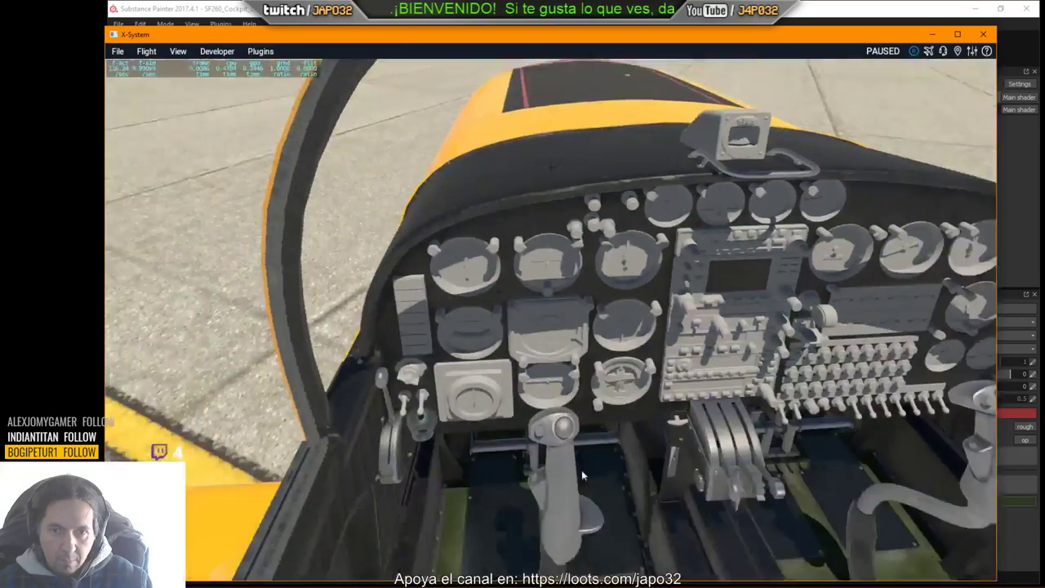
{"action": "right_click_drag", "start_coordinate": [582, 470], "coordinate": [585, 521]}
{"action": "scroll", "coordinate": [585, 520], "scroll_direction": "up", "scroll_amount": 3}
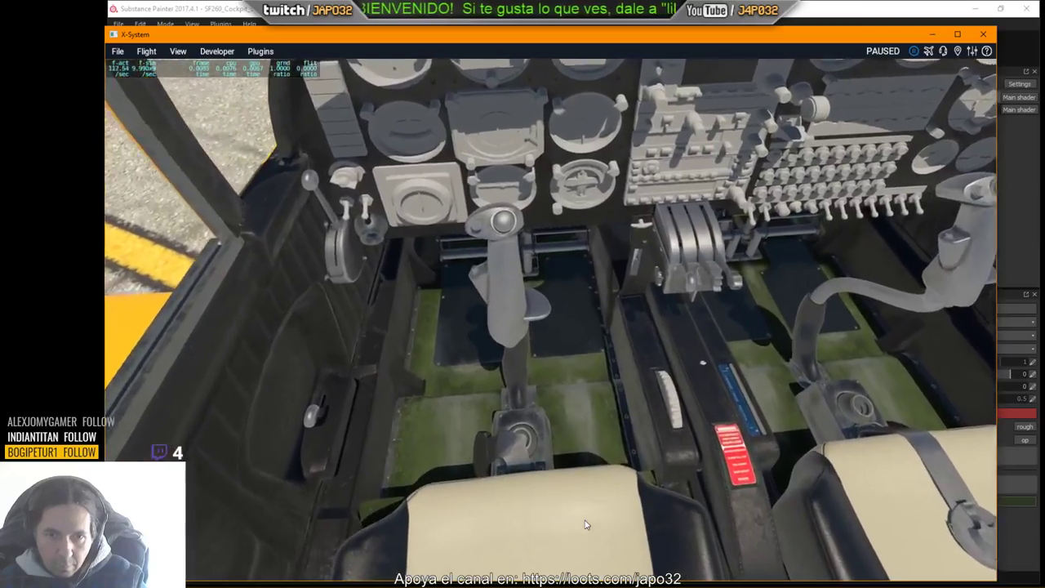
{"action": "key", "text": "period"}
{"action": "key", "text": "Down"}
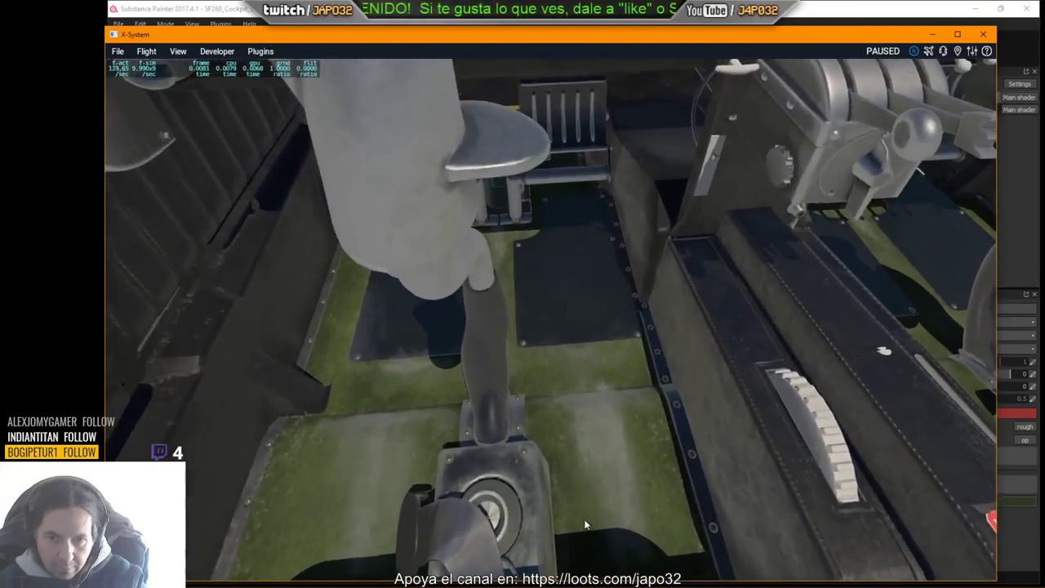
Step: Switch back to Substance Painter, rotate the environment lighting and set the VERDE layer's opacity to 100
{"action": "key", "text": "alt+Tab"}
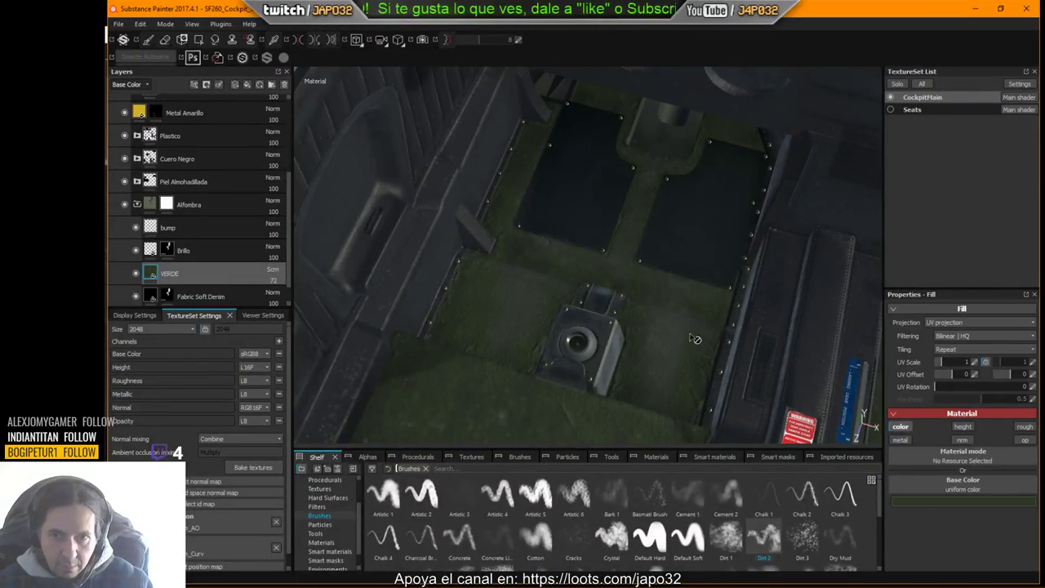
{"action": "right_click_drag", "start_coordinate": [693, 358], "coordinate": [722, 353], "text": "shift"}
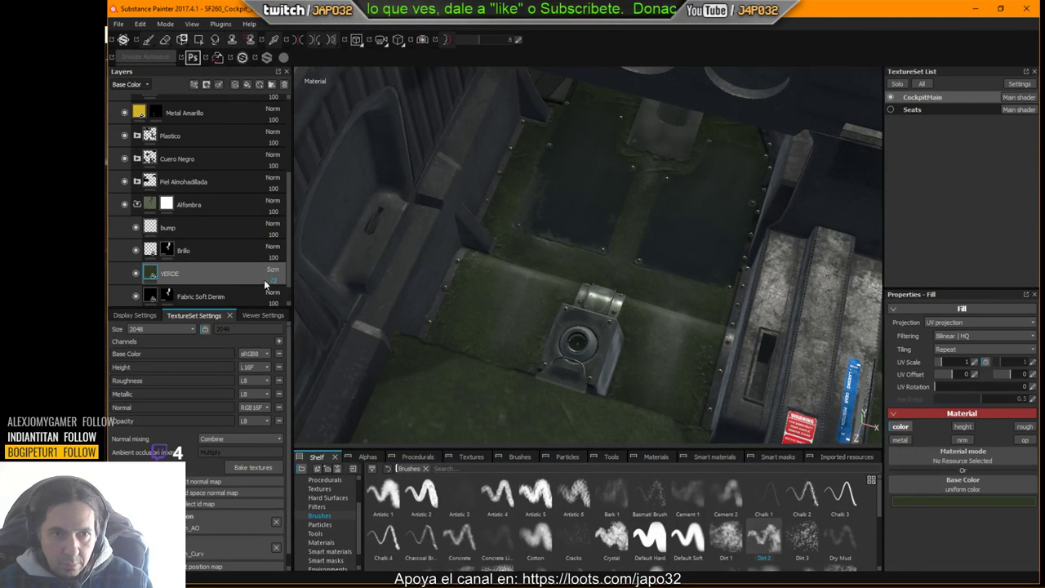
{"action": "left_click_drag", "start_coordinate": [265, 283], "coordinate": [341, 289]}
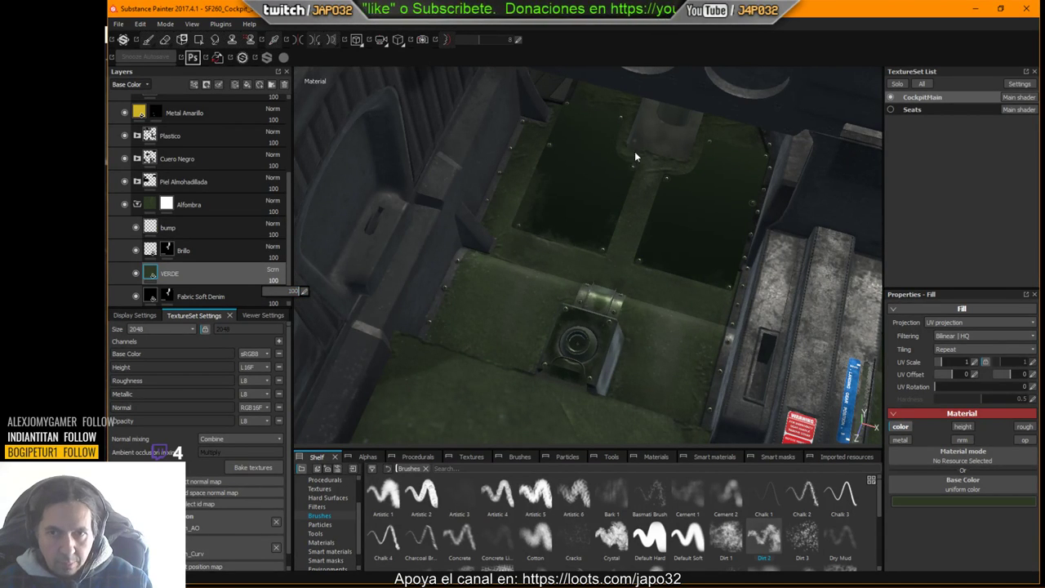
Step: Export the CockpitMain textures again with the same X-Plane settings
{"action": "right_click", "coordinate": [532, 129]}
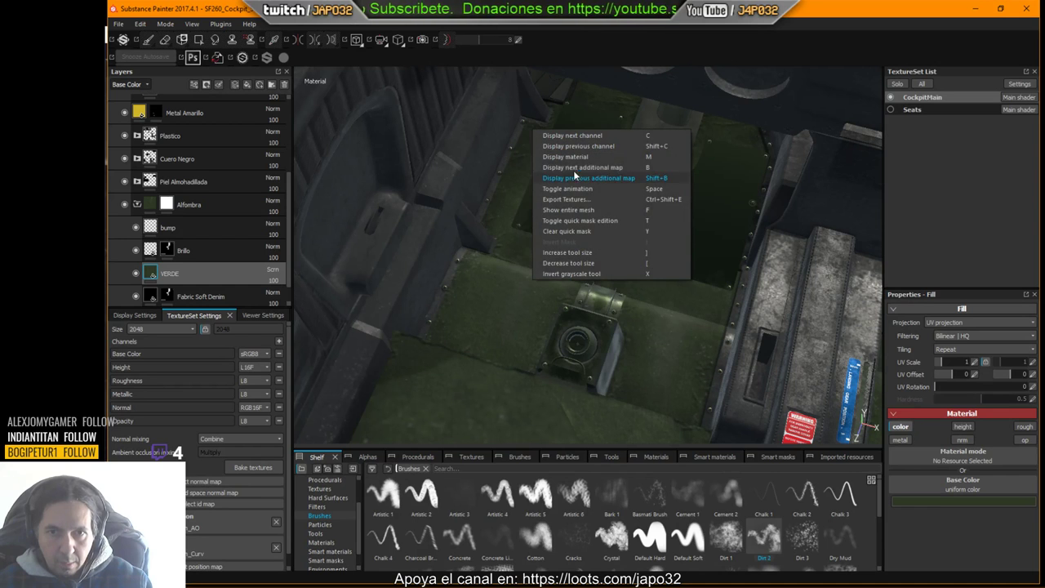
{"action": "left_click", "coordinate": [572, 199]}
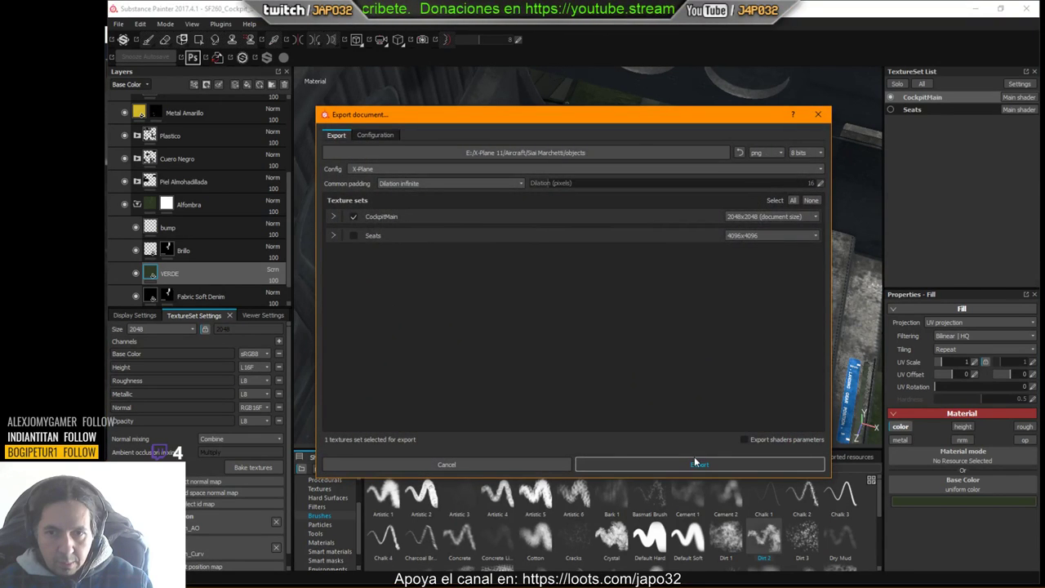
{"action": "left_click", "coordinate": [696, 463]}
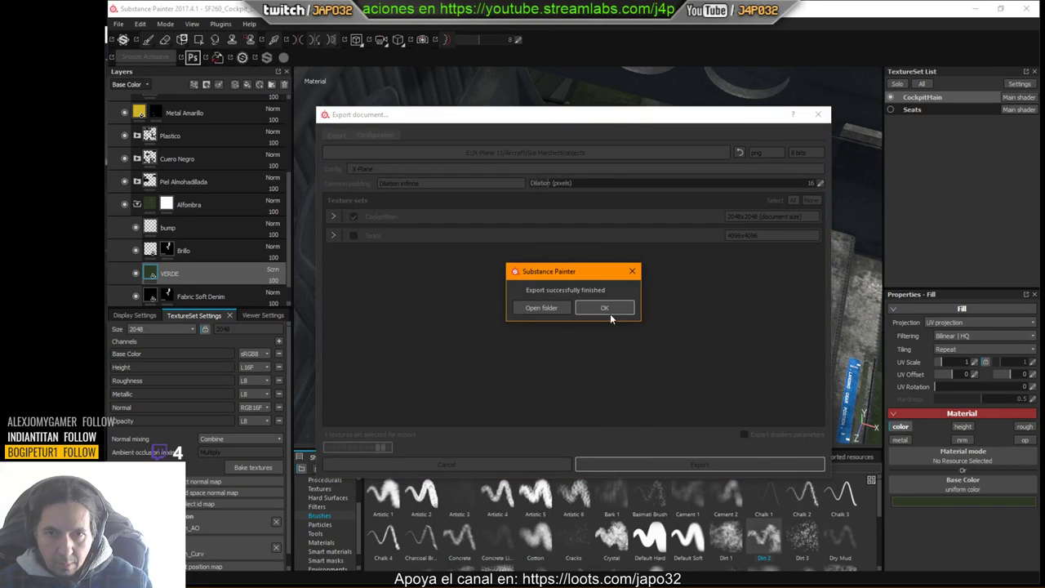
{"action": "left_click", "coordinate": [605, 307]}
Step: Switch to X-Plane, reload the aircraft and examine the re-exported green carpet around the control stick and pedals
{"action": "key", "text": "alt+Tab"}
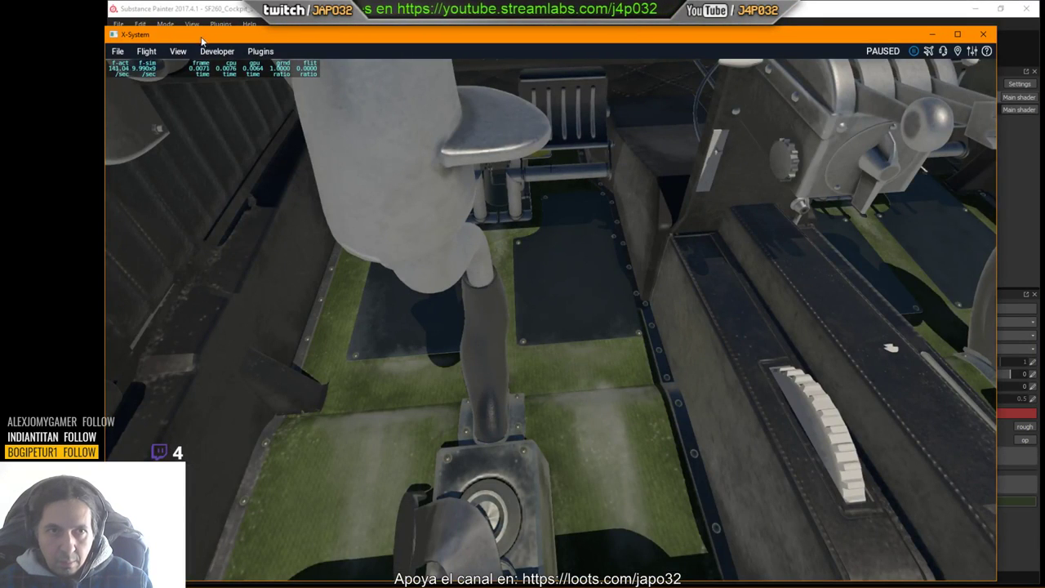
{"action": "left_click", "coordinate": [216, 50]}
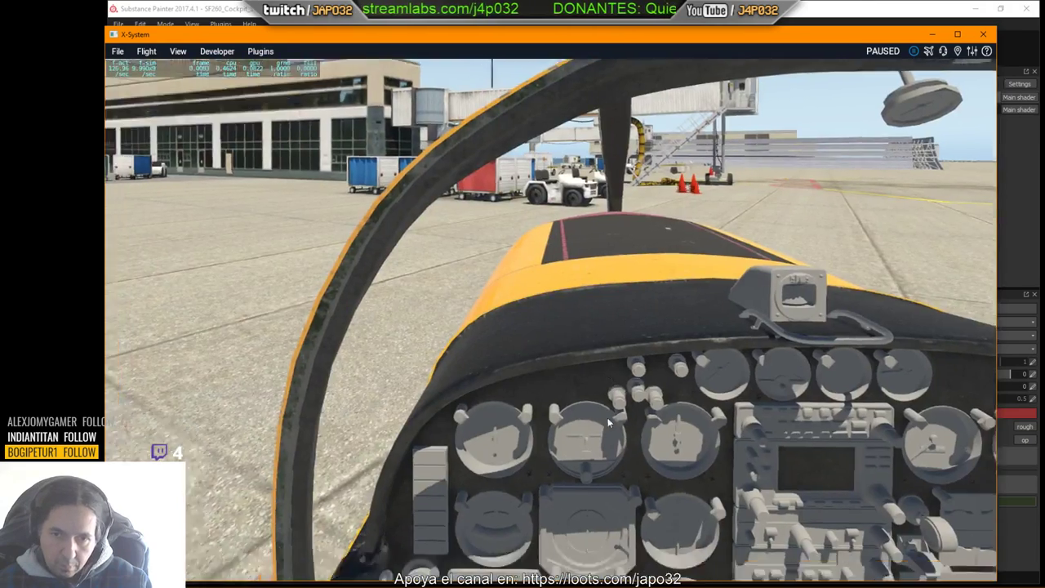
{"action": "right_click_drag", "start_coordinate": [607, 418], "coordinate": [602, 492]}
{"action": "scroll", "coordinate": [603, 493], "scroll_direction": "up", "scroll_amount": 5}
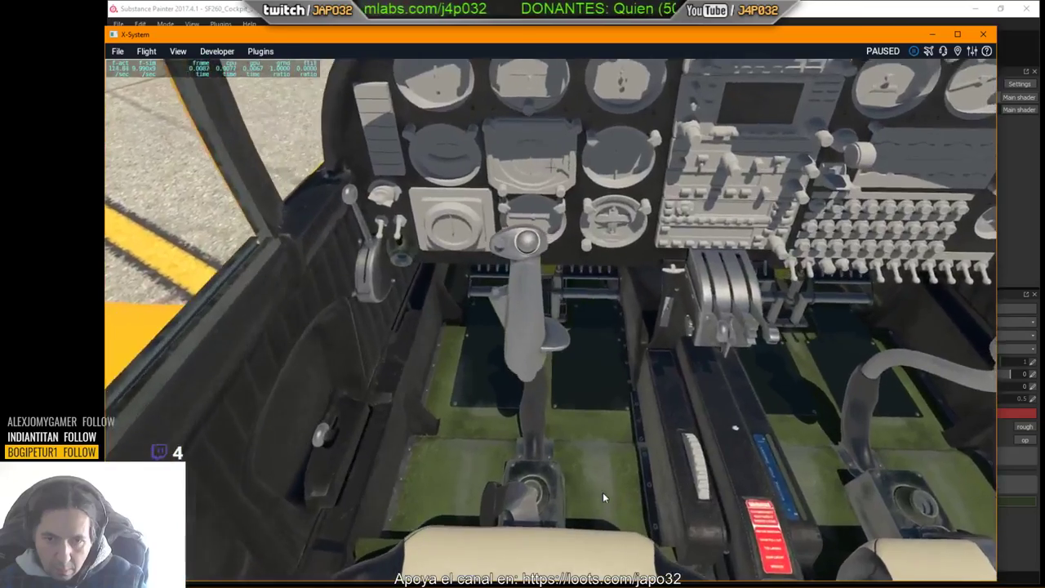
{"action": "scroll", "coordinate": [603, 496], "scroll_direction": "up", "scroll_amount": 5}
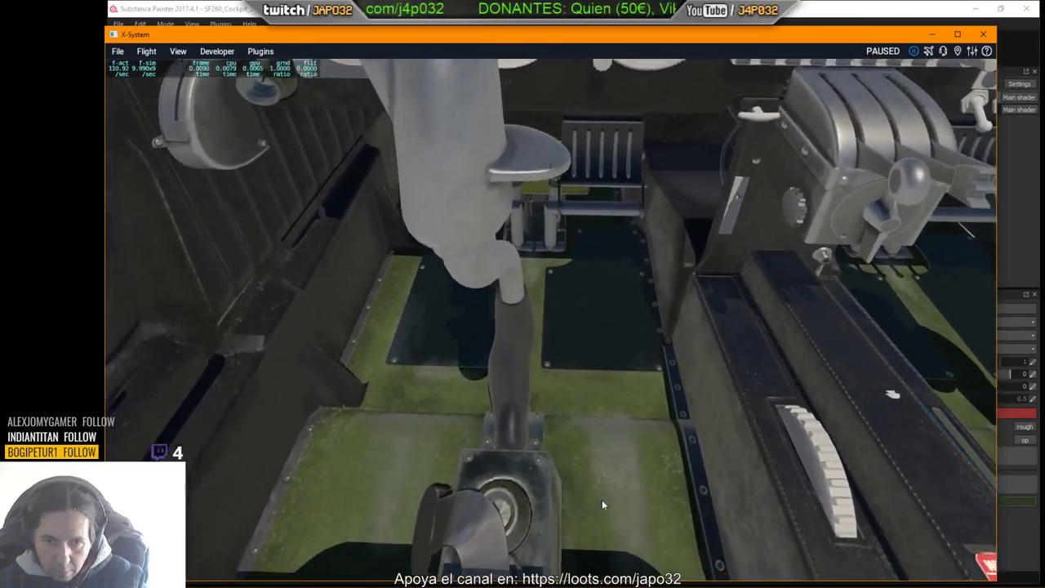
{"action": "key", "text": "Right"}
{"action": "key", "text": "Down"}
{"action": "scroll", "coordinate": [602, 501], "scroll_direction": "down", "scroll_amount": 3}
{"action": "key", "text": "Left"}
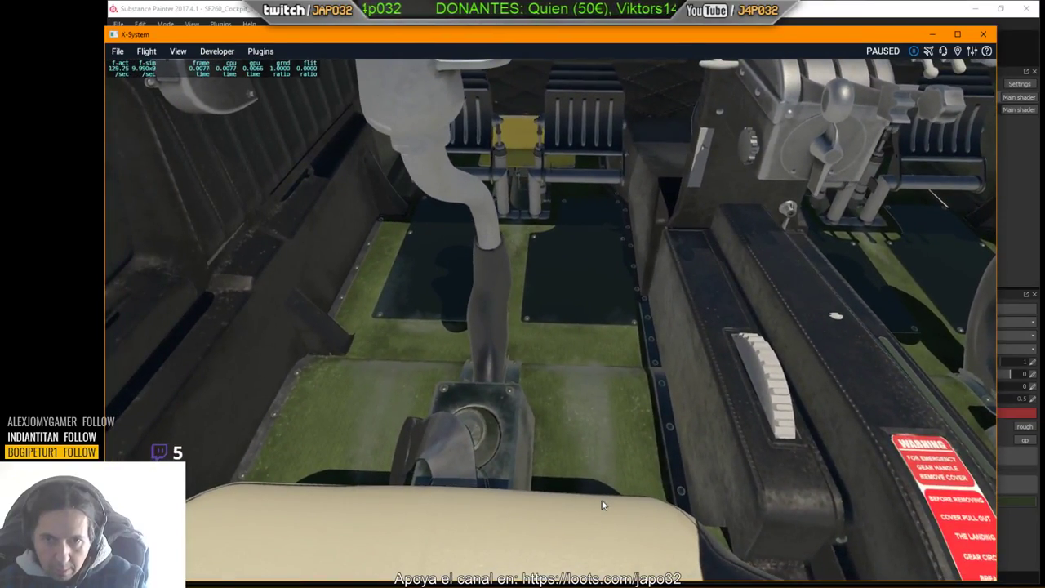
{"action": "mouse_move", "coordinate": [624, 392]}
{"action": "right_mouse_down"}
{"action": "mouse_move", "coordinate": [654, 389]}
{"action": "mouse_move", "coordinate": [628, 384]}
{"action": "right_mouse_up"}
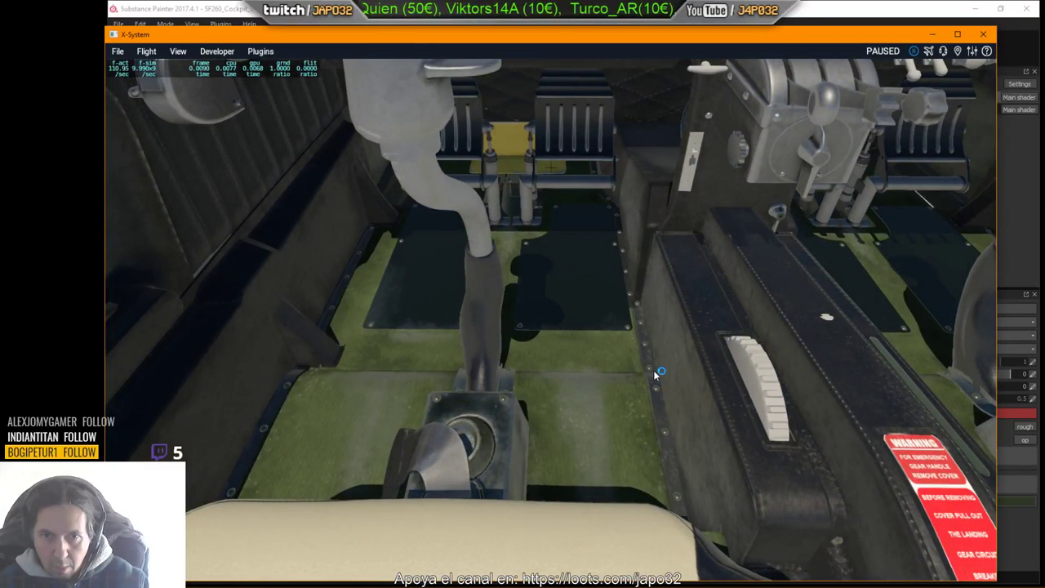
Step: Switch back to Substance Painter and try the Overlay and Linear dodge (Add) blending modes on the VERDE layer
{"action": "key", "text": "alt+Tab"}
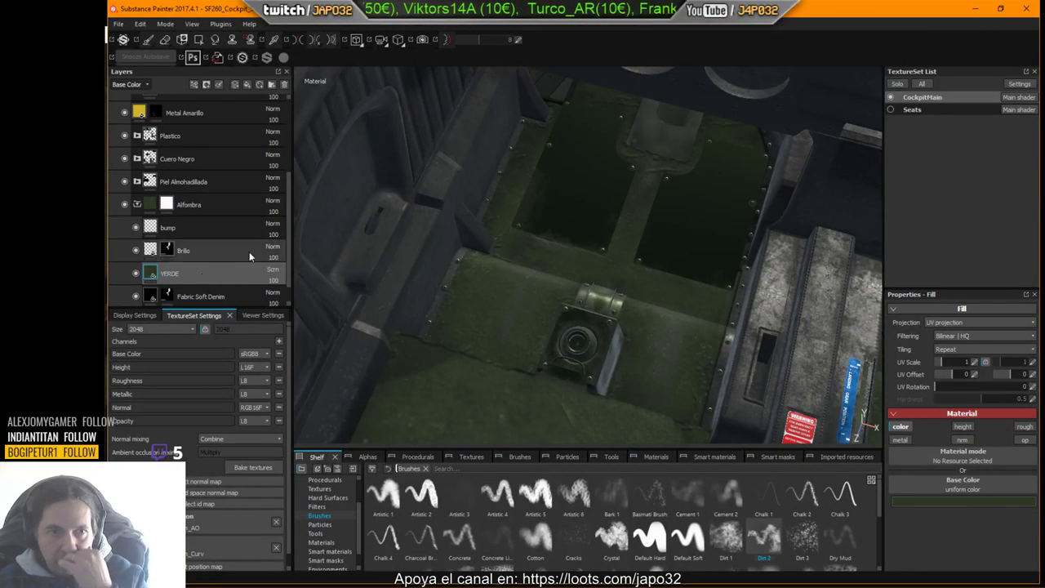
{"action": "left_click", "coordinate": [270, 272]}
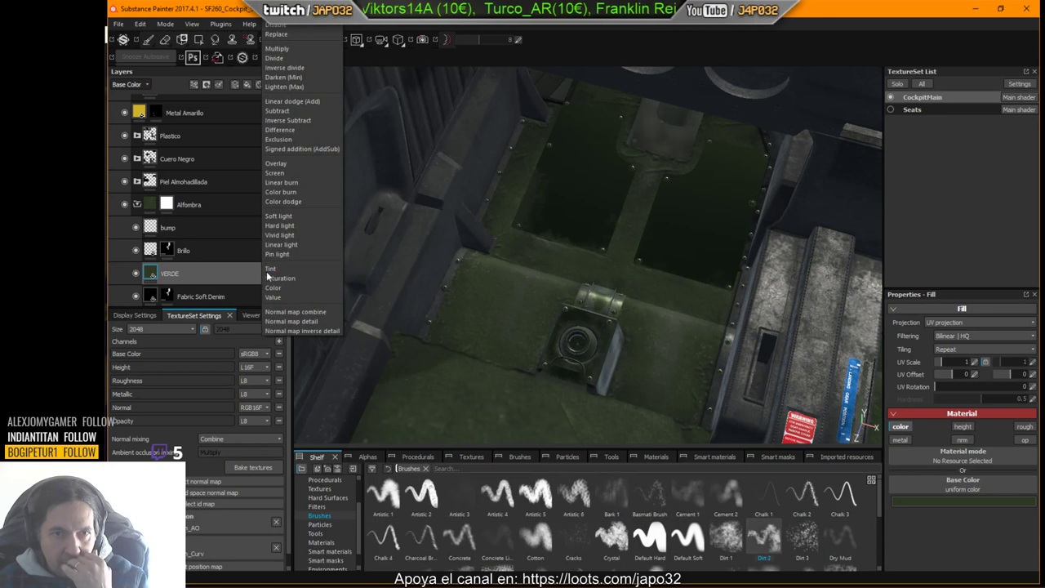
{"action": "left_click", "coordinate": [292, 167]}
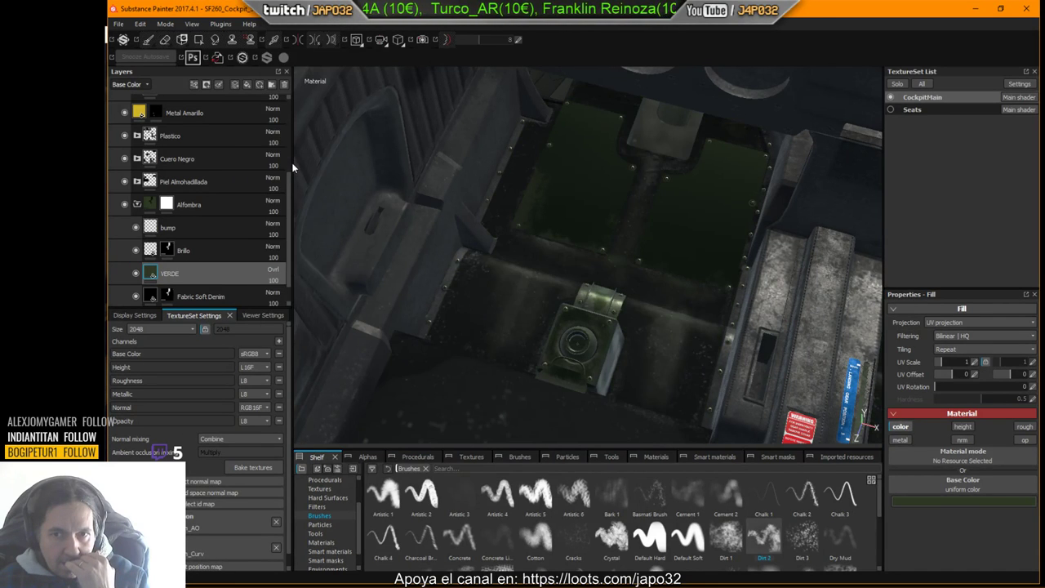
{"action": "left_click", "coordinate": [276, 272]}
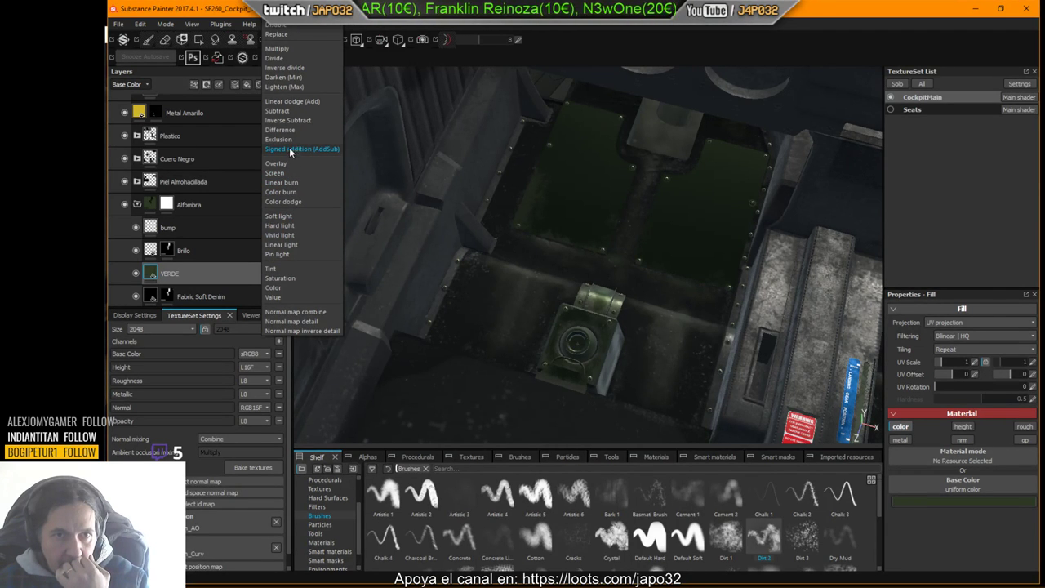
{"action": "left_click", "coordinate": [291, 100]}
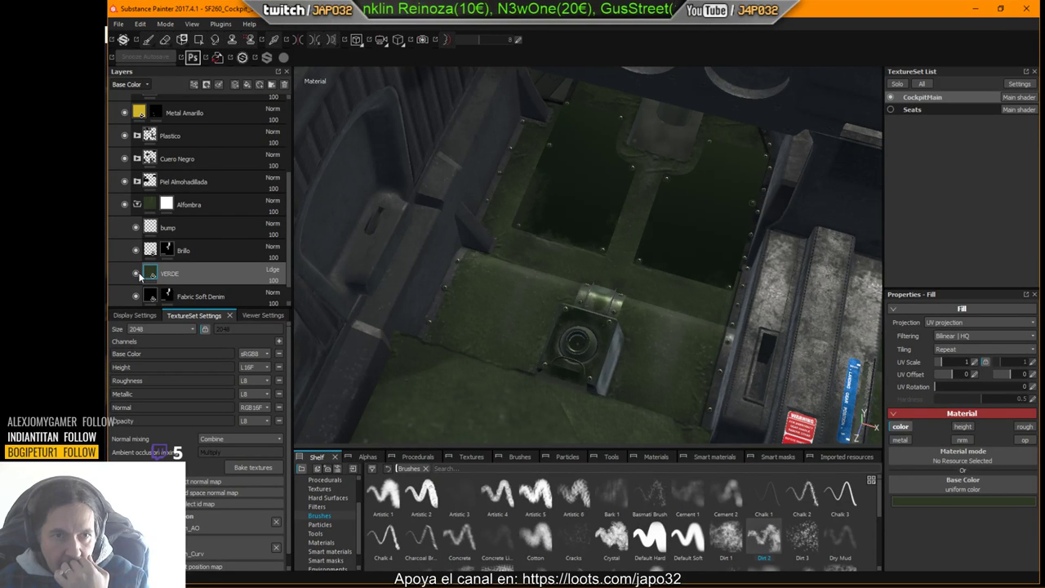
Step: Set the VERDE layer's blending mode to Normal and compare the carpet with the layer hidden and shown
{"action": "left_click", "coordinate": [273, 269]}
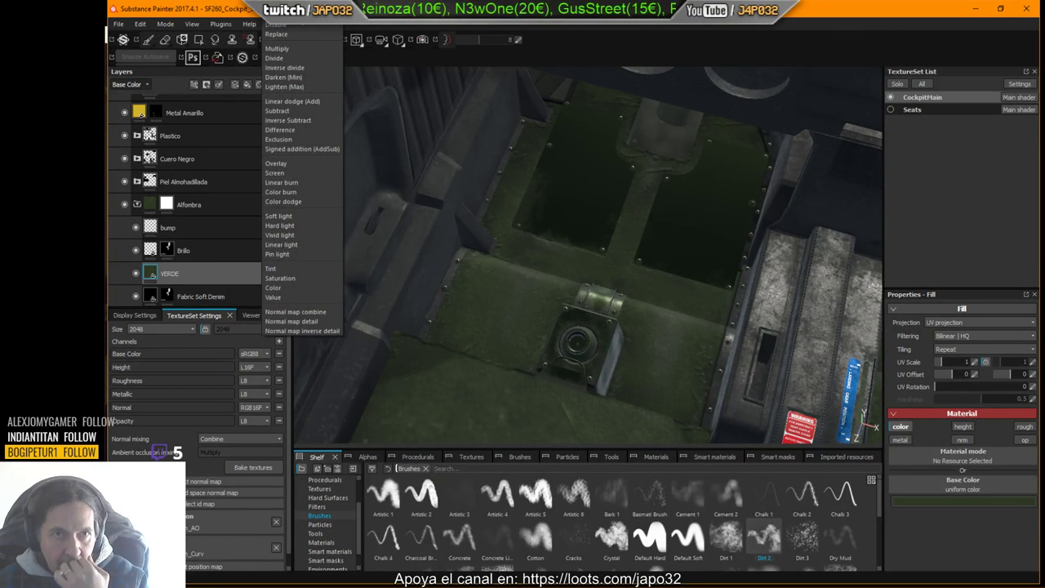
{"action": "left_click", "coordinate": [276, 7]}
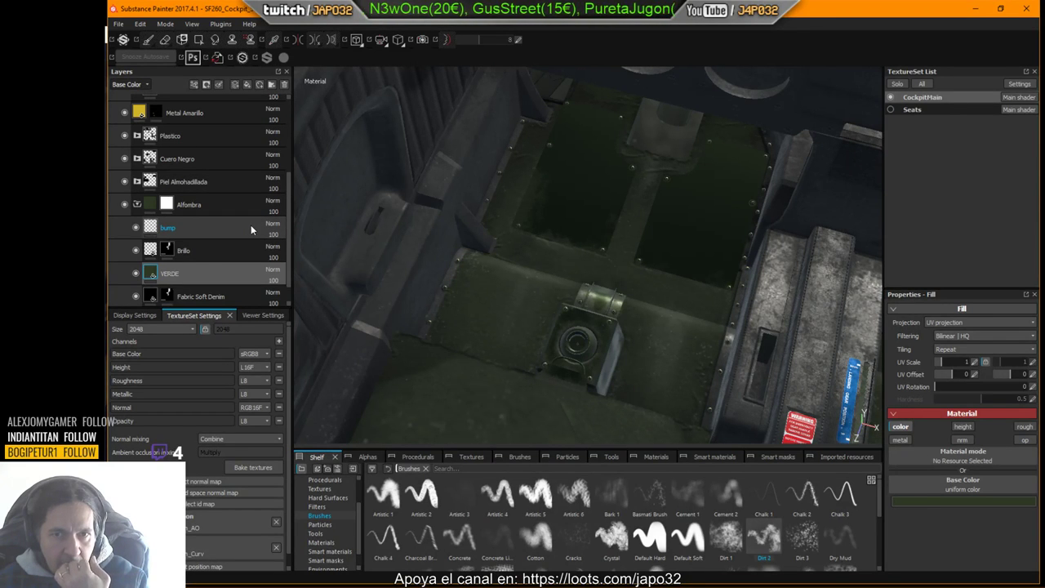
{"action": "left_click", "coordinate": [135, 274]}
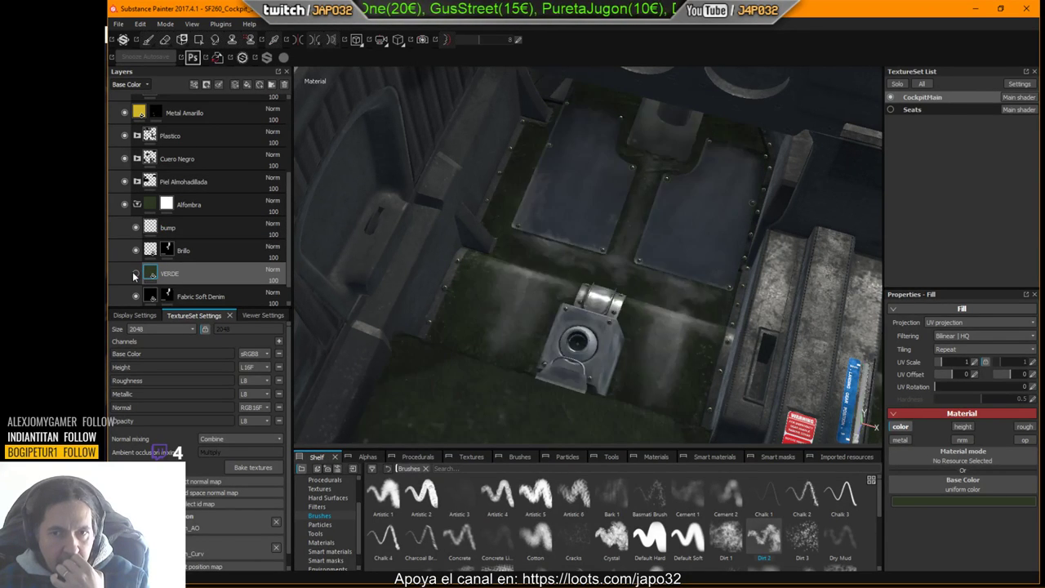
{"action": "left_click", "coordinate": [135, 275]}
{"action": "left_click", "coordinate": [134, 275]}
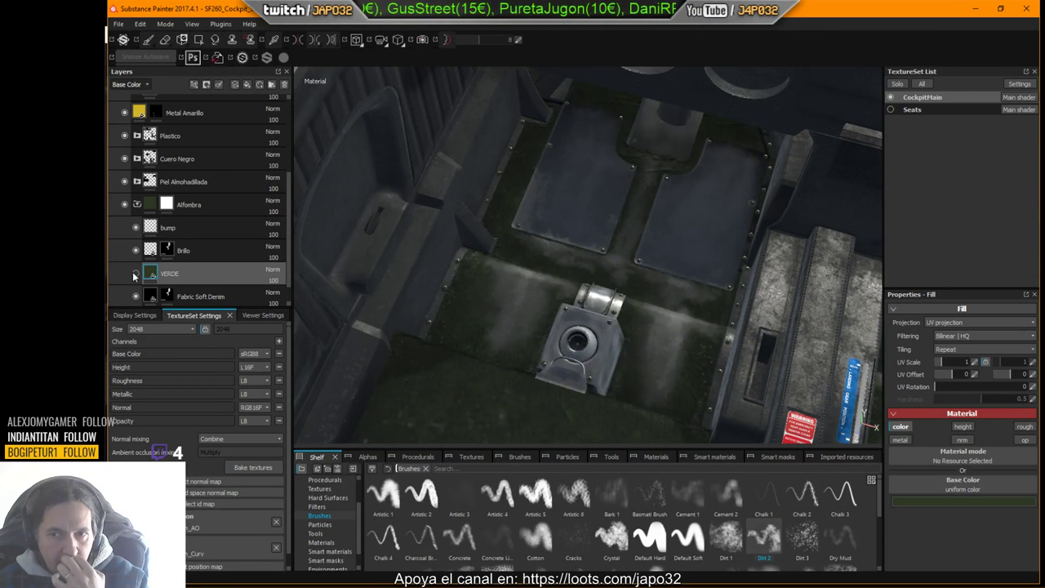
{"action": "left_click", "coordinate": [134, 274]}
Step: Compare the carpet on both sides of the center console with the VERDE layer hidden and shown
{"action": "middle_click_drag", "start_coordinate": [719, 326], "coordinate": [693, 311], "text": "alt"}
{"action": "left_click_drag", "start_coordinate": [692, 312], "coordinate": [606, 274], "text": "alt"}
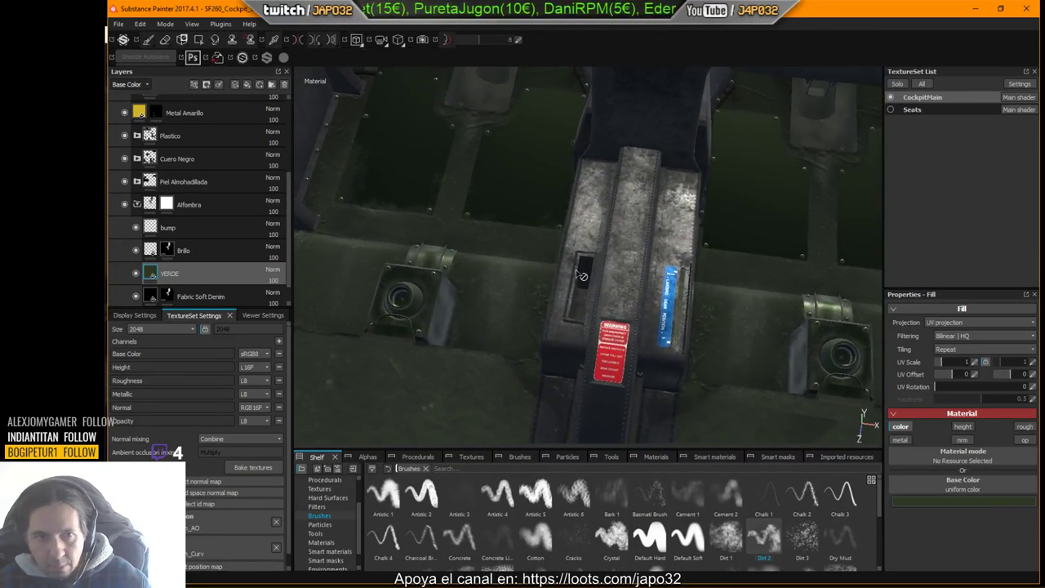
{"action": "left_click", "coordinate": [136, 273]}
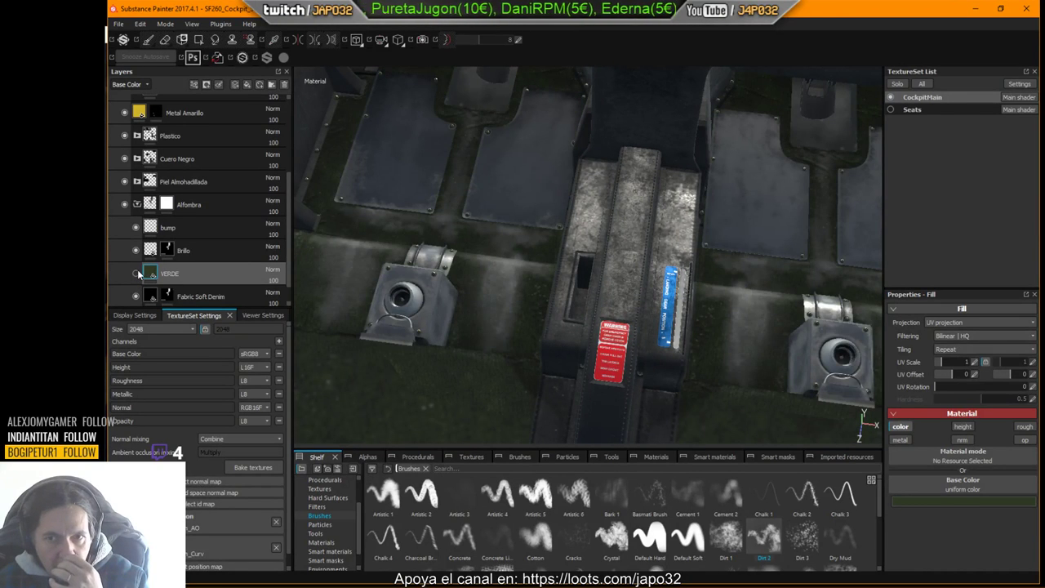
{"action": "left_click", "coordinate": [136, 274]}
{"action": "left_click", "coordinate": [137, 274]}
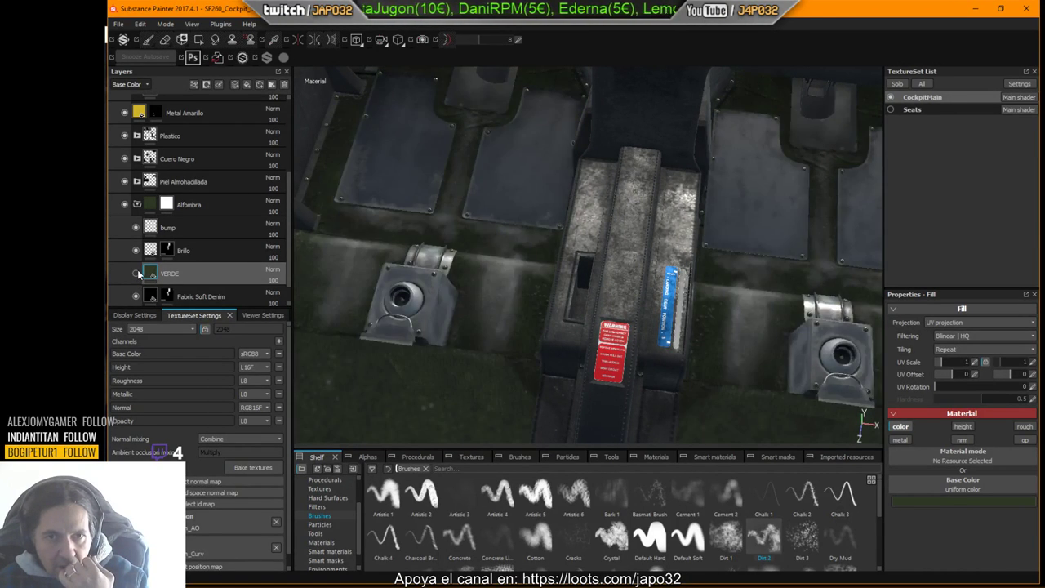
{"action": "left_click", "coordinate": [136, 274]}
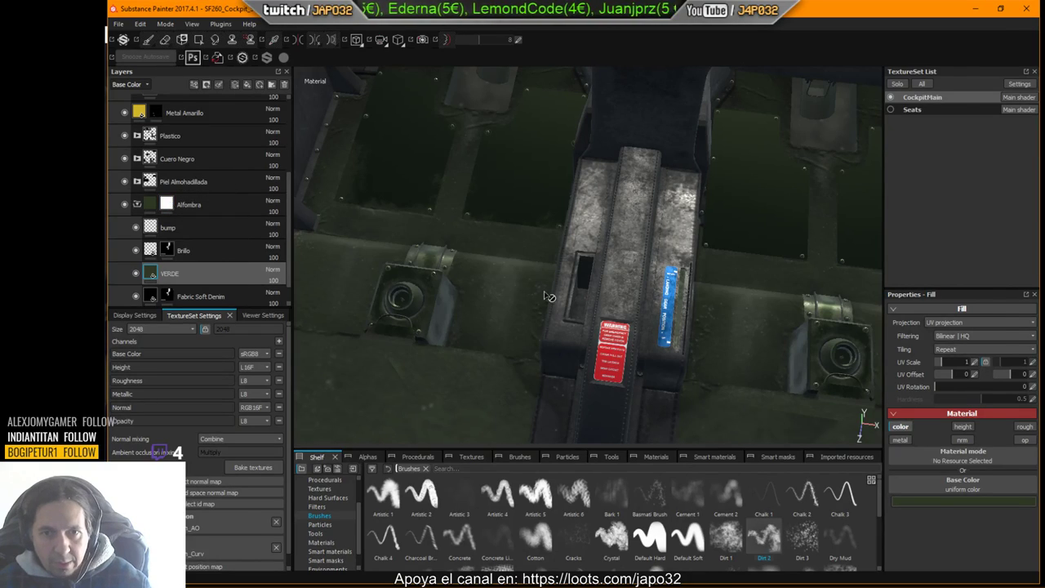
Step: Check the green carpet in X-Plane, return to Substance Painter and toggle the visibility of the Brillo and bump layers to compare
{"action": "key", "text": "alt+Tab"}
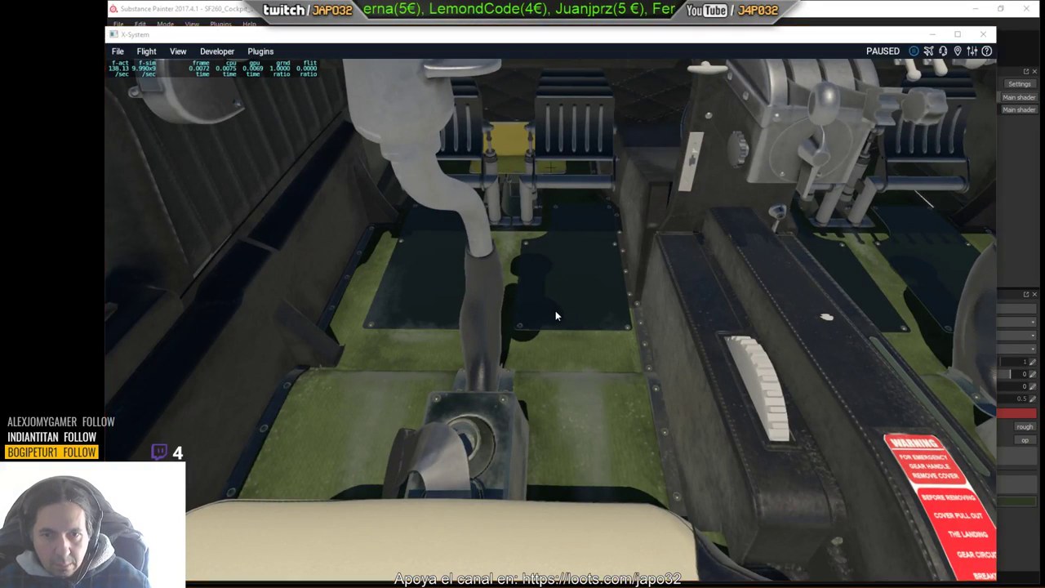
{"action": "key", "text": "alt+Tab"}
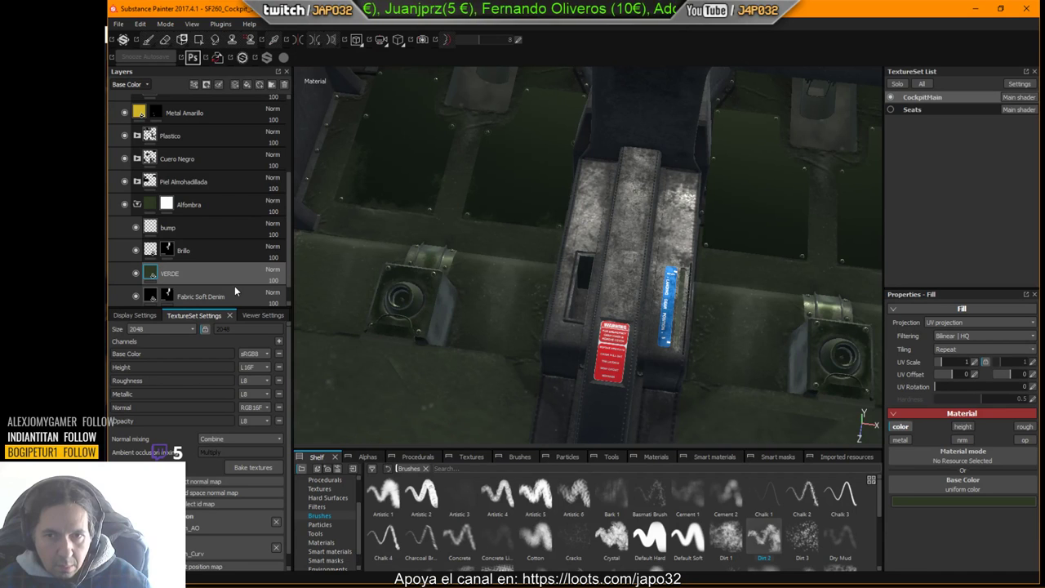
{"action": "left_click", "coordinate": [135, 251]}
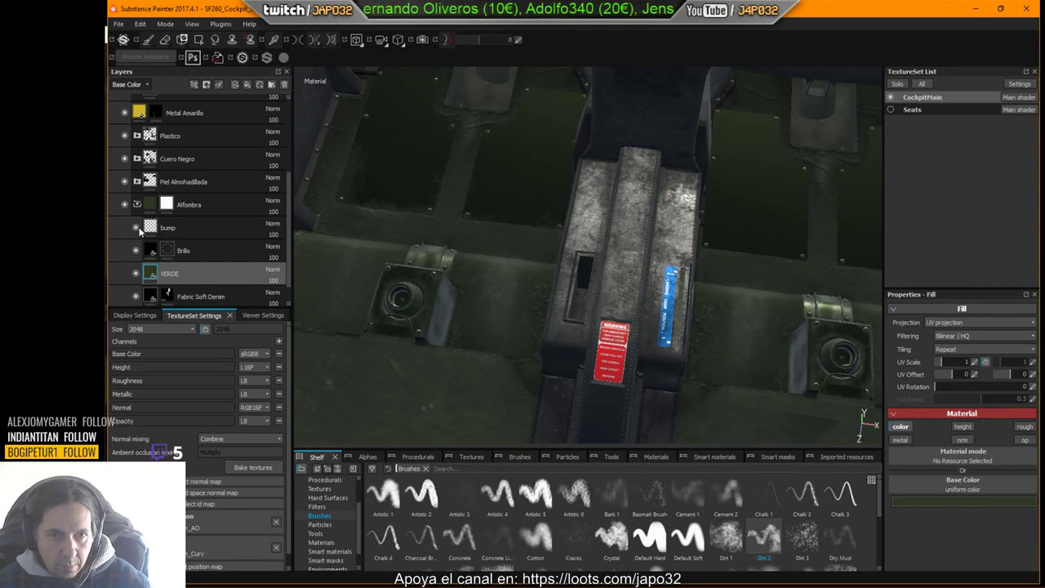
{"action": "left_click", "coordinate": [136, 227]}
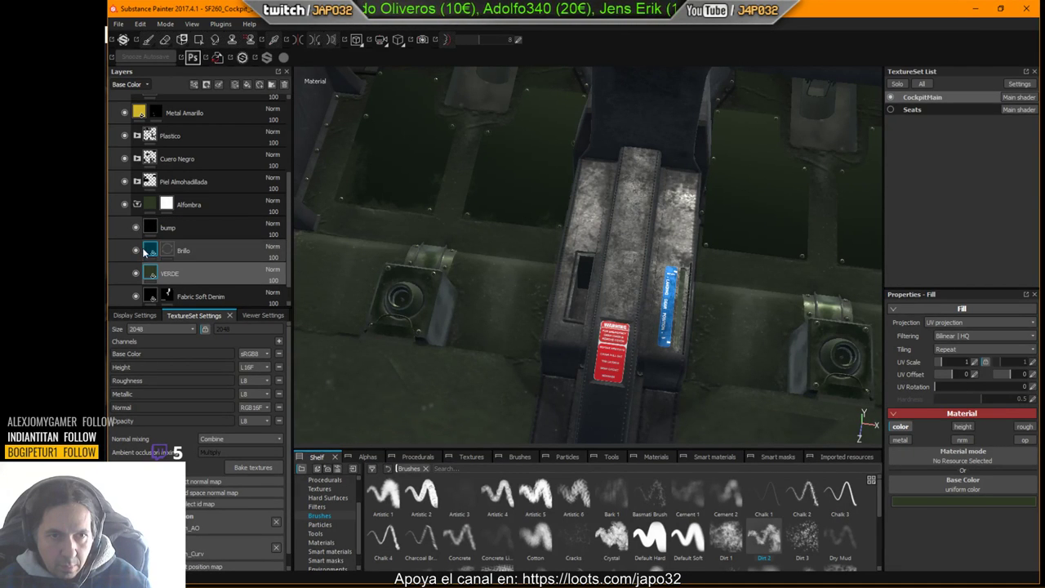
{"action": "left_click", "coordinate": [138, 249]}
{"action": "left_click", "coordinate": [138, 249]}
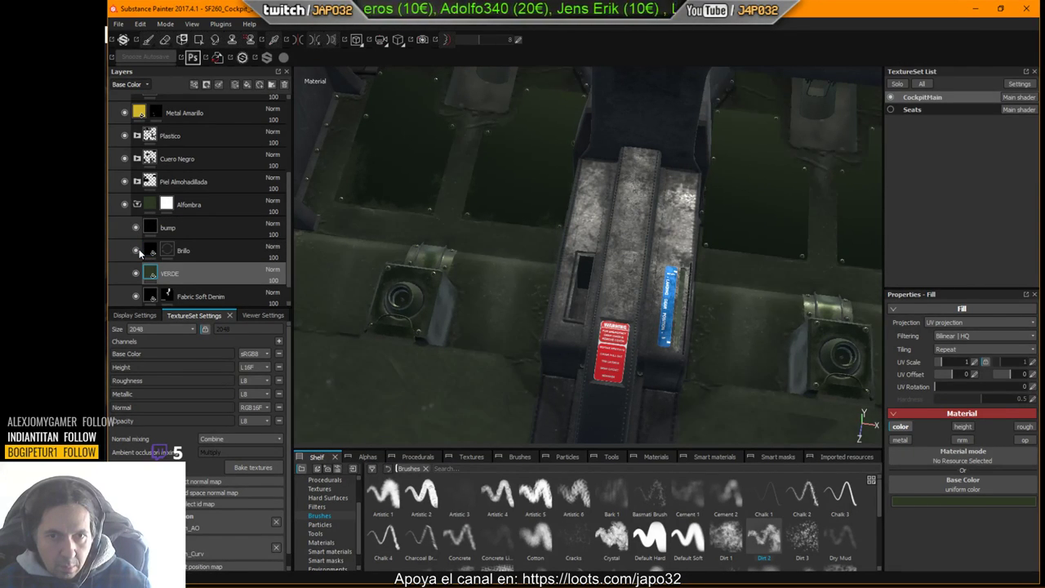
Step: Examine the carpet around the round floor fitting beside the console with the VERDE layer hidden and shown
{"action": "middle_click_drag", "start_coordinate": [505, 325], "coordinate": [636, 320], "text": "alt"}
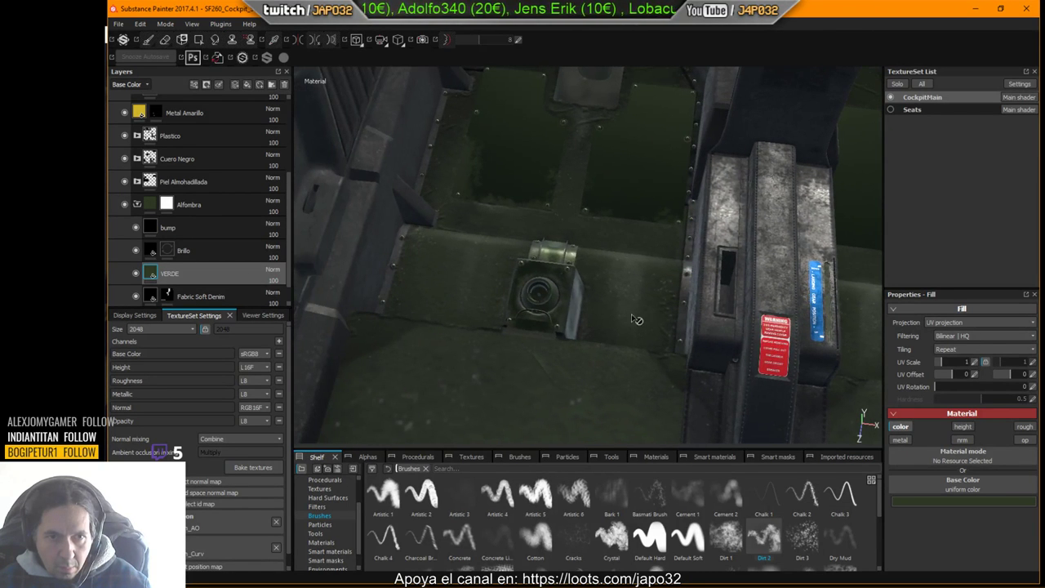
{"action": "left_click_drag", "start_coordinate": [534, 322], "coordinate": [529, 327], "text": "alt"}
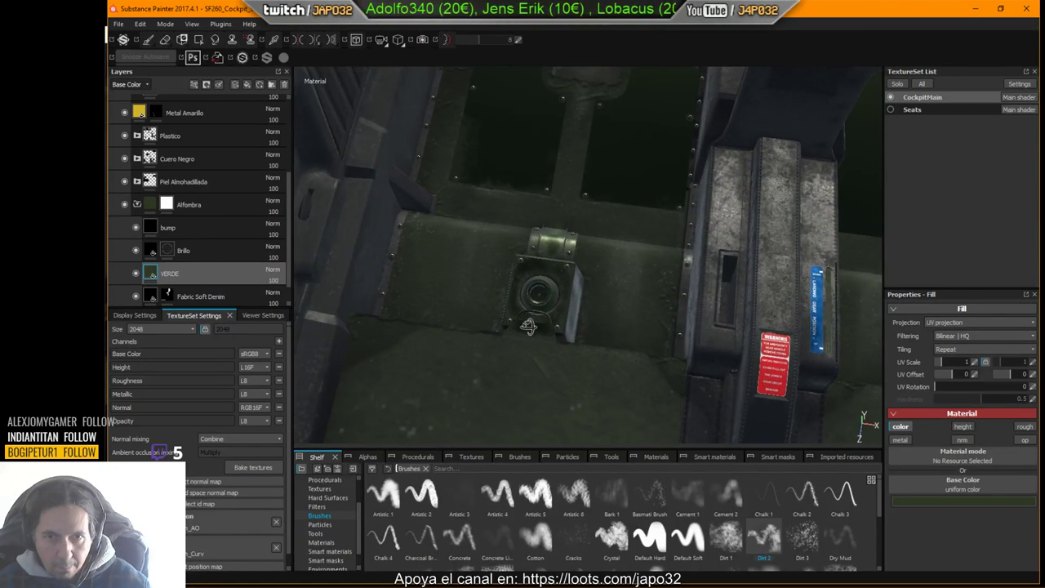
{"action": "left_click", "coordinate": [136, 274]}
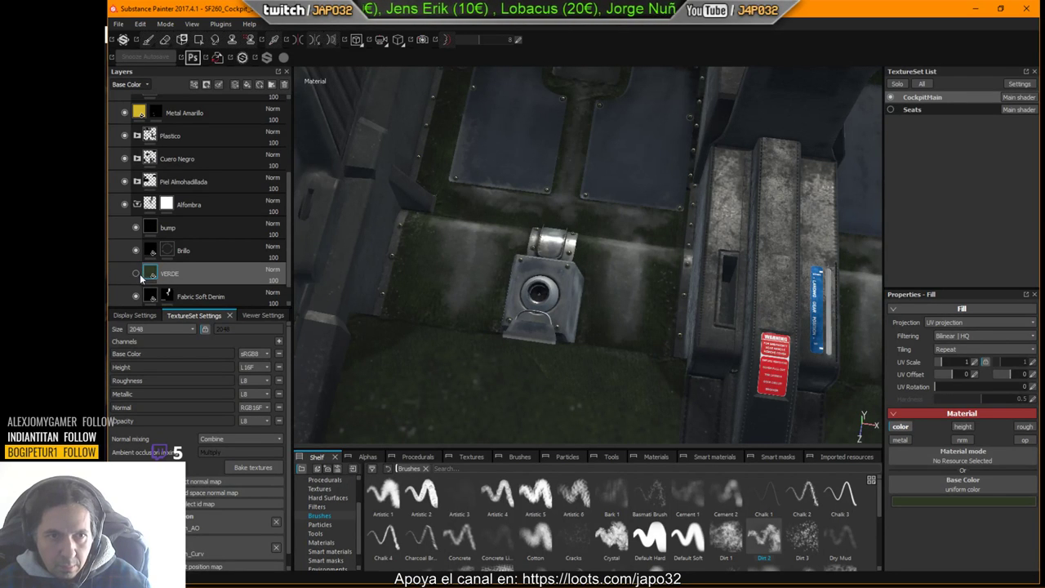
{"action": "left_click", "coordinate": [138, 276]}
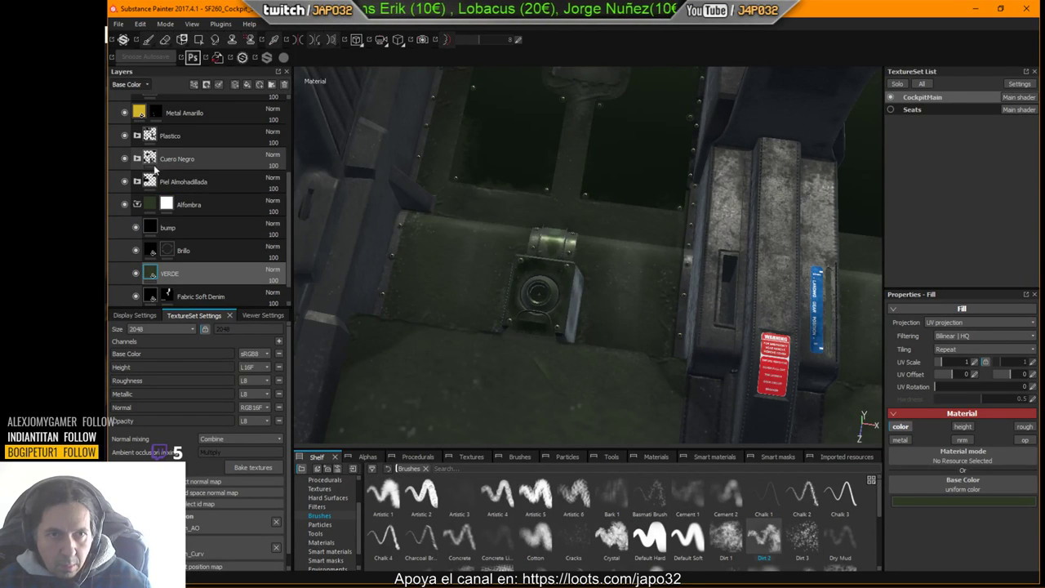
Step: Compare the carpet with the SUCIEDAD group hidden and shown, and repeat the comparison for the VERDE layer
{"action": "scroll", "coordinate": [179, 147], "scroll_direction": "up", "scroll_amount": 5}
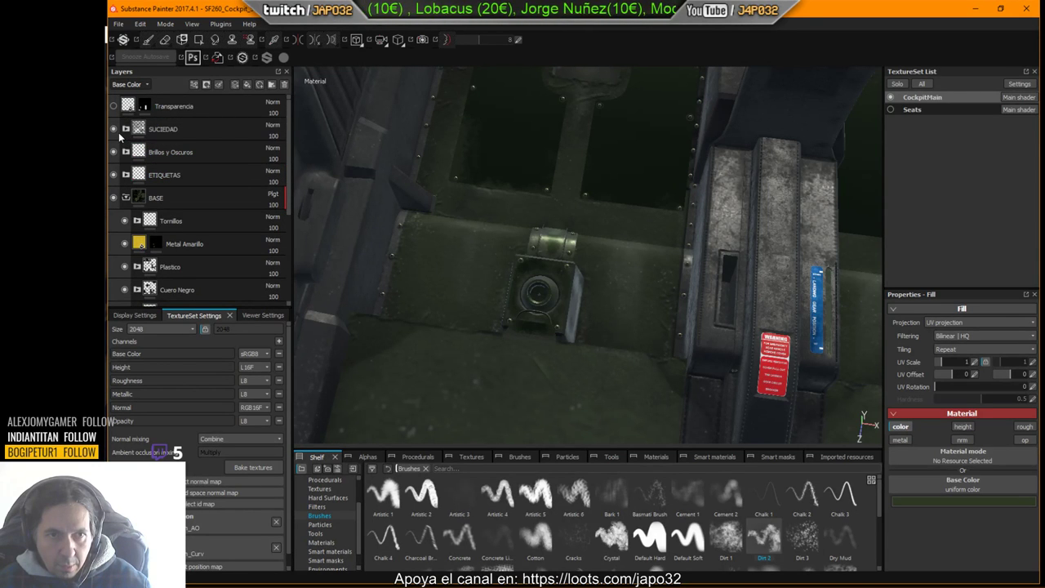
{"action": "left_click", "coordinate": [114, 128]}
{"action": "left_click", "coordinate": [114, 129]}
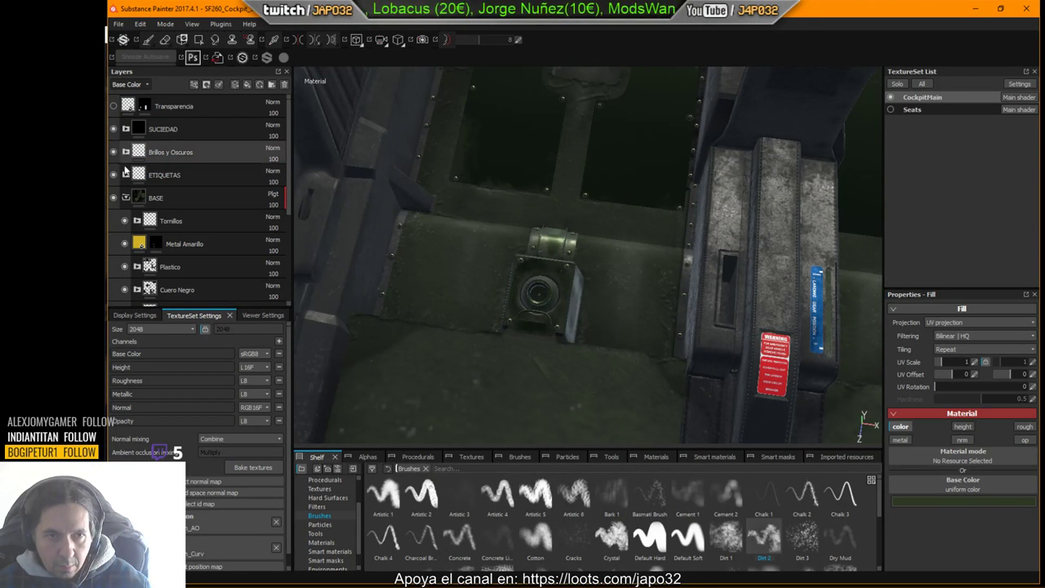
{"action": "scroll", "coordinate": [145, 286], "scroll_direction": "down", "scroll_amount": 3}
{"action": "scroll", "coordinate": [151, 278], "scroll_direction": "down", "scroll_amount": 1}
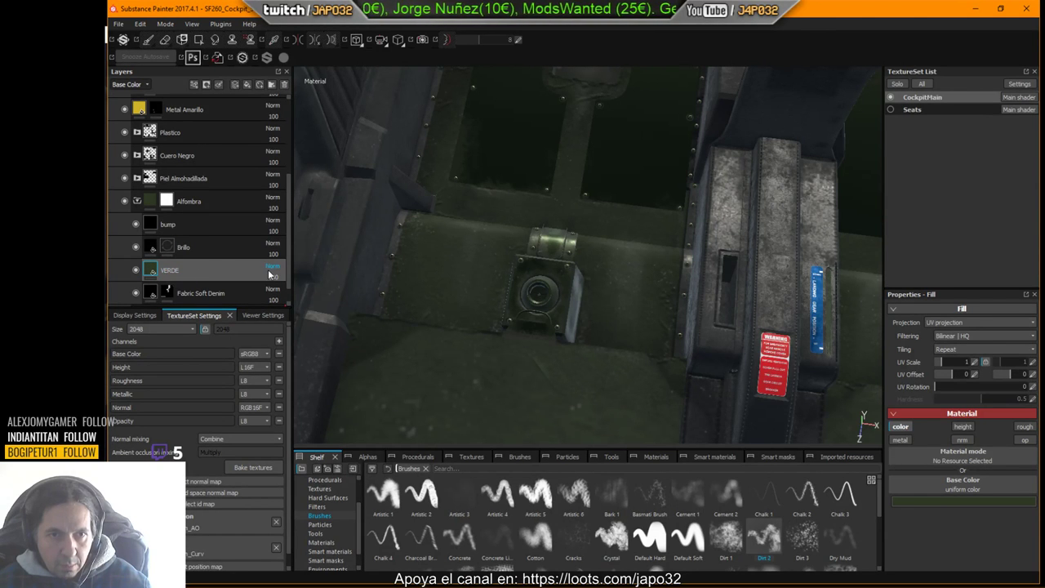
{"action": "left_click", "coordinate": [136, 270]}
{"action": "left_click", "coordinate": [136, 270]}
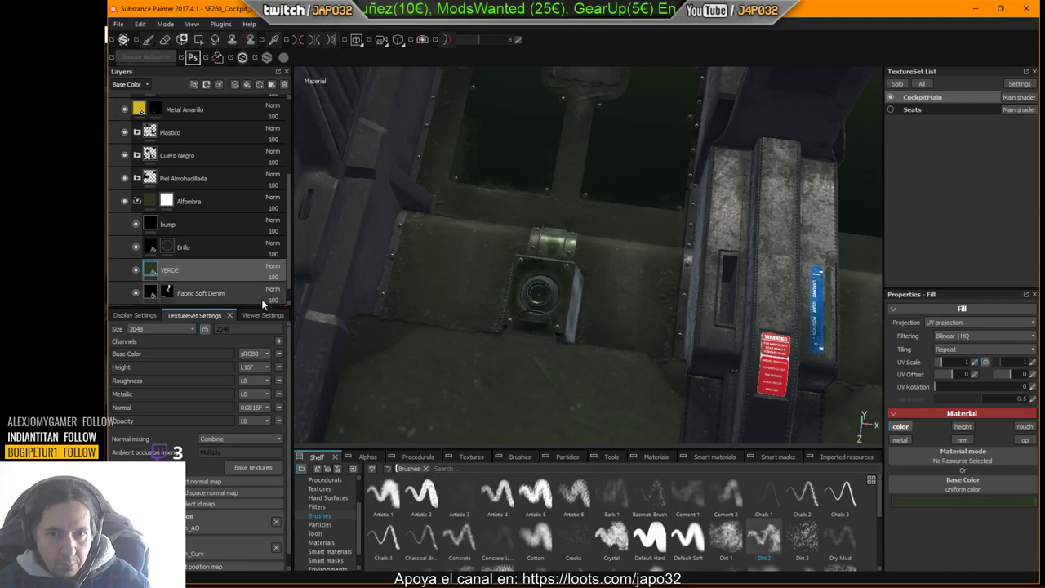
Step: Examine the wide carpet area beside the console by toggling the VERDE layer and rotating the environment lighting
{"action": "middle_click_drag", "start_coordinate": [523, 333], "coordinate": [468, 202], "text": "alt"}
{"action": "right_click_drag", "start_coordinate": [566, 305], "coordinate": [403, 306], "text": "alt"}
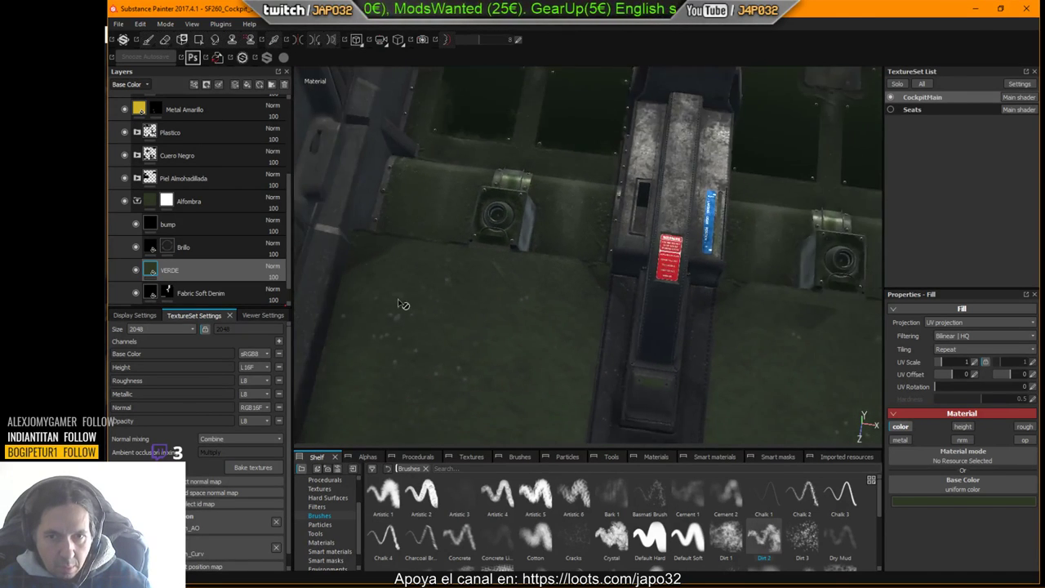
{"action": "middle_click_drag", "start_coordinate": [555, 329], "coordinate": [634, 218], "text": "alt"}
{"action": "left_click", "coordinate": [136, 272]}
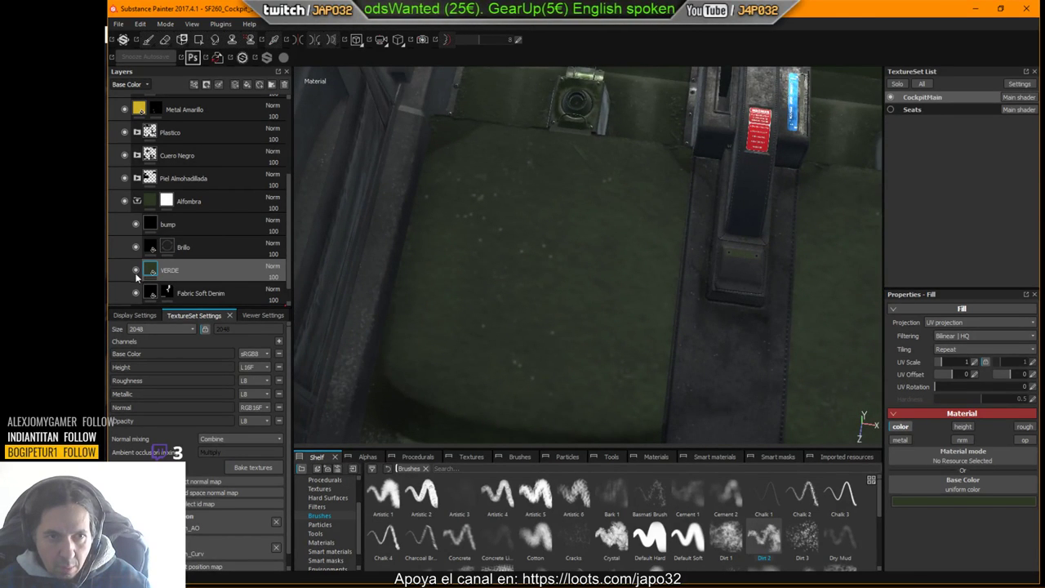
{"action": "left_click", "coordinate": [136, 272]}
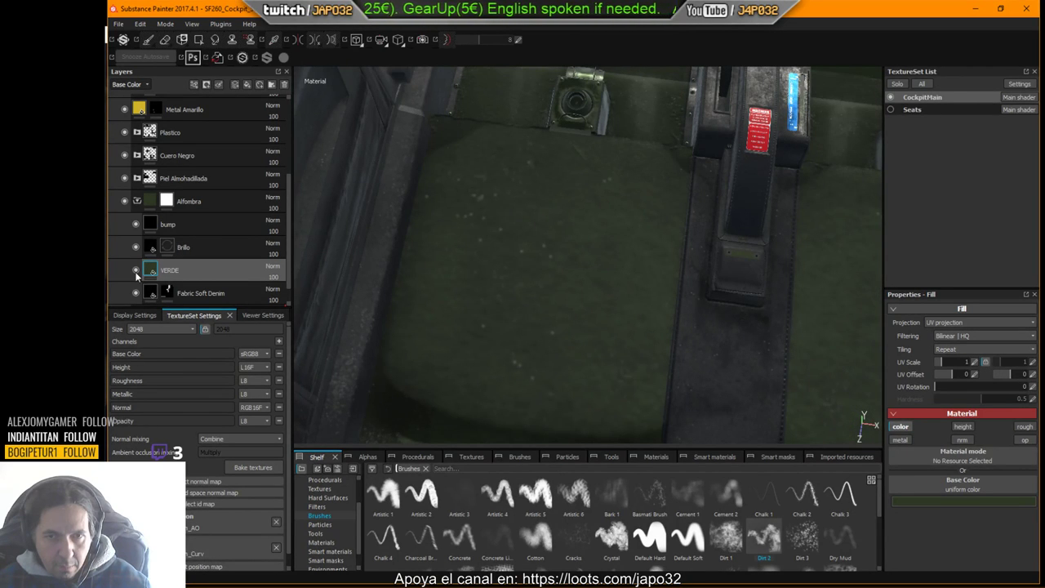
{"action": "mouse_move", "coordinate": [656, 268]}
{"action": "right_mouse_down", "text": "shift"}
{"action": "mouse_move", "coordinate": [688, 254]}
{"action": "mouse_move", "coordinate": [667, 260]}
{"action": "right_mouse_up", "text": "shift"}
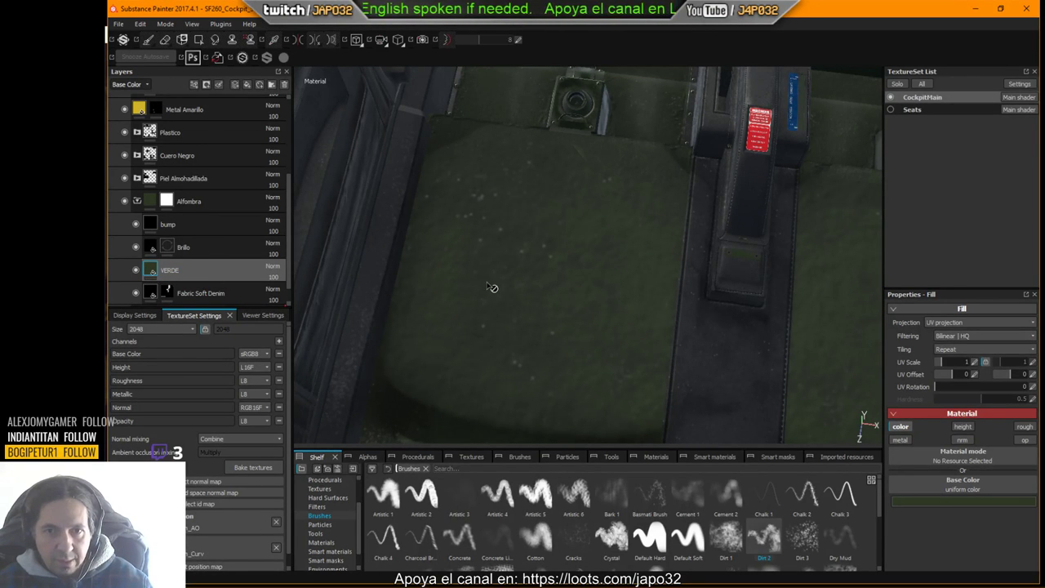
{"action": "right_click_drag", "start_coordinate": [583, 301], "coordinate": [612, 299], "text": "shift"}
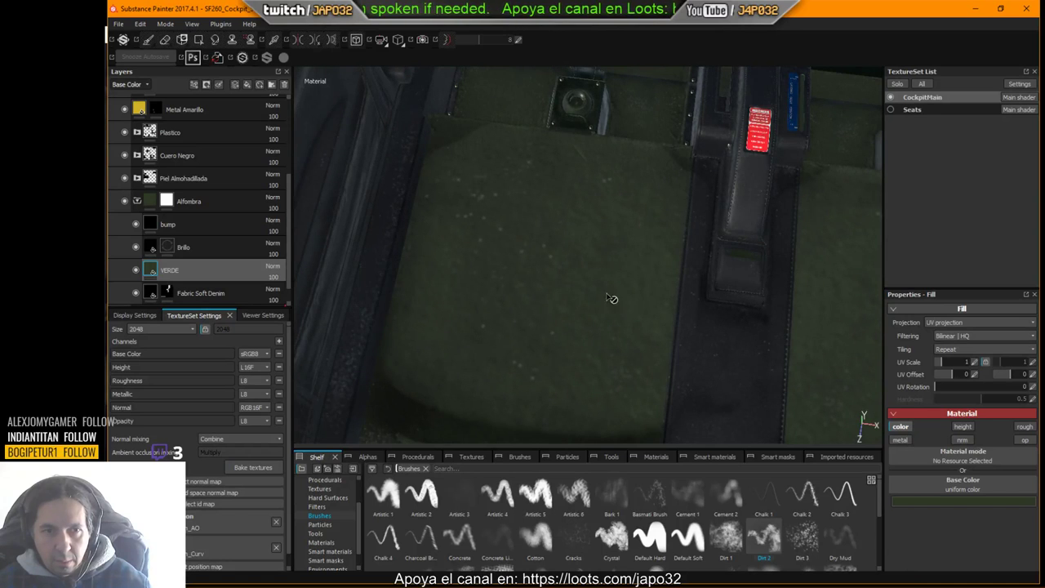
Step: Compare the carpet's fabric detail up close beside the curved riveted plate with the VERDE layer hidden and shown
{"action": "left_click", "coordinate": [136, 270]}
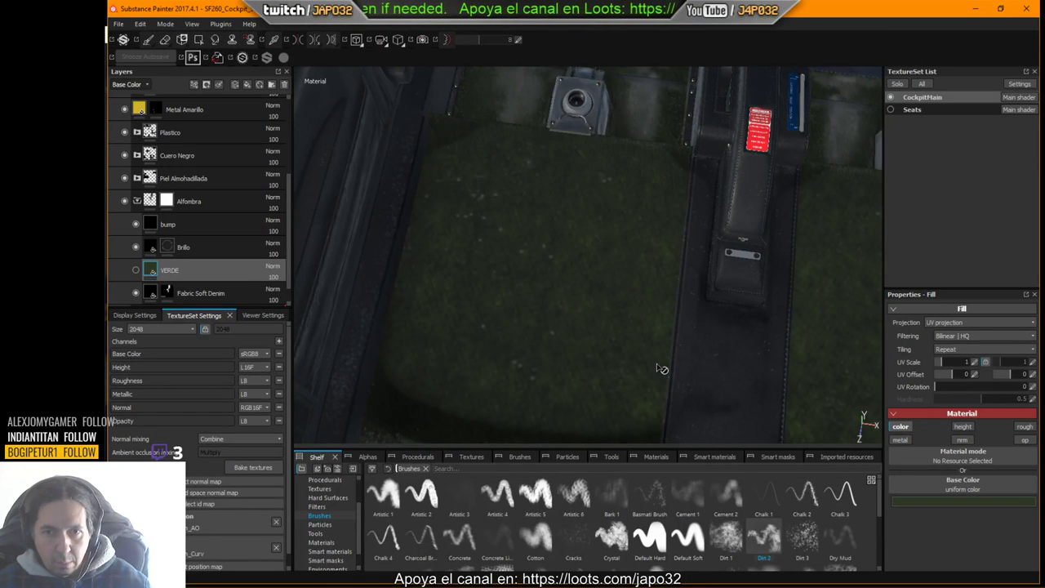
{"action": "middle_click_drag", "start_coordinate": [657, 365], "coordinate": [642, 122], "text": "alt"}
{"action": "middle_click_drag", "start_coordinate": [498, 227], "coordinate": [693, 238], "text": "alt"}
{"action": "right_click_drag", "start_coordinate": [693, 238], "coordinate": [455, 242], "text": "alt"}
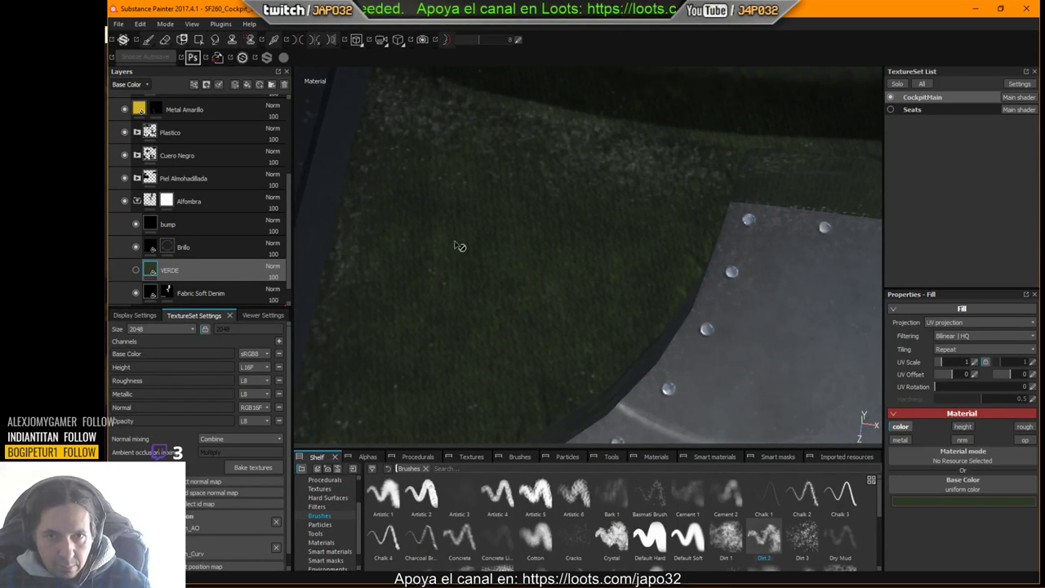
{"action": "left_click", "coordinate": [137, 270]}
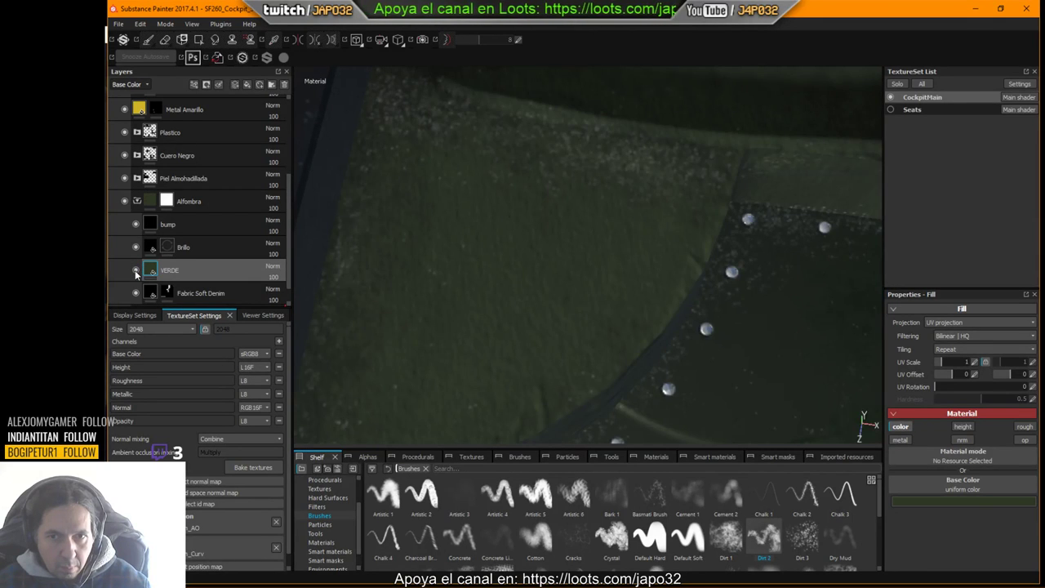
{"action": "left_click", "coordinate": [136, 270]}
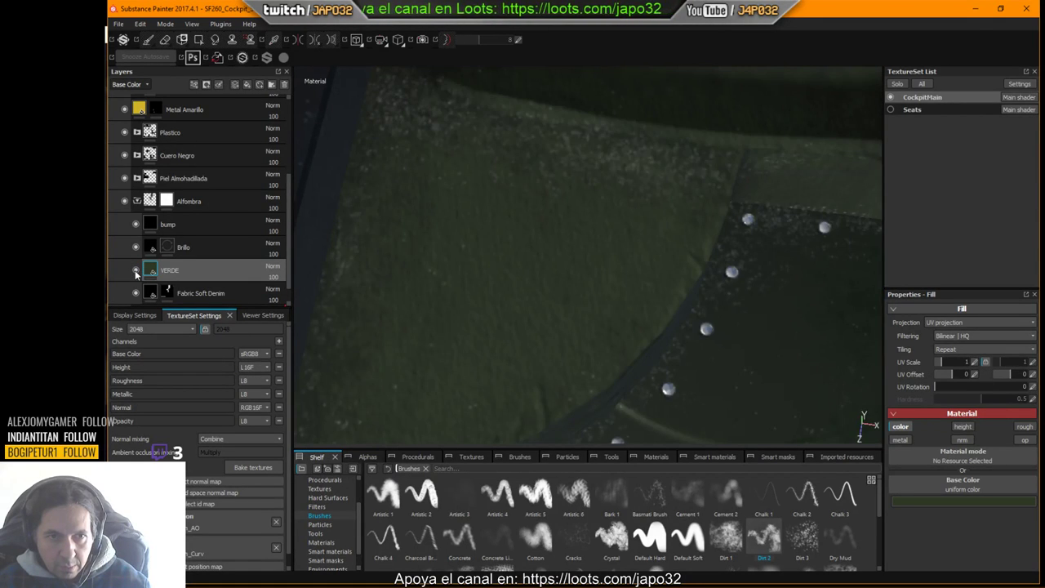
{"action": "left_click", "coordinate": [137, 271]}
{"action": "left_click", "coordinate": [136, 270]}
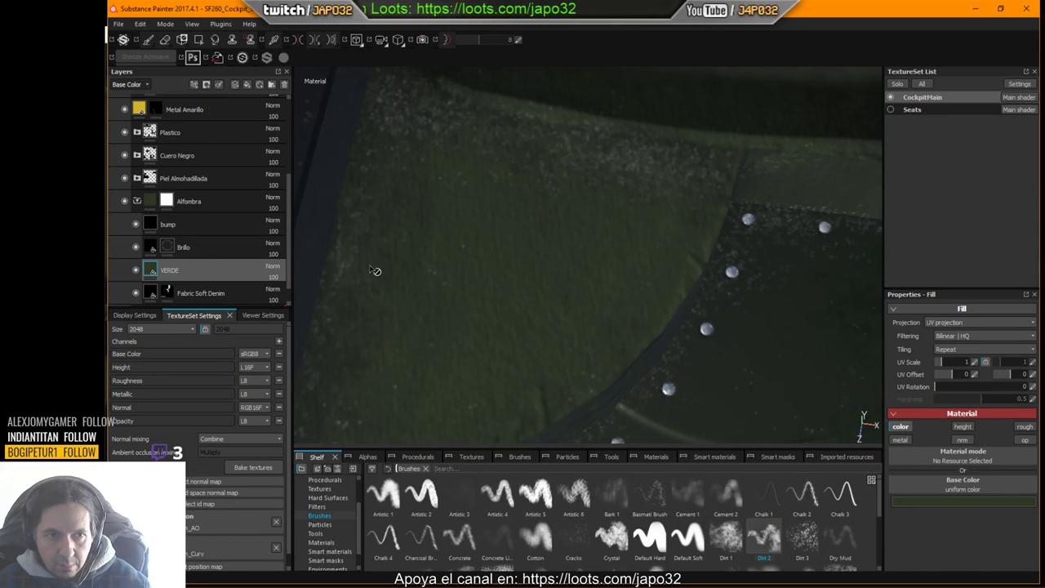
Step: Move the VERDE layer below Fabric Soft Denim, keeping it inside the Alfombra group
{"action": "scroll", "coordinate": [226, 275], "scroll_direction": "down", "scroll_amount": 1}
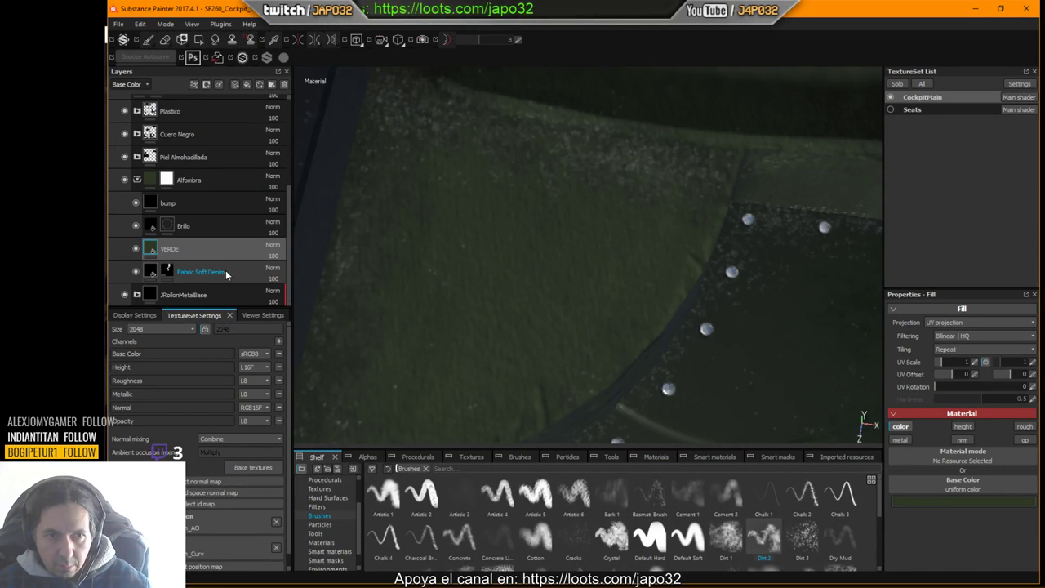
{"action": "left_click_drag", "start_coordinate": [148, 248], "coordinate": [167, 279]}
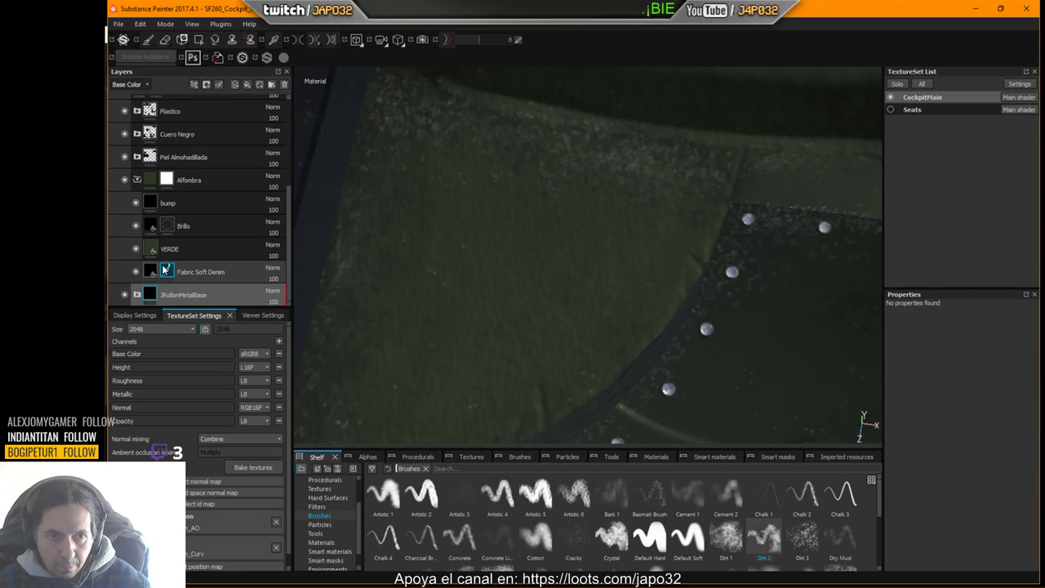
{"action": "left_click_drag", "start_coordinate": [168, 272], "coordinate": [205, 285]}
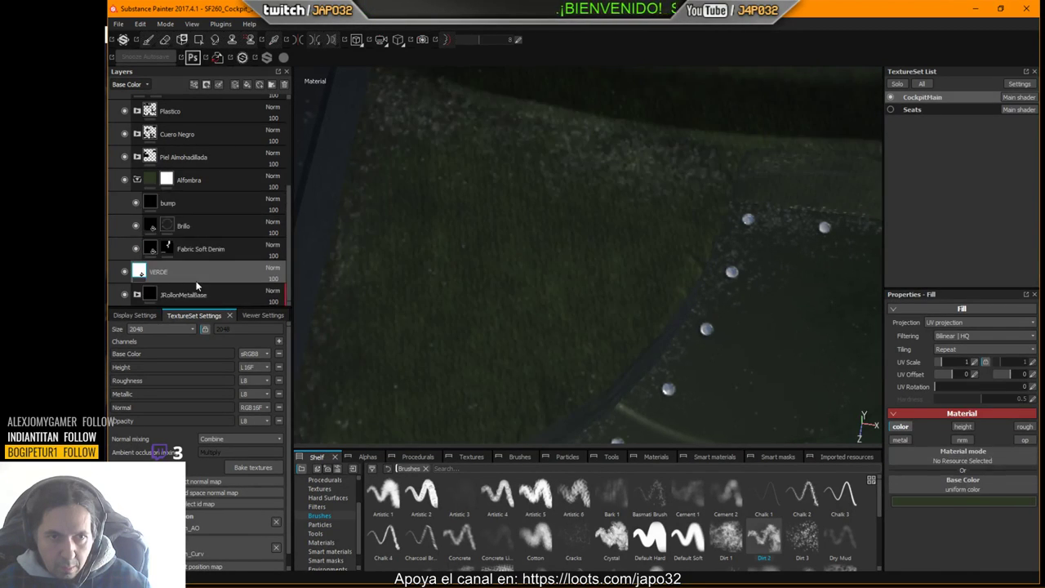
{"action": "left_click_drag", "start_coordinate": [139, 274], "coordinate": [185, 201]}
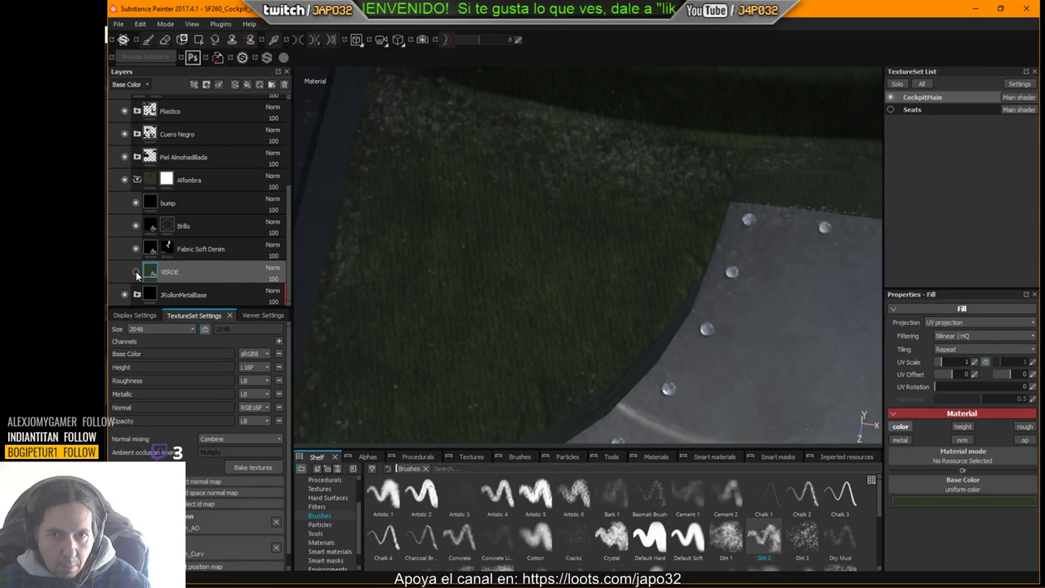
Step: Inspect the carpet from the riveted plate to the console with the reordered VERDE layer hidden and shown
{"action": "middle_click_drag", "start_coordinate": [584, 226], "coordinate": [527, 304]}
{"action": "right_click_drag", "start_coordinate": [526, 304], "coordinate": [326, 257], "text": "alt"}
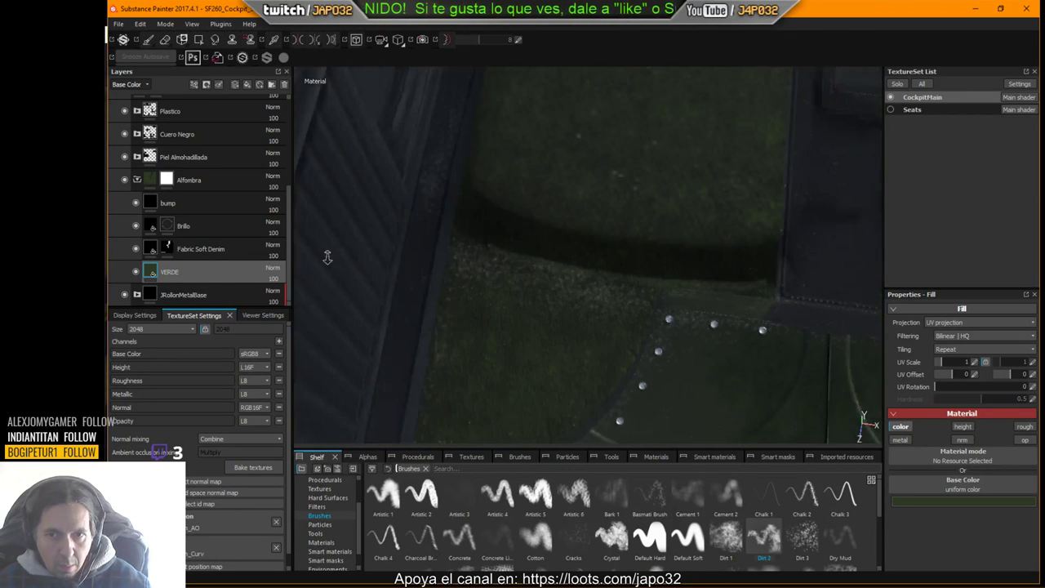
{"action": "middle_click_drag", "start_coordinate": [641, 249], "coordinate": [540, 380], "text": "alt"}
{"action": "middle_click_drag", "start_coordinate": [623, 224], "coordinate": [602, 441], "text": "alt"}
{"action": "right_click_drag", "start_coordinate": [607, 349], "coordinate": [688, 343], "text": "alt"}
{"action": "left_click", "coordinate": [136, 273]}
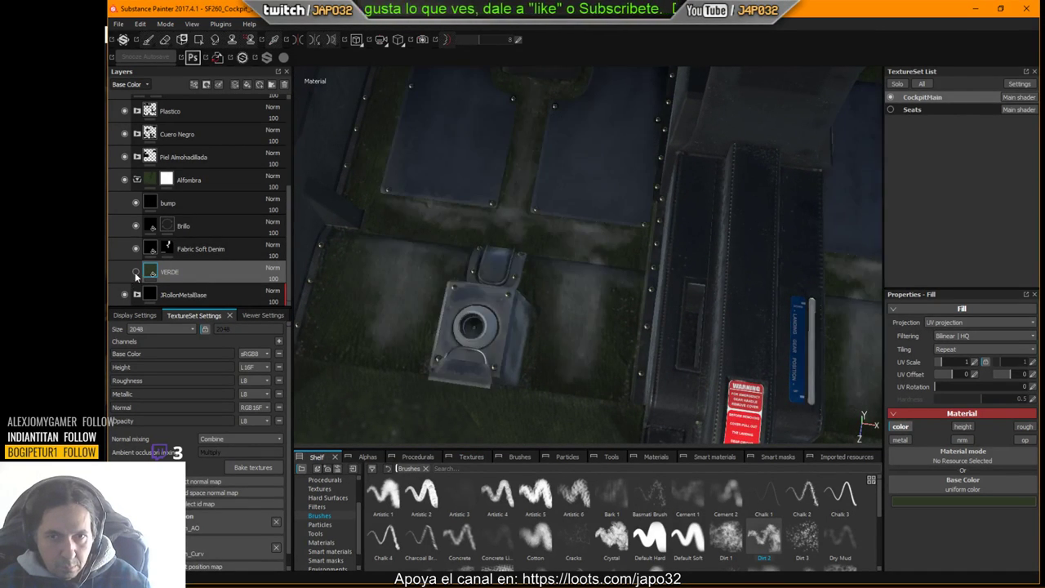
{"action": "left_click", "coordinate": [136, 272]}
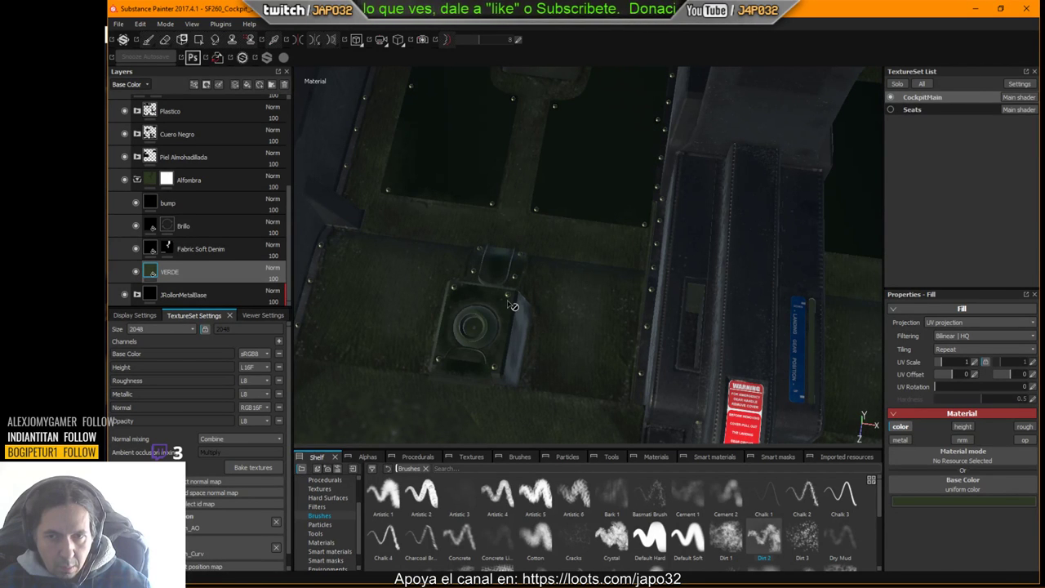
Step: Export the CockpitMain texture set as 8-bit PNG files using the X-Plane configuration
{"action": "right_click", "coordinate": [564, 269]}
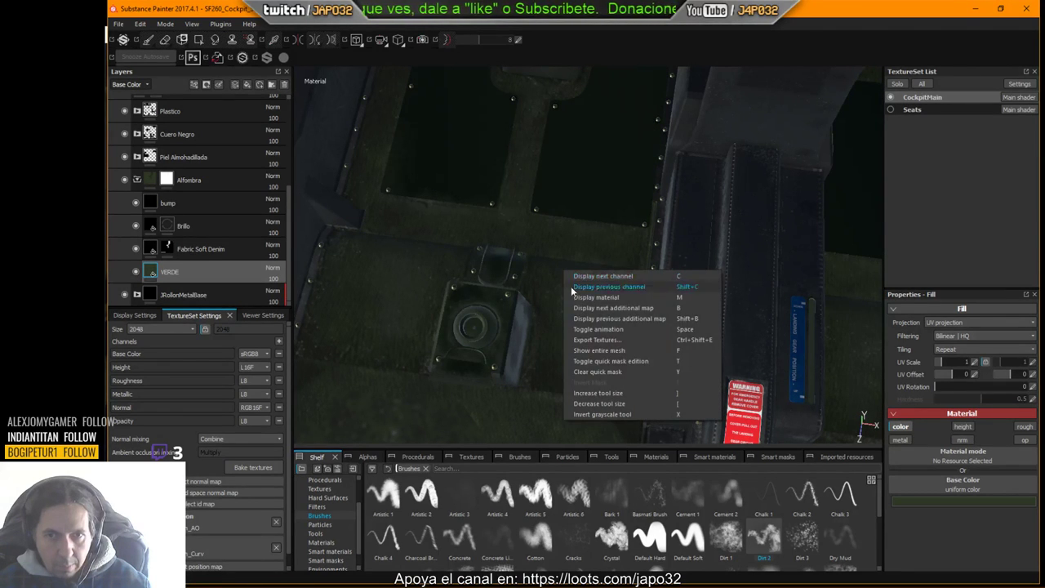
{"action": "left_click", "coordinate": [590, 342]}
{"action": "left_click", "coordinate": [699, 465]}
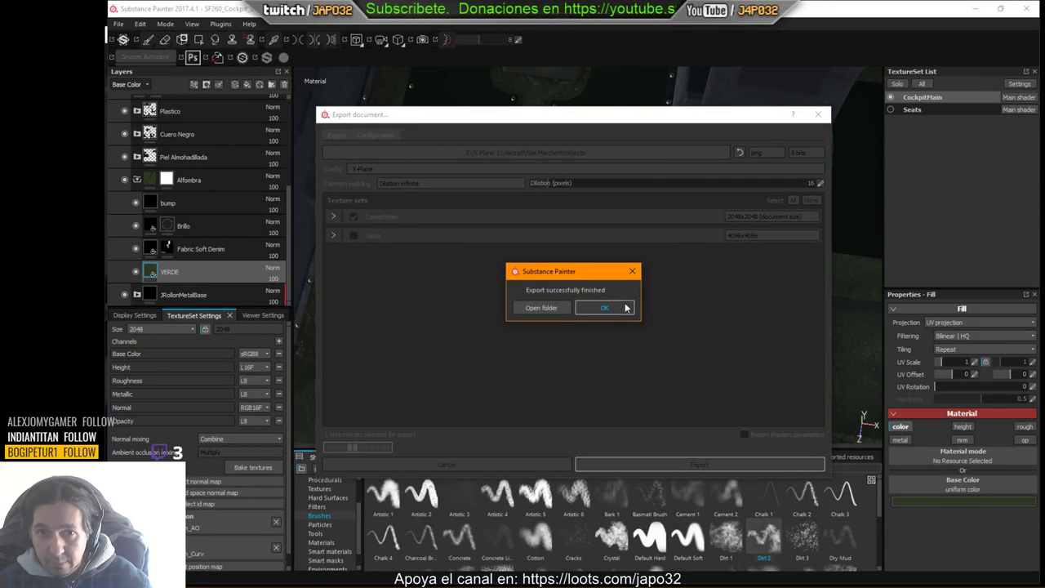
{"action": "left_click", "coordinate": [605, 307]}
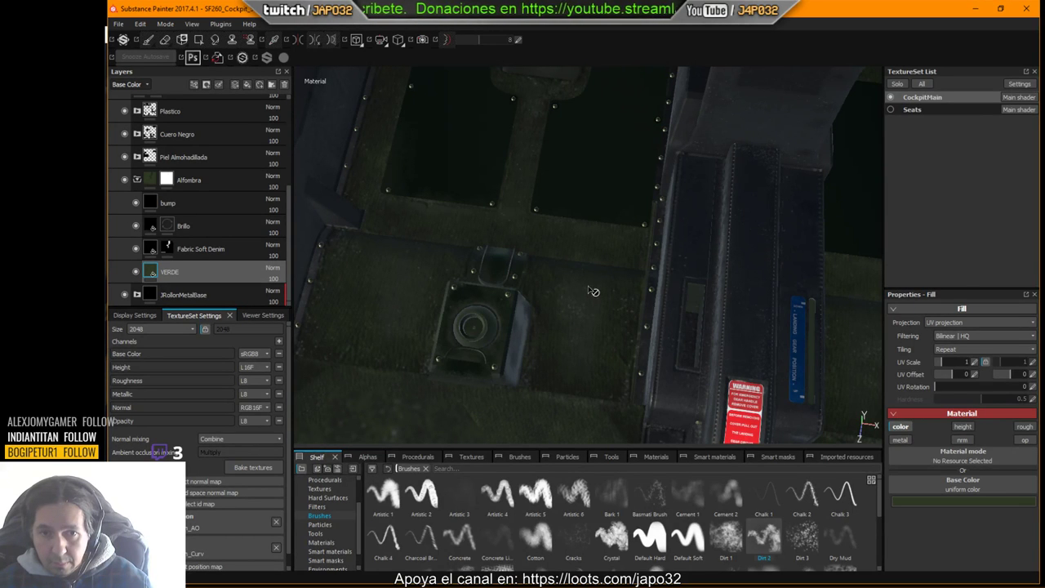
Step: Switch to X-Plane and reload the aircraft with the newly exported cockpit textures
{"action": "key", "text": "alt+Tab"}
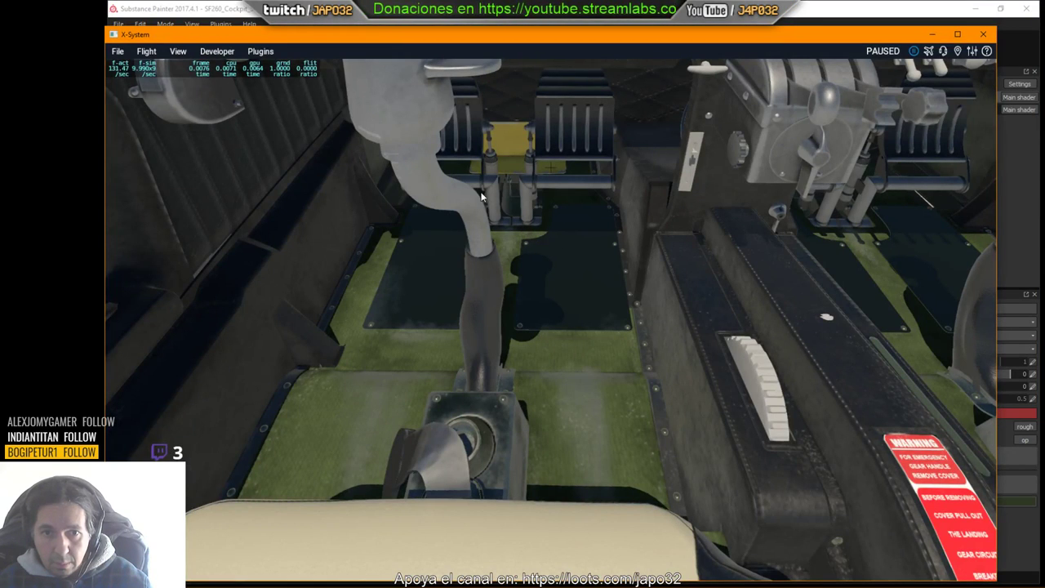
{"action": "left_click", "coordinate": [217, 52]}
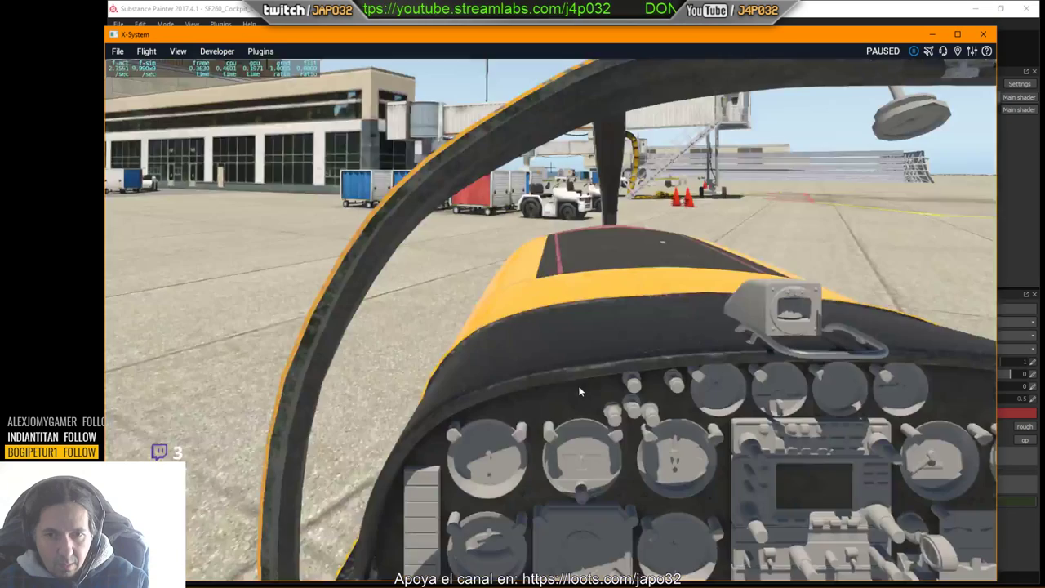
Step: Examine the green carpet and its wear around the control stick base in the X-Plane cockpit
{"action": "right_click_drag", "start_coordinate": [603, 428], "coordinate": [602, 544]}
{"action": "scroll", "coordinate": [643, 433], "scroll_direction": "up", "scroll_amount": 2}
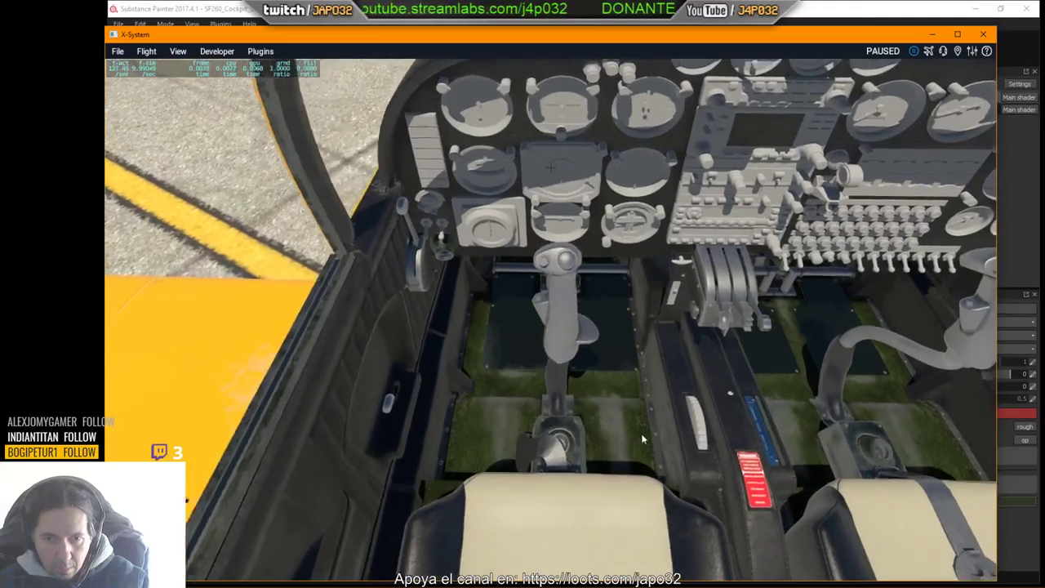
{"action": "key", "text": "Down"}
{"action": "scroll", "coordinate": [634, 443], "scroll_direction": "up", "scroll_amount": 4}
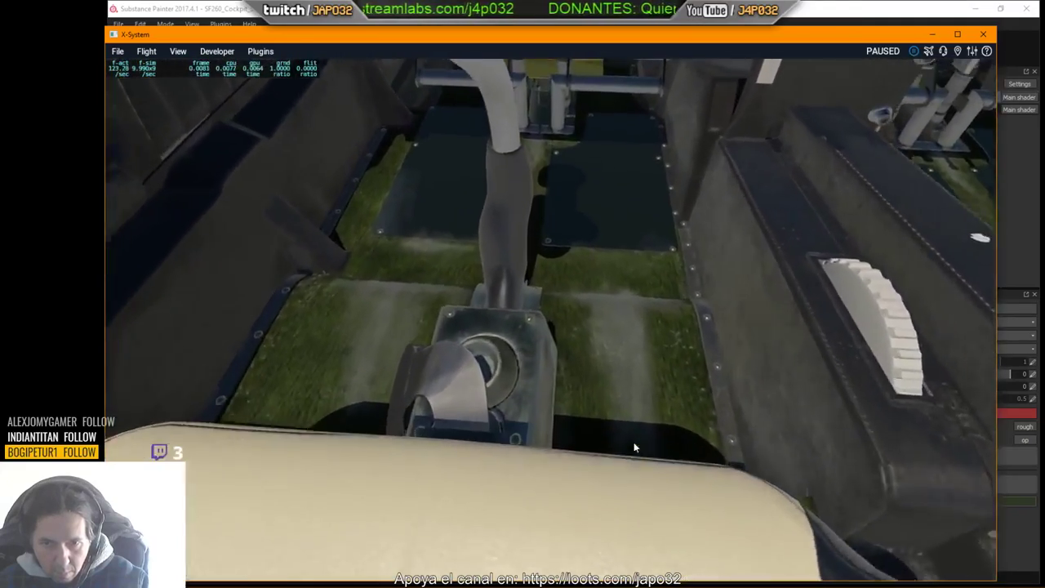
{"action": "right_click_drag", "start_coordinate": [634, 443], "coordinate": [629, 504]}
{"action": "scroll", "coordinate": [629, 505], "scroll_direction": "up", "scroll_amount": 3}
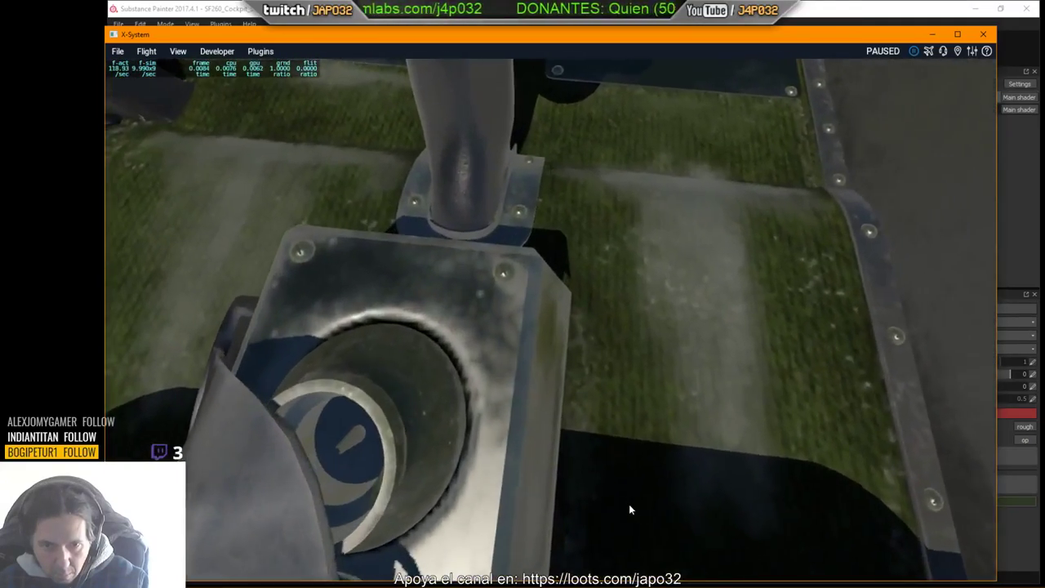
{"action": "scroll", "coordinate": [629, 505], "scroll_direction": "down", "scroll_amount": 1}
{"action": "scroll", "coordinate": [634, 485], "scroll_direction": "down", "scroll_amount": 4}
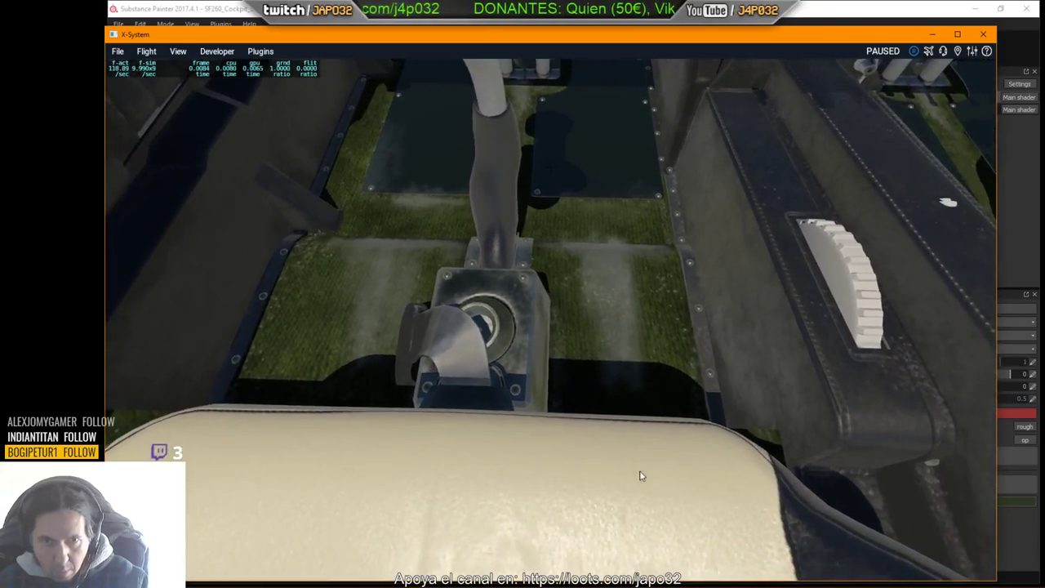
{"action": "key", "text": "Up"}
Step: Switch to Substance Painter and move the VERDE layer above Fabric Soft Denim inside the Alfombra group
{"action": "key", "text": "alt+Tab"}
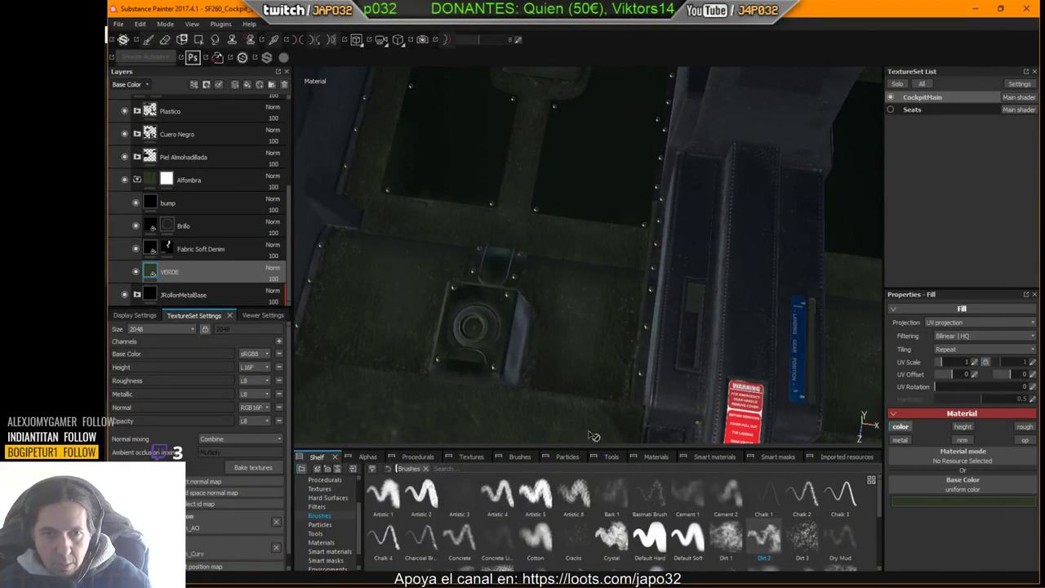
{"action": "left_click_drag", "start_coordinate": [190, 270], "coordinate": [200, 238]}
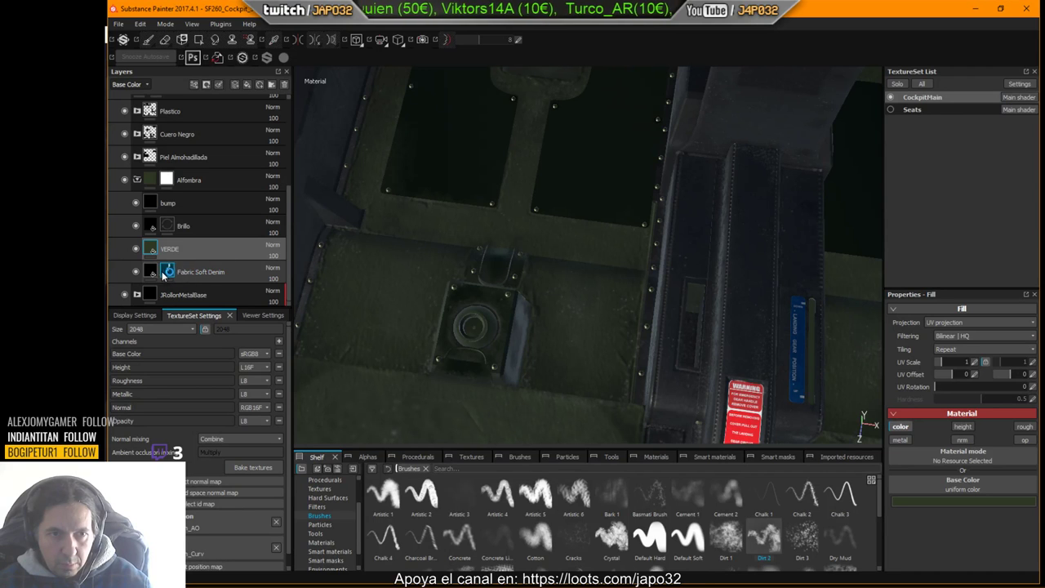
Step: Compare the carpet around the stick base with the VERDE layer hidden and shown in its new position
{"action": "left_click", "coordinate": [136, 272]}
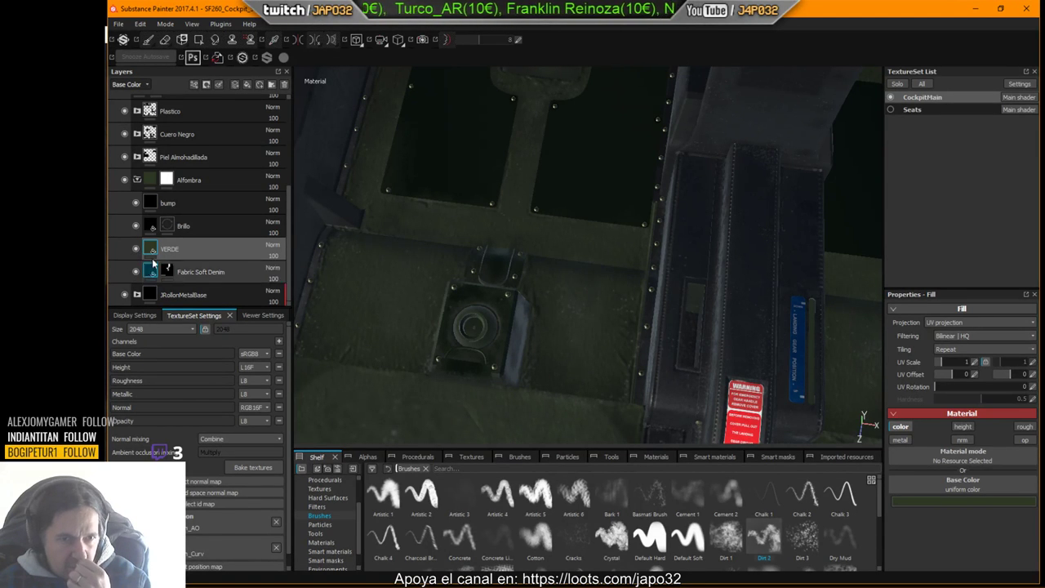
{"action": "left_click", "coordinate": [135, 247]}
{"action": "left_click", "coordinate": [135, 247]}
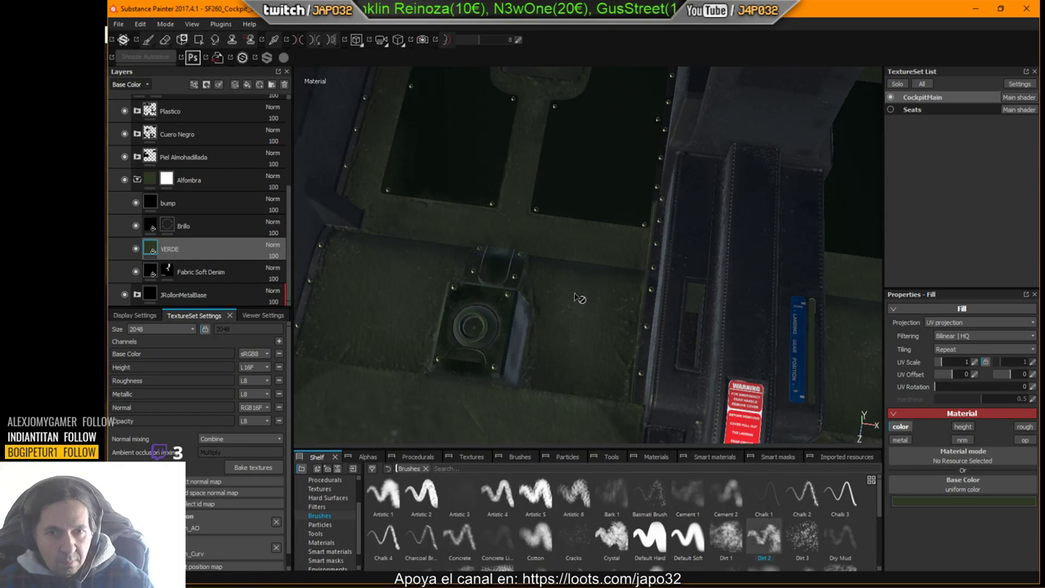
{"action": "right_click_drag", "start_coordinate": [646, 319], "coordinate": [759, 291], "text": "alt"}
{"action": "middle_click_drag", "start_coordinate": [758, 291], "coordinate": [605, 280], "text": "alt"}
{"action": "left_click_drag", "start_coordinate": [604, 279], "coordinate": [598, 315], "text": "alt"}
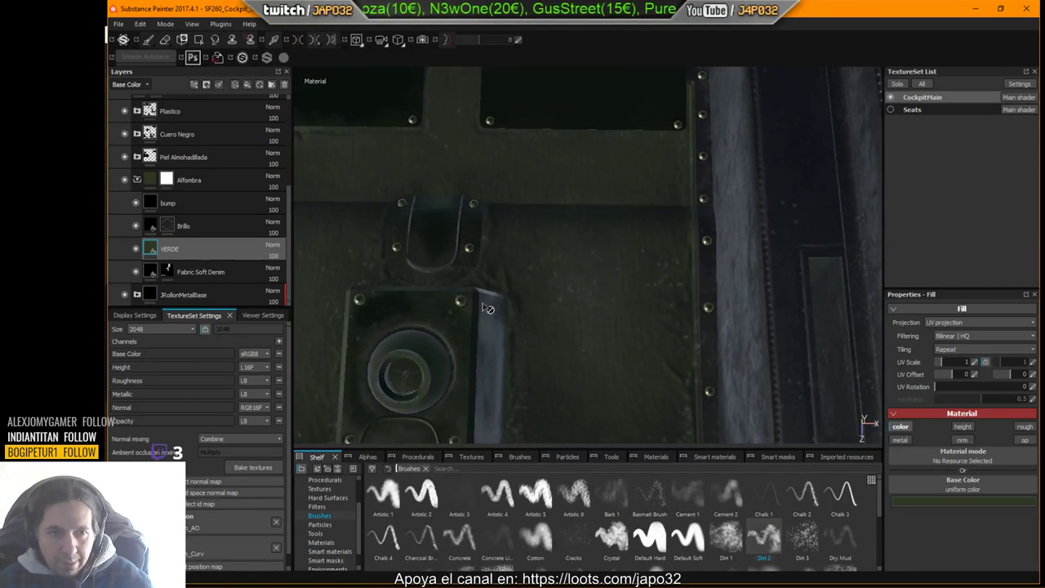
{"action": "left_click", "coordinate": [139, 249]}
{"action": "left_click", "coordinate": [139, 249]}
{"action": "scroll", "coordinate": [492, 280], "scroll_direction": "down", "scroll_amount": 3}
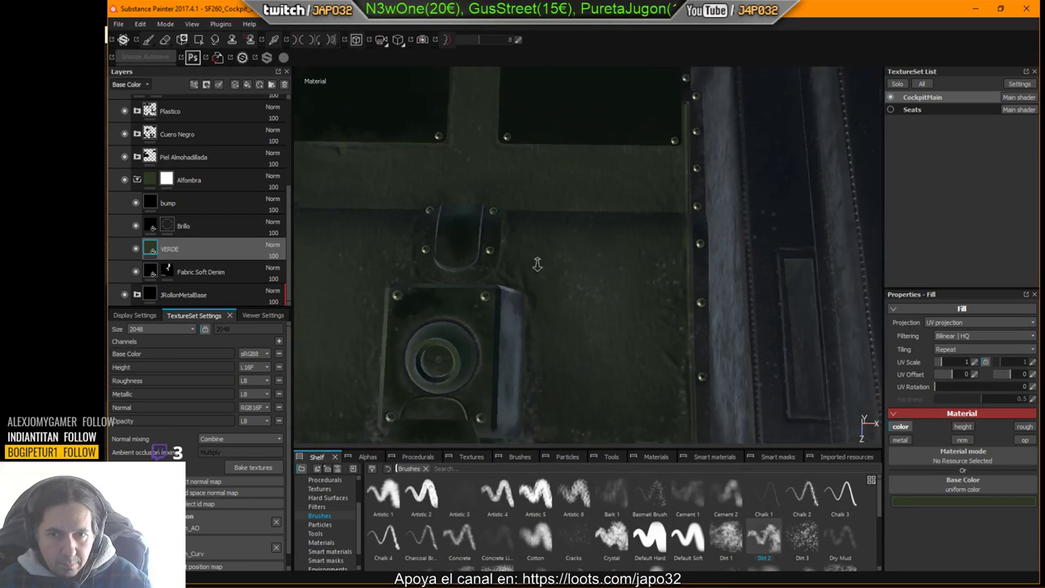
{"action": "left_click_drag", "start_coordinate": [668, 294], "coordinate": [615, 262], "text": "alt"}
Step: Export the CockpitMain texture set as 8-bit PNG with the X-Plane configuration and reload the aircraft in X-Plane
{"action": "right_click", "coordinate": [615, 261]}
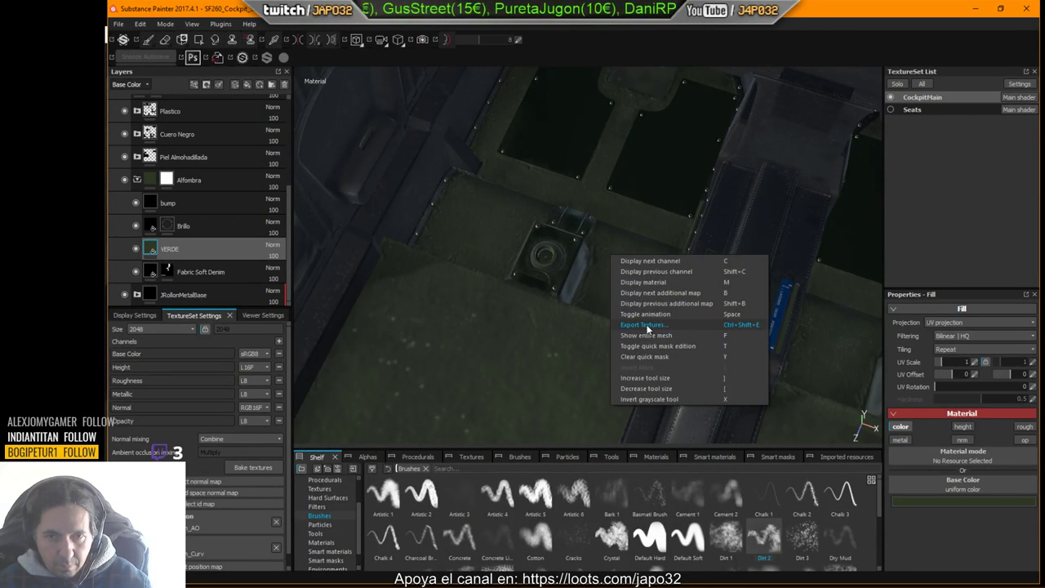
{"action": "left_click", "coordinate": [648, 329]}
{"action": "left_click", "coordinate": [643, 462]}
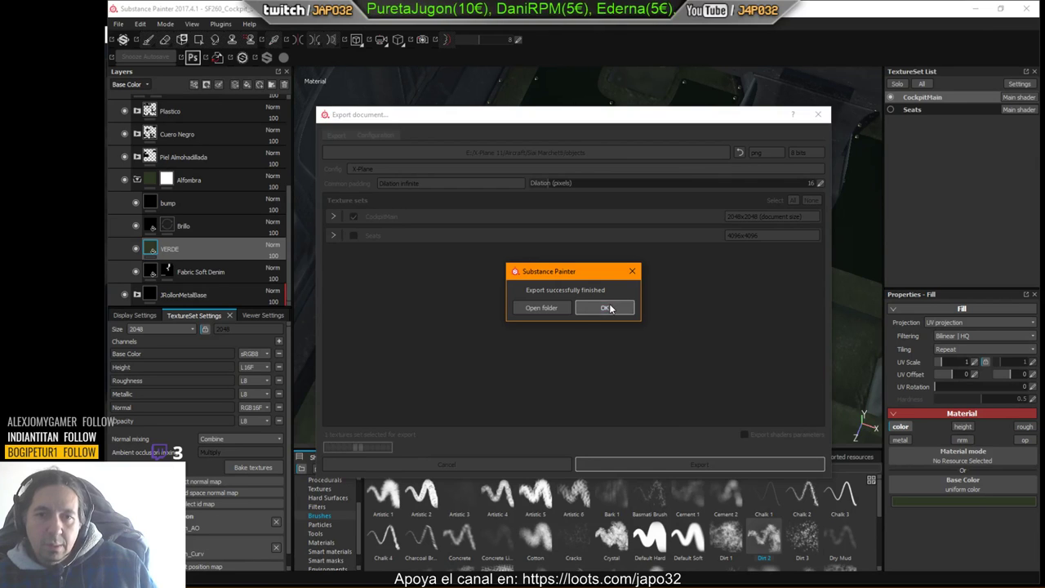
{"action": "left_click", "coordinate": [607, 308]}
{"action": "key", "text": "alt+Tab"}
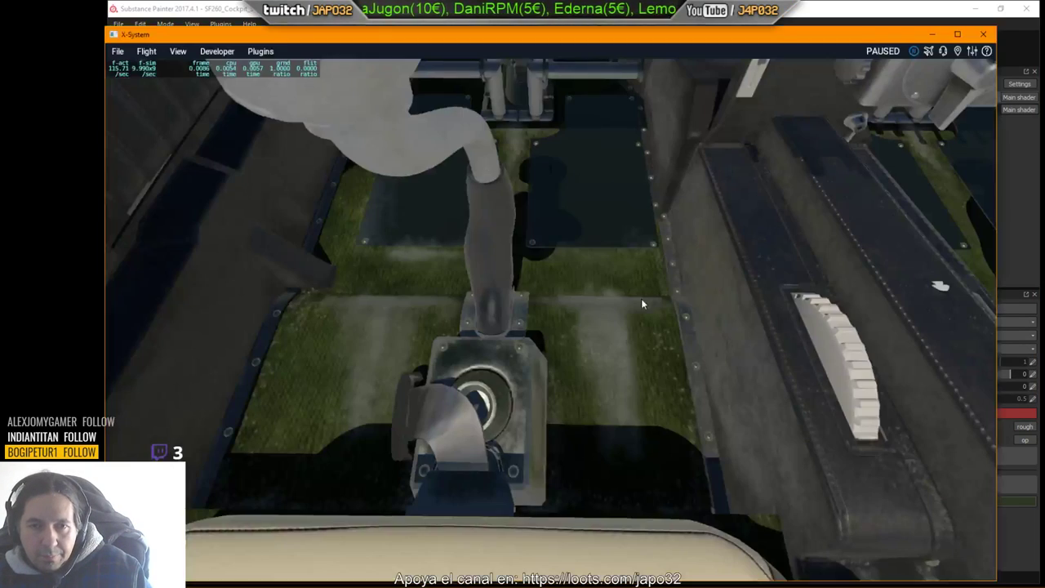
{"action": "left_click", "coordinate": [218, 52]}
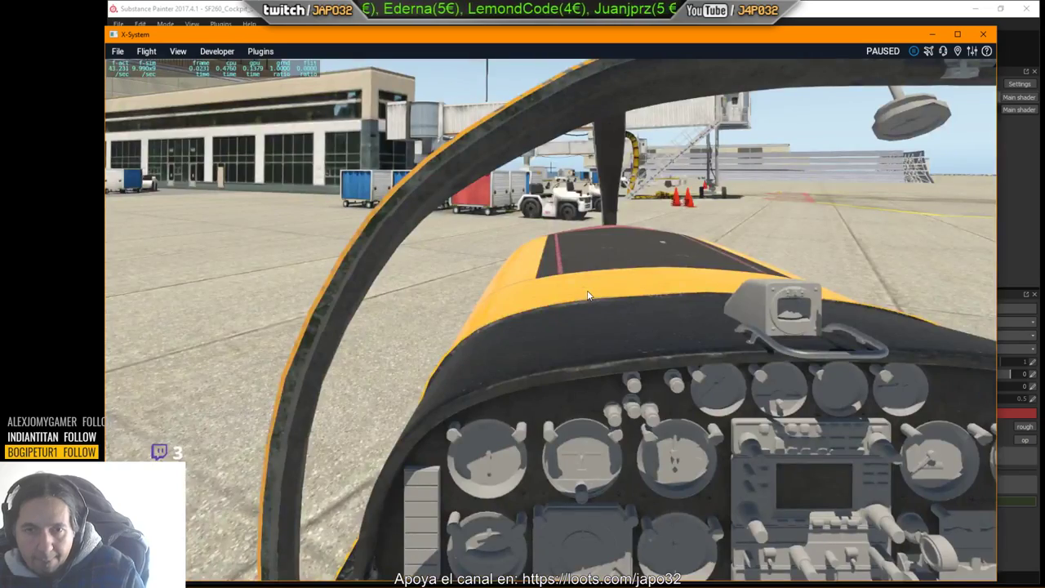
Step: Examine the updated carpet in the cockpit up close, from the pedals and floor plates to the stick base and console
{"action": "right_click_drag", "start_coordinate": [587, 290], "coordinate": [637, 489]}
{"action": "key", "text": "Down"}
{"action": "key", "text": "period"}
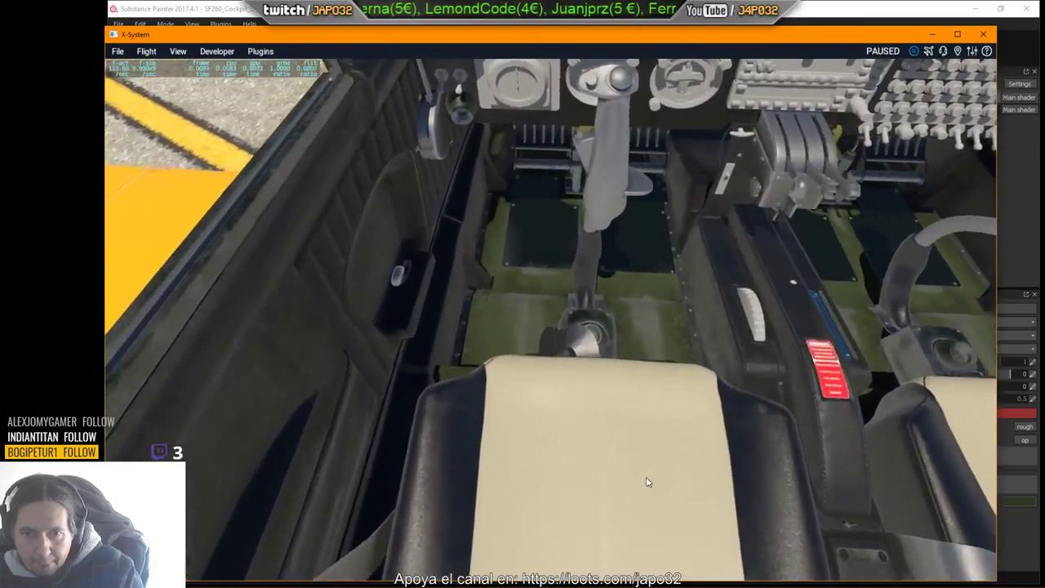
{"action": "key", "text": "Right"}
{"action": "key", "text": "Down"}
{"action": "key", "text": "Right"}
{"action": "key", "text": "period"}
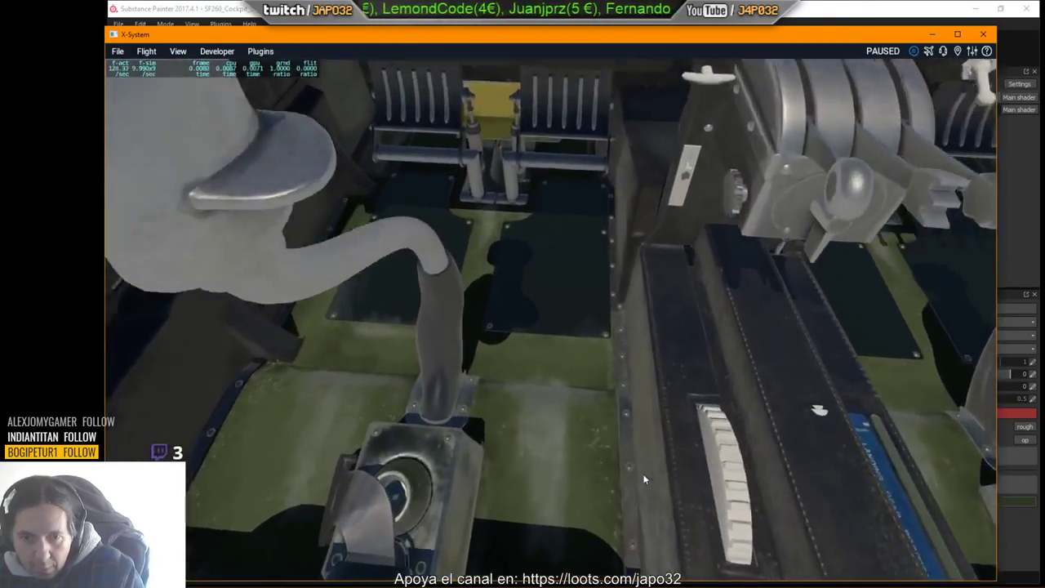
{"action": "key", "text": "comma"}
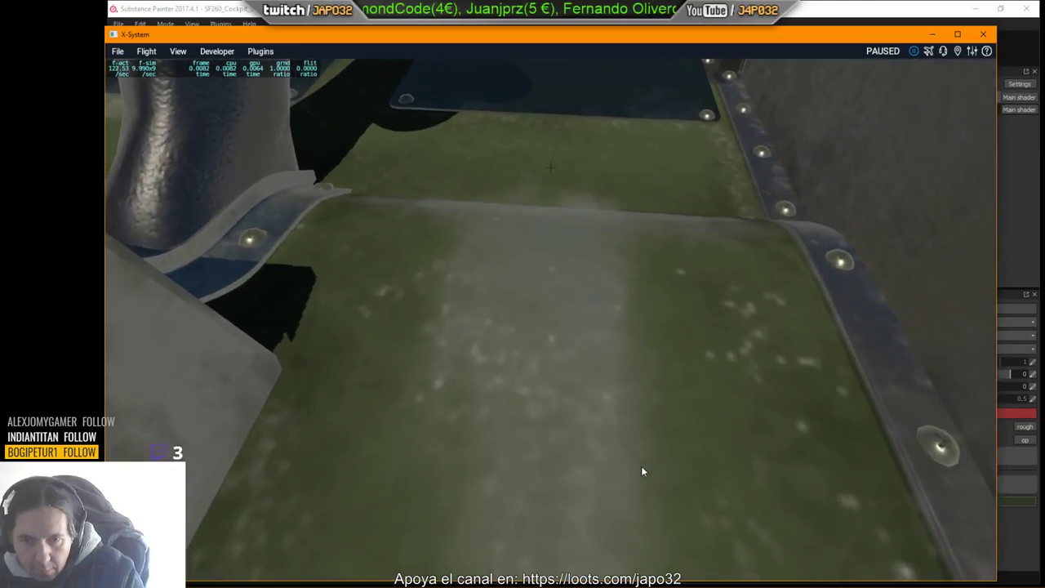
{"action": "key", "text": "comma"}
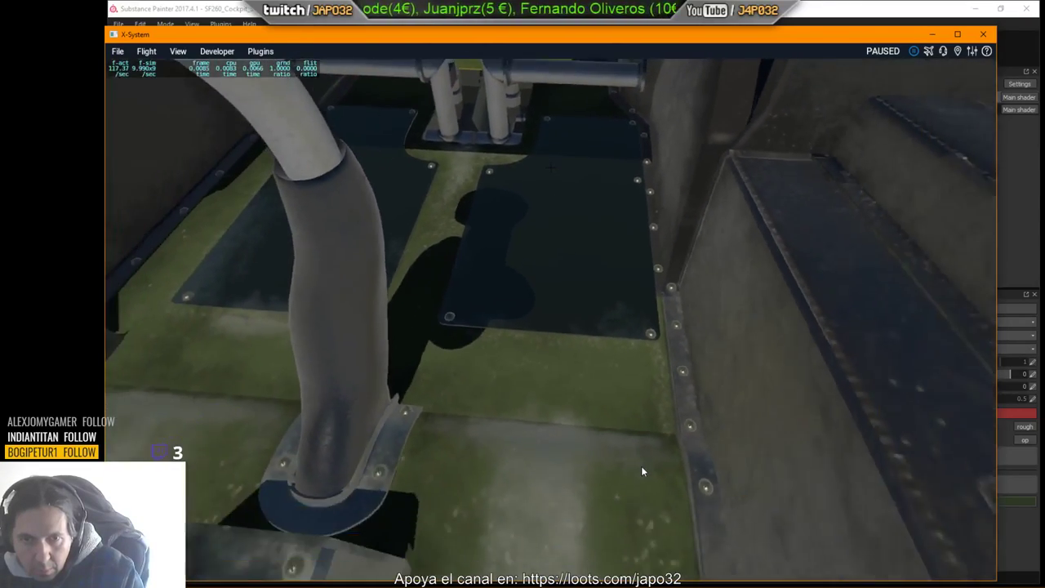
{"action": "key", "text": "comma"}
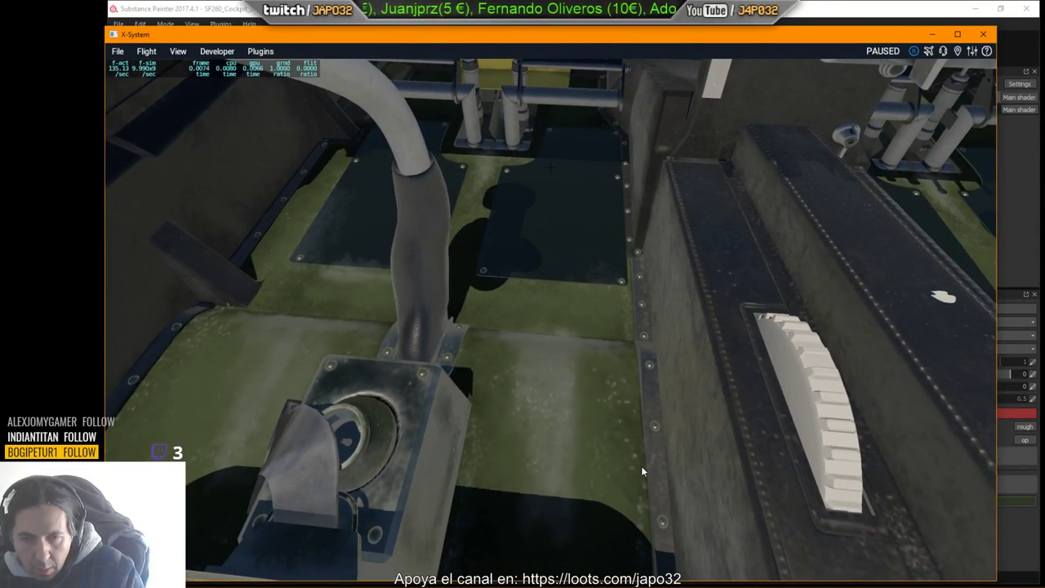
Step: Switch to Substance Painter and check the Alfombra group's mask and the carpet with the VERDE layer hidden
{"action": "key", "text": "alt+Tab"}
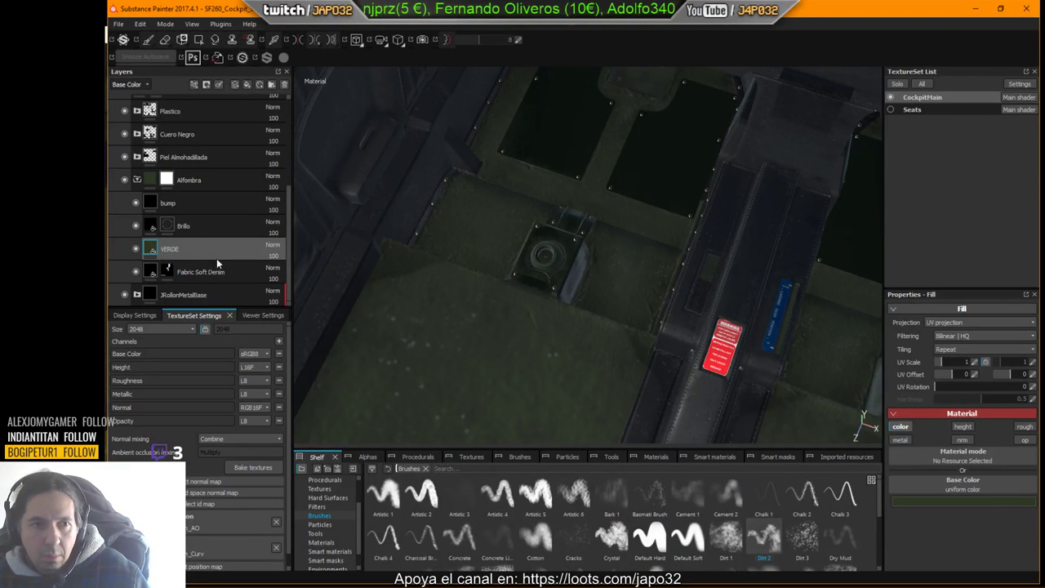
{"action": "left_click", "coordinate": [168, 182]}
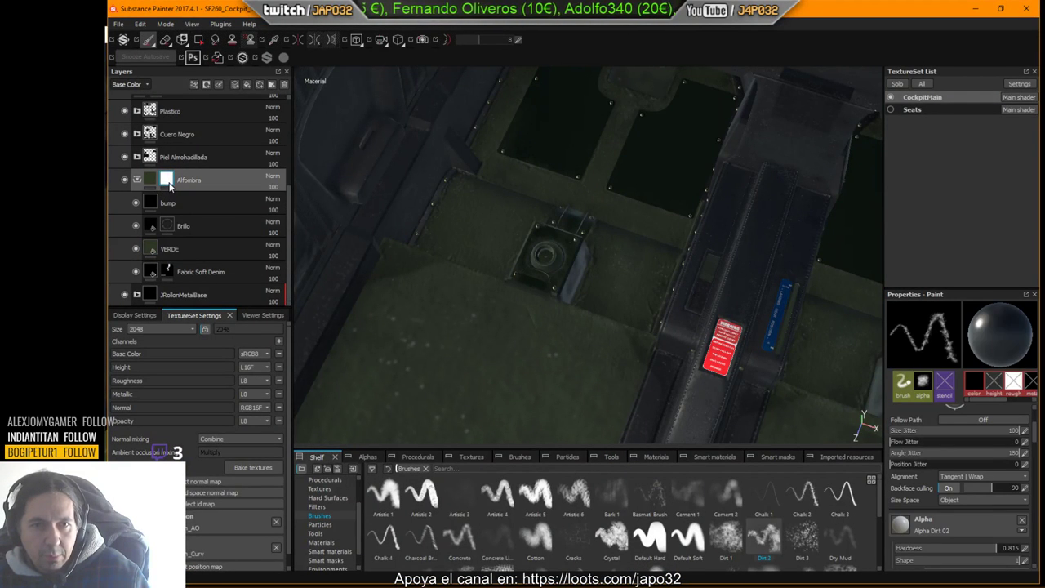
{"action": "mouse_move", "coordinate": [170, 186]}
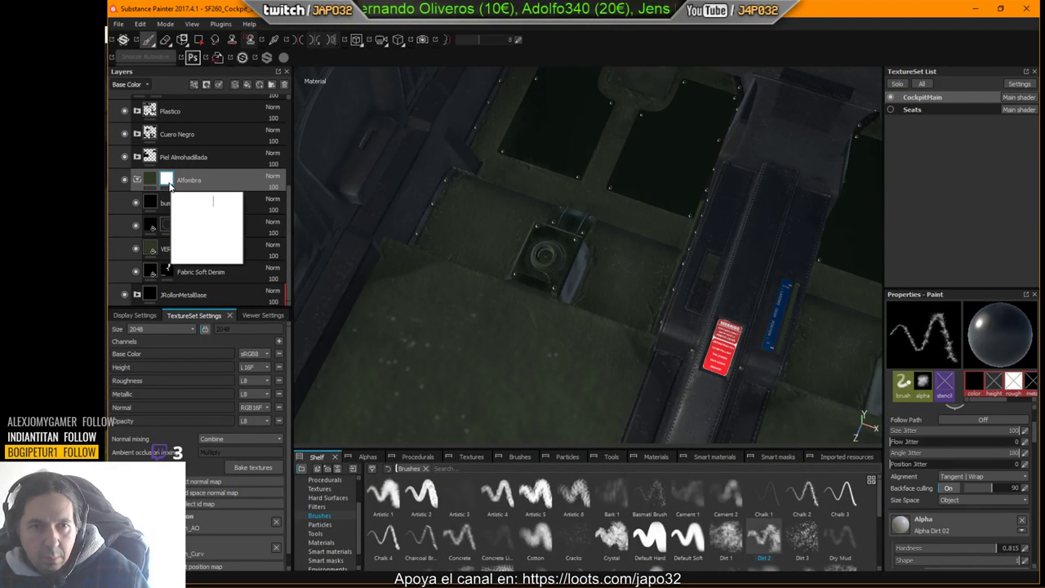
{"action": "left_click", "coordinate": [135, 251]}
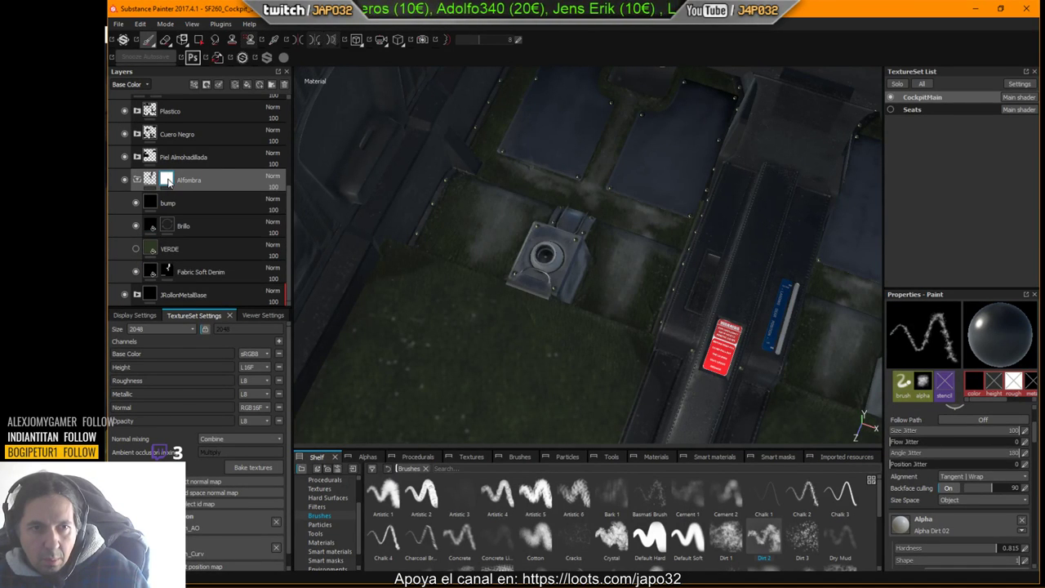
Step: Try removing the white mask from the Alfombra group and undo the removal
{"action": "right_click", "coordinate": [169, 182]}
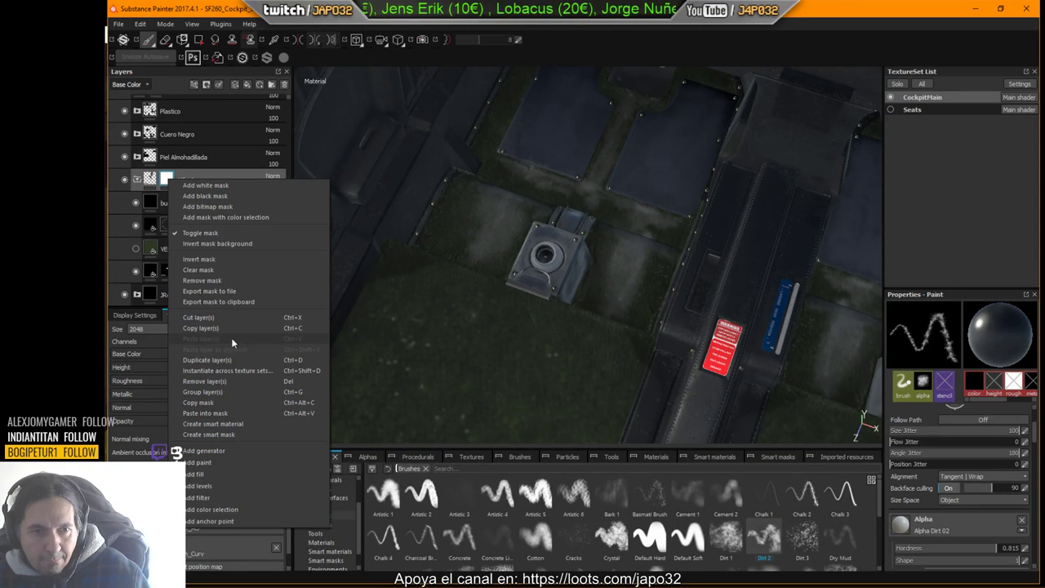
{"action": "left_click", "coordinate": [221, 281]}
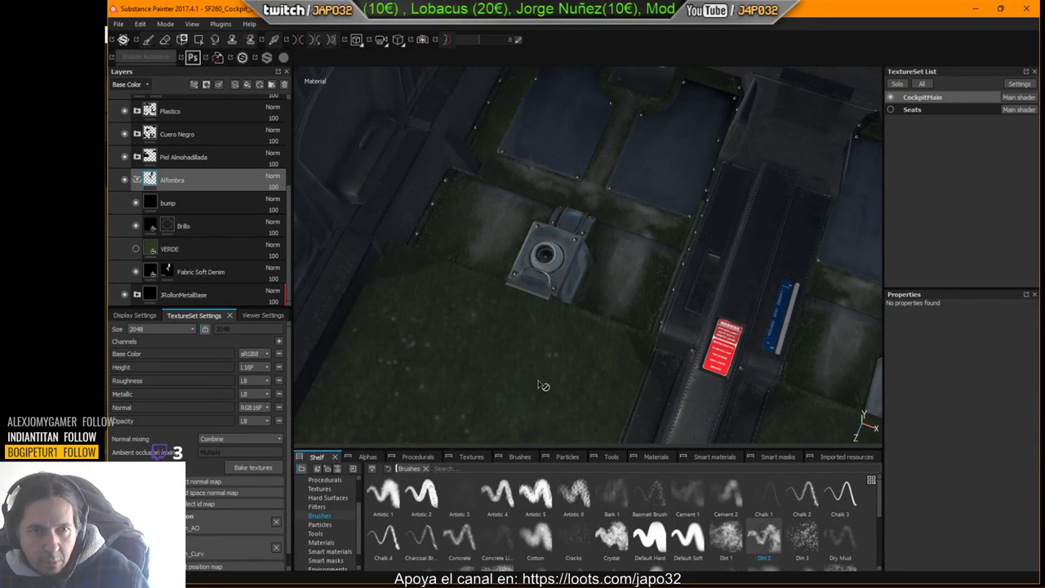
{"action": "key", "text": "ctrl"}
{"action": "key", "text": "ctrl+z"}
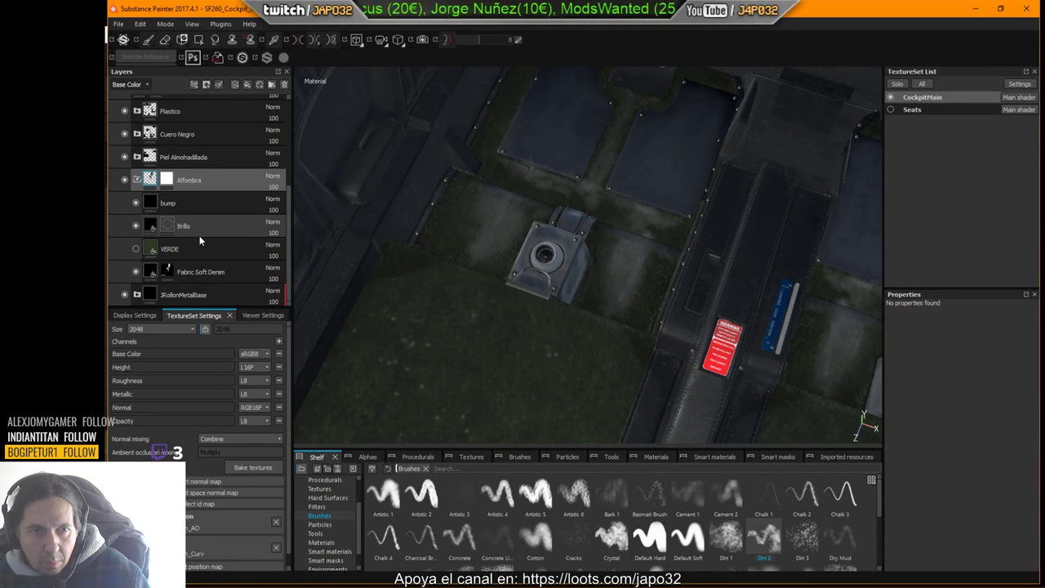
Step: Hide the bump and Brillo layers of the Alfombra group, leaving VERDE and Fabric Soft Denim shown
{"action": "left_click", "coordinate": [135, 202]}
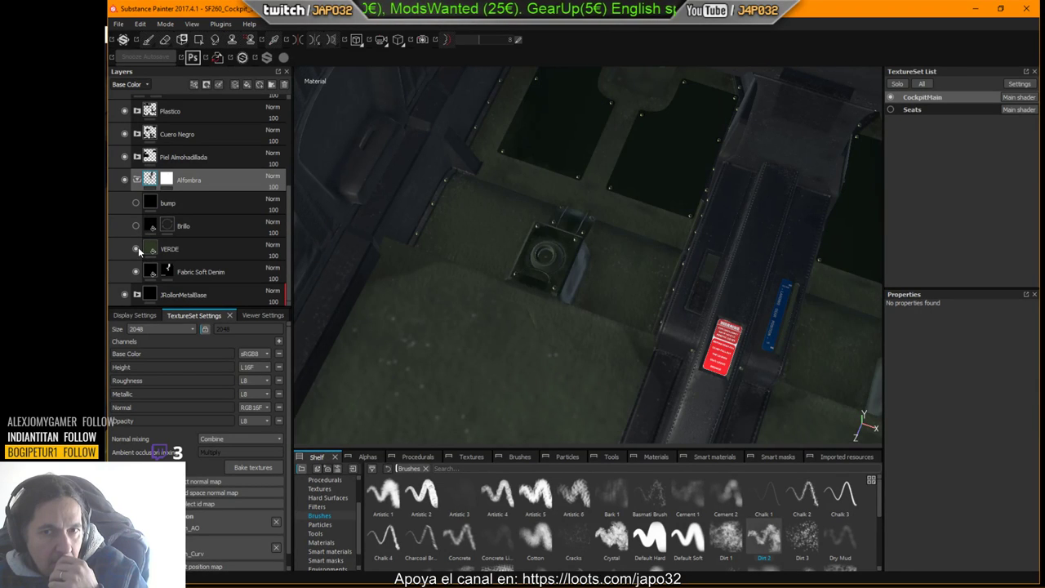
{"action": "left_click", "coordinate": [136, 248]}
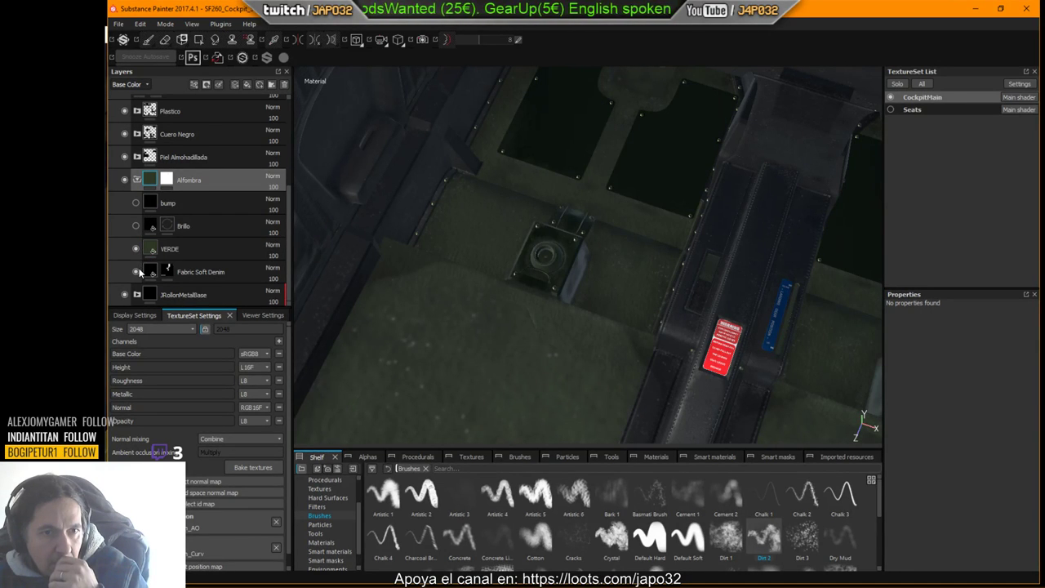
{"action": "left_click", "coordinate": [137, 271]}
{"action": "left_click", "coordinate": [137, 272]}
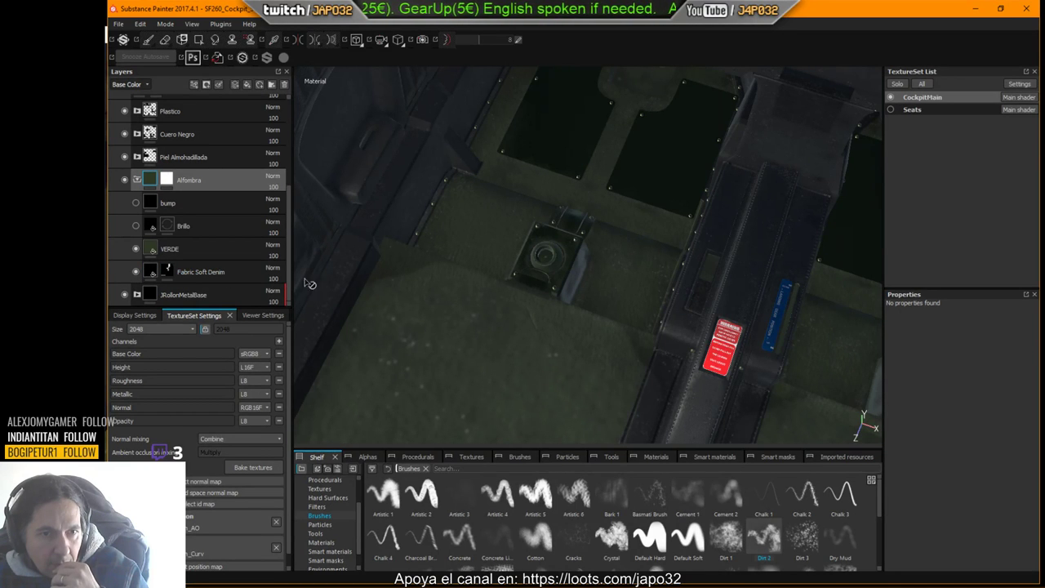
Step: Export the CockpitMain textures with bump and Brillo hidden, using the X-Plane configuration, and reload the aircraft in X-Plane
{"action": "right_click", "coordinate": [497, 276]}
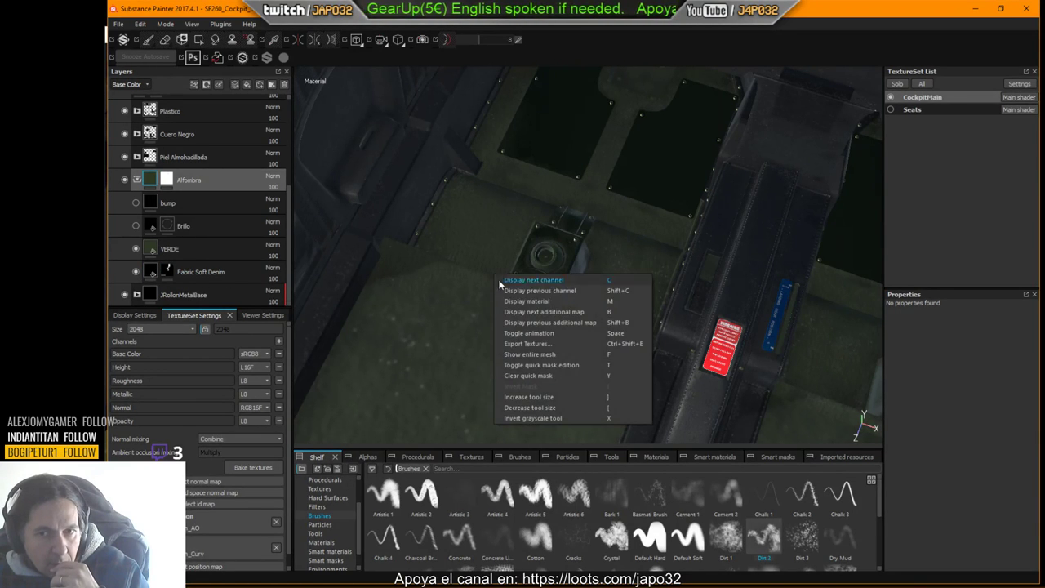
{"action": "left_click", "coordinate": [538, 347]}
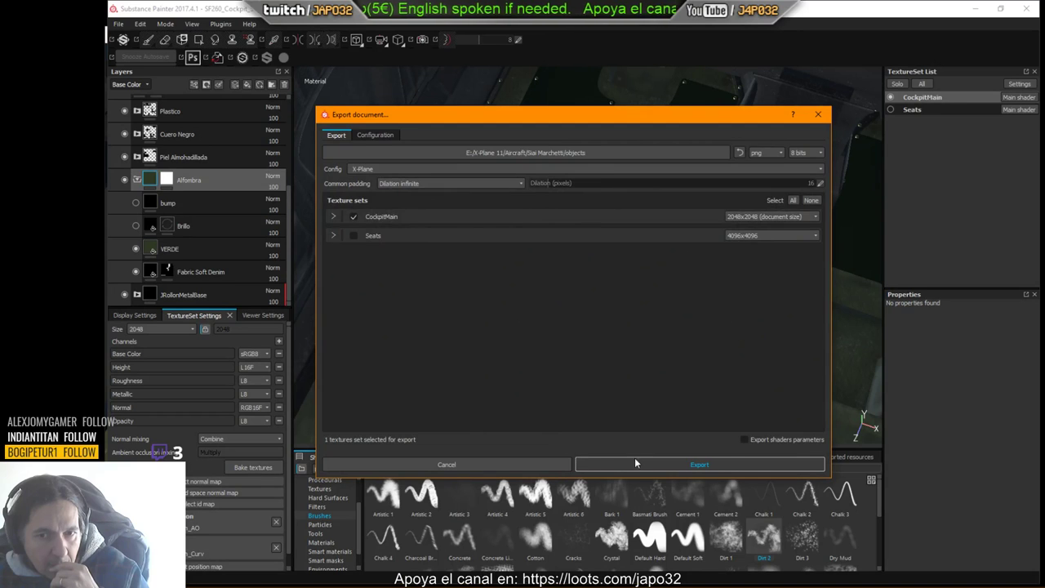
{"action": "left_click", "coordinate": [634, 461]}
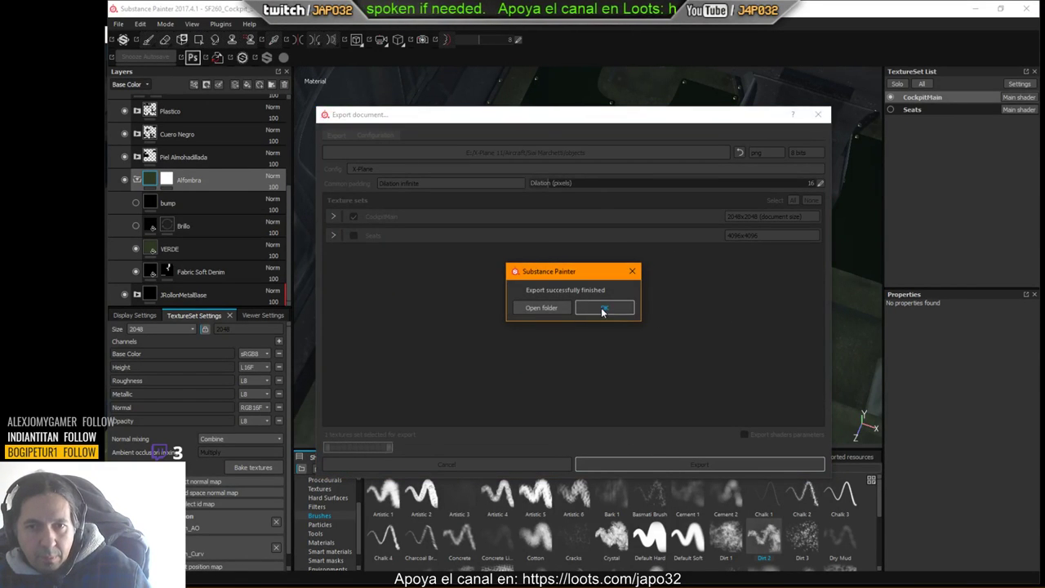
{"action": "left_click", "coordinate": [603, 307]}
{"action": "key", "text": "alt+Tab"}
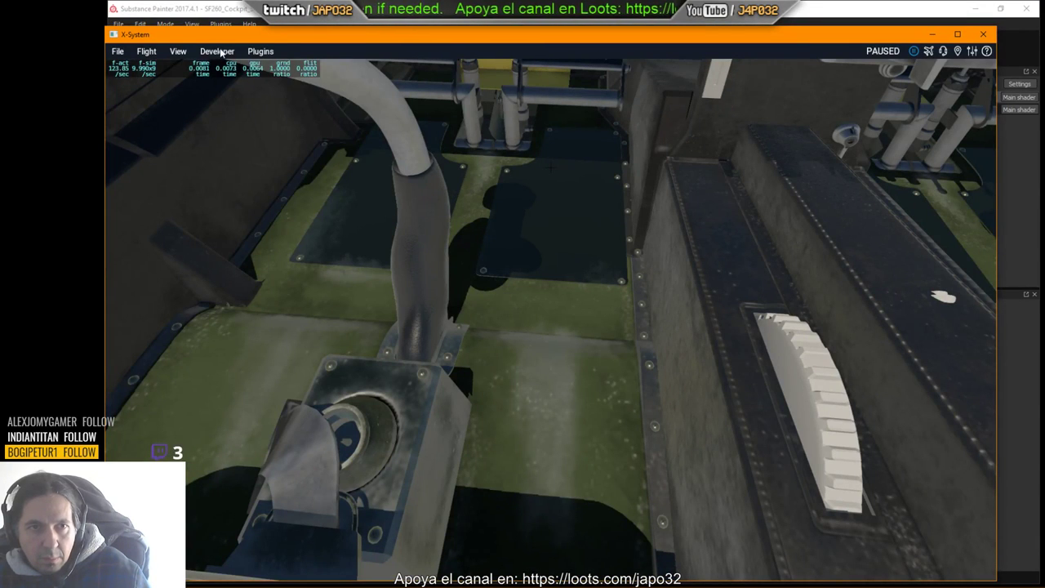
{"action": "left_click", "coordinate": [221, 52]}
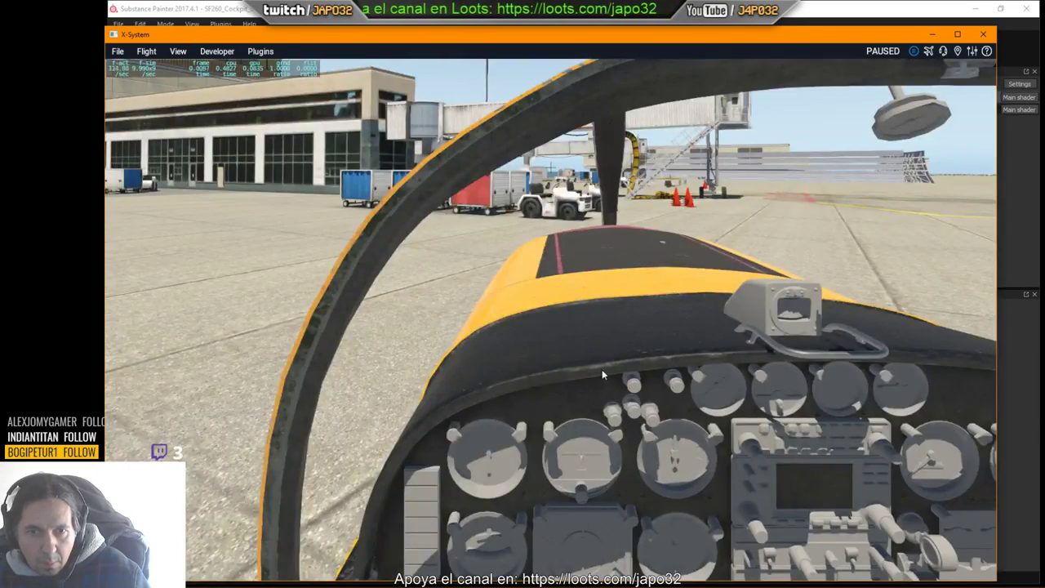
Step: Examine the green carpet on the cockpit floor around the pilot's stick base from above and close up
{"action": "key", "text": "Right"}
{"action": "key", "text": "period"}
{"action": "key", "text": "Down"}
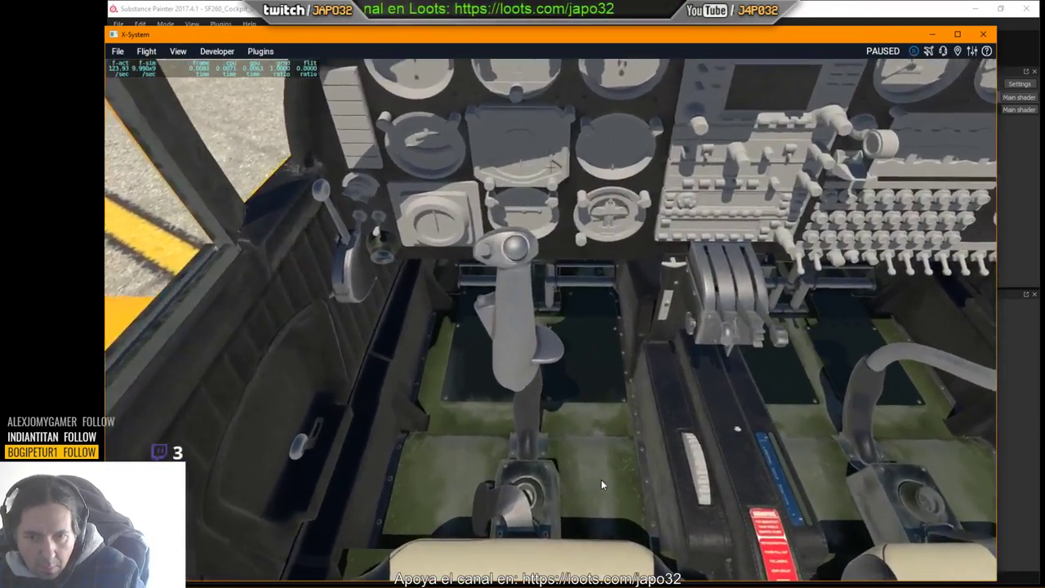
{"action": "key", "text": "f"}
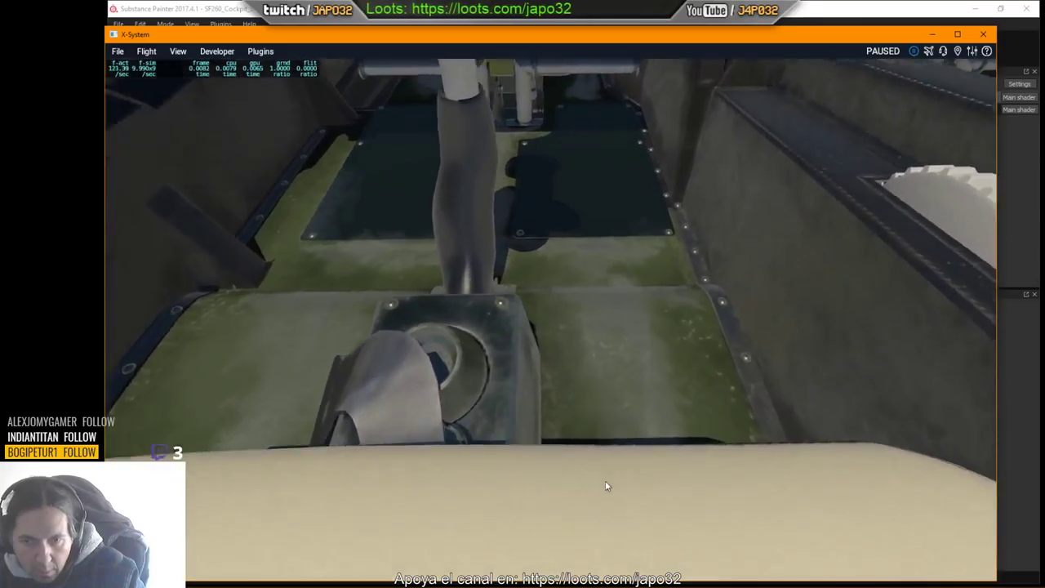
{"action": "key", "text": "Right"}
{"action": "key", "text": "period"}
{"action": "key", "text": "comma"}
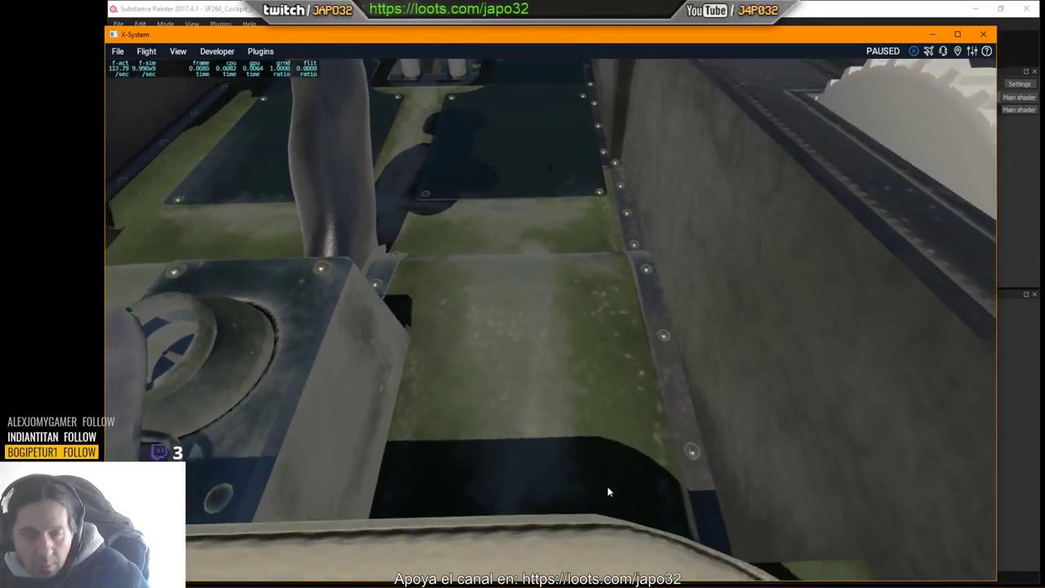
Step: Switch to Substance Painter, hide the Fabric Soft Denim layer and export the CockpitMain textures with the X-Plane configuration
{"action": "key", "text": "alt+Tab"}
{"action": "right_click_drag", "start_coordinate": [605, 314], "coordinate": [681, 316], "text": "shift"}
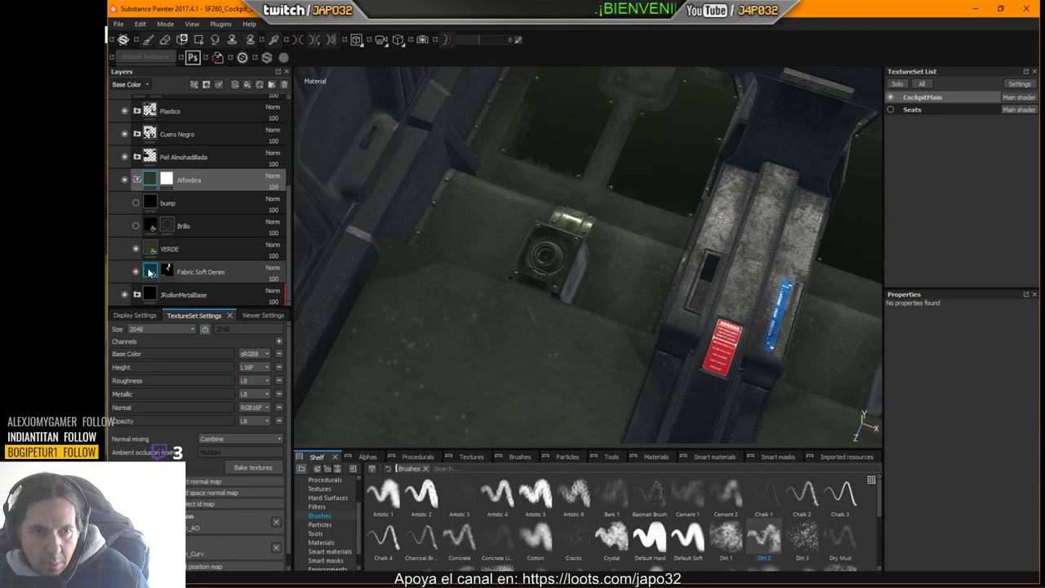
{"action": "right_click", "coordinate": [458, 262]}
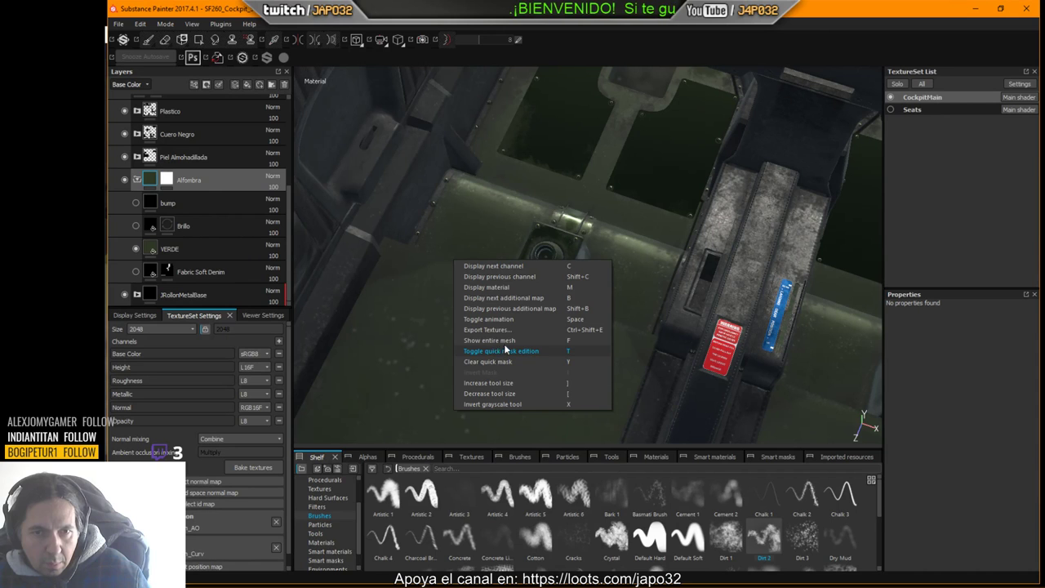
{"action": "left_click", "coordinate": [505, 332]}
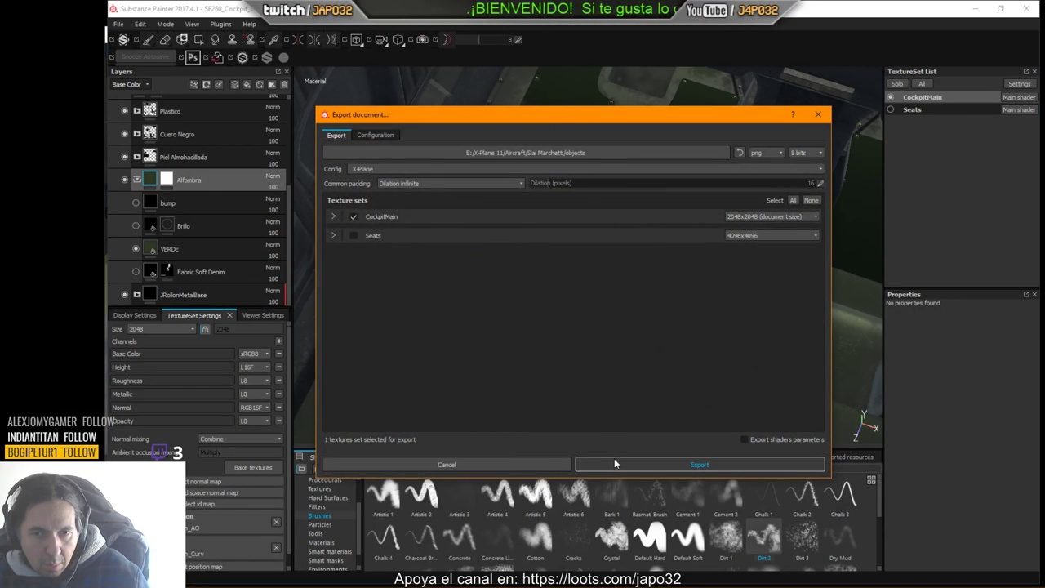
{"action": "left_click", "coordinate": [612, 462]}
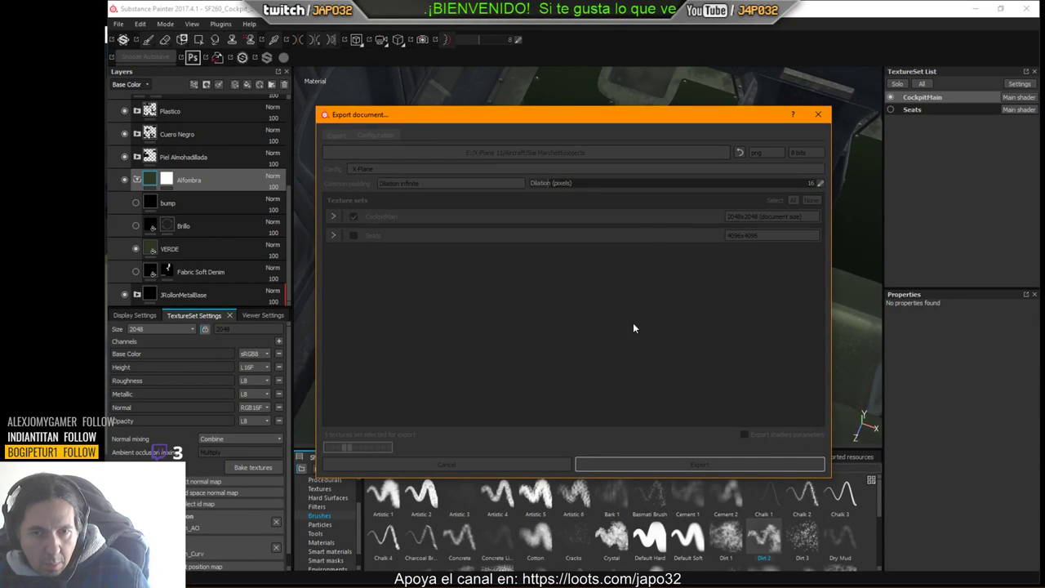
{"action": "left_click", "coordinate": [609, 309]}
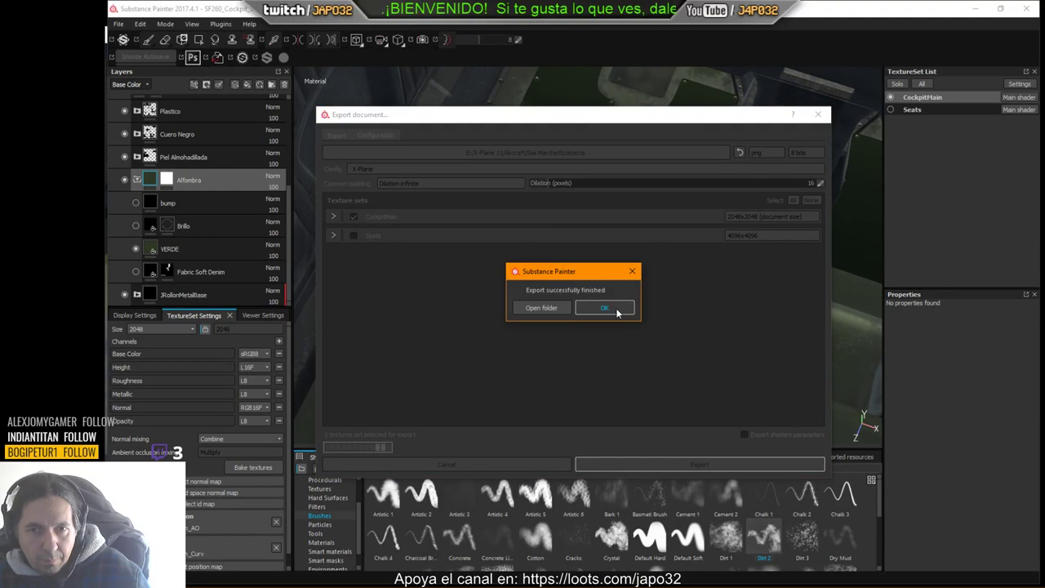
Step: Switch to X-Plane, reload the aircraft and examine the cockpit floor around the pilot's stick base
{"action": "key", "text": "alt+Tab"}
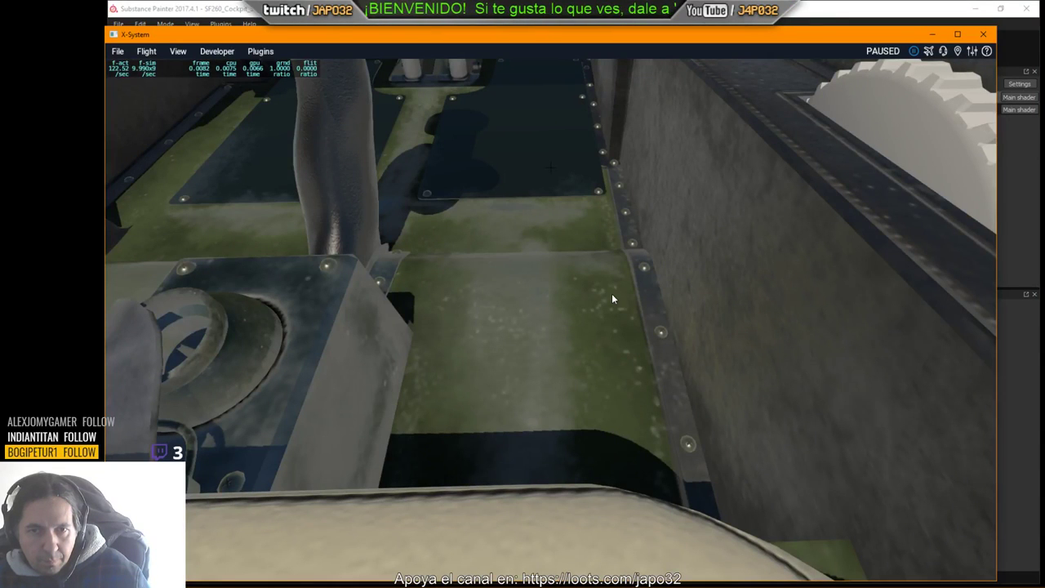
{"action": "left_click", "coordinate": [186, 54]}
{"action": "mouse_move", "coordinate": [212, 55]}
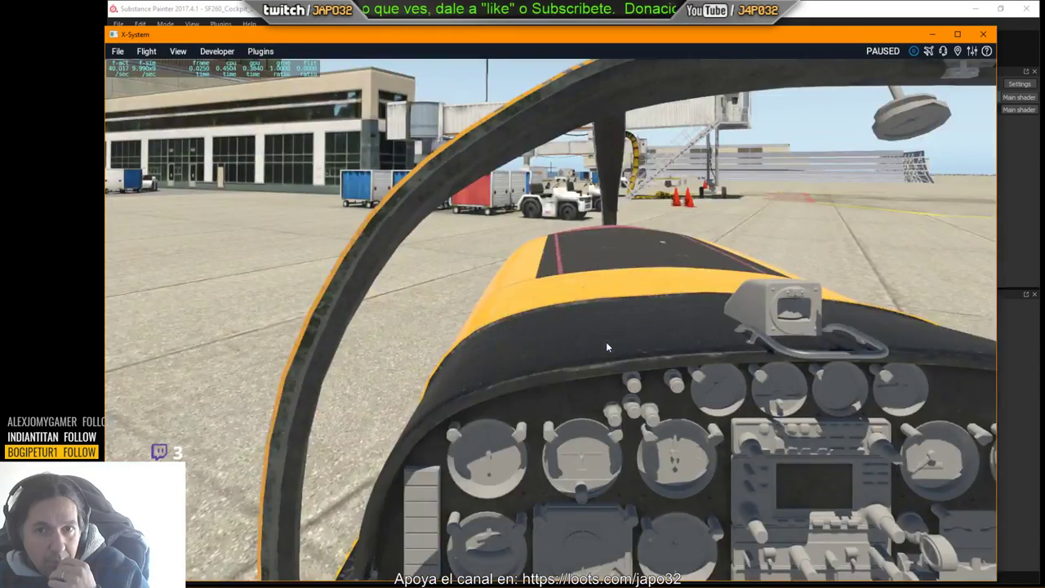
{"action": "right_click_drag", "start_coordinate": [606, 342], "coordinate": [615, 458]}
{"action": "key", "text": "Down"}
{"action": "key", "text": "Right"}
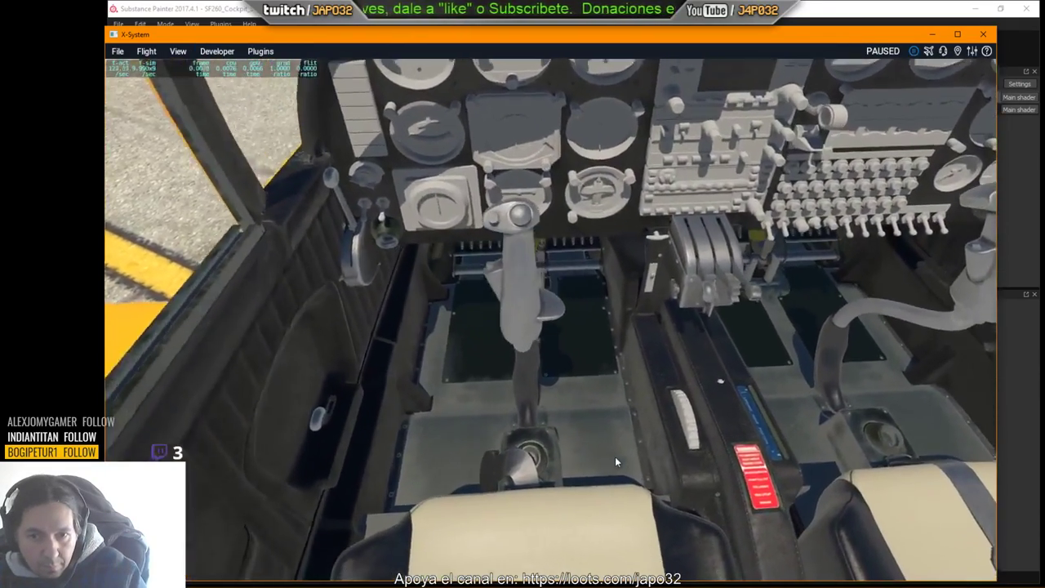
{"action": "scroll", "coordinate": [616, 461], "scroll_direction": "up", "scroll_amount": 4}
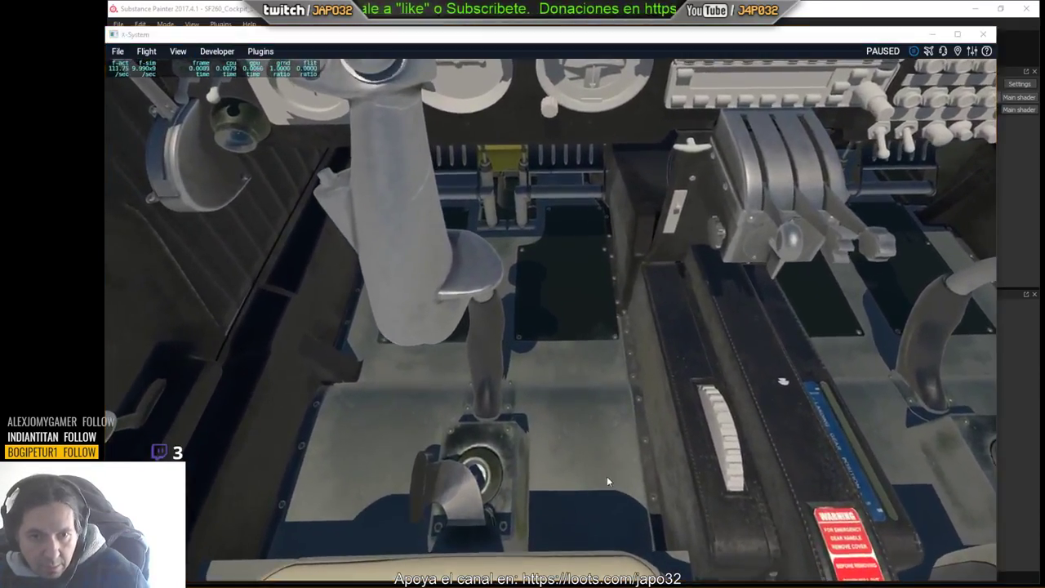
Step: Switch to Substance Painter, show the Fabric Soft Denim layer and hide VERDE in the Alfombra group
{"action": "key", "text": "alt+Tab"}
{"action": "left_click", "coordinate": [138, 271]}
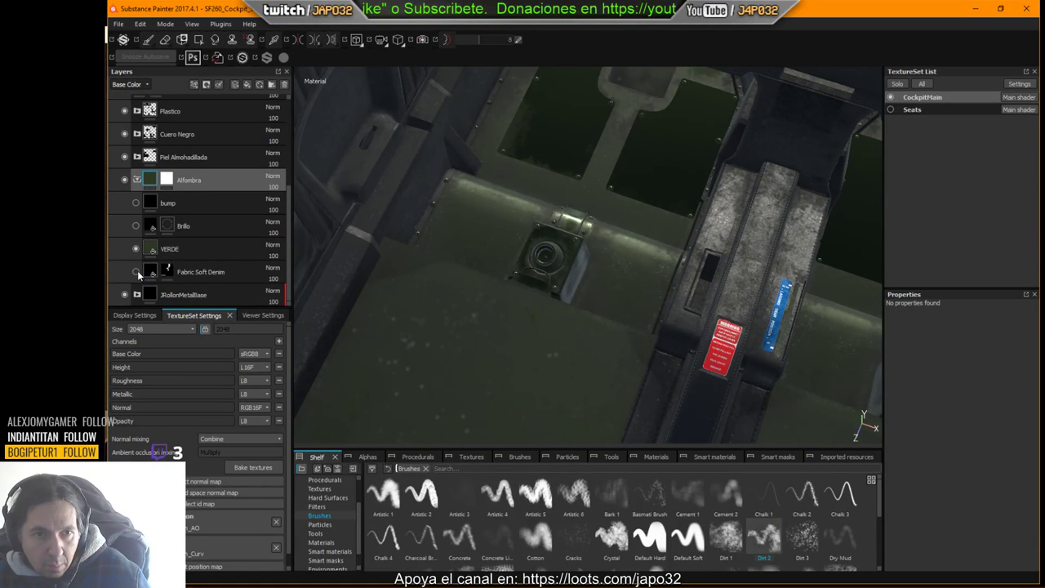
{"action": "left_click", "coordinate": [135, 249]}
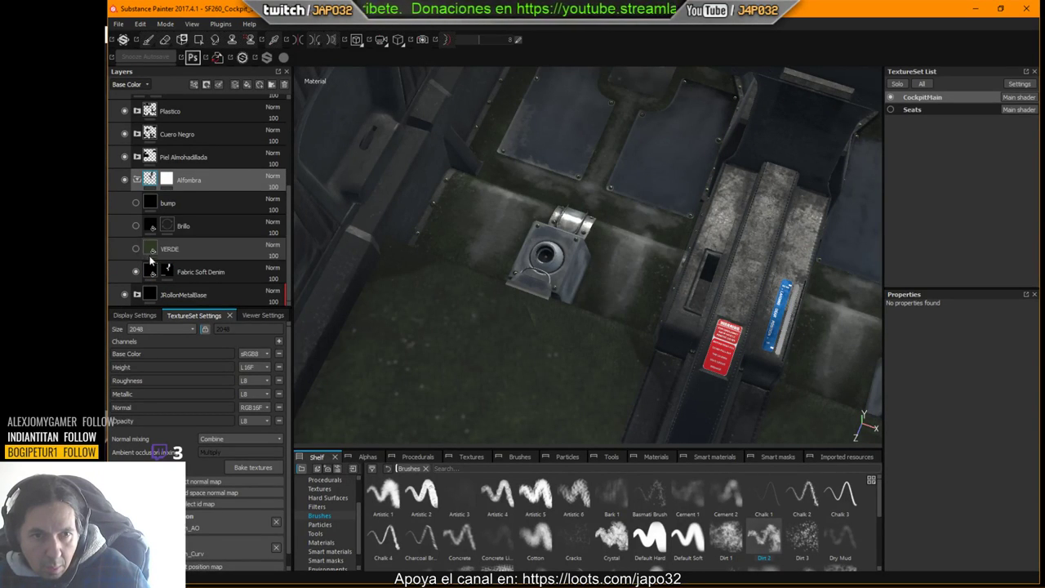
Step: Prepare to paint on the Fabric Soft Denim mask with the Dirt 2 brush and a white grayscale value
{"action": "left_click", "coordinate": [176, 272]}
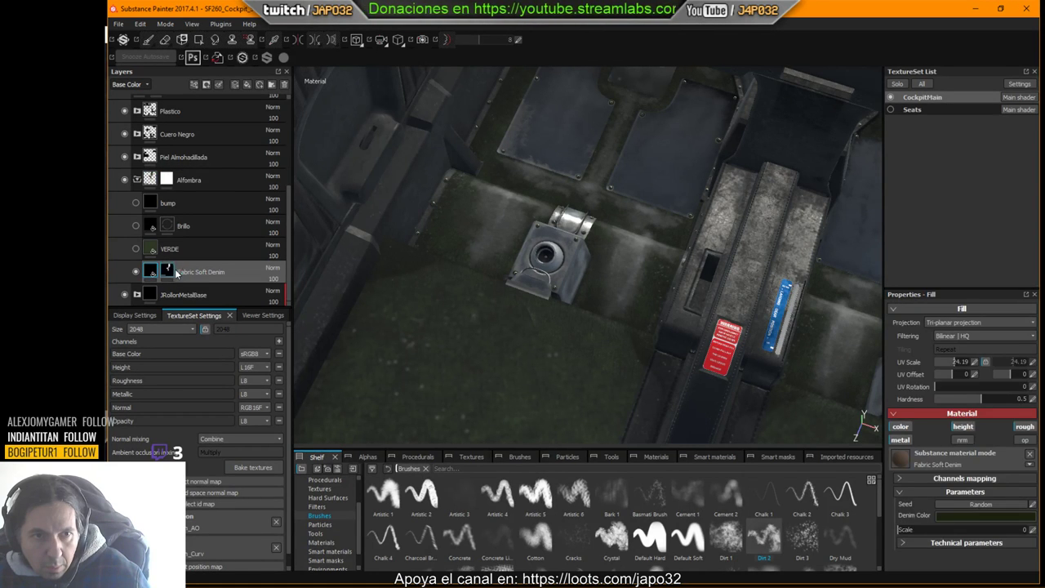
{"action": "key", "text": "1"}
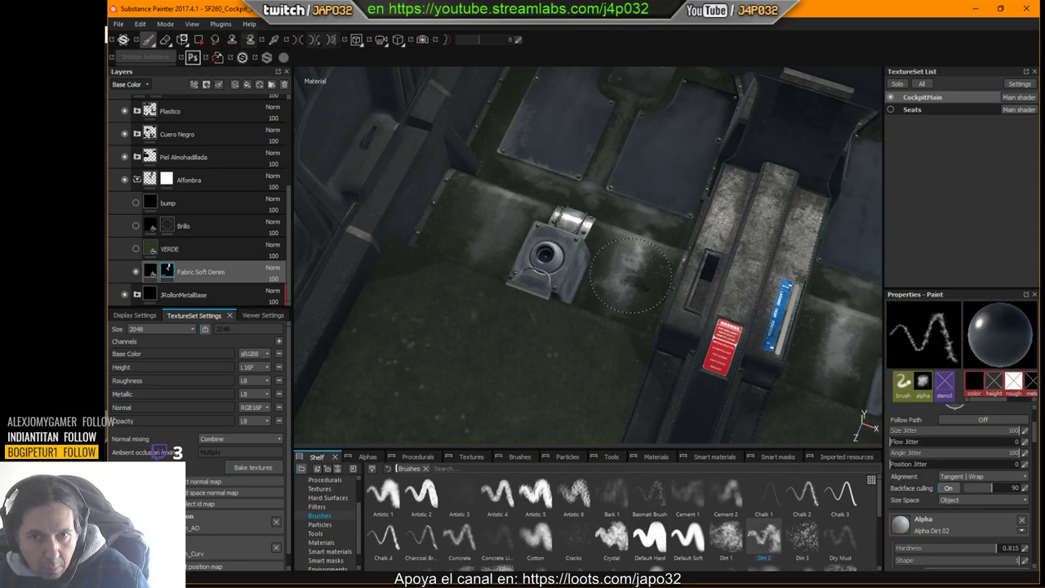
{"action": "scroll", "coordinate": [946, 480], "scroll_direction": "down", "scroll_amount": 5}
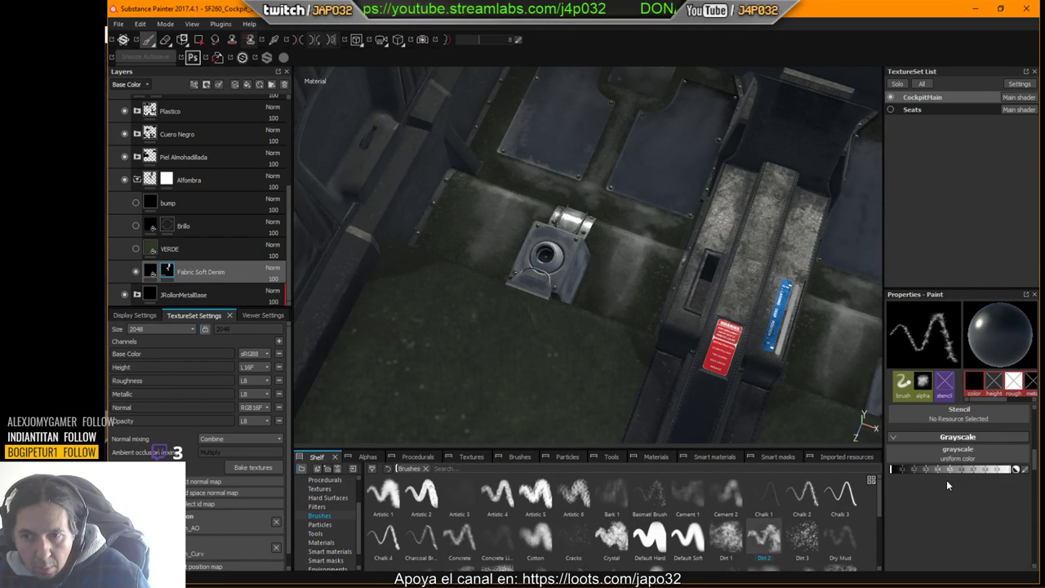
{"action": "left_click", "coordinate": [1010, 468]}
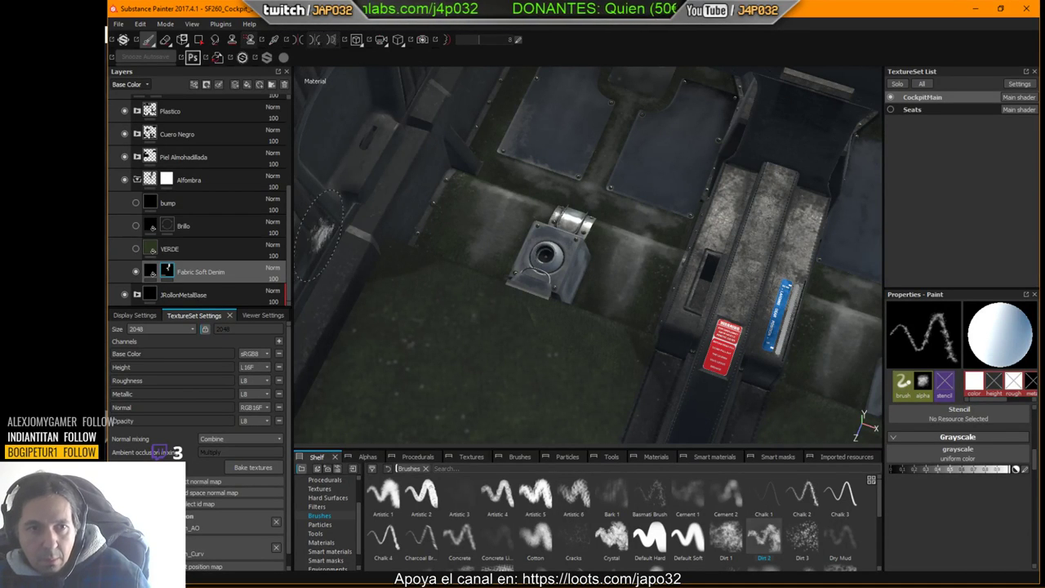
Step: Show the bump and Brillo layers and change Fabric Soft Denim's Denim Color to a brighter green
{"action": "left_click", "coordinate": [135, 226]}
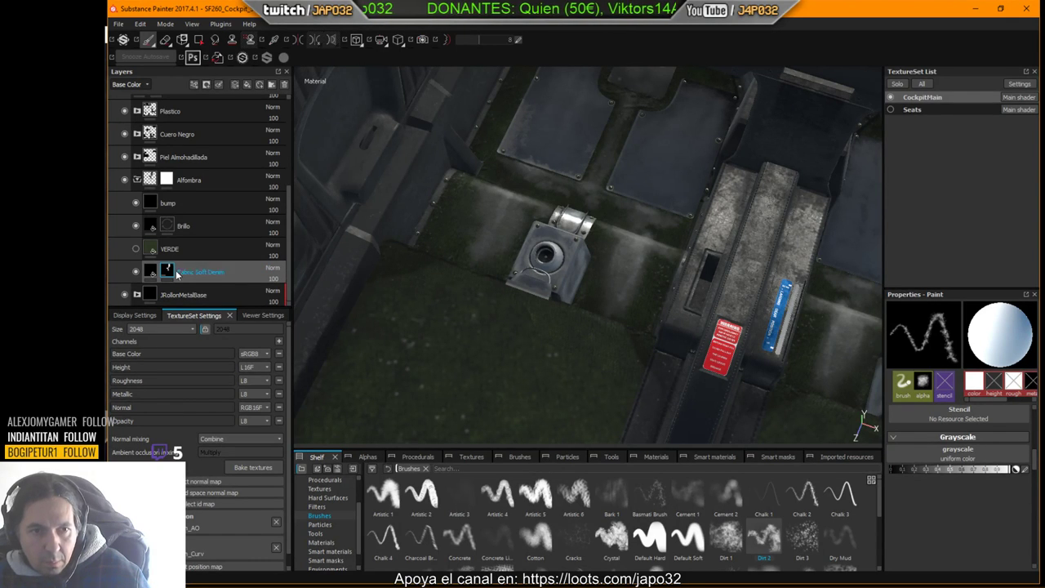
{"action": "left_click", "coordinate": [148, 272]}
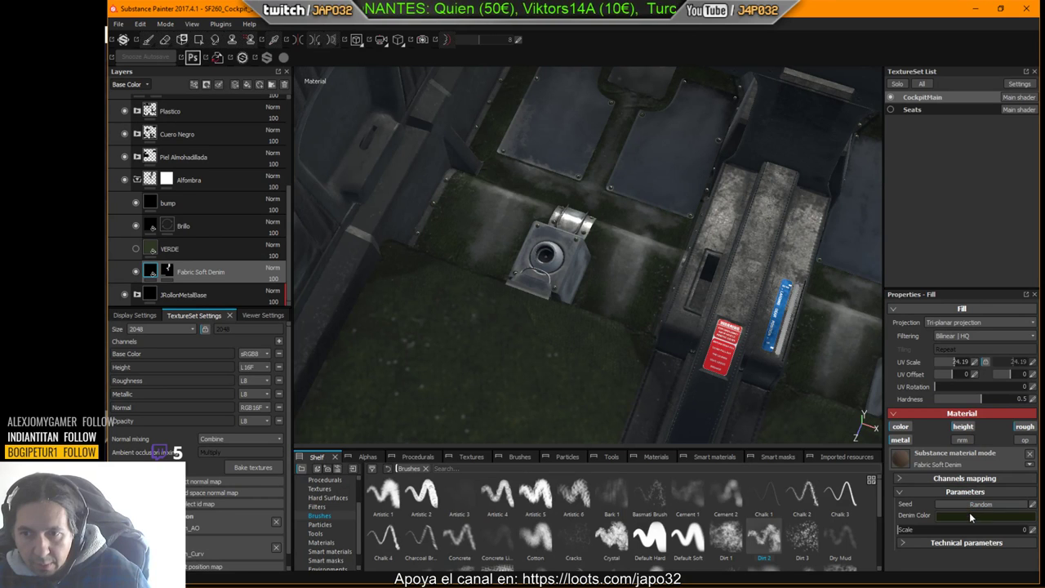
{"action": "left_click", "coordinate": [968, 515]}
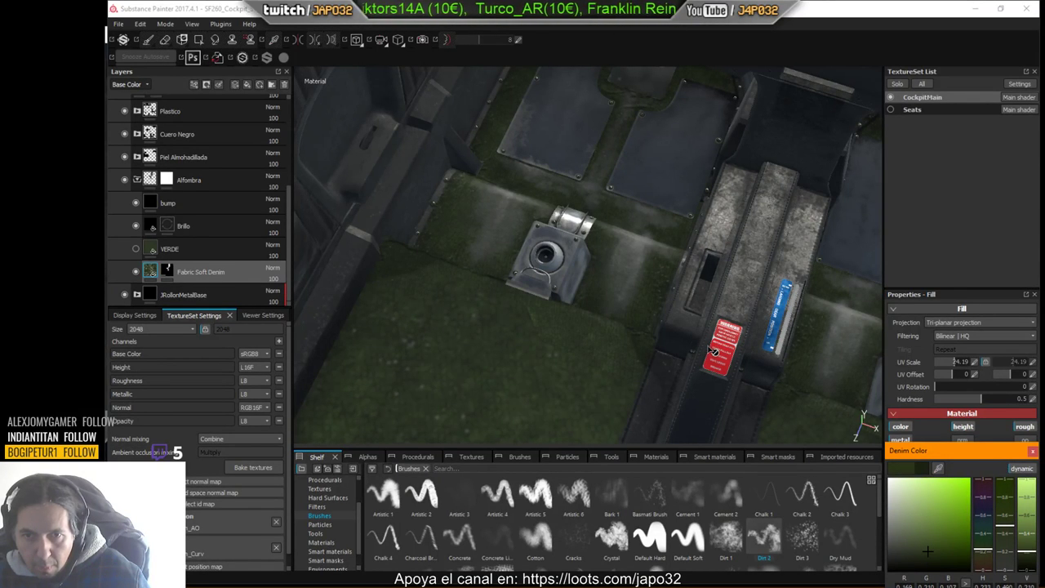
{"action": "middle_click_drag", "start_coordinate": [696, 328], "coordinate": [649, 286], "text": "alt"}
{"action": "right_click_drag", "start_coordinate": [649, 286], "coordinate": [688, 273], "text": "alt"}
{"action": "middle_click_drag", "start_coordinate": [687, 273], "coordinate": [808, 353], "text": "alt"}
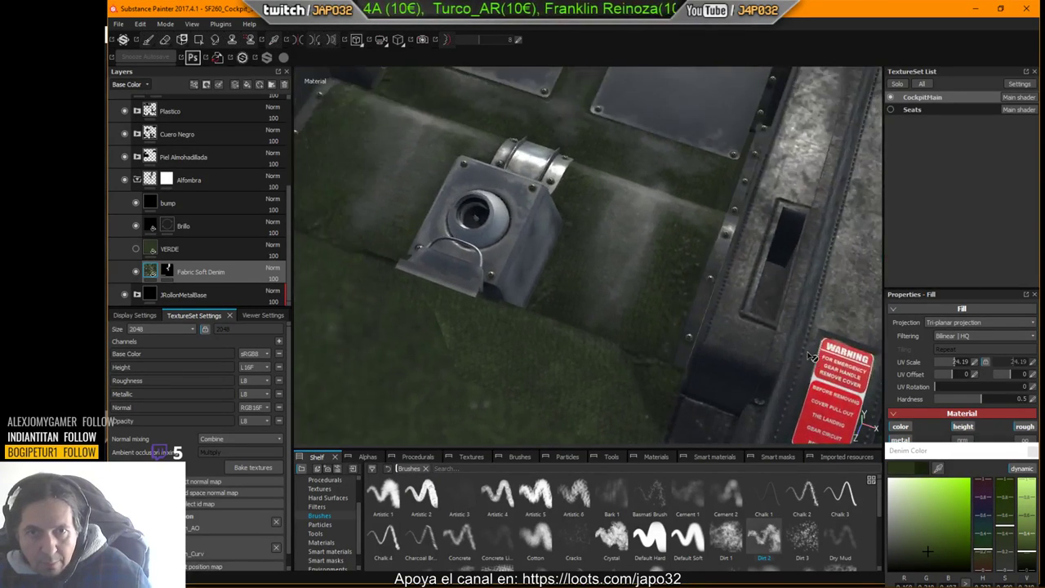
{"action": "left_click_drag", "start_coordinate": [809, 353], "coordinate": [805, 392], "text": "alt"}
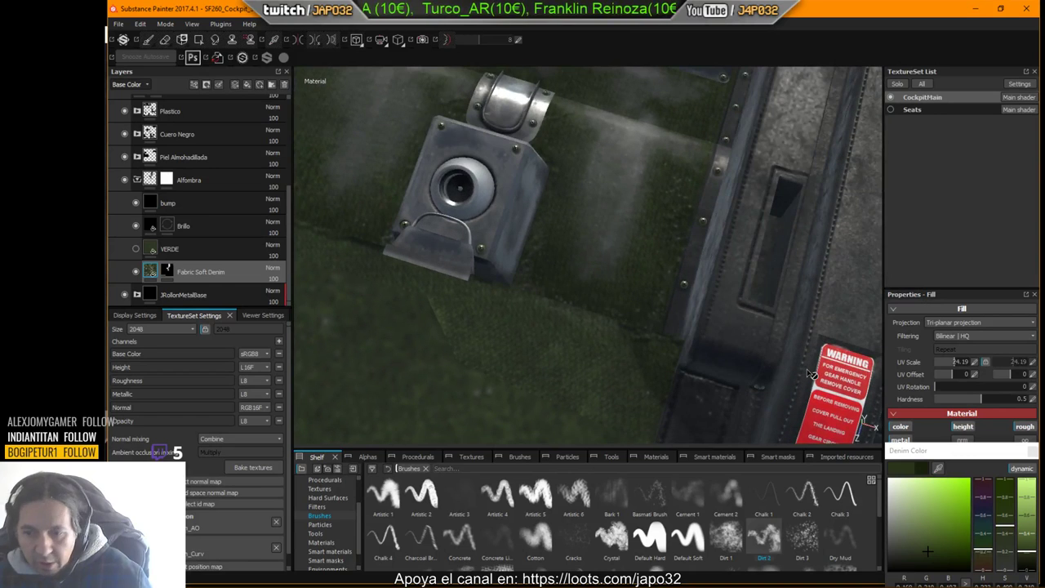
Step: Try a Dirt 2 stroke on the Fabric Soft Denim mask beside the stick base and adjust the brush's grayscale value
{"action": "left_click", "coordinate": [168, 269]}
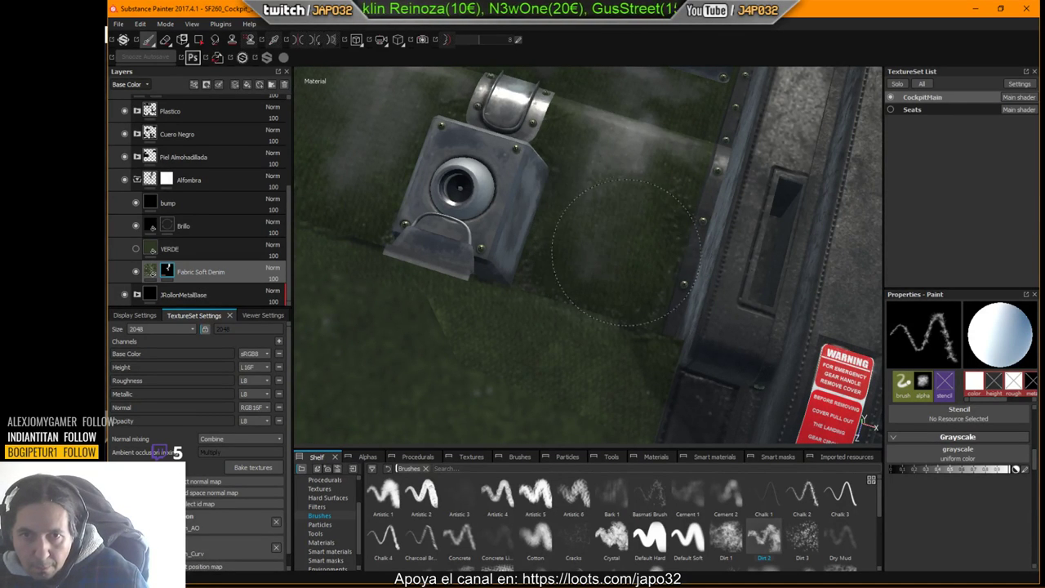
{"action": "mouse_move", "coordinate": [583, 210]}
{"action": "left_mouse_down"}
{"action": "mouse_move", "coordinate": [601, 139]}
{"action": "mouse_move", "coordinate": [617, 137]}
{"action": "mouse_move", "coordinate": [622, 161]}
{"action": "left_mouse_up"}
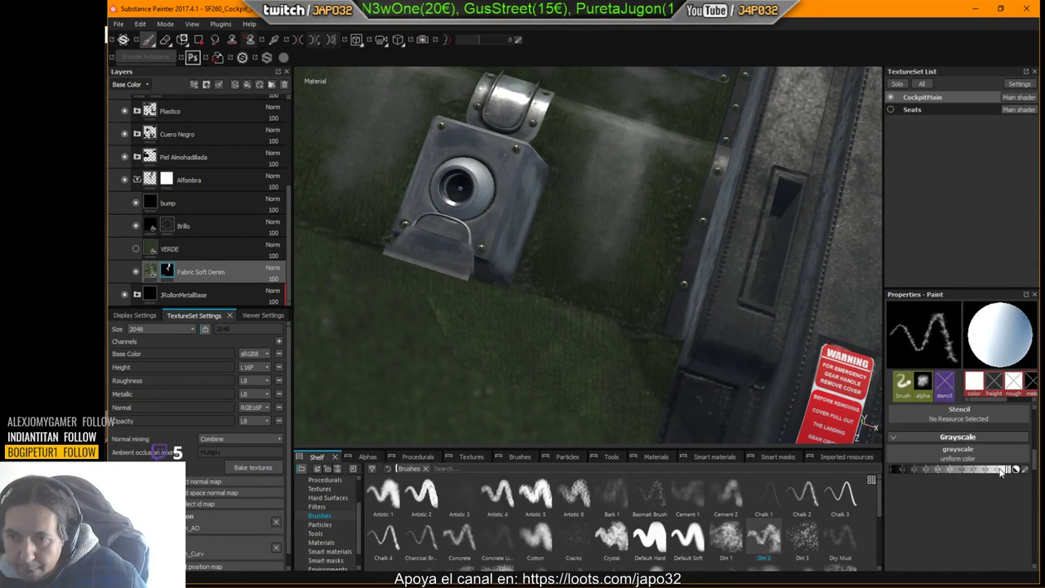
{"action": "left_click_drag", "start_coordinate": [1000, 470], "coordinate": [978, 470]}
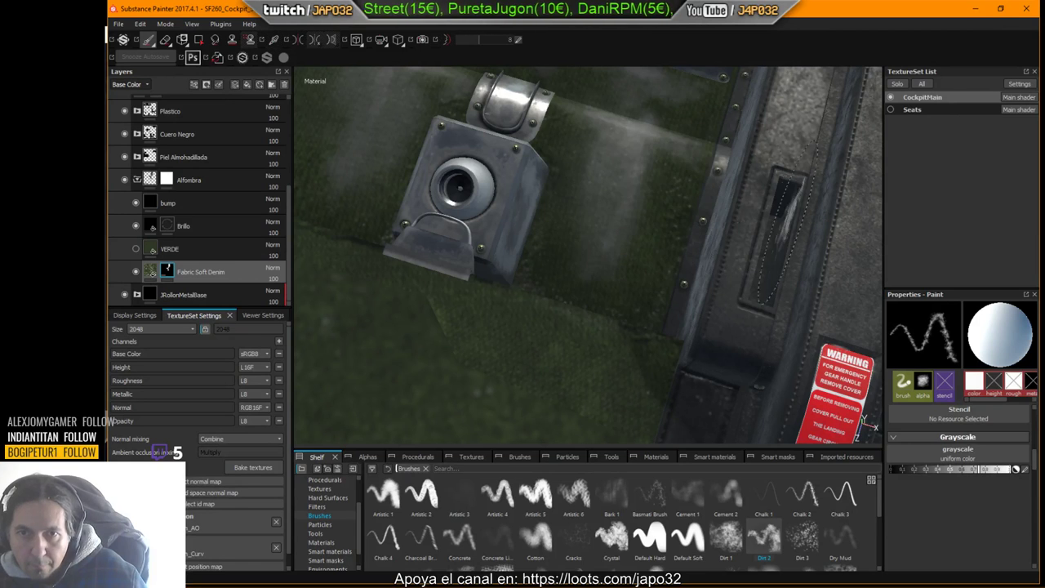
{"action": "left_click_drag", "start_coordinate": [979, 469], "coordinate": [1038, 435]}
Step: Choose the Default Soft brush and set its flow to 35 and stroke opacity to 26
{"action": "scroll", "coordinate": [1039, 439], "scroll_direction": "up", "scroll_amount": 4}
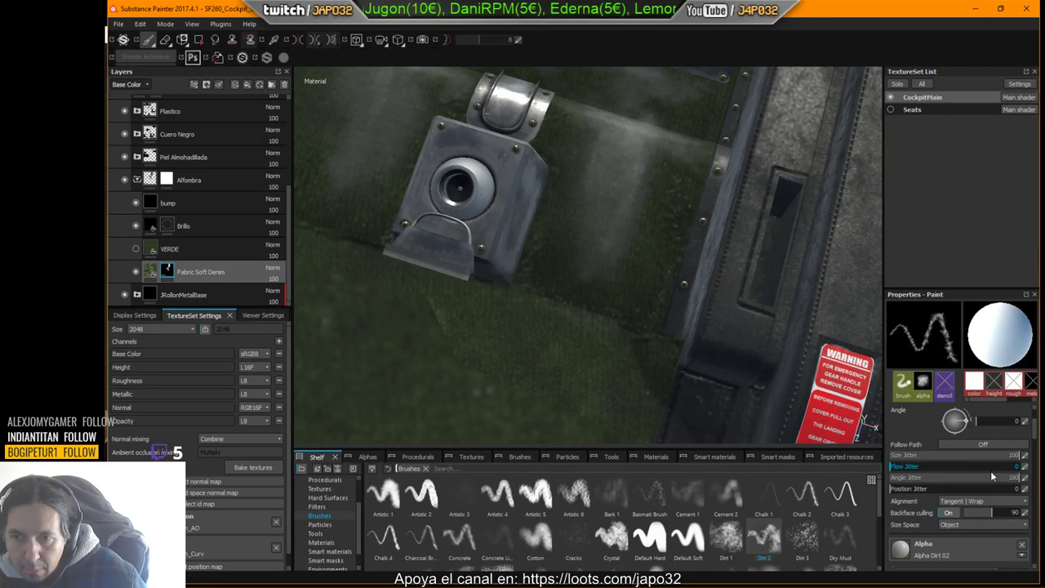
{"action": "left_click", "coordinate": [690, 541]}
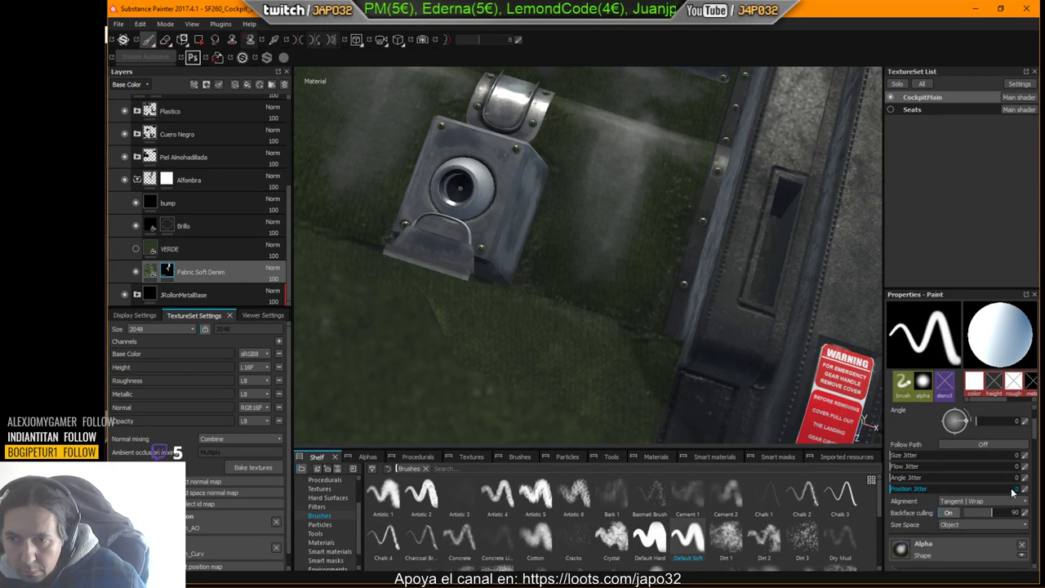
{"action": "scroll", "coordinate": [986, 440], "scroll_direction": "up", "scroll_amount": 2}
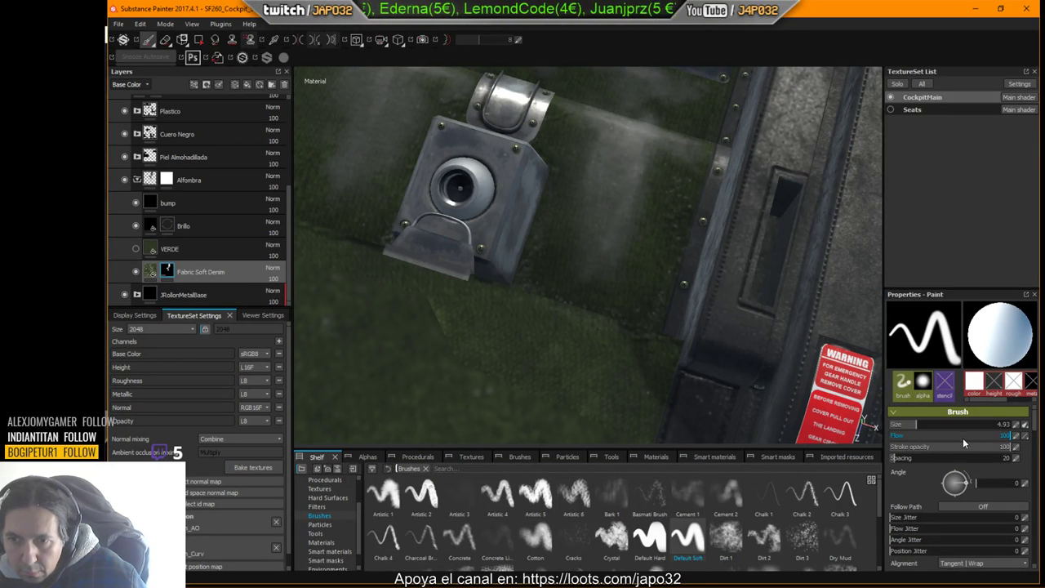
{"action": "mouse_move", "coordinate": [964, 439]}
{"action": "left_mouse_down"}
{"action": "mouse_move", "coordinate": [917, 436]}
{"action": "mouse_move", "coordinate": [899, 448]}
{"action": "left_mouse_up"}
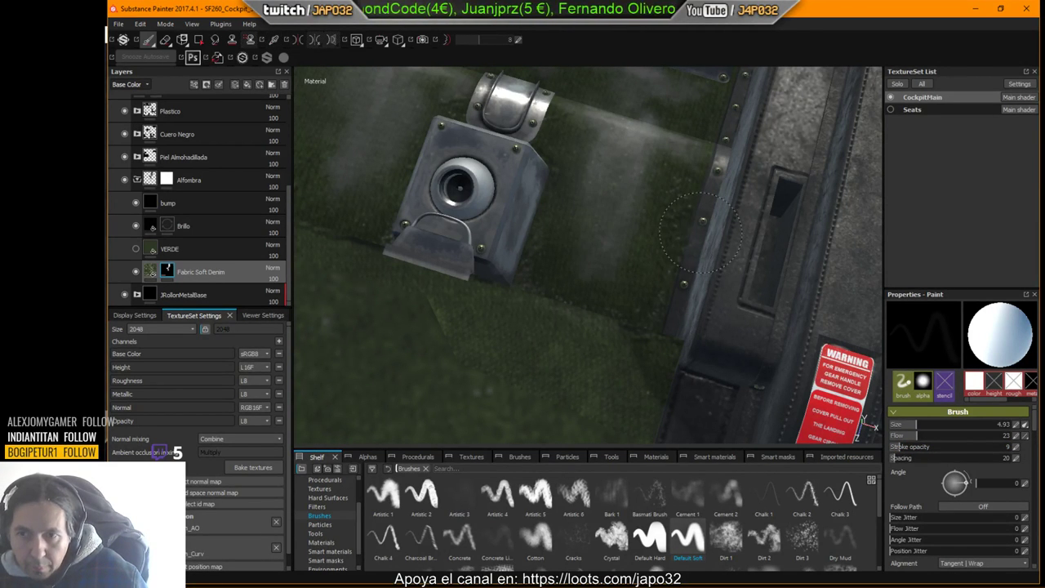
{"action": "left_click_drag", "start_coordinate": [929, 438], "coordinate": [932, 437]}
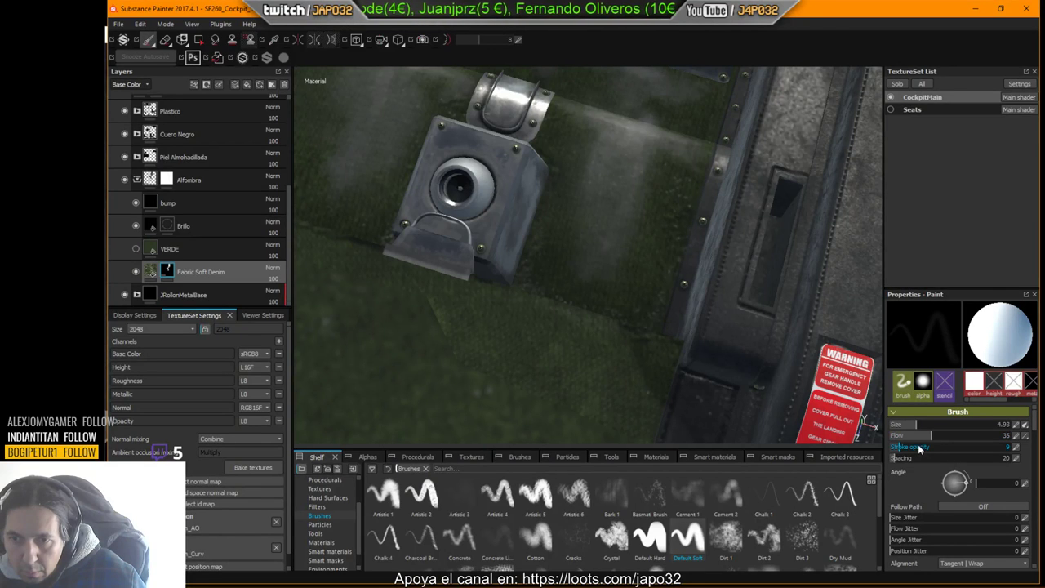
{"action": "left_click", "coordinate": [920, 447]}
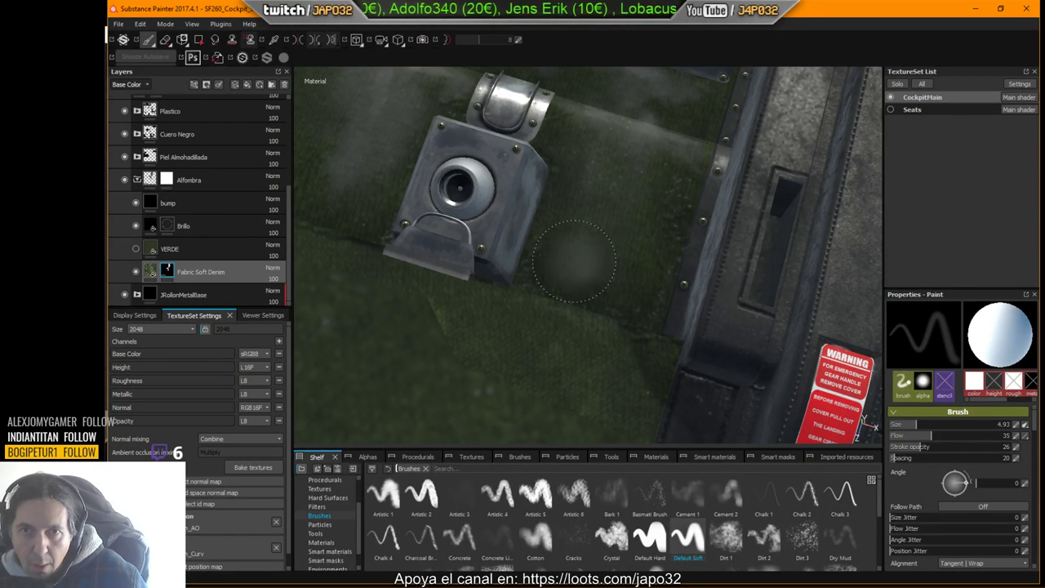
Step: Resize the soft brush to 1.85 with flow 37 and stroke opacity 42 for the carpet around the stick base
{"action": "left_click_drag", "start_coordinate": [526, 292], "coordinate": [677, 255], "text": "alt"}
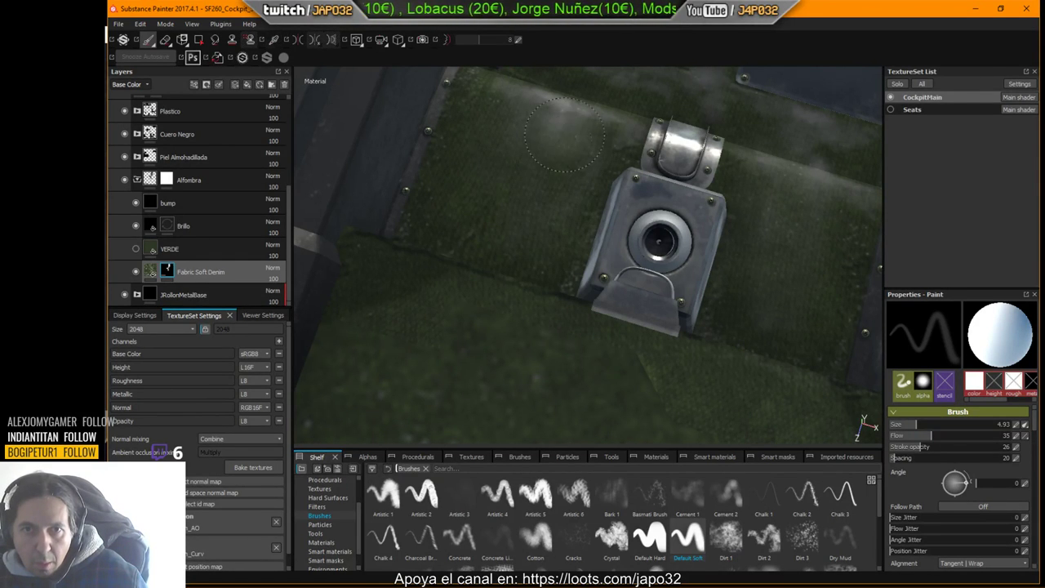
{"action": "left_click_drag", "start_coordinate": [557, 131], "coordinate": [594, 262], "text": "alt"}
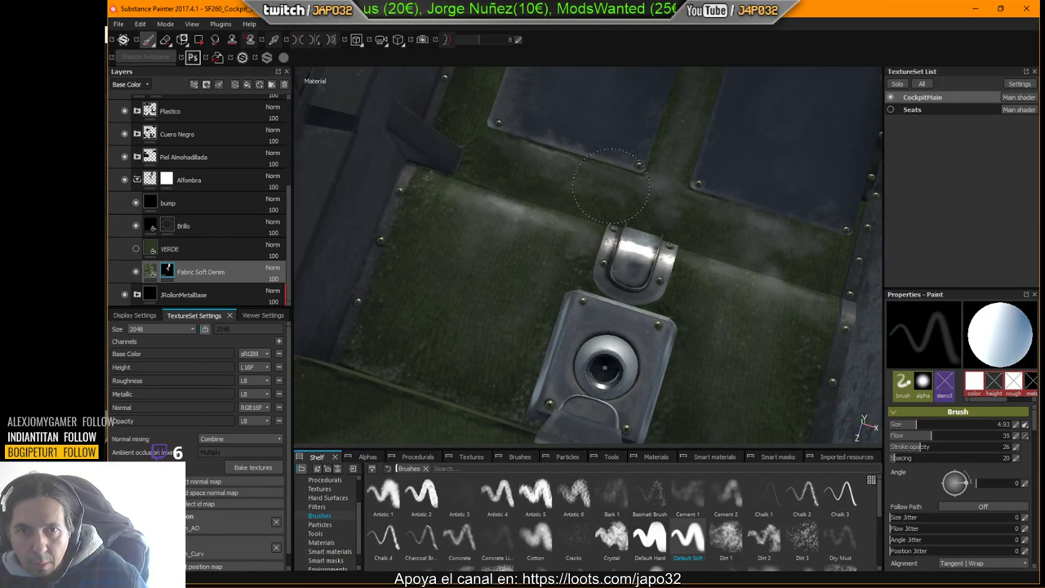
{"action": "right_click_drag", "start_coordinate": [614, 179], "coordinate": [572, 184], "text": "ctrl"}
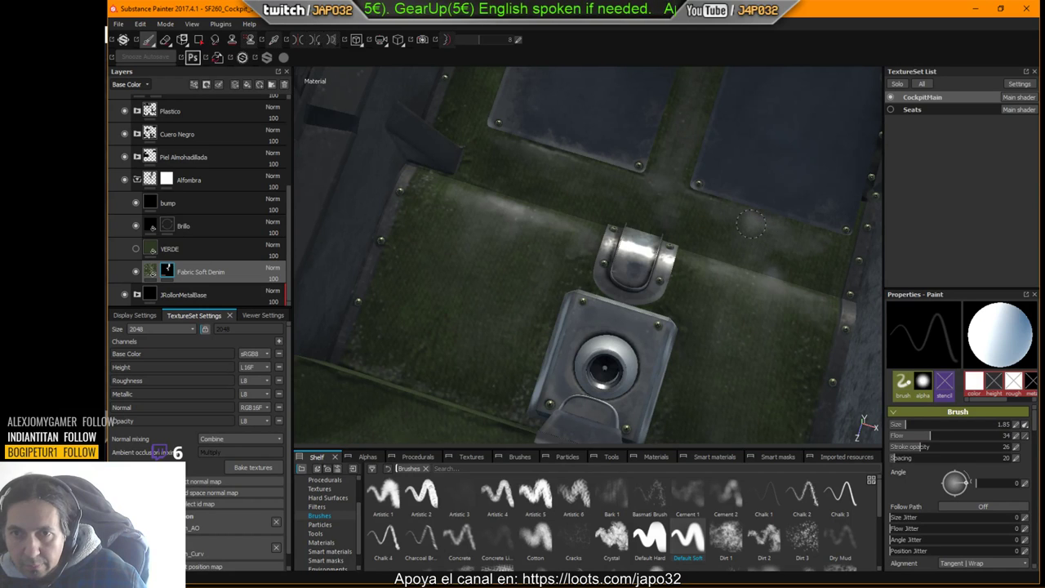
{"action": "left_click_drag", "start_coordinate": [754, 228], "coordinate": [744, 229], "text": "ctrl"}
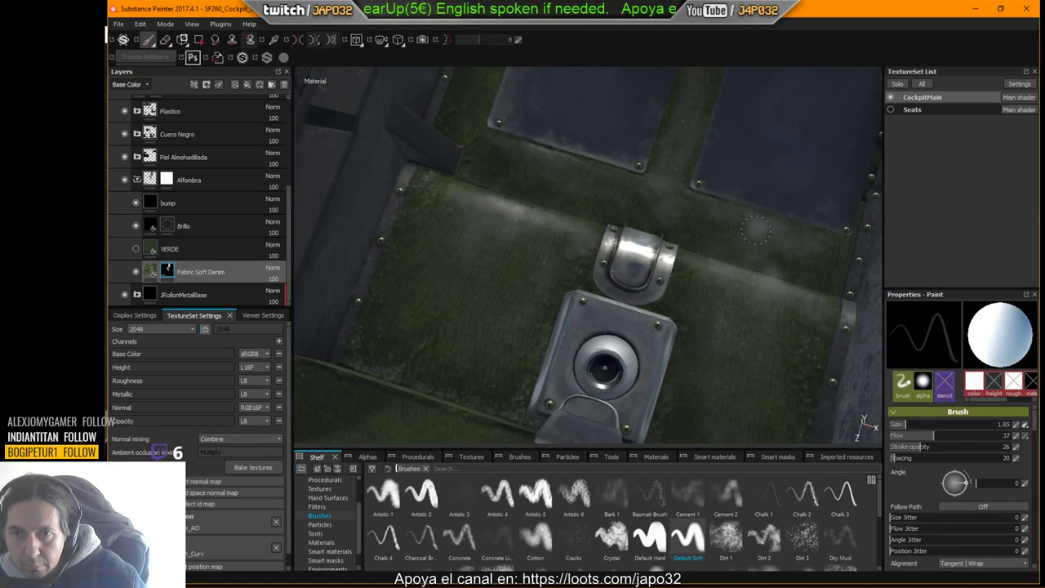
{"action": "left_click", "coordinate": [935, 448]}
{"action": "left_click_drag", "start_coordinate": [935, 451], "coordinate": [940, 448]}
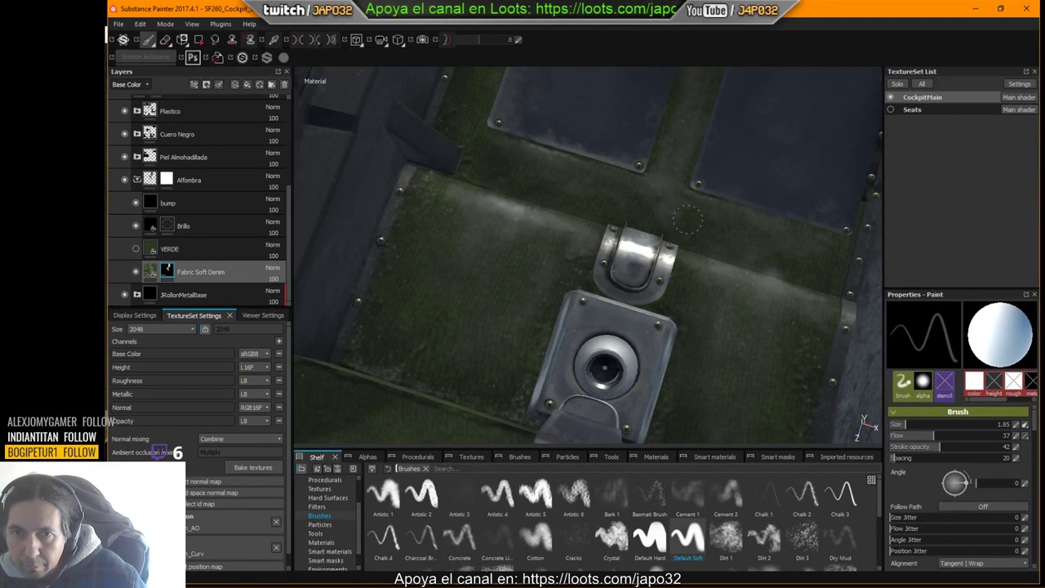
Step: Paint the Fabric Soft Denim mask on the carpet between the two floor plates and along the fold above the stick base
{"action": "mouse_move", "coordinate": [665, 249]}
{"action": "left_mouse_down", "text": "alt"}
{"action": "mouse_move", "coordinate": [613, 261]}
{"action": "mouse_move", "coordinate": [612, 250]}
{"action": "left_mouse_up", "text": "alt"}
{"action": "scroll", "coordinate": [621, 251], "scroll_direction": "up", "scroll_amount": 2}
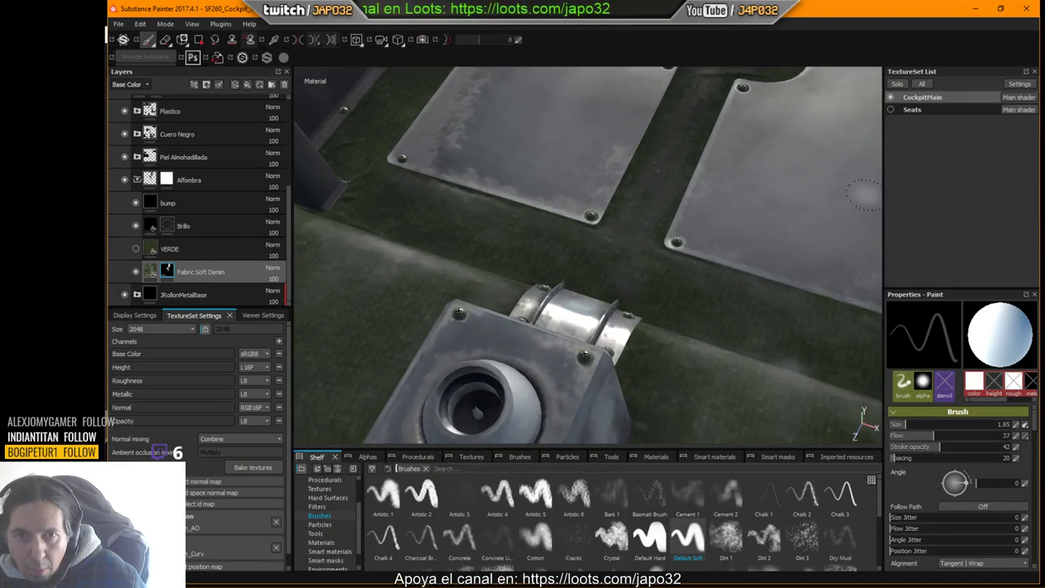
{"action": "middle_click_drag", "start_coordinate": [631, 260], "coordinate": [729, 279], "text": "alt"}
{"action": "left_click_drag", "start_coordinate": [729, 280], "coordinate": [563, 250], "text": "alt"}
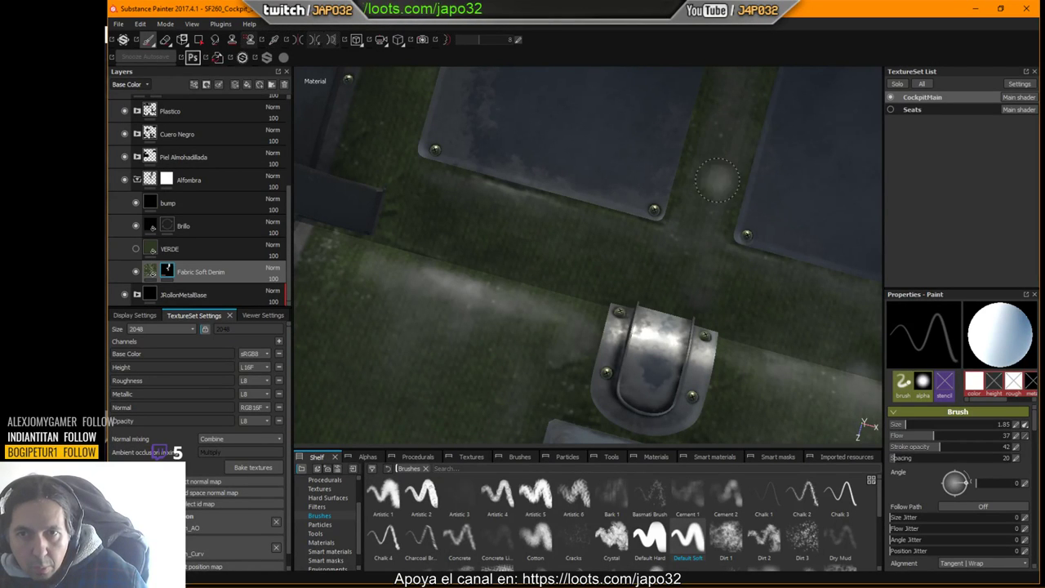
{"action": "middle_click_drag", "start_coordinate": [717, 187], "coordinate": [678, 277]}
{"action": "left_click_drag", "start_coordinate": [689, 223], "coordinate": [676, 220], "text": "alt"}
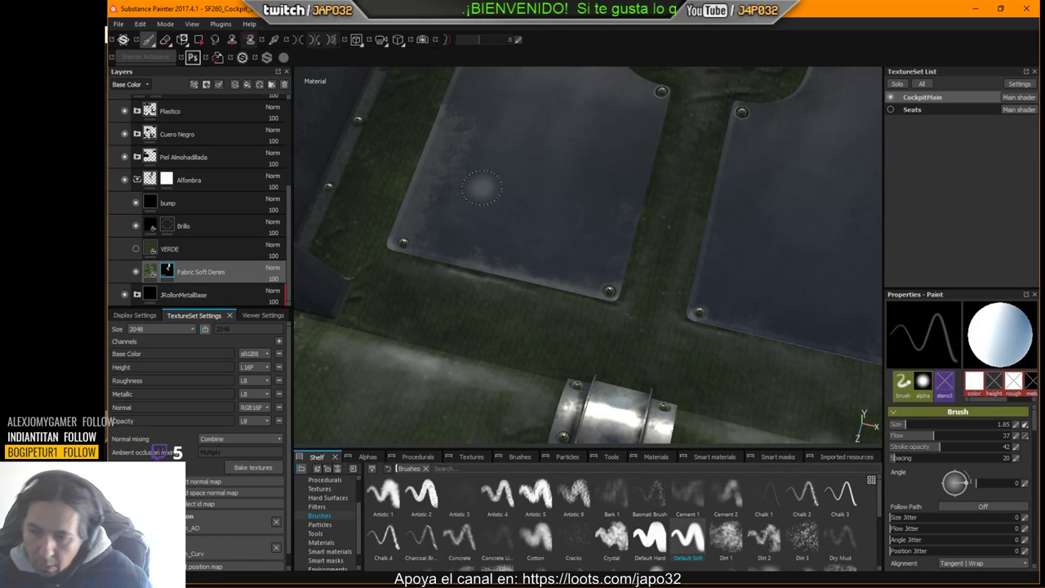
{"action": "left_click_drag", "start_coordinate": [548, 325], "coordinate": [572, 189], "text": "alt"}
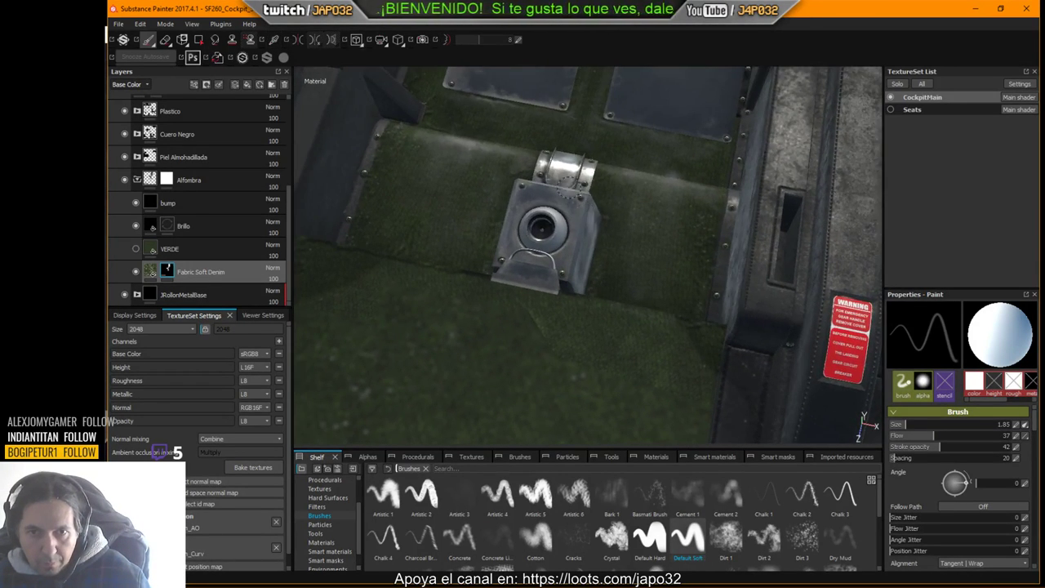
Step: Export the CockpitMain texture set as 8-bit PNG at 2048x2048 with the X-Plane configuration into the Siai Marchetti objects folder
{"action": "right_click", "coordinate": [541, 142]}
{"action": "left_click", "coordinate": [572, 212]}
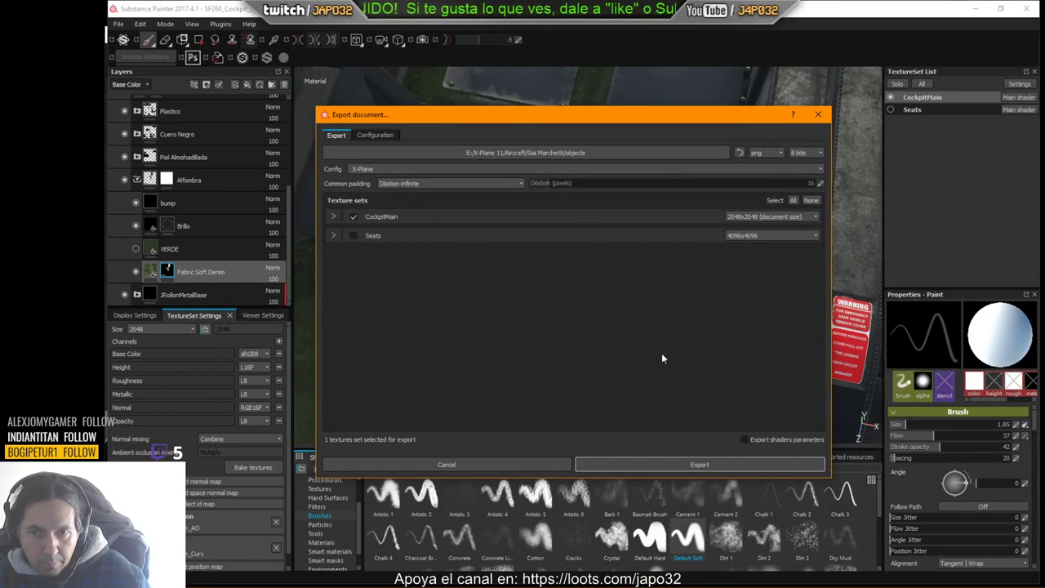
{"action": "left_click", "coordinate": [691, 464]}
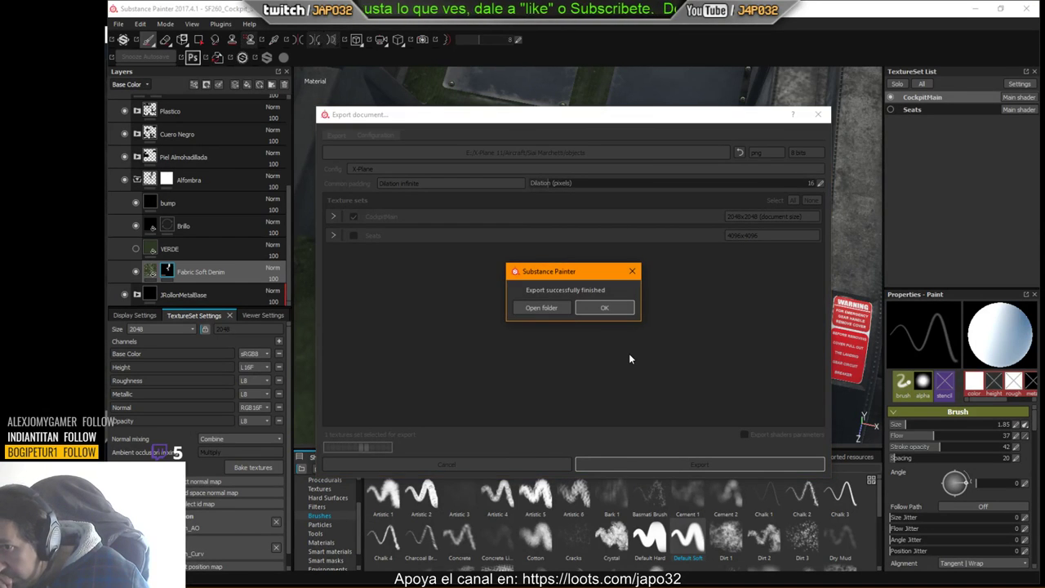
{"action": "left_click", "coordinate": [597, 315]}
Step: Switch to X-Plane, reload the aircraft and examine the carpet on the cockpit floor around the control stick
{"action": "key", "text": "alt+Tab"}
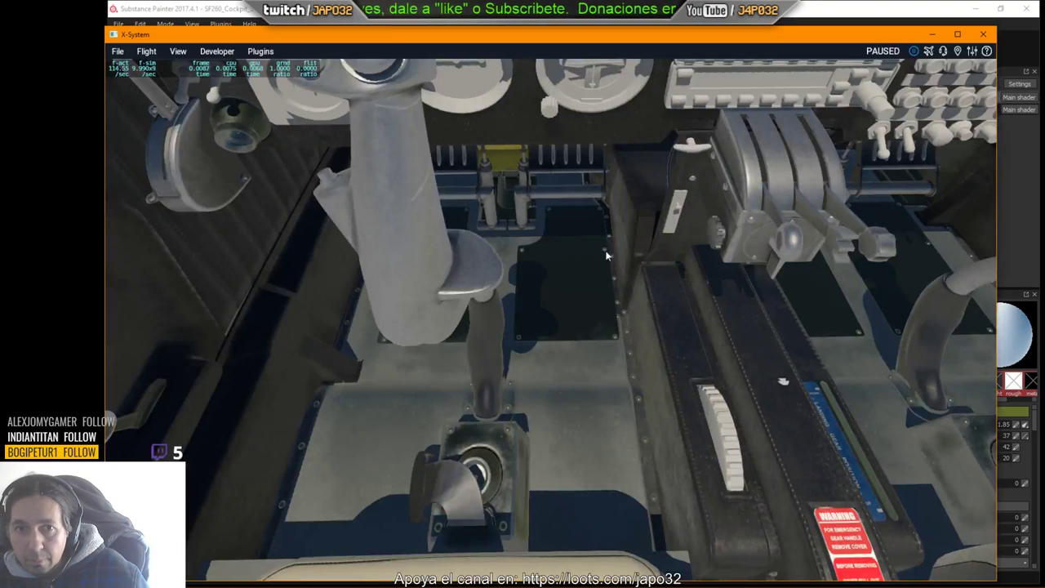
{"action": "left_click", "coordinate": [219, 52]}
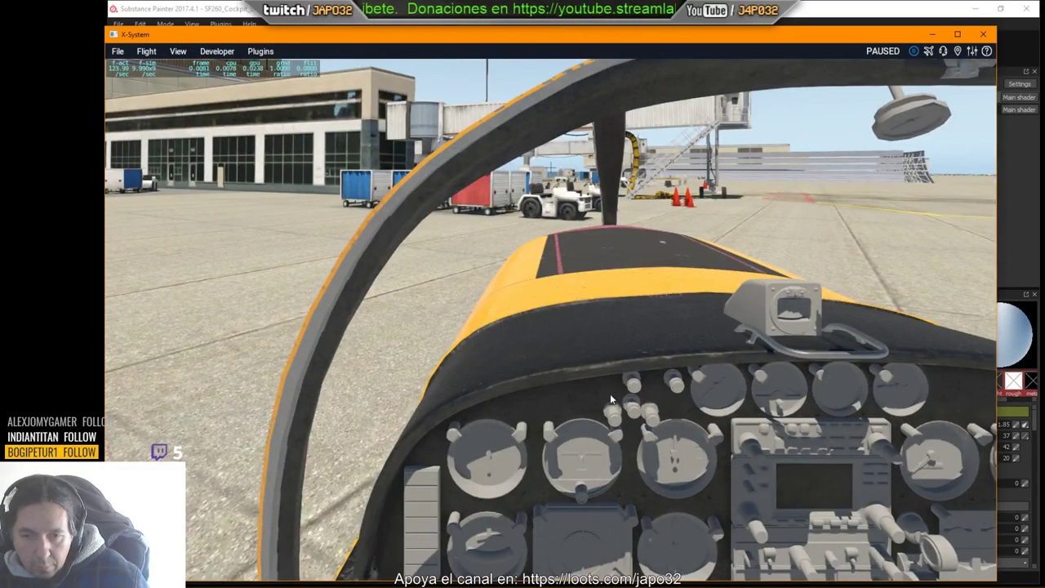
{"action": "right_click_drag", "start_coordinate": [610, 394], "coordinate": [607, 503]}
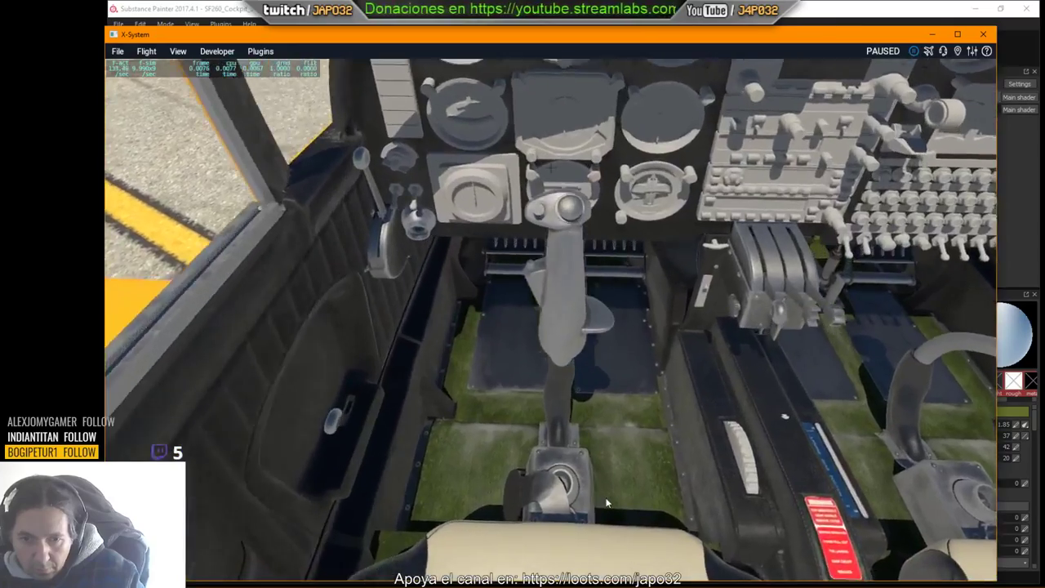
{"action": "scroll", "coordinate": [607, 503], "scroll_direction": "up", "scroll_amount": 3}
Step: Return to Substance Painter and change Fabric Soft Denim's Denim Color to a darker green
{"action": "key", "text": "alt+Tab"}
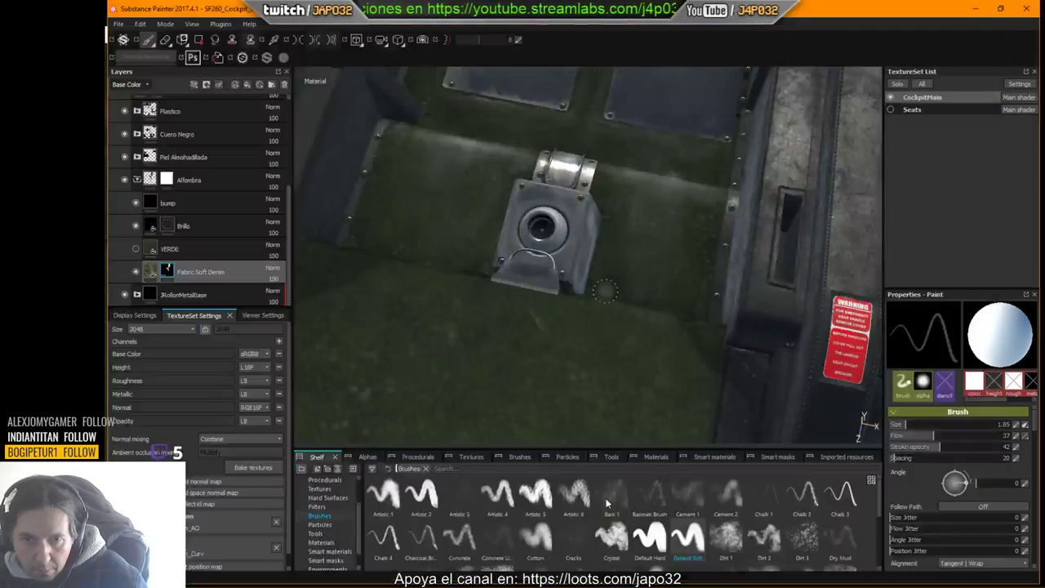
{"action": "left_click", "coordinate": [224, 278]}
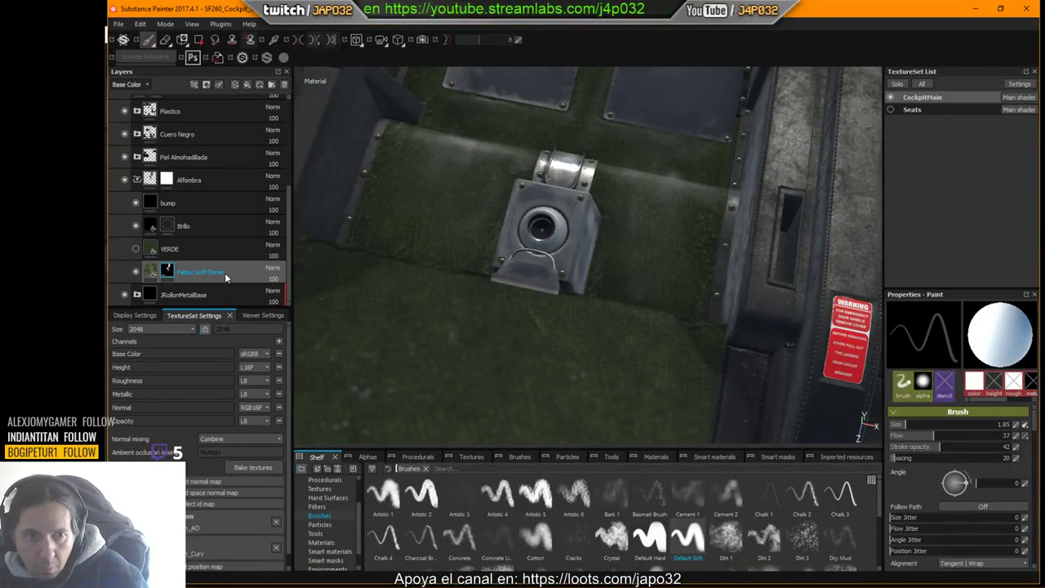
{"action": "left_click", "coordinate": [152, 272]}
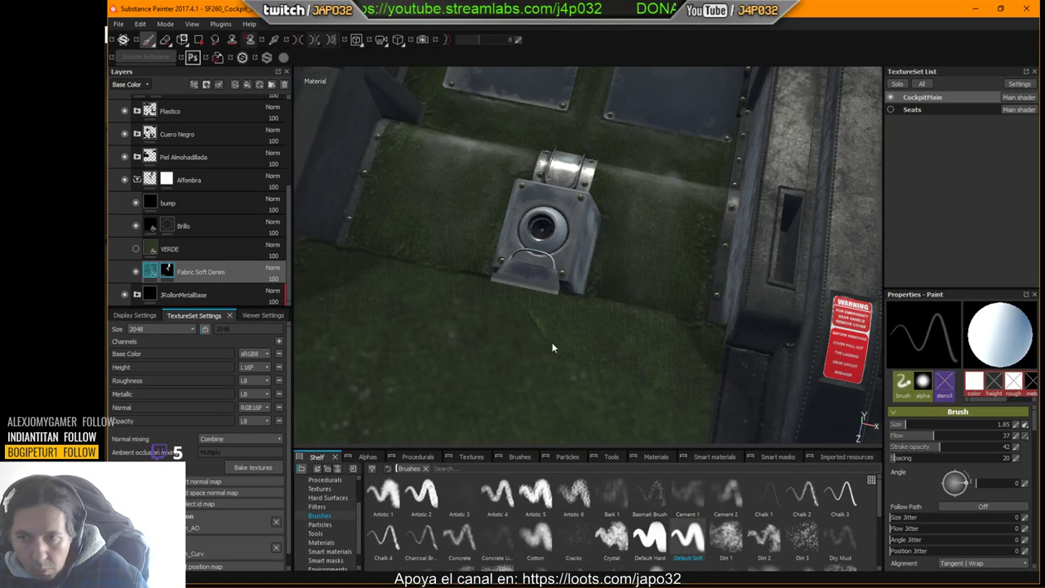
{"action": "left_click", "coordinate": [994, 518]}
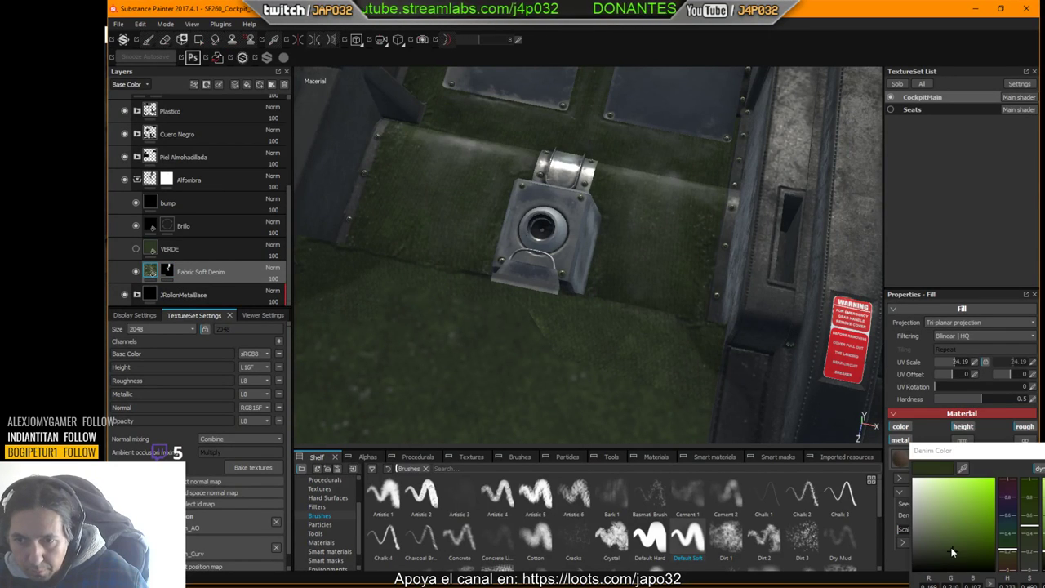
{"action": "left_click_drag", "start_coordinate": [961, 556], "coordinate": [951, 563]}
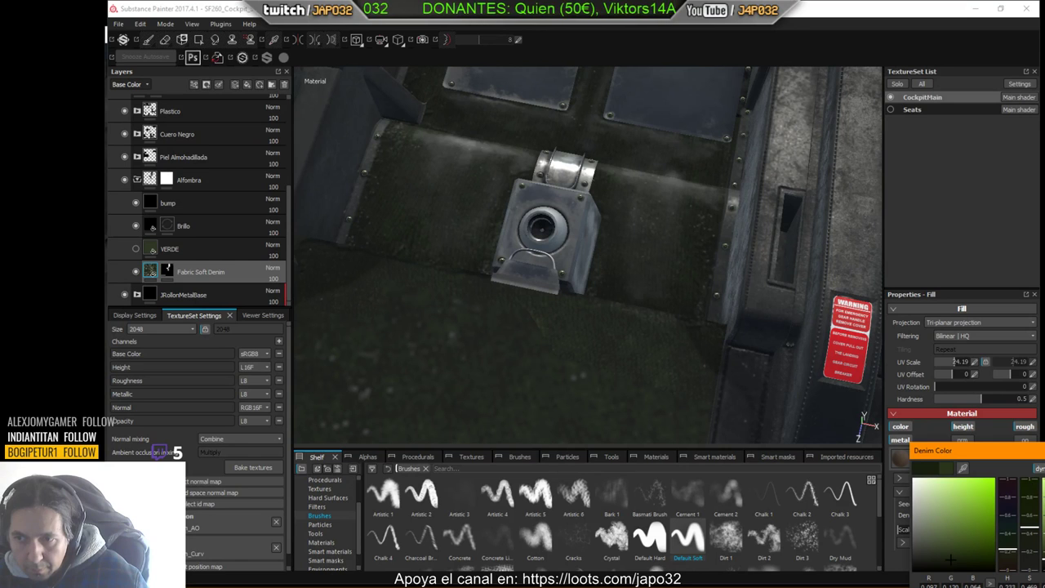
Step: Set the brush's stroke opacity to 68 and paint the Fabric Soft Denim mask on the carpet around the stick base
{"action": "left_click", "coordinate": [168, 271]}
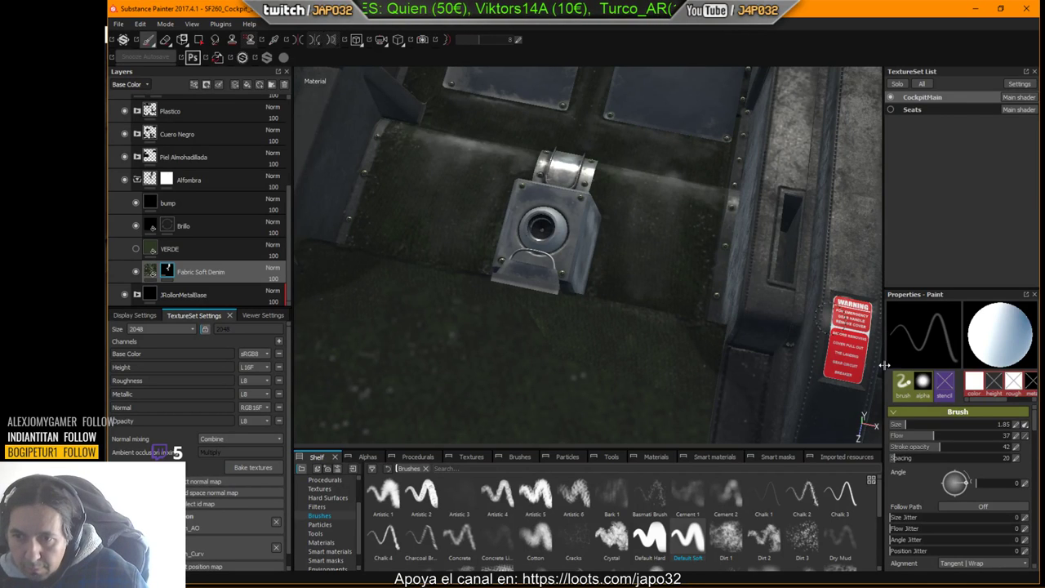
{"action": "left_click_drag", "start_coordinate": [939, 446], "coordinate": [972, 446]}
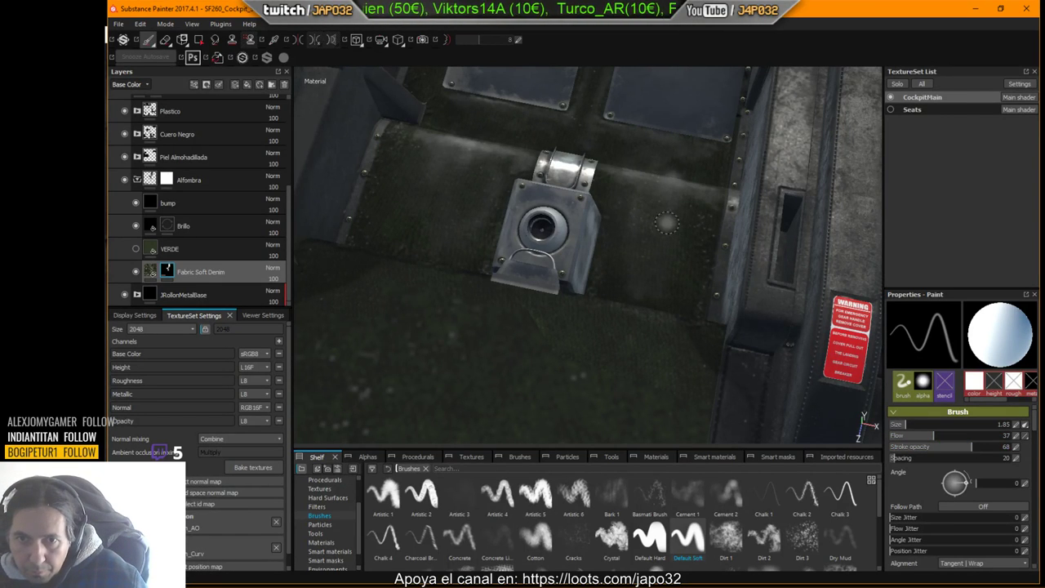
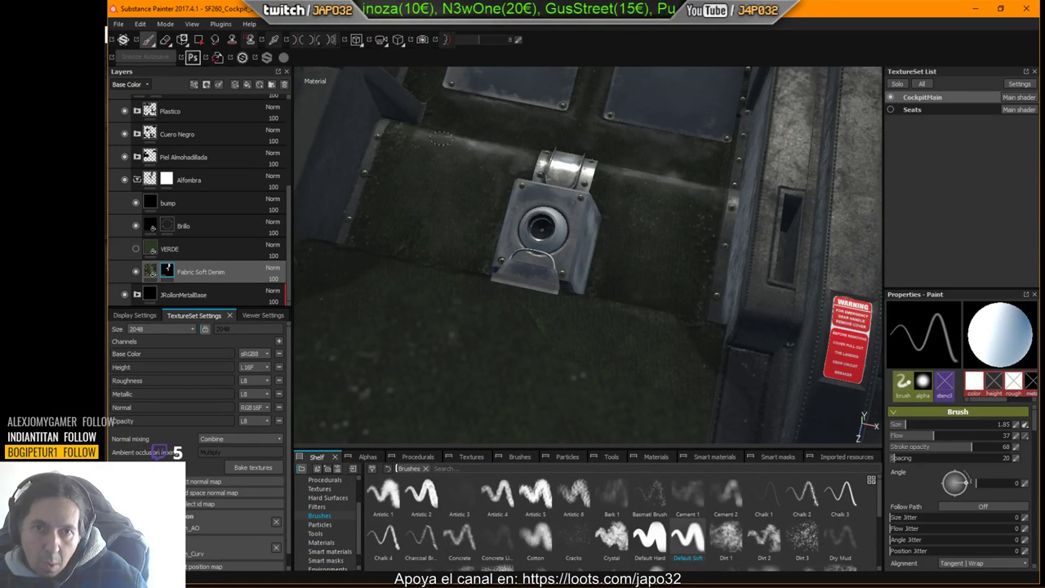
{"action": "left_click_drag", "start_coordinate": [495, 209], "coordinate": [580, 258], "text": "alt"}
{"action": "scroll", "coordinate": [546, 231], "scroll_direction": "up", "scroll_amount": 3}
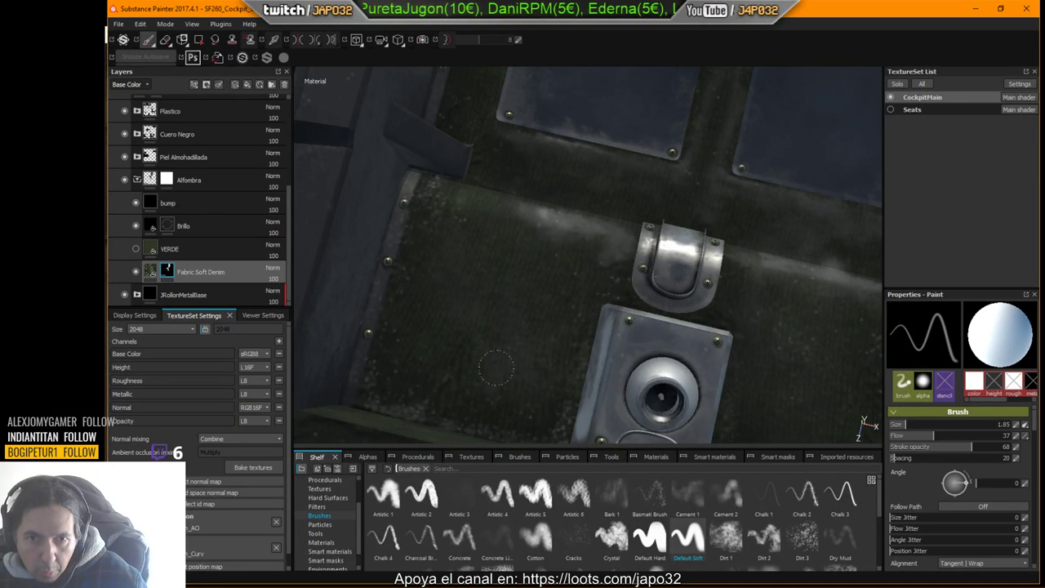
{"action": "mouse_move", "coordinate": [594, 316]}
{"action": "middle_mouse_down", "text": "alt"}
{"action": "mouse_move", "coordinate": [564, 252]}
{"action": "mouse_move", "coordinate": [442, 195]}
{"action": "middle_mouse_up", "text": "alt"}
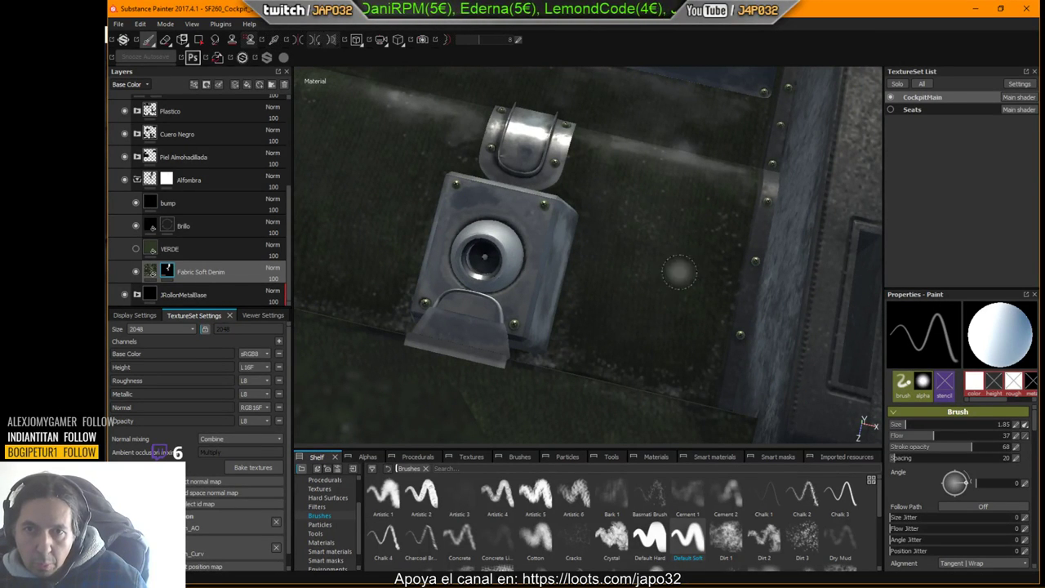
{"action": "middle_click_drag", "start_coordinate": [680, 272], "coordinate": [697, 383], "text": "alt"}
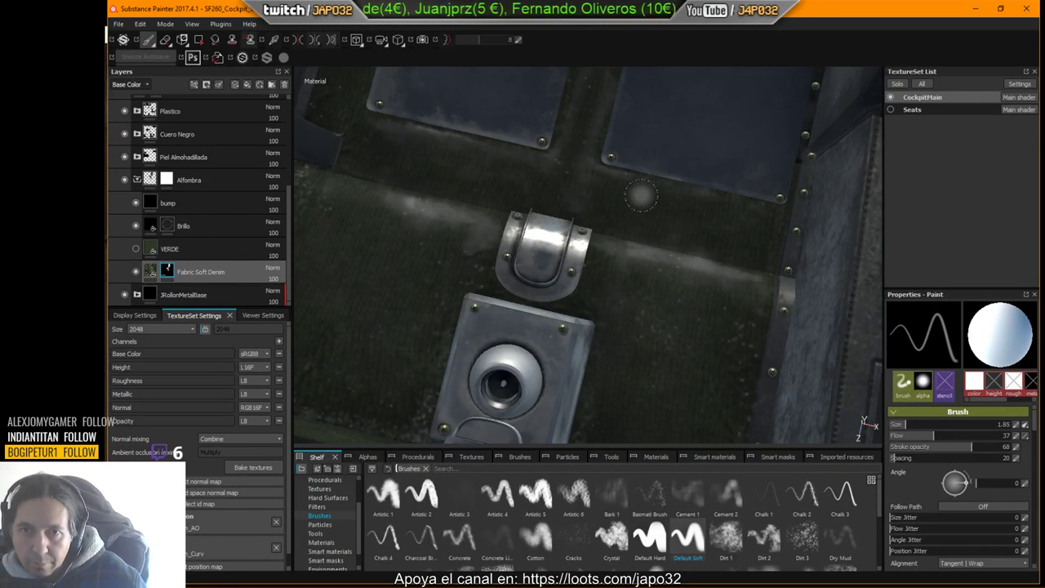
Step: Shrink the brush to size 0.85 and raise its stroke opacity to 94 and flow to 70
{"action": "key", "text": "bracketleft"}
{"action": "left_click_drag", "start_coordinate": [975, 449], "coordinate": [1003, 450]}
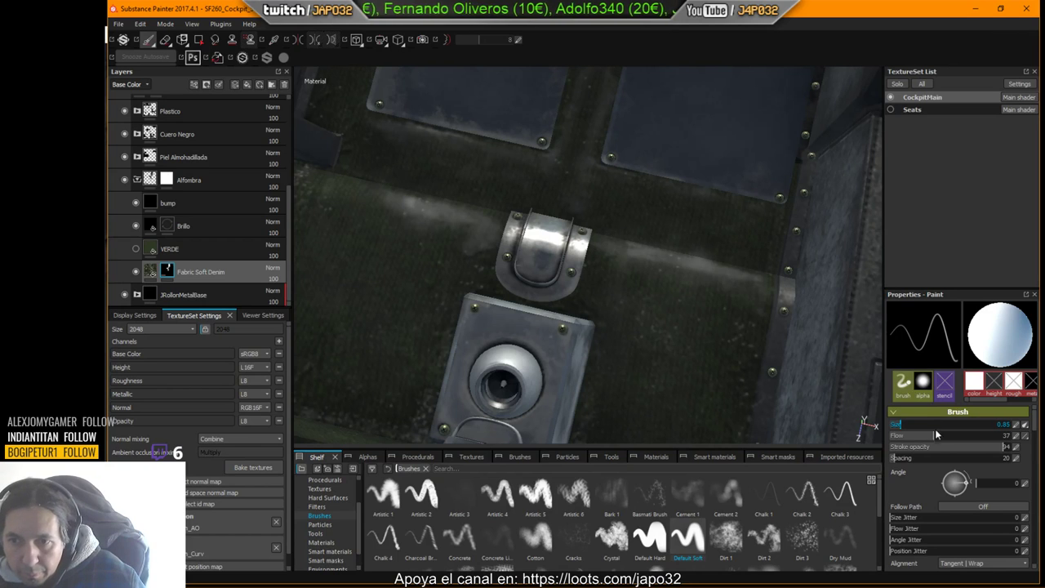
{"action": "left_click_drag", "start_coordinate": [935, 435], "coordinate": [975, 438]}
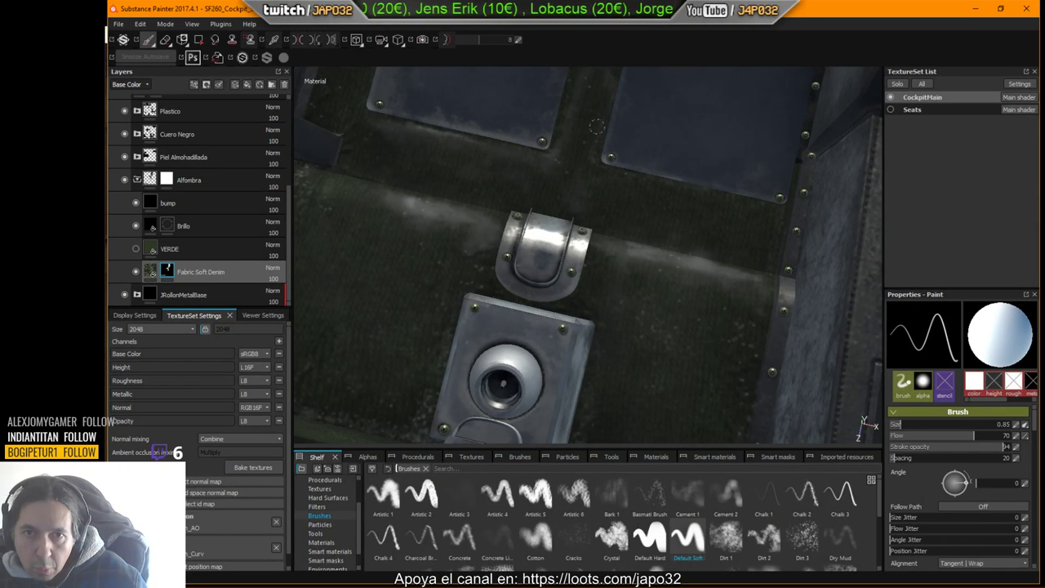
Step: Paint fine strokes on the Fabric Soft Denim mask along the carpet strip between and around the two floor plates
{"action": "middle_click_drag", "start_coordinate": [598, 132], "coordinate": [582, 222], "text": "alt"}
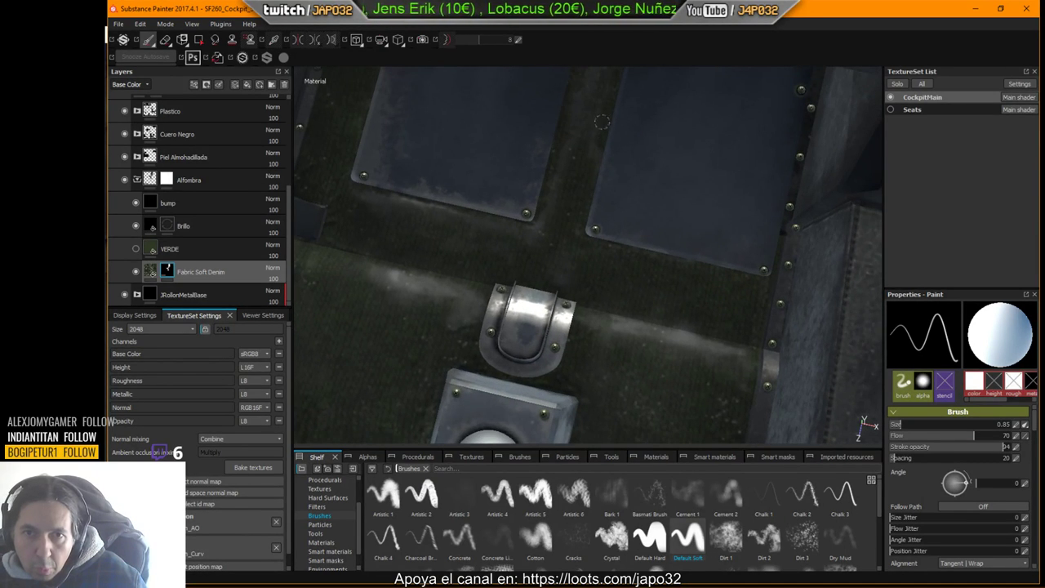
{"action": "middle_click_drag", "start_coordinate": [589, 180], "coordinate": [579, 249], "text": "alt"}
{"action": "right_click", "coordinate": [579, 211]}
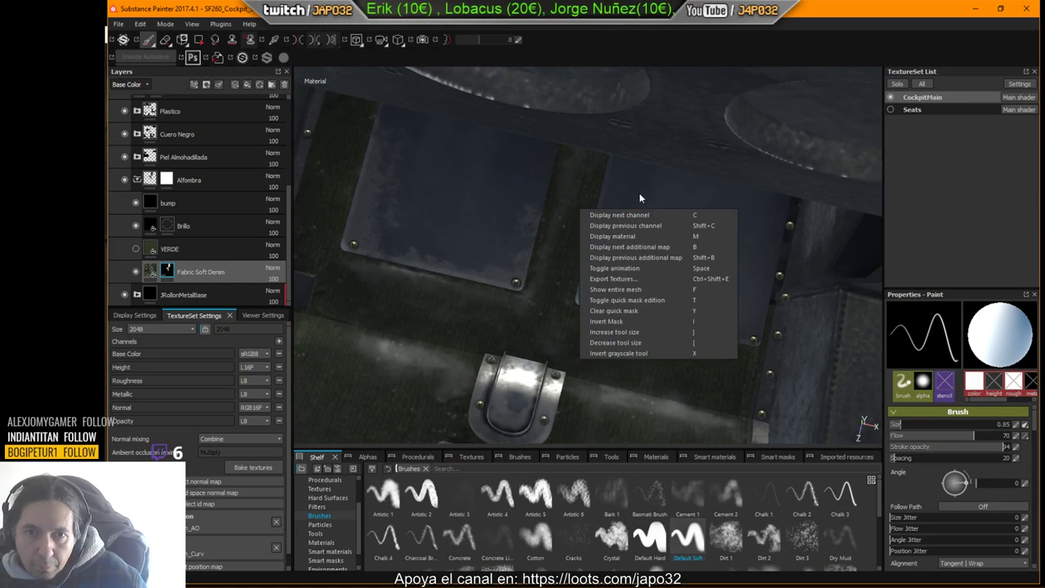
{"action": "left_click", "coordinate": [591, 158]}
{"action": "mouse_move", "coordinate": [565, 211]}
{"action": "left_mouse_down", "text": "alt"}
{"action": "mouse_move", "coordinate": [606, 192]}
{"action": "mouse_move", "coordinate": [560, 205]}
{"action": "mouse_move", "coordinate": [567, 144]}
{"action": "mouse_move", "coordinate": [551, 299]}
{"action": "left_mouse_up", "text": "alt"}
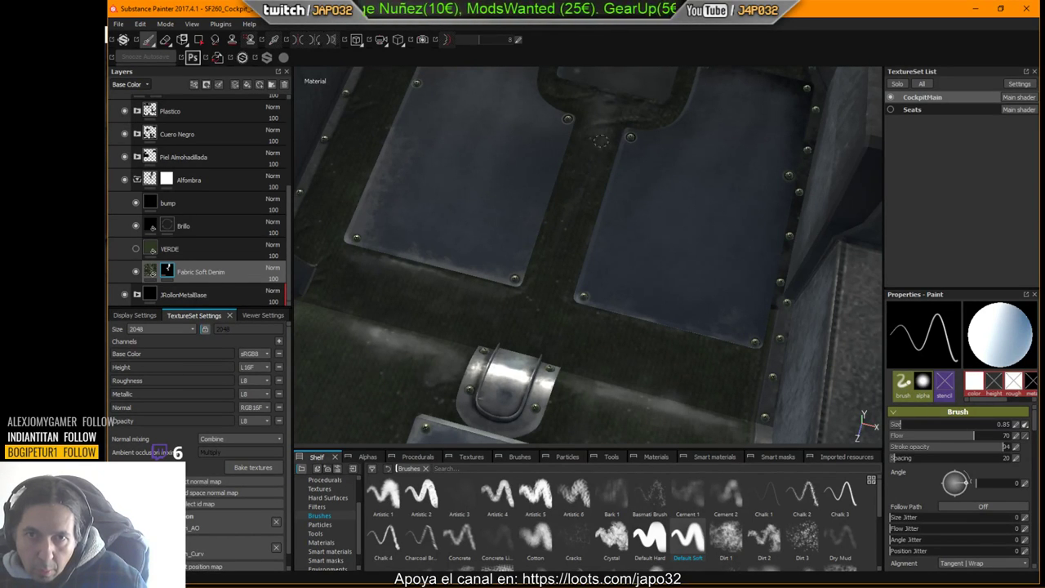
{"action": "left_click_drag", "start_coordinate": [564, 231], "coordinate": [600, 295], "text": "alt"}
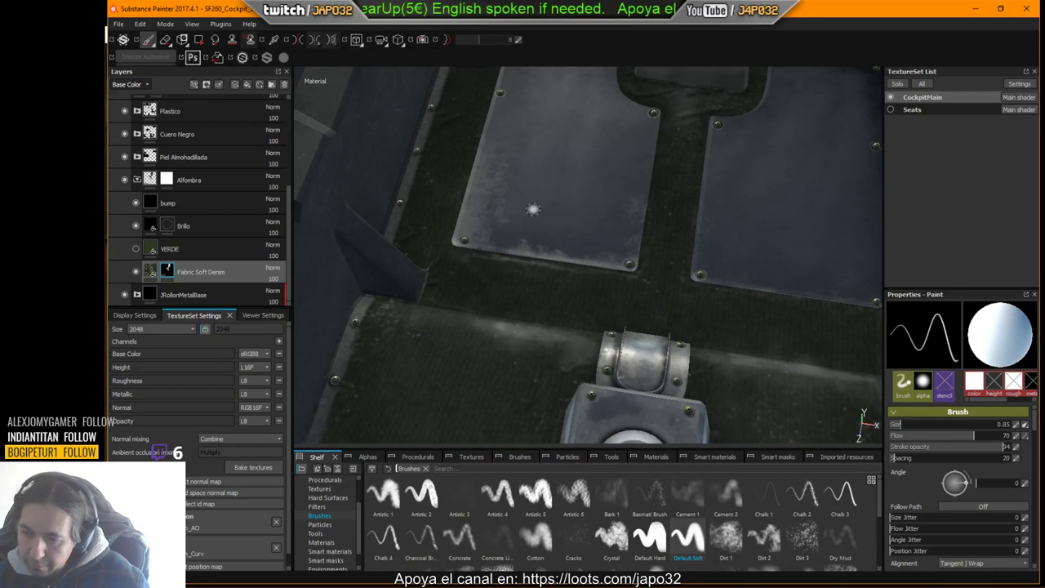
Step: Export the CockpitMain textures again with the X-Plane configuration, keeping the PNG format and the same objects folder
{"action": "right_click", "coordinate": [595, 193]}
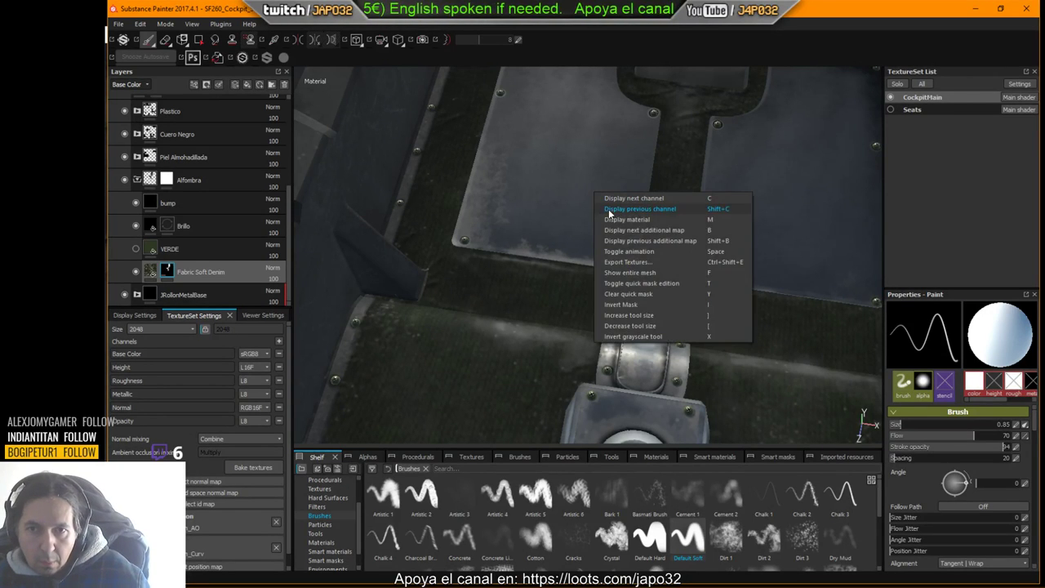
{"action": "left_click", "coordinate": [636, 259]}
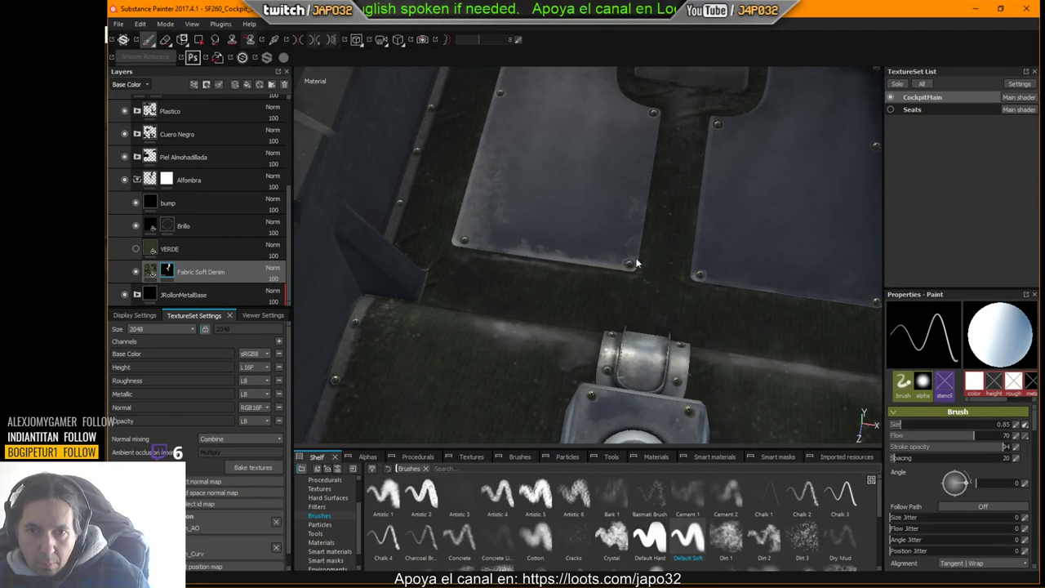
{"action": "left_click", "coordinate": [718, 466]}
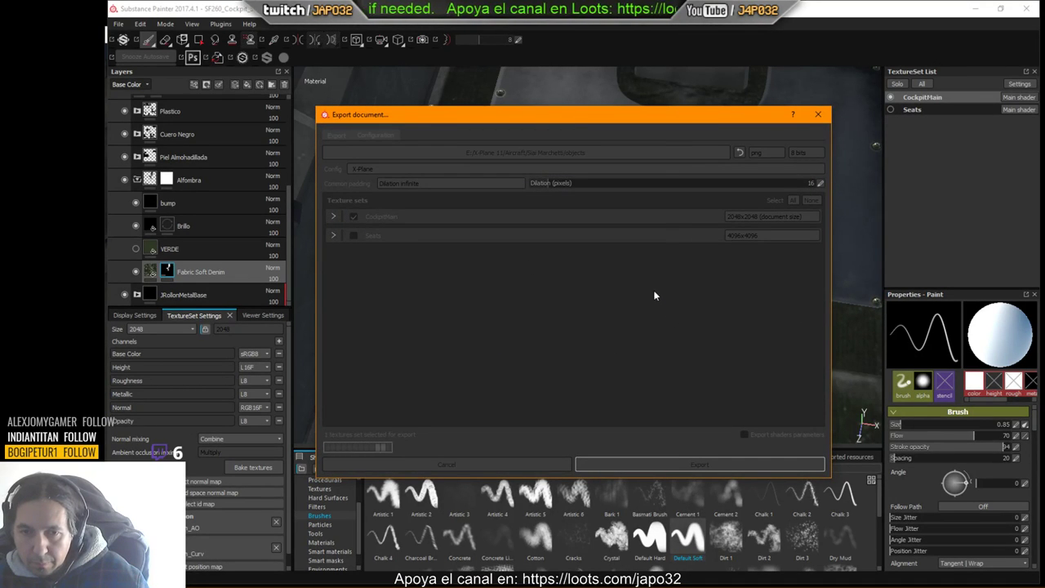
{"action": "left_click", "coordinate": [604, 307]}
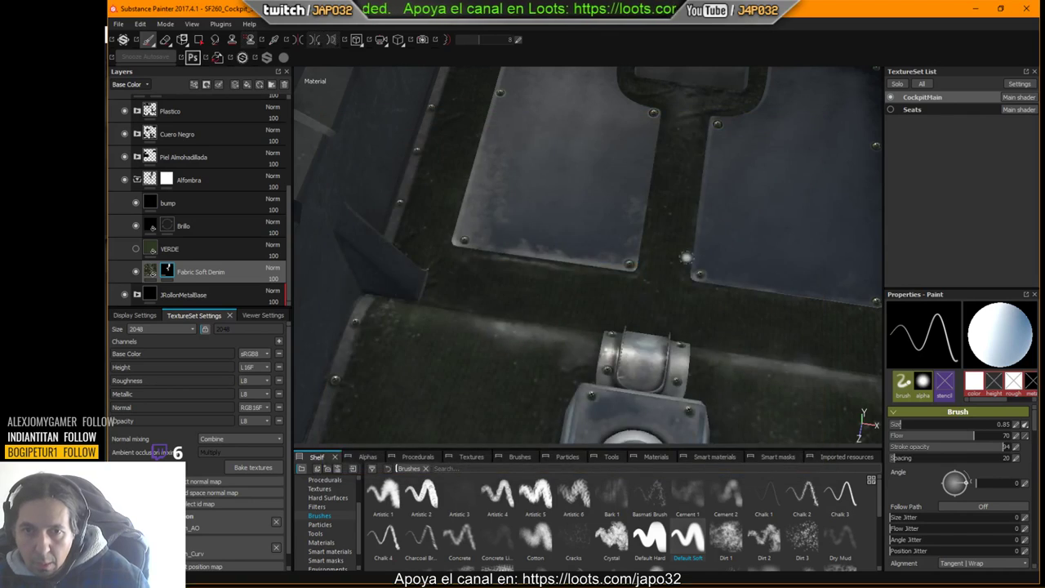
Step: Switch to X-Plane, reload the aircraft and inspect the carpet around the stick base and floor plates
{"action": "key", "text": "alt+Tab"}
{"action": "left_click", "coordinate": [201, 52]}
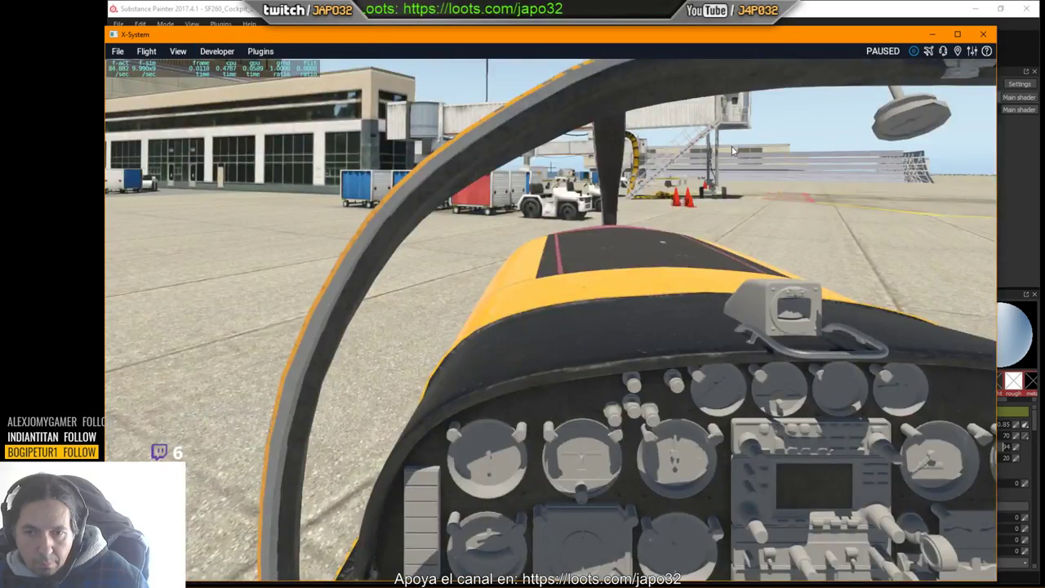
{"action": "right_click_drag", "start_coordinate": [732, 146], "coordinate": [715, 339]}
{"action": "key", "text": "period"}
{"action": "key", "text": "Right"}
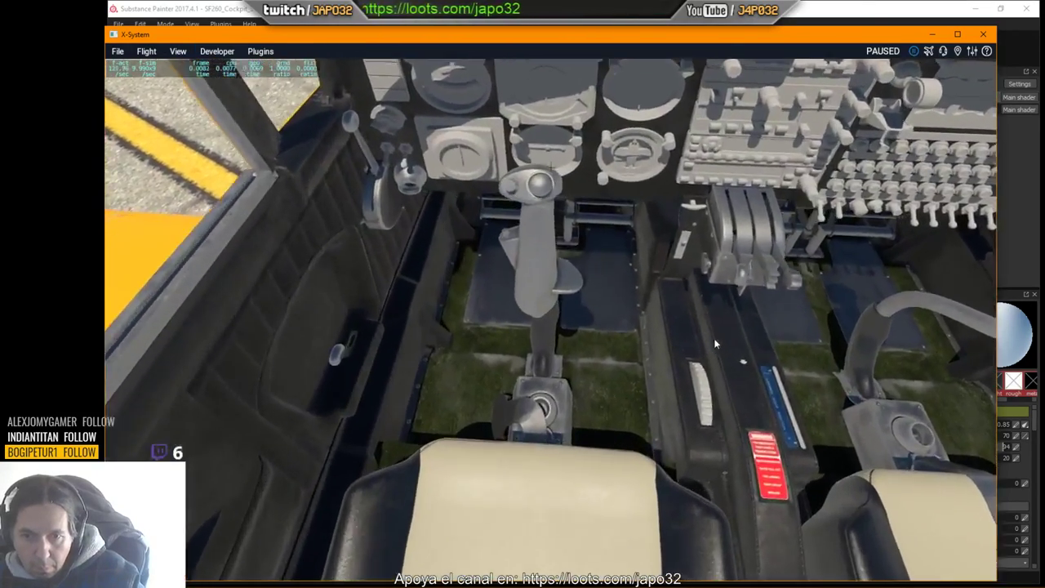
{"action": "key", "text": "Down"}
{"action": "key", "text": "period"}
{"action": "key", "text": "Down"}
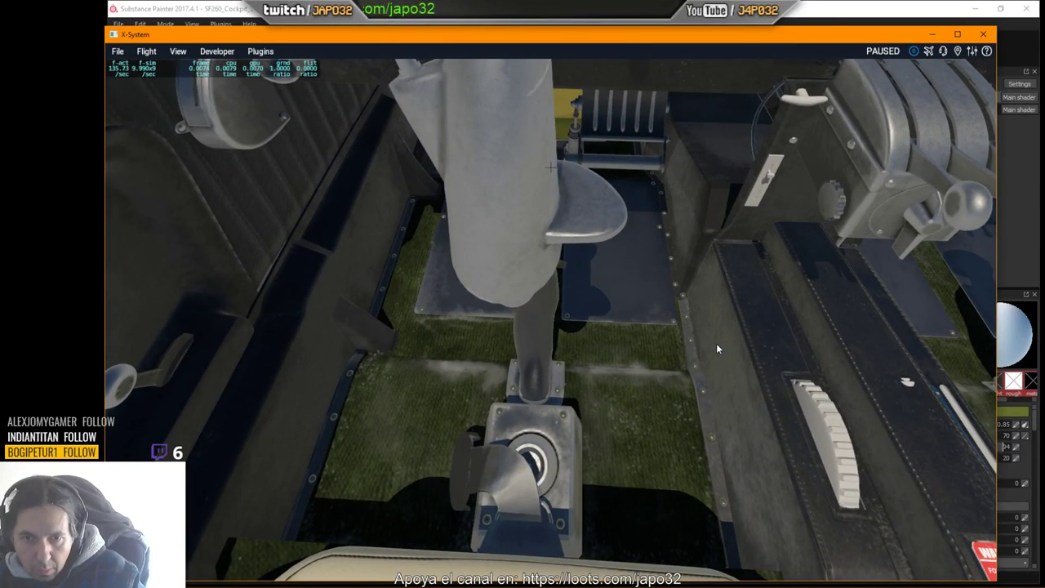
{"action": "scroll", "coordinate": [713, 340], "scroll_direction": "up", "scroll_amount": 4}
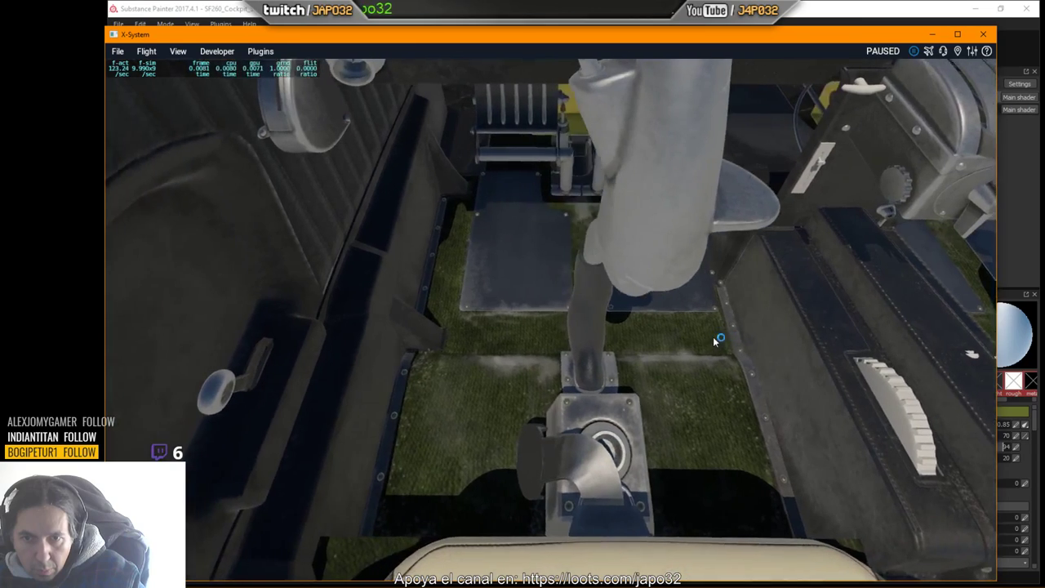
Step: Back in Substance Painter, set the brush to size 5.89, flow 34 and stroke opacity 52 and paint the mask along the carpet fold beside the stick base
{"action": "key", "text": "alt+Tab"}
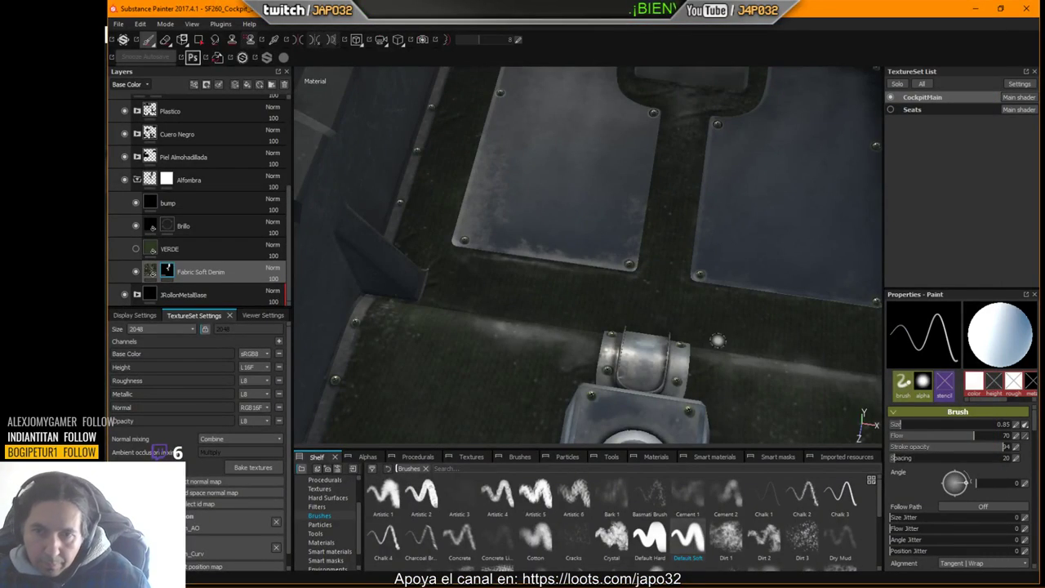
{"action": "middle_click_drag", "start_coordinate": [652, 306], "coordinate": [493, 262], "text": "alt"}
{"action": "right_click_drag", "start_coordinate": [593, 325], "coordinate": [684, 327], "text": "ctrl"}
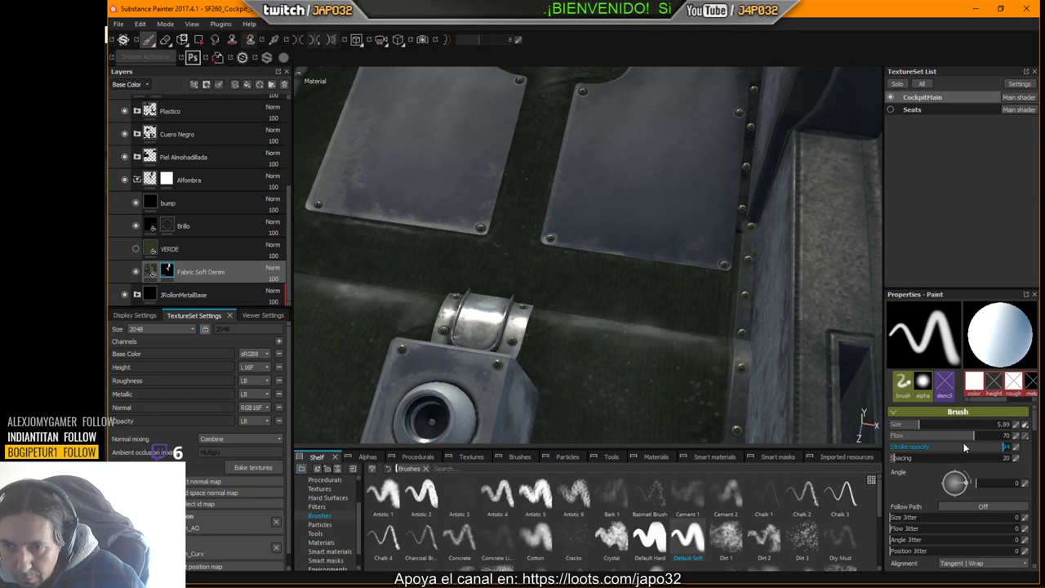
{"action": "left_click_drag", "start_coordinate": [965, 446], "coordinate": [931, 435]}
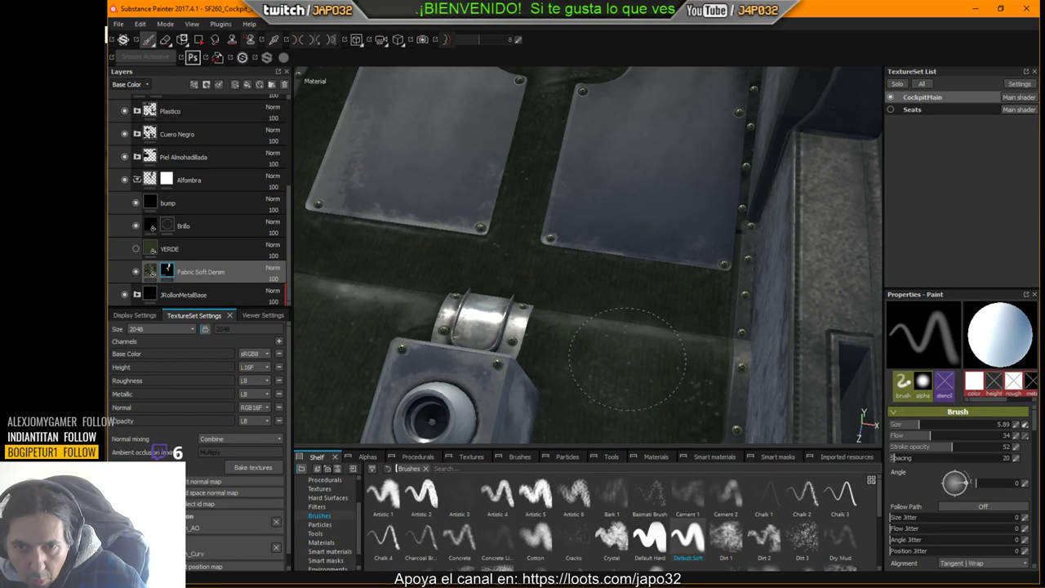
{"action": "mouse_move", "coordinate": [634, 355]}
{"action": "left_mouse_down", "text": "alt"}
{"action": "mouse_move", "coordinate": [749, 397]}
{"action": "mouse_move", "coordinate": [539, 341]}
{"action": "left_mouse_up", "text": "alt"}
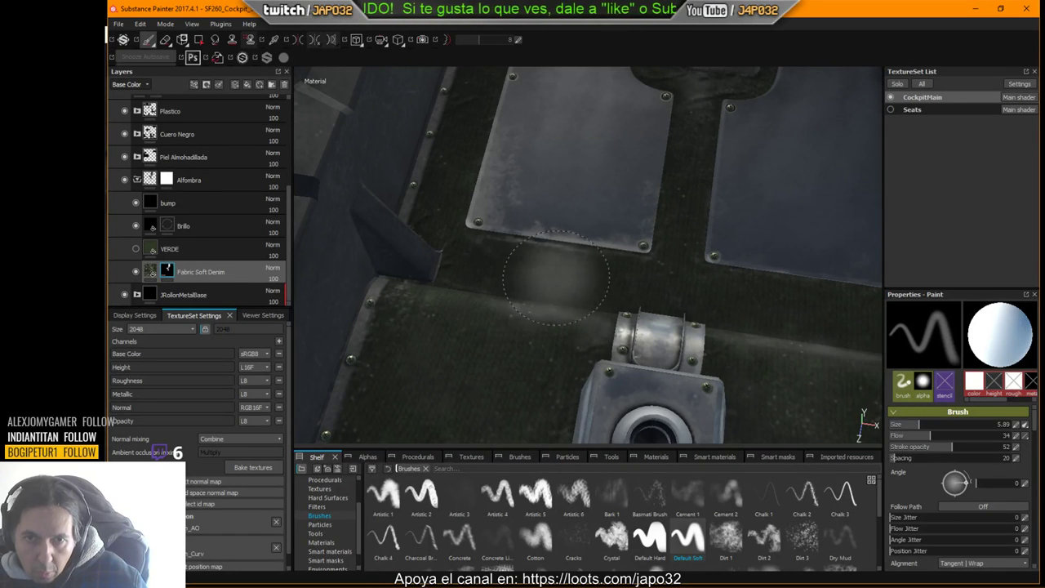
Step: Compare with X-Plane, set the brush to size 0.97, flow 77 and stroke opacity 83, and paint the mask along the floor plates' lower edges
{"action": "key", "text": "alt+Tab"}
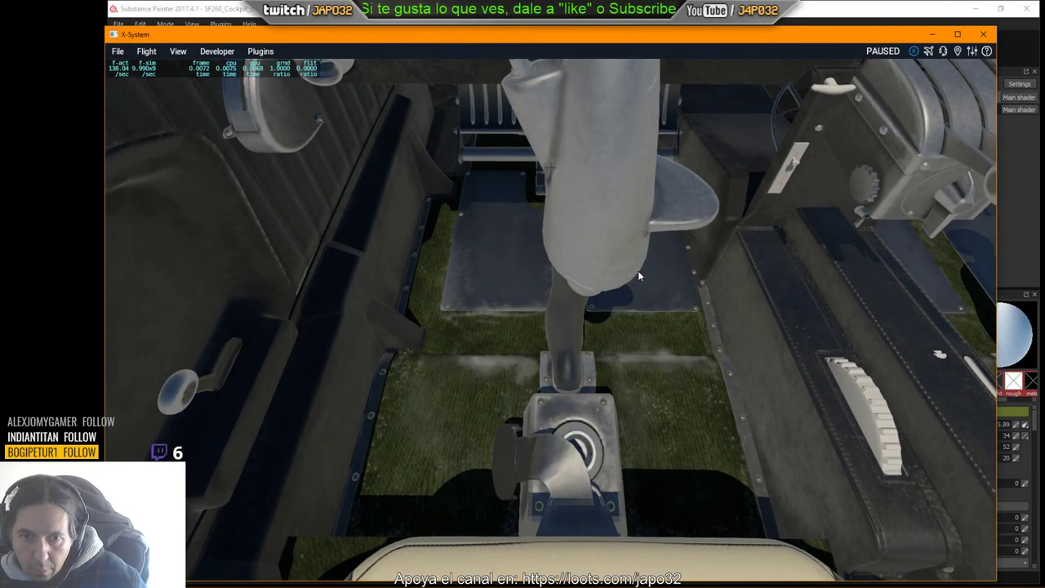
{"action": "key", "text": "alt+Tab"}
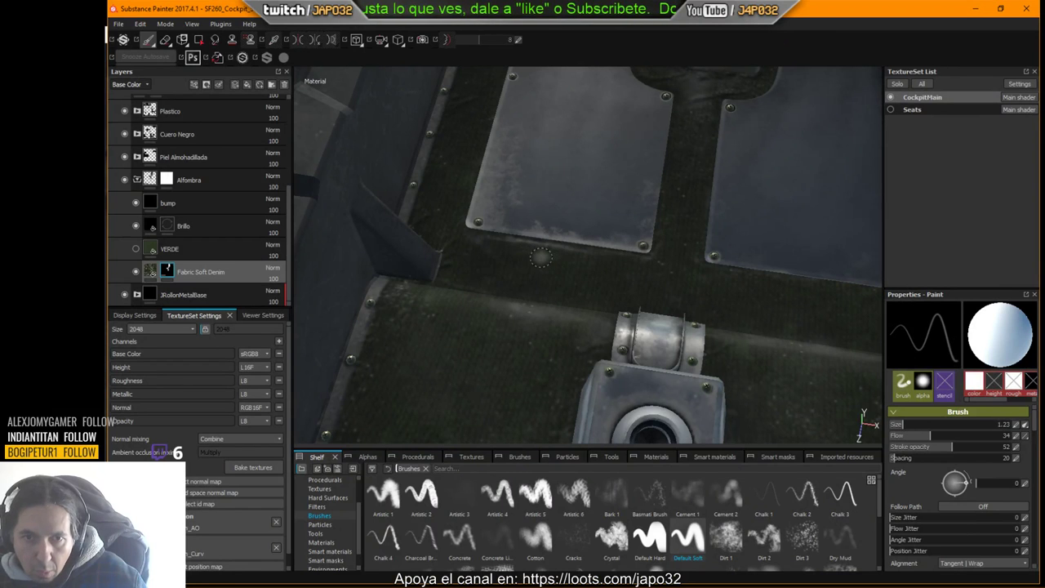
{"action": "mouse_move", "coordinate": [905, 425]}
{"action": "left_mouse_down"}
{"action": "mouse_move", "coordinate": [984, 428]}
{"action": "mouse_move", "coordinate": [954, 441]}
{"action": "mouse_move", "coordinate": [918, 436]}
{"action": "mouse_move", "coordinate": [983, 437]}
{"action": "left_mouse_up"}
{"action": "left_click", "coordinate": [985, 448]}
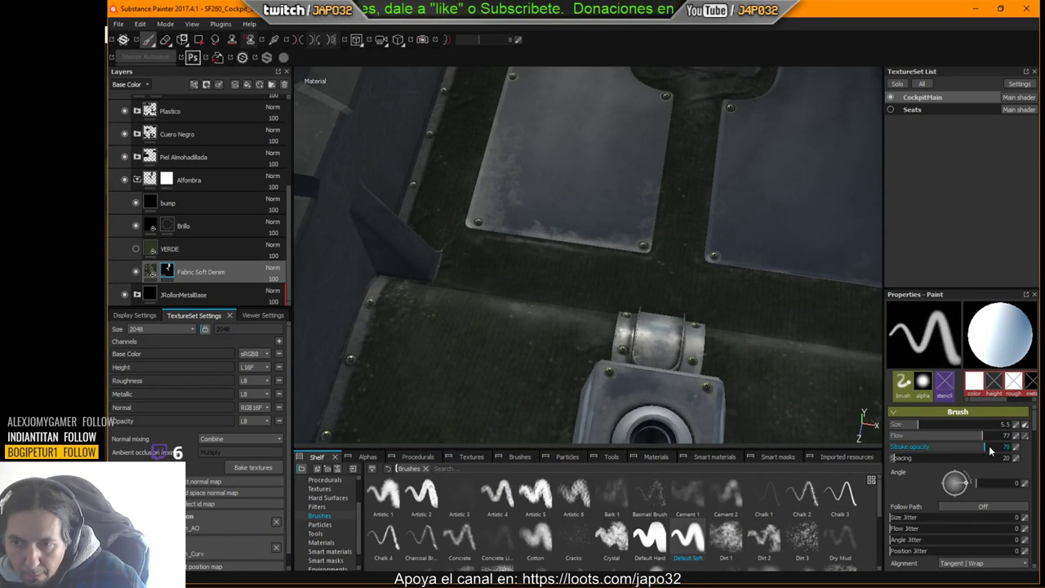
{"action": "left_click", "coordinate": [990, 449]}
{"action": "right_click_drag", "start_coordinate": [501, 276], "coordinate": [471, 276], "text": "ctrl"}
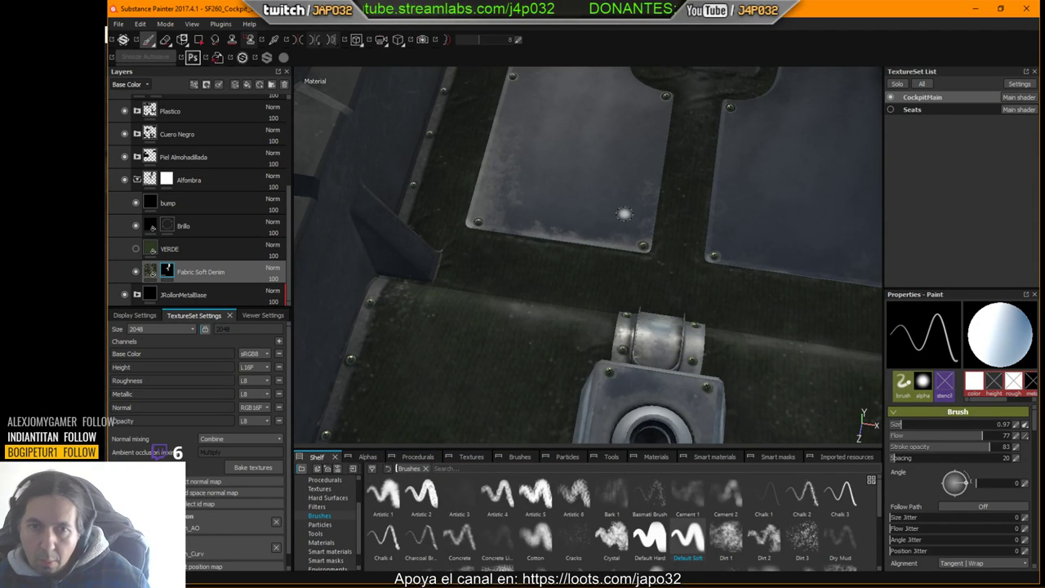
Step: Export the CockpitMain textures as 8-bit PNG with the X-Plane configuration into the aircraft's objects folder
{"action": "right_click", "coordinate": [616, 186]}
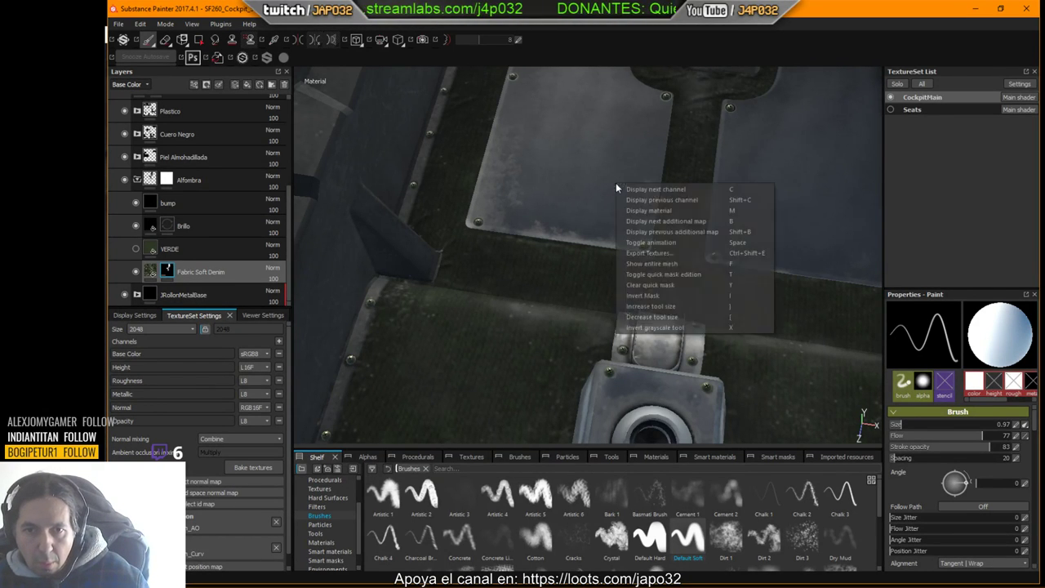
{"action": "left_click", "coordinate": [640, 254]}
{"action": "left_click", "coordinate": [763, 458]}
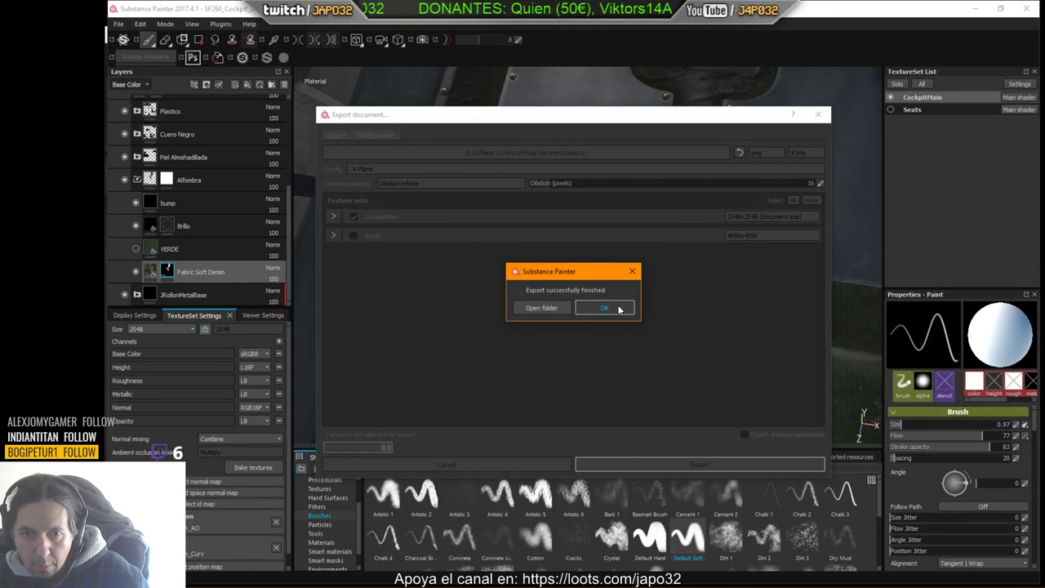
{"action": "left_click", "coordinate": [611, 305]}
Step: Reload the aircraft in X-Plane and examine the updated carpet close up around the stick base and plates
{"action": "key", "text": "alt+Tab"}
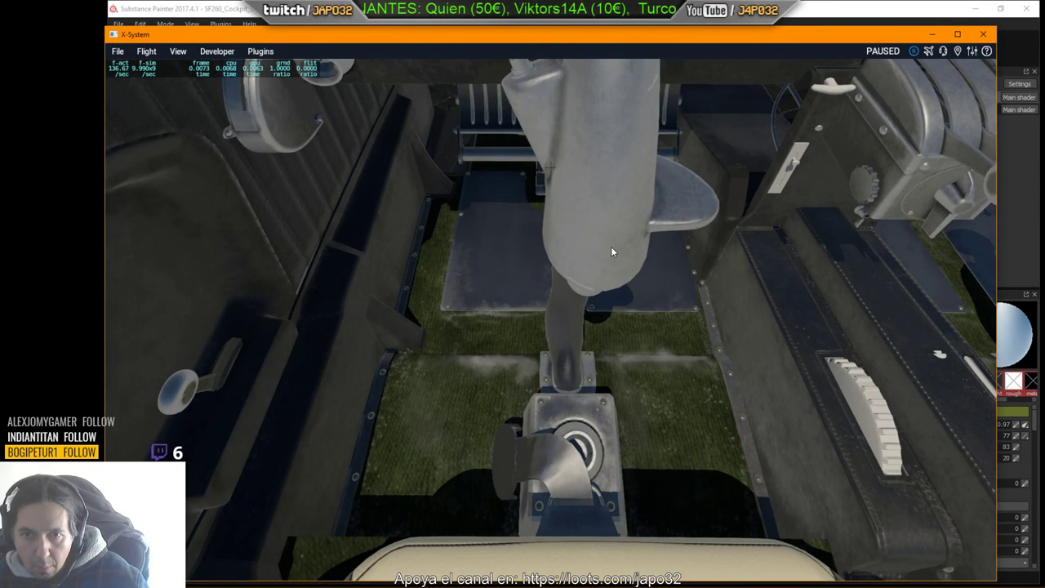
{"action": "left_click", "coordinate": [214, 52]}
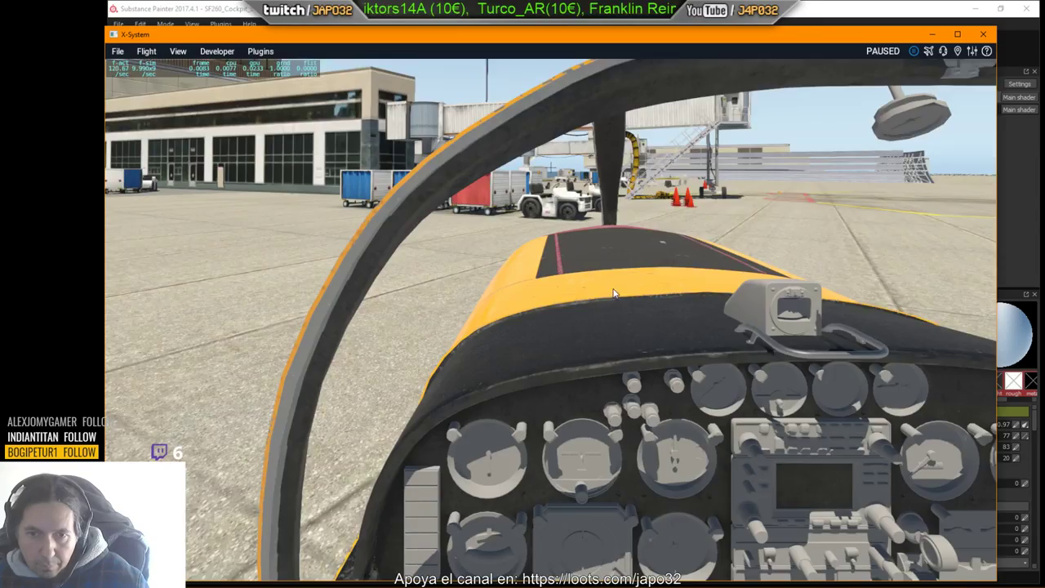
{"action": "mouse_move", "coordinate": [613, 289]}
{"action": "right_mouse_down"}
{"action": "mouse_move", "coordinate": [616, 368]}
{"action": "mouse_move", "coordinate": [558, 436]}
{"action": "mouse_move", "coordinate": [365, 439]}
{"action": "mouse_move", "coordinate": [497, 401]}
{"action": "mouse_move", "coordinate": [567, 433]}
{"action": "mouse_move", "coordinate": [603, 470]}
{"action": "mouse_move", "coordinate": [617, 443]}
{"action": "right_mouse_up"}
{"action": "key", "text": "period"}
{"action": "key", "text": "Down"}
{"action": "key", "text": "Down"}
{"action": "key", "text": "period"}
{"action": "key", "text": "comma"}
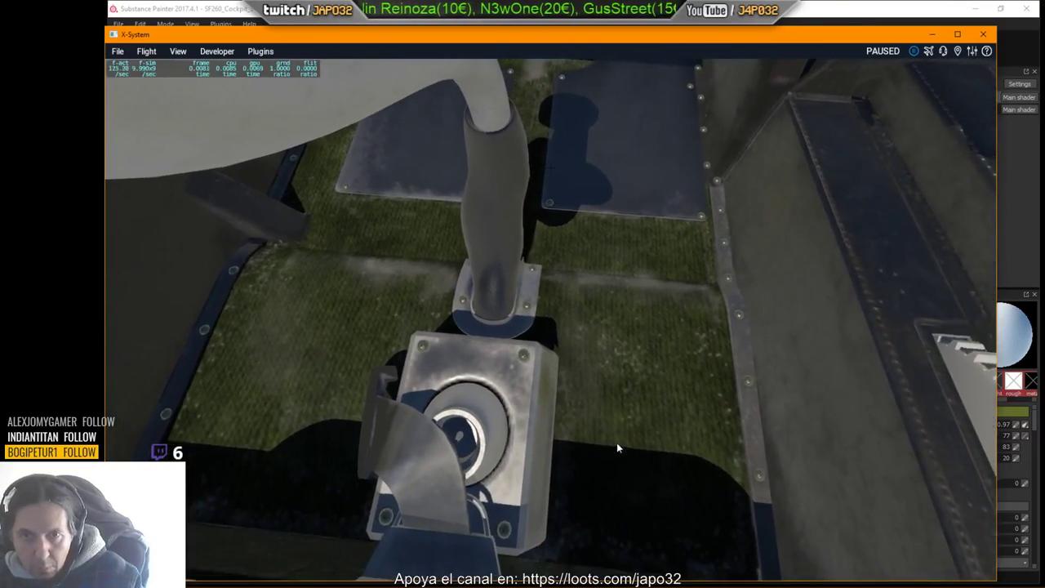
Step: Back in Substance Painter, set the brush to size 4.68 and stroke opacity 100 and paint the mask over the carpet fold and the plates' lower edges
{"action": "key", "text": "alt+Tab"}
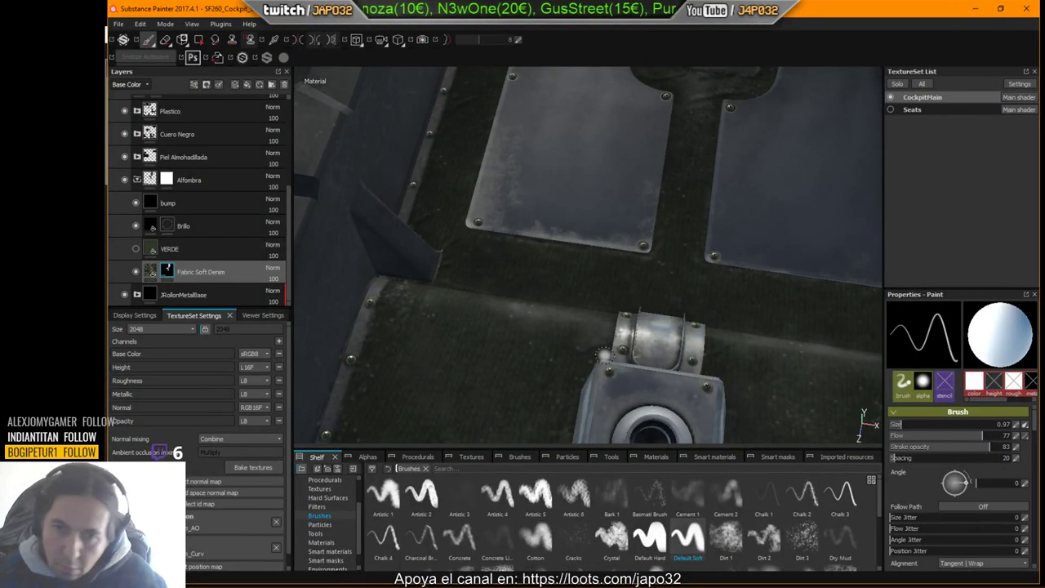
{"action": "right_click_drag", "start_coordinate": [519, 311], "coordinate": [537, 292], "text": "ctrl"}
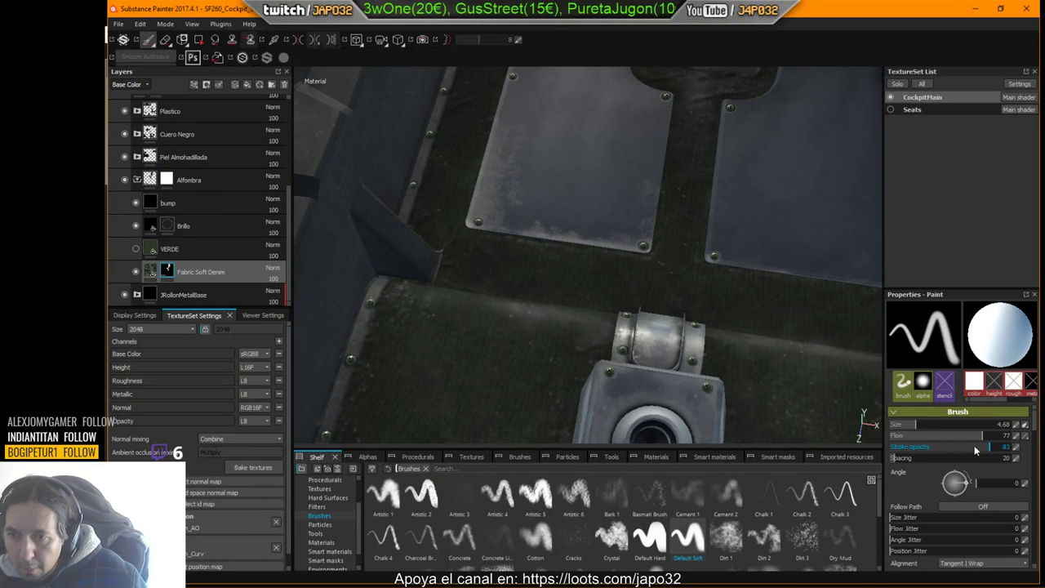
{"action": "mouse_move", "coordinate": [984, 448]}
{"action": "left_mouse_down"}
{"action": "mouse_move", "coordinate": [1016, 448]}
{"action": "mouse_move", "coordinate": [1008, 436]}
{"action": "left_mouse_up"}
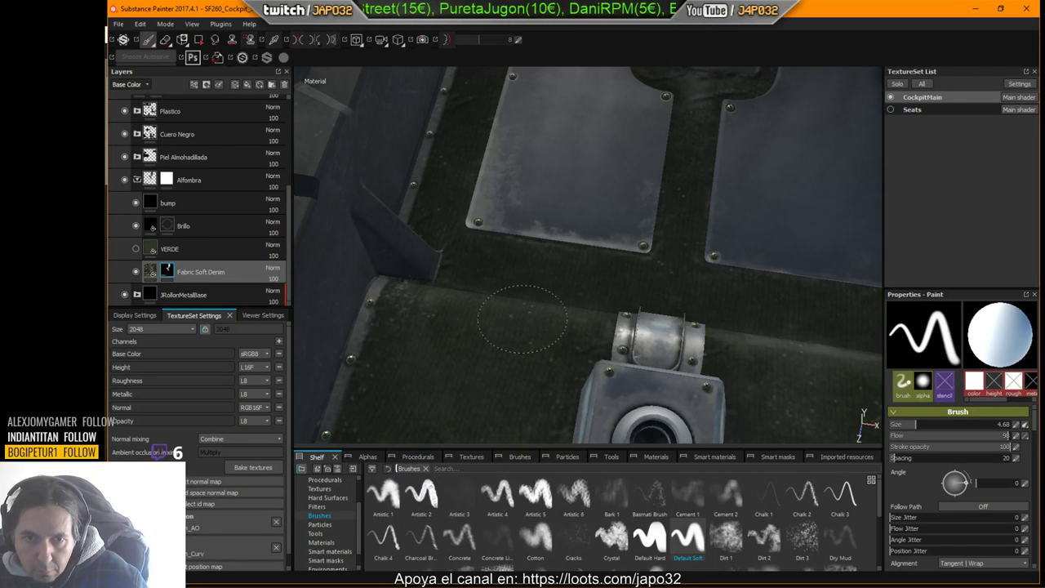
{"action": "middle_click_drag", "start_coordinate": [748, 355], "coordinate": [634, 307], "text": "alt"}
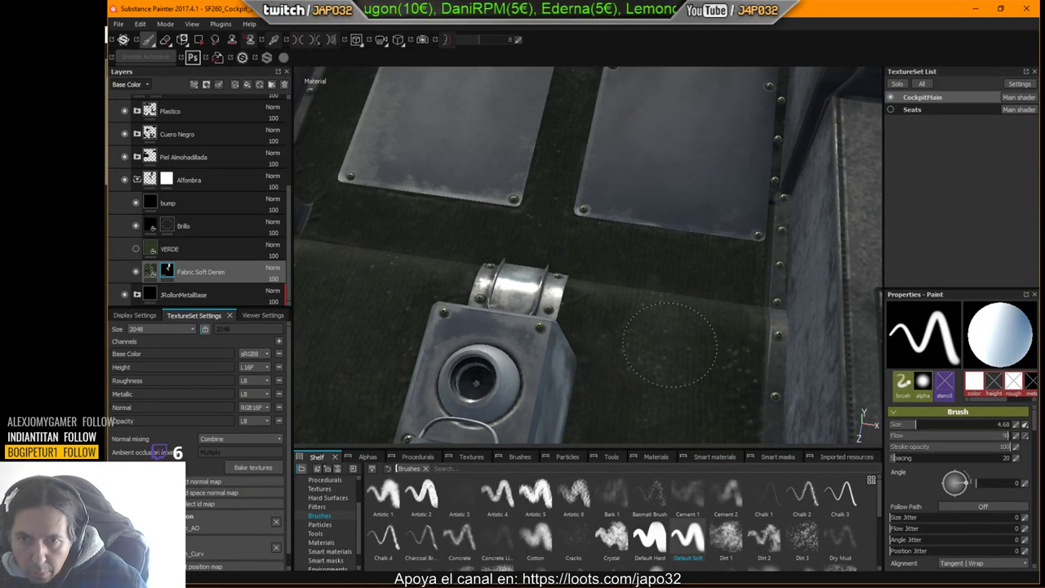
{"action": "mouse_move", "coordinate": [630, 301]}
{"action": "left_mouse_down", "text": "alt"}
{"action": "mouse_move", "coordinate": [707, 318]}
{"action": "mouse_move", "coordinate": [689, 350]}
{"action": "mouse_move", "coordinate": [571, 263]}
{"action": "mouse_move", "coordinate": [501, 245]}
{"action": "mouse_move", "coordinate": [724, 268]}
{"action": "mouse_move", "coordinate": [759, 249]}
{"action": "mouse_move", "coordinate": [752, 275]}
{"action": "left_mouse_up", "text": "alt"}
{"action": "left_click", "coordinate": [780, 227]}
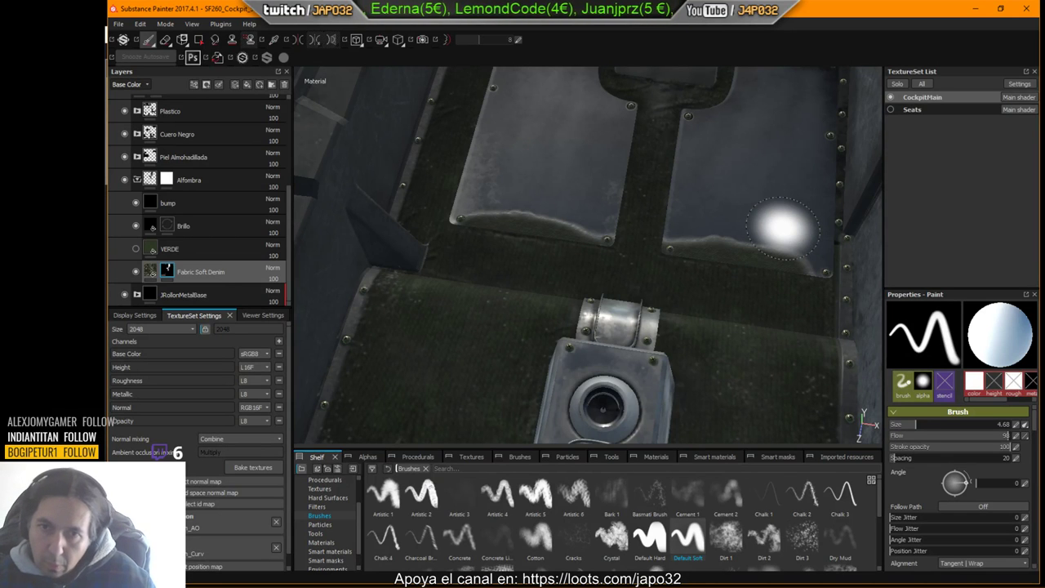
Step: Check the pedal area in X-Plane, then paint the Fabric Soft Denim mask around the plates' inner corners and the pedal mount recess
{"action": "key", "text": "alt+Tab"}
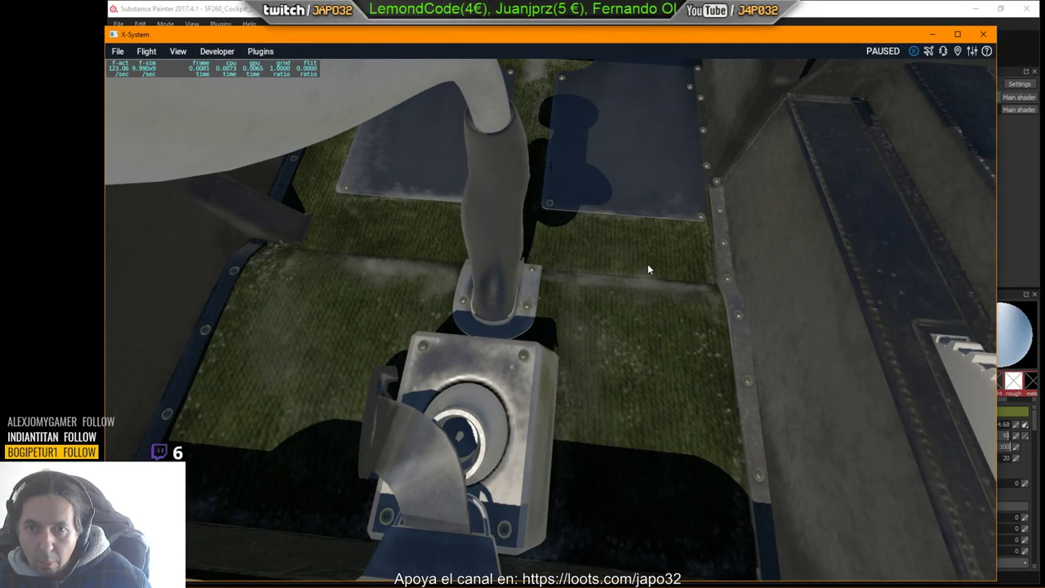
{"action": "scroll", "coordinate": [648, 264], "scroll_direction": "up", "scroll_amount": 2}
{"action": "right_click_drag", "start_coordinate": [649, 265], "coordinate": [649, 183]}
{"action": "scroll", "coordinate": [649, 183], "scroll_direction": "up", "scroll_amount": 1}
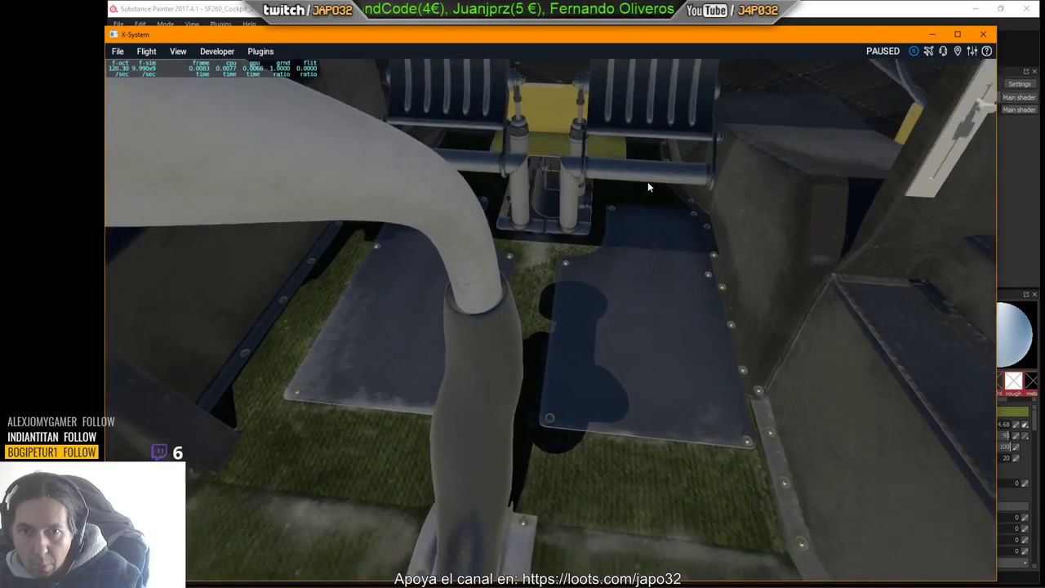
{"action": "key", "text": "alt+Tab"}
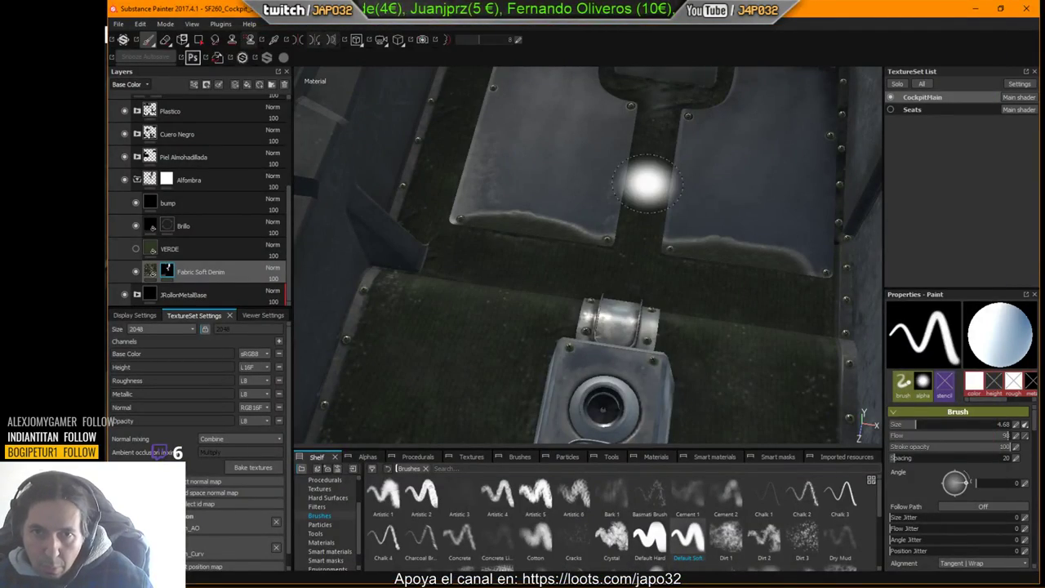
{"action": "mouse_move", "coordinate": [577, 174]}
{"action": "middle_mouse_down", "text": "alt"}
{"action": "mouse_move", "coordinate": [583, 191]}
{"action": "mouse_move", "coordinate": [546, 245]}
{"action": "middle_mouse_up", "text": "alt"}
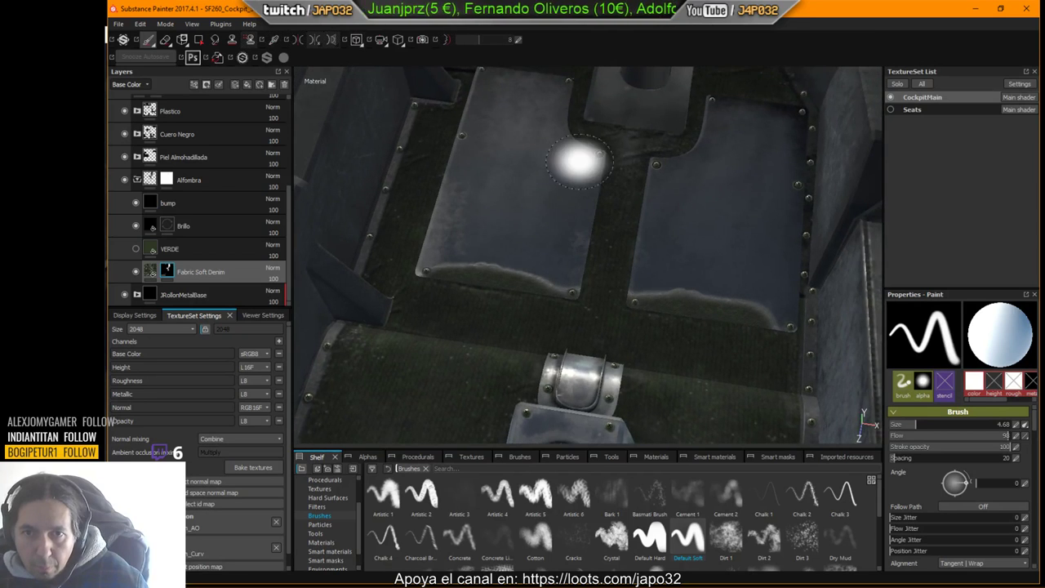
{"action": "mouse_move", "coordinate": [628, 144]}
{"action": "left_mouse_down"}
{"action": "mouse_move", "coordinate": [586, 151]}
{"action": "mouse_move", "coordinate": [639, 155]}
{"action": "mouse_move", "coordinate": [637, 170]}
{"action": "mouse_move", "coordinate": [634, 154]}
{"action": "mouse_move", "coordinate": [612, 145]}
{"action": "mouse_move", "coordinate": [666, 162]}
{"action": "mouse_move", "coordinate": [642, 147]}
{"action": "mouse_move", "coordinate": [670, 96]}
{"action": "left_mouse_up"}
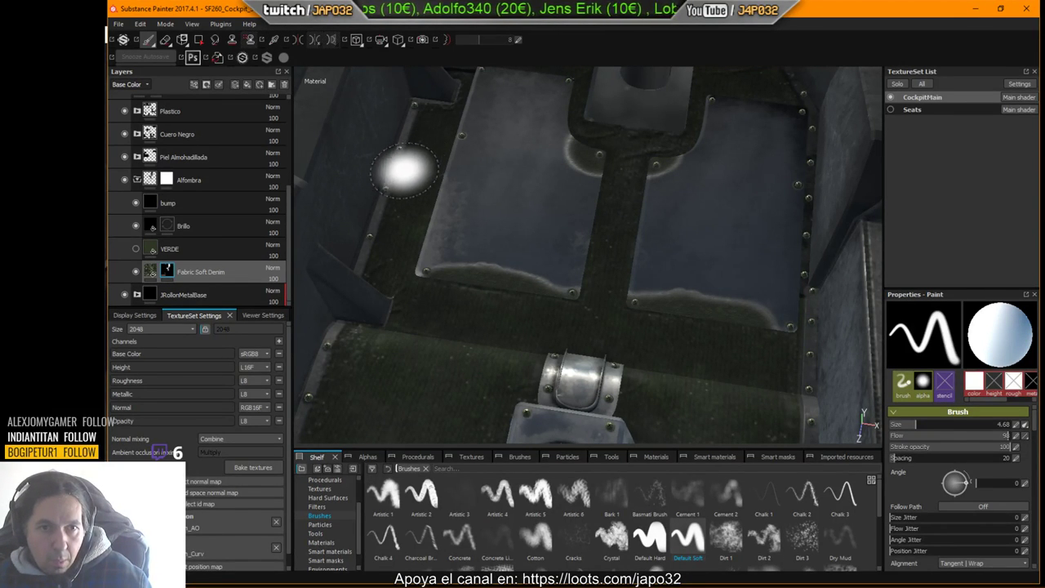
Step: Remove the mask paint from both floor plates with a black UV chunk Polygon Fill, then return to the Paint tool
{"action": "mouse_move", "coordinate": [166, 270]}
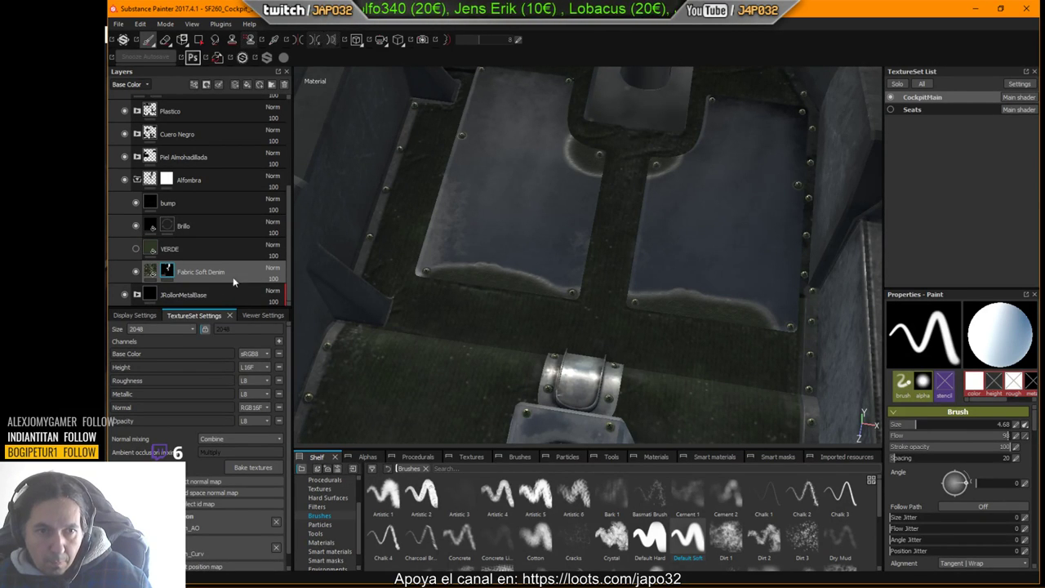
{"action": "left_click", "coordinate": [198, 40]}
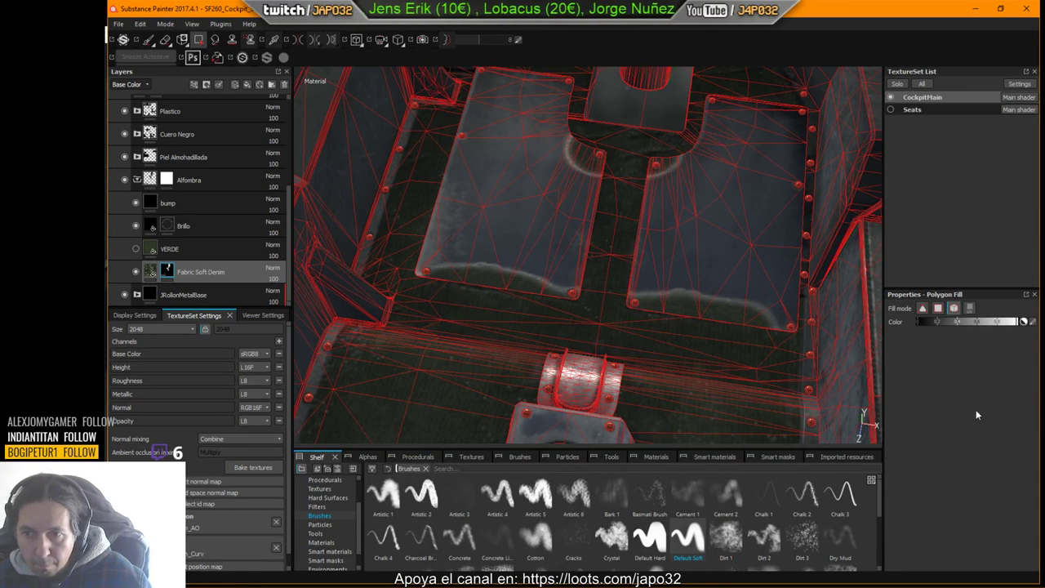
{"action": "left_click", "coordinate": [970, 308]}
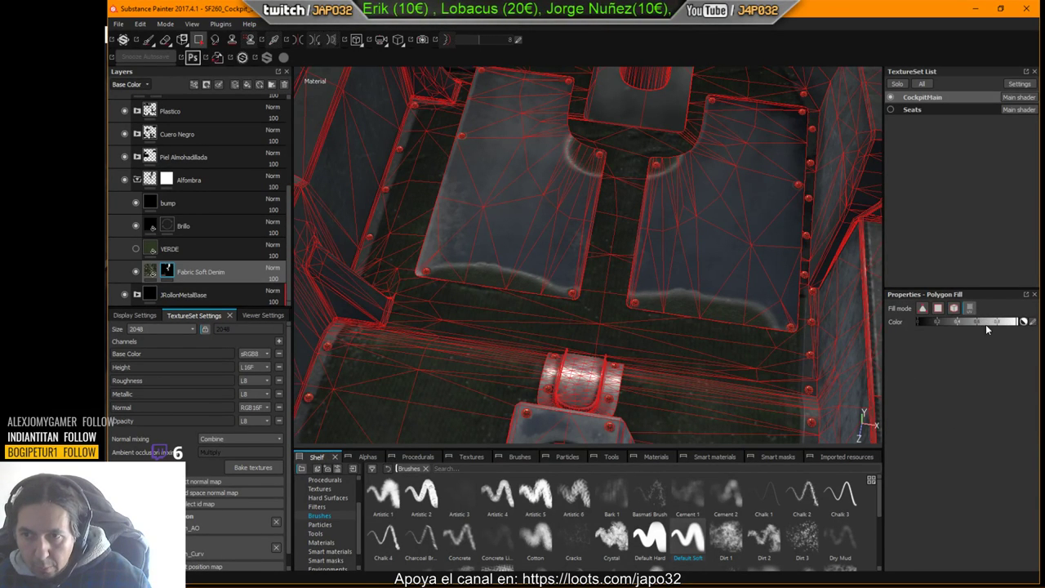
{"action": "left_click", "coordinate": [544, 271]}
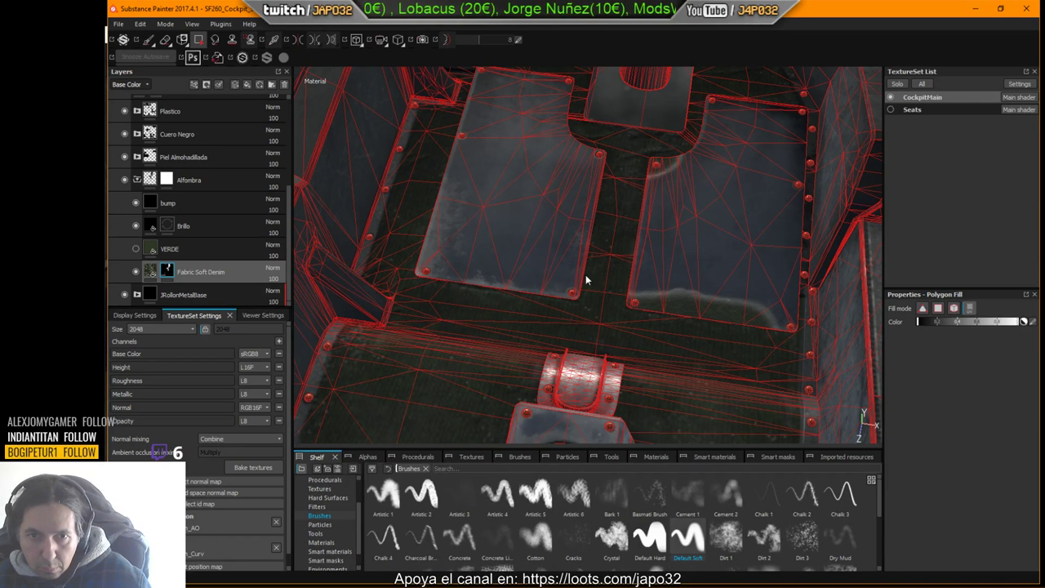
{"action": "left_click", "coordinate": [705, 297]}
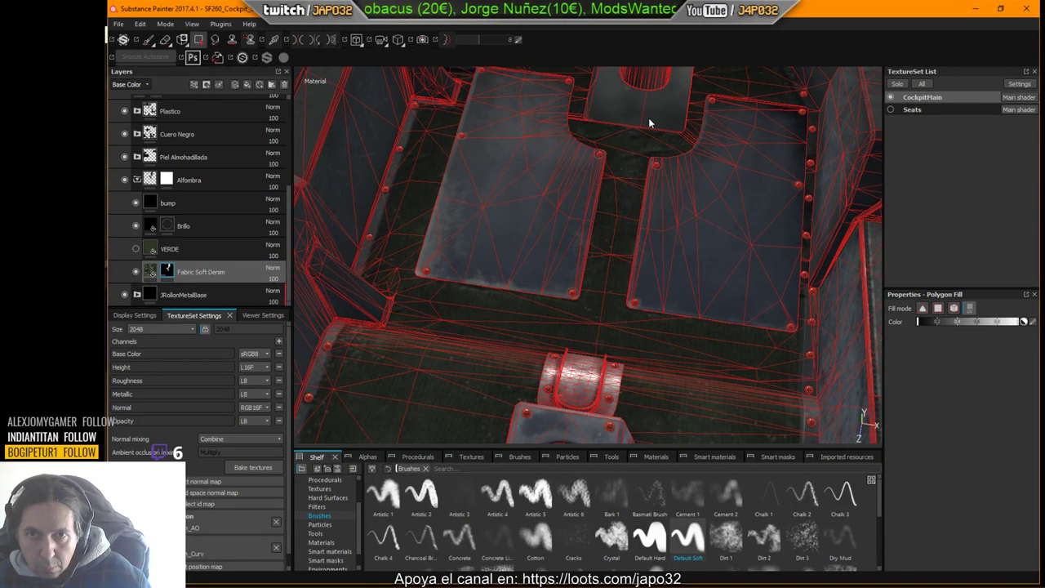
{"action": "left_click_drag", "start_coordinate": [658, 155], "coordinate": [620, 298], "text": "alt"}
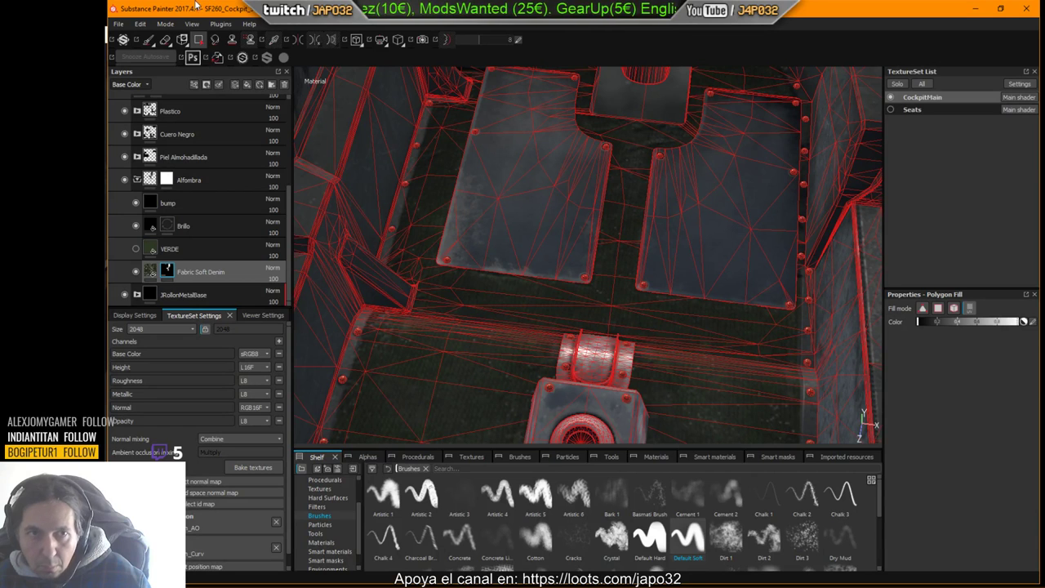
{"action": "left_click", "coordinate": [148, 39]}
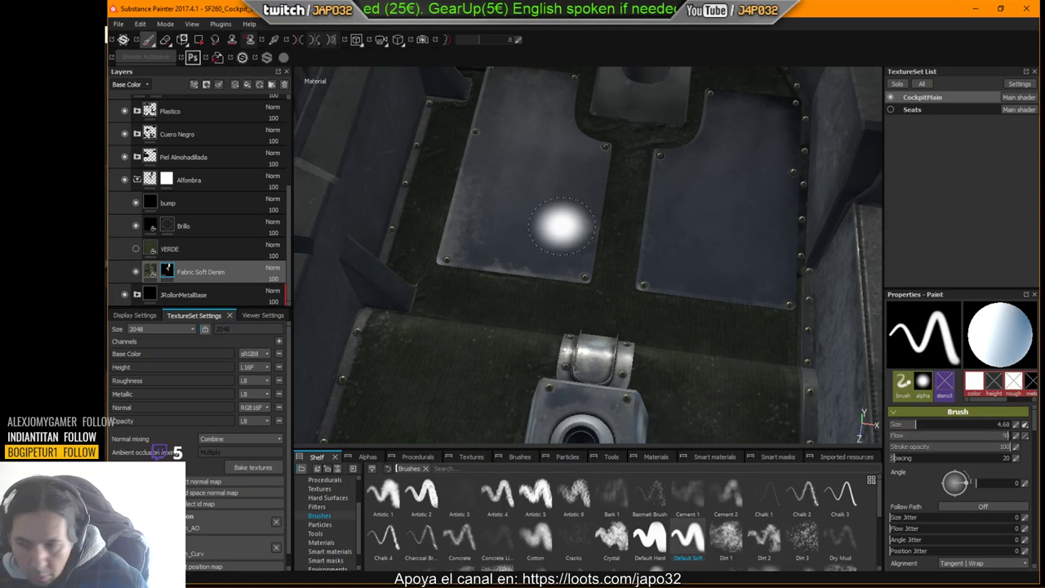
Step: Export the CockpitMain textures with the X-Plane configuration, then switch to X-Plane and reload the aircraft
{"action": "right_click", "coordinate": [570, 264]}
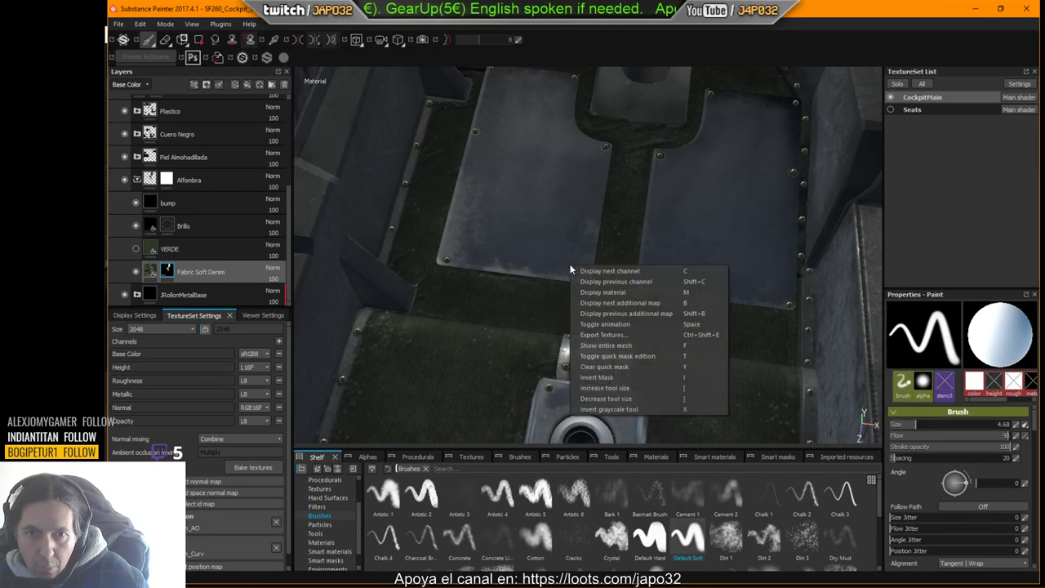
{"action": "left_click", "coordinate": [620, 335]}
{"action": "left_click", "coordinate": [695, 463]}
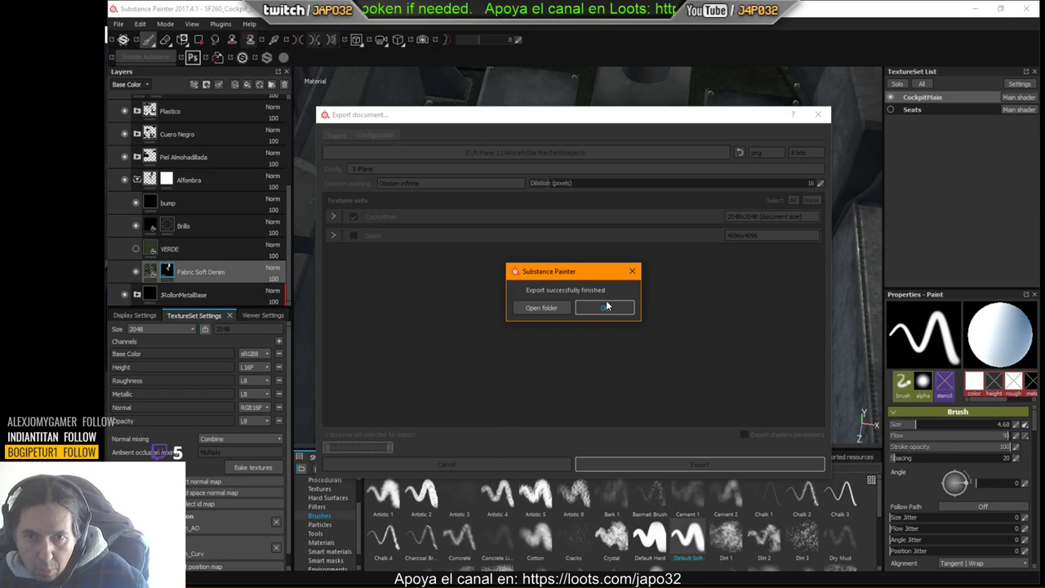
{"action": "left_click", "coordinate": [606, 308]}
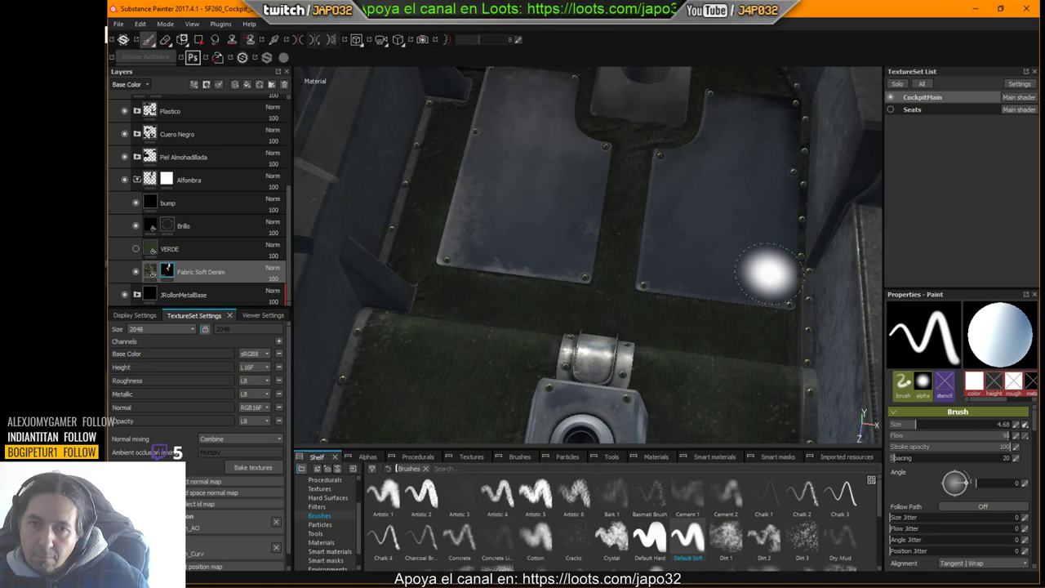
{"action": "key", "text": "alt+Tab"}
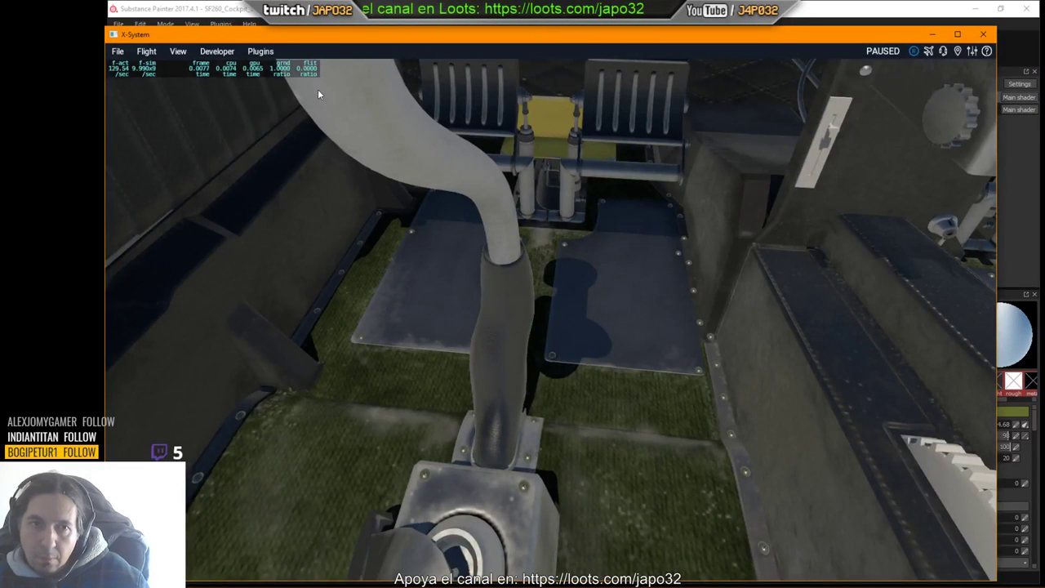
{"action": "left_click", "coordinate": [218, 53]}
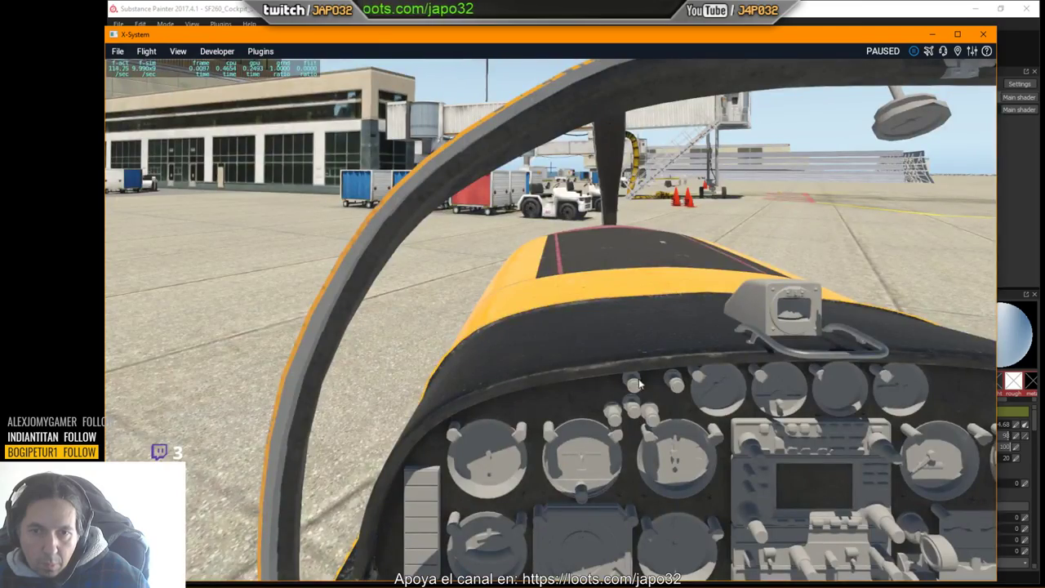
Step: Examine the updated carpet around the stick base and floor plates from the X-Plane cockpit view
{"action": "right_click_drag", "start_coordinate": [672, 382], "coordinate": [665, 473]}
{"action": "scroll", "coordinate": [665, 473], "scroll_direction": "up", "scroll_amount": 2}
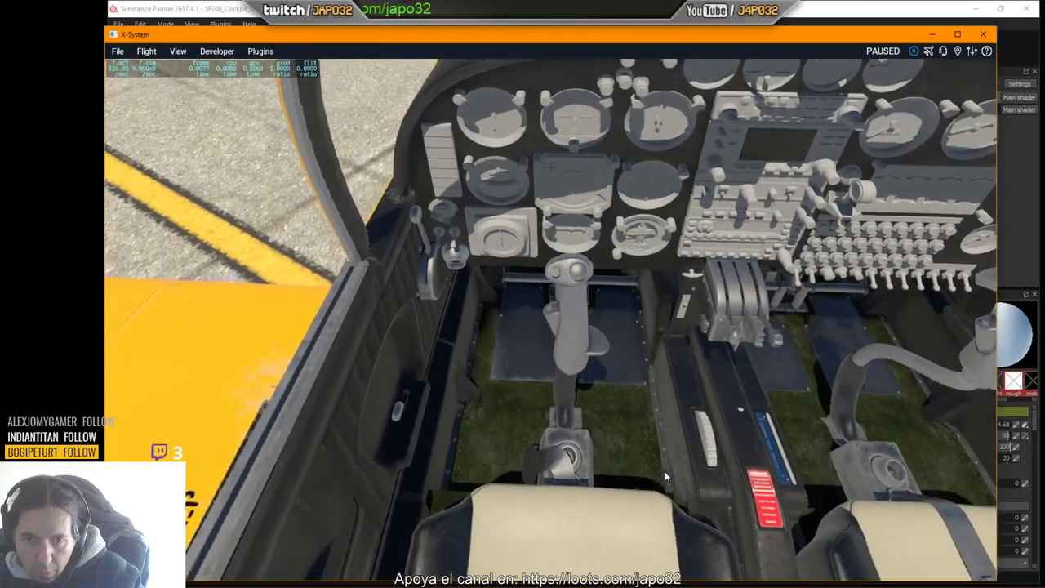
{"action": "key", "text": "Down"}
{"action": "key", "text": "period"}
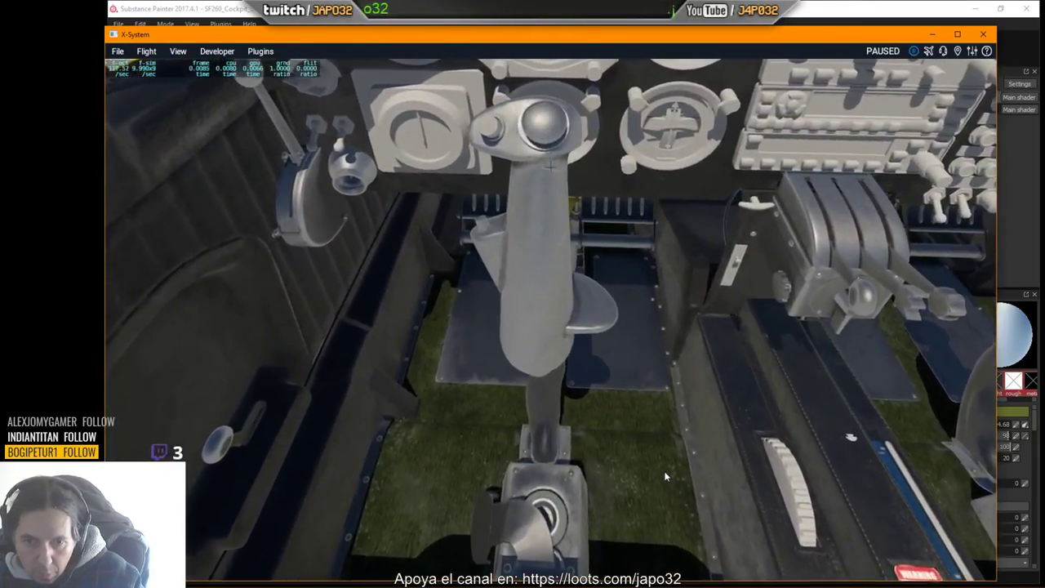
{"action": "key", "text": "Left"}
{"action": "key", "text": "Left"}
{"action": "key", "text": "Right"}
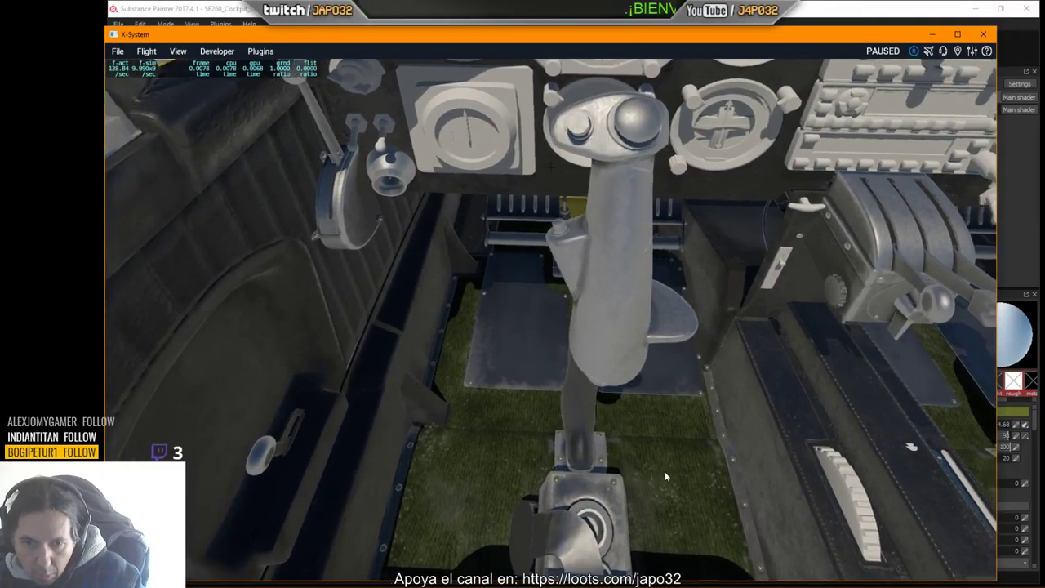
{"action": "mouse_move", "coordinate": [664, 472]}
{"action": "right_mouse_down"}
{"action": "mouse_move", "coordinate": [699, 475]}
{"action": "mouse_move", "coordinate": [668, 470]}
{"action": "right_mouse_up"}
{"action": "key", "text": "Left"}
{"action": "key", "text": "period"}
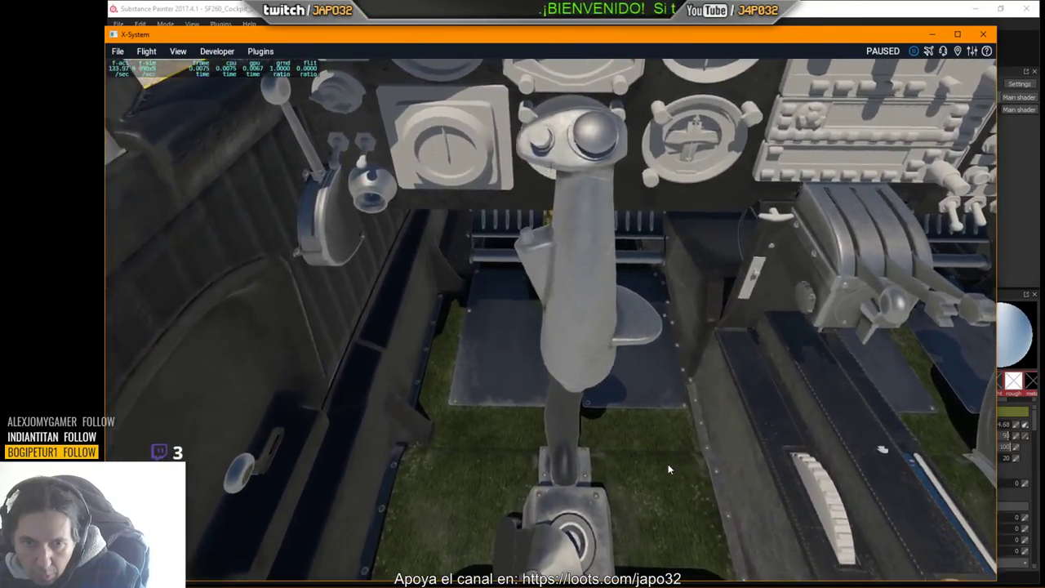
Step: Back in Substance Painter, show the VERDE layer in the Alfombra folder to check it, then delete it
{"action": "key", "text": "alt+Tab"}
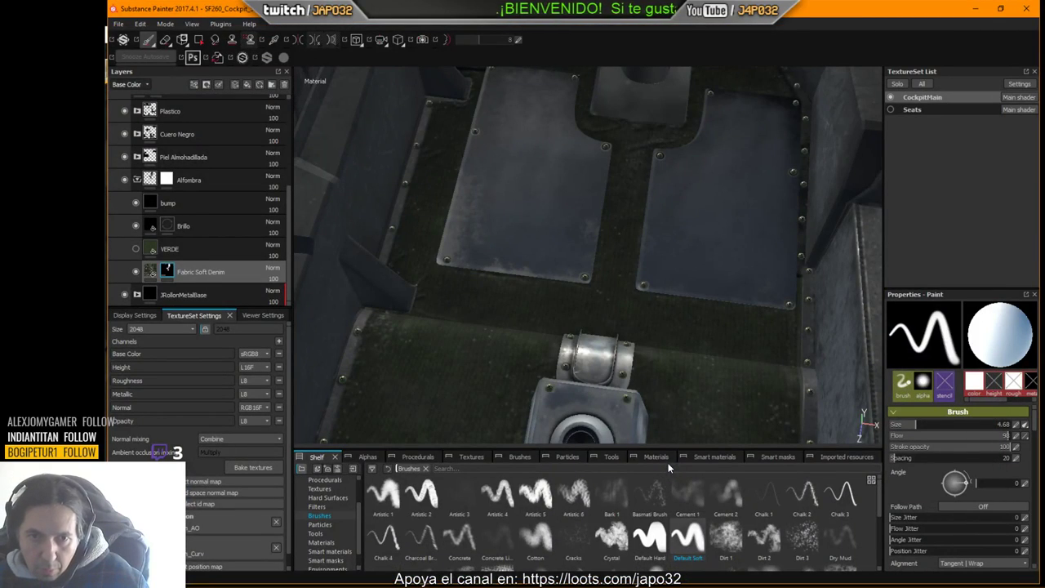
{"action": "left_click", "coordinate": [135, 252]}
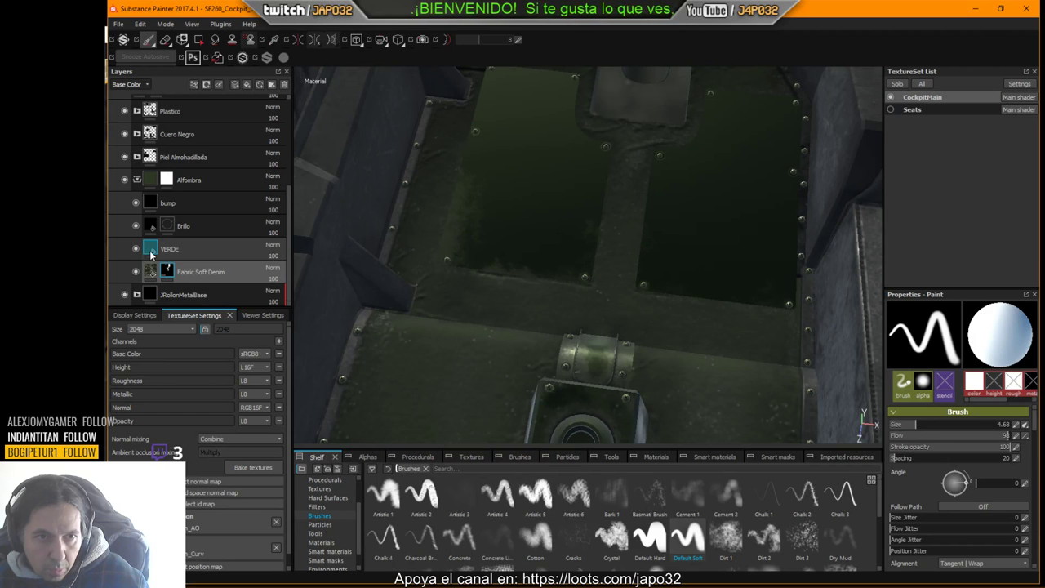
{"action": "left_click", "coordinate": [151, 249]}
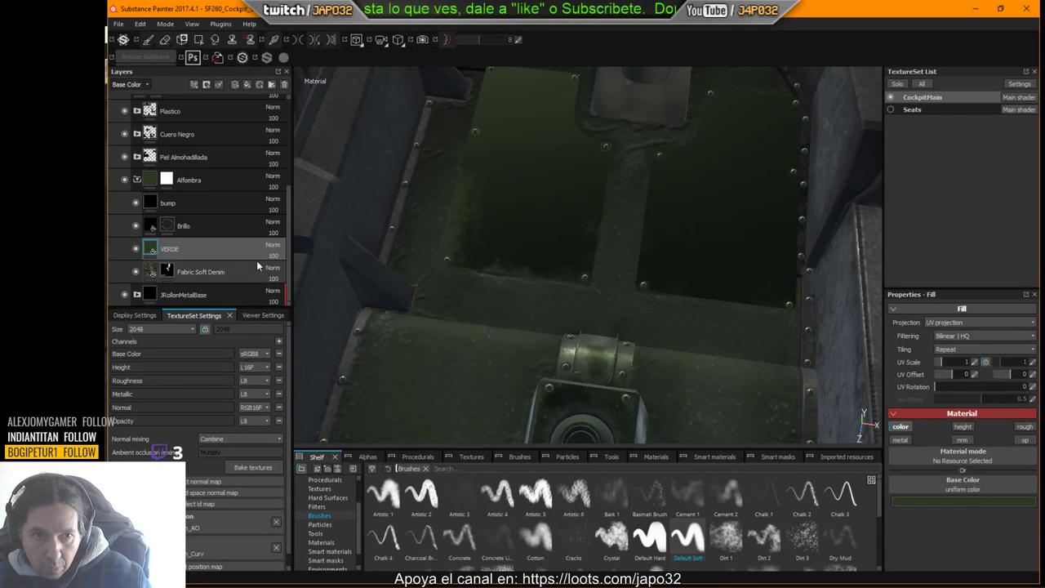
{"action": "left_click", "coordinate": [285, 90]}
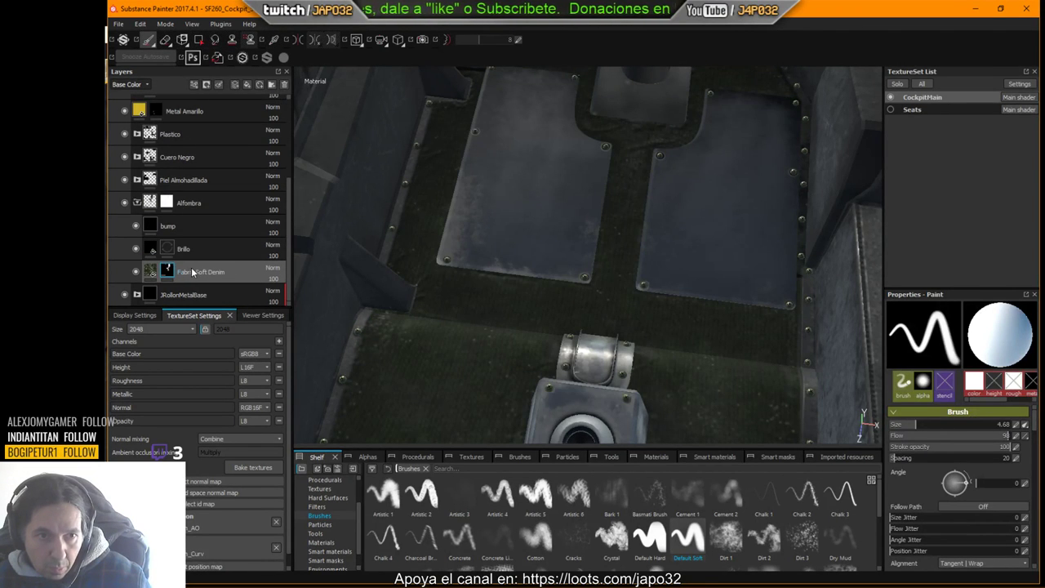
Step: Add a paint layer above Fabric Soft Denim in the Alfombra folder and name it Verde Desgaste
{"action": "left_click", "coordinate": [233, 86]}
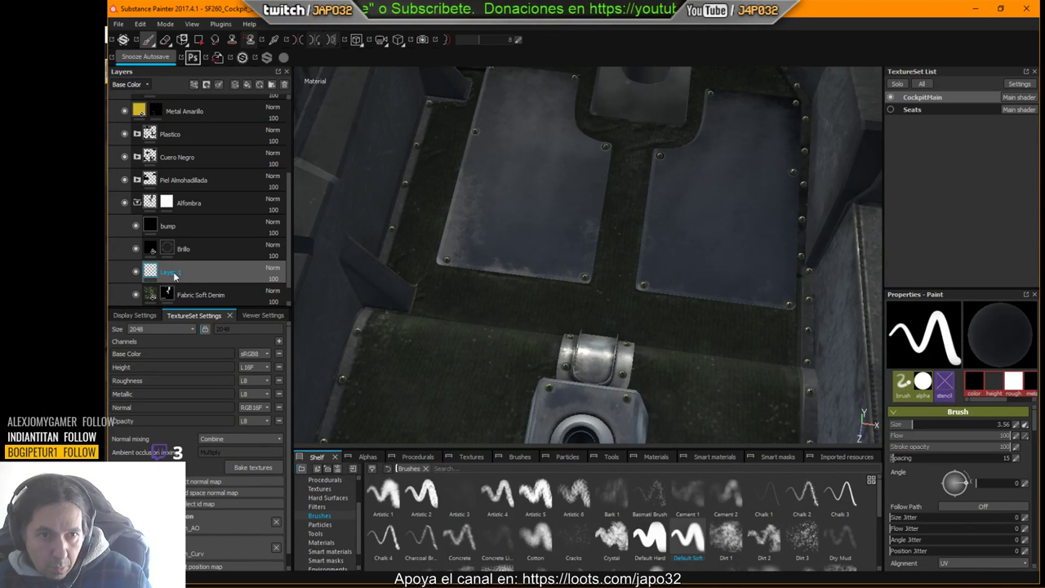
{"action": "double_click", "coordinate": [172, 274]}
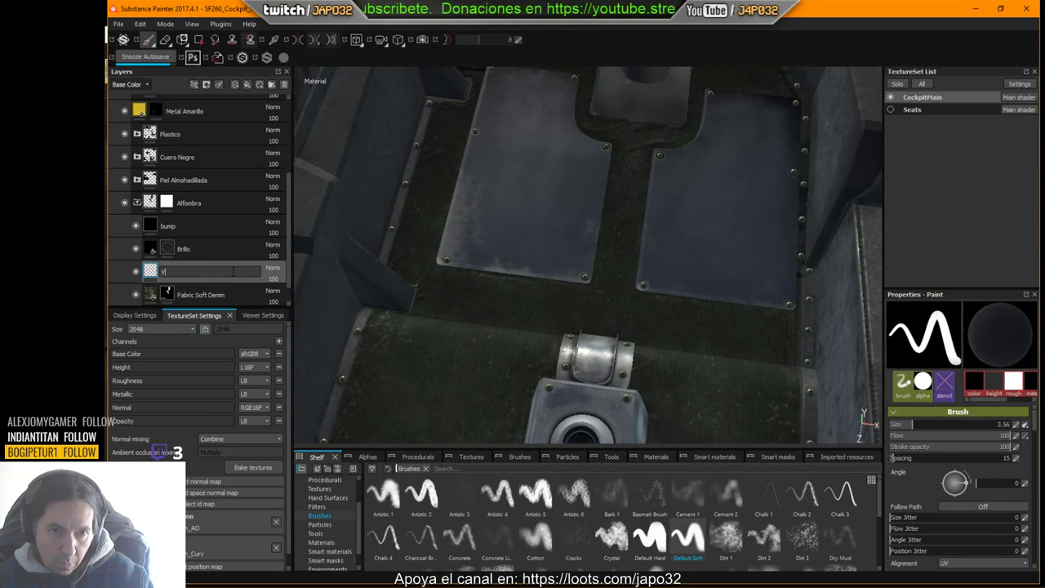
{"action": "type", "text": "Verde Desgast"}
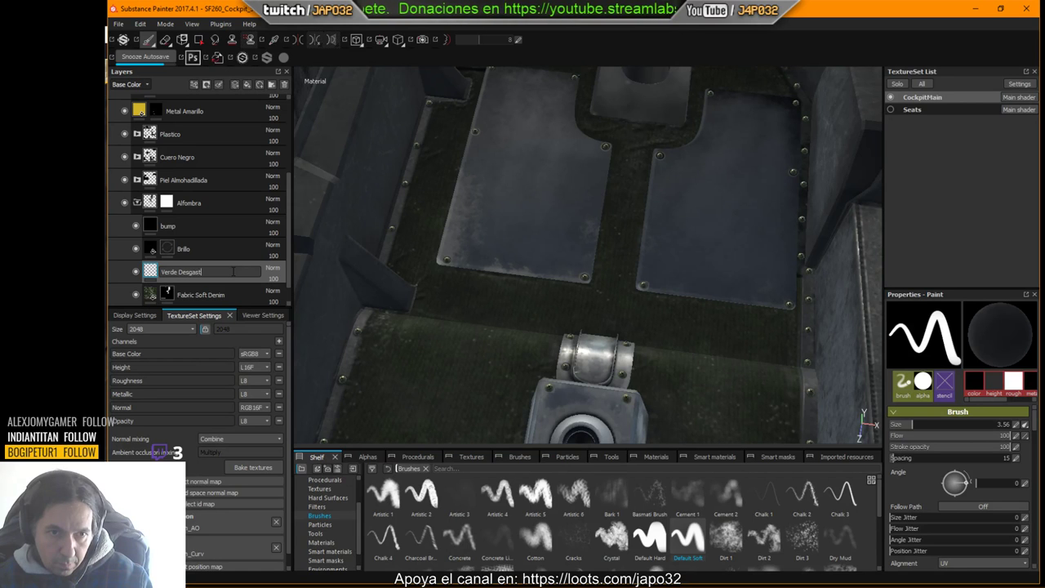
{"action": "type", "text": "e"}
{"action": "key", "text": "Return"}
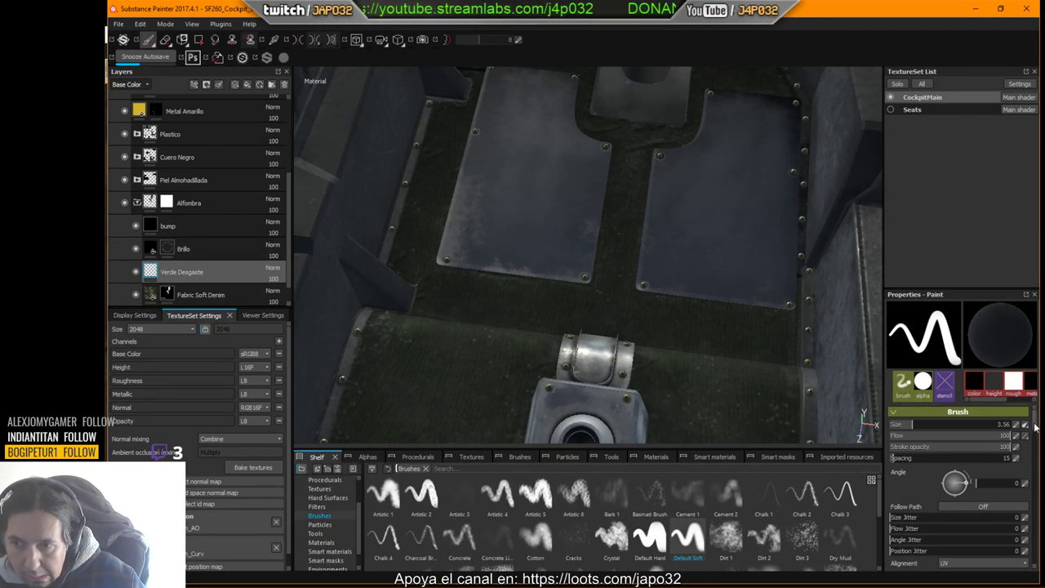
Step: Sample the carpet material with the Material Picker and leave only the color channel active for painting
{"action": "left_click_drag", "start_coordinate": [1035, 427], "coordinate": [1035, 462]}
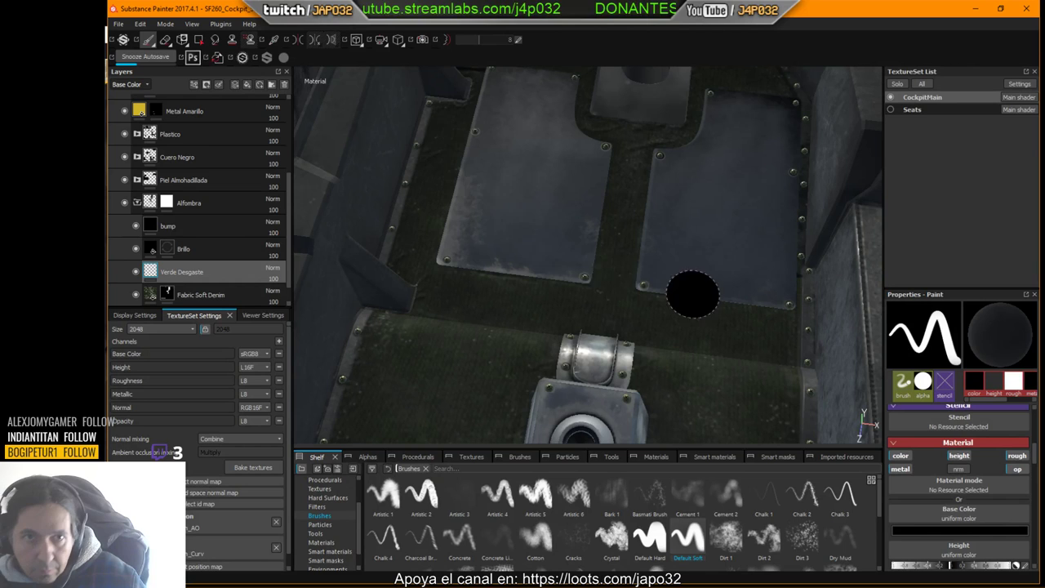
{"action": "left_click", "coordinate": [274, 39]}
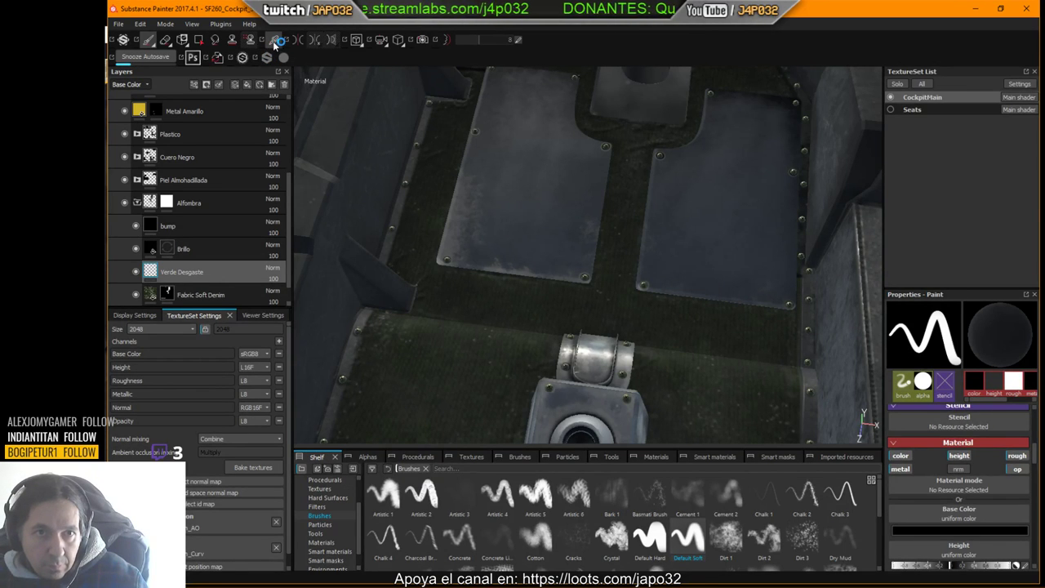
{"action": "left_click", "coordinate": [490, 354]}
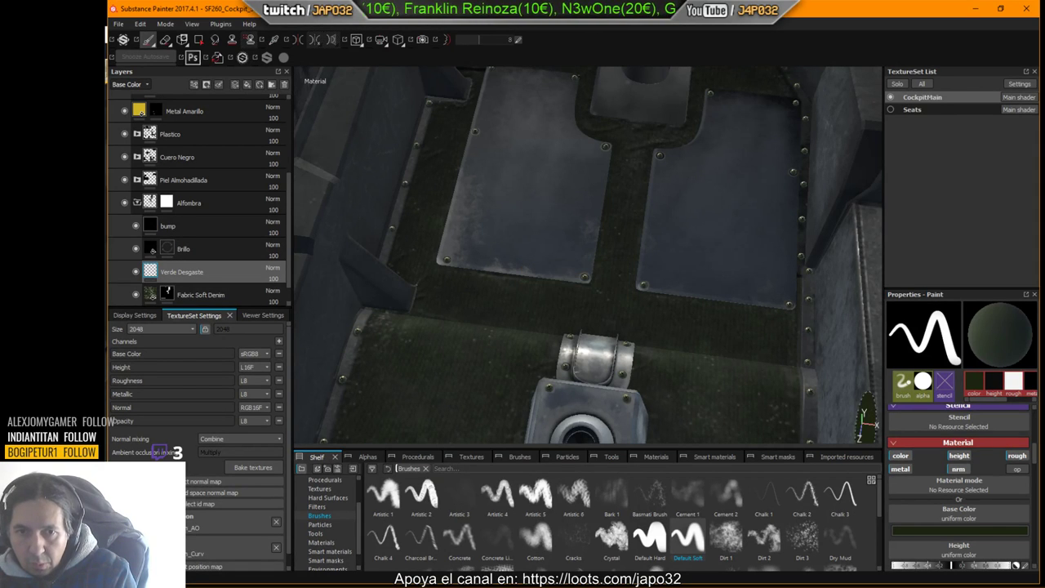
{"action": "left_click", "coordinate": [900, 470]}
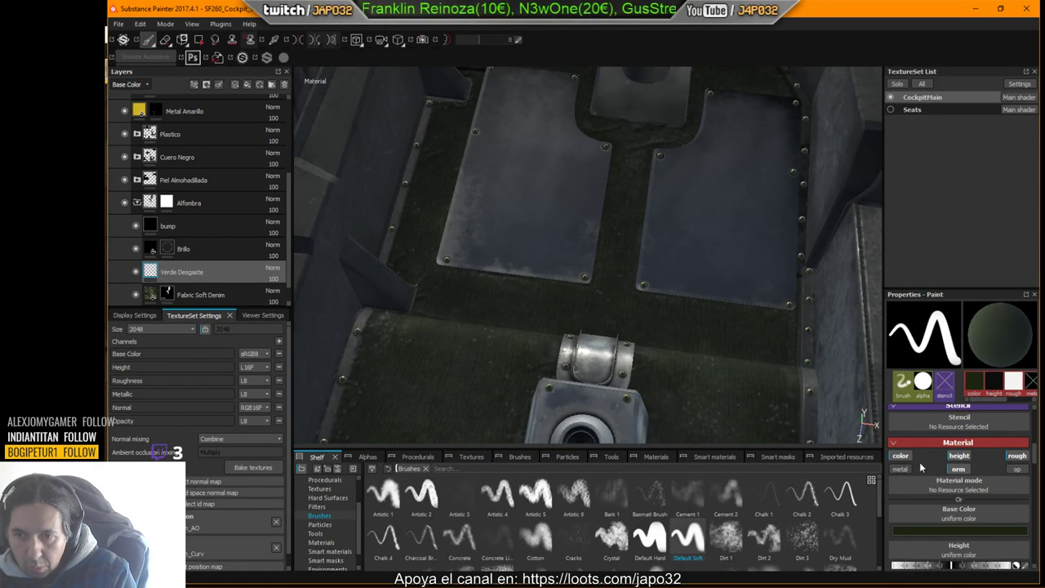
{"action": "left_click", "coordinate": [958, 456]}
{"action": "left_click", "coordinate": [958, 470]}
{"action": "left_click", "coordinate": [1015, 459]}
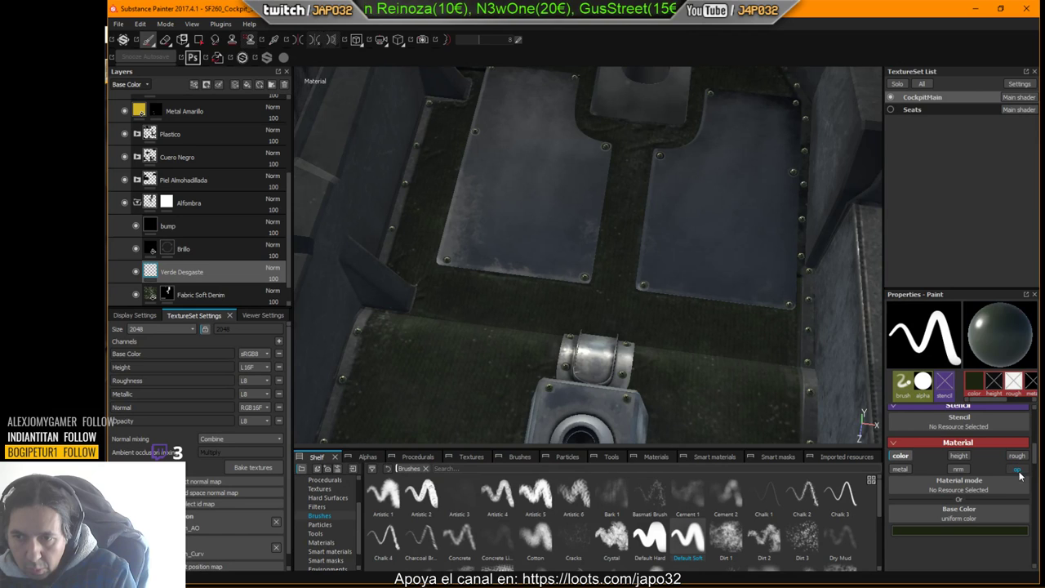
Step: Lighten the base color to RGB 0.029, 0.042, 0.013, then choose the Dirt 2 brush and reduce its size
{"action": "left_click", "coordinate": [960, 529]}
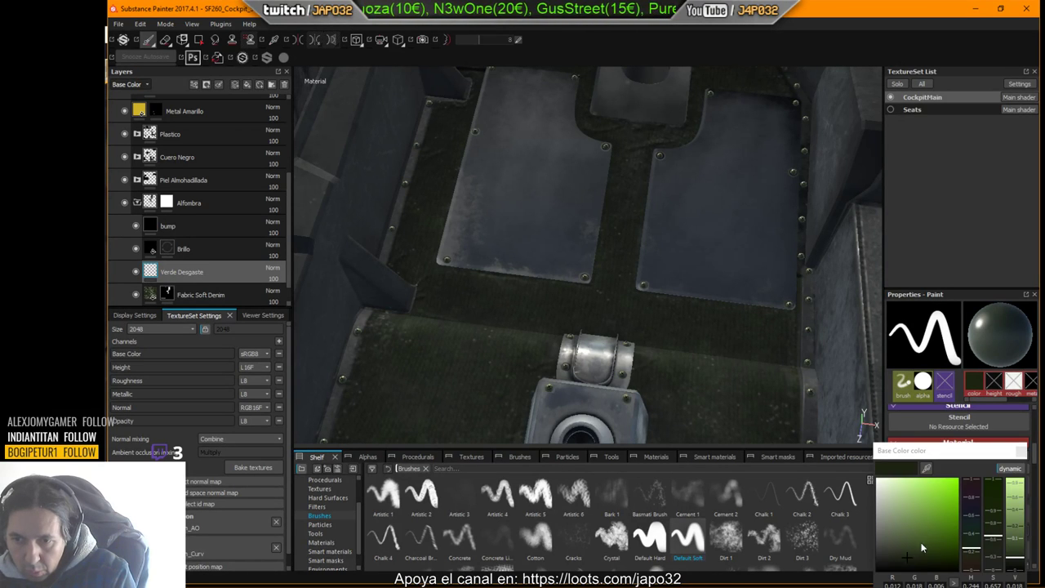
{"action": "left_click_drag", "start_coordinate": [909, 560], "coordinate": [909, 549]}
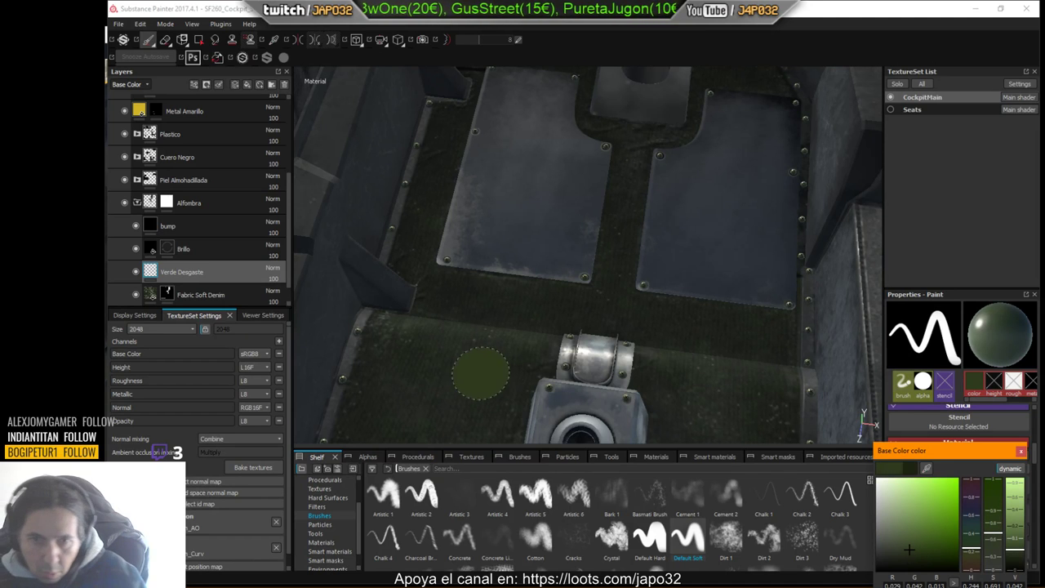
{"action": "left_click", "coordinate": [764, 537]}
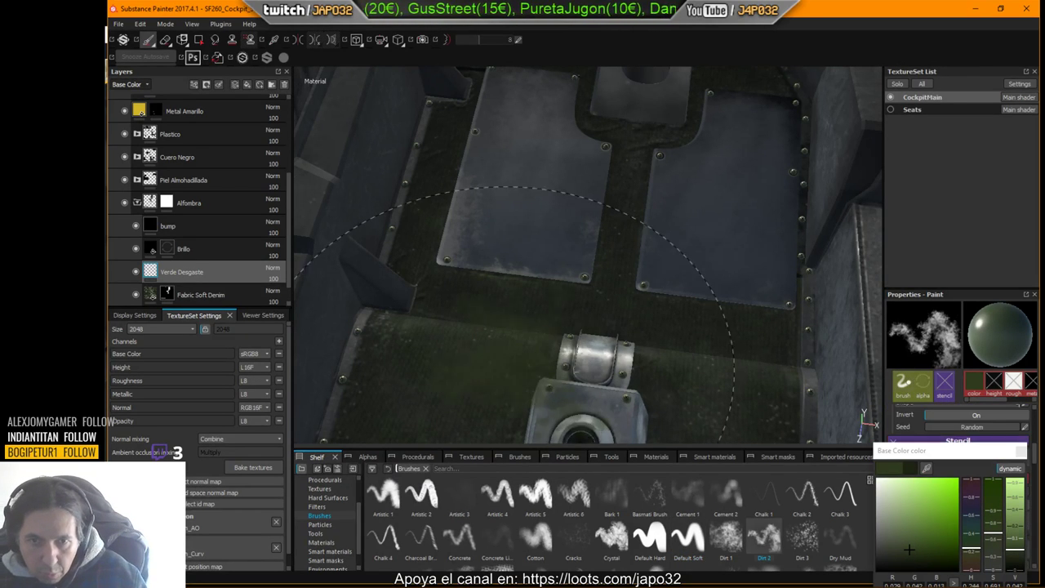
{"action": "right_click_drag", "start_coordinate": [462, 350], "coordinate": [385, 356], "text": "ctrl"}
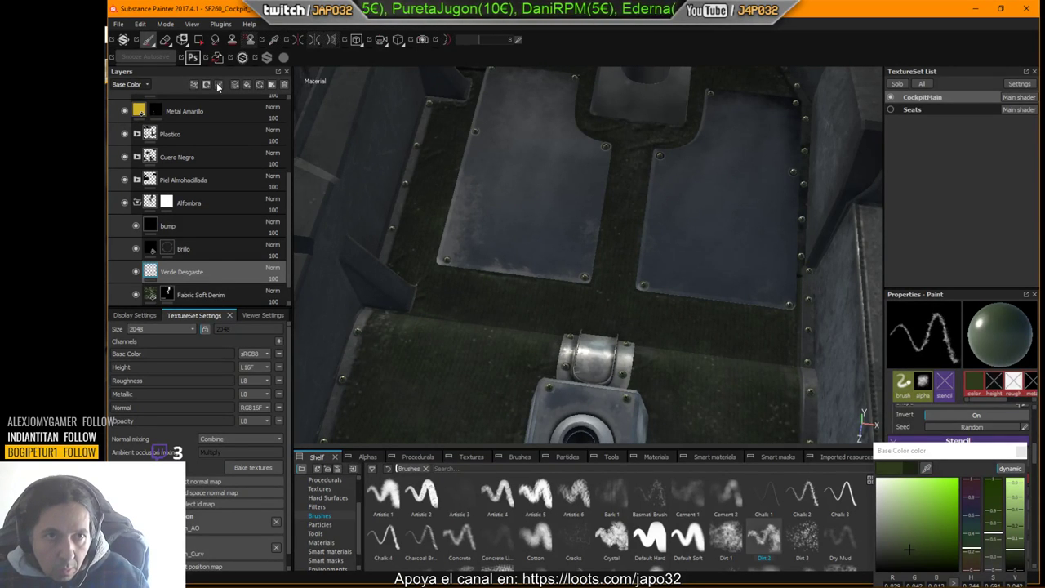
Step: Sample the carpet material again beside the stick base and disable the height, metal, normal and roughness channels
{"action": "left_click", "coordinate": [454, 350]}
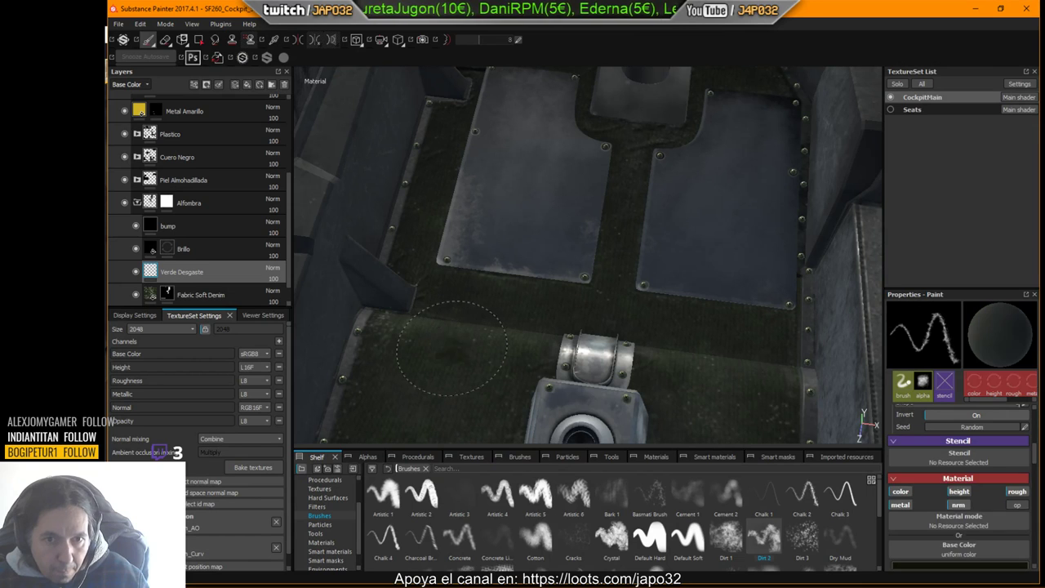
{"action": "left_click", "coordinate": [959, 491]}
{"action": "left_click", "coordinate": [900, 504]}
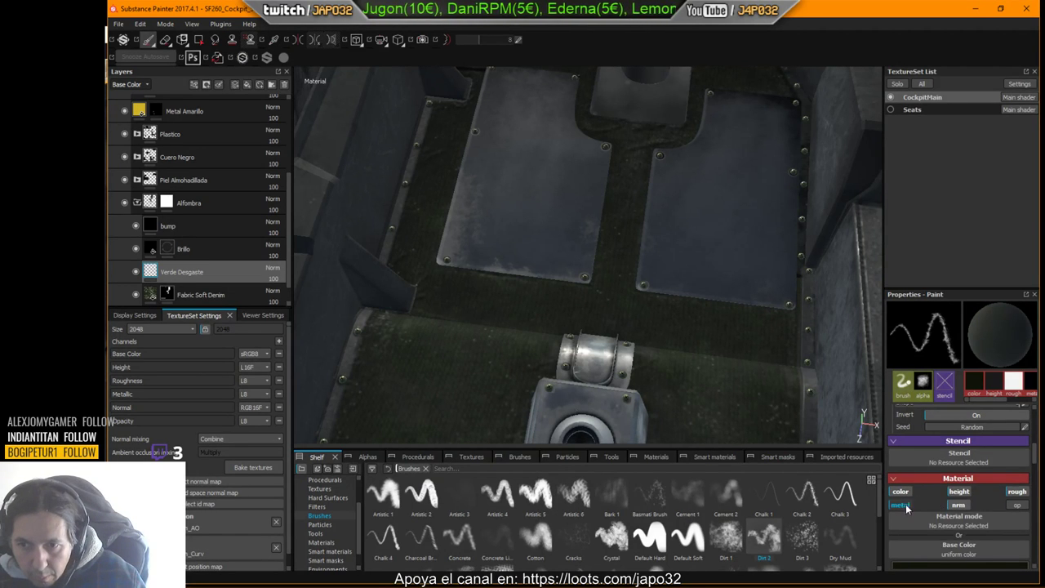
{"action": "left_click", "coordinate": [958, 504]}
{"action": "left_click", "coordinate": [1016, 491]}
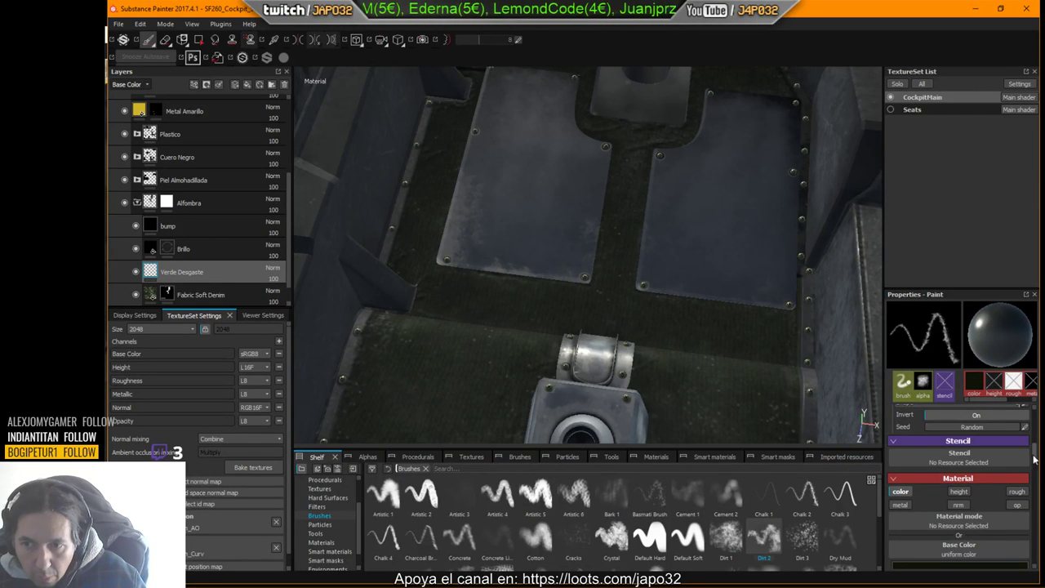
Step: Lighten the base color to RGB 0.019, 0.027, 0.010 and paint test patches on the carpet beside the stick base
{"action": "scroll", "coordinate": [1035, 454], "scroll_direction": "down", "scroll_amount": 2}
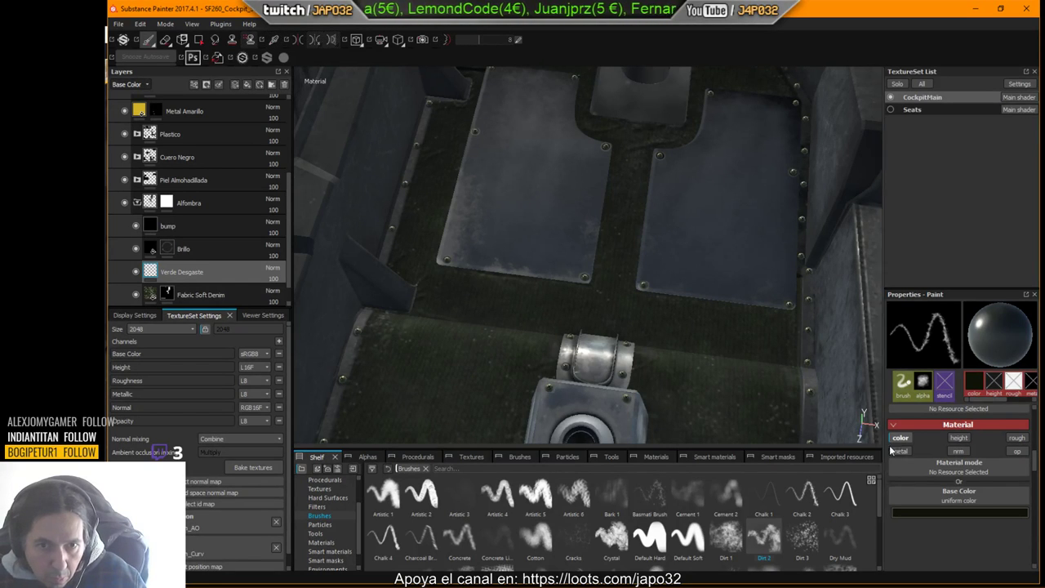
{"action": "left_click", "coordinate": [956, 514]}
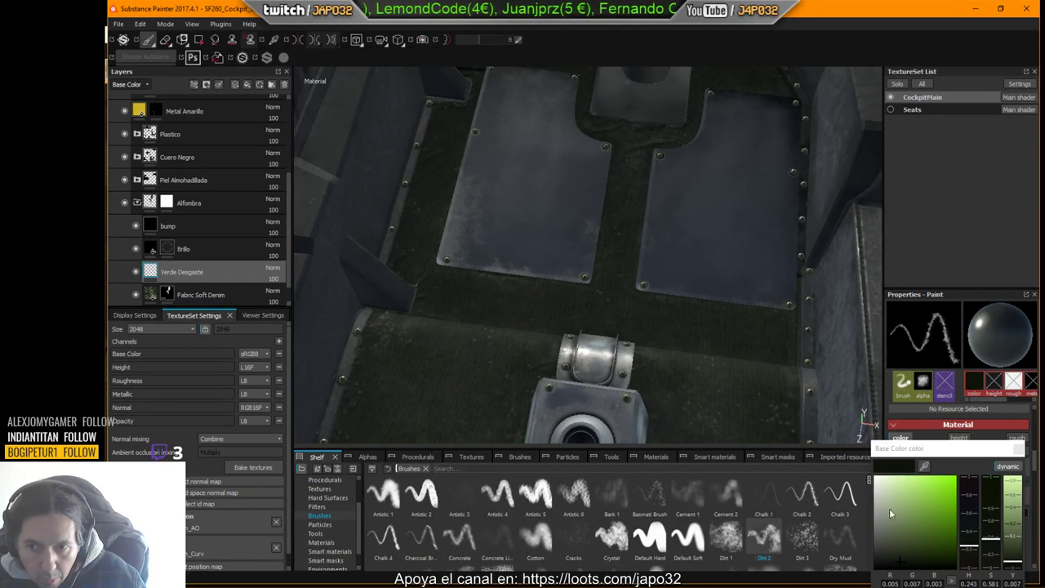
{"action": "left_click", "coordinate": [903, 564]}
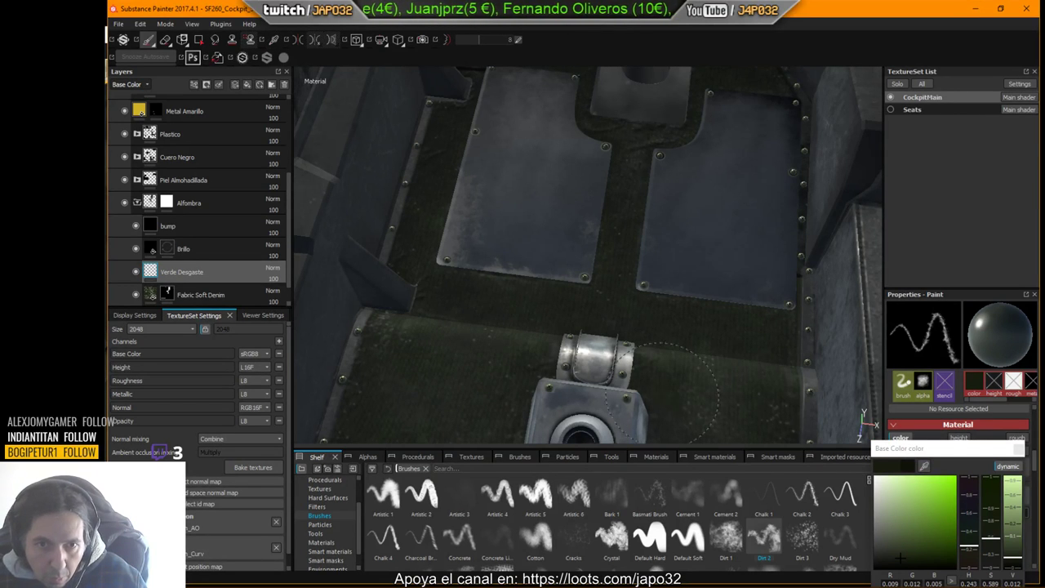
{"action": "left_click", "coordinate": [905, 560]}
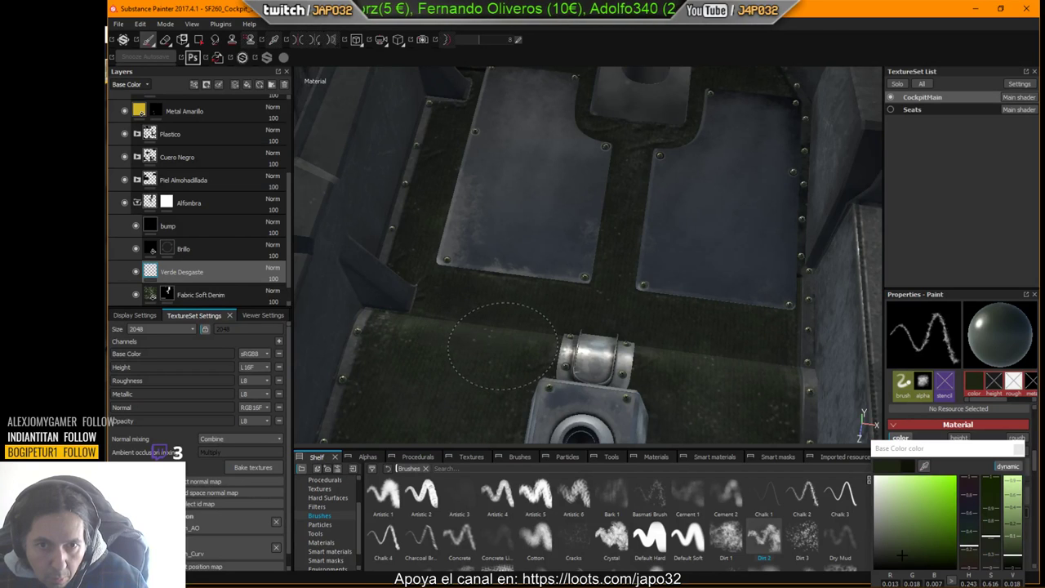
{"action": "left_click", "coordinate": [903, 555]}
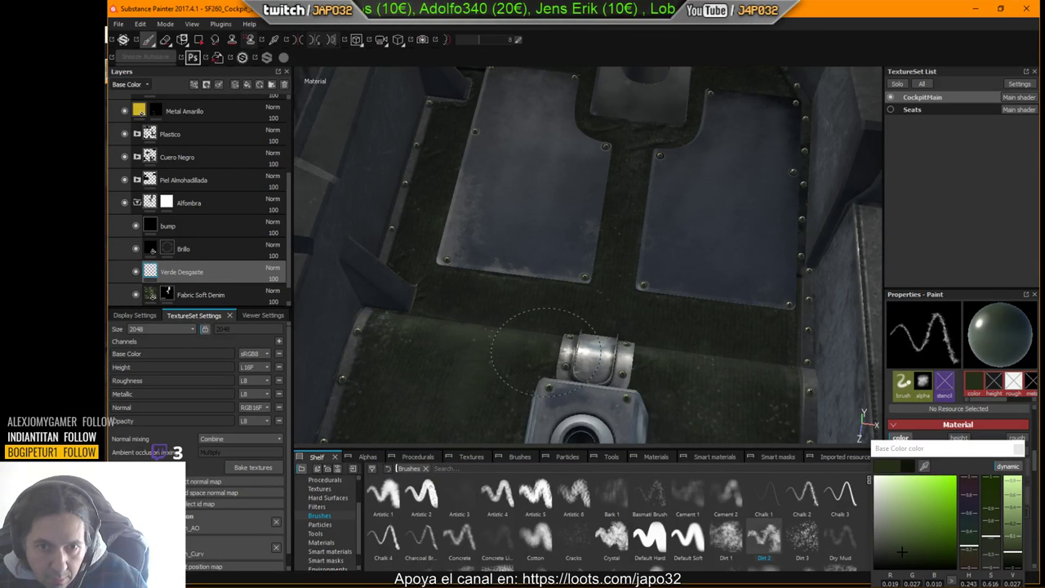
Step: Lighten the base color to RGB 0.026, 0.036, 0.015 and paint worn patches on both sides of the stick base and between the floor plates
{"action": "middle_click_drag", "start_coordinate": [532, 367], "coordinate": [501, 299], "text": "alt"}
{"action": "left_click_drag", "start_coordinate": [568, 331], "coordinate": [605, 335], "text": "alt"}
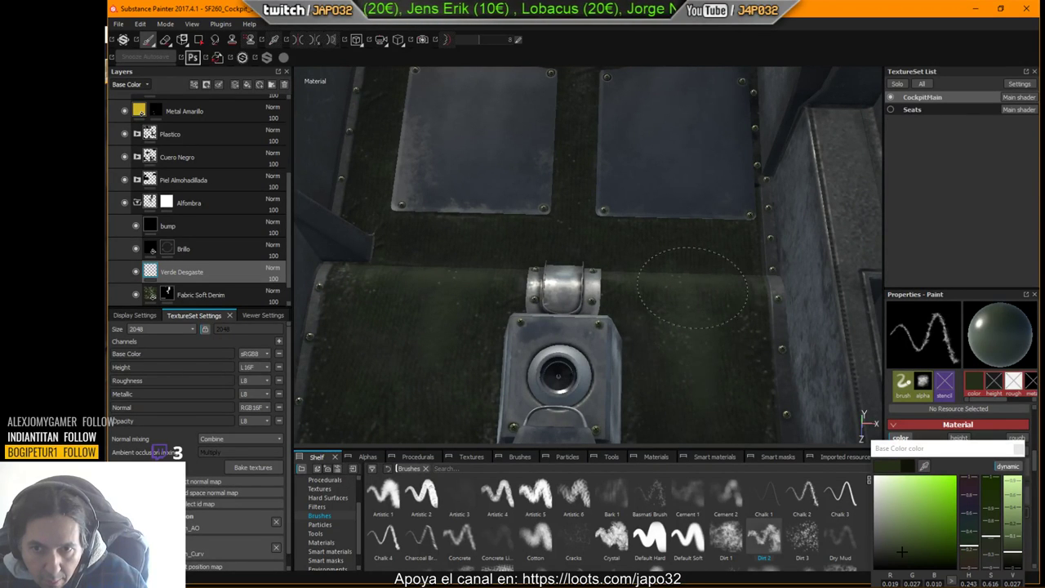
{"action": "mouse_move", "coordinate": [693, 288]}
{"action": "left_mouse_down", "text": "alt"}
{"action": "mouse_move", "coordinate": [623, 261]}
{"action": "mouse_move", "coordinate": [680, 292]}
{"action": "left_mouse_up", "text": "alt"}
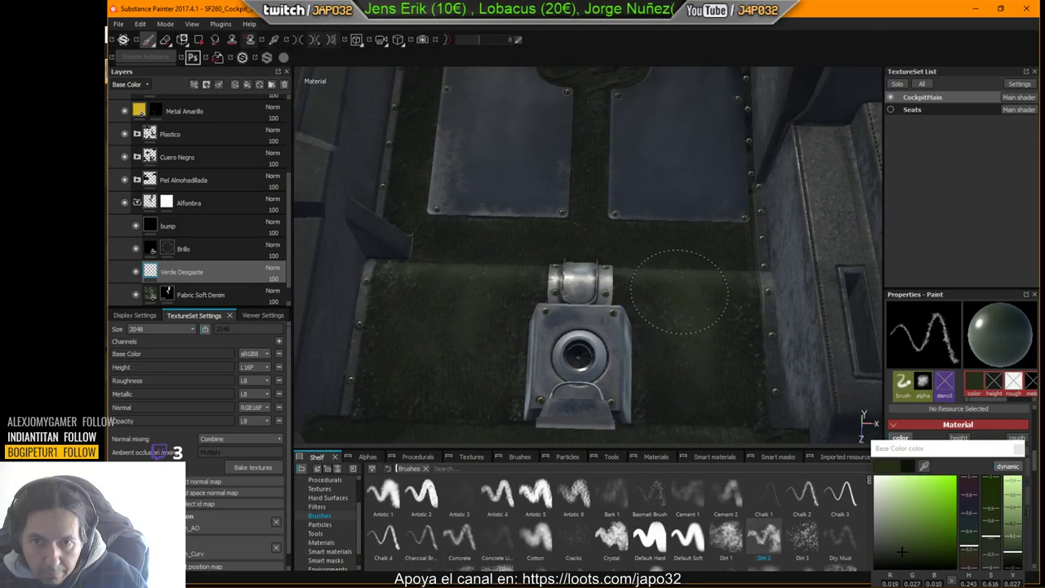
{"action": "left_click", "coordinate": [902, 550]}
{"action": "left_click", "coordinate": [686, 309]}
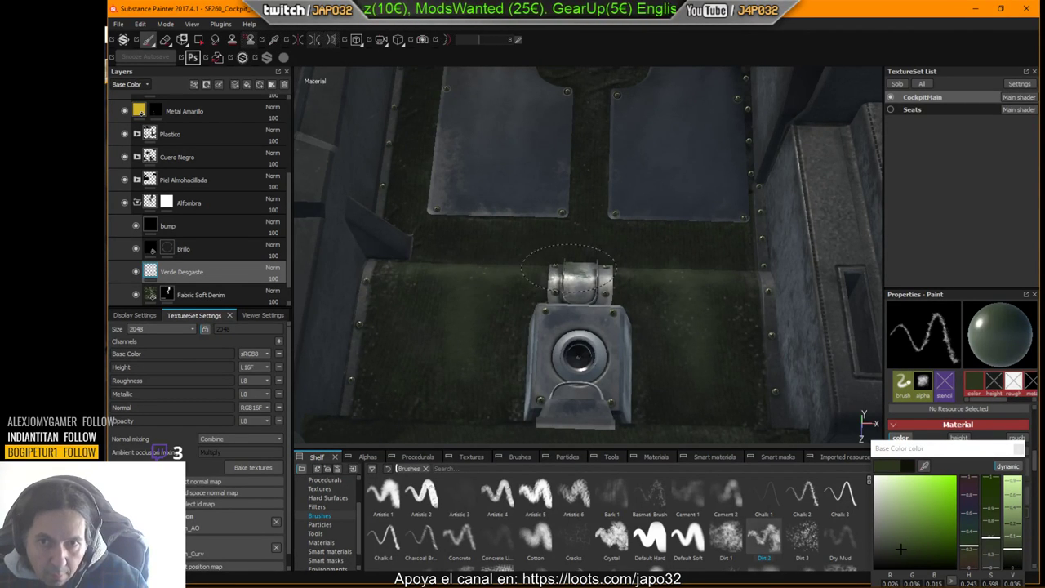
{"action": "left_click_drag", "start_coordinate": [518, 272], "coordinate": [556, 315], "text": "alt"}
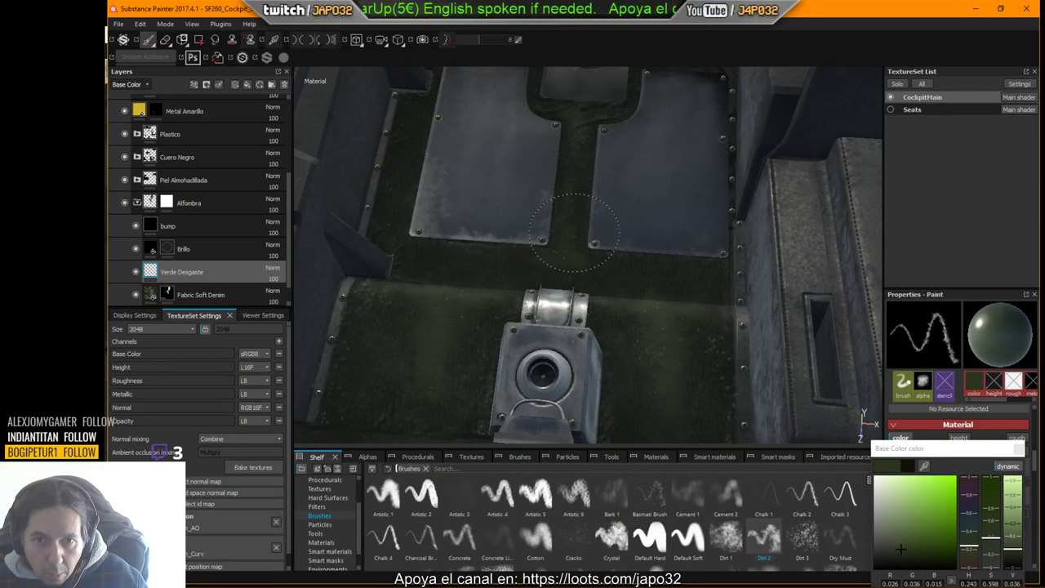
{"action": "middle_click_drag", "start_coordinate": [600, 271], "coordinate": [596, 296], "text": "alt"}
{"action": "mouse_move", "coordinate": [596, 296]}
{"action": "right_mouse_down", "text": "alt"}
{"action": "mouse_move", "coordinate": [618, 253]}
{"action": "mouse_move", "coordinate": [702, 190]}
{"action": "right_mouse_up", "text": "alt"}
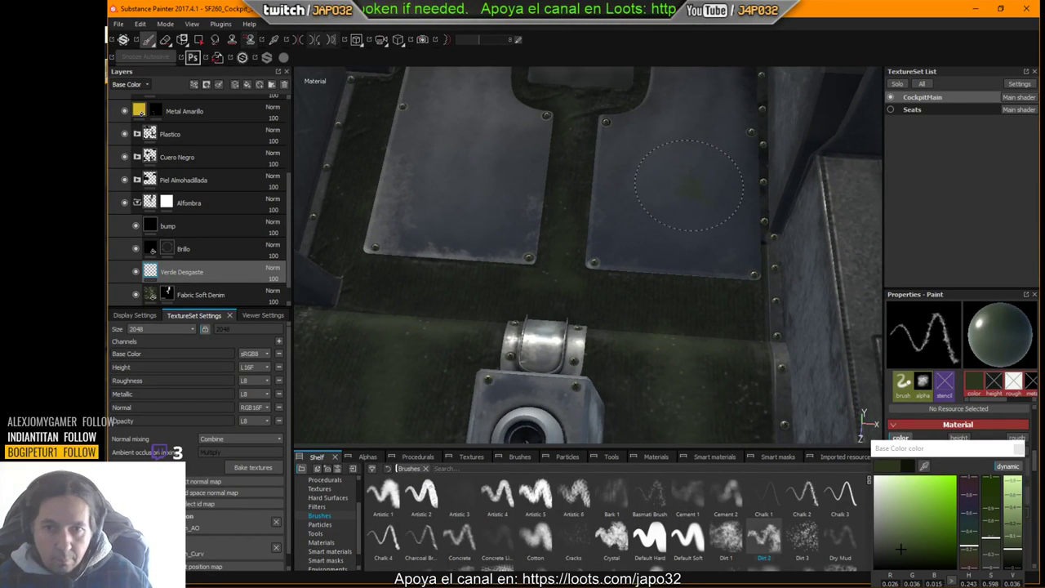
Step: Export the CockpitMain texture set as 8-bit PNG with the X-Plane config, and reload the current aircraft in X-Plane
{"action": "right_click", "coordinate": [661, 196]}
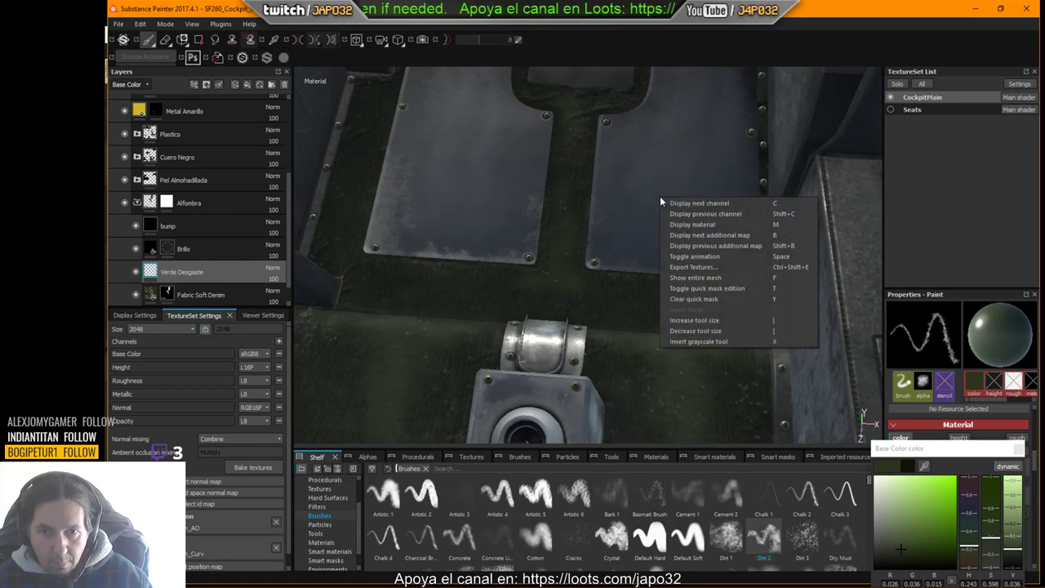
{"action": "left_click", "coordinate": [705, 266]}
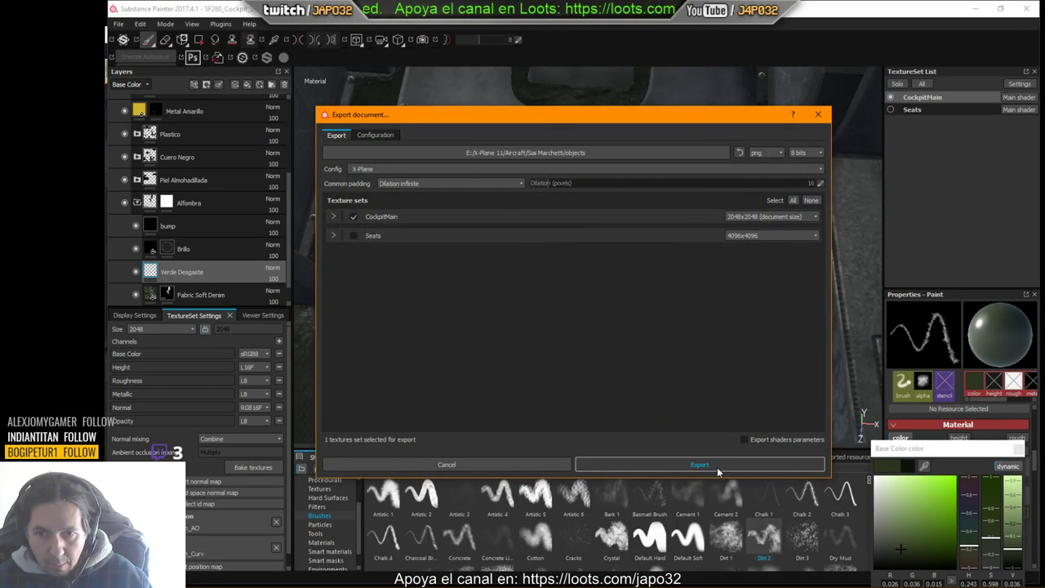
{"action": "left_click", "coordinate": [717, 465]}
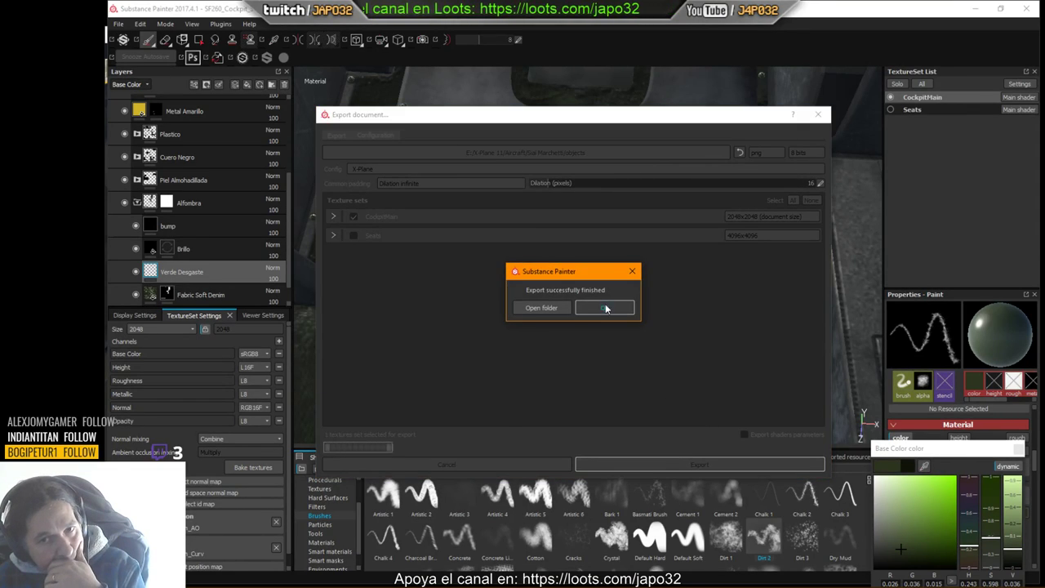
{"action": "left_click", "coordinate": [607, 306]}
{"action": "key", "text": "alt+Tab"}
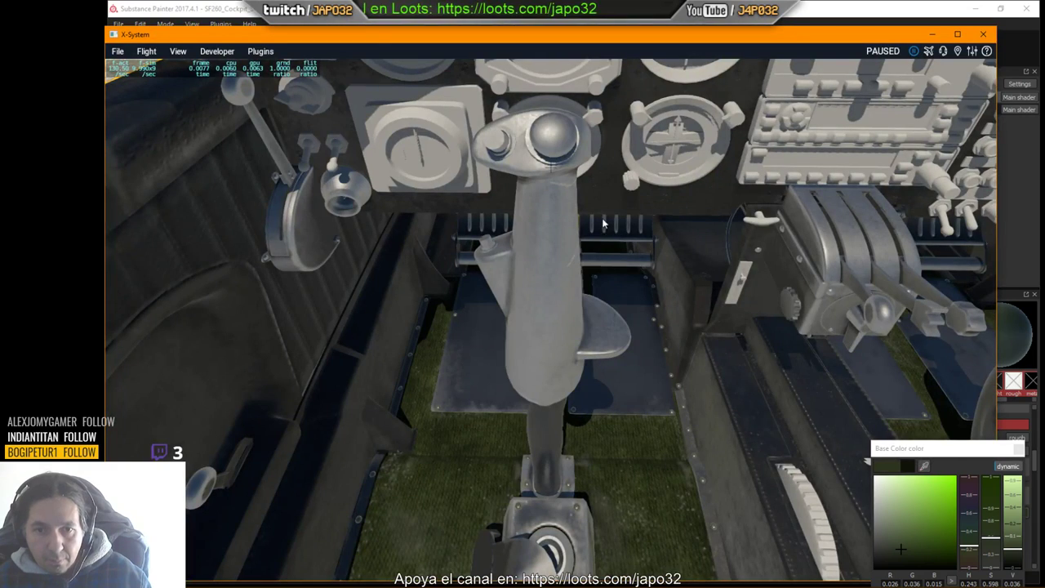
{"action": "left_click", "coordinate": [226, 56]}
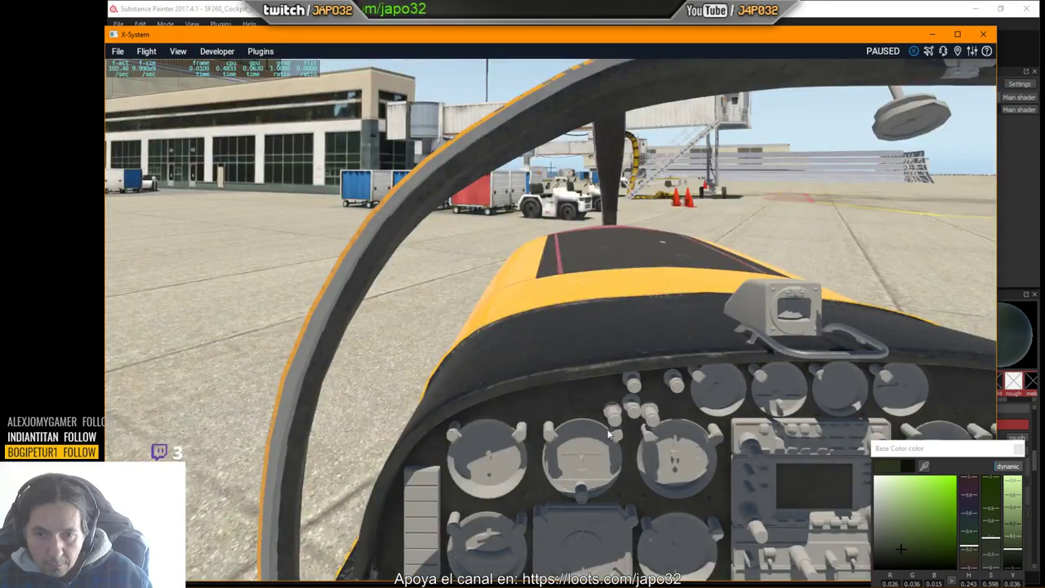
Step: Examine the painted carpet wear around the stick base and floor plates in the reloaded cockpit, from near and far
{"action": "scroll", "coordinate": [670, 440], "scroll_direction": "up", "scroll_amount": 5}
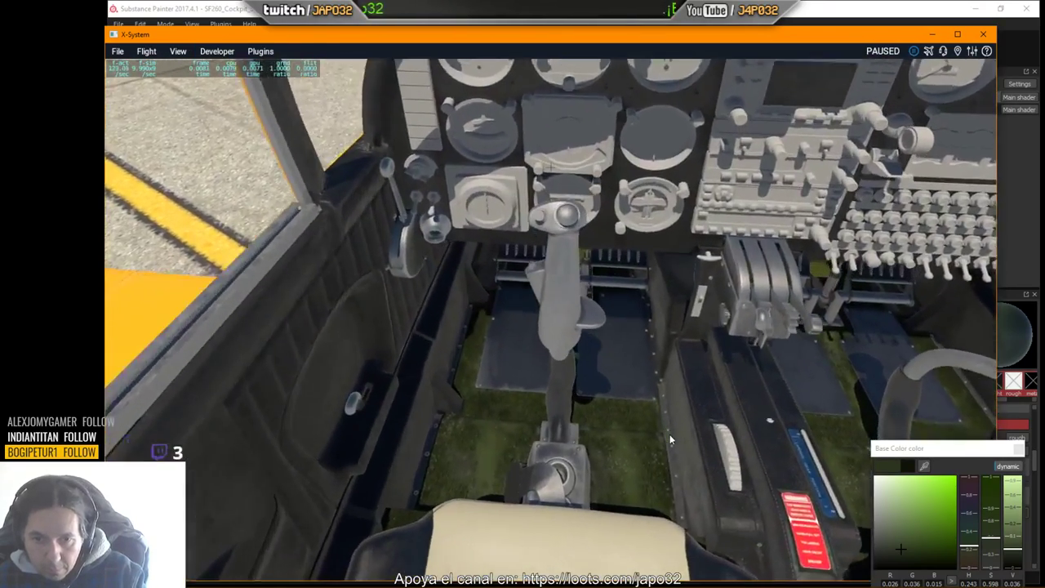
{"action": "key", "text": "comma"}
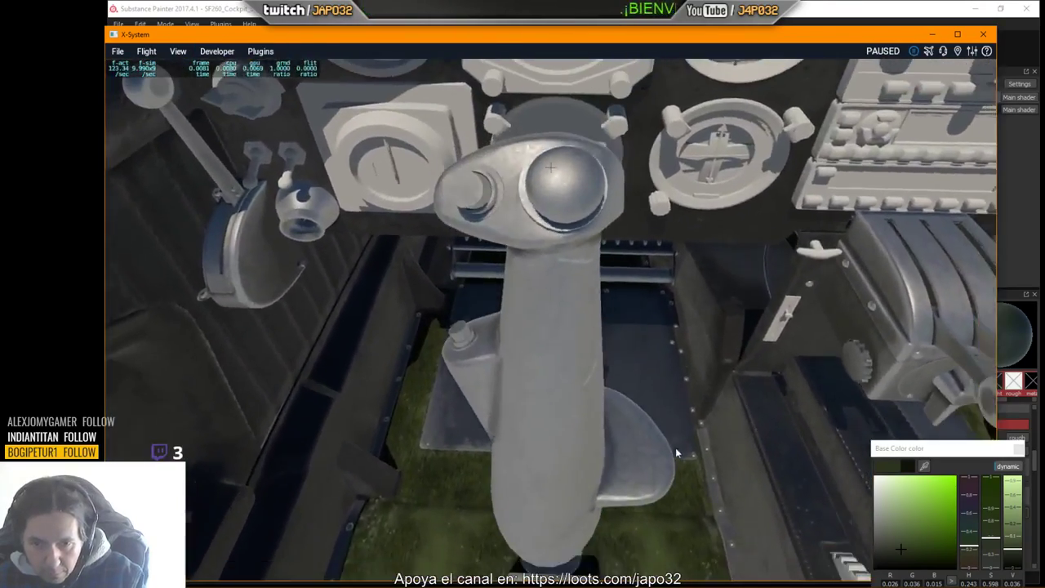
{"action": "key", "text": "comma"}
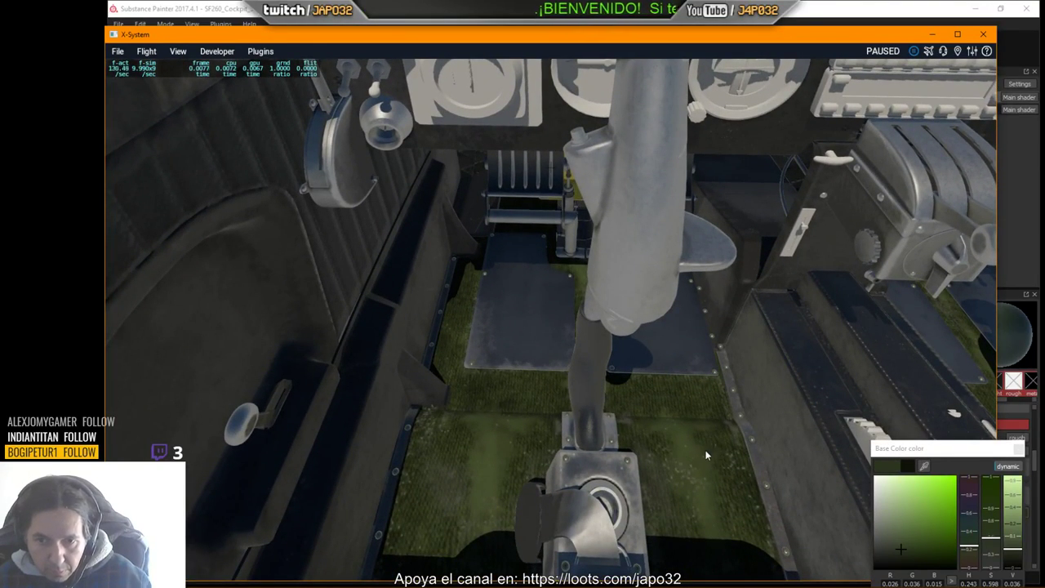
{"action": "key", "text": "comma"}
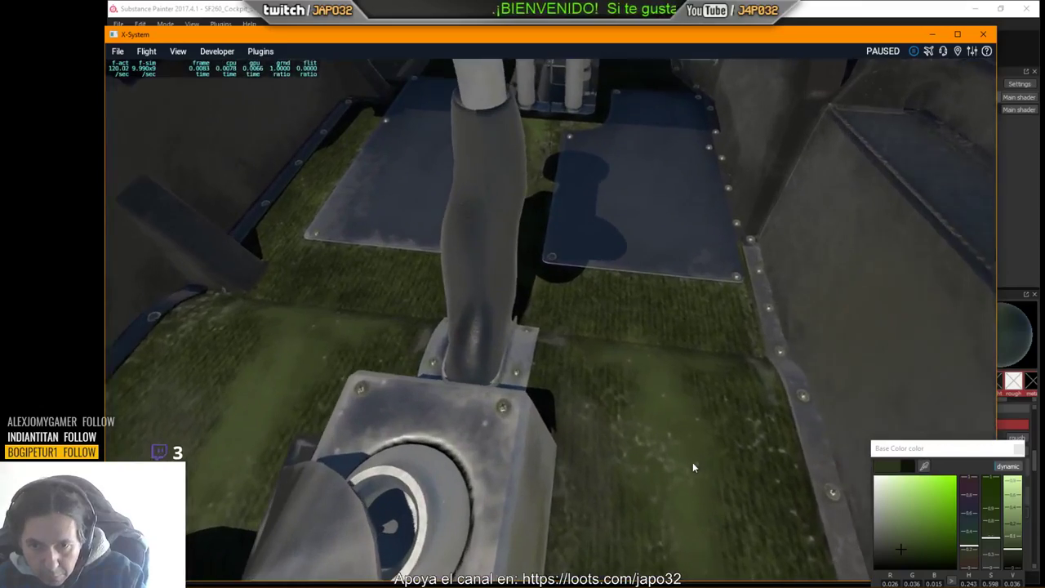
{"action": "key", "text": "Left"}
{"action": "key", "text": "comma"}
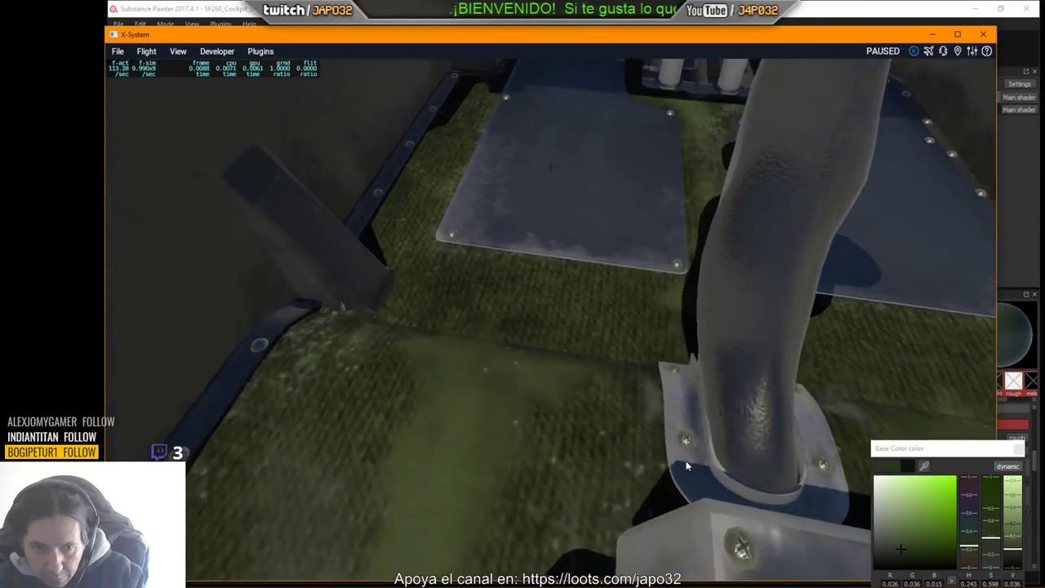
{"action": "key", "text": "Left"}
{"action": "key", "text": "period"}
{"action": "right_click_drag", "start_coordinate": [686, 465], "coordinate": [695, 445]}
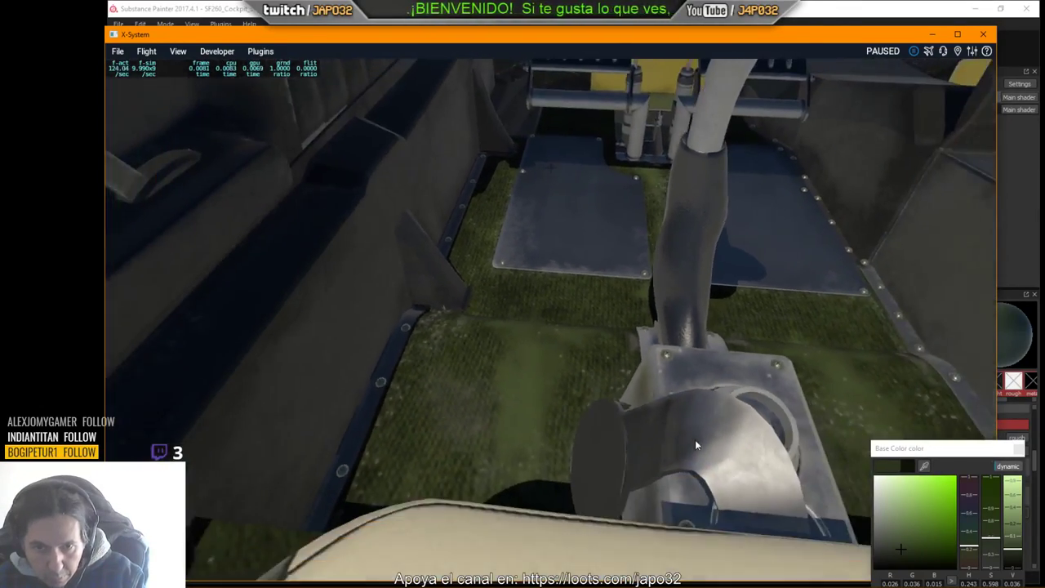
{"action": "key", "text": "Right"}
{"action": "key", "text": "Up"}
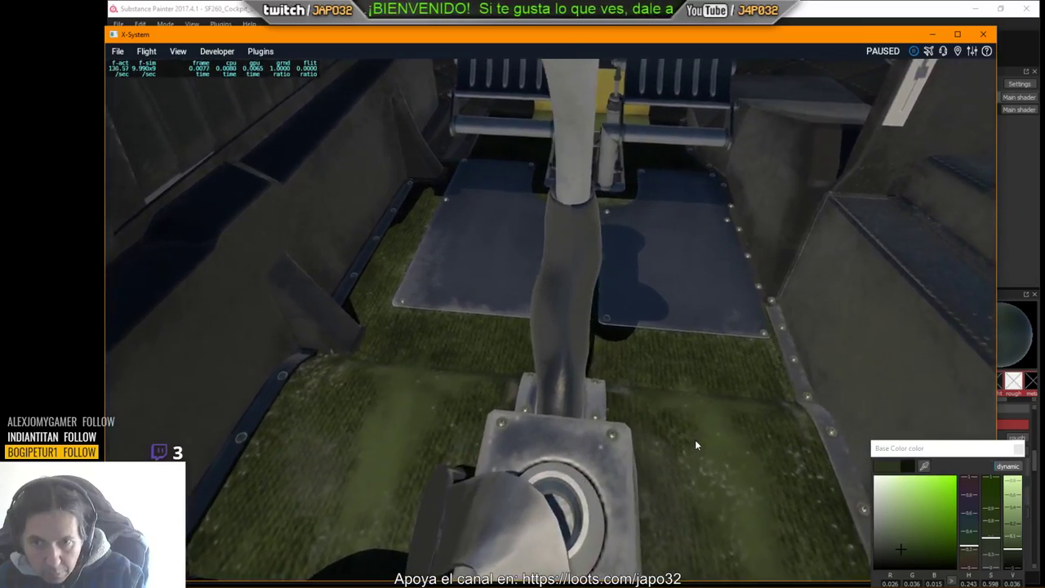
{"action": "key", "text": "period"}
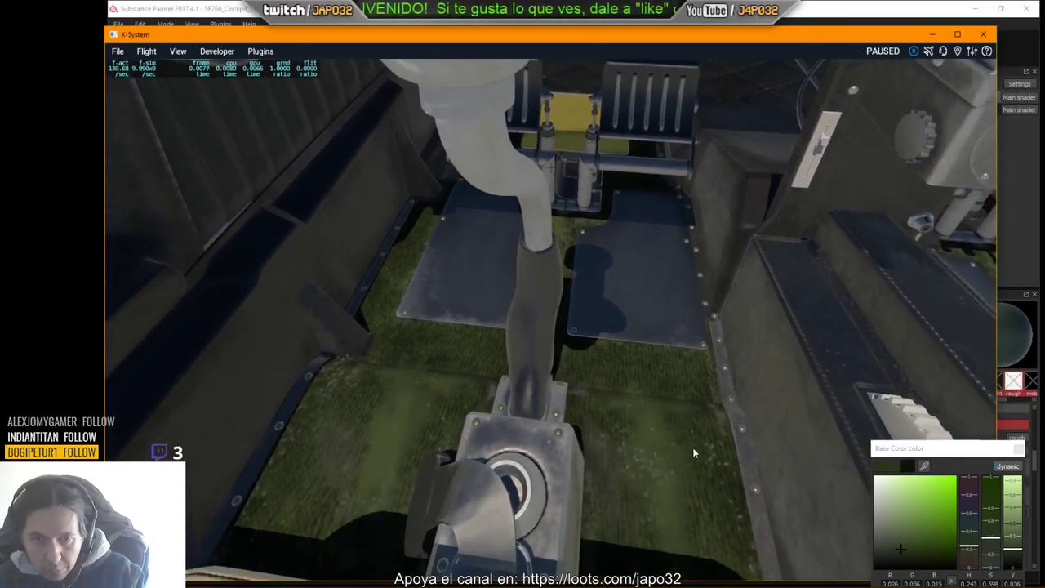
{"action": "key", "text": "period"}
Step: Switch back to Substance Painter and set the Verde Desgaste layer's blending mode to Screen with opacity 36
{"action": "key", "text": "alt+Tab"}
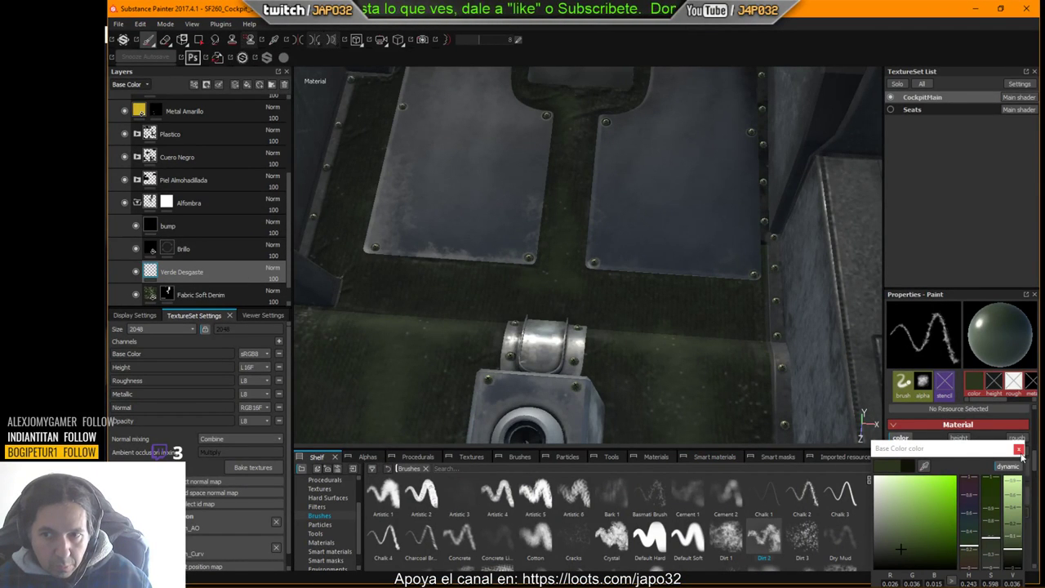
{"action": "left_click", "coordinate": [1019, 449]}
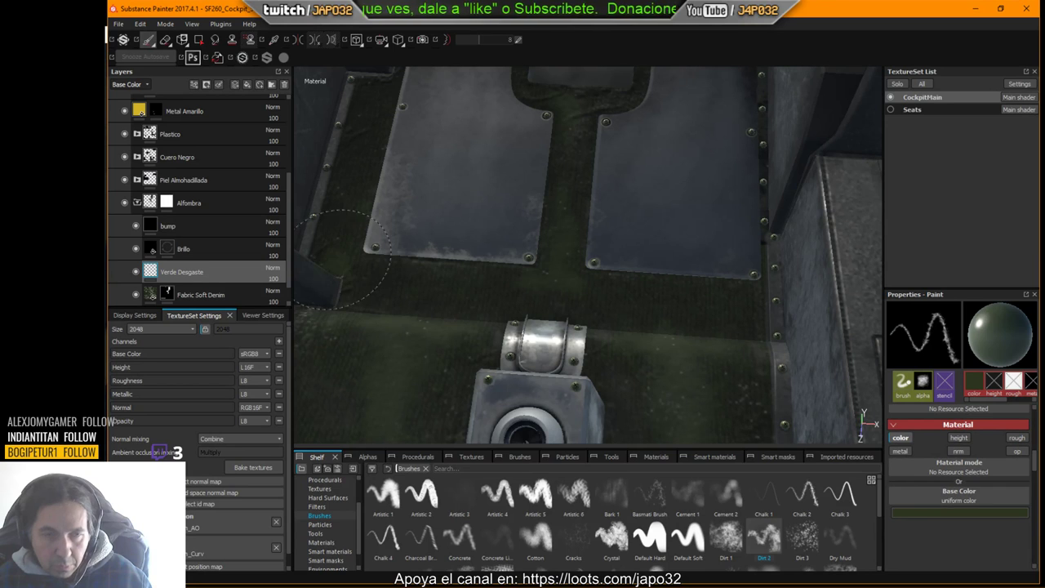
{"action": "left_click", "coordinate": [273, 268]}
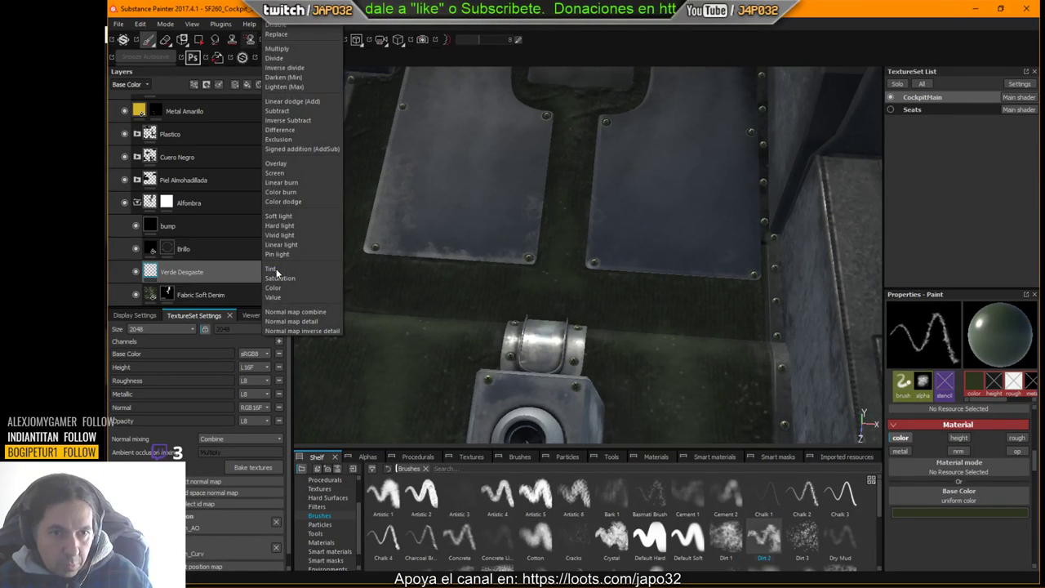
{"action": "left_click", "coordinate": [278, 49]}
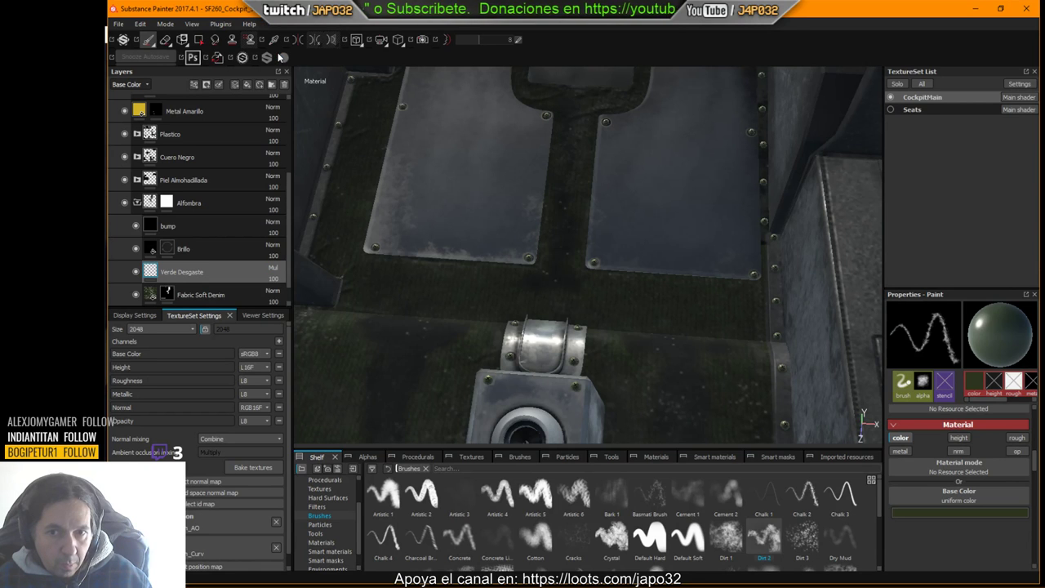
{"action": "left_click", "coordinate": [272, 271]}
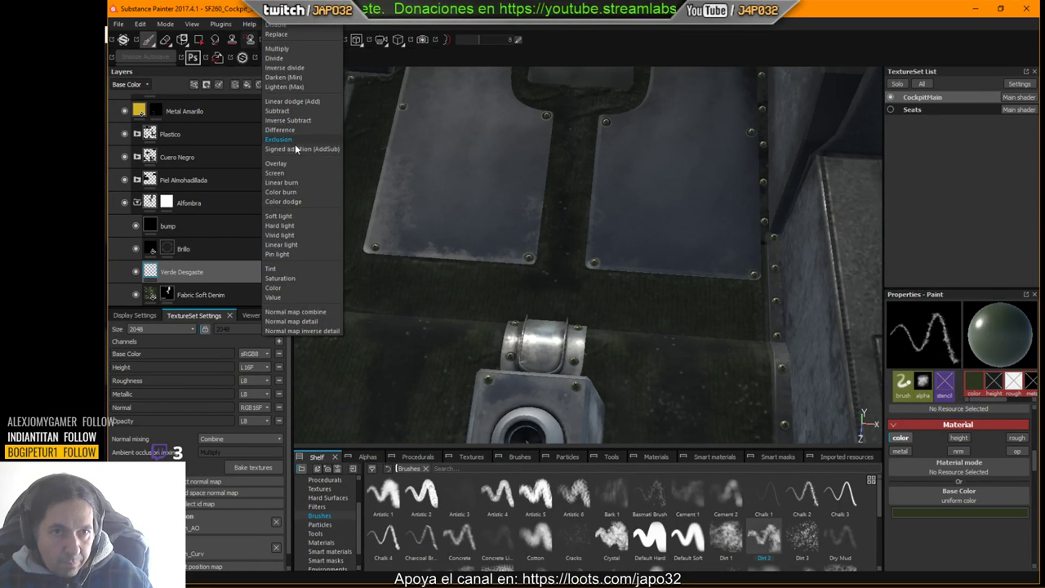
{"action": "left_click", "coordinate": [289, 173]}
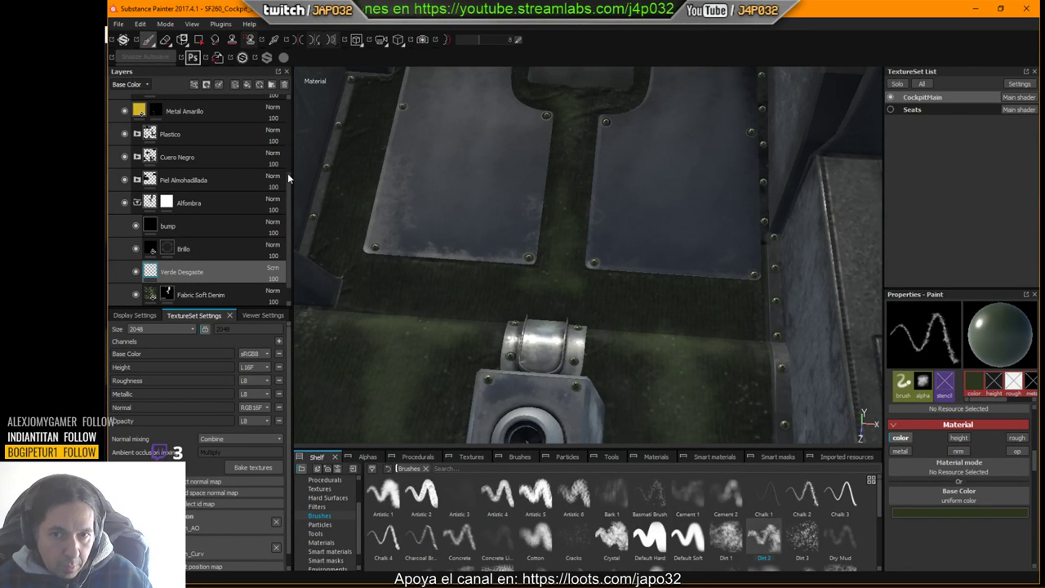
{"action": "left_click", "coordinate": [274, 281]}
{"action": "mouse_move", "coordinate": [277, 291]}
{"action": "left_mouse_down"}
{"action": "mouse_move", "coordinate": [251, 291]}
{"action": "mouse_move", "coordinate": [277, 295]}
{"action": "left_mouse_up"}
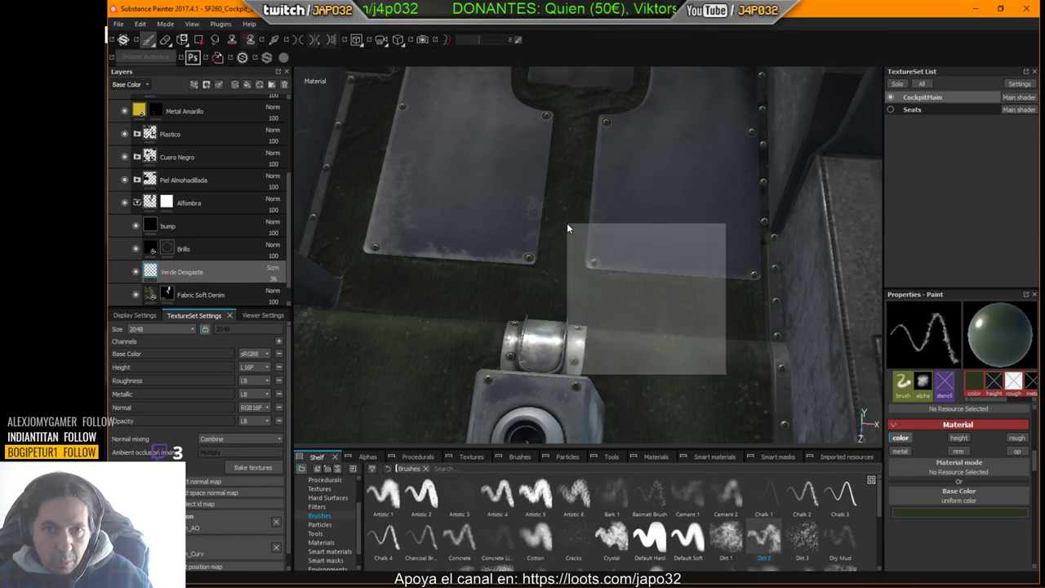
Step: Export the CockpitMain textures again with the softened wear layer and reload the current aircraft in X-Plane
{"action": "left_click", "coordinate": [666, 294]}
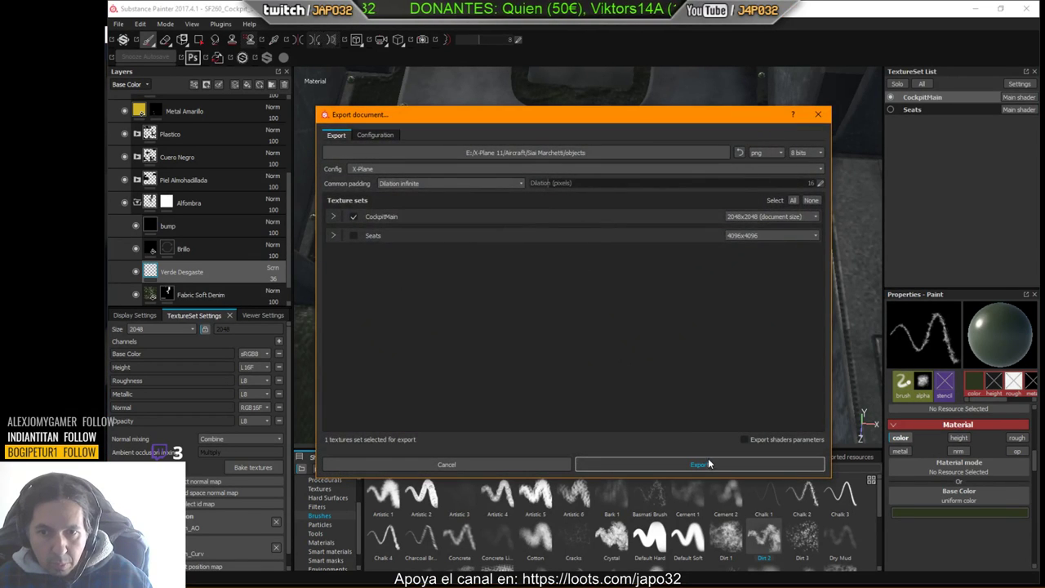
{"action": "left_click", "coordinate": [702, 464]}
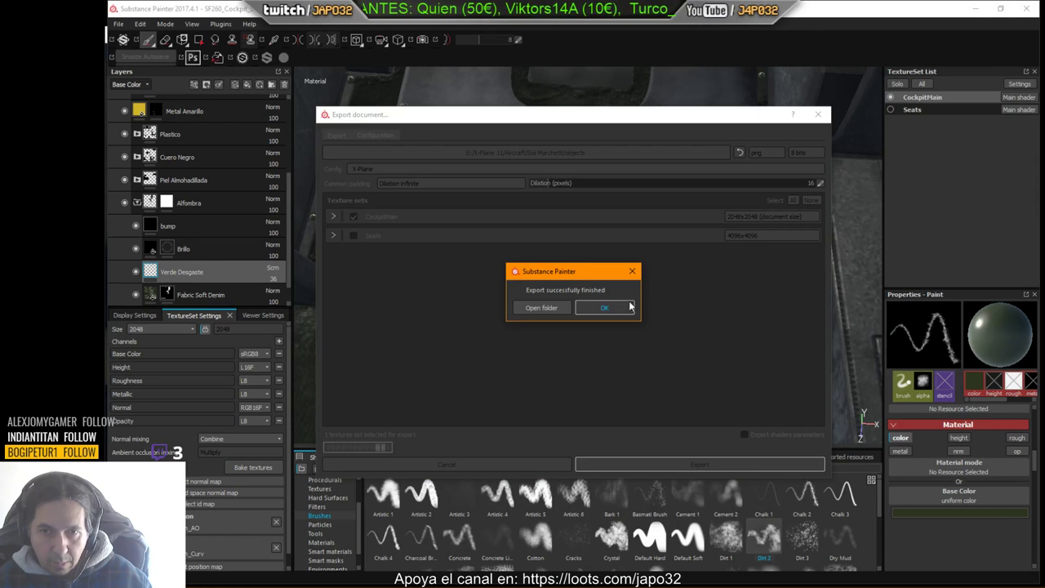
{"action": "left_click", "coordinate": [629, 307]}
{"action": "key", "text": "alt+Tab"}
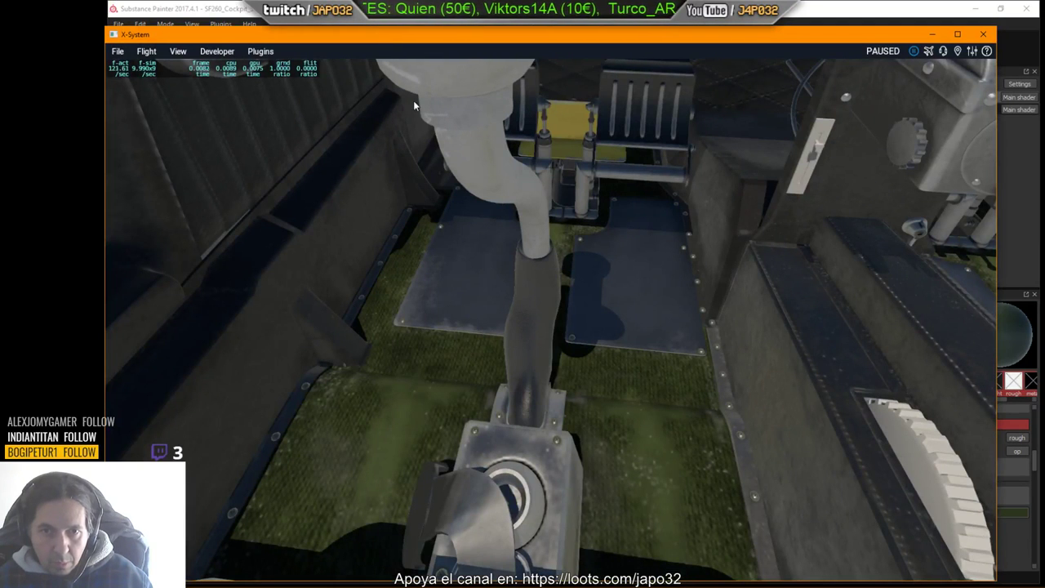
{"action": "left_click", "coordinate": [225, 51]}
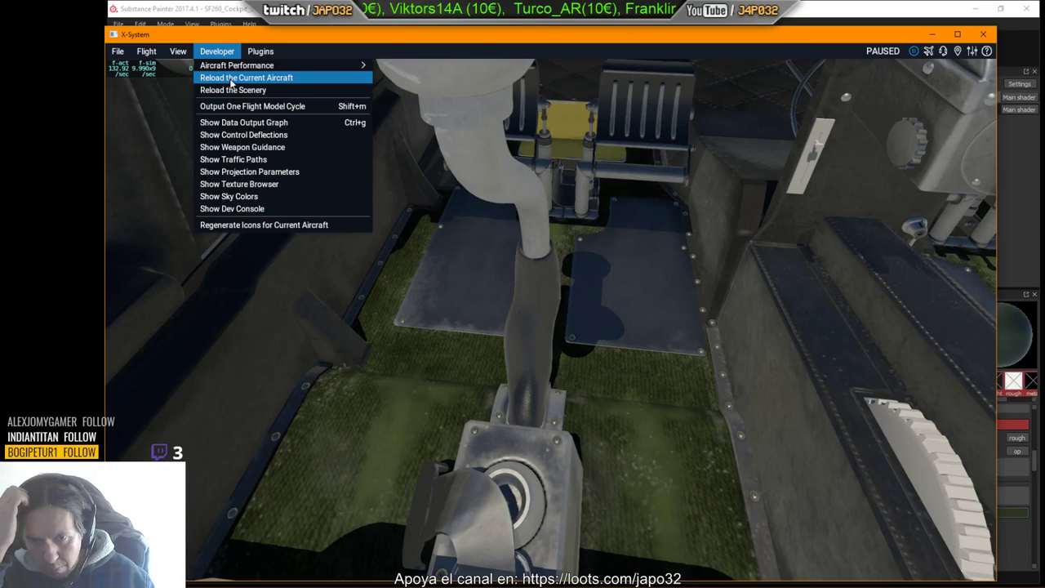
{"action": "left_click", "coordinate": [231, 78]}
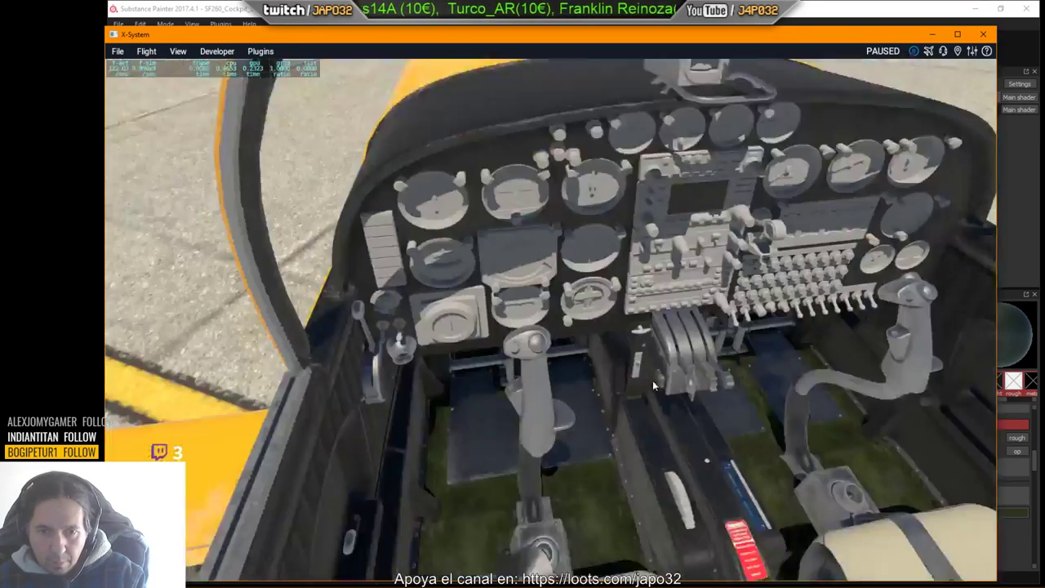
Step: Examine the carpet wear around the pilot's stick base and floor plates from near and far in the reloaded cockpit
{"action": "right_click_drag", "start_coordinate": [652, 380], "coordinate": [654, 387]}
{"action": "scroll", "coordinate": [653, 387], "scroll_direction": "up", "scroll_amount": 5}
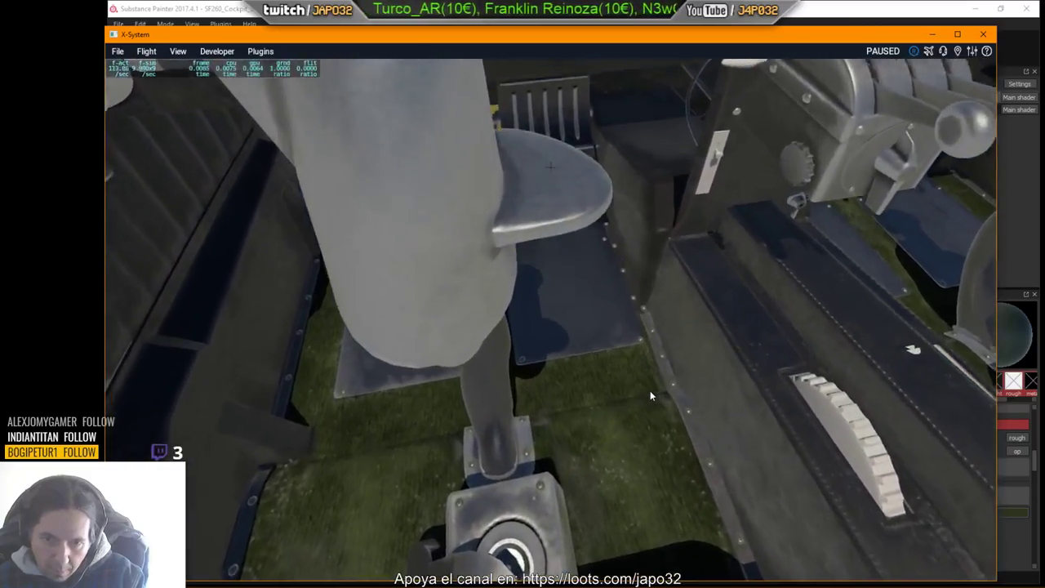
{"action": "key", "text": "."}
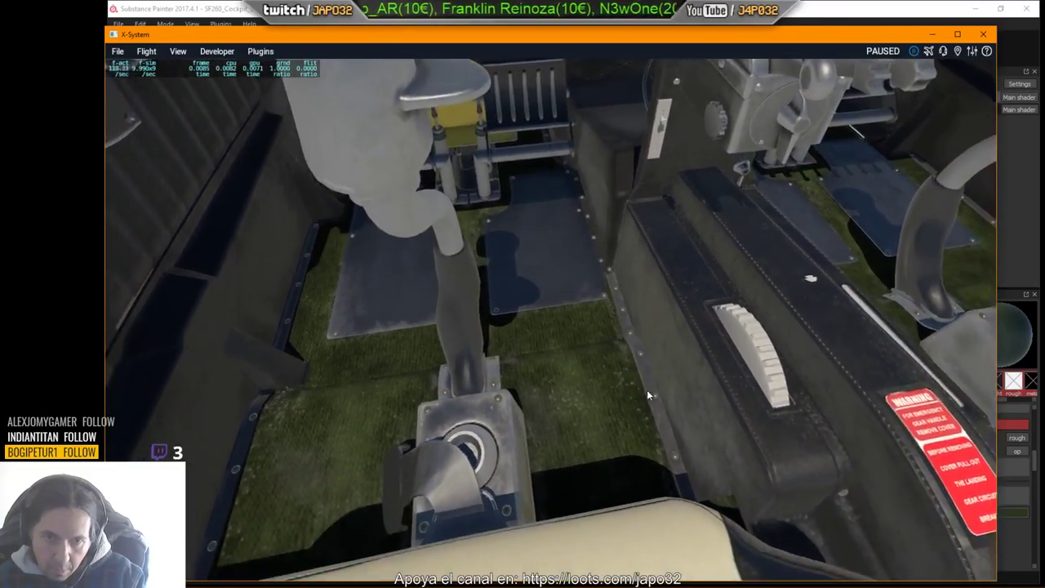
{"action": "right_click_drag", "start_coordinate": [647, 389], "coordinate": [626, 389]}
{"action": "key", "text": "Left"}
Step: Switch back to Substance Painter, add a white mask to the Verde Desgaste layer and mask out floor areas with Polygon Fill
{"action": "key", "text": "alt+Tab"}
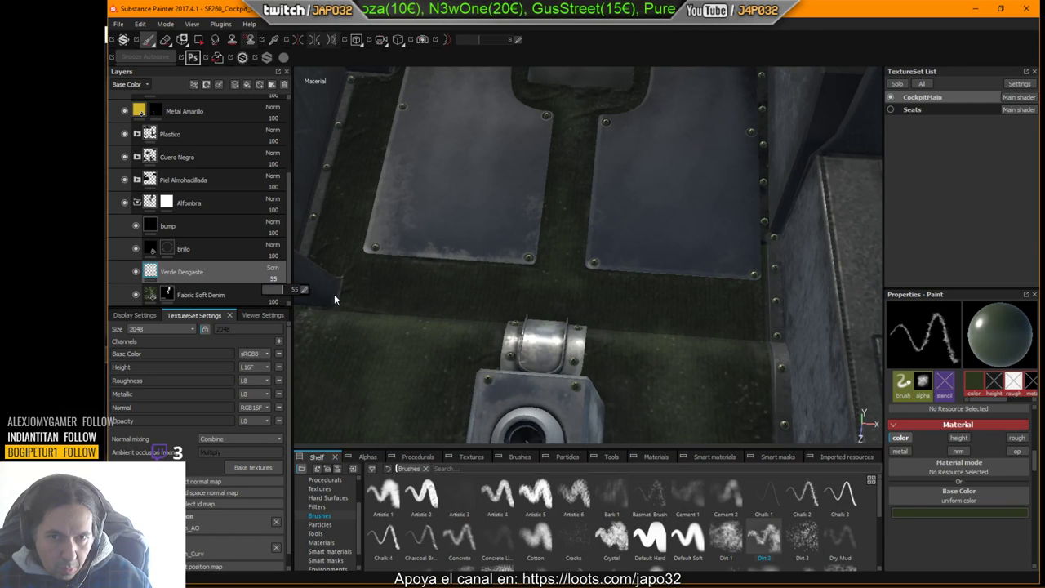
{"action": "right_click", "coordinate": [150, 270]}
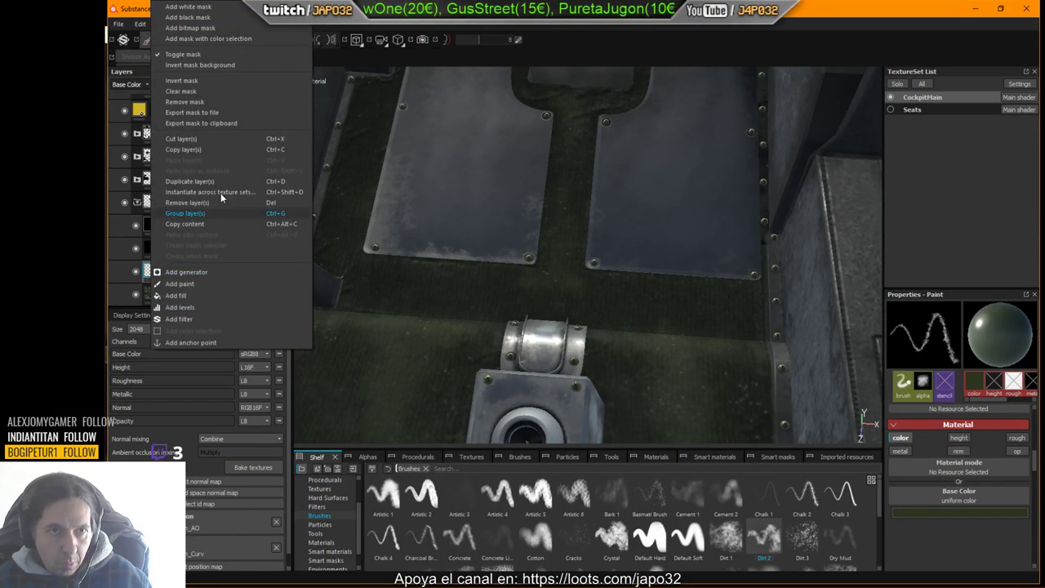
{"action": "left_click", "coordinate": [196, 9]}
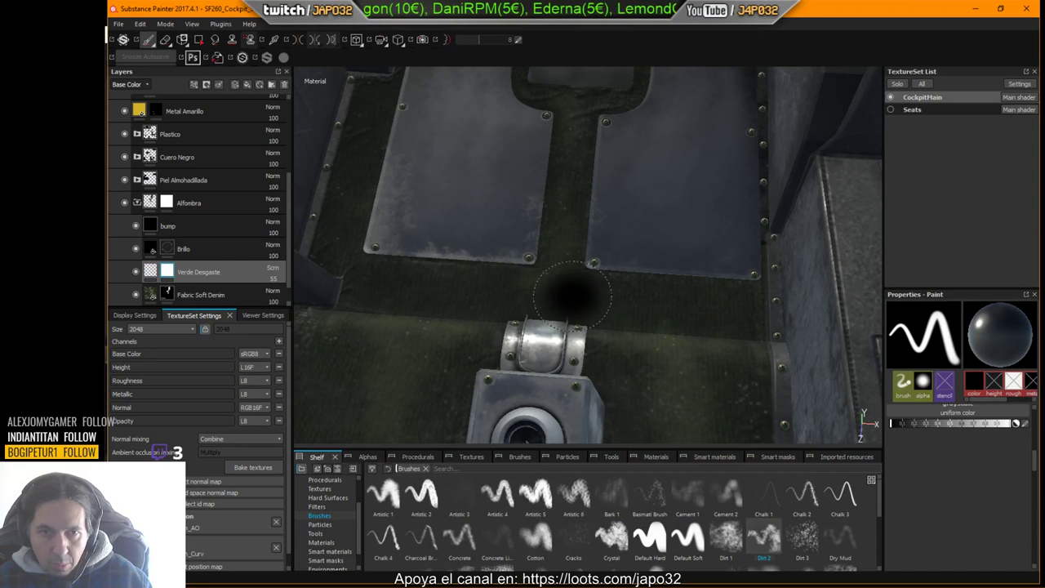
{"action": "left_click", "coordinate": [200, 41]}
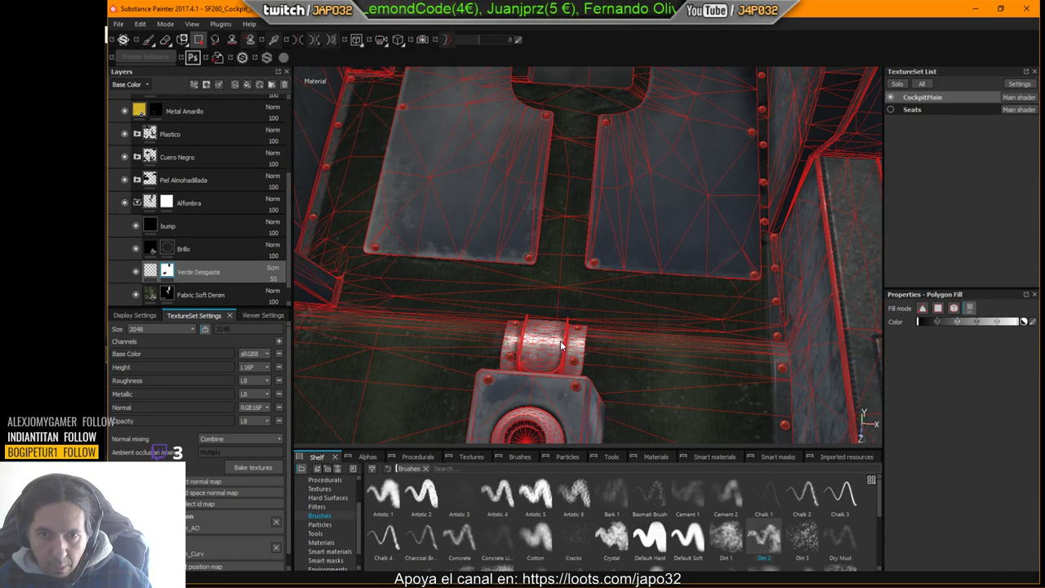
{"action": "left_click", "coordinate": [148, 41]}
{"action": "scroll", "coordinate": [588, 276], "scroll_direction": "up", "scroll_amount": 3}
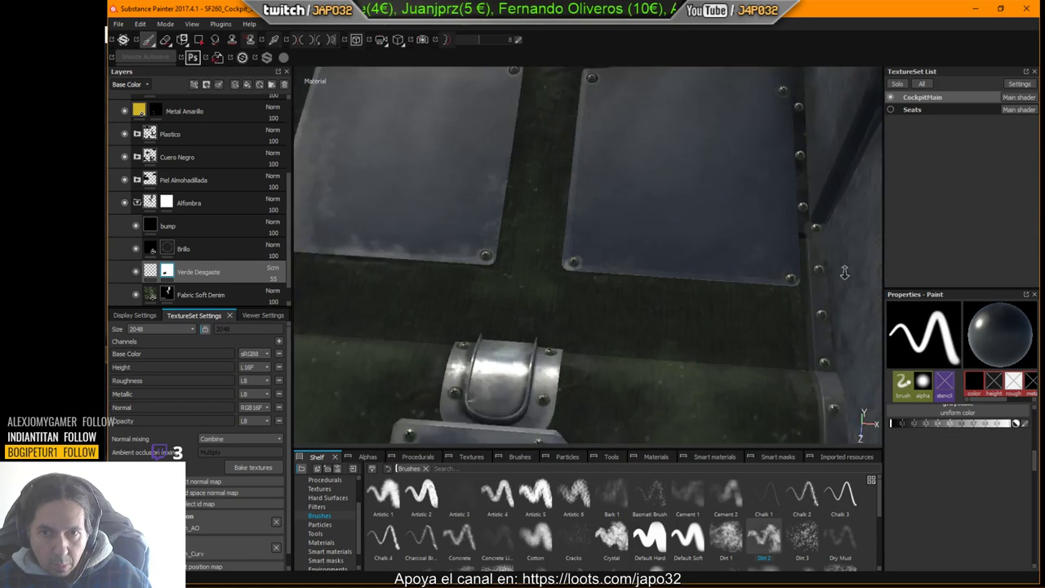
{"action": "mouse_move", "coordinate": [719, 294]}
{"action": "left_mouse_down", "text": "alt"}
{"action": "mouse_move", "coordinate": [777, 270]}
{"action": "mouse_move", "coordinate": [801, 240]}
{"action": "mouse_move", "coordinate": [760, 252]}
{"action": "left_mouse_up", "text": "alt"}
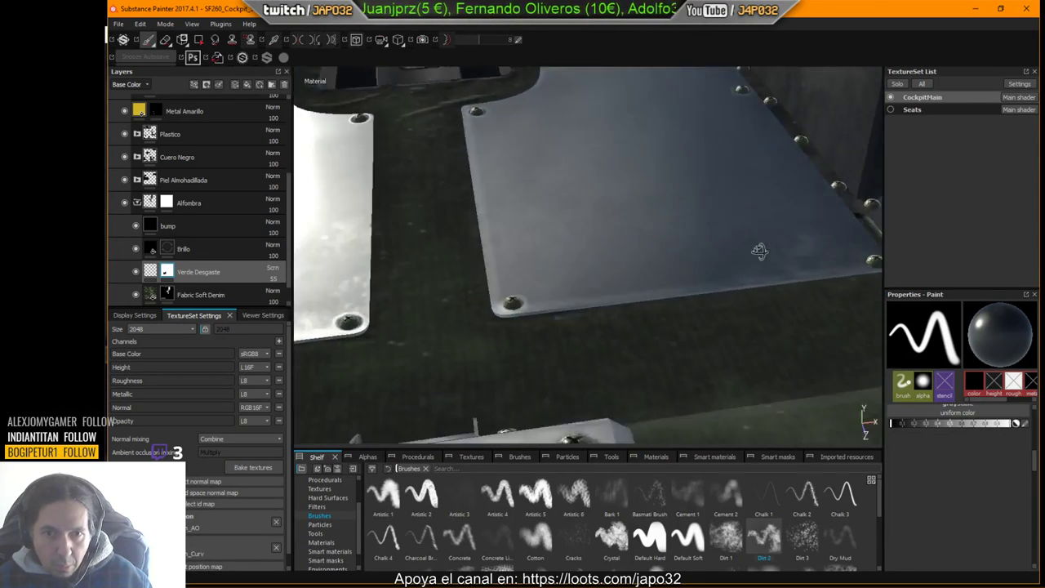
{"action": "scroll", "coordinate": [760, 252], "scroll_direction": "down", "scroll_amount": 3}
{"action": "mouse_move", "coordinate": [477, 247]}
{"action": "left_mouse_down", "text": "alt"}
{"action": "mouse_move", "coordinate": [662, 282]}
{"action": "mouse_move", "coordinate": [633, 304]}
{"action": "left_mouse_up", "text": "alt"}
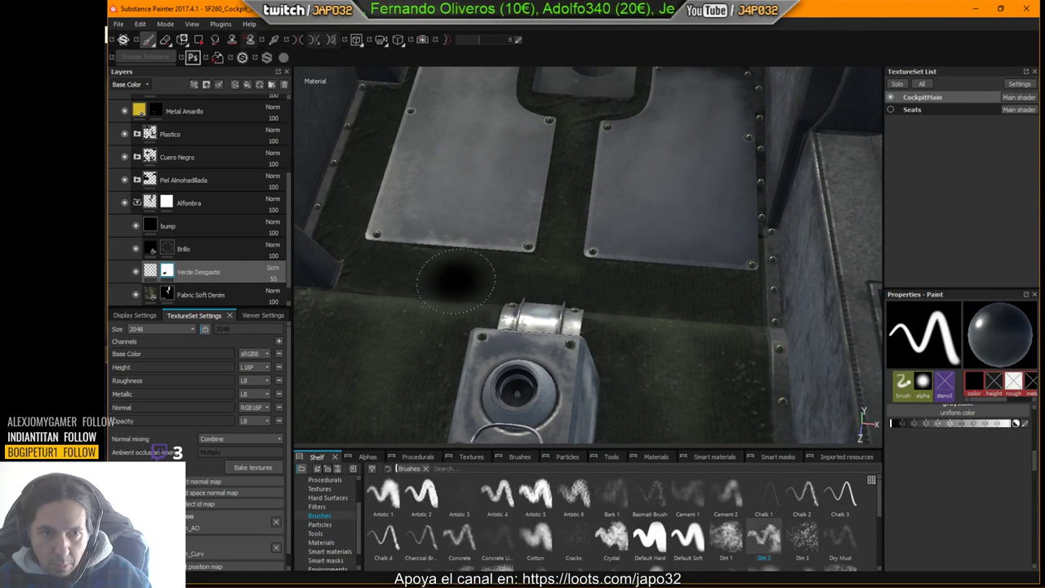
Step: Export the CockpitMain texture set as 8-bit PNG with the X-Plane config and switch to X-Plane
{"action": "right_click", "coordinate": [546, 241]}
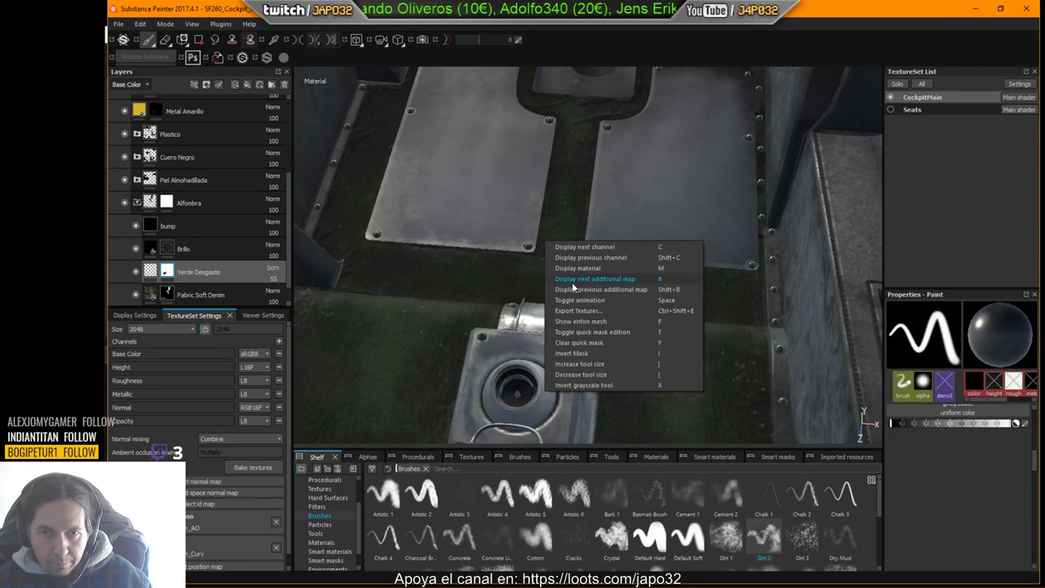
{"action": "left_click", "coordinate": [578, 311]}
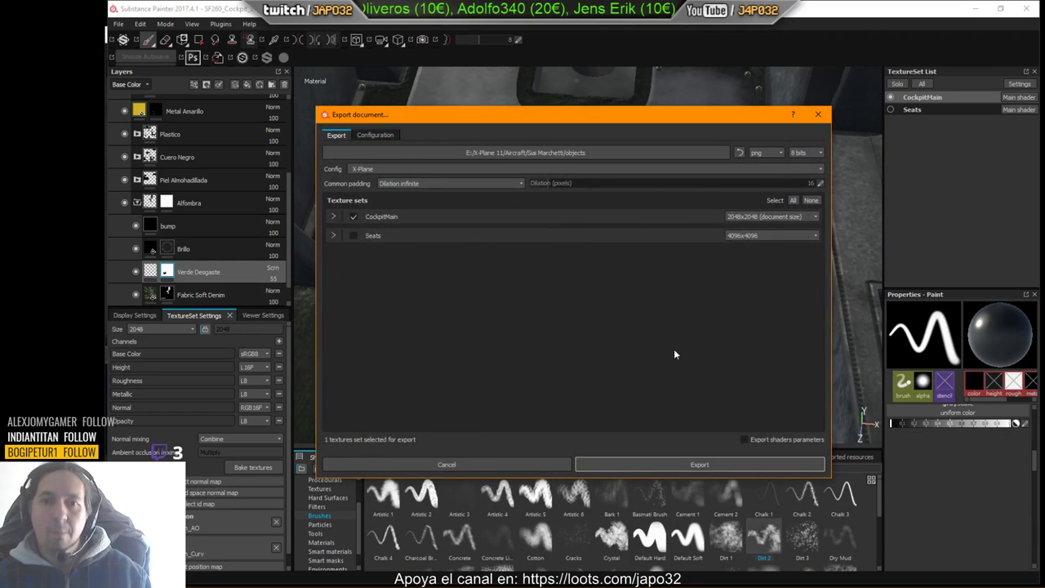
{"action": "left_click", "coordinate": [726, 461]}
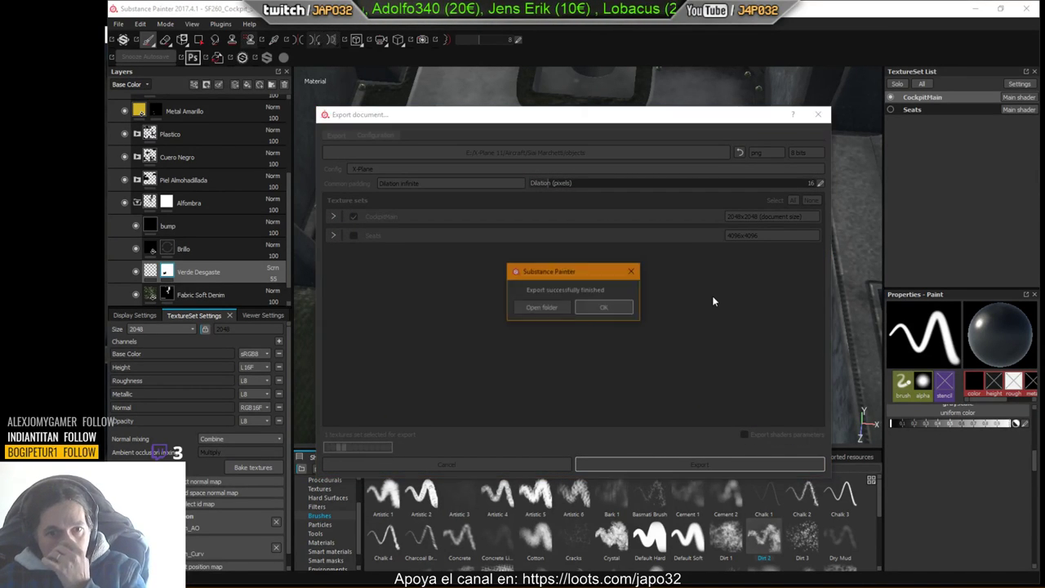
{"action": "left_click", "coordinate": [614, 307]}
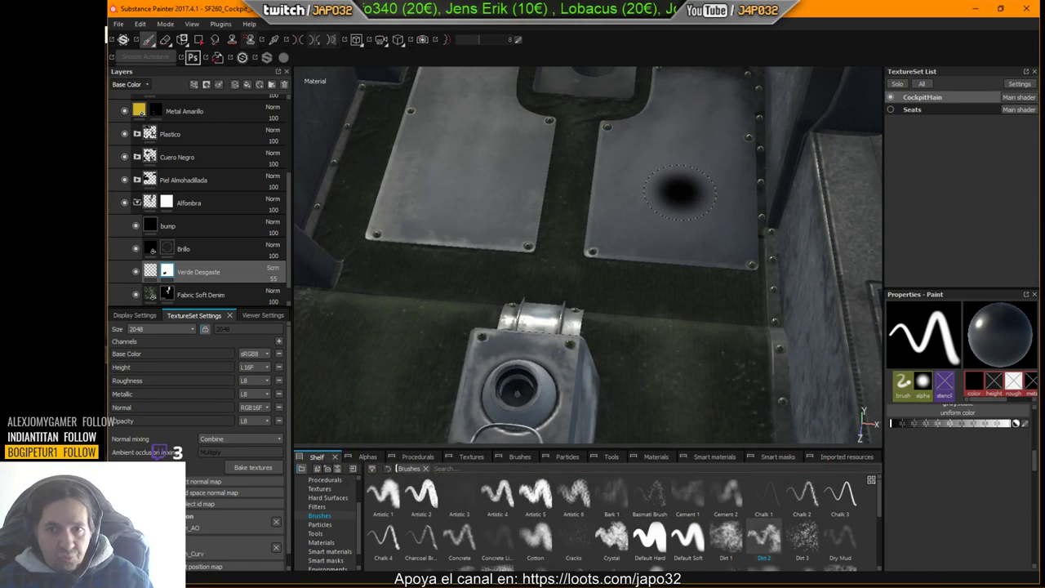
{"action": "key", "text": "alt+Tab"}
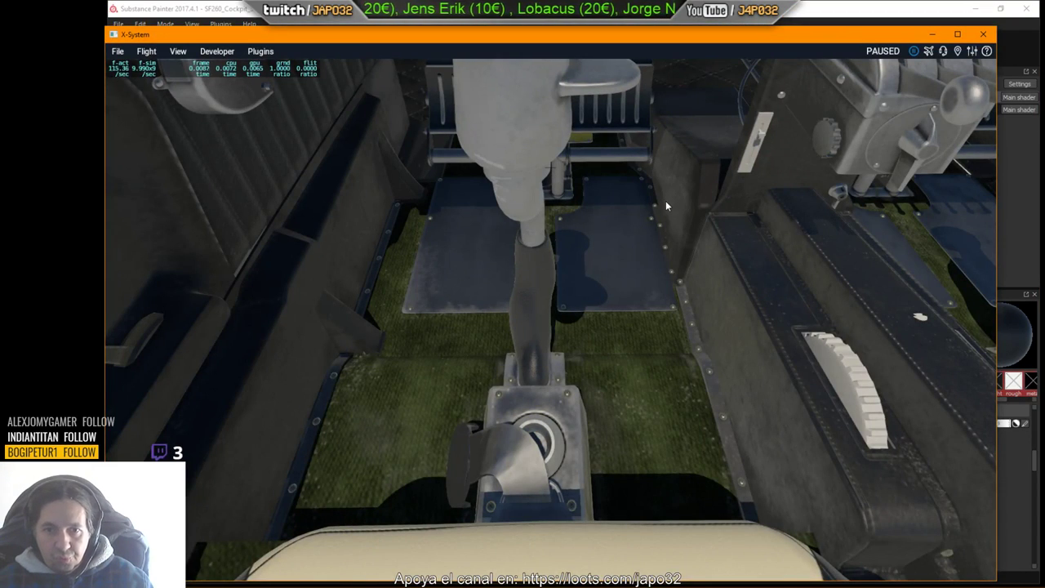
Step: Examine the carpet between the pilot's seat and the pedals from several distances before reloading the aircraft
{"action": "mouse_move", "coordinate": [652, 207]}
{"action": "right_mouse_down"}
{"action": "mouse_move", "coordinate": [671, 206]}
{"action": "mouse_move", "coordinate": [601, 193]}
{"action": "mouse_move", "coordinate": [600, 180]}
{"action": "mouse_move", "coordinate": [649, 200]}
{"action": "right_mouse_up"}
{"action": "key", "text": "Up"}
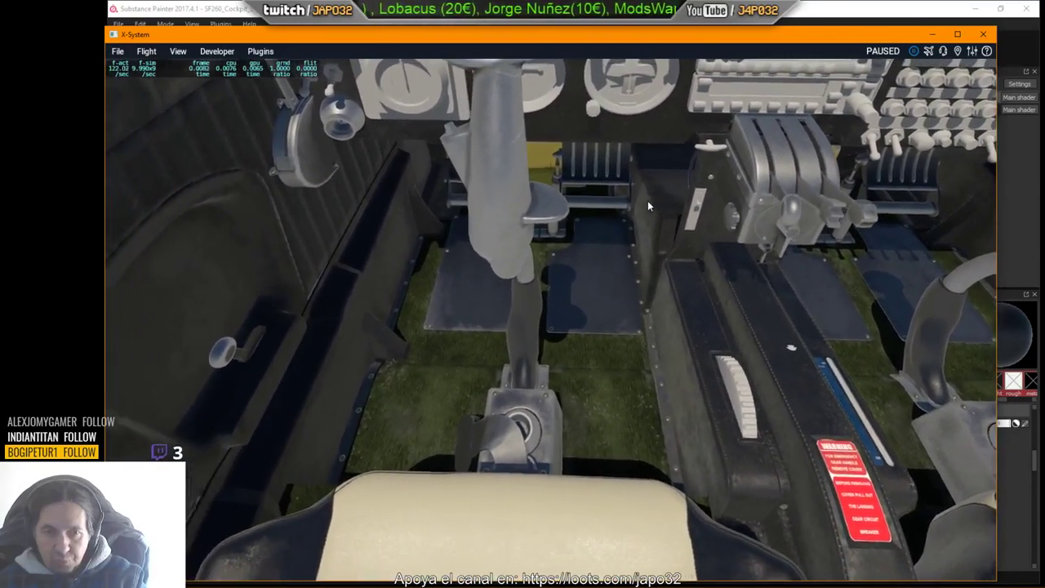
{"action": "key", "text": "Up"}
{"action": "mouse_move", "coordinate": [648, 202]}
{"action": "right_mouse_down"}
{"action": "mouse_move", "coordinate": [674, 203]}
{"action": "mouse_move", "coordinate": [672, 164]}
{"action": "mouse_move", "coordinate": [775, 134]}
{"action": "mouse_move", "coordinate": [777, 104]}
{"action": "mouse_move", "coordinate": [644, 191]}
{"action": "right_mouse_up"}
{"action": "key", "text": "Left"}
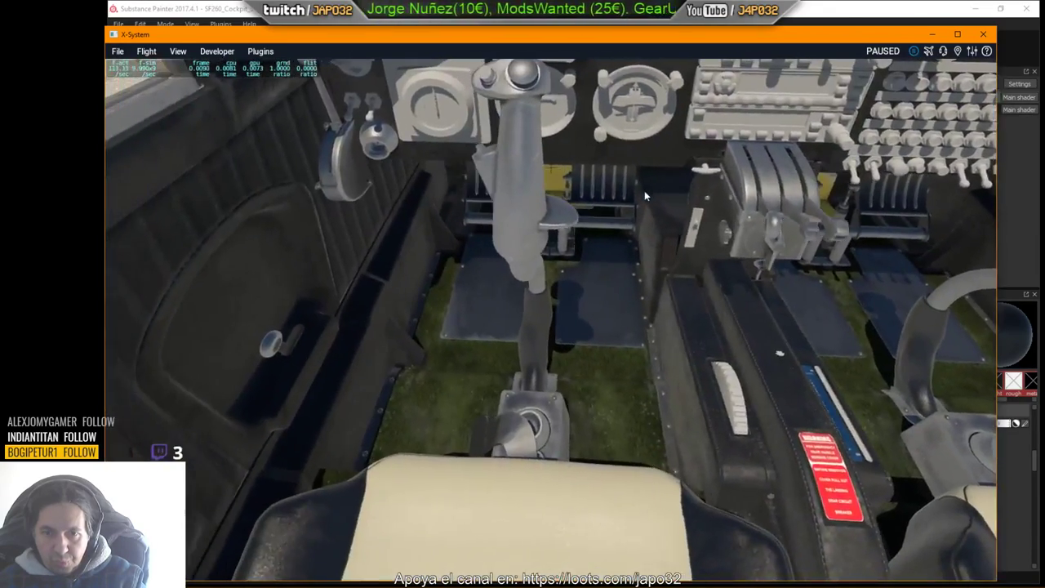
{"action": "key", "text": "Right"}
{"action": "key", "text": "period"}
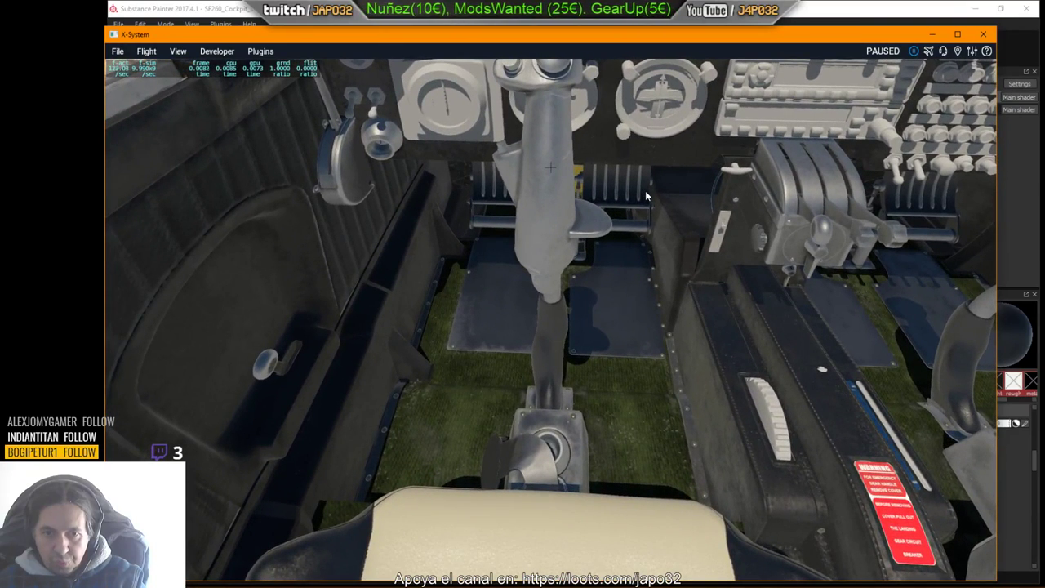
Step: Reload the current aircraft in X-Plane and bring the cockpit floor's masked wear into view
{"action": "left_click", "coordinate": [204, 52]}
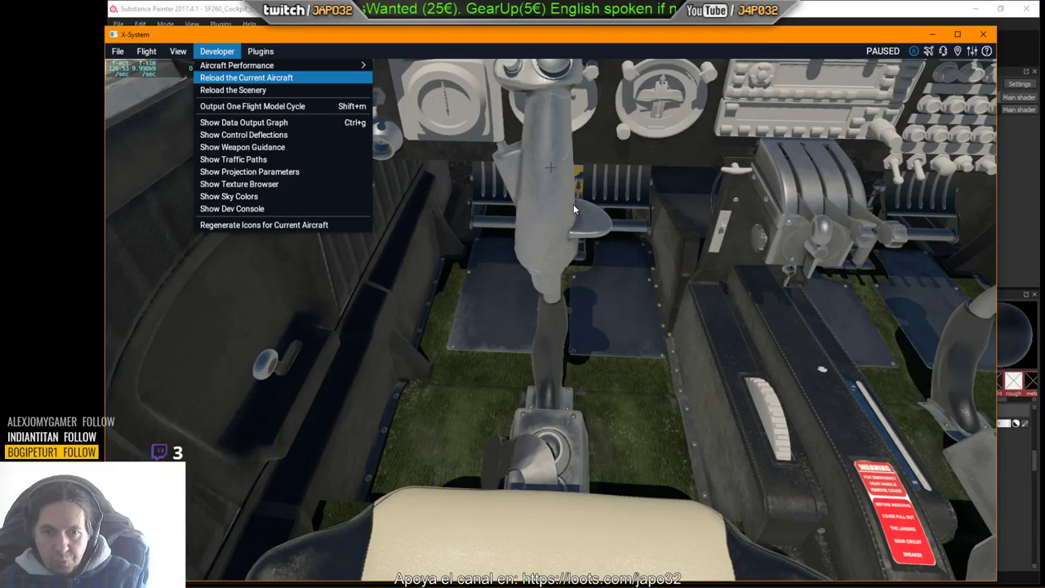
{"action": "key", "text": "Return"}
{"action": "right_click_drag", "start_coordinate": [603, 245], "coordinate": [601, 358]}
{"action": "scroll", "coordinate": [601, 358], "scroll_direction": "up", "scroll_amount": 2}
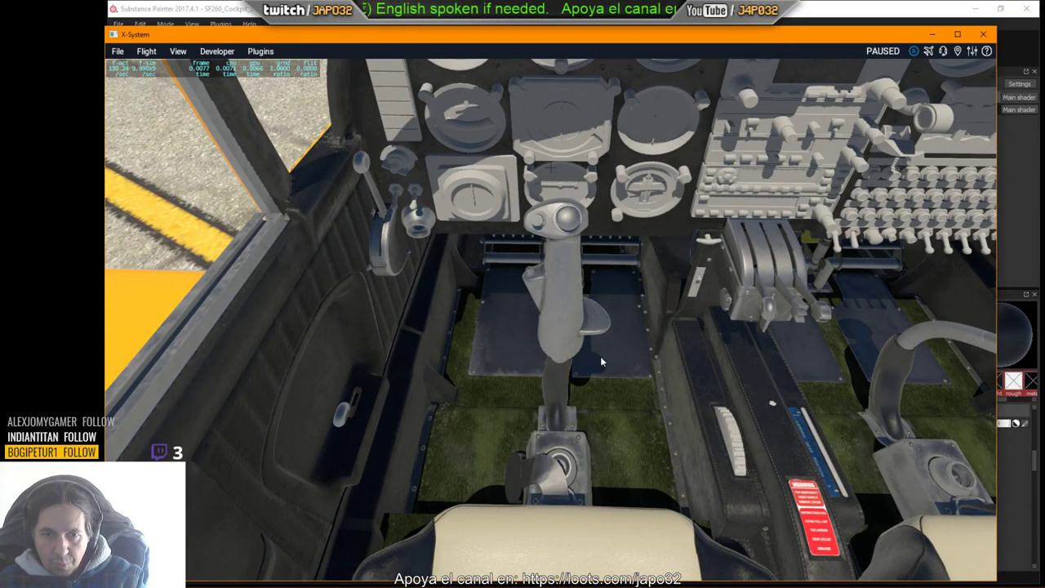
Step: Switch back to Substance Painter and hide the Verde Desgaste layer
{"action": "key", "text": "alt+Tab"}
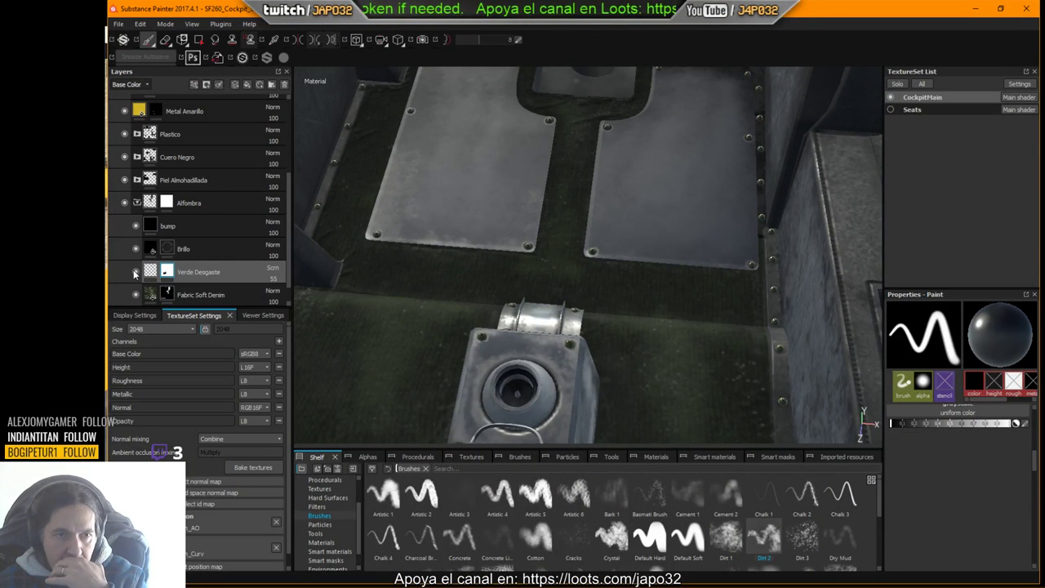
{"action": "left_click", "coordinate": [135, 273]}
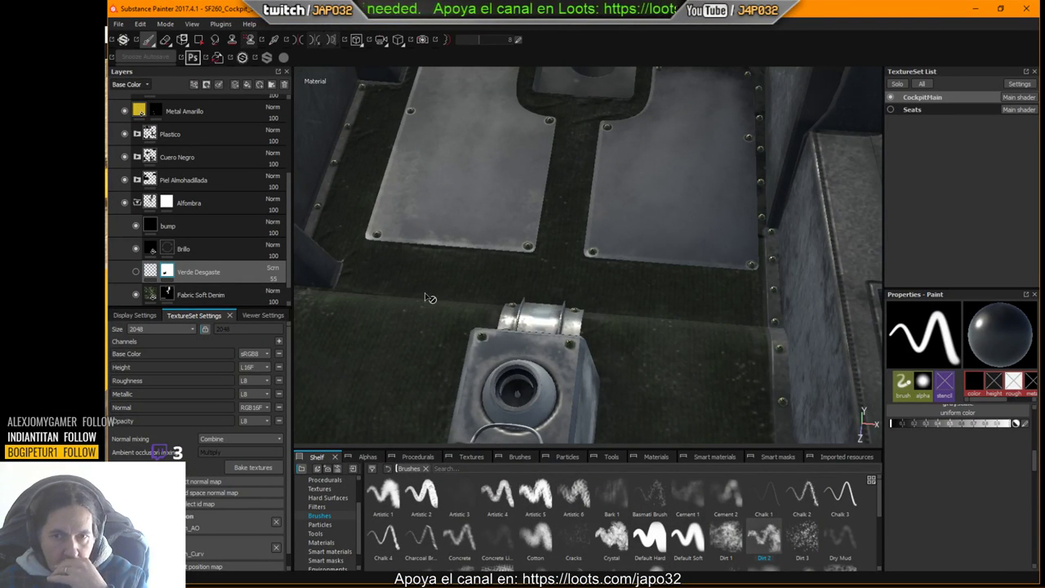
Step: Shift the Denim Color of the Fabric Soft Denim layer to a dark red hue
{"action": "left_click", "coordinate": [157, 291]}
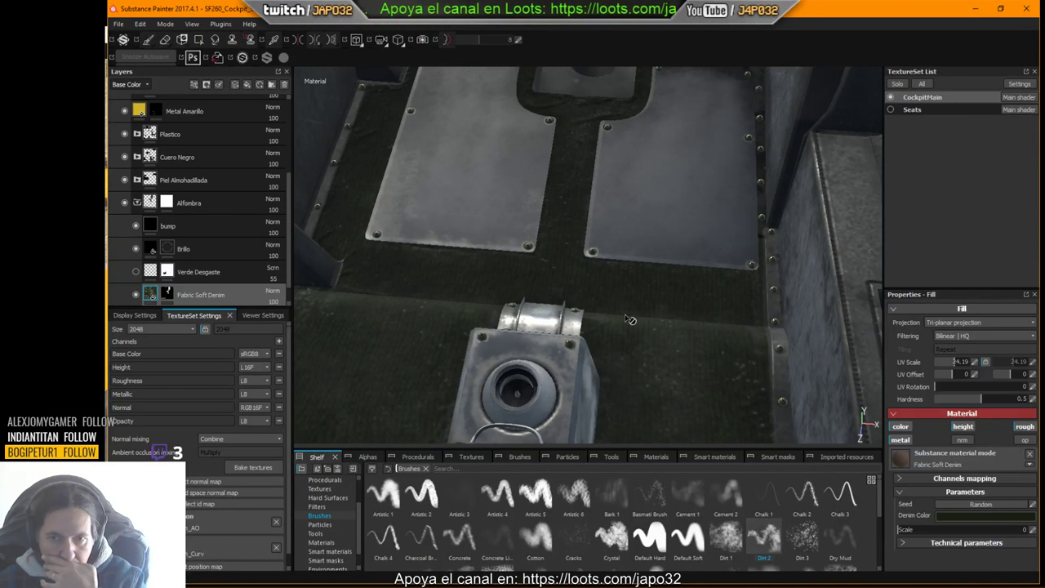
{"action": "left_click", "coordinate": [975, 517]}
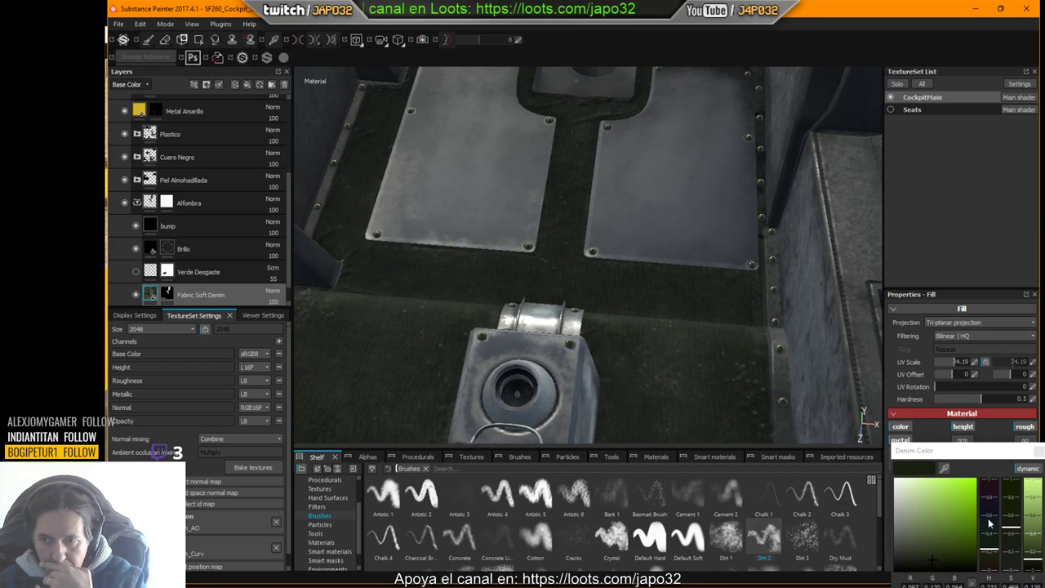
{"action": "left_click_drag", "start_coordinate": [994, 551], "coordinate": [997, 486]}
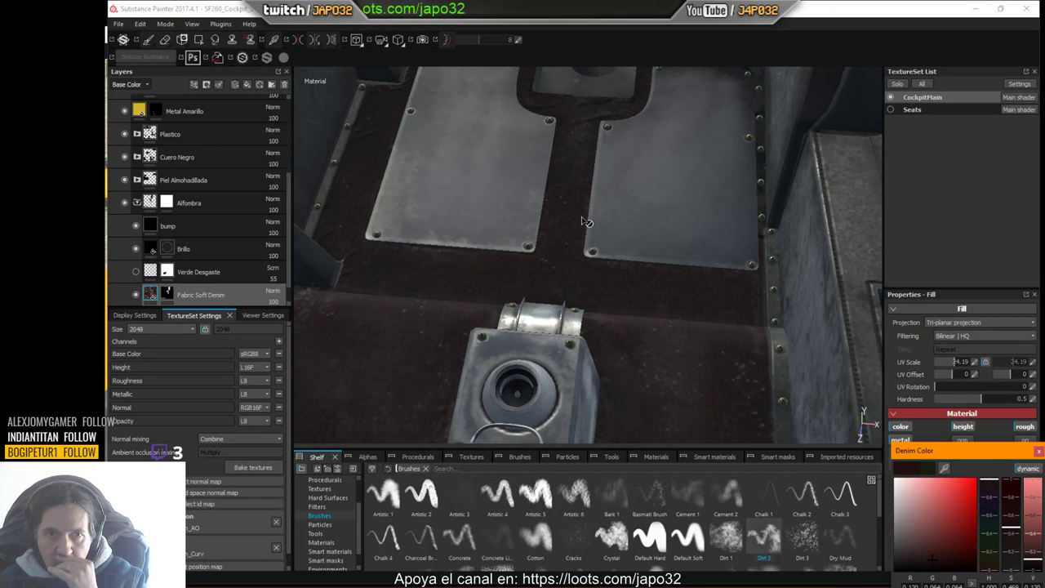
{"action": "left_click", "coordinate": [259, 75]}
Step: Export the CockpitMain textures with the dark red carpet and reload the current aircraft in X-Plane
{"action": "right_click", "coordinate": [498, 158]}
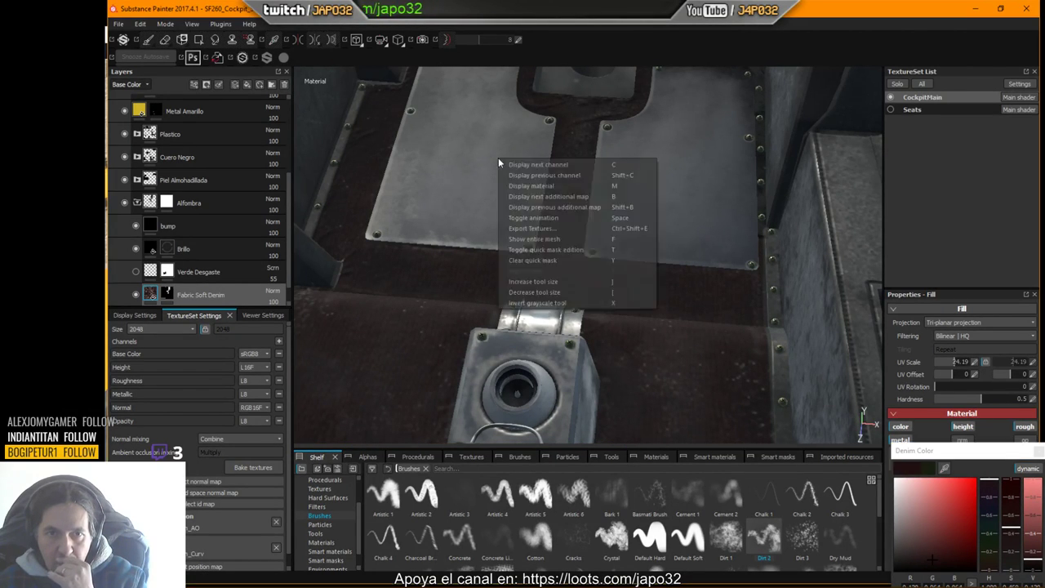
{"action": "left_click", "coordinate": [546, 228]}
{"action": "left_click", "coordinate": [678, 465]}
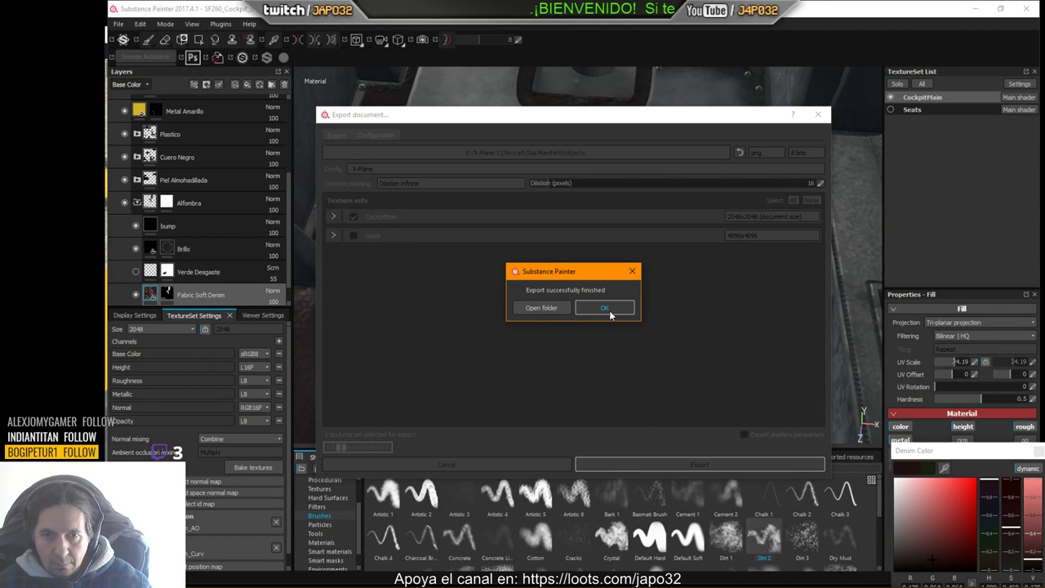
{"action": "left_click", "coordinate": [604, 308]}
{"action": "key", "text": "alt+Tab"}
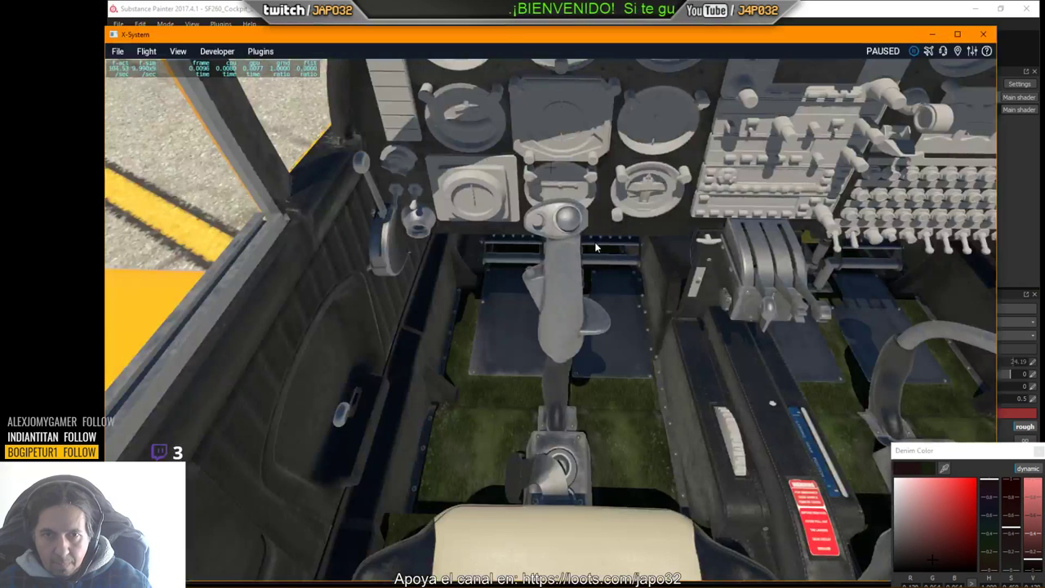
{"action": "left_click", "coordinate": [215, 53]}
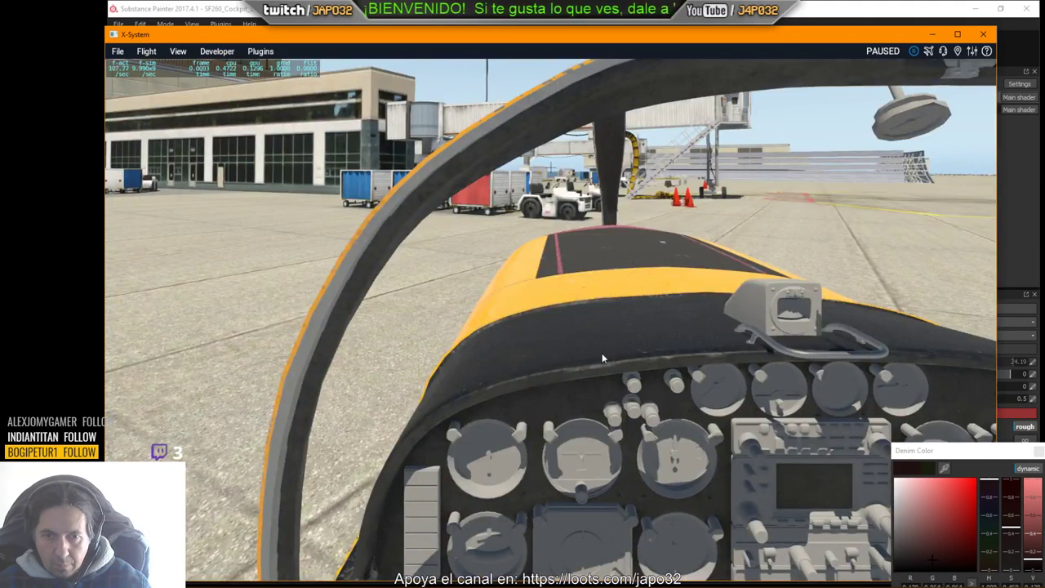
Step: Examine the red carpet around the stick bases, pedals and seats from several cockpit viewpoints
{"action": "right_click_drag", "start_coordinate": [602, 354], "coordinate": [616, 474]}
{"action": "key", "text": "Down"}
{"action": "key", "text": "Right"}
{"action": "key", "text": "period"}
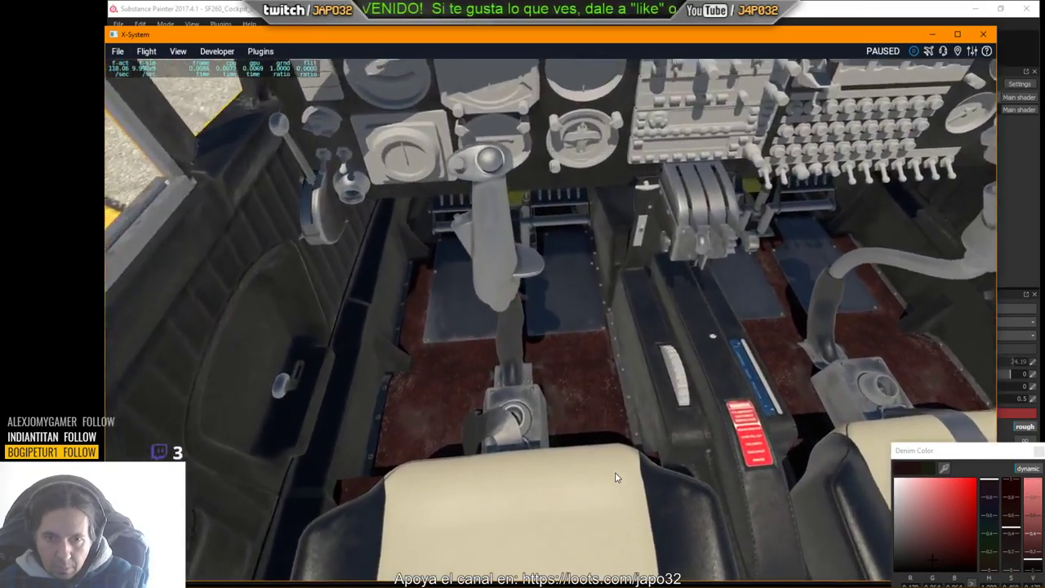
{"action": "key", "text": "Down"}
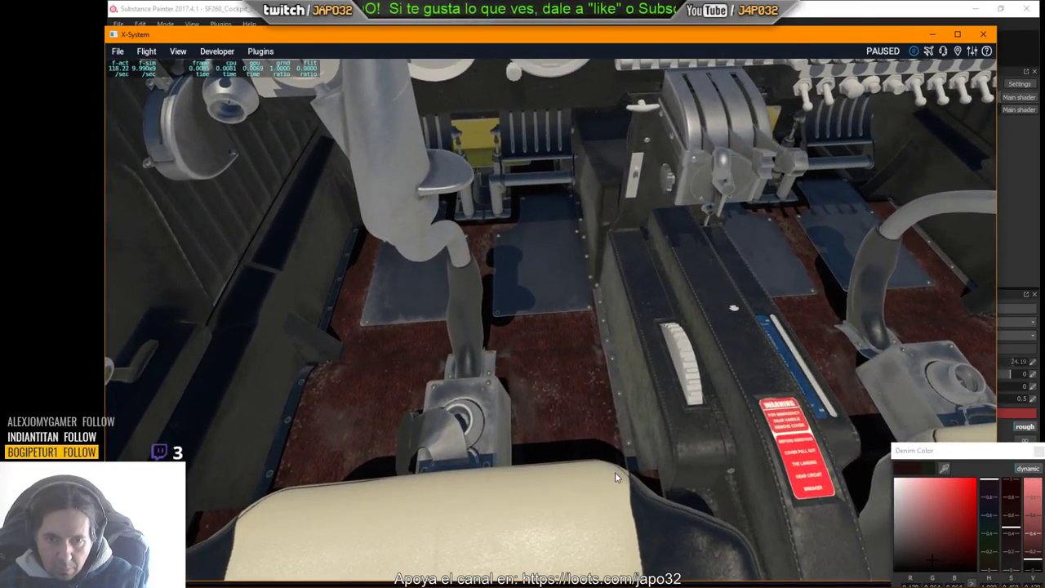
{"action": "right_click_drag", "start_coordinate": [615, 473], "coordinate": [537, 443]}
{"action": "key", "text": "Right"}
{"action": "key", "text": "period"}
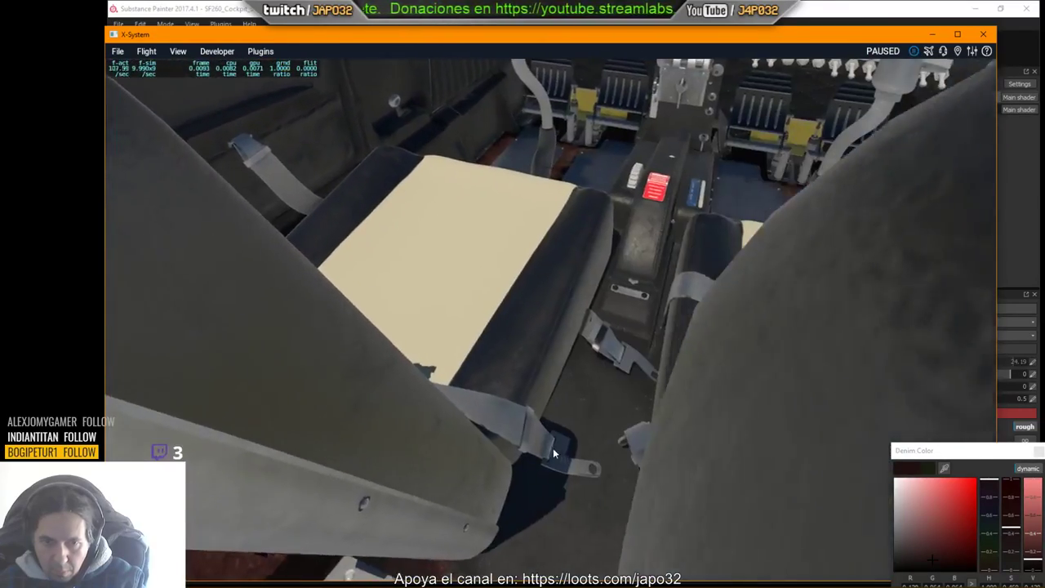
{"action": "key", "text": "period"}
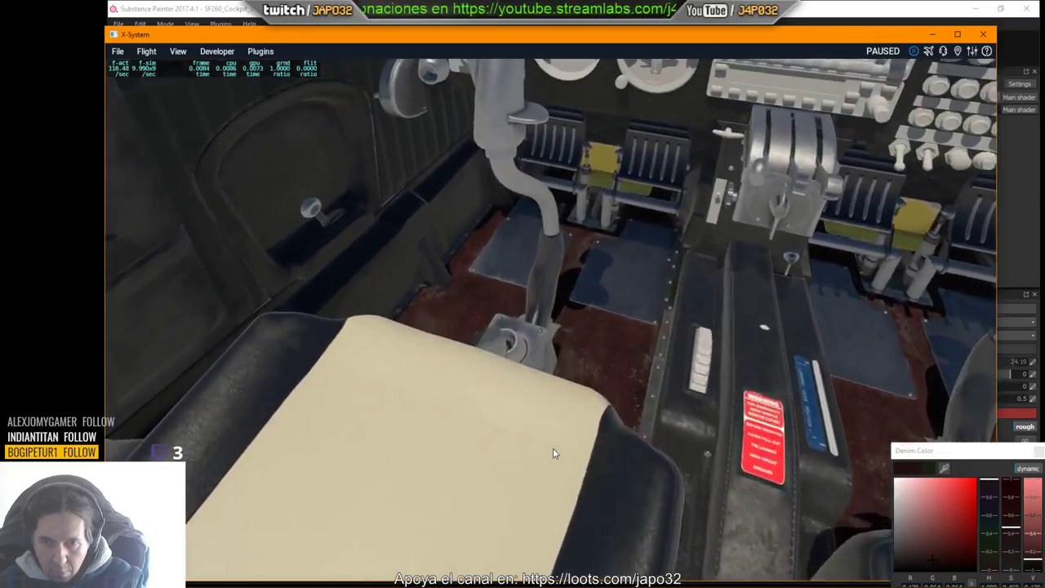
Step: Switch back to Substance Painter and undo the carpet's last Denim Color change
{"action": "key", "text": "alt+Tab"}
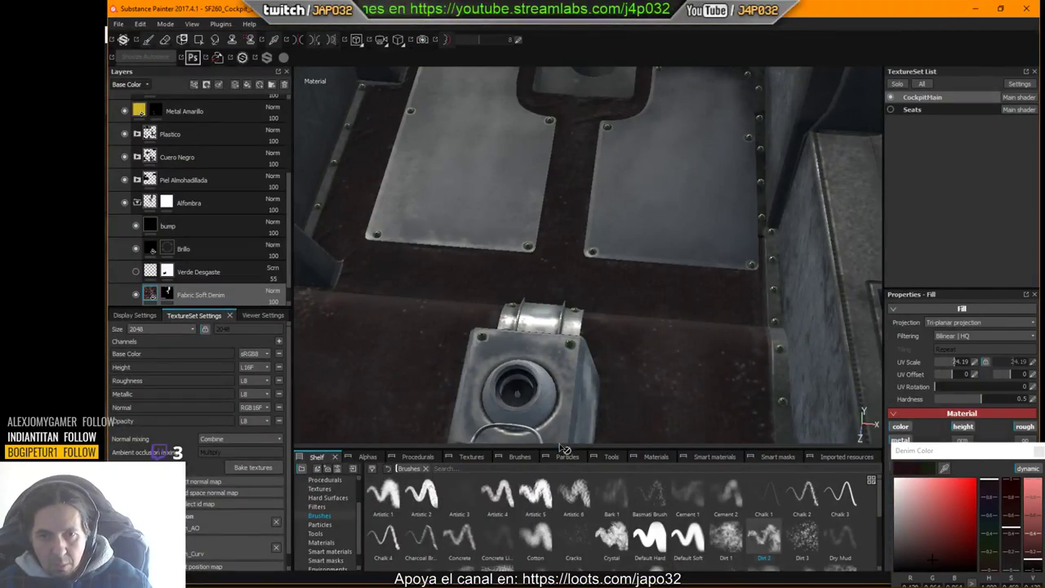
{"action": "key", "text": "ctrl+z"}
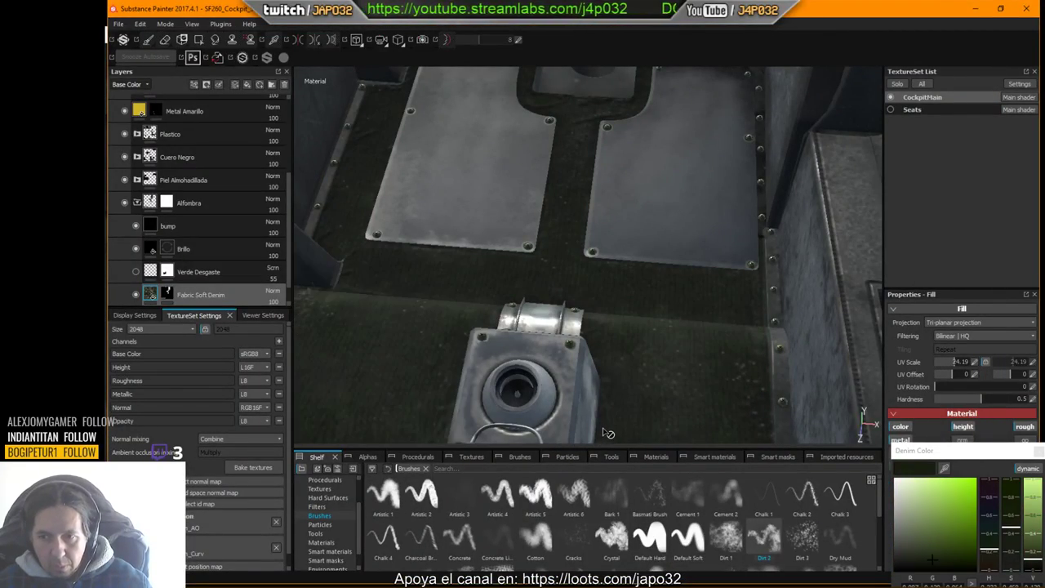
{"action": "key", "text": "ctrl"}
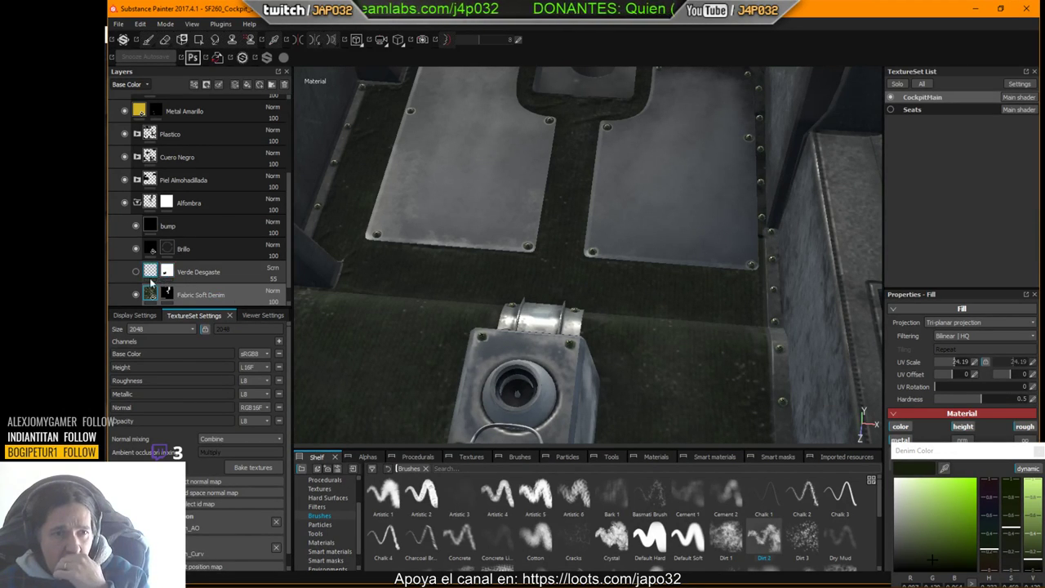
Step: Add a paint layer above Fabric Soft Denim in the Alfombra group and name it Desgaste Alfombra
{"action": "mouse_move", "coordinate": [155, 296]}
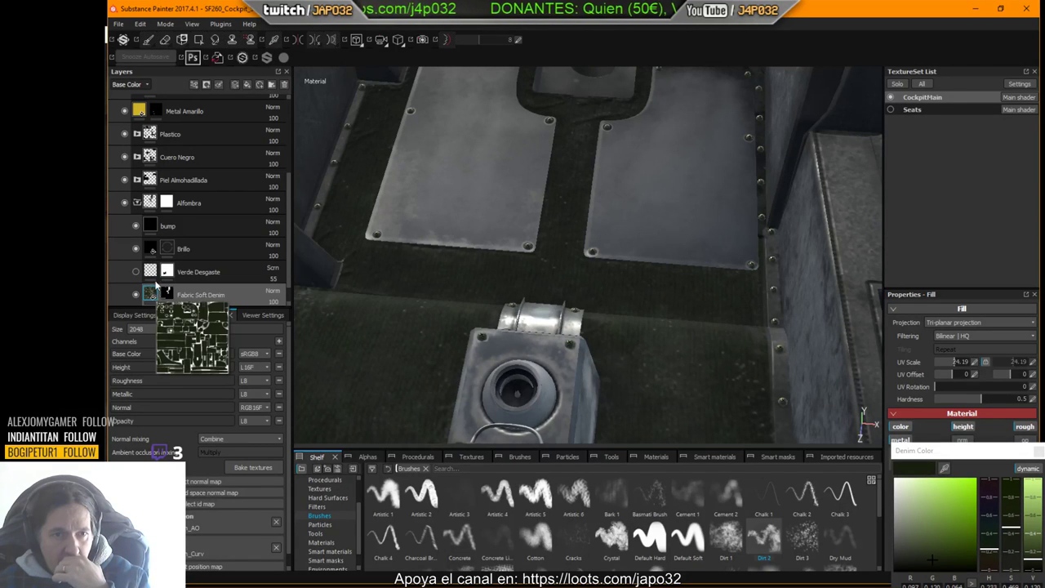
{"action": "mouse_move", "coordinate": [152, 271]}
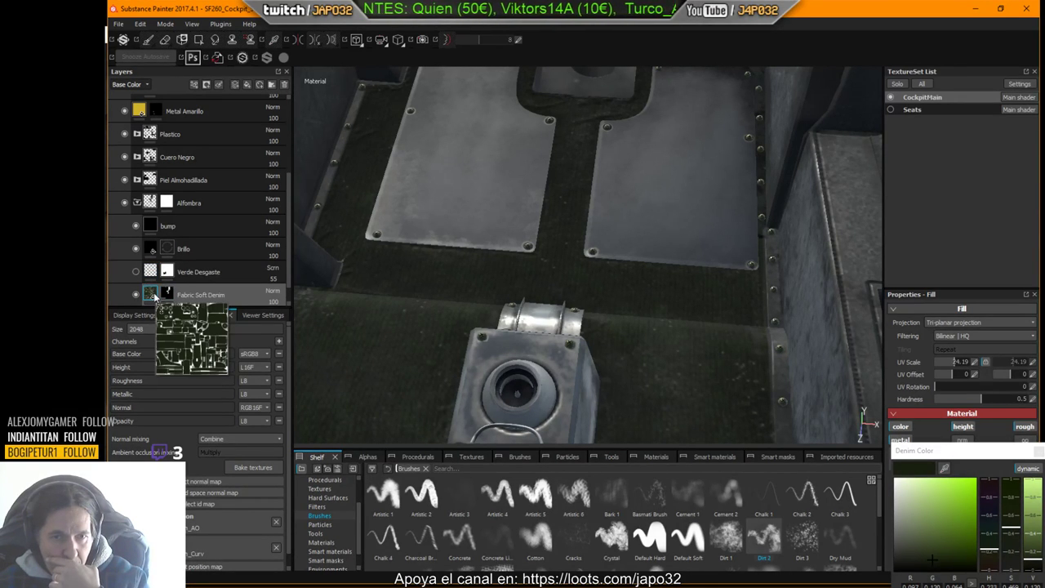
{"action": "left_click", "coordinate": [237, 85]}
{"action": "double_click", "coordinate": [170, 292]}
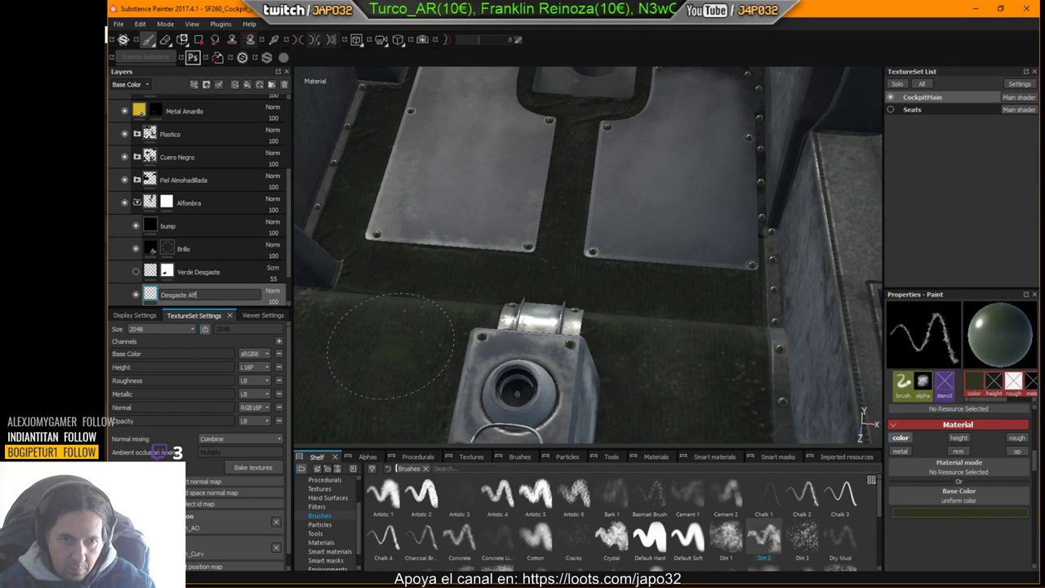
{"action": "type", "text": "Desgaste Alfombra"}
{"action": "key", "text": "Return"}
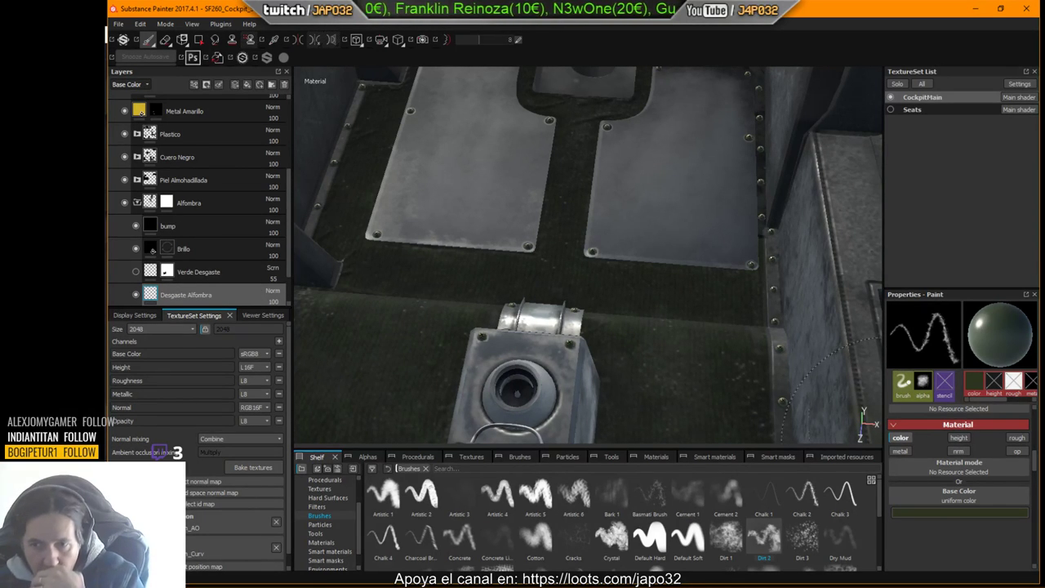
Step: Set the brush's Base Color to white, test wear strokes on the carpet near the stick base, and undo them
{"action": "left_click", "coordinate": [950, 512]}
{"action": "left_click_drag", "start_coordinate": [893, 503], "coordinate": [872, 476]}
{"action": "left_click_drag", "start_coordinate": [711, 377], "coordinate": [672, 335]}
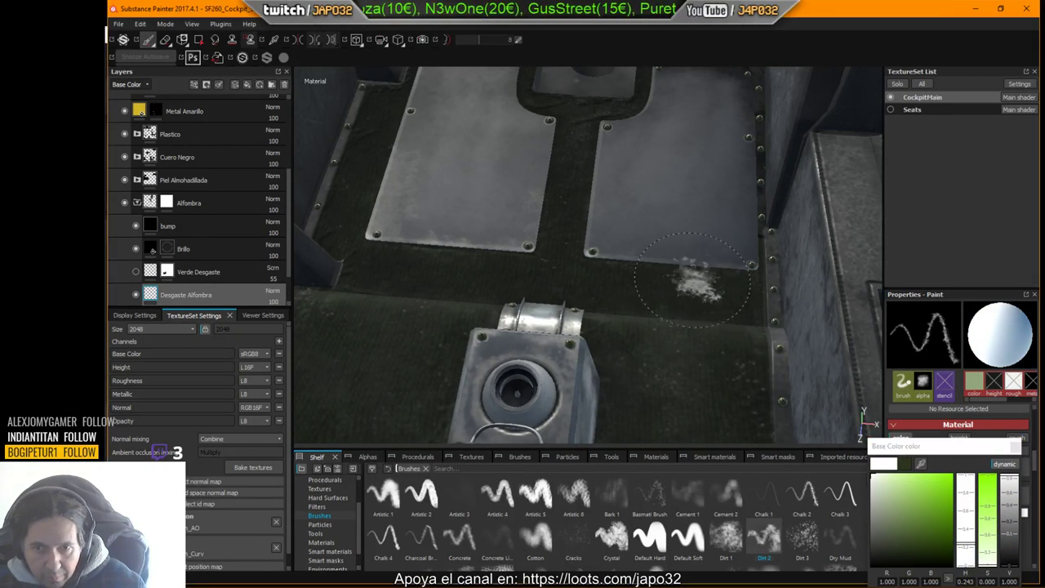
{"action": "key", "text": "ctrl+z"}
{"action": "left_click_drag", "start_coordinate": [688, 276], "coordinate": [678, 294], "text": "alt"}
{"action": "middle_click_drag", "start_coordinate": [687, 331], "coordinate": [679, 285], "text": "alt"}
{"action": "left_click_drag", "start_coordinate": [637, 287], "coordinate": [702, 296]}
{"action": "left_click", "coordinate": [651, 231]}
{"action": "key", "text": "ctrl+z"}
{"action": "key", "text": "ctrl+z"}
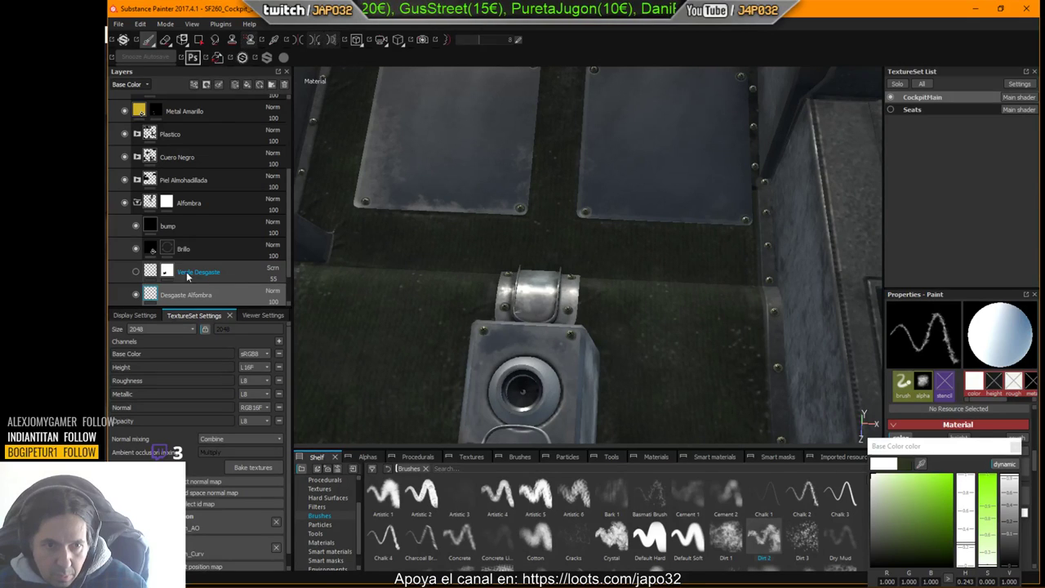
Step: Try the Screen blending mode at reduced opacity on Desgaste Alfombra, test a stroke on the carpet, and undo it
{"action": "left_click", "coordinate": [149, 272]}
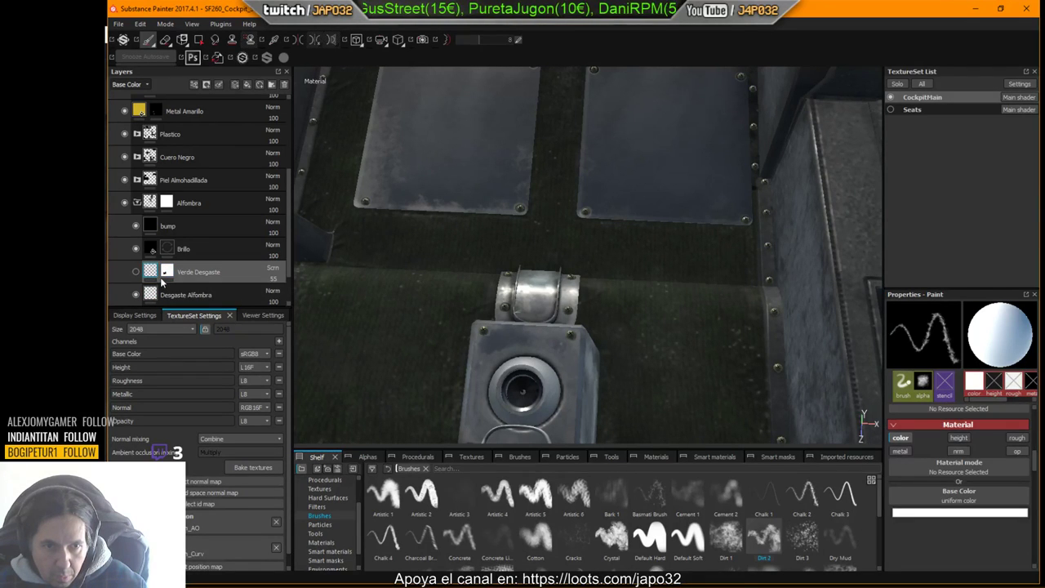
{"action": "left_click", "coordinate": [273, 292]}
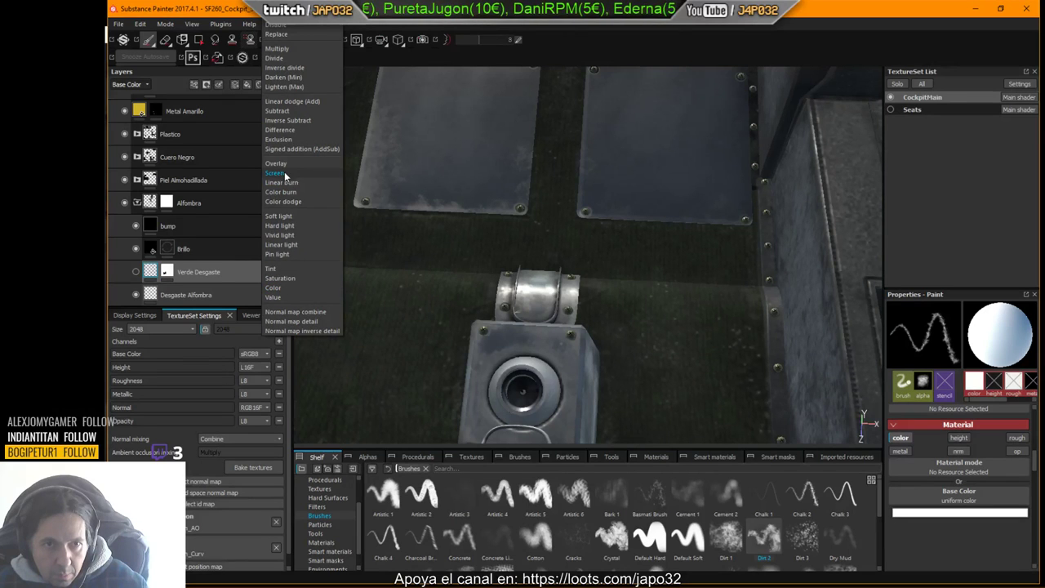
{"action": "left_click", "coordinate": [284, 174]}
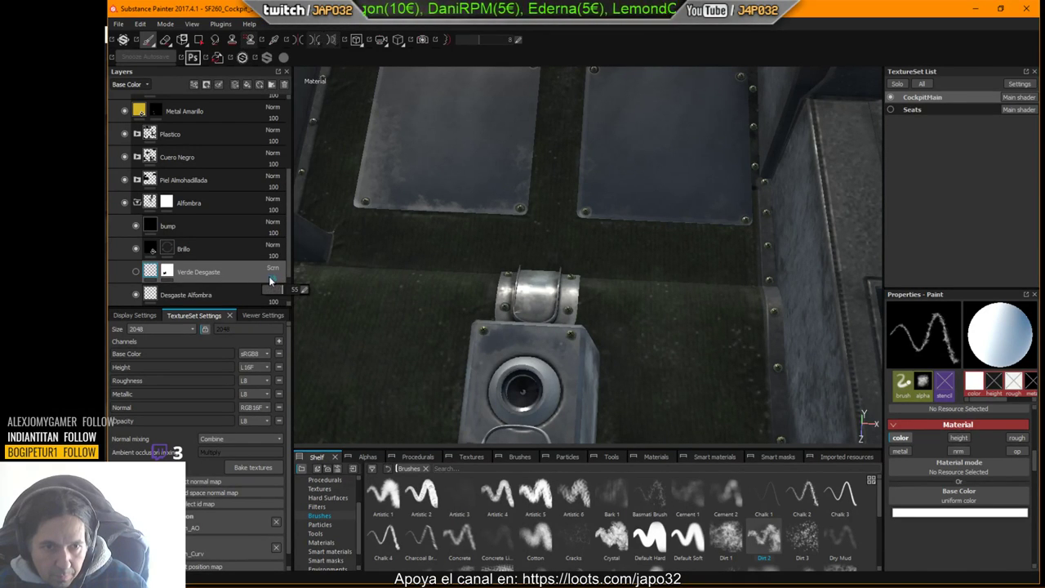
{"action": "left_click", "coordinate": [201, 297]}
{"action": "left_click", "coordinate": [272, 293]}
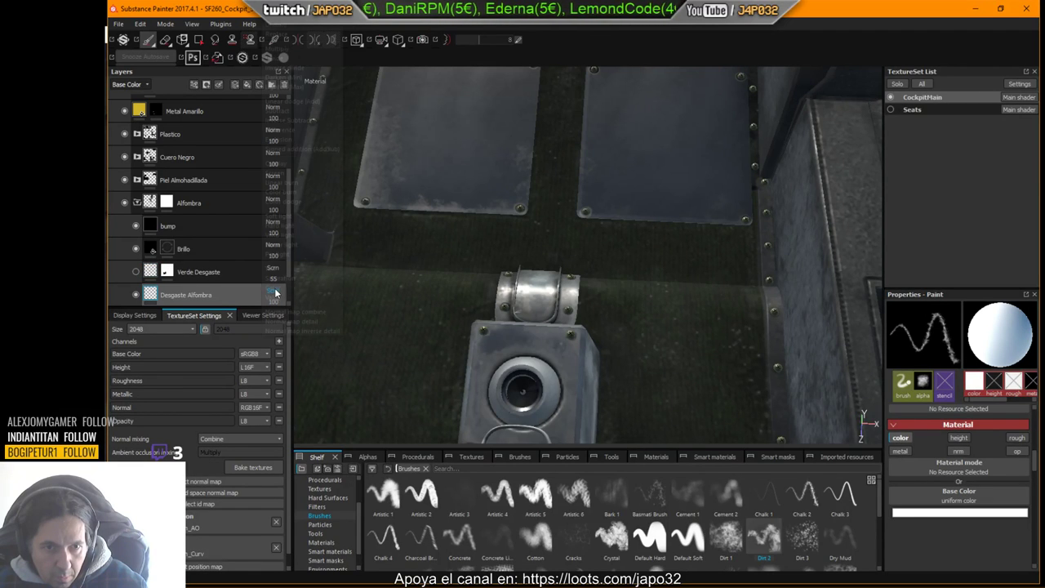
{"action": "left_click", "coordinate": [269, 306]}
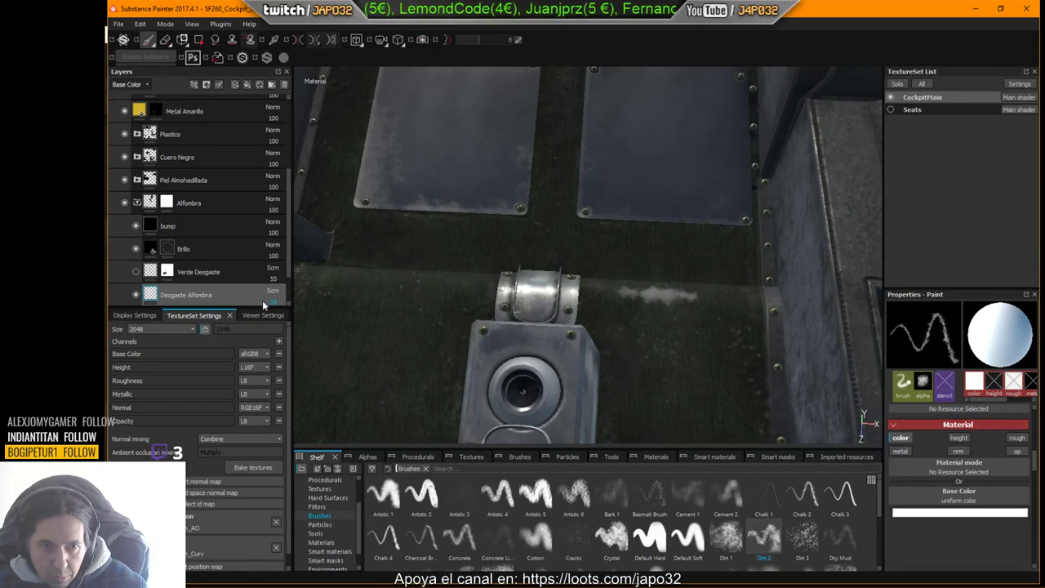
{"action": "mouse_move", "coordinate": [612, 278]}
{"action": "left_mouse_down"}
{"action": "mouse_move", "coordinate": [669, 327]}
{"action": "mouse_move", "coordinate": [670, 282]}
{"action": "left_mouse_up"}
{"action": "key", "text": "ctrl+z"}
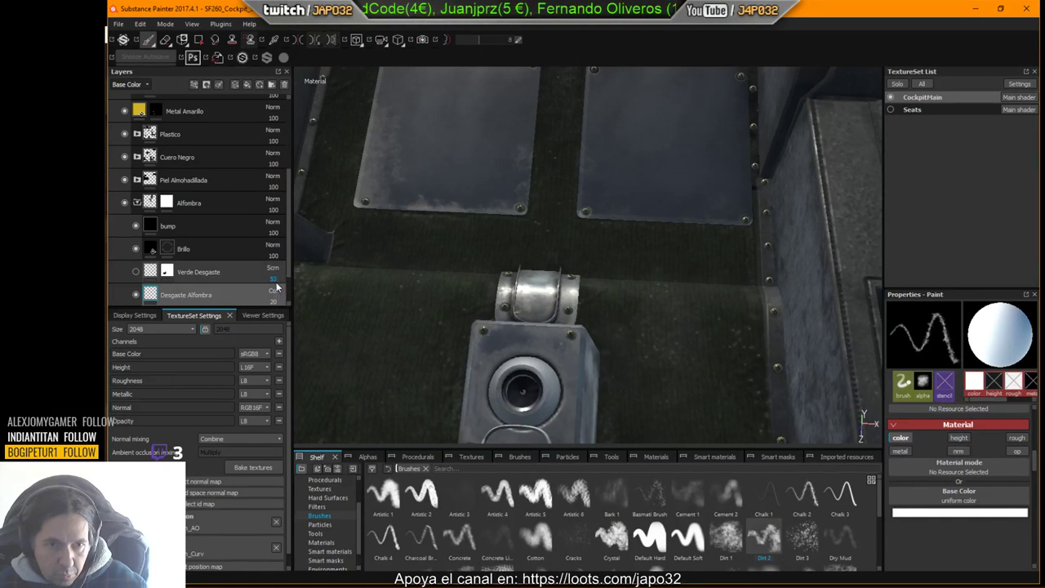
Step: Try the Color, Multiply and Screen blending modes on the Desgaste Alfombra layer
{"action": "left_click", "coordinate": [276, 292]}
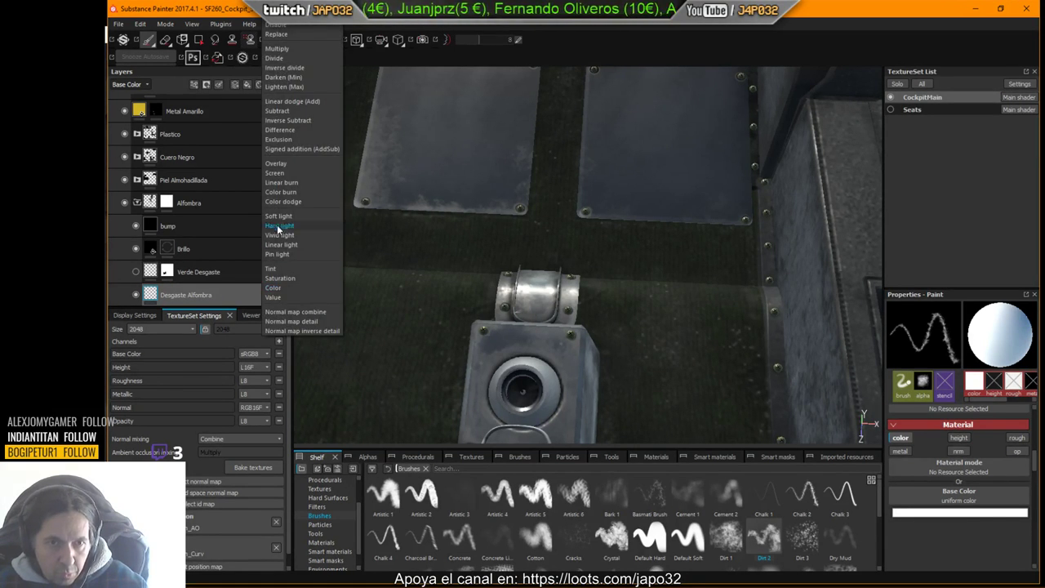
{"action": "left_click", "coordinate": [264, 289]}
{"action": "left_click", "coordinate": [275, 294]}
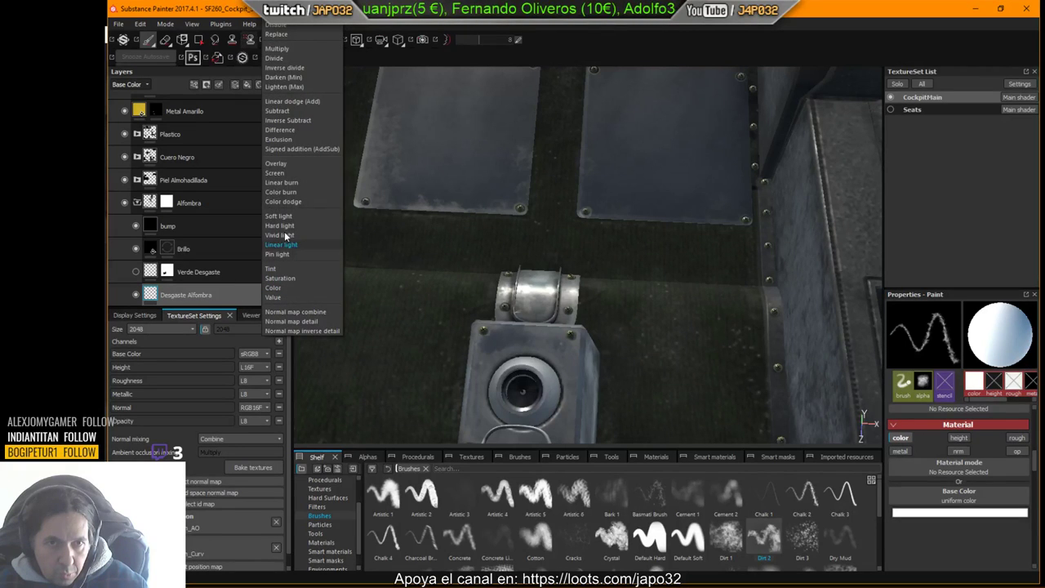
{"action": "left_click", "coordinate": [287, 57]}
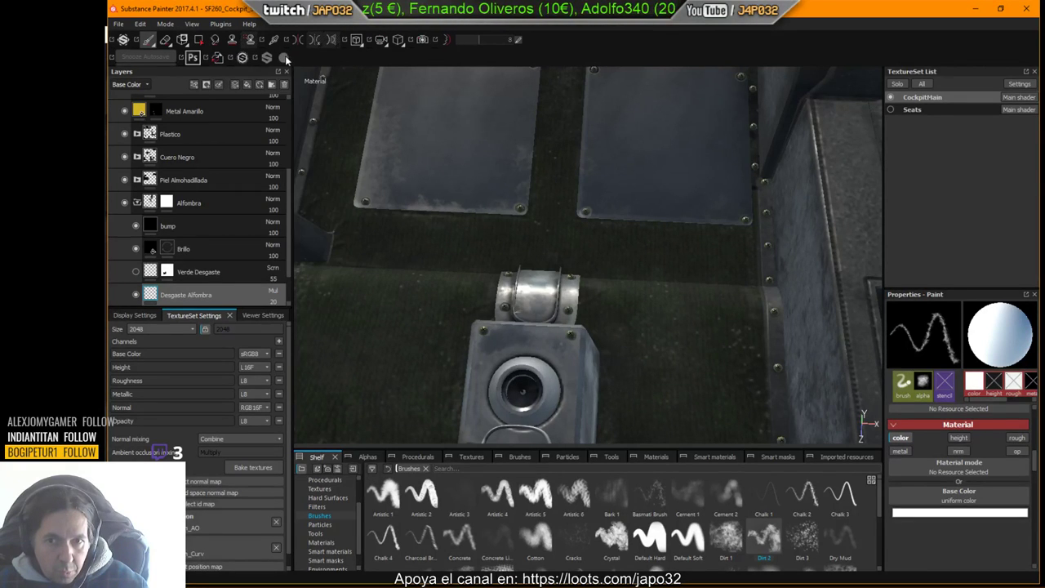
{"action": "left_click", "coordinate": [273, 294]}
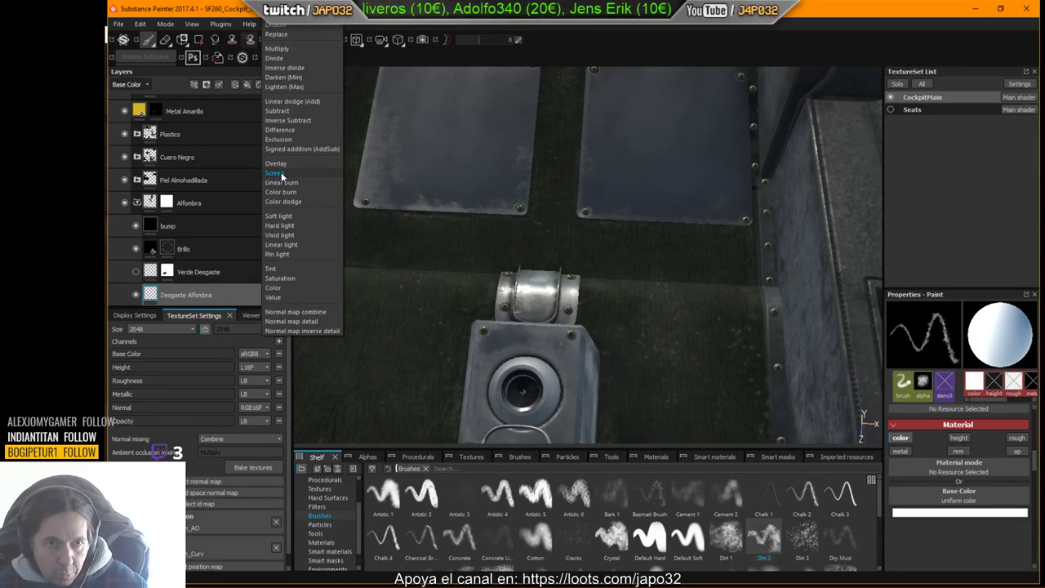
{"action": "left_click", "coordinate": [277, 173]}
Step: Set the Desgaste Alfombra layer's blending mode to Overlay and its opacity to 100
{"action": "left_click", "coordinate": [276, 289]}
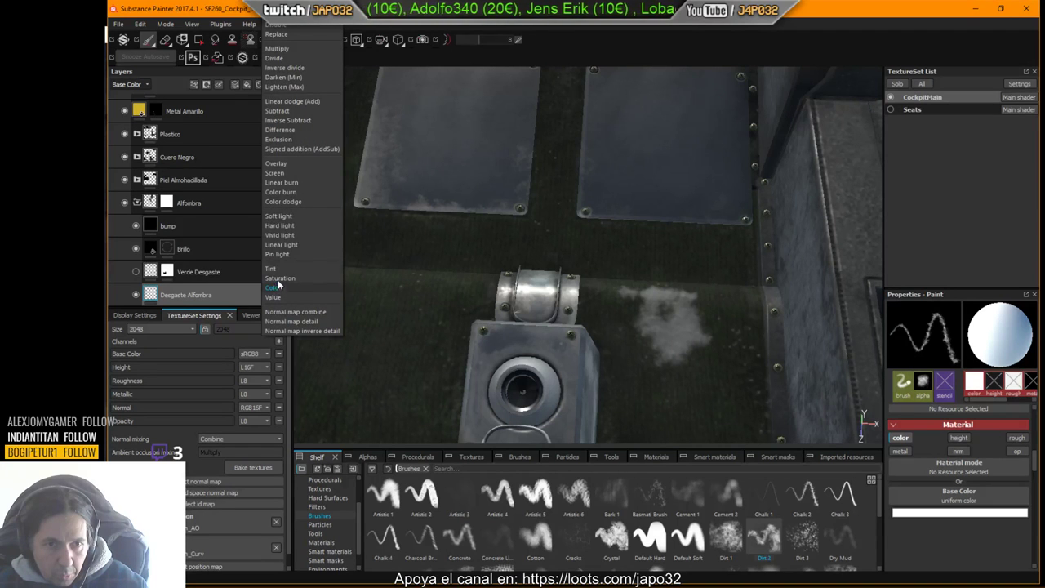
{"action": "left_click", "coordinate": [277, 165]}
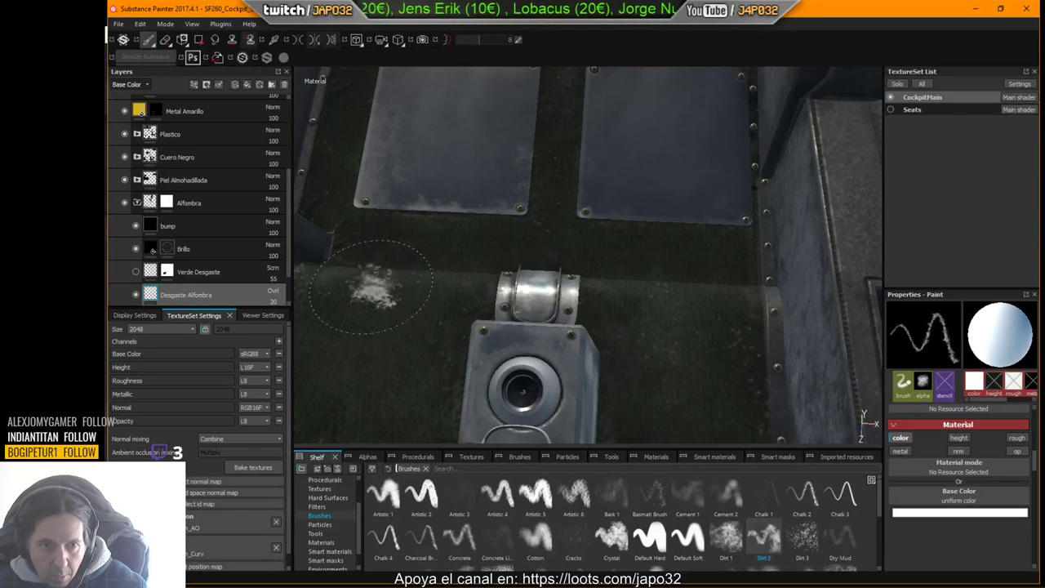
{"action": "left_click", "coordinate": [274, 299]}
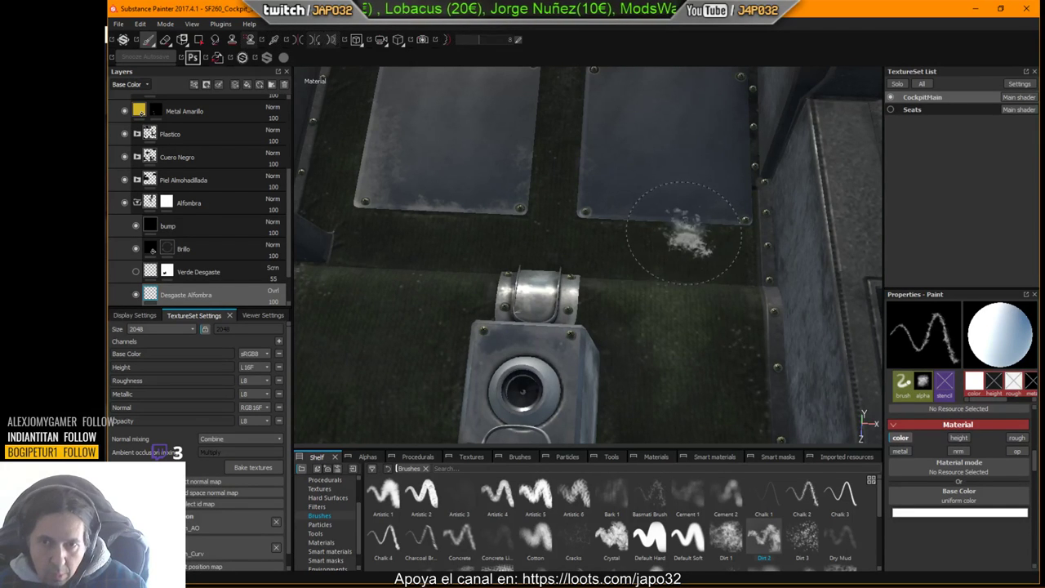
Step: Erase the test wear painted on the carpet beside the stick base
{"action": "left_click_drag", "start_coordinate": [688, 233], "coordinate": [611, 269], "text": "alt"}
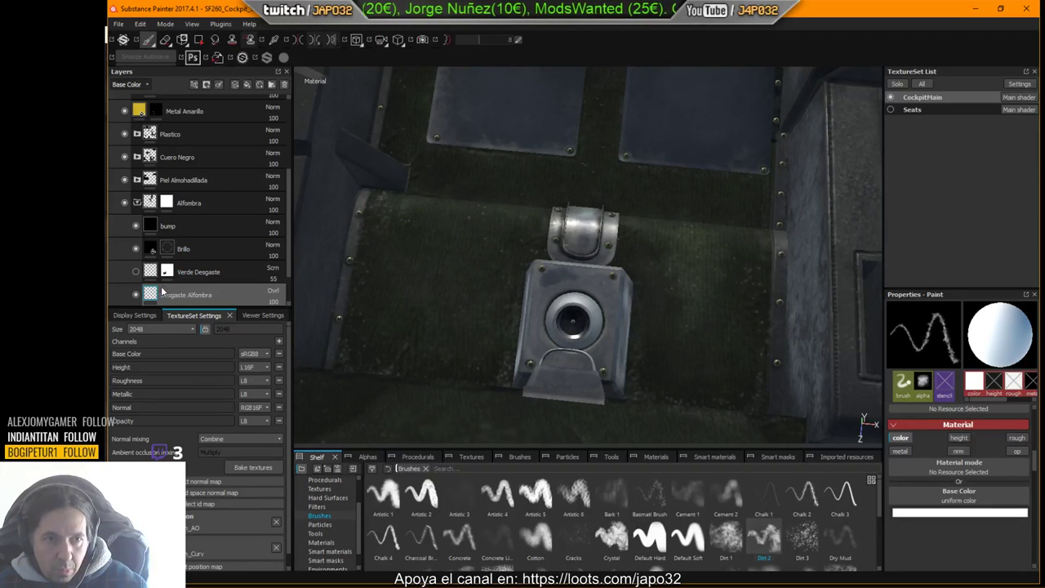
{"action": "left_click", "coordinate": [166, 41]}
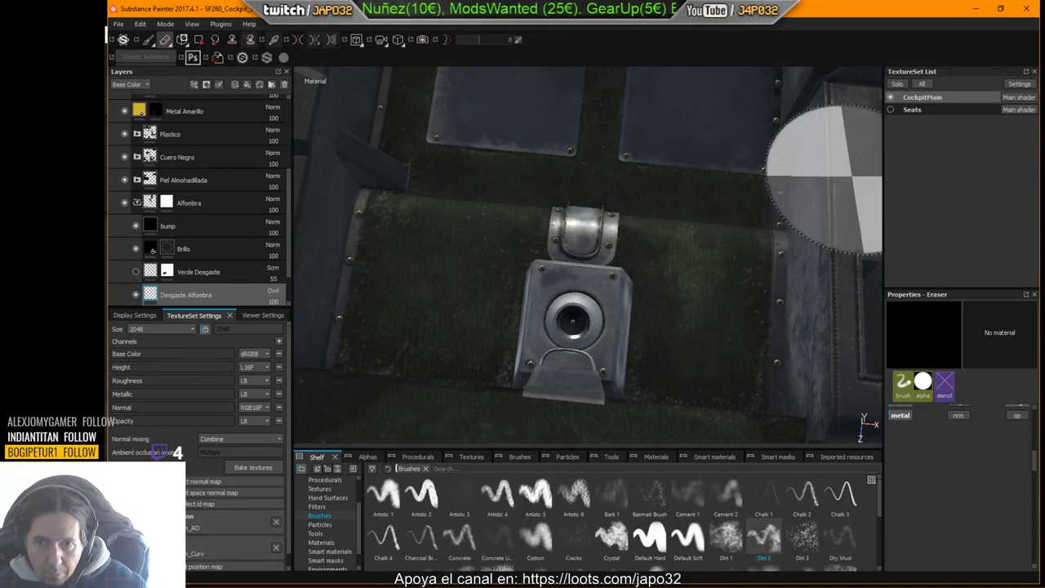
{"action": "right_click_drag", "start_coordinate": [705, 237], "coordinate": [640, 262], "text": "ctrl"}
{"action": "left_click_drag", "start_coordinate": [654, 282], "coordinate": [680, 235]}
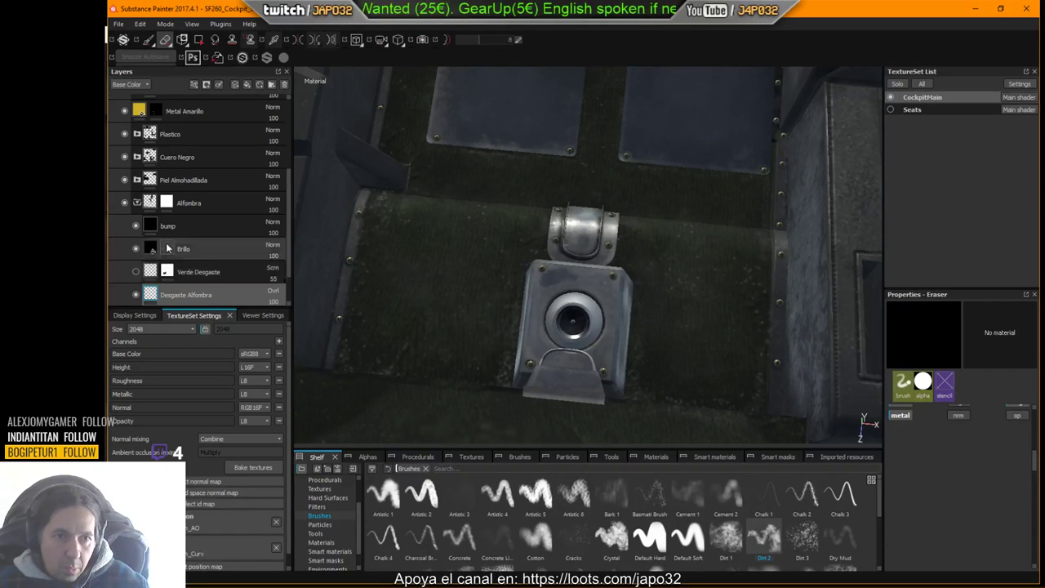
Step: Paint white wear patches on the Desgaste Alfombra layer on both sides of the stick base
{"action": "left_click", "coordinate": [147, 40]}
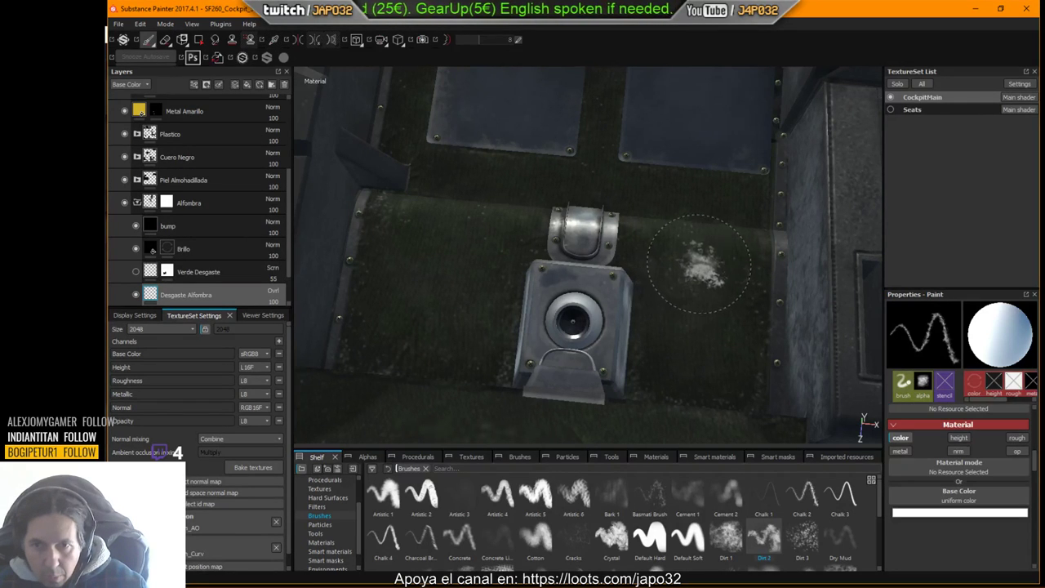
{"action": "left_click_drag", "start_coordinate": [700, 245], "coordinate": [693, 295], "text": "alt"}
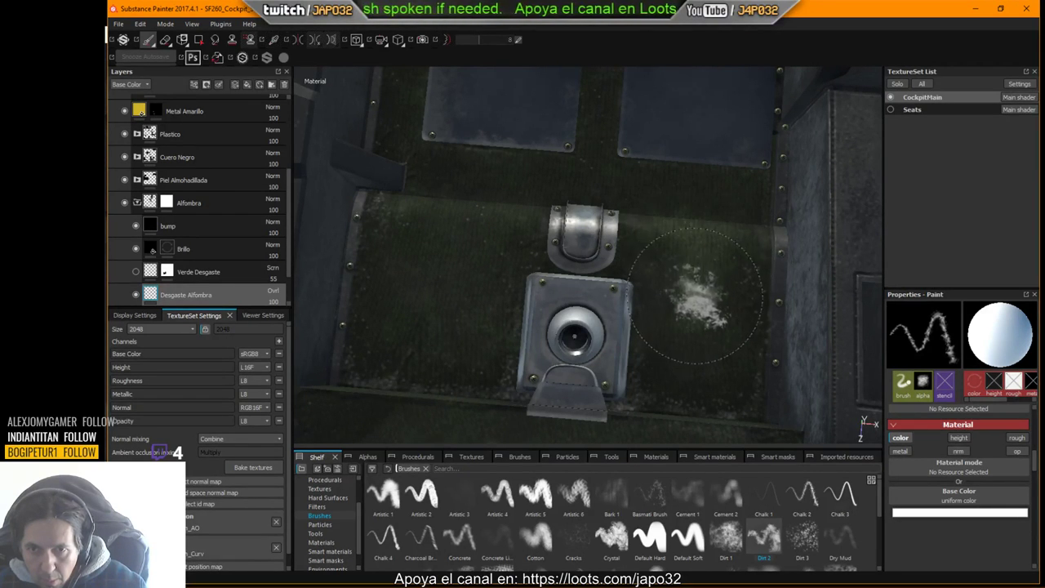
{"action": "left_click_drag", "start_coordinate": [697, 296], "coordinate": [691, 343]}
{"action": "right_click_drag", "start_coordinate": [459, 222], "coordinate": [430, 217], "text": "ctrl"}
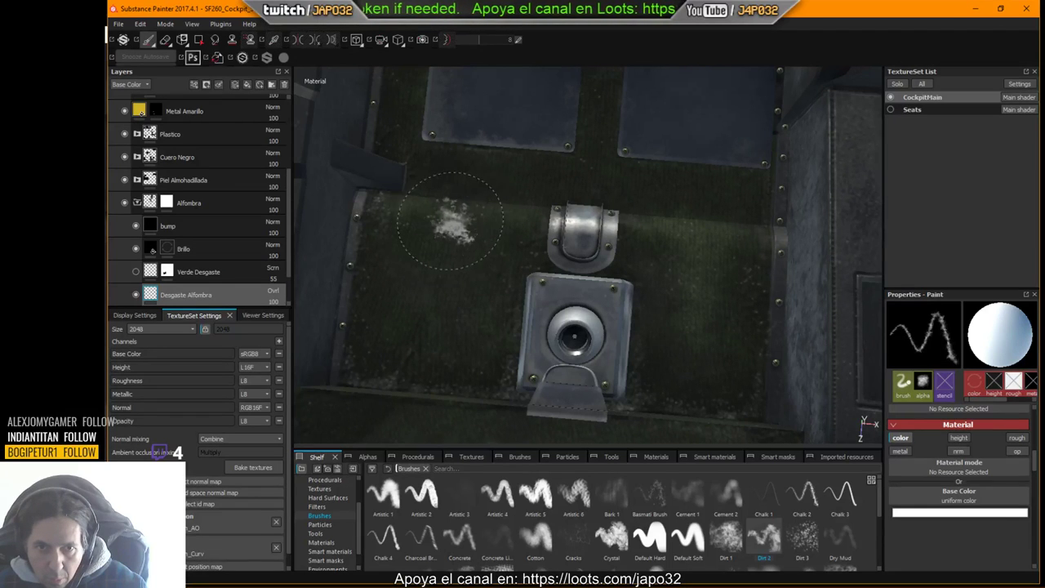
{"action": "left_click_drag", "start_coordinate": [419, 209], "coordinate": [424, 211]}
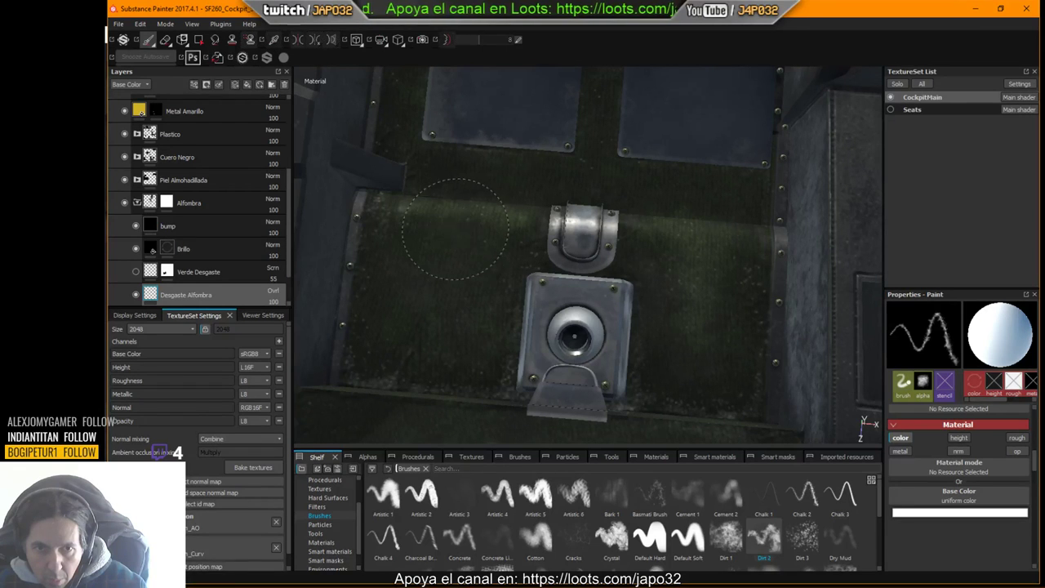
{"action": "left_click", "coordinate": [451, 287]}
{"action": "mouse_move", "coordinate": [443, 299]}
{"action": "left_mouse_down", "text": "alt"}
{"action": "mouse_move", "coordinate": [531, 253]}
{"action": "mouse_move", "coordinate": [481, 216]}
{"action": "left_mouse_up", "text": "alt"}
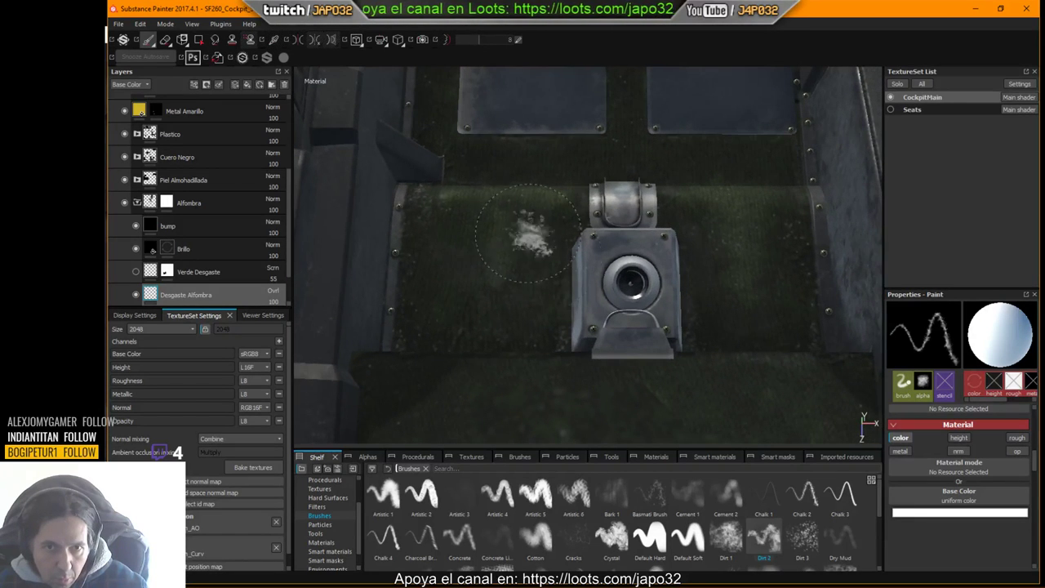
Step: Undo the last wear dab, repaint the carpet left of the stick base with a larger brush, and undo the excess
{"action": "key", "text": "ctrl+z"}
{"action": "right_click_drag", "start_coordinate": [494, 226], "coordinate": [539, 231], "text": "ctrl"}
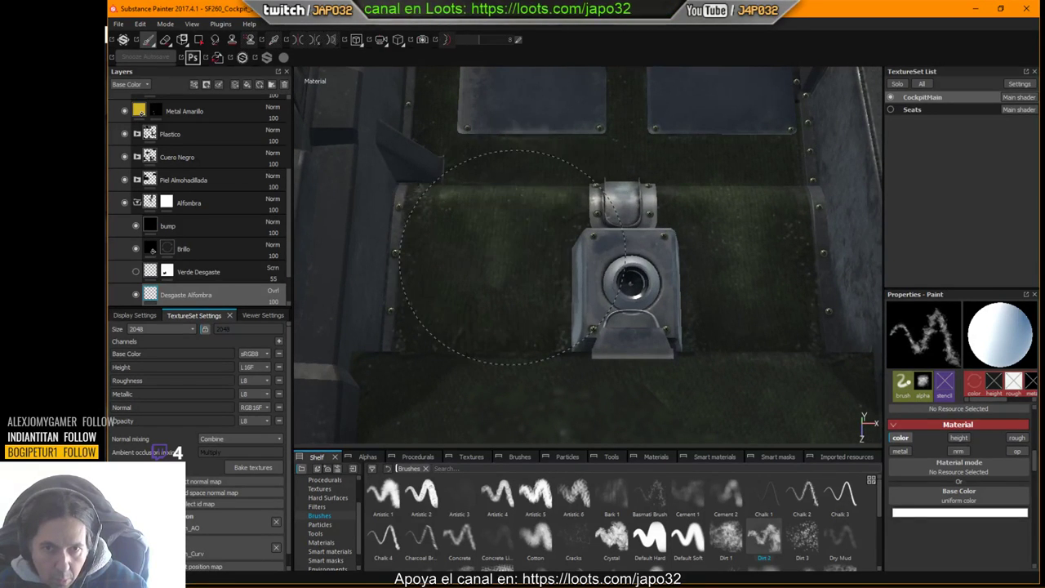
{"action": "mouse_move", "coordinate": [493, 270]}
{"action": "left_mouse_down"}
{"action": "mouse_move", "coordinate": [500, 292]}
{"action": "mouse_move", "coordinate": [501, 235]}
{"action": "mouse_move", "coordinate": [481, 230]}
{"action": "mouse_move", "coordinate": [477, 292]}
{"action": "mouse_move", "coordinate": [490, 269]}
{"action": "mouse_move", "coordinate": [489, 212]}
{"action": "left_mouse_up"}
{"action": "left_click", "coordinate": [486, 224]}
{"action": "key", "text": "ctrl+z"}
{"action": "key", "text": "ctrl+y"}
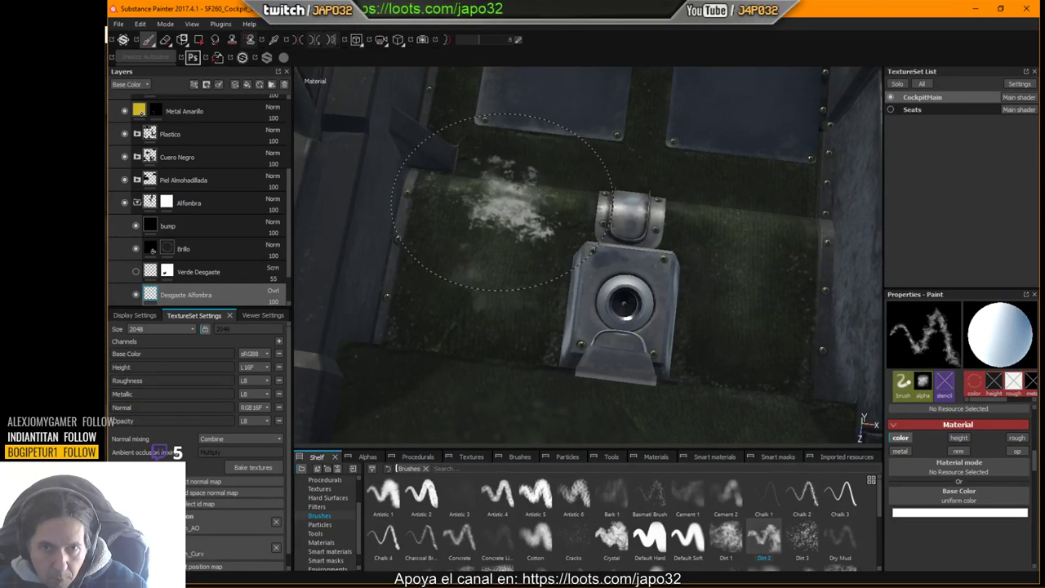
{"action": "key", "text": "ctrl+z"}
Step: Paint subtle wear with a smaller brush on the carpet between the two floor plates and along their edge facing the stick base
{"action": "mouse_move", "coordinate": [653, 238]}
{"action": "middle_mouse_down", "text": "alt"}
{"action": "mouse_move", "coordinate": [632, 241]}
{"action": "mouse_move", "coordinate": [567, 294]}
{"action": "middle_mouse_up", "text": "alt"}
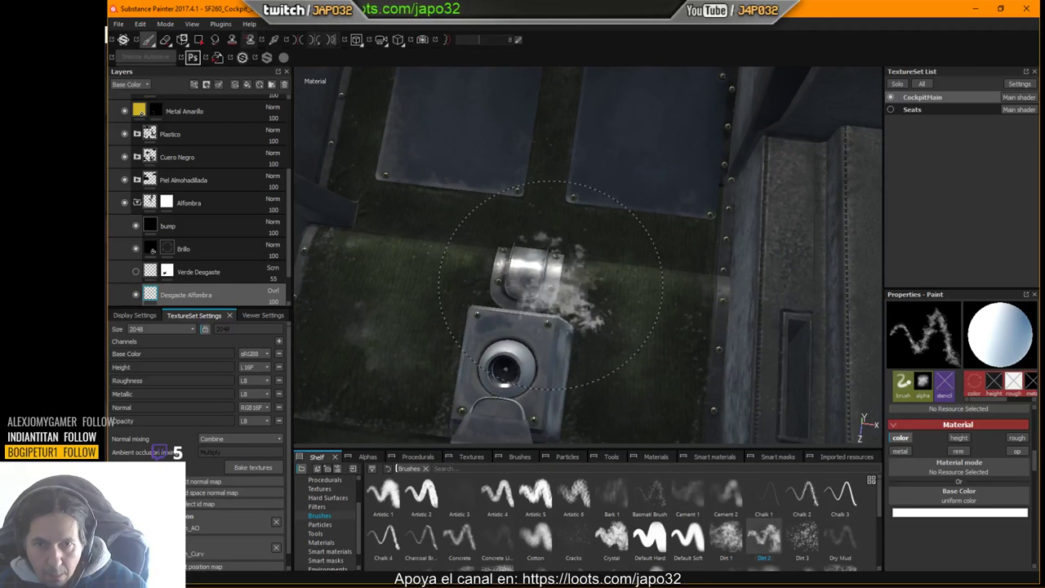
{"action": "right_click_drag", "start_coordinate": [535, 204], "coordinate": [492, 205], "text": "ctrl"}
{"action": "key", "text": "bracketleft"}
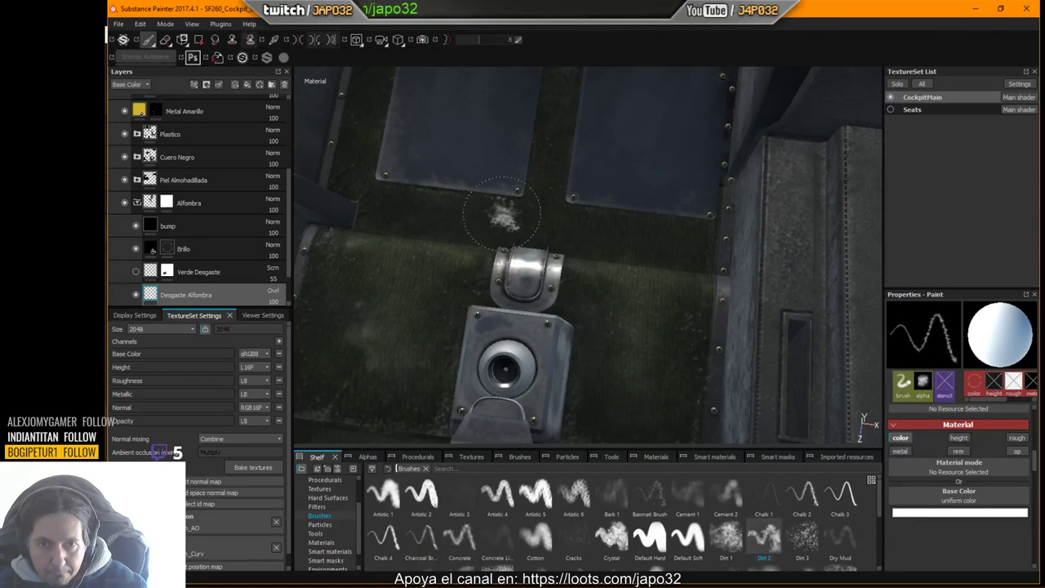
{"action": "left_click", "coordinate": [553, 184]}
{"action": "mouse_move", "coordinate": [554, 184]}
{"action": "left_mouse_down", "text": "alt"}
{"action": "mouse_move", "coordinate": [546, 245]}
{"action": "mouse_move", "coordinate": [562, 206]}
{"action": "mouse_move", "coordinate": [588, 206]}
{"action": "left_mouse_up", "text": "alt"}
{"action": "middle_click_drag", "start_coordinate": [569, 224], "coordinate": [569, 272], "text": "alt"}
{"action": "mouse_move", "coordinate": [569, 272]}
{"action": "right_mouse_down", "text": "alt"}
{"action": "mouse_move", "coordinate": [662, 208]}
{"action": "mouse_move", "coordinate": [803, 156]}
{"action": "right_mouse_up", "text": "alt"}
{"action": "left_click_drag", "start_coordinate": [581, 271], "coordinate": [573, 248], "text": "alt"}
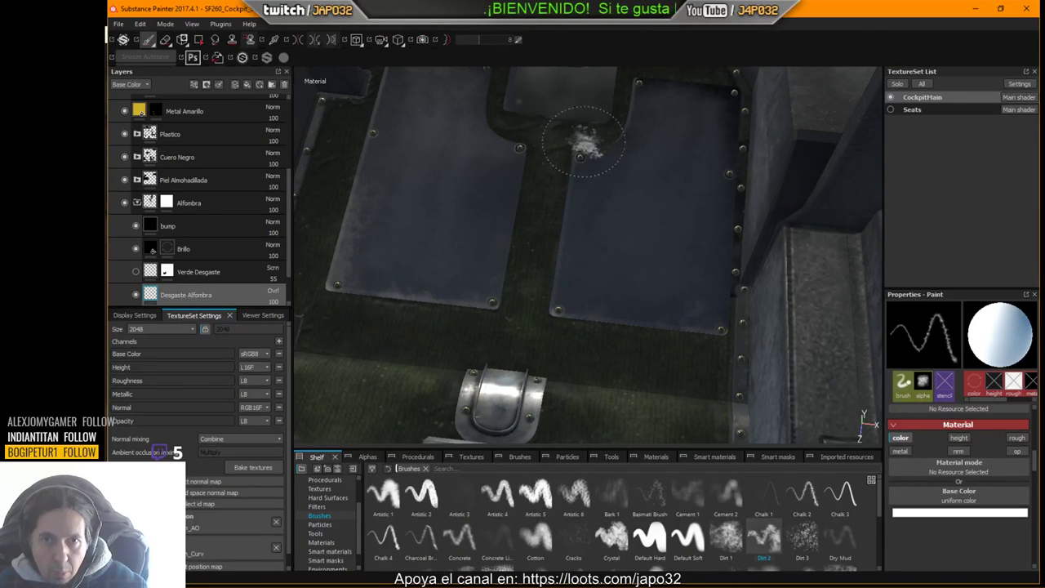
{"action": "mouse_move", "coordinate": [579, 144]}
{"action": "right_mouse_down", "text": "shift"}
{"action": "mouse_move", "coordinate": [618, 171]}
{"action": "mouse_move", "coordinate": [585, 181]}
{"action": "mouse_move", "coordinate": [555, 140]}
{"action": "right_mouse_up", "text": "shift"}
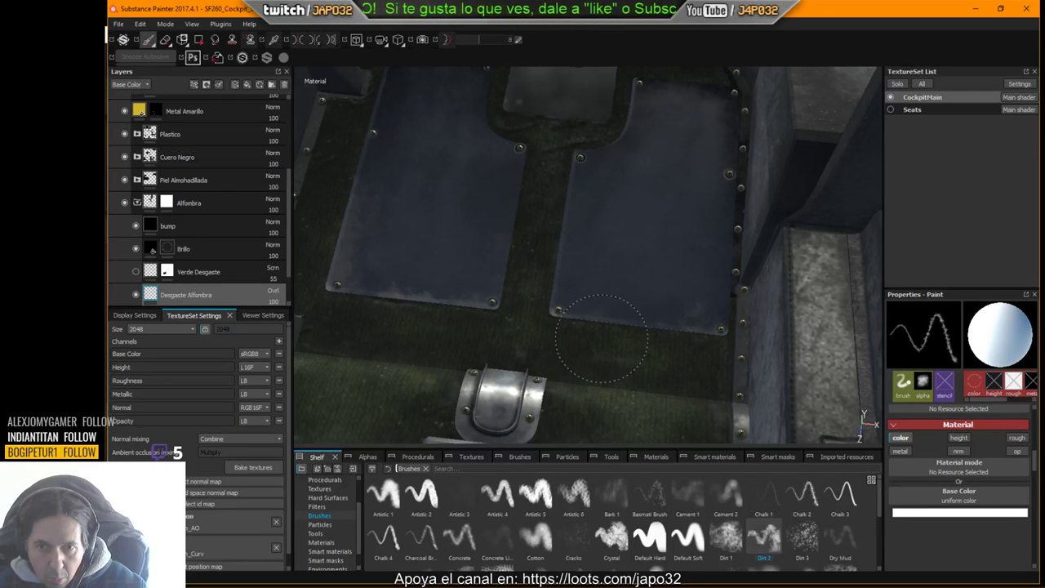
{"action": "middle_click_drag", "start_coordinate": [618, 240], "coordinate": [630, 291]}
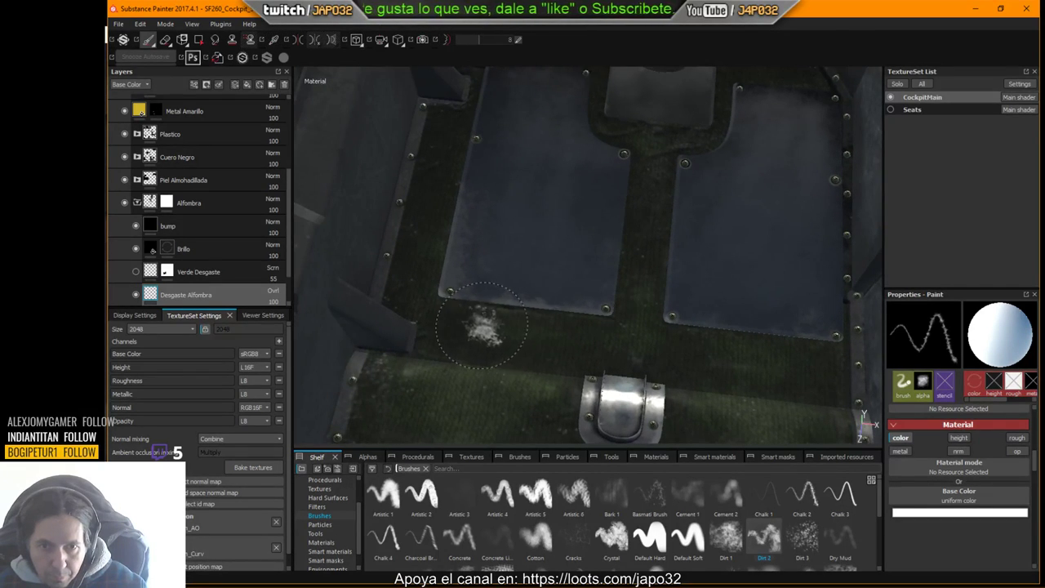
{"action": "mouse_move", "coordinate": [583, 234]}
{"action": "left_mouse_down", "text": "alt"}
{"action": "mouse_move", "coordinate": [612, 310]}
{"action": "mouse_move", "coordinate": [546, 257]}
{"action": "mouse_move", "coordinate": [554, 263]}
{"action": "left_mouse_up", "text": "alt"}
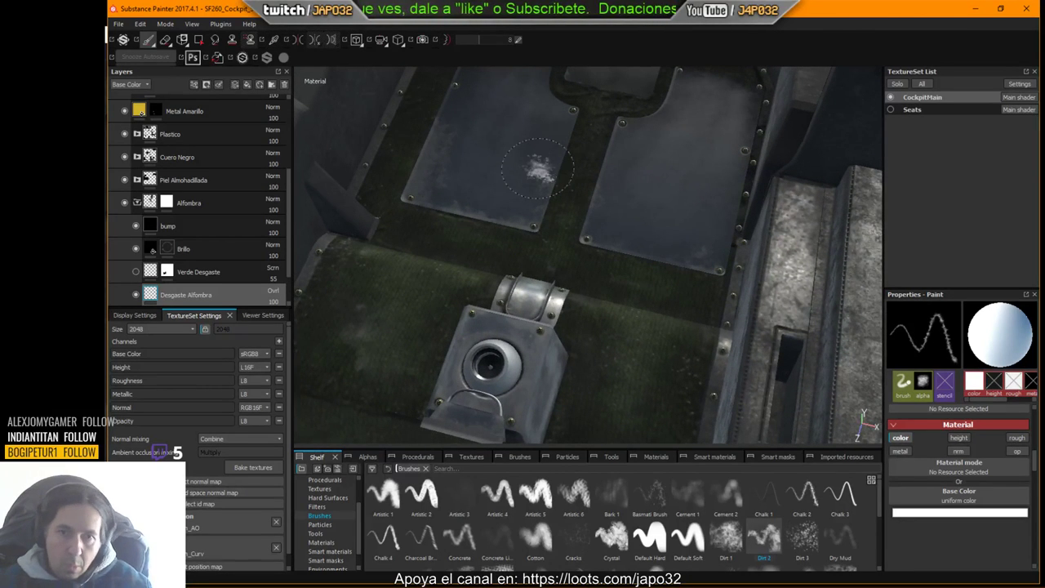
Step: Export the CockpitMain texture set as 8-bit PNG files at 2048x2048 with the X-Plane configuration to the aircraft's objects folder
{"action": "right_click", "coordinate": [516, 187]}
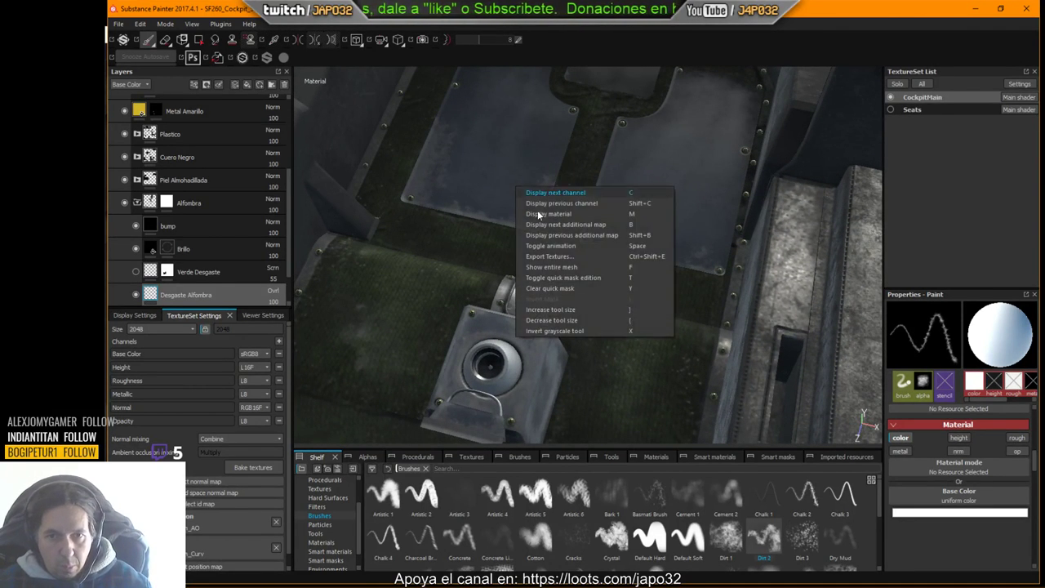
{"action": "left_click", "coordinate": [560, 258]}
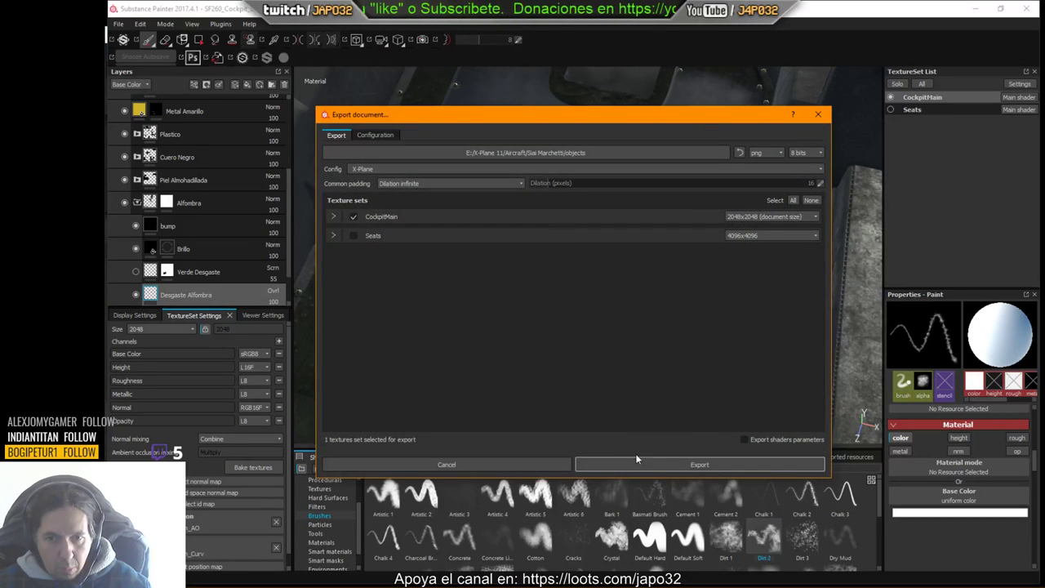
{"action": "left_click", "coordinate": [659, 459]}
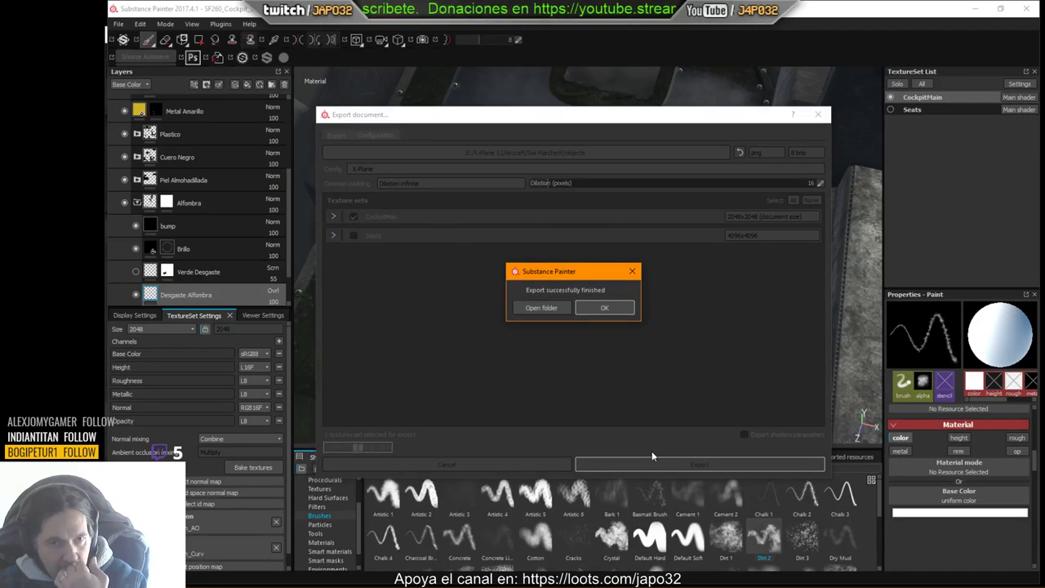
{"action": "left_click", "coordinate": [604, 308]}
Step: Switch to X-Plane, reload the aircraft, and examine the carpet wear around the stick base and floor plates up close
{"action": "key", "text": "alt+Tab"}
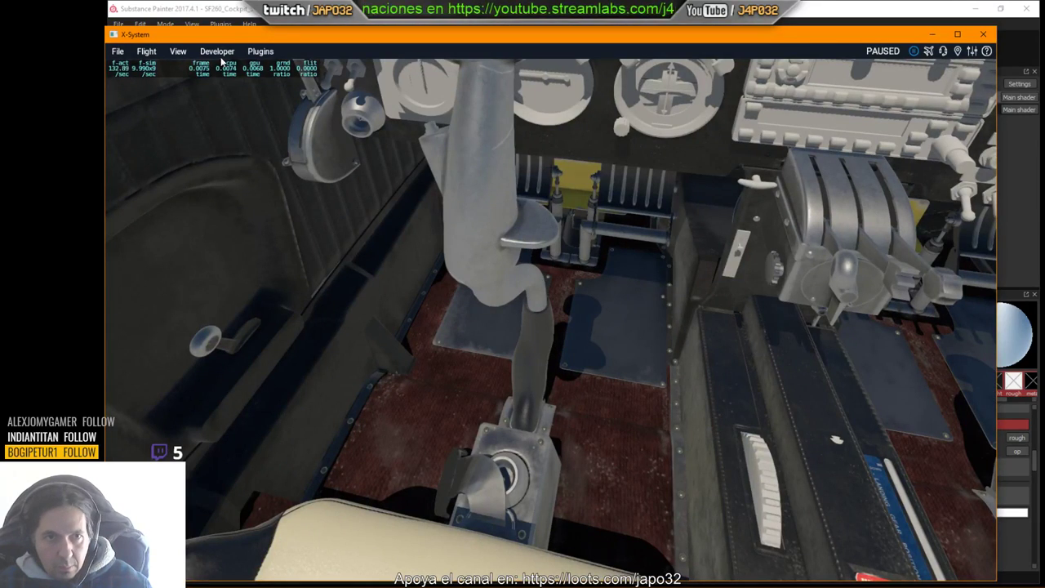
{"action": "left_click", "coordinate": [219, 52]}
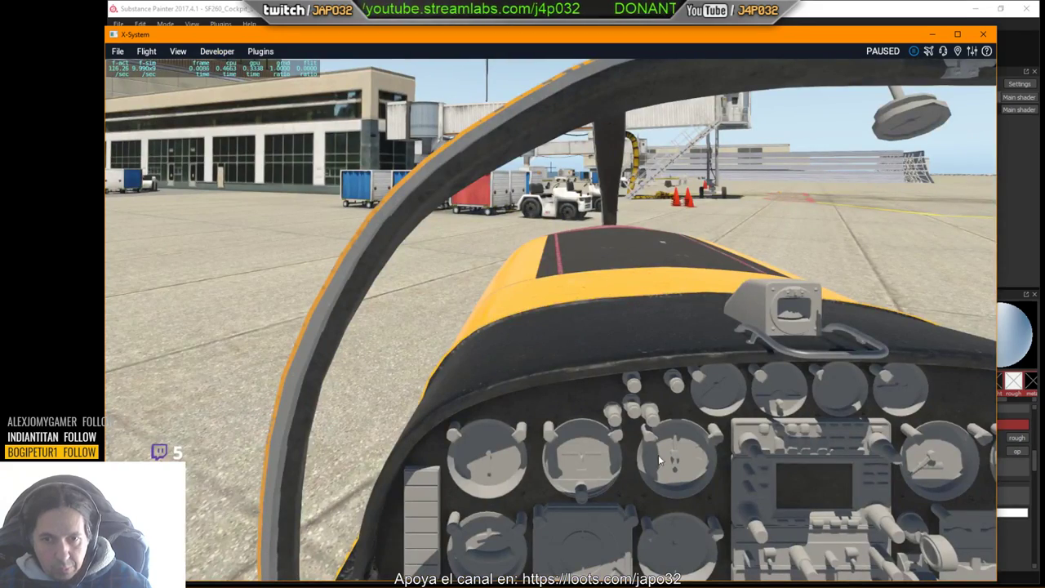
{"action": "right_click_drag", "start_coordinate": [709, 439], "coordinate": [694, 524]}
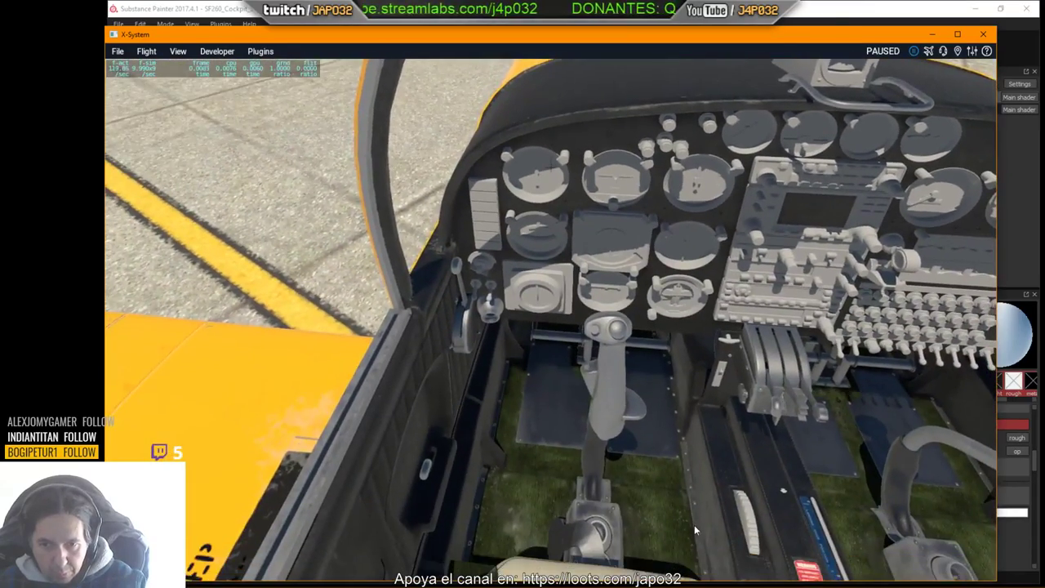
{"action": "scroll", "coordinate": [694, 525], "scroll_direction": "up", "scroll_amount": 4}
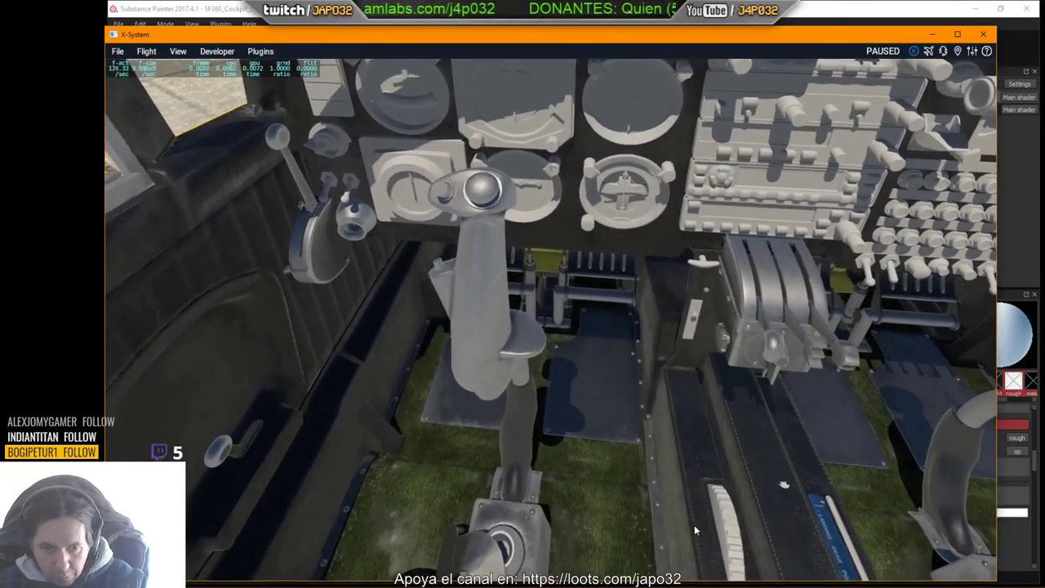
{"action": "mouse_move", "coordinate": [694, 525]}
{"action": "right_mouse_down"}
{"action": "mouse_move", "coordinate": [740, 540]}
{"action": "mouse_move", "coordinate": [688, 531]}
{"action": "mouse_move", "coordinate": [697, 545]}
{"action": "right_mouse_up"}
{"action": "scroll", "coordinate": [689, 531], "scroll_direction": "up", "scroll_amount": 4}
{"action": "key", "text": "Left"}
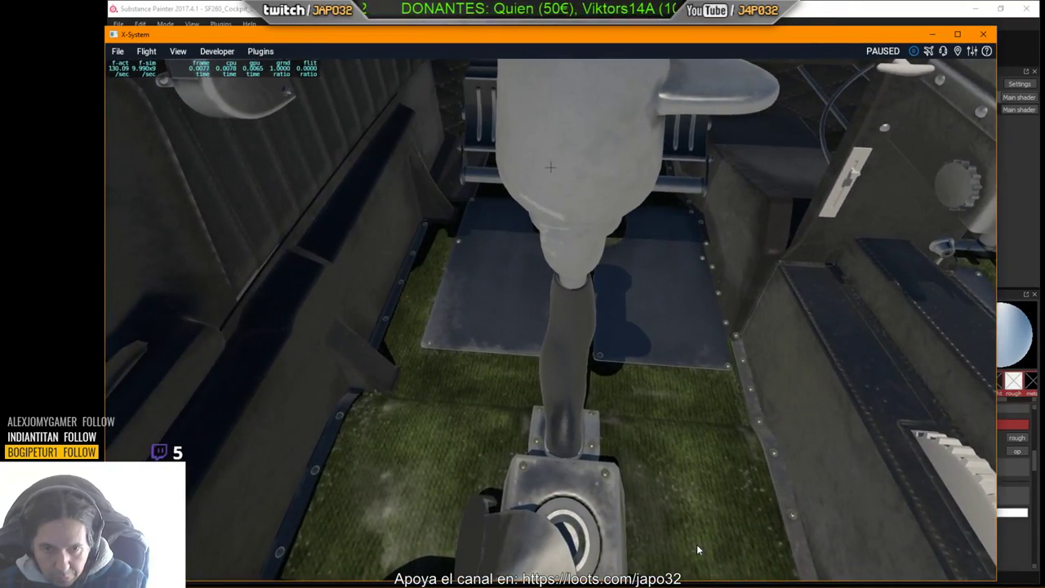
{"action": "right_click_drag", "start_coordinate": [667, 466], "coordinate": [671, 469]}
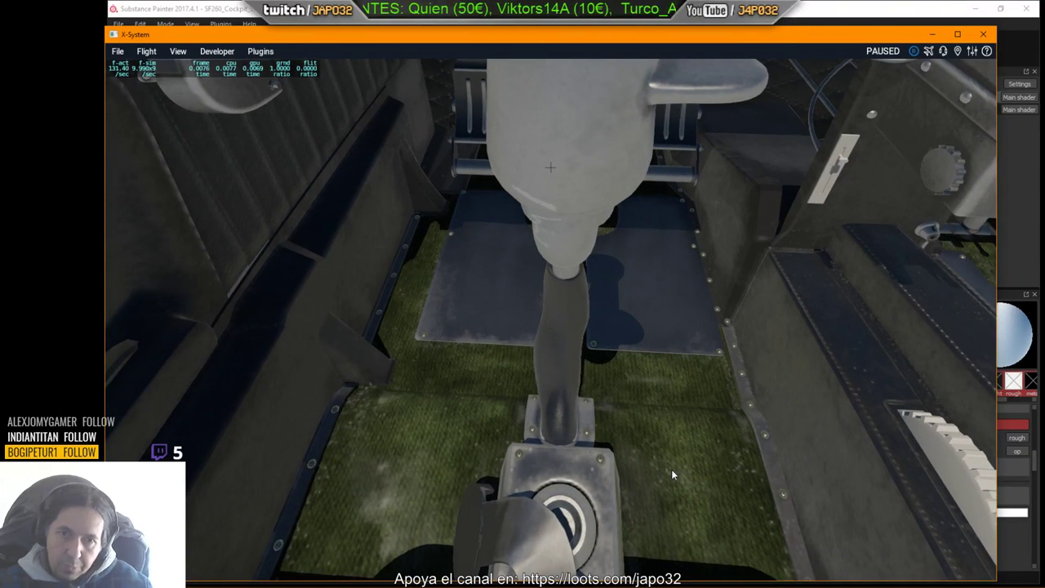
Step: Return to Substance Painter and set up the Eraser with the Dirt 3 brush for the Desgaste Alfombra layer
{"action": "key", "text": "alt+Tab"}
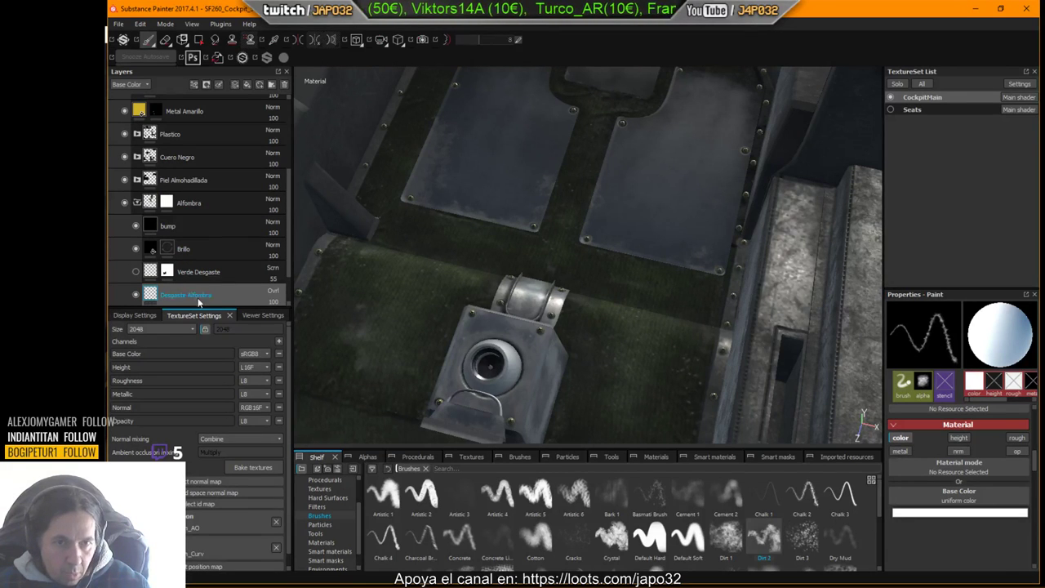
{"action": "left_click", "coordinate": [166, 40]}
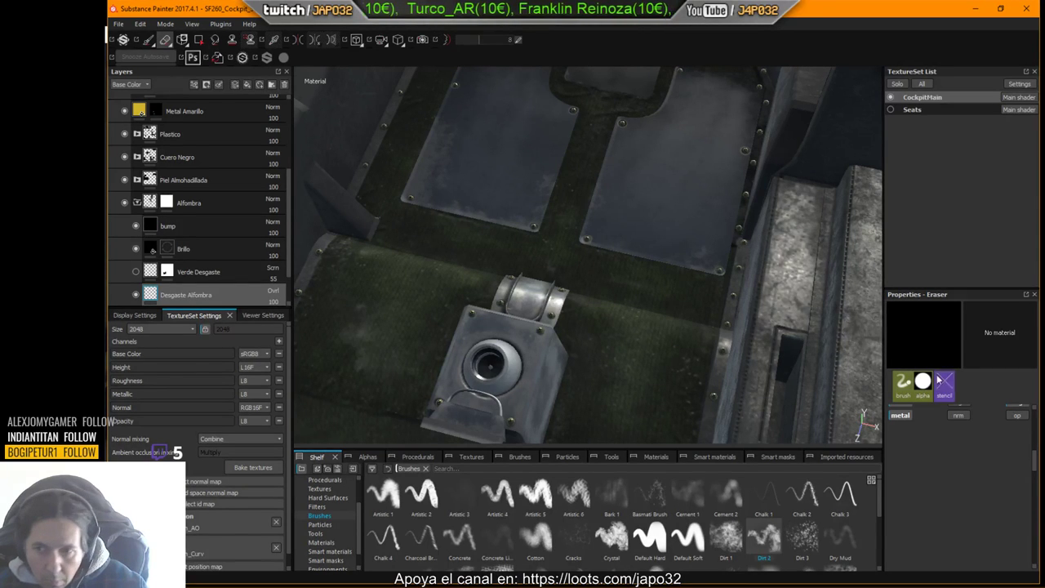
{"action": "left_click", "coordinate": [805, 541]}
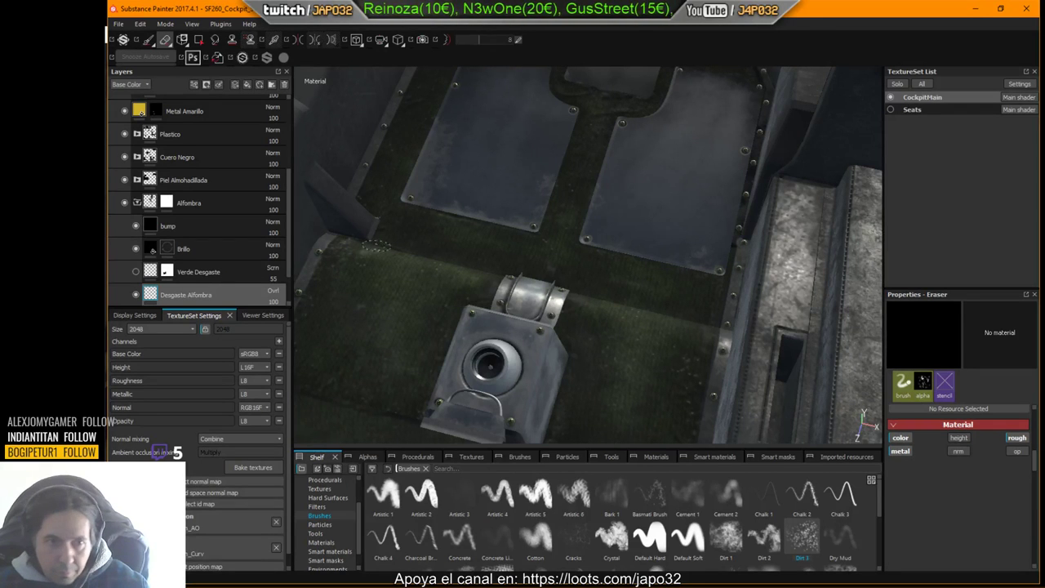
Step: Switch to the Paint tool and inspect the cockpit carpet, centre console and riveted metal plate on the floor
{"action": "left_click", "coordinate": [148, 41]}
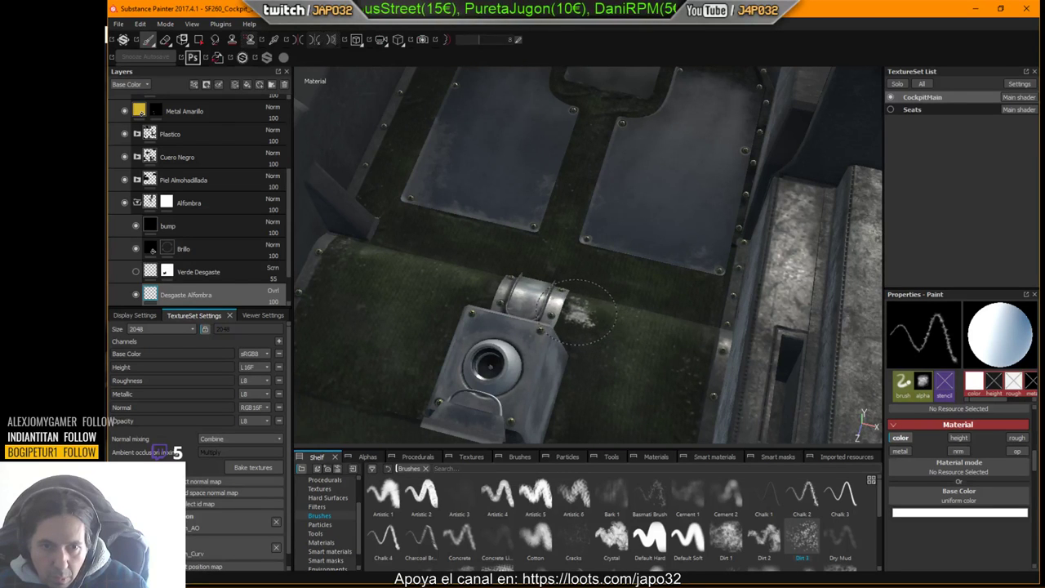
{"action": "left_click_drag", "start_coordinate": [576, 294], "coordinate": [618, 299], "text": "alt"}
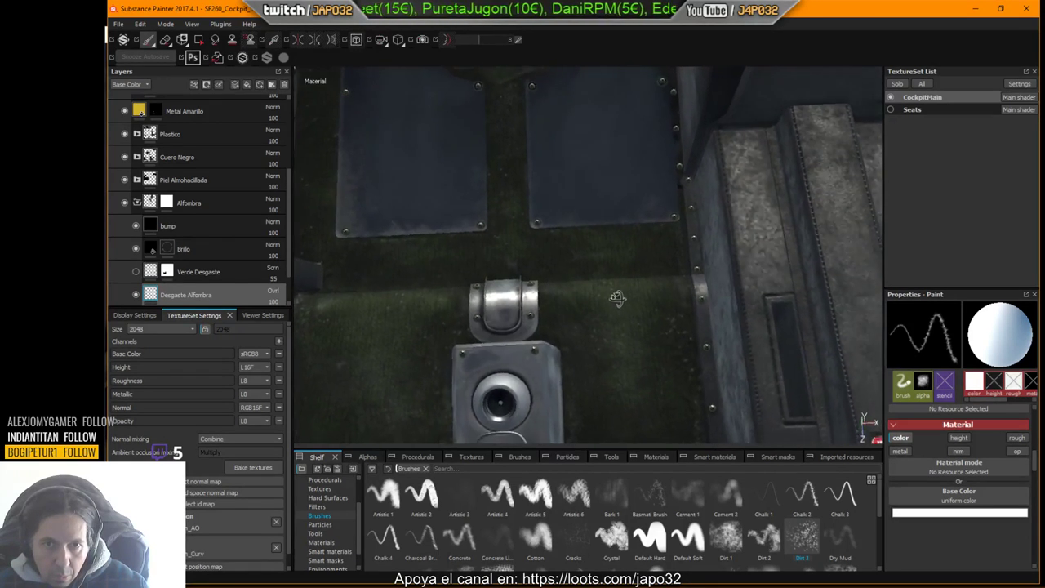
{"action": "mouse_move", "coordinate": [618, 299]}
{"action": "right_mouse_down", "text": "alt"}
{"action": "mouse_move", "coordinate": [452, 329]}
{"action": "mouse_move", "coordinate": [354, 364]}
{"action": "right_mouse_up", "text": "alt"}
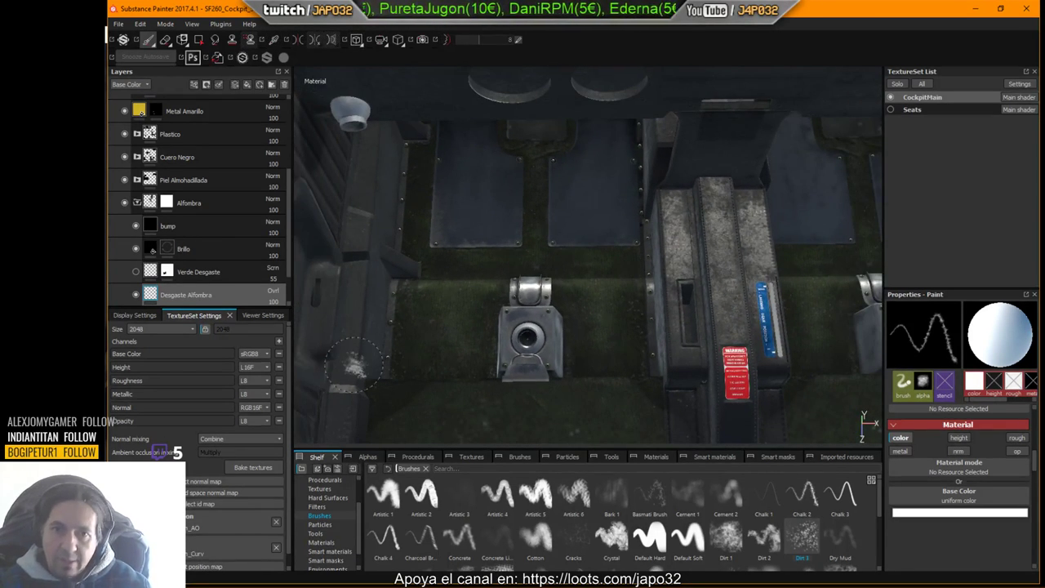
{"action": "middle_click_drag", "start_coordinate": [698, 288], "coordinate": [688, 90], "text": "alt"}
{"action": "scroll", "coordinate": [784, 351], "scroll_direction": "up", "scroll_amount": 2}
{"action": "middle_click_drag", "start_coordinate": [784, 350], "coordinate": [645, 172], "text": "alt"}
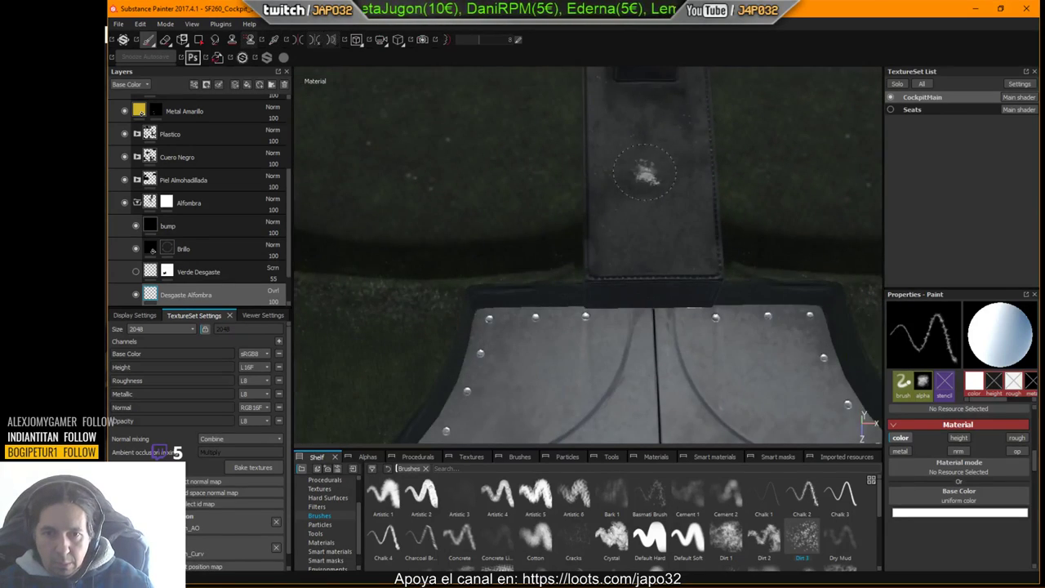
{"action": "scroll", "coordinate": [645, 171], "scroll_direction": "down", "scroll_amount": 3}
{"action": "mouse_move", "coordinate": [703, 238]}
{"action": "left_mouse_down", "text": "alt"}
{"action": "mouse_move", "coordinate": [576, 184]}
{"action": "mouse_move", "coordinate": [630, 298]}
{"action": "mouse_move", "coordinate": [646, 285]}
{"action": "mouse_move", "coordinate": [619, 335]}
{"action": "mouse_move", "coordinate": [622, 326]}
{"action": "mouse_move", "coordinate": [645, 343]}
{"action": "mouse_move", "coordinate": [647, 319]}
{"action": "left_mouse_up", "text": "alt"}
{"action": "middle_click_drag", "start_coordinate": [647, 319], "coordinate": [606, 69], "text": "alt"}
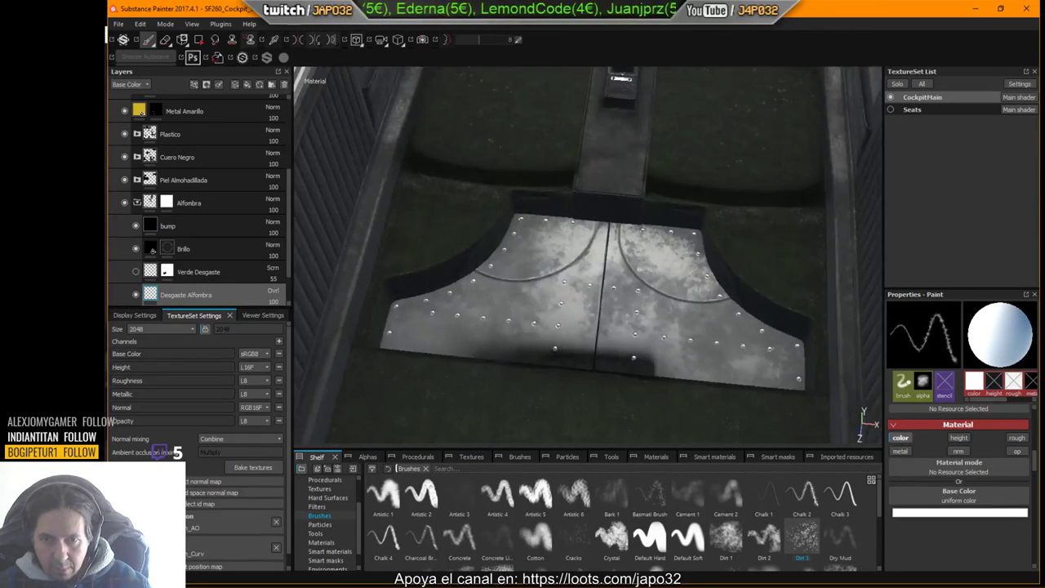
{"action": "scroll", "coordinate": [590, 278], "scroll_direction": "up", "scroll_amount": 2}
{"action": "mouse_move", "coordinate": [590, 278]}
{"action": "left_mouse_down", "text": "alt"}
{"action": "mouse_move", "coordinate": [694, 299]}
{"action": "mouse_move", "coordinate": [686, 289]}
{"action": "left_mouse_up", "text": "alt"}
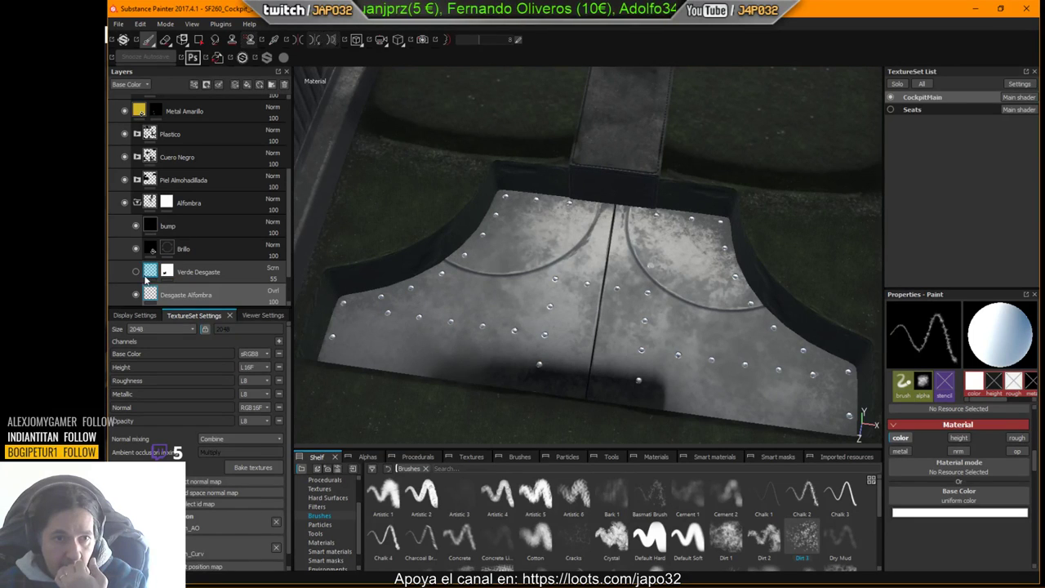
Step: Delete the Verde Desgaste layer from the Alfombra folder and collapse the folder
{"action": "double_click", "coordinate": [189, 273]}
{"action": "key", "text": "Return"}
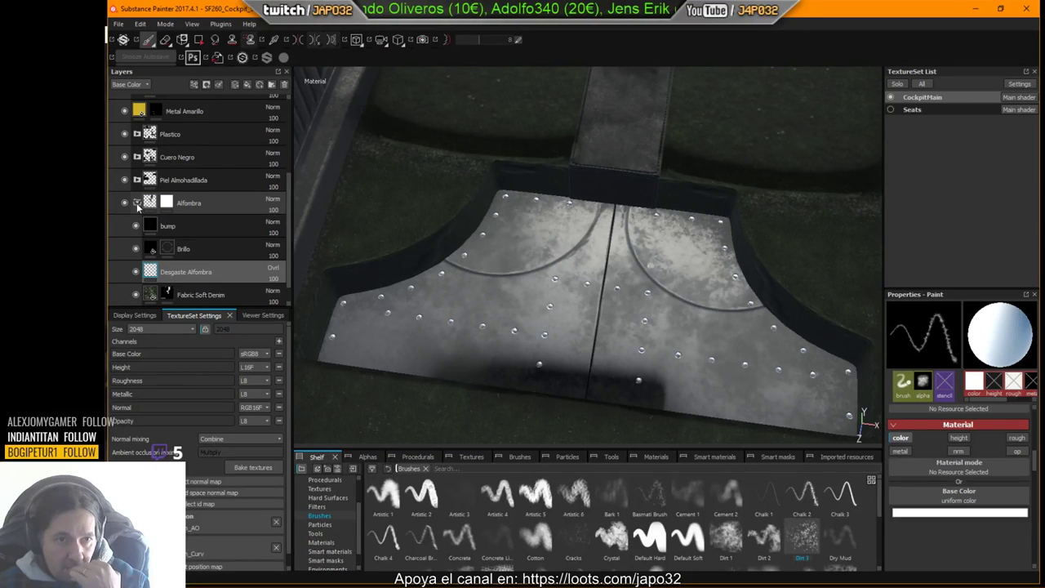
{"action": "left_click", "coordinate": [136, 205]}
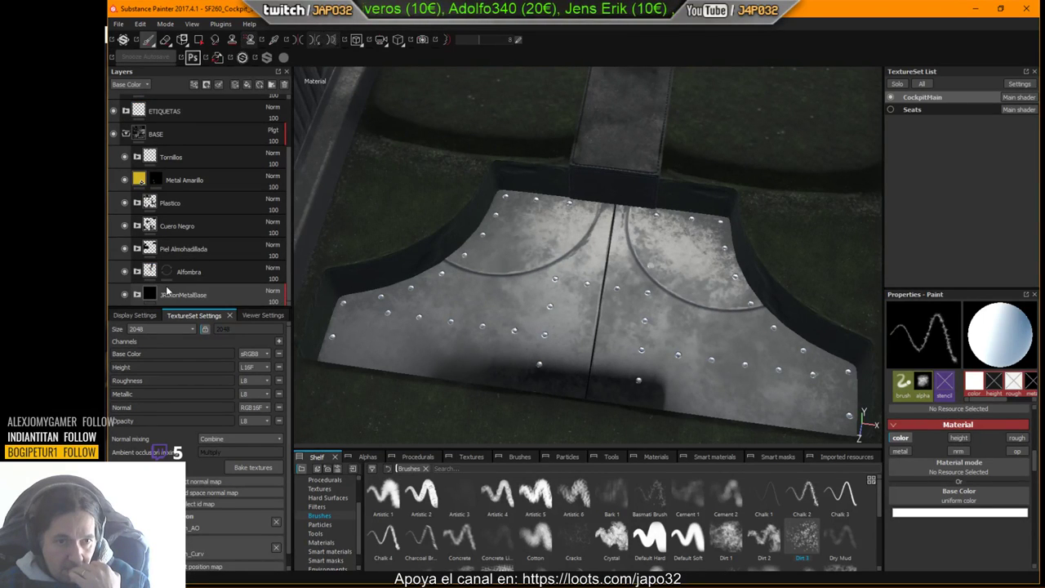
Step: Hide and reshow the JRollonMetalBase and Alfombra folders to compare their effect on the riveted plate
{"action": "left_click", "coordinate": [127, 296]}
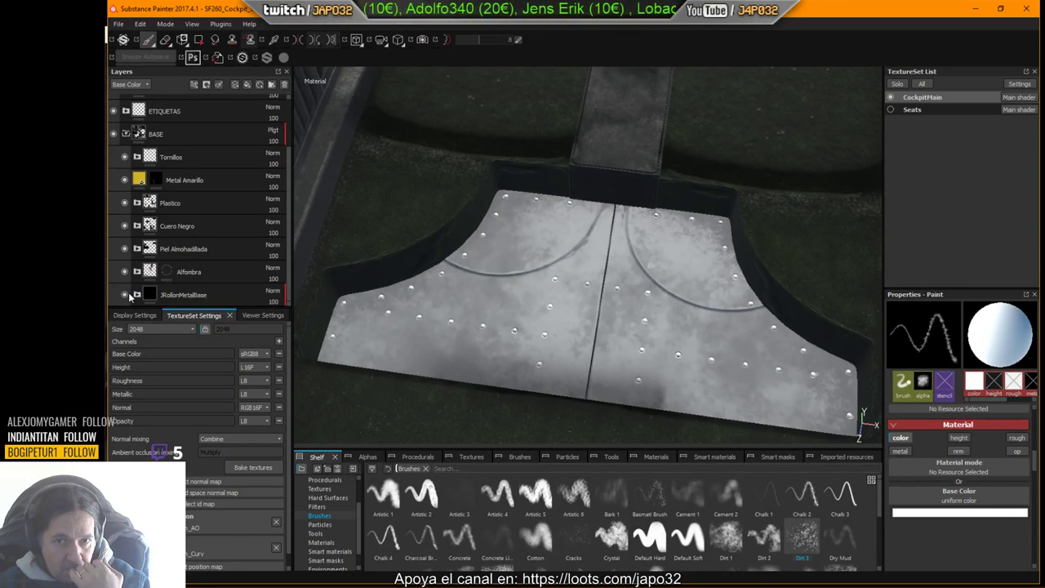
{"action": "left_click", "coordinate": [126, 294]}
{"action": "left_click", "coordinate": [126, 274]}
{"action": "left_click", "coordinate": [125, 274]}
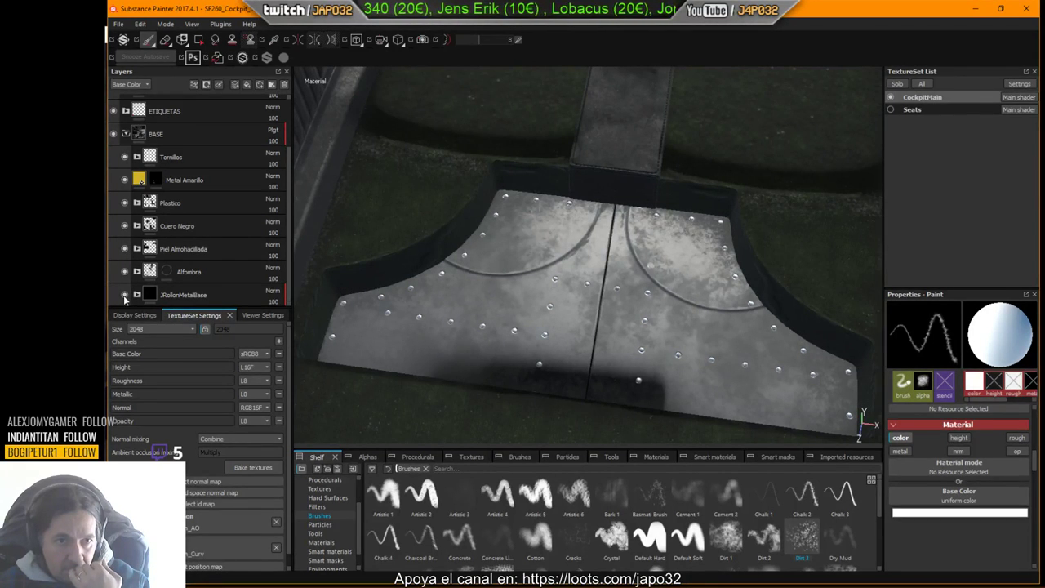
Step: Expand the JRollonMetalBase folder and check what Metal Oscuro and Base color contribute by toggling each layer's visibility
{"action": "left_click", "coordinate": [137, 295]}
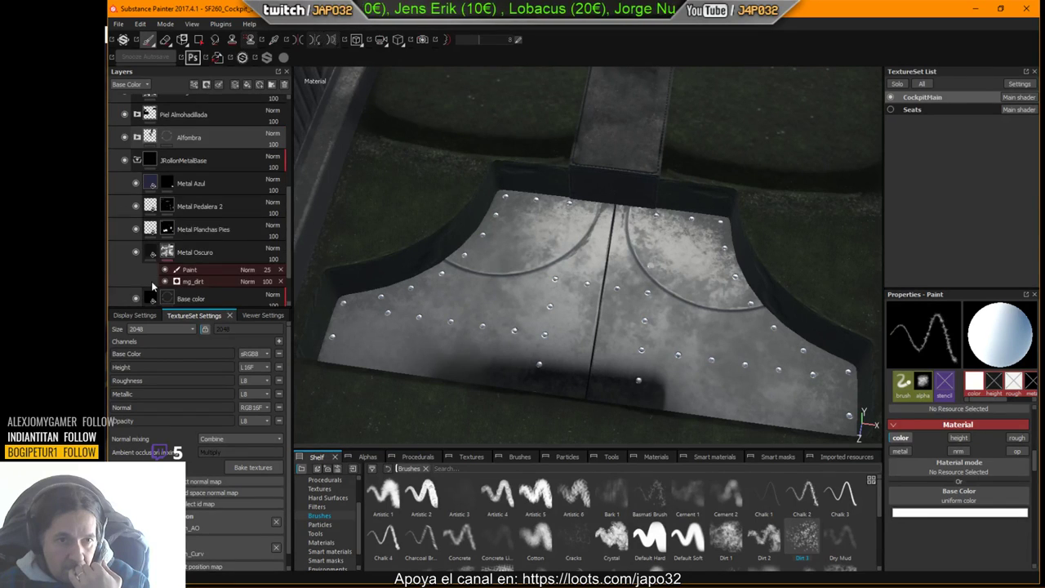
{"action": "scroll", "coordinate": [138, 245], "scroll_direction": "down", "scroll_amount": 3}
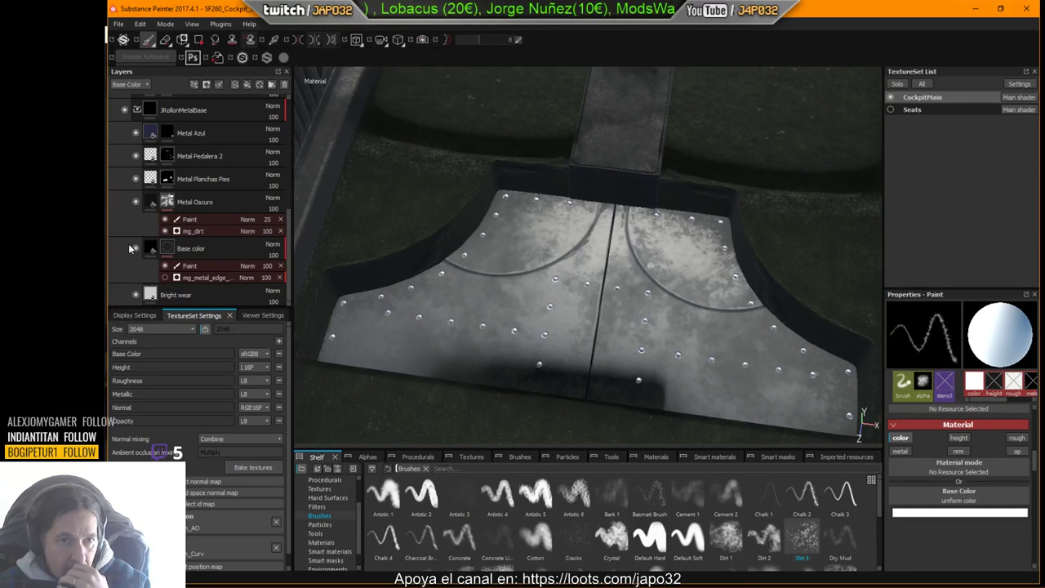
{"action": "left_click", "coordinate": [138, 203]}
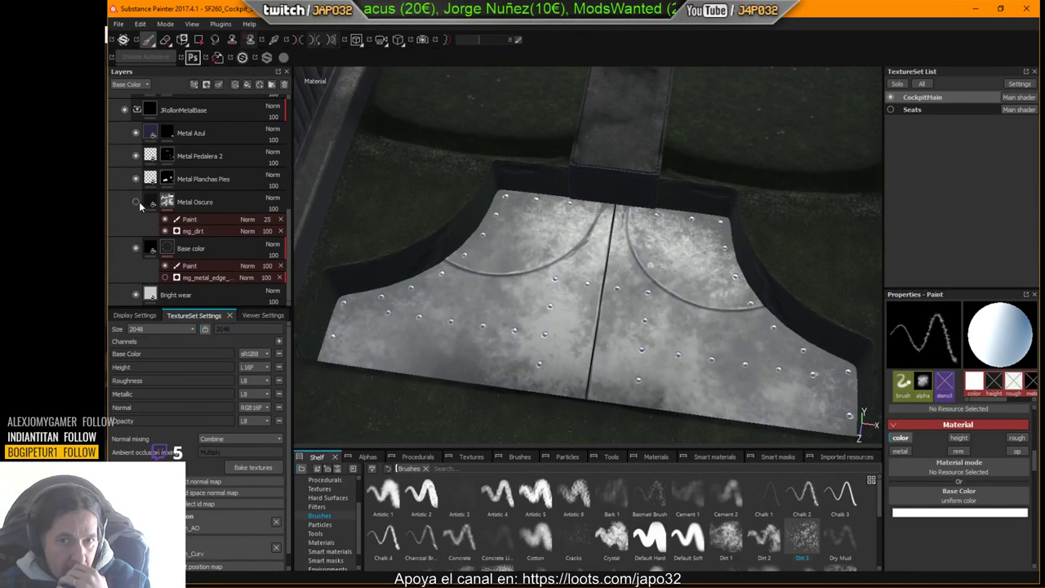
{"action": "left_click", "coordinate": [138, 202]}
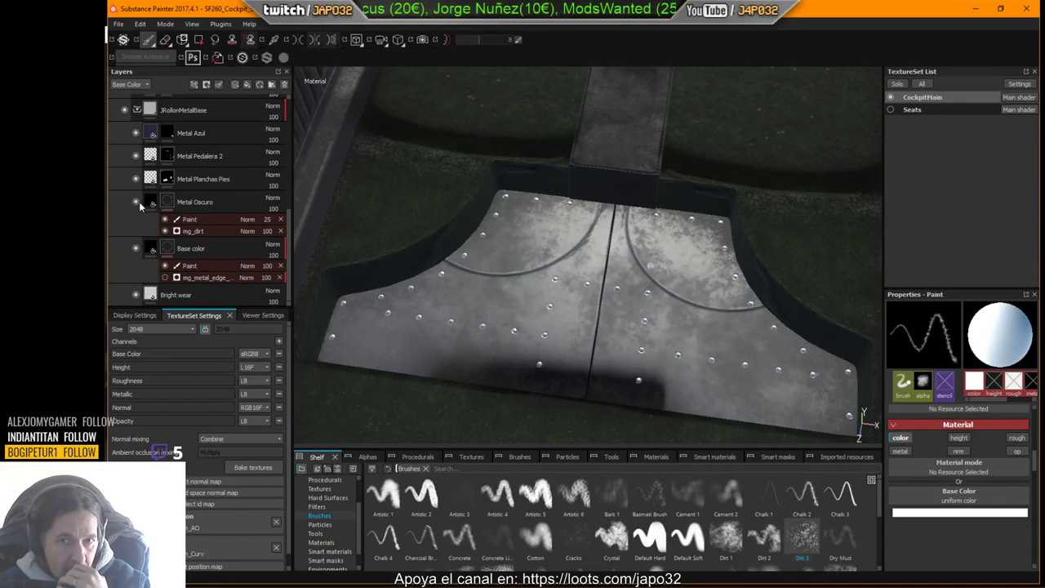
{"action": "left_click", "coordinate": [136, 248]}
{"action": "left_click", "coordinate": [138, 248]}
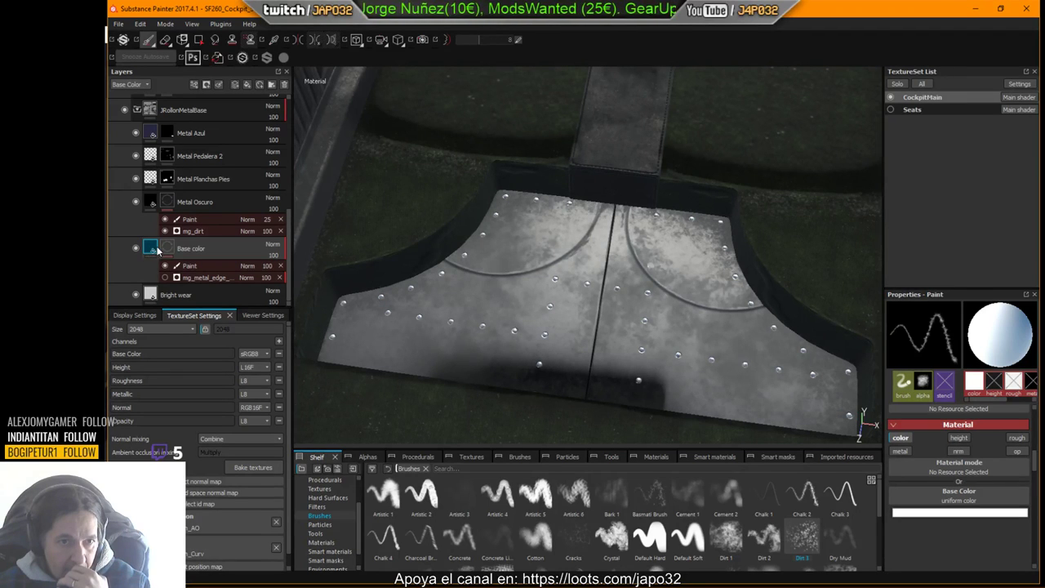
Step: Try different roughness Balance and Contrast values on the Base color fill layer, returning them to 0.5 and 0
{"action": "left_click", "coordinate": [151, 250]}
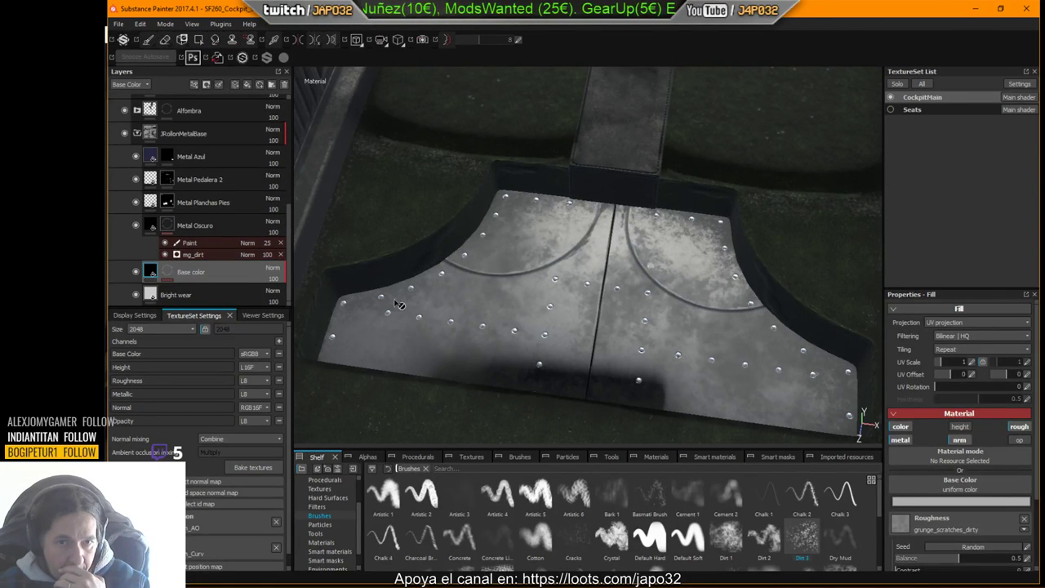
{"action": "scroll", "coordinate": [988, 497], "scroll_direction": "down", "scroll_amount": 1}
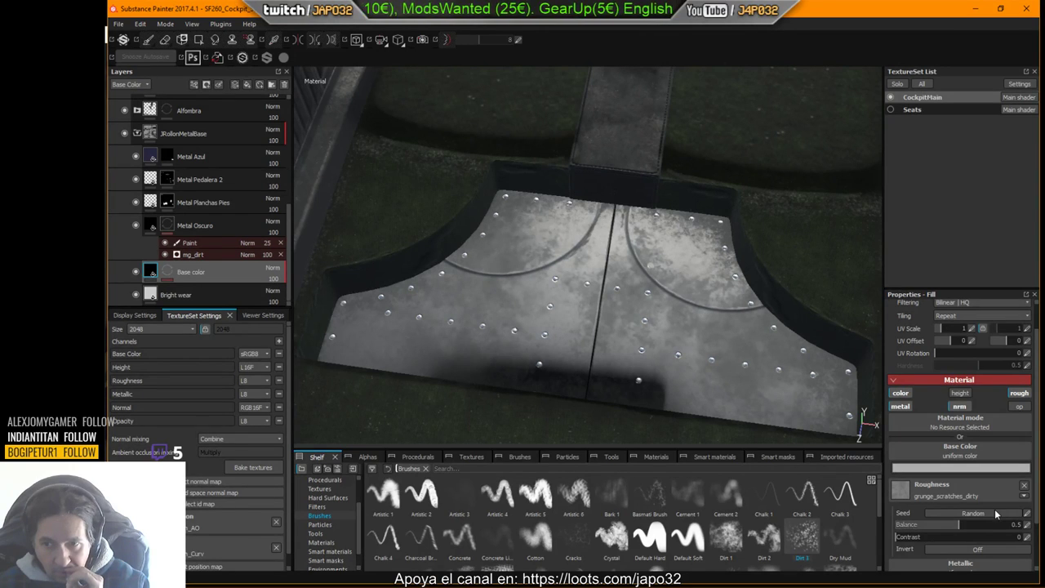
{"action": "scroll", "coordinate": [996, 508], "scroll_direction": "down", "scroll_amount": 2}
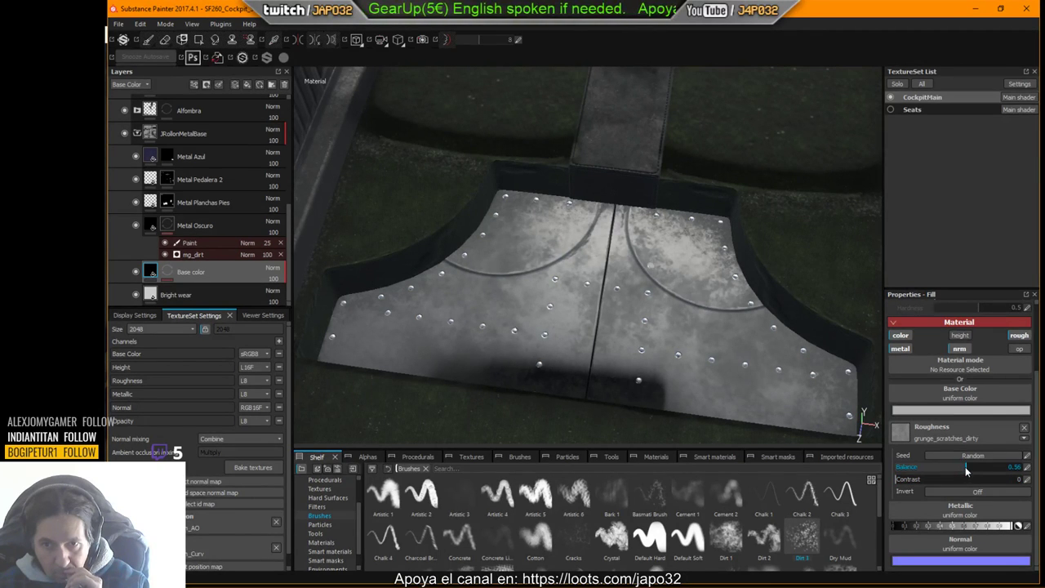
{"action": "mouse_move", "coordinate": [965, 466]}
{"action": "left_mouse_down"}
{"action": "mouse_move", "coordinate": [1002, 474]}
{"action": "mouse_move", "coordinate": [934, 474]}
{"action": "mouse_move", "coordinate": [957, 472]}
{"action": "left_mouse_up"}
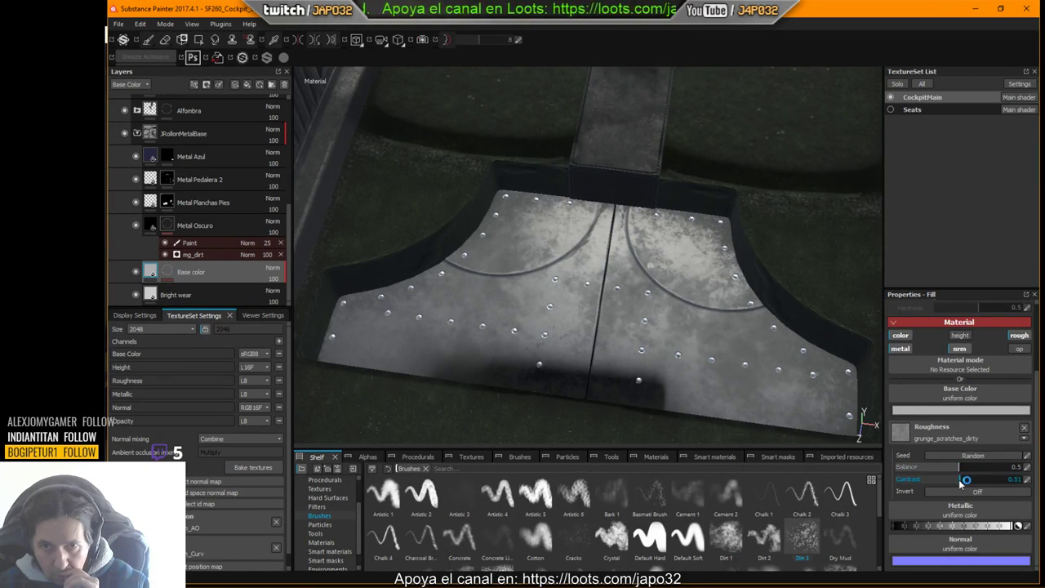
{"action": "left_click_drag", "start_coordinate": [989, 482], "coordinate": [863, 483]}
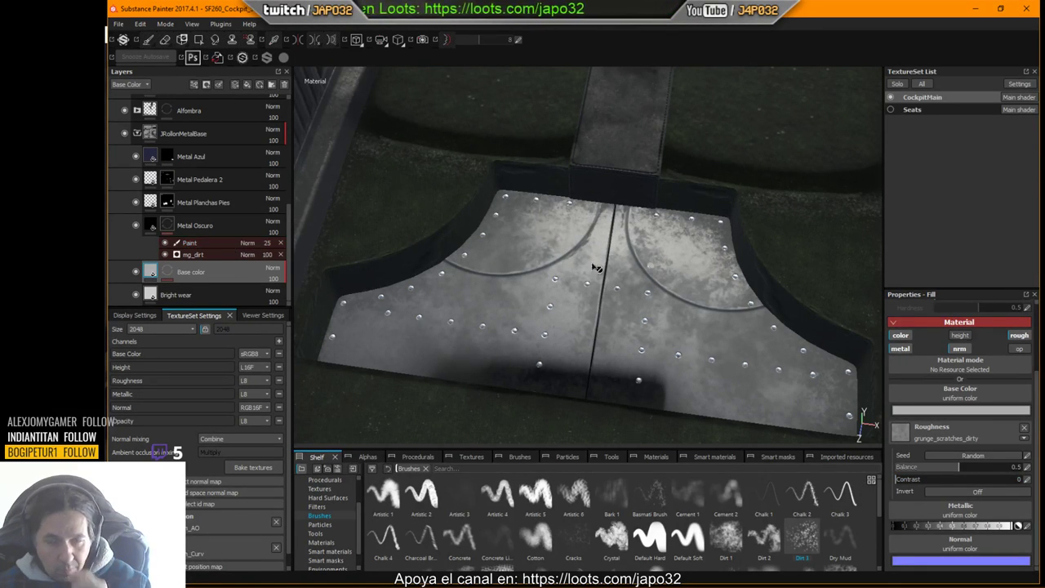
Step: Export the CockpitMain texture set as 8-bit PNG with the X-Plane configuration to the aircraft's objects folder
{"action": "middle_click_drag", "start_coordinate": [688, 192], "coordinate": [596, 371], "text": "alt"}
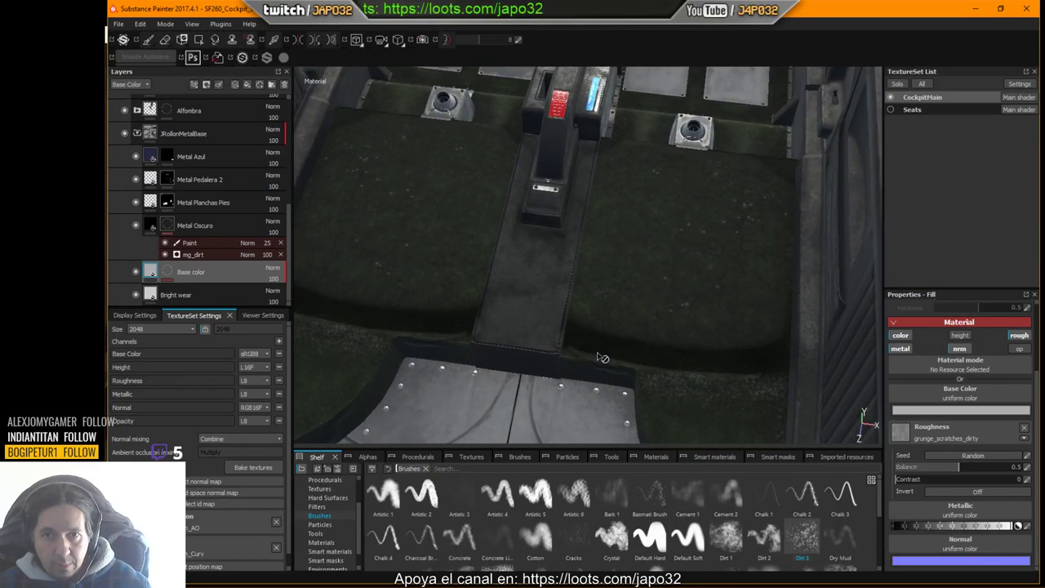
{"action": "left_click_drag", "start_coordinate": [603, 358], "coordinate": [582, 345], "text": "alt"}
{"action": "right_click", "coordinate": [540, 198]}
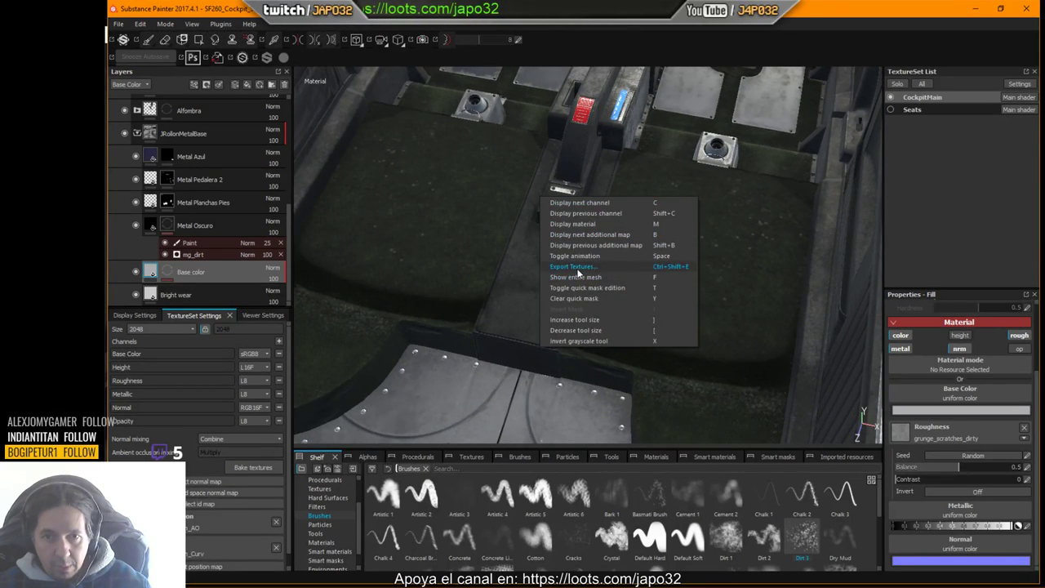
{"action": "left_click", "coordinate": [577, 269]}
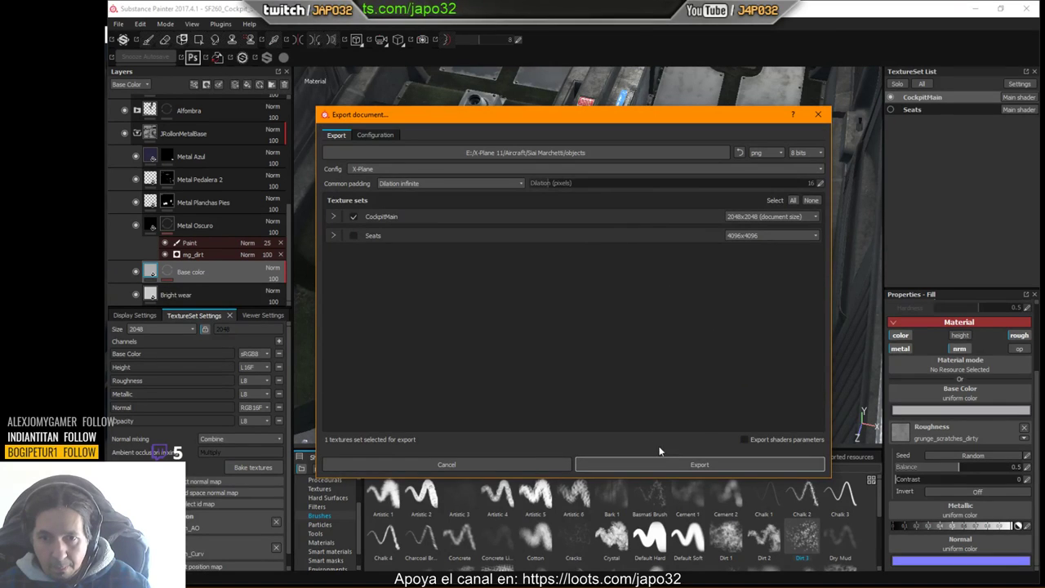
{"action": "left_click", "coordinate": [663, 464]}
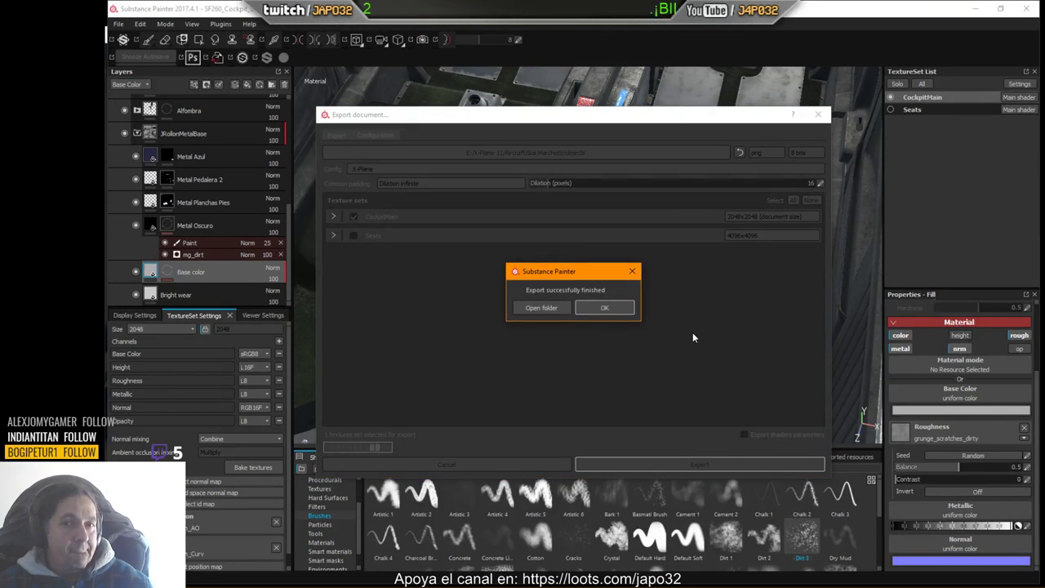
{"action": "left_click", "coordinate": [604, 307]}
Step: Switch to X-Plane, reload the aircraft, and turn the cockpit view down to the floor
{"action": "key", "text": "alt+Tab"}
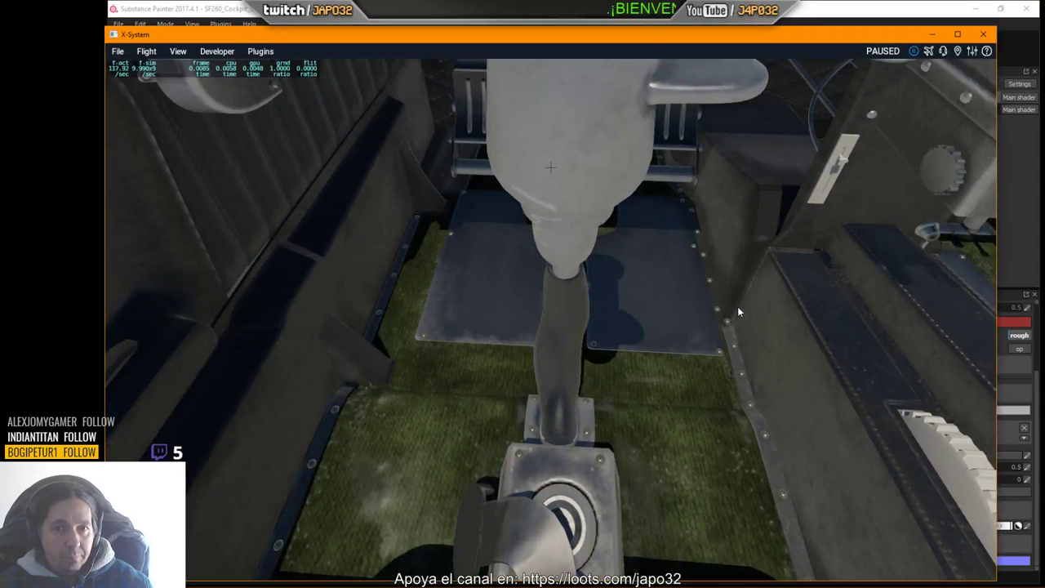
{"action": "left_click", "coordinate": [214, 51]}
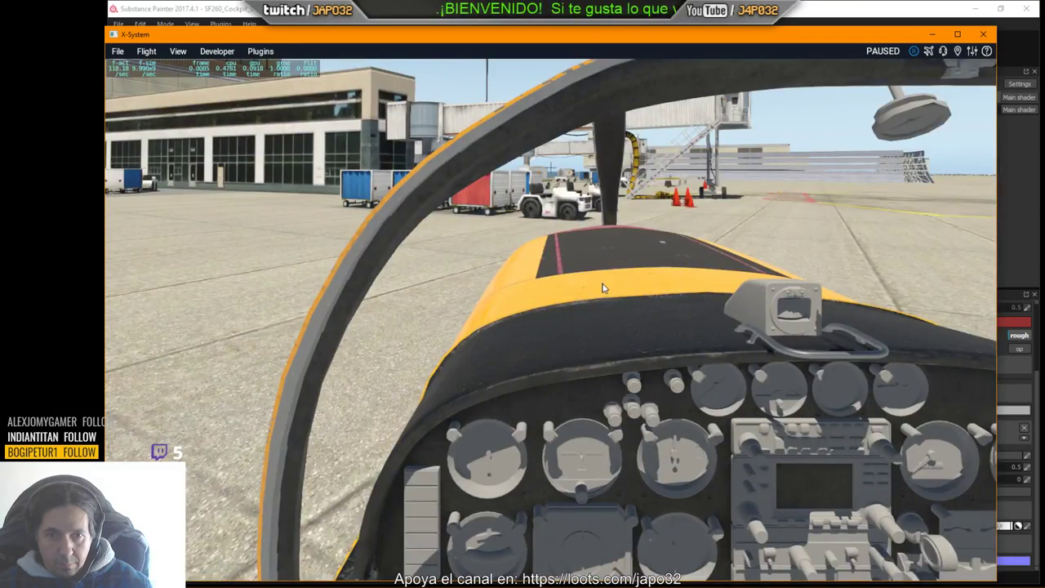
{"action": "right_click_drag", "start_coordinate": [602, 284], "coordinate": [682, 473]}
{"action": "key", "text": "Down"}
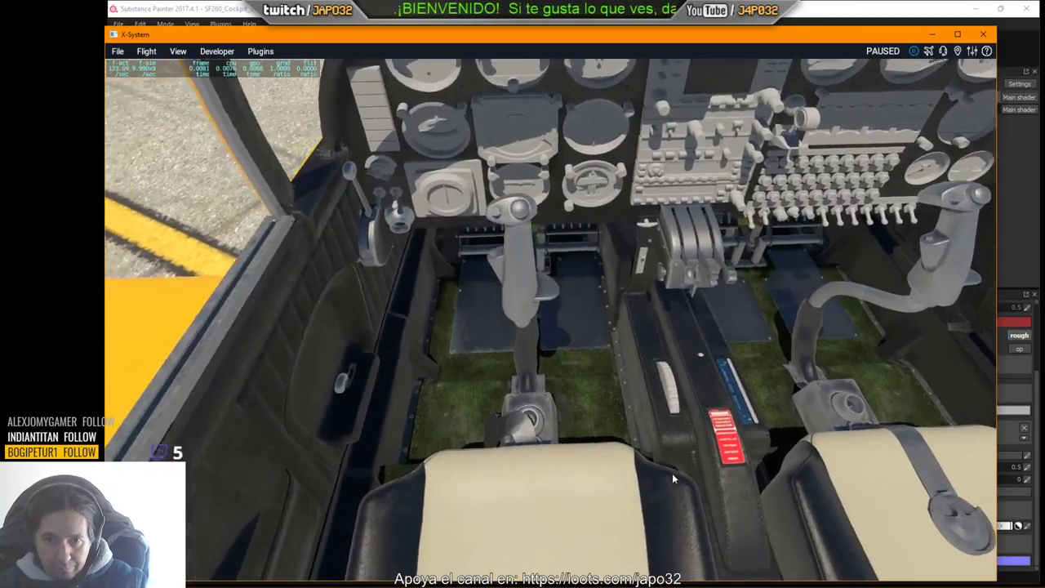
Step: Examine the worn green carpet around the pilot's control stick and pedals up close
{"action": "key", "text": "period"}
{"action": "key", "text": "comma"}
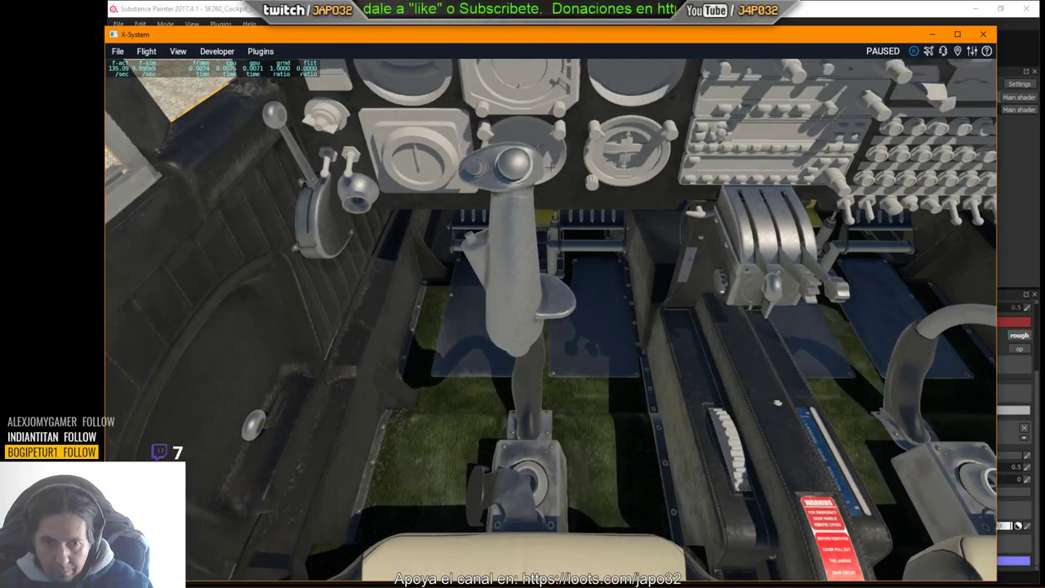
{"action": "scroll", "coordinate": [642, 424], "scroll_direction": "down", "scroll_amount": 3}
{"action": "right_click_drag", "start_coordinate": [642, 424], "coordinate": [632, 495]}
{"action": "scroll", "coordinate": [632, 495], "scroll_direction": "up", "scroll_amount": 5}
{"action": "scroll", "coordinate": [633, 500], "scroll_direction": "up", "scroll_amount": 1}
{"action": "key", "text": "l"}
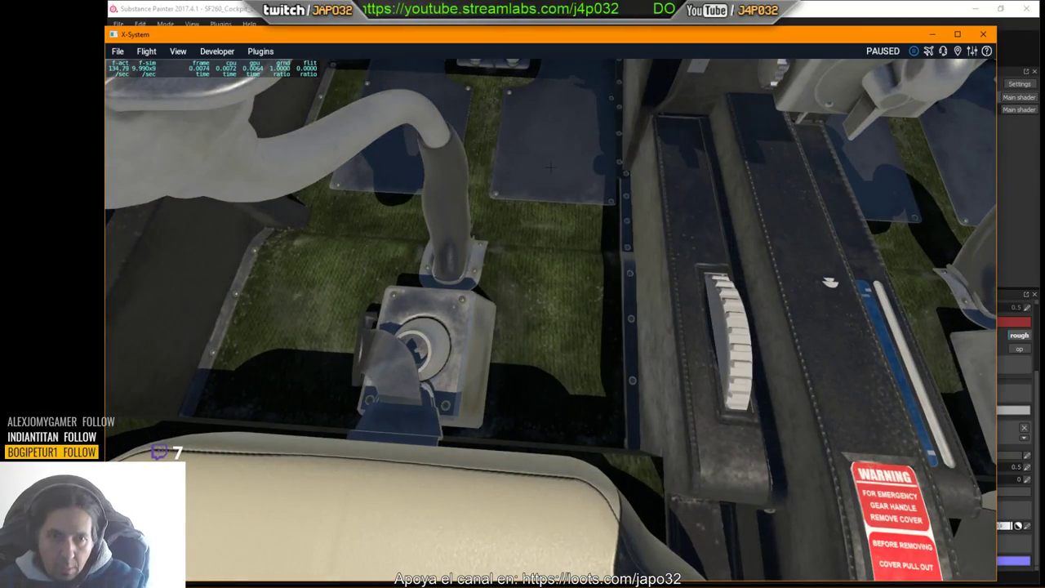
Step: Examine the riveted metal floor plate behind the front seats
{"action": "right_click_drag", "start_coordinate": [585, 347], "coordinate": [452, 311]}
{"action": "scroll", "coordinate": [586, 343], "scroll_direction": "down", "scroll_amount": 2}
{"action": "key", "text": "comma"}
{"action": "key", "text": "Left"}
{"action": "key", "text": "period"}
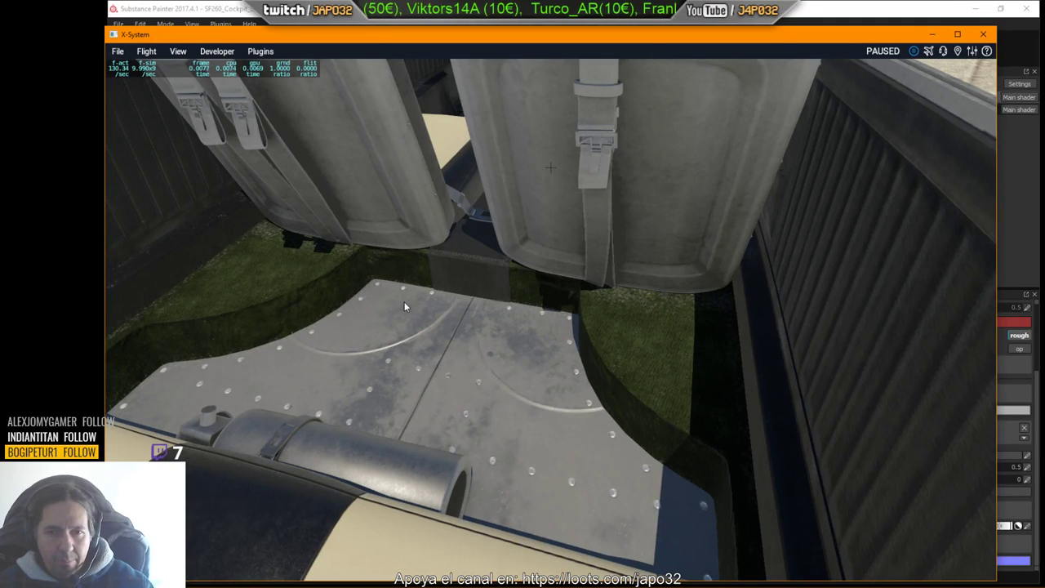
Step: Switch back to Substance Painter and add a fill layer above Base color in the JRollonMetalBase folder
{"action": "key", "text": "alt+Tab"}
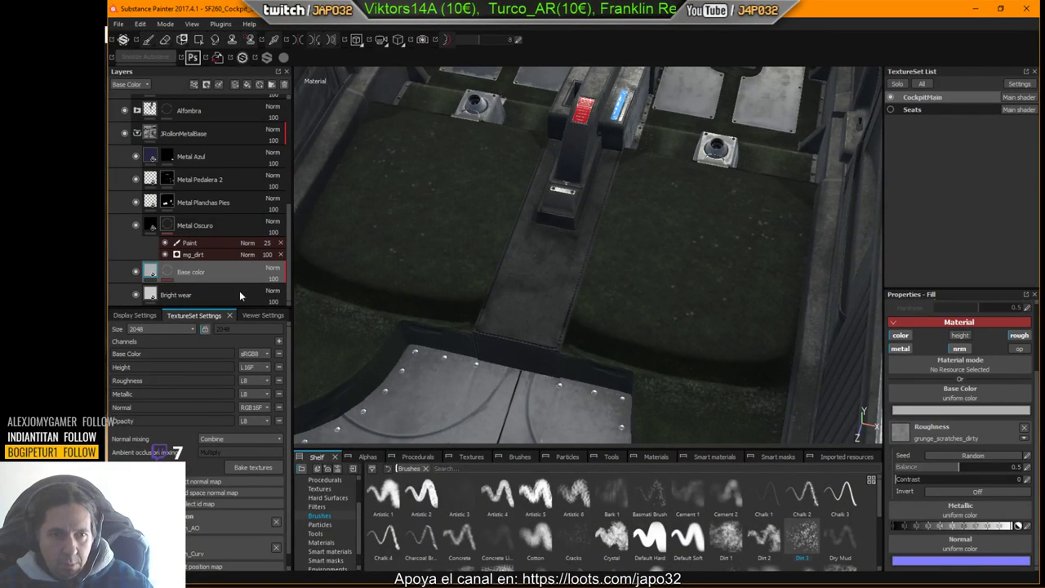
{"action": "left_click", "coordinate": [137, 272]}
{"action": "left_click", "coordinate": [137, 272]}
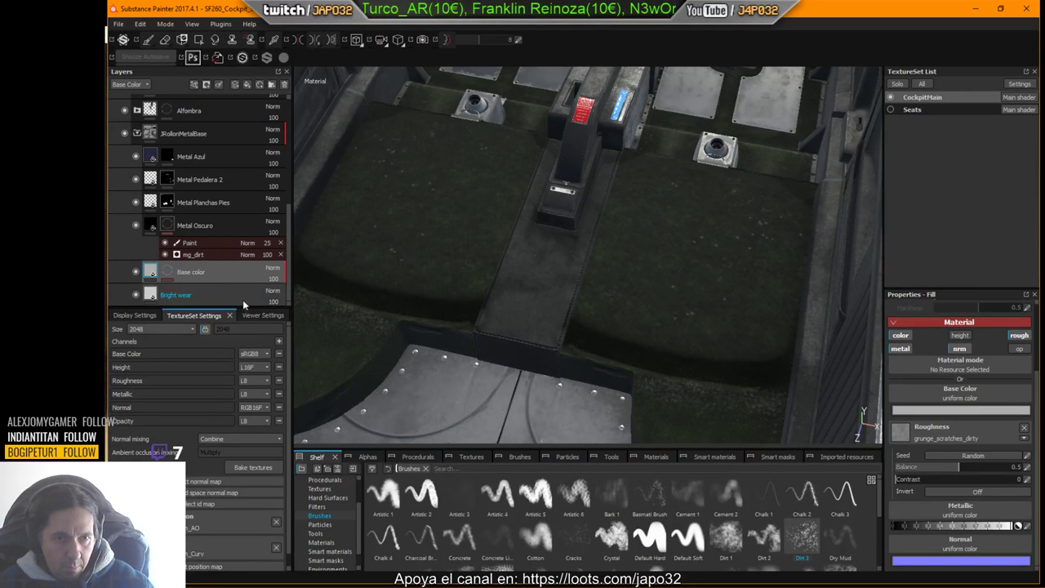
{"action": "left_click", "coordinate": [247, 85]}
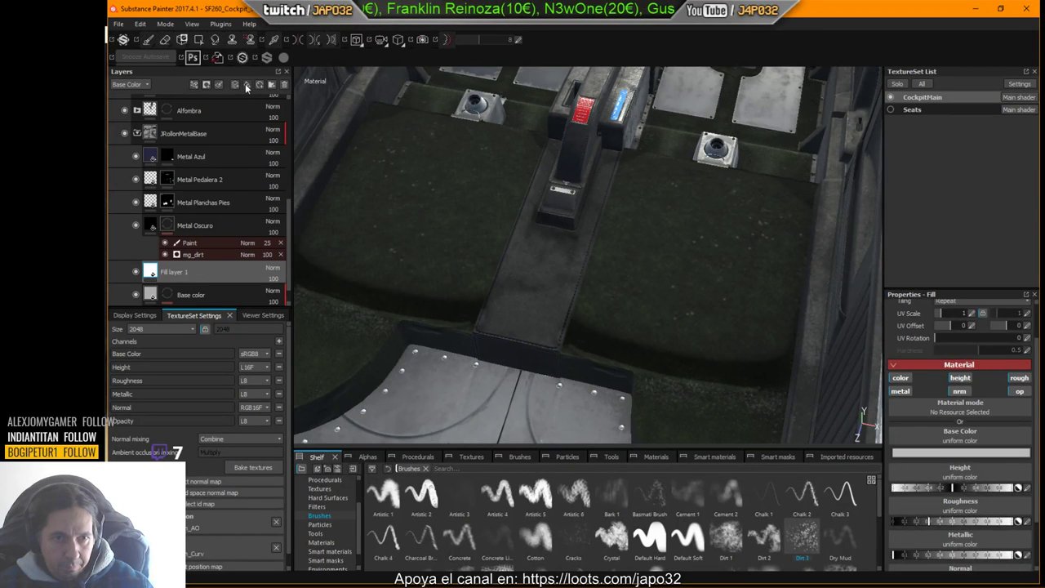
Step: Compare the riveted metal plate with the new fill layer hidden and shown
{"action": "middle_click_drag", "start_coordinate": [524, 316], "coordinate": [563, 196], "text": "alt"}
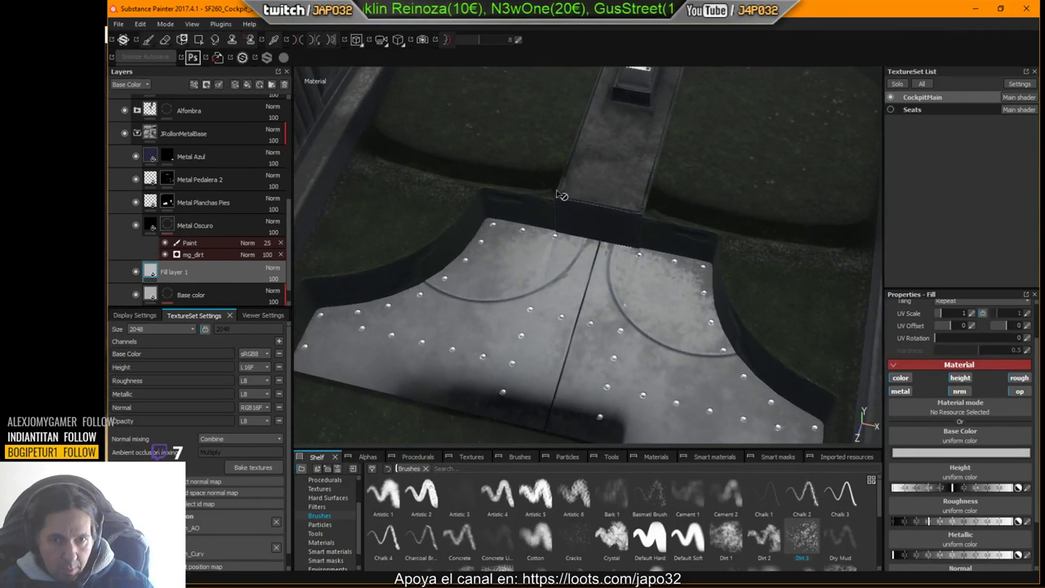
{"action": "left_click", "coordinate": [135, 272]}
{"action": "left_click", "coordinate": [135, 272]}
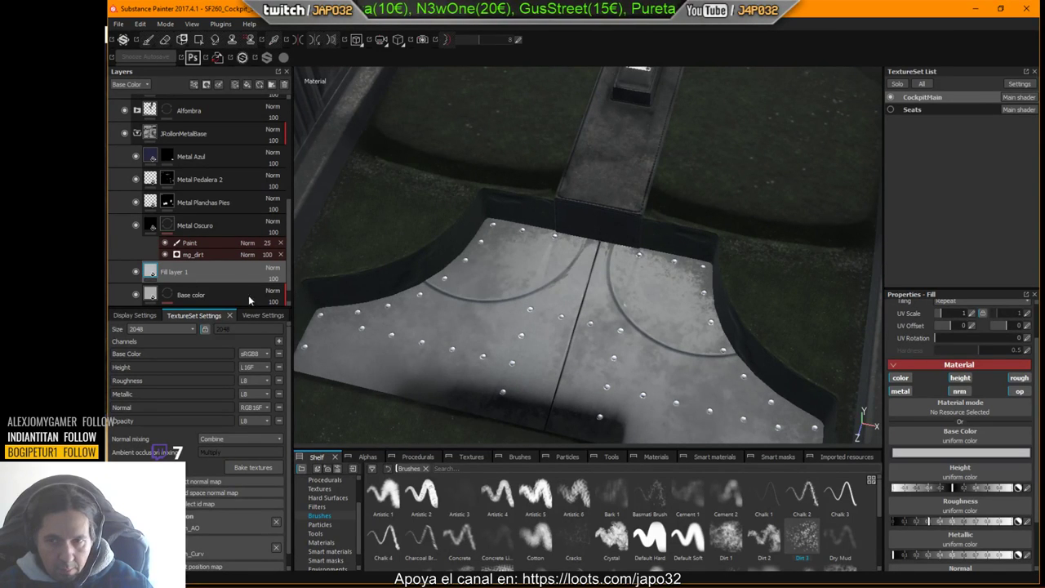
Step: Turn off the metal, height, opacity, roughness and normal channels of Fill layer 1, keeping only color
{"action": "left_click", "coordinate": [900, 392]}
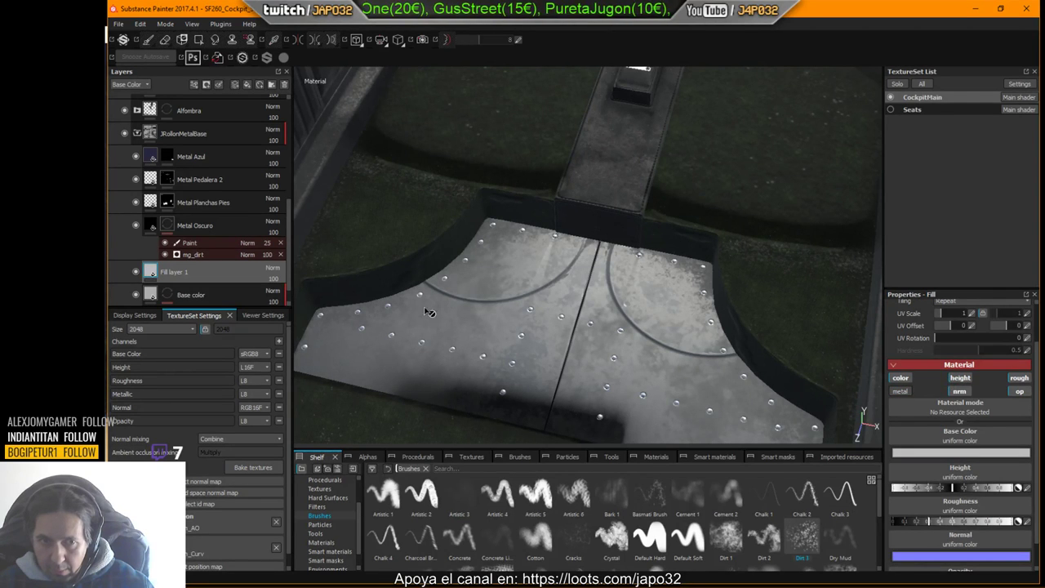
{"action": "left_click", "coordinate": [961, 378]}
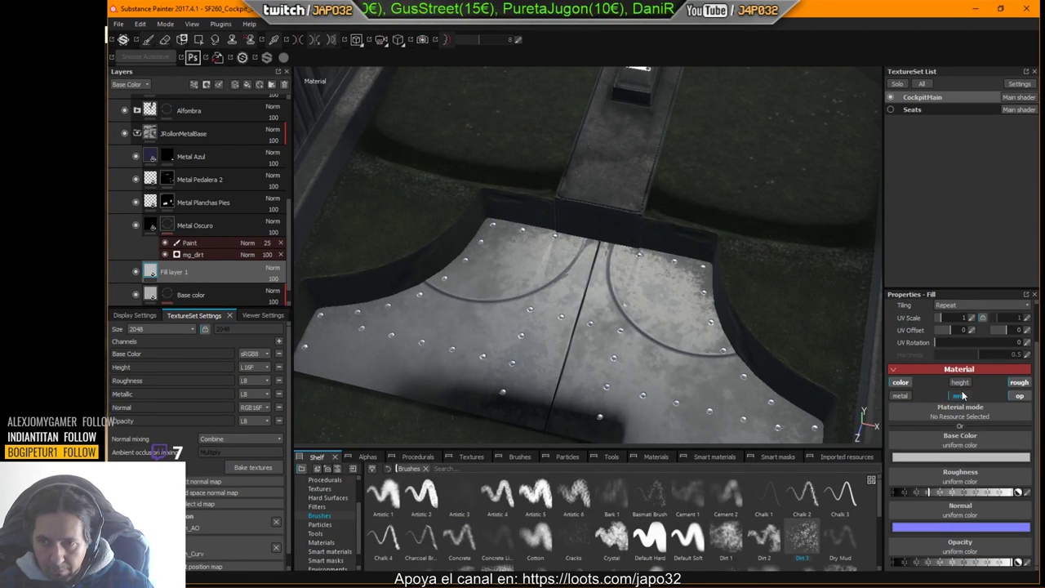
{"action": "left_click", "coordinate": [1019, 396]}
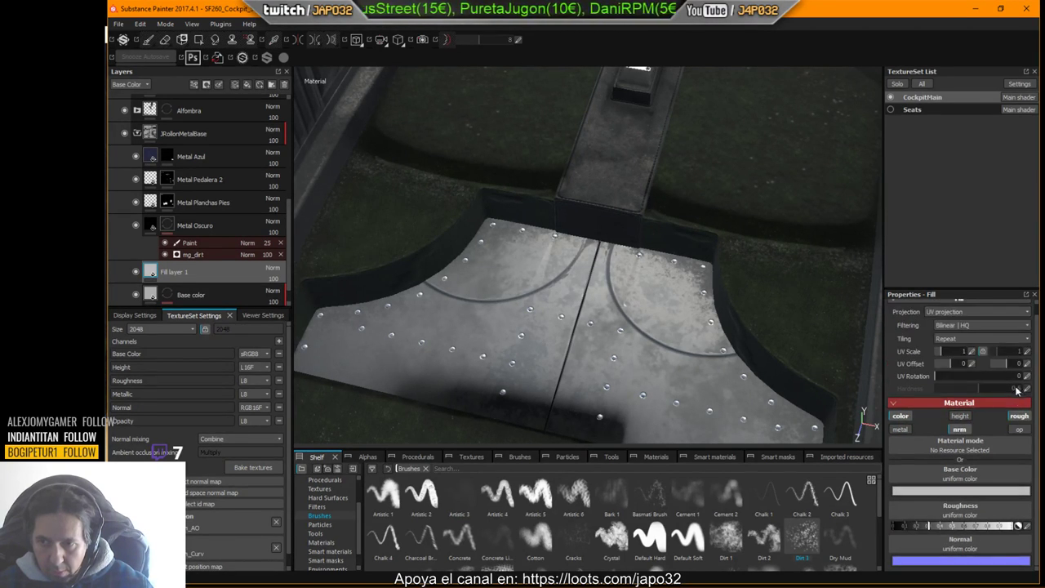
{"action": "left_click", "coordinate": [1019, 416]}
{"action": "left_click", "coordinate": [962, 440]}
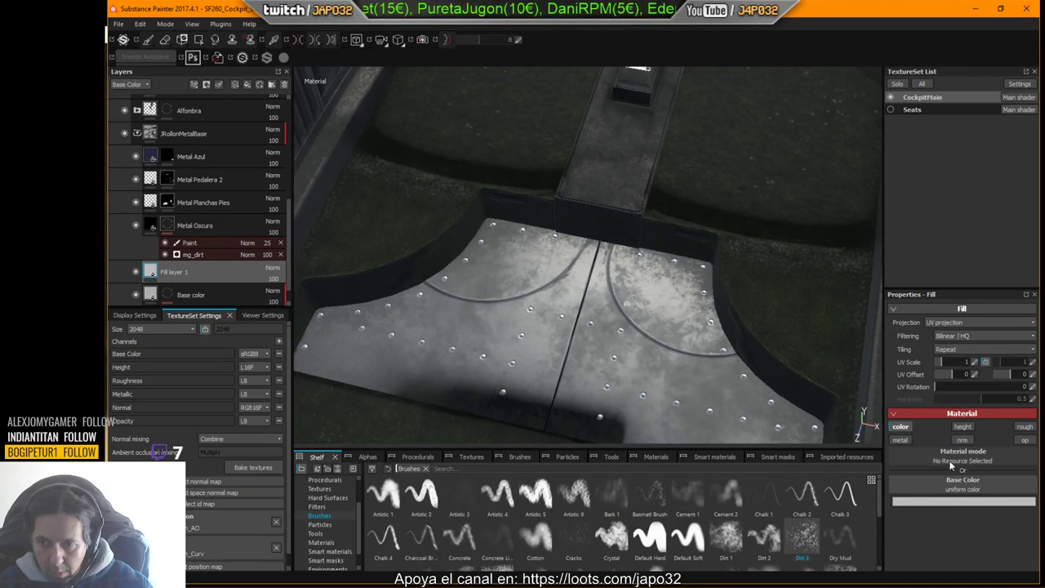
Step: Set the base color of Fill layer 1 to a near-black grey, about R 0.051, G 0.048, B 0.048
{"action": "left_click", "coordinate": [951, 501]}
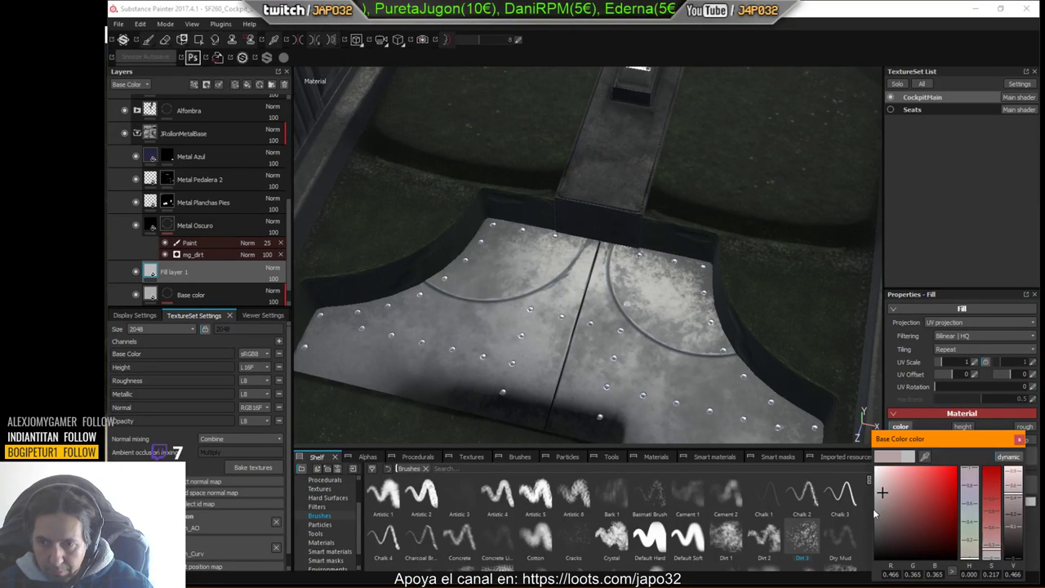
{"action": "left_click_drag", "start_coordinate": [874, 513], "coordinate": [877, 536]}
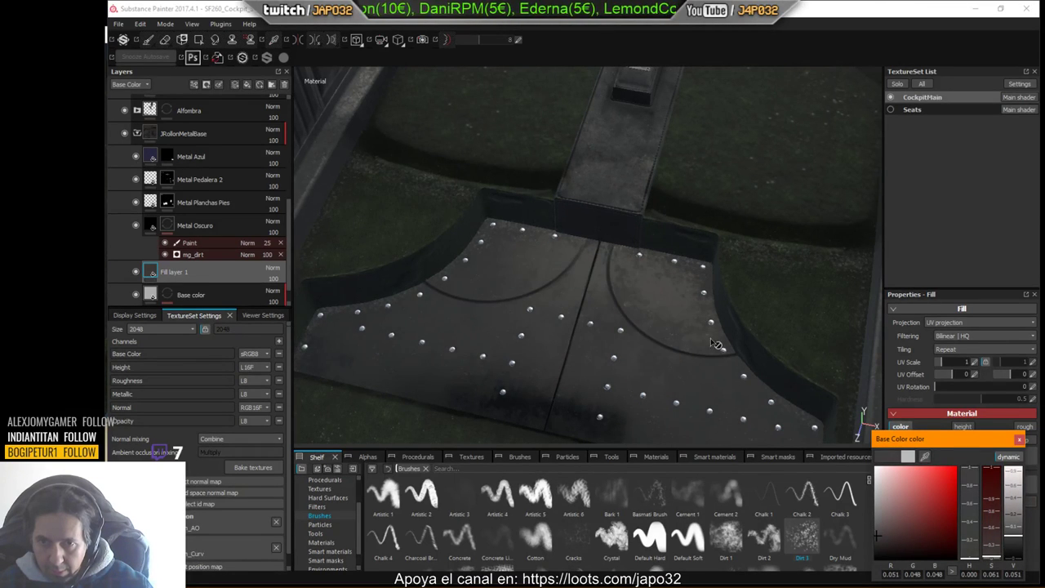
{"action": "left_click_drag", "start_coordinate": [712, 342], "coordinate": [702, 307], "text": "alt"}
{"action": "right_click", "coordinate": [569, 131]}
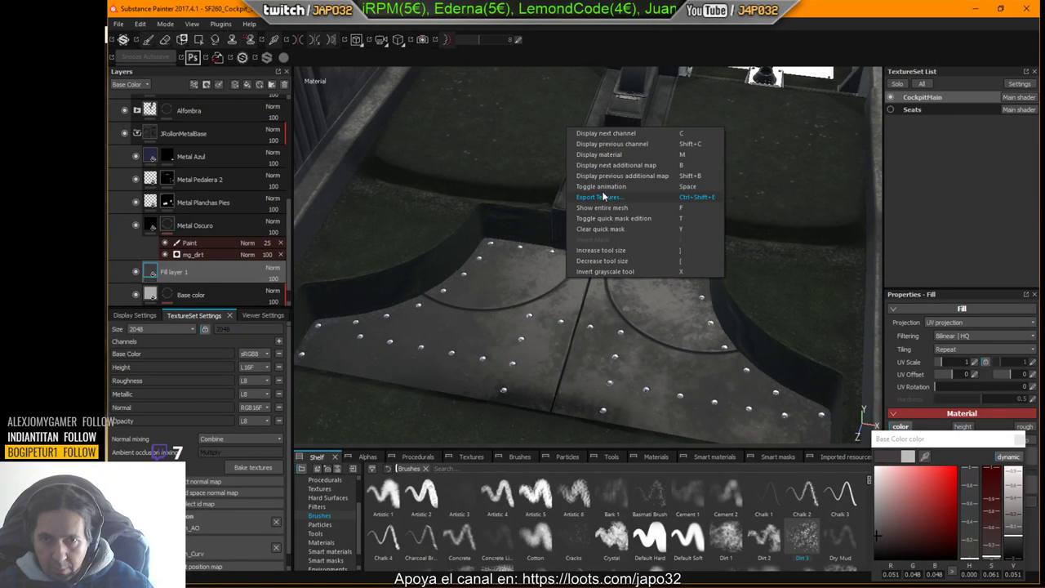
{"action": "key", "text": "Escape"}
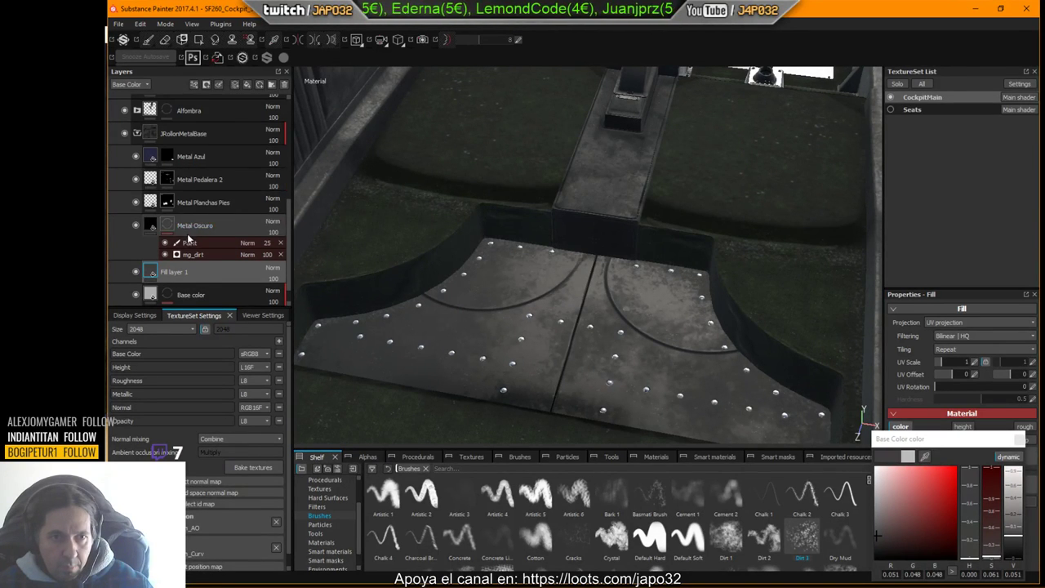
Step: Set the Denim Color of the Fabric Soft Denim layer in the Alfombra folder to a darker, less saturated green
{"action": "scroll", "coordinate": [193, 215], "scroll_direction": "up", "scroll_amount": 2}
{"action": "scroll", "coordinate": [194, 214], "scroll_direction": "down", "scroll_amount": 1}
{"action": "scroll", "coordinate": [194, 214], "scroll_direction": "down", "scroll_amount": 1}
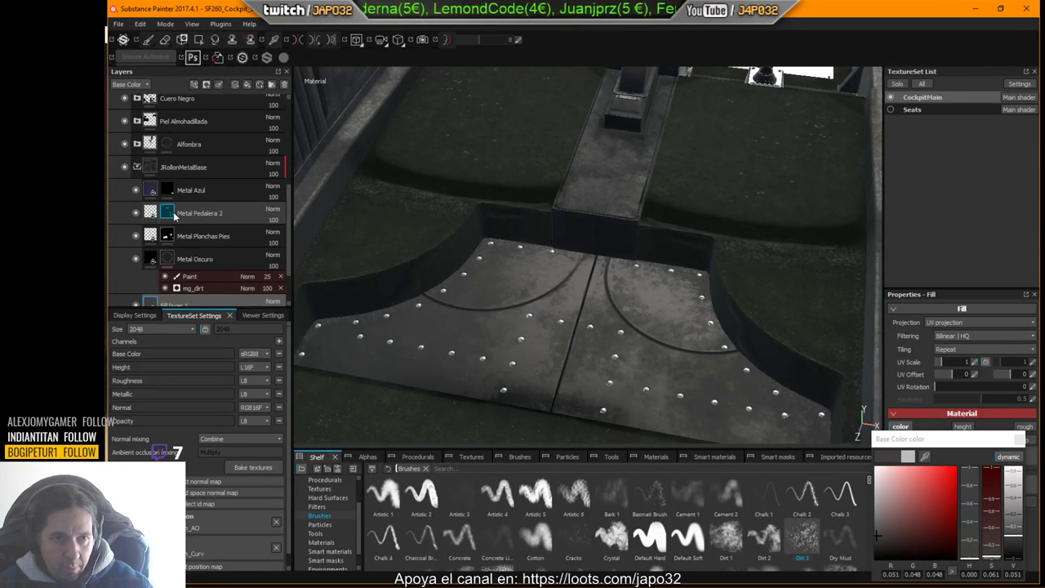
{"action": "left_click", "coordinate": [176, 146]}
{"action": "scroll", "coordinate": [177, 147], "scroll_direction": "up", "scroll_amount": 1}
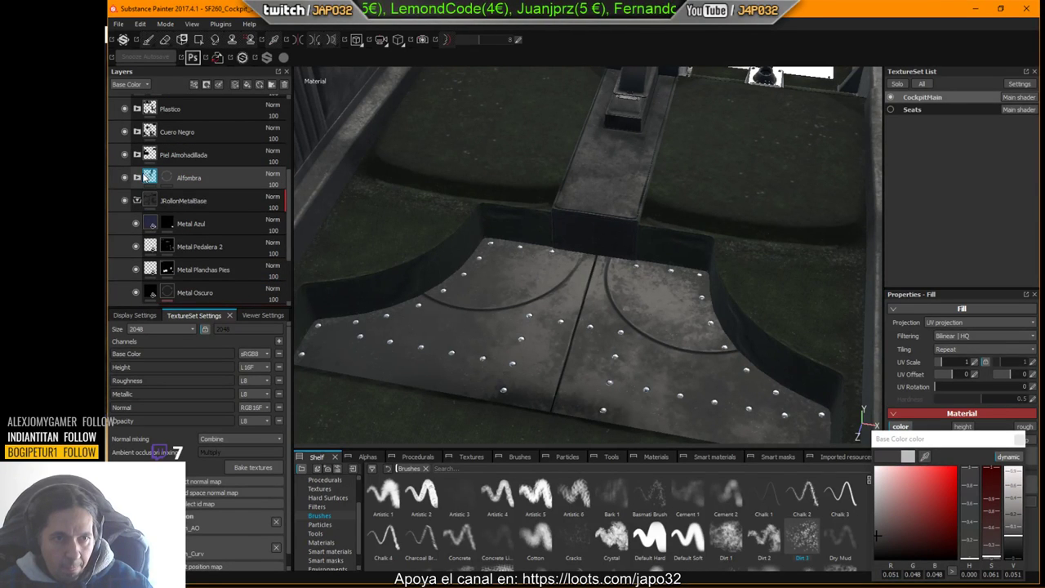
{"action": "left_click", "coordinate": [137, 177]}
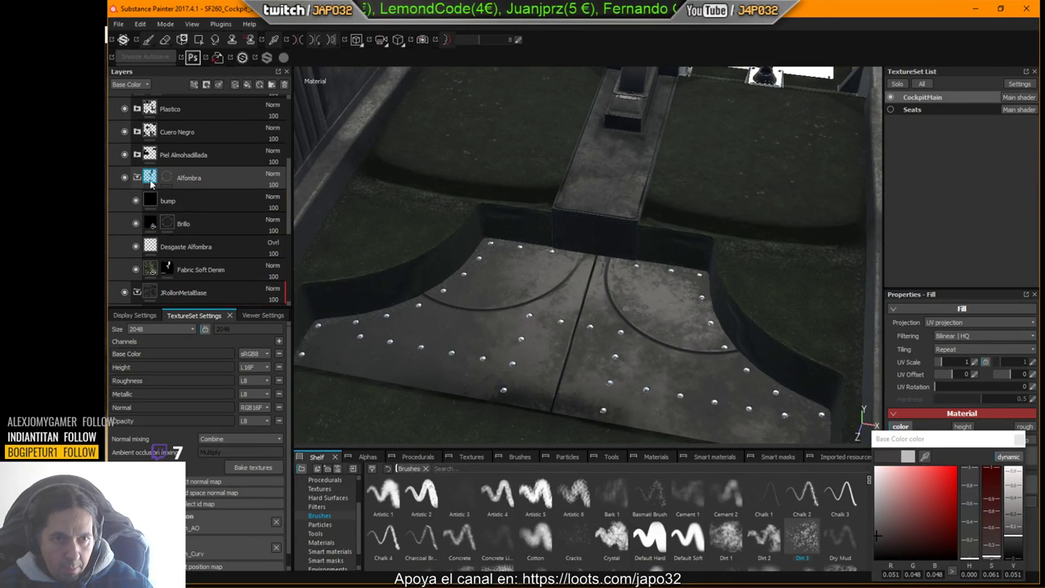
{"action": "left_click", "coordinate": [151, 268]}
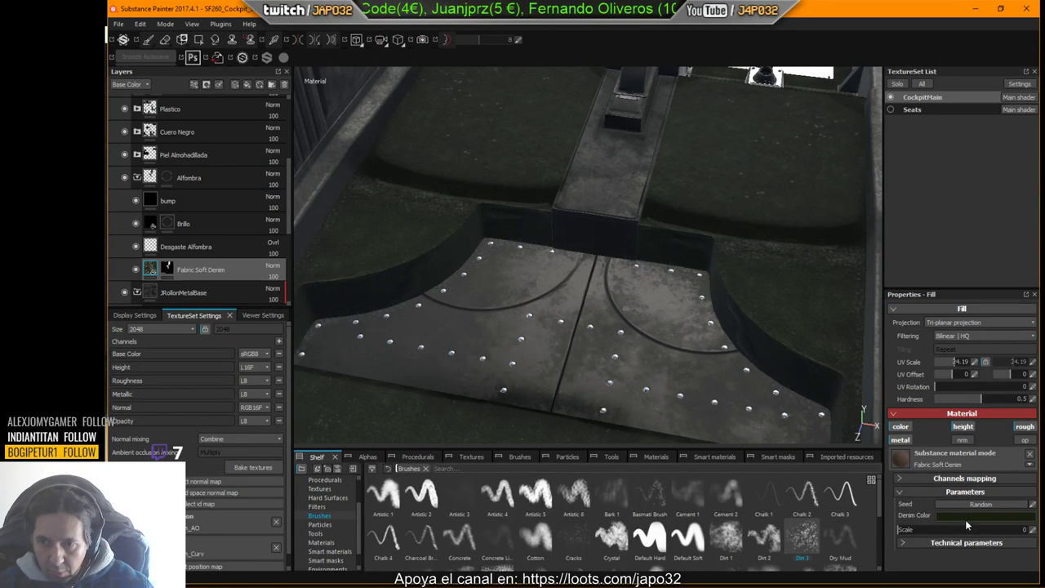
{"action": "left_click", "coordinate": [967, 517]}
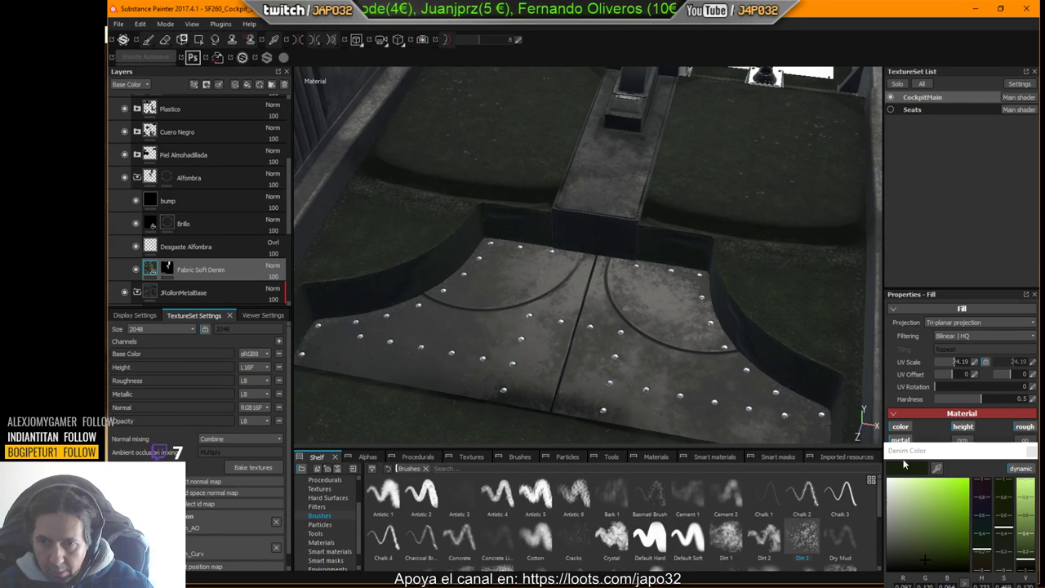
{"action": "left_click", "coordinate": [919, 564]}
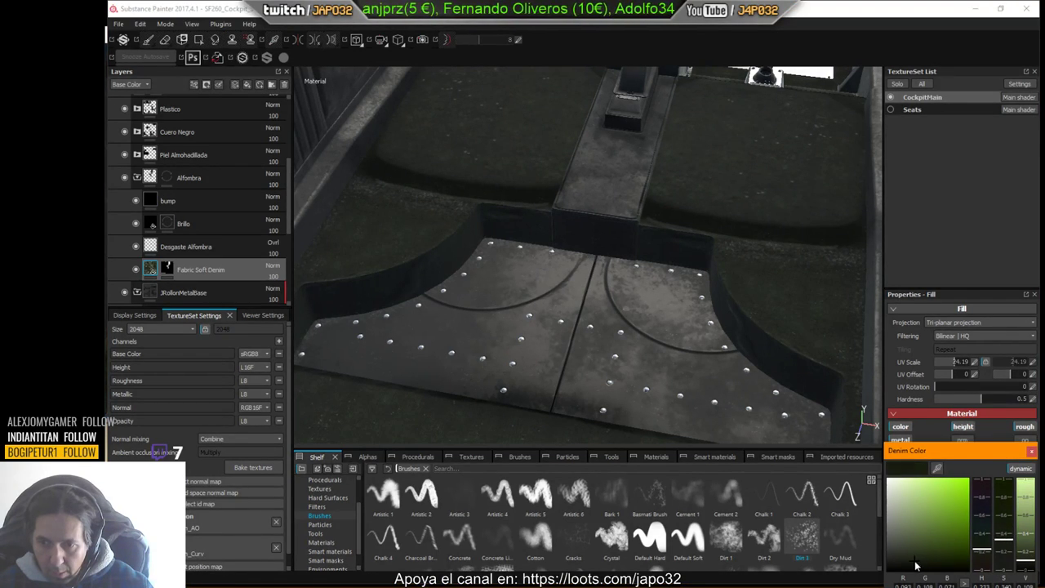
{"action": "left_click", "coordinate": [914, 561]}
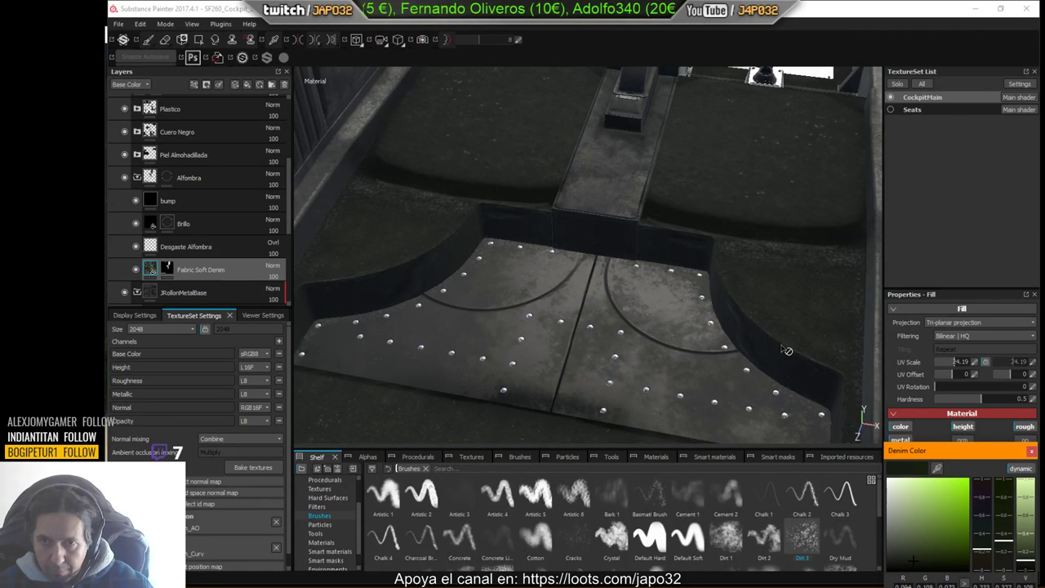
Step: Export the CockpitMain texture set as 8-bit PNG files with the X-Plane configuration
{"action": "right_click", "coordinate": [575, 151]}
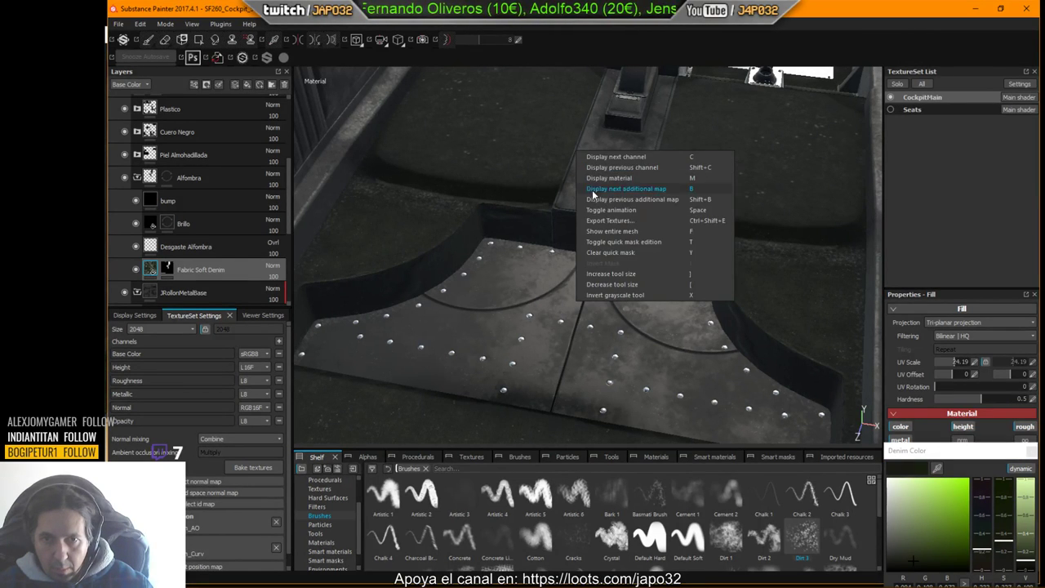
{"action": "left_click", "coordinate": [611, 222]}
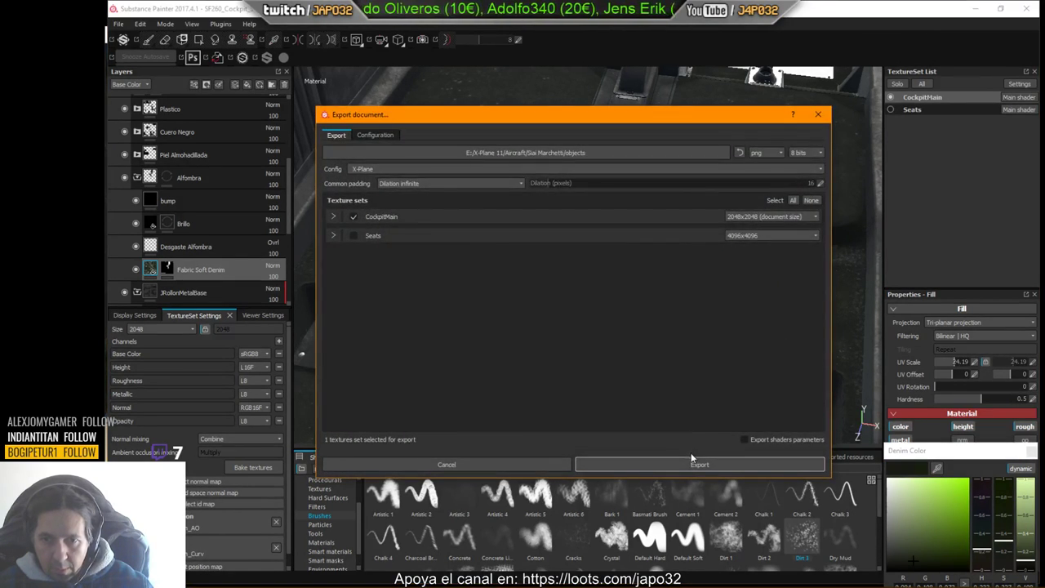
{"action": "left_click", "coordinate": [692, 462]}
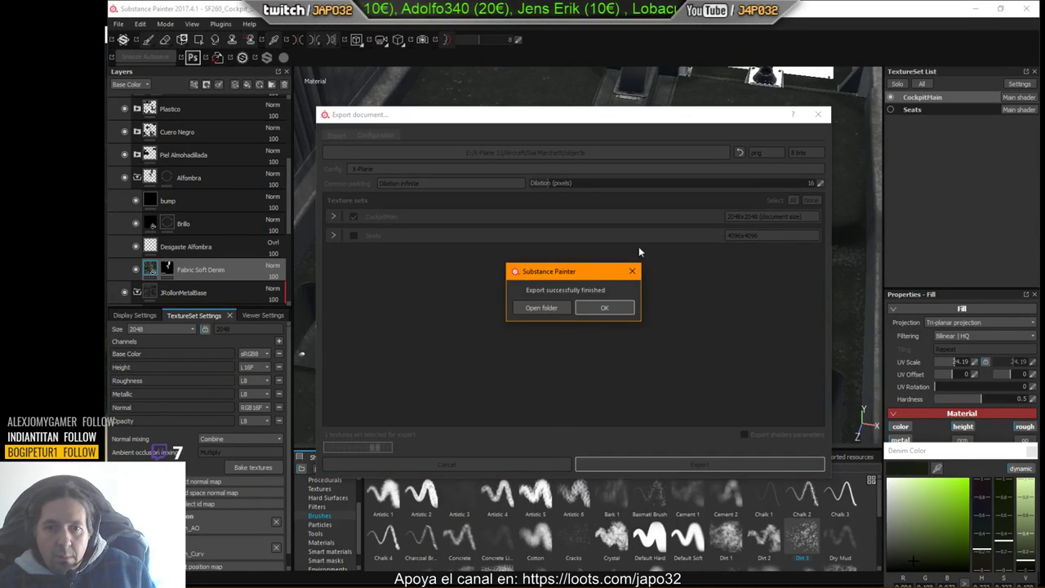
{"action": "left_click", "coordinate": [581, 307]}
Step: Switch to X-Plane, reload the aircraft and examine the riveted metal floor plate and carpet behind the front seats
{"action": "key", "text": "alt+Tab"}
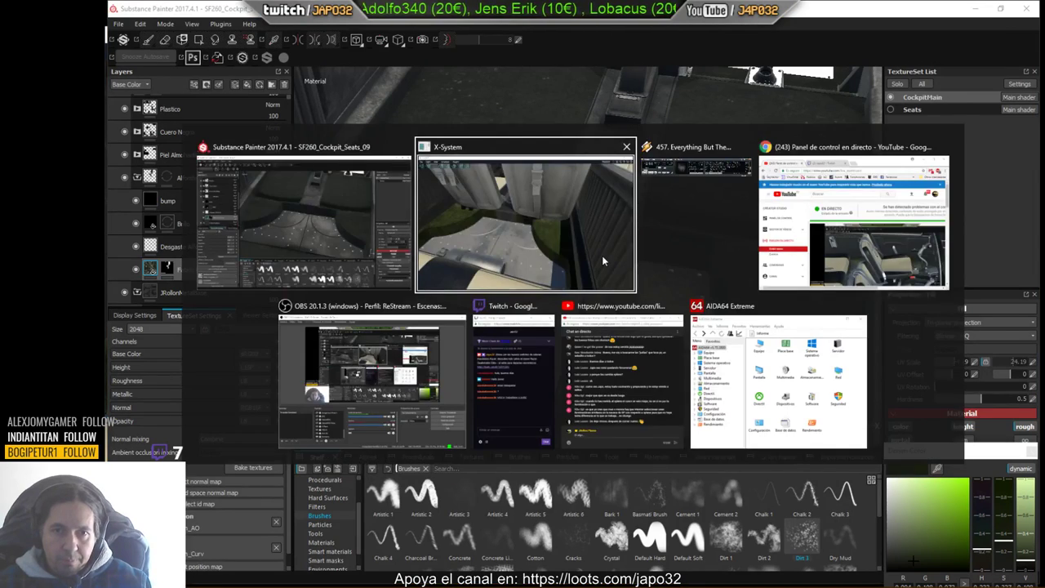
{"action": "left_click", "coordinate": [217, 50]}
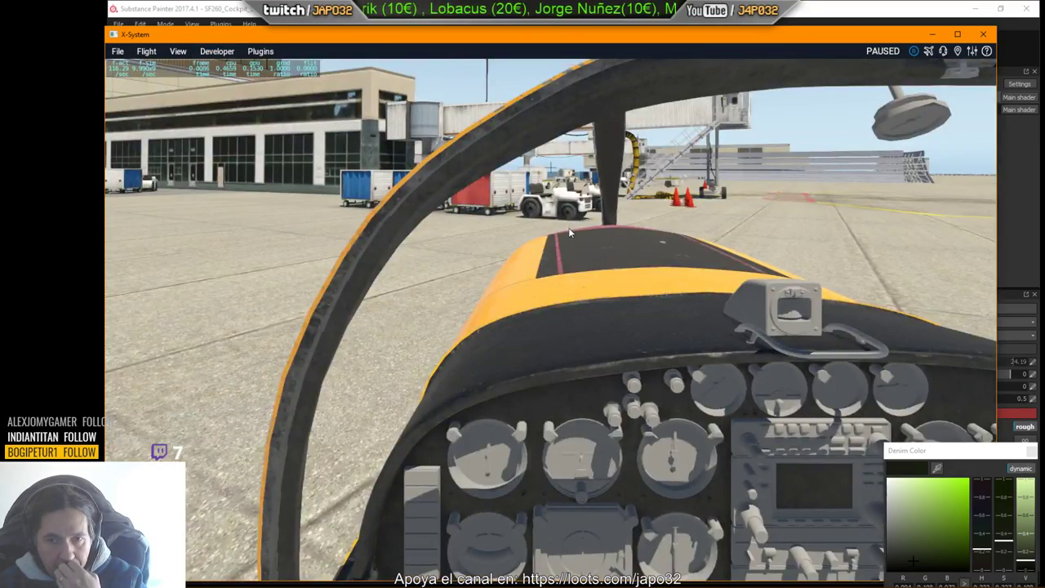
{"action": "right_click_drag", "start_coordinate": [569, 233], "coordinate": [550, 368]}
{"action": "key", "text": "Right"}
{"action": "key", "text": "Up"}
{"action": "key", "text": "comma"}
{"action": "key", "text": "period"}
{"action": "key", "text": "Left"}
{"action": "key", "text": "comma"}
{"action": "key", "text": "Right"}
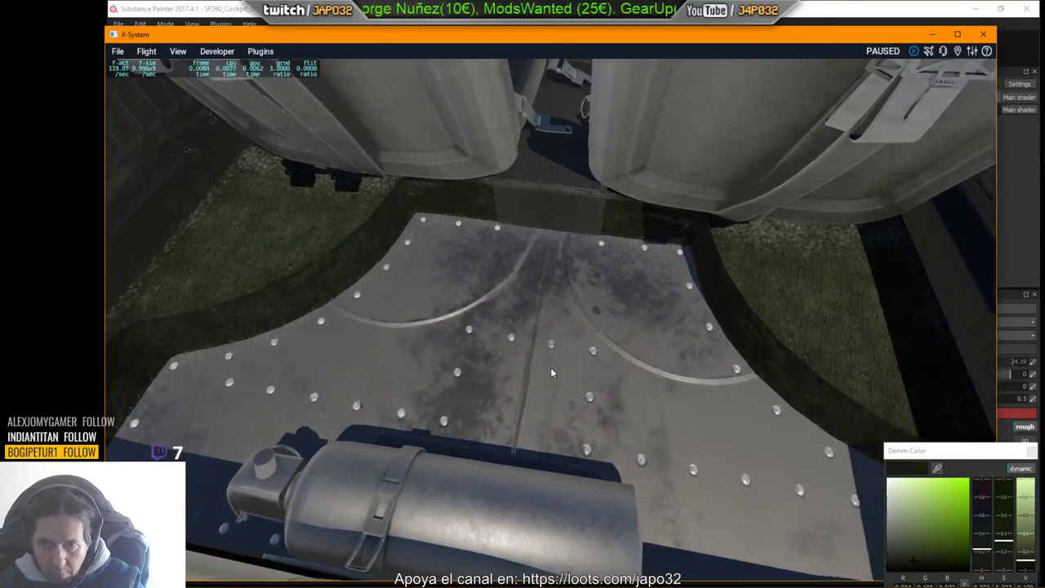
Step: Switch back to Substance Painter and compare the riveted metal plate with Fill layer 1 hidden and shown
{"action": "key", "text": "alt+Tab"}
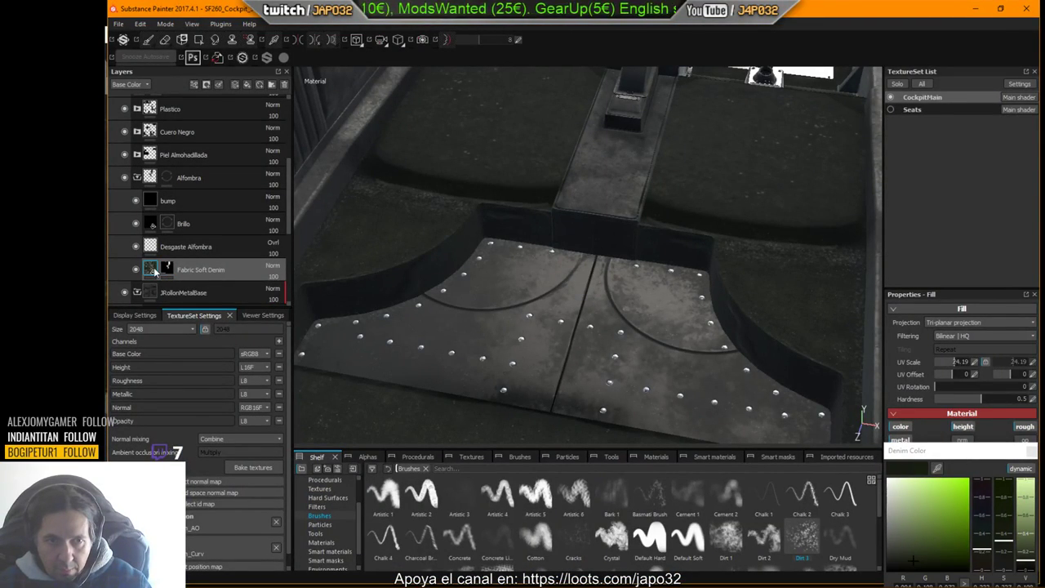
{"action": "scroll", "coordinate": [163, 261], "scroll_direction": "down", "scroll_amount": 4}
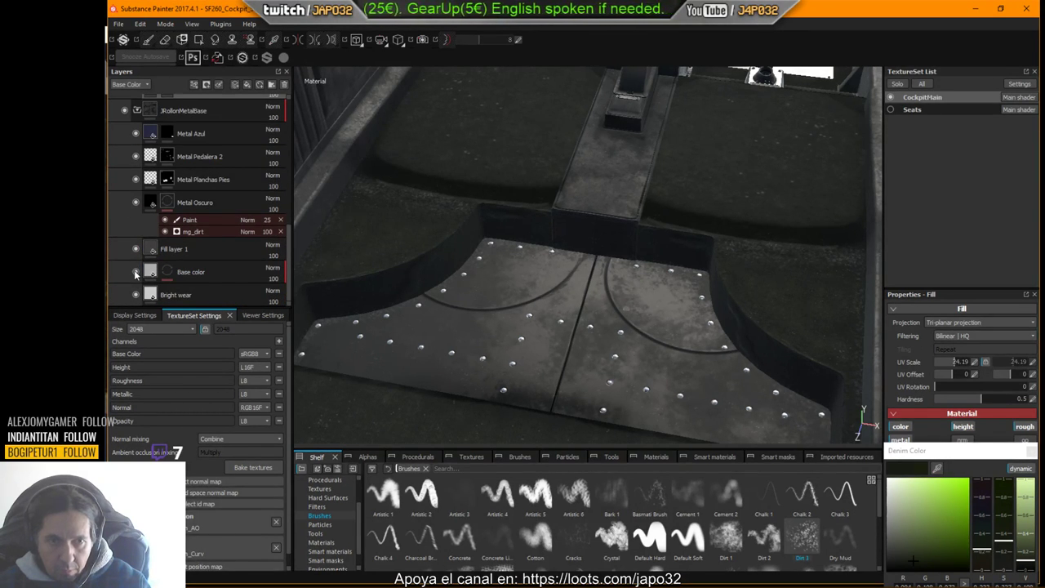
{"action": "left_click", "coordinate": [135, 250]}
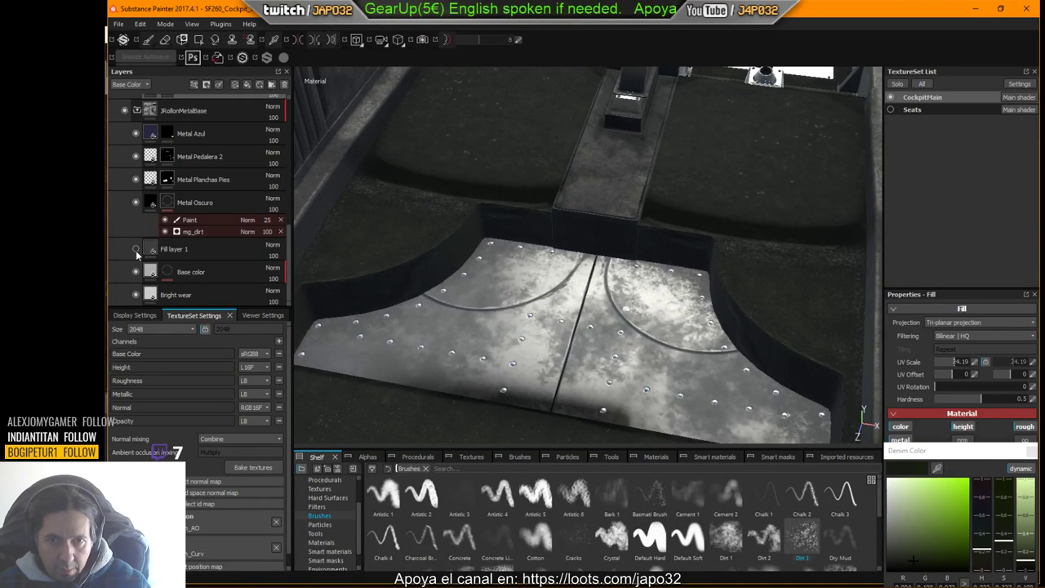
{"action": "left_click", "coordinate": [135, 249]}
{"action": "left_click", "coordinate": [136, 249]}
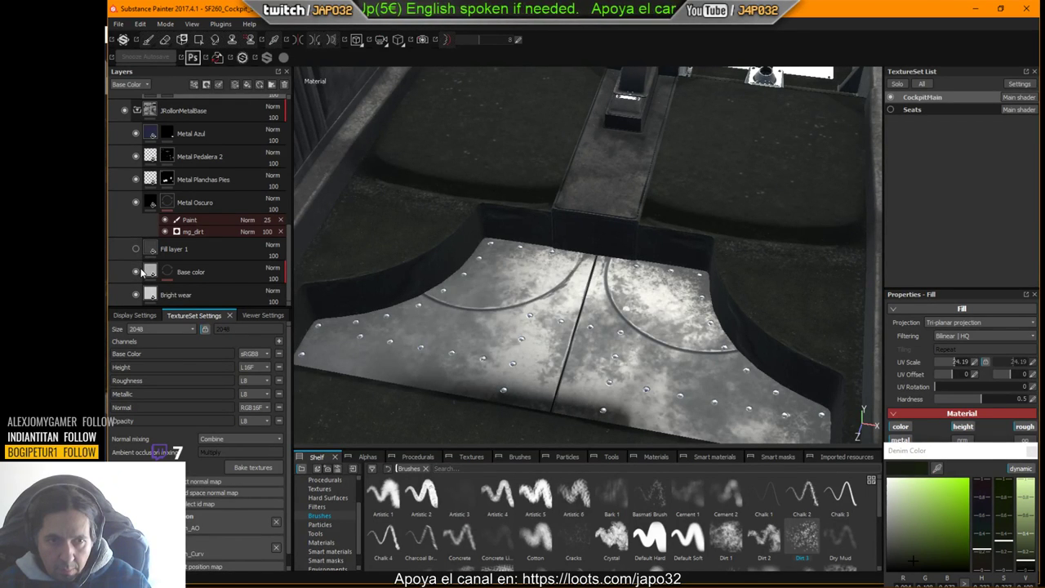
{"action": "middle_click_drag", "start_coordinate": [605, 226], "coordinate": [645, 266], "text": "alt"}
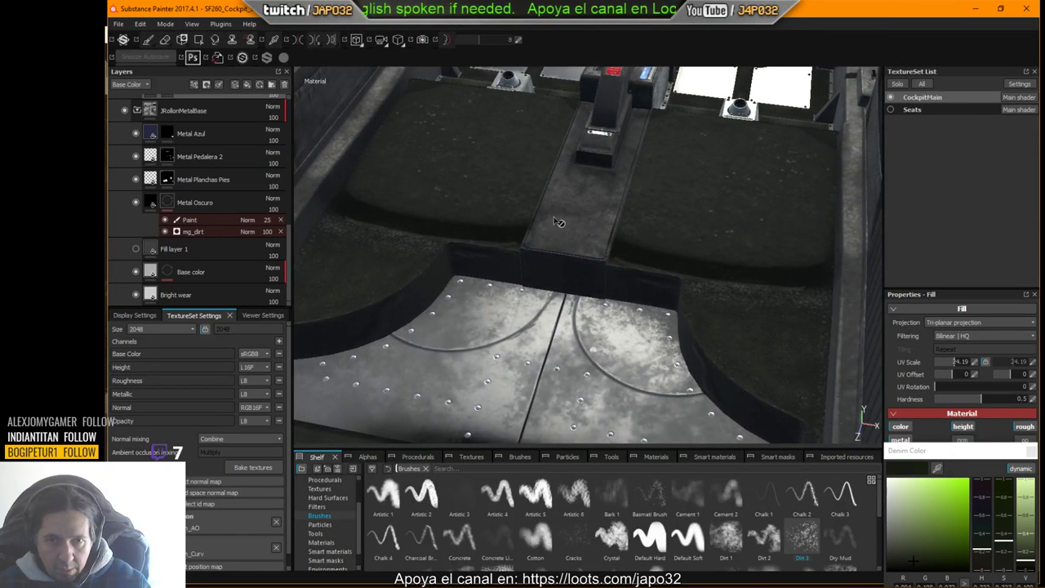
Step: Check how the Base color layer affects the metal by toggling its visibility, and inspect the effects on its mask
{"action": "left_click", "coordinate": [136, 271]}
{"action": "left_click", "coordinate": [135, 271]}
{"action": "left_click", "coordinate": [168, 272]}
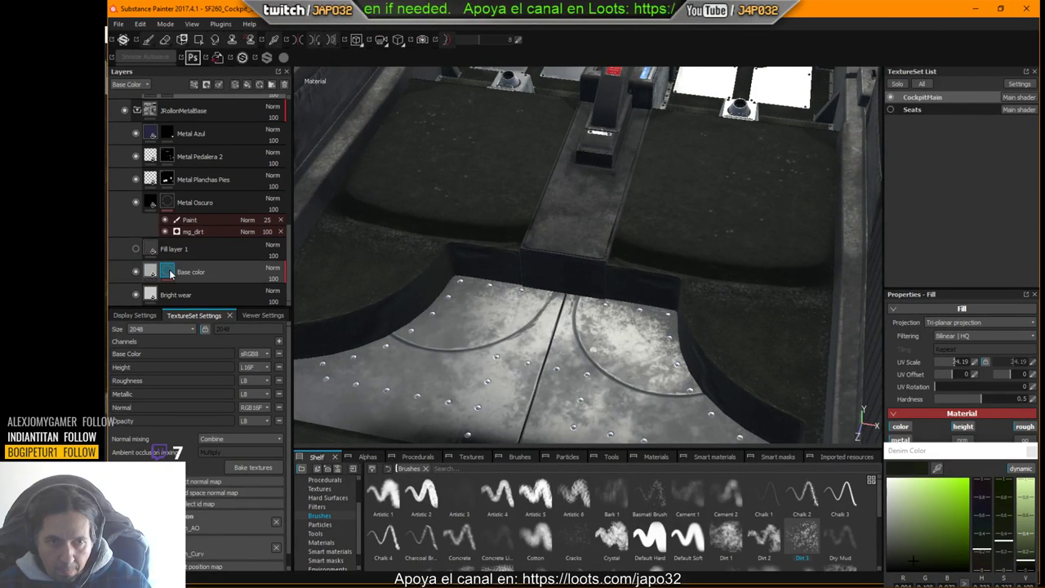
{"action": "left_click", "coordinate": [171, 274]}
{"action": "scroll", "coordinate": [179, 273], "scroll_direction": "down", "scroll_amount": 1}
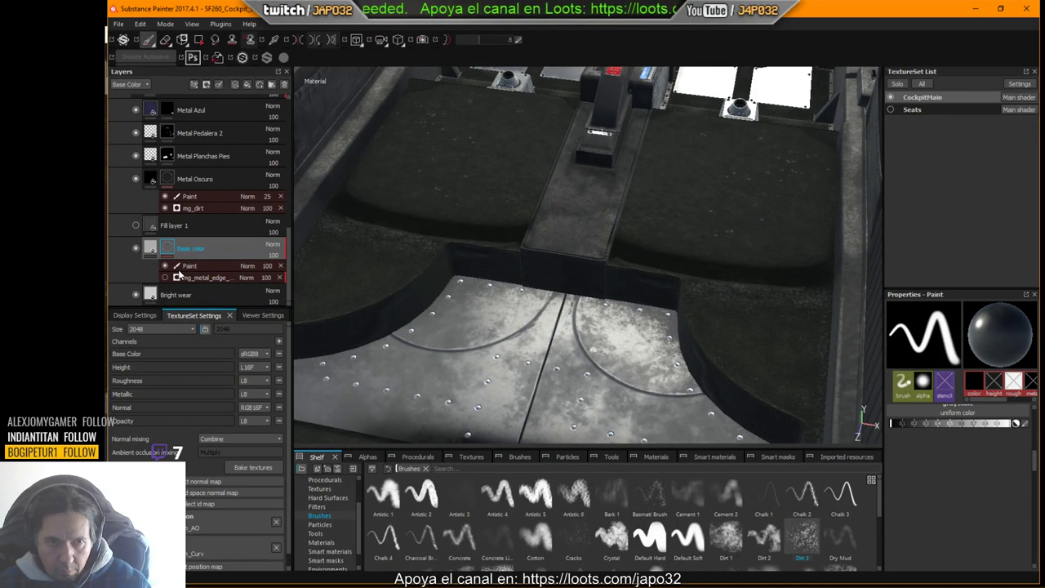
Step: Add a black mask to Fill layer 1, show the layer and reveal it on the riveted floor plate with Polygon Fill
{"action": "right_click", "coordinate": [165, 226]}
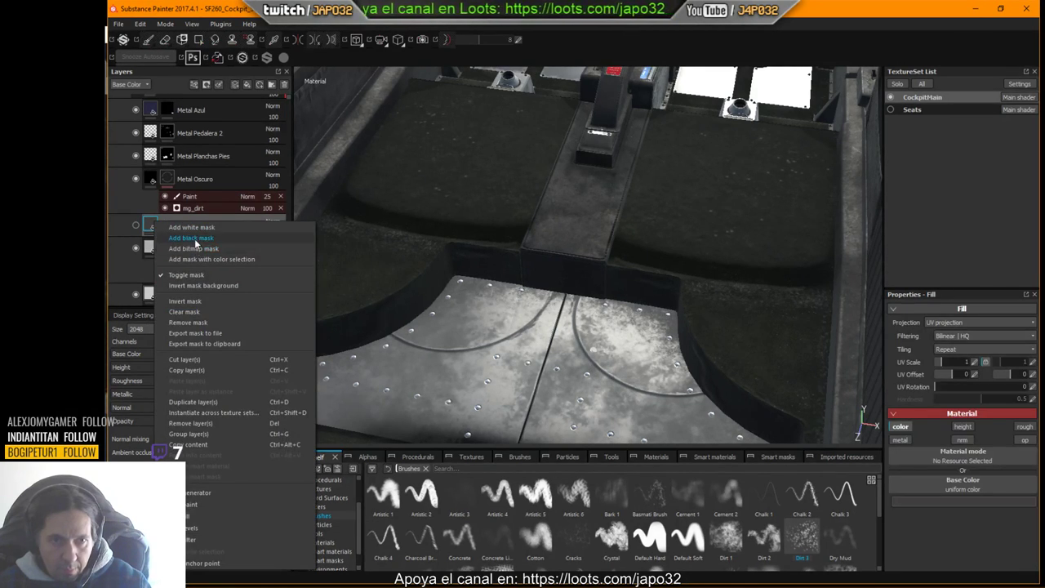
{"action": "left_click", "coordinate": [194, 238]}
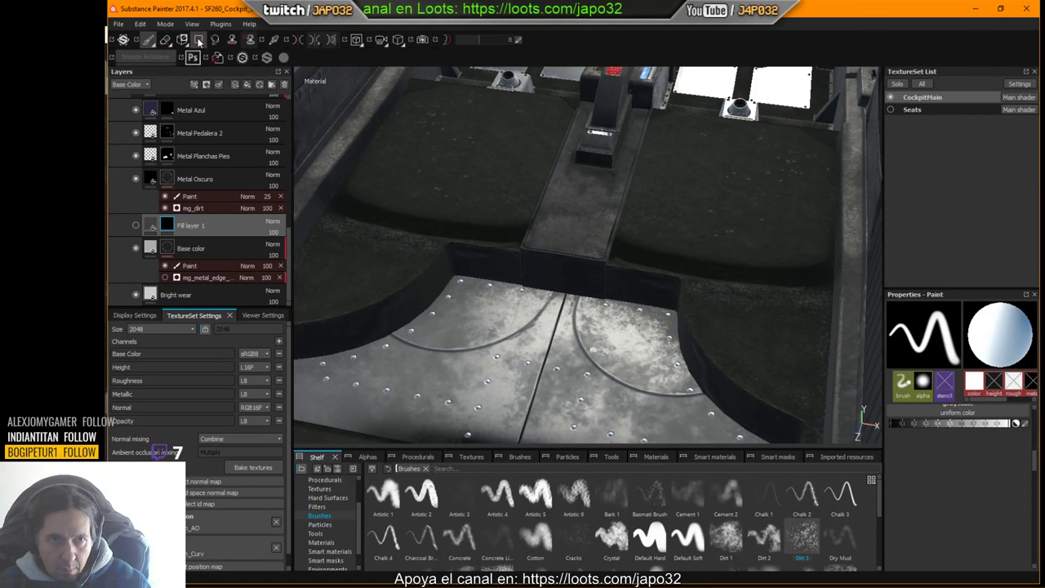
{"action": "left_click", "coordinate": [198, 40]}
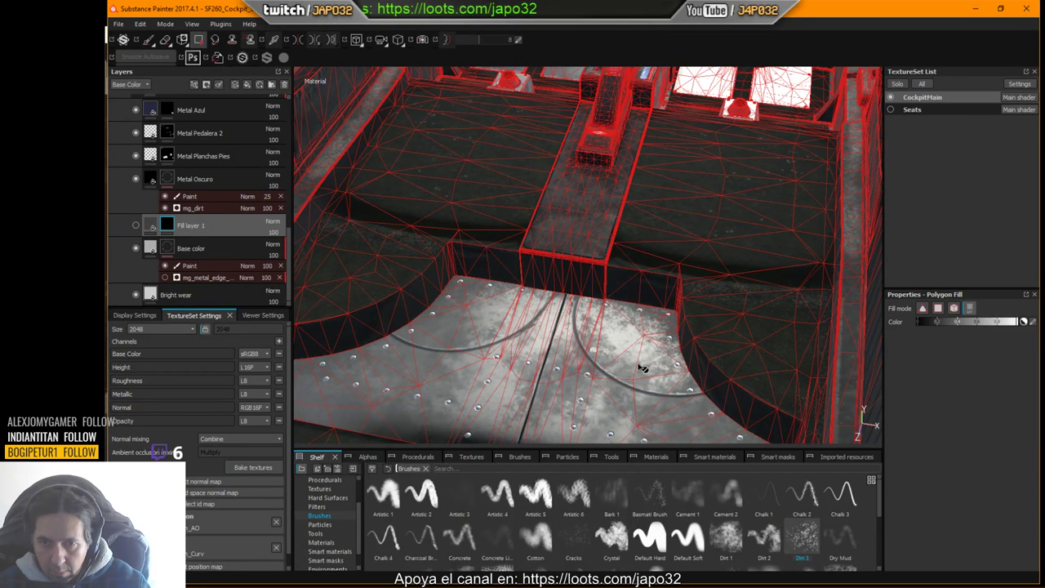
{"action": "left_click", "coordinate": [616, 392]}
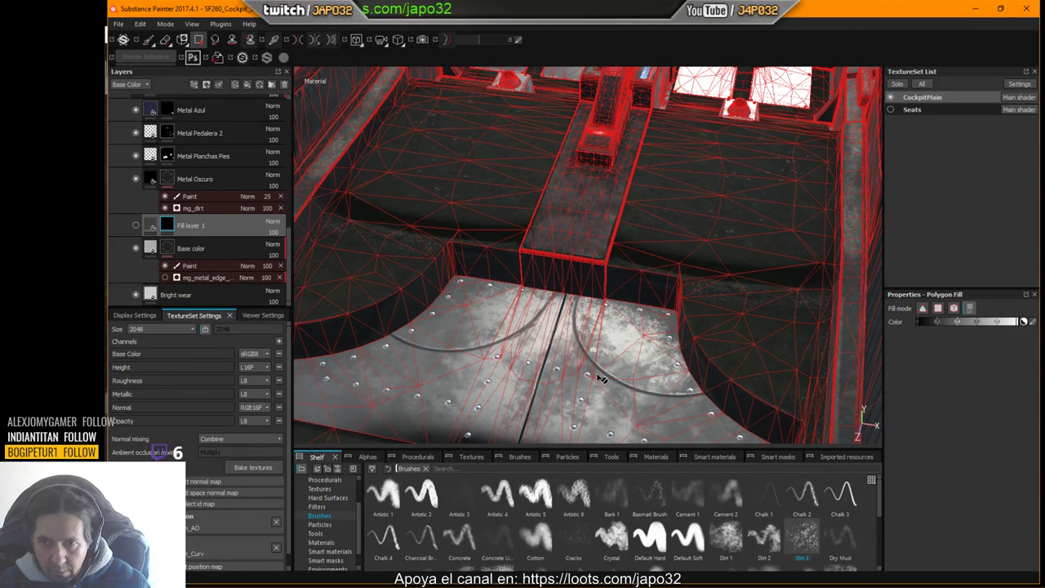
{"action": "left_click", "coordinate": [135, 226]}
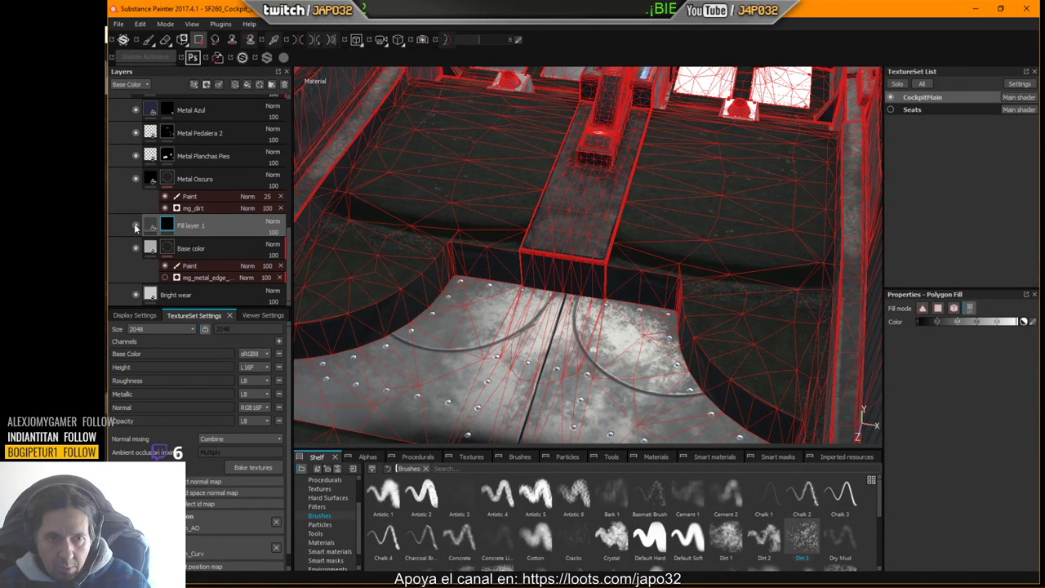
{"action": "left_click", "coordinate": [565, 363]}
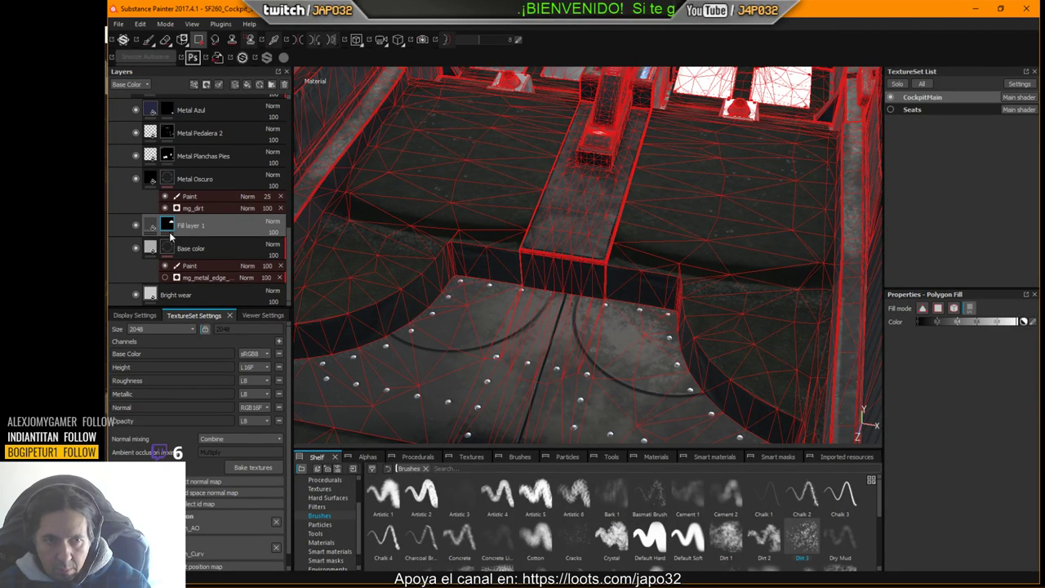
{"action": "mouse_move", "coordinate": [572, 321]}
{"action": "right_mouse_down", "text": "shift"}
{"action": "mouse_move", "coordinate": [575, 310]}
{"action": "mouse_move", "coordinate": [589, 318]}
{"action": "right_mouse_up", "text": "shift"}
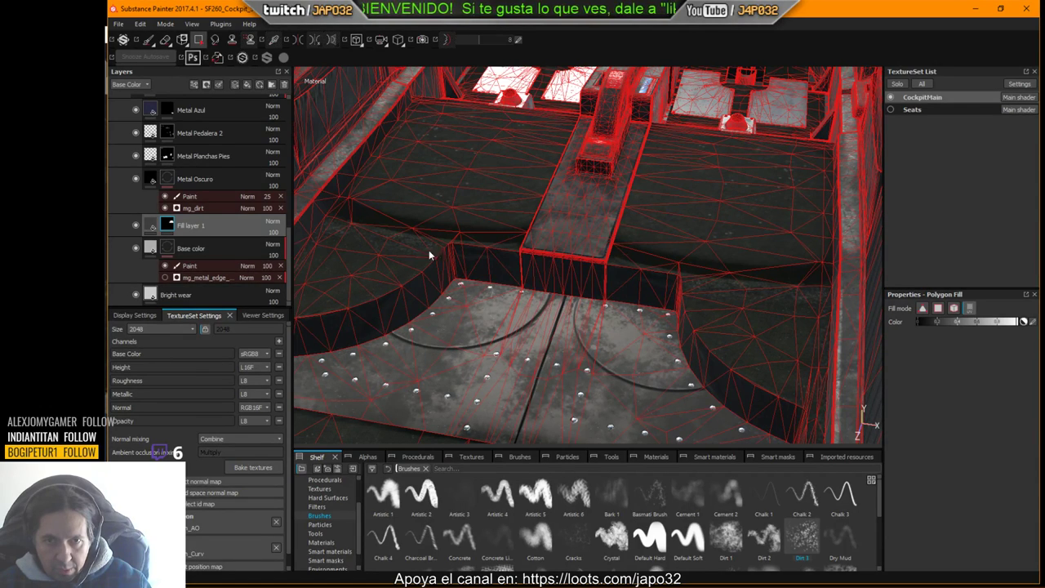
Step: Export the CockpitMain textures as 8-bit PNG at 2048x2048 with the X-Plane configuration into the aircraft's objects folder
{"action": "middle_click_drag", "start_coordinate": [632, 215], "coordinate": [685, 322], "text": "alt"}
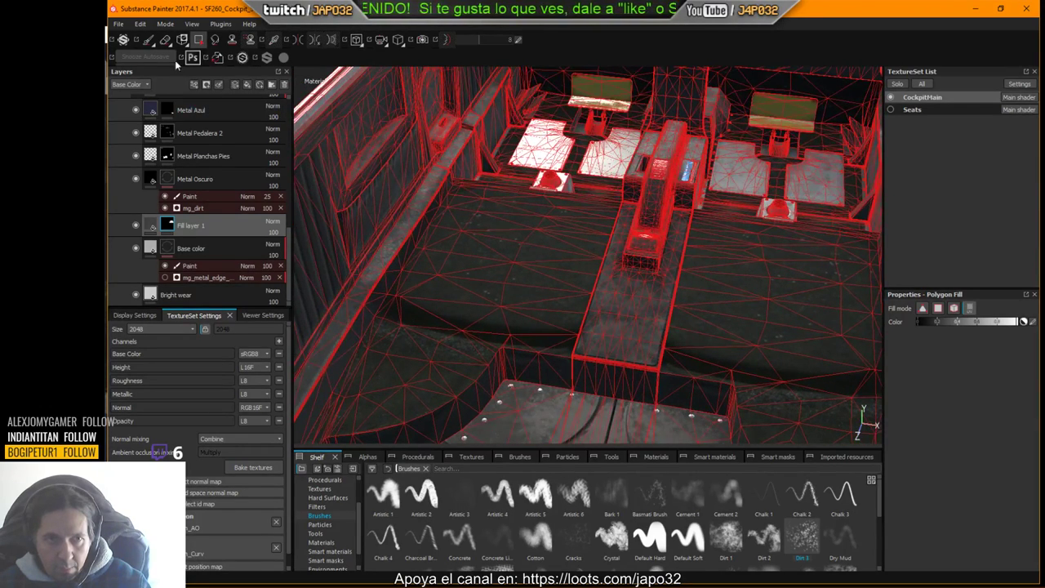
{"action": "left_click", "coordinate": [149, 40]}
{"action": "right_click", "coordinate": [565, 223]}
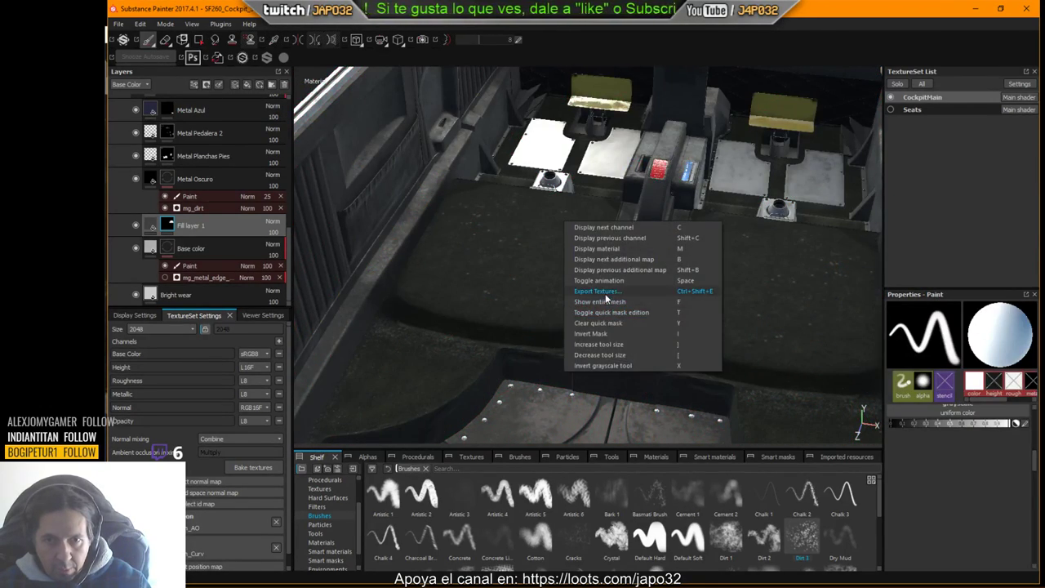
{"action": "left_click", "coordinate": [605, 291]}
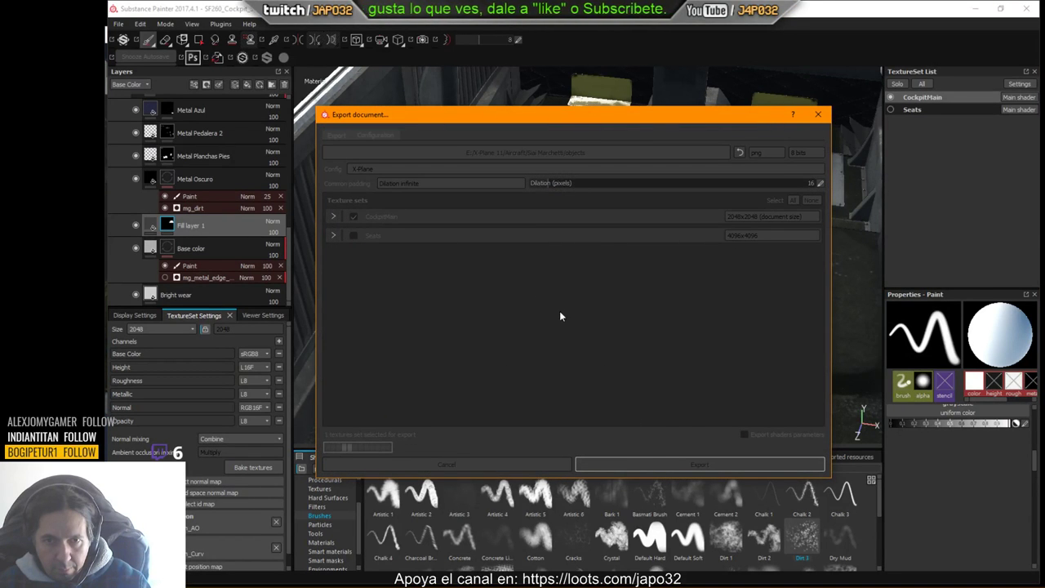
{"action": "left_click", "coordinate": [671, 464]}
{"action": "left_click", "coordinate": [606, 306]}
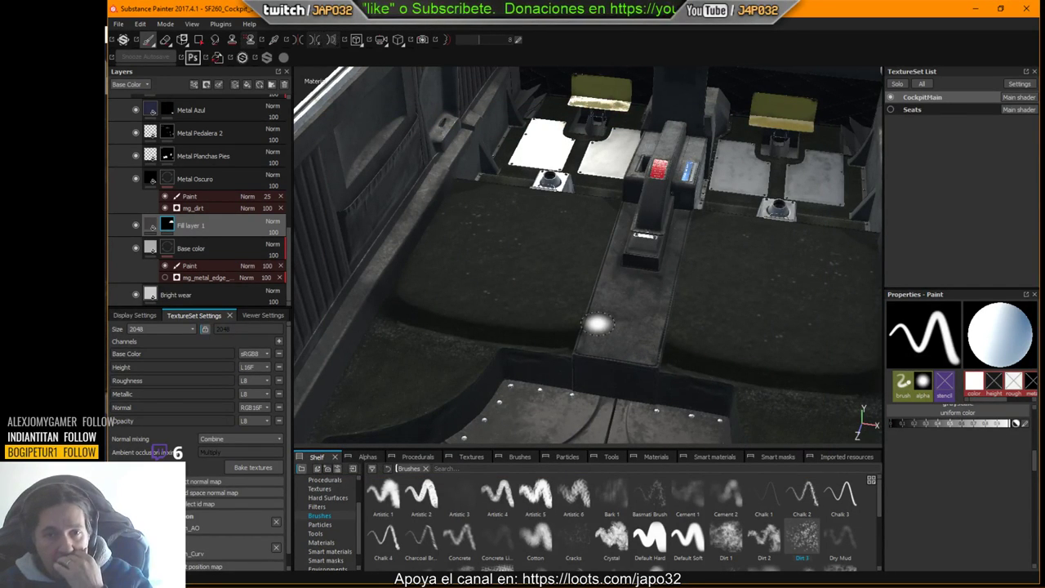
Step: Switch to X-Plane, reload the aircraft and examine the riveted floor plate behind the front seats
{"action": "key", "text": "alt+Tab"}
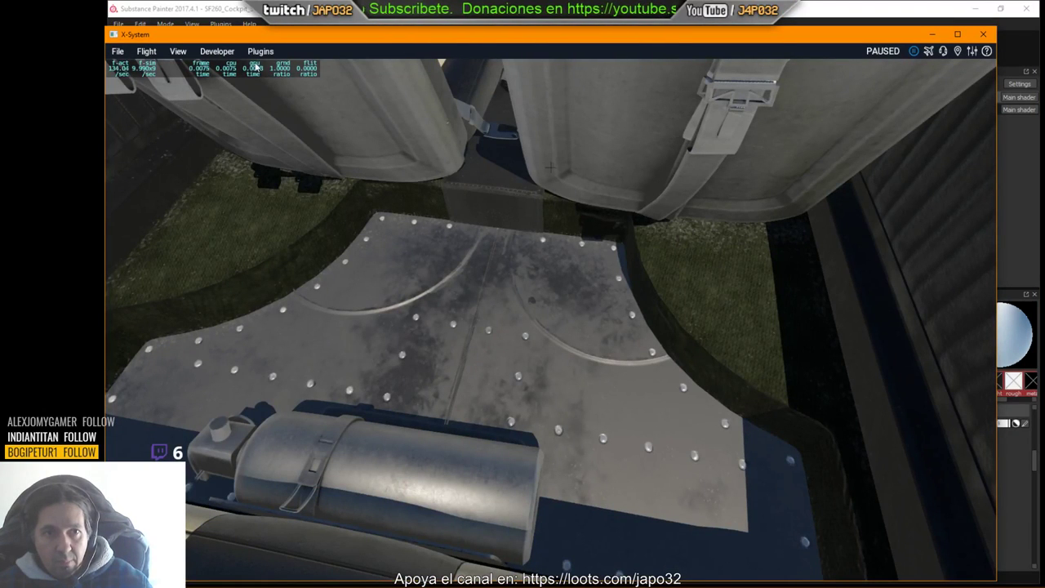
{"action": "left_click", "coordinate": [217, 52]}
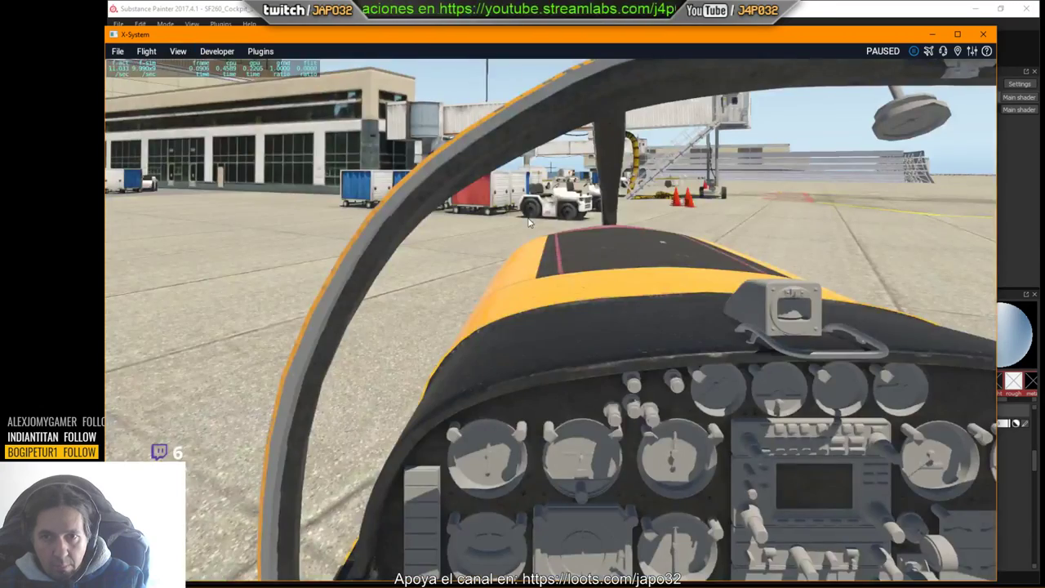
{"action": "mouse_move", "coordinate": [655, 298]}
{"action": "right_mouse_down"}
{"action": "mouse_move", "coordinate": [765, 393]}
{"action": "mouse_move", "coordinate": [717, 397]}
{"action": "mouse_move", "coordinate": [847, 391]}
{"action": "mouse_move", "coordinate": [813, 416]}
{"action": "mouse_move", "coordinate": [751, 427]}
{"action": "mouse_move", "coordinate": [635, 421]}
{"action": "mouse_move", "coordinate": [604, 391]}
{"action": "mouse_move", "coordinate": [605, 377]}
{"action": "mouse_move", "coordinate": [596, 446]}
{"action": "mouse_move", "coordinate": [610, 491]}
{"action": "mouse_move", "coordinate": [619, 371]}
{"action": "mouse_move", "coordinate": [707, 420]}
{"action": "mouse_move", "coordinate": [778, 438]}
{"action": "mouse_move", "coordinate": [903, 440]}
{"action": "mouse_move", "coordinate": [1001, 418]}
{"action": "mouse_move", "coordinate": [701, 407]}
{"action": "right_mouse_up"}
{"action": "key", "text": "."}
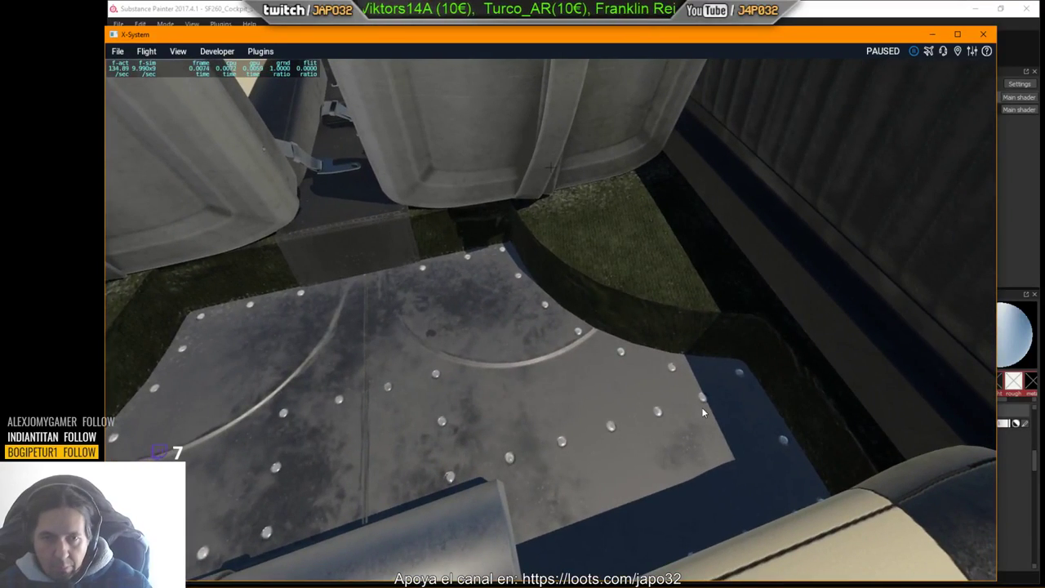
Step: Switch back to Substance Painter, try enabling roughness on Fill layer 1, then undo the recent layer changes and show the layer
{"action": "key", "text": "alt+Tab"}
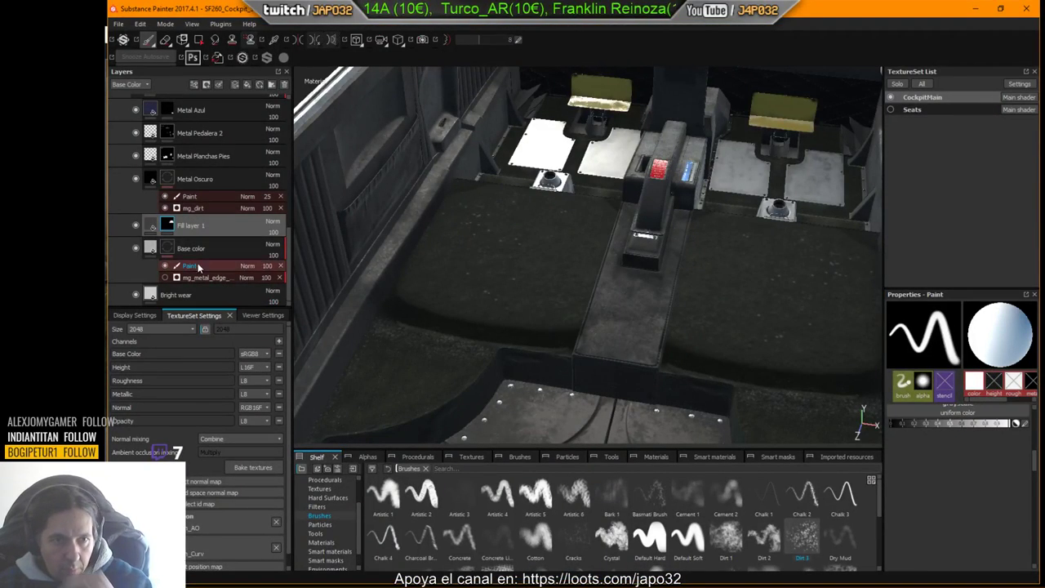
{"action": "left_click", "coordinate": [150, 225]}
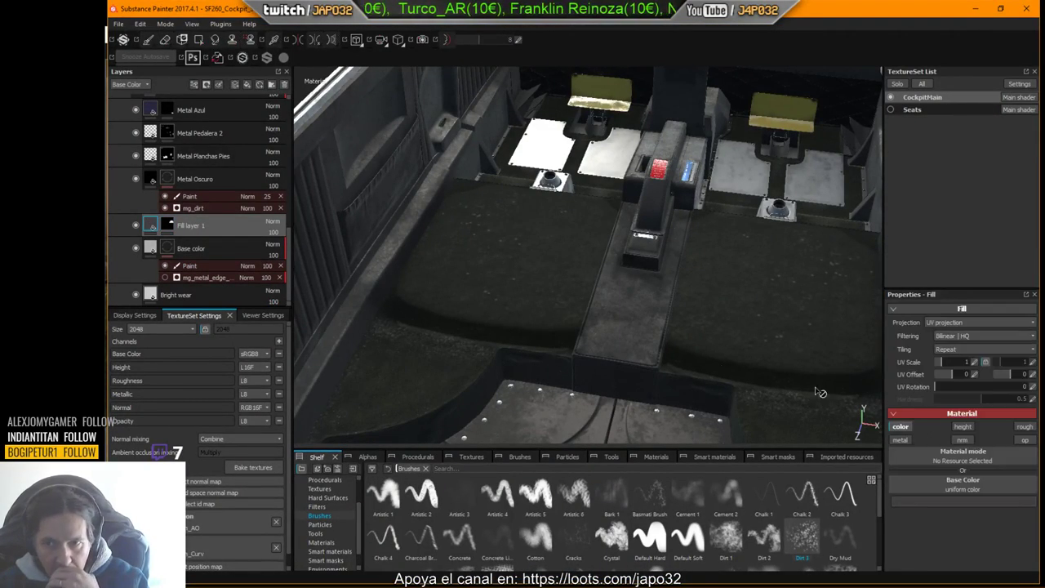
{"action": "left_click", "coordinate": [1023, 428]}
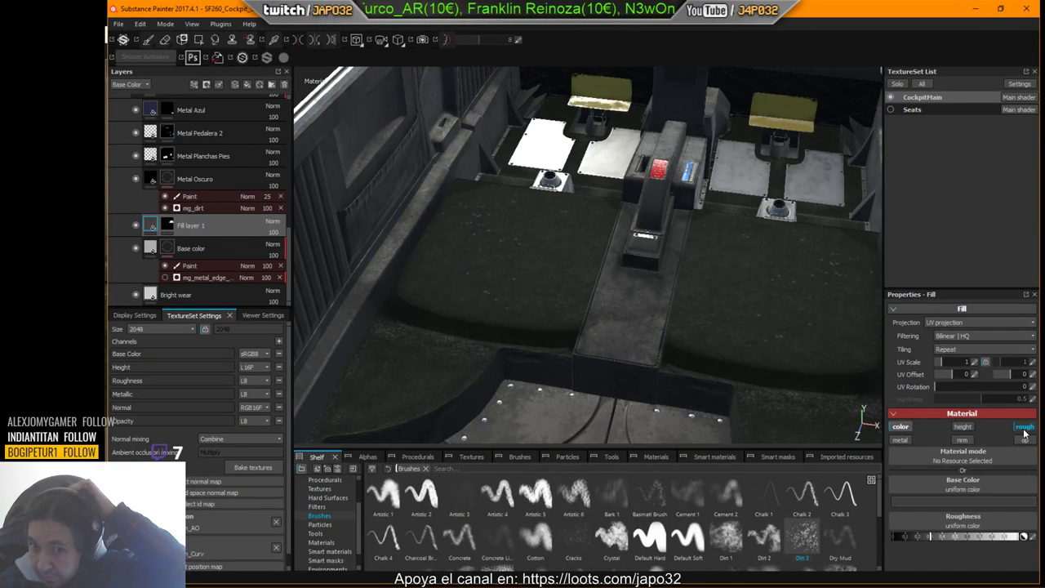
{"action": "right_click", "coordinate": [731, 319]}
{"action": "left_click", "coordinate": [750, 344]}
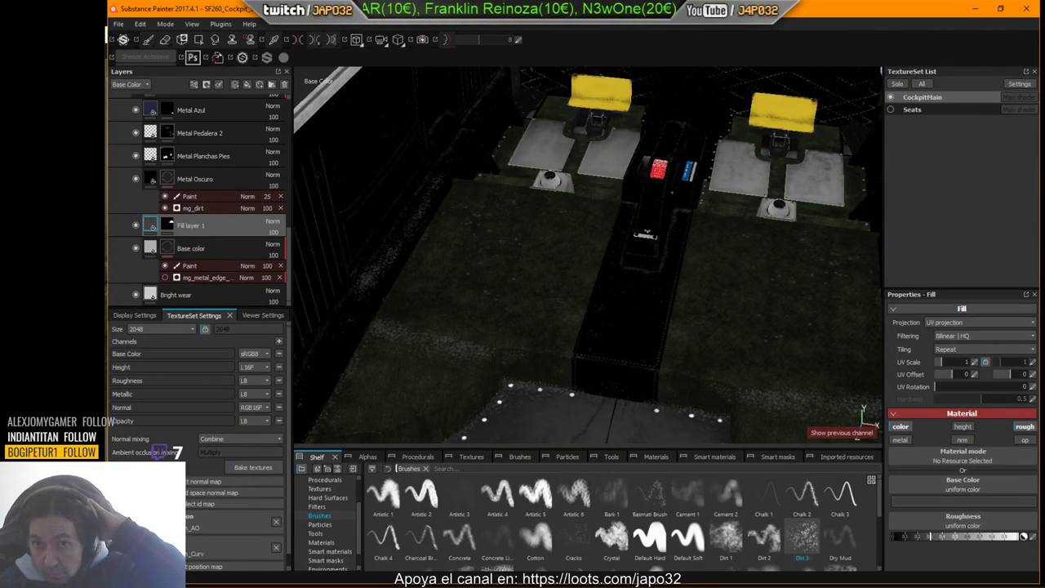
{"action": "key", "text": "ctrl+z"}
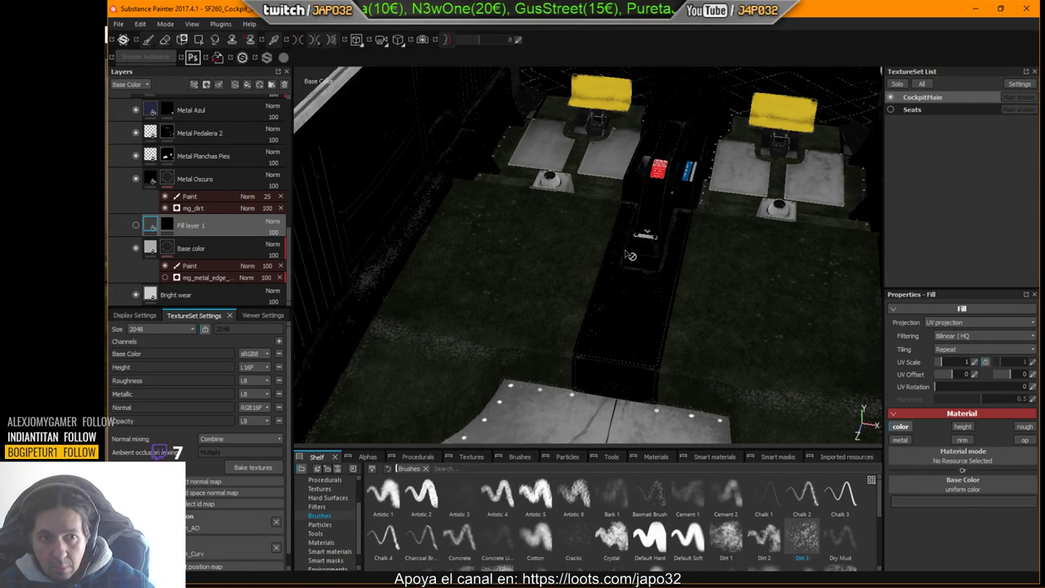
{"action": "left_click", "coordinate": [135, 224]}
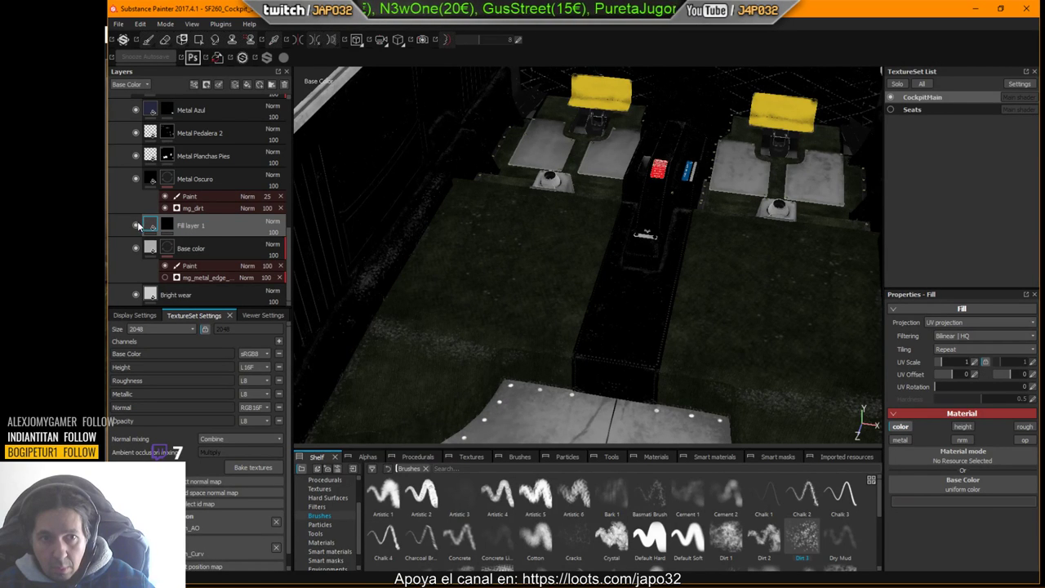
Step: Cycle the viewport through the individual texture channels to examine the cockpit floor, ending on the full material display
{"action": "right_click", "coordinate": [647, 249]}
{"action": "right_click", "coordinate": [683, 258]}
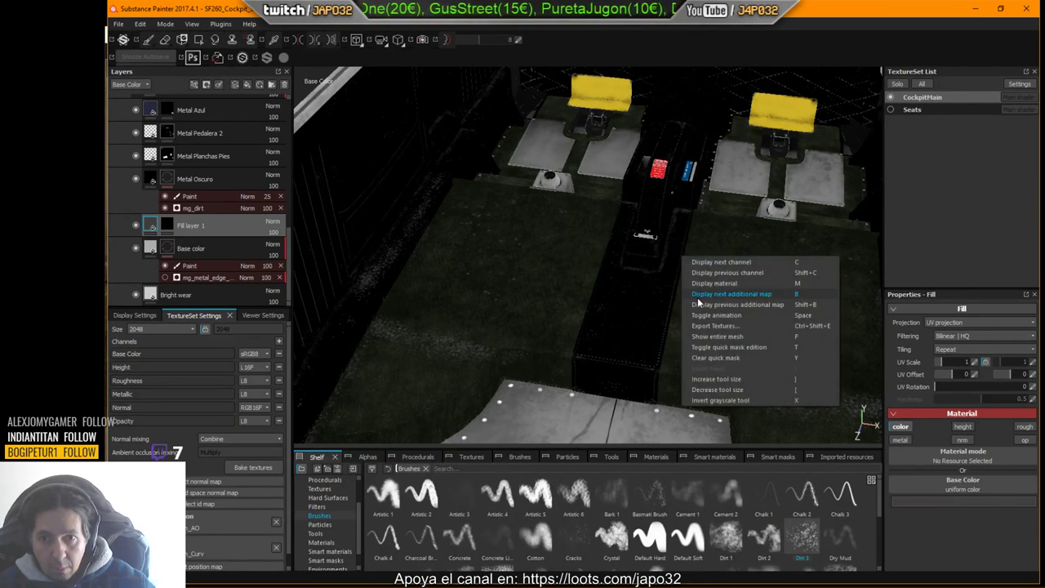
{"action": "left_click", "coordinate": [692, 27]}
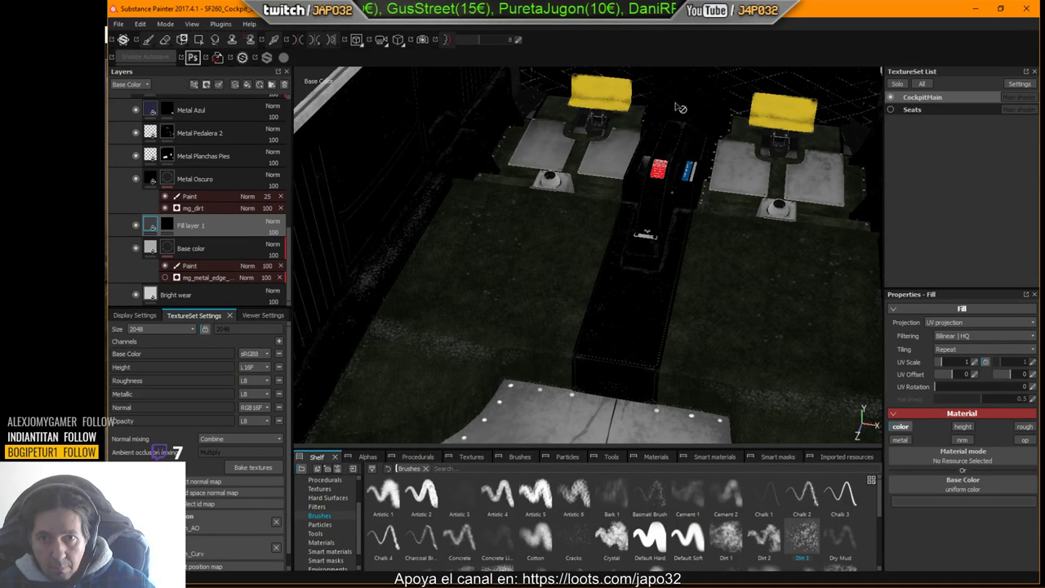
{"action": "left_click_drag", "start_coordinate": [650, 256], "coordinate": [683, 302], "text": "alt"}
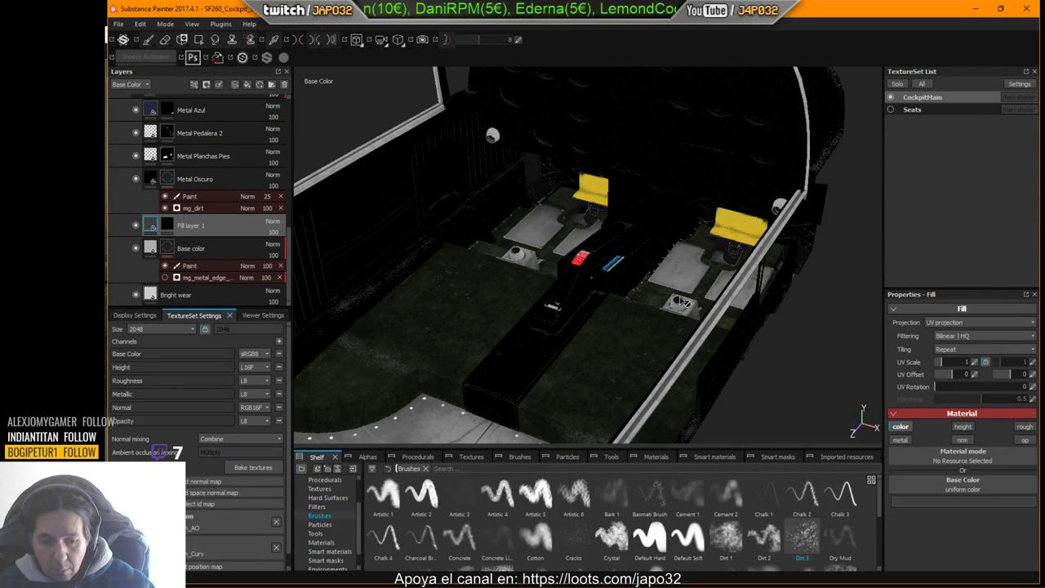
{"action": "key", "text": "c"}
{"action": "key", "text": "c"}
{"action": "key", "text": "c"}
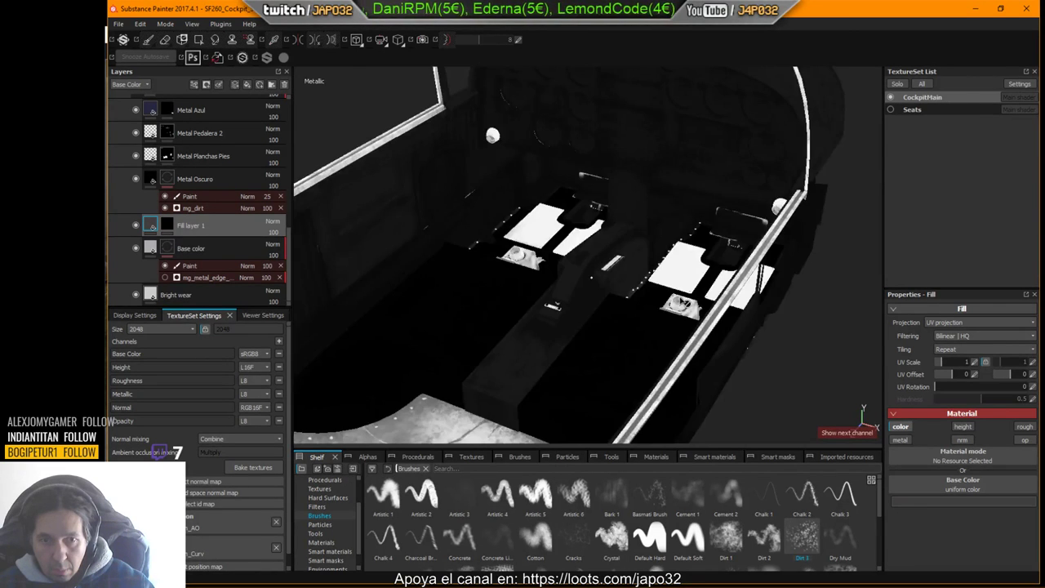
{"action": "key", "text": "c"}
{"action": "key", "text": "c"}
{"action": "key", "text": "c"}
{"action": "key", "text": "c"}
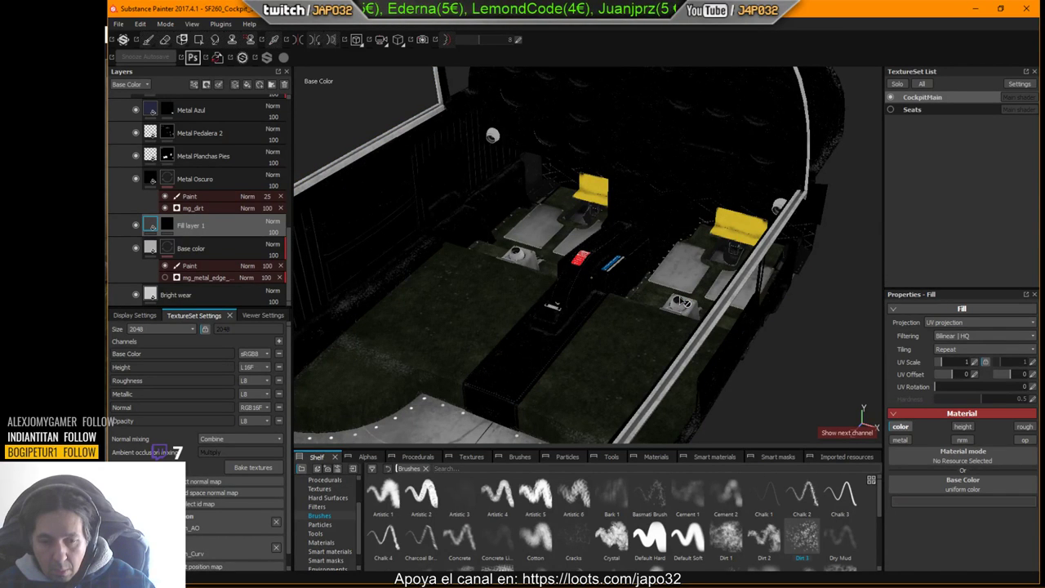
{"action": "key", "text": "m"}
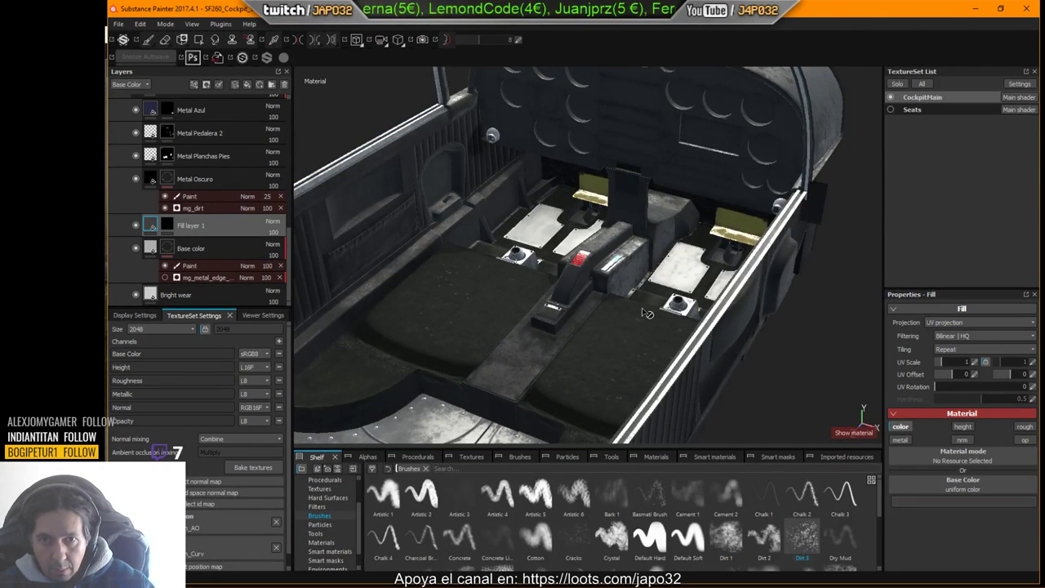
Step: Enable the roughness channel on Fill layer 1 and set a fairly low uniform roughness
{"action": "left_click_drag", "start_coordinate": [647, 313], "coordinate": [608, 257], "text": "alt"}
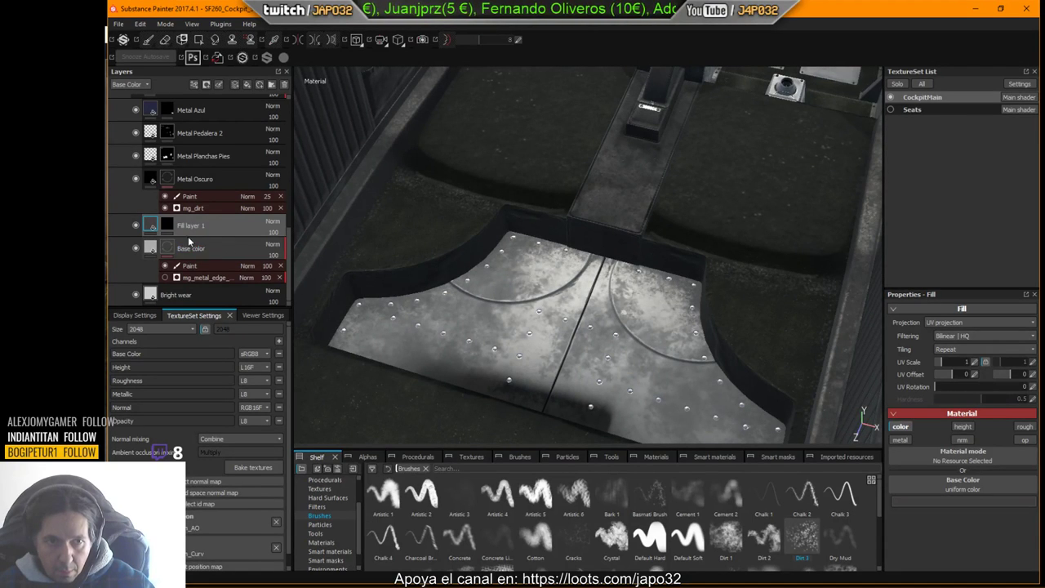
{"action": "left_click", "coordinate": [1025, 427]}
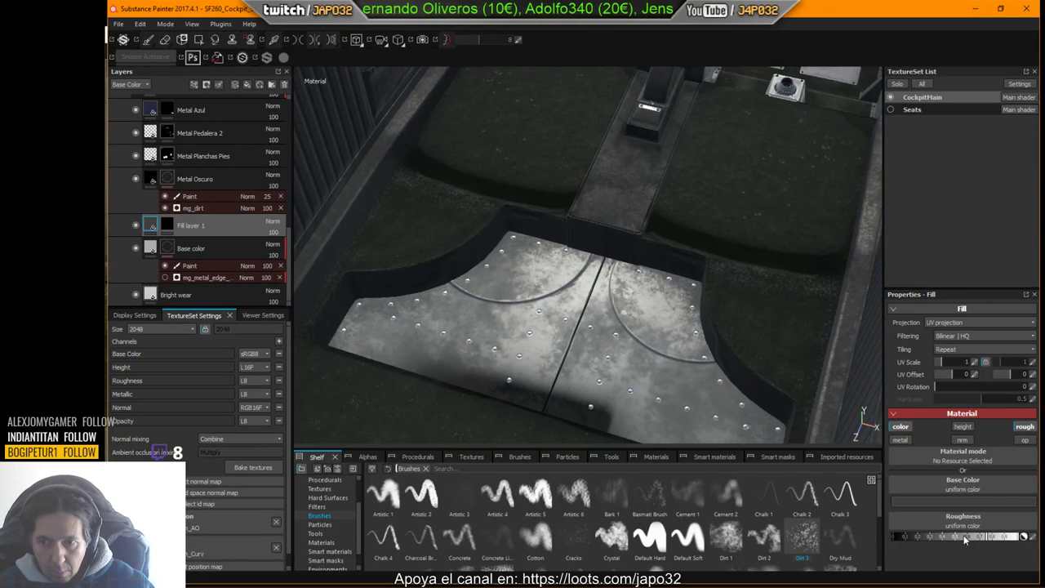
{"action": "left_click", "coordinate": [932, 537]}
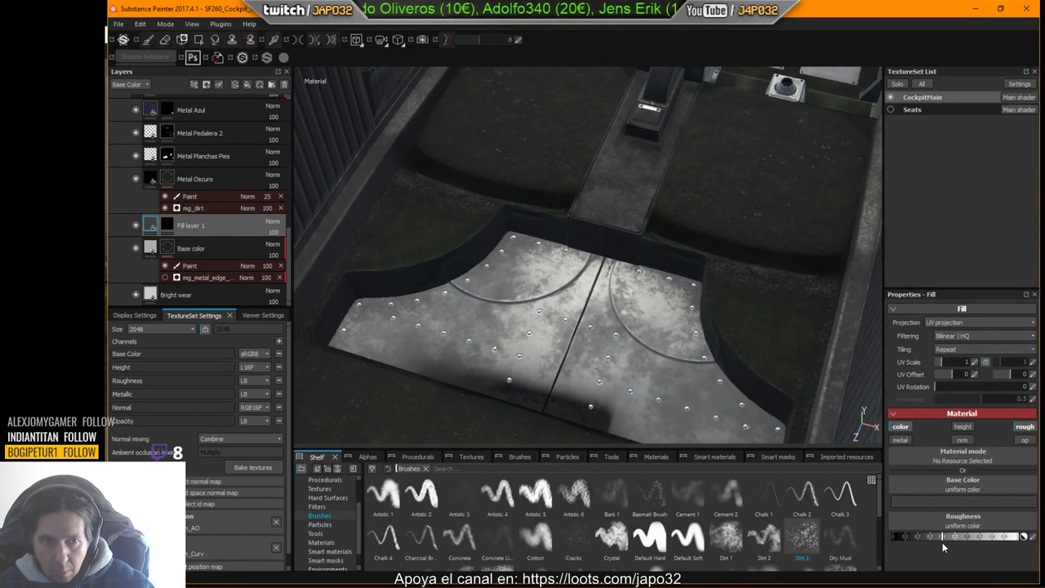
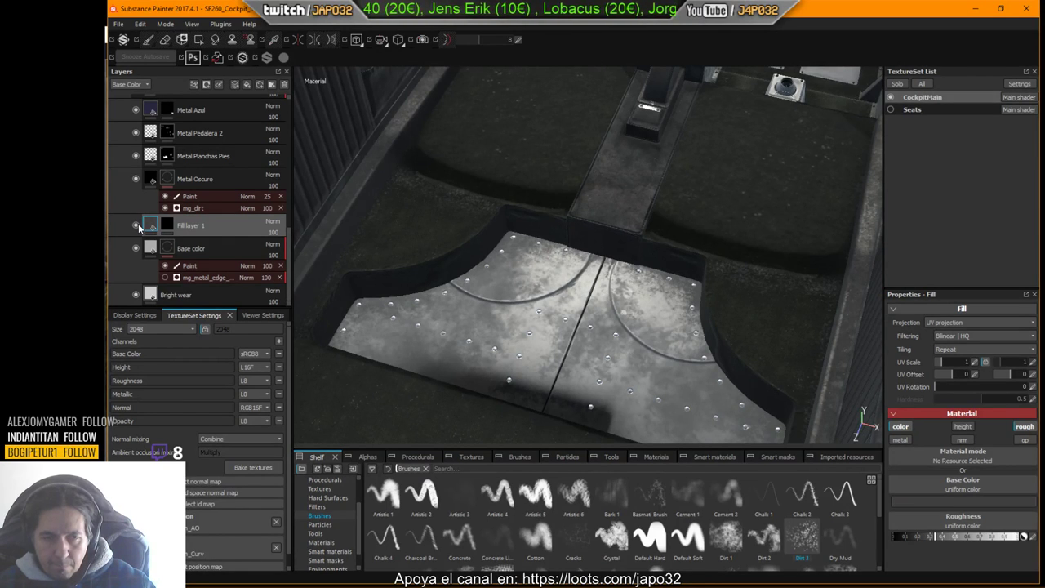
Step: Reveal Fill layer 1 on the riveted floor plate by filling that area of its black mask in white with Polygon Fill
{"action": "left_click", "coordinate": [166, 229]}
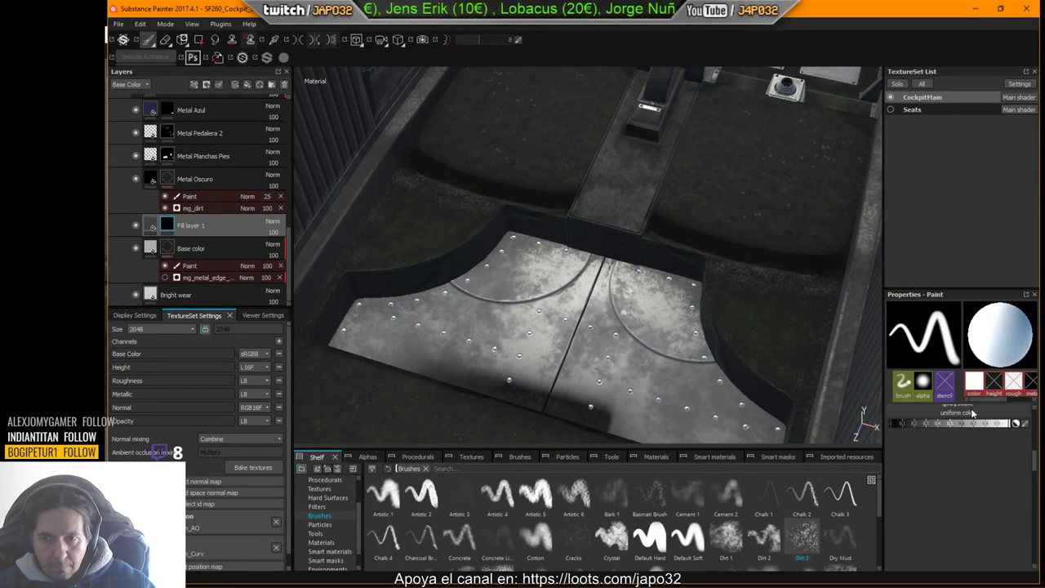
{"action": "left_click", "coordinate": [198, 40]}
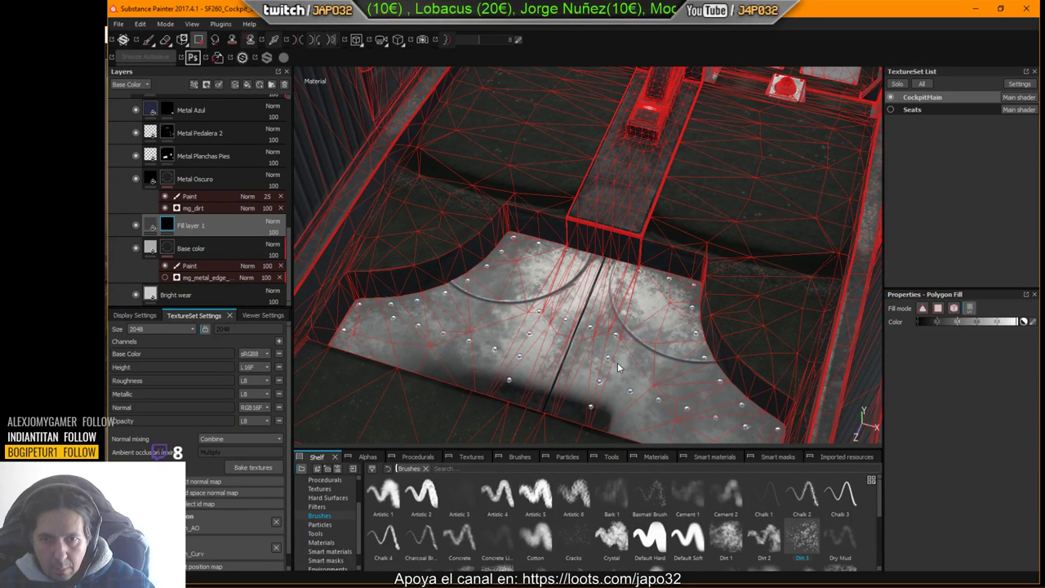
{"action": "left_click", "coordinate": [618, 367]}
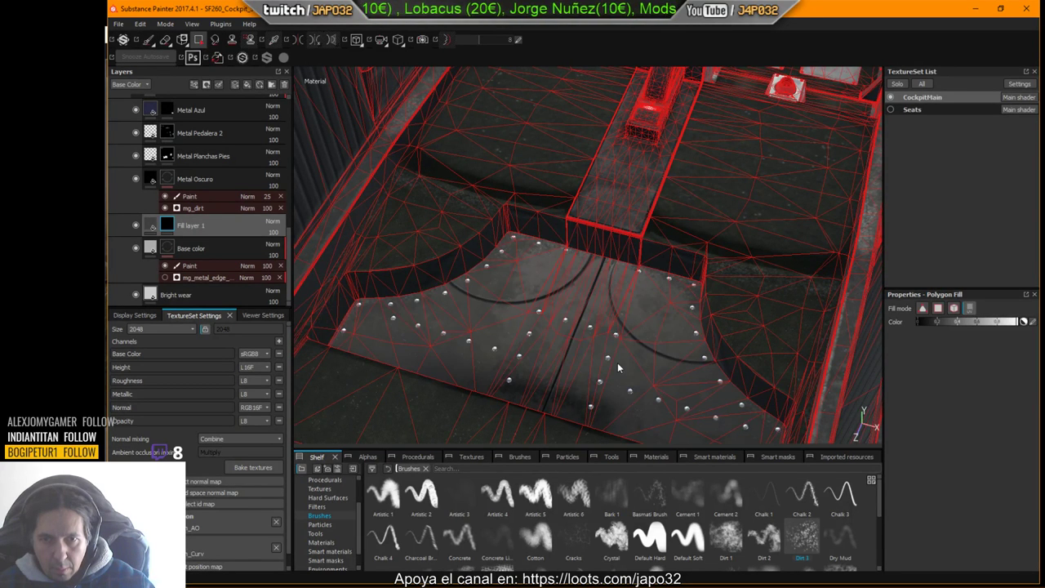
{"action": "left_click", "coordinate": [149, 40]}
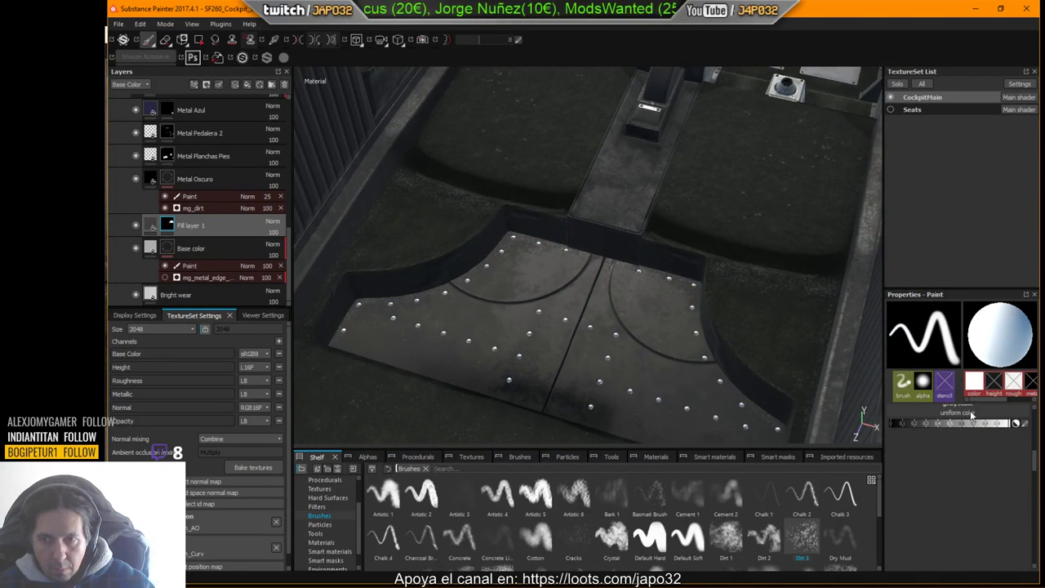
Step: Fine-tune the roughness of Fill layer 1 and enable its metallic channel with a low uniform value
{"action": "left_click", "coordinate": [156, 225]}
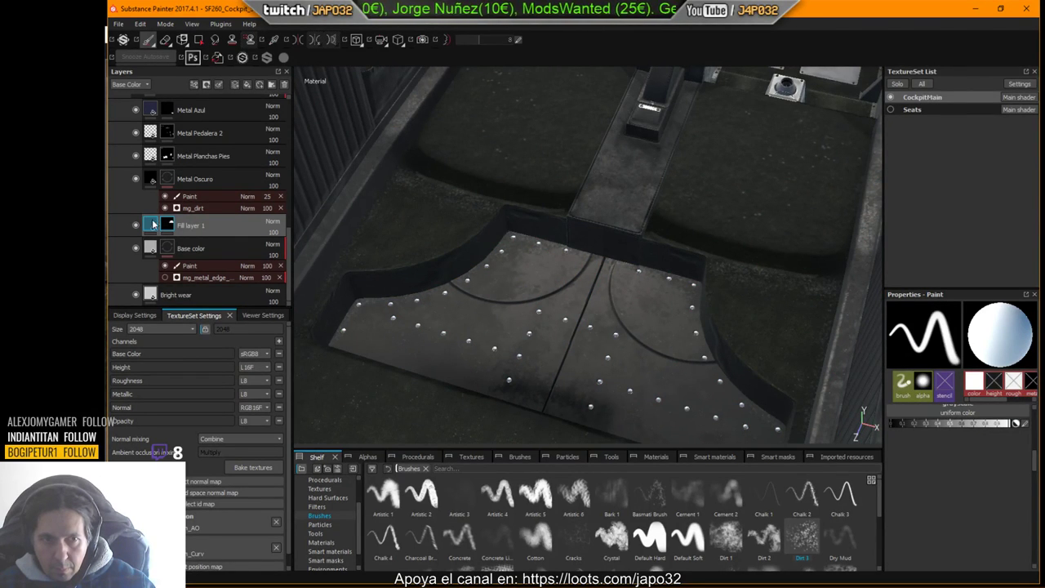
{"action": "left_click", "coordinate": [153, 226]}
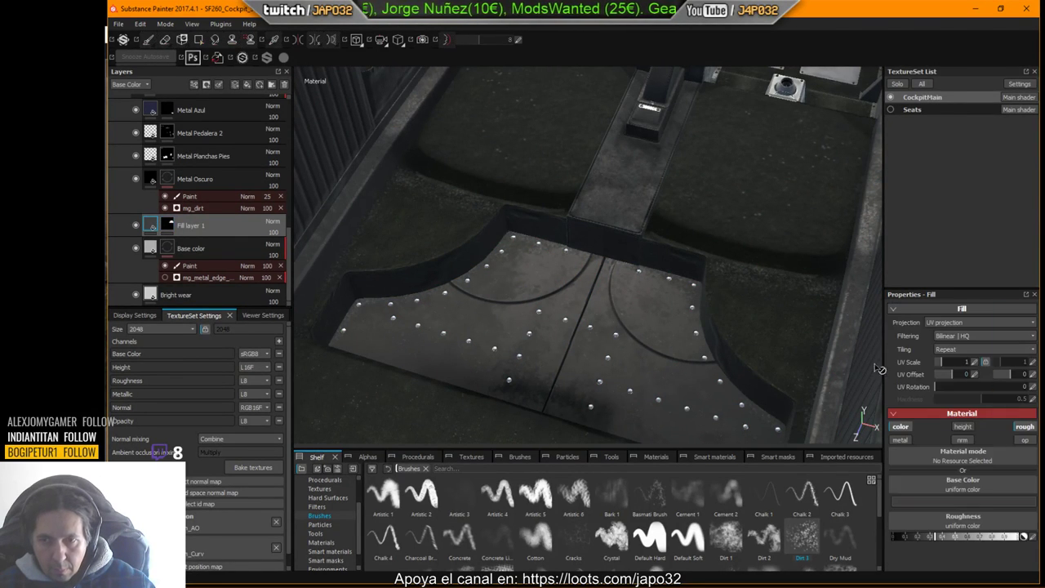
{"action": "left_click", "coordinate": [1024, 427]}
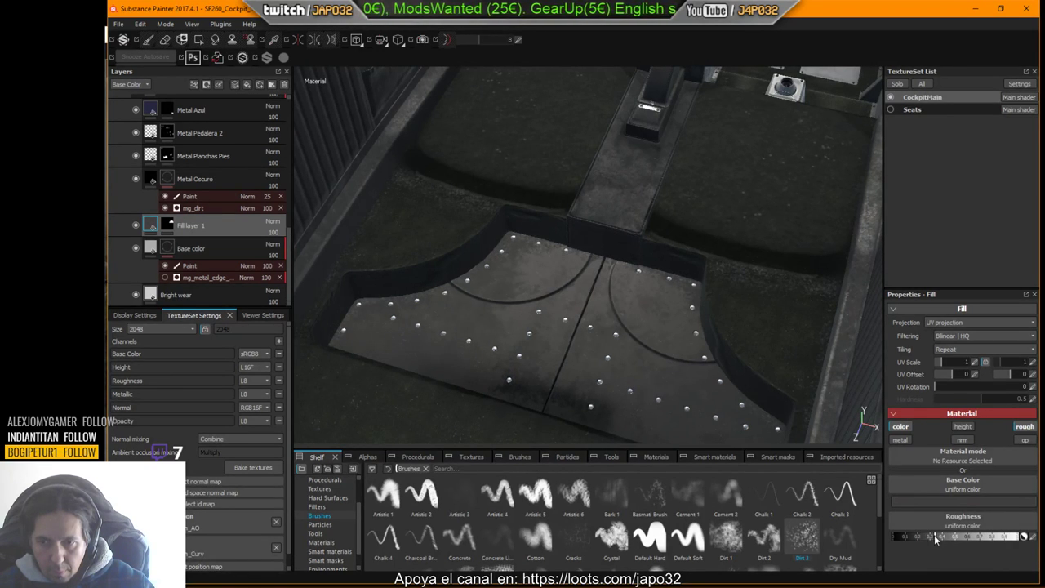
{"action": "mouse_move", "coordinate": [934, 535]}
{"action": "left_mouse_down"}
{"action": "mouse_move", "coordinate": [891, 539]}
{"action": "mouse_move", "coordinate": [983, 537]}
{"action": "mouse_move", "coordinate": [933, 537]}
{"action": "left_mouse_up"}
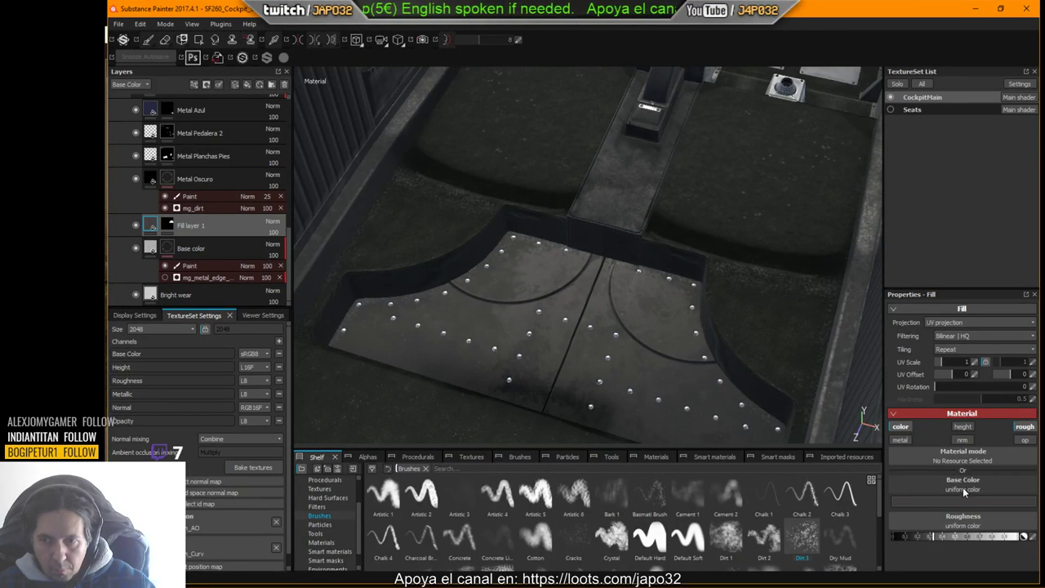
{"action": "left_click", "coordinate": [901, 440]}
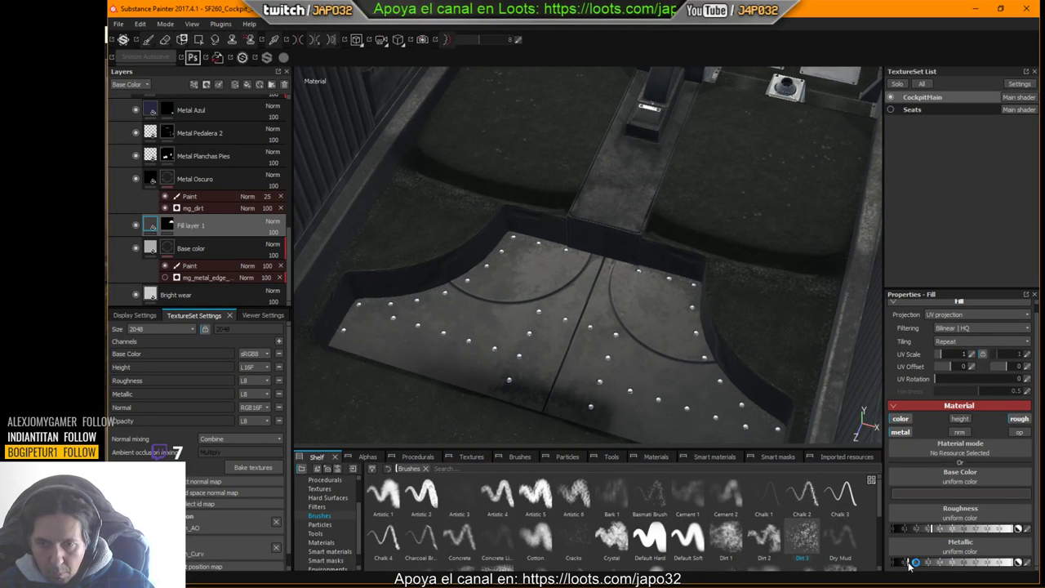
Step: Export the updated CockpitMain texture set with the X-Plane configuration to the aircraft's objects folder
{"action": "right_click", "coordinate": [614, 226]}
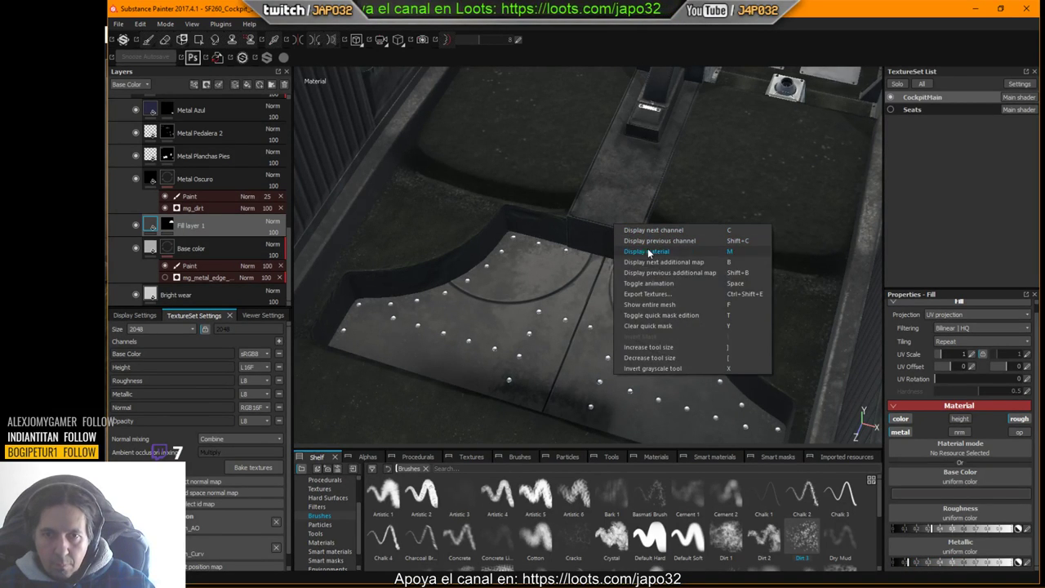
{"action": "left_click", "coordinate": [646, 293]}
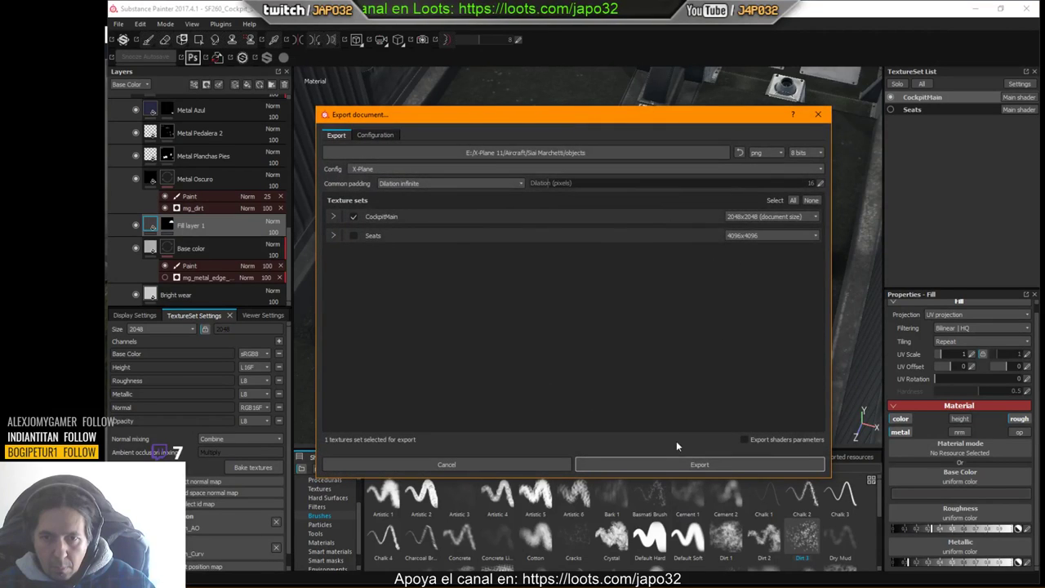
{"action": "left_click", "coordinate": [682, 465]}
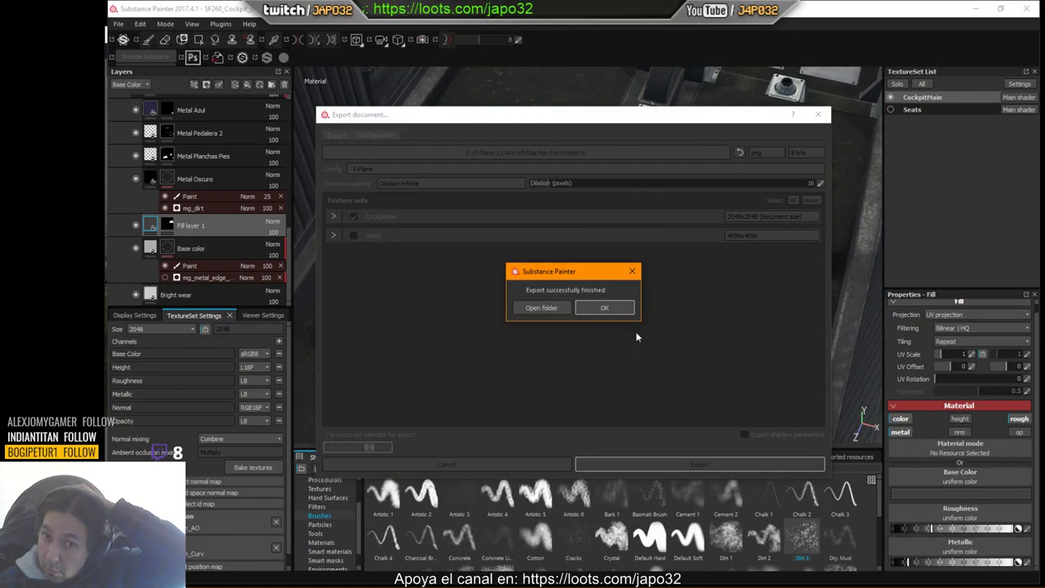
Step: Close the finished export, switch to X-Plane and reload the current aircraft
{"action": "left_click", "coordinate": [605, 308]}
{"action": "key", "text": "alt+Tab"}
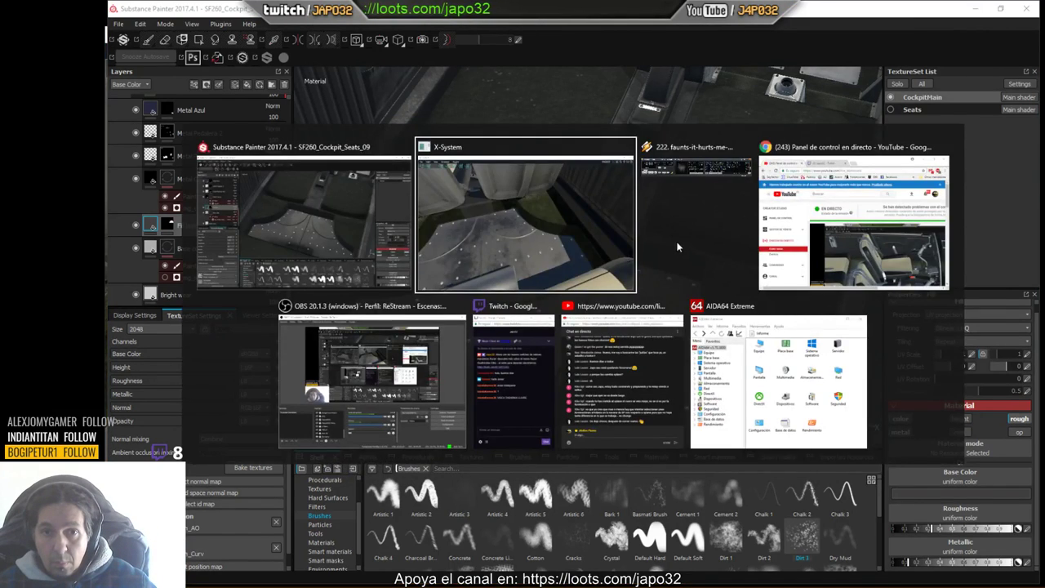
{"action": "left_click", "coordinate": [219, 52]}
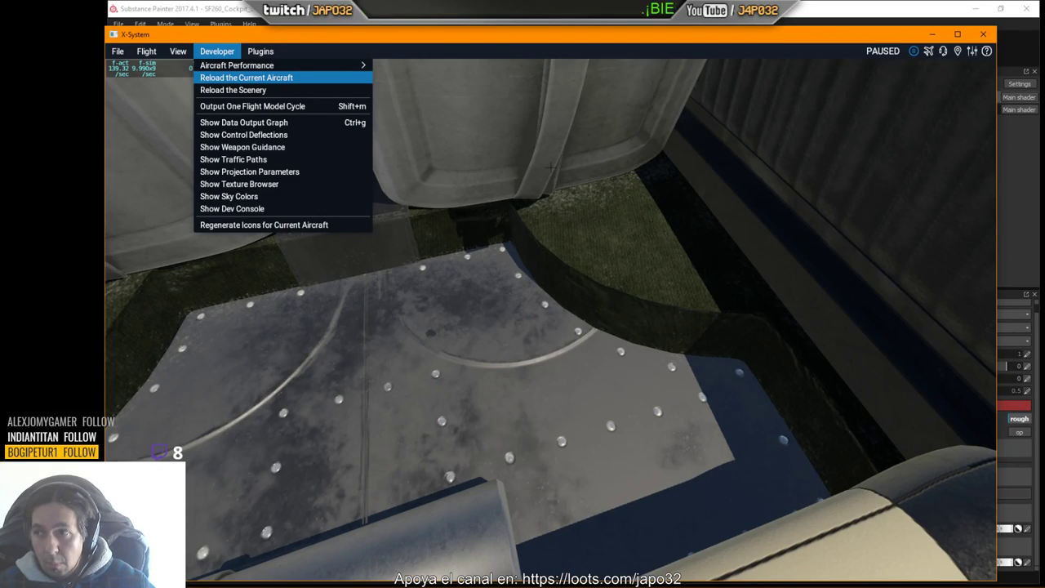
{"action": "left_click", "coordinate": [245, 77]}
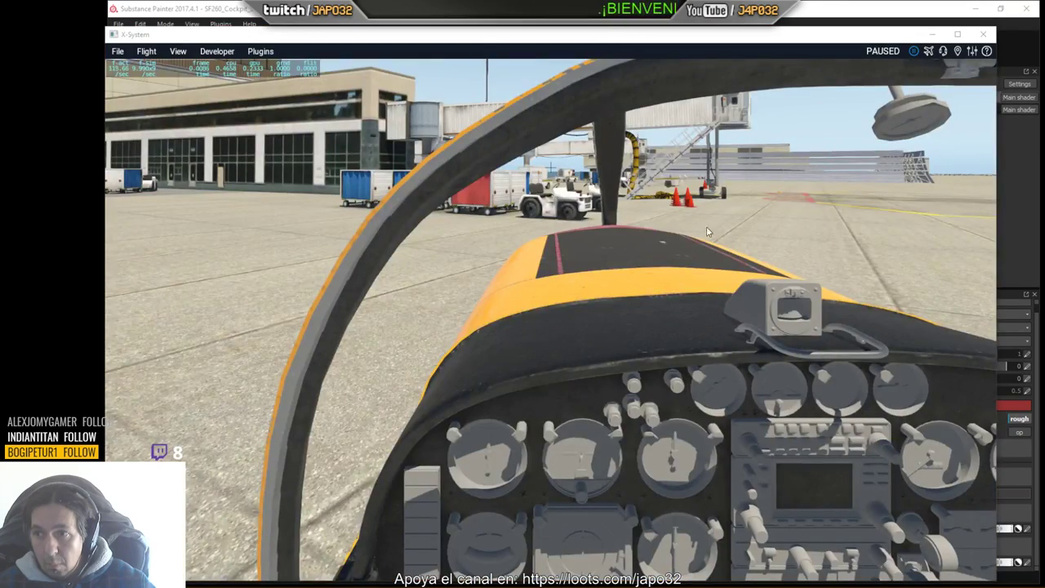
Step: Examine the reloaded cockpit's side wall, floor carpet, pedal plates and centre console from several viewpoints
{"action": "right_click_drag", "start_coordinate": [706, 228], "coordinate": [592, 271]}
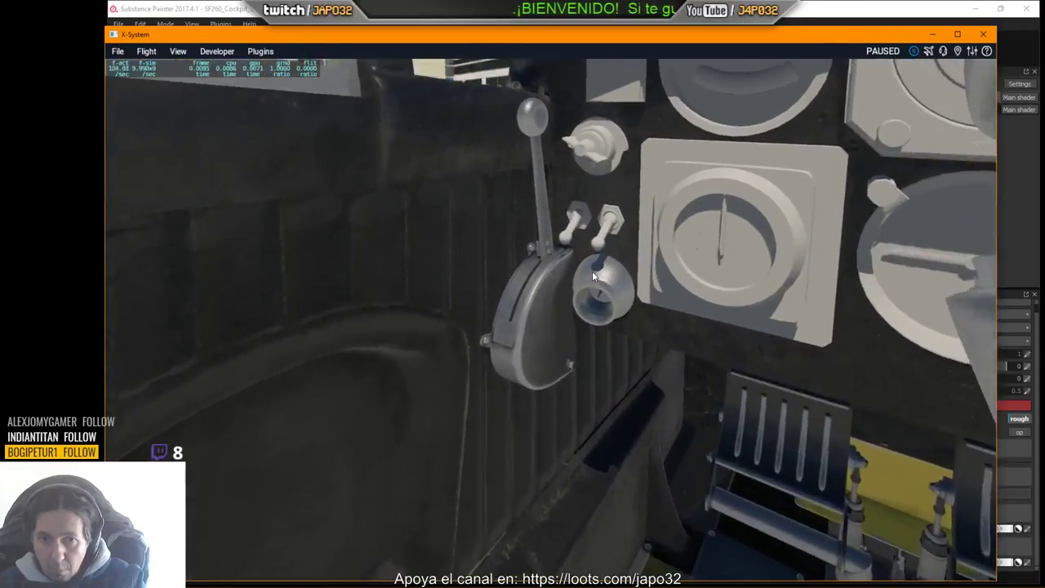
{"action": "key", "text": "comma"}
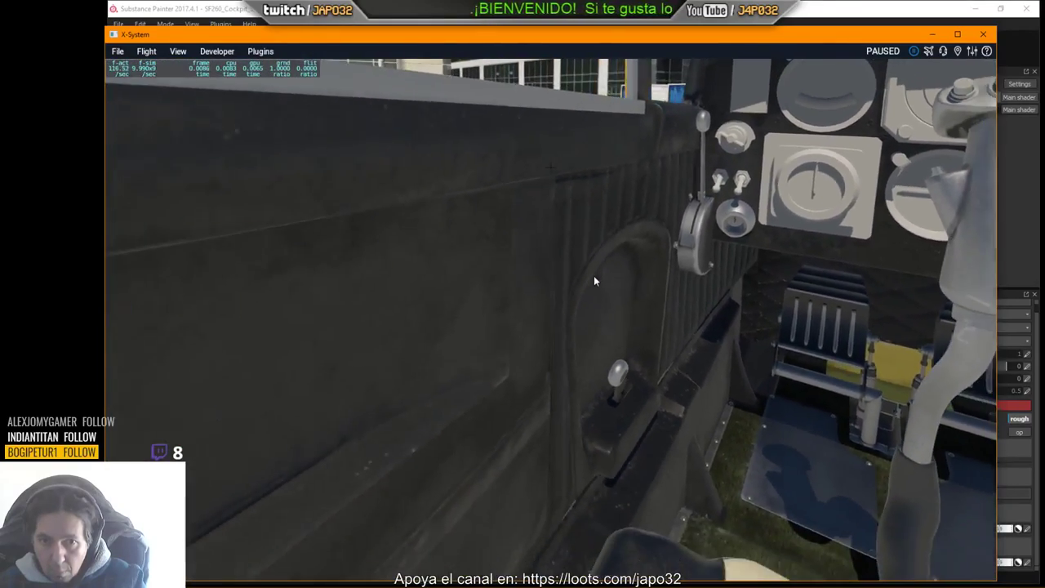
{"action": "right_click_drag", "start_coordinate": [594, 281], "coordinate": [667, 317]}
{"action": "key", "text": "period"}
{"action": "key", "text": "comma"}
{"action": "key", "text": "Right"}
{"action": "key", "text": "Right"}
{"action": "key", "text": "comma"}
{"action": "key", "text": "comma"}
{"action": "key", "text": "Down"}
{"action": "key", "text": "Left"}
{"action": "key", "text": "Left"}
{"action": "key", "text": "period"}
{"action": "key", "text": "period"}
{"action": "key", "text": "Up"}
{"action": "key", "text": "Up"}
{"action": "key", "text": "period"}
{"action": "key", "text": "period"}
{"action": "key", "text": "Left"}
{"action": "key", "text": "comma"}
{"action": "key", "text": "Left"}
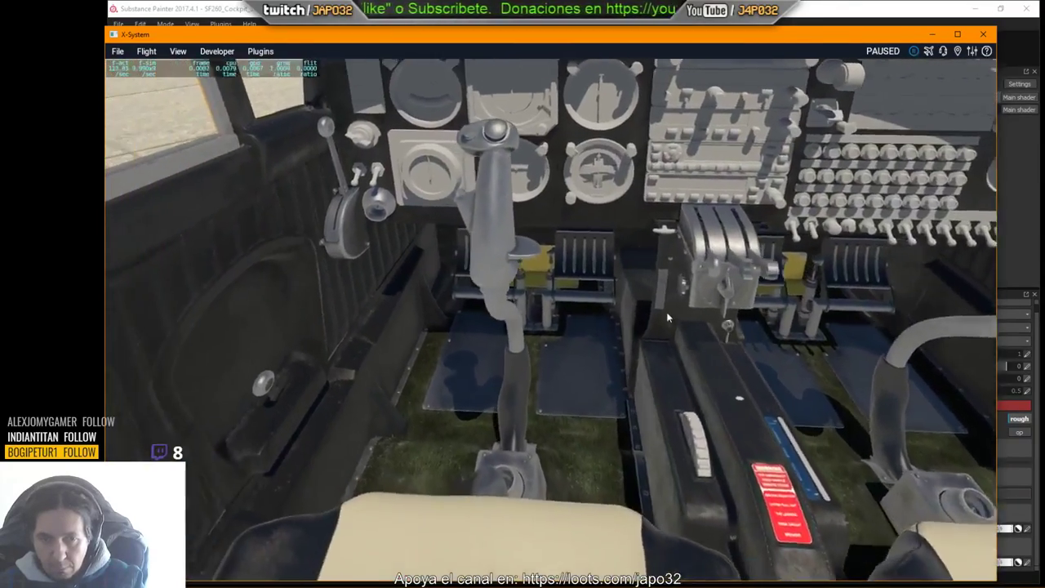
{"action": "key", "text": "Left"}
{"action": "key", "text": "Left"}
{"action": "key", "text": "Left"}
{"action": "key", "text": "Left"}
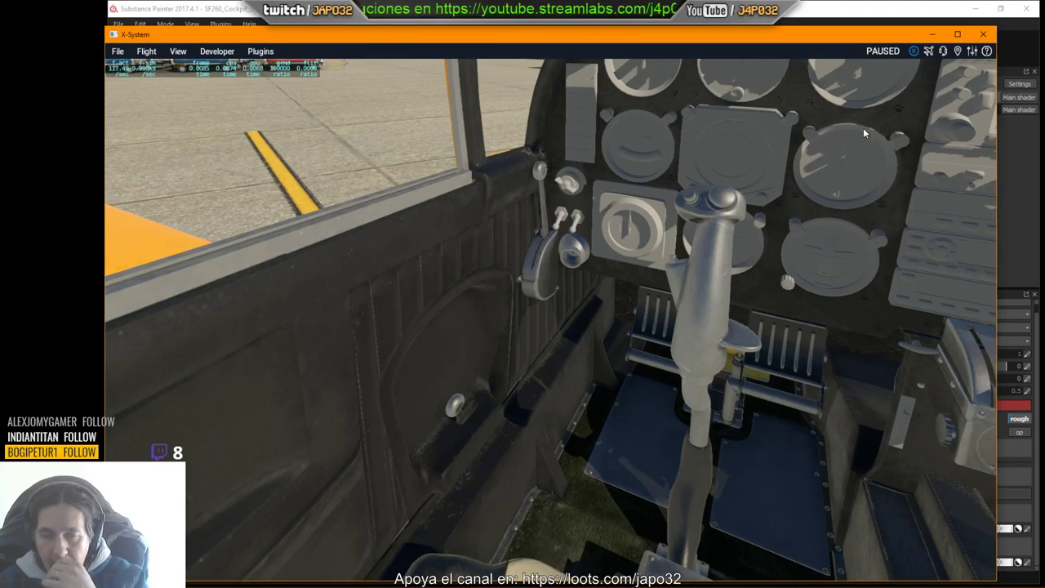
Step: Switch back to Substance Painter and save the project
{"action": "key", "text": "alt+Tab"}
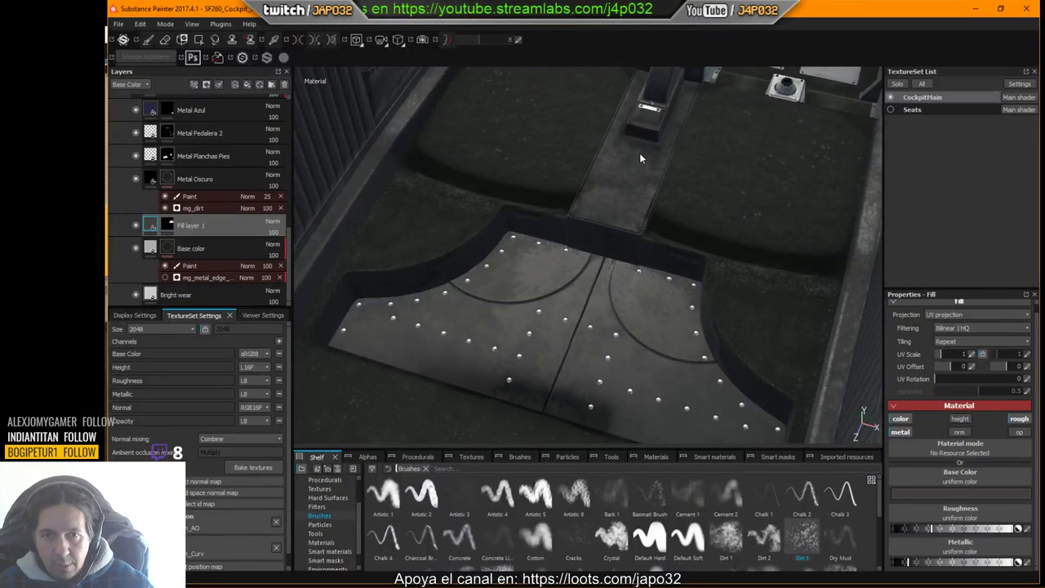
{"action": "key", "text": "ctrl+s"}
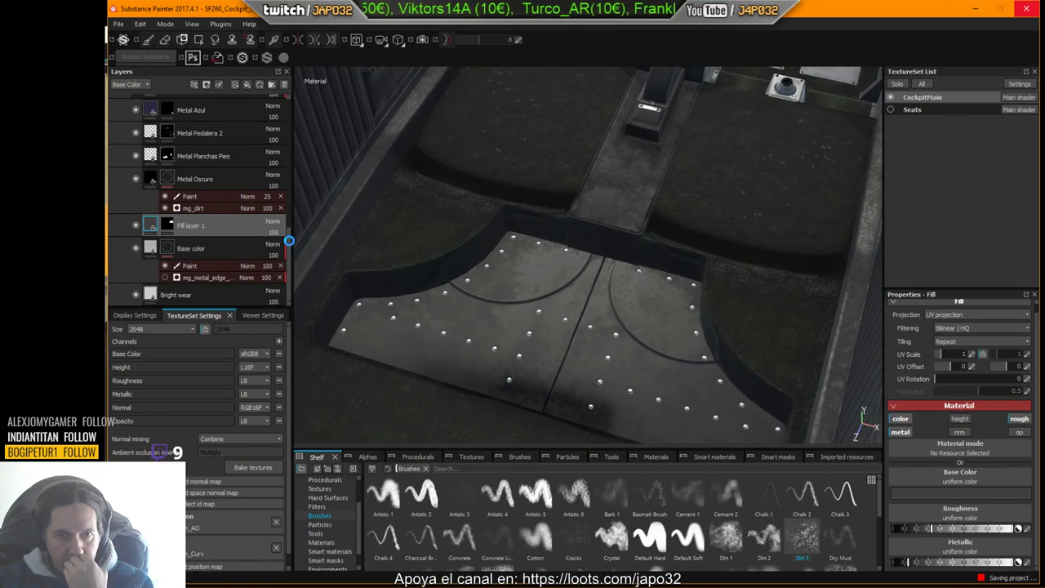
Step: Collapse the expanded layer groups down to the top-level folders and set the CockpitMain texture set size to 4096
{"action": "scroll", "coordinate": [289, 240], "scroll_direction": "up", "scroll_amount": 4}
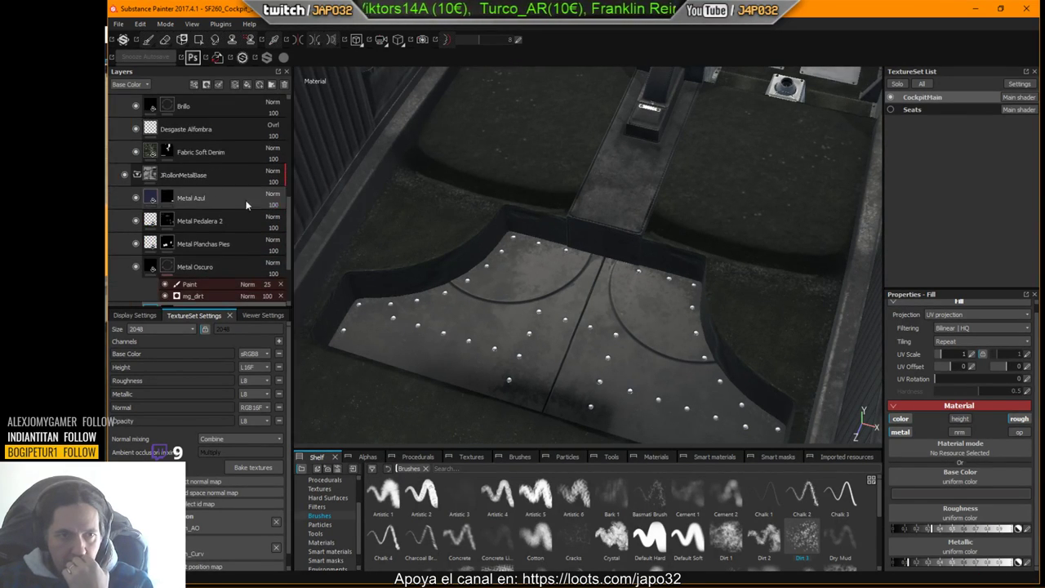
{"action": "scroll", "coordinate": [137, 178], "scroll_direction": "up", "scroll_amount": 3}
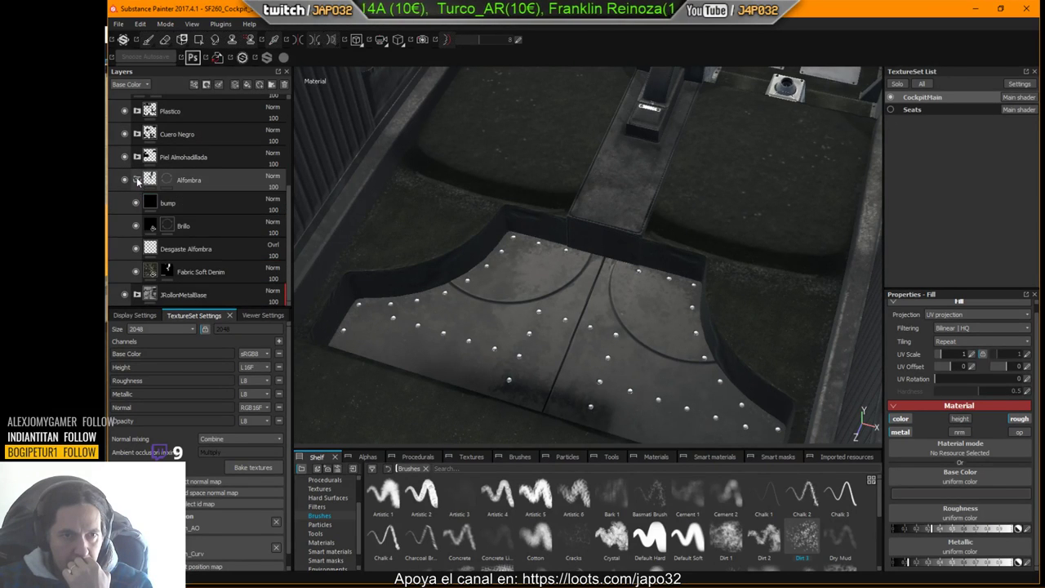
{"action": "left_click", "coordinate": [137, 180]}
{"action": "left_click", "coordinate": [124, 135]}
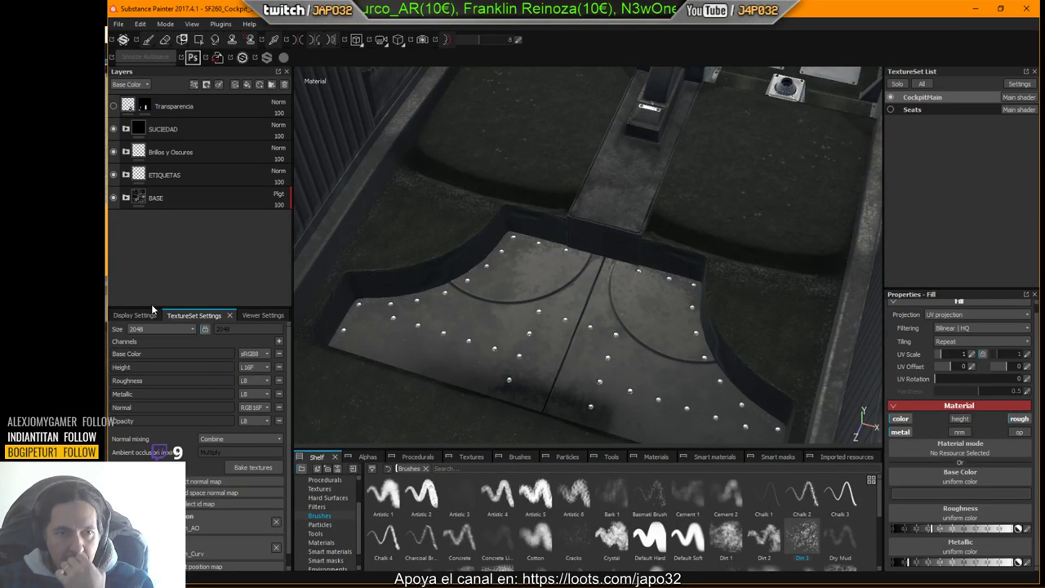
{"action": "left_click", "coordinate": [177, 328]}
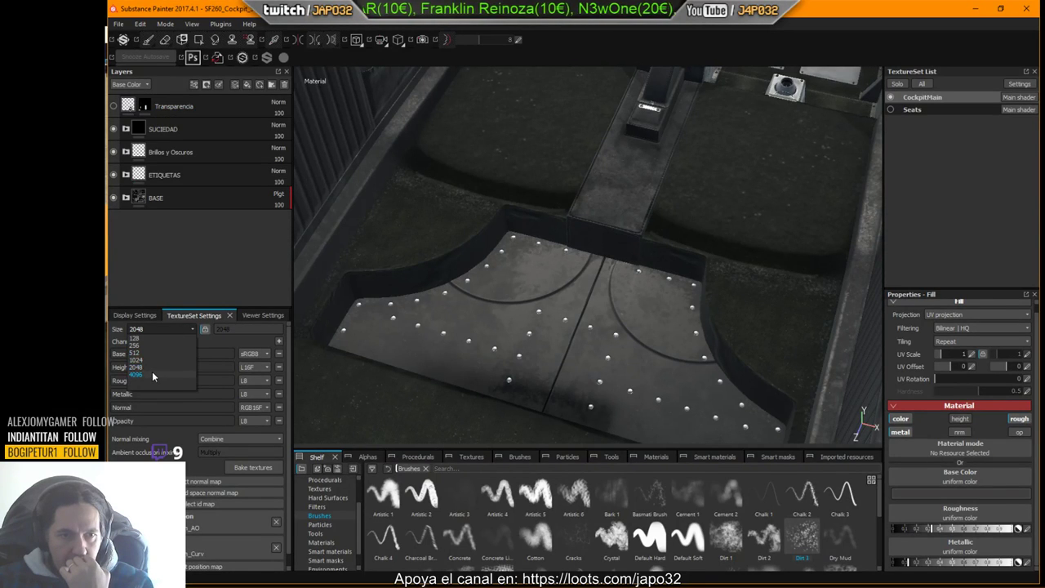
{"action": "left_click", "coordinate": [152, 373]}
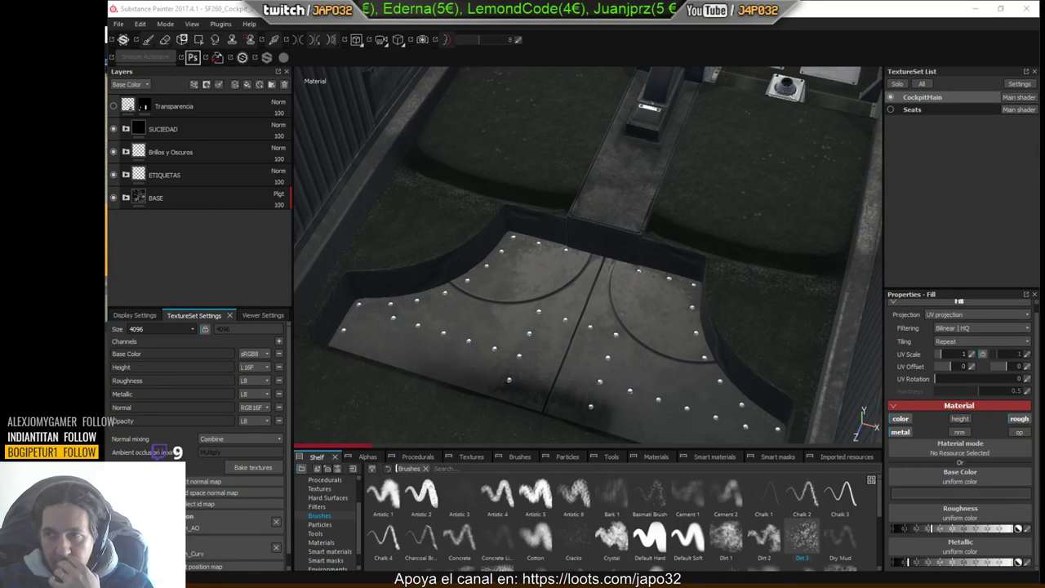
Step: Bring in and enlarge the browser window, and read the "Will it look like this ?" topic on the Condor forum
{"action": "left_click_drag", "start_coordinate": [1044, 171], "coordinate": [501, 137]}
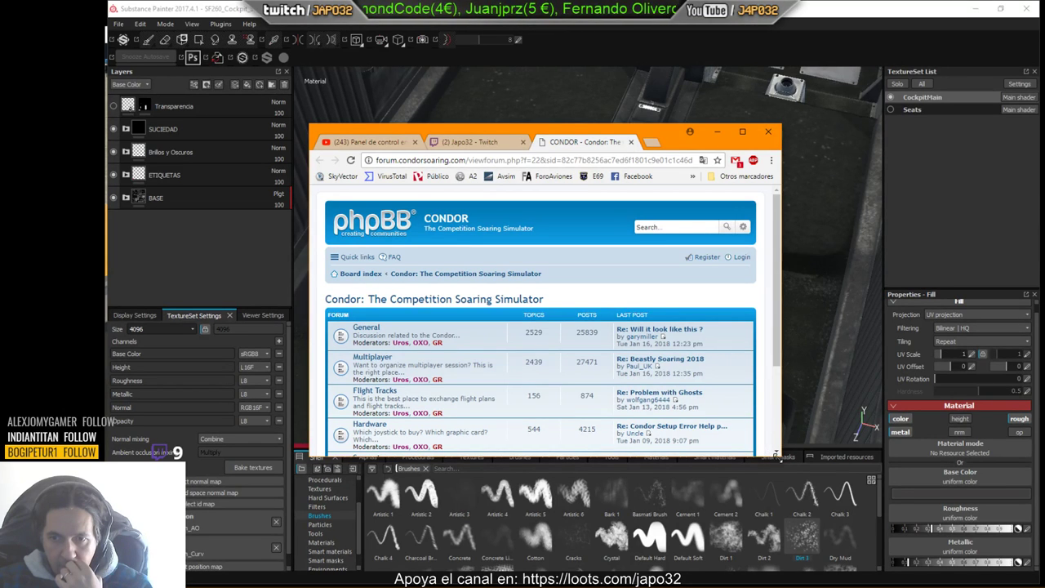
{"action": "left_click_drag", "start_coordinate": [776, 454], "coordinate": [890, 534]}
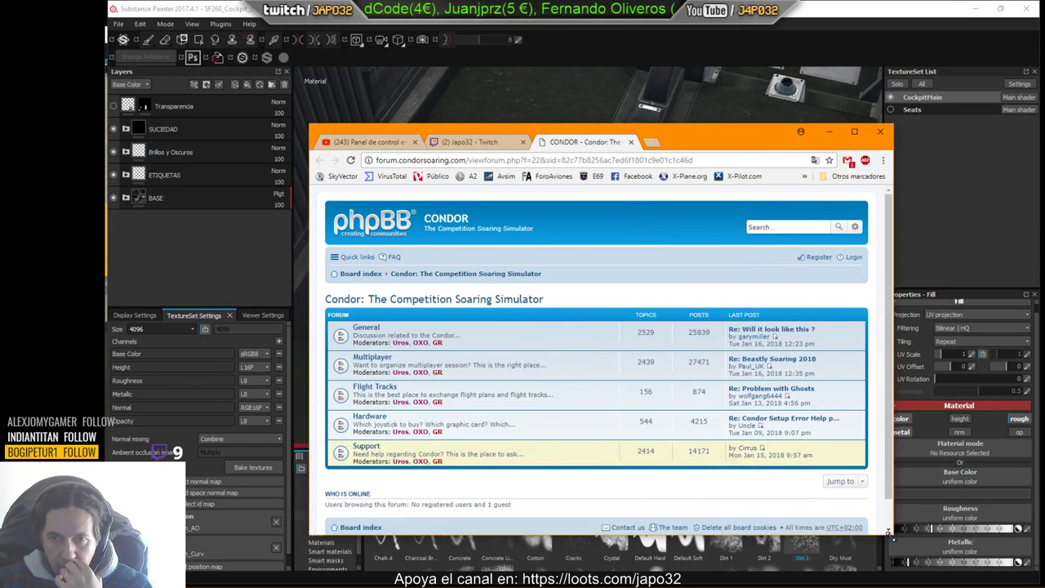
{"action": "left_click", "coordinate": [768, 329]}
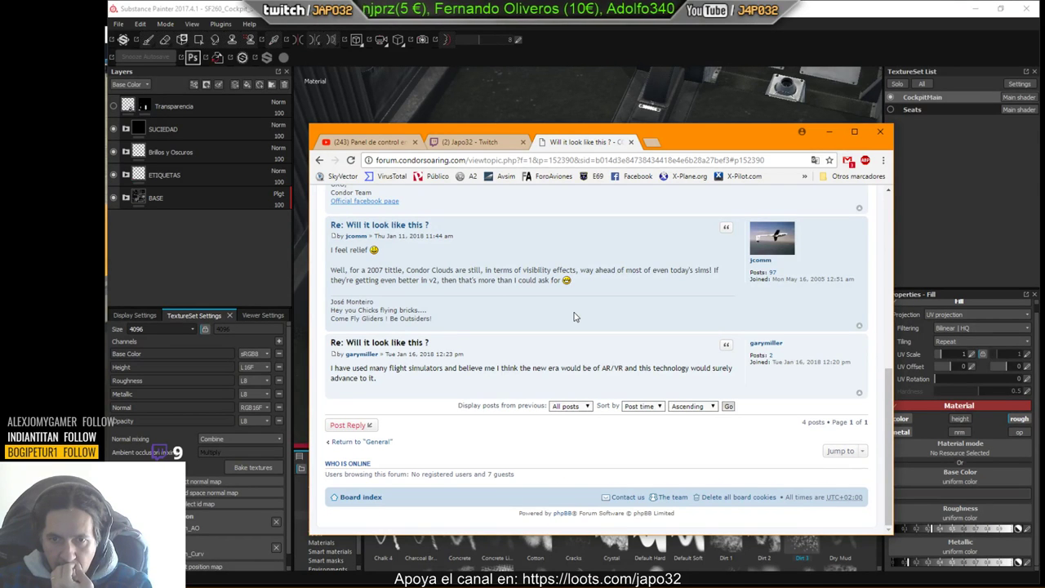
{"action": "scroll", "coordinate": [575, 317], "scroll_direction": "up", "scroll_amount": 10}
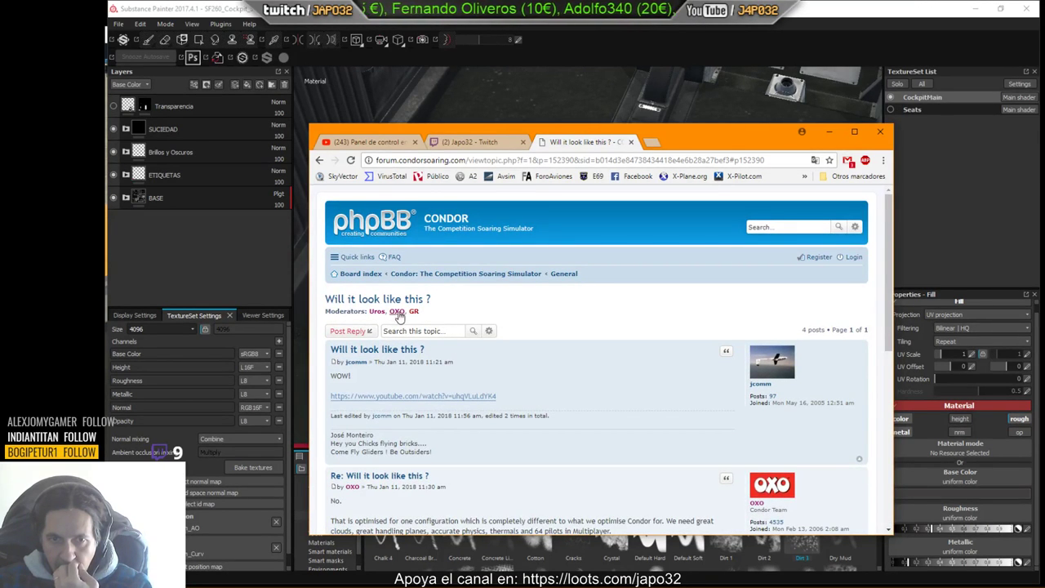
Step: Return to the Condor forum index and look through the topic list of the General board
{"action": "left_click", "coordinate": [456, 275]}
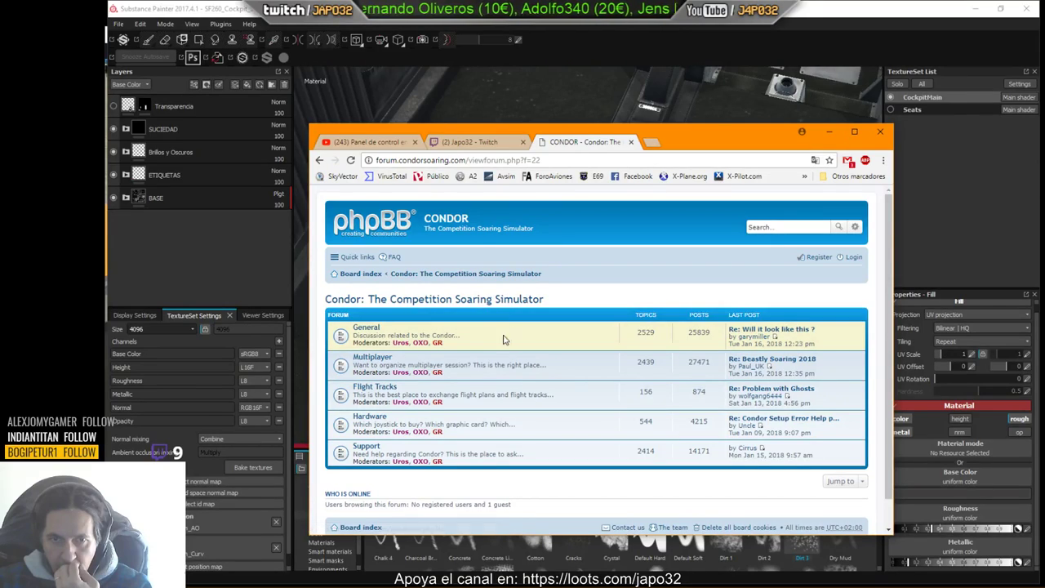
{"action": "left_click", "coordinate": [366, 328]}
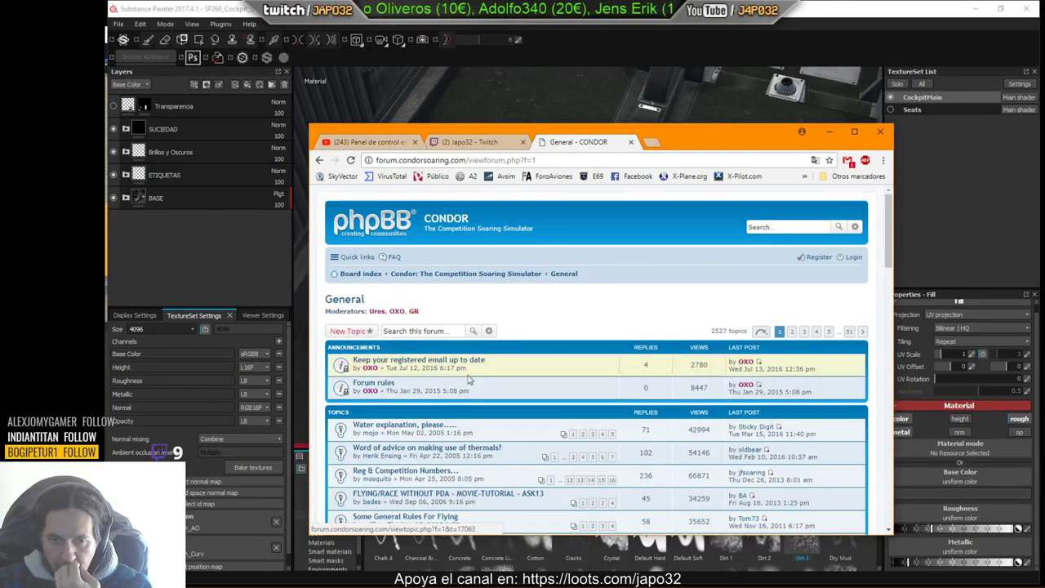
{"action": "scroll", "coordinate": [468, 376], "scroll_direction": "down", "scroll_amount": 3}
{"action": "scroll", "coordinate": [469, 376], "scroll_direction": "down", "scroll_amount": 4}
{"action": "scroll", "coordinate": [441, 367], "scroll_direction": "up", "scroll_amount": 1}
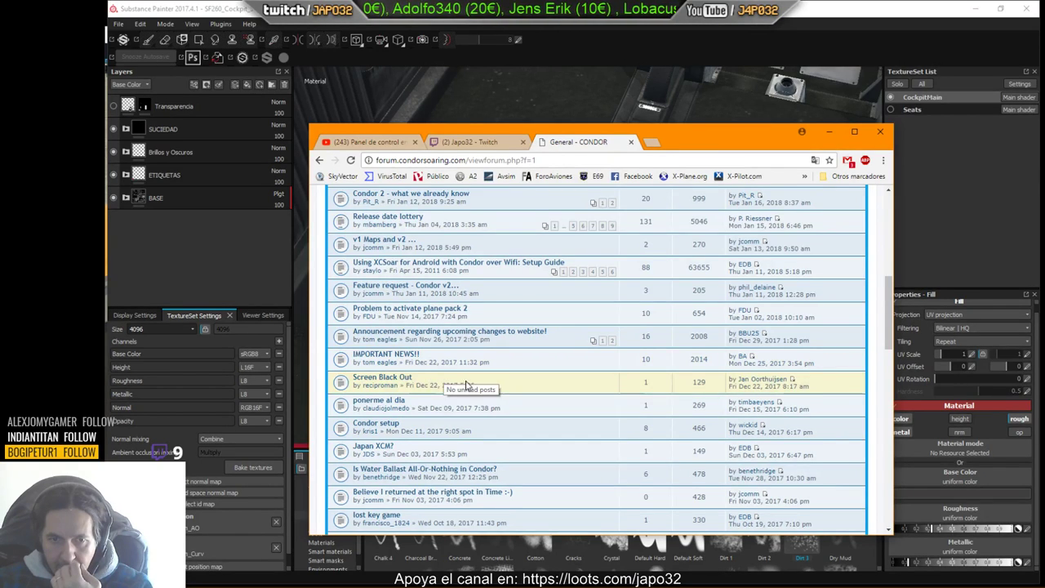
{"action": "scroll", "coordinate": [465, 384], "scroll_direction": "up", "scroll_amount": 1}
{"action": "scroll", "coordinate": [467, 386], "scroll_direction": "up", "scroll_amount": 5}
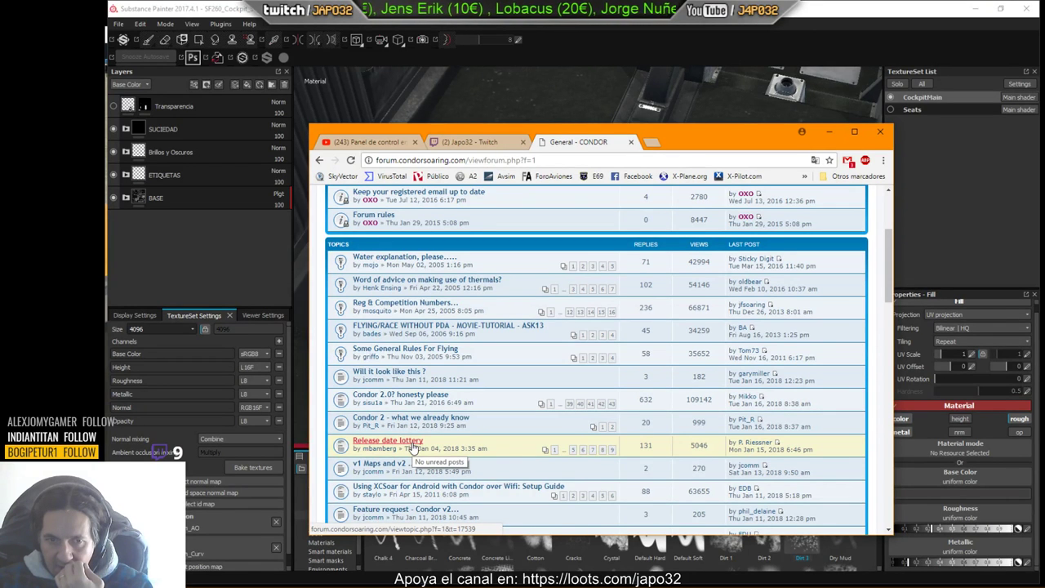
Step: Read the end of page 2 of "Condor 2 - what we already know" and move the browser off the Substance Painter window
{"action": "left_click", "coordinate": [612, 433]}
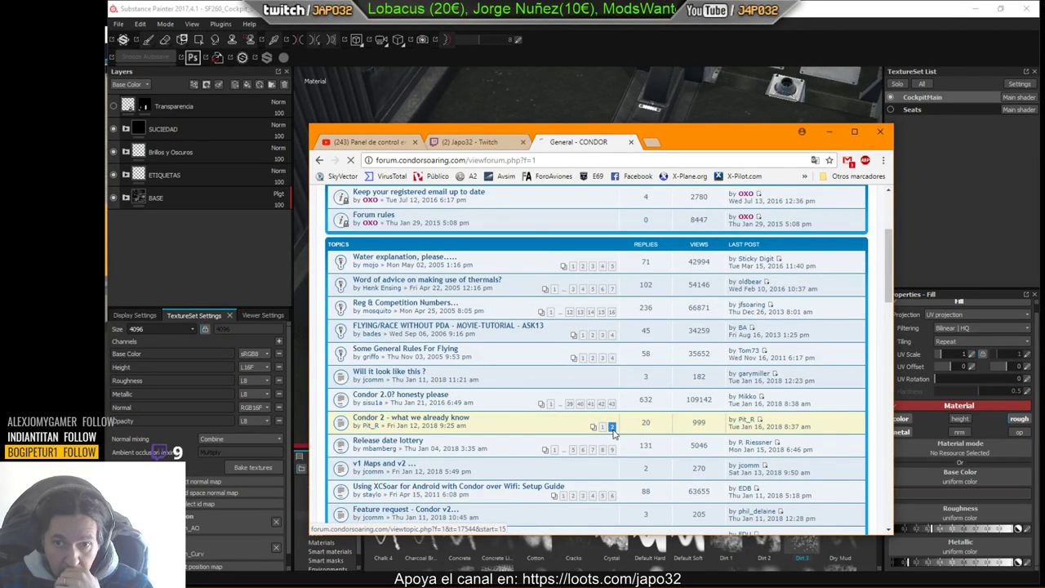
{"action": "scroll", "coordinate": [614, 391], "scroll_direction": "down", "scroll_amount": 10}
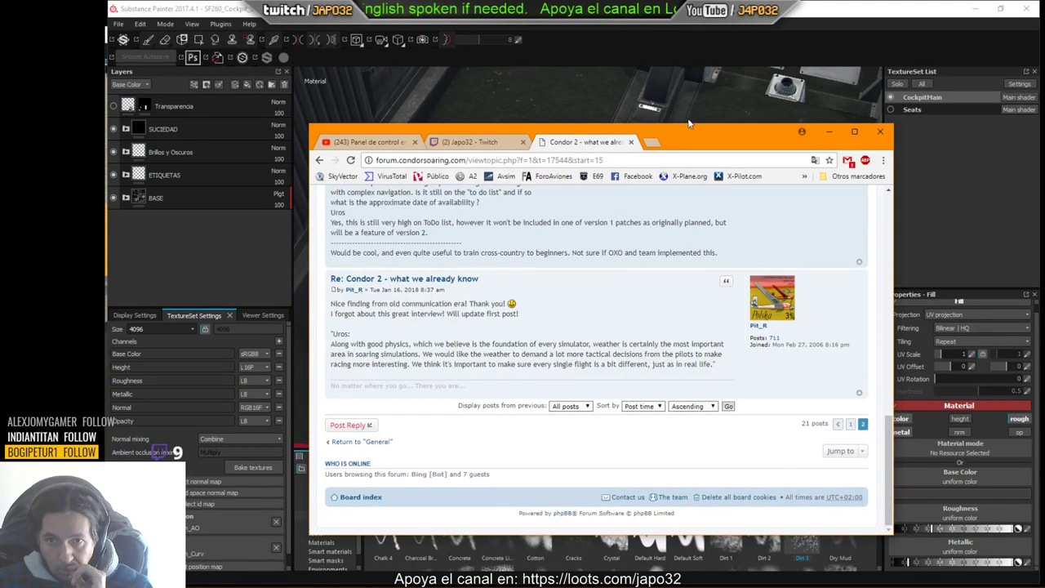
{"action": "left_click_drag", "start_coordinate": [696, 133], "coordinate": [1044, 135]}
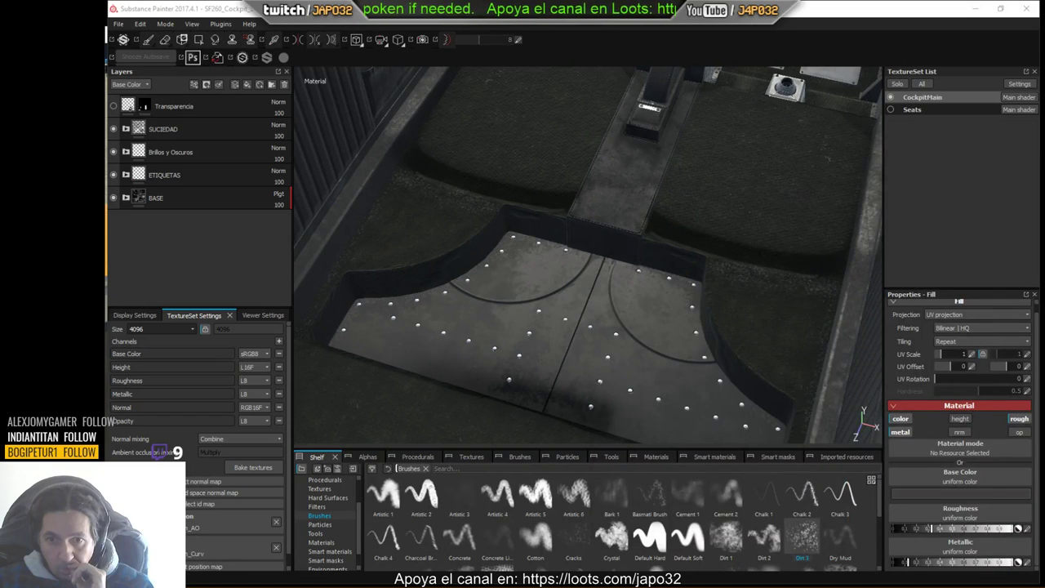
Step: Export the CockpitMain texture set at 4096x4096 with the X-Plane configuration to the aircraft's objects folder
{"action": "right_click", "coordinate": [498, 218]}
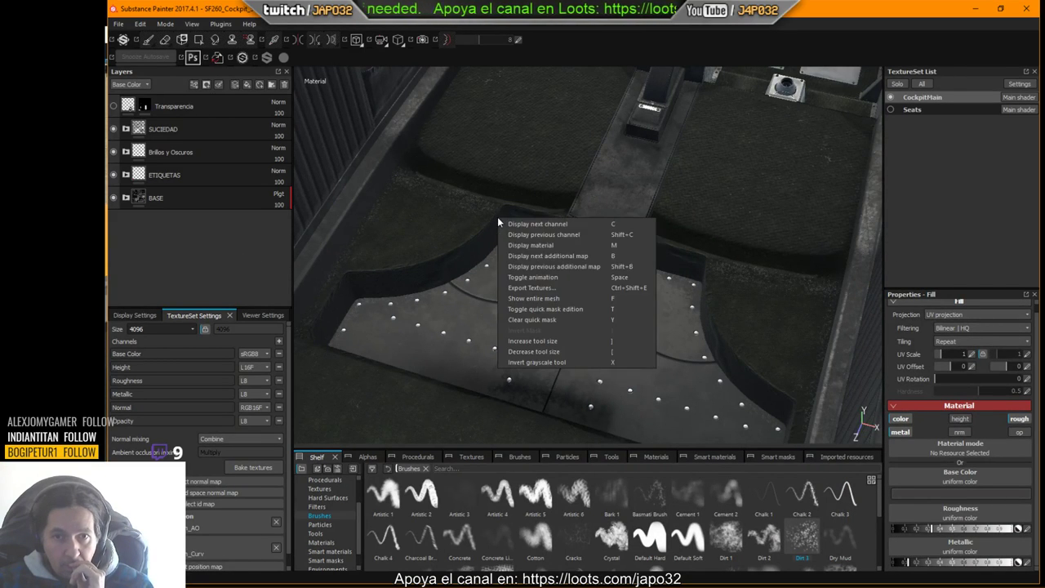
{"action": "left_click", "coordinate": [535, 287]}
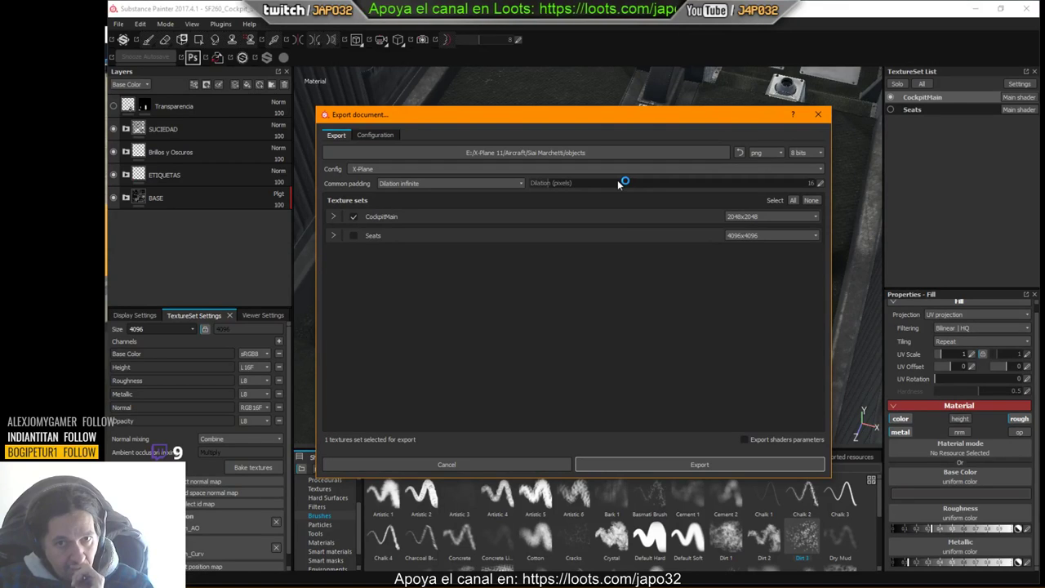
{"action": "left_click", "coordinate": [767, 218]}
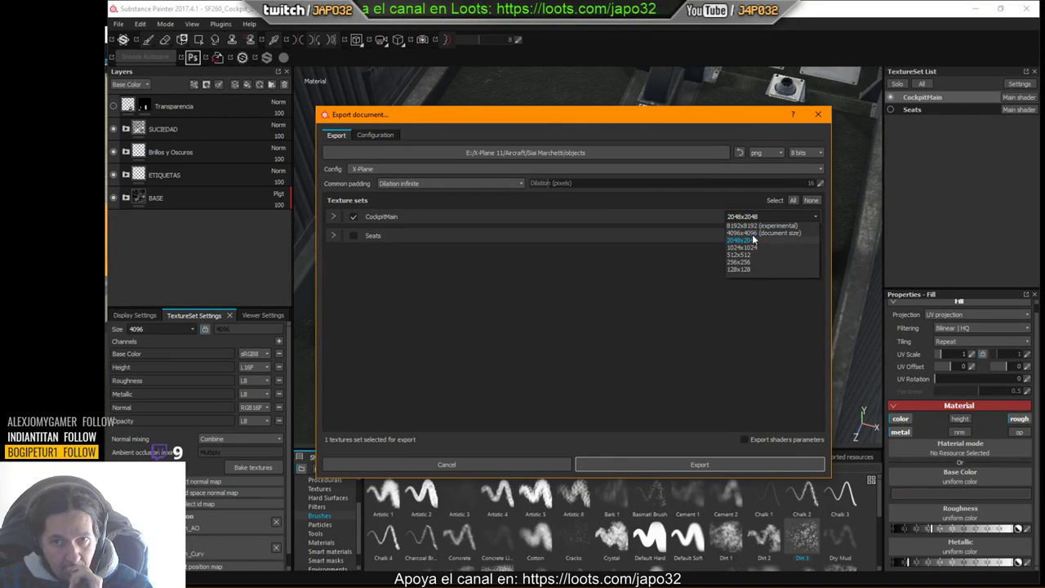
{"action": "left_click", "coordinate": [752, 233]}
{"action": "left_click", "coordinate": [712, 464]}
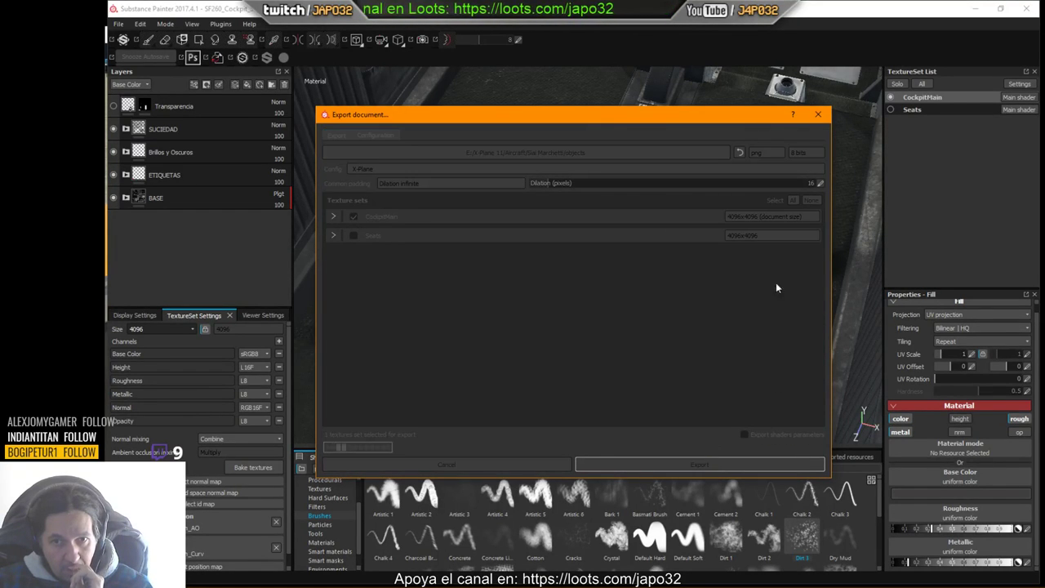
Step: Bring the browser back and look through the All Activity feed on the AVSIM site
{"action": "left_click_drag", "start_coordinate": [1044, 110], "coordinate": [622, 106]}
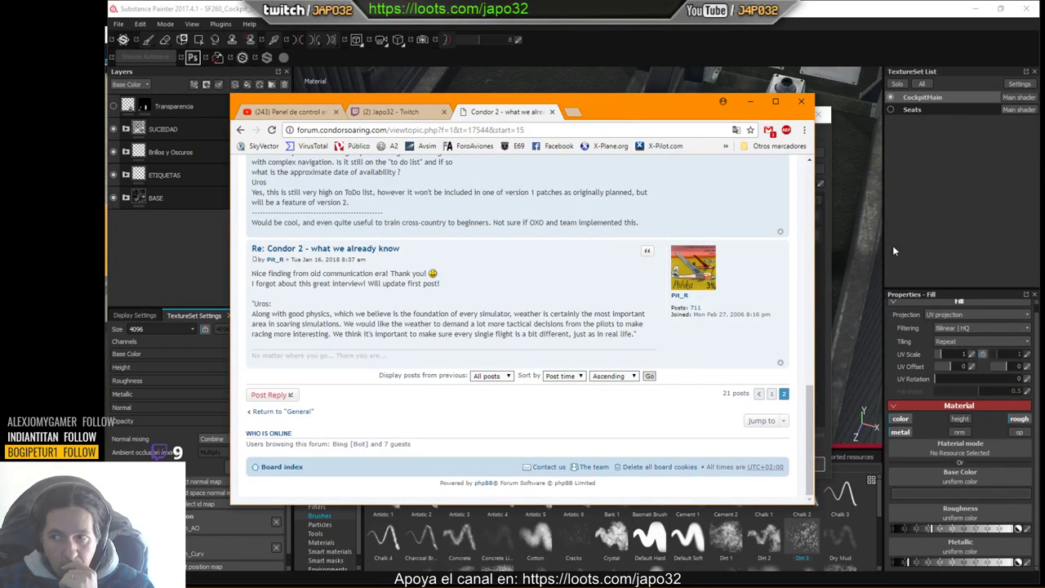
{"action": "left_click", "coordinate": [426, 146]}
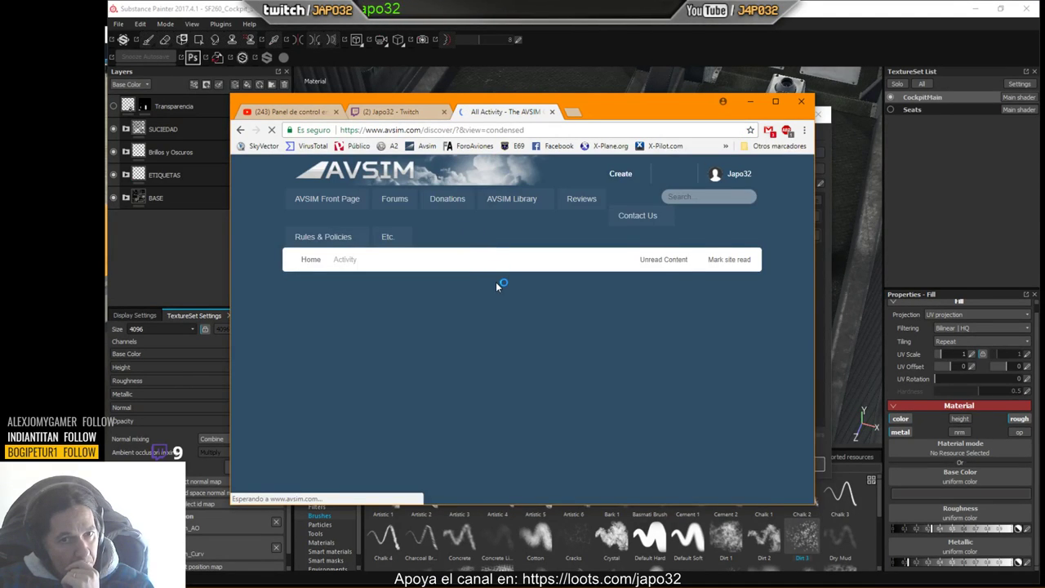
{"action": "scroll", "coordinate": [497, 287], "scroll_direction": "down", "scroll_amount": 1}
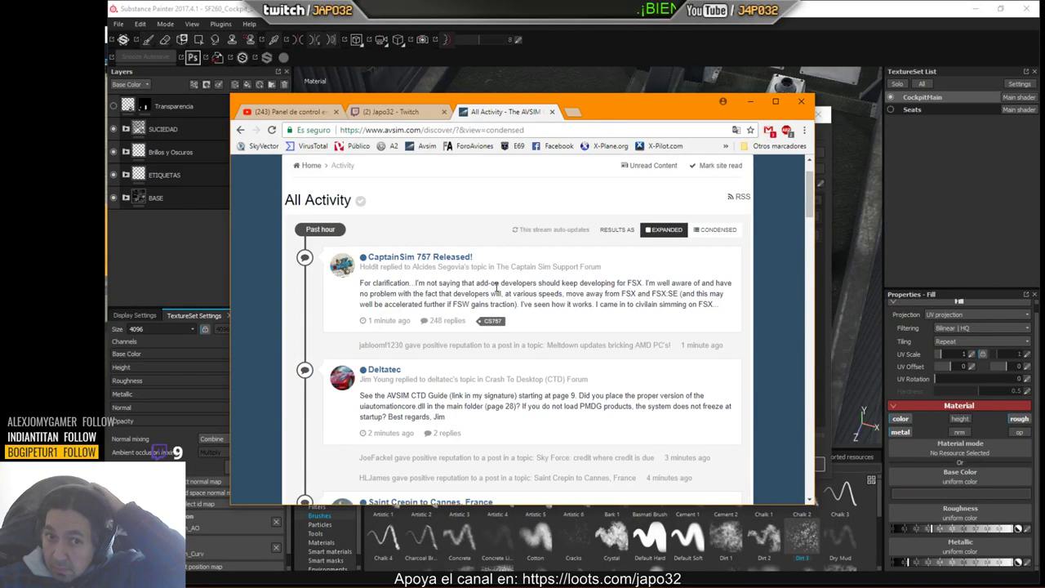
{"action": "scroll", "coordinate": [496, 287], "scroll_direction": "down", "scroll_amount": 3}
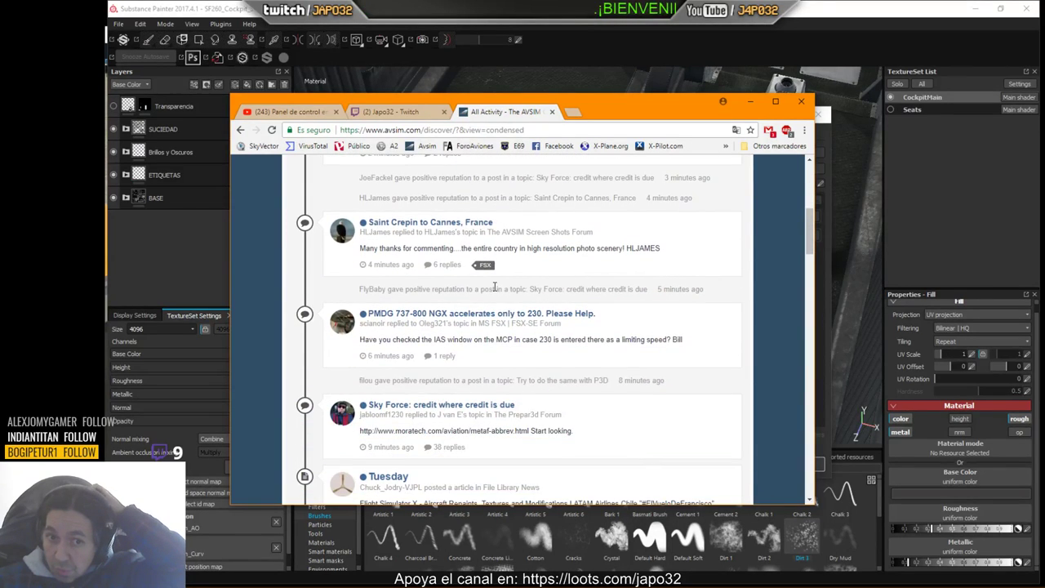
{"action": "scroll", "coordinate": [494, 287], "scroll_direction": "down", "scroll_amount": 3}
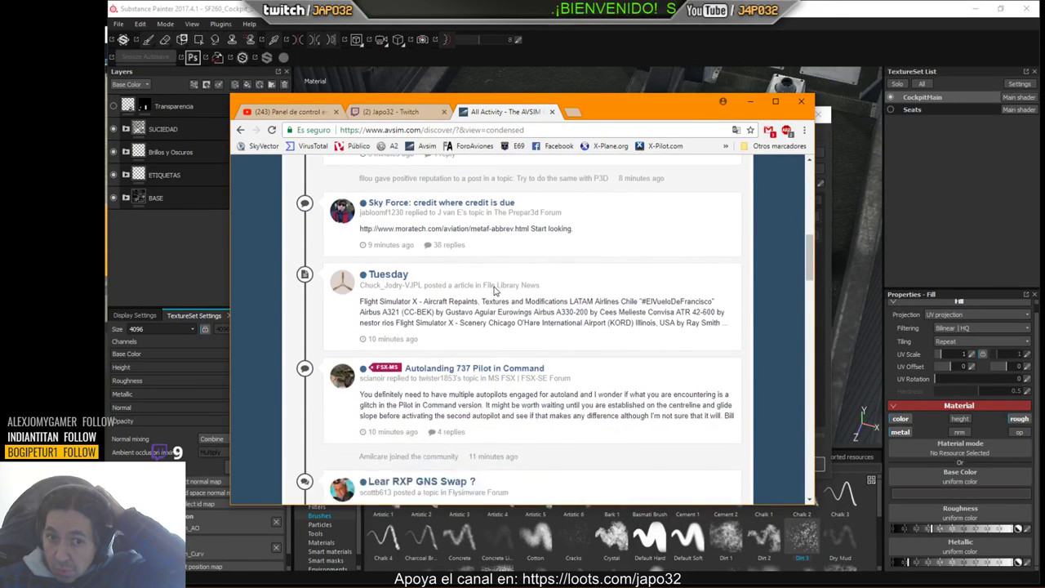
{"action": "scroll", "coordinate": [494, 292], "scroll_direction": "down", "scroll_amount": 1}
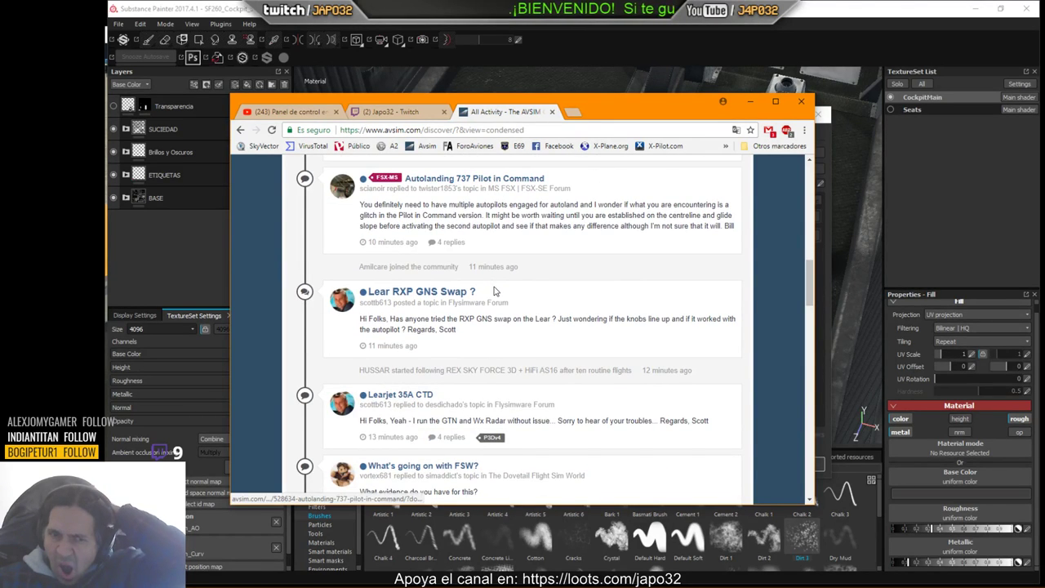
Step: Read the rest of the AVSIM All Activity feed down to the end of the loaded entries
{"action": "scroll", "coordinate": [494, 291], "scroll_direction": "down", "scroll_amount": 2}
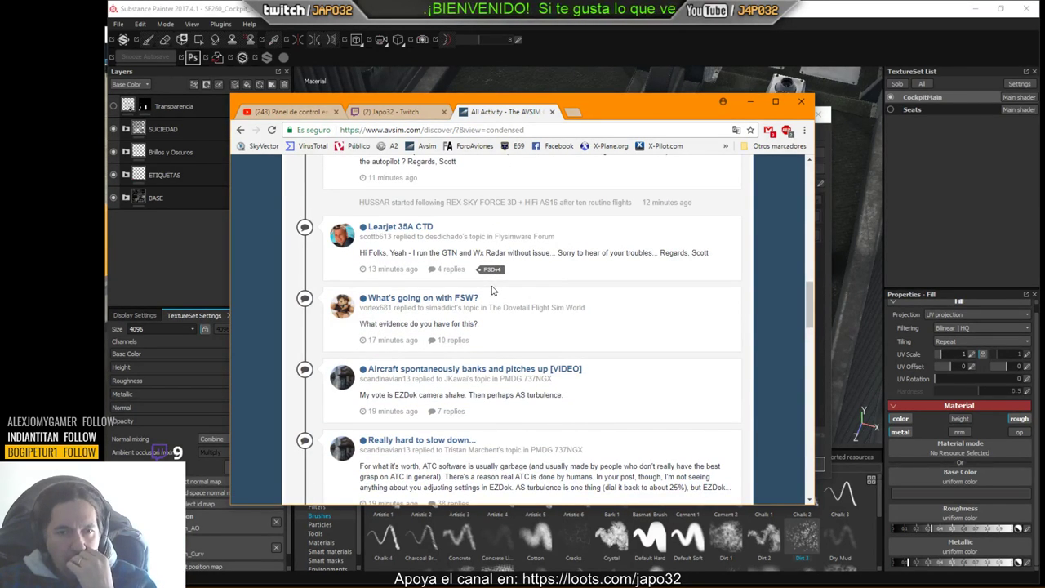
{"action": "scroll", "coordinate": [493, 288], "scroll_direction": "down", "scroll_amount": 1}
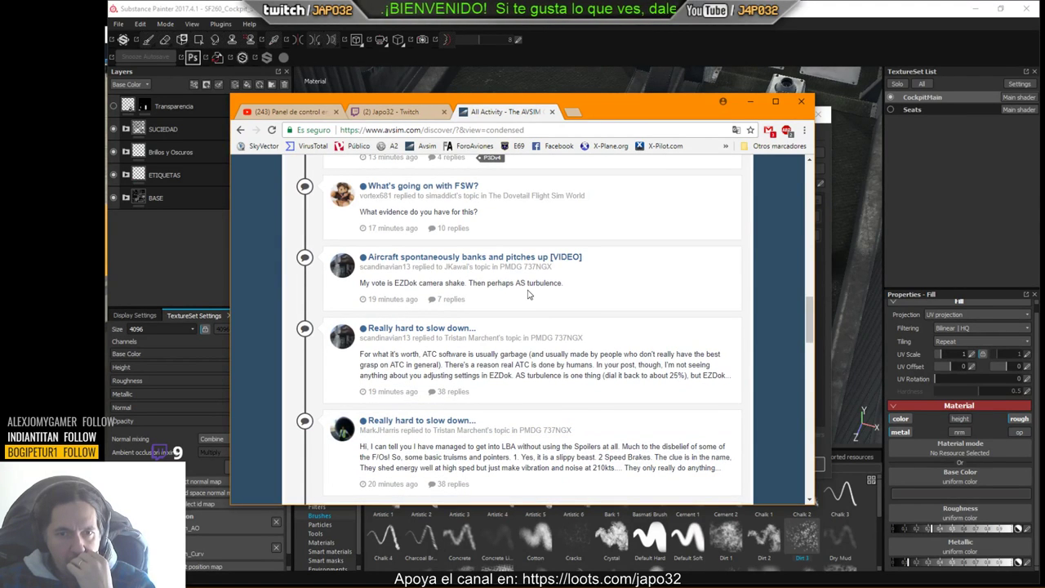
{"action": "scroll", "coordinate": [528, 294], "scroll_direction": "down", "scroll_amount": 2}
{"action": "scroll", "coordinate": [523, 289], "scroll_direction": "down", "scroll_amount": 2}
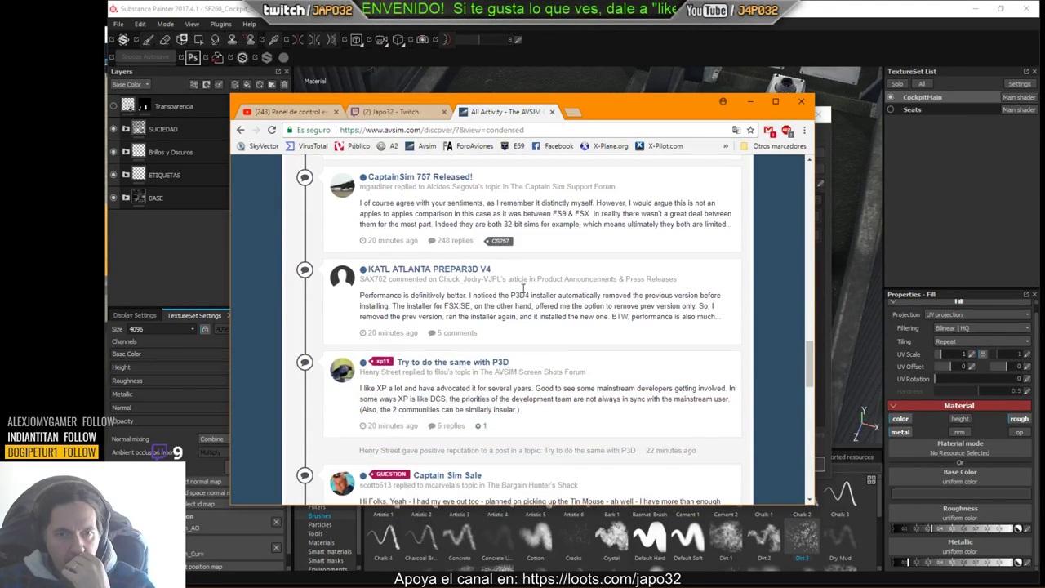
{"action": "scroll", "coordinate": [523, 292], "scroll_direction": "down", "scroll_amount": 3}
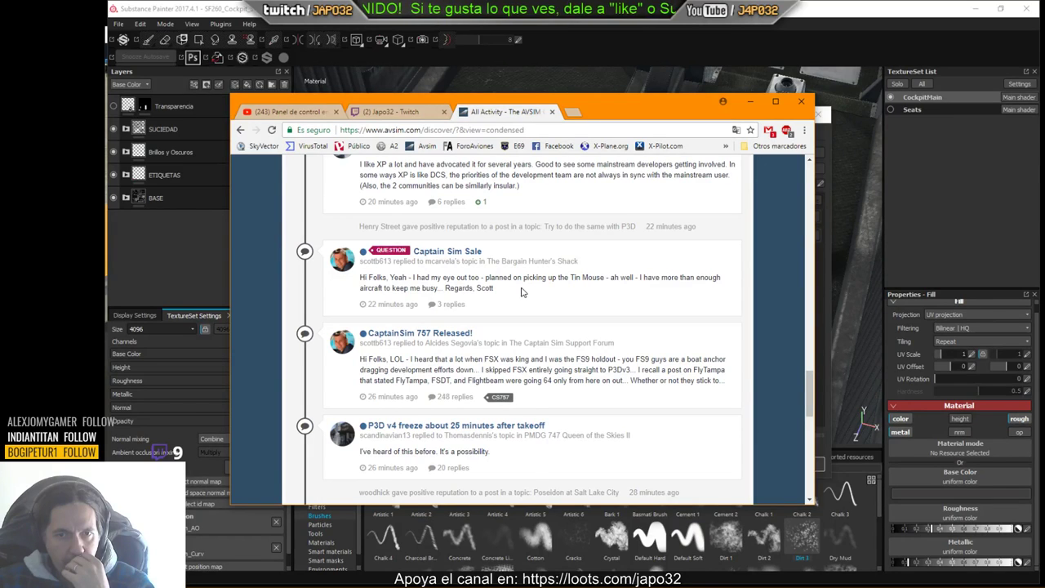
{"action": "scroll", "coordinate": [523, 292], "scroll_direction": "down", "scroll_amount": 1}
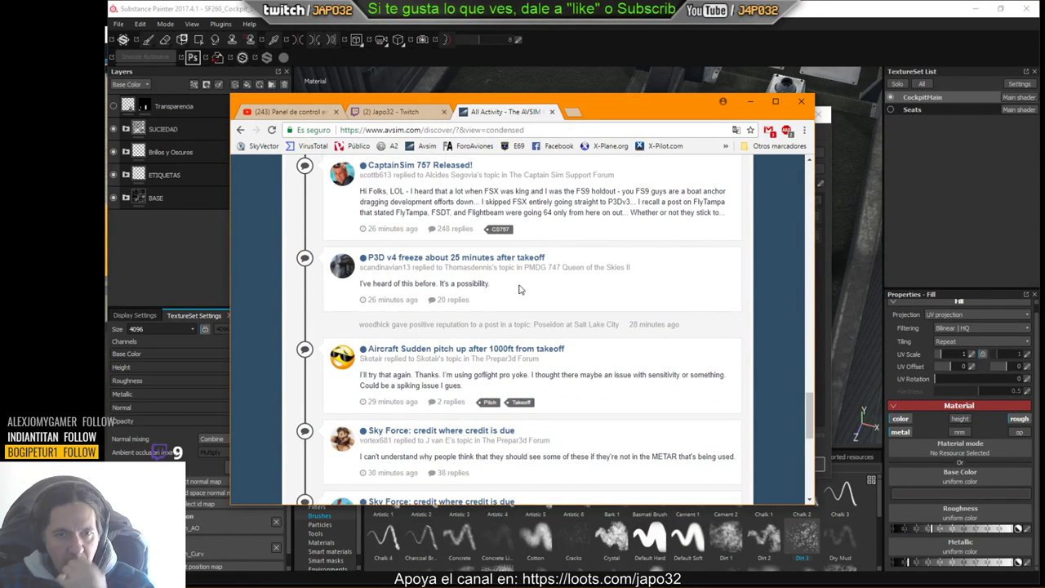
{"action": "scroll", "coordinate": [517, 286], "scroll_direction": "down", "scroll_amount": 2}
{"action": "scroll", "coordinate": [518, 286], "scroll_direction": "down", "scroll_amount": 2}
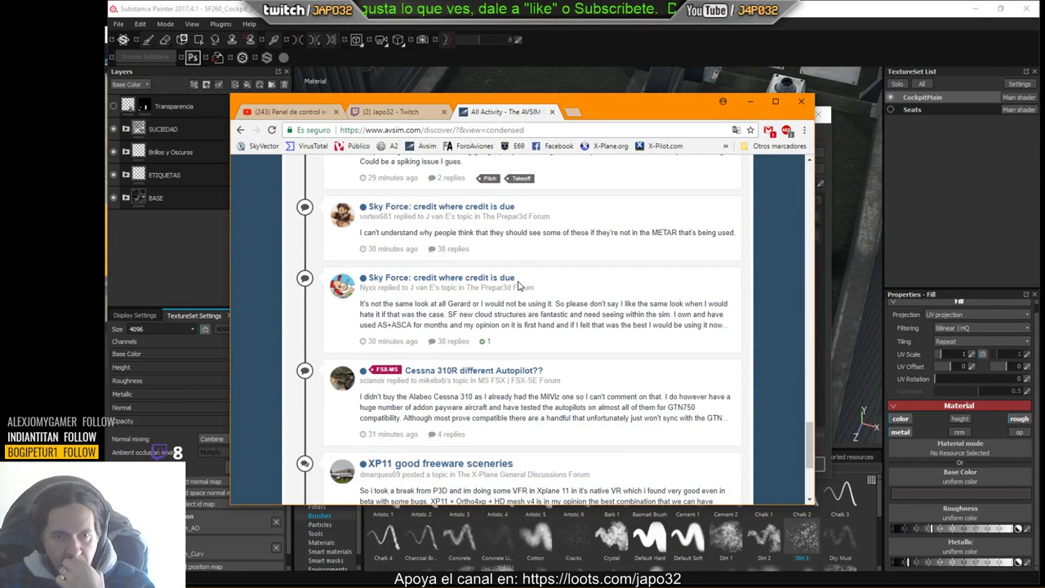
{"action": "scroll", "coordinate": [518, 286], "scroll_direction": "down", "scroll_amount": 2}
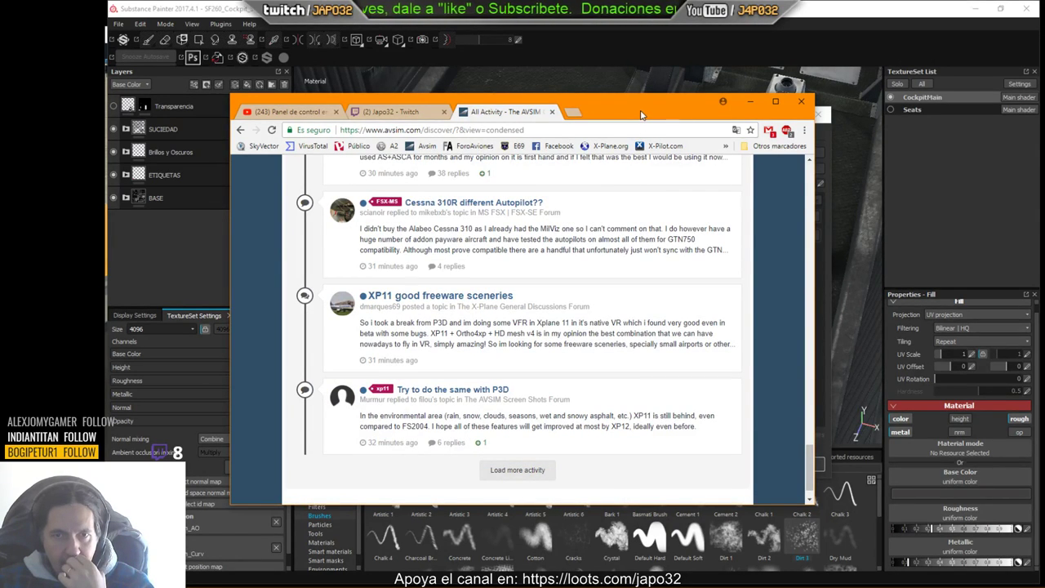
Step: Move the browser off the Substance Painter window and dismiss the finished CockpitMain export
{"action": "left_click_drag", "start_coordinate": [641, 112], "coordinate": [1044, 151]}
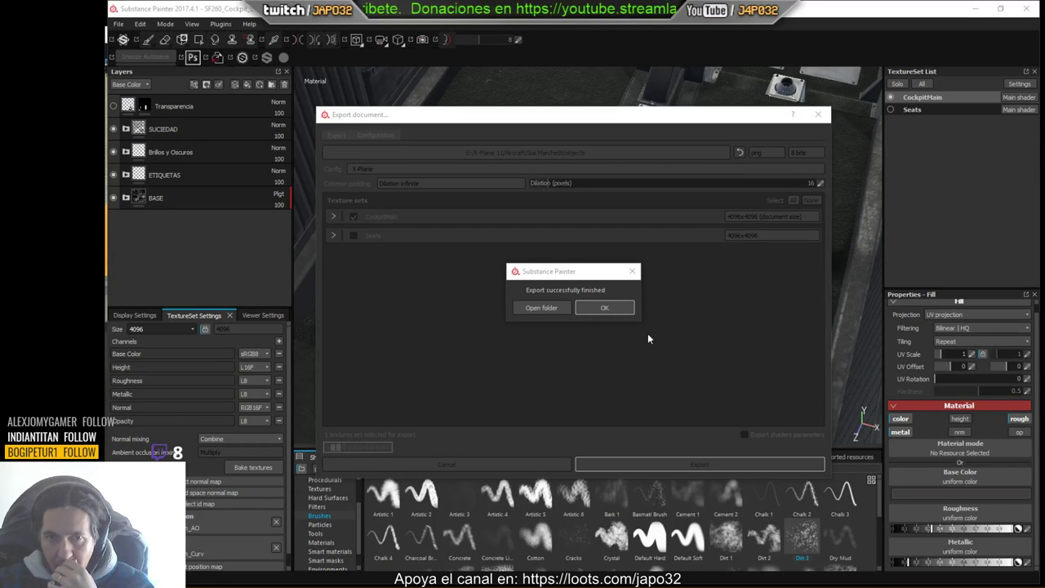
{"action": "left_click", "coordinate": [616, 311]}
{"action": "left_click", "coordinate": [617, 315]}
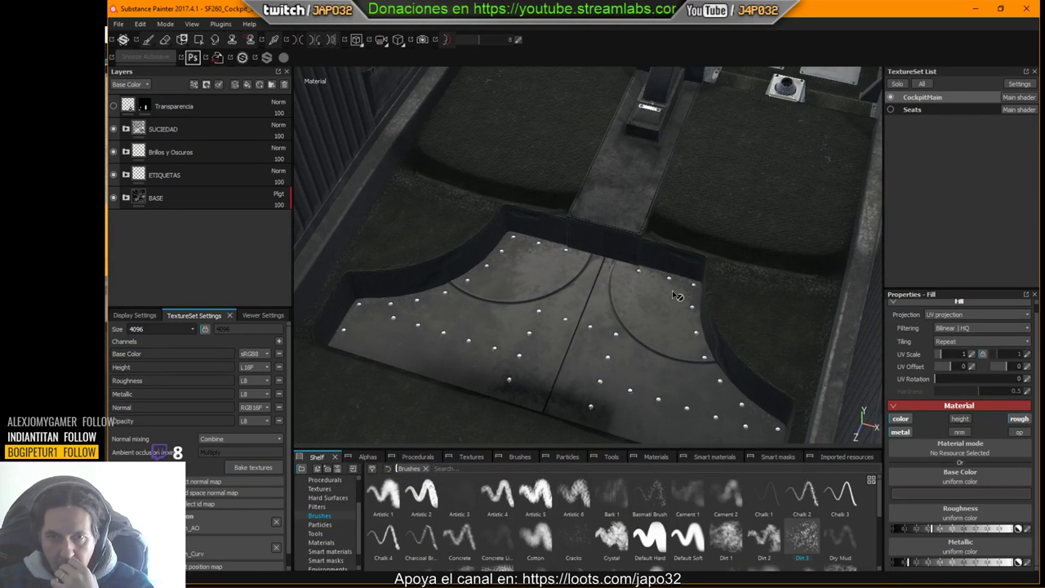
Step: Switch to X-Plane and reload the current aircraft with the newly exported cockpit textures
{"action": "key", "text": "alt+Tab"}
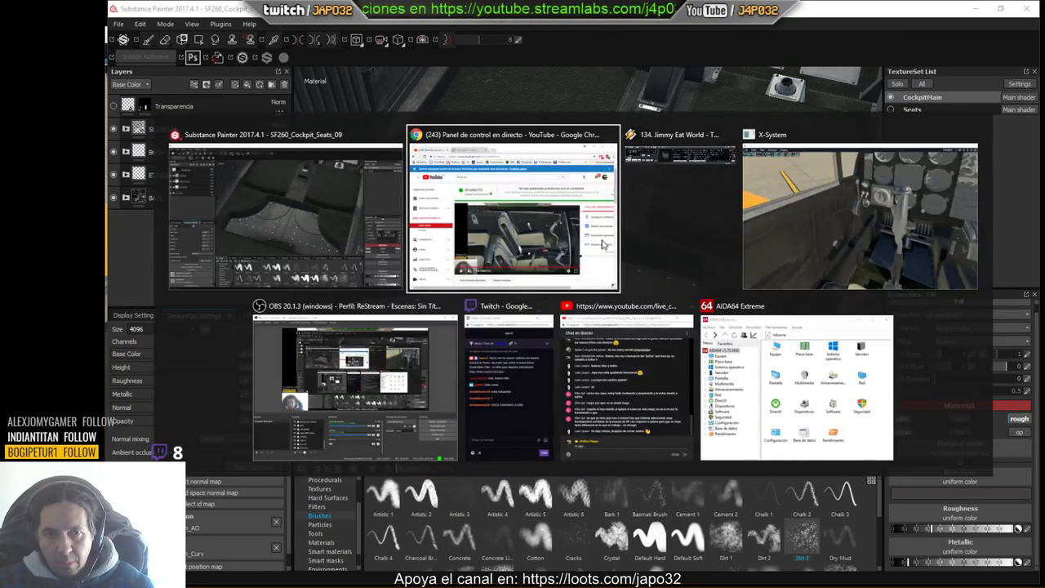
{"action": "key", "text": "Tab"}
{"action": "key", "text": "Tab"}
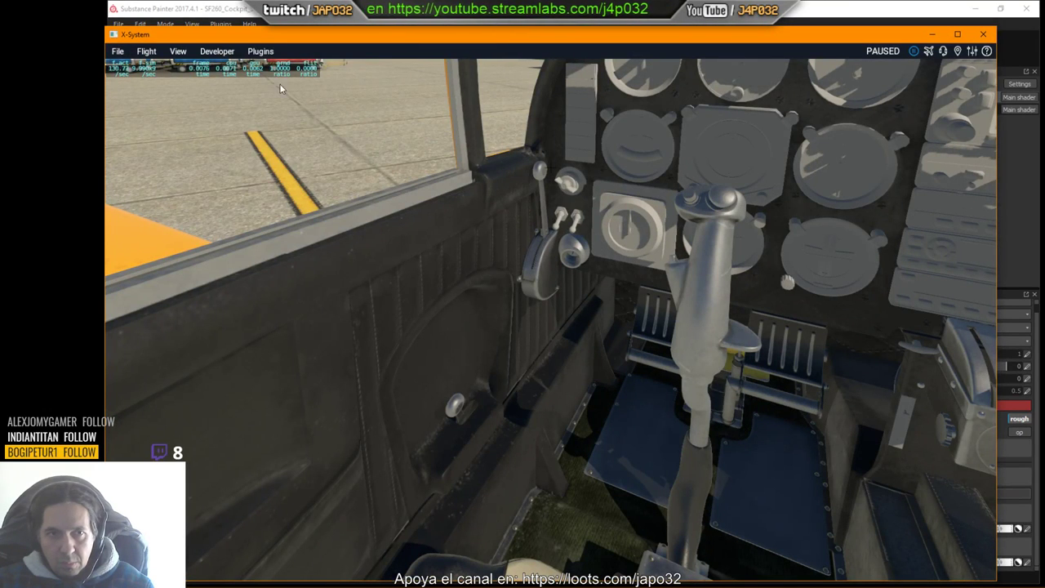
{"action": "left_click", "coordinate": [219, 51]}
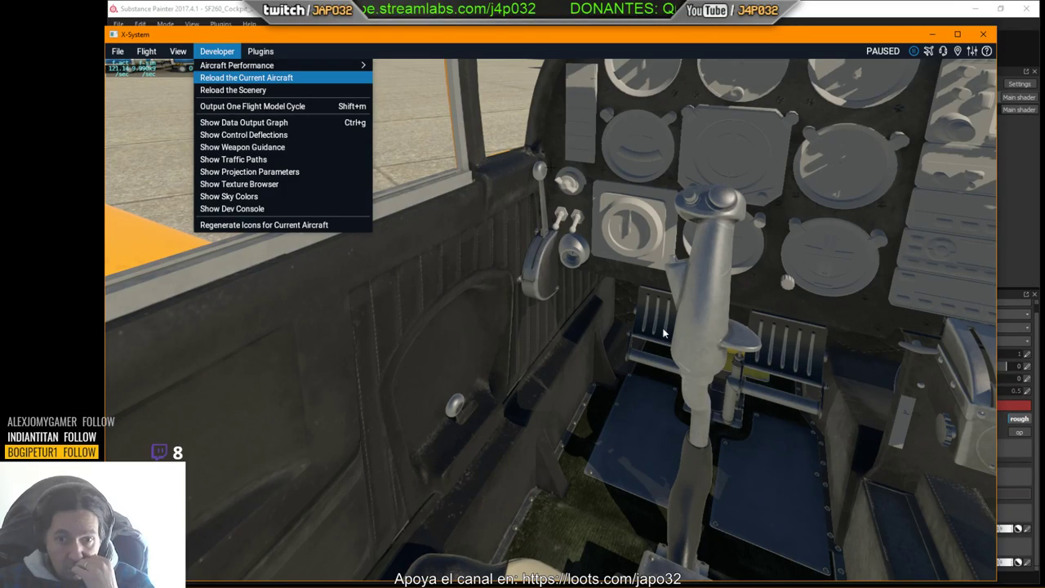
{"action": "left_click", "coordinate": [371, 426]}
Step: Inspect the front cockpit floor carpet, the foot plates around the control stick and the side wall panel
{"action": "key", "text": "shift+9"}
{"action": "key", "text": "Down"}
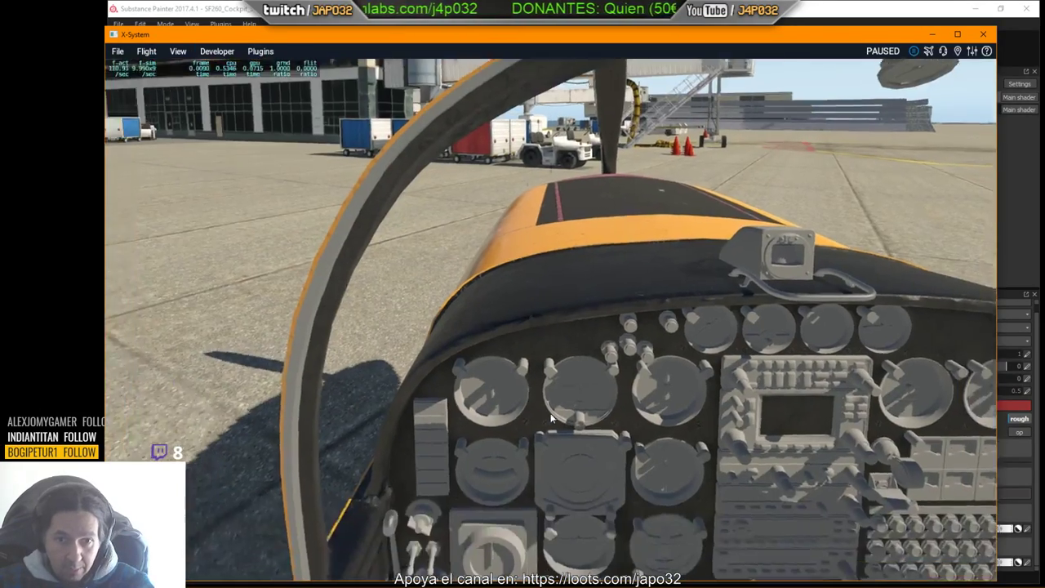
{"action": "right_click_drag", "start_coordinate": [543, 413], "coordinate": [515, 404]}
{"action": "key", "text": "Down"}
{"action": "key", "text": "Left"}
{"action": "key", "text": "Left"}
{"action": "key", "text": "."}
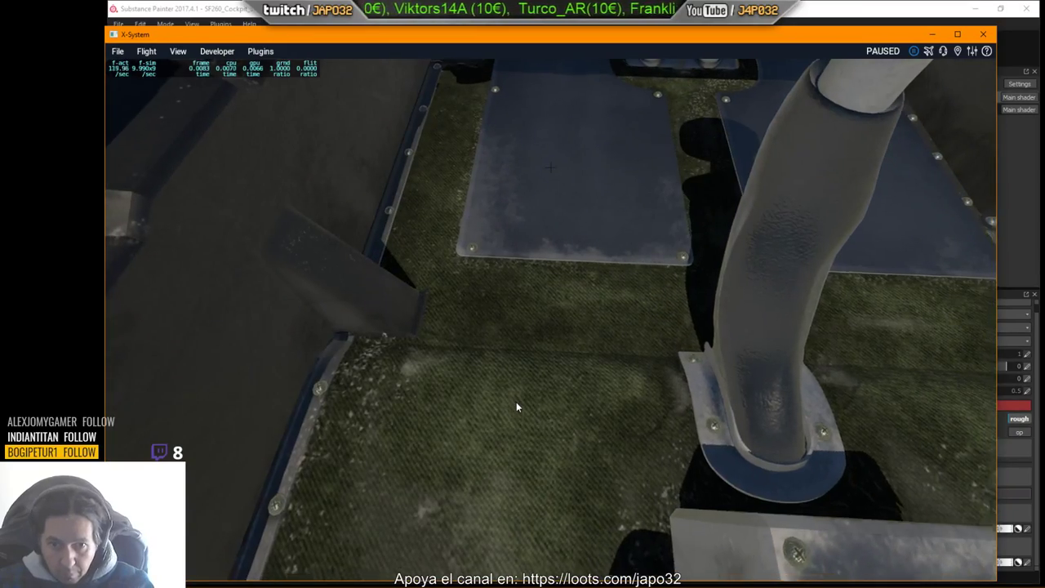
{"action": "key", "text": "Right"}
{"action": "key", "text": "Right"}
{"action": "right_click_drag", "start_coordinate": [483, 383], "coordinate": [420, 250]}
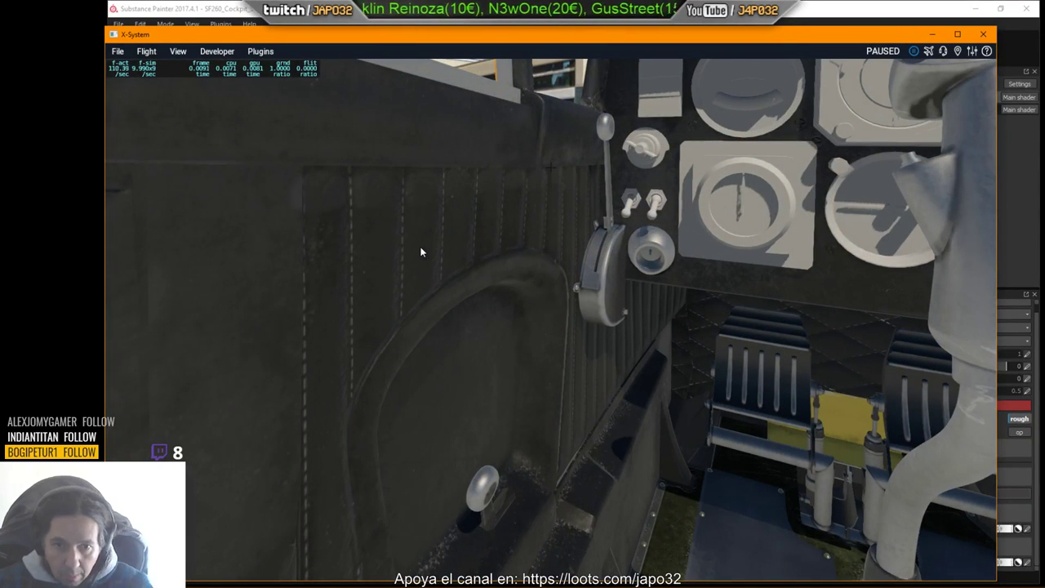
Step: Examine the riveted metal floor plate behind the seats from several angles
{"action": "right_click_drag", "start_coordinate": [421, 249], "coordinate": [523, 525]}
{"action": "key", "text": "."}
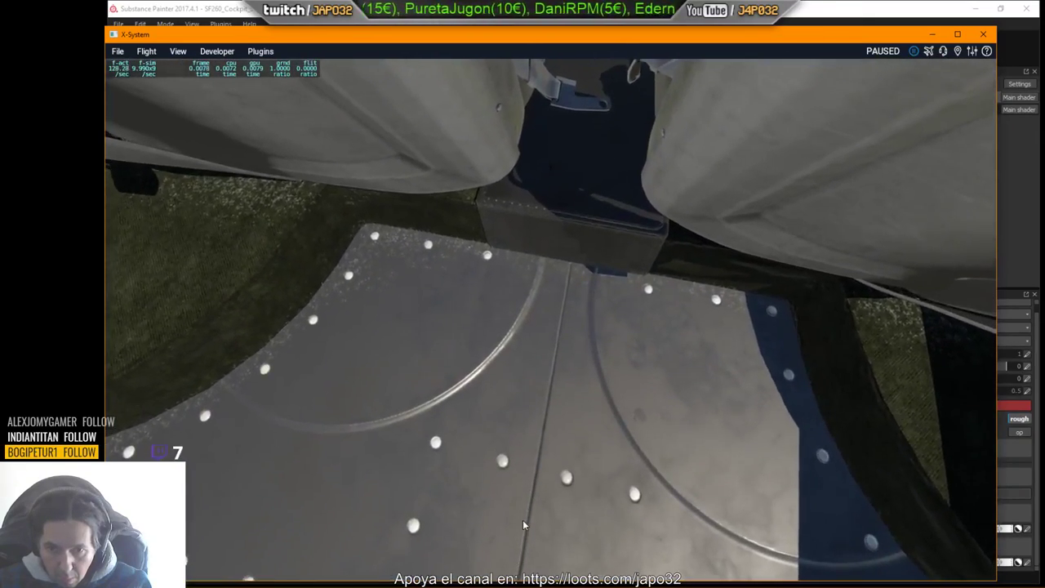
{"action": "key", "text": "Up"}
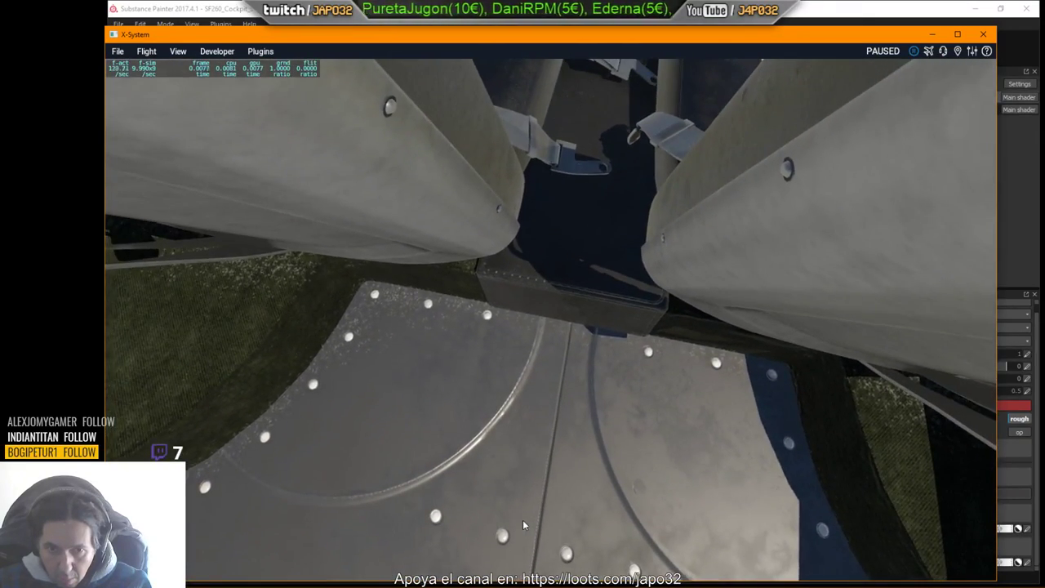
{"action": "right_click_drag", "start_coordinate": [524, 525], "coordinate": [675, 436]}
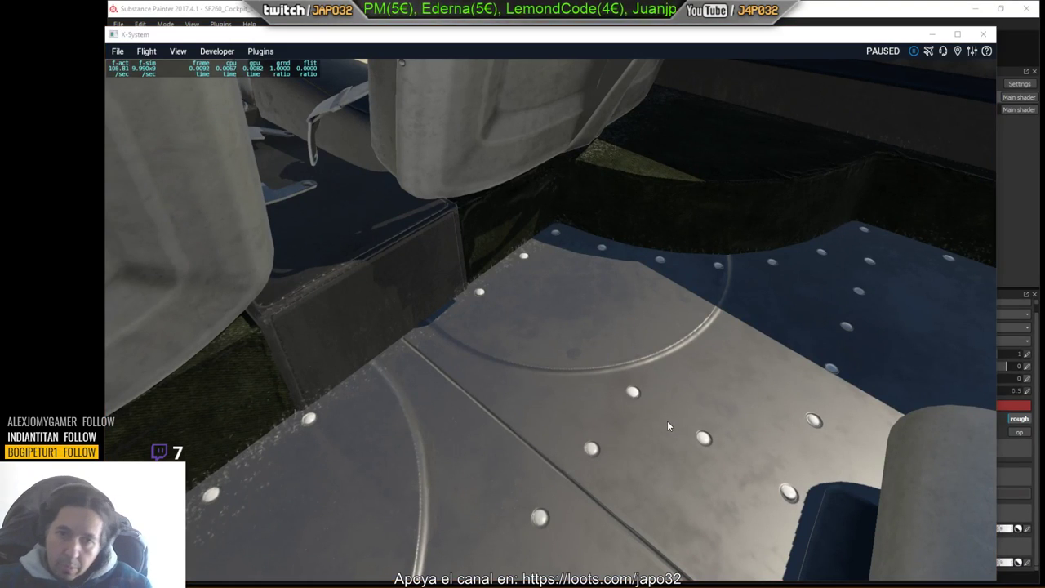
Step: Switch back to Substance Painter, frame the riveted plate and compare it with the Tornillos group in BASE hidden and shown
{"action": "key", "text": "alt+Tab"}
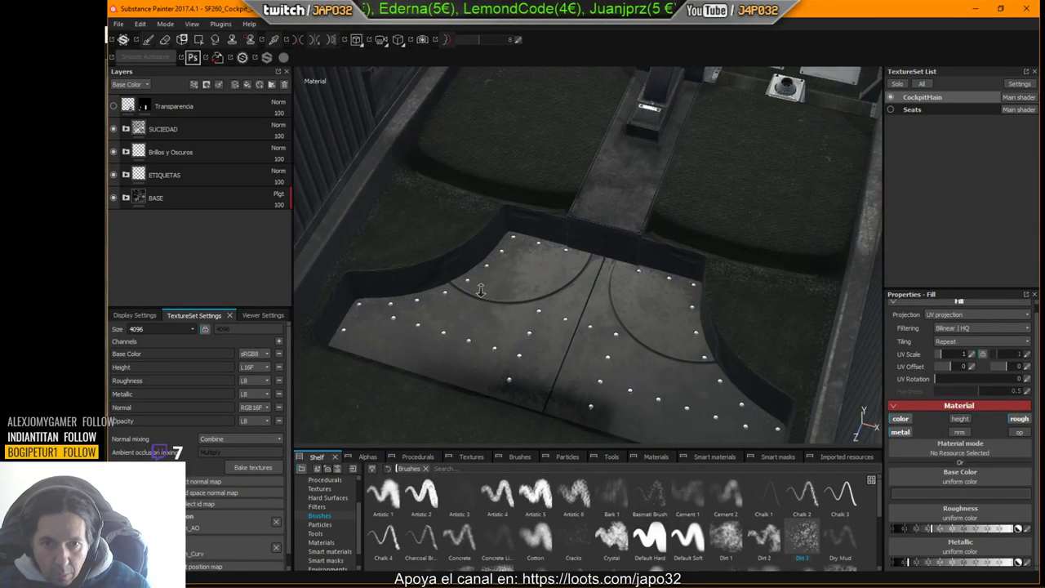
{"action": "scroll", "coordinate": [539, 278], "scroll_direction": "up", "scroll_amount": 2}
{"action": "middle_click_drag", "start_coordinate": [539, 278], "coordinate": [522, 250], "text": "alt"}
{"action": "left_click_drag", "start_coordinate": [523, 250], "coordinate": [546, 326], "text": "alt"}
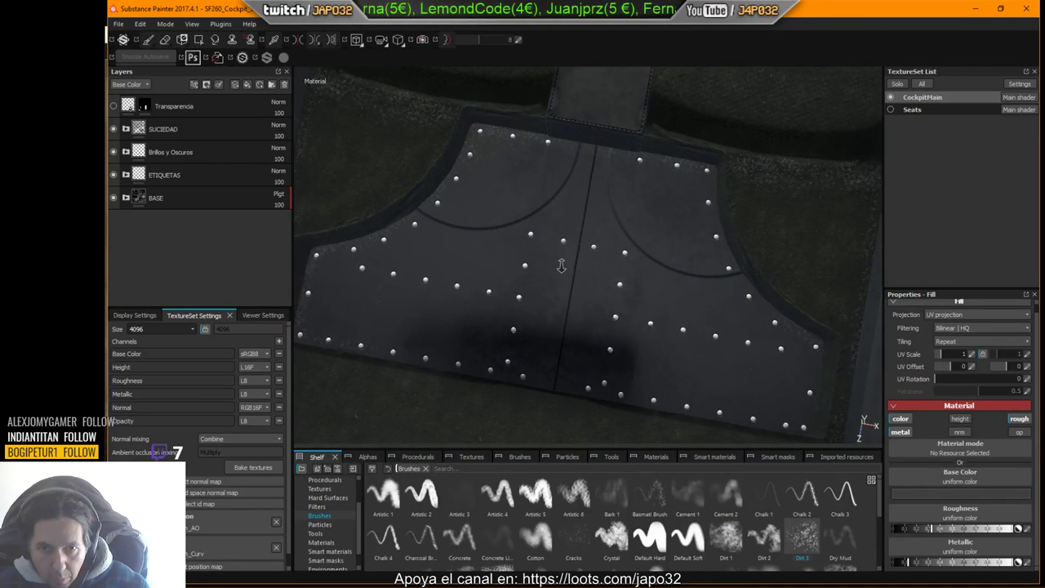
{"action": "scroll", "coordinate": [563, 264], "scroll_direction": "up", "scroll_amount": 2}
{"action": "left_click", "coordinate": [158, 160]}
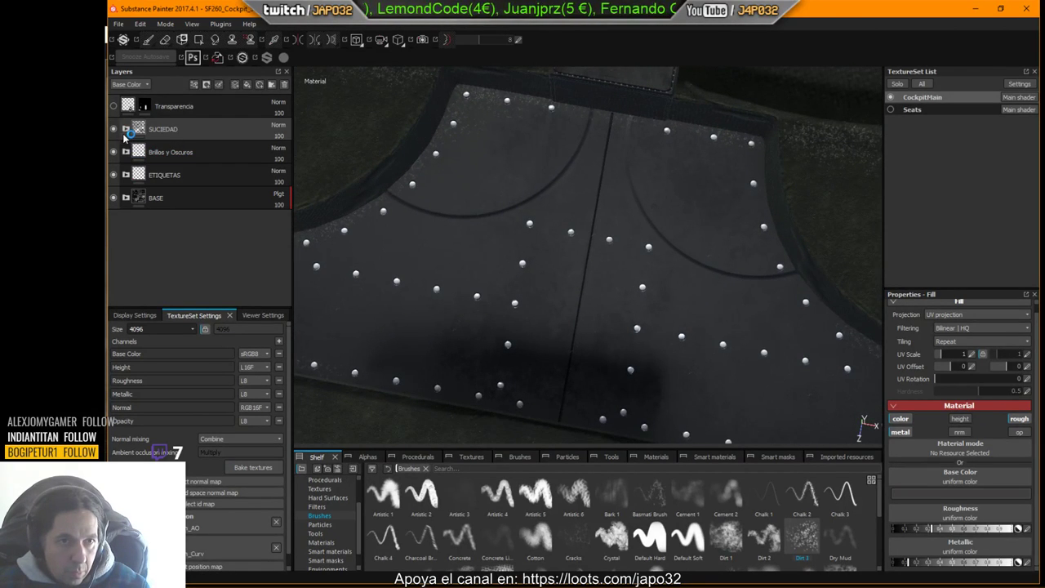
{"action": "left_click", "coordinate": [126, 197]}
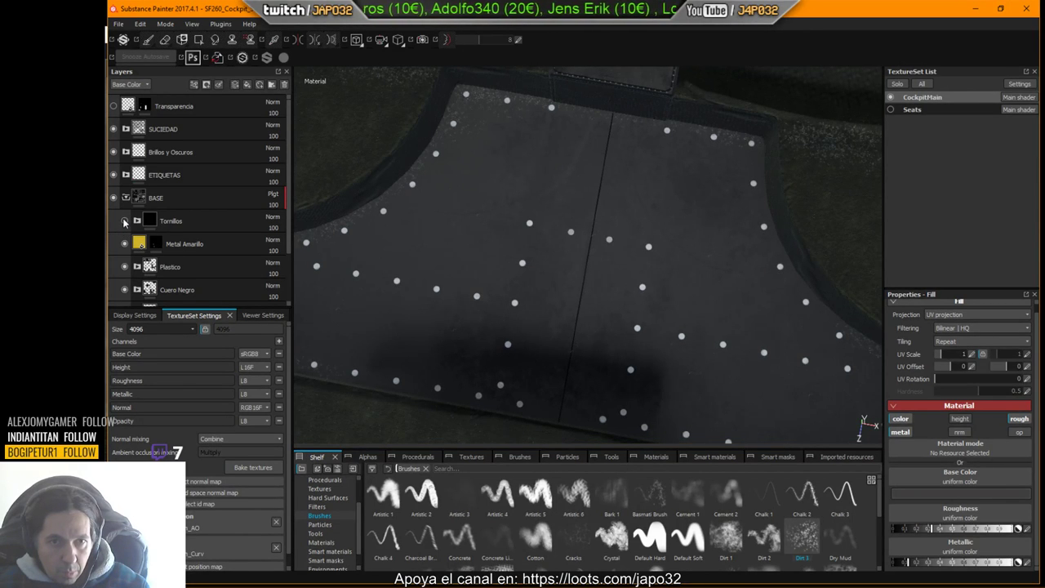
{"action": "left_click", "coordinate": [124, 221]}
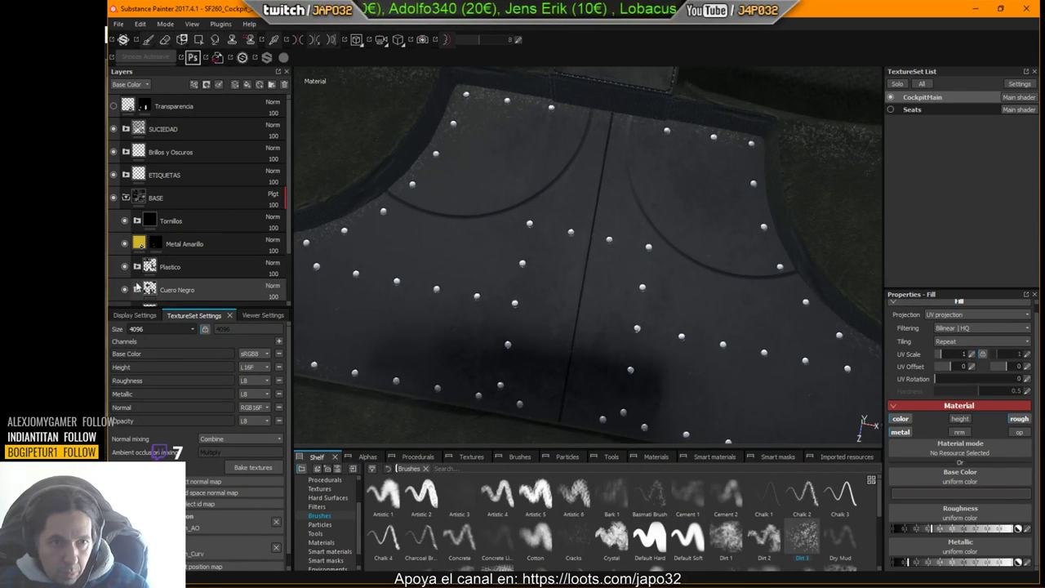
Step: Toggle the visibility of the JRollonMetalBase group and its Fill layer 1 to compare their effect on the plate
{"action": "scroll", "coordinate": [288, 231], "scroll_direction": "down", "scroll_amount": 3}
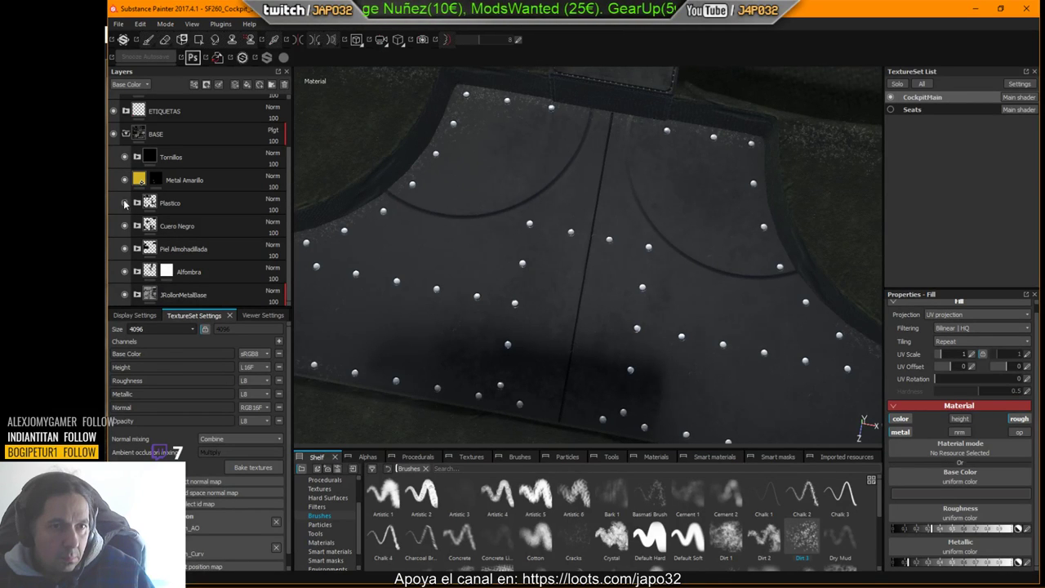
{"action": "left_click", "coordinate": [122, 299]}
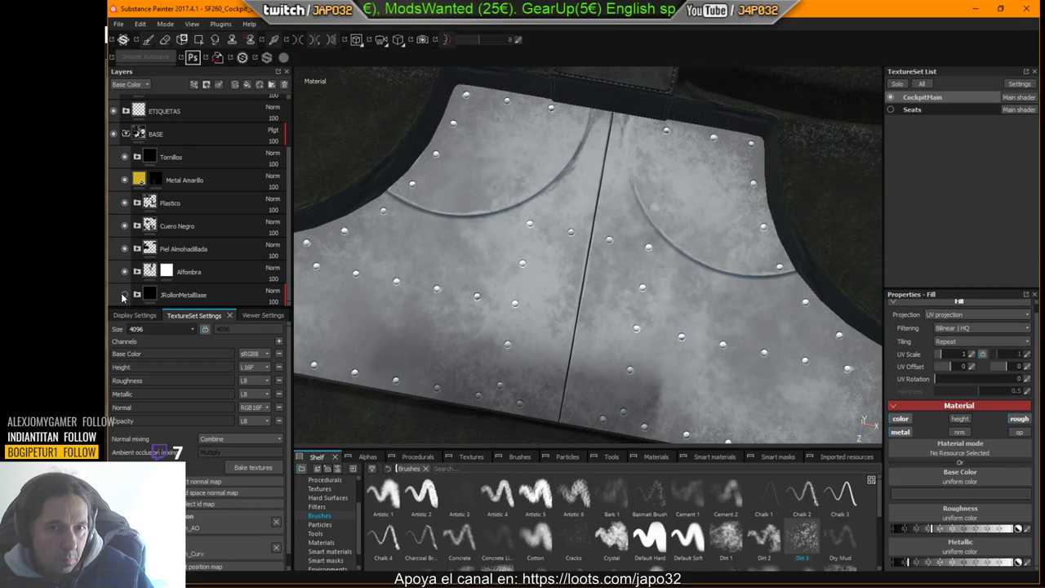
{"action": "left_click", "coordinate": [122, 297]}
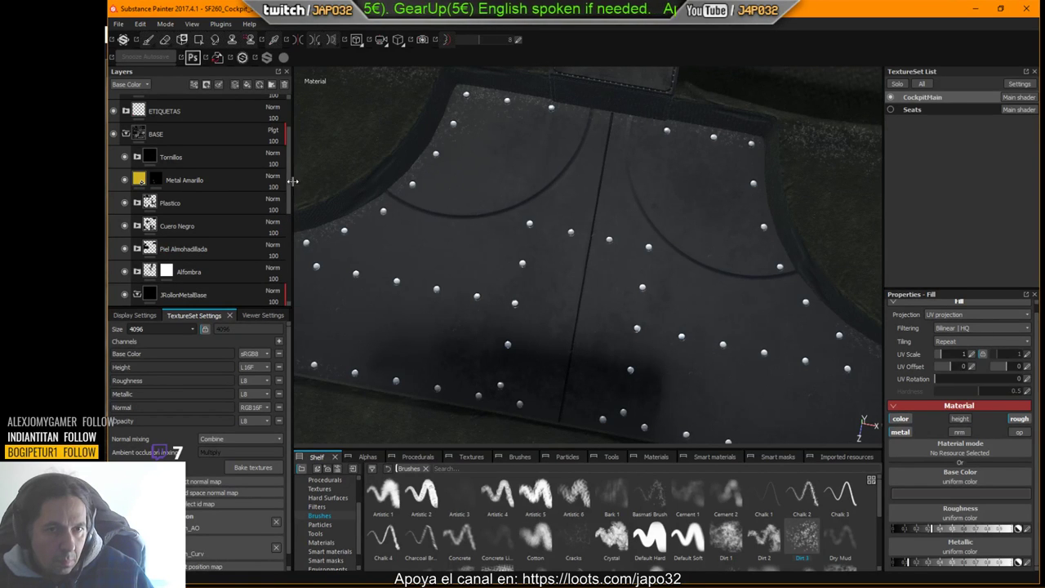
{"action": "left_click_drag", "start_coordinate": [289, 192], "coordinate": [288, 286]}
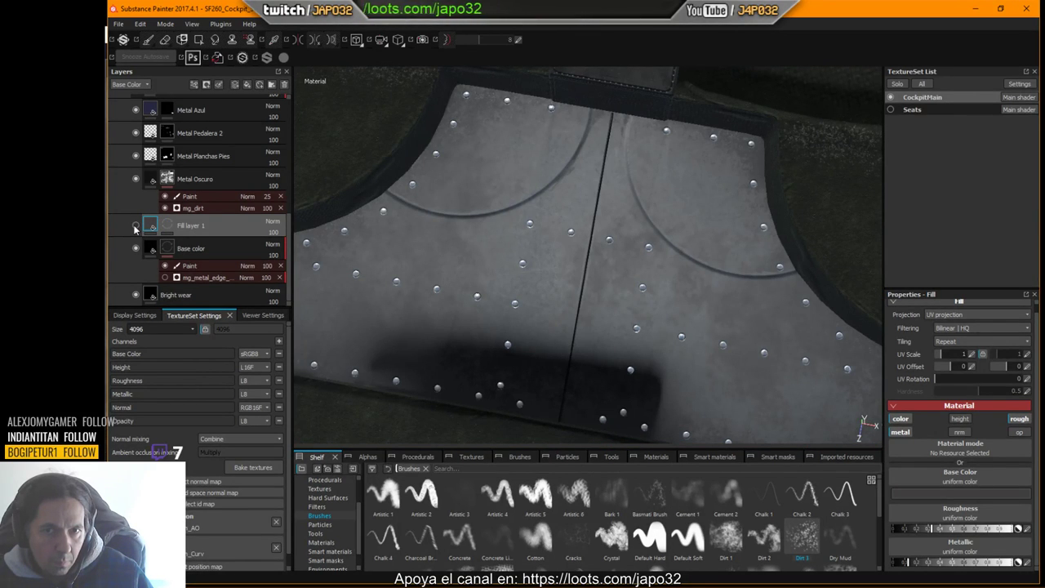
{"action": "left_click", "coordinate": [135, 227]}
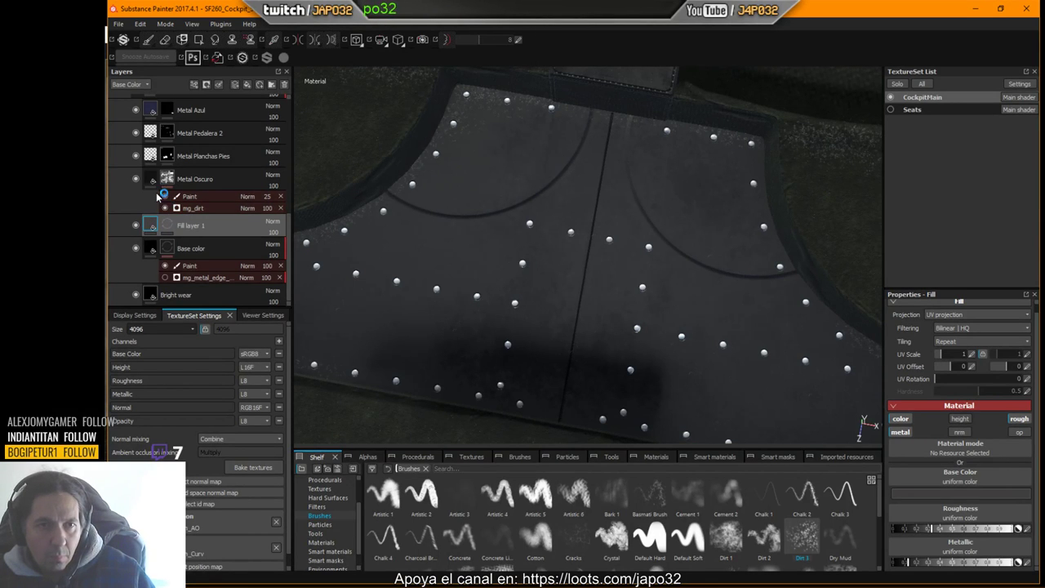
Step: Toggle the Tornillos group and its Tornillos Planos layer to check the rivet shading, and collapse the group
{"action": "left_click_drag", "start_coordinate": [289, 244], "coordinate": [288, 164]}
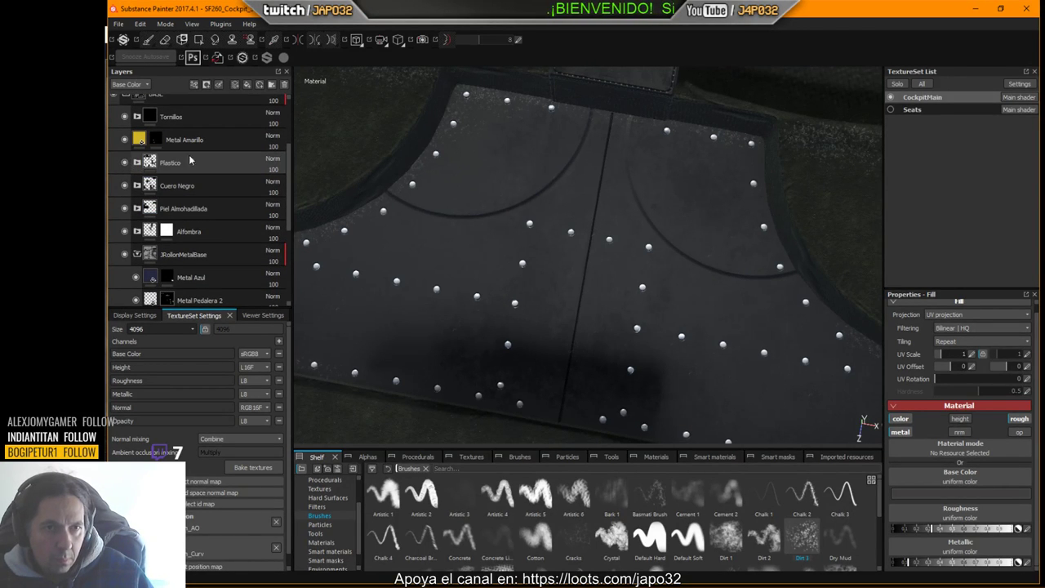
{"action": "left_click_drag", "start_coordinate": [288, 183], "coordinate": [285, 131]}
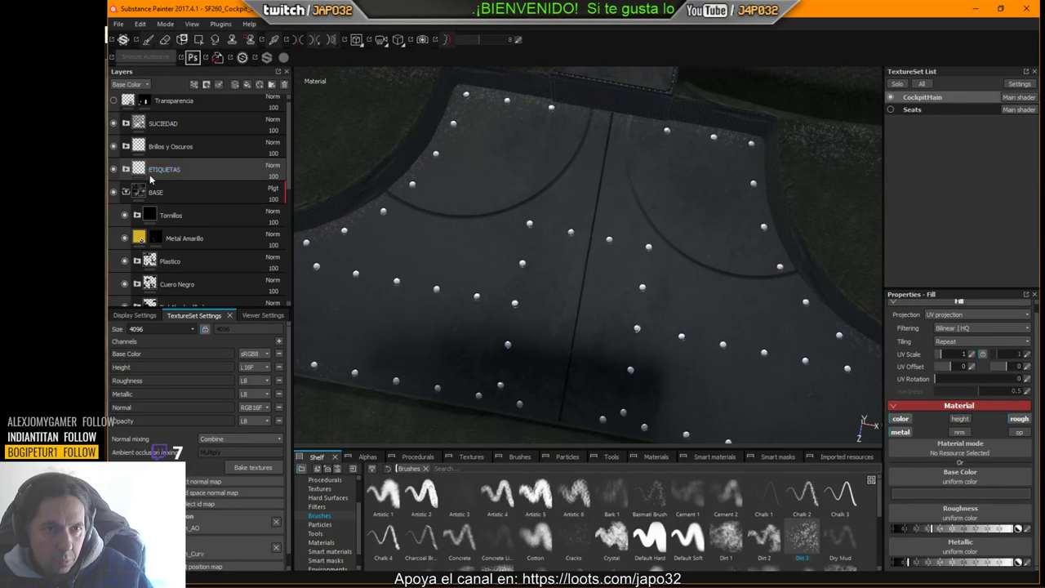
{"action": "left_click", "coordinate": [123, 216]}
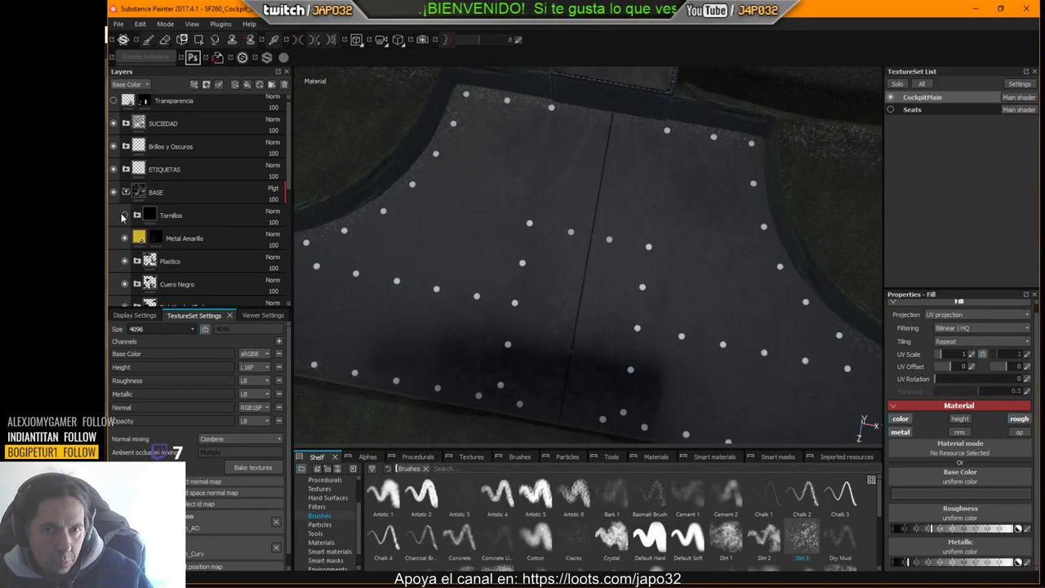
{"action": "left_click", "coordinate": [121, 216]}
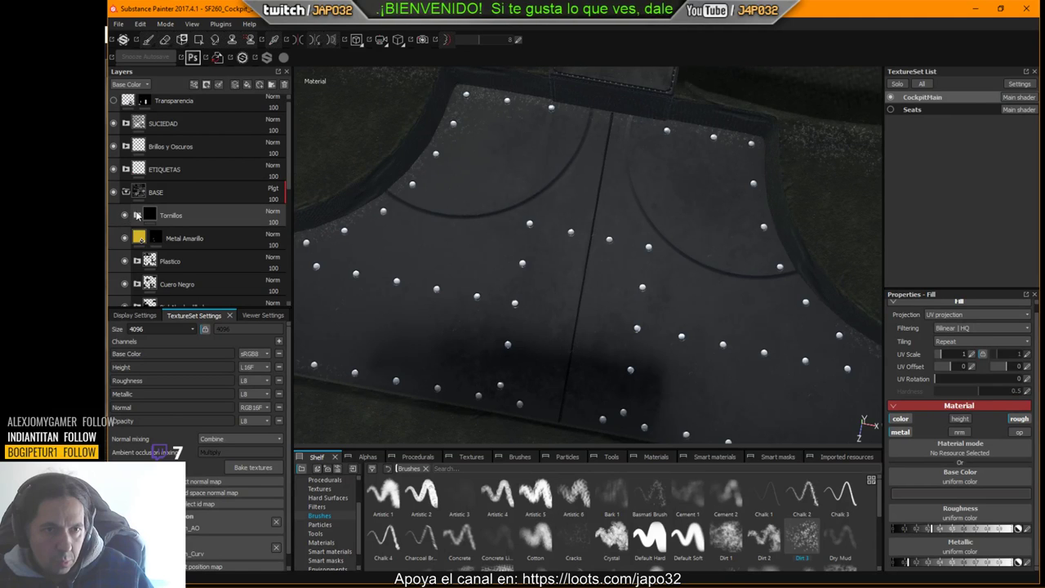
{"action": "left_click", "coordinate": [136, 215]}
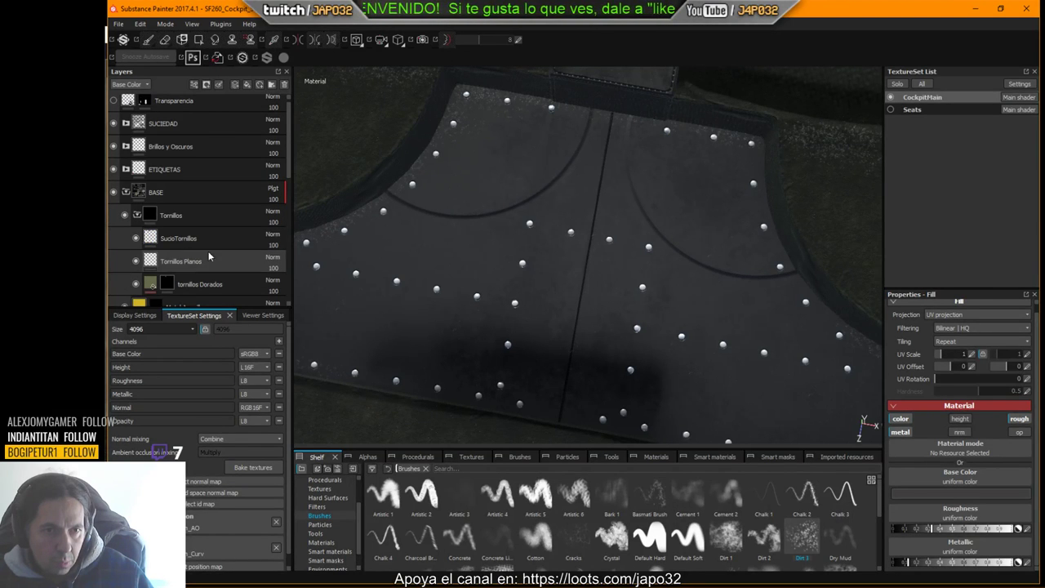
{"action": "left_click", "coordinate": [136, 262]}
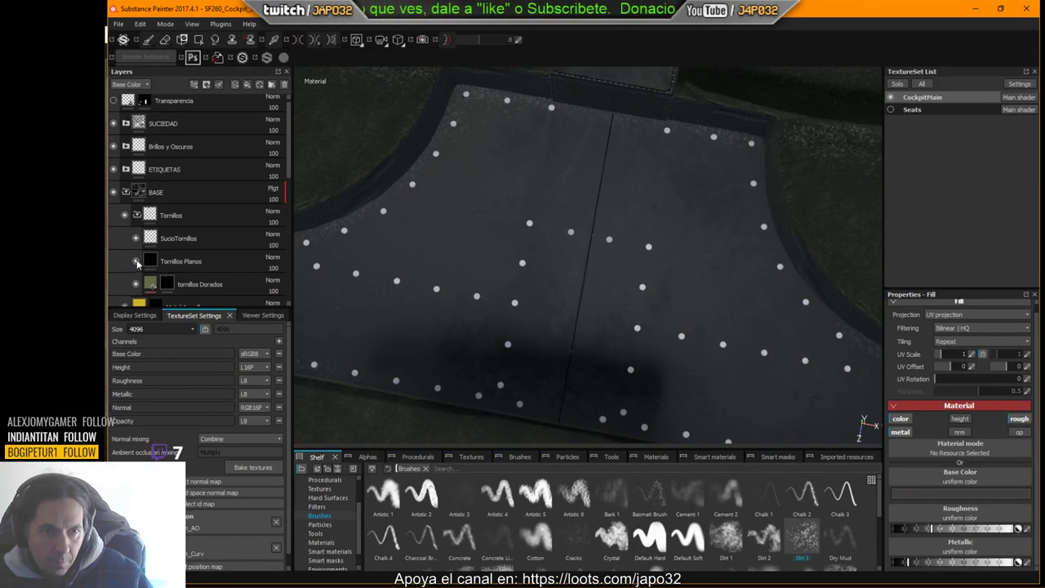
{"action": "left_click", "coordinate": [137, 216]}
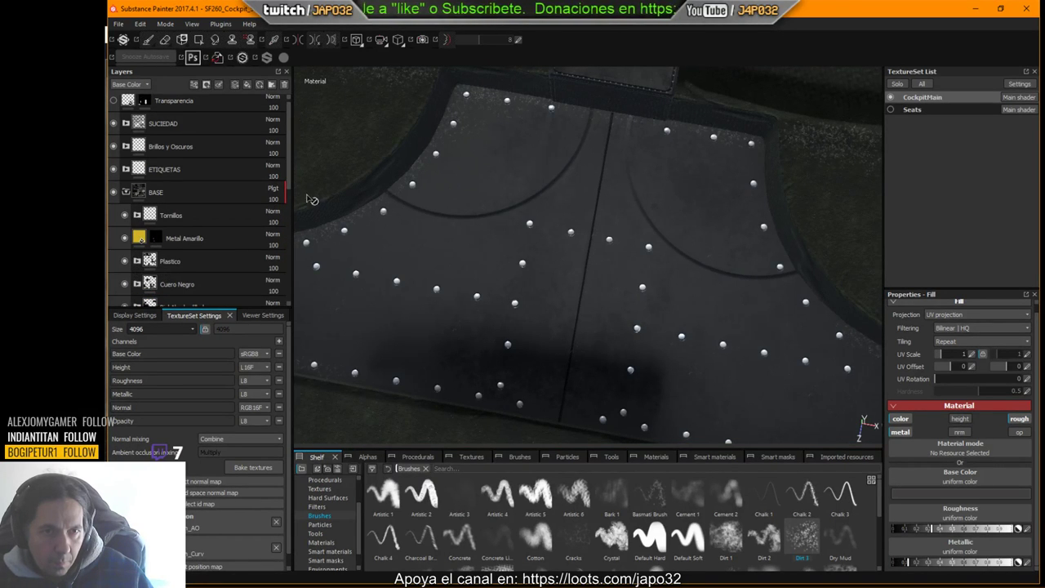
Step: Toggle the visibility of Fill layer 1 and Base color in the JRollonMetalBase group to compare their effect on the riveted plate
{"action": "scroll", "coordinate": [290, 188], "scroll_direction": "down", "scroll_amount": 3}
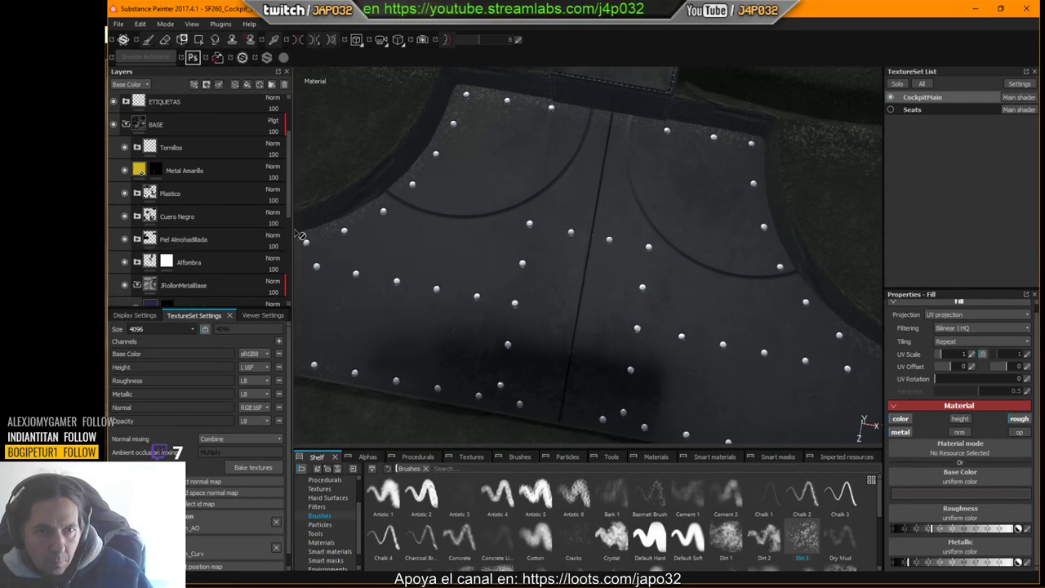
{"action": "left_click_drag", "start_coordinate": [288, 212], "coordinate": [289, 296]}
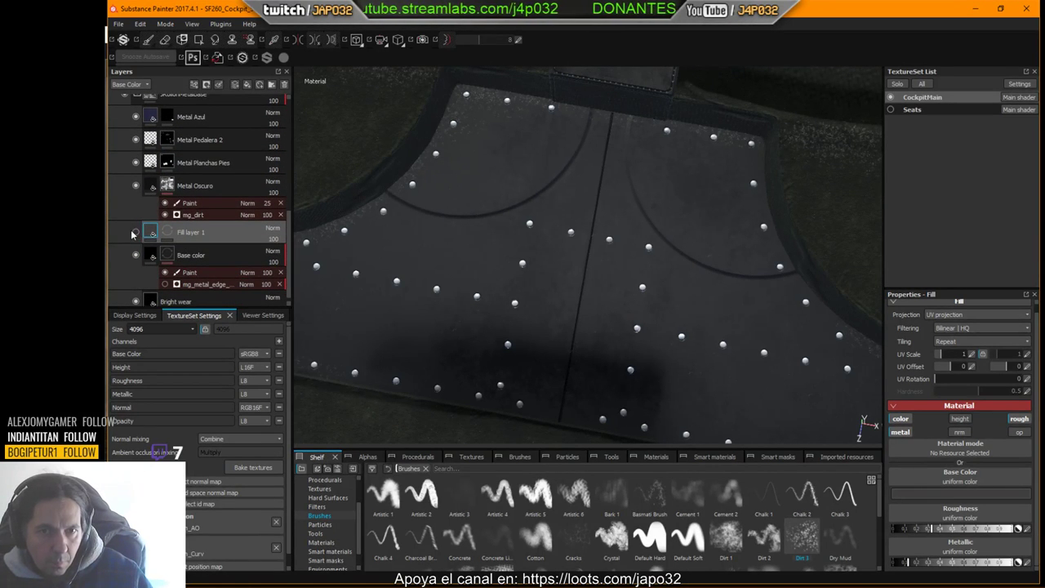
{"action": "left_click", "coordinate": [134, 233]}
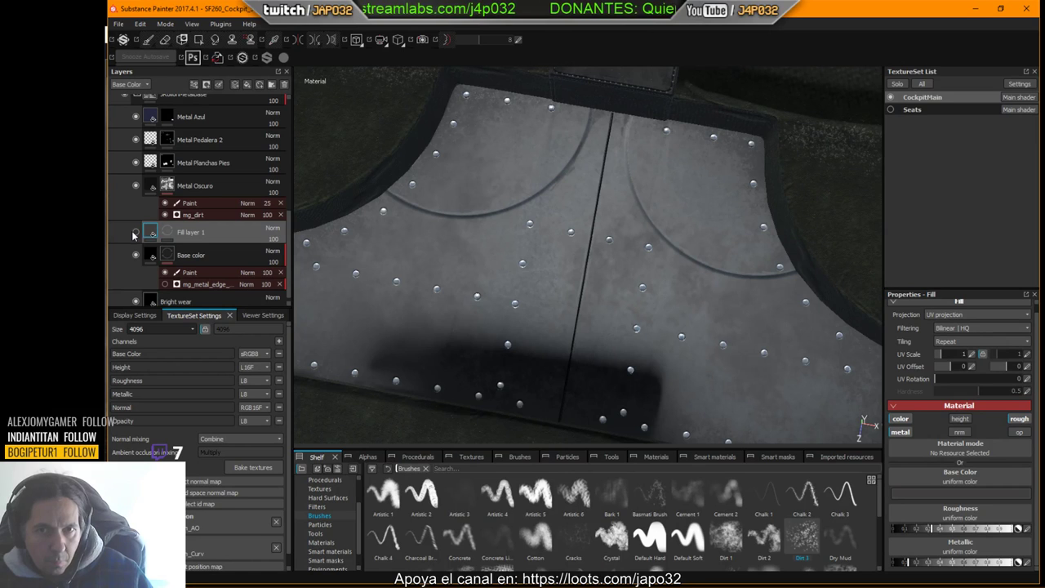
{"action": "left_click_drag", "start_coordinate": [563, 285], "coordinate": [533, 260], "text": "alt"}
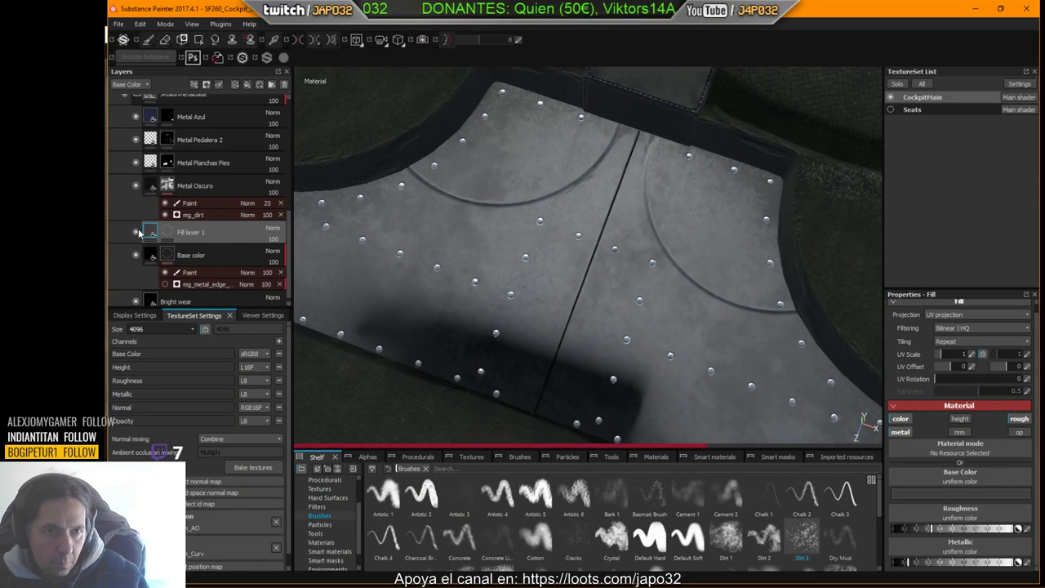
{"action": "left_click", "coordinate": [136, 232]}
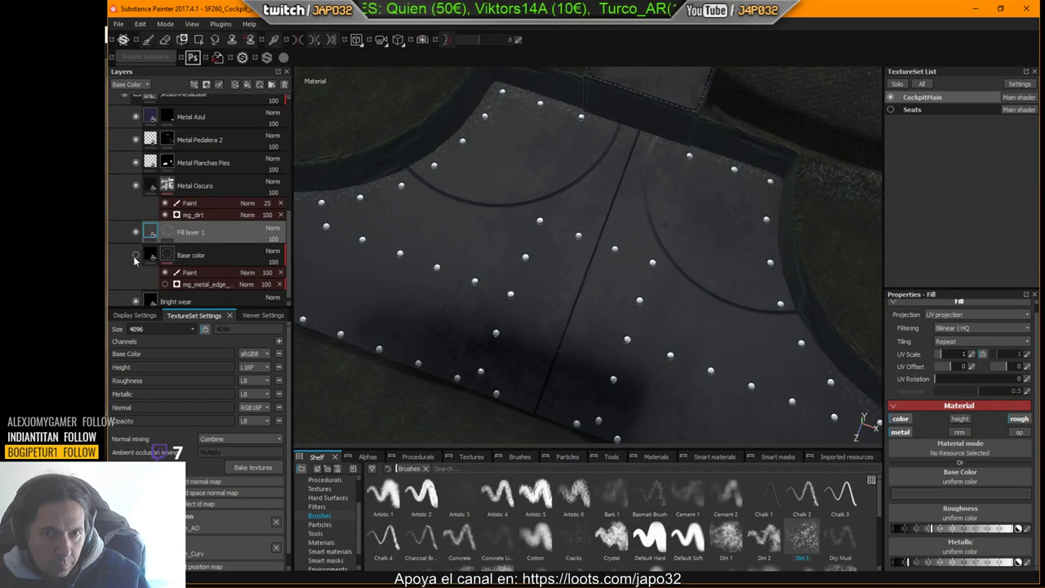
{"action": "left_click", "coordinate": [136, 258]}
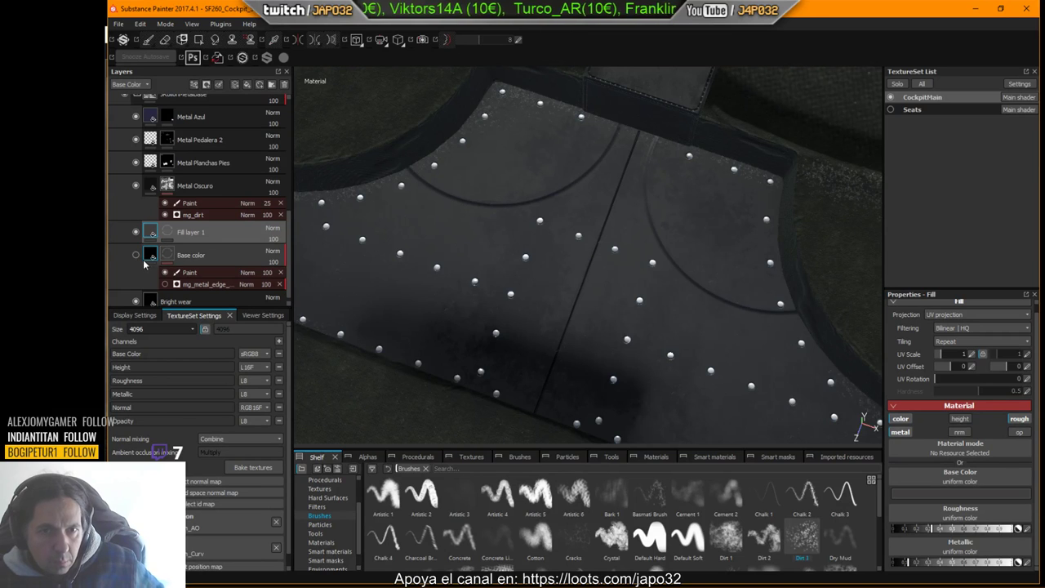
{"action": "left_click", "coordinate": [136, 256]}
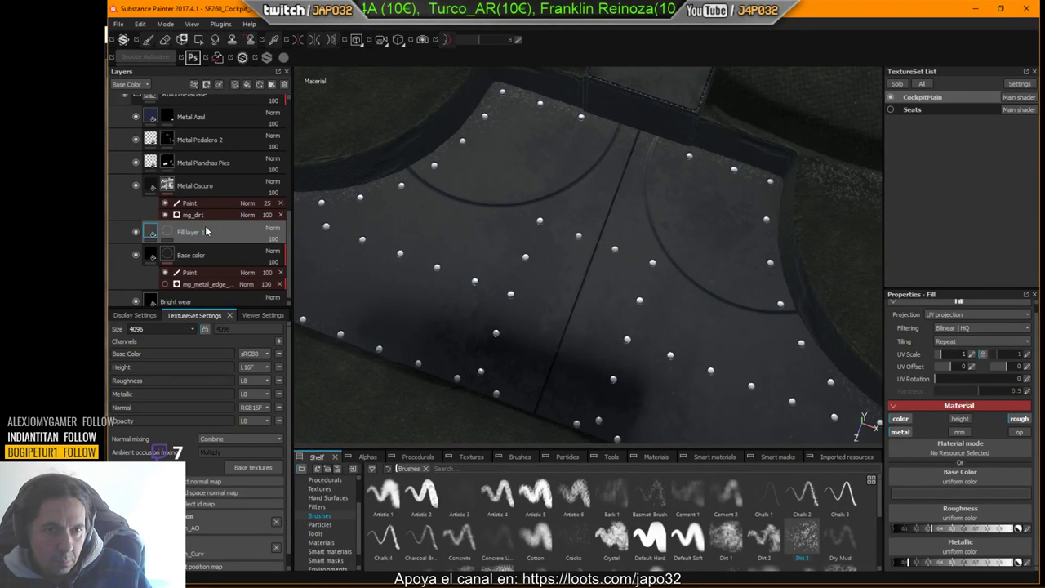
Step: Toggle the Metal Oscuro layer and its Paint effect to check their effect on the plate
{"action": "left_click", "coordinate": [134, 186]}
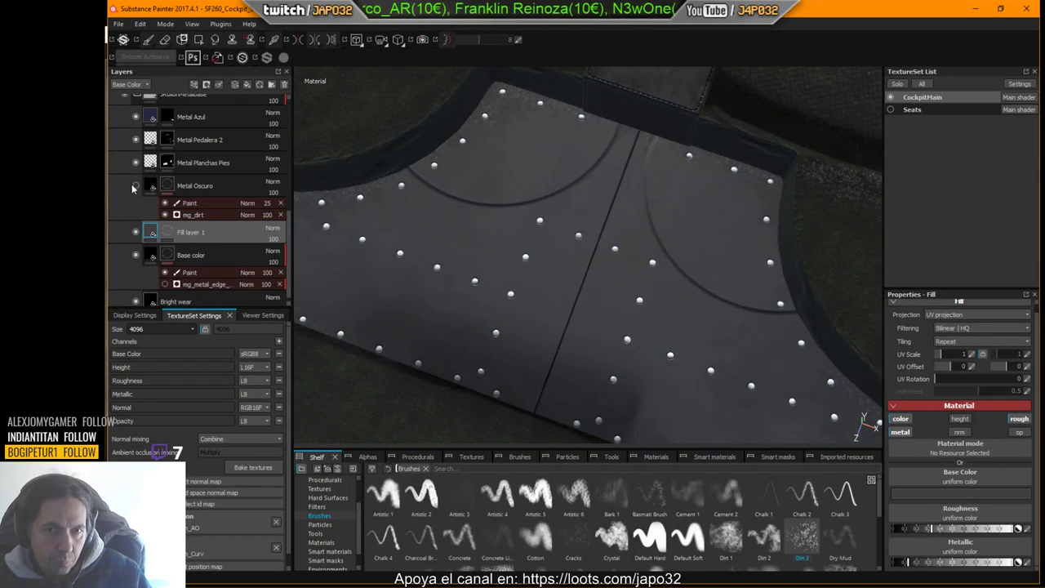
{"action": "left_click", "coordinate": [134, 187]}
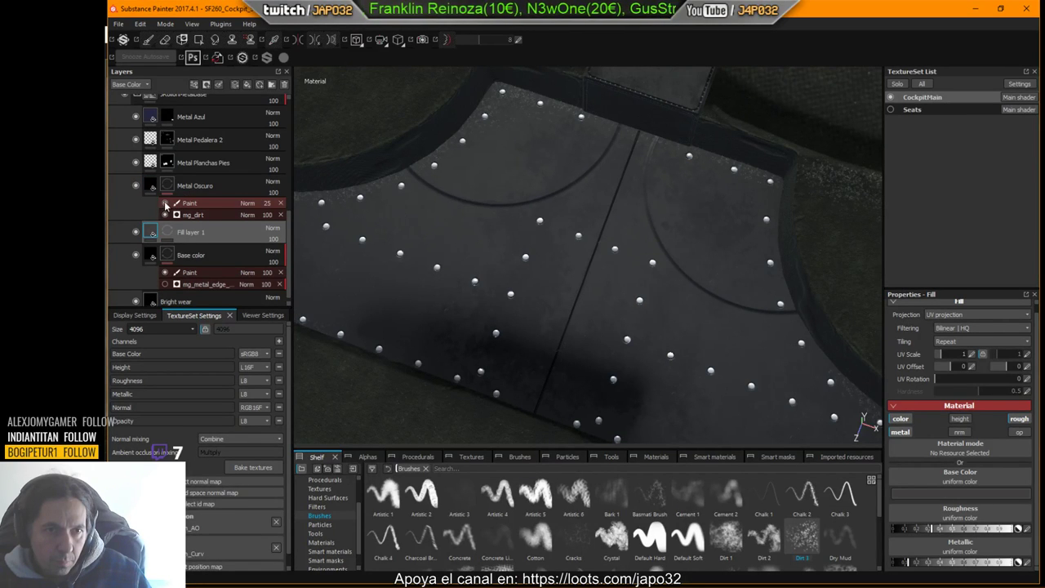
{"action": "left_click", "coordinate": [166, 204]}
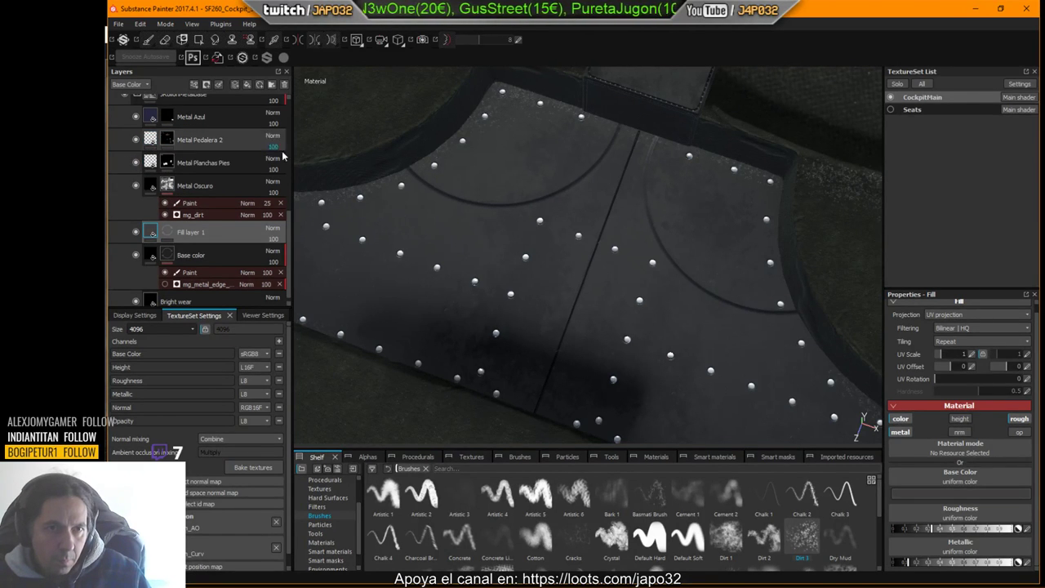
Step: Hide every BASE entry from Alfombra up to Tornillos, leaving only JRollonMetalBase visible, to look for the source of the white rivets
{"action": "left_click_drag", "start_coordinate": [289, 224], "coordinate": [303, 168]}
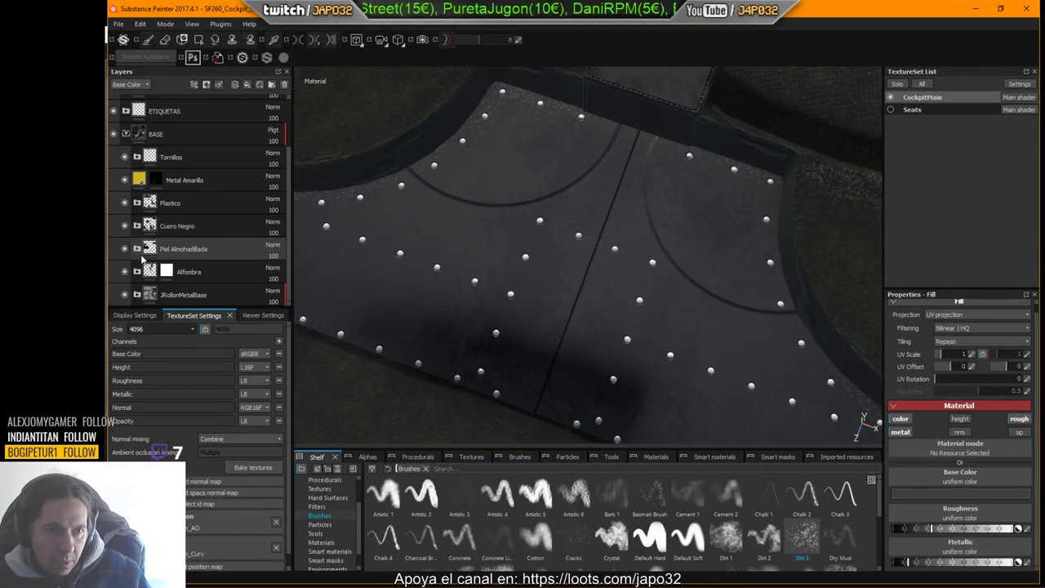
{"action": "left_click", "coordinate": [125, 270]}
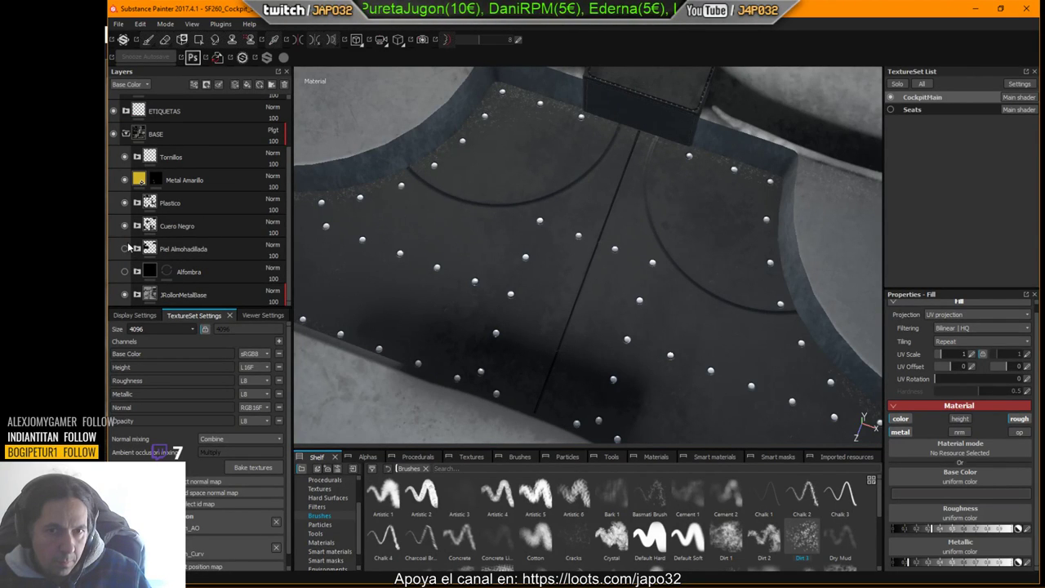
{"action": "left_click", "coordinate": [125, 247]}
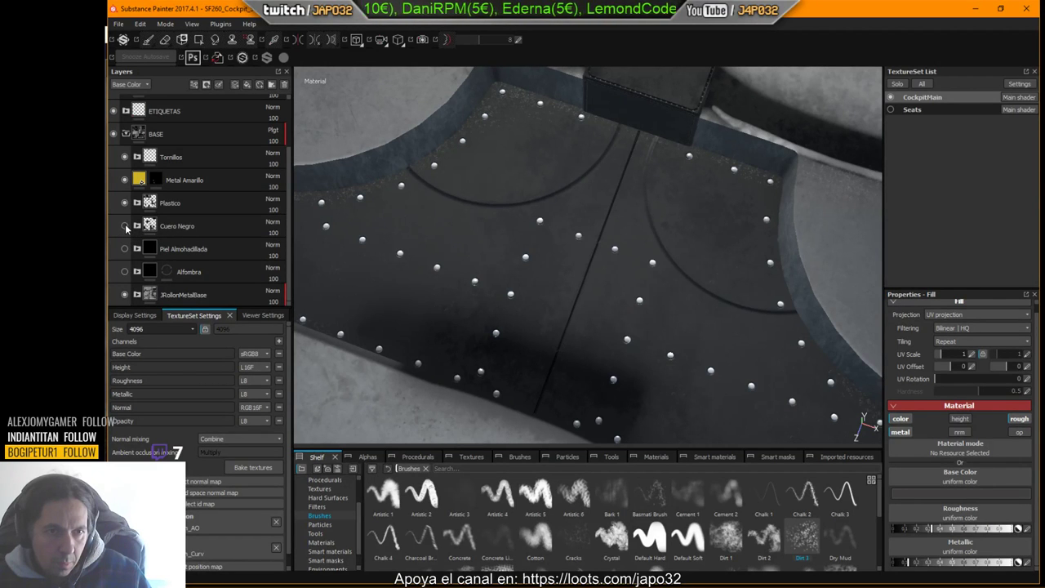
{"action": "left_click", "coordinate": [126, 226]}
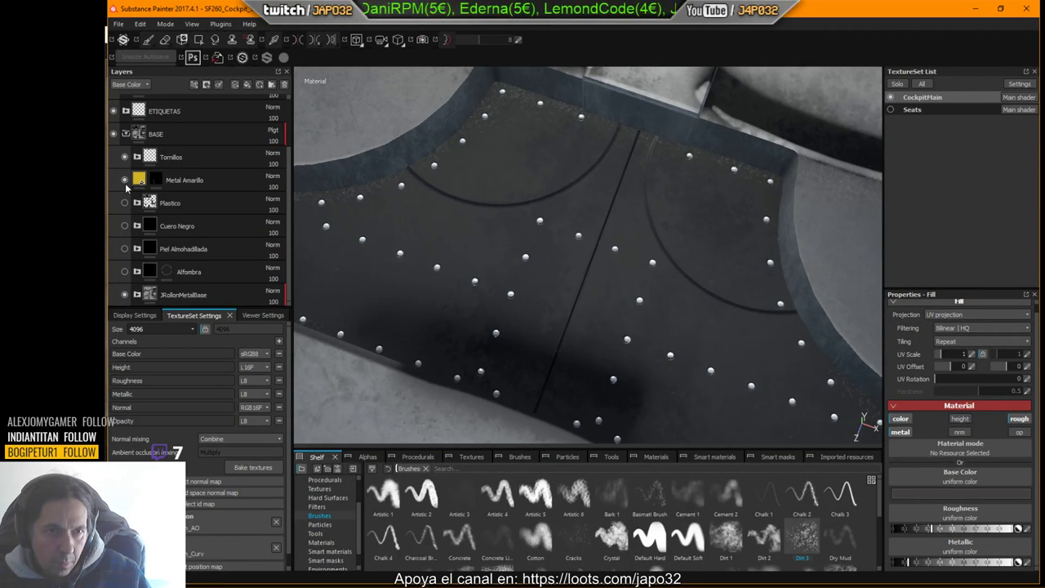
{"action": "left_click", "coordinate": [125, 156]}
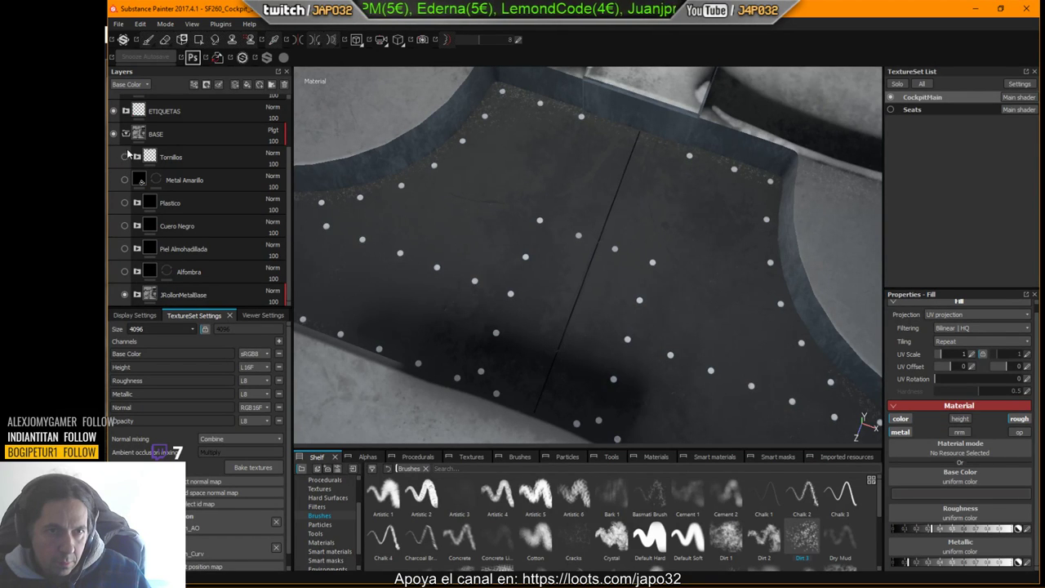
{"action": "left_click_drag", "start_coordinate": [290, 167], "coordinate": [296, 115]}
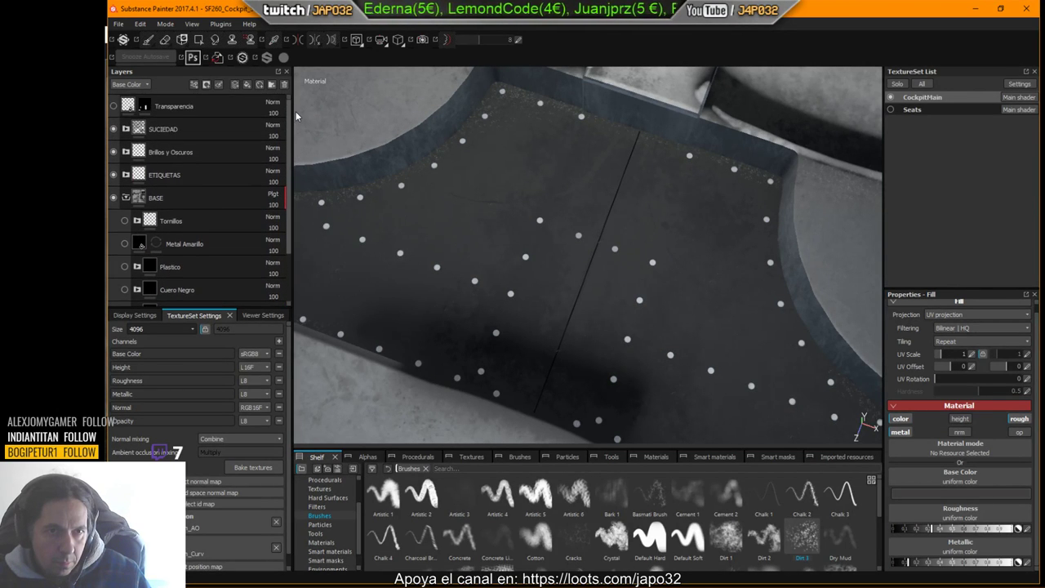
Step: Toggle the Brillos y Oscuros group, and show all the hidden BASE entries from Tornillos to Alfombra again
{"action": "left_click", "coordinate": [112, 150]}
{"action": "left_click", "coordinate": [112, 151]}
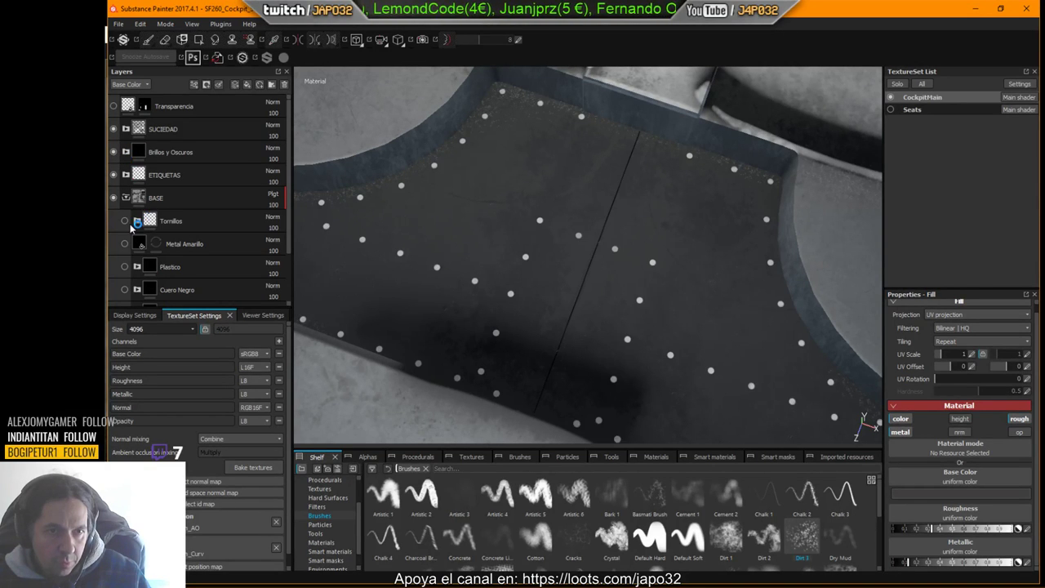
{"action": "left_click", "coordinate": [124, 220]}
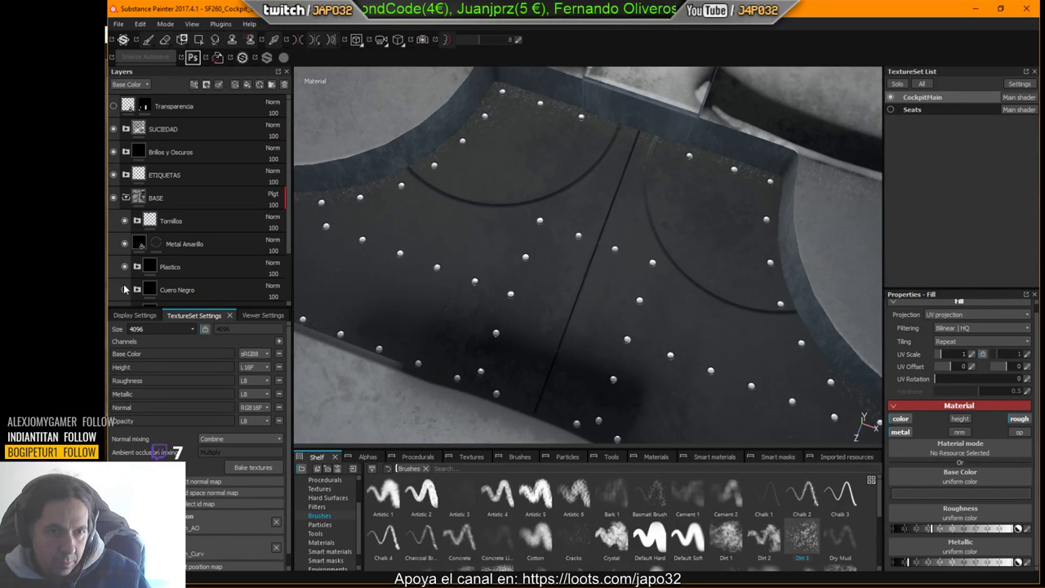
{"action": "left_click", "coordinate": [124, 290]}
{"action": "left_click_drag", "start_coordinate": [287, 236], "coordinate": [289, 273]}
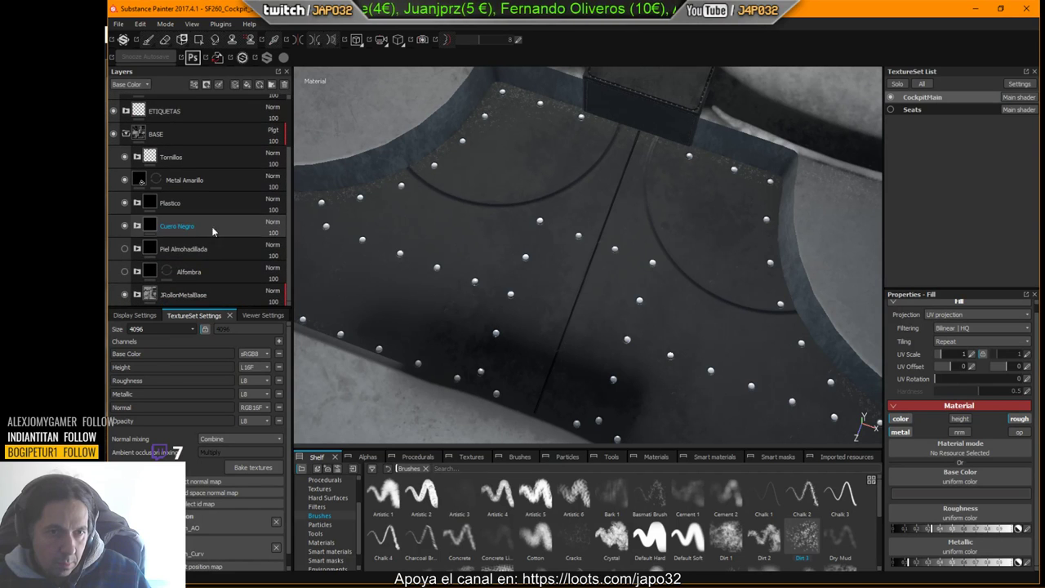
{"action": "left_click", "coordinate": [124, 272]}
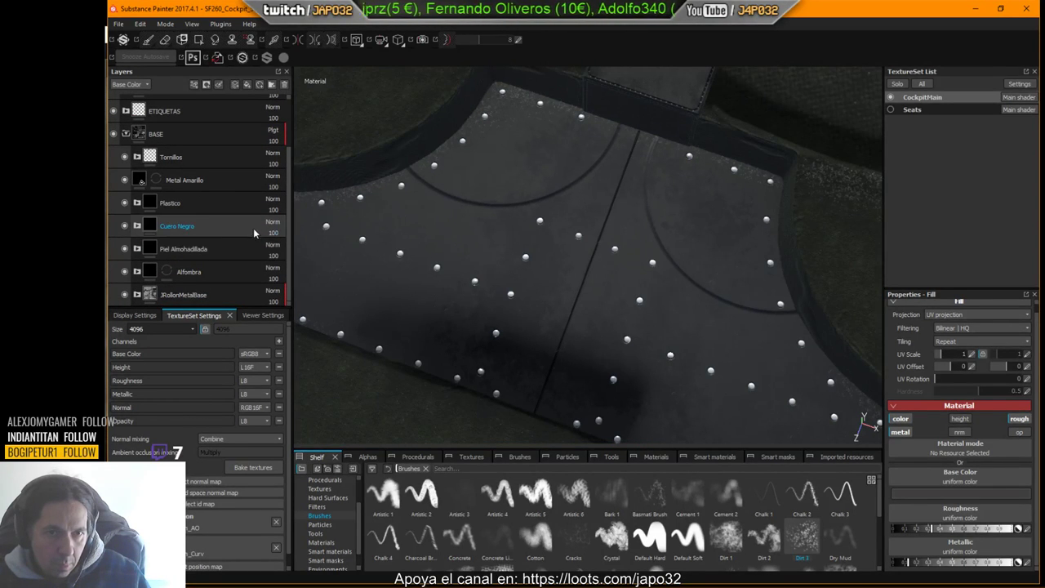
Step: Expand the Brillos y Oscuros group and compare the rivets with its CLAROS layer hidden and shown
{"action": "left_click_drag", "start_coordinate": [289, 252], "coordinate": [289, 202]}
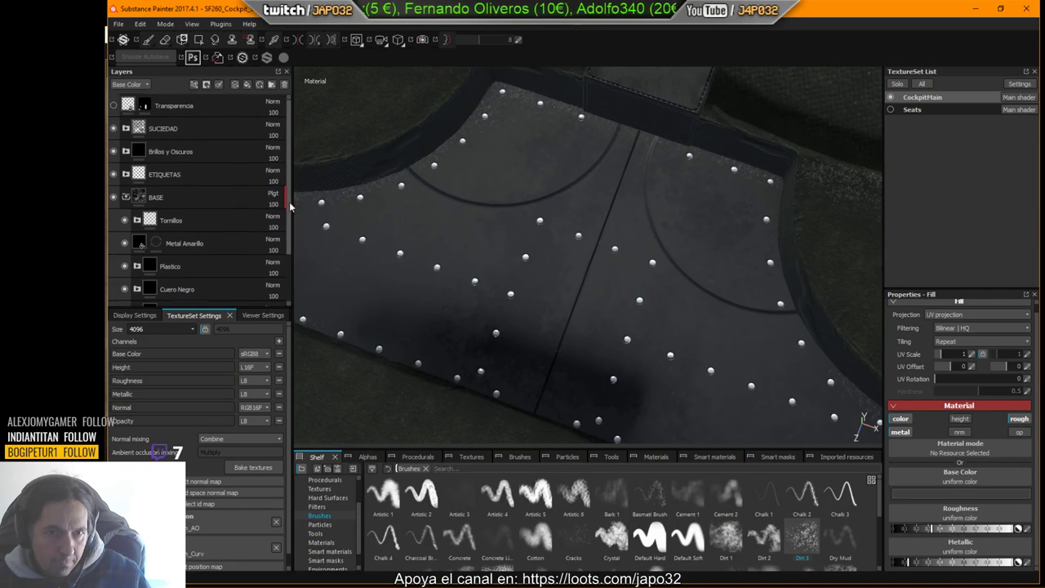
{"action": "left_click", "coordinate": [126, 152]}
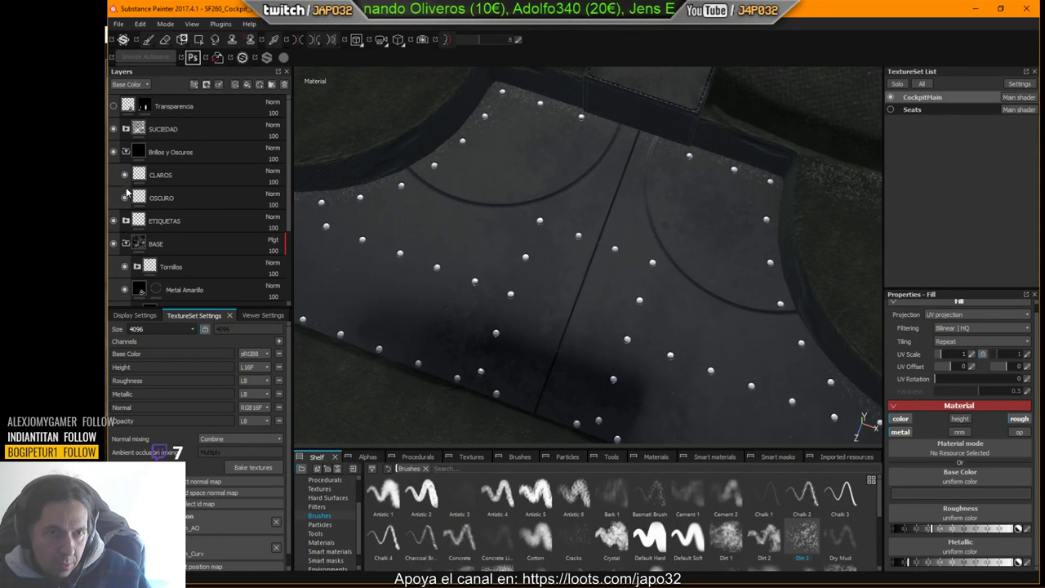
{"action": "left_click", "coordinate": [124, 176]}
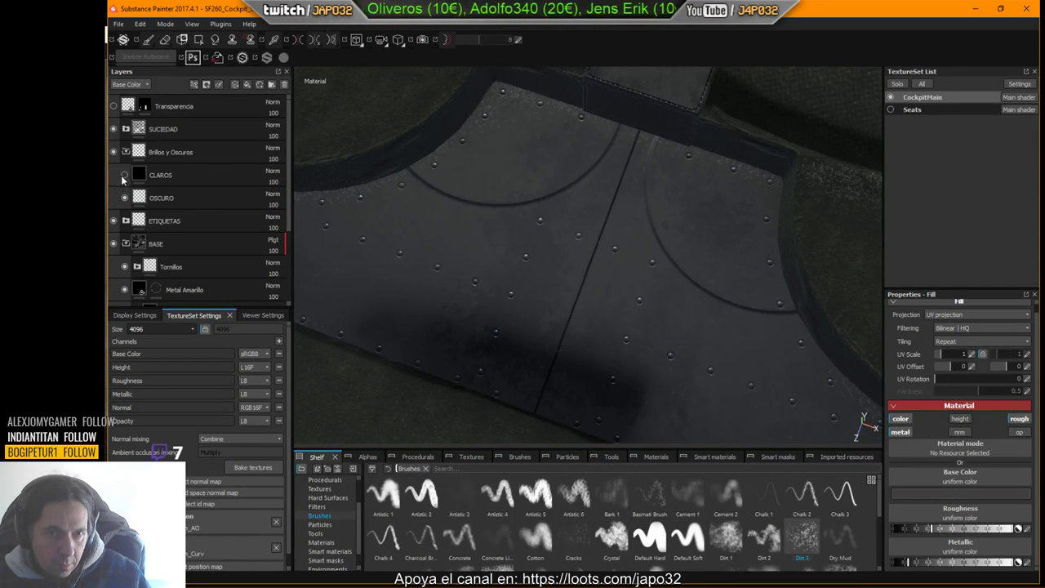
{"action": "left_click", "coordinate": [124, 175]}
Step: Select the CLAROS layer, try a white paint stroke on the plate and undo it
{"action": "left_click", "coordinate": [143, 176]}
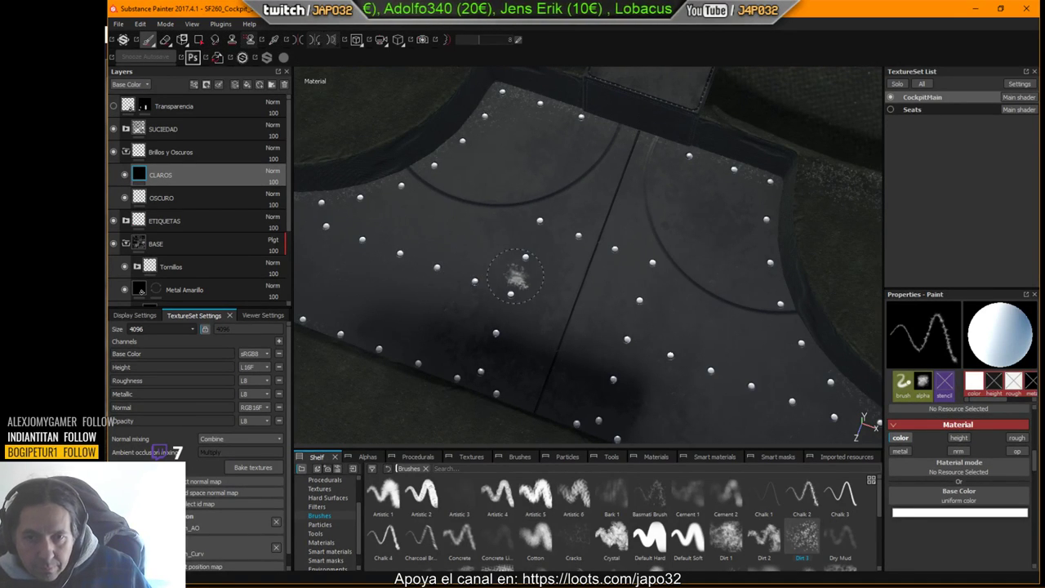
{"action": "left_click_drag", "start_coordinate": [612, 351], "coordinate": [641, 322]}
{"action": "key", "text": "ctrl+z"}
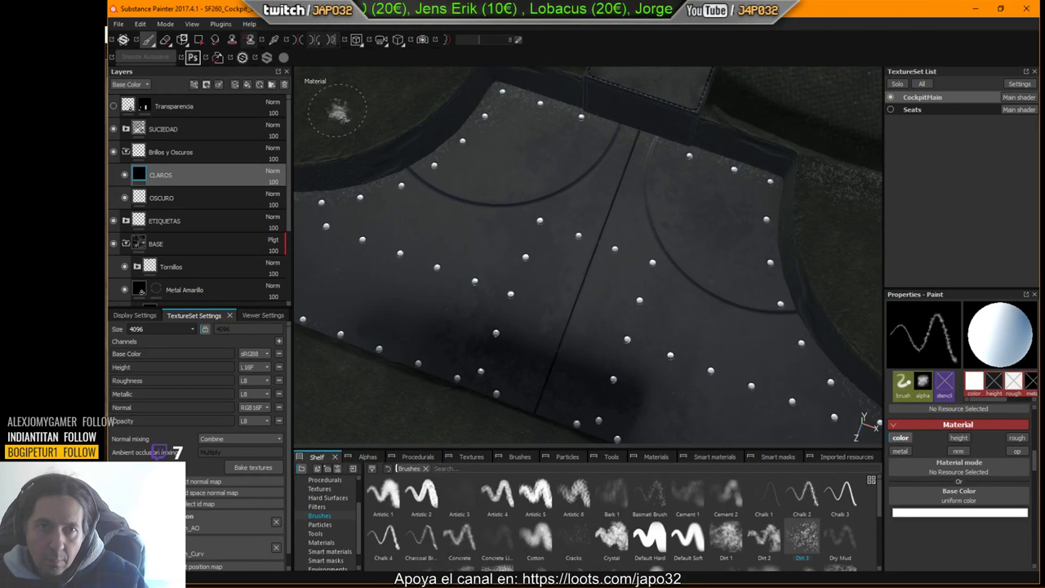
Step: Check the Eraser and Paint tool settings on CLAROS and compare the rivets with the layer hidden and shown
{"action": "left_click", "coordinate": [166, 40]}
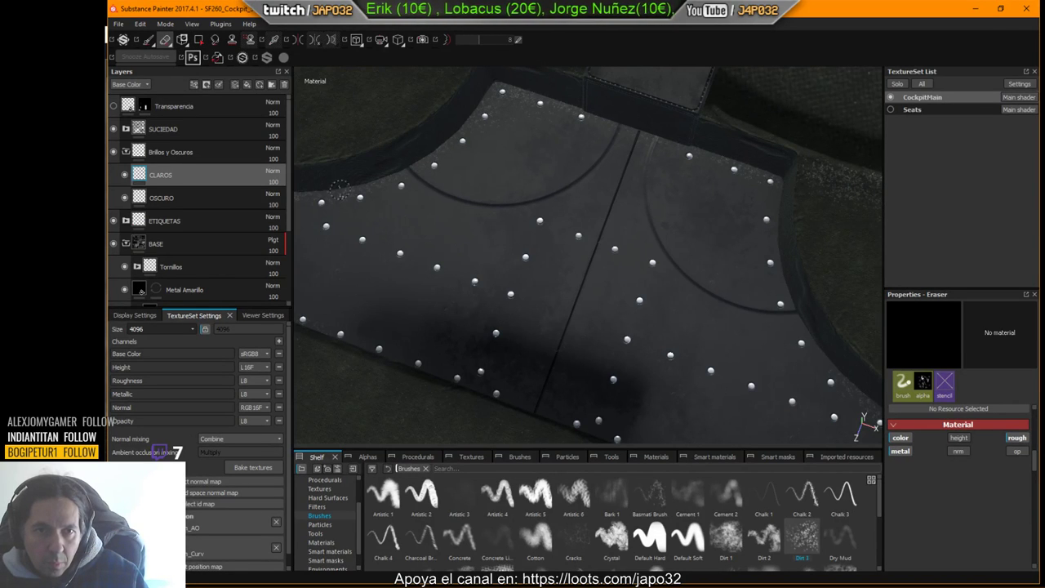
{"action": "left_click", "coordinate": [148, 39]}
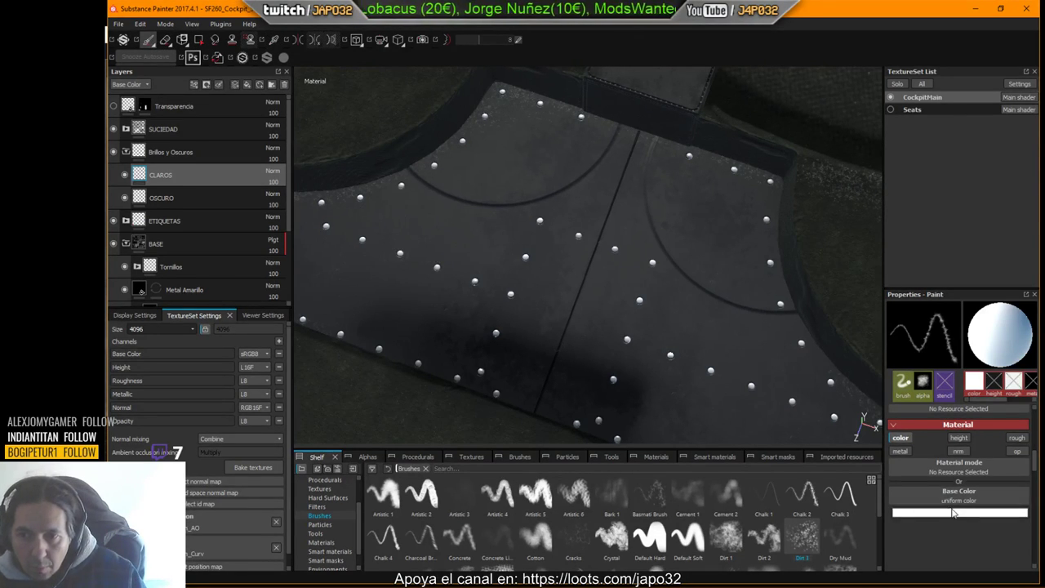
{"action": "left_click", "coordinate": [124, 176]}
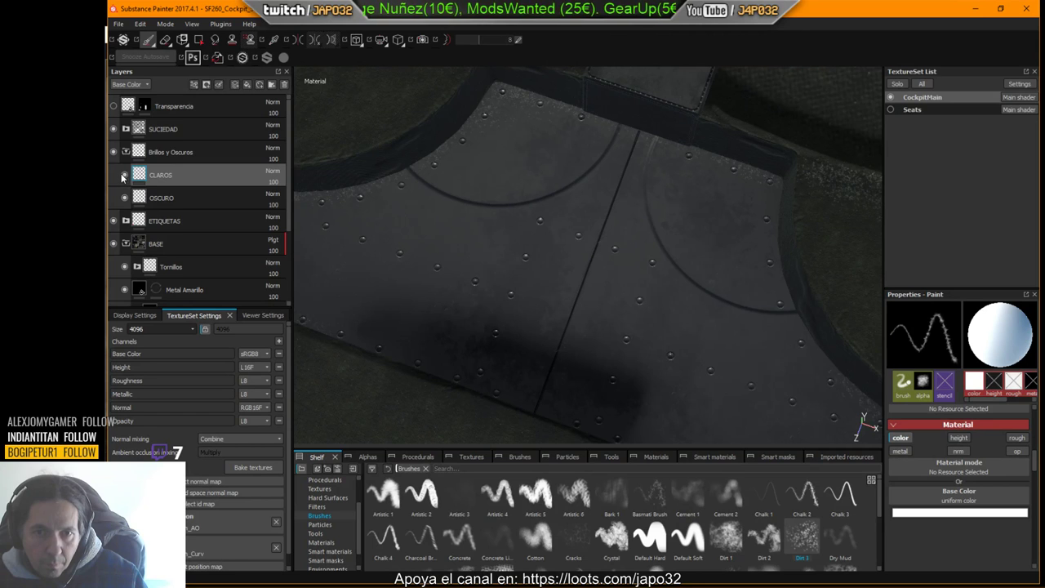
{"action": "left_click", "coordinate": [124, 177]}
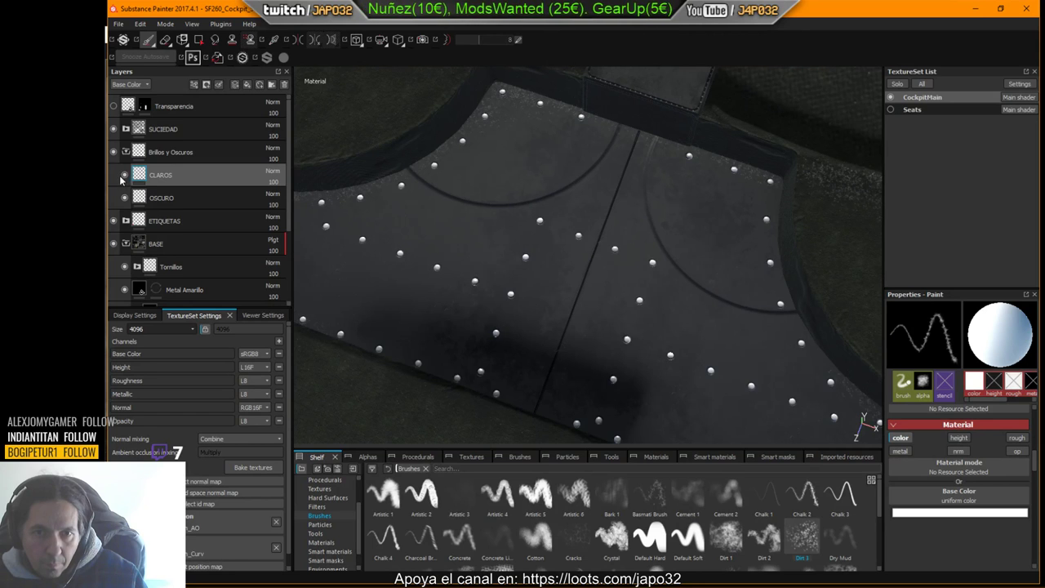
Step: Switch to the Eraser with the Dirt 1 brush and try a large brush size on the central rivets in the CLAROS layer
{"action": "left_click", "coordinate": [164, 45]}
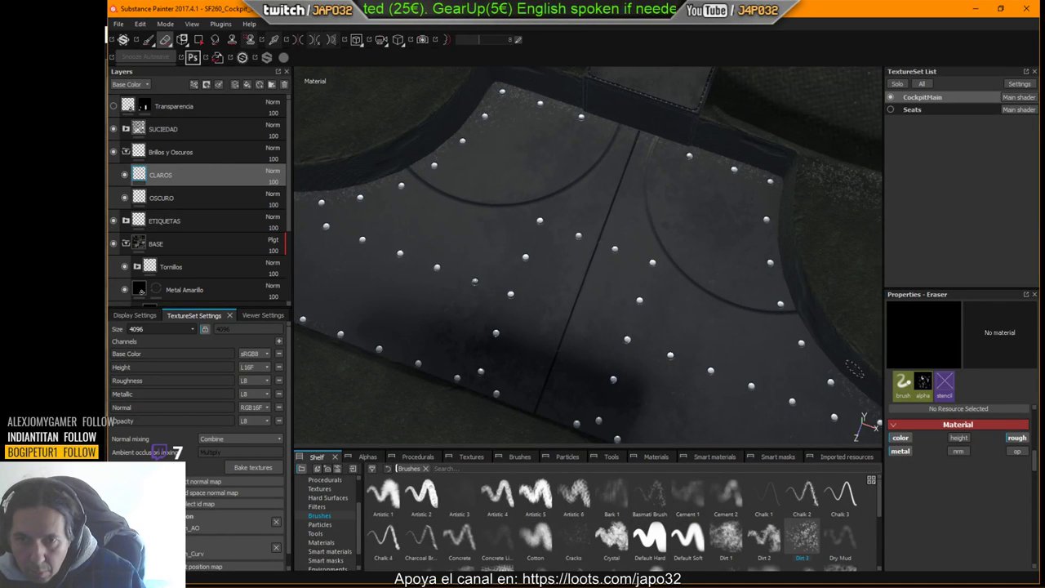
{"action": "left_click", "coordinate": [739, 539]}
{"action": "mouse_move", "coordinate": [609, 294]}
{"action": "left_mouse_down"}
{"action": "mouse_move", "coordinate": [543, 233]}
{"action": "mouse_move", "coordinate": [523, 241]}
{"action": "left_mouse_up"}
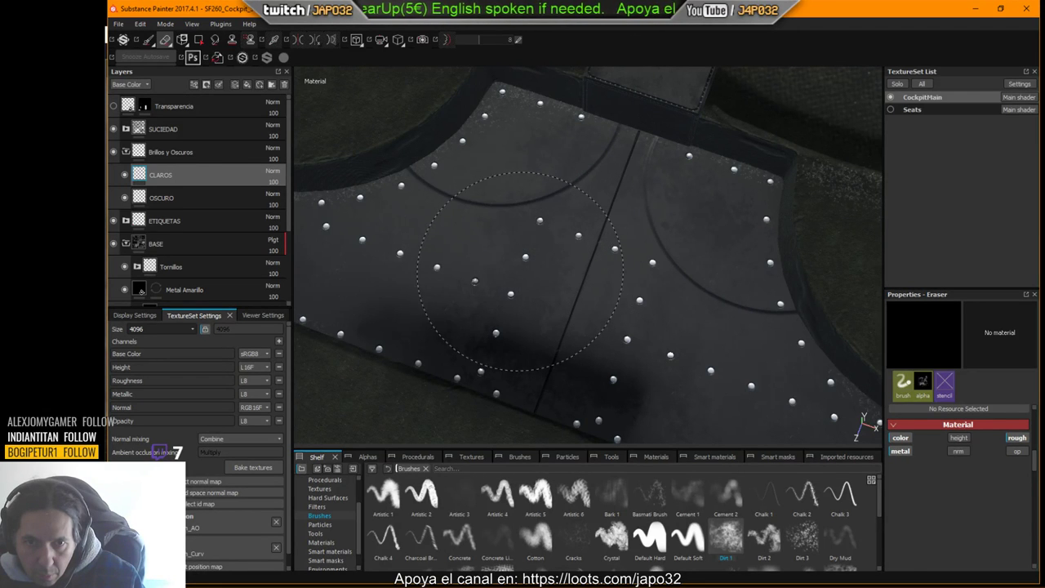
{"action": "mouse_move", "coordinate": [583, 298]}
{"action": "left_mouse_down"}
{"action": "mouse_move", "coordinate": [633, 306]}
{"action": "mouse_move", "coordinate": [662, 293]}
{"action": "left_mouse_up"}
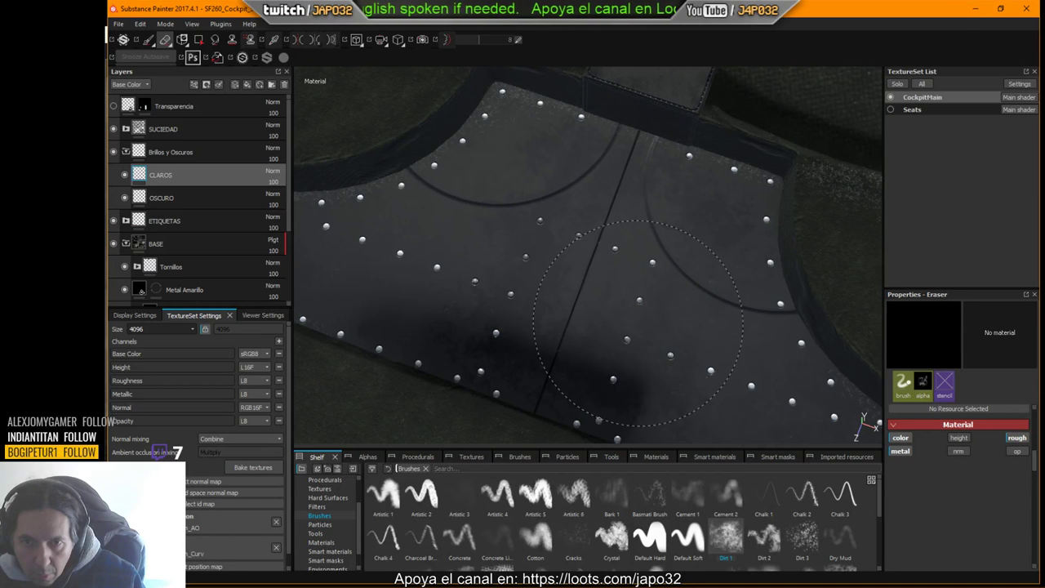
{"action": "left_click", "coordinate": [656, 254]}
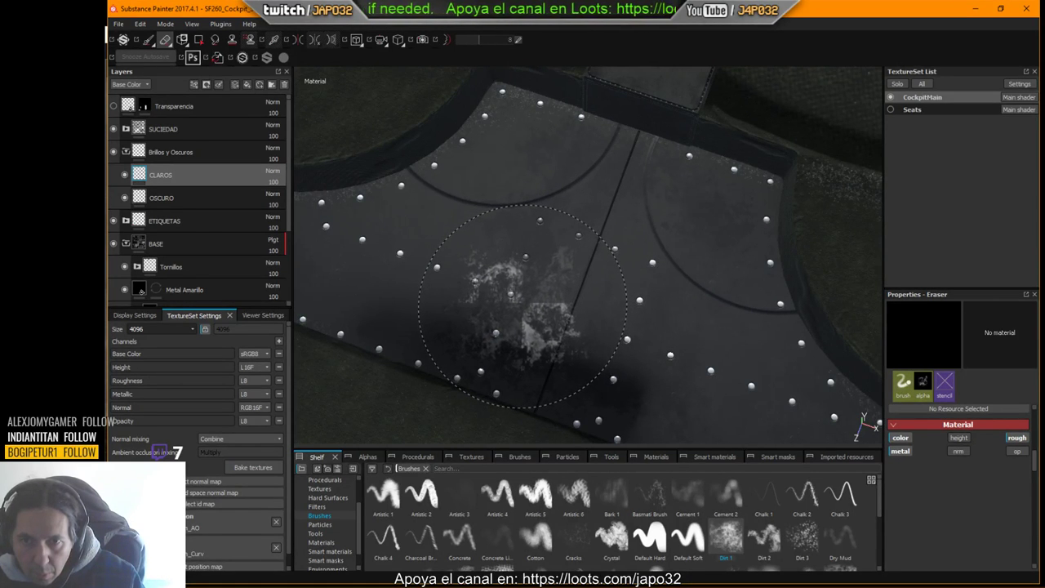
Step: Reduce the eraser size and erase the white highlights from the rivets on the right half of the metal plate
{"action": "right_click_drag", "start_coordinate": [552, 288], "coordinate": [496, 300], "text": "ctrl"}
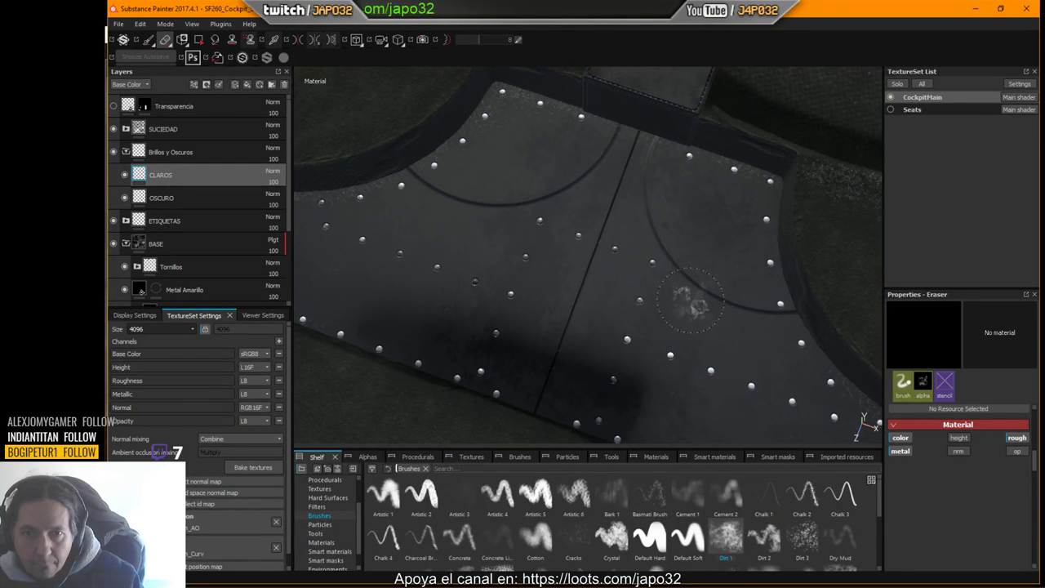
{"action": "left_click_drag", "start_coordinate": [642, 322], "coordinate": [688, 331], "text": "alt"}
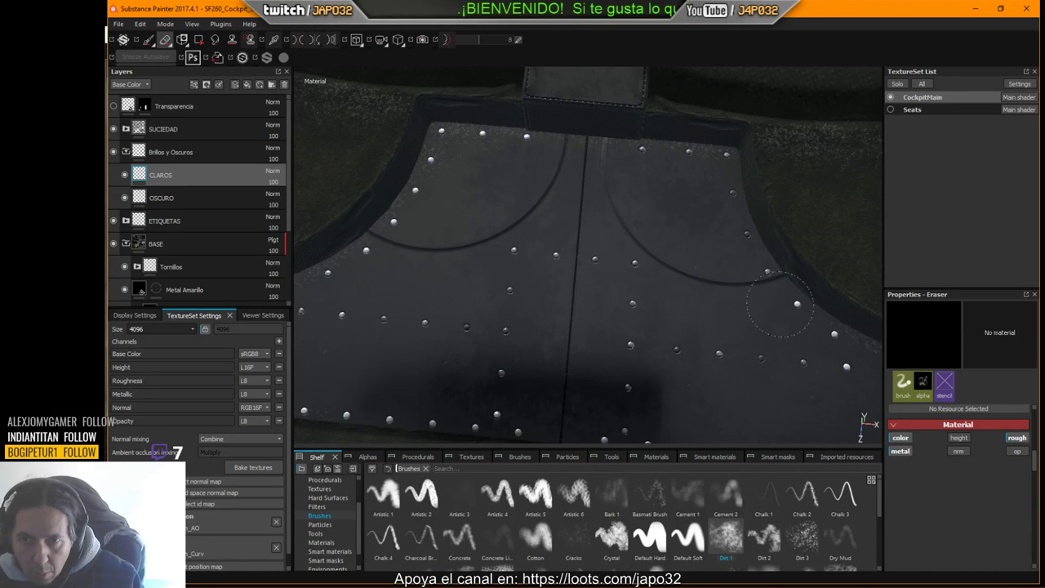
{"action": "left_click_drag", "start_coordinate": [758, 362], "coordinate": [625, 334], "text": "alt"}
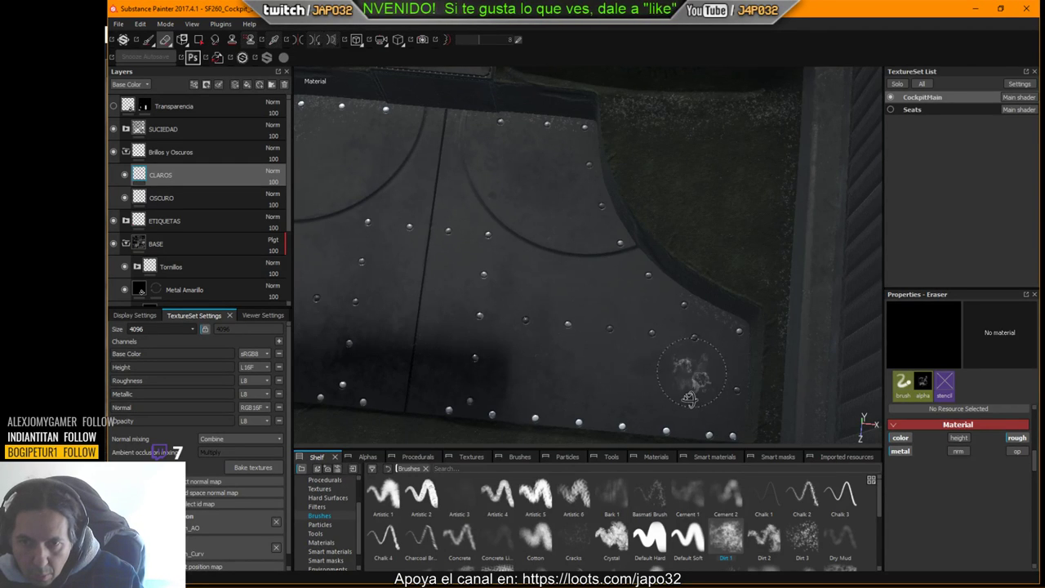
{"action": "left_click_drag", "start_coordinate": [688, 373], "coordinate": [676, 403], "text": "alt"}
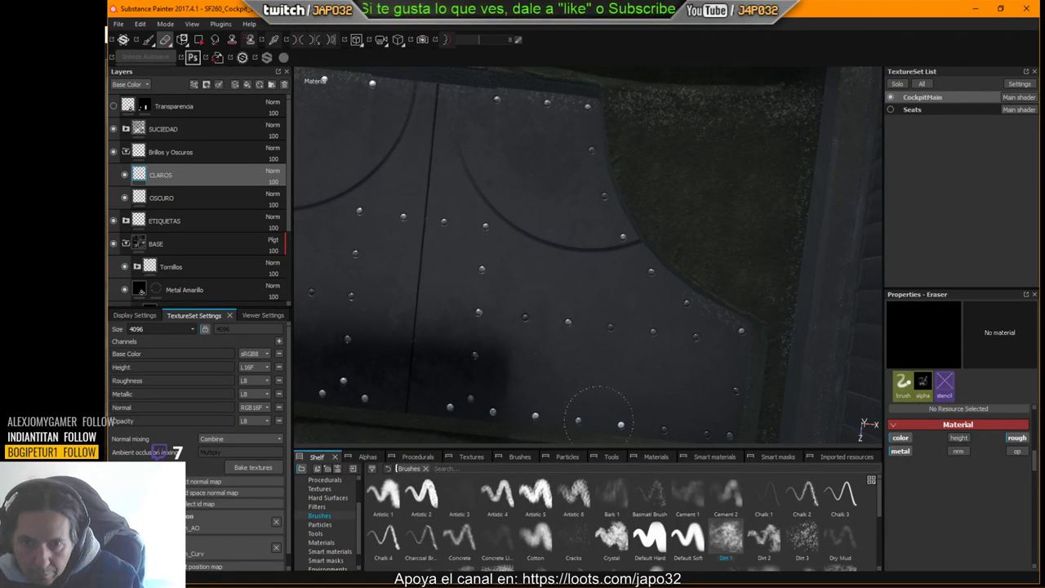
{"action": "middle_click_drag", "start_coordinate": [492, 383], "coordinate": [630, 325], "text": "alt"}
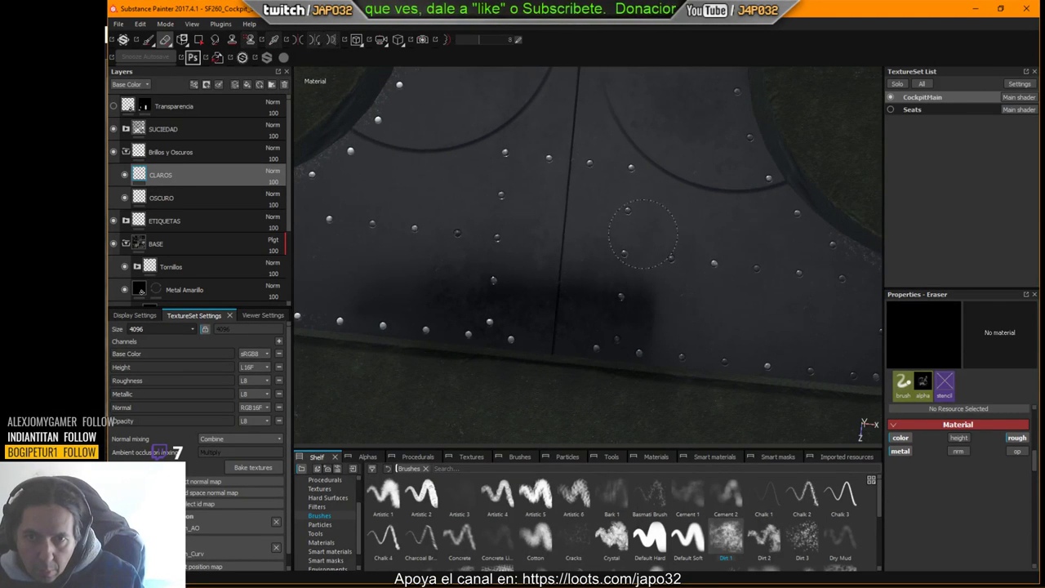
Step: Erase the white highlights from the rivets on the plate's left half, including its curved and lower edges
{"action": "mouse_move", "coordinate": [700, 245]}
{"action": "left_mouse_down", "text": "alt"}
{"action": "mouse_move", "coordinate": [654, 318]}
{"action": "mouse_move", "coordinate": [645, 306]}
{"action": "left_mouse_up", "text": "alt"}
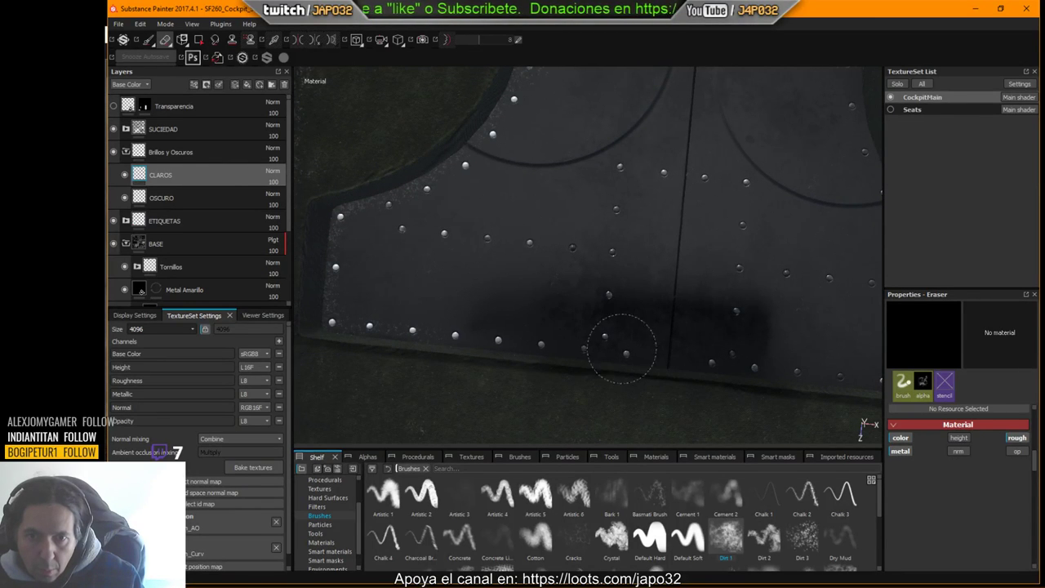
{"action": "left_click", "coordinate": [445, 307]}
{"action": "mouse_move", "coordinate": [445, 307]}
{"action": "left_mouse_down", "text": "alt"}
{"action": "mouse_move", "coordinate": [490, 285]}
{"action": "mouse_move", "coordinate": [478, 240]}
{"action": "left_mouse_up", "text": "alt"}
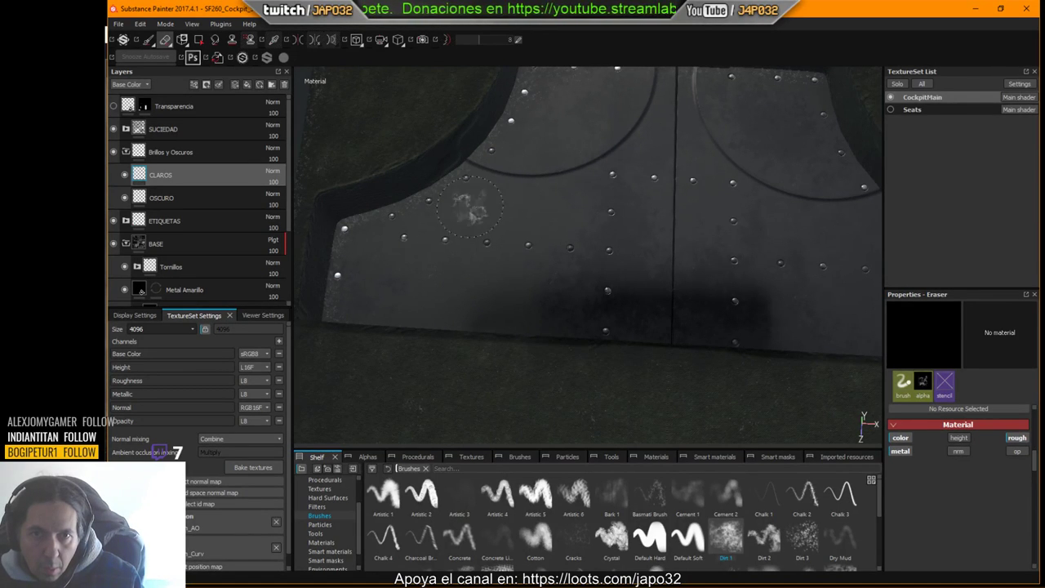
{"action": "mouse_move", "coordinate": [384, 265]}
{"action": "left_mouse_down", "text": "alt"}
{"action": "mouse_move", "coordinate": [403, 322]}
{"action": "mouse_move", "coordinate": [408, 307]}
{"action": "left_mouse_up", "text": "alt"}
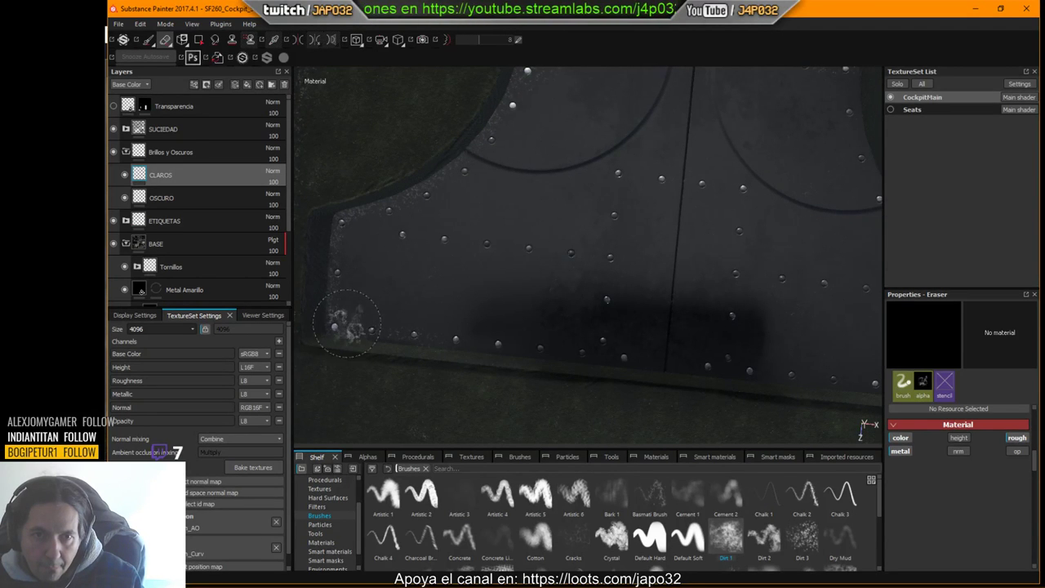
{"action": "mouse_move", "coordinate": [448, 247]}
{"action": "left_mouse_down", "text": "alt"}
{"action": "mouse_move", "coordinate": [460, 296]}
{"action": "mouse_move", "coordinate": [466, 226]}
{"action": "left_mouse_up", "text": "alt"}
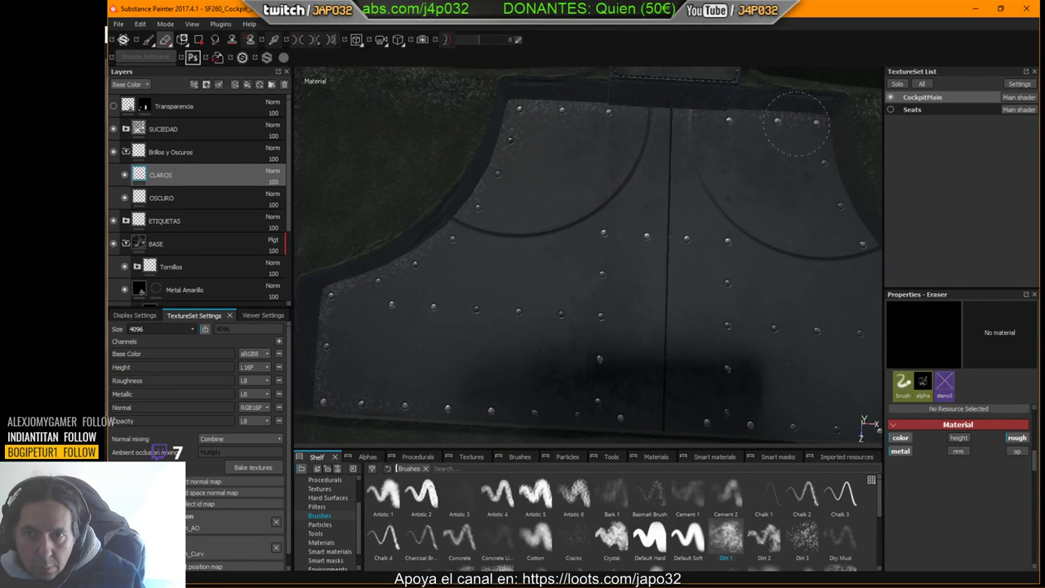
Step: Review the whole plate and erase the remaining bright rivet highlights, finishing at its right corner
{"action": "middle_click_drag", "start_coordinate": [644, 214], "coordinate": [635, 218], "text": "alt"}
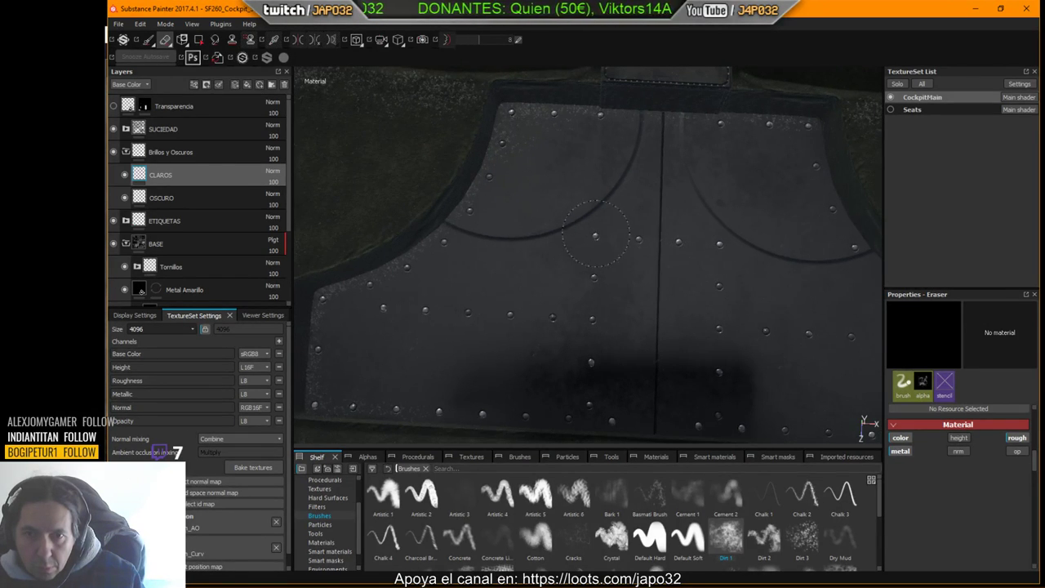
{"action": "right_click_drag", "start_coordinate": [712, 215], "coordinate": [636, 272], "text": "alt"}
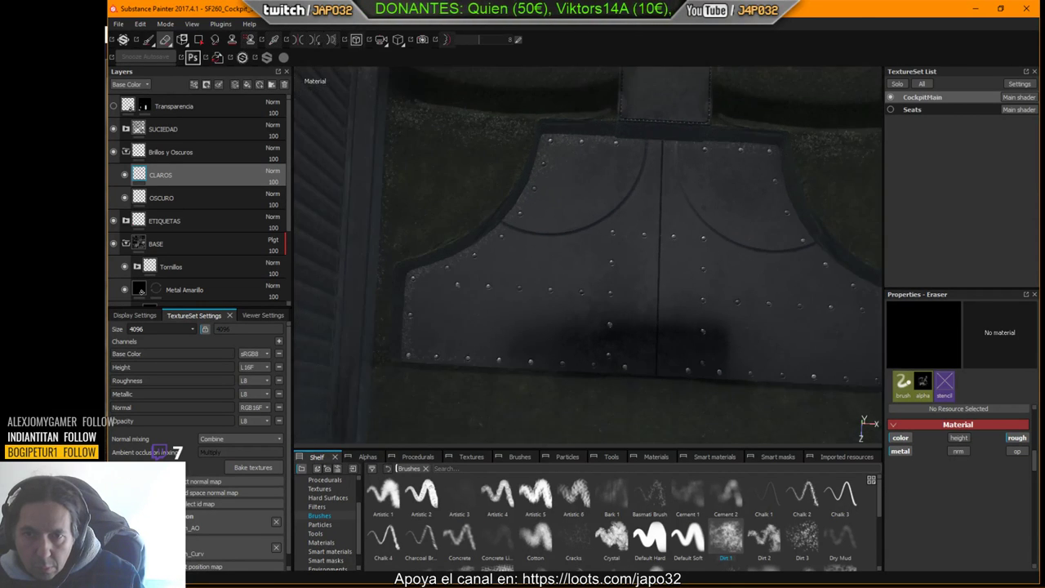
{"action": "middle_click_drag", "start_coordinate": [637, 273], "coordinate": [551, 287], "text": "alt"}
{"action": "left_click_drag", "start_coordinate": [551, 287], "coordinate": [538, 267], "text": "alt"}
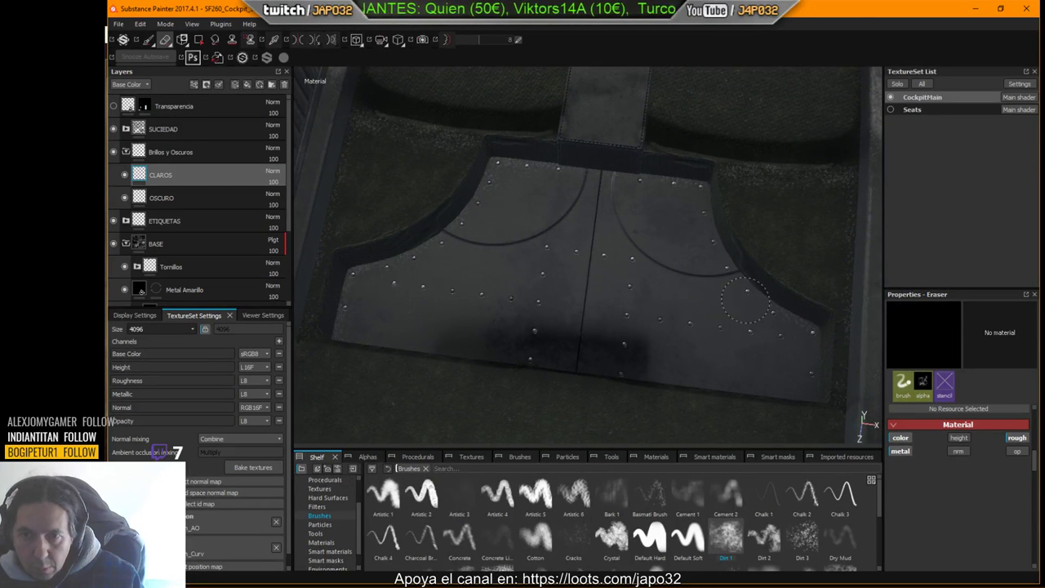
{"action": "scroll", "coordinate": [629, 284], "scroll_direction": "up", "scroll_amount": 4}
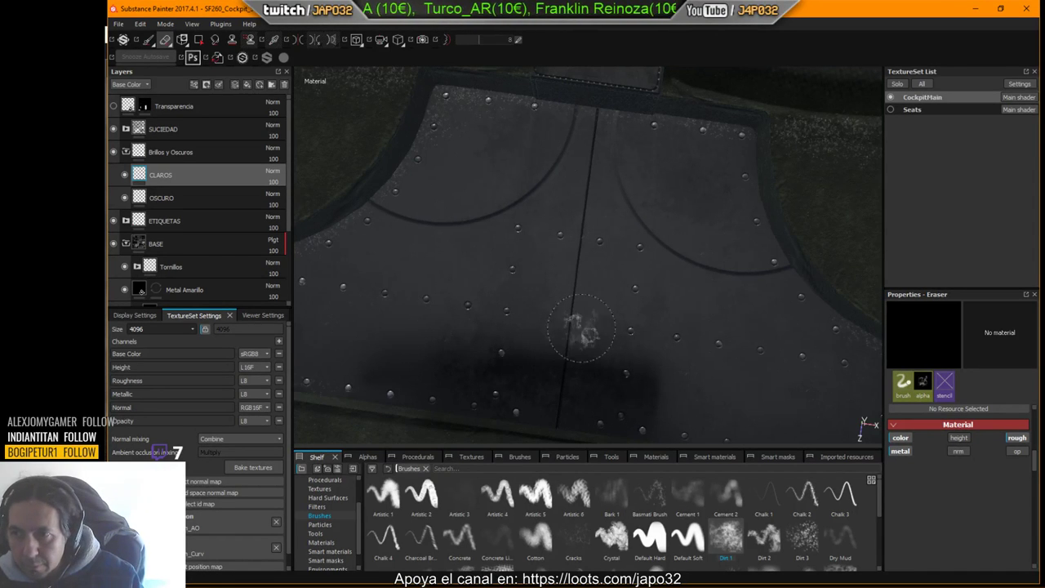
{"action": "middle_click_drag", "start_coordinate": [567, 338], "coordinate": [532, 271]}
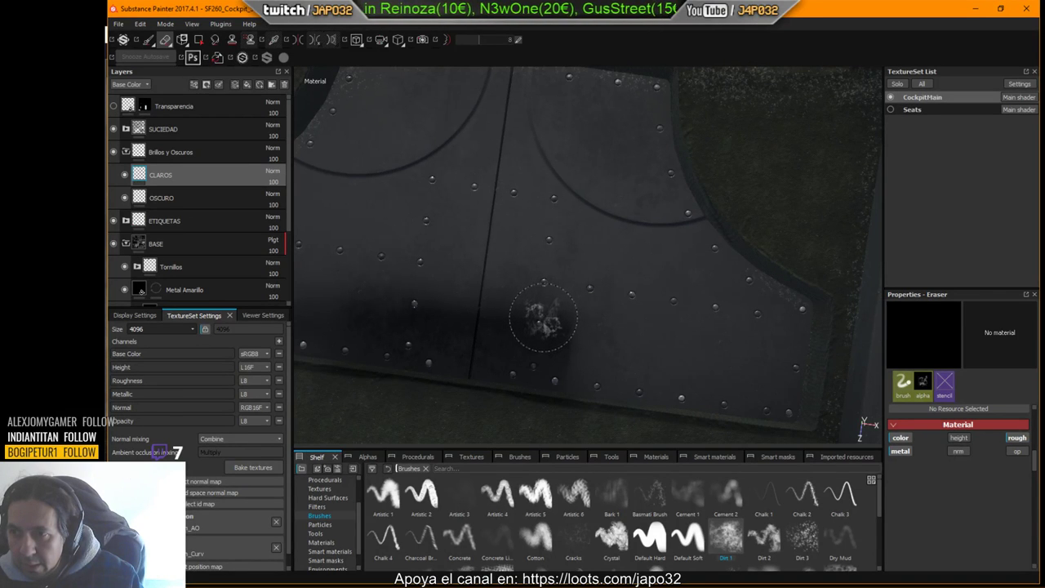
{"action": "middle_click_drag", "start_coordinate": [606, 292], "coordinate": [569, 267], "text": "alt"}
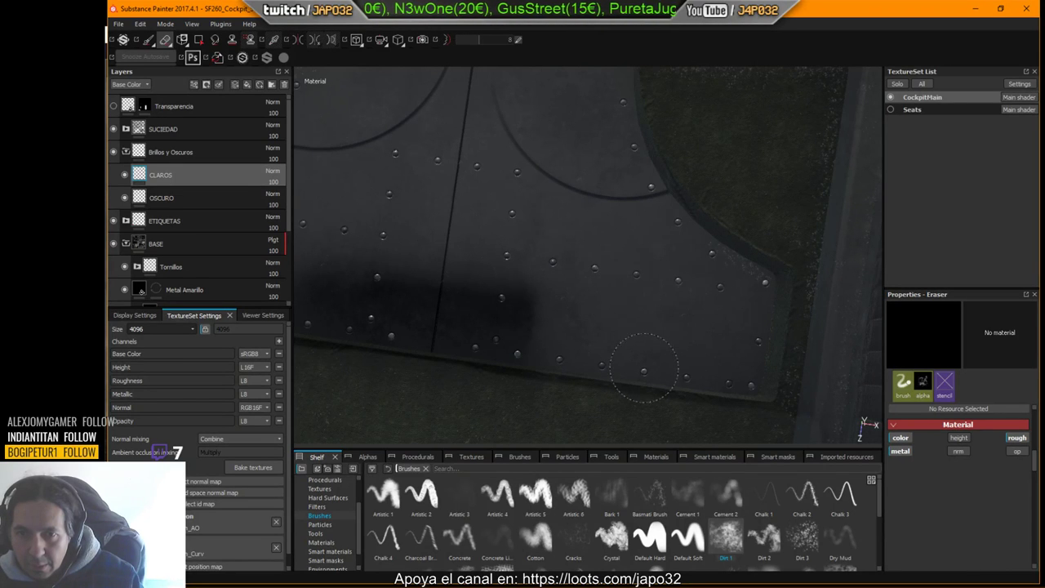
{"action": "left_click_drag", "start_coordinate": [742, 285], "coordinate": [753, 280]}
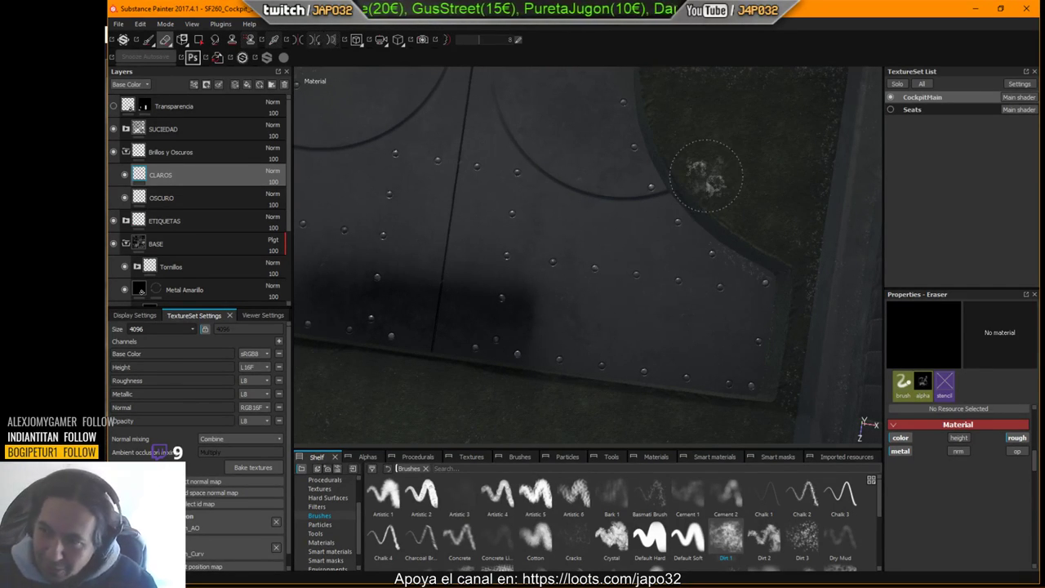
Step: Export the CockpitMain texture set as 8-bit PNG files with the X-Plane configuration
{"action": "mouse_move", "coordinate": [579, 210]}
{"action": "left_mouse_down", "text": "alt"}
{"action": "mouse_move", "coordinate": [588, 286]}
{"action": "mouse_move", "coordinate": [704, 231]}
{"action": "mouse_move", "coordinate": [665, 245]}
{"action": "mouse_move", "coordinate": [476, 243]}
{"action": "left_mouse_up", "text": "alt"}
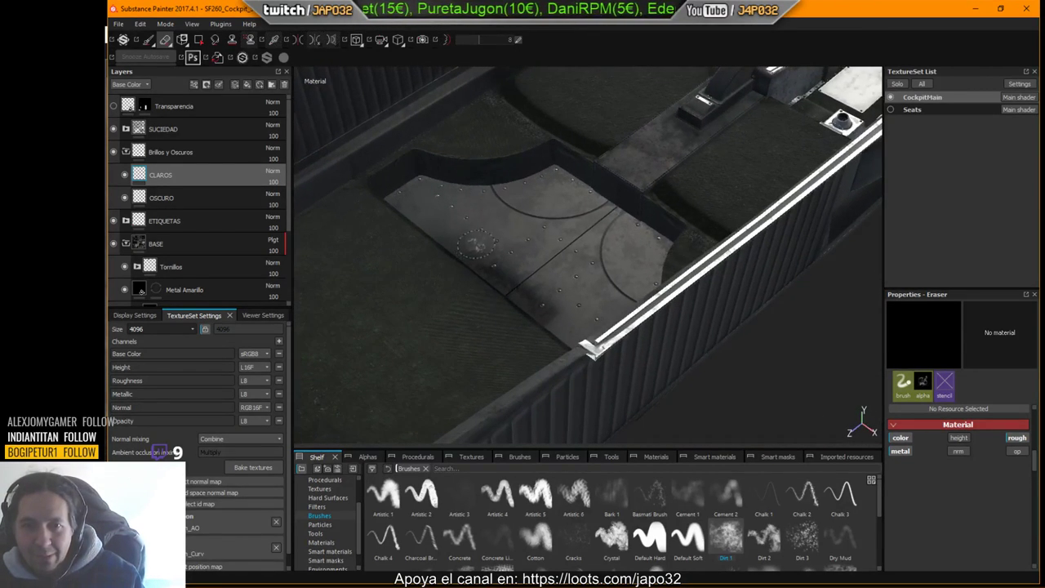
{"action": "right_click", "coordinate": [600, 181]}
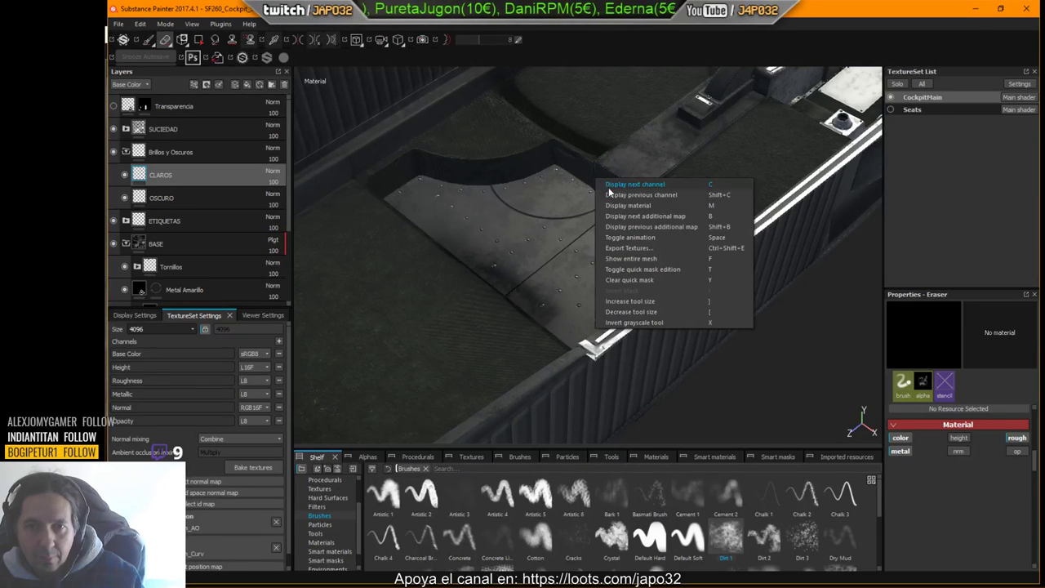
{"action": "left_click", "coordinate": [632, 249]}
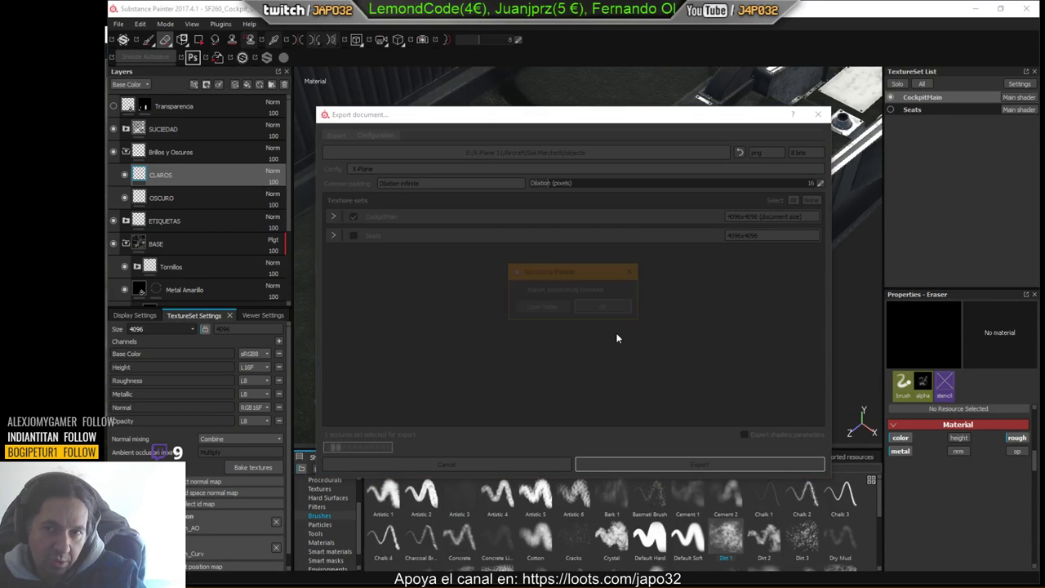
{"action": "left_click", "coordinate": [605, 308]}
Step: Switch to X-Plane, reload the aircraft and bring the cockpit floor and pedal area into view
{"action": "key", "text": "alt+Tab"}
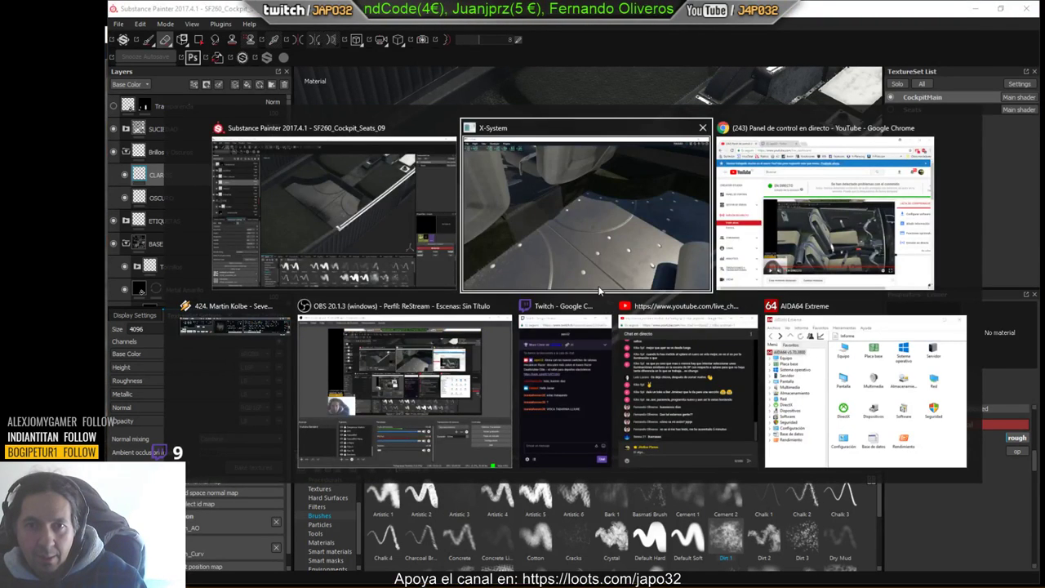
{"action": "left_click", "coordinate": [219, 52]}
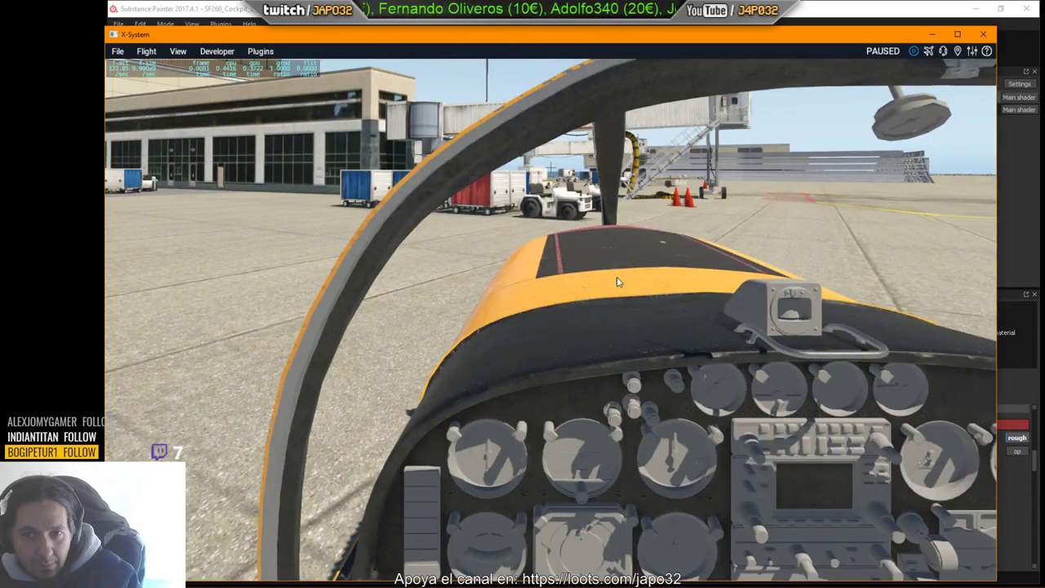
{"action": "right_click_drag", "start_coordinate": [624, 290], "coordinate": [618, 373]}
{"action": "key", "text": "period"}
{"action": "key", "text": "Left"}
{"action": "key", "text": "comma"}
{"action": "key", "text": "Right"}
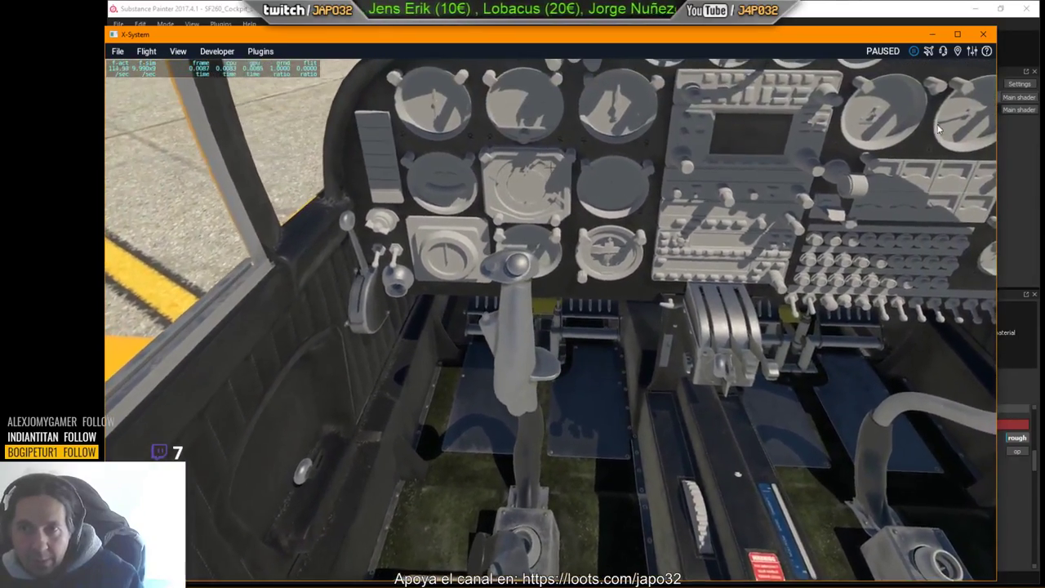
Step: Set the flight's weather to Stormy and inspect the metal plates, rivets and carpet on the cockpit floor
{"action": "left_click", "coordinate": [929, 51]}
{"action": "left_click_drag", "start_coordinate": [762, 406], "coordinate": [957, 410]}
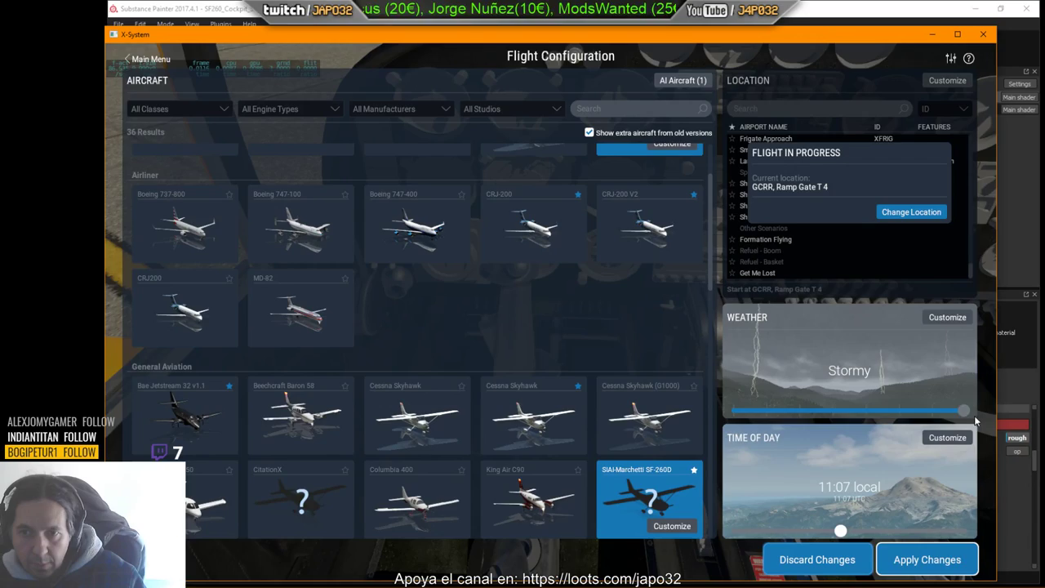
{"action": "left_click", "coordinate": [933, 555]}
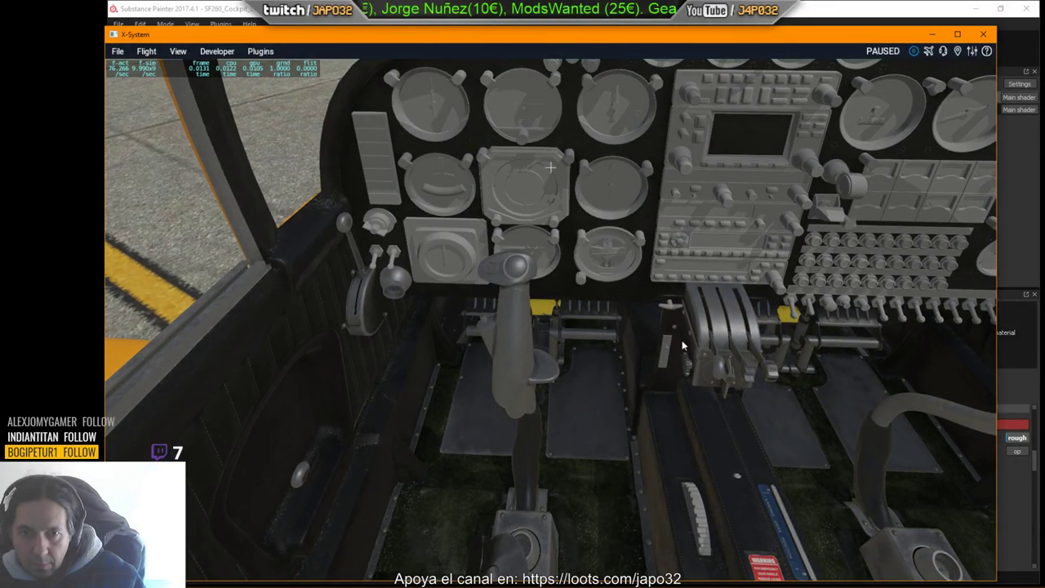
{"action": "scroll", "coordinate": [700, 359], "scroll_direction": "down", "scroll_amount": 3}
{"action": "right_click_drag", "start_coordinate": [682, 346], "coordinate": [679, 383]}
{"action": "scroll", "coordinate": [673, 379], "scroll_direction": "up", "scroll_amount": 3}
{"action": "scroll", "coordinate": [680, 384], "scroll_direction": "up", "scroll_amount": 3}
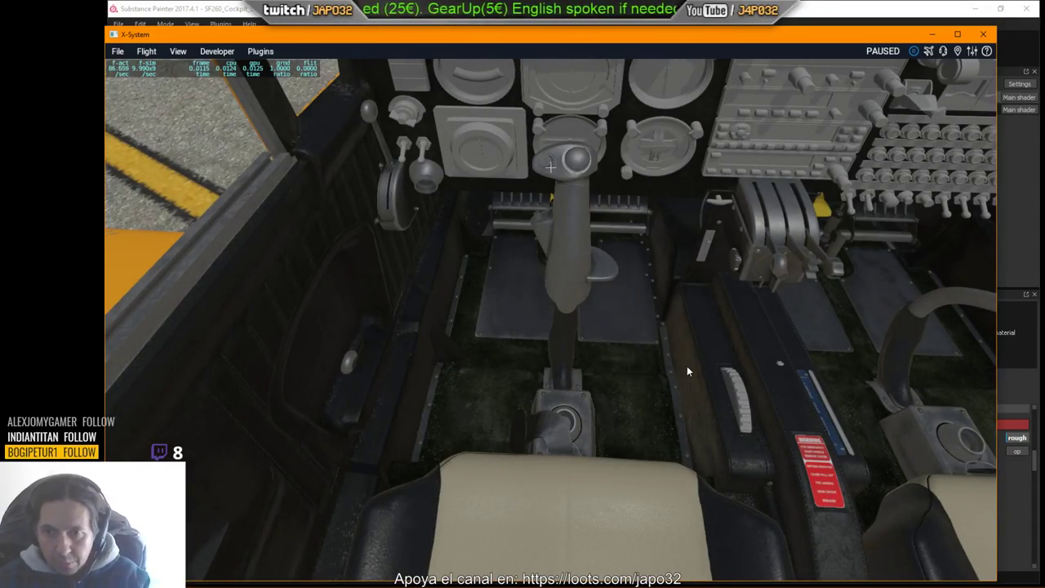
{"action": "right_click_drag", "start_coordinate": [533, 376], "coordinate": [535, 349]}
{"action": "scroll", "coordinate": [534, 345], "scroll_direction": "up", "scroll_amount": 1}
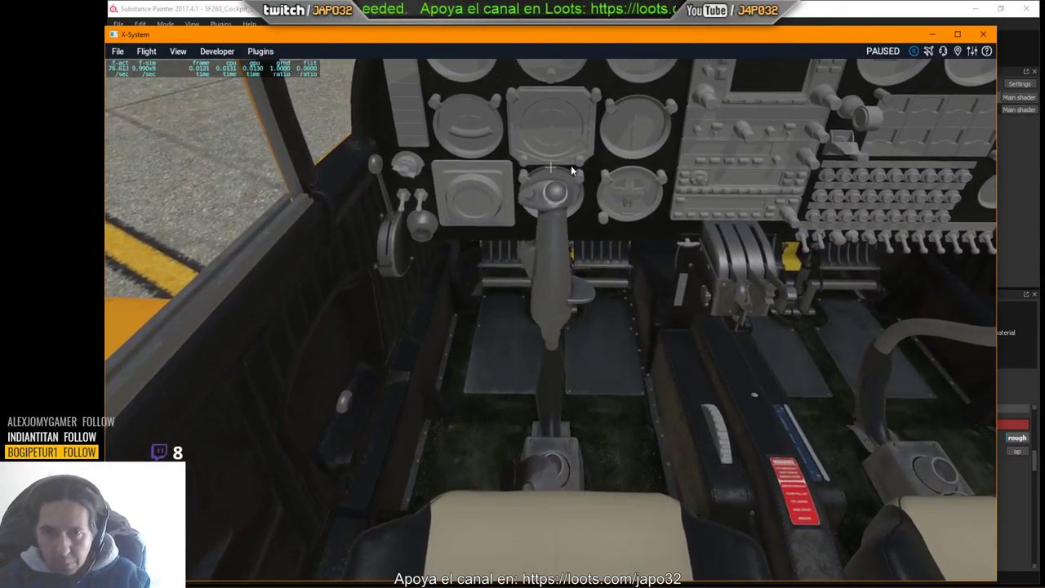
Step: Change the flight's weather to Foggy and examine the cockpit floor in that light
{"action": "left_click", "coordinate": [930, 50]}
{"action": "left_click_drag", "start_coordinate": [957, 409], "coordinate": [935, 410]}
{"action": "left_click", "coordinate": [964, 552]}
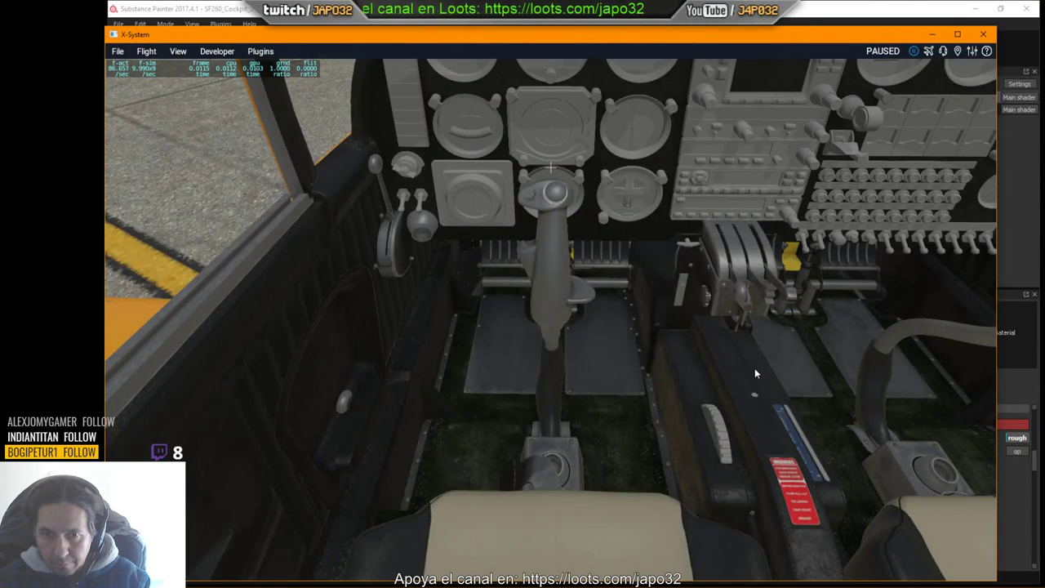
{"action": "mouse_move", "coordinate": [679, 370]}
{"action": "right_mouse_down"}
{"action": "mouse_move", "coordinate": [760, 220]}
{"action": "mouse_move", "coordinate": [662, 348]}
{"action": "mouse_move", "coordinate": [663, 374]}
{"action": "mouse_move", "coordinate": [665, 363]}
{"action": "right_mouse_up"}
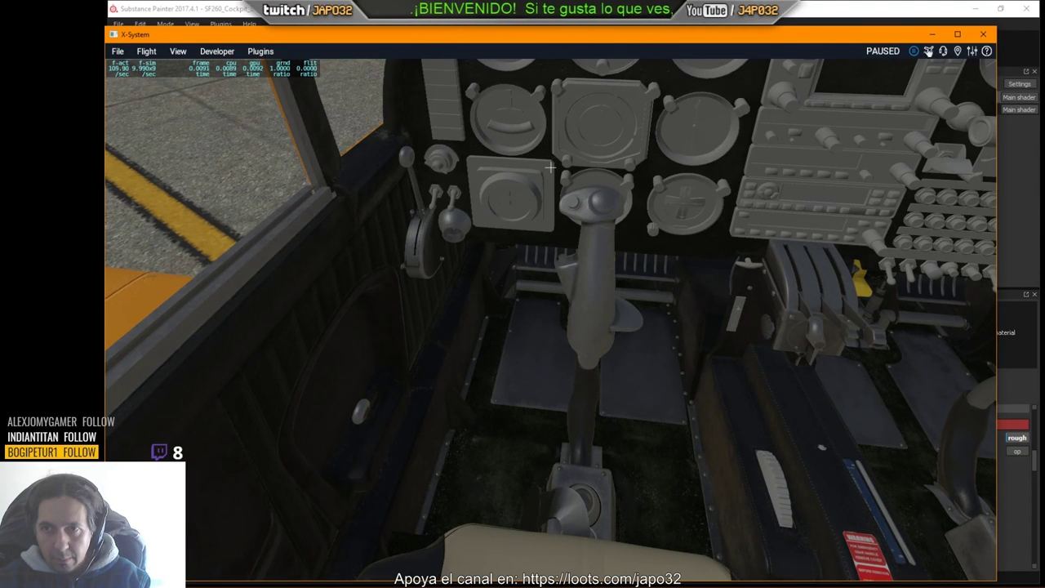
Step: Set the flight's weather to Low Visibility and return to the cockpit
{"action": "left_click", "coordinate": [929, 51]}
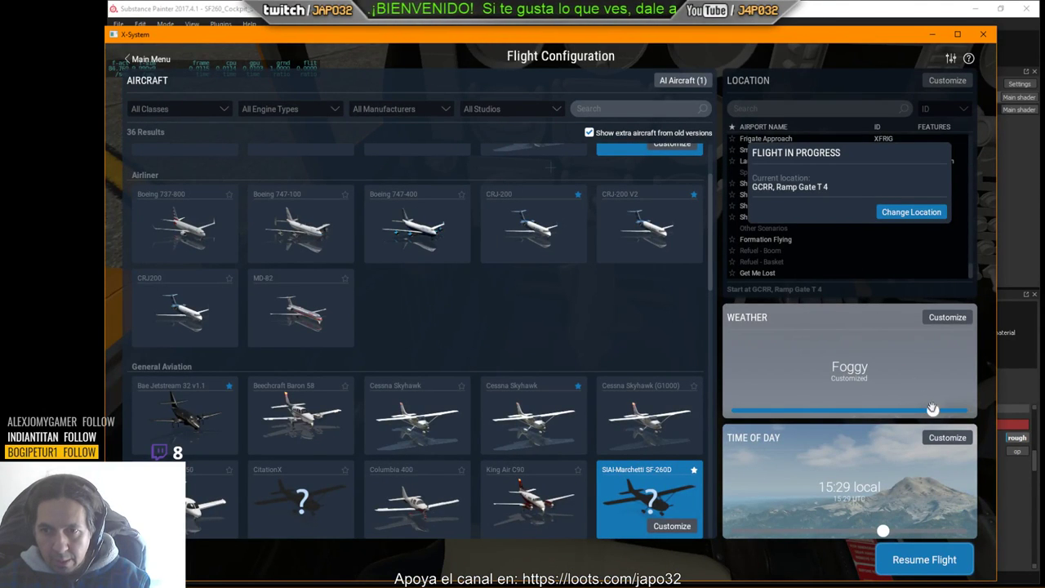
{"action": "left_click_drag", "start_coordinate": [904, 413], "coordinate": [890, 413]}
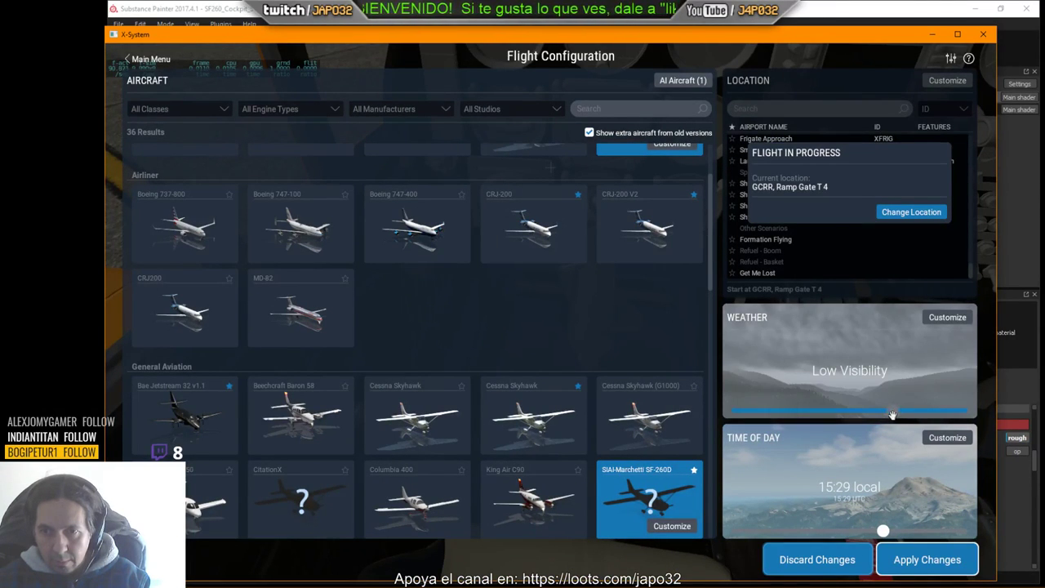
{"action": "left_click", "coordinate": [899, 561]}
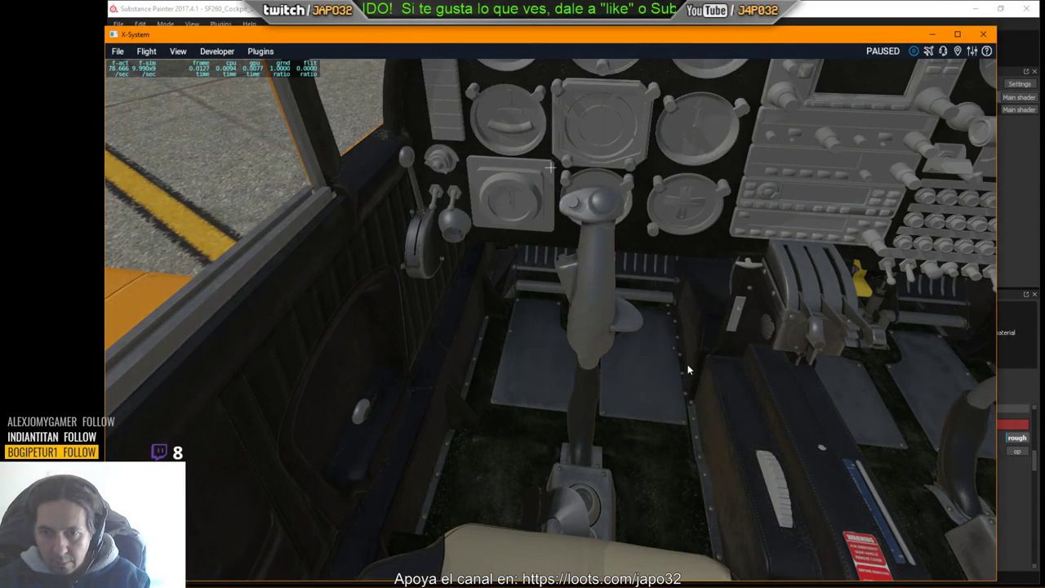
Step: Set the flight's weather to Overcast and examine the cockpit floor, seat and instrument panel in that light
{"action": "right_click_drag", "start_coordinate": [688, 364], "coordinate": [706, 435]}
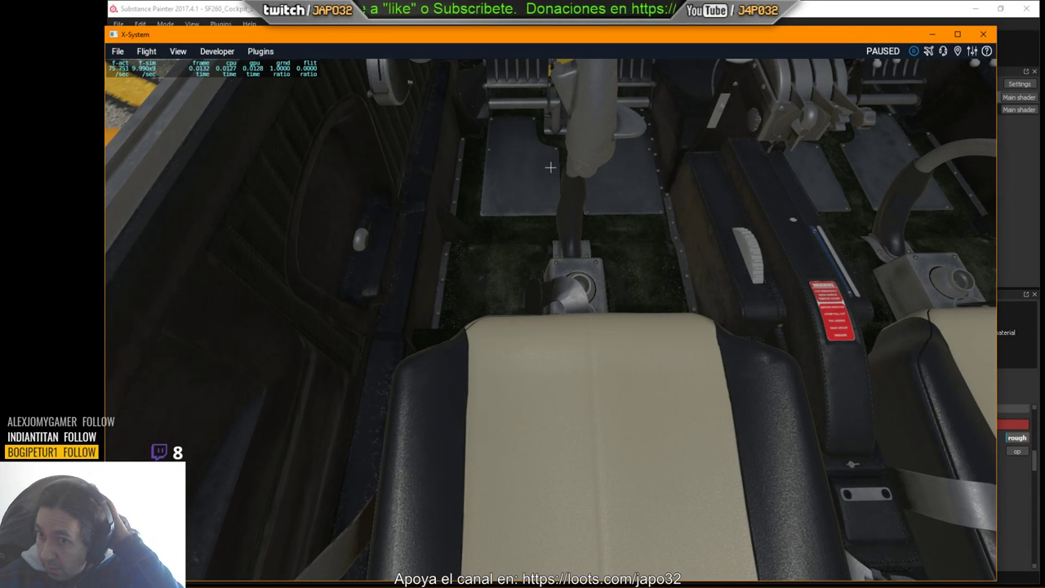
{"action": "left_click", "coordinate": [929, 51]}
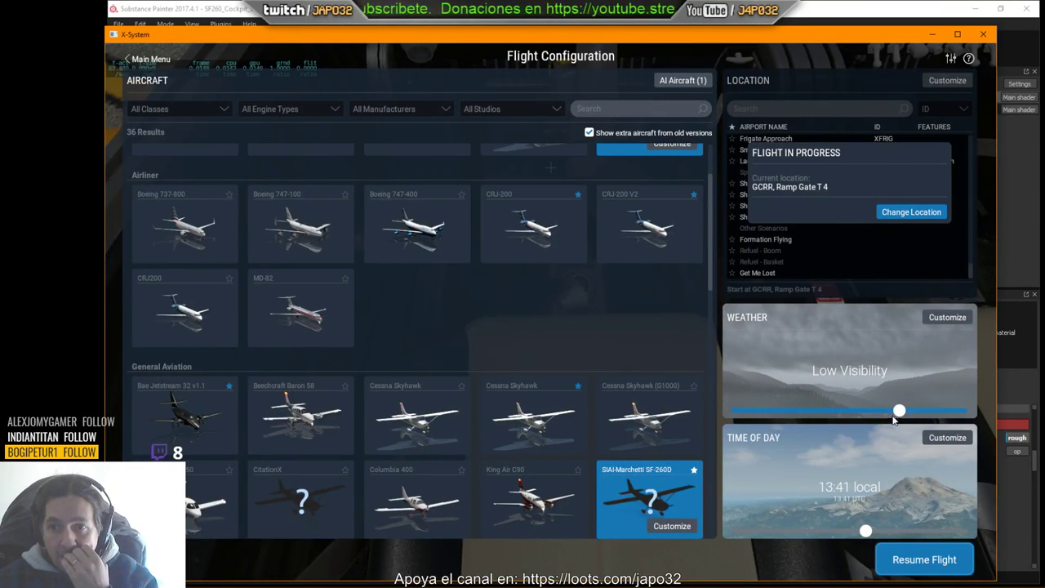
{"action": "left_click_drag", "start_coordinate": [900, 410], "coordinate": [870, 423]}
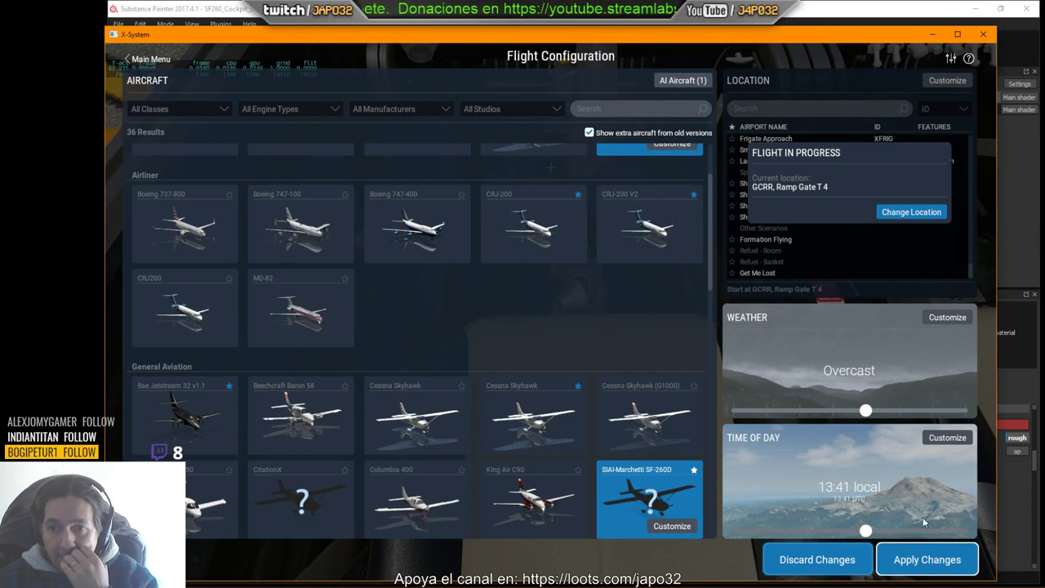
{"action": "left_click", "coordinate": [930, 560]}
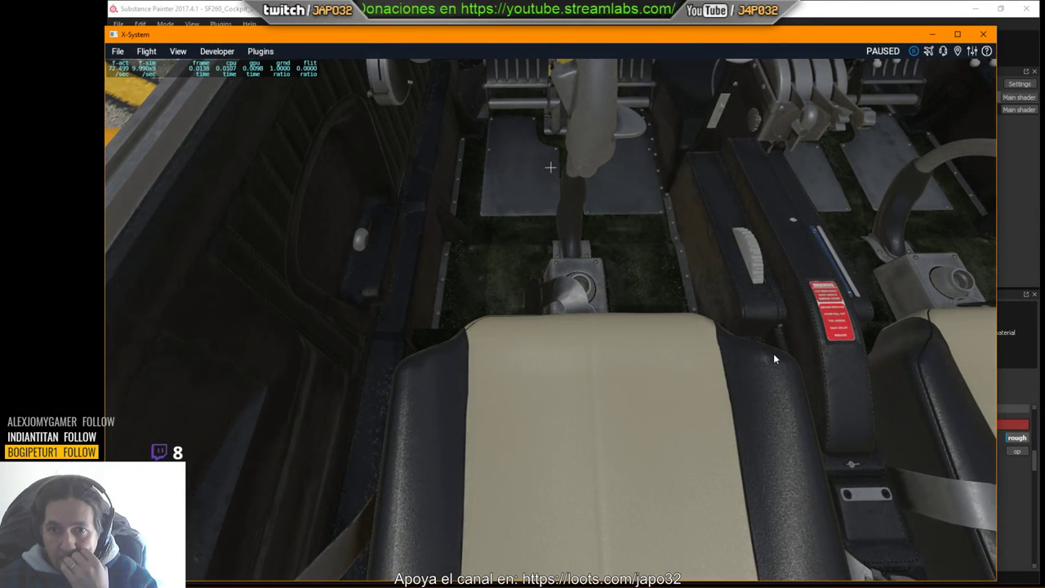
{"action": "right_click_drag", "start_coordinate": [773, 353], "coordinate": [767, 255]}
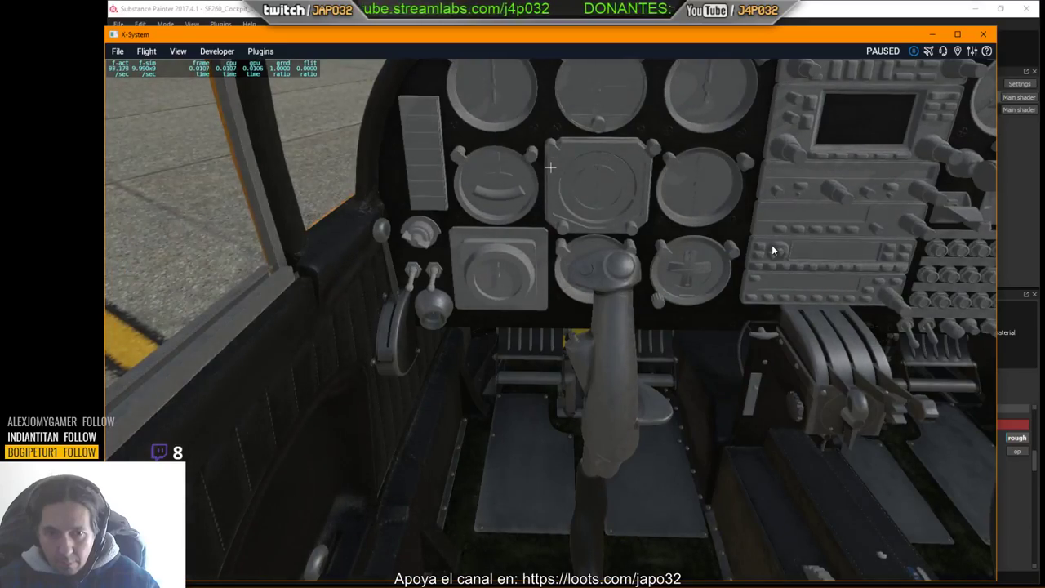
{"action": "right_click_drag", "start_coordinate": [772, 246], "coordinate": [734, 220]}
Step: Inspect the parked aircraft from outside on the ramp, viewing it from several angles, and return to the cockpit
{"action": "key", "text": "shift+4"}
{"action": "right_click_drag", "start_coordinate": [584, 323], "coordinate": [212, 306]}
{"action": "scroll", "coordinate": [560, 320], "scroll_direction": "up", "scroll_amount": 6}
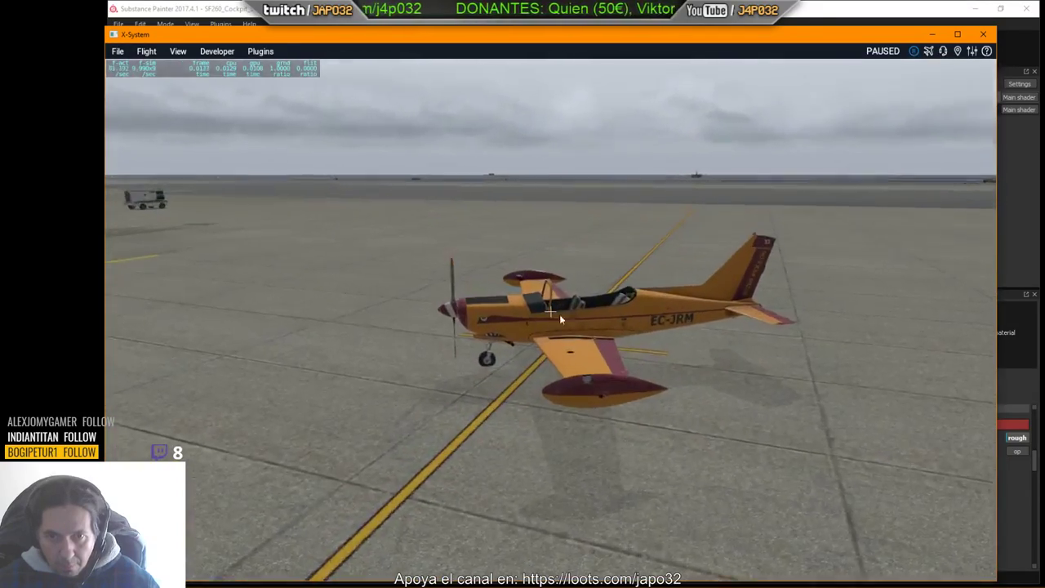
{"action": "right_click_drag", "start_coordinate": [735, 335], "coordinate": [407, 301]}
{"action": "right_click_drag", "start_coordinate": [514, 296], "coordinate": [576, 408]}
{"action": "key", "text": "shift+9"}
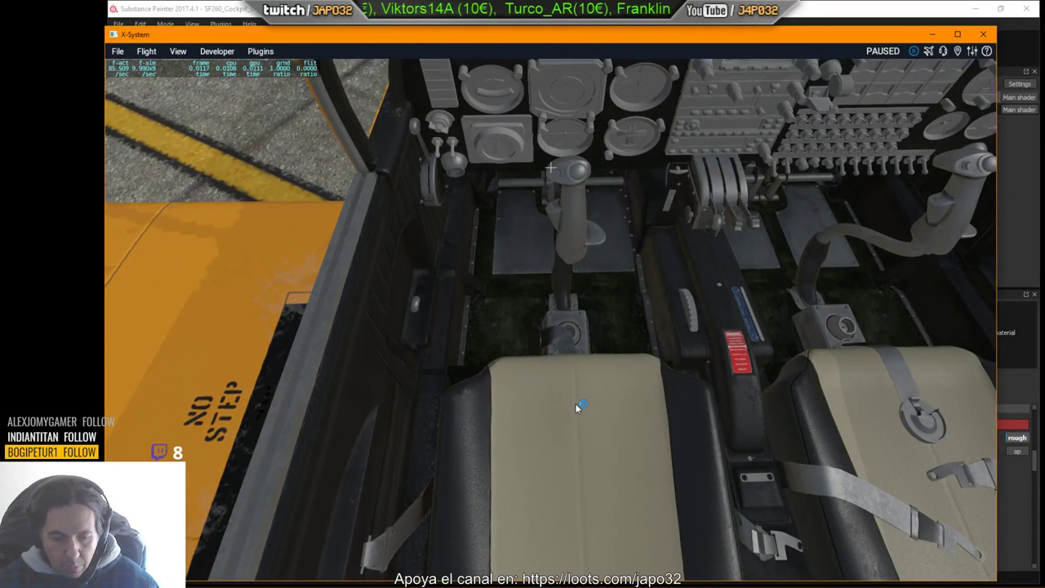
Step: Set the flight's weather to a milder level than Overcast and check the cockpit floor plates and seats
{"action": "left_click", "coordinate": [928, 52]}
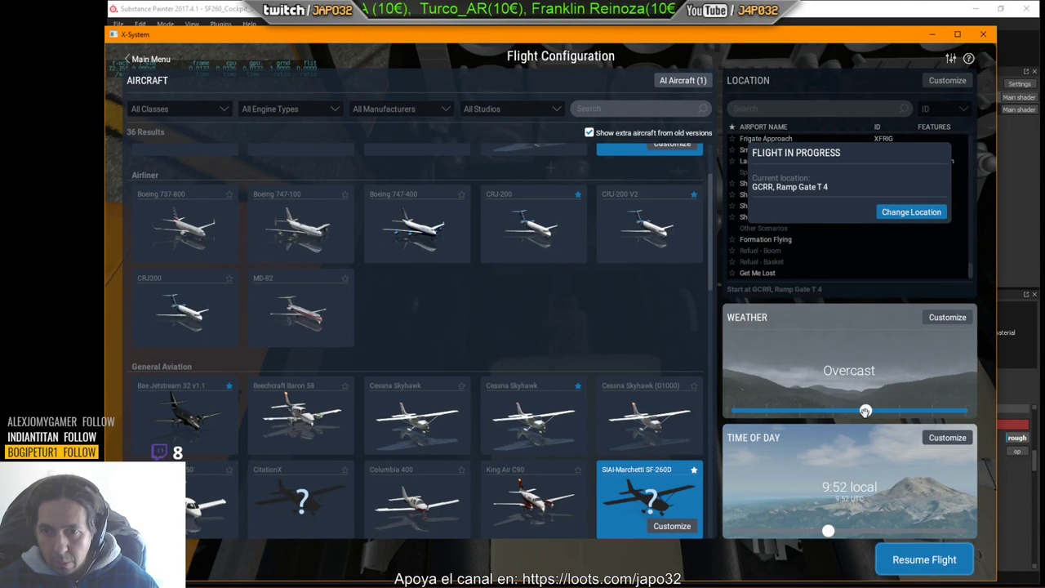
{"action": "left_click", "coordinate": [799, 410]}
{"action": "left_click", "coordinate": [913, 557]}
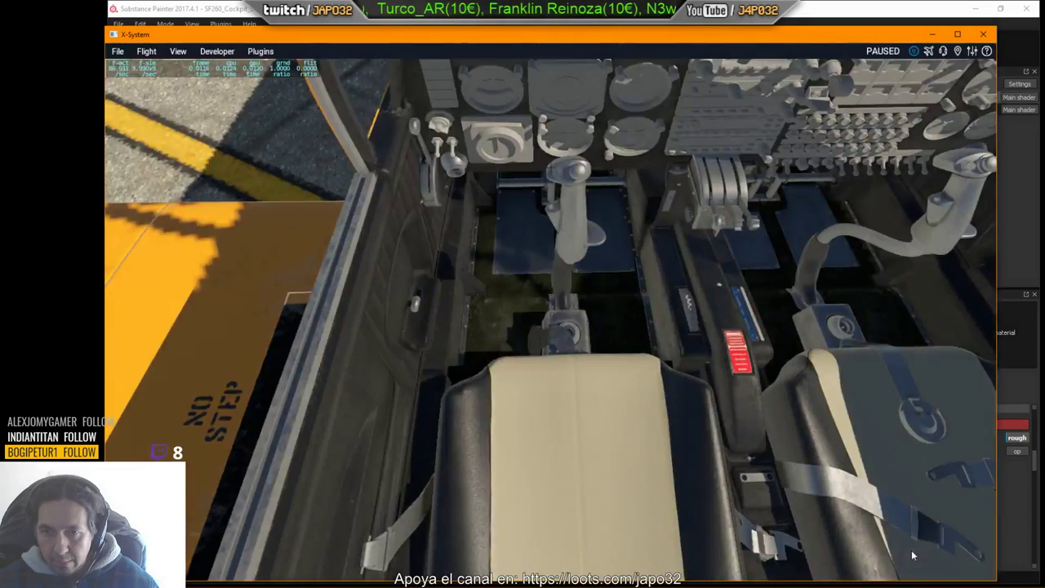
{"action": "mouse_move", "coordinate": [768, 396]}
{"action": "right_mouse_down"}
{"action": "mouse_move", "coordinate": [740, 373]}
{"action": "mouse_move", "coordinate": [766, 379]}
{"action": "right_mouse_up"}
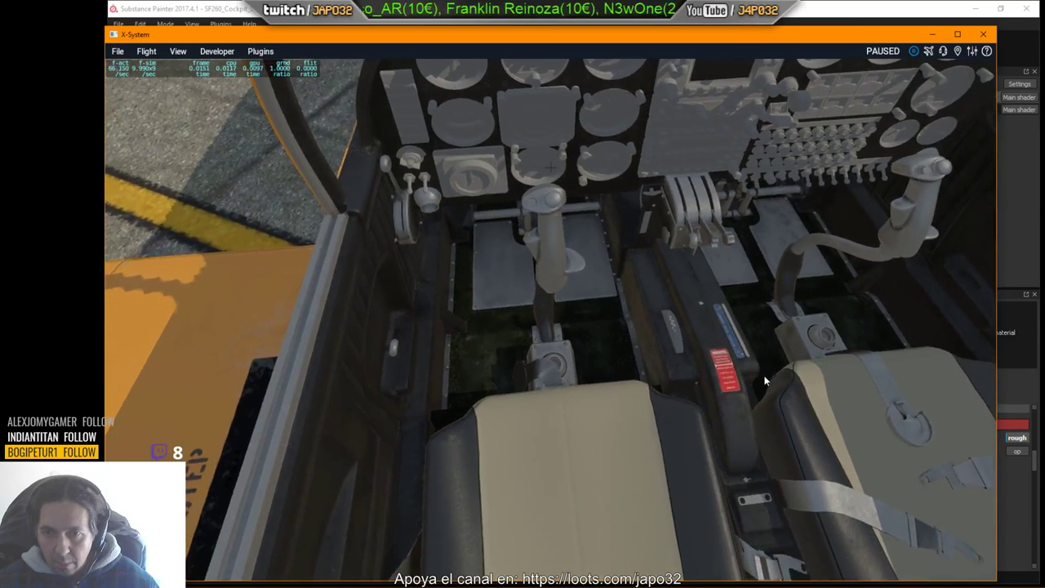
Step: Set the flight's weather to Clear and apply the change, bringing the cockpit floor into view
{"action": "left_click", "coordinate": [929, 51]}
{"action": "left_click_drag", "start_coordinate": [799, 411], "coordinate": [735, 412]}
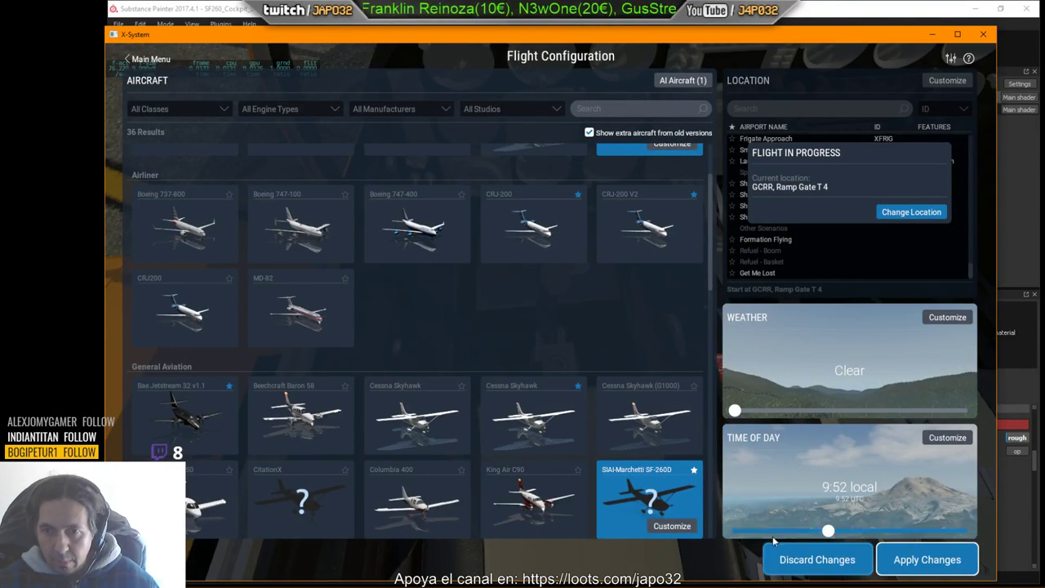
{"action": "left_click", "coordinate": [916, 560]}
{"action": "right_click_drag", "start_coordinate": [744, 378], "coordinate": [740, 373]}
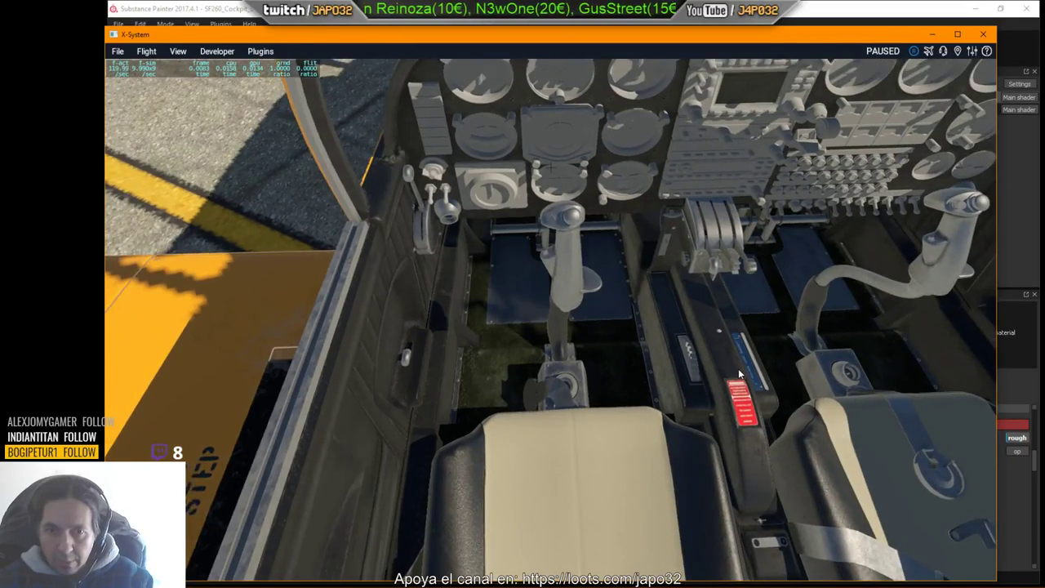
{"action": "scroll", "coordinate": [738, 368], "scroll_direction": "up", "scroll_amount": 2}
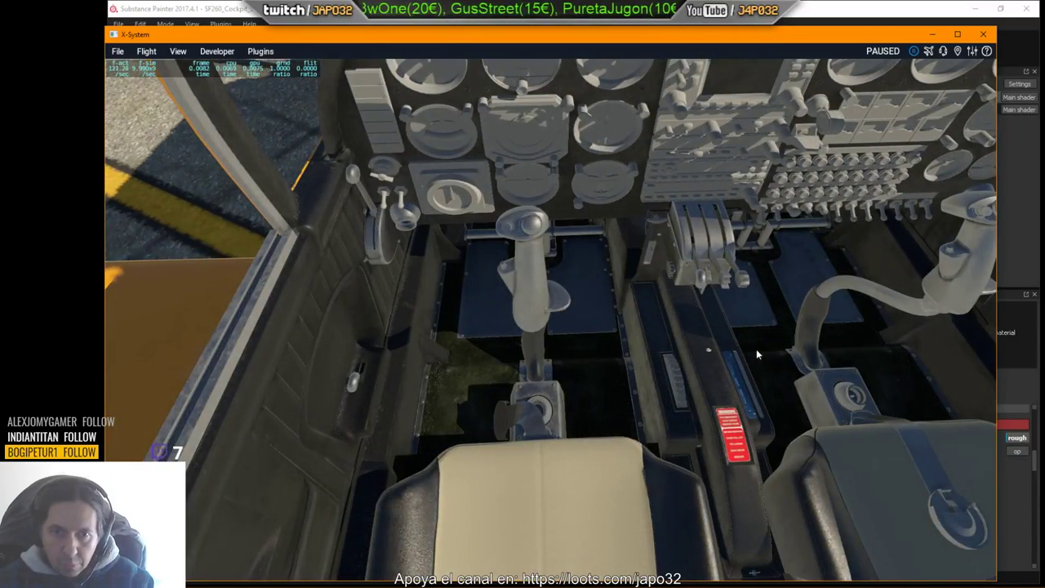
Step: Examine the pilot-side metal floor plates, their rivets and the carpet around the pedals up close in clear weather
{"action": "right_click_drag", "start_coordinate": [756, 350], "coordinate": [578, 315]}
{"action": "scroll", "coordinate": [717, 325], "scroll_direction": "up", "scroll_amount": 5}
{"action": "key", "text": "Down"}
{"action": "scroll", "coordinate": [726, 296], "scroll_direction": "down", "scroll_amount": 2}
{"action": "key", "text": "Up"}
{"action": "key", "text": "period"}
{"action": "scroll", "coordinate": [619, 328], "scroll_direction": "up", "scroll_amount": 2}
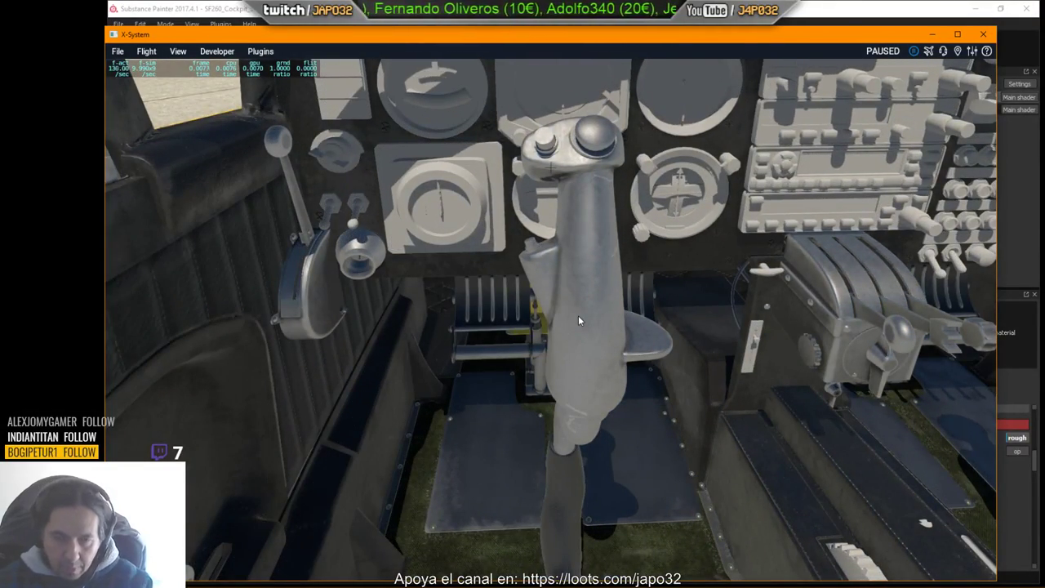
{"action": "mouse_move", "coordinate": [578, 316]}
{"action": "right_mouse_down"}
{"action": "mouse_move", "coordinate": [597, 346]}
{"action": "mouse_move", "coordinate": [587, 368]}
{"action": "mouse_move", "coordinate": [601, 405]}
{"action": "mouse_move", "coordinate": [607, 384]}
{"action": "mouse_move", "coordinate": [571, 357]}
{"action": "mouse_move", "coordinate": [580, 324]}
{"action": "right_mouse_up"}
{"action": "key", "text": "Left"}
{"action": "scroll", "coordinate": [593, 373], "scroll_direction": "up", "scroll_amount": 5}
{"action": "key", "text": "Up"}
{"action": "key", "text": "Down"}
{"action": "key", "text": "Up"}
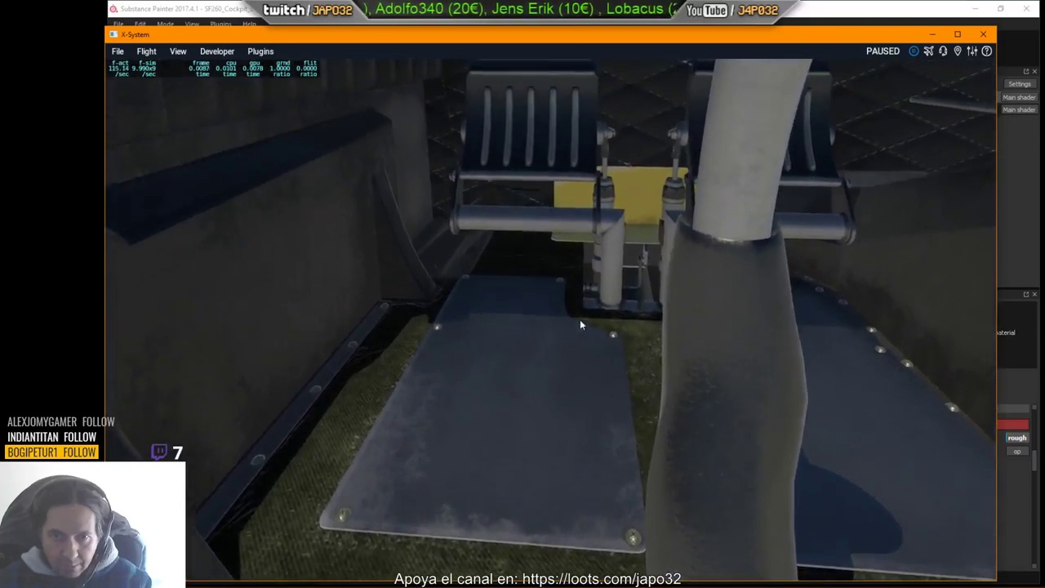
{"action": "scroll", "coordinate": [580, 324], "scroll_direction": "down", "scroll_amount": 2}
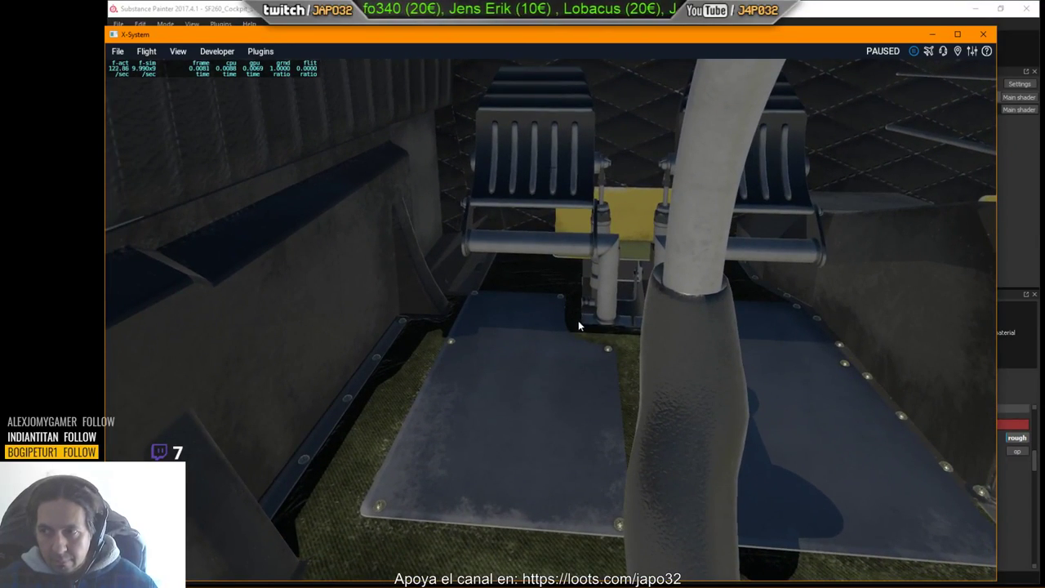
Step: Switch to Substance Painter and frame the metal foot plates and yellow pedal area in the 3D view
{"action": "key", "text": "alt+Tab"}
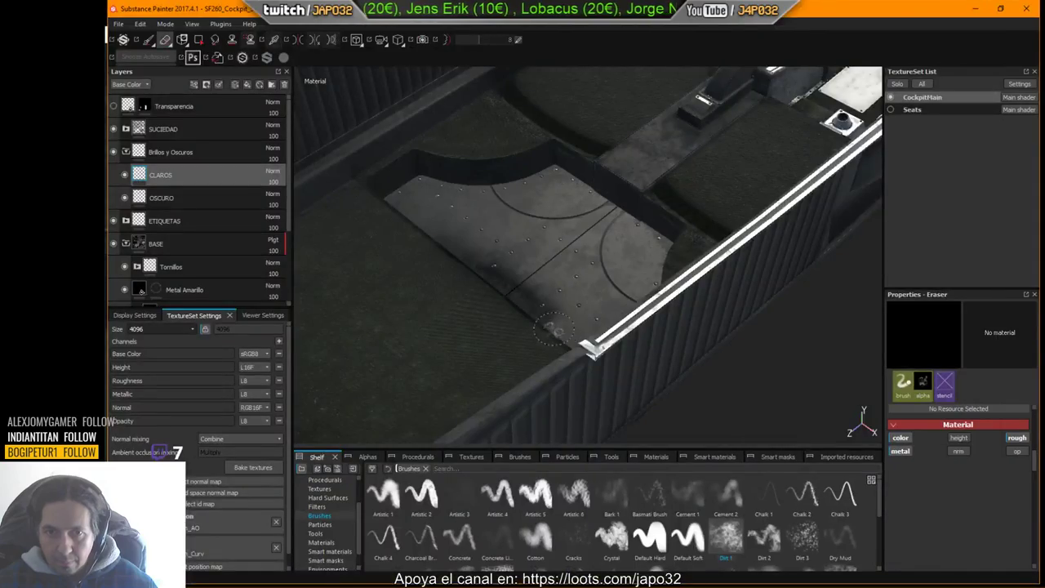
{"action": "left_click_drag", "start_coordinate": [600, 170], "coordinate": [453, 334], "text": "alt"}
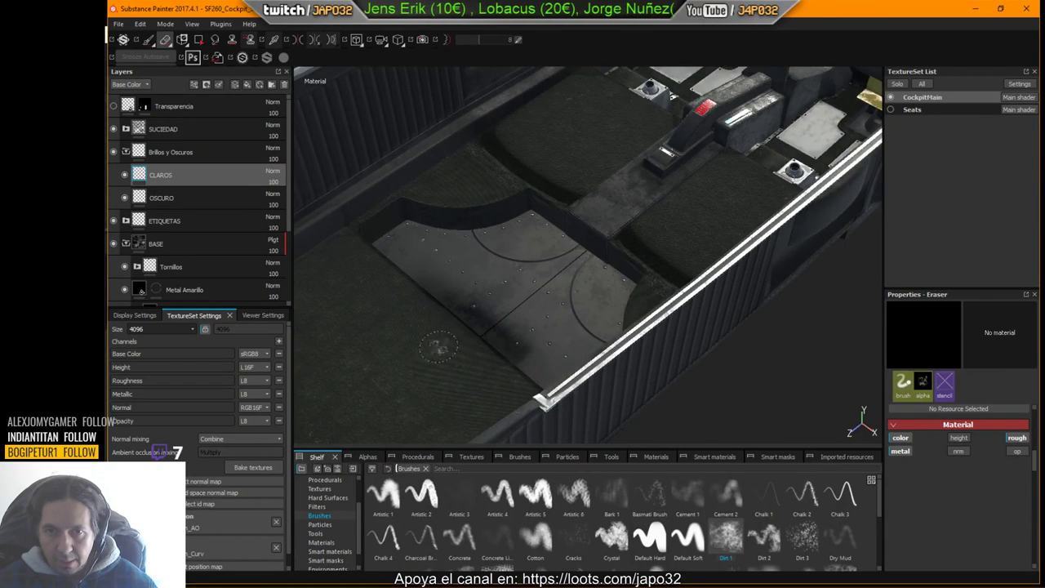
{"action": "middle_click_drag", "start_coordinate": [603, 160], "coordinate": [435, 364], "text": "alt"}
{"action": "left_click_drag", "start_coordinate": [517, 320], "coordinate": [588, 359], "text": "alt"}
{"action": "right_click_drag", "start_coordinate": [588, 359], "coordinate": [845, 301], "text": "alt"}
{"action": "middle_click_drag", "start_coordinate": [579, 284], "coordinate": [641, 304], "text": "alt"}
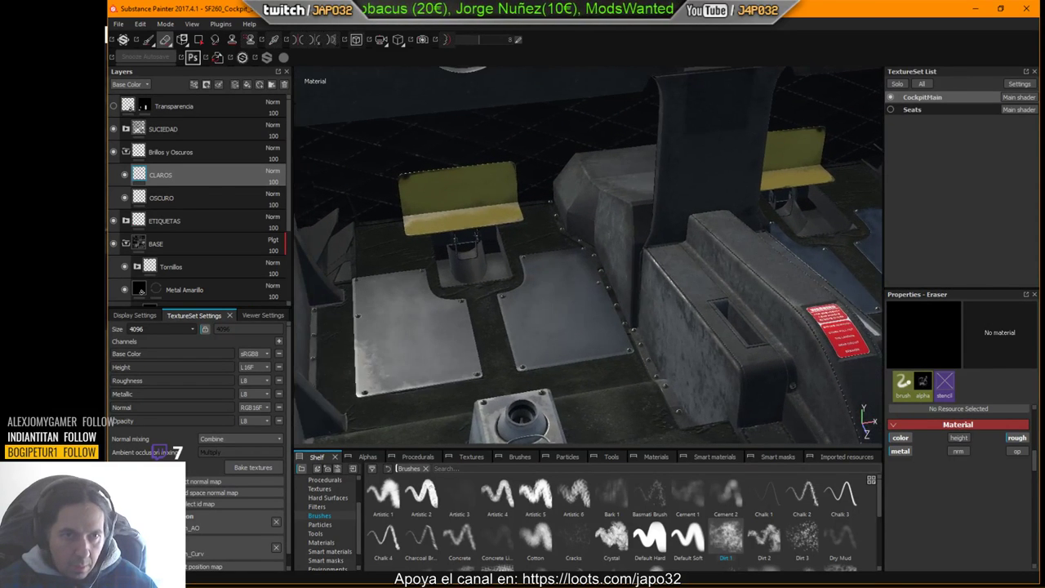
Step: Collapse the Brillos y Oscuros group and expand the JRollonMetalBase group in BASE to reach its metal layers
{"action": "left_click", "coordinate": [126, 152]}
{"action": "left_click", "coordinate": [136, 193]}
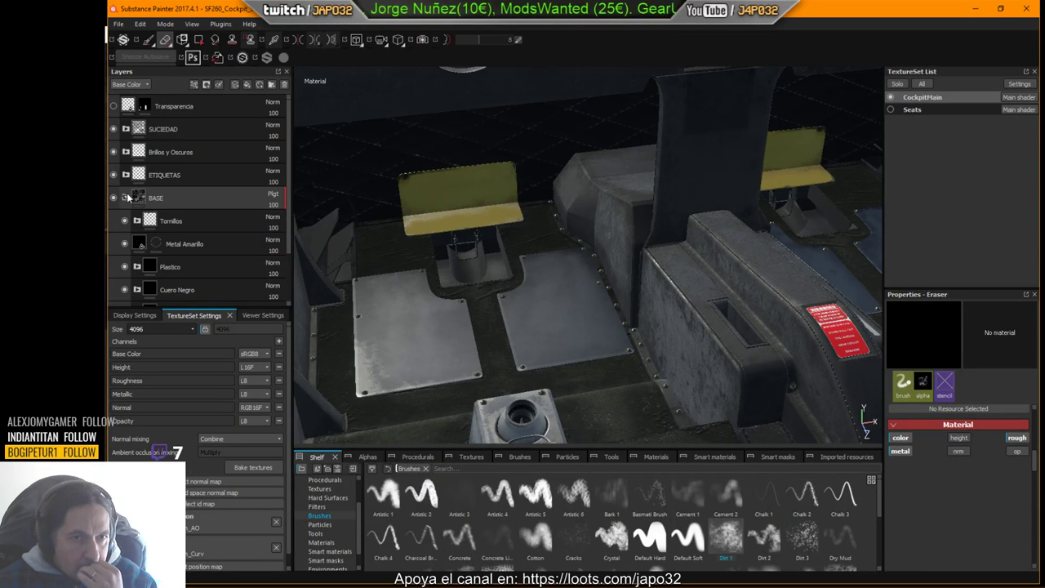
{"action": "scroll", "coordinate": [128, 198], "scroll_direction": "down", "scroll_amount": 2}
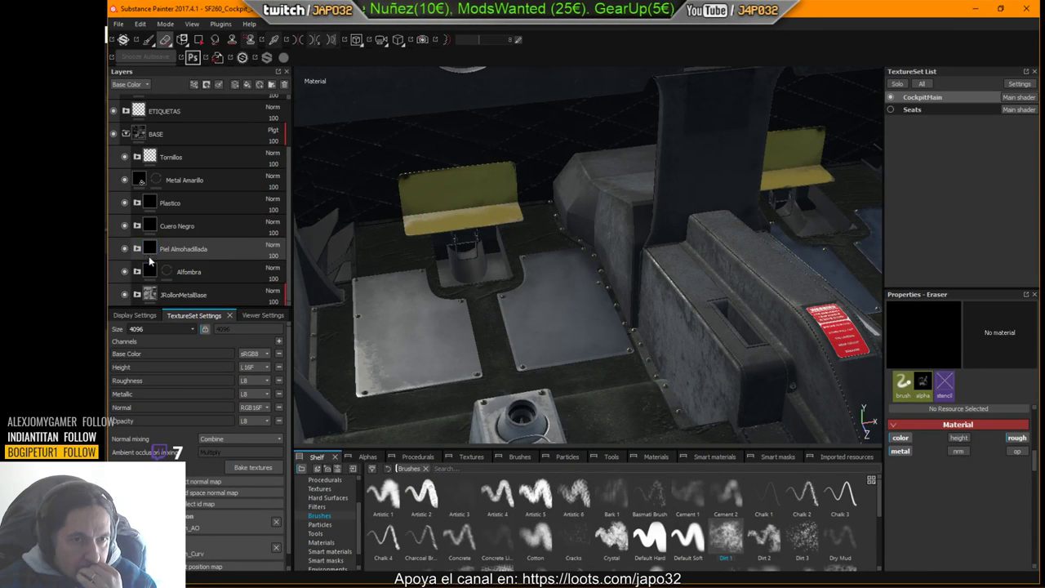
{"action": "left_click", "coordinate": [139, 296]}
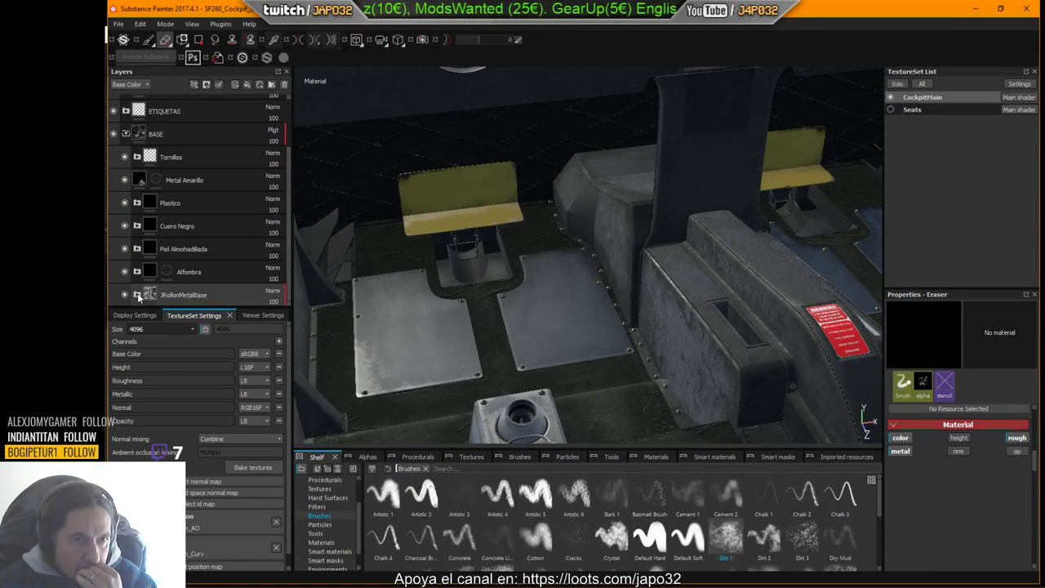
{"action": "scroll", "coordinate": [174, 266], "scroll_direction": "down", "scroll_amount": 3}
{"action": "scroll", "coordinate": [175, 265], "scroll_direction": "down", "scroll_amount": 3}
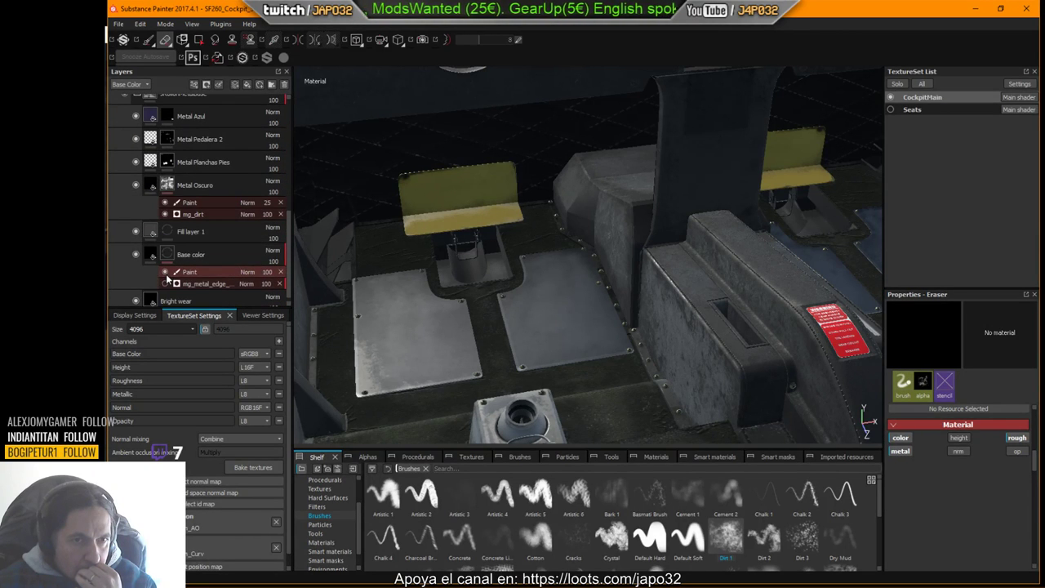
{"action": "left_click", "coordinate": [165, 283]}
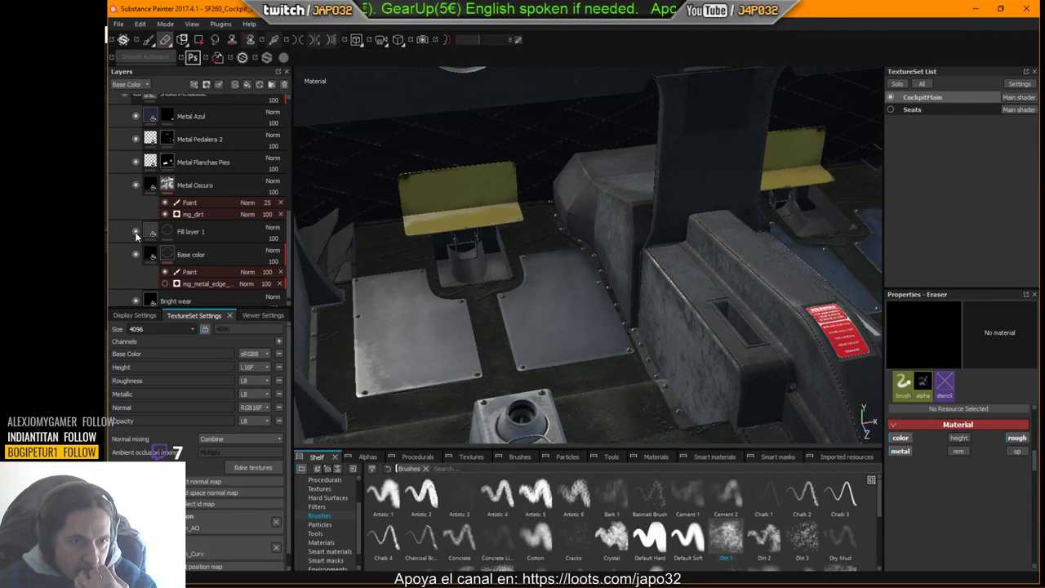
Step: Rename Fill layer 1 in the JRollonMetalBase group as "Oscuro suelo atras"
{"action": "left_click", "coordinate": [190, 234]}
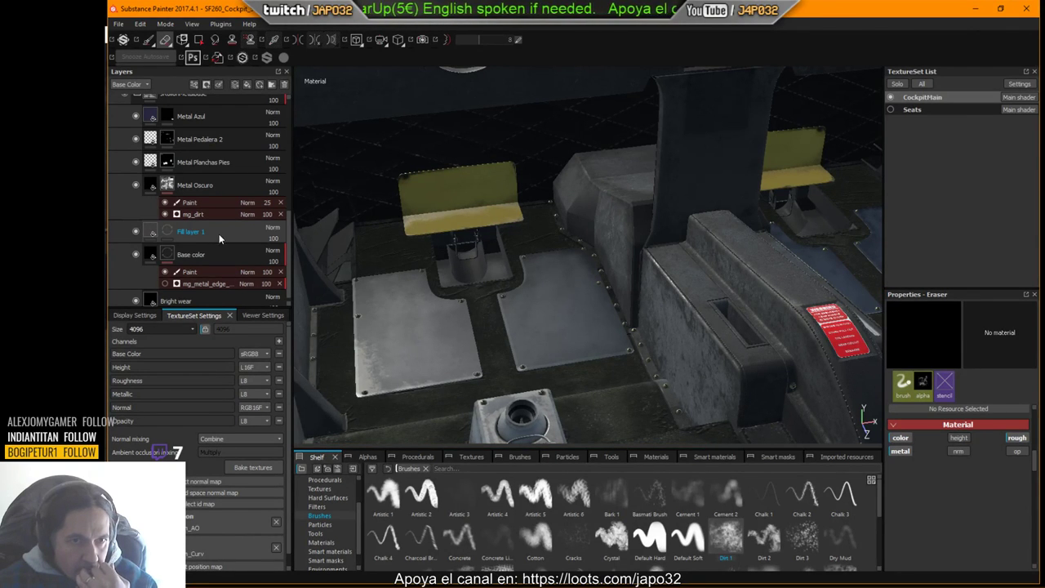
{"action": "left_click", "coordinate": [209, 235]}
{"action": "double_click", "coordinate": [201, 235]}
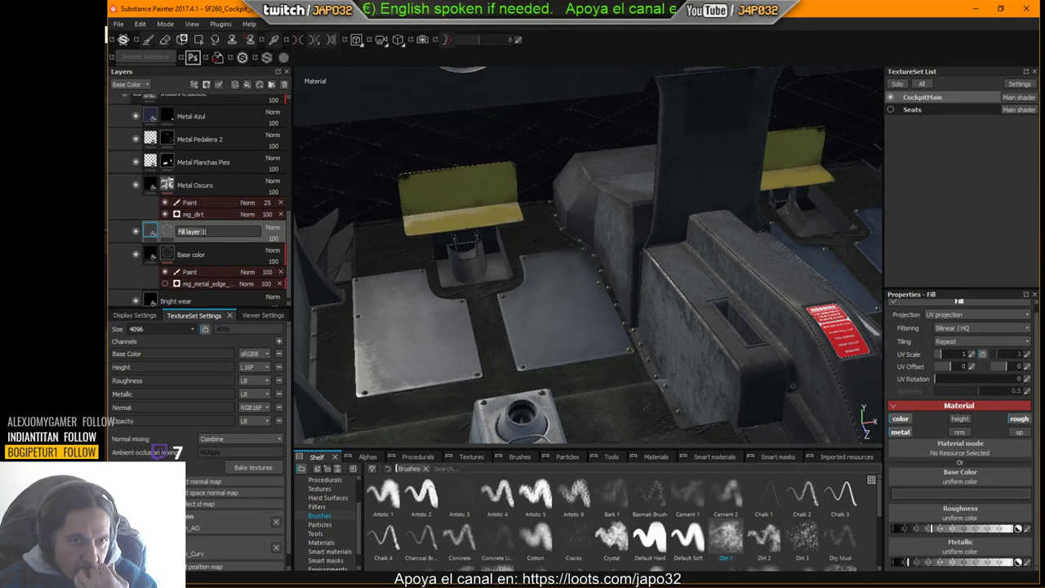
{"action": "type", "text": "Oscu"}
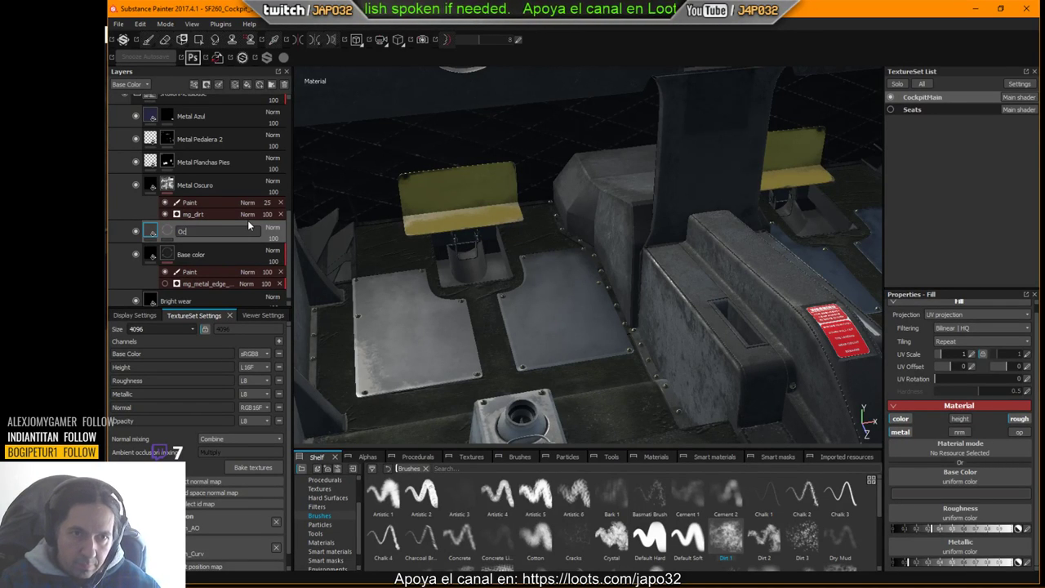
{"action": "type", "text": "ro suelo at"}
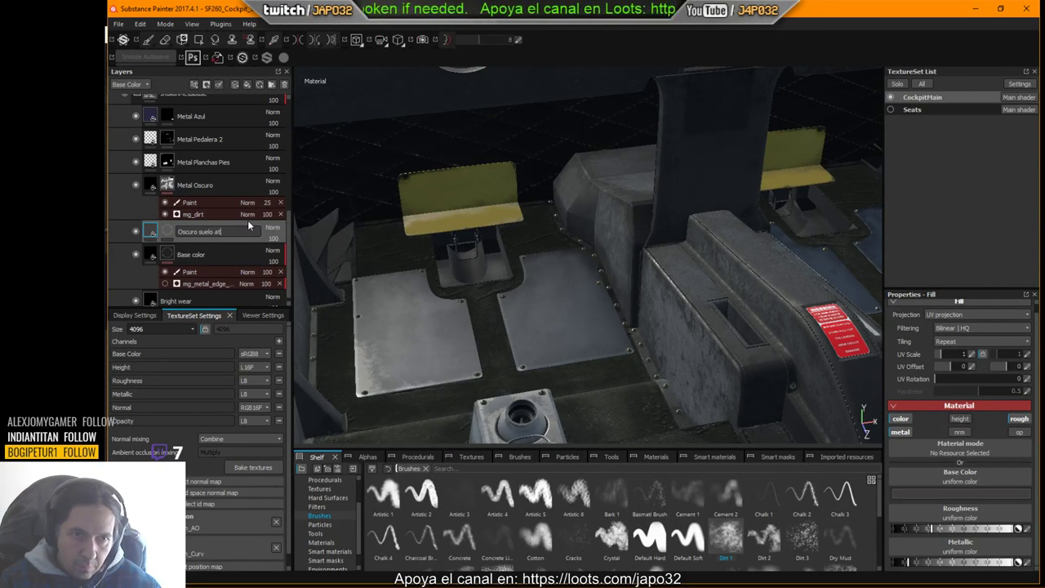
{"action": "type", "text": "ras"}
{"action": "key", "text": "Return"}
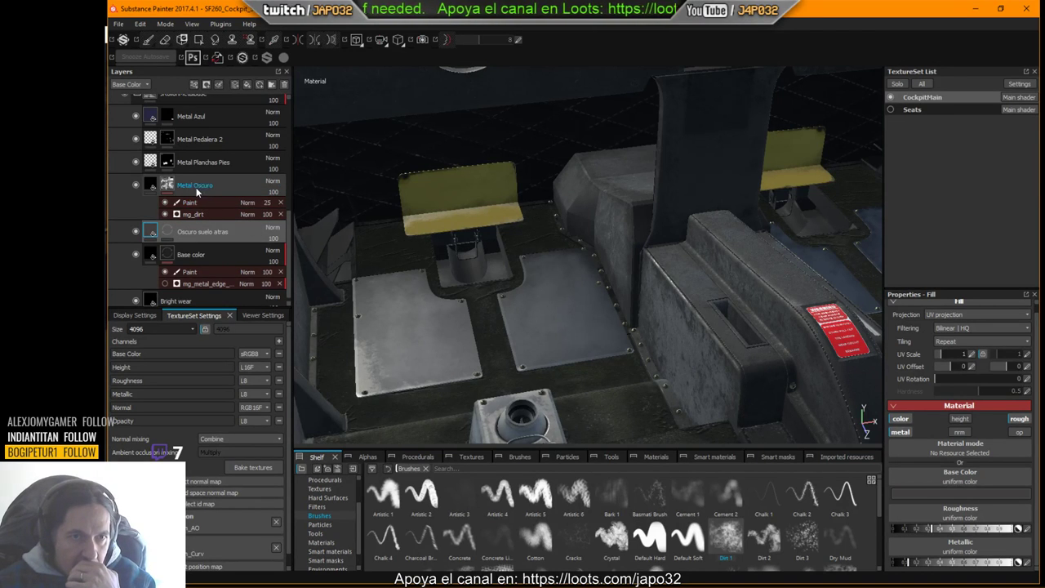
Step: Enable the normal channel on the Metal Planchas Pies fill layer
{"action": "left_click", "coordinate": [155, 163]}
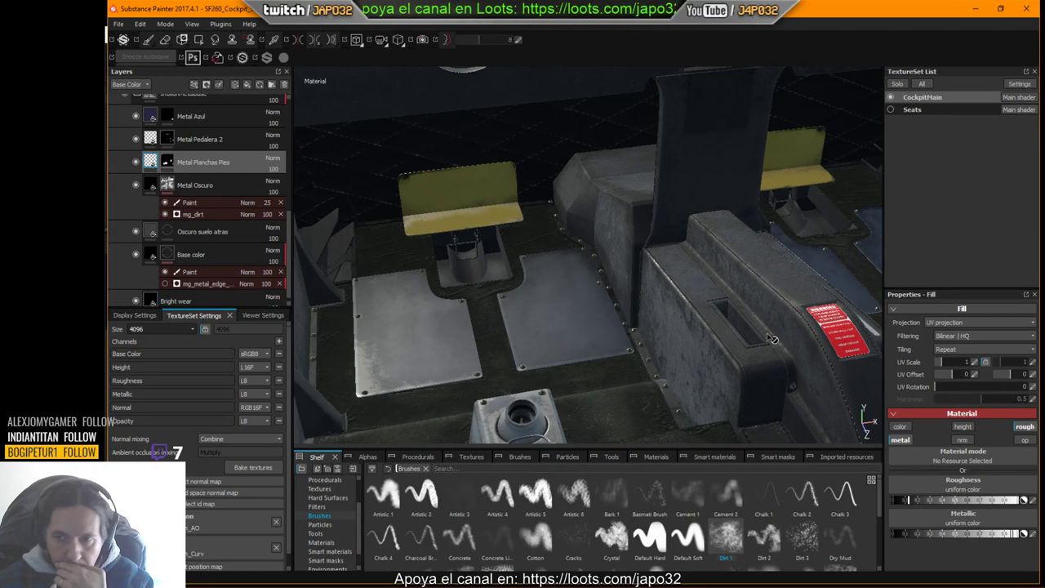
{"action": "left_click", "coordinate": [960, 441]}
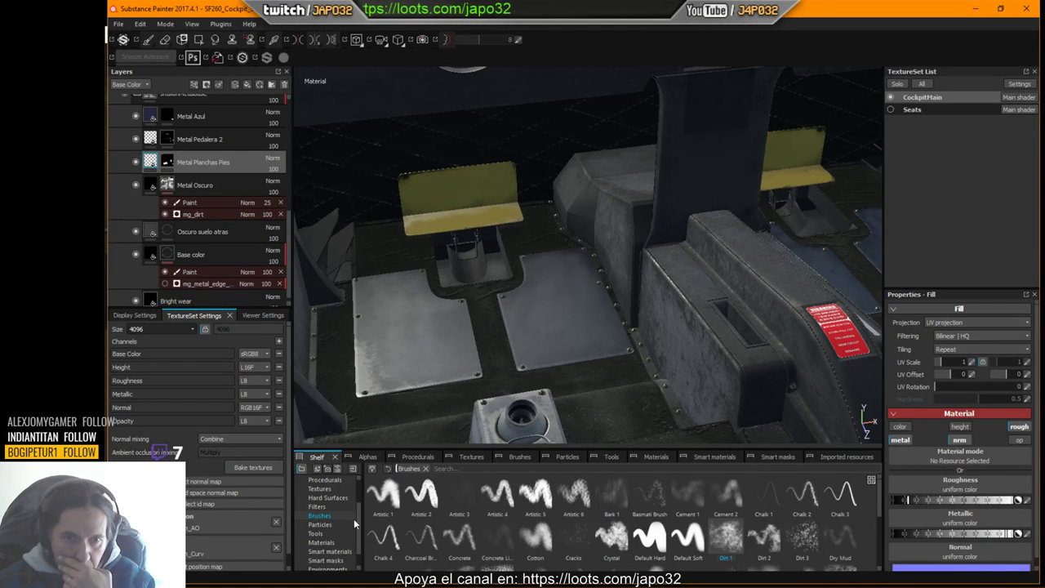
Step: Browse the Hard Surfaces and Alphas shelf categories for a surface pattern suited to the foot plates
{"action": "mouse_move", "coordinate": [359, 514]}
{"action": "left_mouse_down"}
{"action": "mouse_move", "coordinate": [368, 501]}
{"action": "mouse_move", "coordinate": [368, 509]}
{"action": "left_mouse_up"}
{"action": "scroll", "coordinate": [368, 508], "scroll_direction": "up", "scroll_amount": 1}
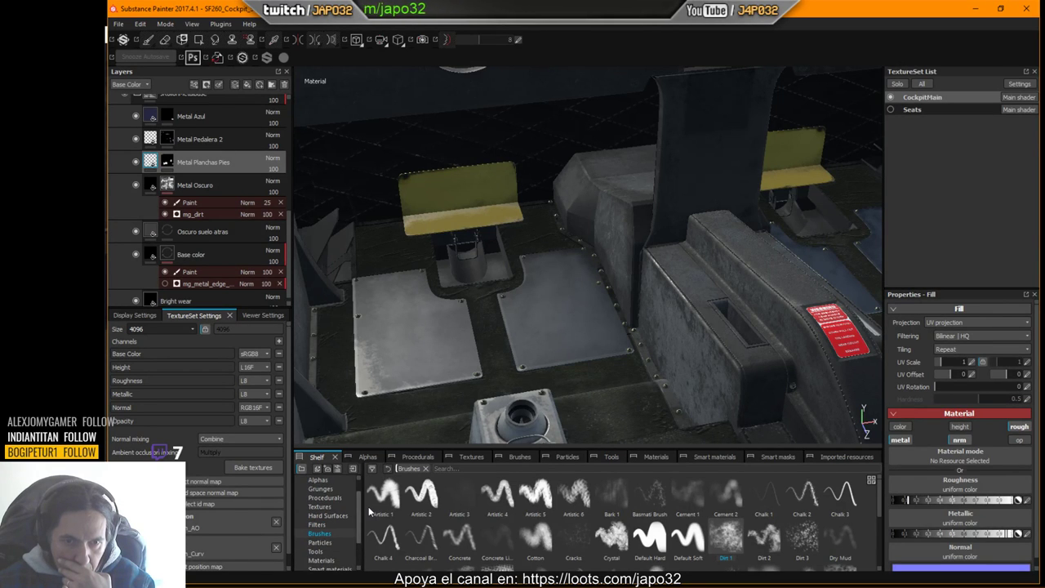
{"action": "left_click", "coordinate": [335, 516]}
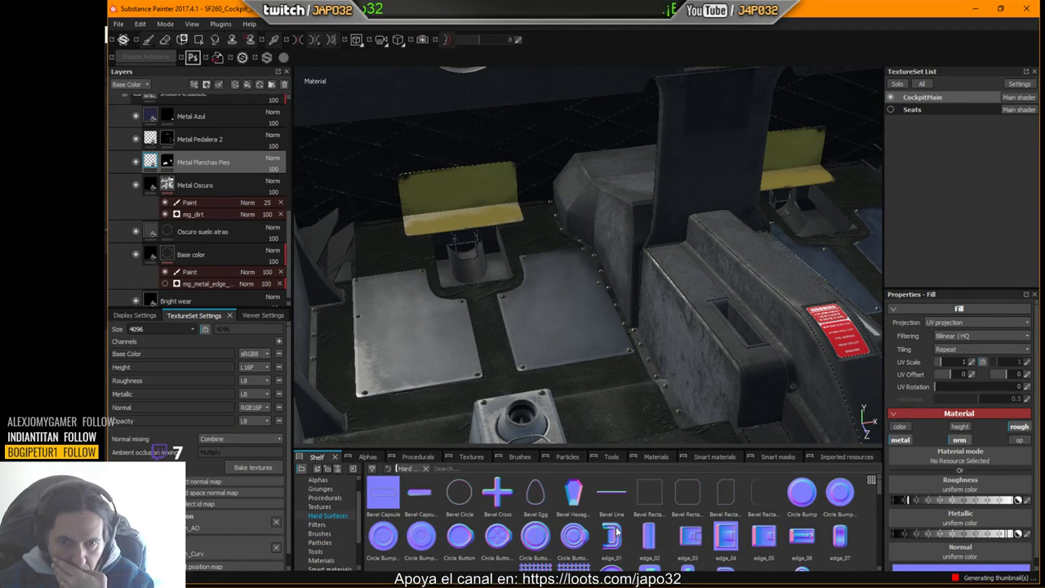
{"action": "scroll", "coordinate": [617, 532], "scroll_direction": "down", "scroll_amount": 5}
{"action": "scroll", "coordinate": [616, 532], "scroll_direction": "down", "scroll_amount": 1}
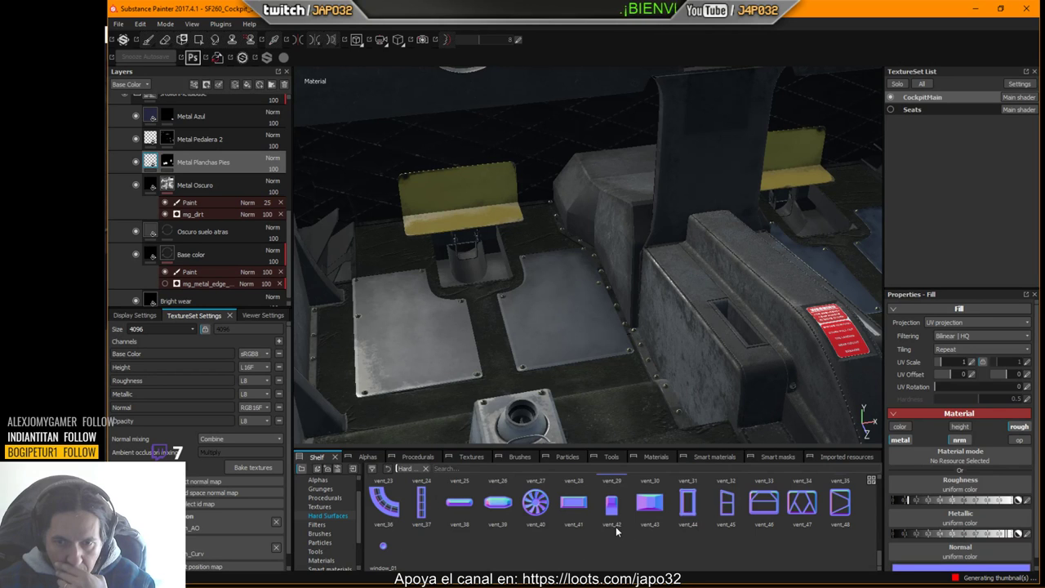
{"action": "scroll", "coordinate": [617, 532], "scroll_direction": "up", "scroll_amount": 6}
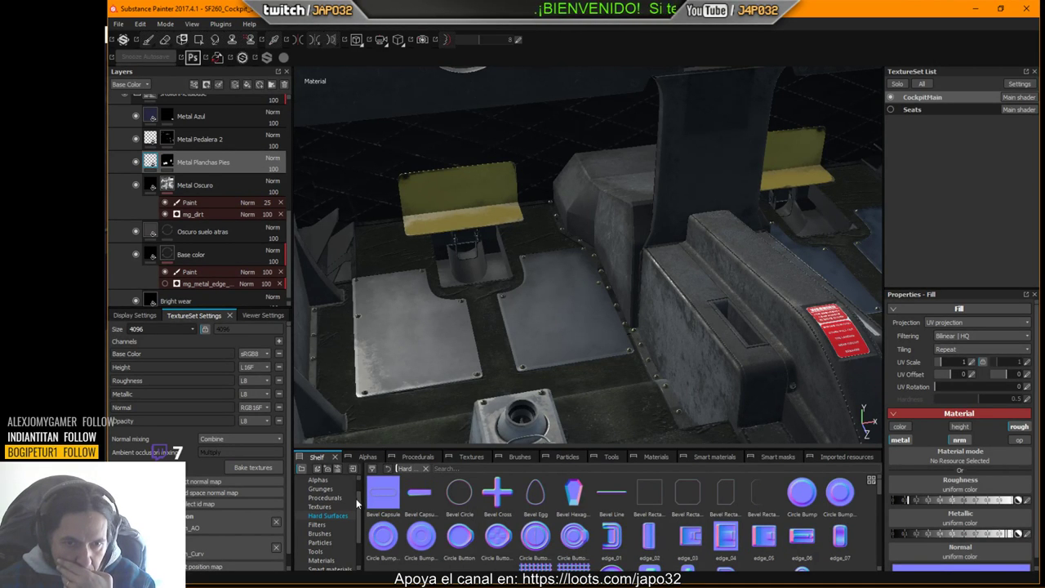
{"action": "left_click", "coordinate": [318, 480]}
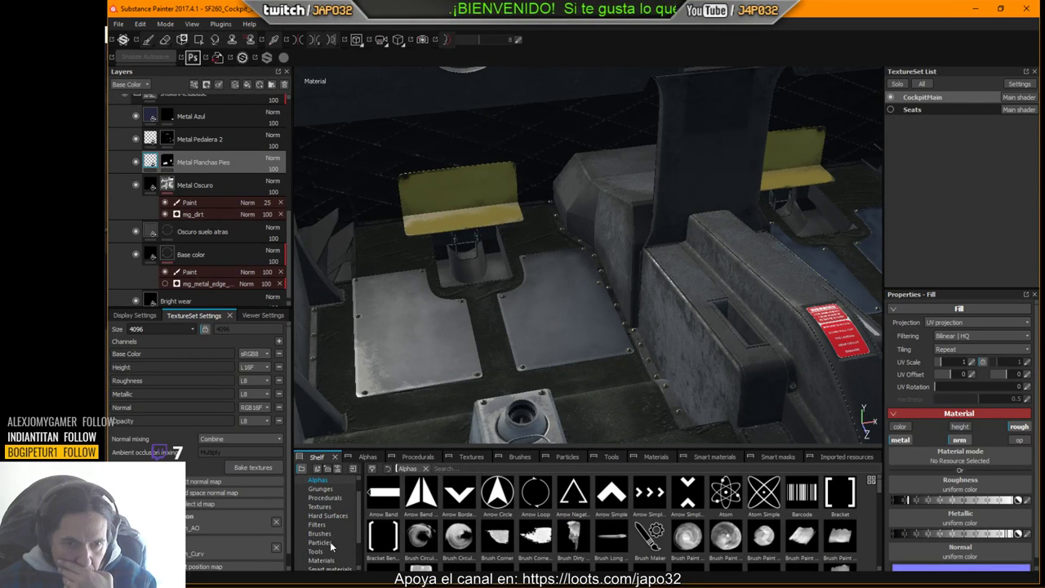
{"action": "scroll", "coordinate": [358, 530], "scroll_direction": "up", "scroll_amount": 1}
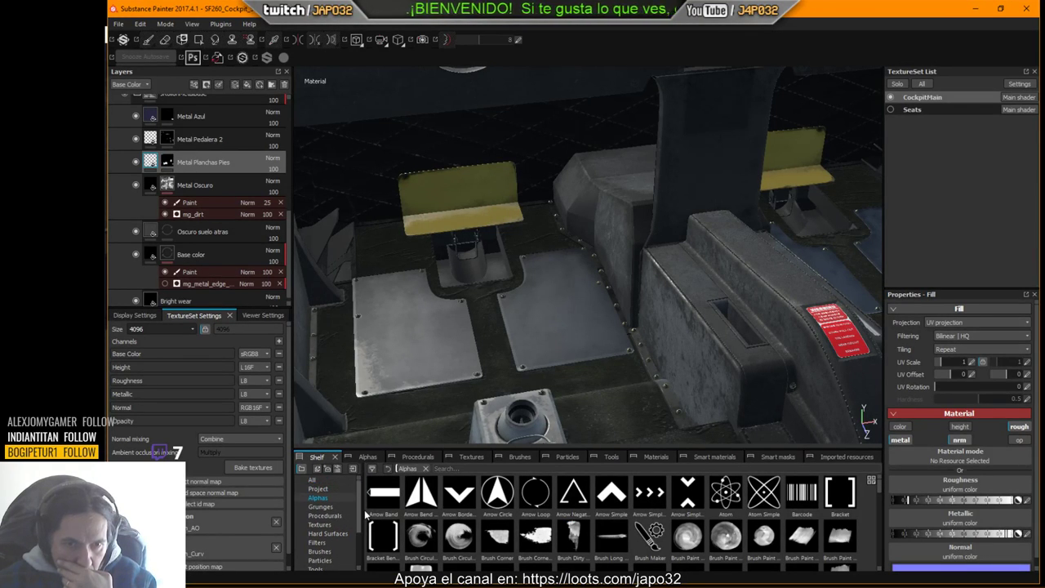
Step: Assign the flakes texture from the shelf's Textures category to the normal channel of Metal Planchas Pies
{"action": "left_click", "coordinate": [331, 524]}
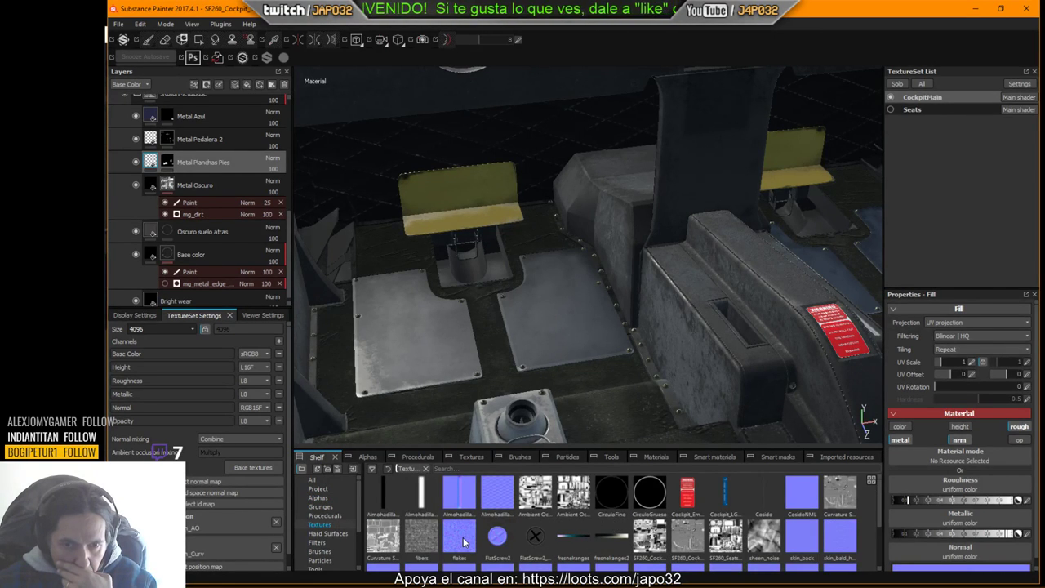
{"action": "mouse_move", "coordinate": [464, 541]}
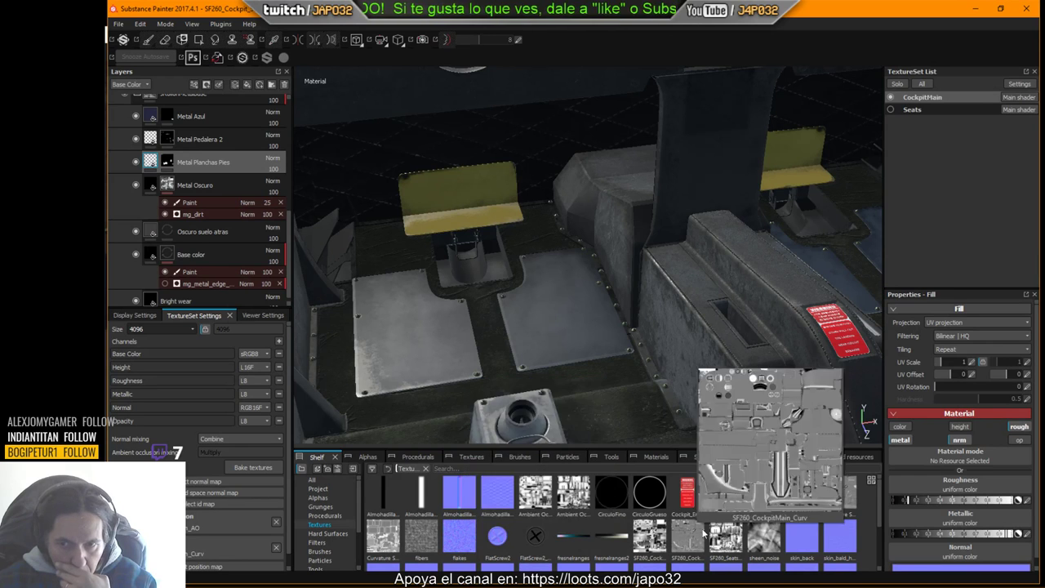
{"action": "mouse_move", "coordinate": [801, 545]}
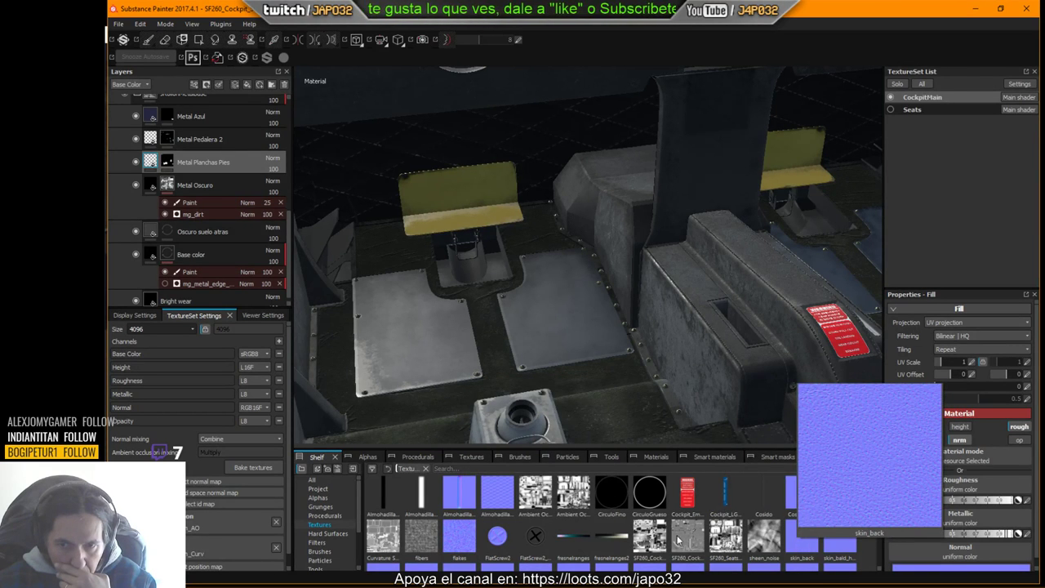
{"action": "left_click_drag", "start_coordinate": [459, 537], "coordinate": [937, 559]}
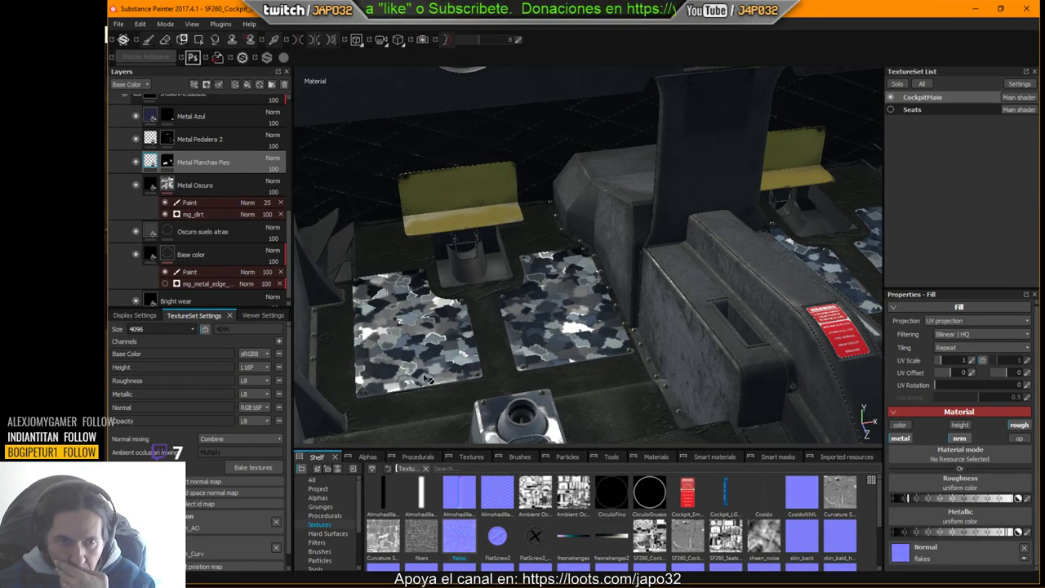
Step: Show the Normal channel in the layer stack and reduce the Metal Planchas Pies opacity to 47
{"action": "left_click", "coordinate": [145, 85]}
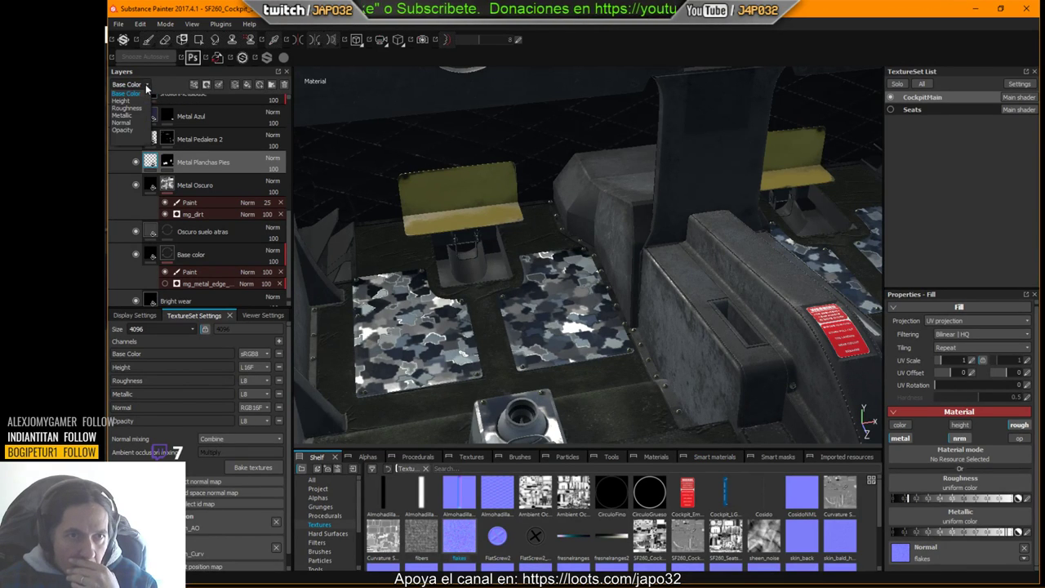
{"action": "left_click", "coordinate": [127, 124]}
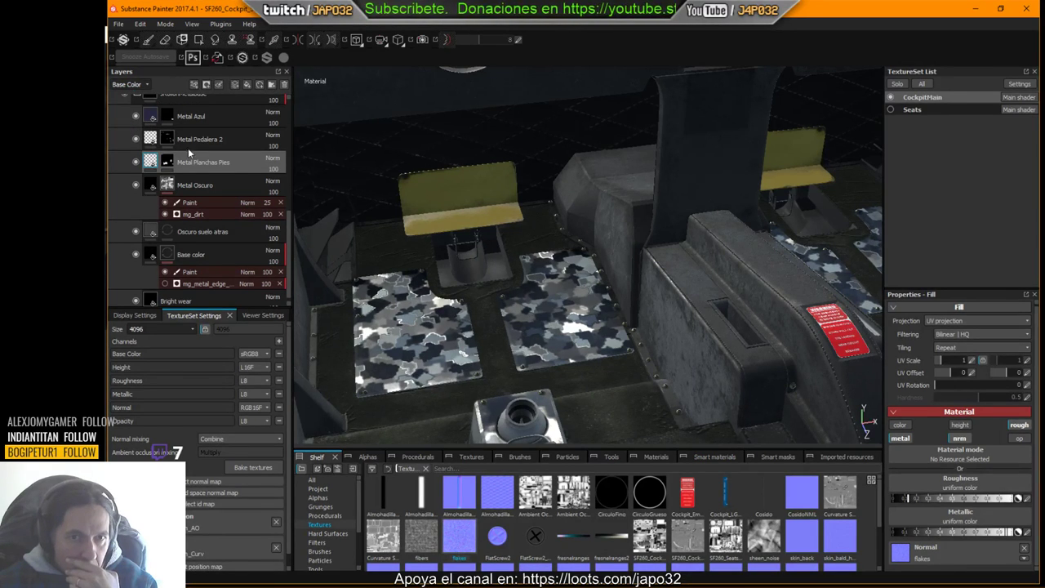
{"action": "left_click", "coordinate": [275, 171]}
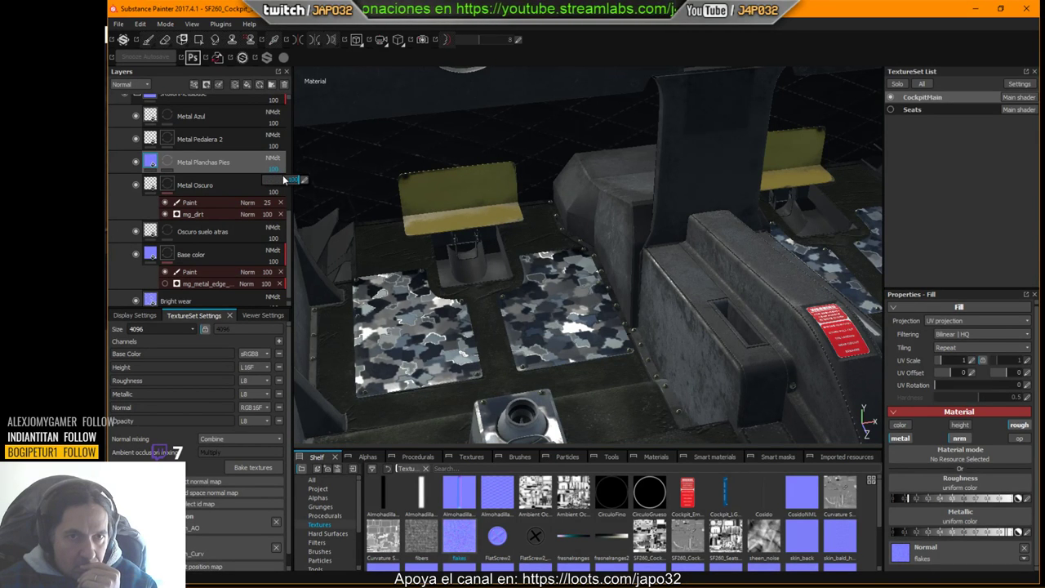
{"action": "left_click_drag", "start_coordinate": [268, 182], "coordinate": [280, 184]}
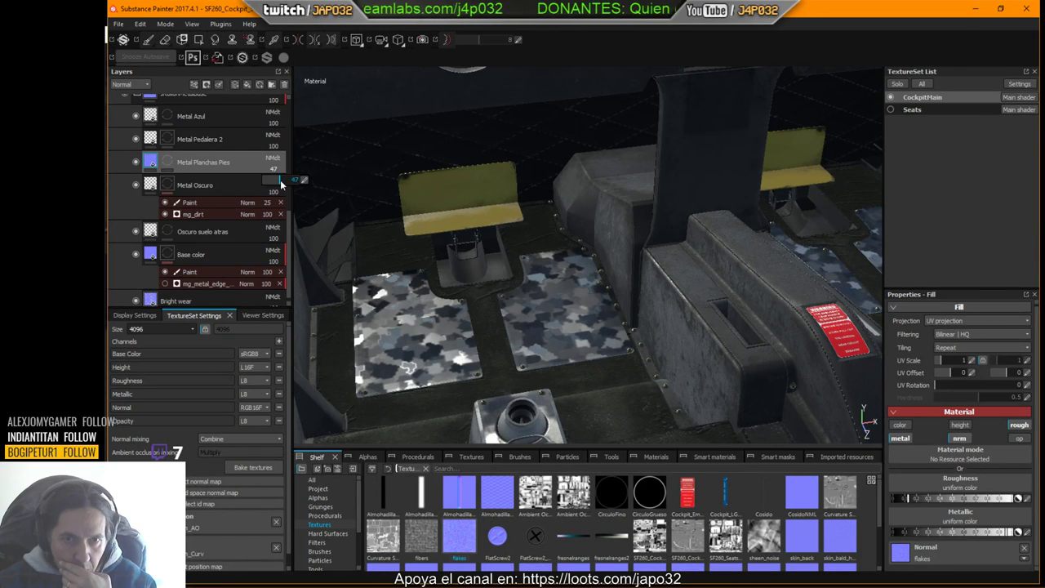
Step: Set the UV scale of the Metal Planchas Pies fill to 10
{"action": "left_click", "coordinate": [970, 361]}
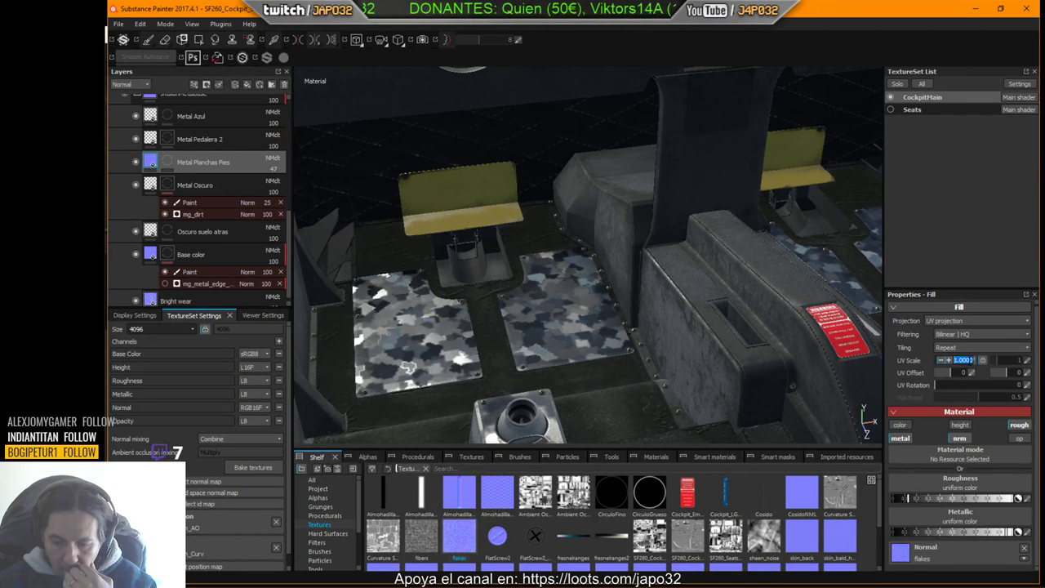
{"action": "type", "text": "10"}
{"action": "key", "text": "Return"}
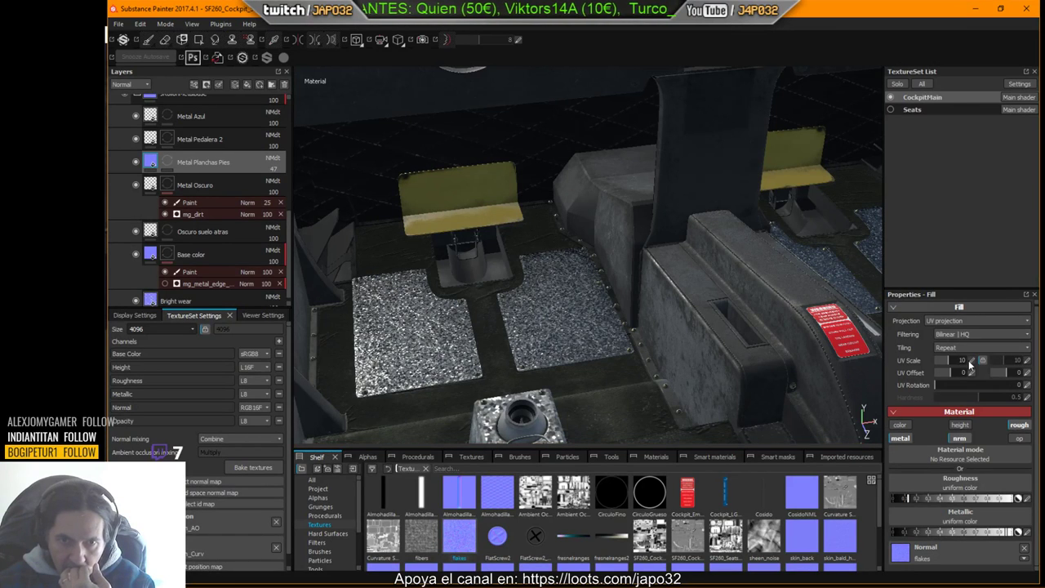
Step: Lower the normal-channel opacity of Metal Planchas Pies to 2 while checking the foot plates from another angle
{"action": "left_click", "coordinate": [281, 180]}
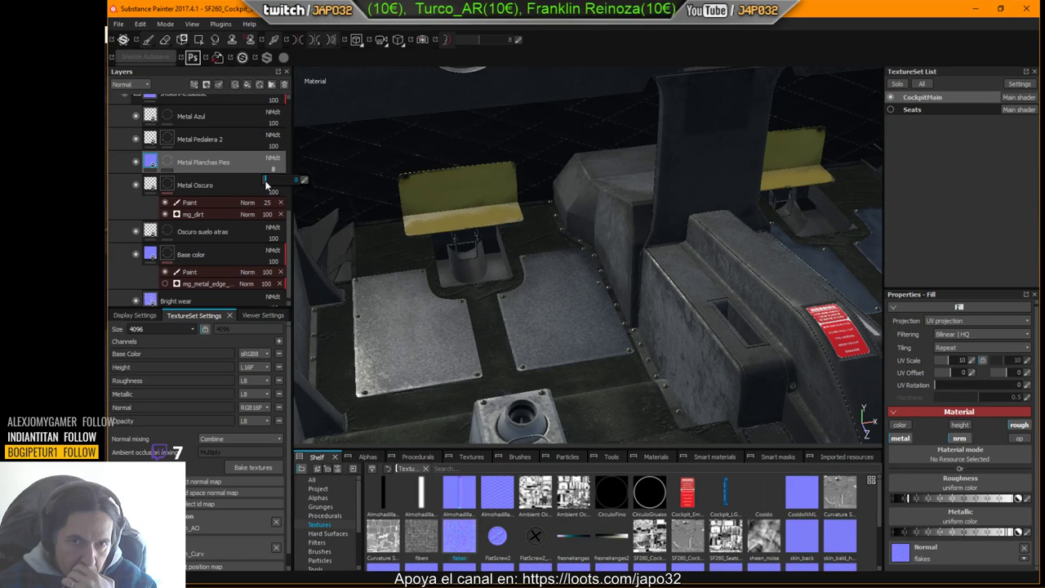
{"action": "left_click_drag", "start_coordinate": [576, 322], "coordinate": [421, 227], "text": "alt"}
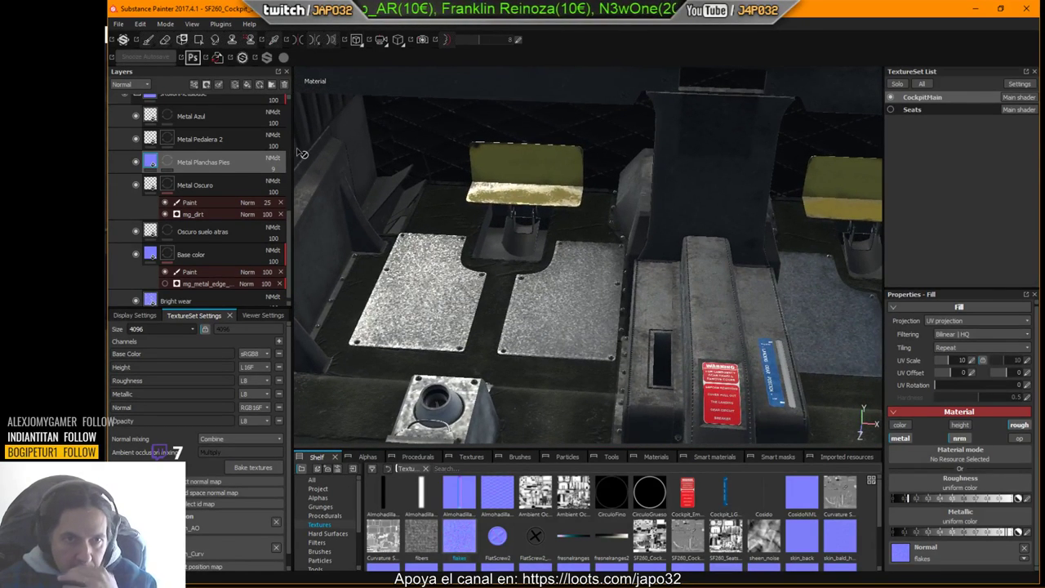
{"action": "left_click", "coordinate": [274, 169]}
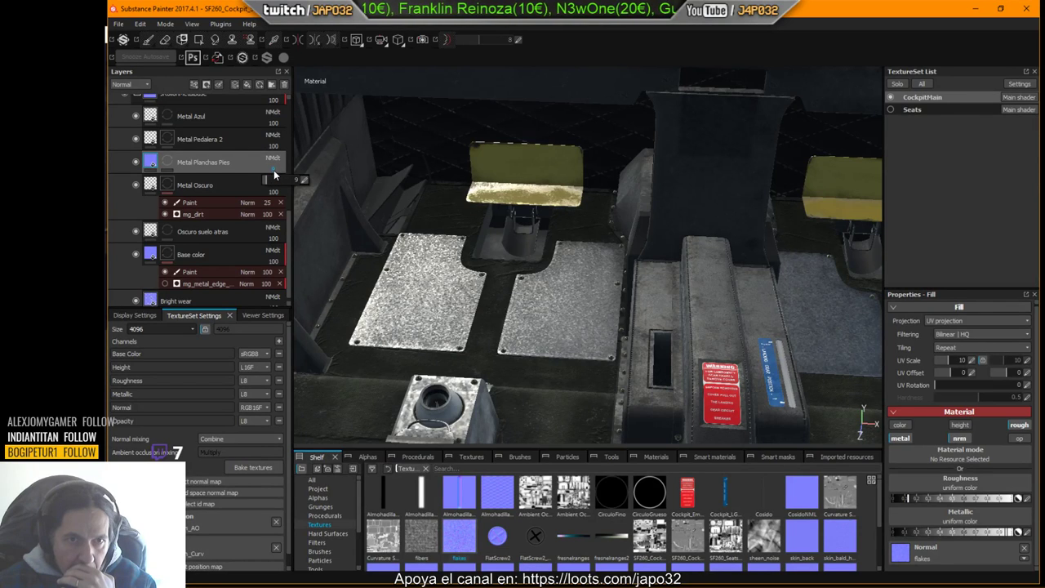
{"action": "left_click_drag", "start_coordinate": [266, 181], "coordinate": [265, 181]}
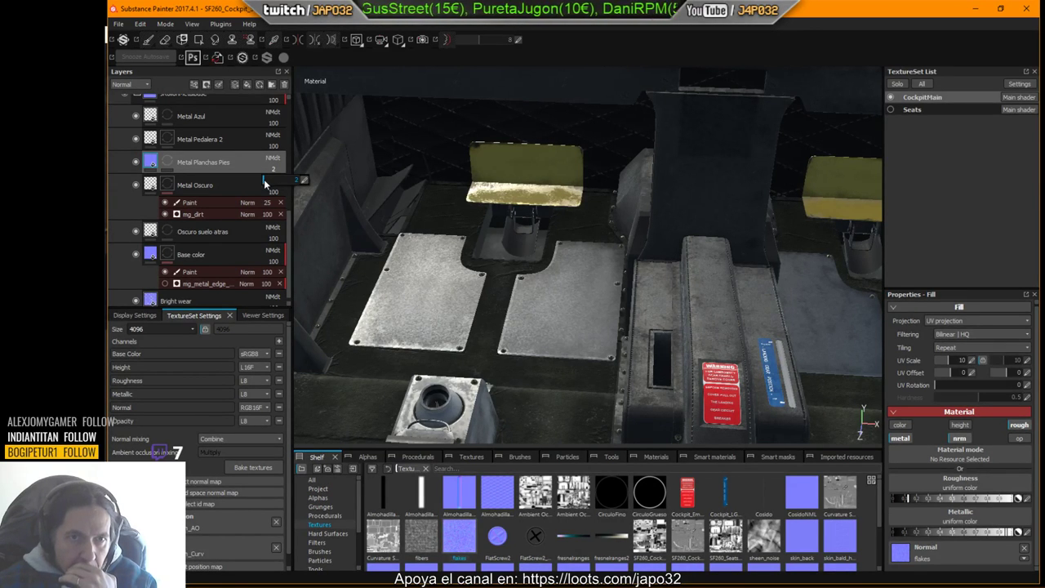
Step: Export the CockpitMain texture set at 4096x4096 as 8-bit PNG with the X-Plane configuration
{"action": "right_click", "coordinate": [575, 207]}
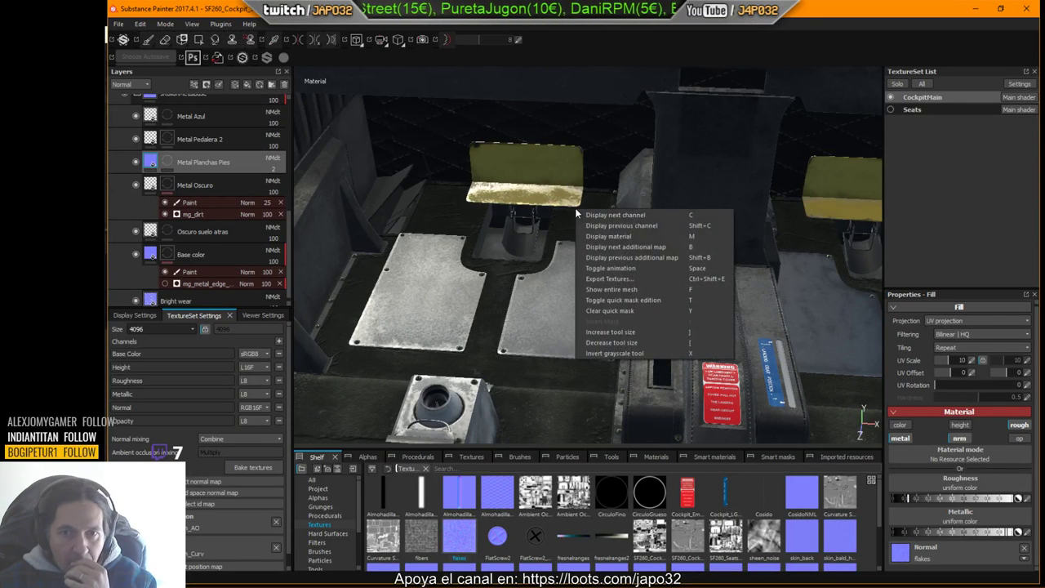
{"action": "left_click", "coordinate": [609, 277]}
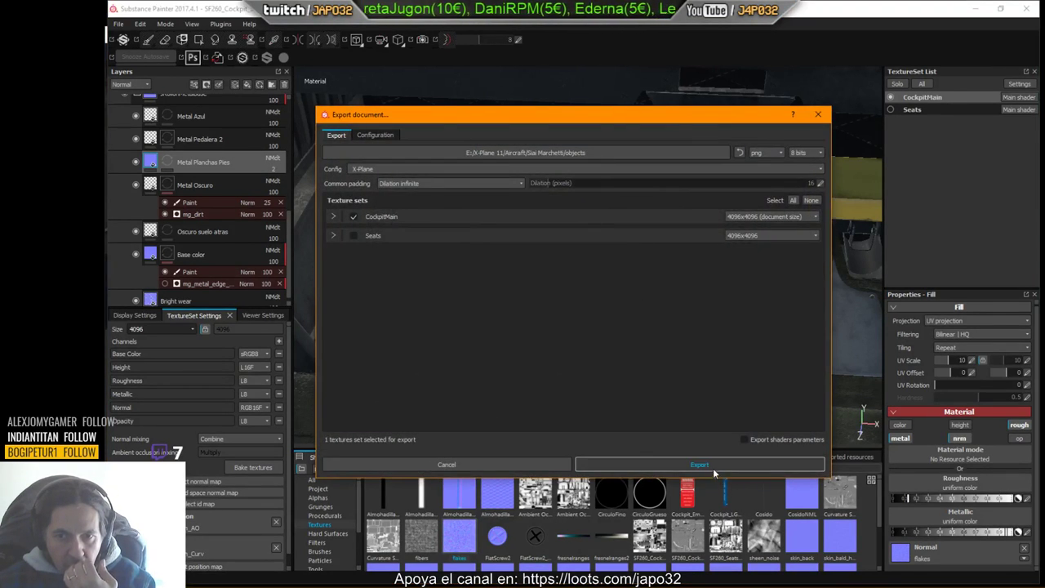
{"action": "left_click", "coordinate": [713, 468]}
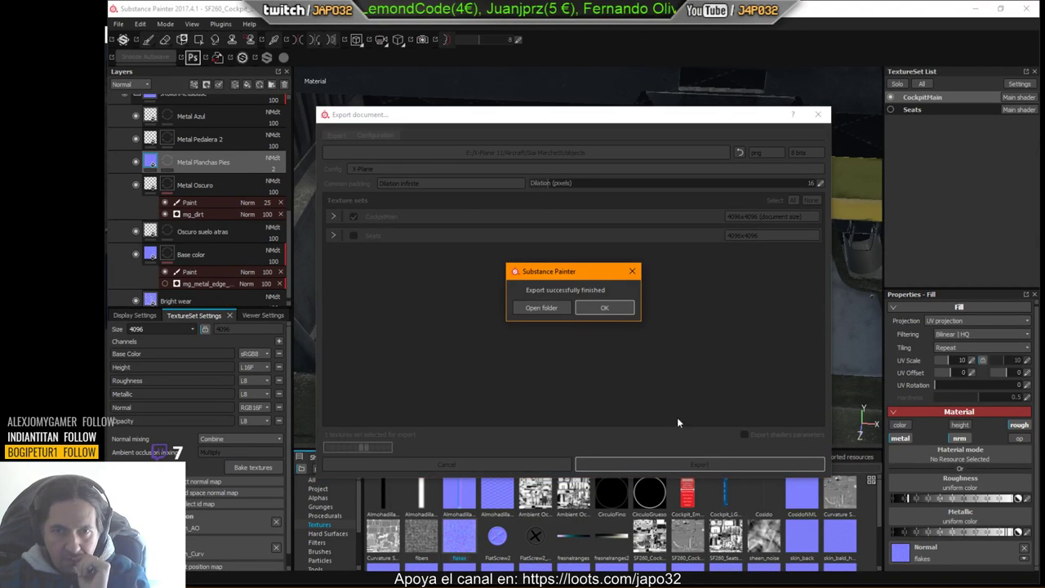
{"action": "left_click", "coordinate": [605, 311]}
Step: Switch to X-Plane and reload the aircraft to load the exported cockpit textures
{"action": "key", "text": "alt+Tab"}
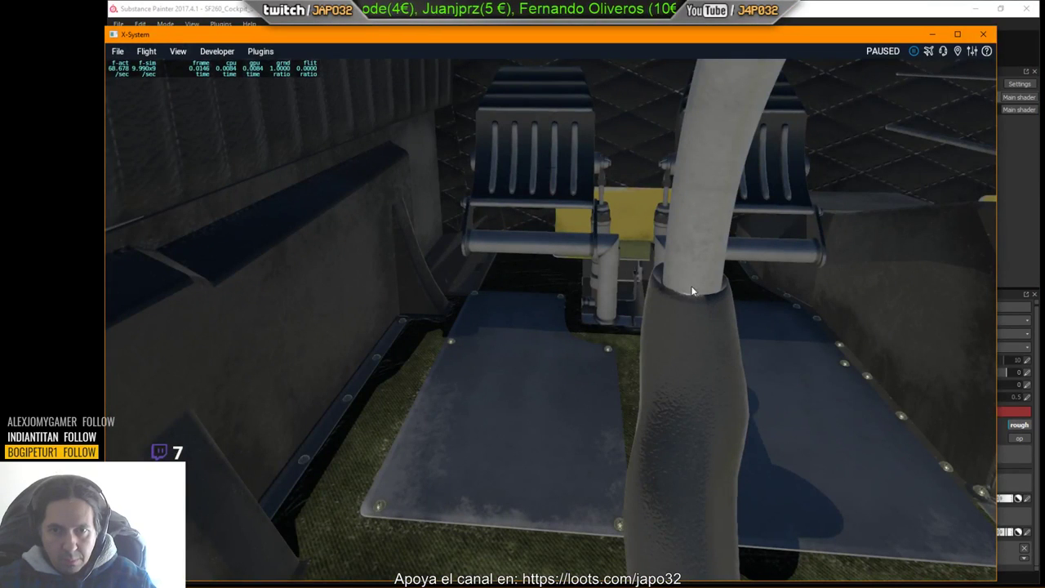
{"action": "left_click", "coordinate": [219, 52]}
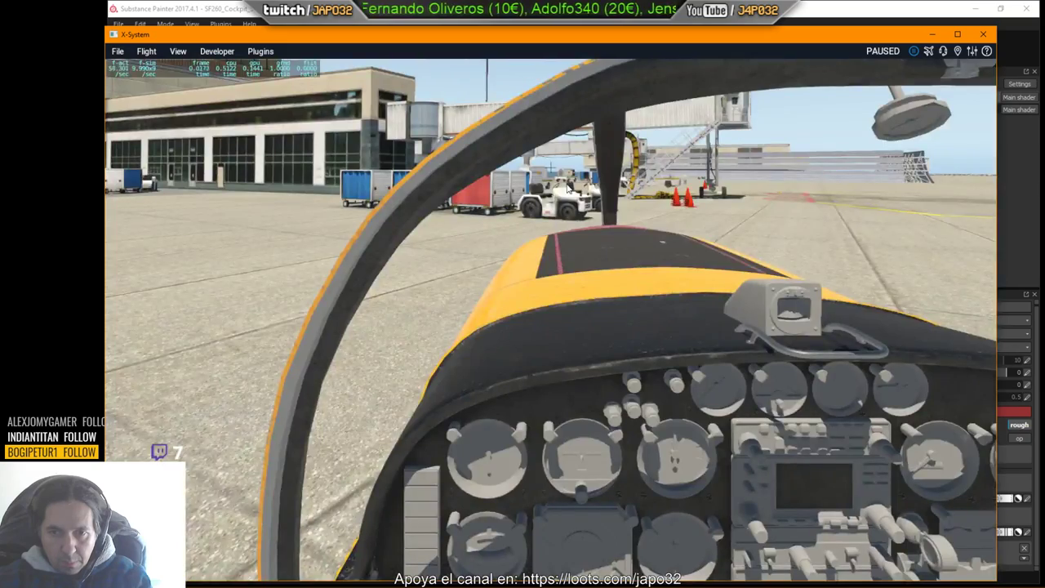
Step: Examine the pilot-side metal foot plates in the cockpit from seat height and up close
{"action": "right_click_drag", "start_coordinate": [566, 188], "coordinate": [560, 281]}
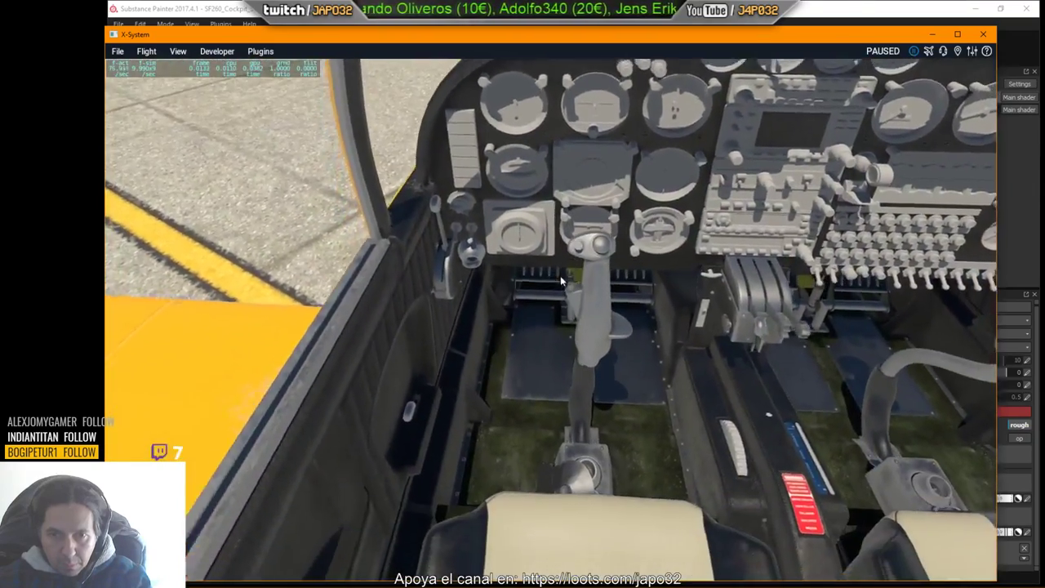
{"action": "key", "text": "Down"}
{"action": "key", "text": "period"}
{"action": "key", "text": "Right"}
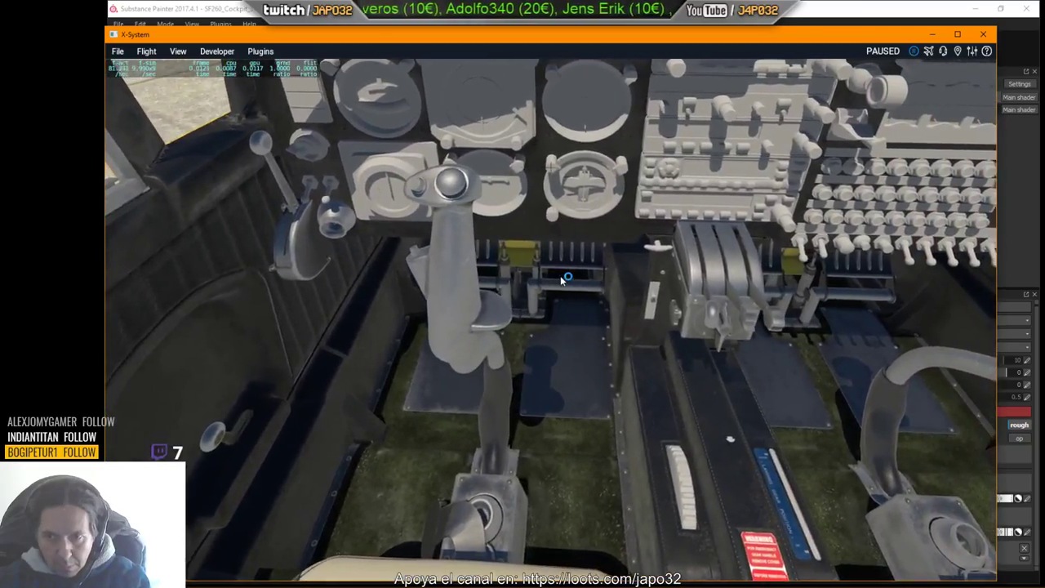
{"action": "key", "text": "Left"}
{"action": "right_click_drag", "start_coordinate": [561, 277], "coordinate": [597, 258]}
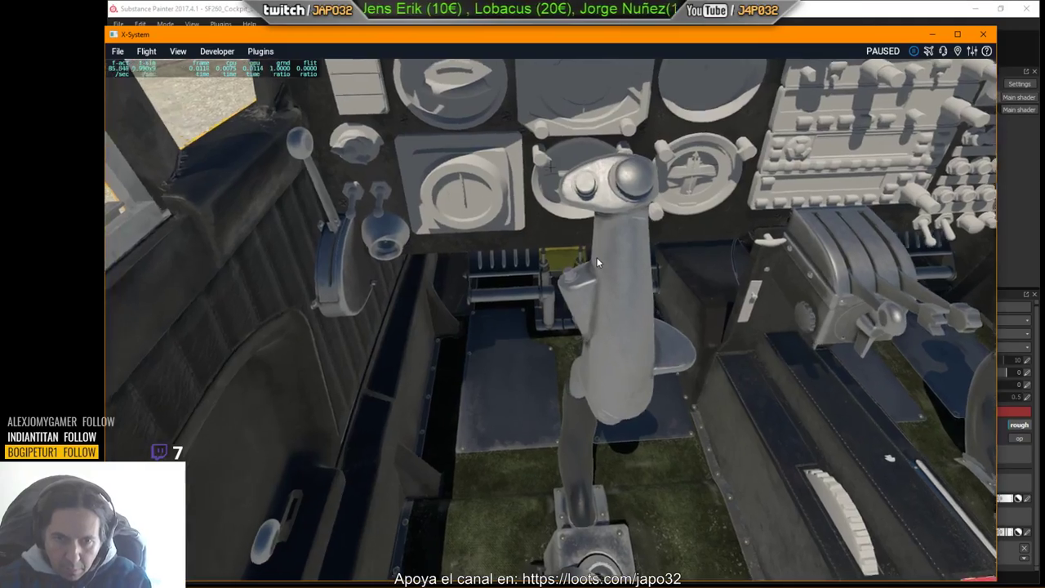
{"action": "scroll", "coordinate": [612, 277], "scroll_direction": "up", "scroll_amount": 5}
{"action": "mouse_move", "coordinate": [597, 262]}
{"action": "right_mouse_down"}
{"action": "mouse_move", "coordinate": [625, 287]}
{"action": "mouse_move", "coordinate": [607, 313]}
{"action": "mouse_move", "coordinate": [607, 455]}
{"action": "mouse_move", "coordinate": [604, 389]}
{"action": "right_mouse_up"}
{"action": "scroll", "coordinate": [610, 421], "scroll_direction": "down", "scroll_amount": 3}
{"action": "scroll", "coordinate": [610, 421], "scroll_direction": "up", "scroll_amount": 5}
Step: Switch to Substance Painter and raise the normal-channel opacity of Metal Planchas Pies to 11
{"action": "key", "text": "alt+Tab"}
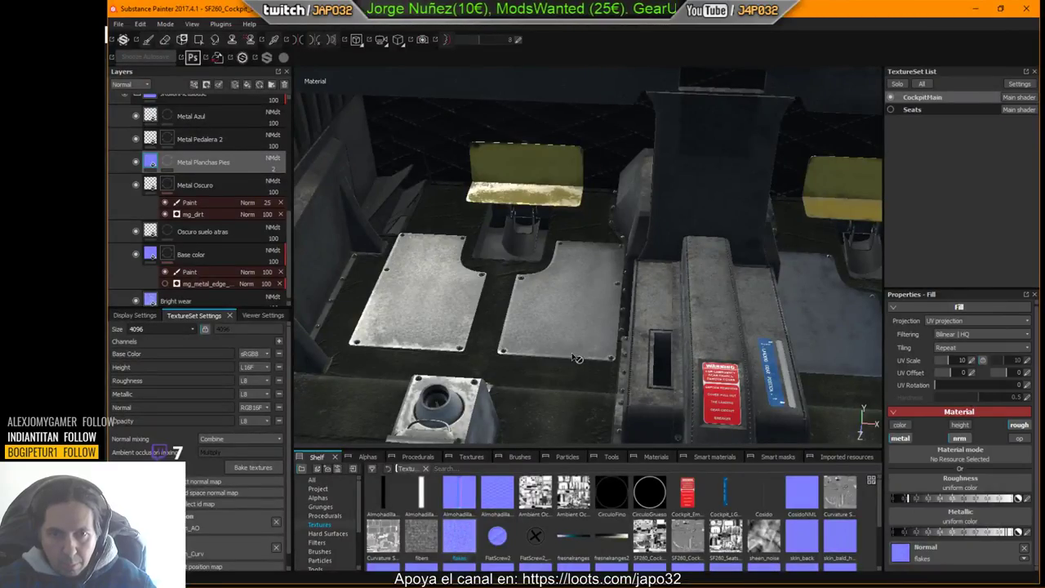
{"action": "left_click", "coordinate": [273, 168]}
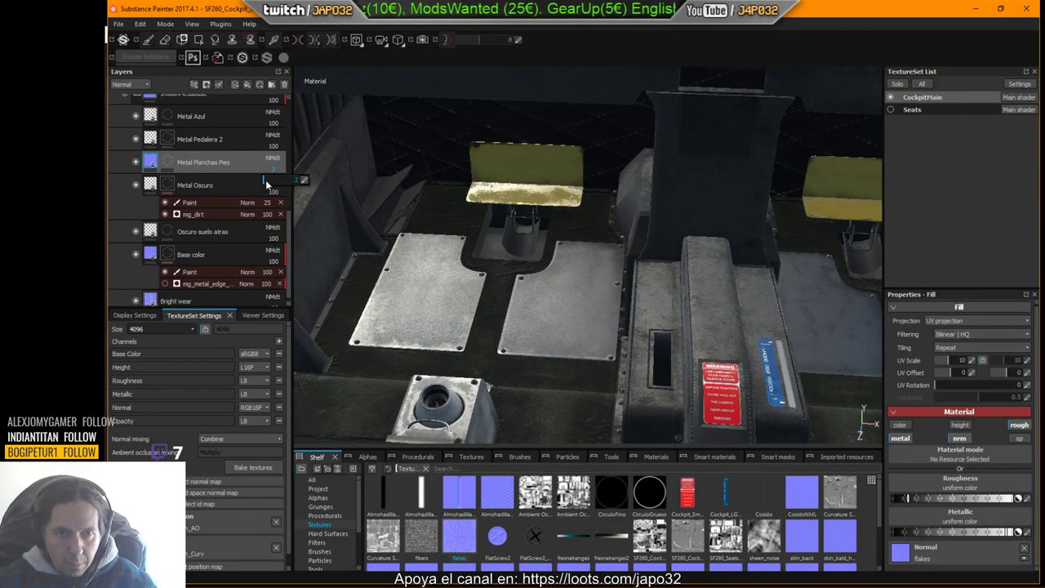
{"action": "left_click_drag", "start_coordinate": [266, 180], "coordinate": [266, 184]}
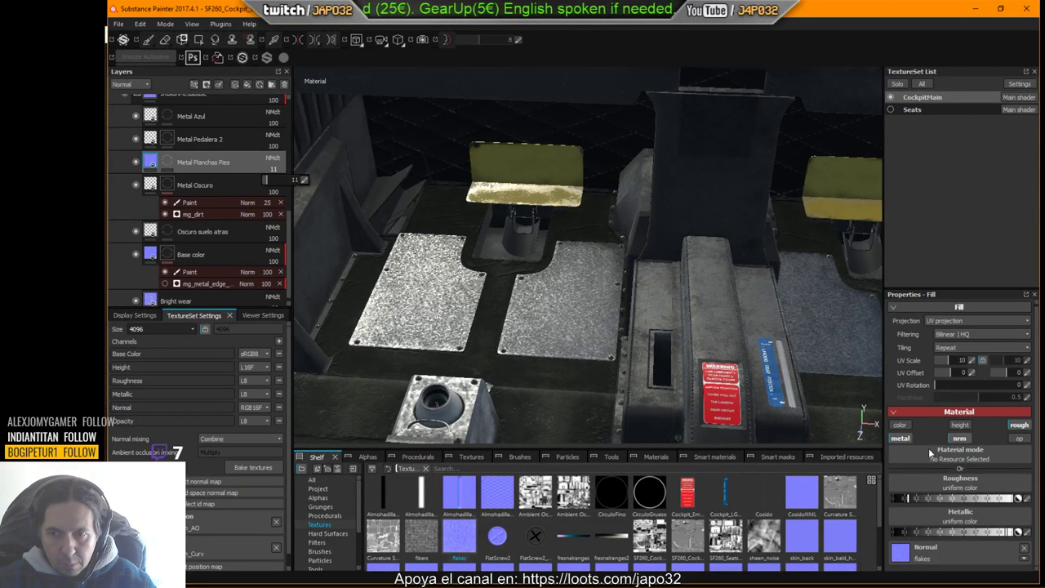
Step: Enlarge the flakes pattern on the foot plates by setting the Metal Planchas Pies UV scale to 3
{"action": "left_click", "coordinate": [968, 361]}
{"action": "left_click", "coordinate": [968, 361]}
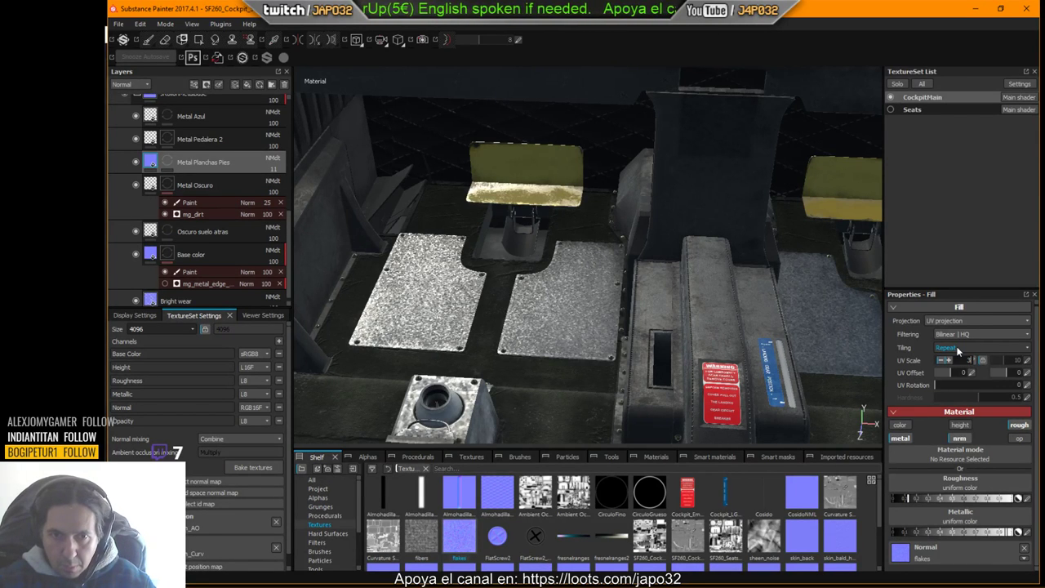
{"action": "type", "text": "3"}
{"action": "key", "text": "Return"}
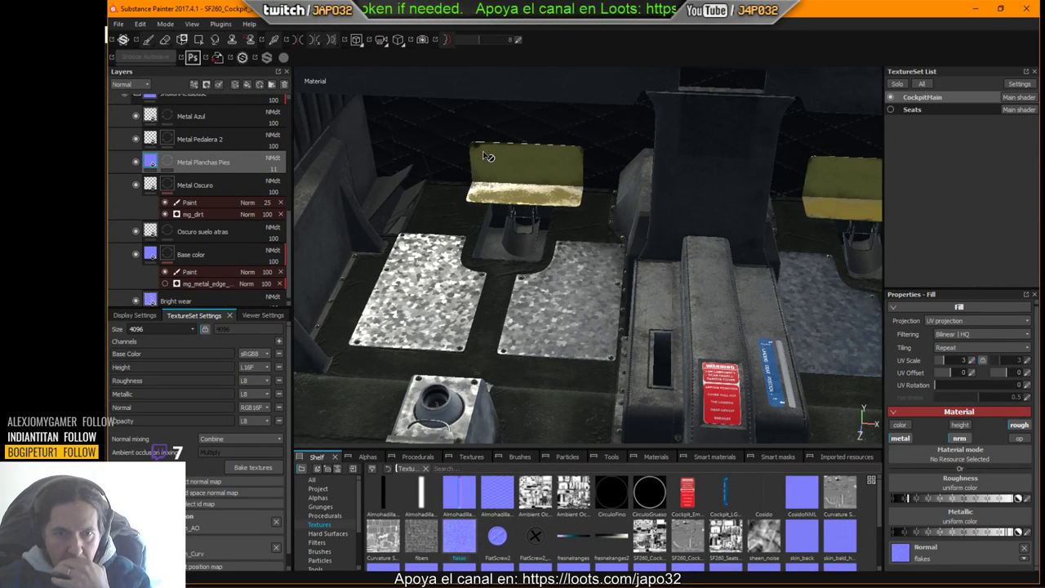
Step: Export the CockpitMain texture set with the X-Plane configuration, then switch to X-Plane and reload the aircraft
{"action": "right_click", "coordinate": [535, 206]}
{"action": "left_click", "coordinate": [580, 271]}
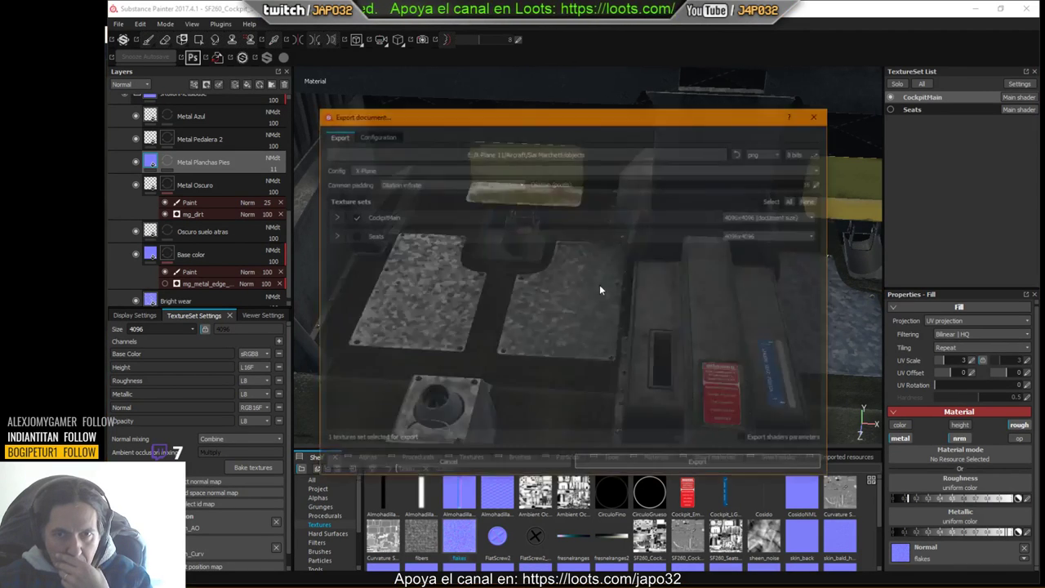
{"action": "left_click", "coordinate": [642, 464]}
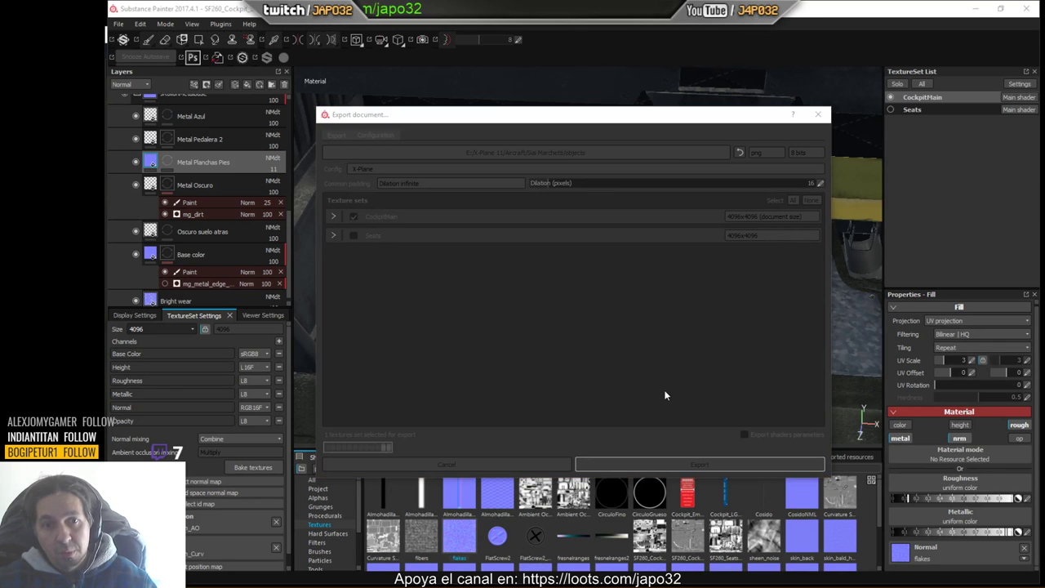
{"action": "key", "text": "alt+Tab"}
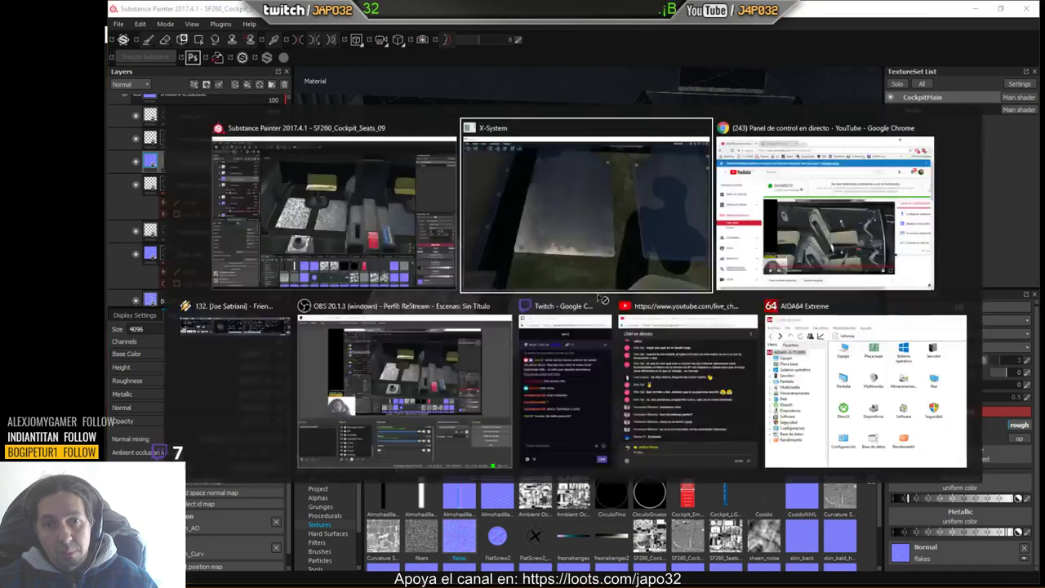
{"action": "left_click", "coordinate": [219, 52]}
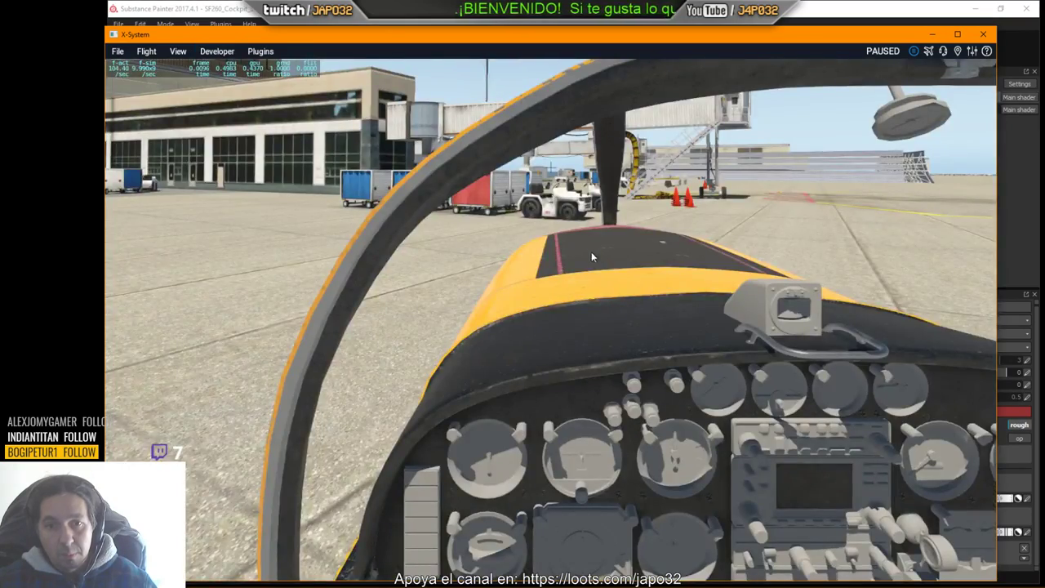
Step: Examine the metal foot plates on both sides of the cockpit, up close and from above the centre console
{"action": "right_click_drag", "start_coordinate": [608, 360], "coordinate": [652, 467]}
{"action": "key", "text": "Down"}
{"action": "key", "text": "Right"}
{"action": "key", "text": "Down"}
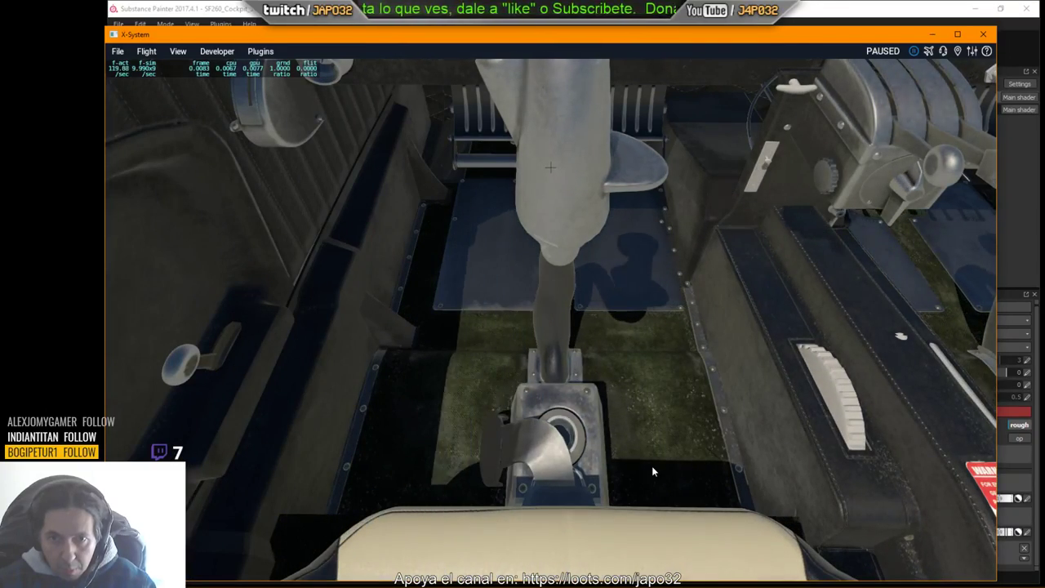
{"action": "scroll", "coordinate": [652, 466], "scroll_direction": "up", "scroll_amount": 5}
{"action": "right_click_drag", "start_coordinate": [670, 371], "coordinate": [730, 302]}
{"action": "key", "text": "Up"}
{"action": "scroll", "coordinate": [639, 506], "scroll_direction": "down", "scroll_amount": 5}
{"action": "key", "text": "Right"}
{"action": "key", "text": "period"}
{"action": "key", "text": "period"}
{"action": "key", "text": "Up"}
{"action": "key", "text": "comma"}
{"action": "key", "text": "comma"}
{"action": "key", "text": "period"}
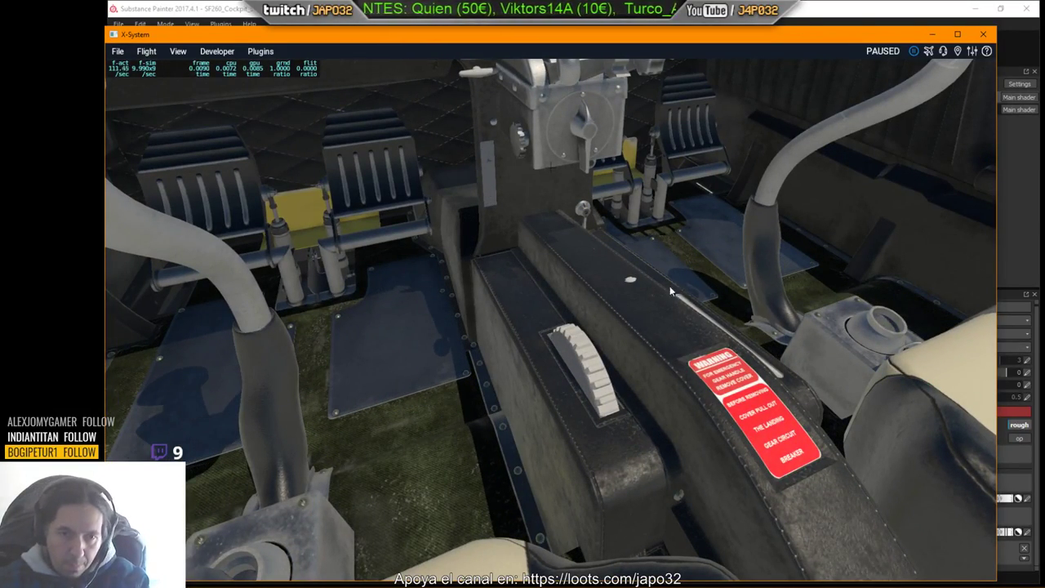
{"action": "right_click_drag", "start_coordinate": [670, 286], "coordinate": [643, 298]}
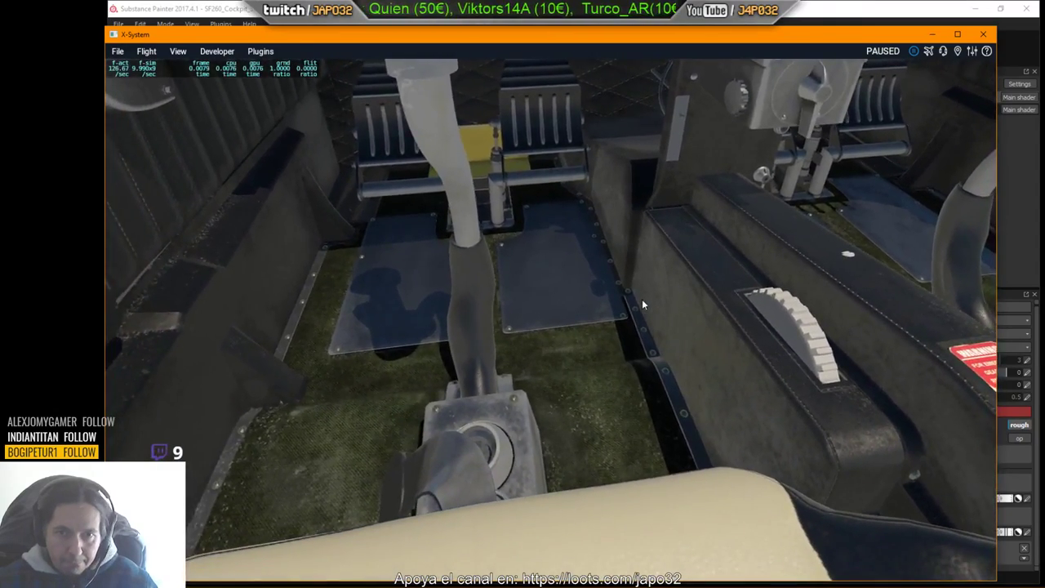
Step: Switch to Substance Painter and raise the normal-channel opacity of Metal Planchas Pies to 38
{"action": "key", "text": "alt+Tab"}
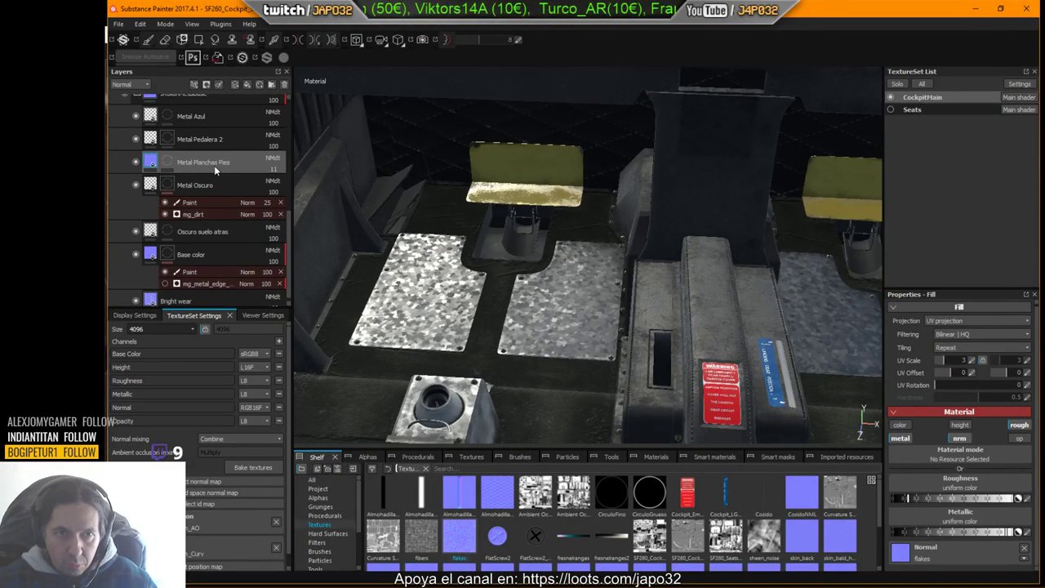
{"action": "left_click", "coordinate": [271, 172]}
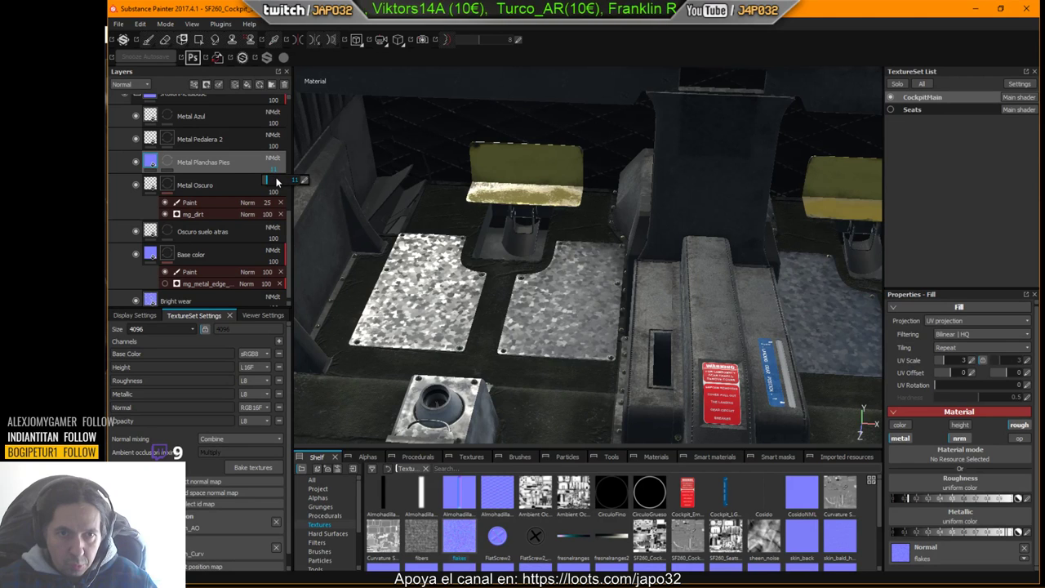
{"action": "left_click_drag", "start_coordinate": [277, 181], "coordinate": [277, 181]}
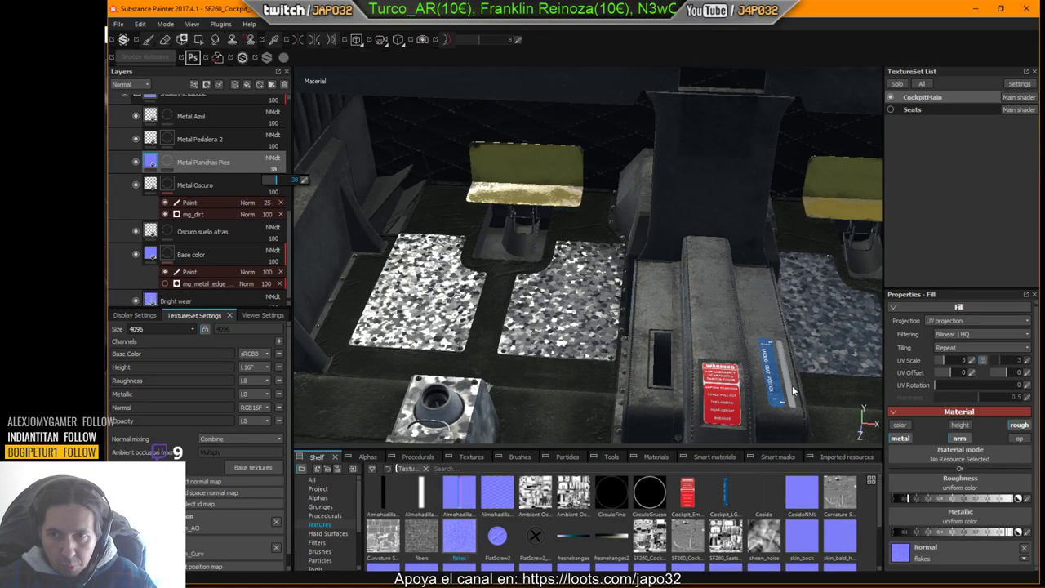
Step: Try a UV scale of 2 on Metal Planchas Pies, then set it to 0.5 for much larger flakes
{"action": "mouse_move", "coordinate": [964, 365]}
{"action": "left_mouse_down"}
{"action": "mouse_move", "coordinate": [954, 360]}
{"action": "mouse_move", "coordinate": [969, 365]}
{"action": "left_mouse_up"}
{"action": "left_click", "coordinate": [967, 361]}
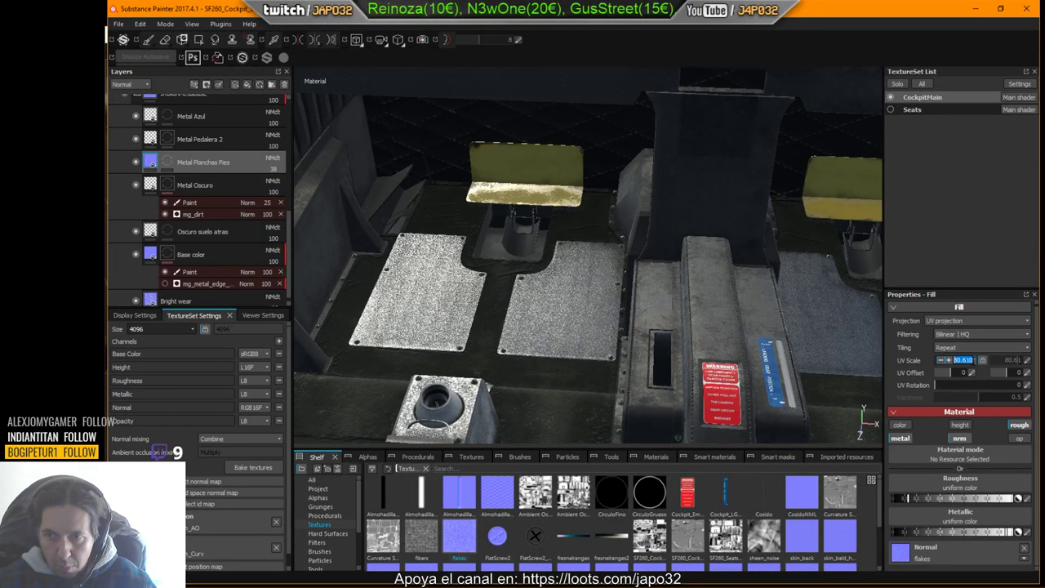
{"action": "type", "text": "2"}
{"action": "key", "text": "Return"}
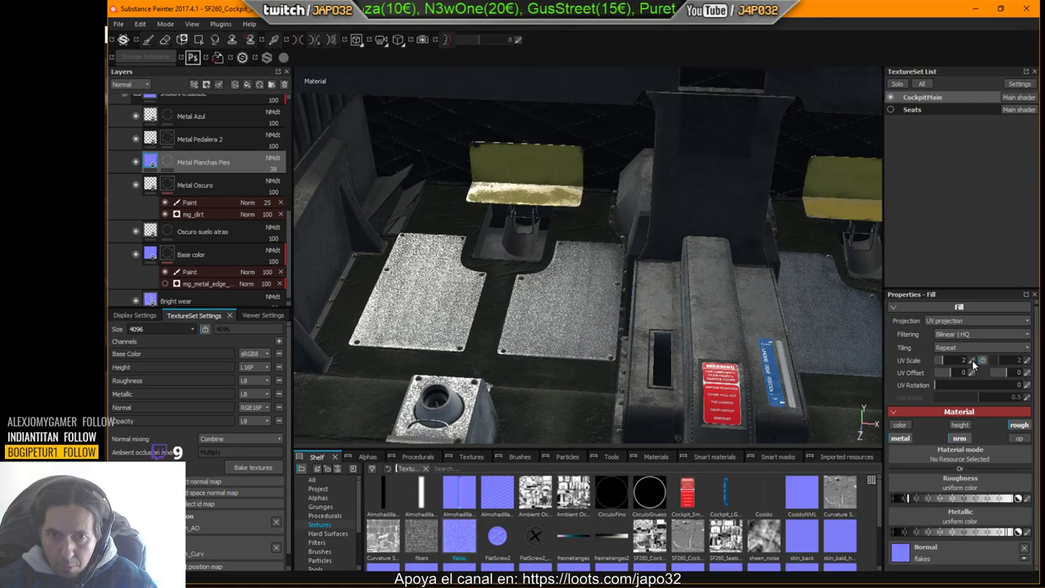
{"action": "left_click", "coordinate": [972, 363]}
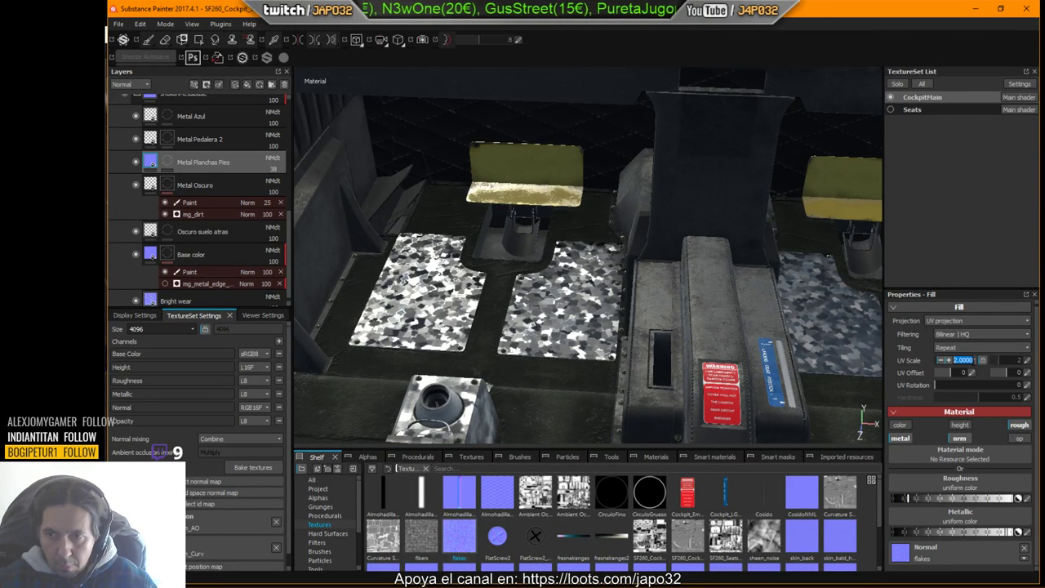
{"action": "type", "text": "0.5"}
{"action": "key", "text": "Return"}
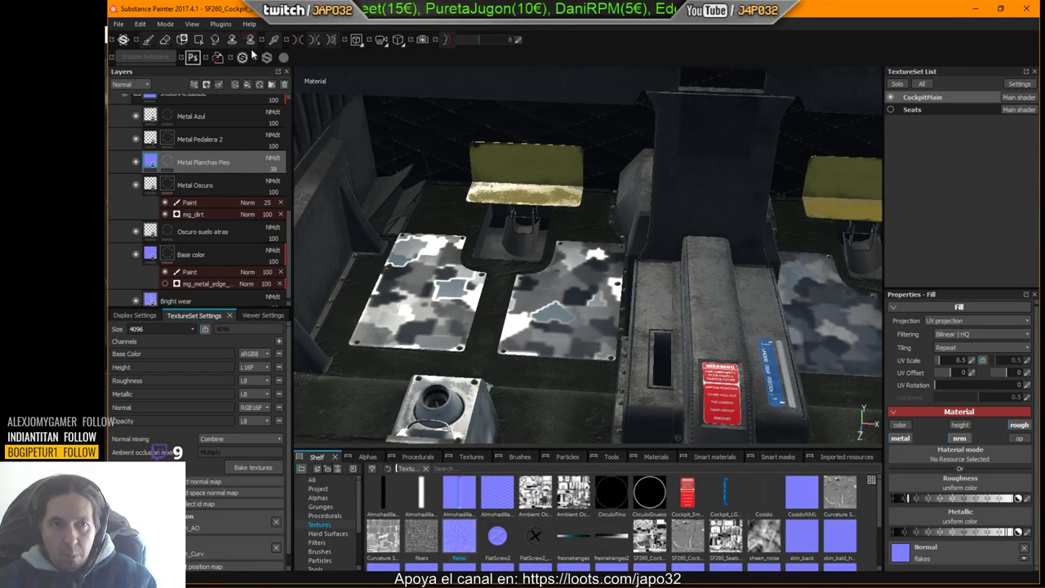
Step: Export CockpitMain with the coarser flakes pattern and reload the aircraft in X-Plane
{"action": "right_click", "coordinate": [506, 174]}
{"action": "left_click", "coordinate": [552, 244]}
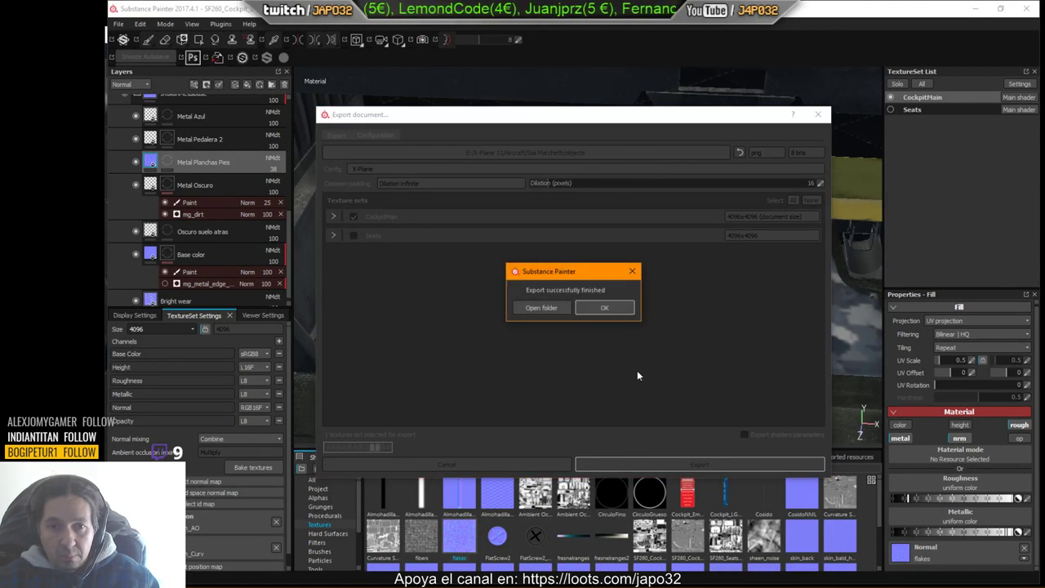
{"action": "left_click", "coordinate": [592, 307]}
{"action": "key", "text": "alt+Tab"}
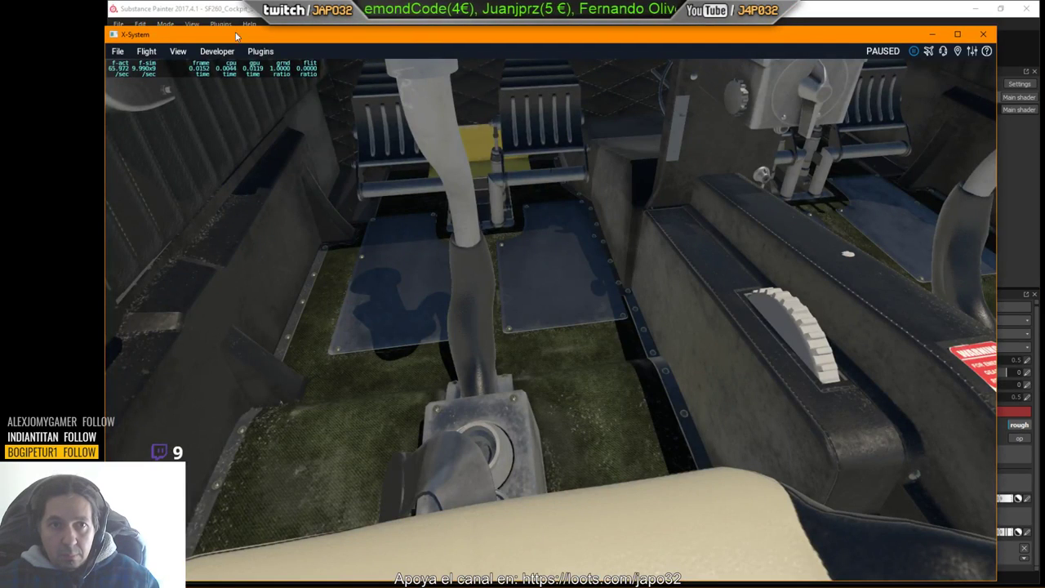
{"action": "left_click", "coordinate": [216, 52]}
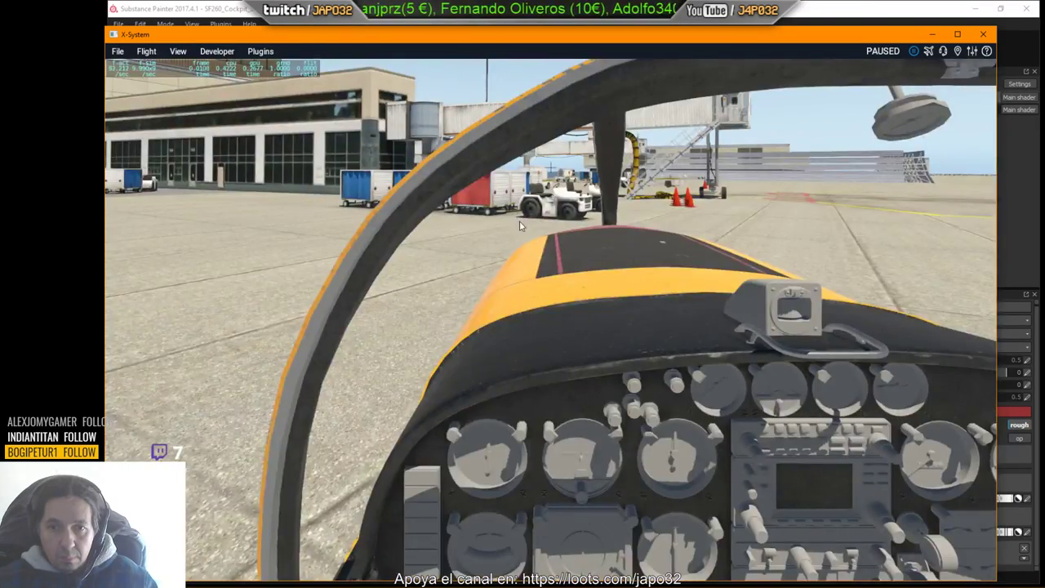
Step: Inspect the enlarged flakes pattern on the pilot-side foot plates from seat height and up close
{"action": "right_click_drag", "start_coordinate": [521, 223], "coordinate": [565, 372]}
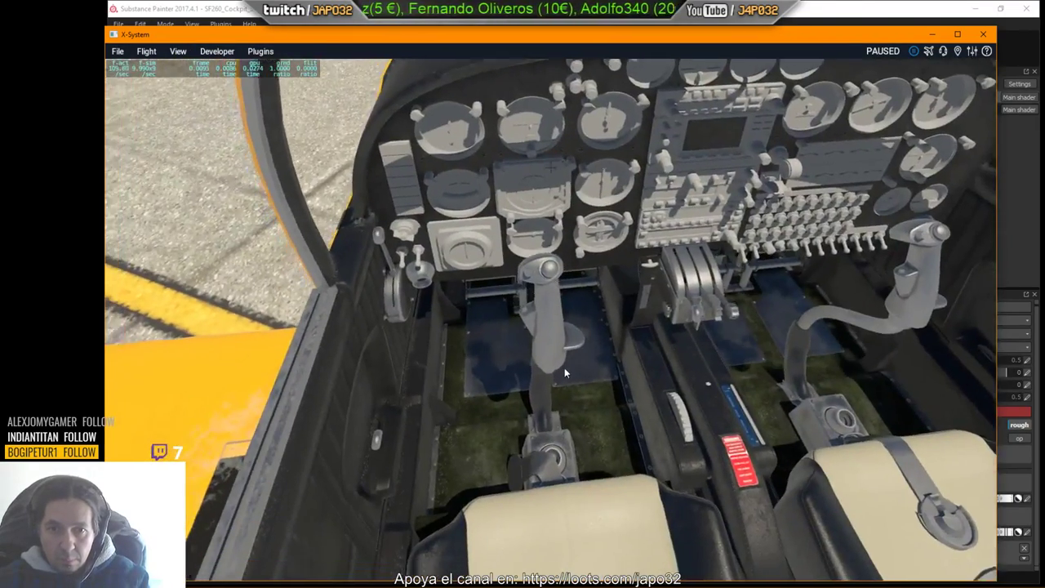
{"action": "key", "text": "Down"}
{"action": "key", "text": "period"}
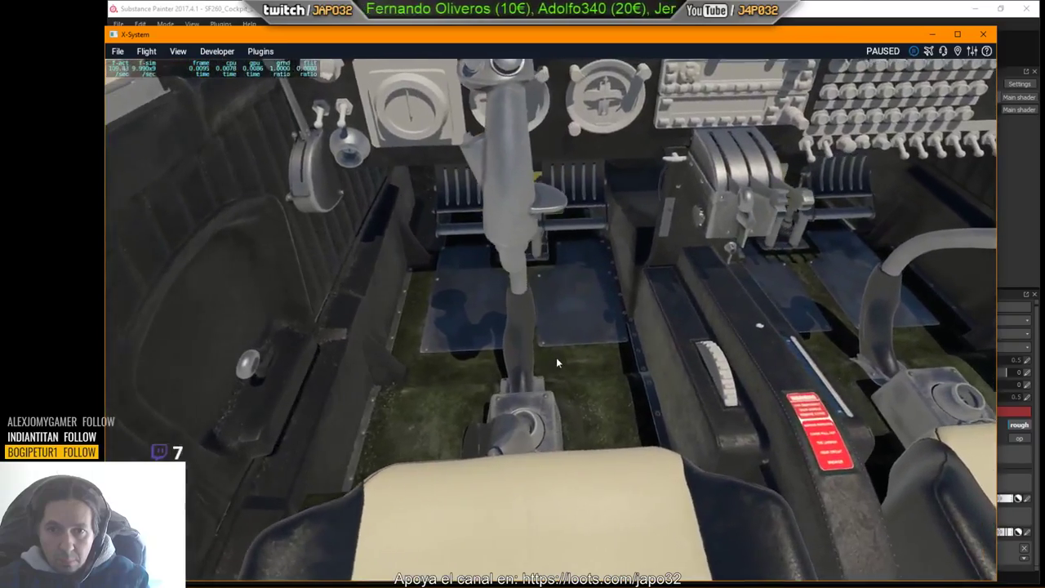
{"action": "key", "text": "Right"}
{"action": "key", "text": "Left"}
{"action": "key", "text": "period"}
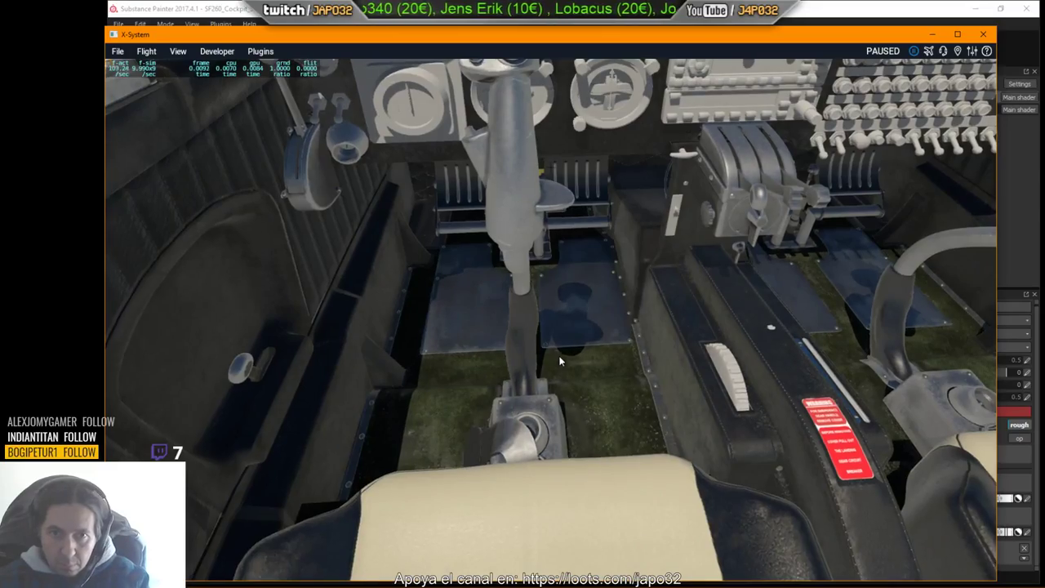
{"action": "scroll", "coordinate": [475, 388], "scroll_direction": "up", "scroll_amount": 8}
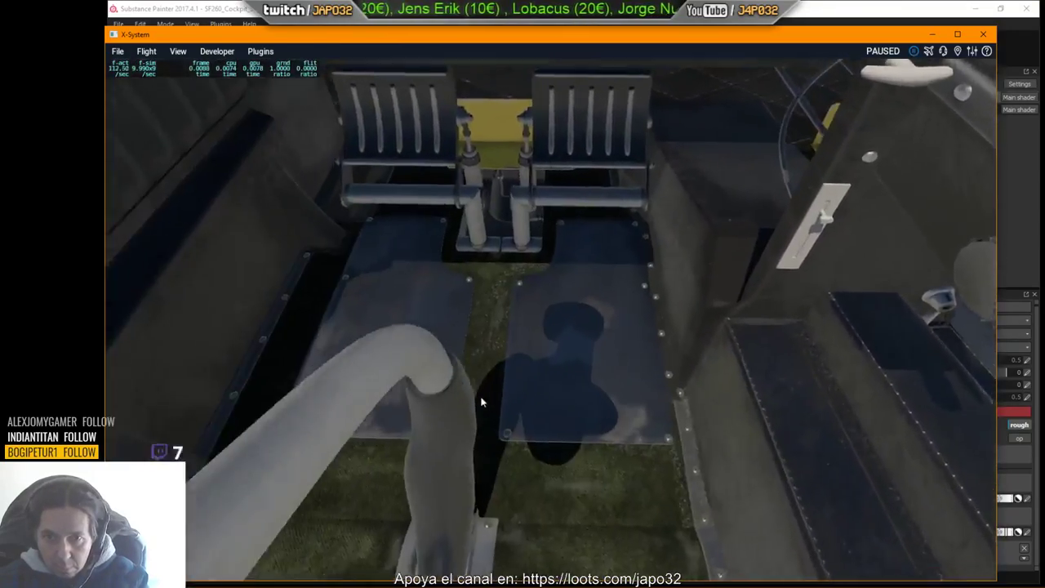
{"action": "right_click_drag", "start_coordinate": [482, 398], "coordinate": [497, 329]}
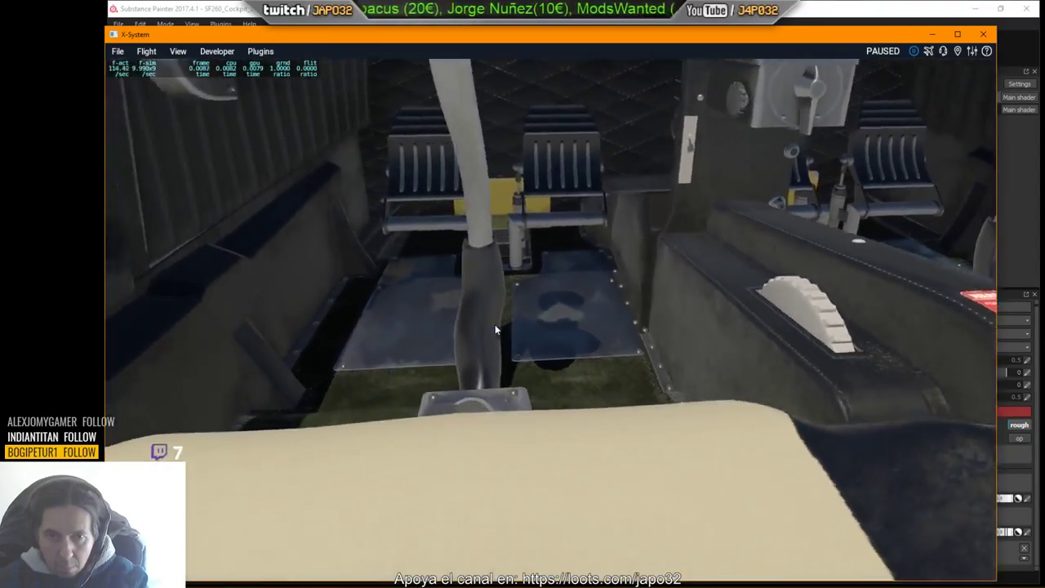
Step: Switch to Substance Painter and disable the normal channel of Metal Planchas Pies to remove the flakes pattern
{"action": "key", "text": "alt+Tab"}
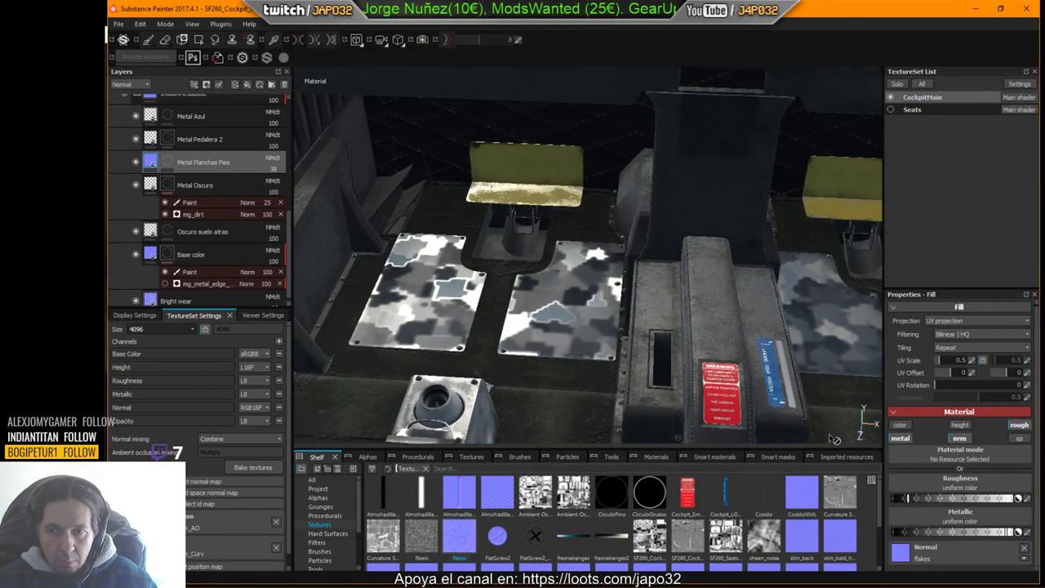
{"action": "left_click", "coordinate": [952, 439]}
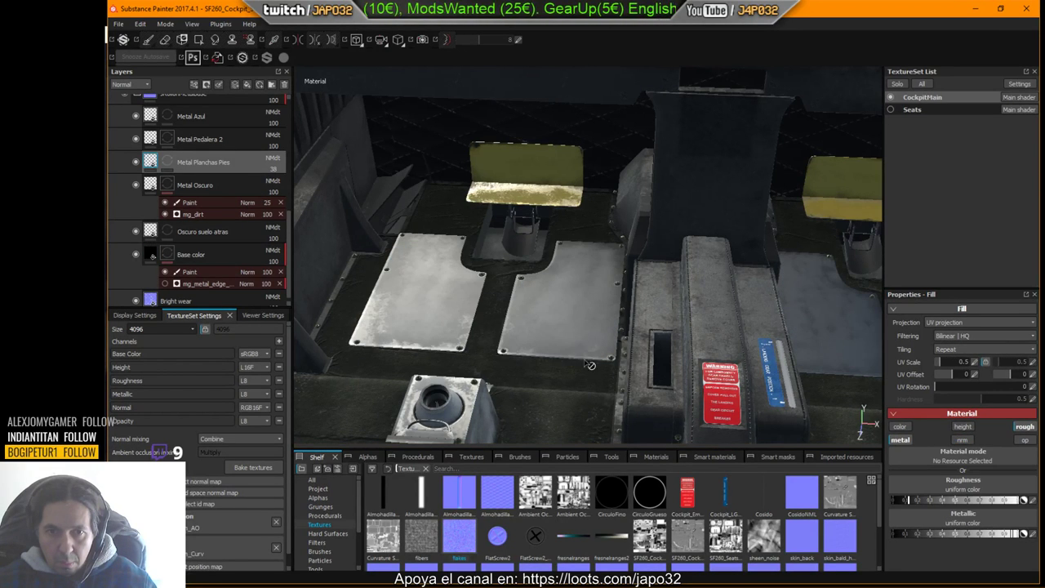
{"action": "right_click", "coordinate": [485, 297]}
{"action": "left_click", "coordinate": [527, 260]}
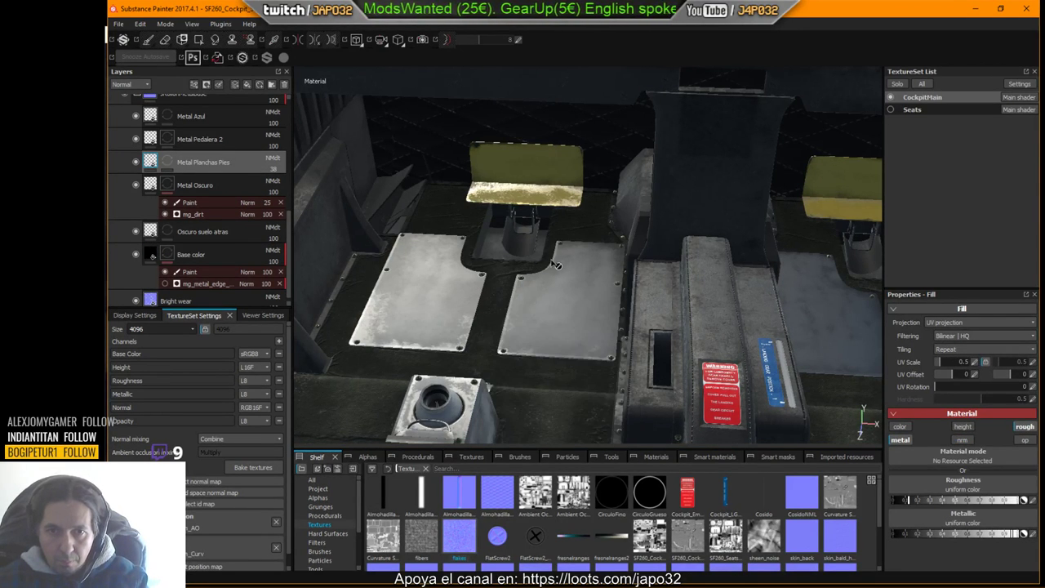
Step: Collapse the JRollonMetalBase and BASE folders in the layer stack
{"action": "scroll", "coordinate": [143, 193], "scroll_direction": "up", "scroll_amount": 3}
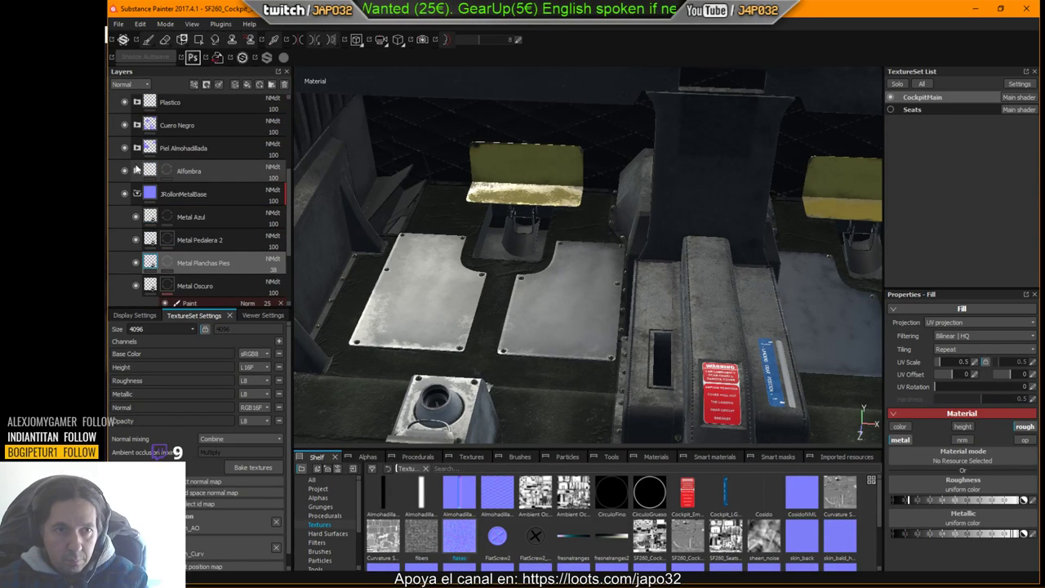
{"action": "left_click", "coordinate": [139, 193]}
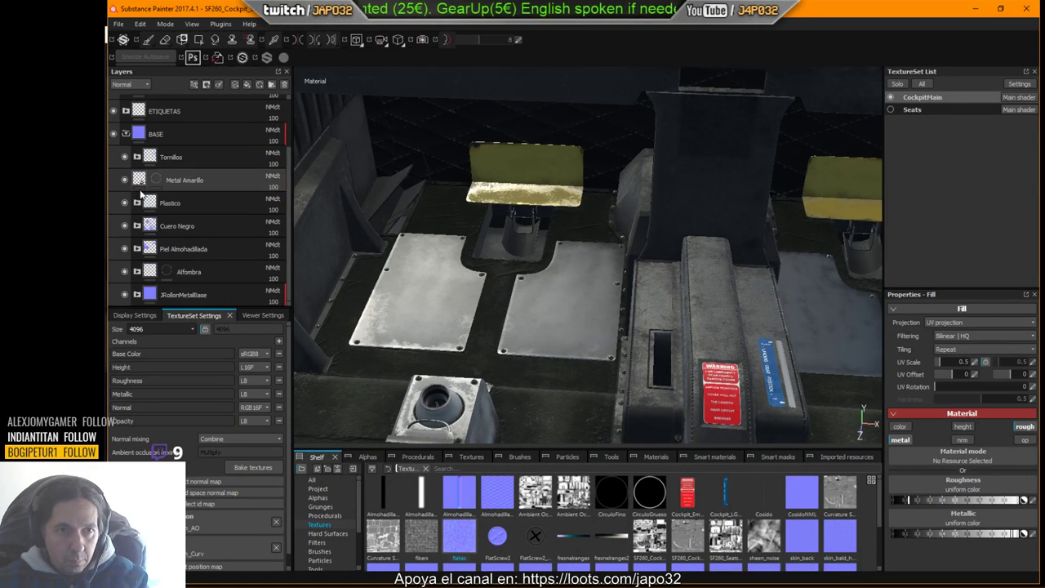
{"action": "left_click", "coordinate": [126, 134]}
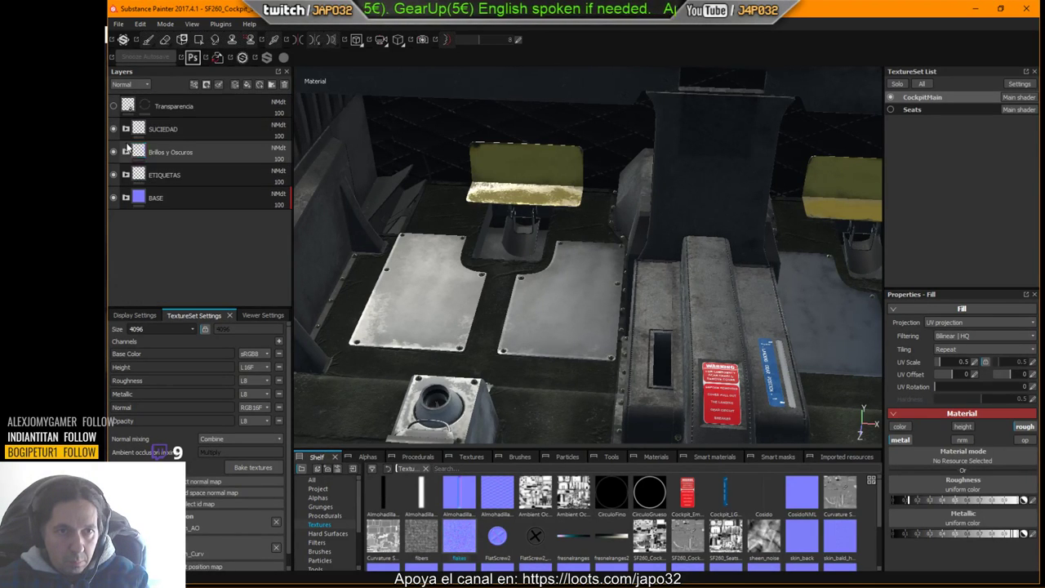
Step: Save the project as a new version named SF260_Cockpit_Seats_10.spp in the SF260 Textures folder
{"action": "left_click", "coordinate": [120, 24]}
{"action": "left_click", "coordinate": [133, 127]}
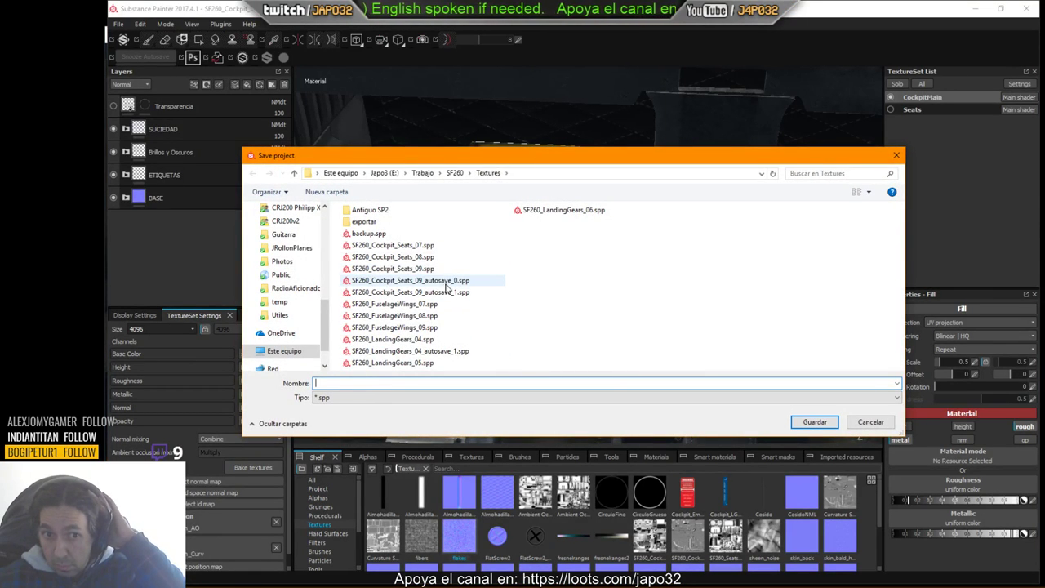
{"action": "left_click", "coordinate": [408, 269]}
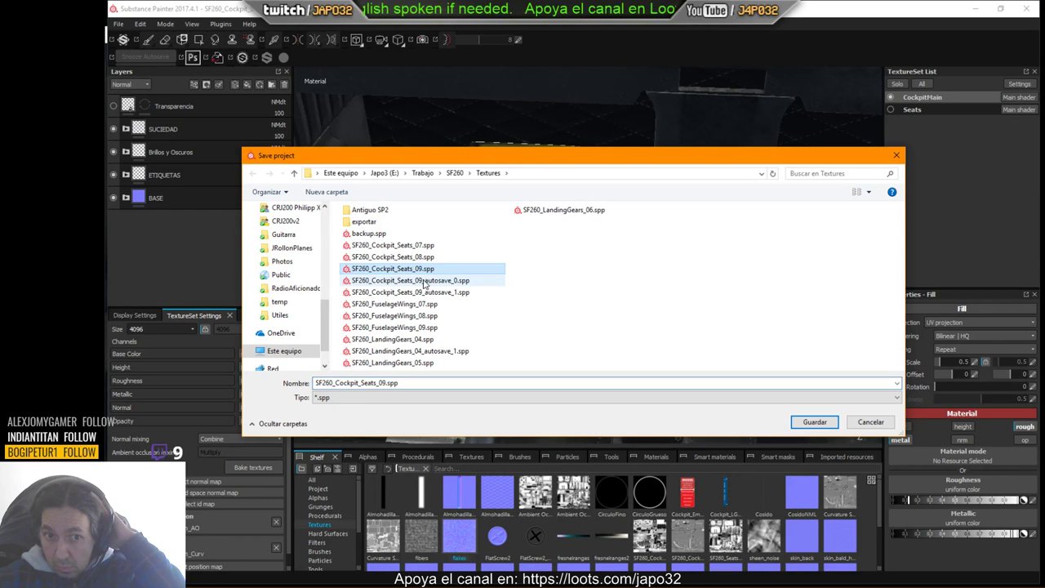
{"action": "double_click", "coordinate": [377, 383]}
{"action": "left_click", "coordinate": [388, 383]}
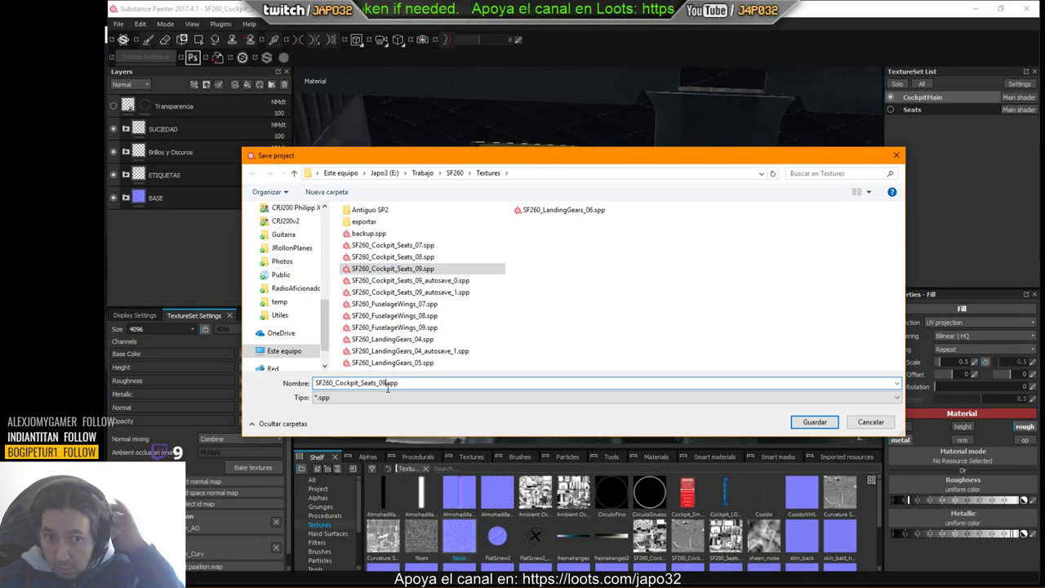
{"action": "key", "text": "BackSpace"}
{"action": "type", "text": "10"}
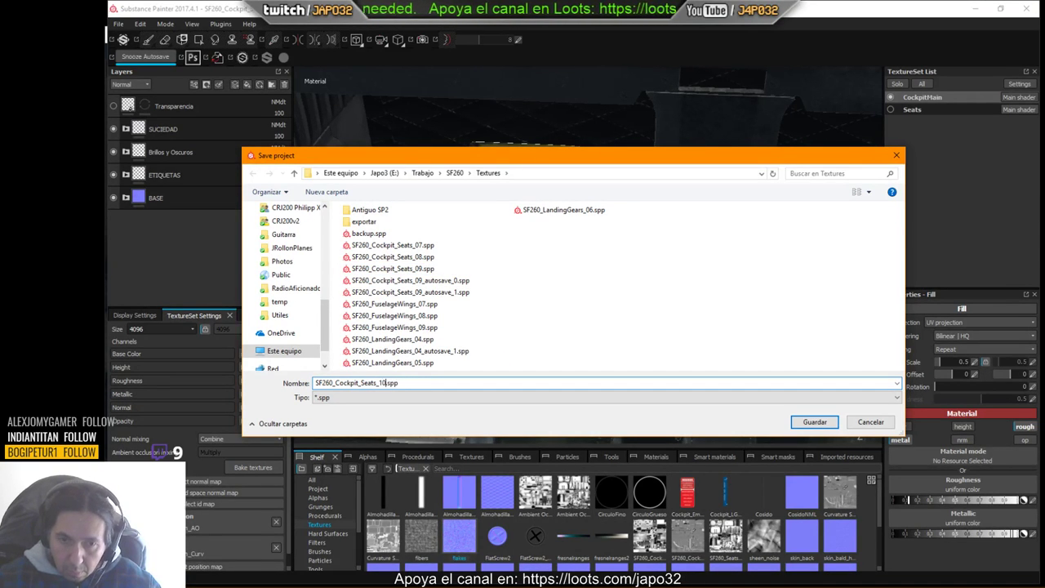
{"action": "key", "text": "Return"}
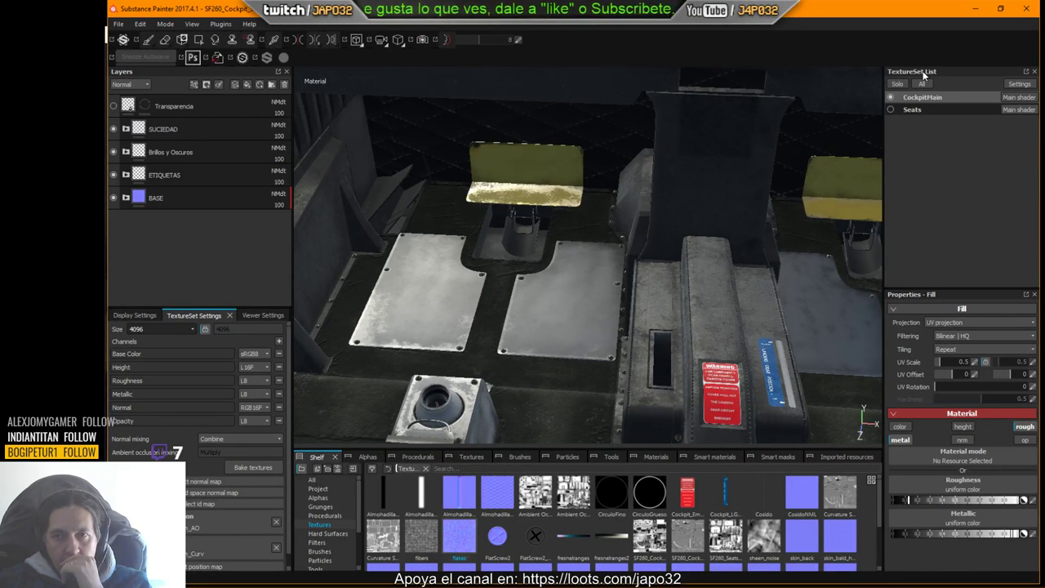
Step: Export the CockpitMain textures without the flakes pattern to the X-Plane aircraft's objects folder
{"action": "right_click", "coordinate": [555, 230]}
{"action": "left_click", "coordinate": [583, 293]}
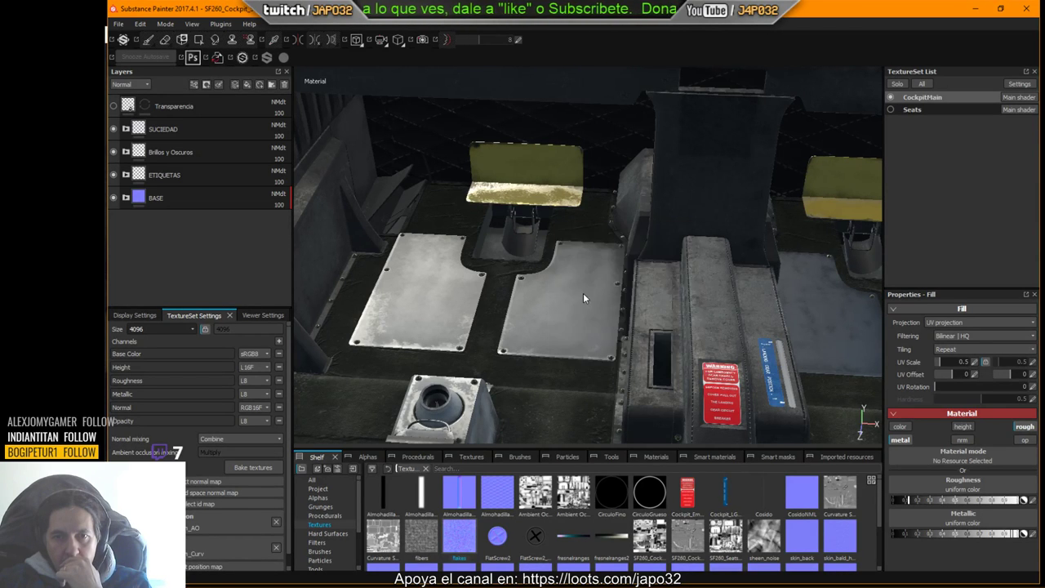
{"action": "left_click", "coordinate": [691, 465]}
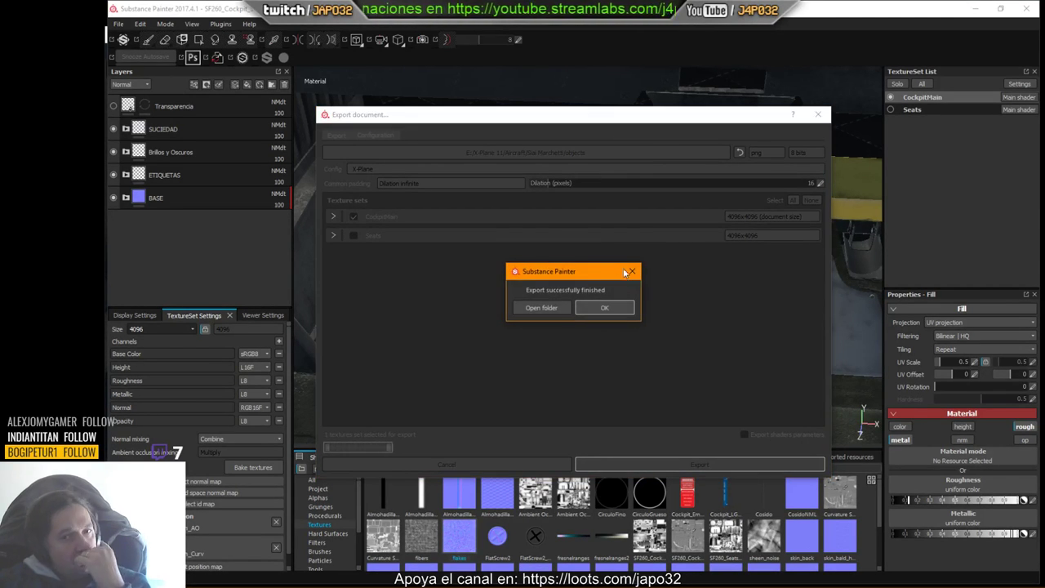
Step: Close the finished export, switch to X-Plane and reload the current aircraft with the new CockpitMain textures
{"action": "left_click", "coordinate": [598, 308]}
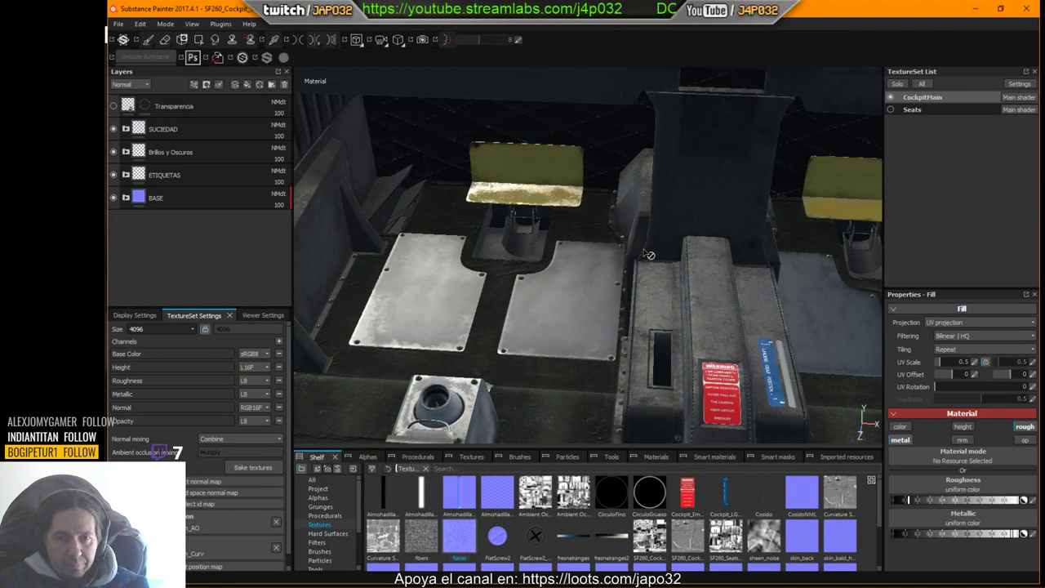
{"action": "key", "text": "alt+Tab"}
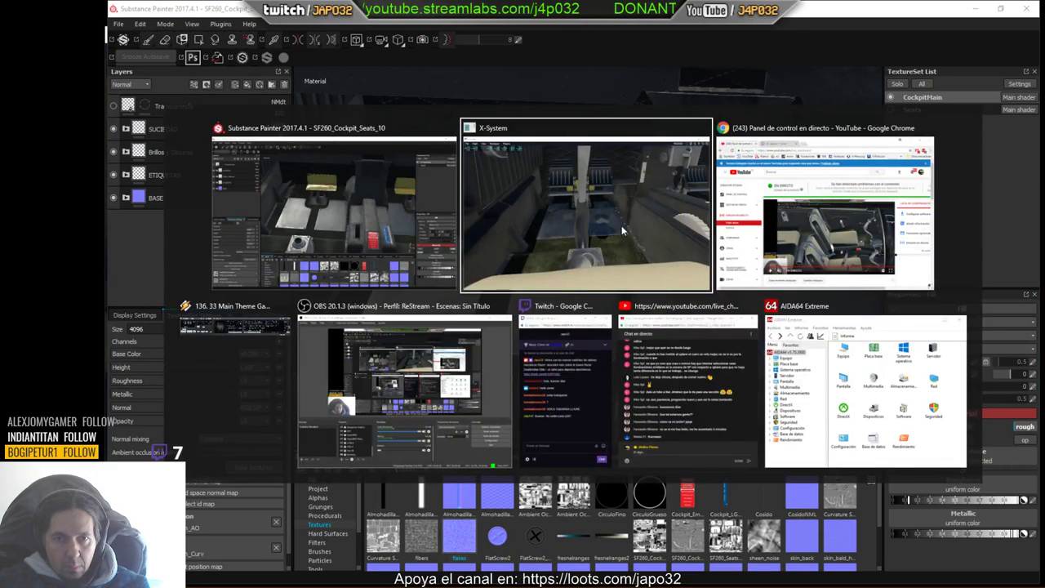
{"action": "left_click", "coordinate": [216, 51]}
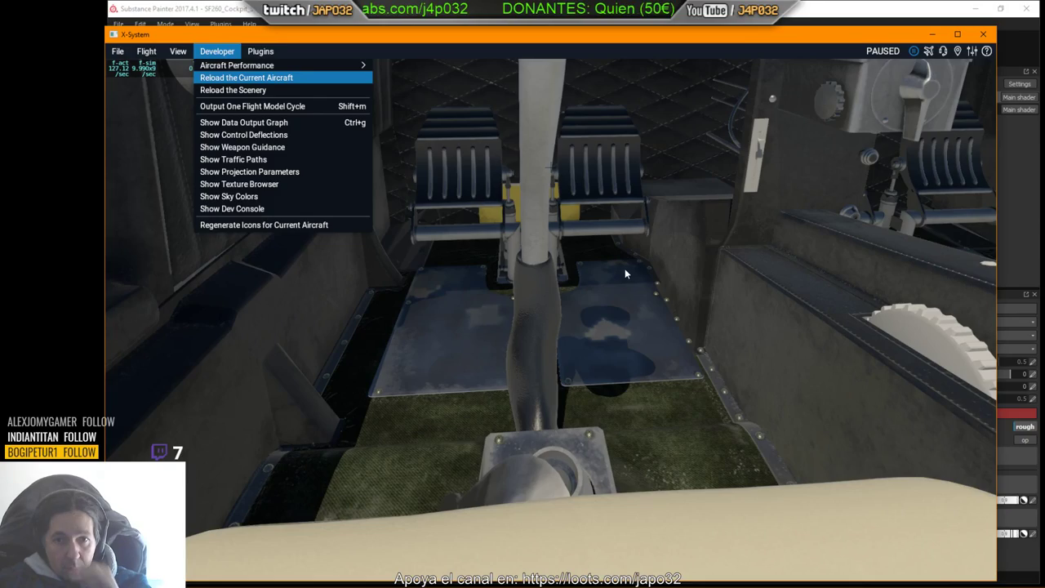
{"action": "key", "text": "Return"}
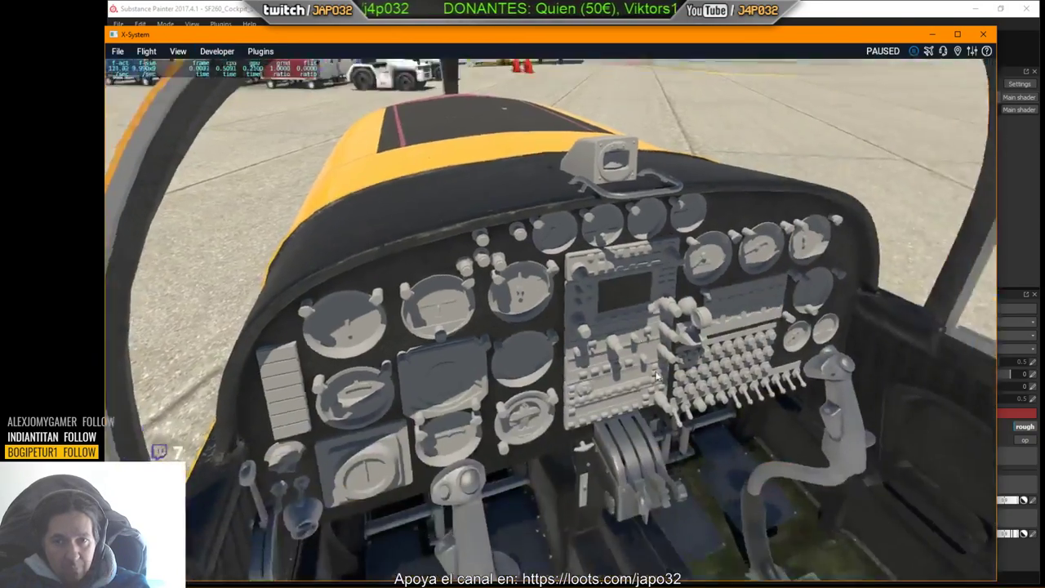
Step: Examine the metal foot plates and floor carpet in front of both seats in the reloaded cockpit
{"action": "right_click_drag", "start_coordinate": [657, 375], "coordinate": [618, 441]}
{"action": "scroll", "coordinate": [618, 442], "scroll_direction": "up", "scroll_amount": 2}
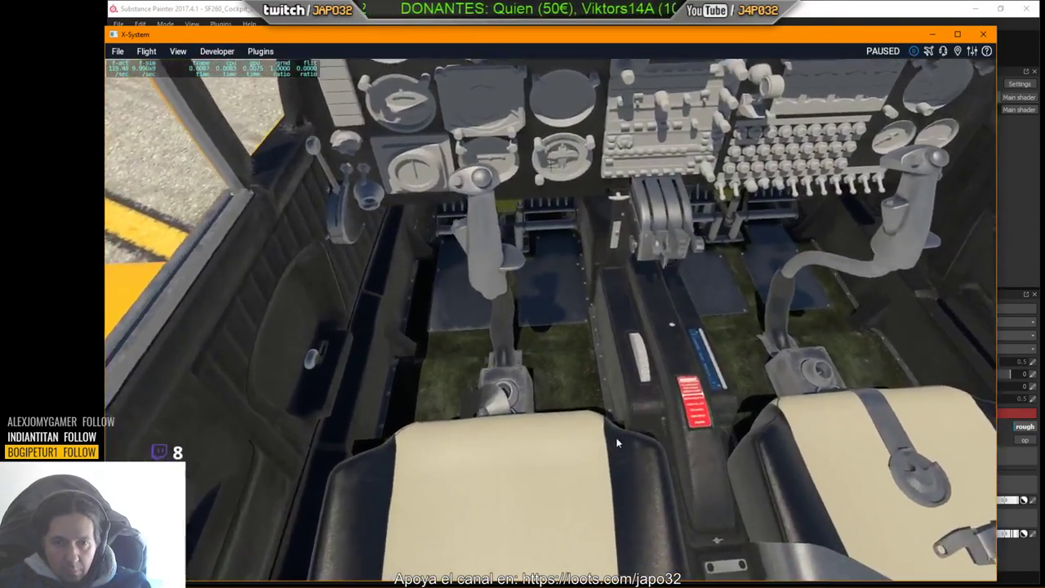
{"action": "scroll", "coordinate": [618, 443], "scroll_direction": "up", "scroll_amount": 2}
{"action": "key", "text": "Right"}
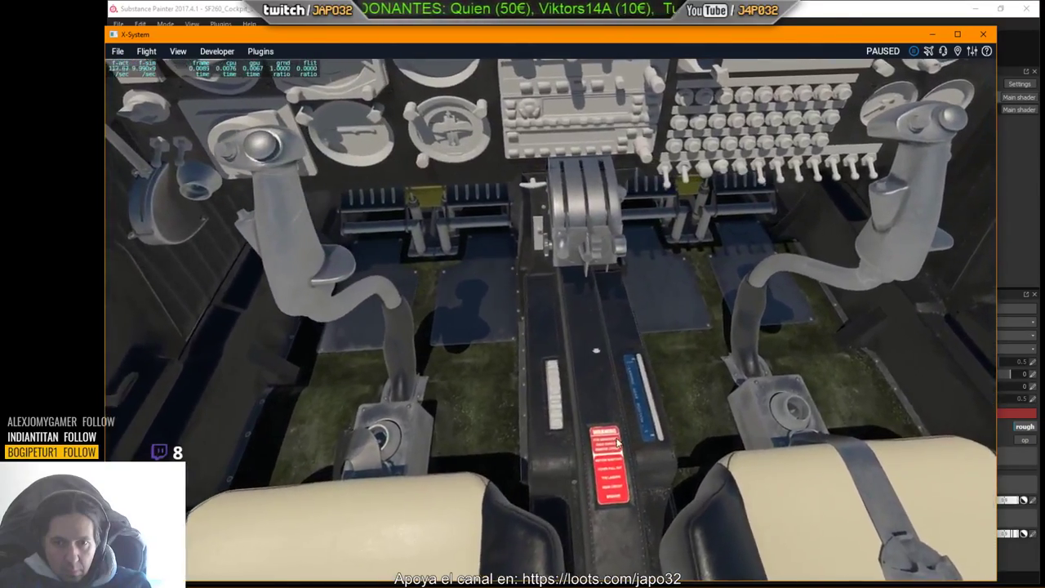
{"action": "key", "text": "Left"}
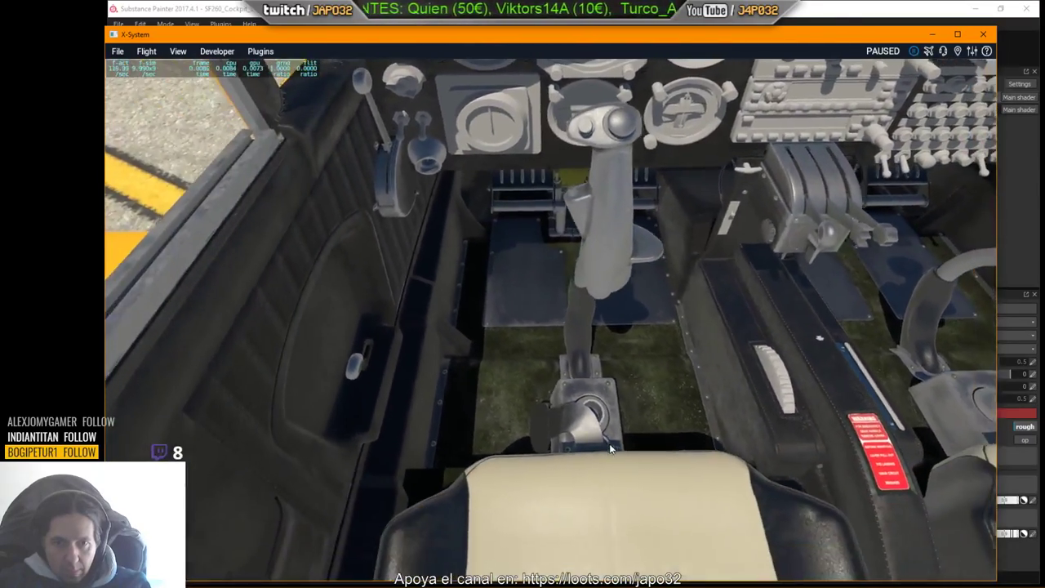
{"action": "key", "text": "Right"}
{"action": "scroll", "coordinate": [610, 449], "scroll_direction": "down", "scroll_amount": 1}
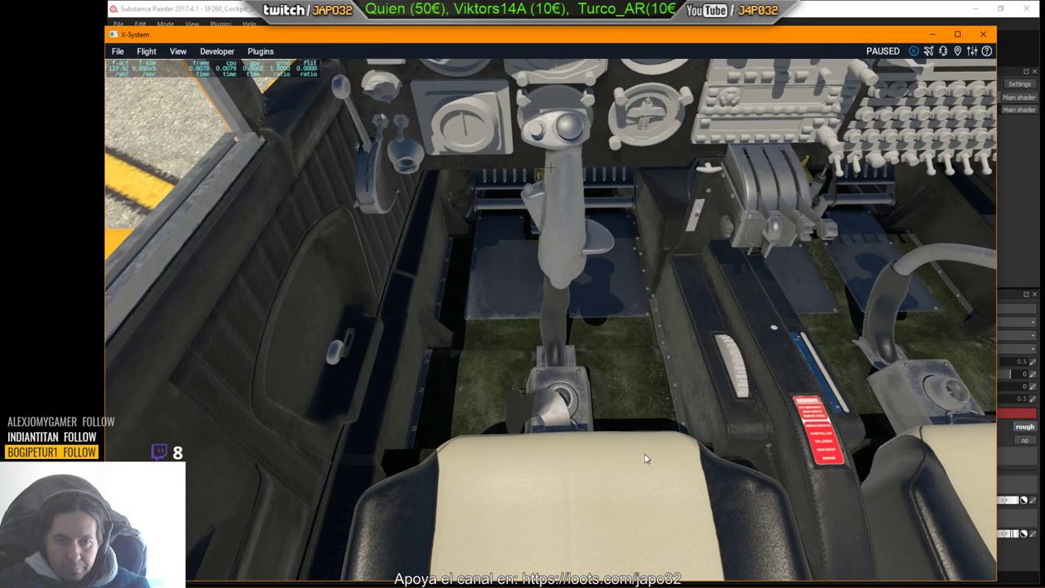
Step: Switch to Substance Painter, show the Seats texture set alongside CockpitMain and bring the pilot seat into view
{"action": "key", "text": "alt+Tab"}
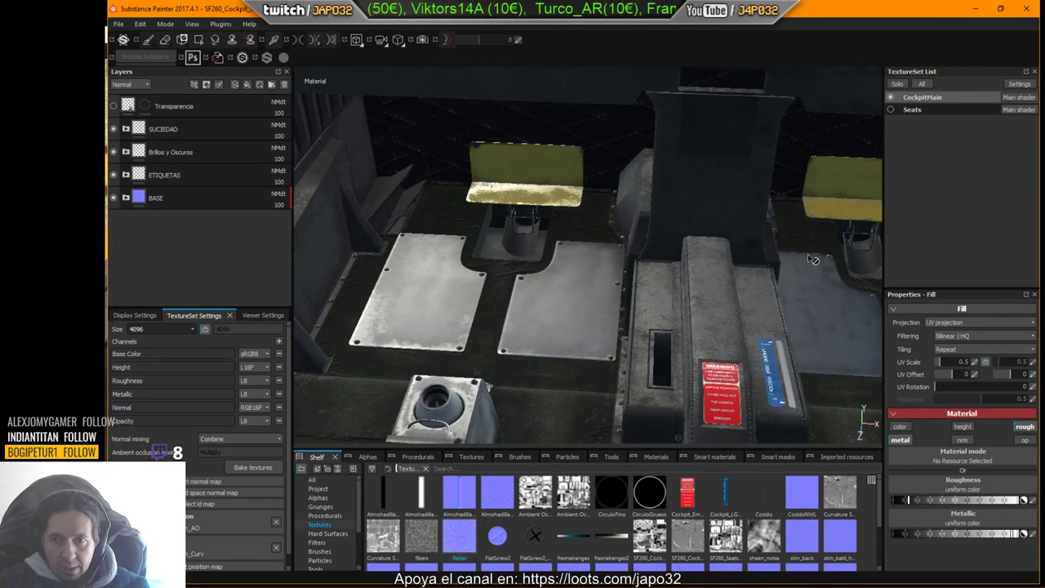
{"action": "left_click", "coordinate": [890, 111]}
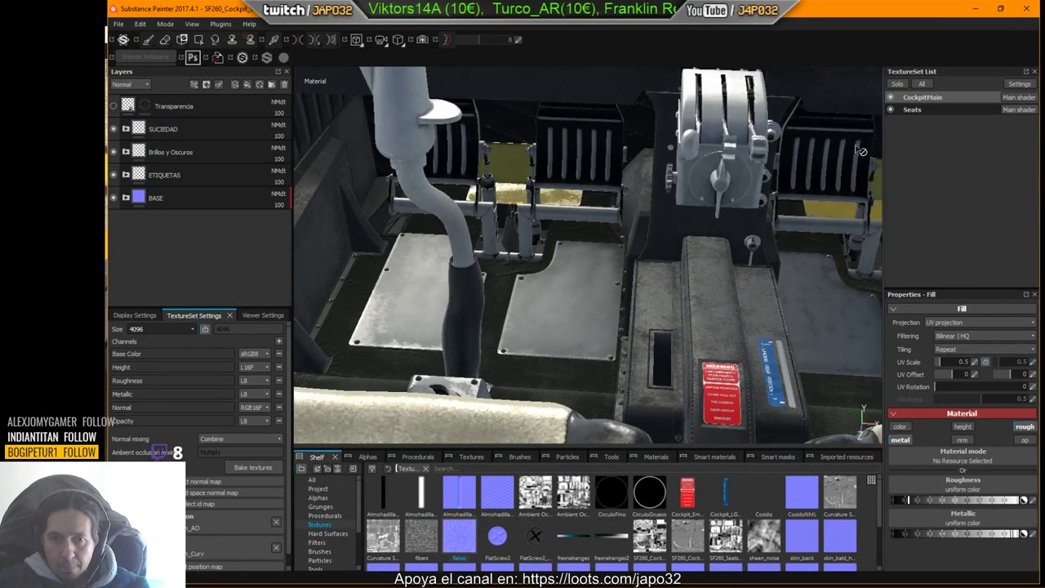
{"action": "right_click", "coordinate": [638, 279]}
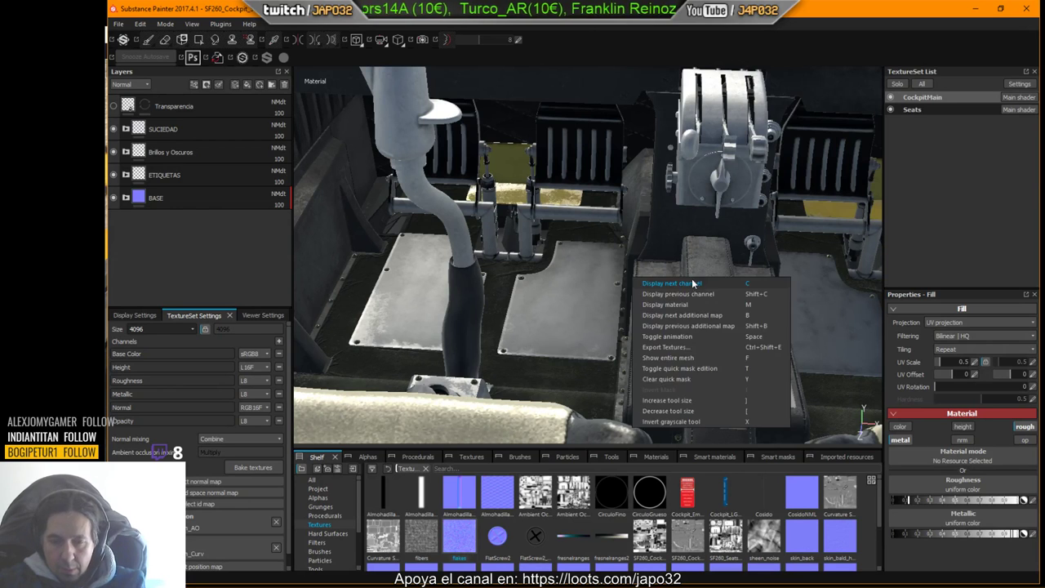
{"action": "left_click", "coordinate": [634, 250]}
{"action": "left_click_drag", "start_coordinate": [602, 292], "coordinate": [575, 307], "text": "alt"}
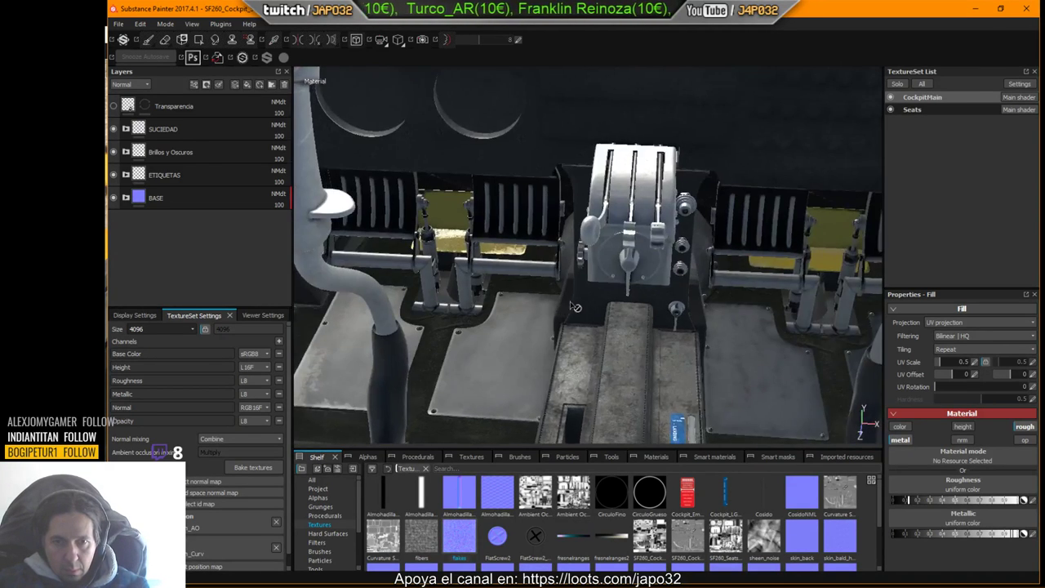
{"action": "scroll", "coordinate": [714, 144], "scroll_direction": "up", "scroll_amount": 5}
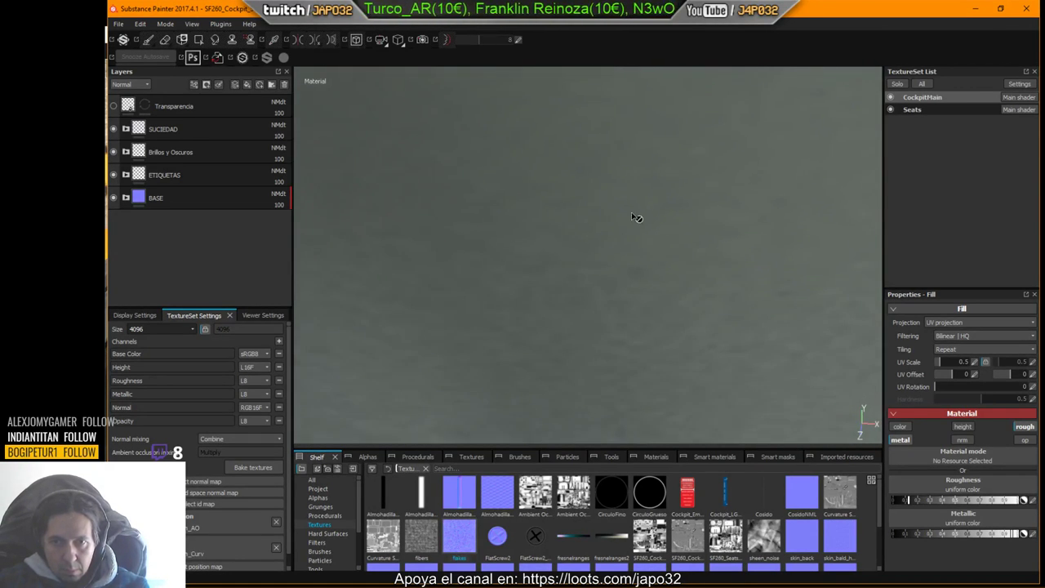
{"action": "left_click_drag", "start_coordinate": [591, 251], "coordinate": [338, 419], "text": "alt"}
{"action": "left_click_drag", "start_coordinate": [765, 170], "coordinate": [439, 324], "text": "alt"}
{"action": "right_click_drag", "start_coordinate": [646, 306], "coordinate": [394, 301], "text": "alt"}
{"action": "middle_click_drag", "start_coordinate": [577, 241], "coordinate": [463, 265], "text": "alt"}
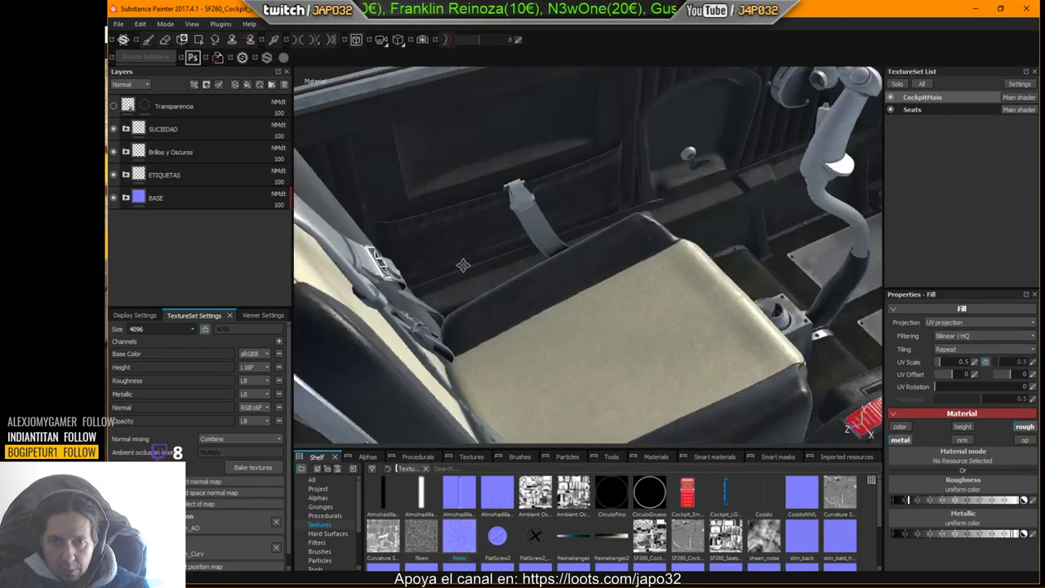
{"action": "left_click_drag", "start_coordinate": [462, 265], "coordinate": [610, 260], "text": "alt"}
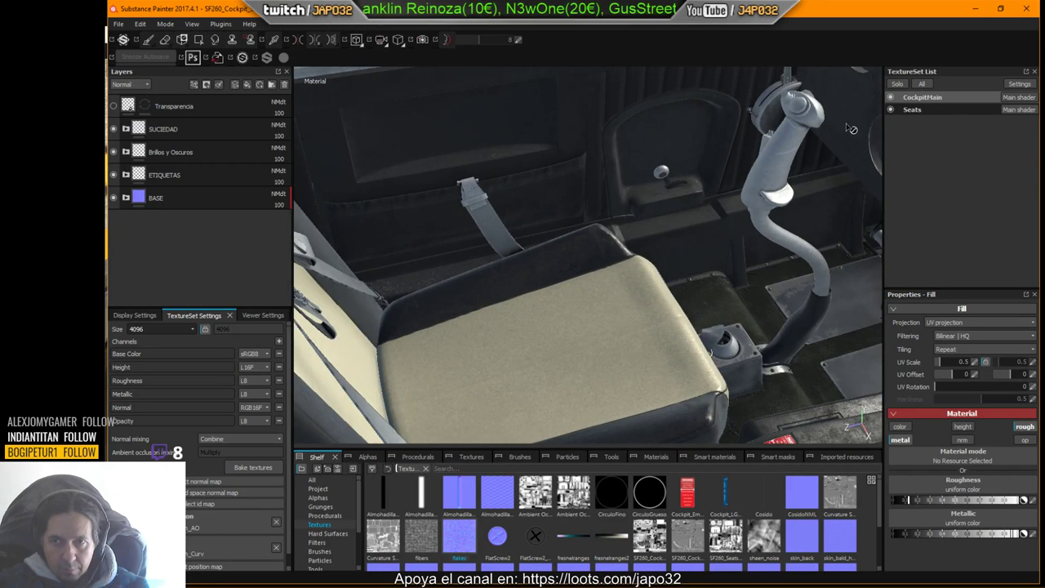
Step: Hide the CockpitMain texture set and make Seats the active texture set to open its layer stack
{"action": "left_click", "coordinate": [890, 97]}
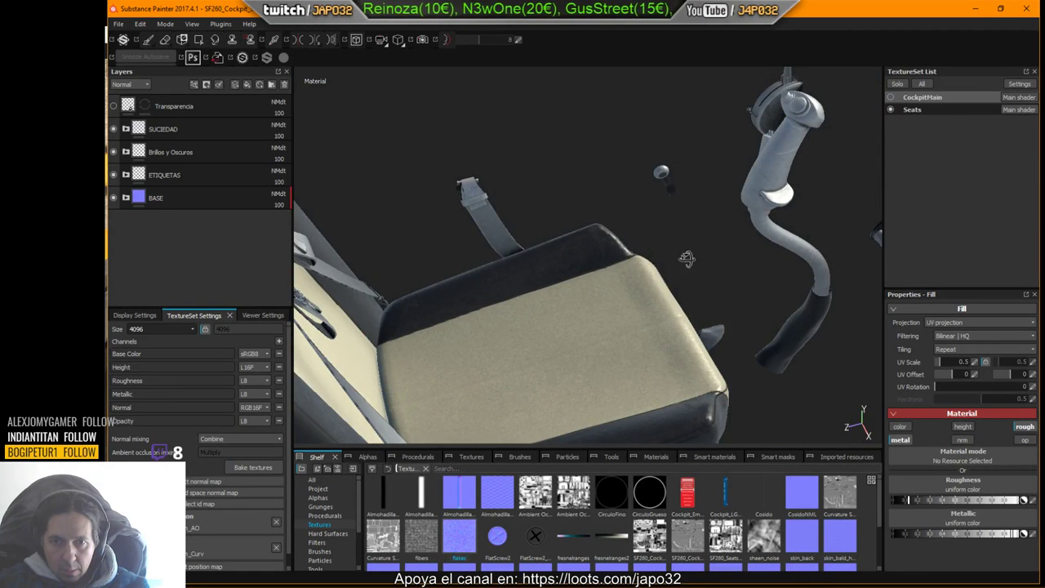
{"action": "left_click_drag", "start_coordinate": [682, 256], "coordinate": [575, 227], "text": "alt"}
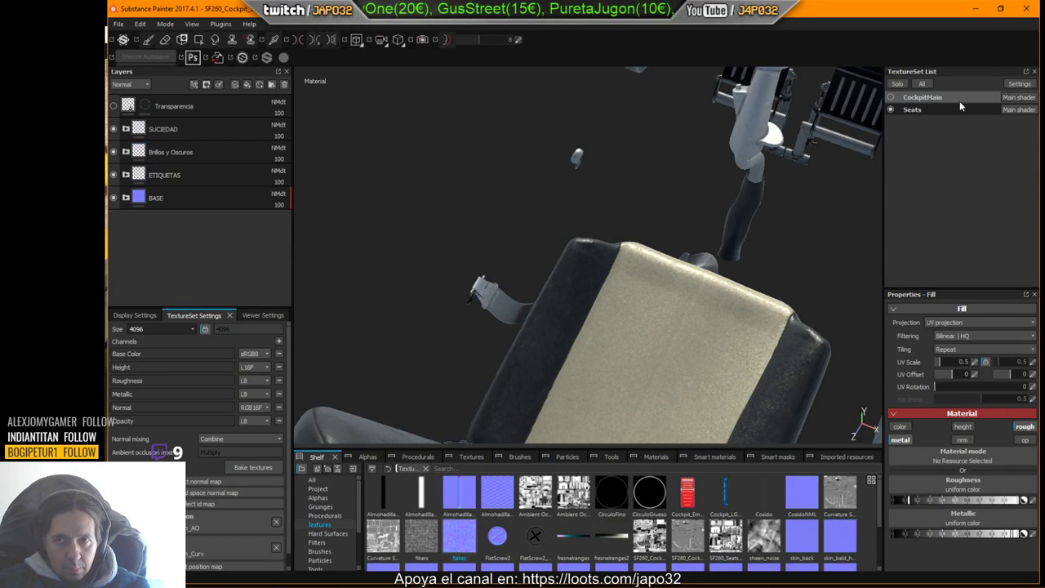
{"action": "key", "text": "e"}
{"action": "right_click", "coordinate": [747, 202], "text": "ctrl+alt"}
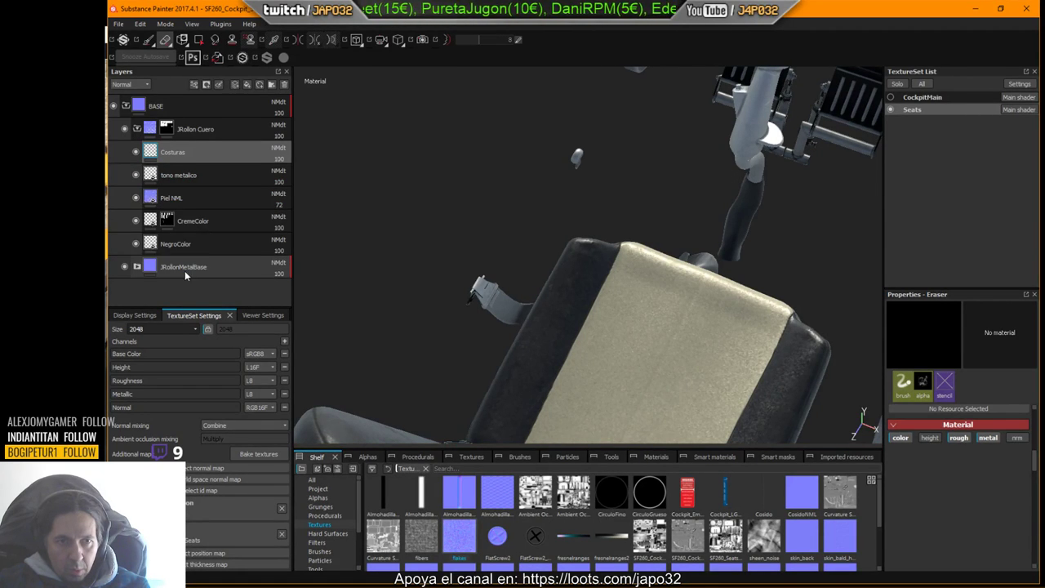
Step: Darken the CremeColor layer's base color to R 0.130, G 0.115, B 0.073
{"action": "left_click", "coordinate": [148, 221]}
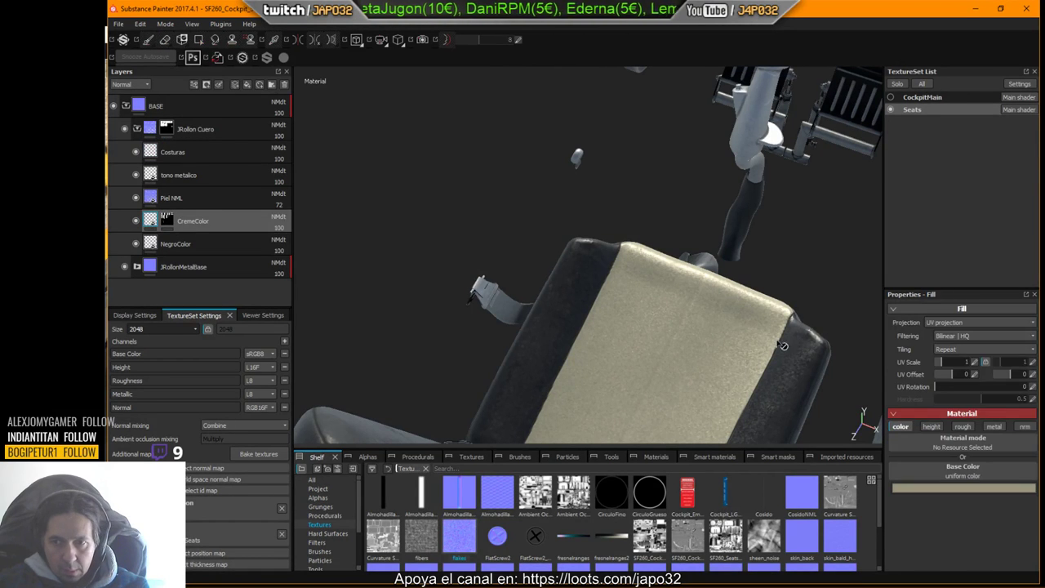
{"action": "left_click", "coordinate": [960, 490]}
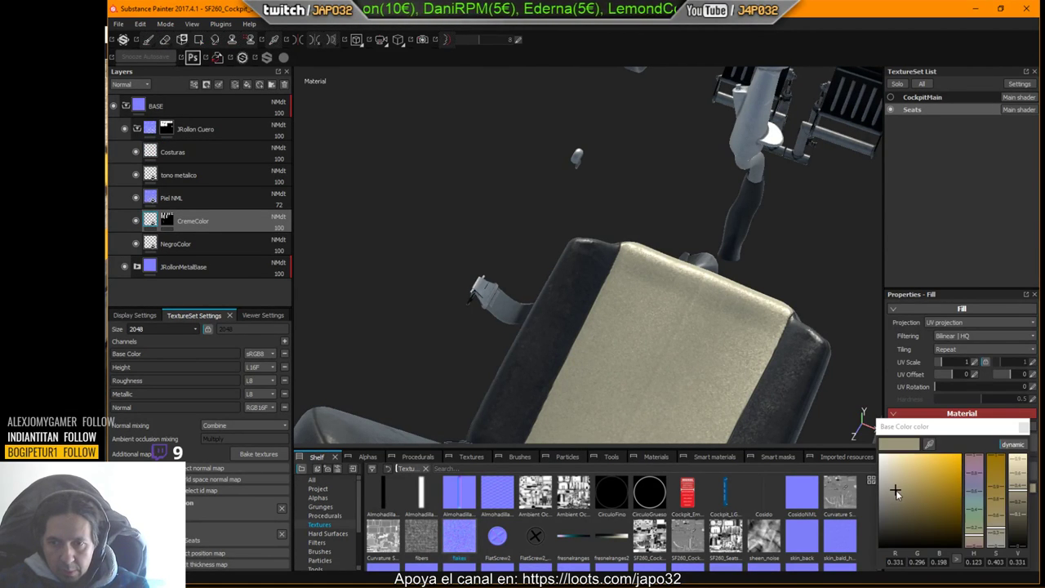
{"action": "left_click_drag", "start_coordinate": [896, 490], "coordinate": [898, 513]}
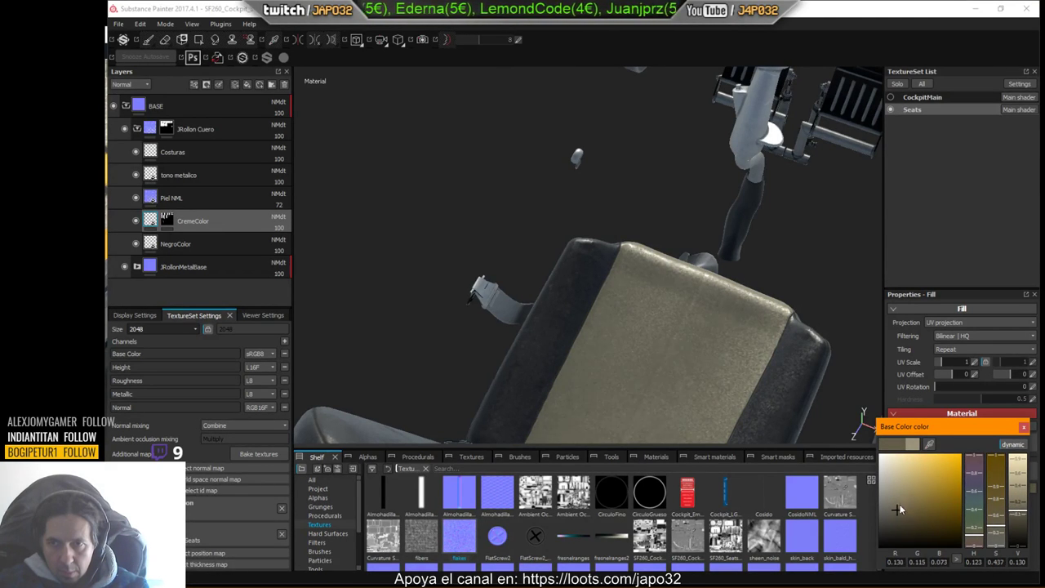
Step: Export only the Seats texture set at 2048x2048 (document size) to the aircraft's objects folder, leaving CockpitMain out
{"action": "right_click", "coordinate": [511, 202]}
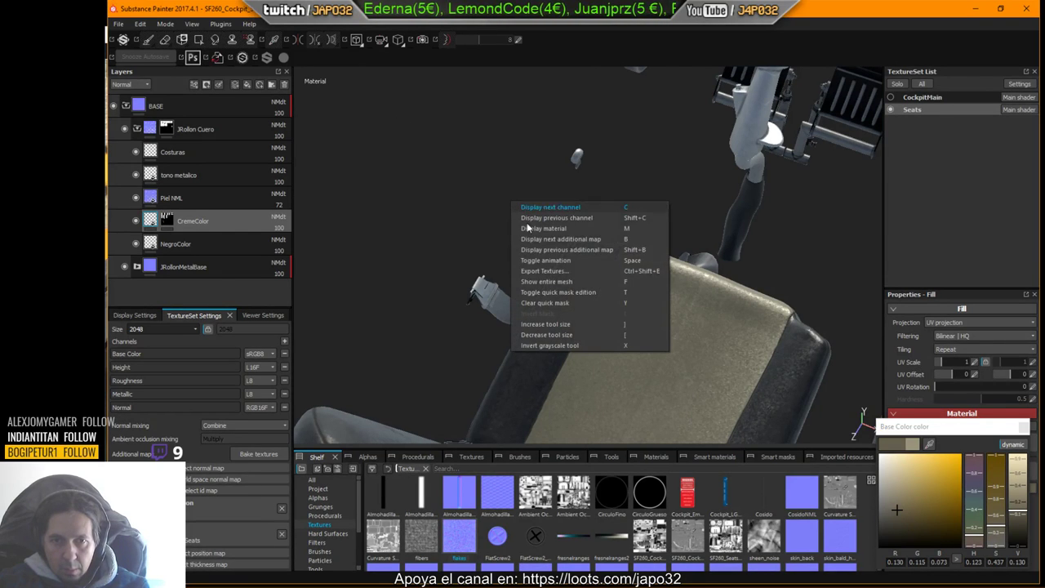
{"action": "left_click", "coordinate": [557, 270]}
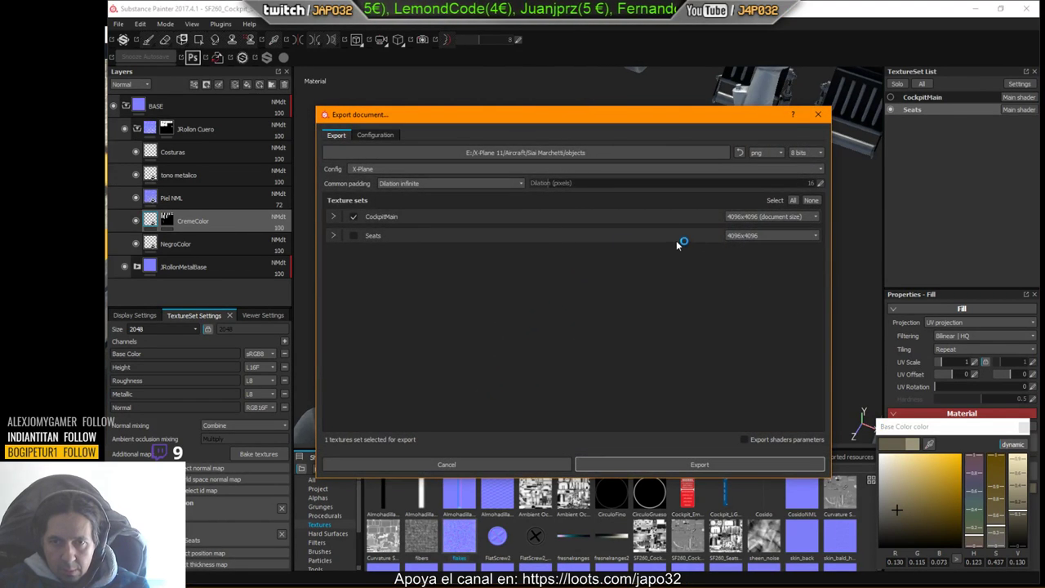
{"action": "left_click", "coordinate": [353, 217]}
{"action": "left_click", "coordinate": [353, 236]}
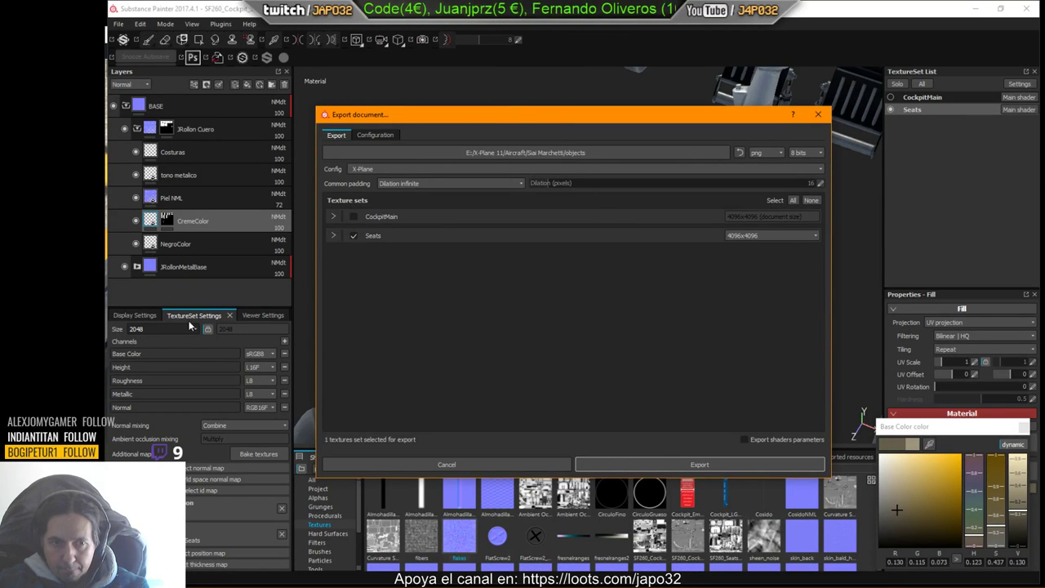
{"action": "left_click", "coordinate": [759, 236]}
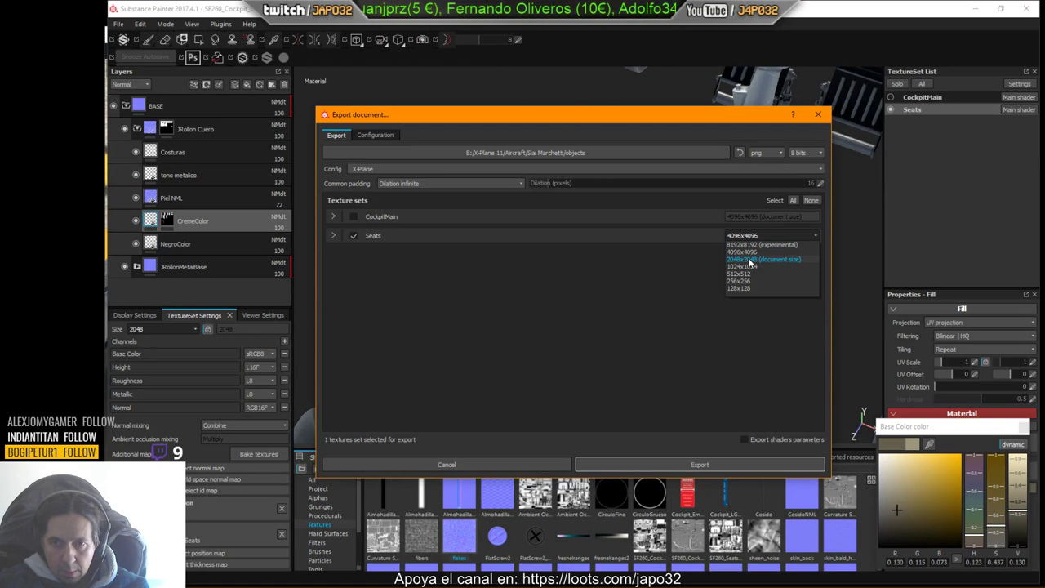
{"action": "left_click", "coordinate": [748, 259]}
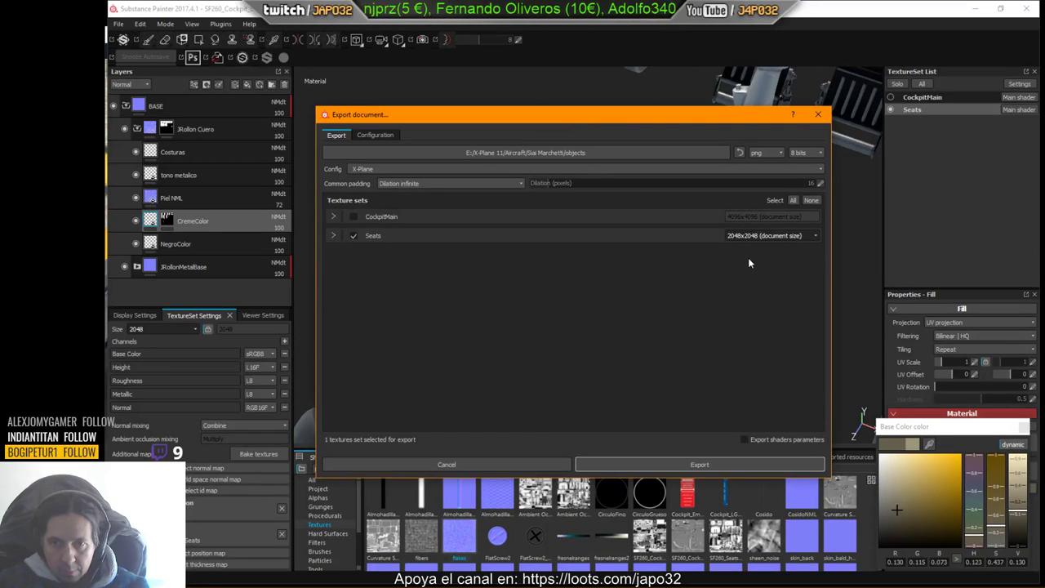
{"action": "left_click", "coordinate": [712, 464]}
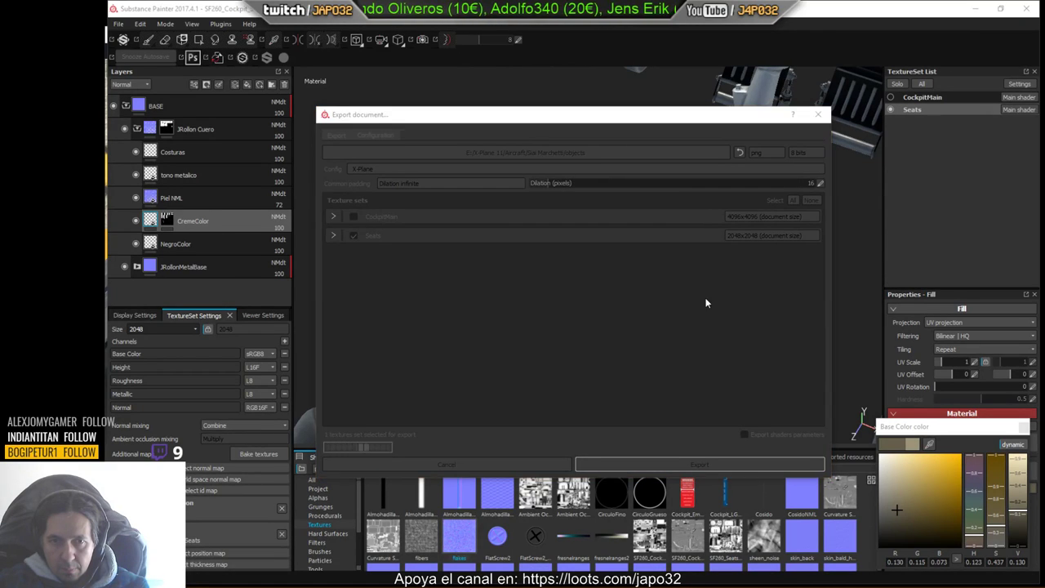
{"action": "left_click", "coordinate": [622, 307]}
Step: Switch to X-Plane, reload the current aircraft and bring the pilot seat with the new cream color into view
{"action": "key", "text": "alt+Tab"}
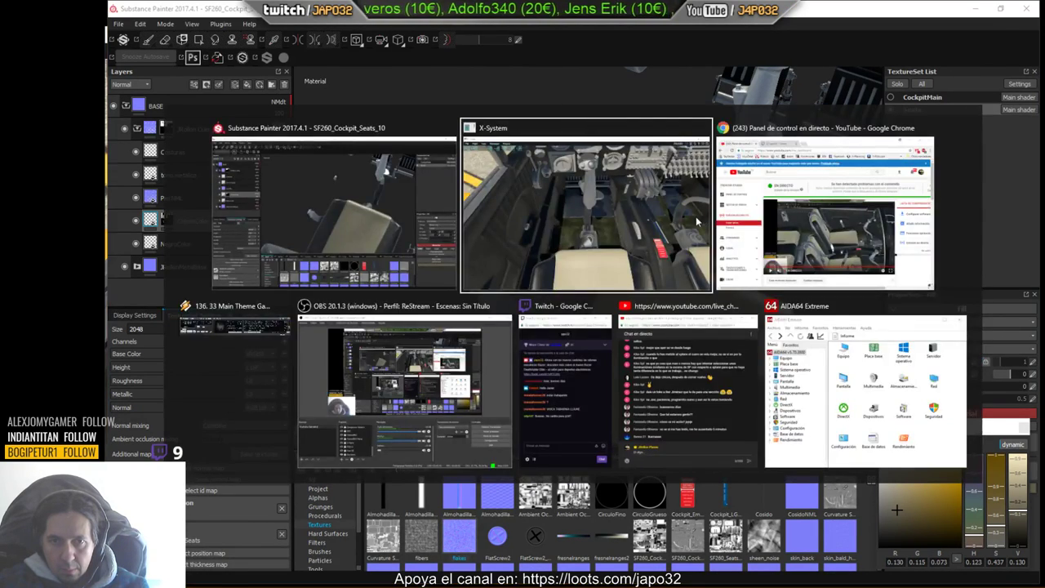
{"action": "left_click", "coordinate": [217, 52]}
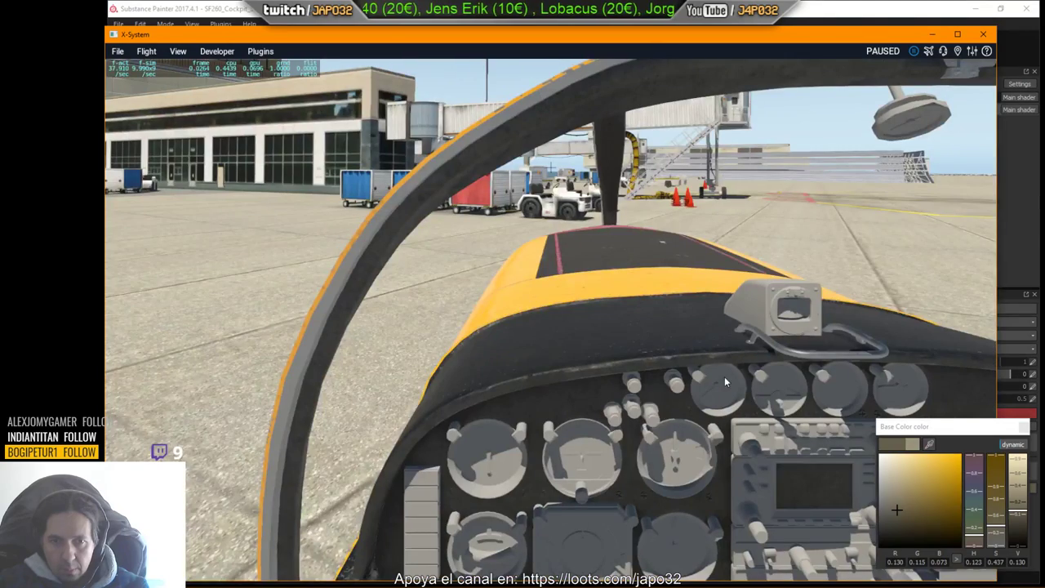
{"action": "right_click_drag", "start_coordinate": [724, 376], "coordinate": [727, 487]}
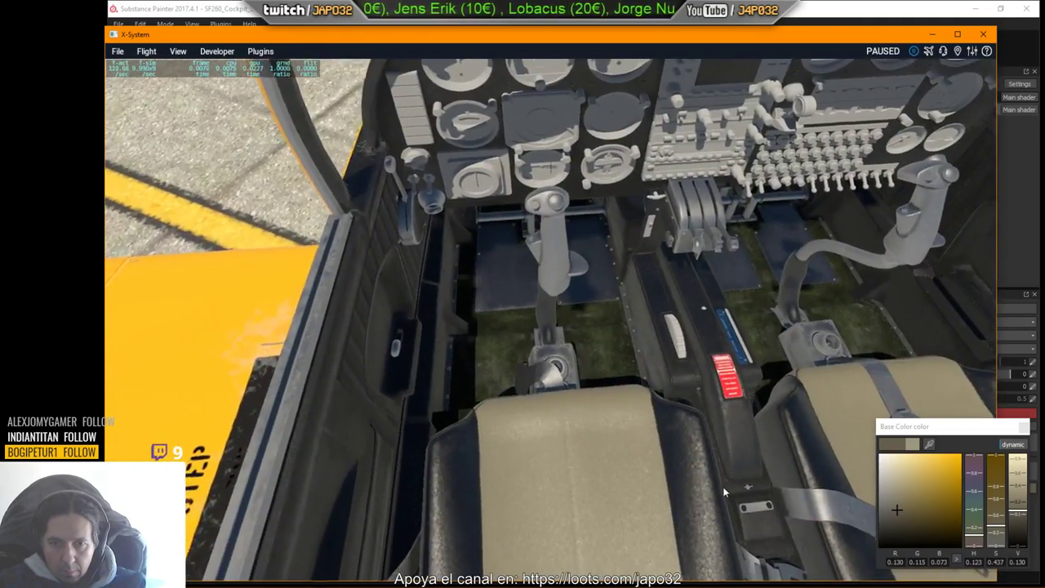
{"action": "key", "text": "Down"}
{"action": "key", "text": "period"}
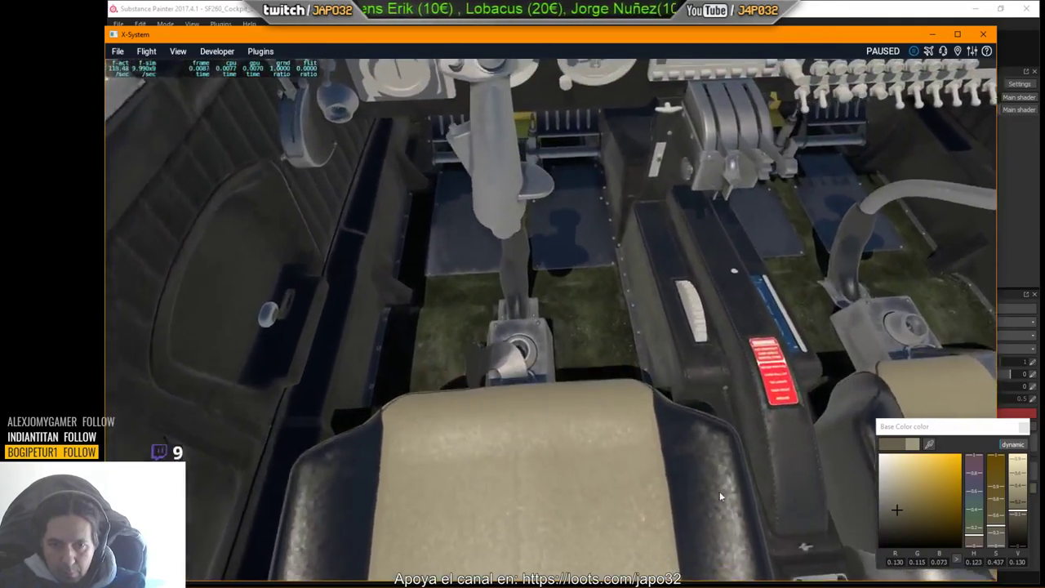
Step: Examine the cream and black leather of the pilot seat from the side, from above and close up
{"action": "right_click_drag", "start_coordinate": [721, 493], "coordinate": [562, 389]}
{"action": "key", "text": "period"}
{"action": "key", "text": "period"}
{"action": "key", "text": "comma"}
{"action": "key", "text": "Left"}
{"action": "key", "text": "period"}
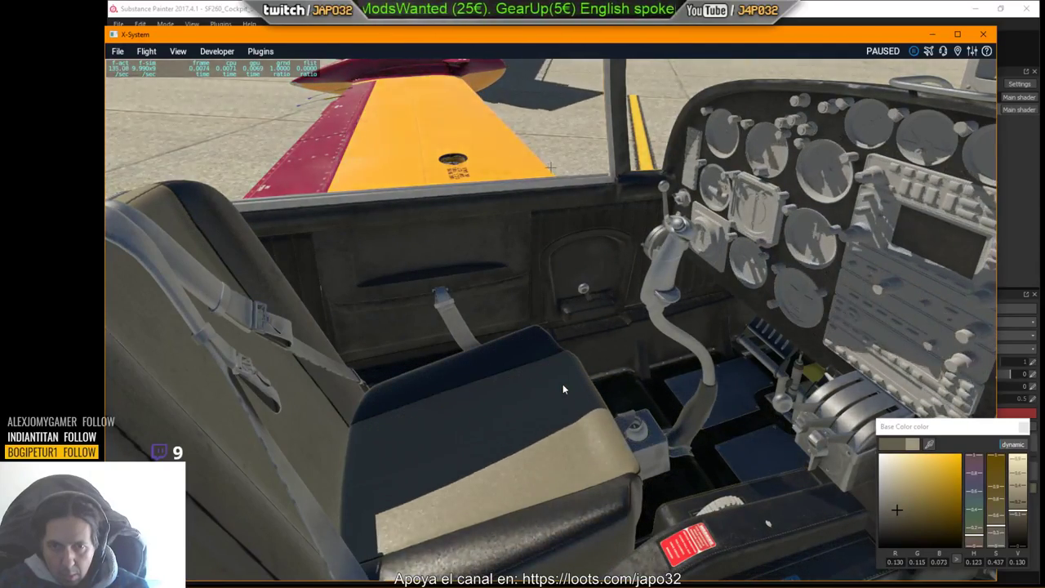
{"action": "right_click_drag", "start_coordinate": [567, 385], "coordinate": [789, 448]}
{"action": "key", "text": "Left"}
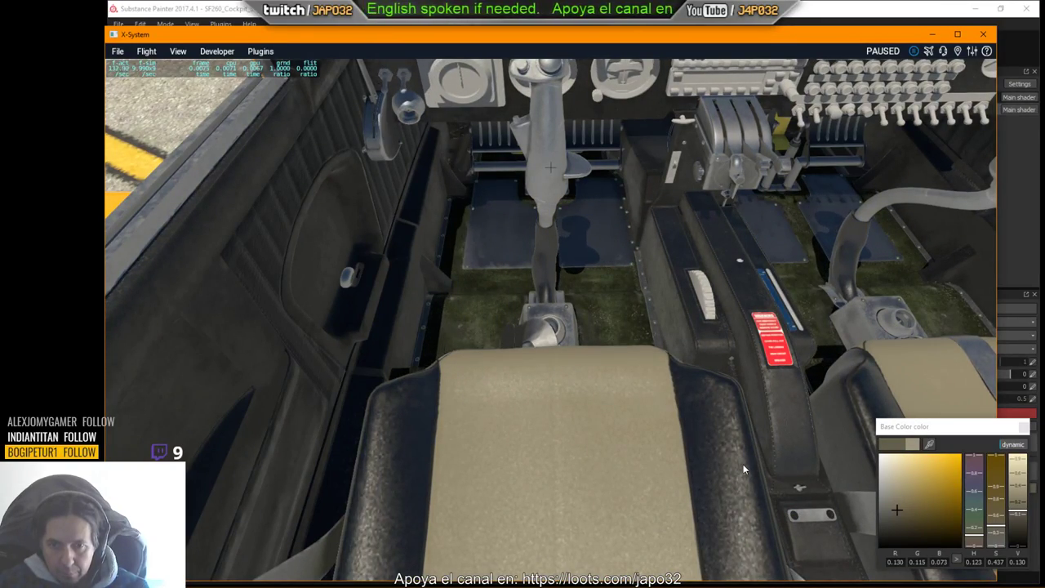
{"action": "key", "text": "Right"}
{"action": "right_click_drag", "start_coordinate": [692, 440], "coordinate": [479, 328]}
{"action": "scroll", "coordinate": [430, 324], "scroll_direction": "up", "scroll_amount": 2}
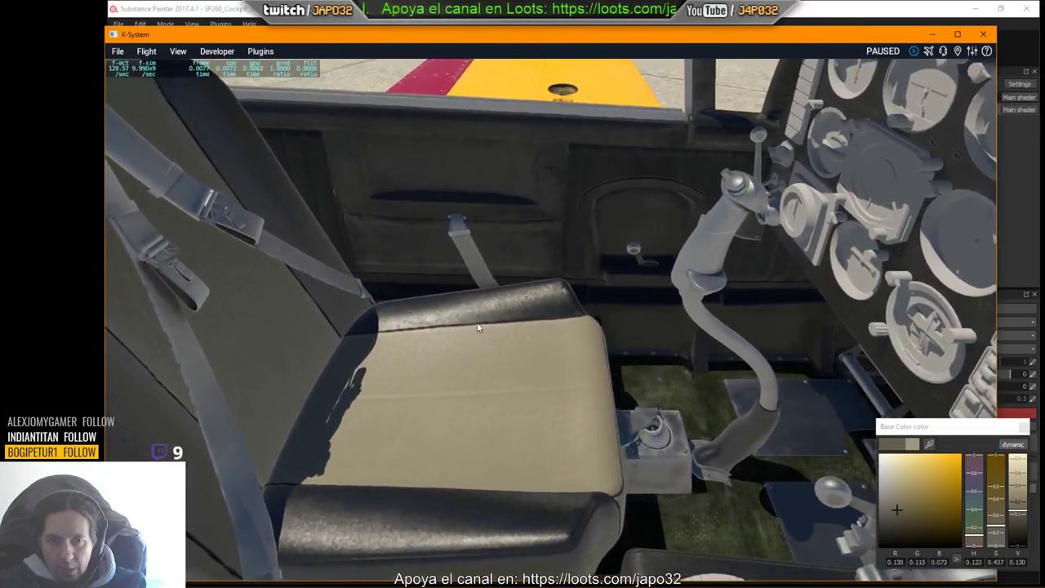
{"action": "key", "text": "comma"}
{"action": "right_click_drag", "start_coordinate": [539, 395], "coordinate": [560, 373]}
{"action": "key", "text": "period"}
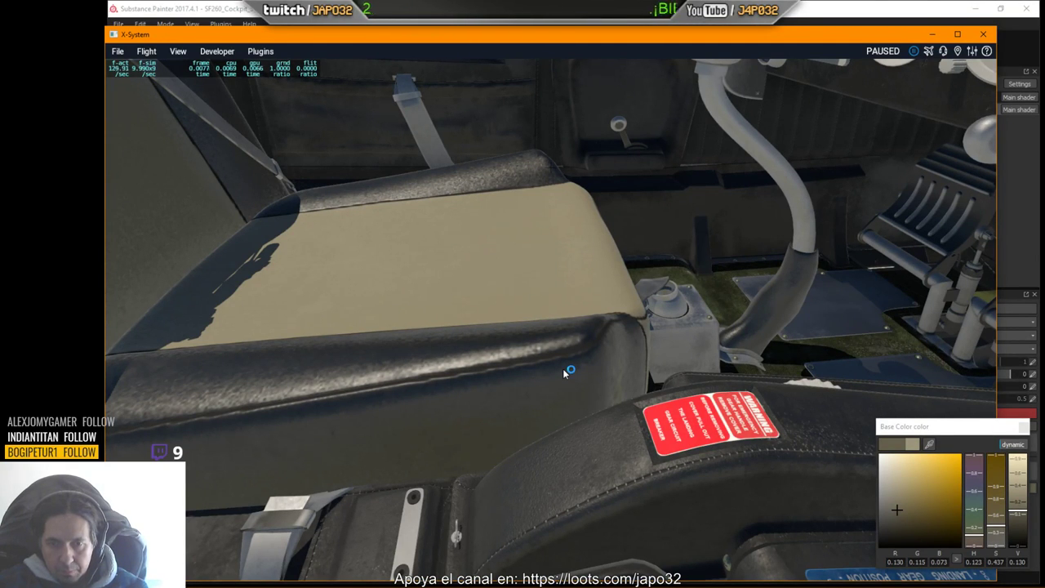
Step: Switch back to Substance Painter, show the CockpitMain texture set, hide Seats and bring the central console's stitched leather into close view
{"action": "key", "text": "alt+Tab"}
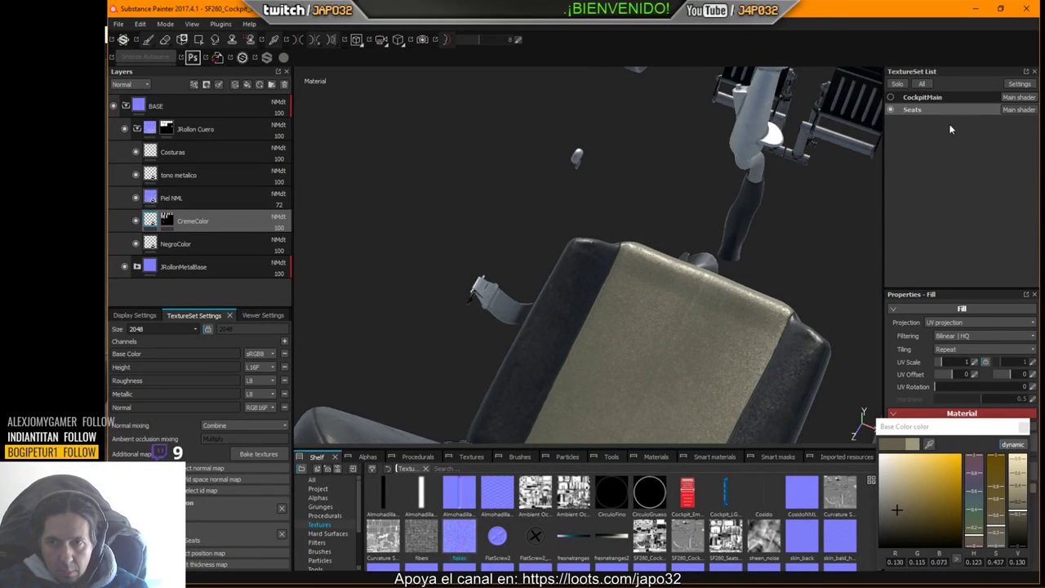
{"action": "left_click", "coordinate": [890, 98]}
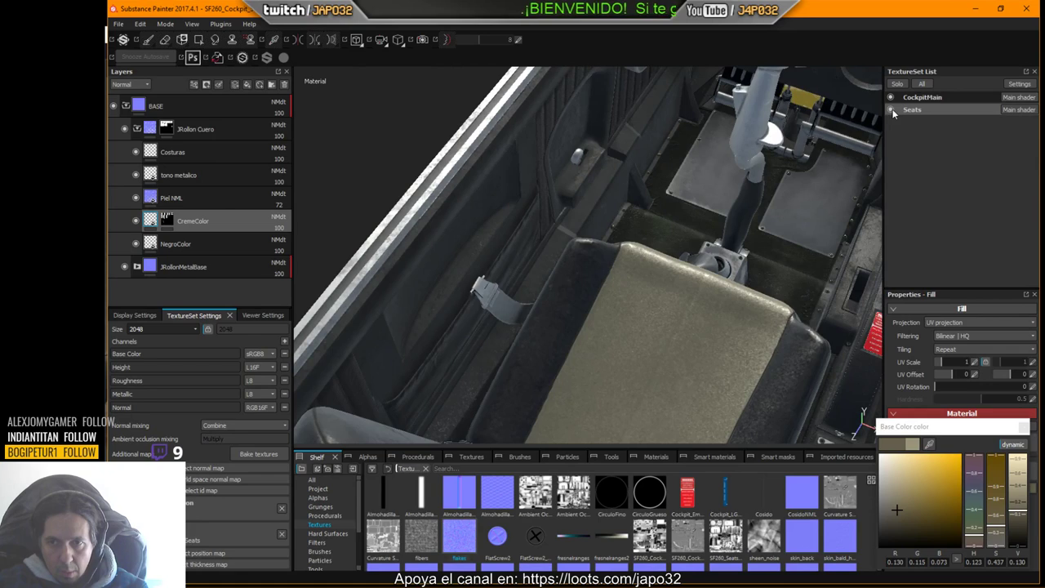
{"action": "left_click", "coordinate": [890, 110]}
{"action": "middle_click_drag", "start_coordinate": [737, 356], "coordinate": [693, 359], "text": "alt"}
{"action": "left_click_drag", "start_coordinate": [692, 359], "coordinate": [903, 242], "text": "alt"}
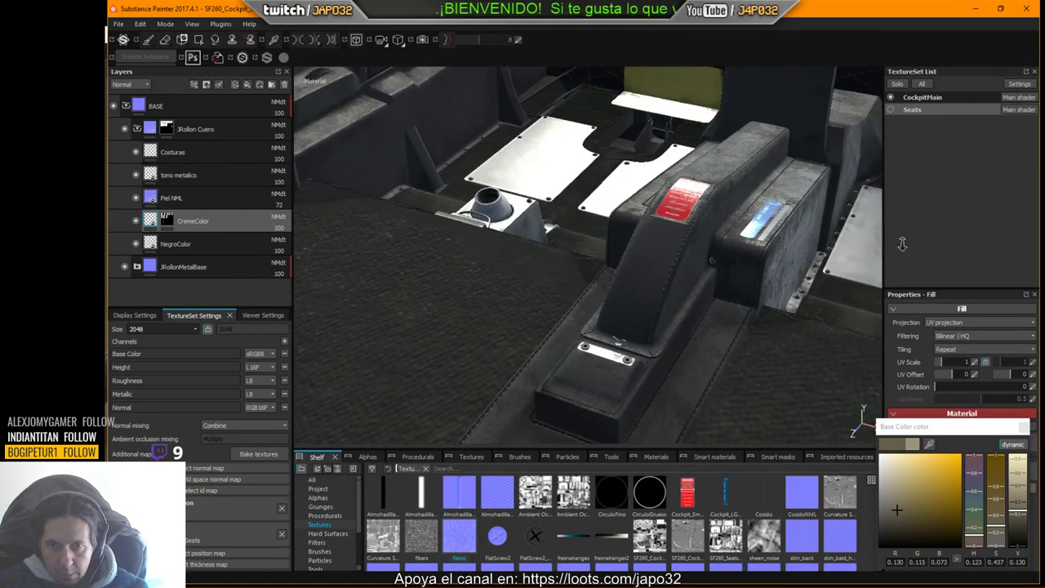
{"action": "scroll", "coordinate": [781, 216], "scroll_direction": "up", "scroll_amount": 3}
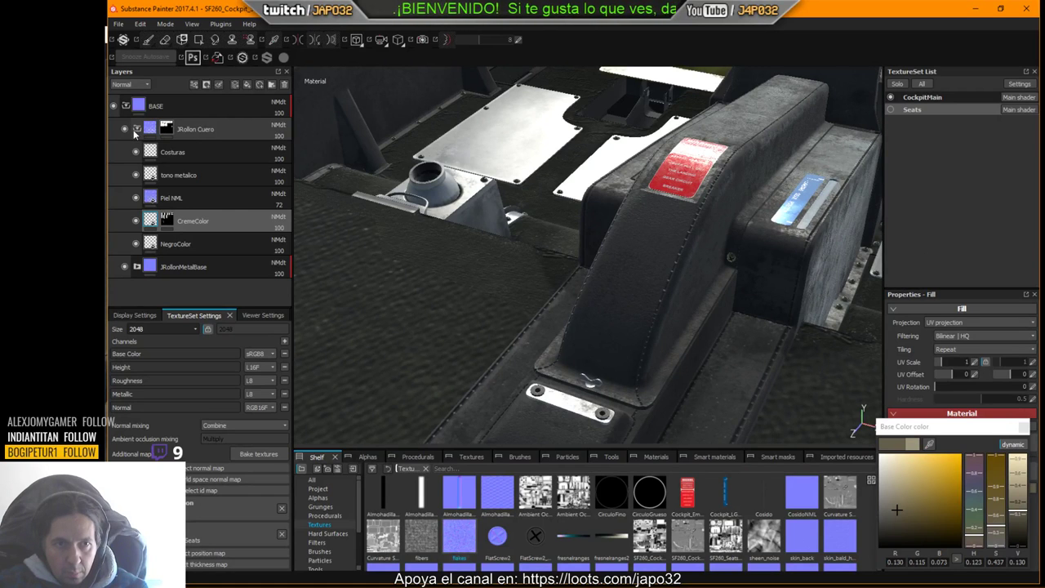
Step: Select the CockpitMain texture set and toggle its SUCIEDAD folder to compare the console leather with and without dirt, leaving the folder visible
{"action": "left_click", "coordinate": [919, 110]}
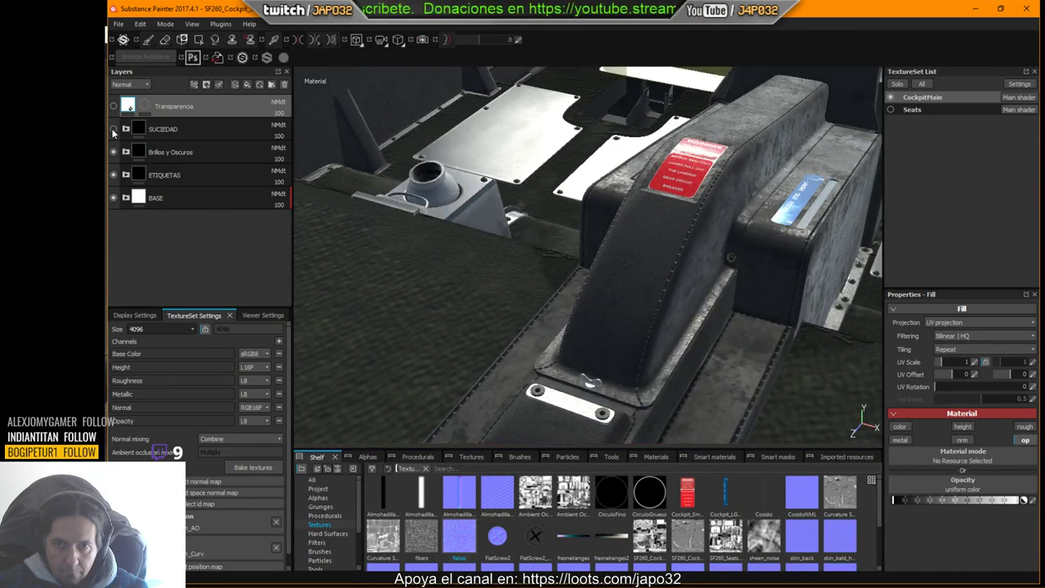
{"action": "left_click", "coordinate": [114, 129]}
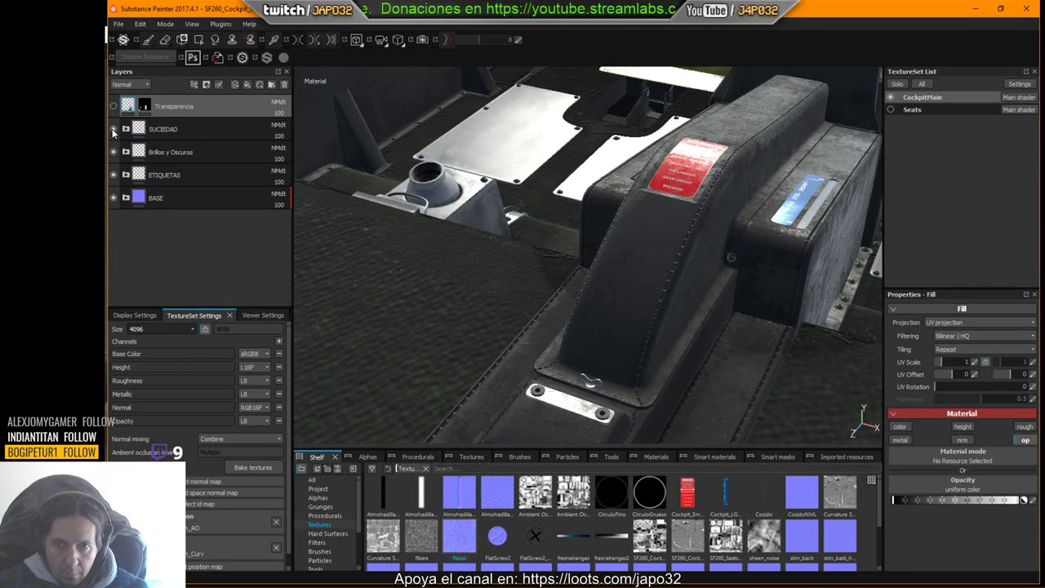
{"action": "left_click_drag", "start_coordinate": [558, 272], "coordinate": [638, 254], "text": "alt"}
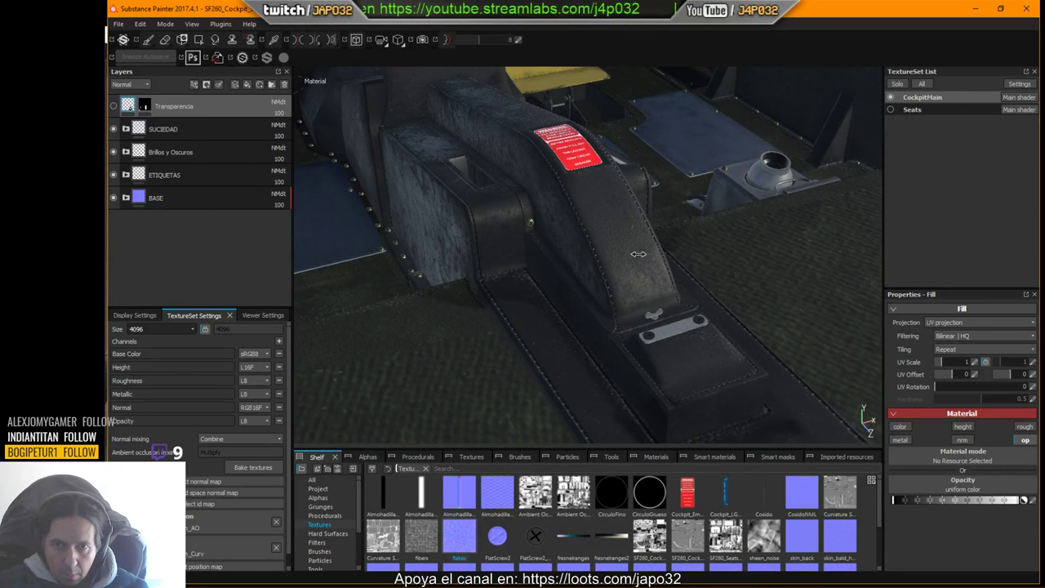
{"action": "left_click", "coordinate": [114, 132]}
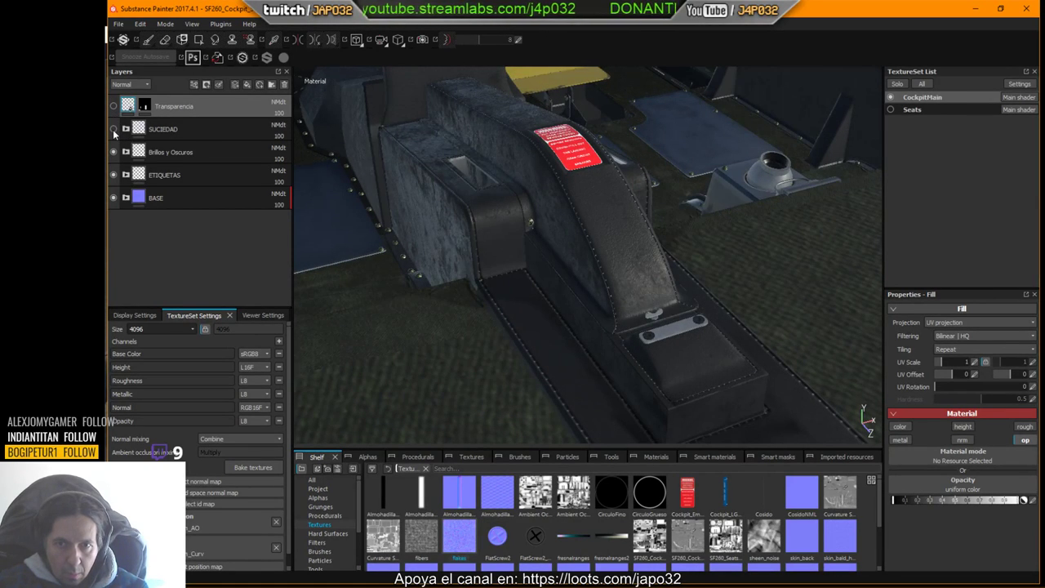
{"action": "left_click", "coordinate": [114, 133]}
{"action": "left_click", "coordinate": [114, 132]}
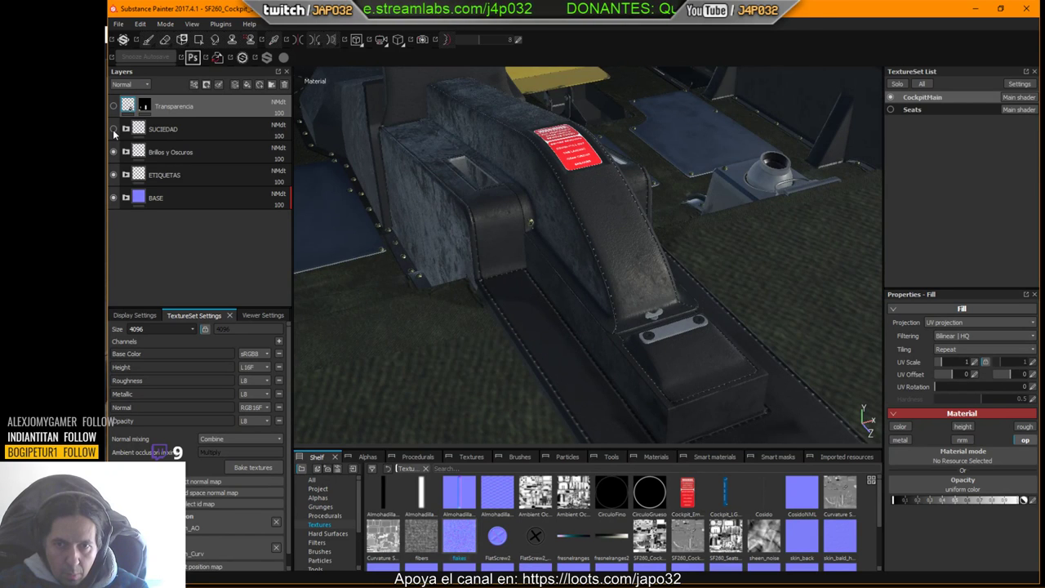
{"action": "left_click", "coordinate": [114, 132]}
{"action": "left_click_drag", "start_coordinate": [498, 281], "coordinate": [425, 271], "text": "alt"}
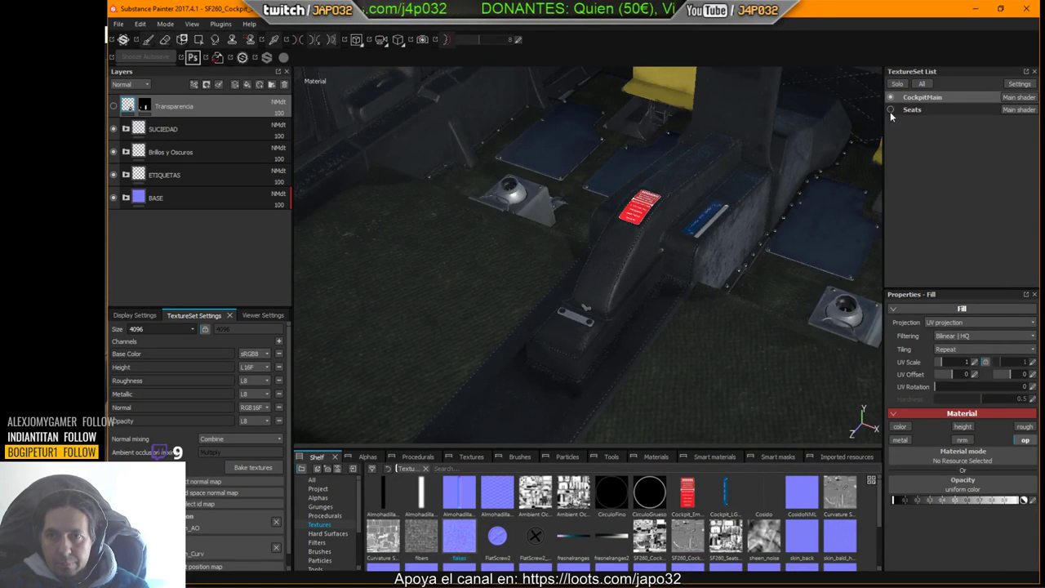
Step: Show the Seats texture set, hide CockpitMain and bring both cream and black seats into view from the side
{"action": "left_click", "coordinate": [891, 109]}
{"action": "left_click", "coordinate": [891, 97]}
{"action": "middle_click_drag", "start_coordinate": [696, 204], "coordinate": [577, 305], "text": "alt"}
{"action": "scroll", "coordinate": [508, 261], "scroll_direction": "down", "scroll_amount": 3}
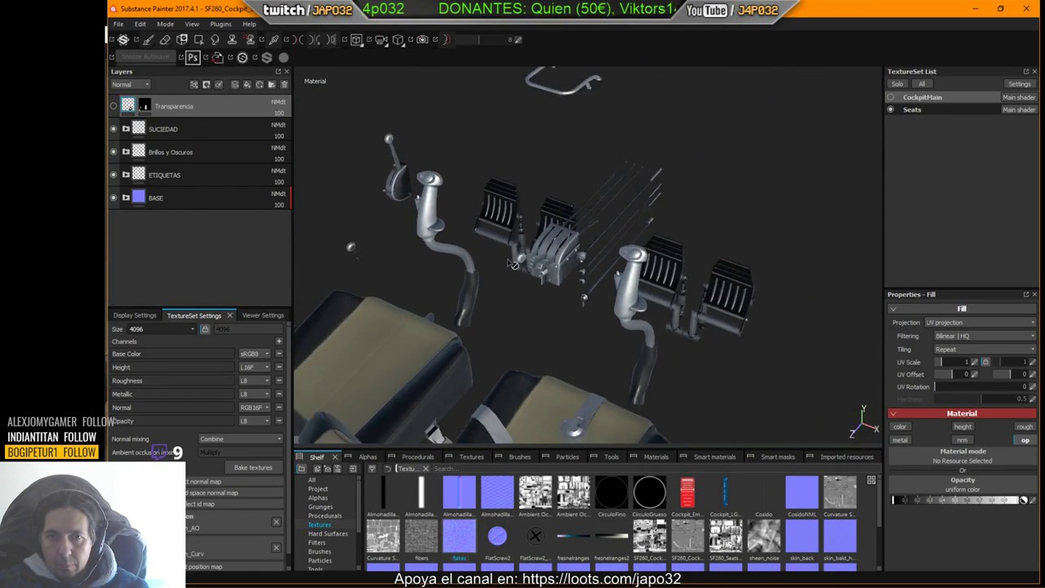
{"action": "left_click_drag", "start_coordinate": [512, 264], "coordinate": [466, 229], "text": "alt"}
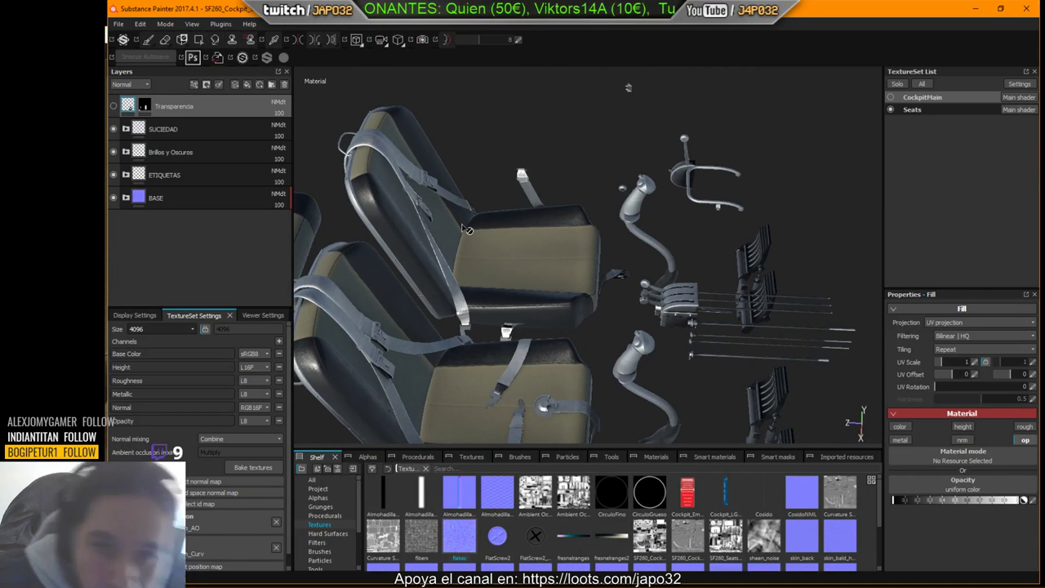